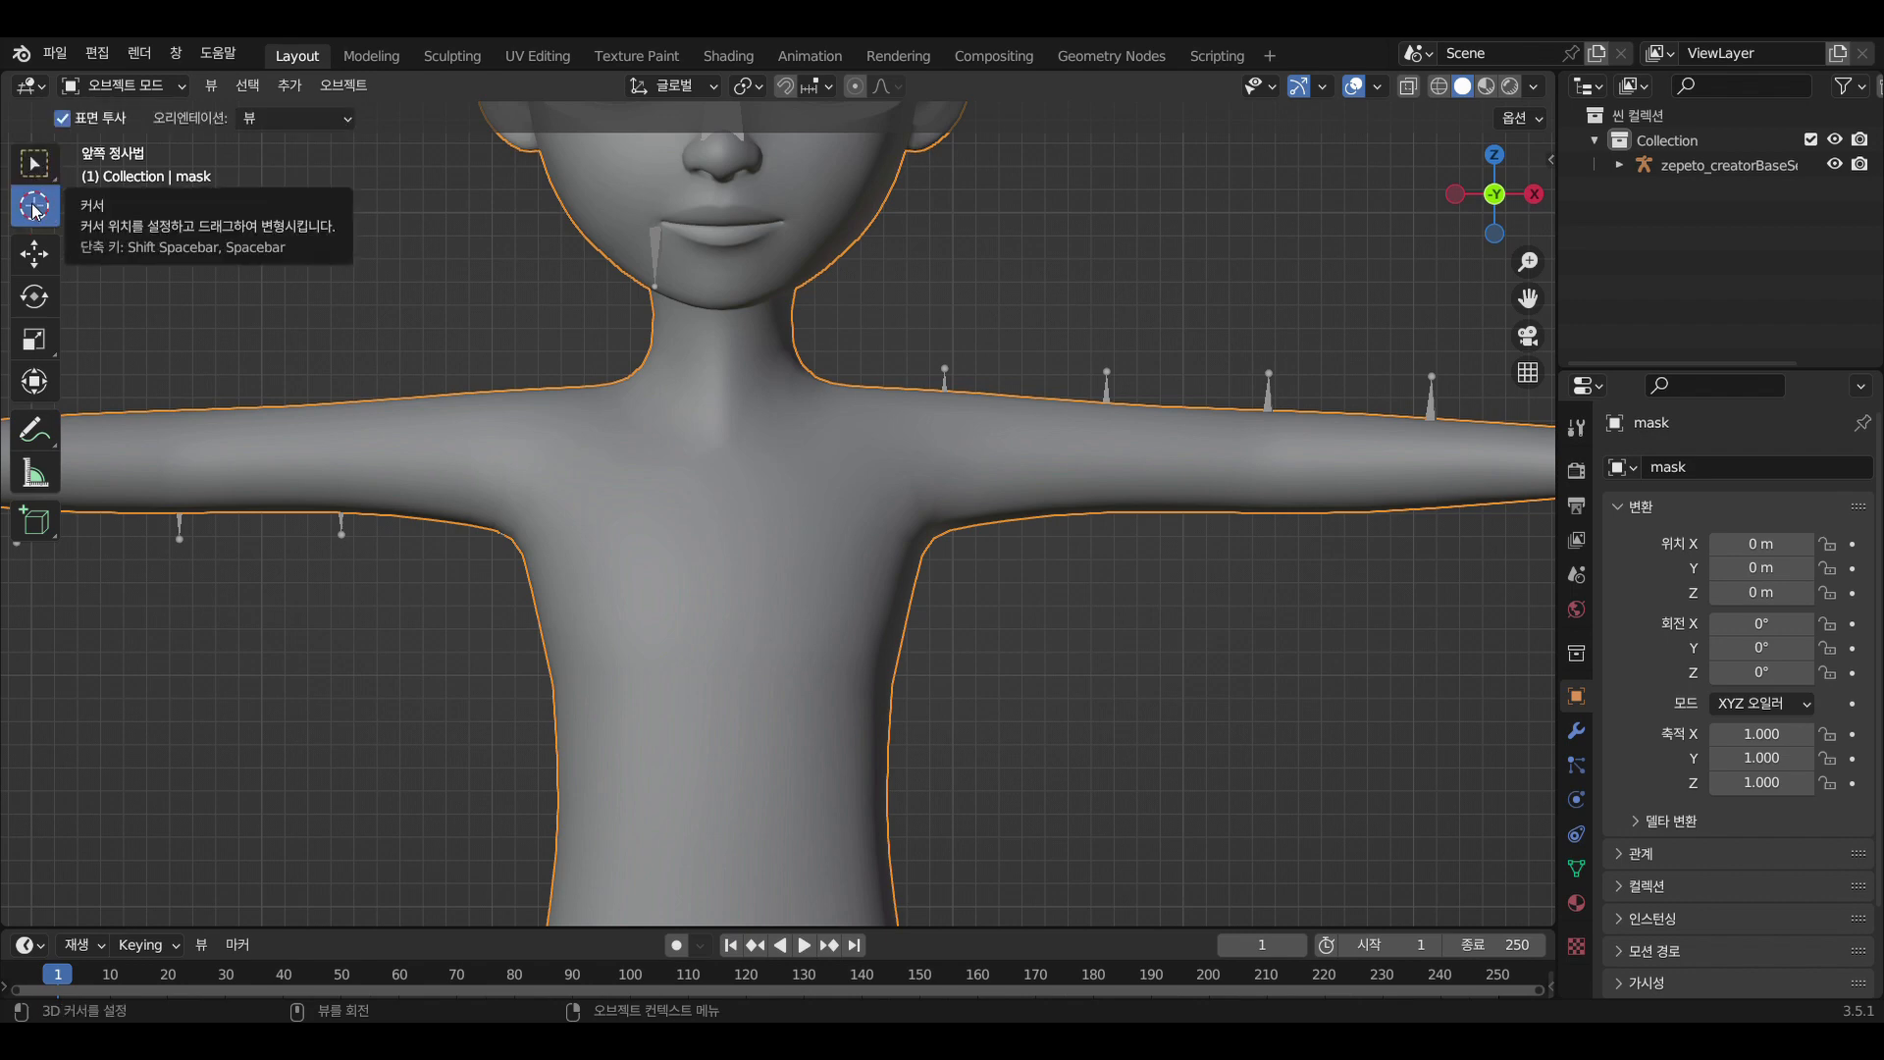
Set the mask object's origin to the 3D cursor on the upper chest
right_click(717, 447)
mouse_move(720, 451)
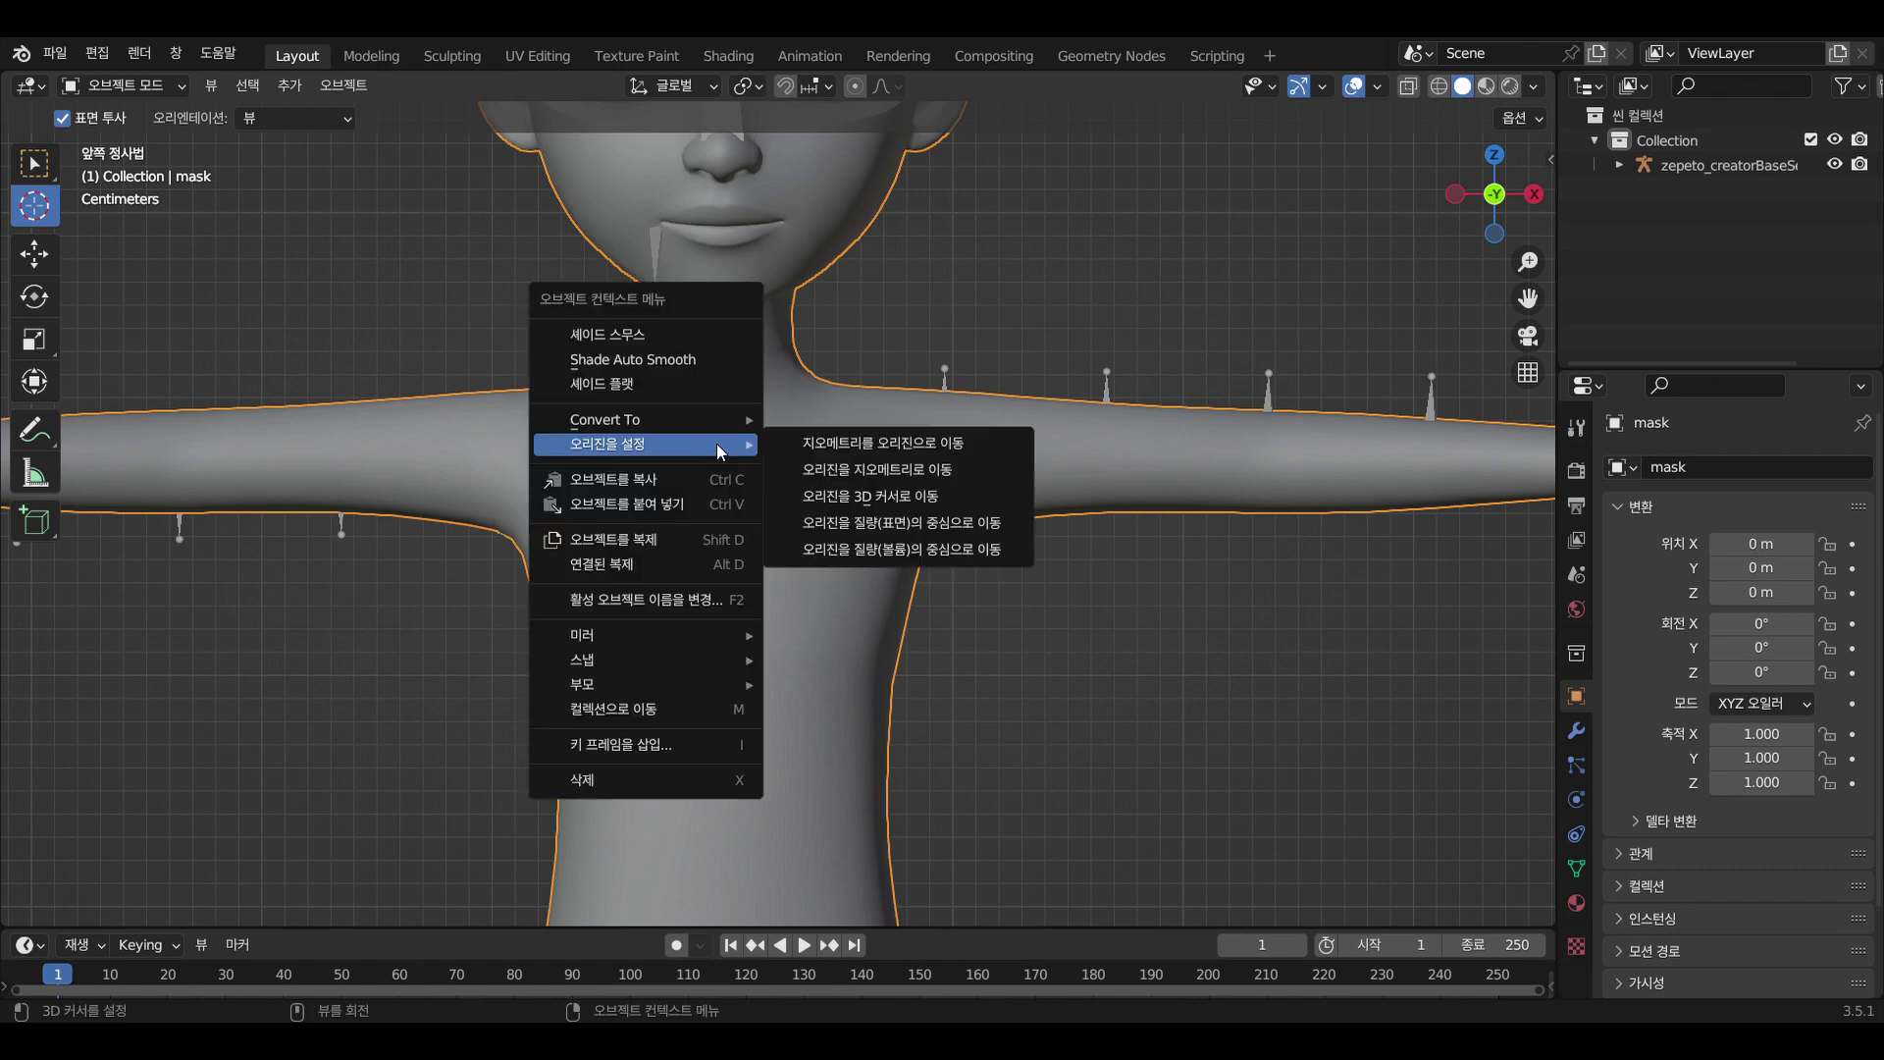
left_click(879, 495)
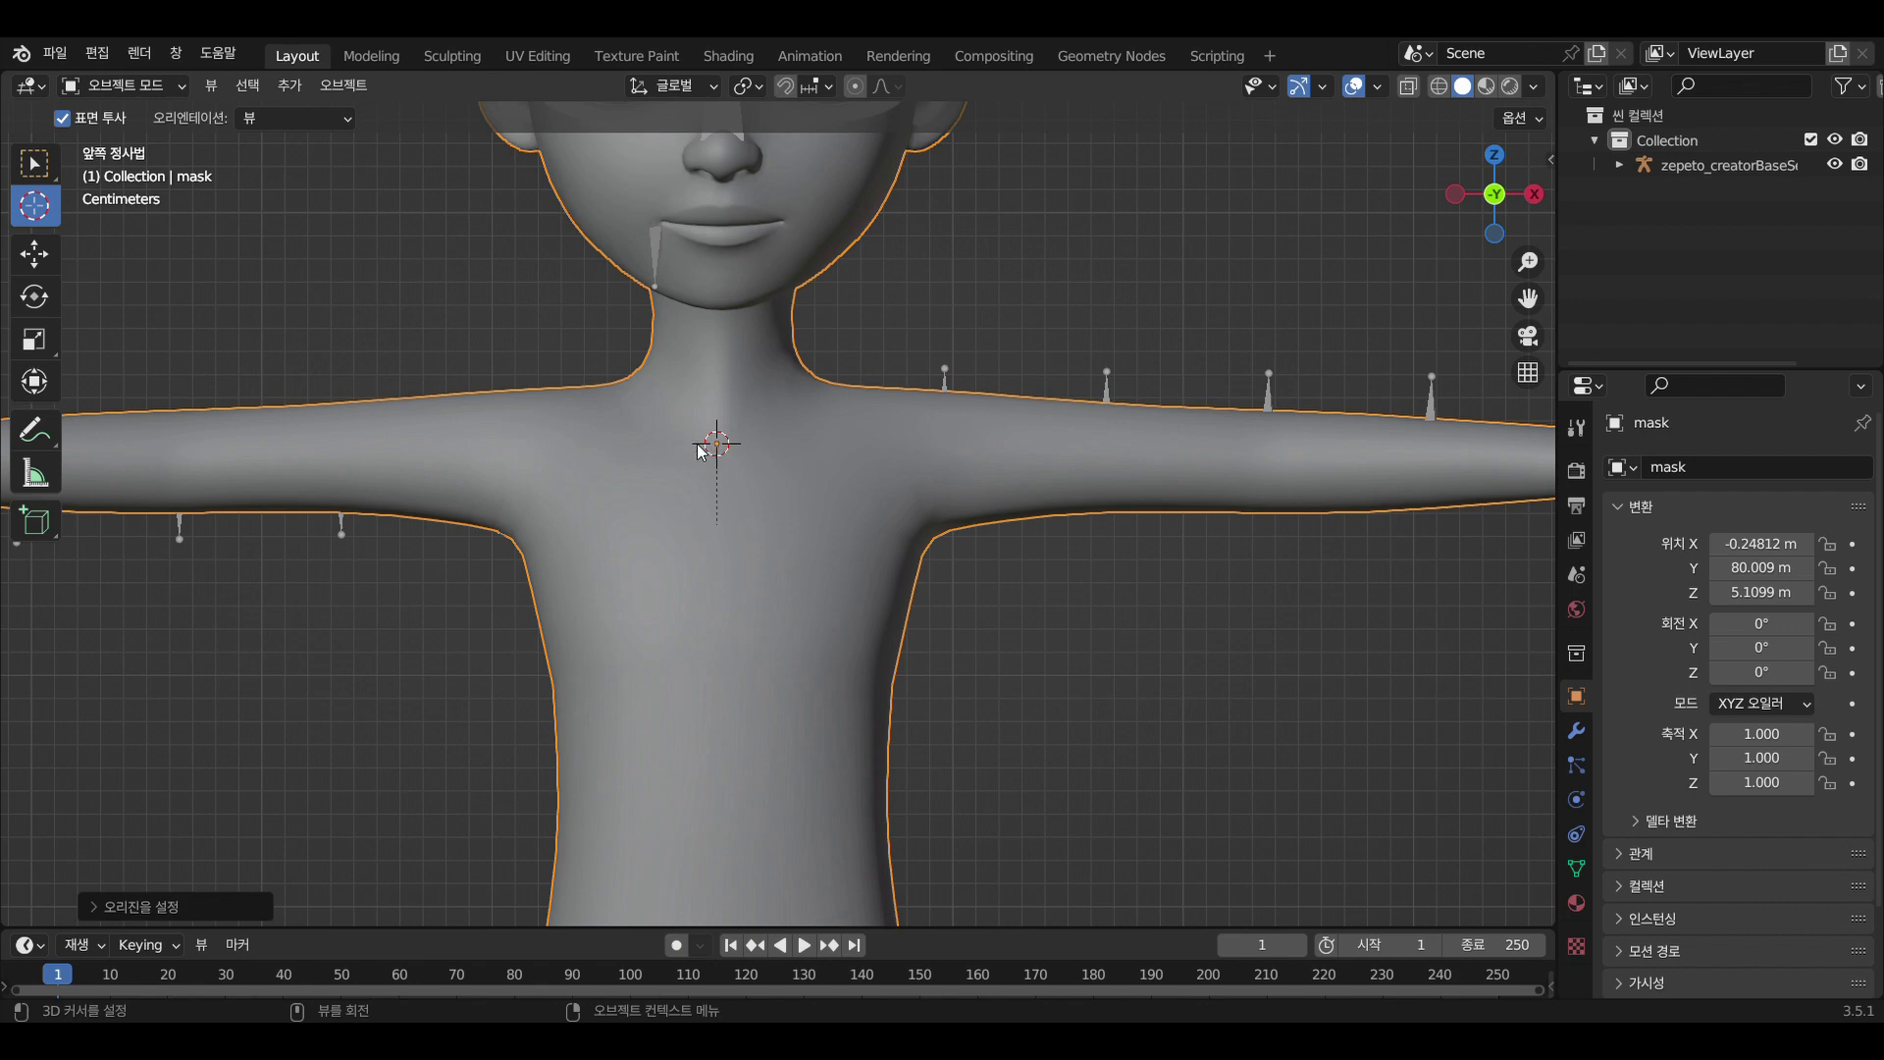
Add a mesh torus at the 3D cursor with 6 major segments and 3 minor segments
key("shift+a")
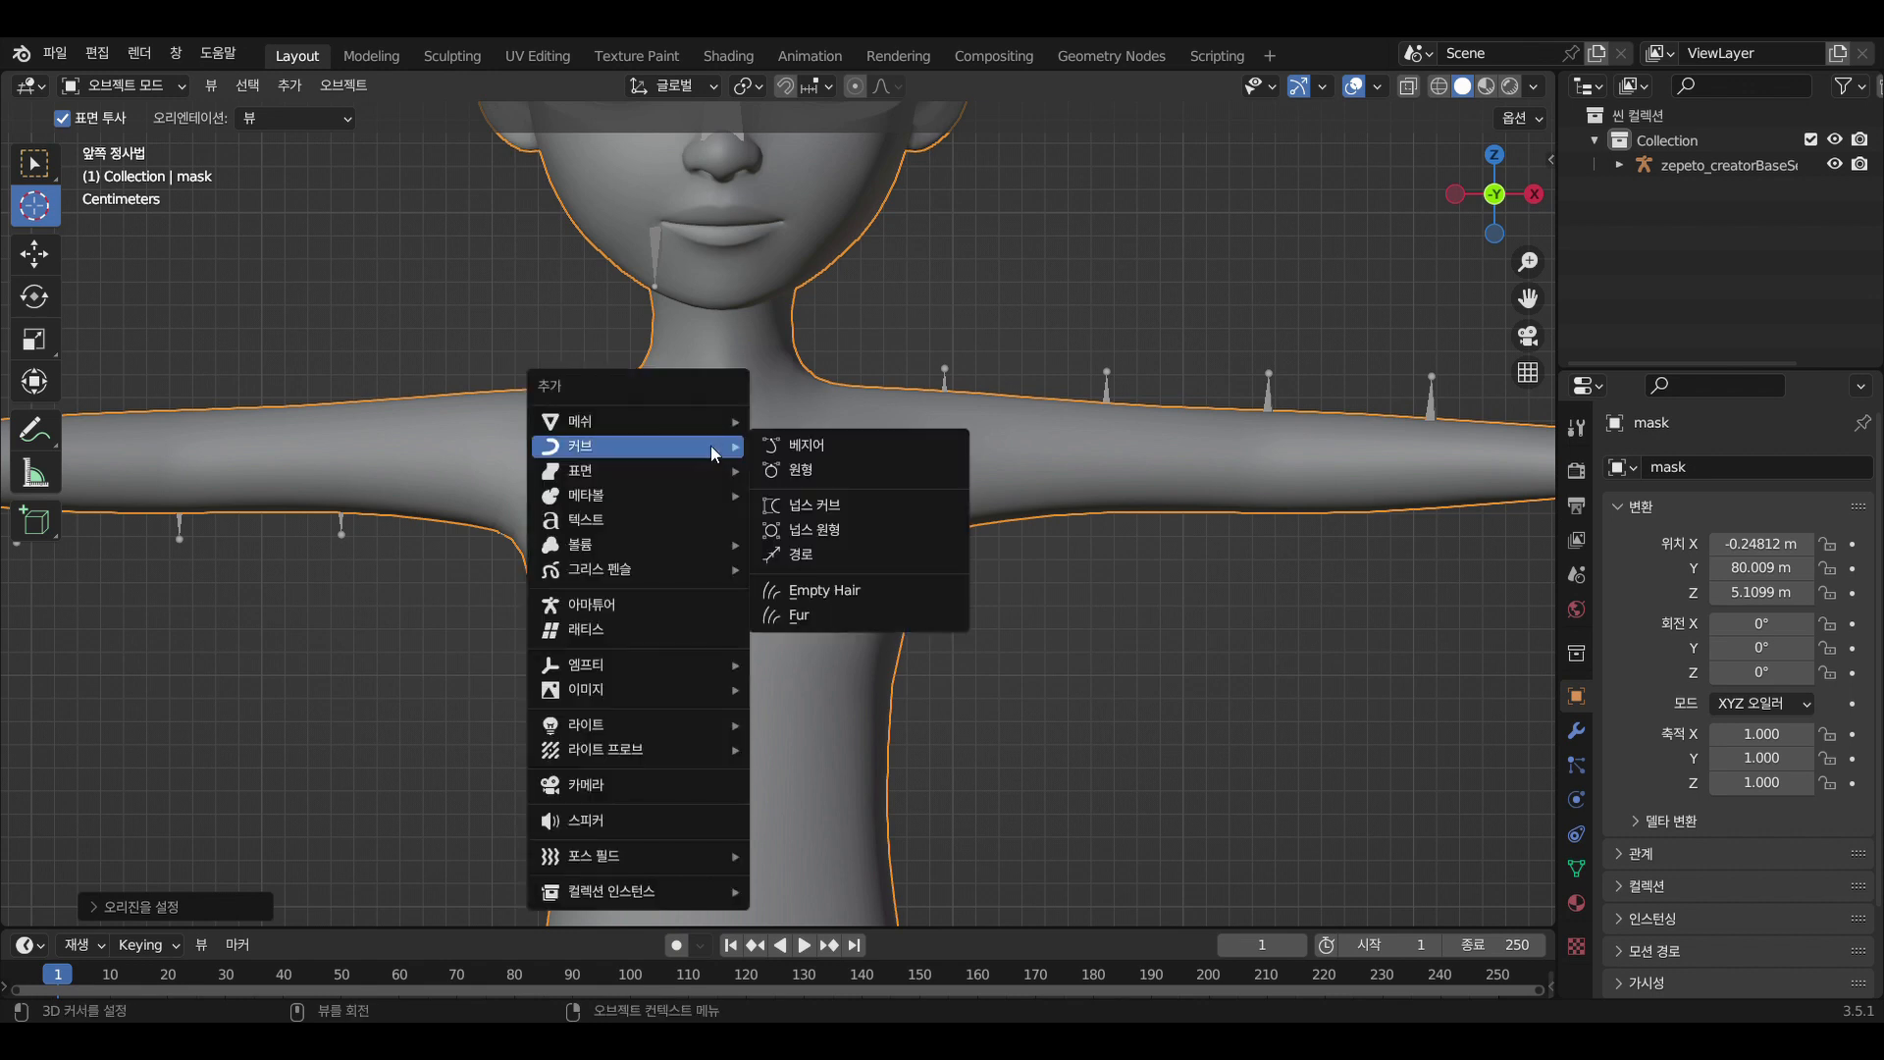
mouse_move(704, 420)
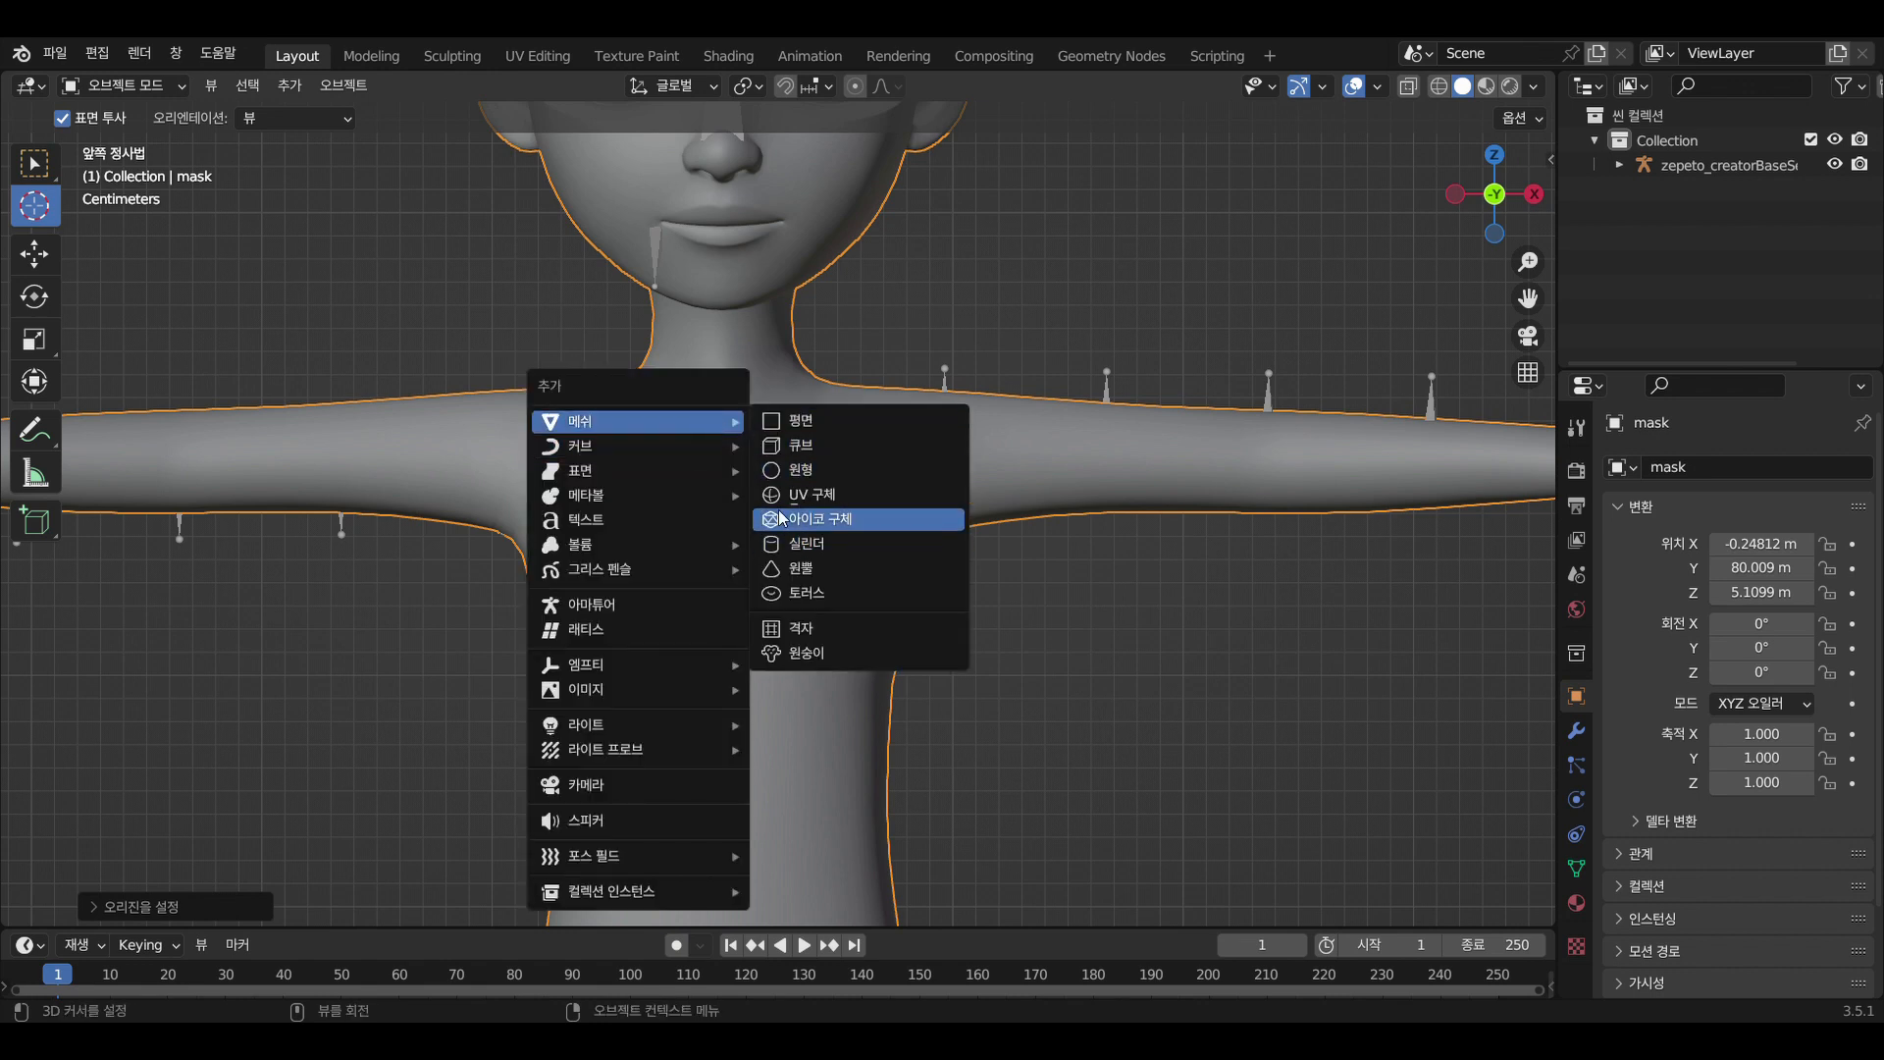
left_click(807, 595)
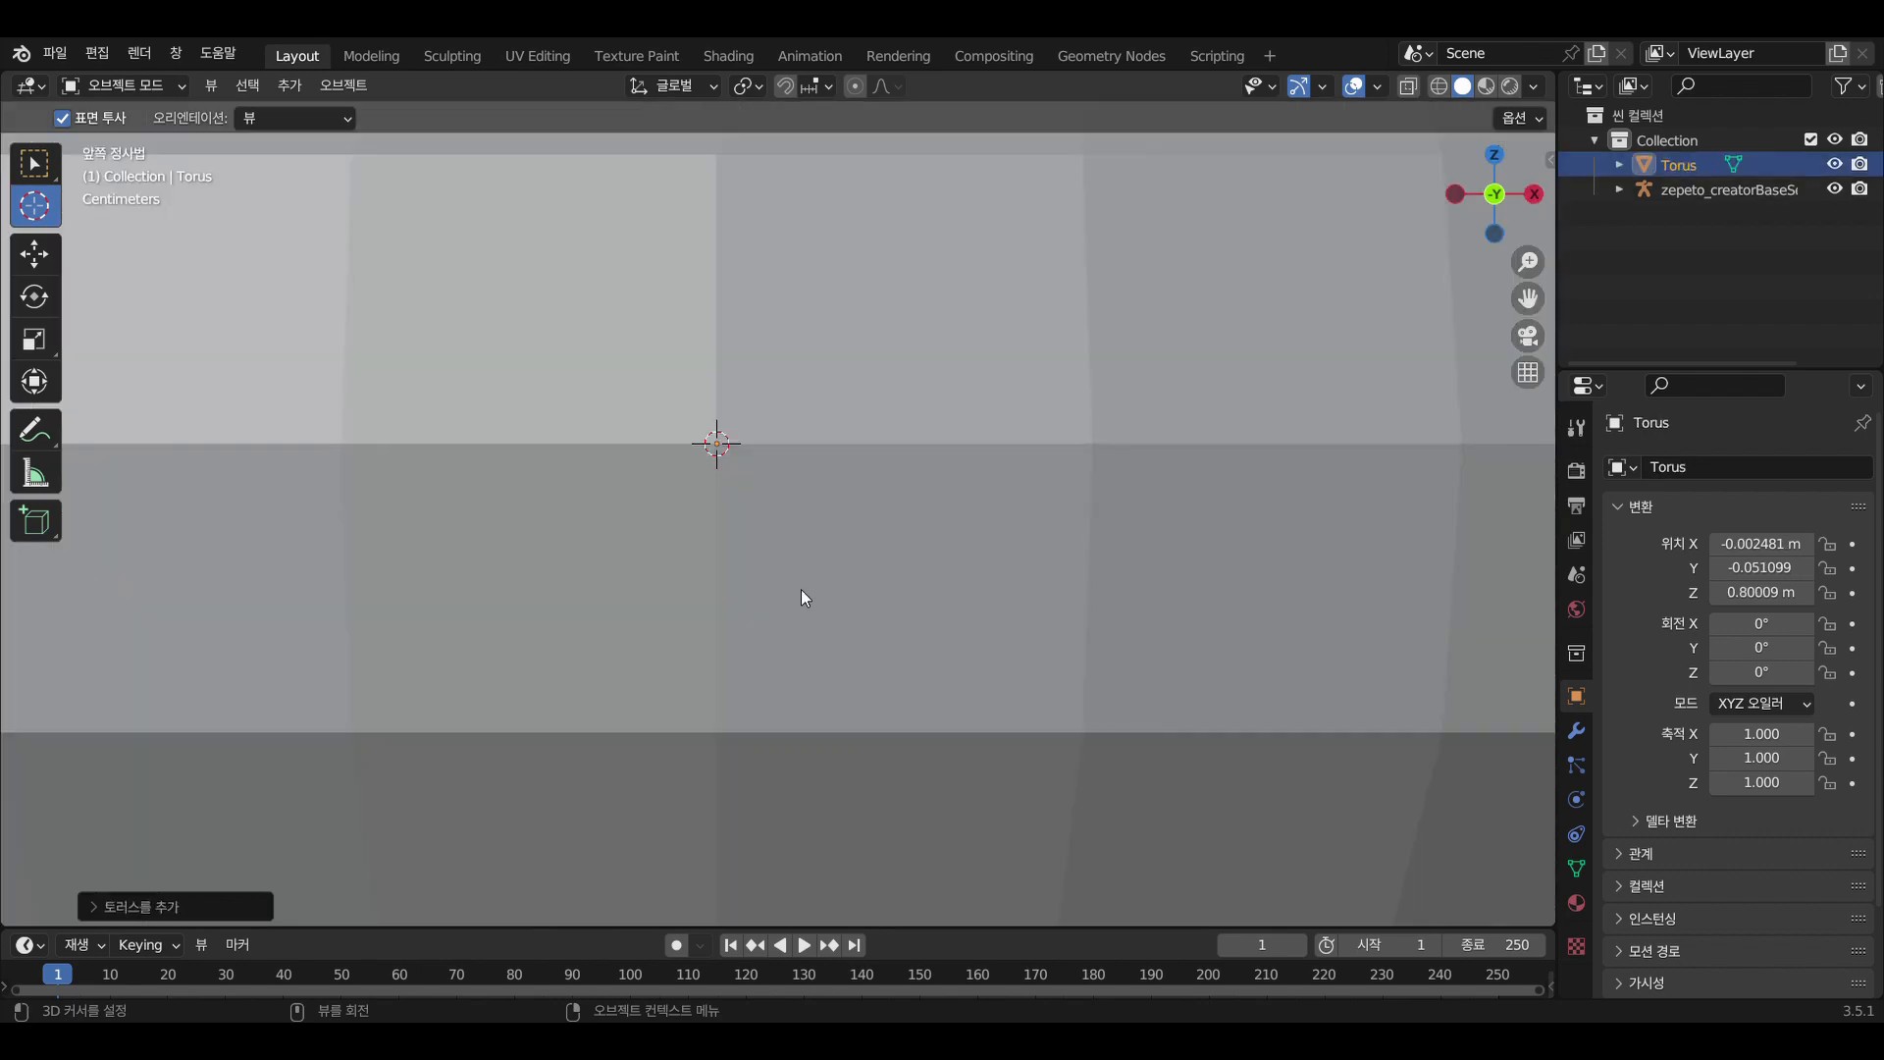
left_click(157, 907)
left_click(232, 571)
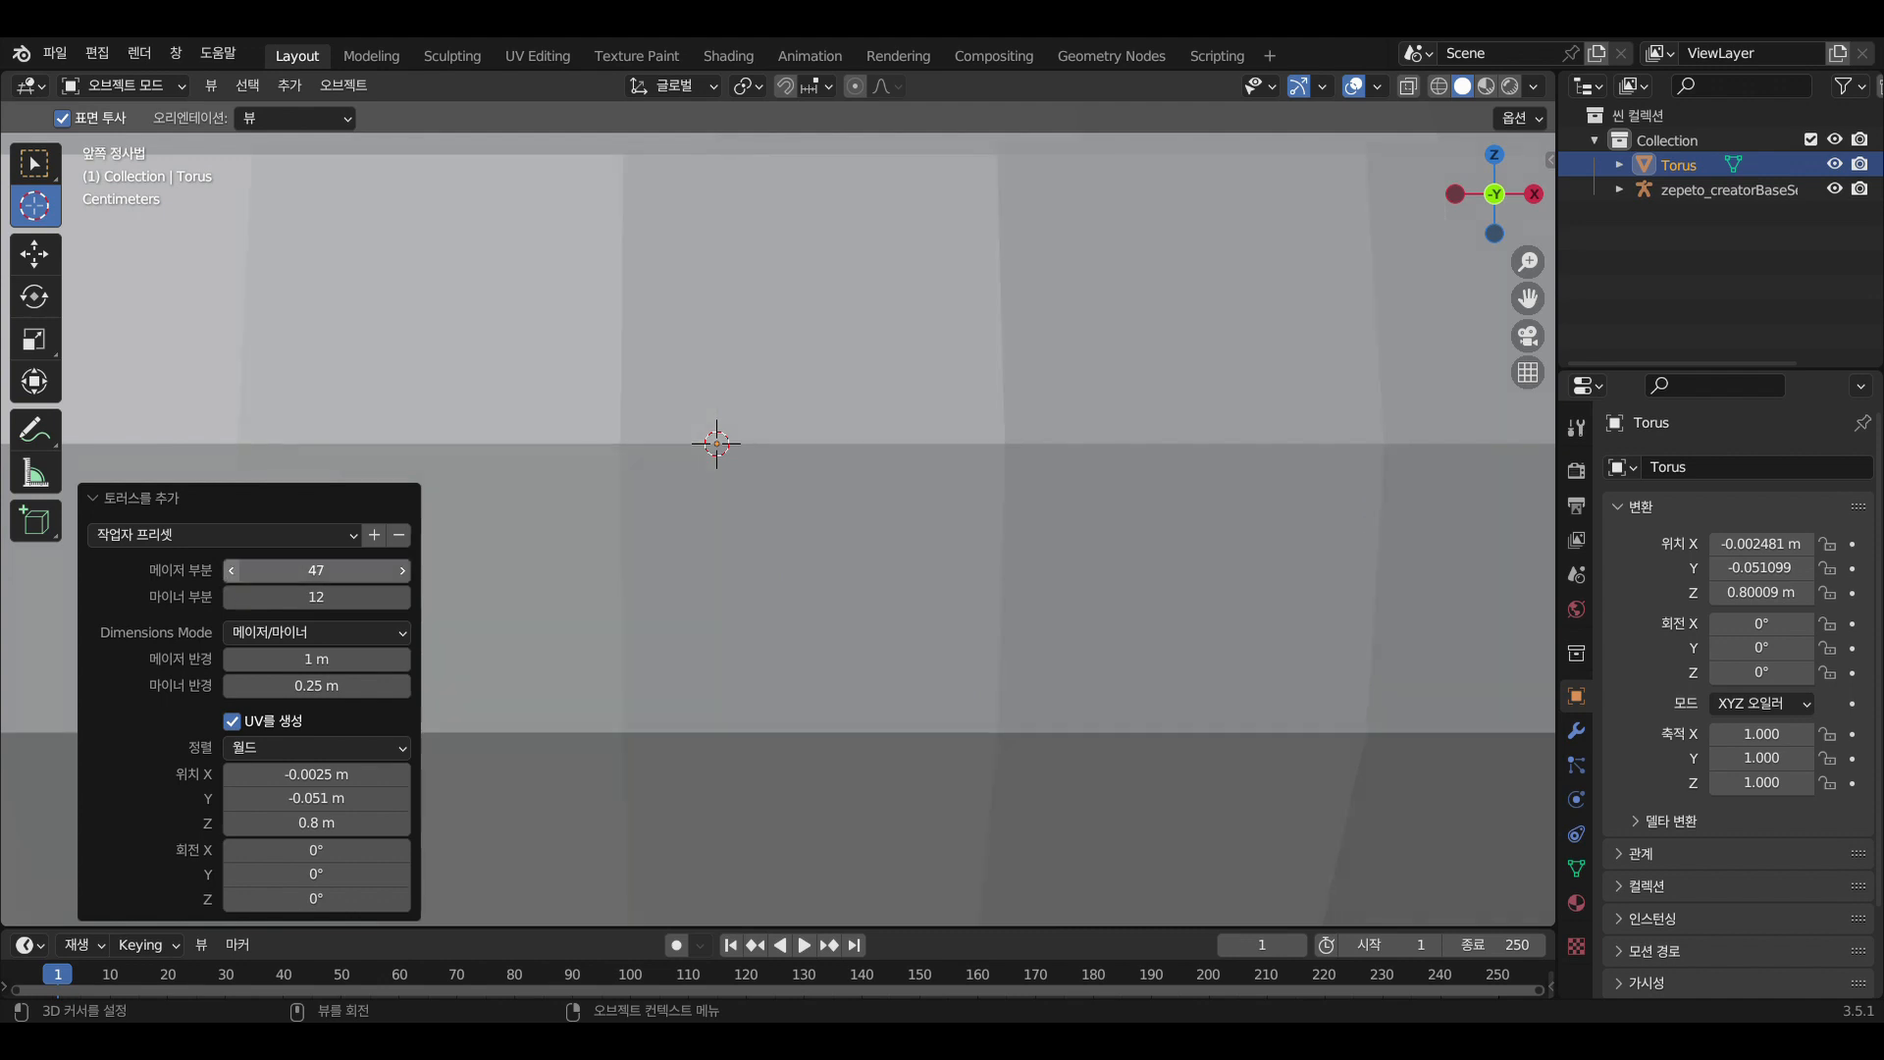
left_click_drag(349, 575, 258, 575)
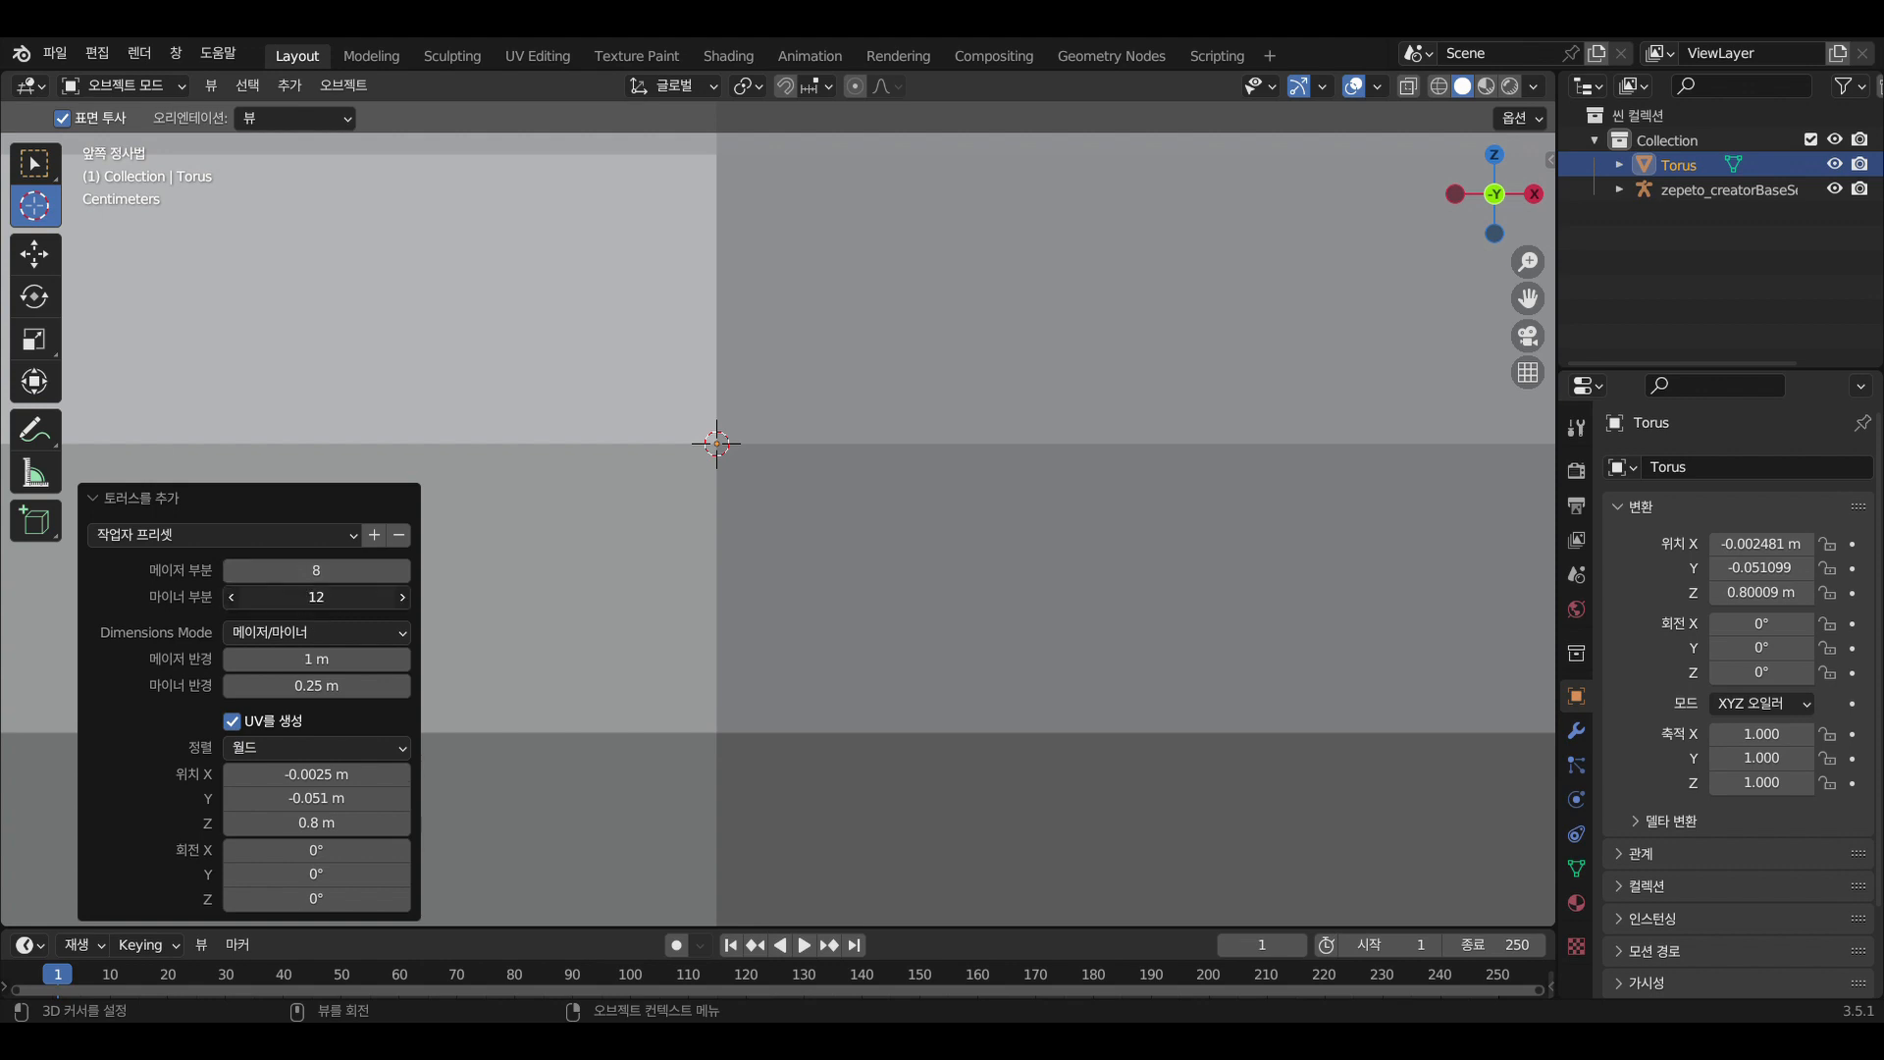
left_click_drag(316, 597, 295, 596)
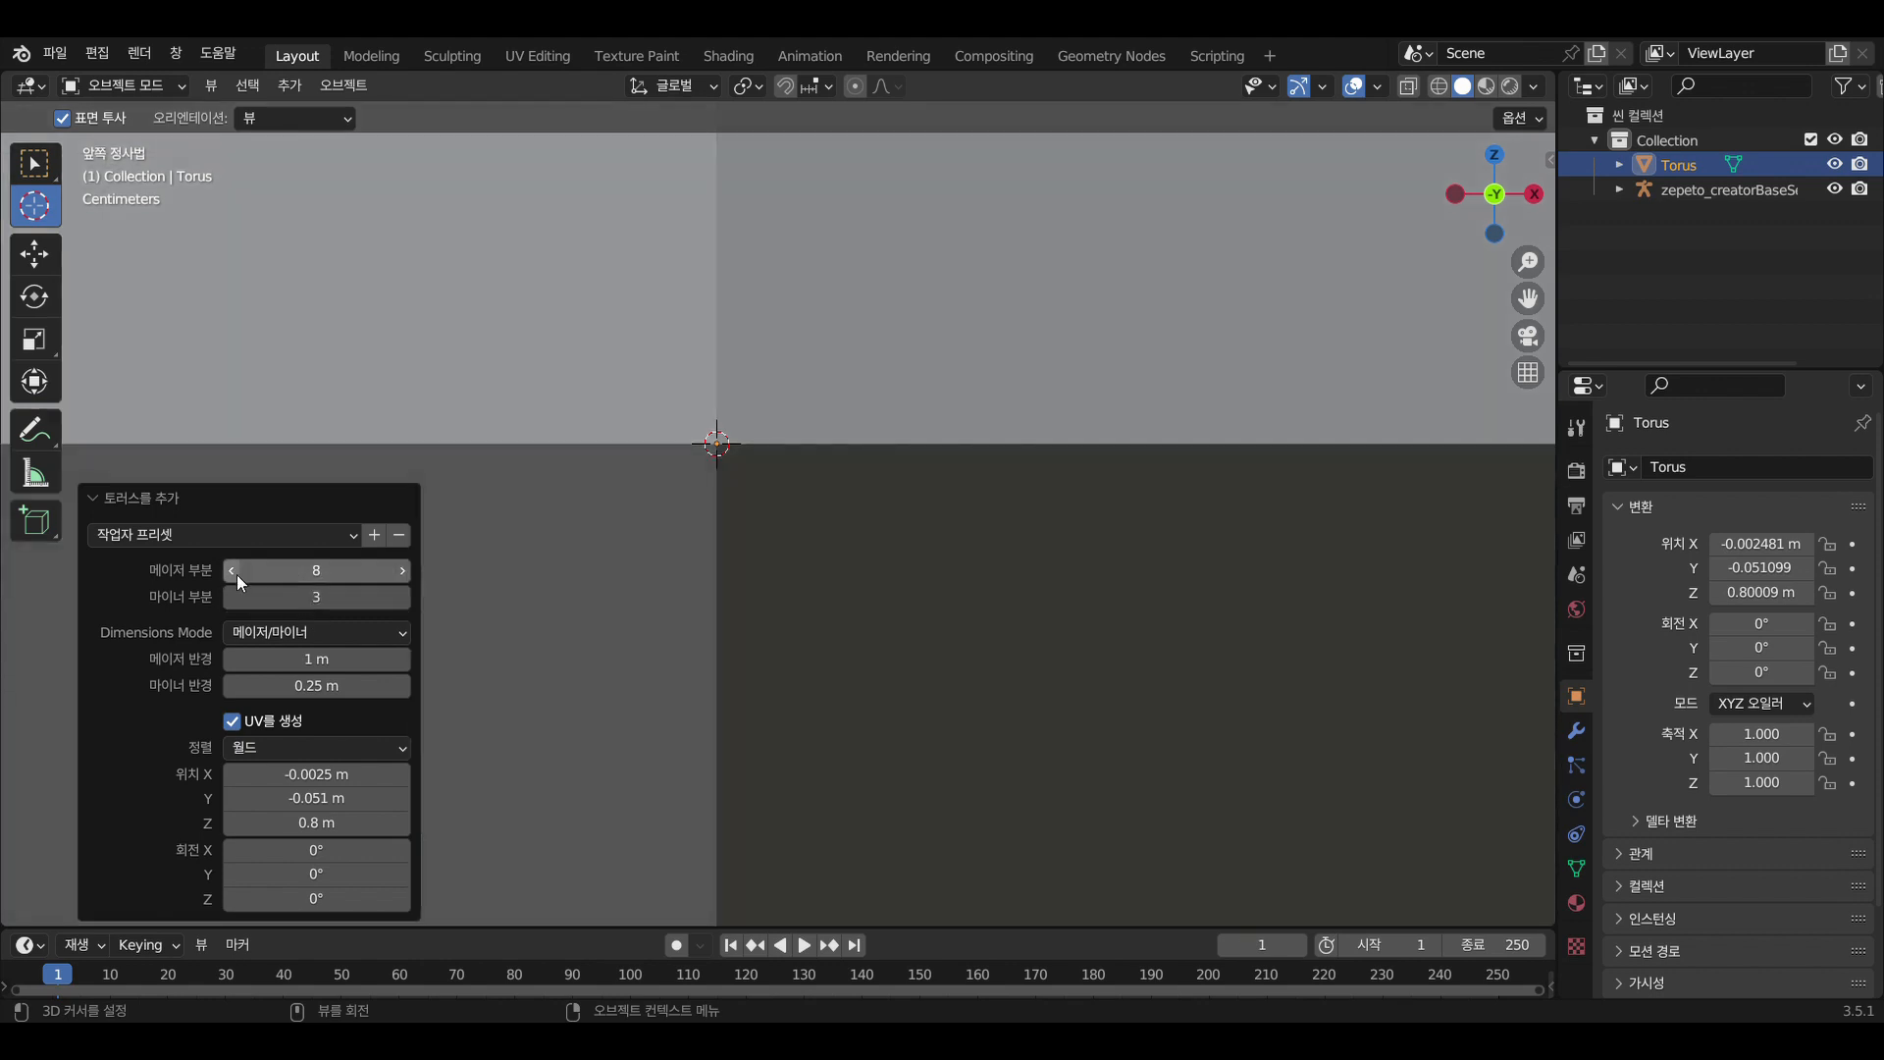
left_click(229, 570)
left_click(229, 571)
left_click(230, 570)
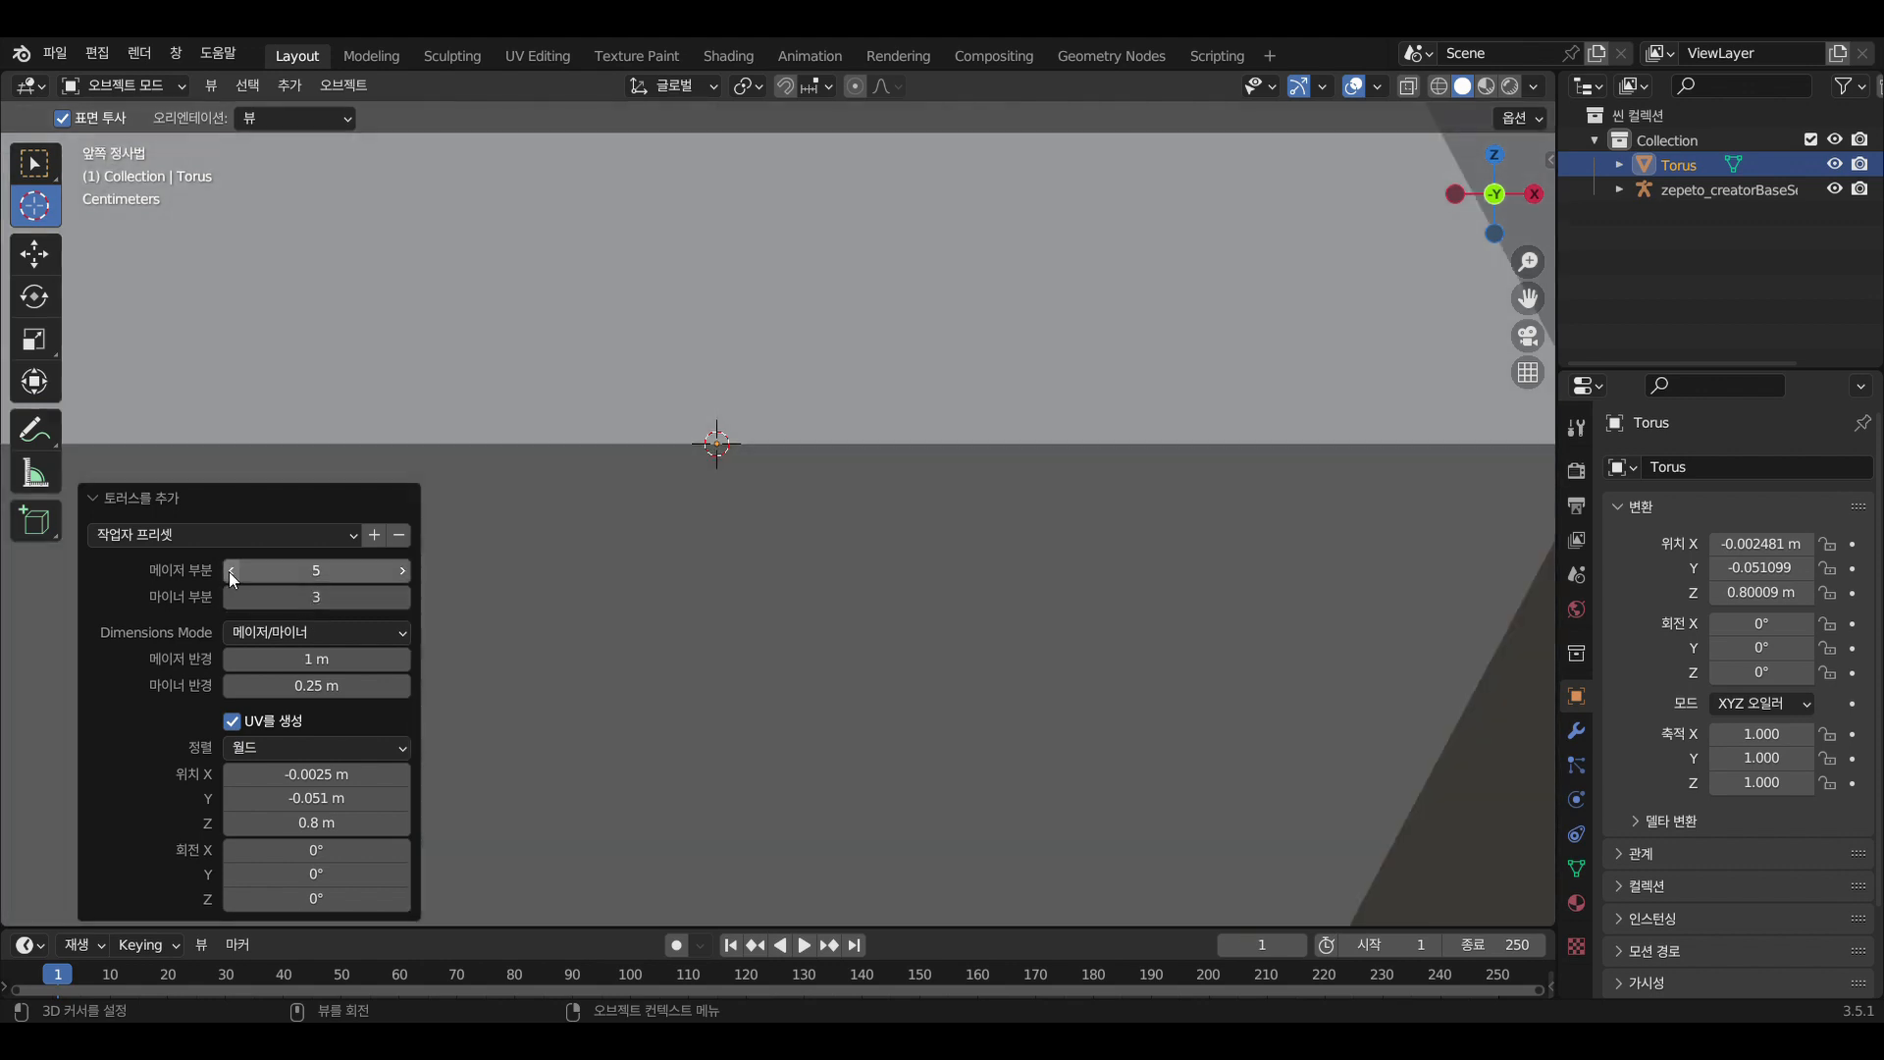
left_click(401, 570)
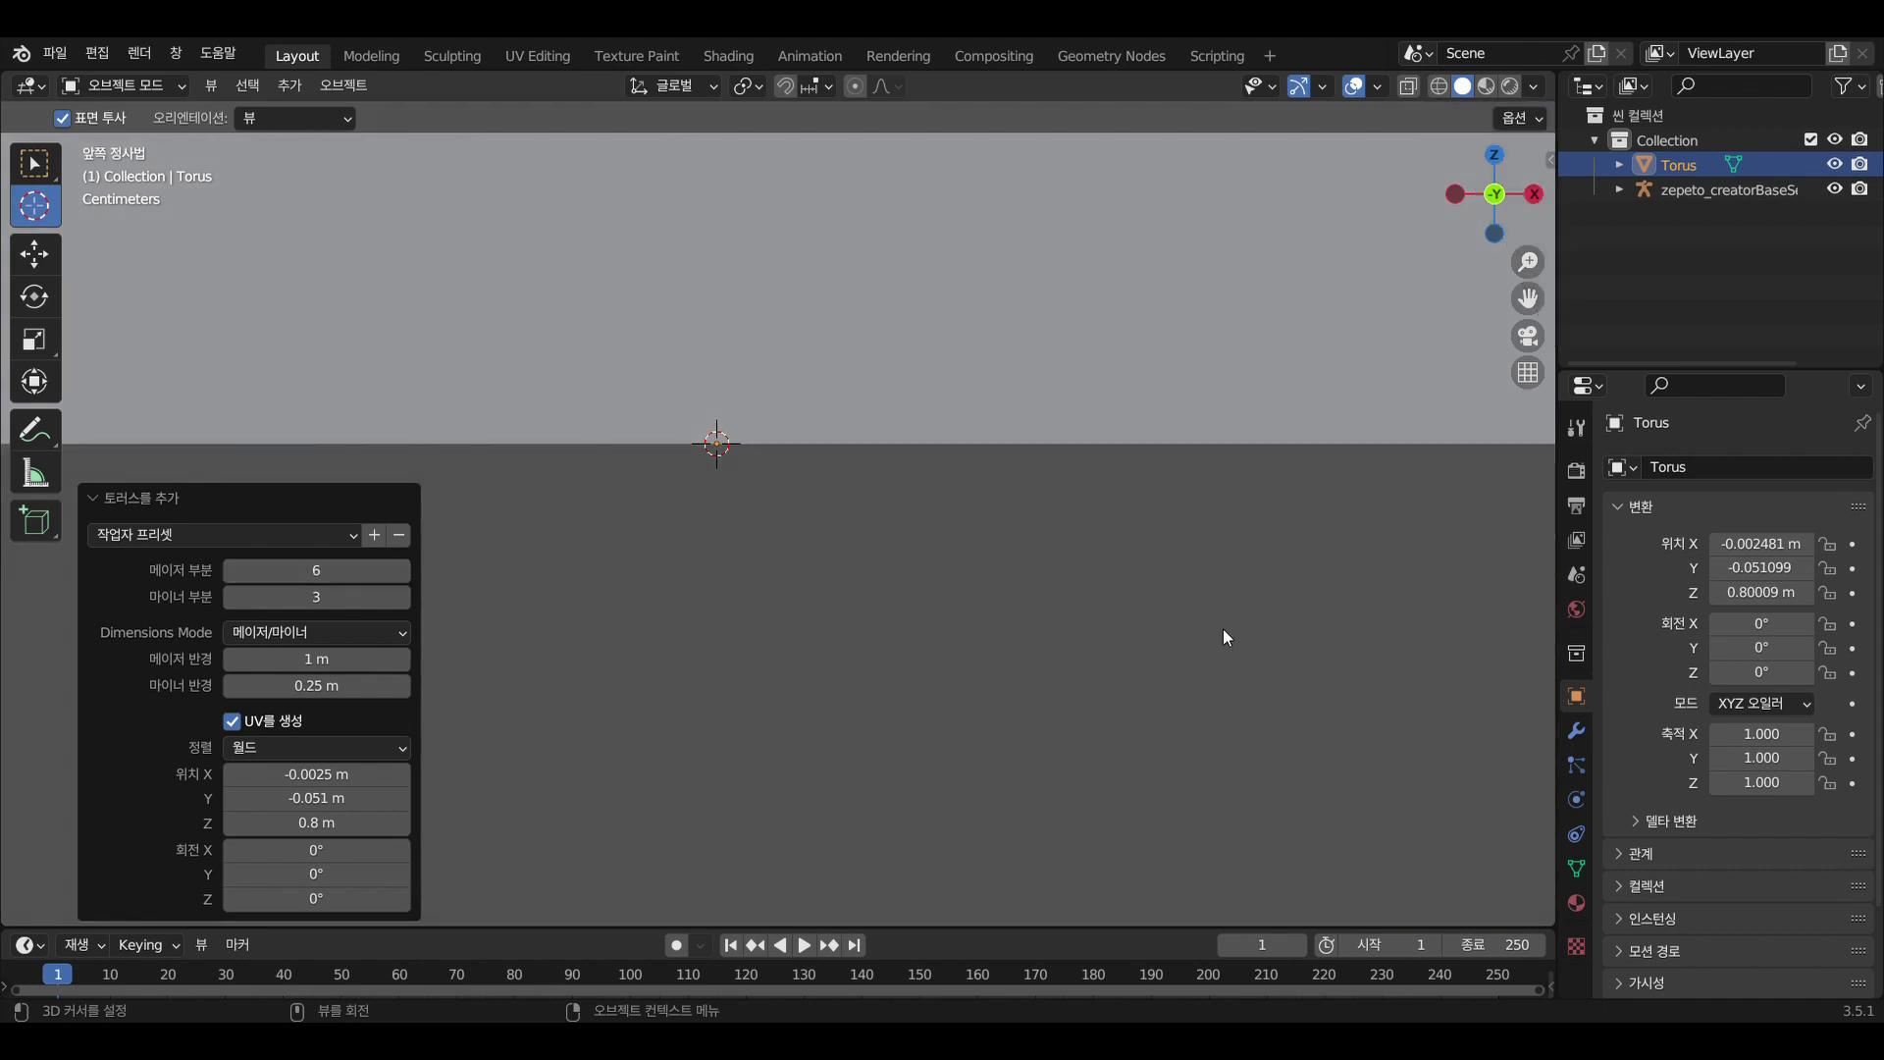
Scale the torus down uniformly to about 0.008, making it a small ring on the avatar's upper chest
key("s")
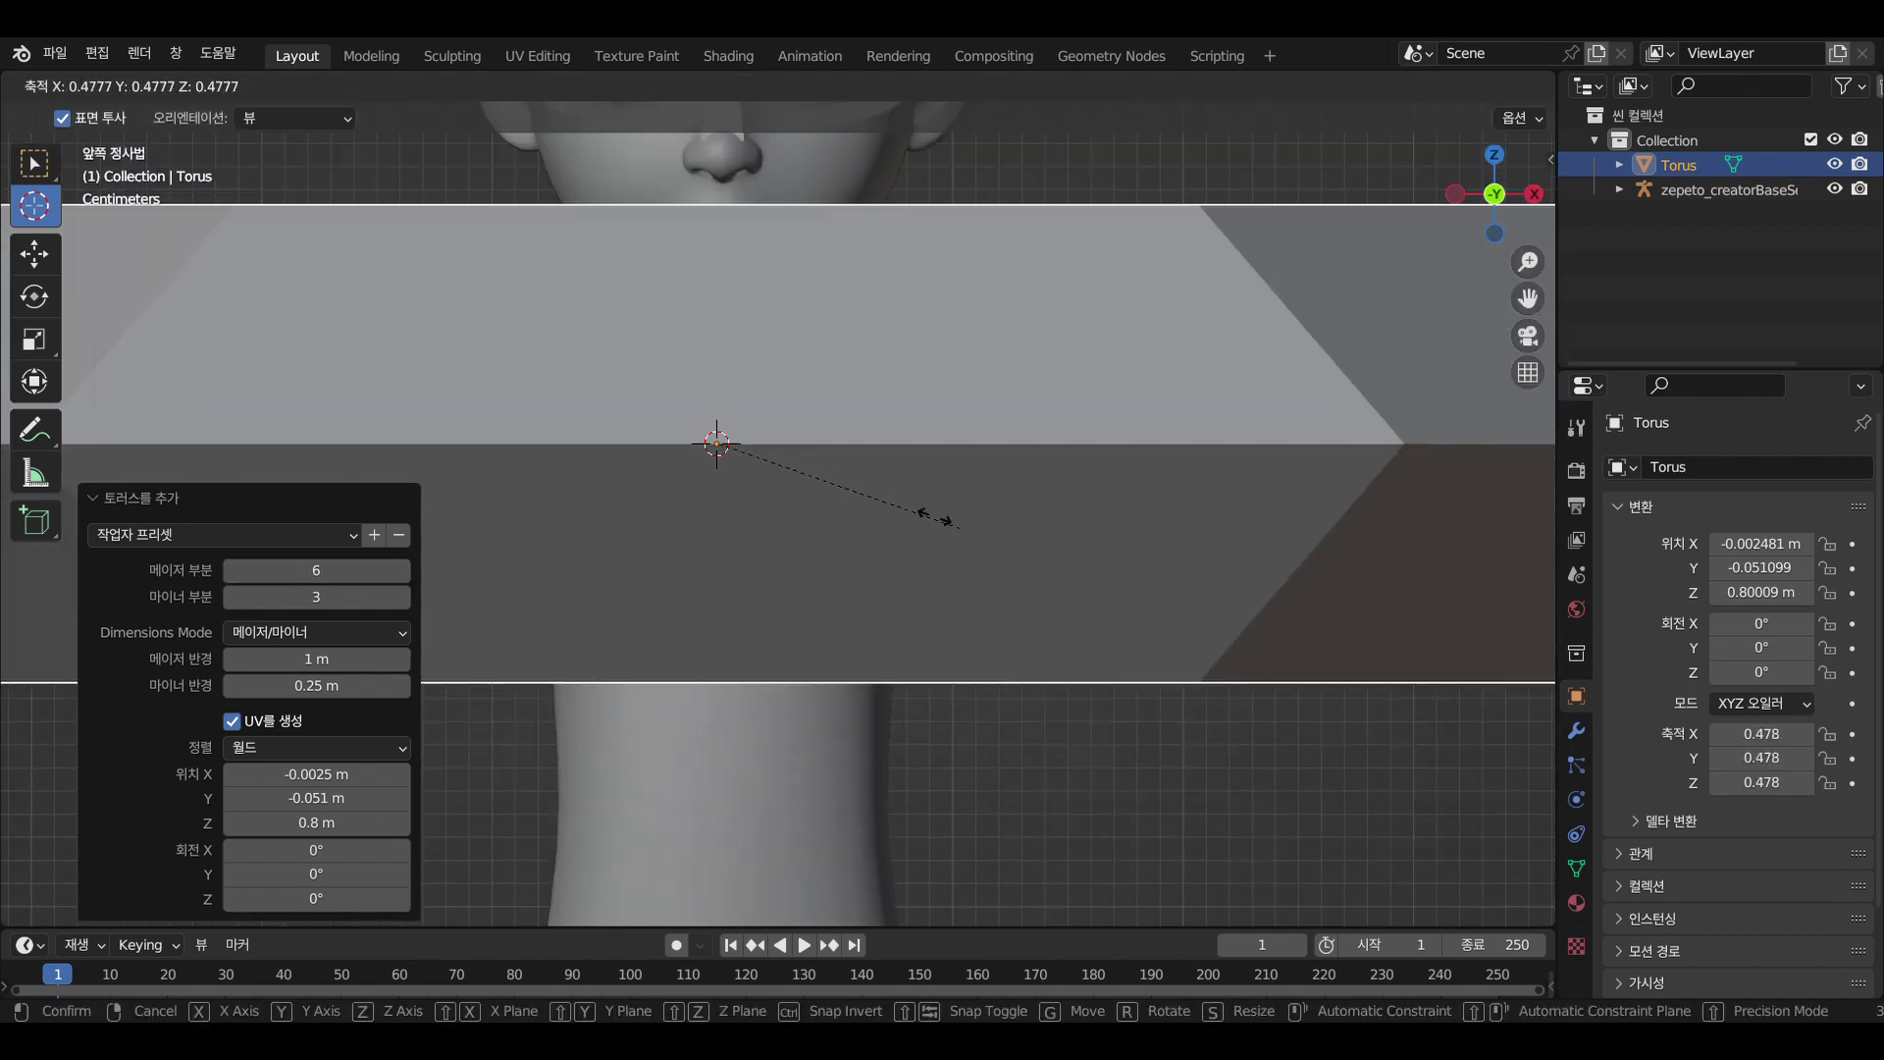
left_click(738, 457)
scroll(781, 501, "up", 2)
middle_click_drag(797, 569, 832, 550)
scroll(816, 528, "down", 2)
key("s")
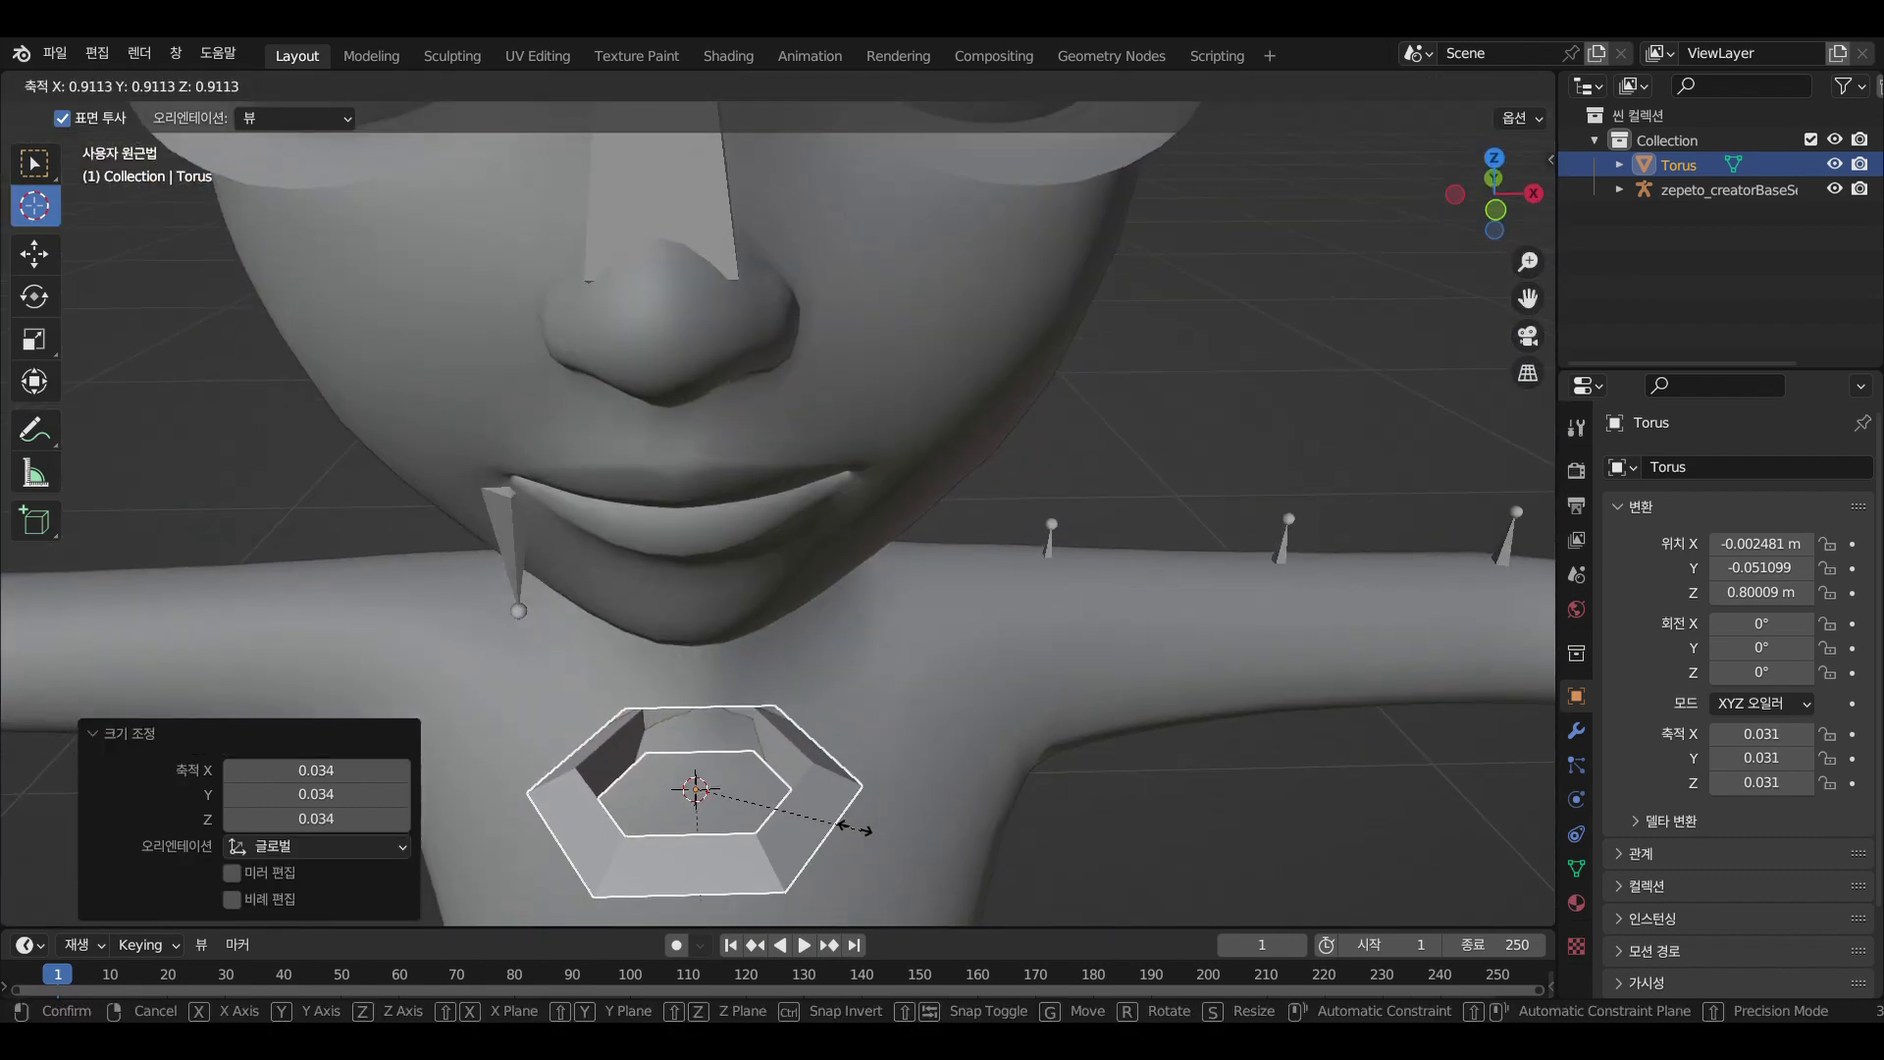
left_click(746, 799)
scroll(745, 799, "up", 4)
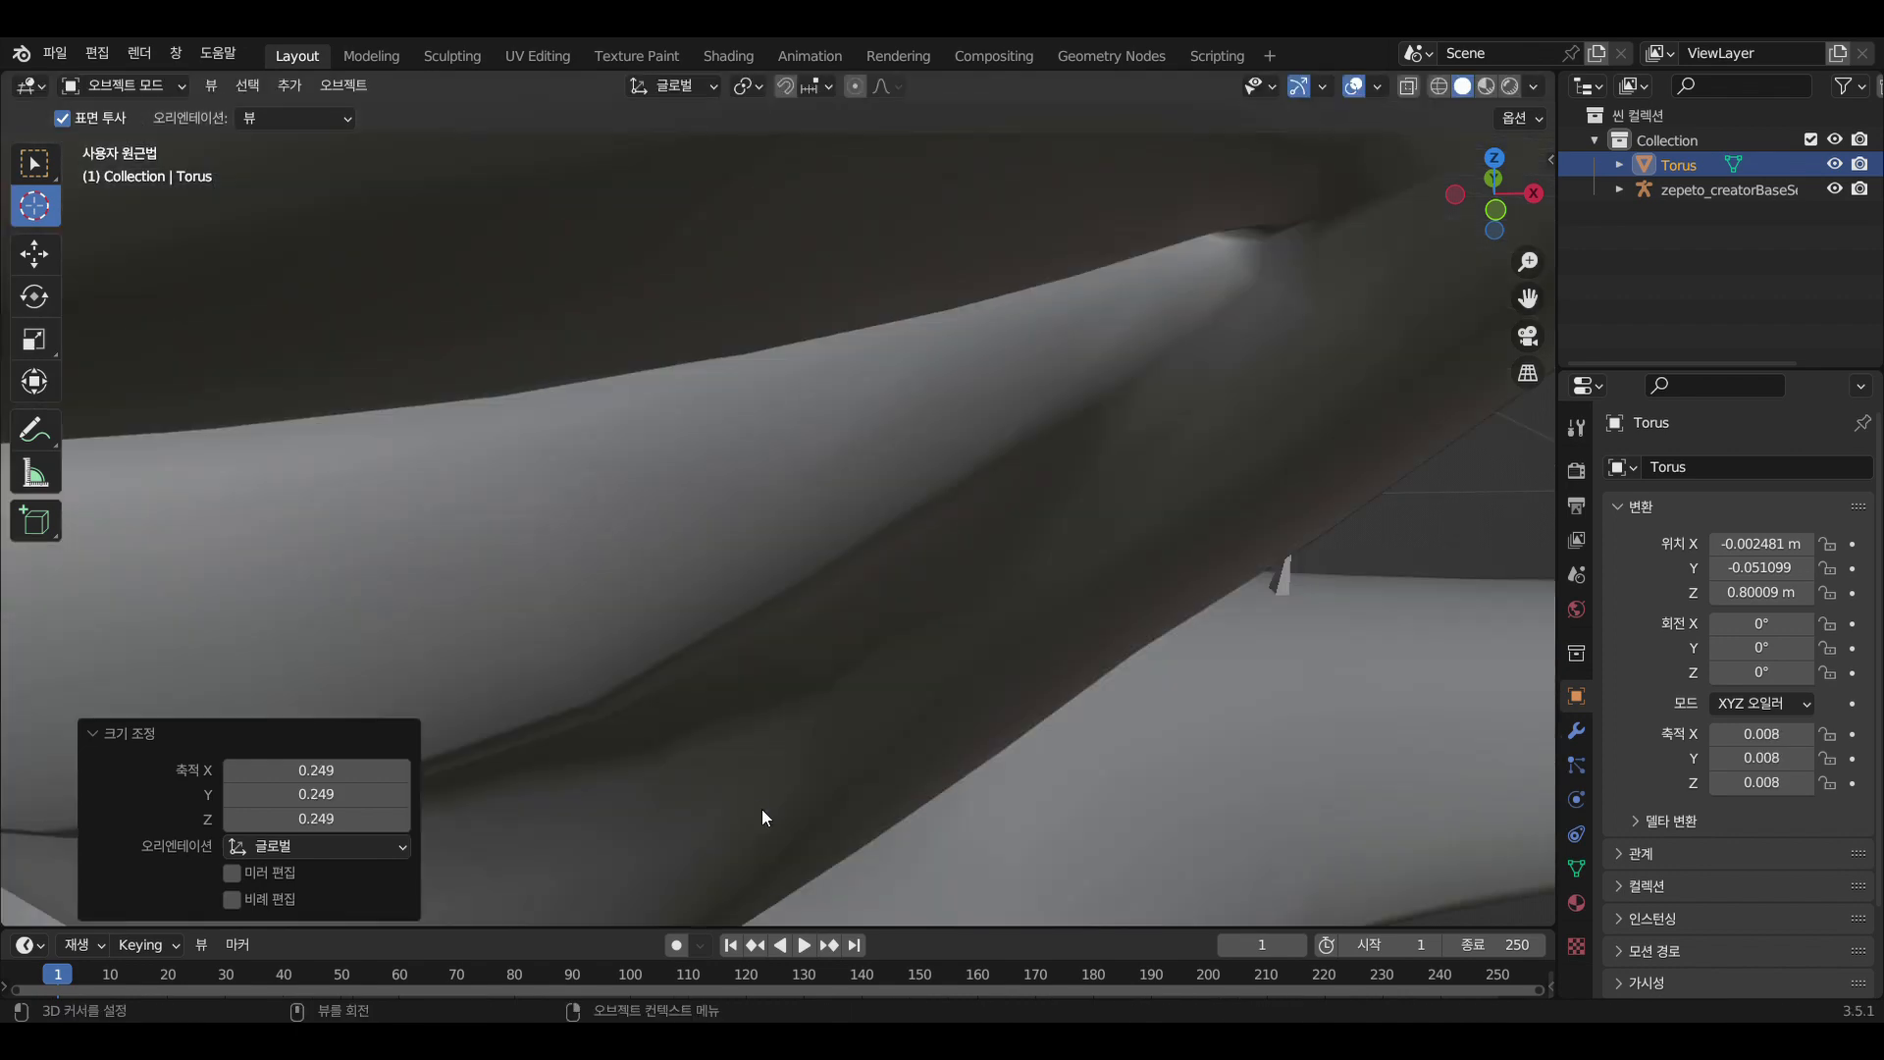
scroll(875, 846, "down", 4)
middle_click_drag(874, 795, 828, 763)
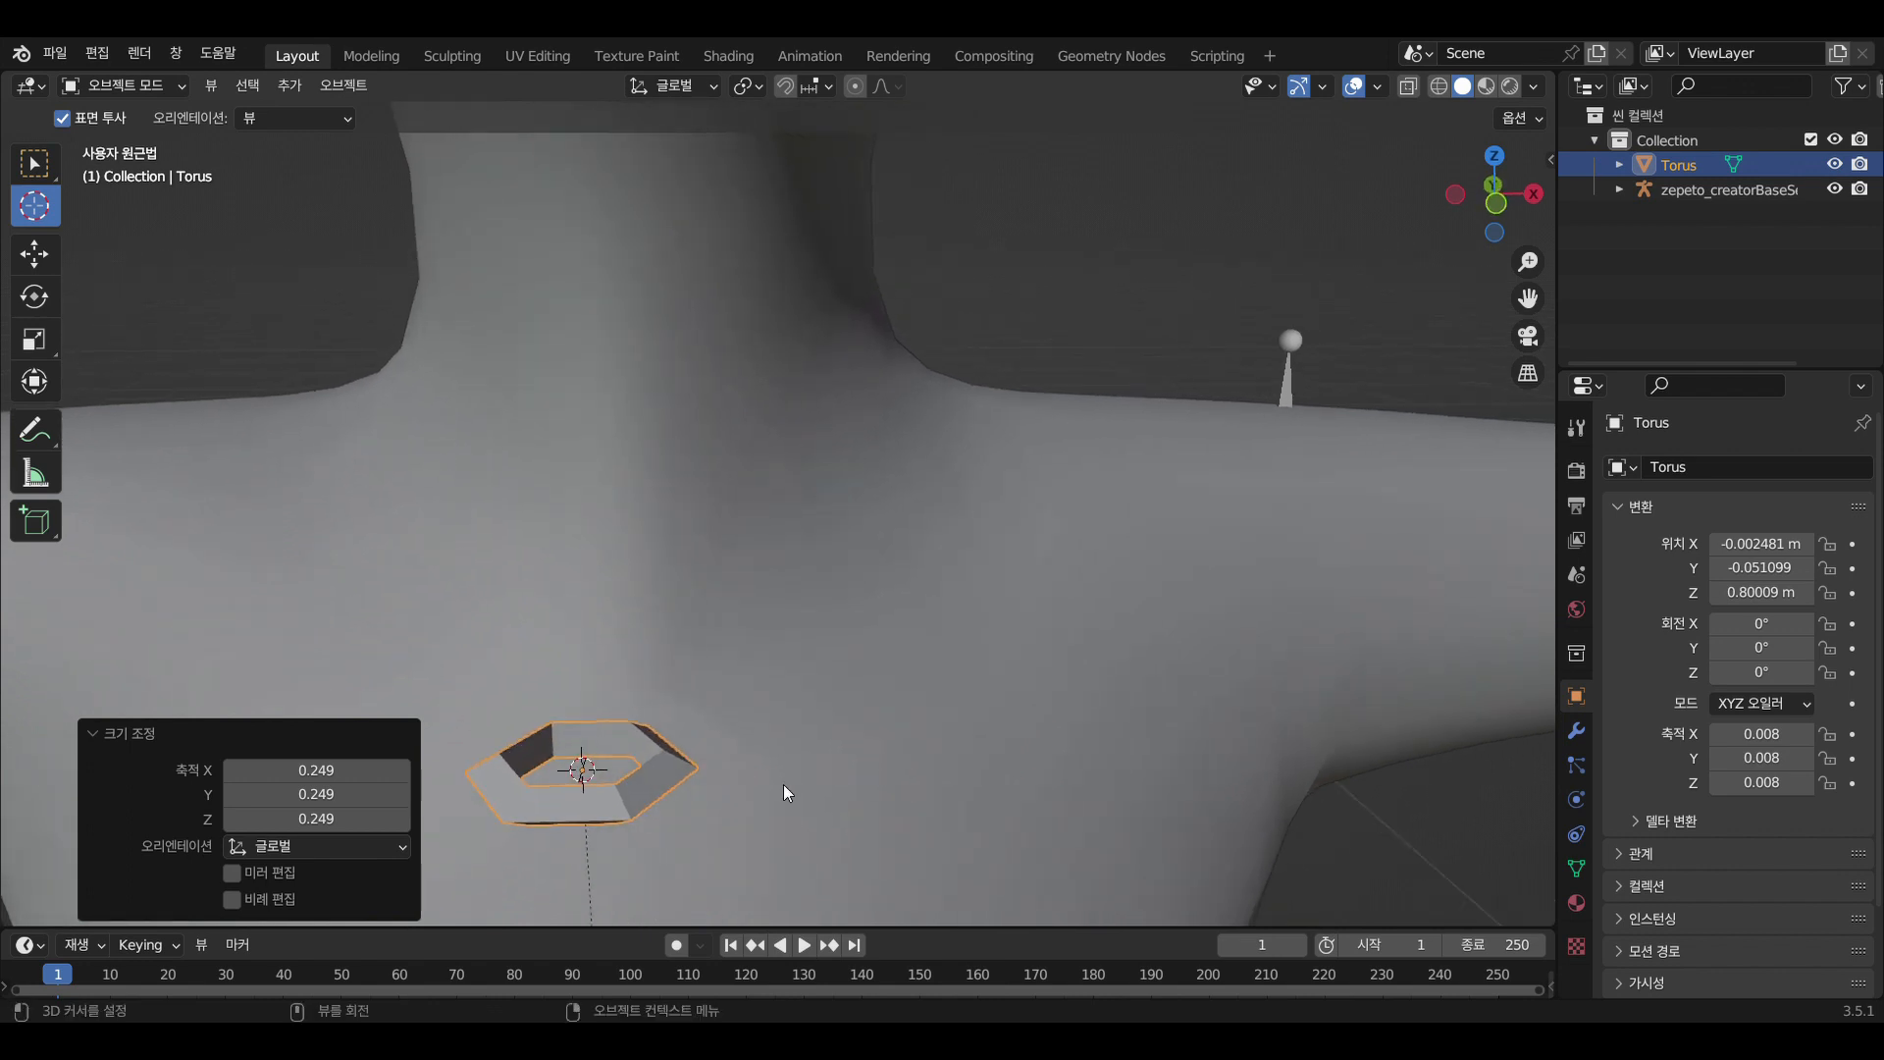
Place the 3D cursor at the ring's centre, and open the torus in Edit Mode with the Select tool and face selection
left_click(675, 775)
left_click(581, 768)
left_click(40, 169)
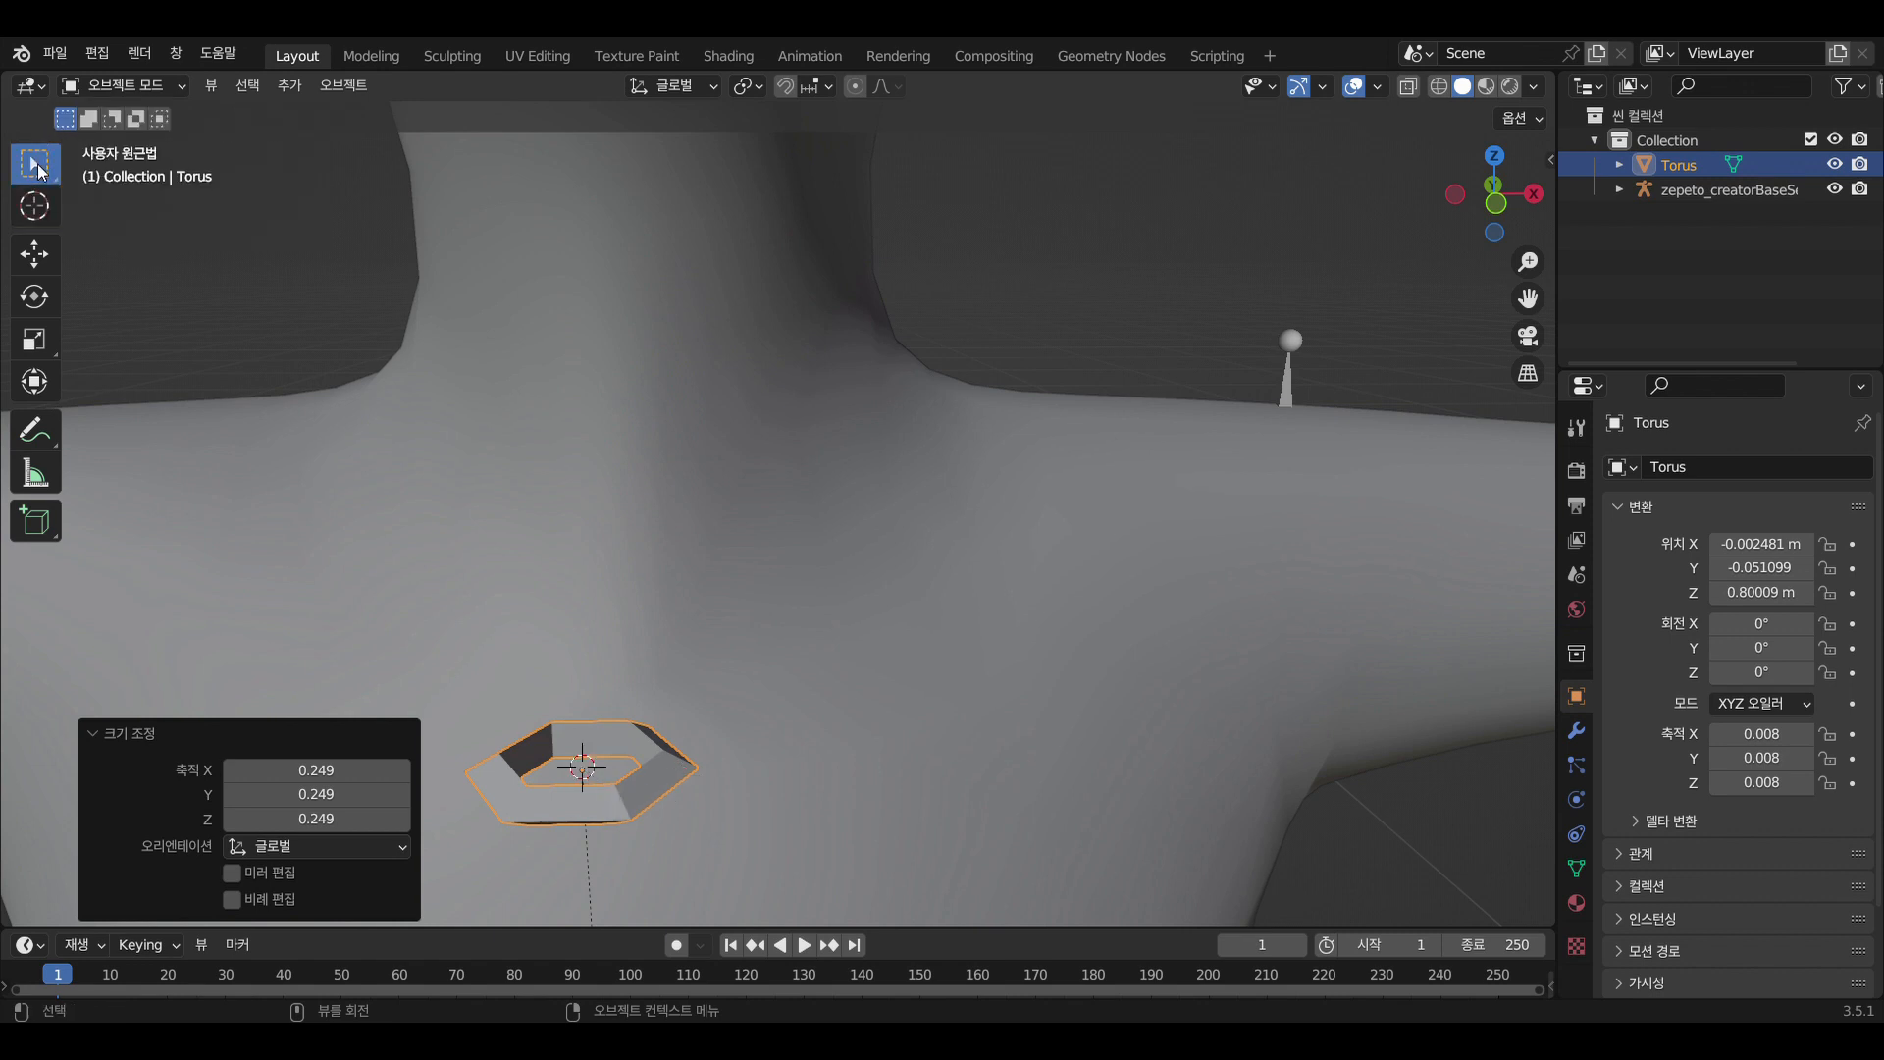
left_click(149, 88)
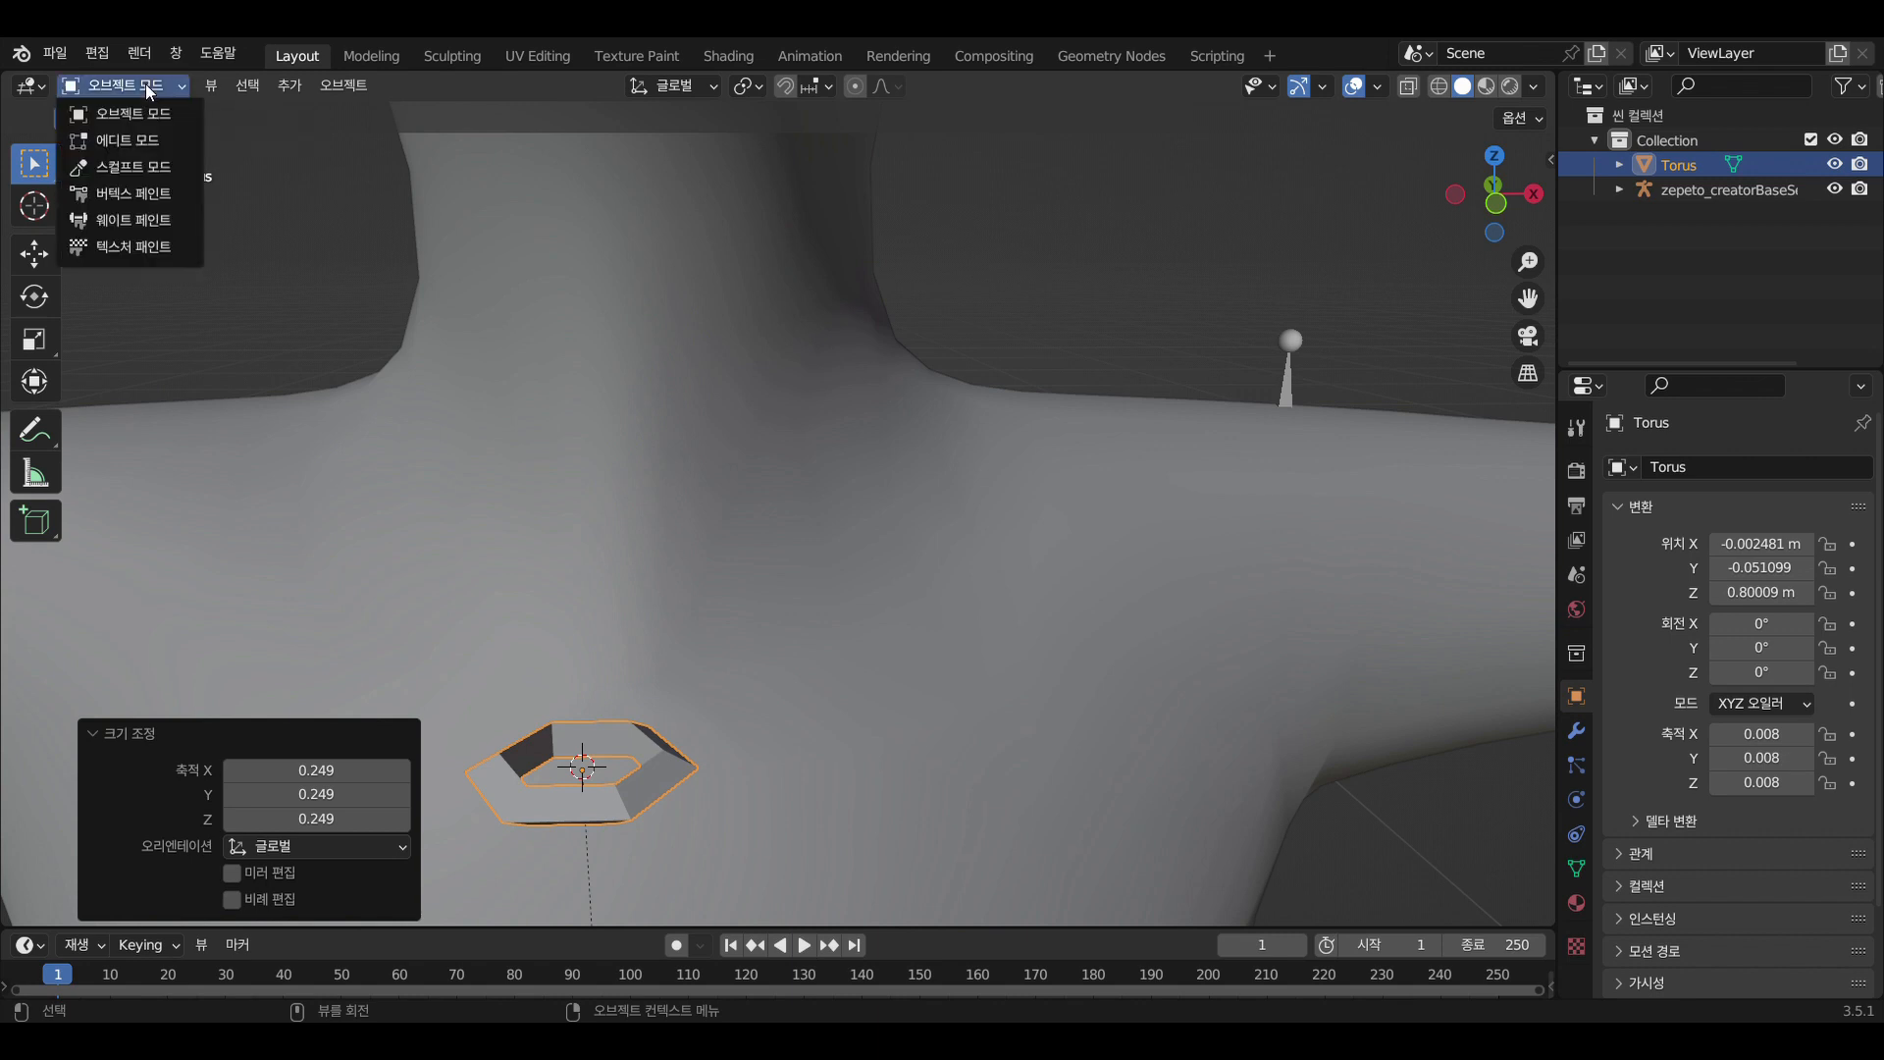
left_click(153, 146)
key("3")
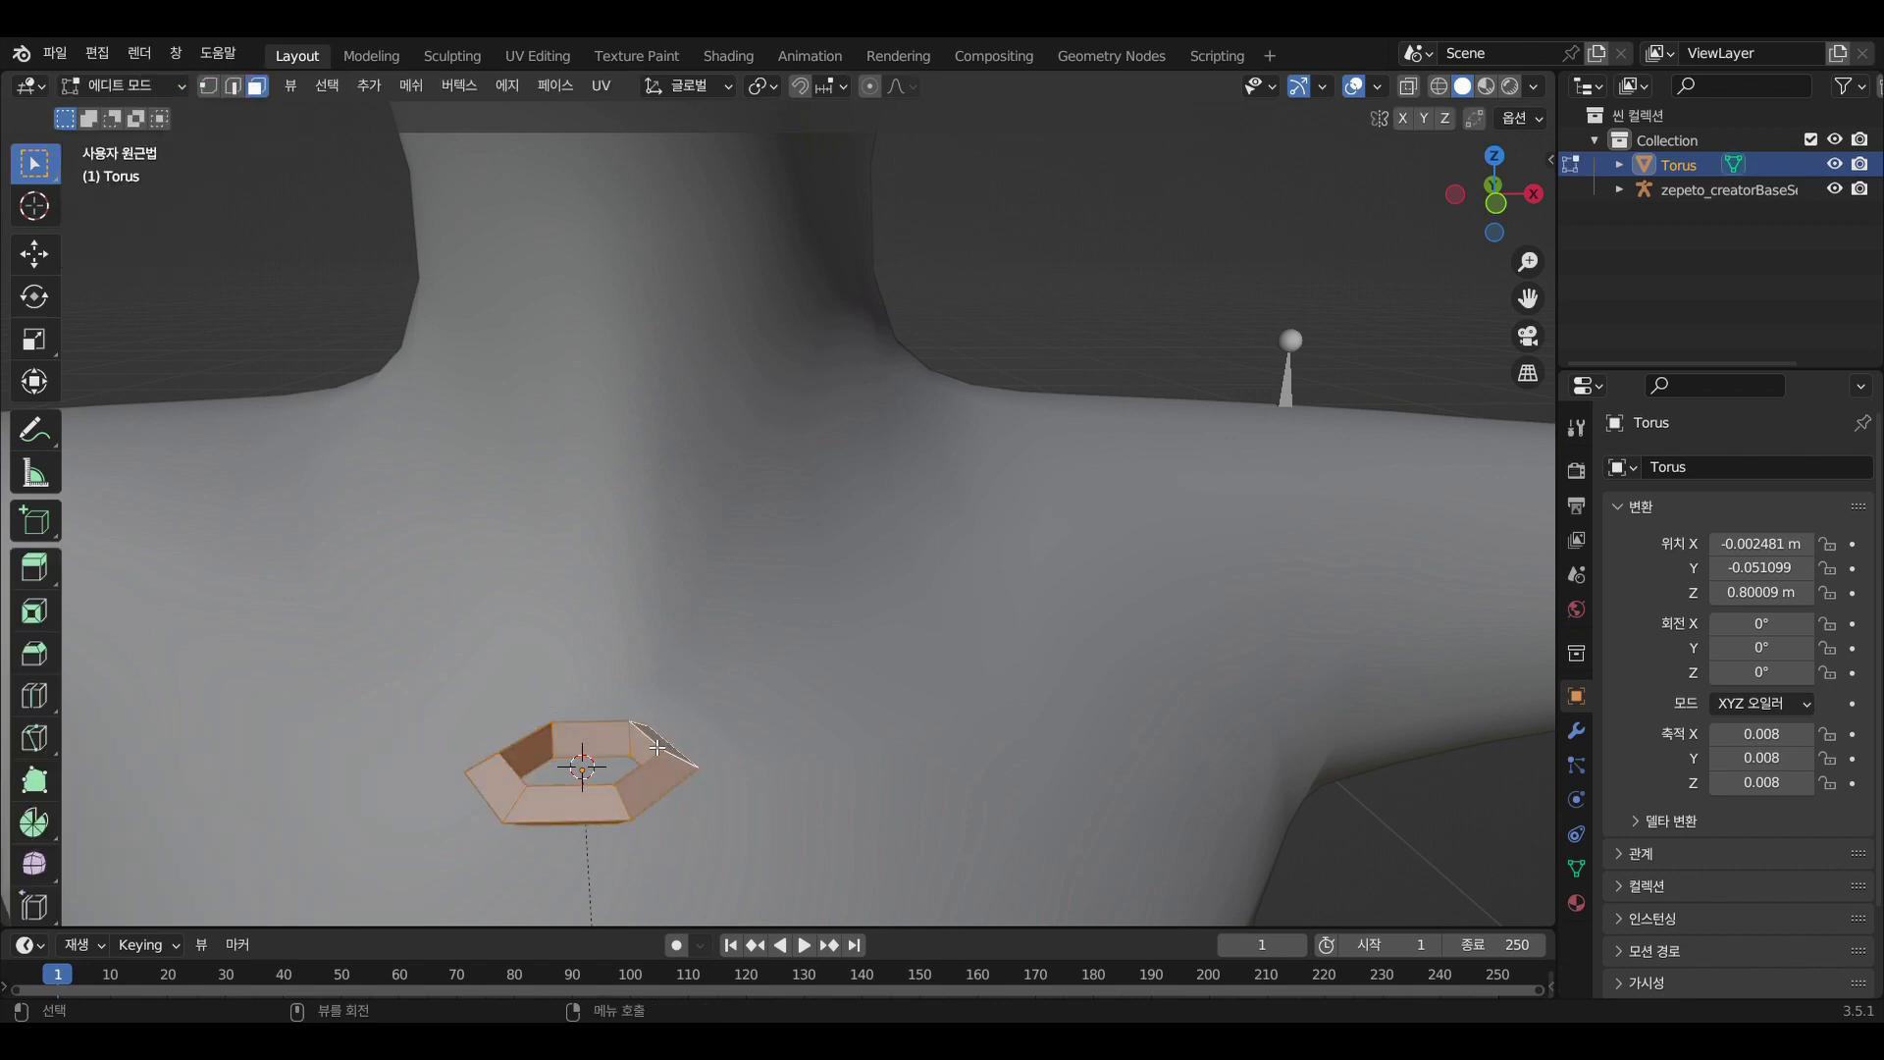
Select only the ring's two end segments on the +X side and move them about 0.0077 m along X to elongate the link
key("alt+a")
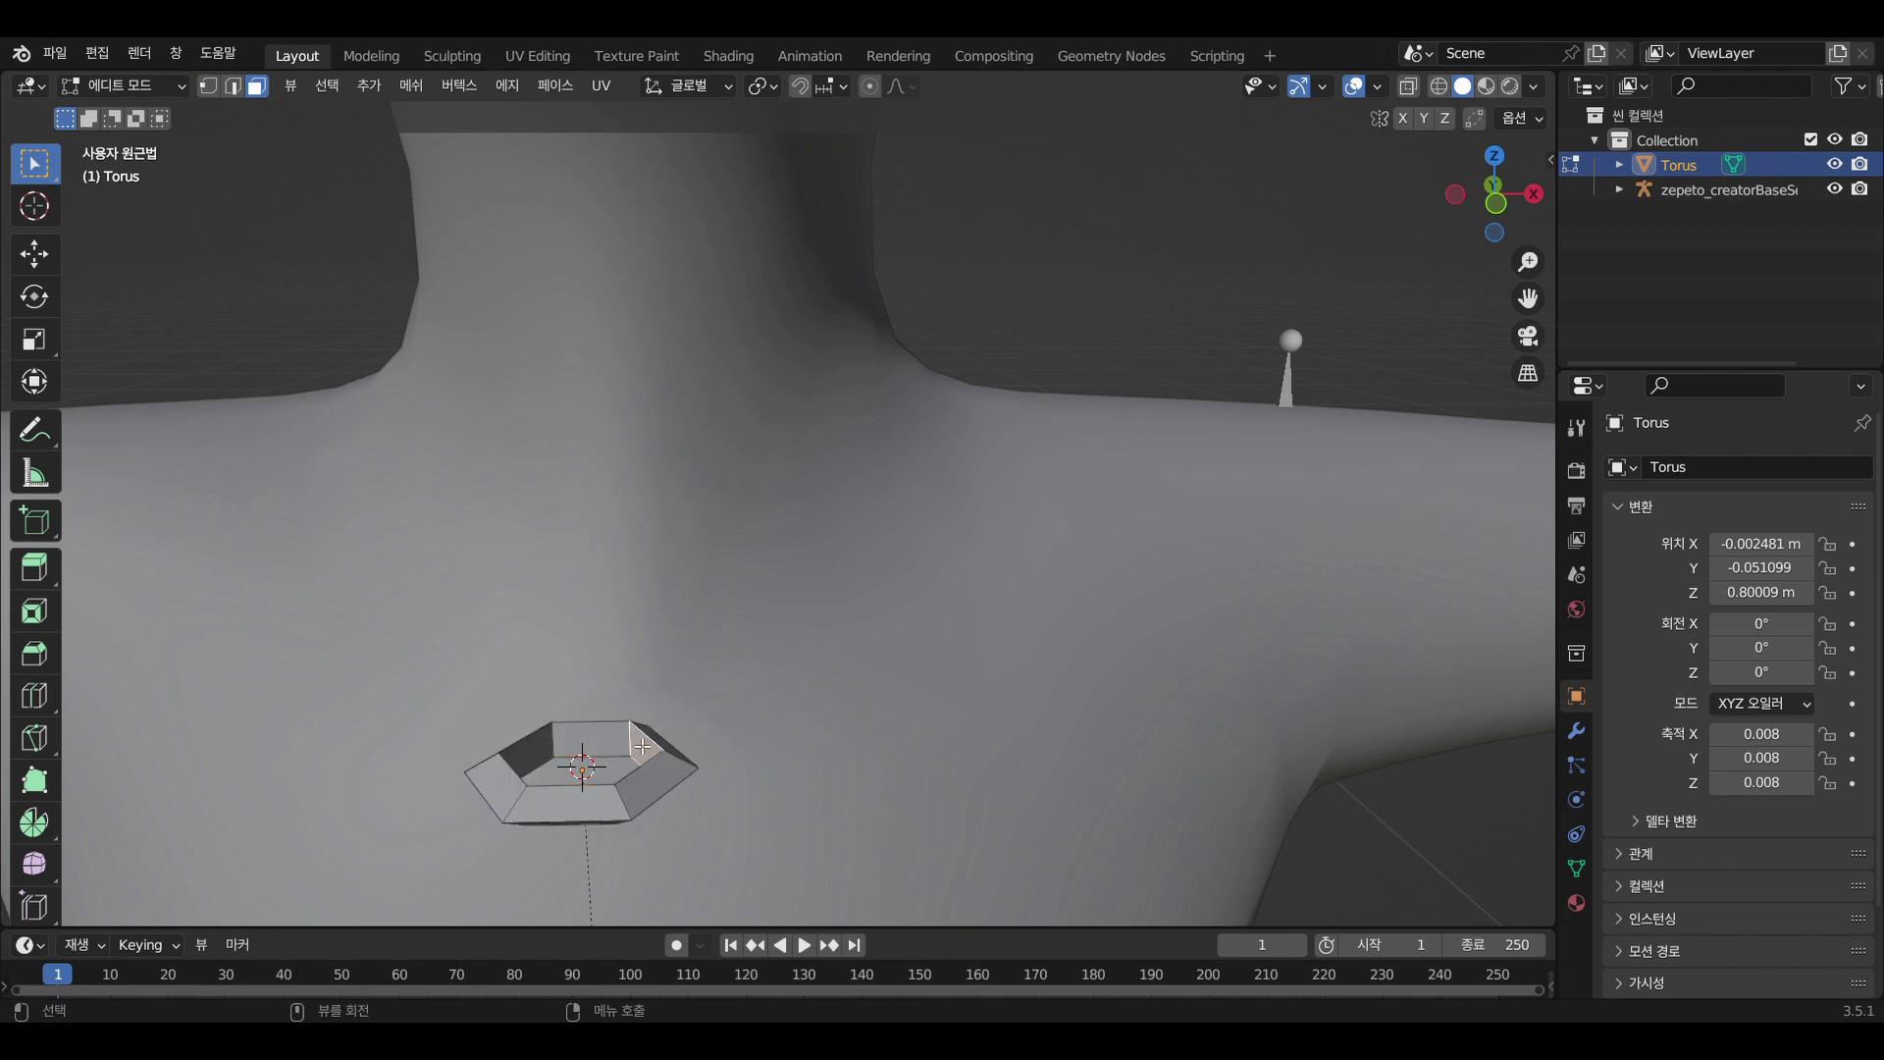
left_click(661, 746)
left_click(649, 774, "shift")
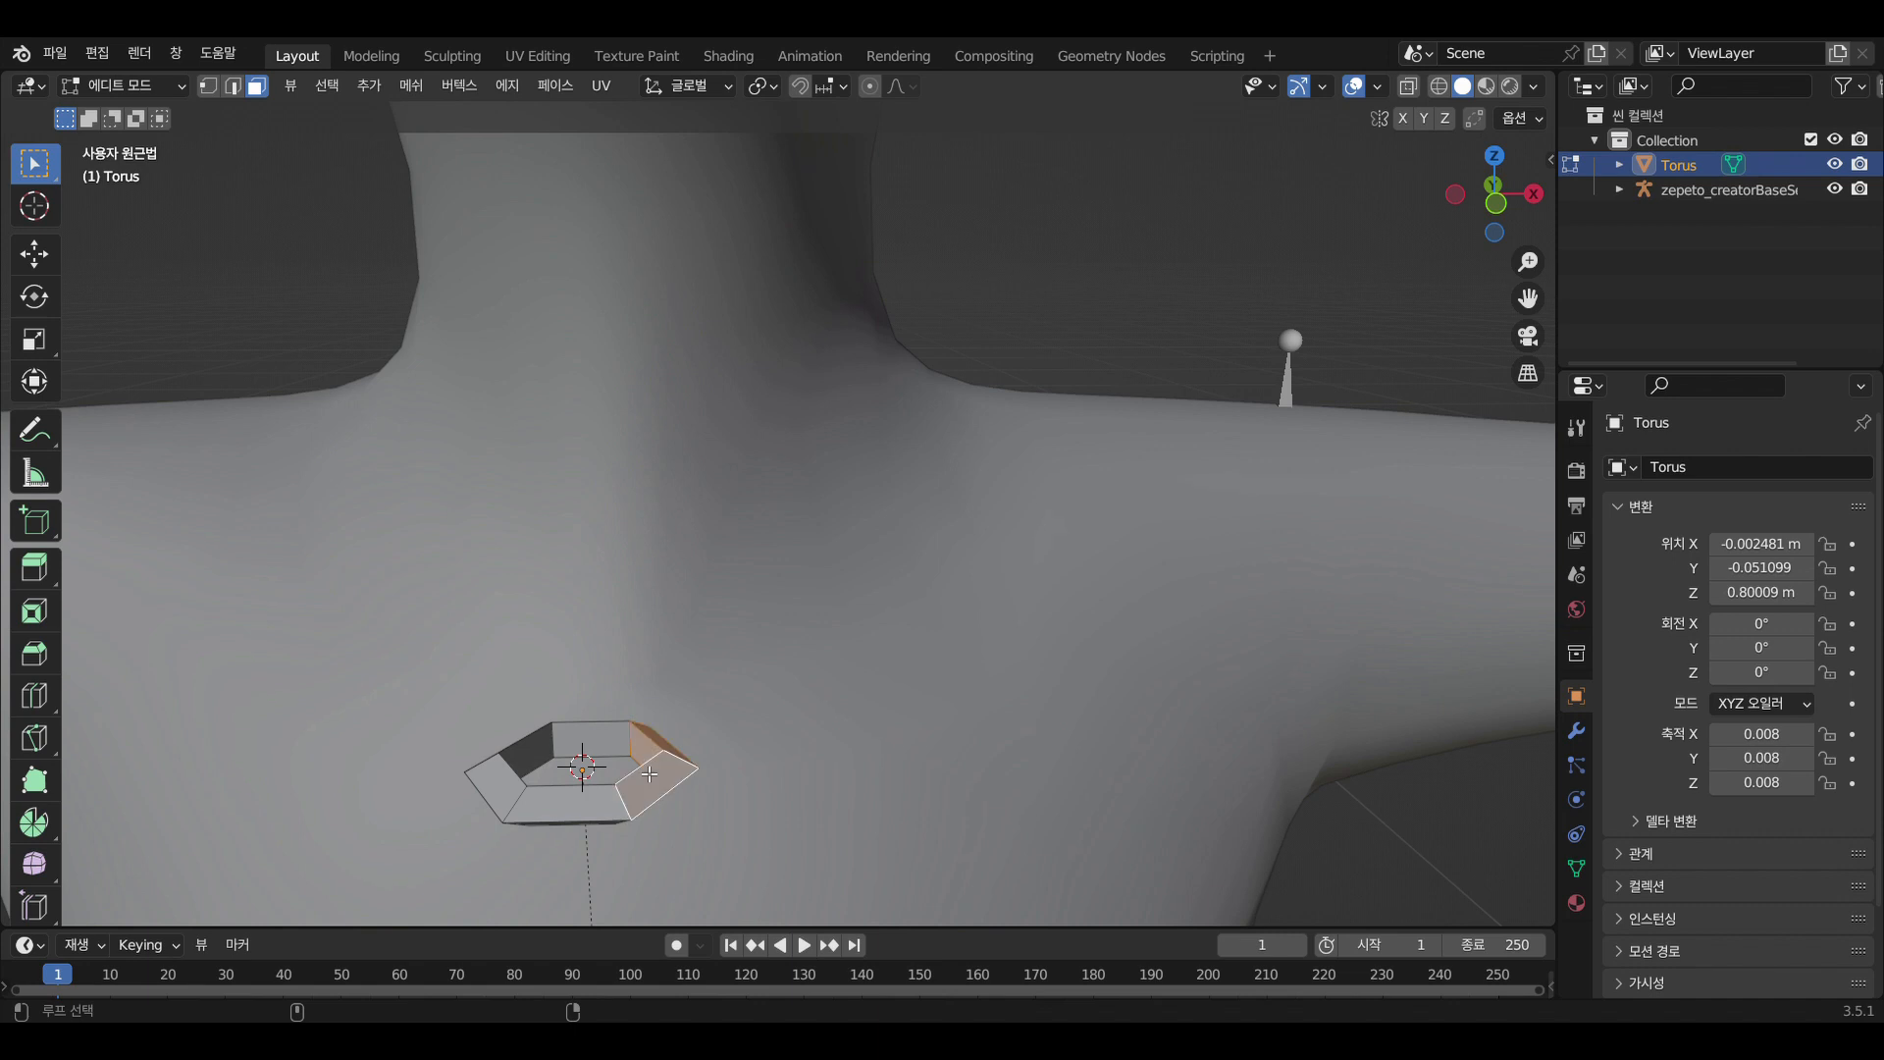
key("g")
key("x")
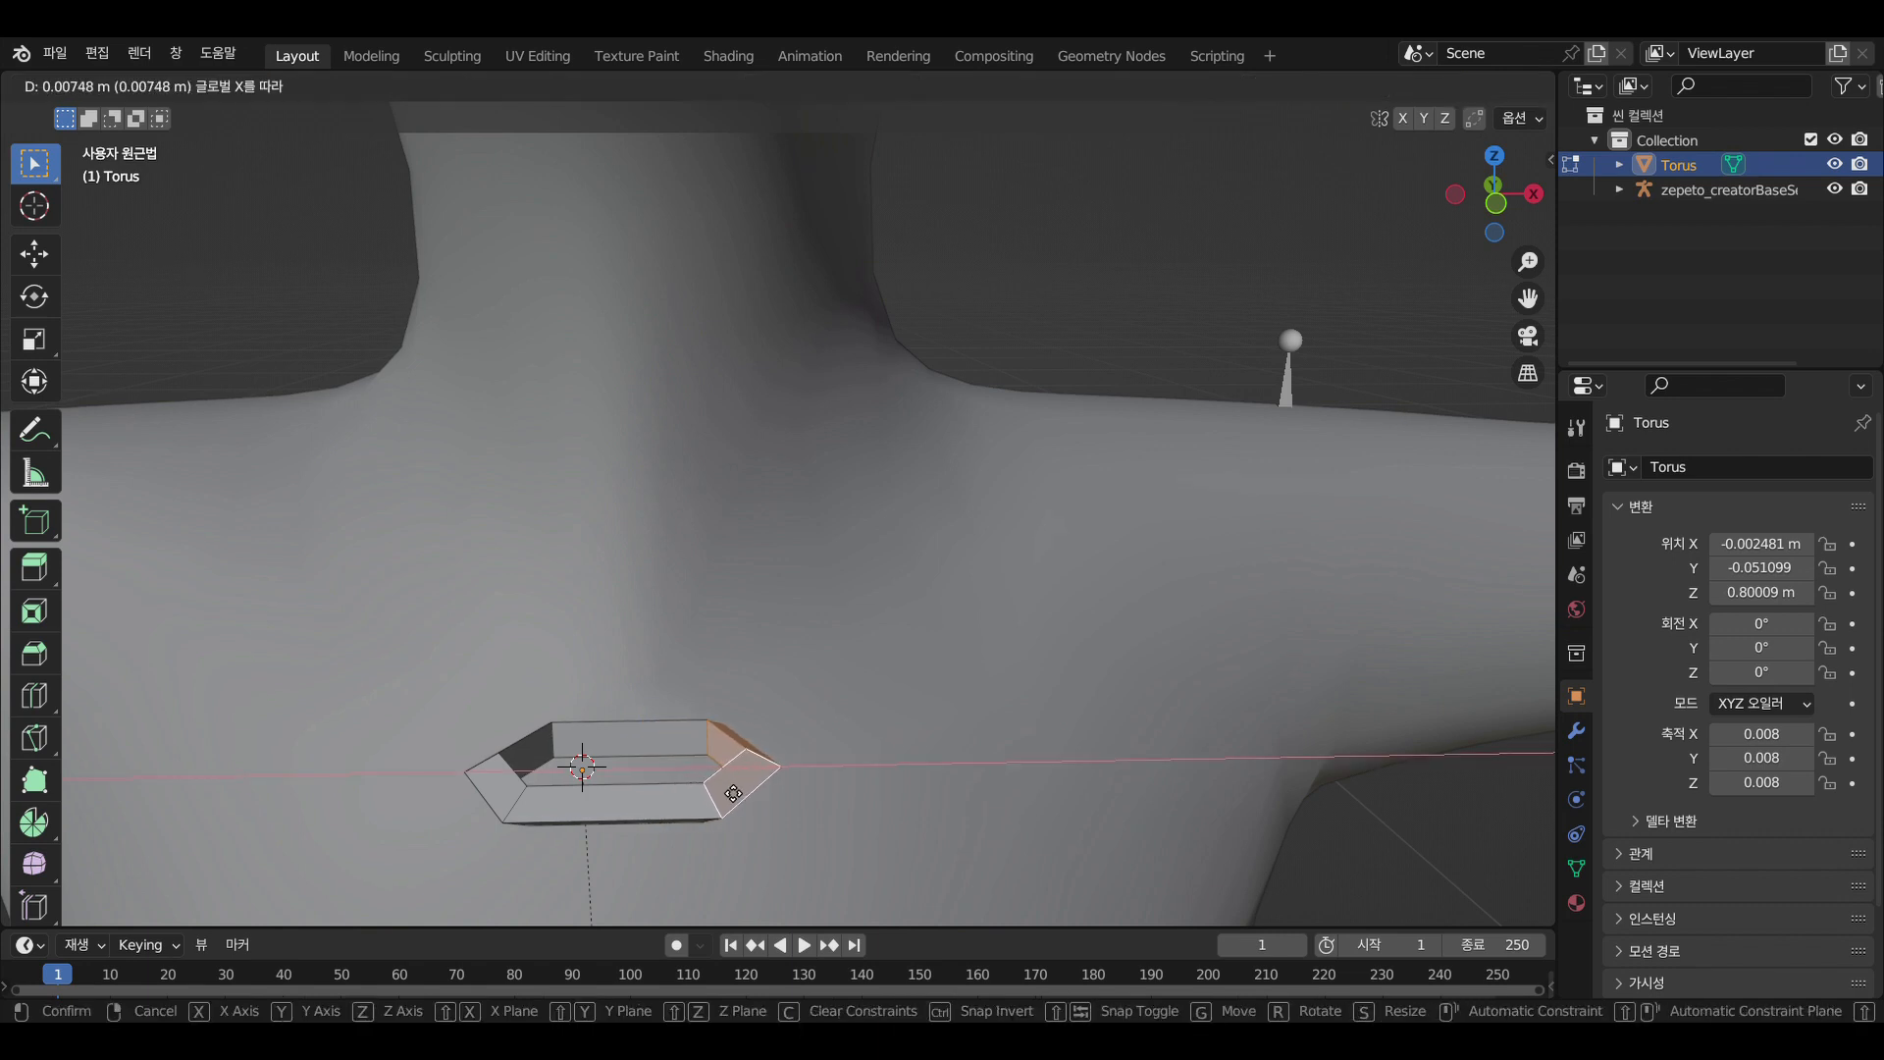
left_click(736, 793)
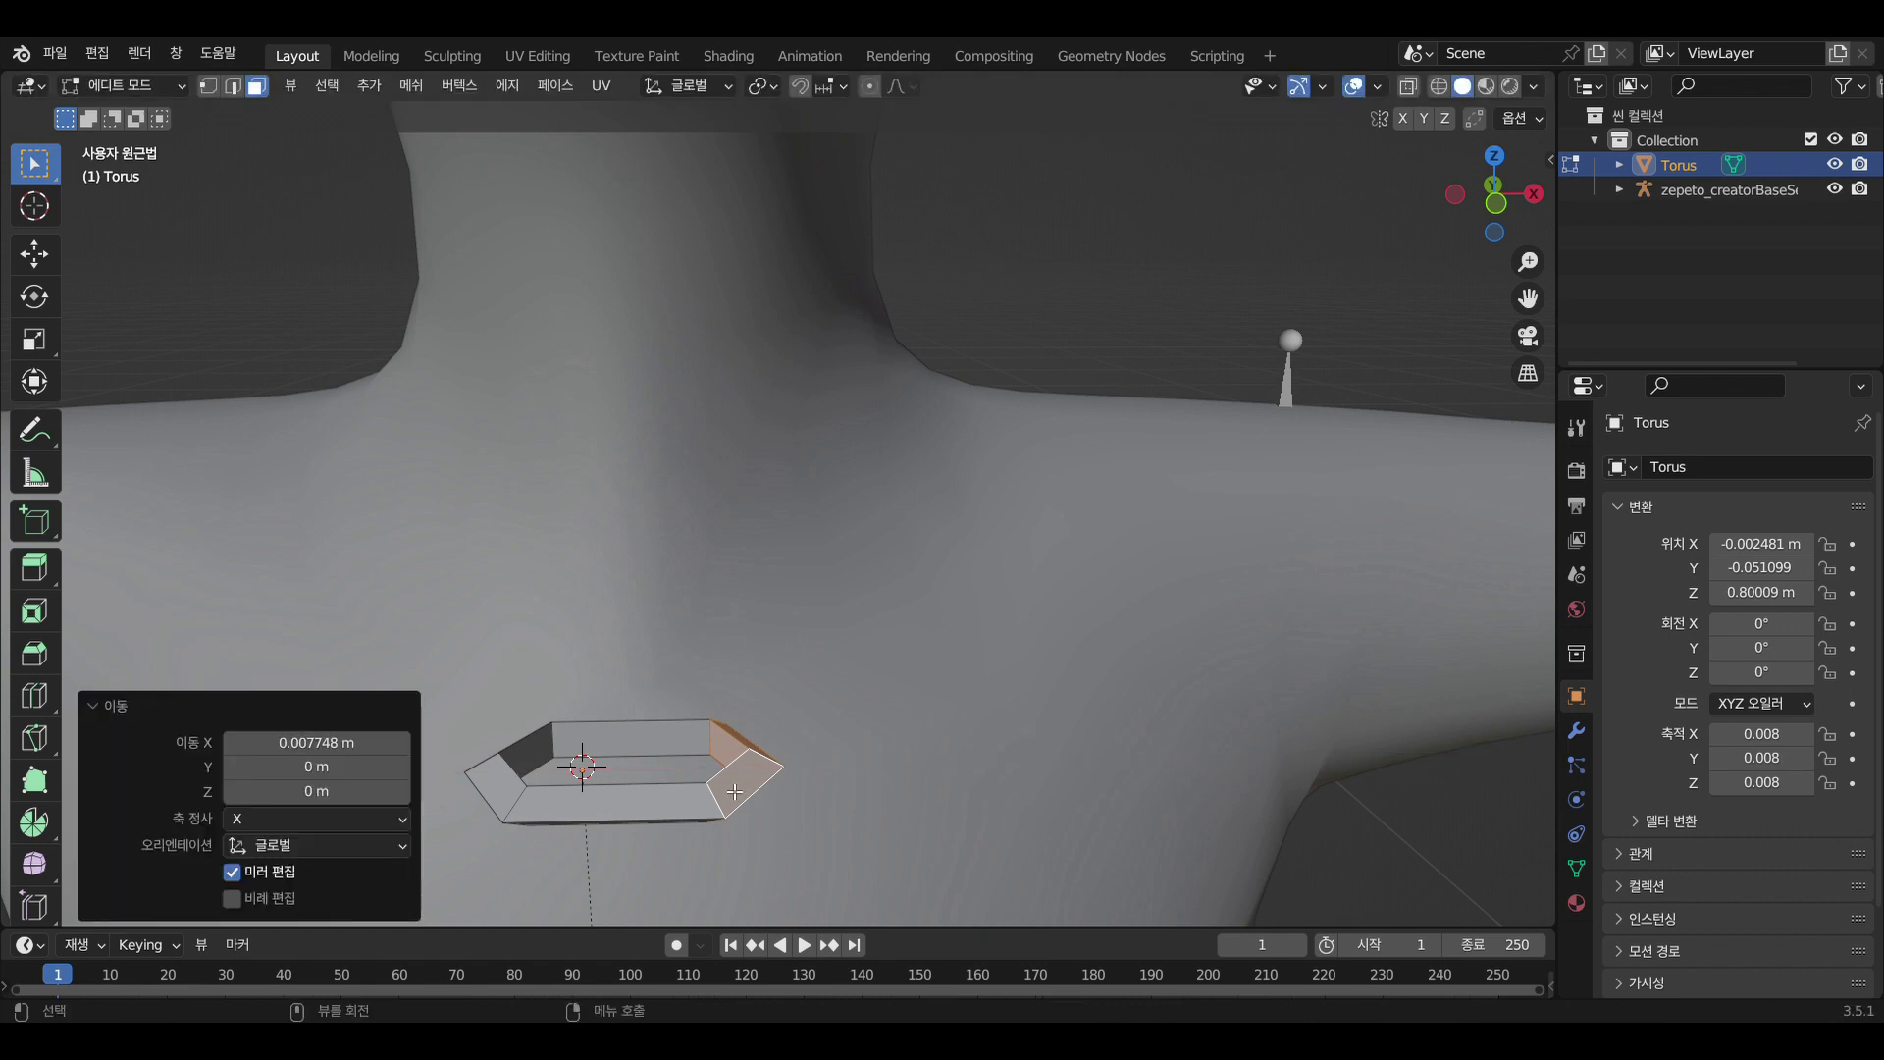
Duplicate the whole link and move the copy about 0.016 m along X
key("alt+a")
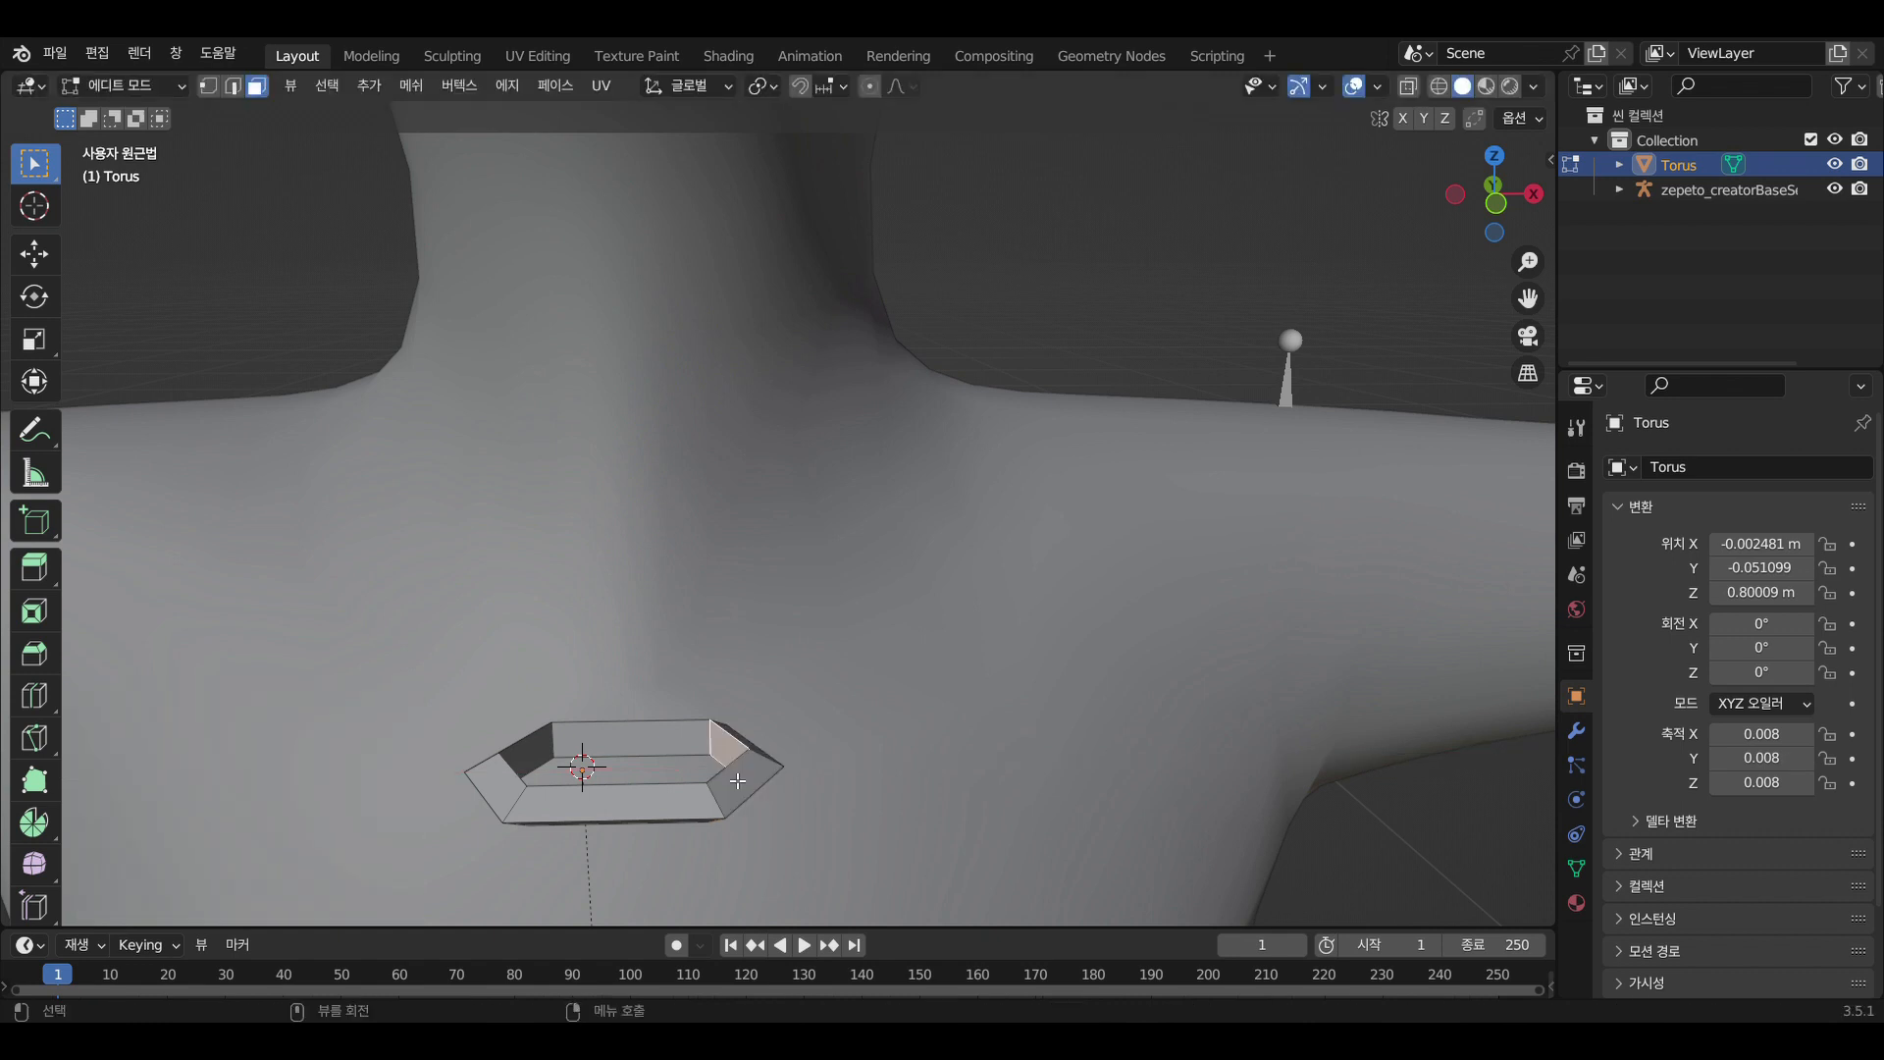
key("a")
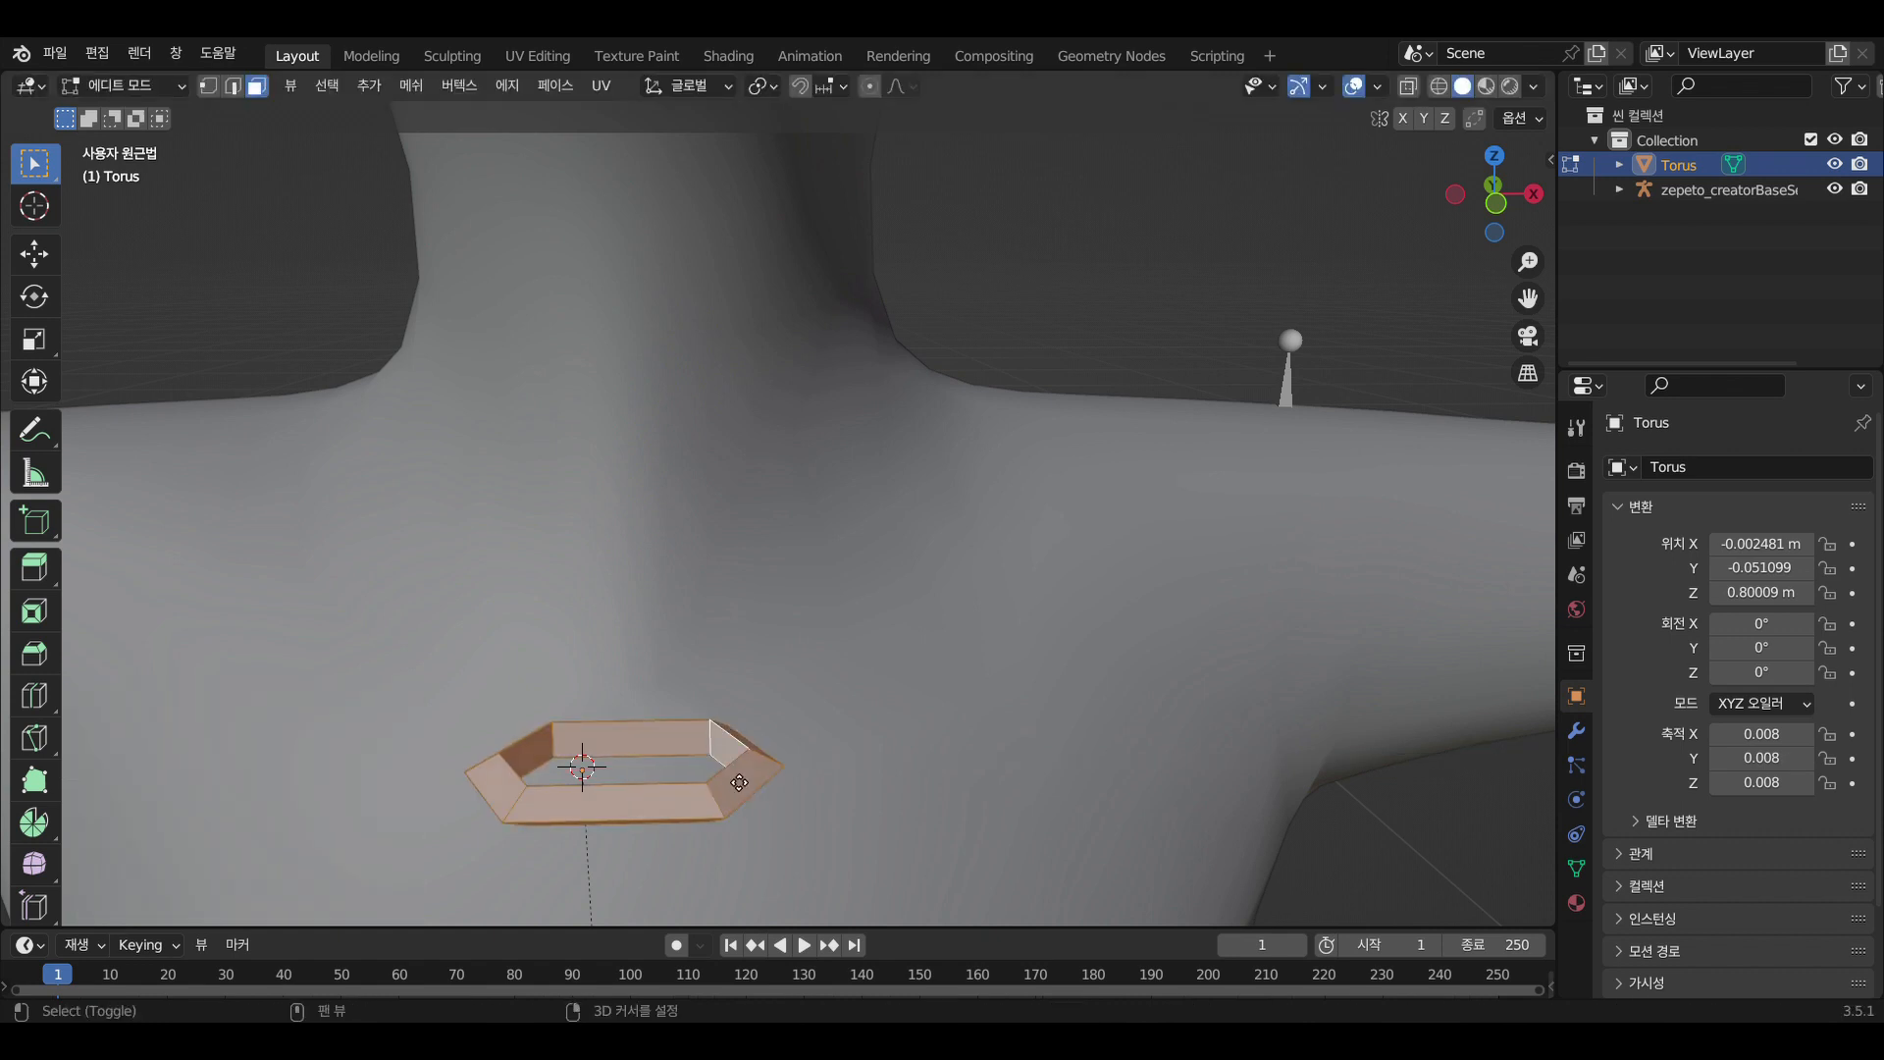
key("shift+d")
right_click(738, 780)
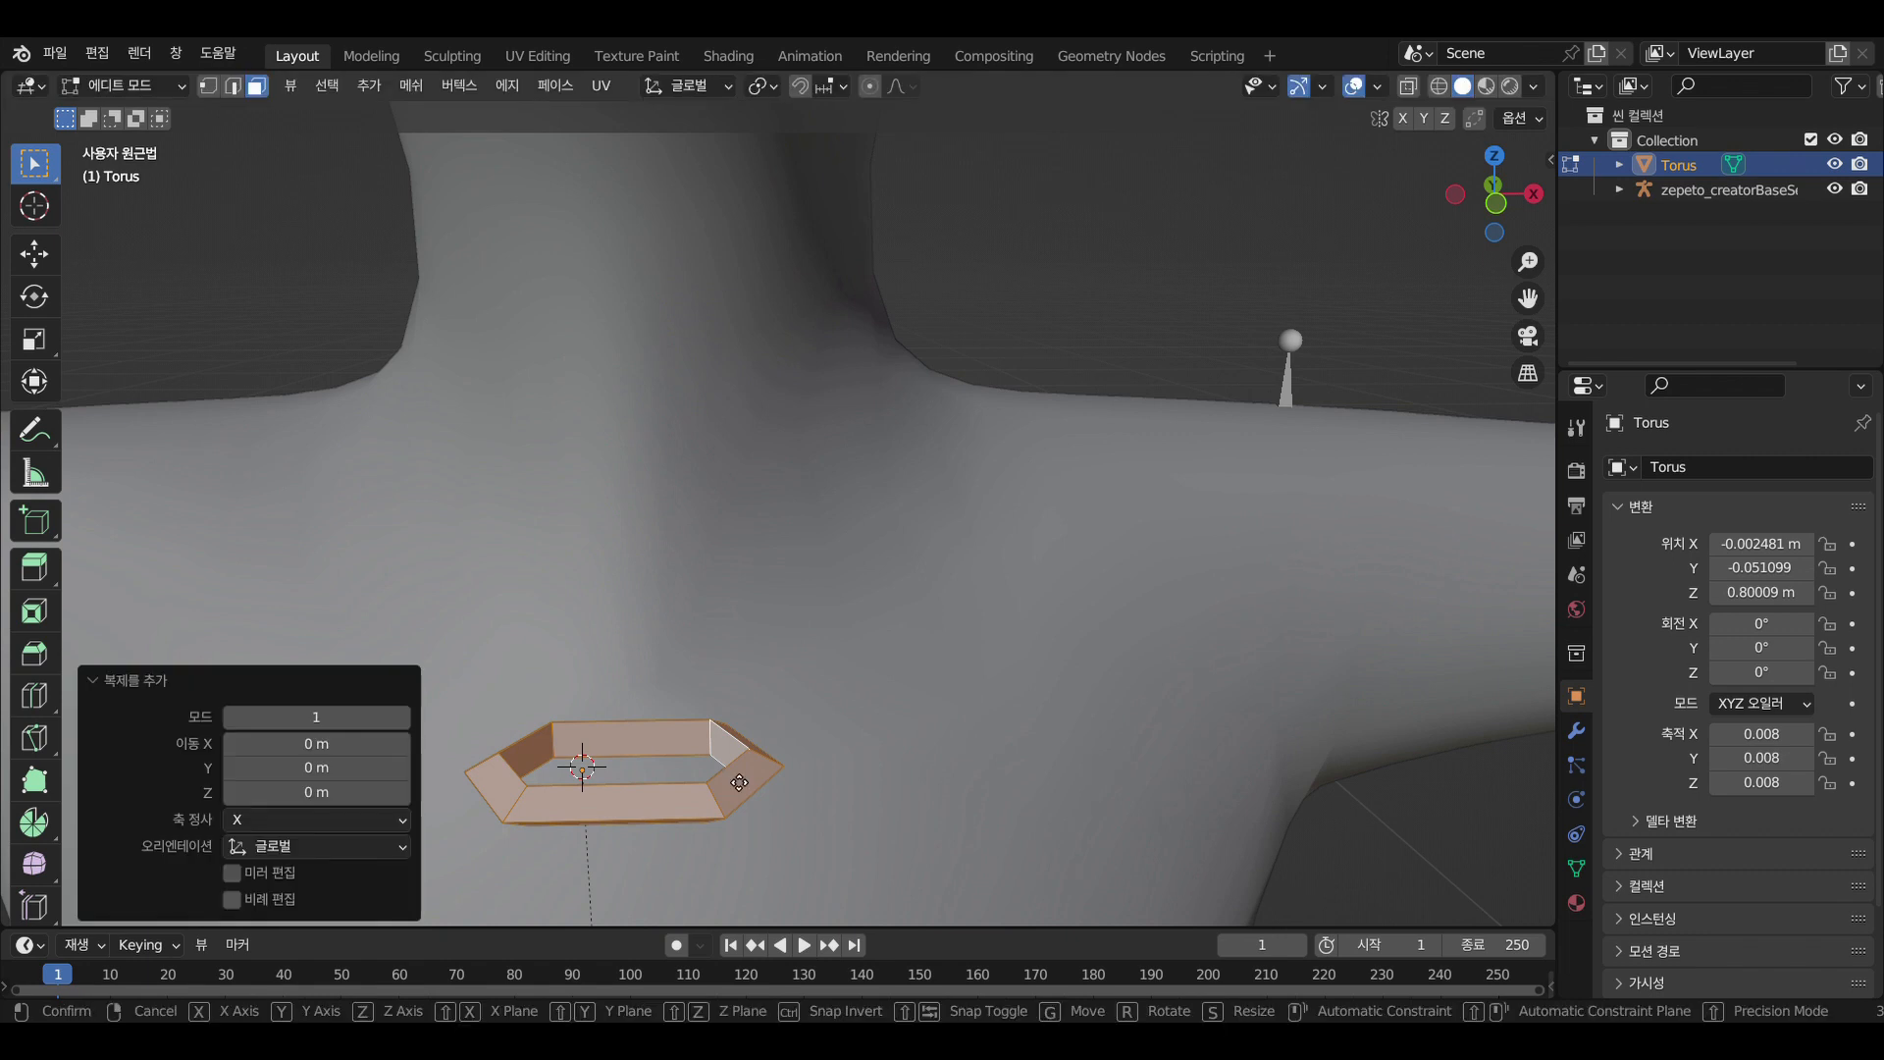
key("g")
key("x")
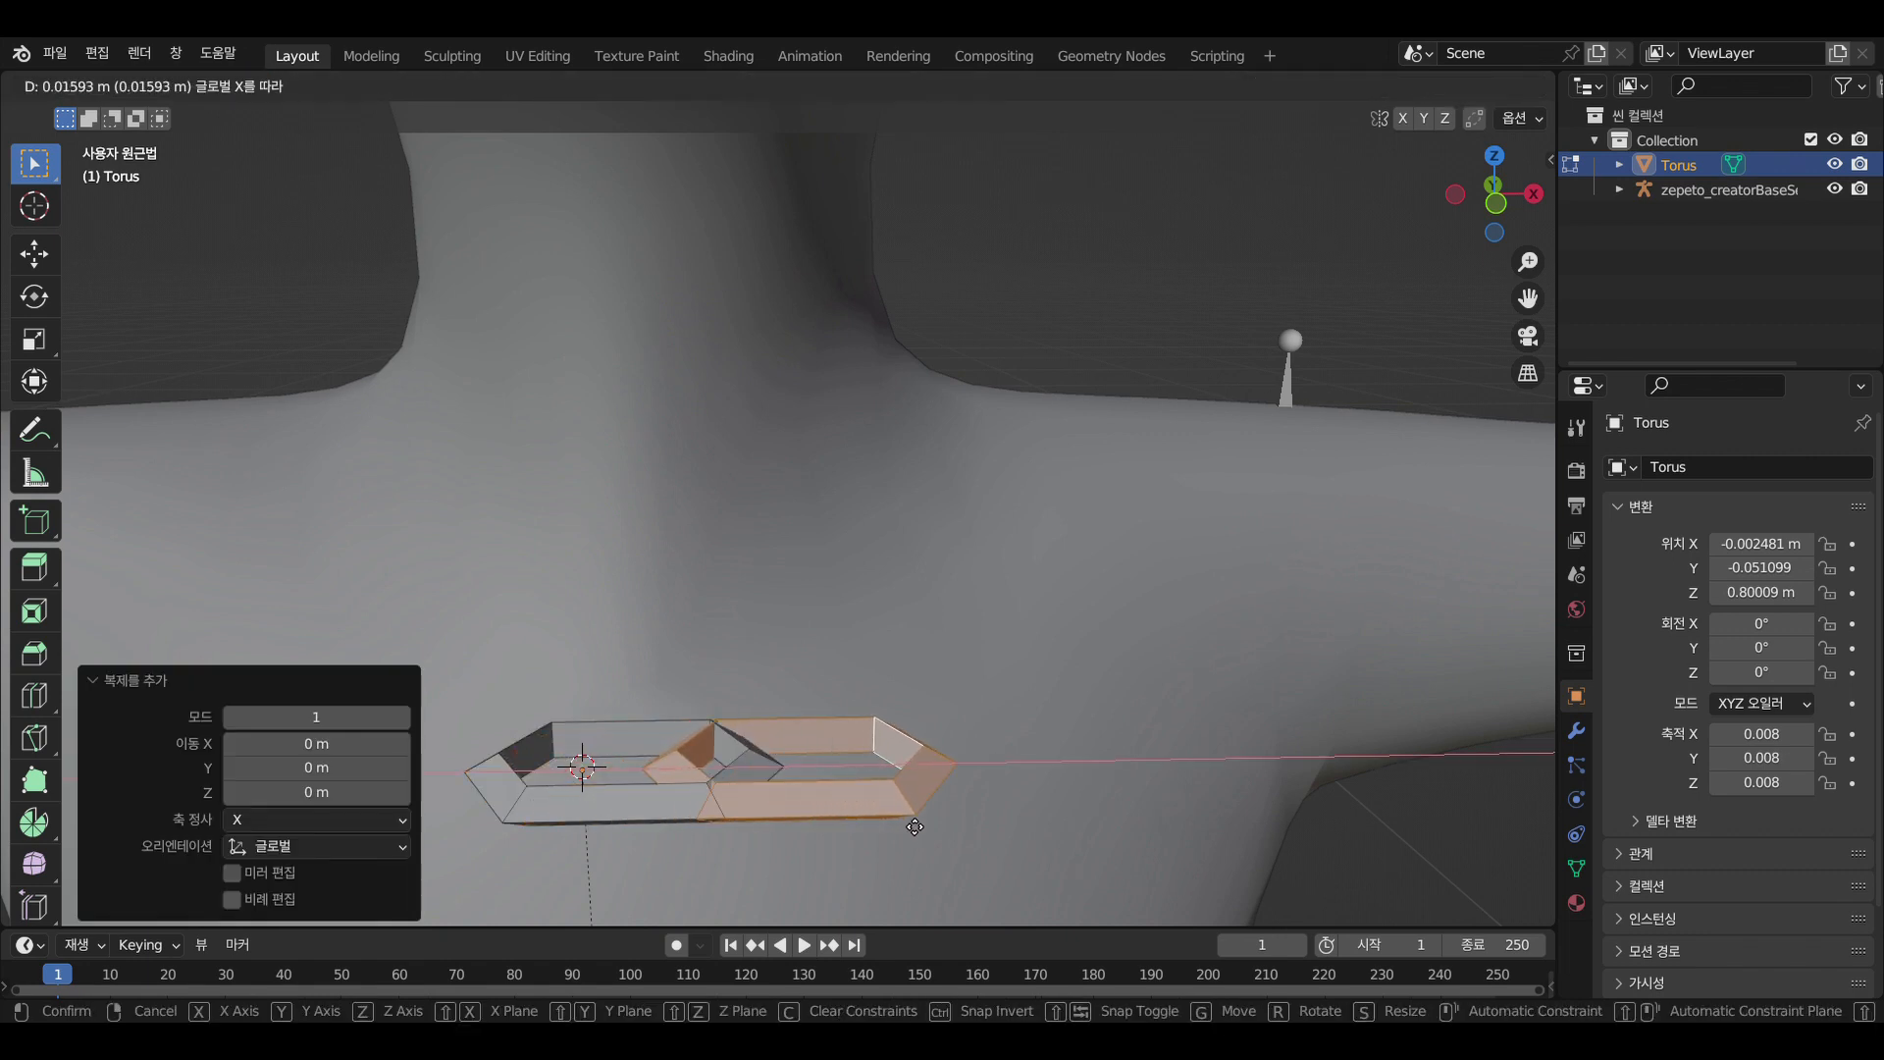
left_click(915, 826)
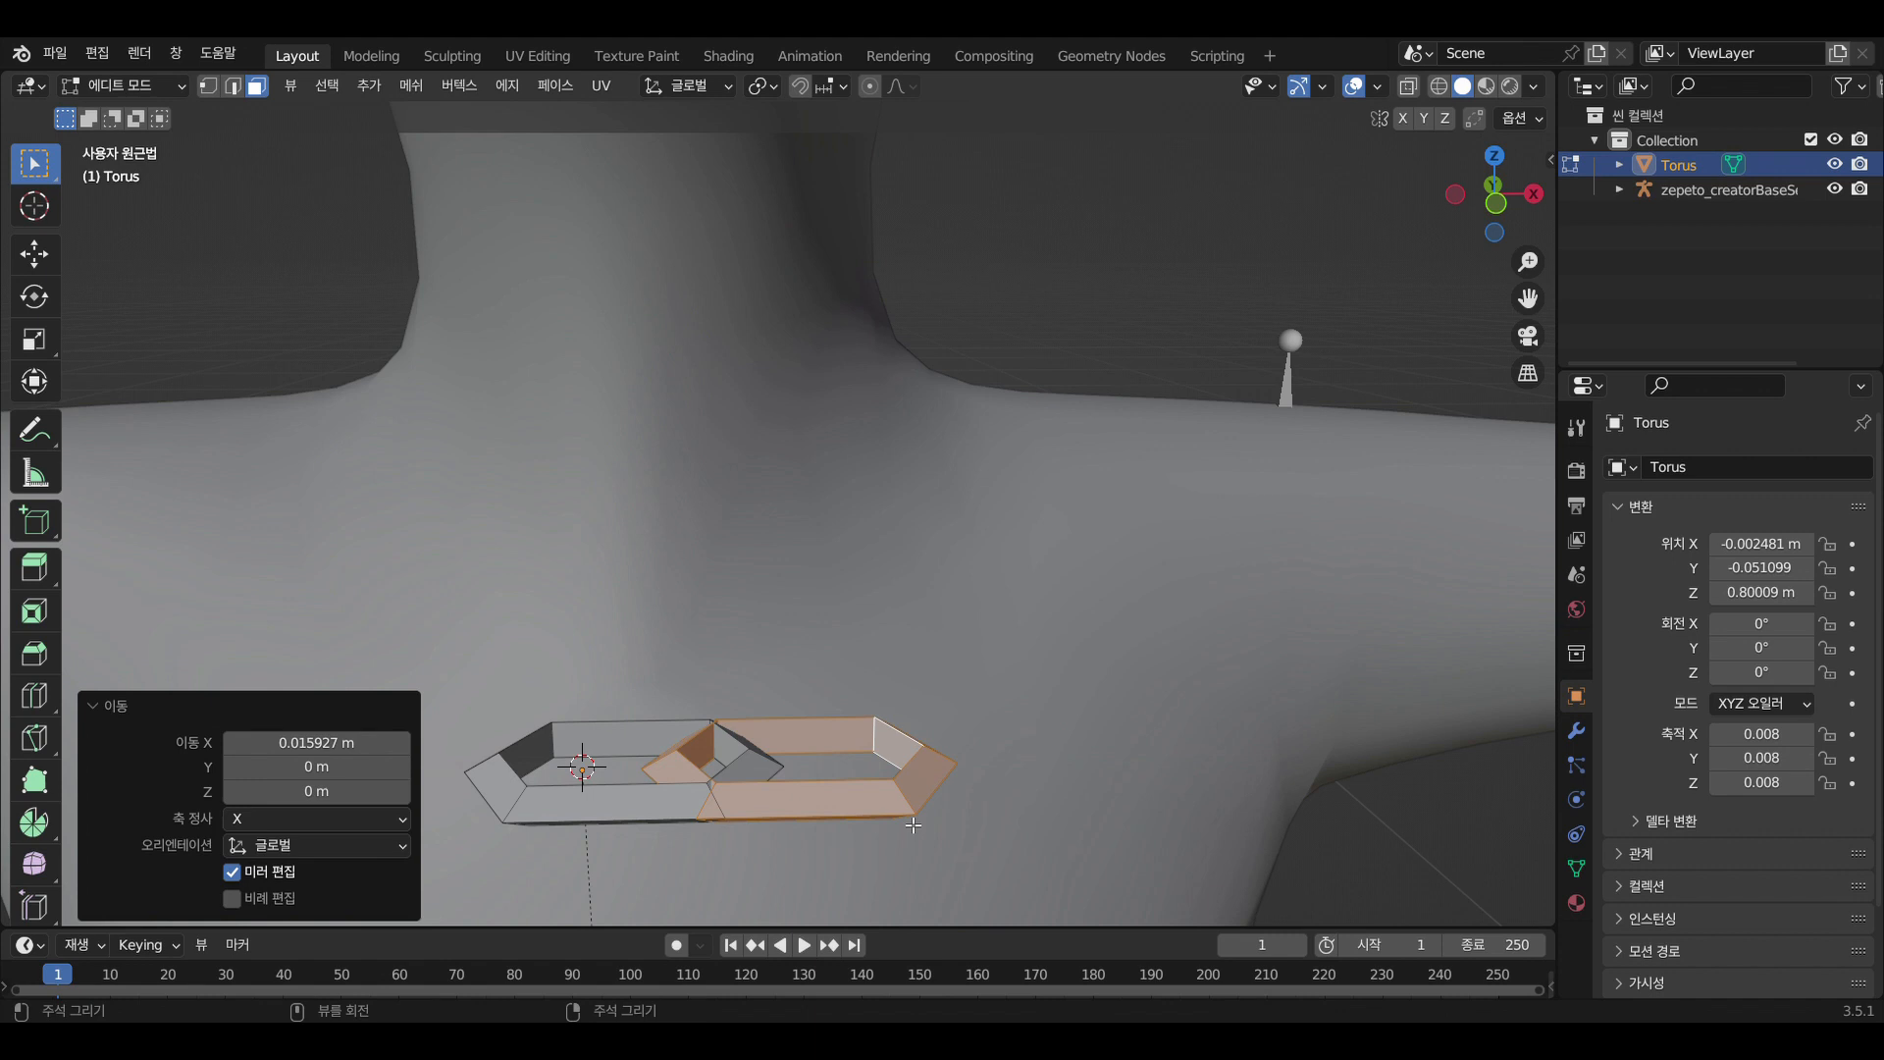
key("r")
key("x")
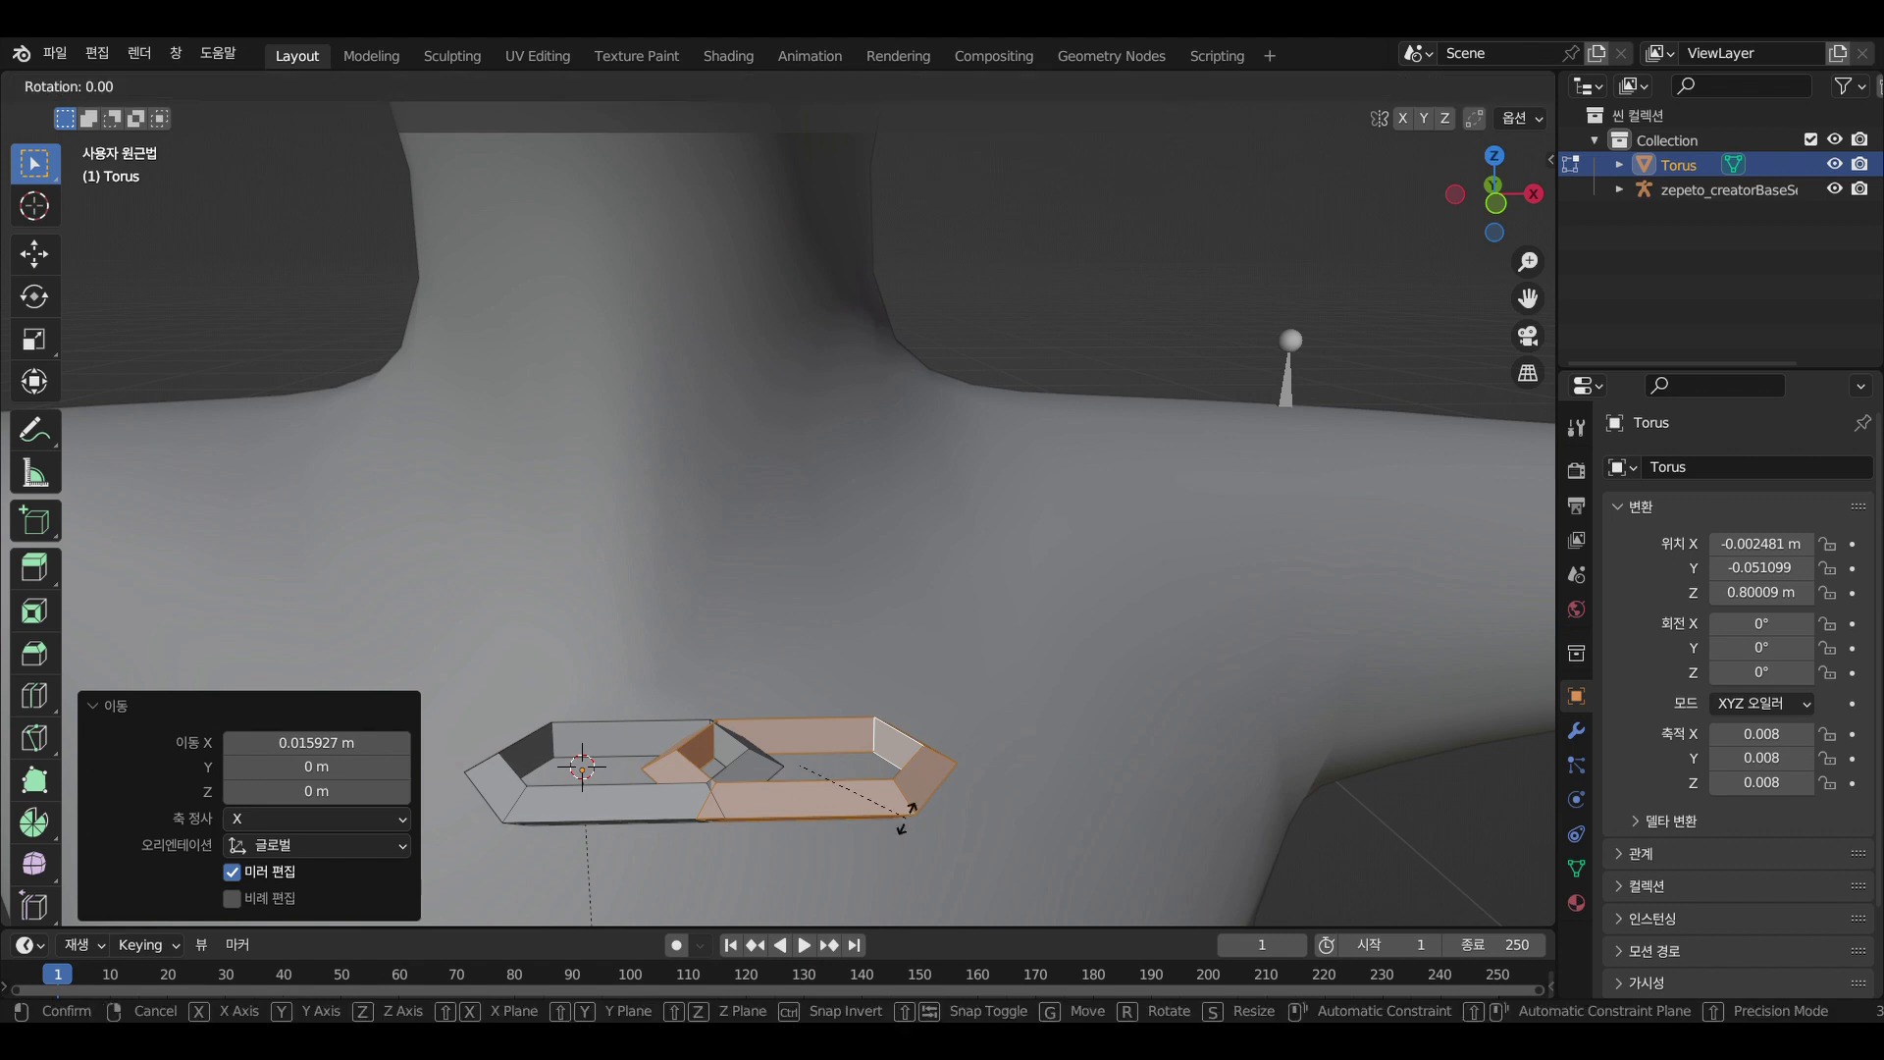
type("90")
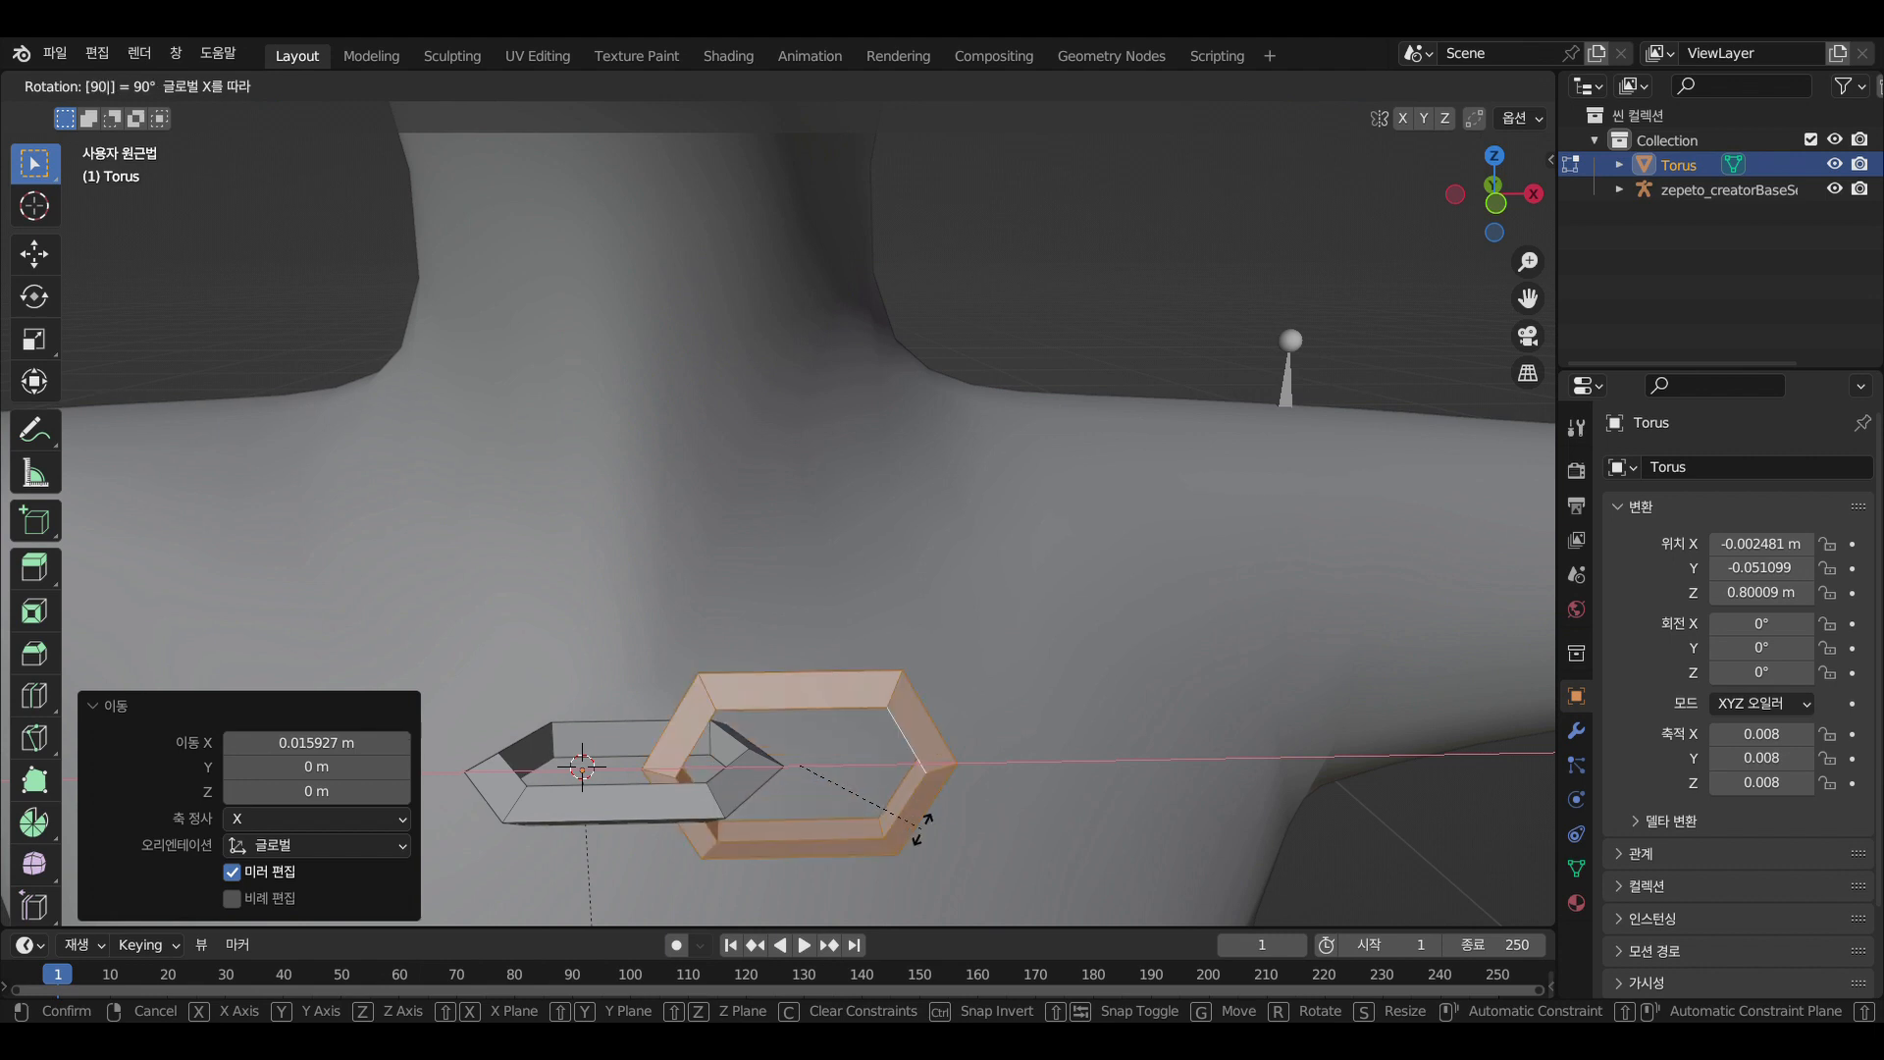
type("g")
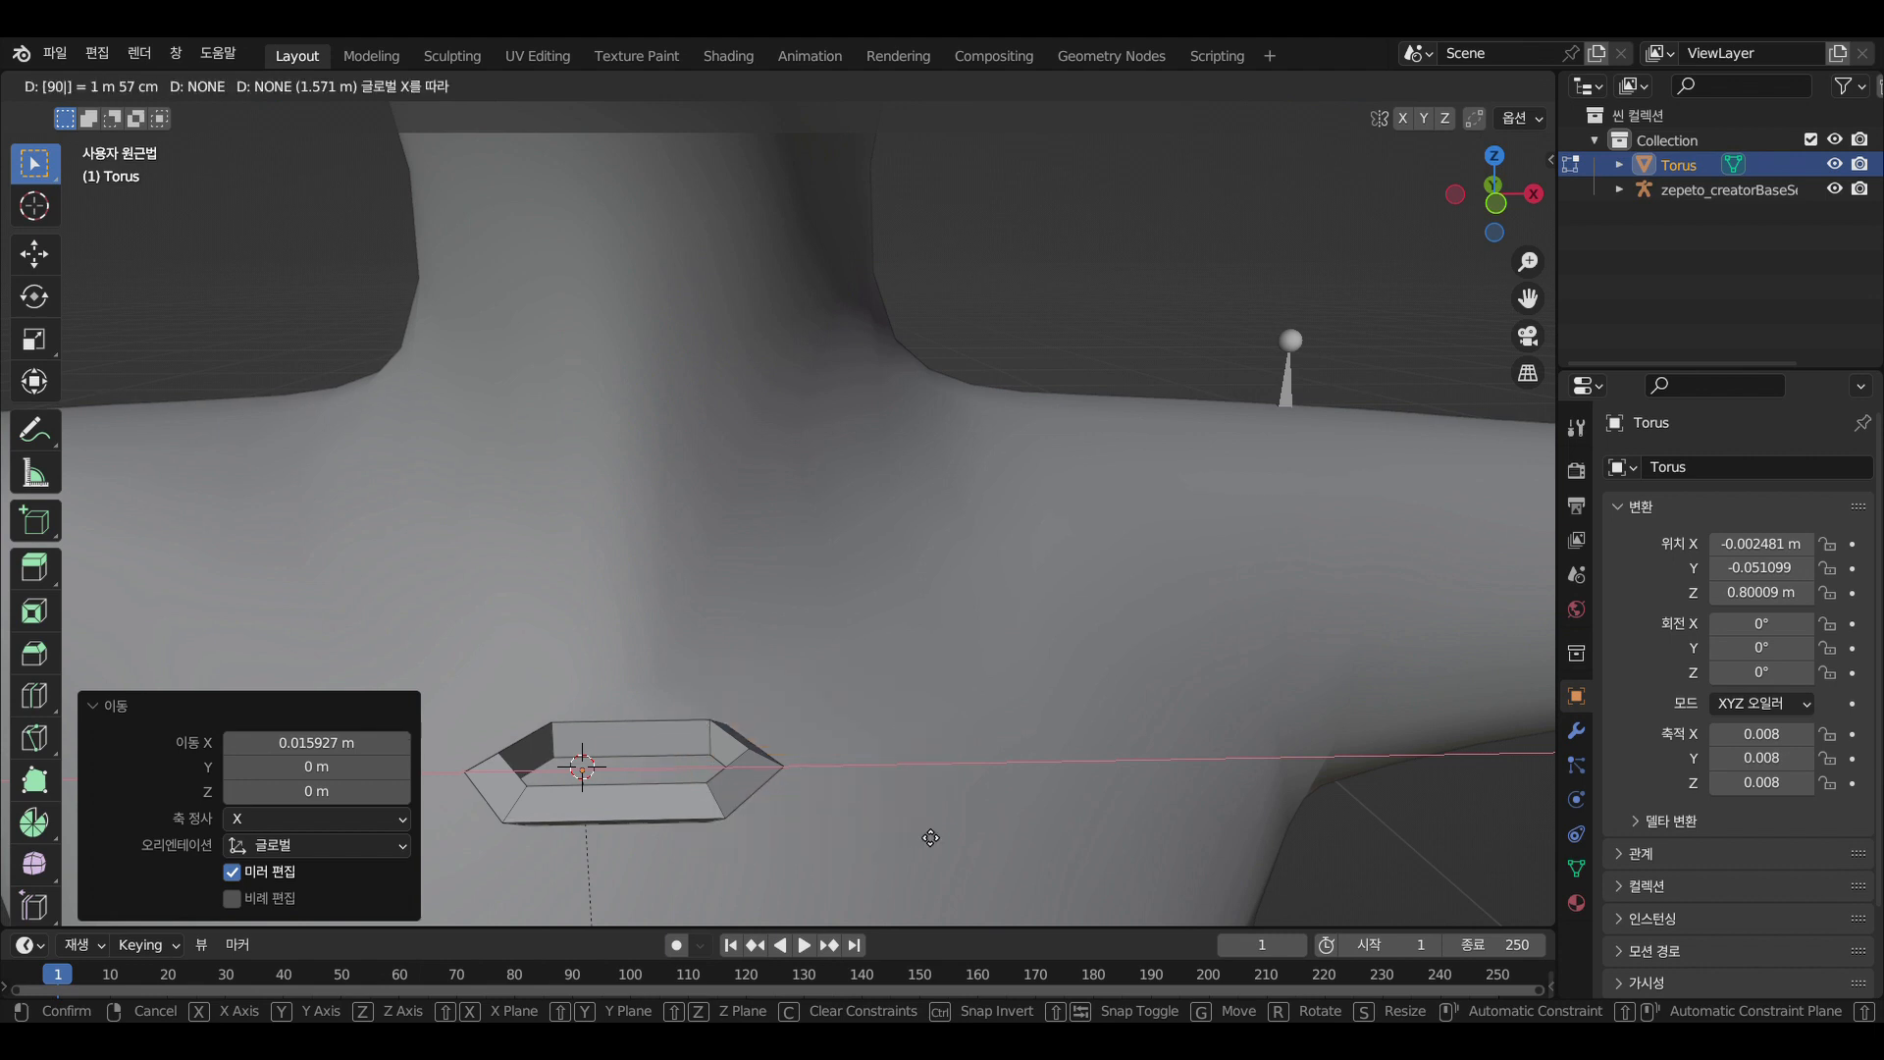
left_click(930, 838)
key("ctrl+z")
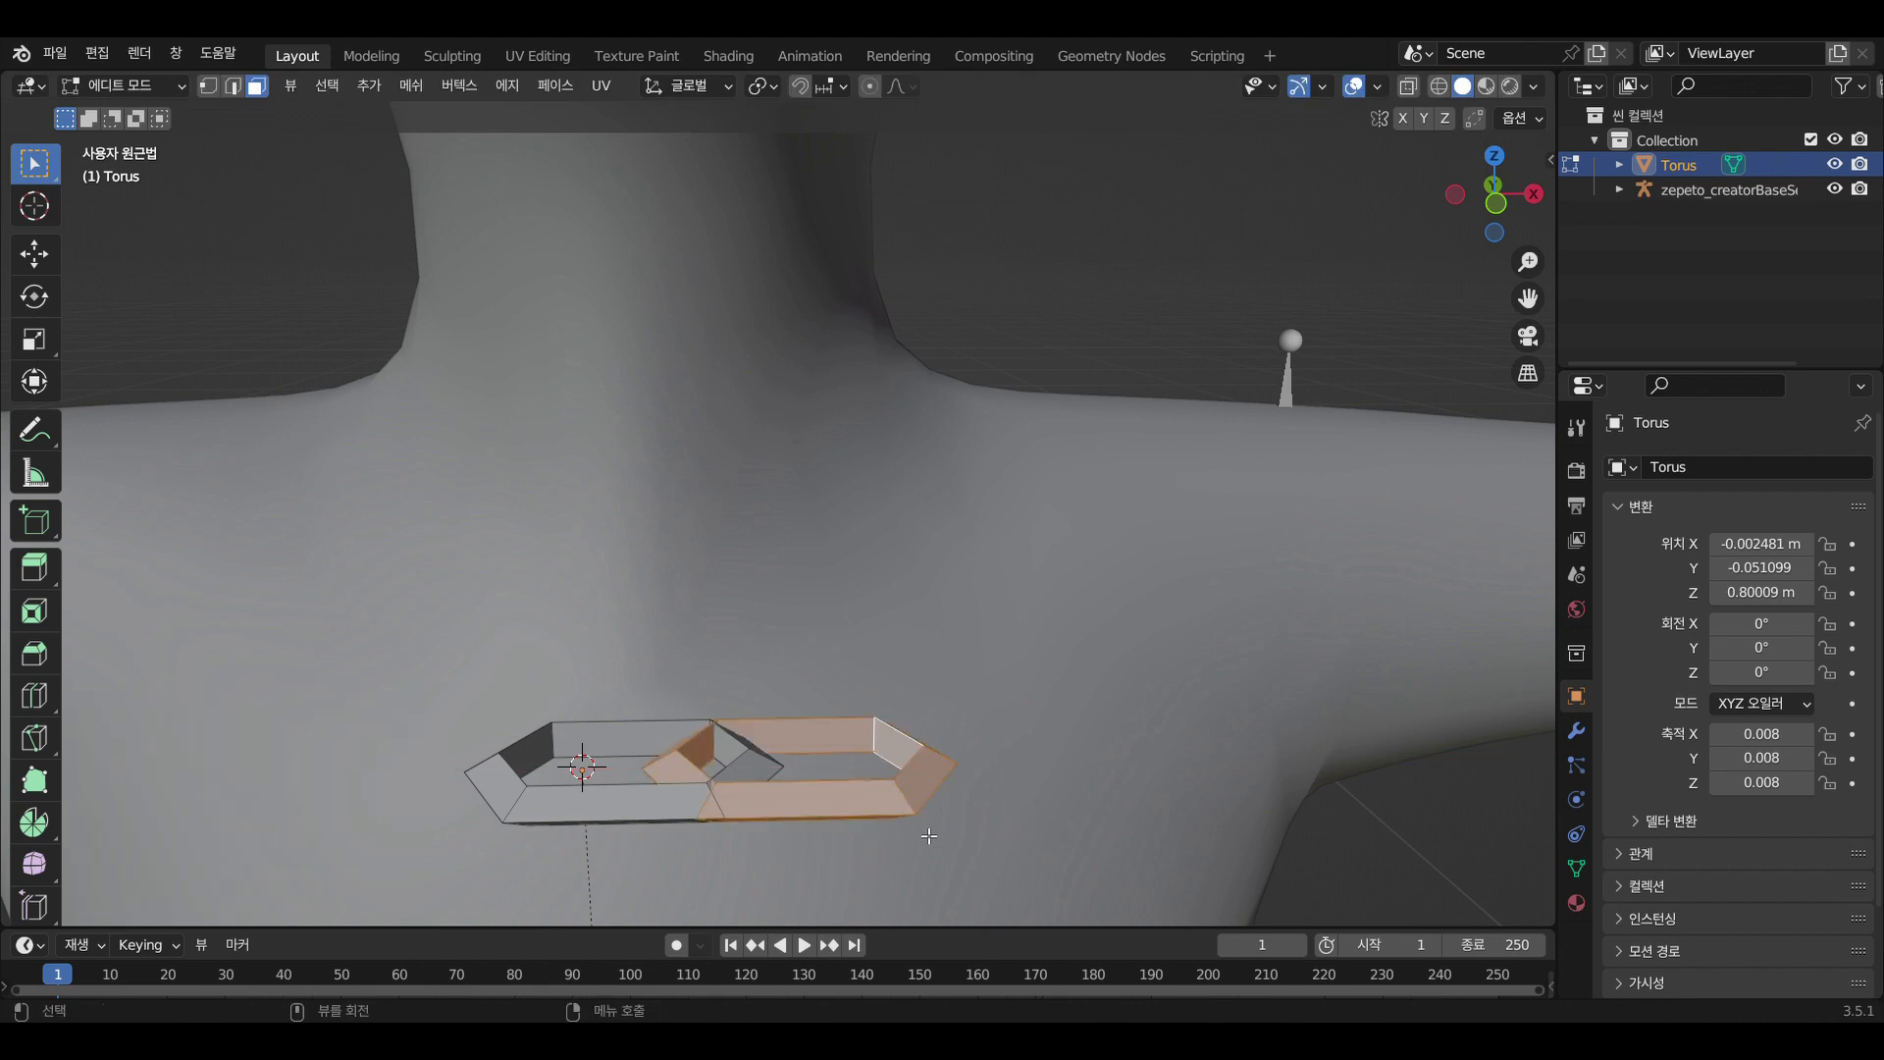
Rotate the duplicated link 90° about the X axis and shift it about 0.0041 m further along X
key("r")
type("x")
type("90")
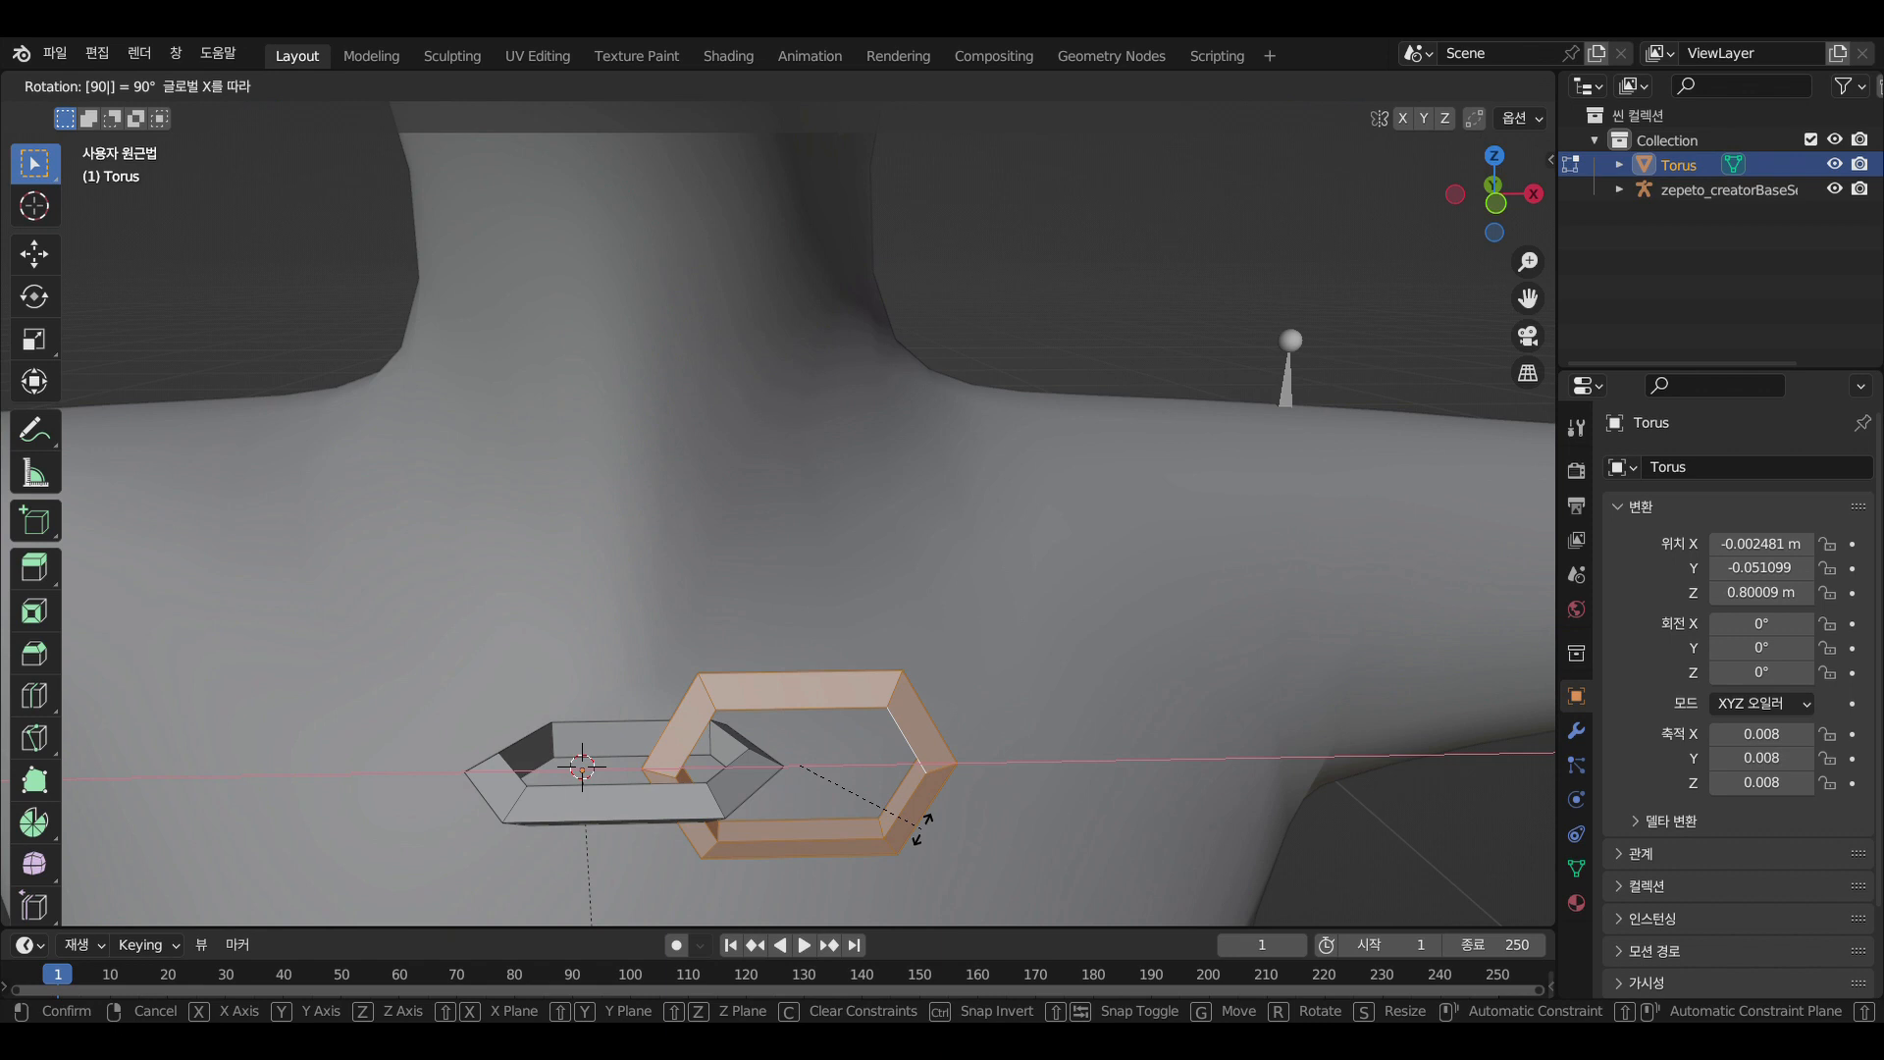
left_click(927, 835)
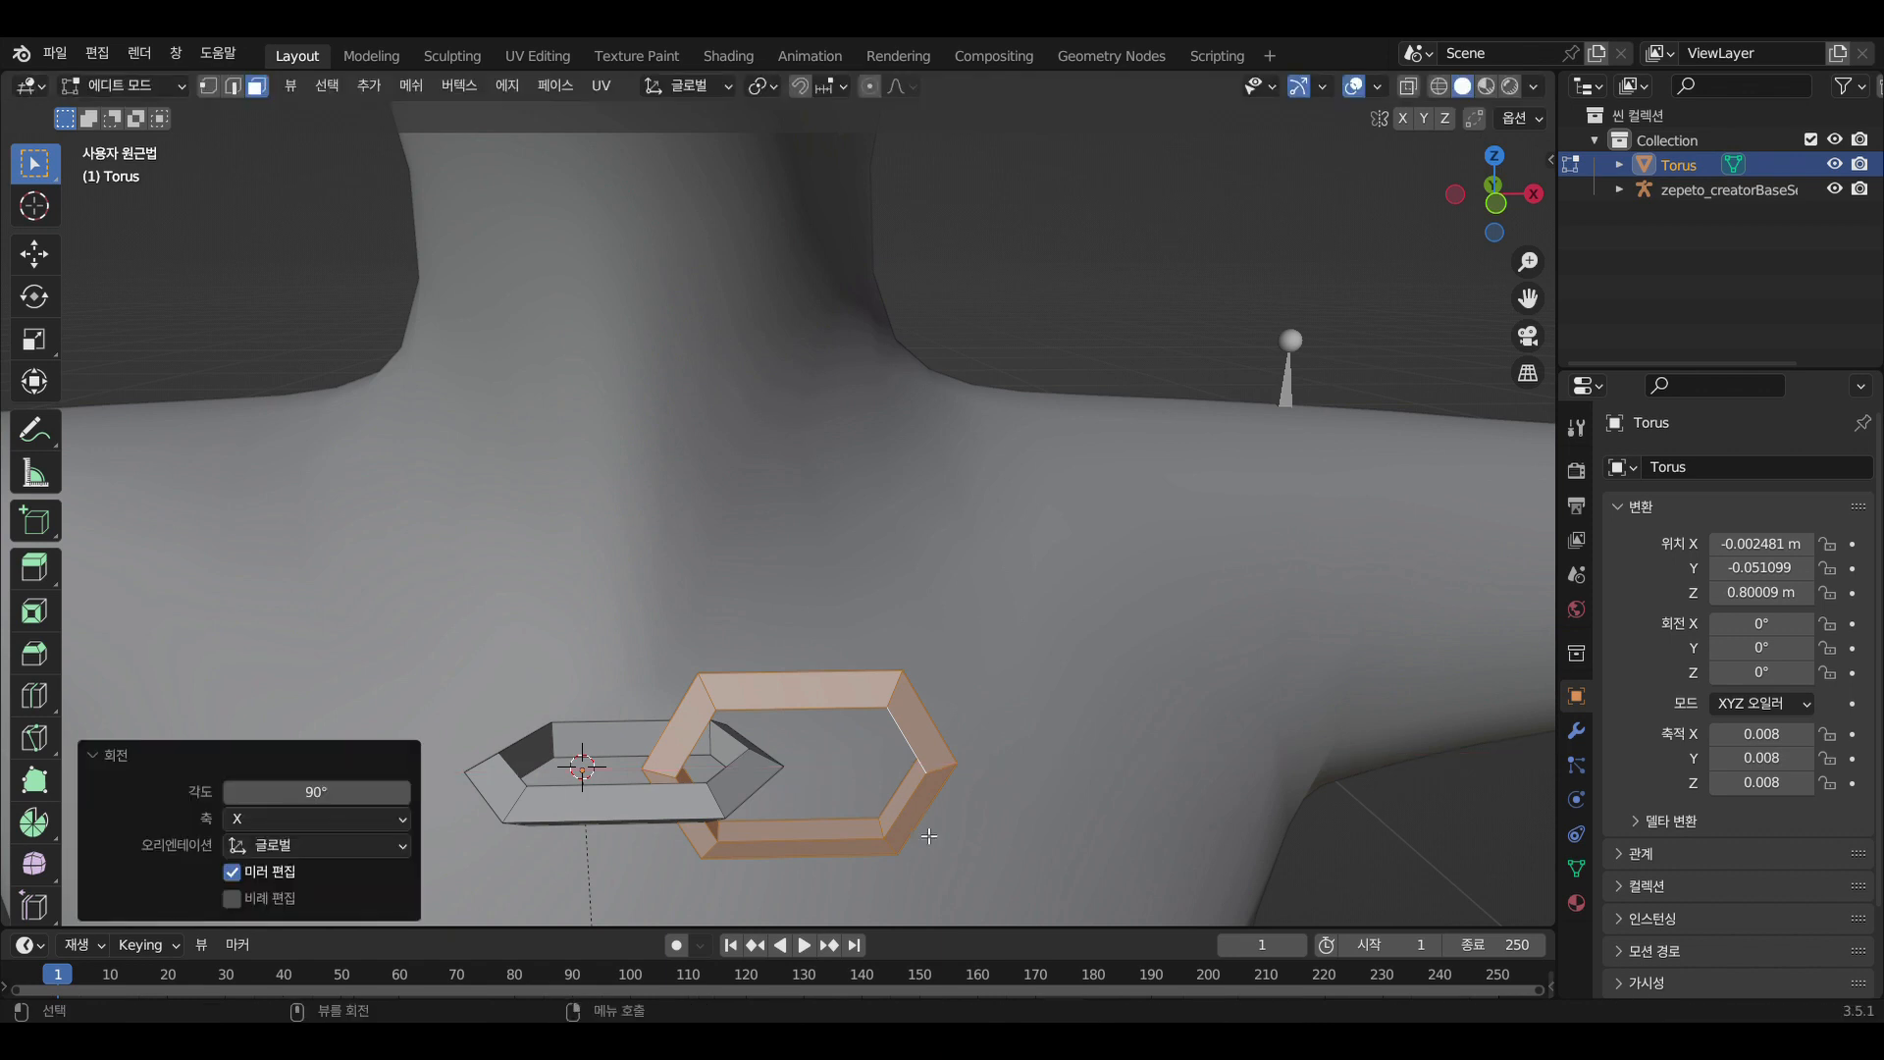
key("g")
key("x")
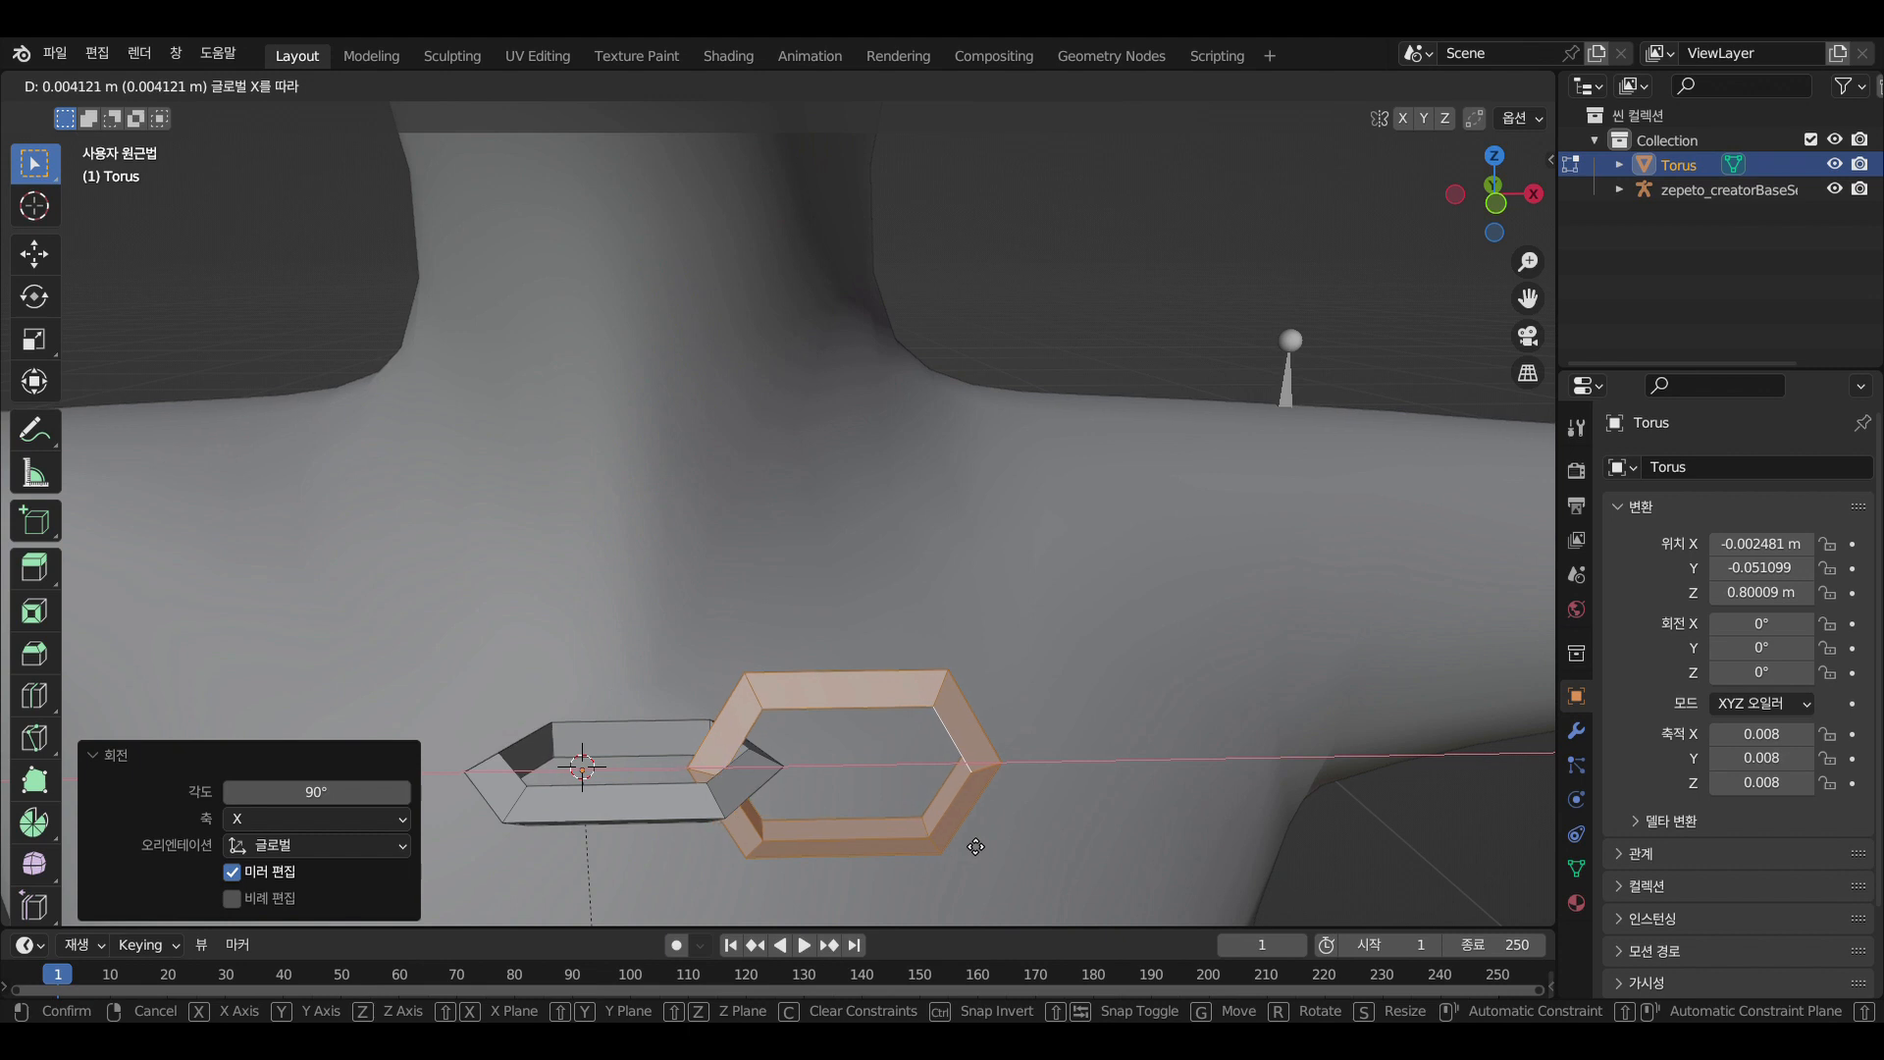
left_click(976, 846)
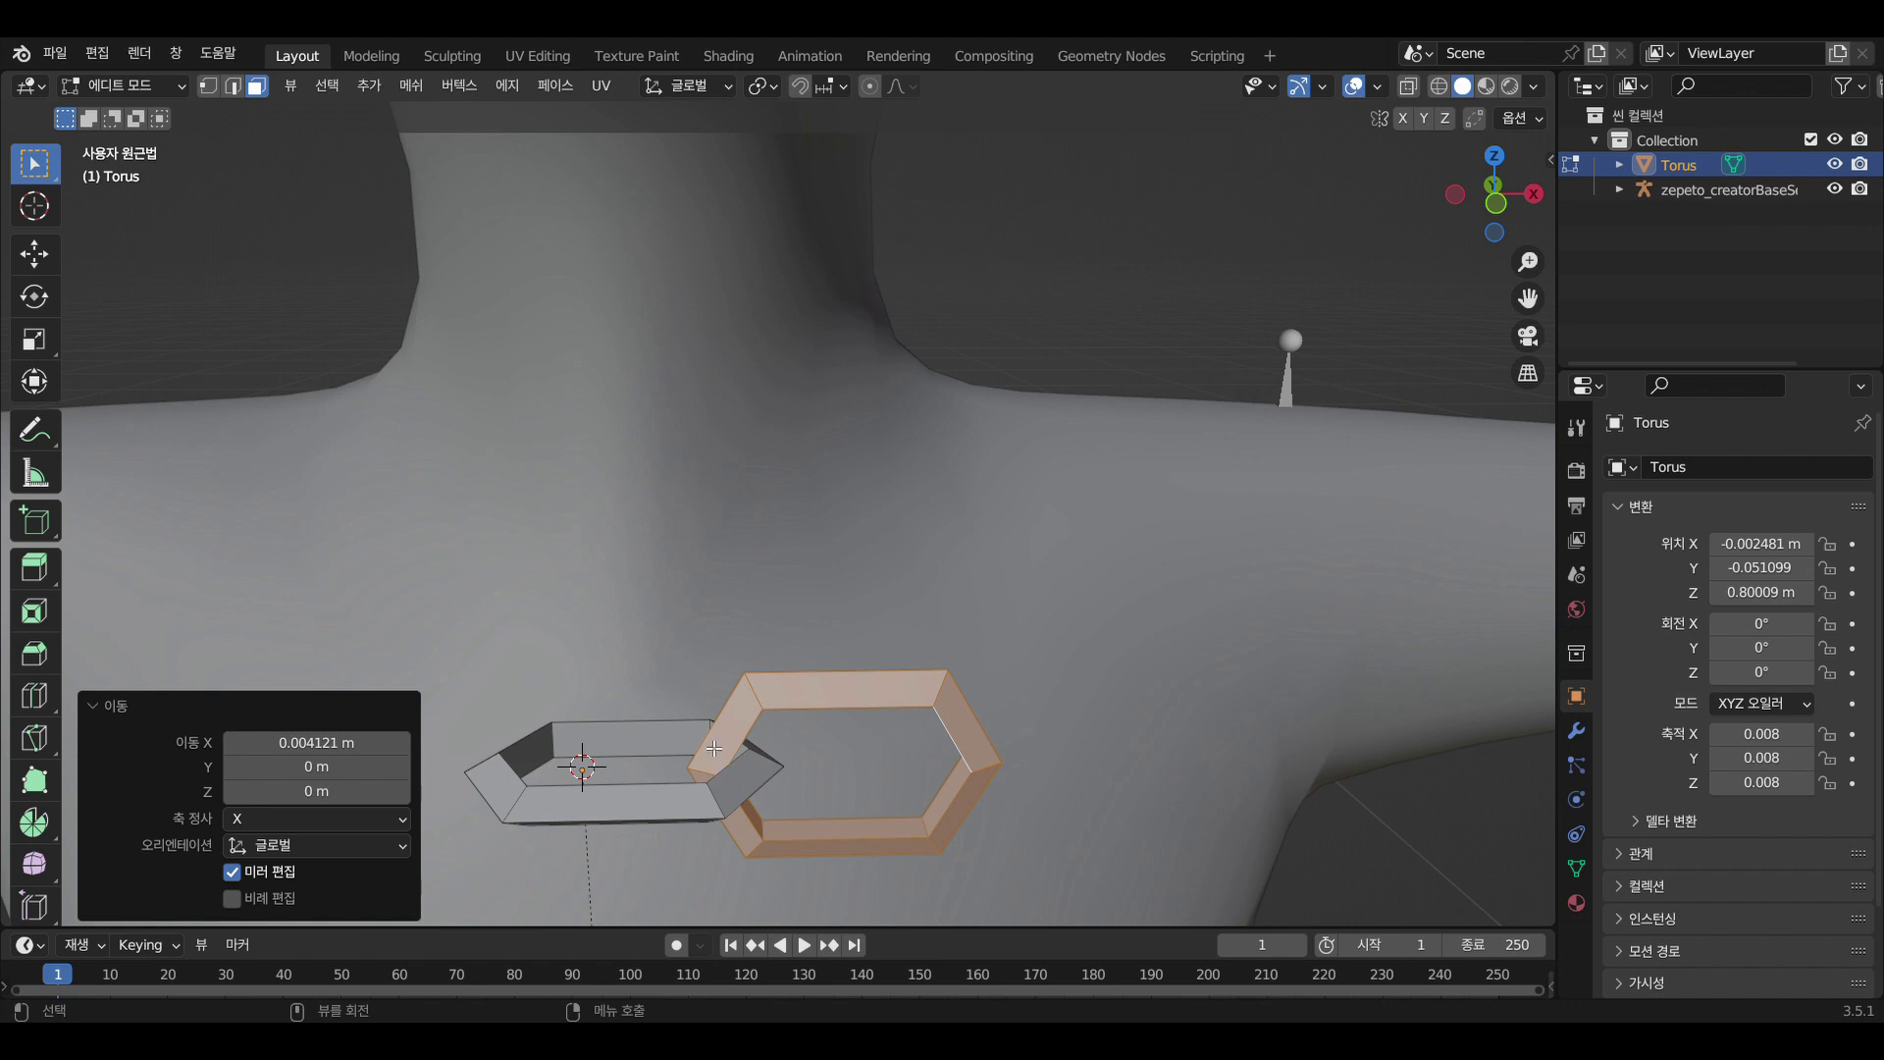
Select both interlocked links in full and scale them uniformly to about 0.485
key("l")
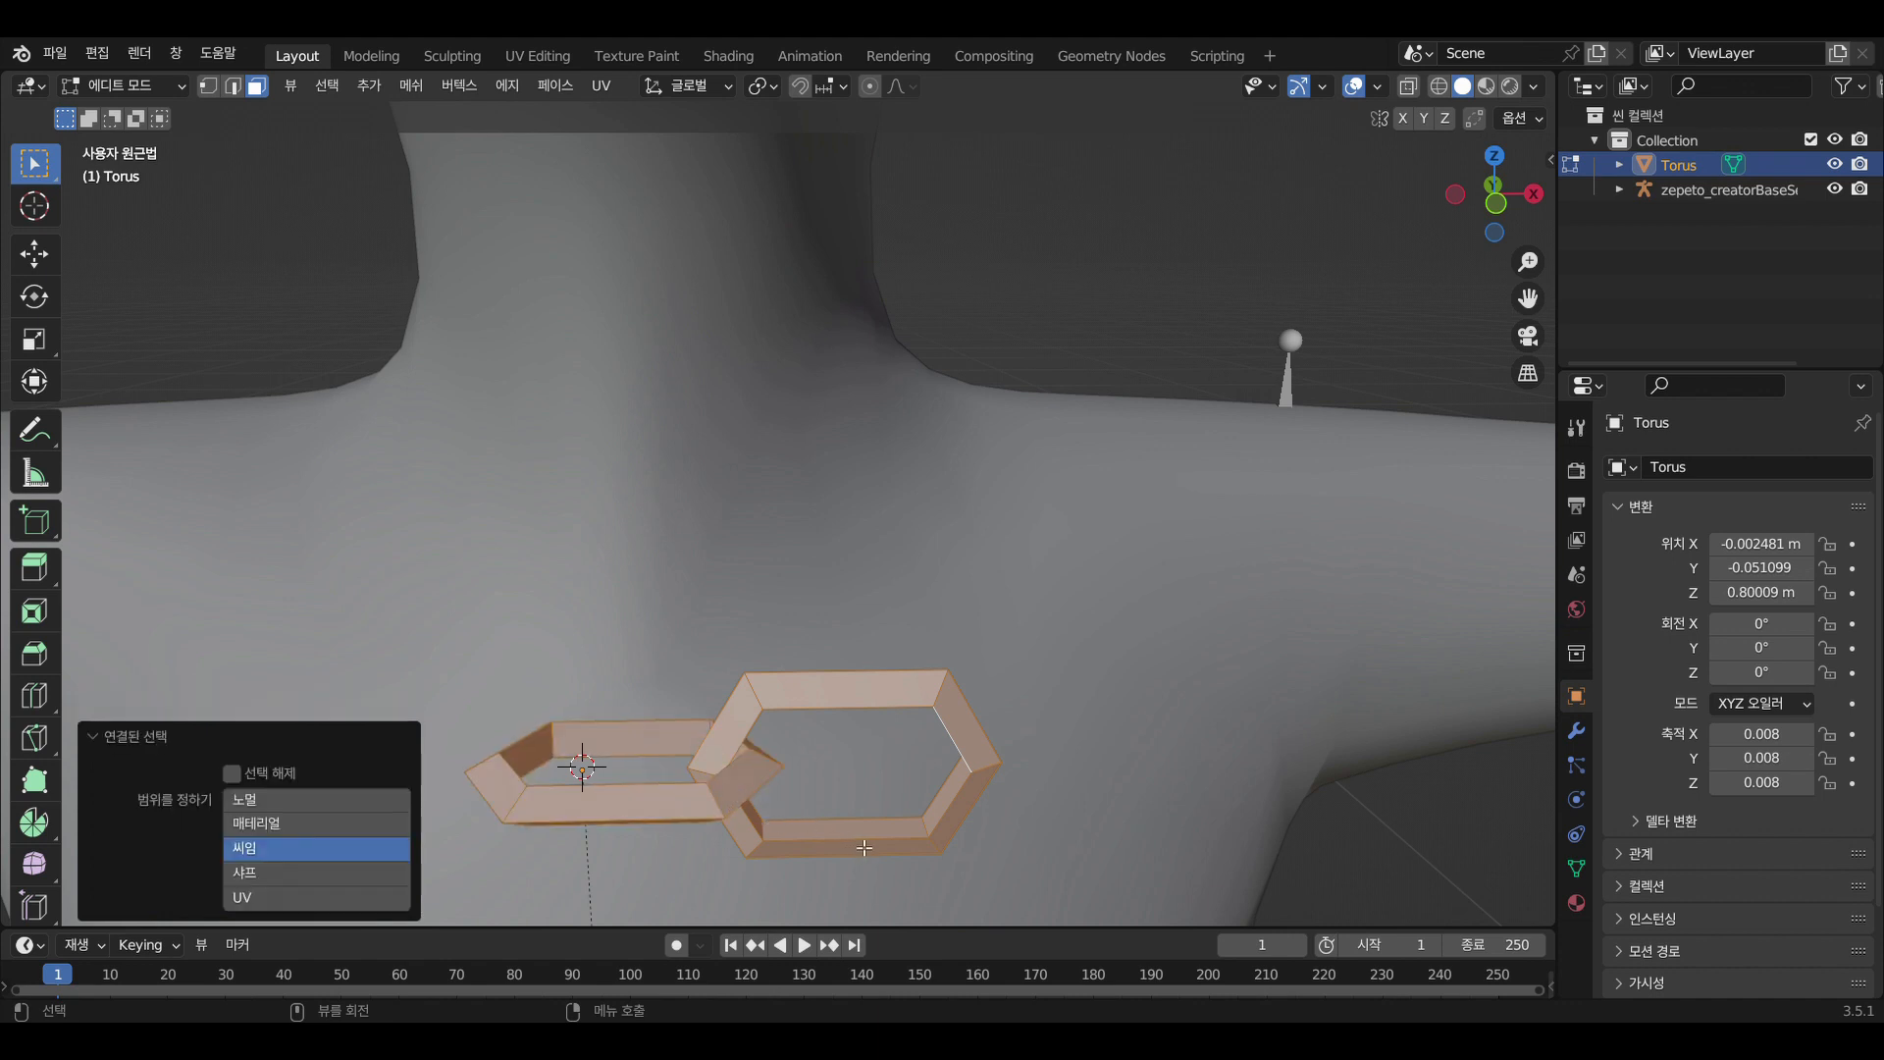
key("s")
left_click(790, 827)
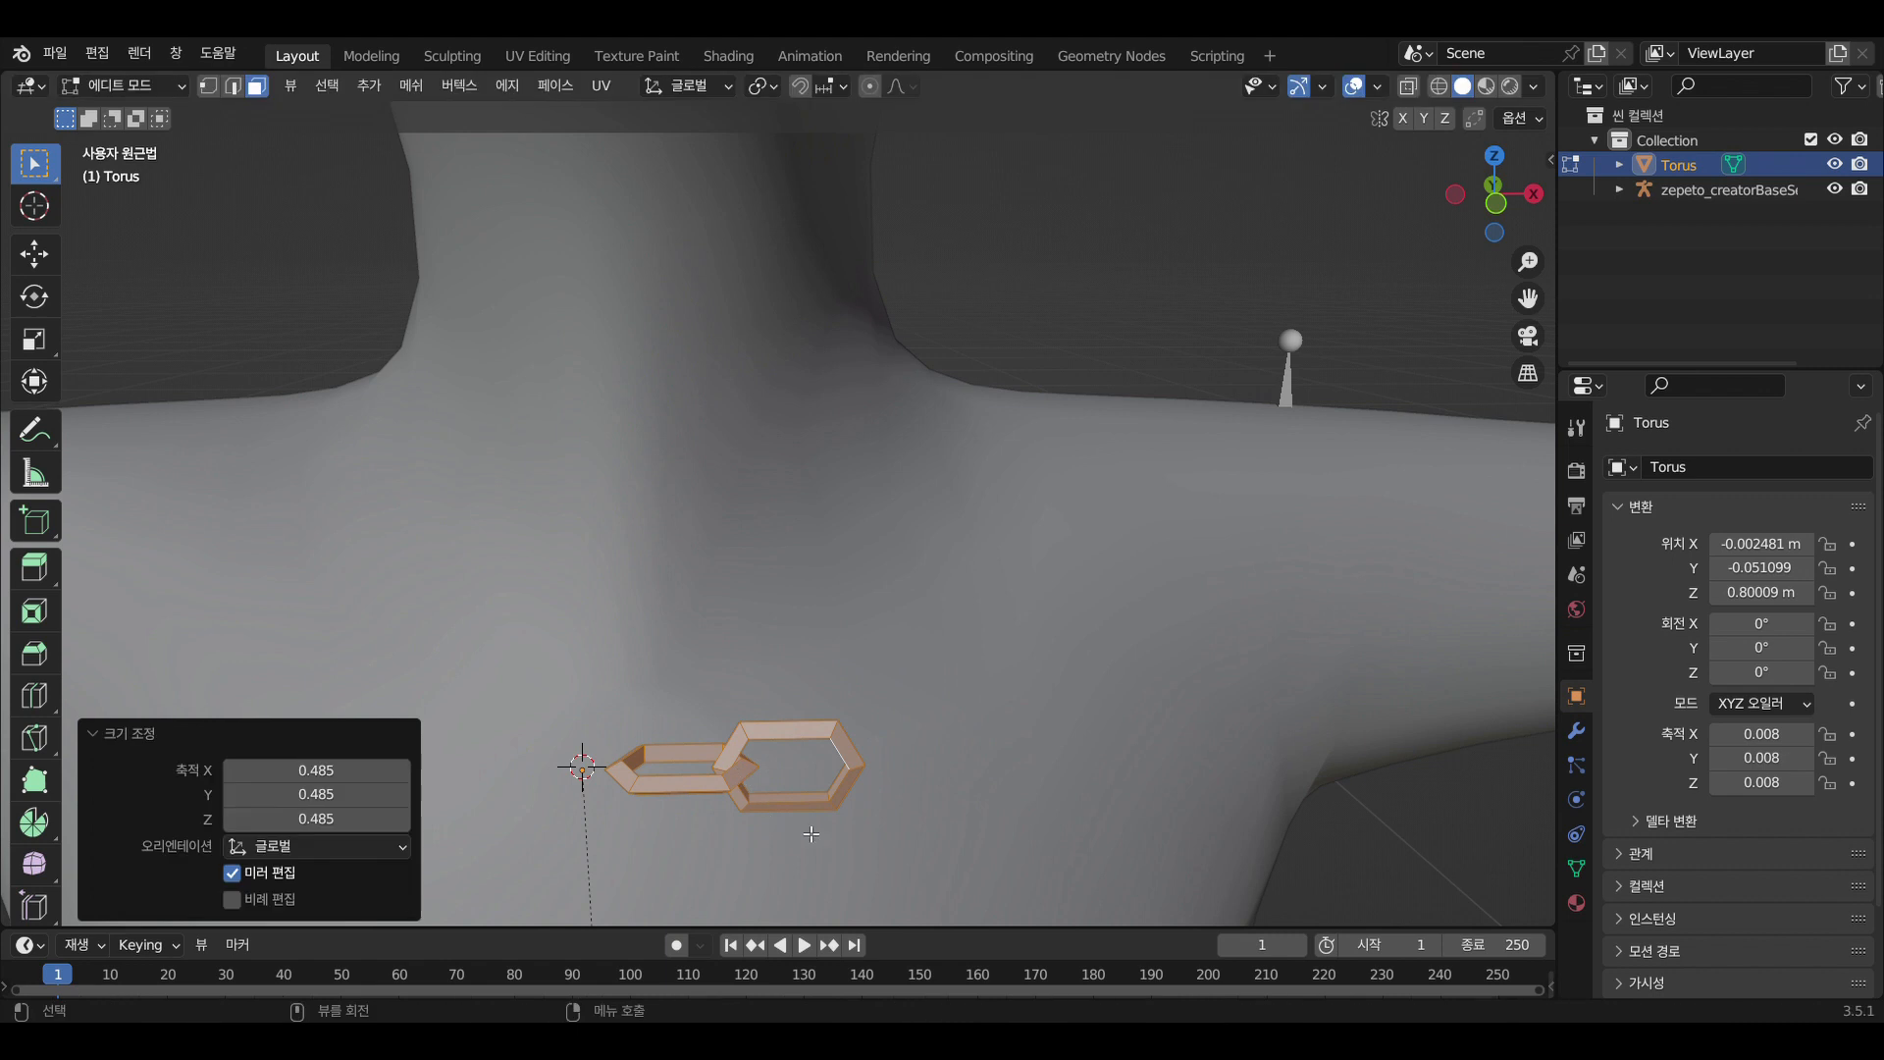
Return to Object Mode and add an Array modifier to the links with a relative offset factor X of 0.8
left_click(144, 86)
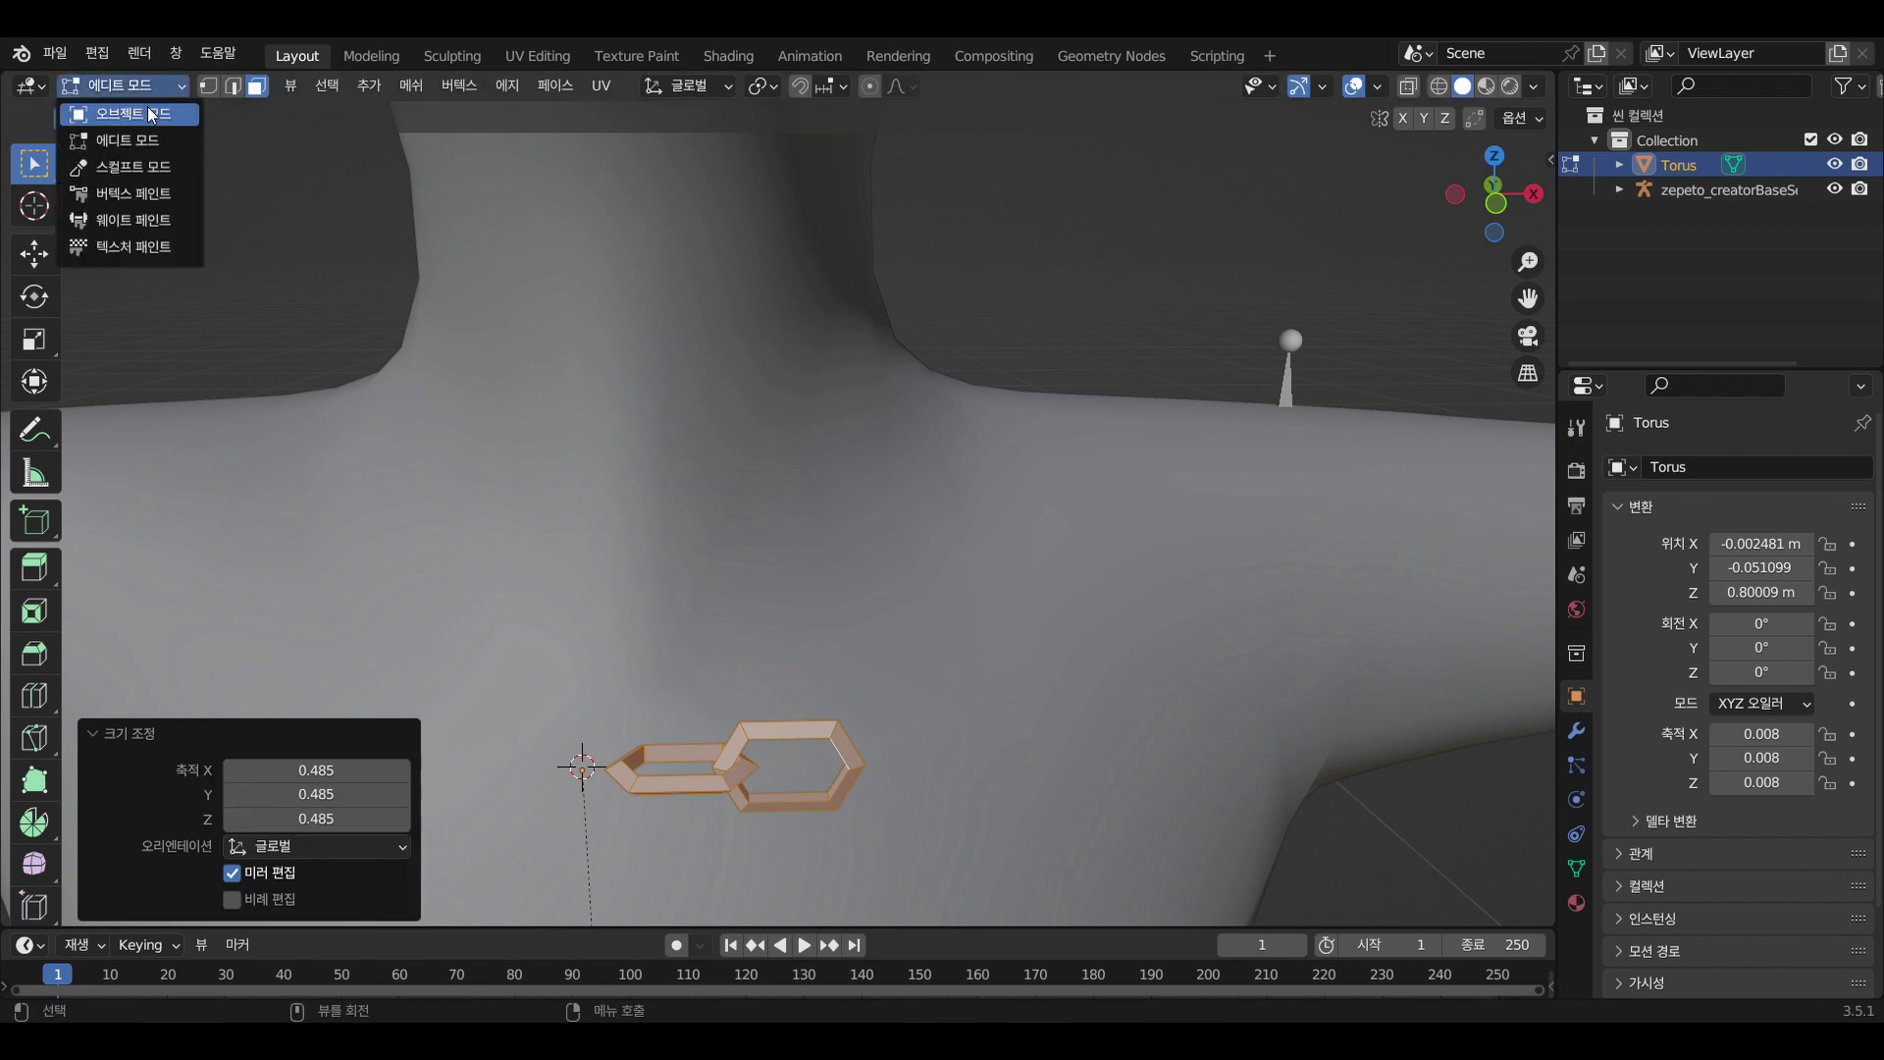
left_click(149, 115)
left_click(1576, 732)
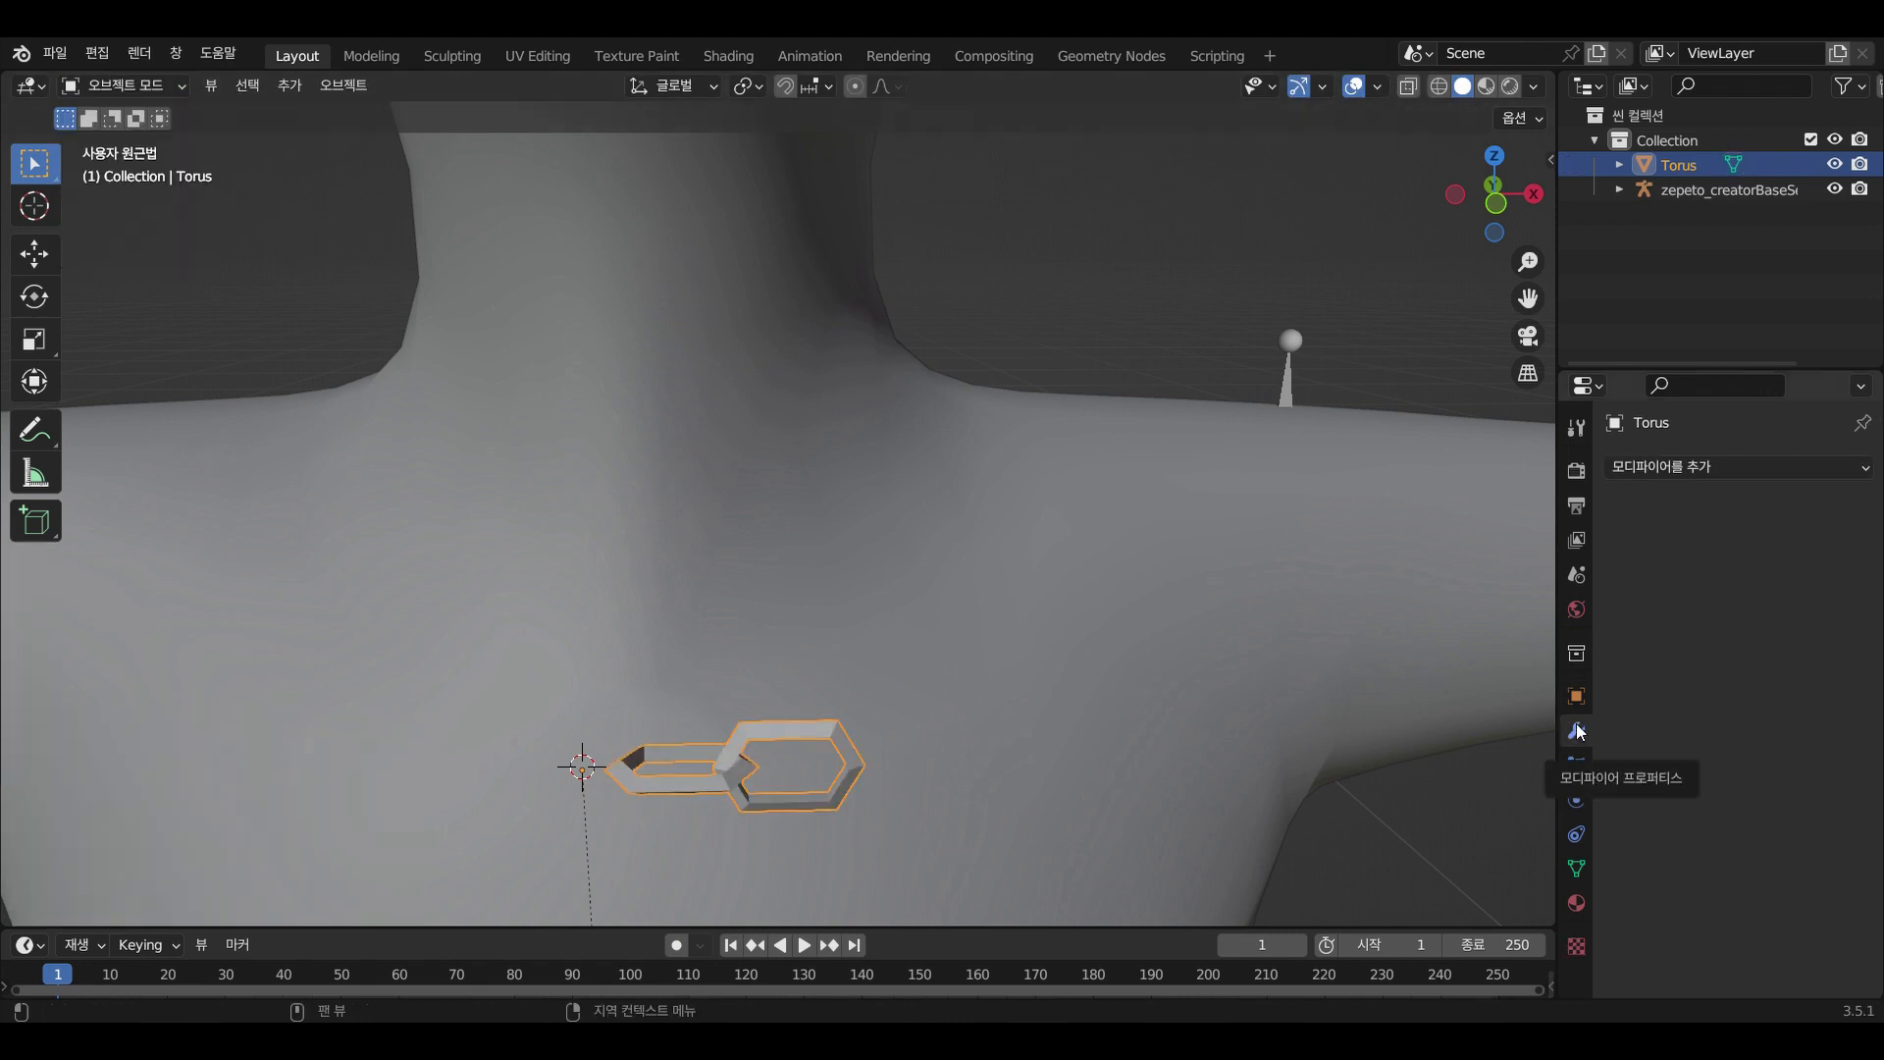
left_click(1687, 469)
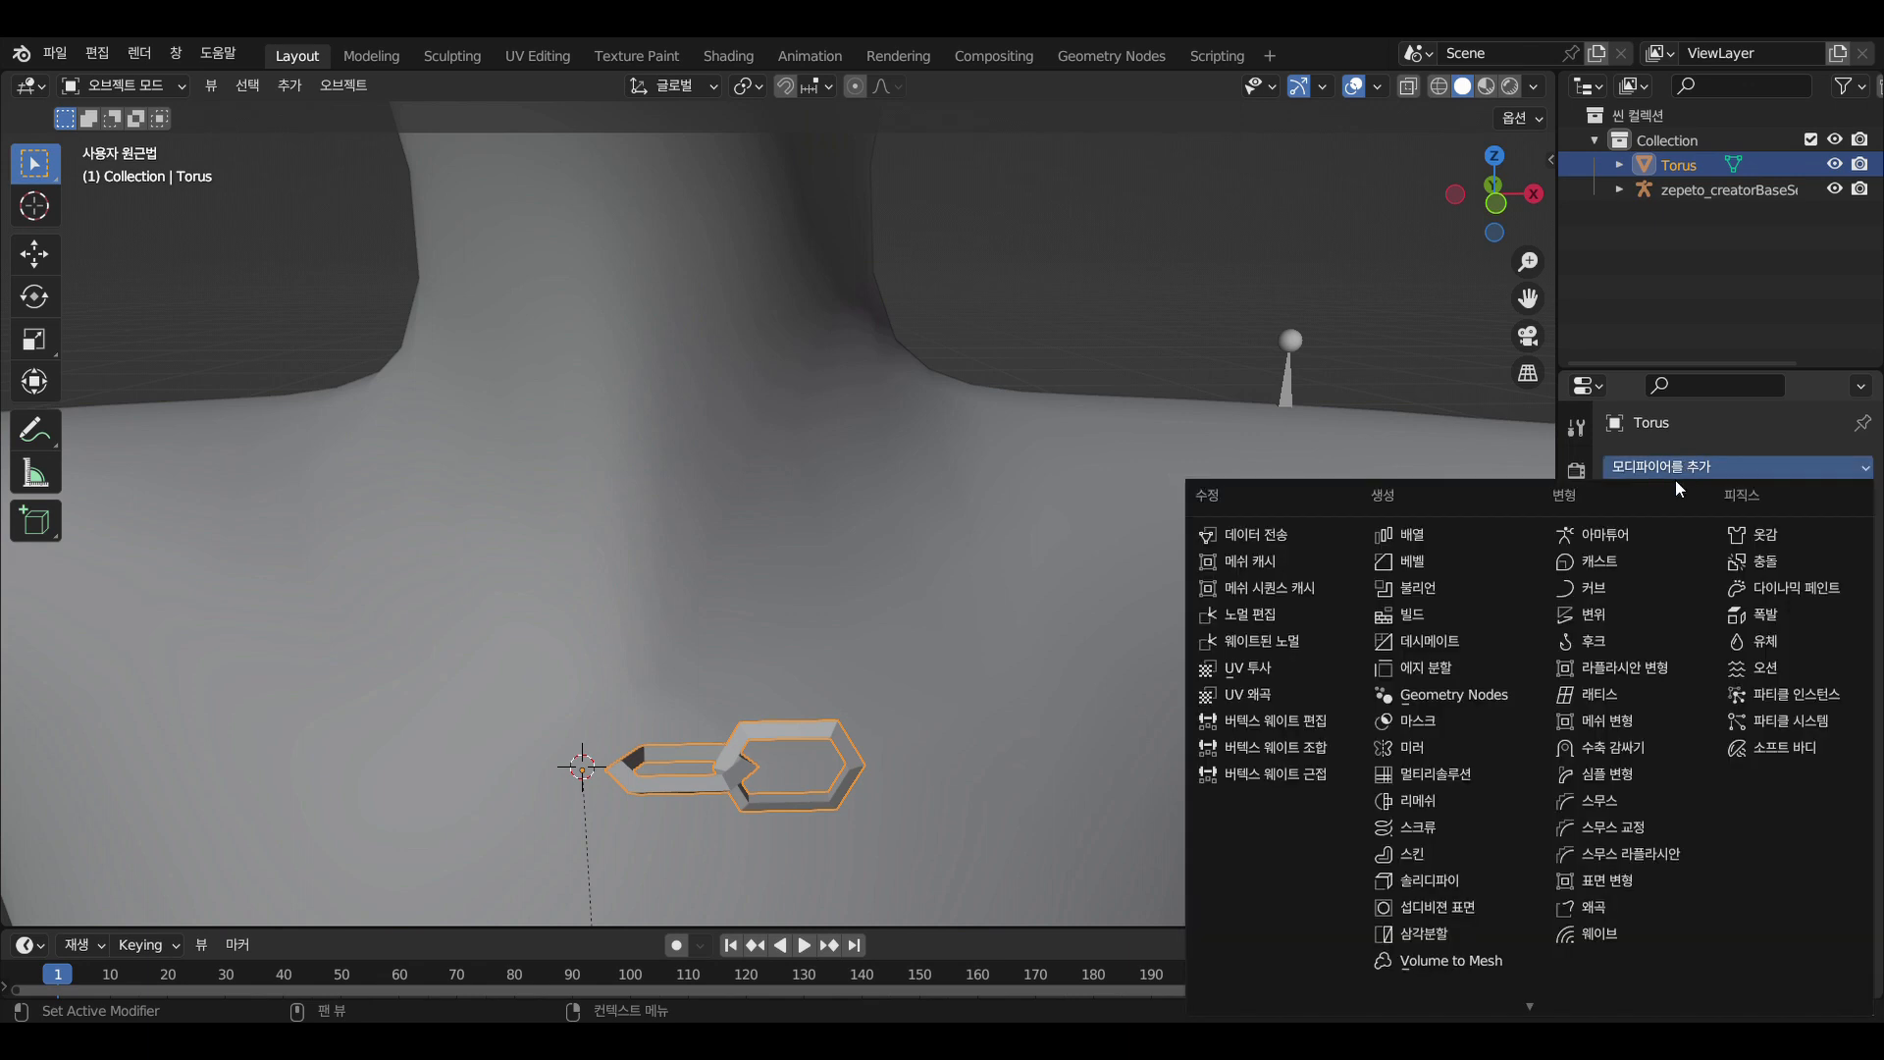
left_click(1433, 534)
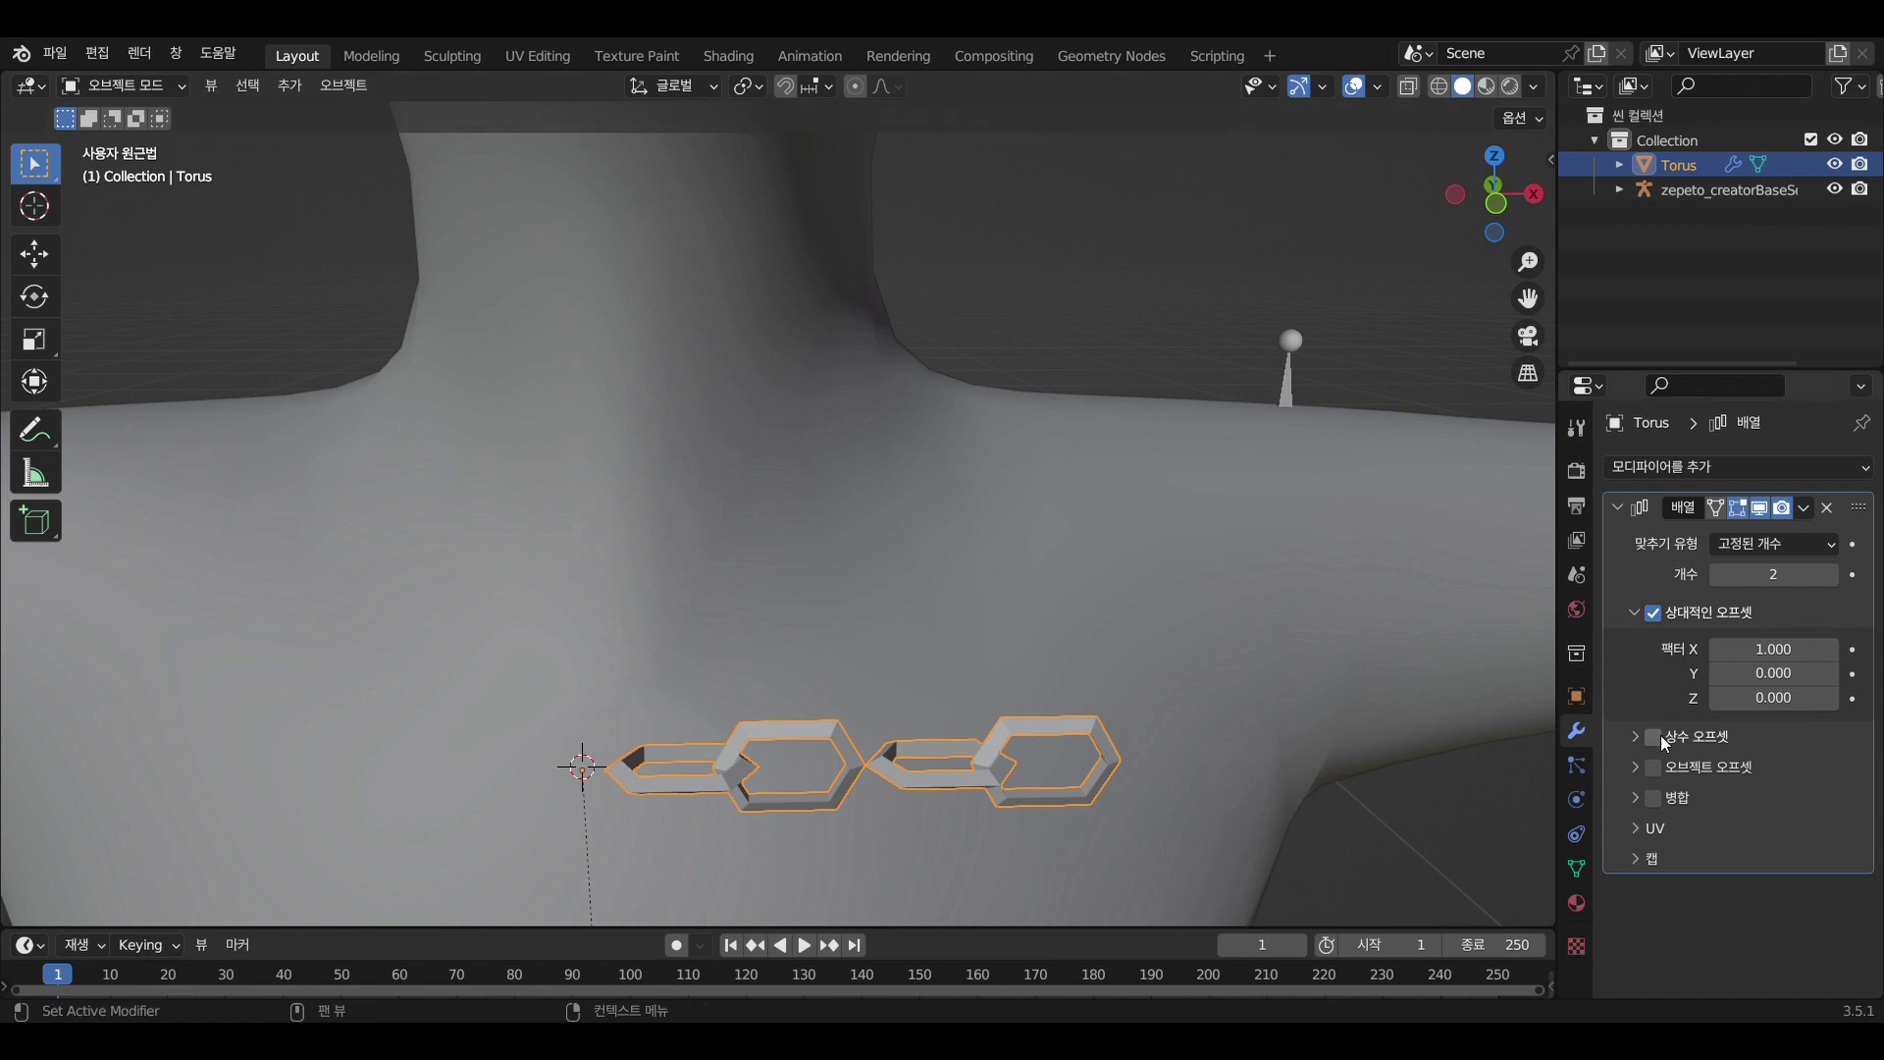
left_click(1717, 649)
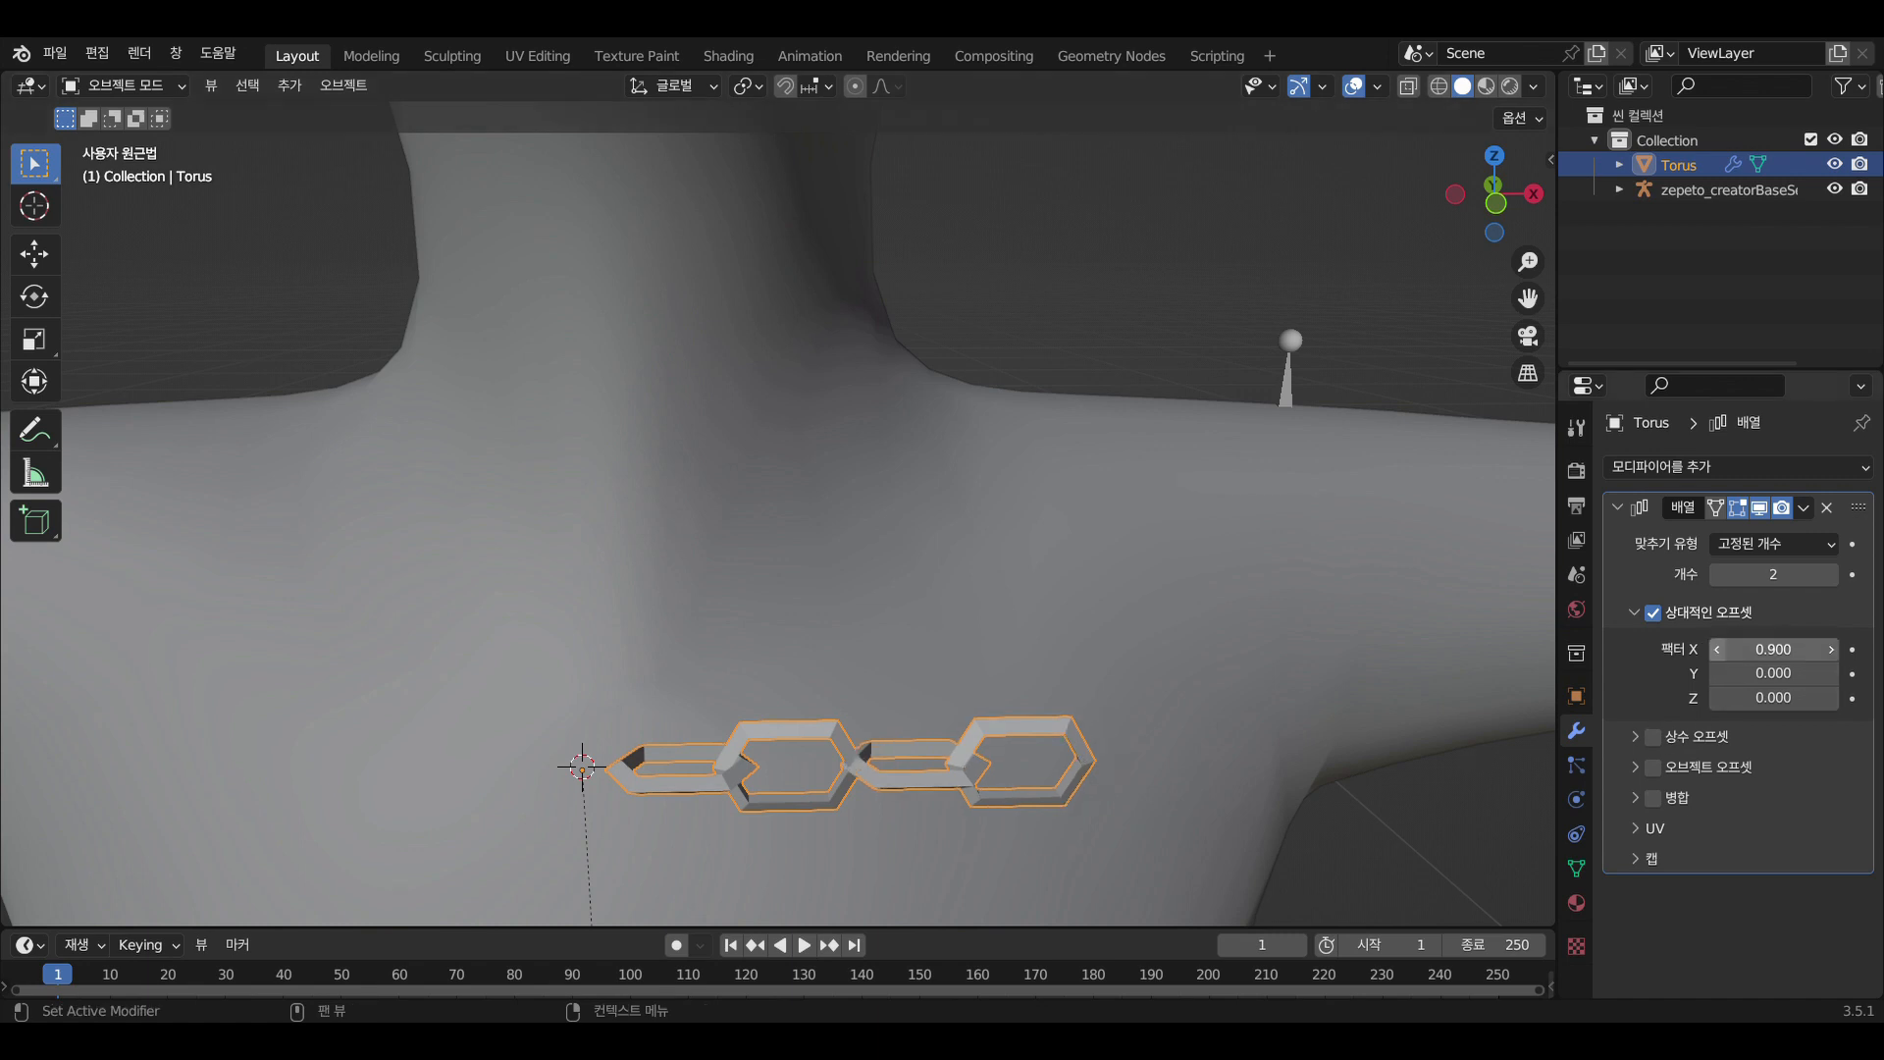
left_click(1718, 649)
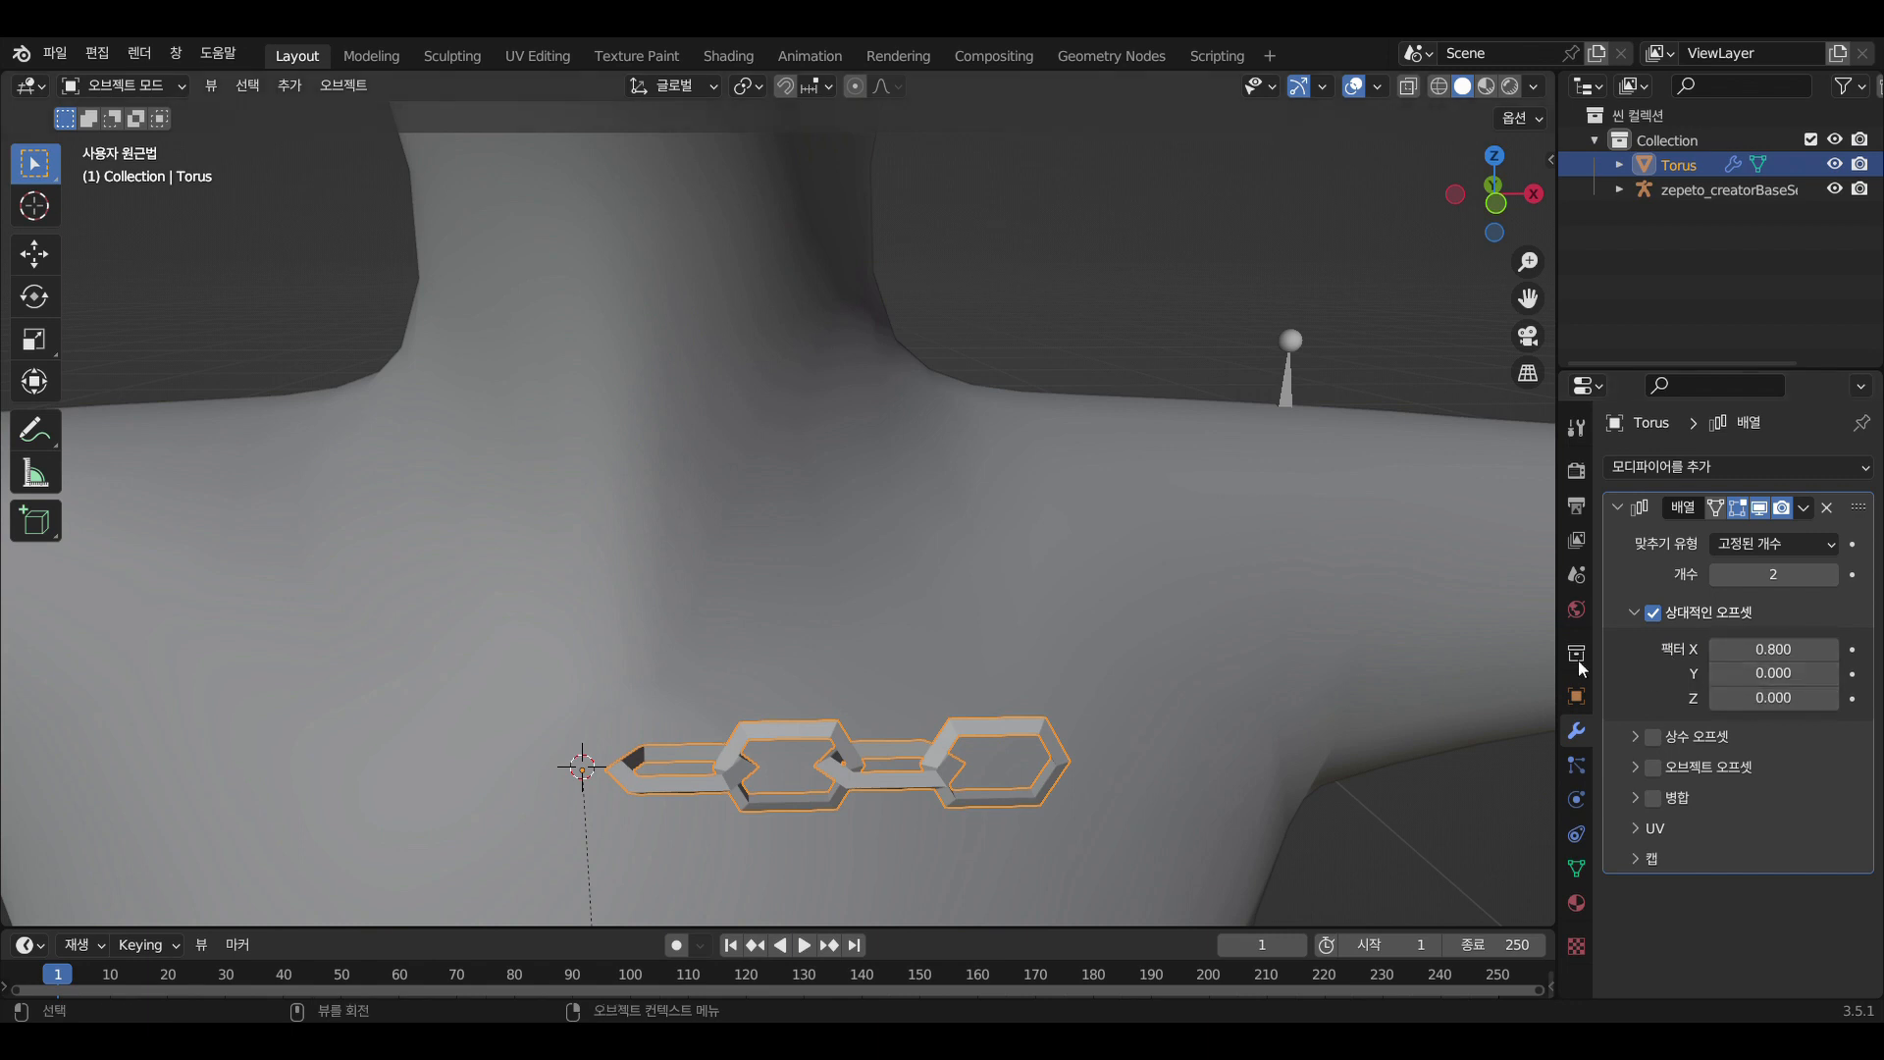
Set the Array modifier's count to 10 to extend the chain
left_click(1831, 574)
left_click(1831, 574)
left_click(1831, 574)
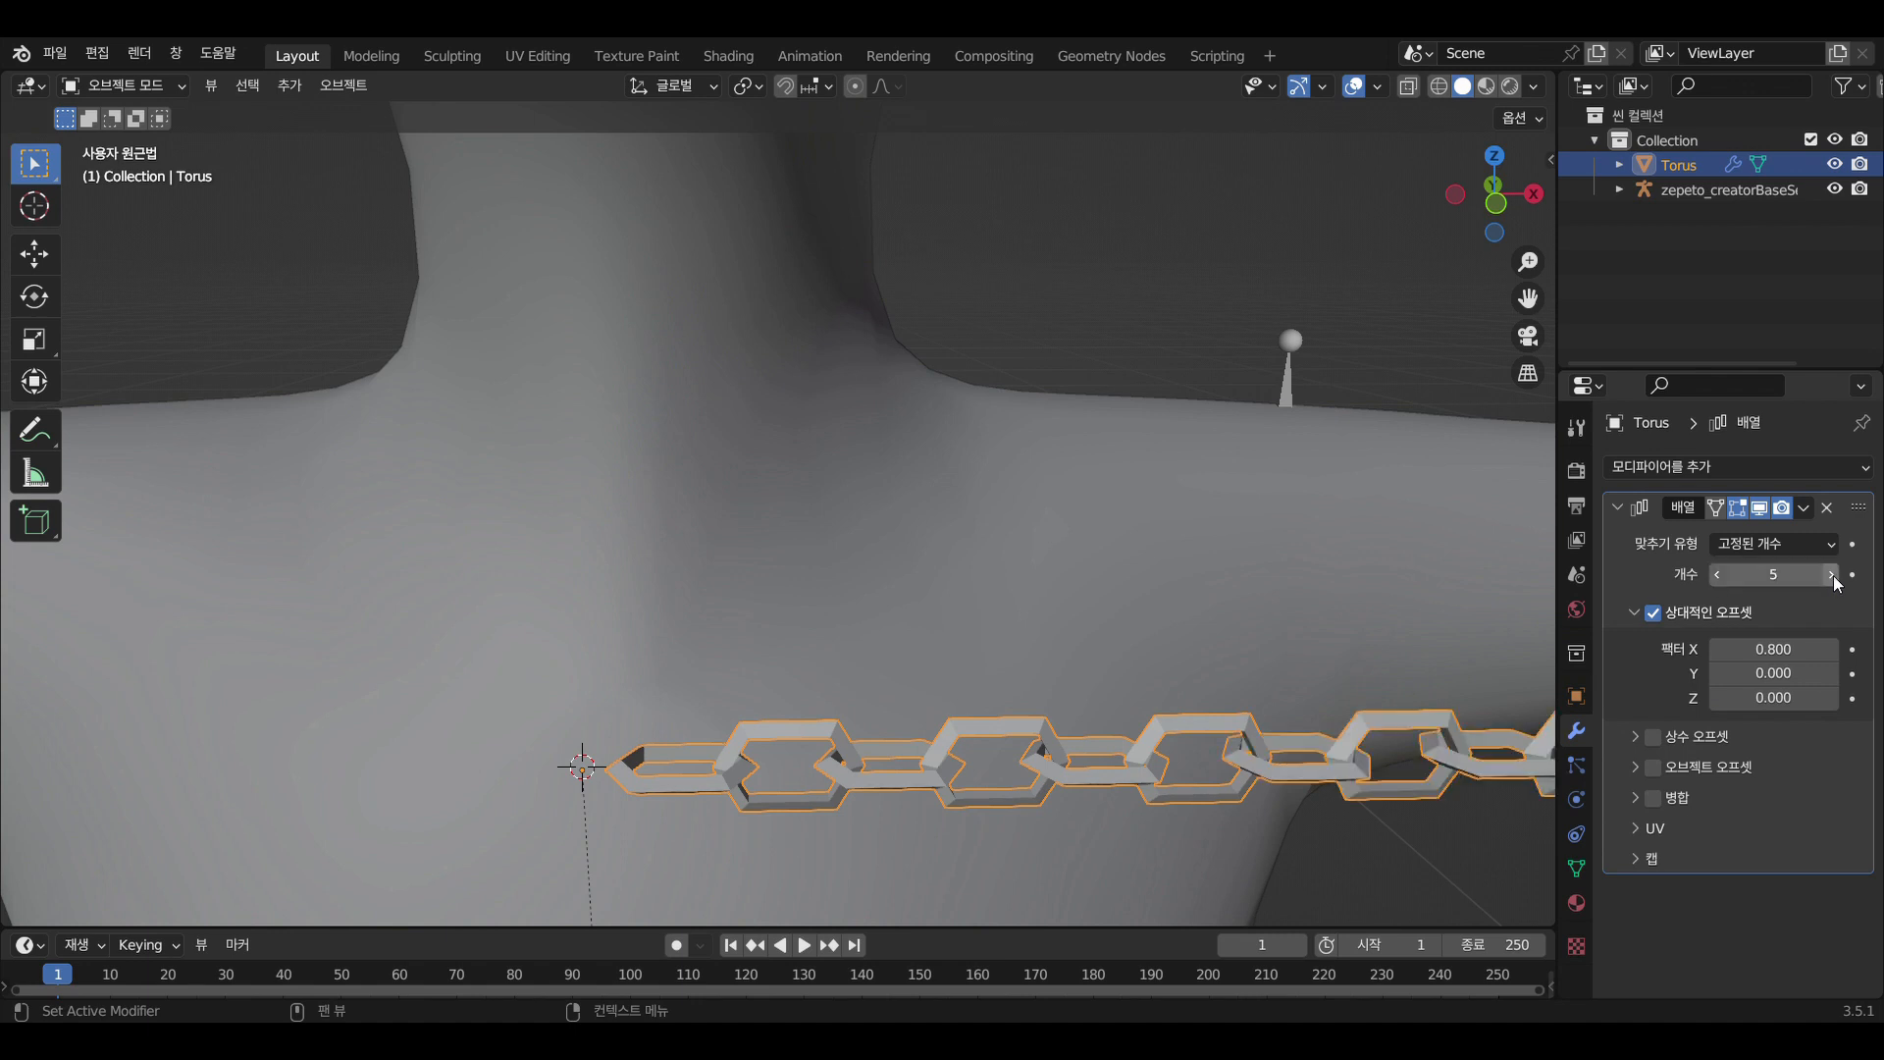
left_click(1831, 575)
left_click(1831, 574)
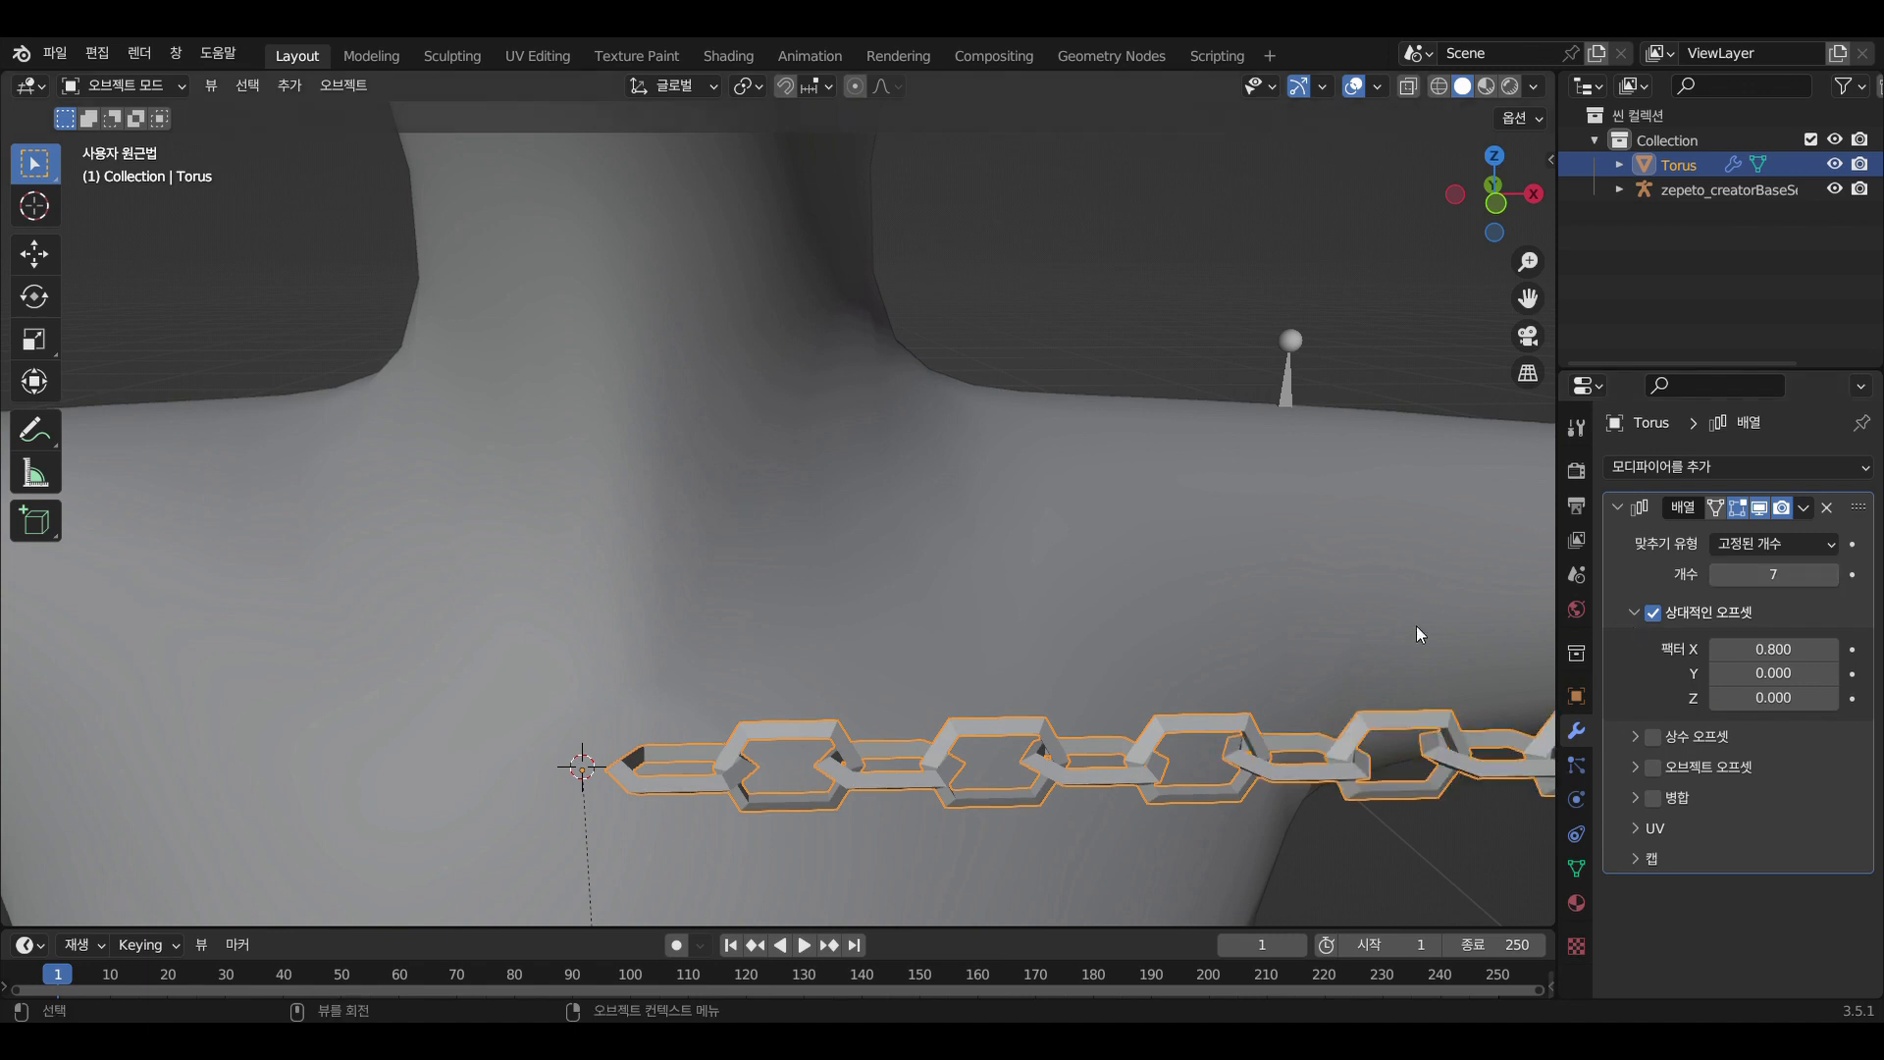
scroll(1416, 626, "down", 5)
left_click(1832, 576)
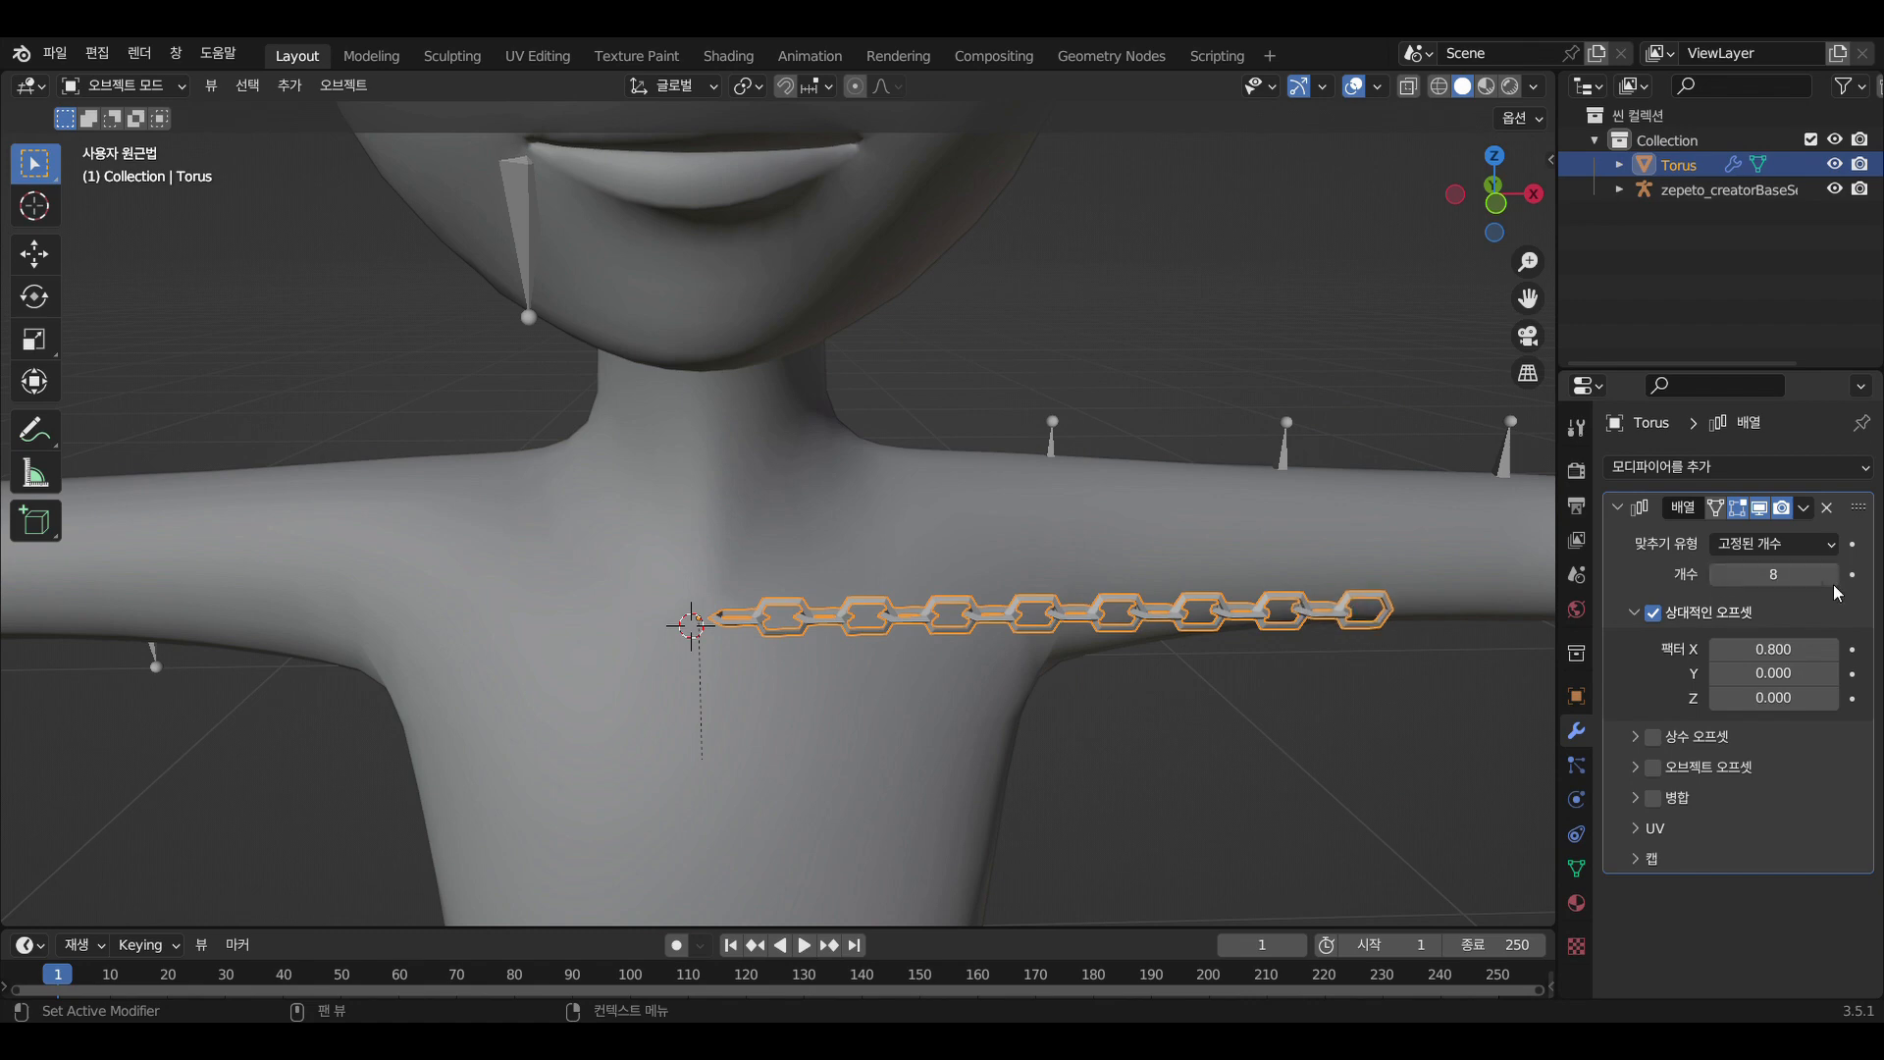
left_click(1832, 576)
left_click(1832, 576)
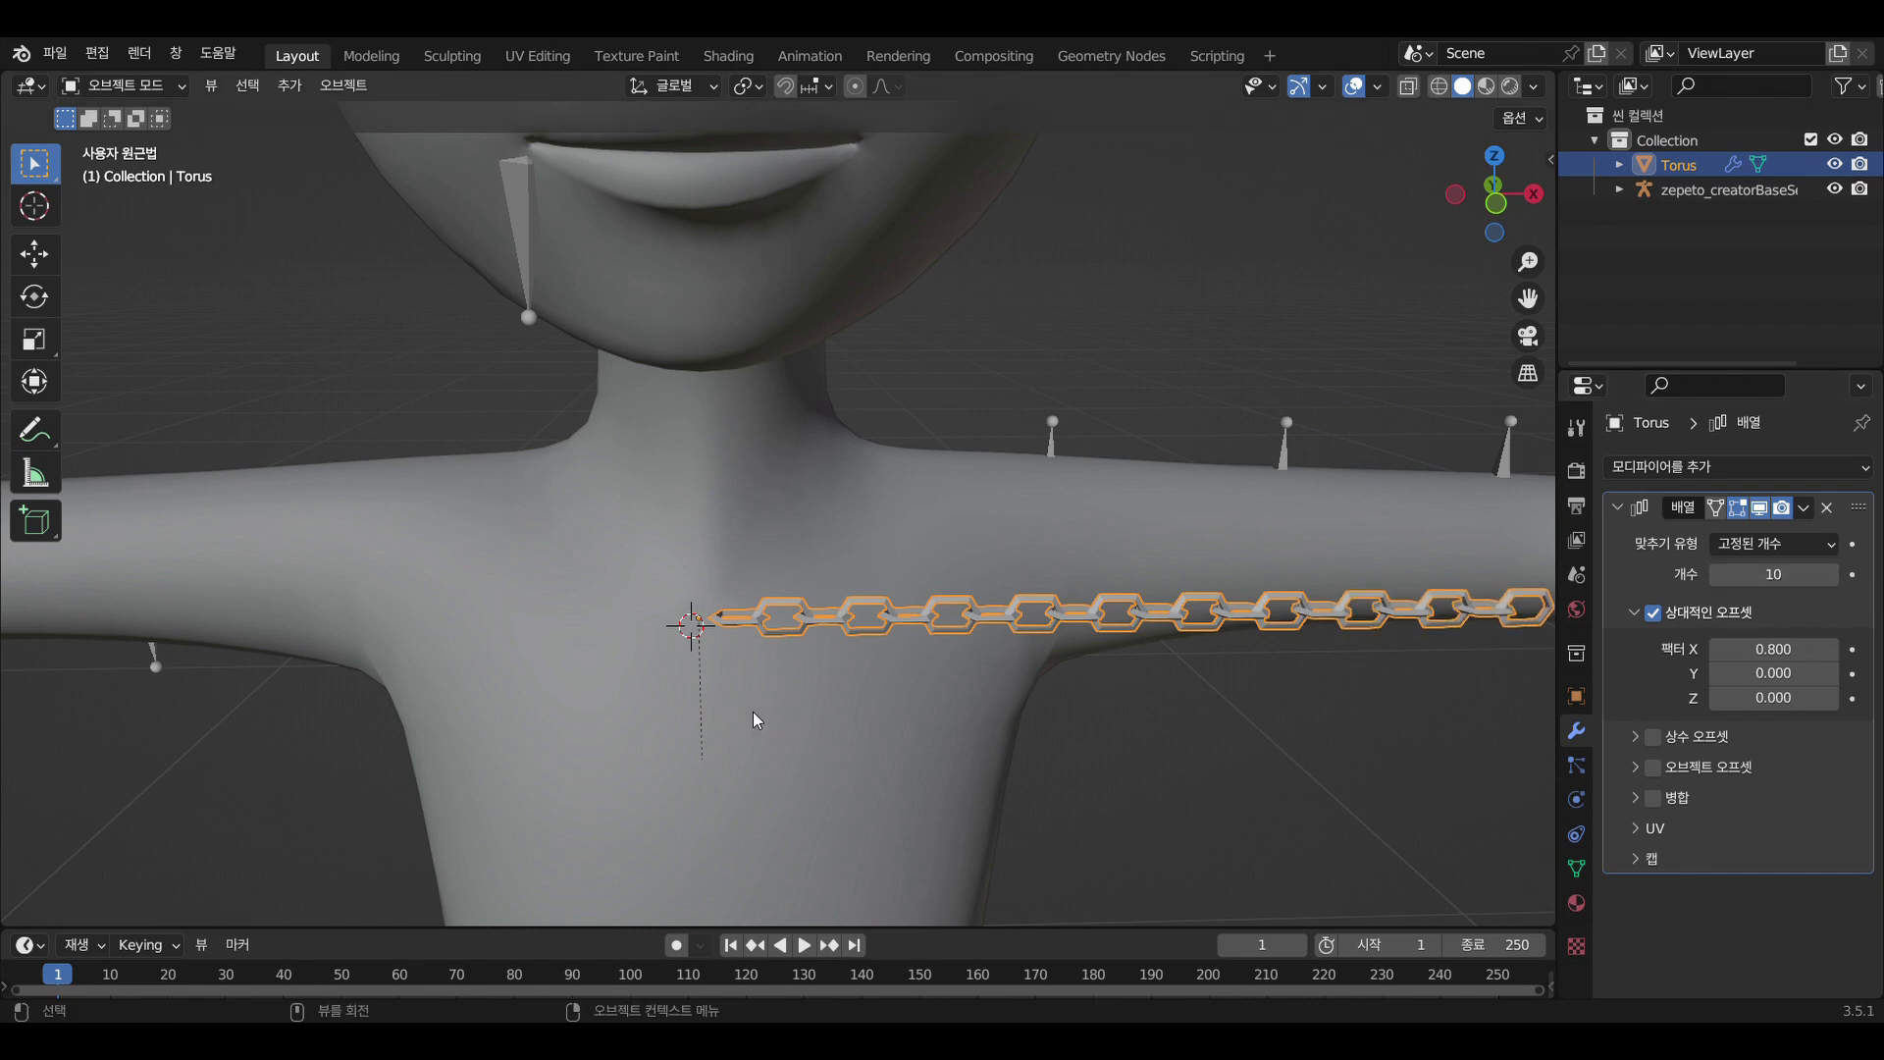
In the front view, set the chain's origin to the 3D cursor
scroll(752, 710, "up", 2)
scroll(673, 712, "up", 2)
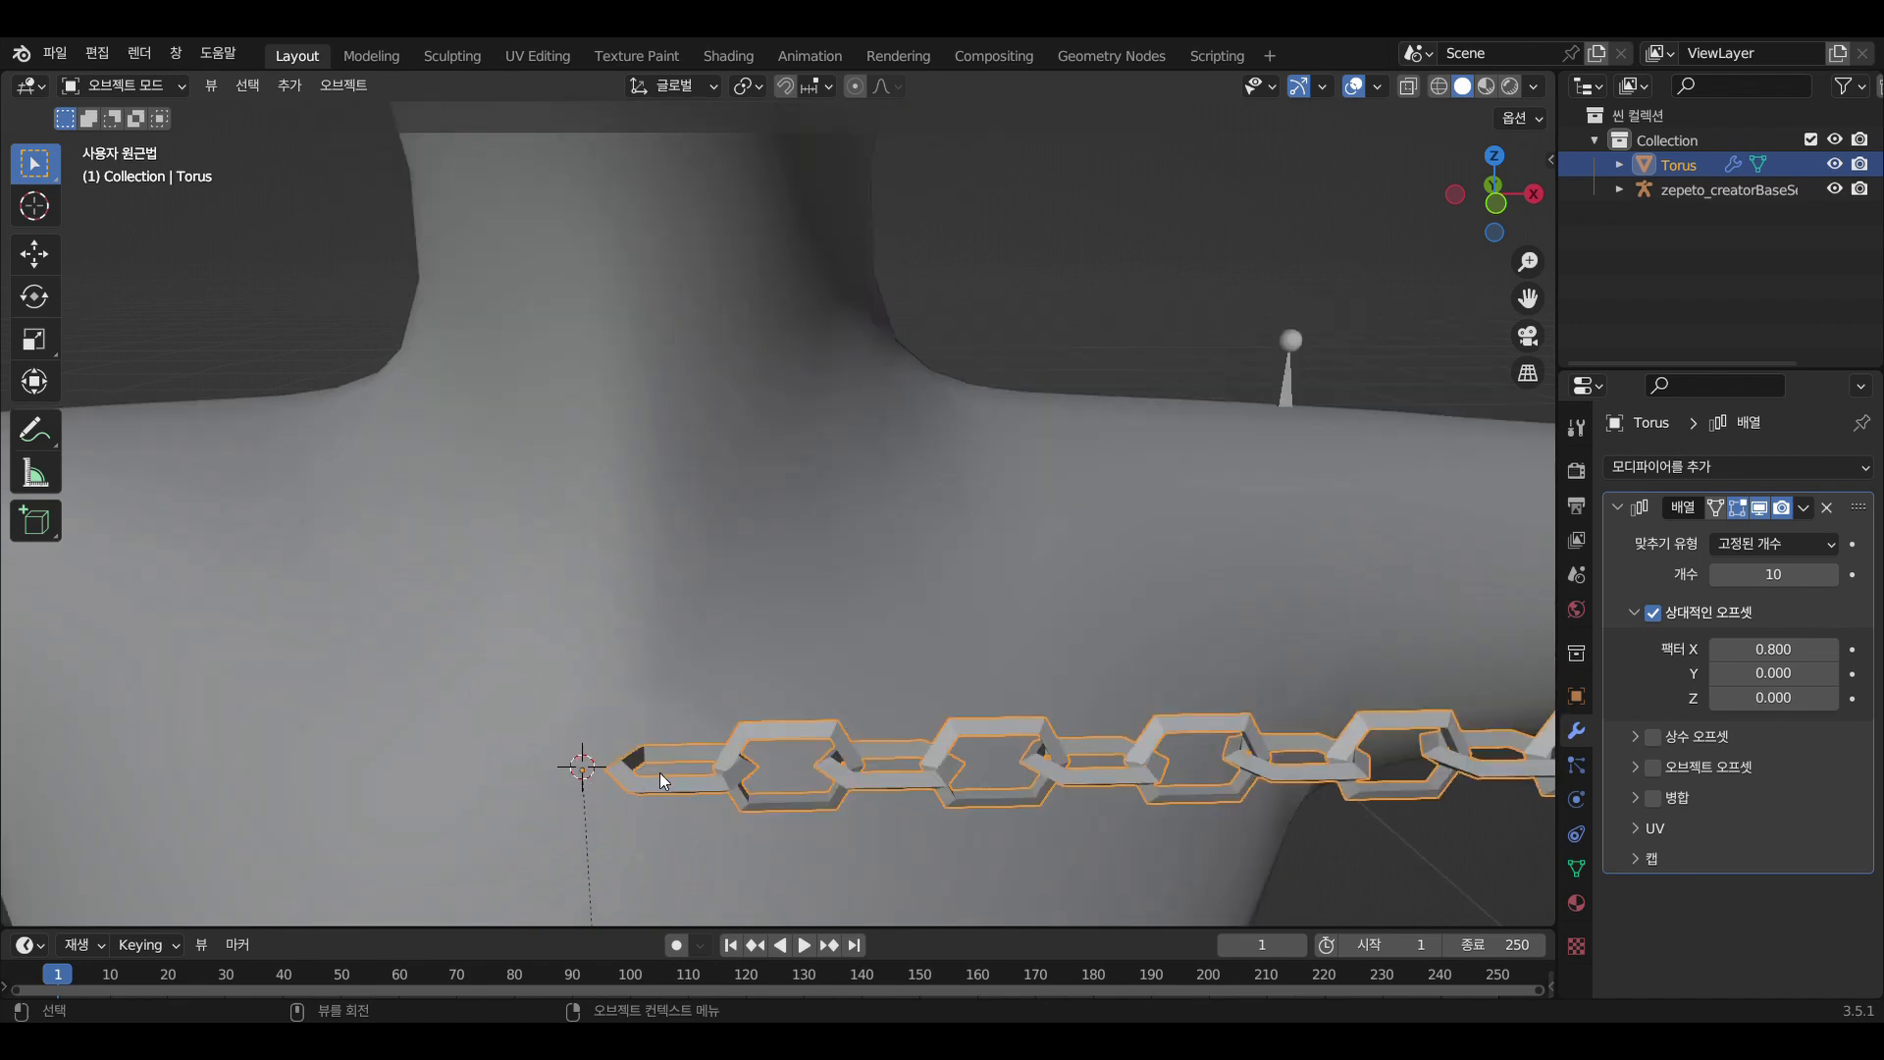
key("KP_1")
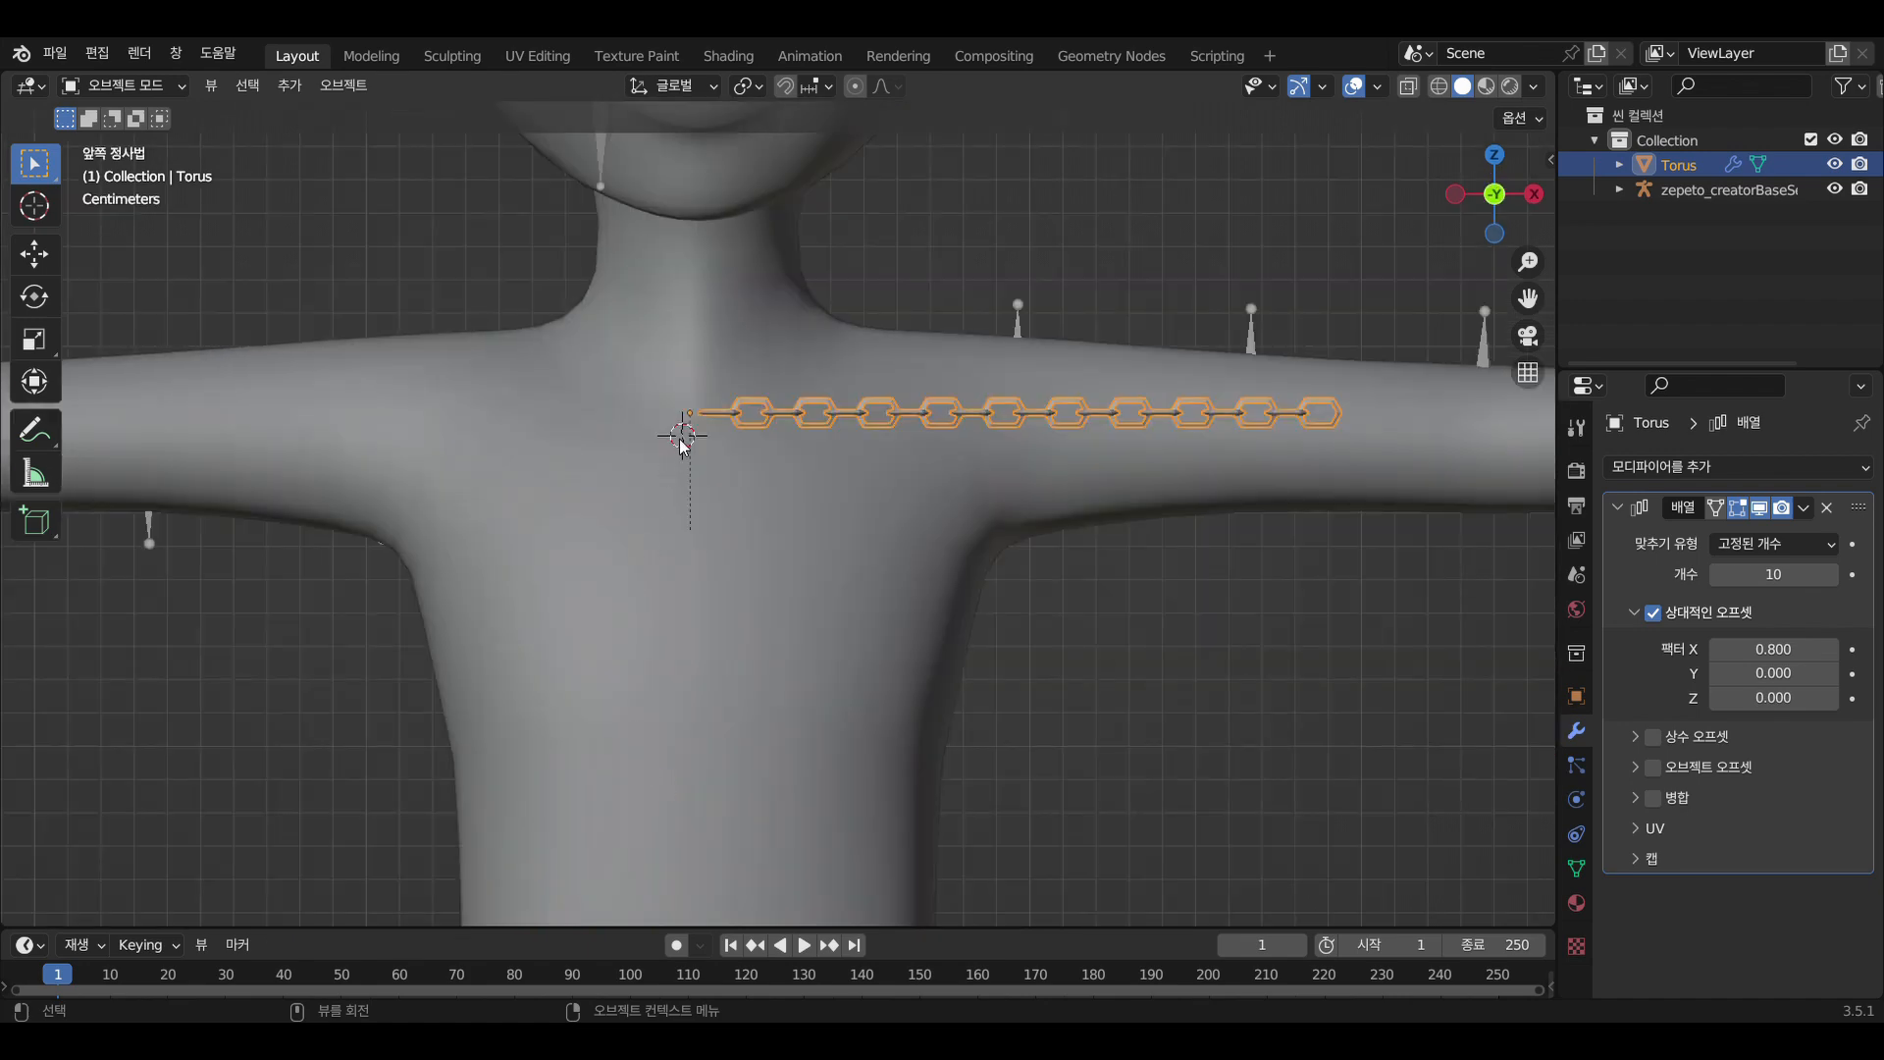
right_click(681, 448)
mouse_move(681, 434)
left_click(799, 487)
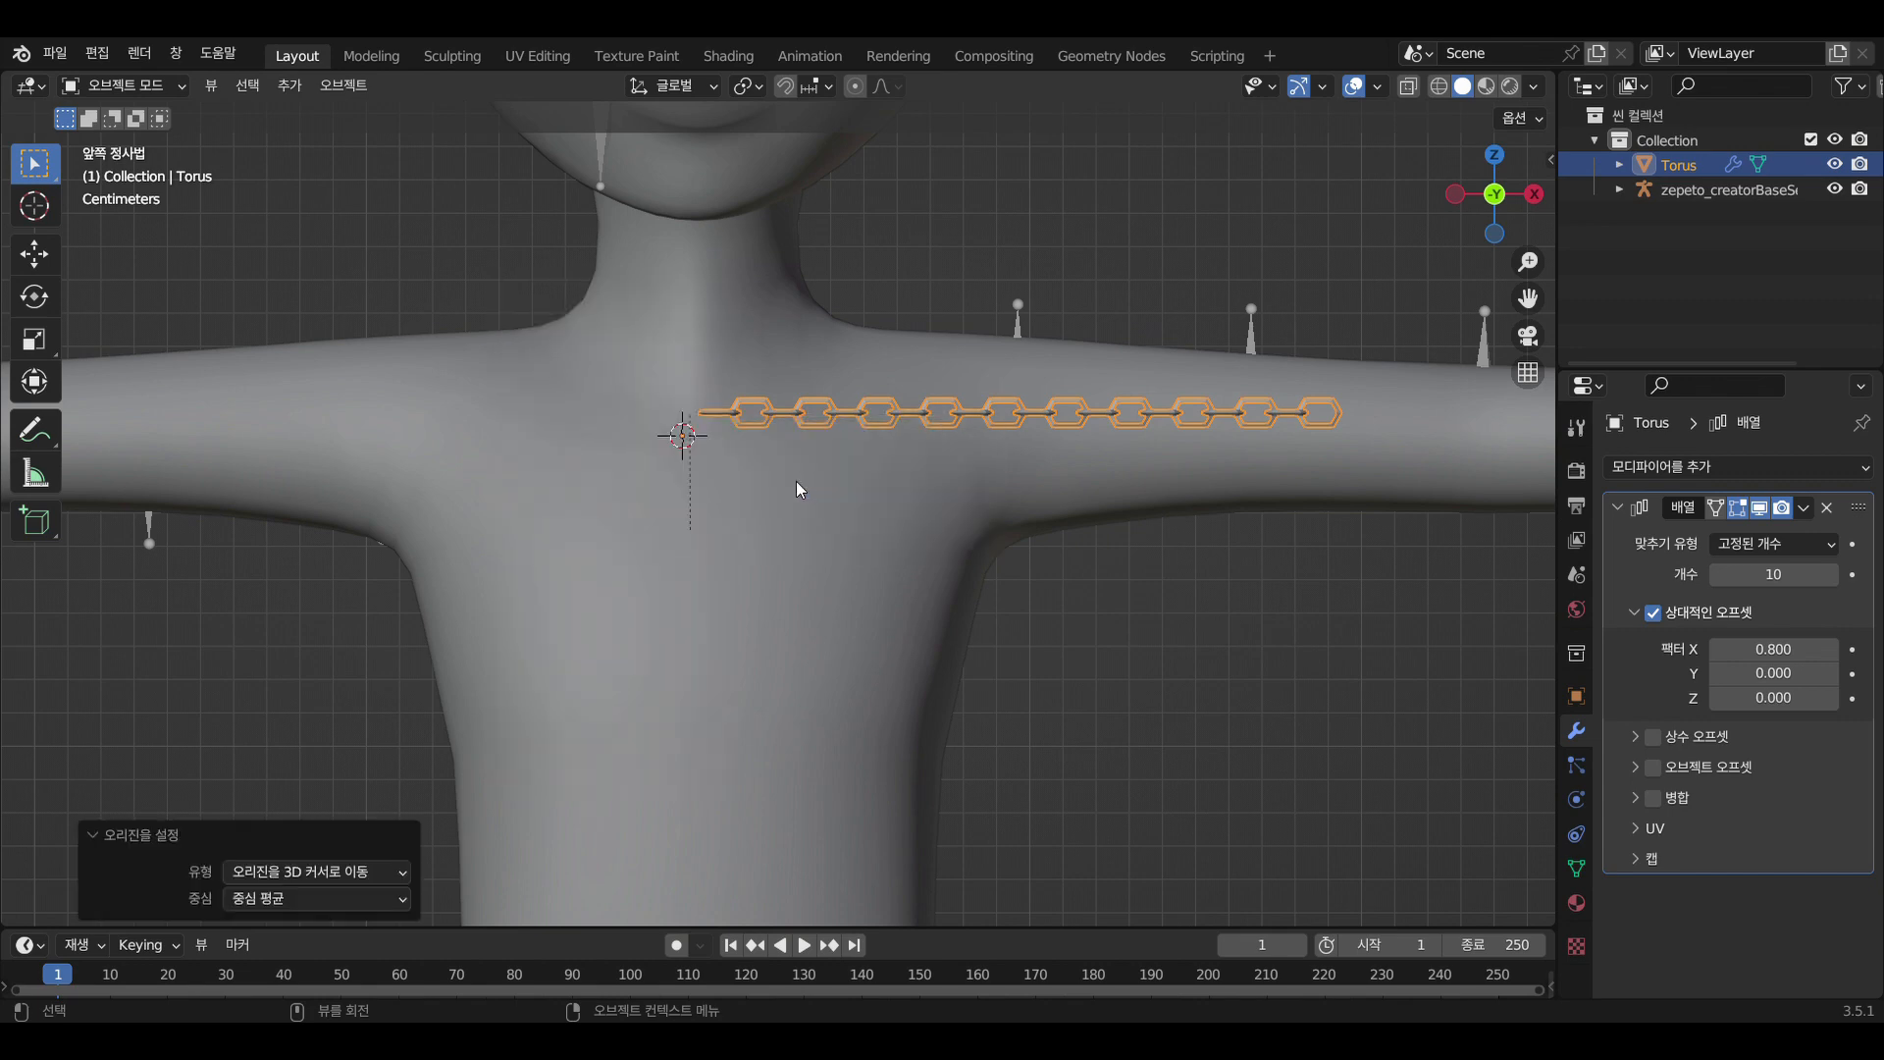
scroll(797, 488, "up", 2)
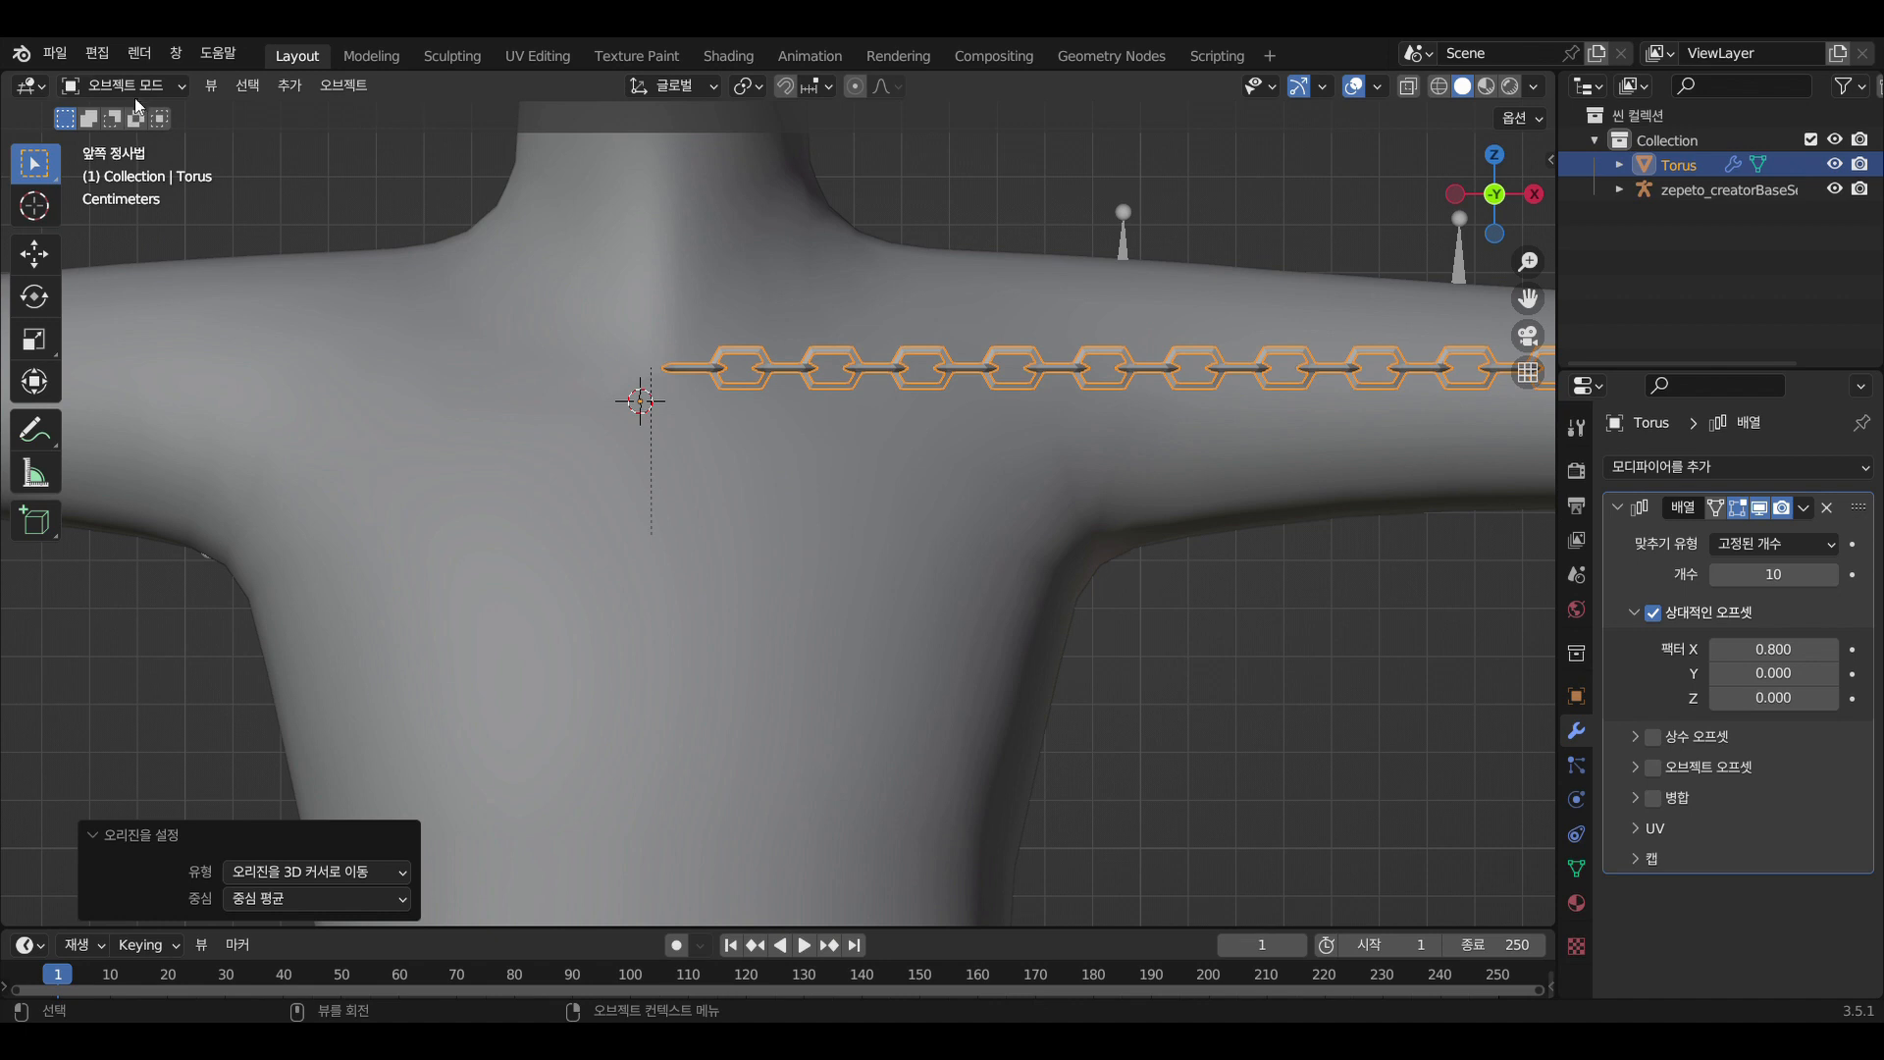
right_click(645, 401)
mouse_move(647, 402)
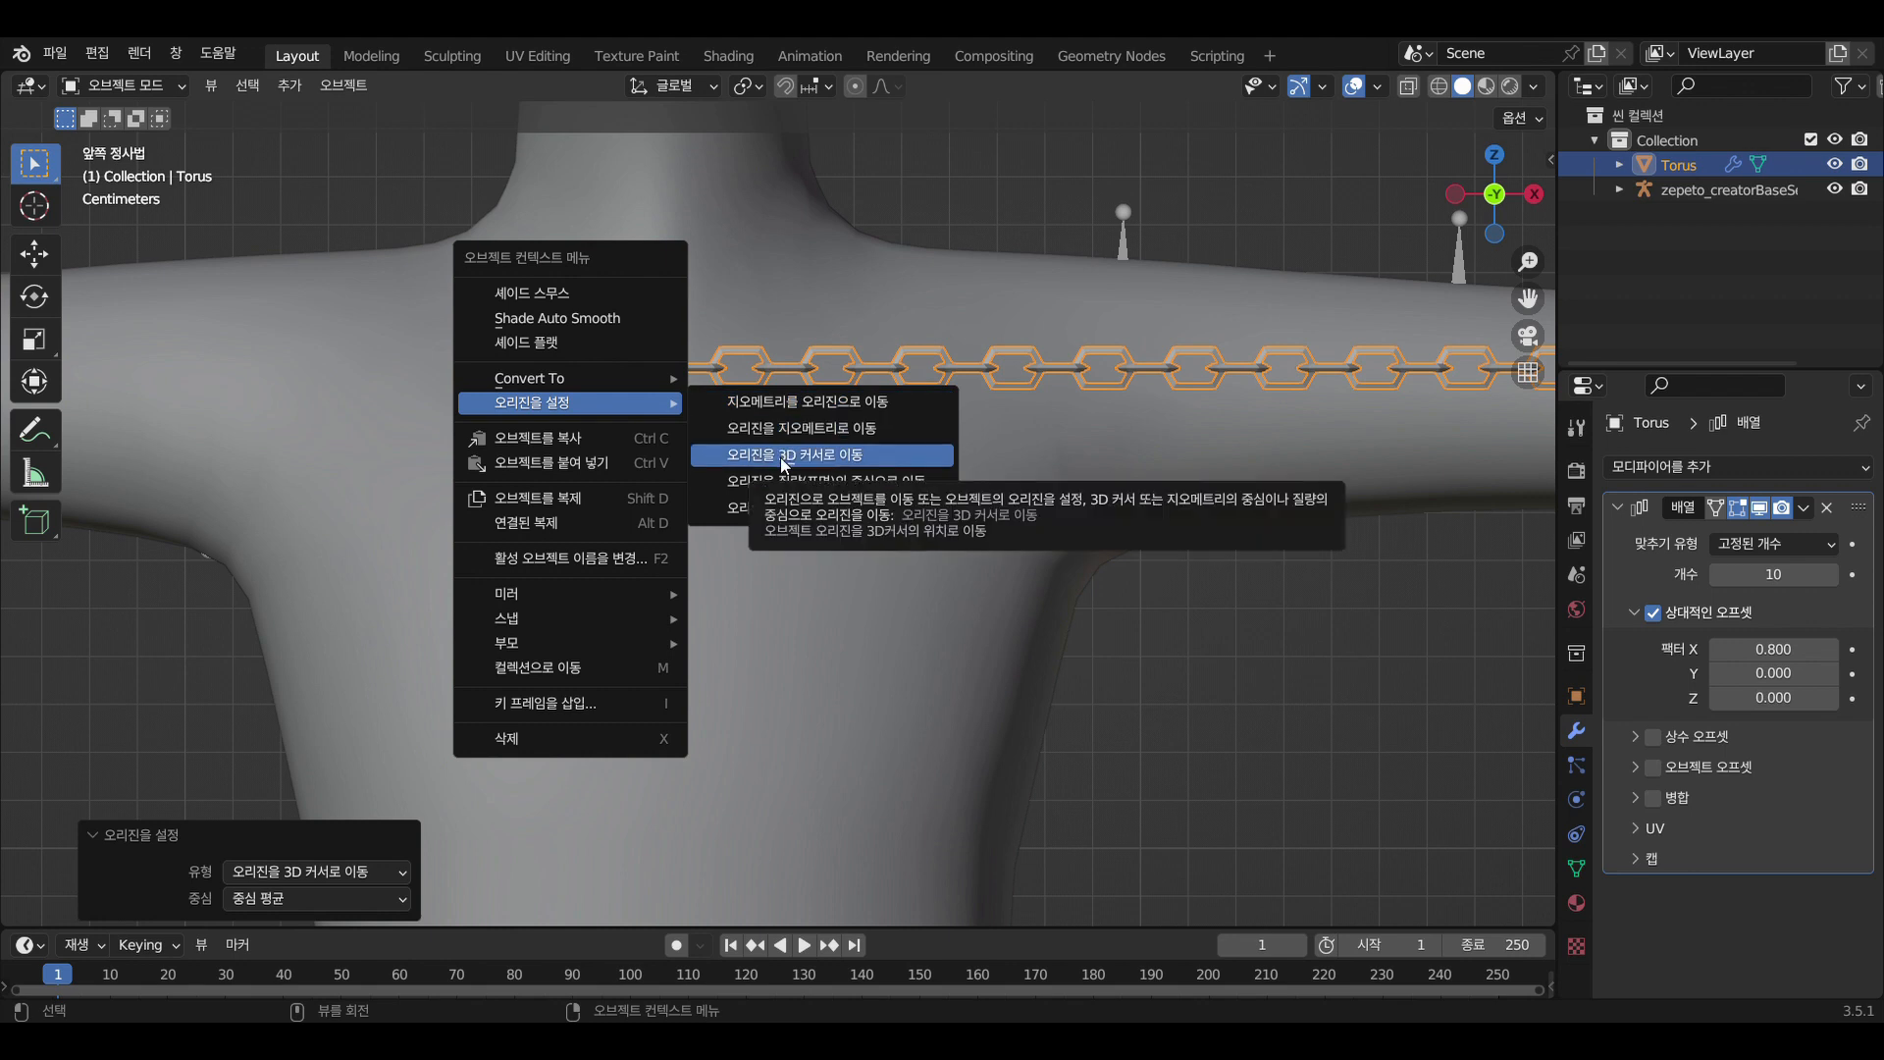
left_click(784, 457)
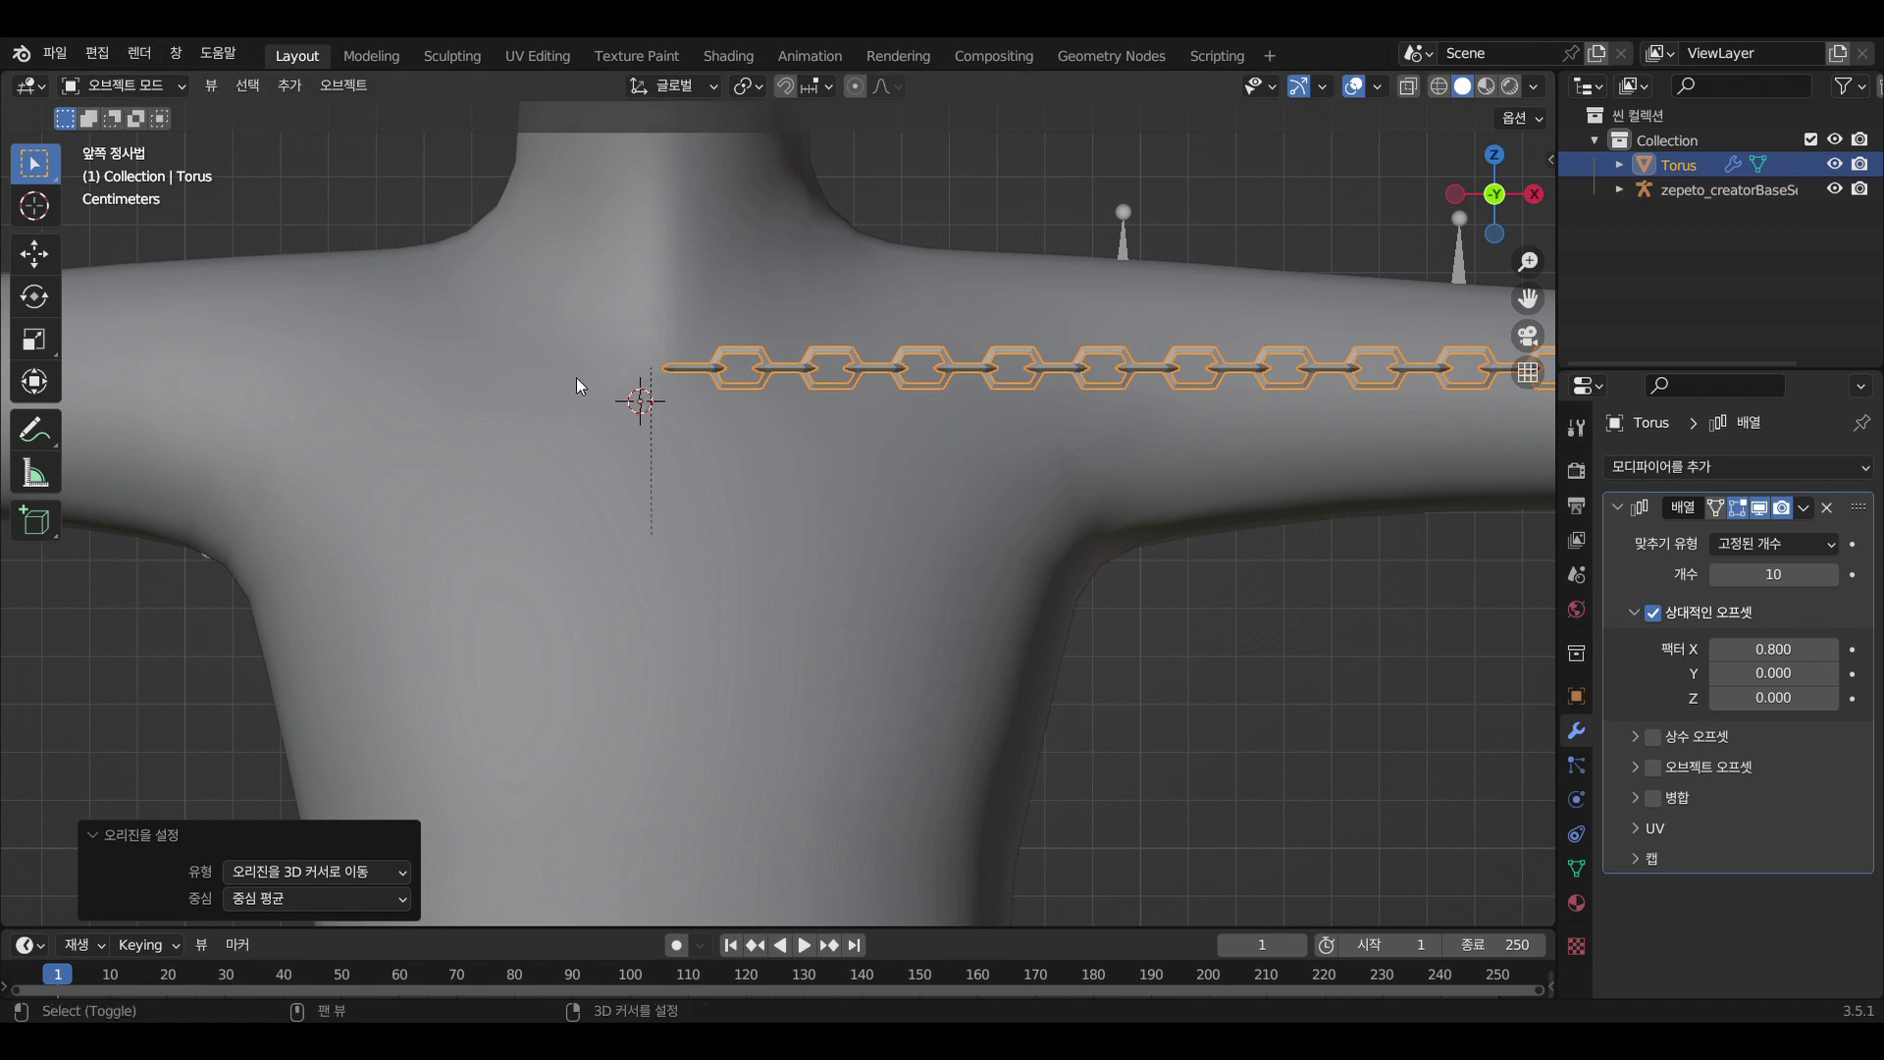
Add a Bezier curve at the 3D cursor and scale it down to roughly the span between the avatar's upper arms
key("shift+a")
mouse_move(579, 385)
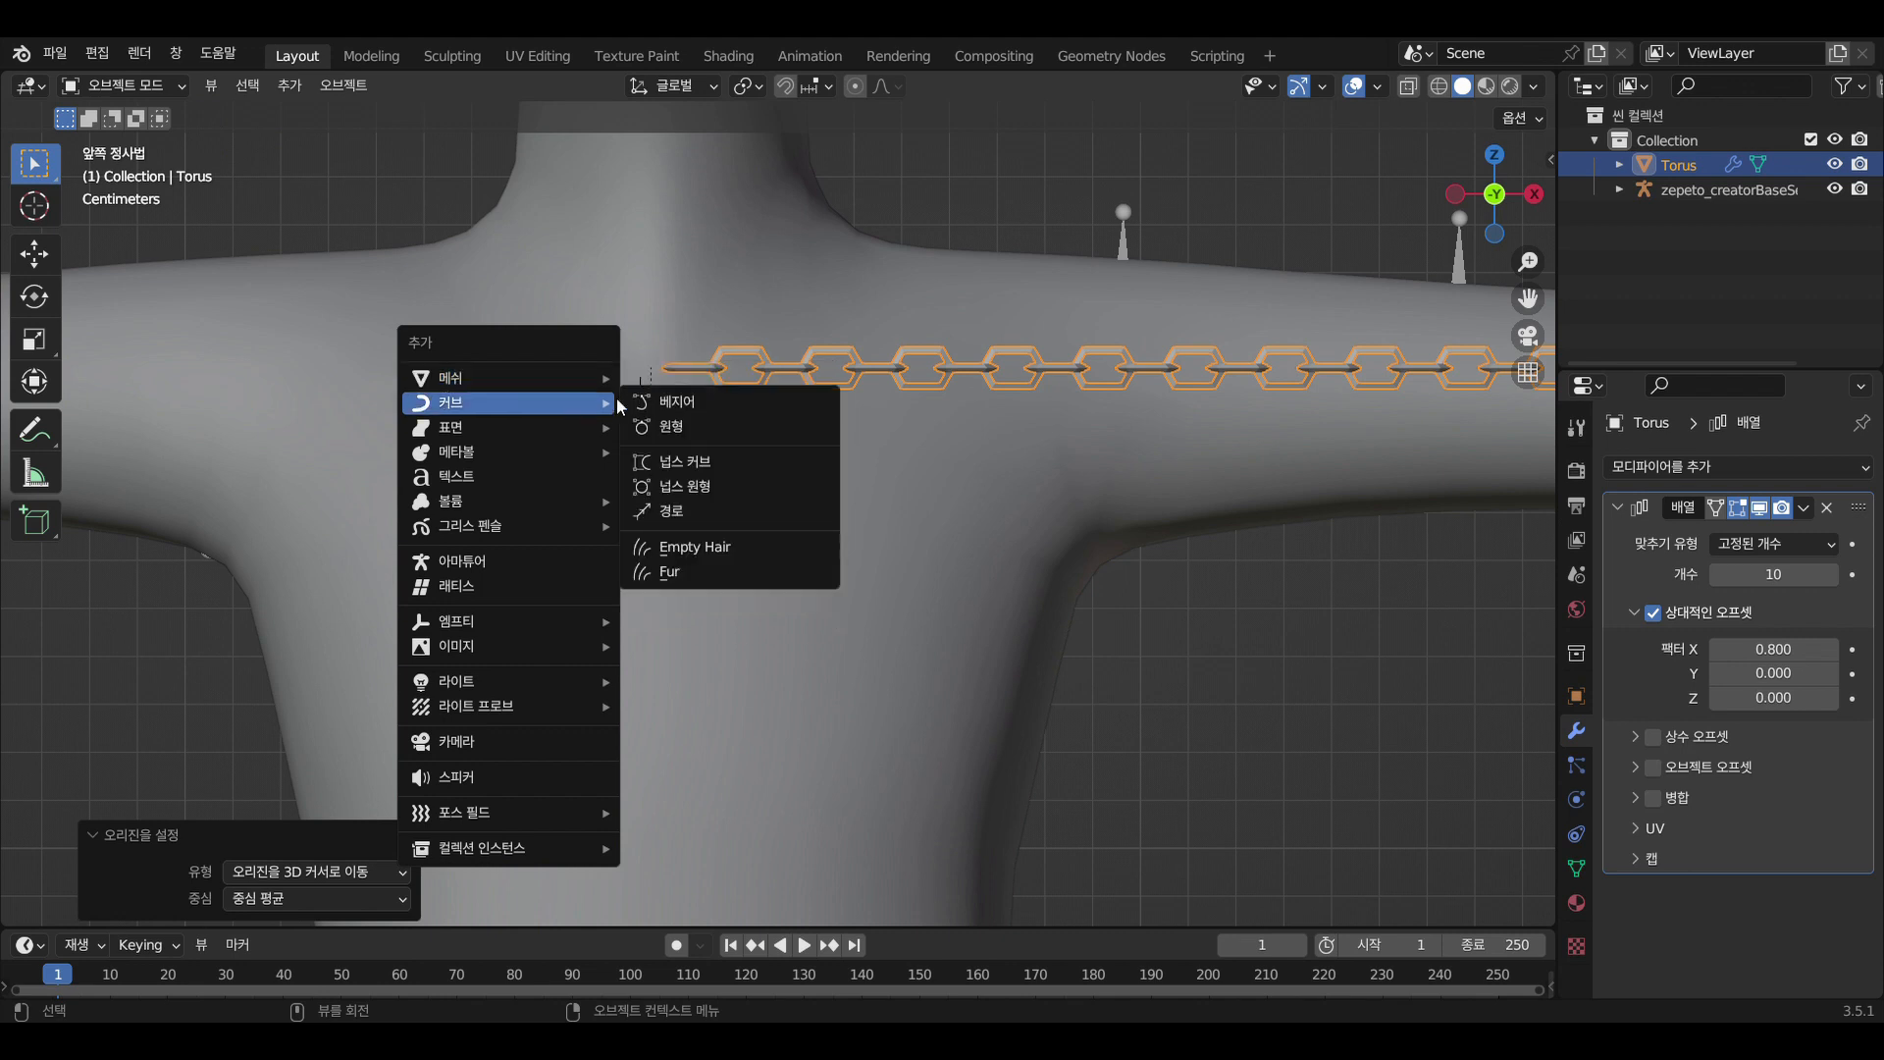
left_click(697, 405)
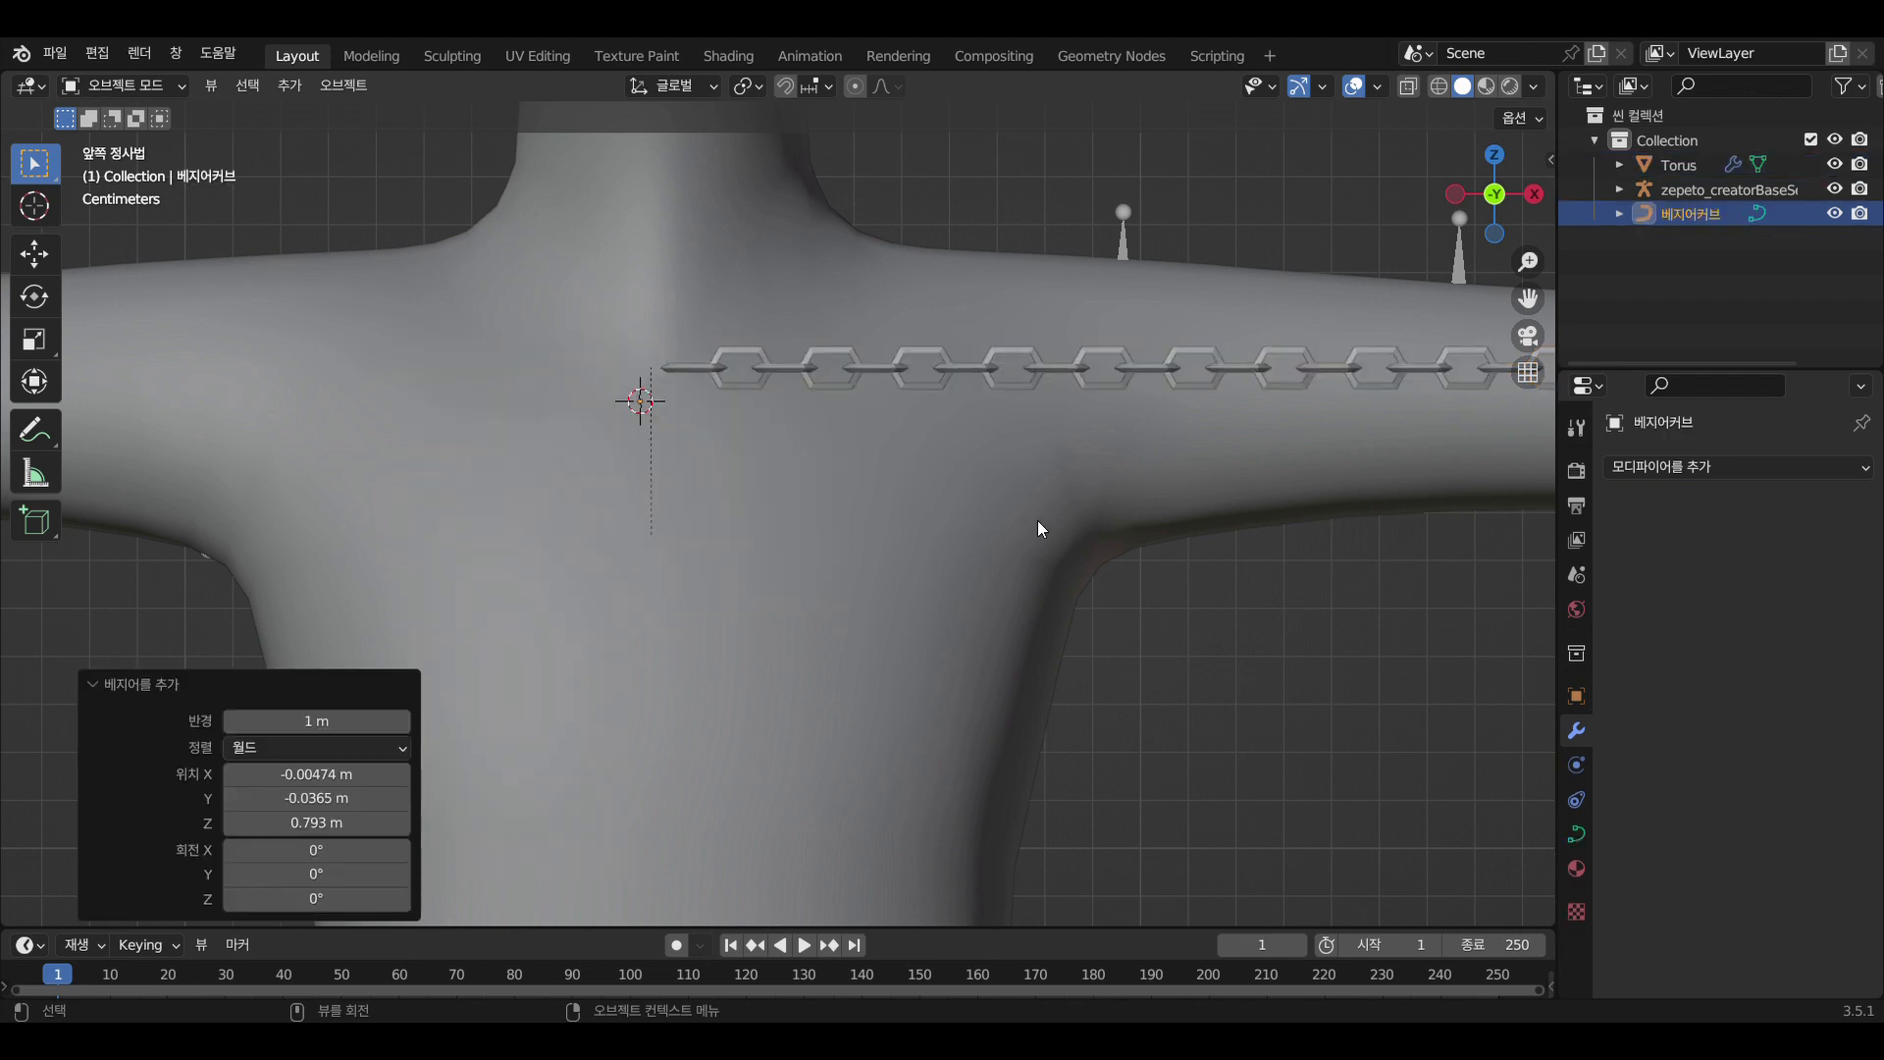
scroll(1030, 512, "down", 4)
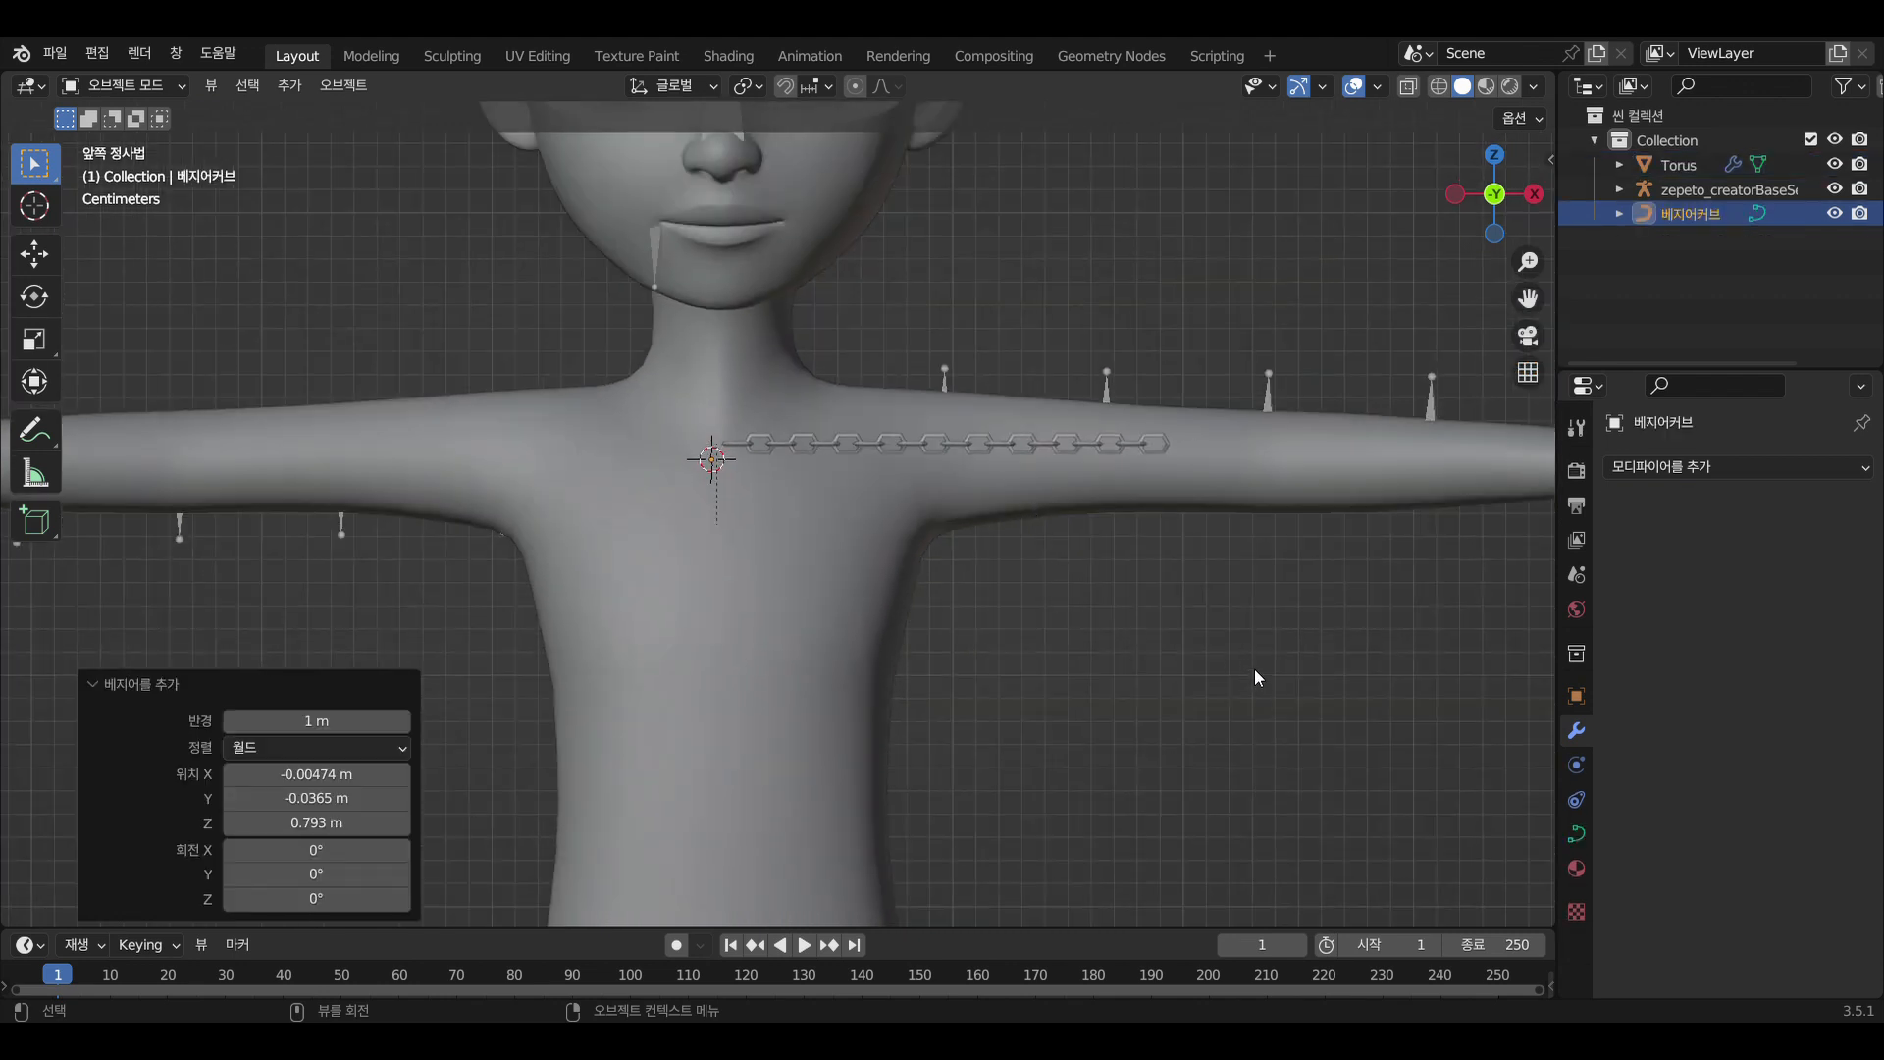
scroll(1217, 624, "down", 6)
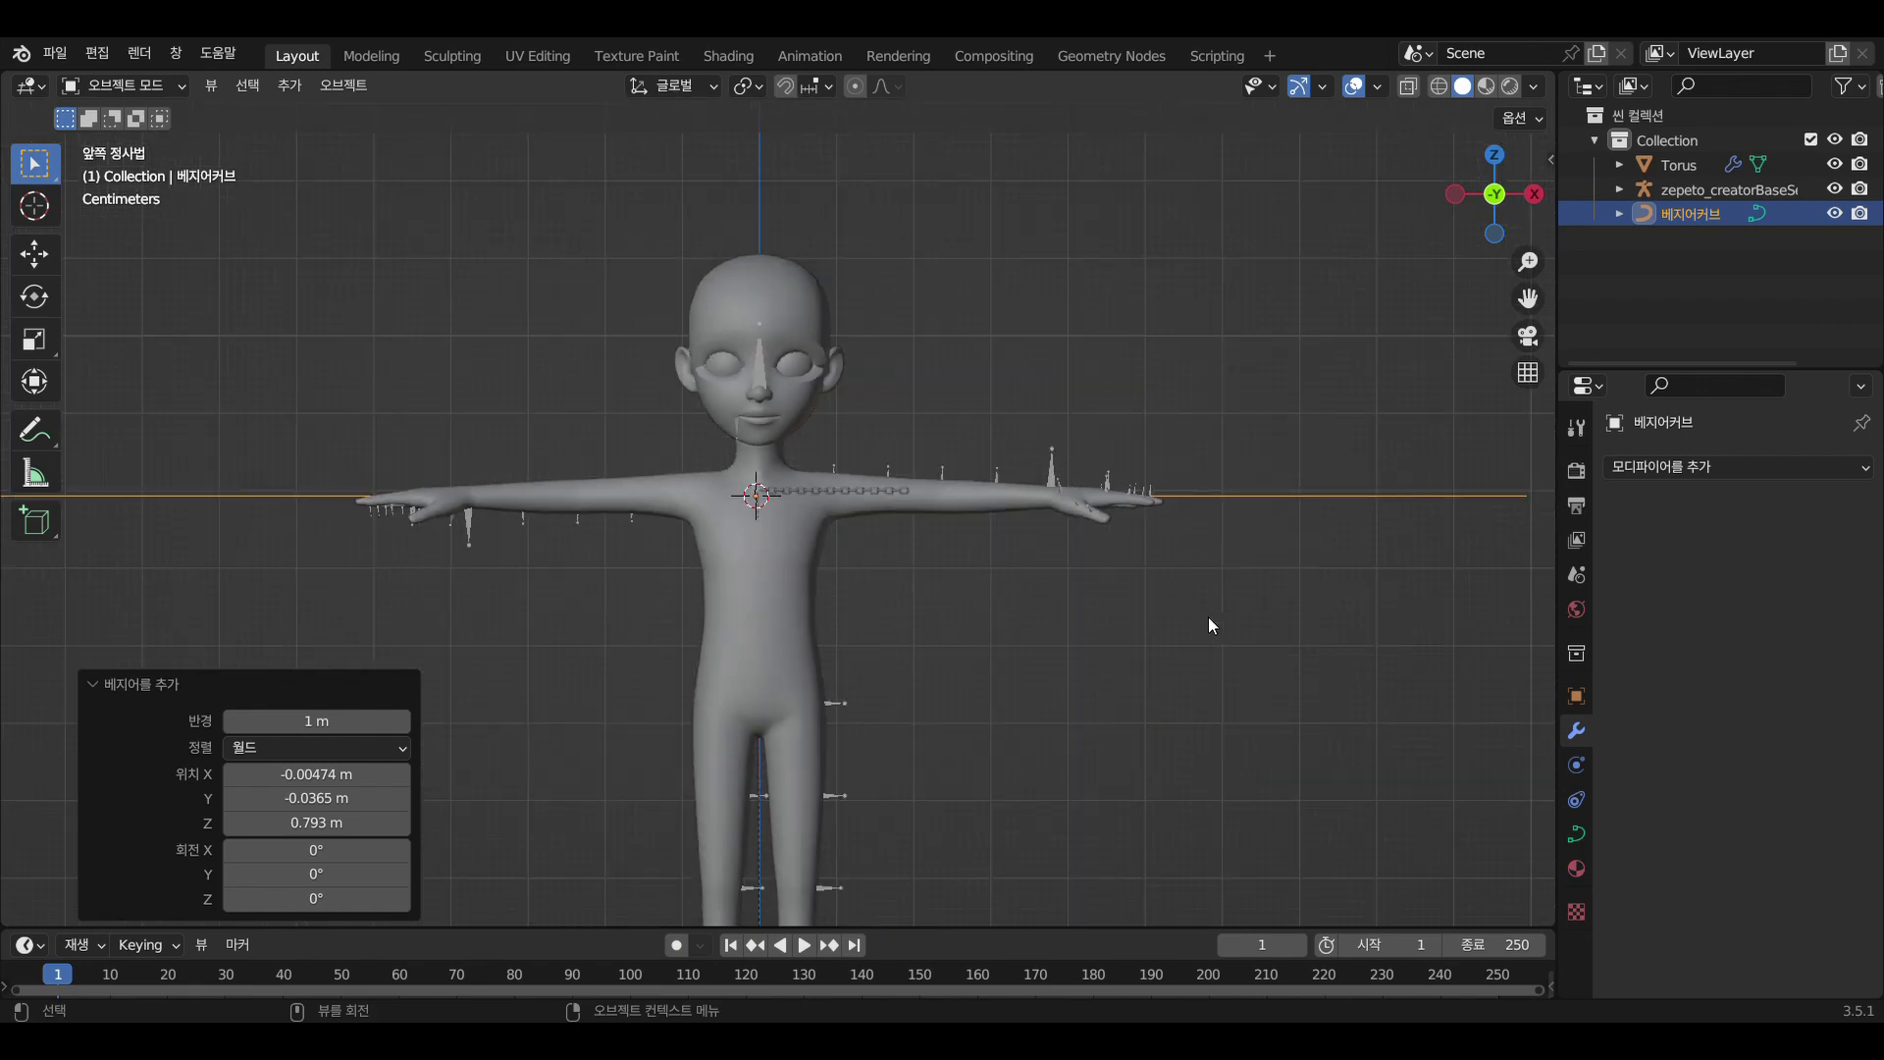
key("s")
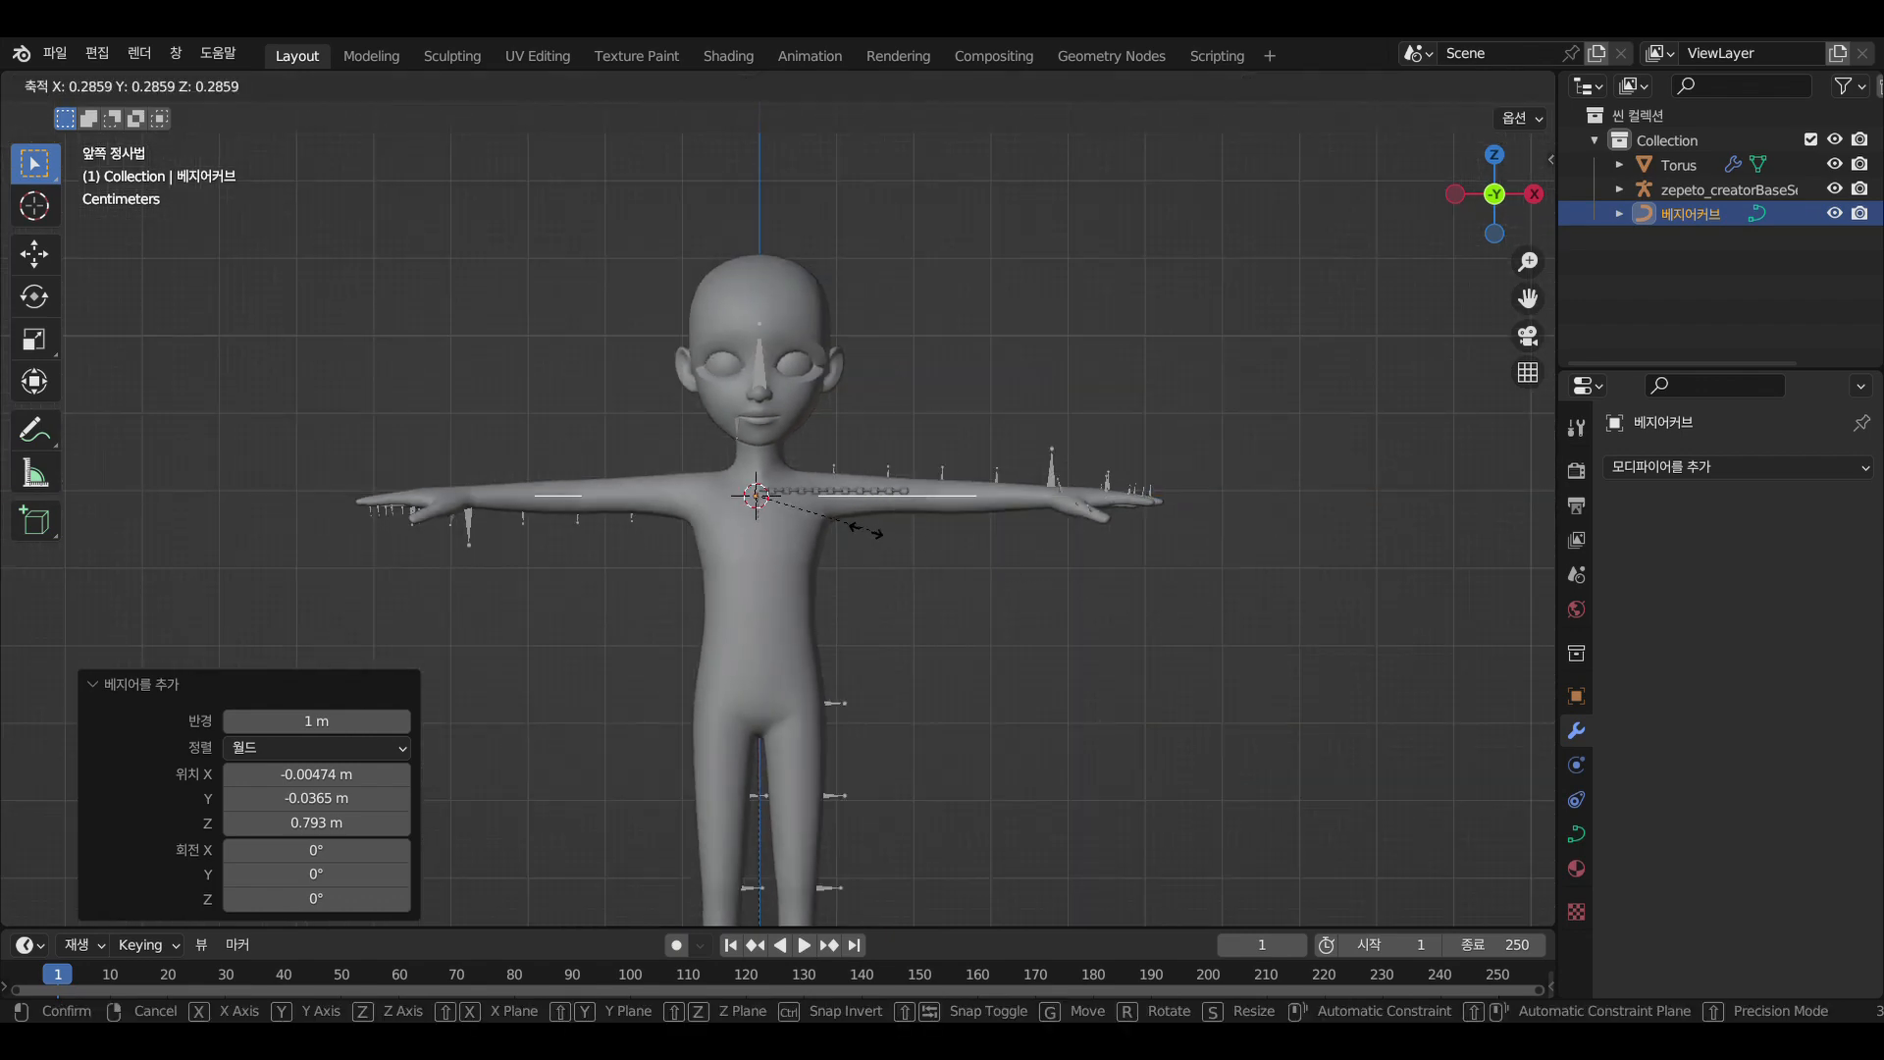
left_click(818, 522)
Select the Bezier curve by the avatar's arm and open it in Edit Mode
scroll(818, 522, "up", 3)
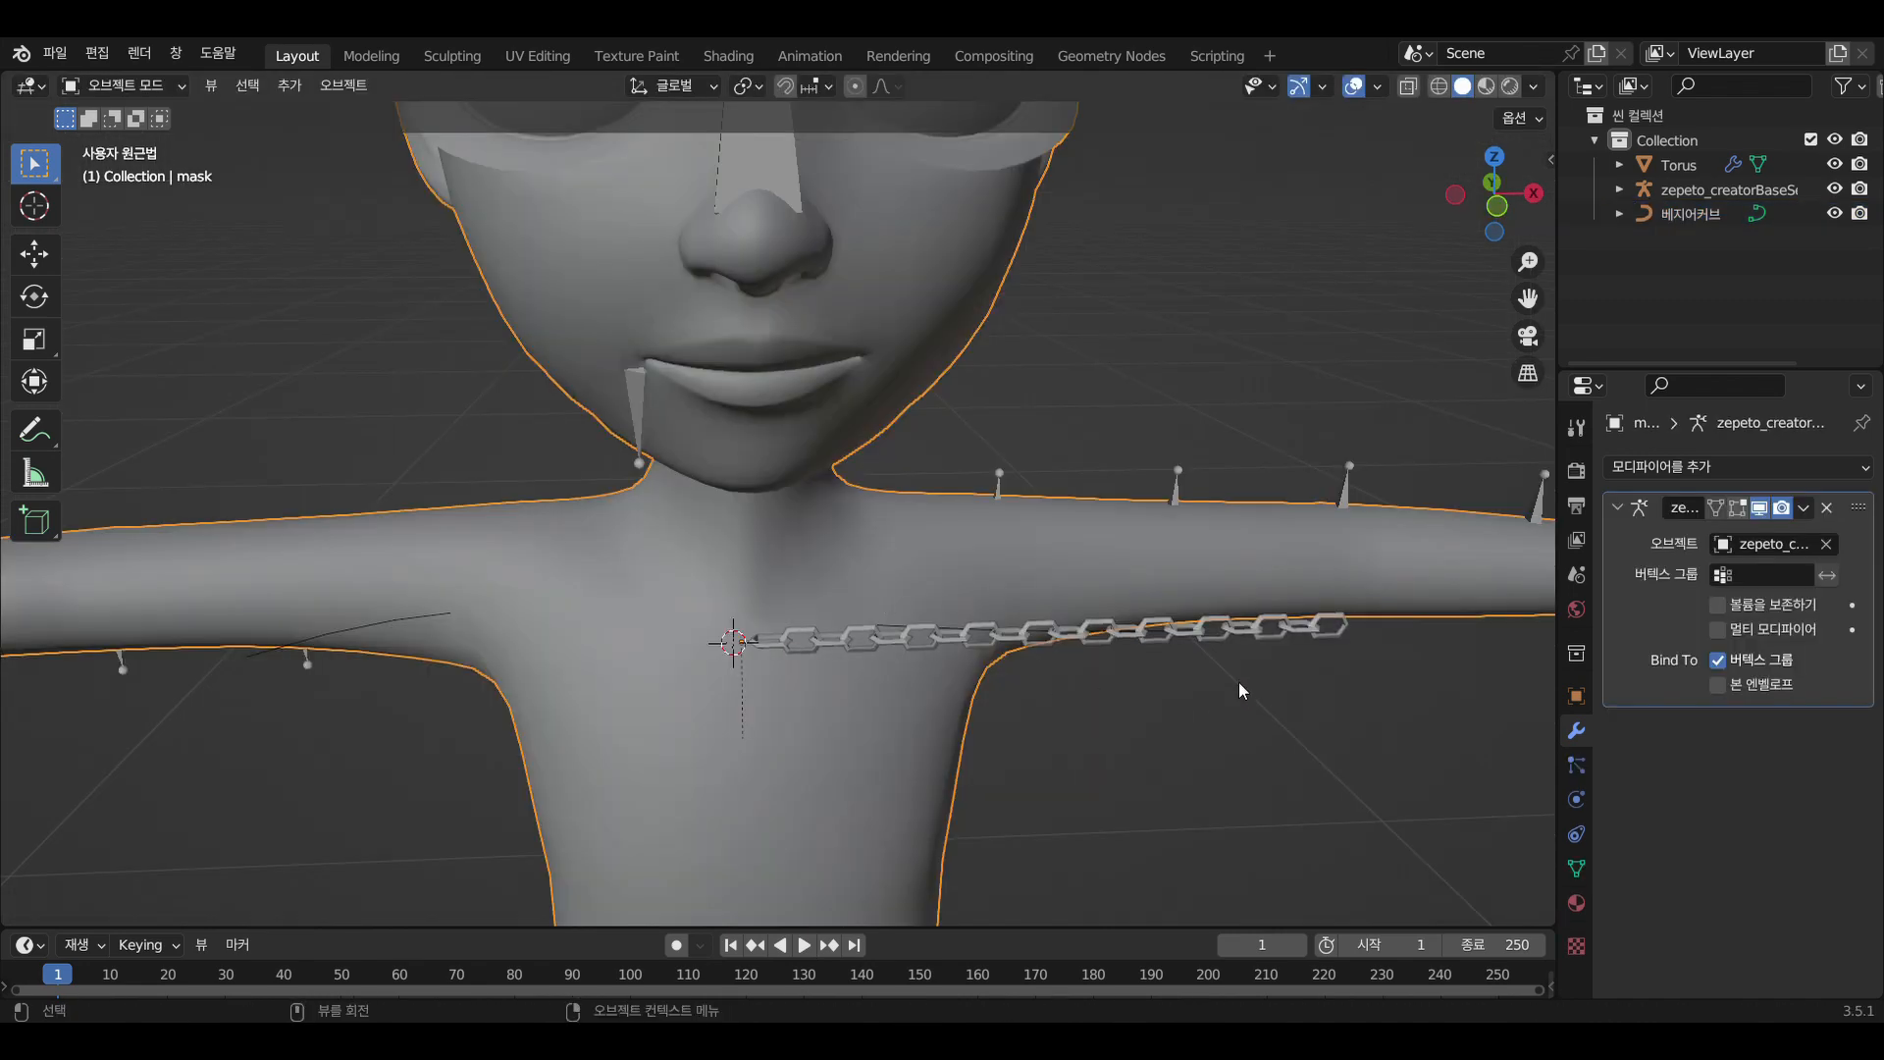
left_click(1234, 687)
left_click(408, 622)
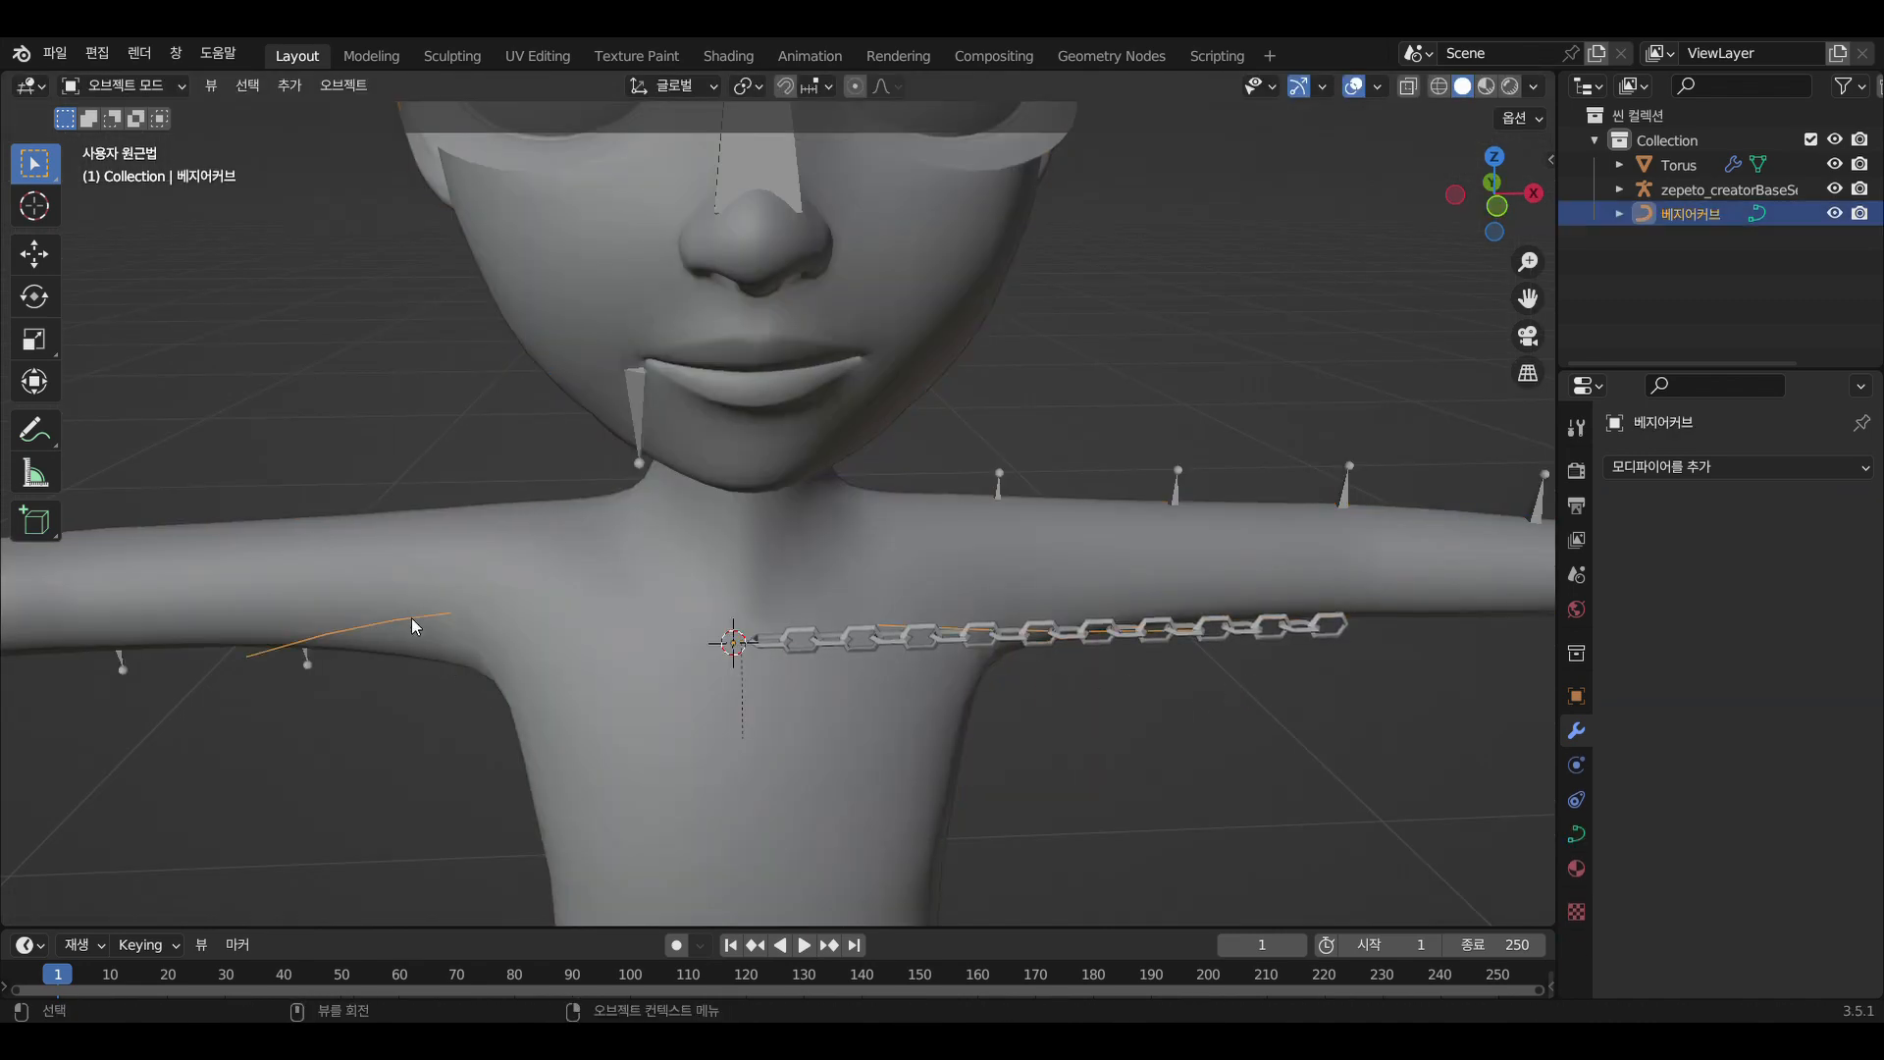
middle_click_drag(744, 673, 1057, 685)
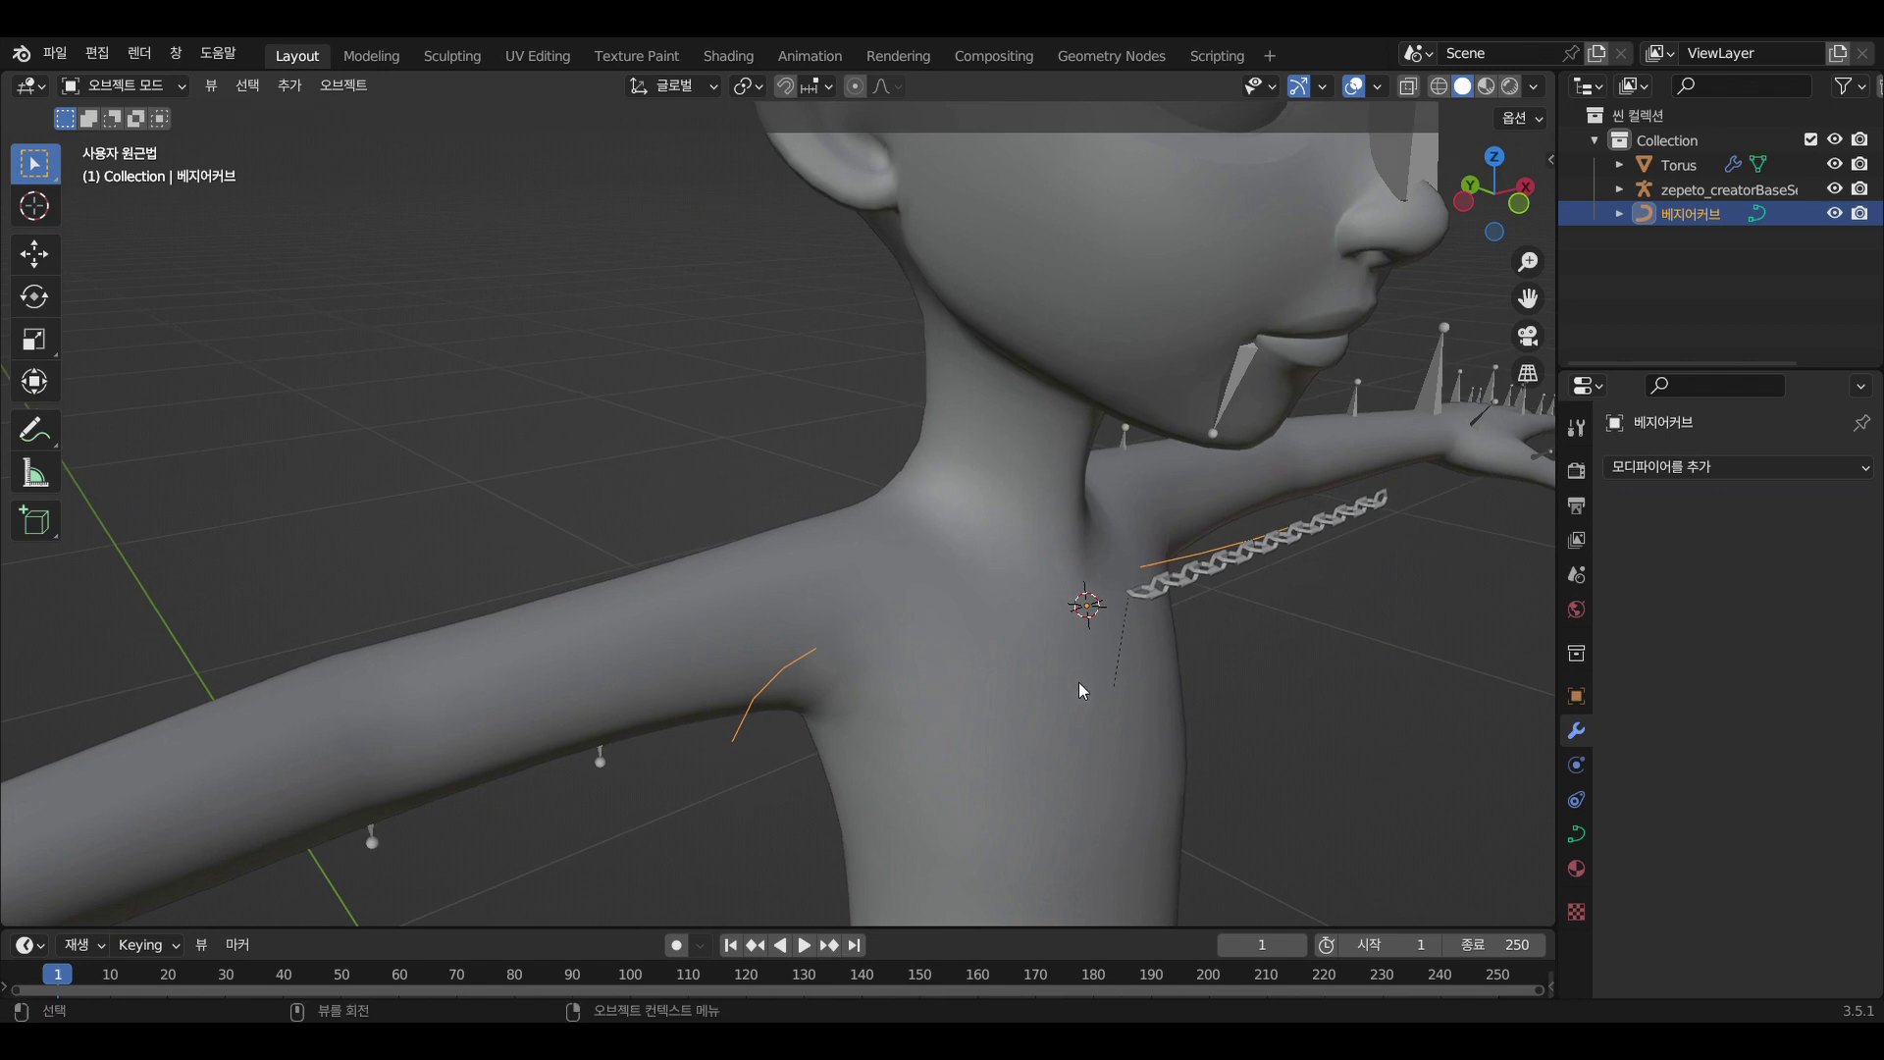
left_click(123, 86)
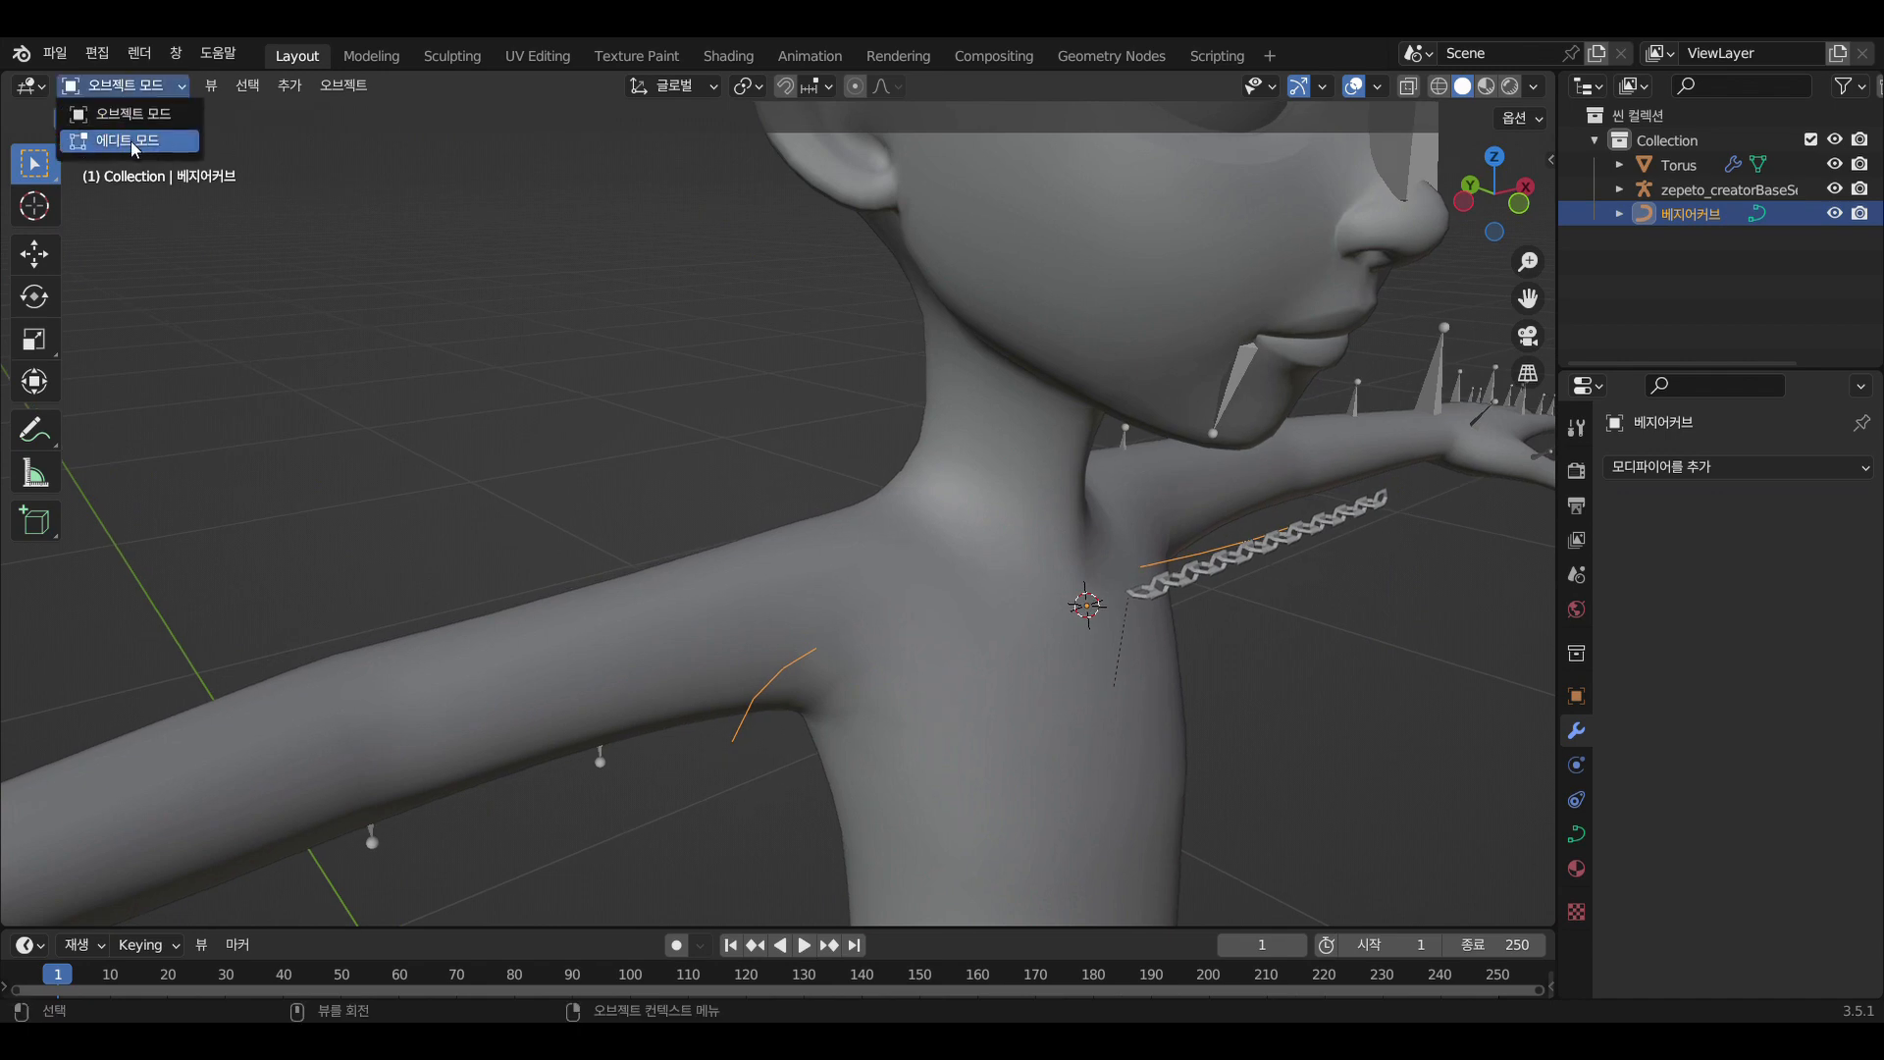
left_click(108, 144)
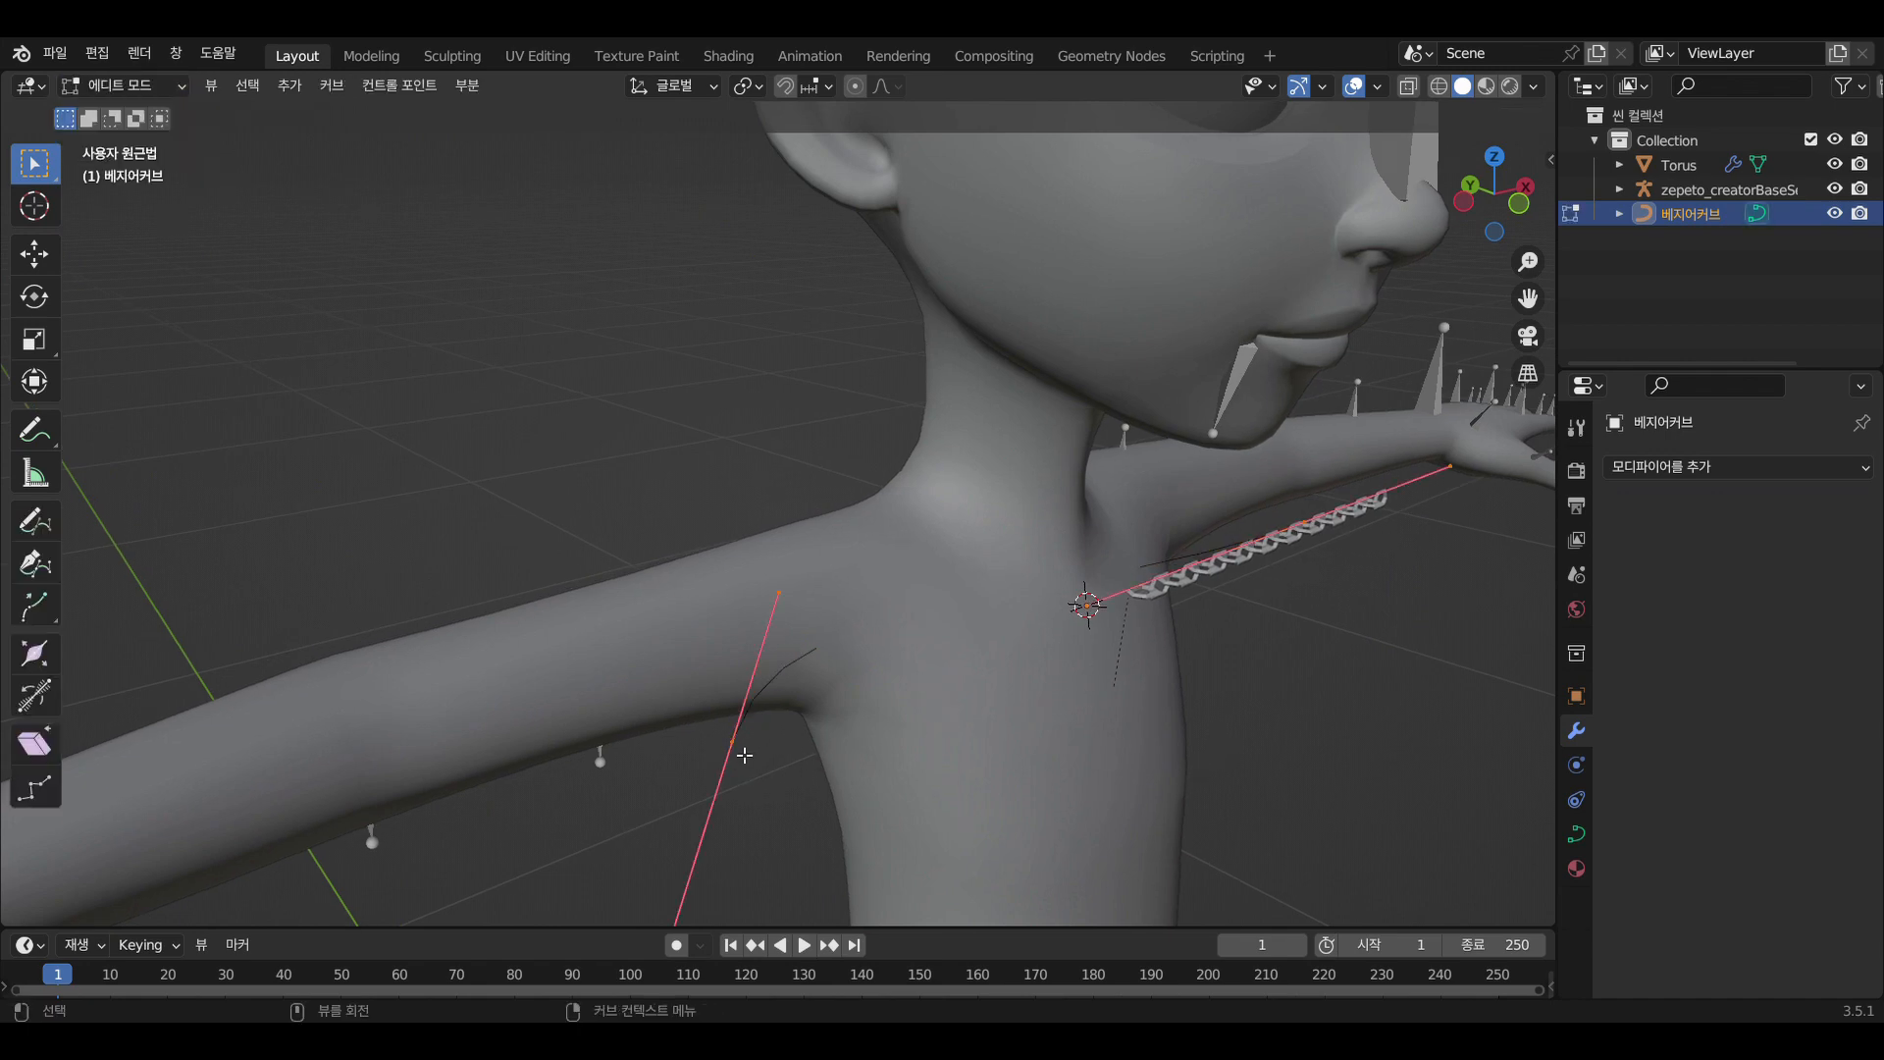
Move the curve's -X end control point about 0.14 m along X, -0.025 m along Y and 0.013 m along Z, to the chain's start
scroll(742, 704, "down", 4)
middle_click_drag(742, 705, 651, 701)
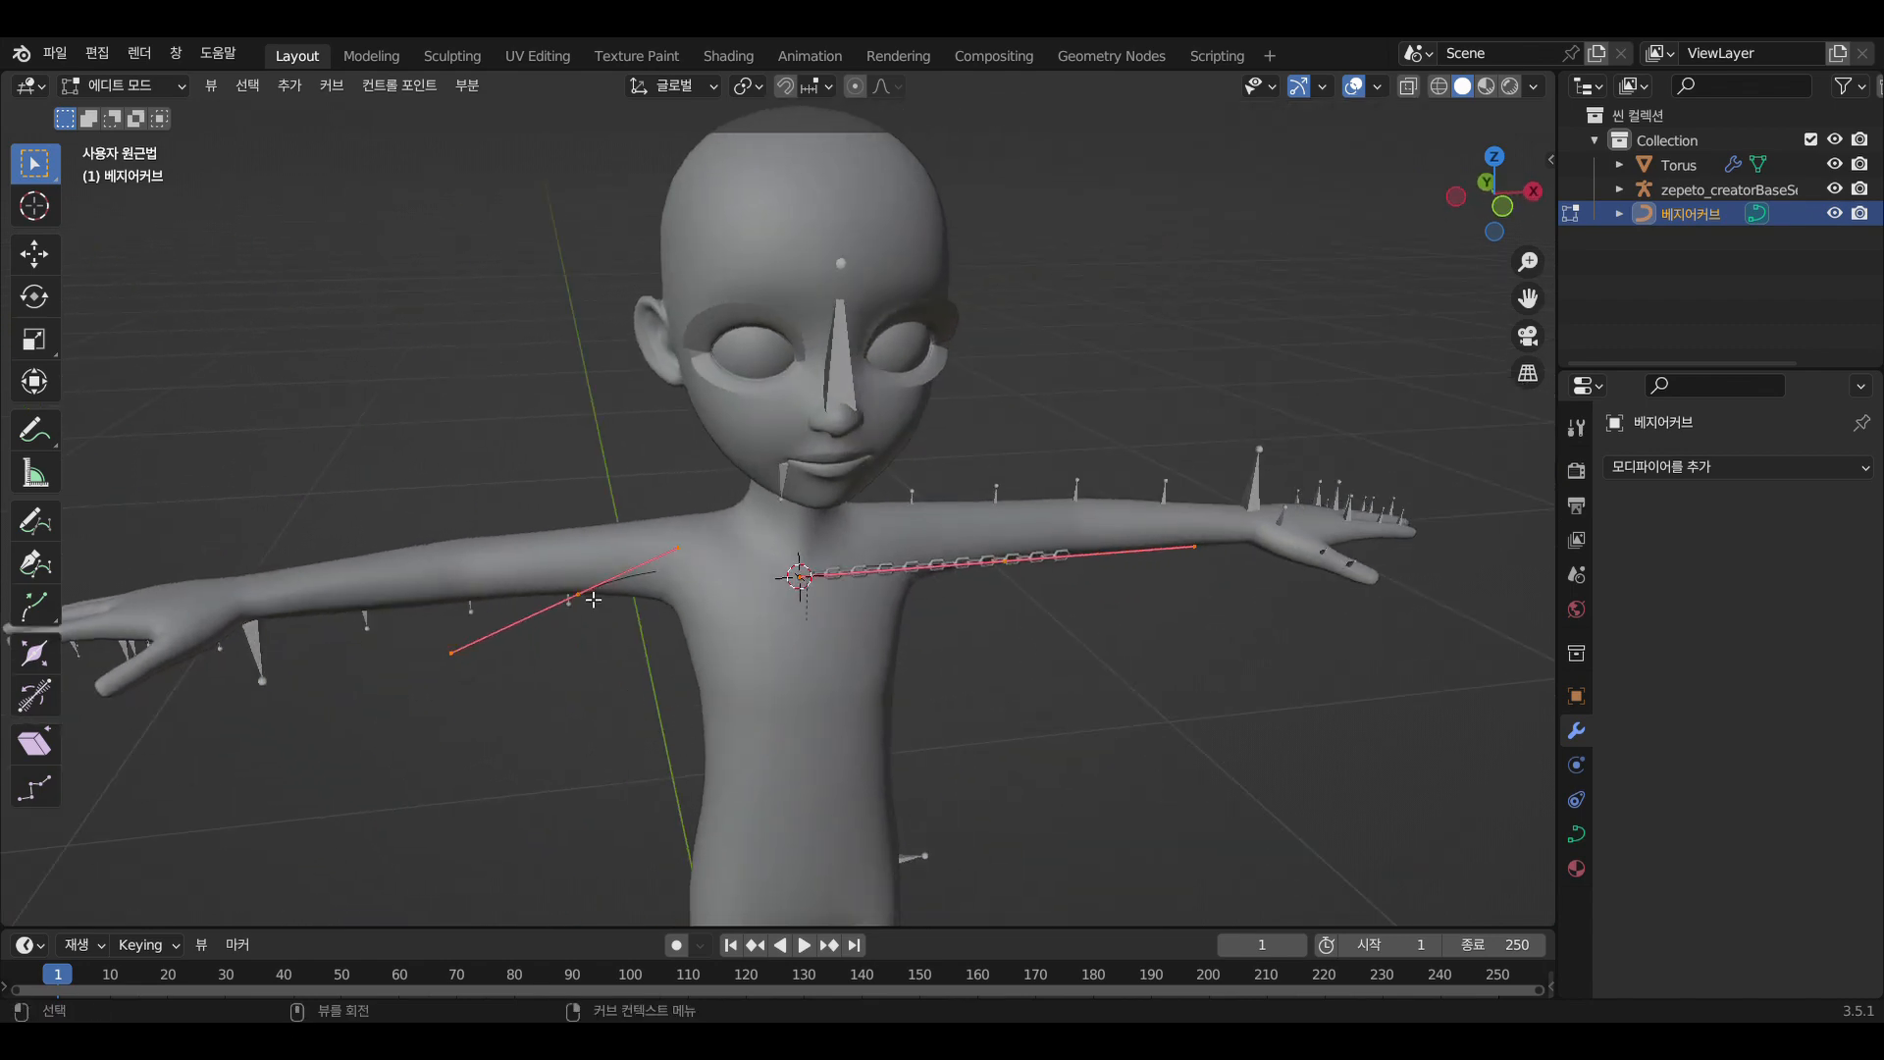
key("g")
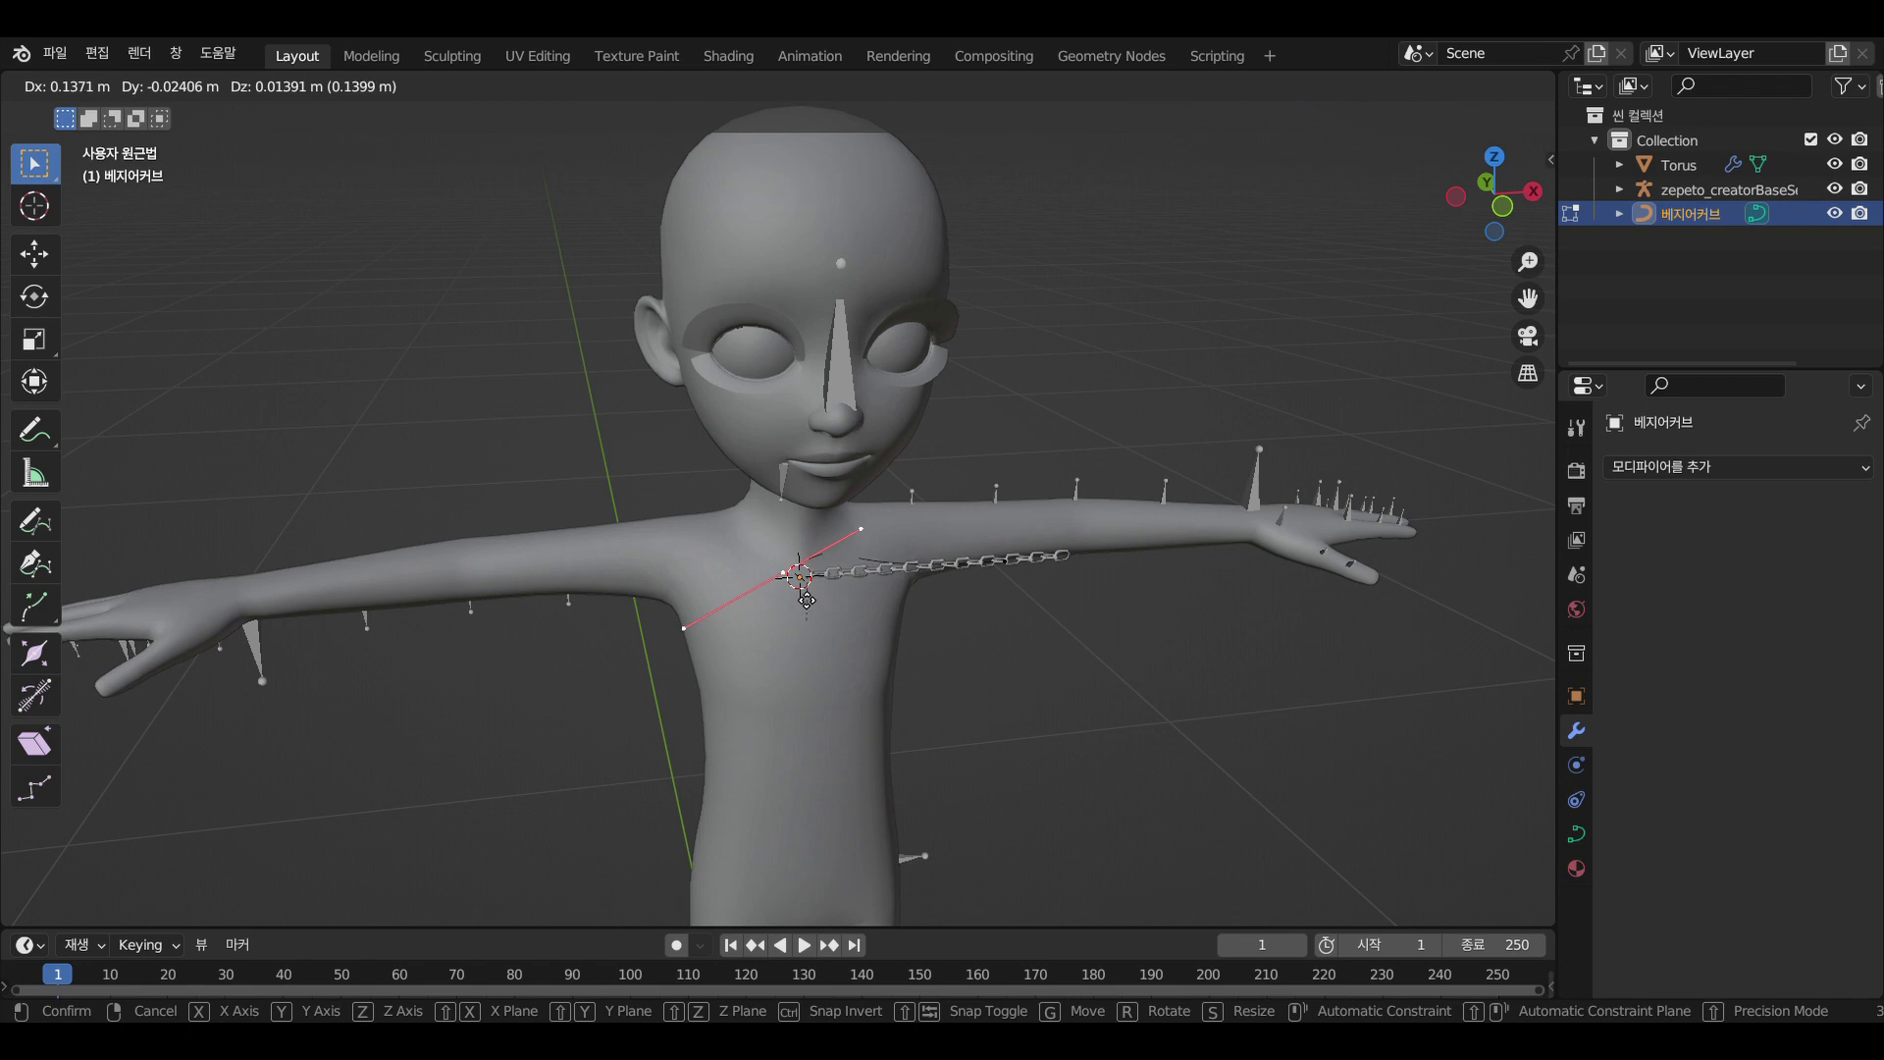
left_click(811, 601)
Move the curve's +X end control point about -0.041 m along X, 0.002 m along Y and -0.023 m along Z, beside the chain
scroll(912, 645, "up", 2)
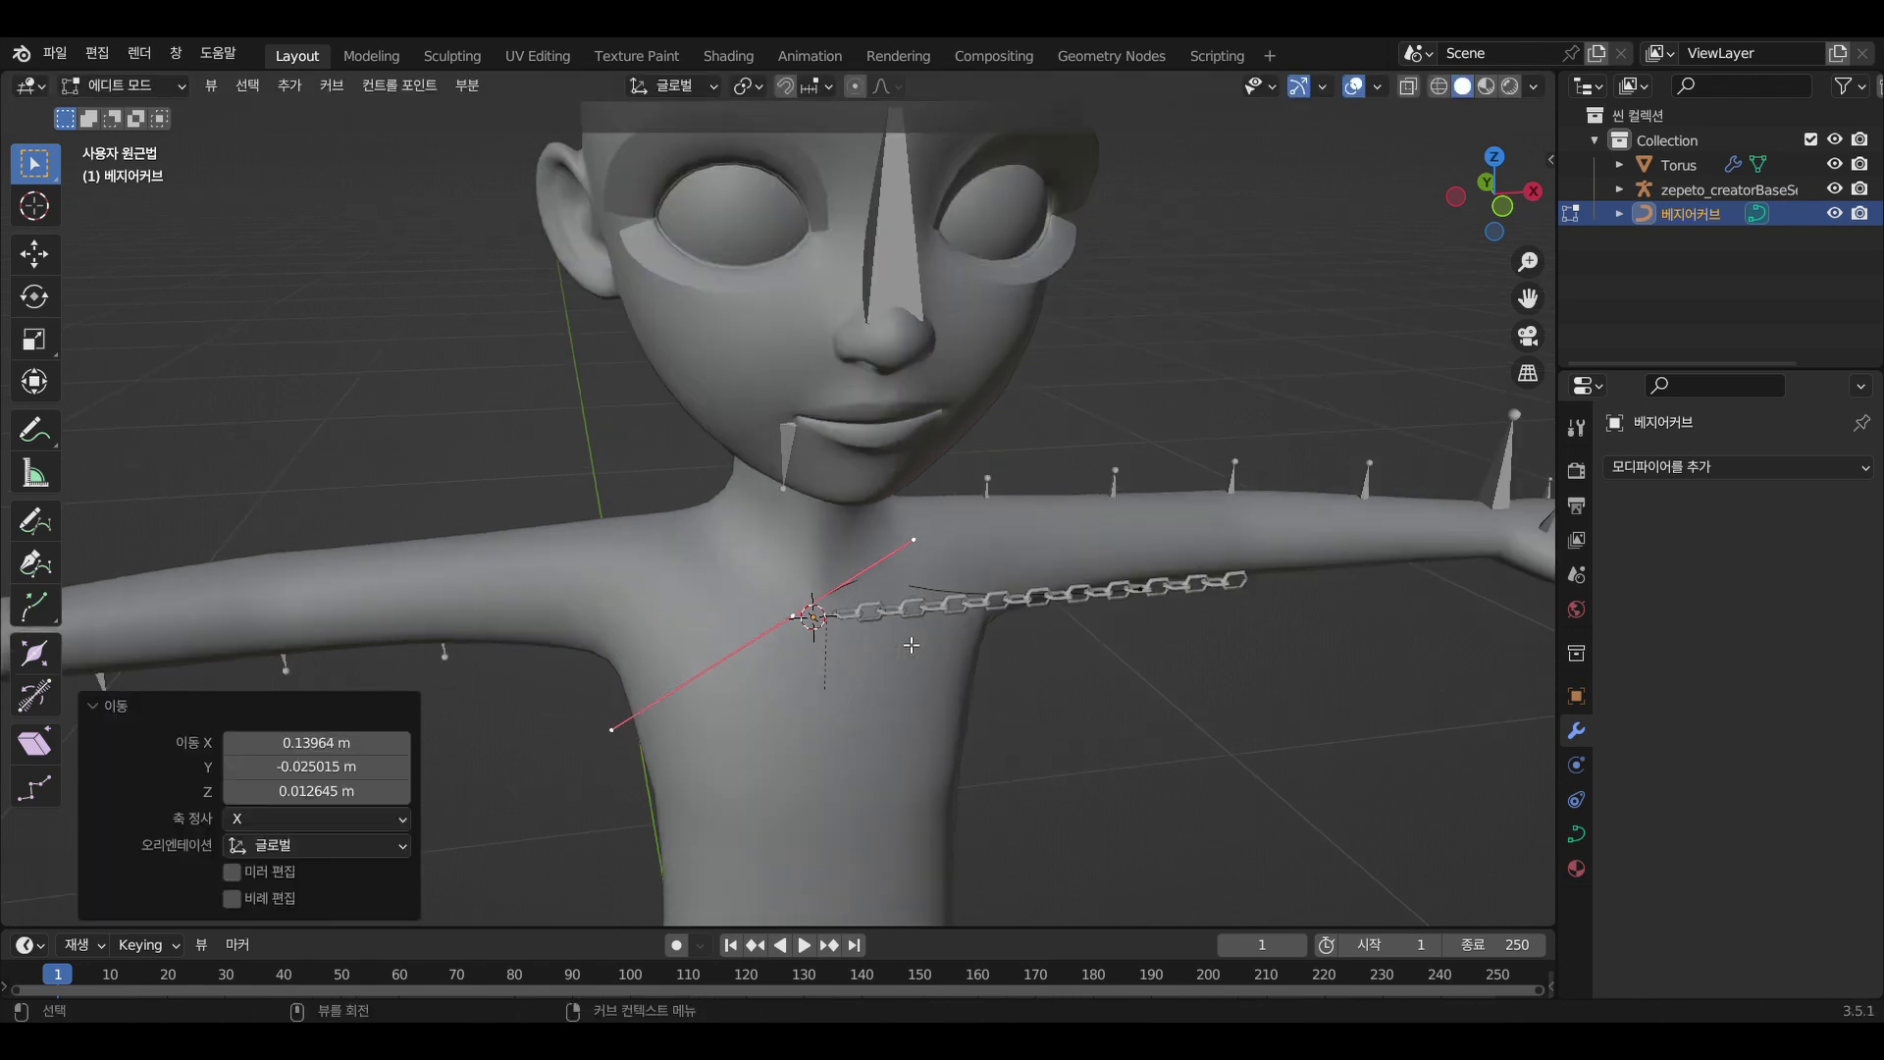
left_click(978, 607)
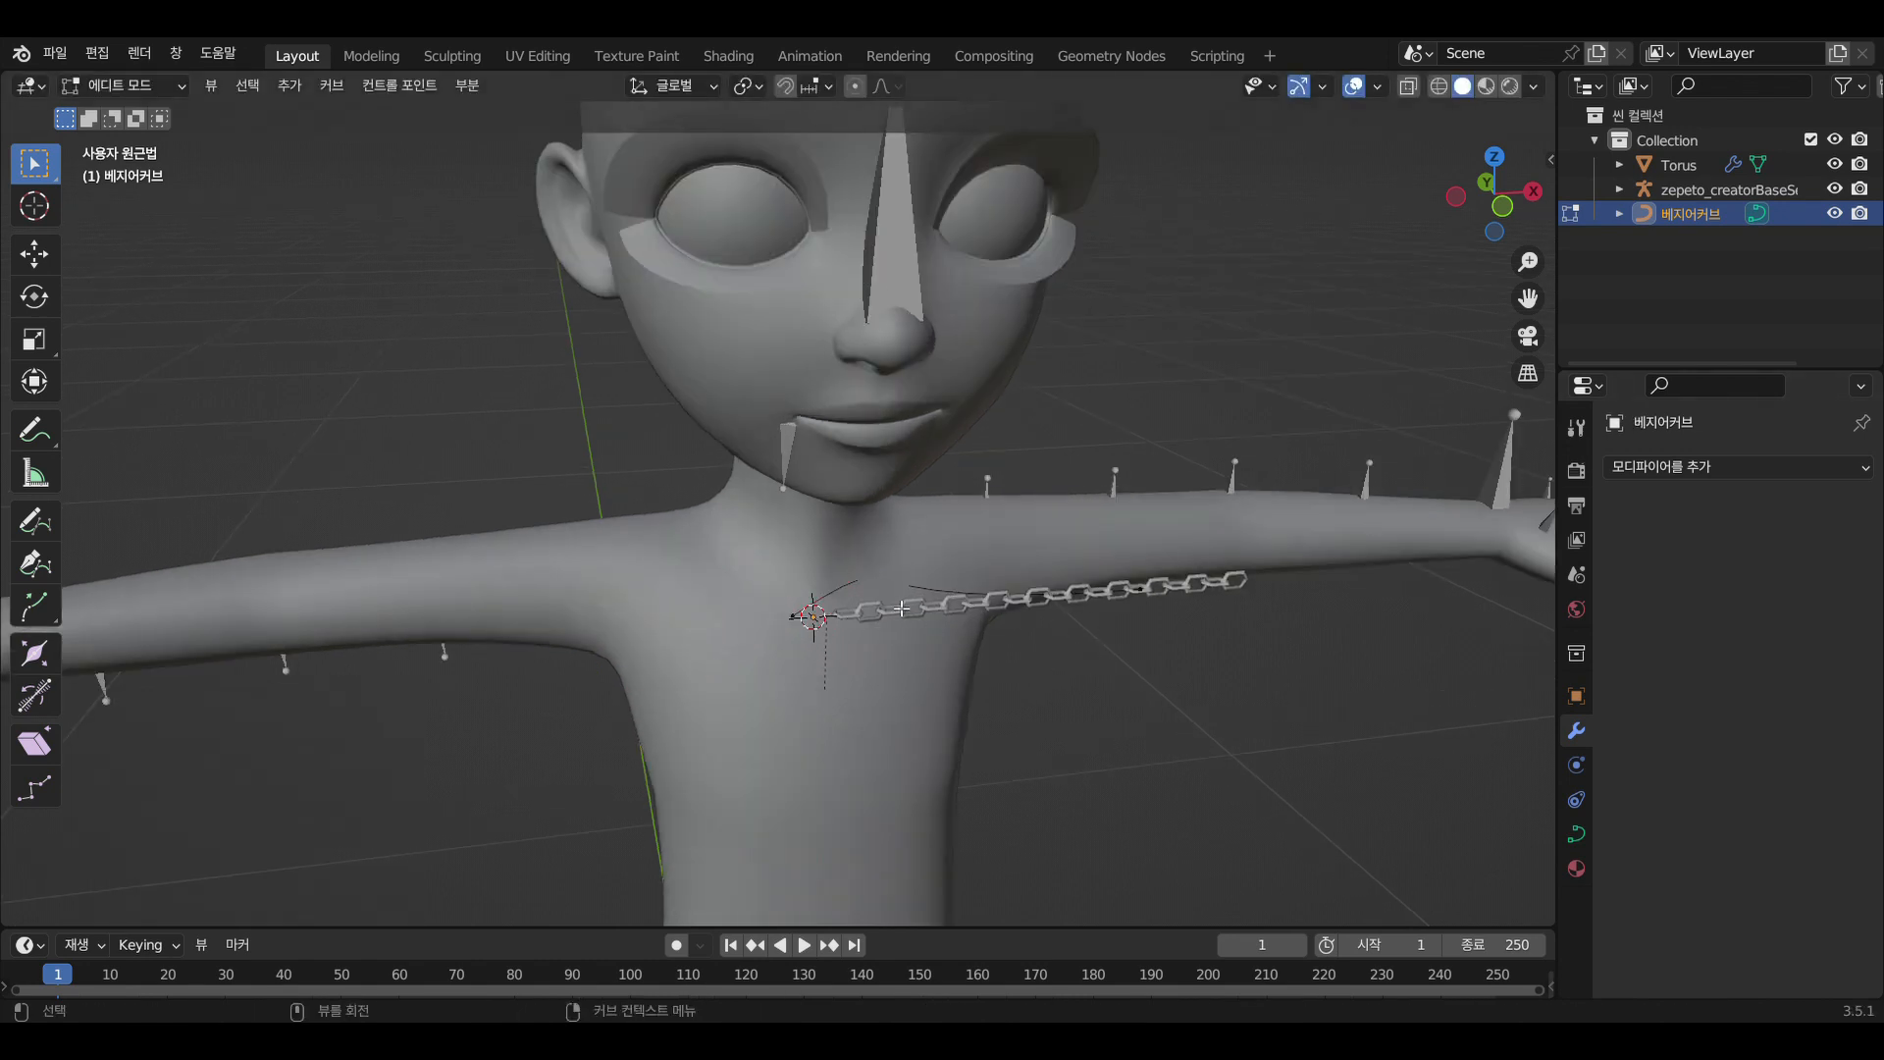
middle_click_drag(804, 635, 1035, 779)
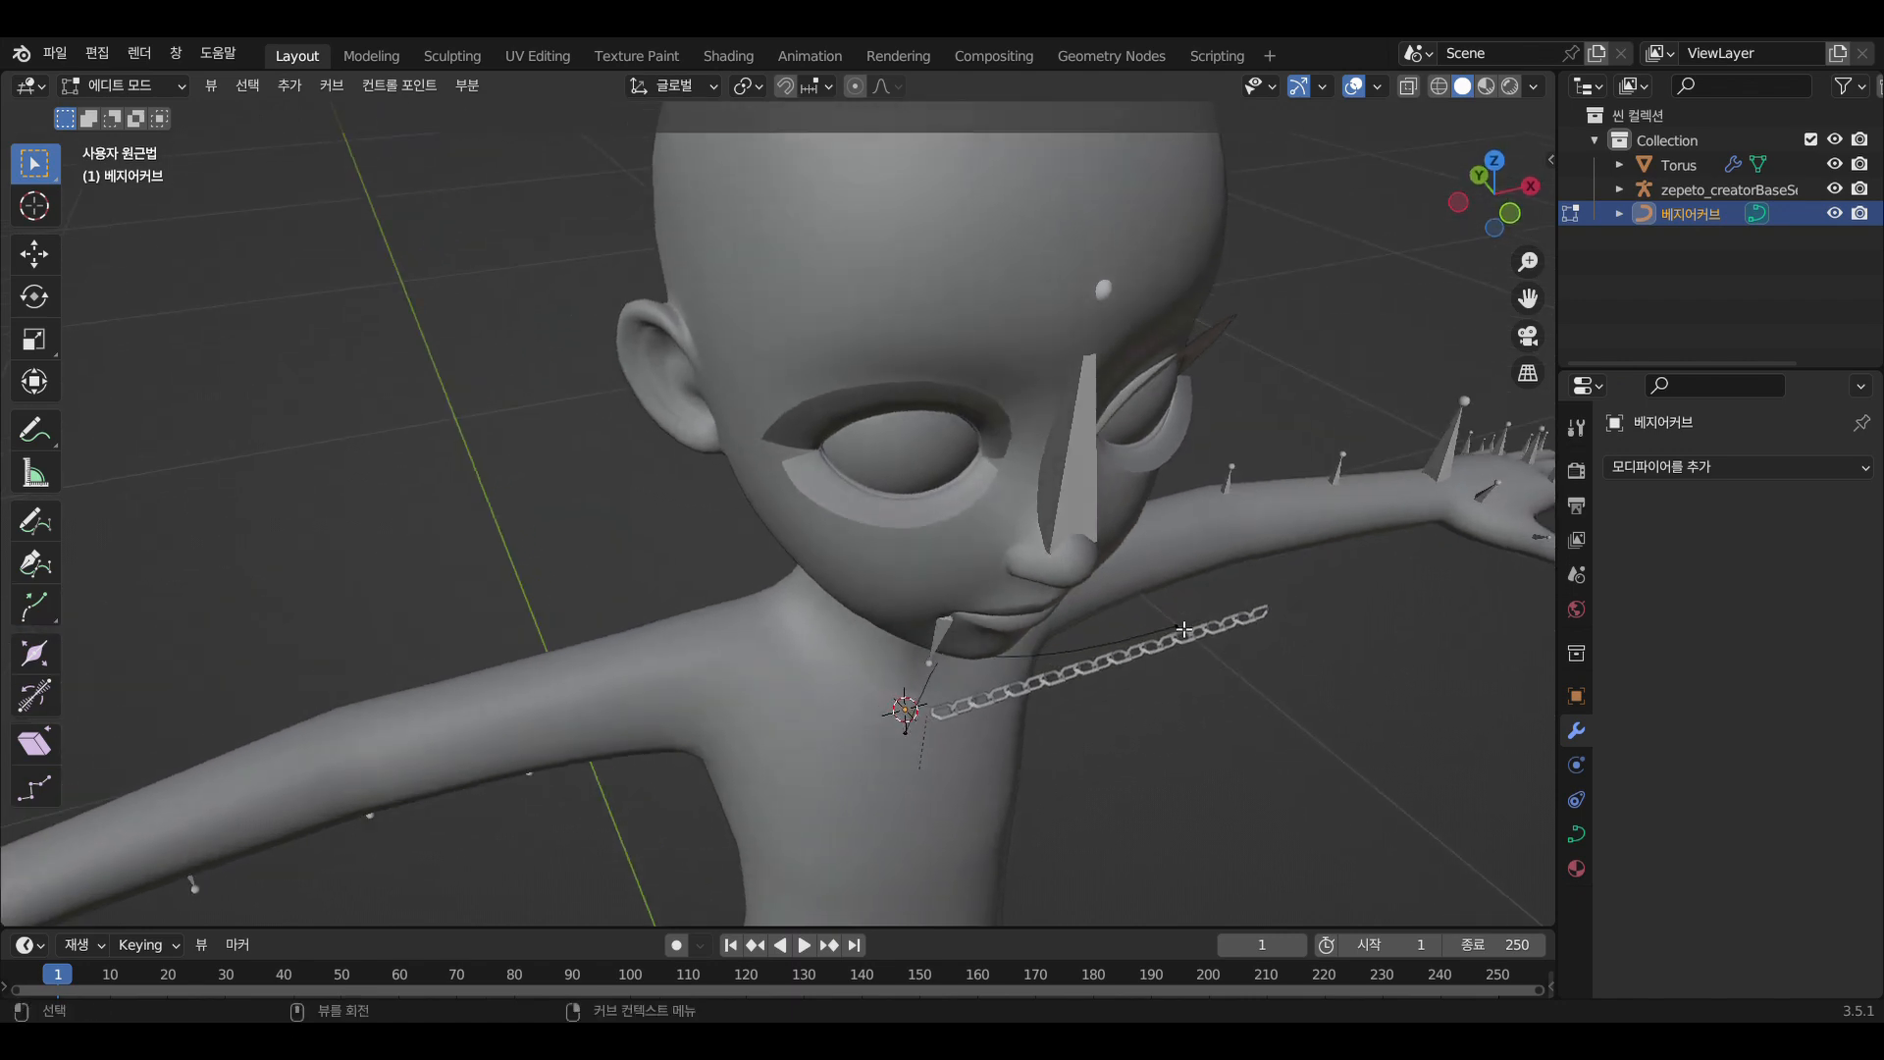
key("g")
key("x")
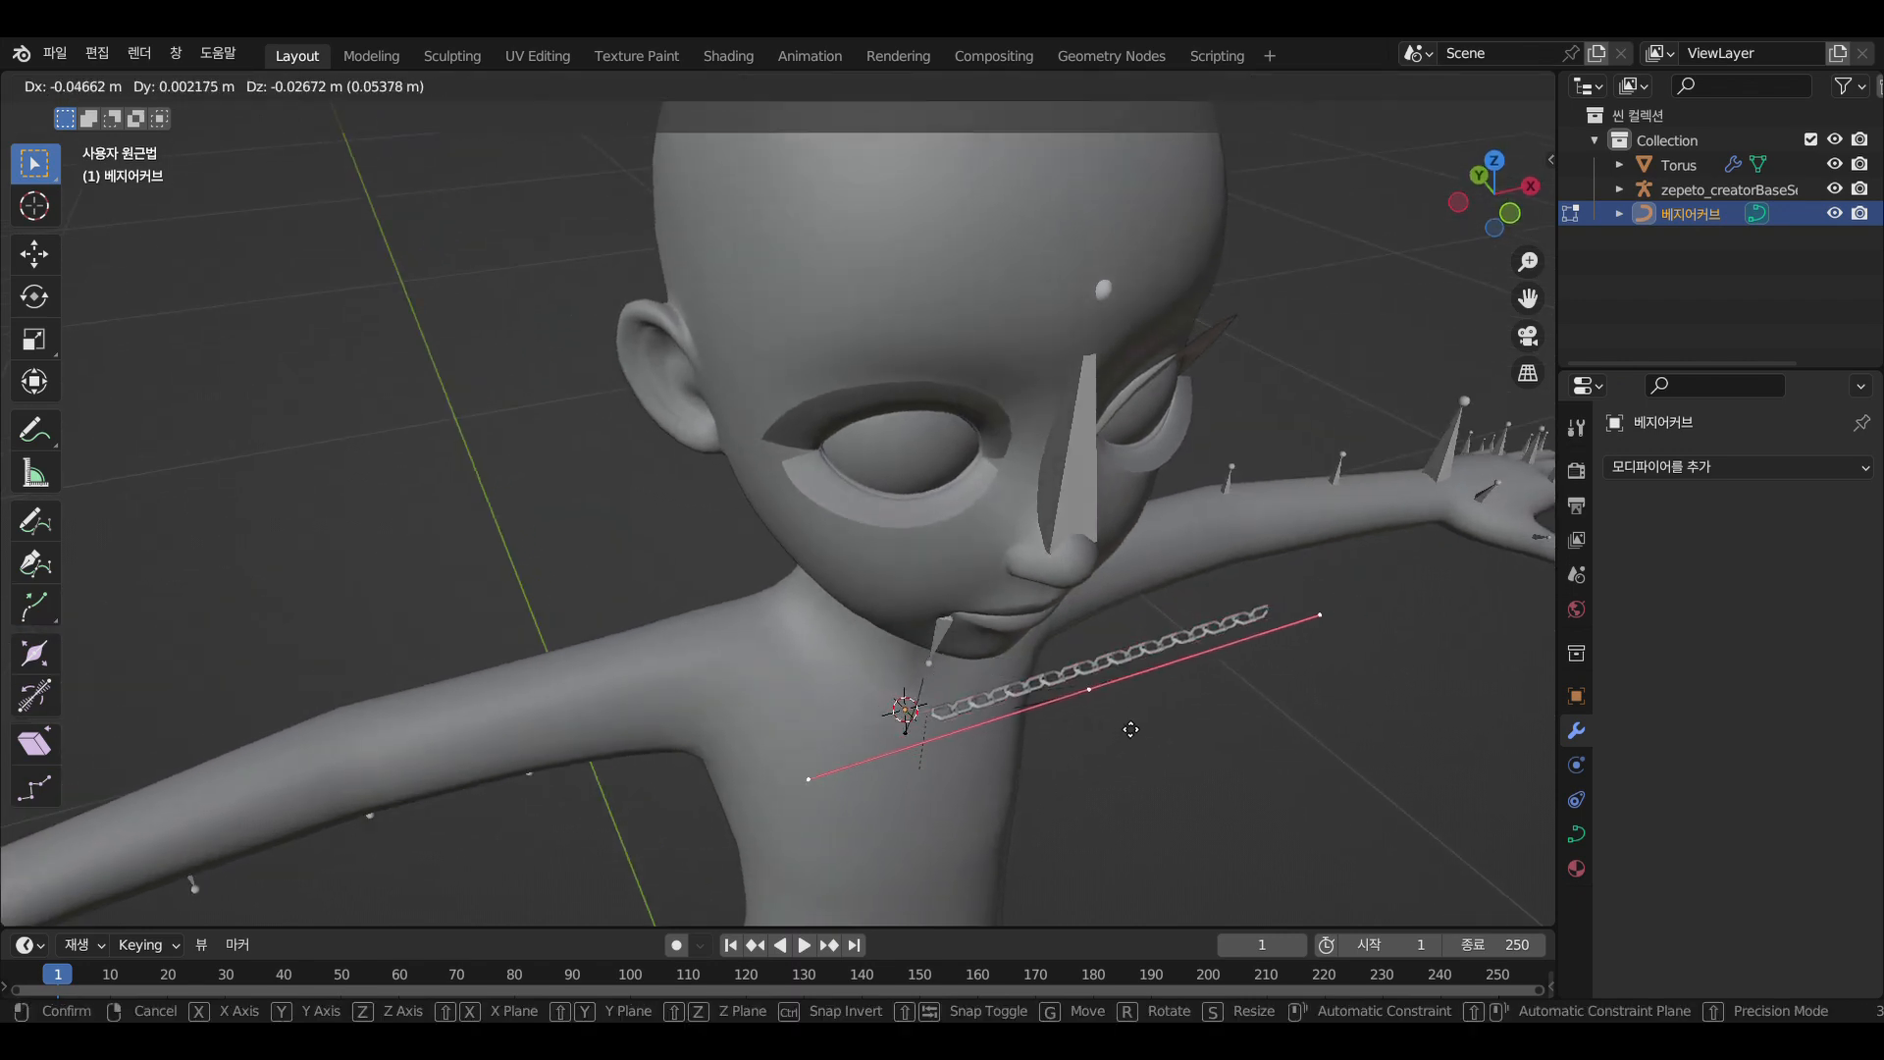
left_click(1194, 715)
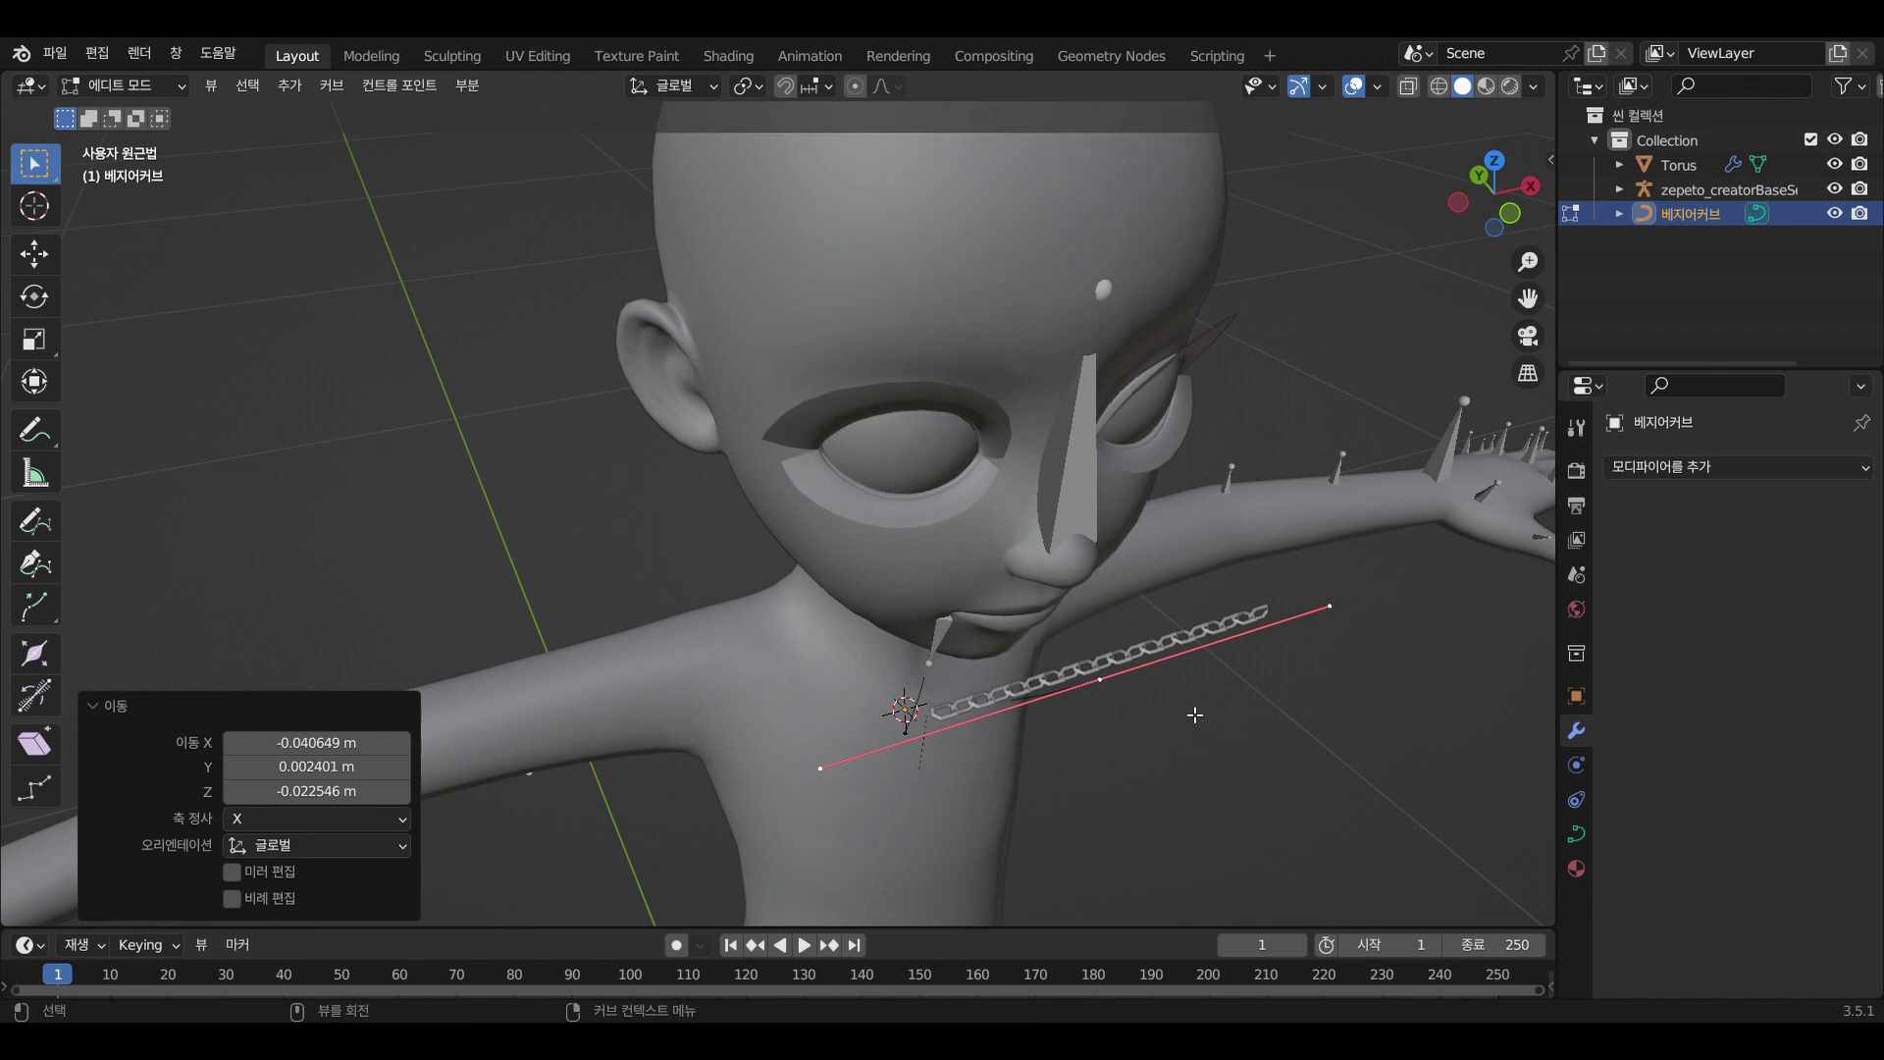
Move the handle of the curve's +X end point about -0.163 m along X, 0.027 m along Y and -0.065 m along Z
left_click(1334, 609)
key("g")
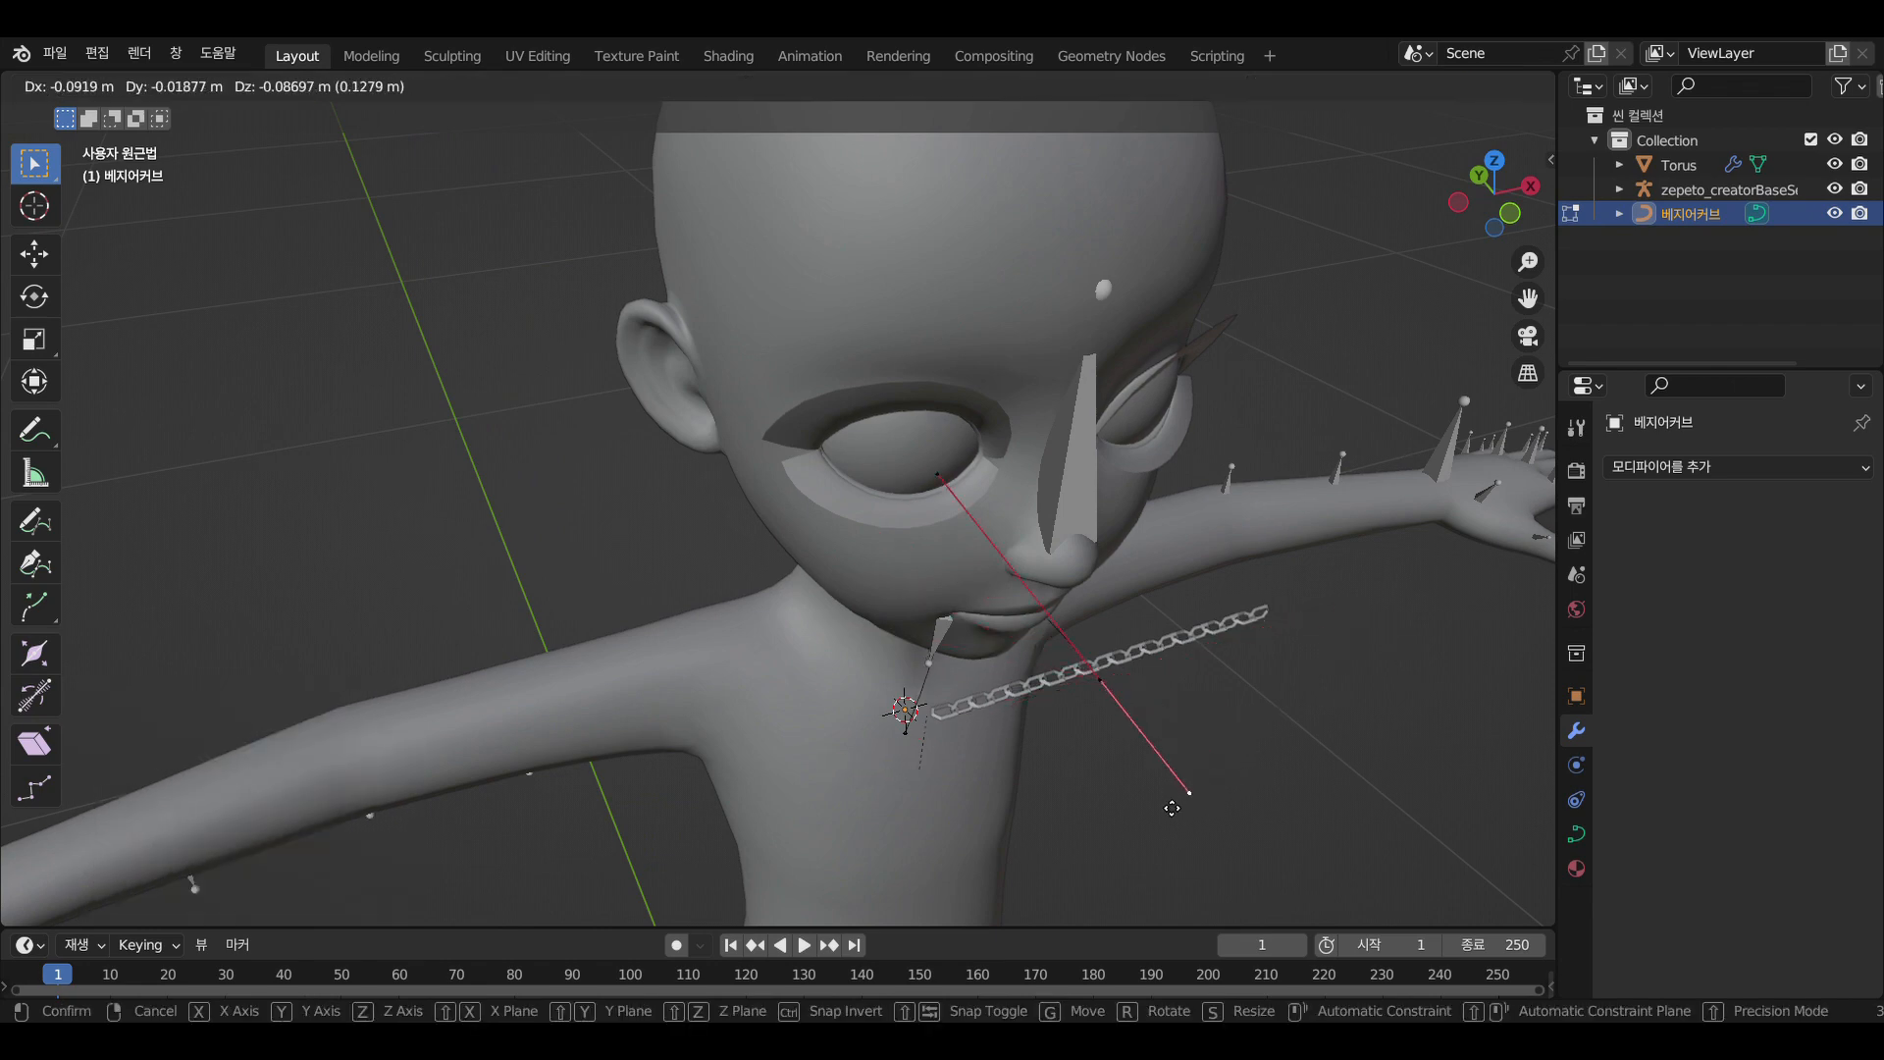
left_click(1044, 749)
middle_click_drag(1043, 748, 1052, 668)
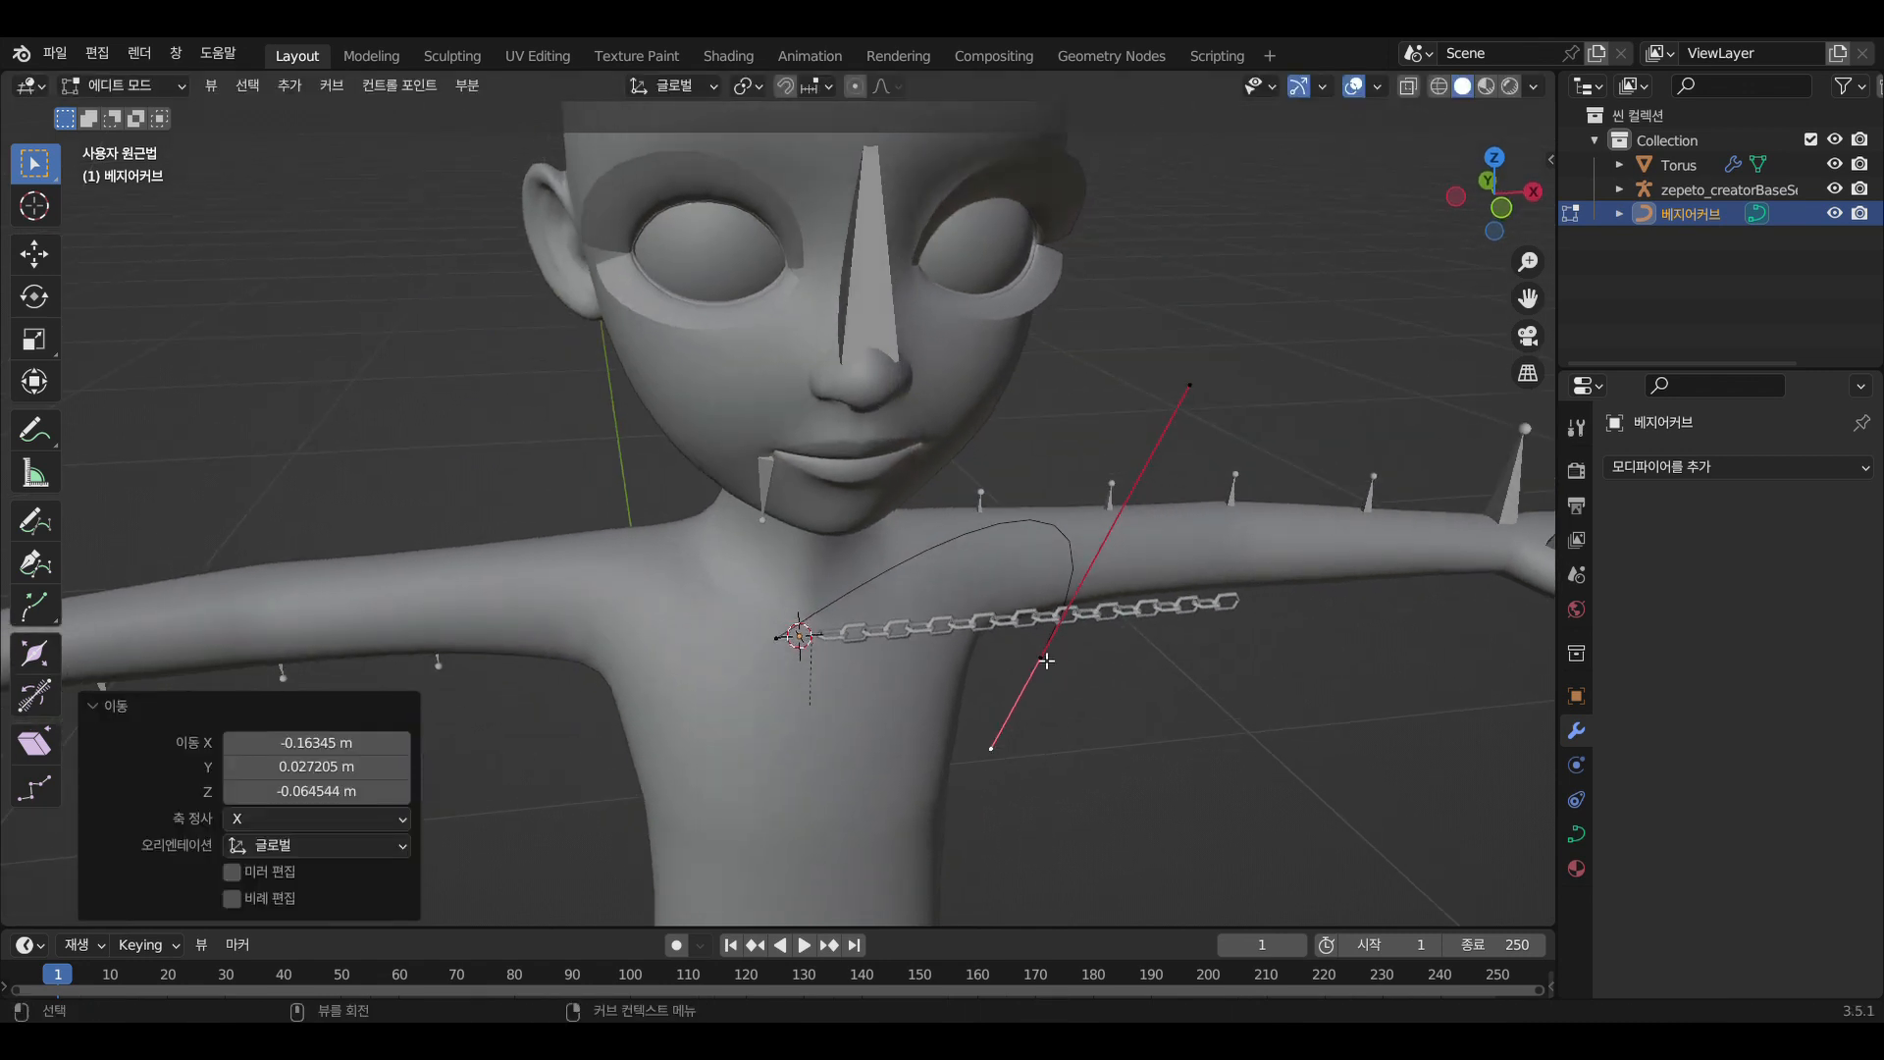
Subdivide the segment between the curve's two end control points with one cut
left_click(1046, 662)
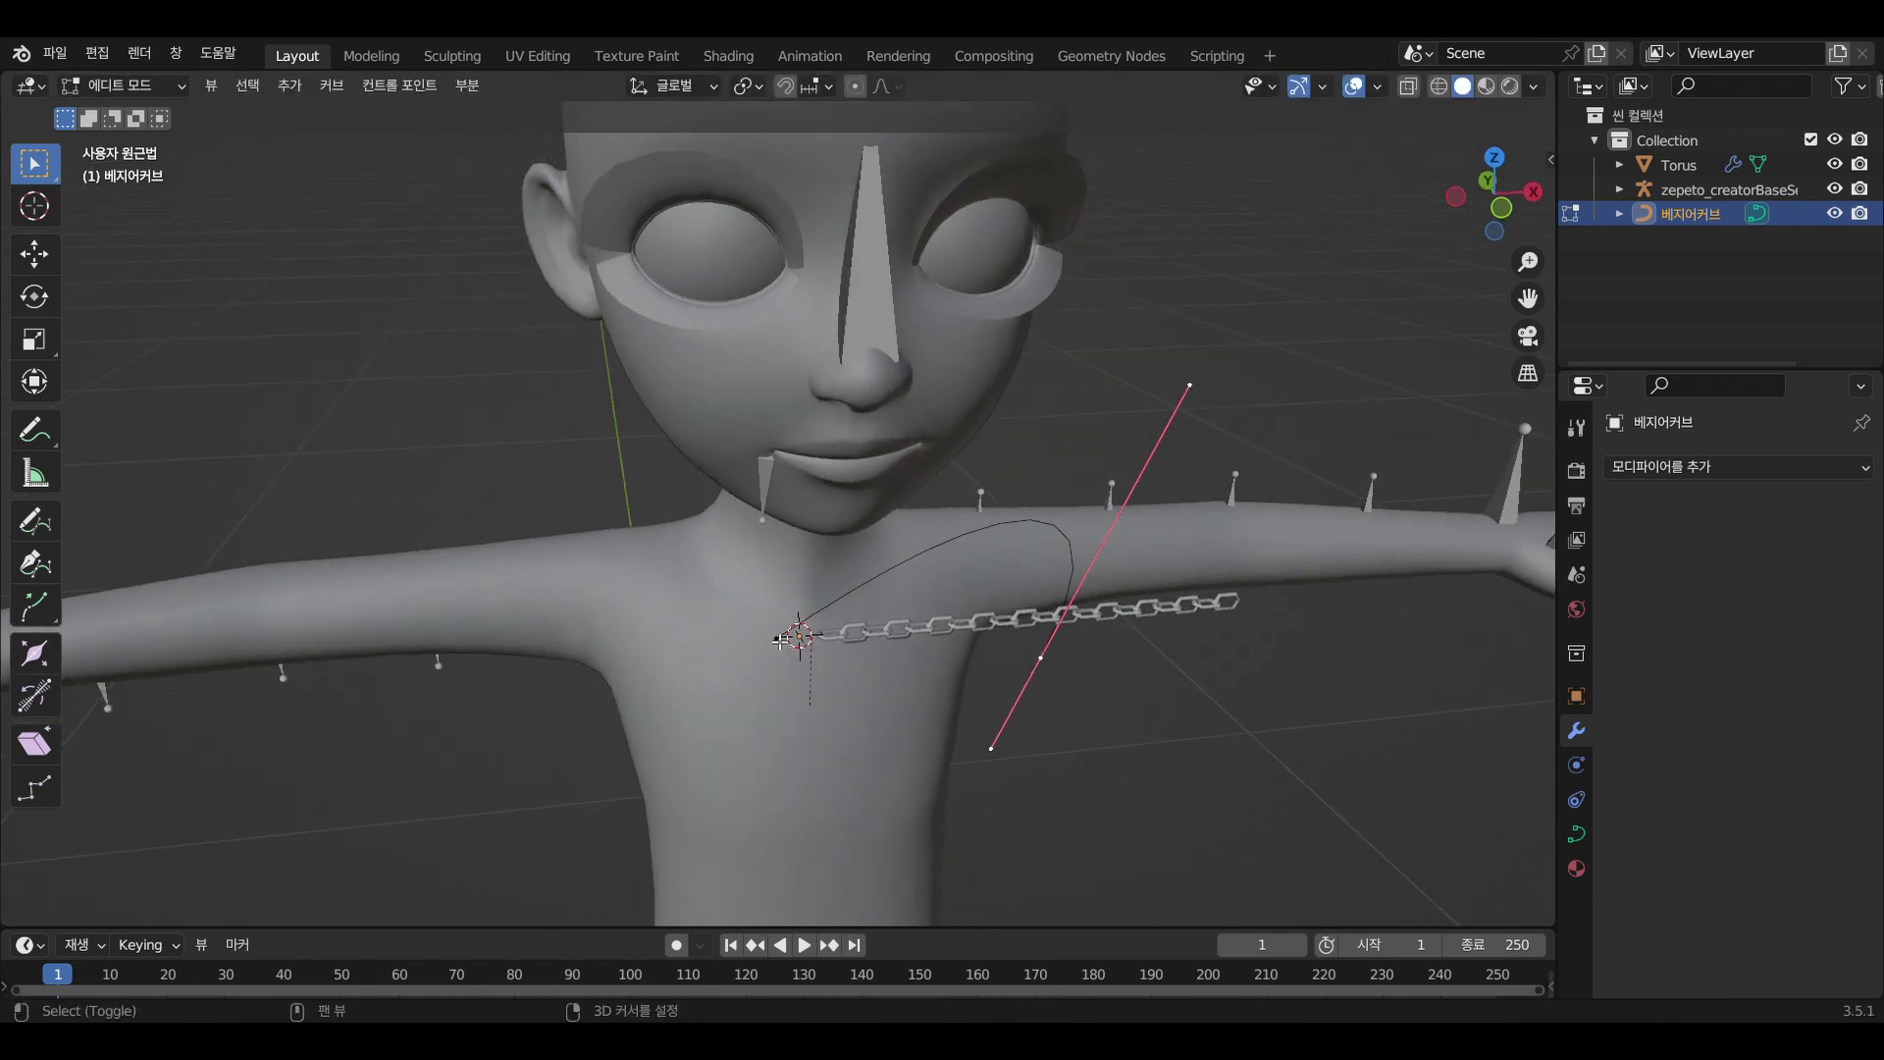
right_click(783, 641)
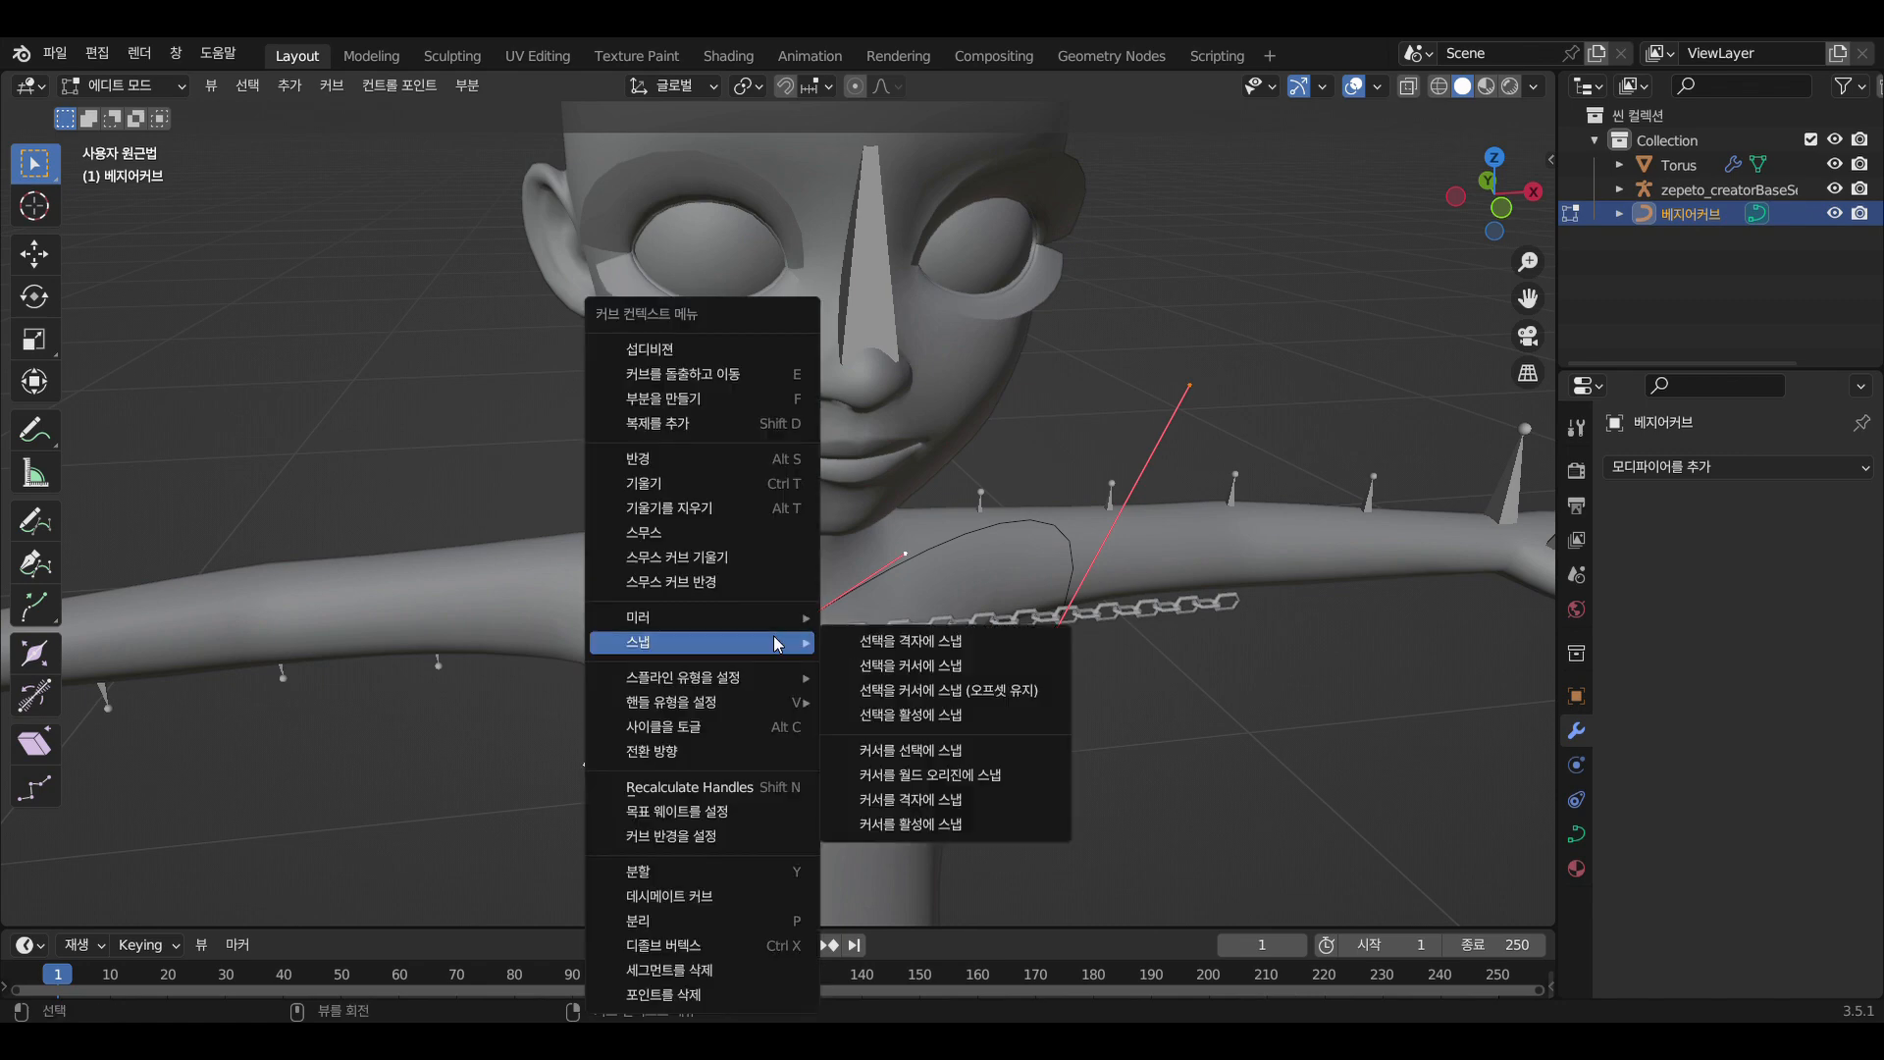
left_click(766, 350)
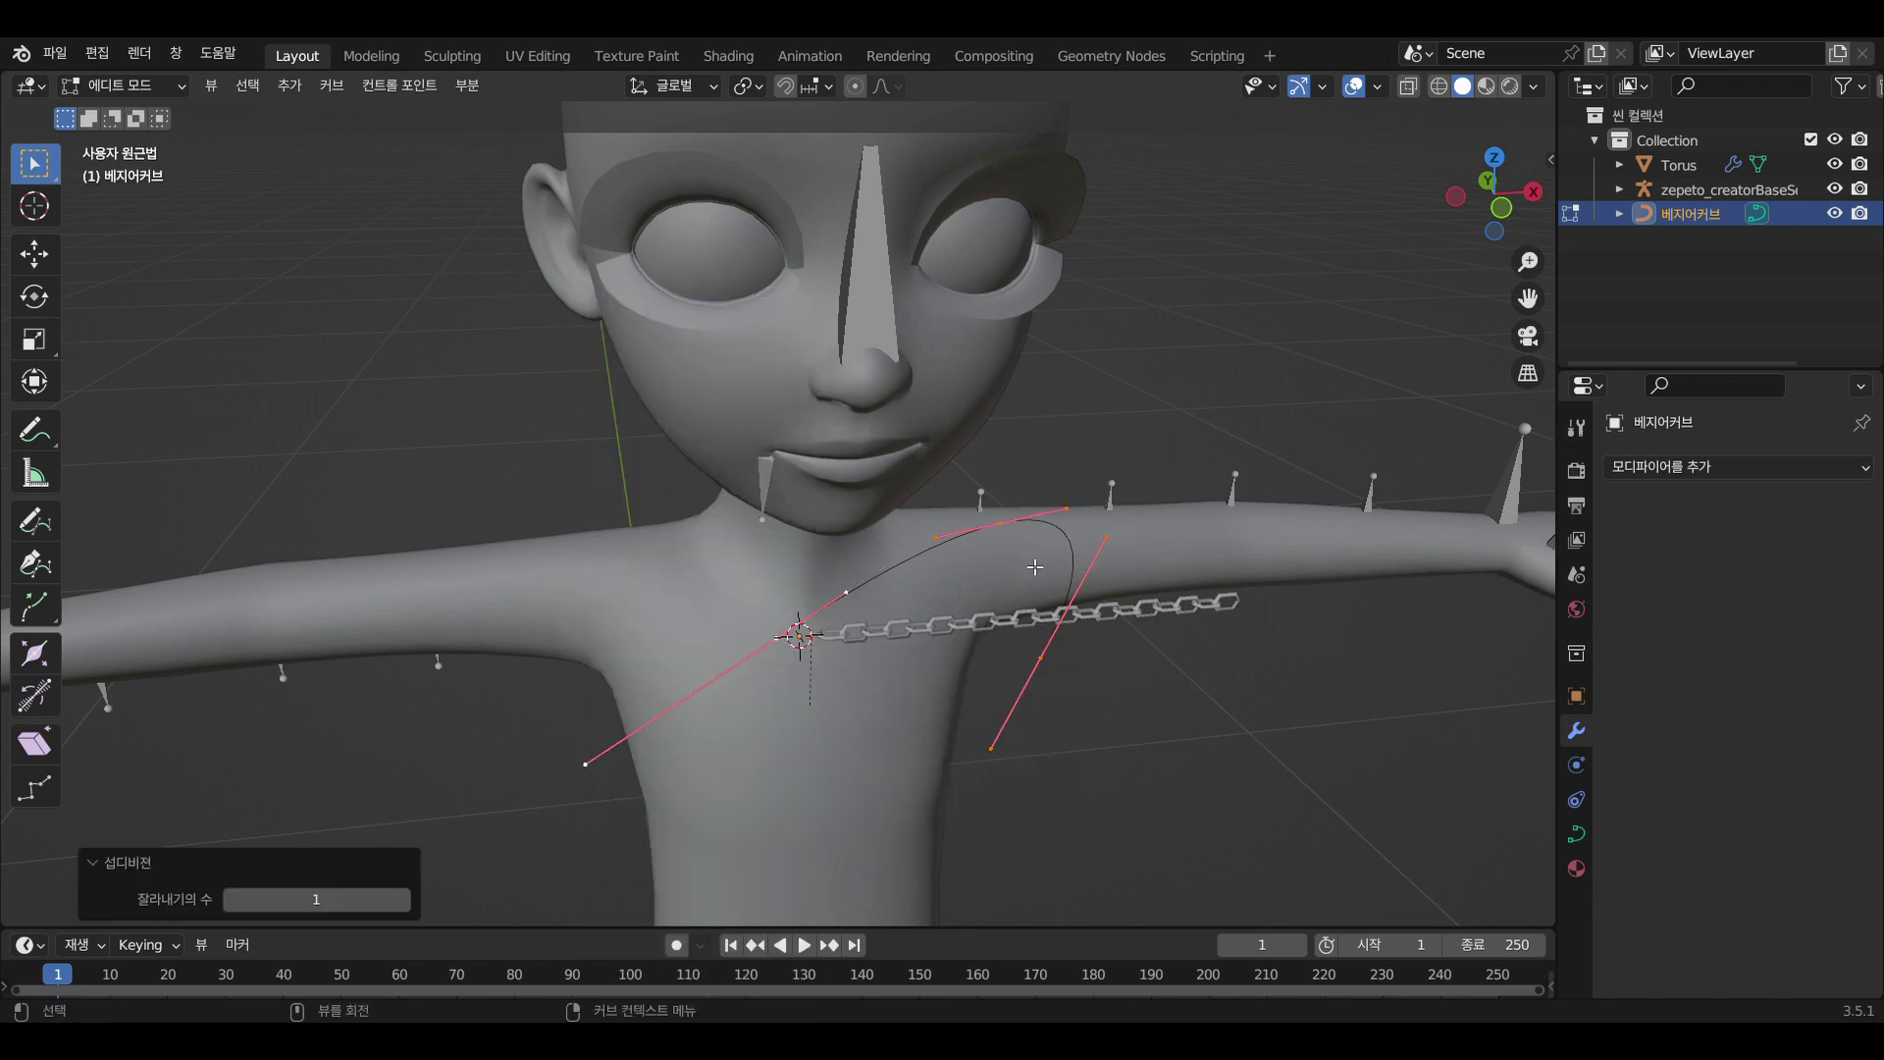
Move the new middle control point upward and toward -X, to the -X side of the avatar's jaw
left_click(1009, 528)
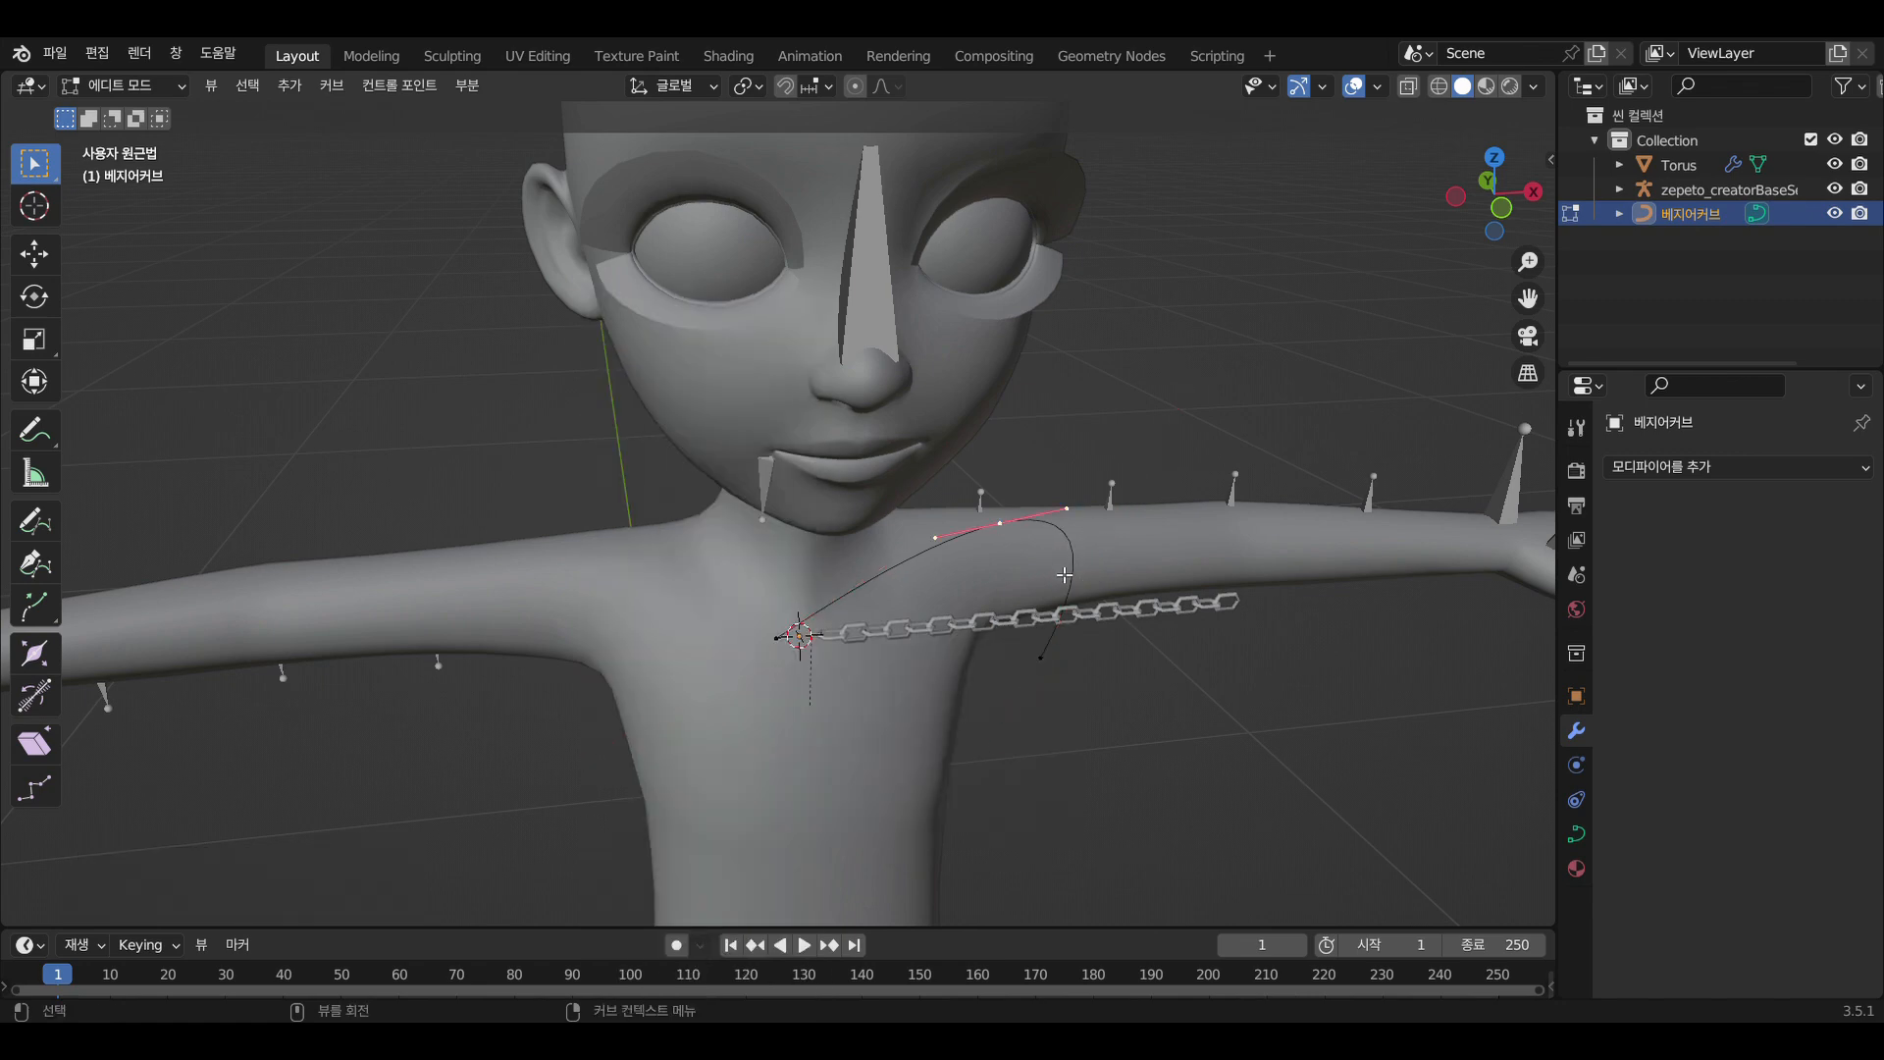
key("g")
key("x")
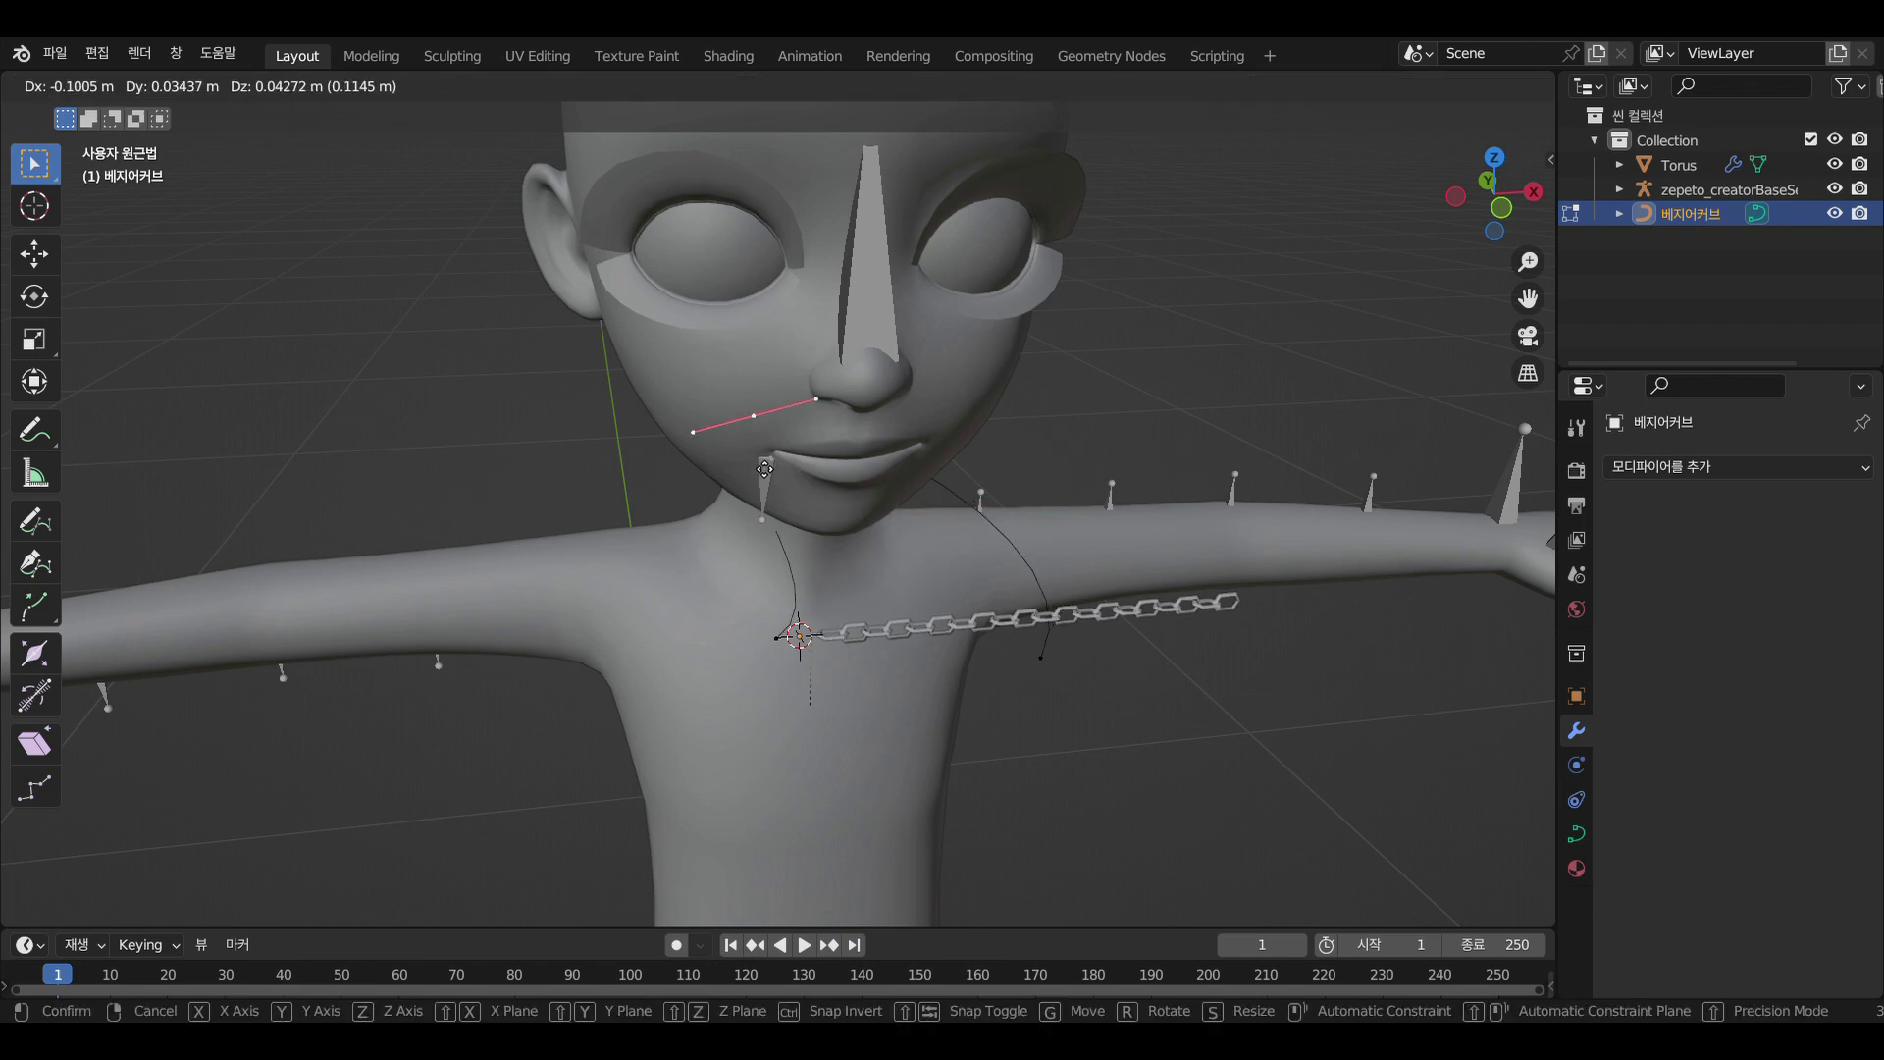
left_click(776, 623)
Move the handle of the curve's start point toward -X so the curve bows outward around the neck
left_click(782, 640)
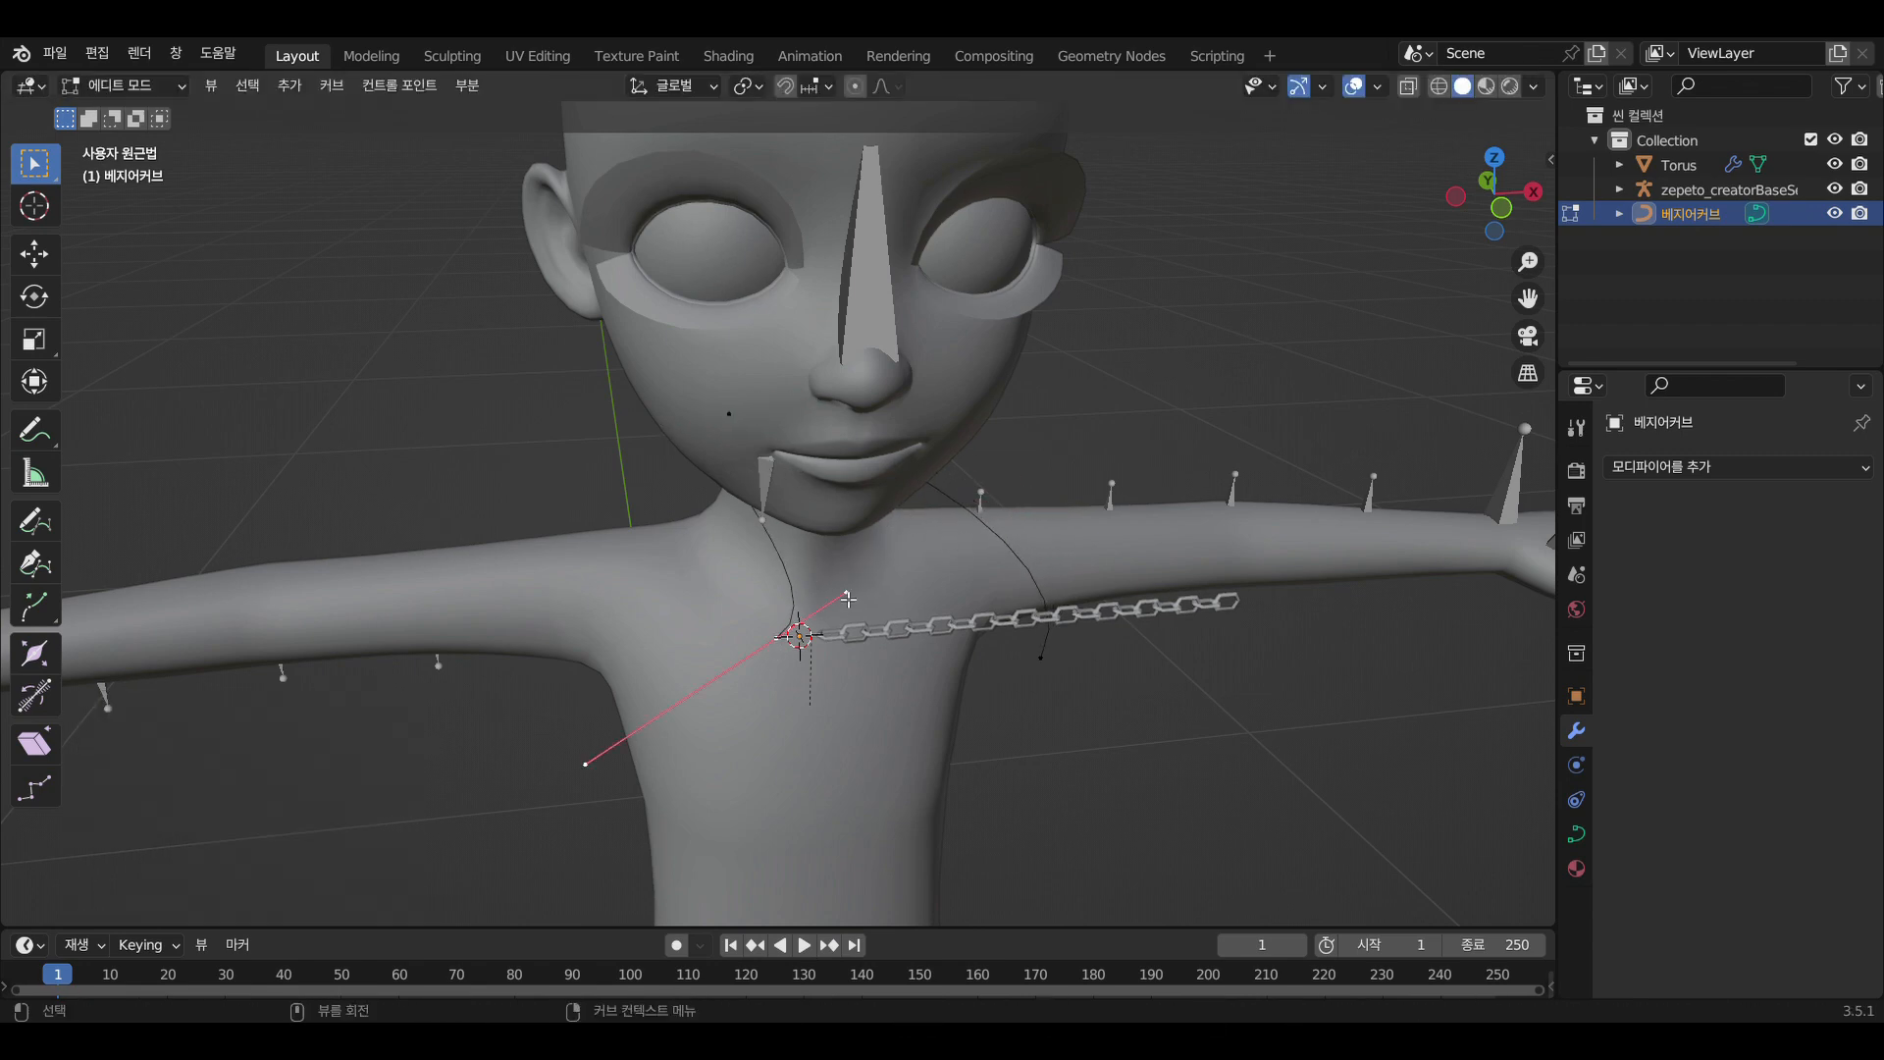
key("g")
left_click(592, 560)
Move the curve's other end control point about -0.107 m along X, 0.022 m along Y and 0.006 m along Z, beside the start point
left_click(1045, 663)
key("g")
left_click(820, 690)
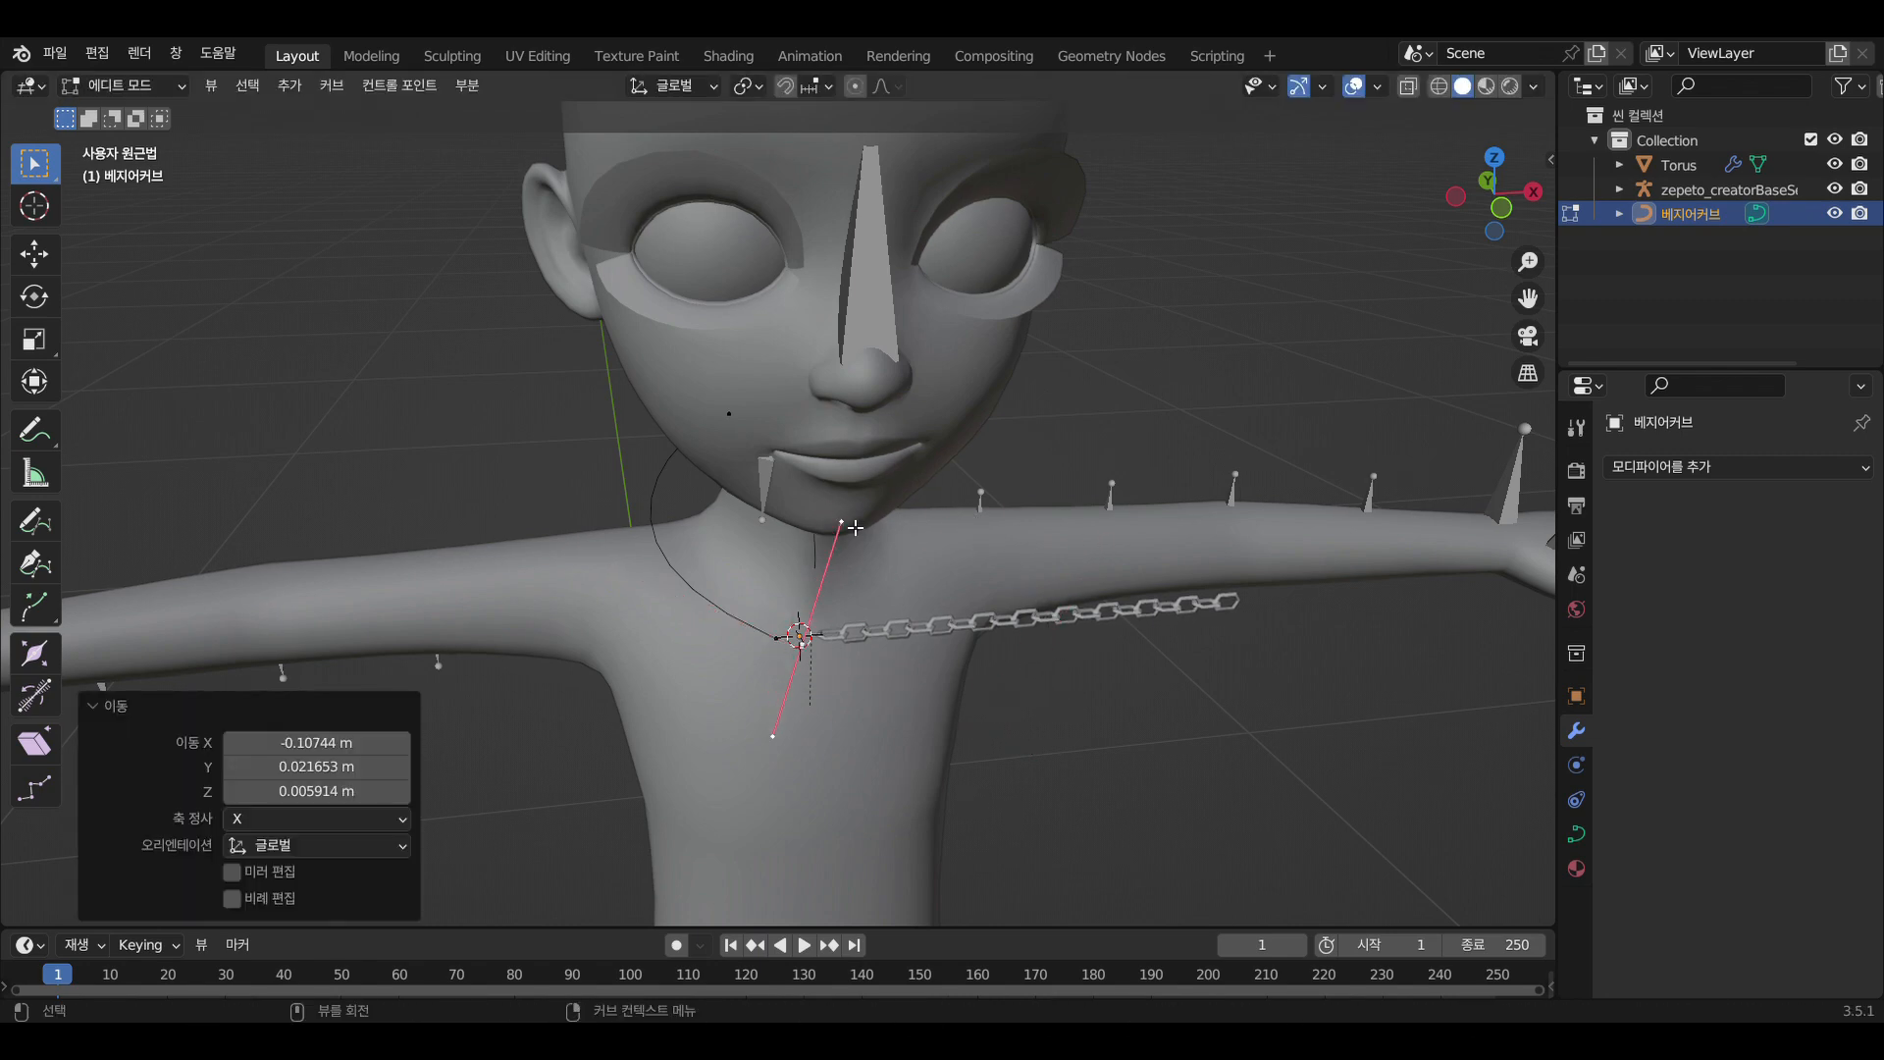
Move the upper handle of the curve's end point about 0.093 m along X, -0.023 m along Y and -0.016 m along Z
left_click(854, 527)
key("g")
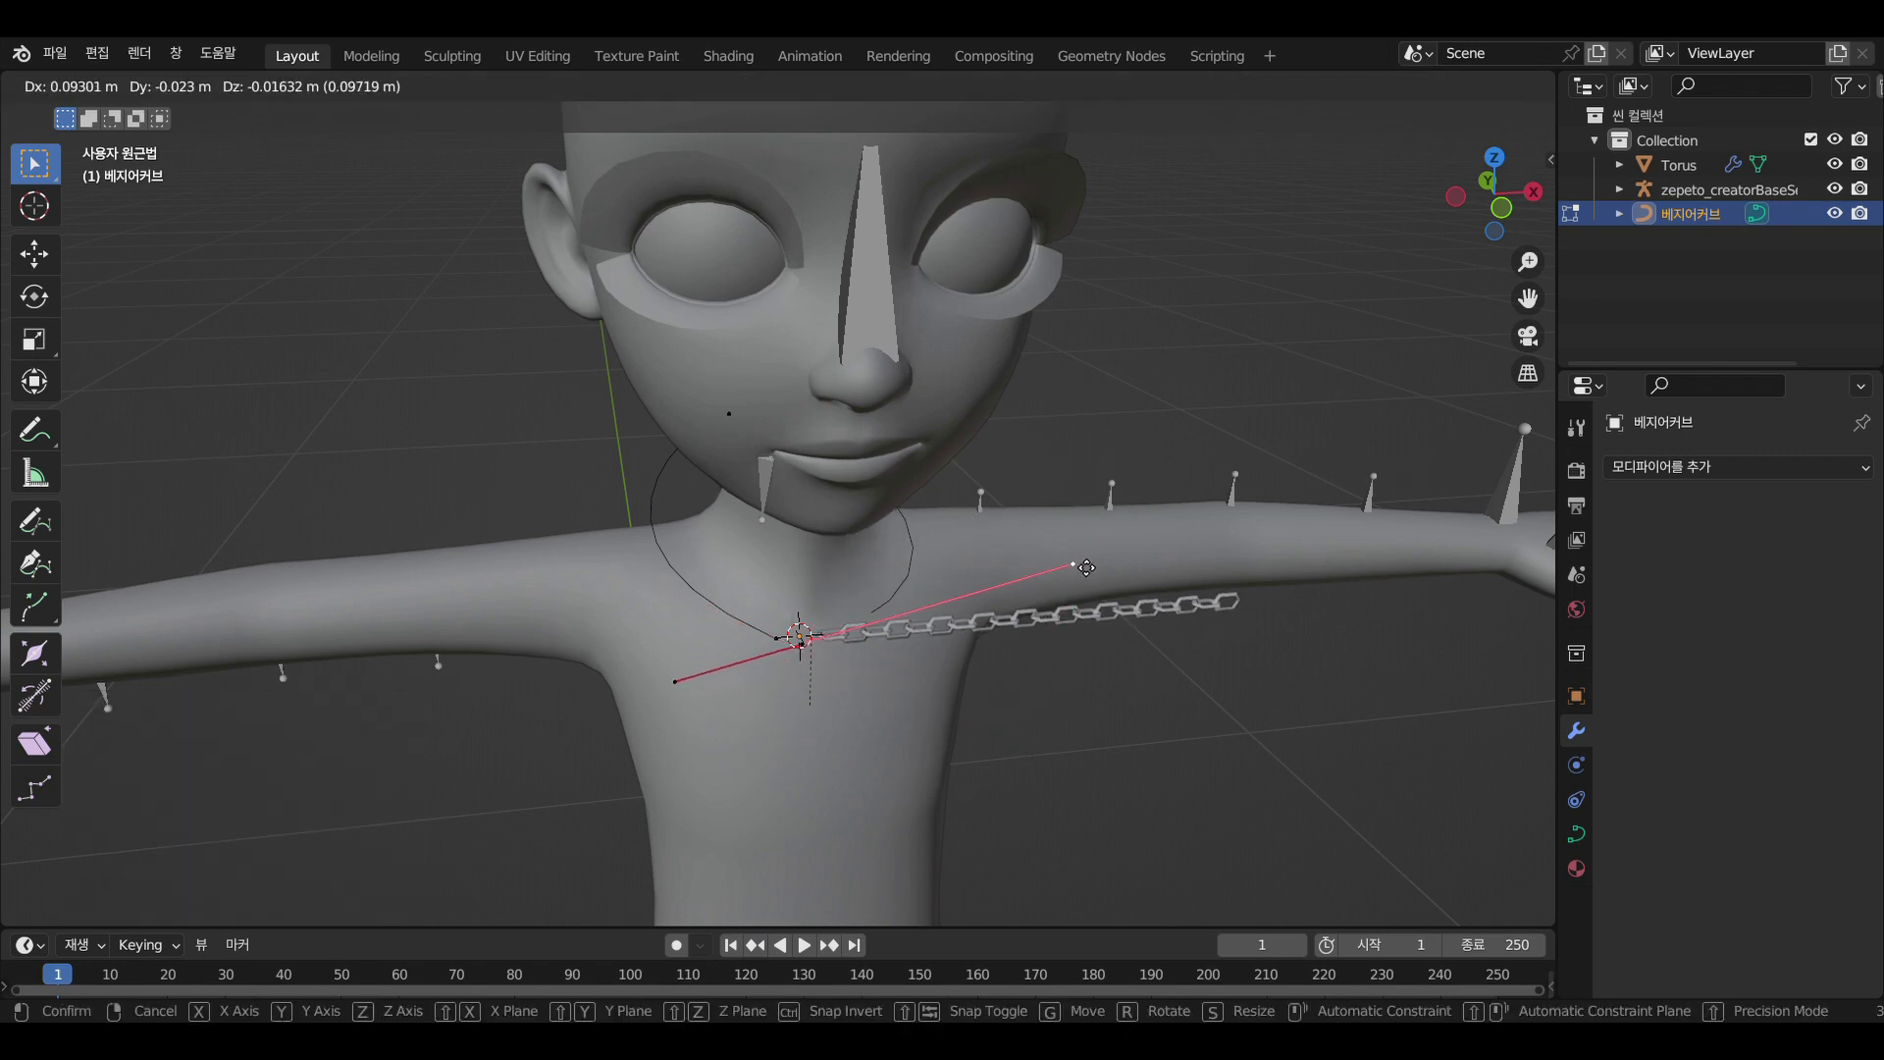
left_click(1086, 567)
Move the middle control point about -0.031 m along X, 0.026 m along Y and -0.034 m along Z, down beside the neck base
middle_click_drag(860, 683, 971, 687)
middle_click_drag(1014, 596, 1078, 530)
left_click(1022, 362)
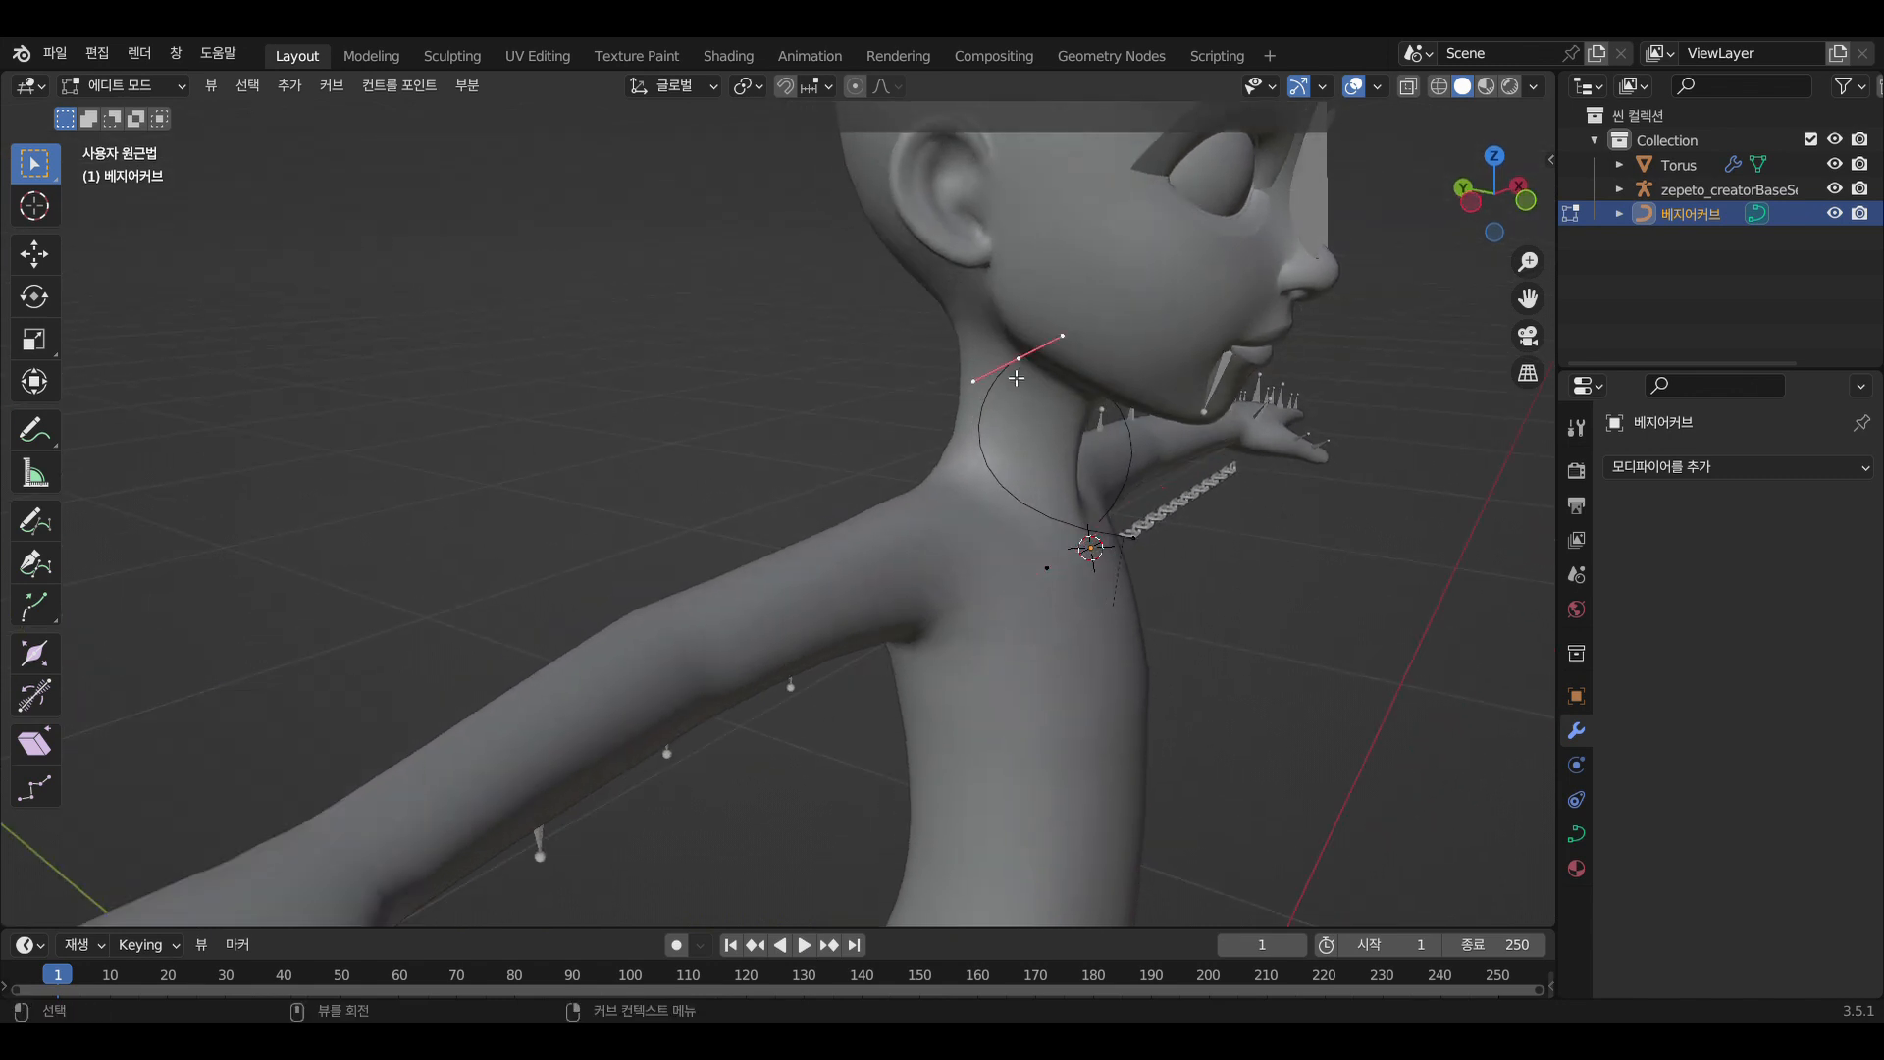
key("g")
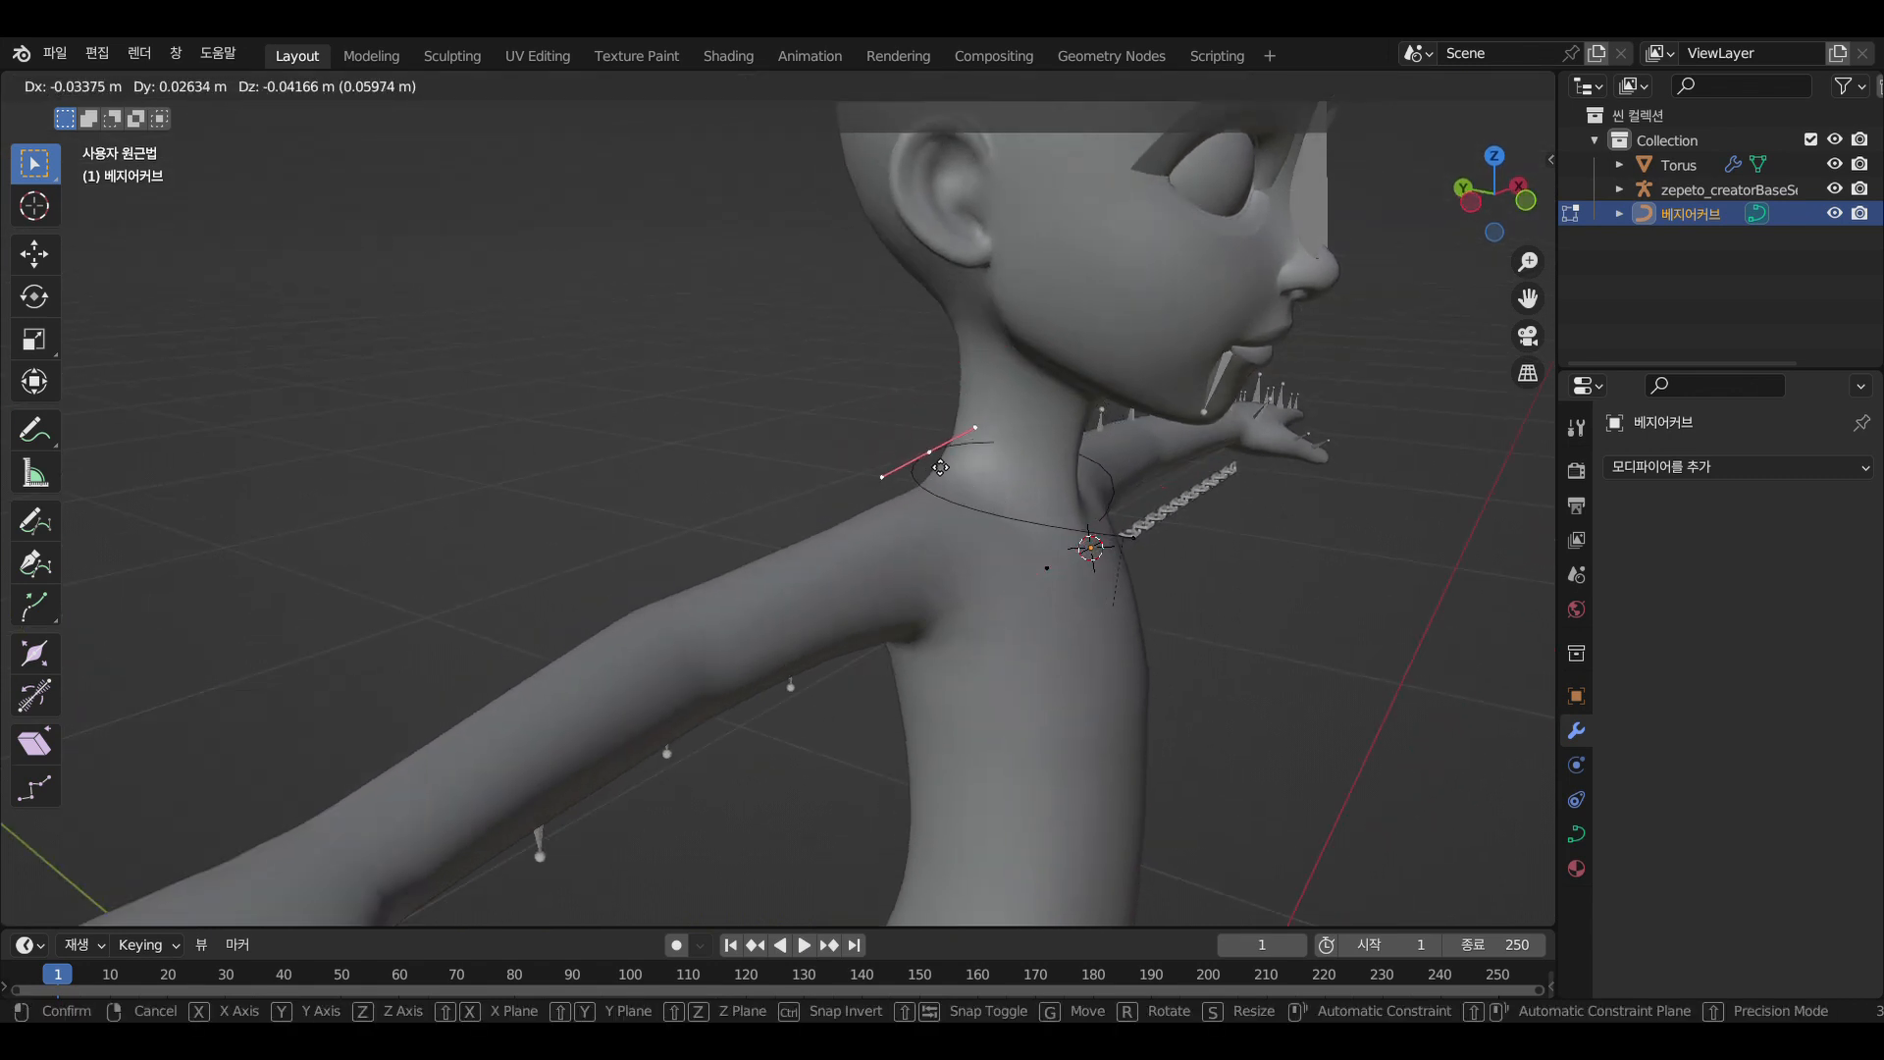
left_click(952, 462)
Move the middle control point about 0.056 m along X, 0.055 m along Y and -0.005 m along Z, to the avatar's upper back
middle_click_drag(974, 541, 1218, 560)
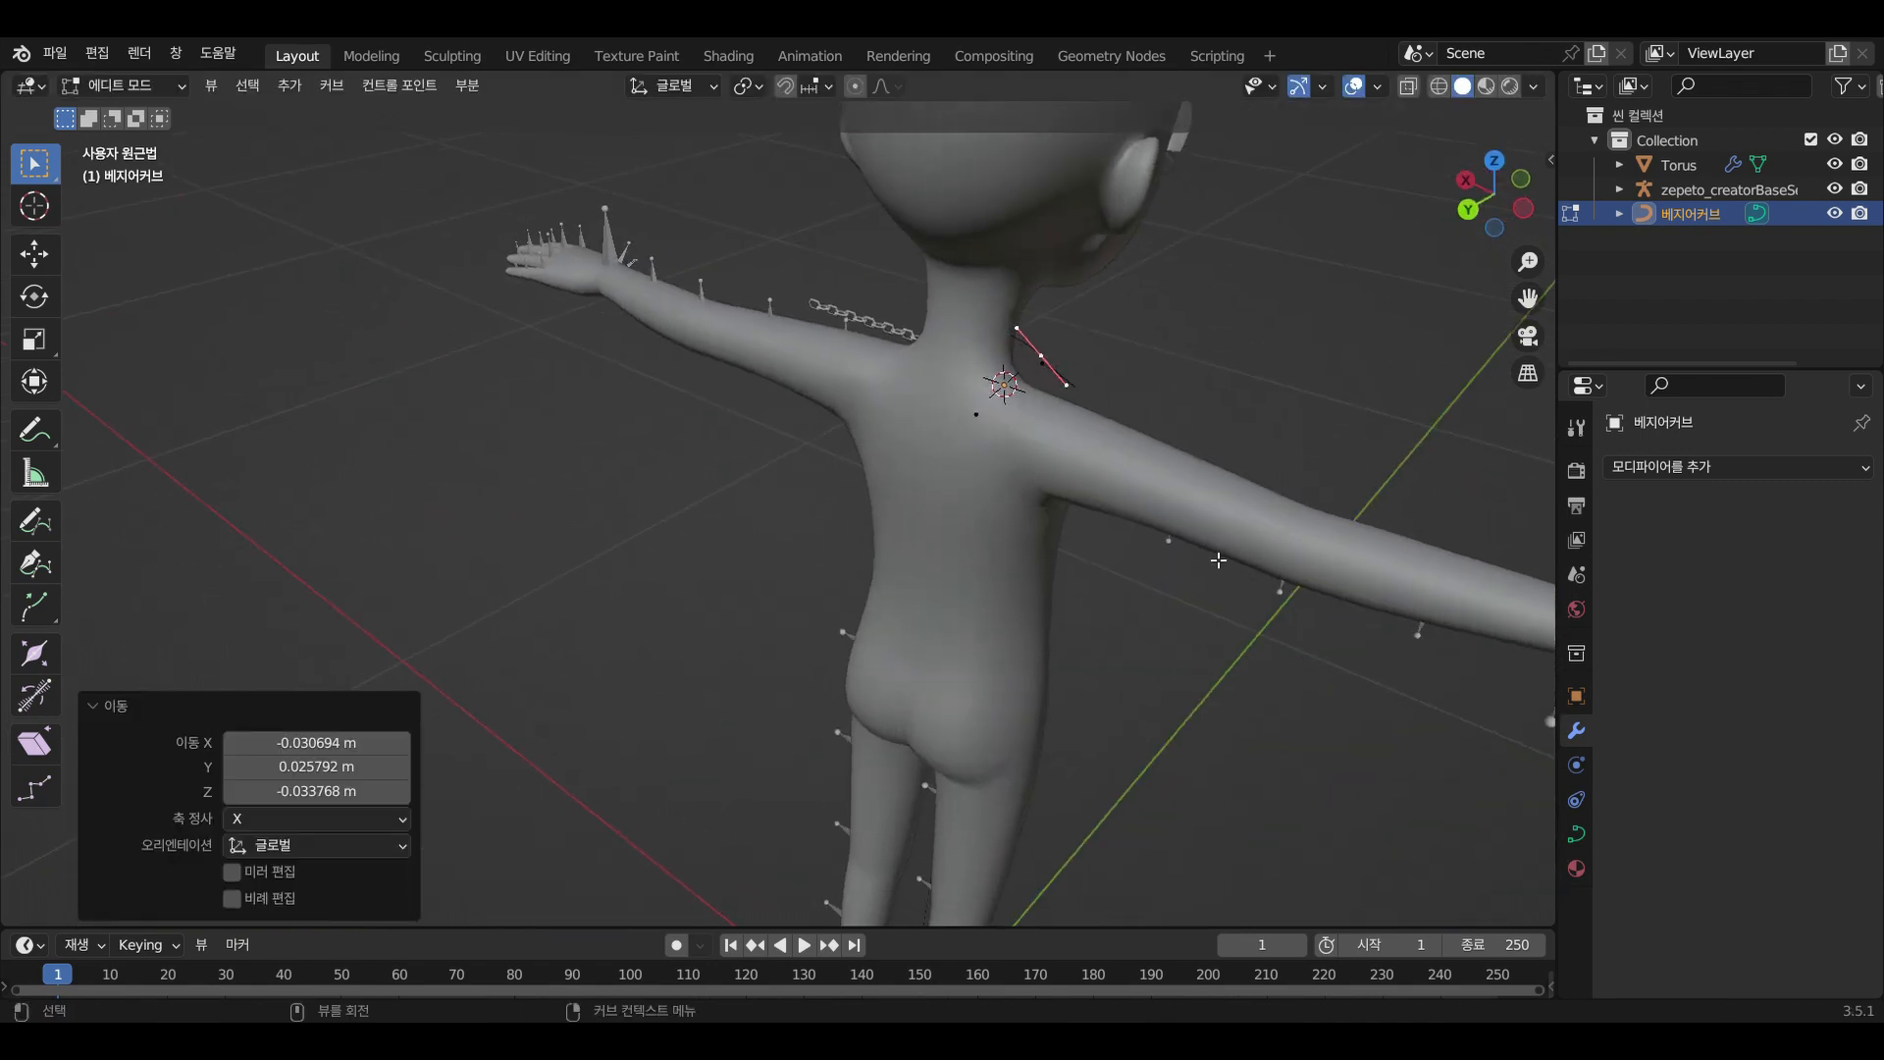
left_click(1050, 356)
key("g")
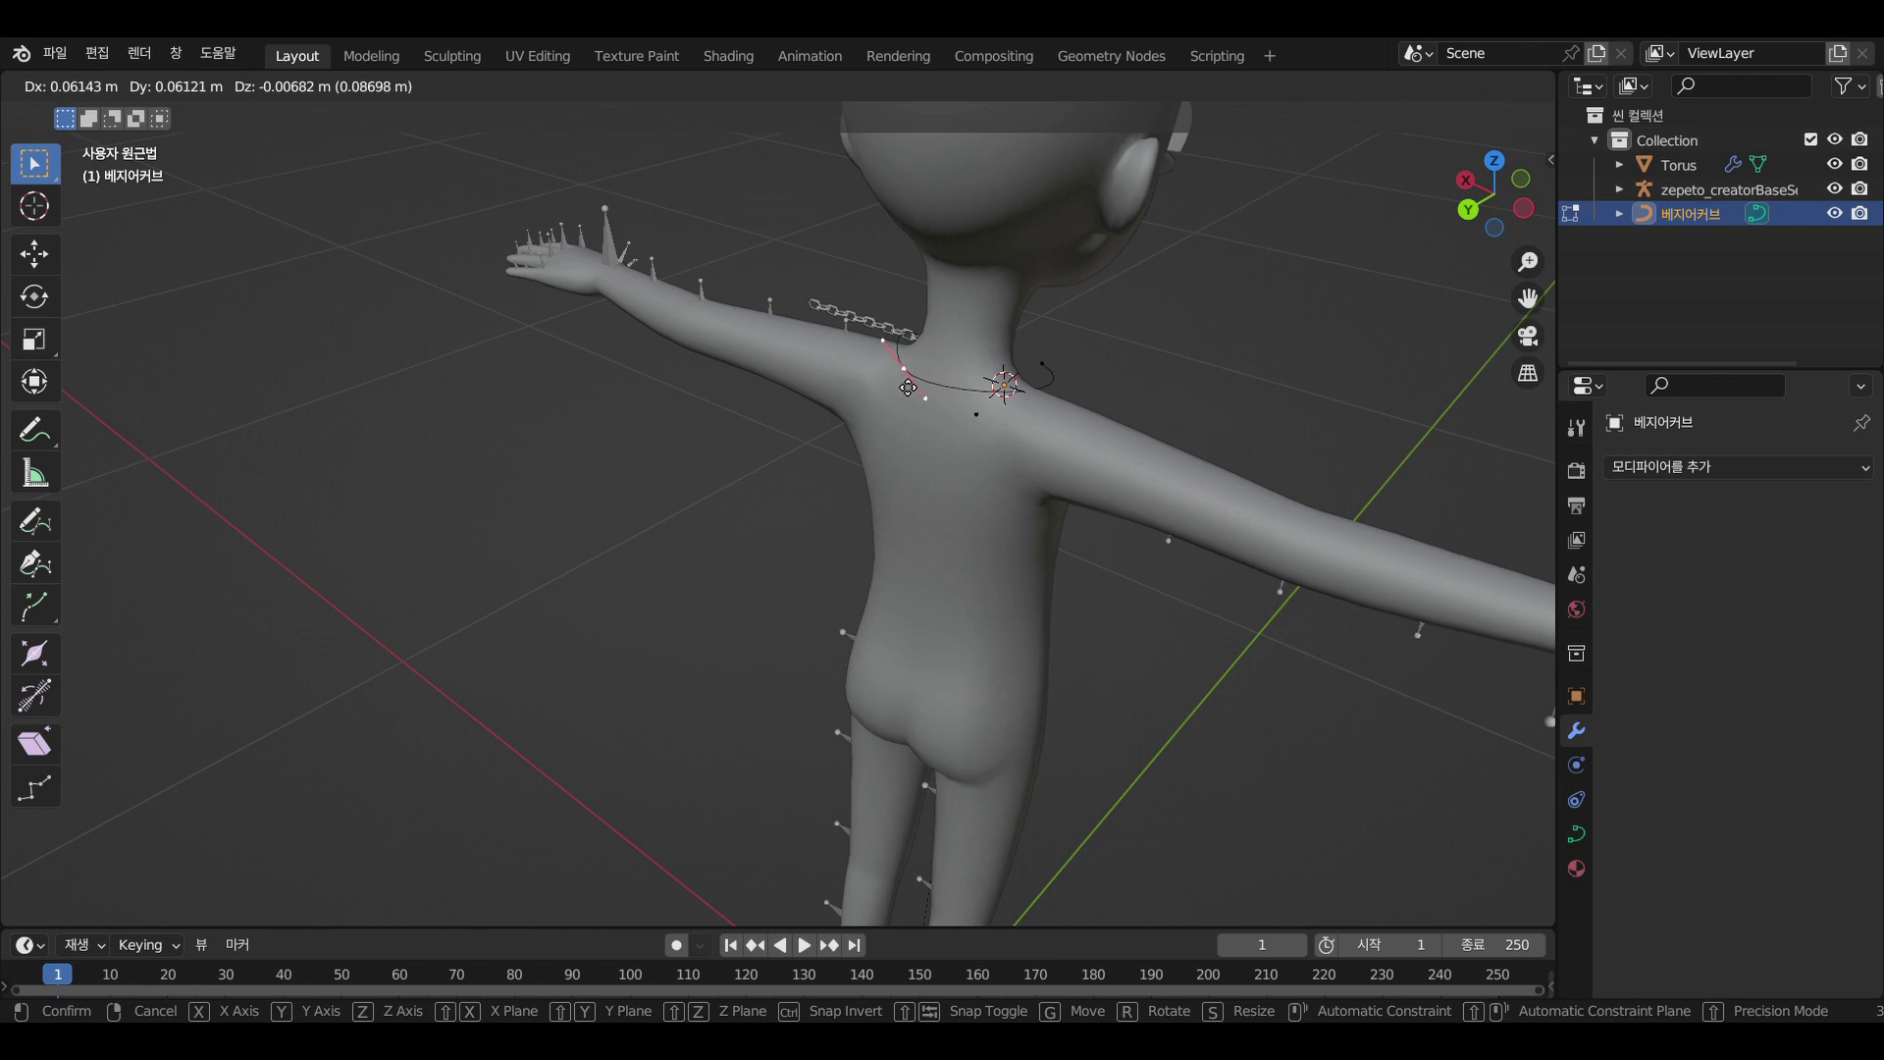
left_click(903, 383)
Move a handle of the back control point toward -X and -Y and slightly upward, levelling the curve across the upper back
scroll(1029, 481, "up", 3)
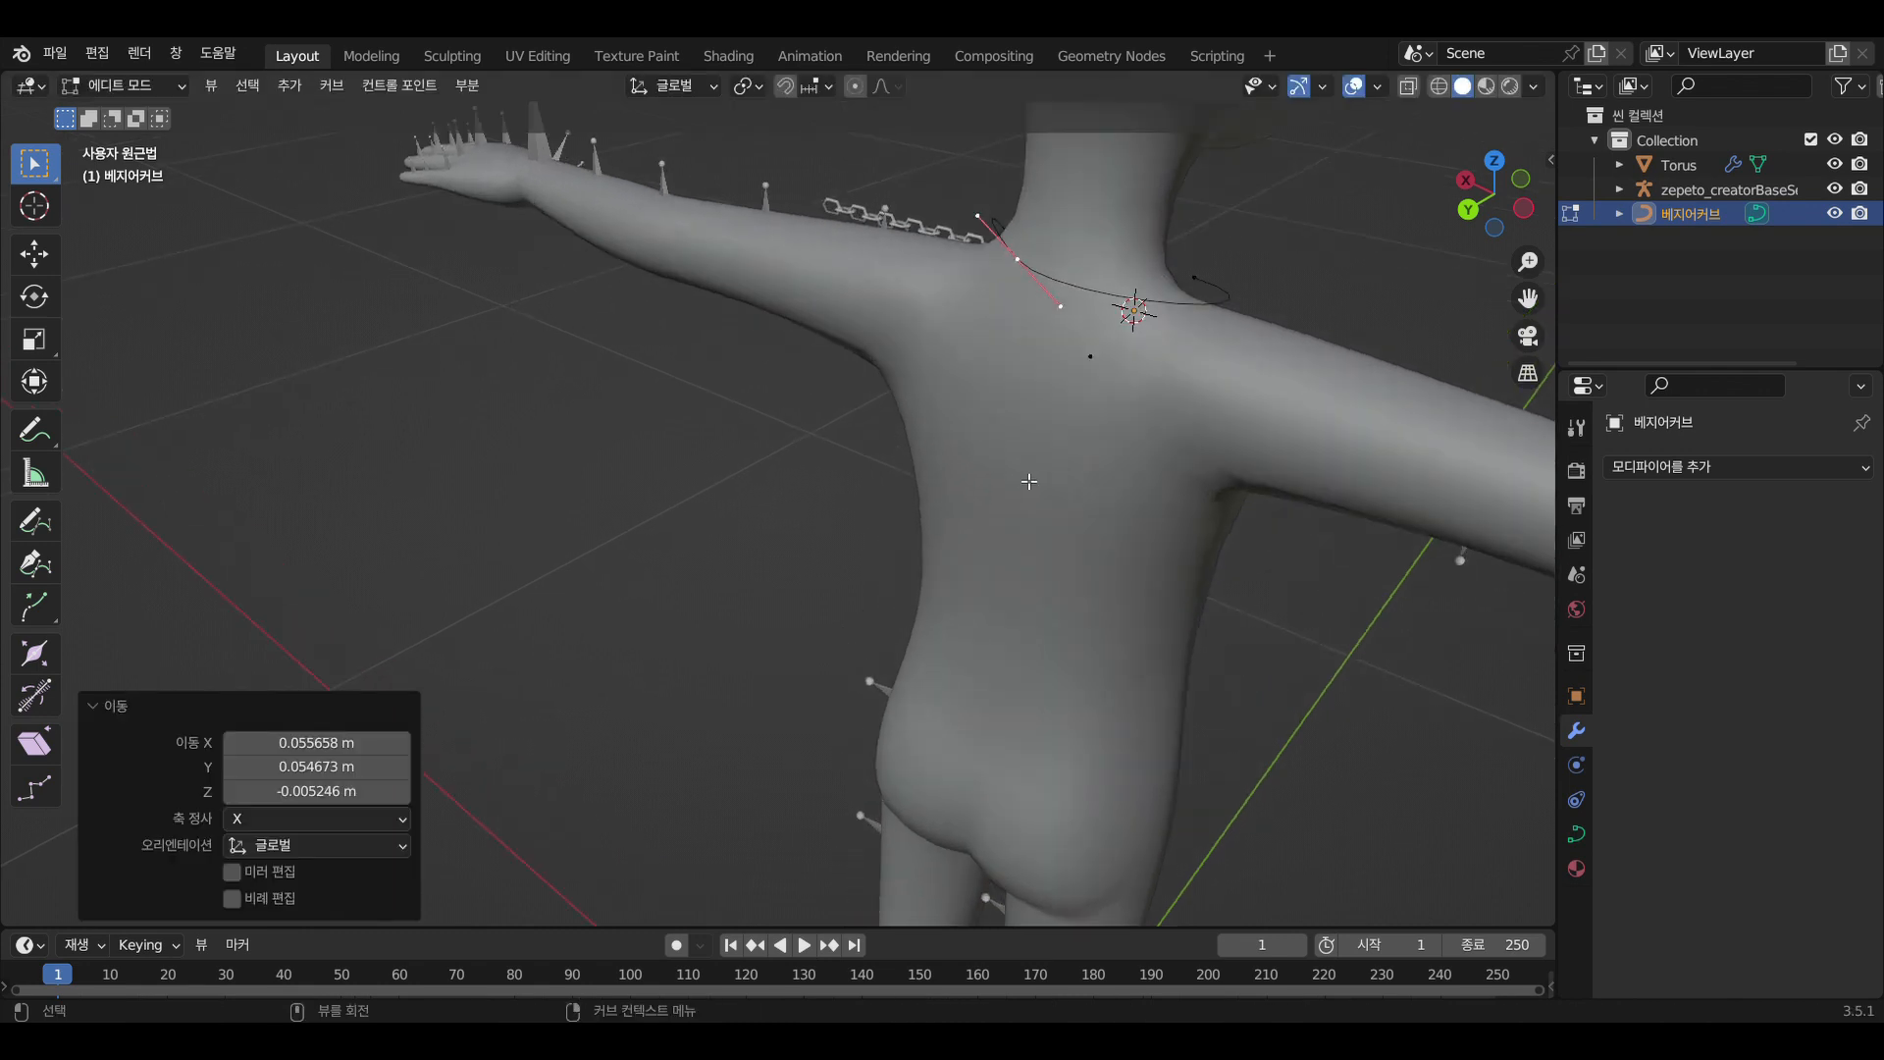
middle_click_drag(1133, 346, 792, 542)
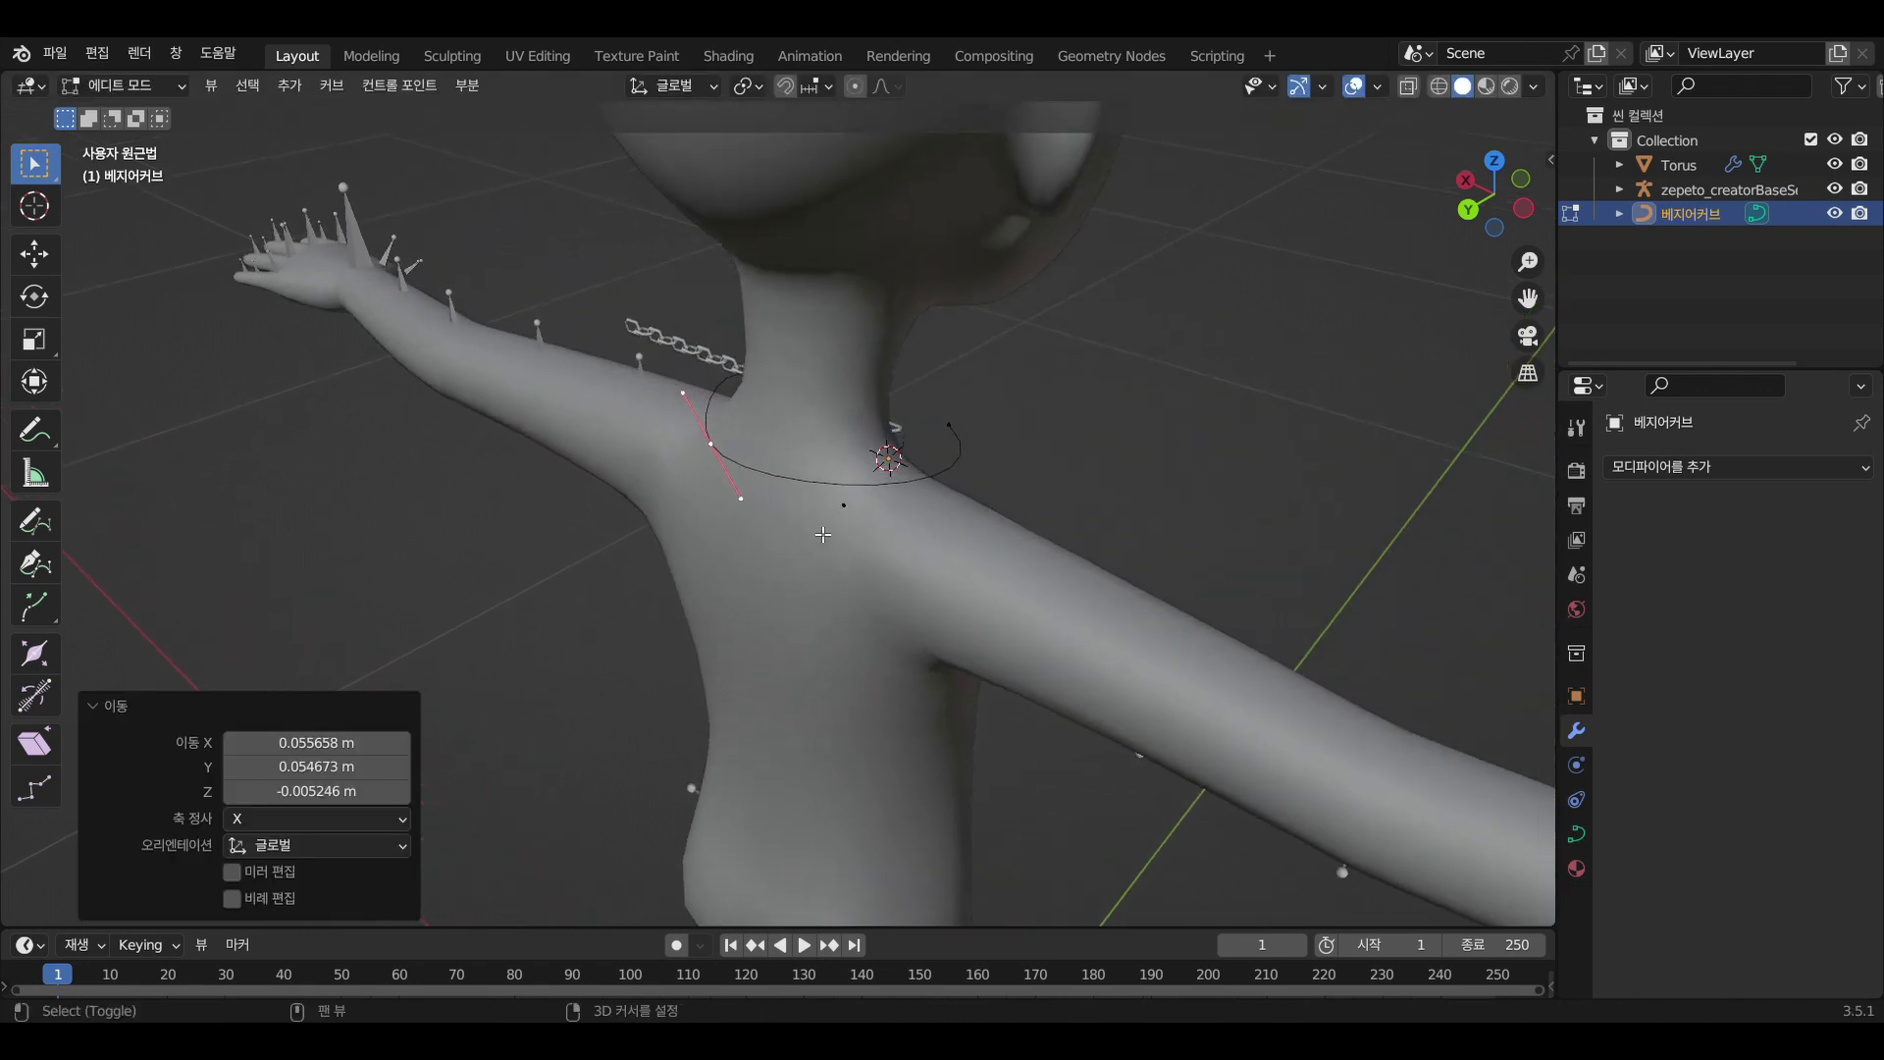
left_click(743, 500)
key("g")
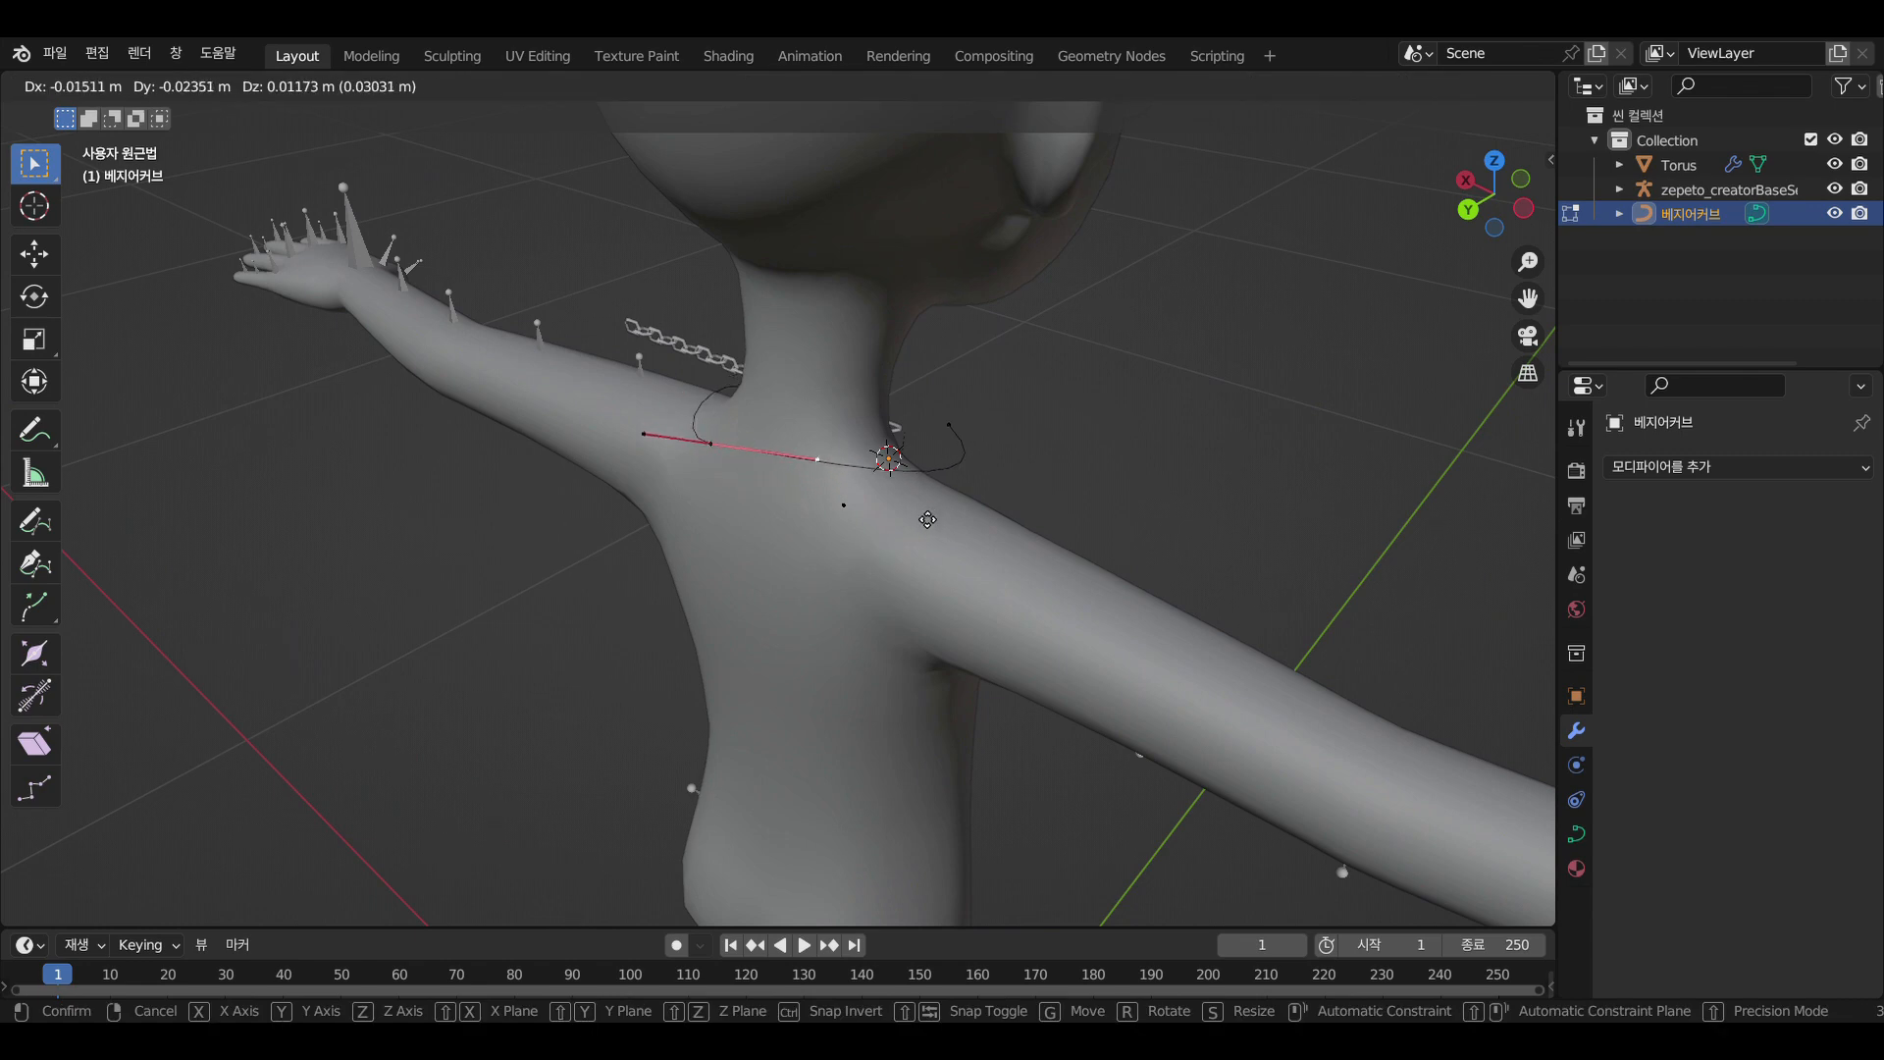
left_click(905, 533)
middle_click_drag(905, 532, 824, 417)
key("g")
left_click(821, 443)
key("ctrl+z")
Move the selected handle of the back control point along the Y axis
key("g")
key("y")
left_click(863, 432)
Subdivide the segment between the back control point and its neighbouring control point
left_click(1211, 581, "shift")
right_click(911, 530)
left_click(863, 336)
Reposition a control point beside the neck, including a move constrained to the X axis
middle_click_drag(1122, 585, 726, 603)
left_click(690, 607)
key("g")
left_click(745, 599)
key("g")
key("x")
left_click(1247, 728)
Reposition another control point of the curve with a Z-axis move followed by a free move
left_click(969, 781)
middle_click_drag(982, 765, 768, 734)
key("g")
key("z")
left_click(1090, 563)
key("g")
left_click(933, 751)
Subdivide the segment between the next pair of neighbouring control points
left_click(736, 678)
left_click(708, 488, "shift")
right_click(712, 488, "shift")
right_click(709, 488)
left_click(677, 350)
middle_click_drag(687, 392, 795, 442)
key("ctrl+z")
right_click(718, 489)
left_click(677, 349)
Move a control point by the newly subdivided segment so the curve follows the neck
left_click(864, 587)
key("g")
left_click(918, 611)
Reposition the next control point in several moves from different angles to fit the curve around the neck base
middle_click_drag(923, 628, 760, 673)
left_click(496, 682)
key("g")
left_click(592, 536)
key("g")
left_click(724, 471)
key("g")
left_click(603, 595)
middle_click_drag(606, 598, 731, 594)
key("g")
left_click(917, 580)
Nudge the control point over the -X shoulder outward and downward, and adjust one more control point of the curve
left_click(699, 547)
key("g")
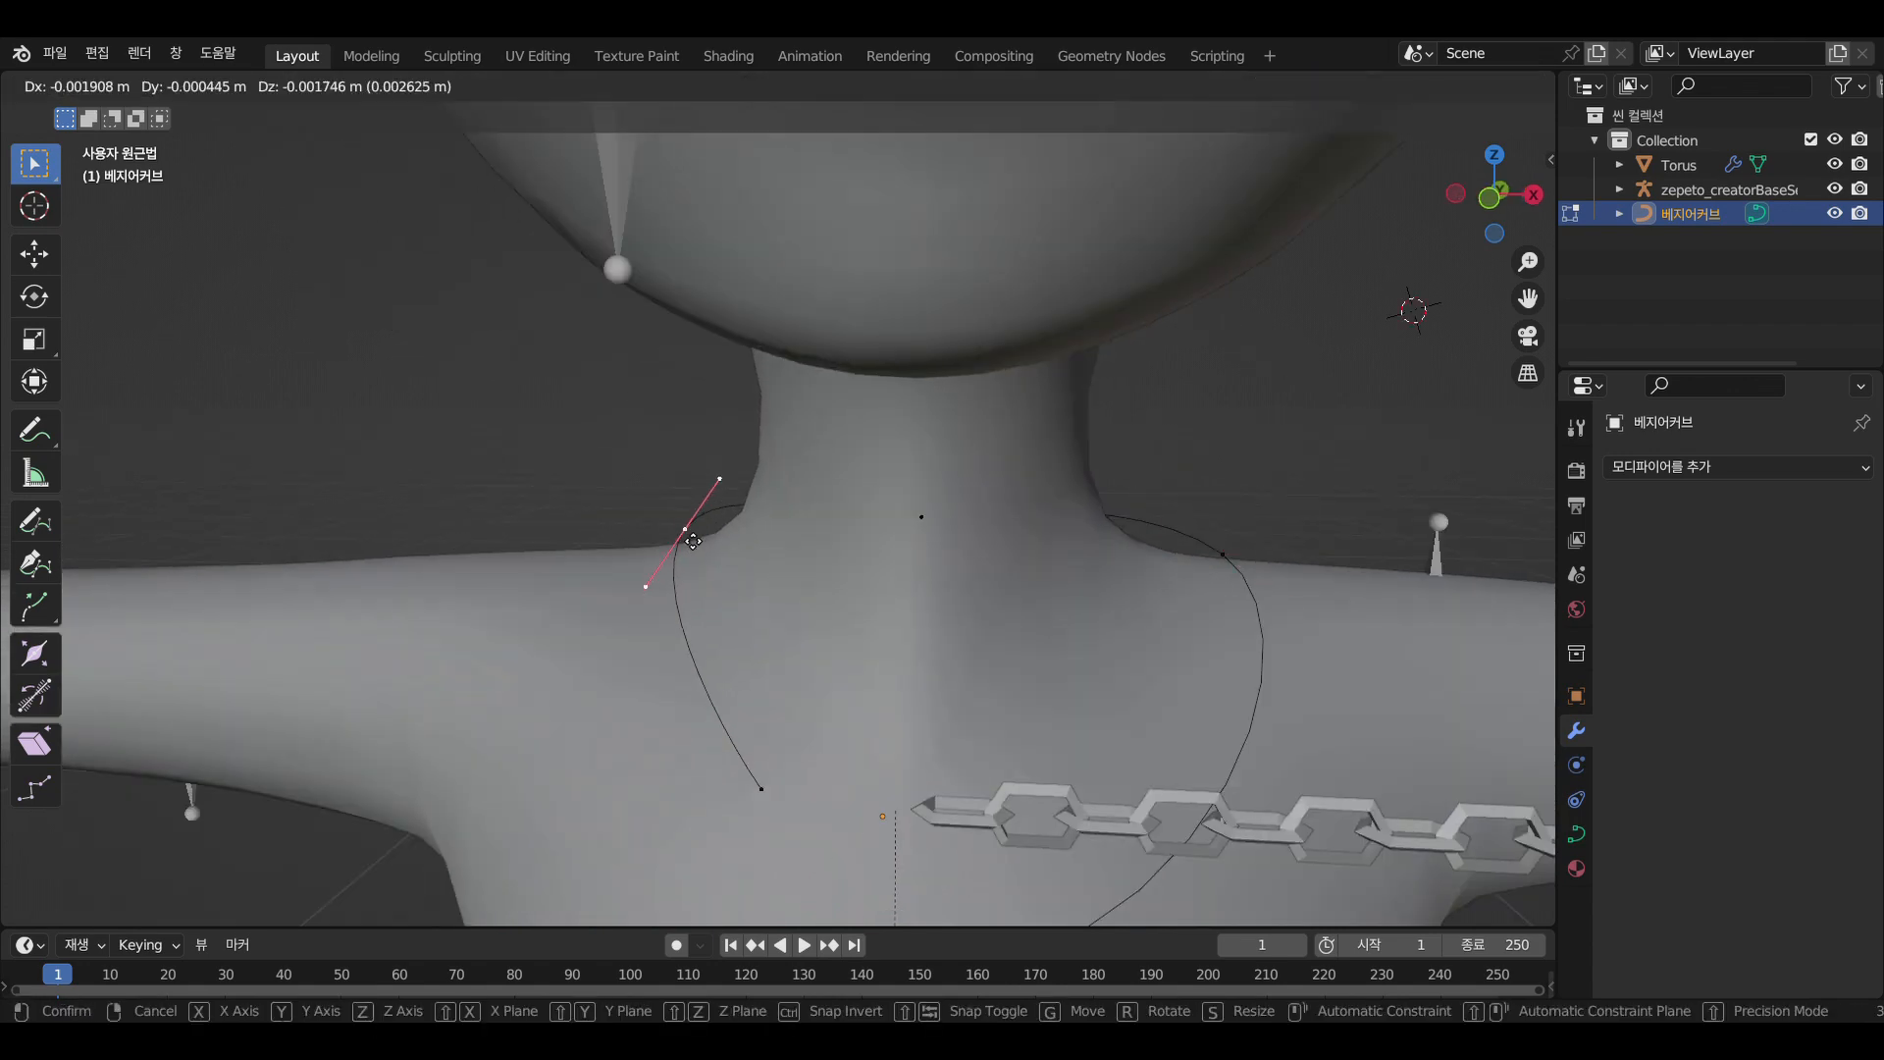
left_click(677, 562)
left_click(866, 601)
key("g")
left_click(839, 588)
Fine-tune three more control points so the curve follows the shoulders and neck base
middle_click_drag(839, 588, 942, 537)
left_click(1034, 596)
key("g")
left_click(1030, 626)
left_click(991, 583)
key("g")
left_click(955, 581)
left_click(848, 597)
key("g")
left_click(893, 600)
left_click(911, 600)
Move the curve's end control point at the chest, including a move constrained to the Z axis
left_click(823, 503)
key("g")
left_click(847, 514)
key("g")
key("z")
left_click(767, 522)
Nudge the curve's end control point beside its start point at the chest, finishing with about -0.002 m along X and -0.003 m along Z
key("g")
left_click(765, 552)
key("g")
left_click(840, 555)
key("g")
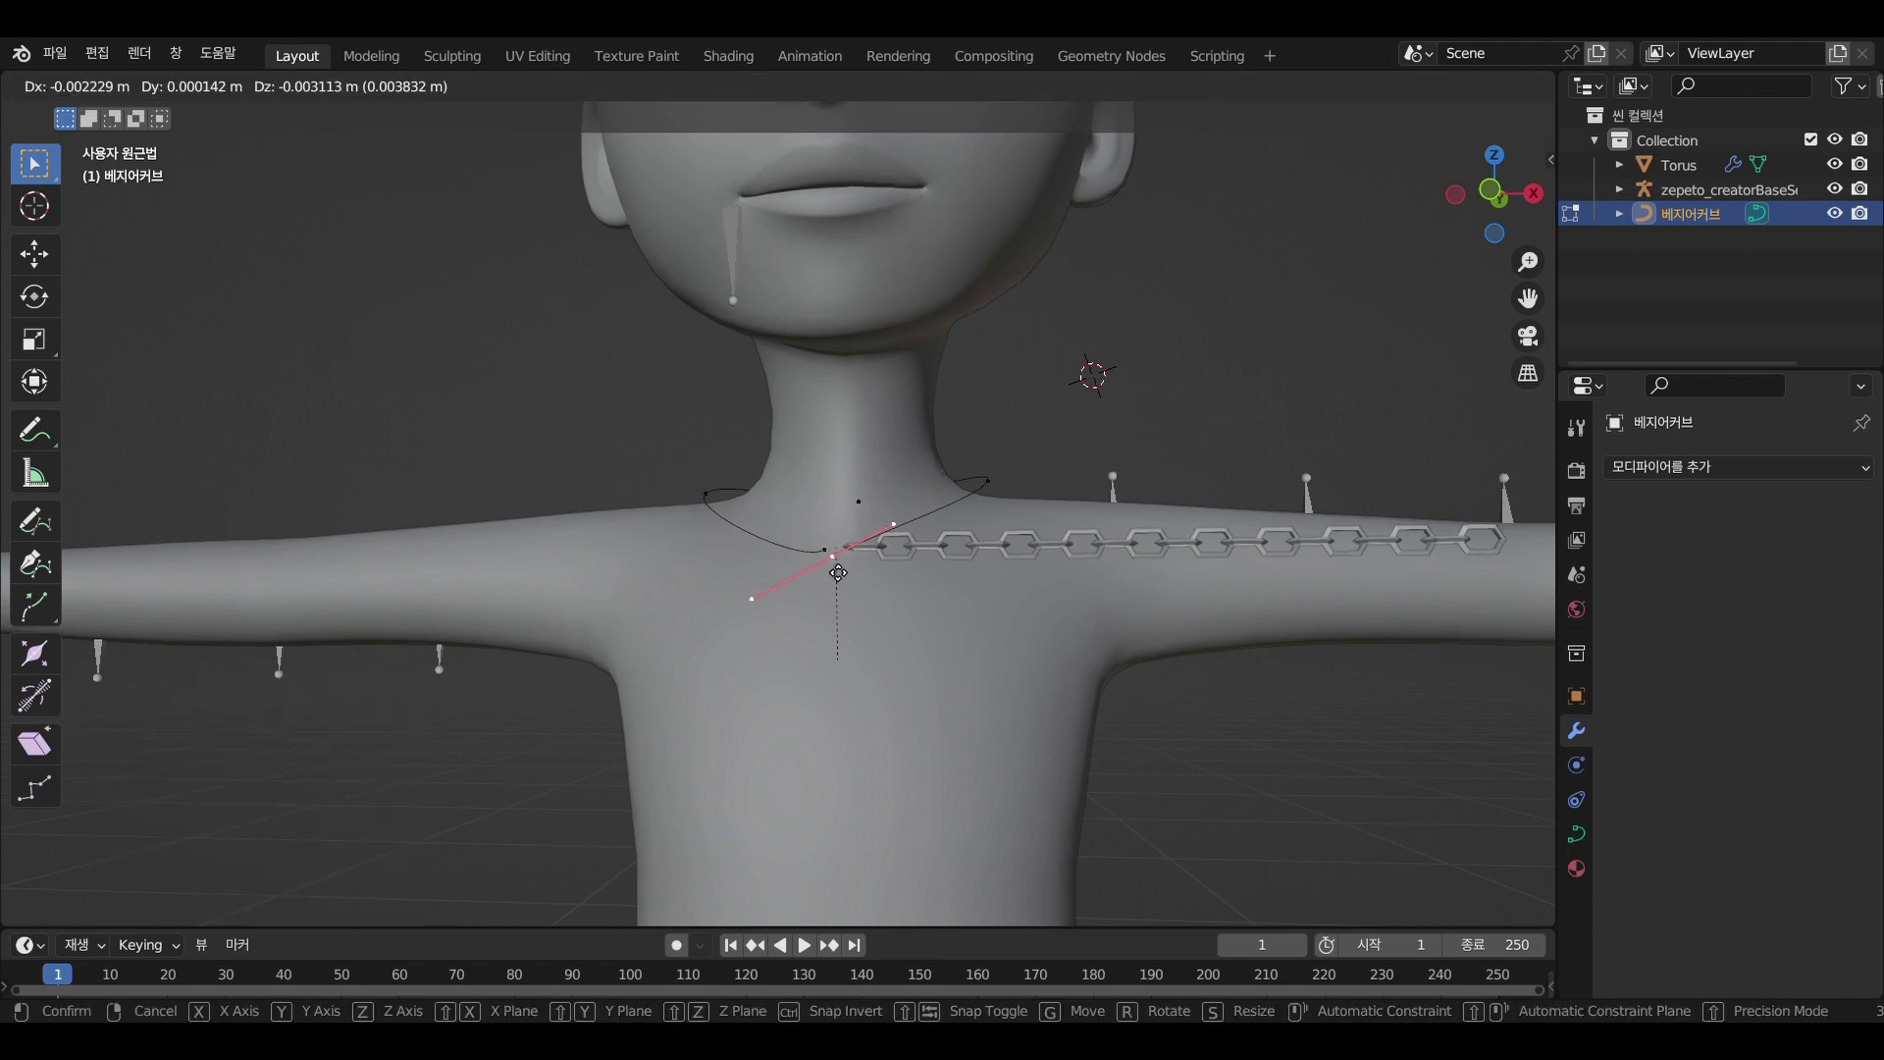
left_click(838, 573)
Adjust the curve's end point at the chest from the side and front so it sits by the chain's start
middle_click_drag(838, 573, 978, 598)
middle_click_drag(1092, 607, 928, 700)
scroll(928, 701, "down", 5)
middle_click_drag(775, 694, 887, 694)
scroll(842, 691, "up", 3)
left_click(970, 591)
middle_click_drag(628, 687, 487, 698)
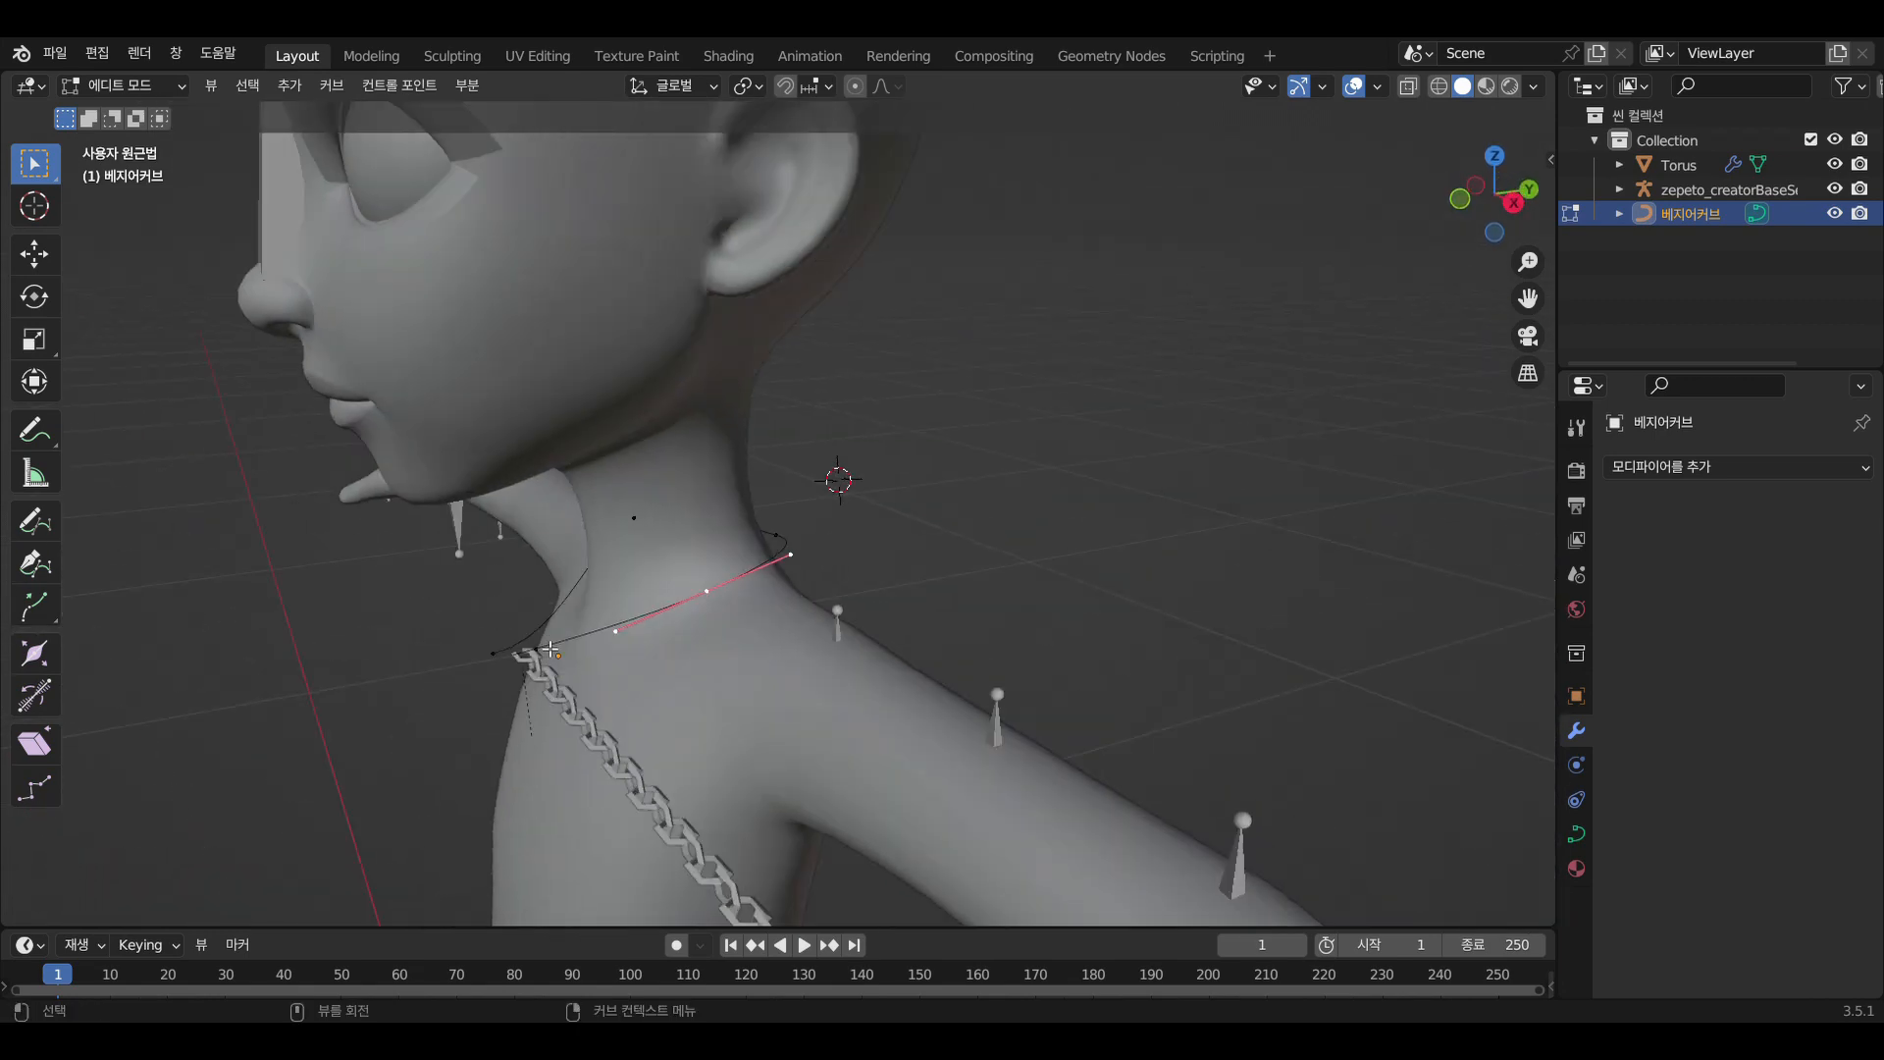
key("g")
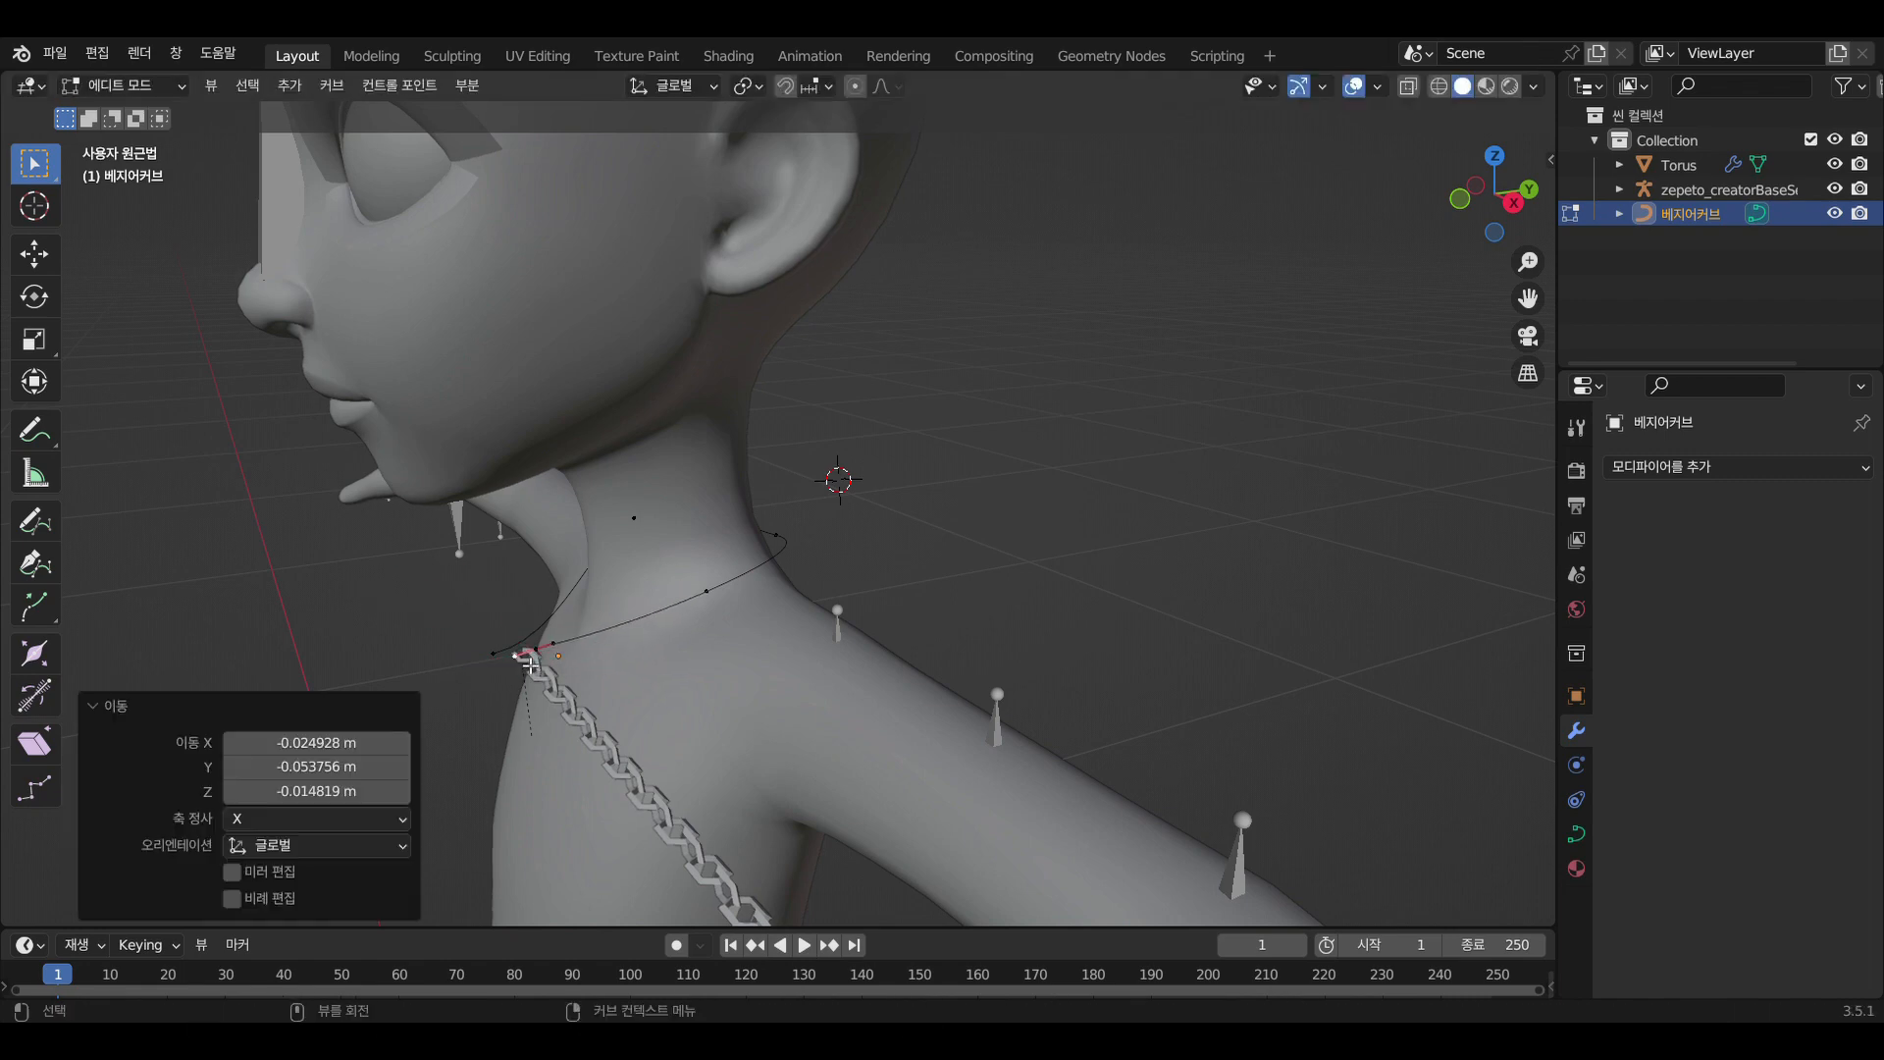
left_click(553, 661)
middle_click_drag(588, 658, 827, 644)
key("g")
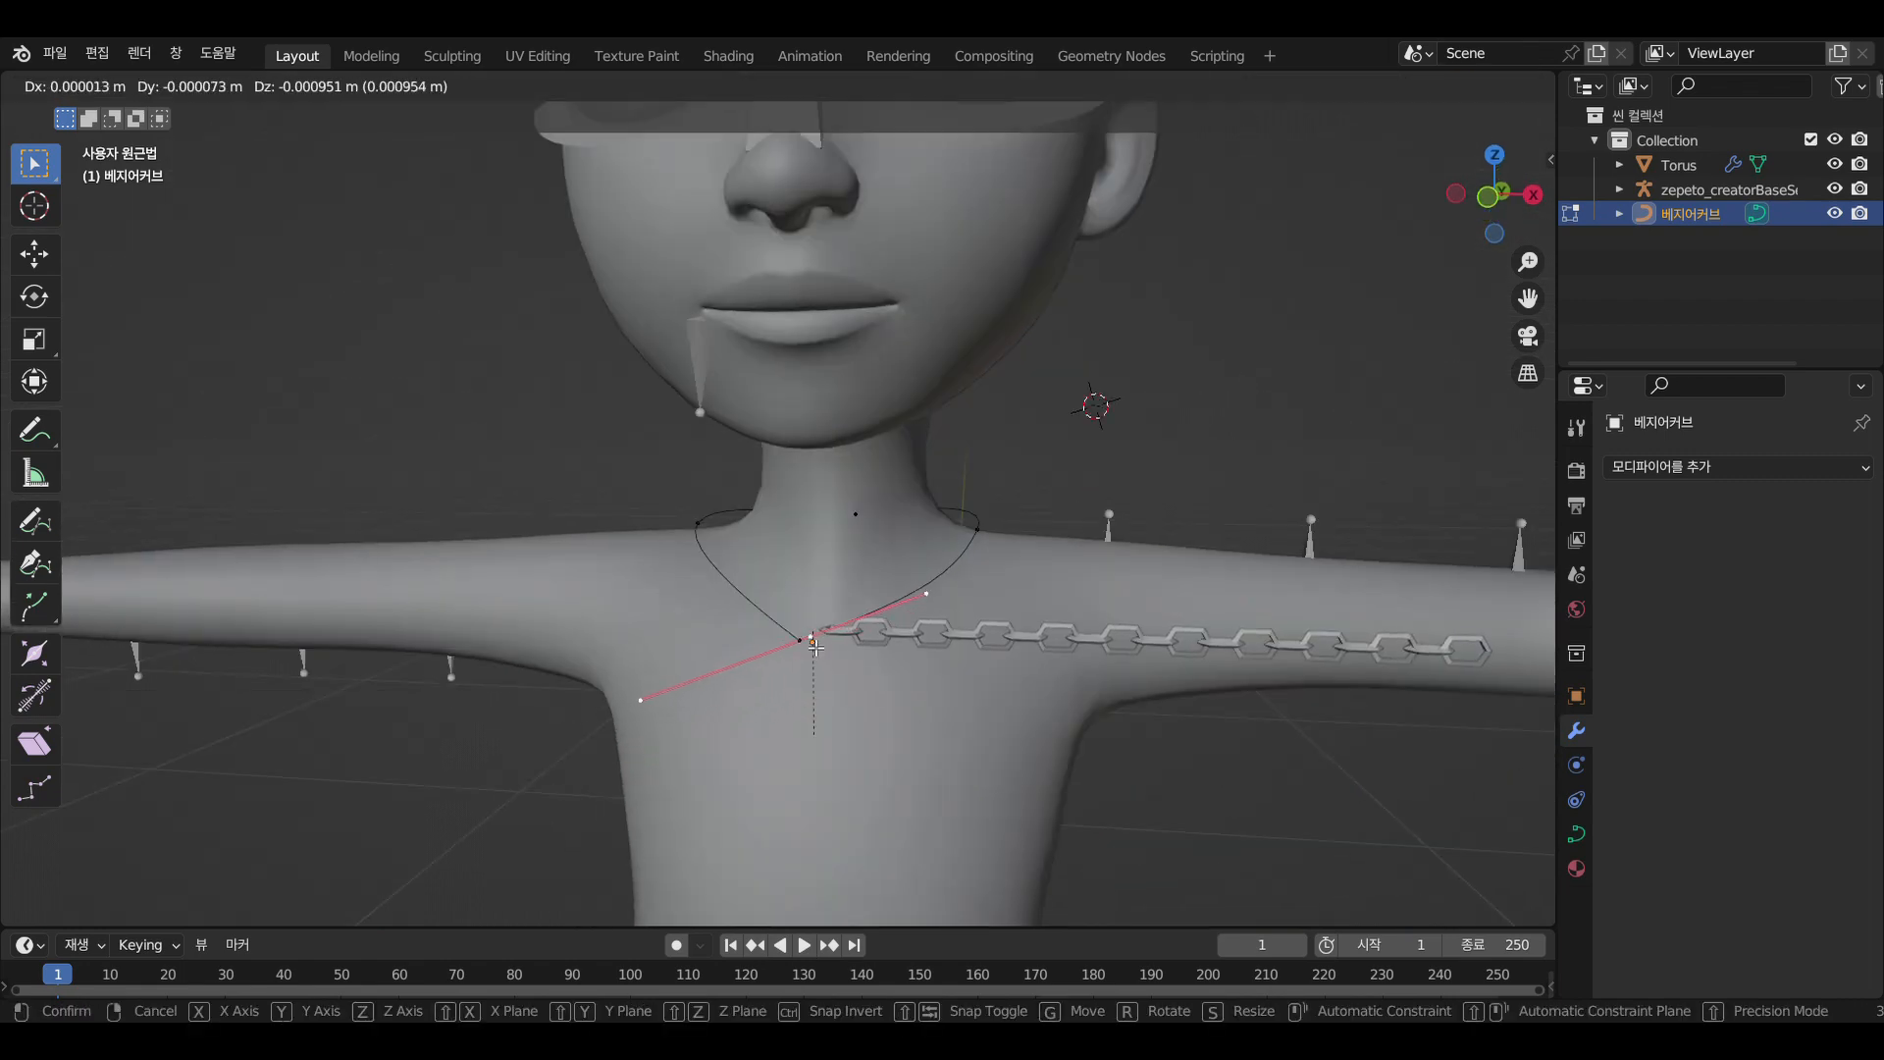
left_click(846, 627)
Move the control point over the +X shoulder about -0.0027 m along X, -0.0006 m along Y and -0.0014 m along Z
left_click(981, 531)
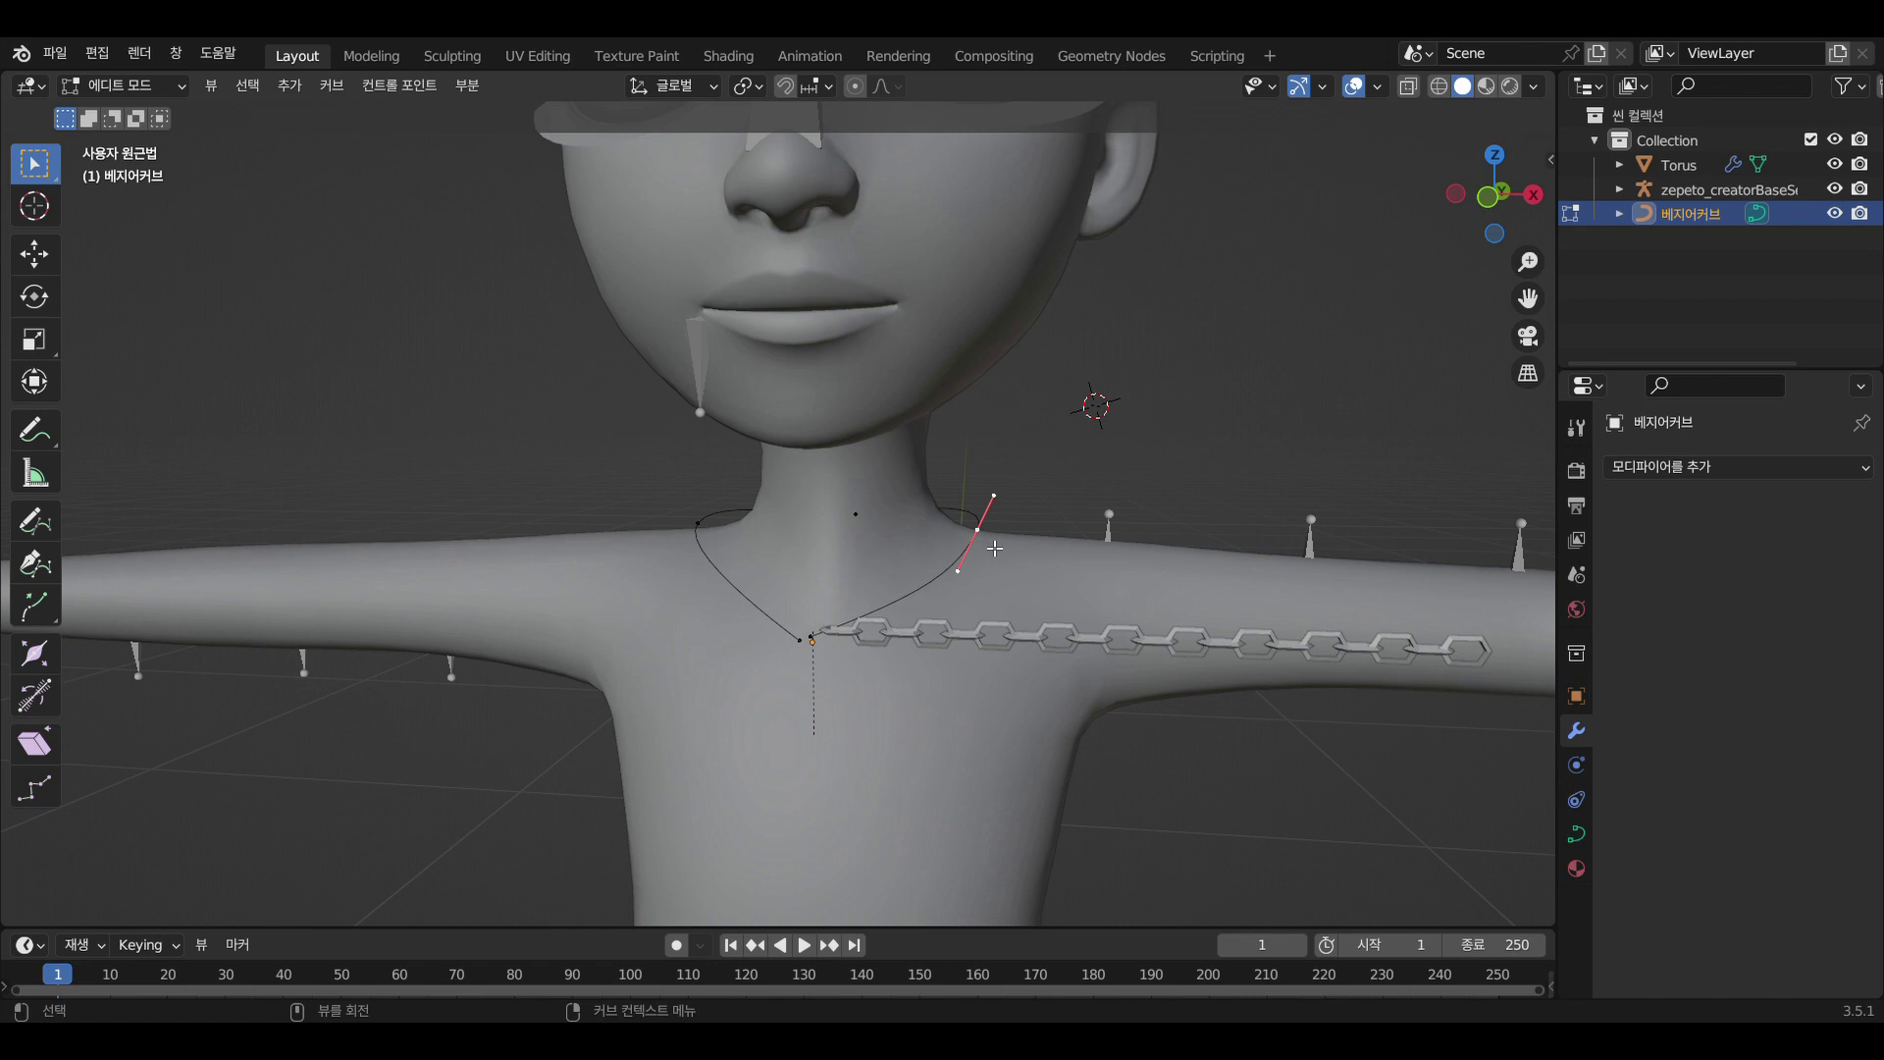
key("g")
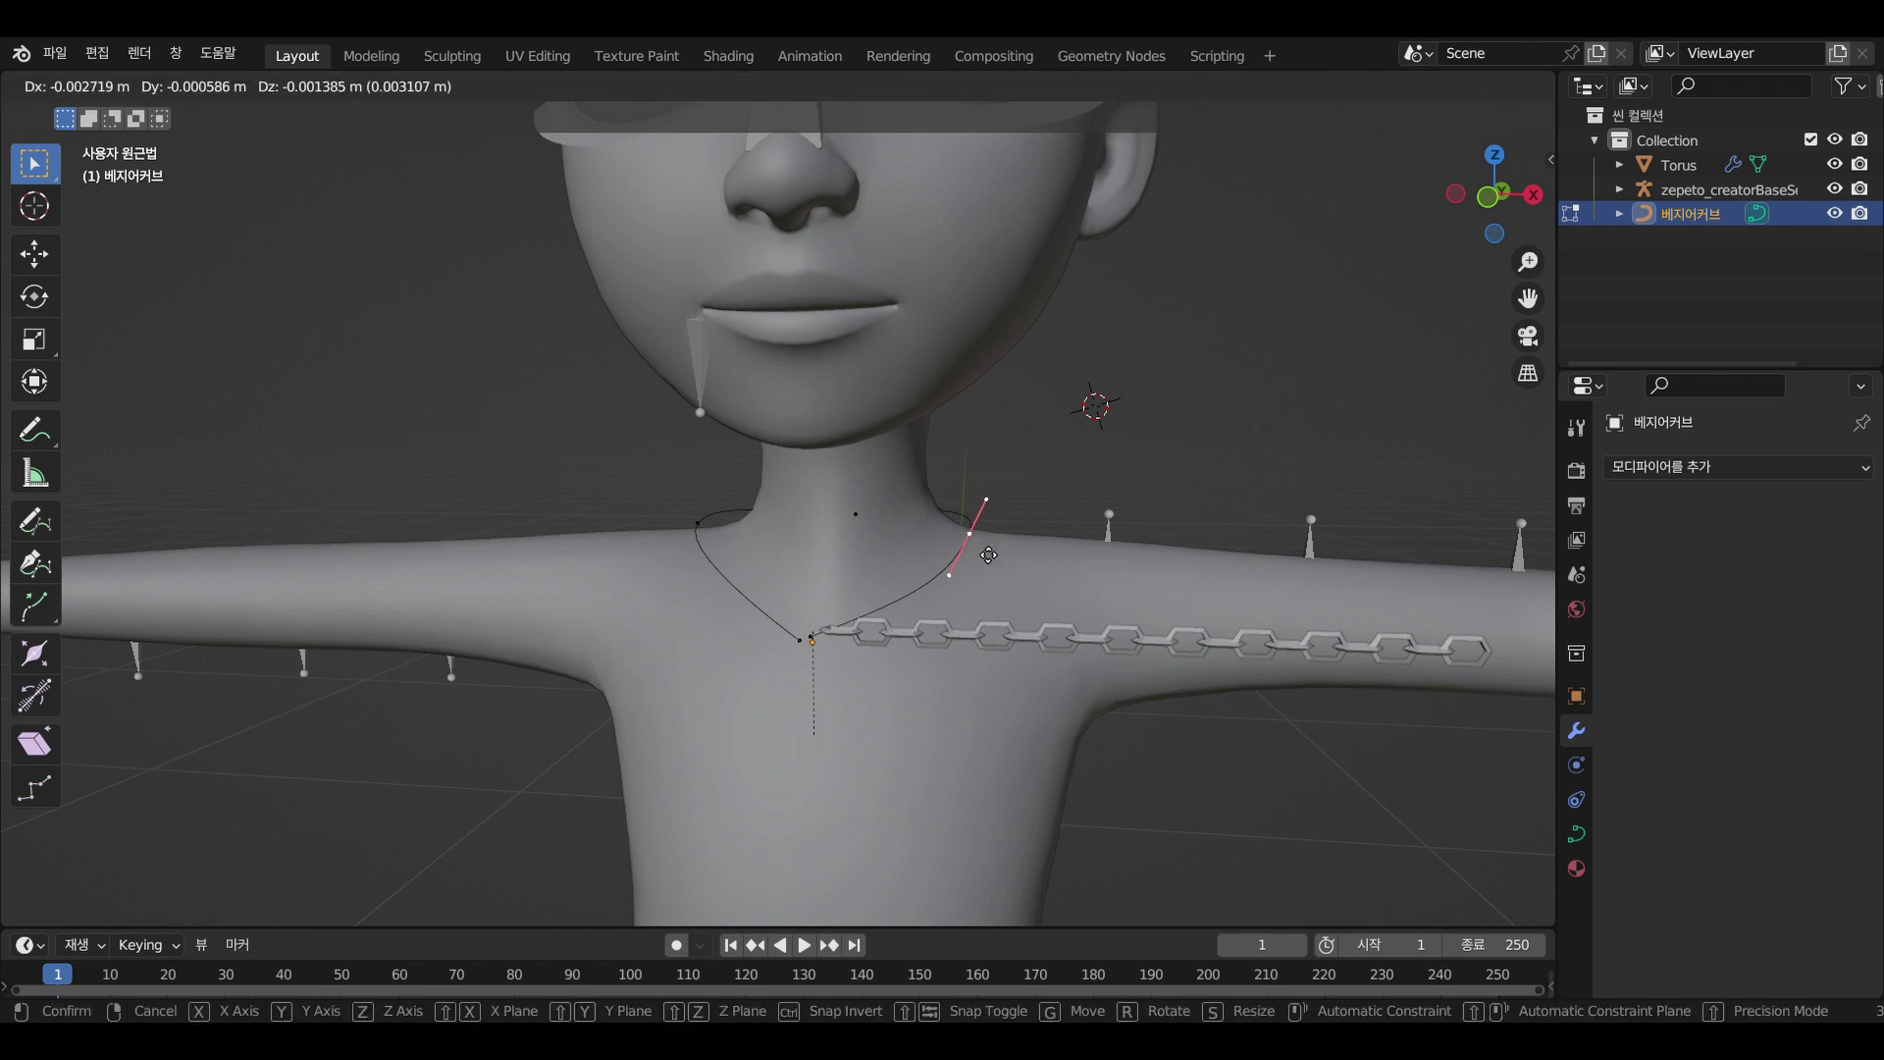
left_click(989, 555)
middle_click_drag(1019, 638, 1026, 608)
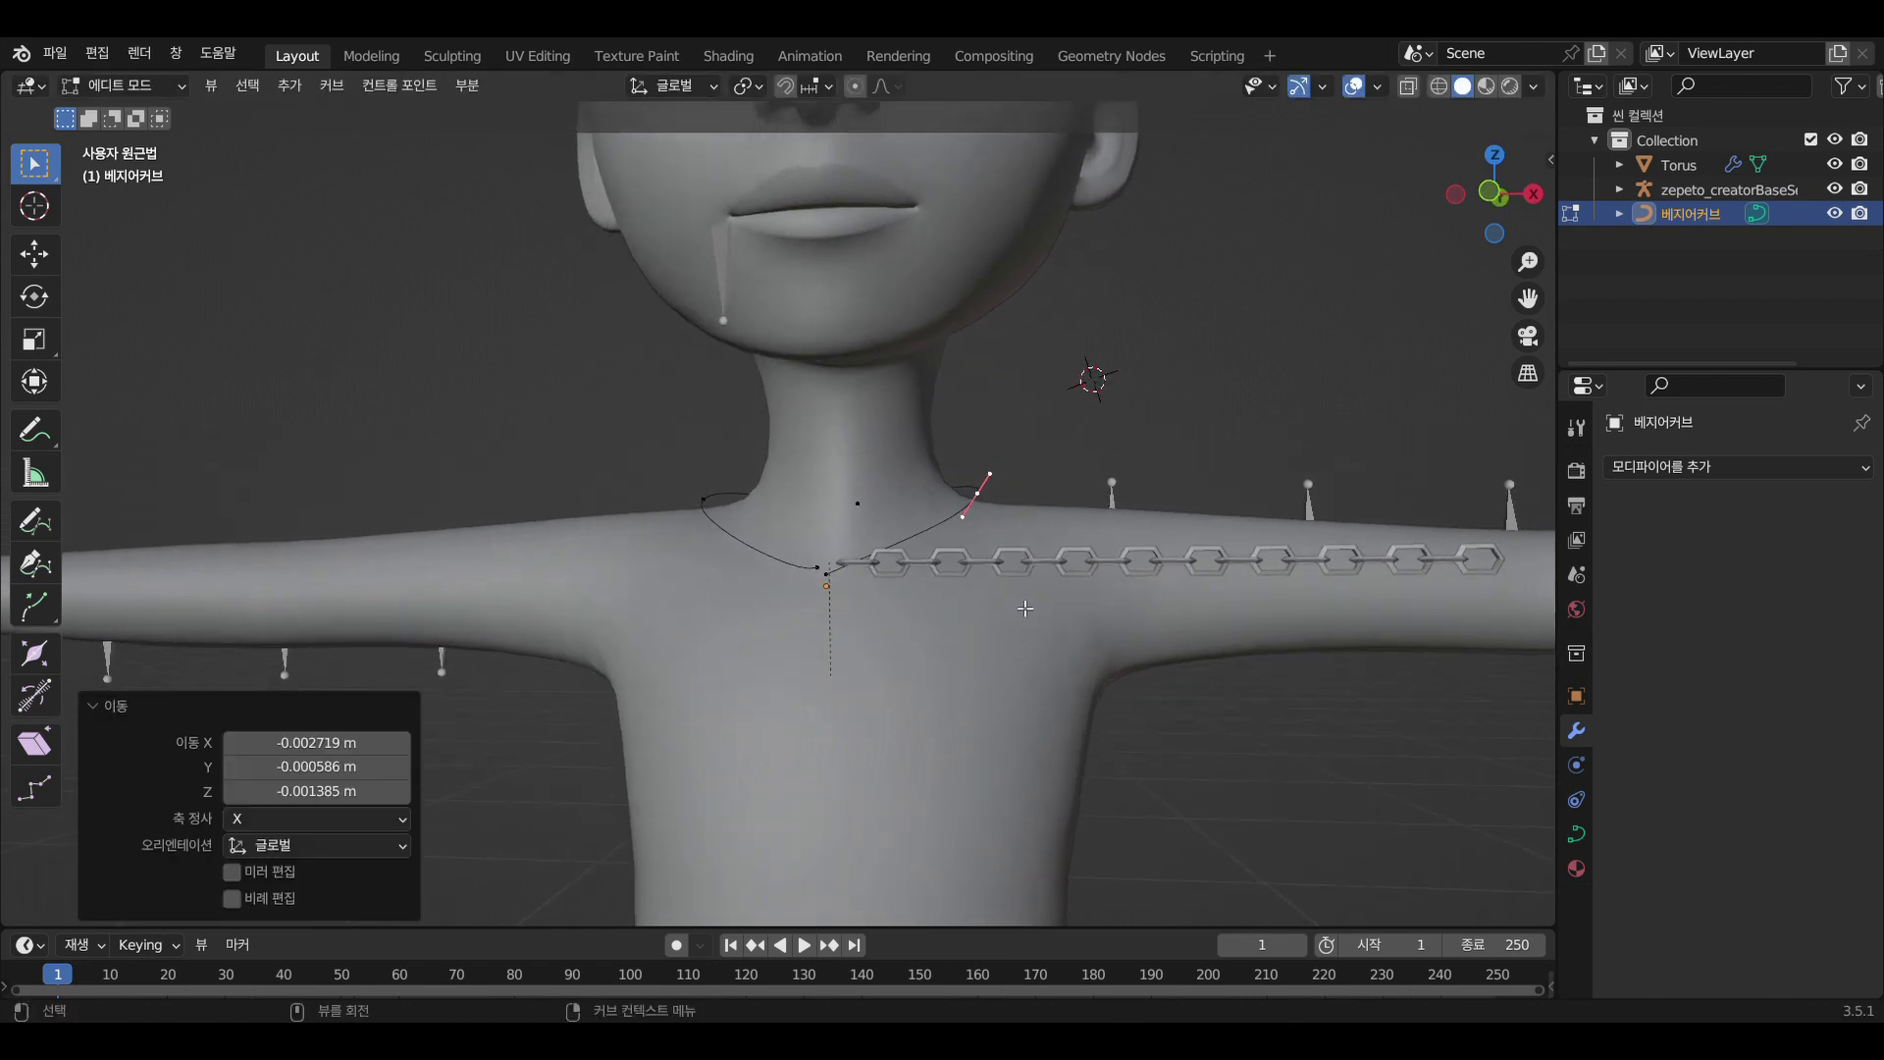
mouse_move(977, 617)
middle_mouse_down()
mouse_move(770, 769)
mouse_move(883, 707)
mouse_move(1183, 671)
mouse_move(1001, 643)
middle_mouse_up()
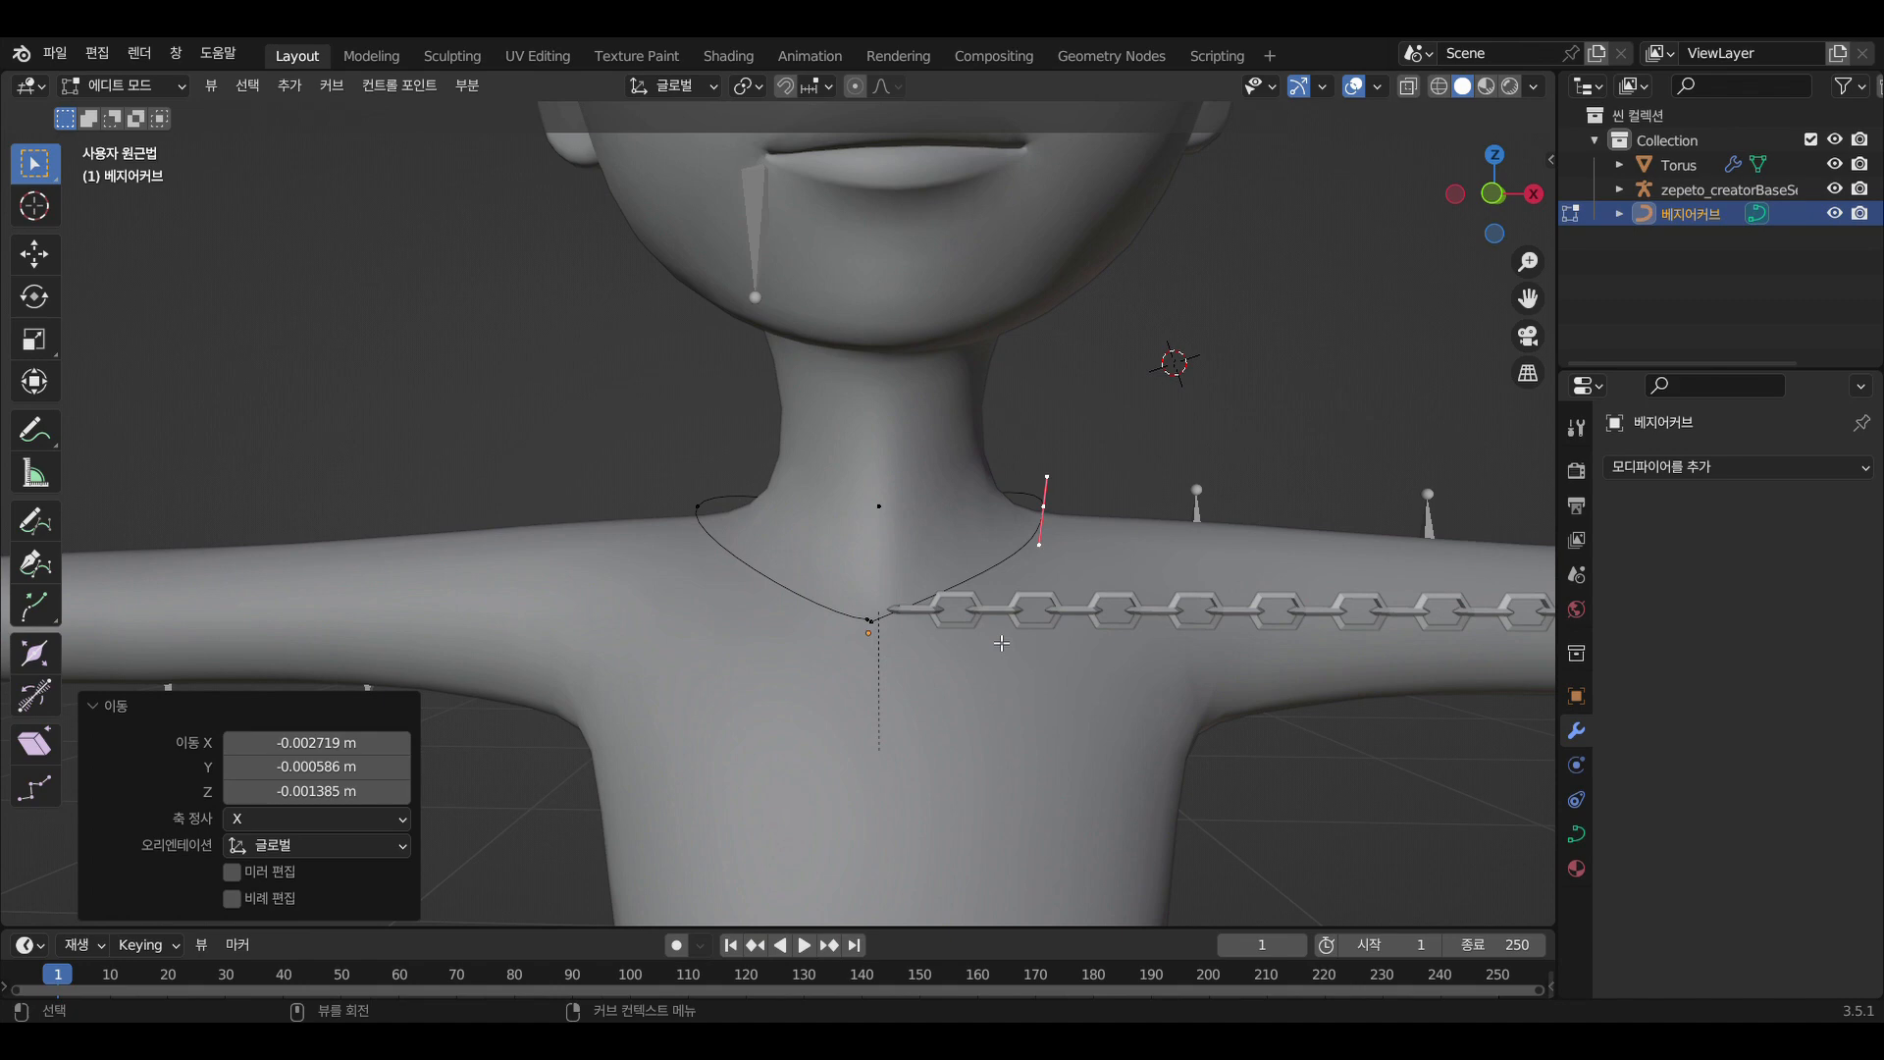
Return to Object Mode and select the torus chain
left_click(137, 87)
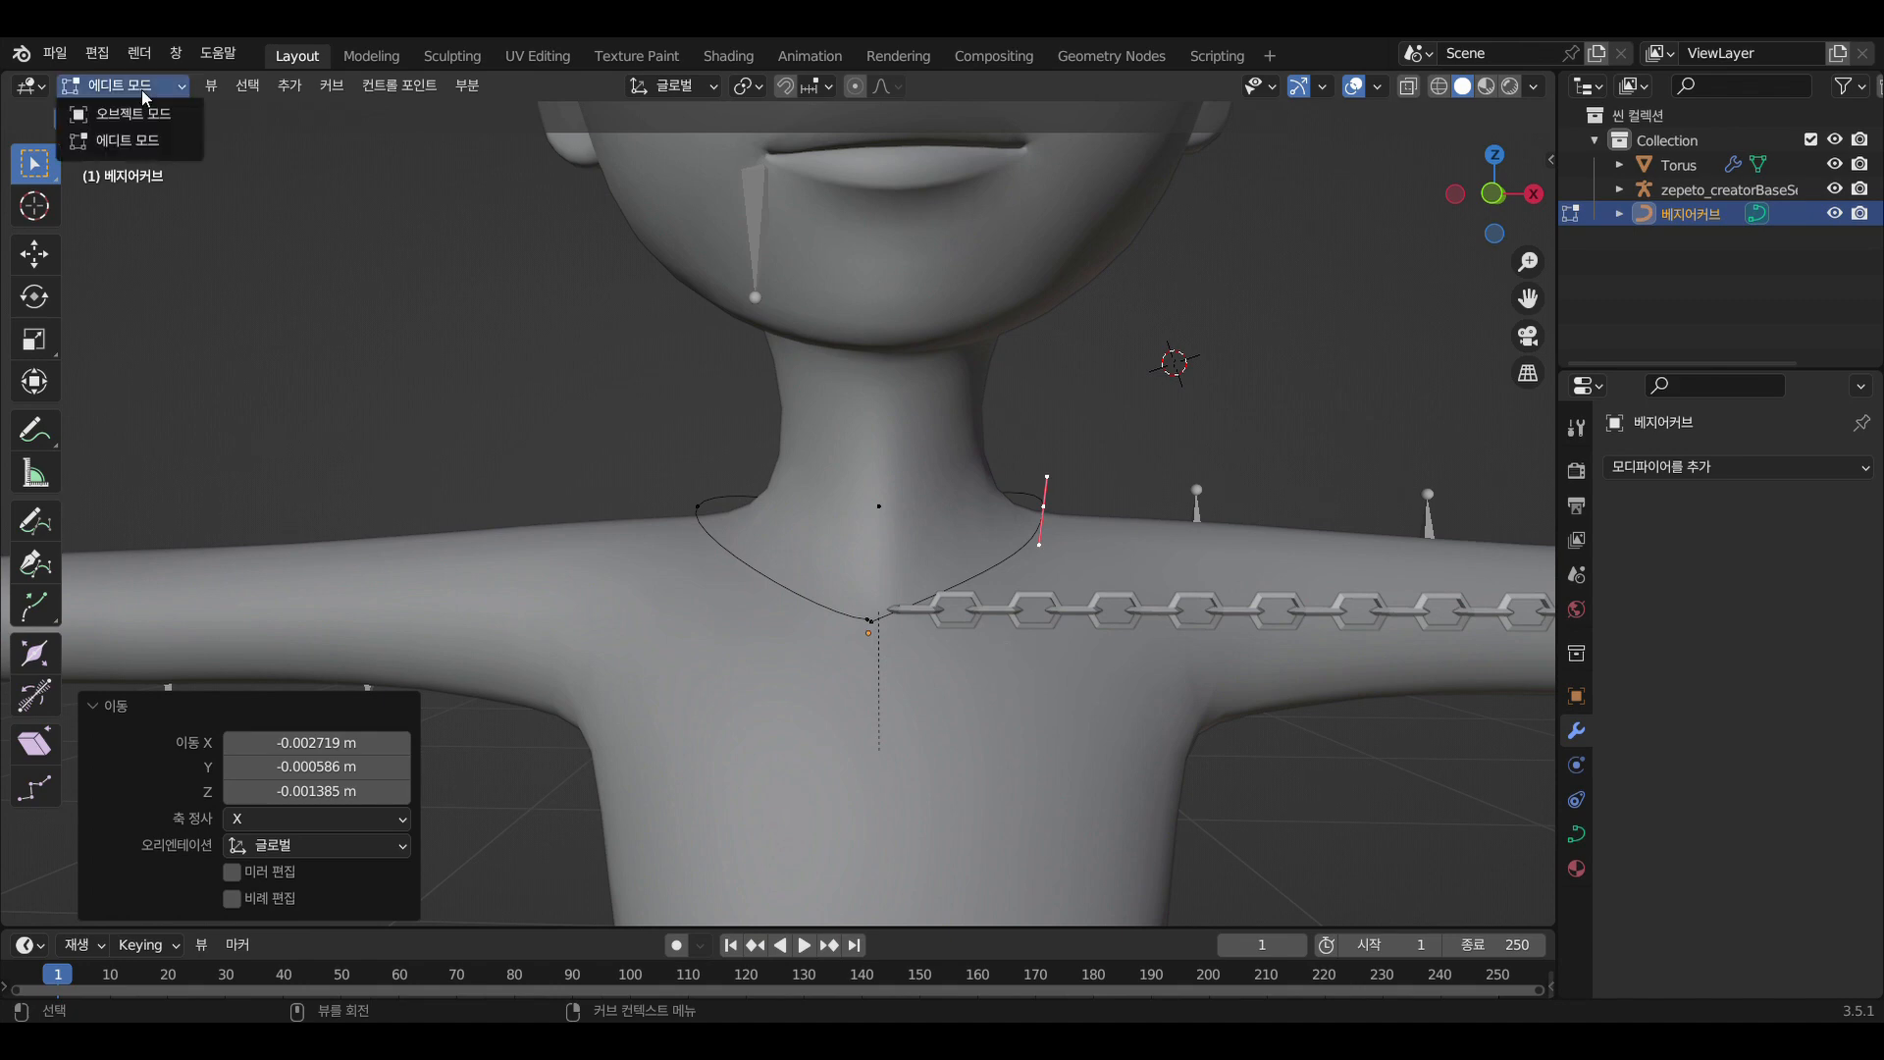
left_click(149, 116)
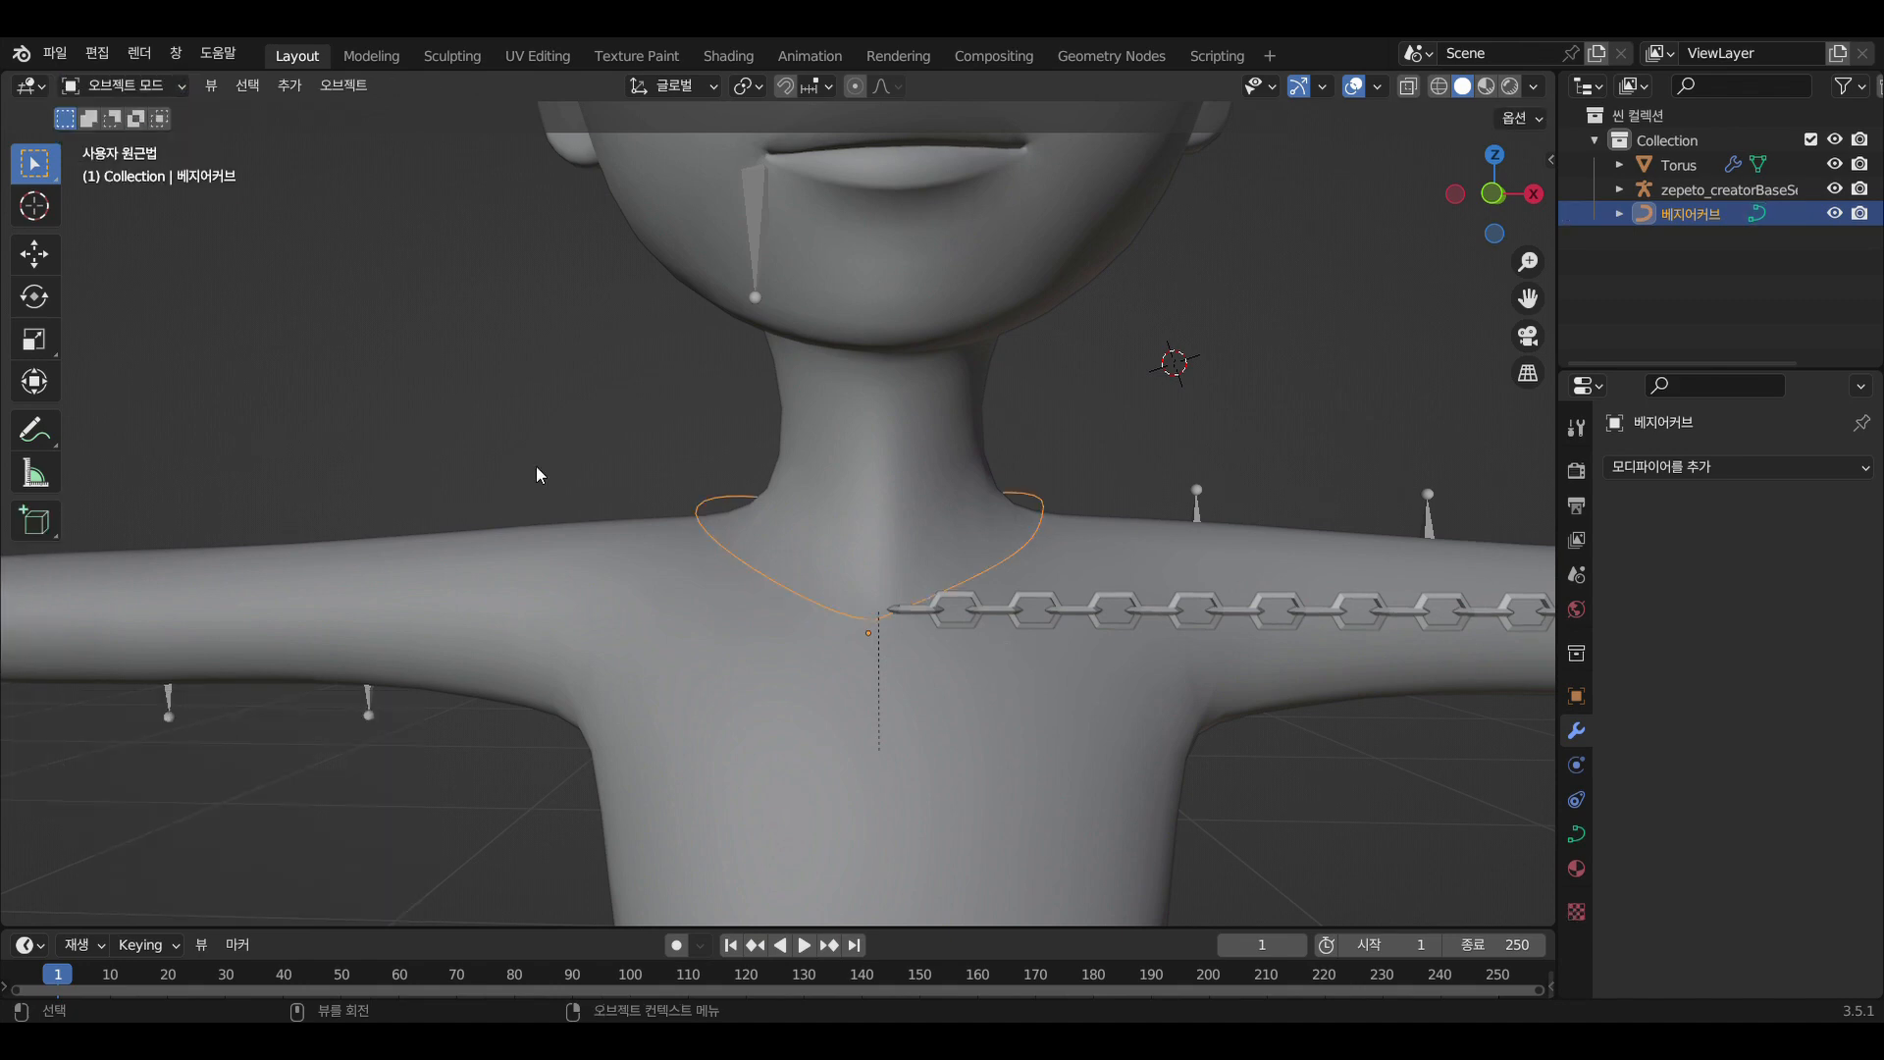
left_click(1017, 616)
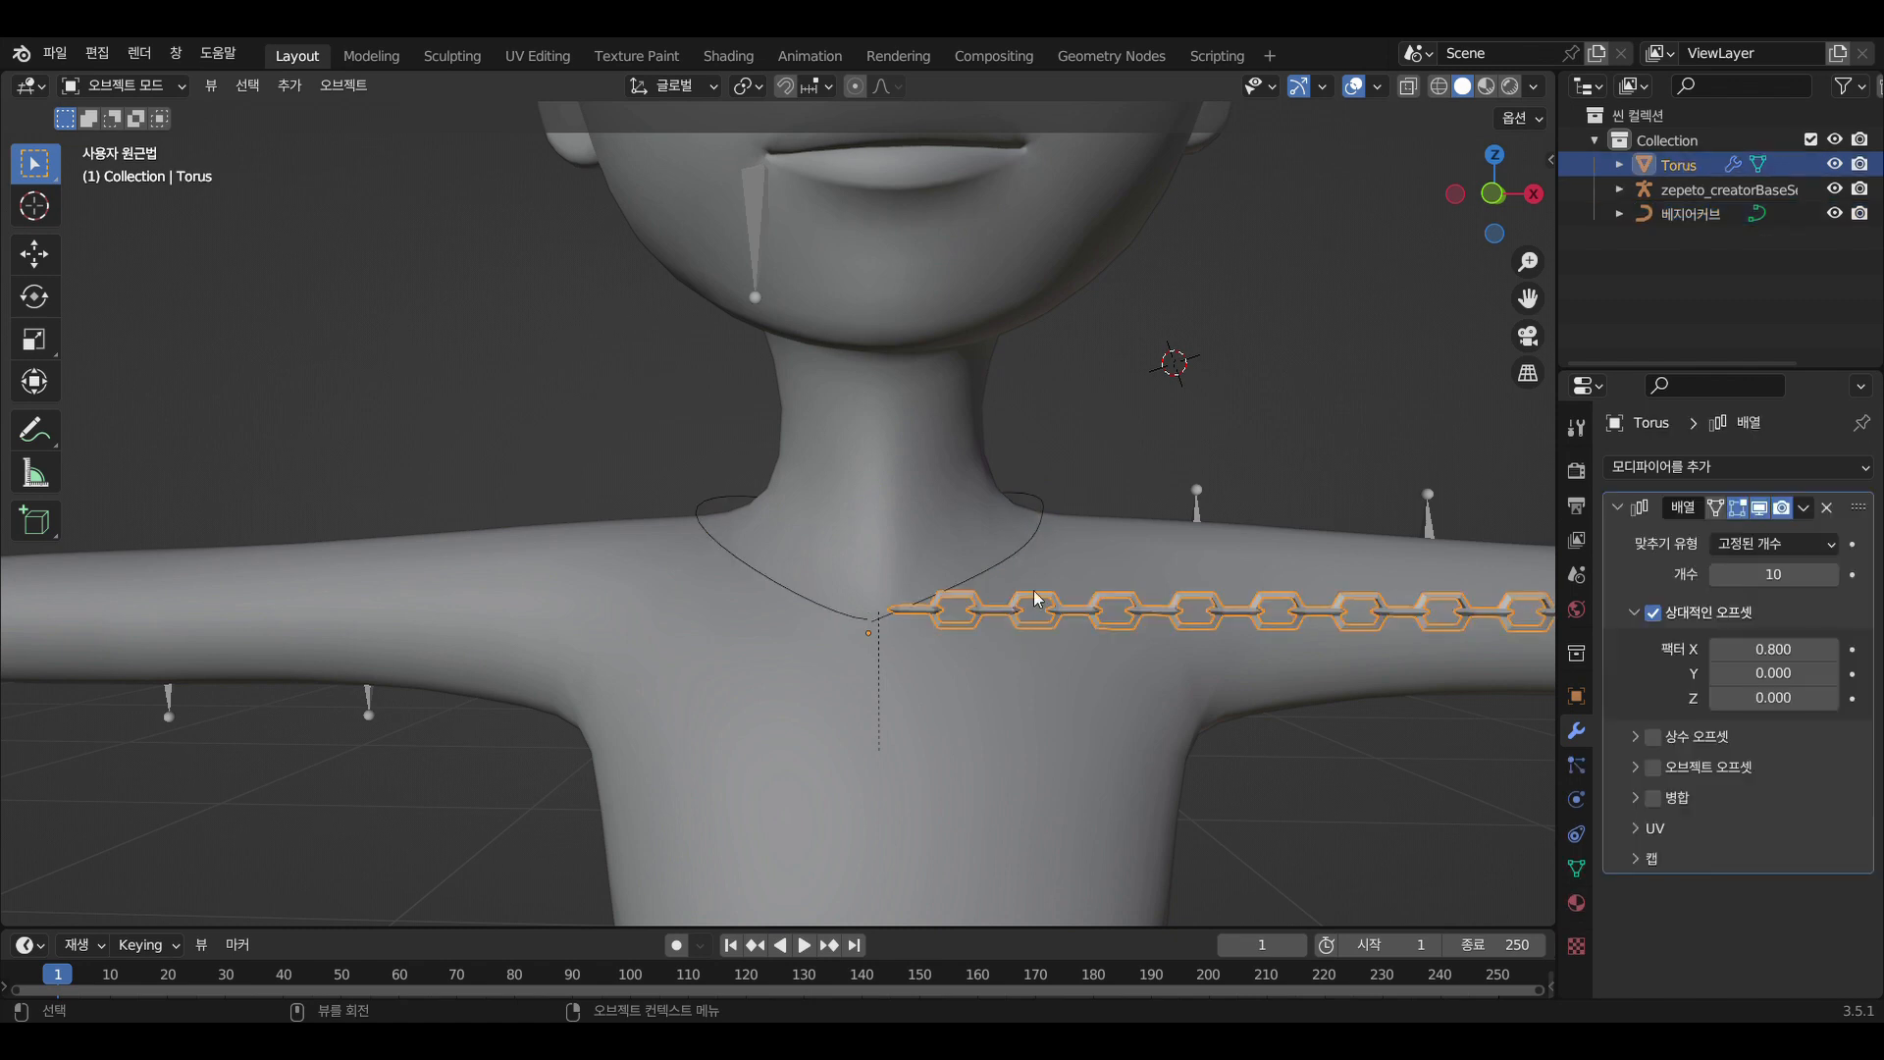
Add a Curve modifier to the chain with the neck Bezier curve as its curve object
left_click(1683, 468)
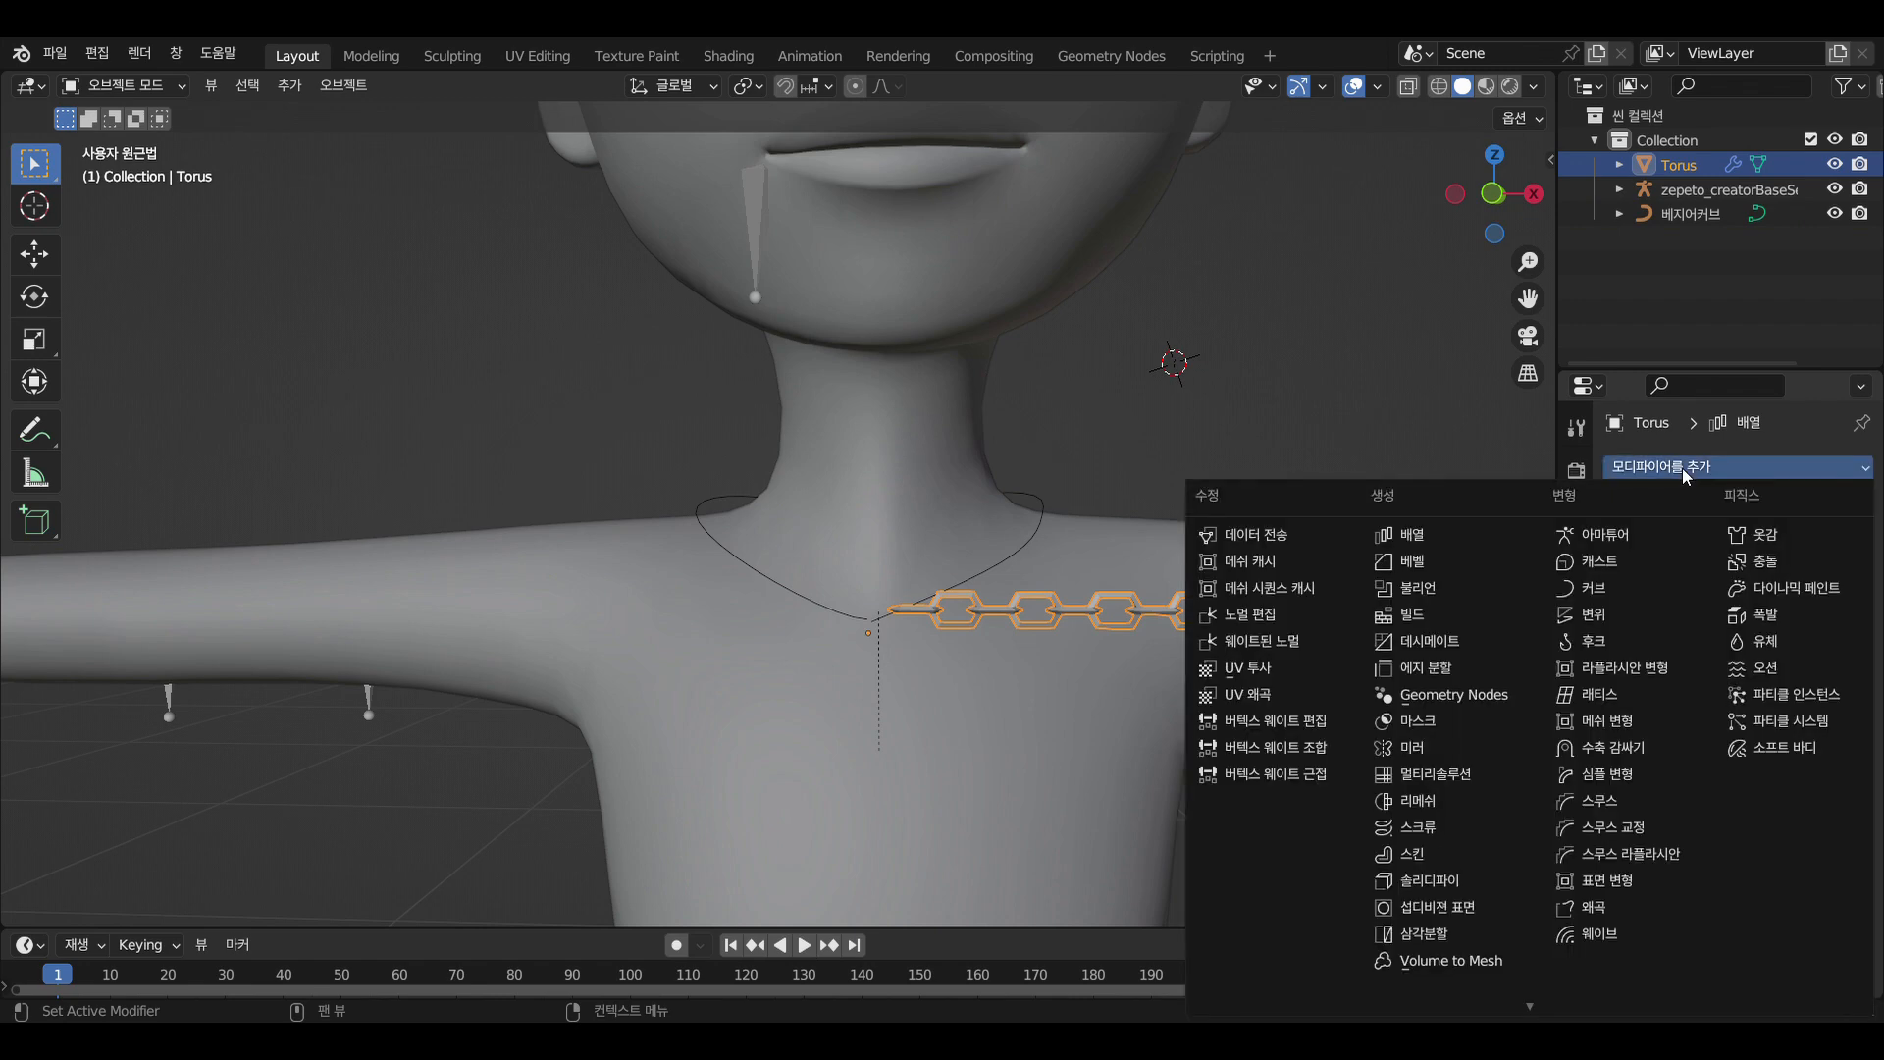
left_click(1595, 589)
scroll(1689, 765, "down", 1)
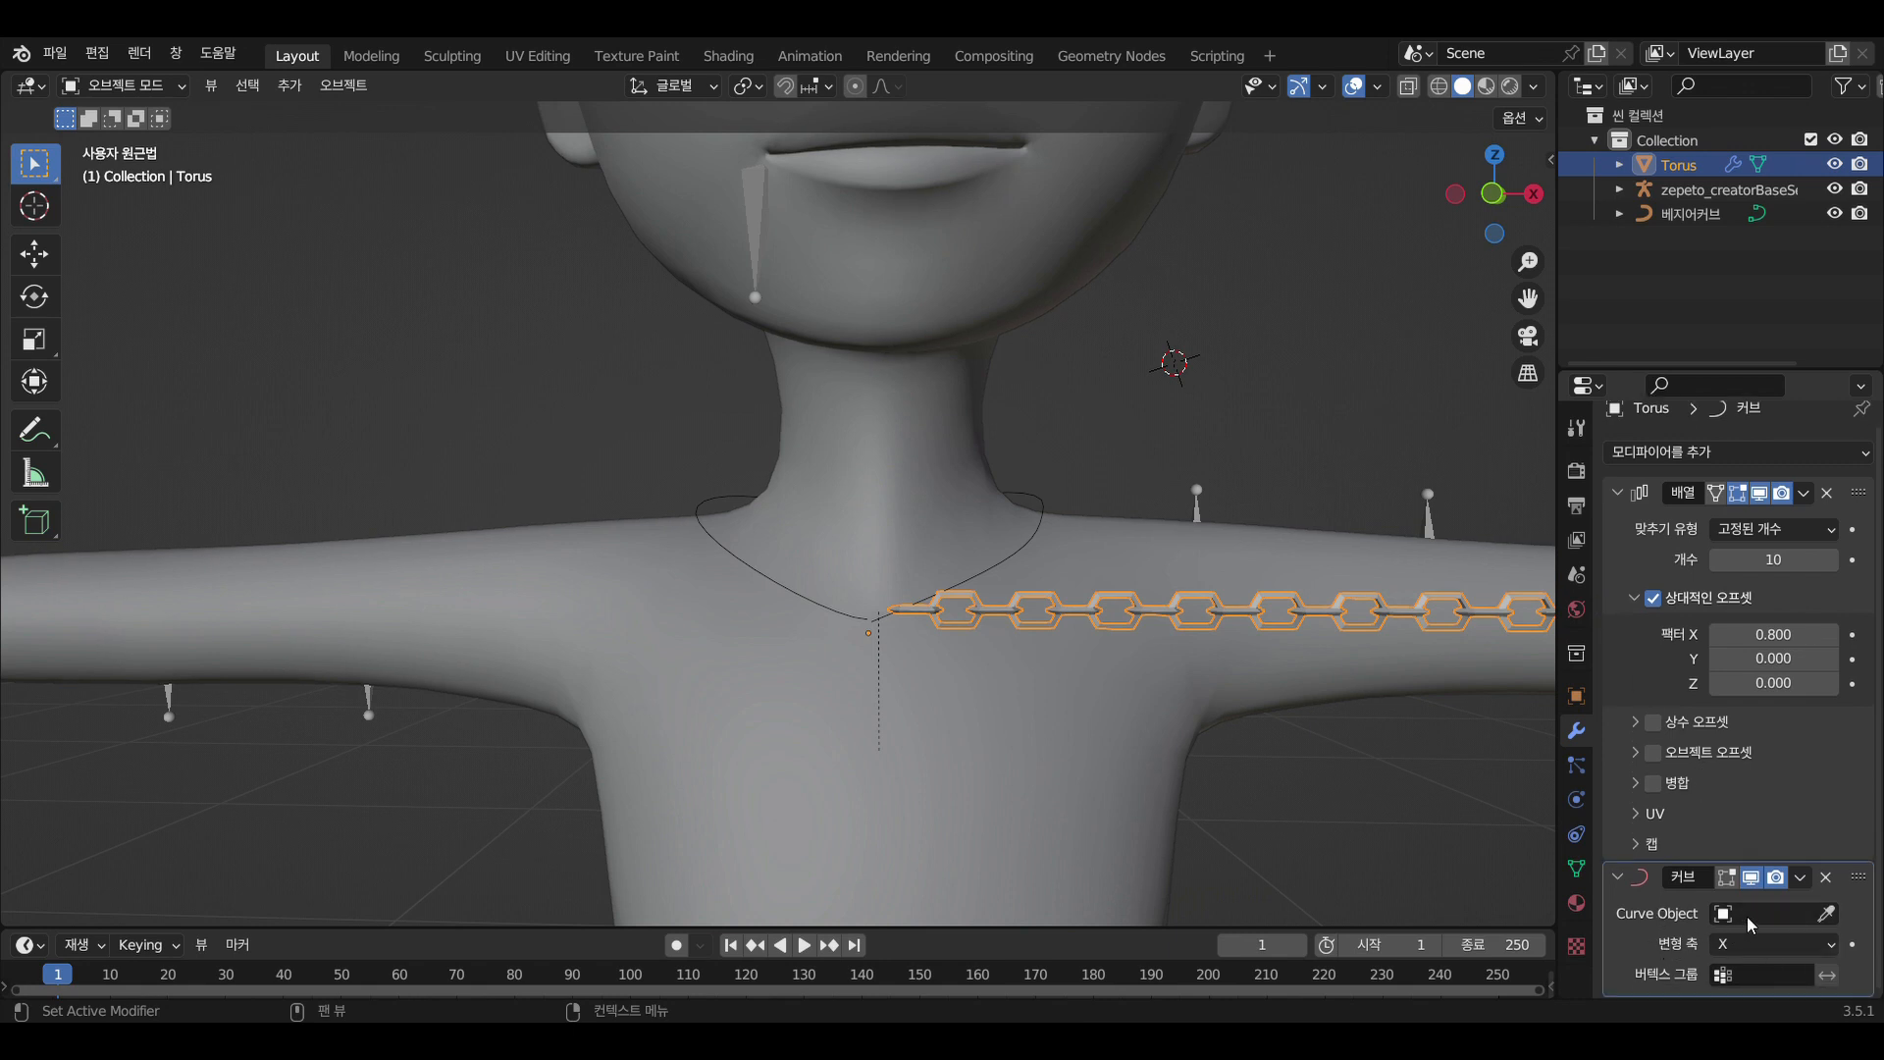
left_click(1828, 914)
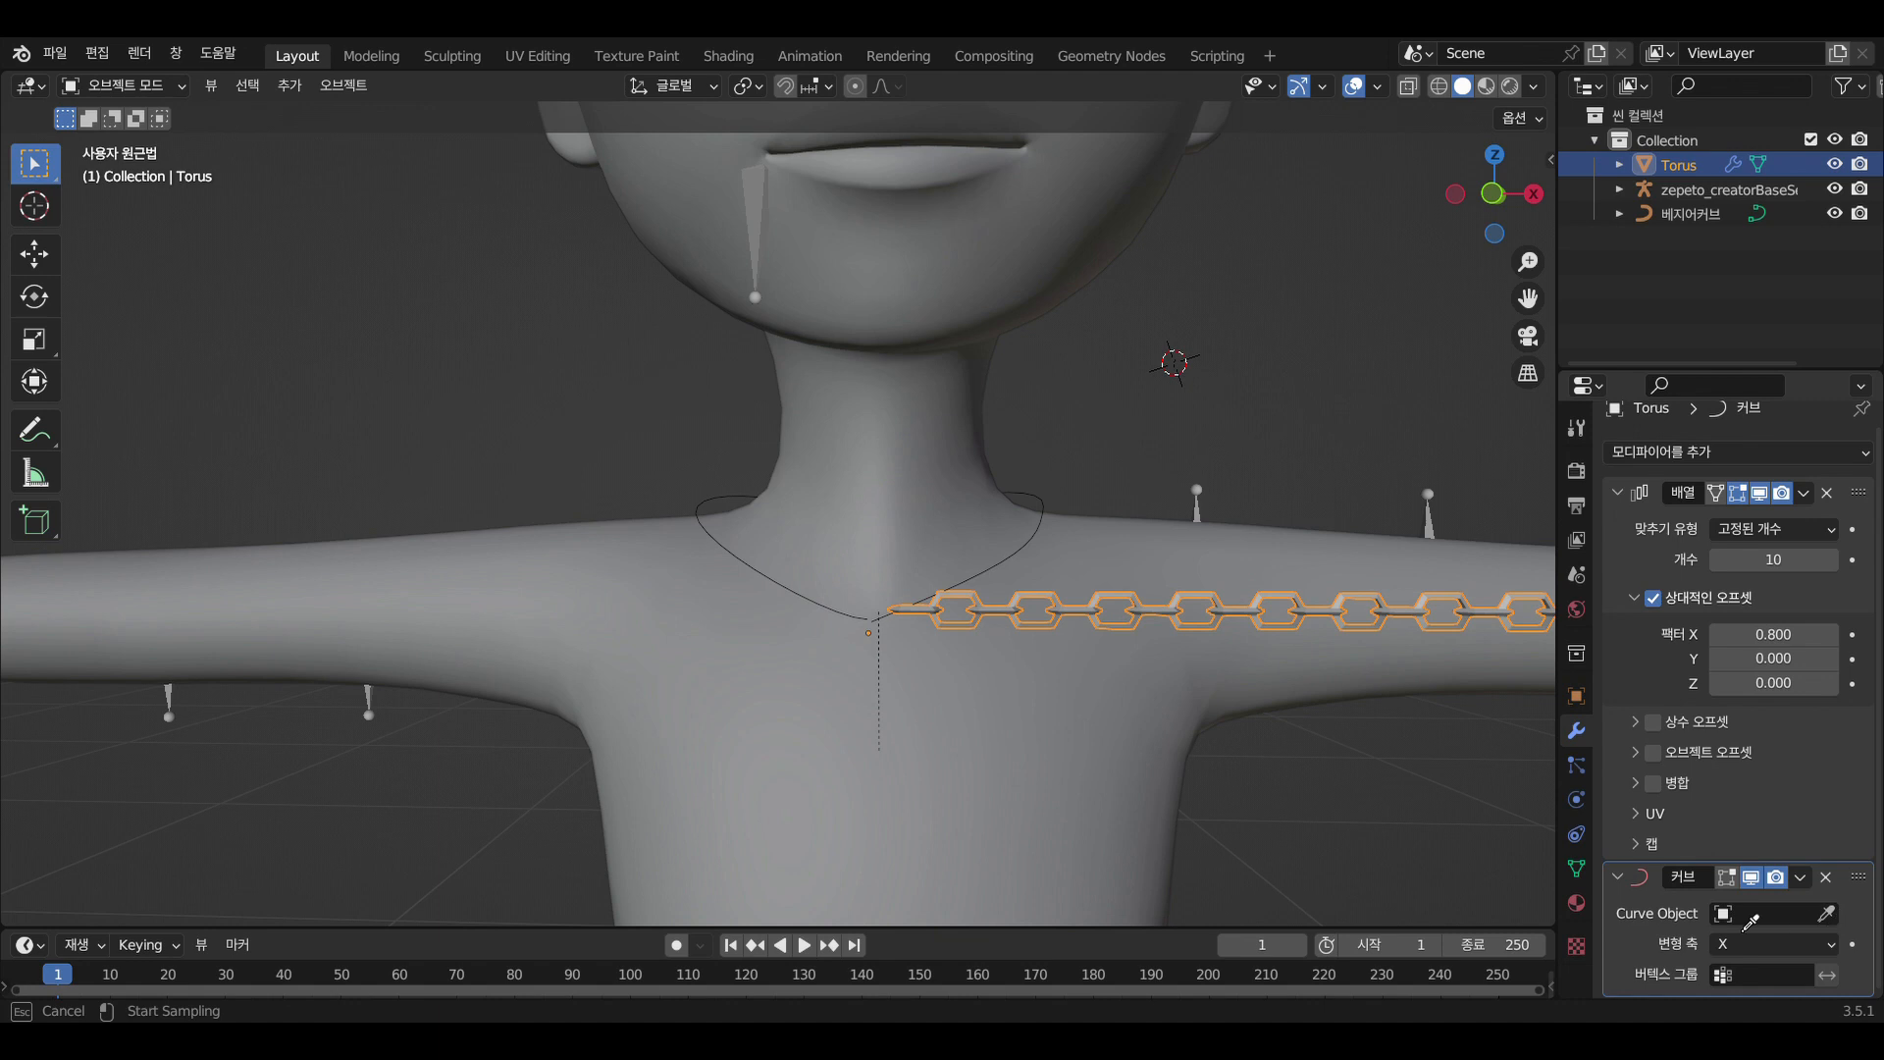
left_click(737, 566)
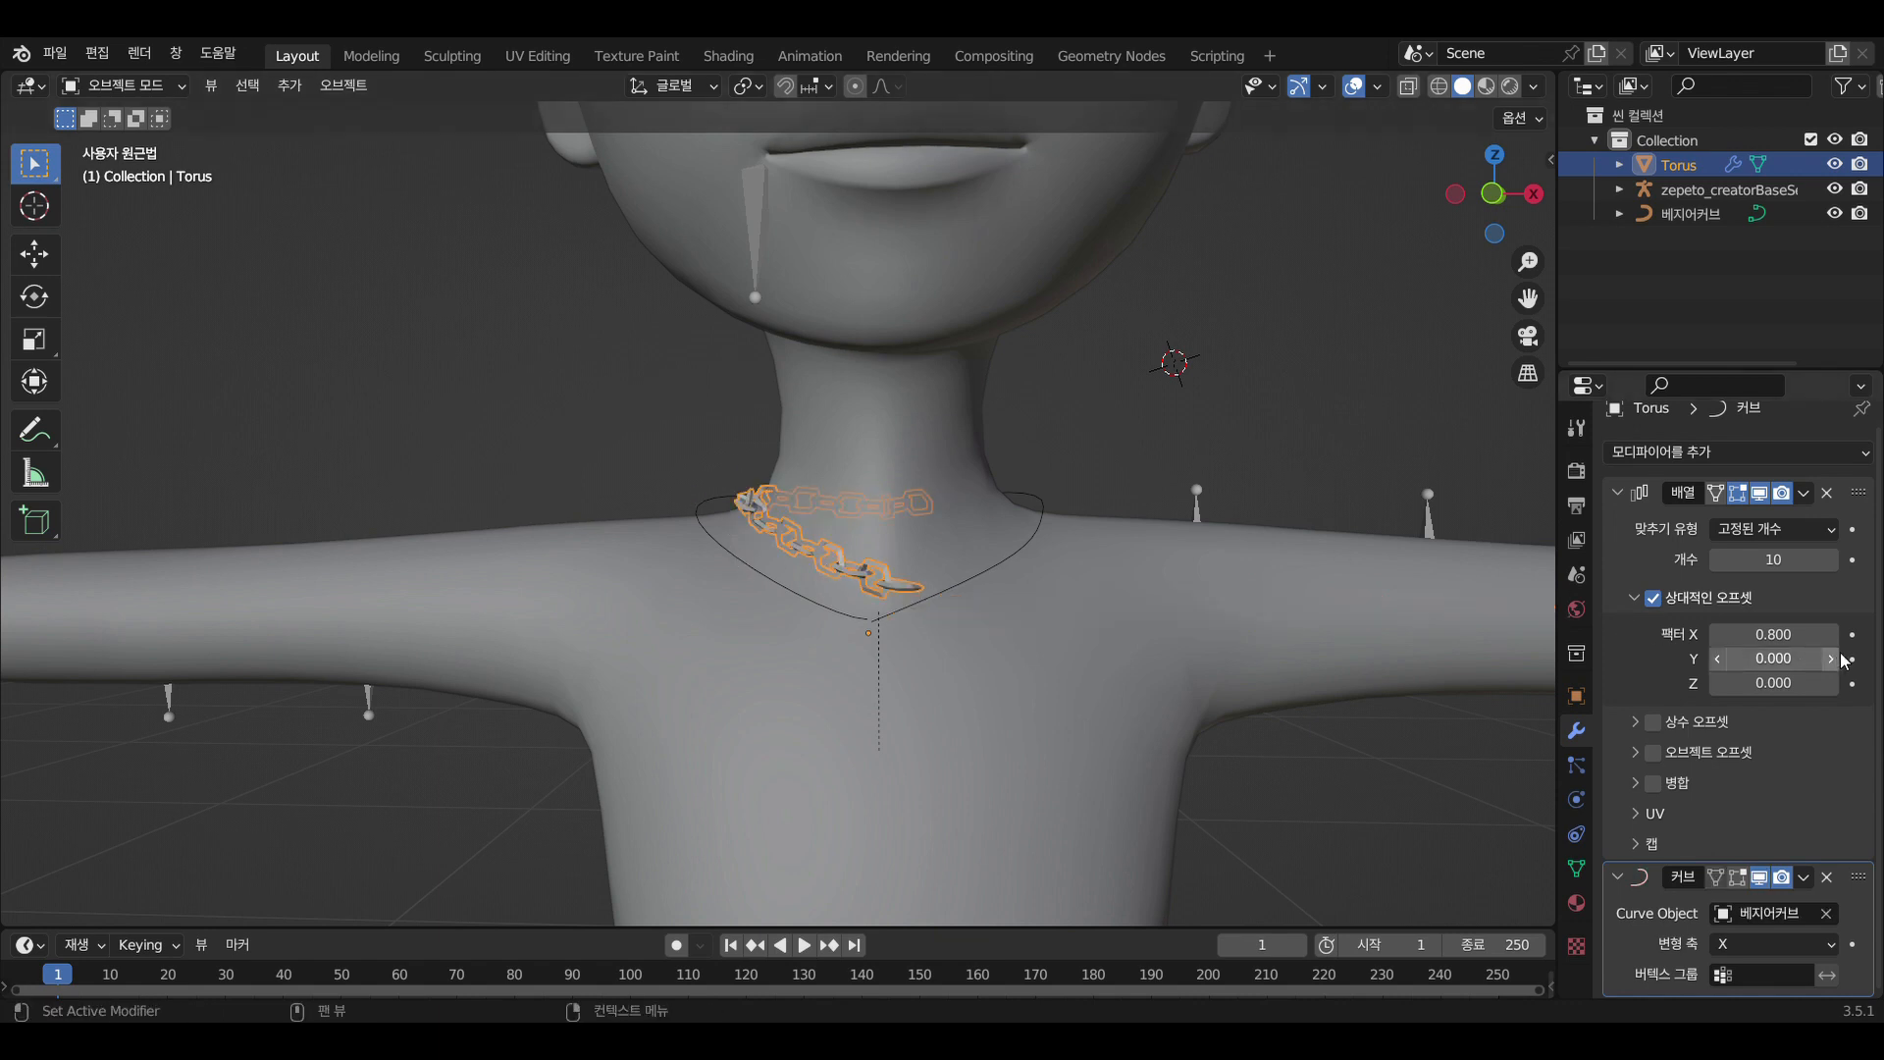
Set the chain's Array modifier count to 17 so the links run around the neck
left_click(1831, 561)
left_click(1831, 562)
left_click(1831, 562)
left_click(1834, 559)
left_click(1834, 560)
left_click(1833, 559)
left_click(1832, 559)
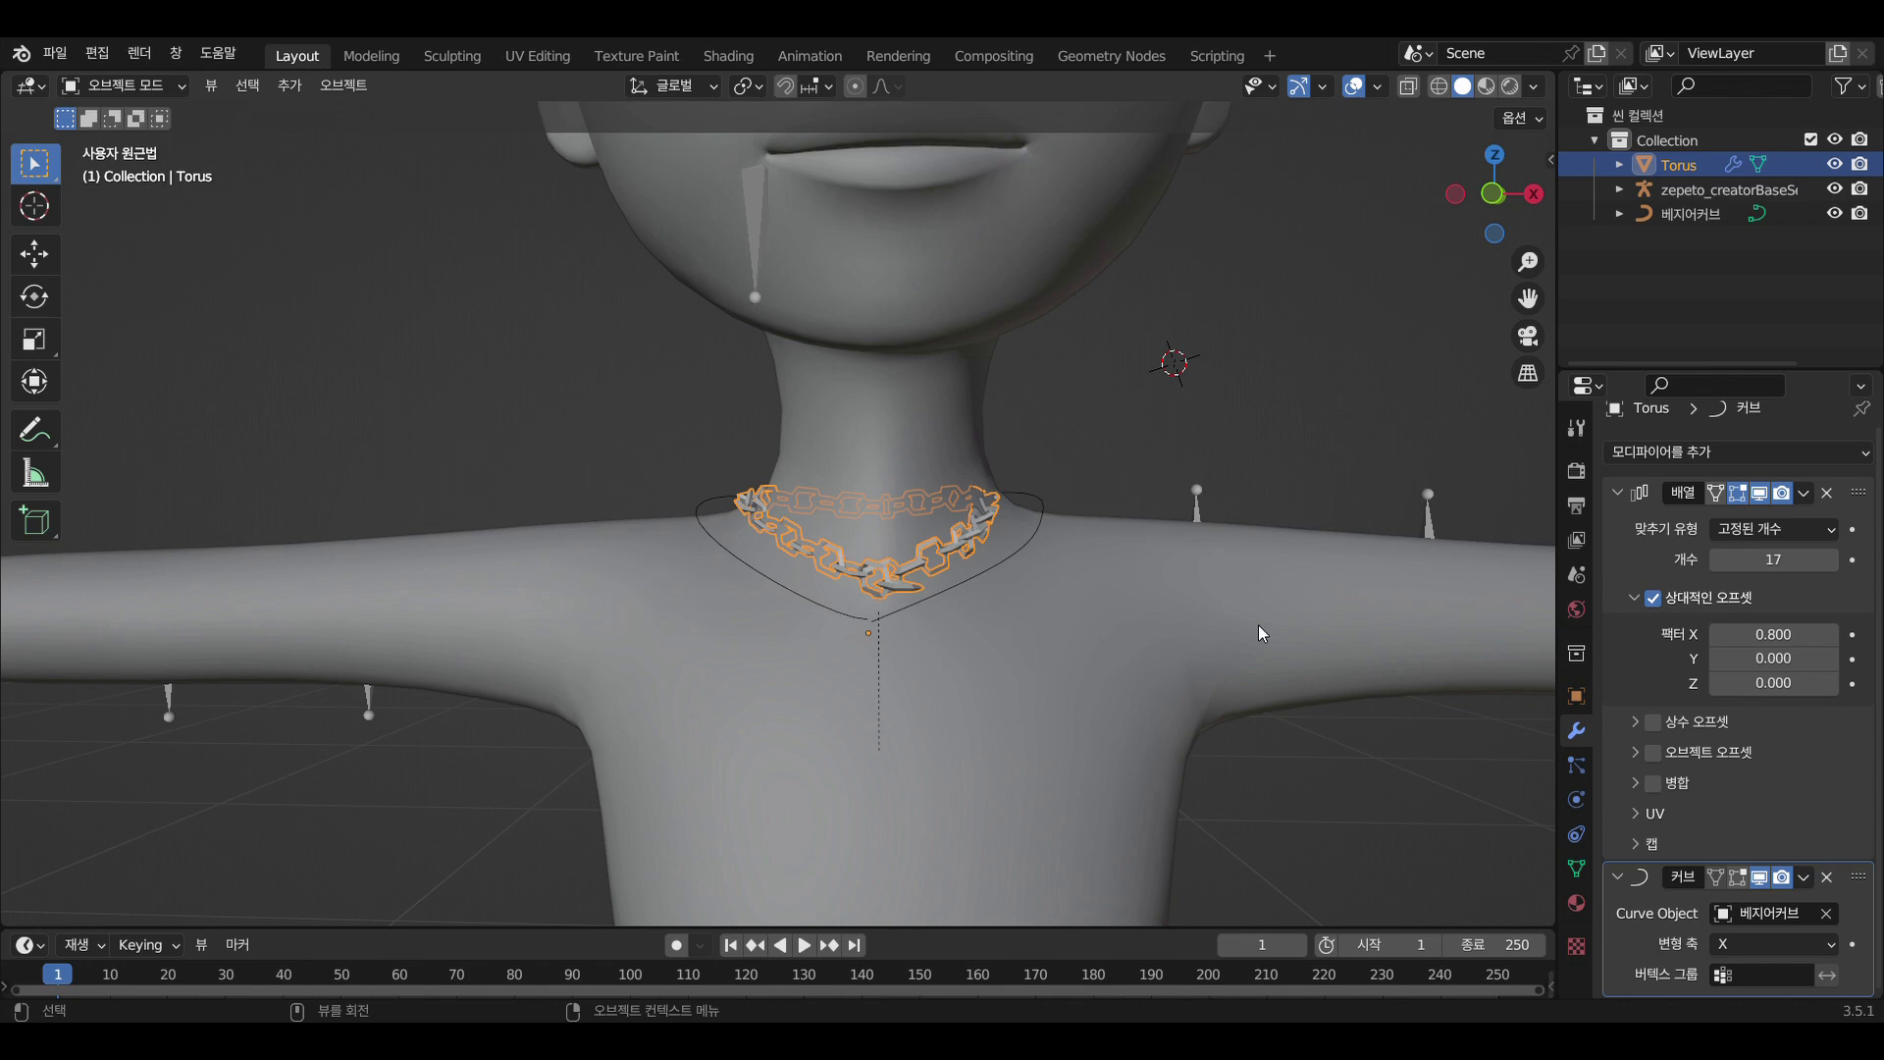
middle_click_drag(1262, 616, 1240, 705)
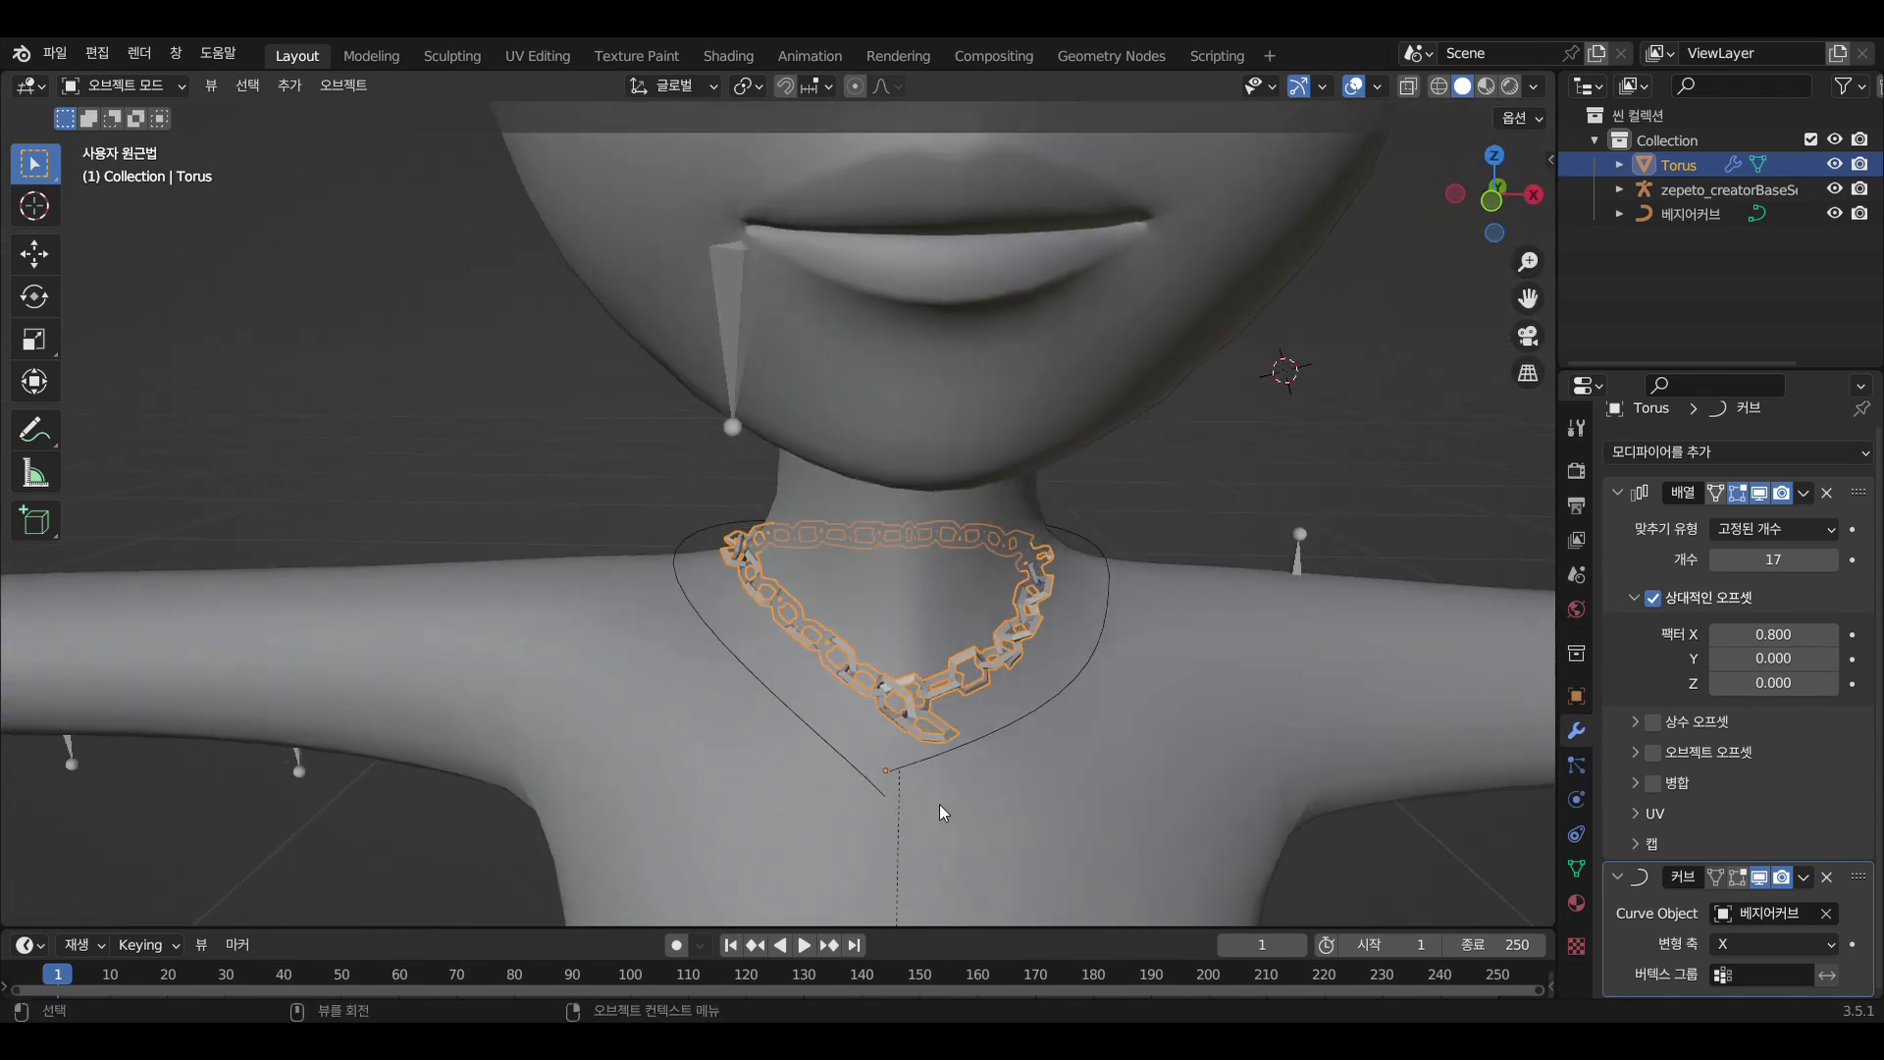
Reduce the chain's Array modifier count to 16 and scale the chain uniformly by about 1.038
left_click(1719, 557)
key("s")
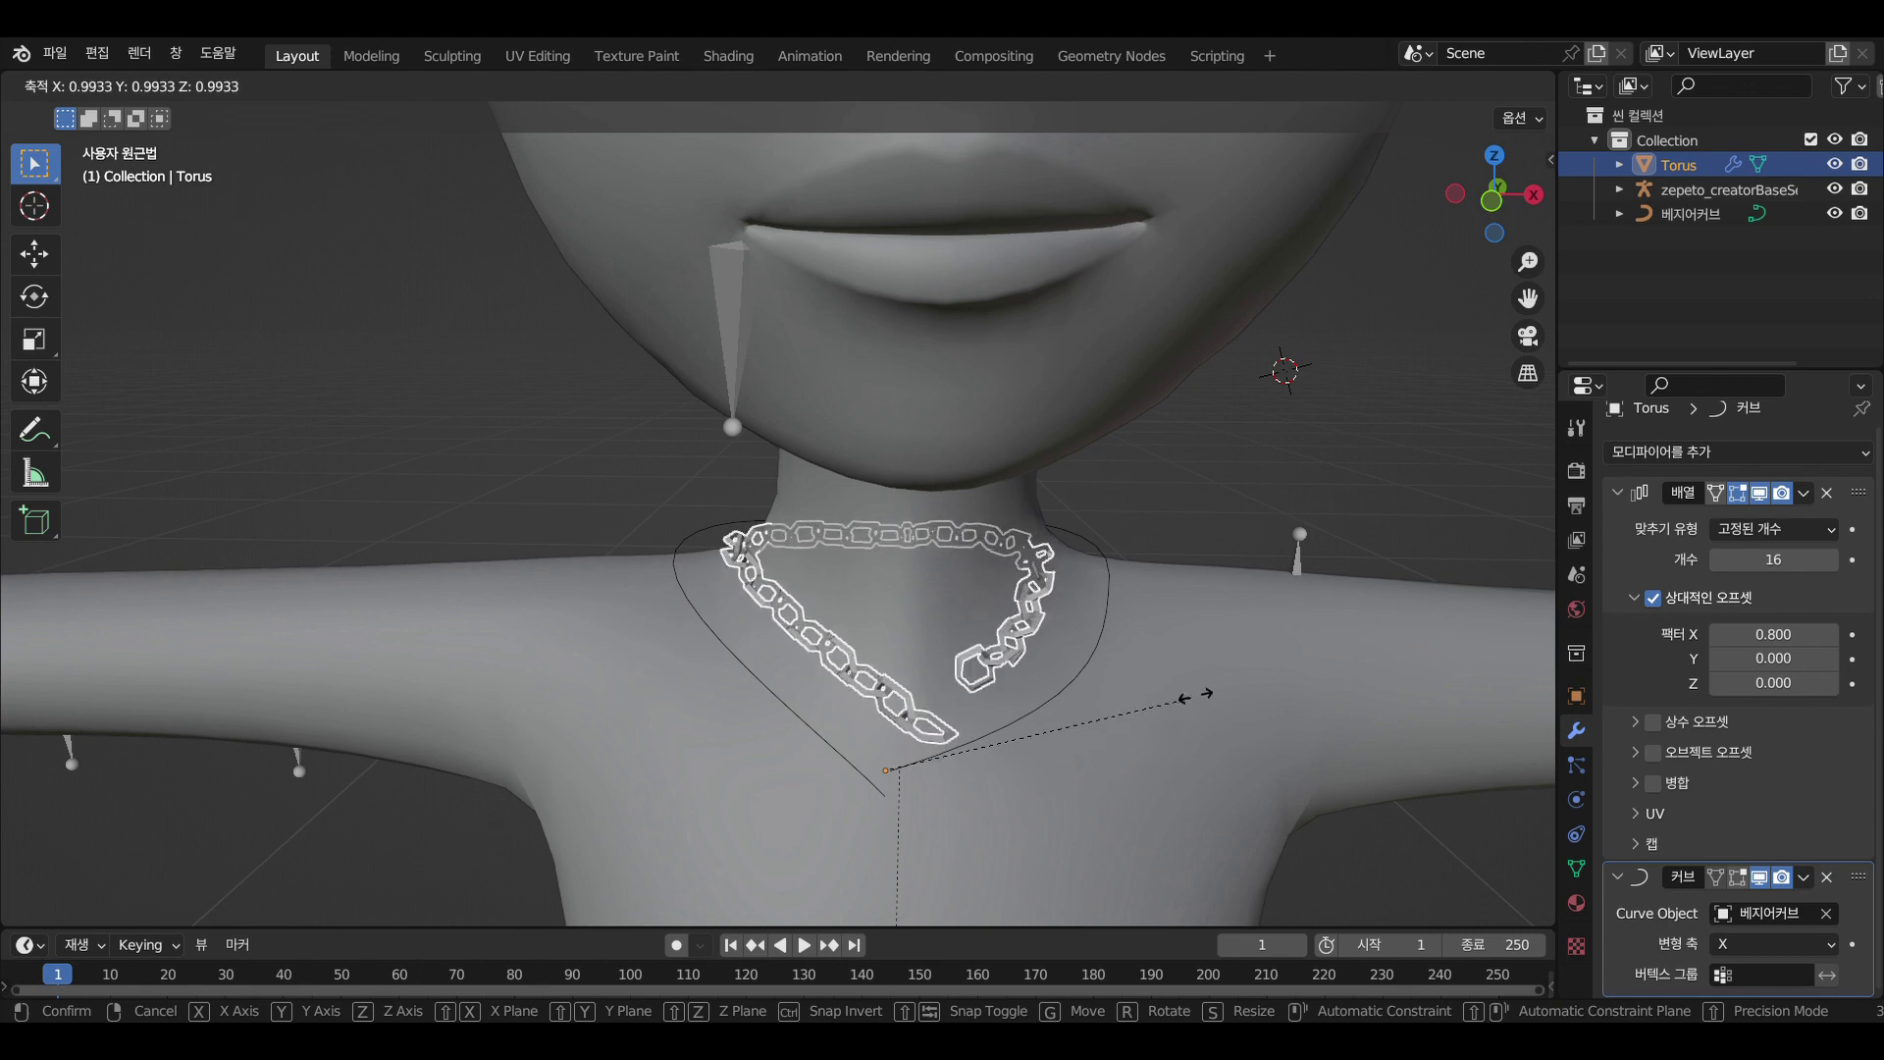
left_click(1204, 688)
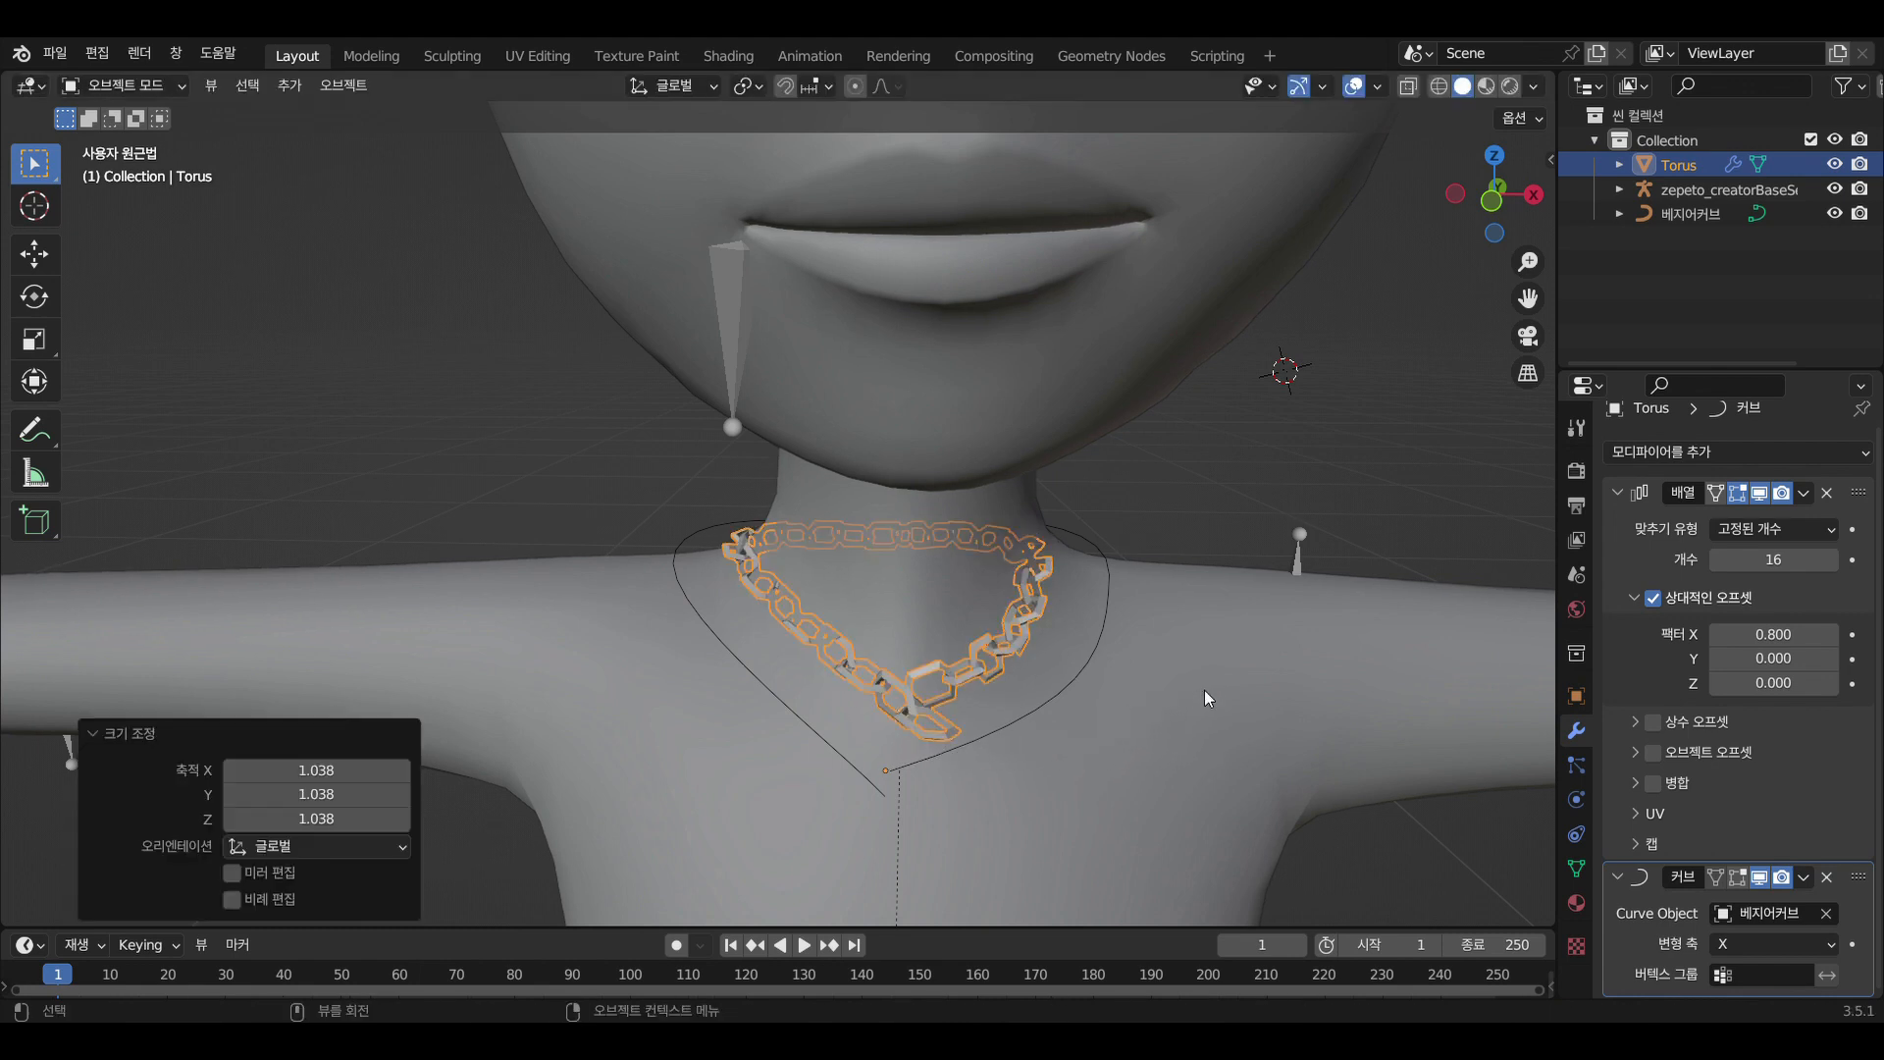
Edit the neck Bezier curve and move its control point over the +X shoulder outward about 0.009 m along X
left_click(138, 88)
left_click(768, 694)
left_click(165, 92)
left_click(152, 143)
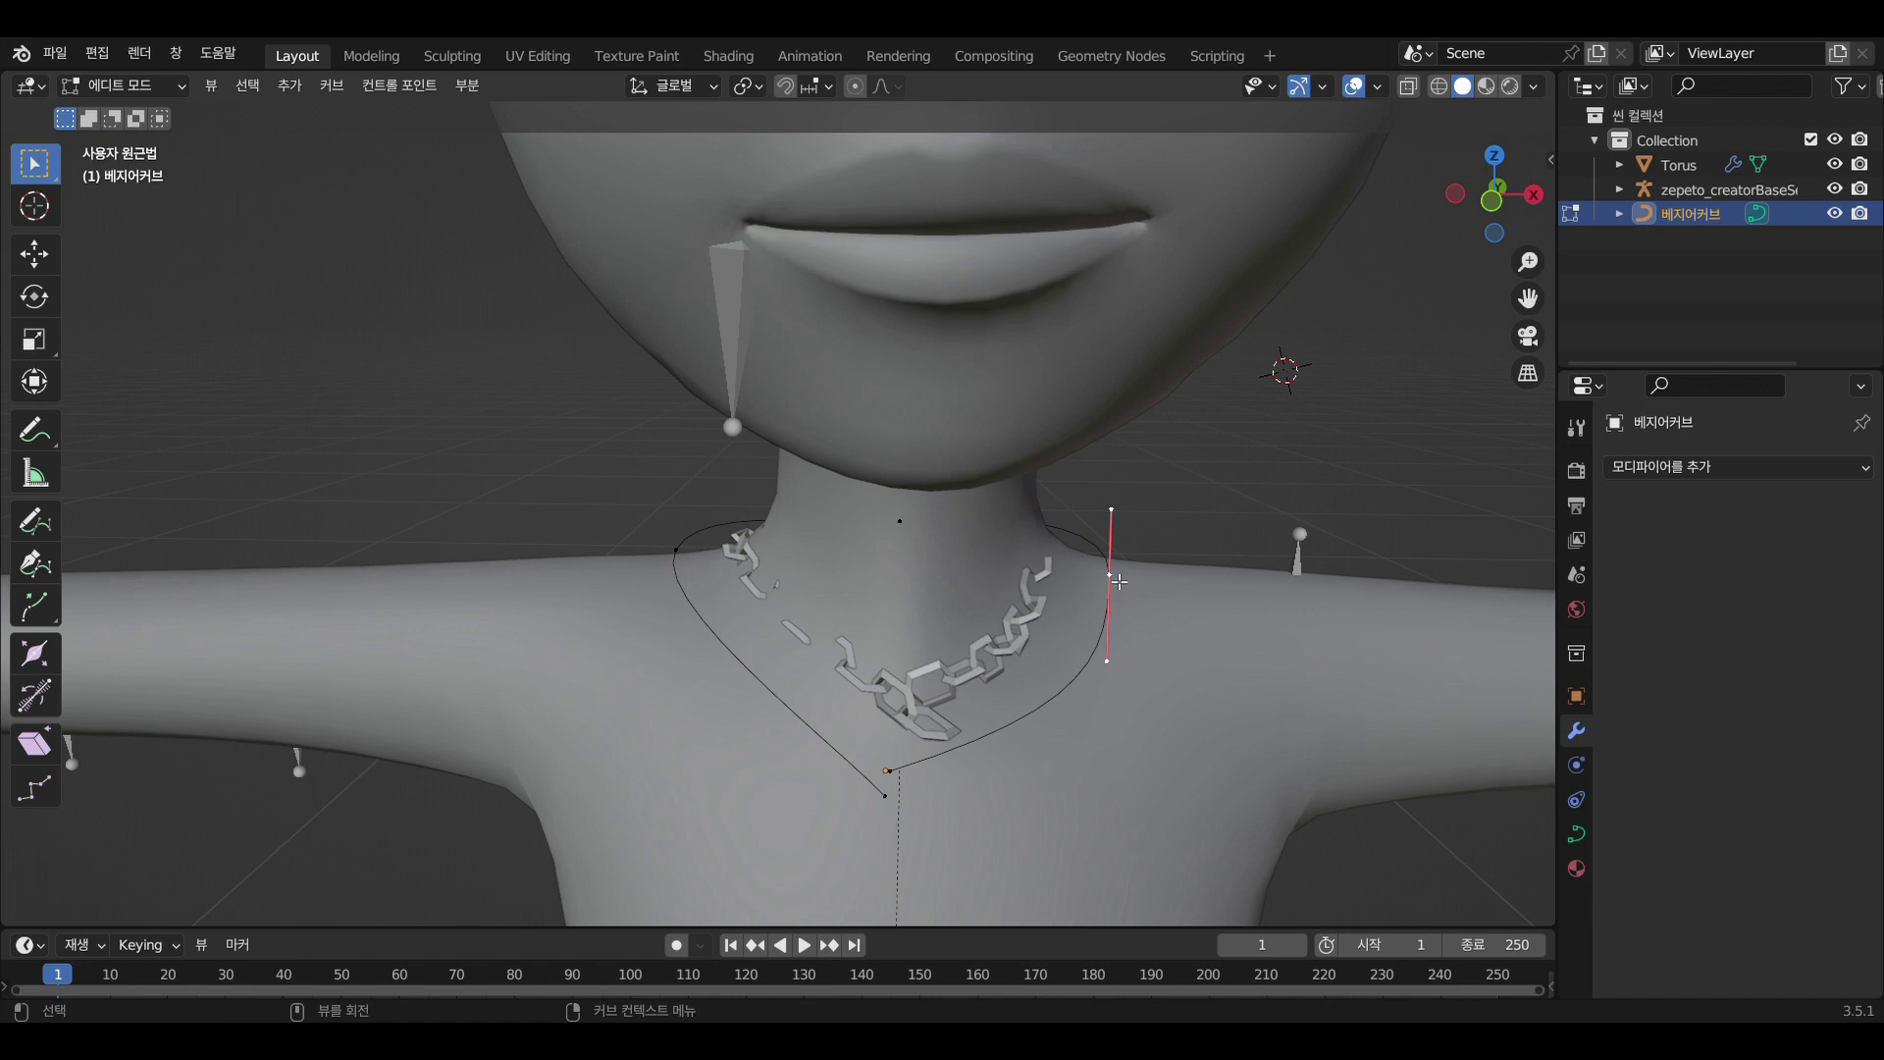
key("g")
key("x")
left_click(1159, 589)
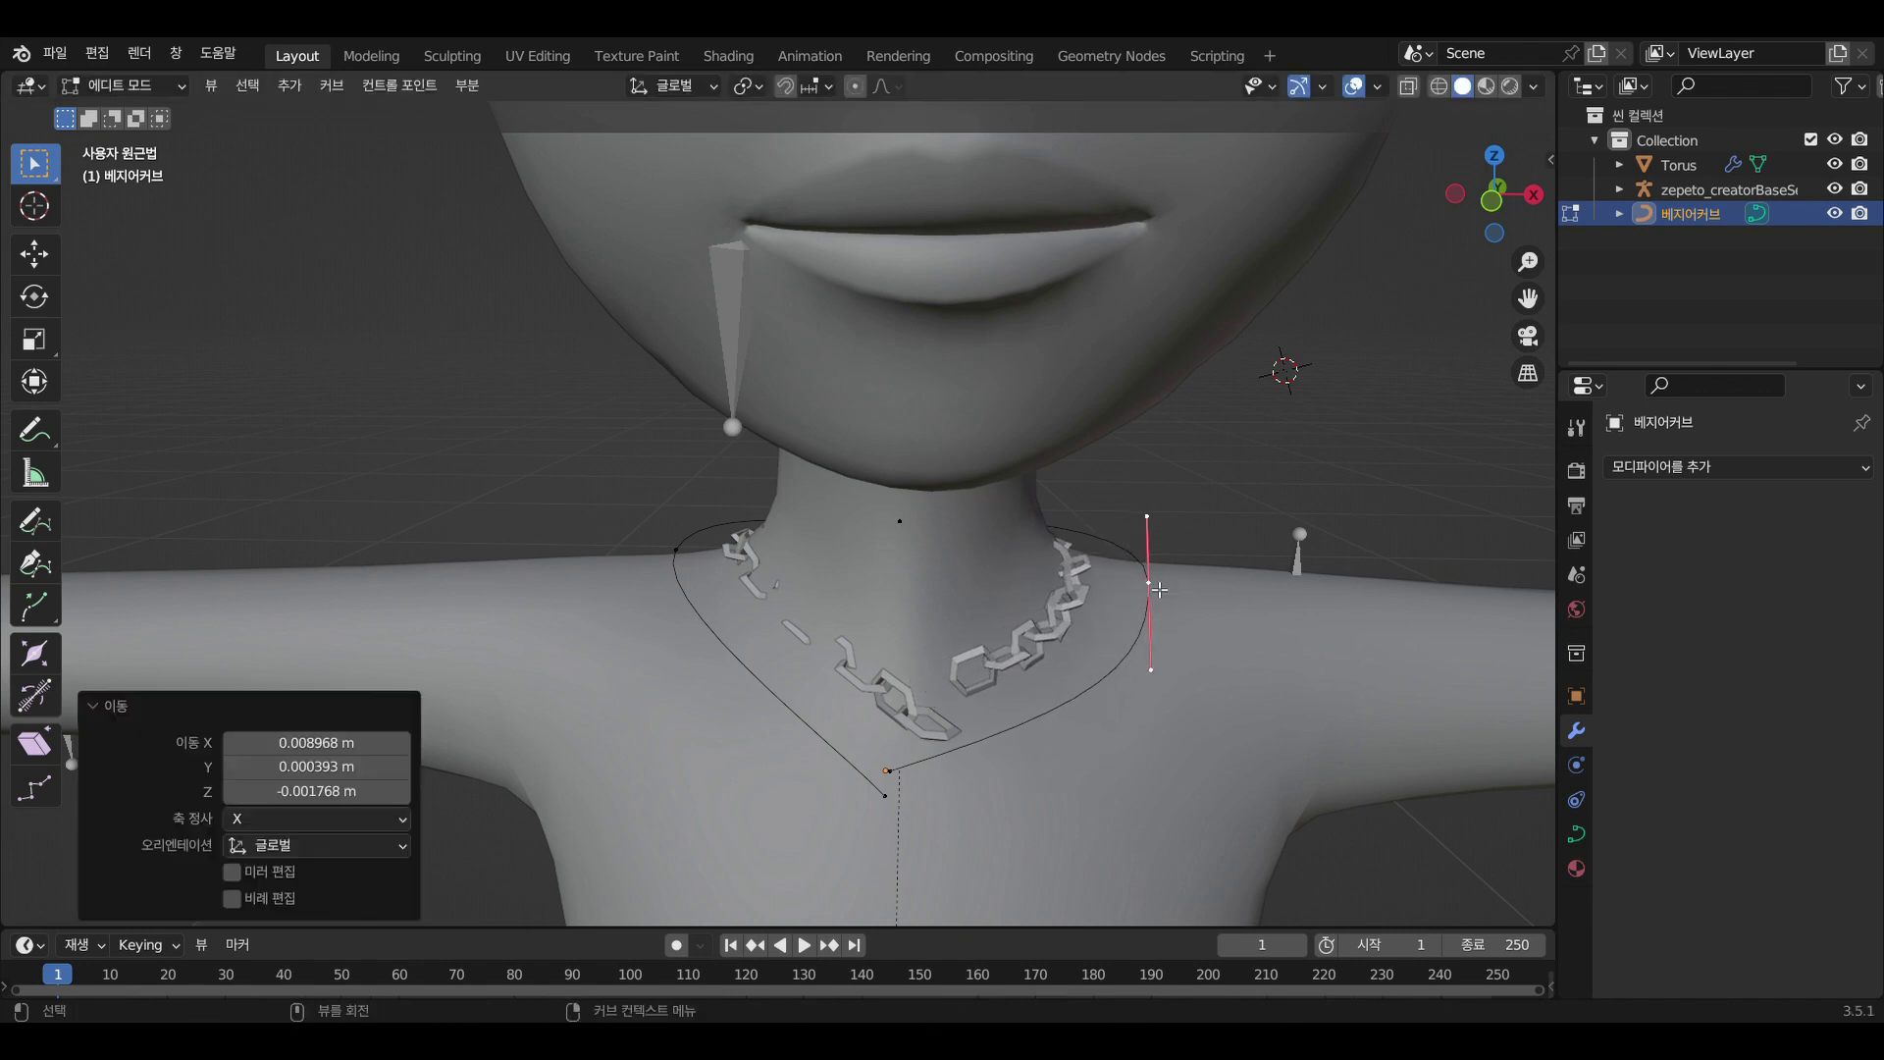
Move the curve's control point over the -X shoulder slightly outward, away from the neck
left_click(683, 556)
key("g")
left_click(634, 559)
Lower both front end points of the neck curve down the chest to deepen the V shape
left_click(899, 776)
key("g")
left_click(894, 894)
left_click(887, 796)
key("g")
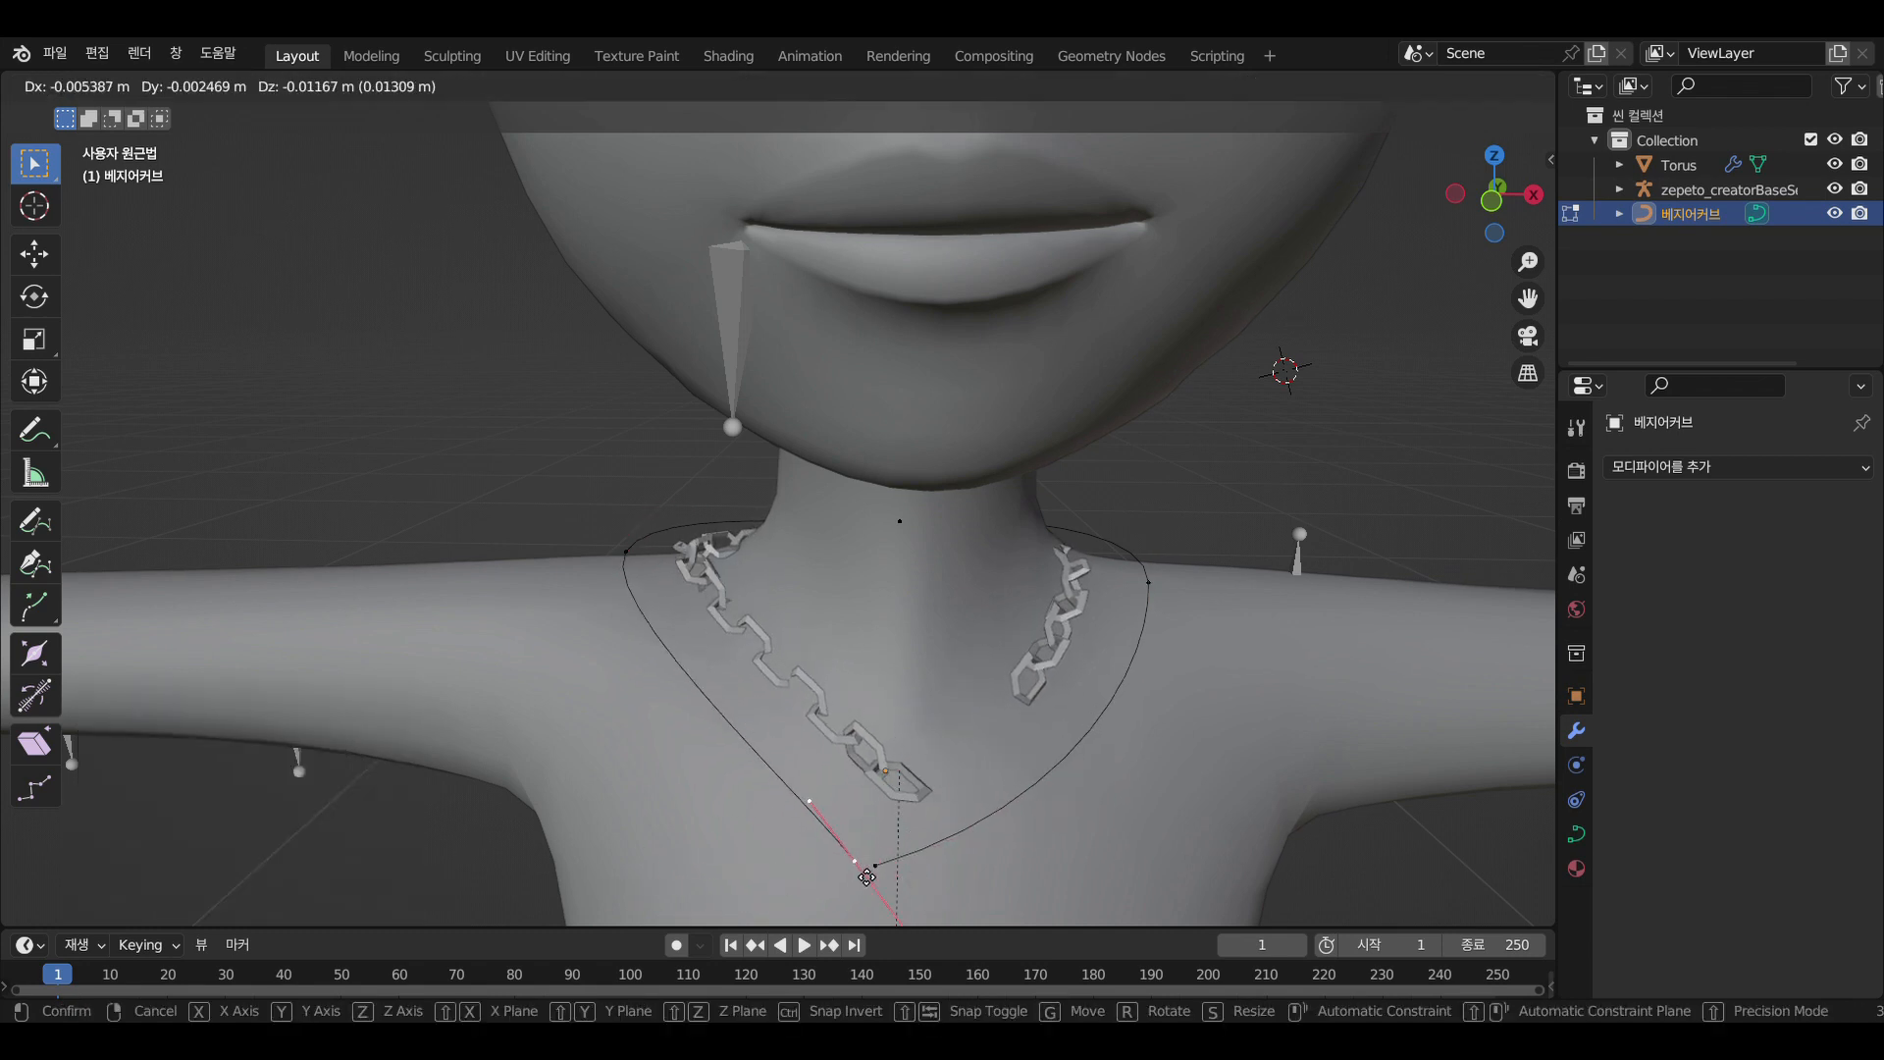
left_click(853, 869)
Return to Object Mode and set the torus chain's Array modifier count to 18
left_click(139, 89)
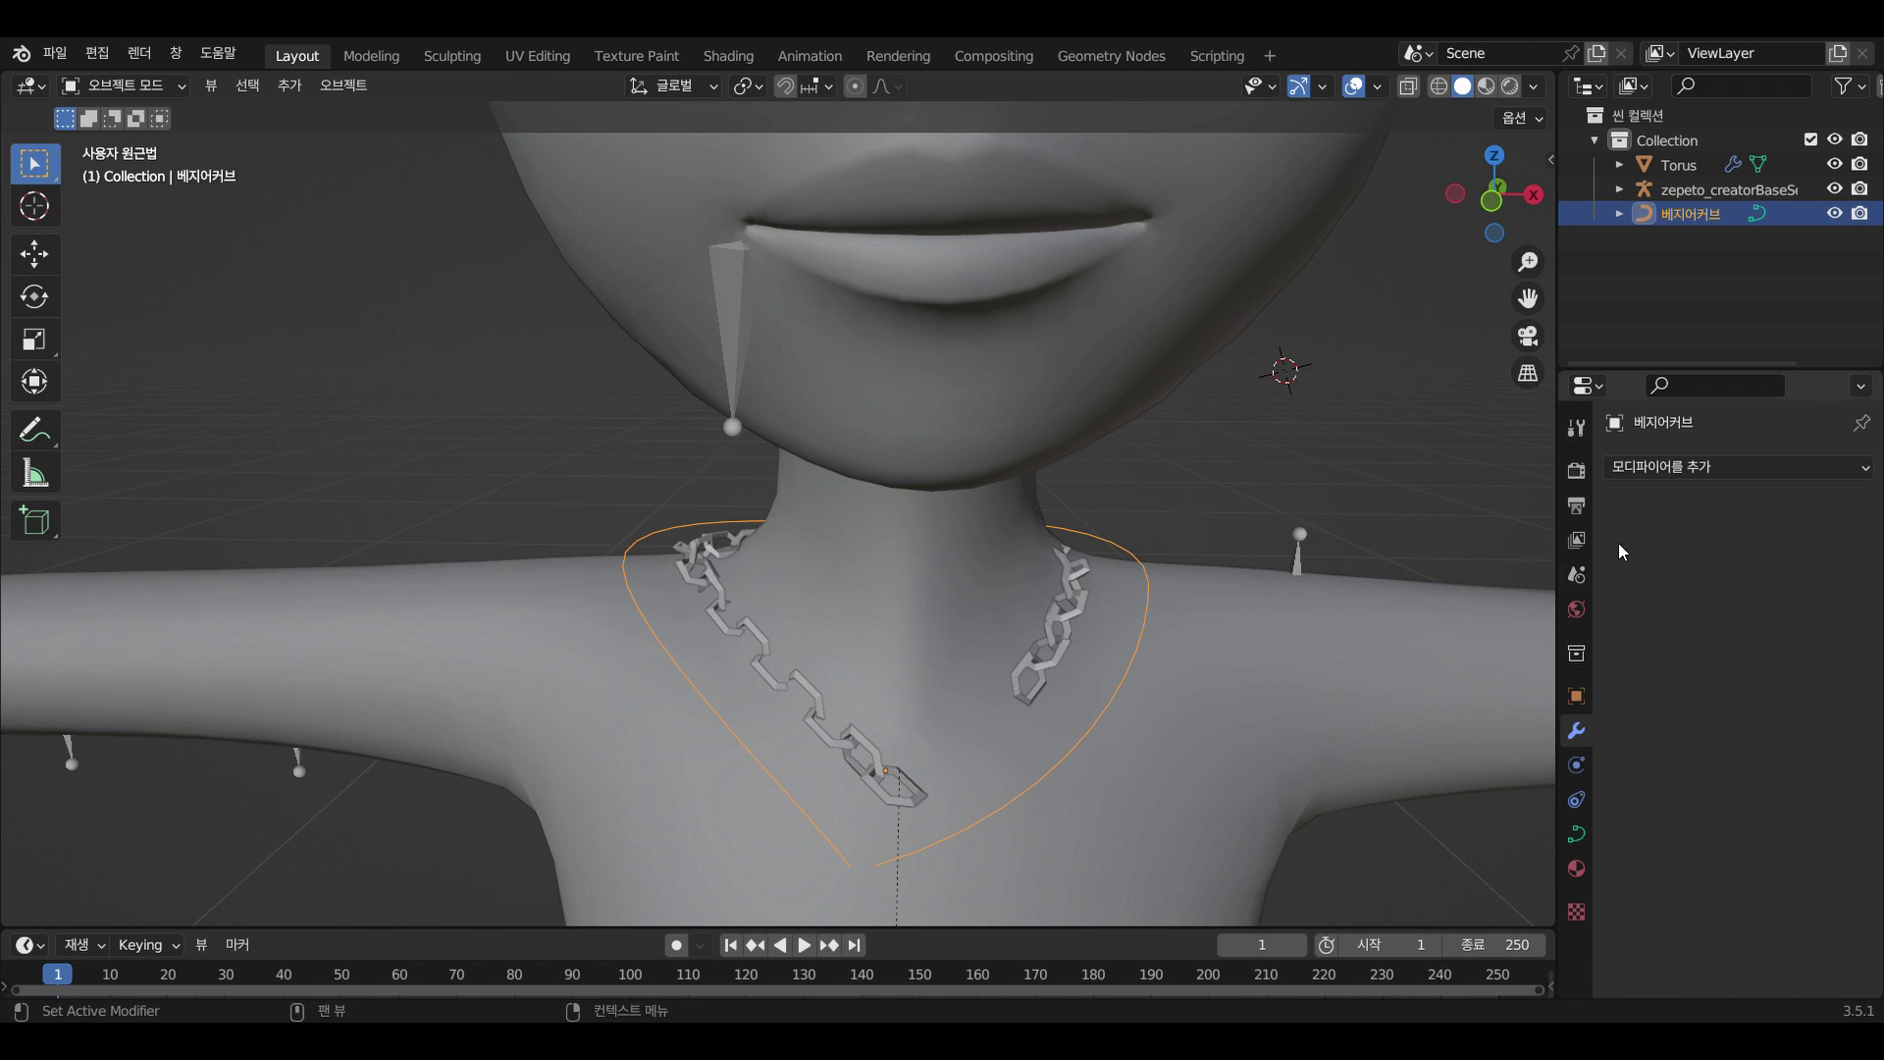
left_click(1080, 609)
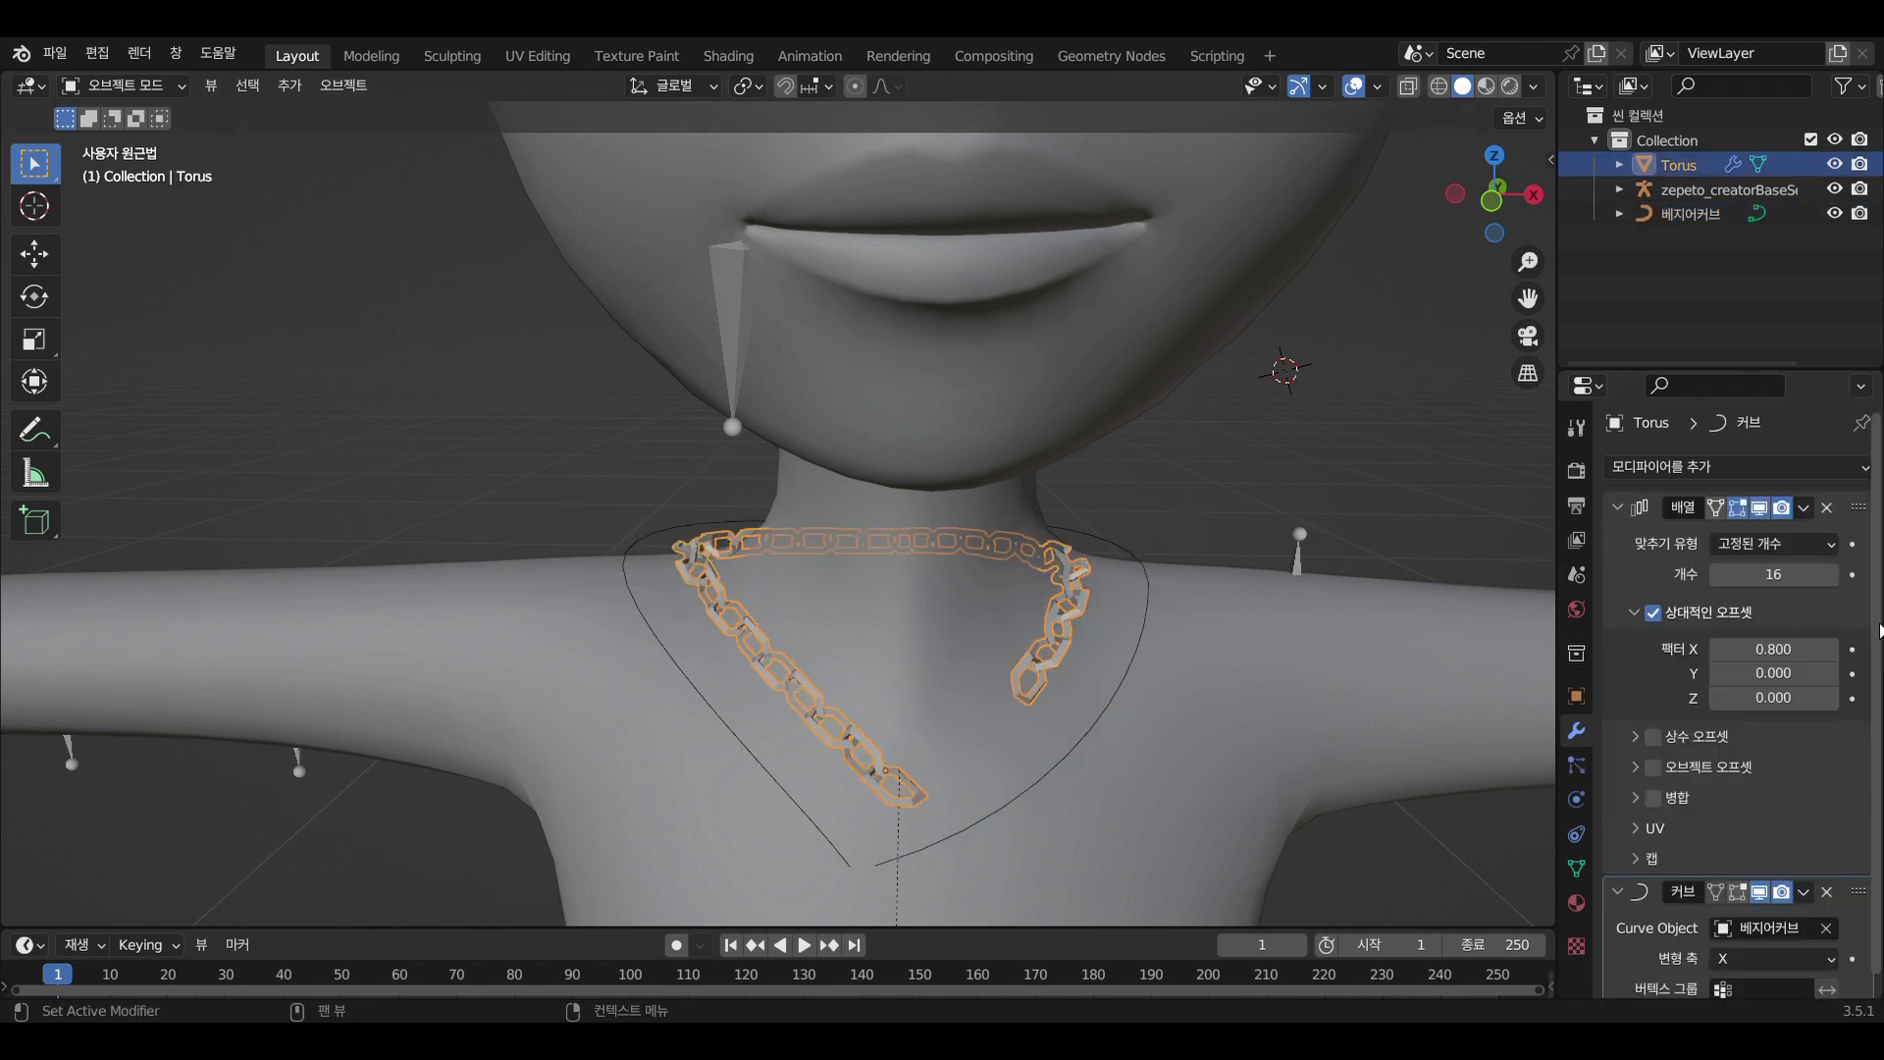
left_click(1831, 575)
left_click(1831, 575)
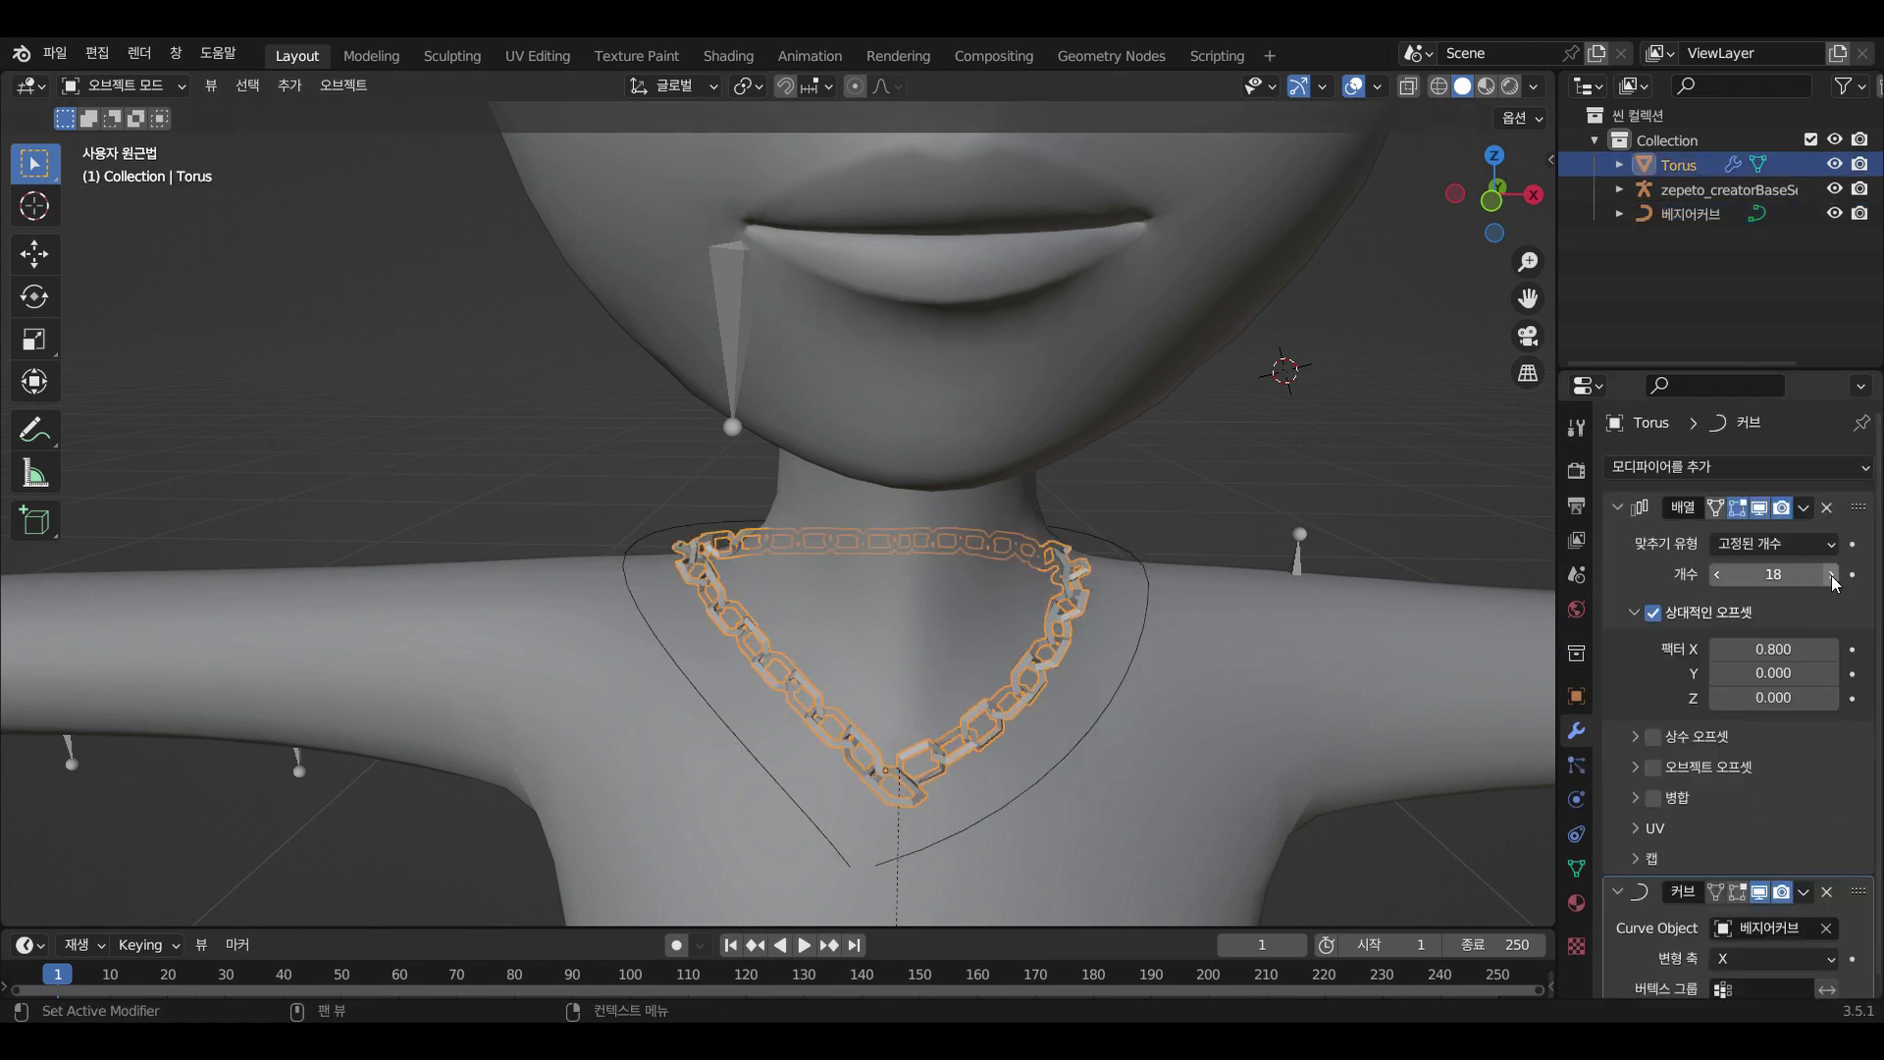
Edit the neck curve again and move its control point behind the neck slightly backward along Y
middle_click_drag(745, 589, 1216, 685)
left_click(157, 85)
left_click(793, 465)
left_click(120, 86)
left_click(120, 140)
left_click(782, 469)
key("g")
key("y")
left_click(738, 465)
Move the +X shoulder control point outward along X and pull its outer handle farther from the neck
middle_click_drag(731, 339, 895, 392)
left_click(564, 307)
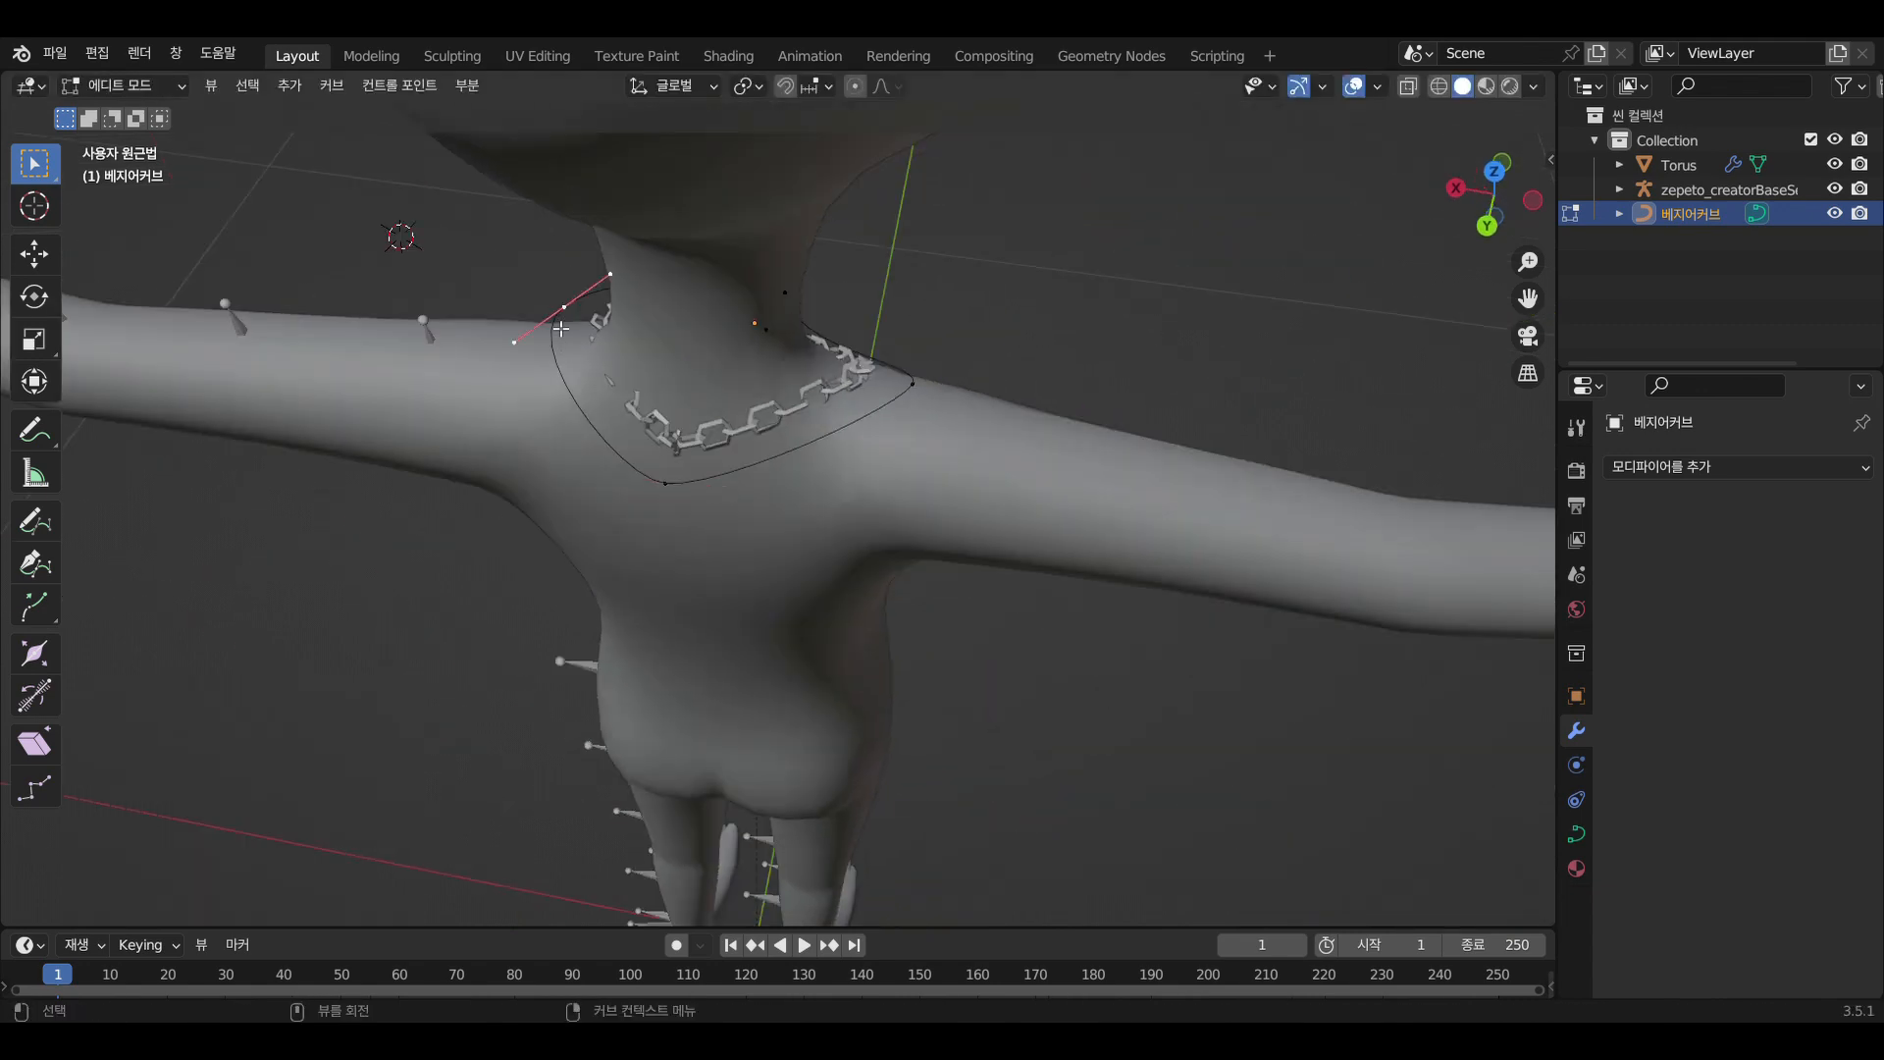
key("g")
key("x")
left_click(506, 361)
key("g")
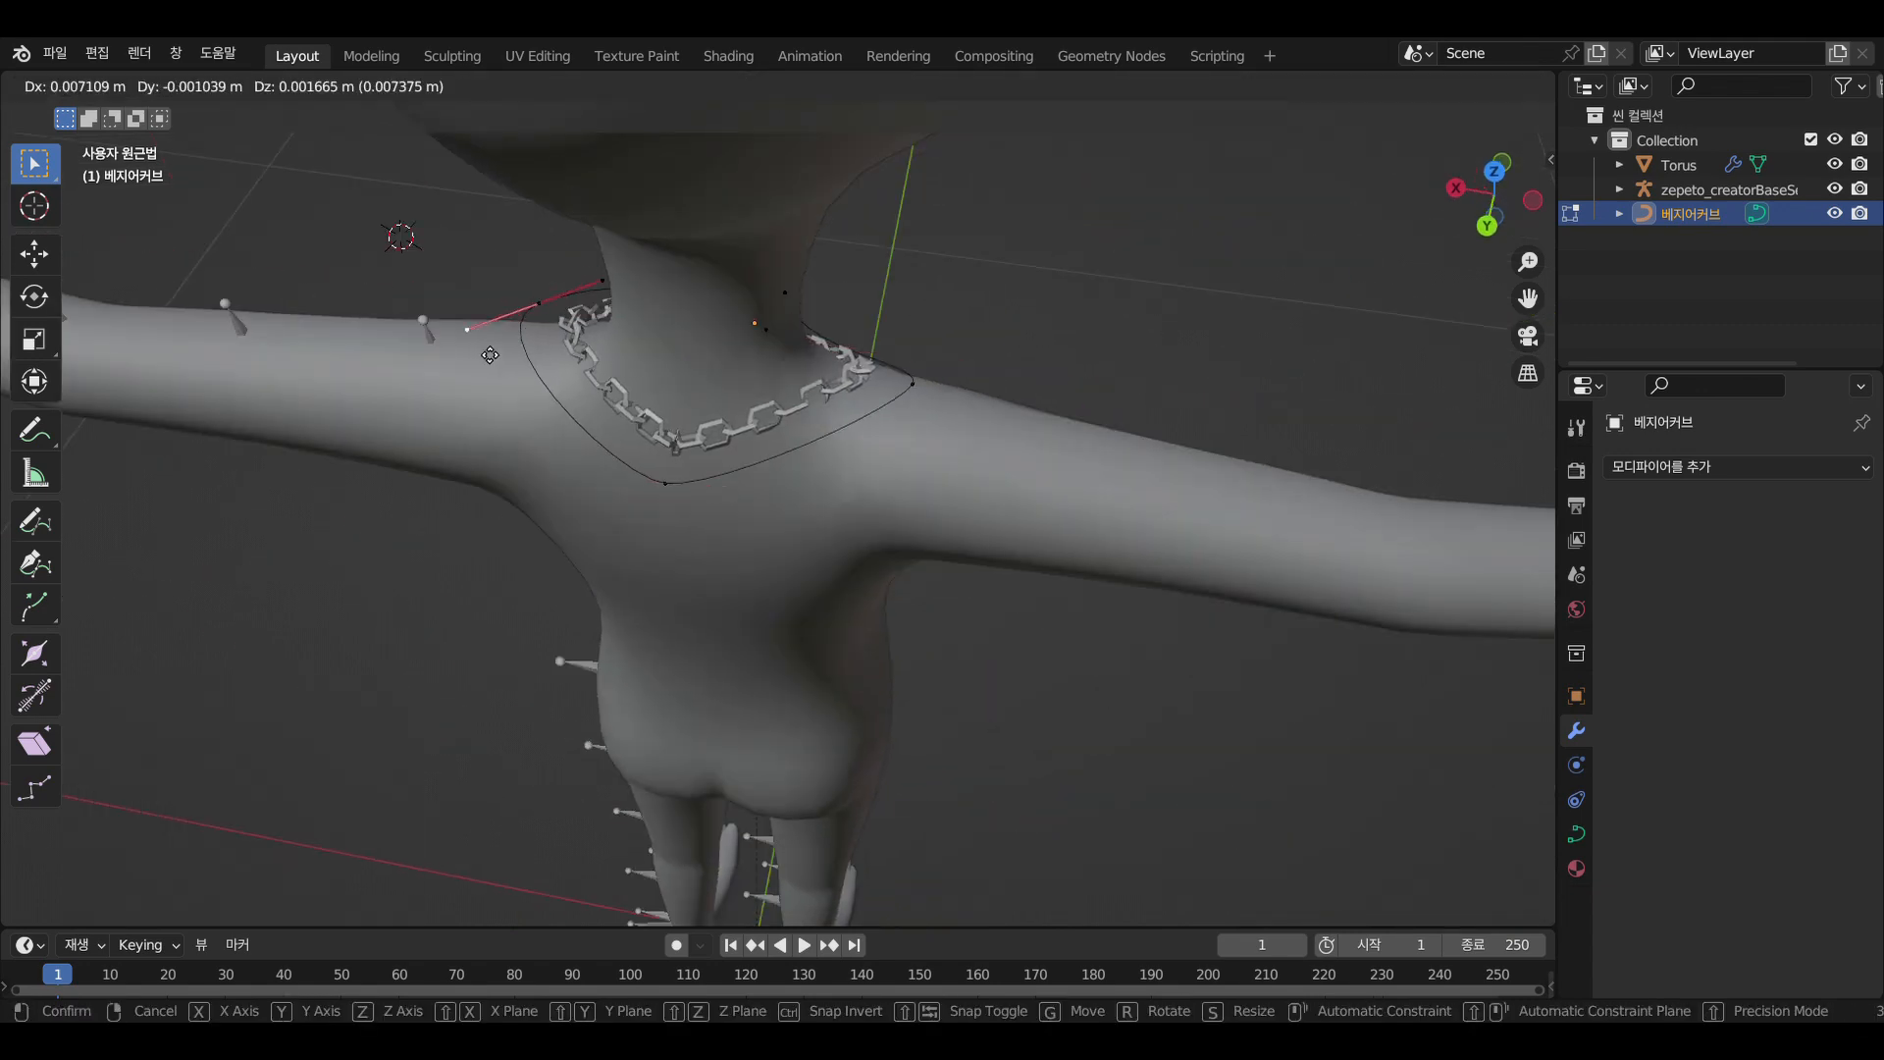
left_click(458, 345)
Move the control point behind the neck about 0.0112 m along X, 0.0029 m along Y and 0.0125 m along Z
middle_click_drag(926, 456, 743, 447)
left_click(752, 448)
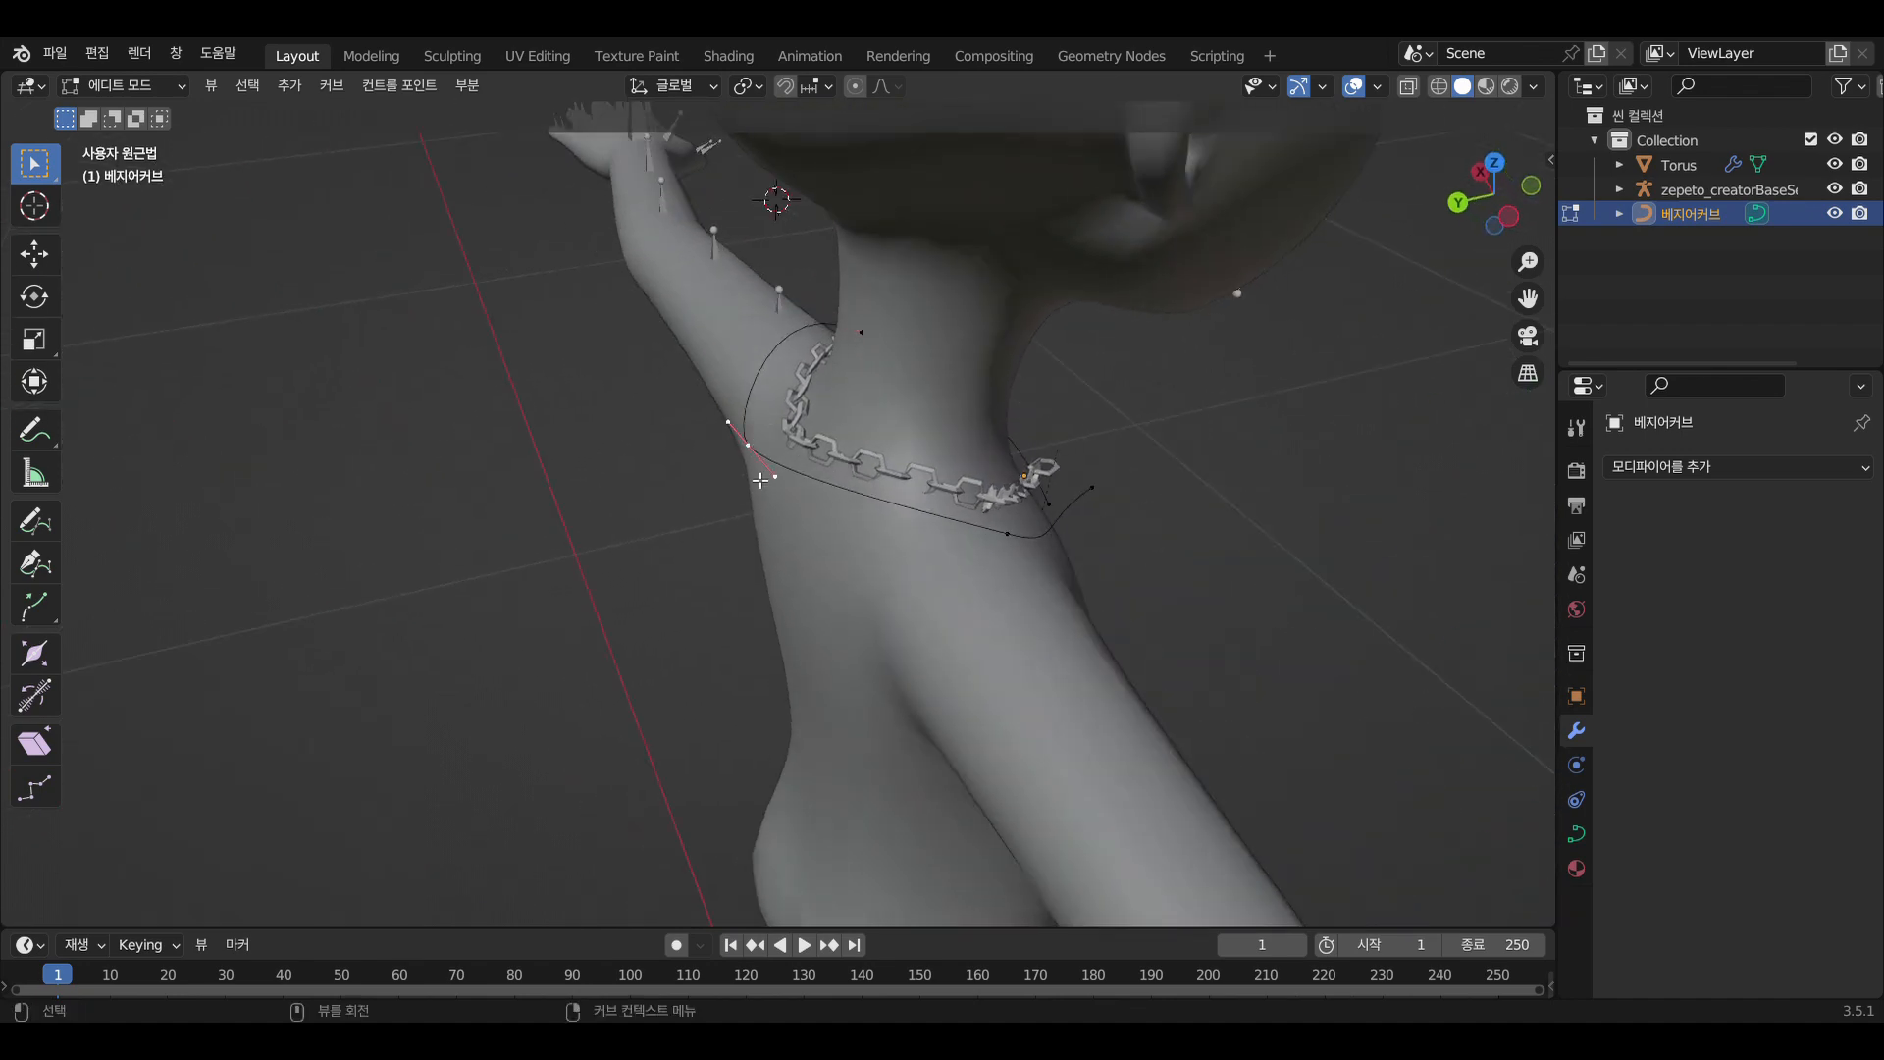
key("g")
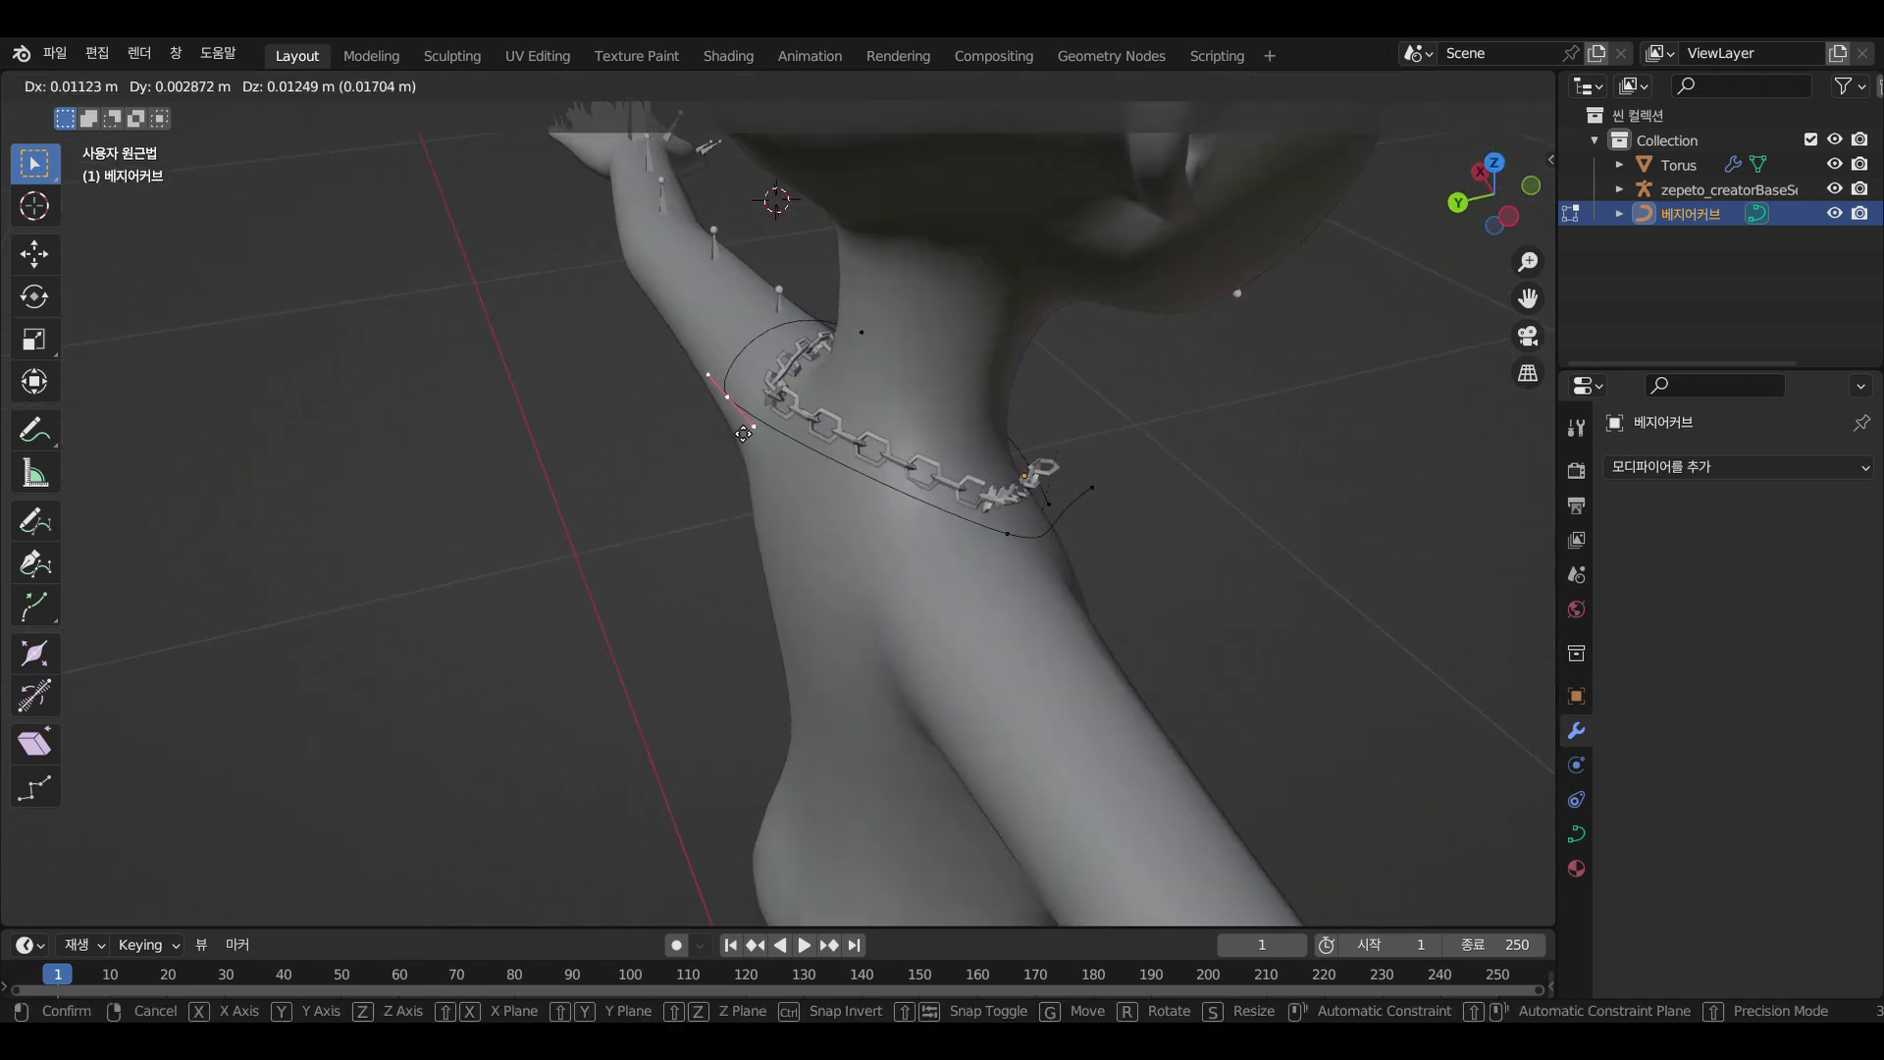
left_click(743, 432)
Select the control point over the -X shoulder and lengthen its rear handle up and away from the shoulder
middle_click_drag(743, 432, 602, 484)
middle_click_drag(757, 562, 919, 698)
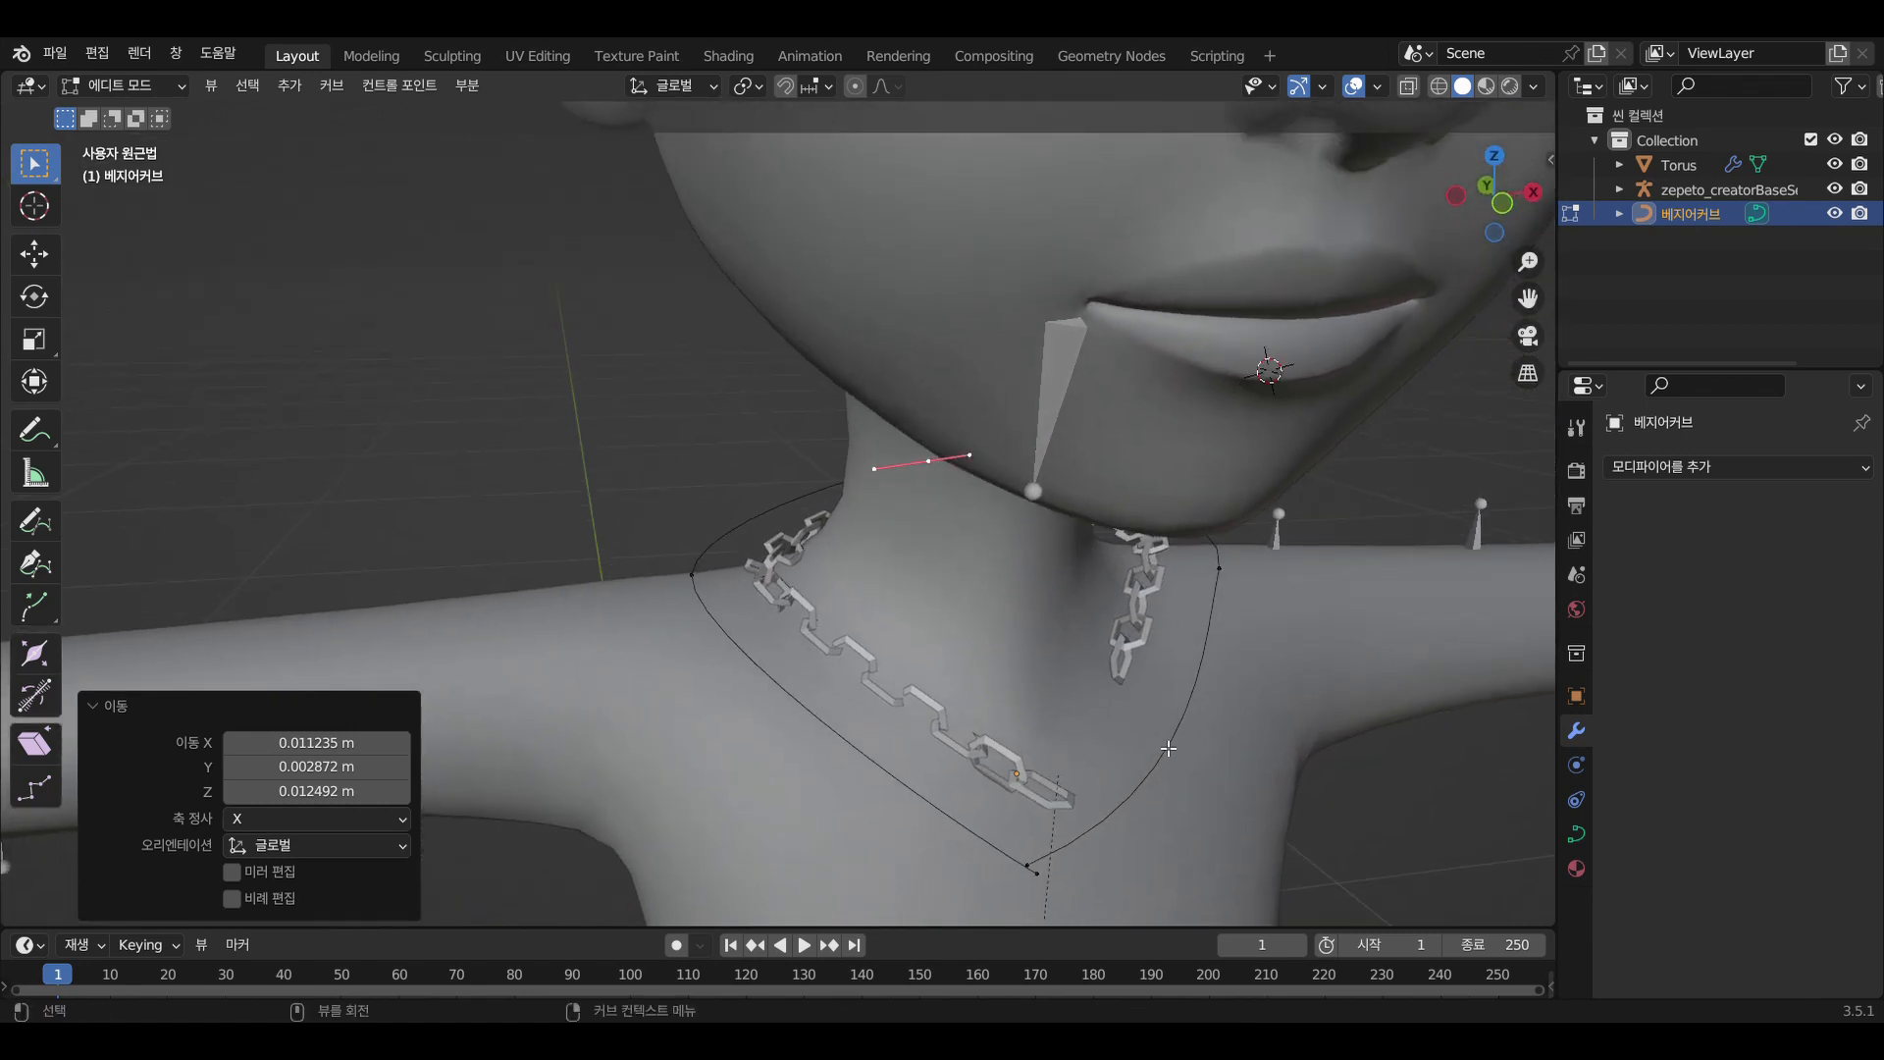
mouse_move(1069, 728)
middle_mouse_down()
mouse_move(1193, 752)
mouse_move(1127, 748)
mouse_move(1115, 694)
mouse_move(1148, 686)
mouse_move(1142, 767)
mouse_move(1070, 746)
middle_mouse_up()
scroll(1007, 730, "up", 3)
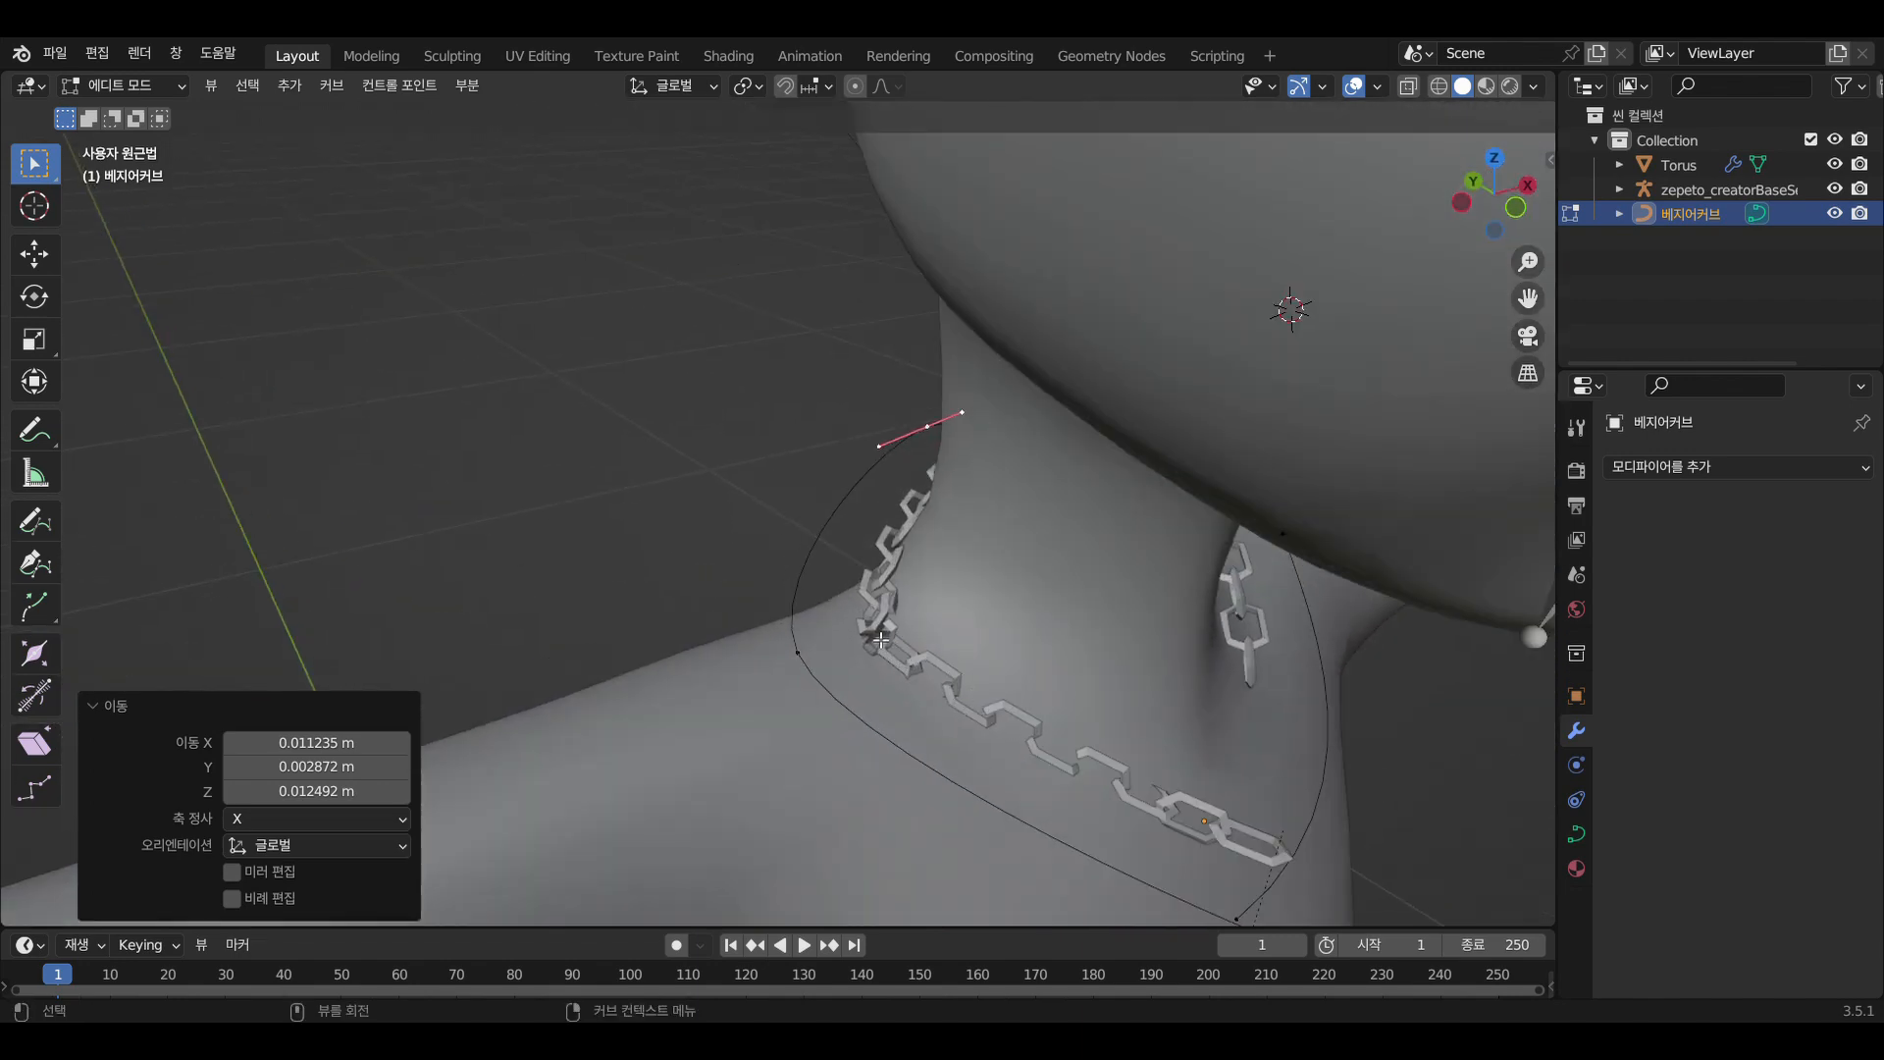
left_click(797, 653)
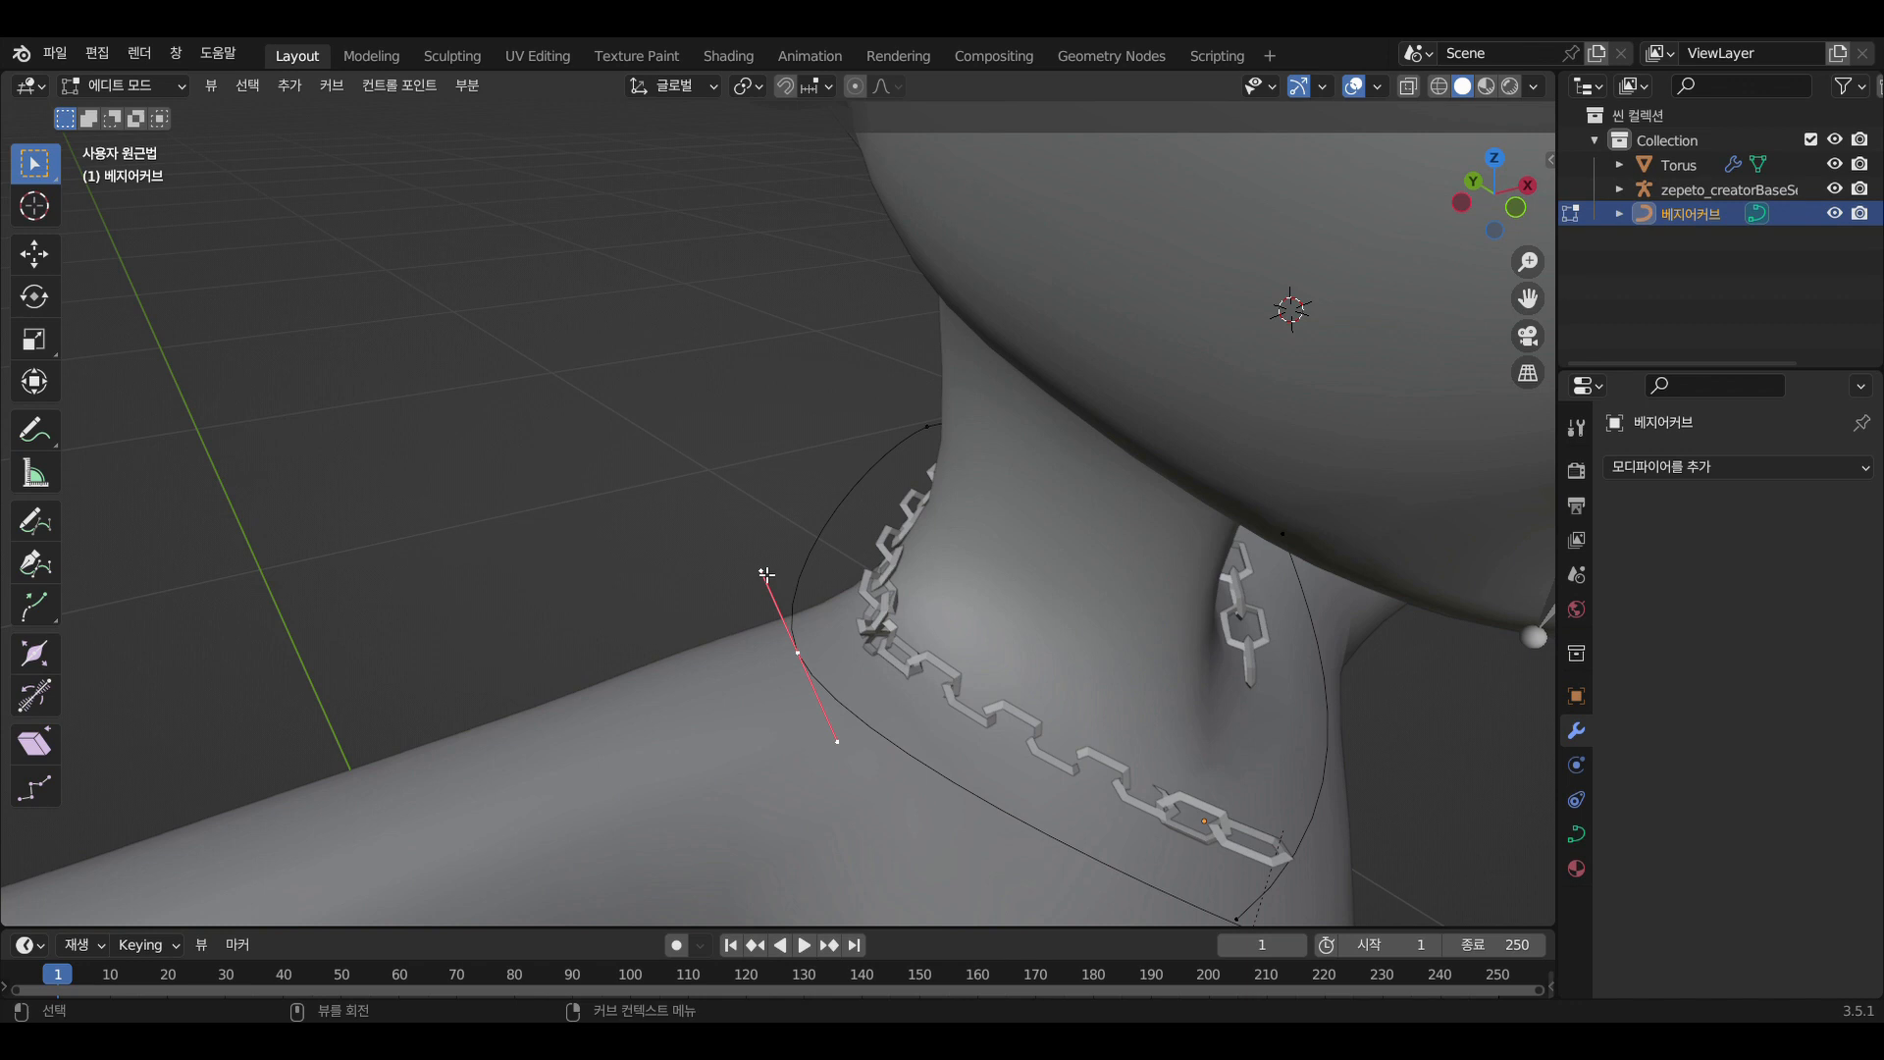
left_click(765, 573)
left_click_drag(767, 574, 709, 452)
Reposition the front handle of the -X shoulder control point in two moves so the curve follows the shoulder surface
middle_click_drag(854, 761, 1041, 800)
key("g")
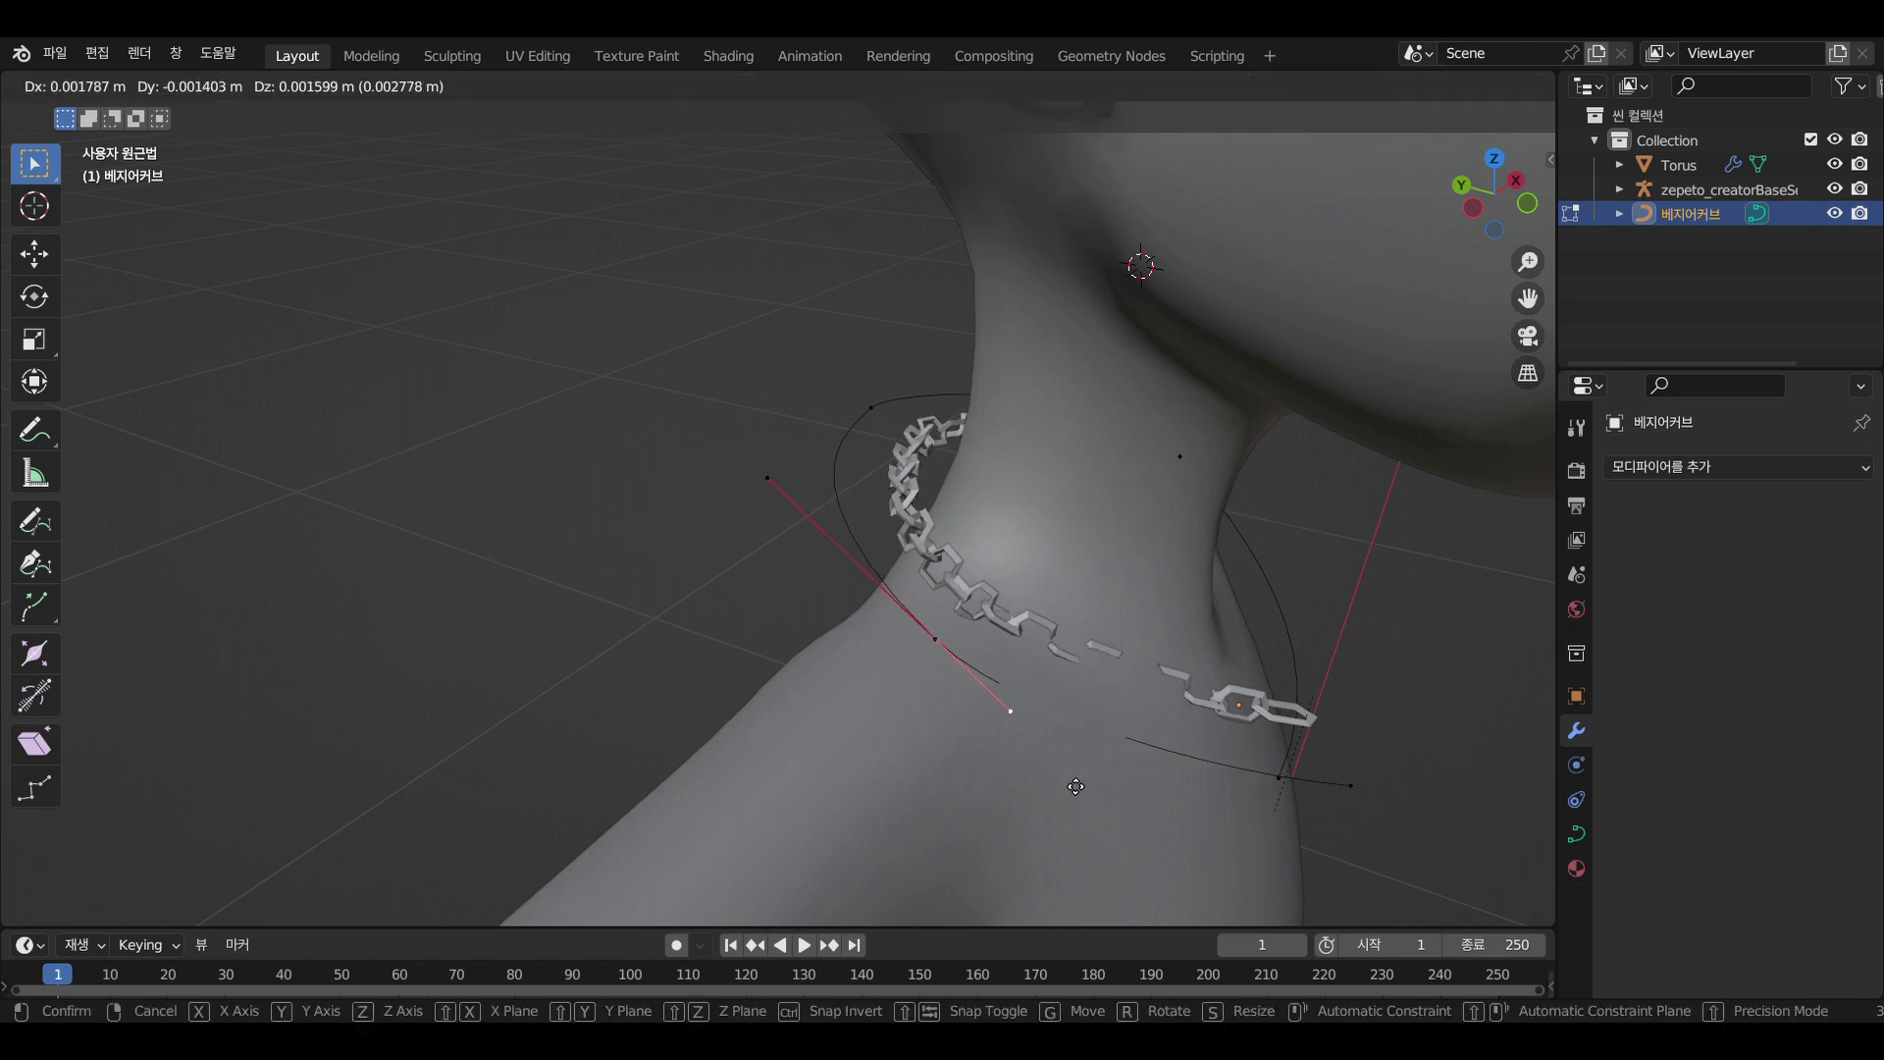
left_click(1086, 778)
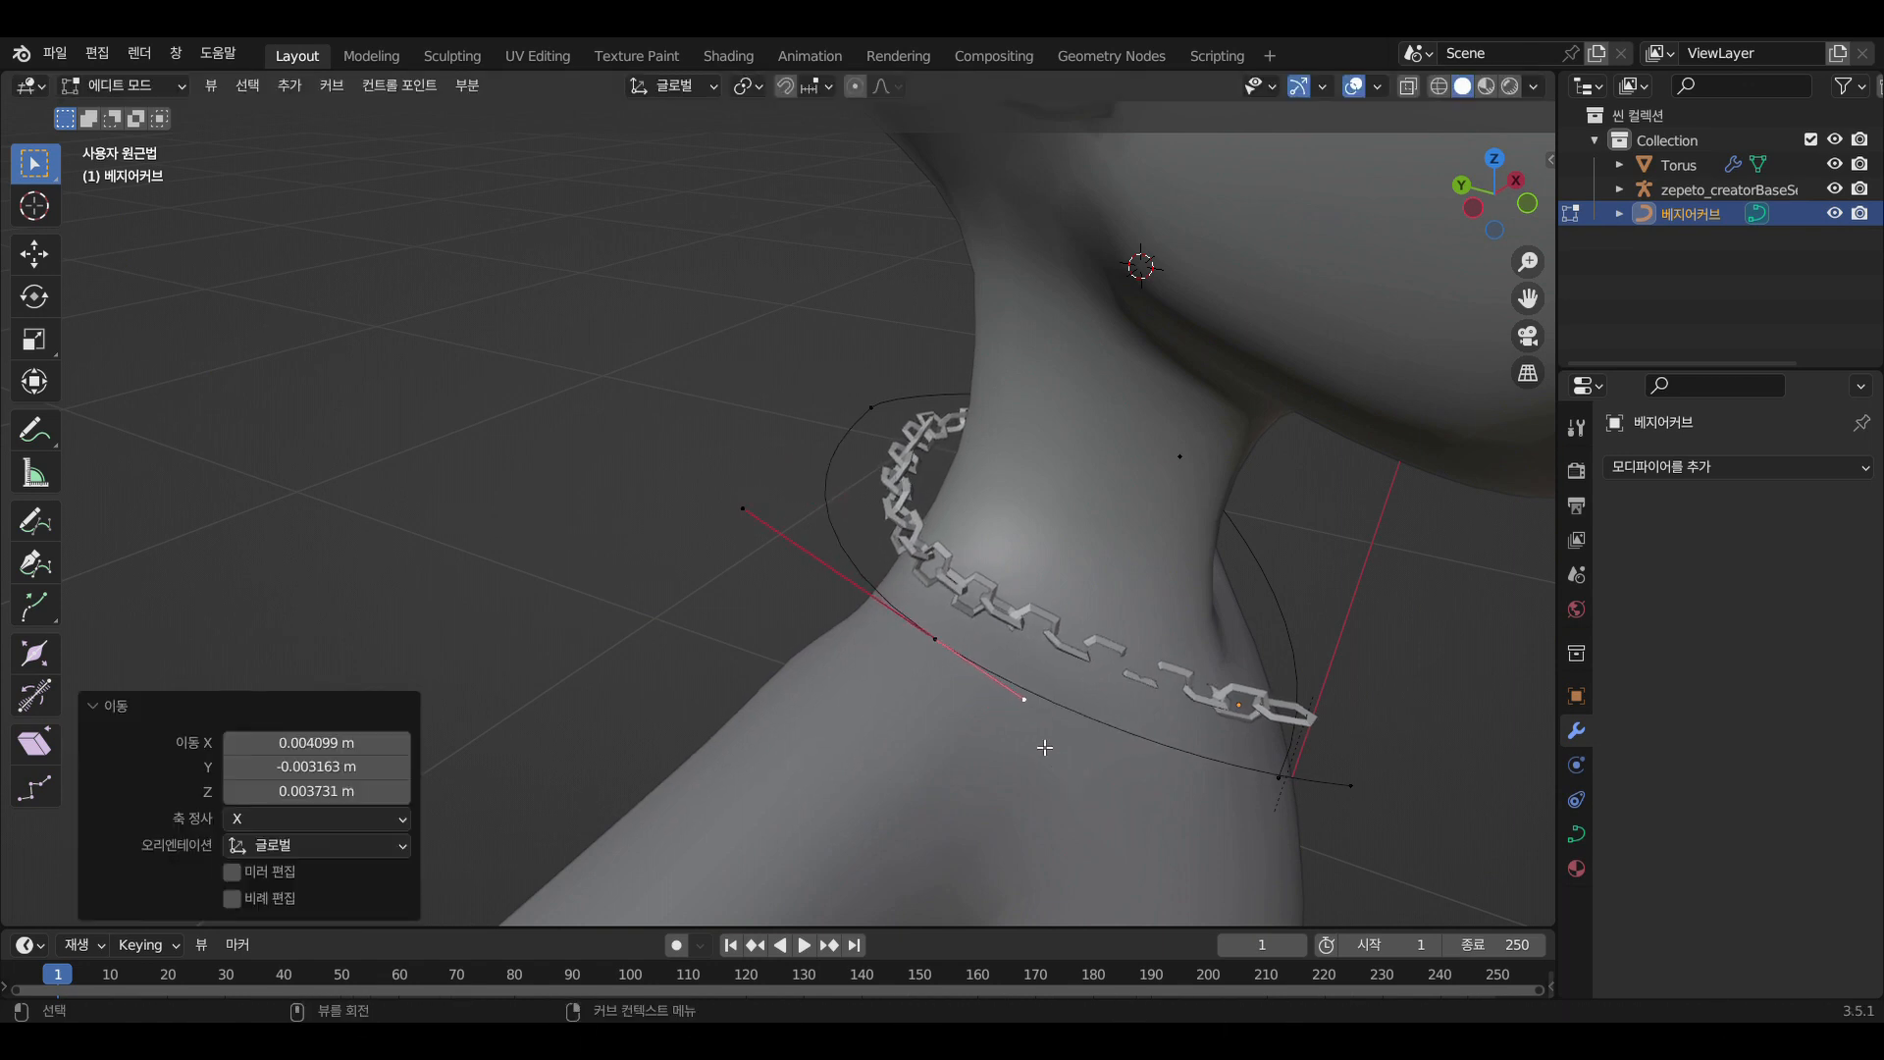
key("g")
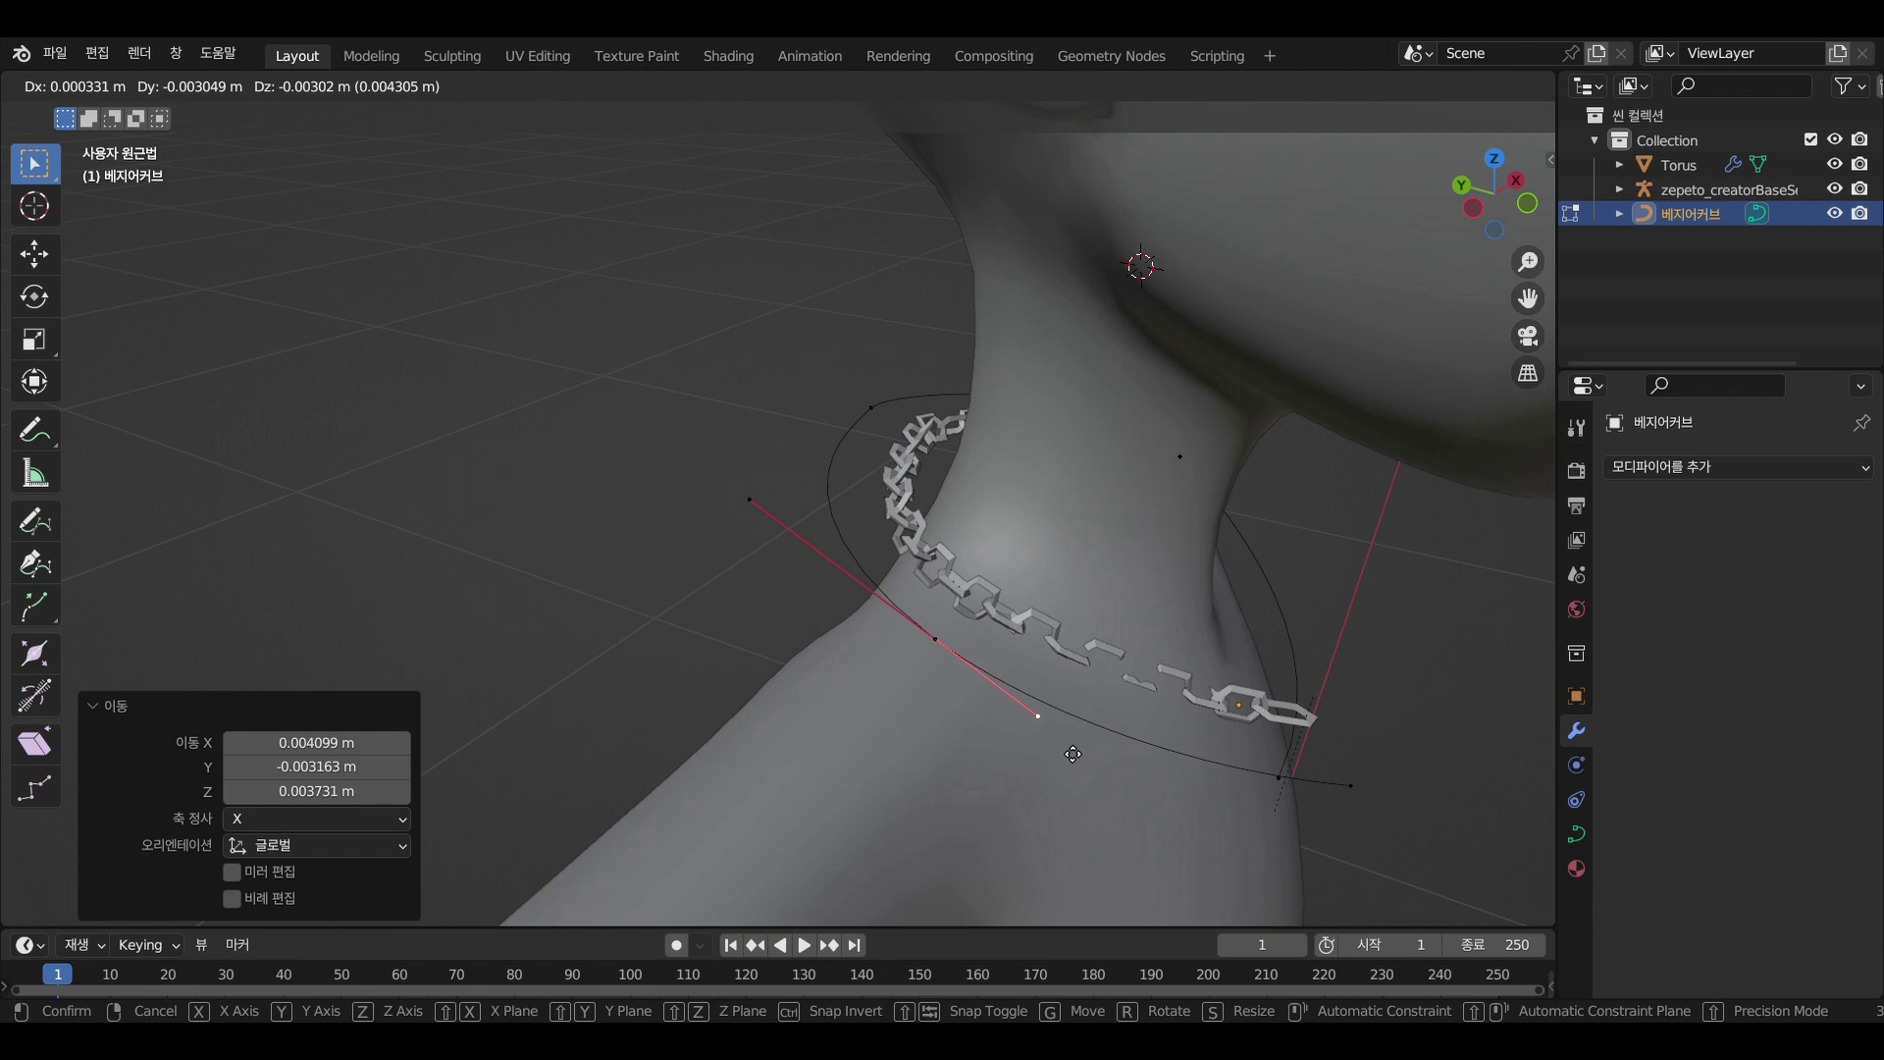
left_click(1071, 755)
Move the inner handle of the -X side front end point about 0.0077 m in X, -0.0023 m in Y and 0.013 m in Z
middle_click_drag(1070, 755, 1193, 813)
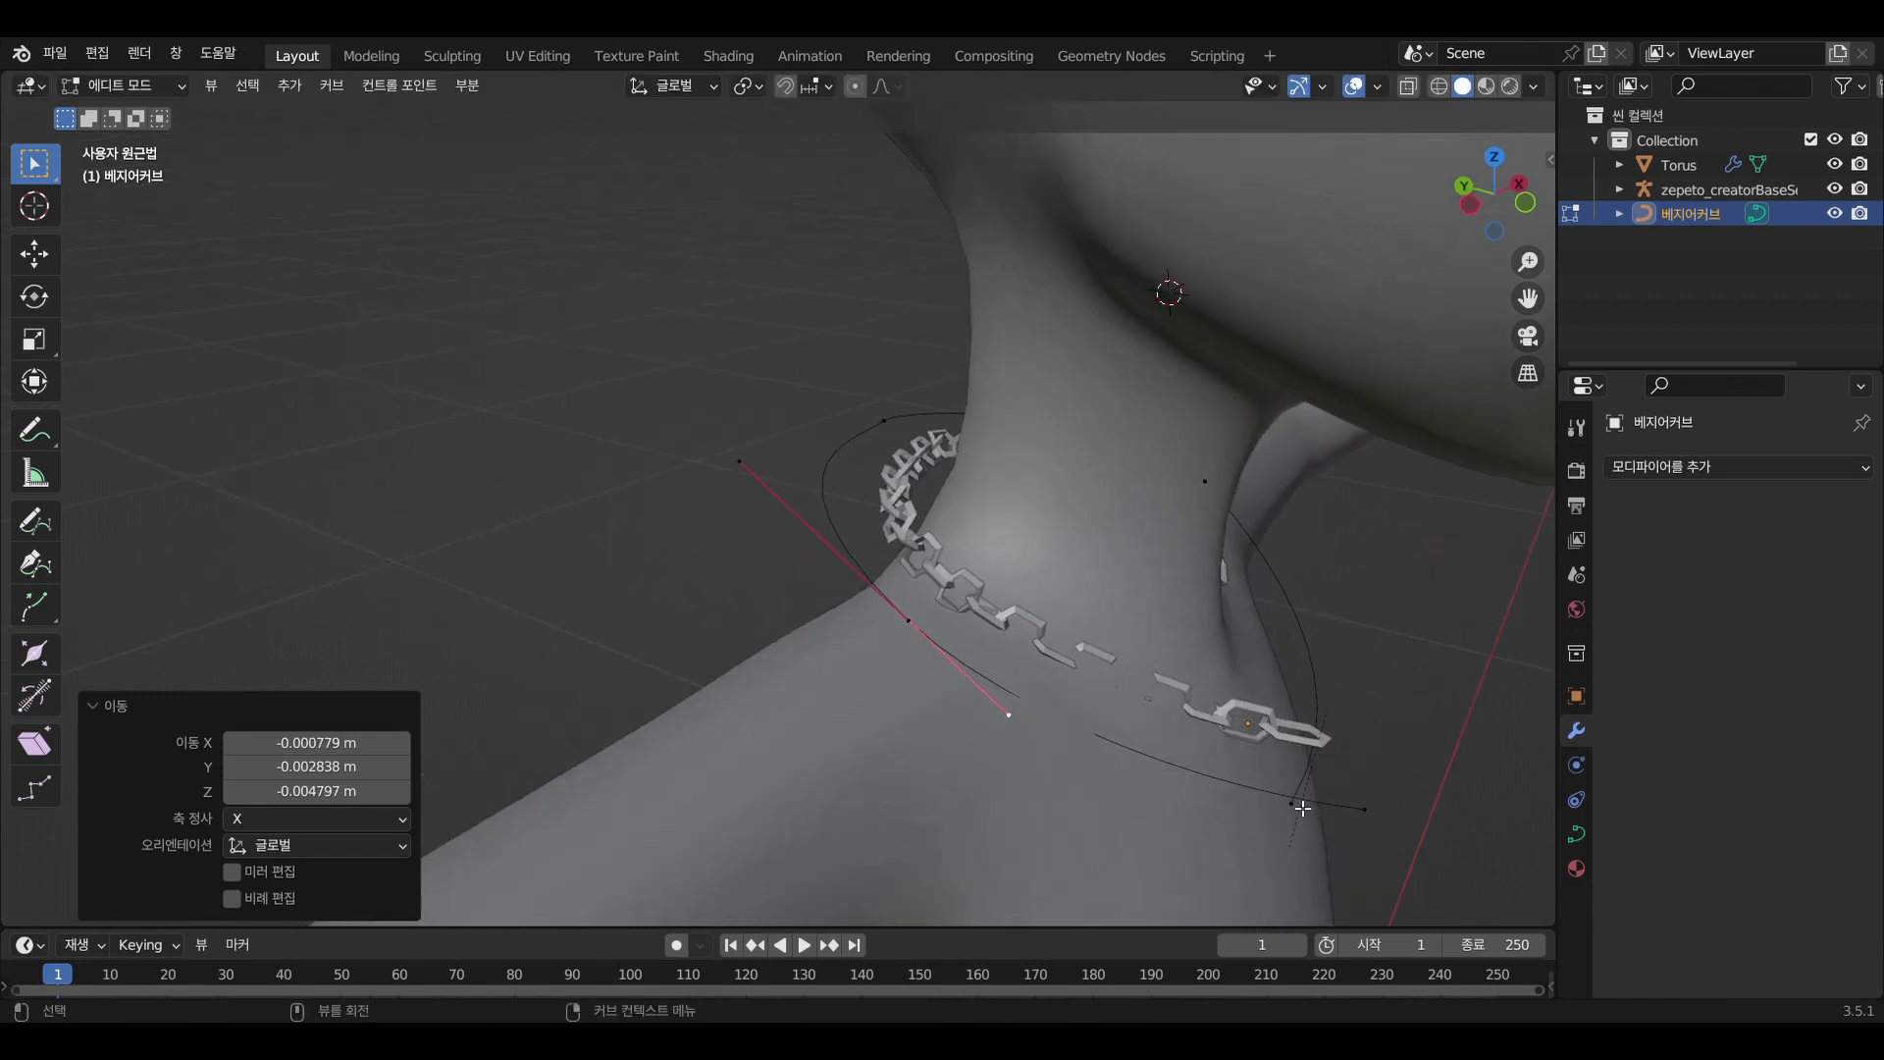
left_click(1373, 816)
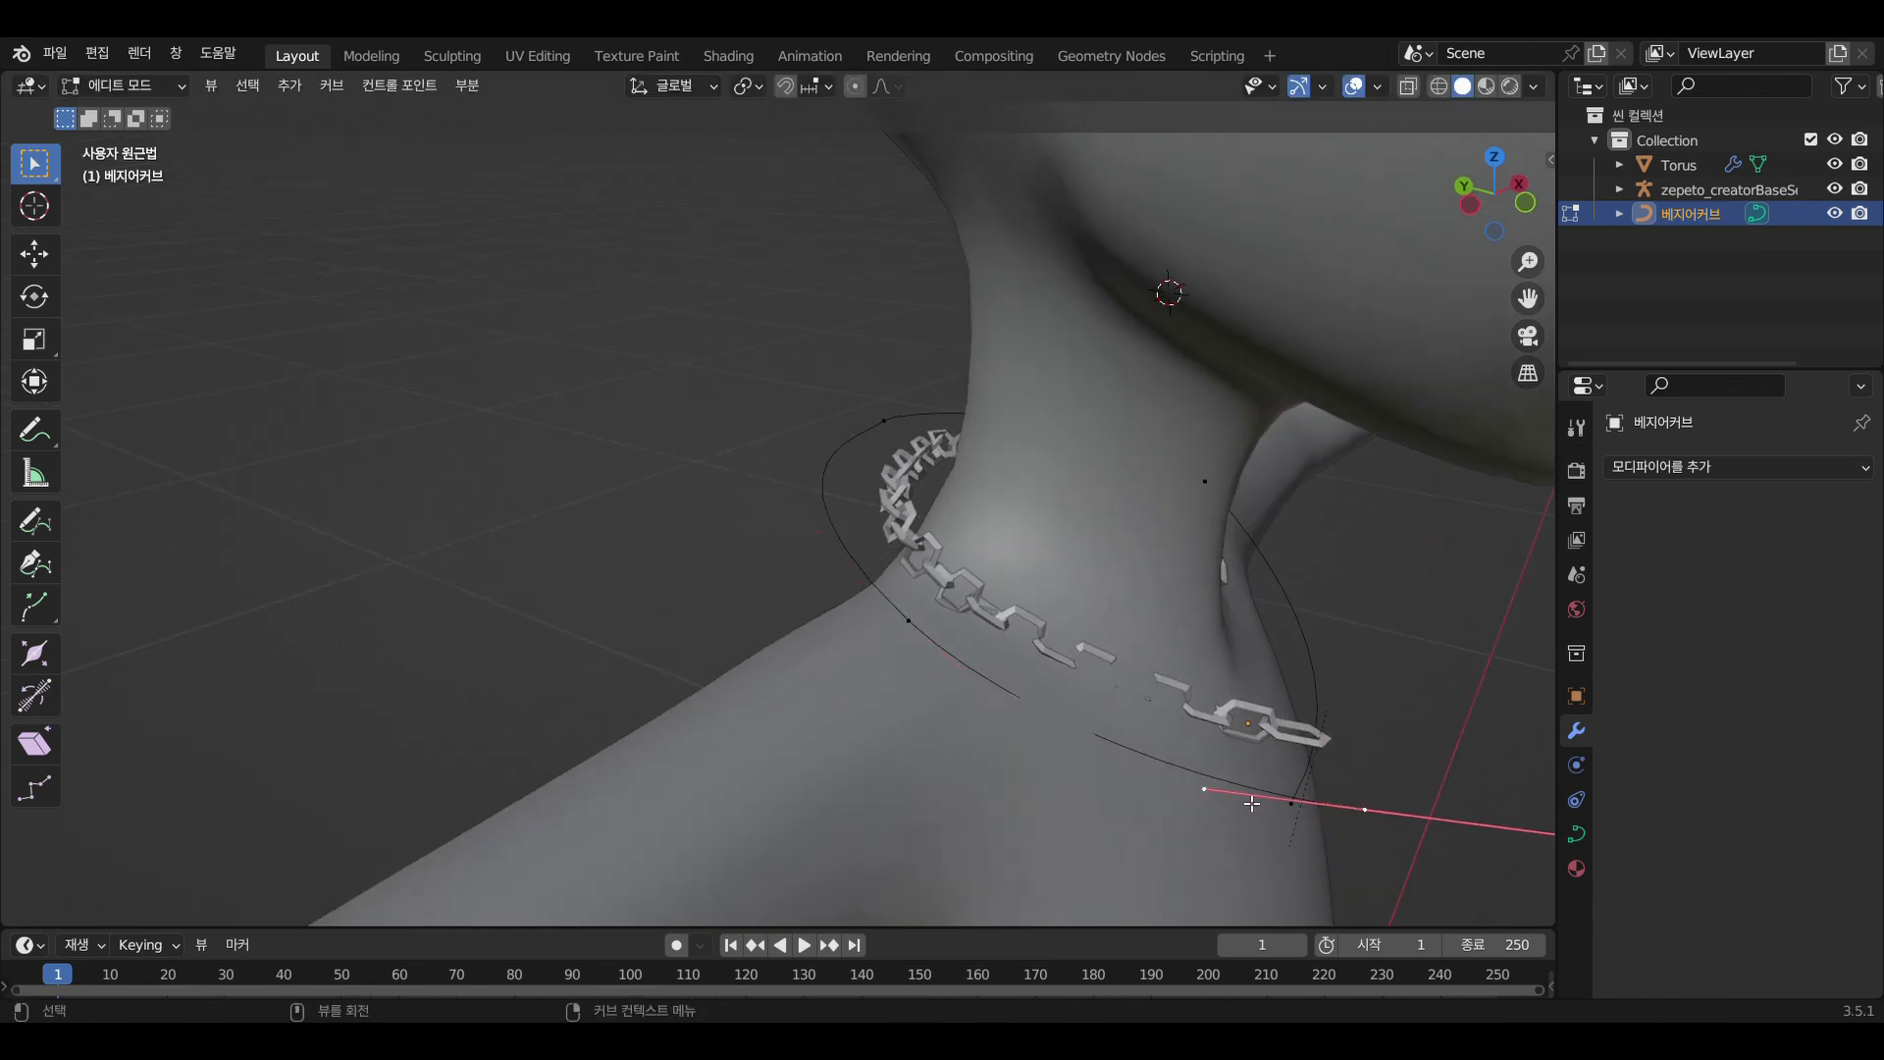
left_click(1207, 800)
key("g")
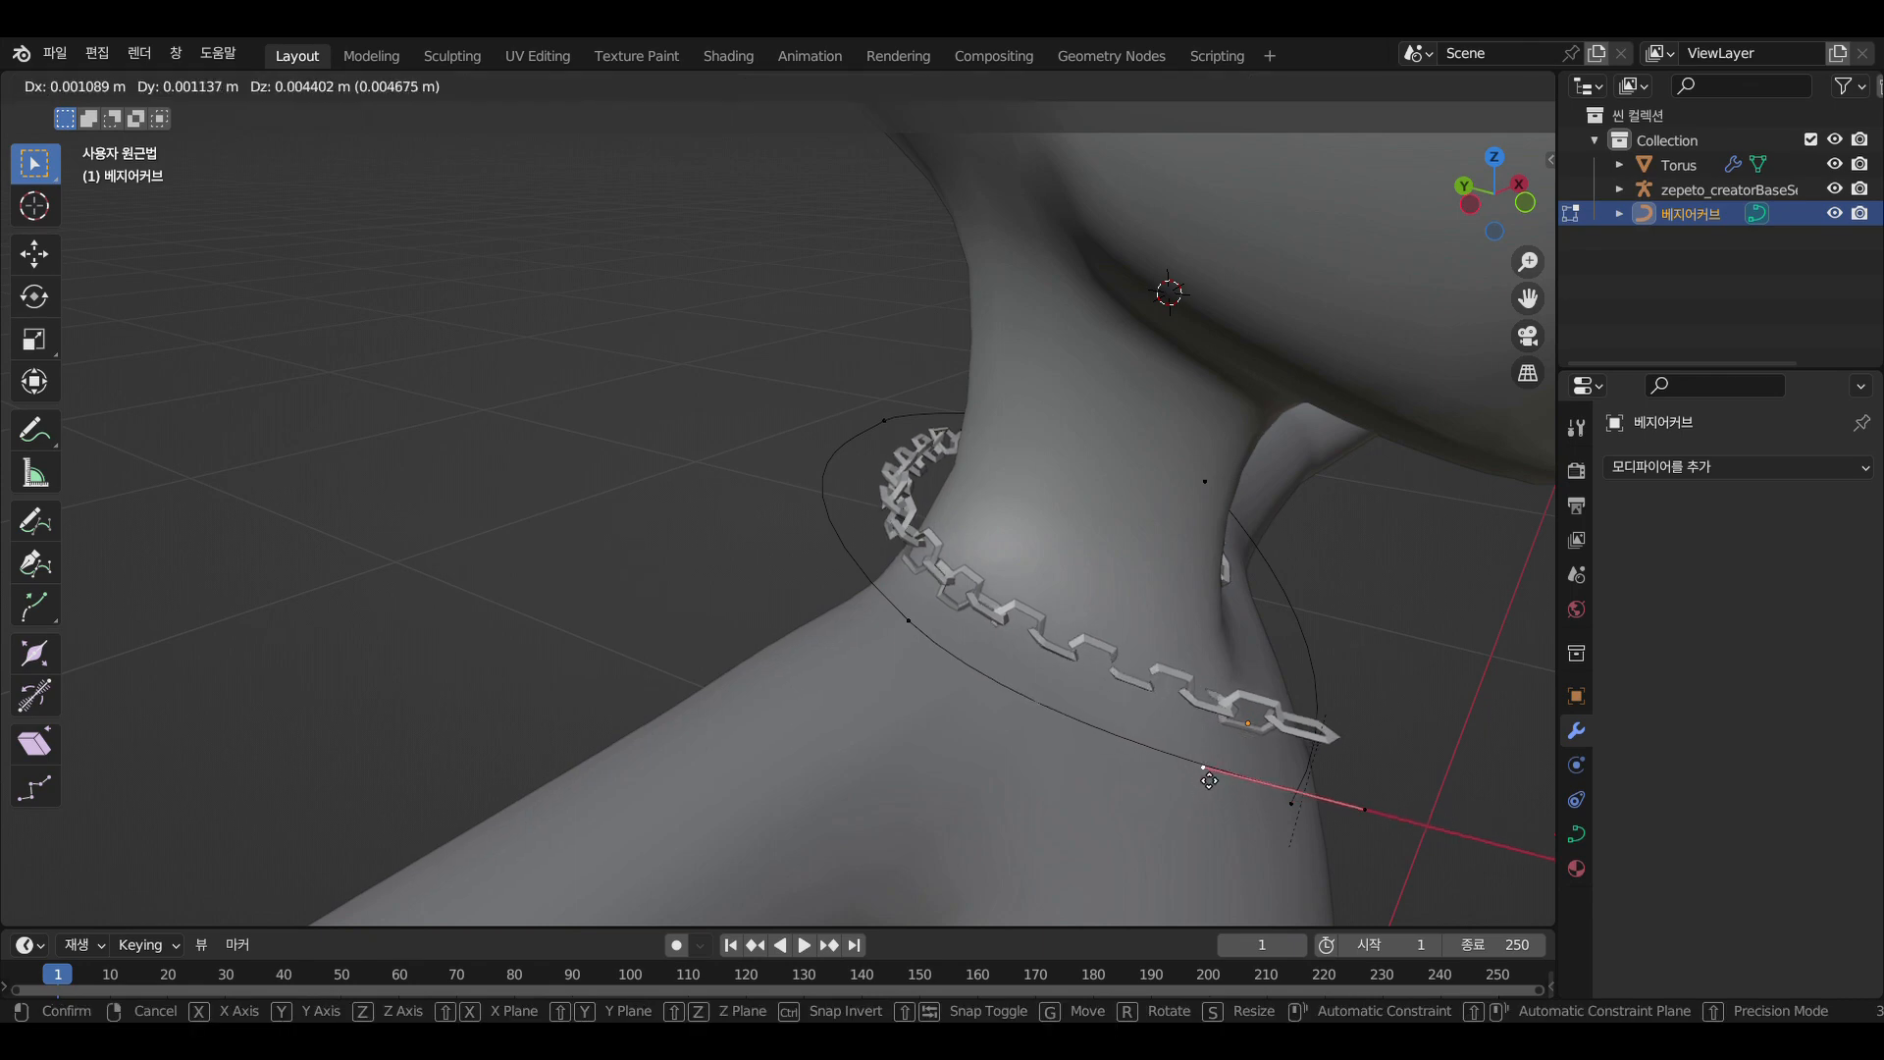
left_click(1235, 741)
From the front, move the same end point's handle about -0.0268 m in X, -0.0018 m in Y and 0.0013 m in Z
middle_click_drag(1236, 741, 1139, 775)
scroll(1129, 775, "down", 3)
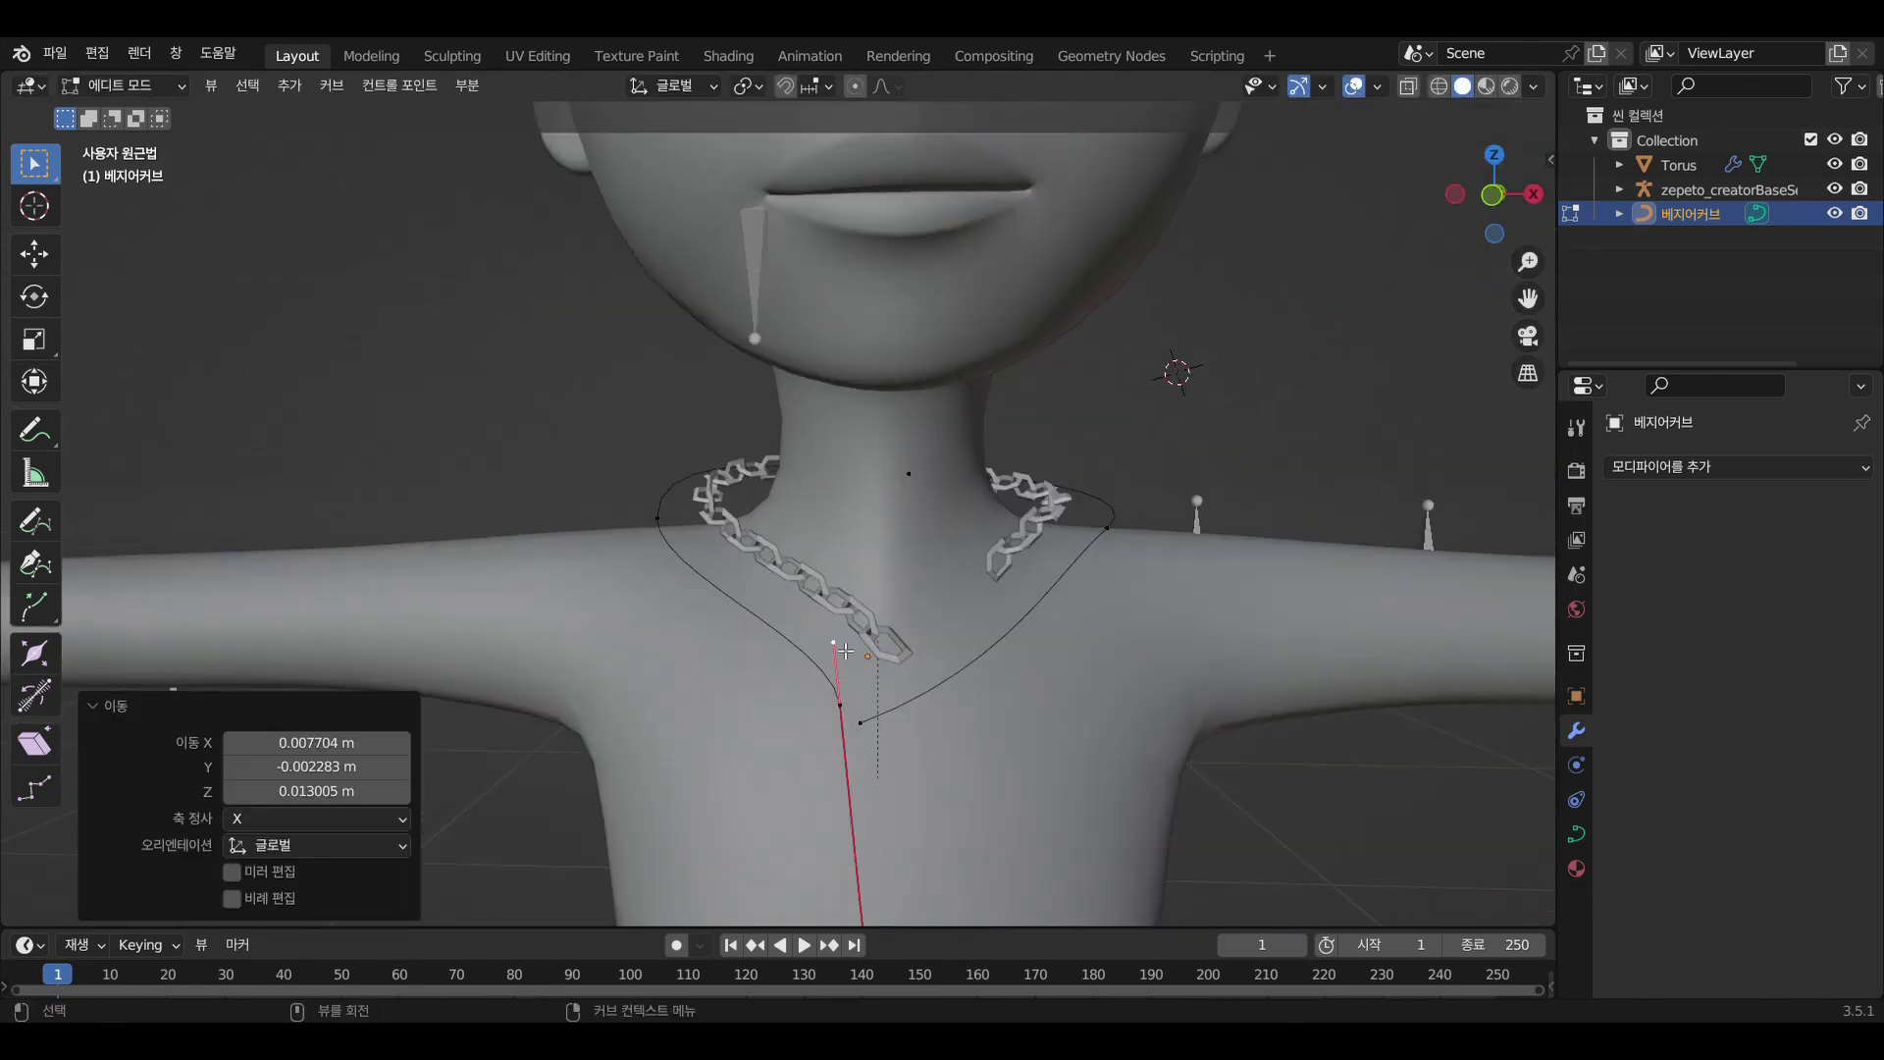
key("g")
left_click(729, 656)
Return to Object Mode and set the chain's Array modifier count to 21 to close the necklace at the front
left_click(130, 86)
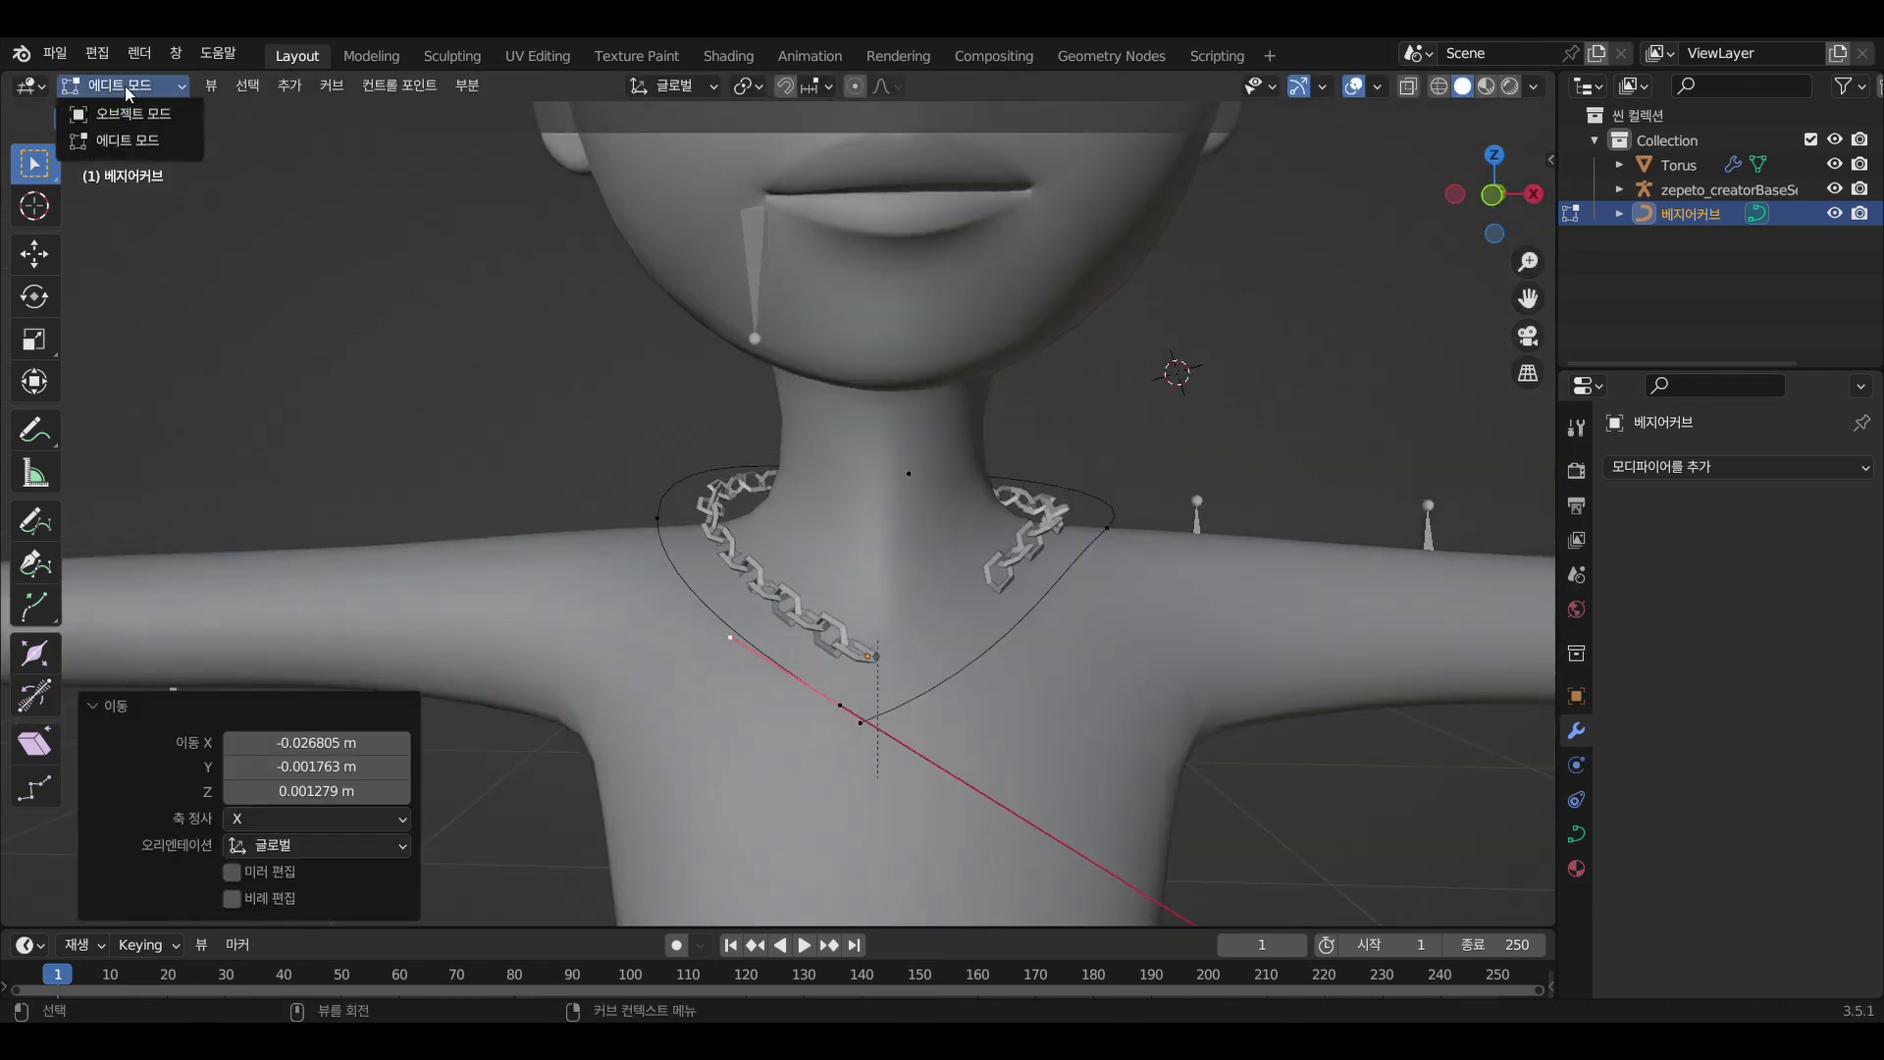
left_click(138, 115)
left_click(788, 601)
left_click(1832, 575)
left_click(1831, 575)
left_click(1832, 575)
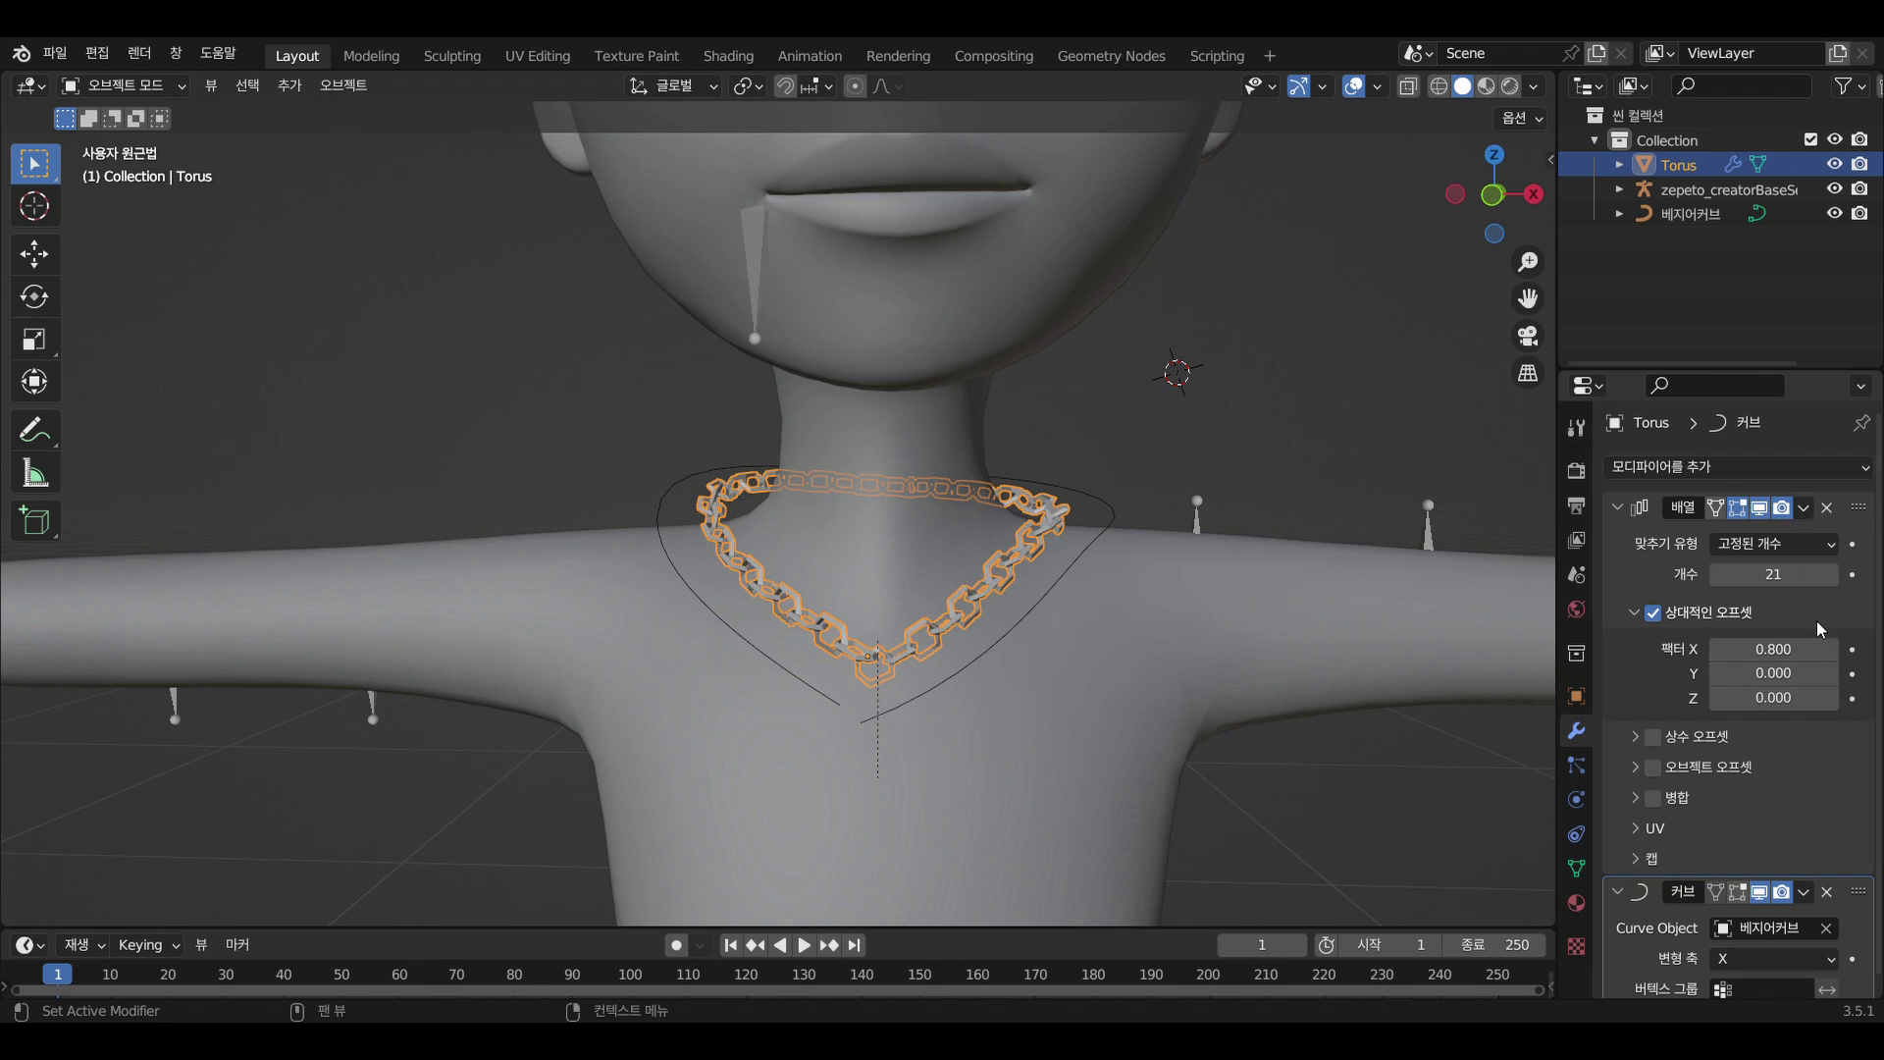
Apply the Array modifier and the Curve modifier on the torus chain
left_click(1806, 510)
left_click(1779, 536)
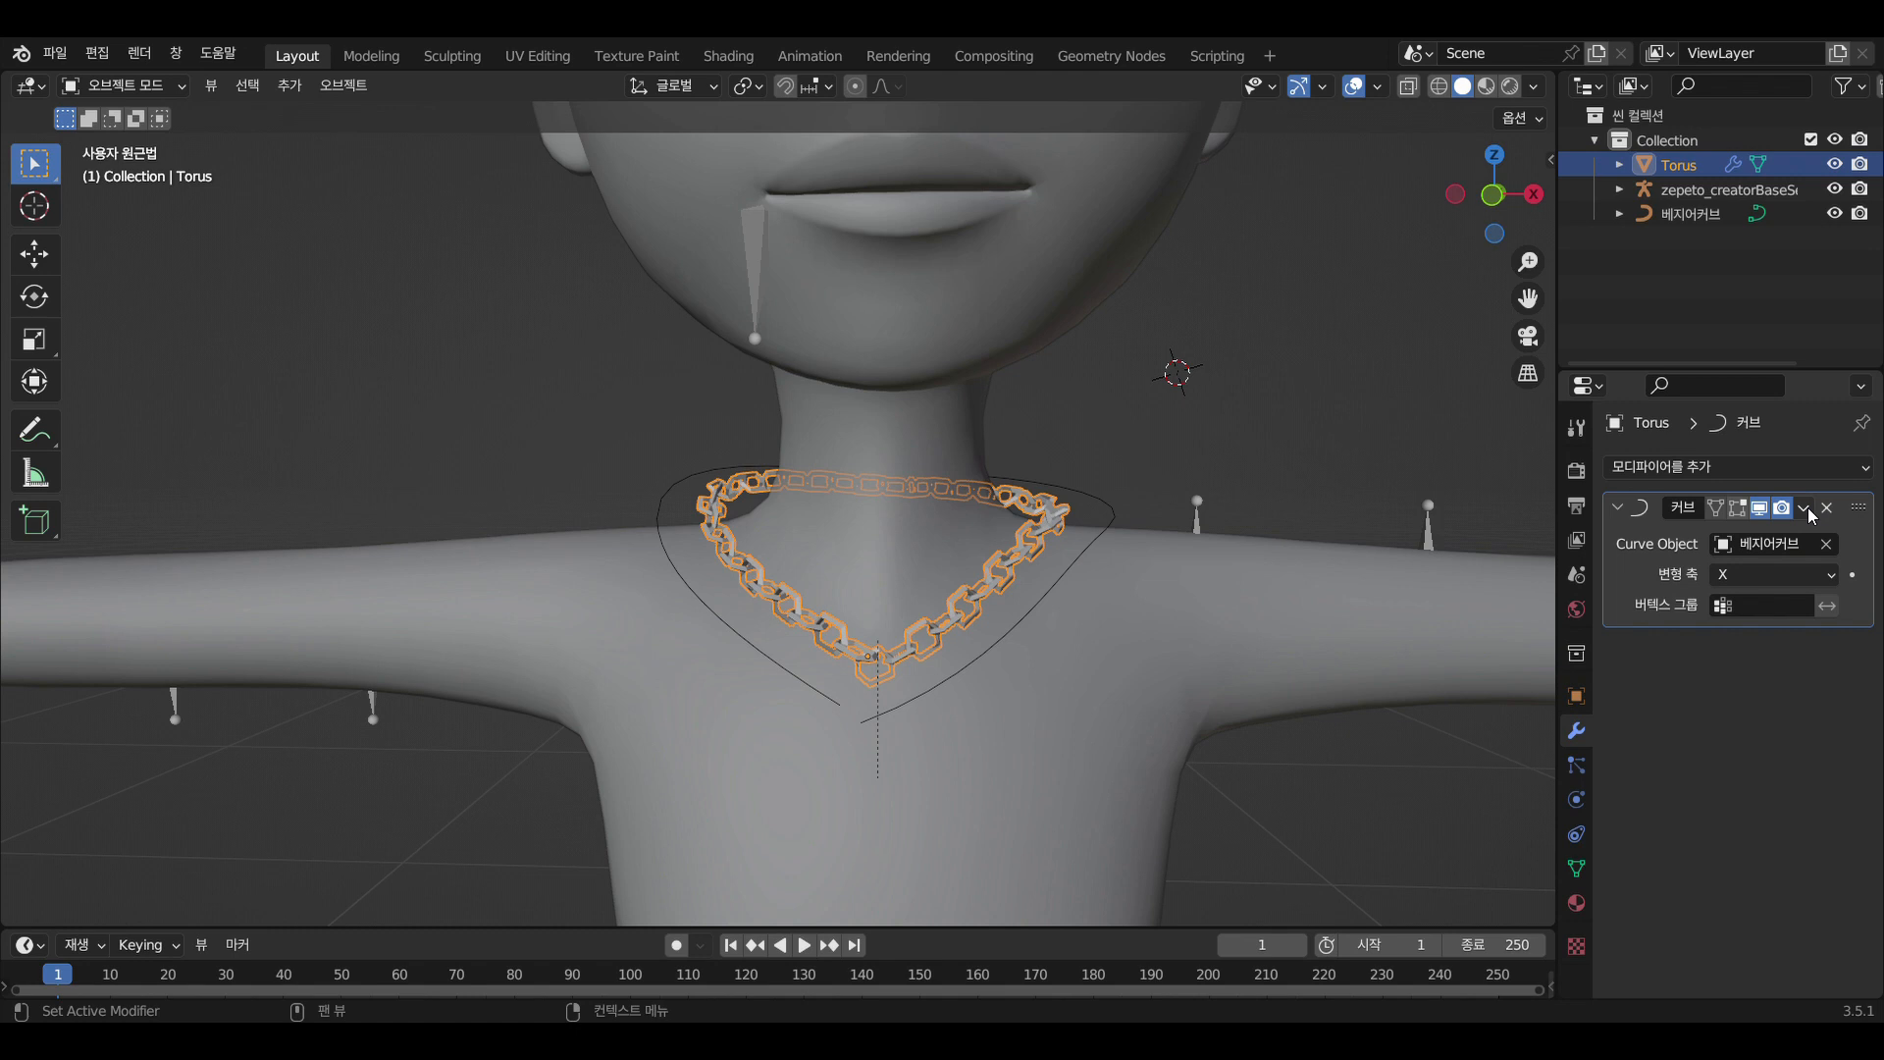
left_click(1805, 508)
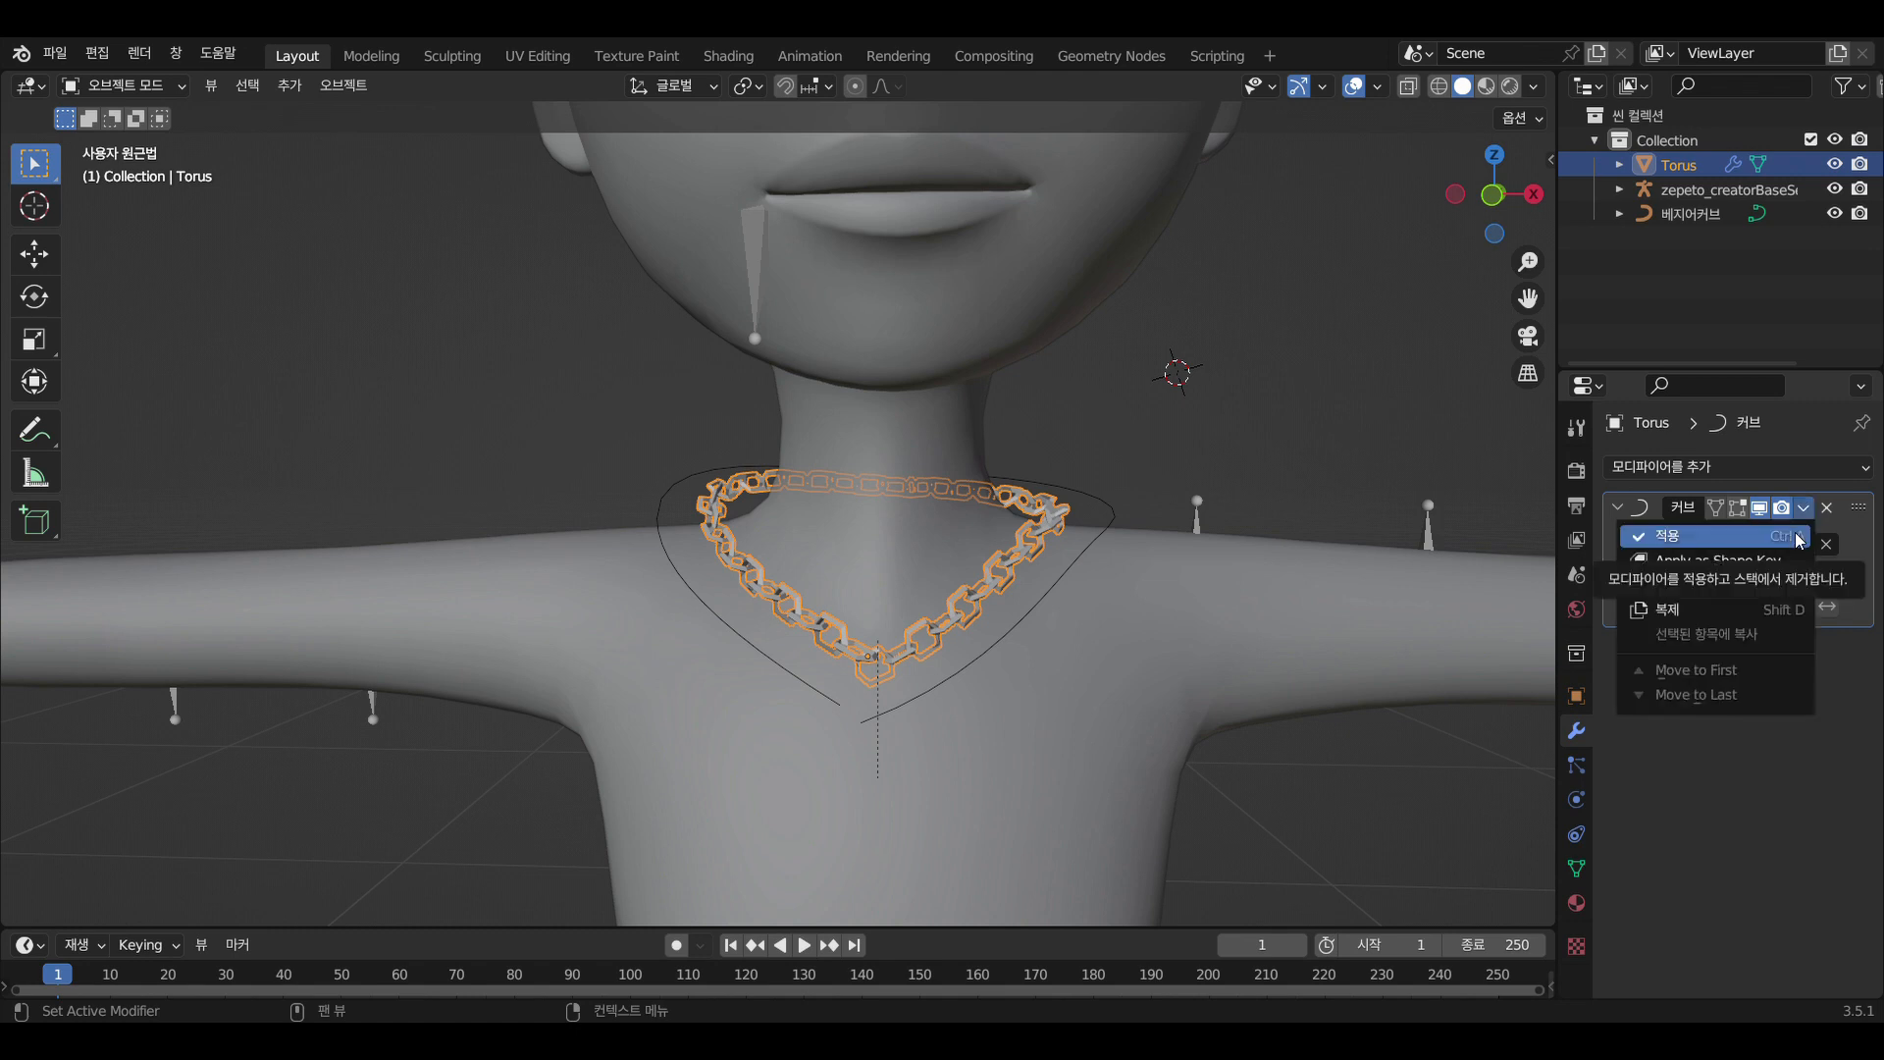
left_click(1794, 532)
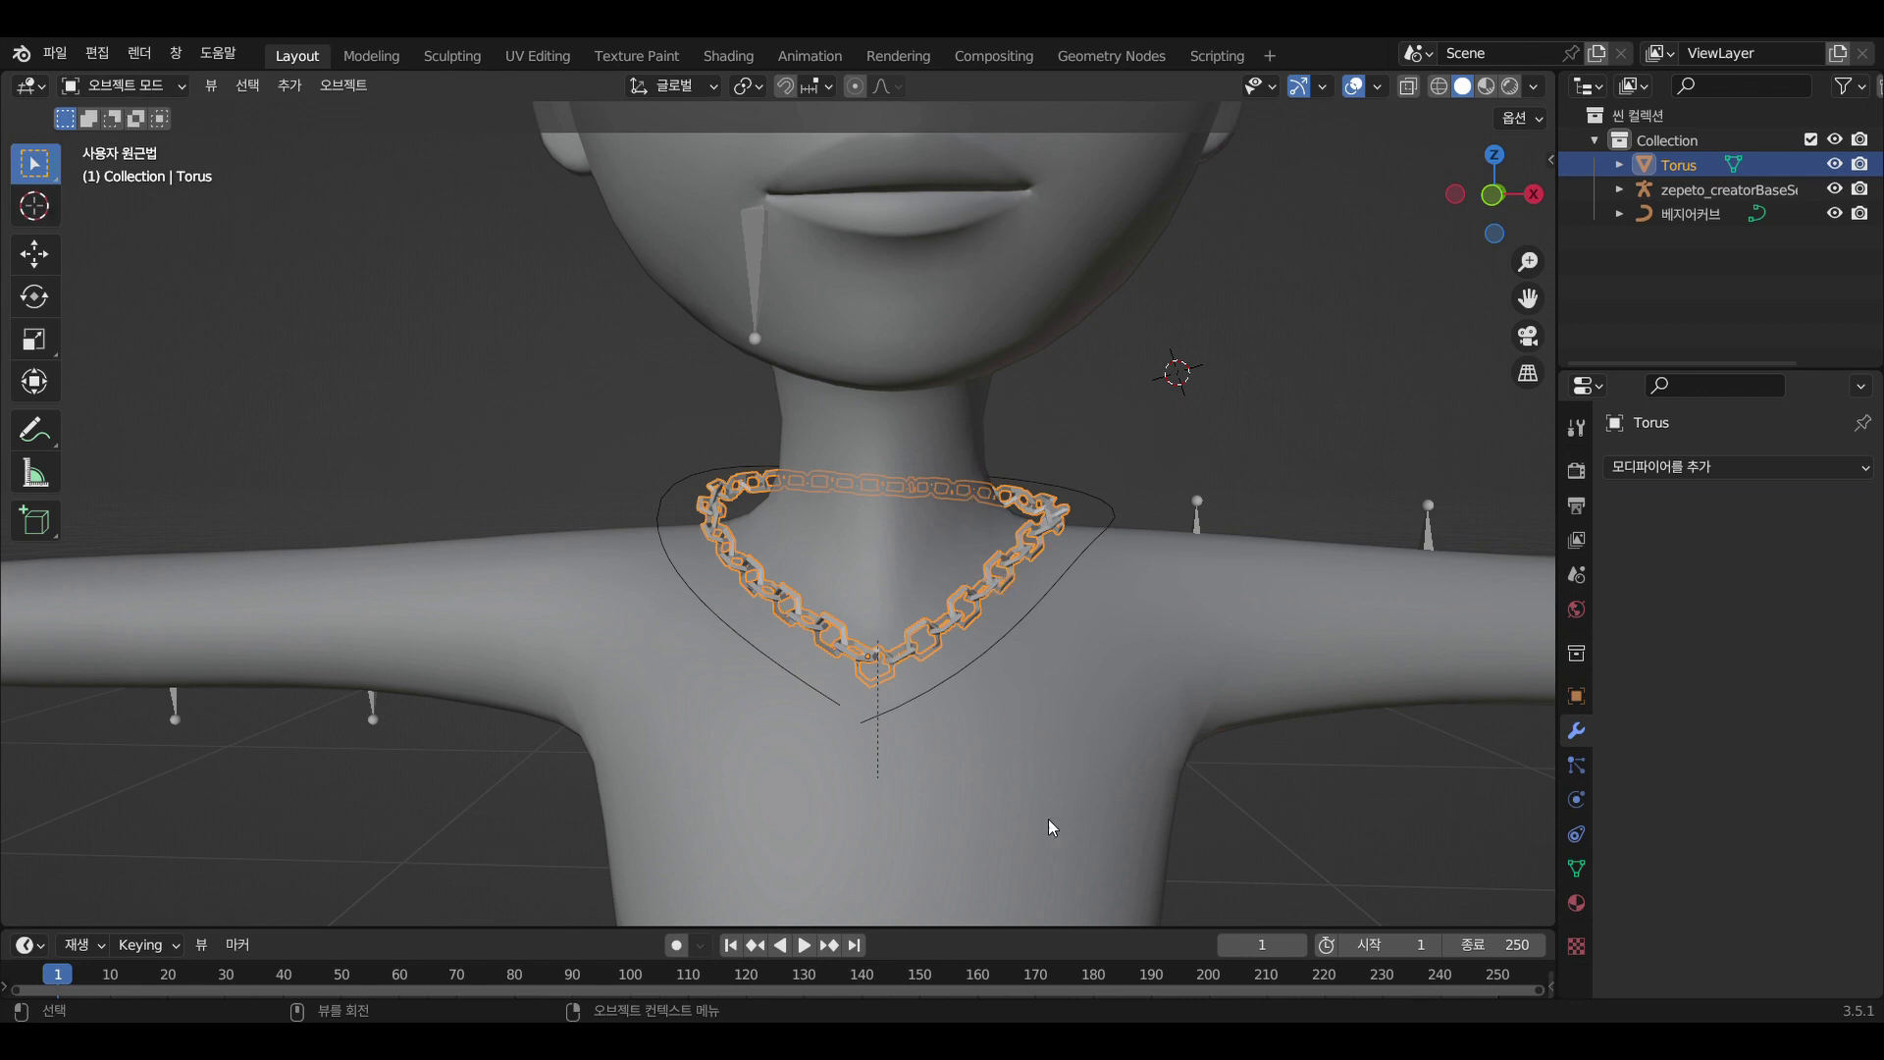
Delete the neck Bezier curve, leaving only the chain mesh around the neck
left_click(1080, 554)
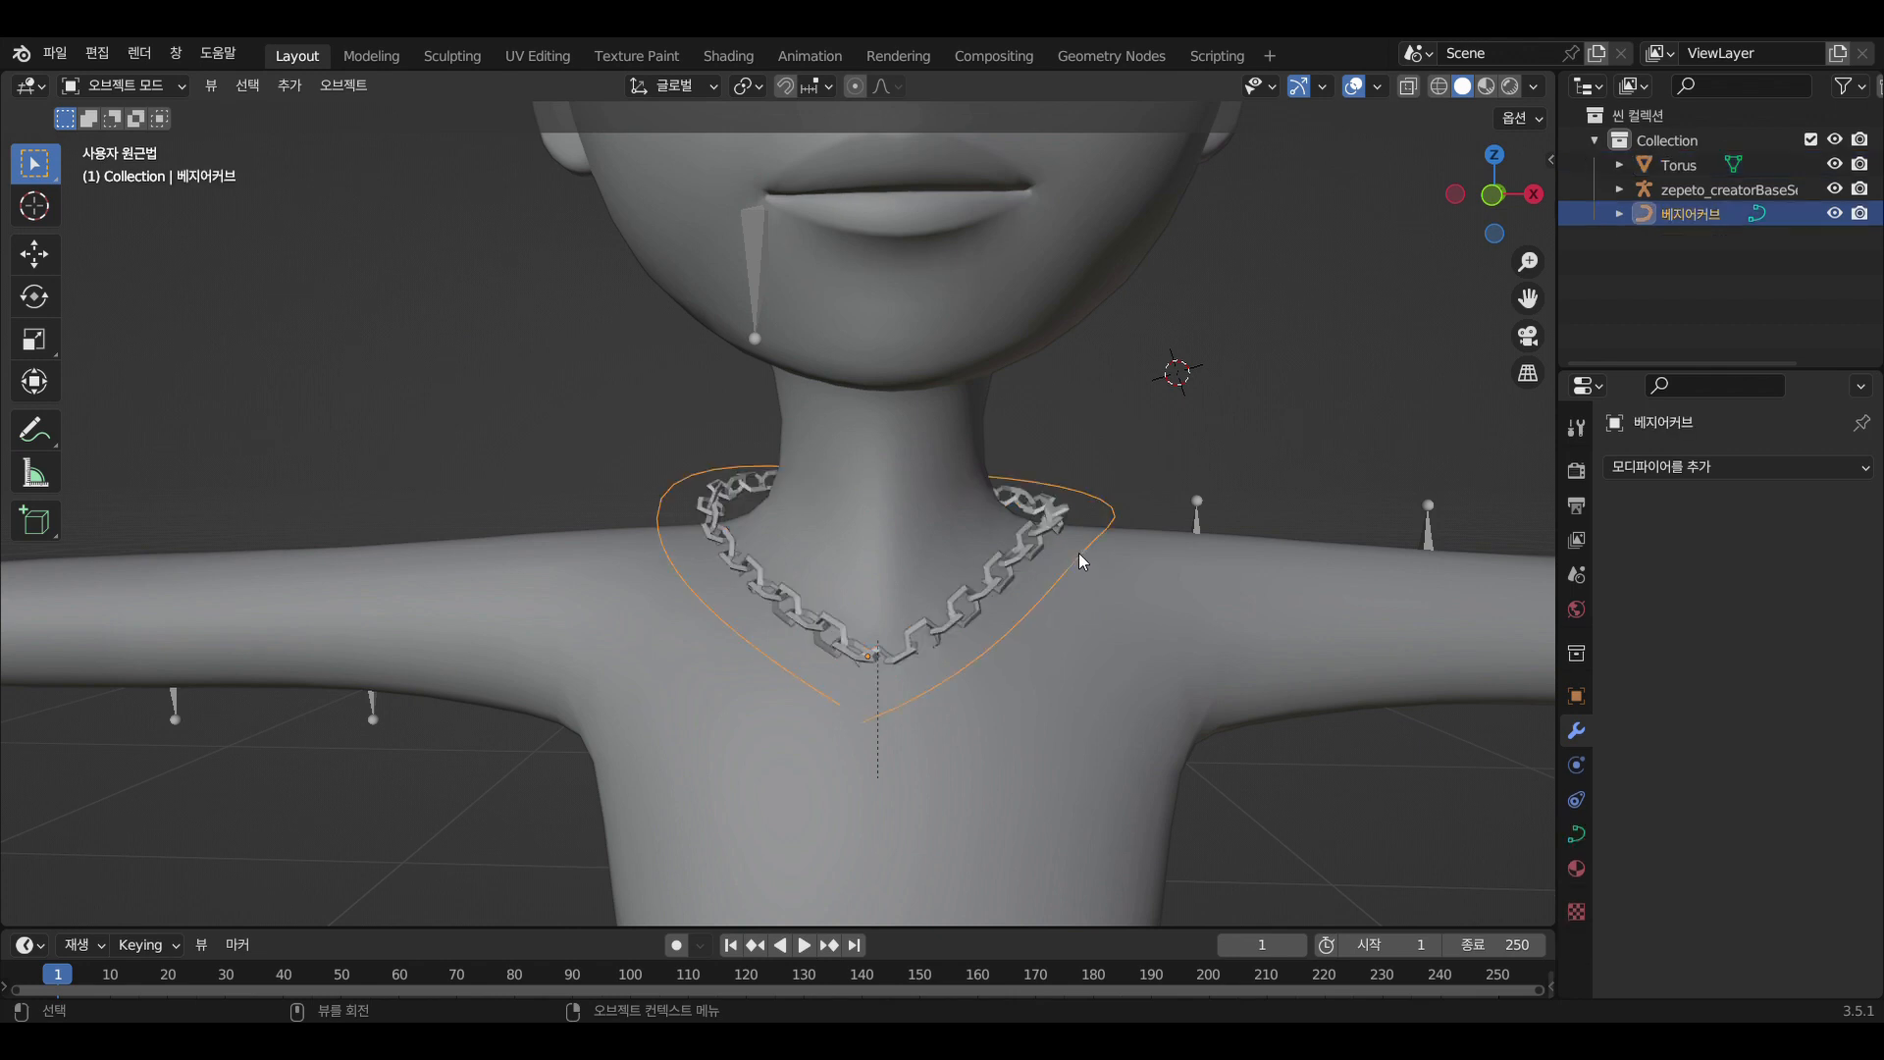
right_click(1086, 546)
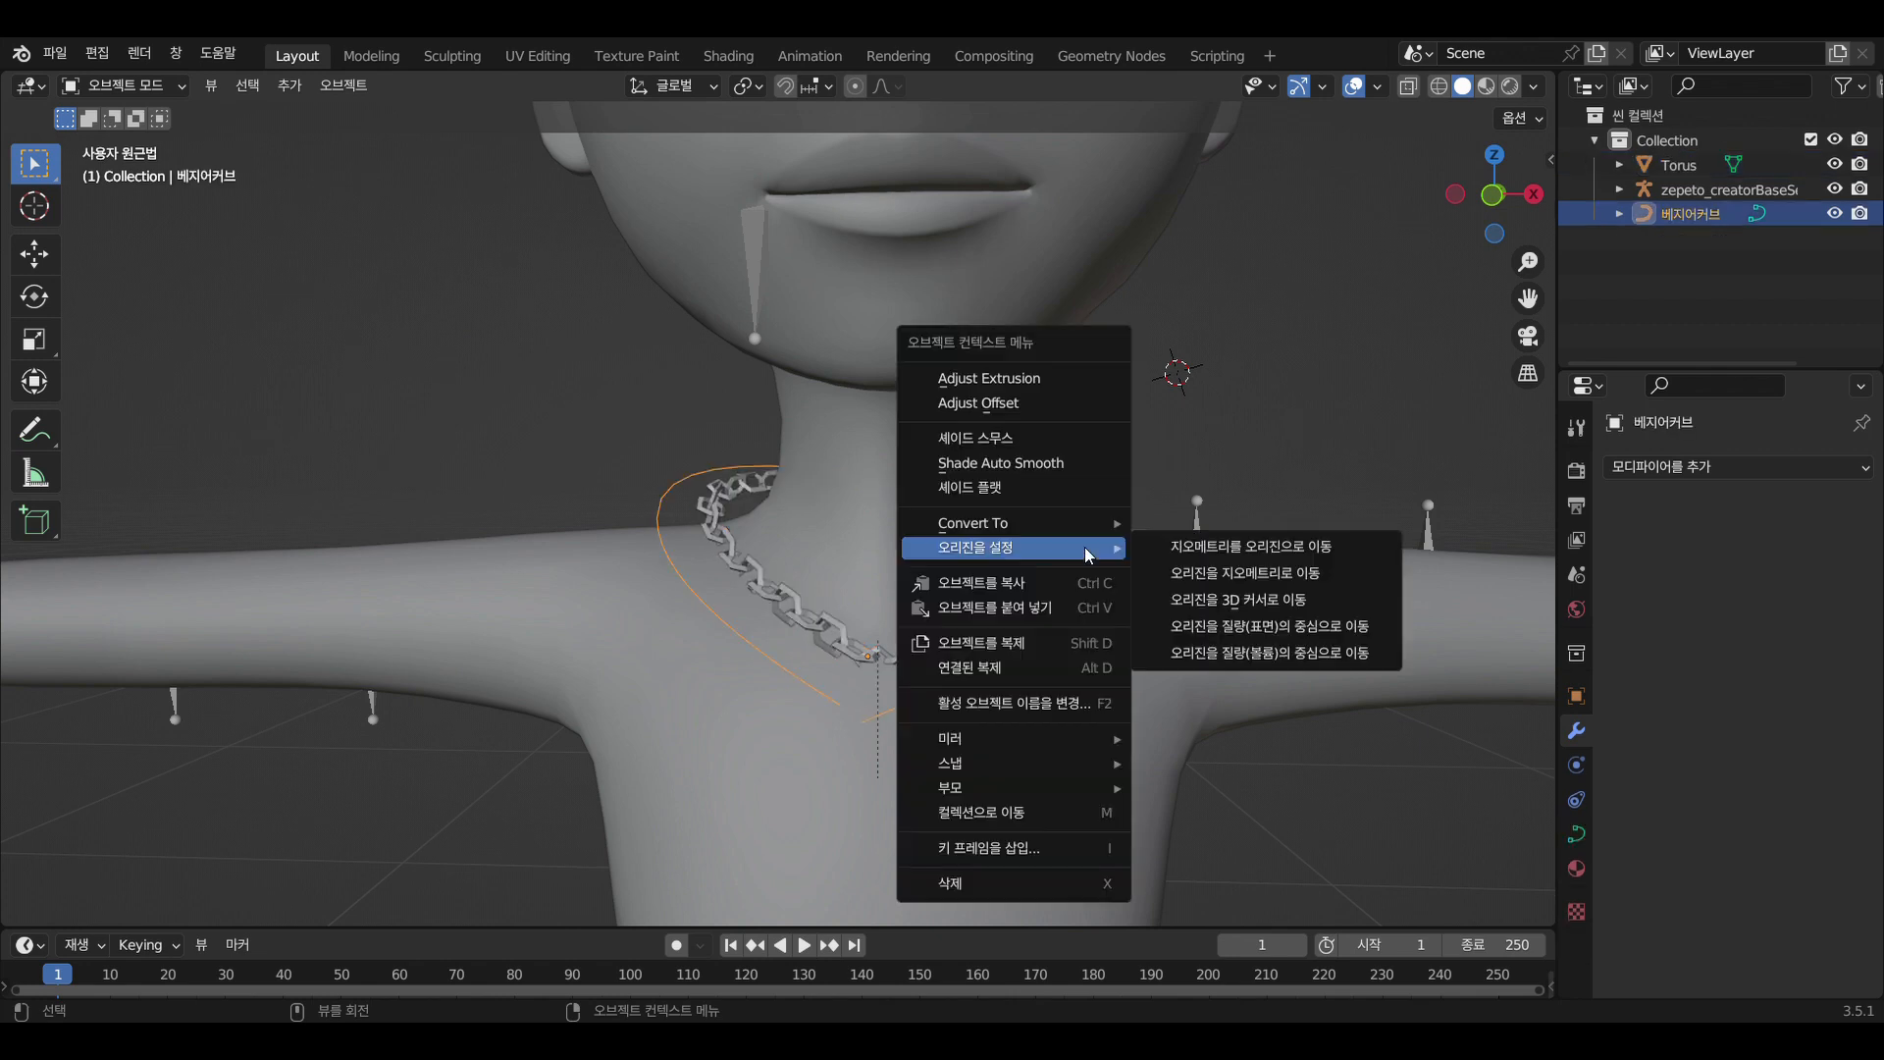
left_click(1311, 410)
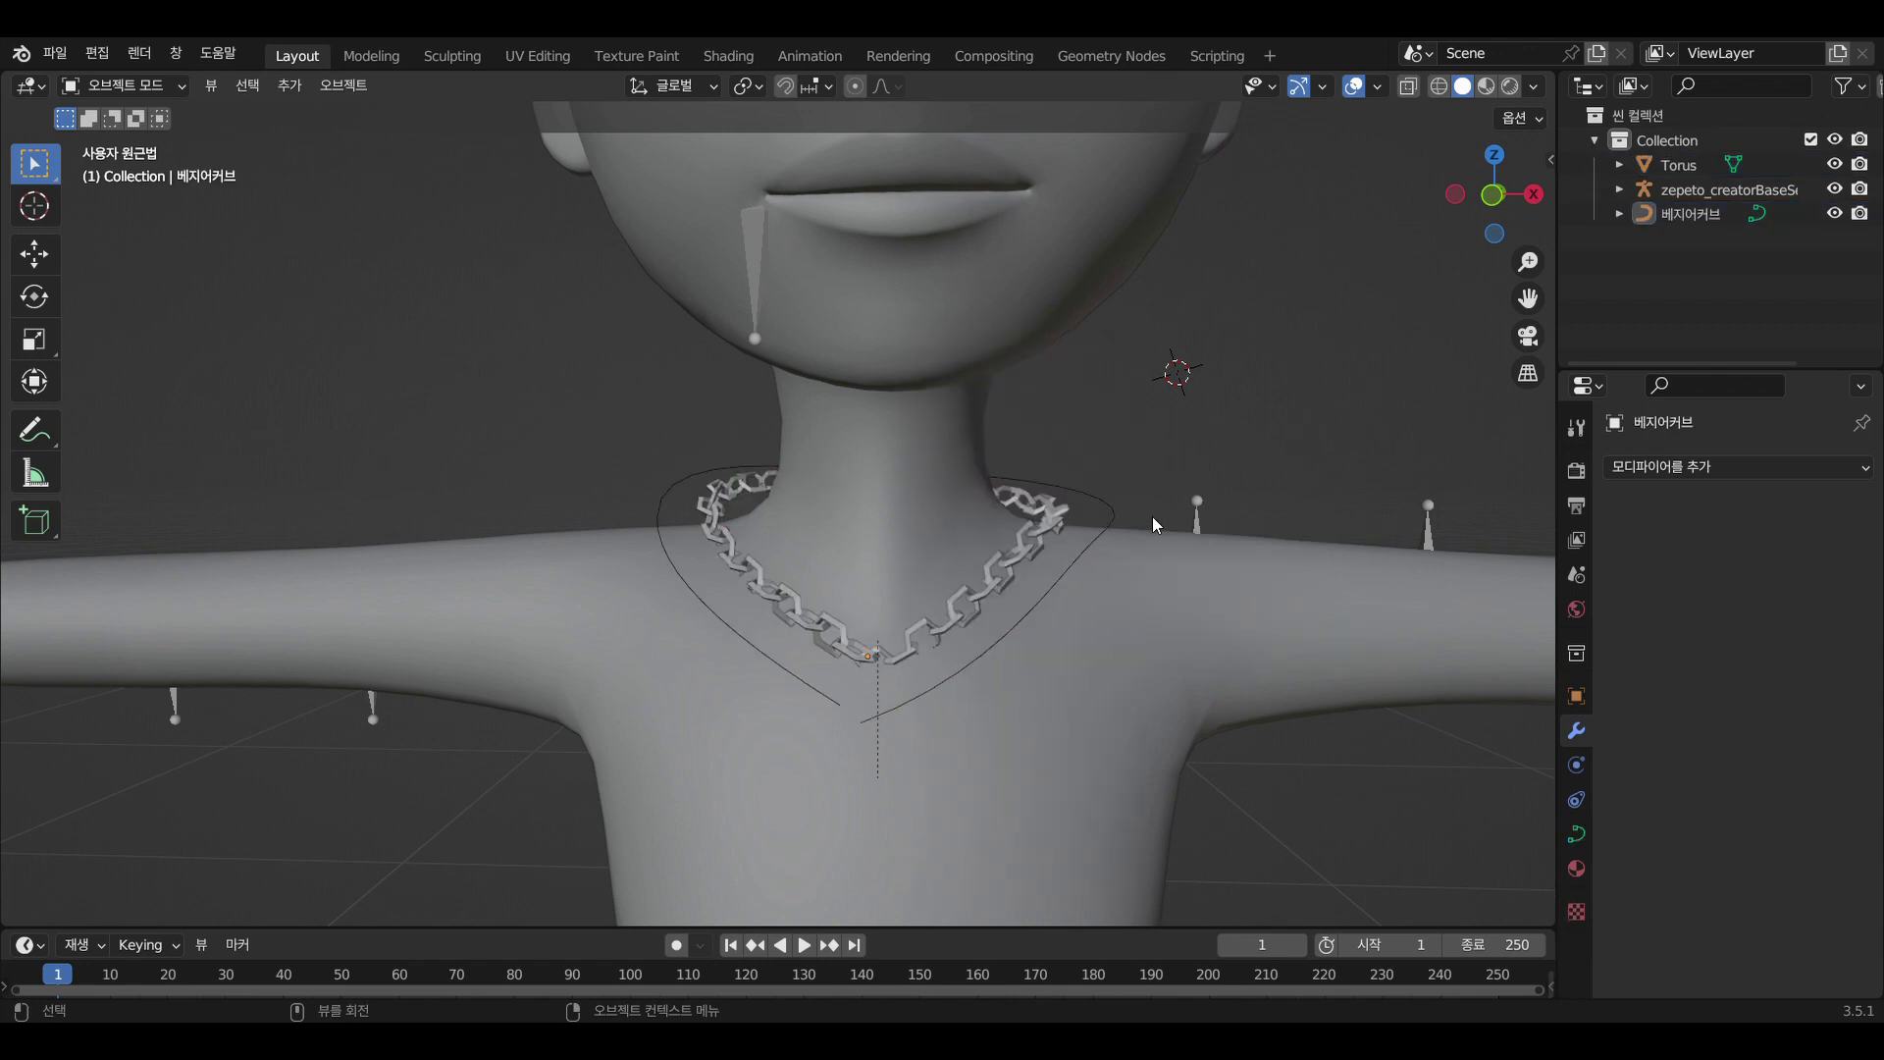
left_click(1088, 542)
key("x")
left_click(1088, 542)
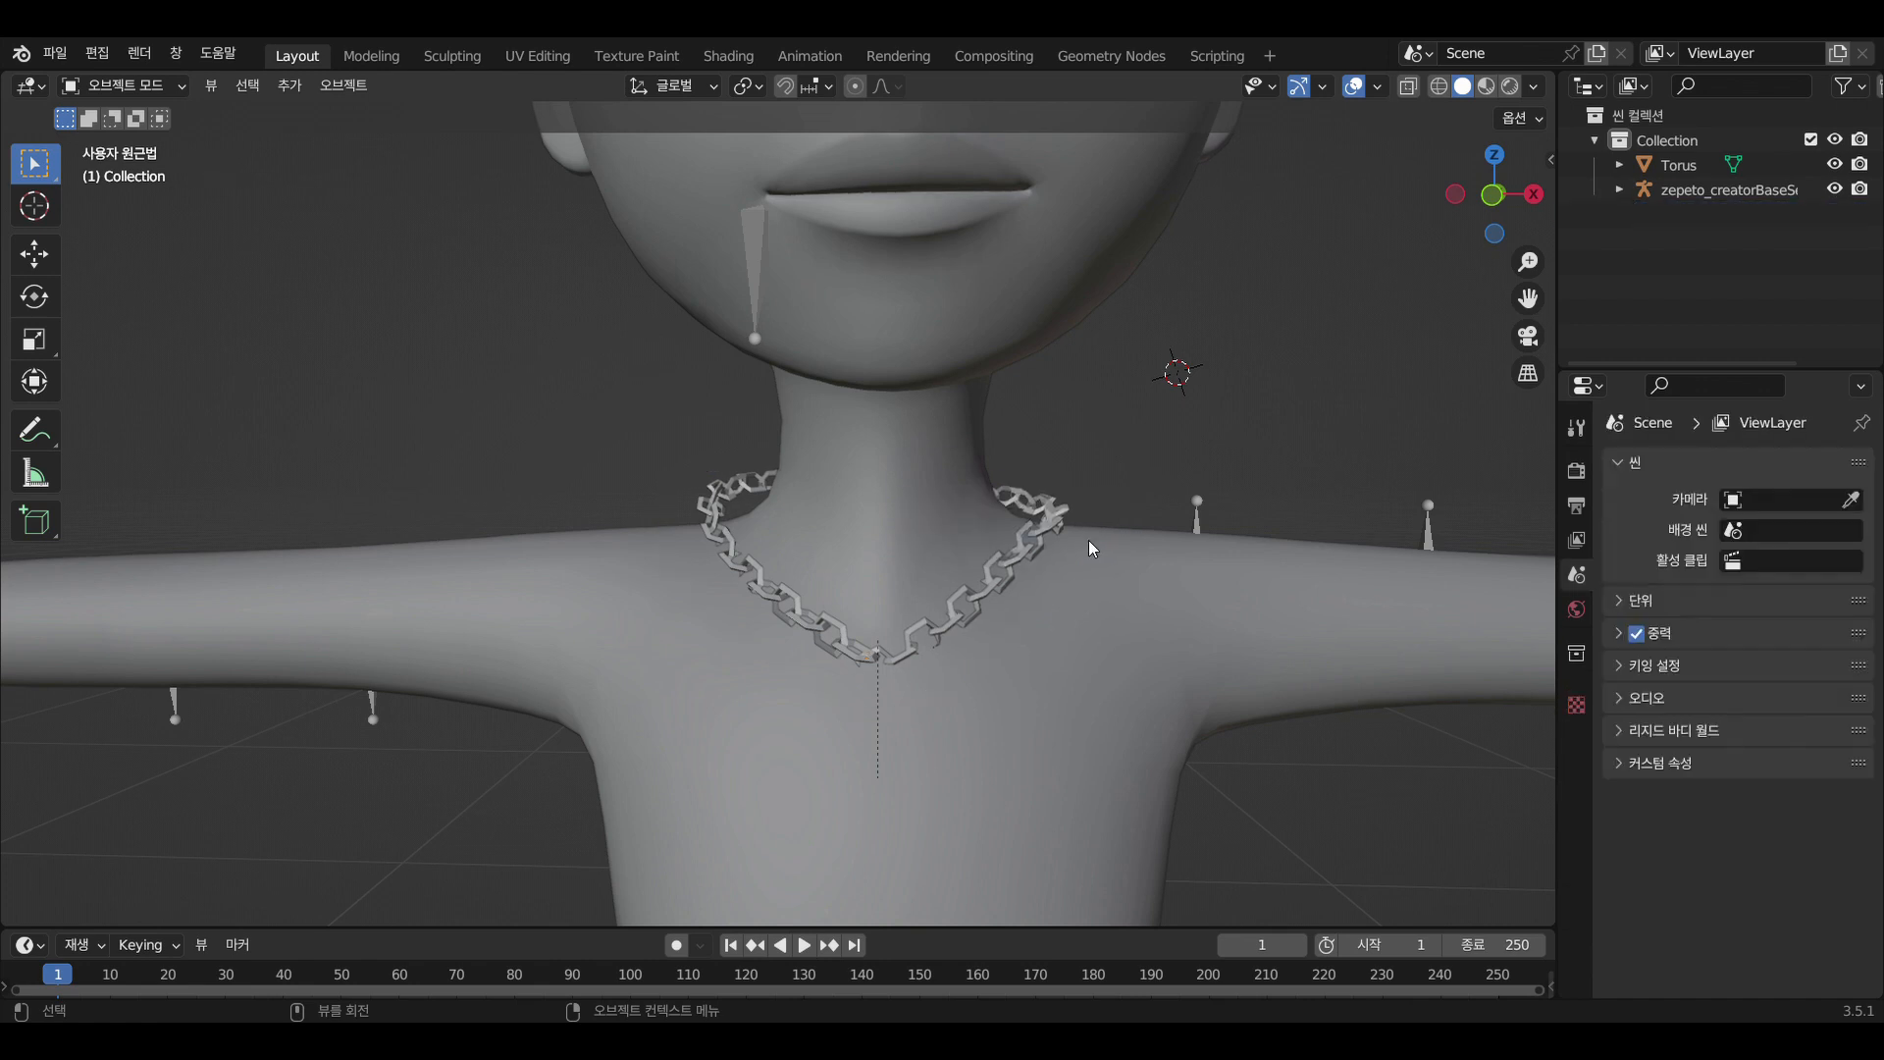
Select the chain and rotate it about -5.81° around the front view axis
left_click(962, 609)
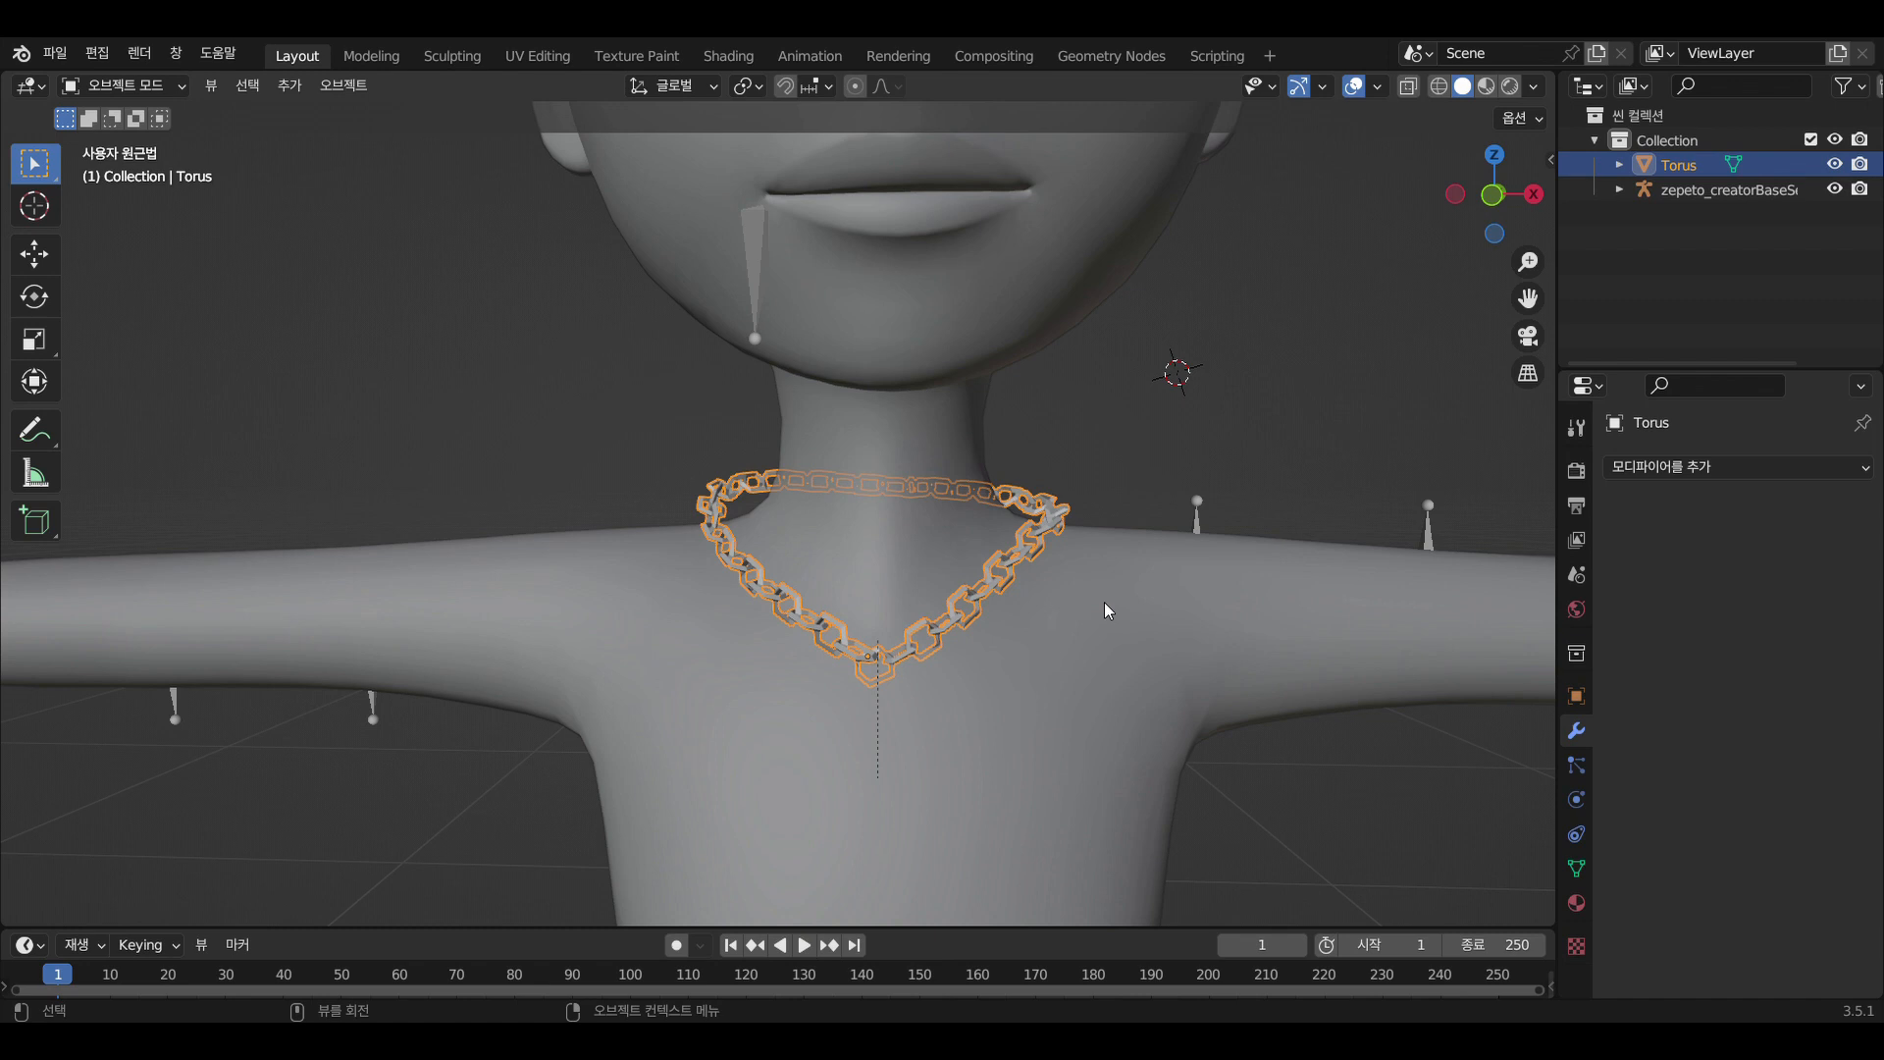
key("r")
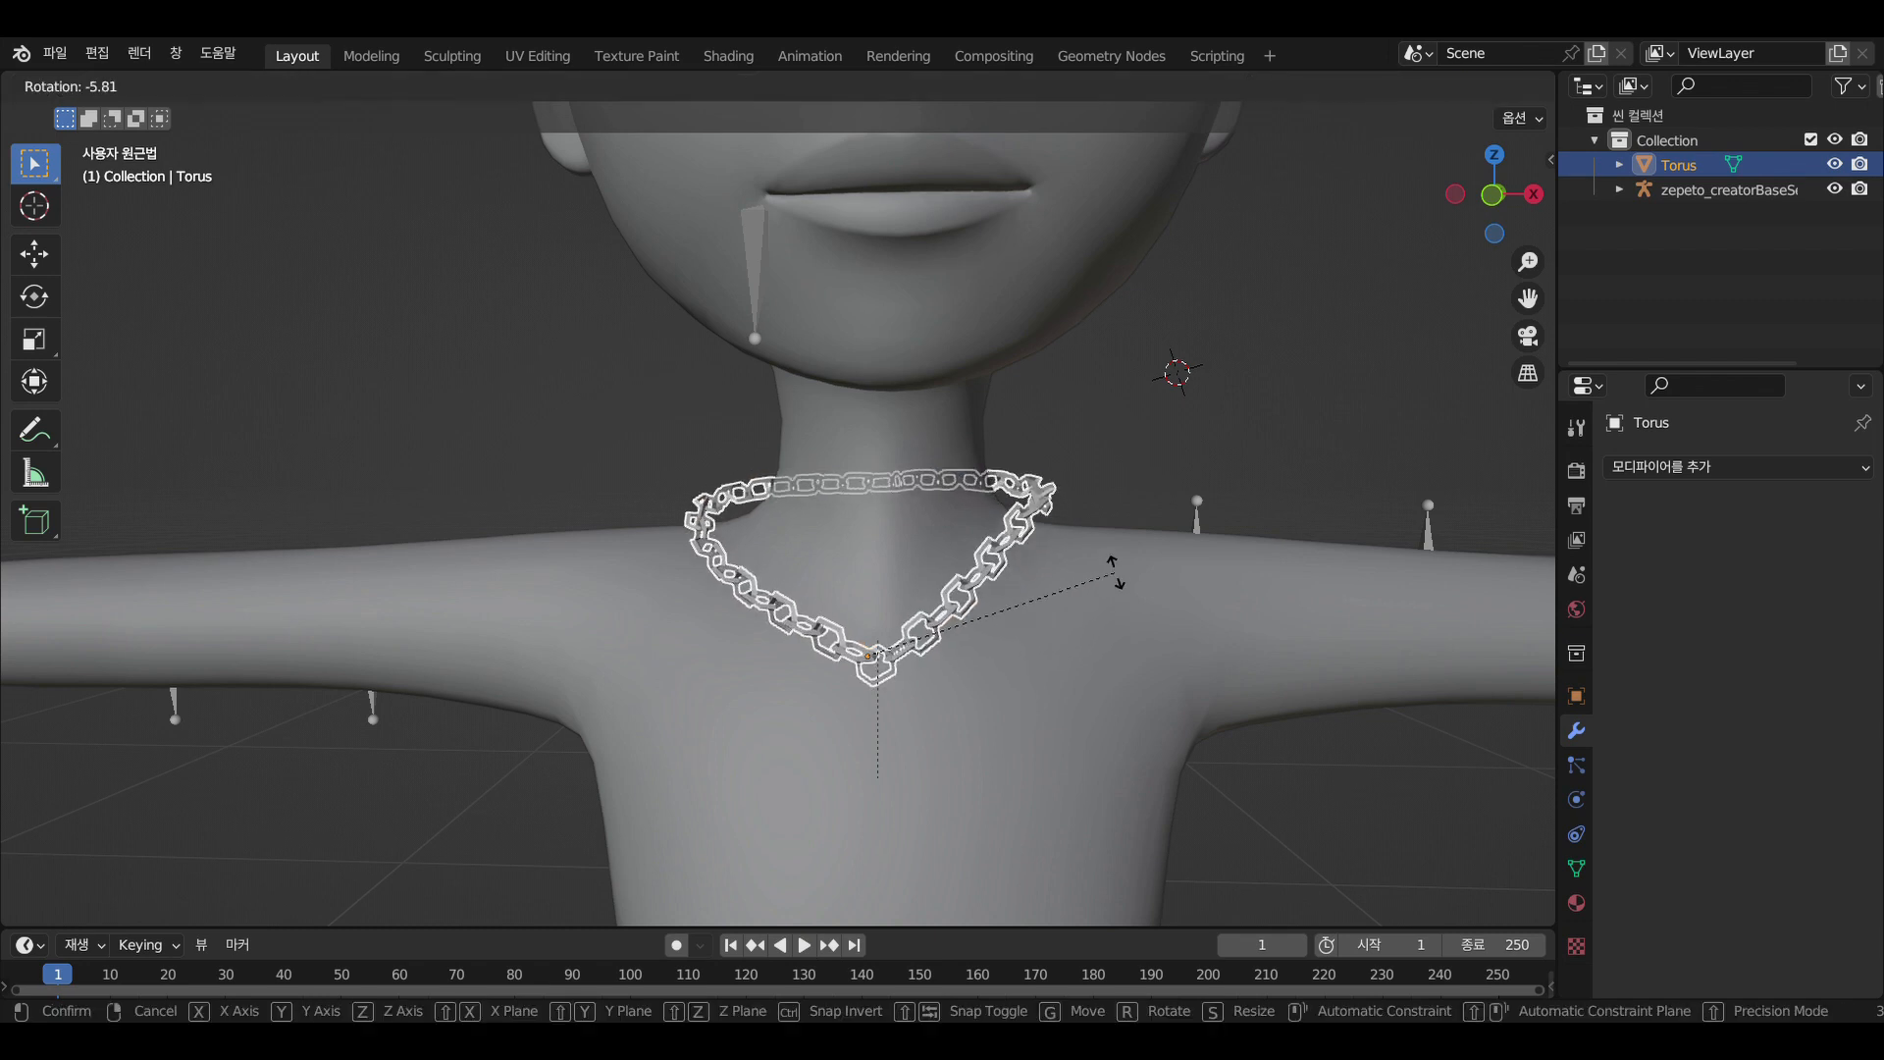
left_click(1115, 577)
Shift the chain slightly toward +X, fine-tune its rotation in the front view and deselect it
key("g")
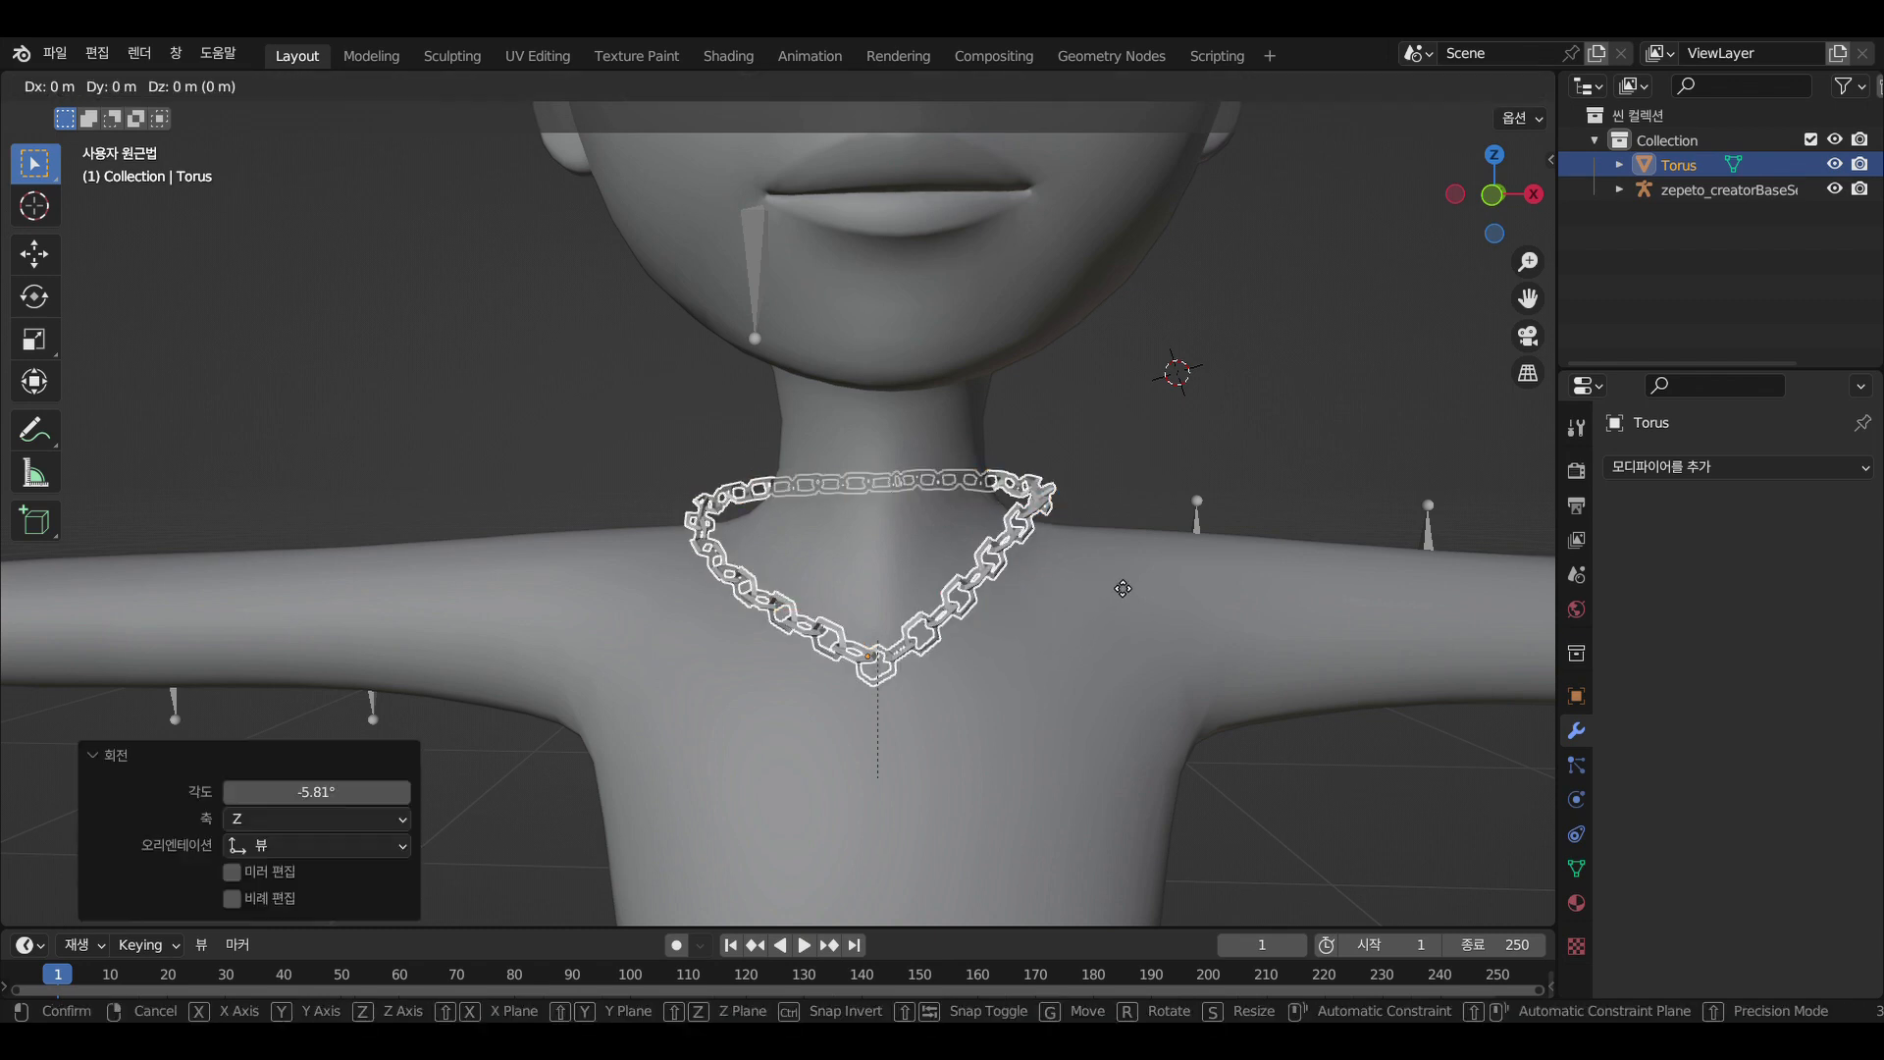
key("x")
left_click(1129, 575)
key("r")
left_click(1144, 574)
left_click(1199, 445)
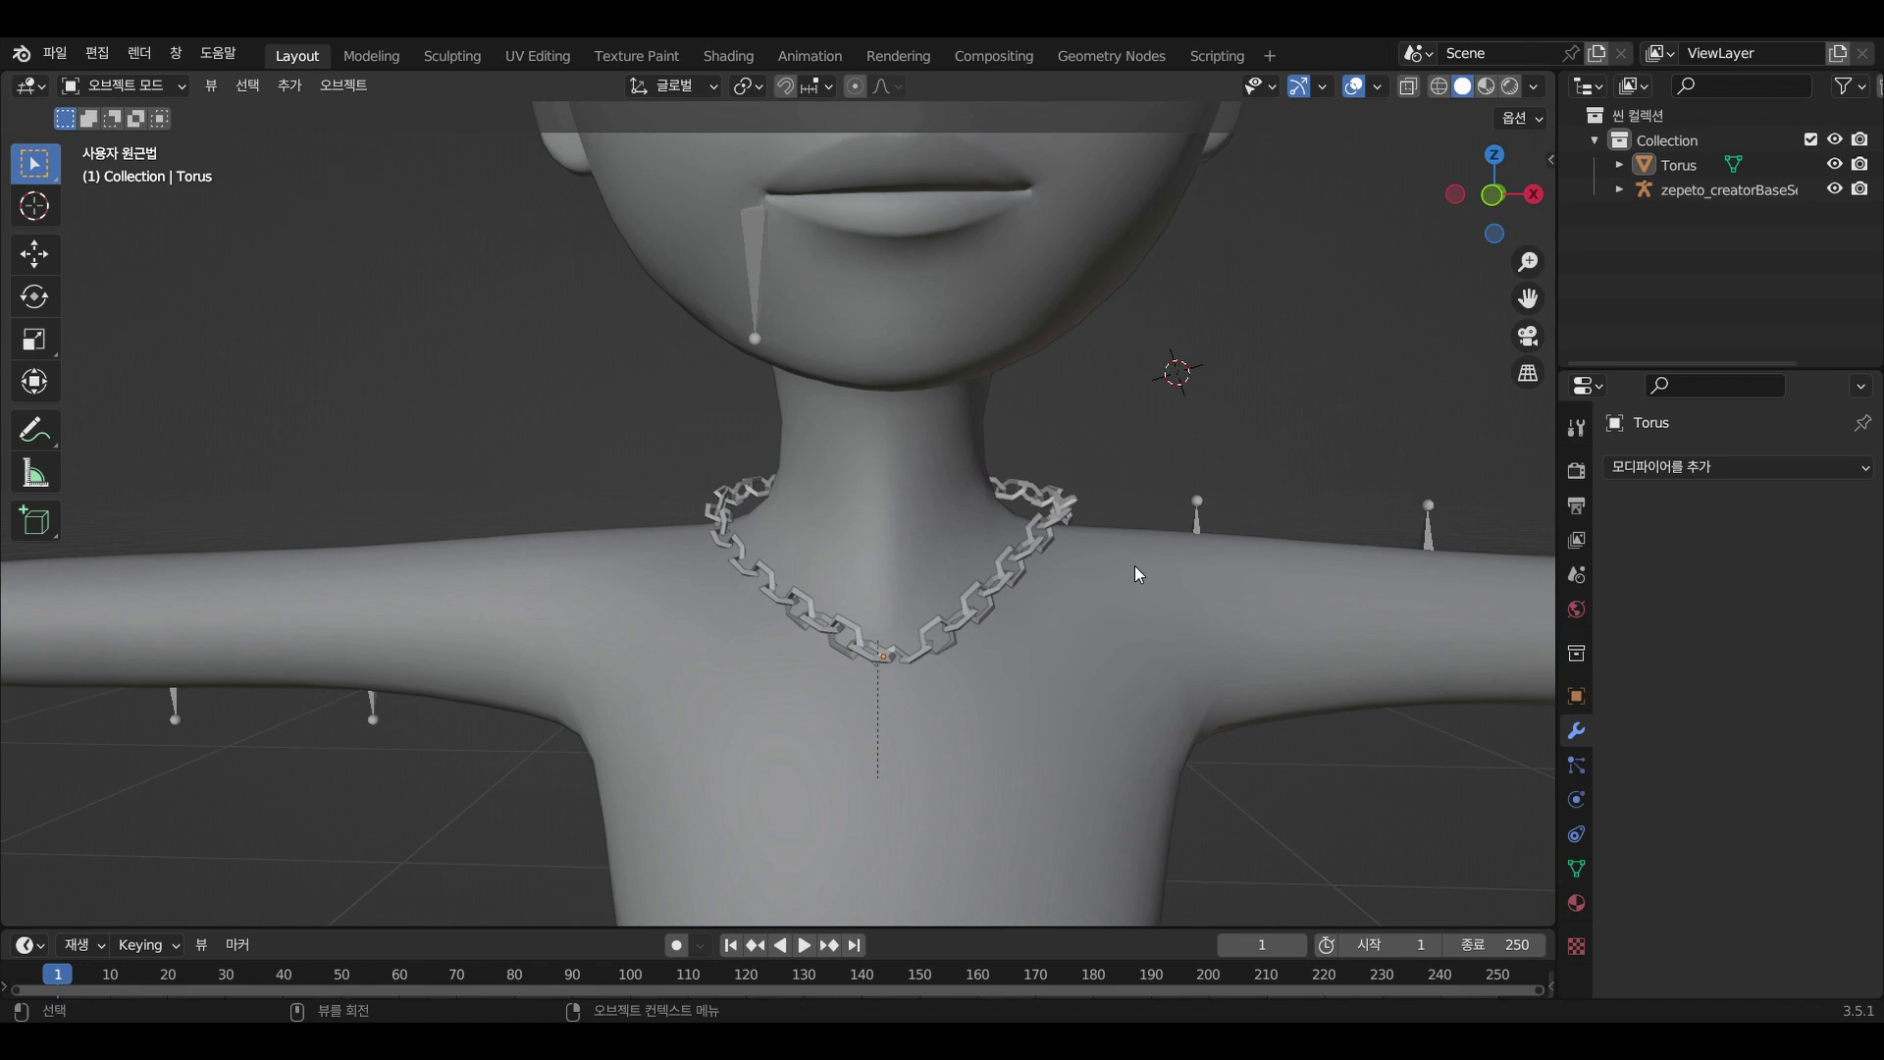
Select the chain necklace mesh and enter Edit Mode on it
middle_click_drag(1093, 643, 1013, 622)
left_click(741, 628)
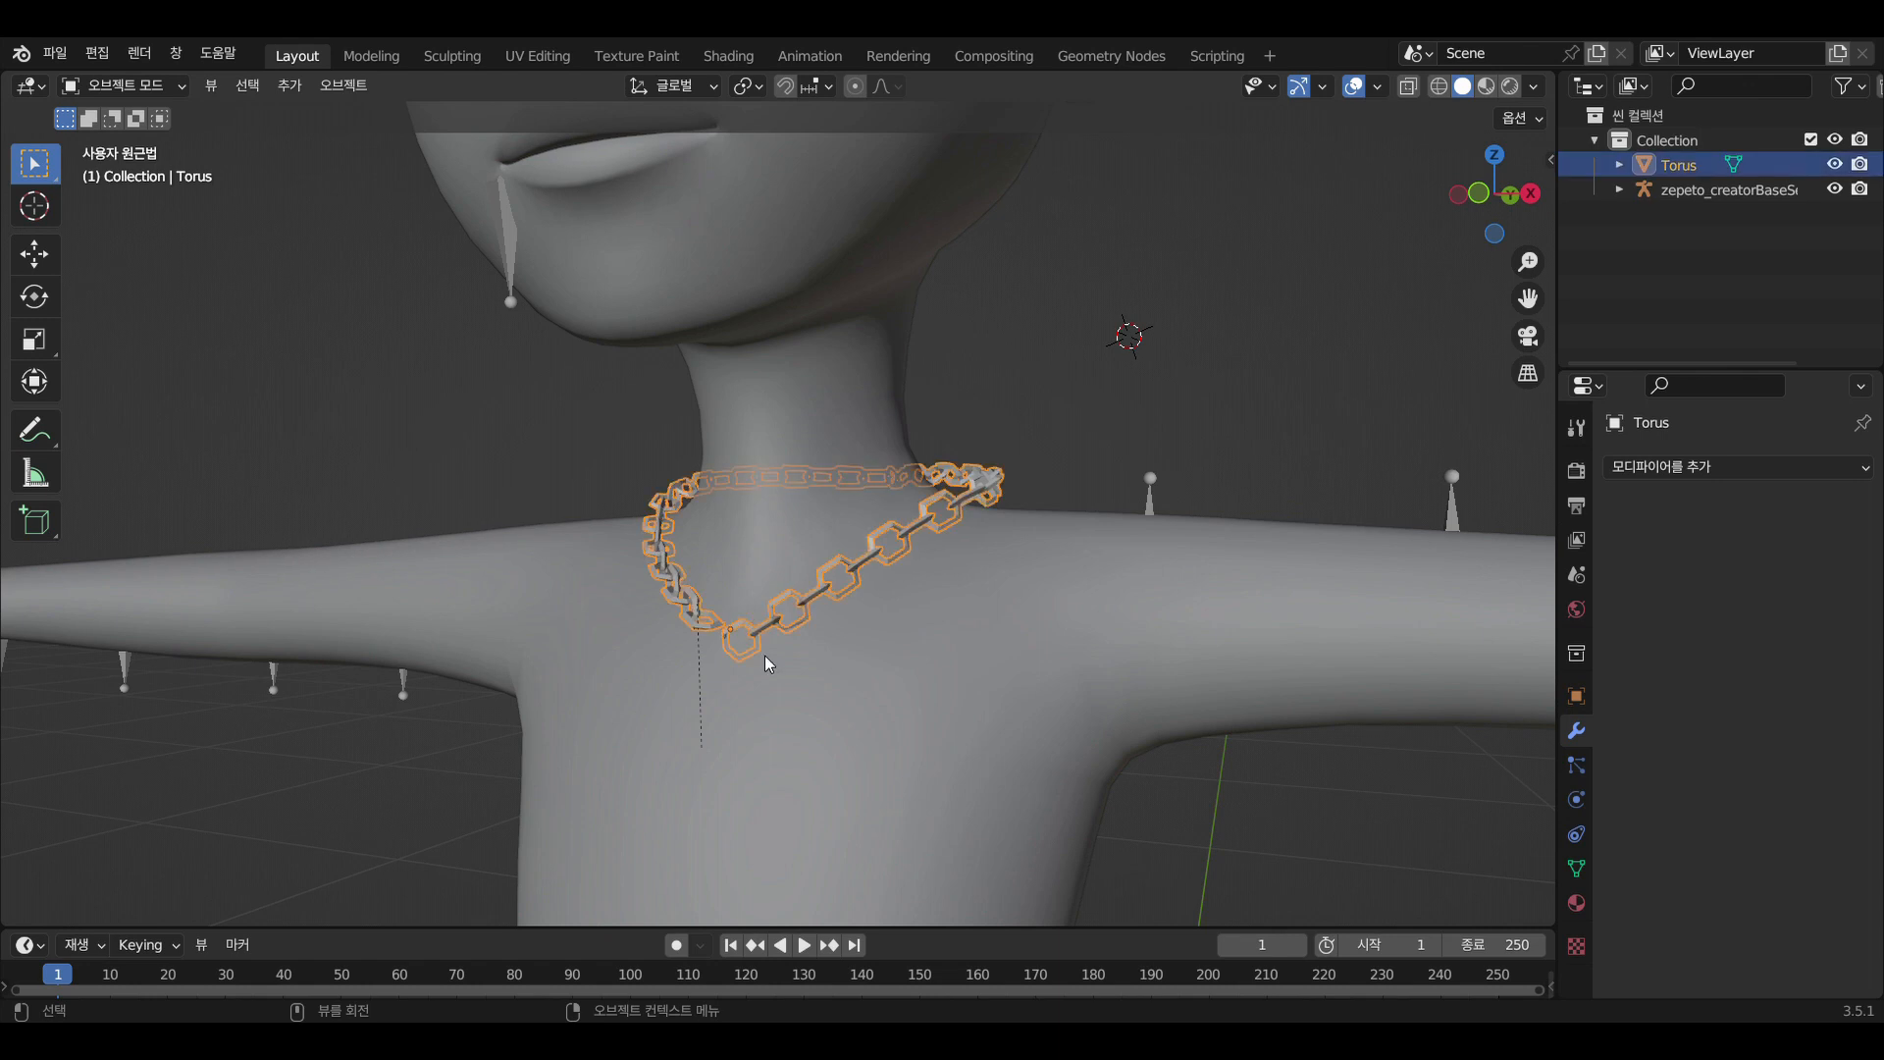
scroll(763, 655, "up", 3)
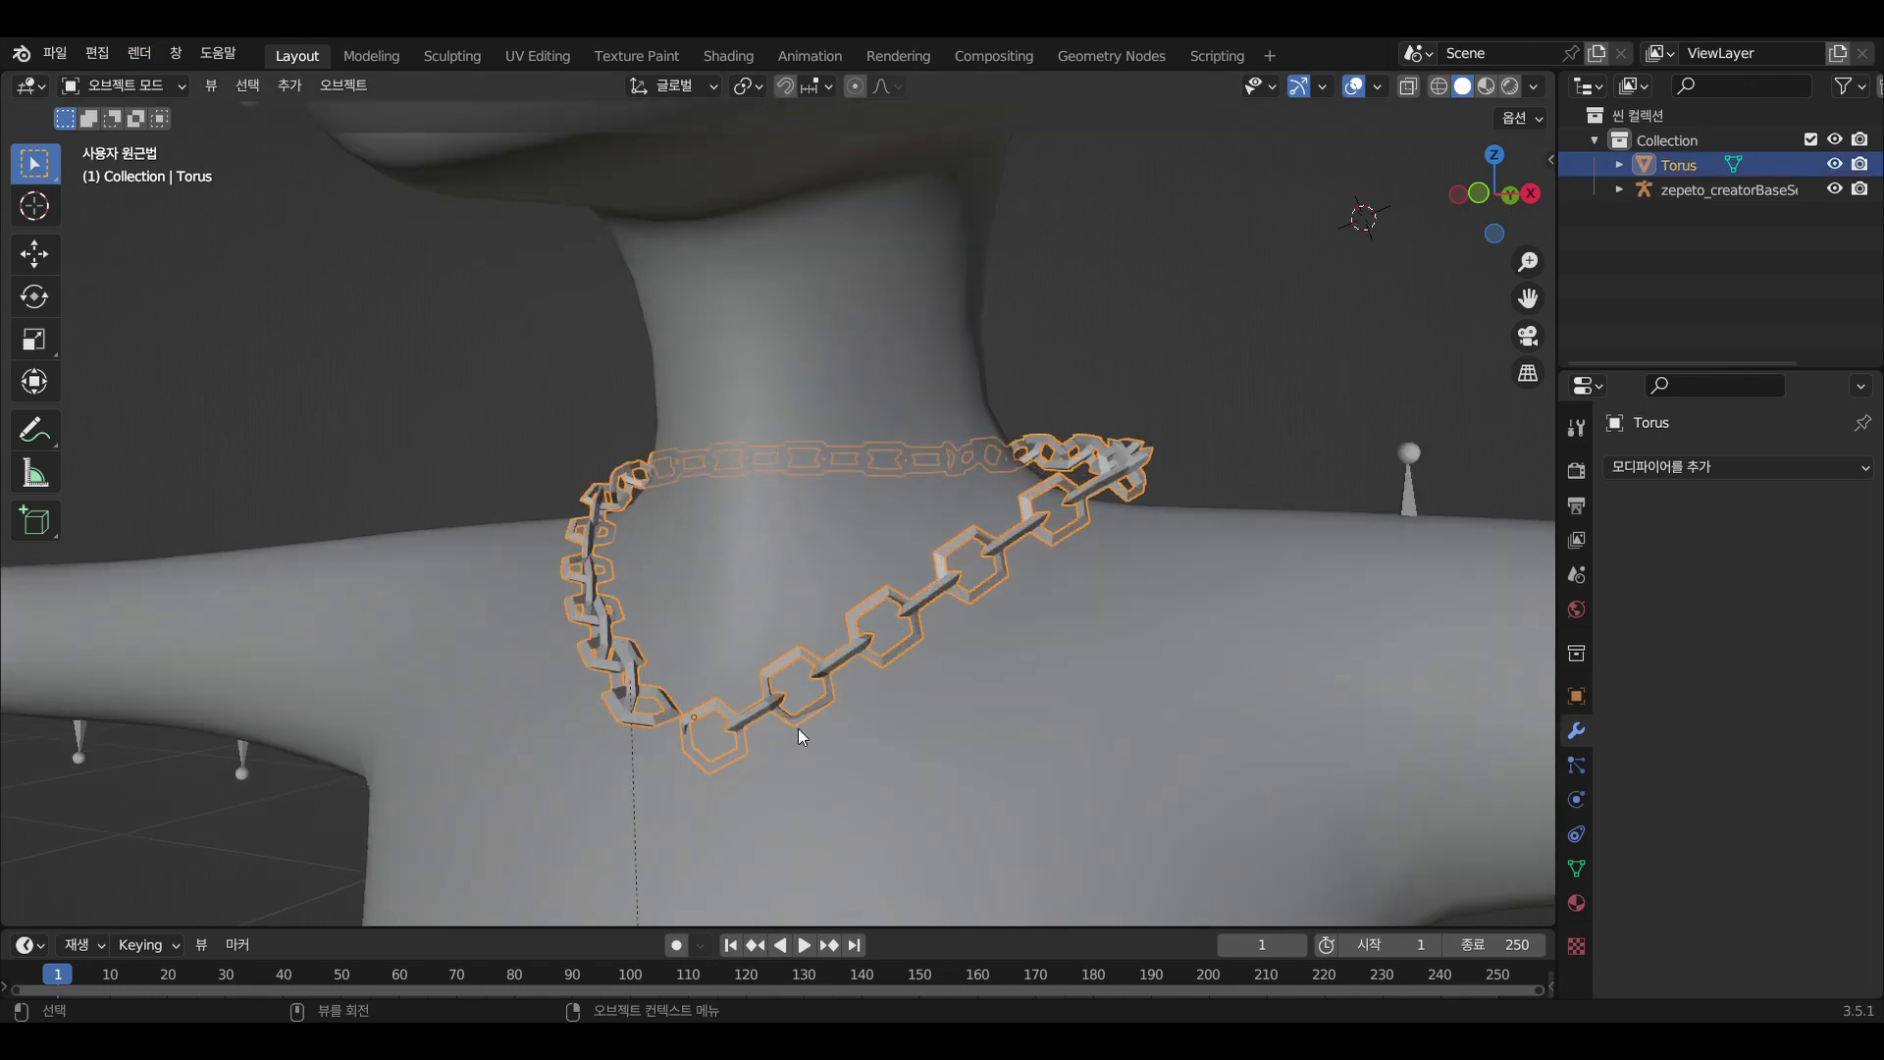
left_click(1182, 337)
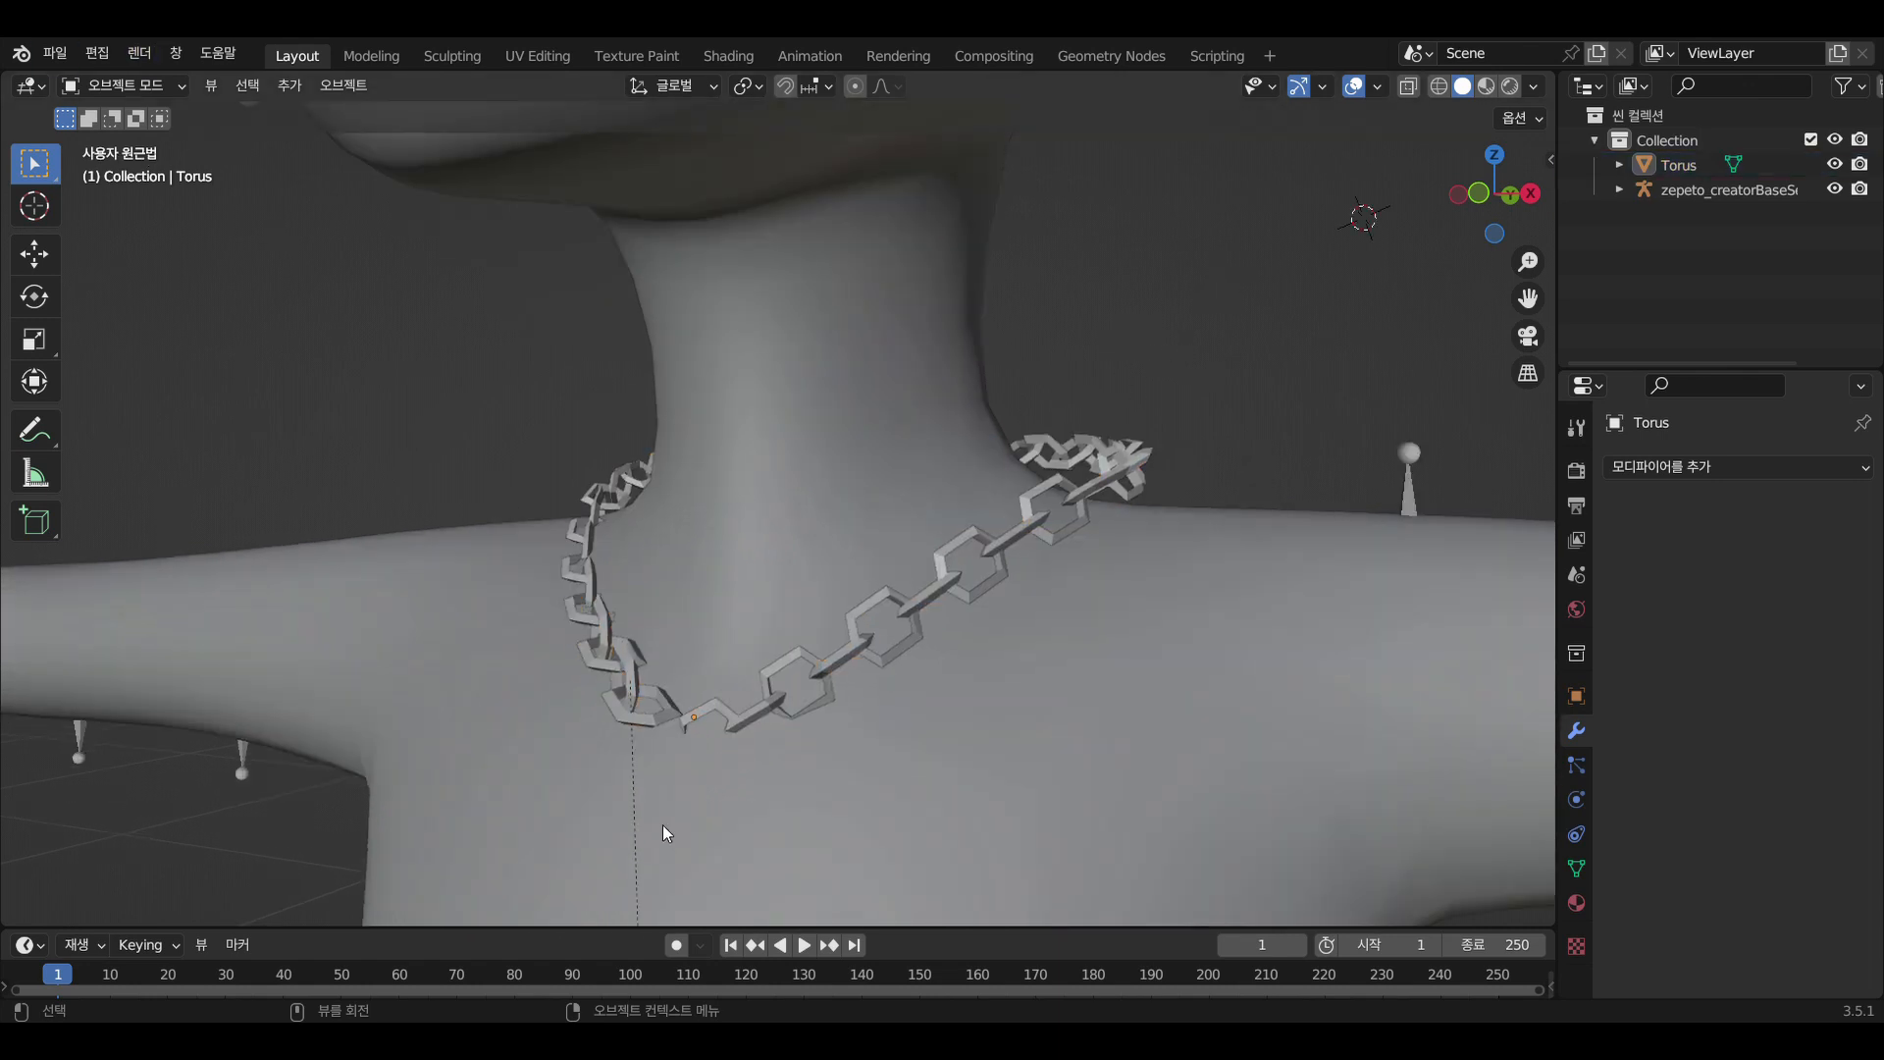
left_click(717, 713)
left_click(156, 88)
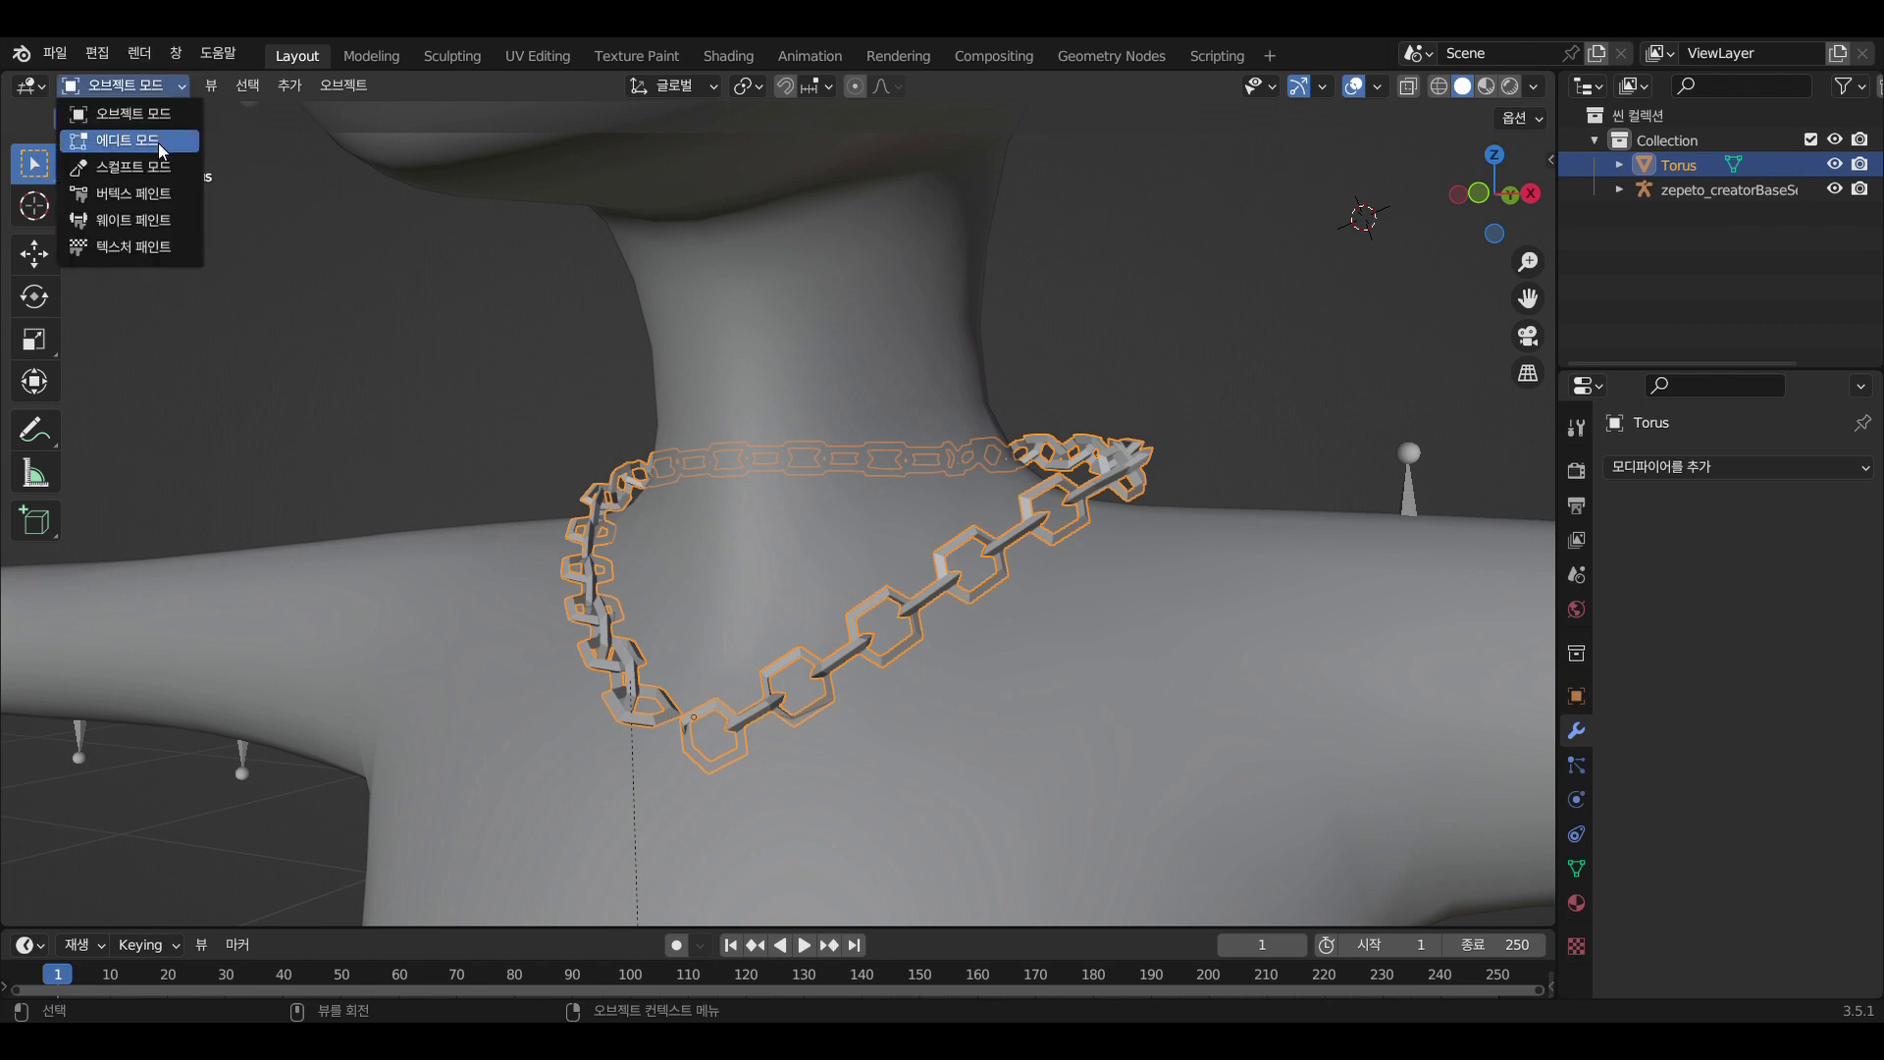
left_click(156, 144)
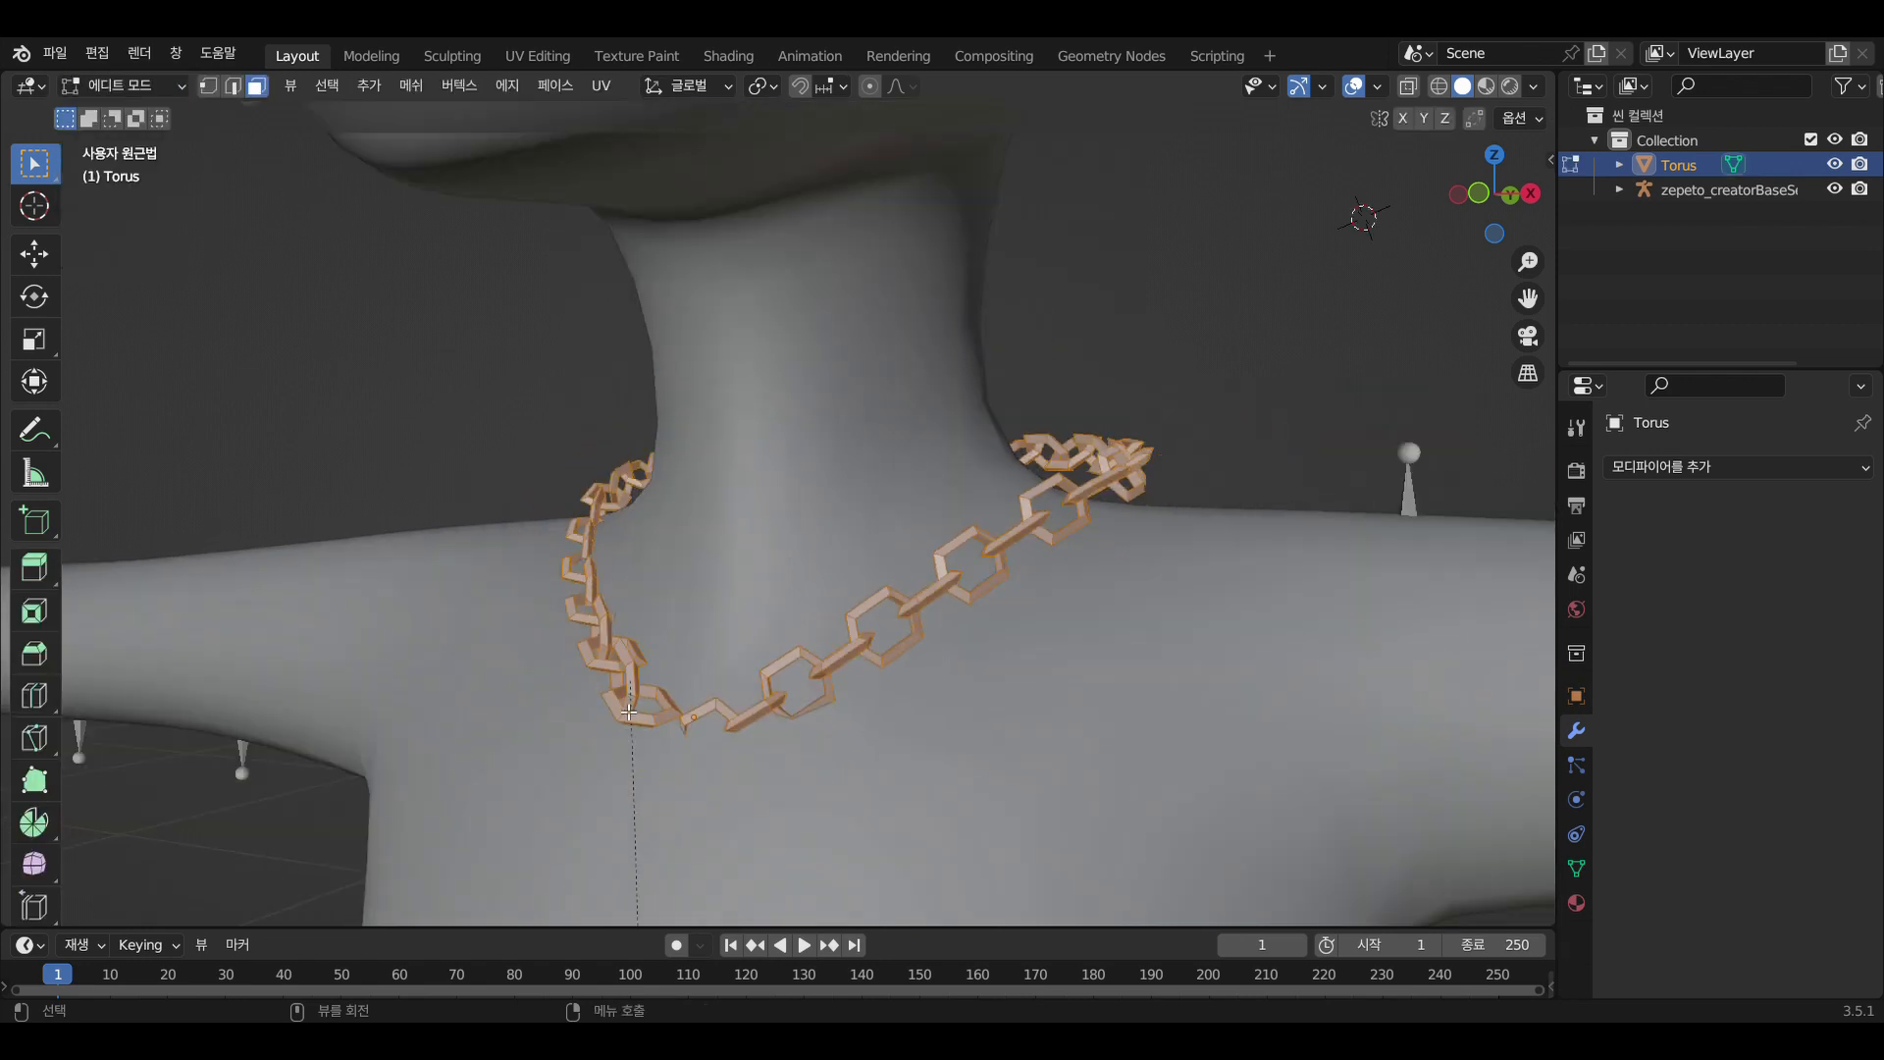
Select the whole sunken link at the front centre of the chain and raise it 0.003849 m along global Z
left_click(829, 736)
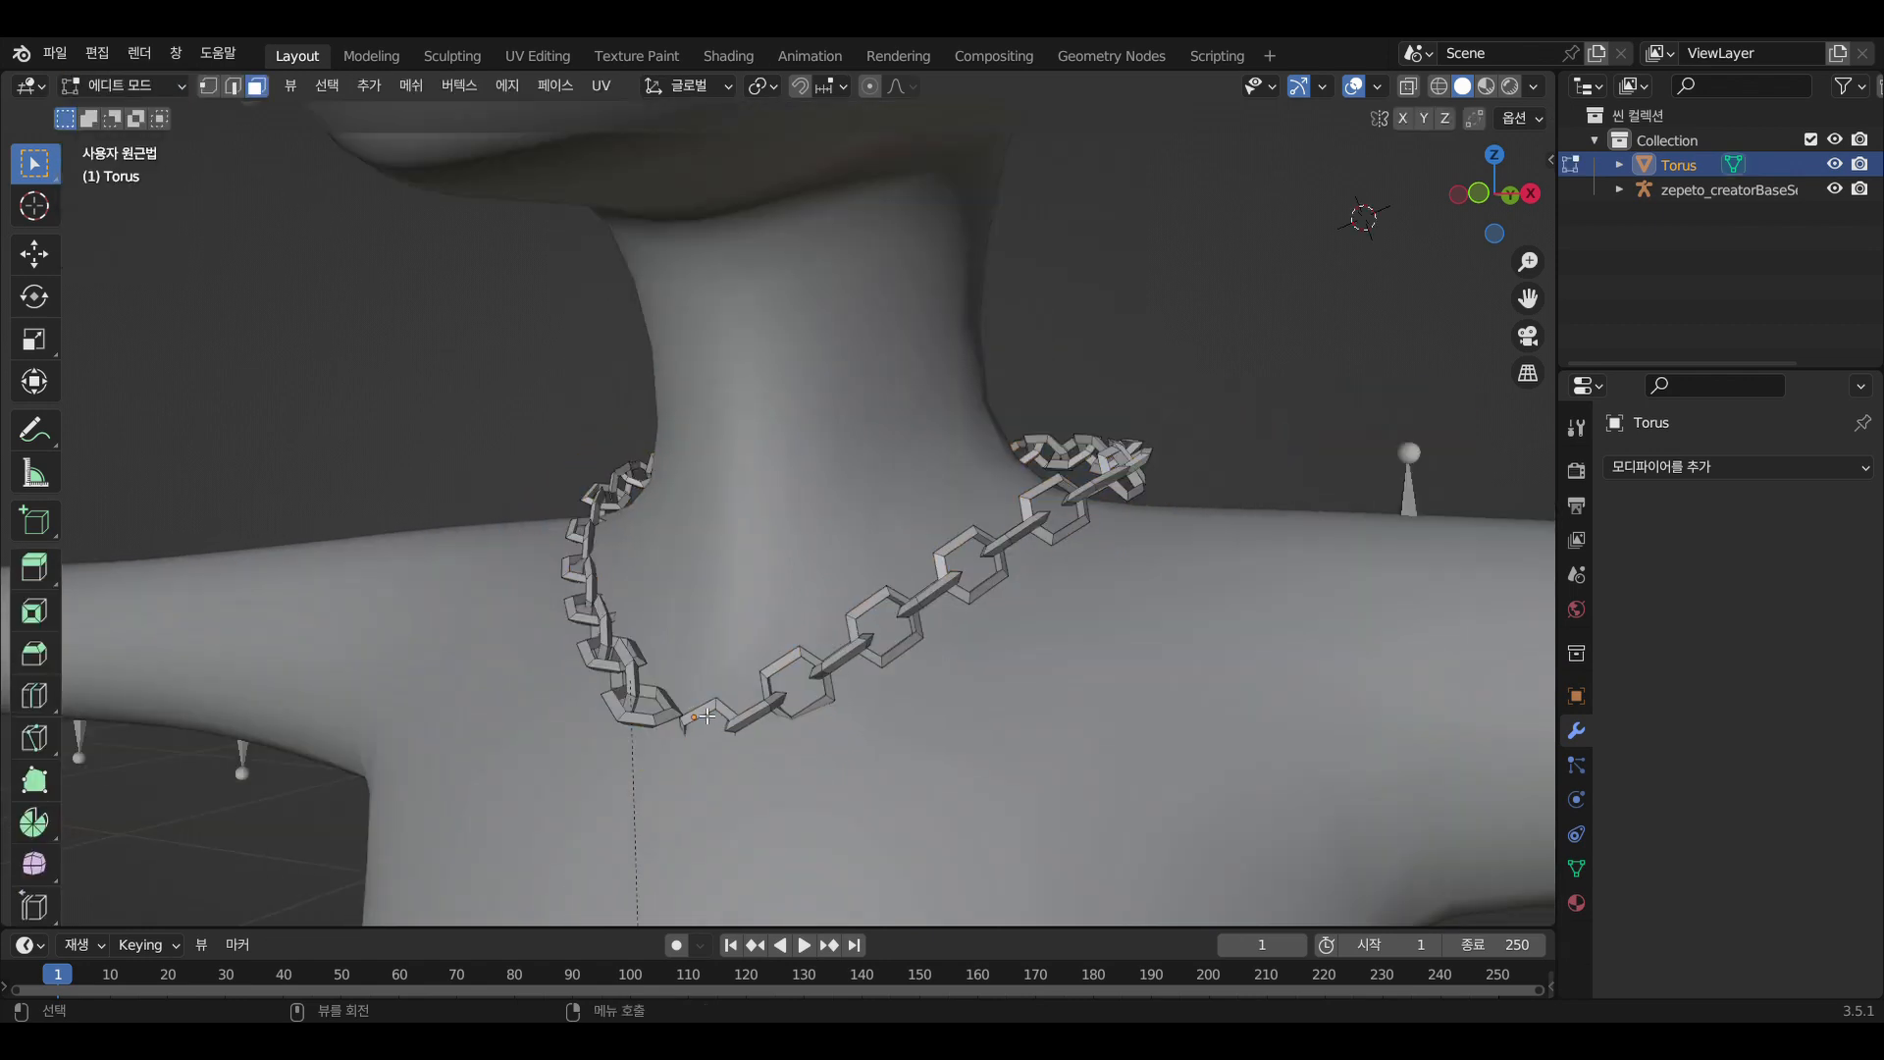
key("l")
key("g")
key("z")
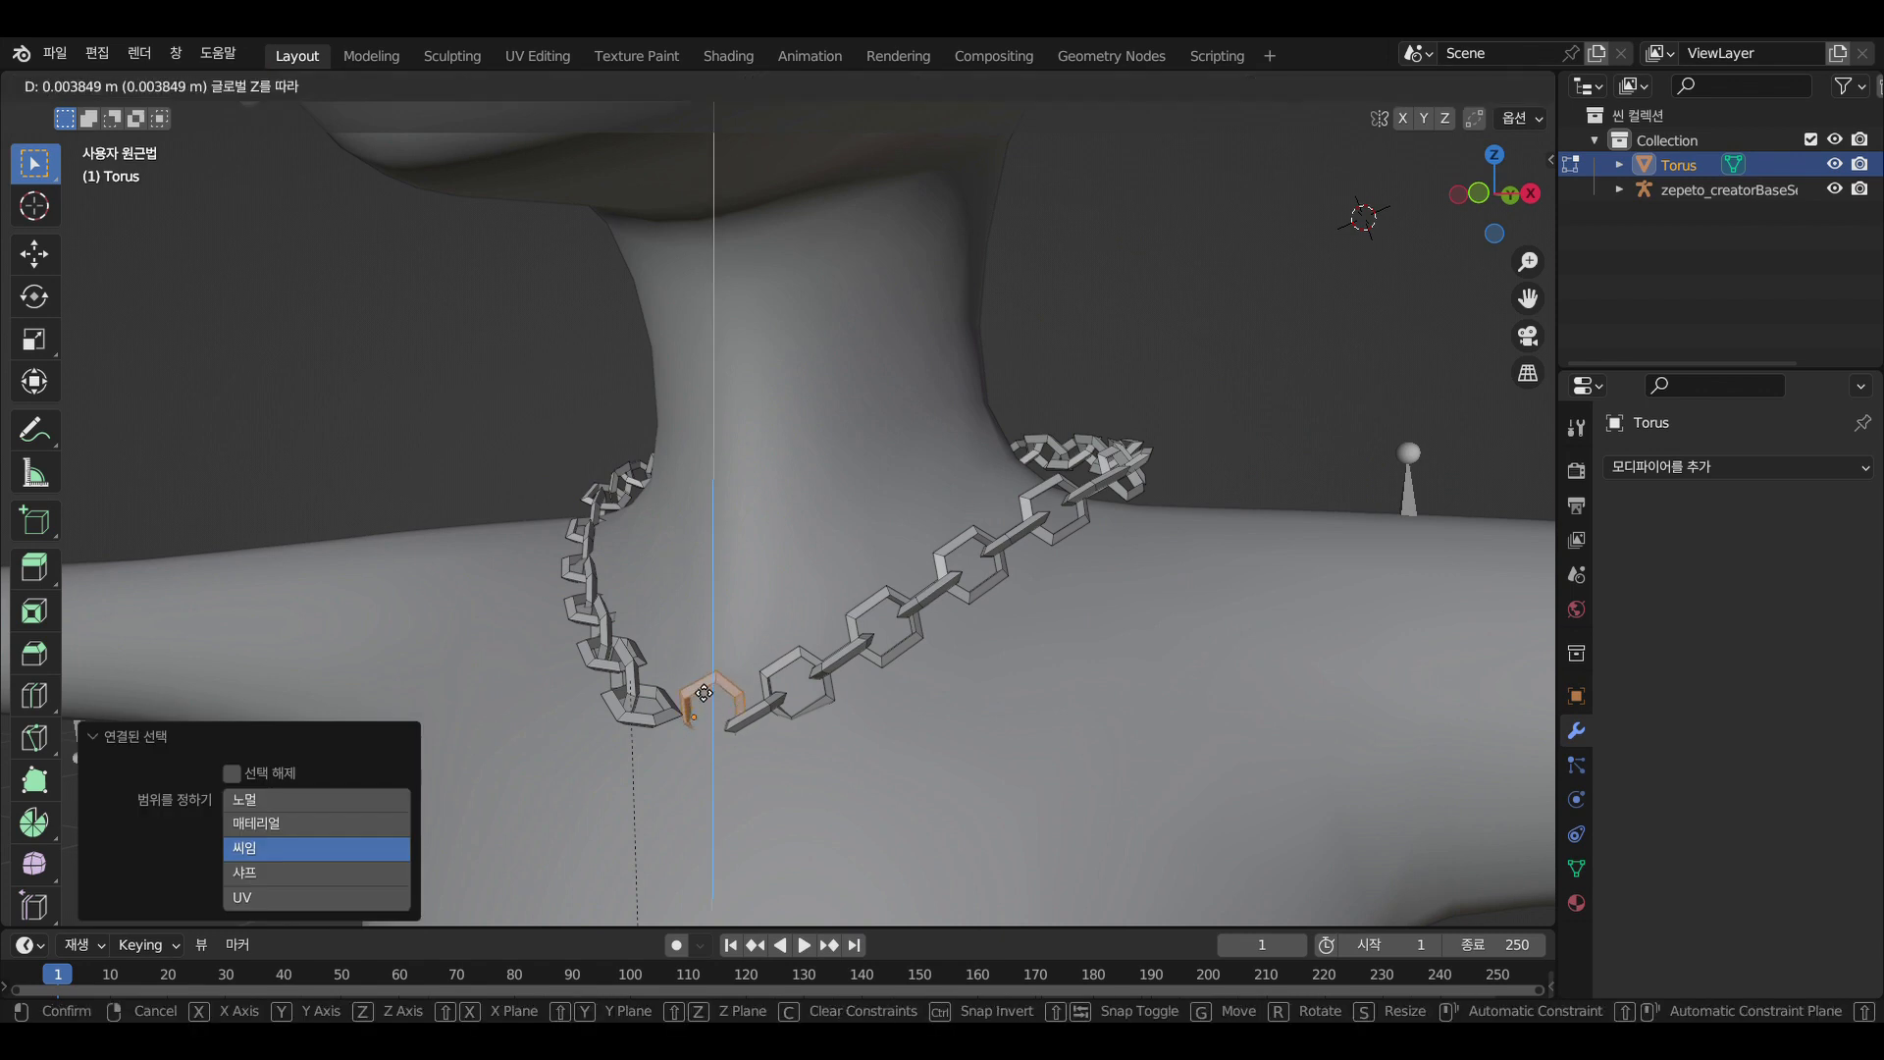
left_click(703, 693)
Rotate the raised front link 24.1° around global Z and move it about 0.003 m toward the gap at the chain's front
scroll(670, 695, "down", 6)
middle_click_drag(670, 695, 707, 780)
scroll(706, 780, "up", 5)
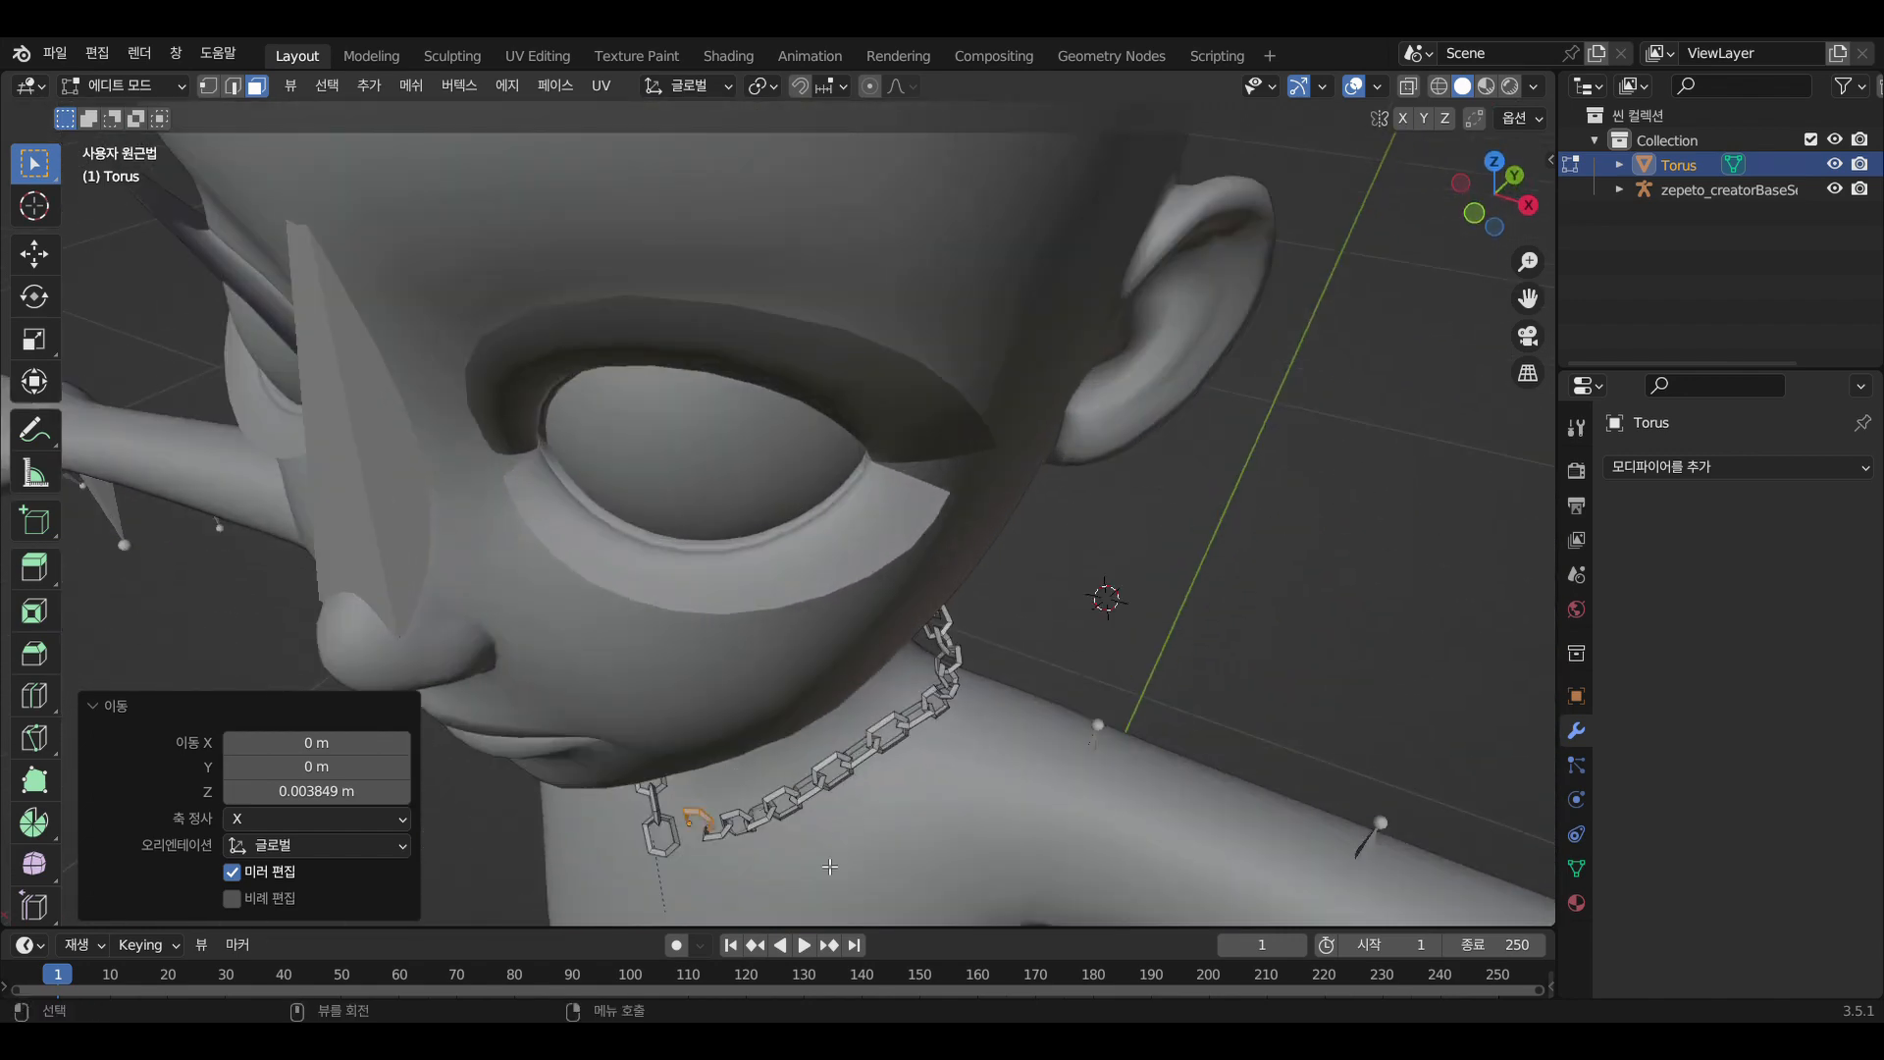
key("r")
key("z")
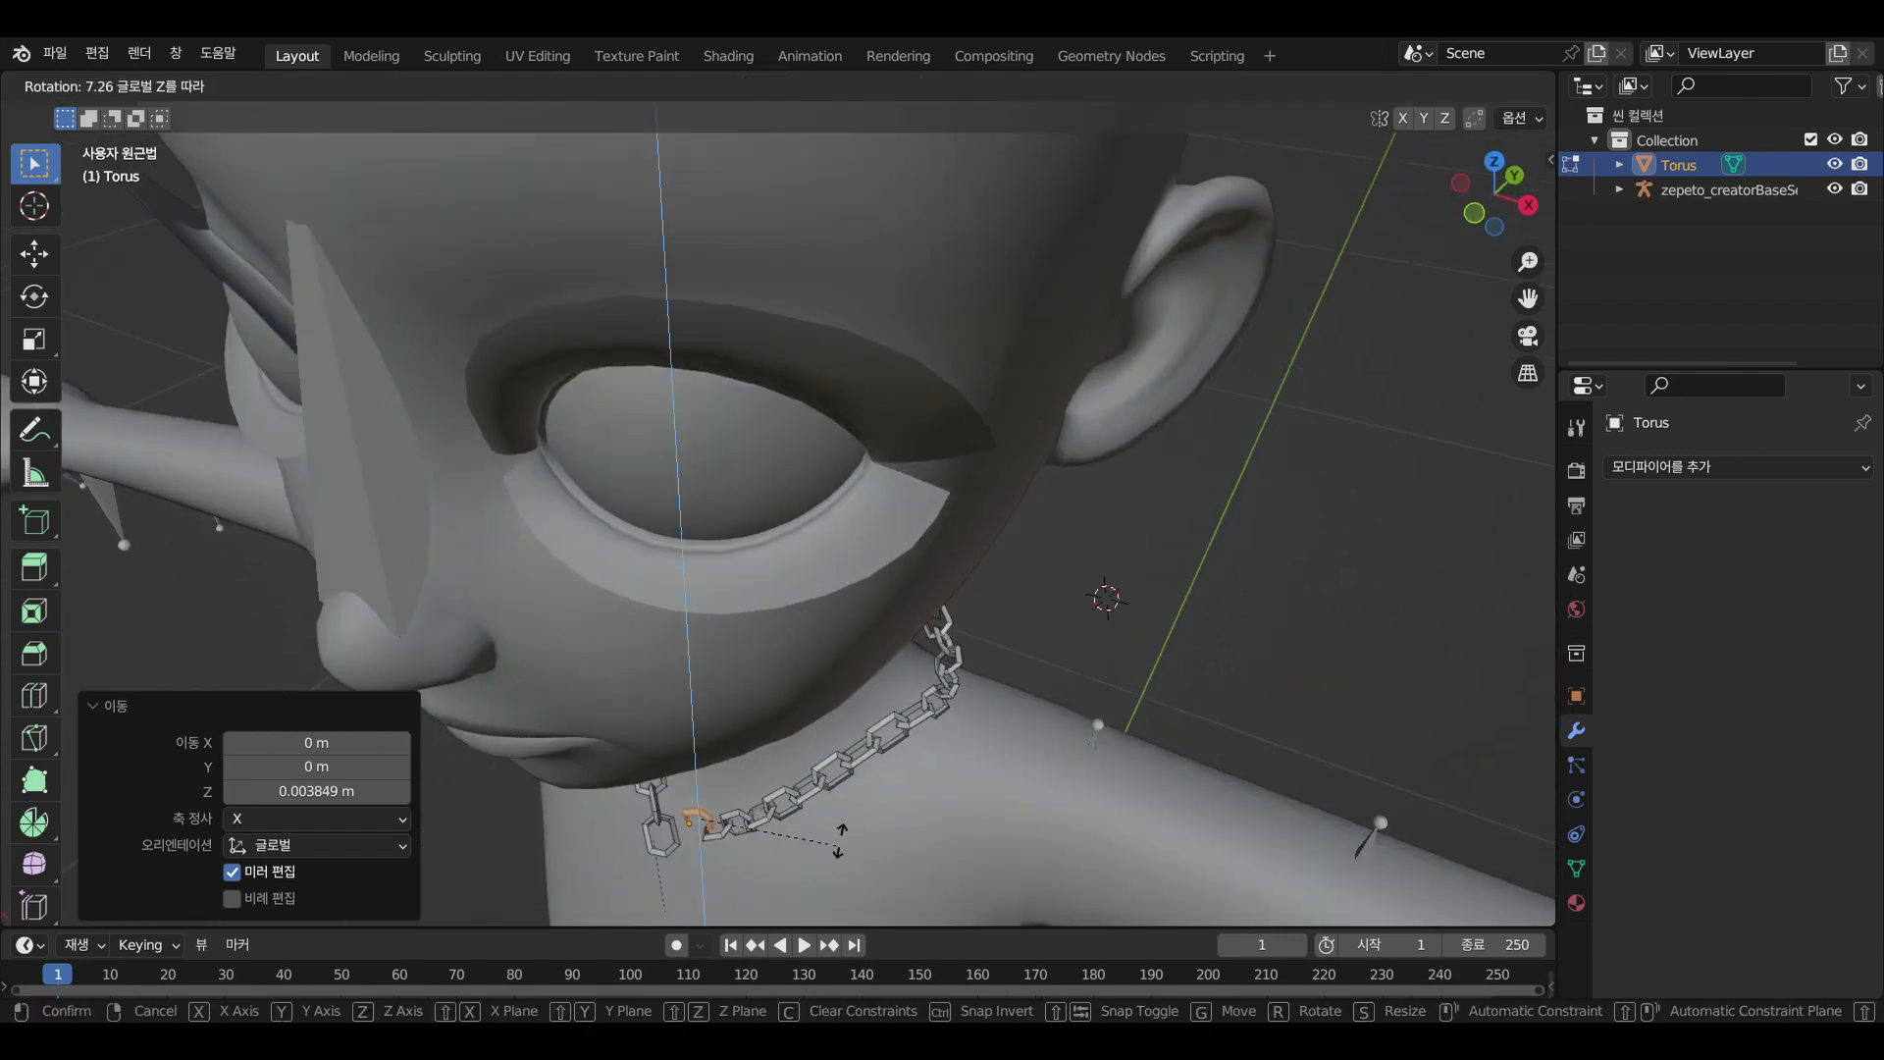
left_click(854, 807)
key("g")
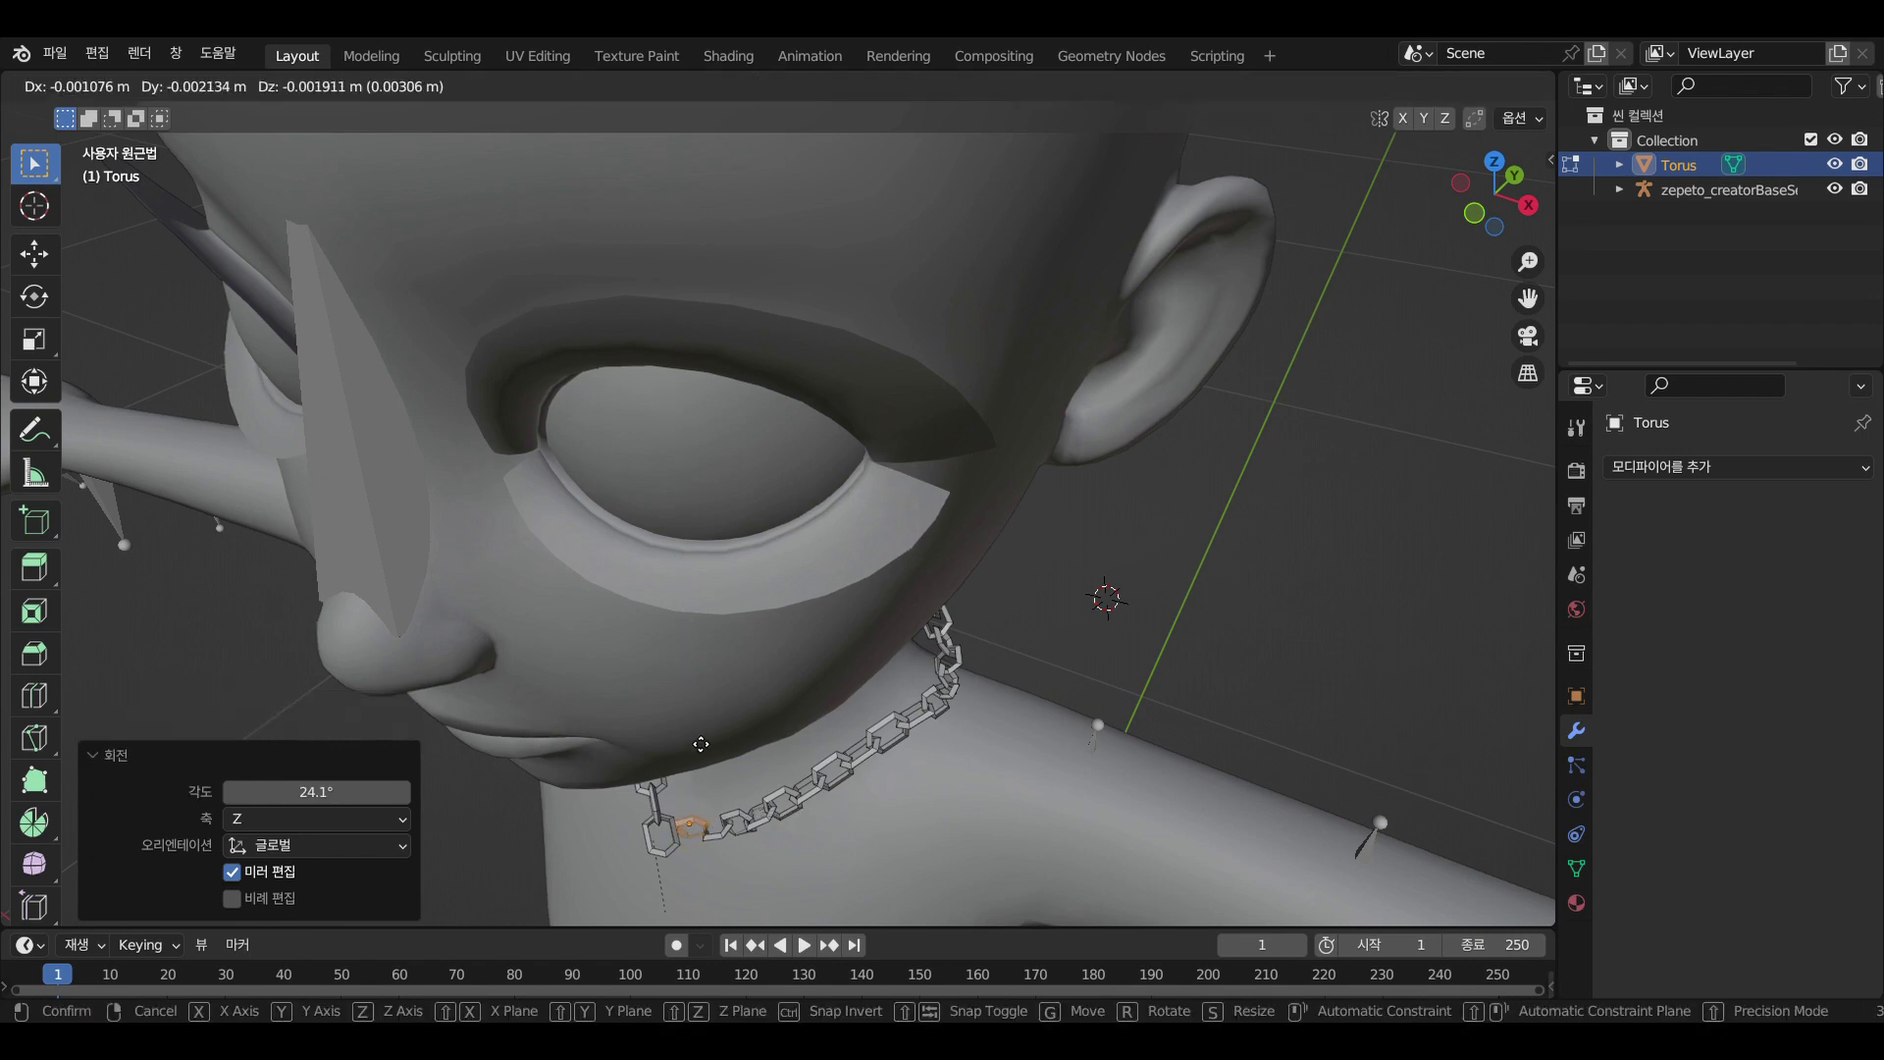
left_click(702, 745)
Rotate the front link 44.7° about the view axis and move it about 0.0054 m to sit between its neighbouring links
scroll(710, 756, "up", 5)
middle_click_drag(710, 756, 801, 609)
key("r")
left_click(921, 737)
key("g")
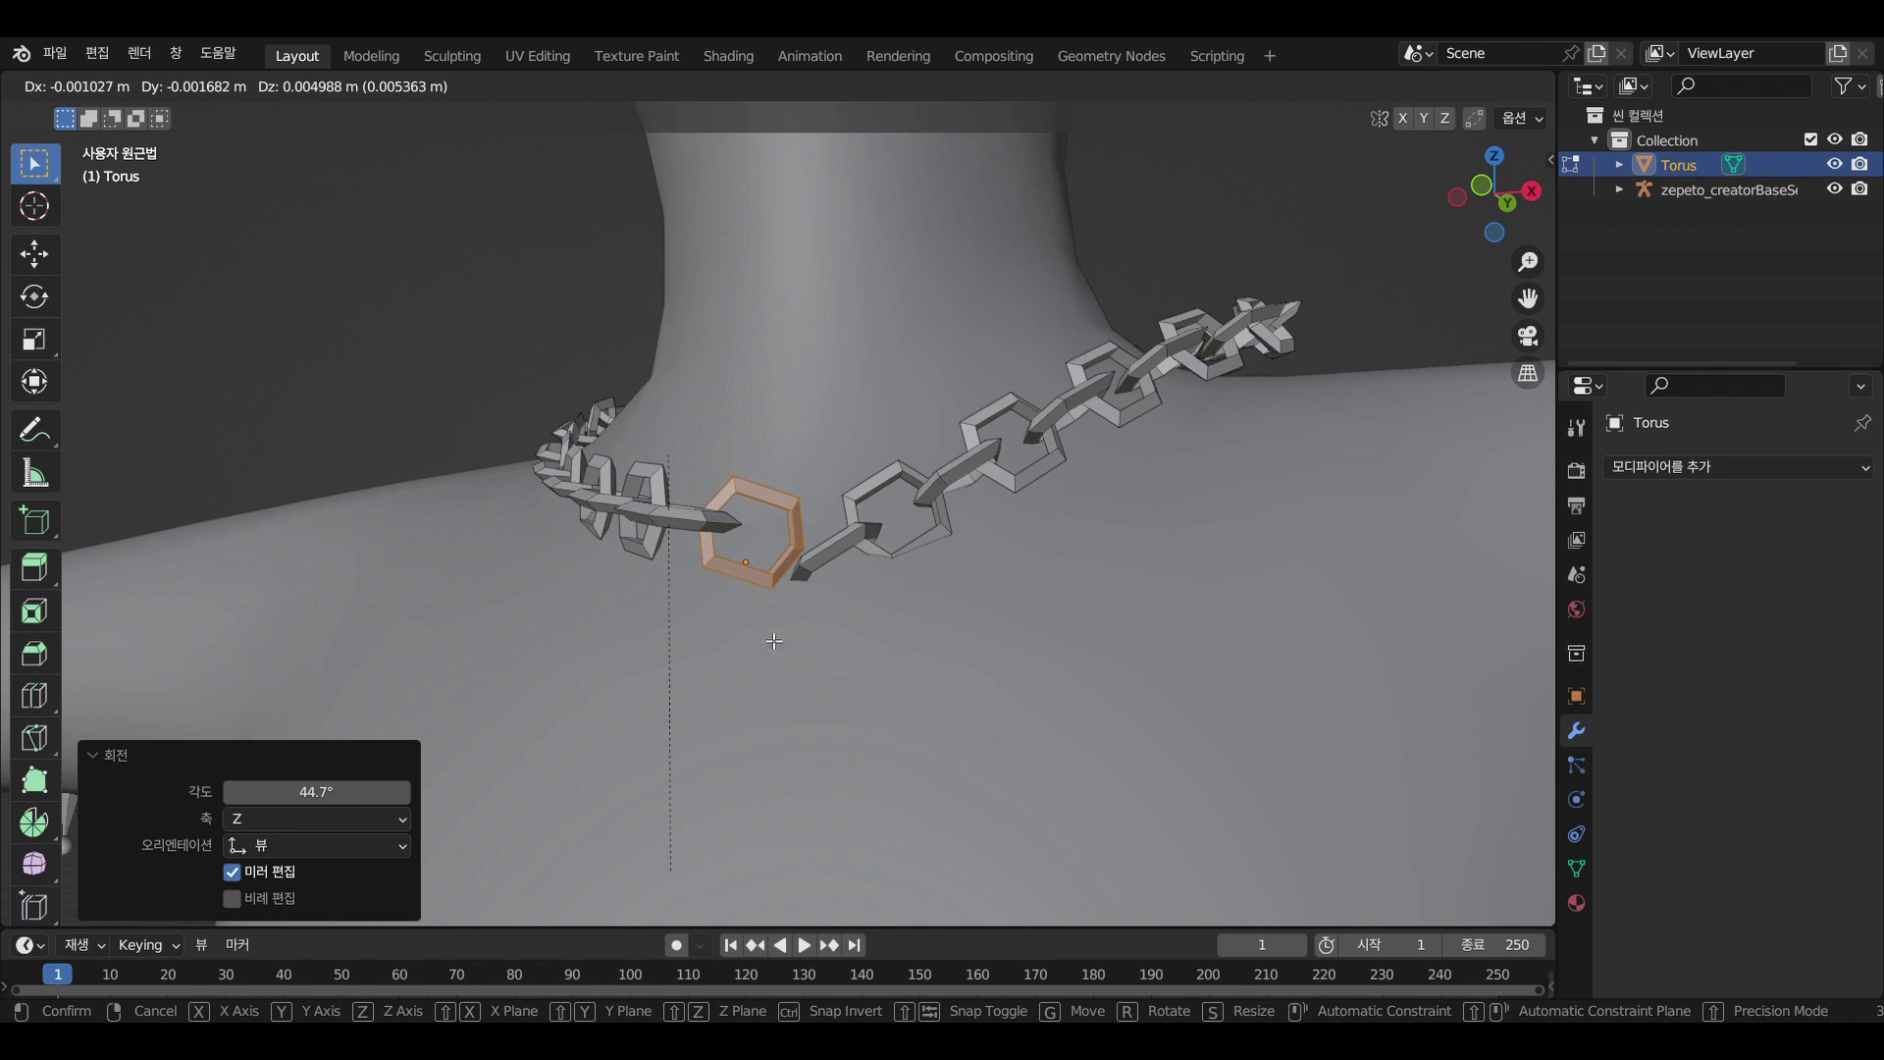
left_click(778, 640)
Select the two front link segments facing the adjacent link and move them about 0.0034 m outward to lengthen the link
left_click(805, 530)
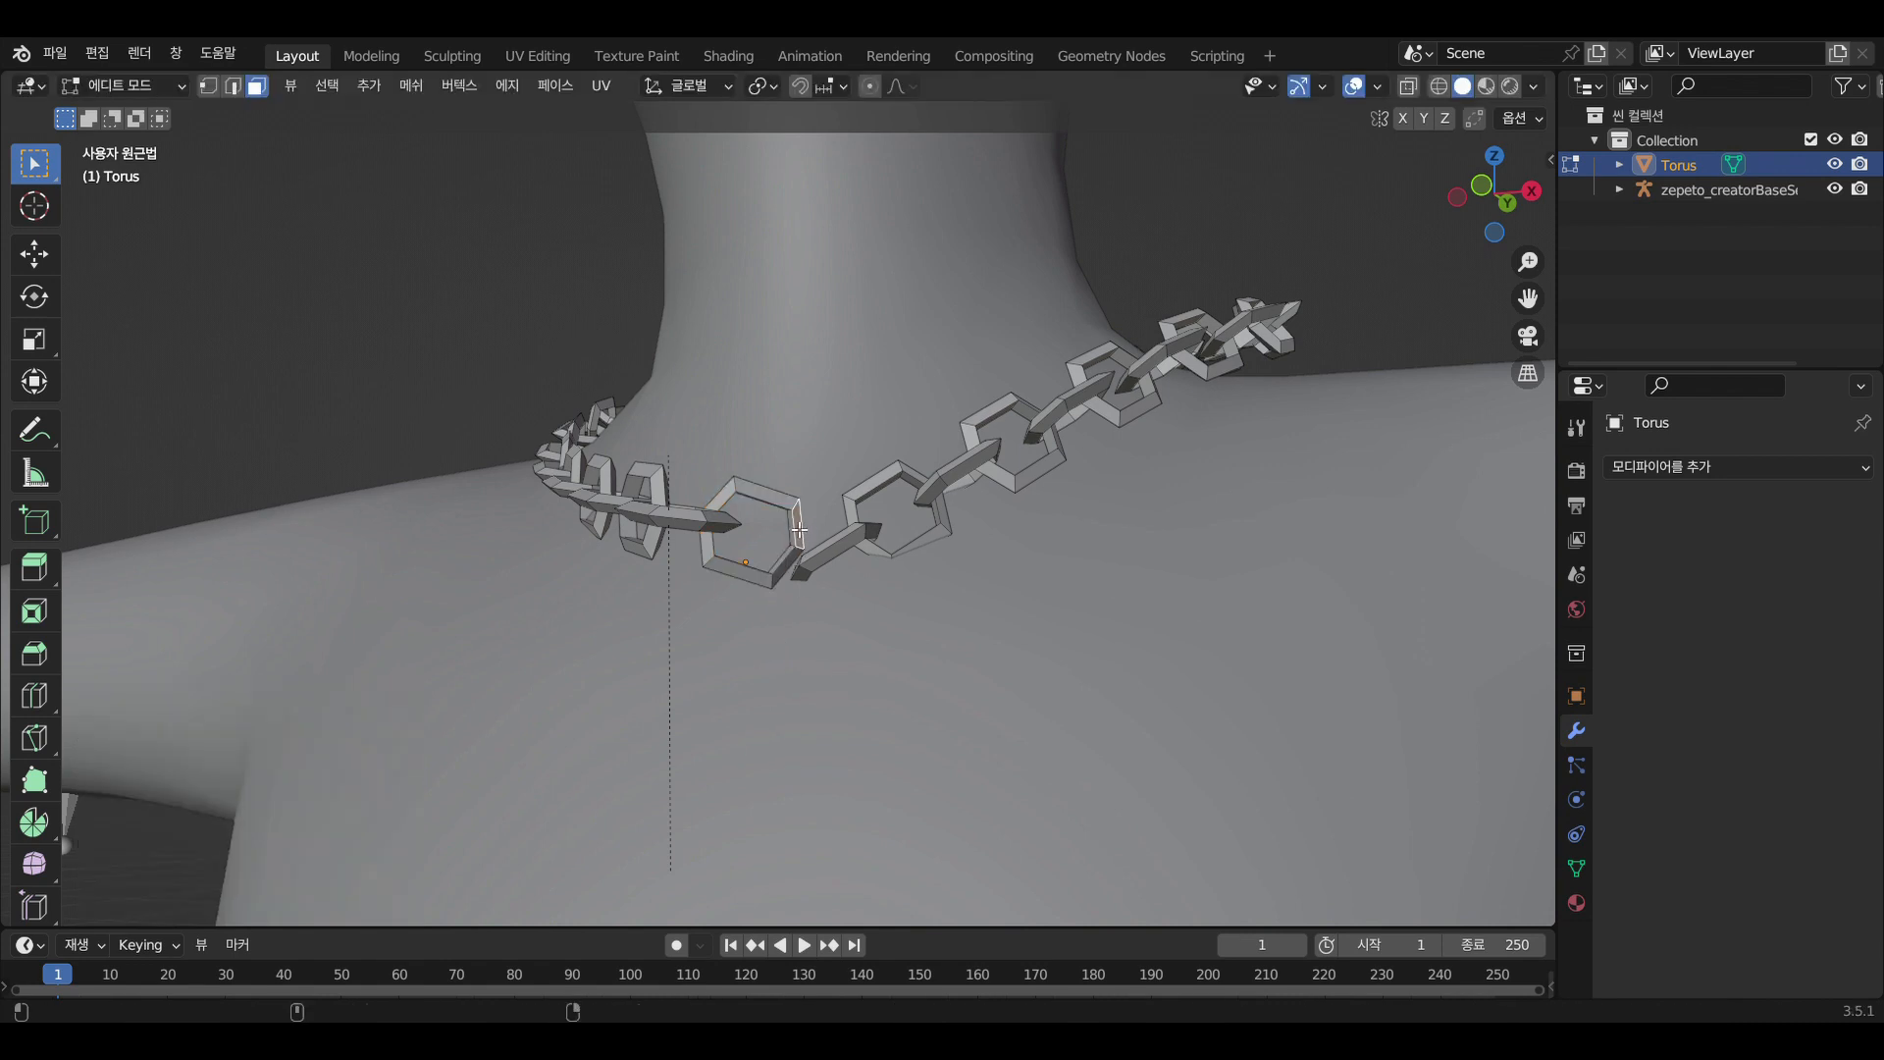
scroll(800, 530, "up", 5)
left_click(820, 573, "alt")
left_click(823, 656, "alt+shift")
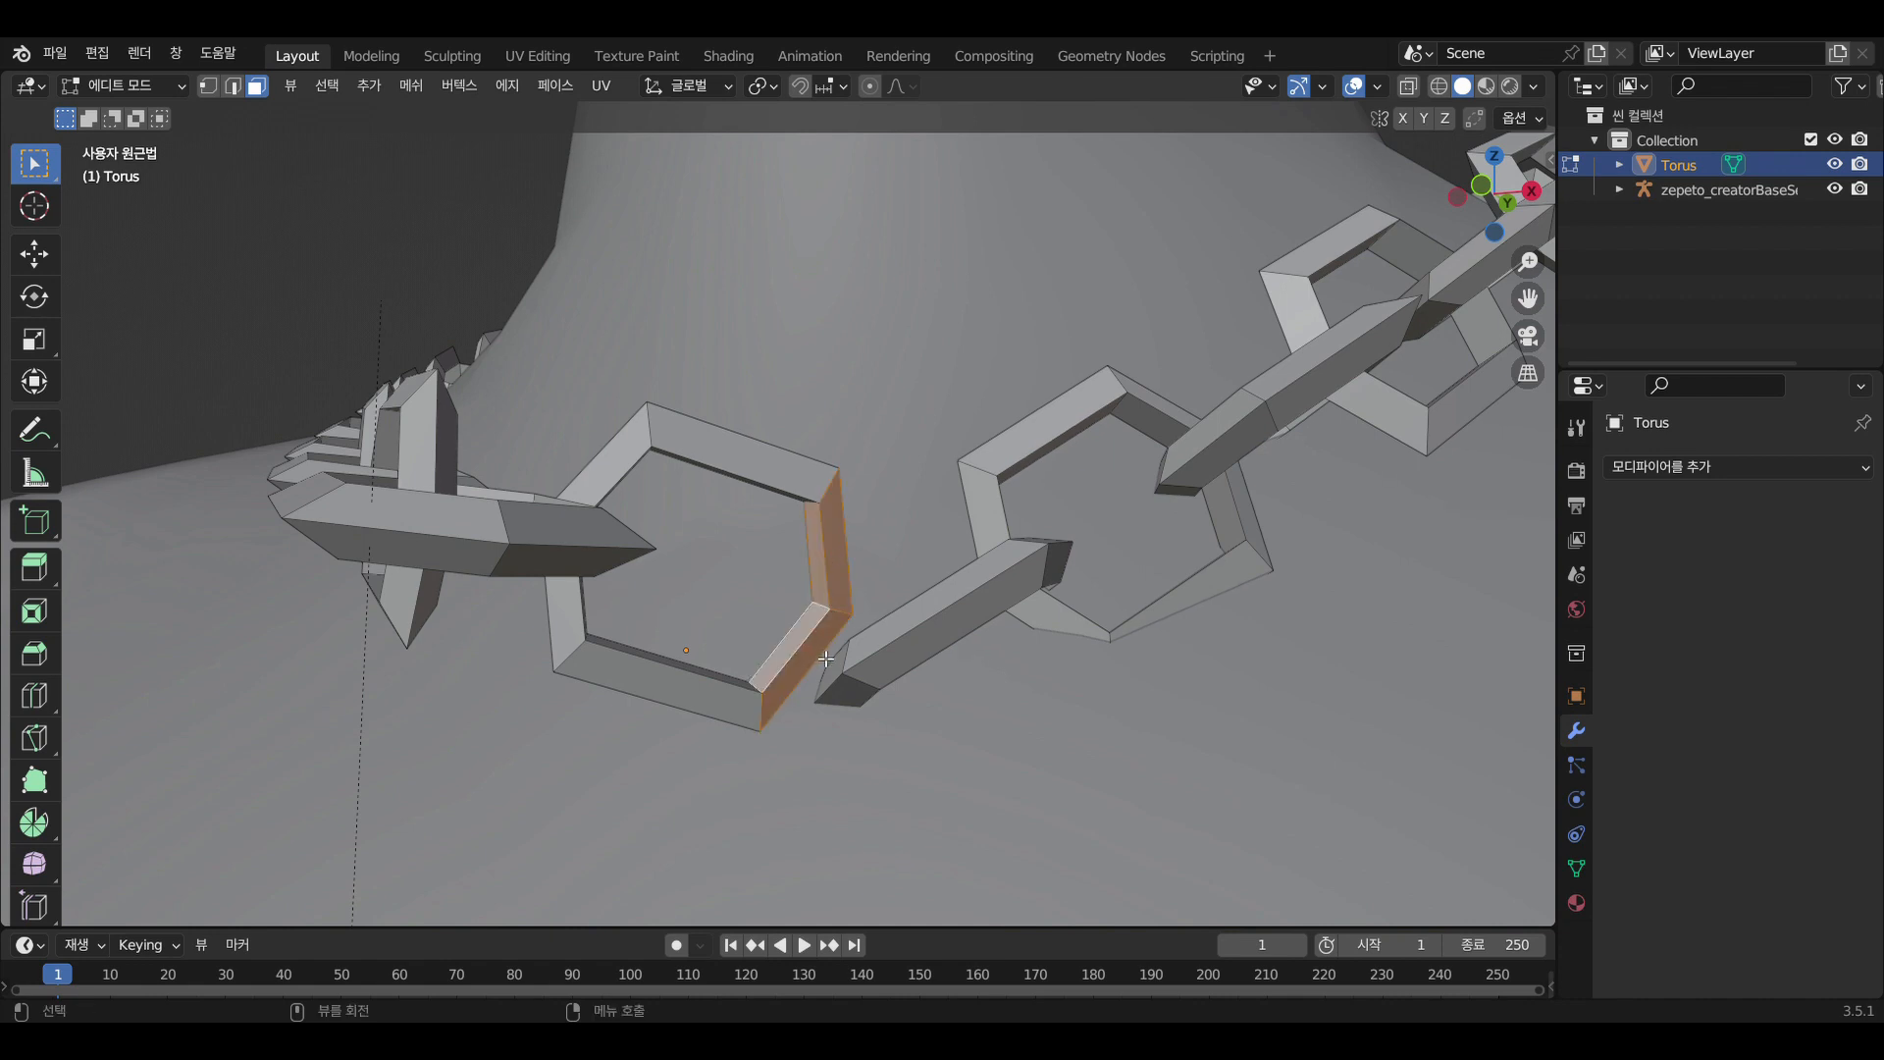
key("g")
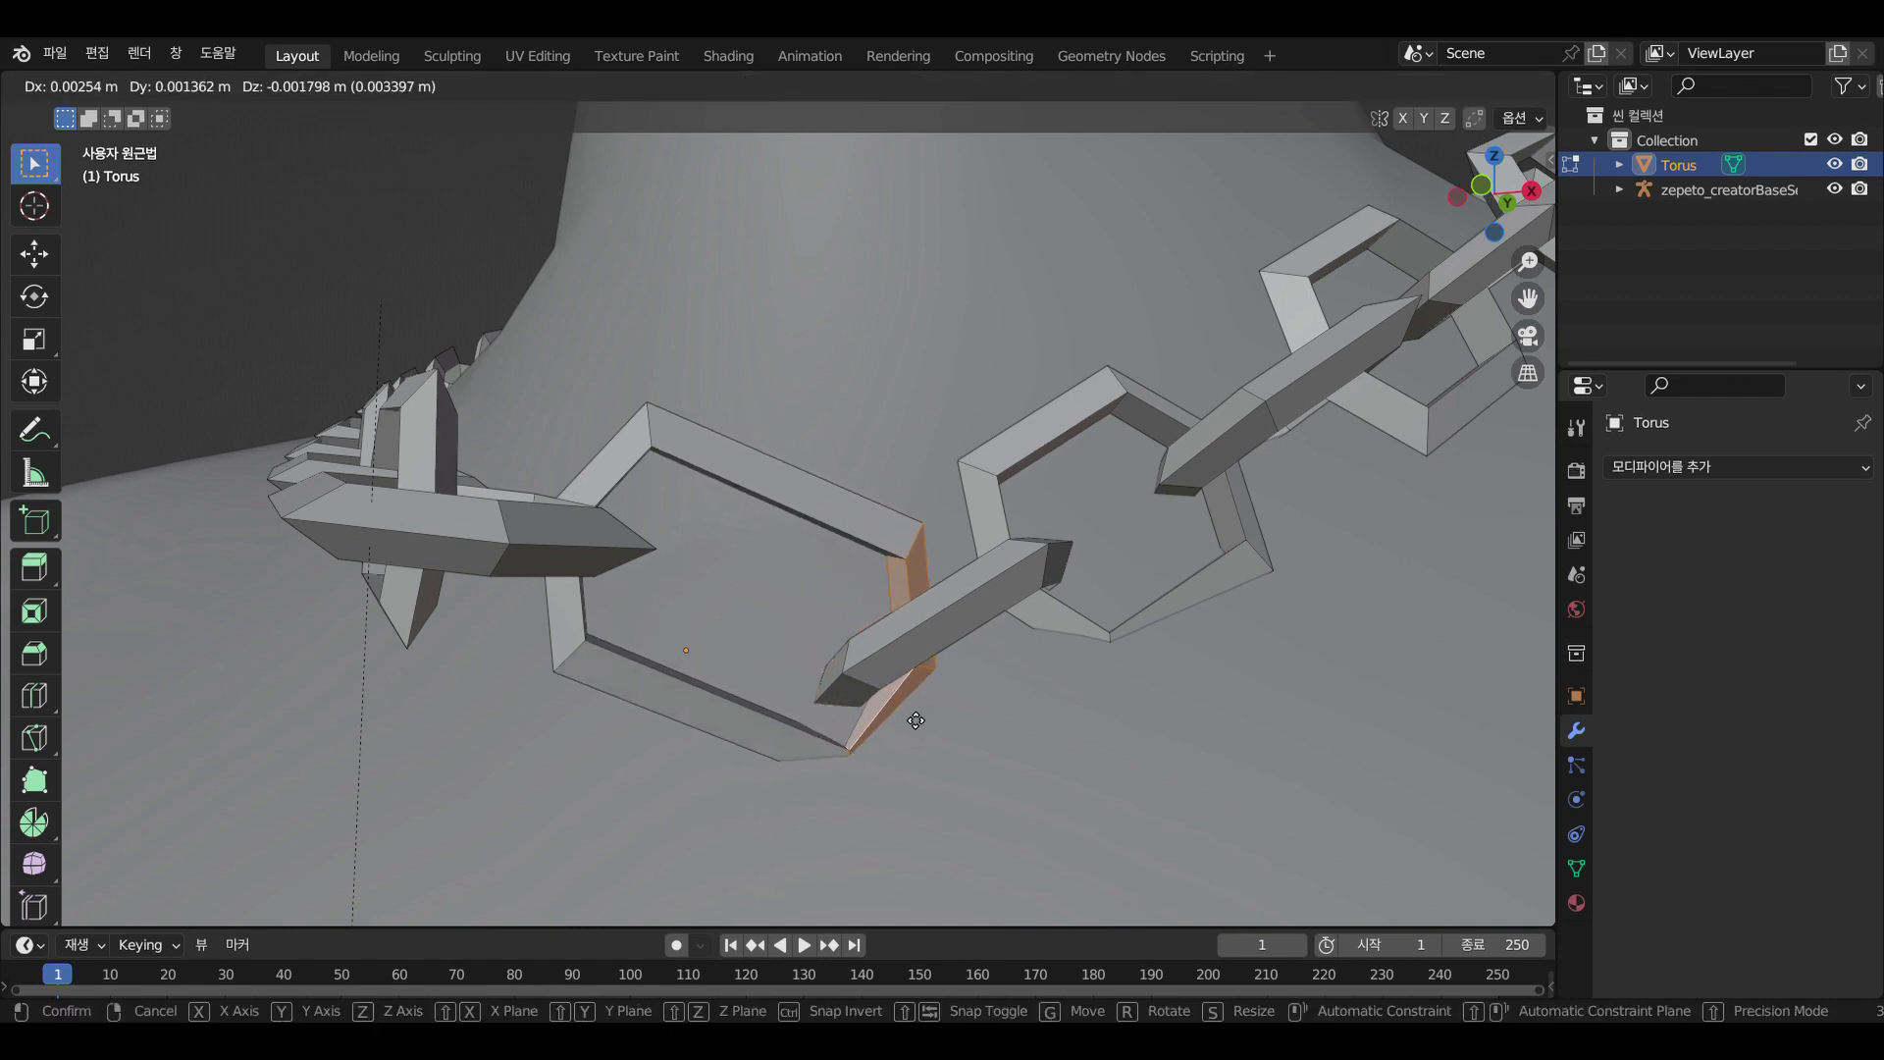
left_click(916, 721)
Select the entire lengthened front link and rotate it about -15.6° about the view axis
scroll(915, 726, "down", 10)
middle_click_drag(915, 740, 781, 545)
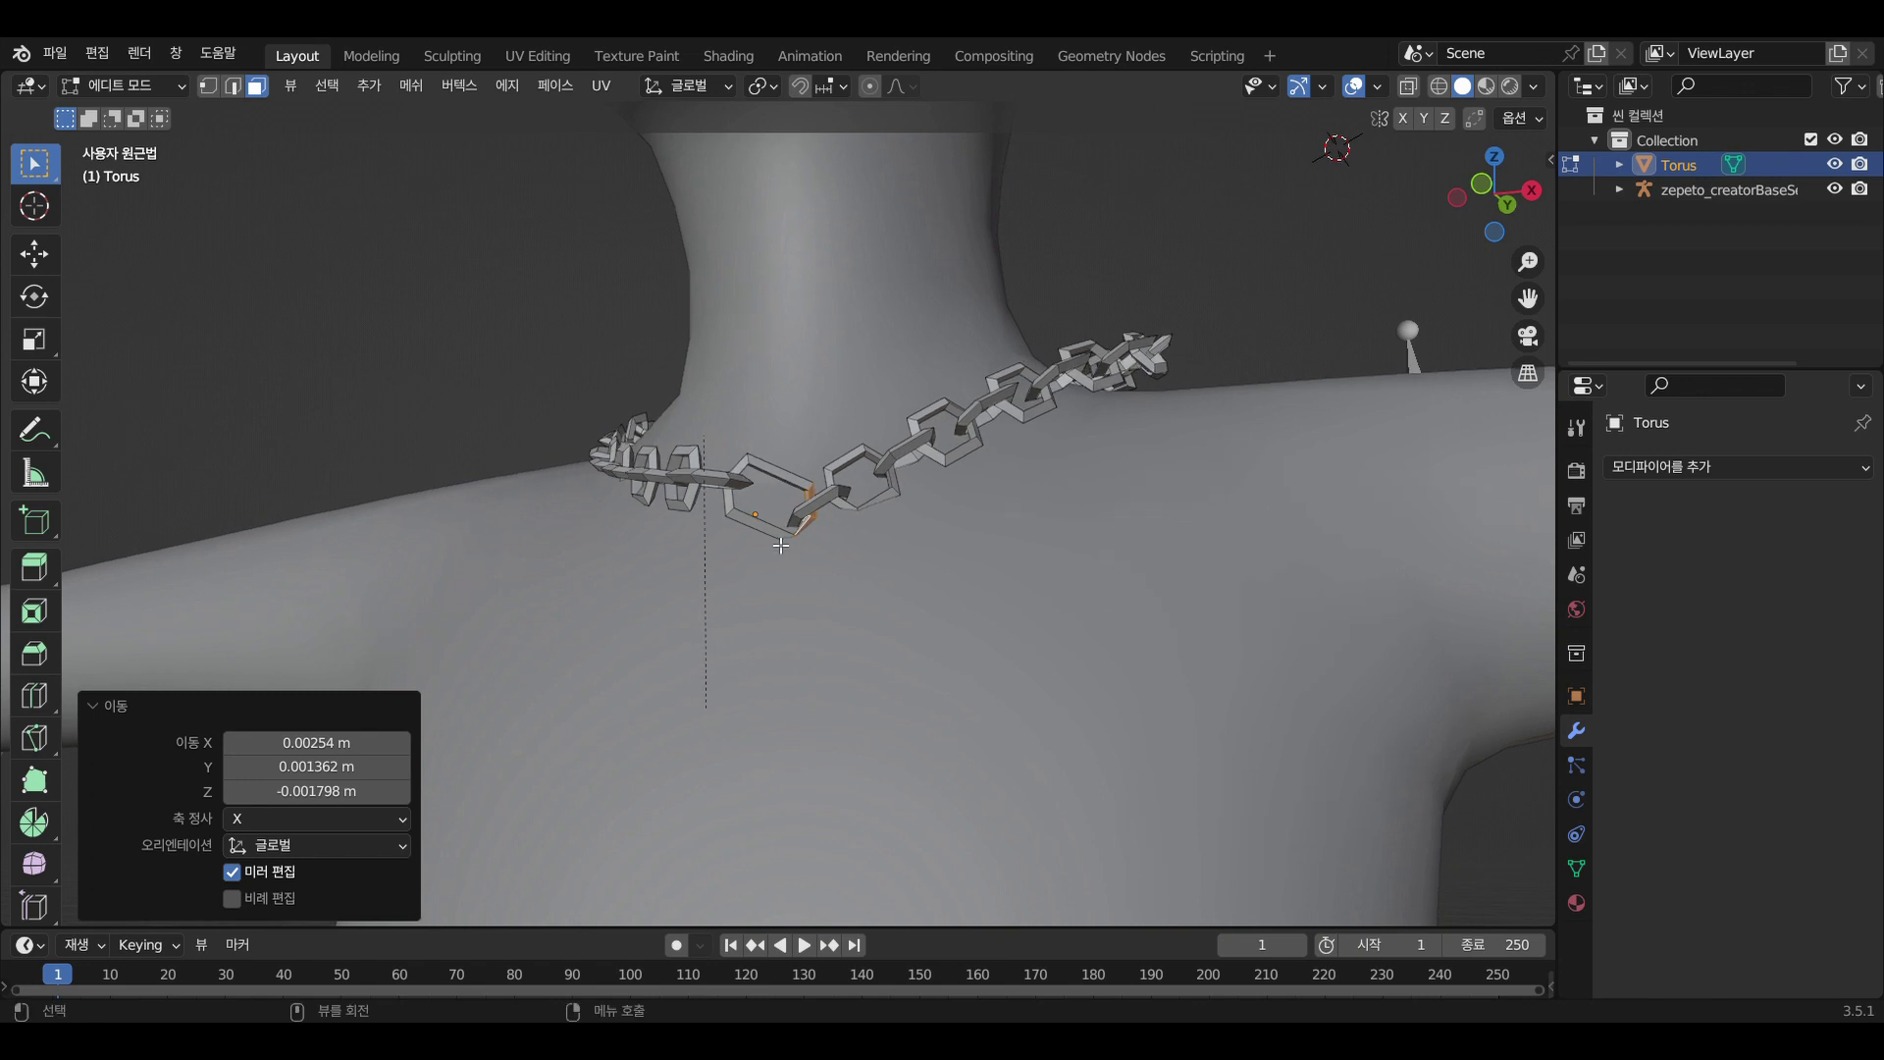
key("ctrl+l")
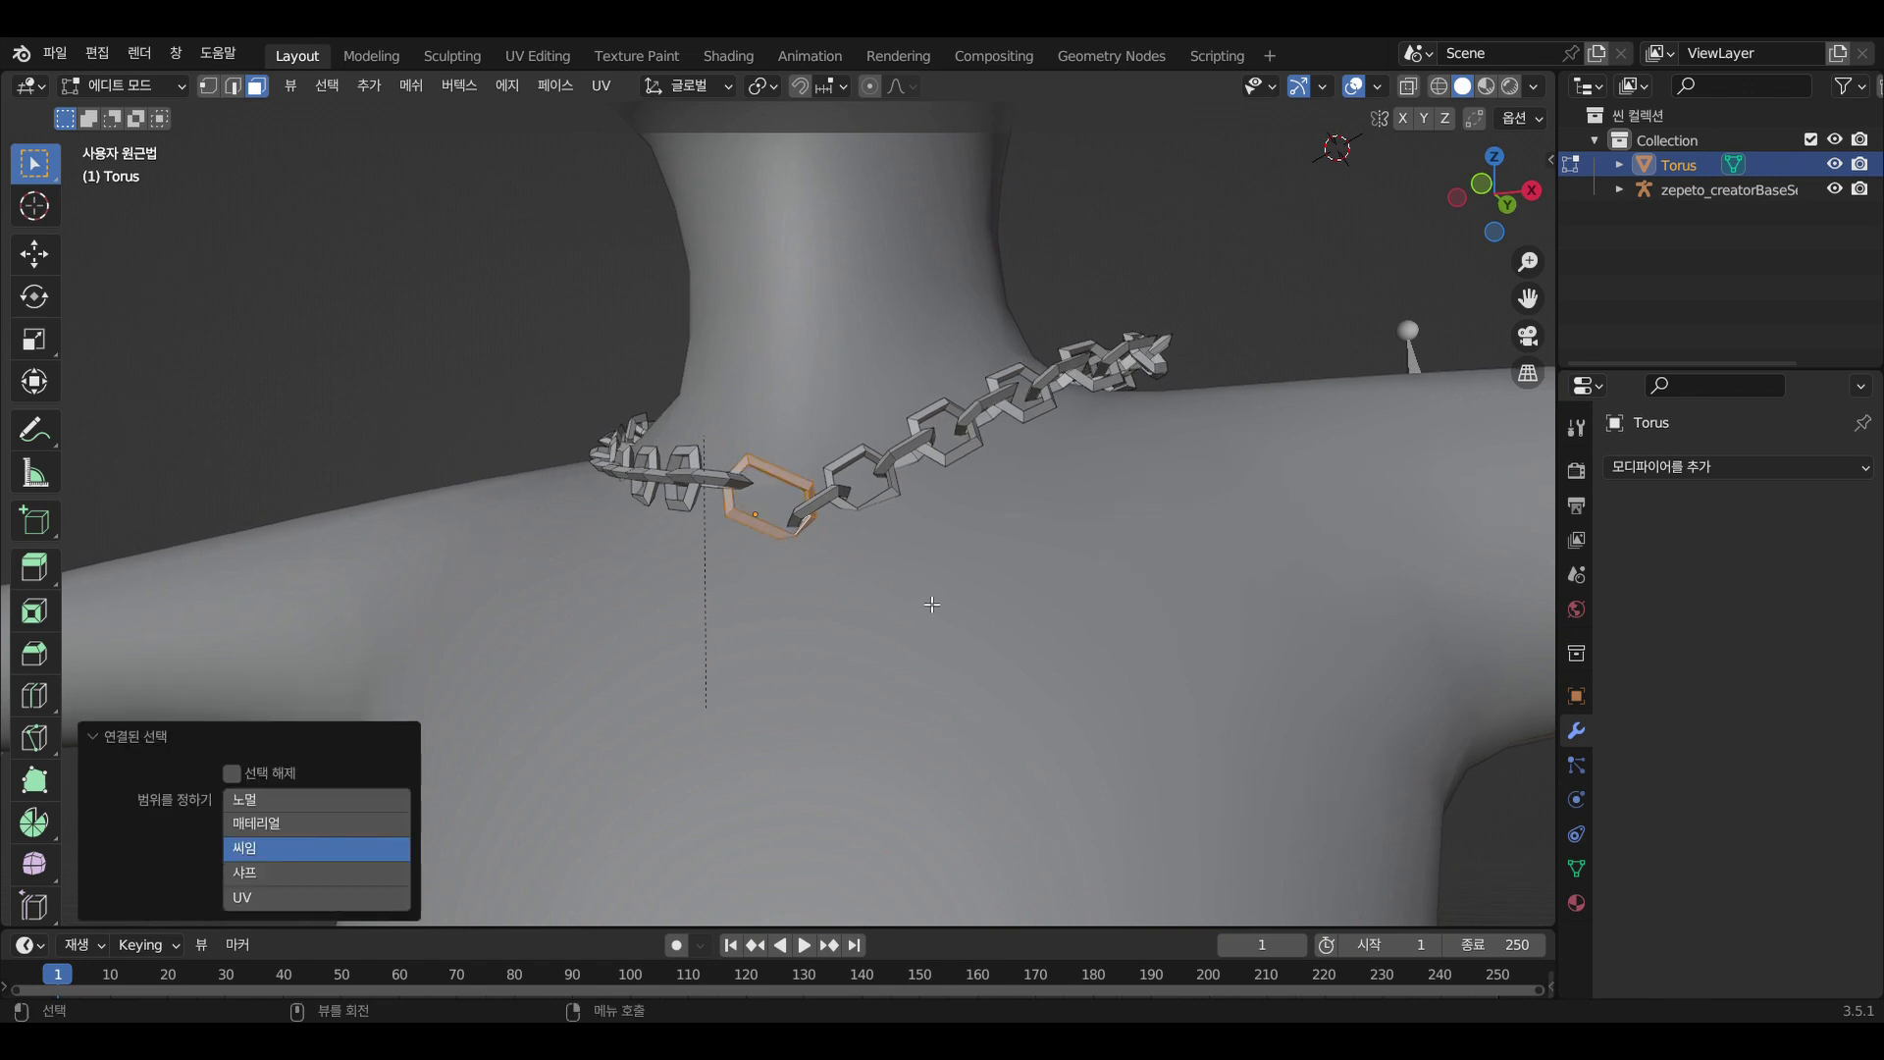
key("r")
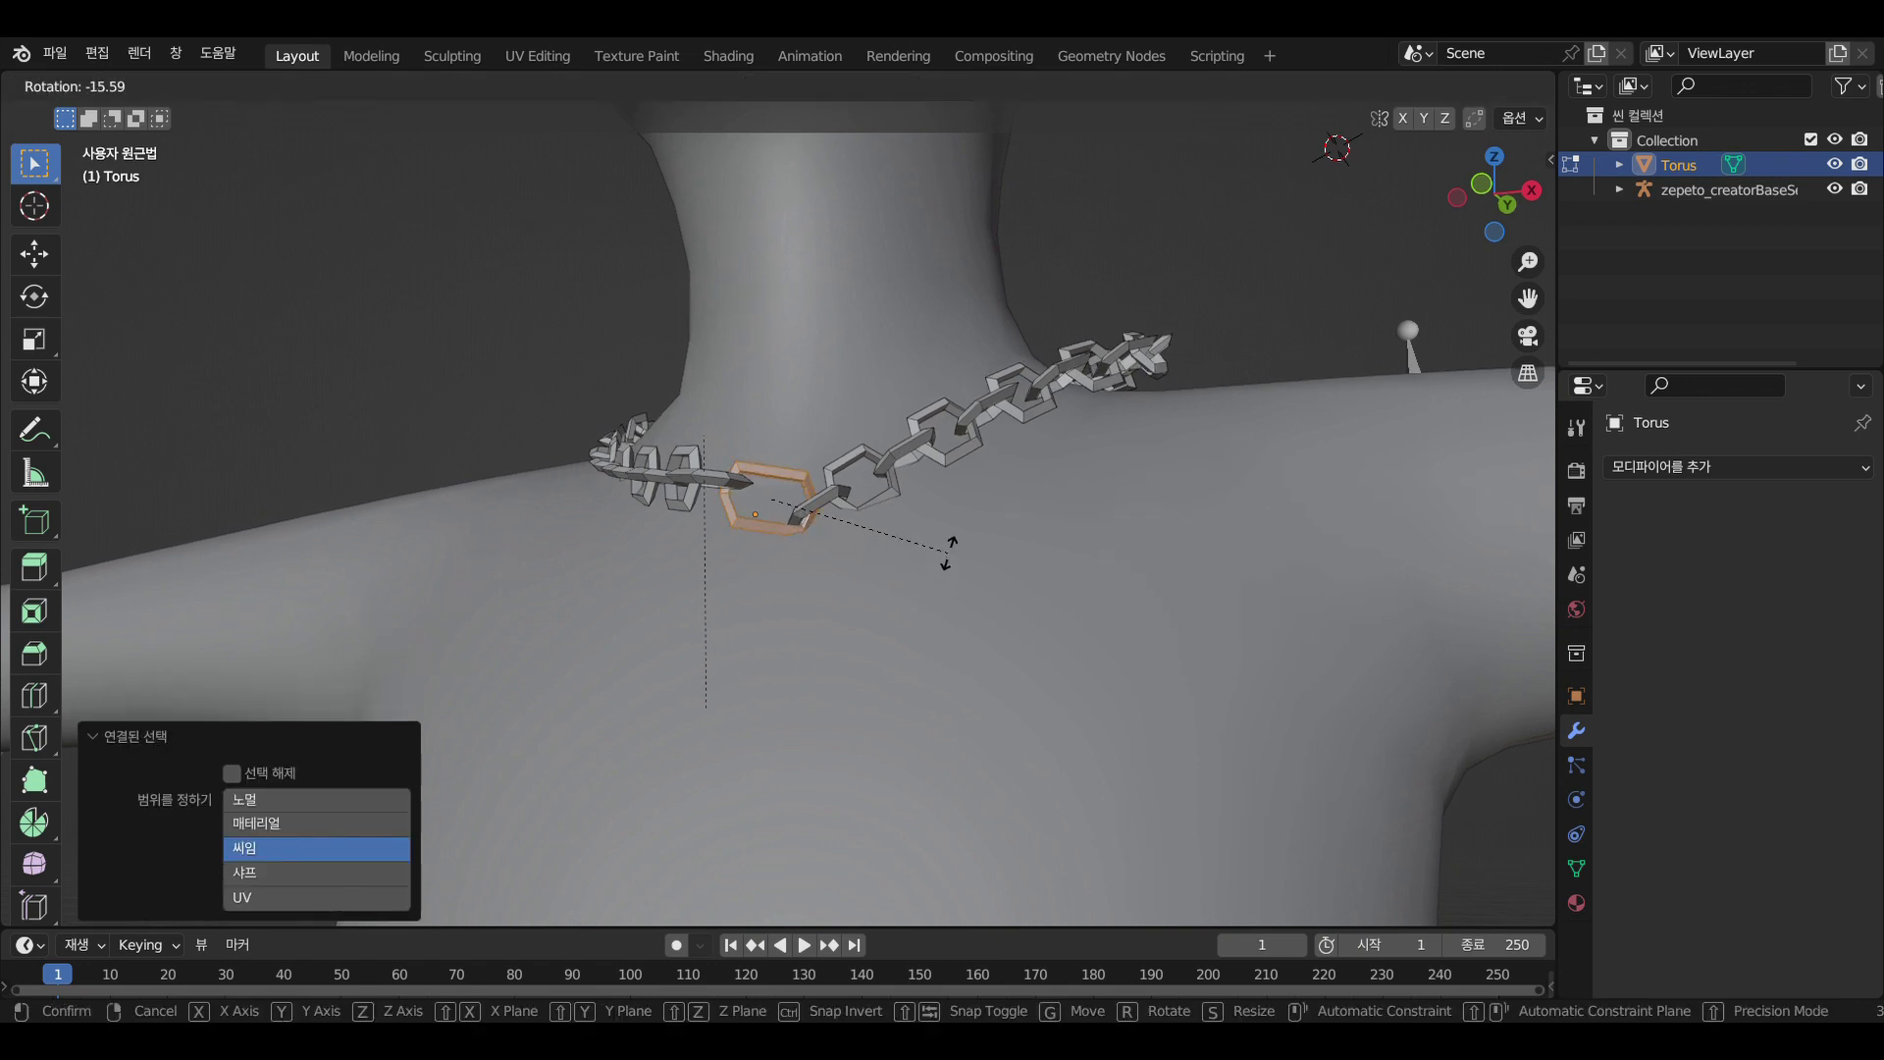
left_click(947, 553)
Select the flat link beside the lengthened one, rotate it 16.7° about the view axis and move it slightly to interlock both neighbours
left_click(832, 505)
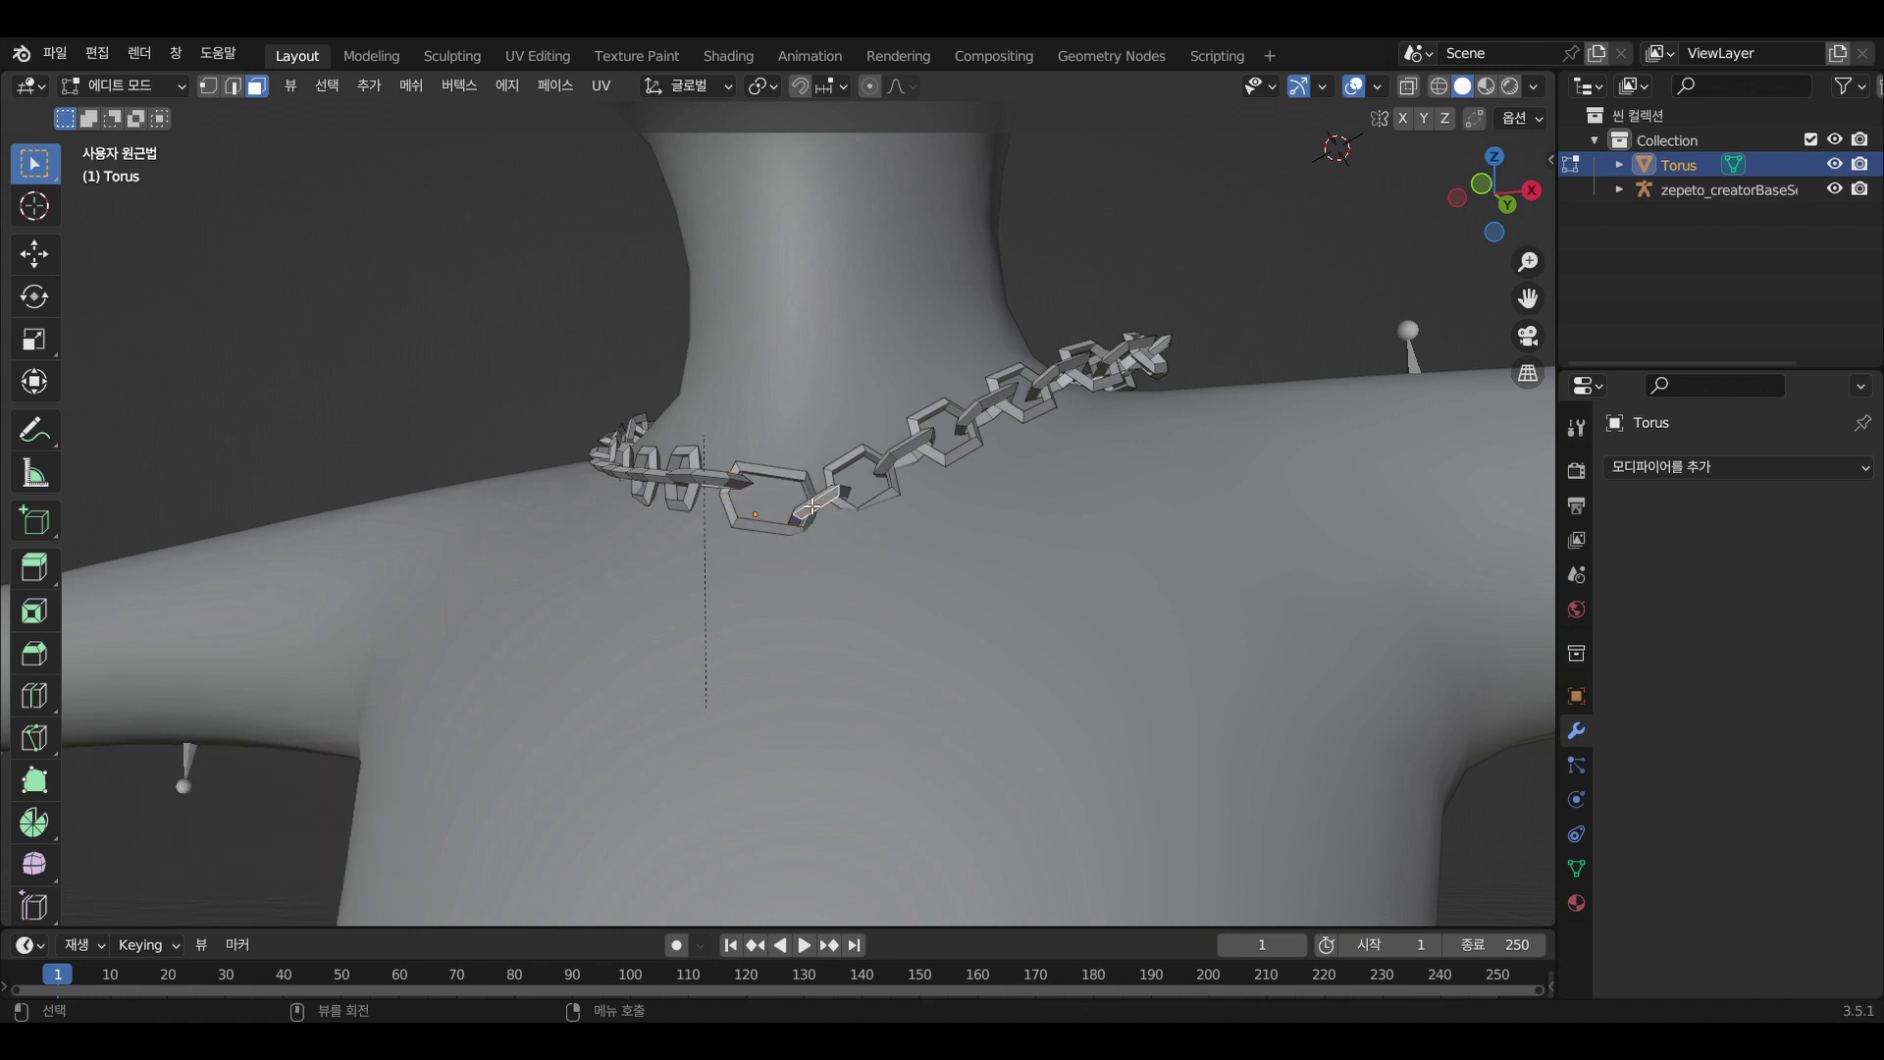
key("l")
key("r")
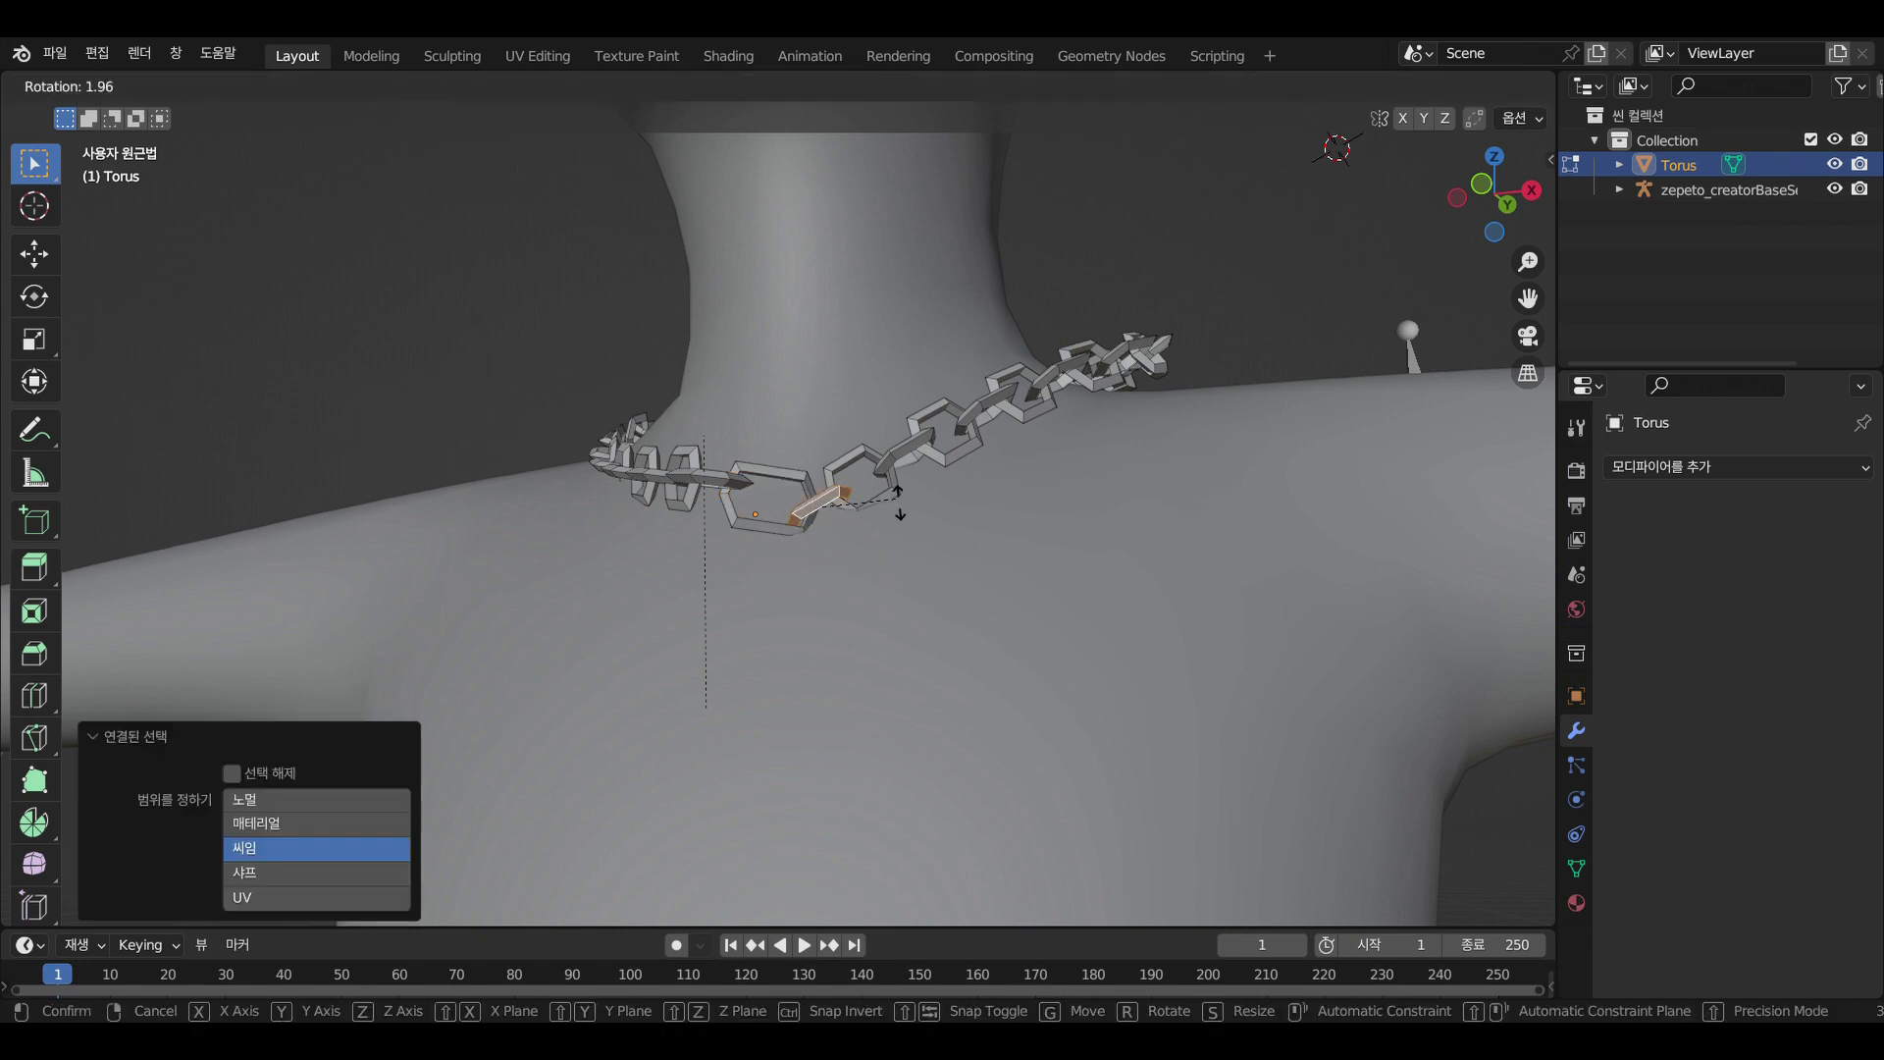
left_click(907, 527)
key("g")
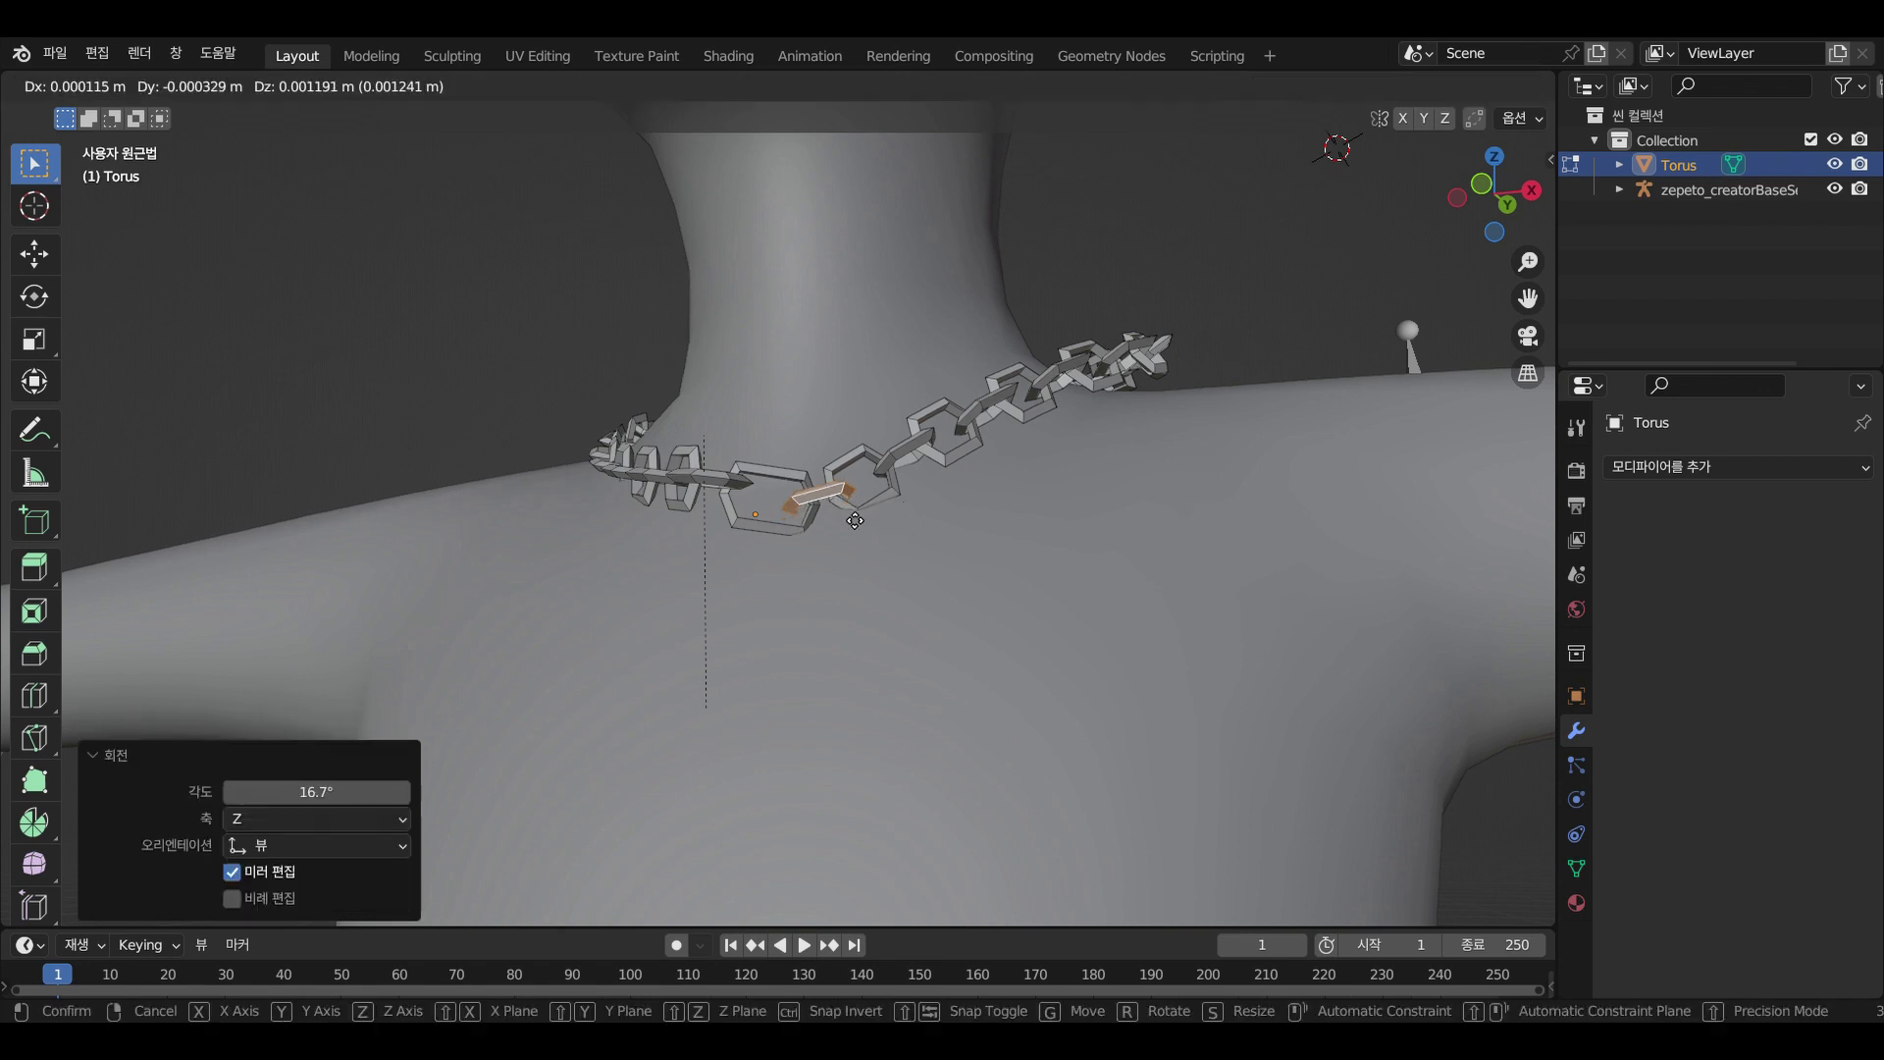
left_click(825, 517)
Select the lengthened front link, move it about 0.0017 m and rotate it -5.61° about the view axis
left_click(843, 512)
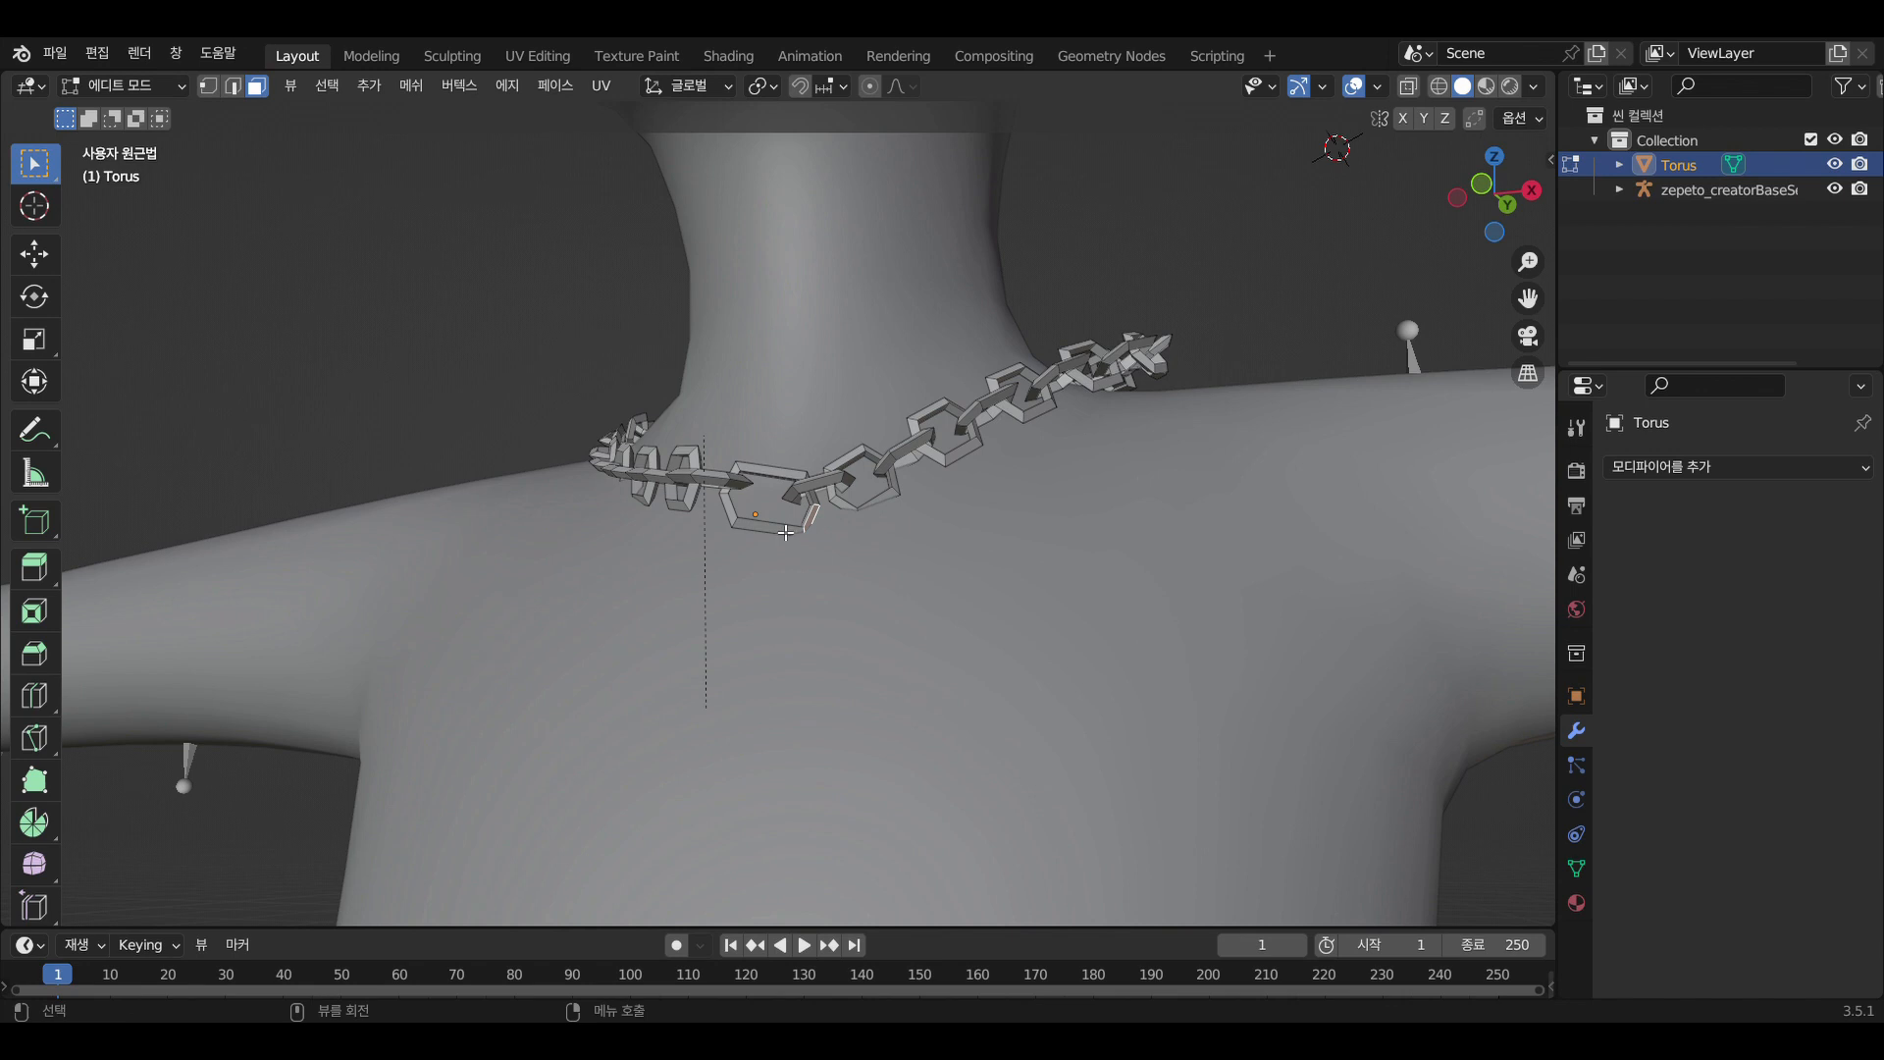
key("l")
key("g")
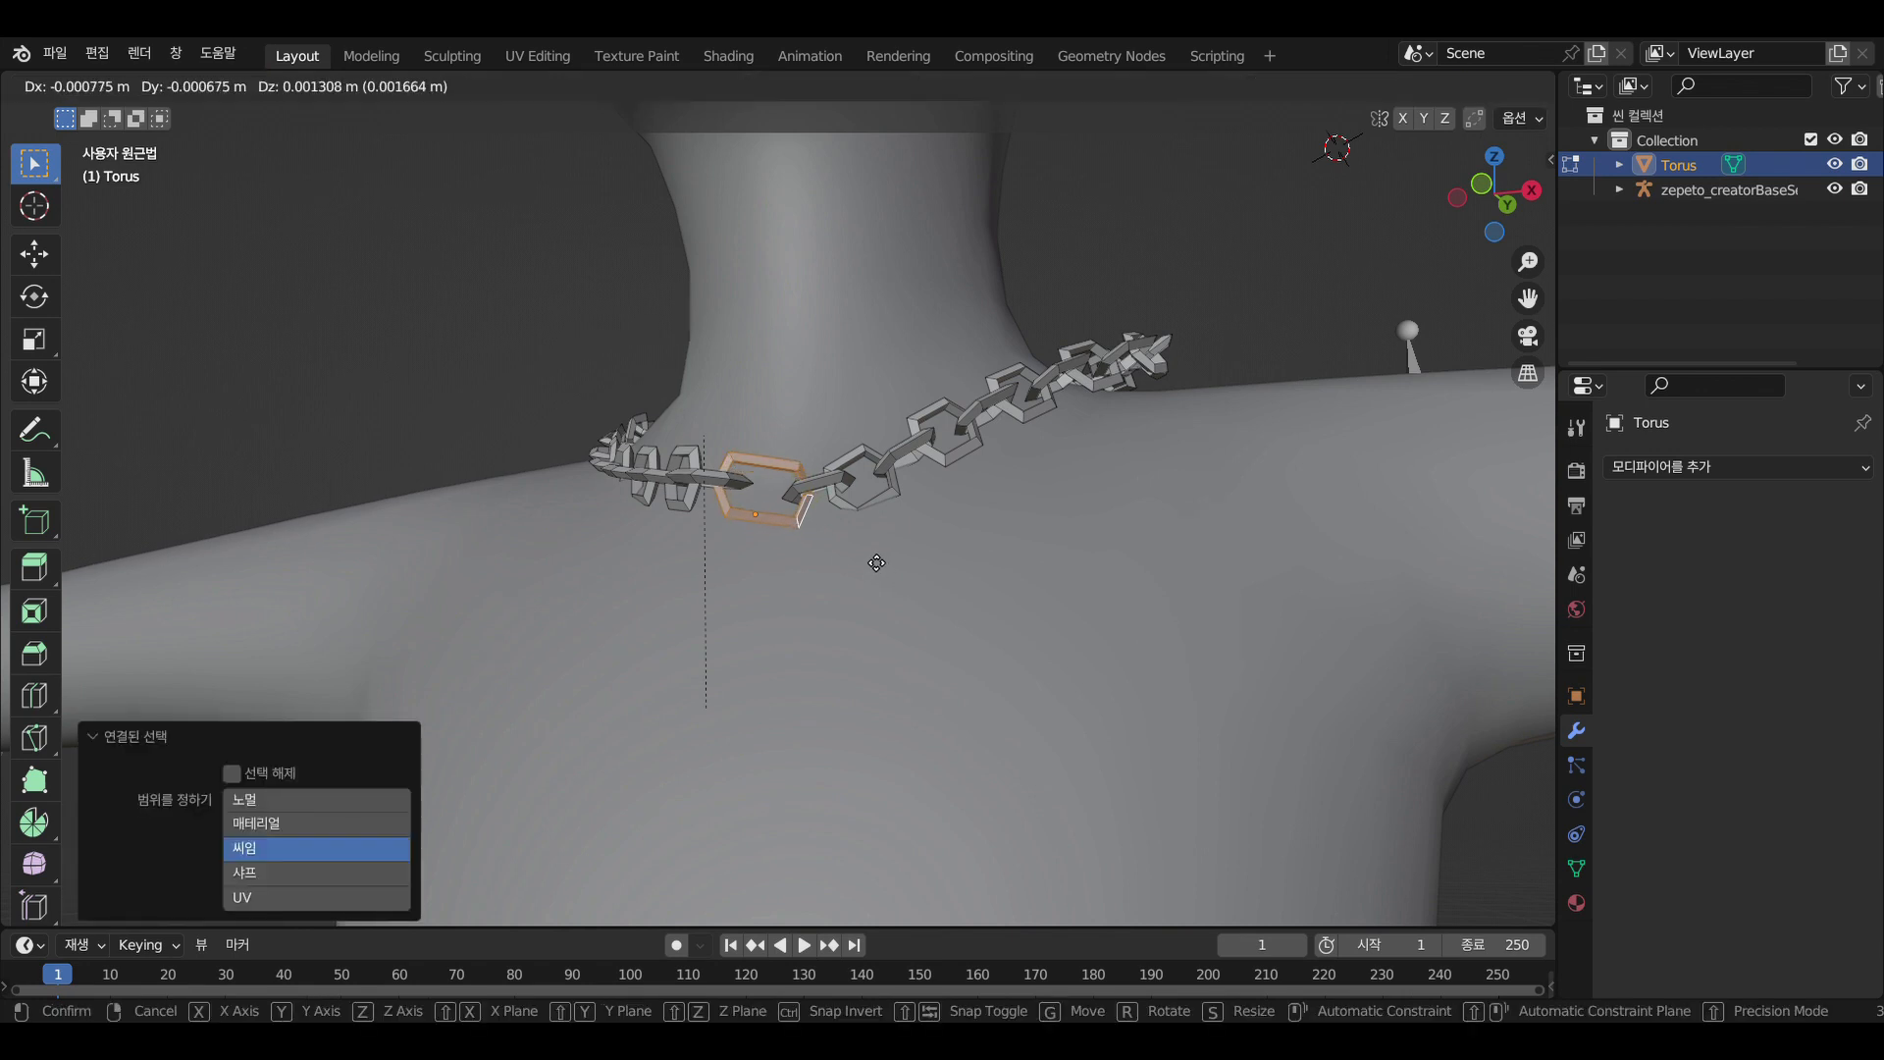
left_click(876, 559)
key("r")
left_click(900, 553)
Turn on the Statistics overlay in the 3D viewport
scroll(901, 552, "down", 4)
middle_click_drag(901, 552, 1033, 596)
scroll(975, 601, "up", 2)
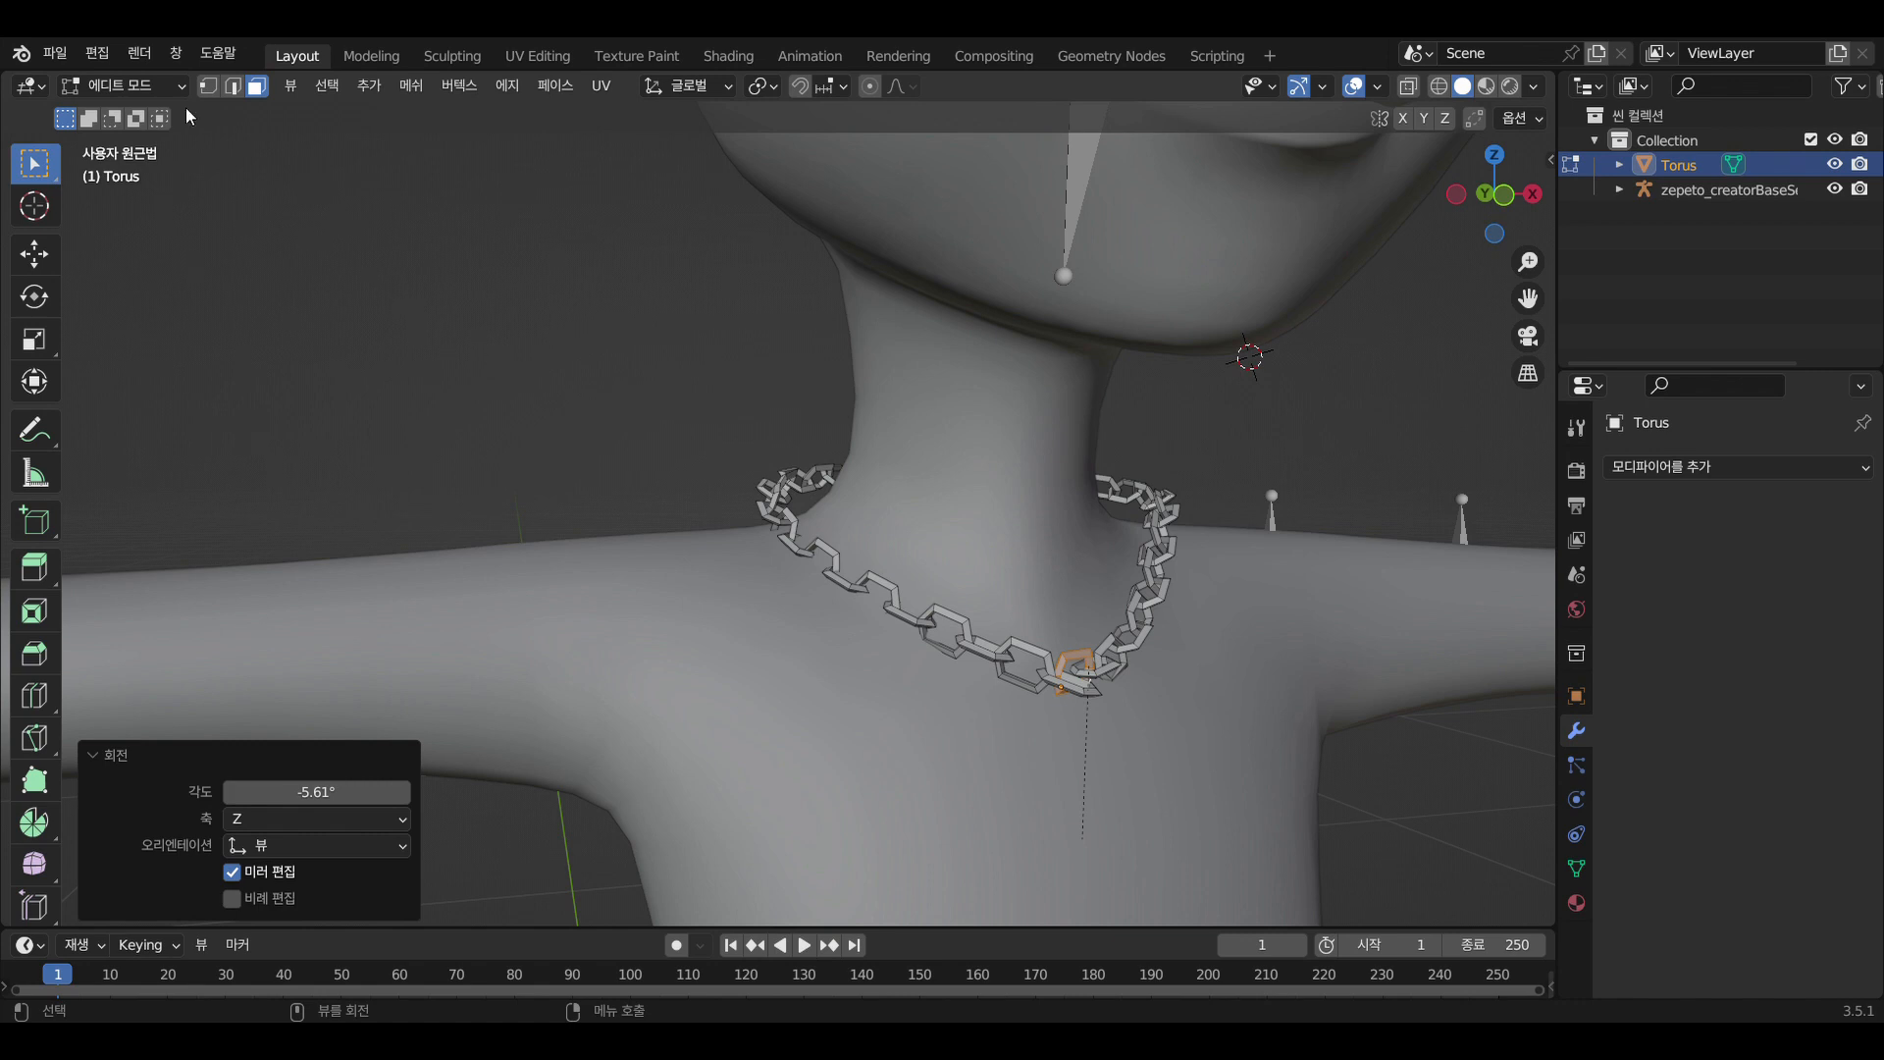
left_click(1378, 88)
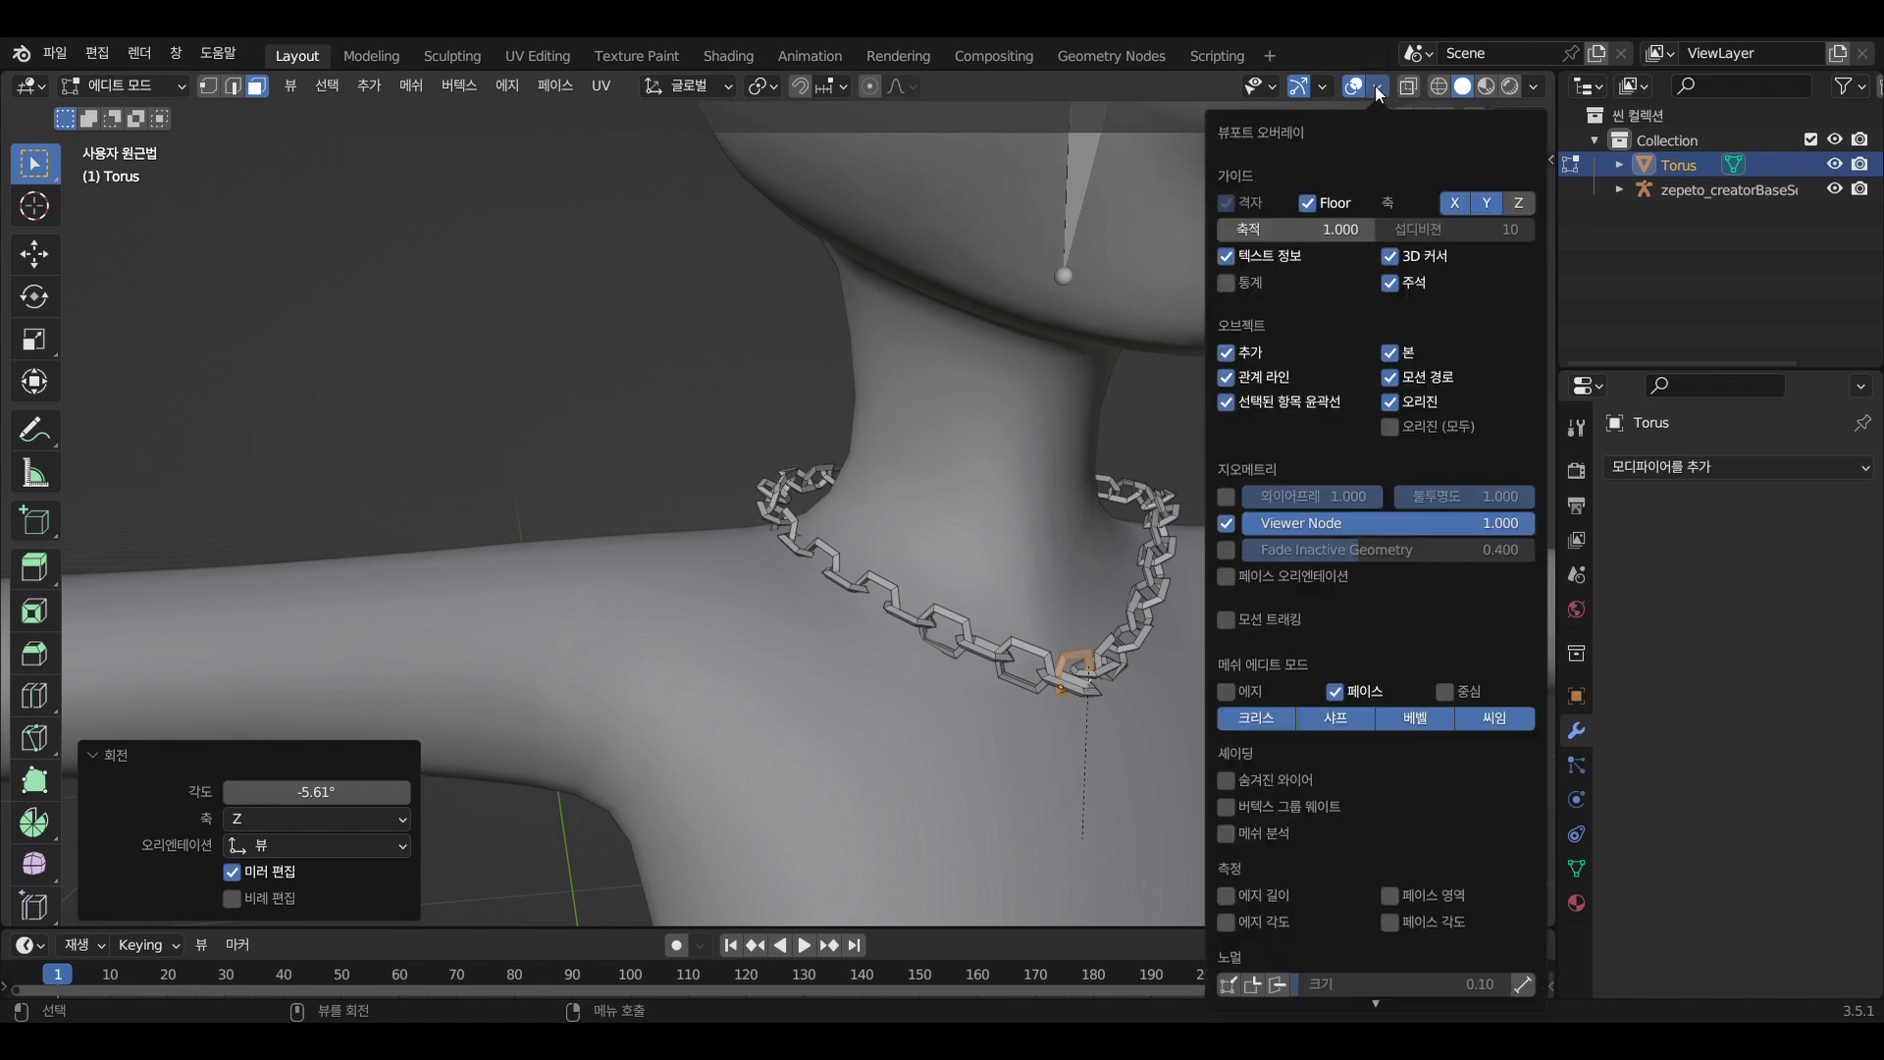
left_click(1226, 282)
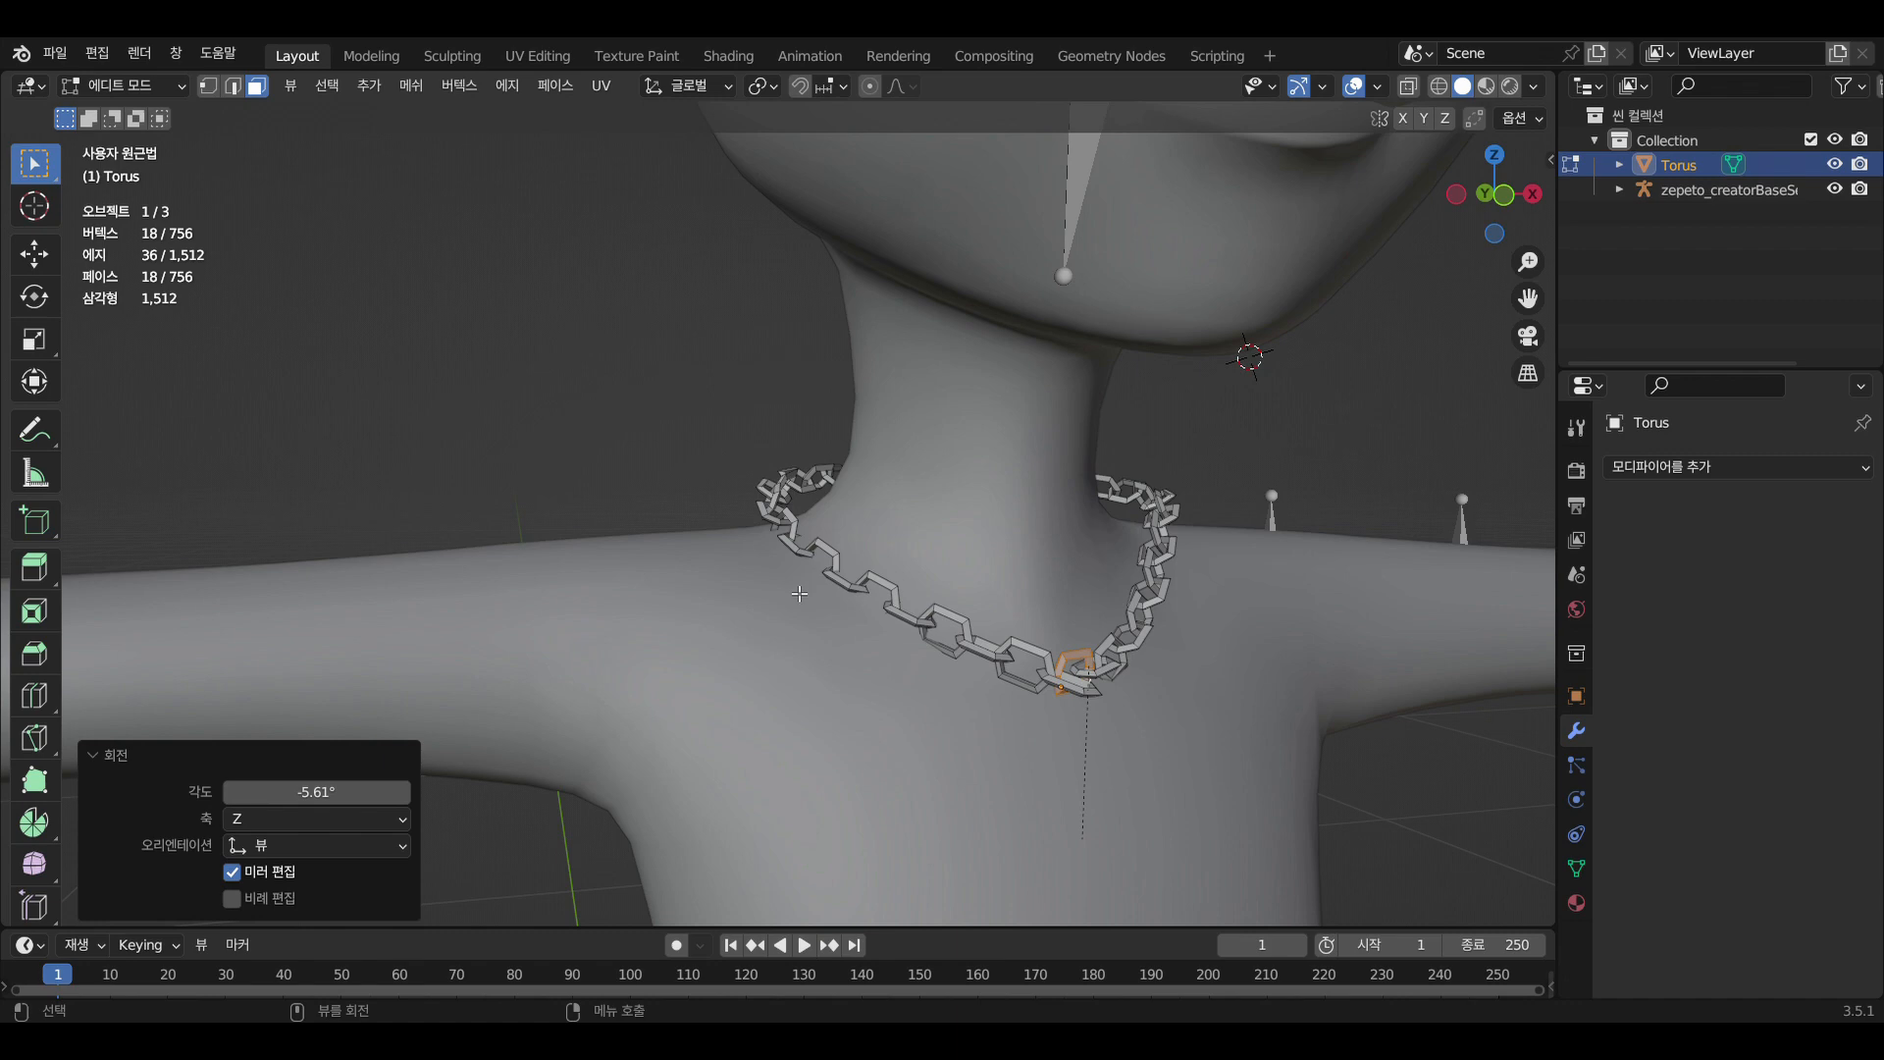
Rotate the flat link on the other side of the front centre and move it by X -0.000228, Y 0.000143, Z -0.001076 m
scroll(930, 655, "up", 3)
key("l")
key("r")
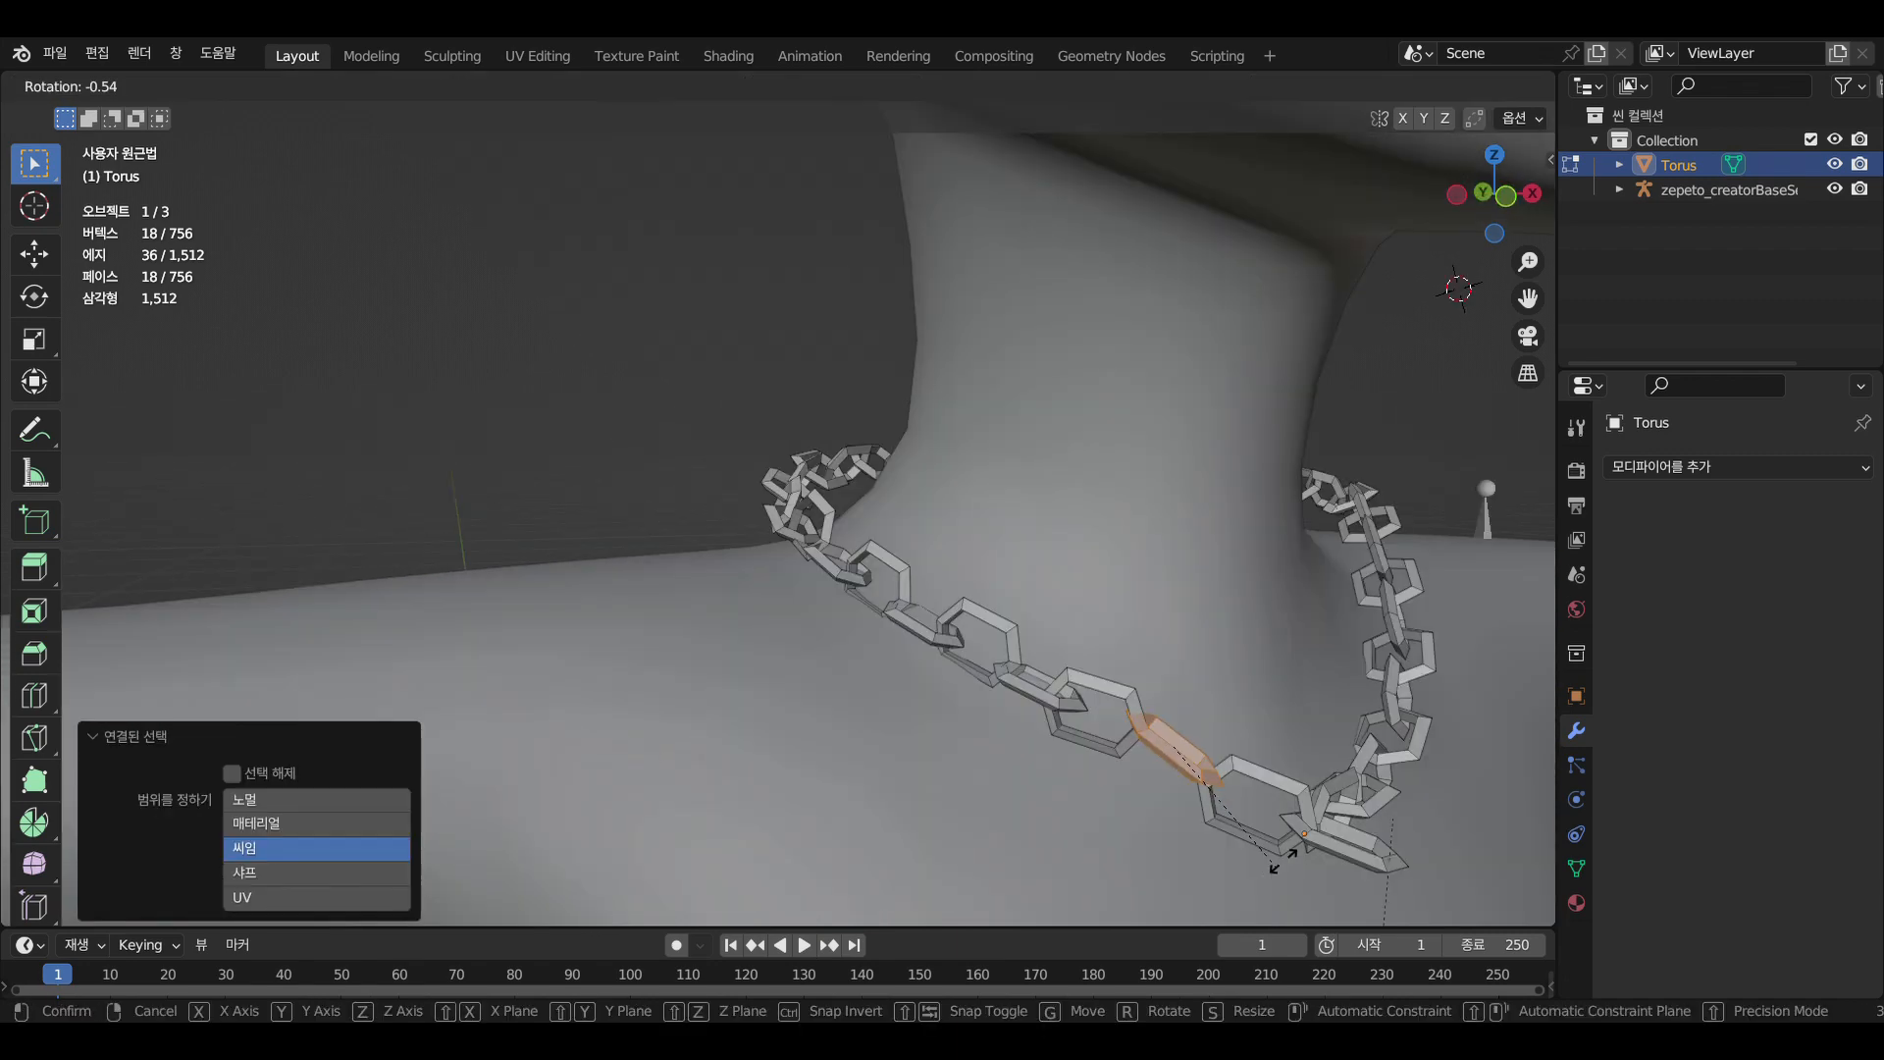
left_click(1295, 849)
scroll(1278, 817, "down", 6)
middle_click_drag(1266, 817, 1238, 756)
left_click(1208, 820)
Deselect the chain links and return the necklace to Object Mode
scroll(1186, 810, "up", 4)
scroll(1181, 687, "up", 3)
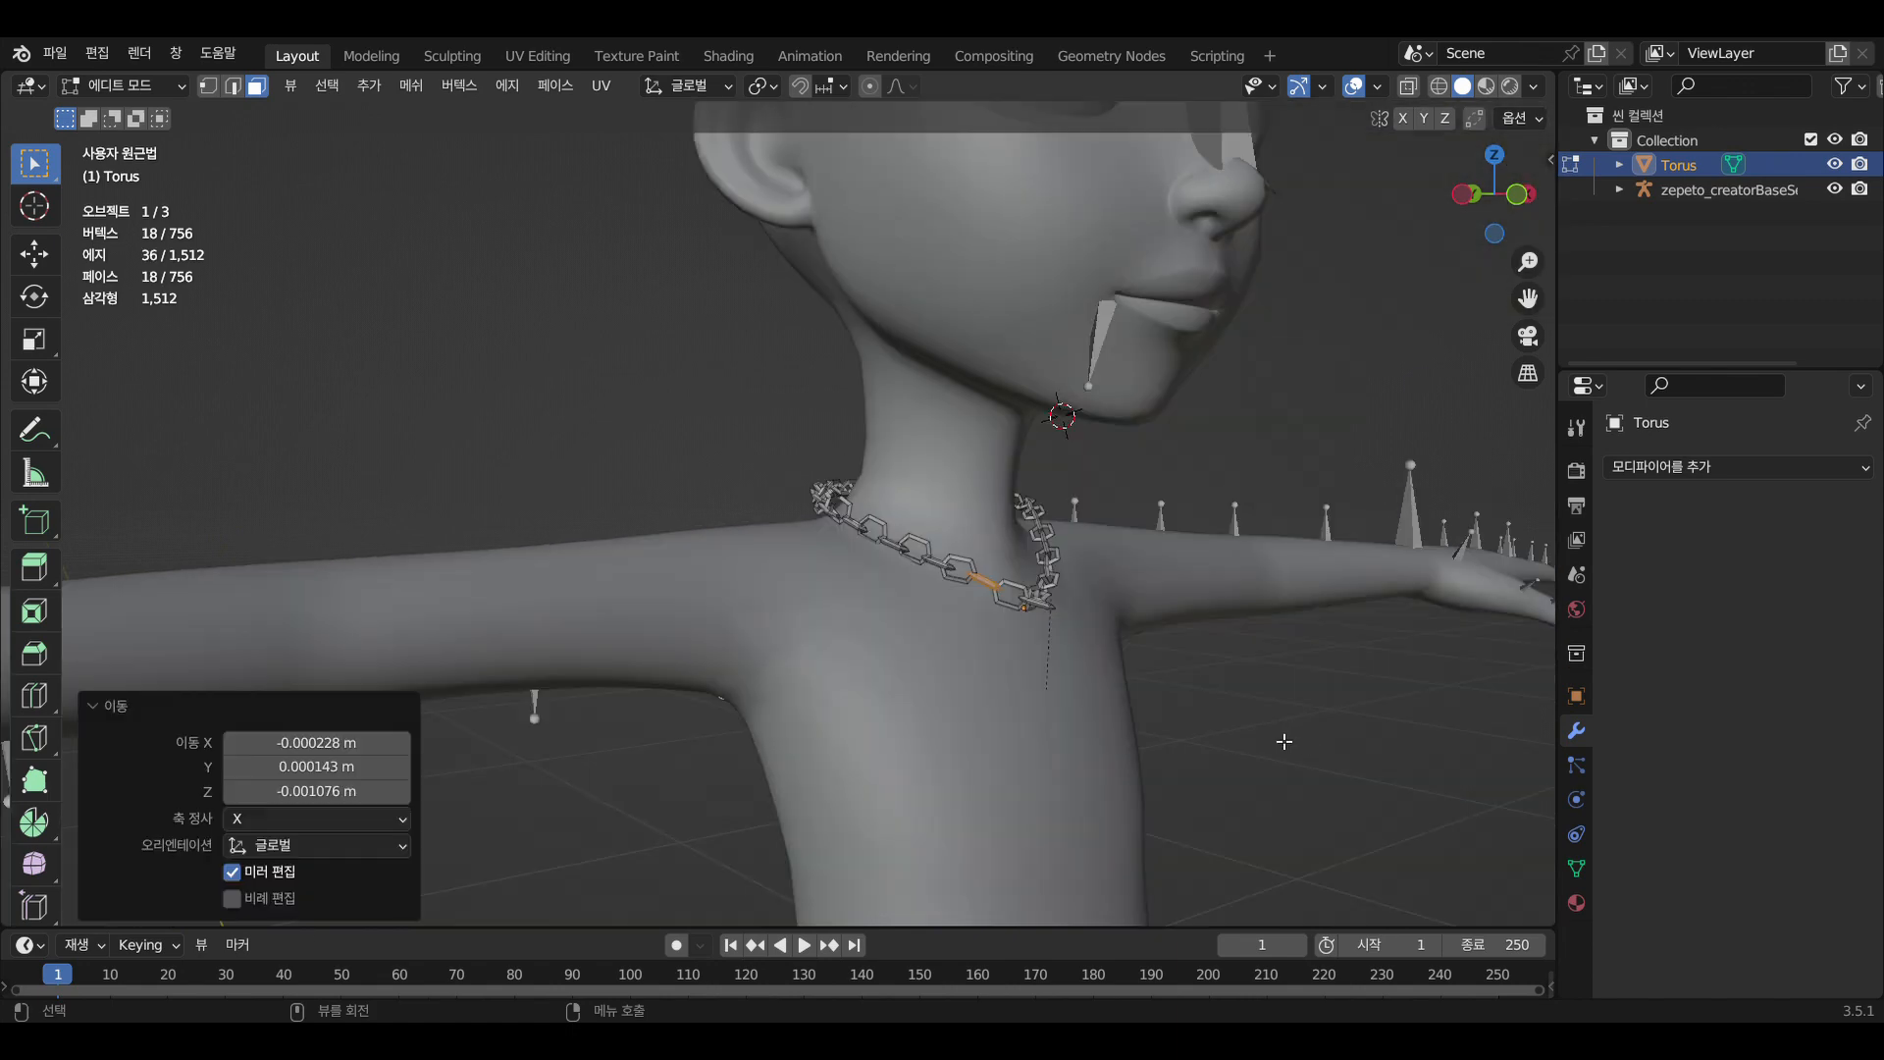
scroll(1285, 741, "up", 4)
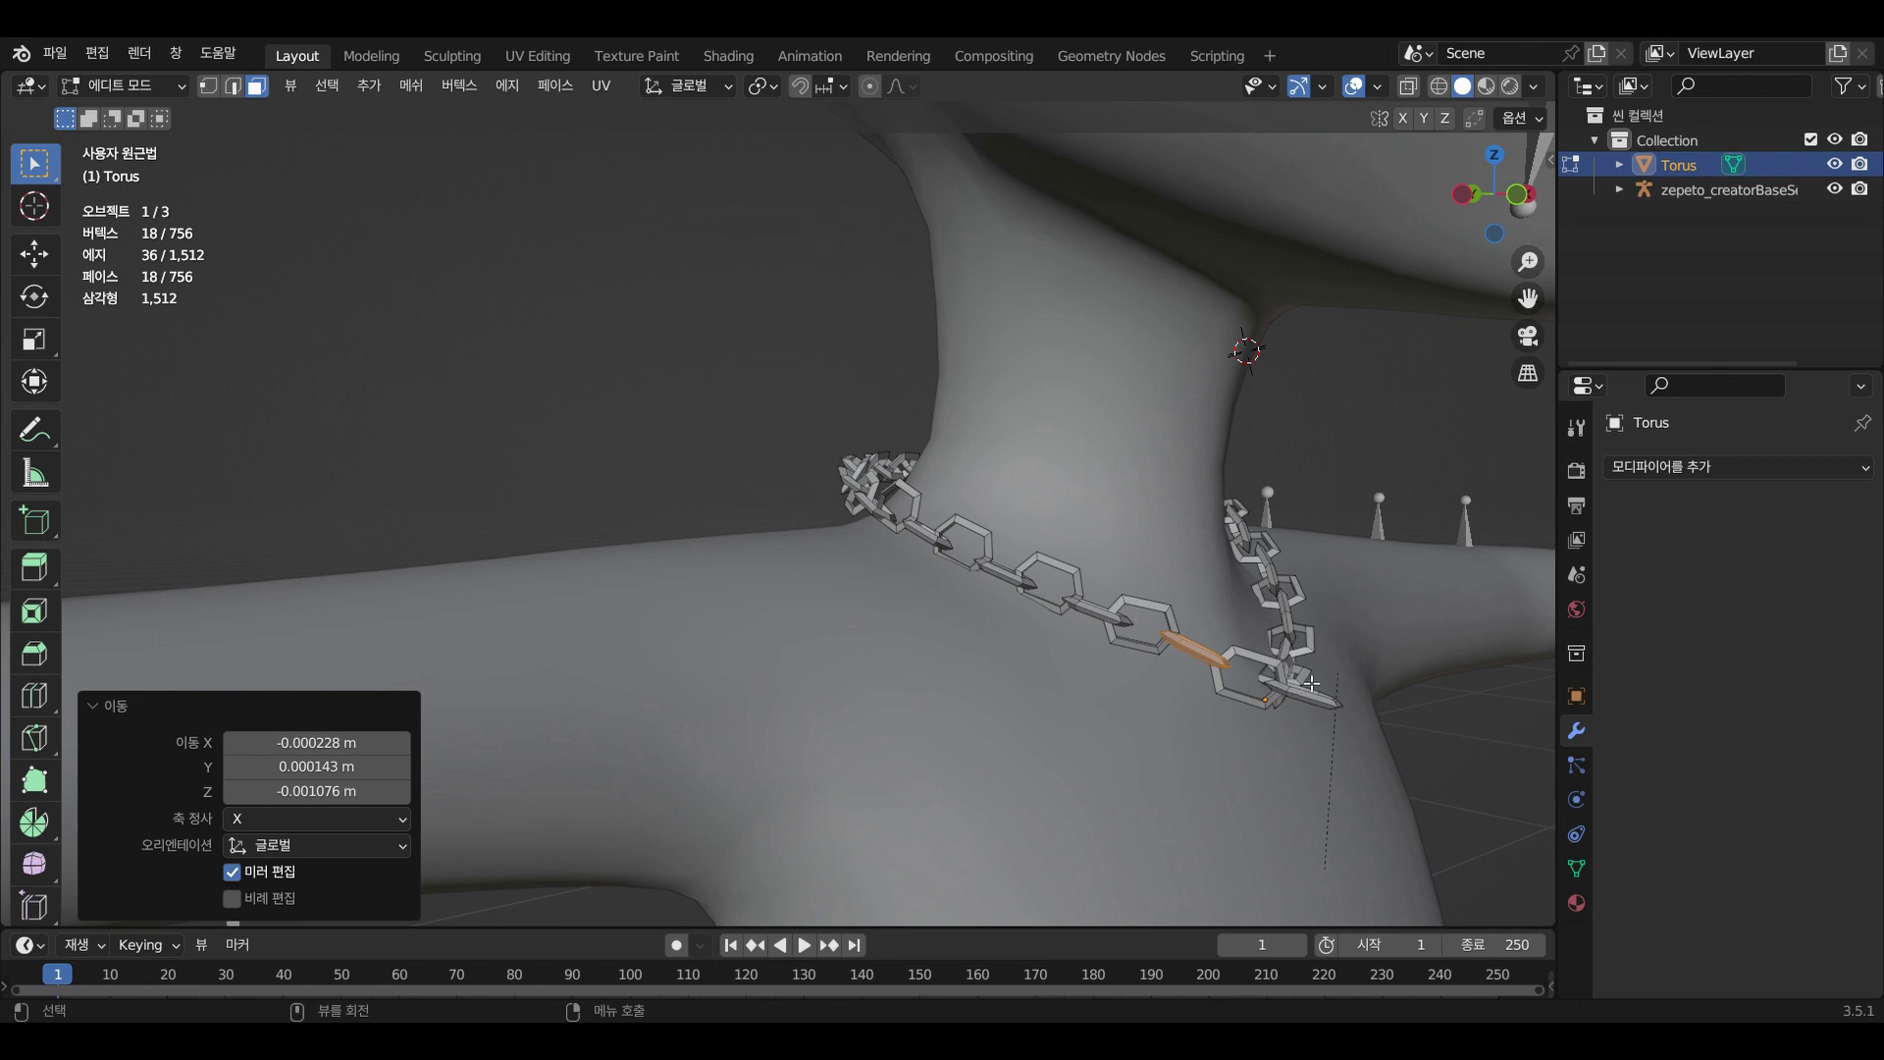
middle_click_drag(1330, 752, 1254, 760)
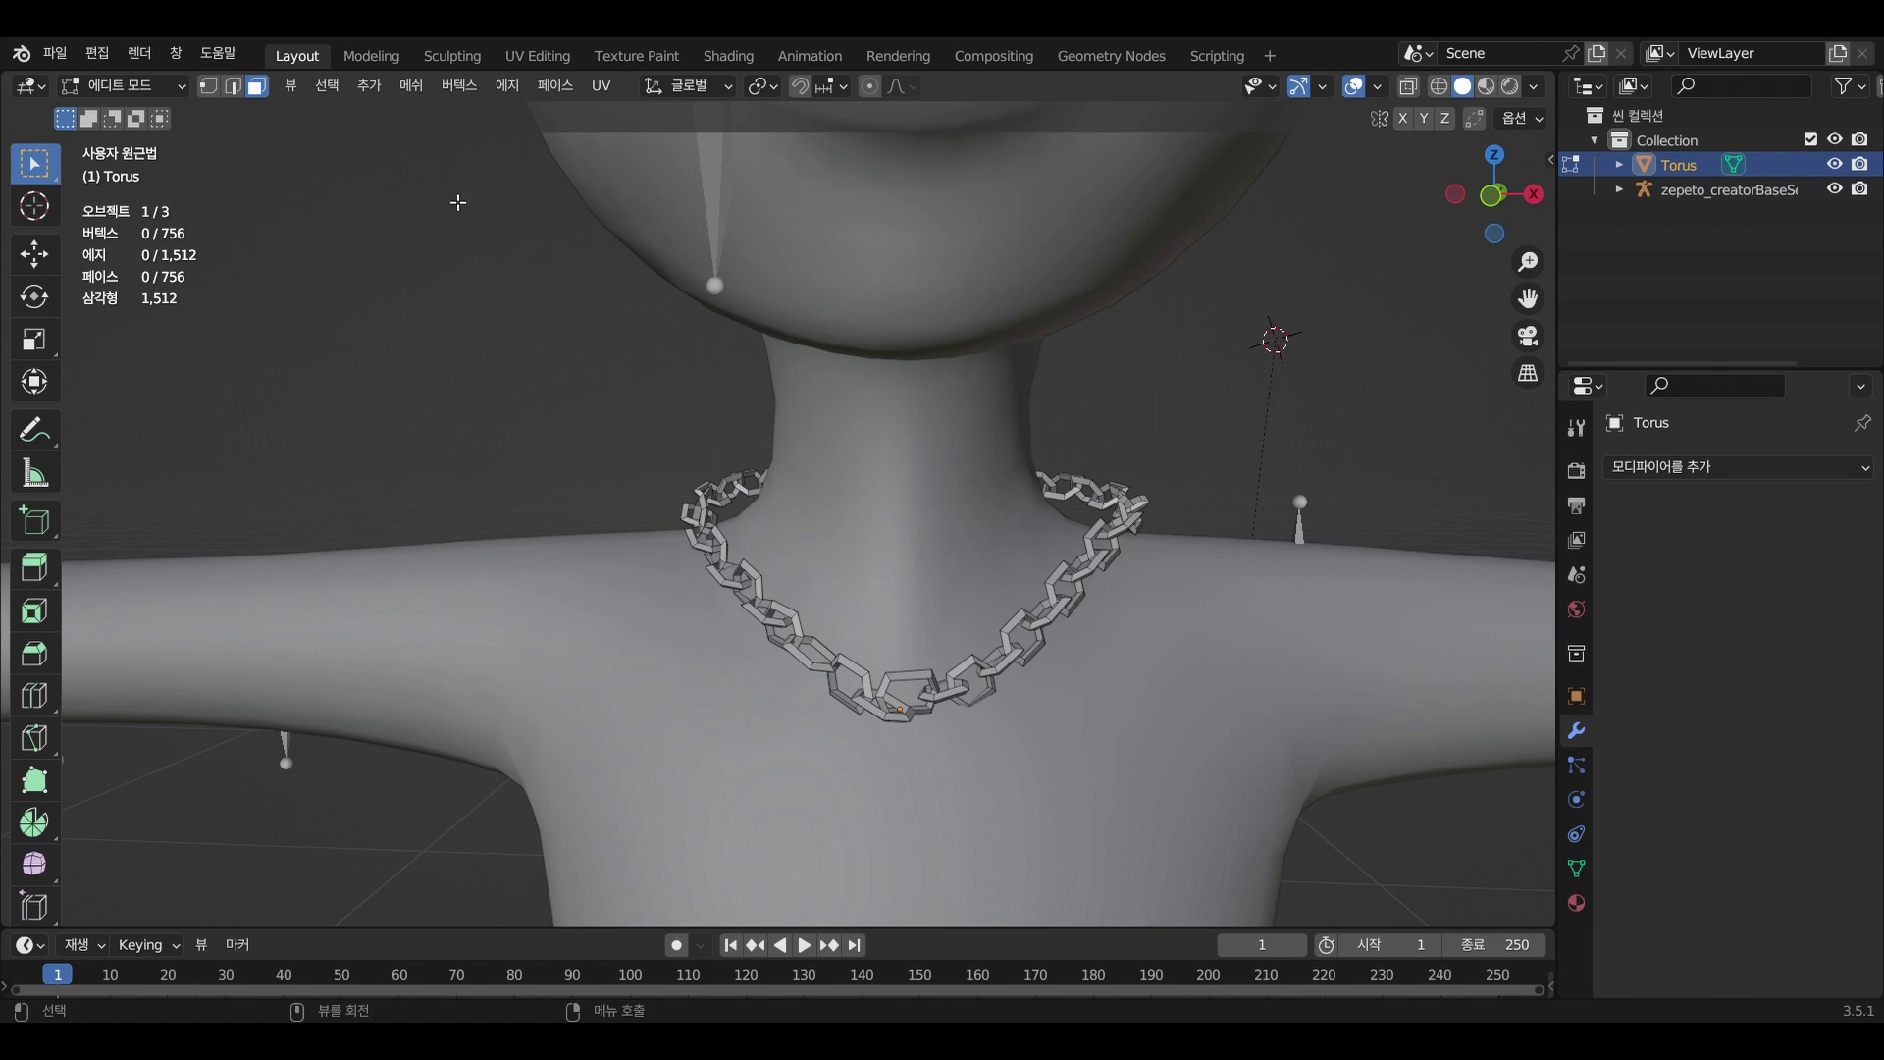
left_click(186, 84)
left_click(162, 118)
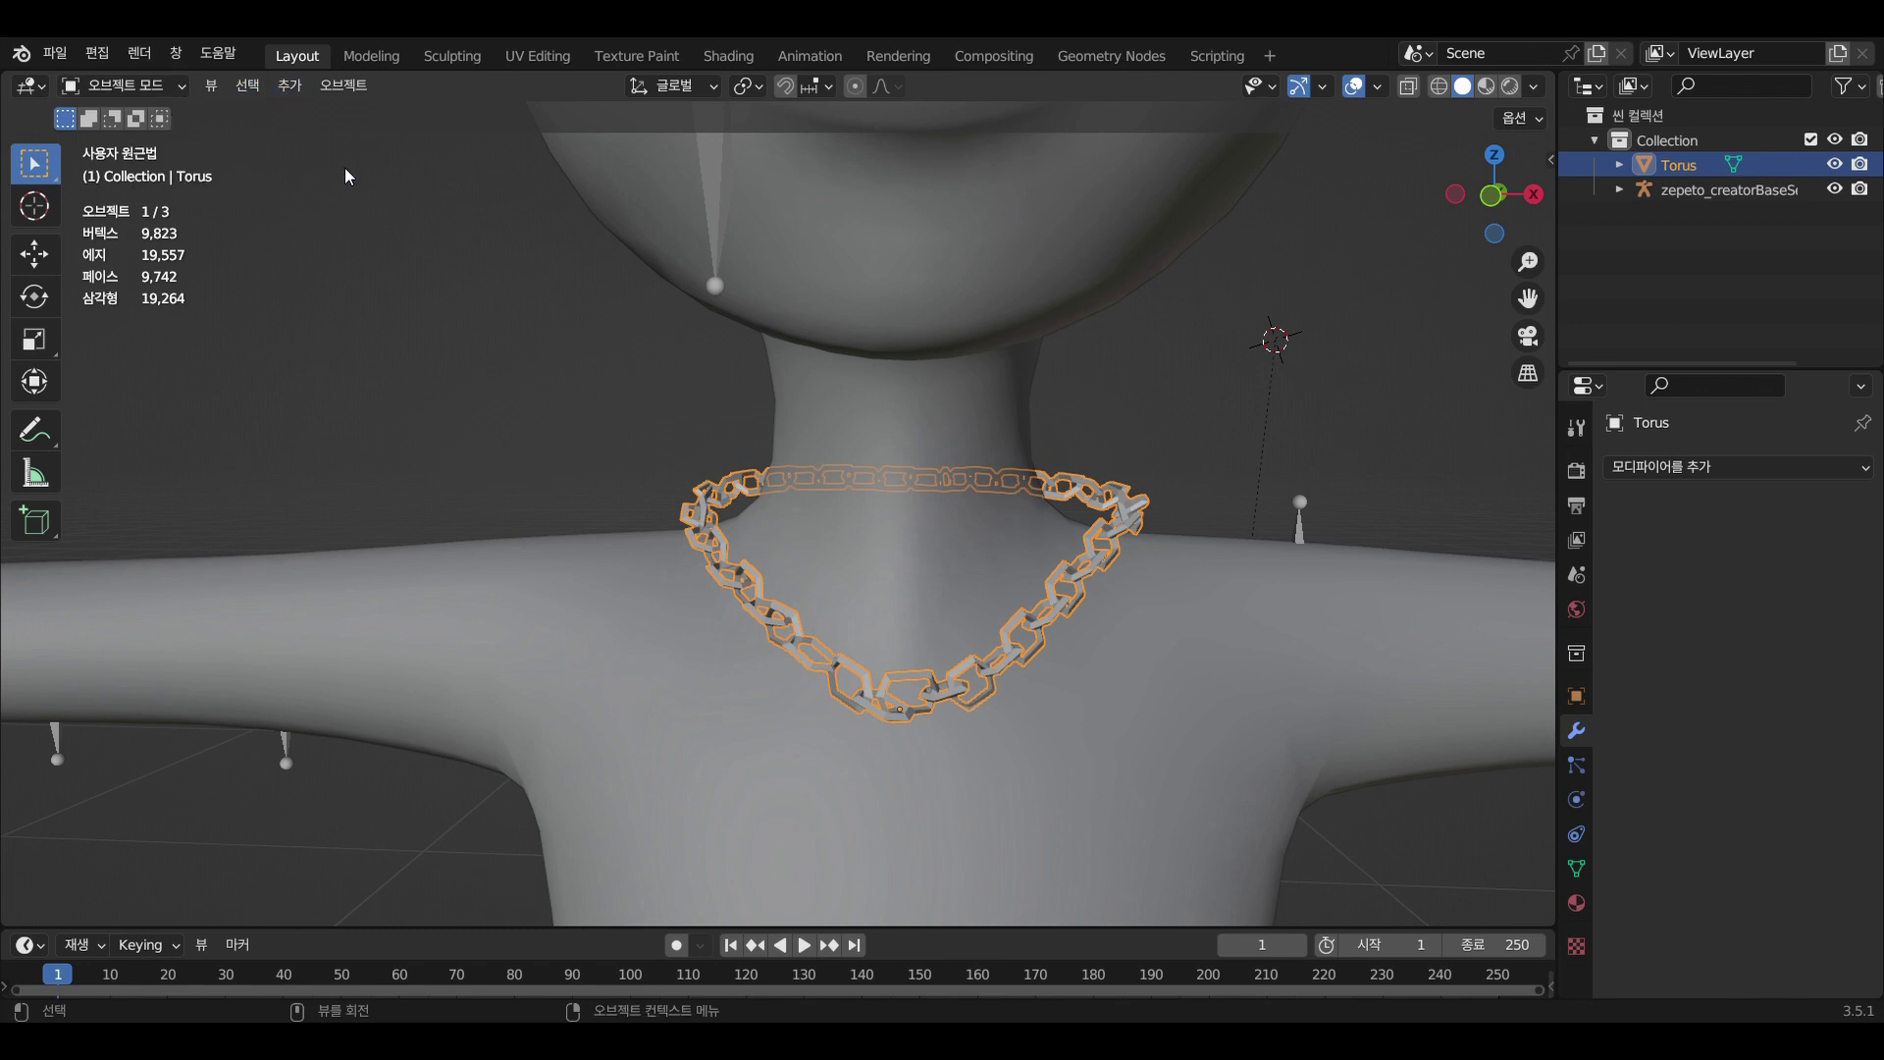
Add a Path curve at the 3D cursor and scale it uniformly to 0.168
key("shift+a")
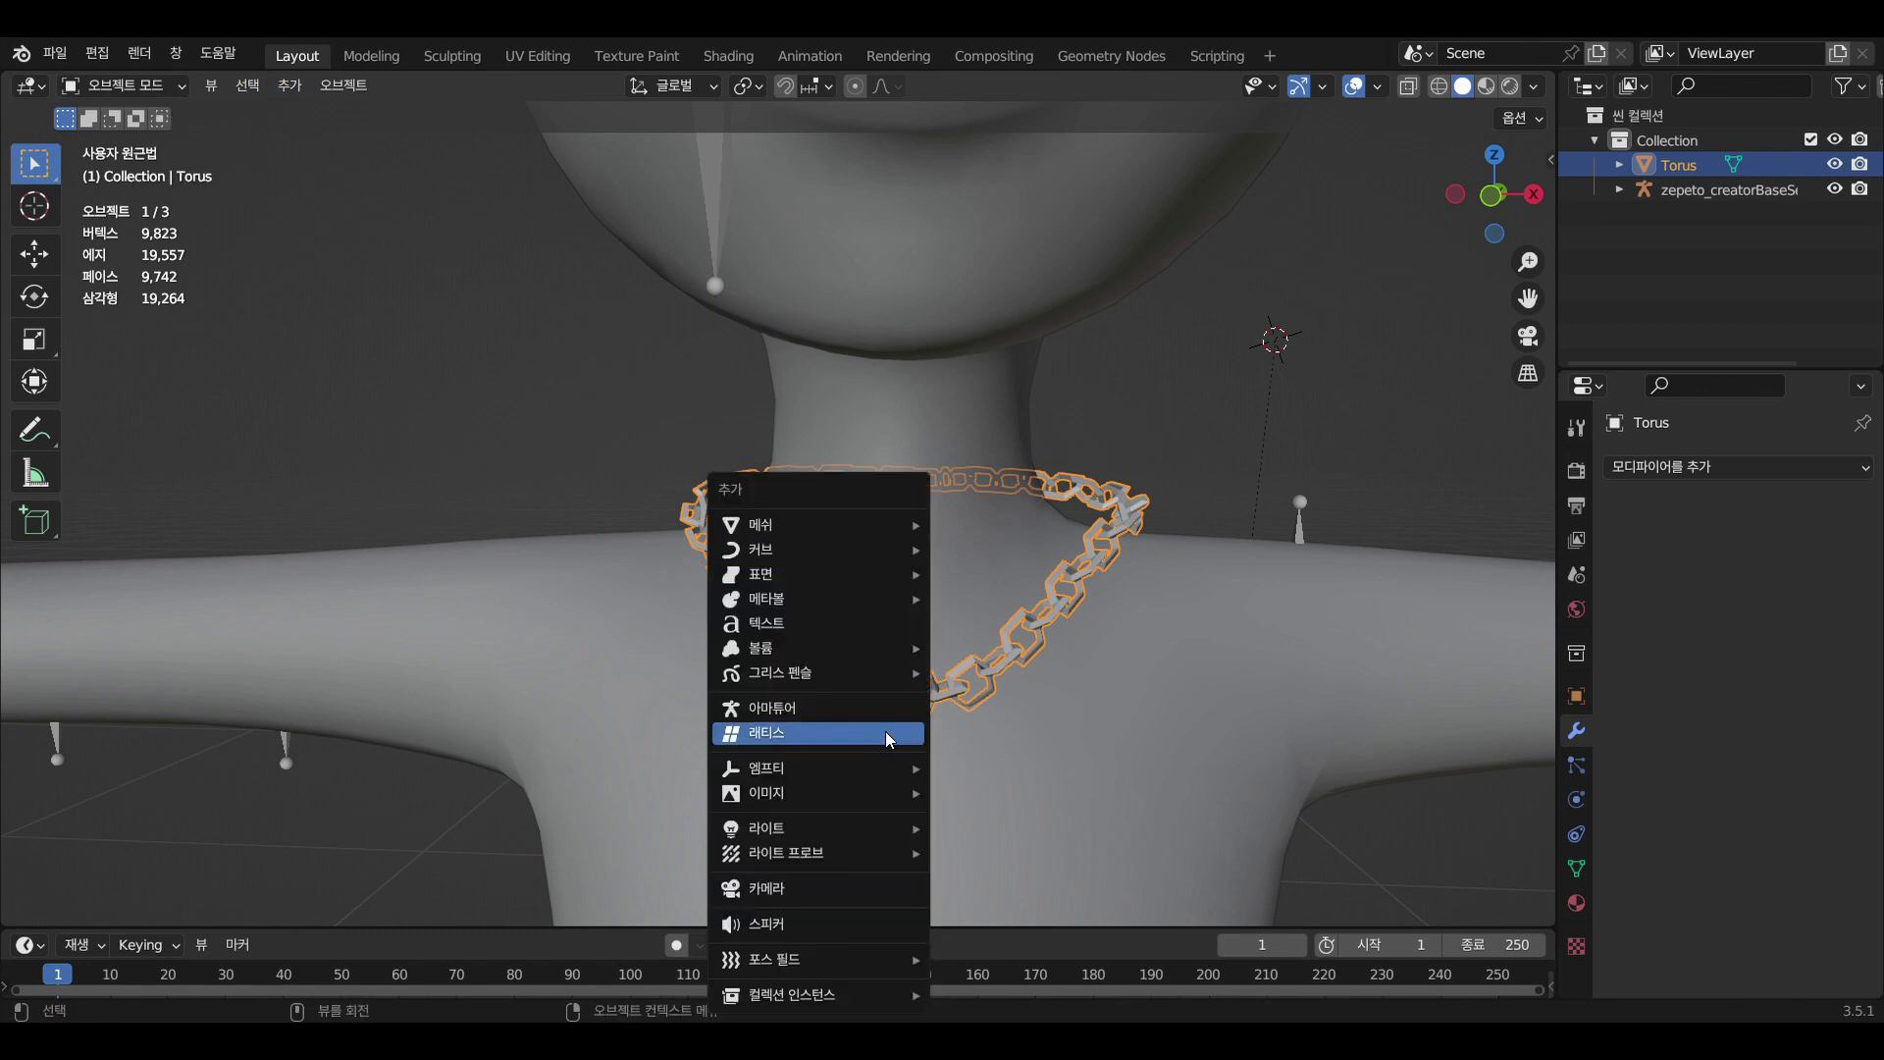
mouse_move(851, 531)
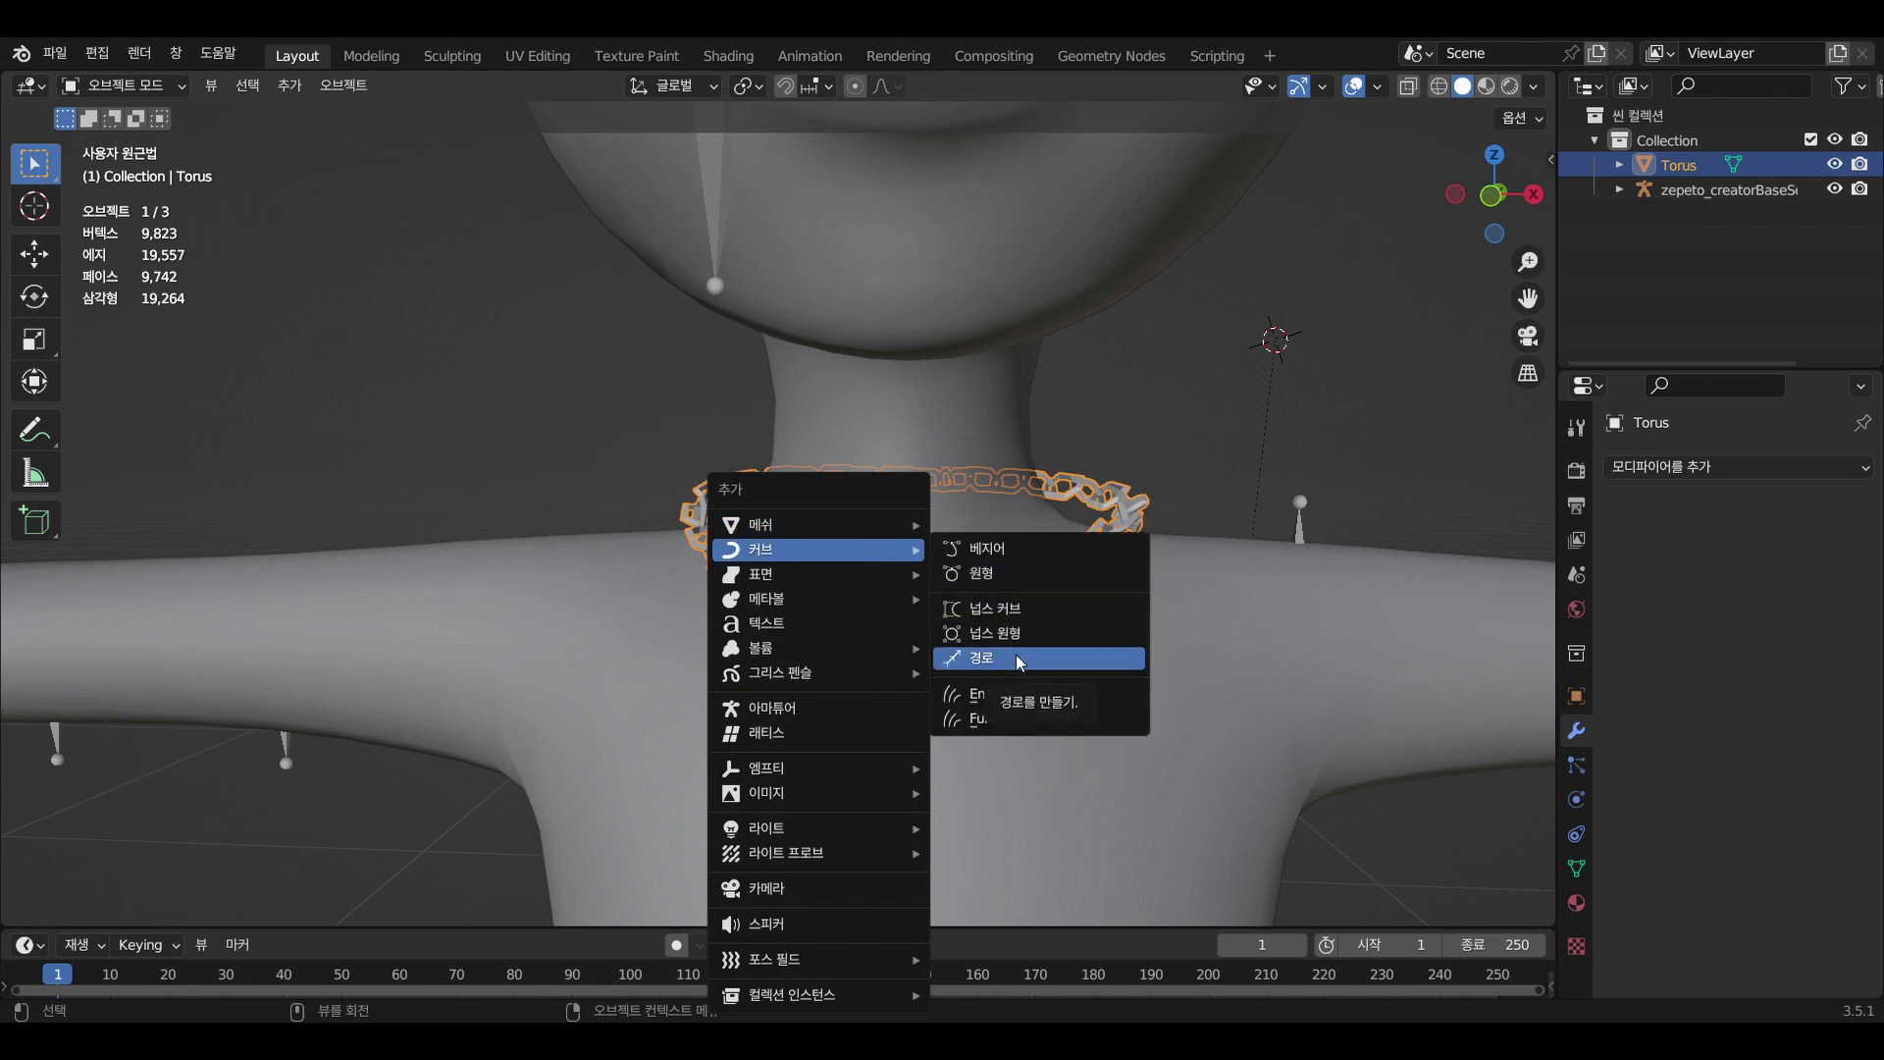
left_click(1016, 654)
scroll(1304, 693, "down", 5)
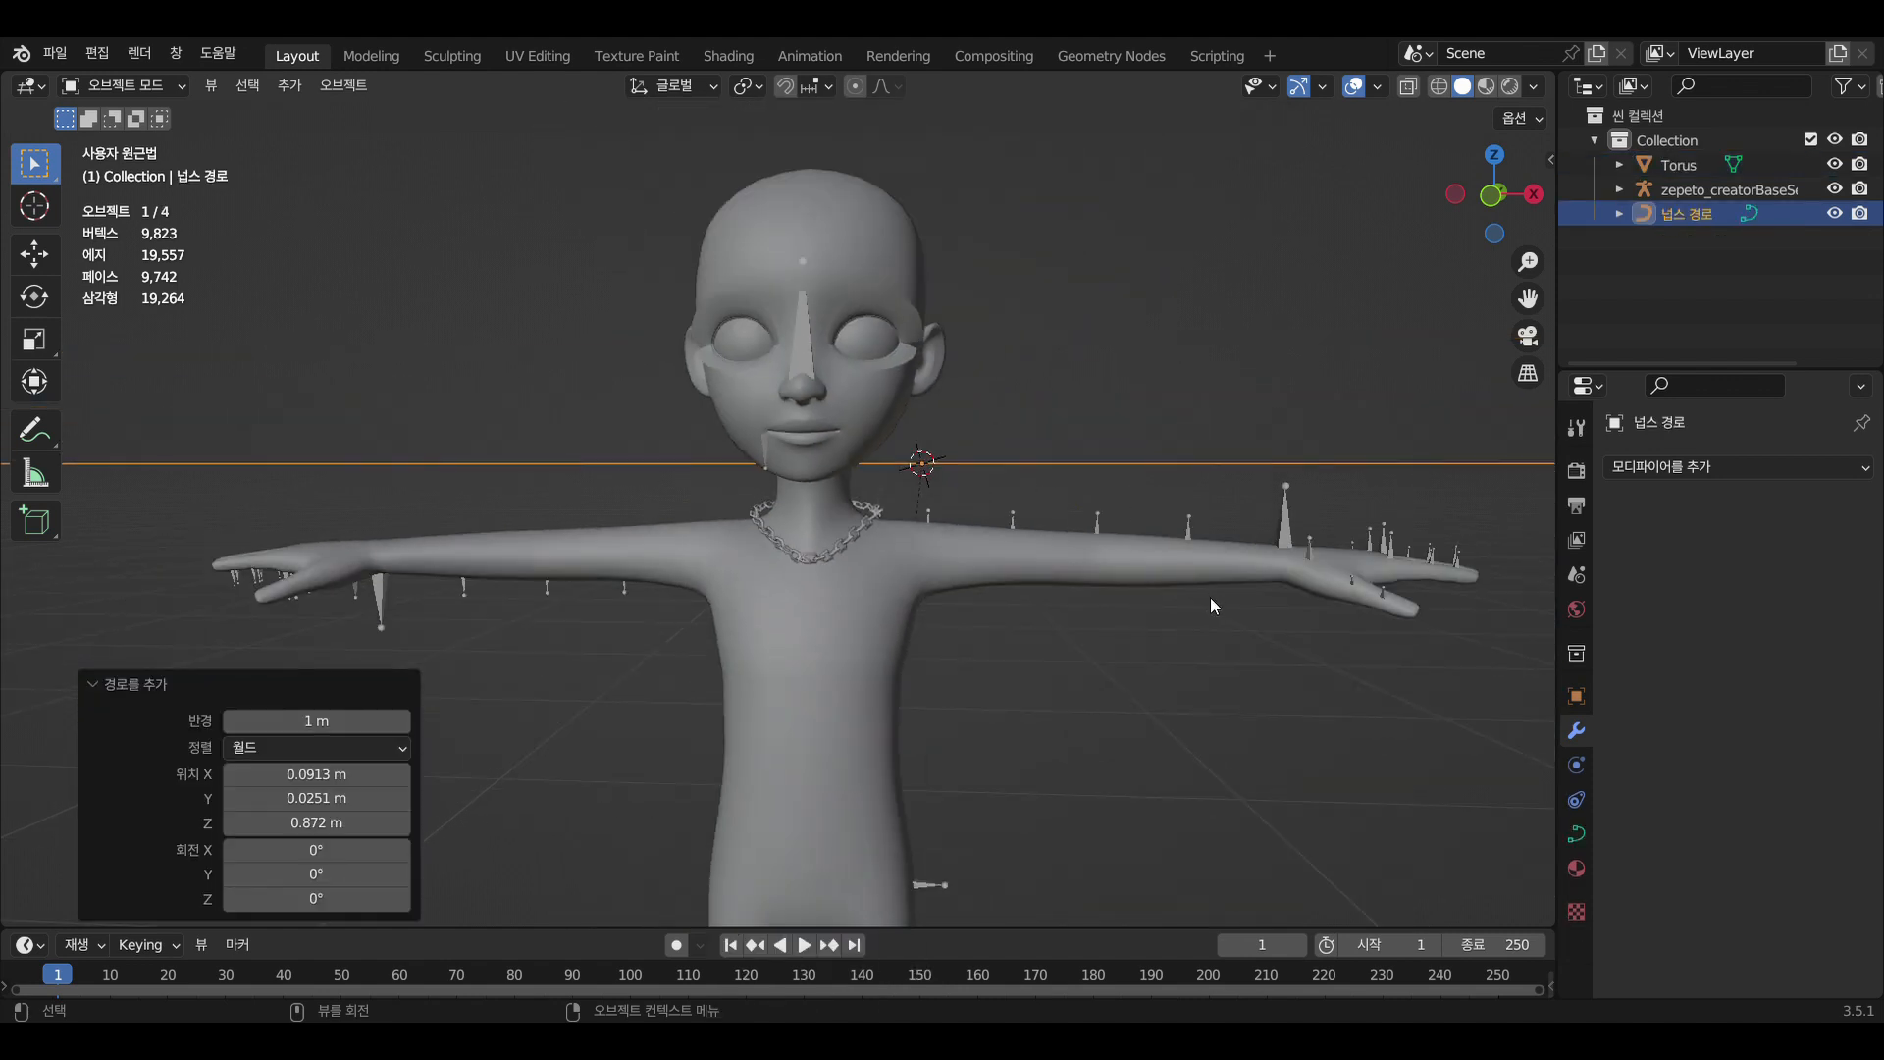
key("s")
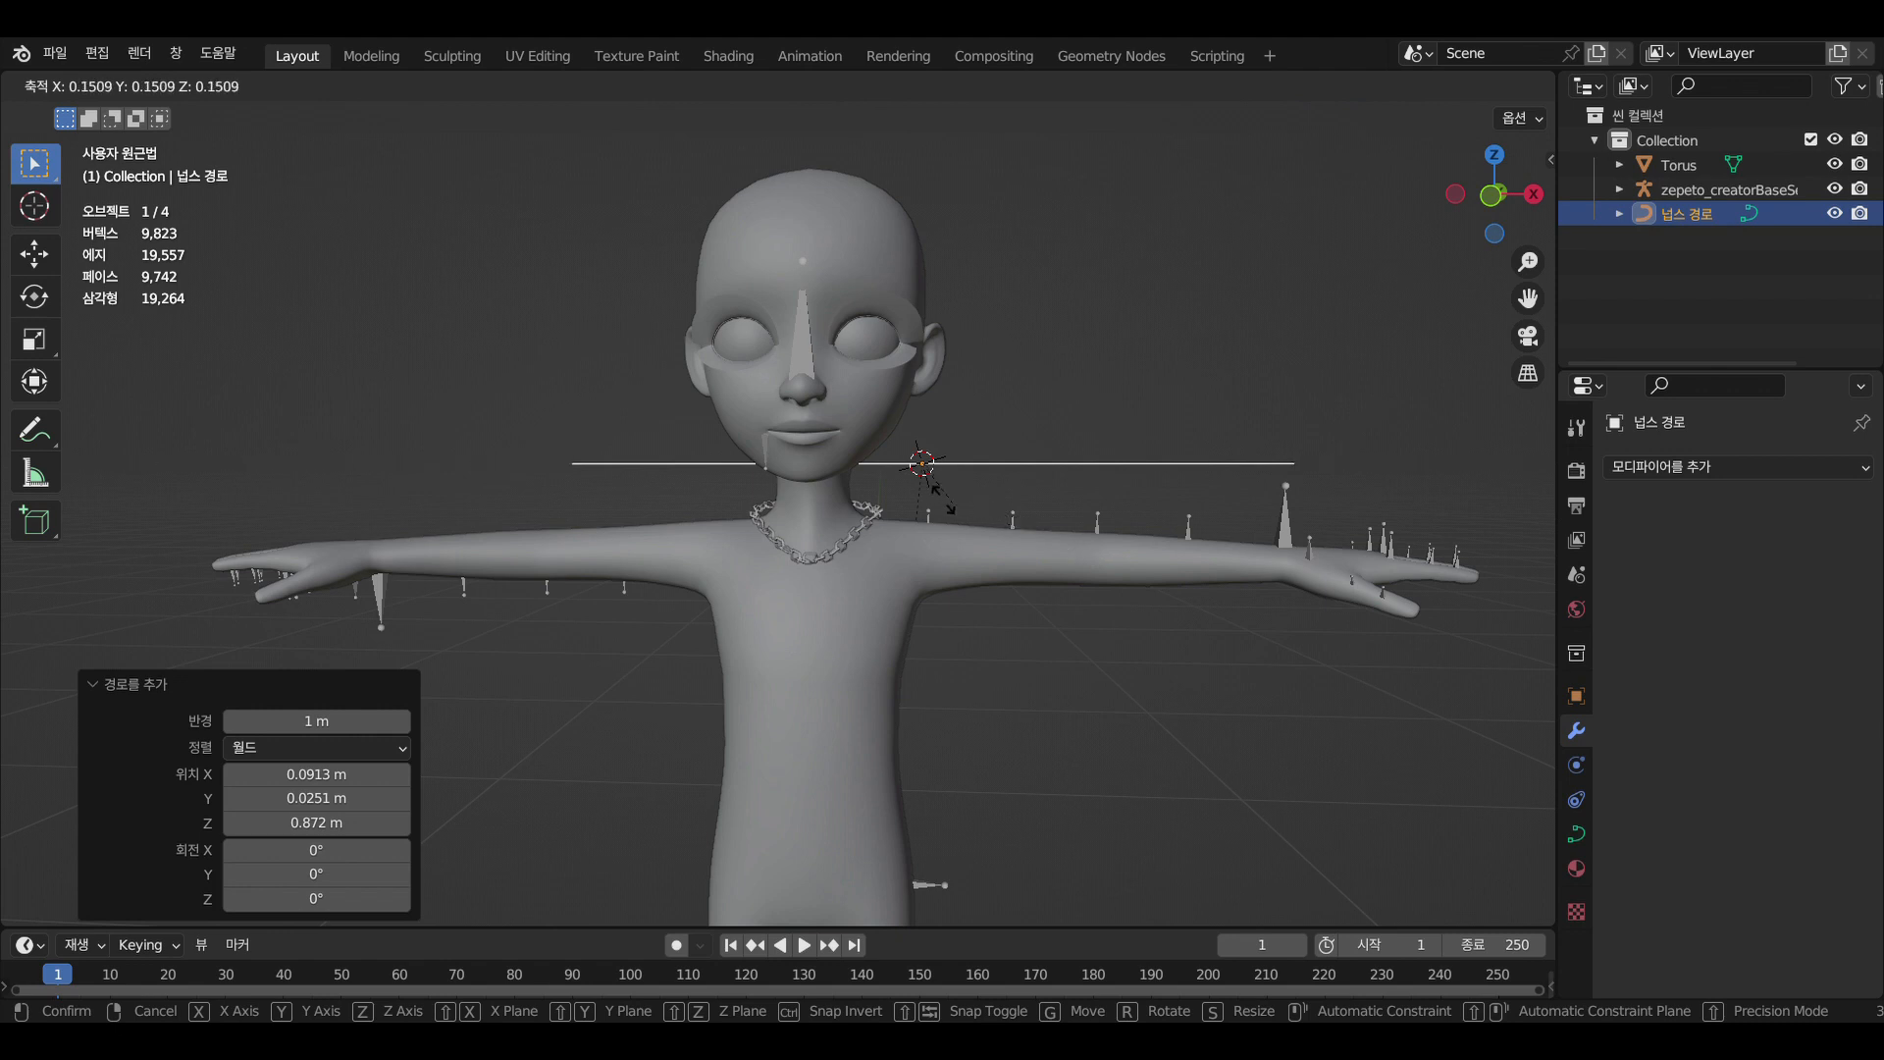
left_click(963, 503)
scroll(970, 497, "up", 3)
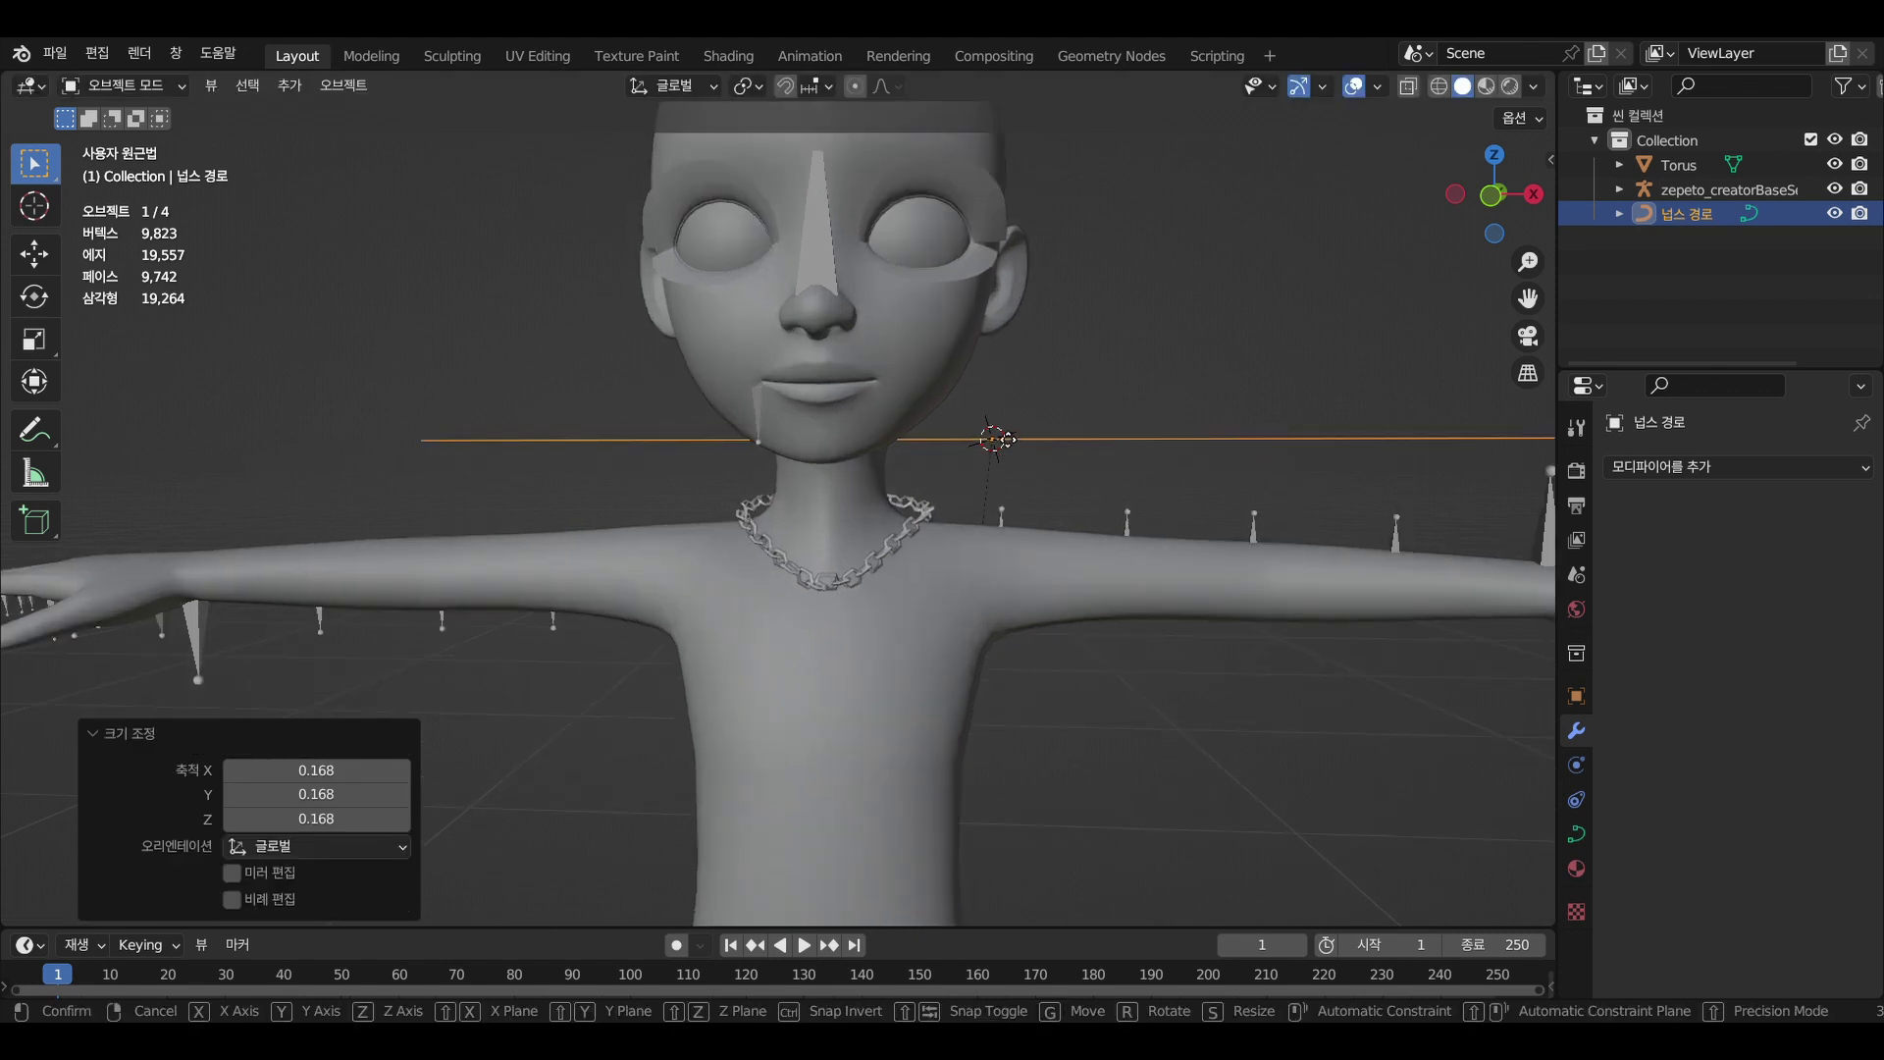
Move the path curve to the back of the neck by X -0.088639, Y -0.009917, Z -0.032852 m, then X -0.012903, Y 0.01917, Z 0.003228 m
key("g")
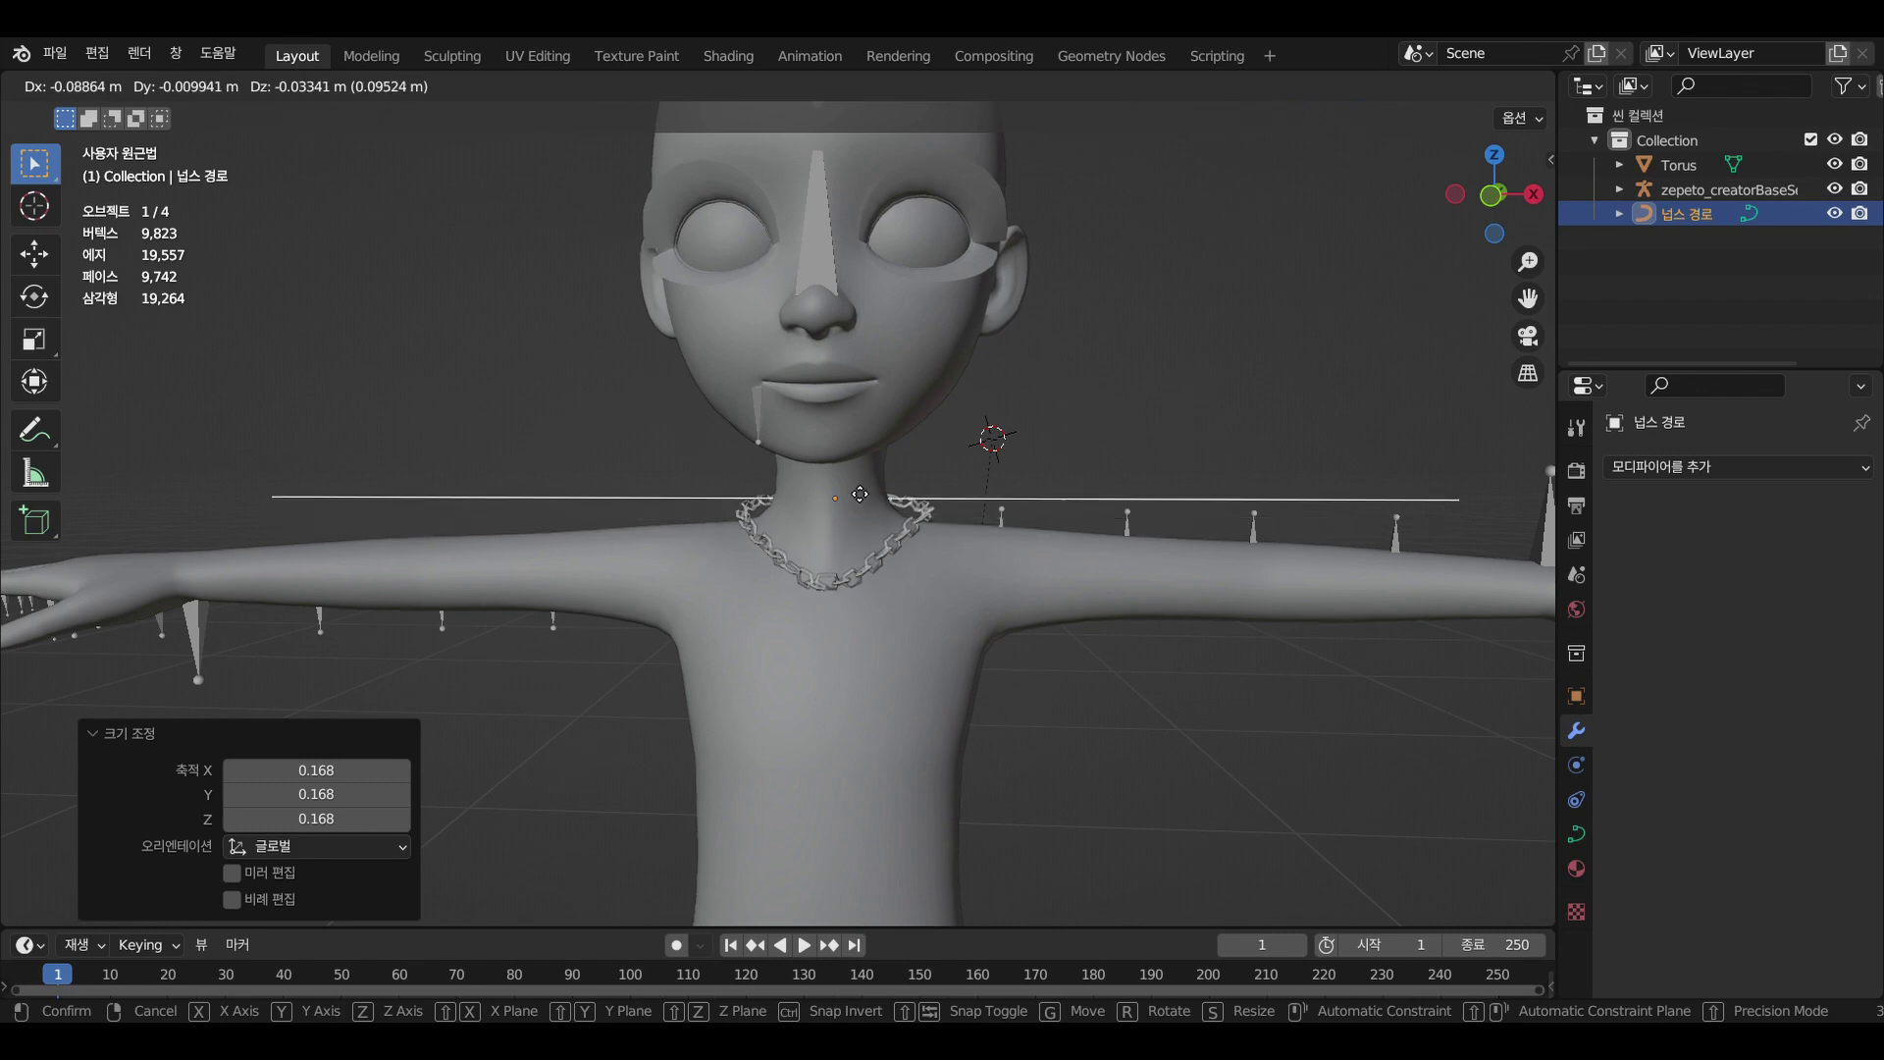
left_click(850, 483)
middle_click_drag(850, 483, 1092, 605)
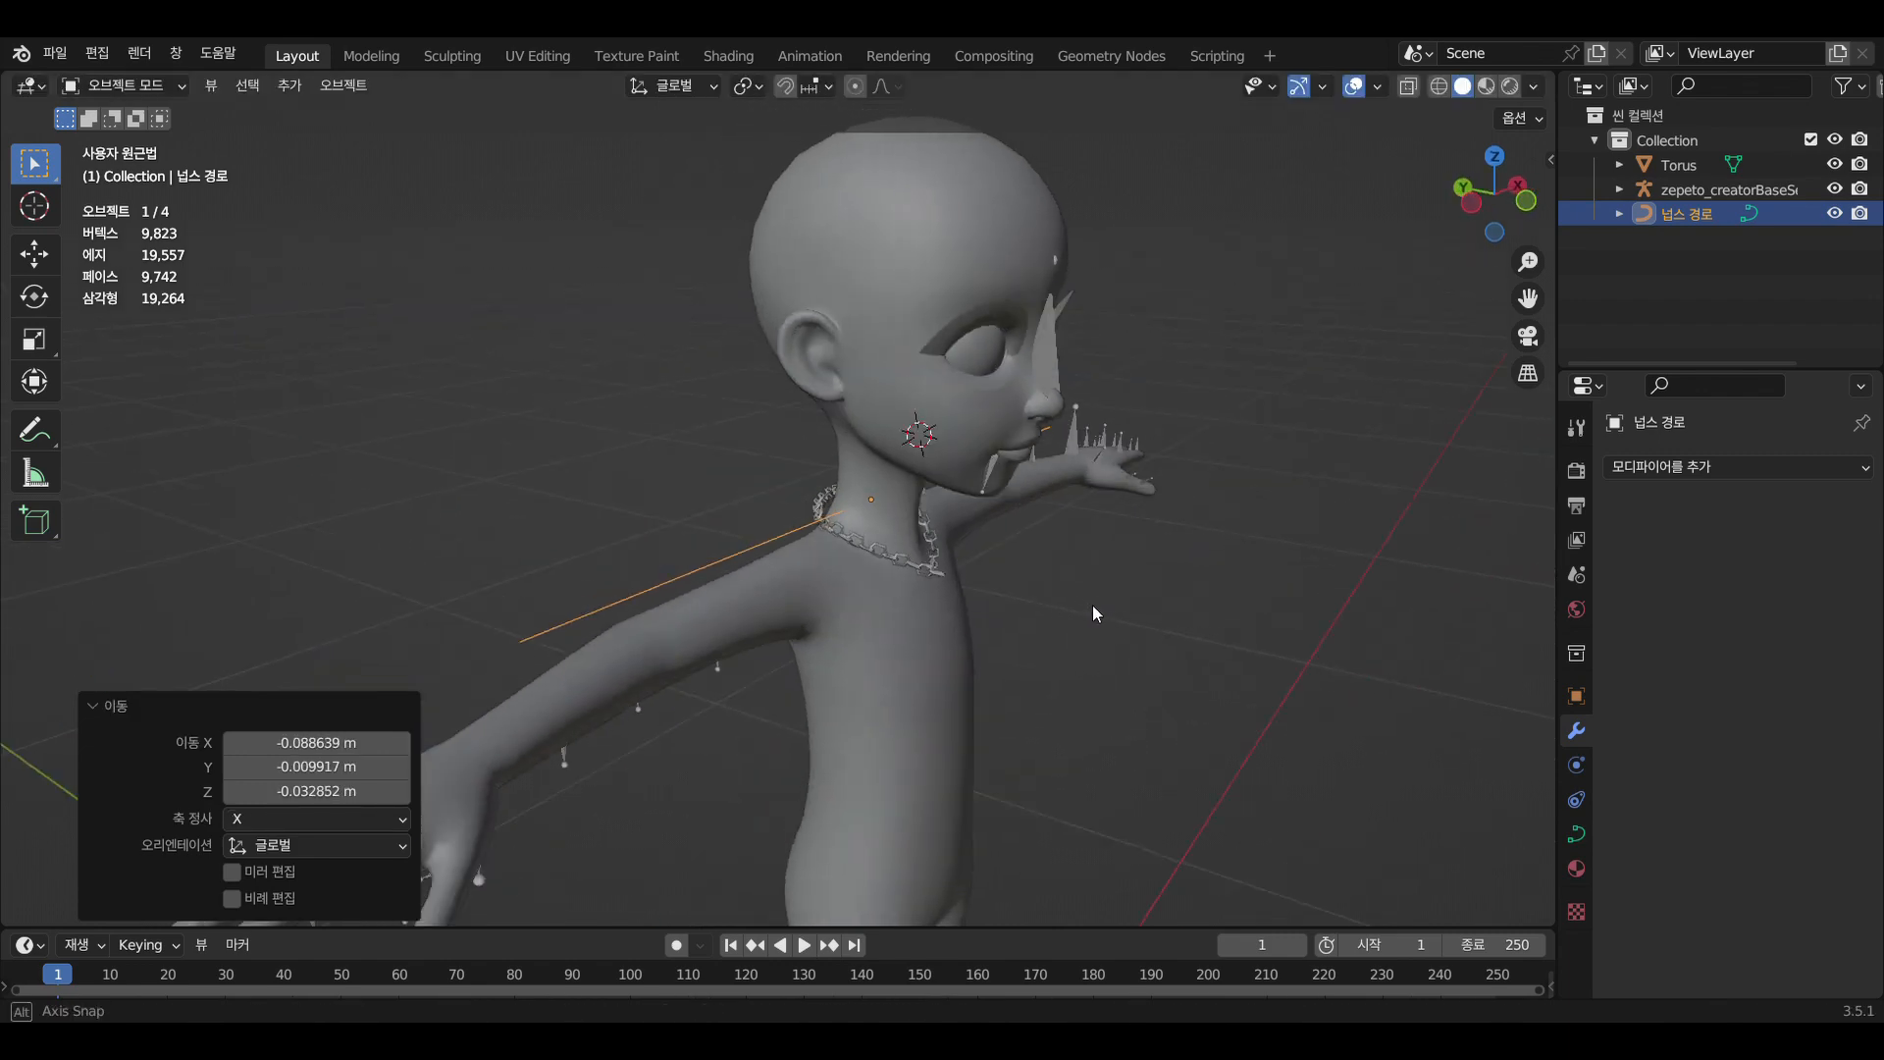
scroll(1093, 604, "up", 4)
key("g")
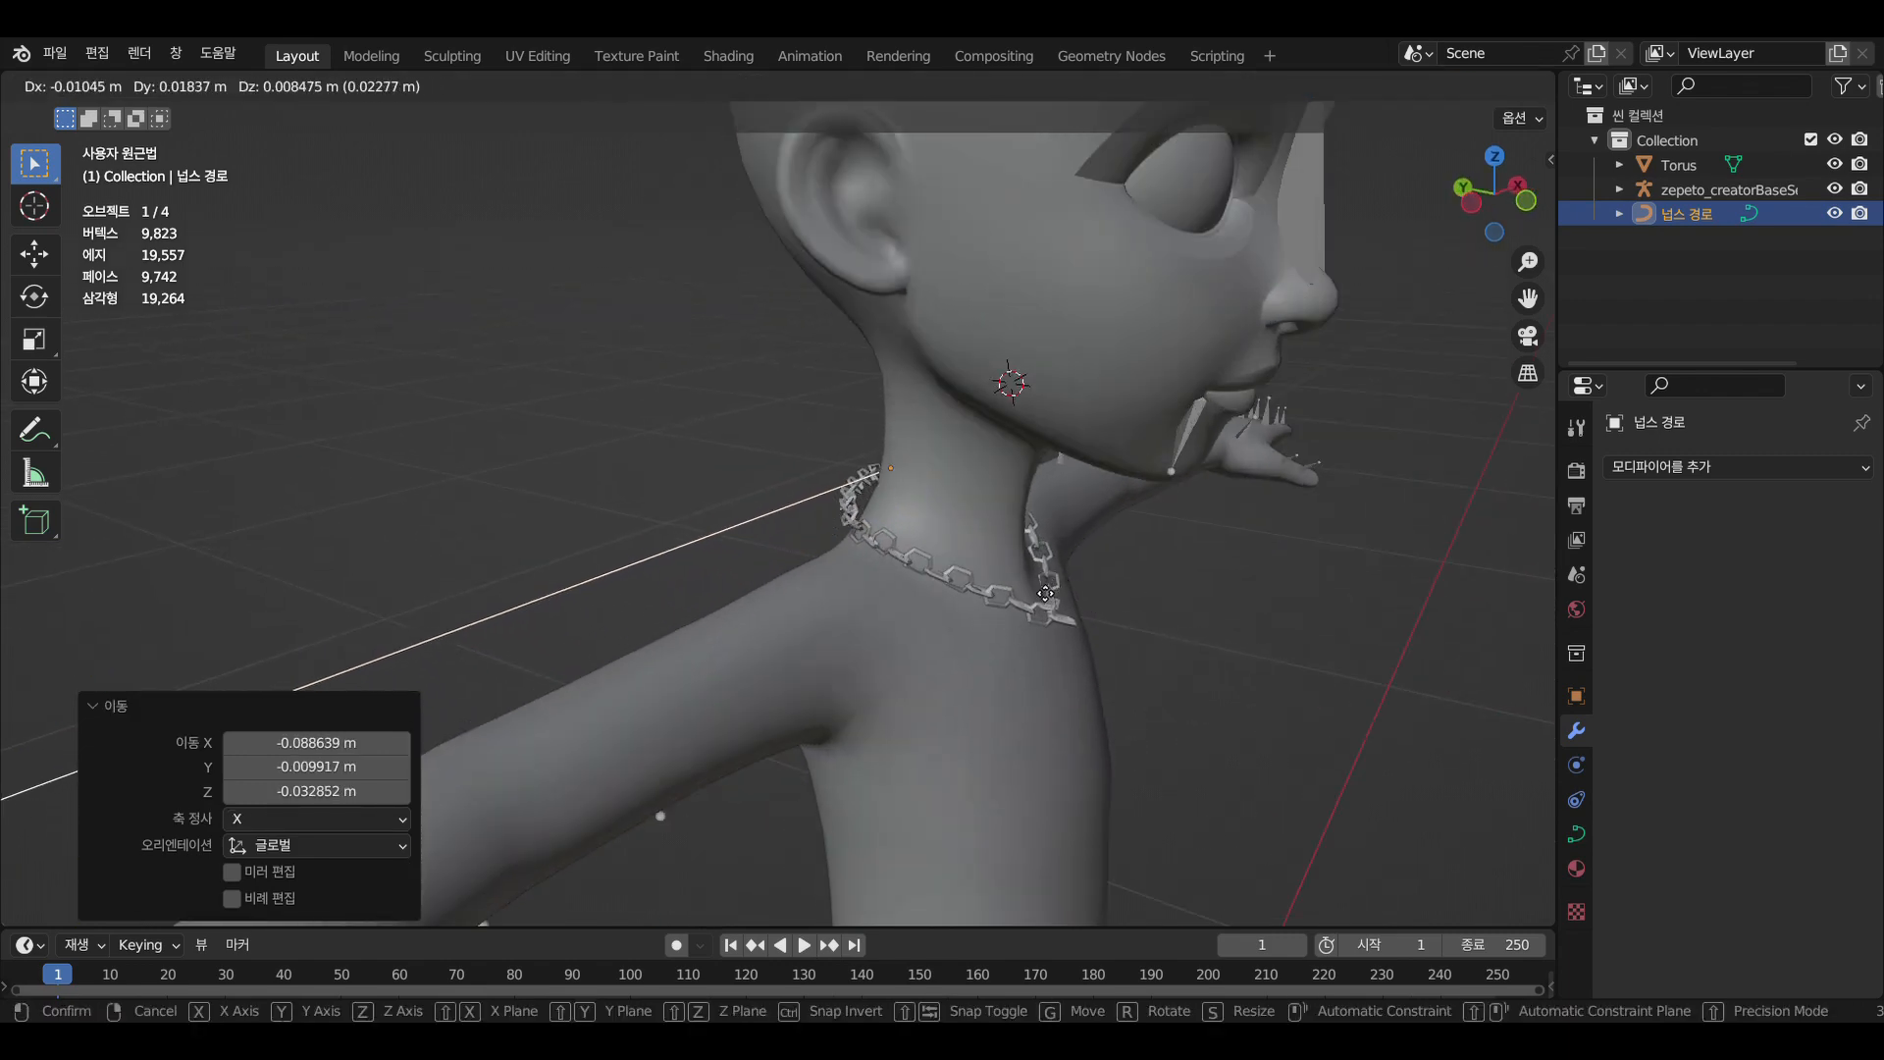
left_click(1035, 591)
scroll(1043, 613, "down", 2)
middle_click_drag(1044, 614, 857, 587)
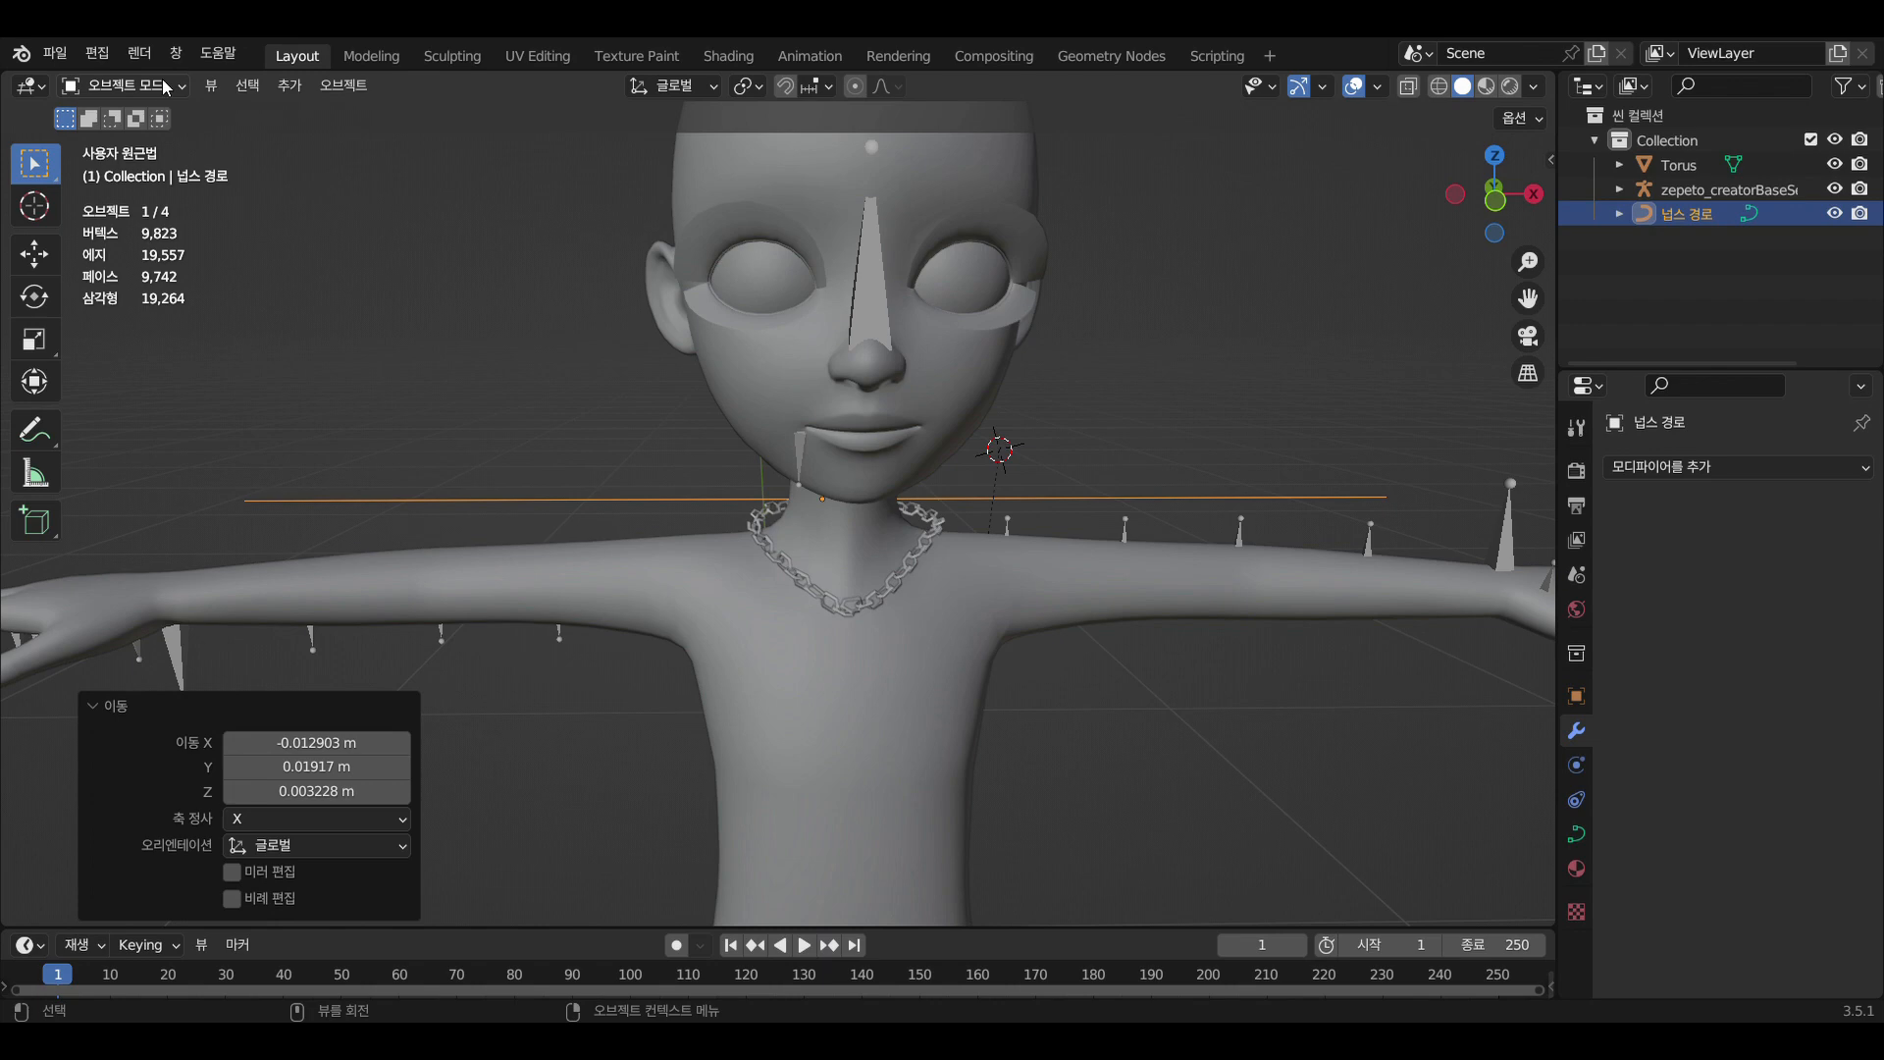
Enter Edit Mode on the path and move all control points except the middle one along Y by -0.13504 m
left_click(164, 88)
left_click(140, 94)
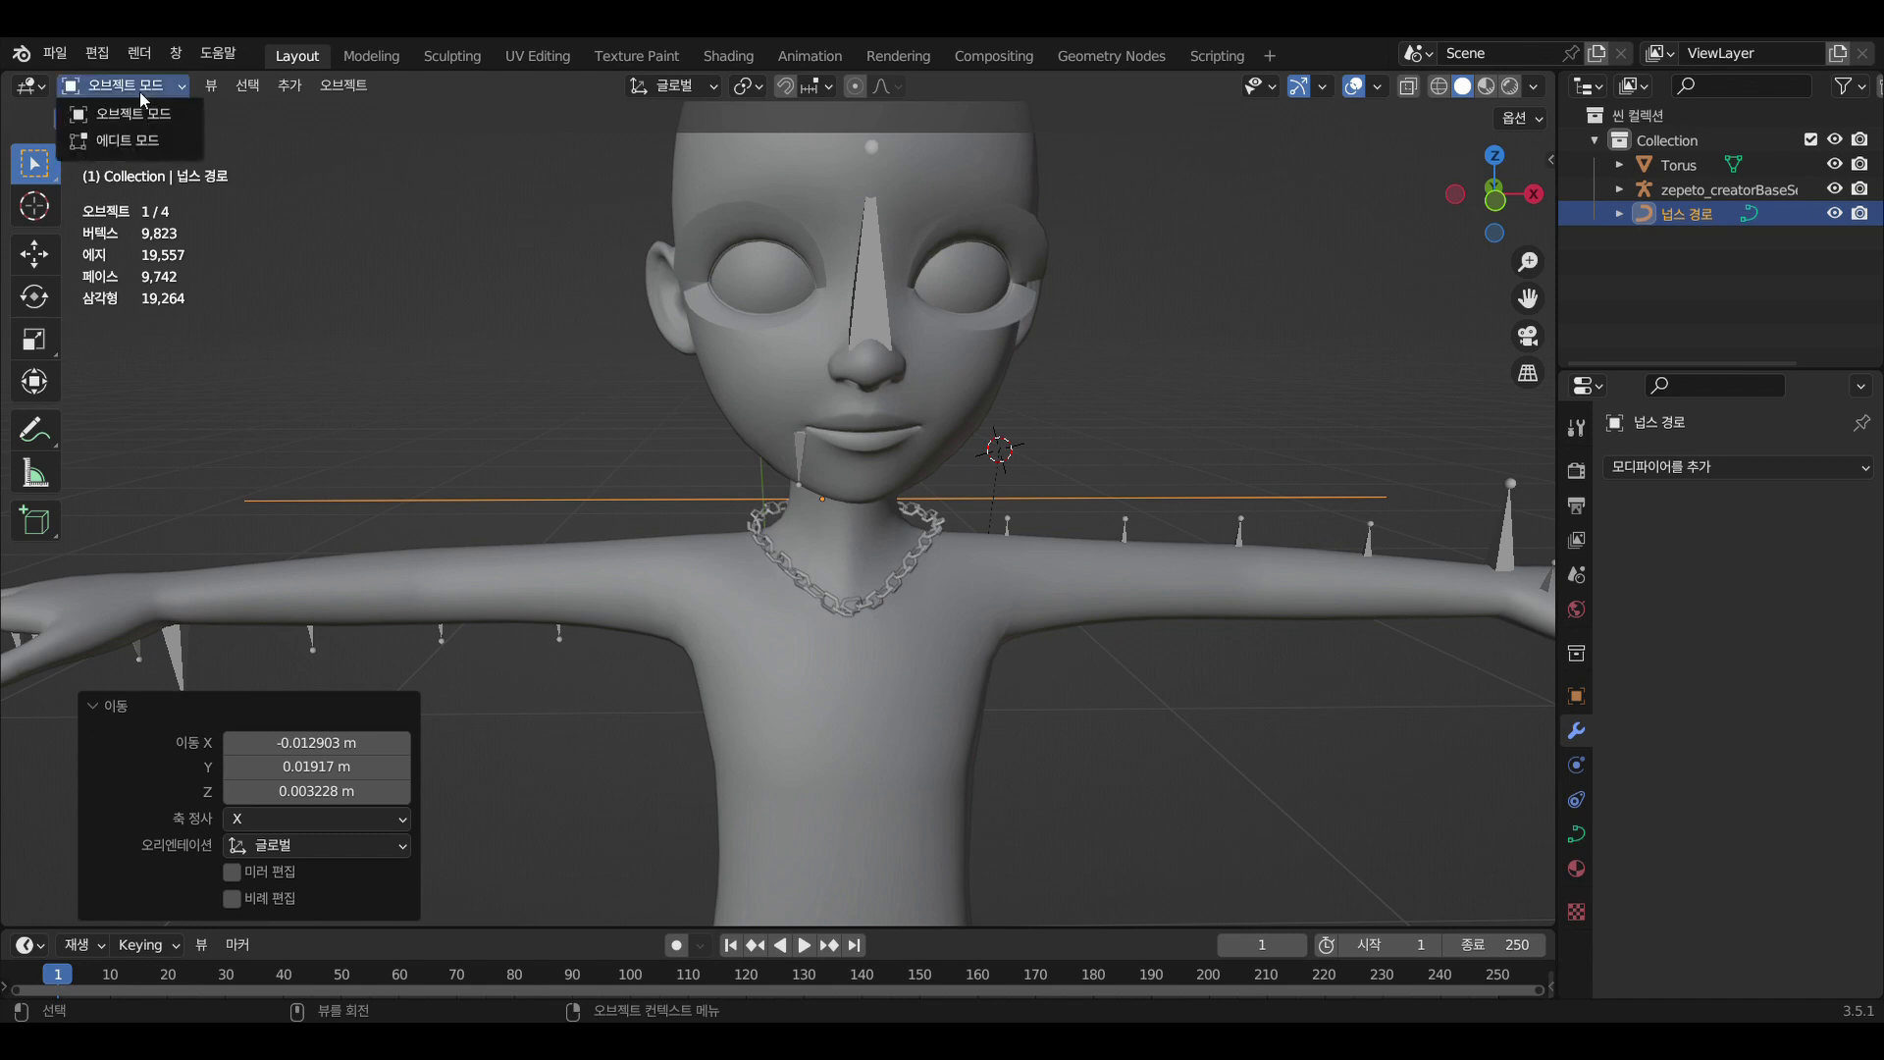
left_click(149, 141)
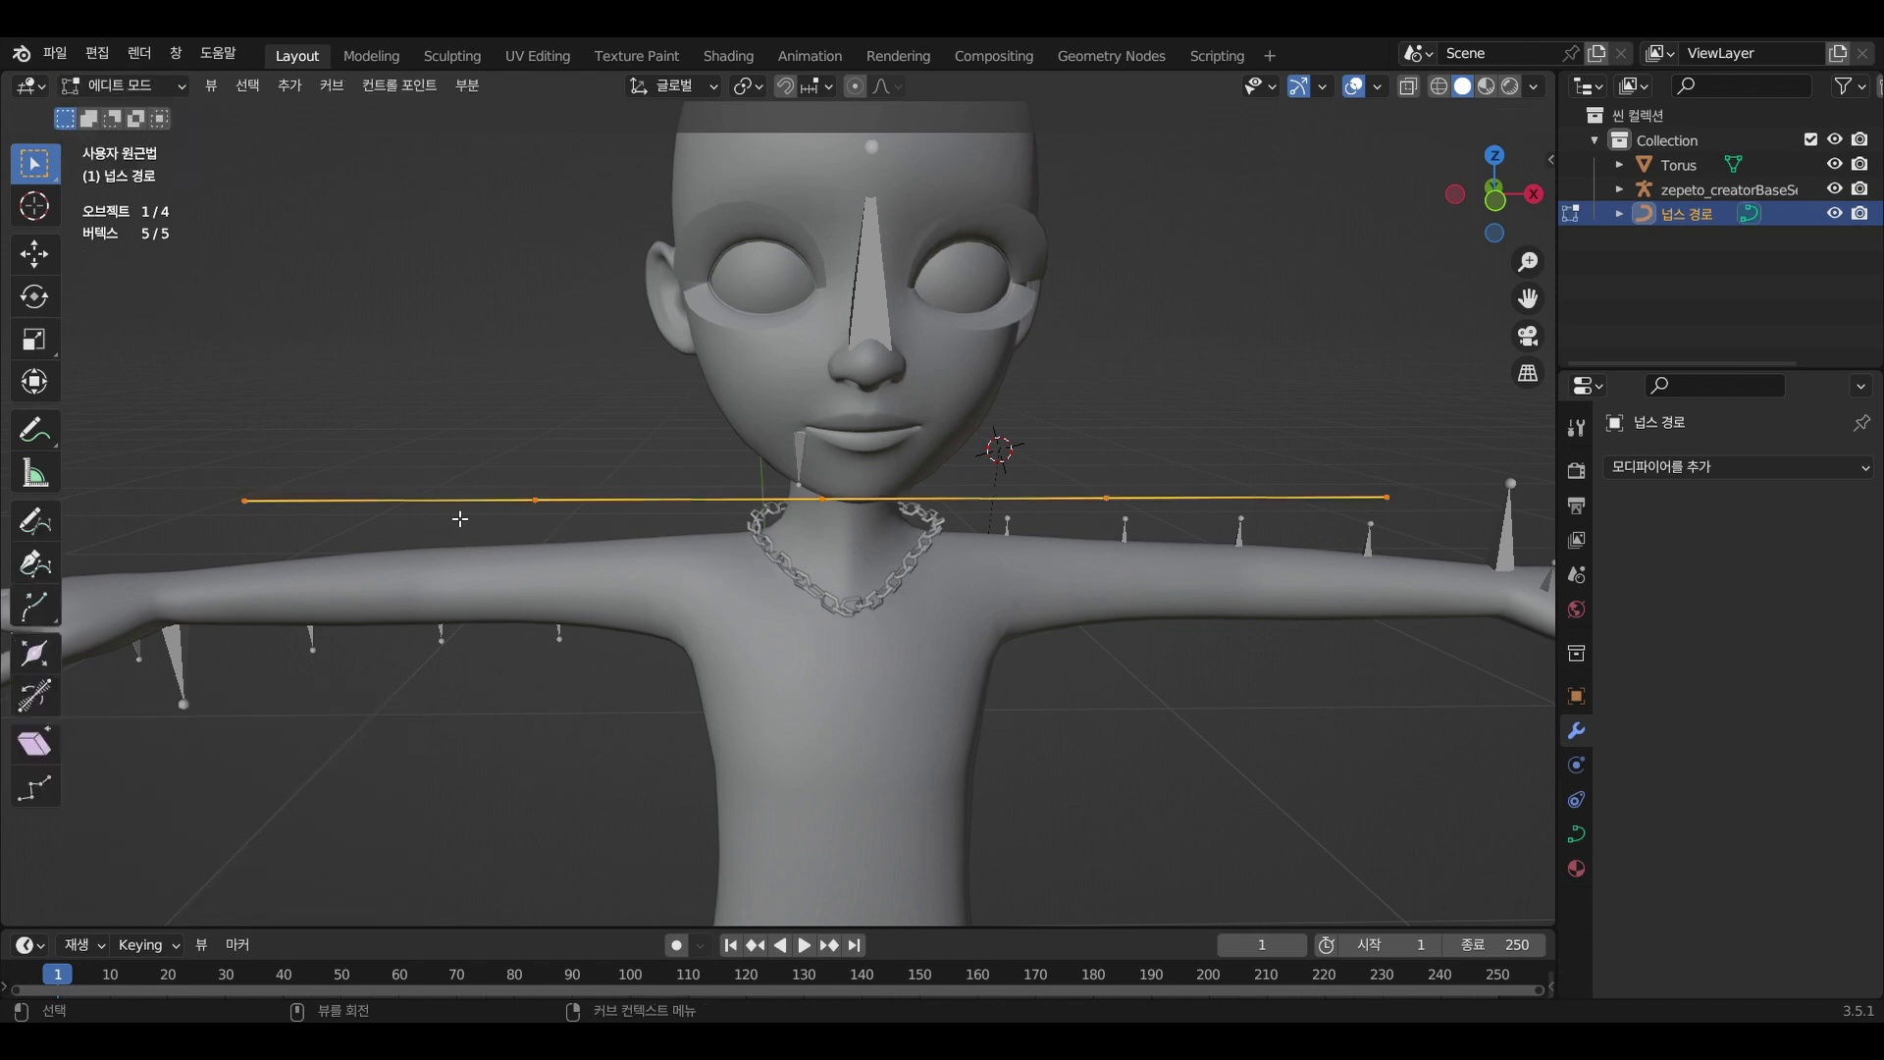
scroll(584, 504, "down", 1)
middle_click_drag(678, 580, 677, 684)
left_click(622, 559)
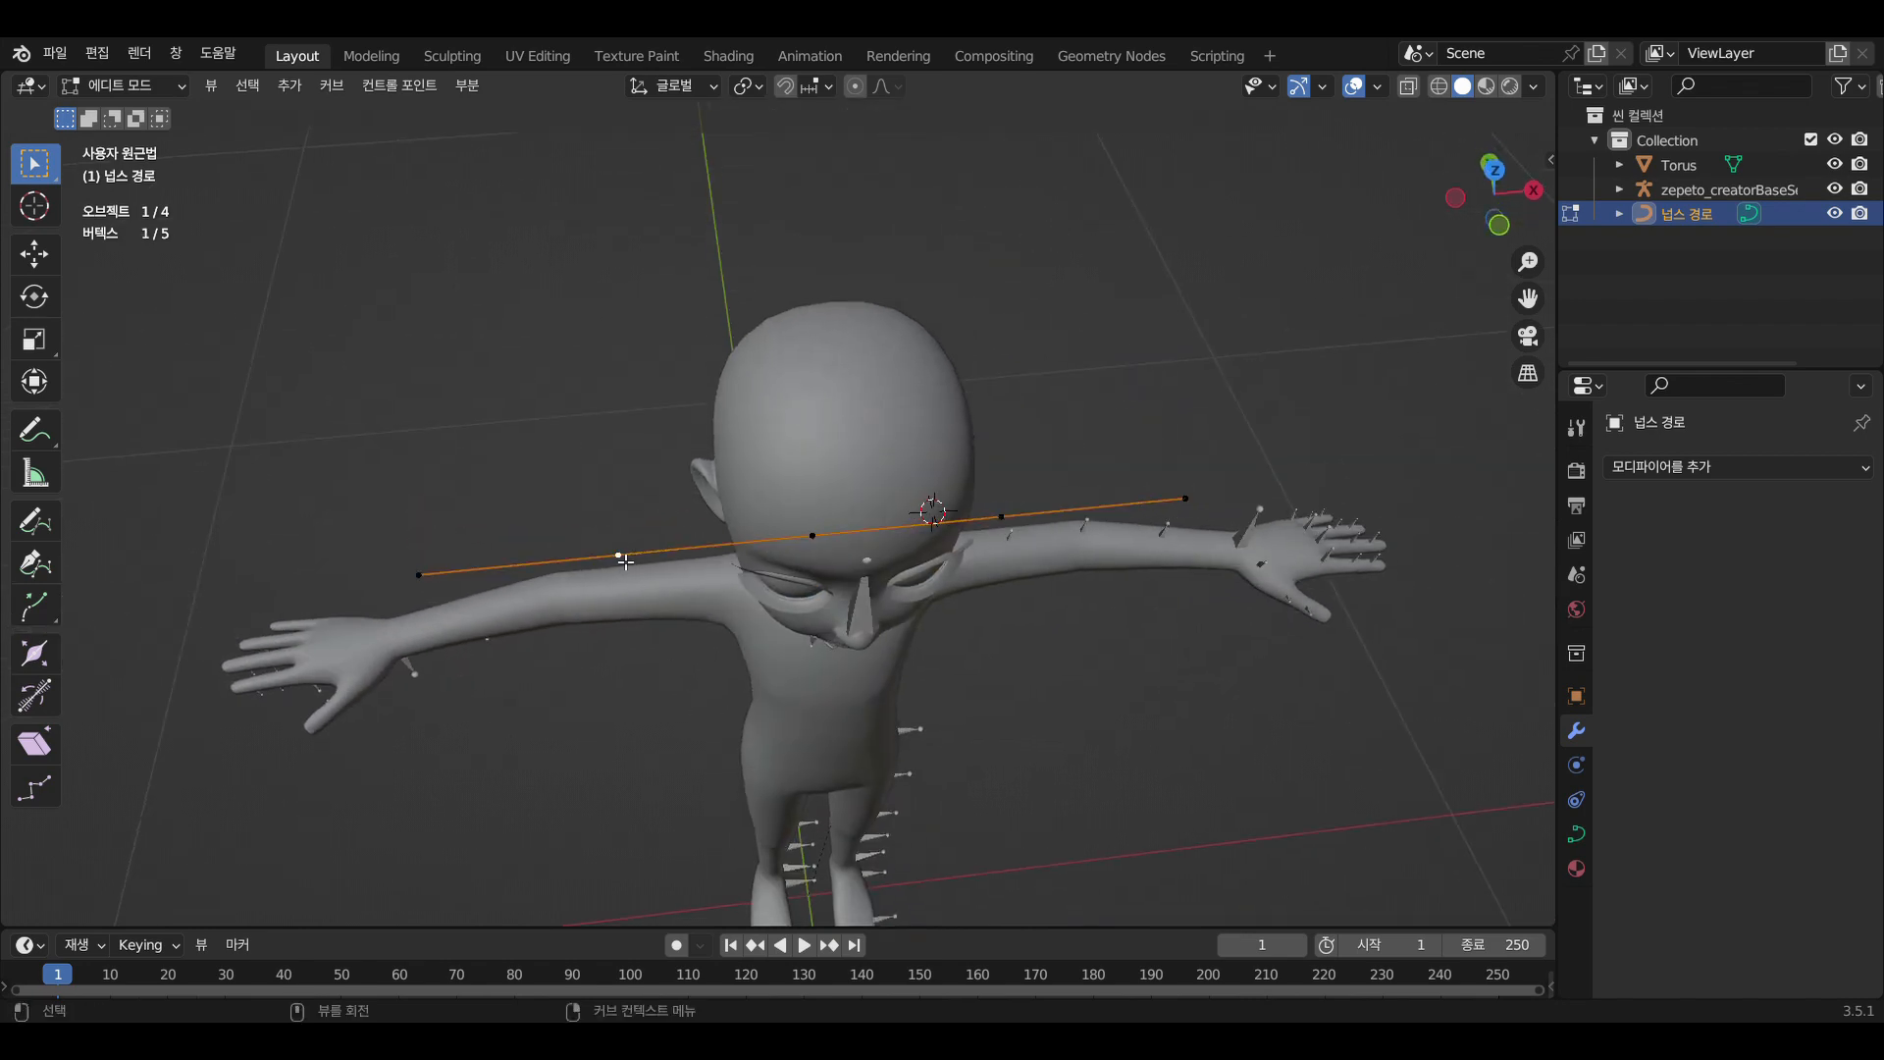
left_click(424, 577, "shift")
left_click(1002, 517, "shift")
left_click(1180, 505, "shift")
key("g")
key("y")
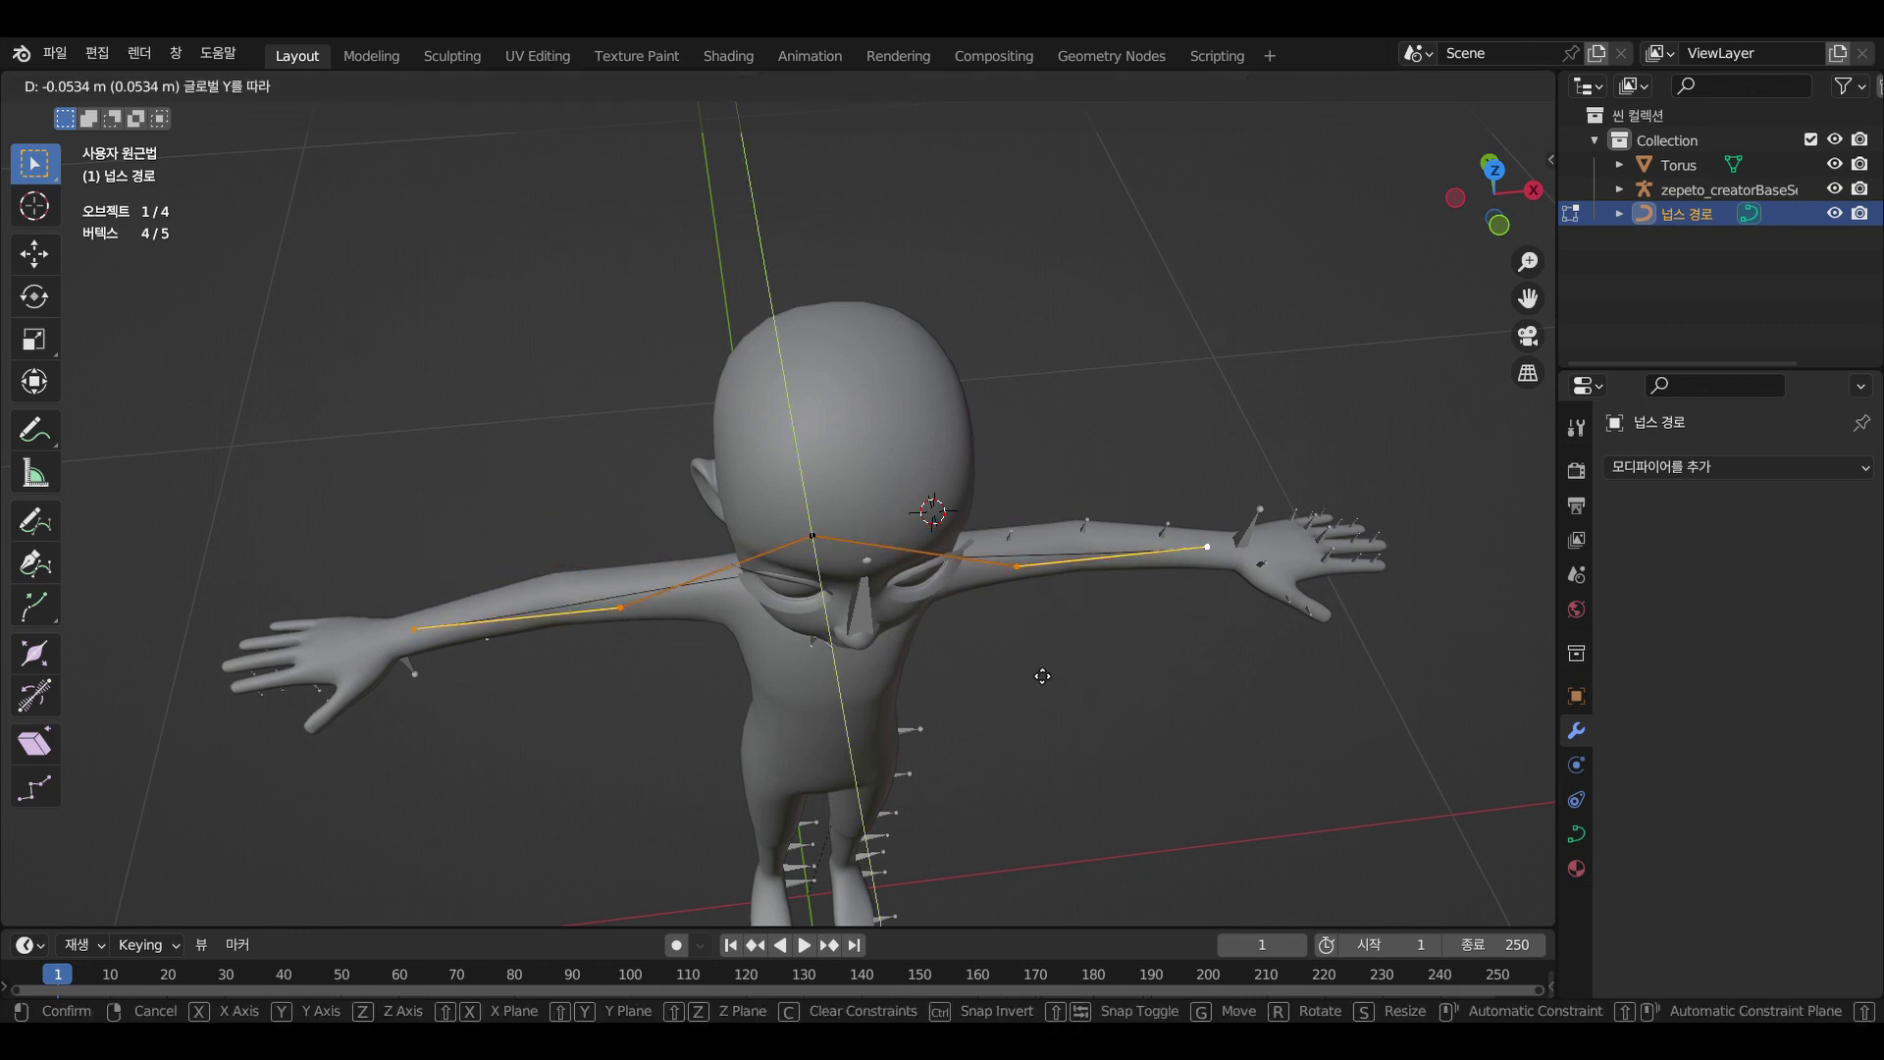
left_click(808, 741)
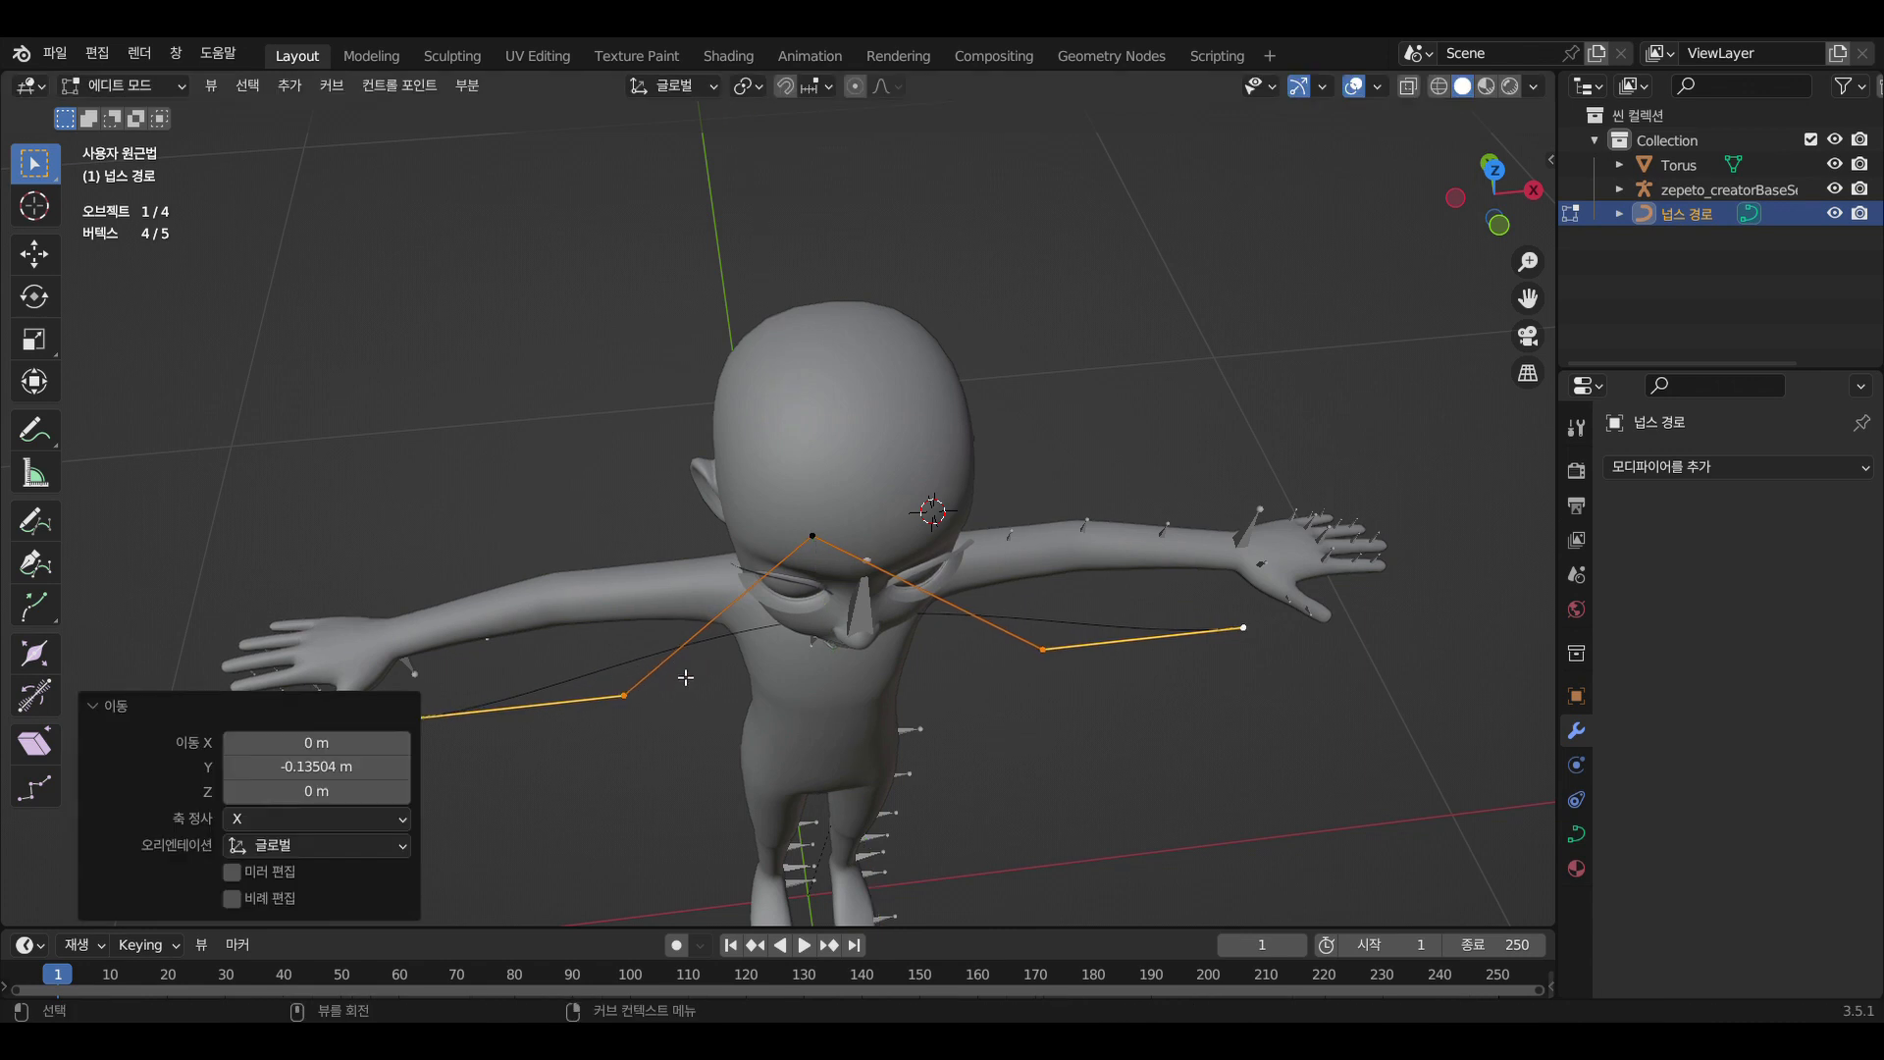
Scale the path's two outer end points closer together so they meet the neighbouring control points
scroll(620, 719, "down", 1)
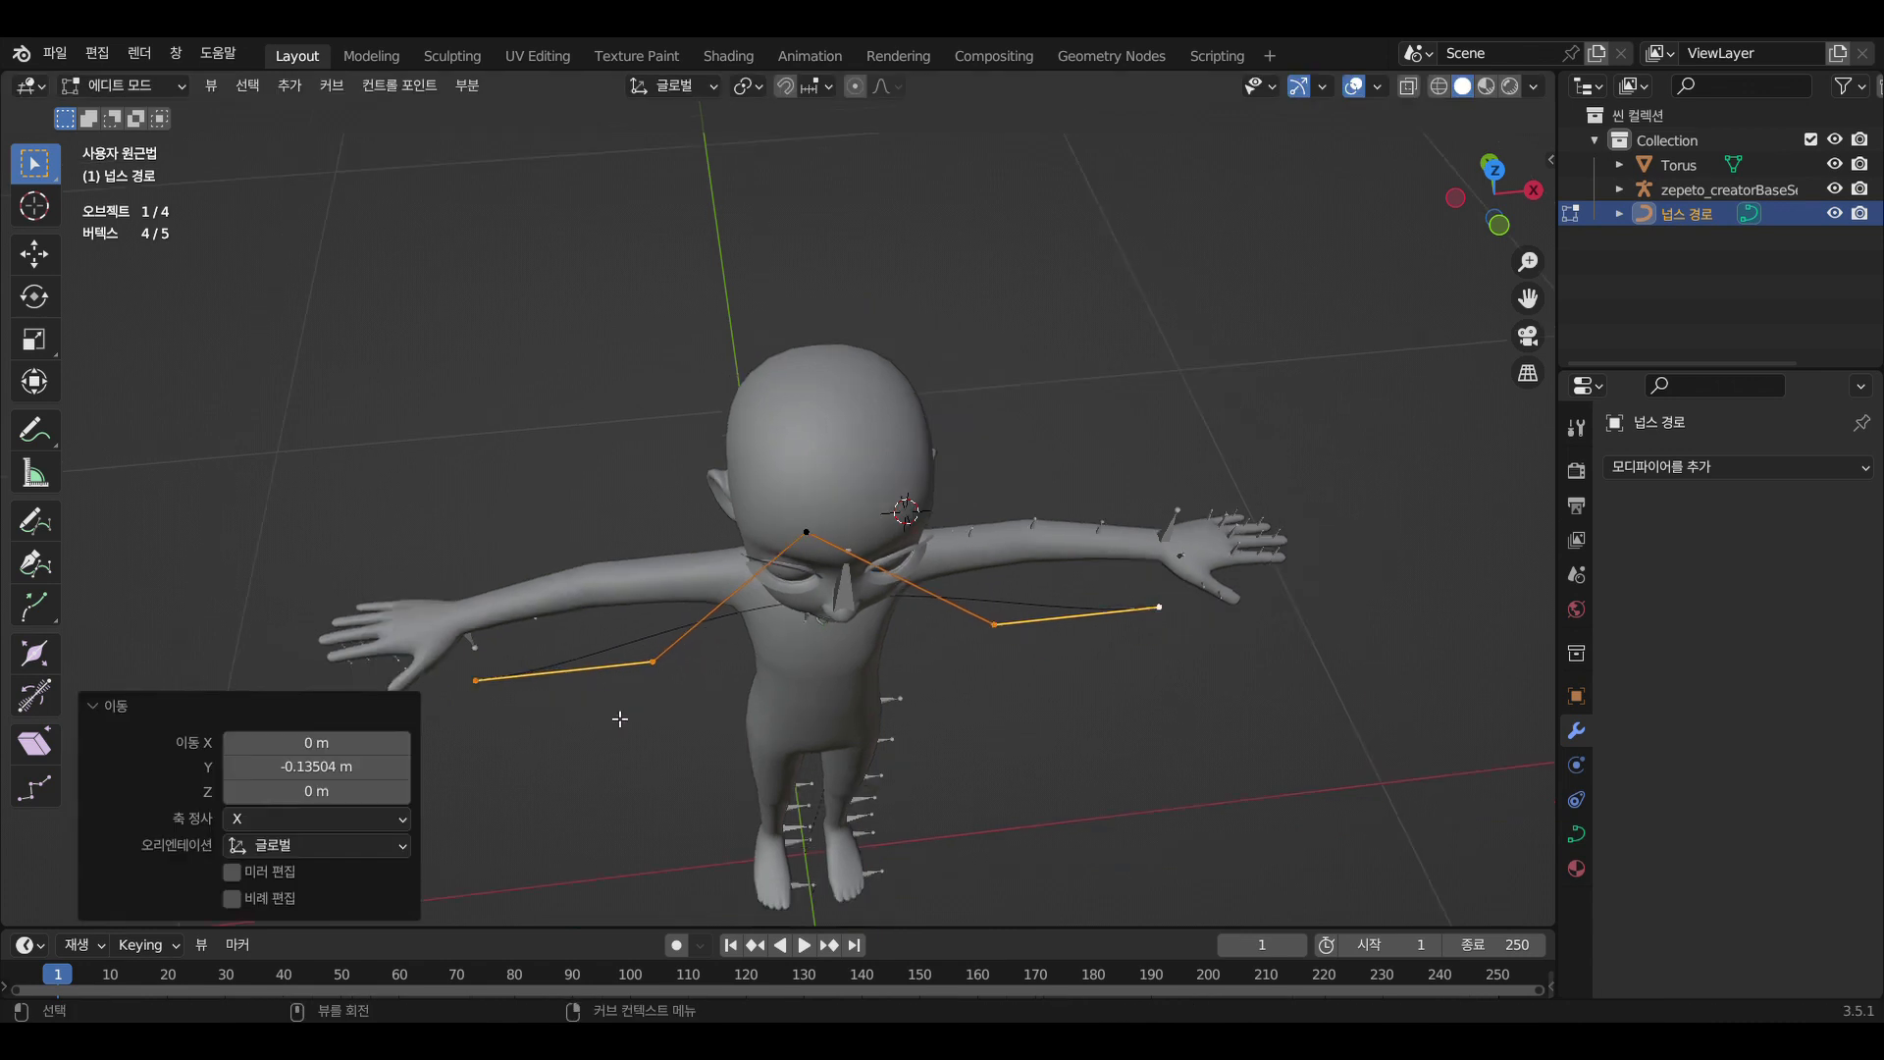
left_click(480, 685)
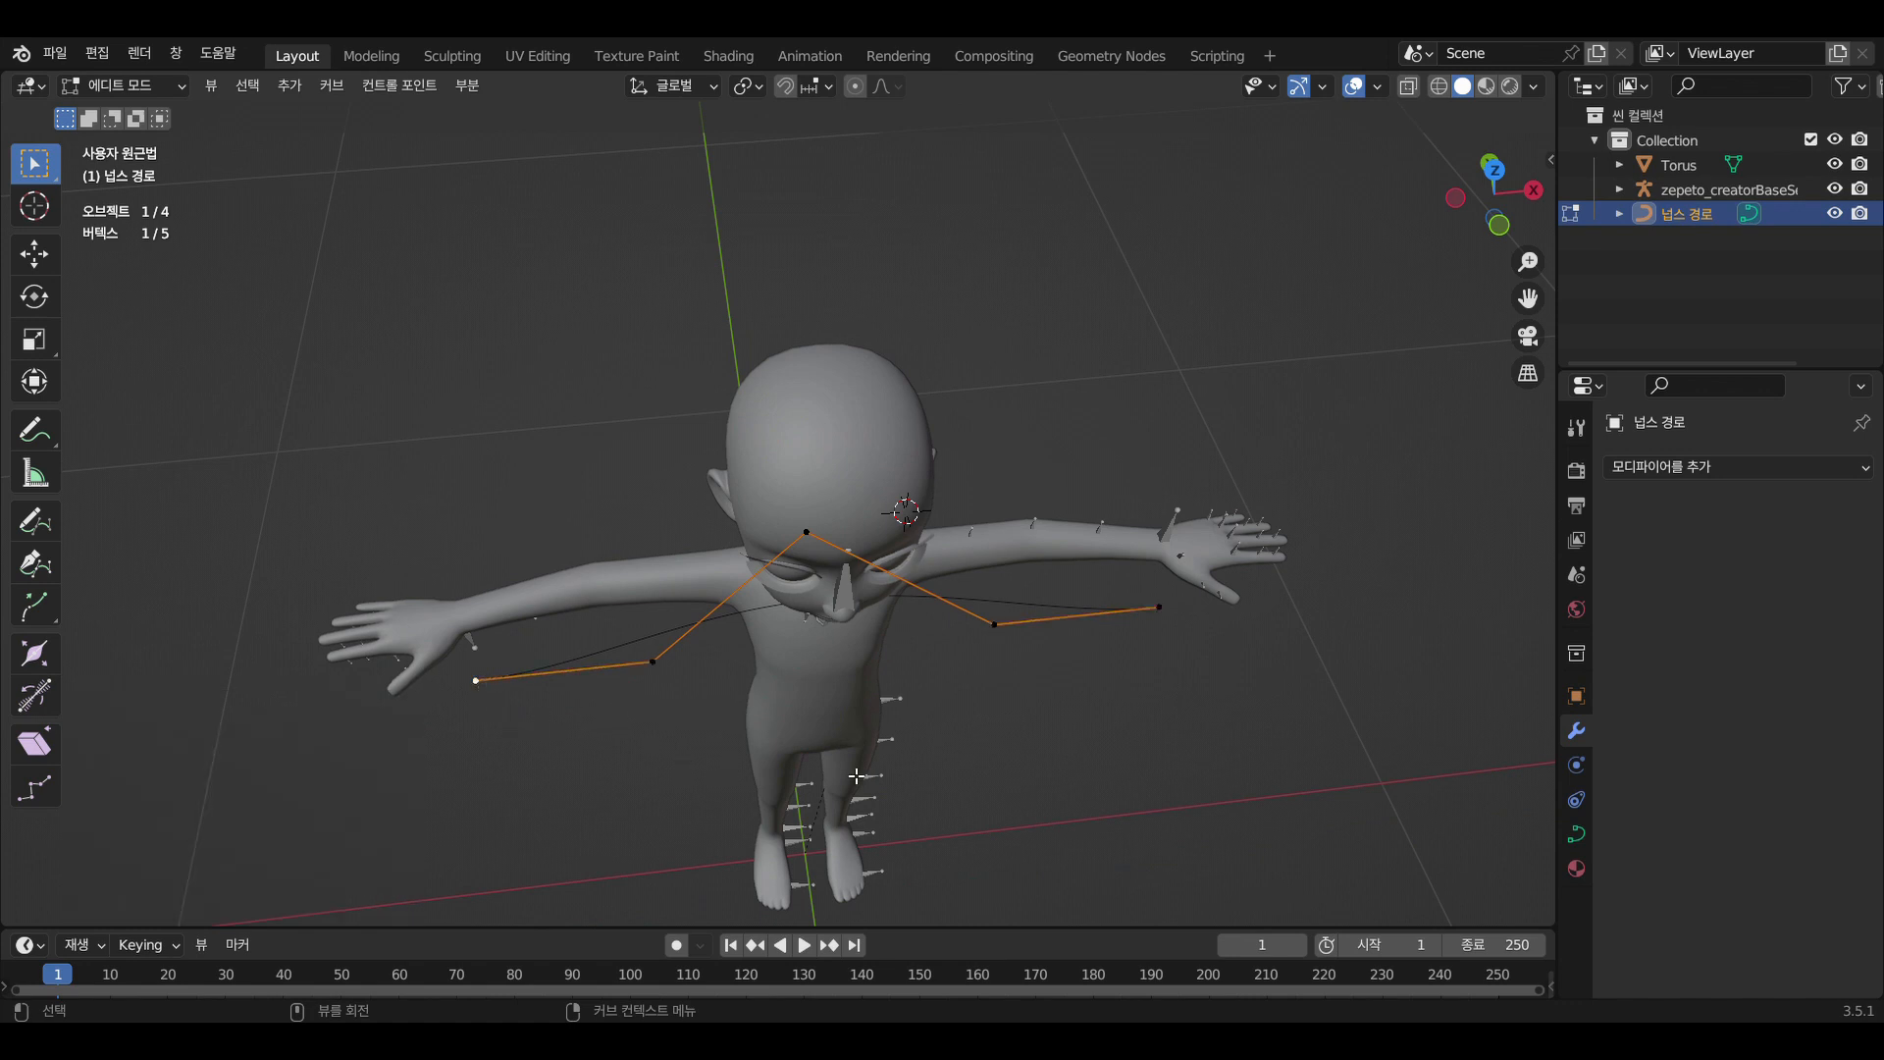
left_click(1159, 626, "shift")
key("s")
left_click(975, 744)
Move the path's middle control point behind the head along Y by about 0.35 m
left_click(814, 548)
key("g")
key("y")
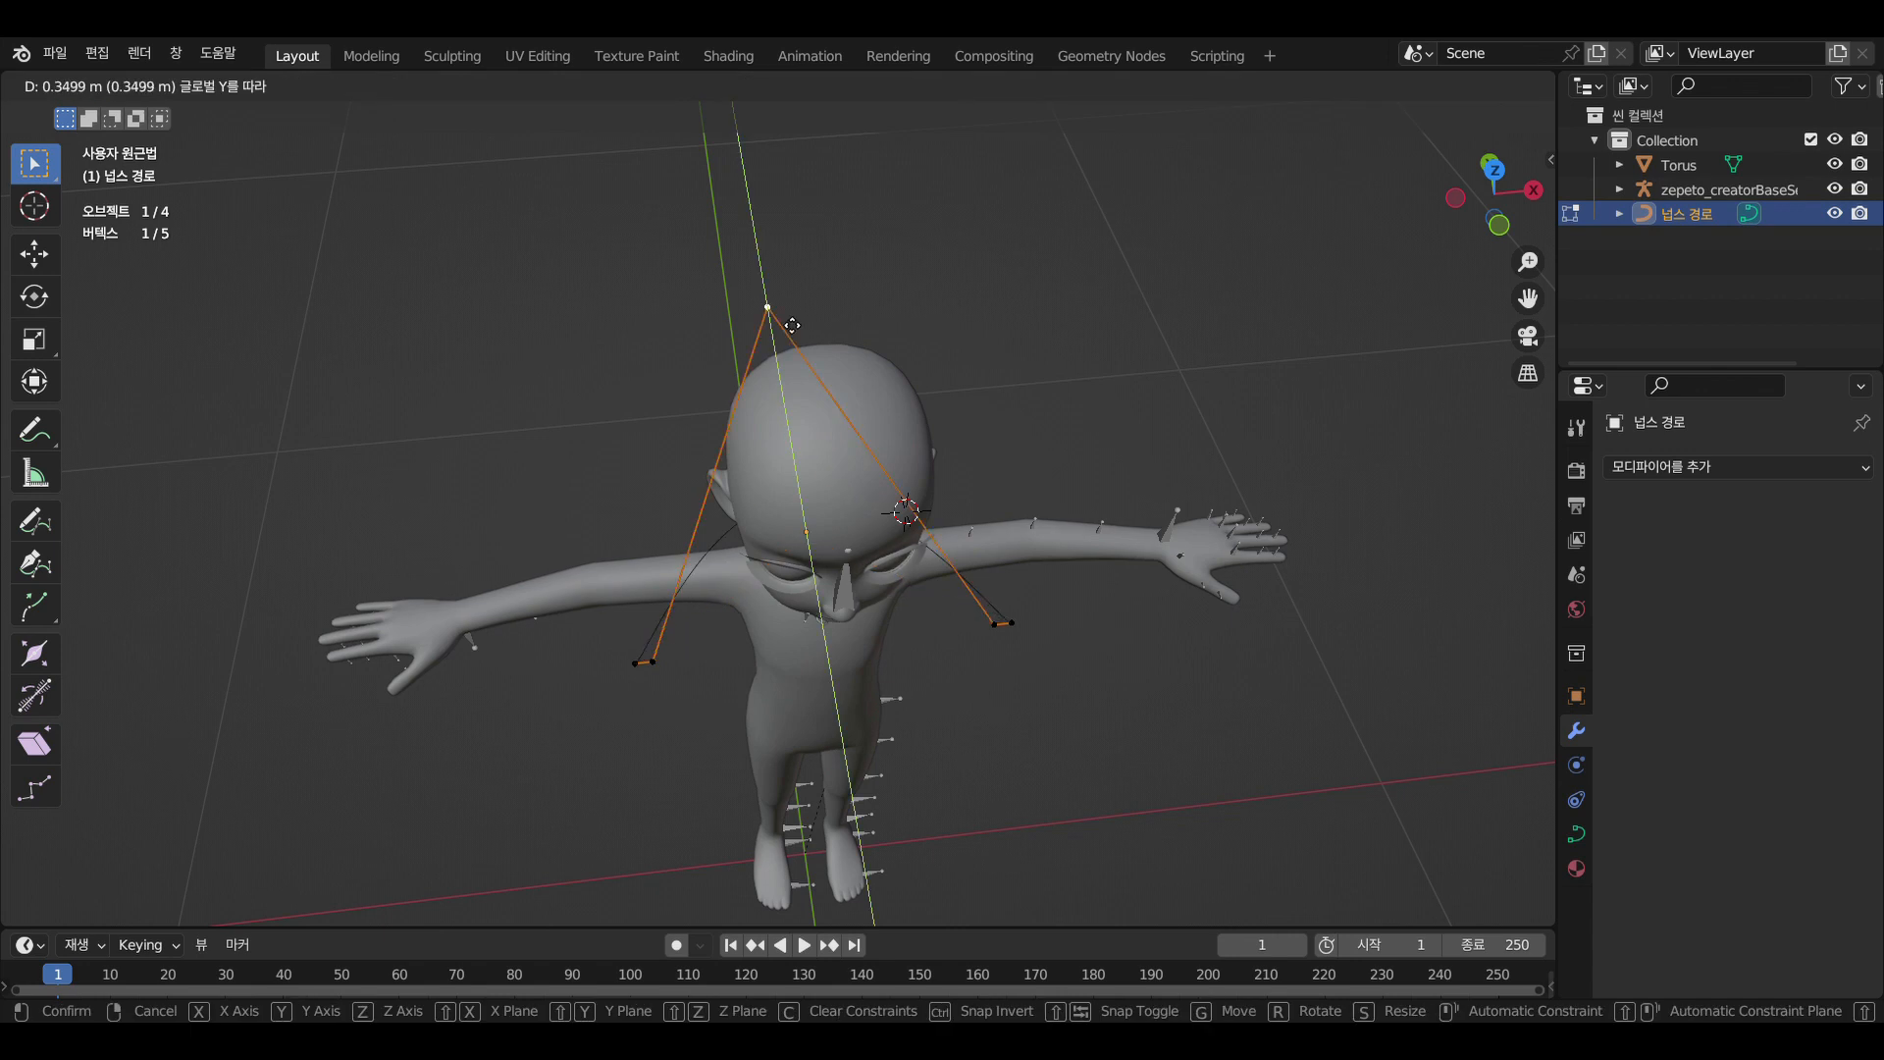
left_click(789, 324)
Move the two side control points next to the end points back along Y by 0.12251 m
left_click(651, 663)
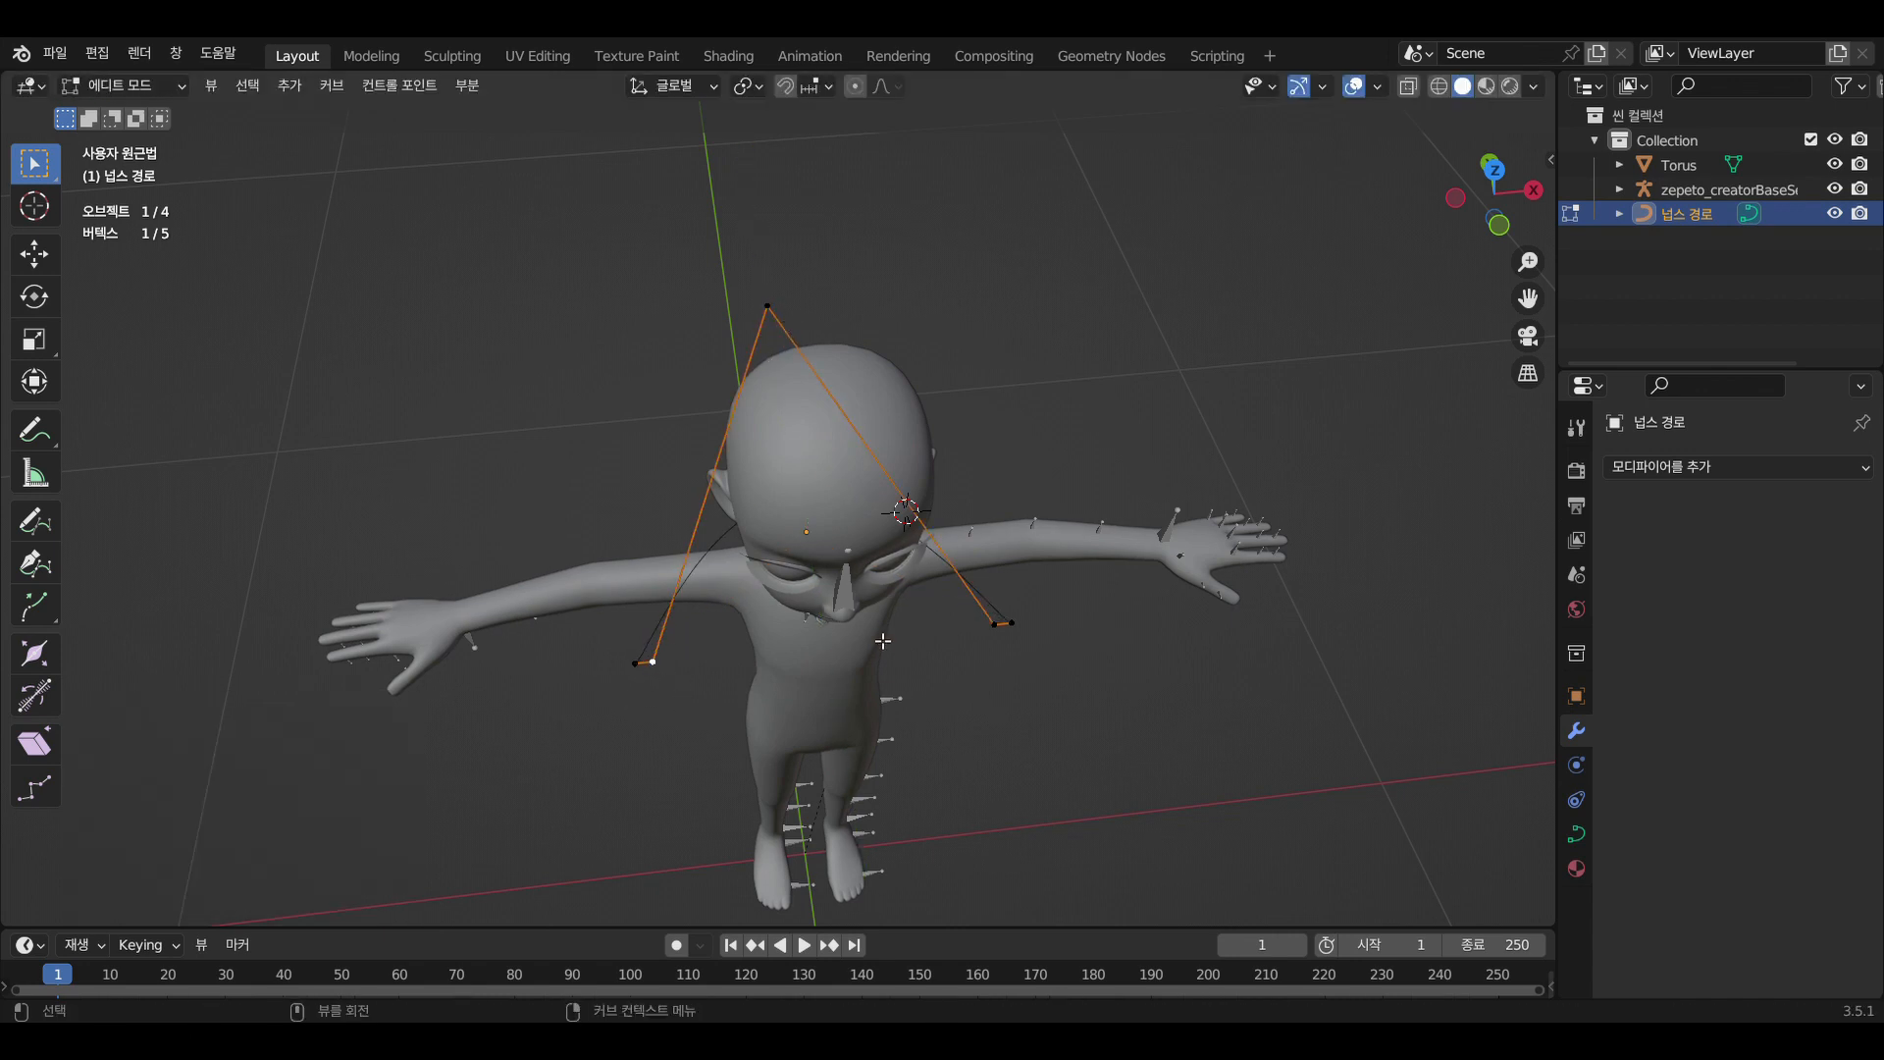
left_click(997, 626, "shift")
key("g")
key("y")
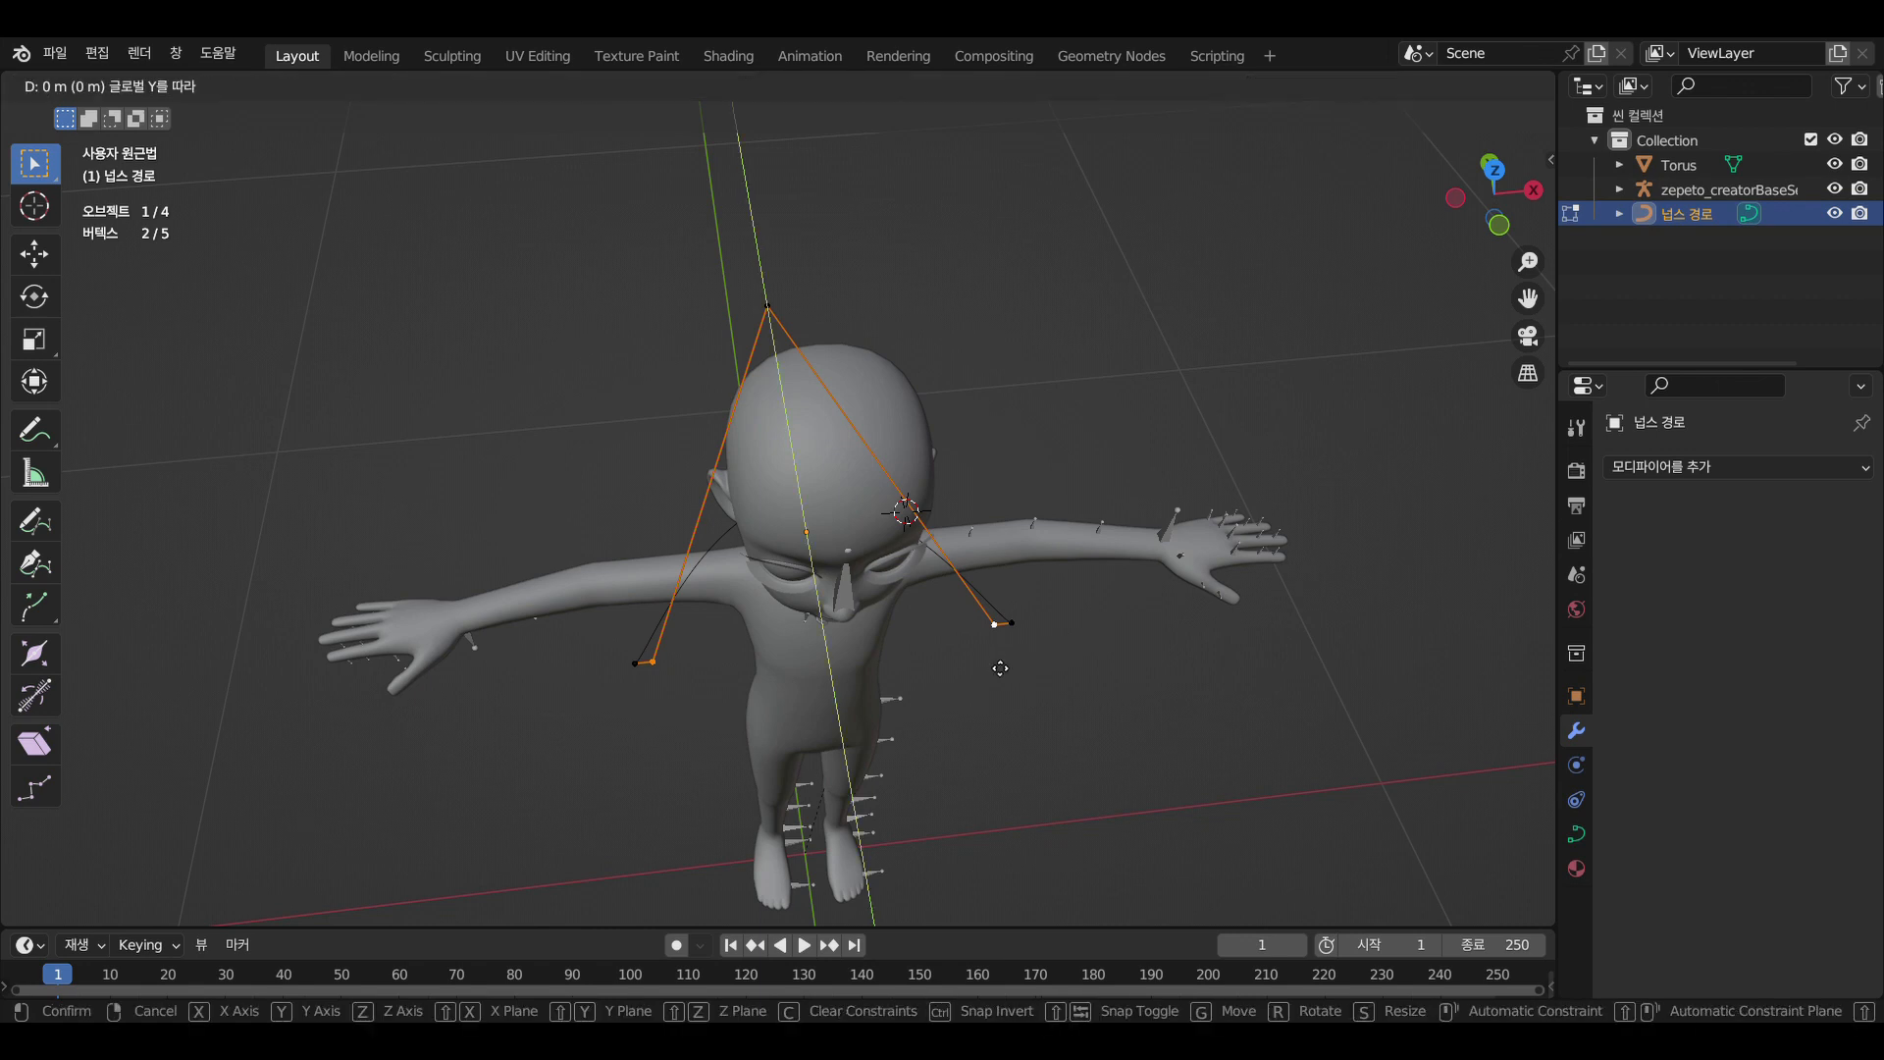
left_click(972, 577)
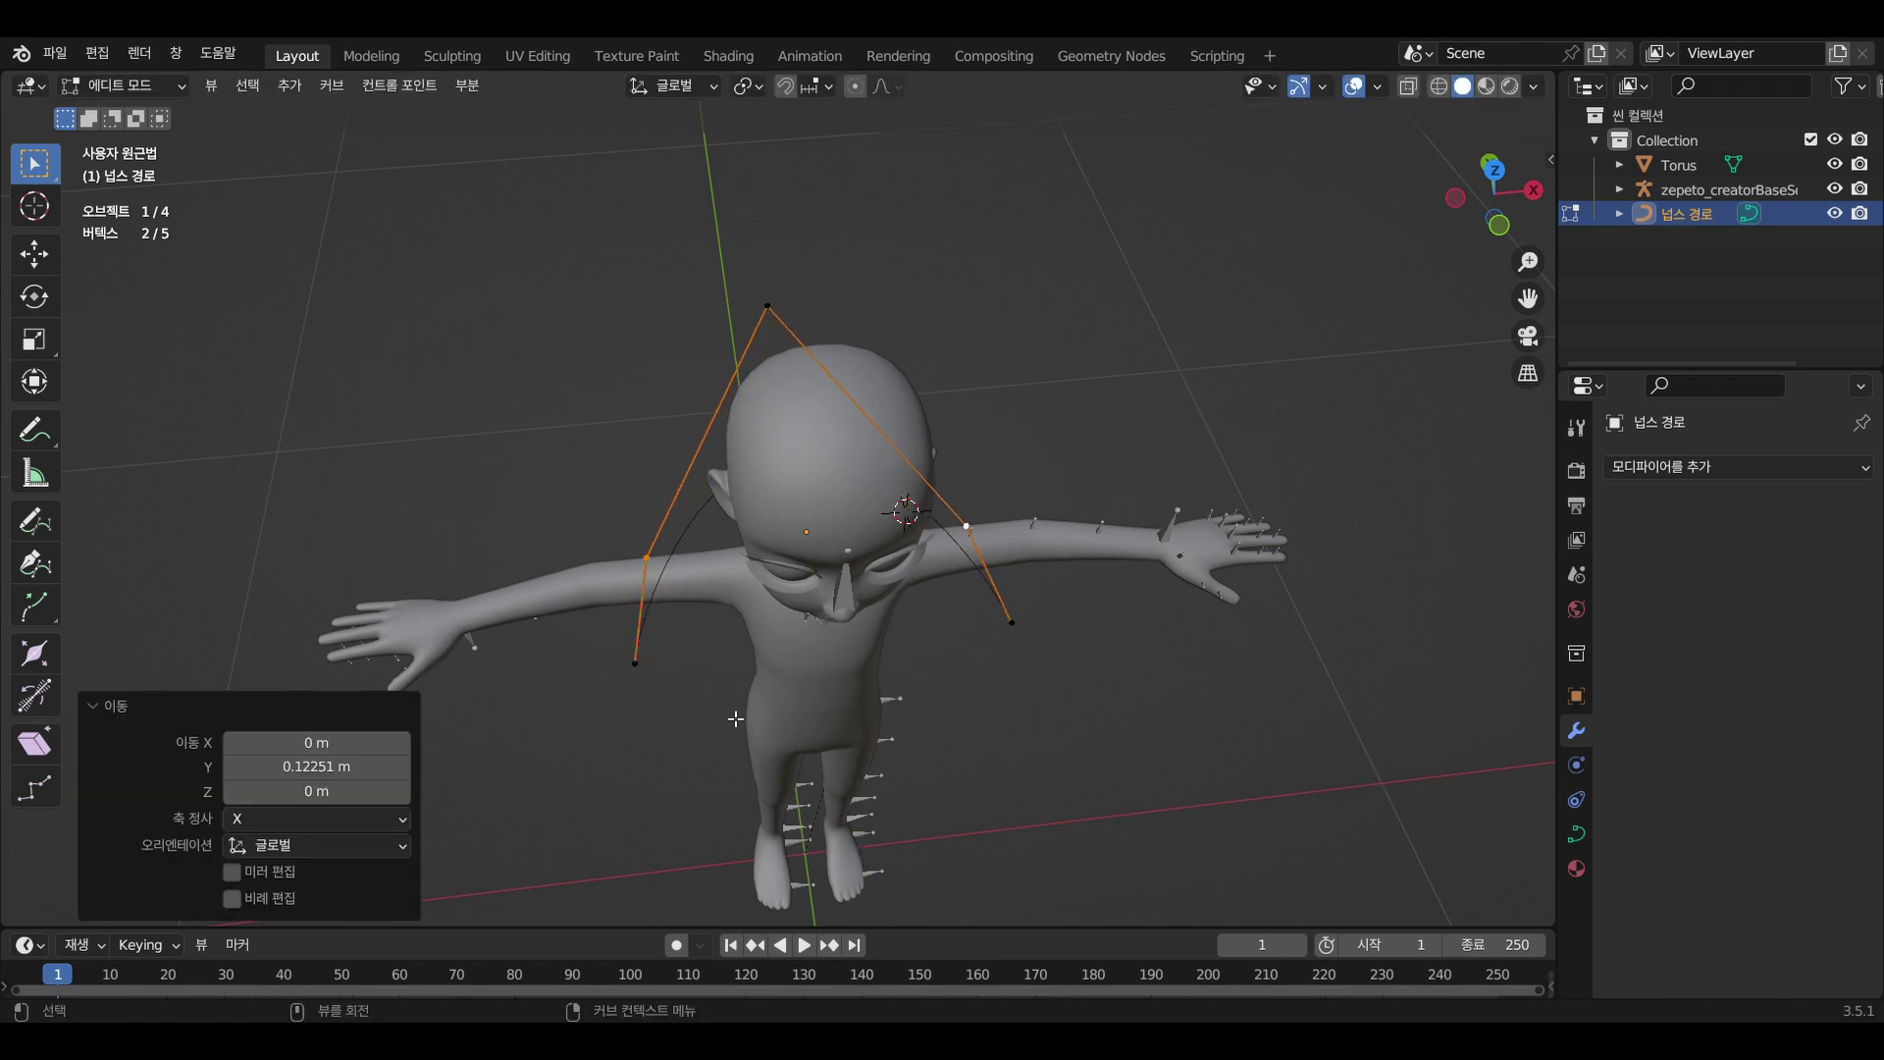
Scale the path's two end points together to 0.067 in front of the body
left_click(639, 670)
key("a")
left_click(1018, 627)
left_click(639, 669, "shift")
key("s")
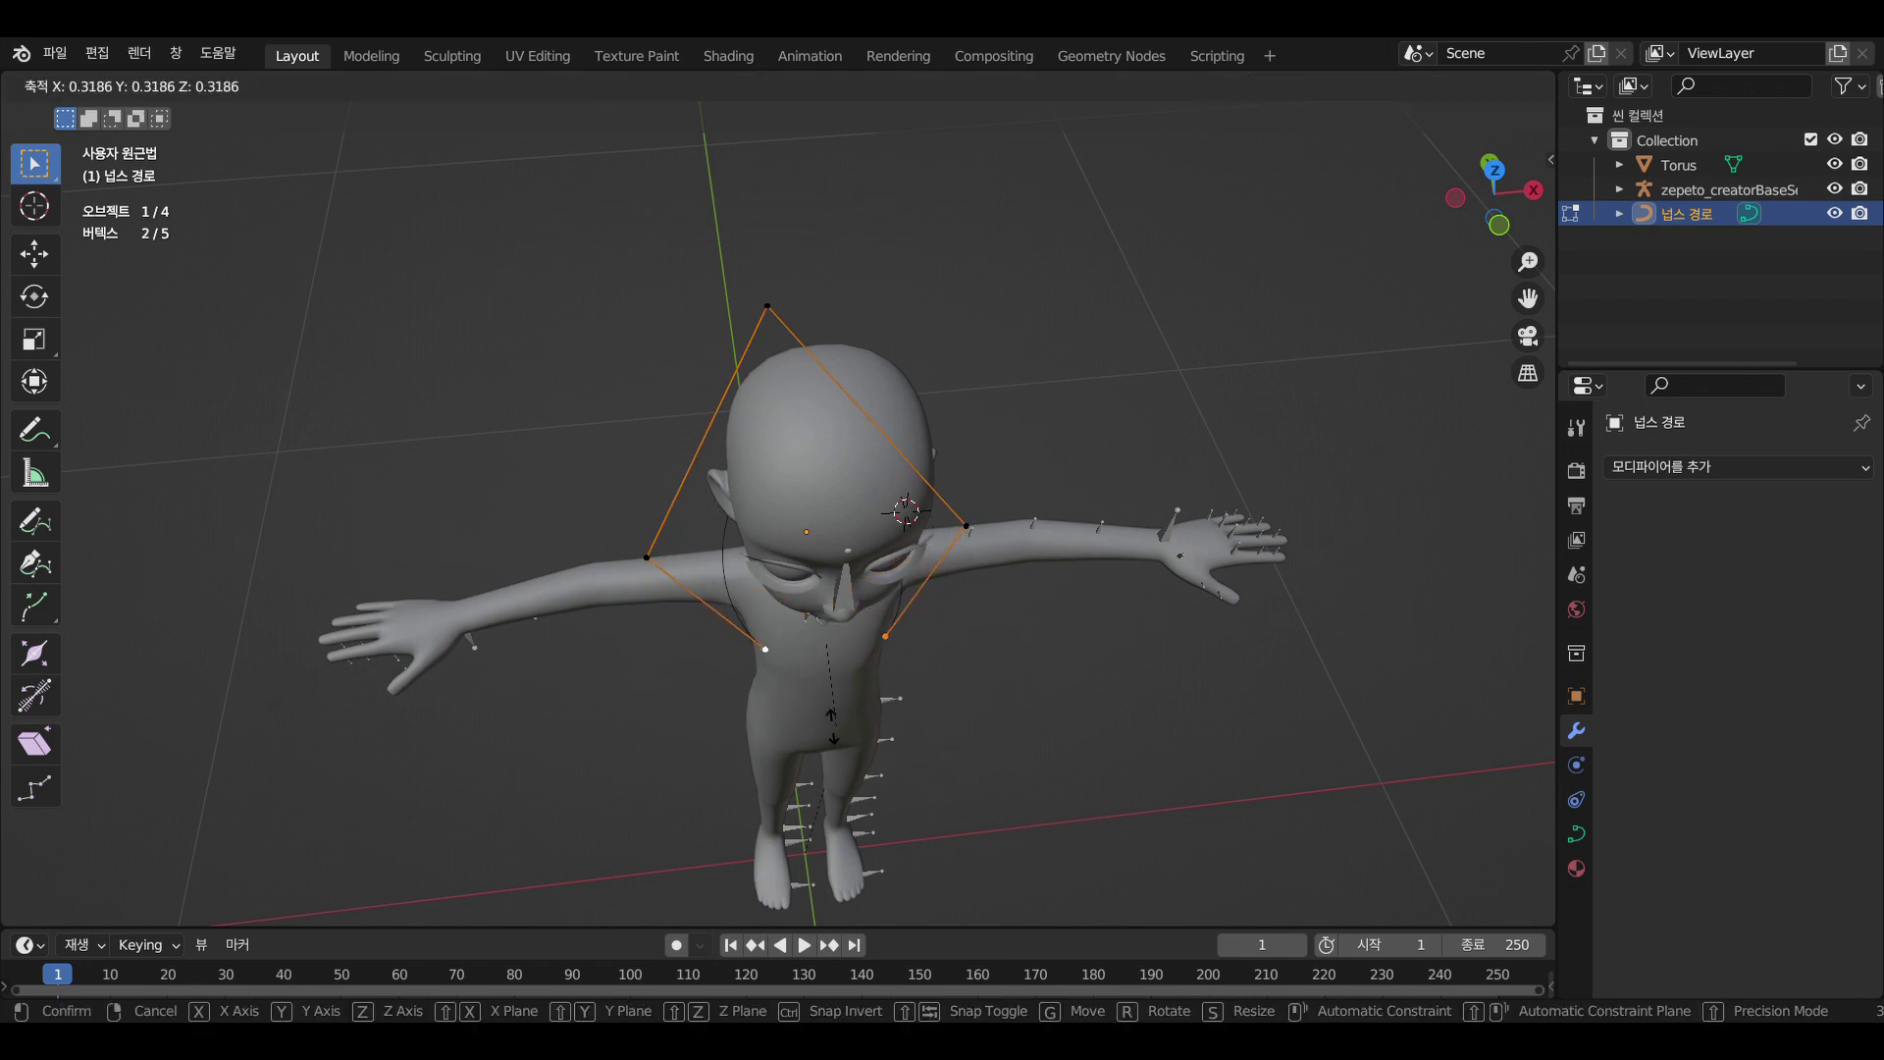
left_click(842, 665)
Move the two front end points by X 0.023952, Y -0.048404, Z -0.031718 m, forward and down from the chest
scroll(863, 706, "up", 3)
middle_click_drag(888, 692, 1054, 637)
key("g")
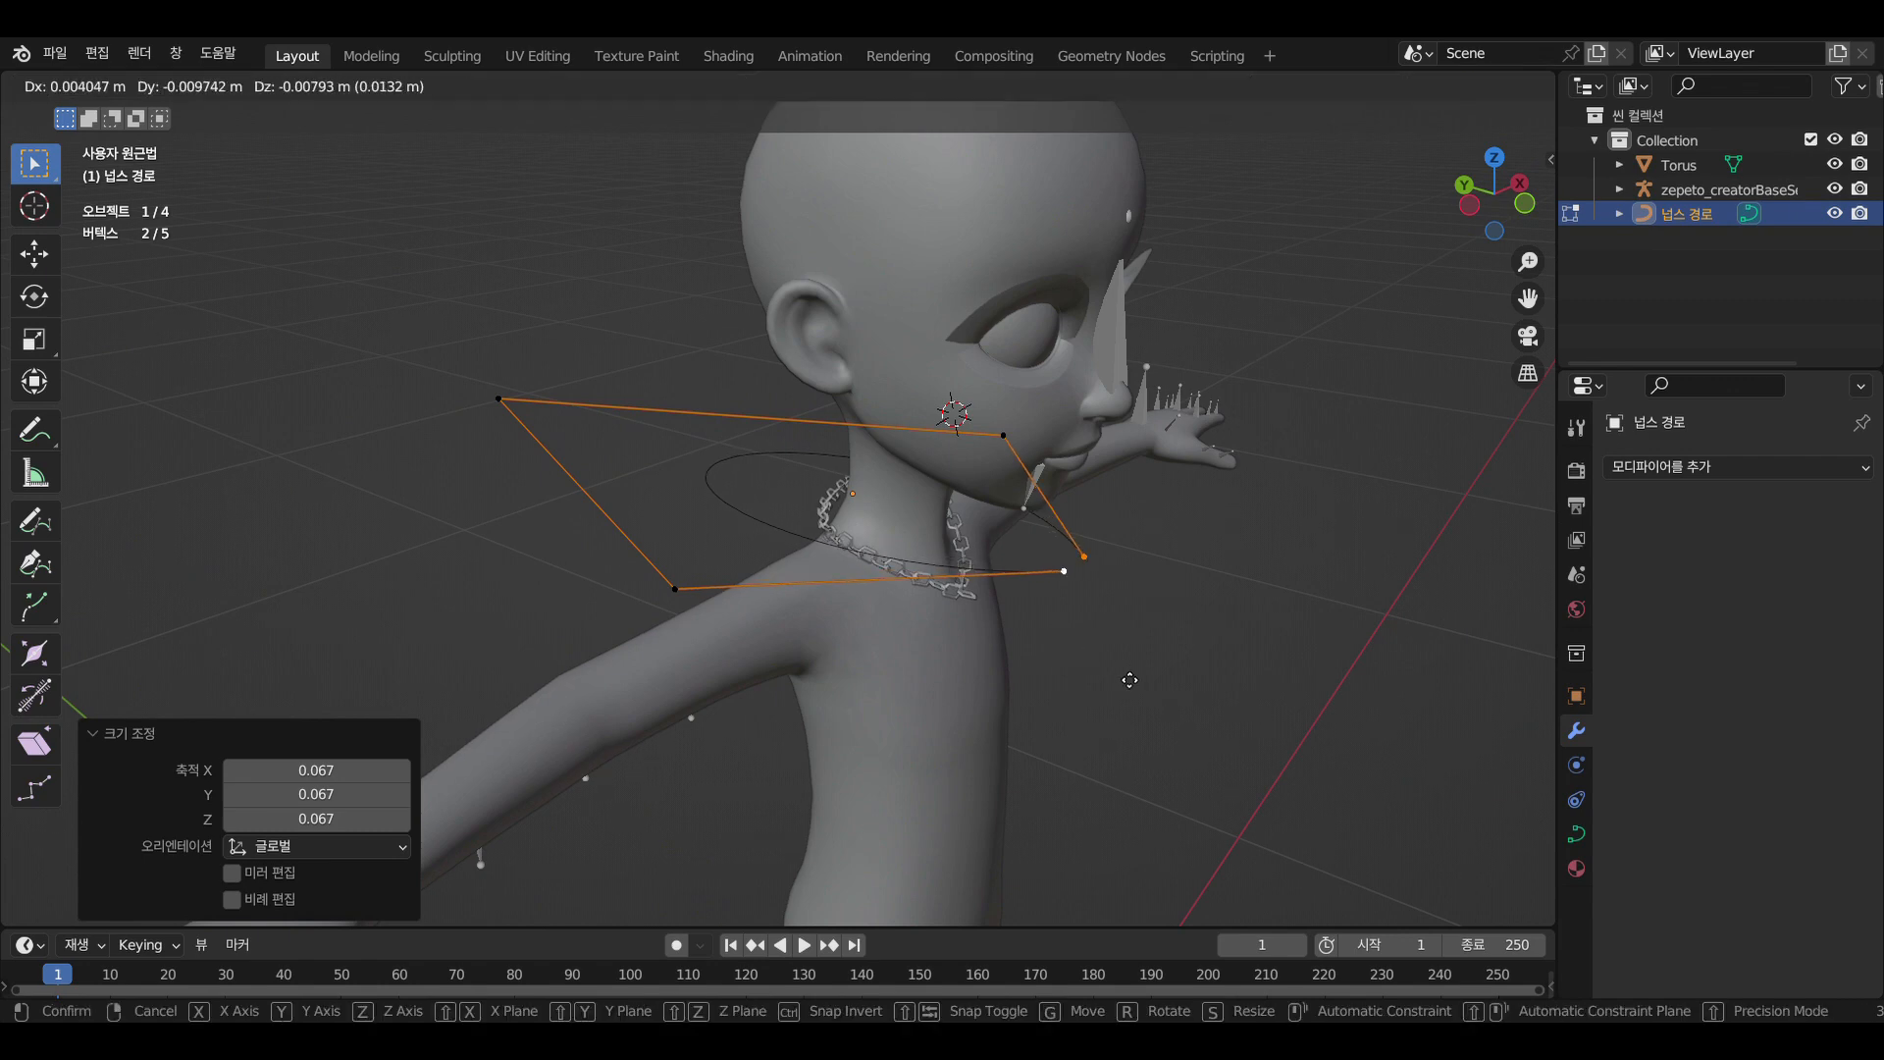
left_click(1135, 688)
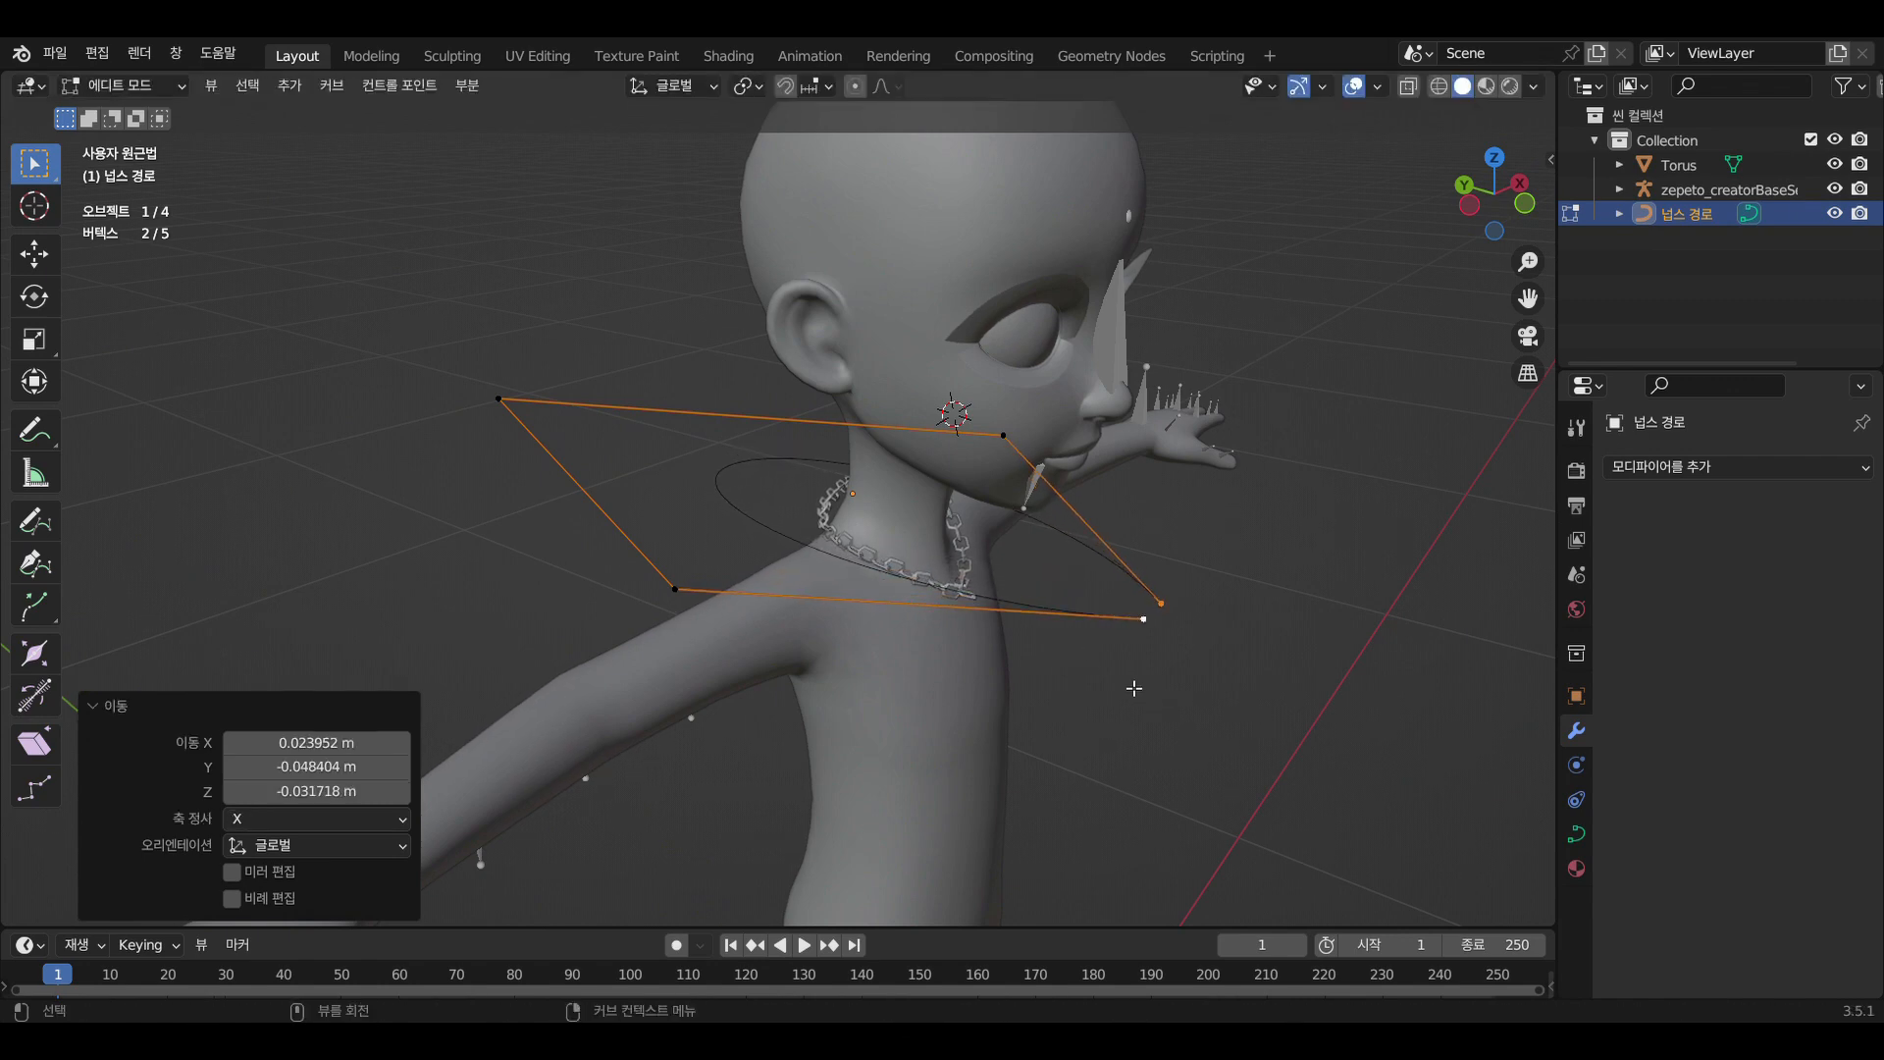
Move the rear control point forward along Y so the curve fits closer to the back of the neck
left_click(499, 399)
key("g")
key("y")
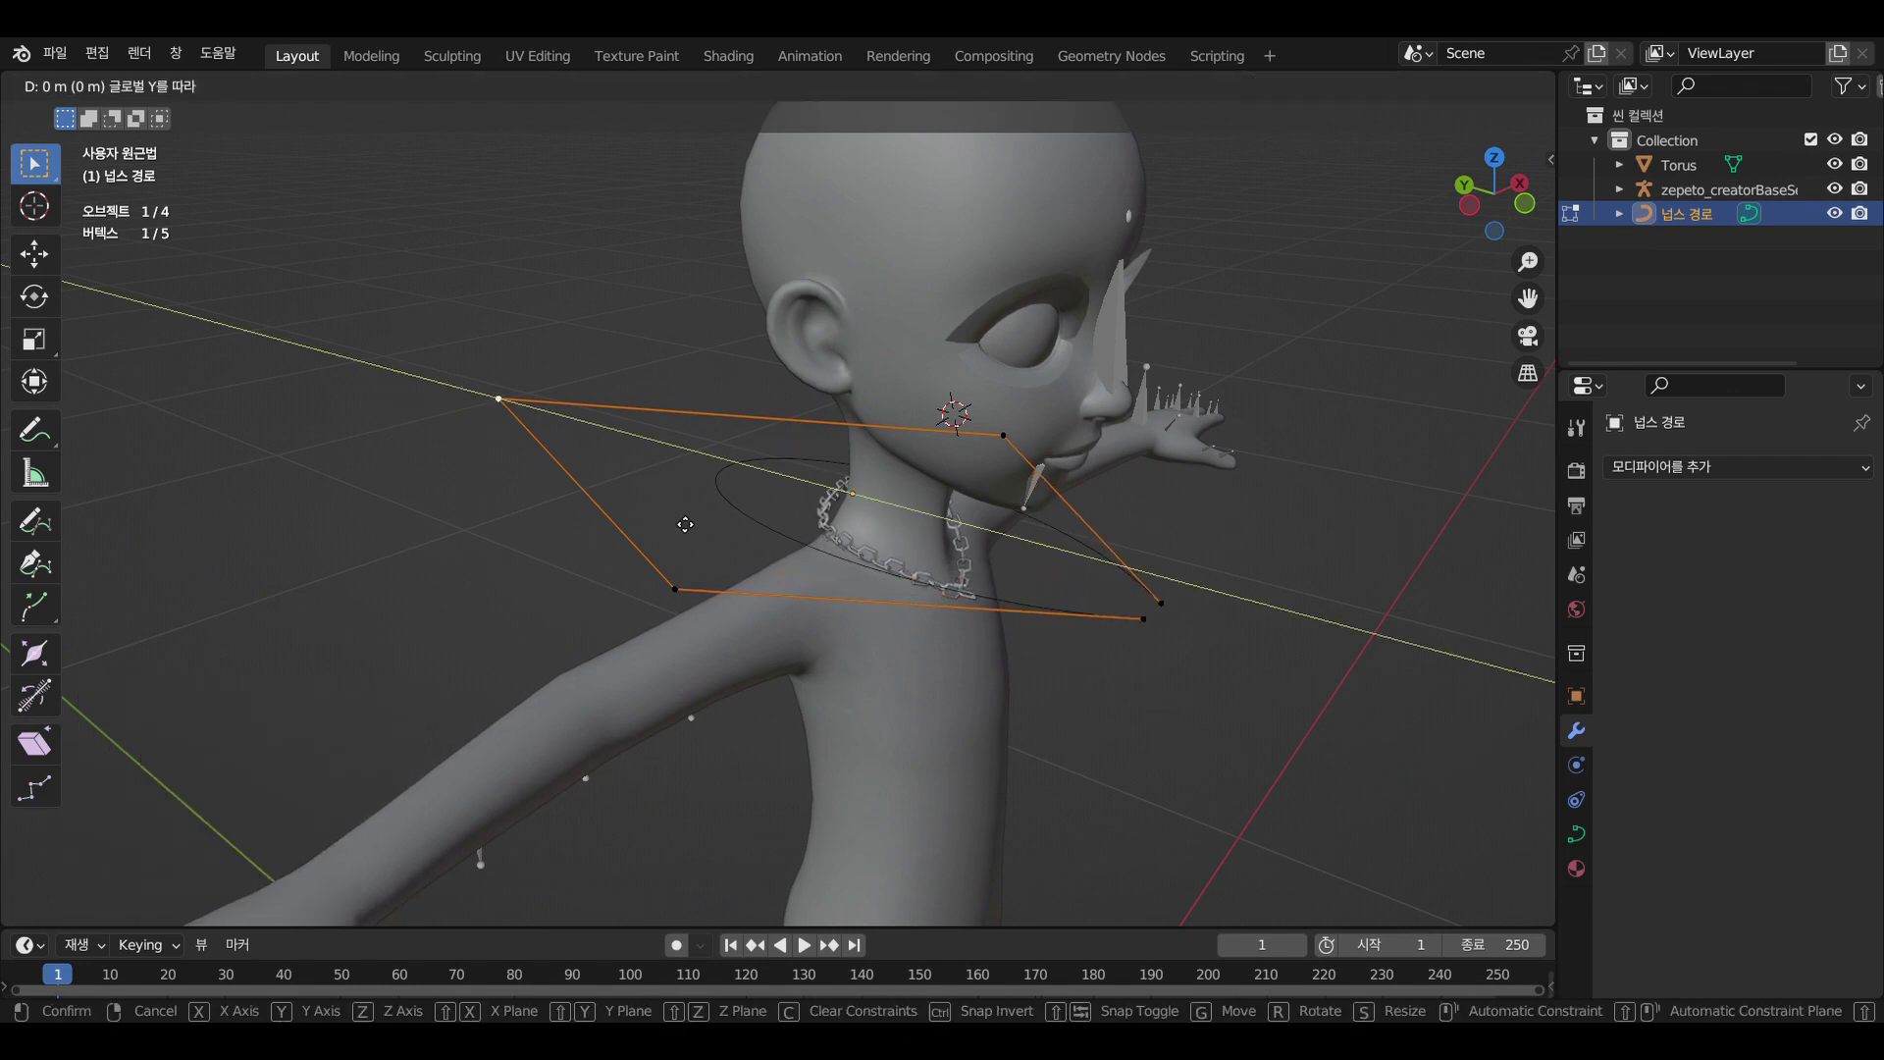
left_click(849, 597)
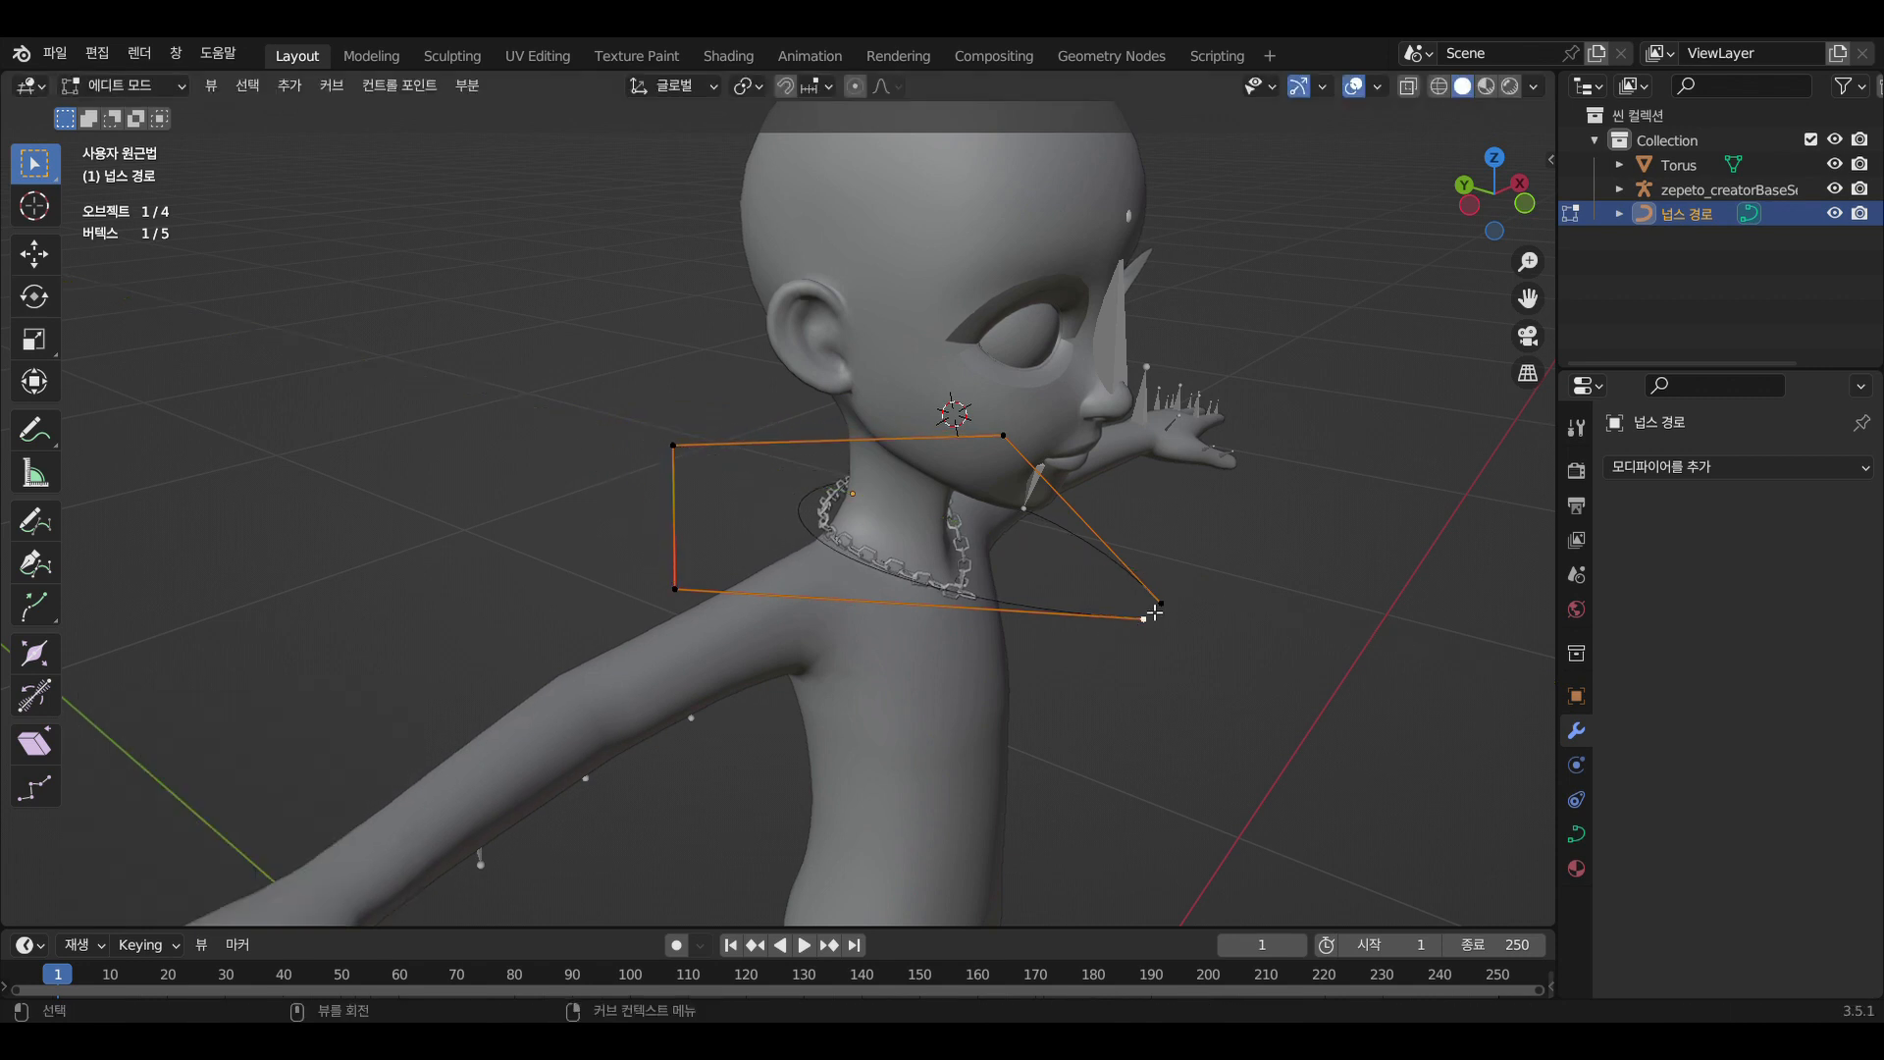
Subdivide the two segments between the front end points and the side control points with one cut each
left_click(678, 589, "shift")
right_click(691, 592)
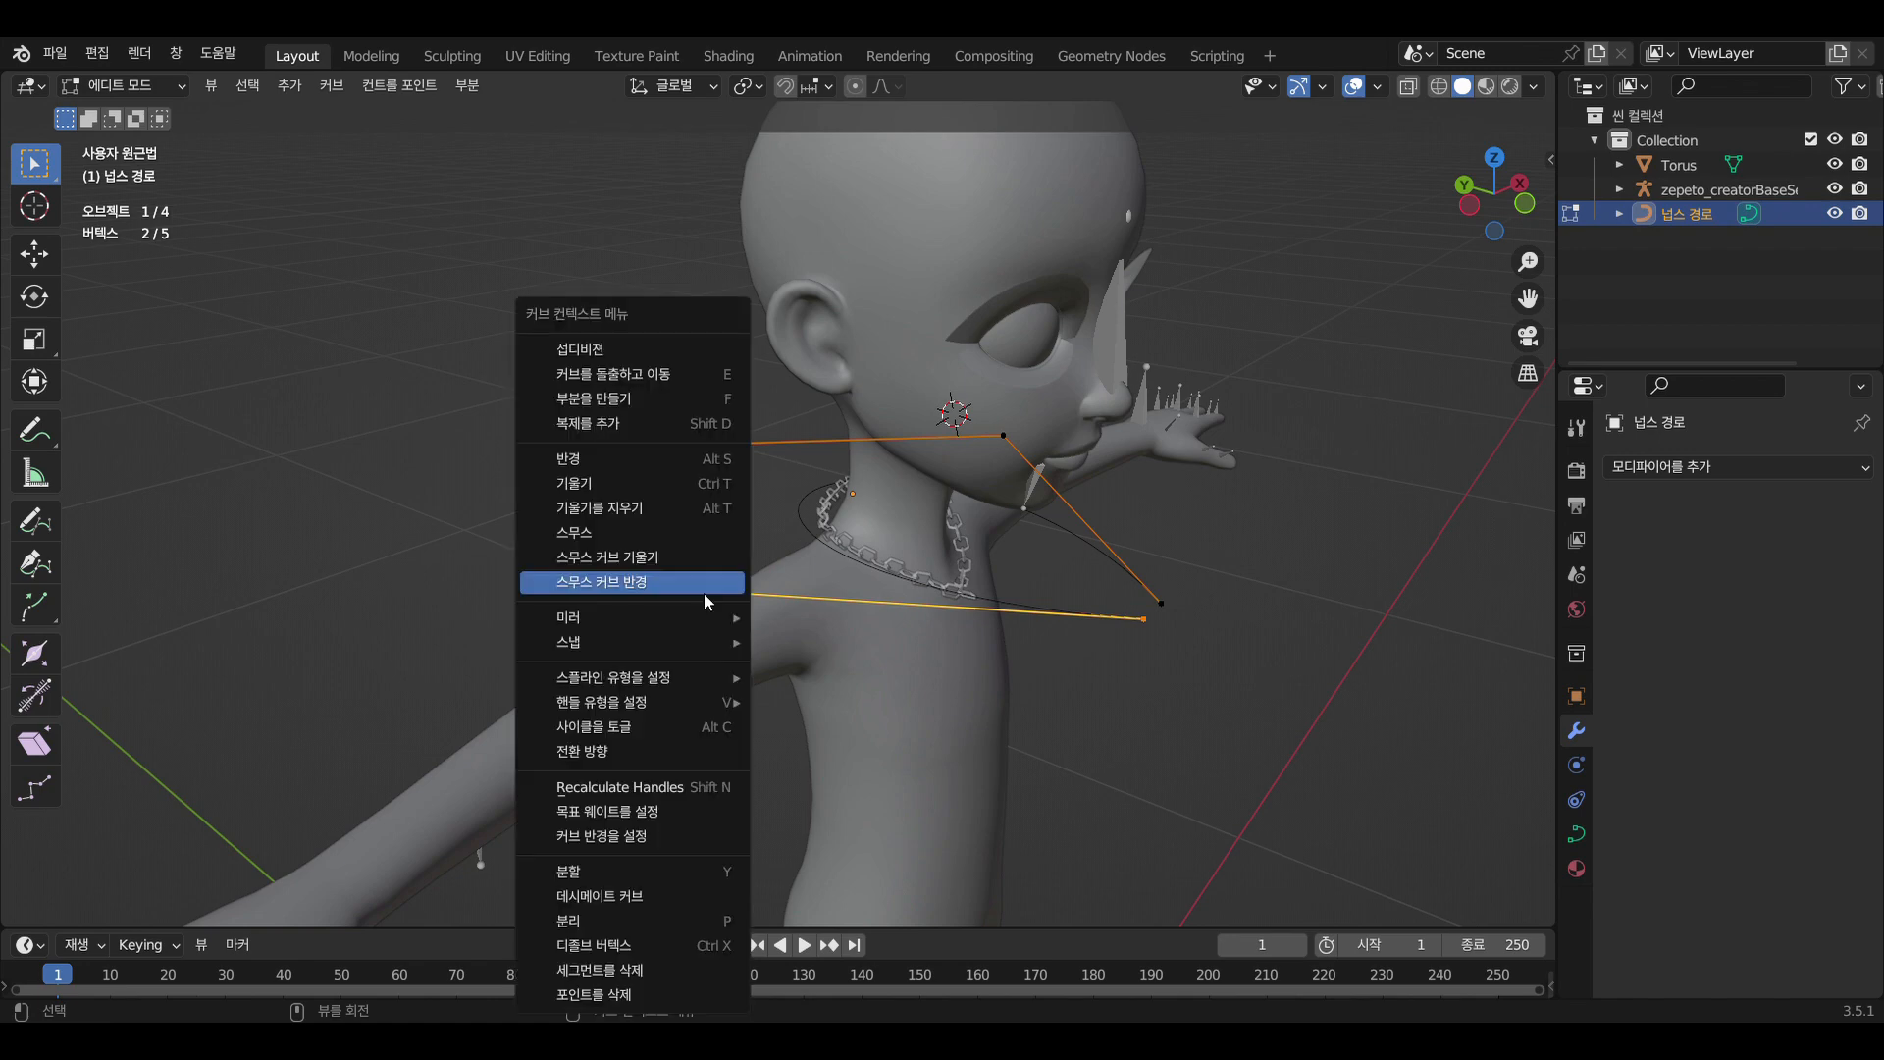
left_click(644, 351)
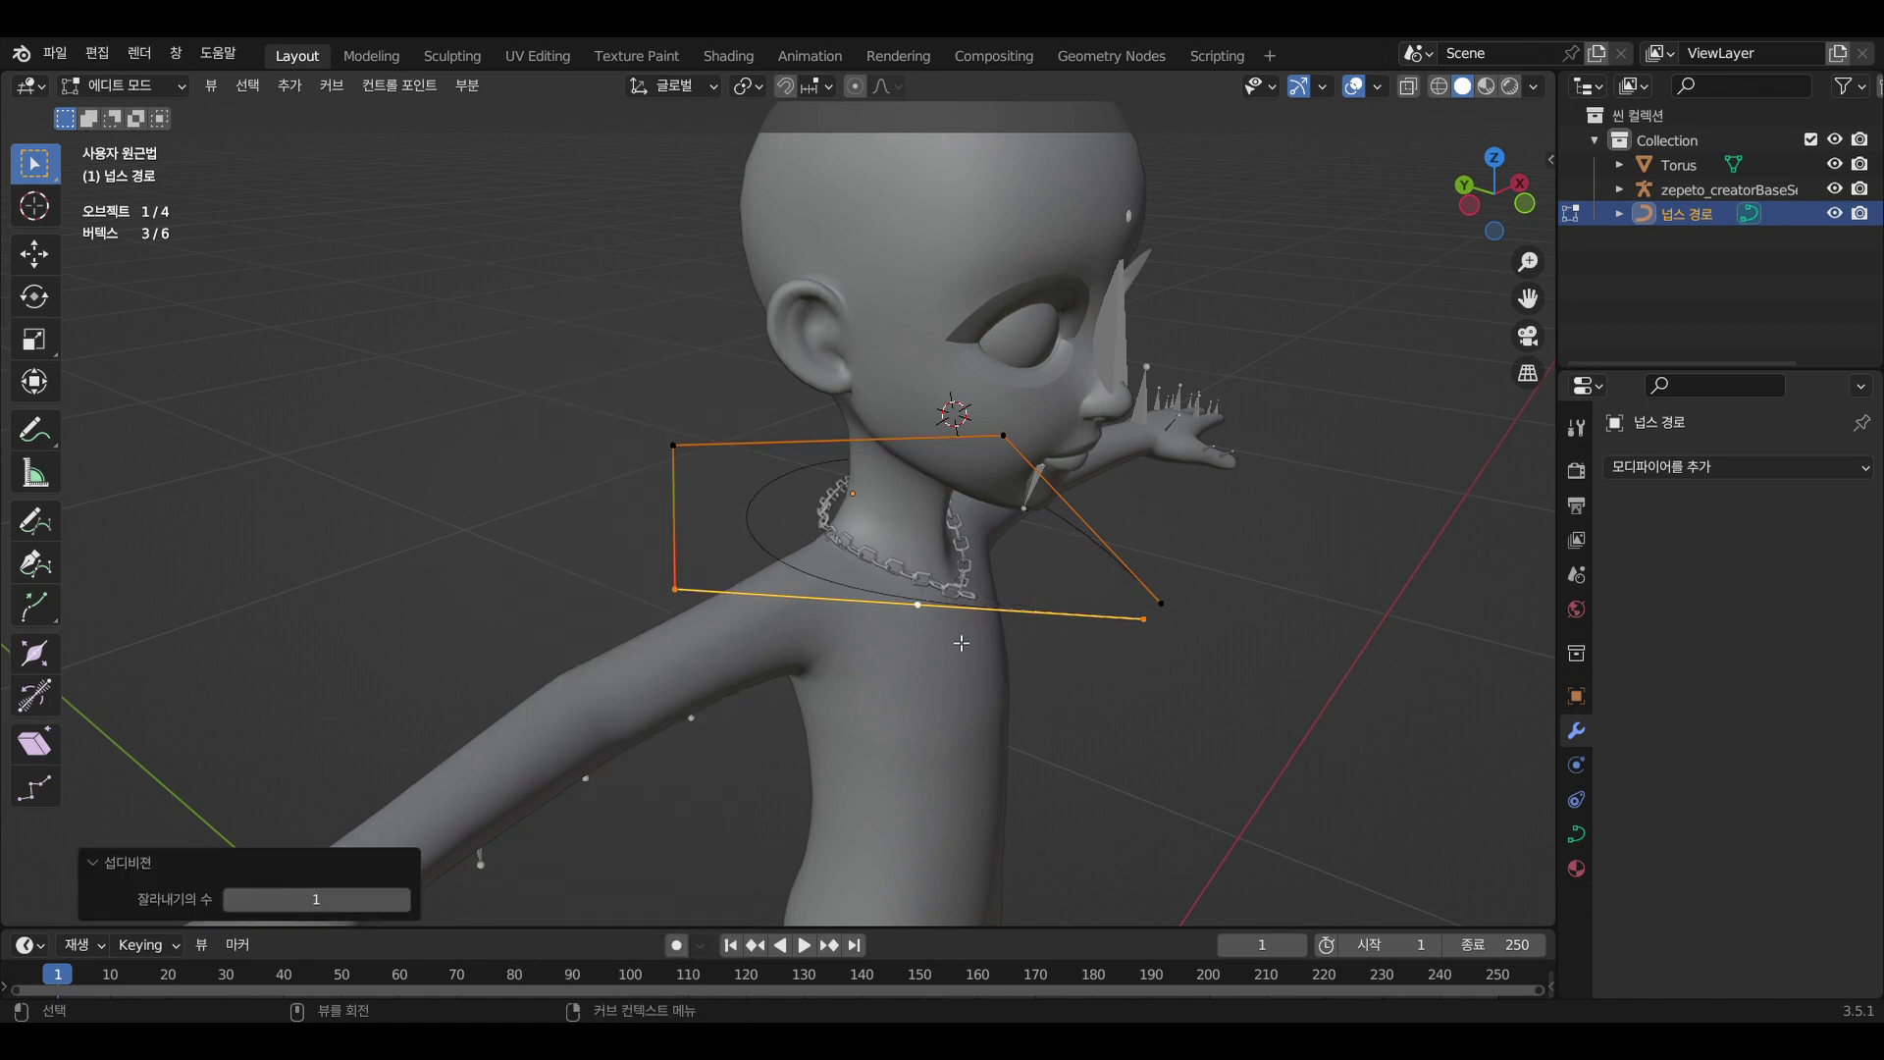
middle_click_drag(1011, 475, 1157, 593)
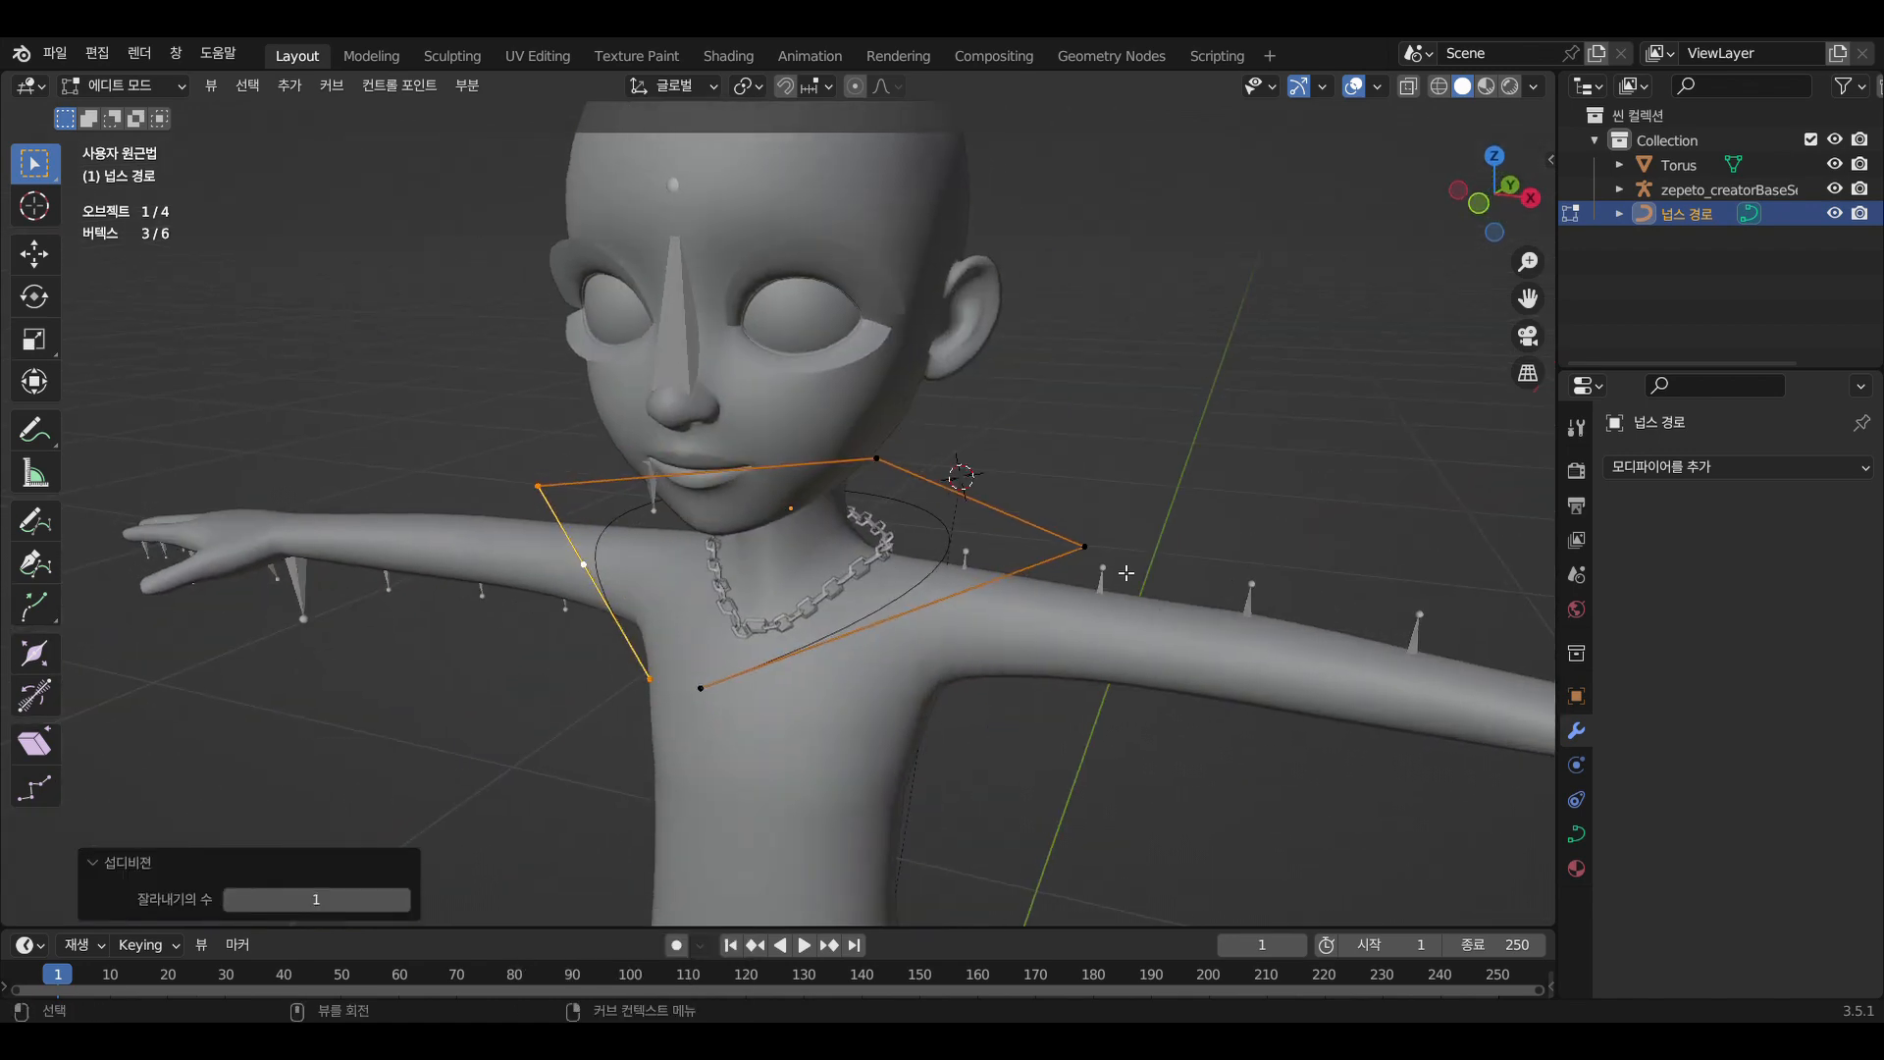
left_click(1084, 548)
left_click(701, 689, "shift")
right_click(854, 351)
left_click(854, 349)
Lower the two front end points along Z to lengthen the curve over the chest
middle_click_drag(973, 517, 842, 738)
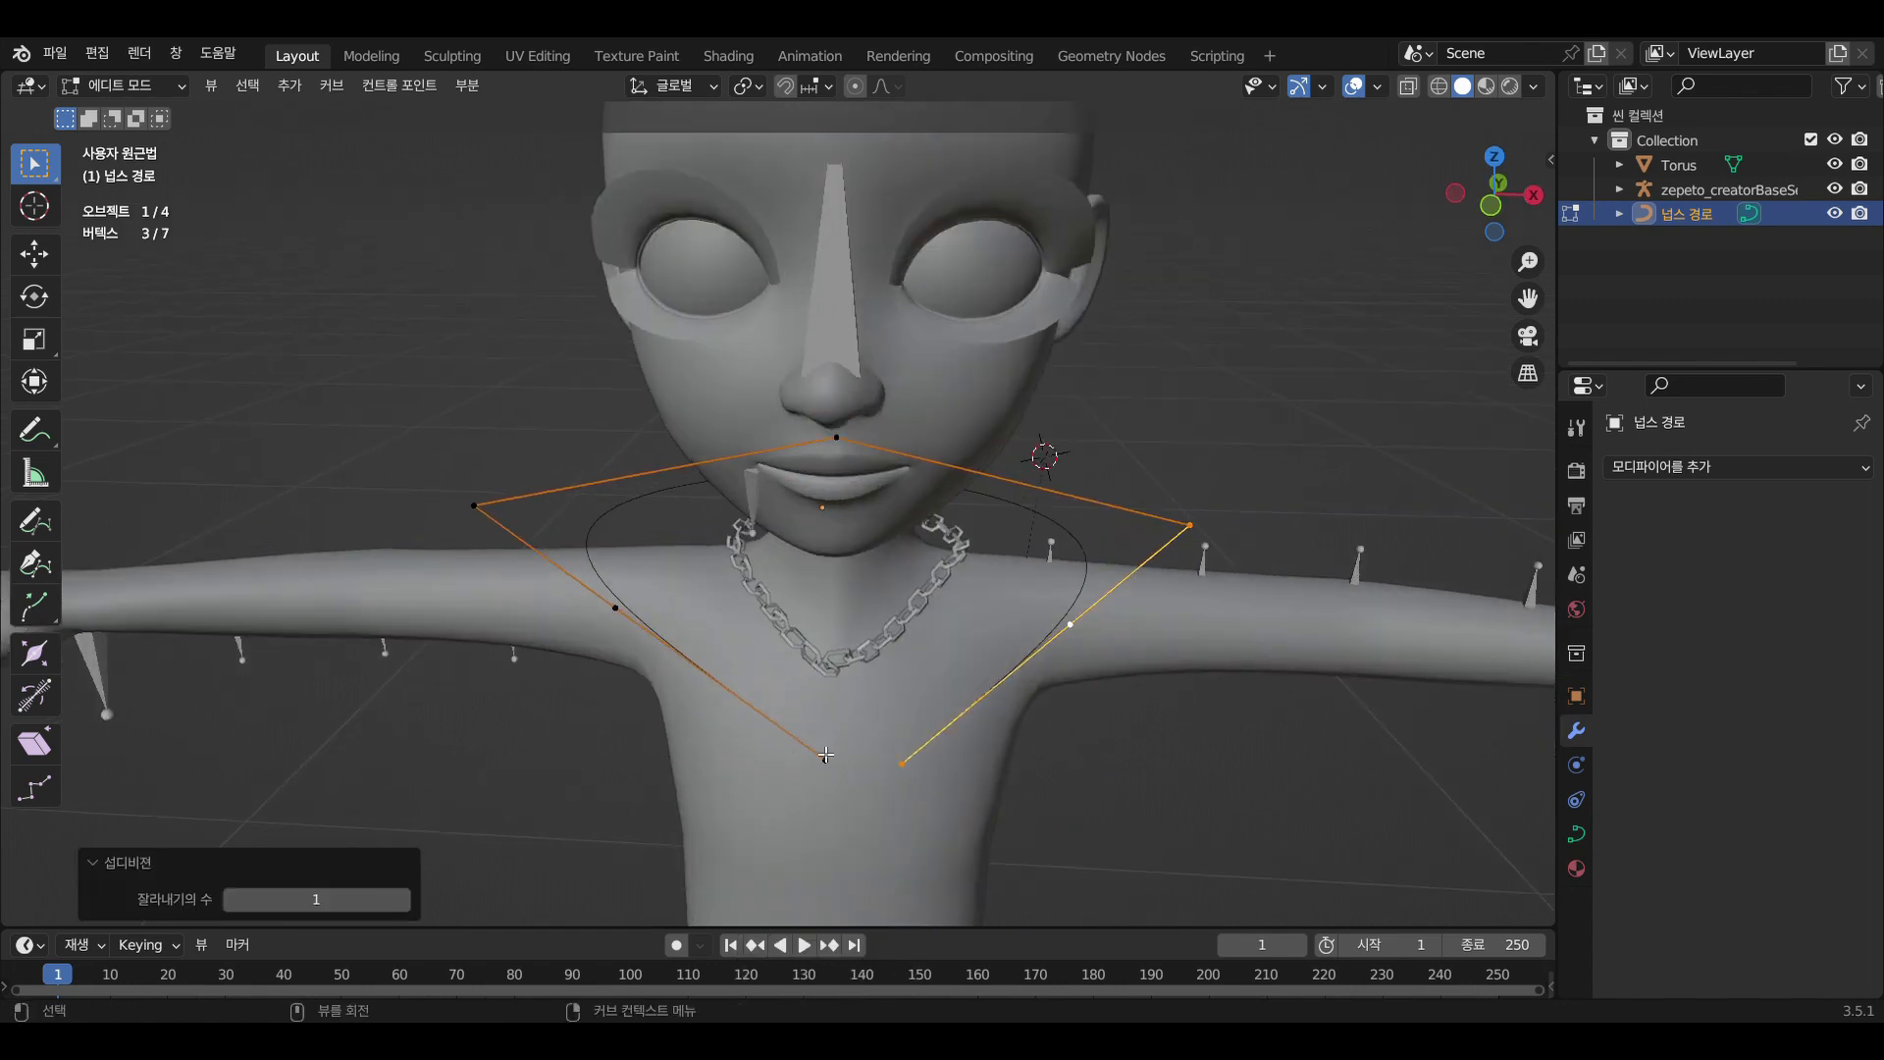
left_click(826, 767)
left_click(901, 767, "shift")
key("g")
key("z")
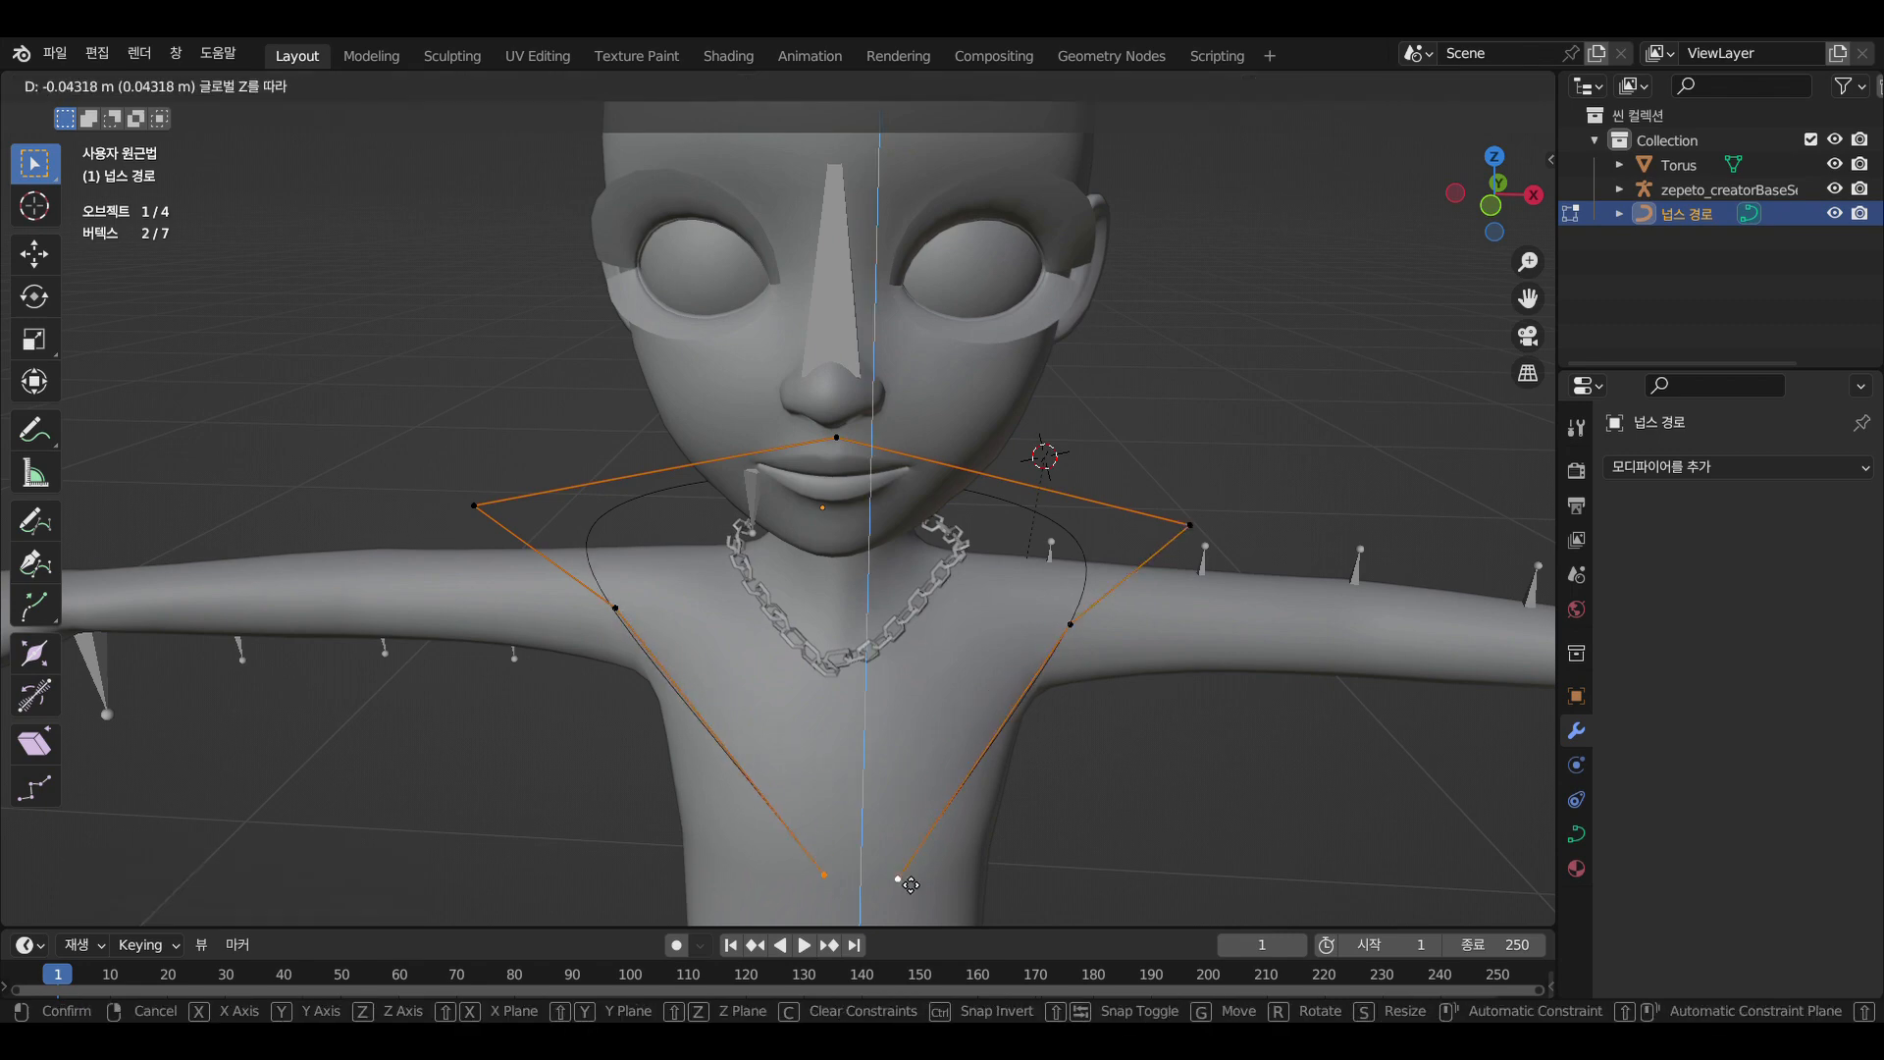
left_click(902, 860)
Move the side point over the avatar's right shoulder by X 0.050709, Y 0.004638, Z -0.000637 m and the opposite one by X -0.078477 m
left_click(480, 510)
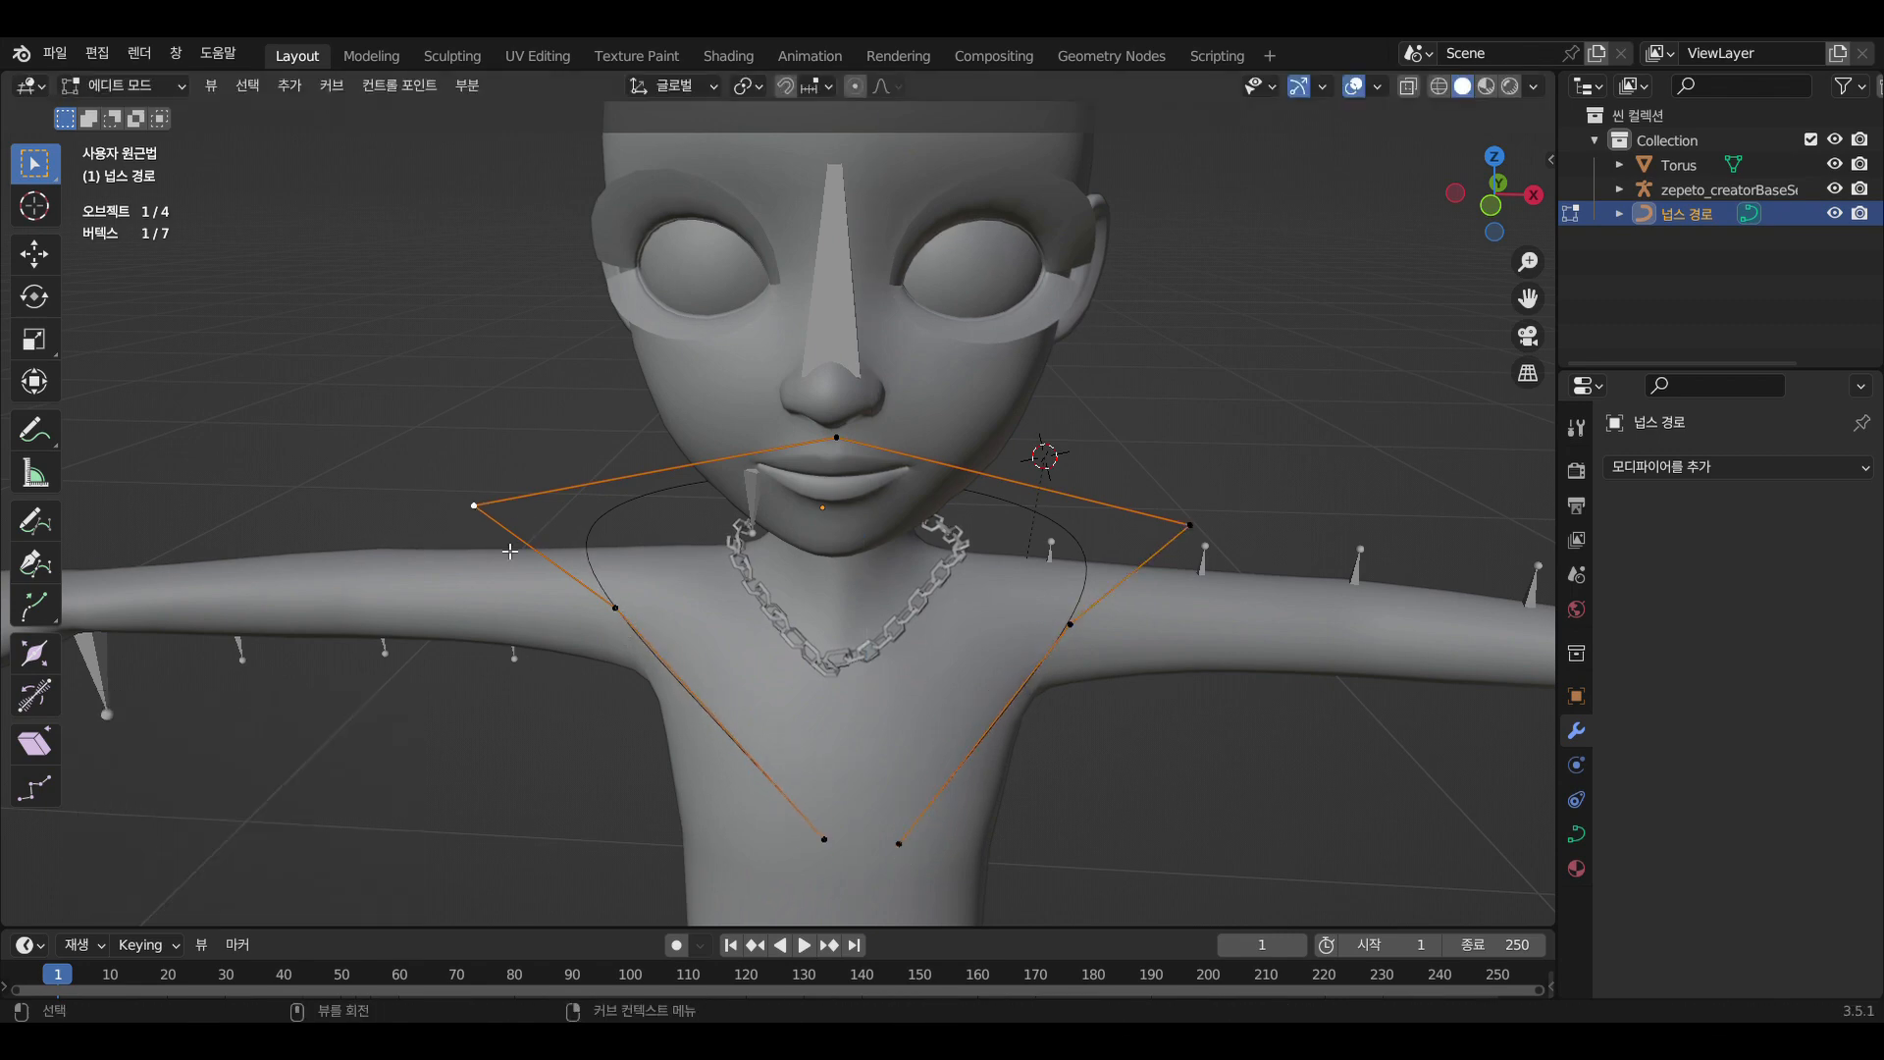
key("g")
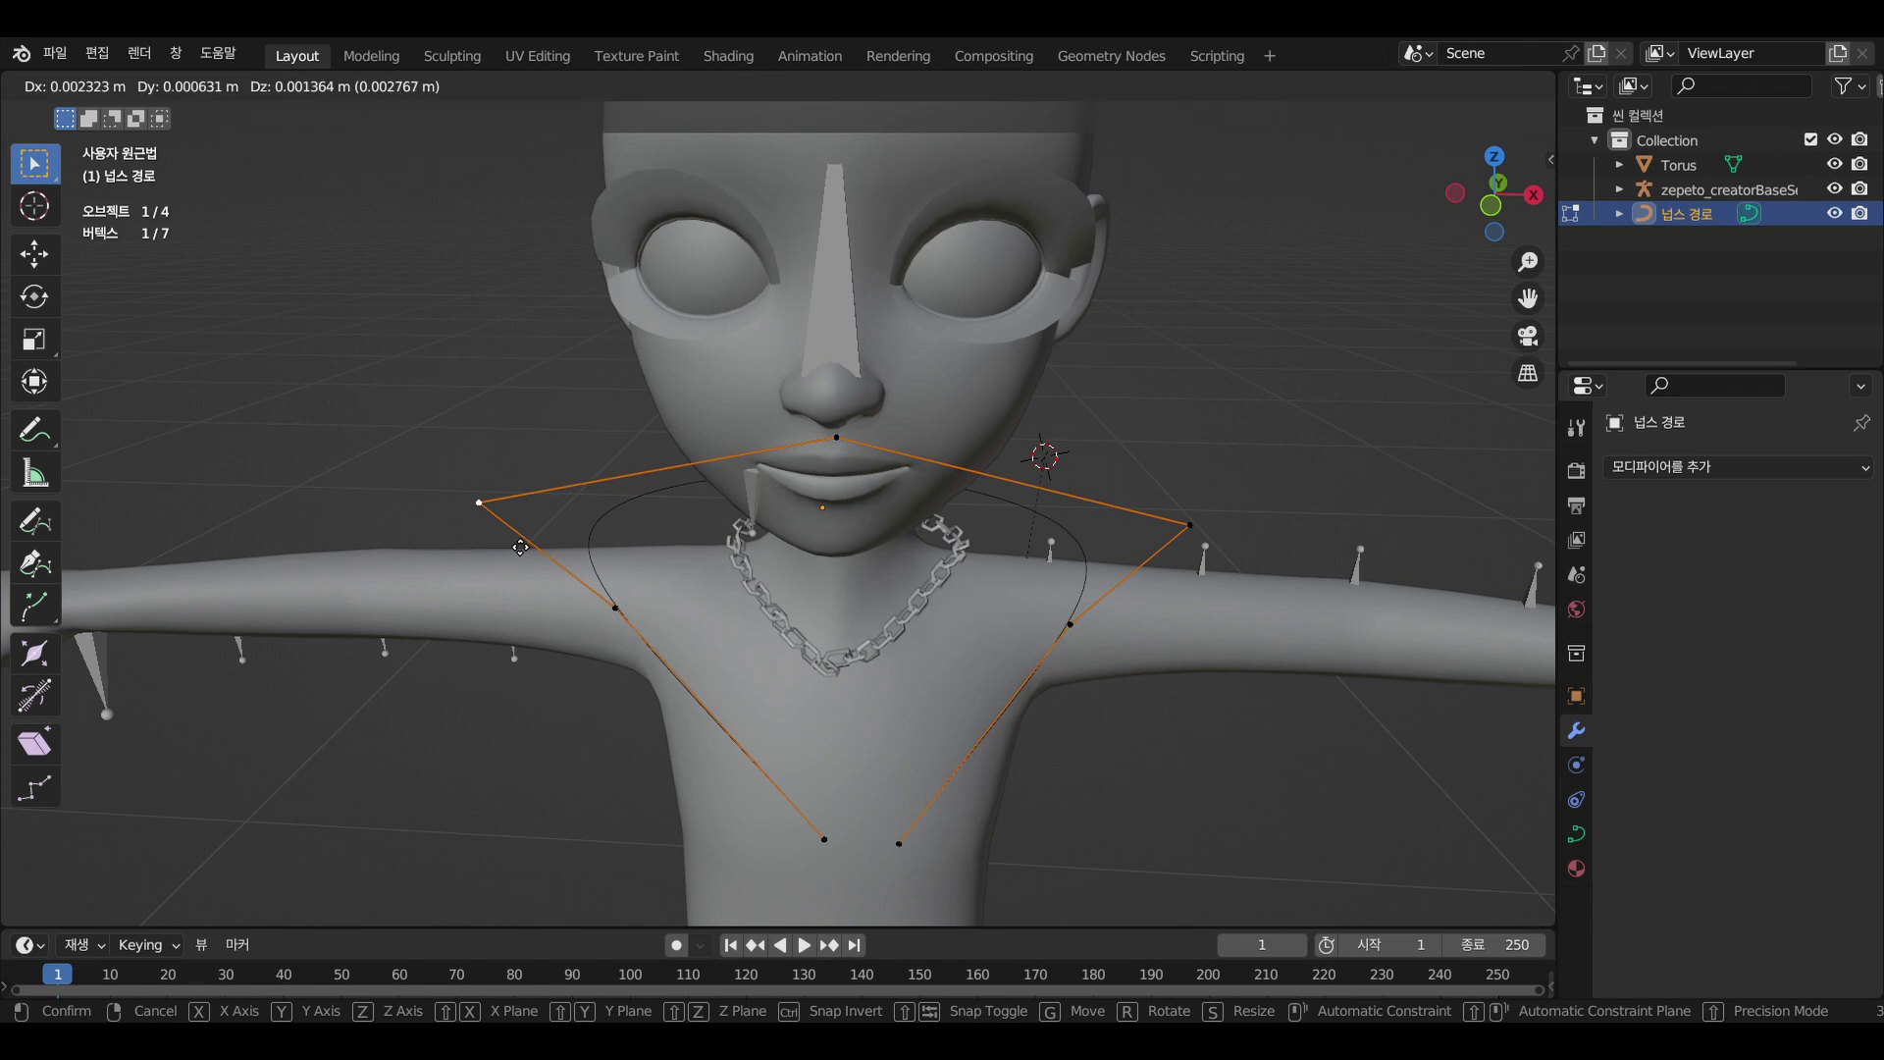
key("x")
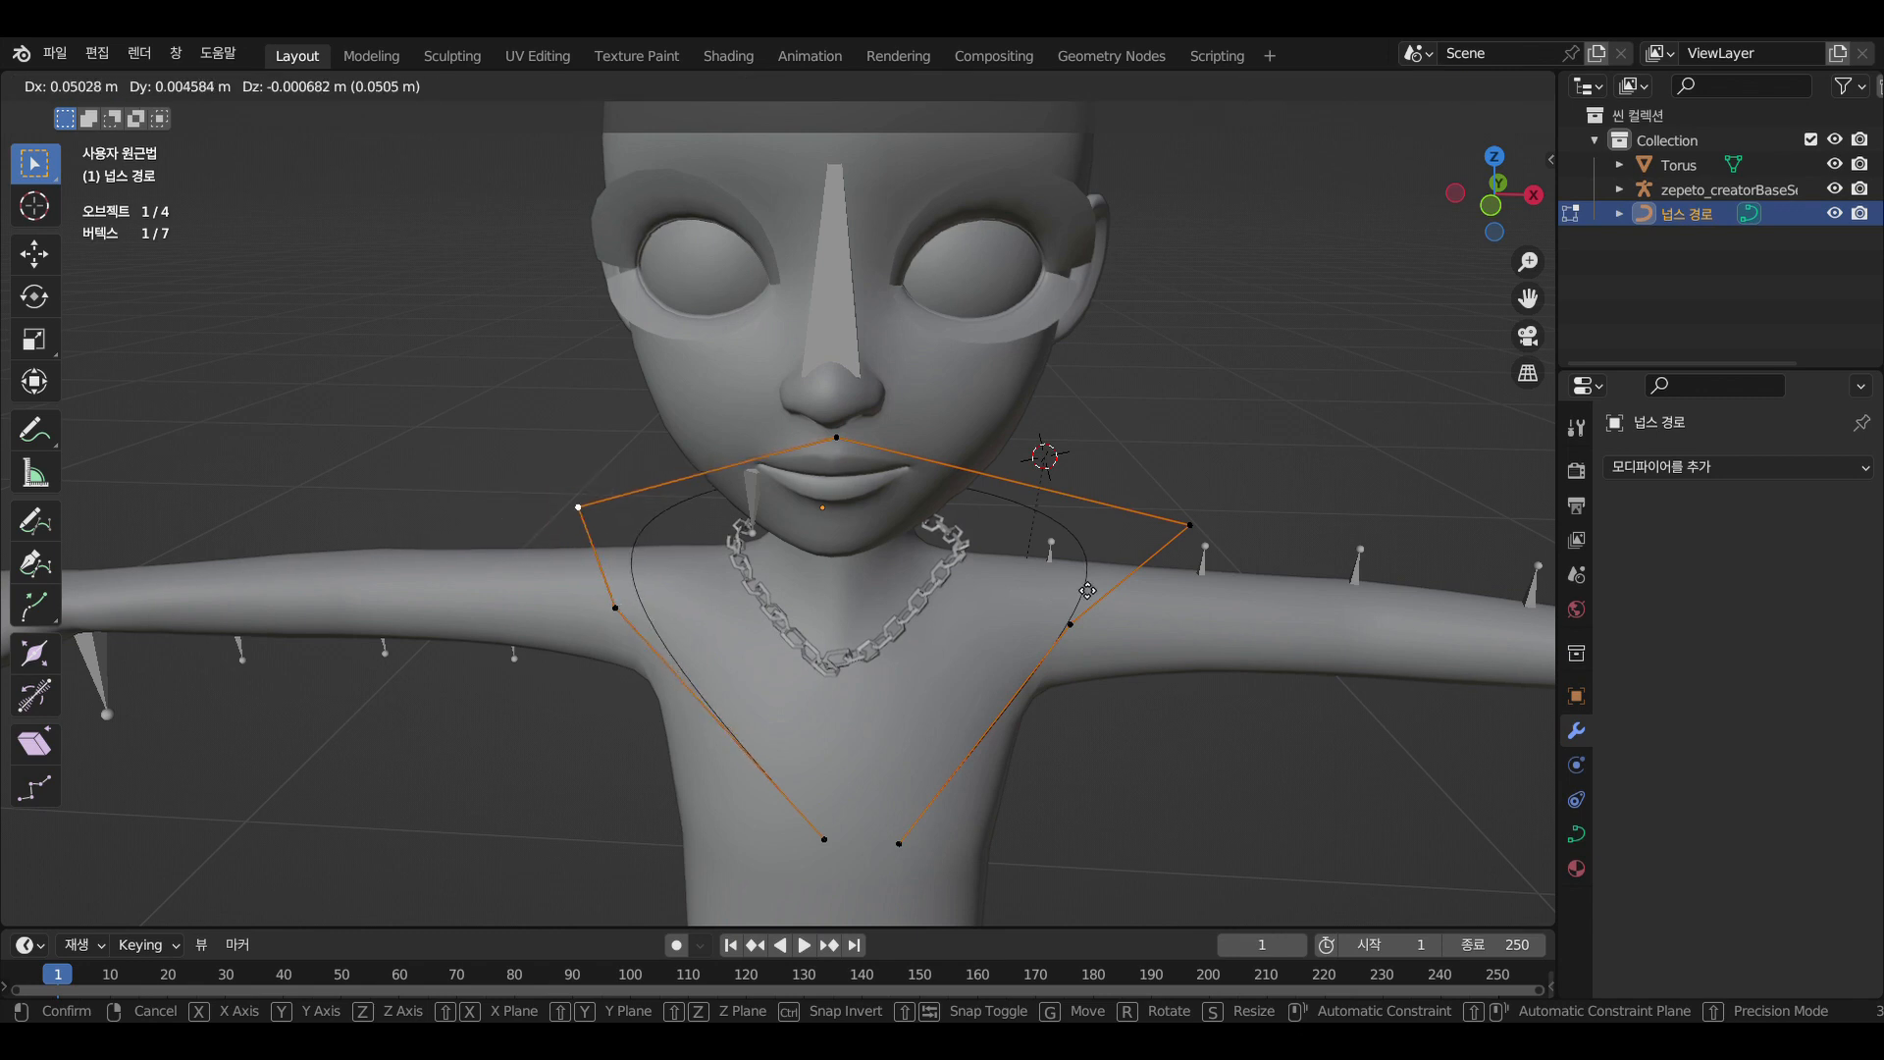
left_click(1084, 577)
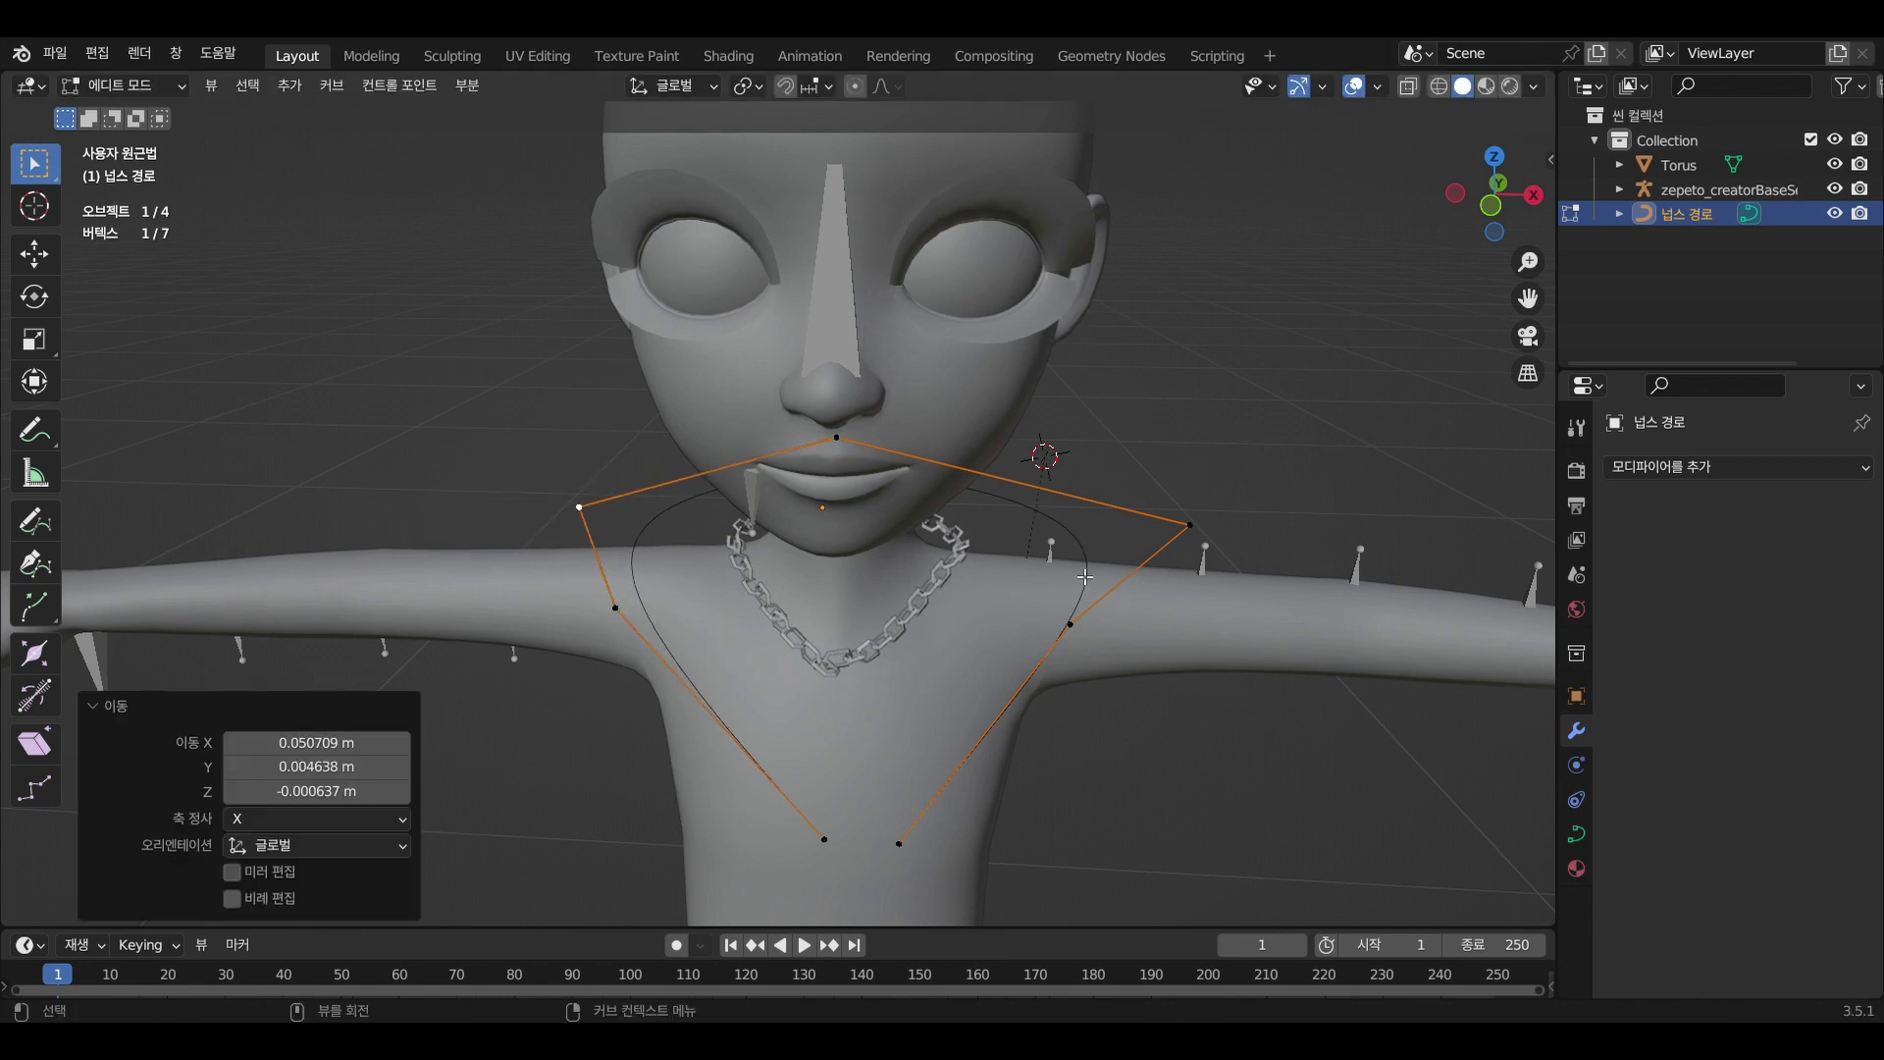
left_click(1190, 530)
key("g")
key("x")
Move the side point over the avatar's right shoulder further inward along X by about 0.052 m
left_click(565, 496)
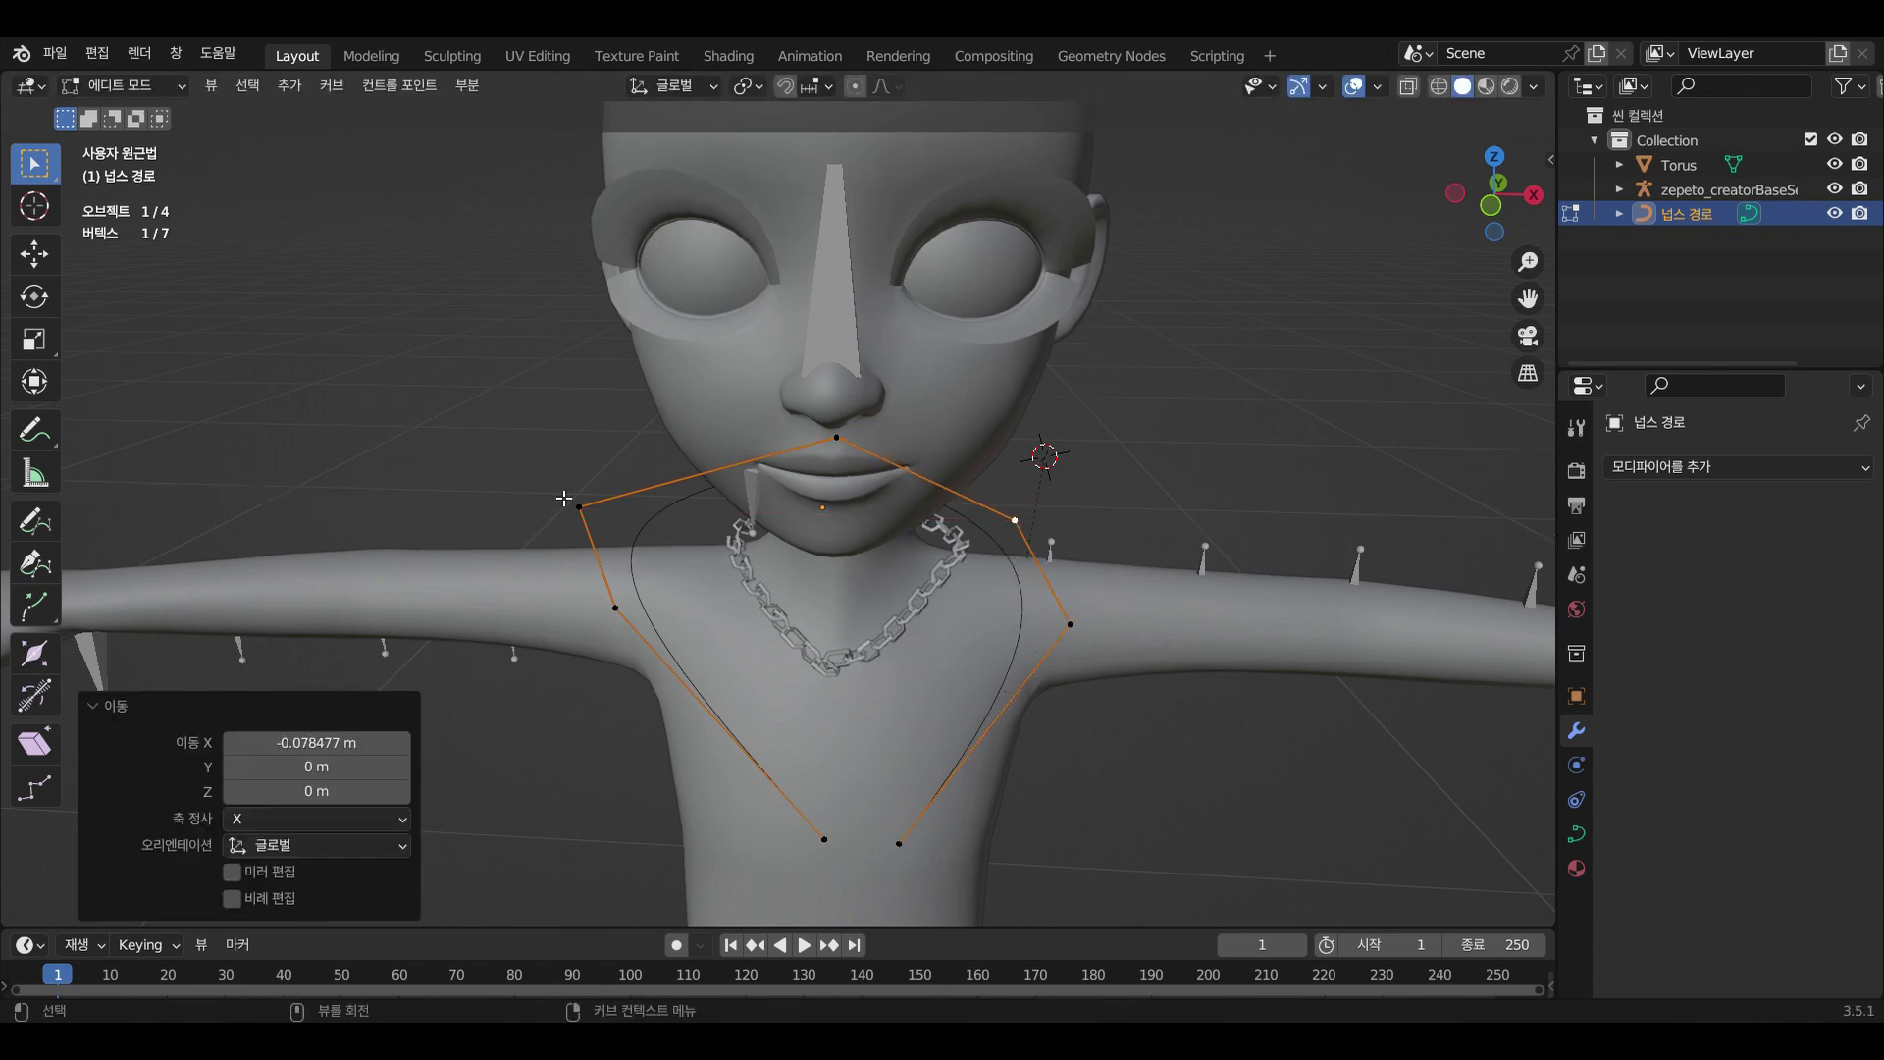
key("g")
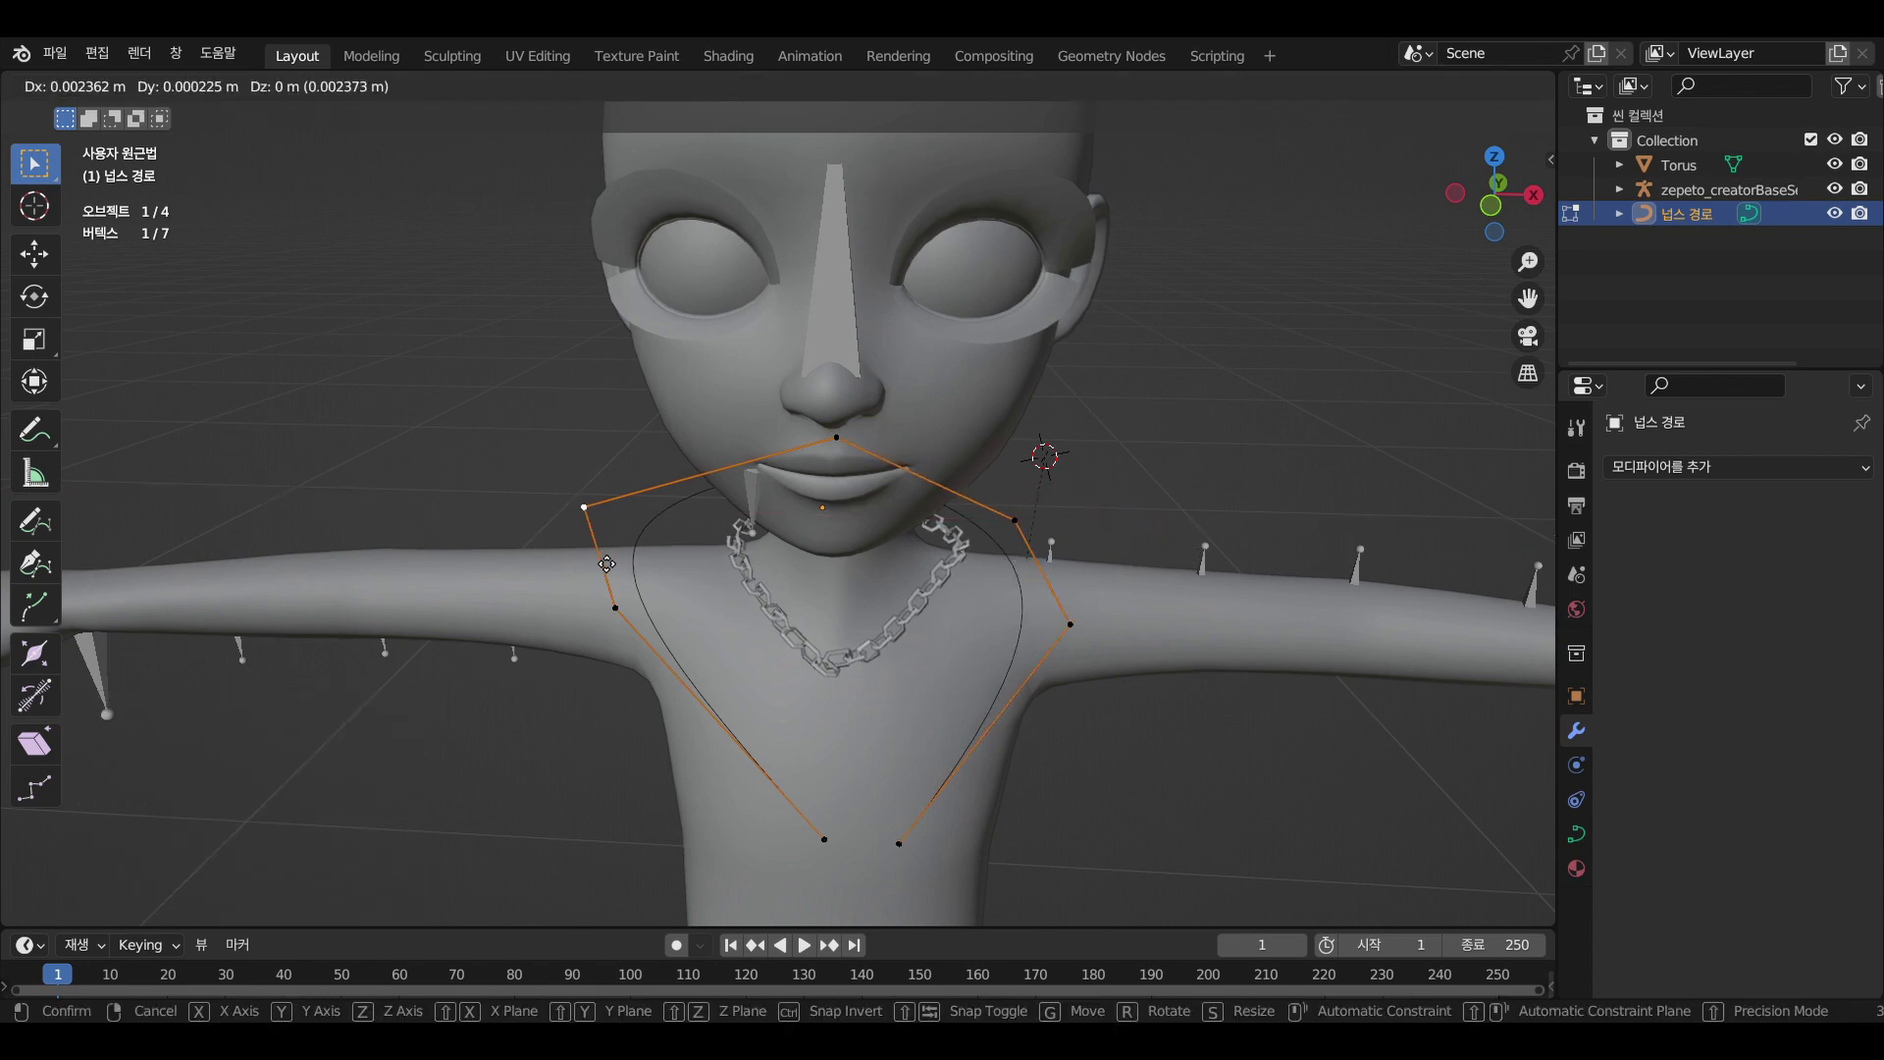
key("x")
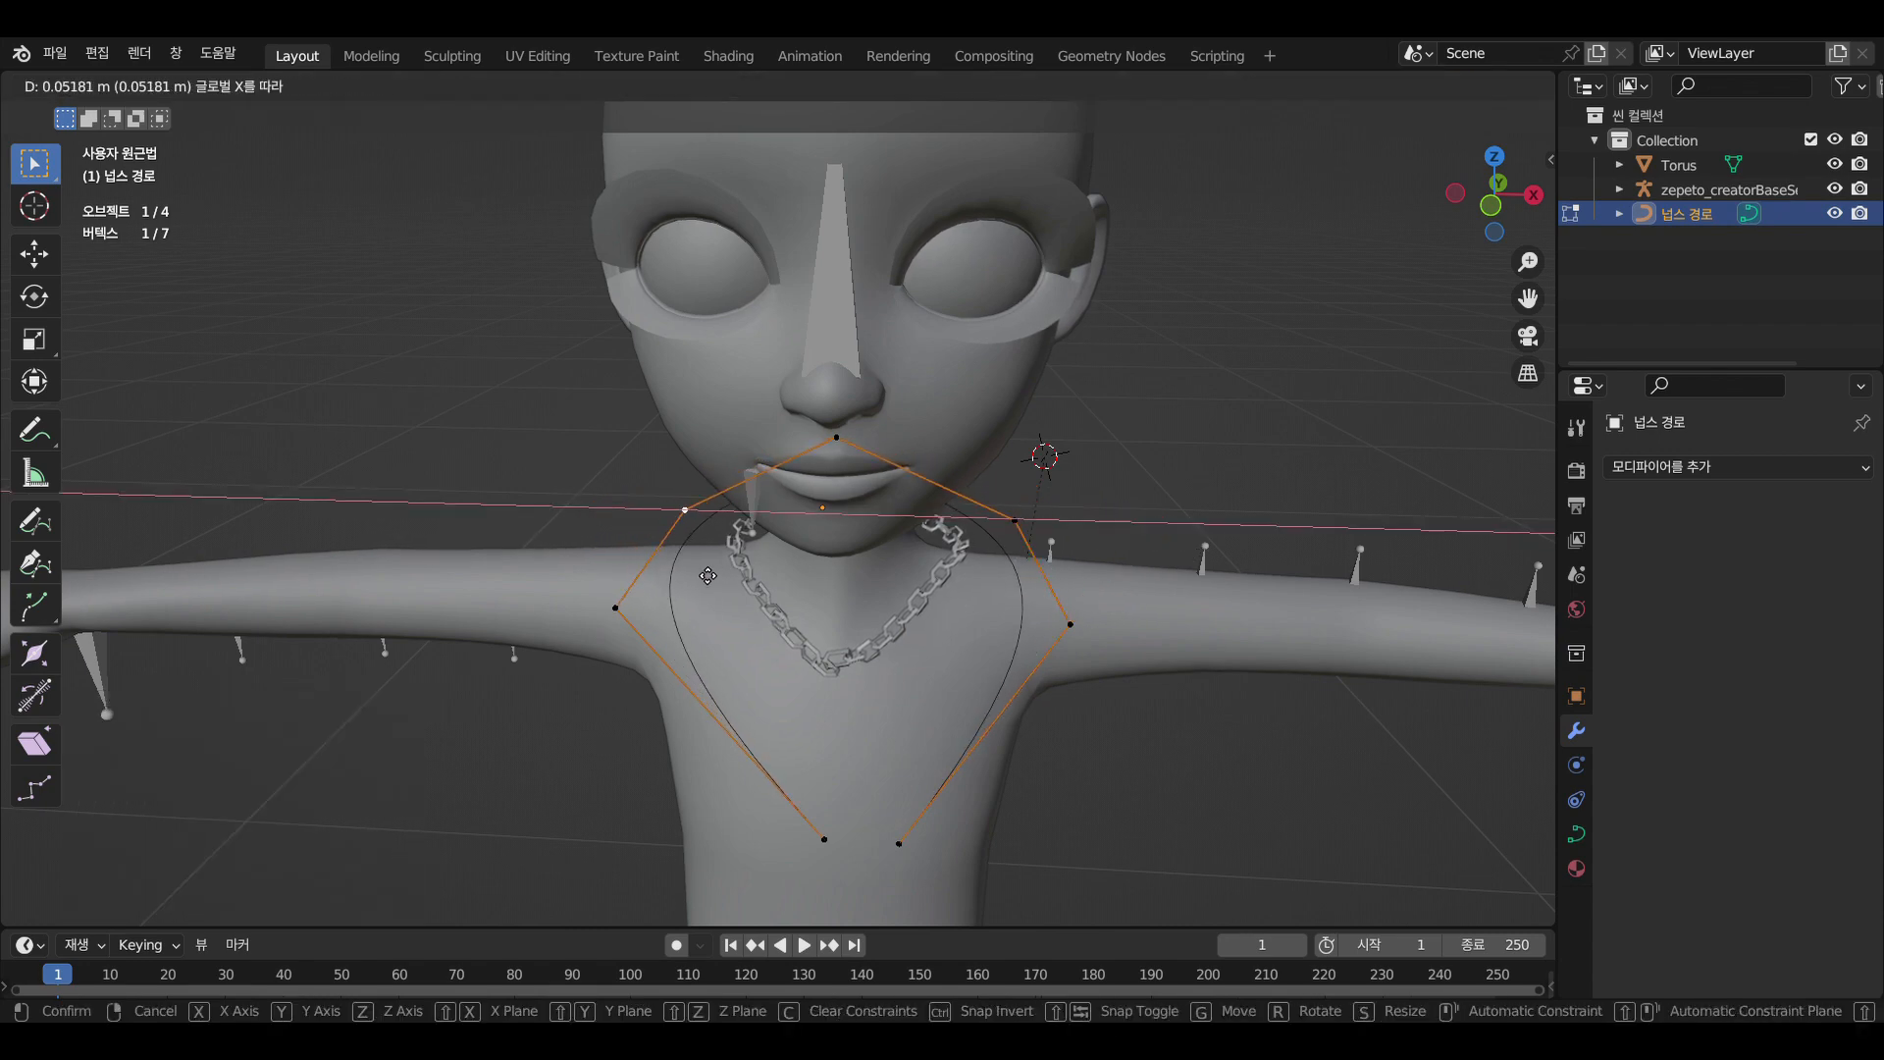
left_click(1023, 639)
Move the two subdivided points at shoulder height inward along X to narrow the curve on both sides
left_click(1077, 632)
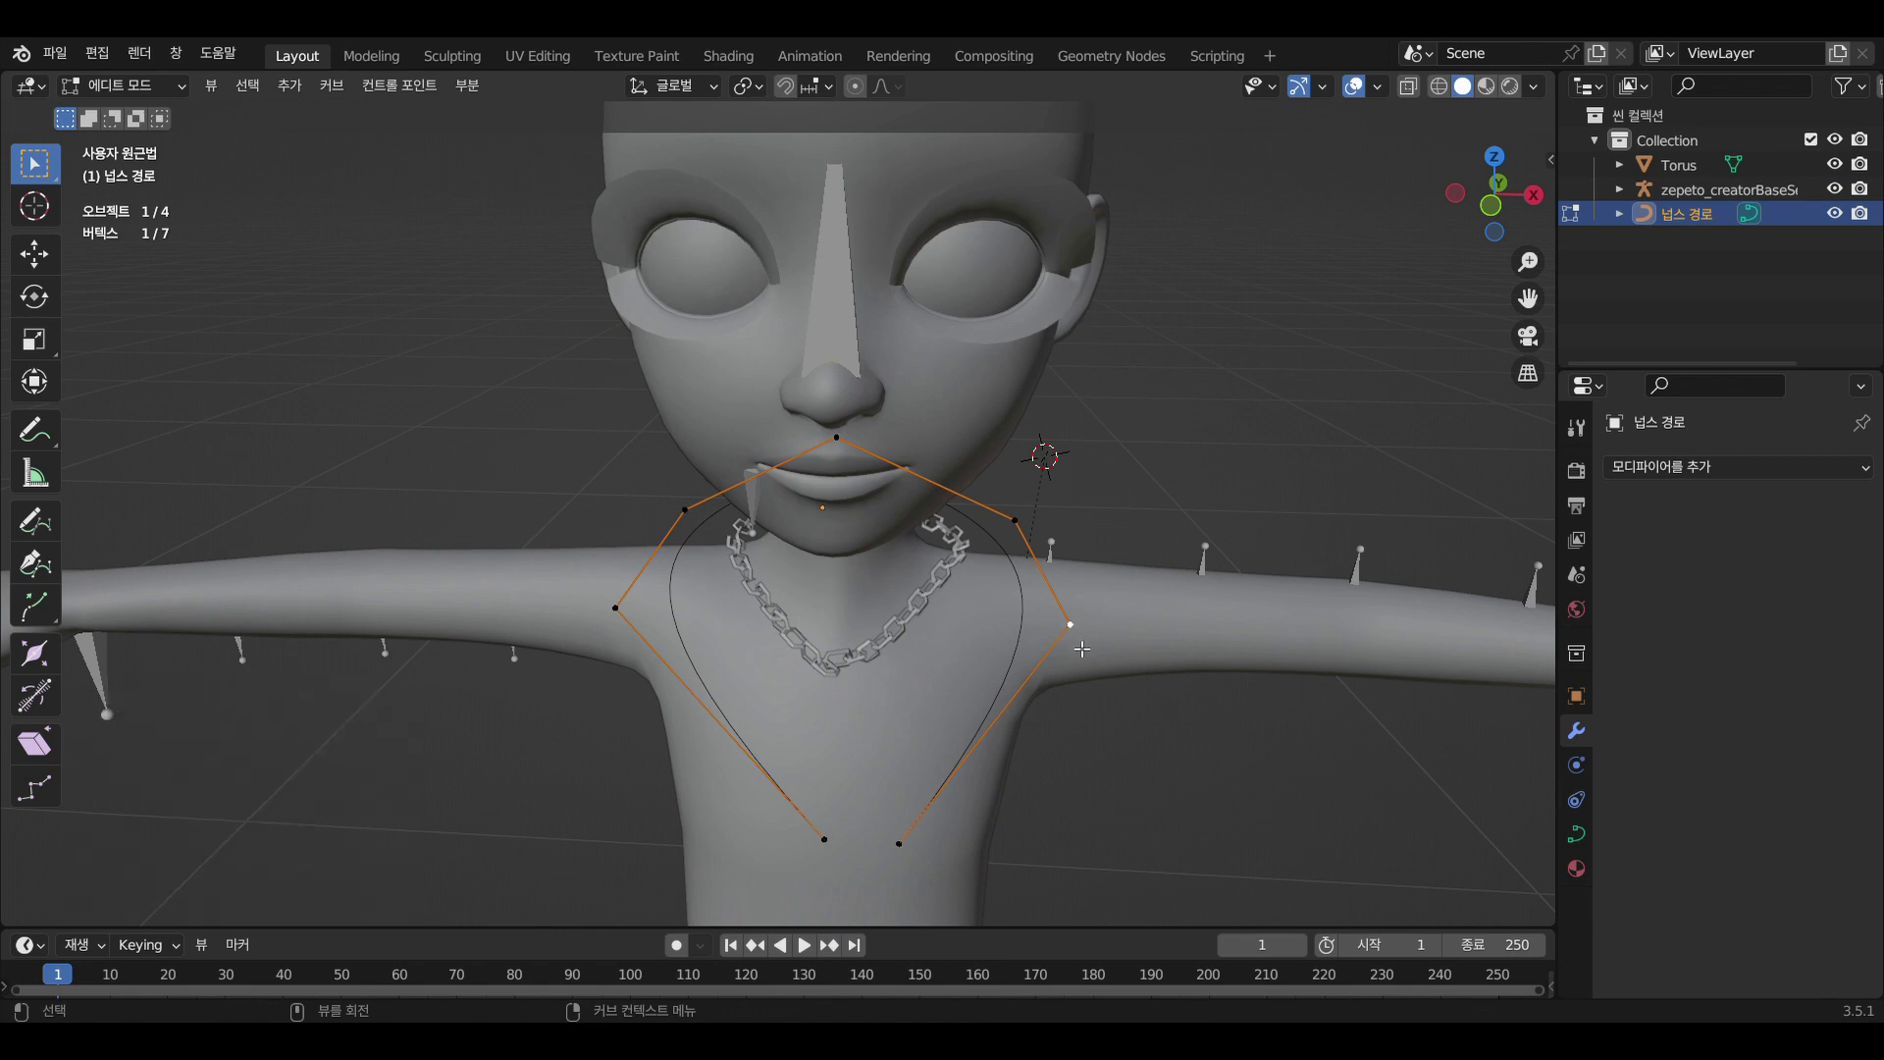
key("g")
key("x")
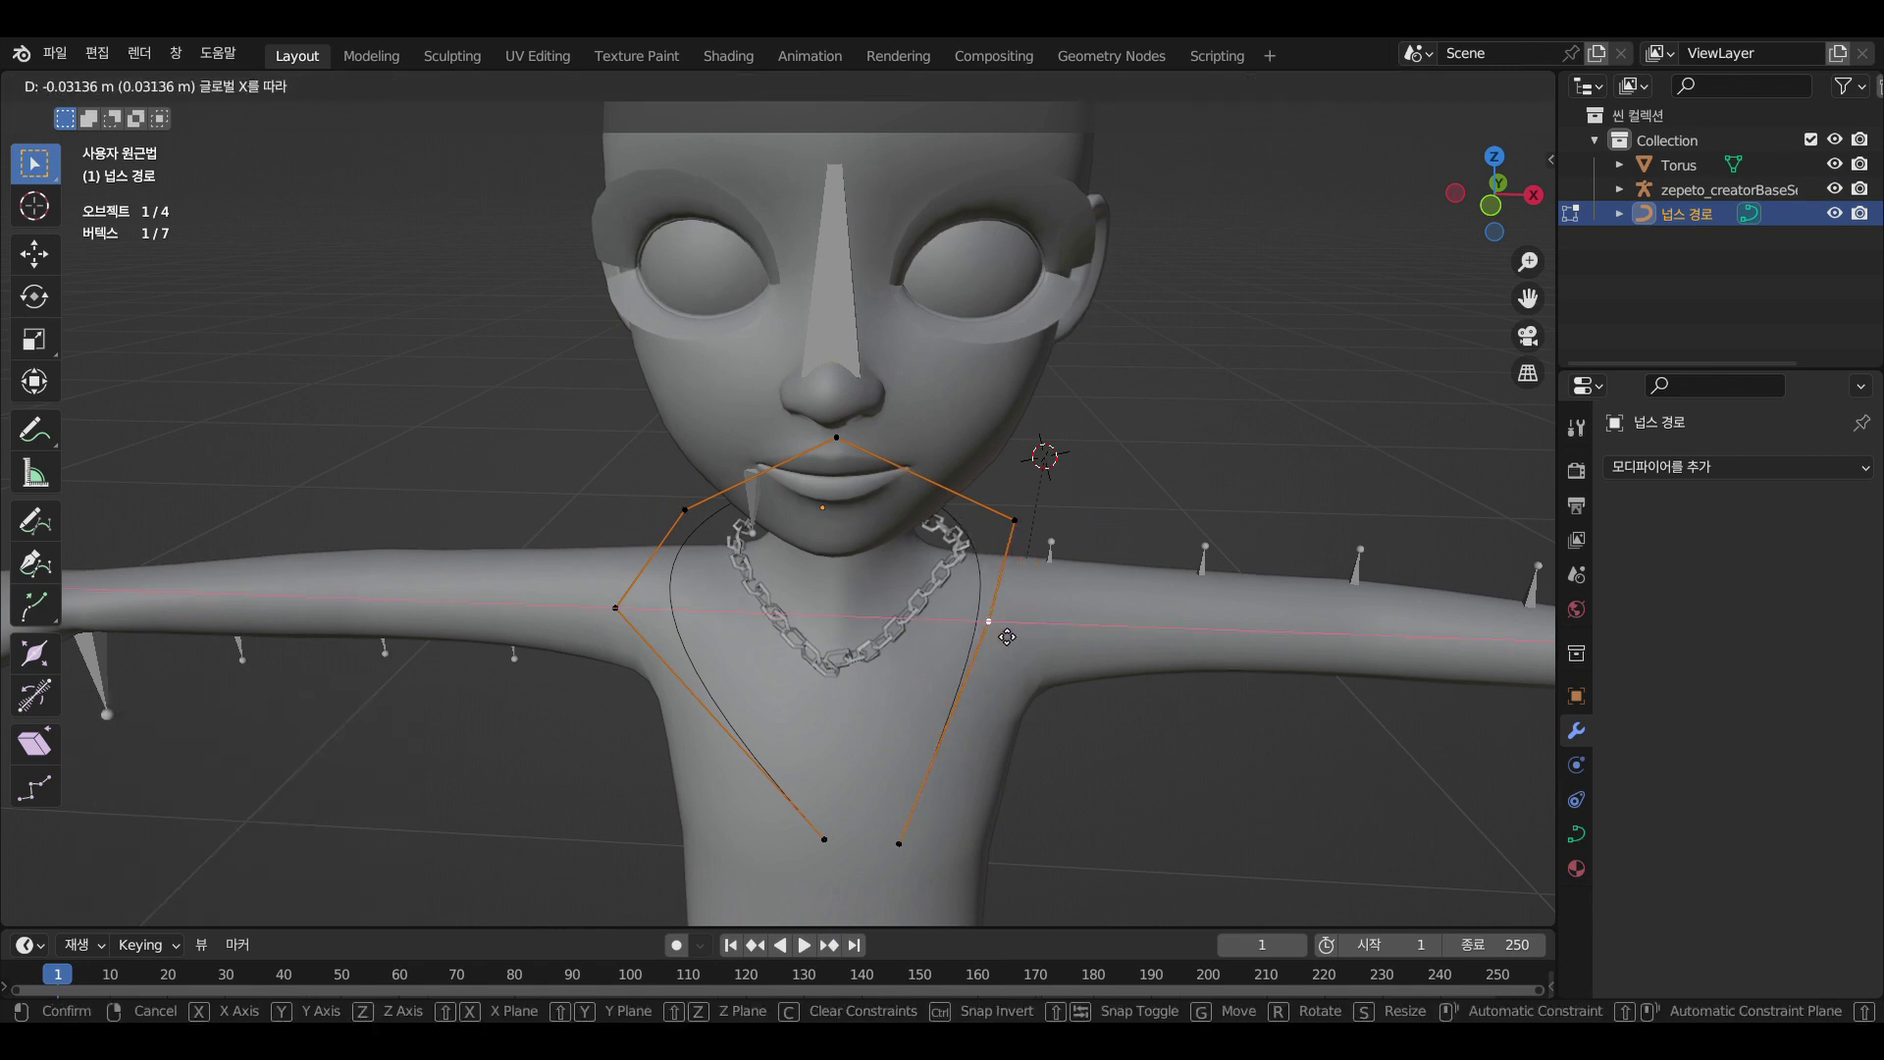
left_click(895, 643)
left_click(615, 610)
key("g")
key("x")
left_click(731, 643)
Pull one front end point inward along X, and move both end points by X -0.001973, Y 0.010356, Z 0.035121 m
left_click(900, 850)
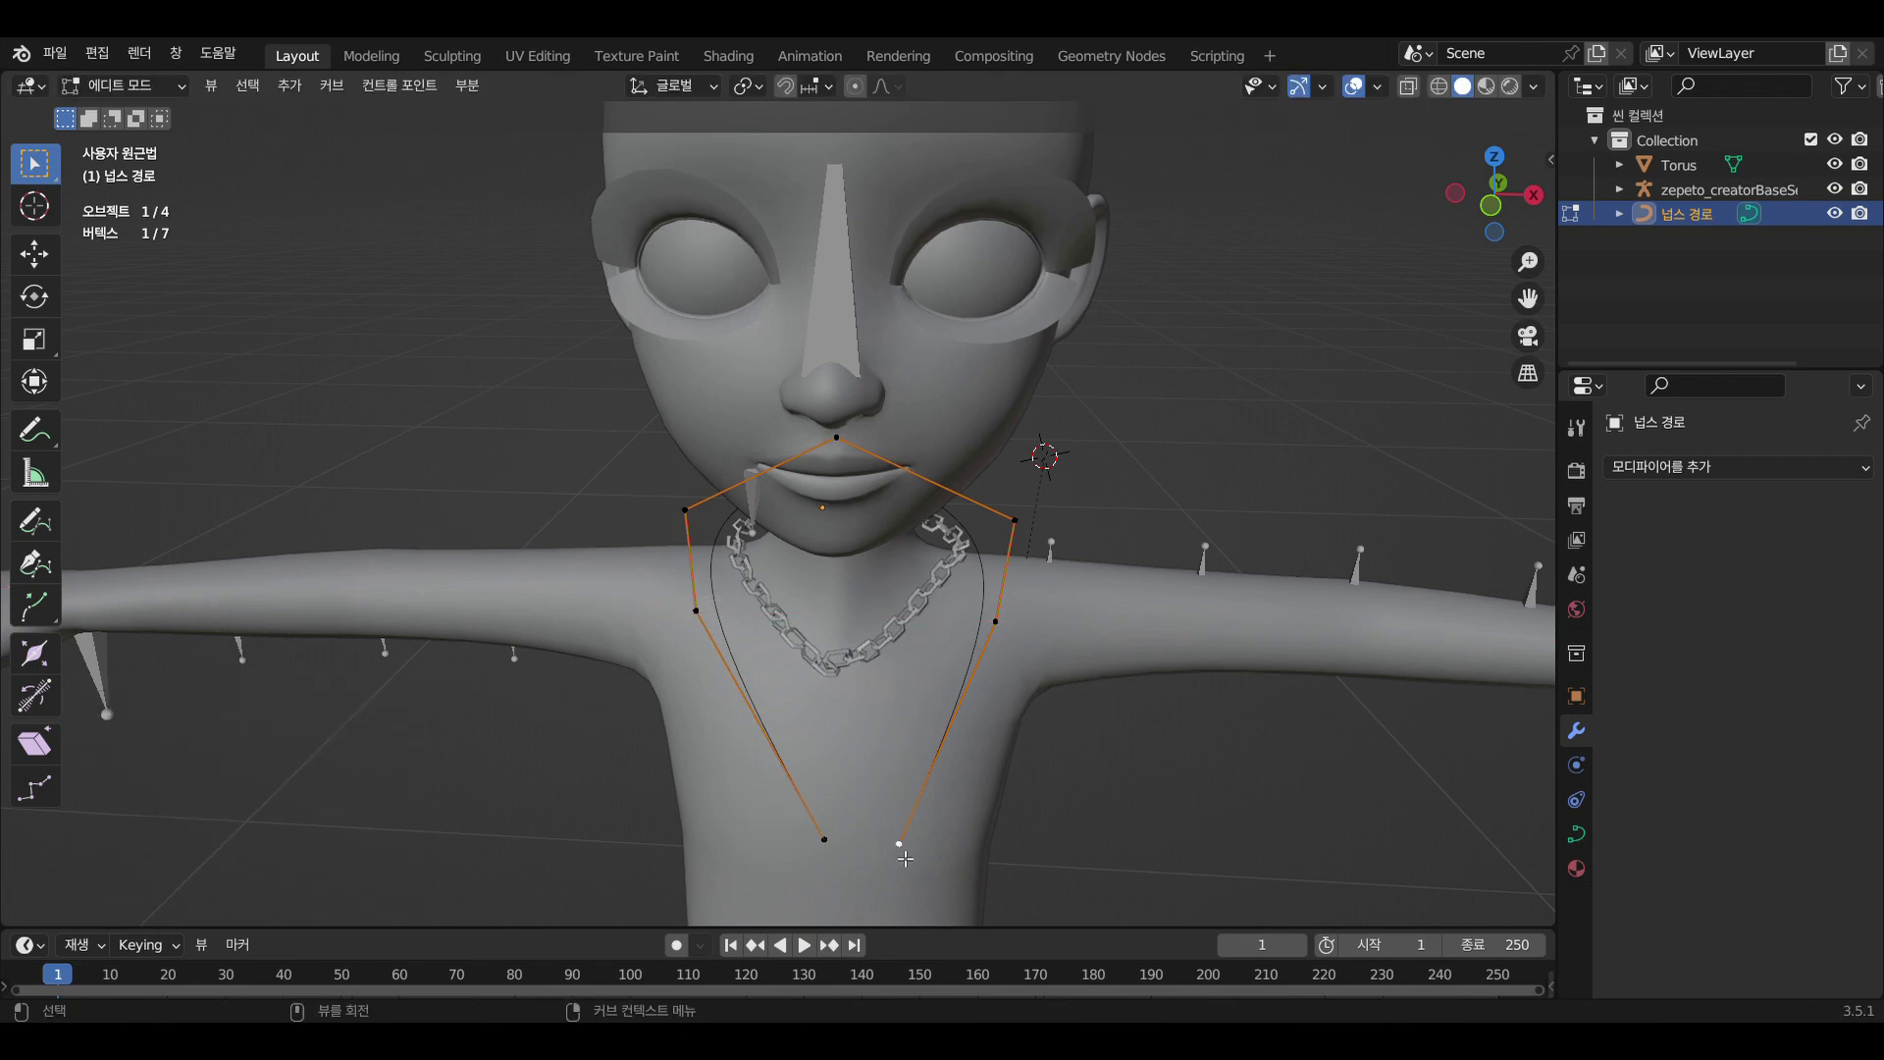
key("g")
key("x")
left_click(873, 724)
left_click(830, 842, "shift")
key("g")
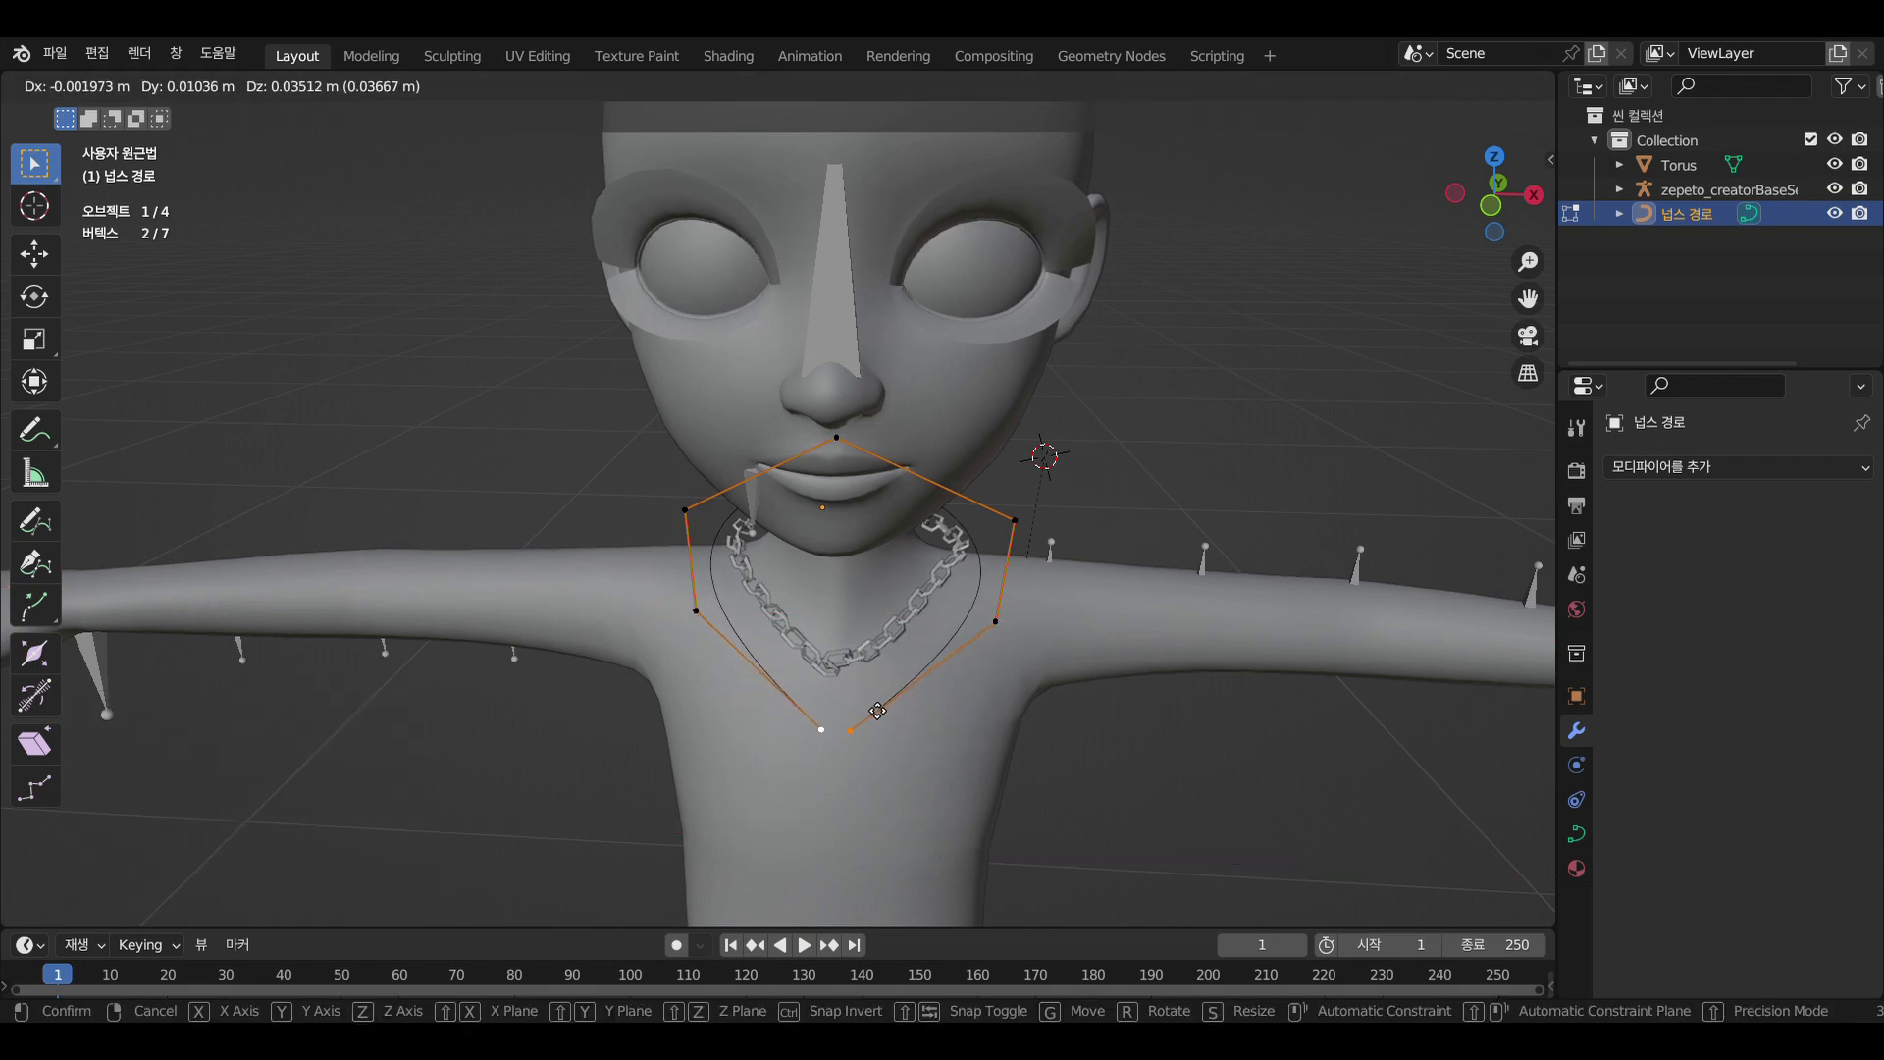
left_click(878, 710)
Move both front end points back down toward the chest by X -0.051895, Y 0.042739, Z -0.054586 m
middle_click_drag(920, 757, 1220, 698)
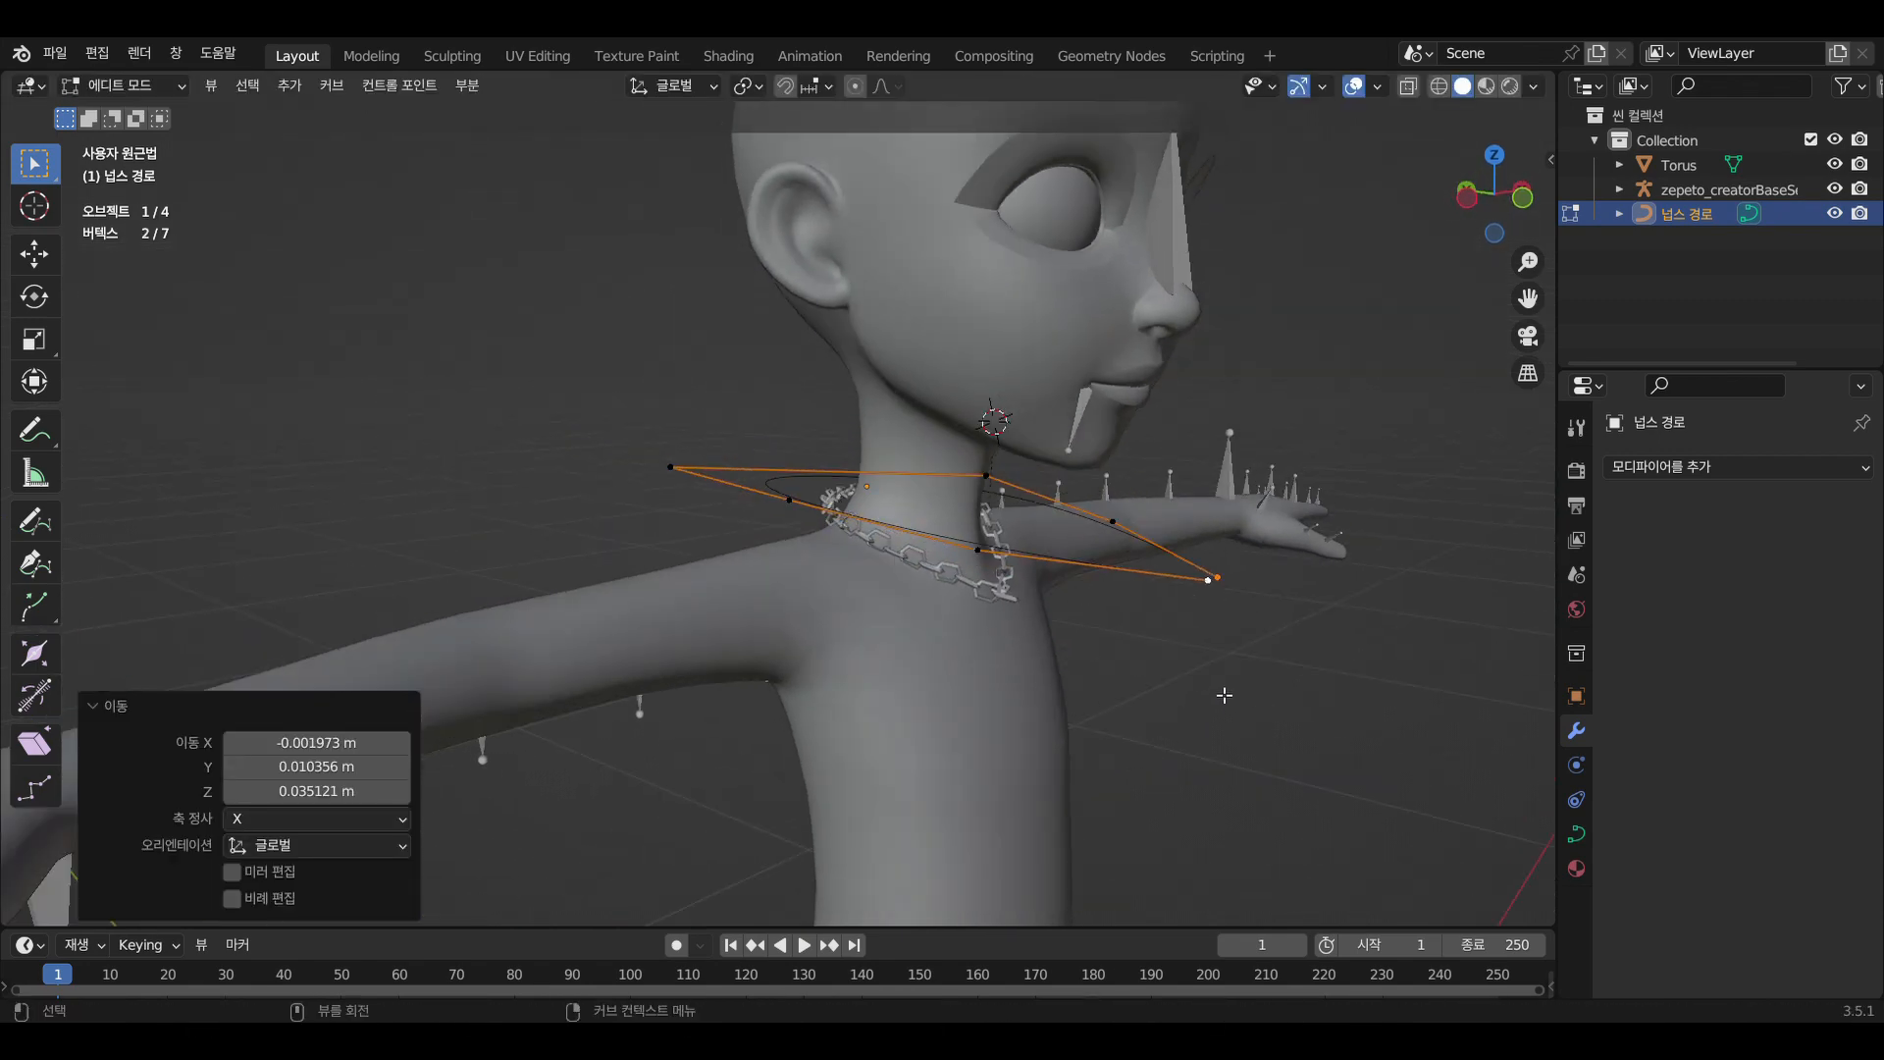
key("g")
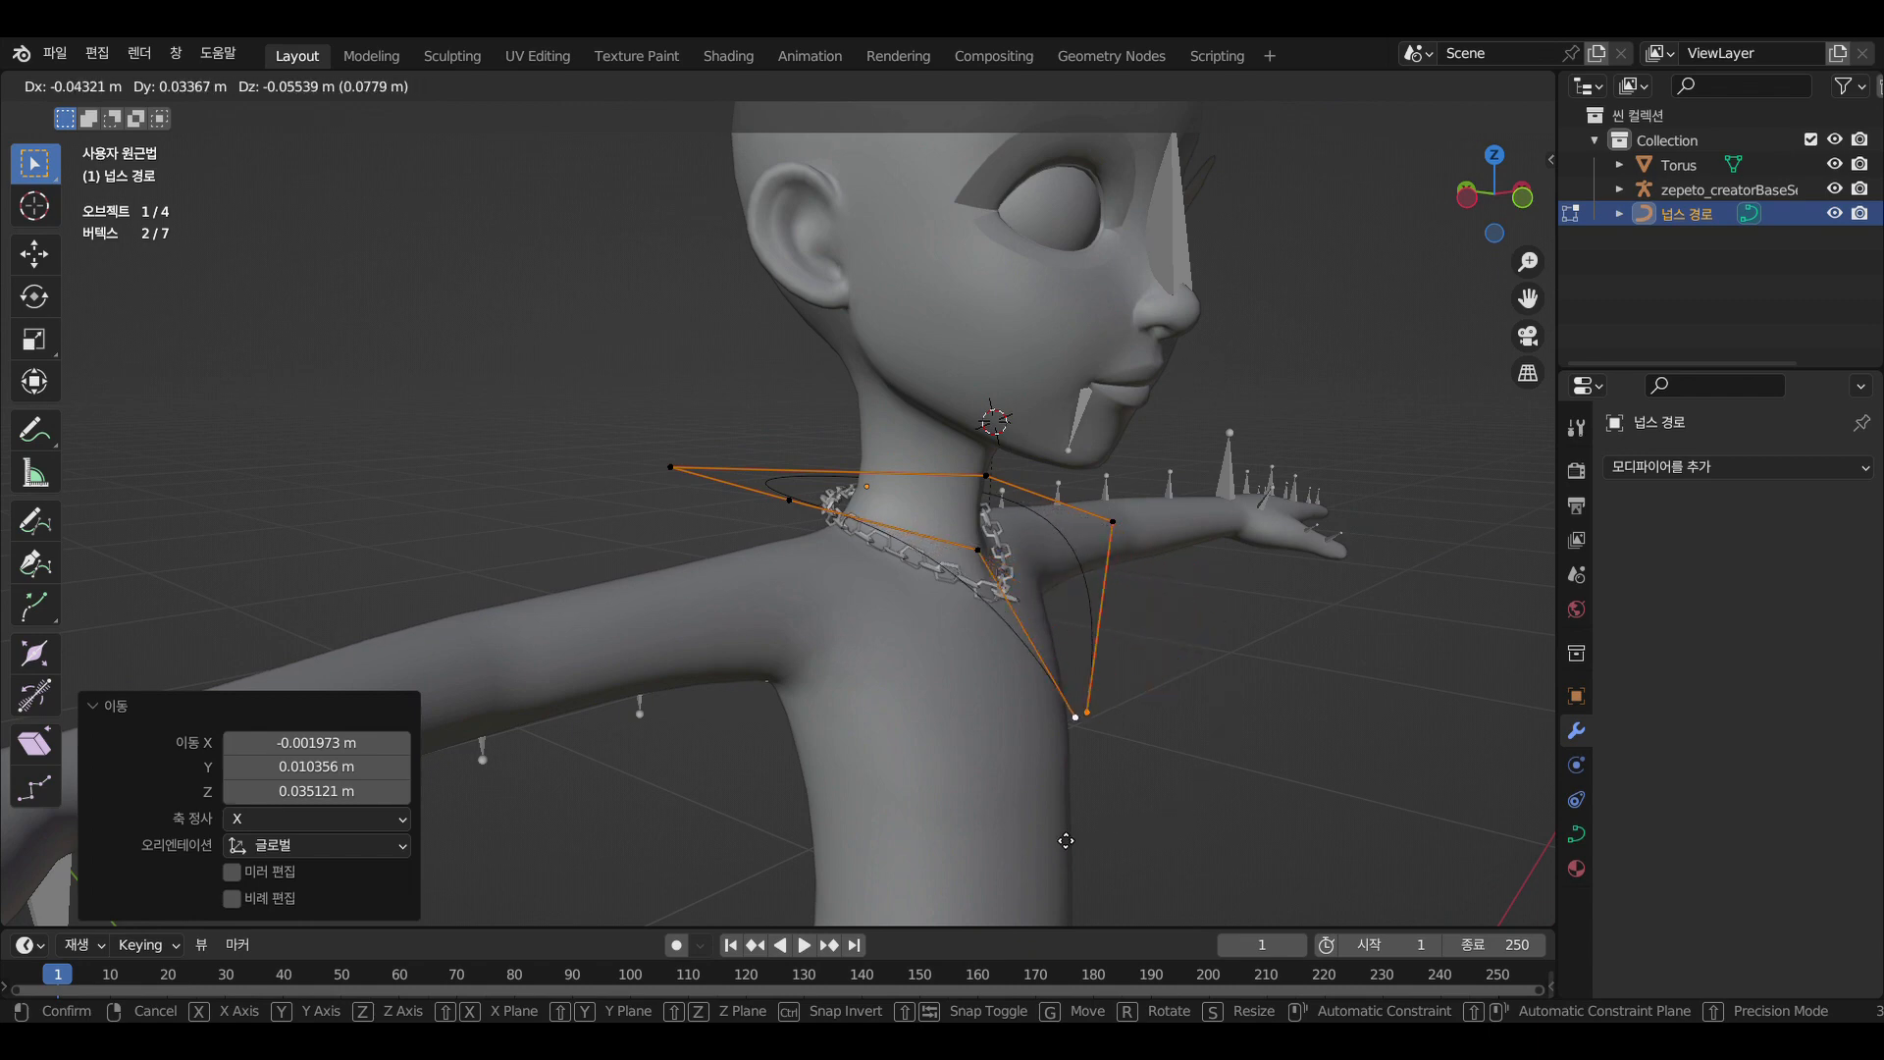
left_click(1063, 827)
Lower the two curve points in front of the shoulders along Z to follow the slope of the upper chest
middle_click_drag(1087, 808, 1173, 783)
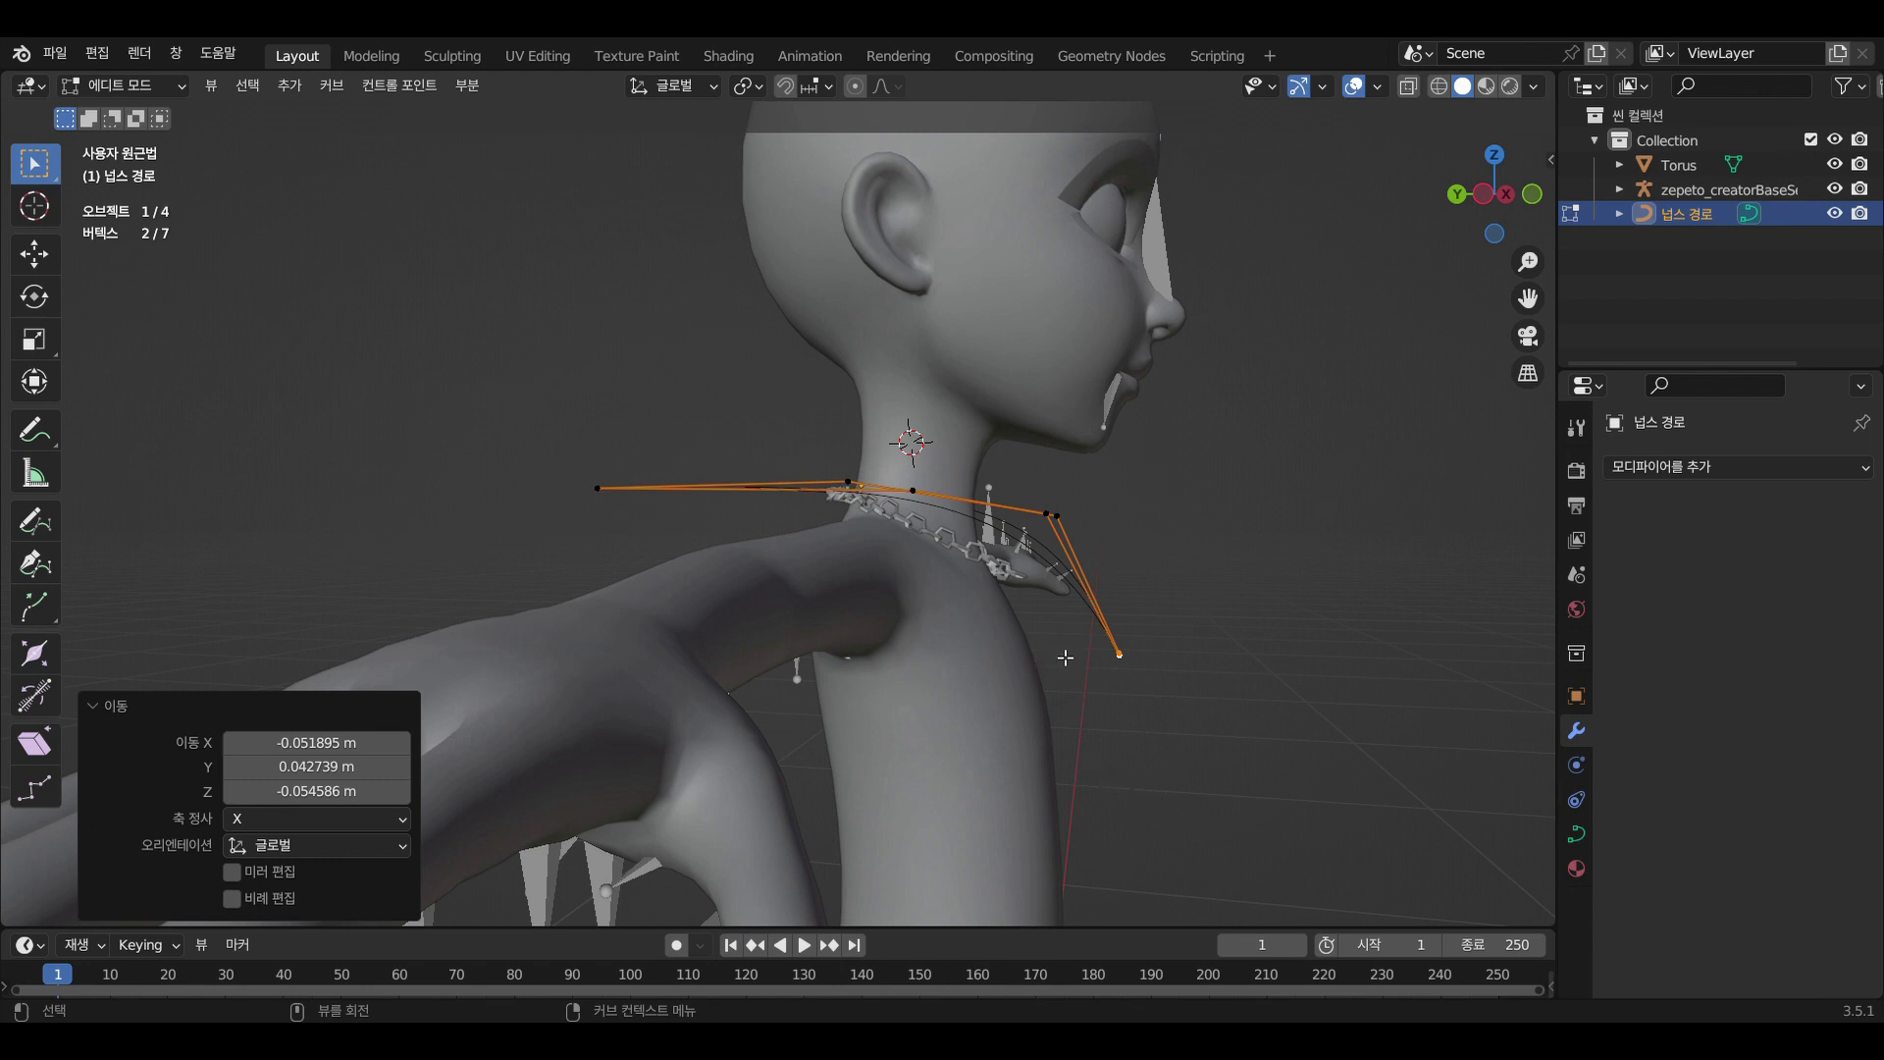
scroll(1066, 657, "up", 1)
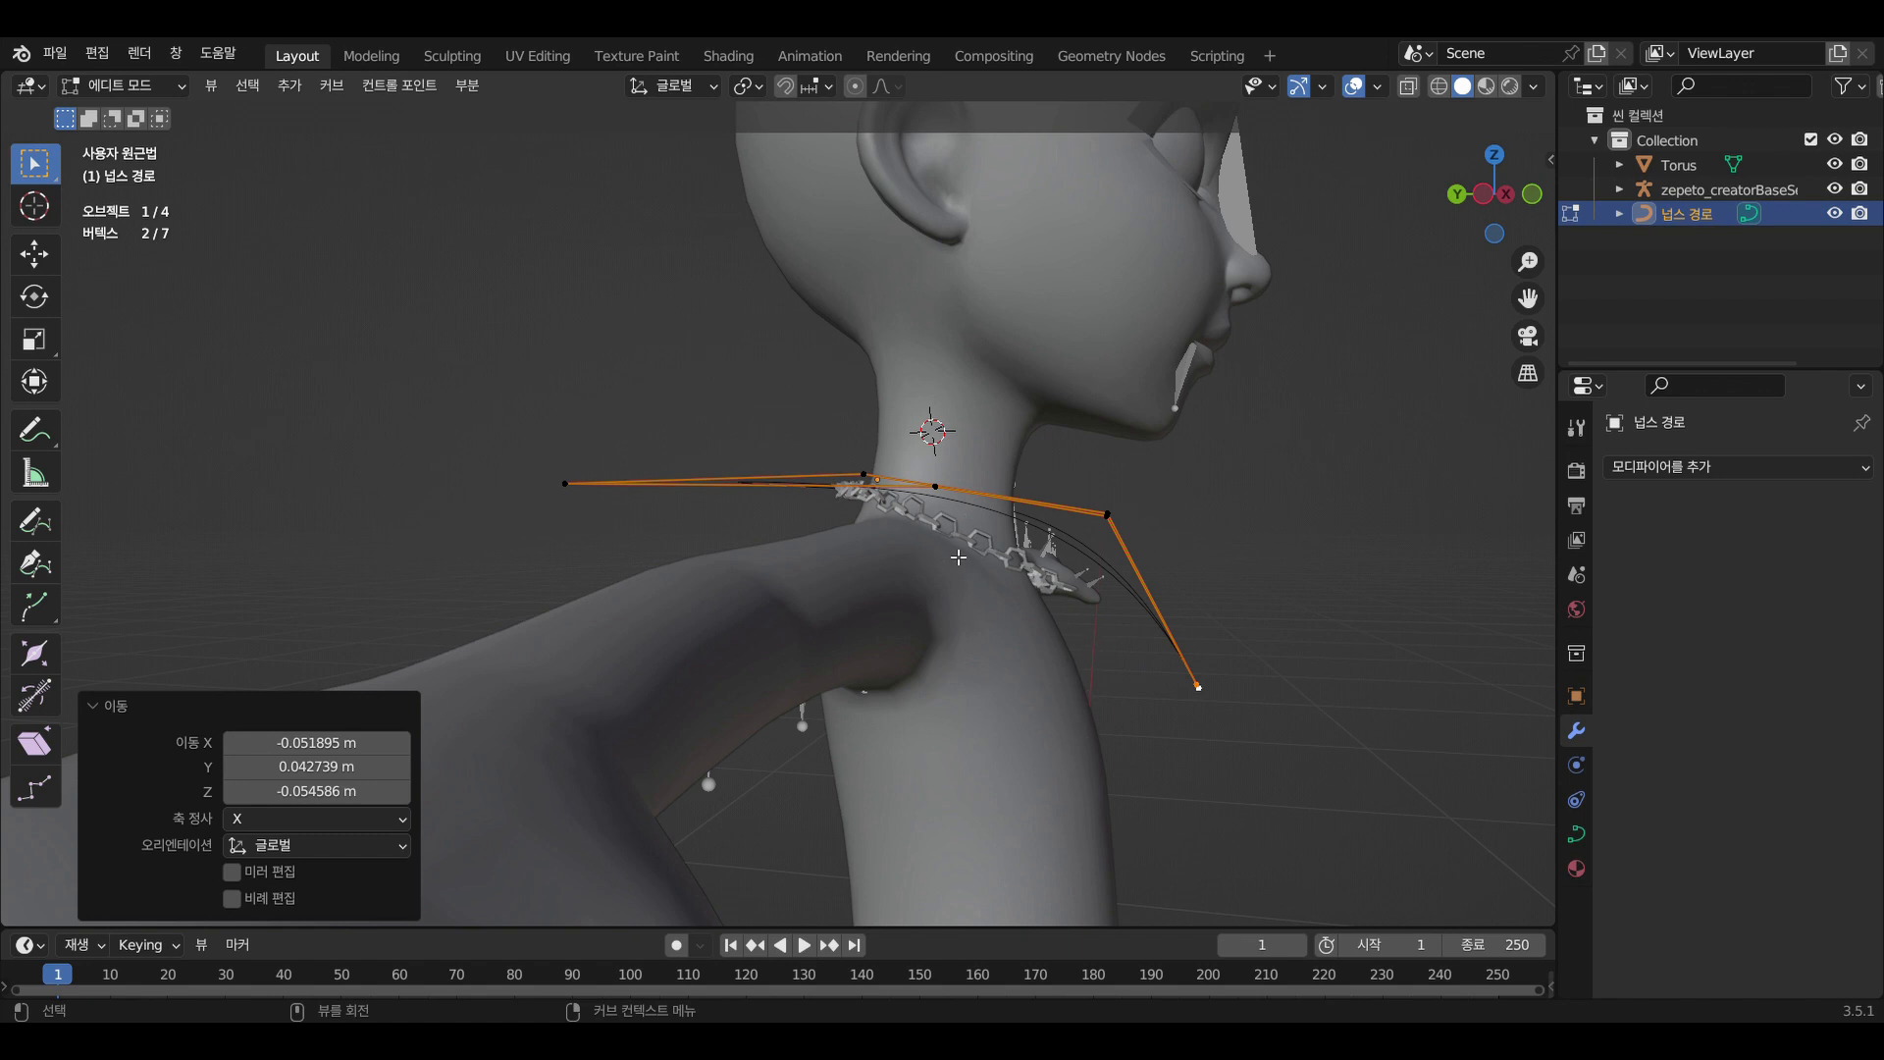
scroll(995, 587, "up", 2)
scroll(996, 589, "down", 1)
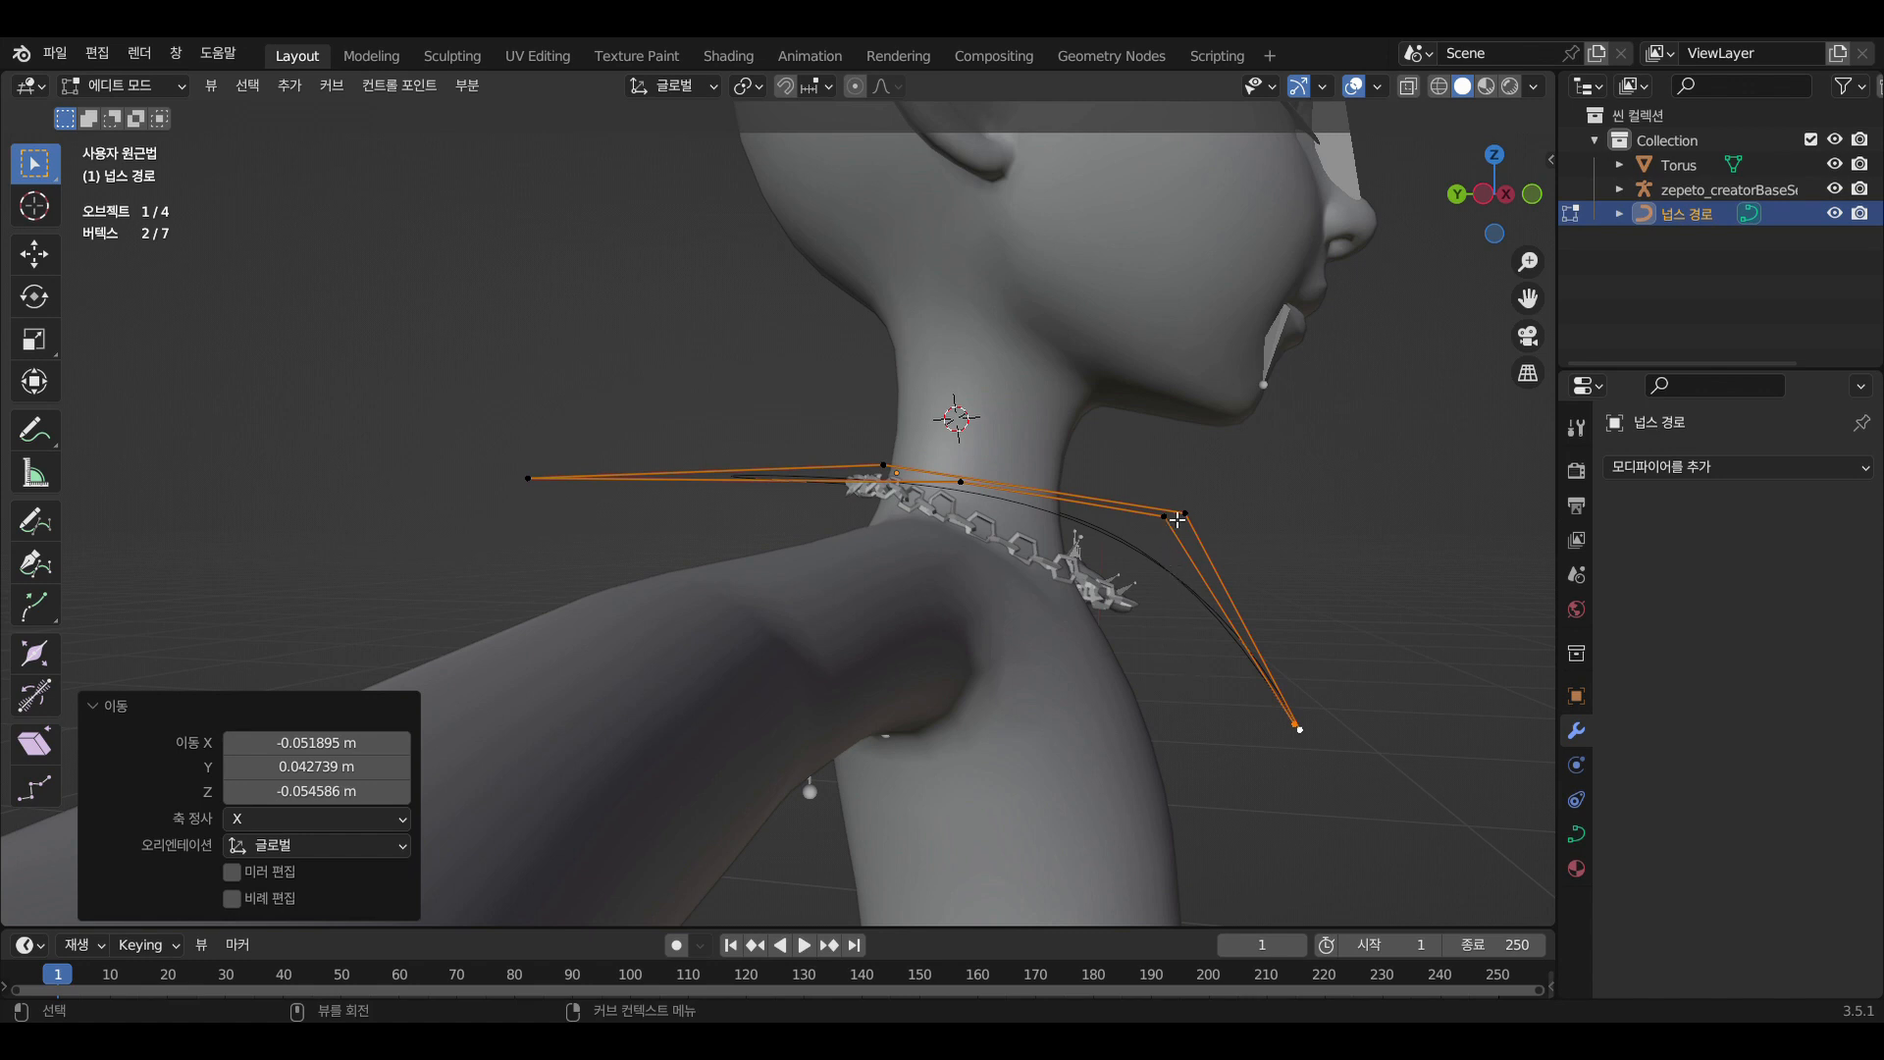
left_click(1191, 516)
left_click(1188, 514, "shift")
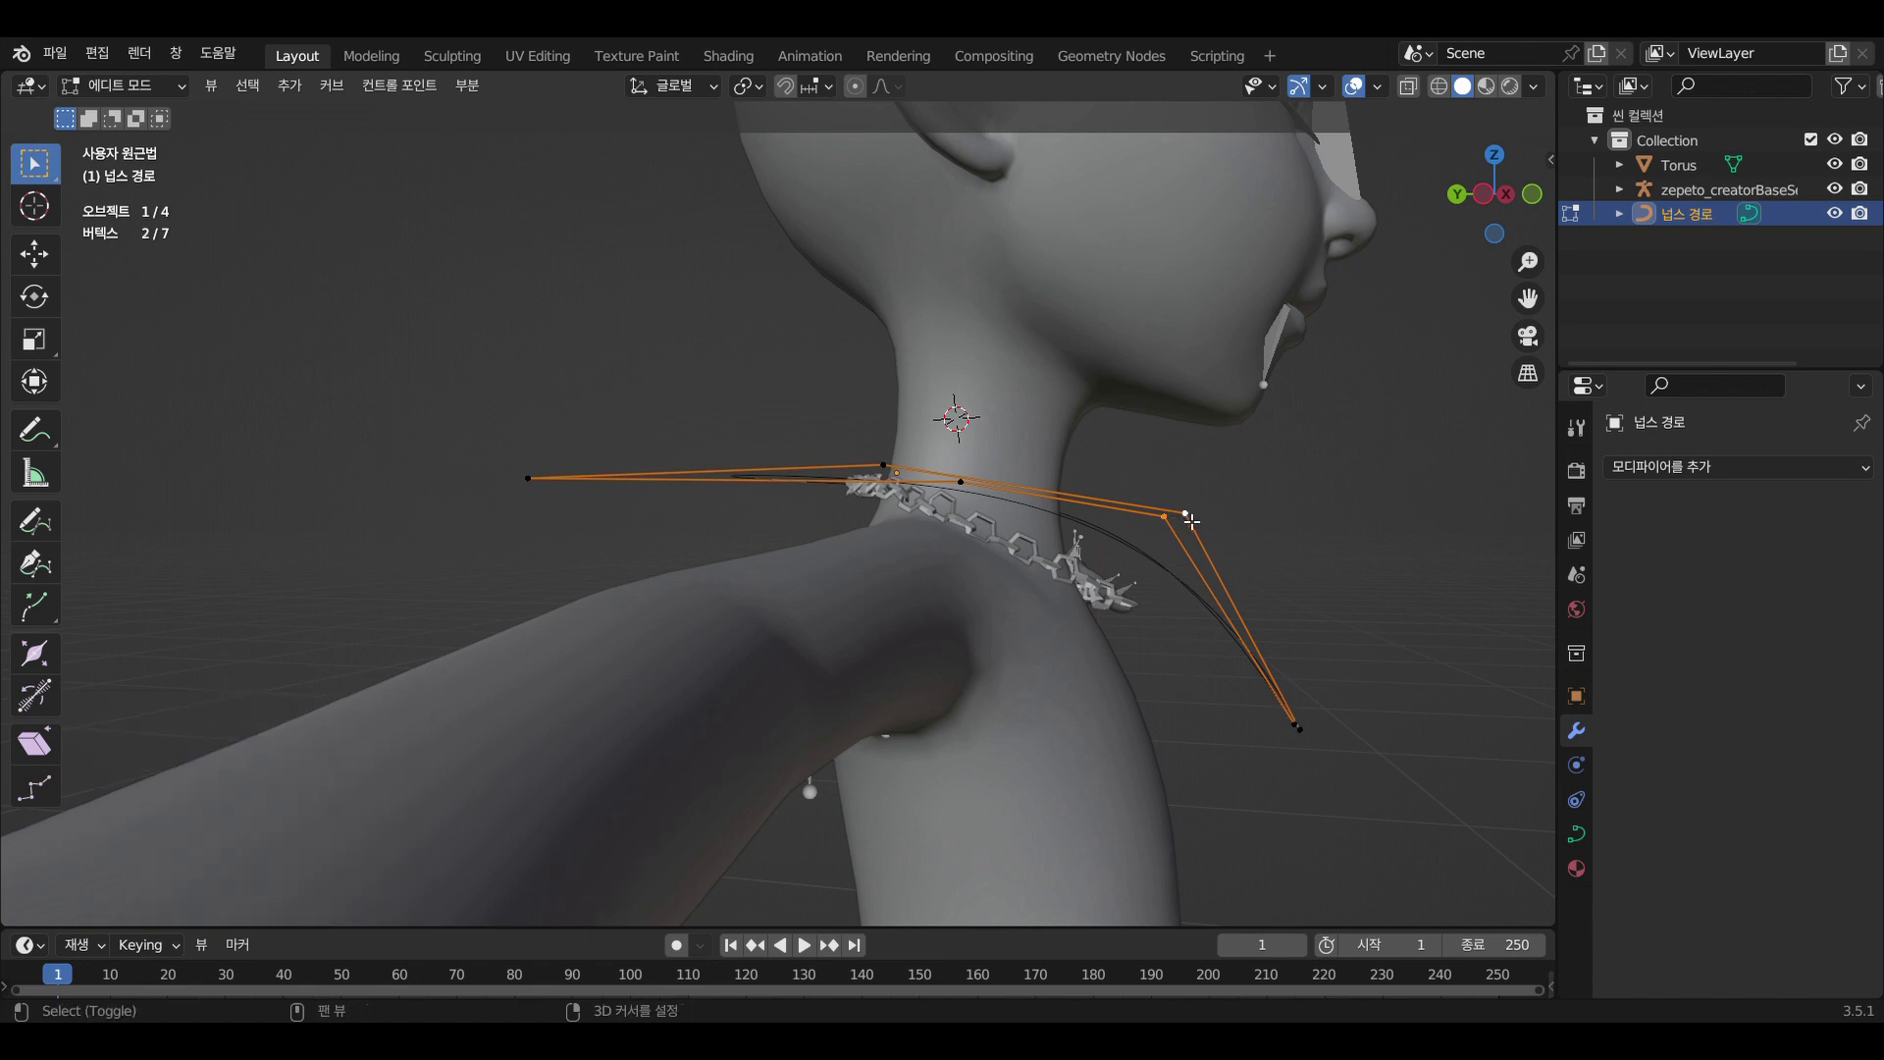
key("g")
key("z")
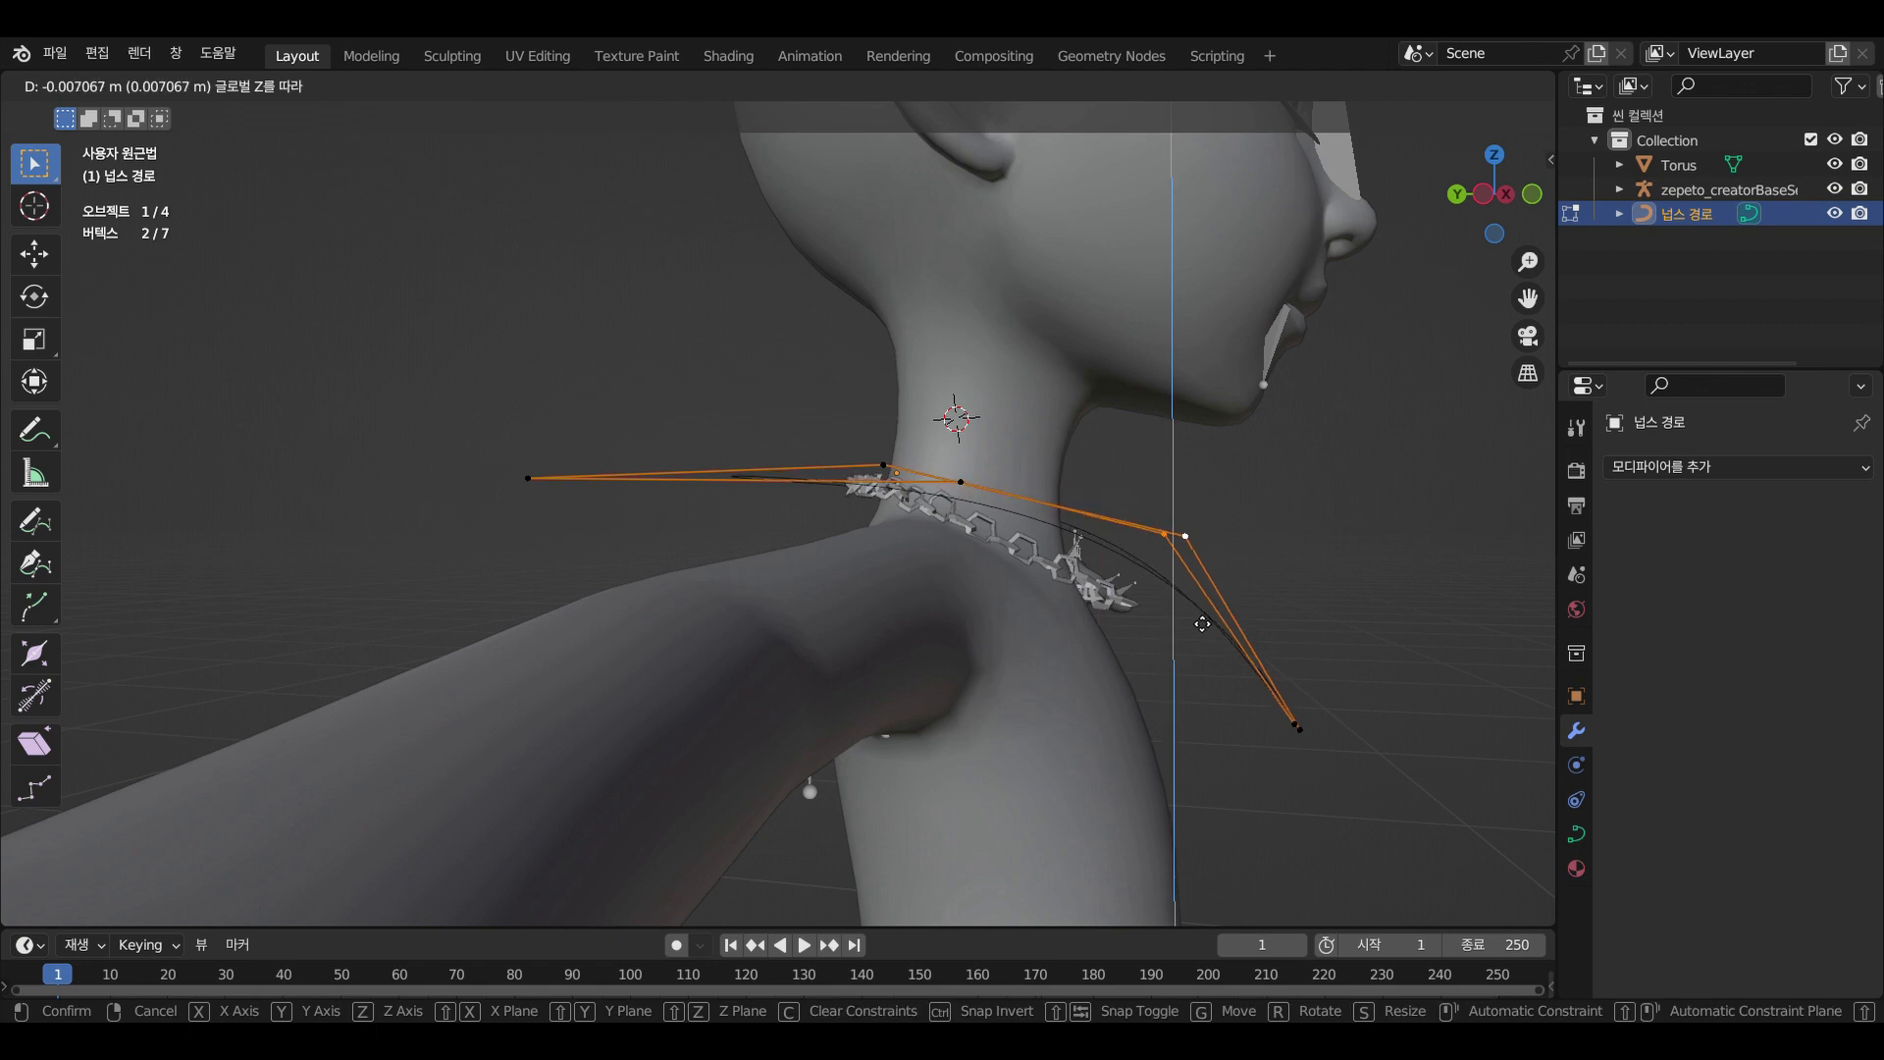
left_click(1196, 641)
Move both front end points closer to the chest by X -0.005116, Y 0.017846, Z -0.020957 m
left_click_drag(1307, 730, 1324, 780)
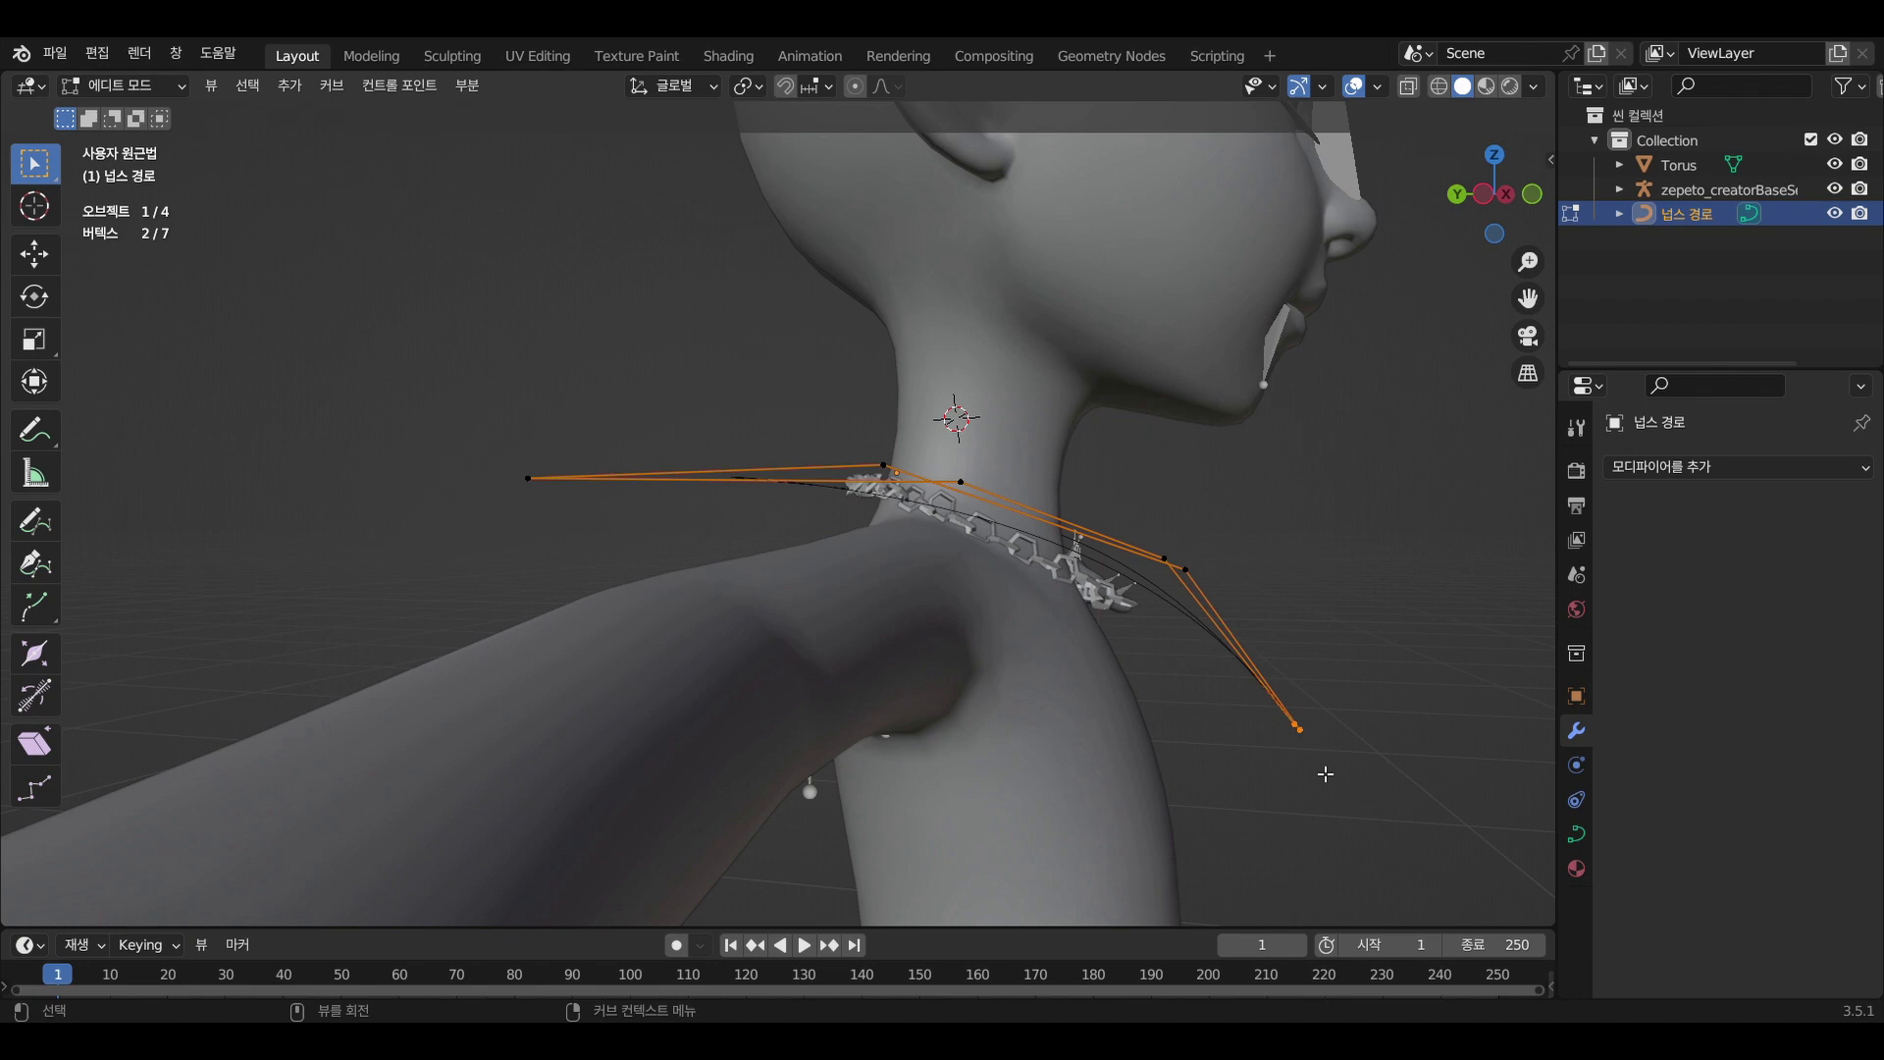
key("g")
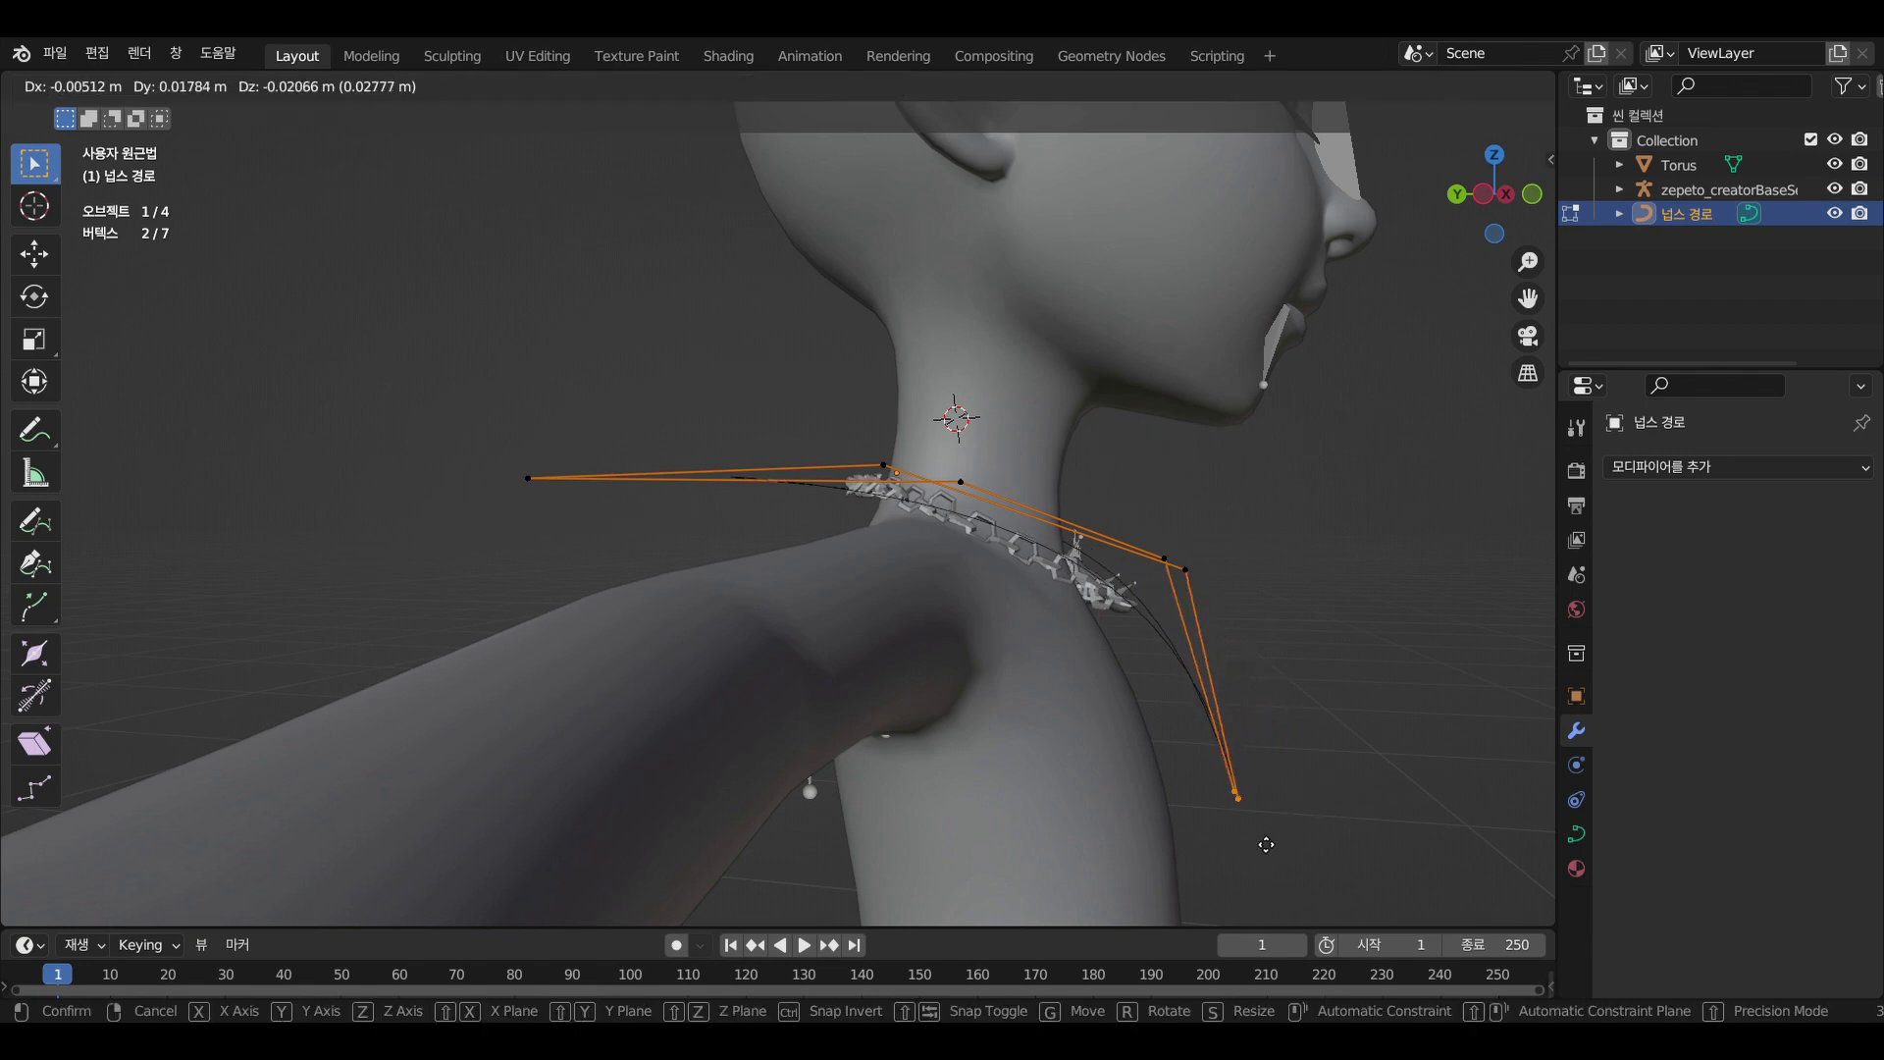
left_click(1266, 844)
Shift both front end points by 0.049996 m along X to center them on the chest
middle_click_drag(1262, 837, 1117, 823)
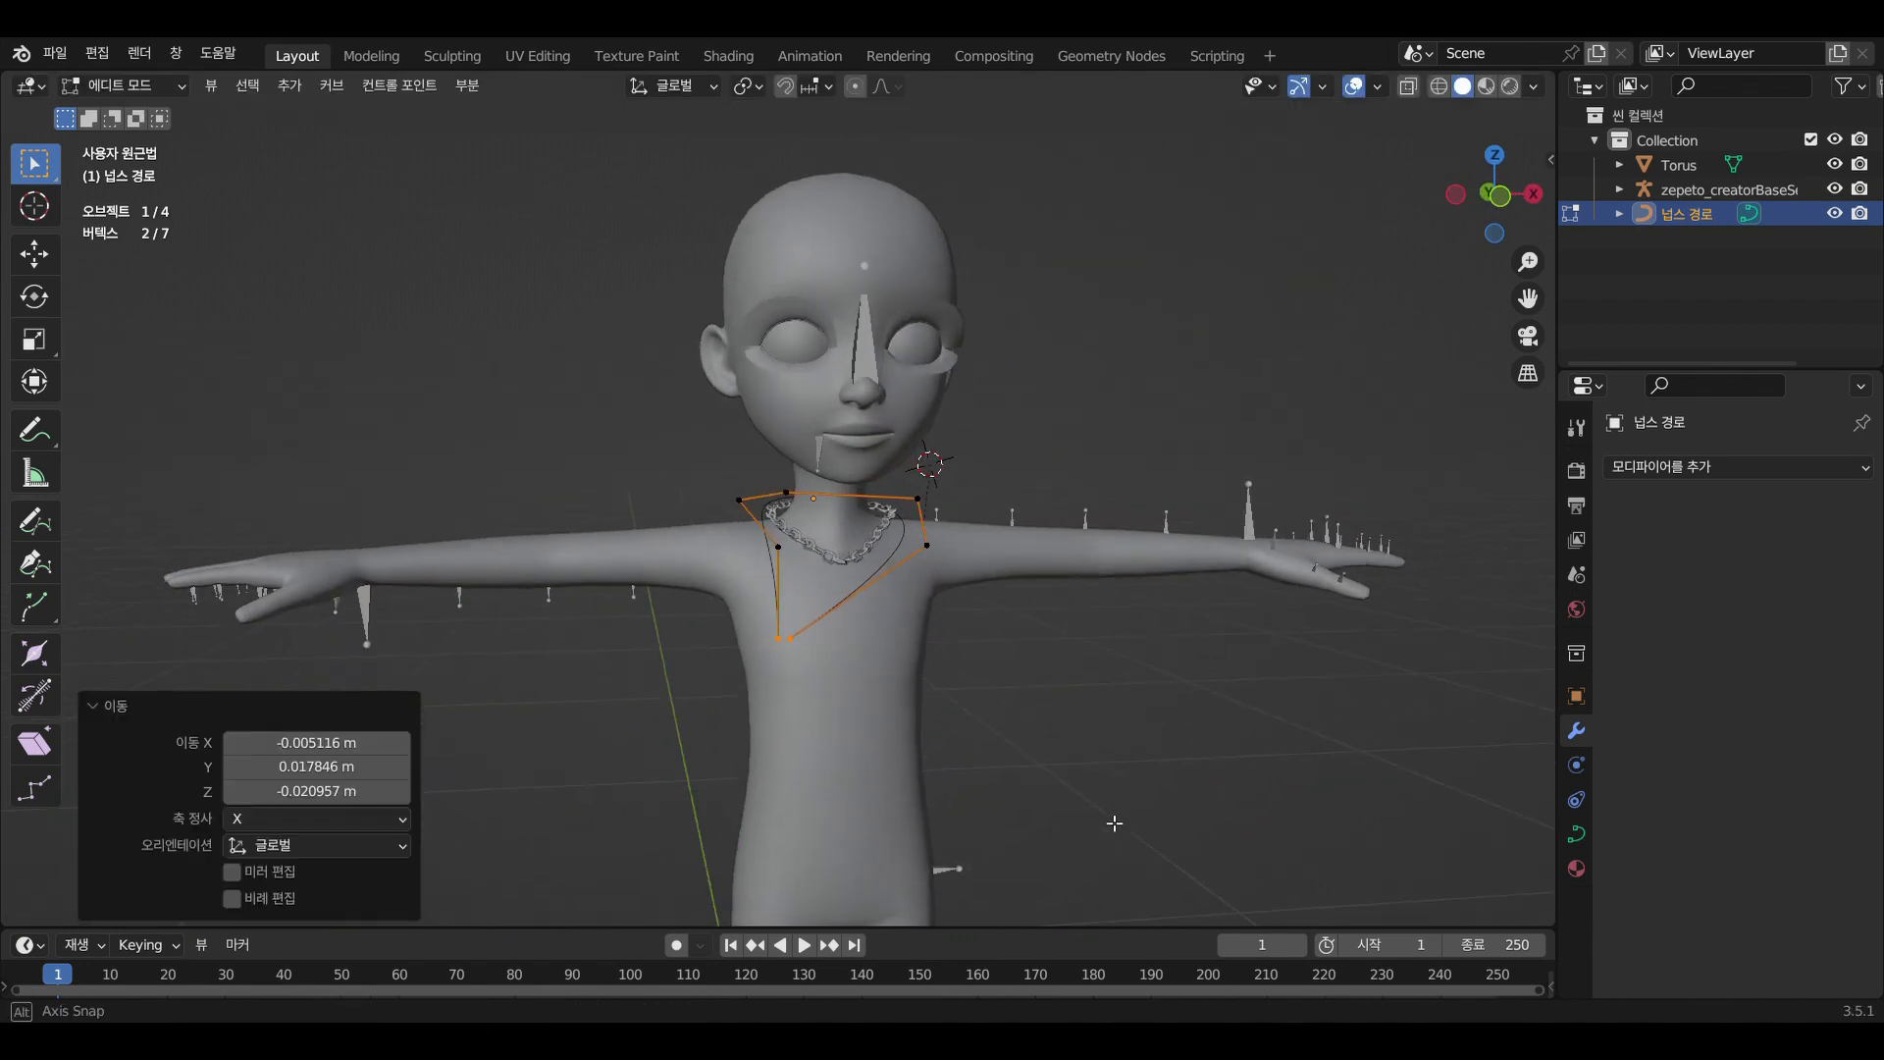
scroll(1117, 822, "up", 3)
key("g")
key("x")
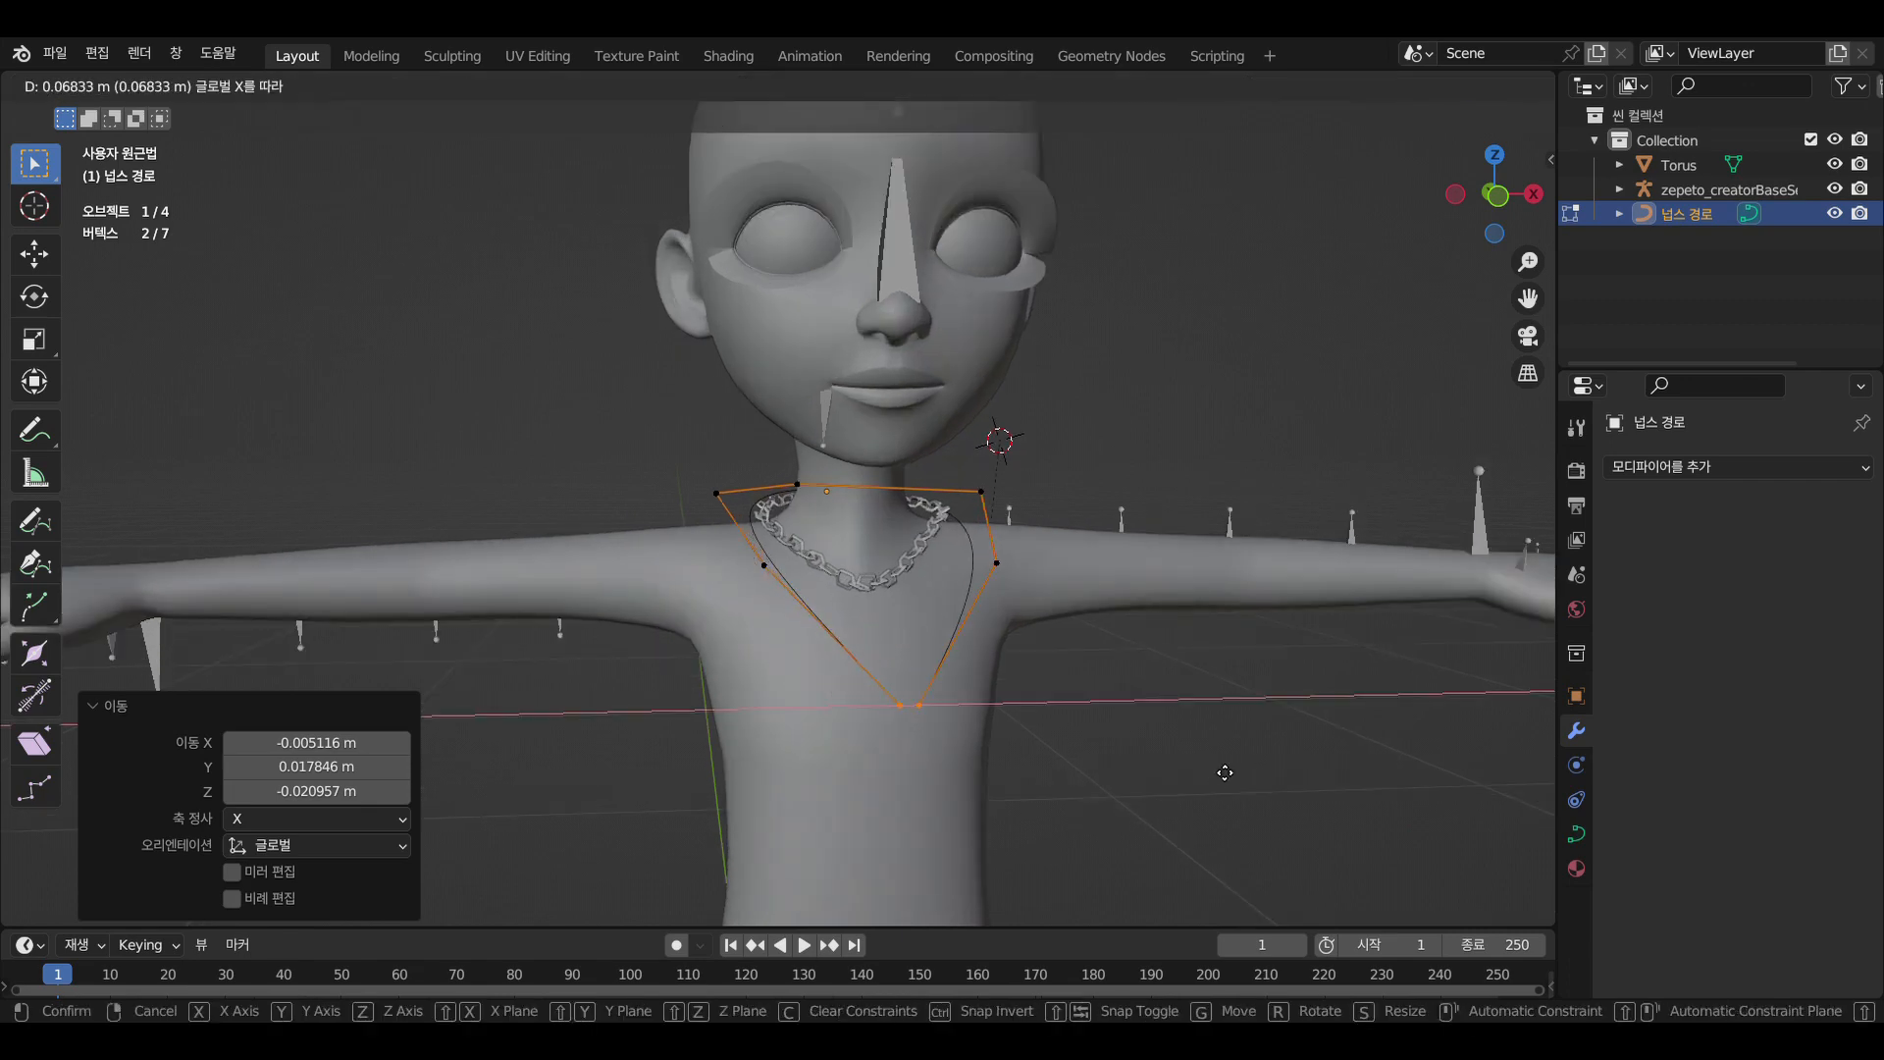
left_click(1213, 777)
Move the curve point over the avatar's right shoulder by X -0.011927, Z -0.005538 m and slightly reposition the point below it
scroll(1136, 799, "up", 3)
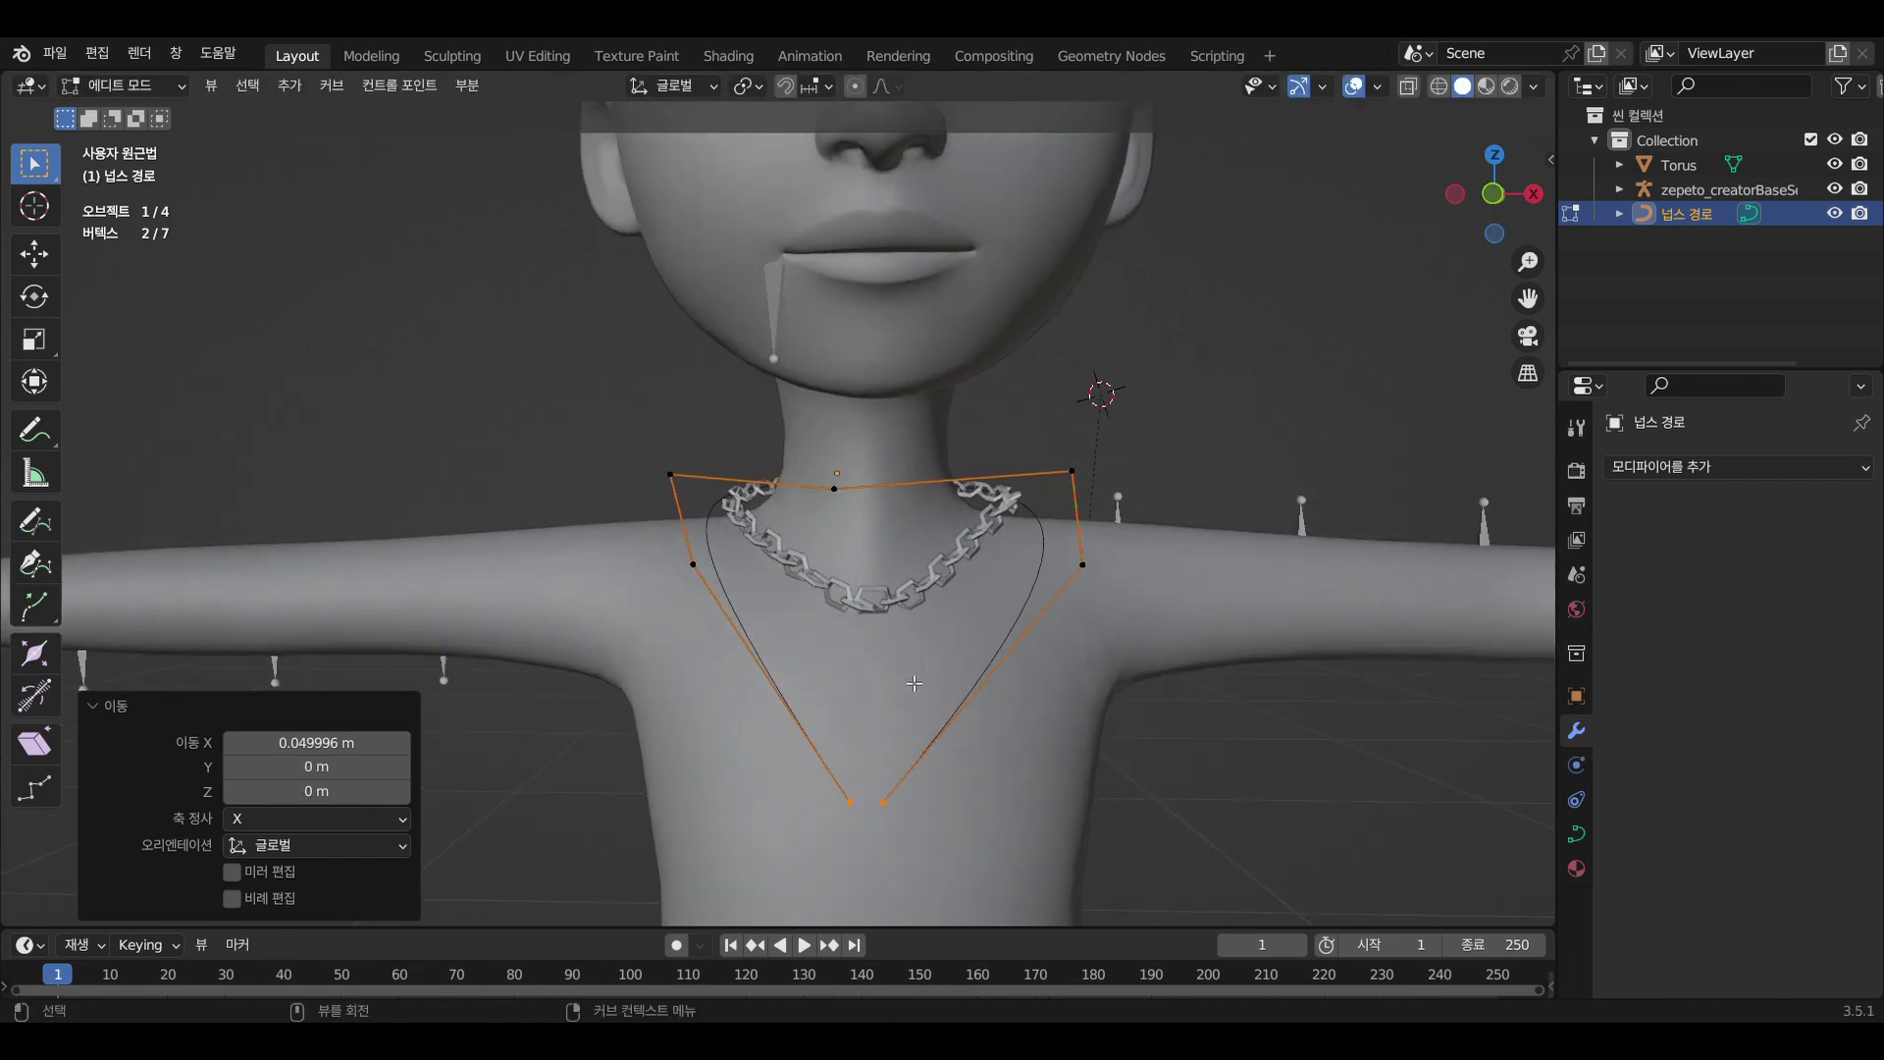
key("KP_1")
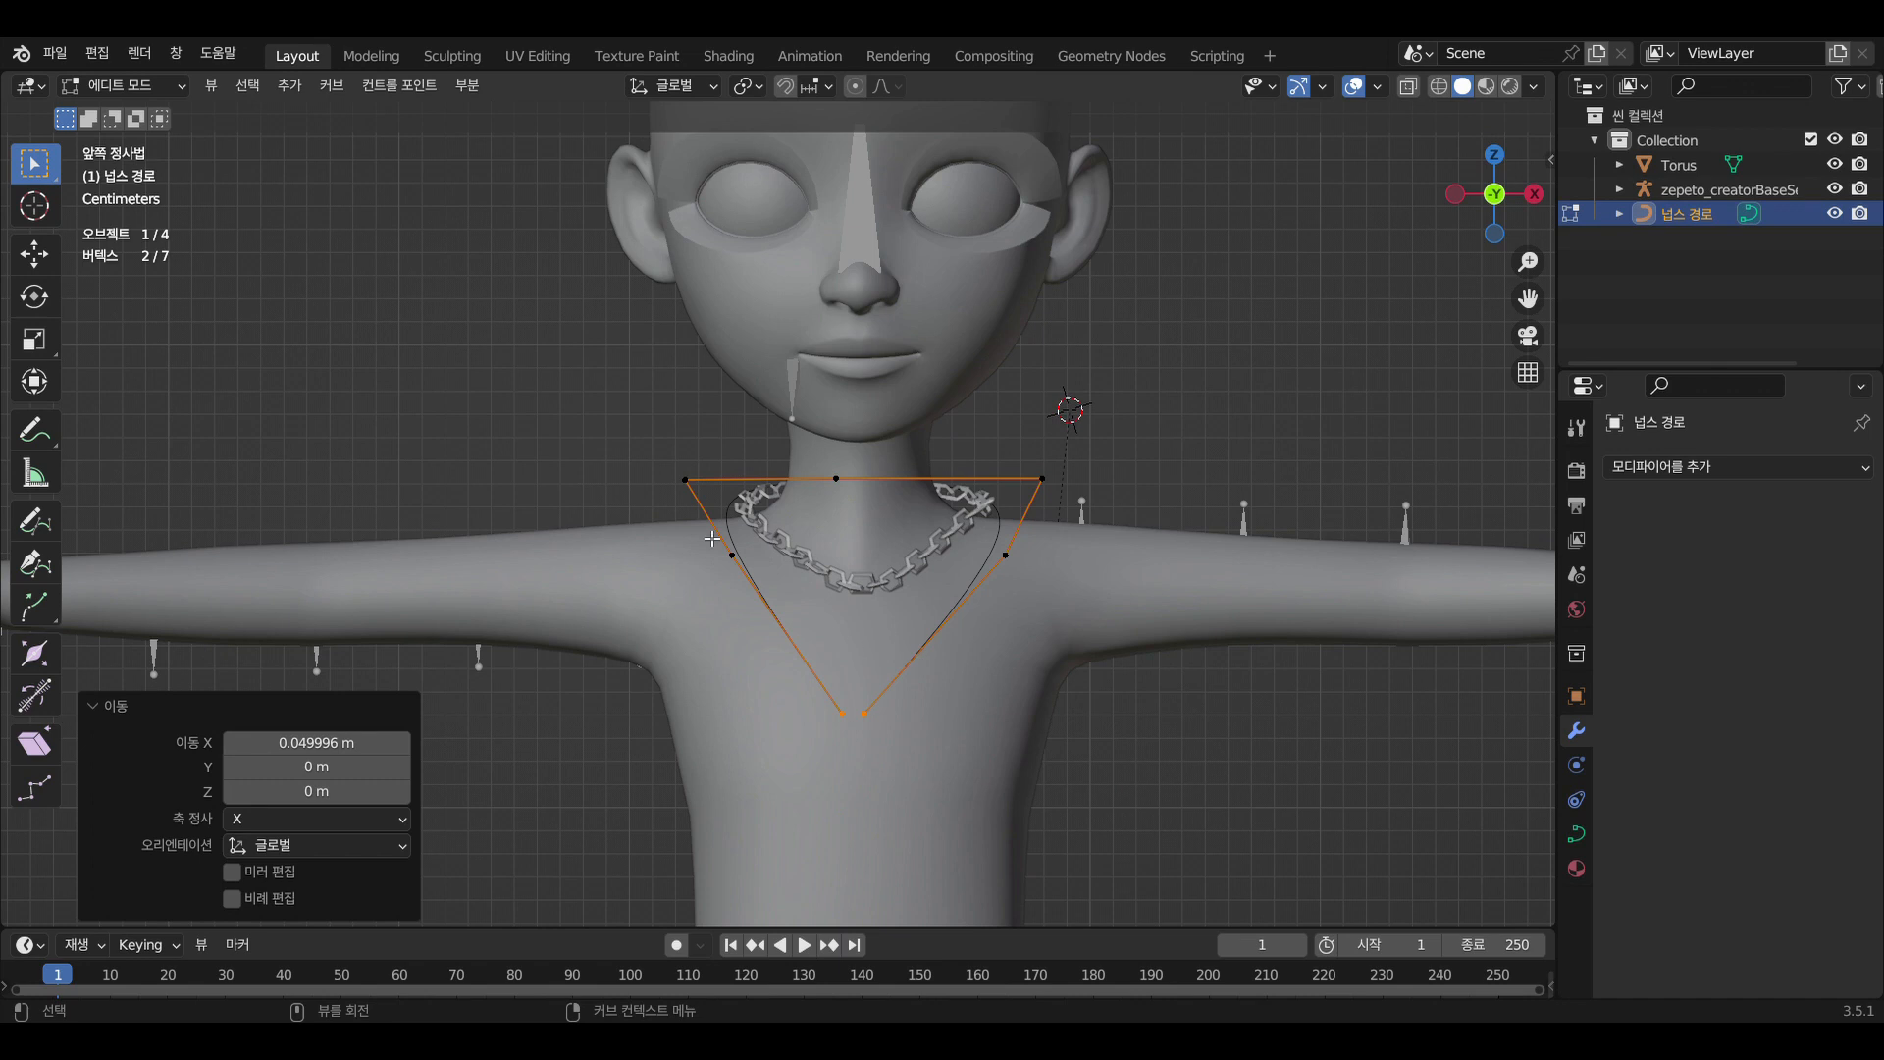
left_click(696, 488)
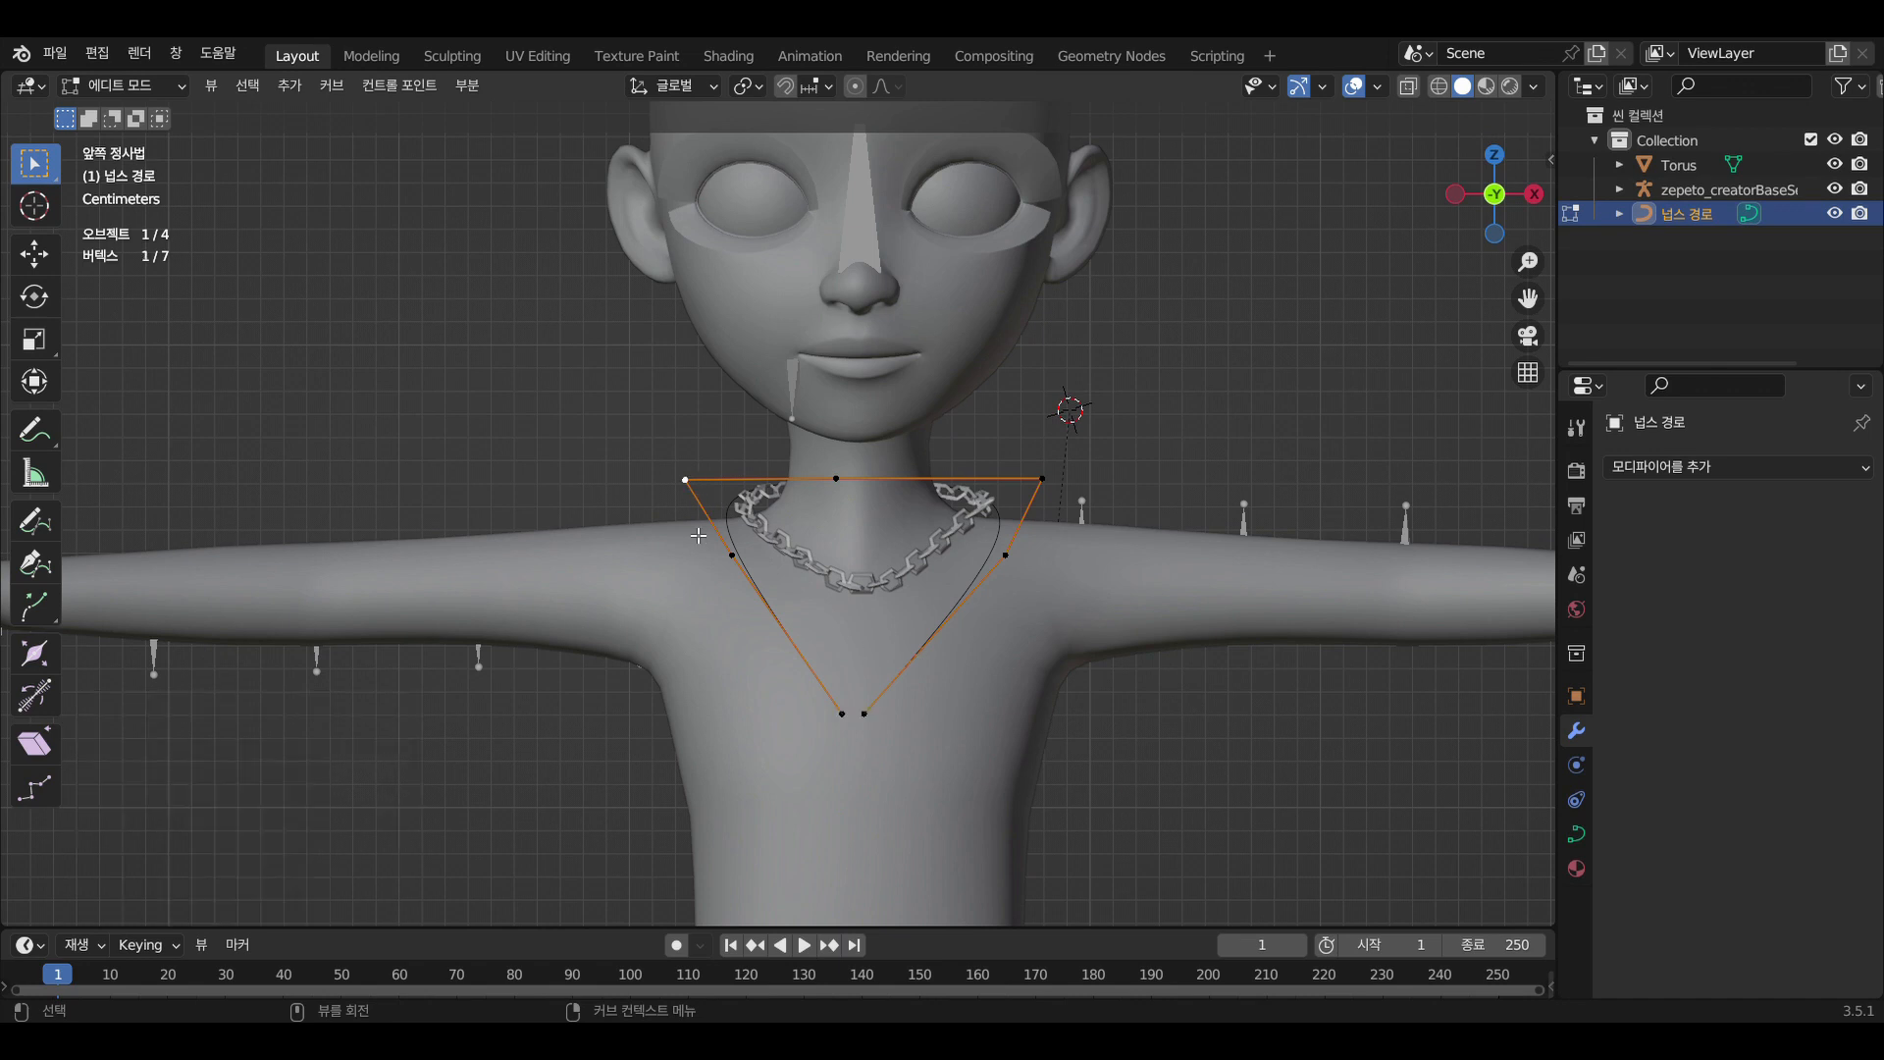
key("g")
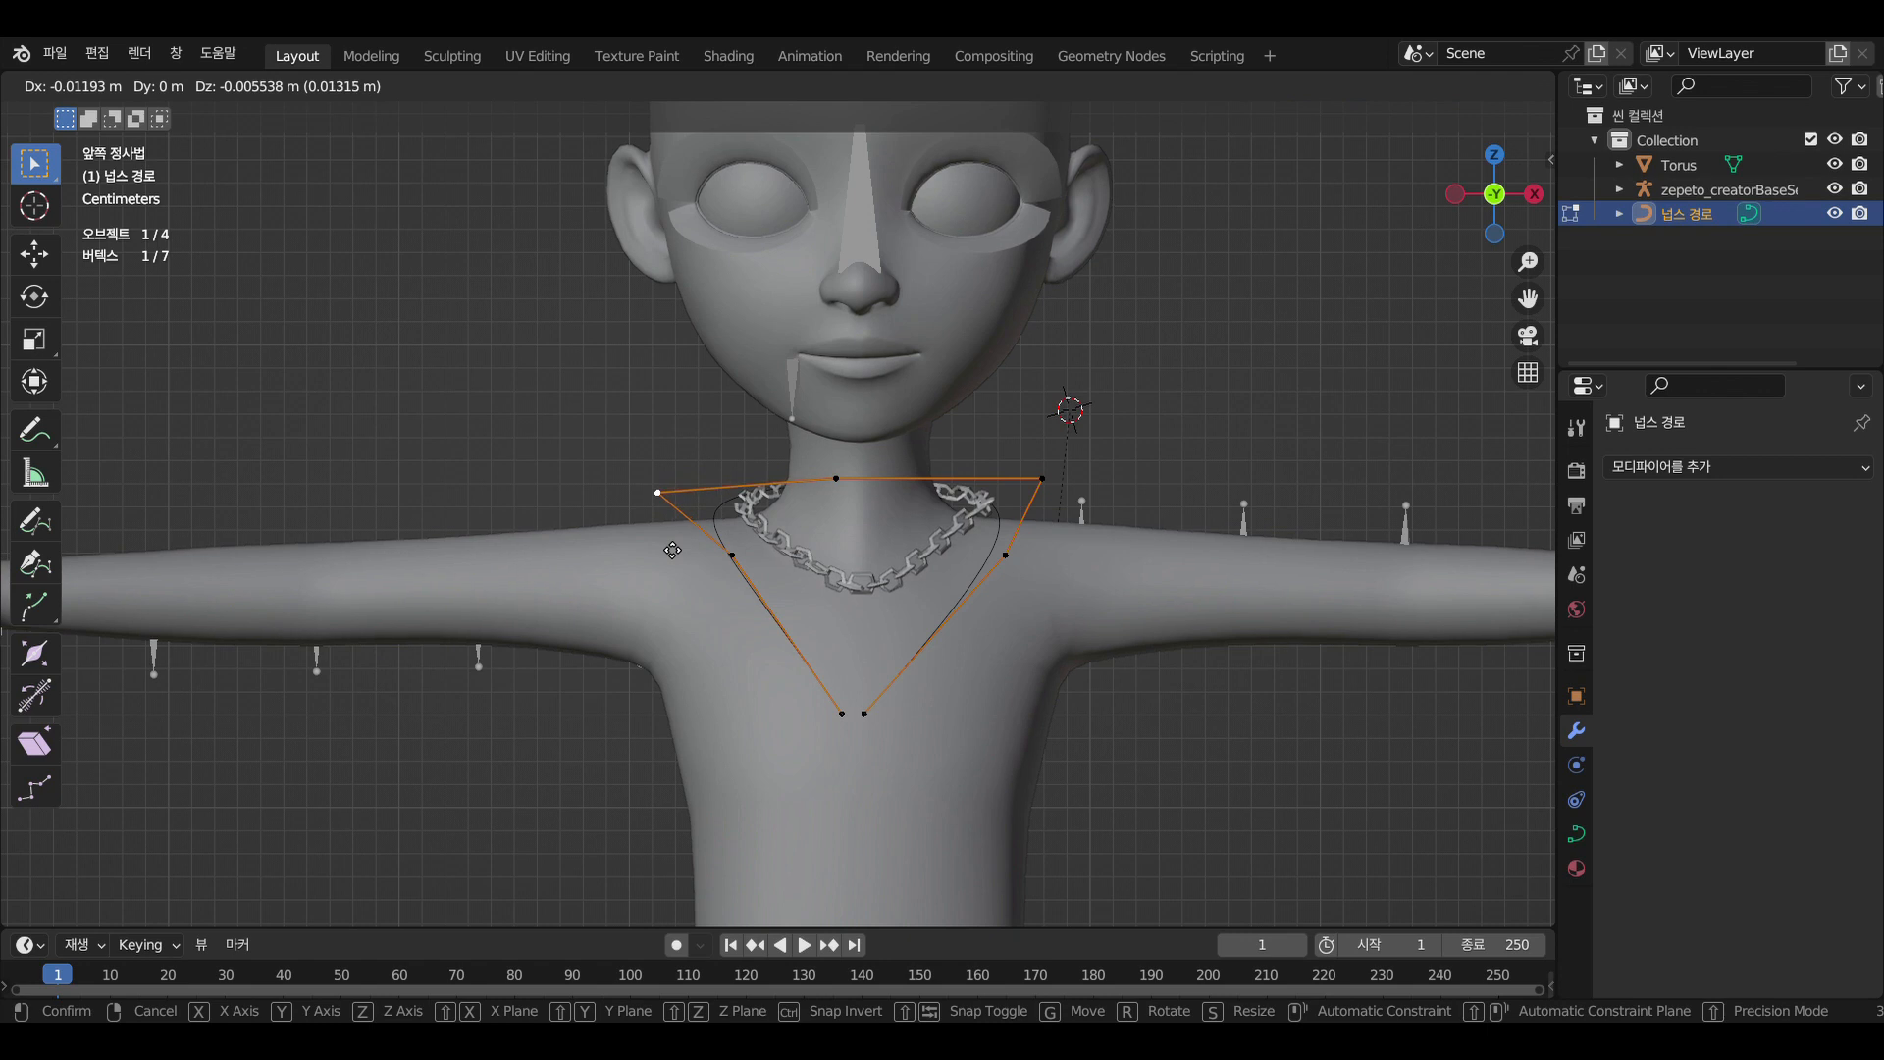
left_click(672, 551)
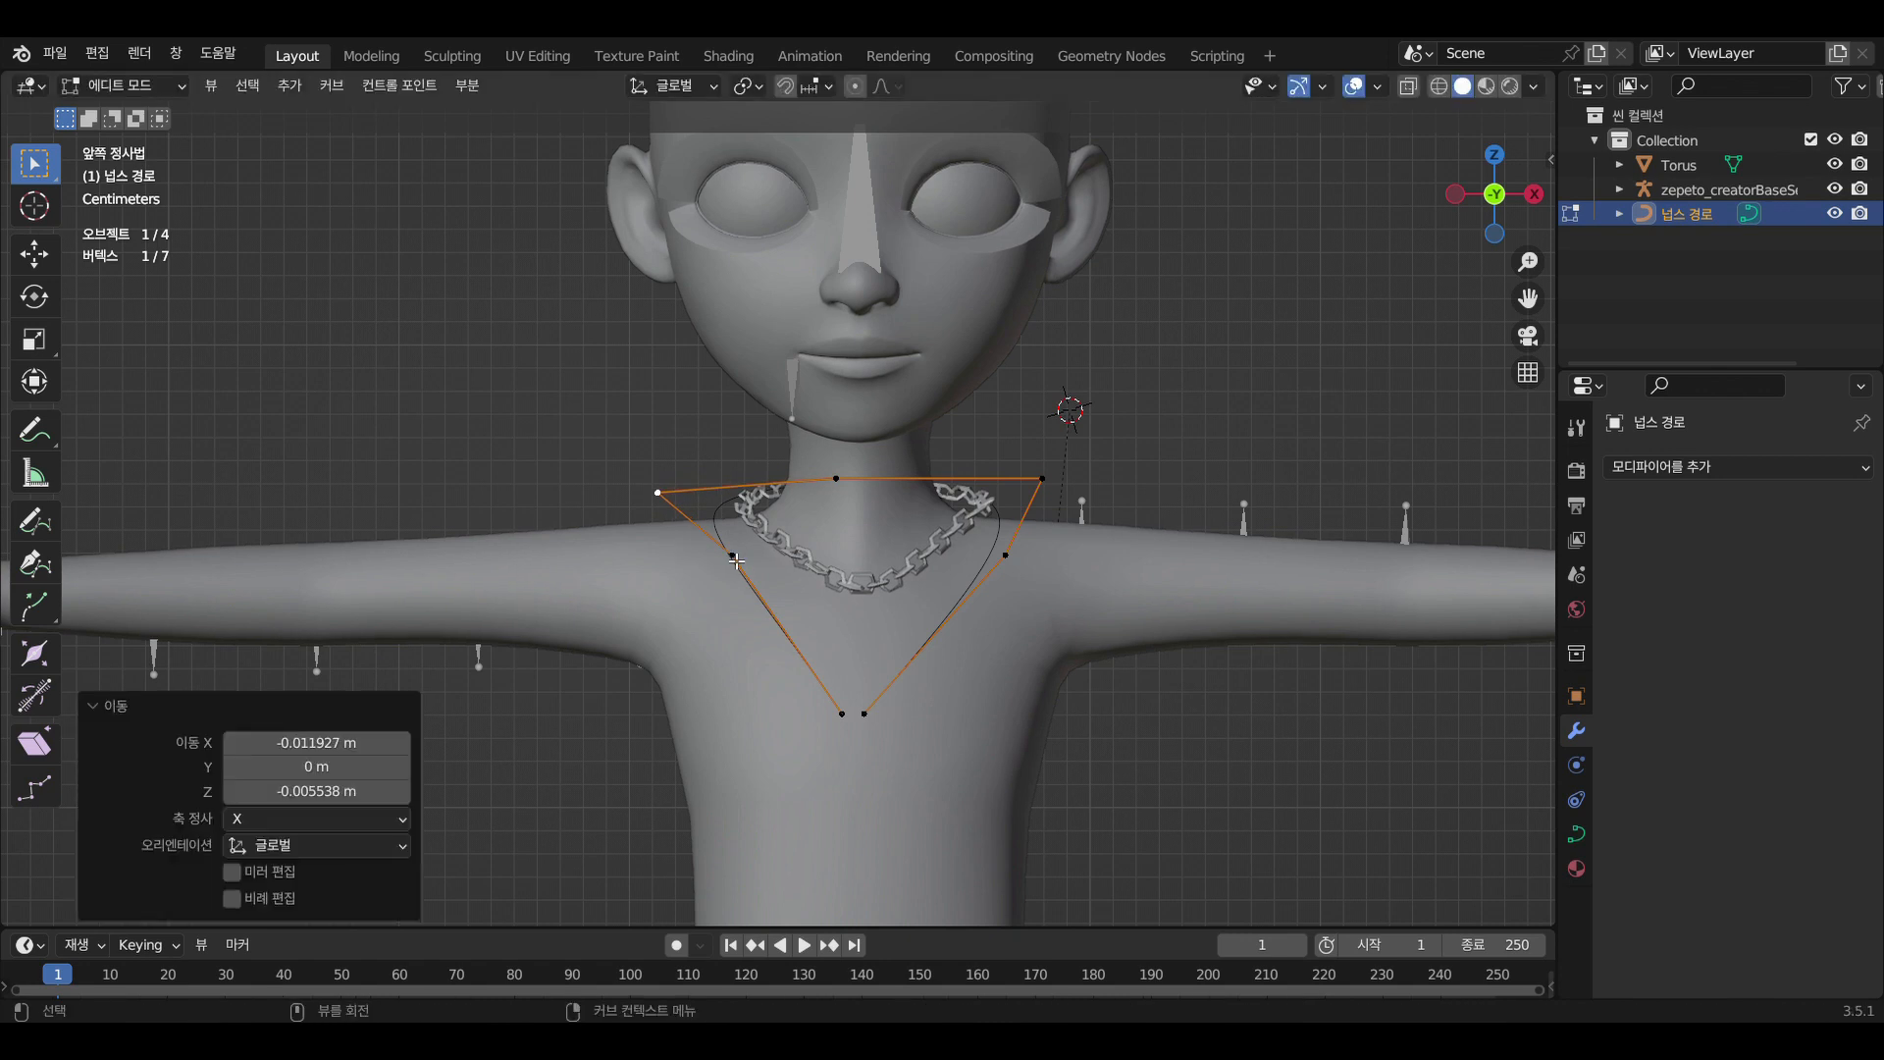
left_click(736, 557)
key("g")
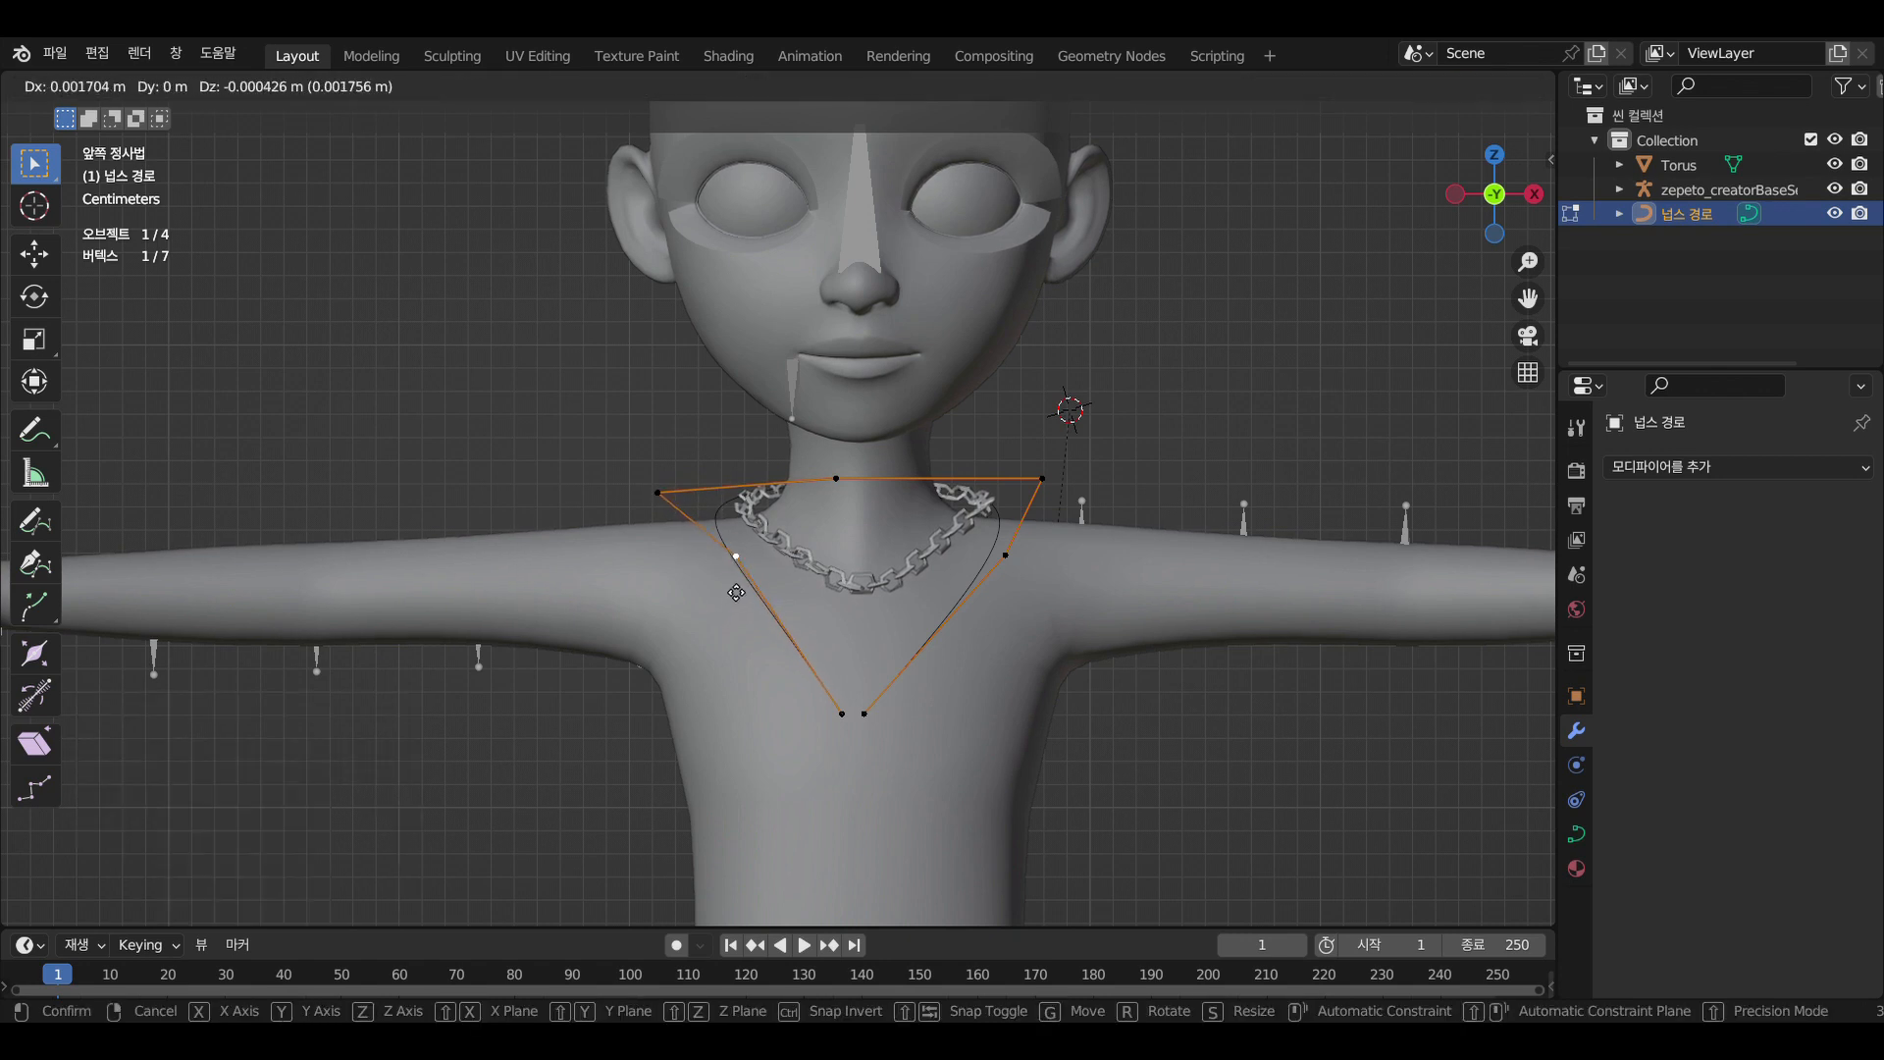
left_click(793, 628)
Move the point behind the neck by -0.07227 m along Y to bring the curve closer to the nape
middle_click_drag(955, 731, 494, 475)
left_click(469, 468)
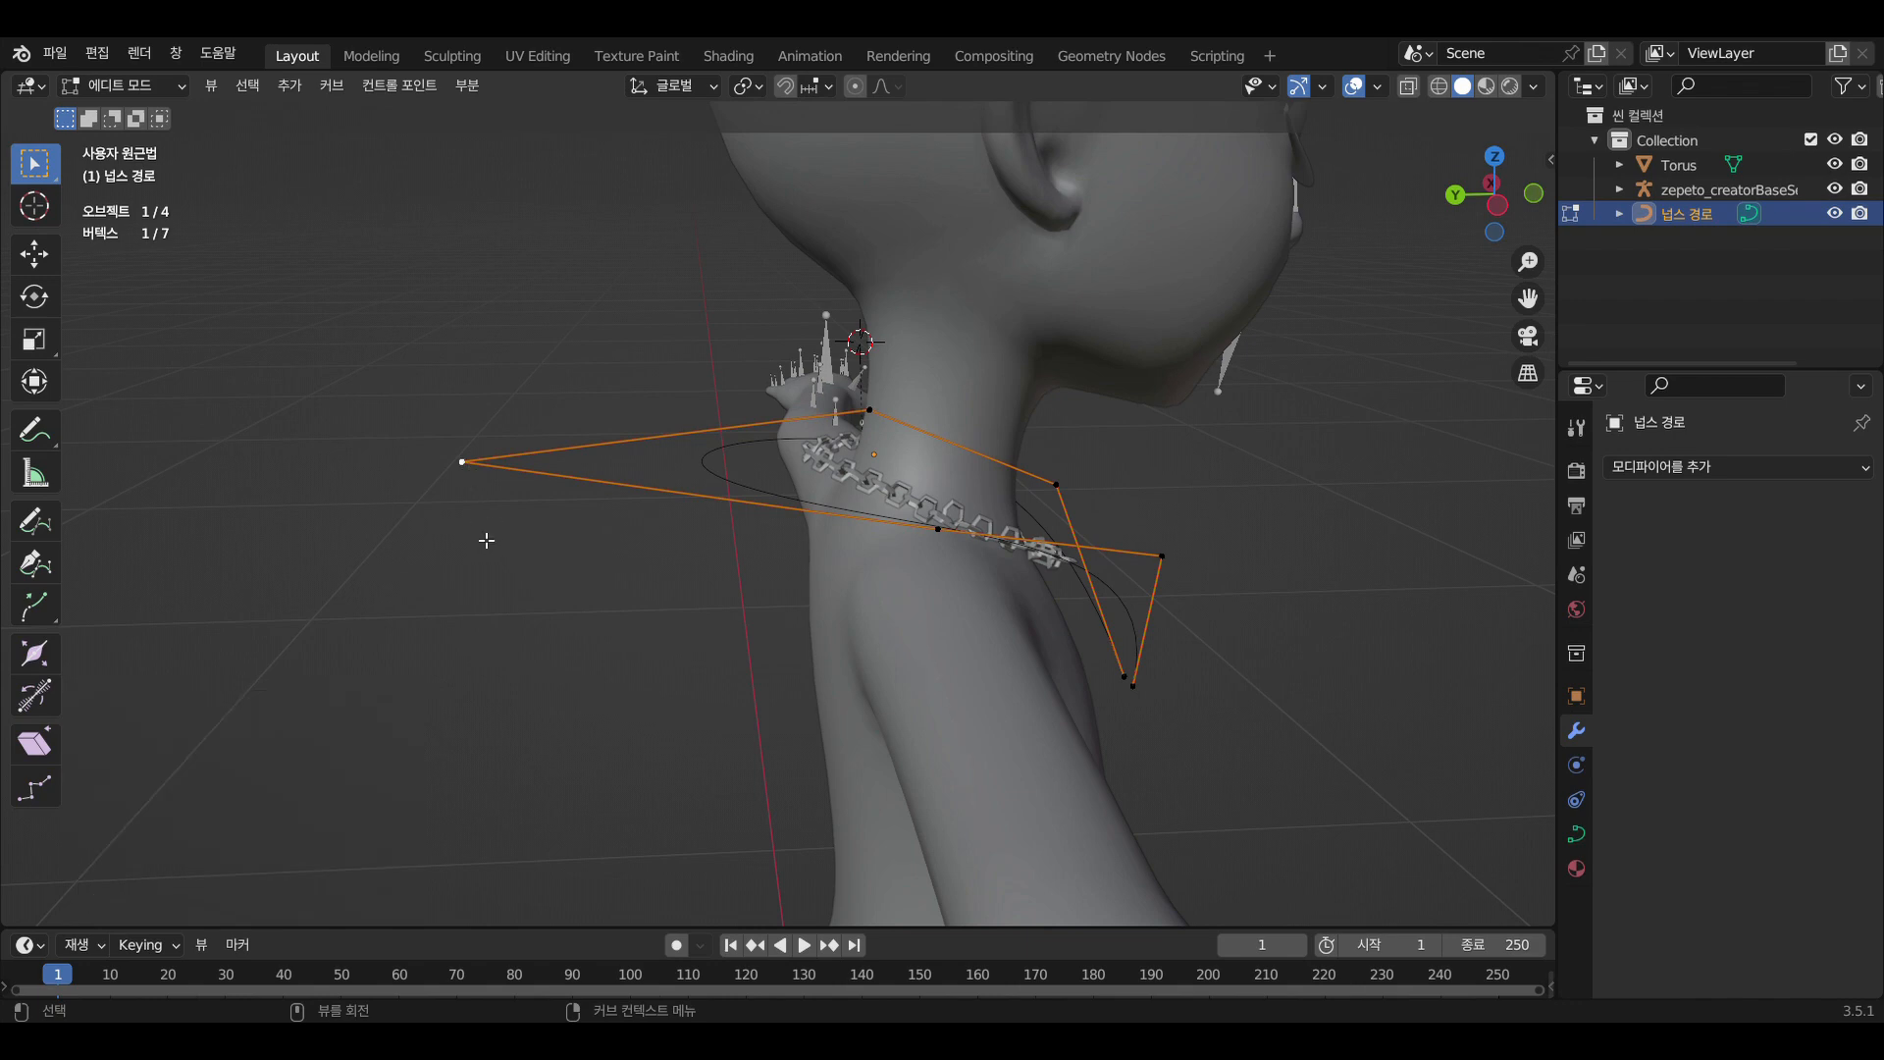
key("g")
key("y")
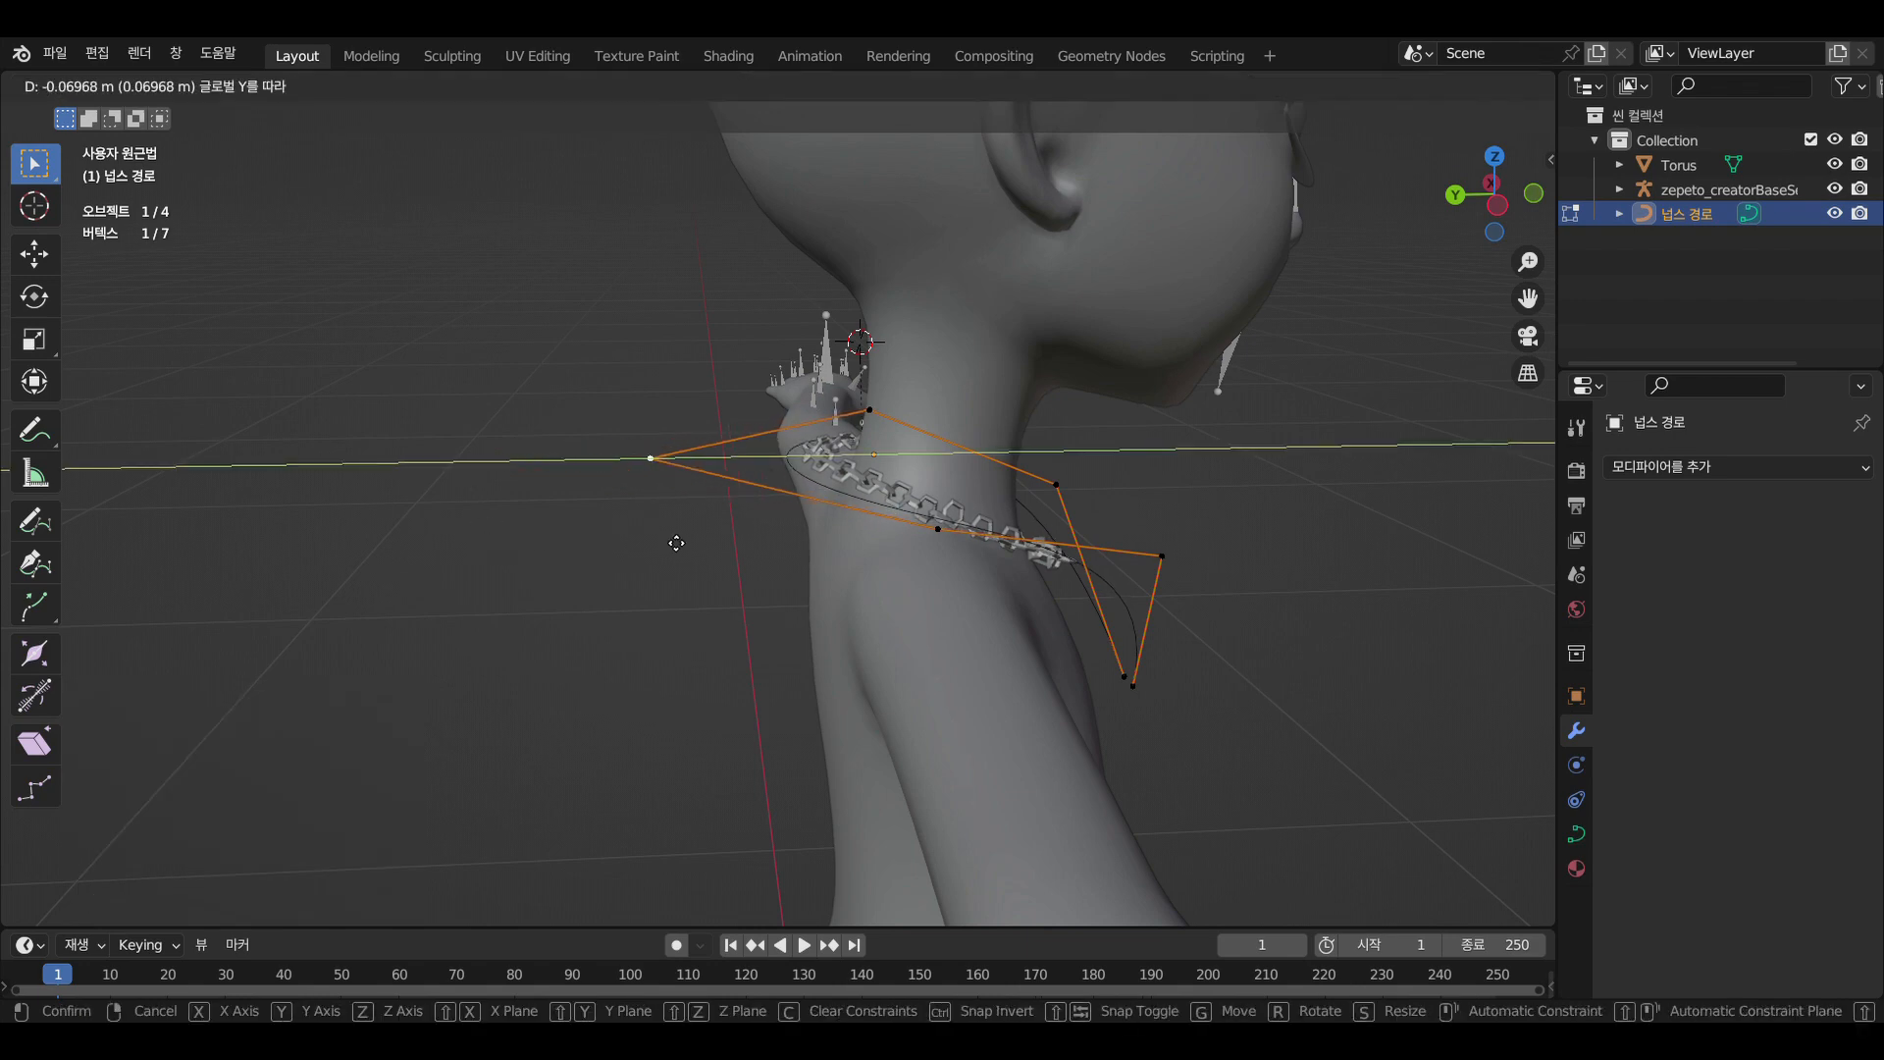
left_click(675, 539)
Open the path curve's object data properties and expand its Texture Space and Geometry settings
middle_click_drag(1228, 707, 1040, 640)
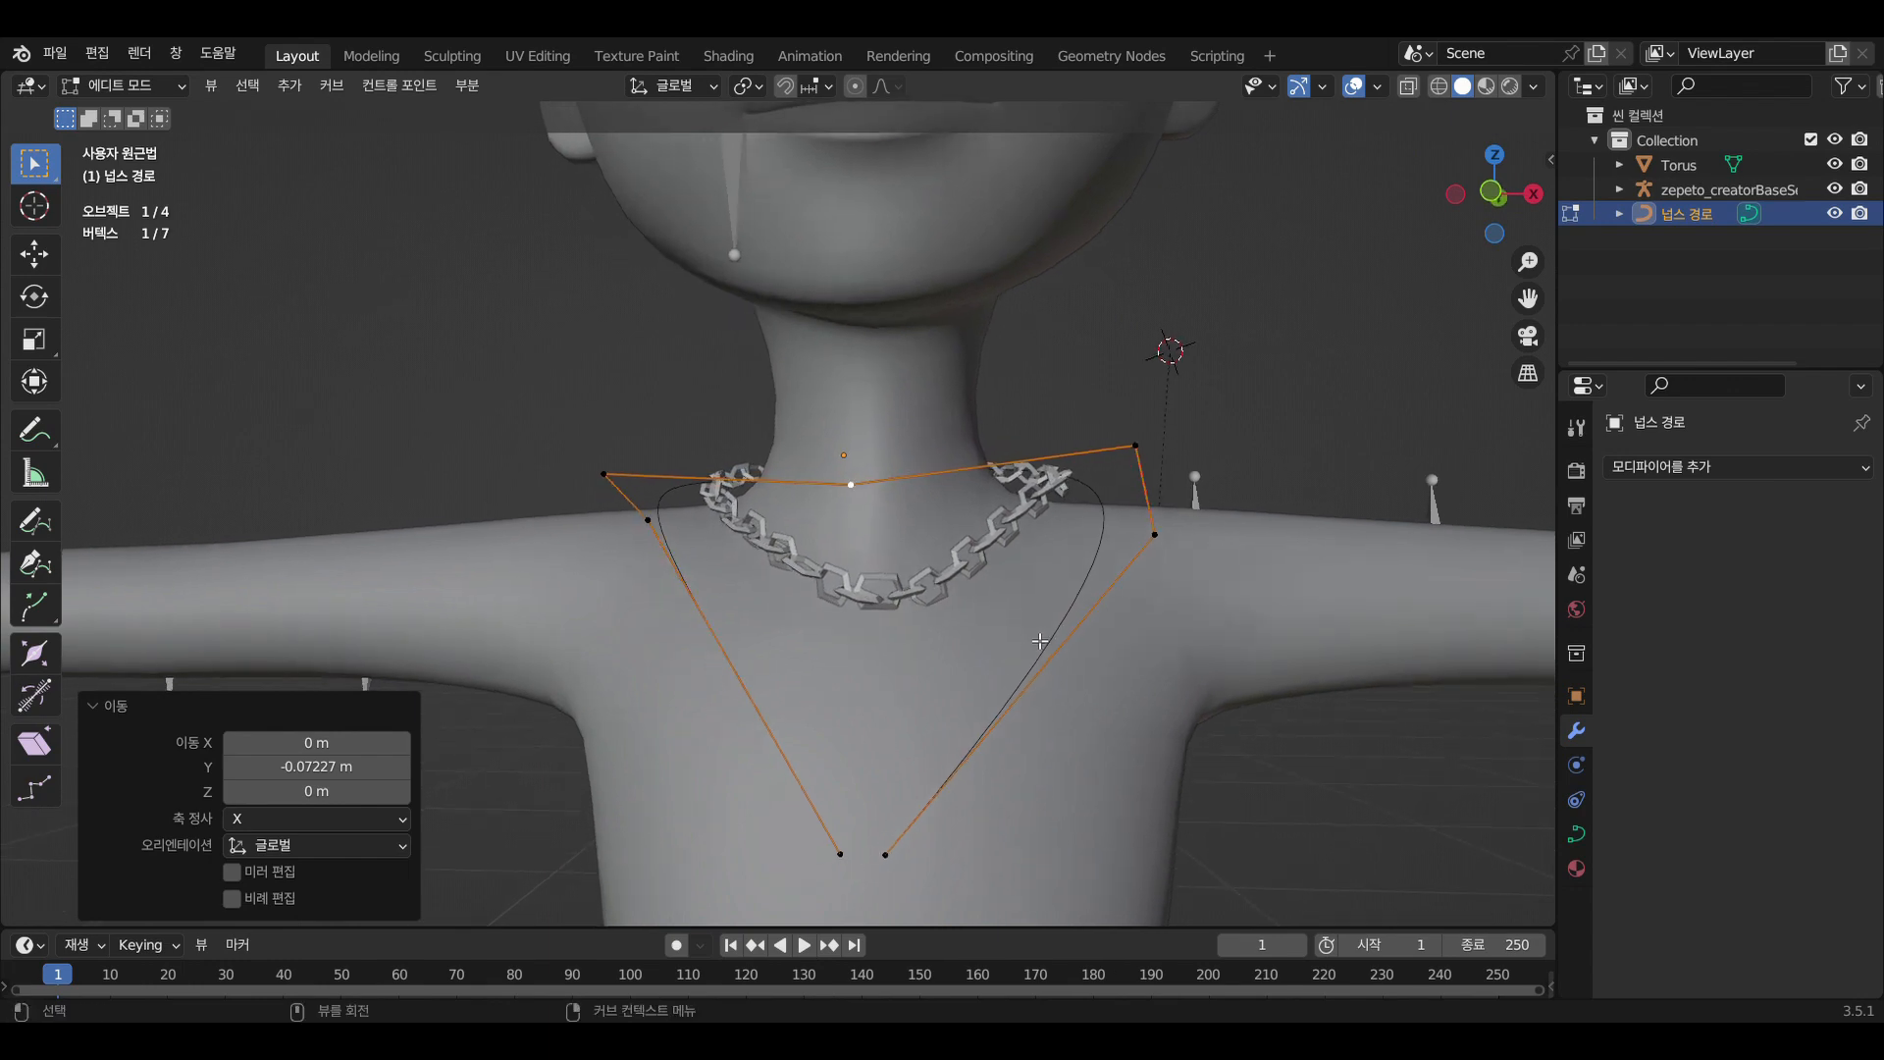
scroll(1039, 641, "down", 3)
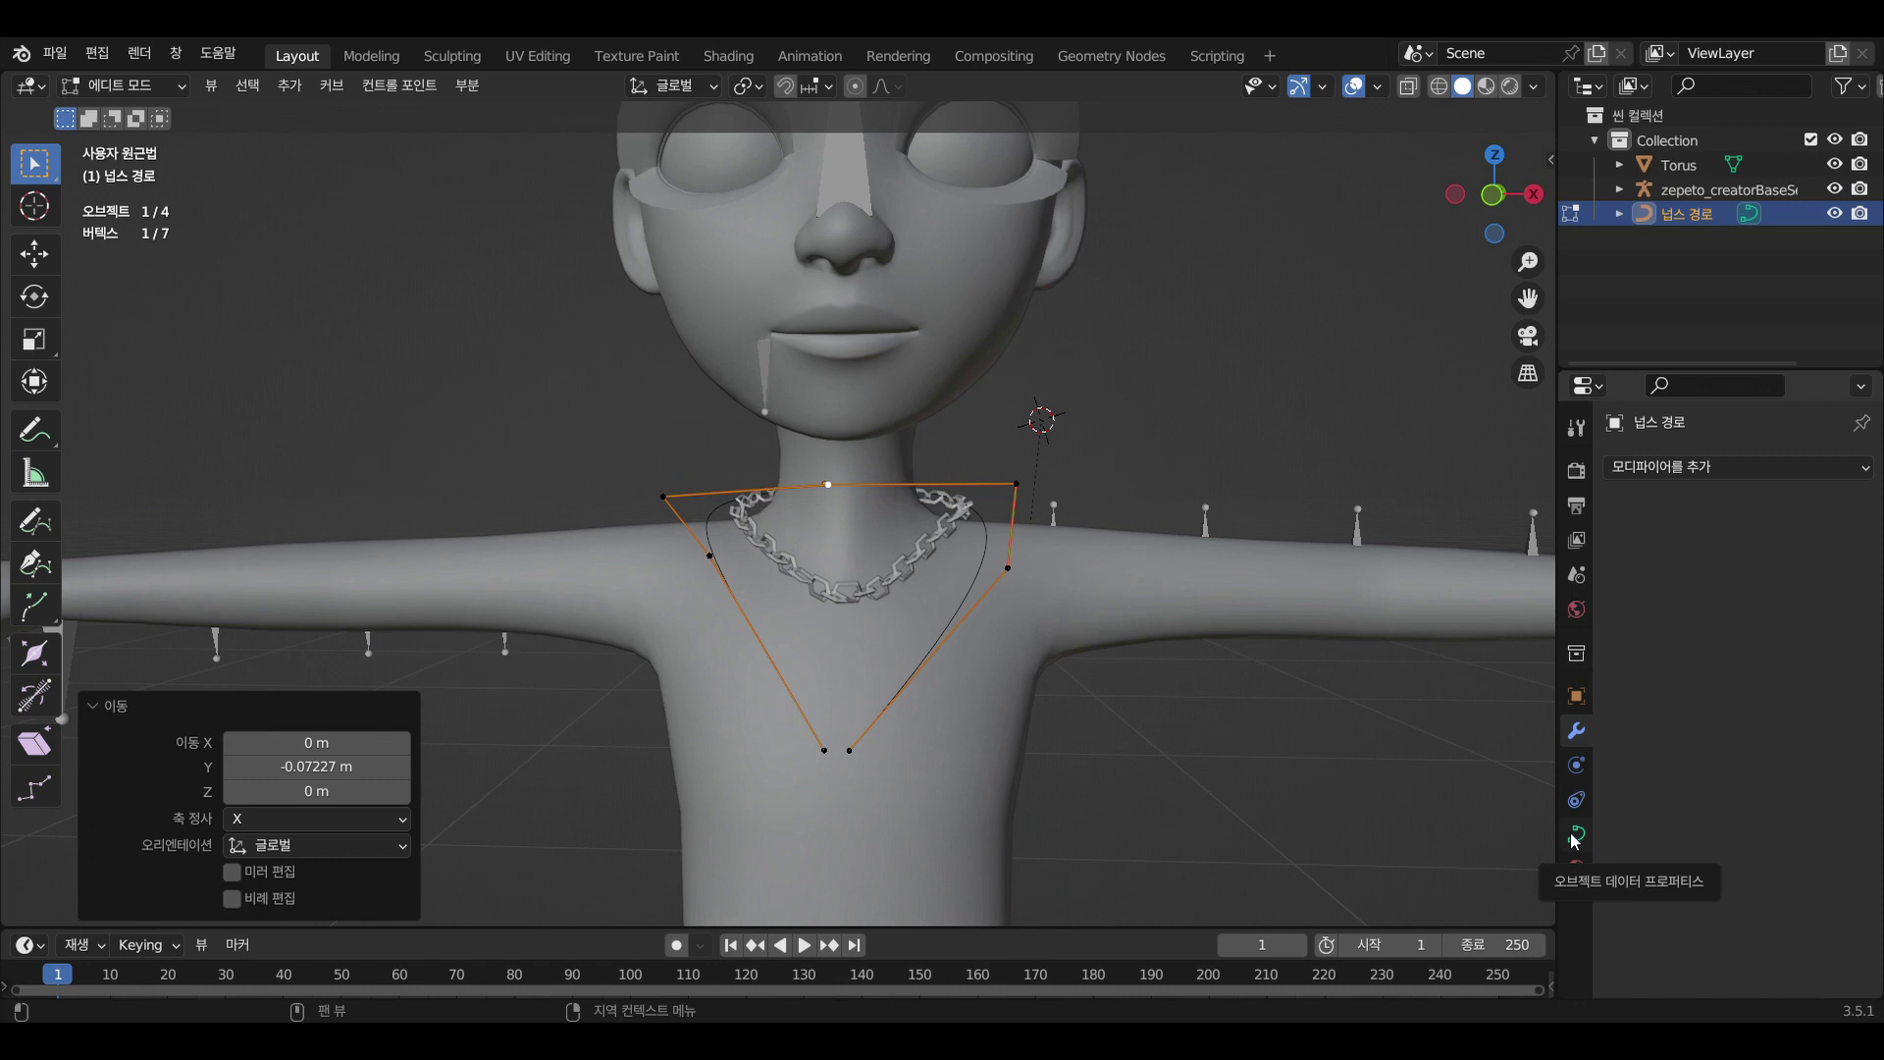
left_click(1574, 836)
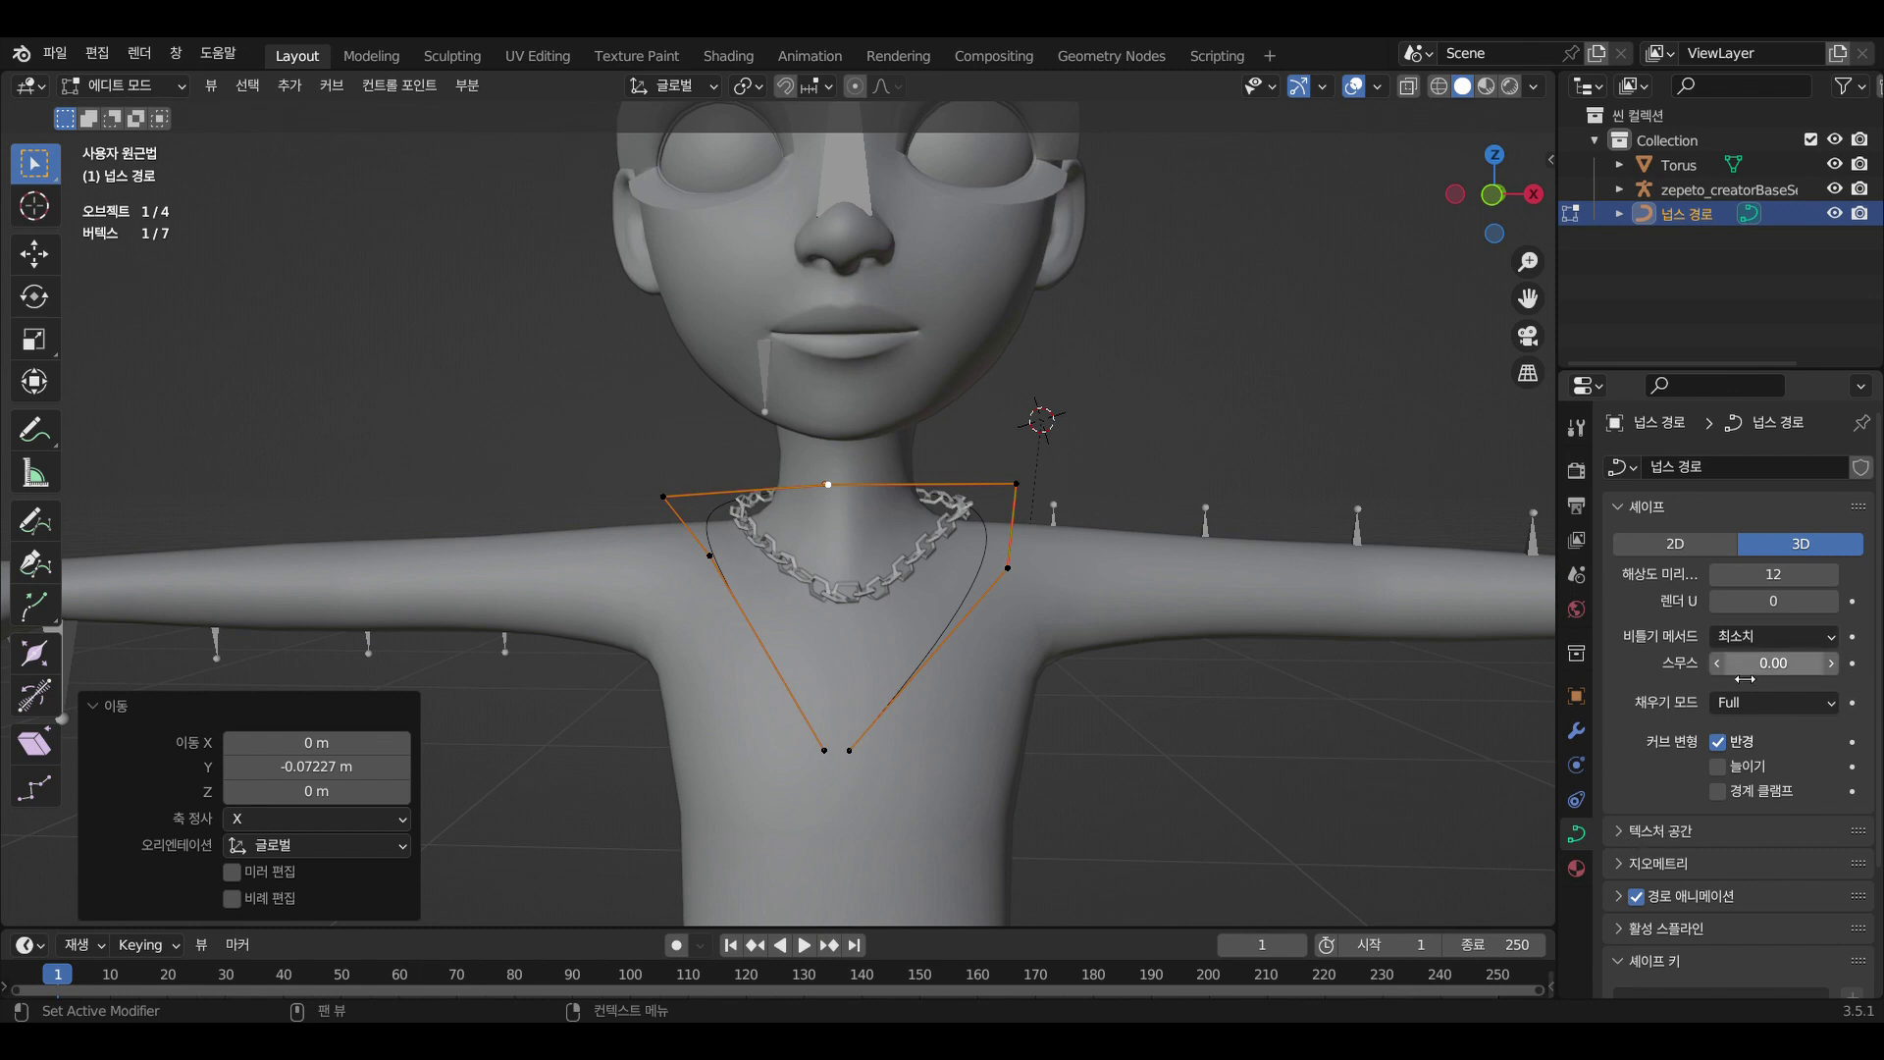
left_click(1622, 834)
scroll(1622, 889, "down", 4)
left_click(1620, 939)
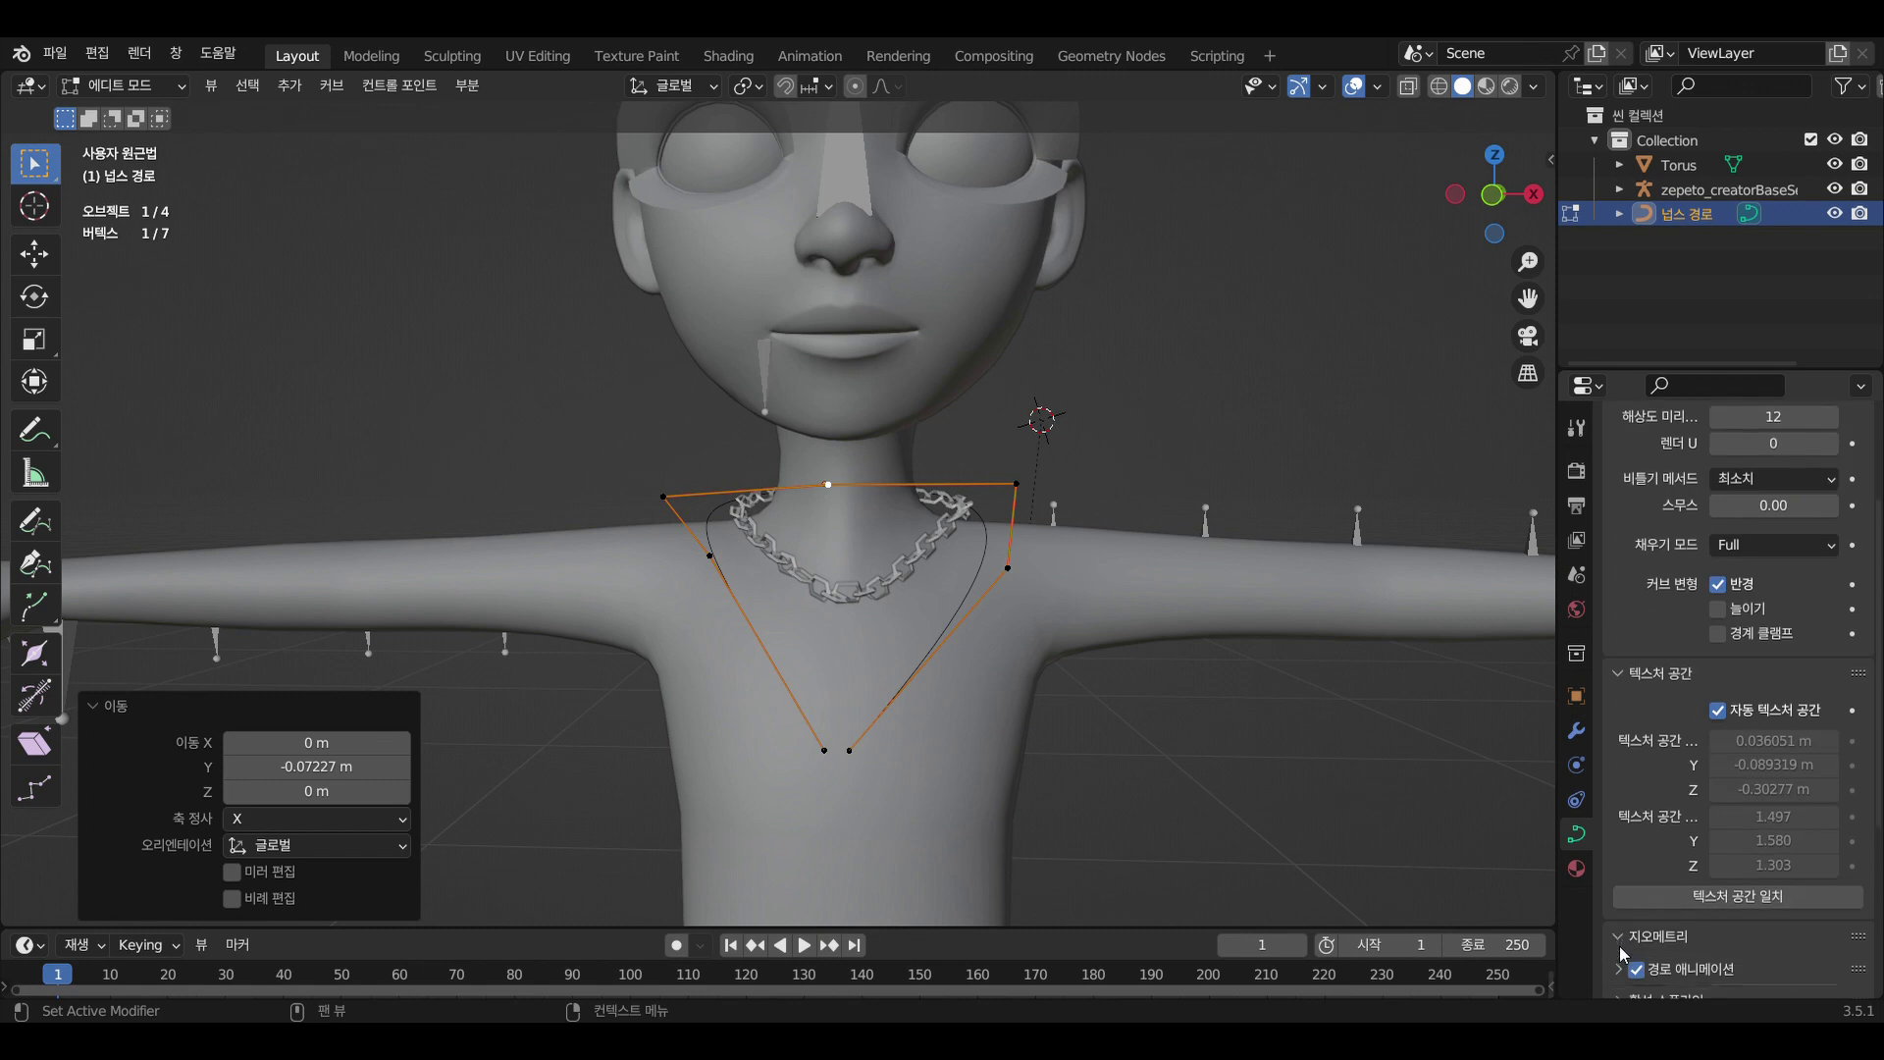
scroll(1612, 936, "down", 3)
scroll(1682, 859, "up", 3)
scroll(1684, 862, "up", 4)
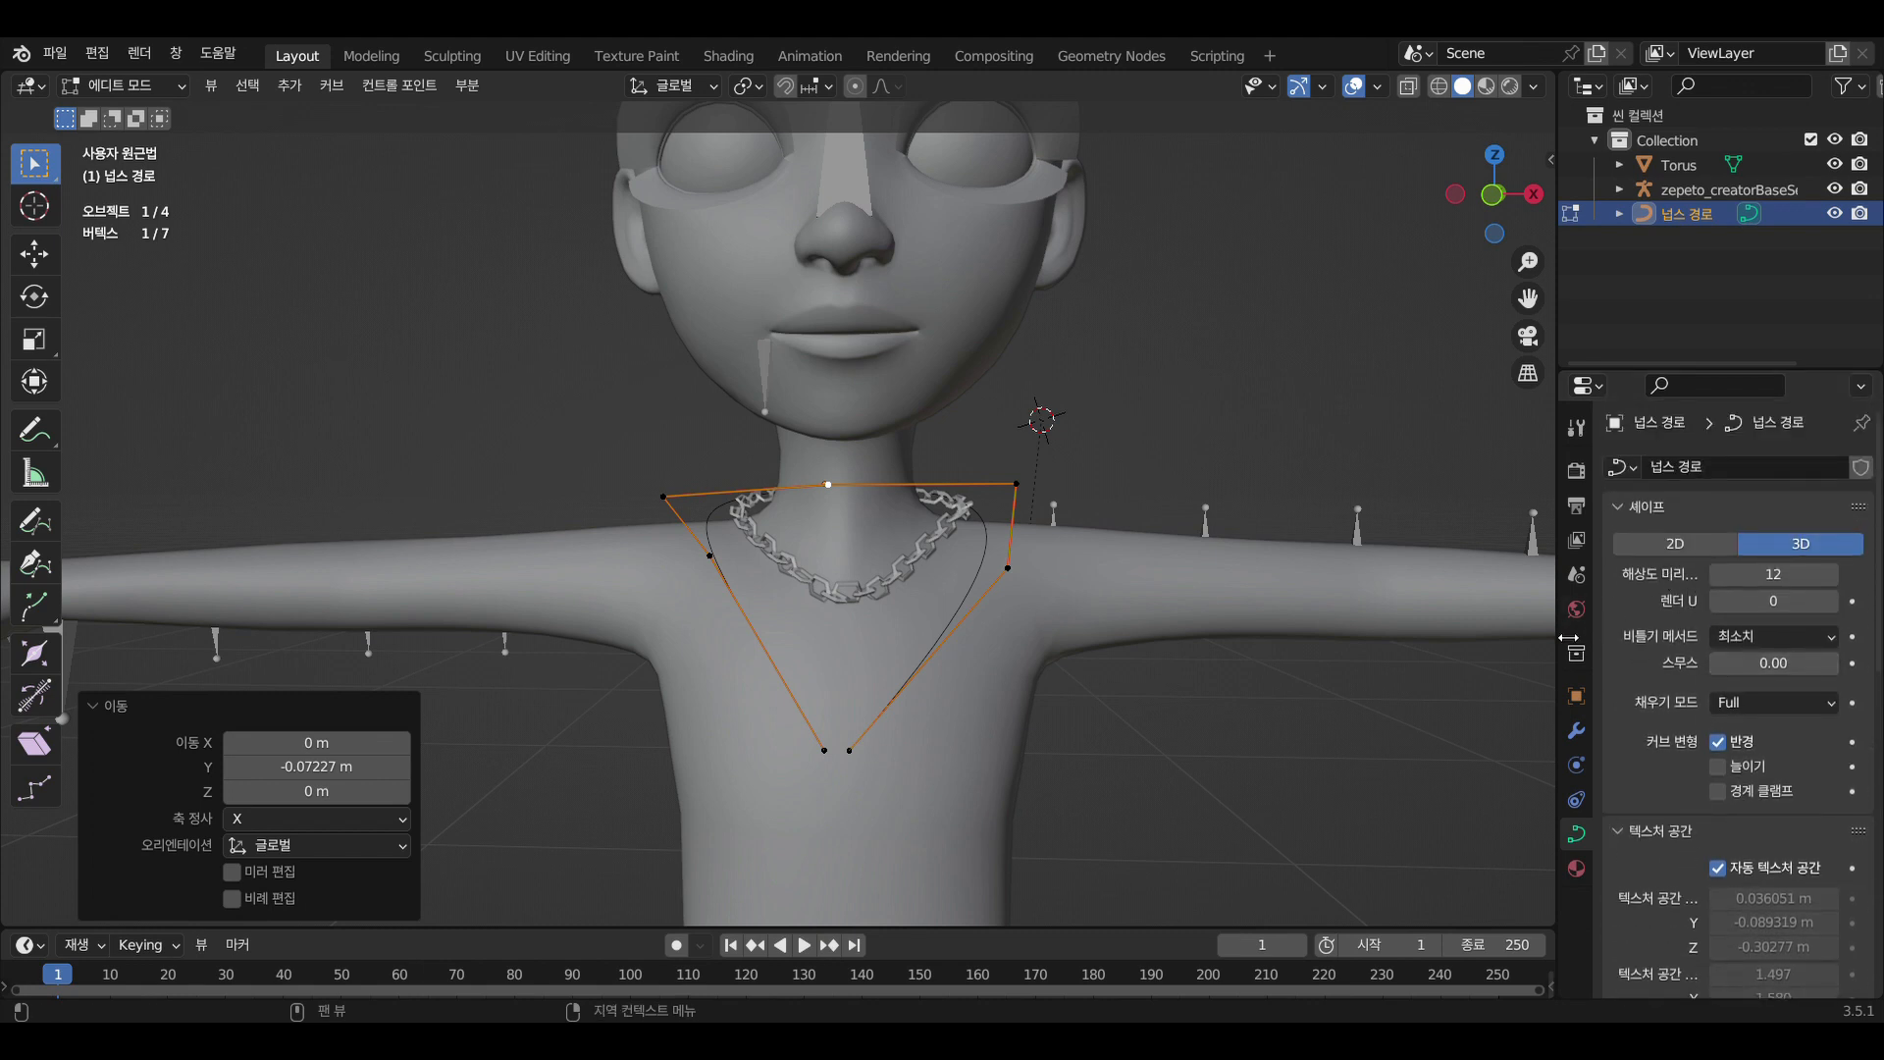
Widen the properties area and set the path curve's Resolution Preview U to 4
left_click_drag(1559, 633, 1397, 633)
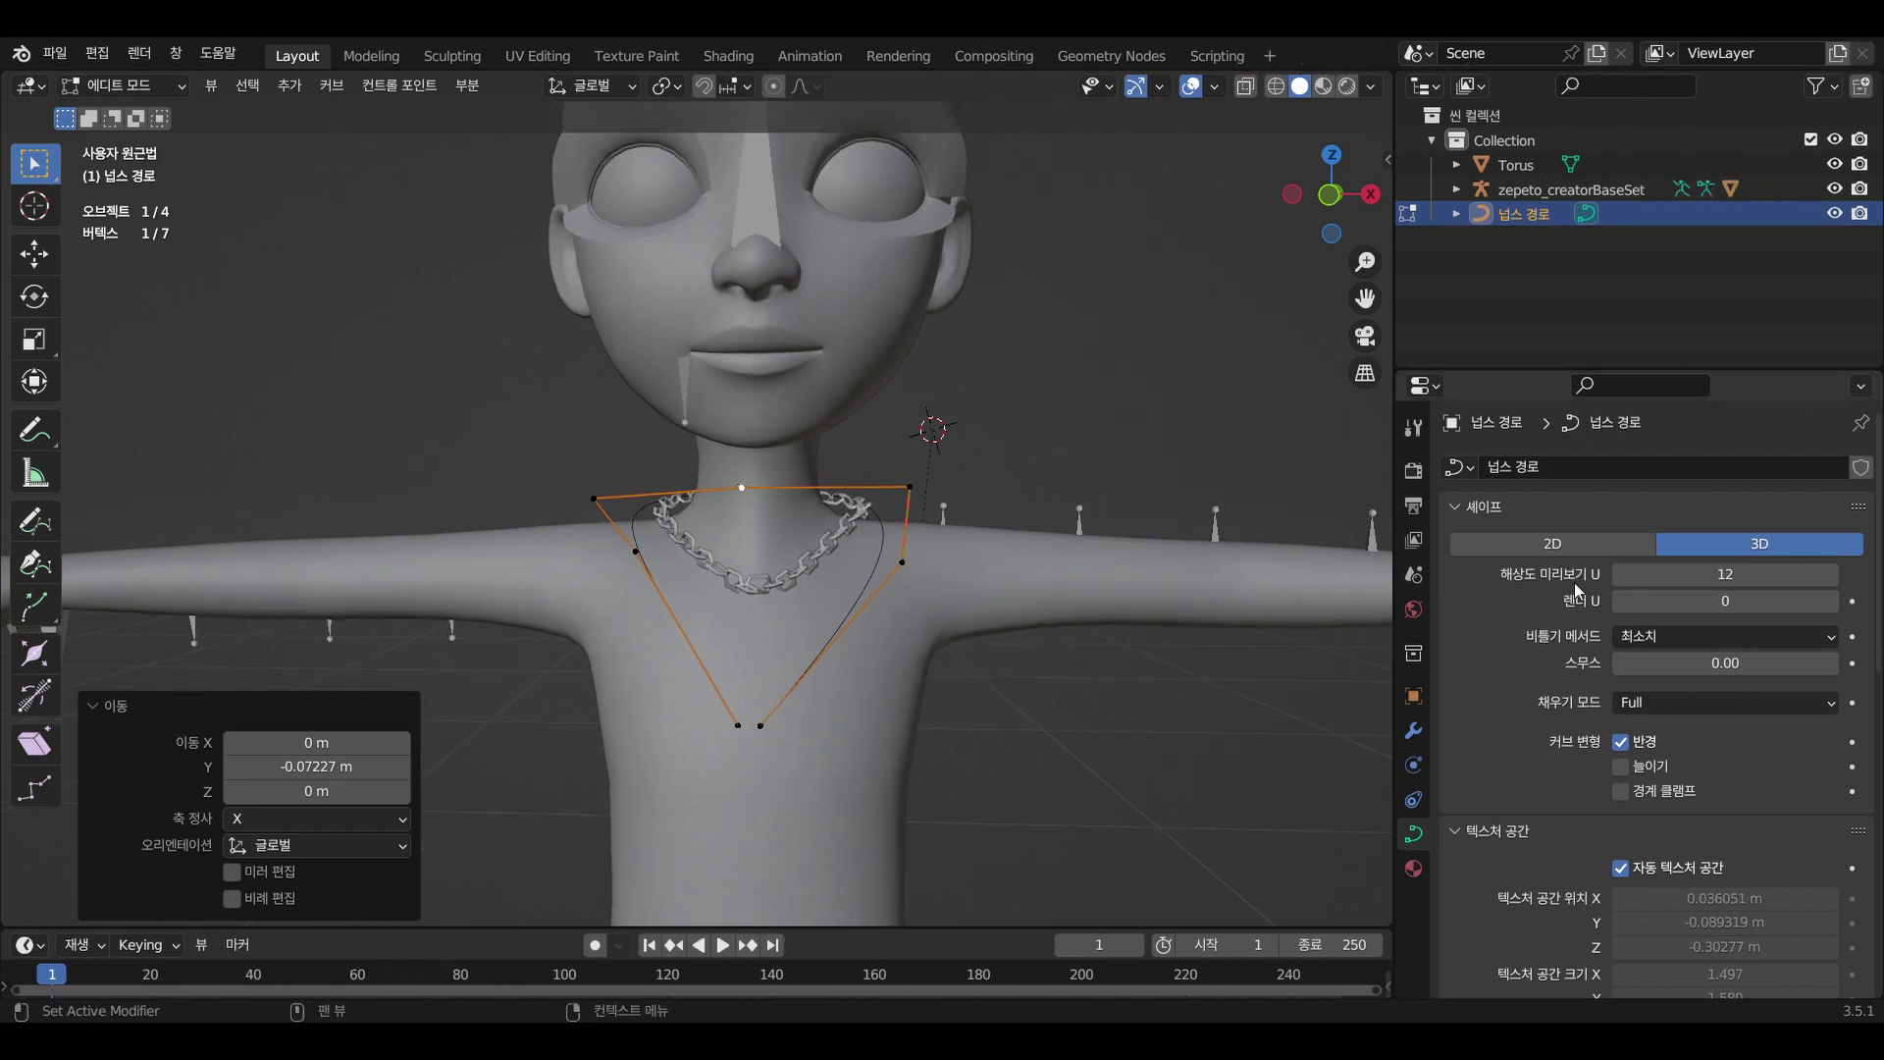
left_click(1621, 579)
left_click(1622, 579)
left_click(1621, 579)
left_click(1621, 579)
left_click(1621, 579)
left_click(1622, 579)
left_click(1621, 579)
left_click(1621, 579)
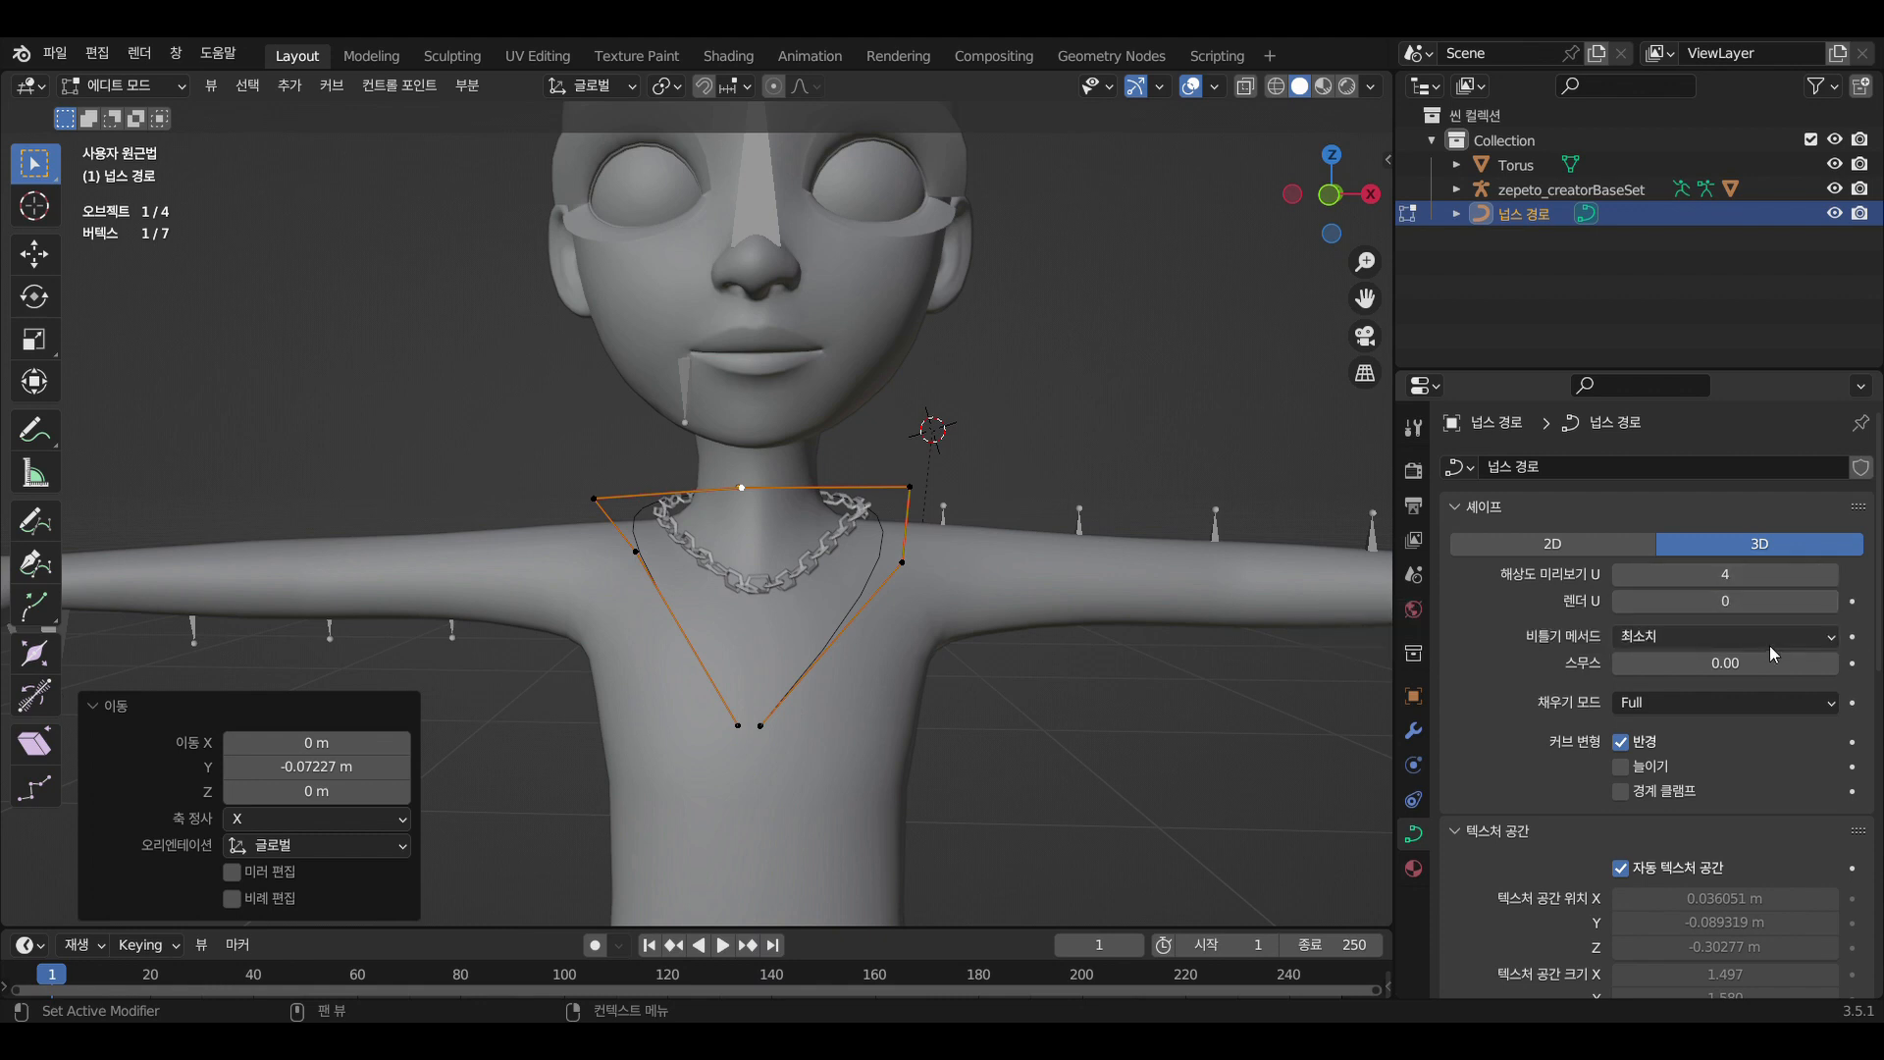
left_click(1832, 575)
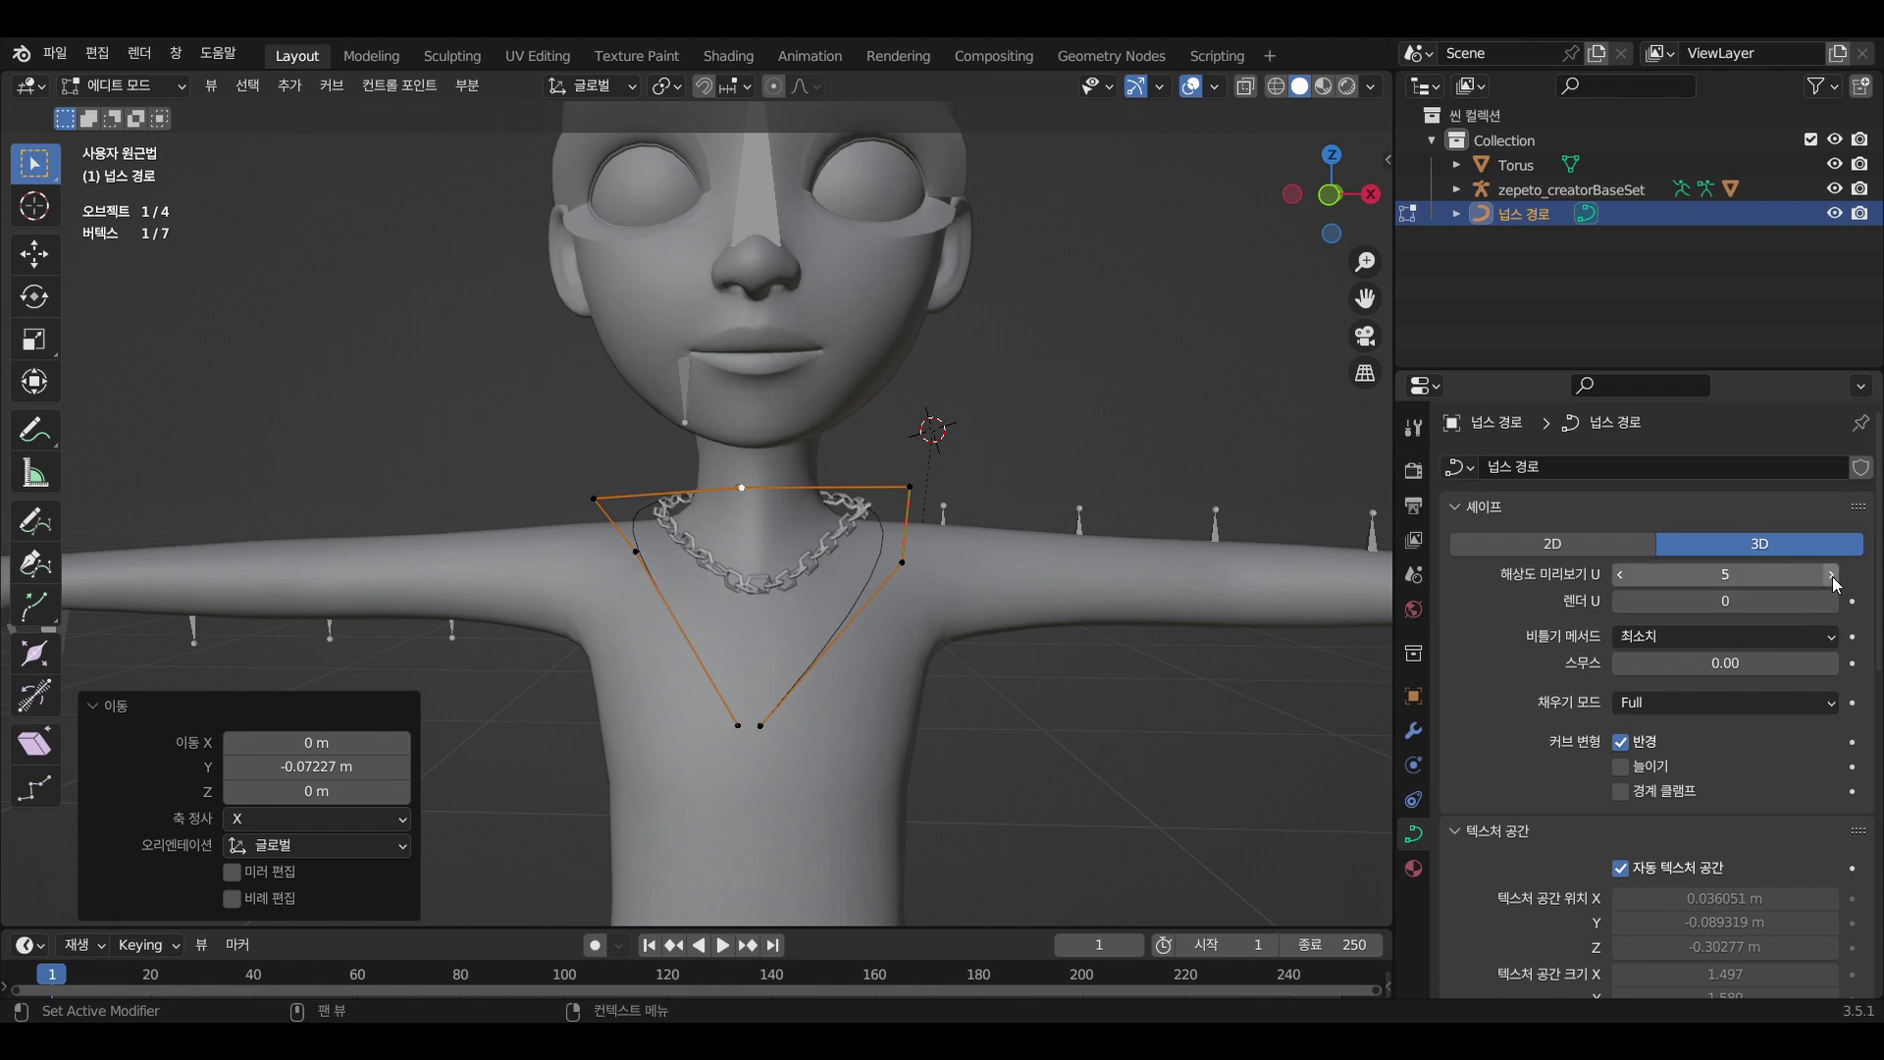
left_click(1621, 574)
Try giving the path curve an extrusion of 0.01 m
scroll(1703, 741, "down", 3)
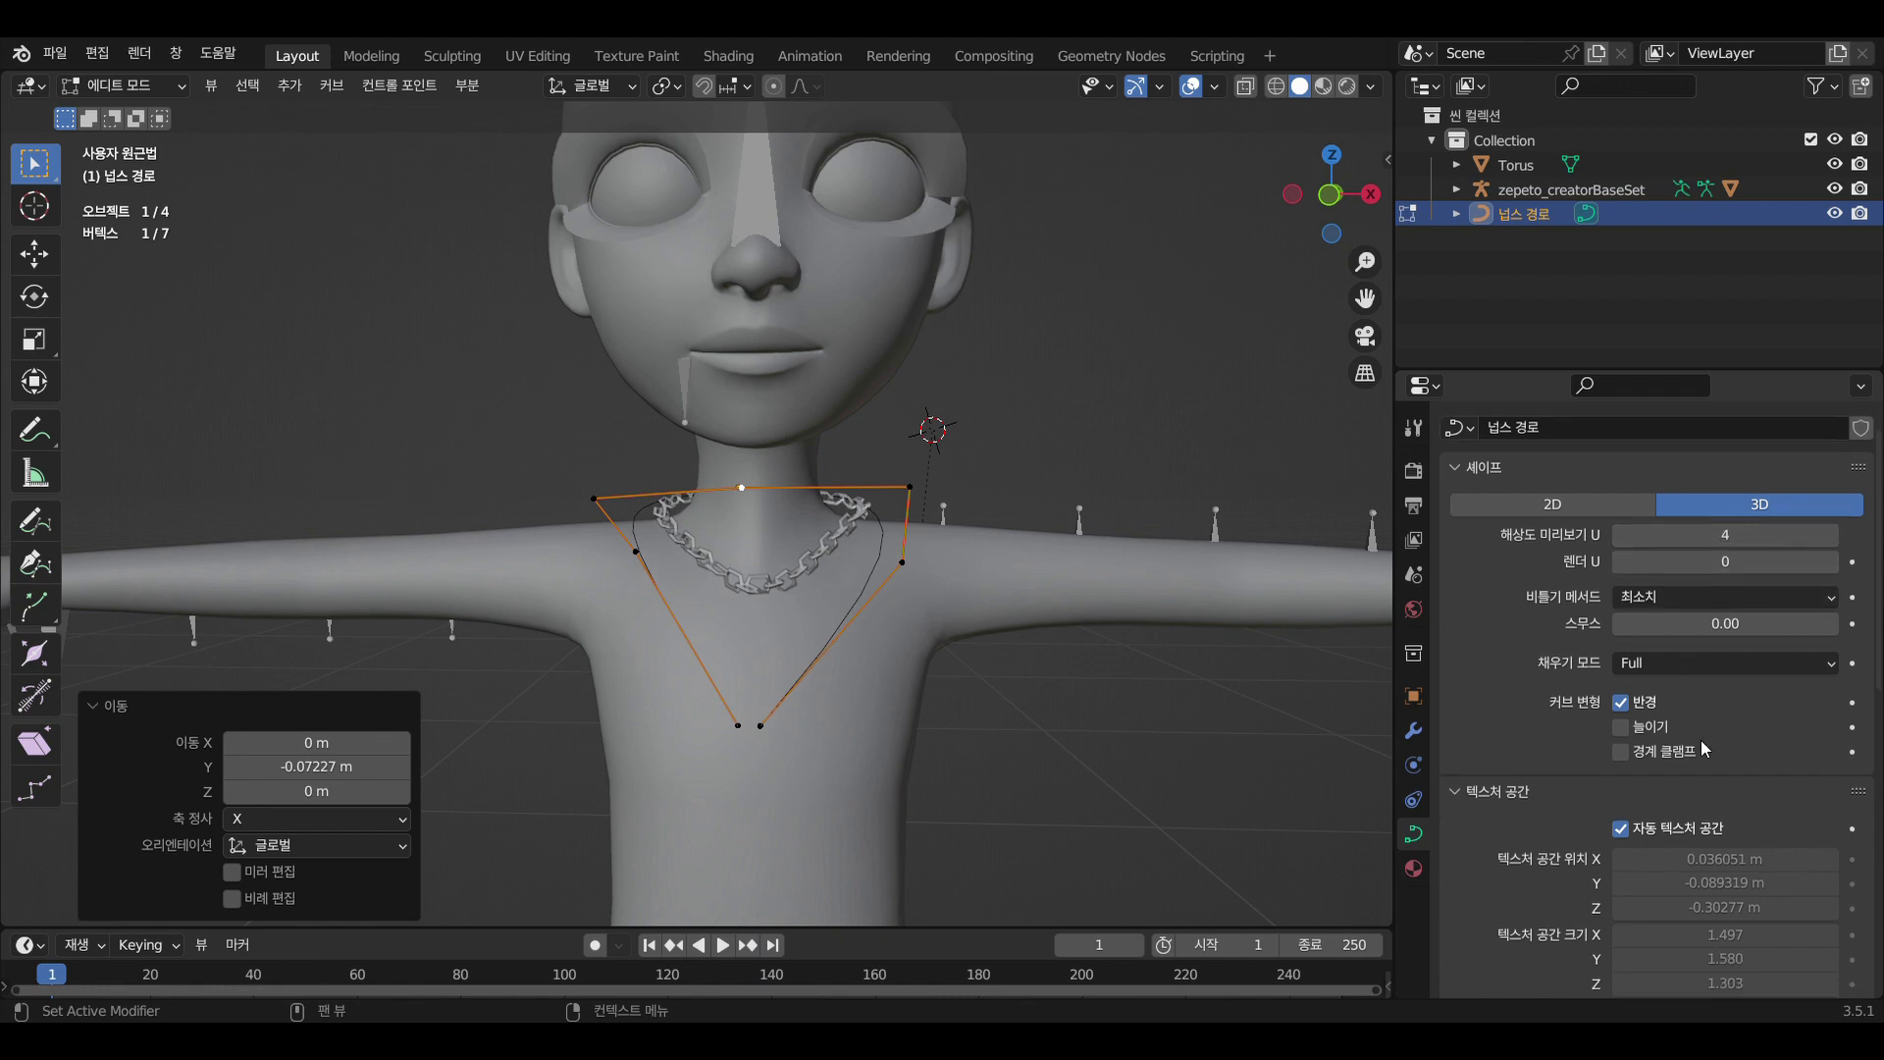
scroll(1708, 742, "down", 8)
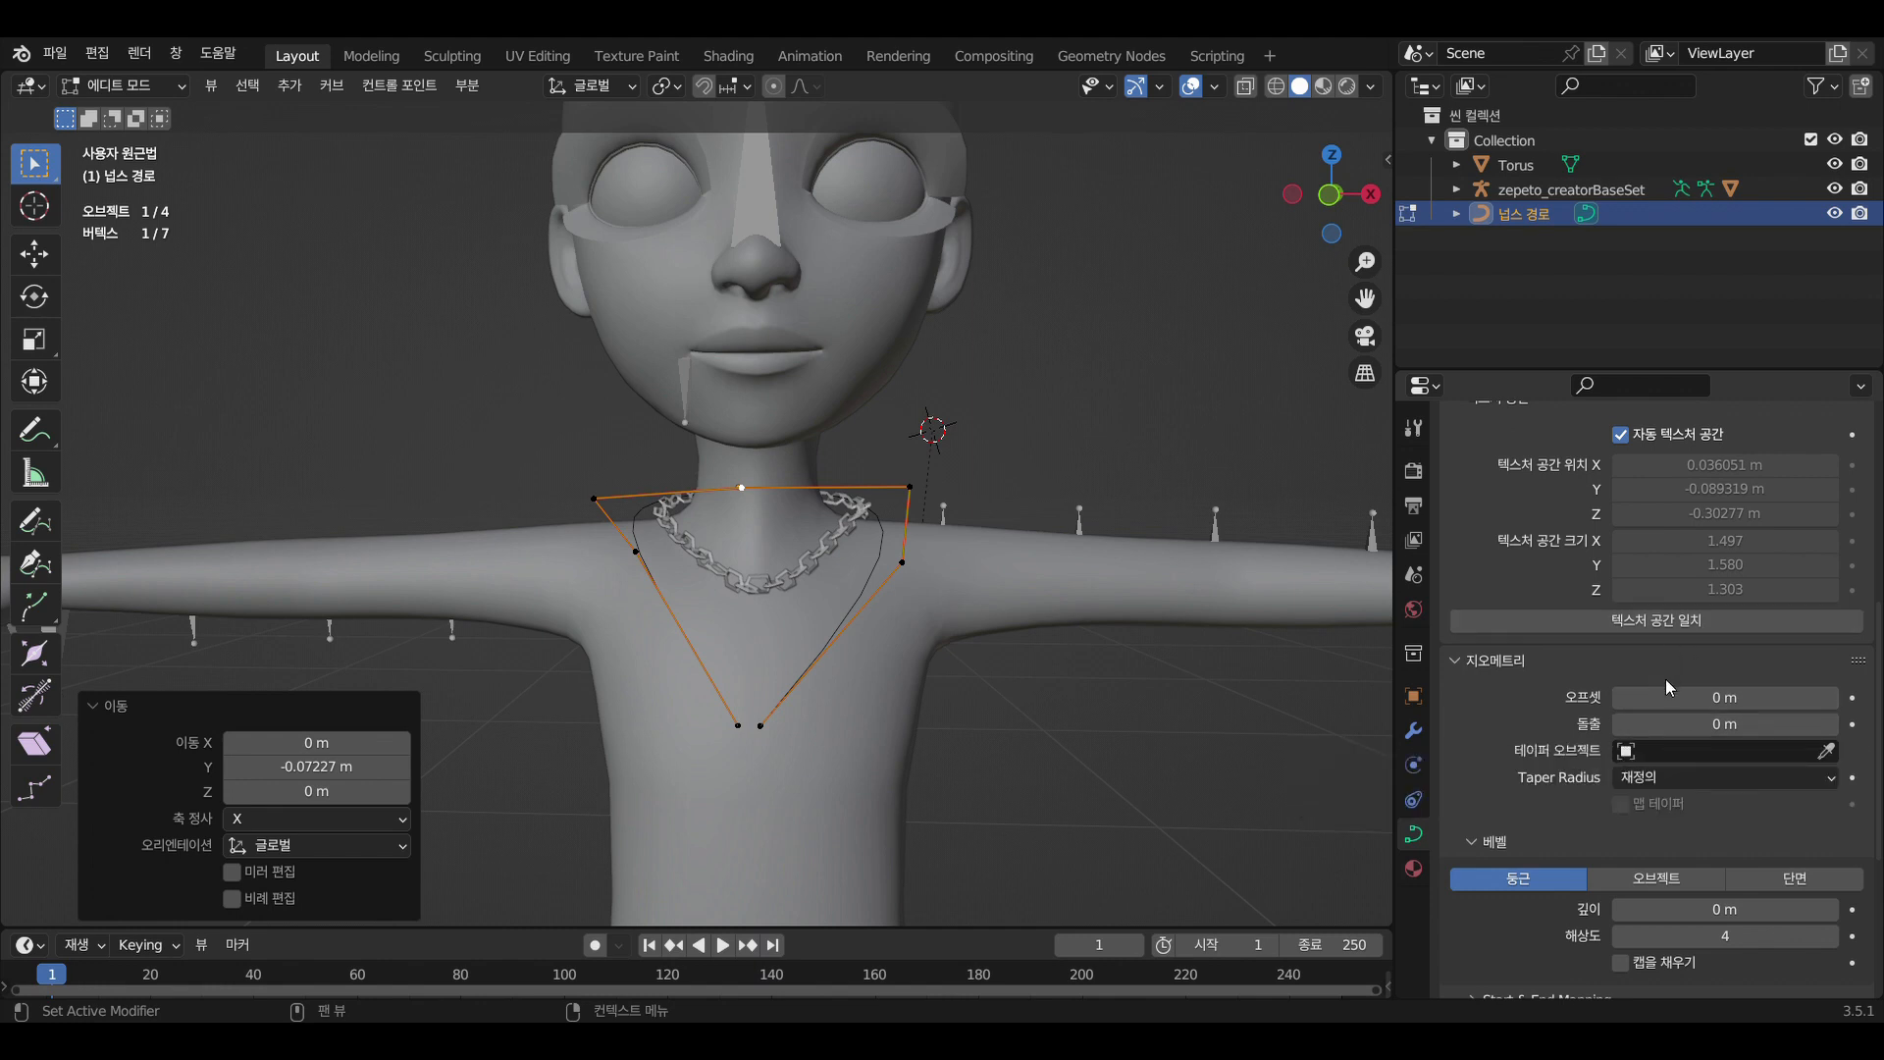
left_click(1833, 728)
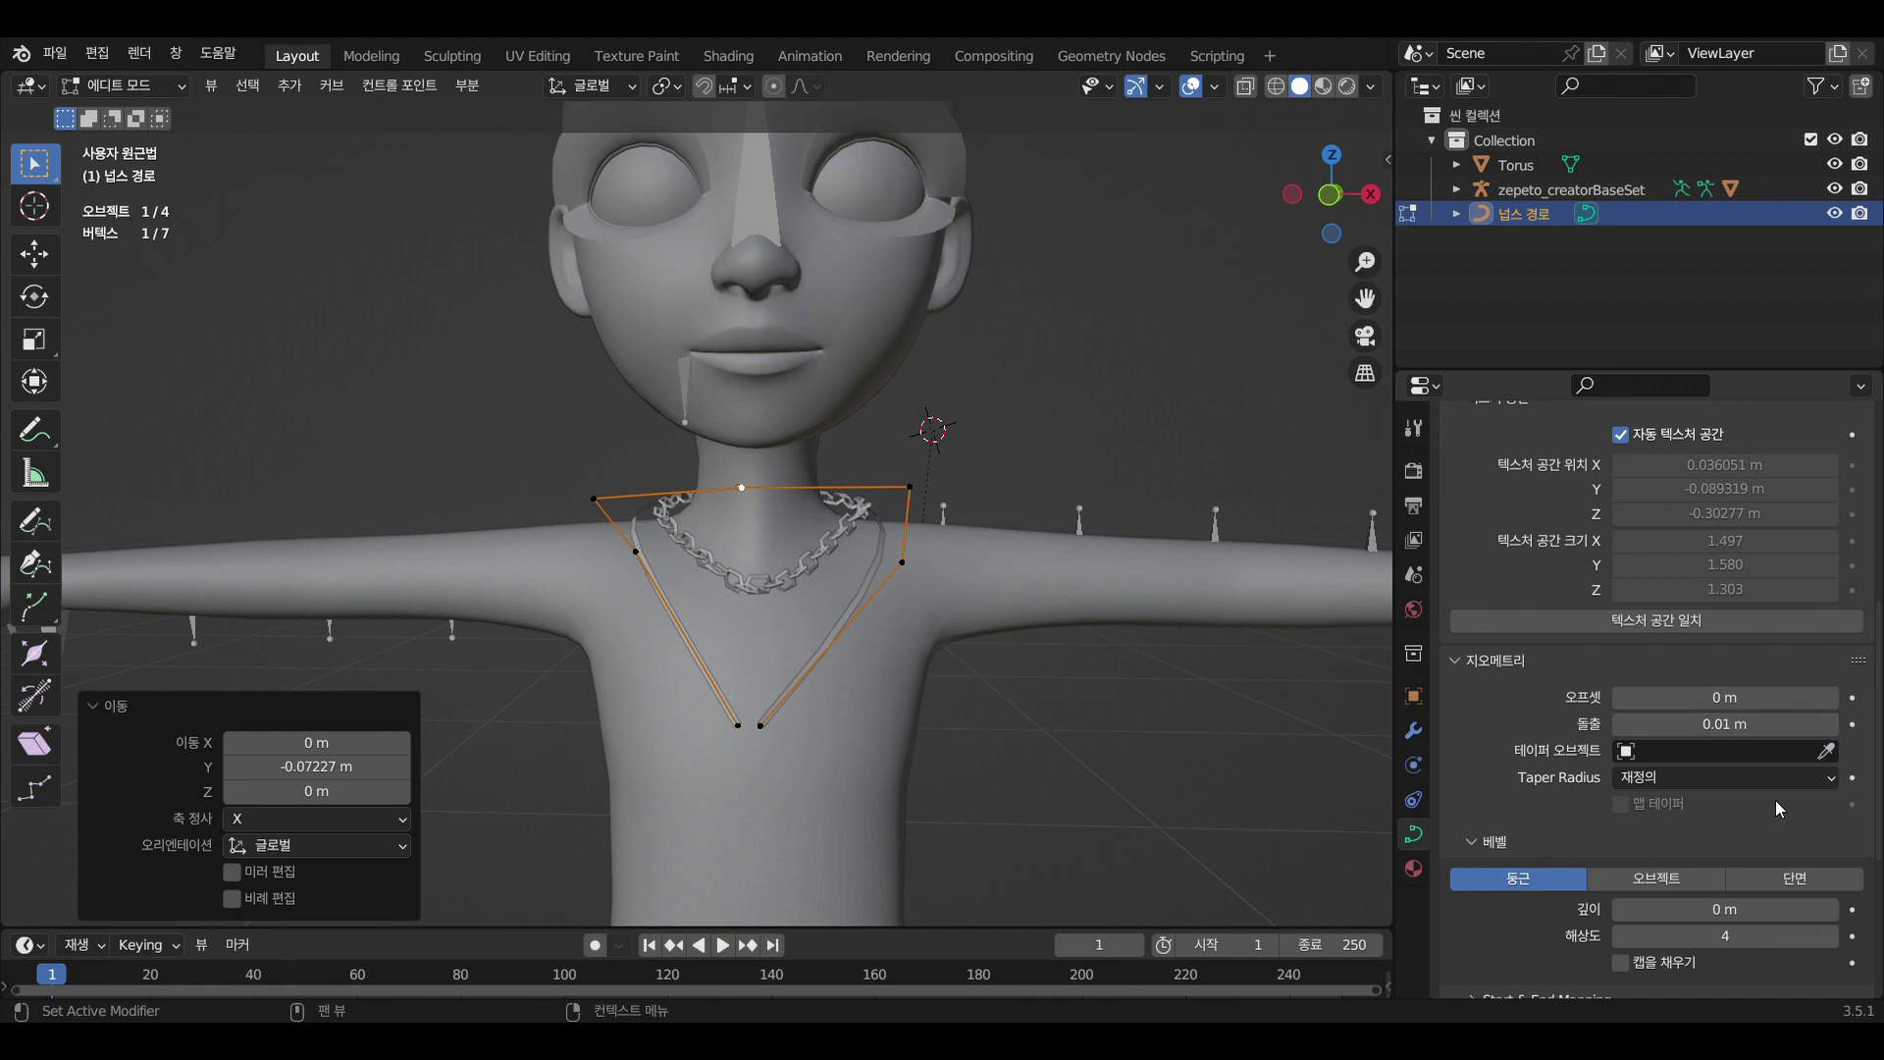
Set the path curve's round bevel depth to 0.01 m and return its extrusion to 0 m
scroll(1776, 813, "down", 2)
scroll(1773, 814, "down", 1)
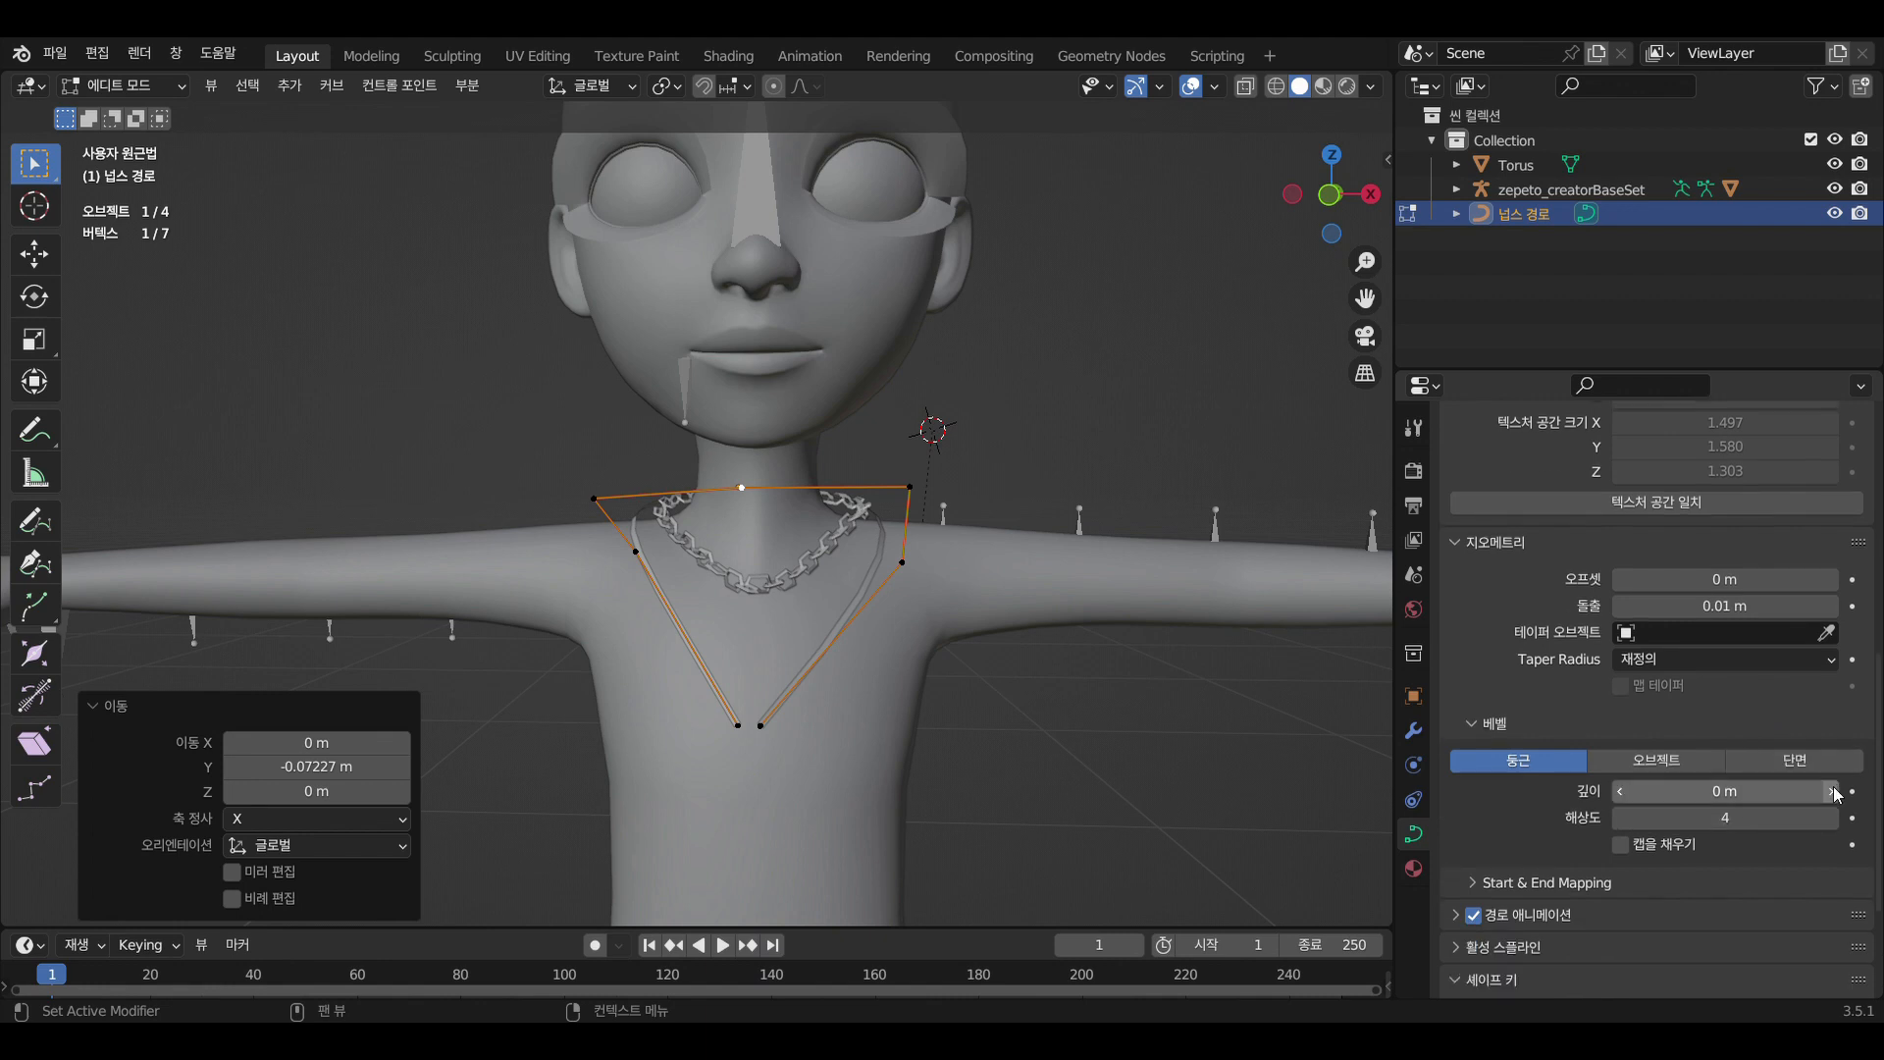
left_click(1831, 791)
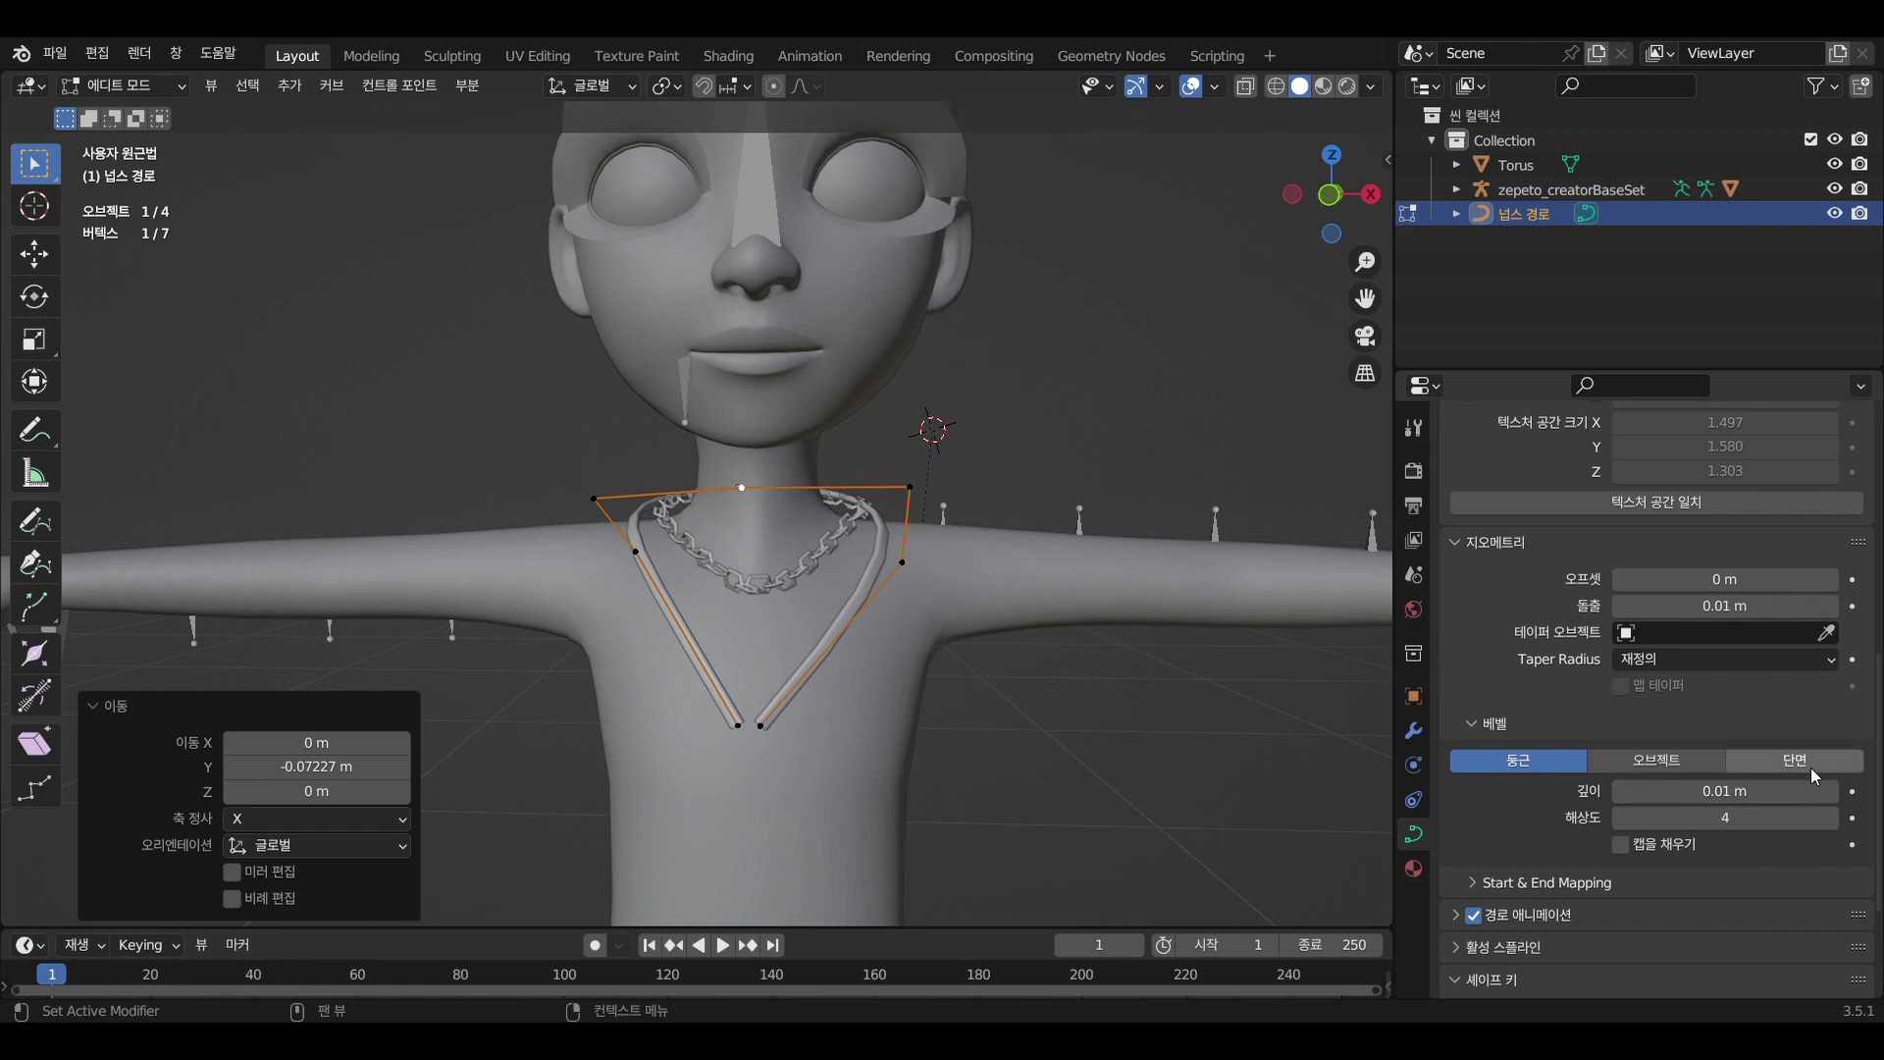
left_click(1622, 607)
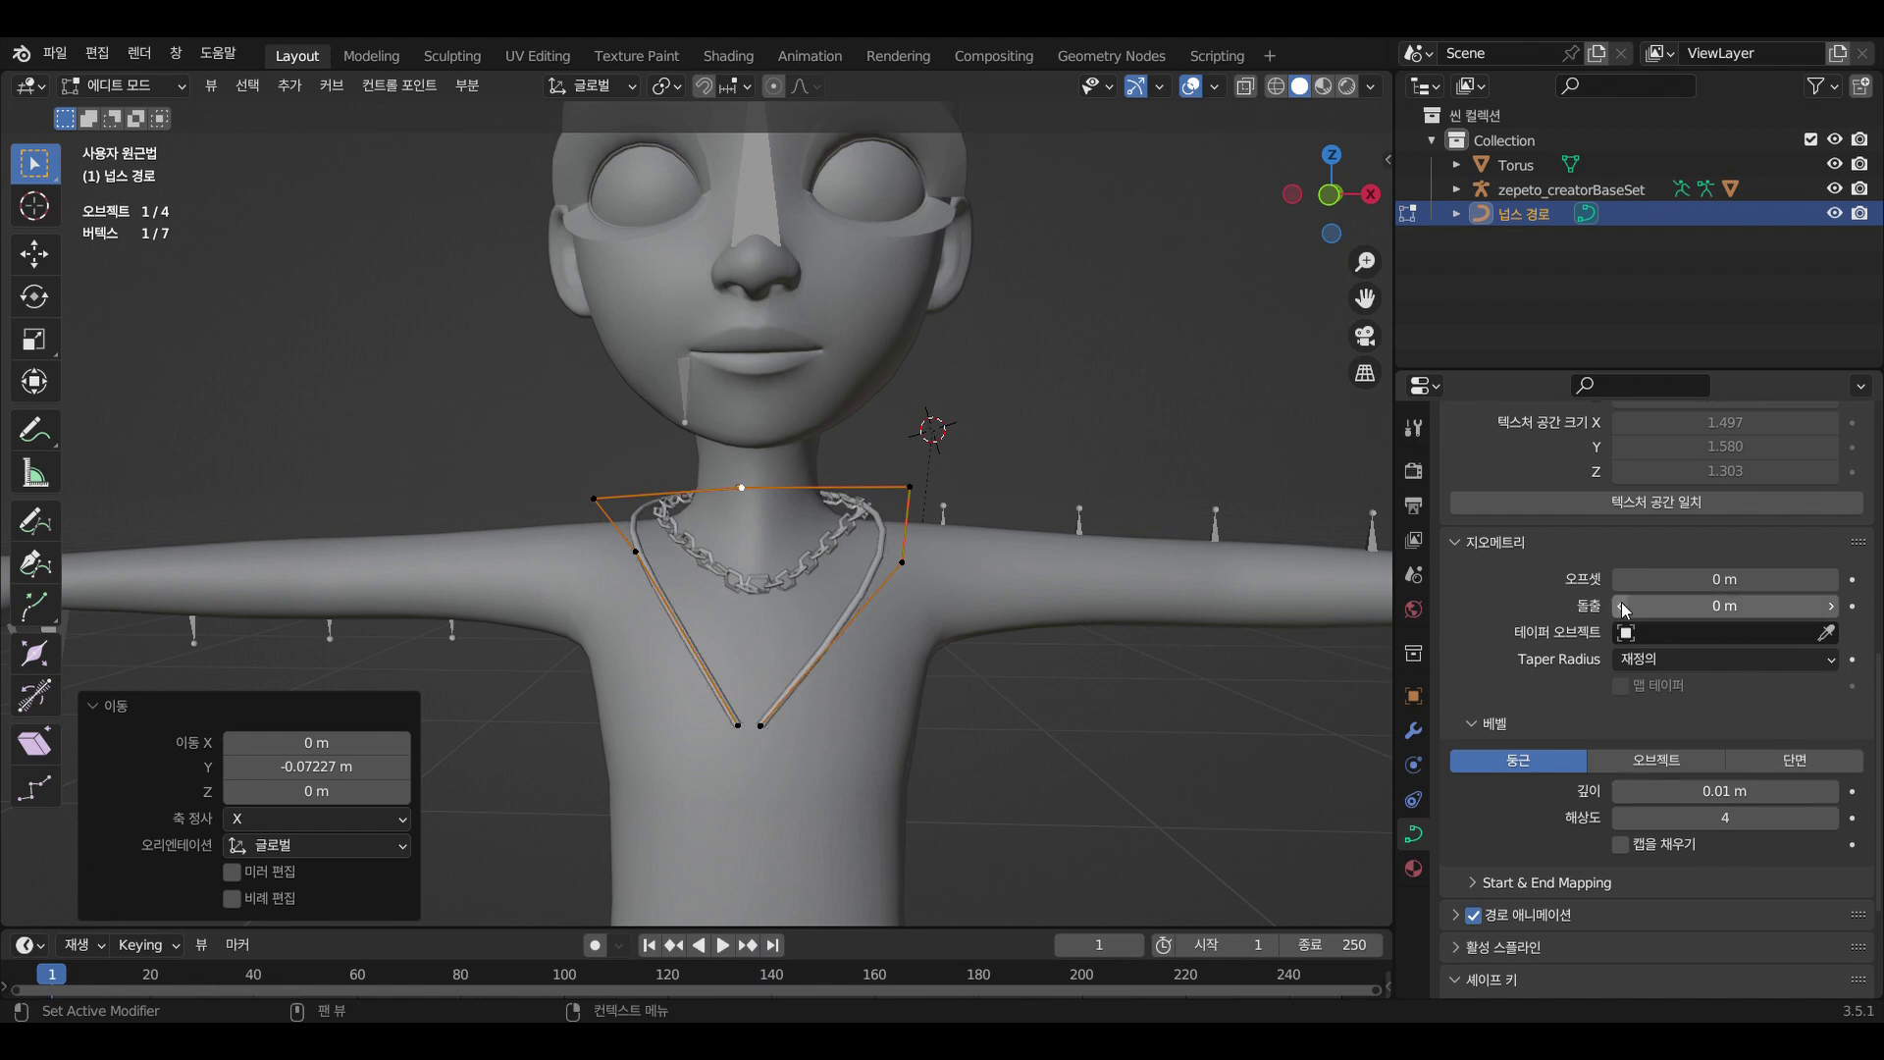
Try a bevel depth of 0.02 m, restore it to 0.01 m, and set the path curve's Resolution Preview U to 5
left_click(1831, 791)
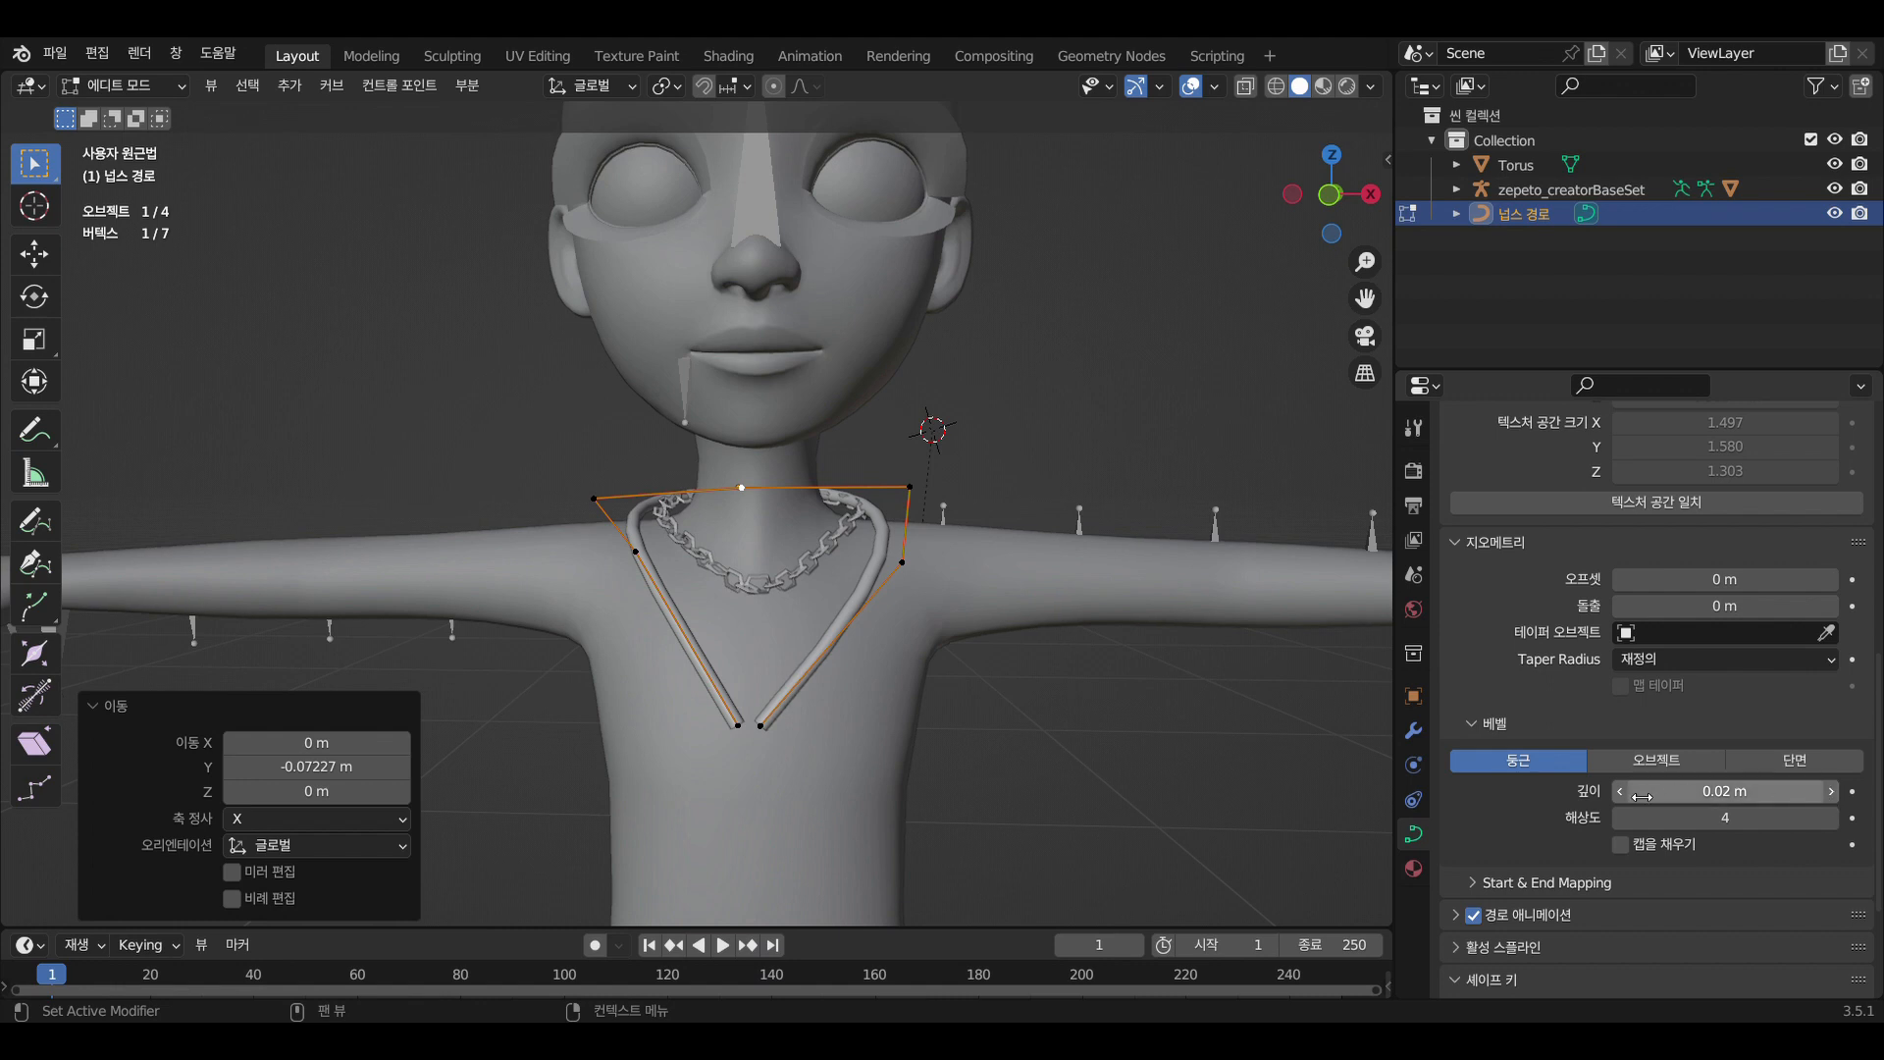
left_click(1622, 791)
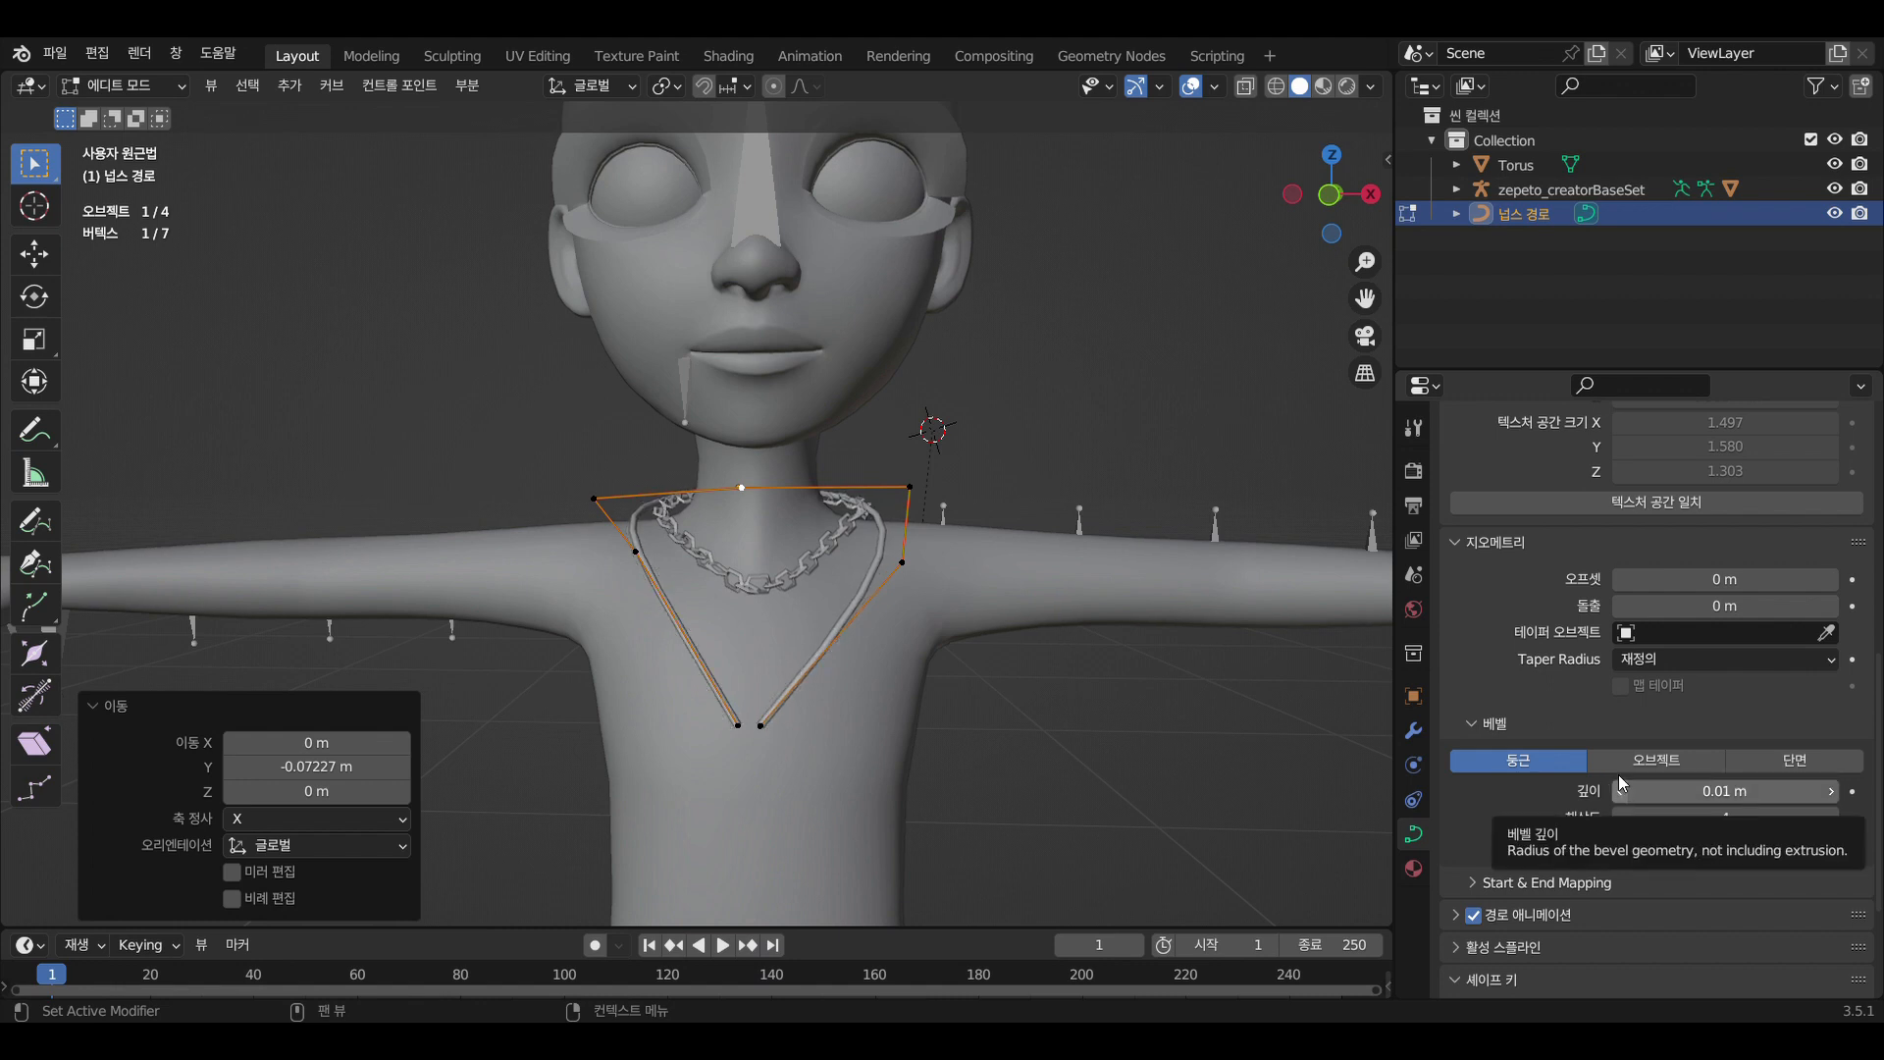
scroll(1636, 679, "up", 5)
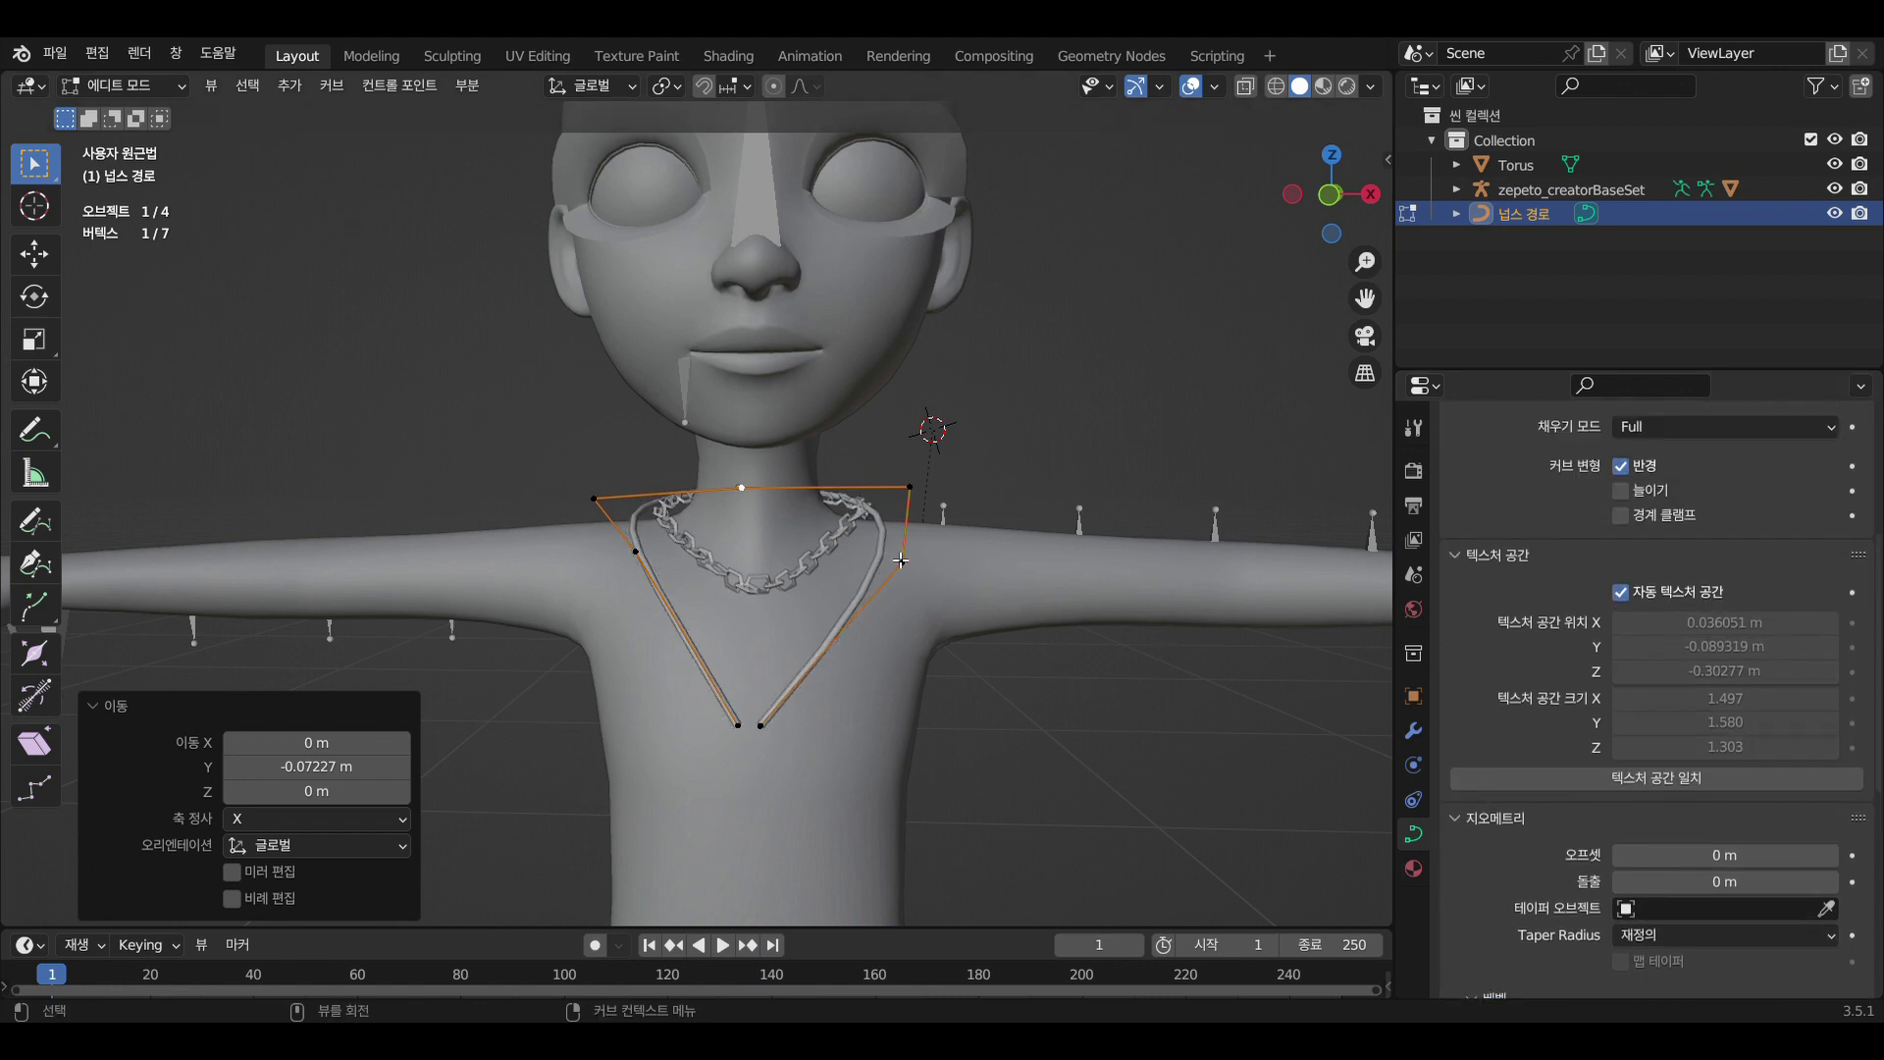
scroll(1649, 628, "up", 7)
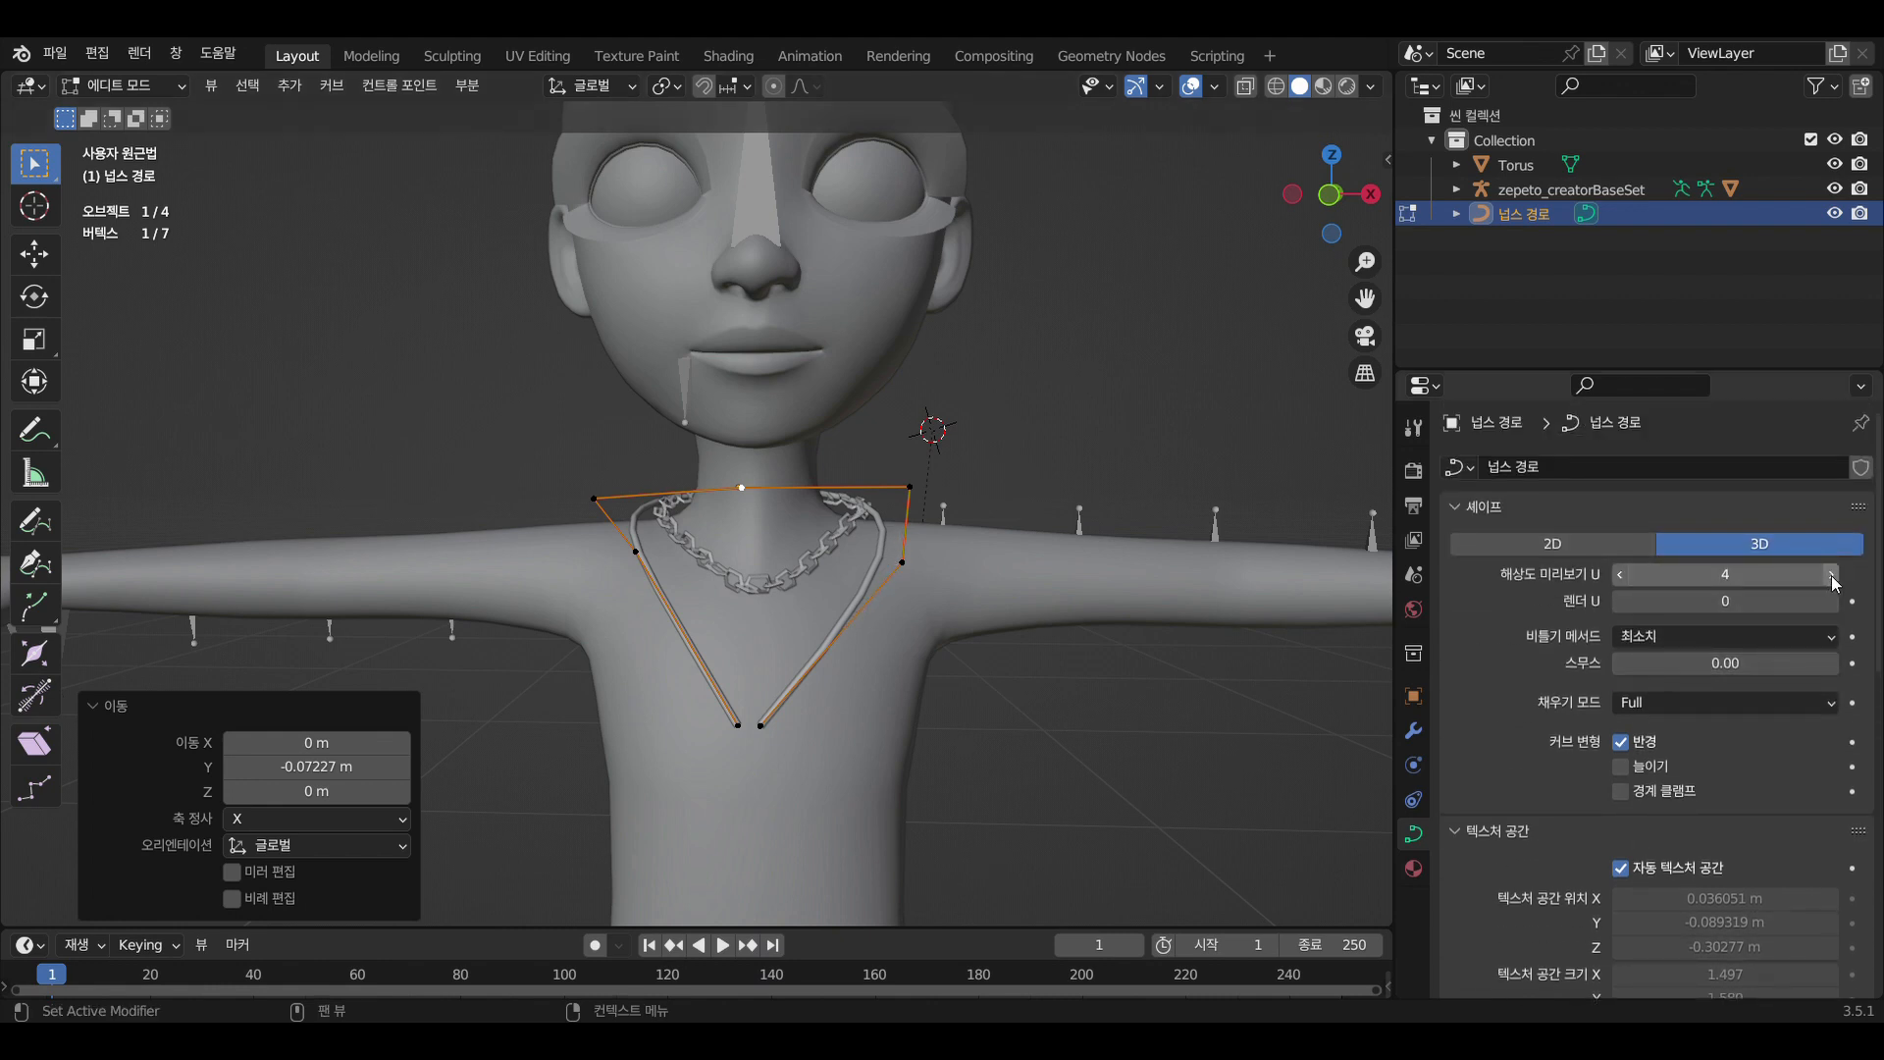
left_click(1831, 575)
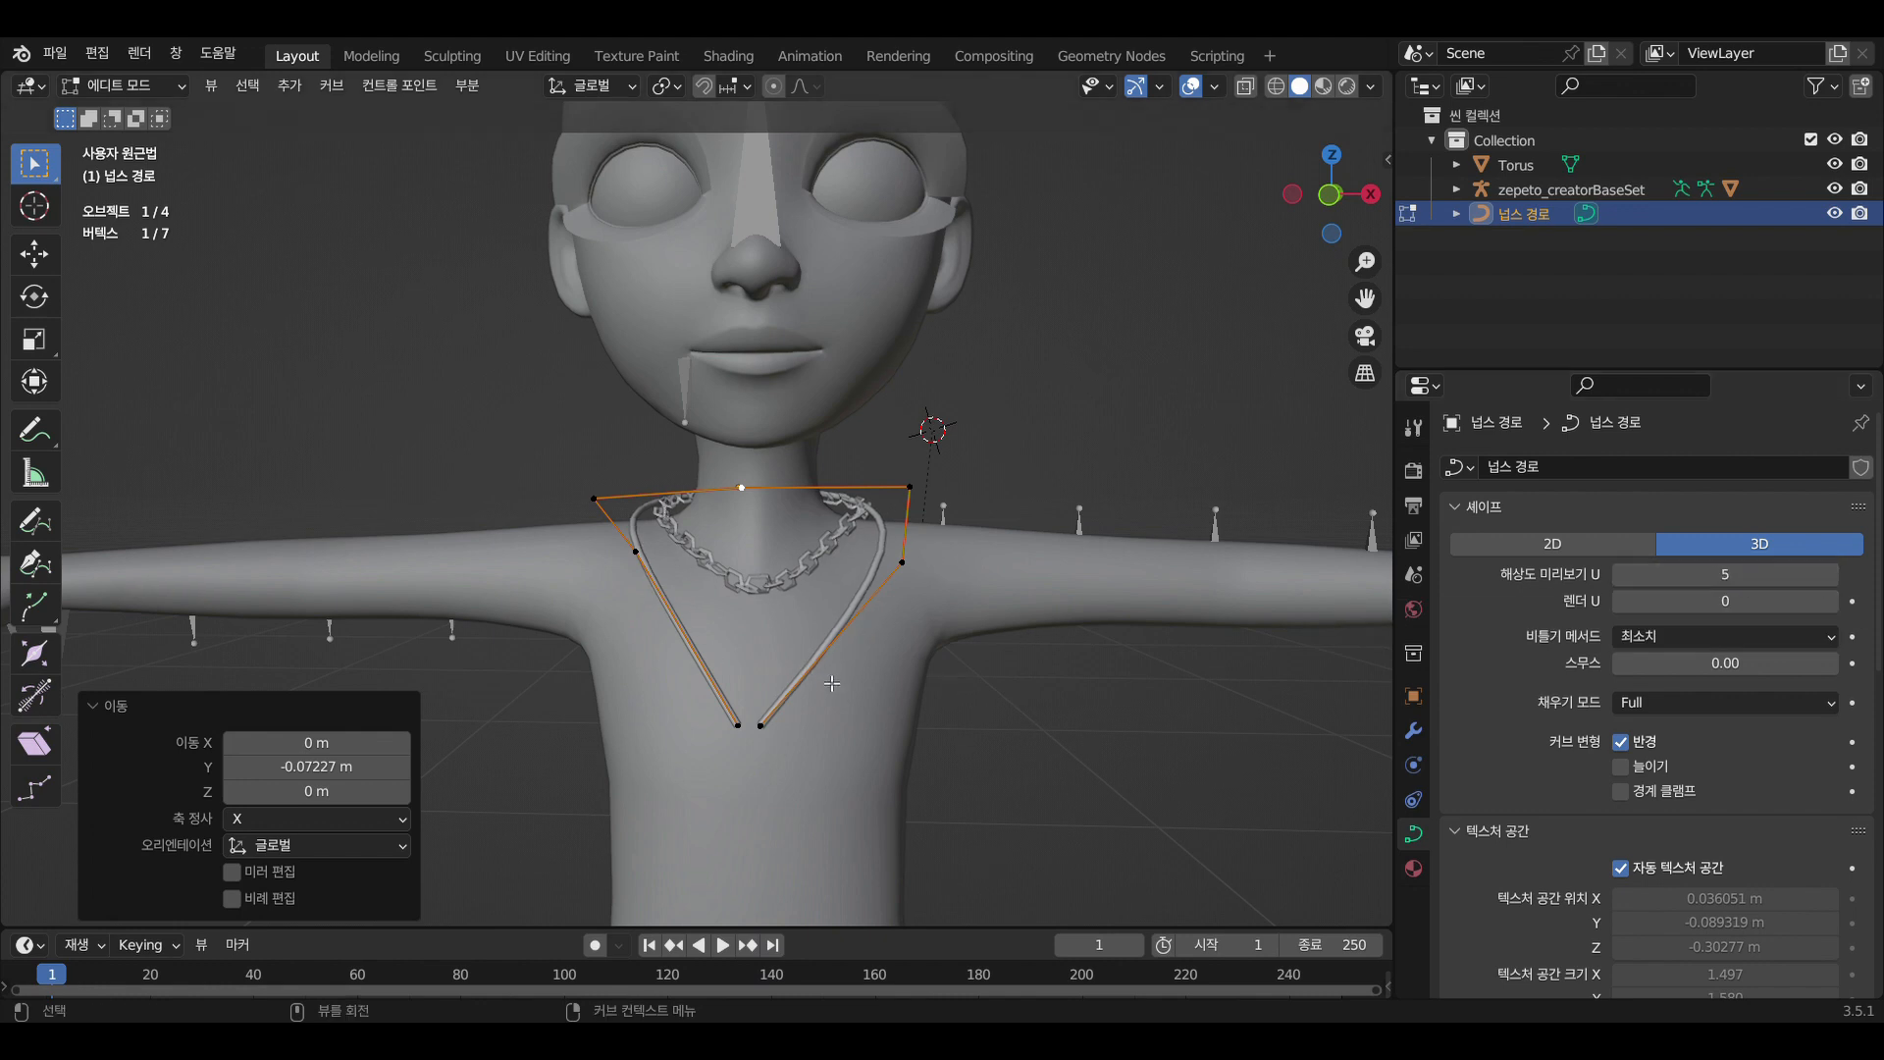
Examine the beveled curve's smoothness and thickness around the neck and chest, along with its geometry settings
scroll(973, 643, "down", 2)
middle_click_drag(972, 643, 1011, 632)
scroll(1011, 632, "up", 4)
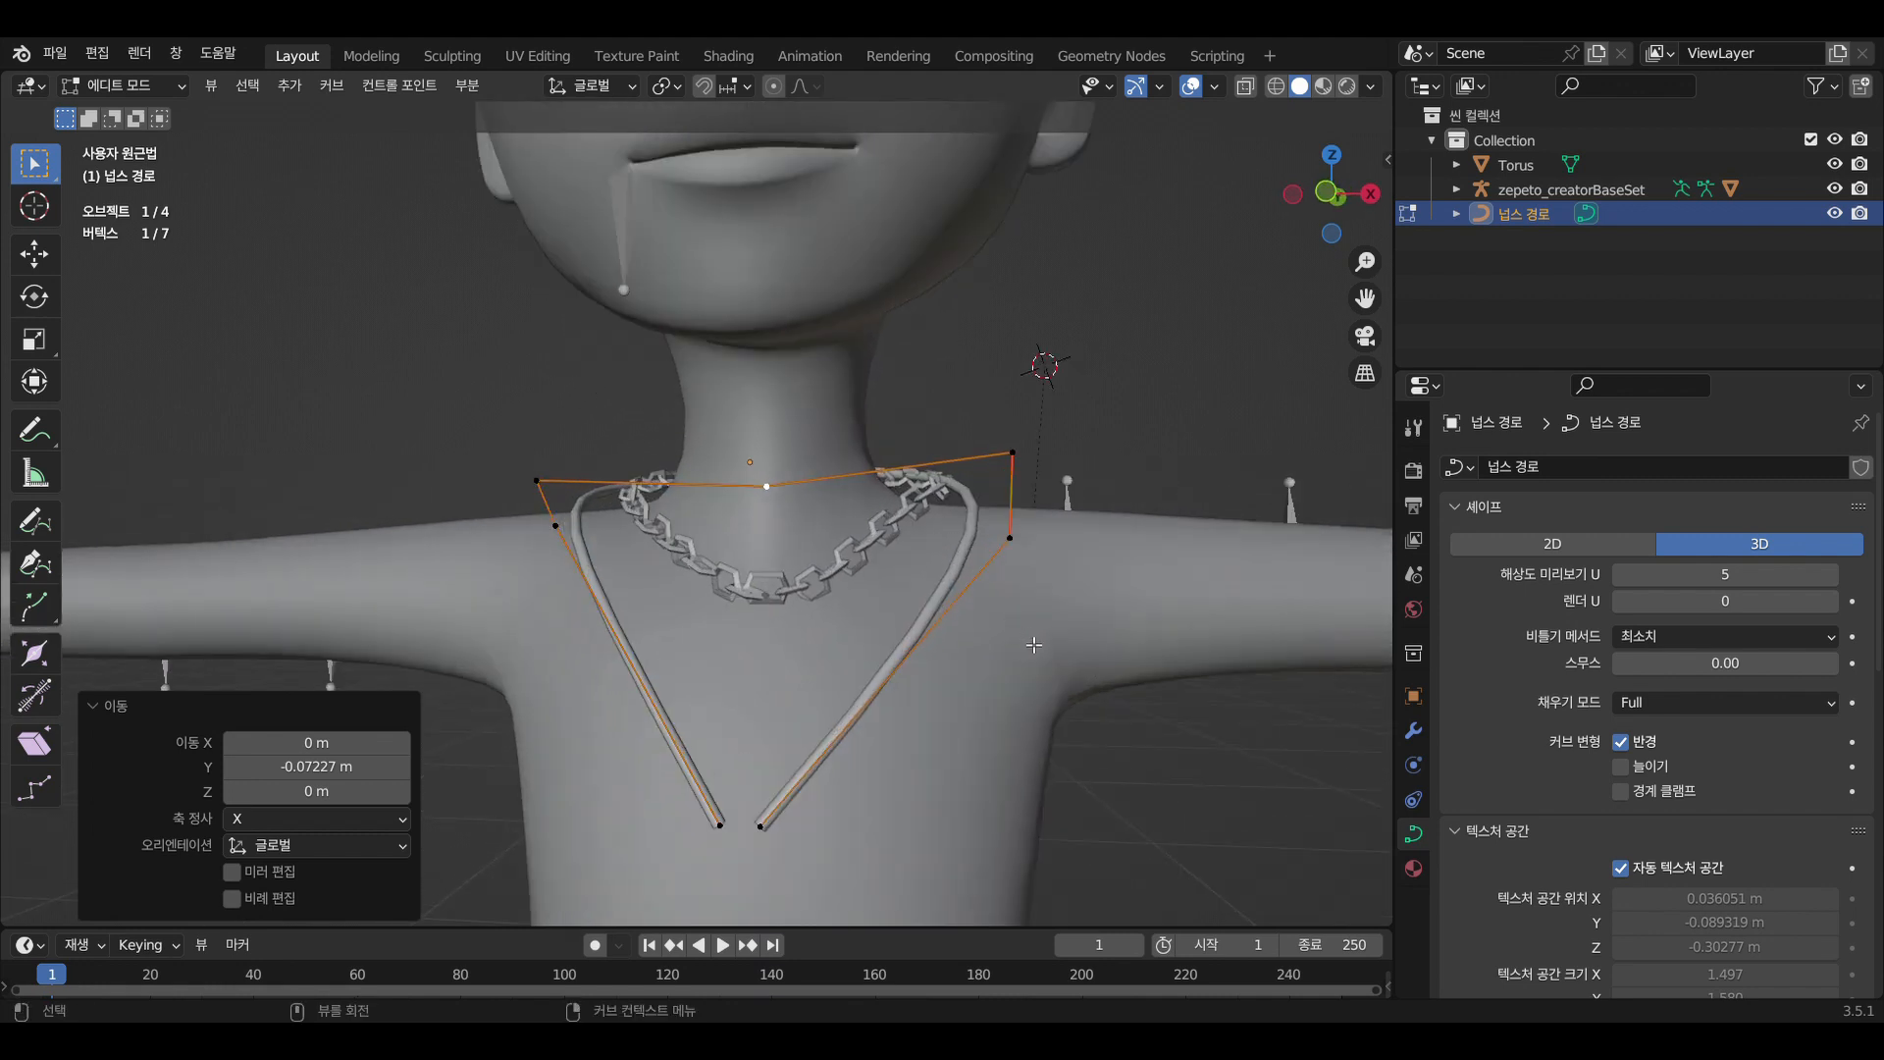
scroll(1729, 736, "down", 5)
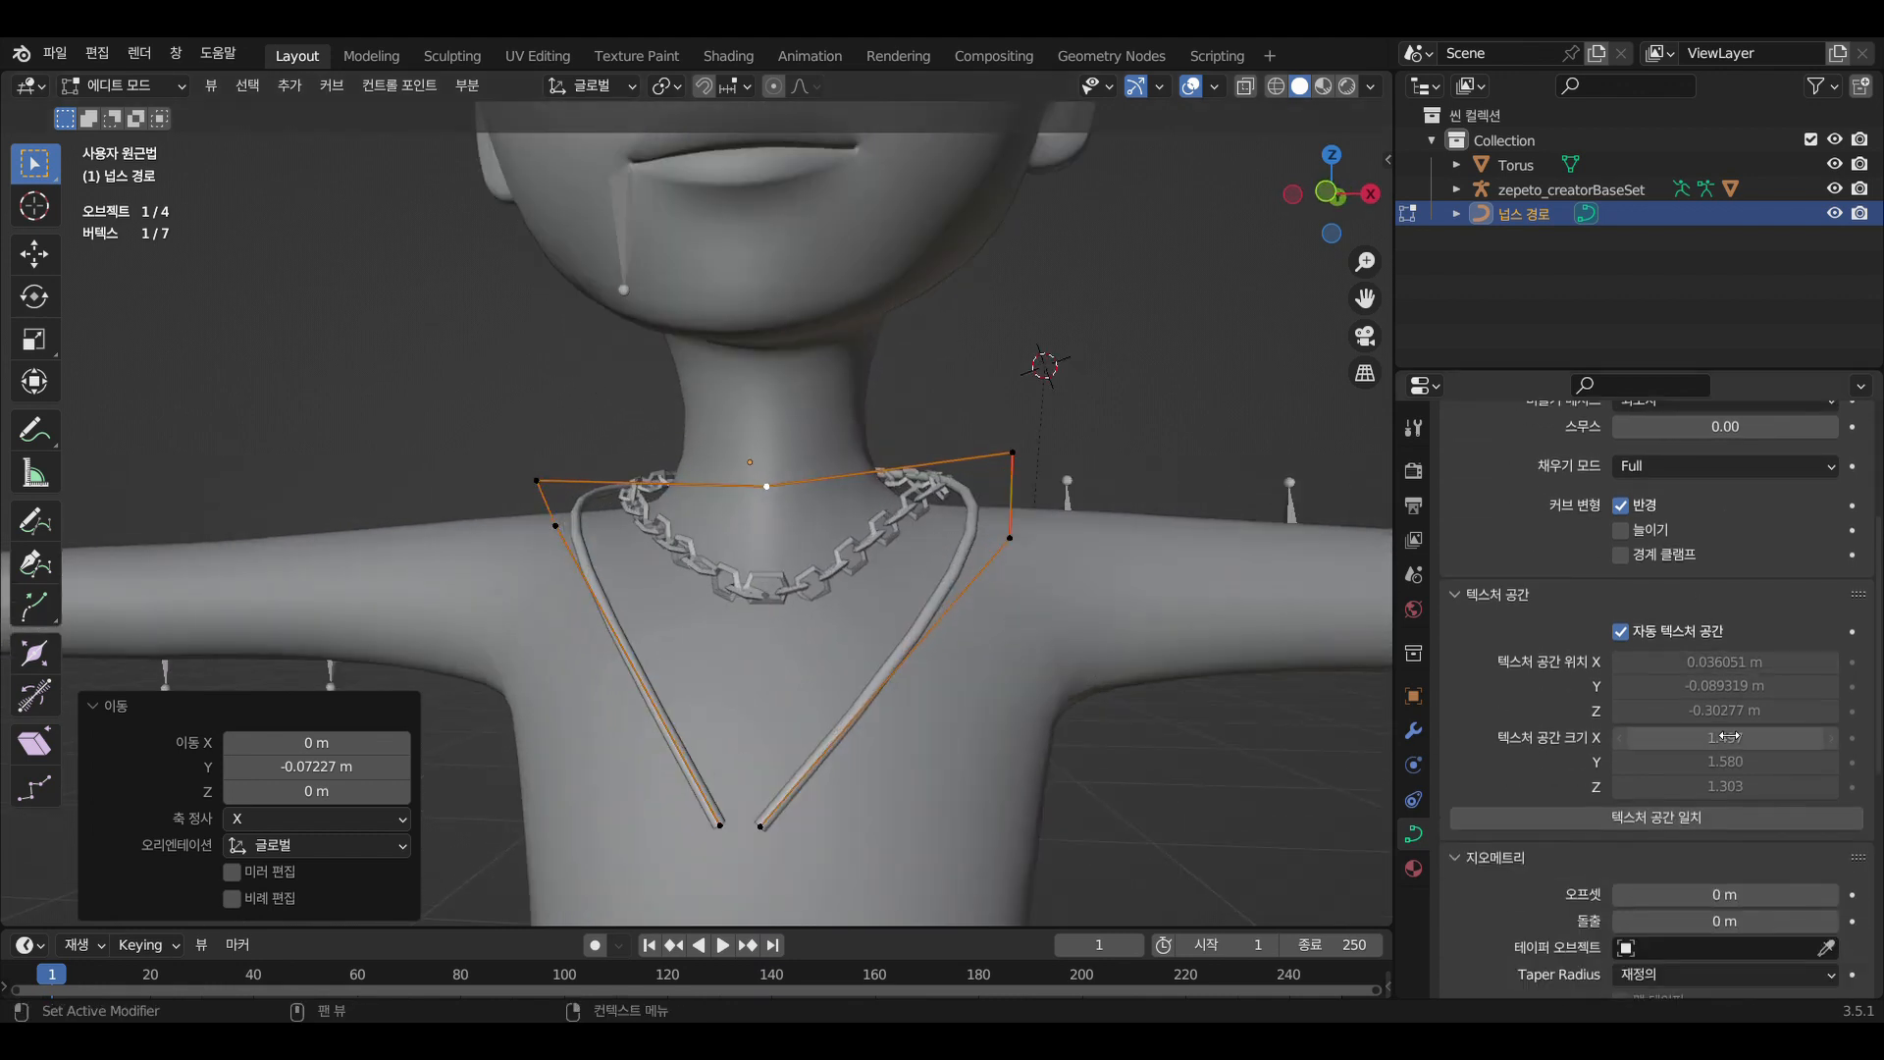
scroll(1730, 736, "down", 3)
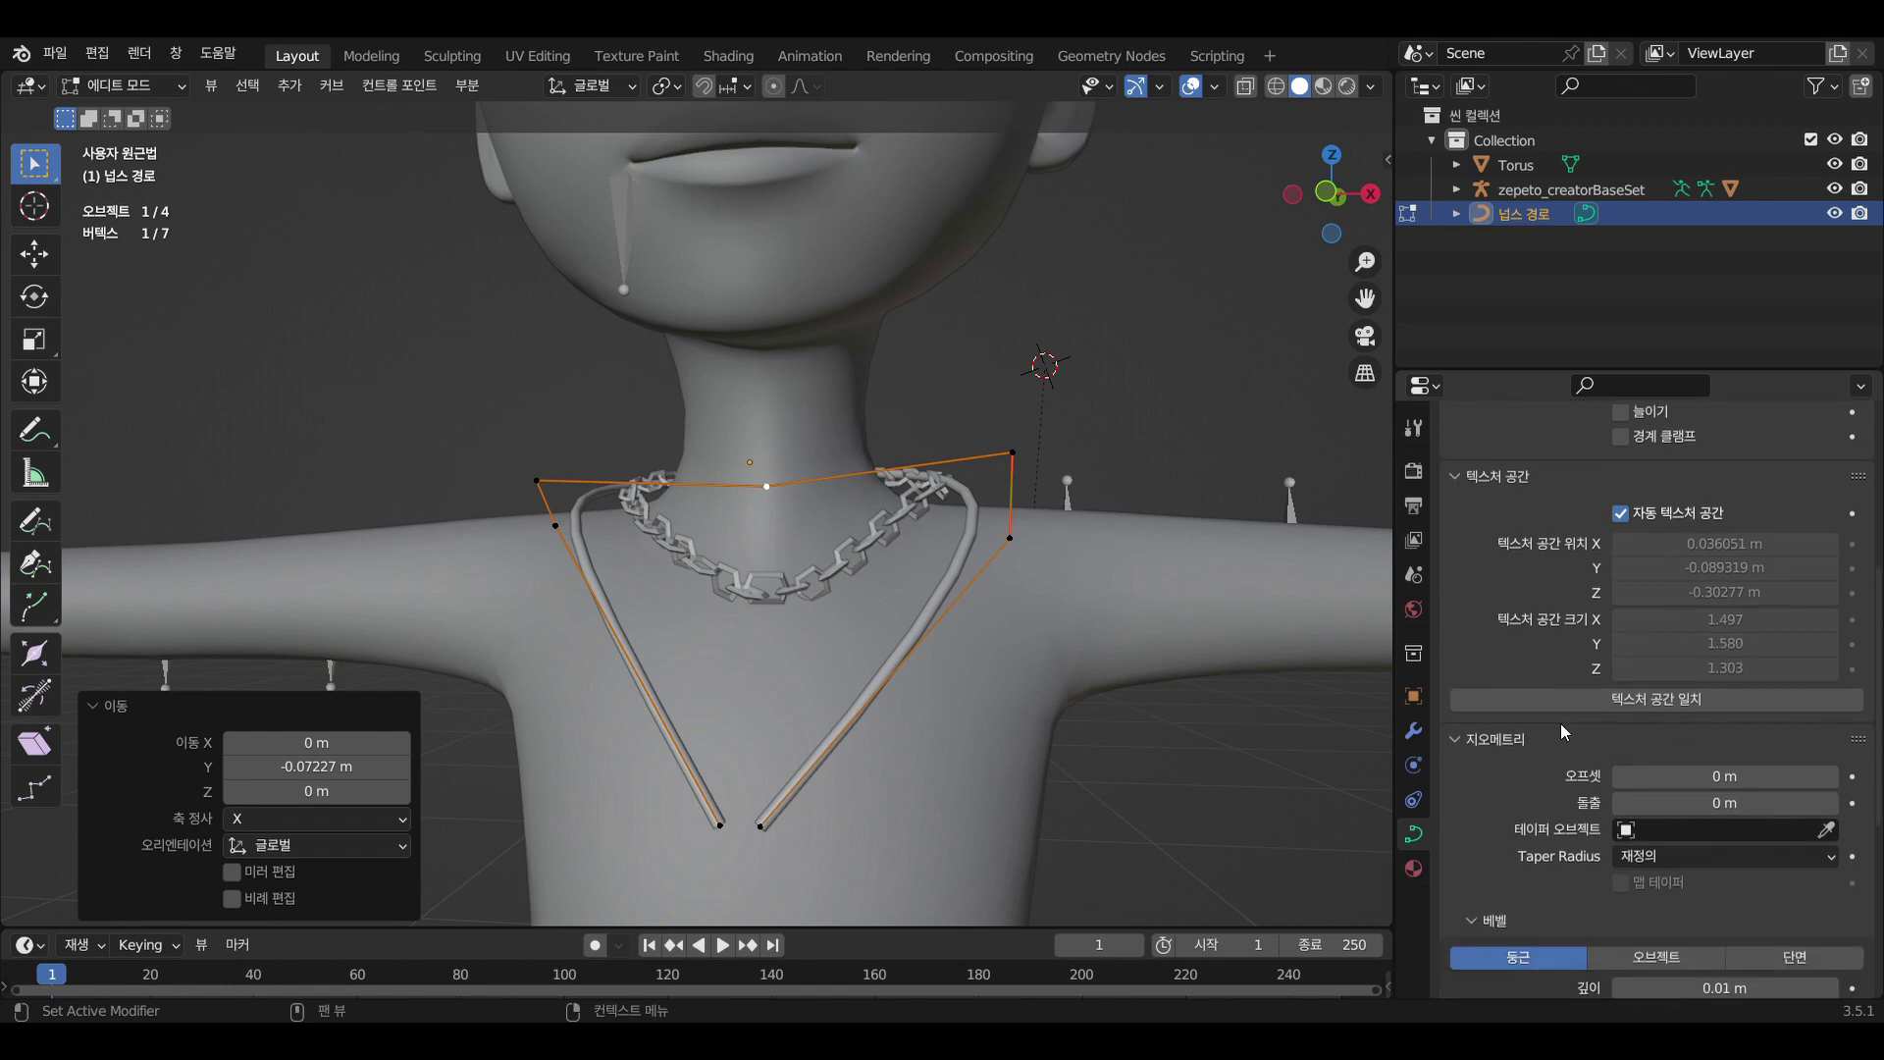
scroll(772, 583, "down", 5)
middle_click_drag(785, 589, 841, 636)
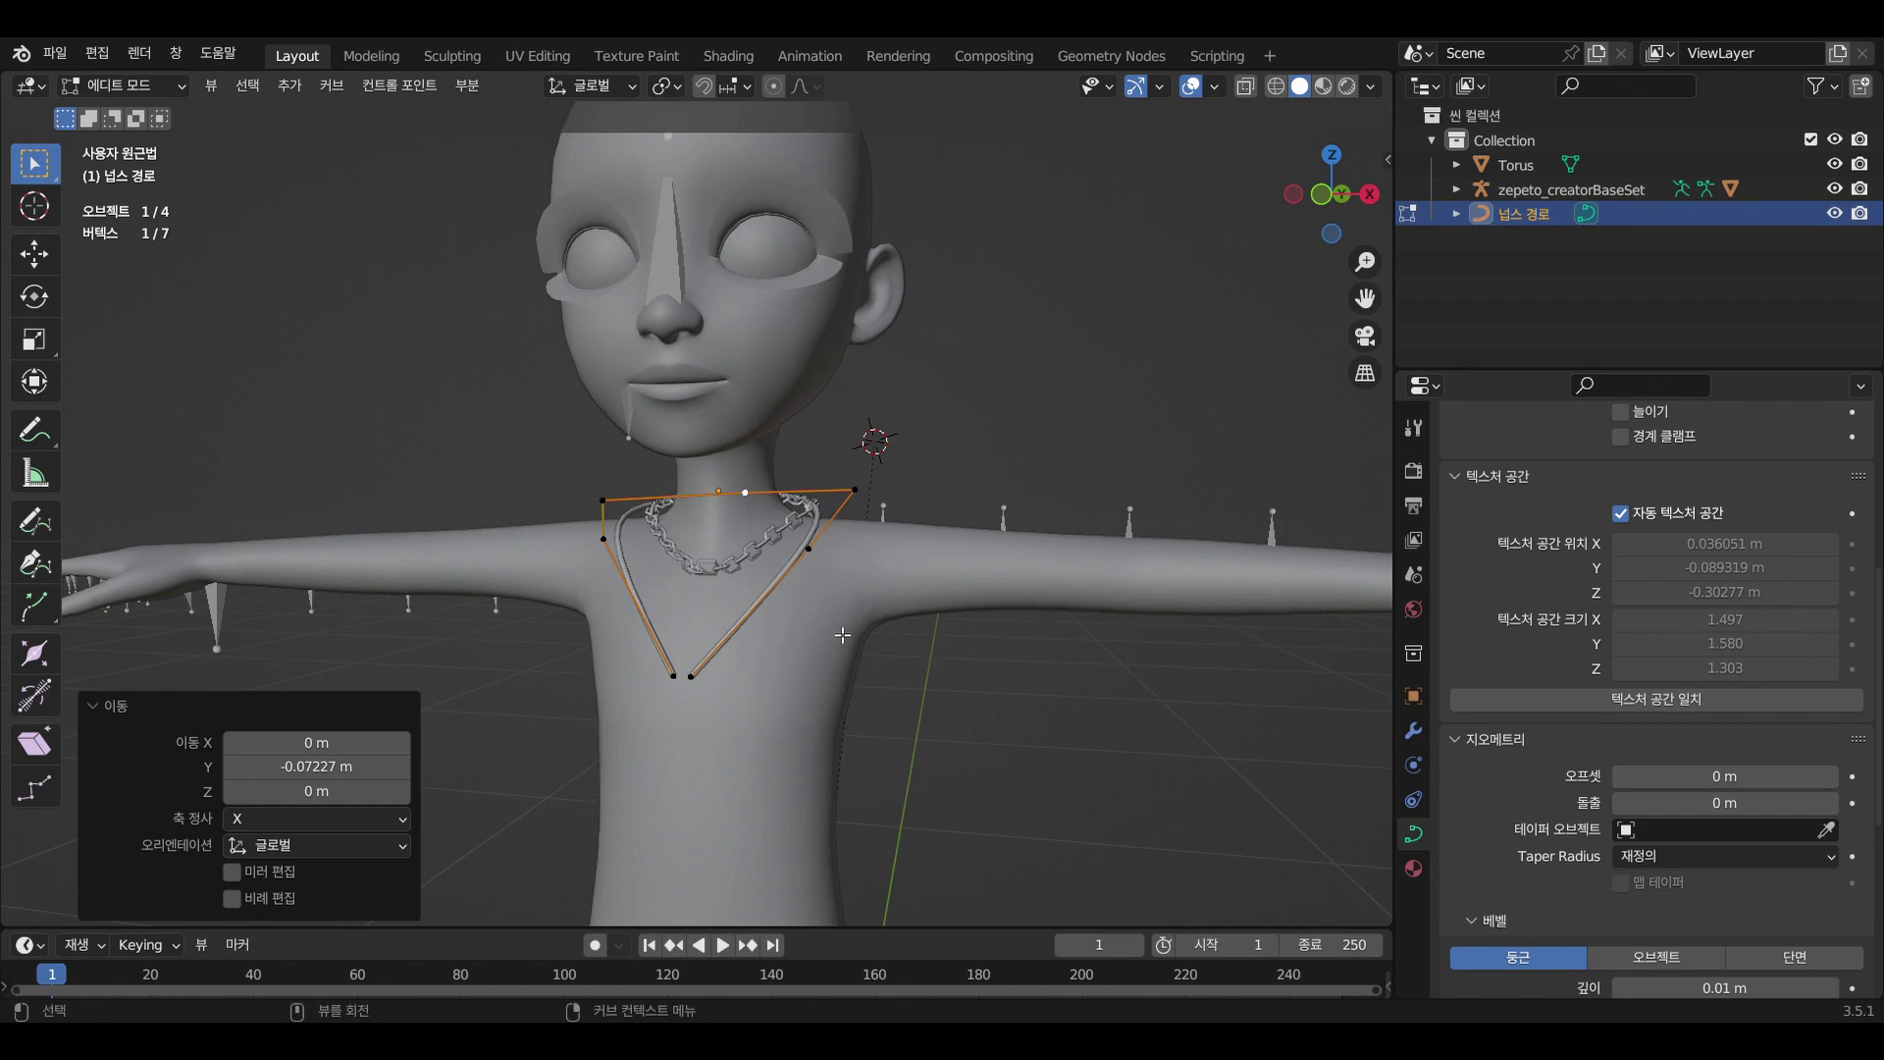
scroll(1570, 839, "down", 3)
scroll(1085, 736, "up", 4)
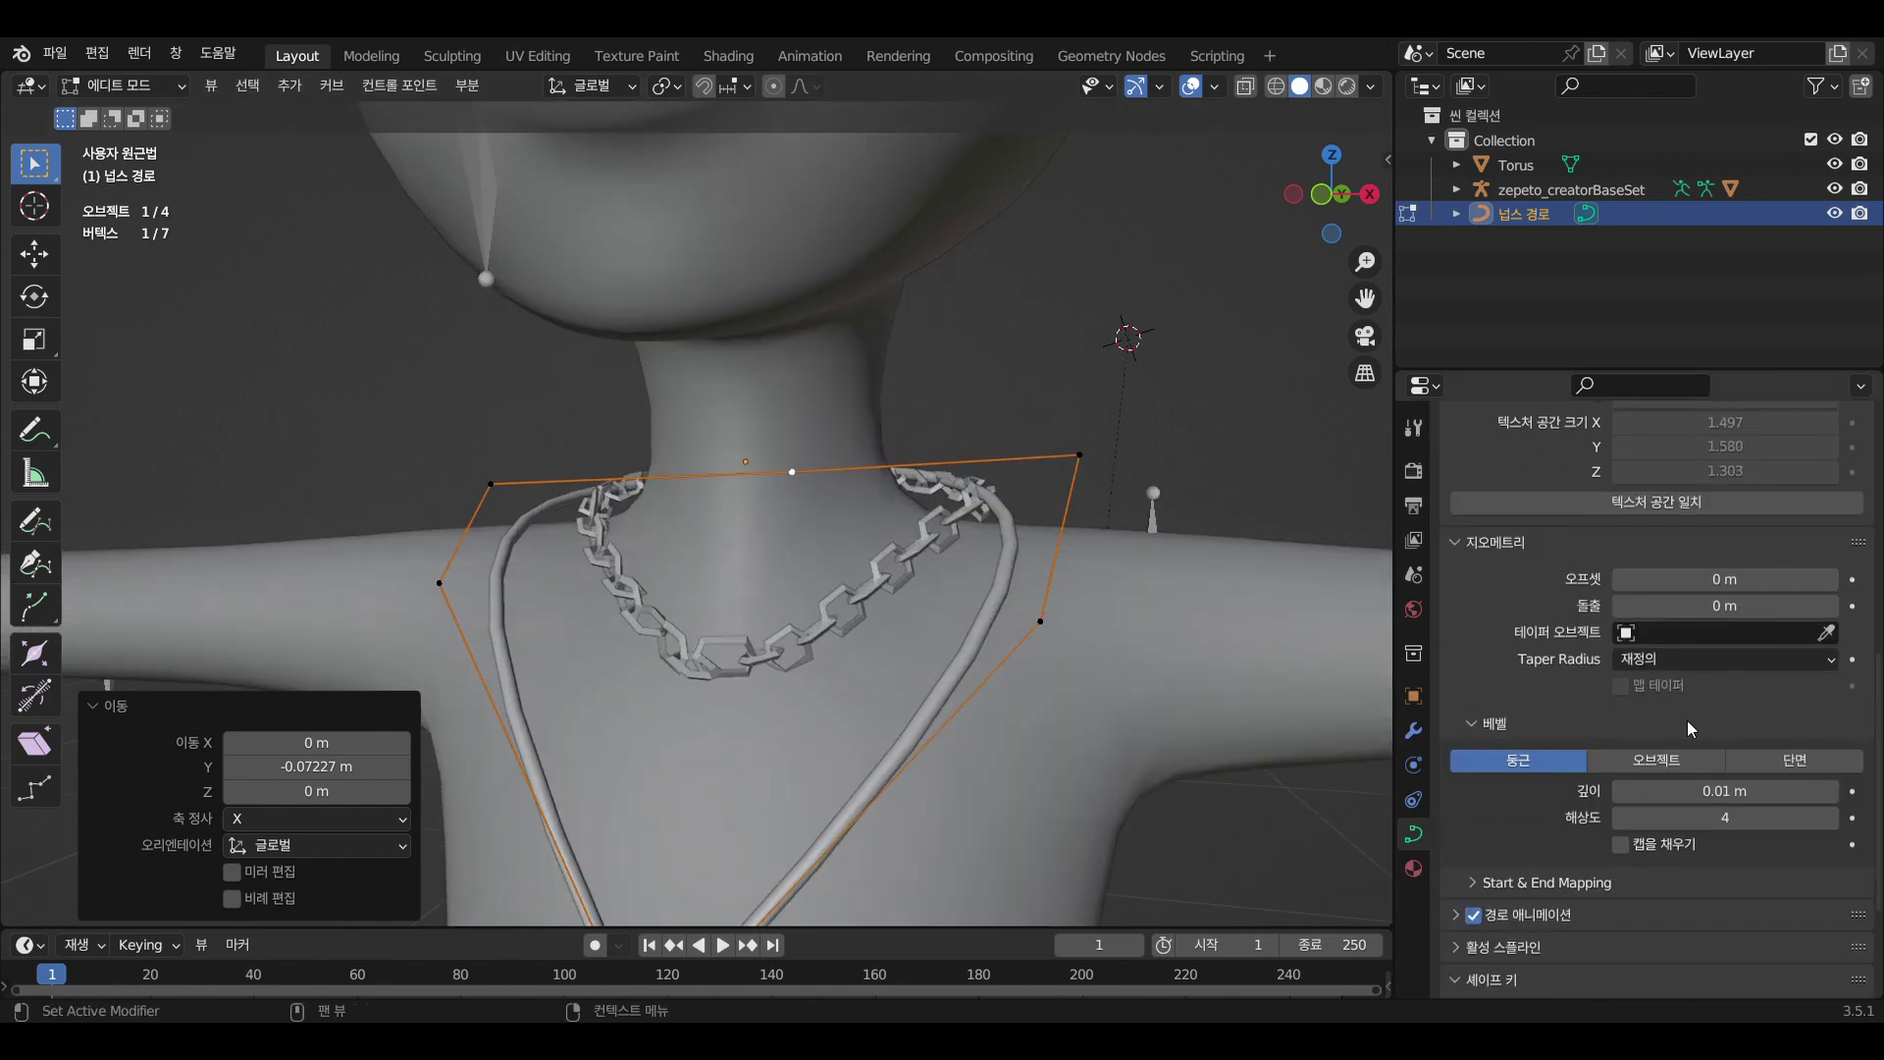
Set the path curve's round bevel depth to 0.005 m
scroll(1698, 746, "down", 2)
scroll(1709, 793, "down", 1)
scroll(1055, 682, "down", 3)
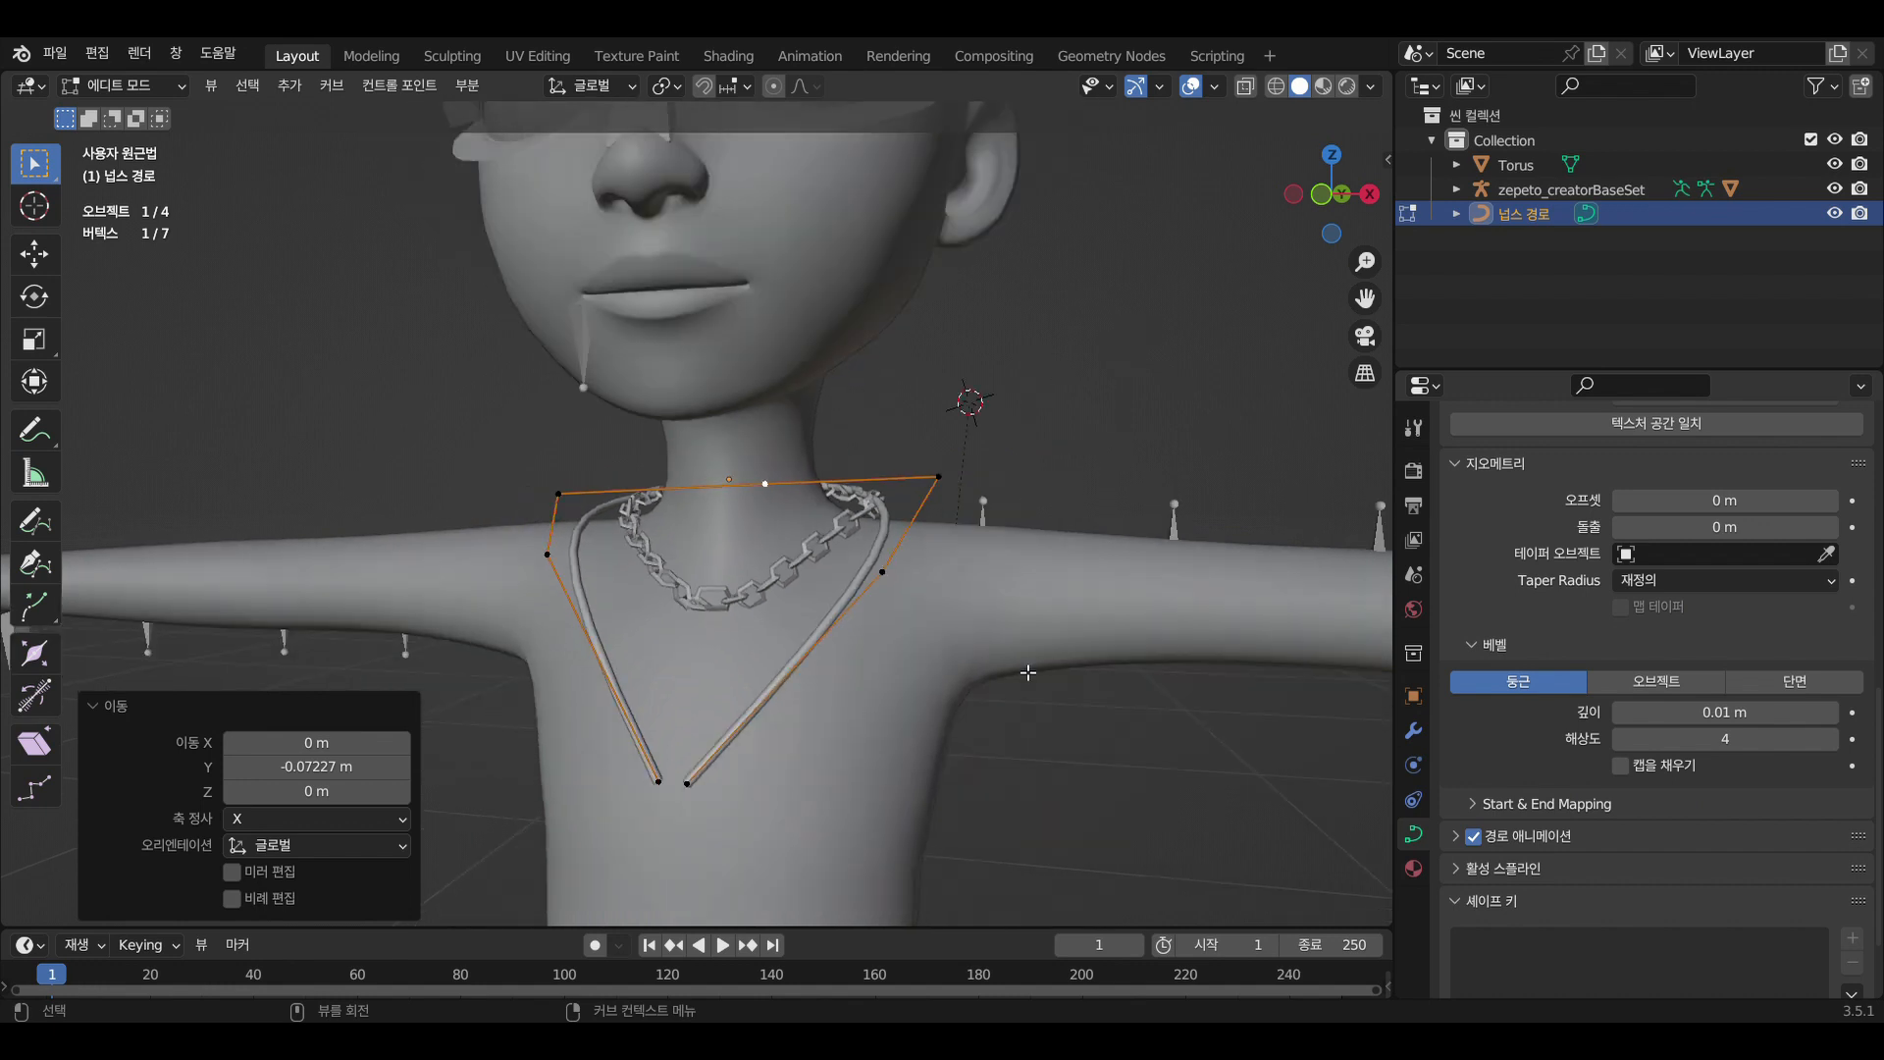
scroll(1055, 682, "up", 2)
scroll(1730, 858, "up", 3)
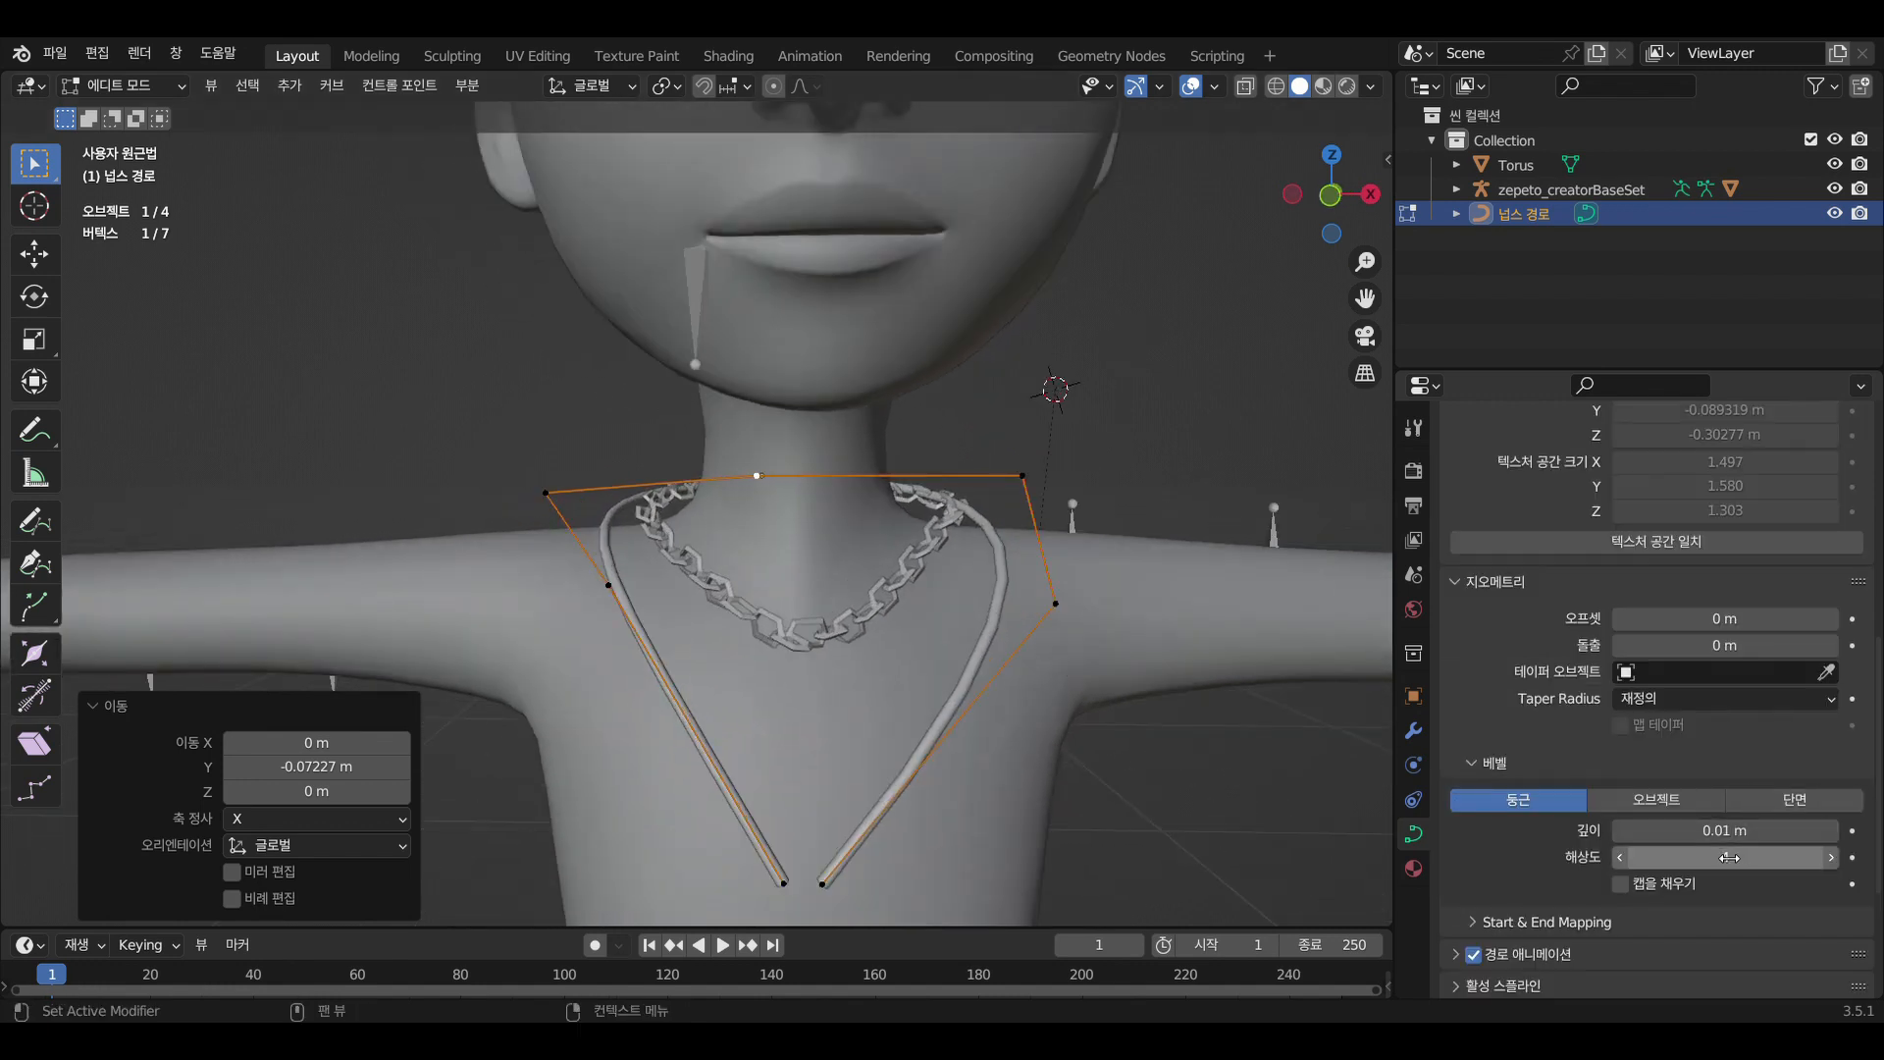
left_click(1767, 835)
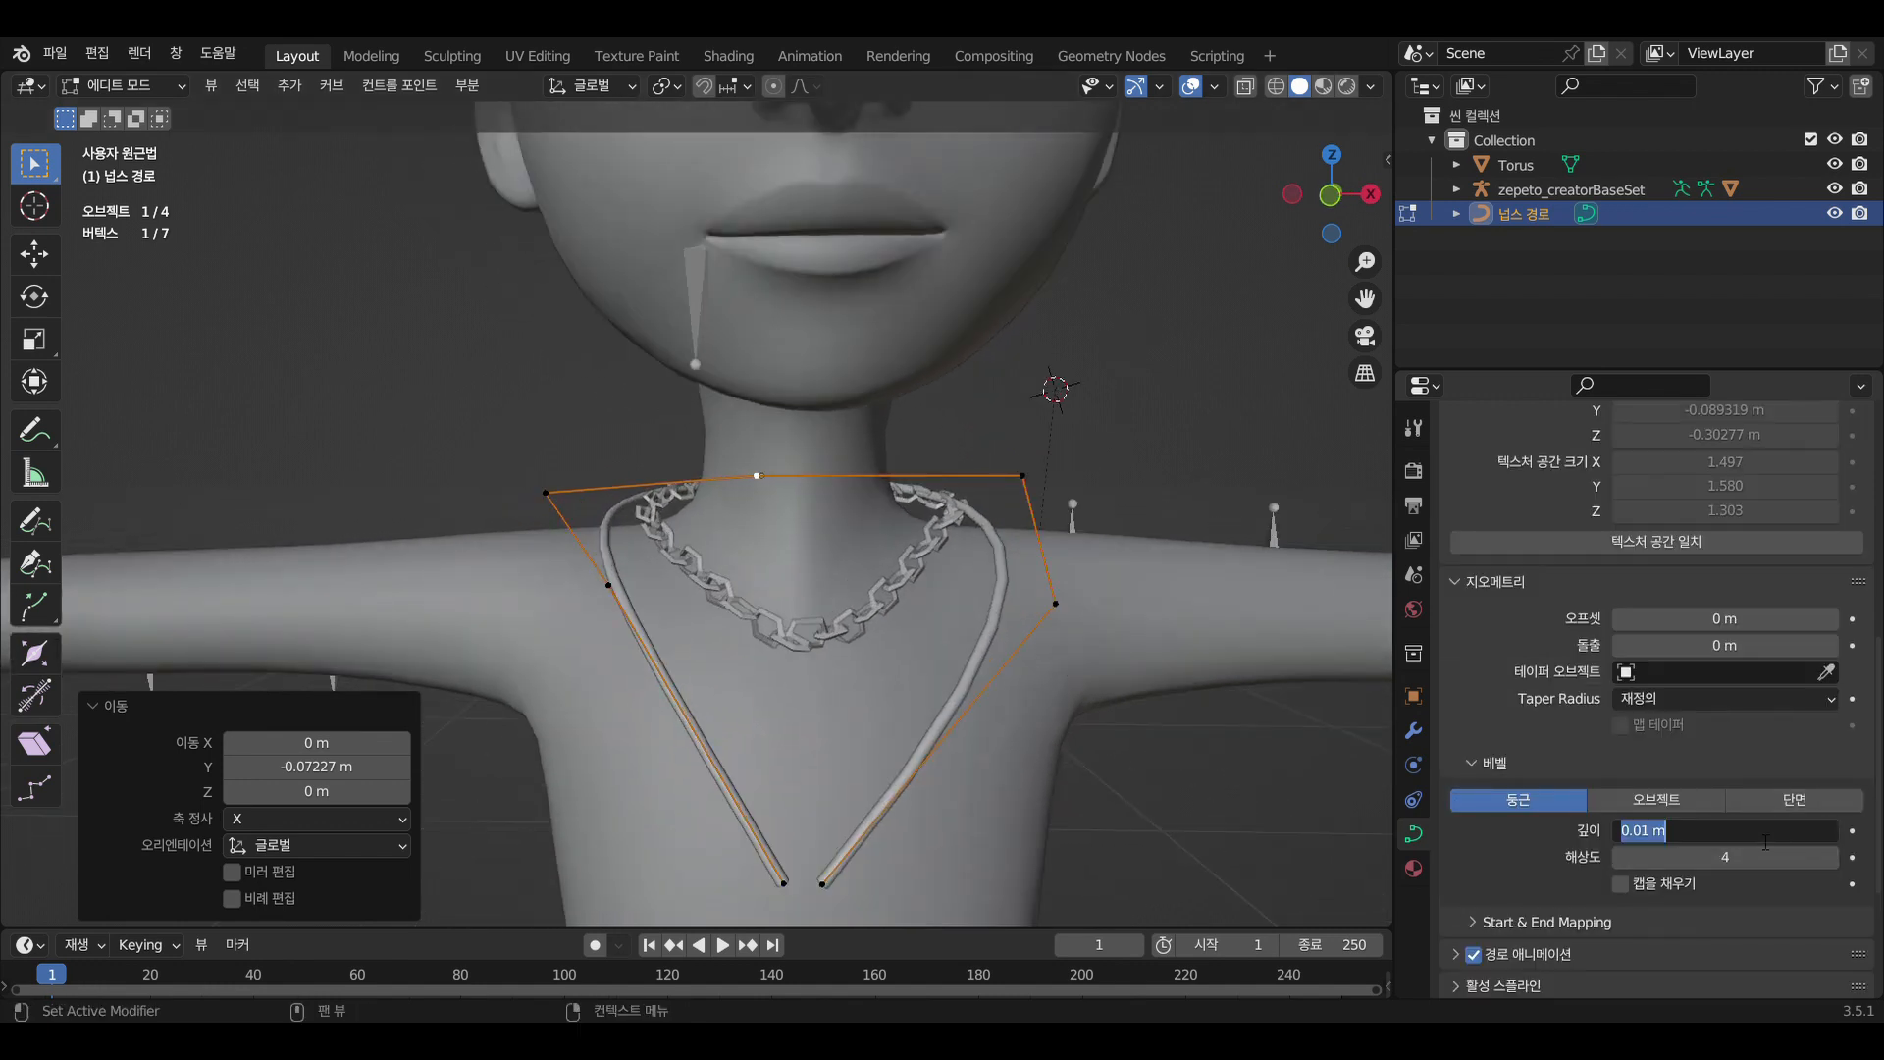
type("05")
key("Return")
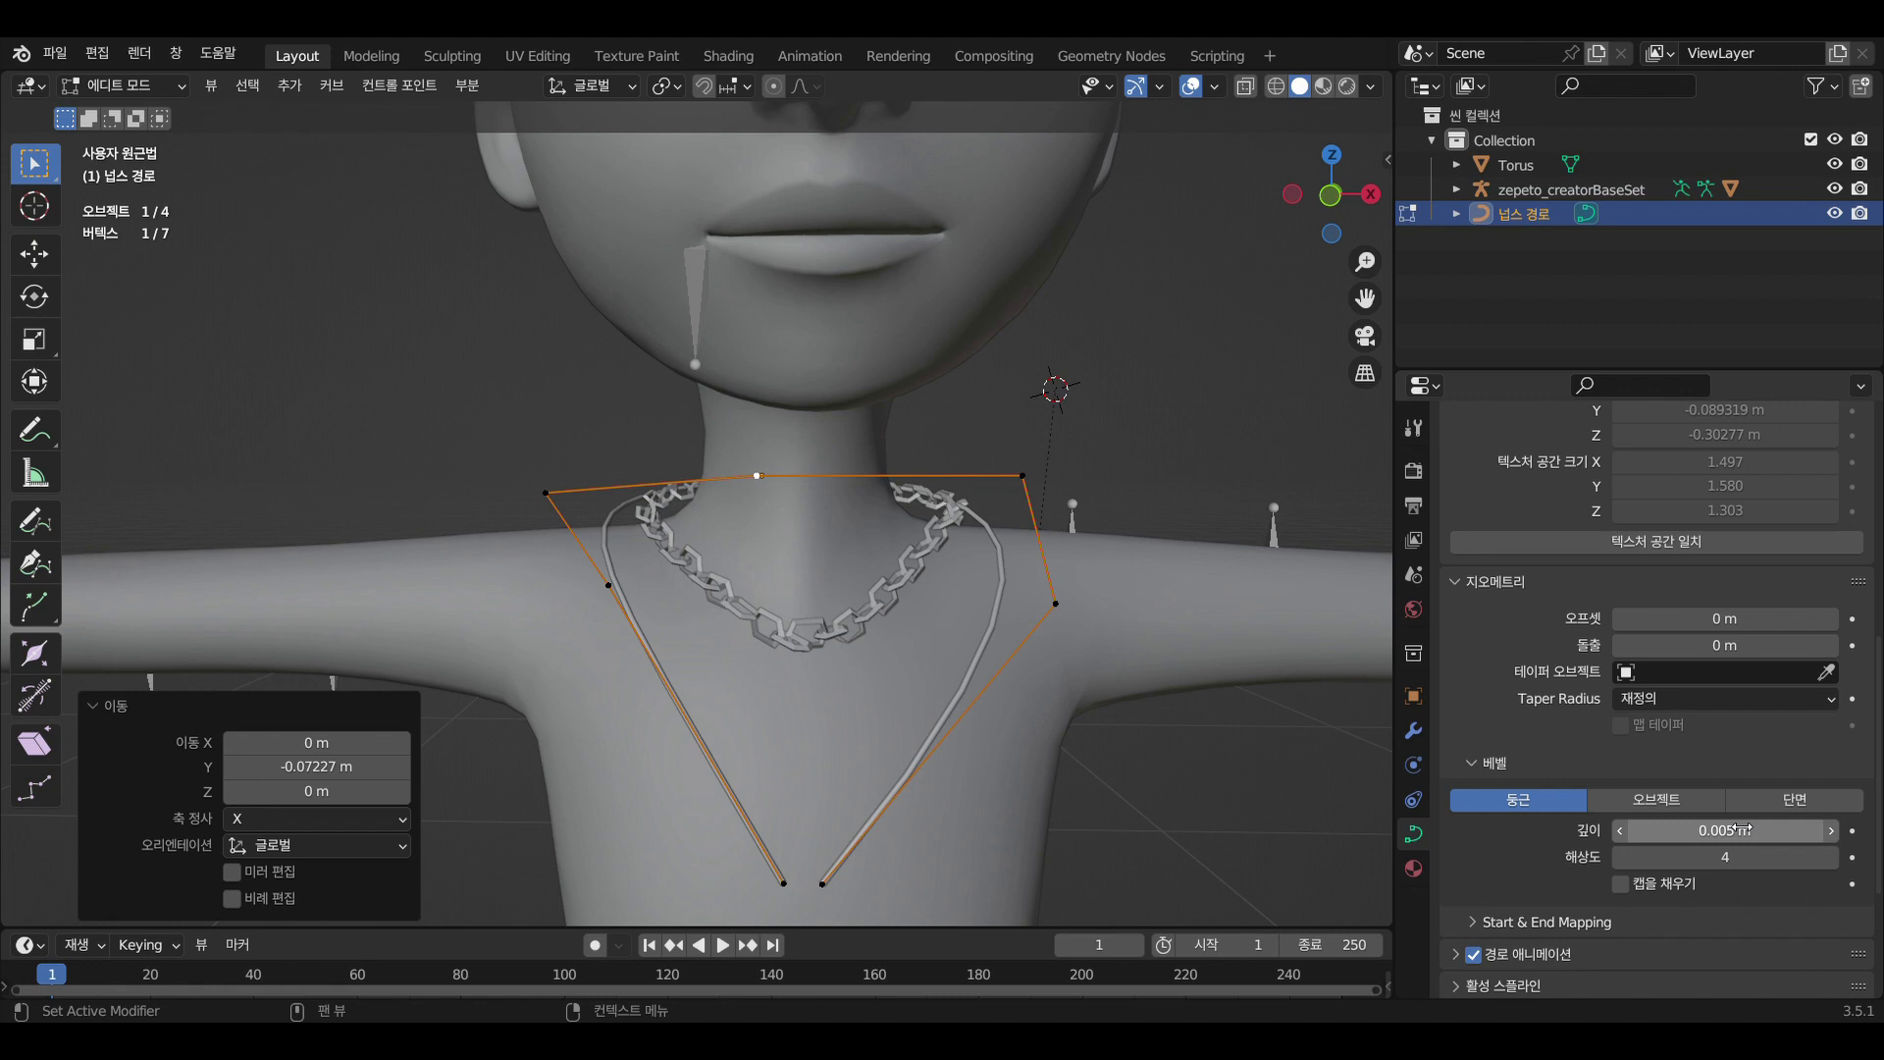
Check the thinner curve's fit on the chest and neck from several angles
mouse_move(1056, 801)
middle_mouse_down()
mouse_move(1009, 795)
mouse_move(1029, 811)
middle_mouse_up()
scroll(1028, 810, "up", 1)
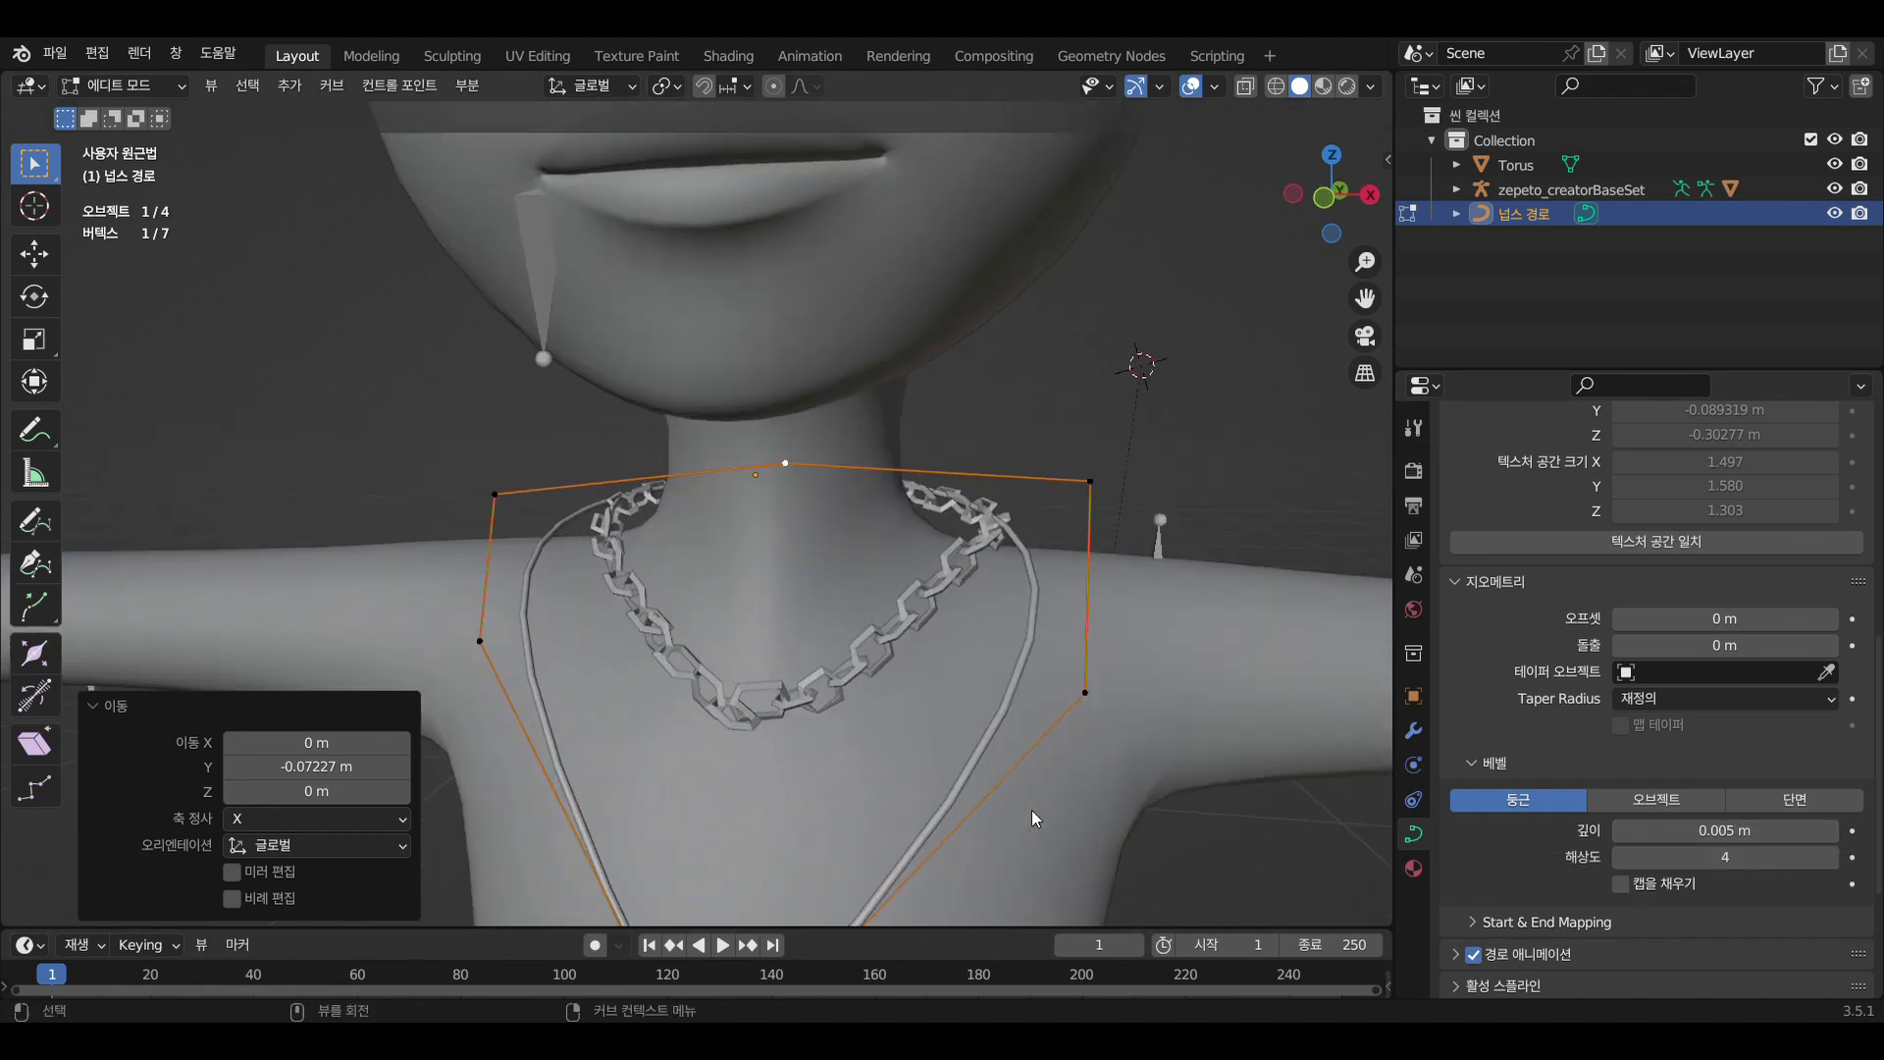
scroll(1032, 809, "down", 4)
middle_click_drag(1033, 810, 1028, 777)
scroll(1098, 750, "up", 4)
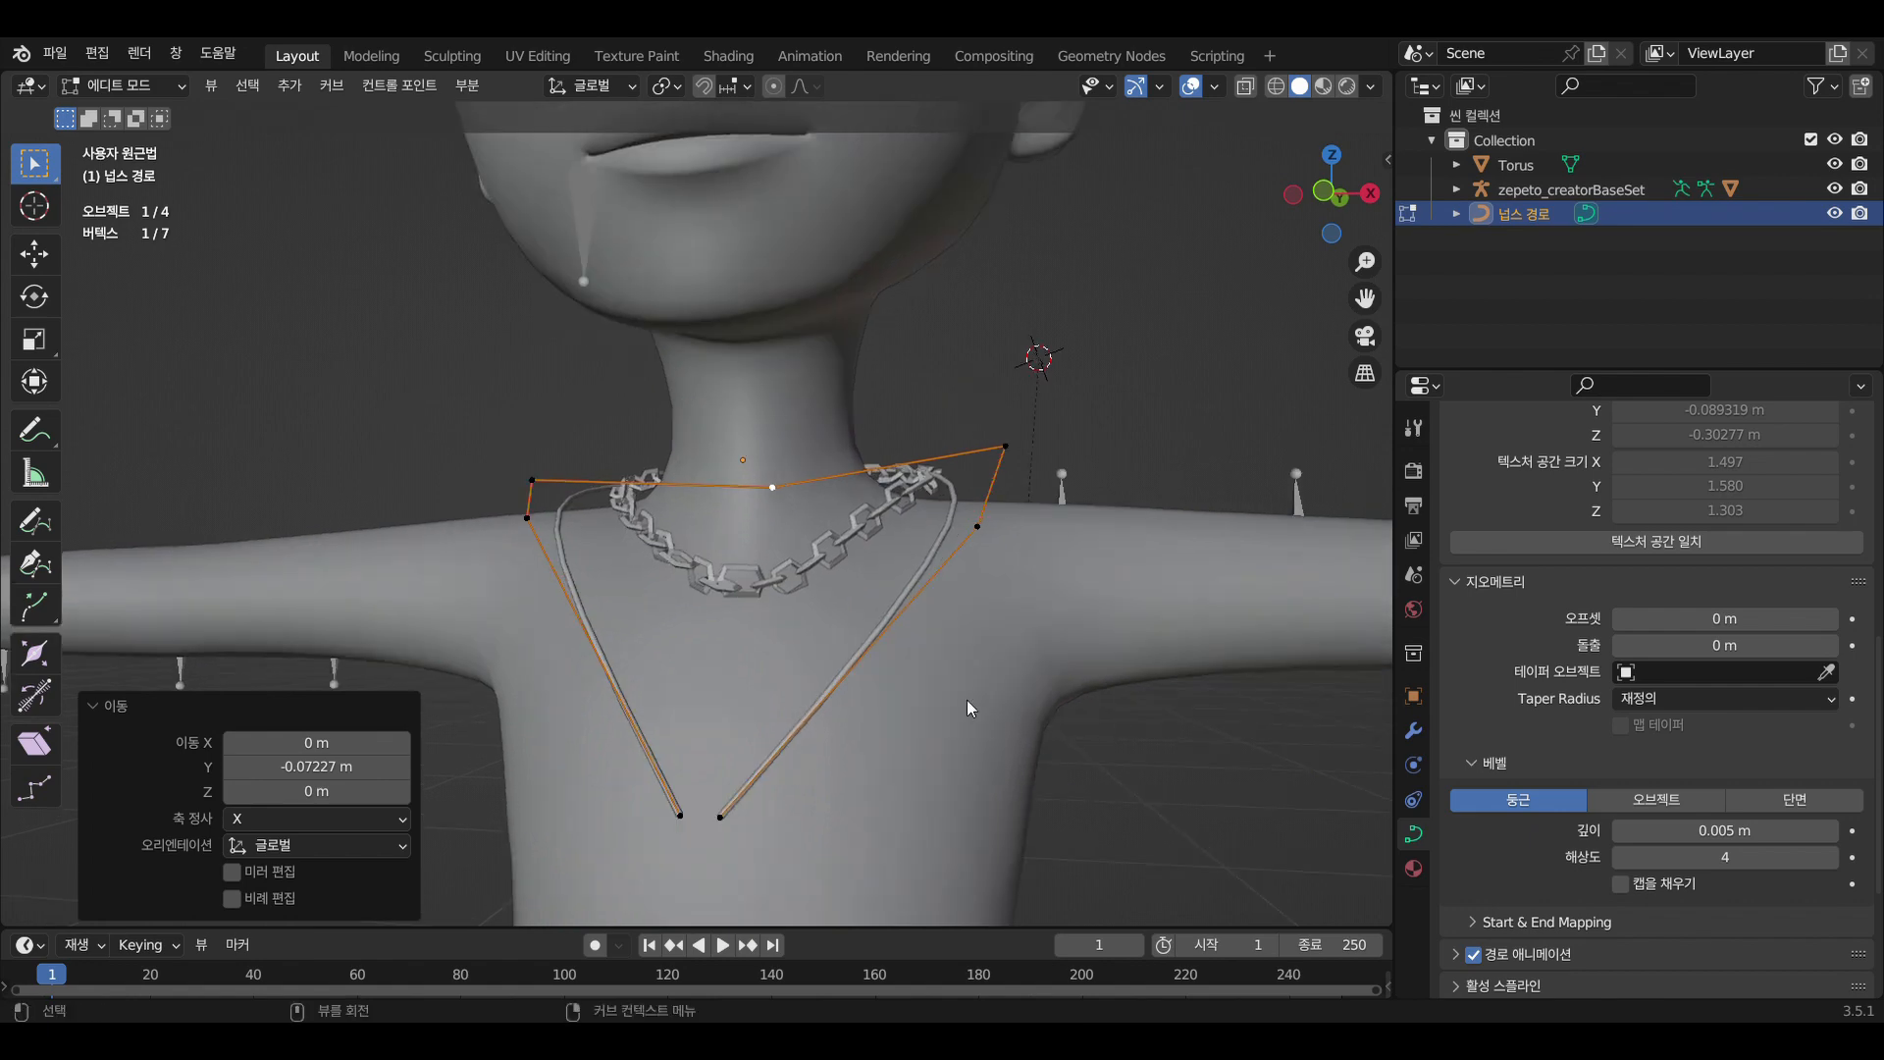
middle_click_drag(932, 710, 954, 822)
scroll(939, 723, "up", 2)
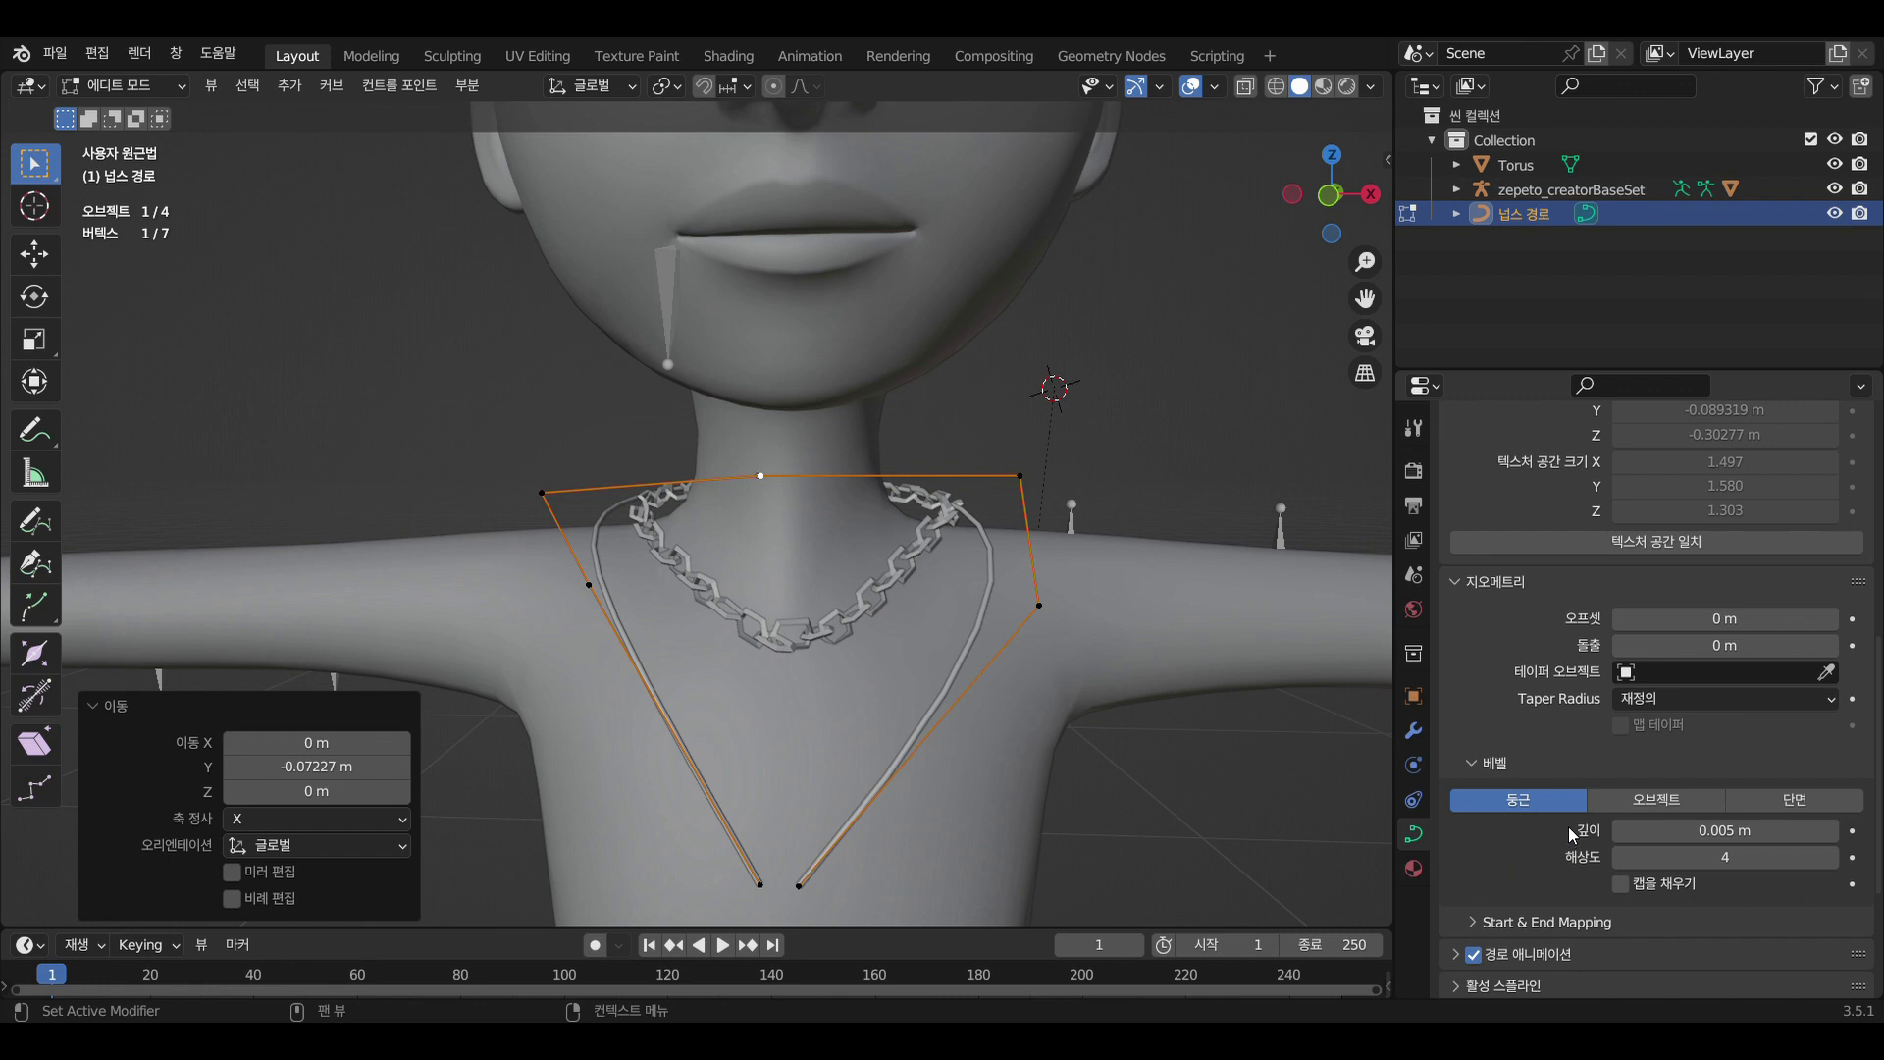
Switch to Object Mode and convert the path curve to a mesh
left_click(115, 86)
left_click(125, 114)
middle_click_drag(992, 716, 966, 693)
right_click(879, 509)
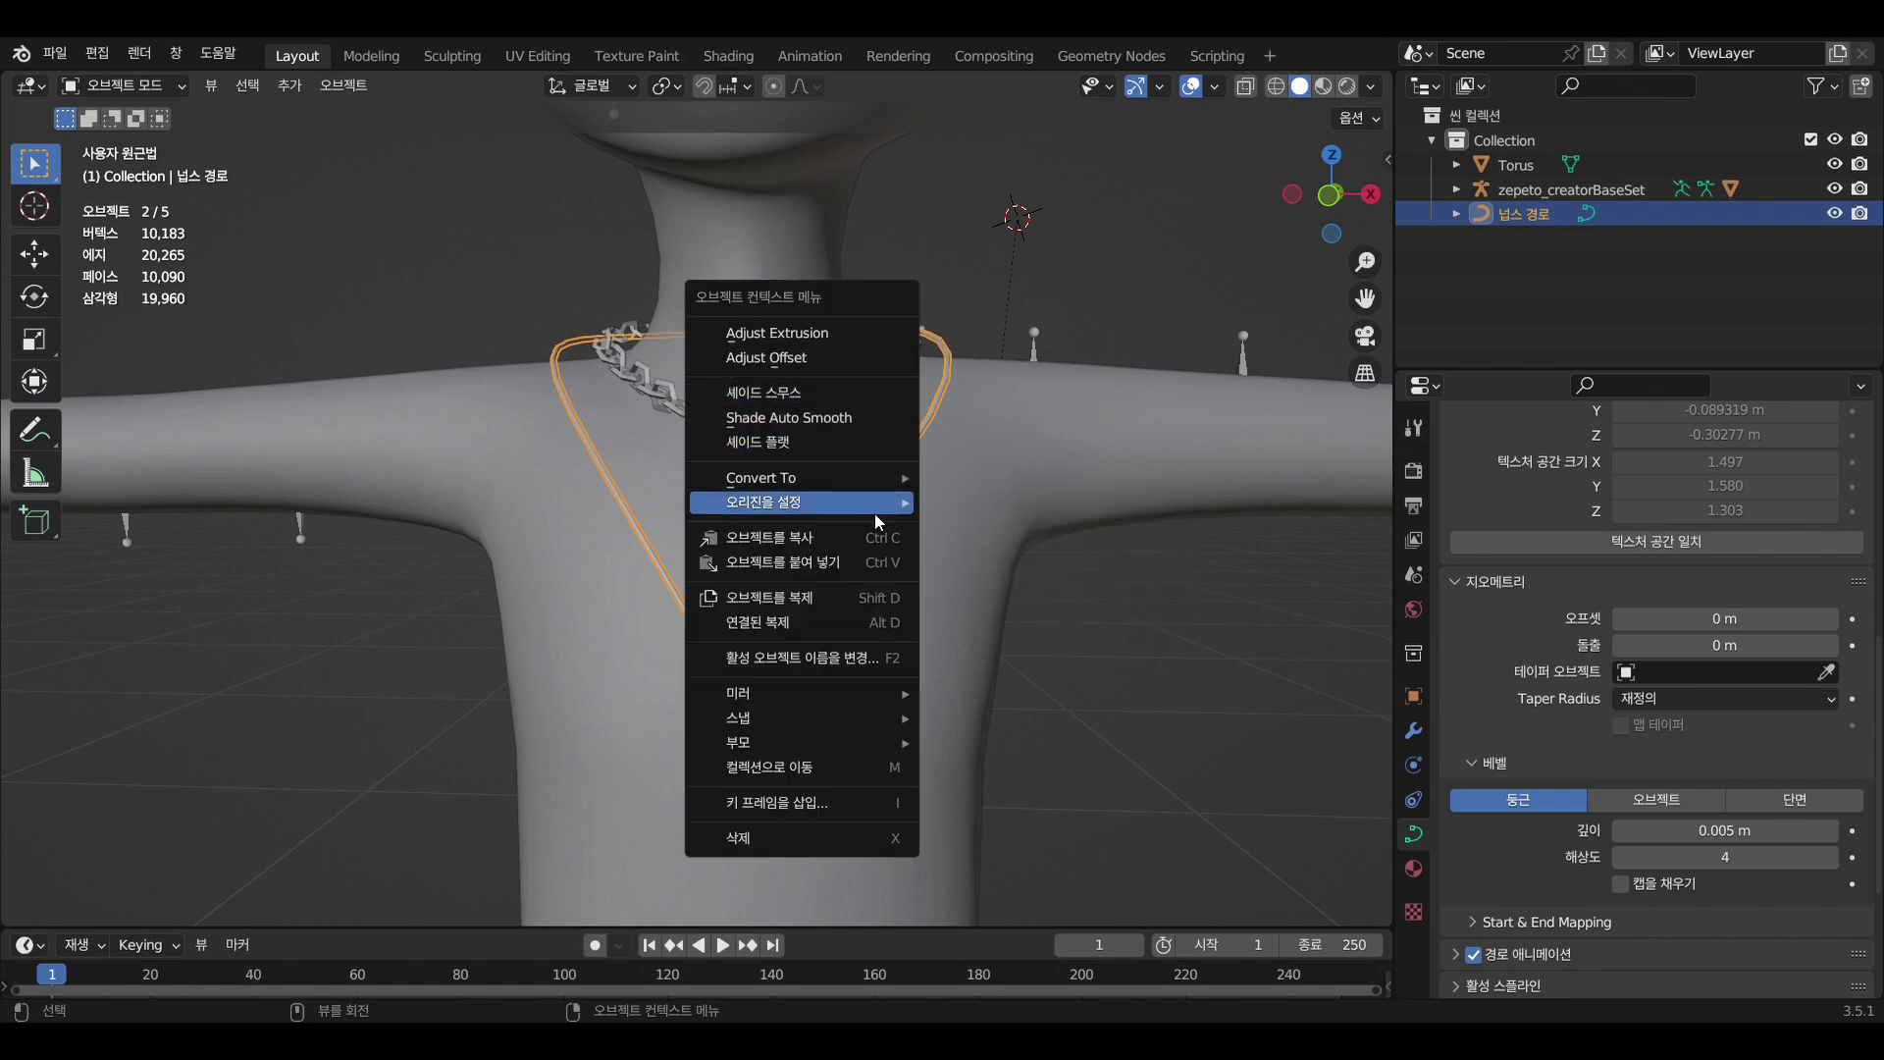
mouse_move(879, 521)
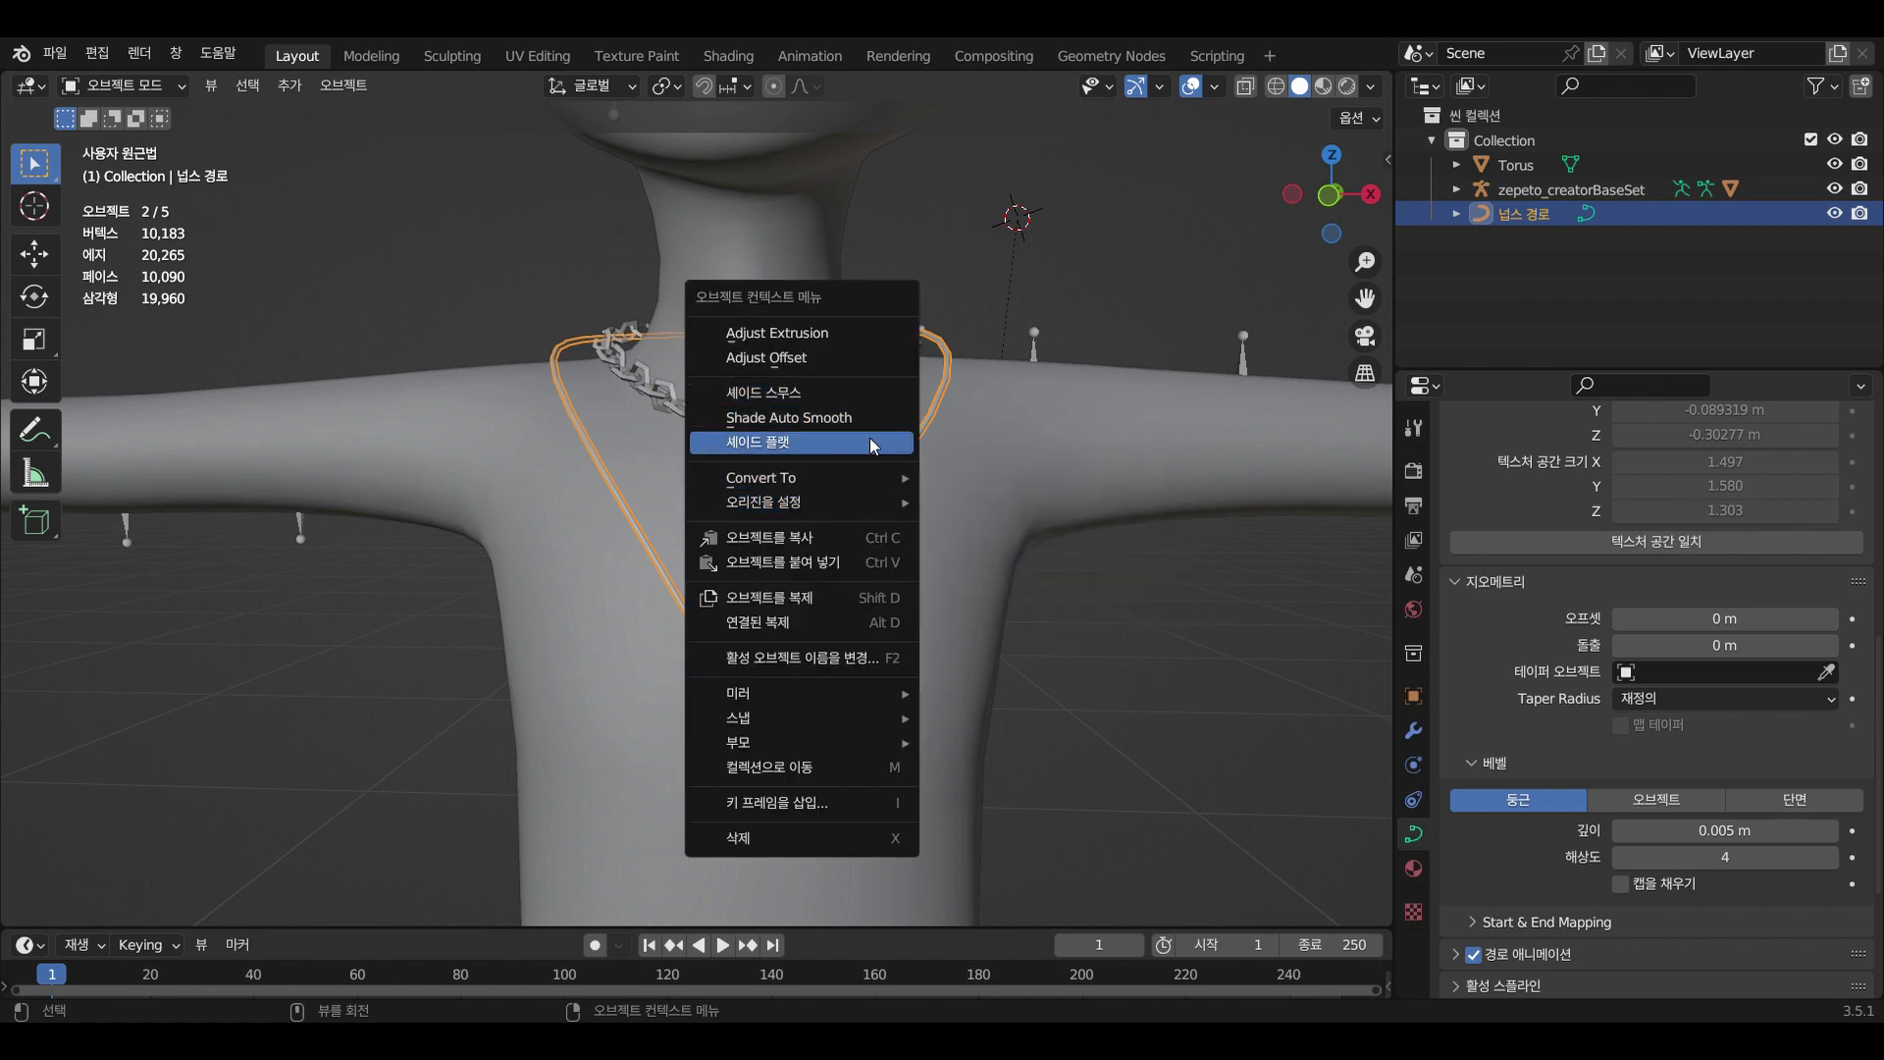
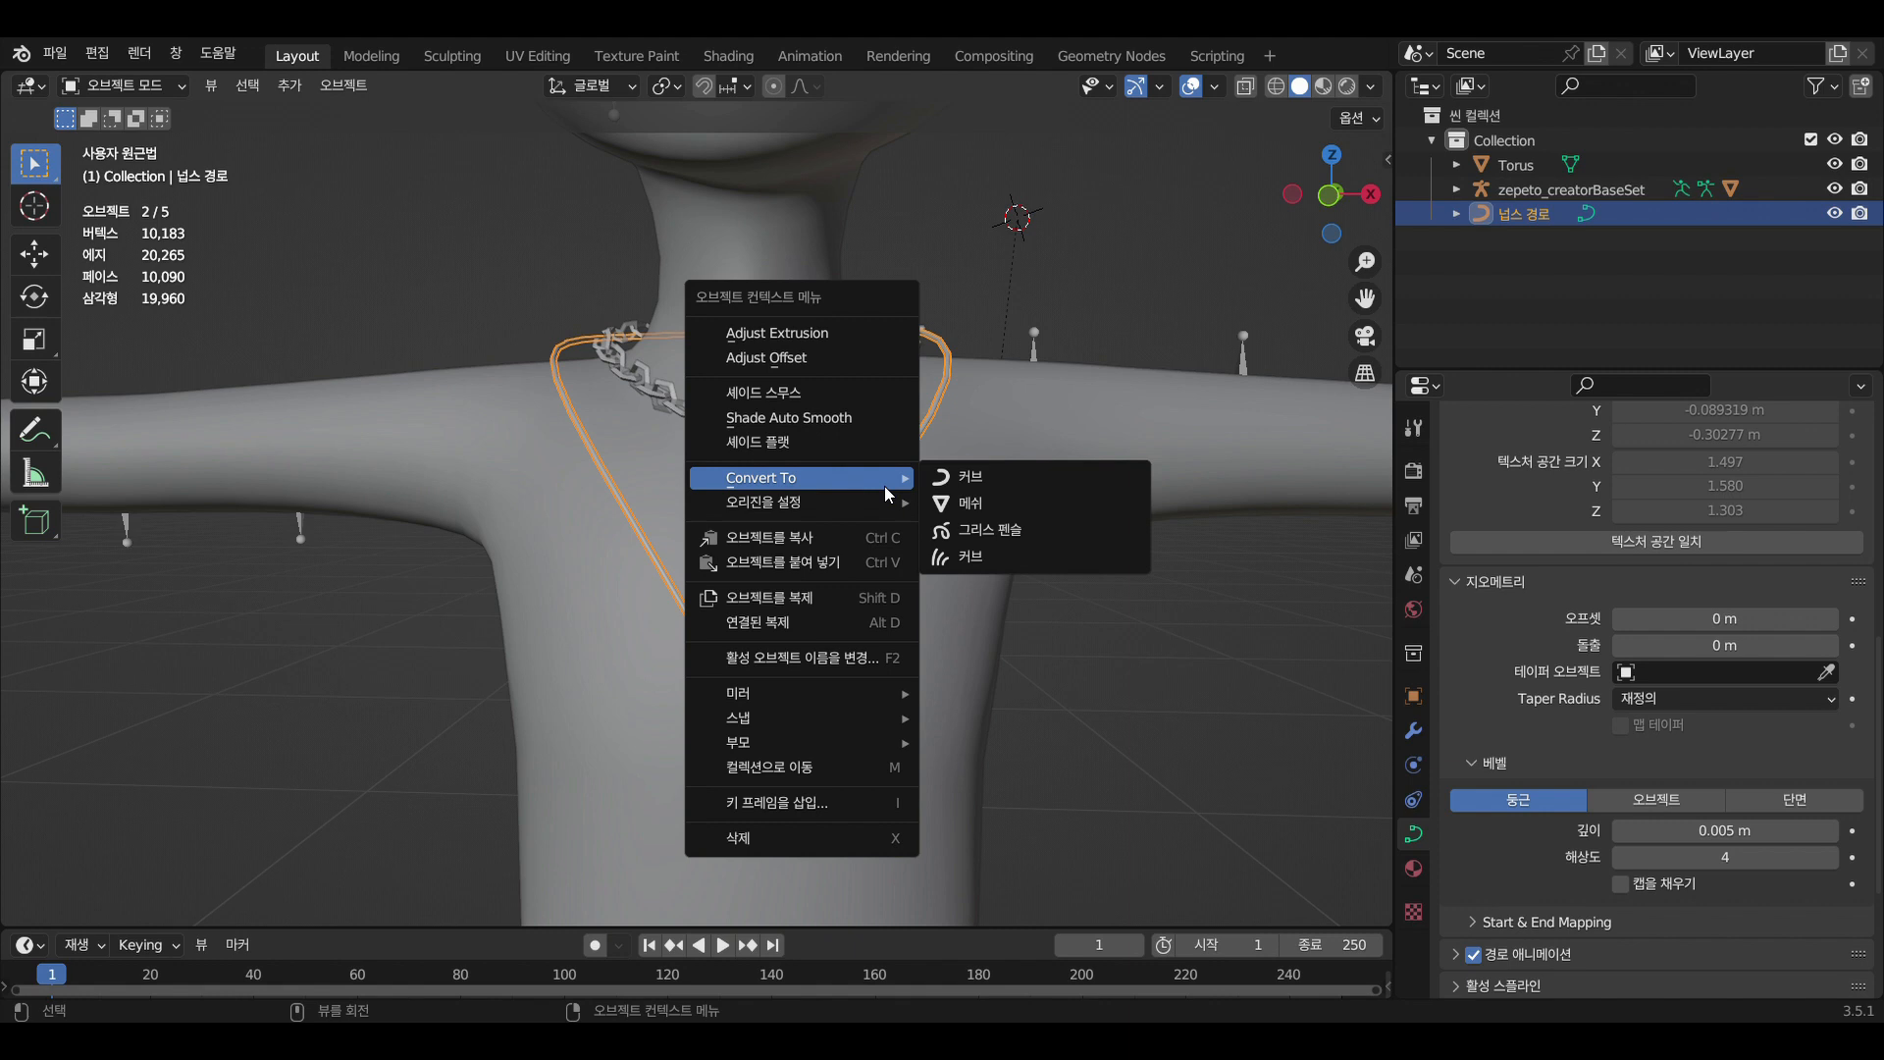
left_click(966, 508)
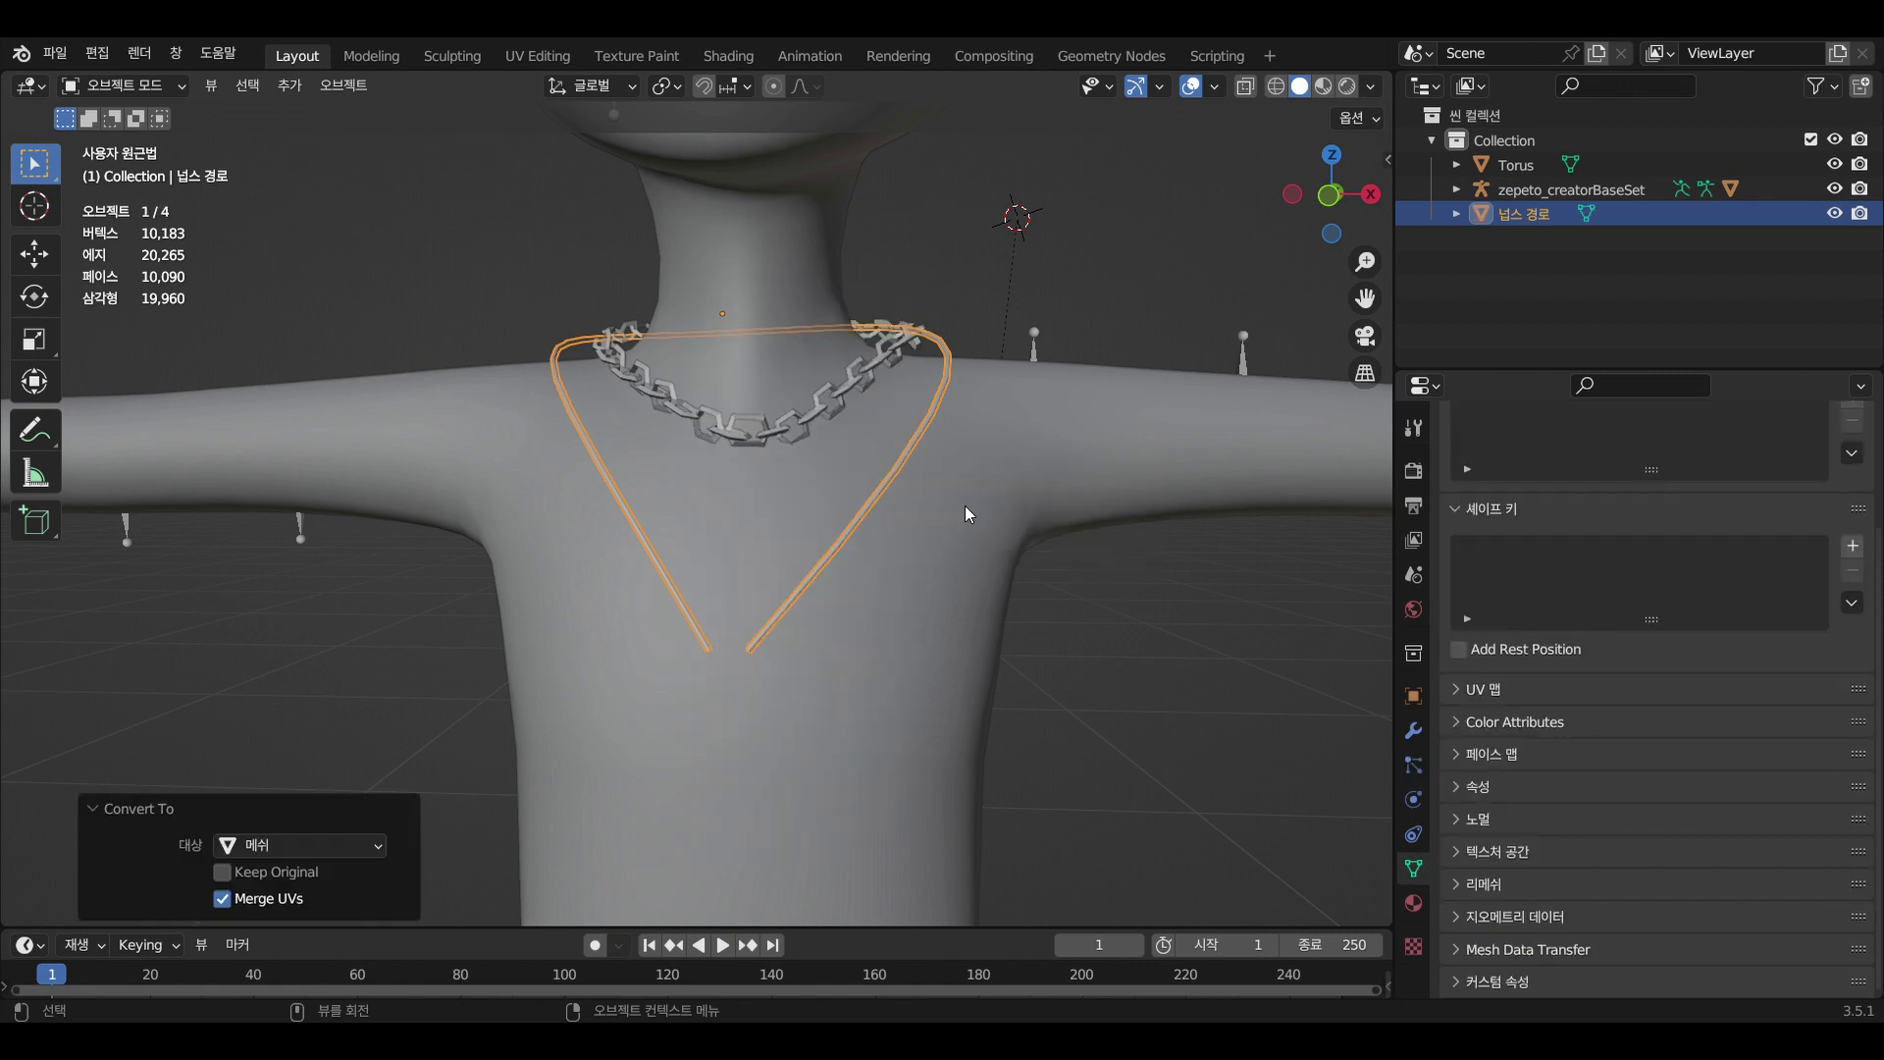
scroll(967, 508, "up", 3)
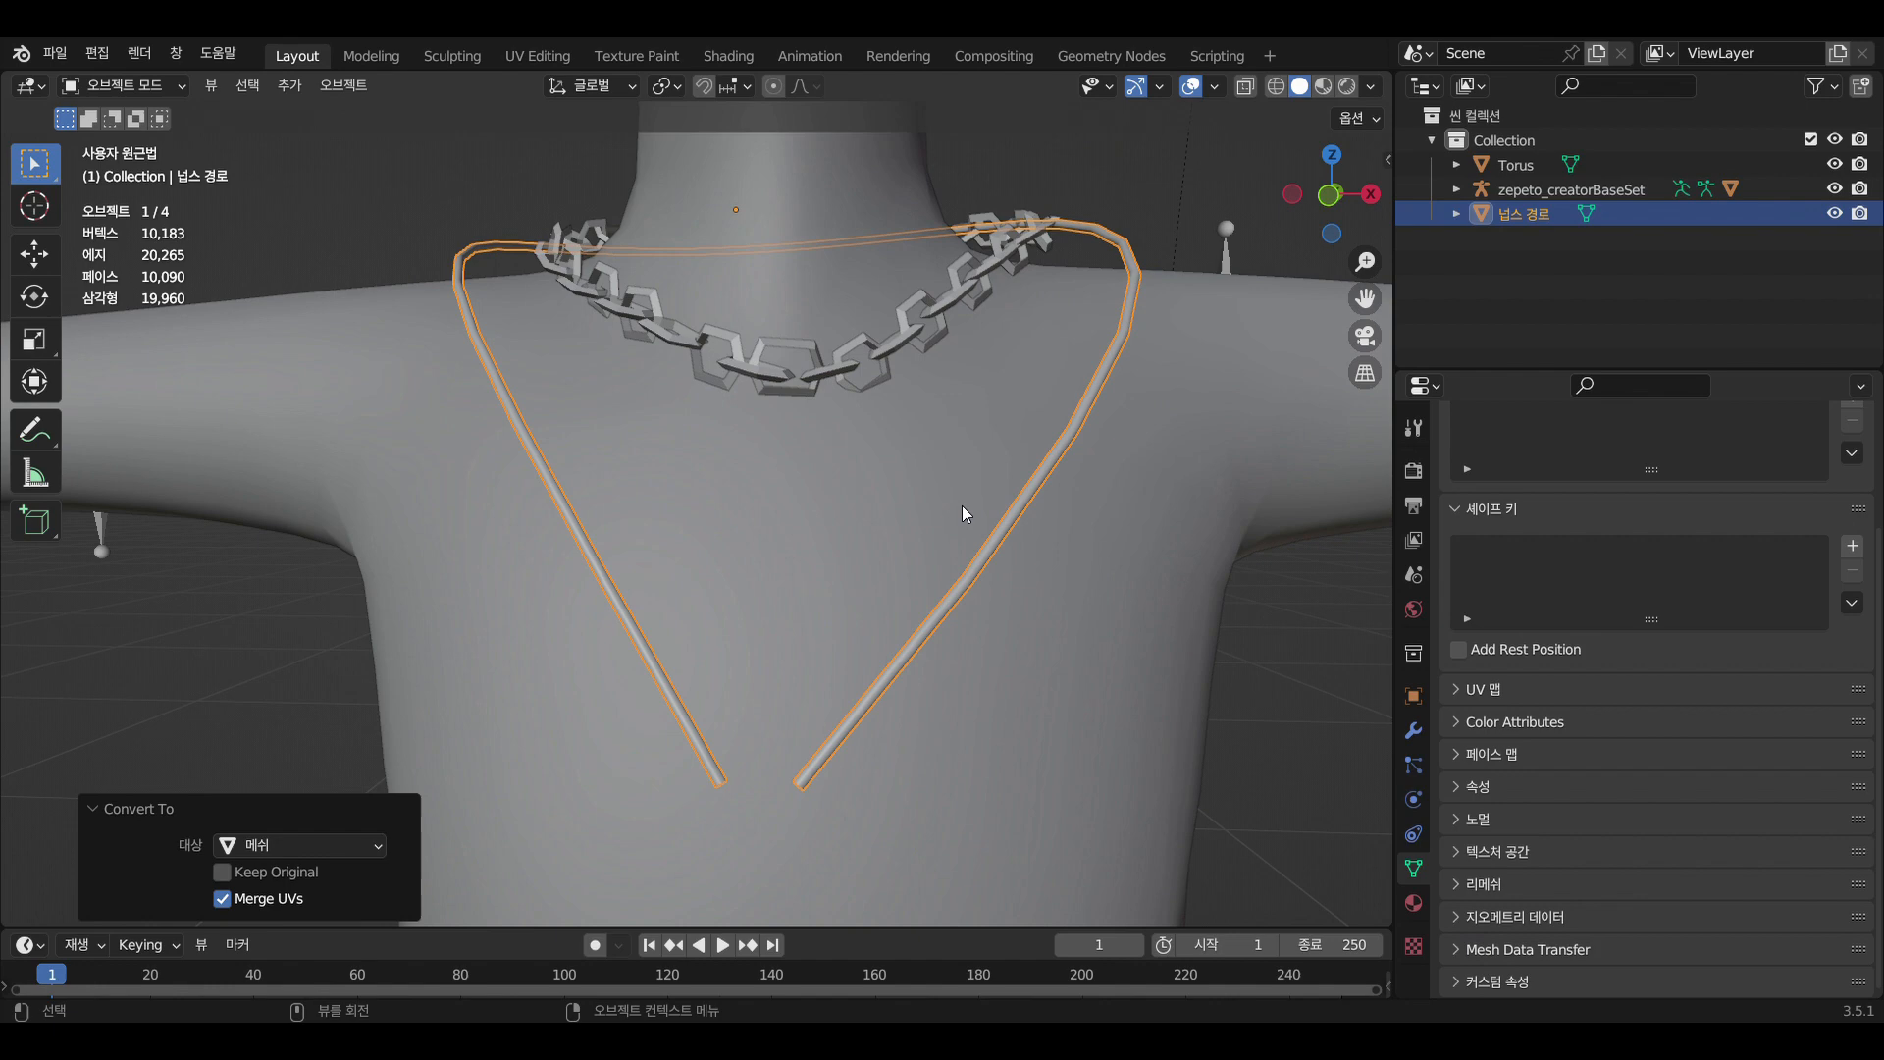
Enter Edit Mode on the converted necklace and inspect its mesh segments up close
left_click(108, 85)
left_click(129, 143)
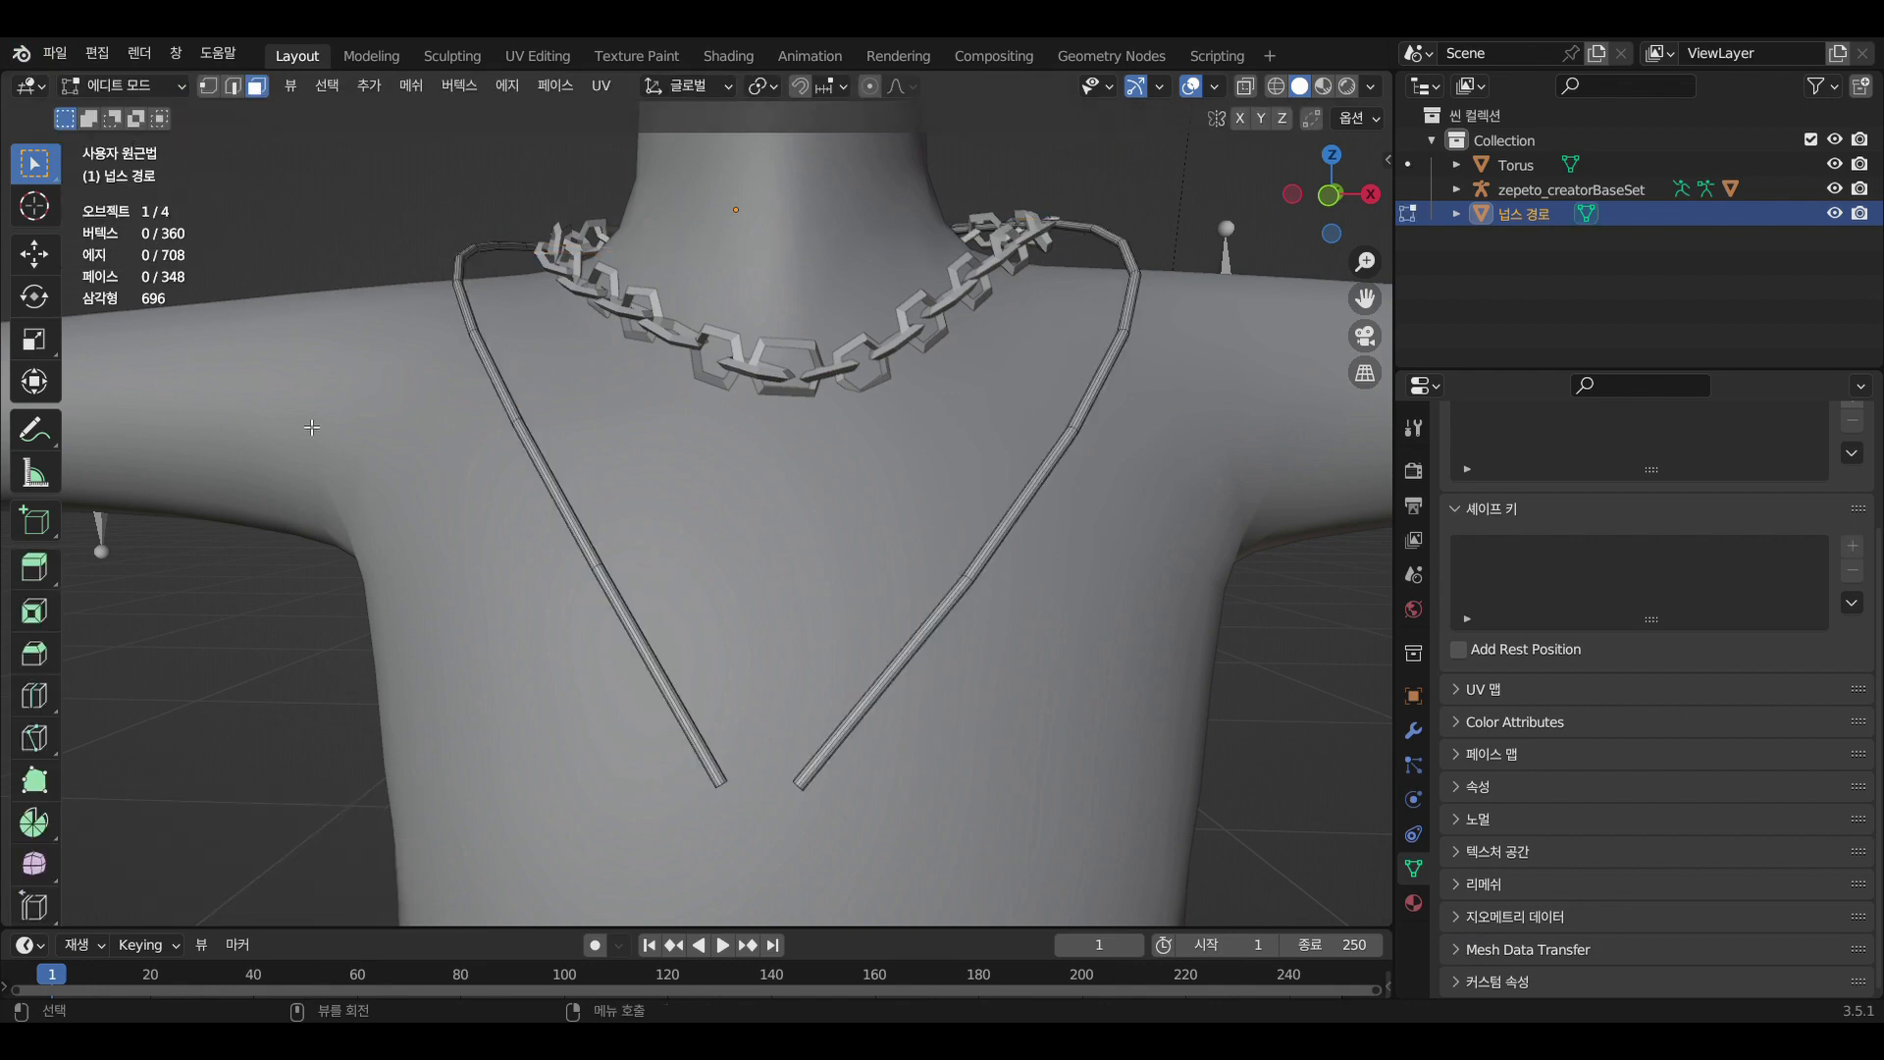
scroll(458, 494, "up", 5)
scroll(459, 495, "down", 3)
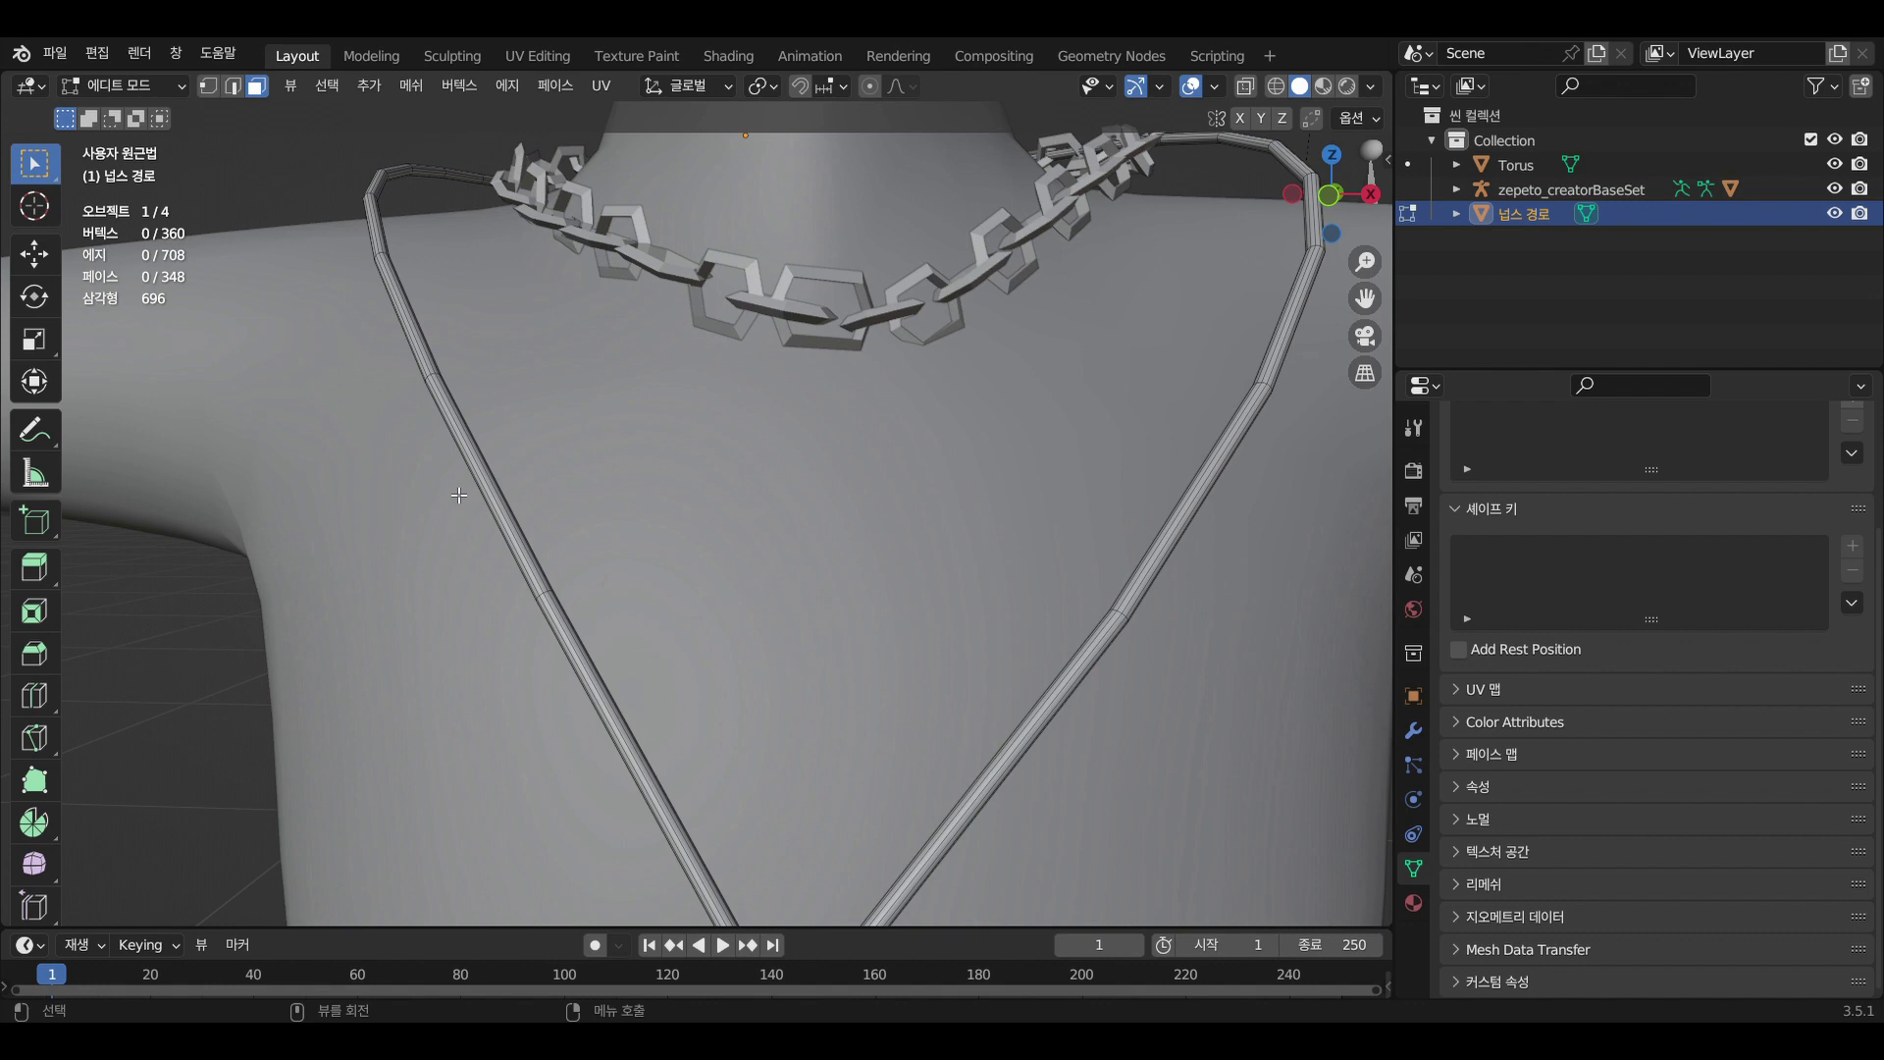
scroll(458, 495, "down", 5)
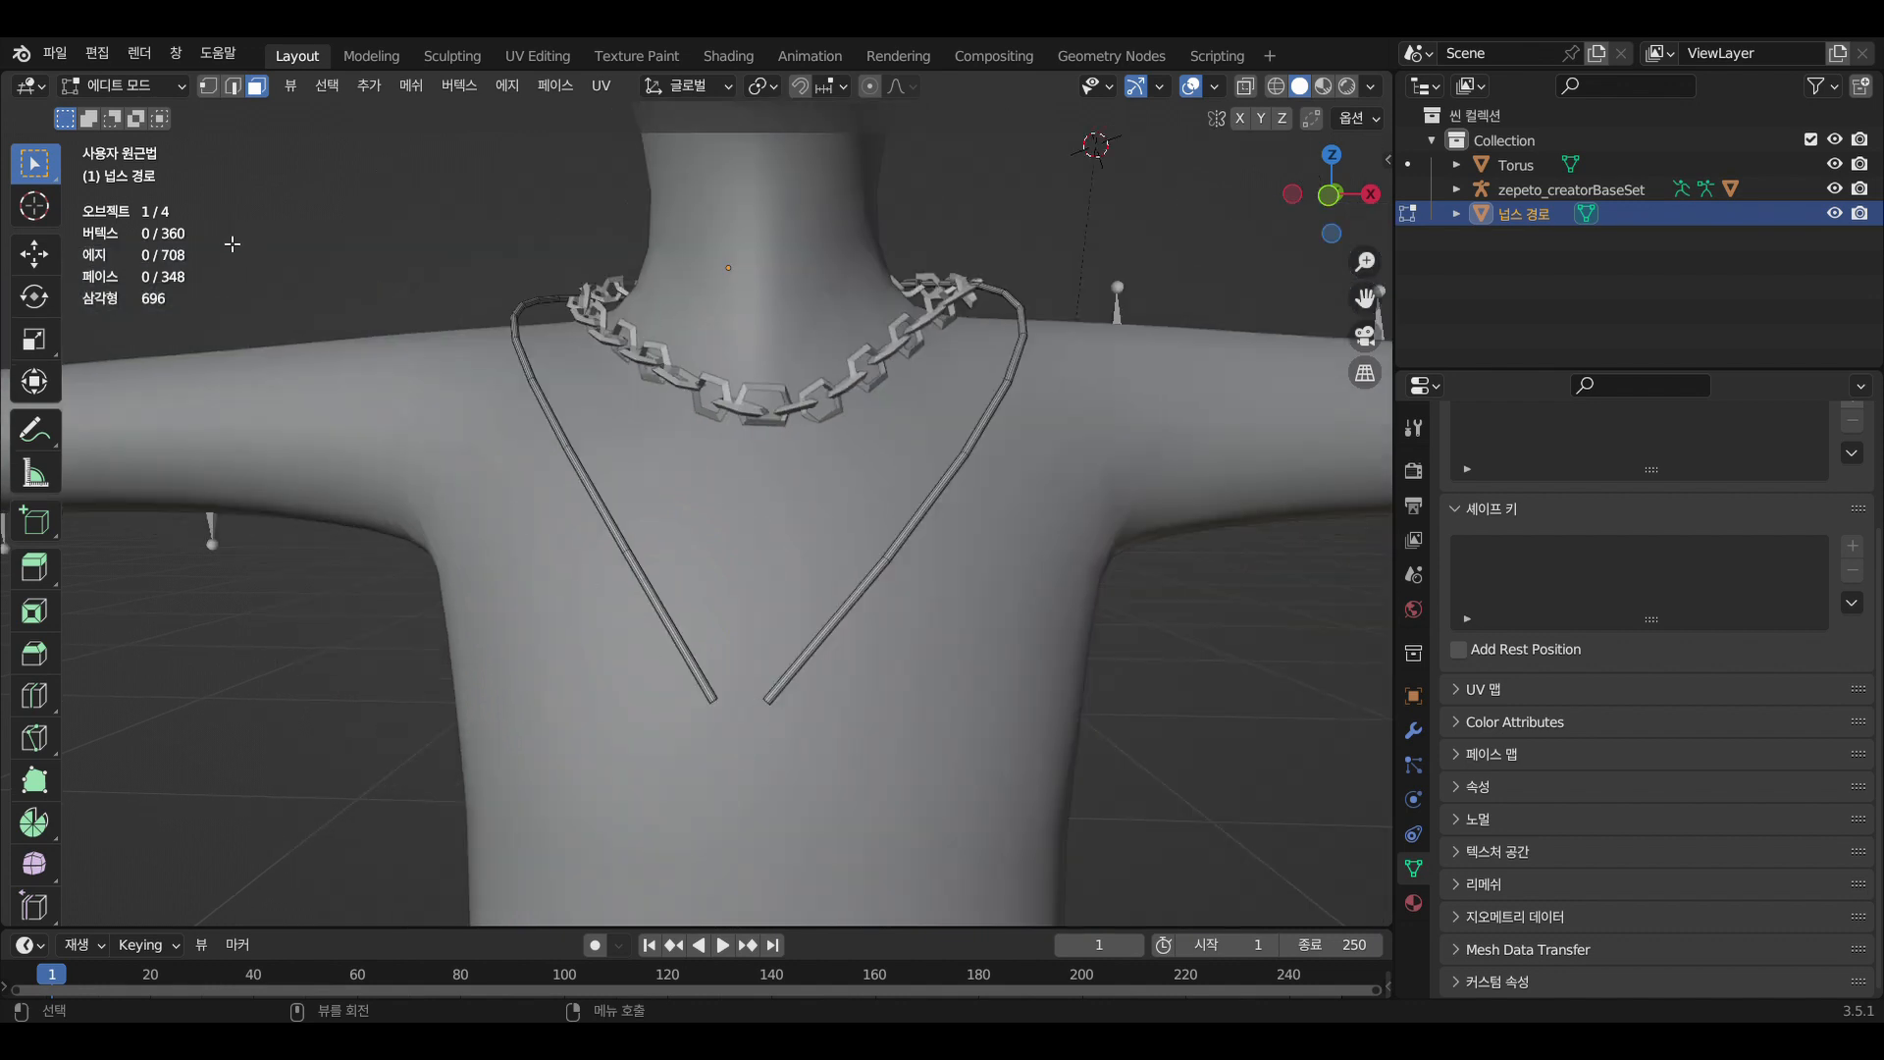
middle_click_drag(806, 628, 832, 617)
Place the 3D cursor between the long necklace's two open front ends and return to Object Mode
left_click(33, 205)
left_click(789, 677)
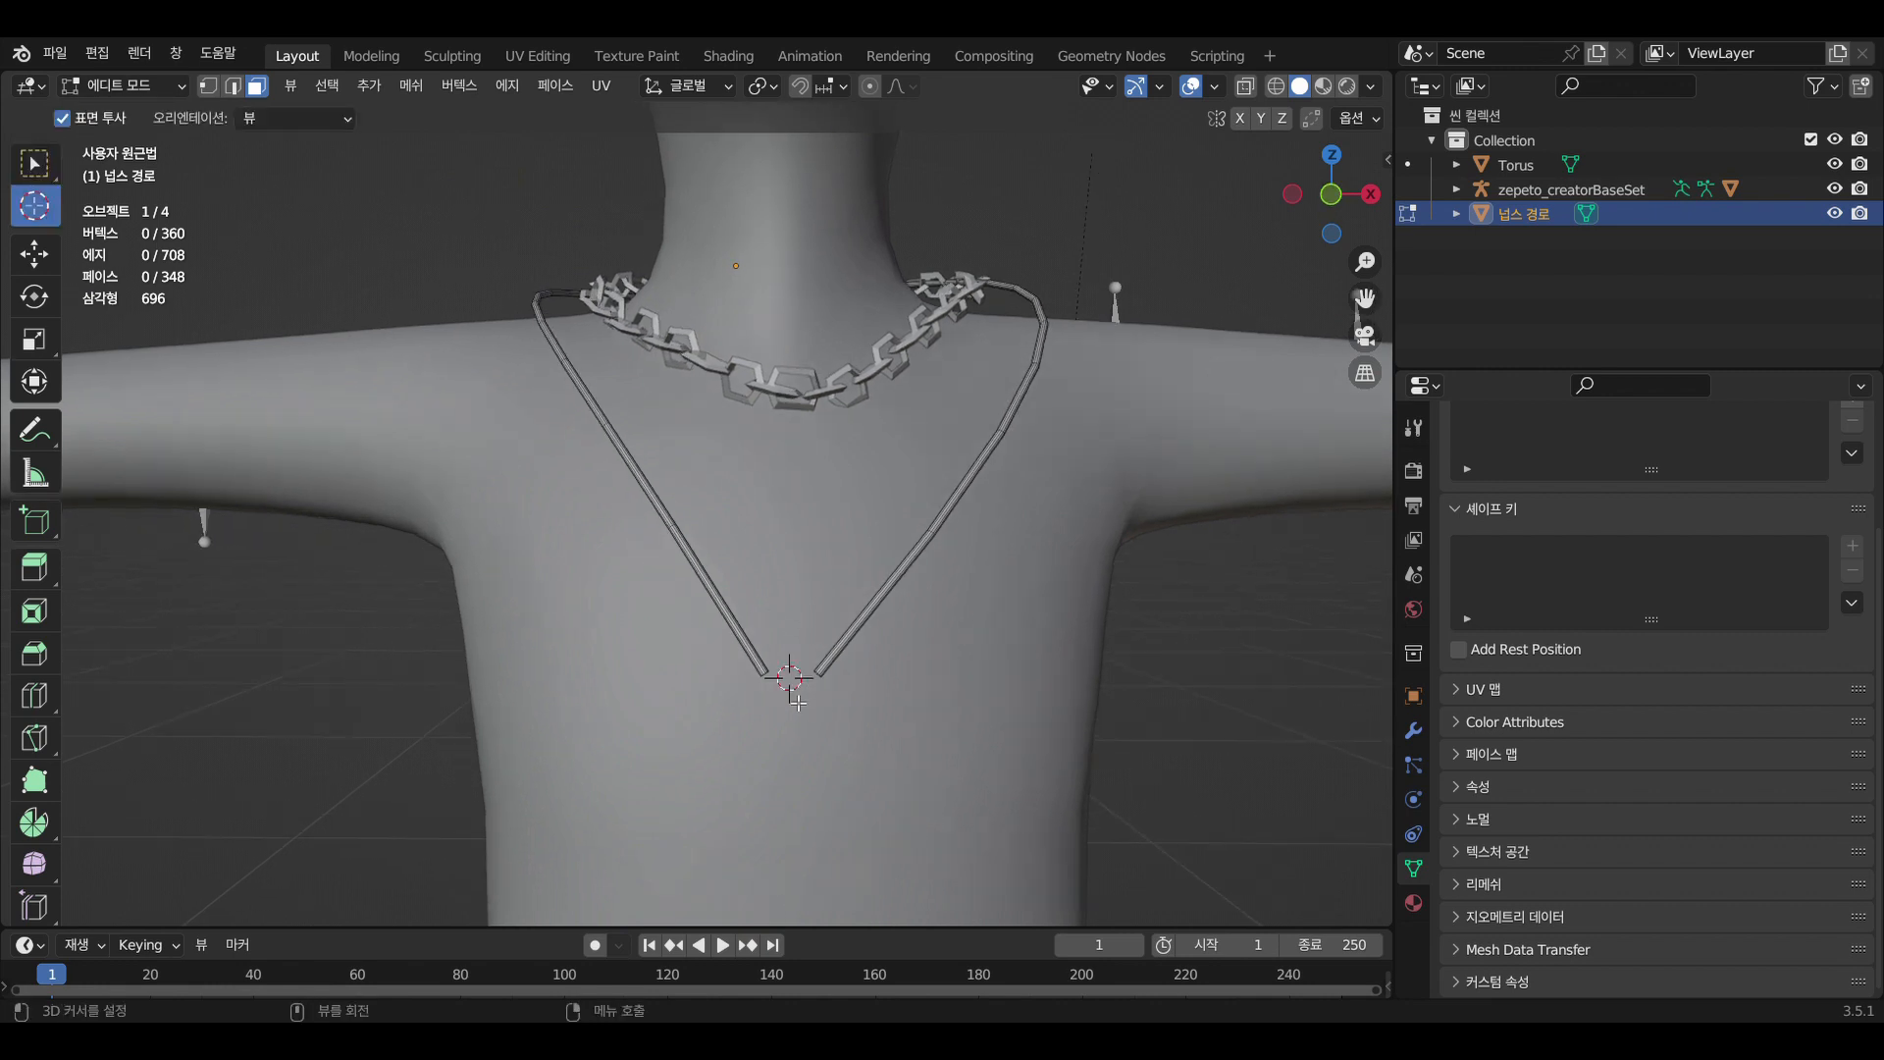
left_click(123, 86)
left_click(127, 110)
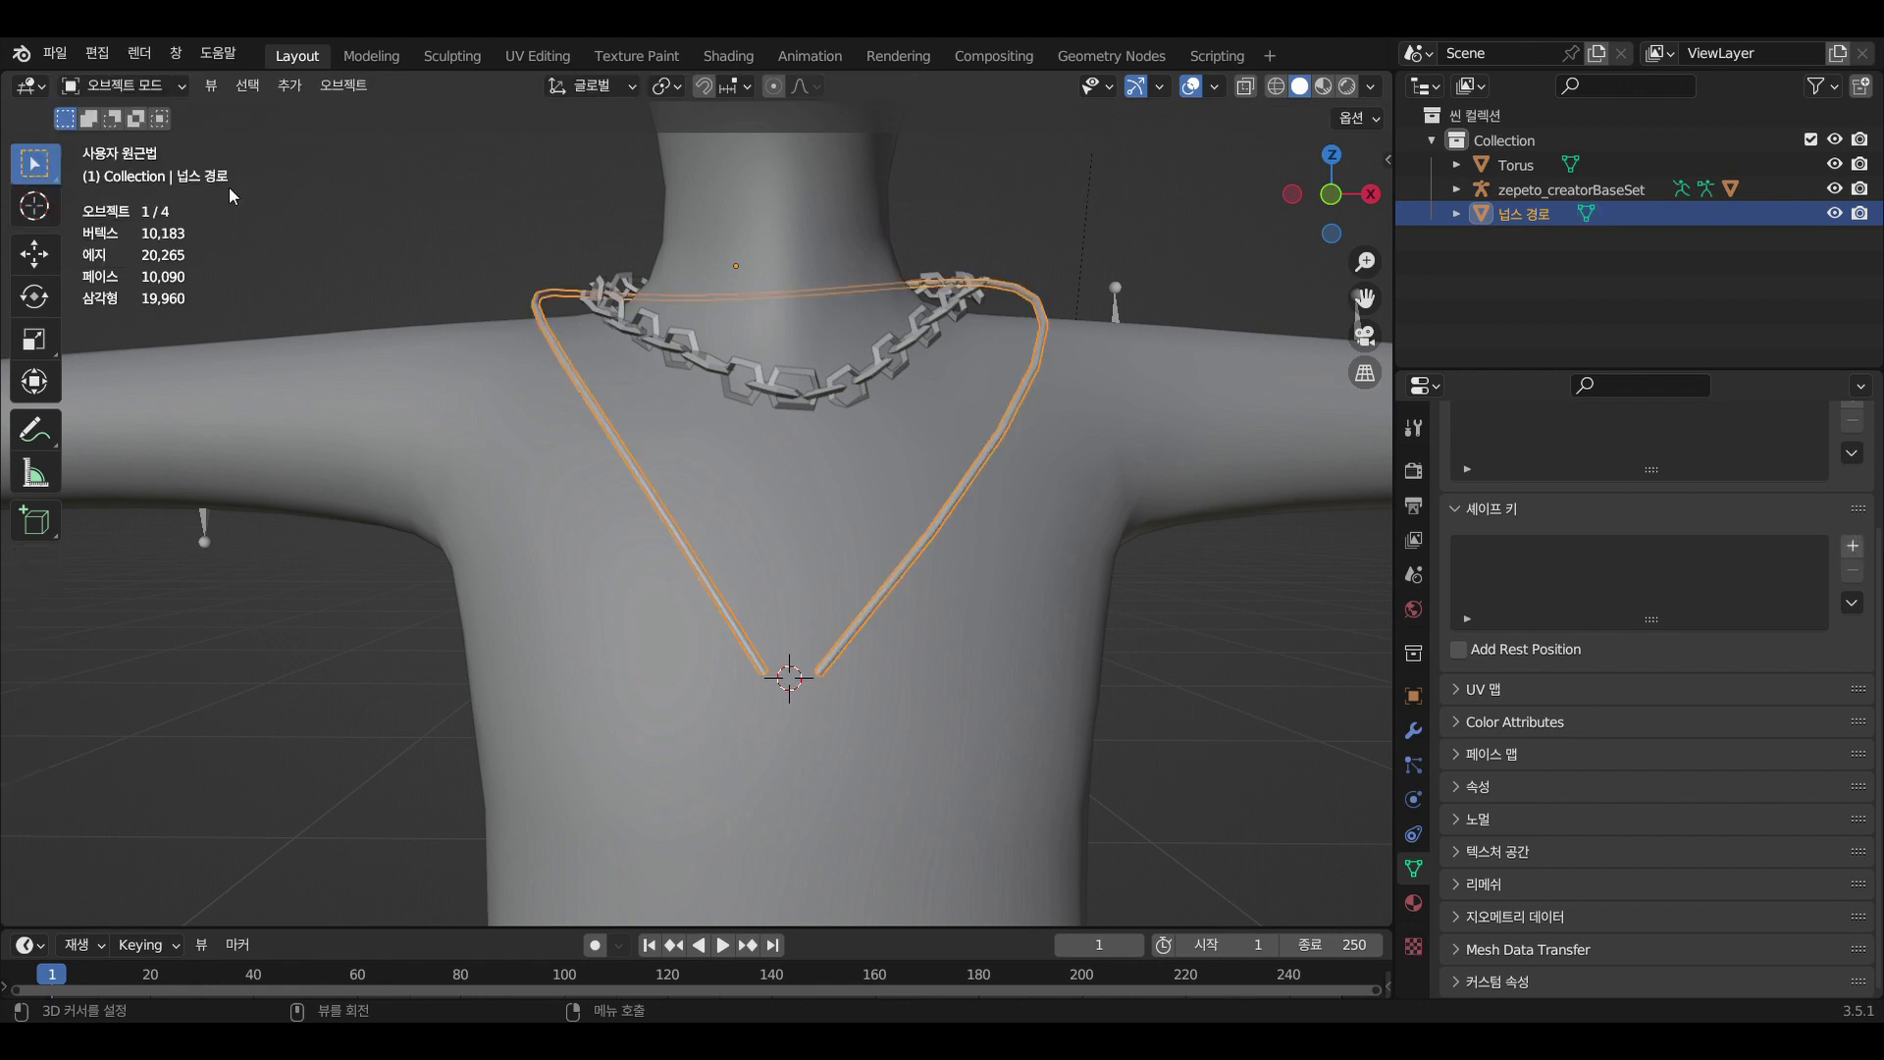
Select the avatar's body mesh, re-place the 3D cursor between the necklace's open ends, and move the body's origin to the 3D cursor
left_click(814, 677)
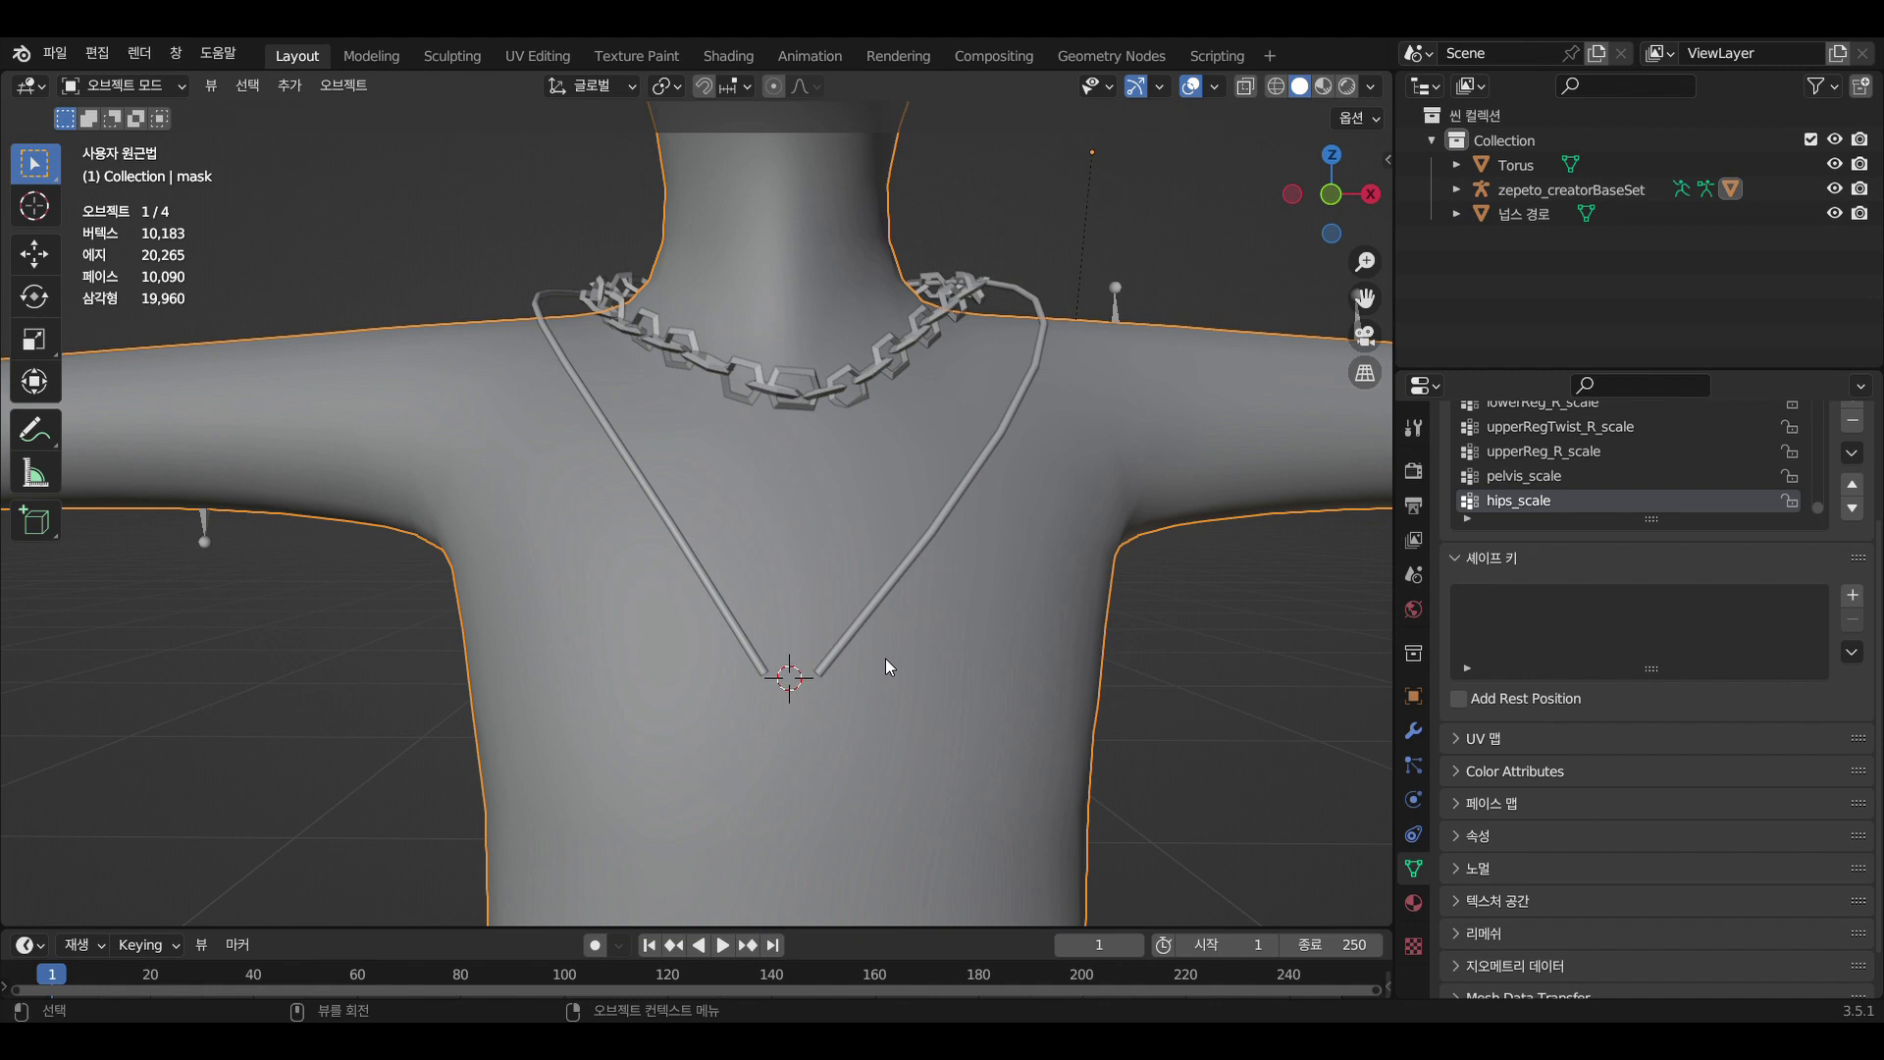
left_click(34, 216)
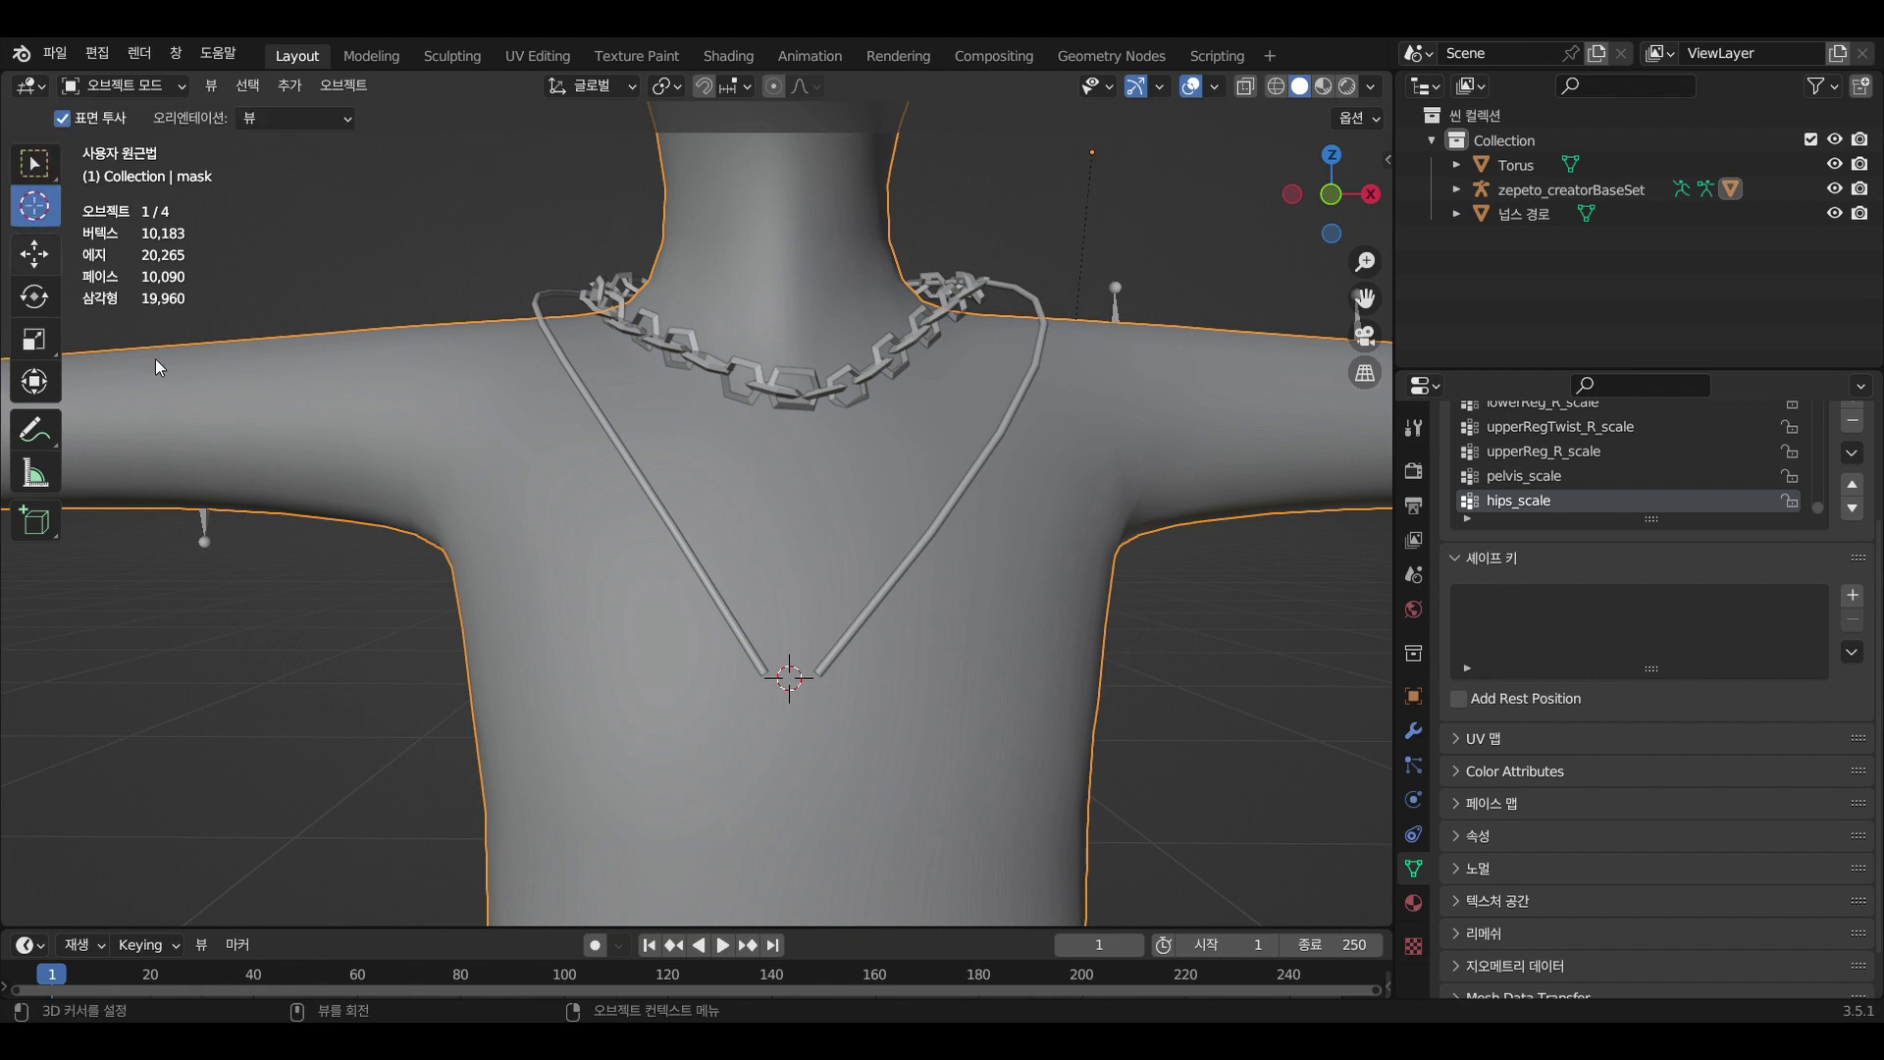
left_click(795, 672)
right_click(789, 678)
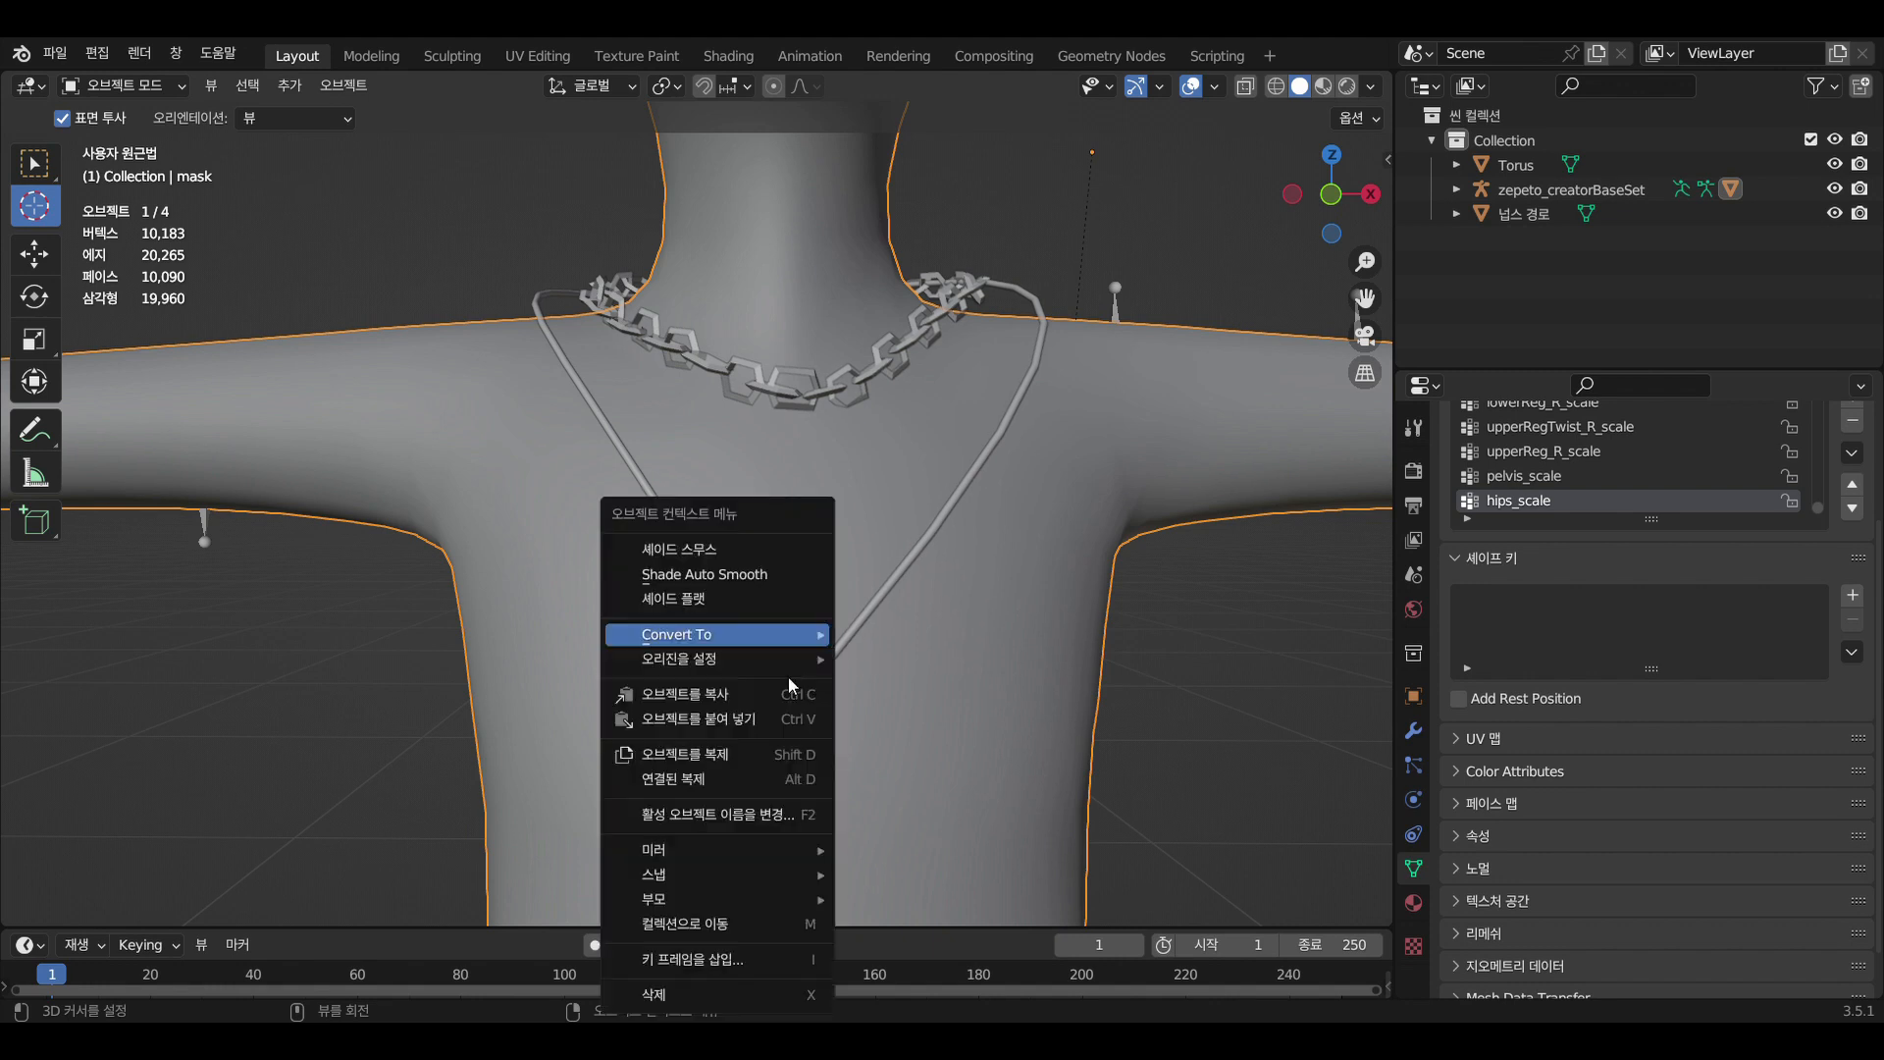
mouse_move(722, 660)
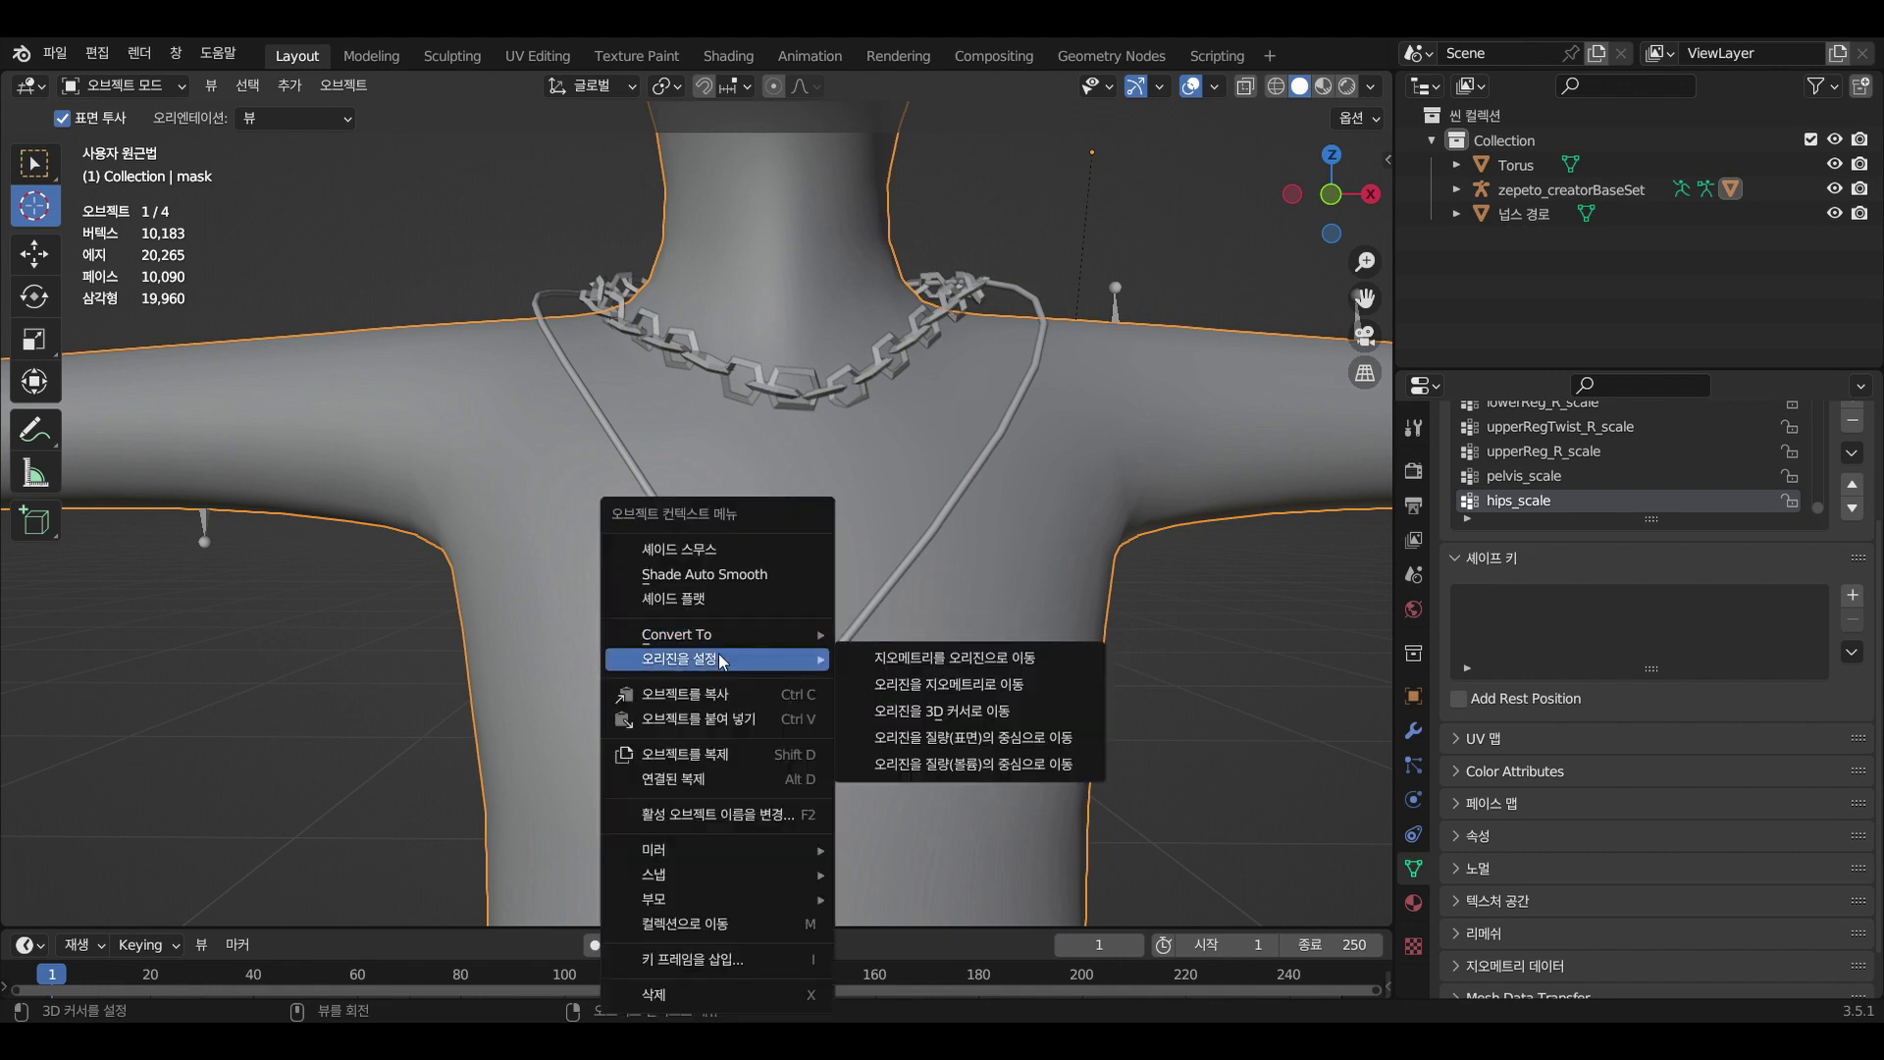
left_click(967, 719)
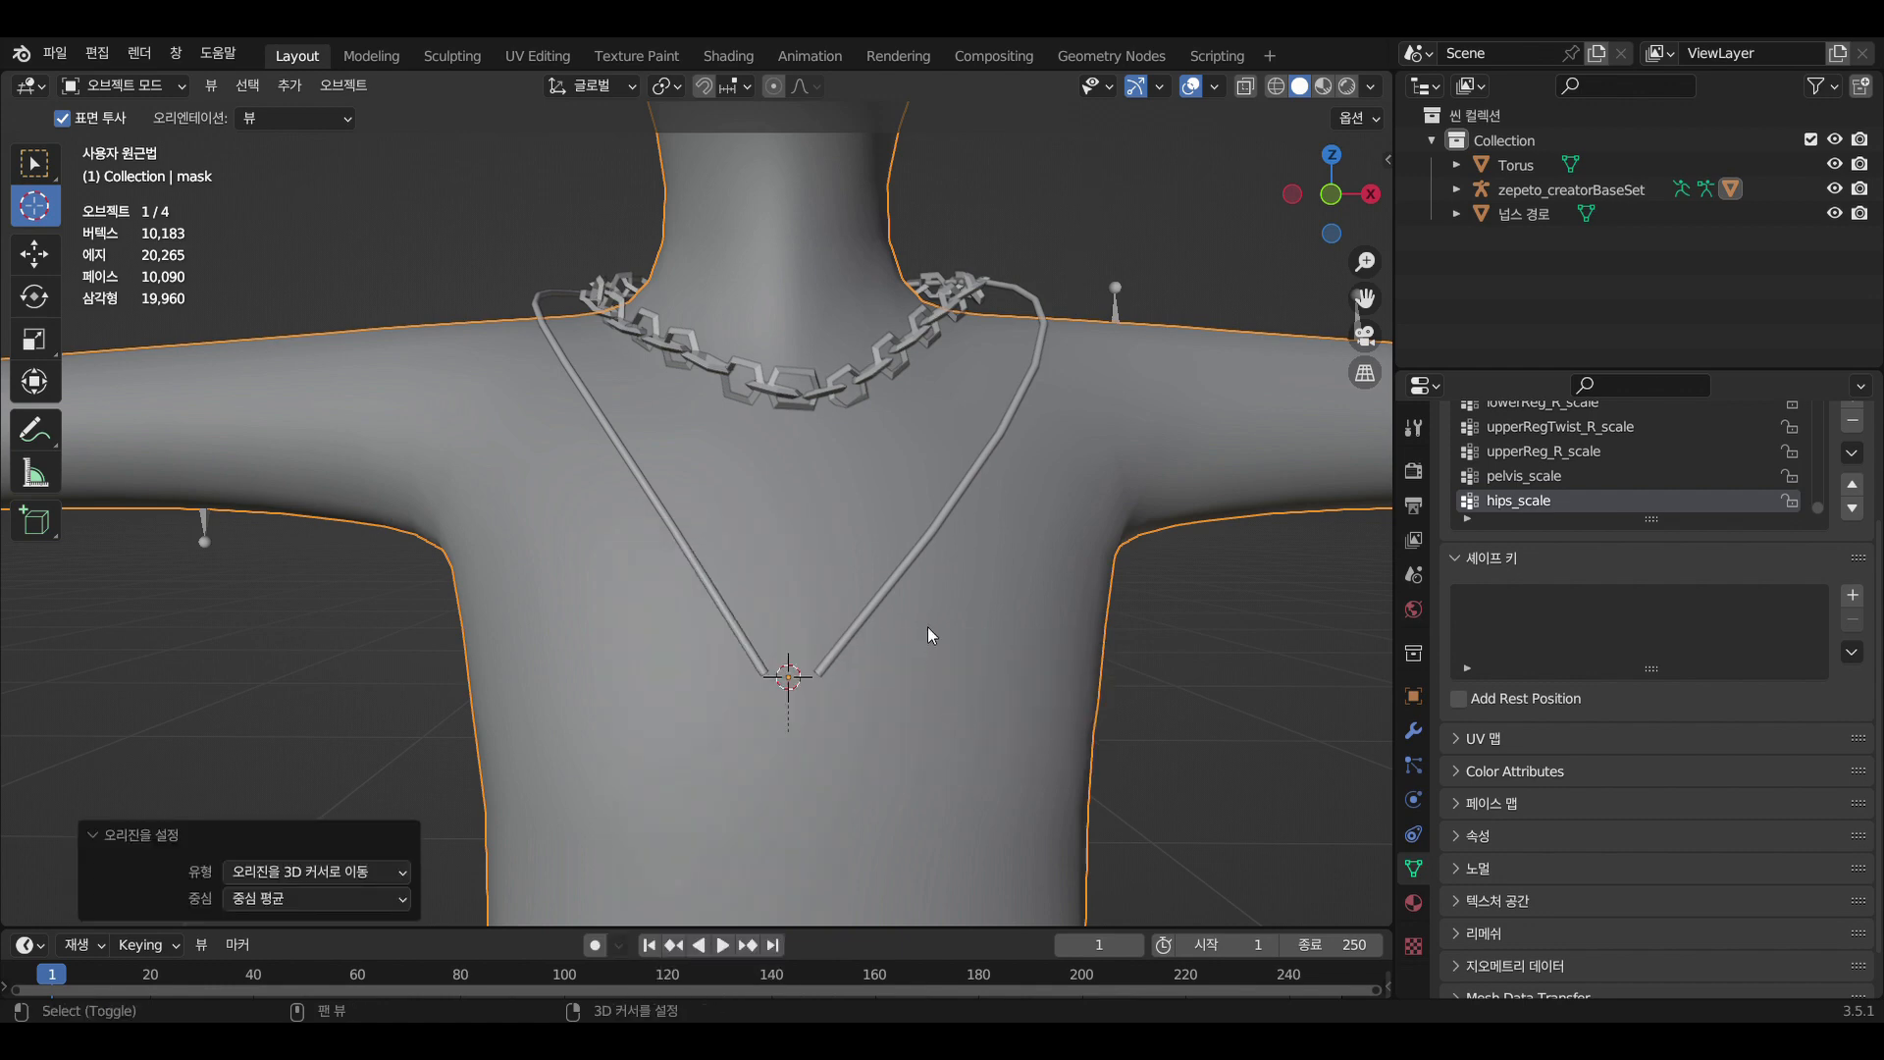
Add a 2 m cube mesh at the 3D cursor
key("shift+a")
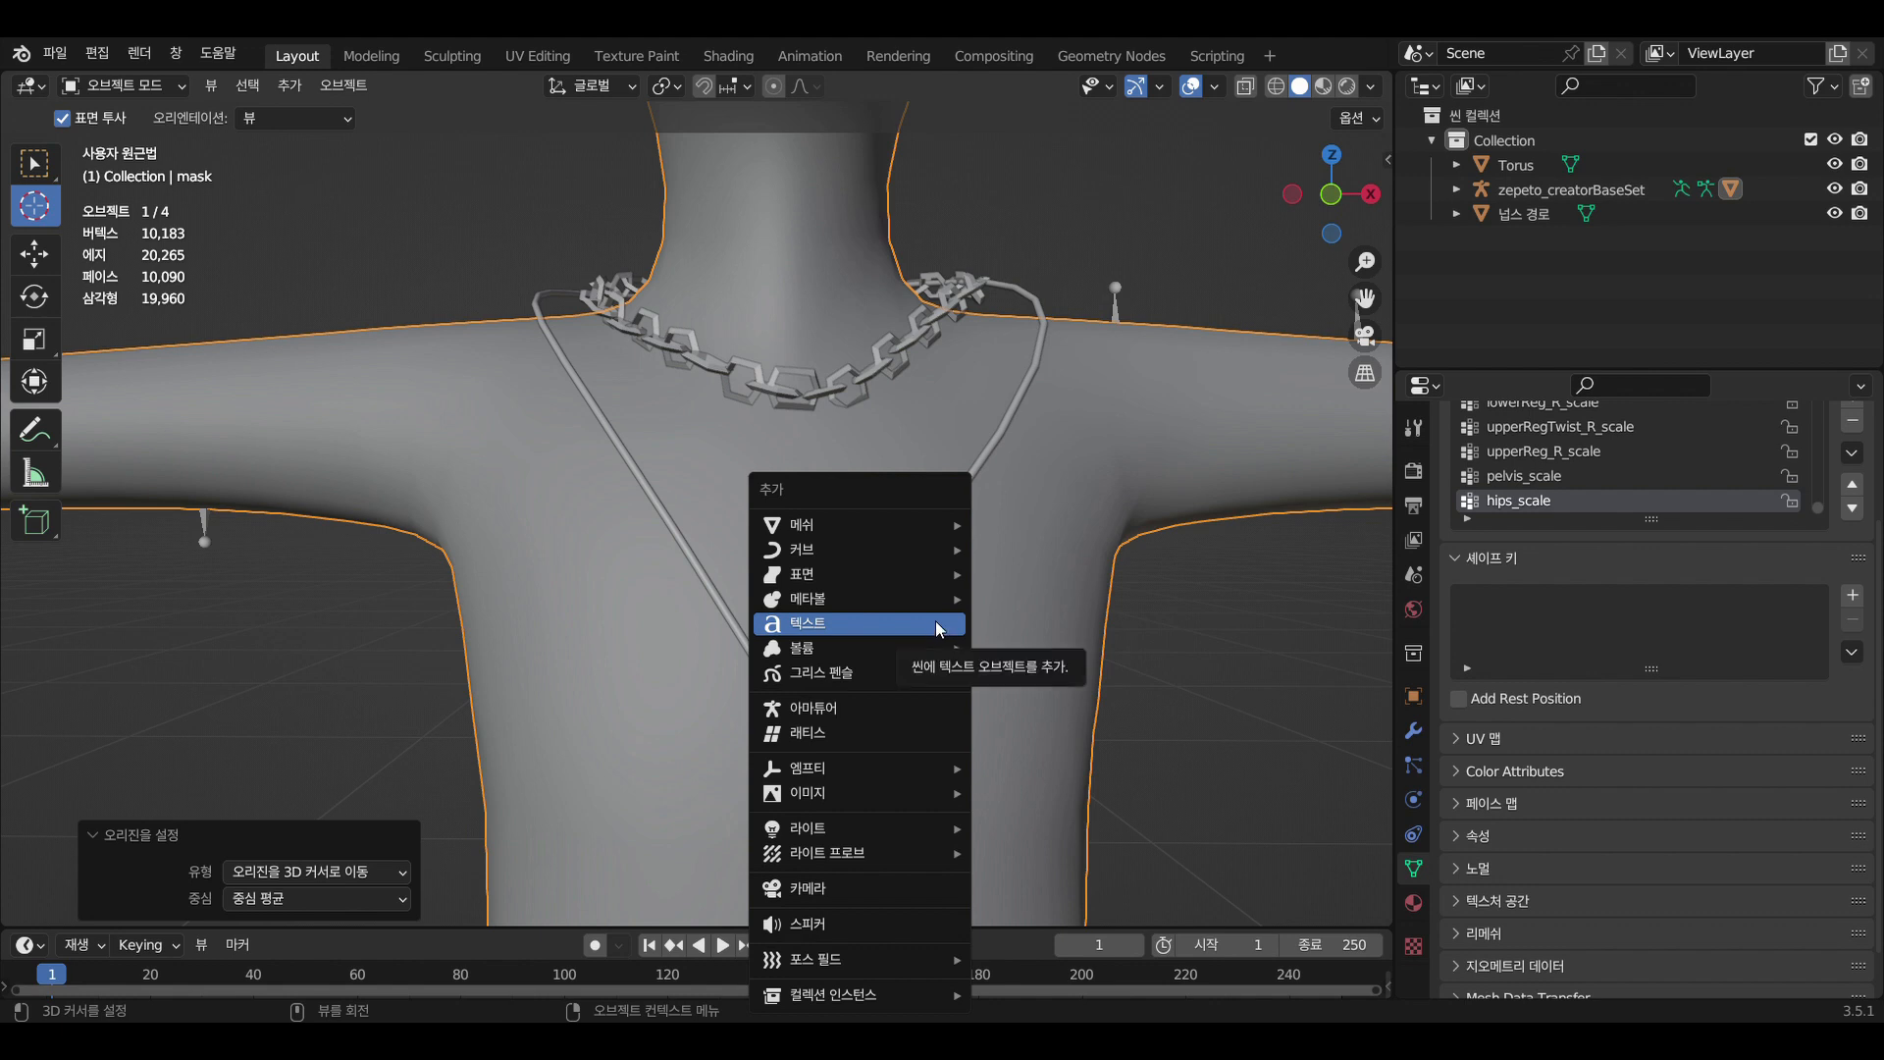
mouse_move(921, 530)
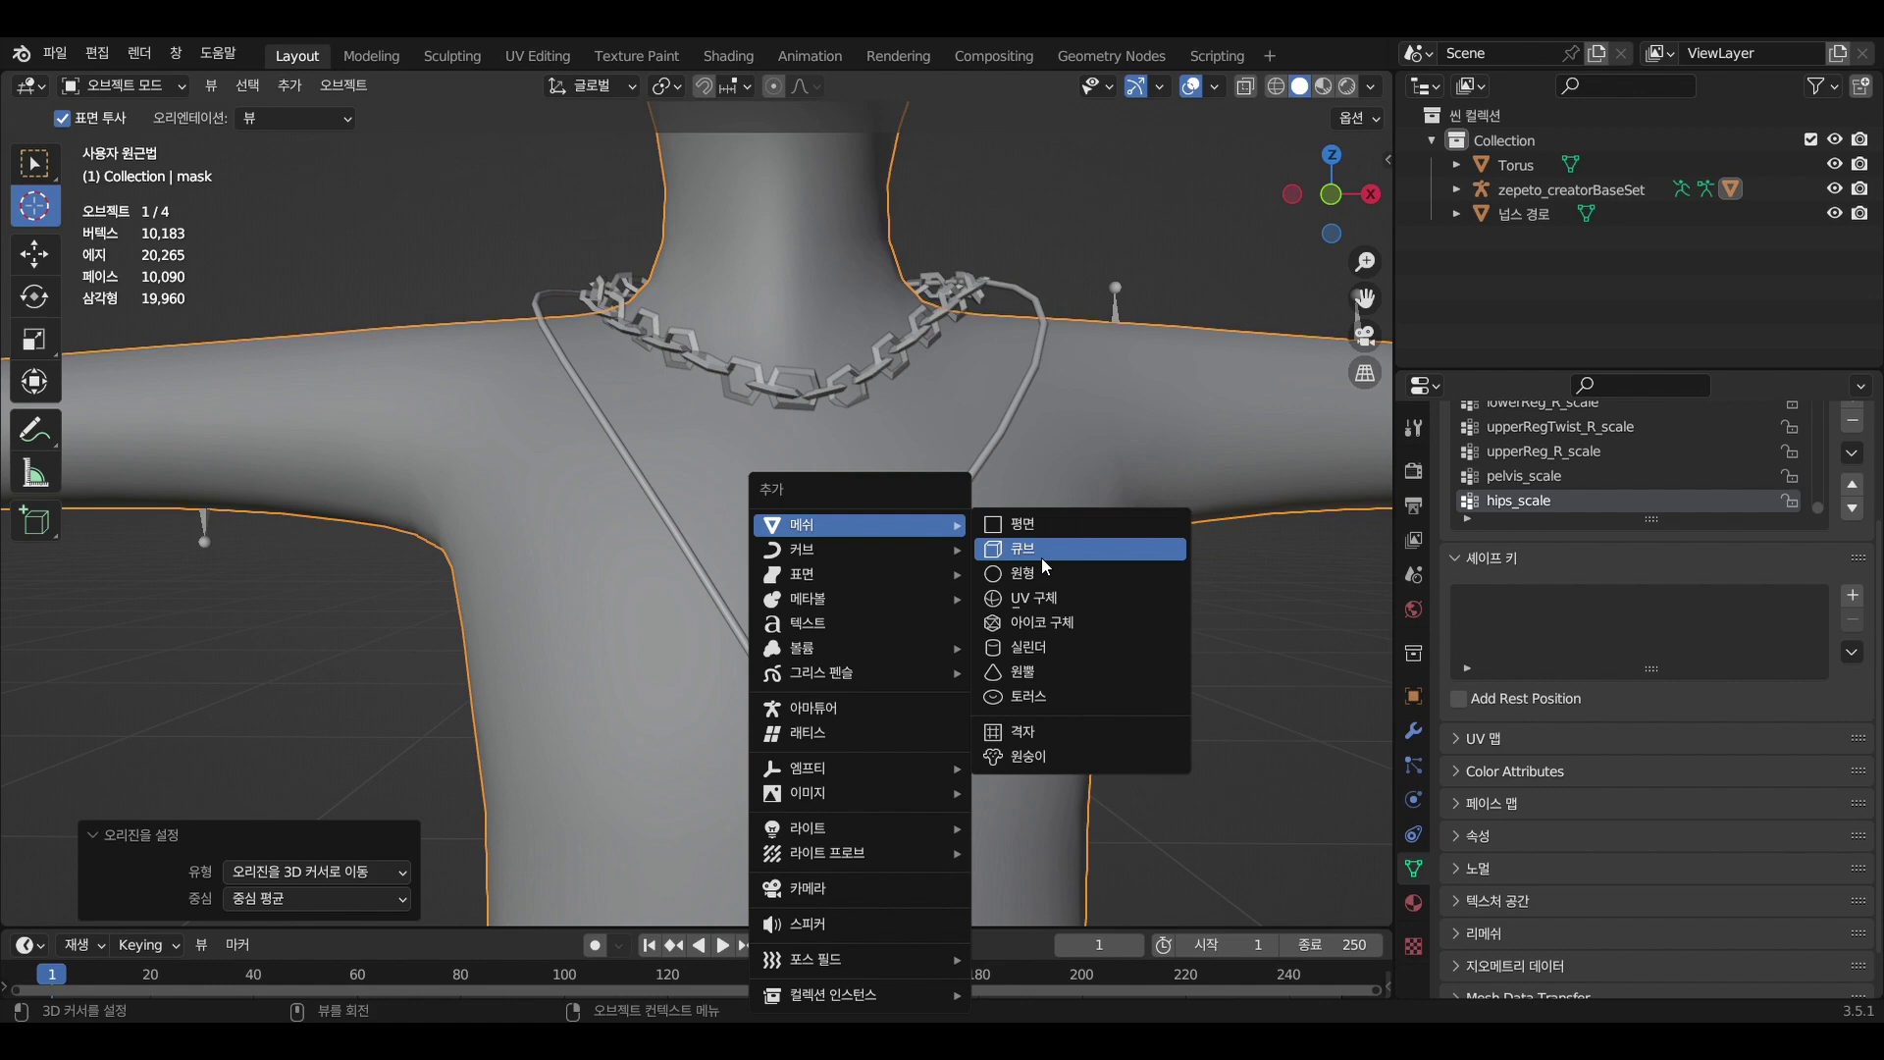
left_click(1041, 557)
scroll(1028, 574, "down", 8)
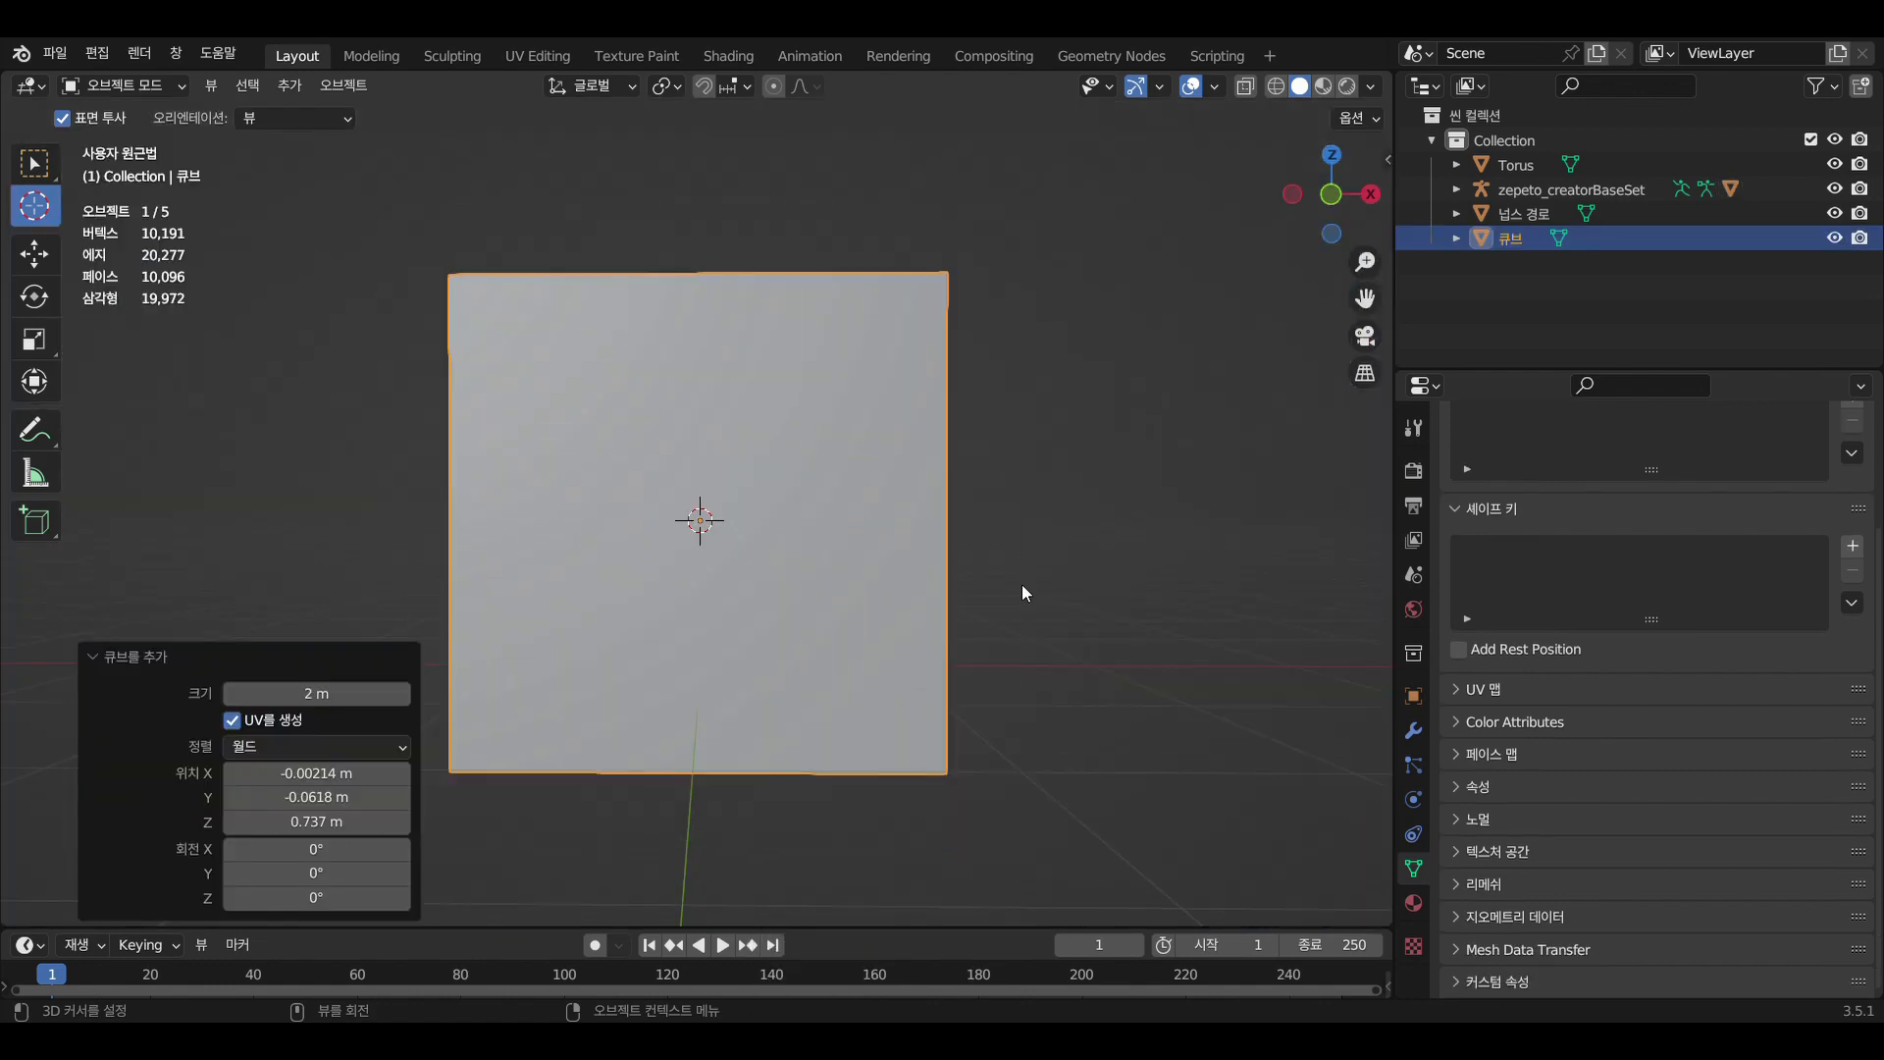
Scale the cube uniformly by 0.091, 0.382 and 0.184 in succession so it fits between the long necklace's front ends
scroll(1021, 595, "down", 3)
key("s")
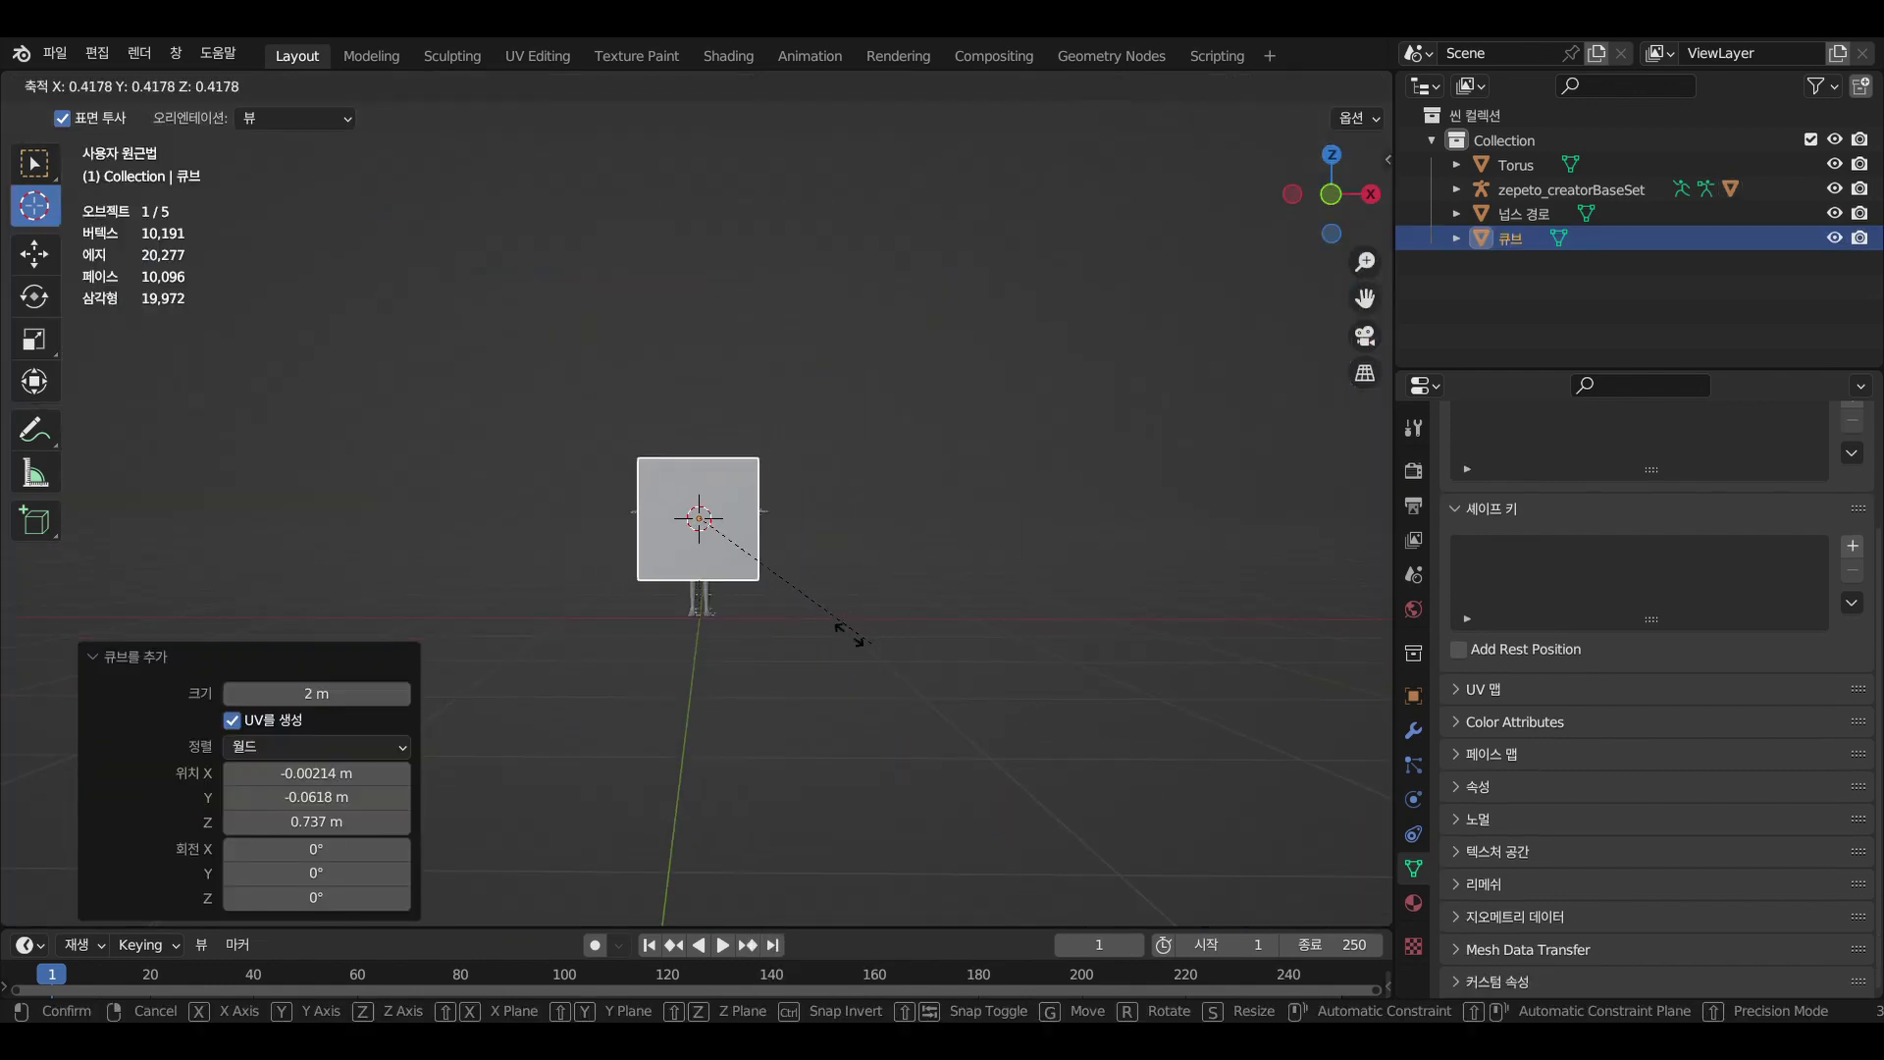
left_click(728, 553)
scroll(728, 554, "up", 7)
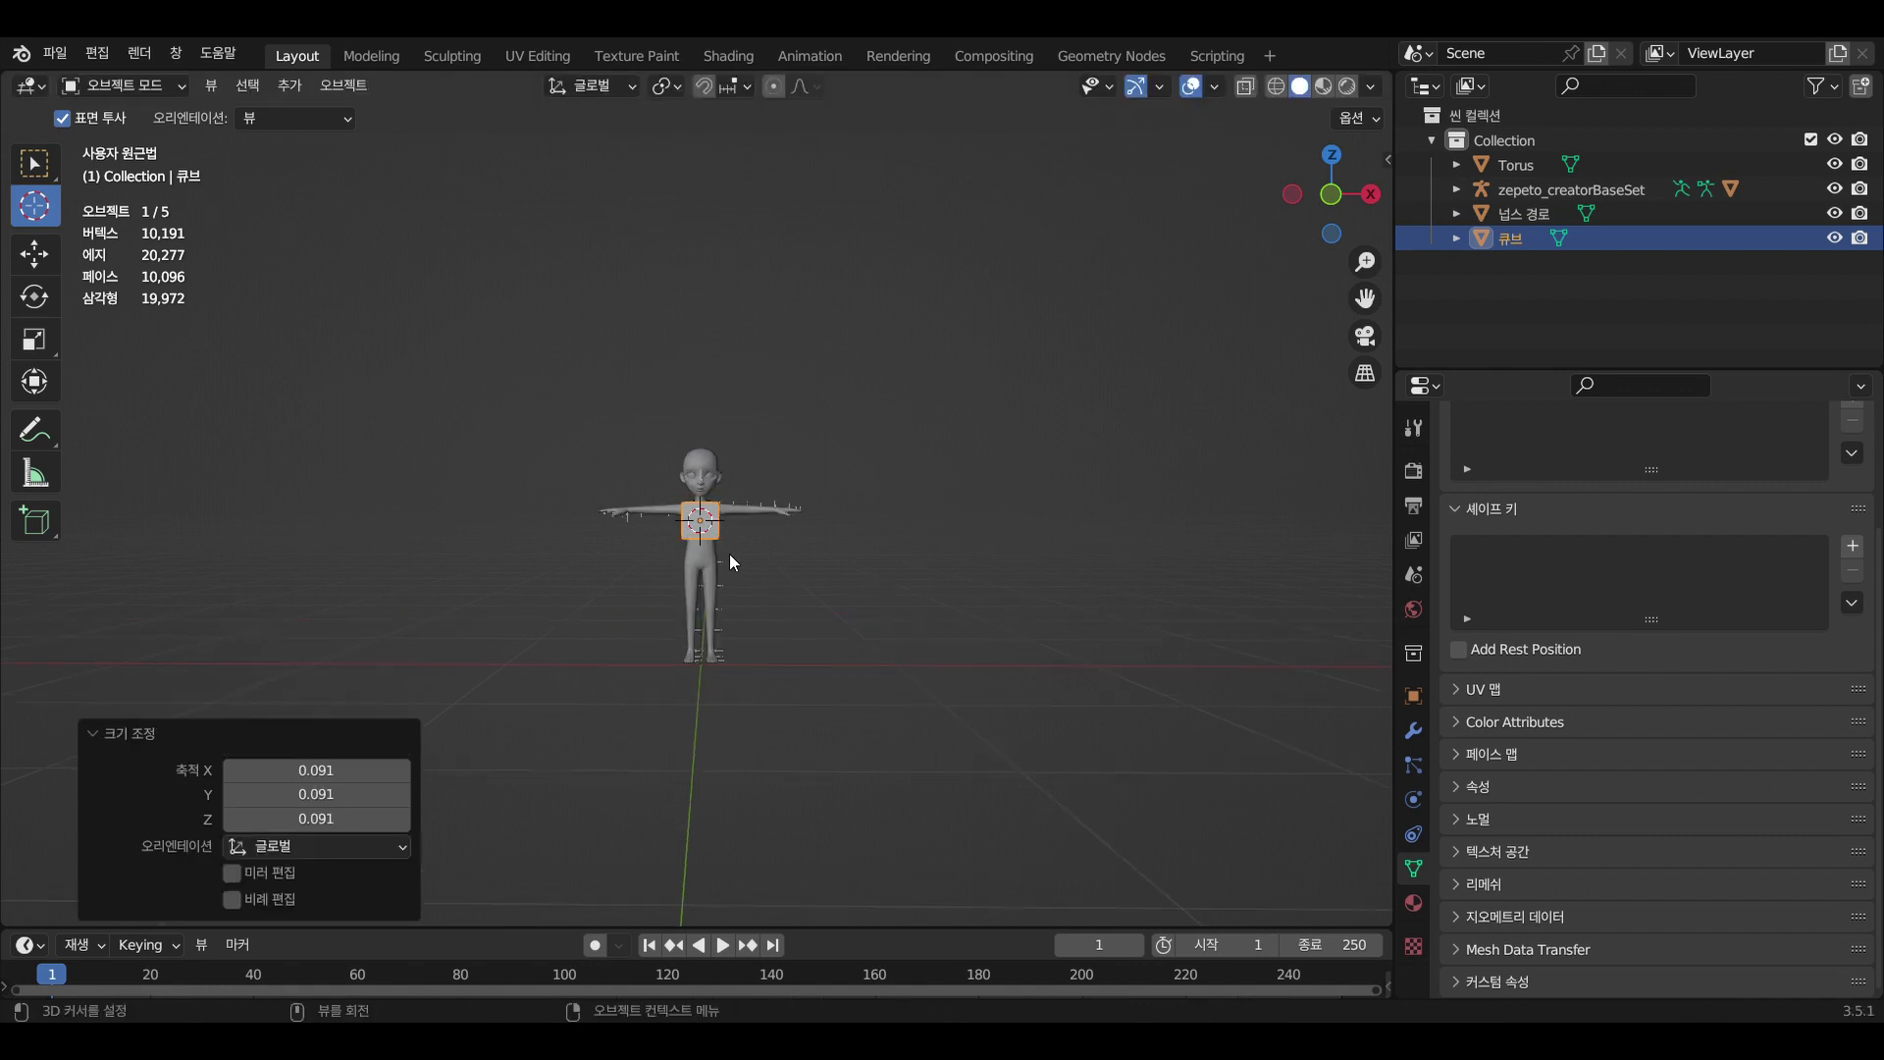
key("s")
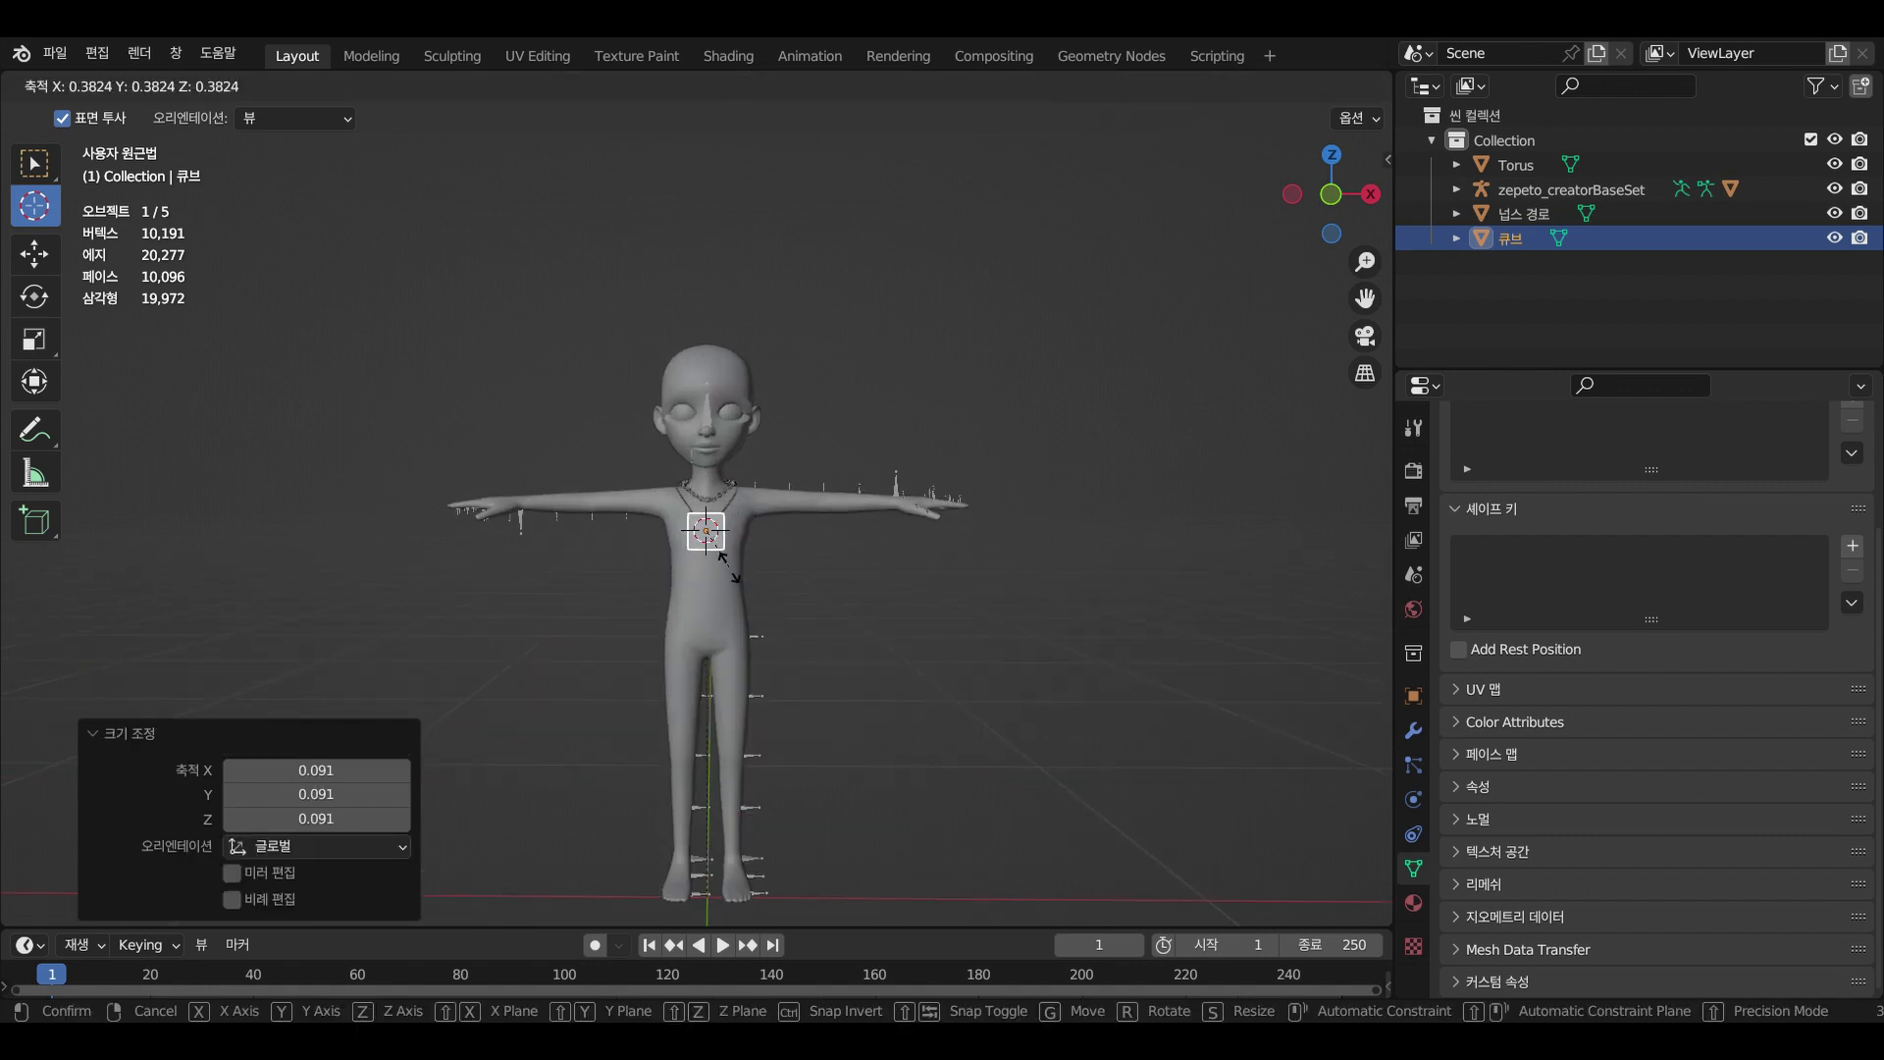
left_click(730, 565)
scroll(732, 563, "up", 7)
key("s")
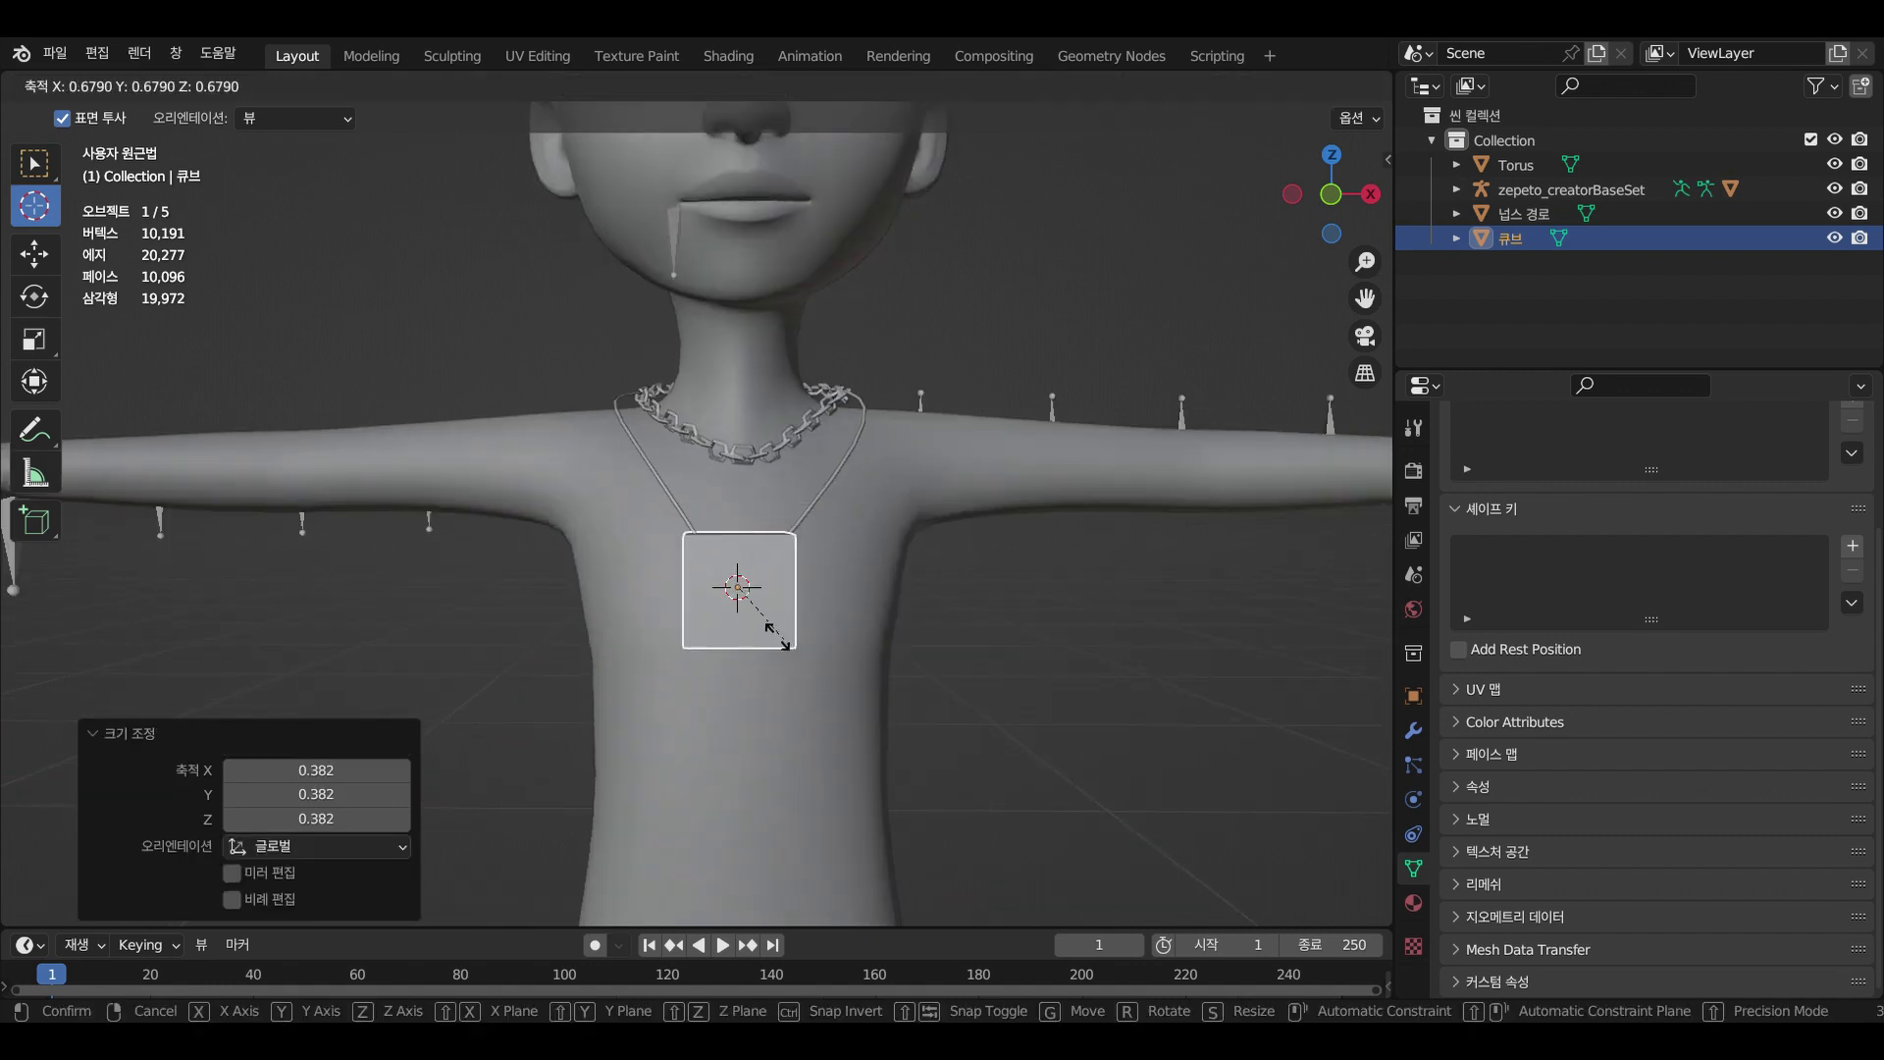
left_click(745, 597)
scroll(808, 638, "up", 4)
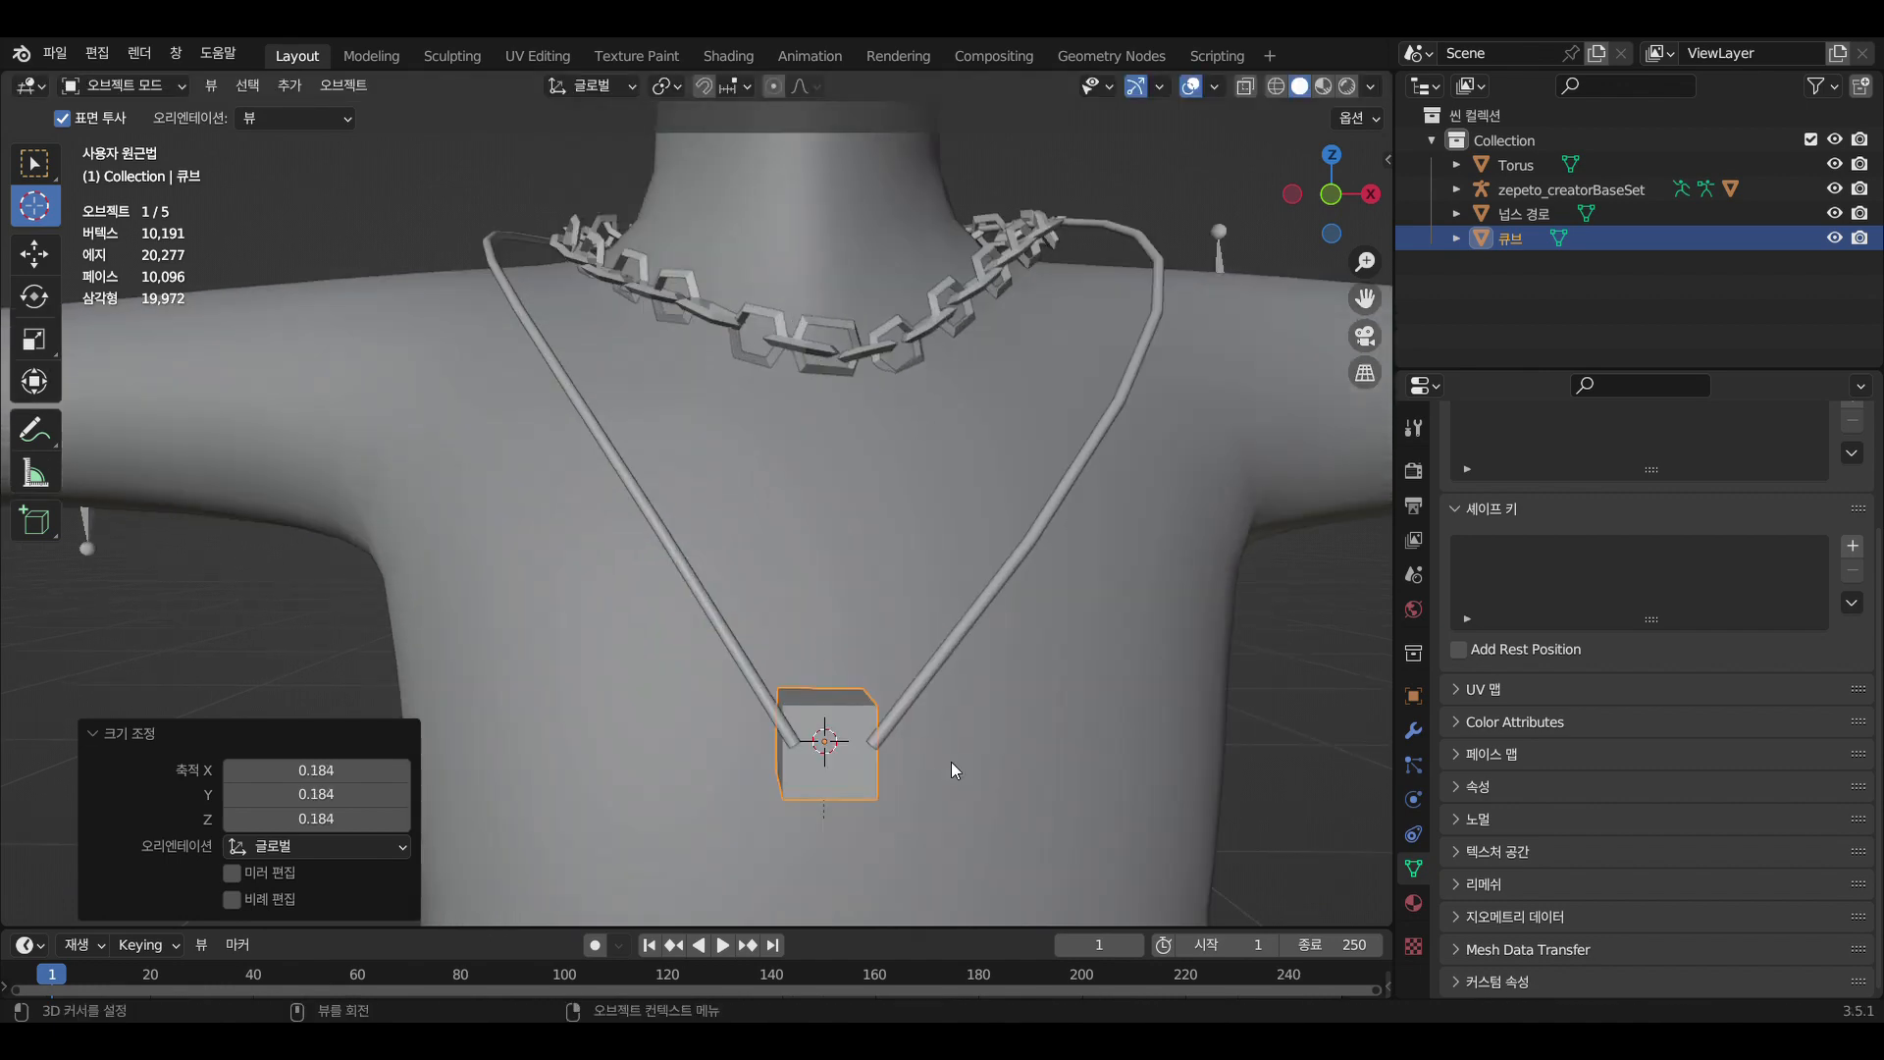
Move the cube about -0.016 m along the global Y axis to the long necklace's open ends
middle_click_drag(951, 761, 834, 751)
mouse_move(281, 656)
middle_mouse_down()
mouse_move(249, 644)
mouse_move(268, 636)
middle_mouse_up()
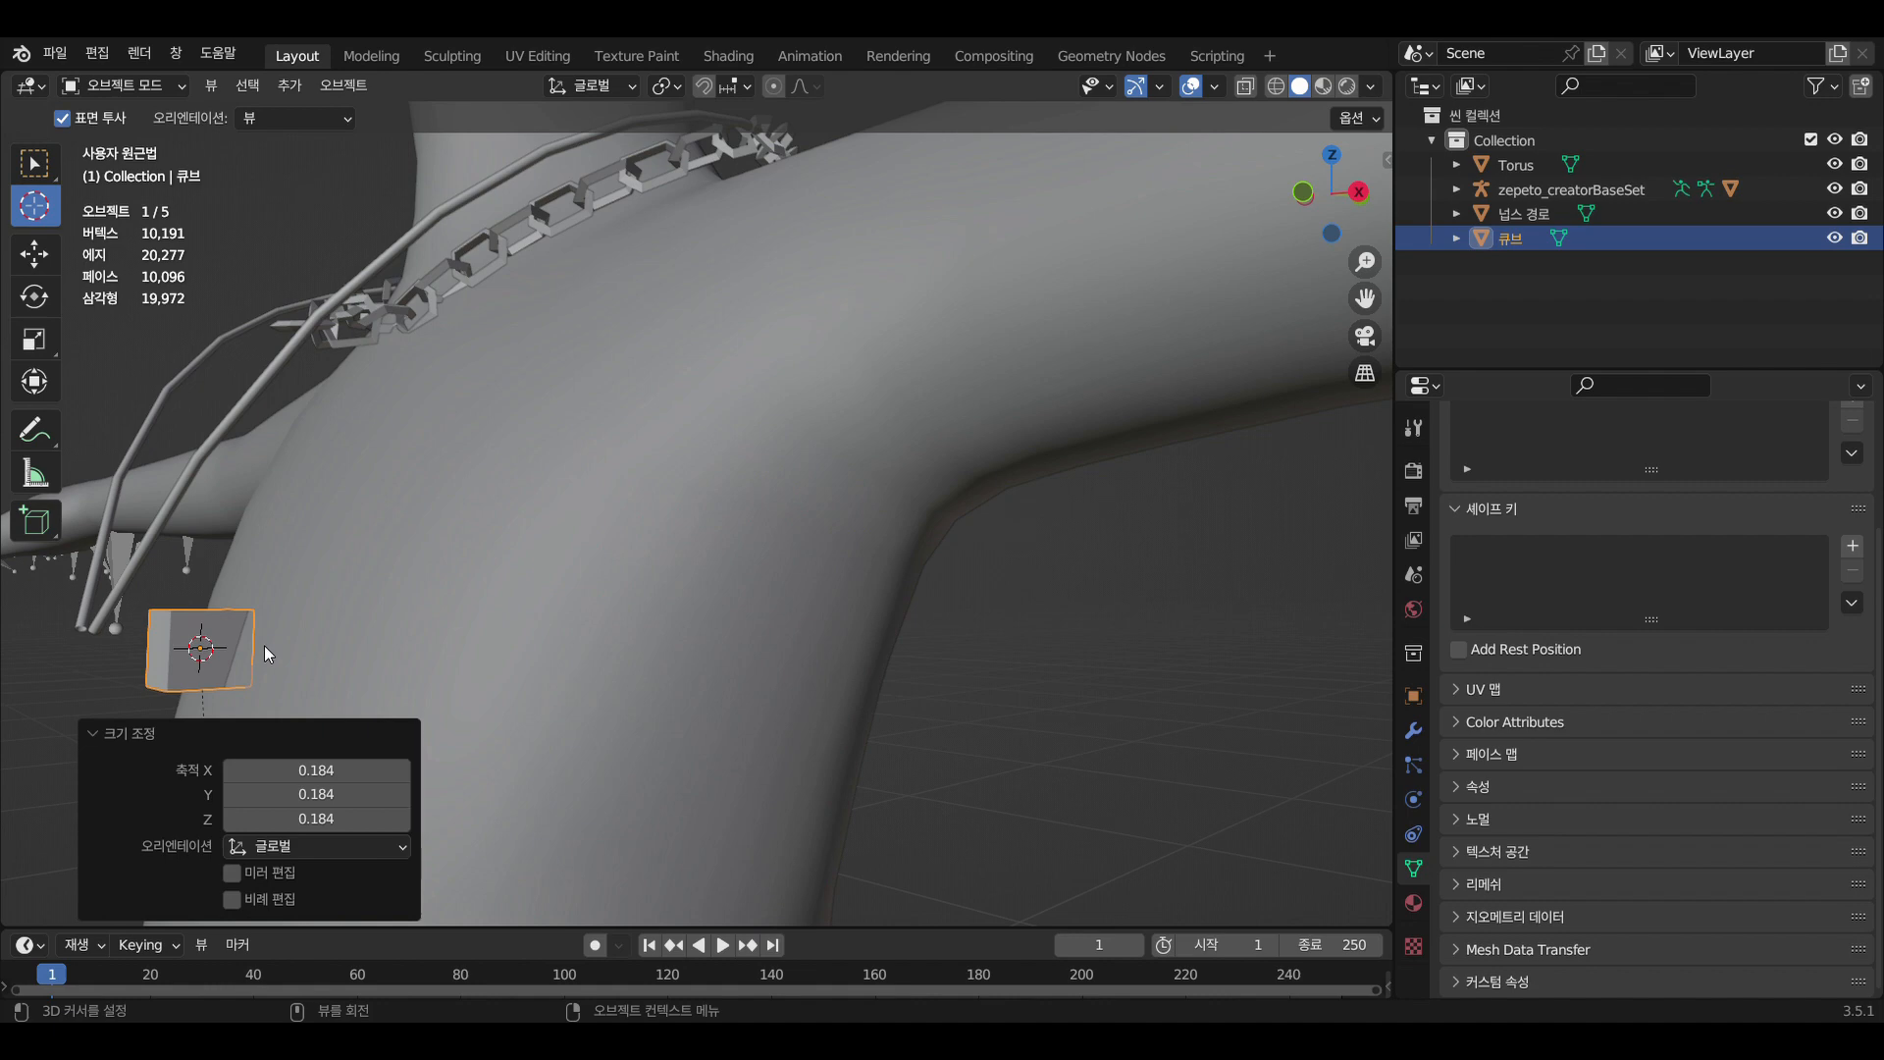
key("g")
key("y")
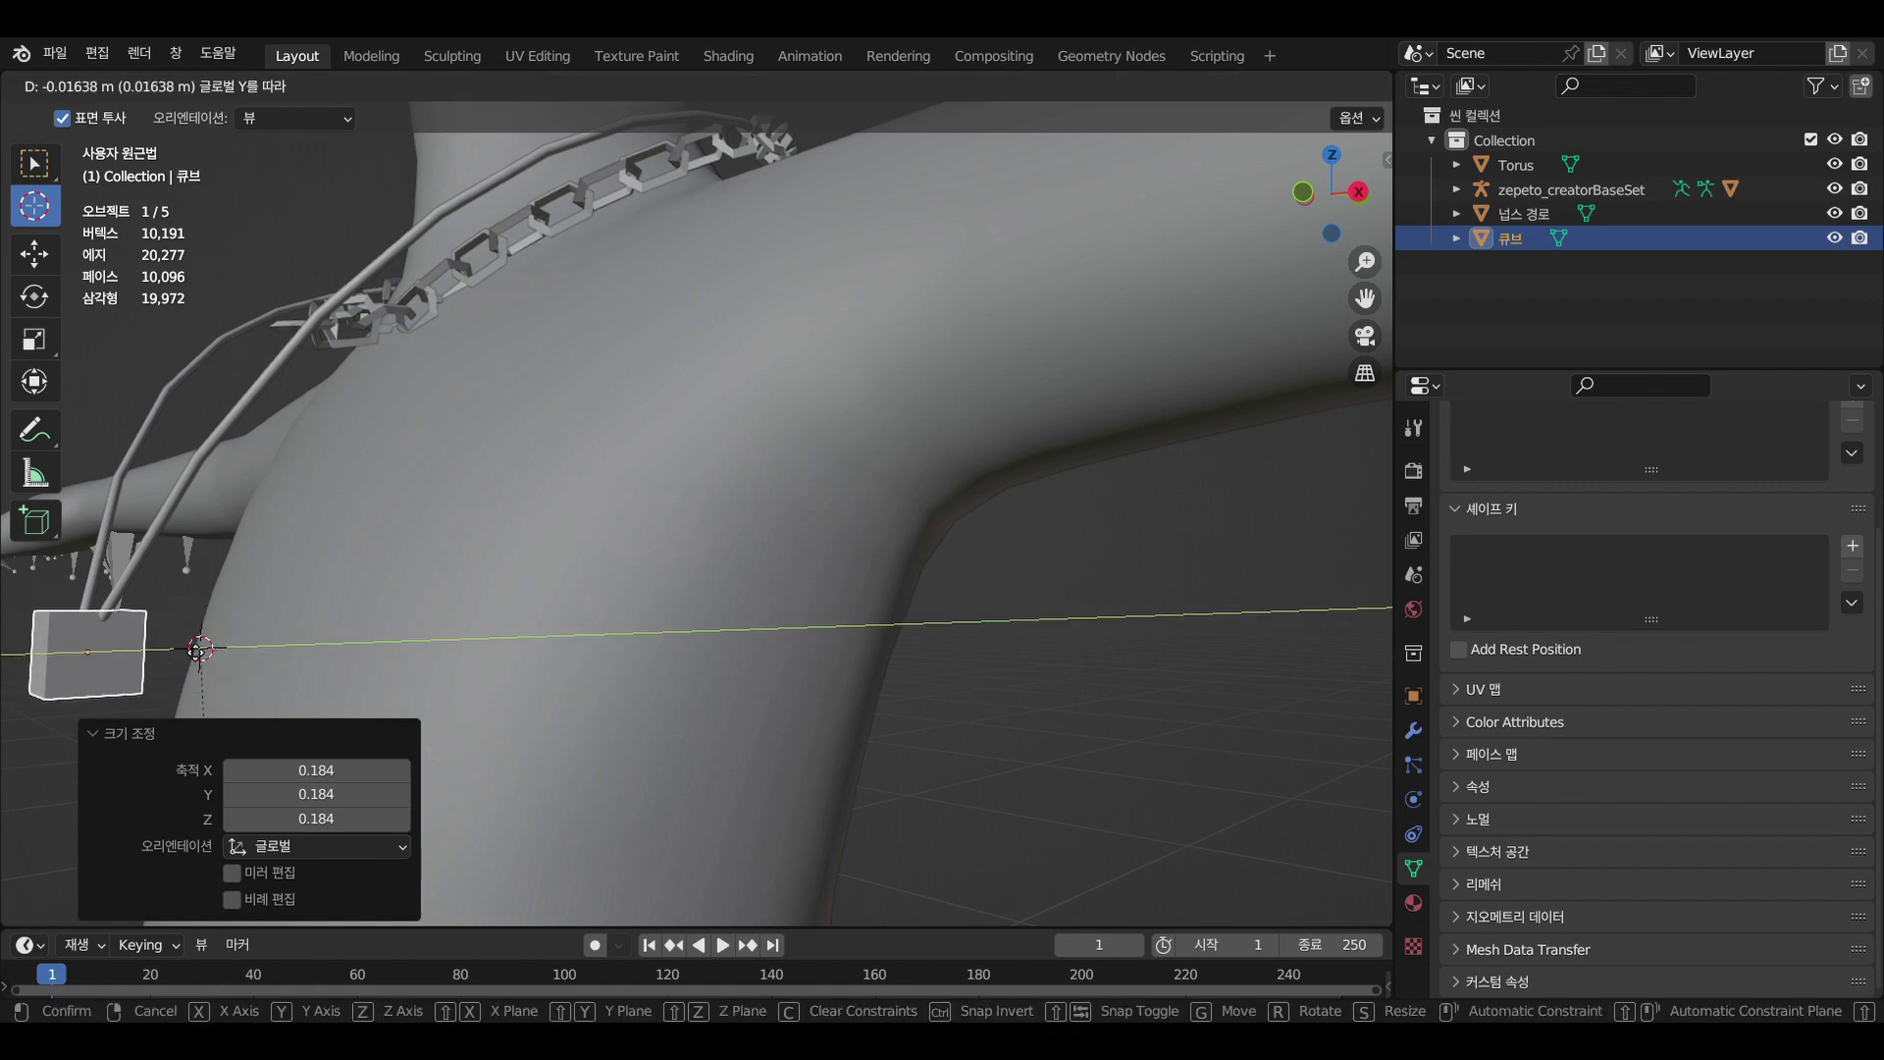
left_click(197, 652)
Examine from several angles how the cube sits on the long necklace's two open ends
scroll(308, 622, "down", 5)
middle_click_drag(308, 622, 464, 628)
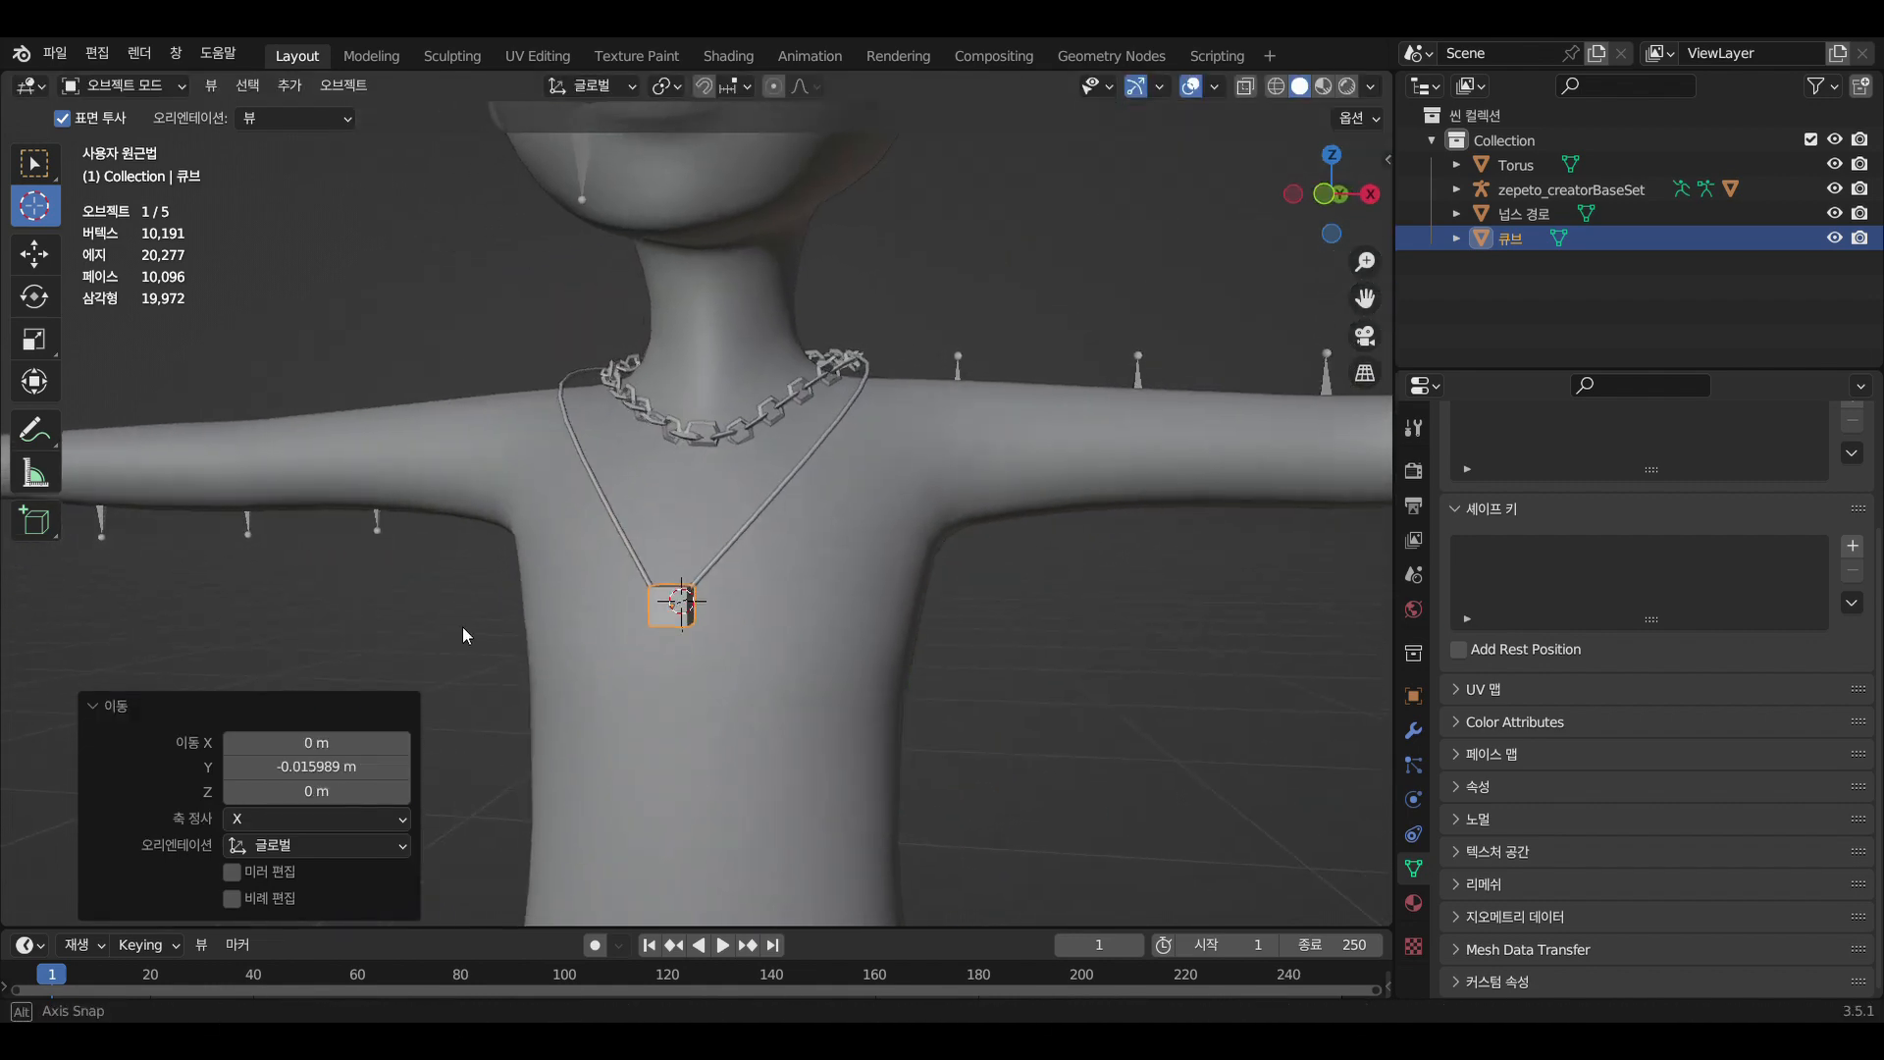
scroll(677, 656, "up", 3)
middle_click_drag(675, 650, 986, 647)
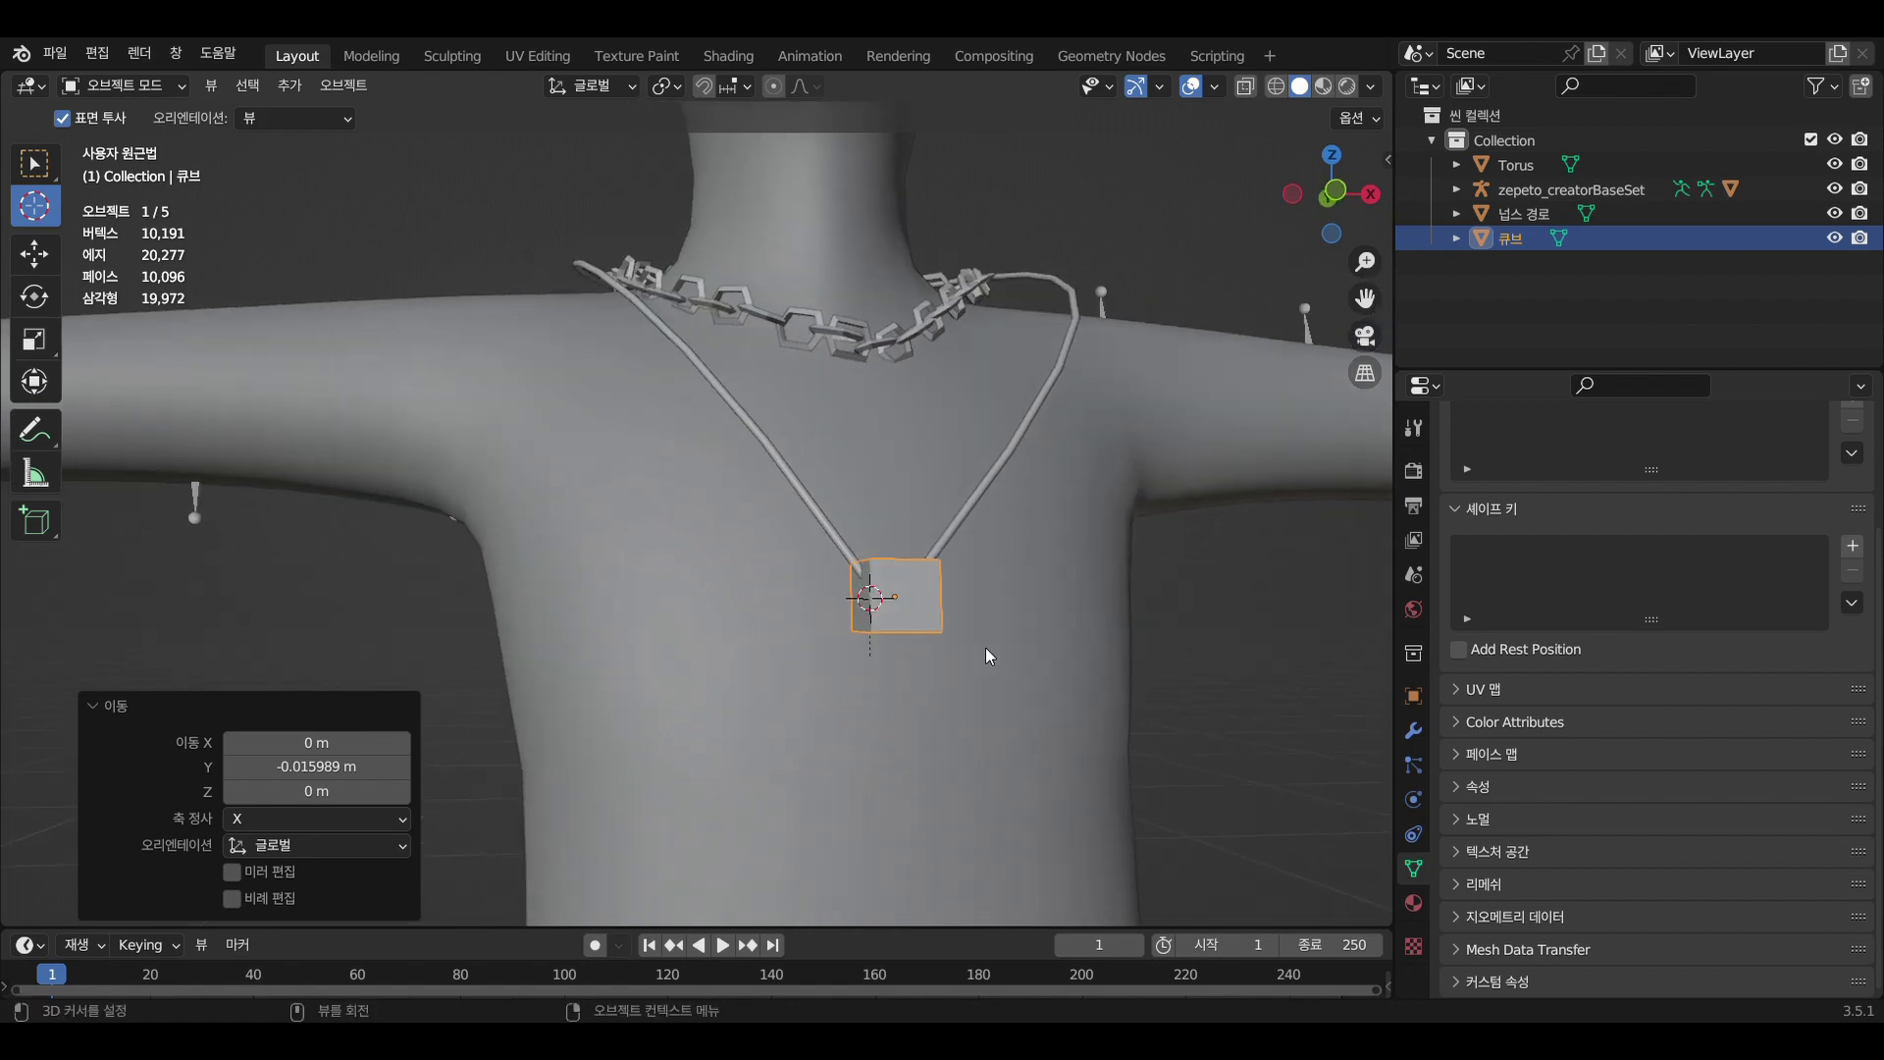
scroll(888, 638, "up", 4)
middle_click_drag(1127, 706, 1168, 694)
scroll(1168, 693, "up", 4)
scroll(1168, 693, "down", 4)
scroll(1133, 685, "down", 3)
middle_click_drag(1055, 682, 839, 675)
scroll(760, 693, "up", 2)
middle_click_drag(527, 597, 665, 574)
Convert the cube to a mesh and enter Edit Mode with the Select Box tool active
right_click(311, 636)
mouse_move(310, 636)
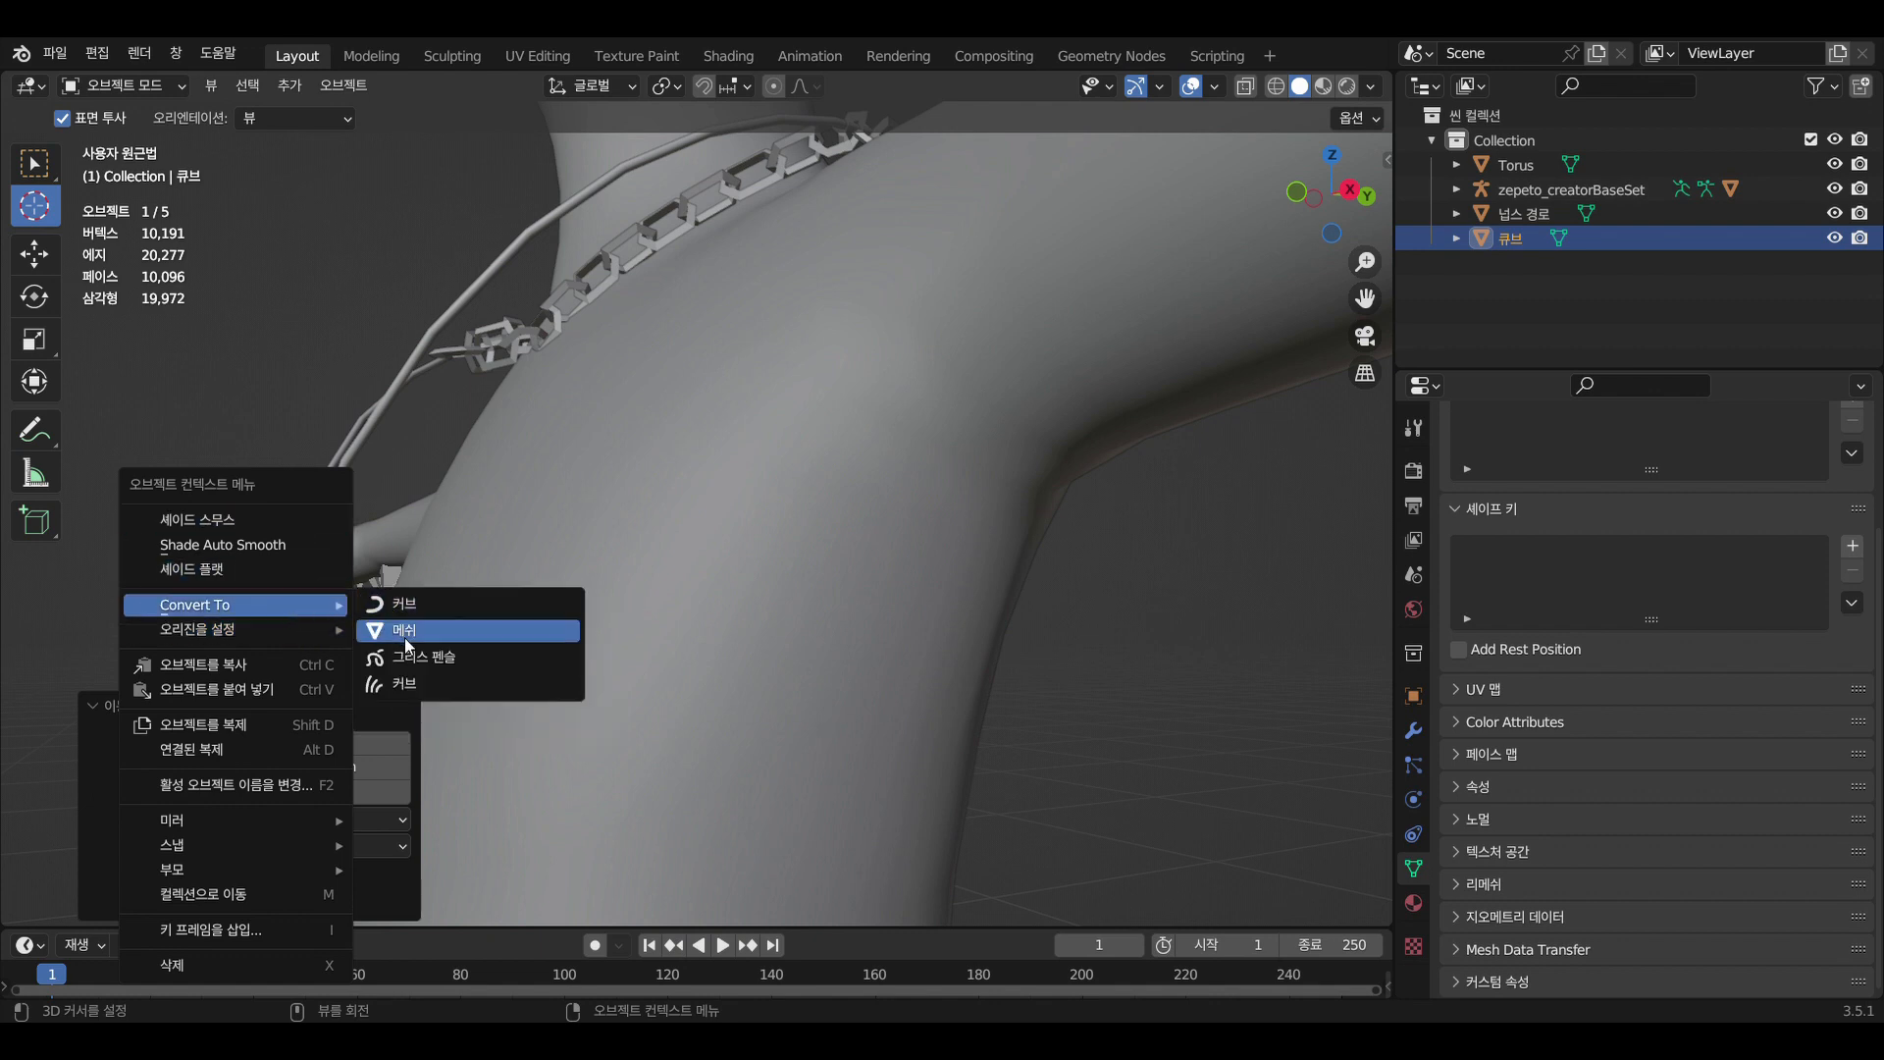
left_click(404, 636)
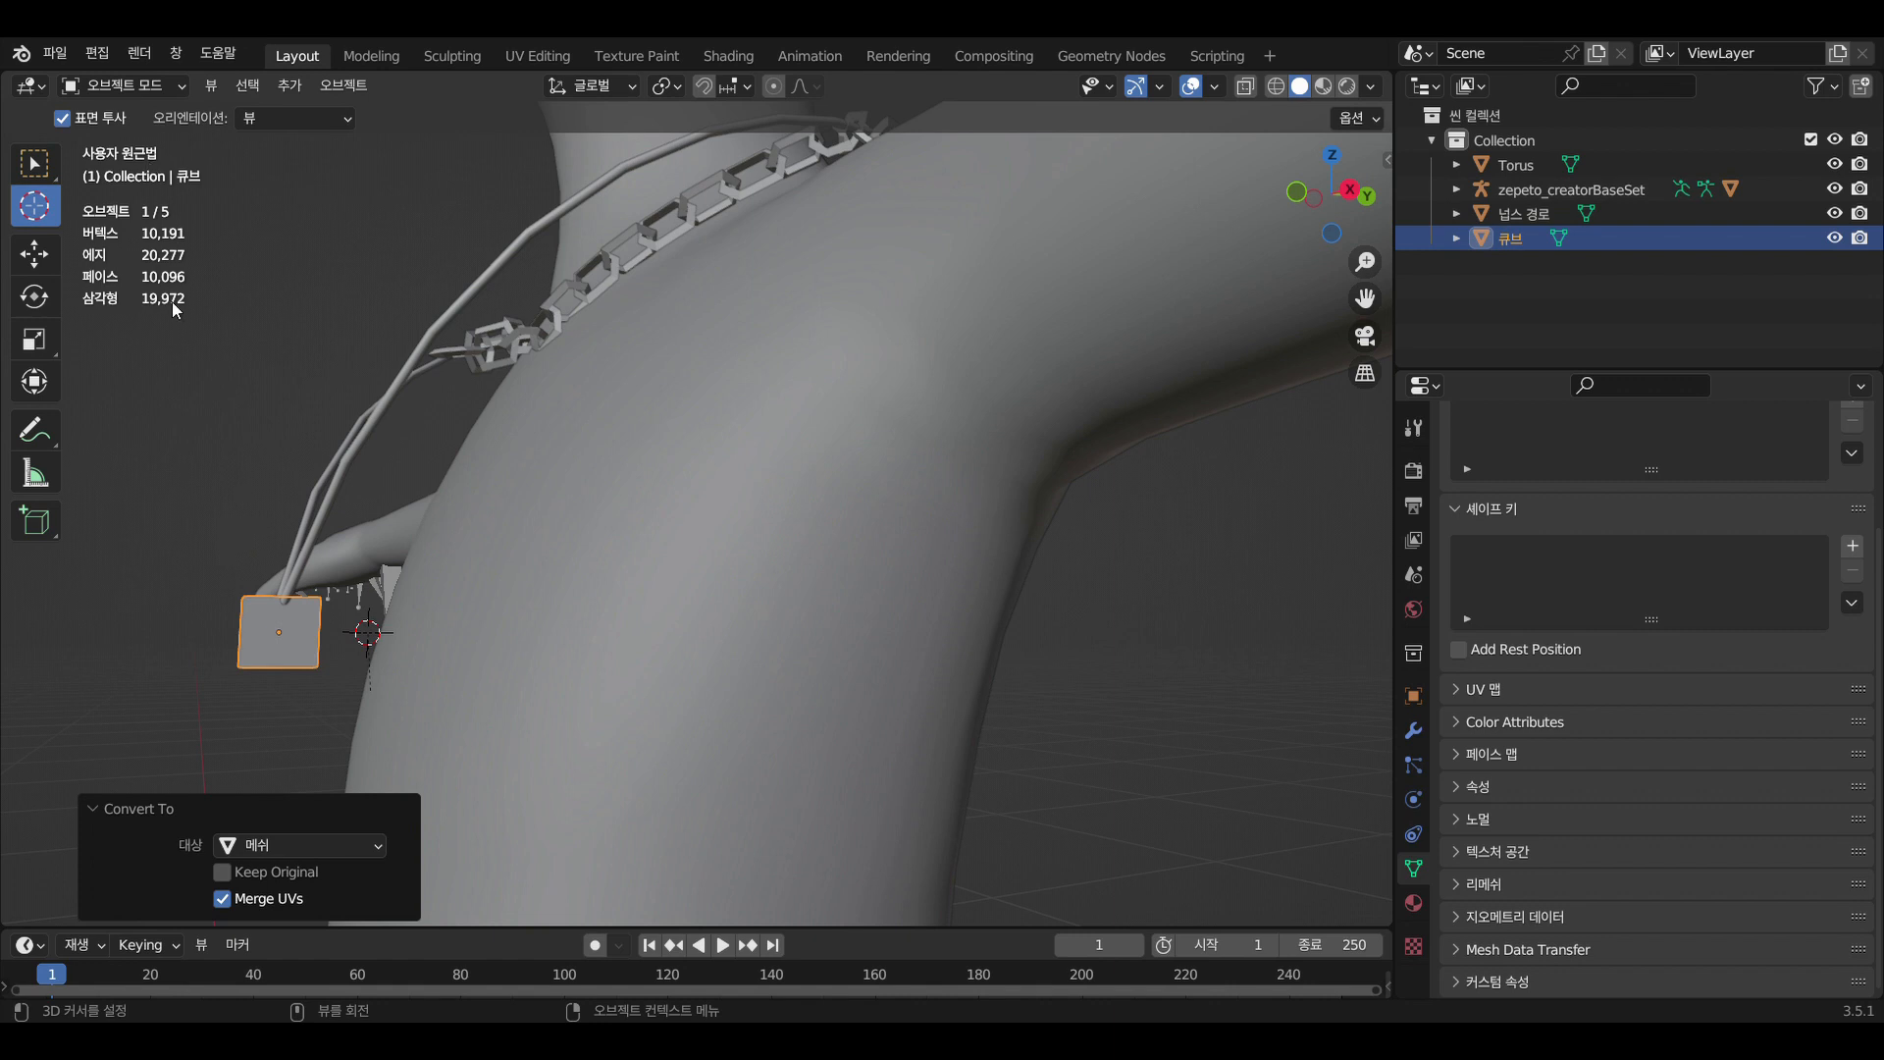
left_click(35, 165)
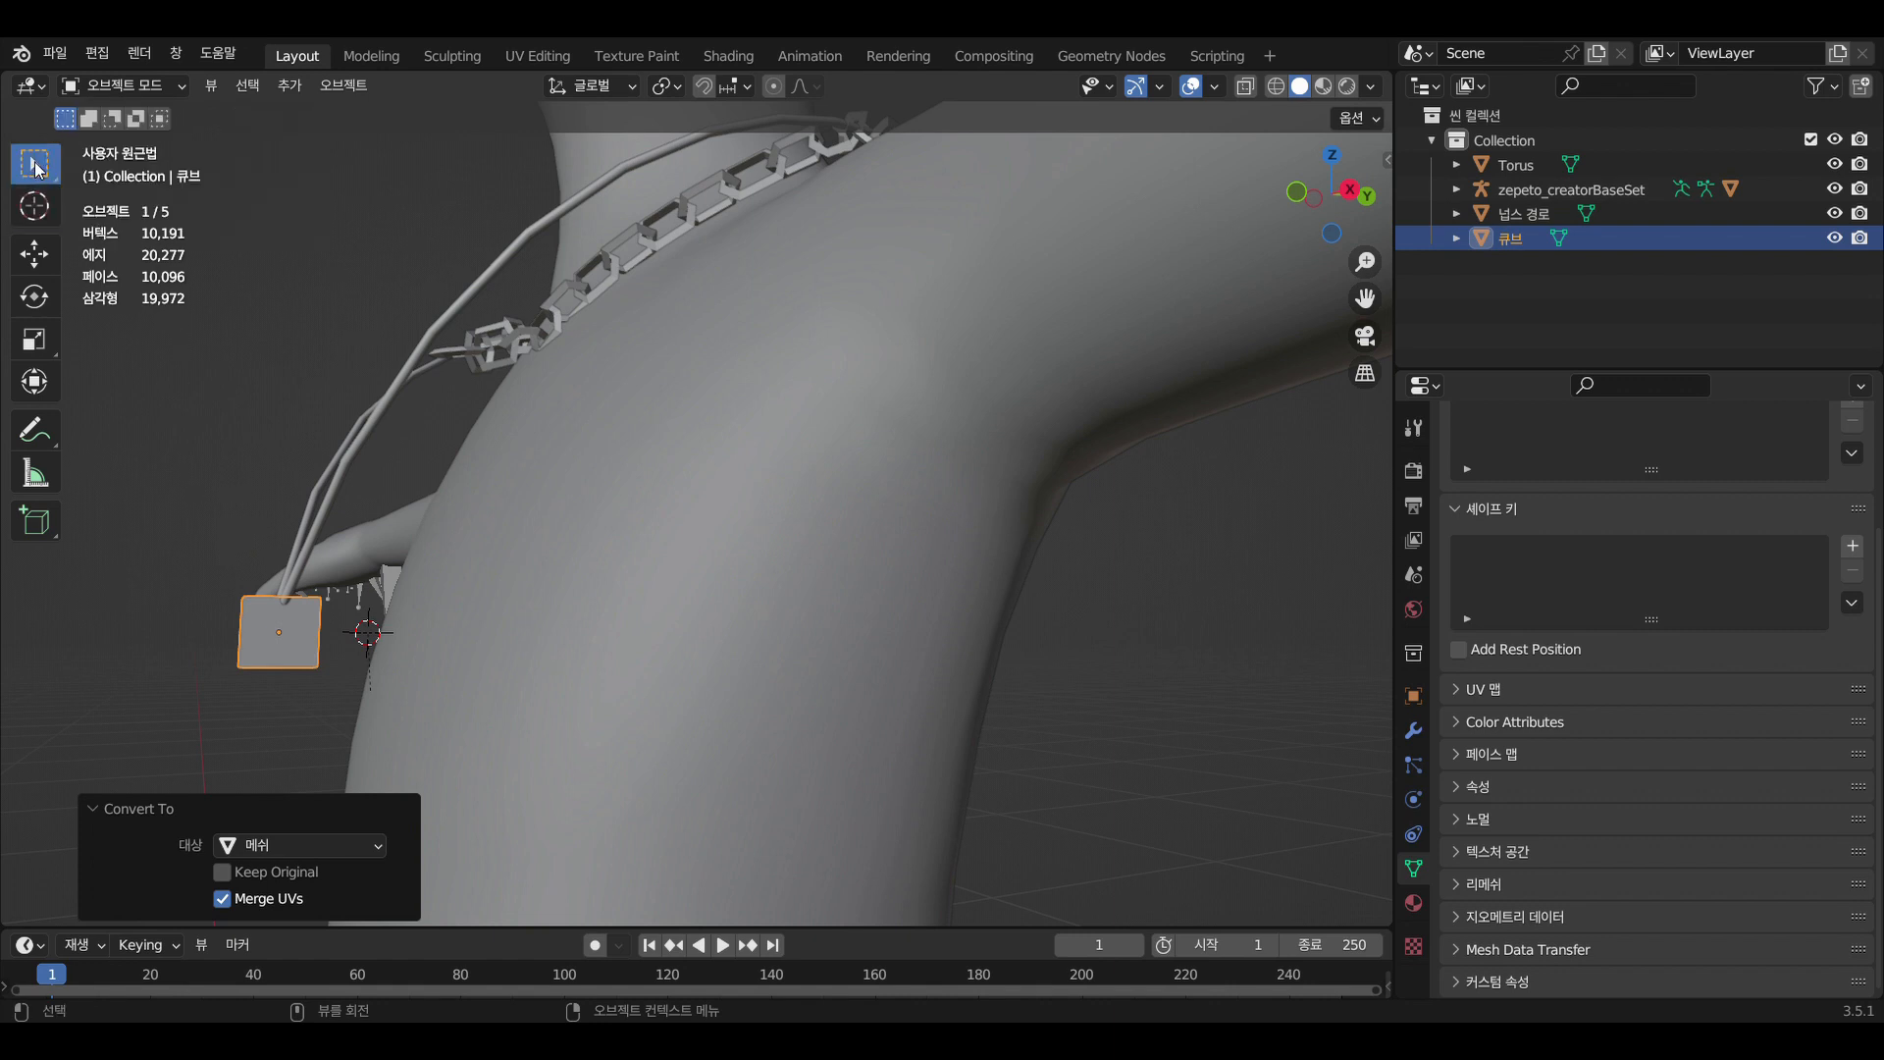
key("Tab")
Move the cube's rear face, facing the chest, about -0.0034 m along the Y axis to make the cube thinner
middle_click_drag(334, 593, 732, 481)
scroll(300, 590, "up", 5)
middle_click_drag(691, 641, 630, 664)
left_click(370, 655)
key("w")
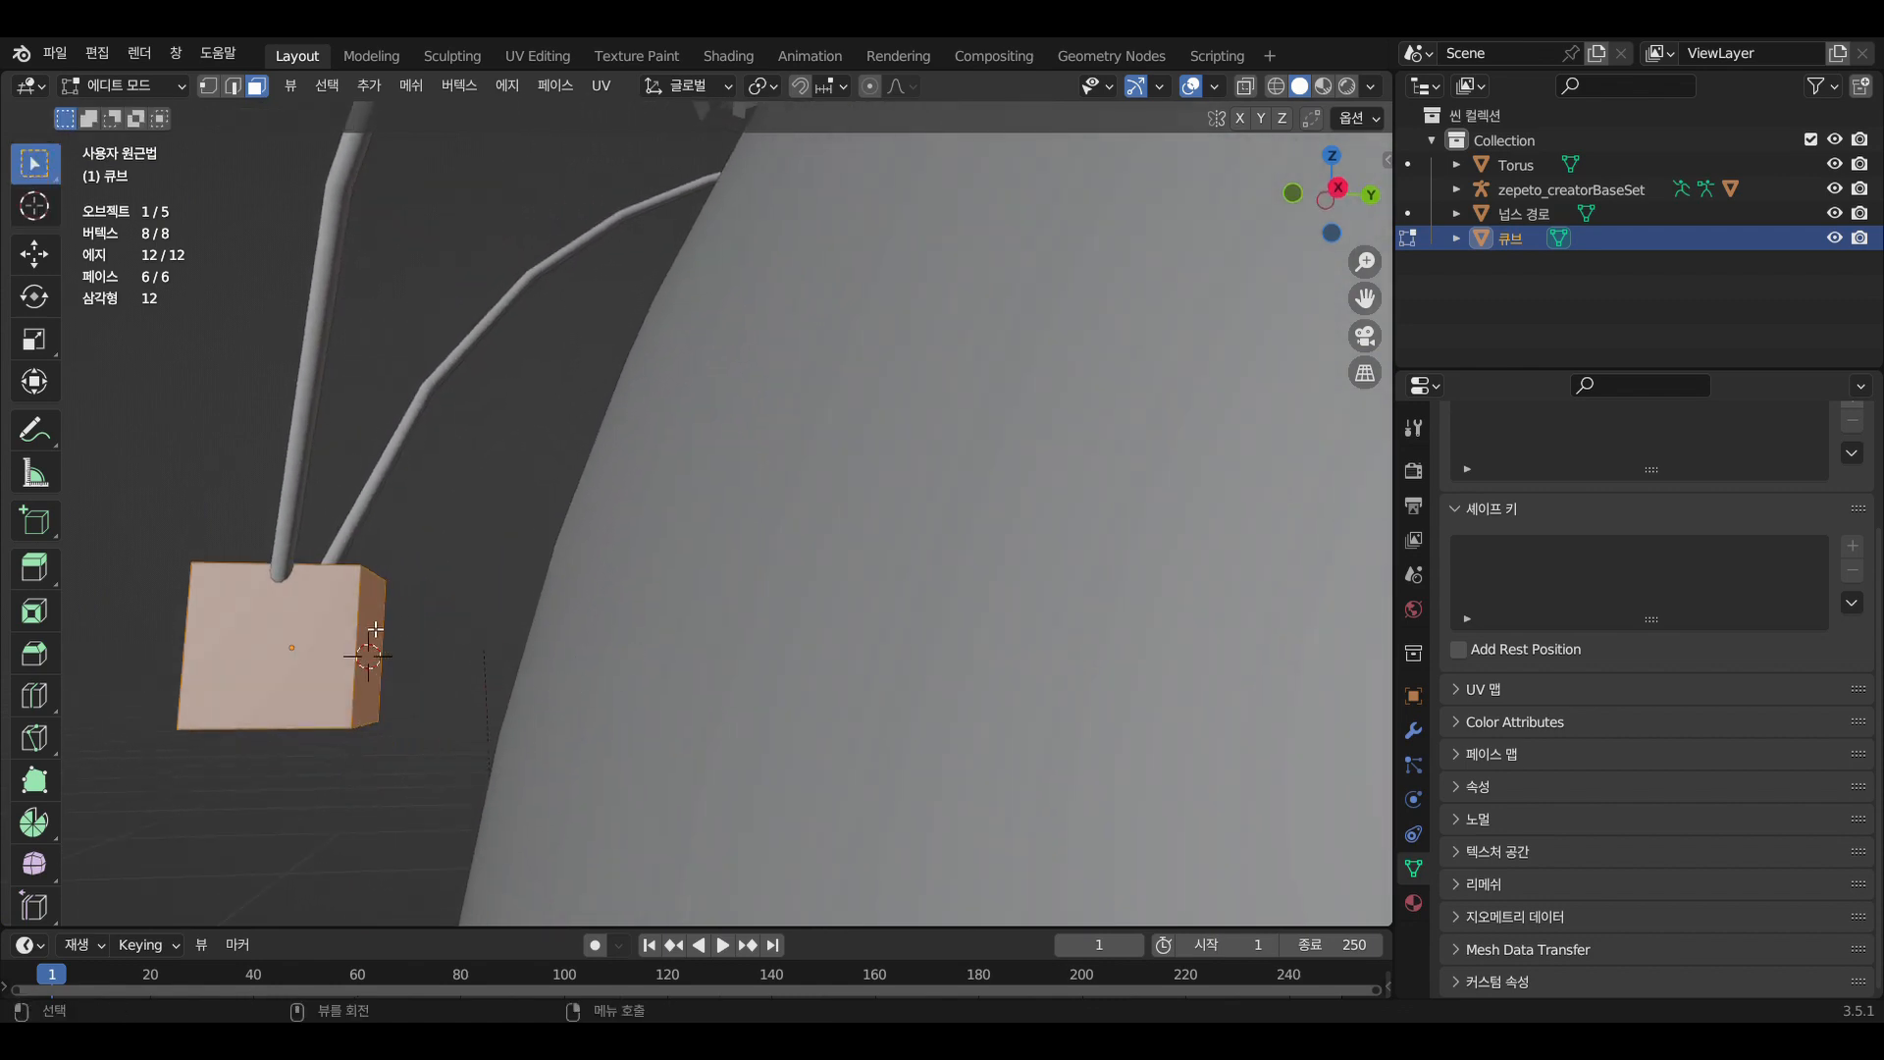
left_click(402, 651)
key("g")
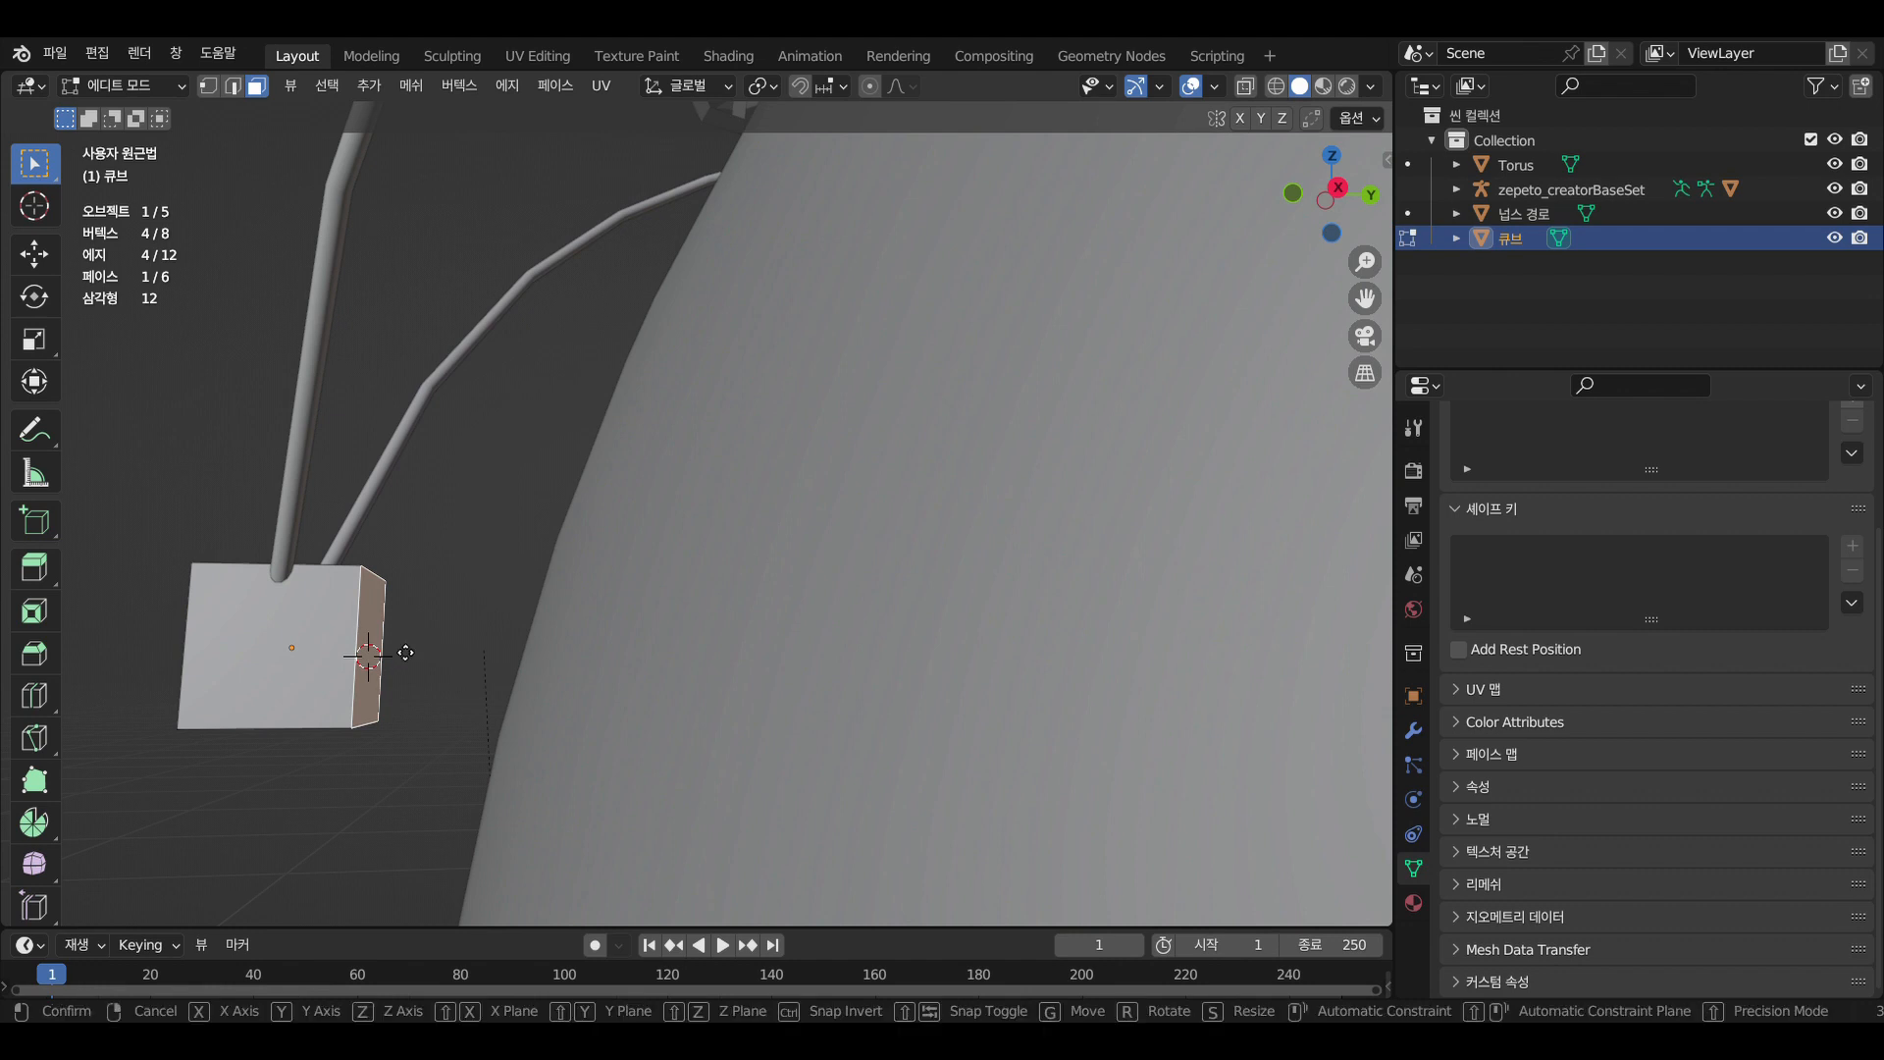
key("x")
left_click(368, 654)
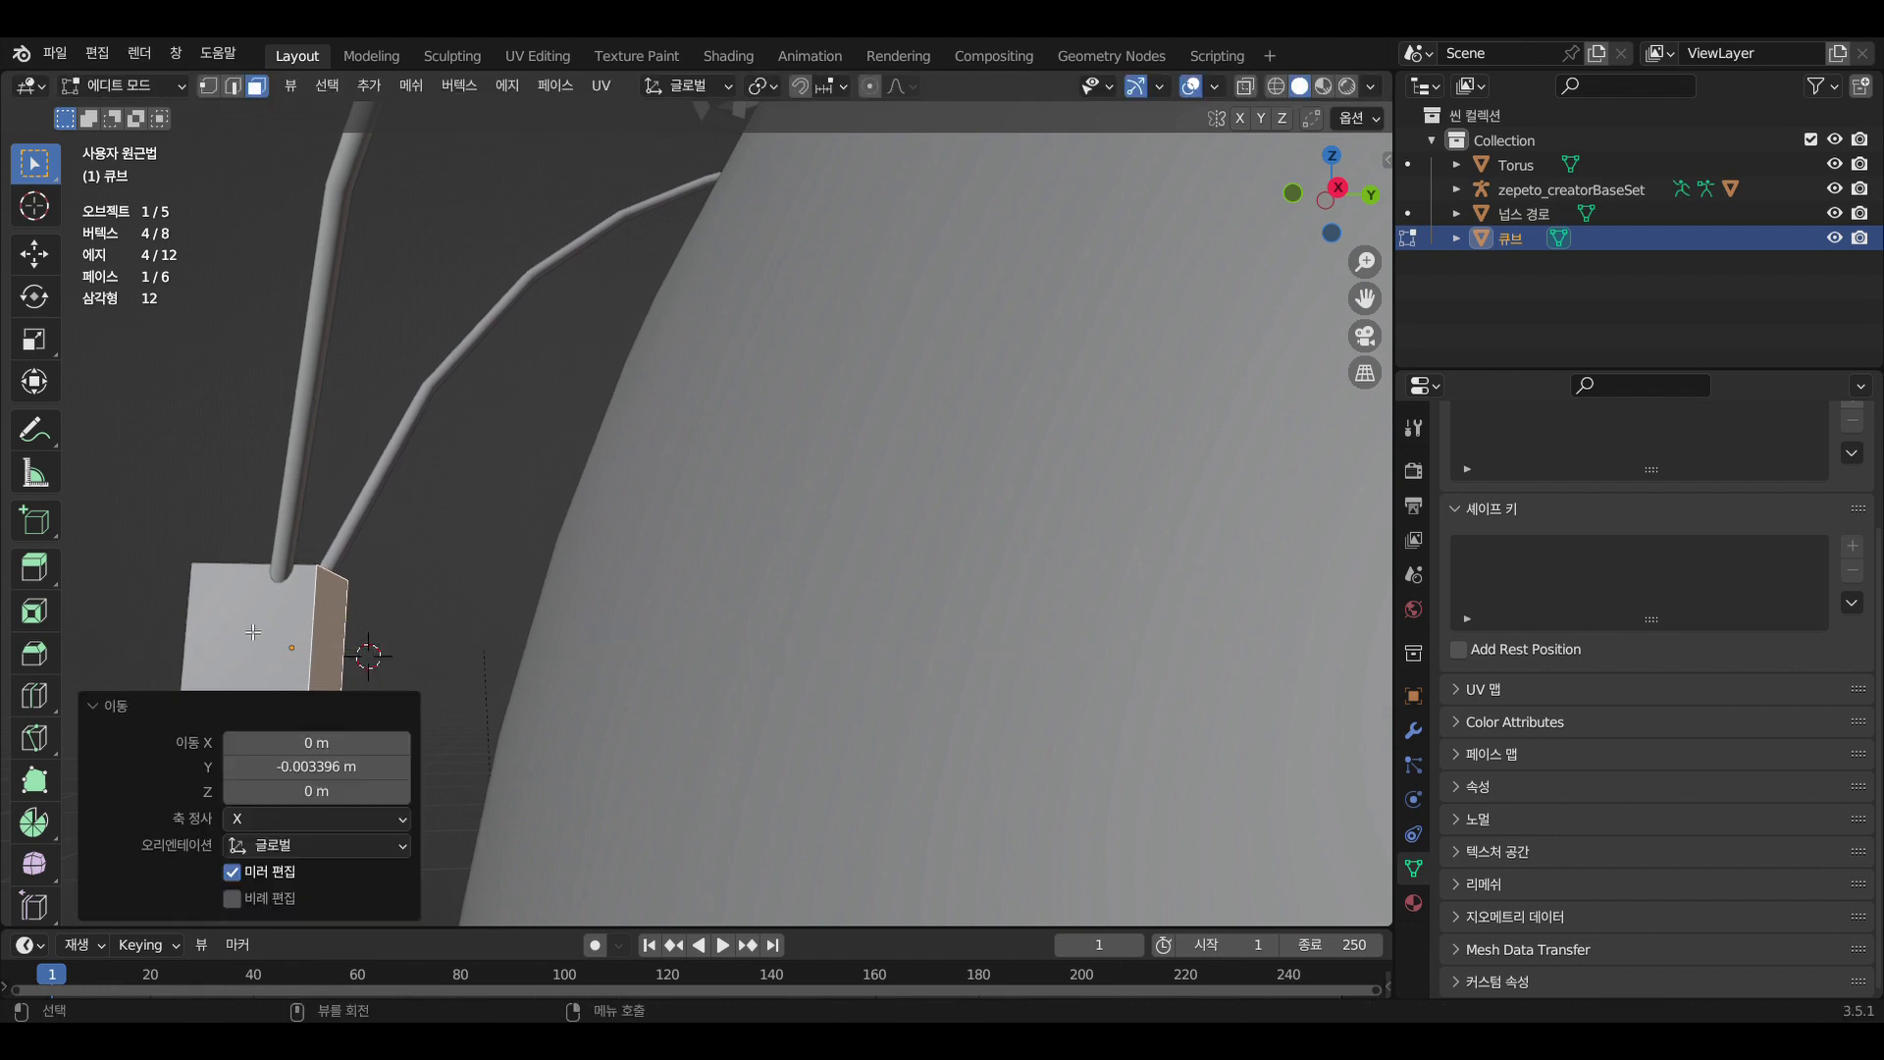
Move the cube's front face about 0.0027 m along the Y axis toward the body
middle_click_drag(374, 652, 455, 644)
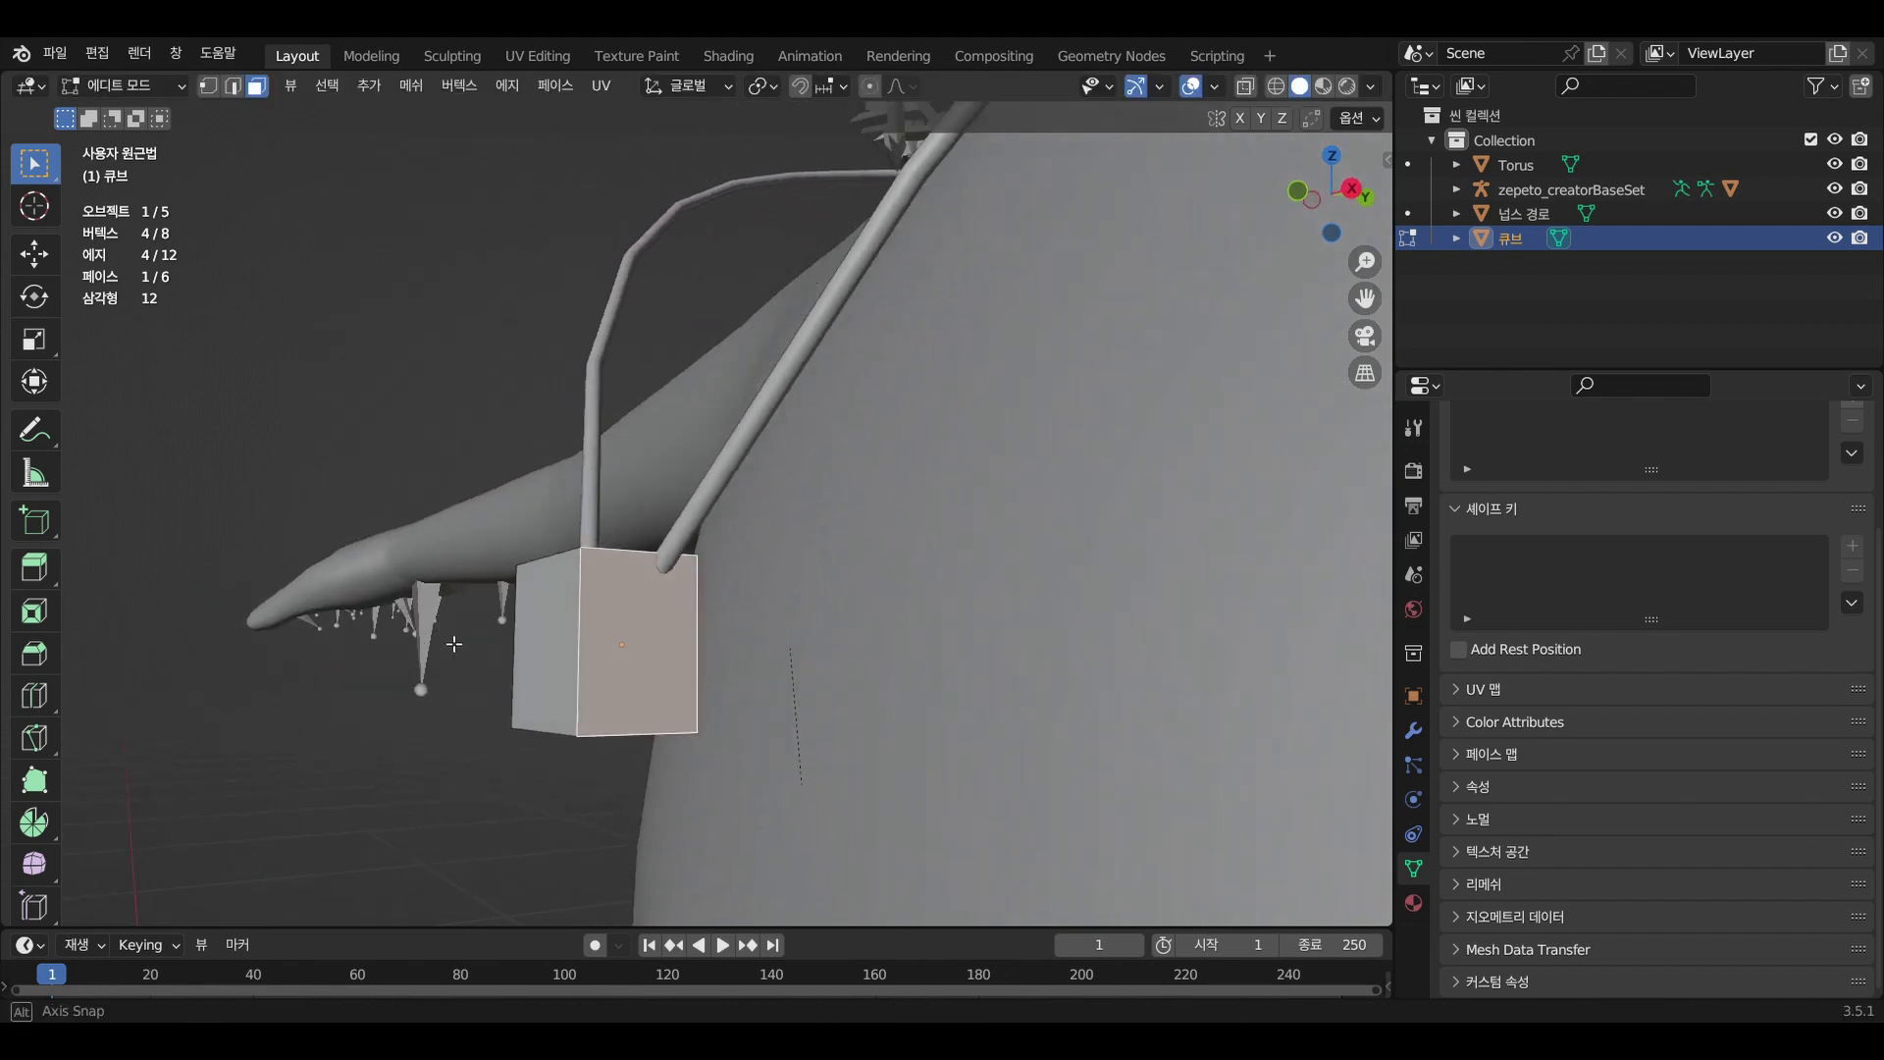
scroll(454, 644, "up", 2)
left_click(484, 704)
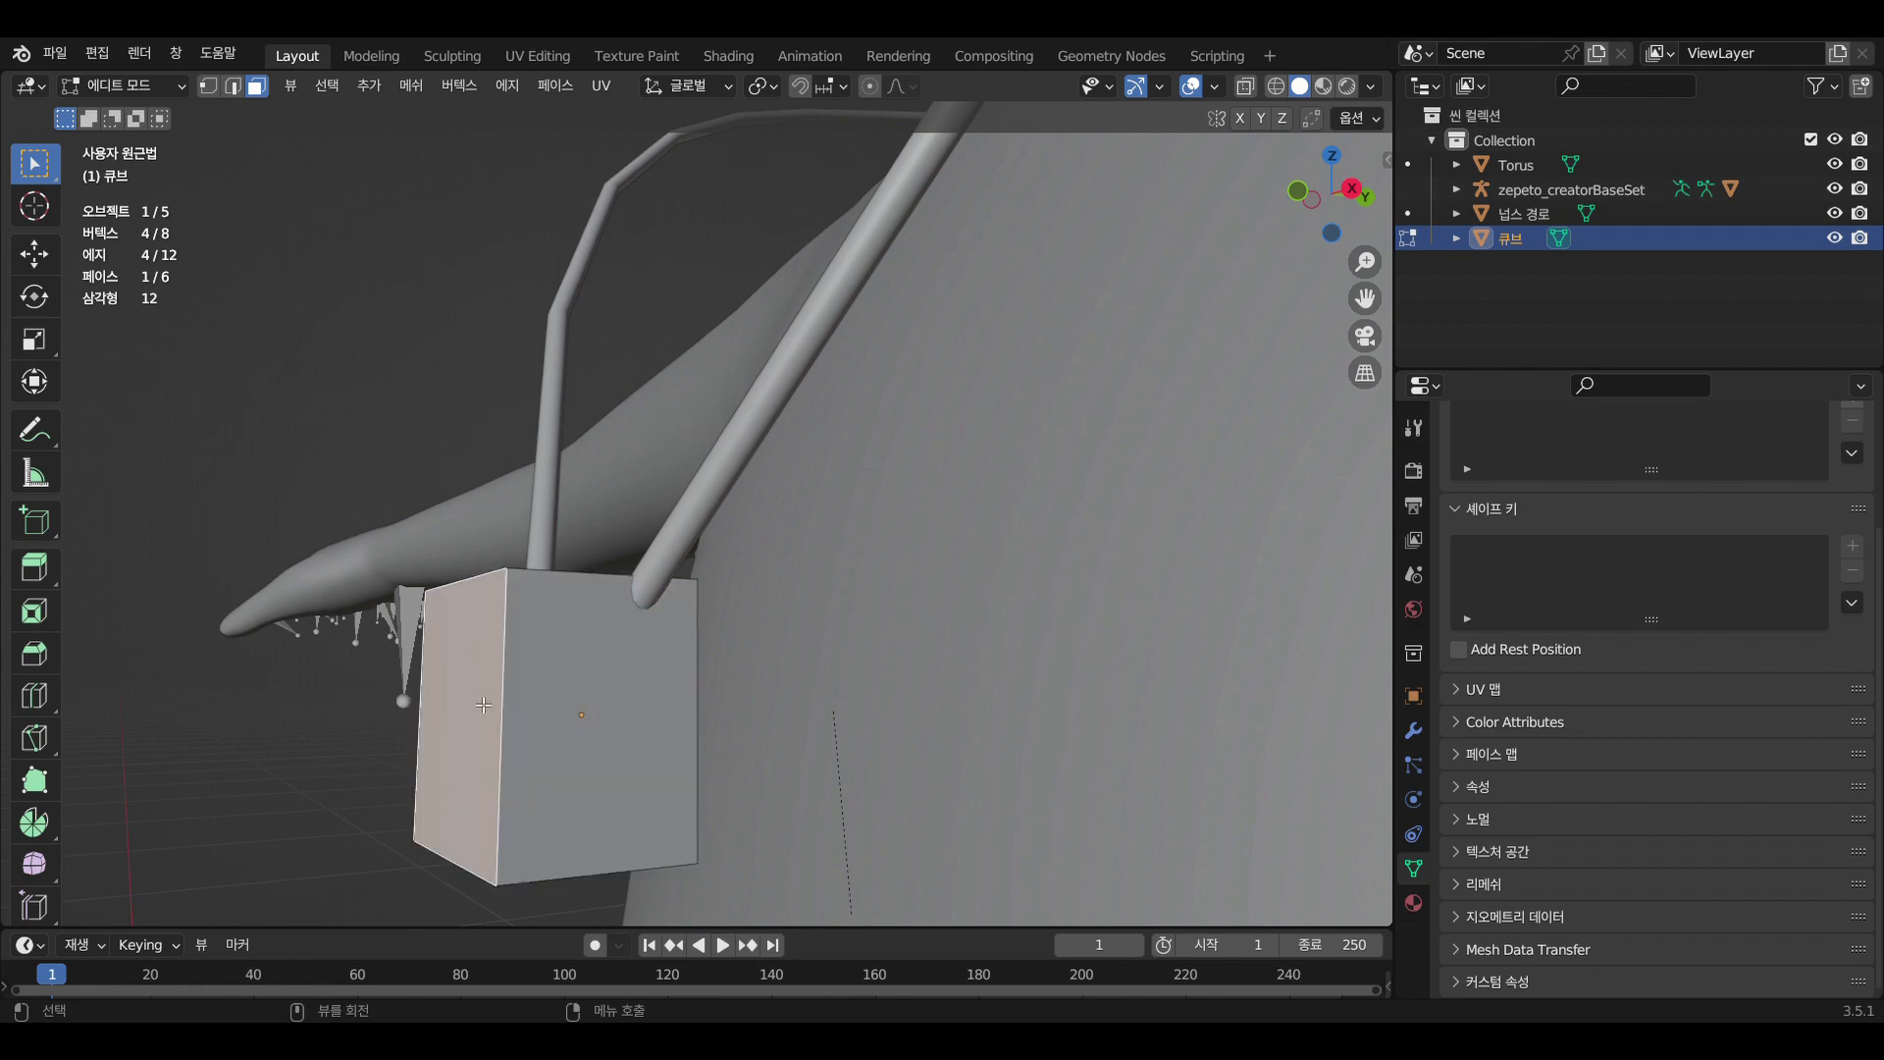
key("g")
key("y")
left_click(531, 707)
Move the cube's bottom face about -0.0058 m along the Z axis to lengthen the pendant
middle_click_drag(532, 707, 833, 544)
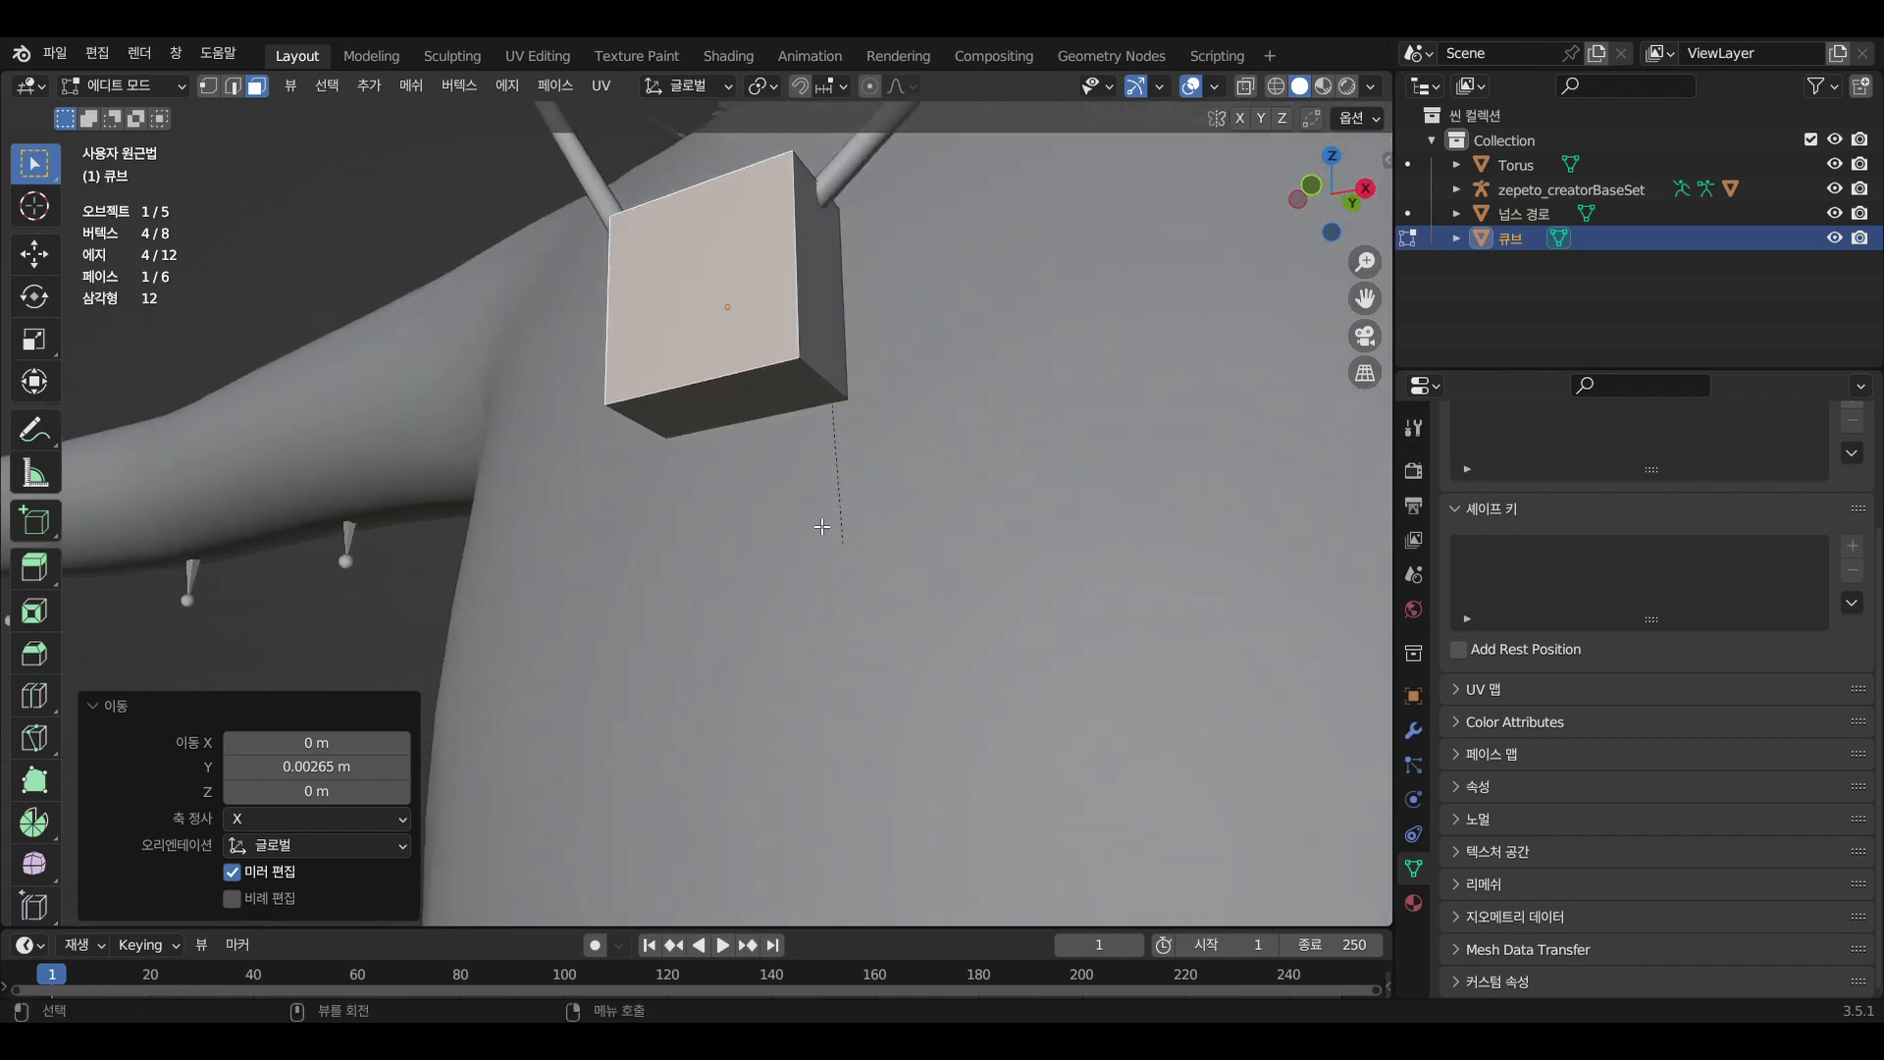
left_click(759, 398)
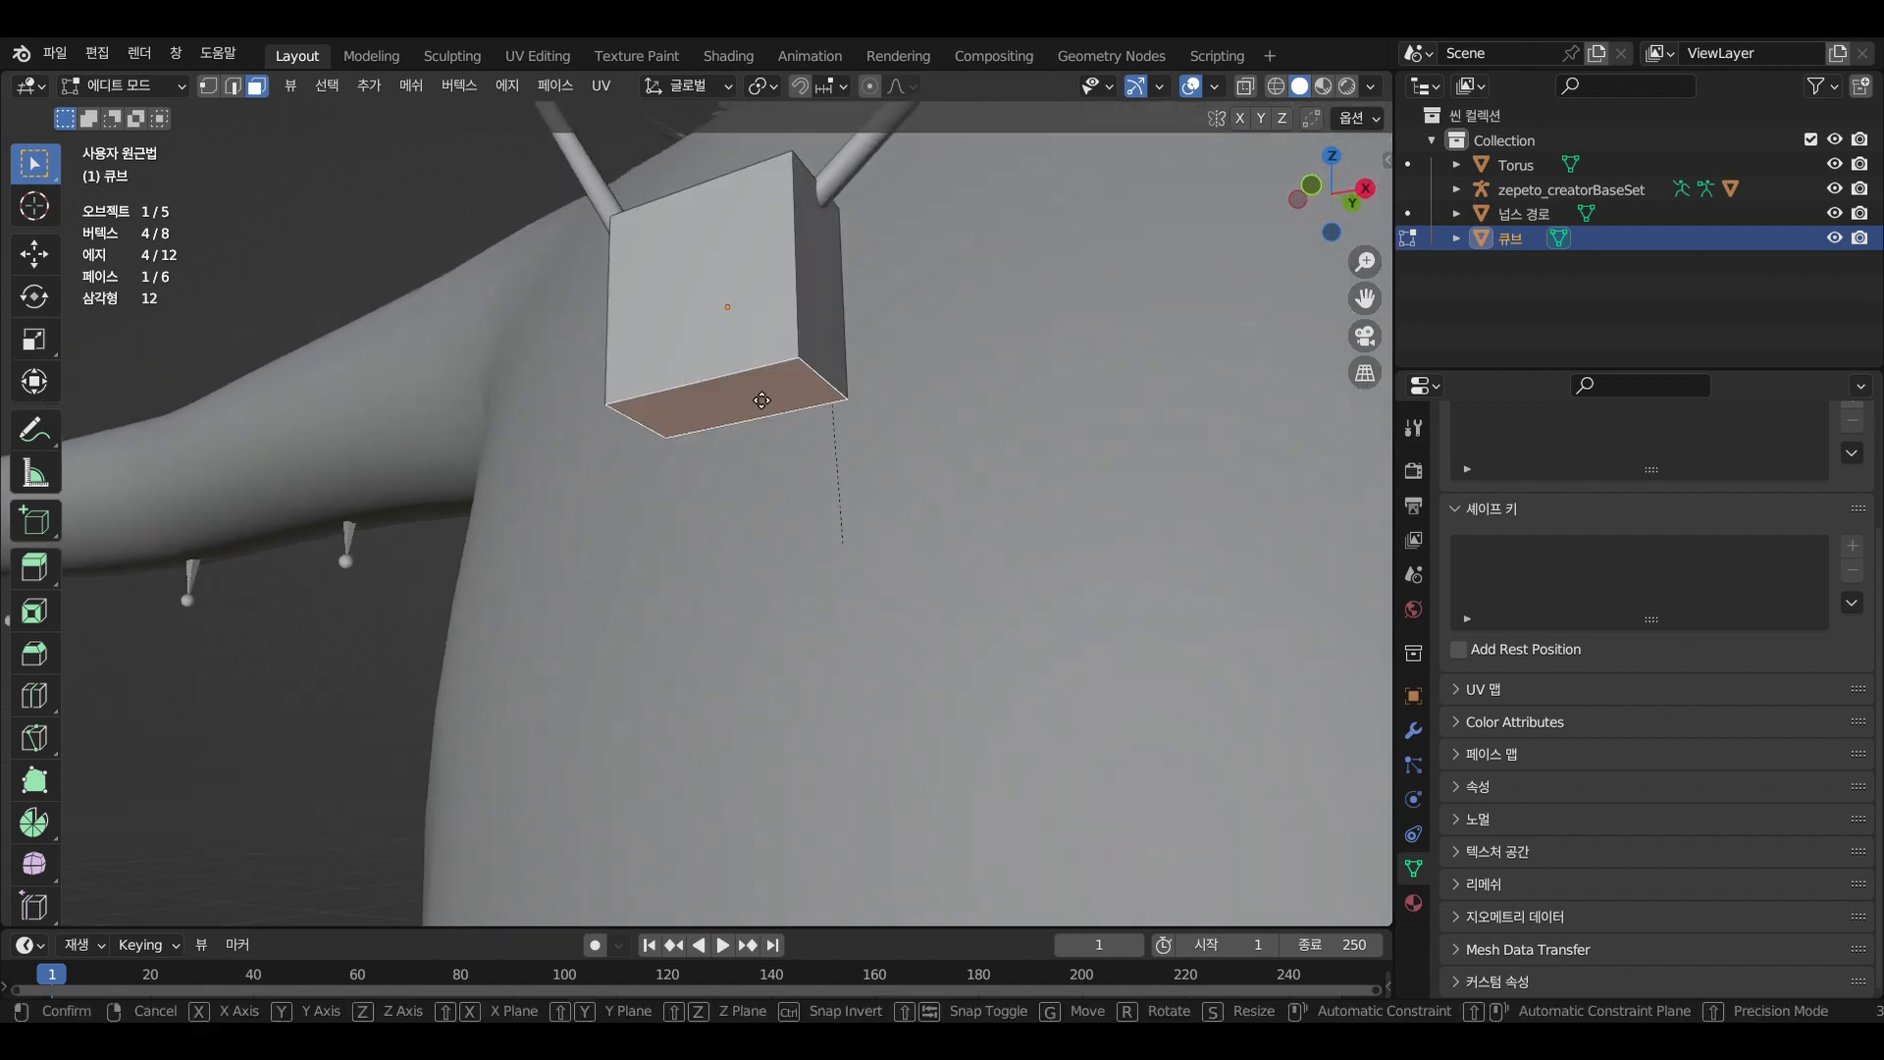
key("g")
key("z")
left_click(761, 496)
Bevel the four edges around the pendant's front face with a width of about 0.315 m and one segment
middle_click_drag(760, 495, 959, 587)
scroll(1089, 621, "up", 2)
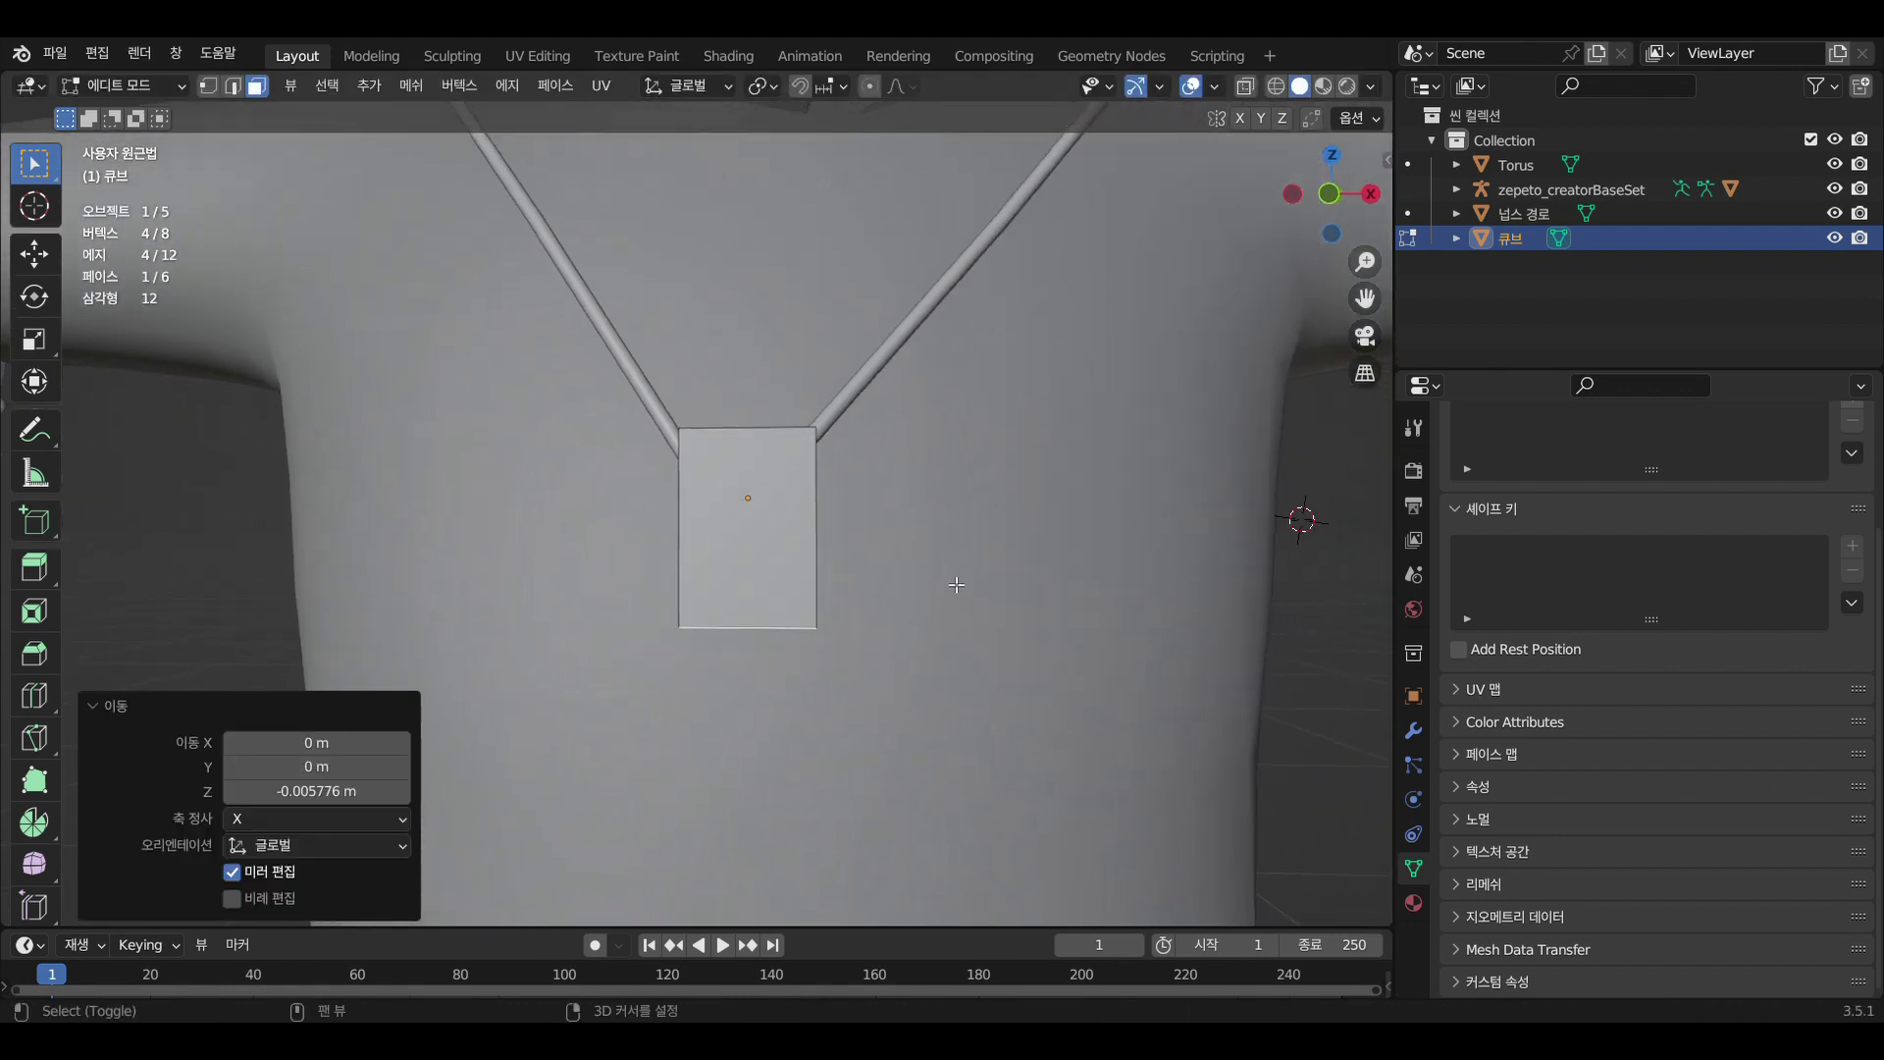
scroll(958, 586, "up", 2)
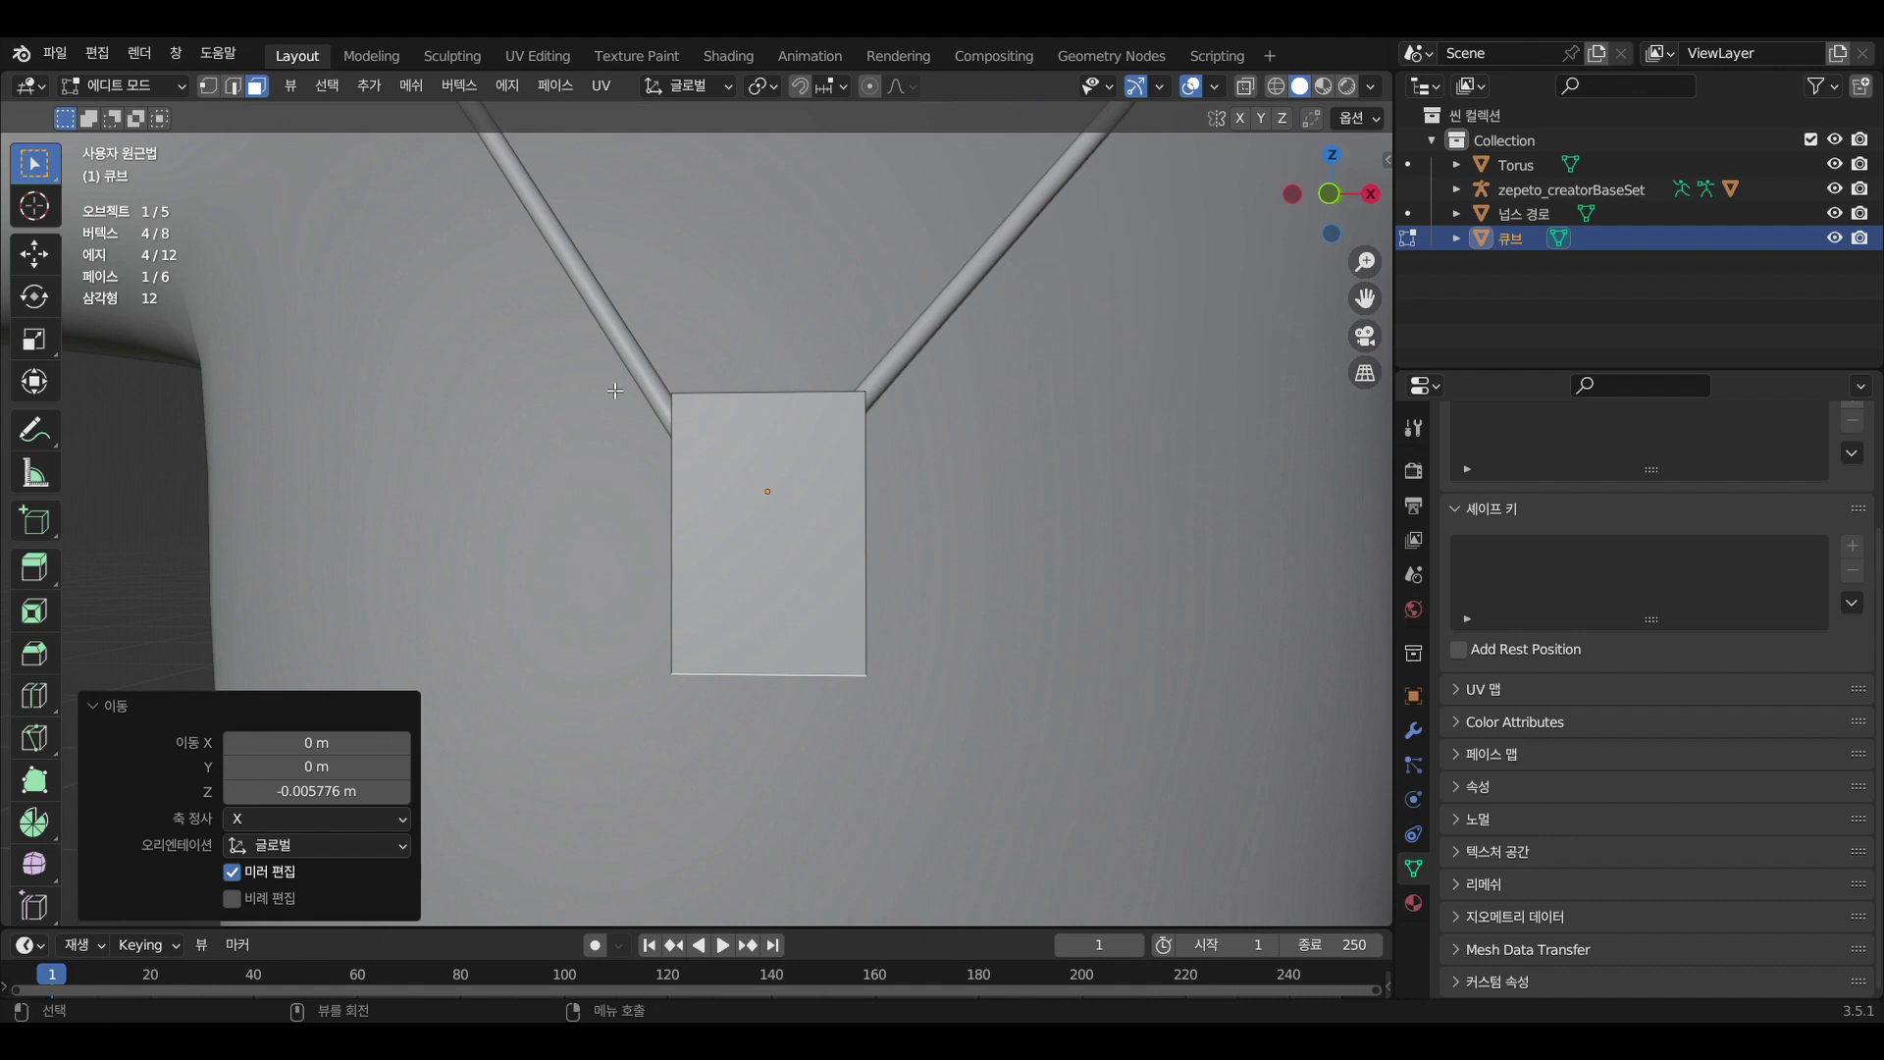
left_click(235, 86)
left_click(786, 394)
left_click(672, 515, "shift")
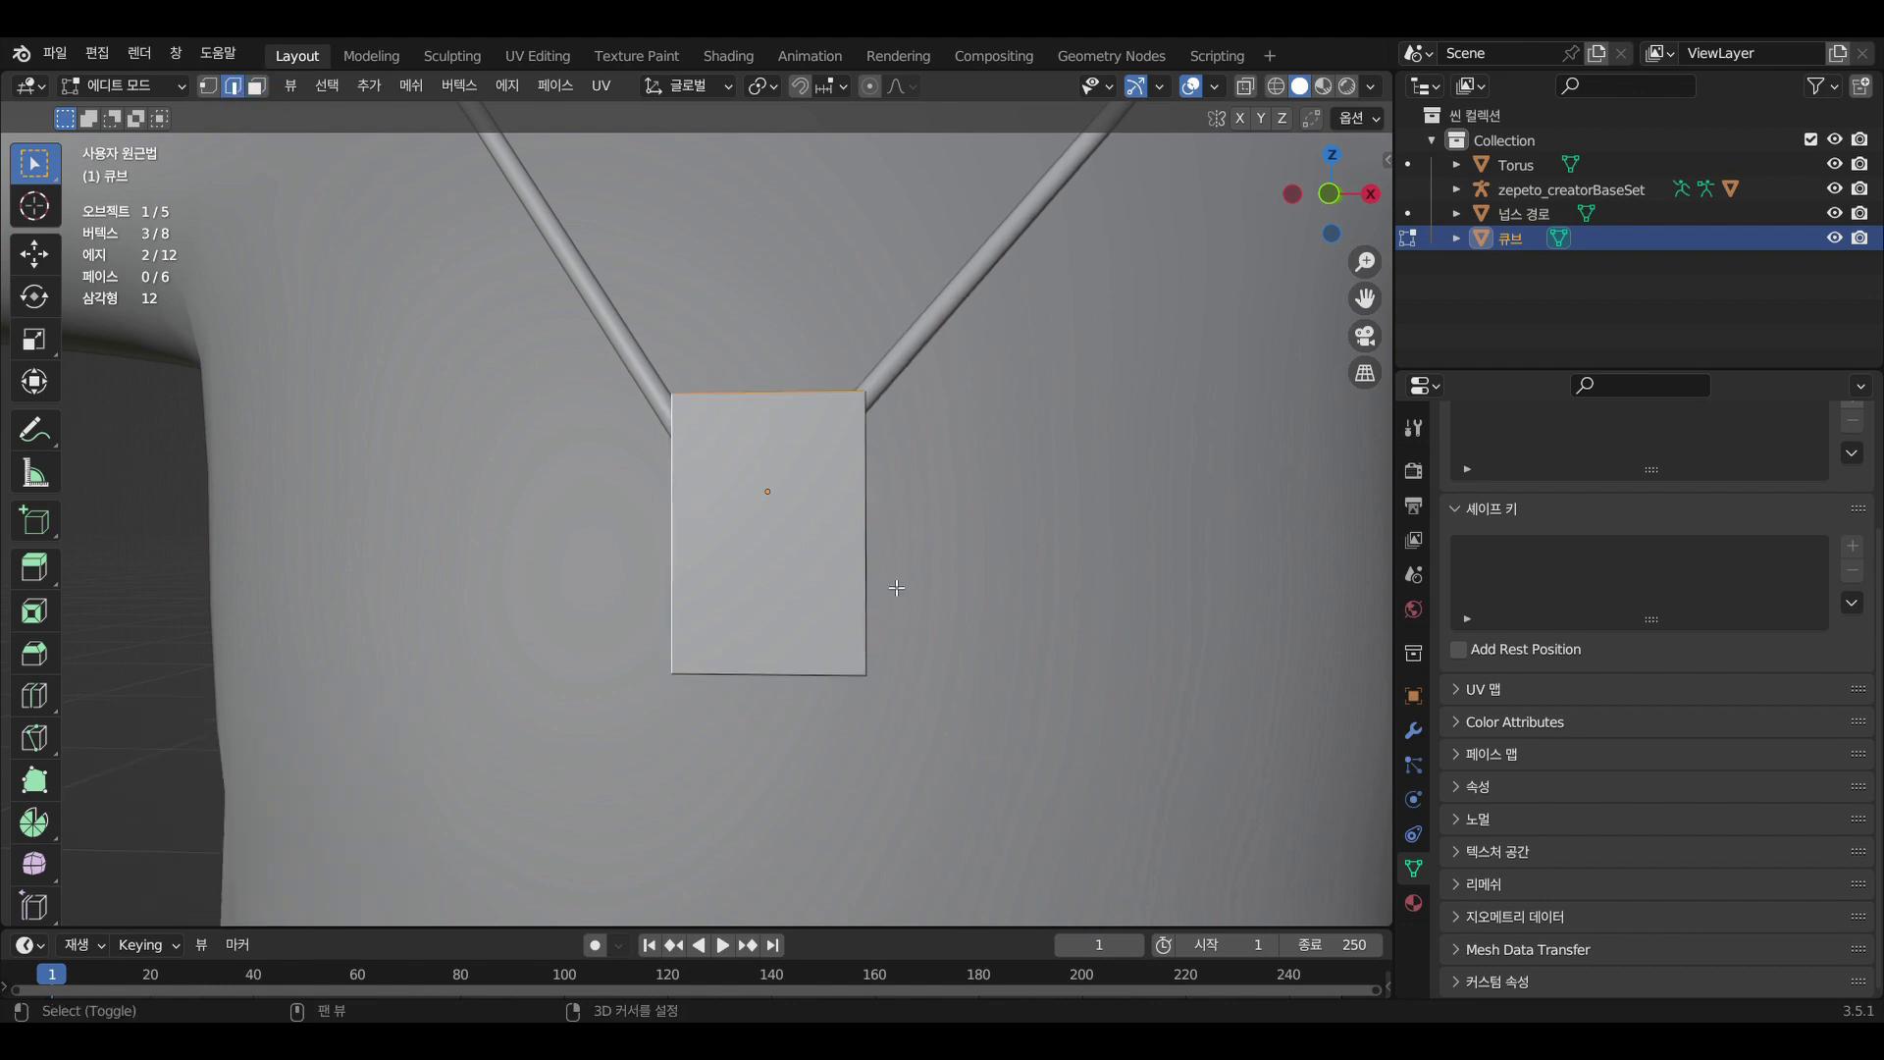
left_click(867, 565, "shift")
left_click(805, 680, "shift")
key("ctrl+b")
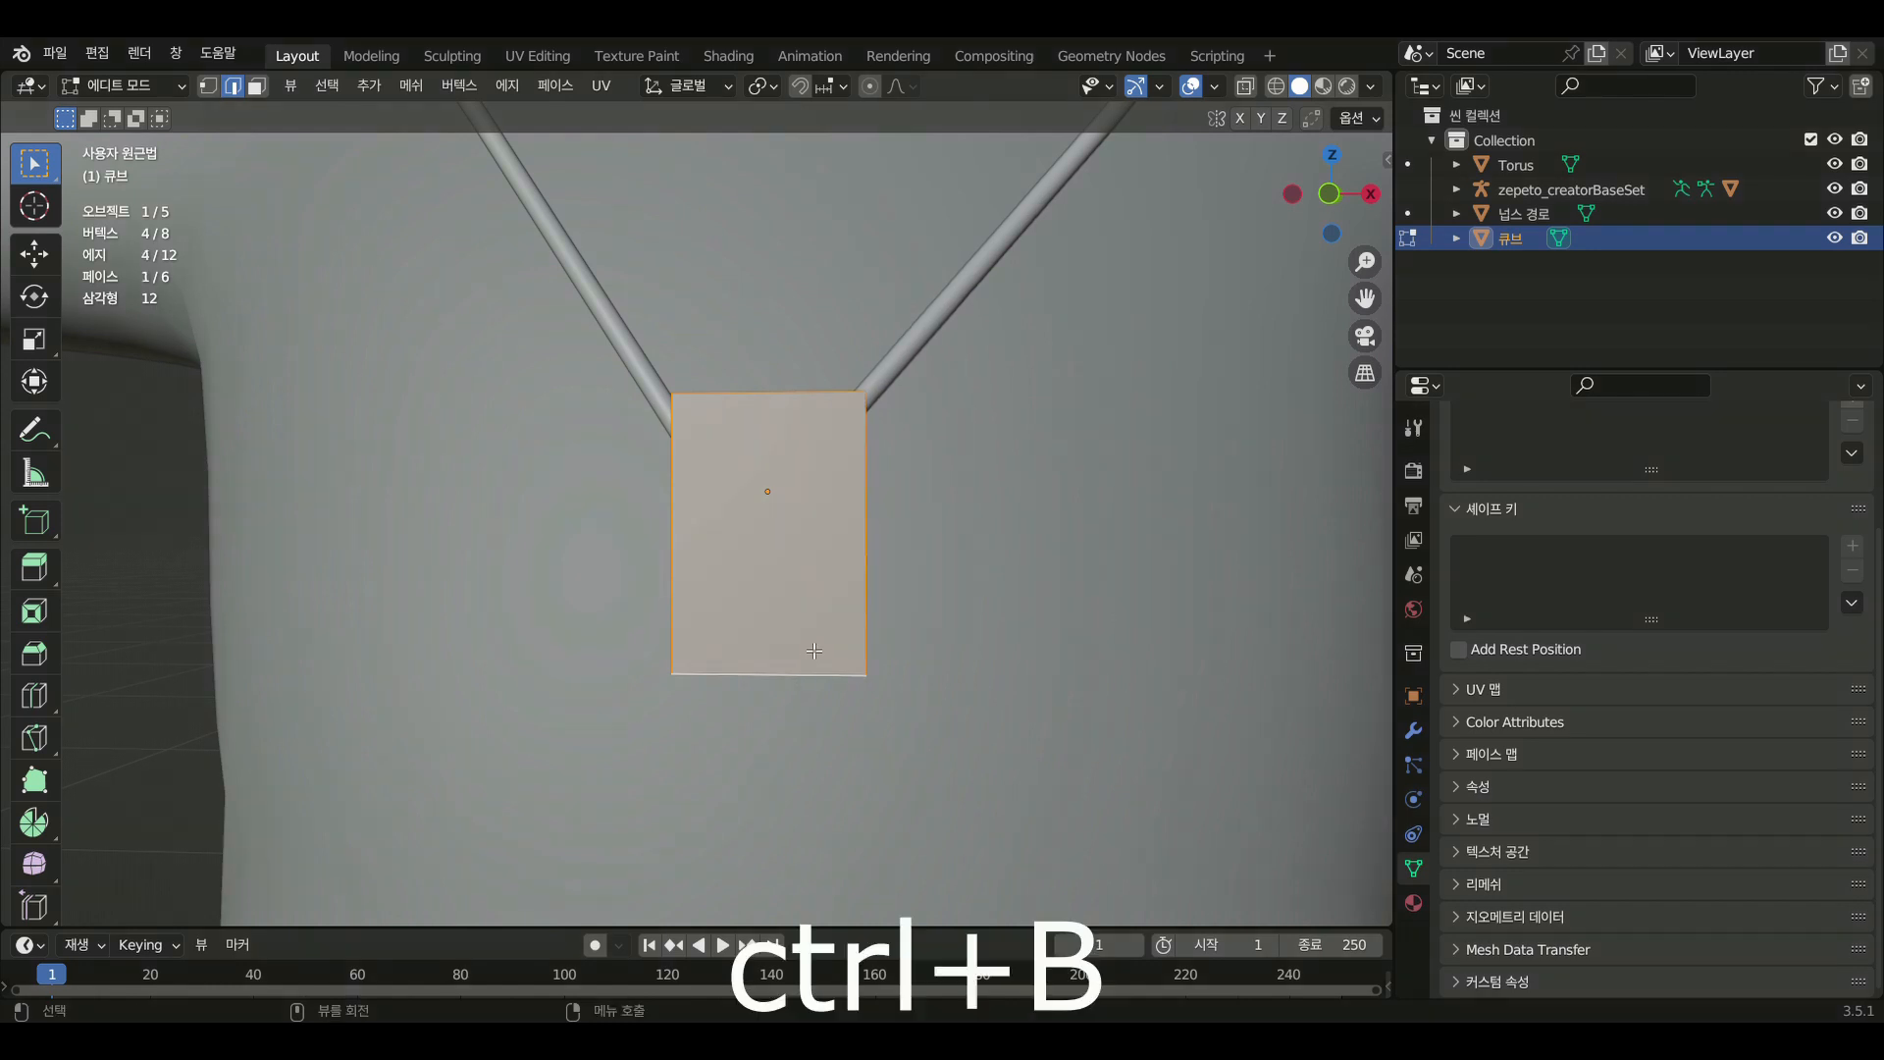
key("ctrl+b")
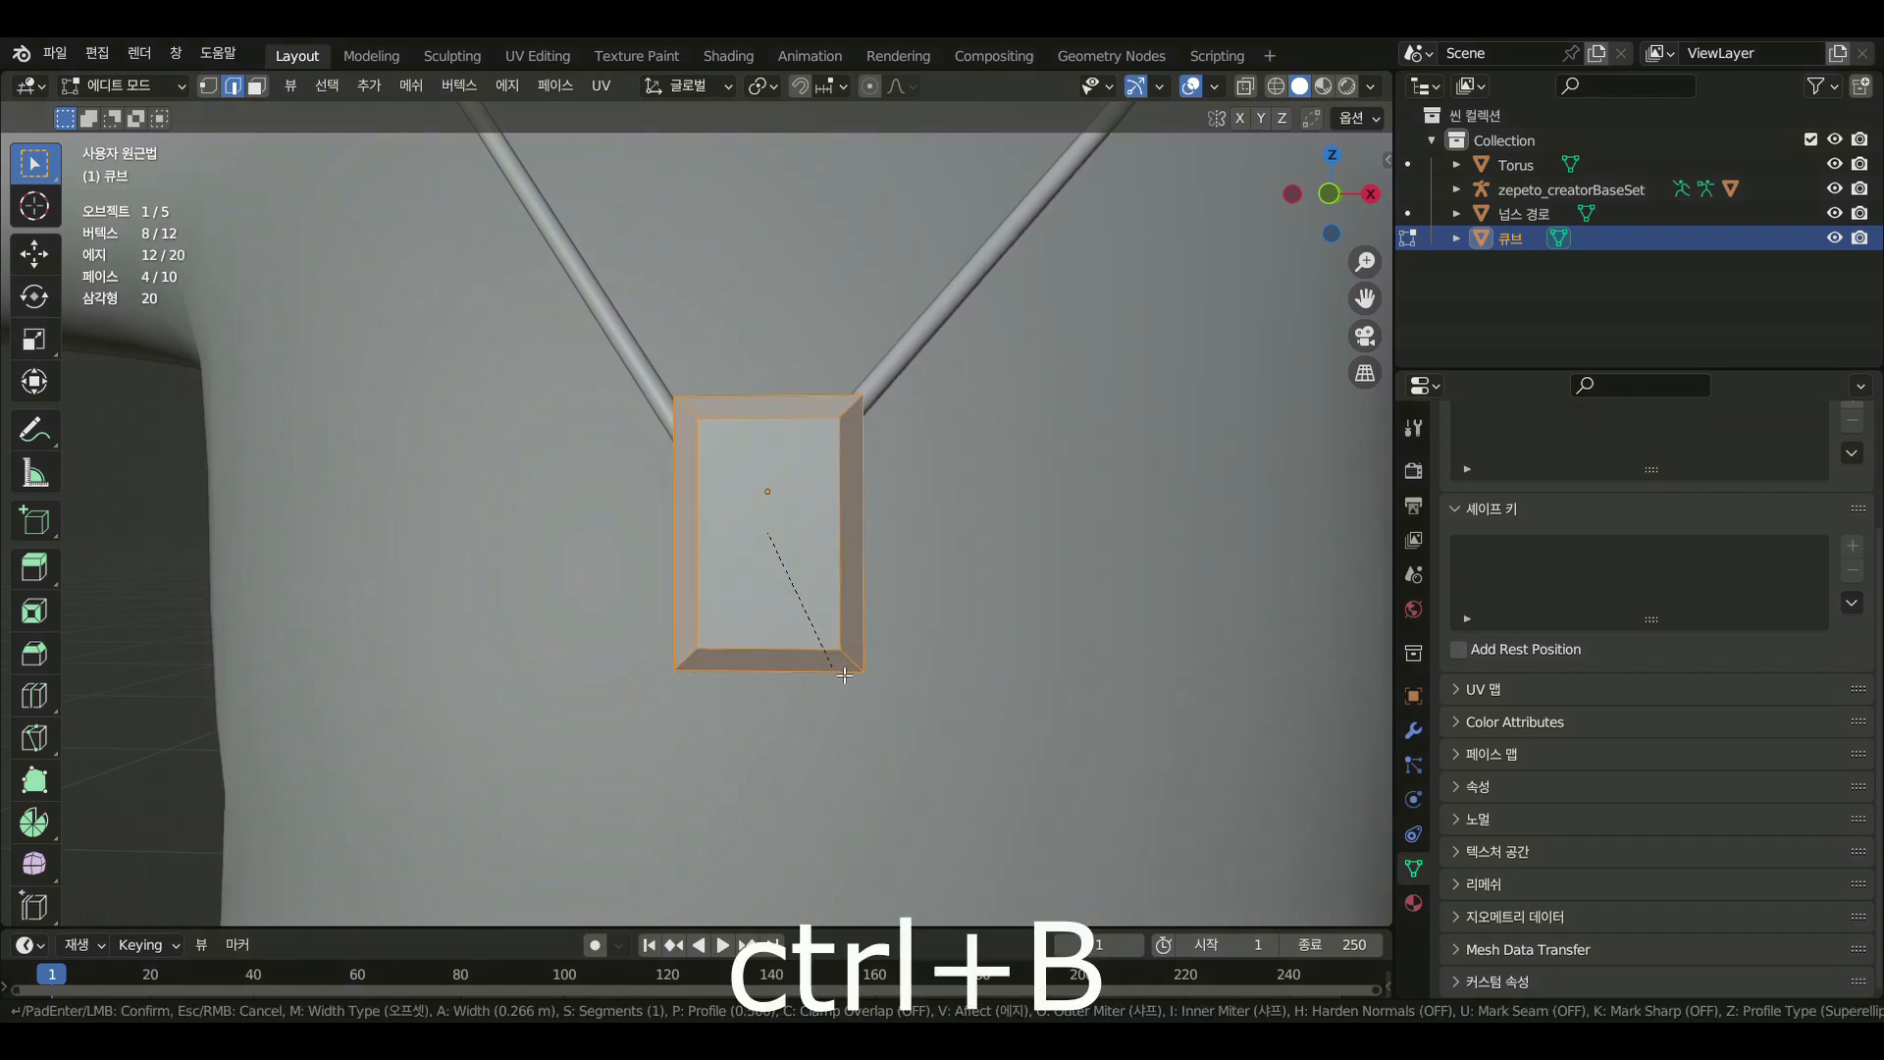
left_click(844, 675)
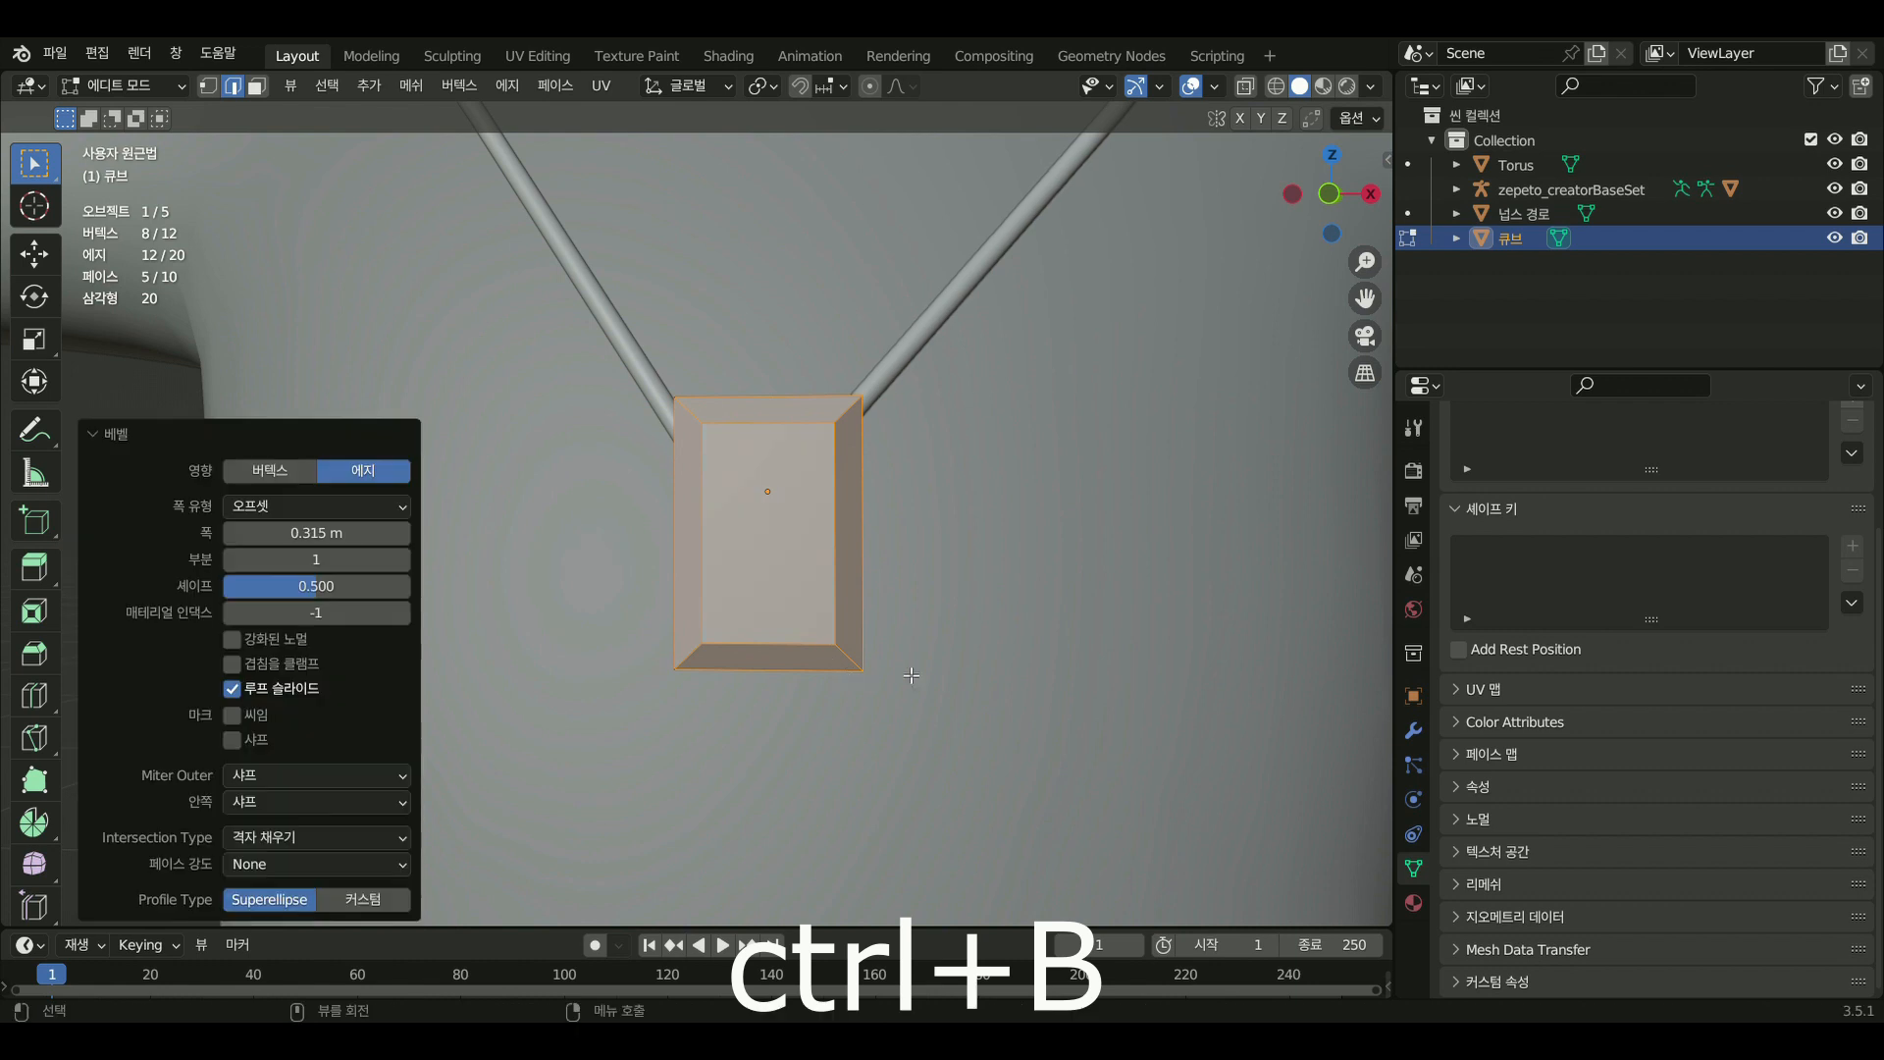
Bevel the four inner edges of the pendant's front face with a width of about 0.198 m and one segment
left_click(974, 669)
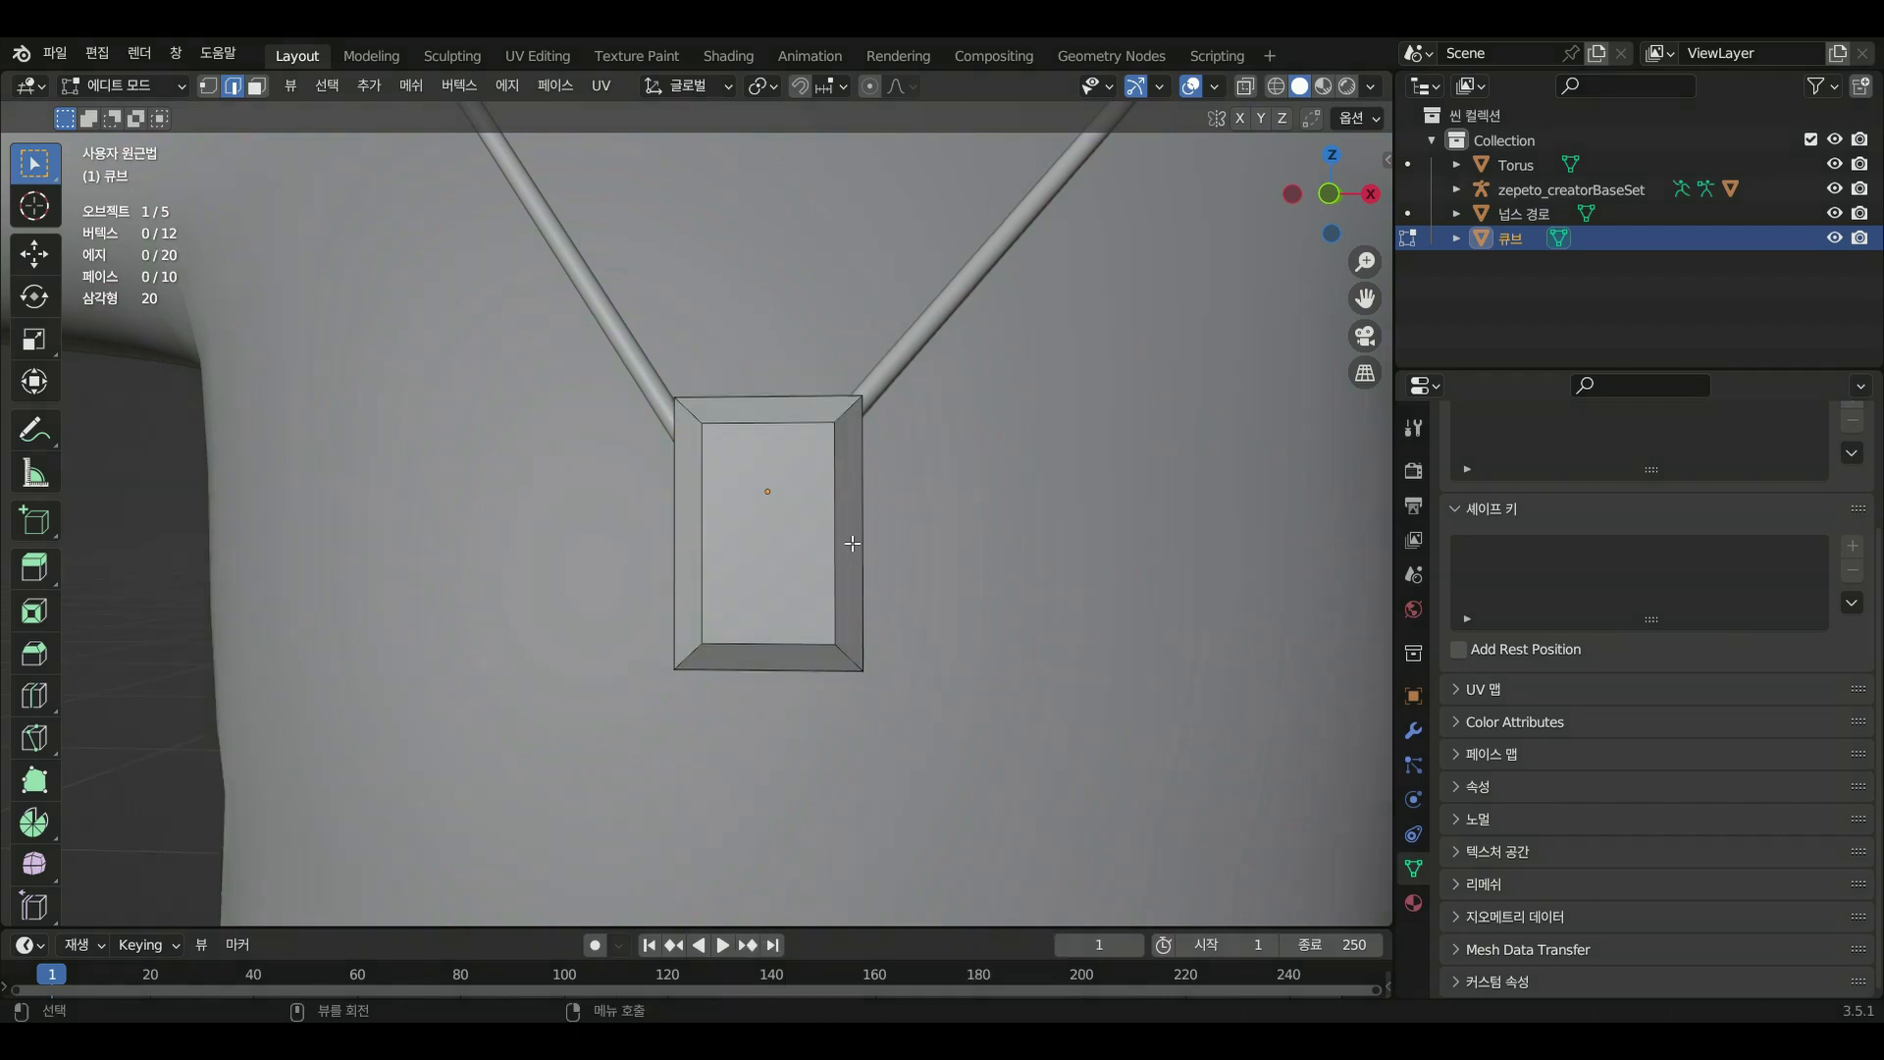
left_click(842, 510)
left_click(775, 432, "shift")
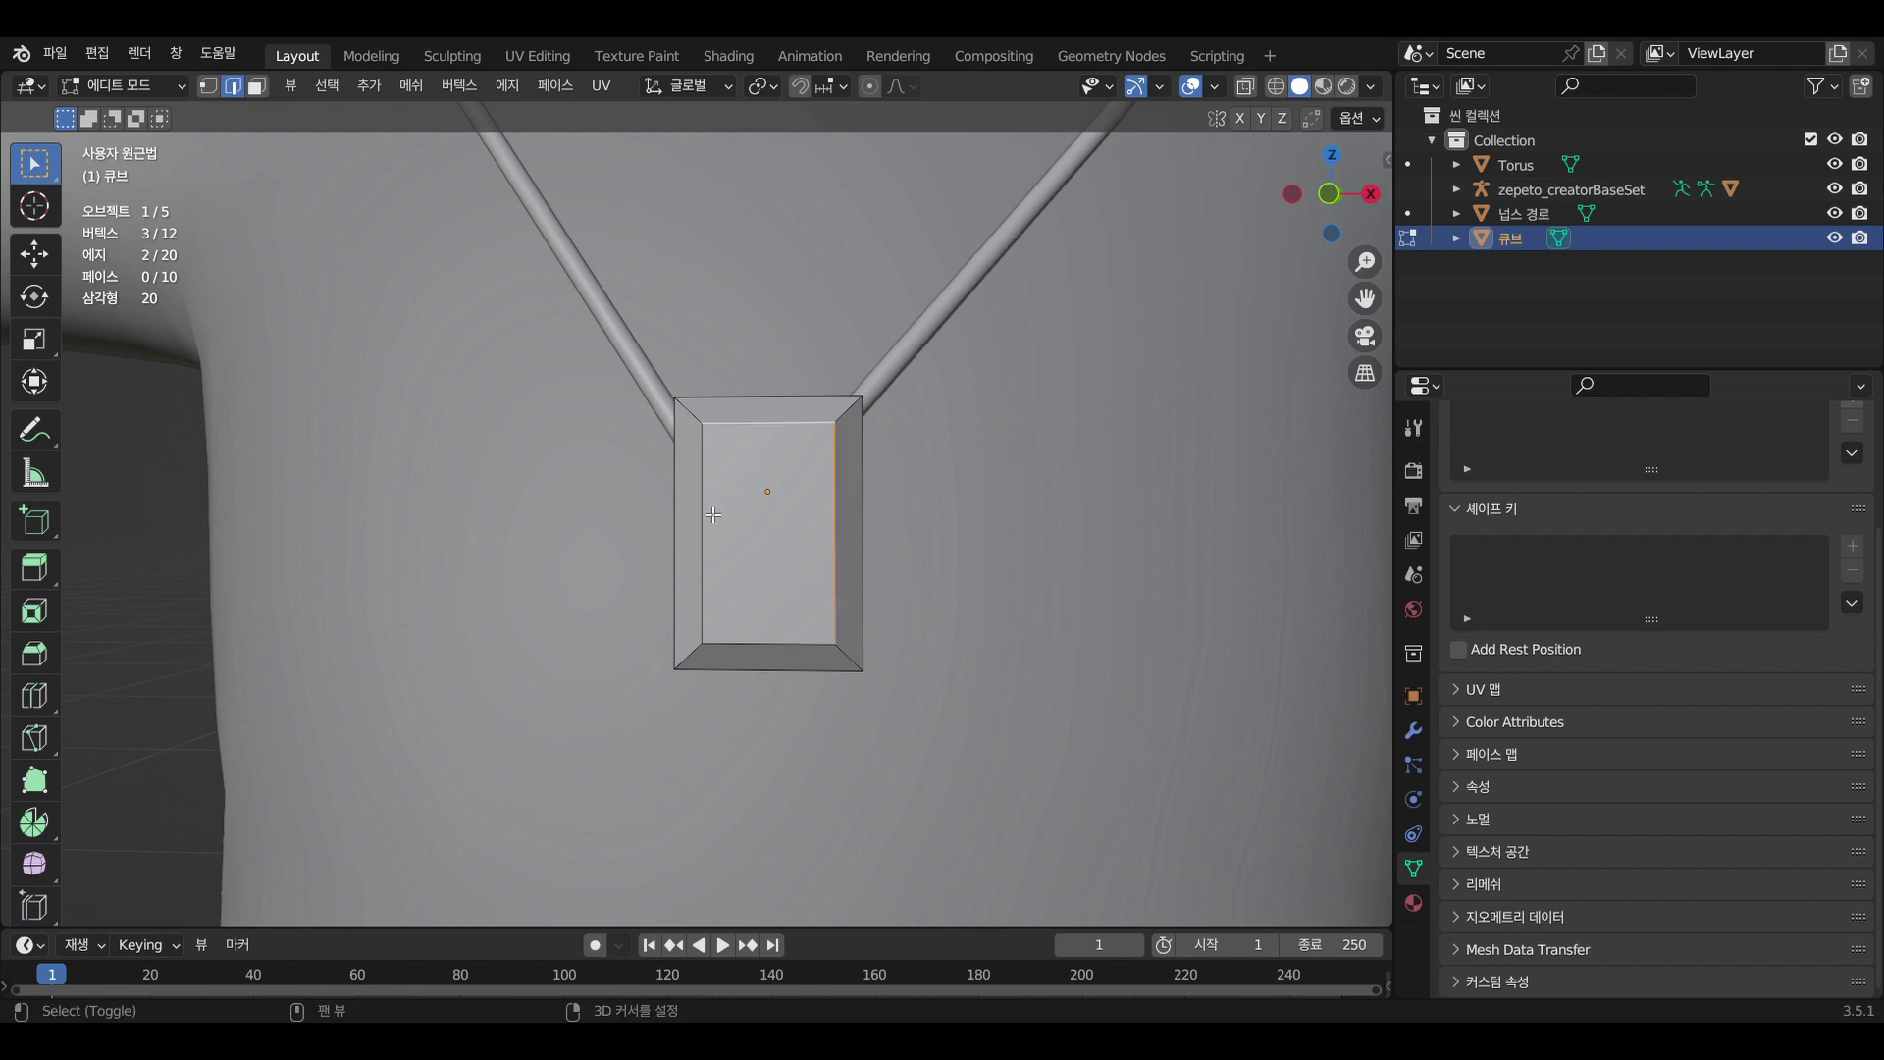
left_click(711, 517, "shift")
left_click(802, 646, "shift")
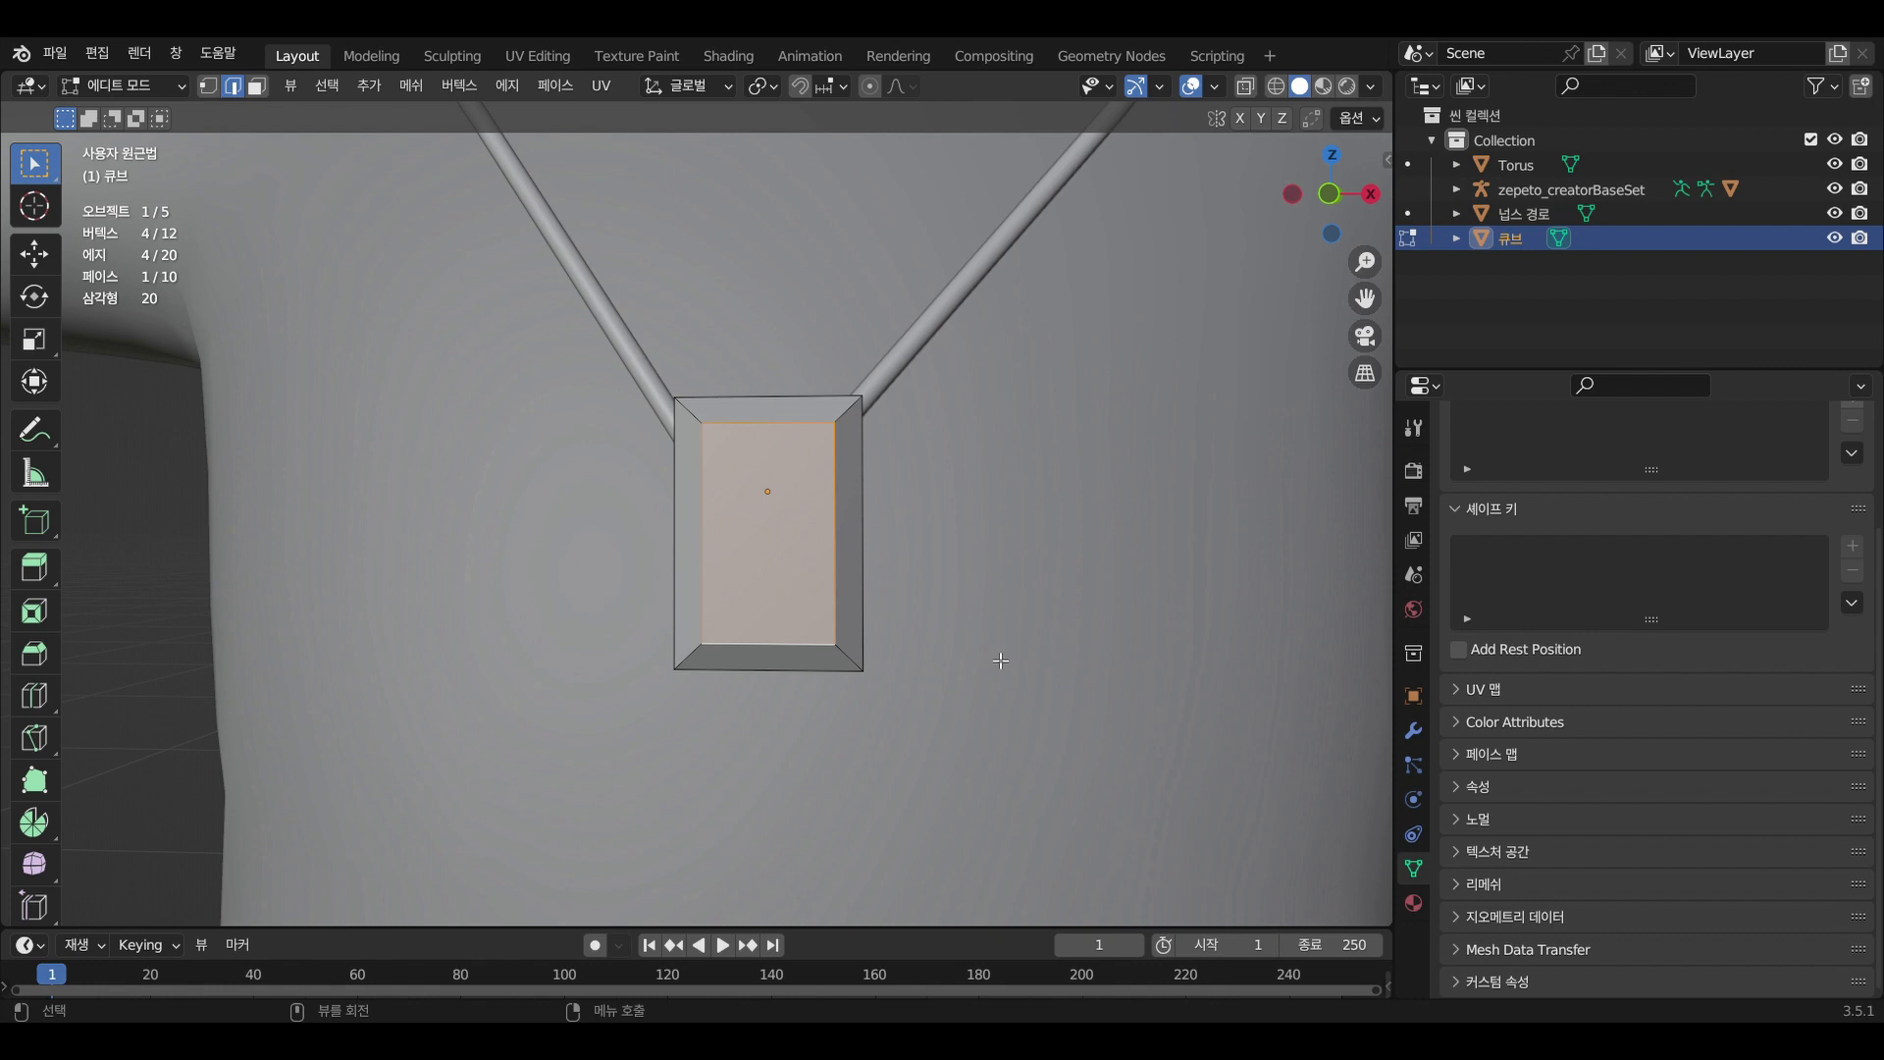
key("ctrl+b")
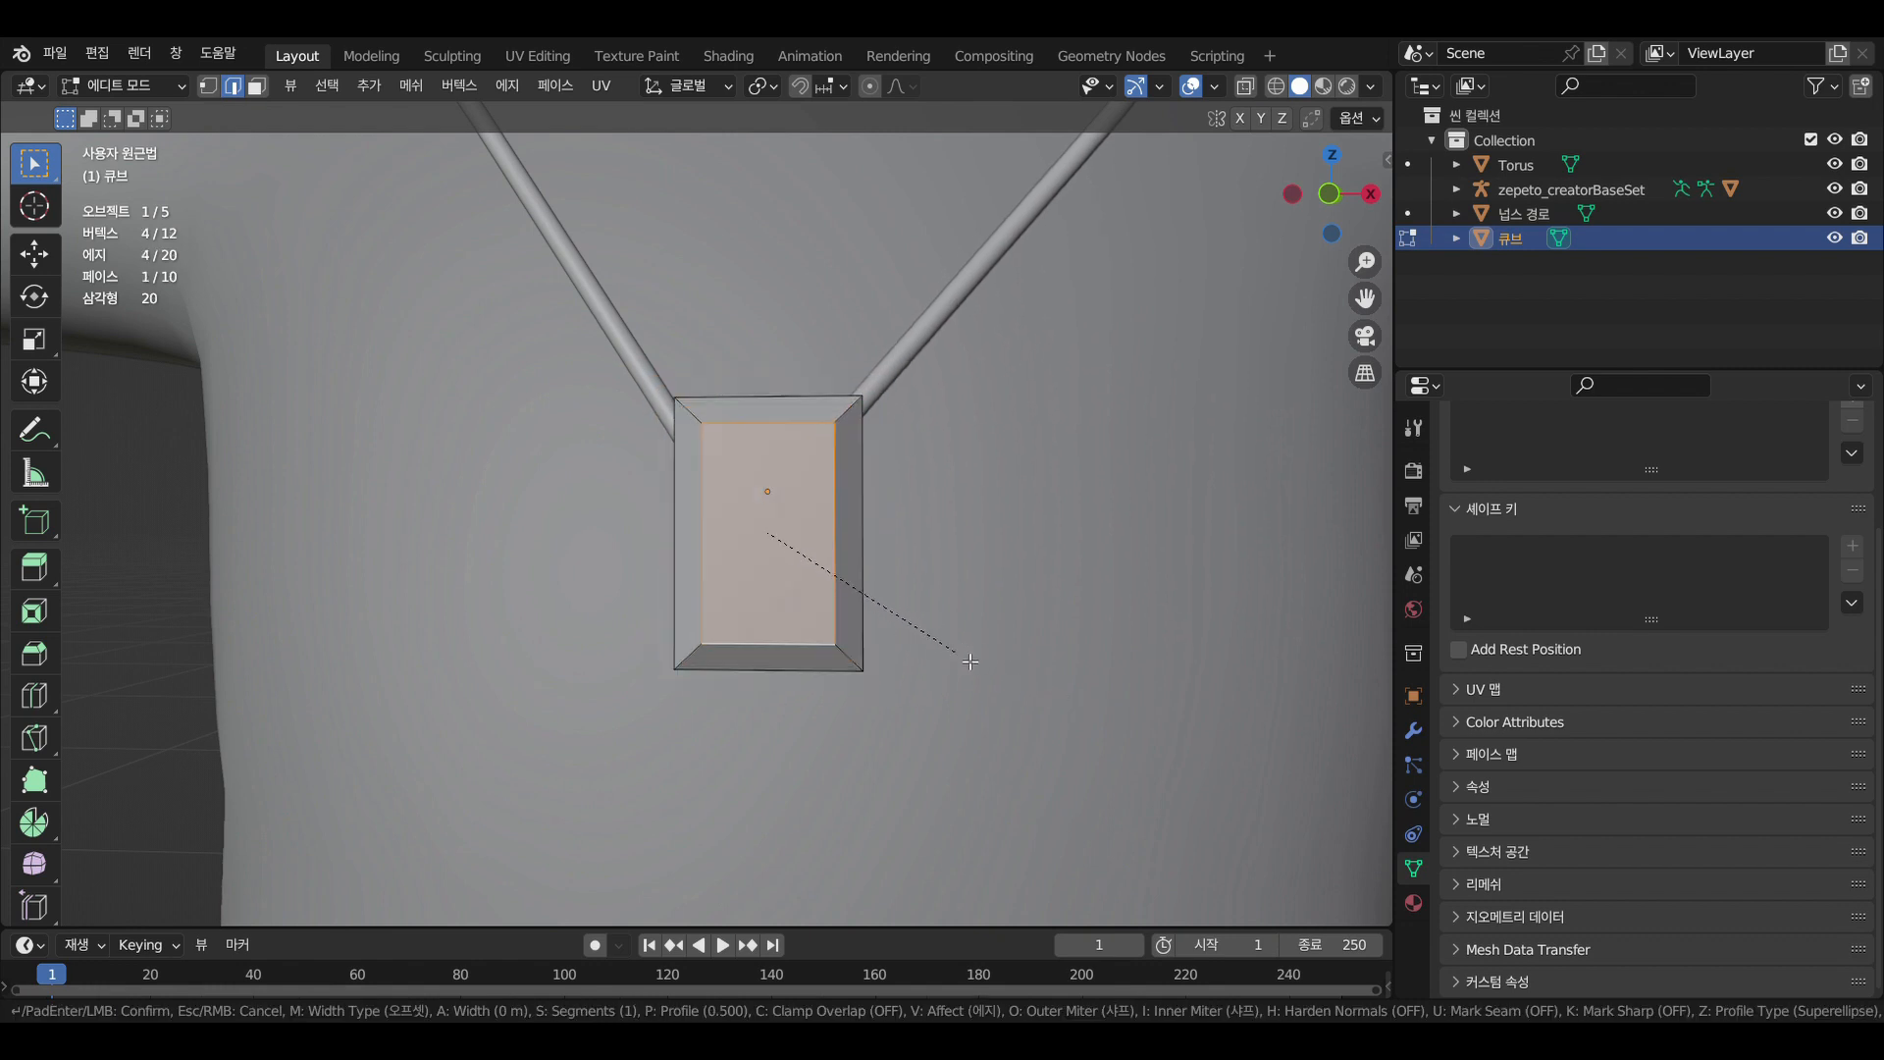
left_click(1016, 680)
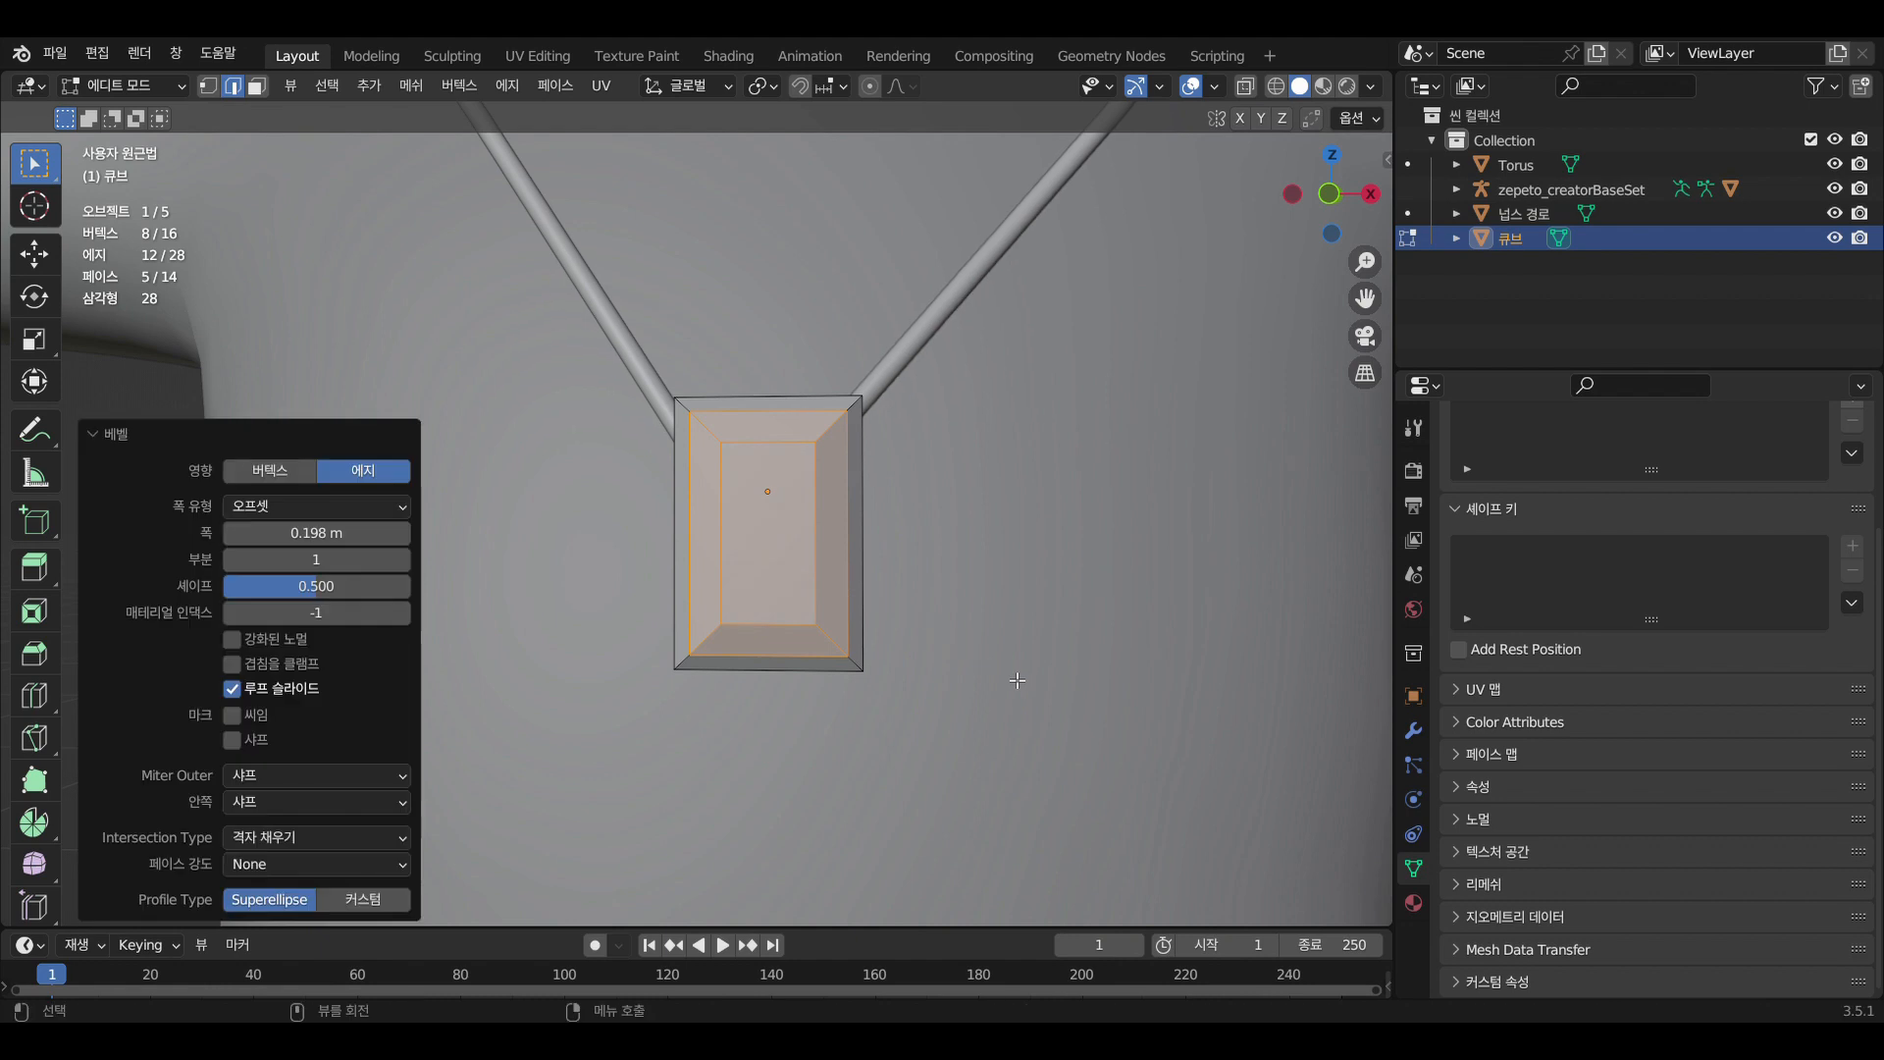
Clear the edge selection on the pendant and switch to face selection mode
left_click(989, 602)
key("3")
scroll(1041, 530, "up", 2)
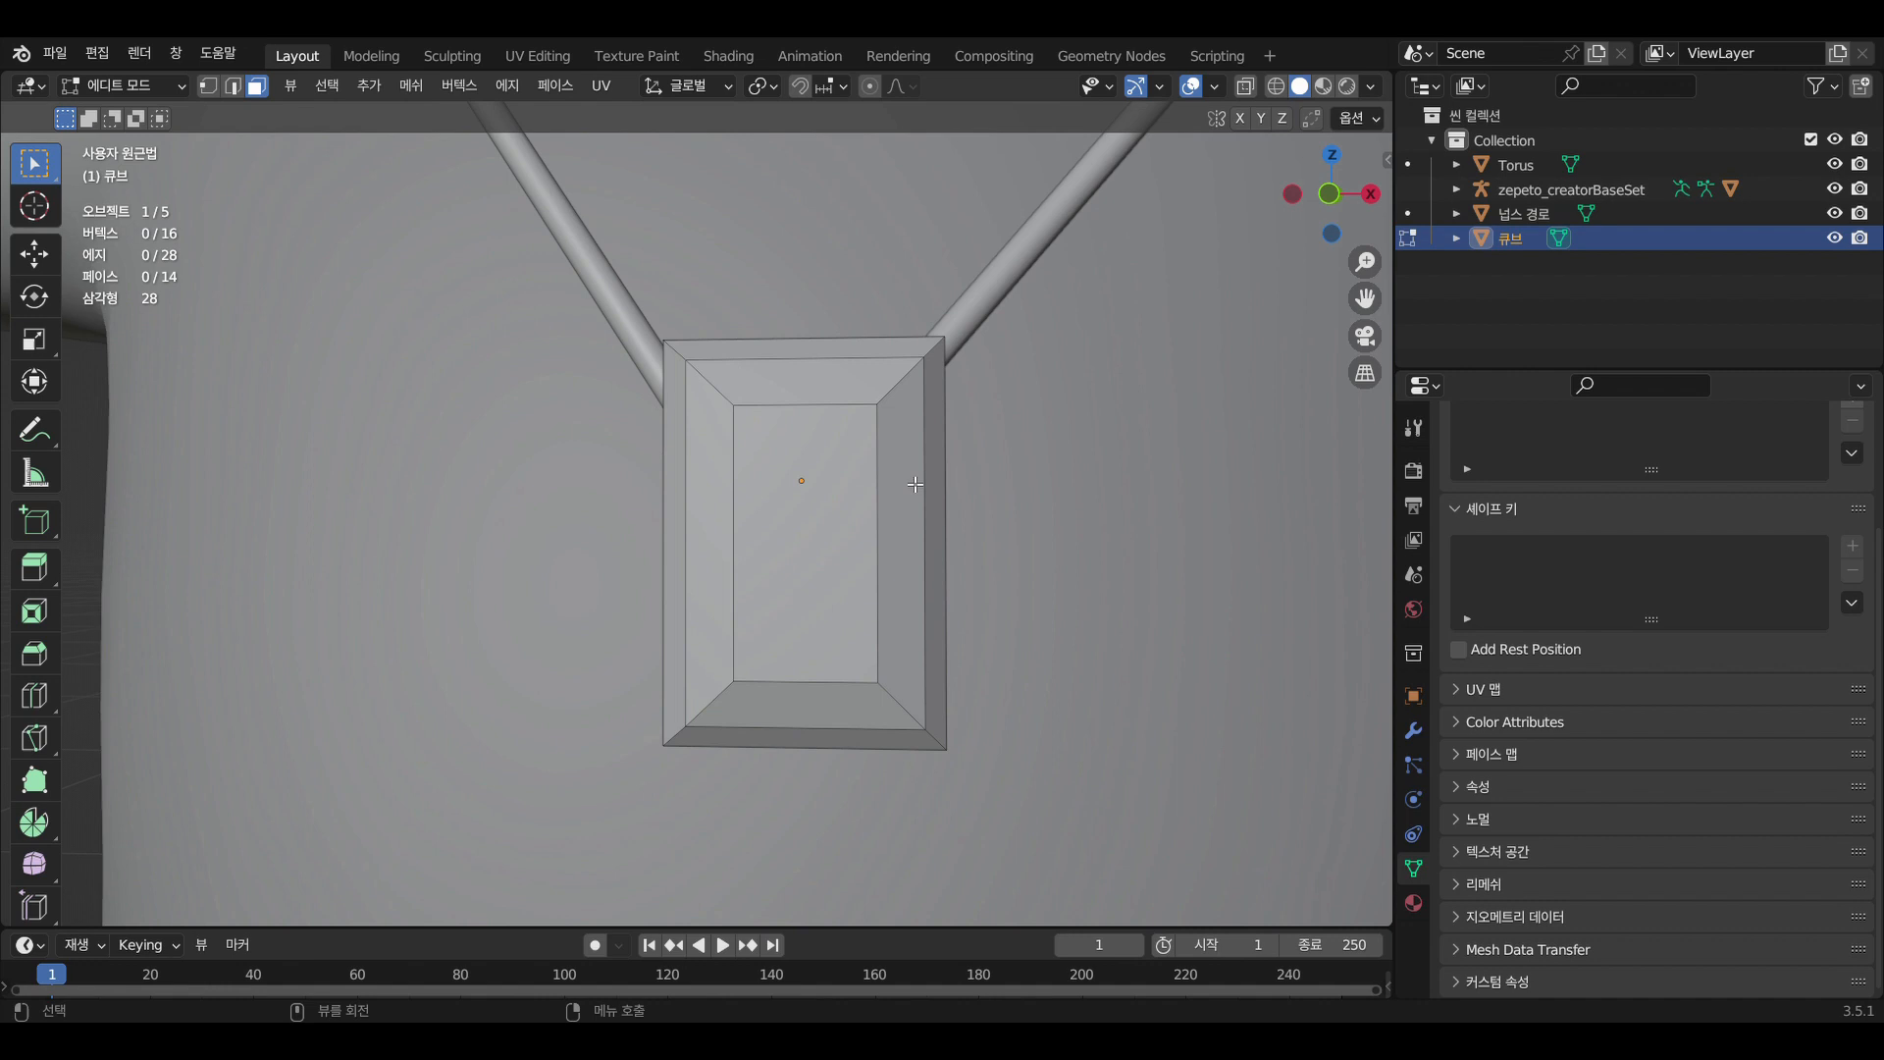
scroll(914, 484, "down", 3)
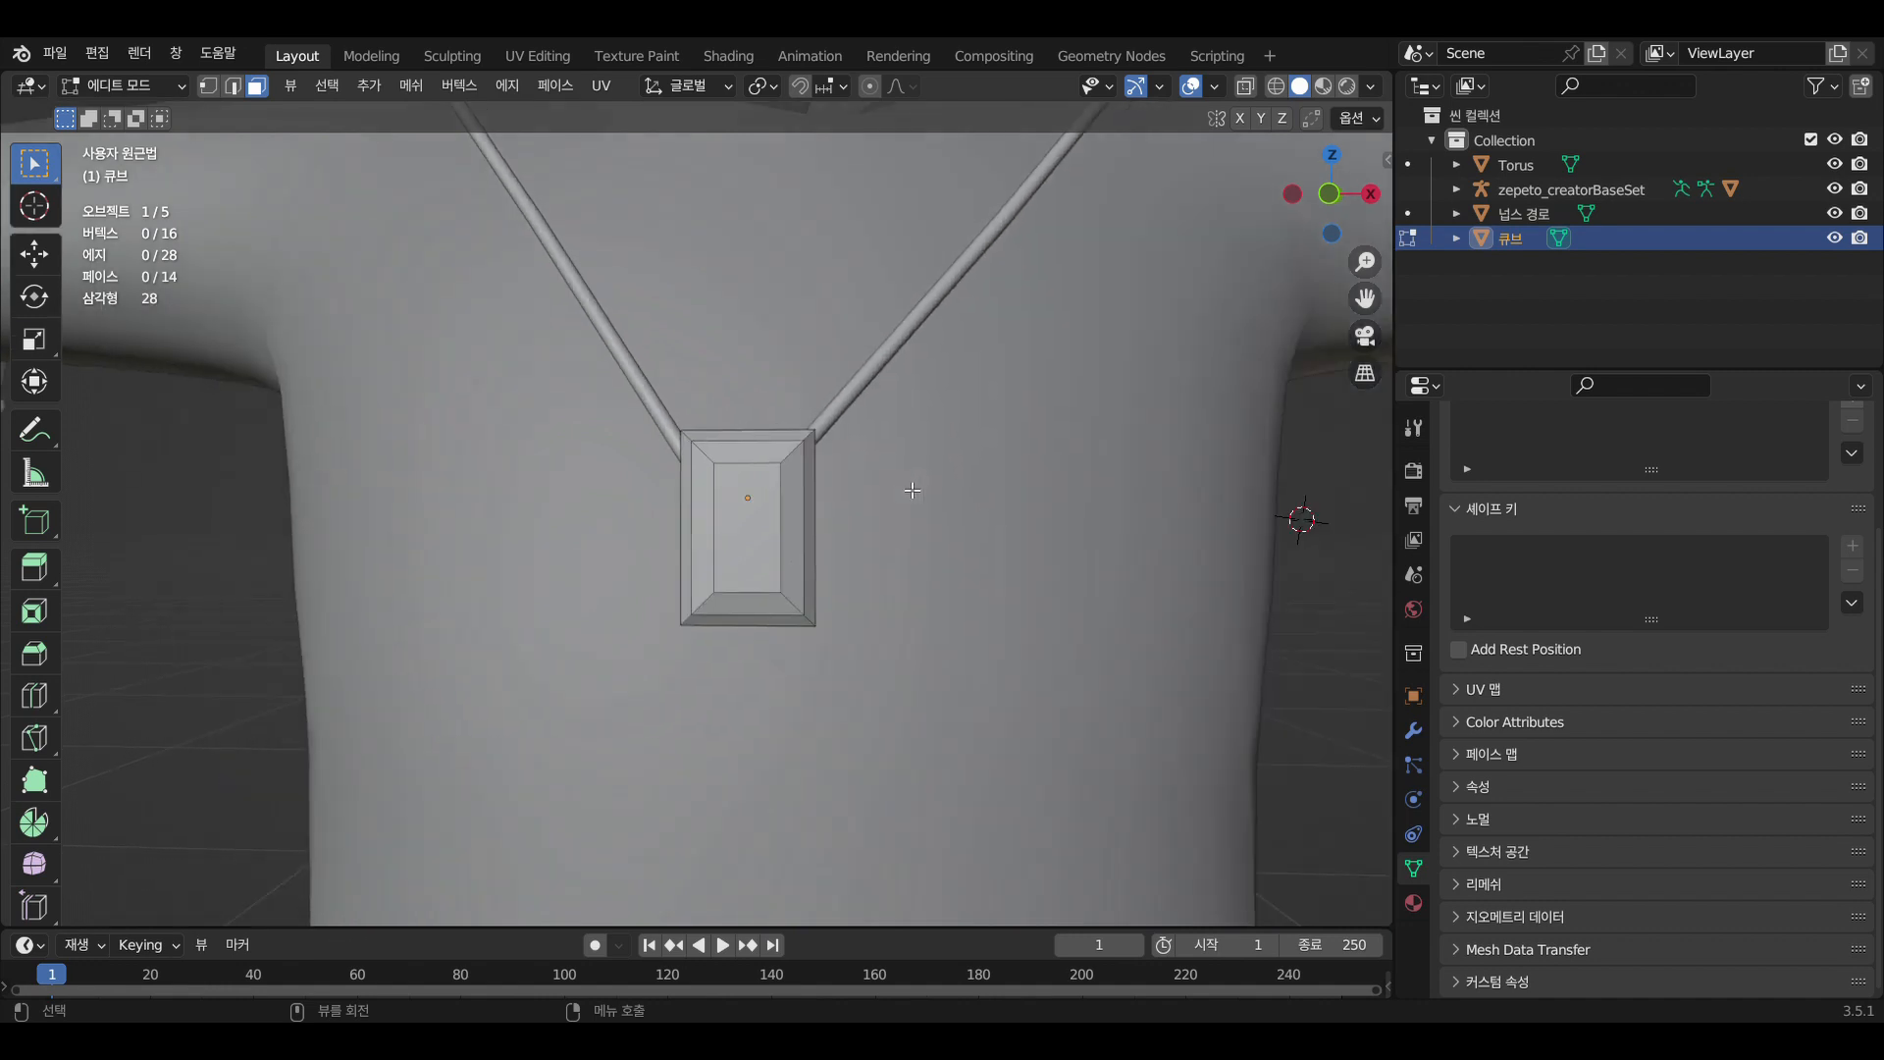
scroll(913, 491, "up", 3)
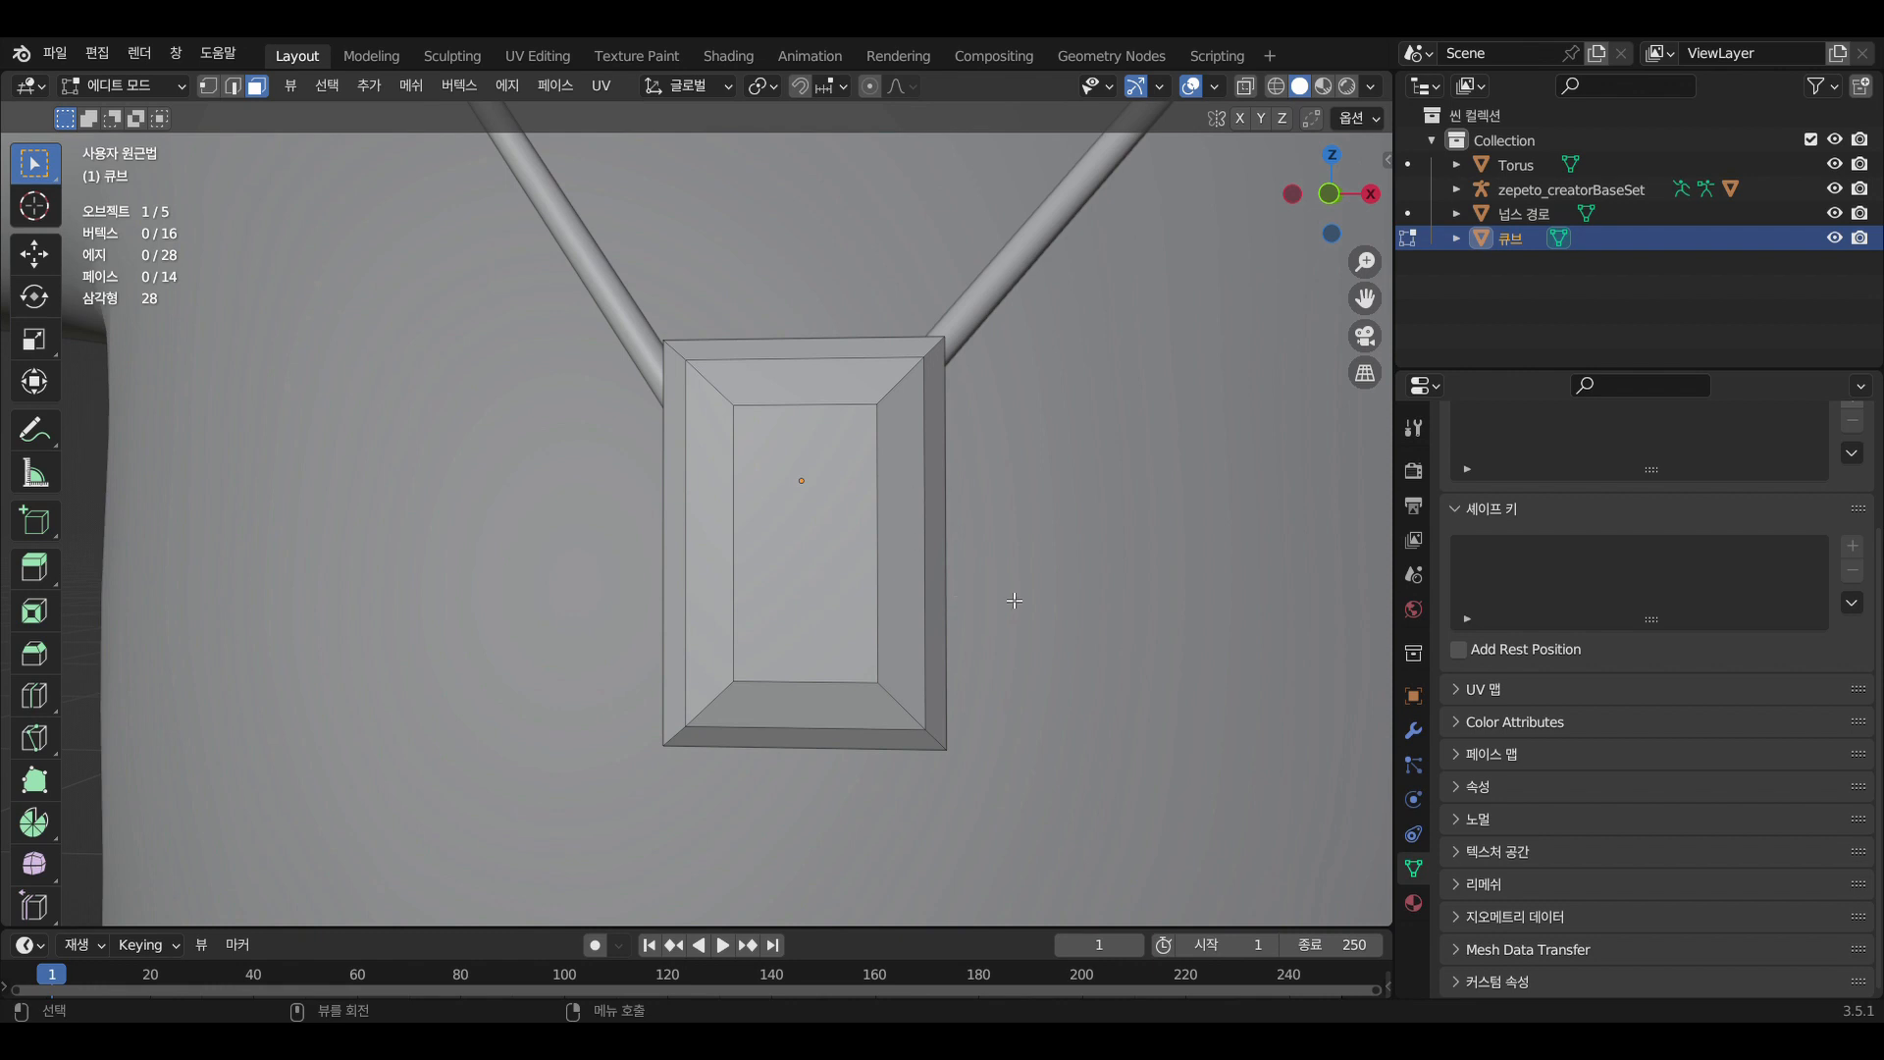
mouse_move(1015, 601)
middle_mouse_down()
mouse_move(1022, 573)
mouse_move(1041, 598)
middle_mouse_up()
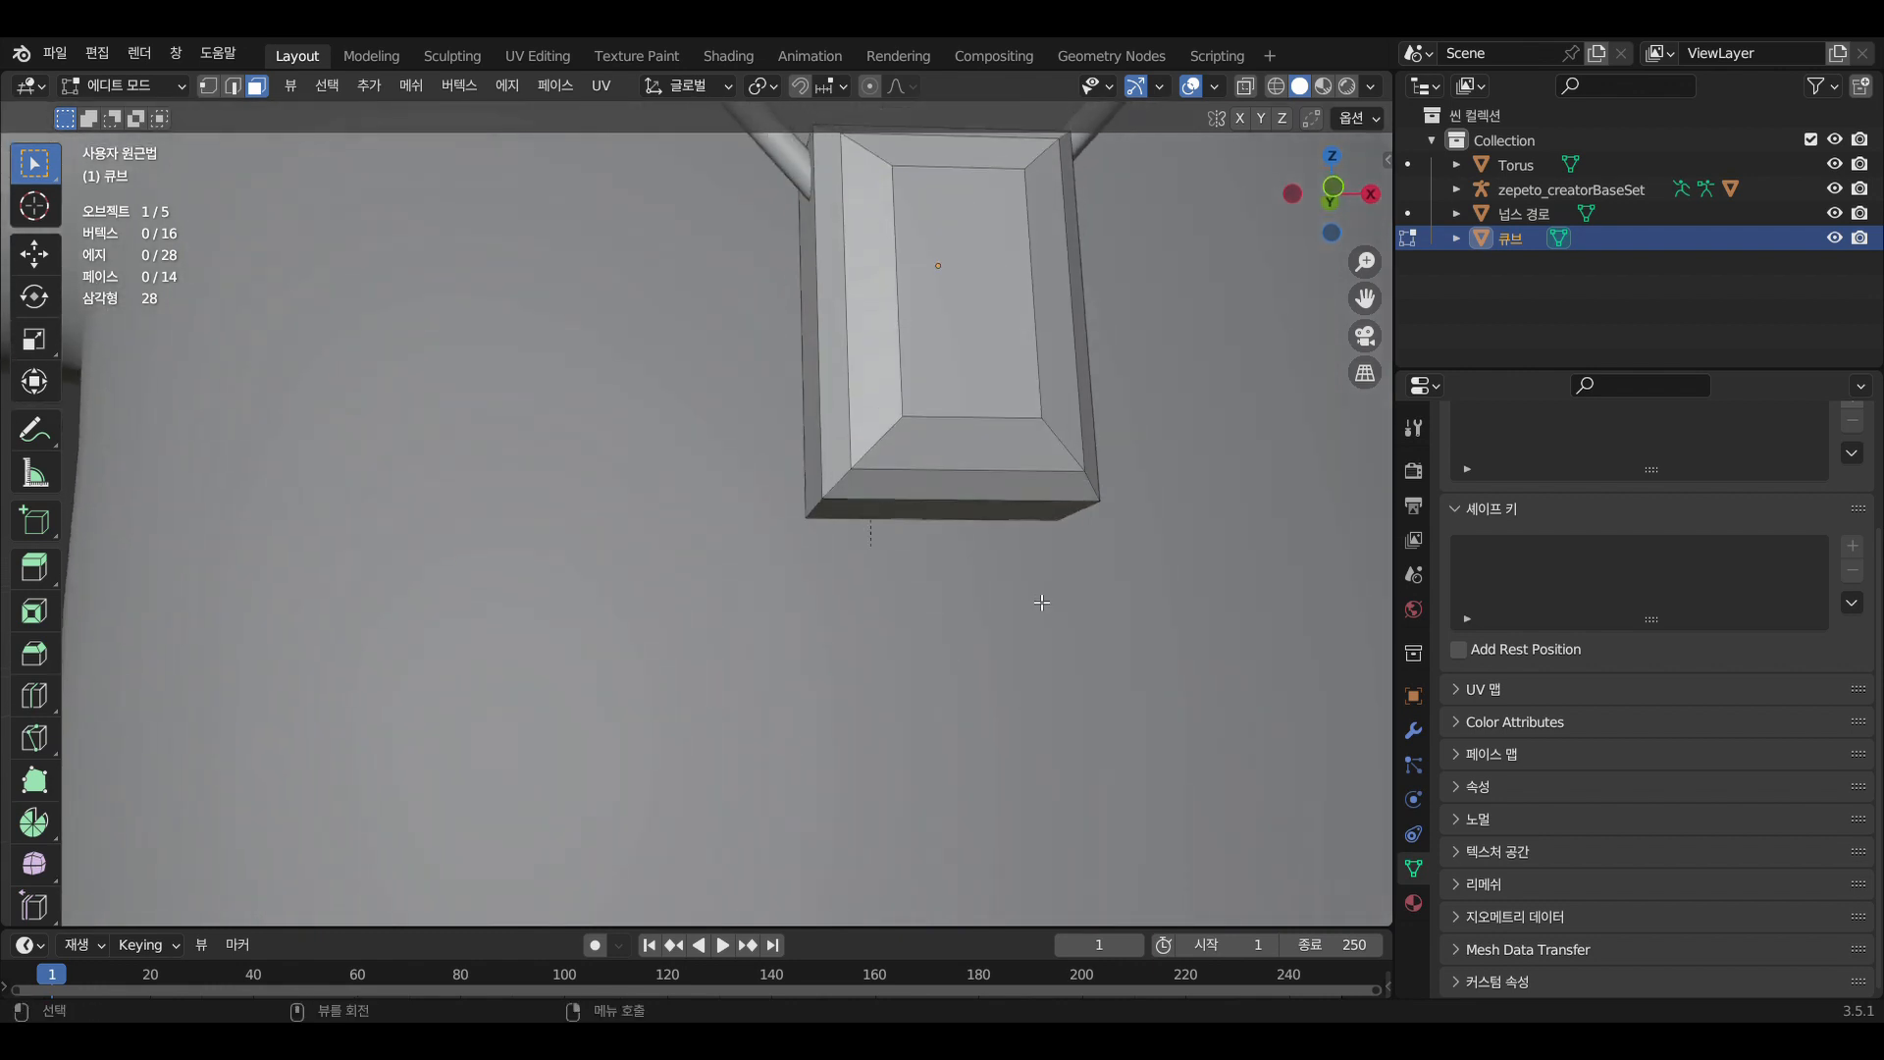
Select the lower bevel face on the pendant's front and switch back to Object mode
left_click(1026, 453)
scroll(1030, 517, "down", 6)
middle_click_drag(1030, 517, 992, 480)
scroll(992, 480, "up", 2)
left_click(32, 207)
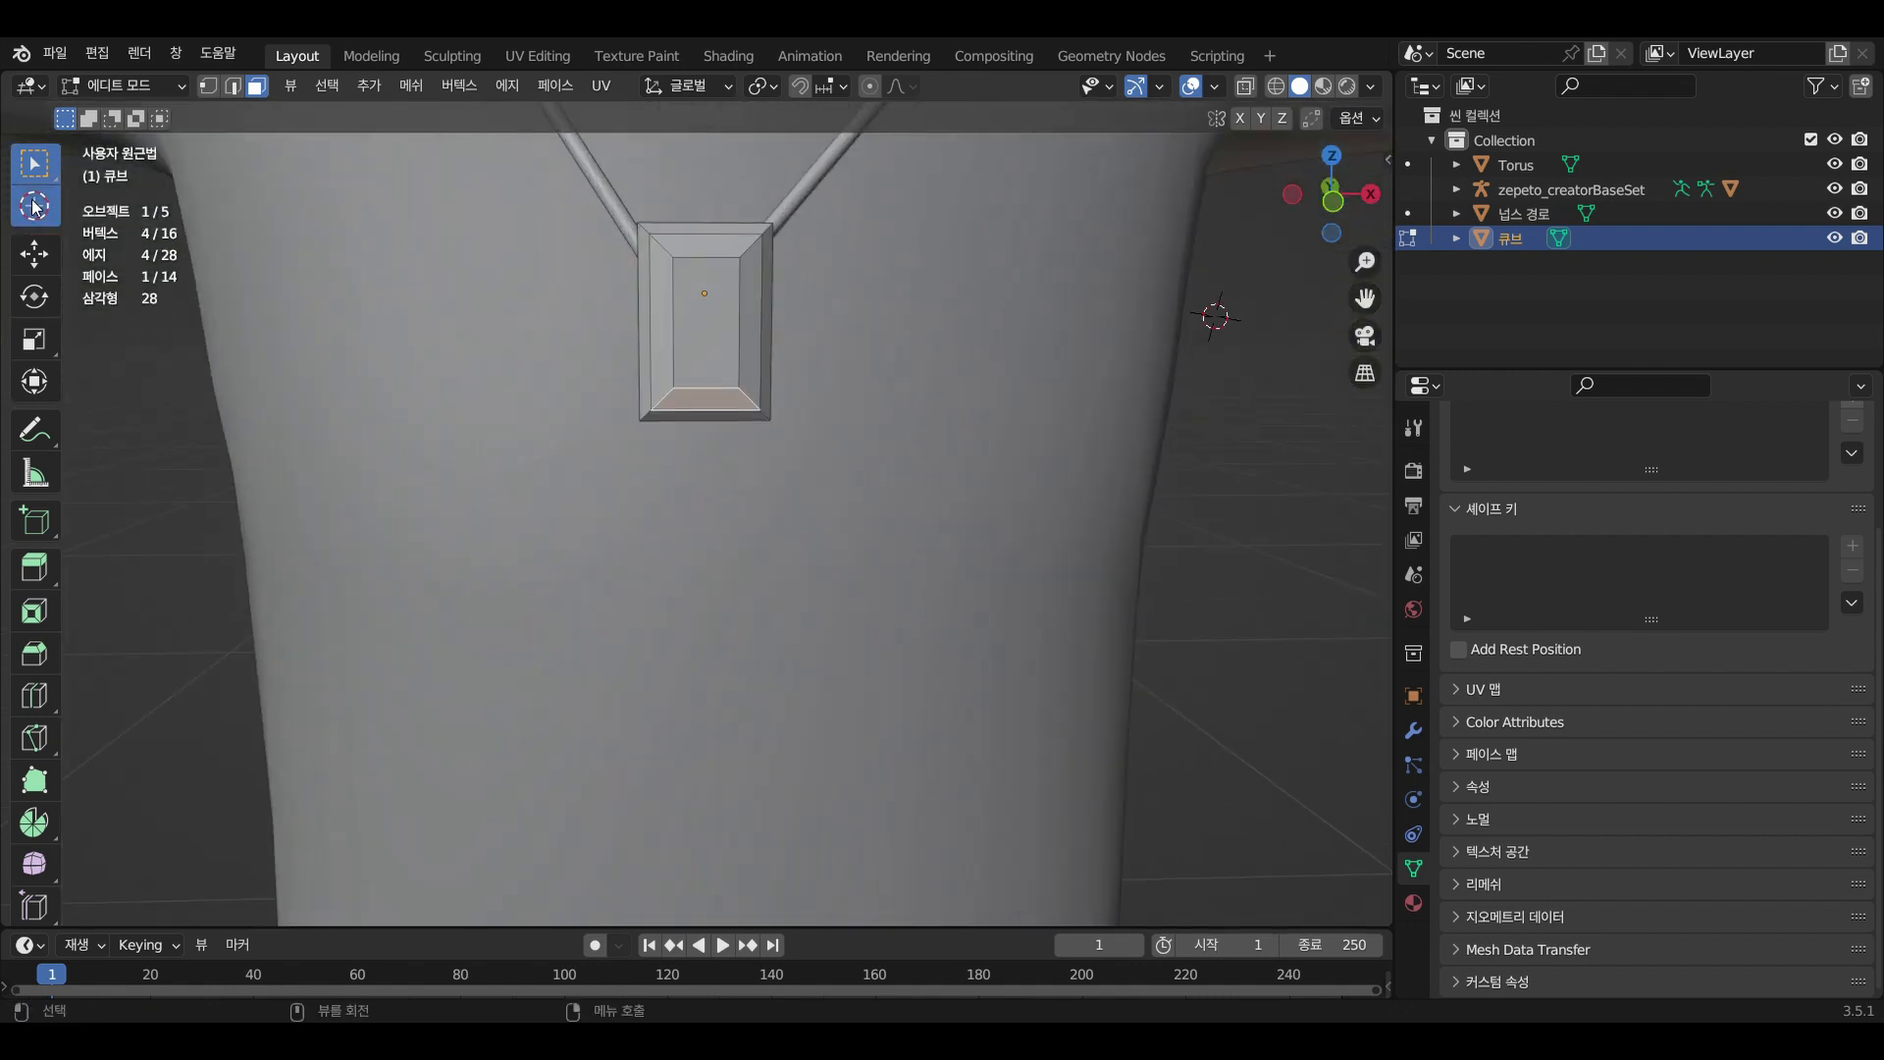
left_click(123, 85)
left_click(131, 115)
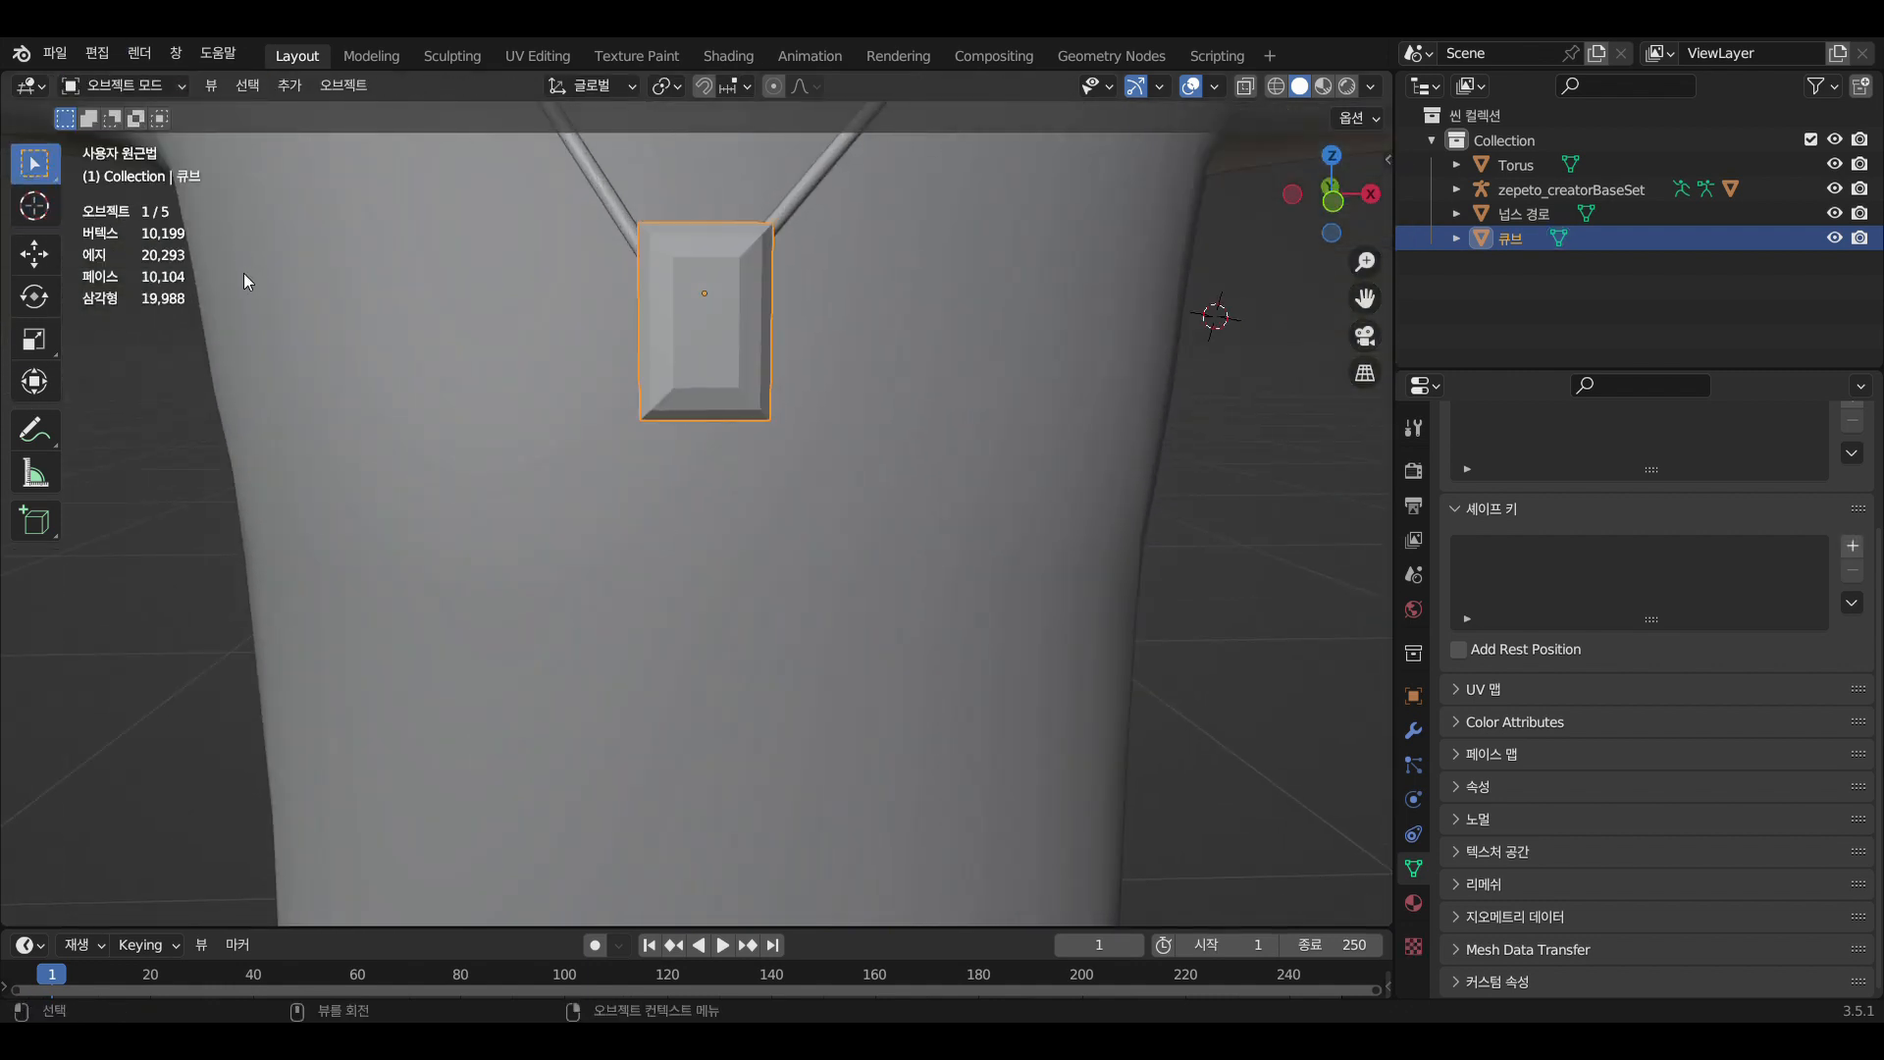
Place the 3D cursor just below the pendant and move the pendant's origin to it
left_click(33, 207)
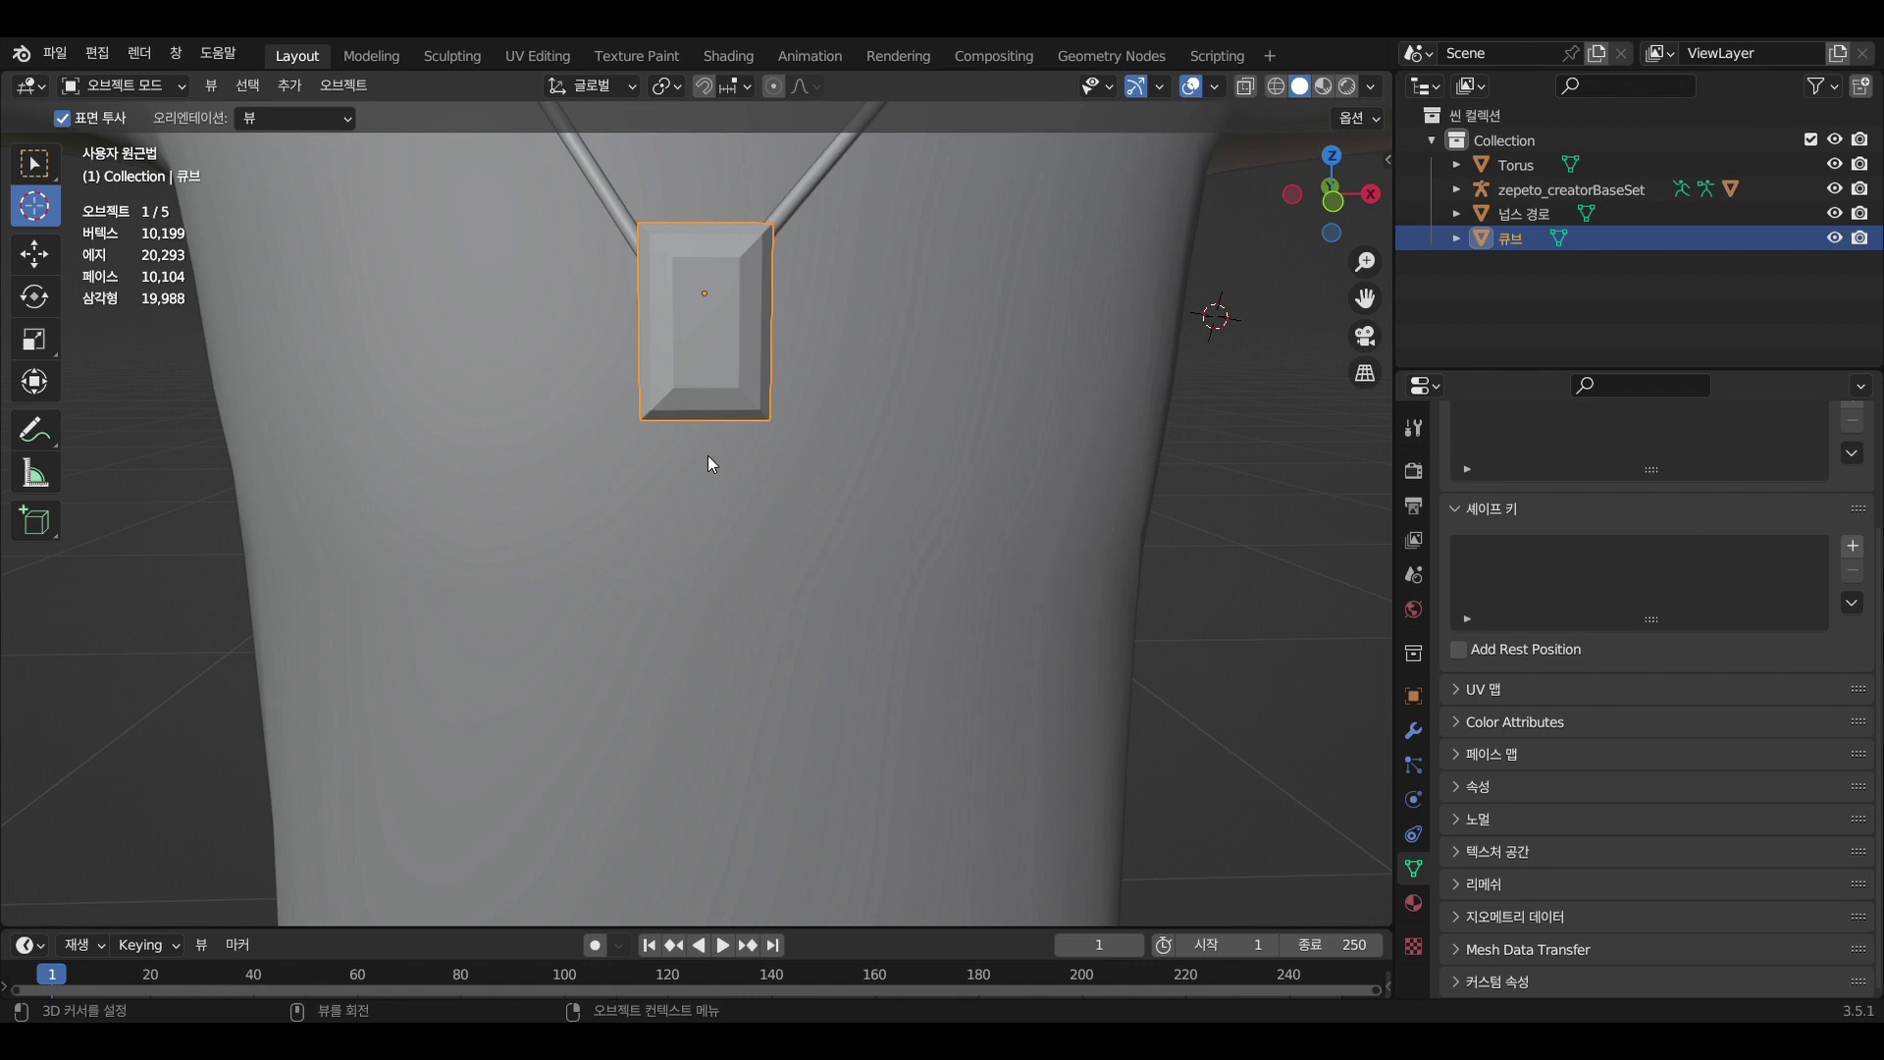
left_click(700, 454)
right_click(701, 456)
mouse_move(698, 477)
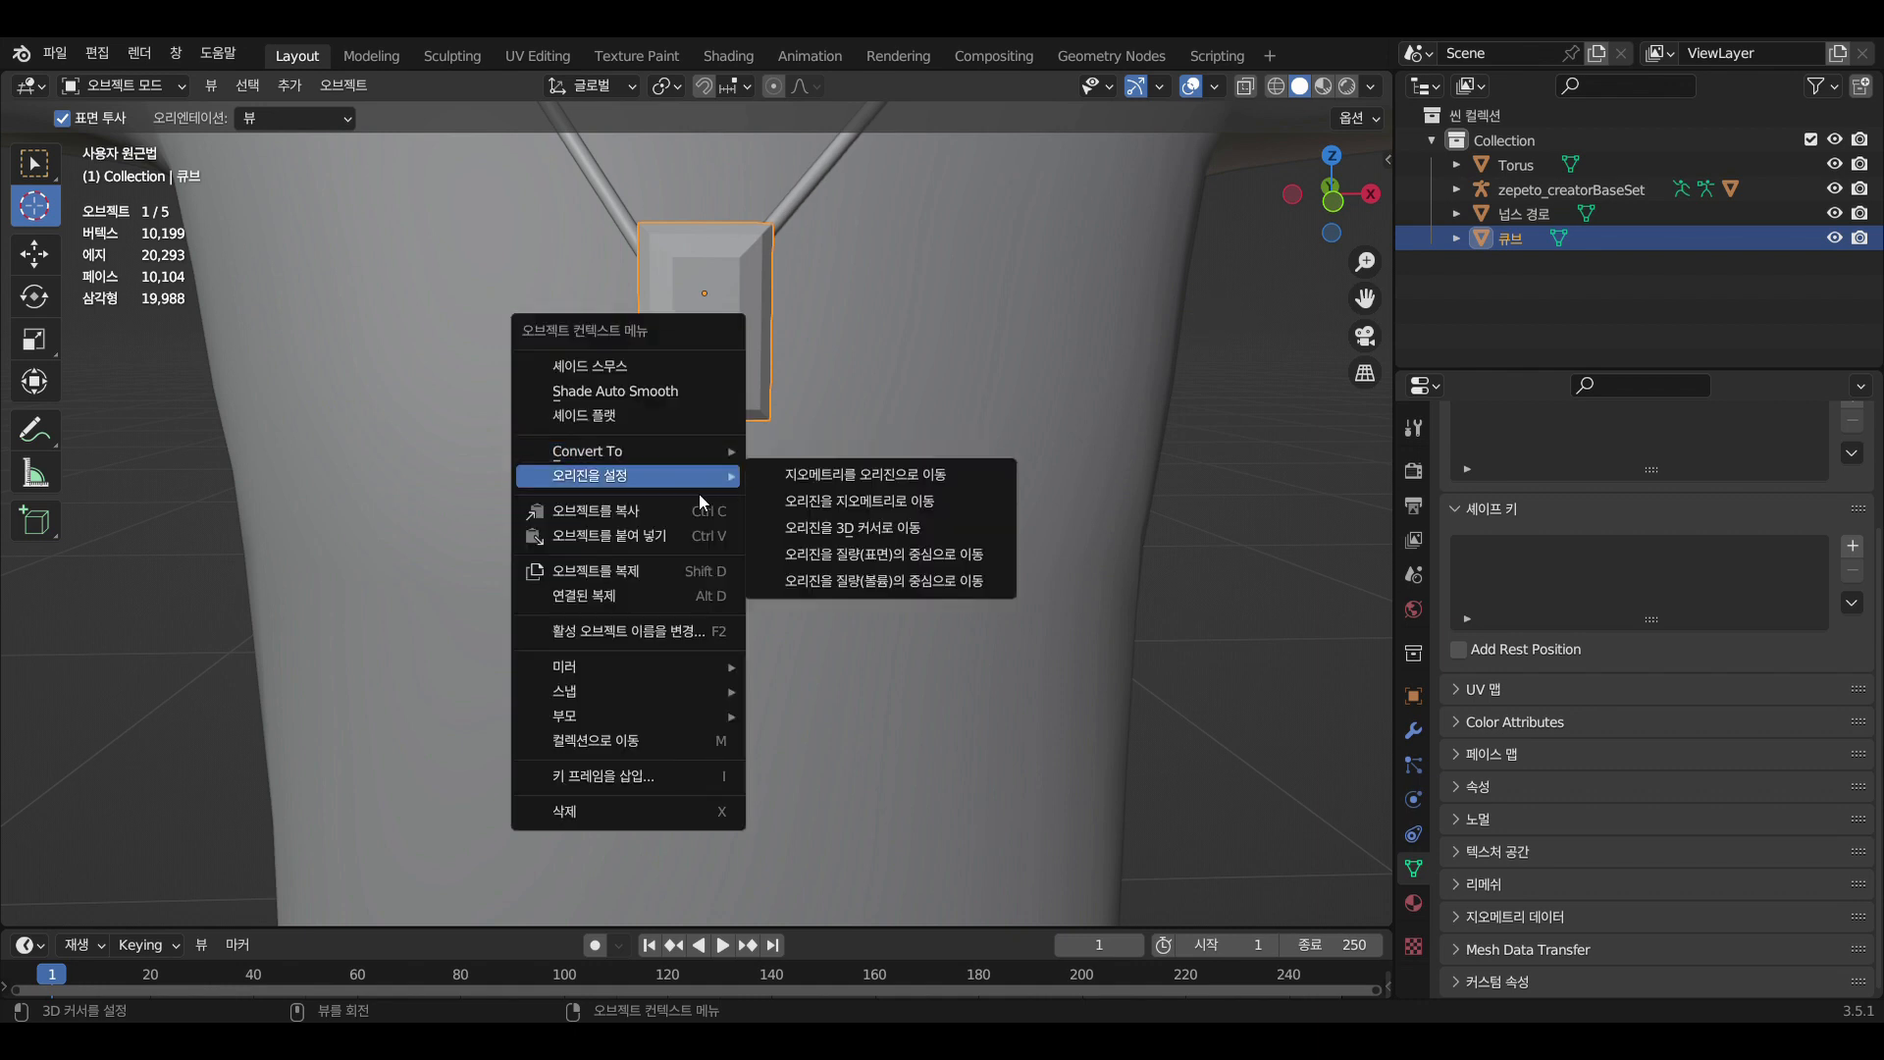
left_click(830, 536)
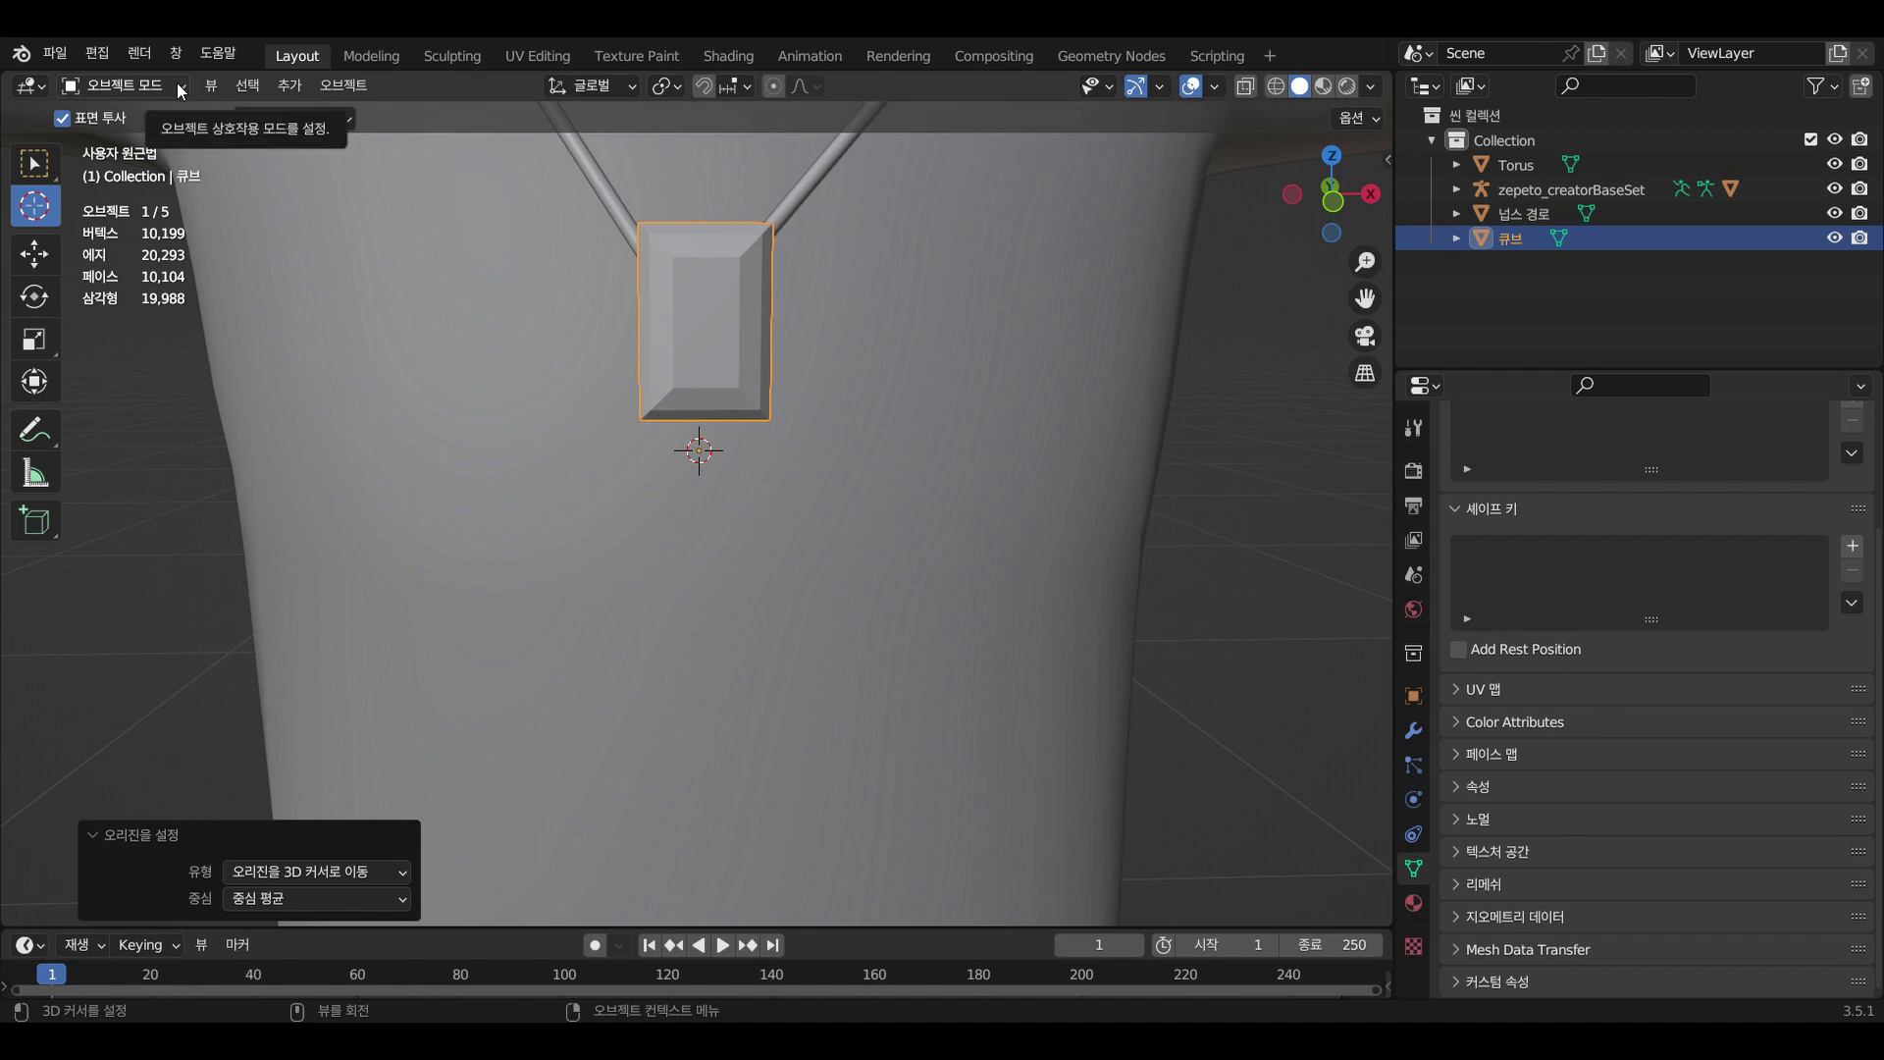
Add a torus with 6 major and 3 minor segments at the 3D cursor and scale it down to a tiny ring
left_click(298, 90)
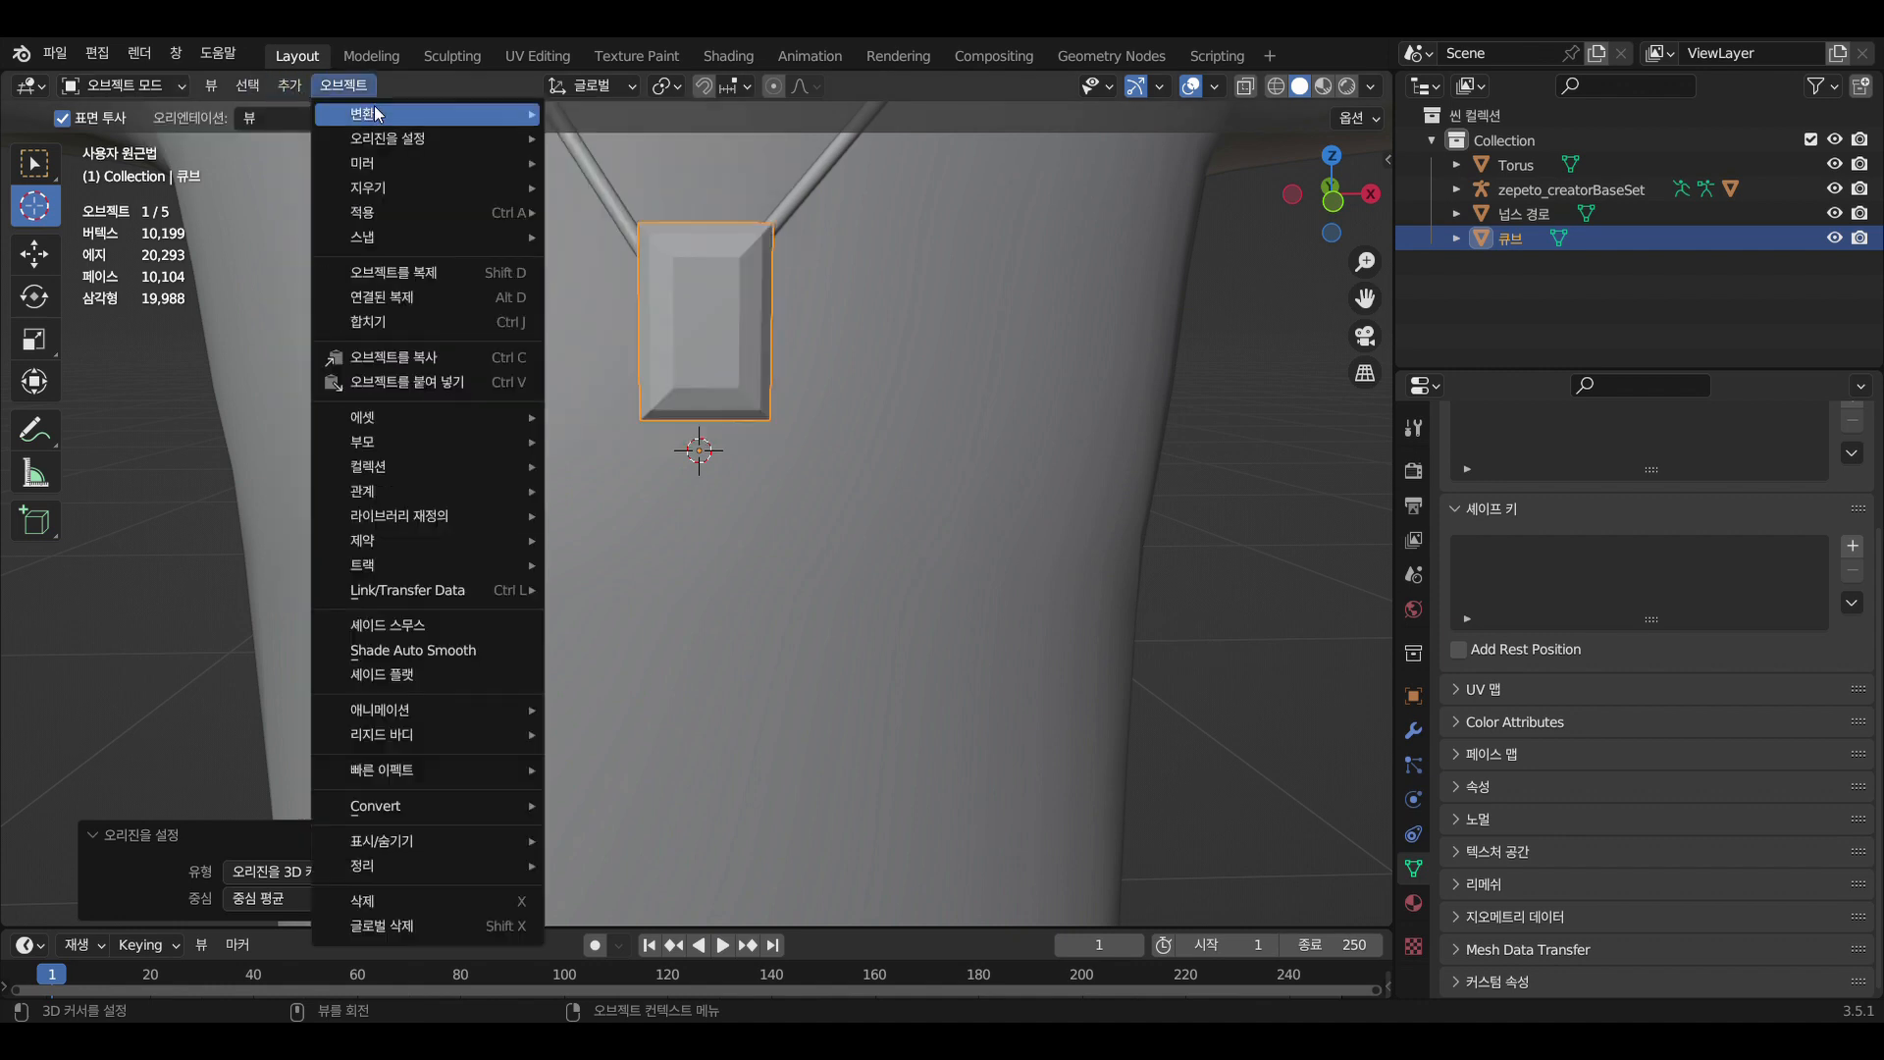
mouse_move(312, 113)
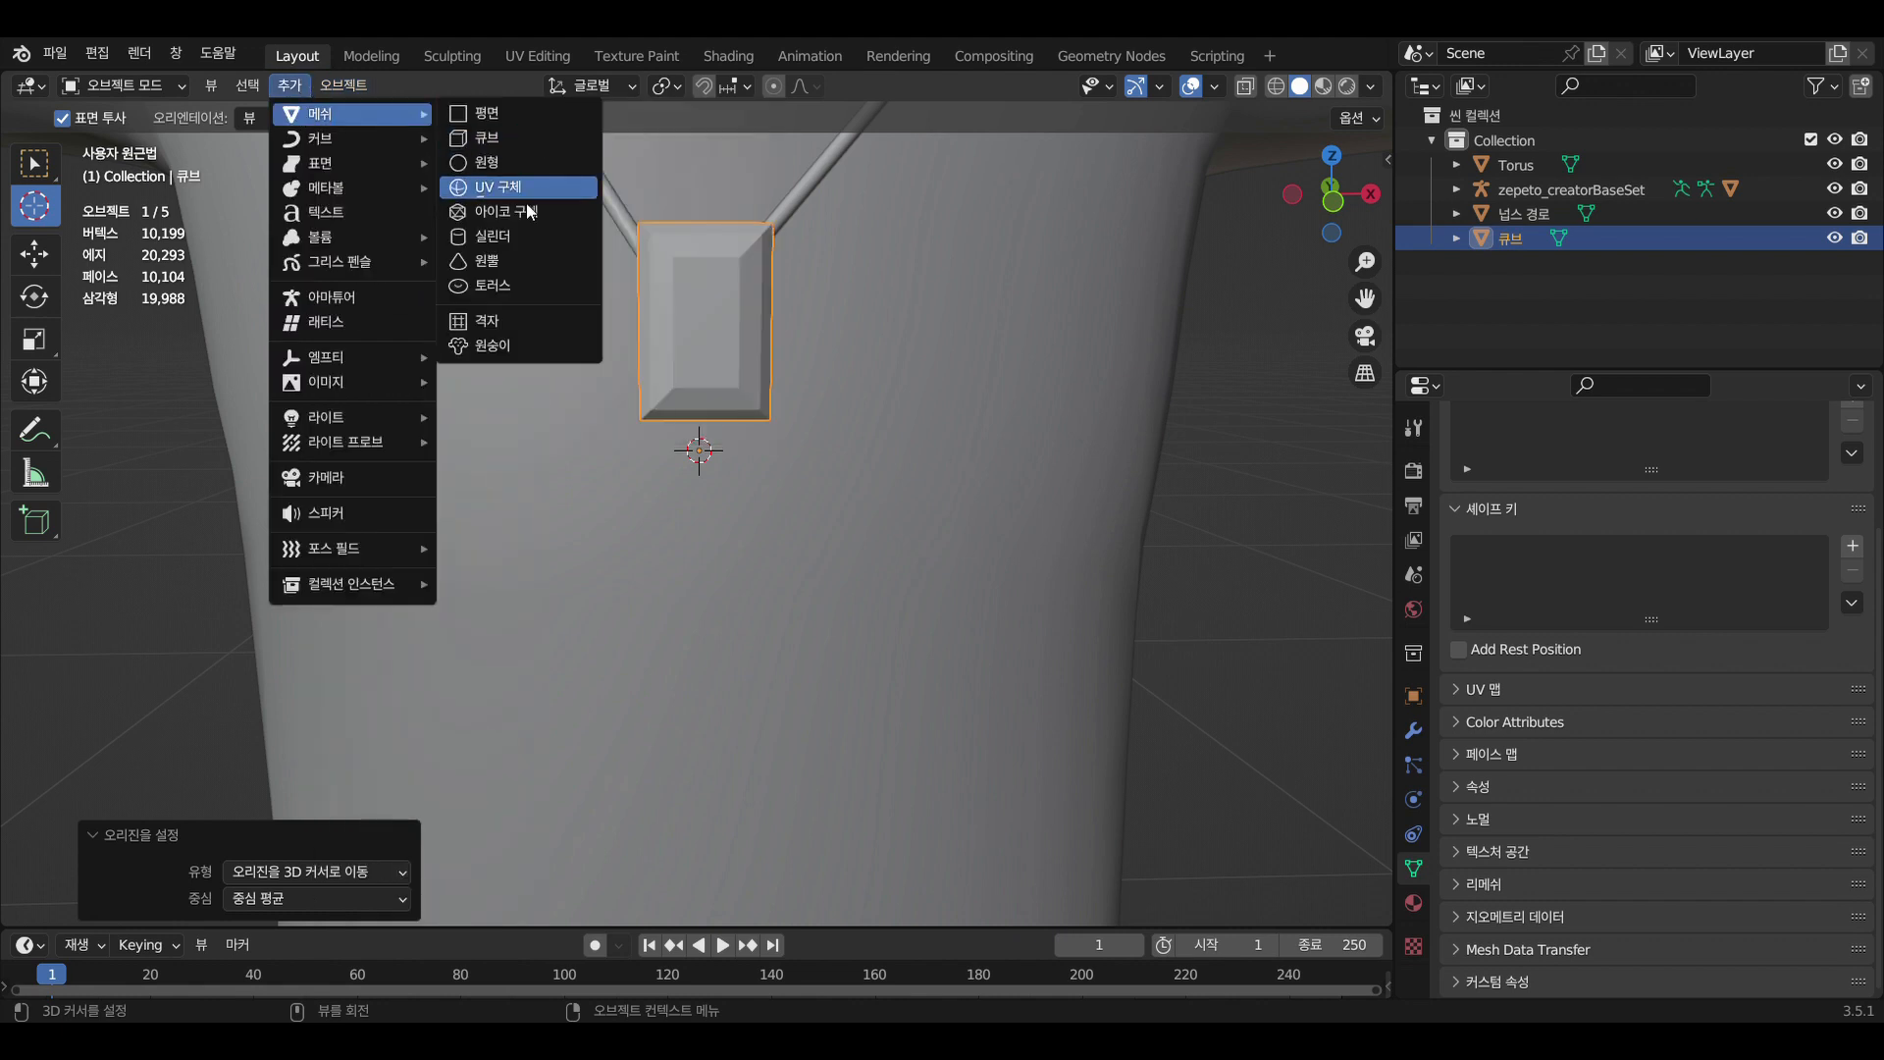
left_click(536, 287)
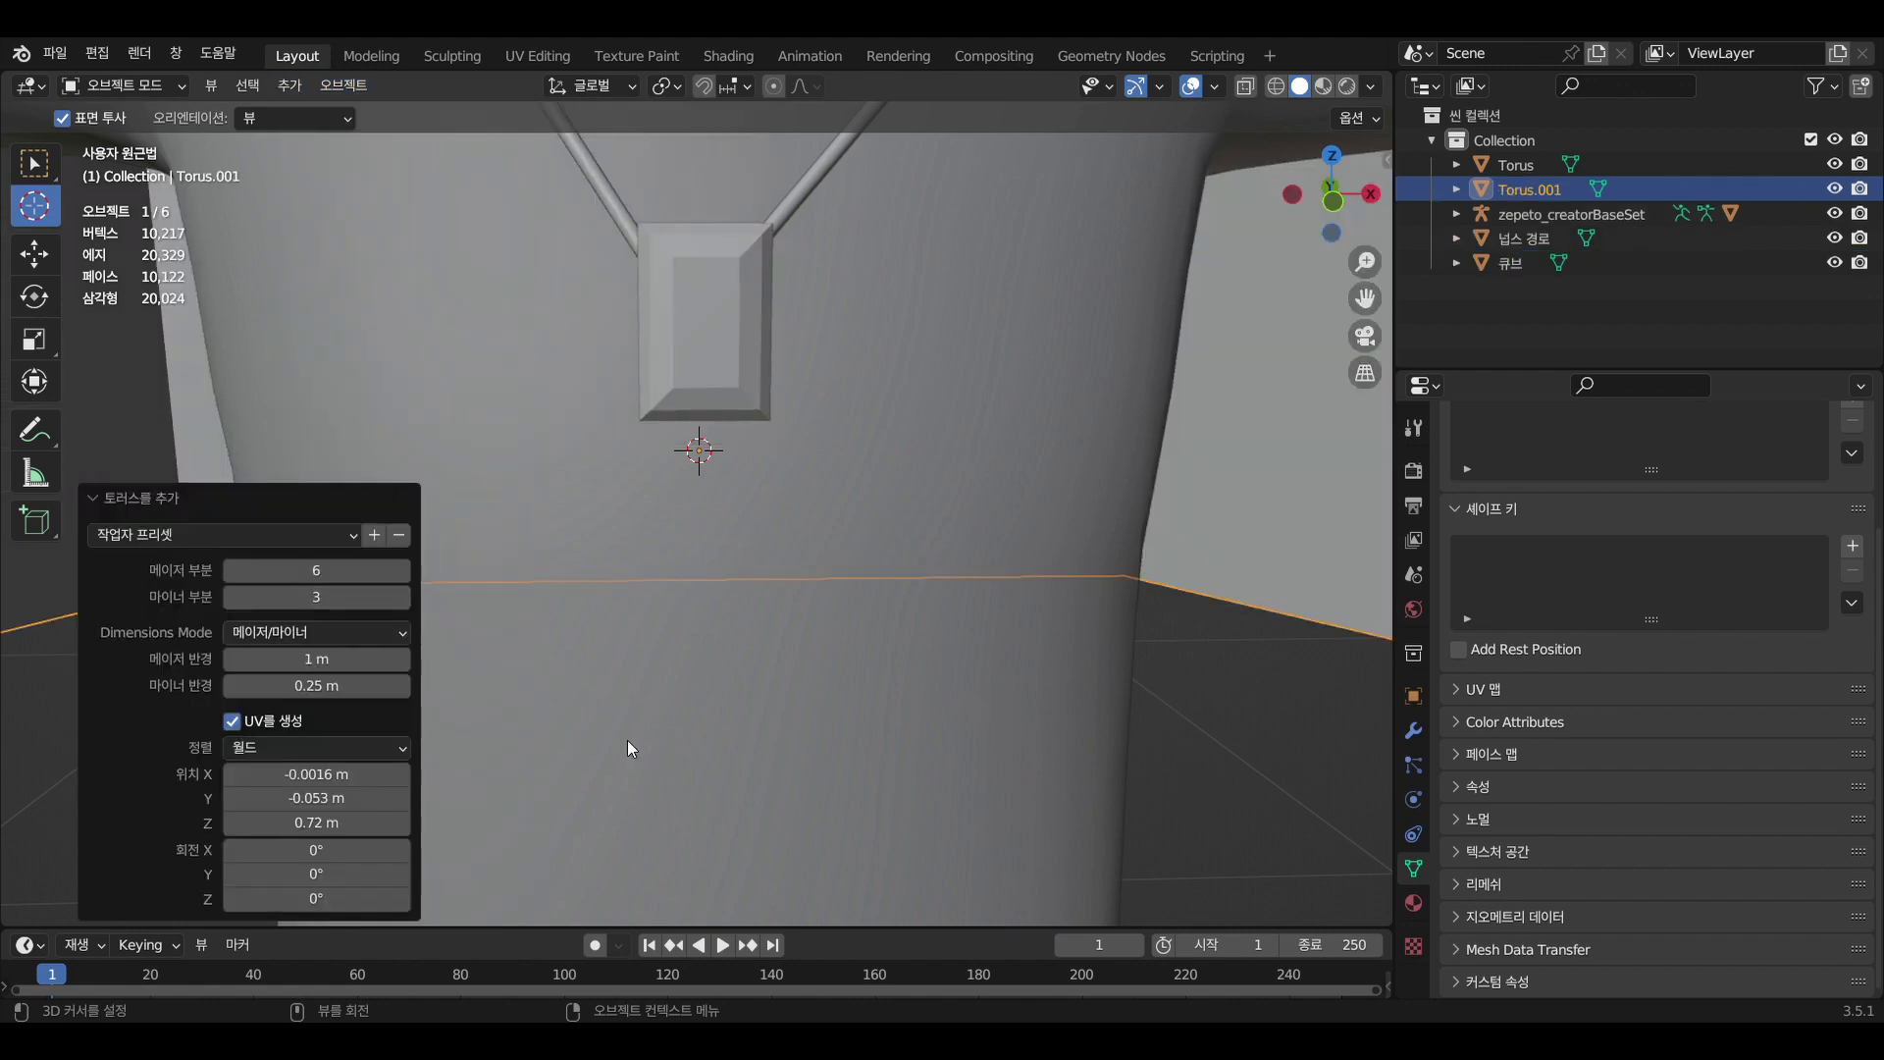
key("s")
left_click(681, 434)
key("s")
left_click(758, 507)
Move the small ring along the Y axis so it sits in front of the body, beneath the pendant
middle_click_drag(757, 509, 638, 543)
key("g")
key("y")
left_click(439, 480)
middle_click_drag(547, 624, 767, 609)
scroll(667, 505, "up", 2)
scroll(667, 515, "down", 6)
key("g")
key("y")
key("Escape")
middle_click_drag(547, 454, 568, 404)
key("w")
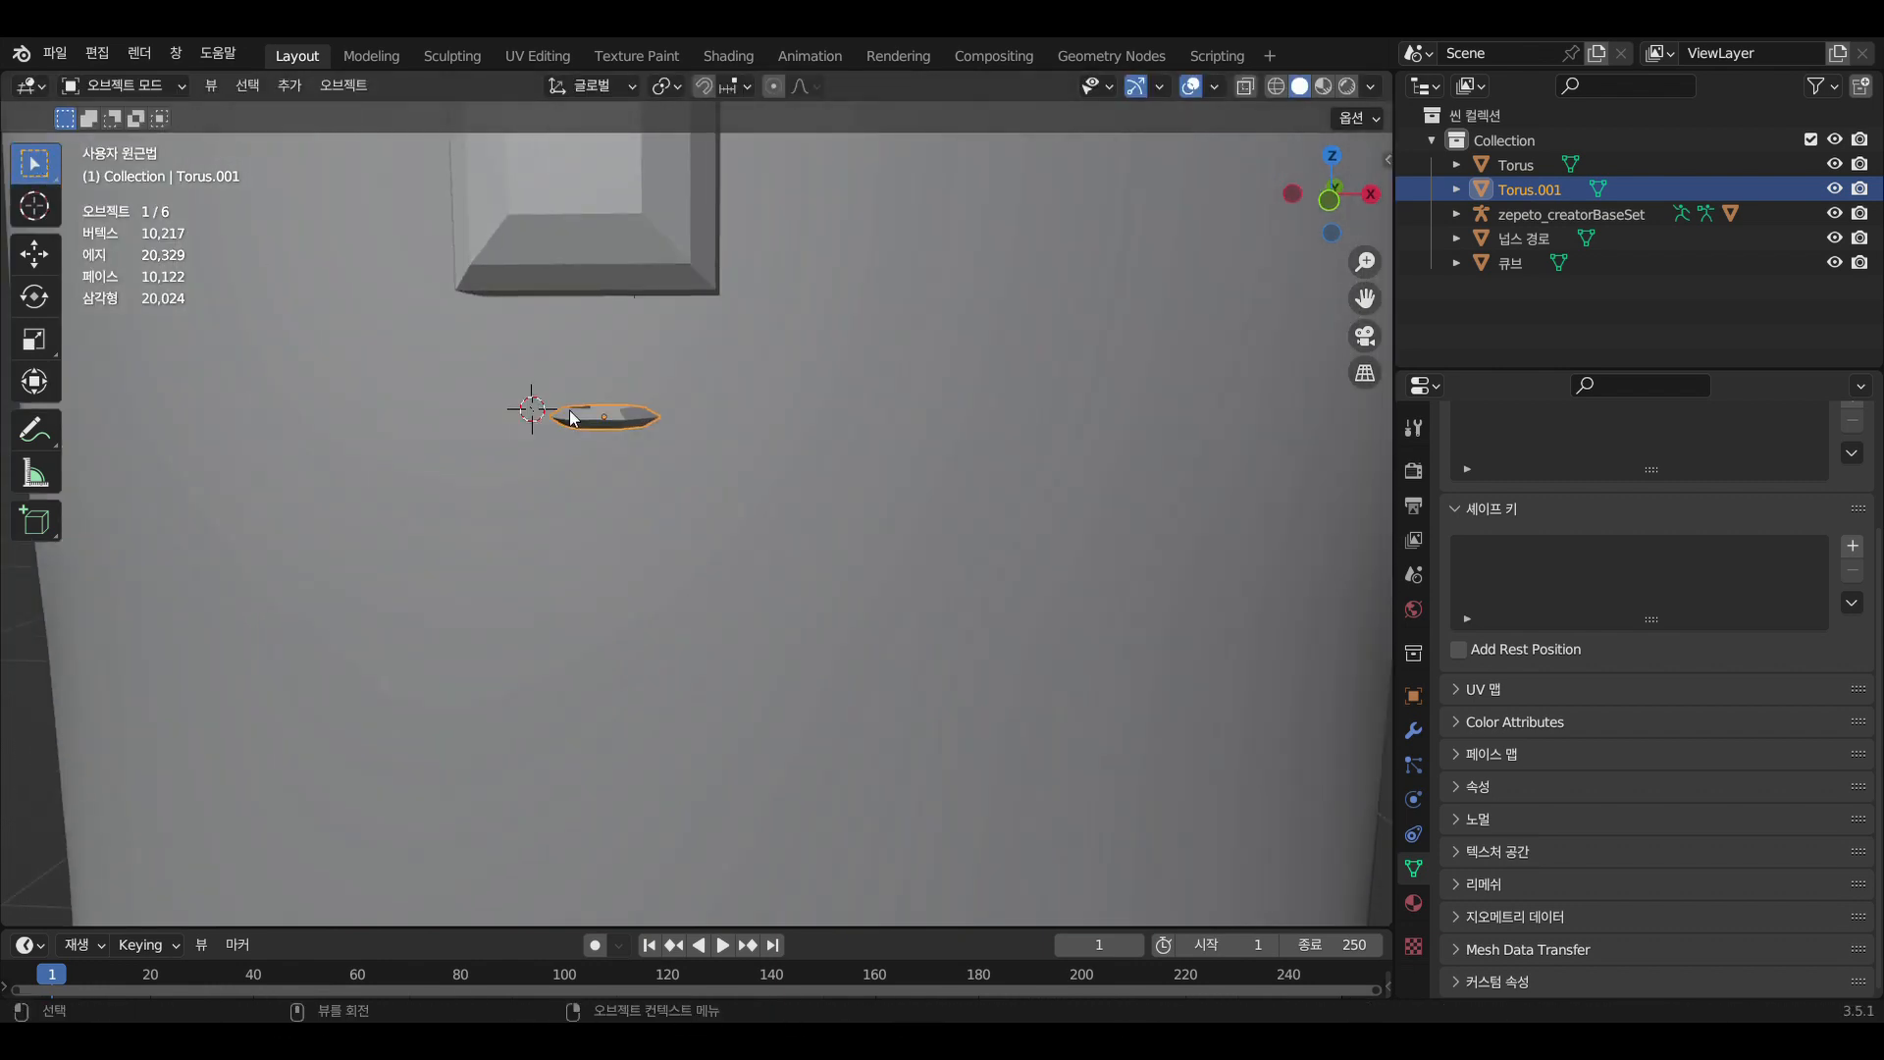
Convert the small ring to a mesh and rotate all its geometry 90° about the Y axis in Edit mode
right_click(585, 410)
mouse_move(585, 411)
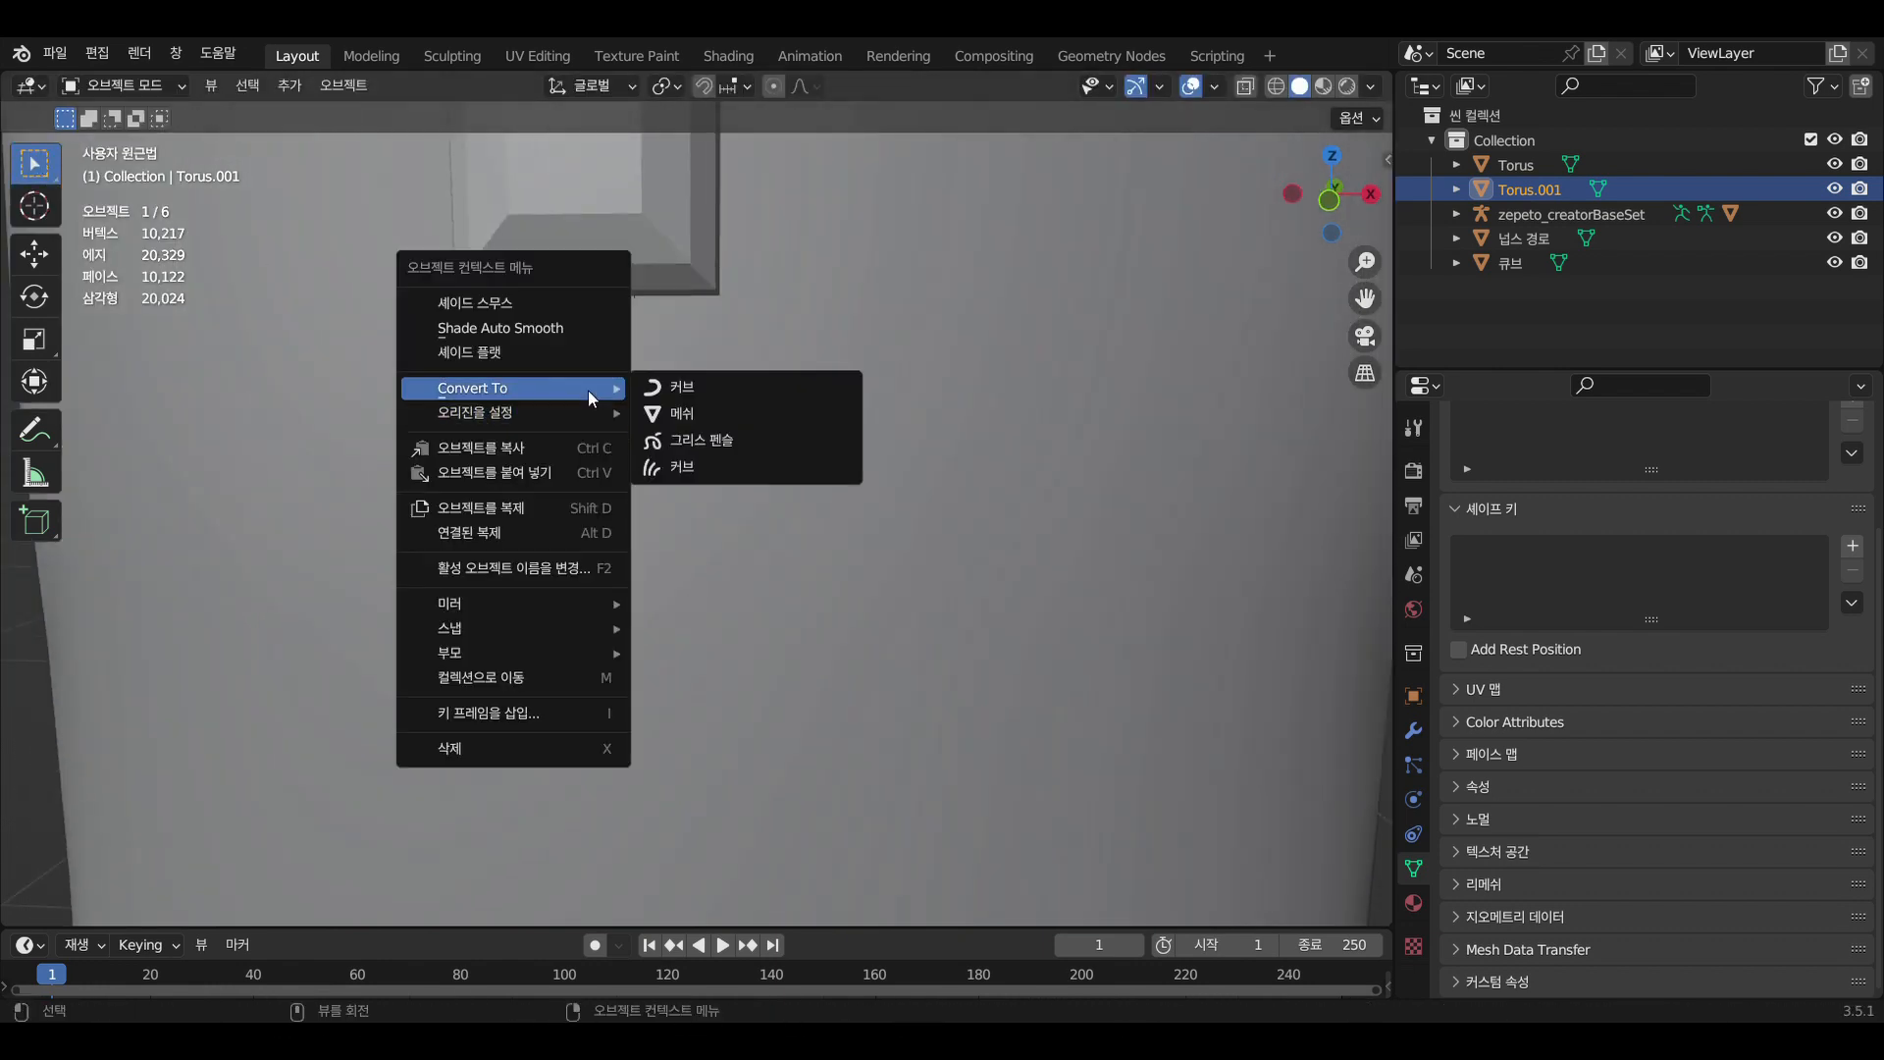
left_click(675, 422)
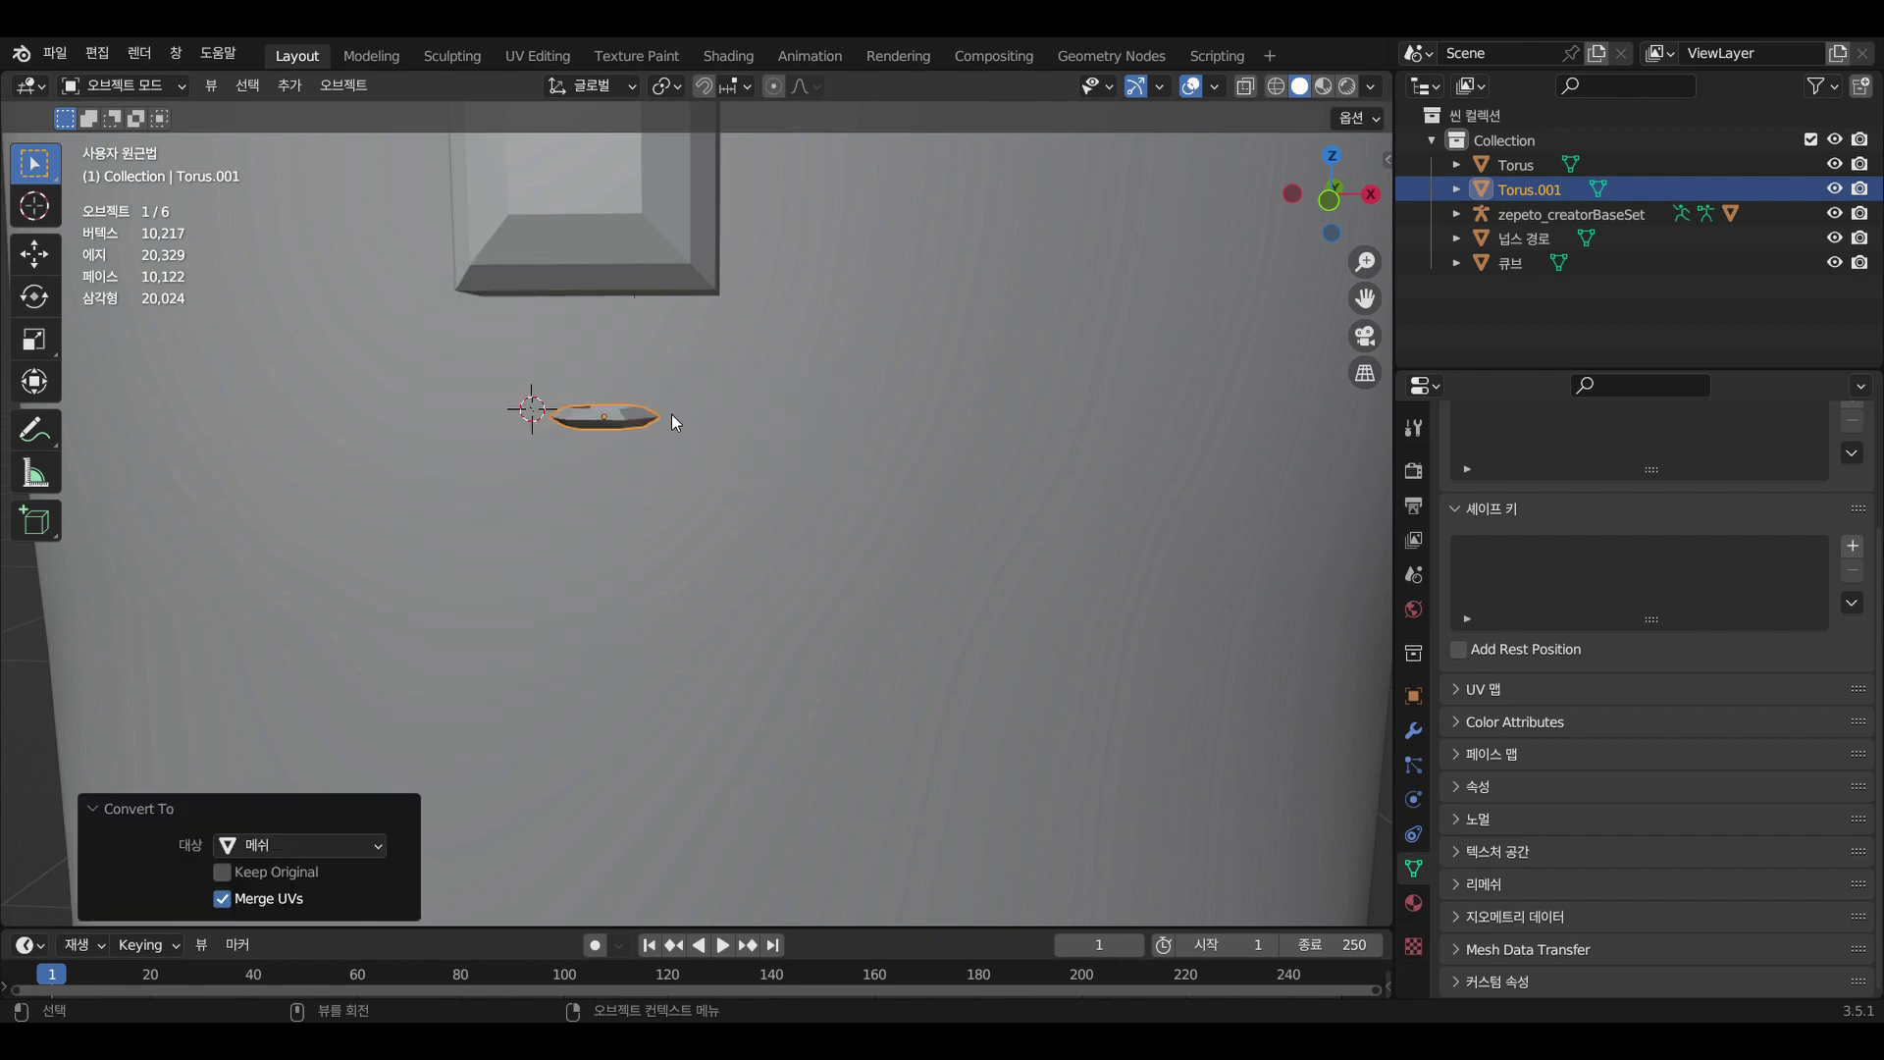
key("Tab")
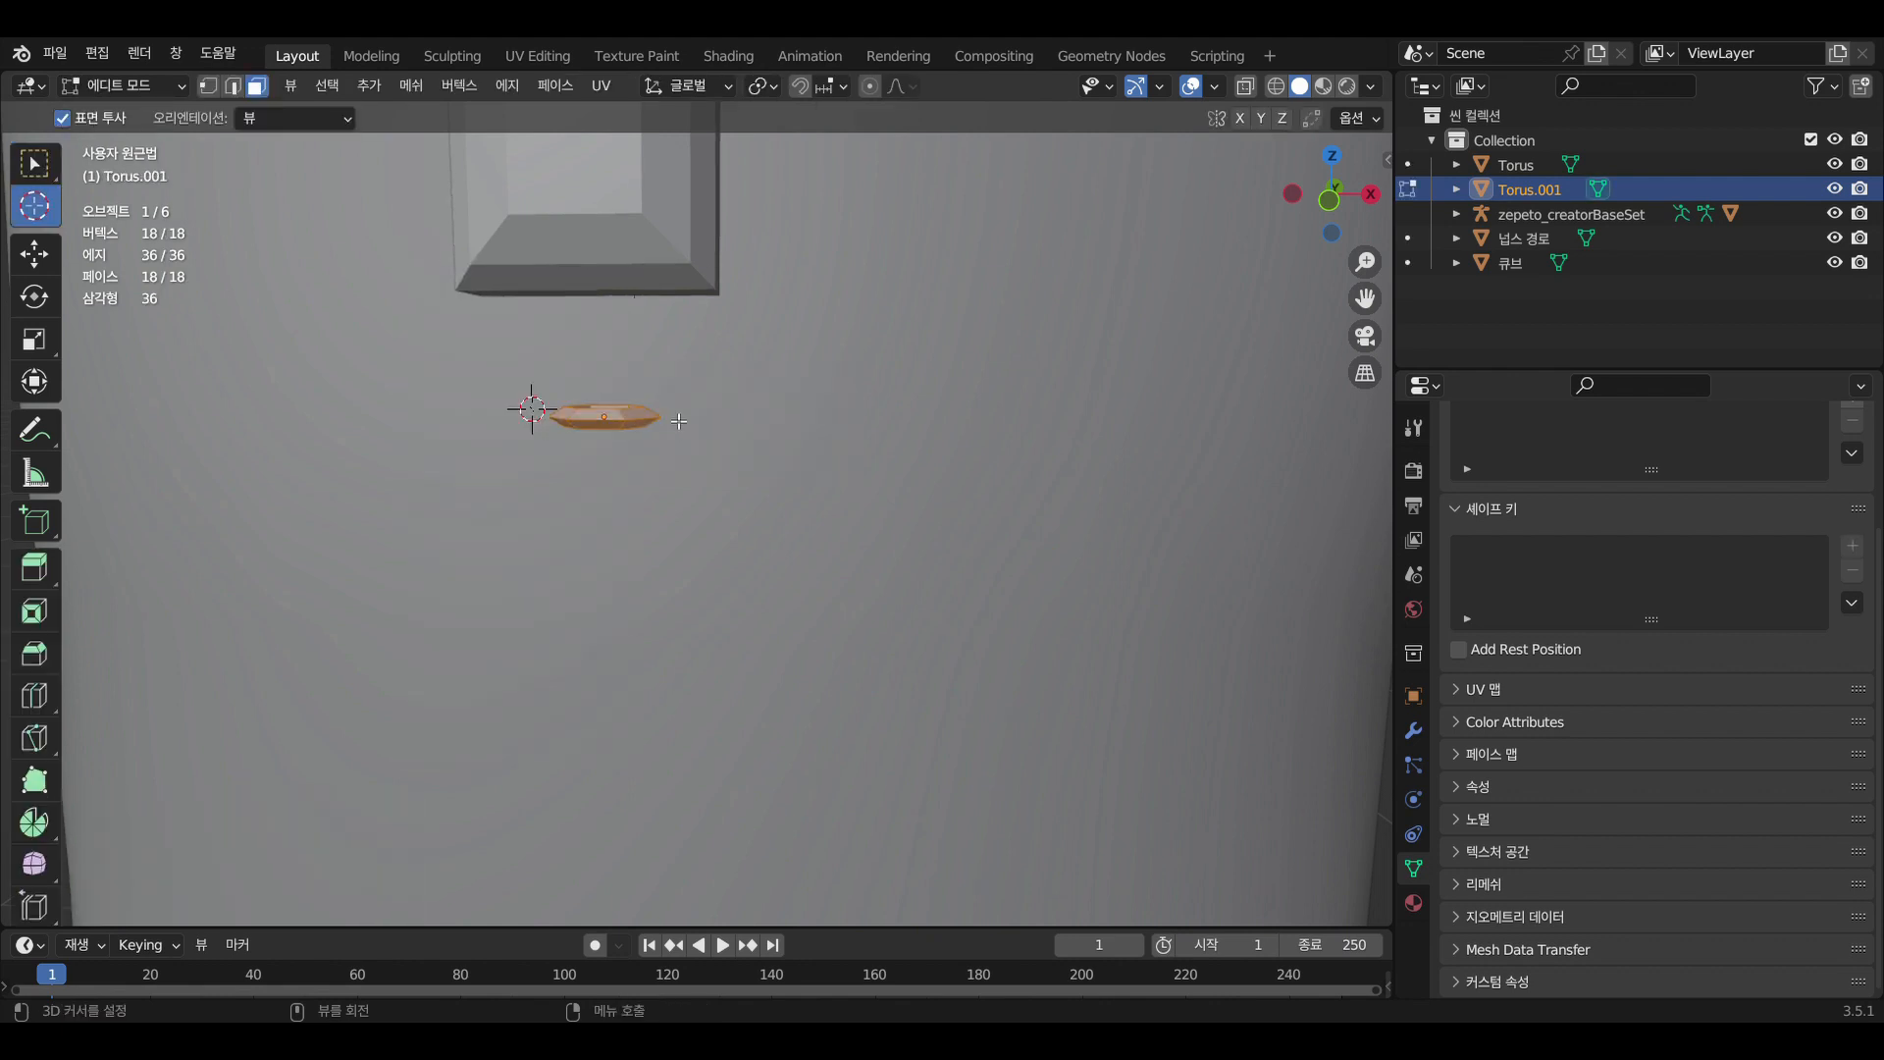
type("ry90")
key("Return")
middle_click_drag(675, 420, 662, 480)
Move the ring's geometry up along Z to the pendant's bottom edge and shift it -0.000868 m along X
left_click(654, 473)
key("g")
key("z")
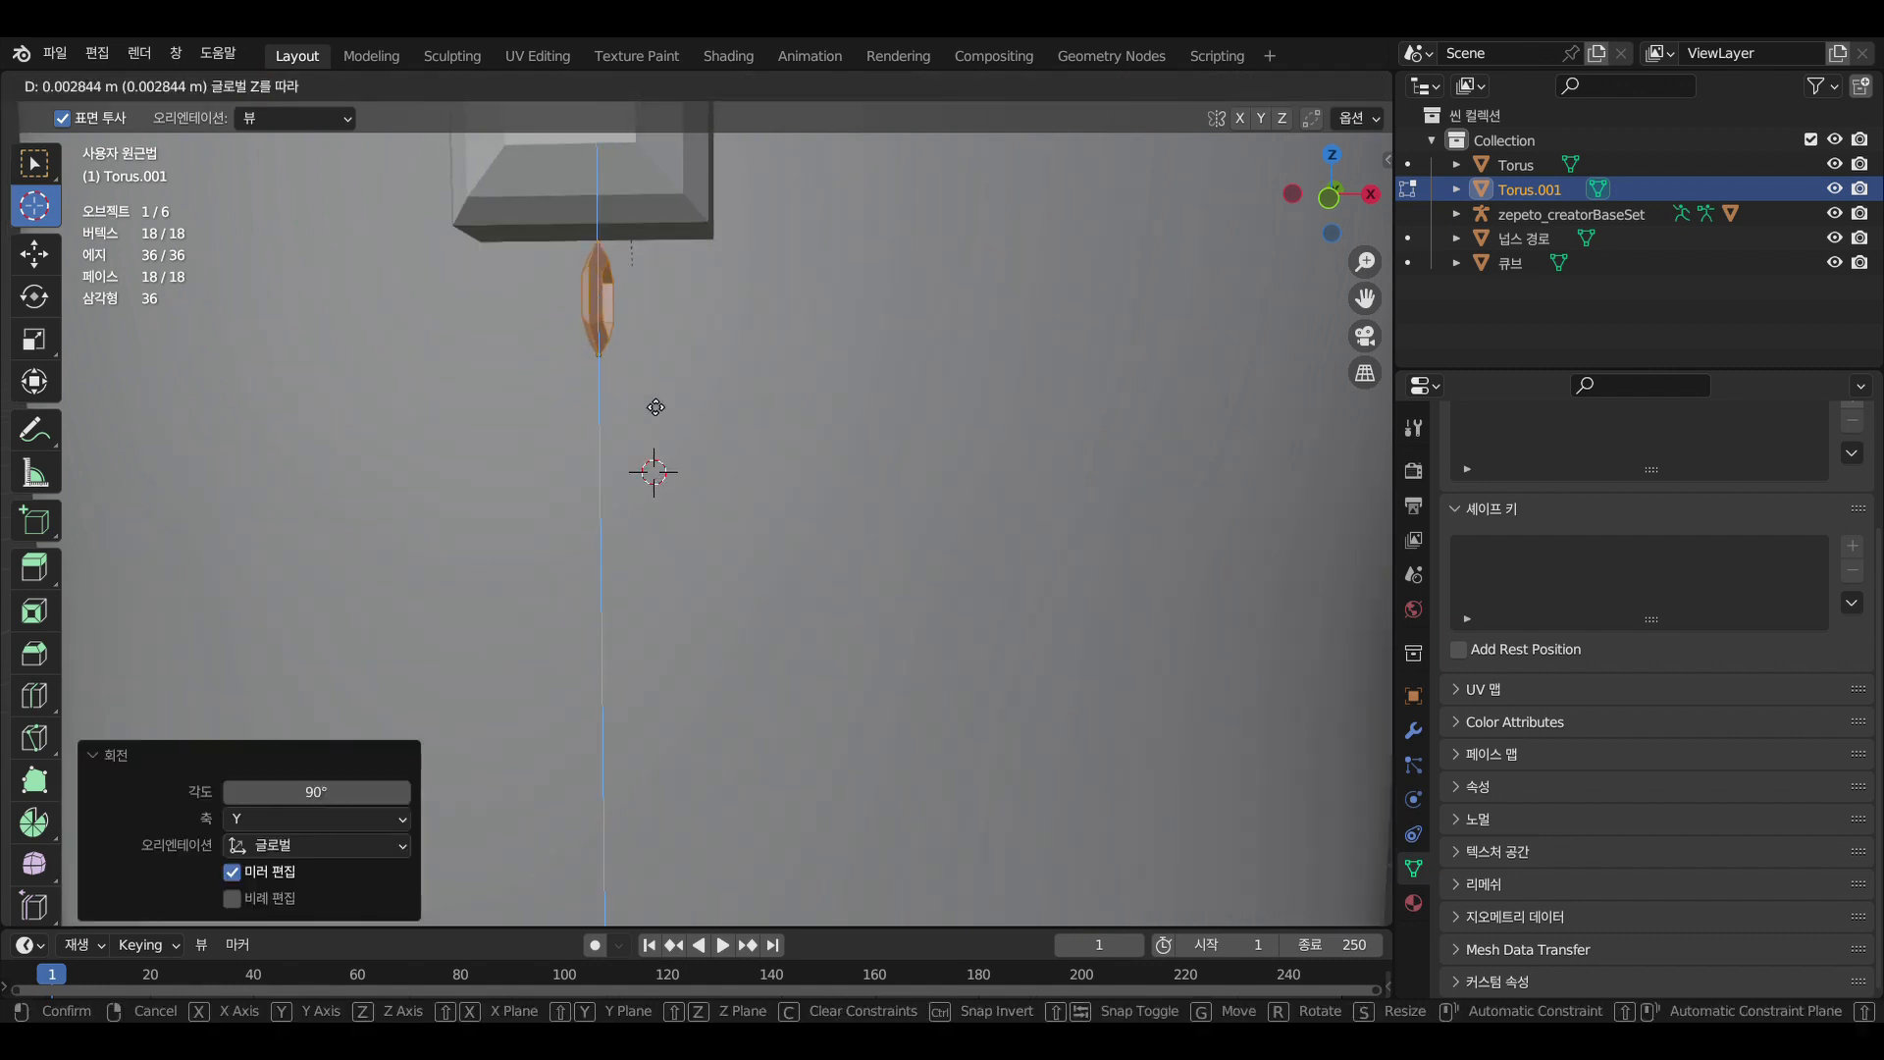
left_click(651, 393)
key("g")
key("x")
left_click(639, 398)
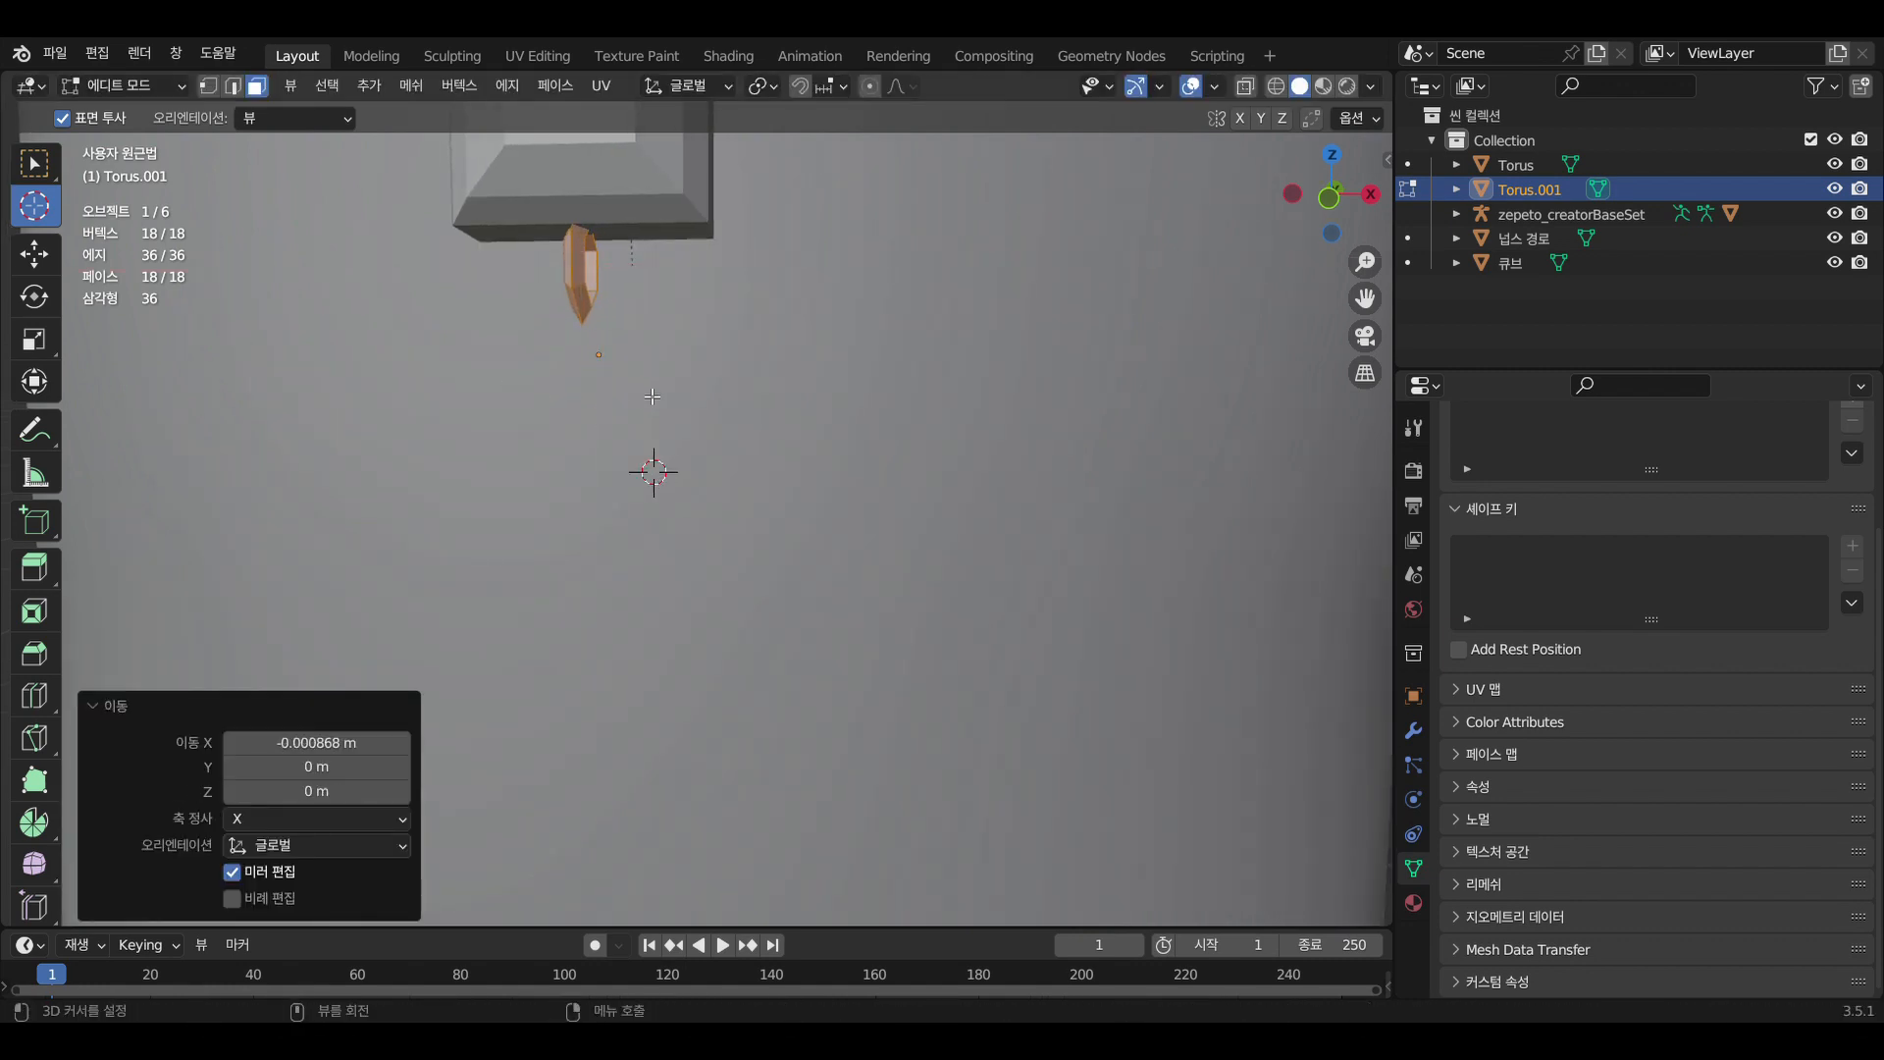
Check the ring below the pendant in the front orthographic view and return to Object mode
scroll(671, 414, "down", 3)
key("KP_1")
scroll(669, 422, "up", 2)
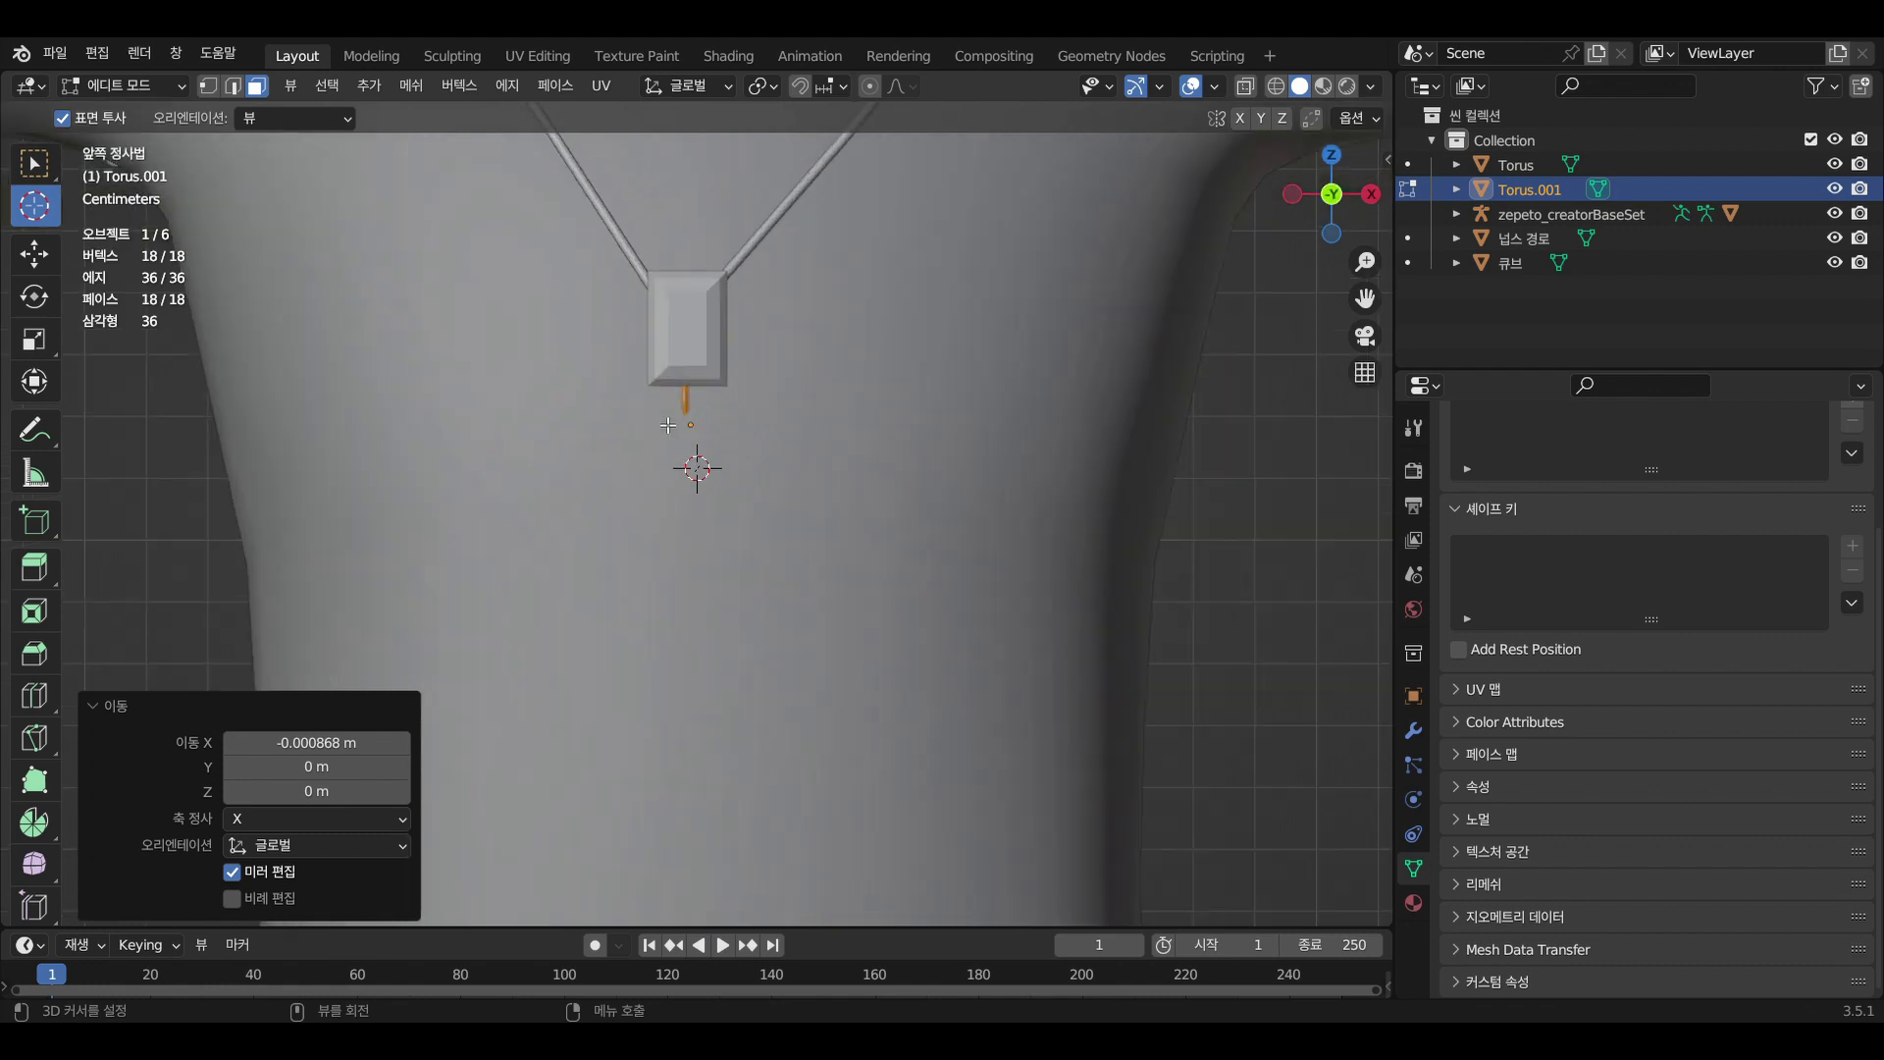
scroll(657, 432, "up", 1)
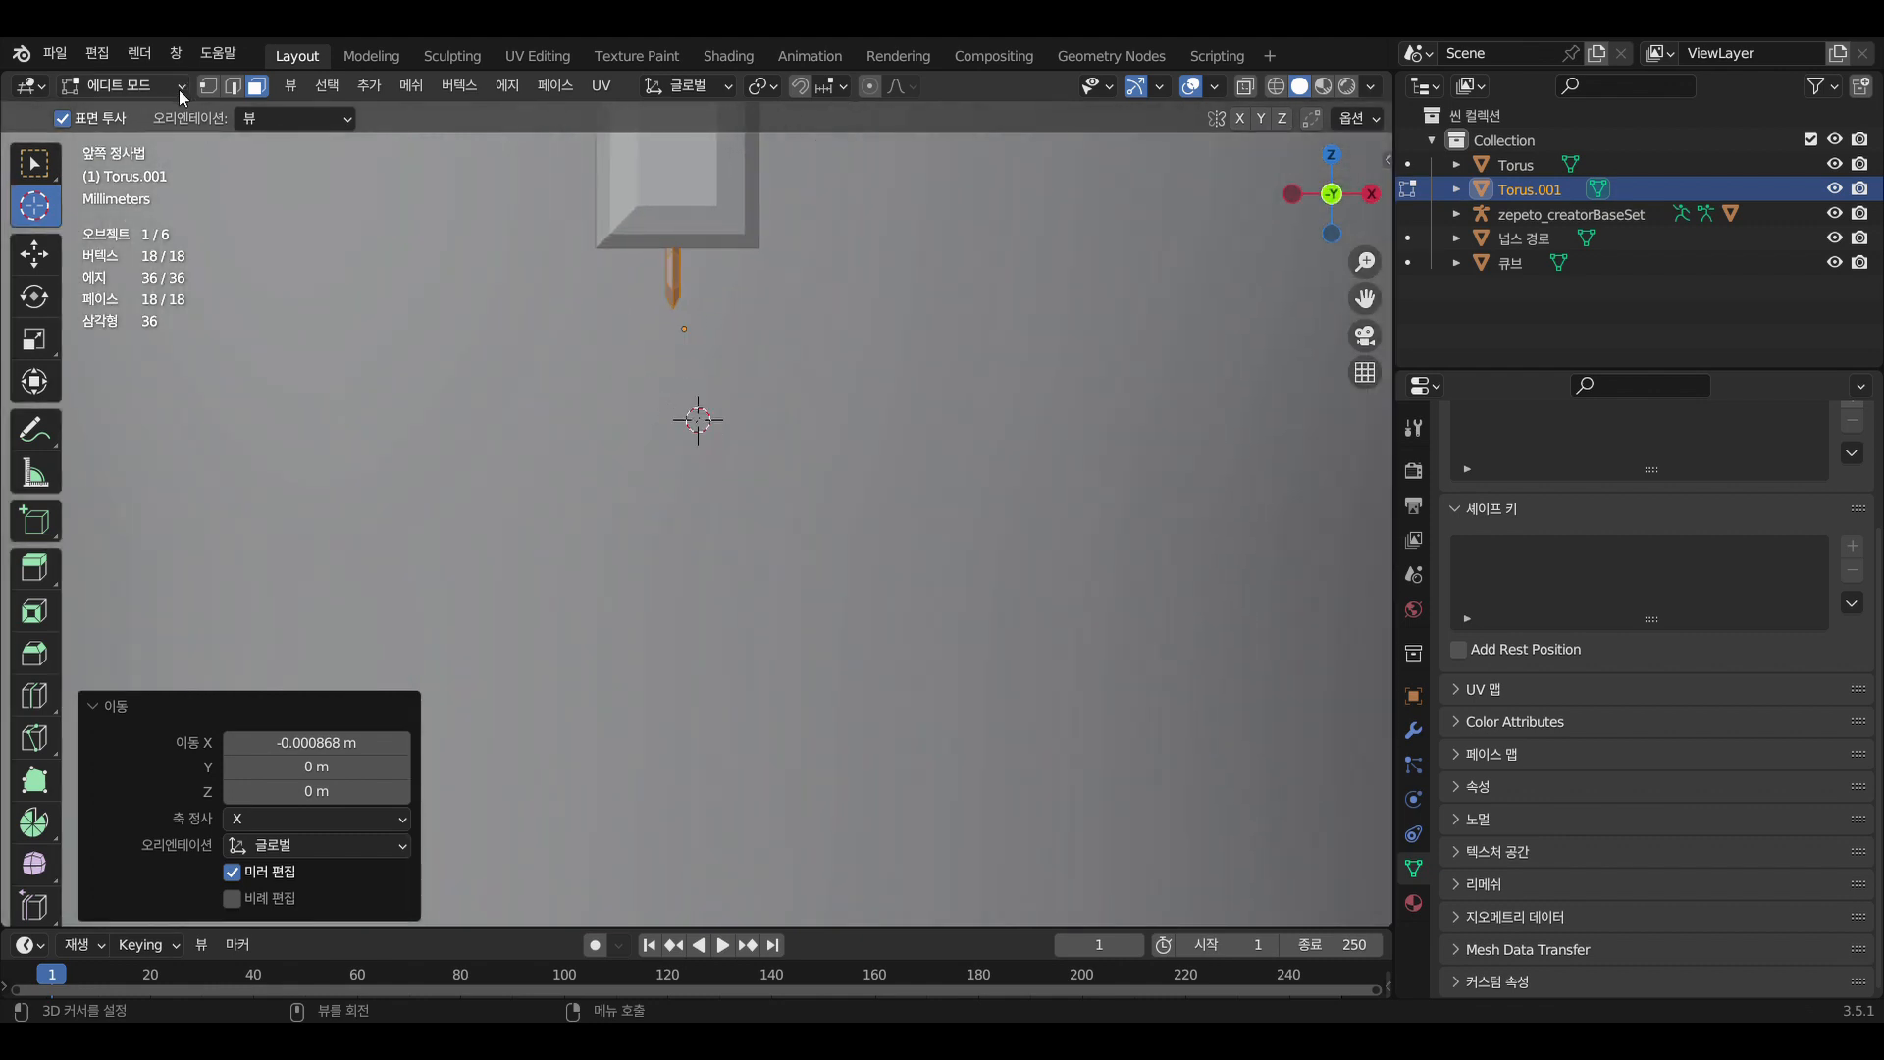
left_click(35, 160)
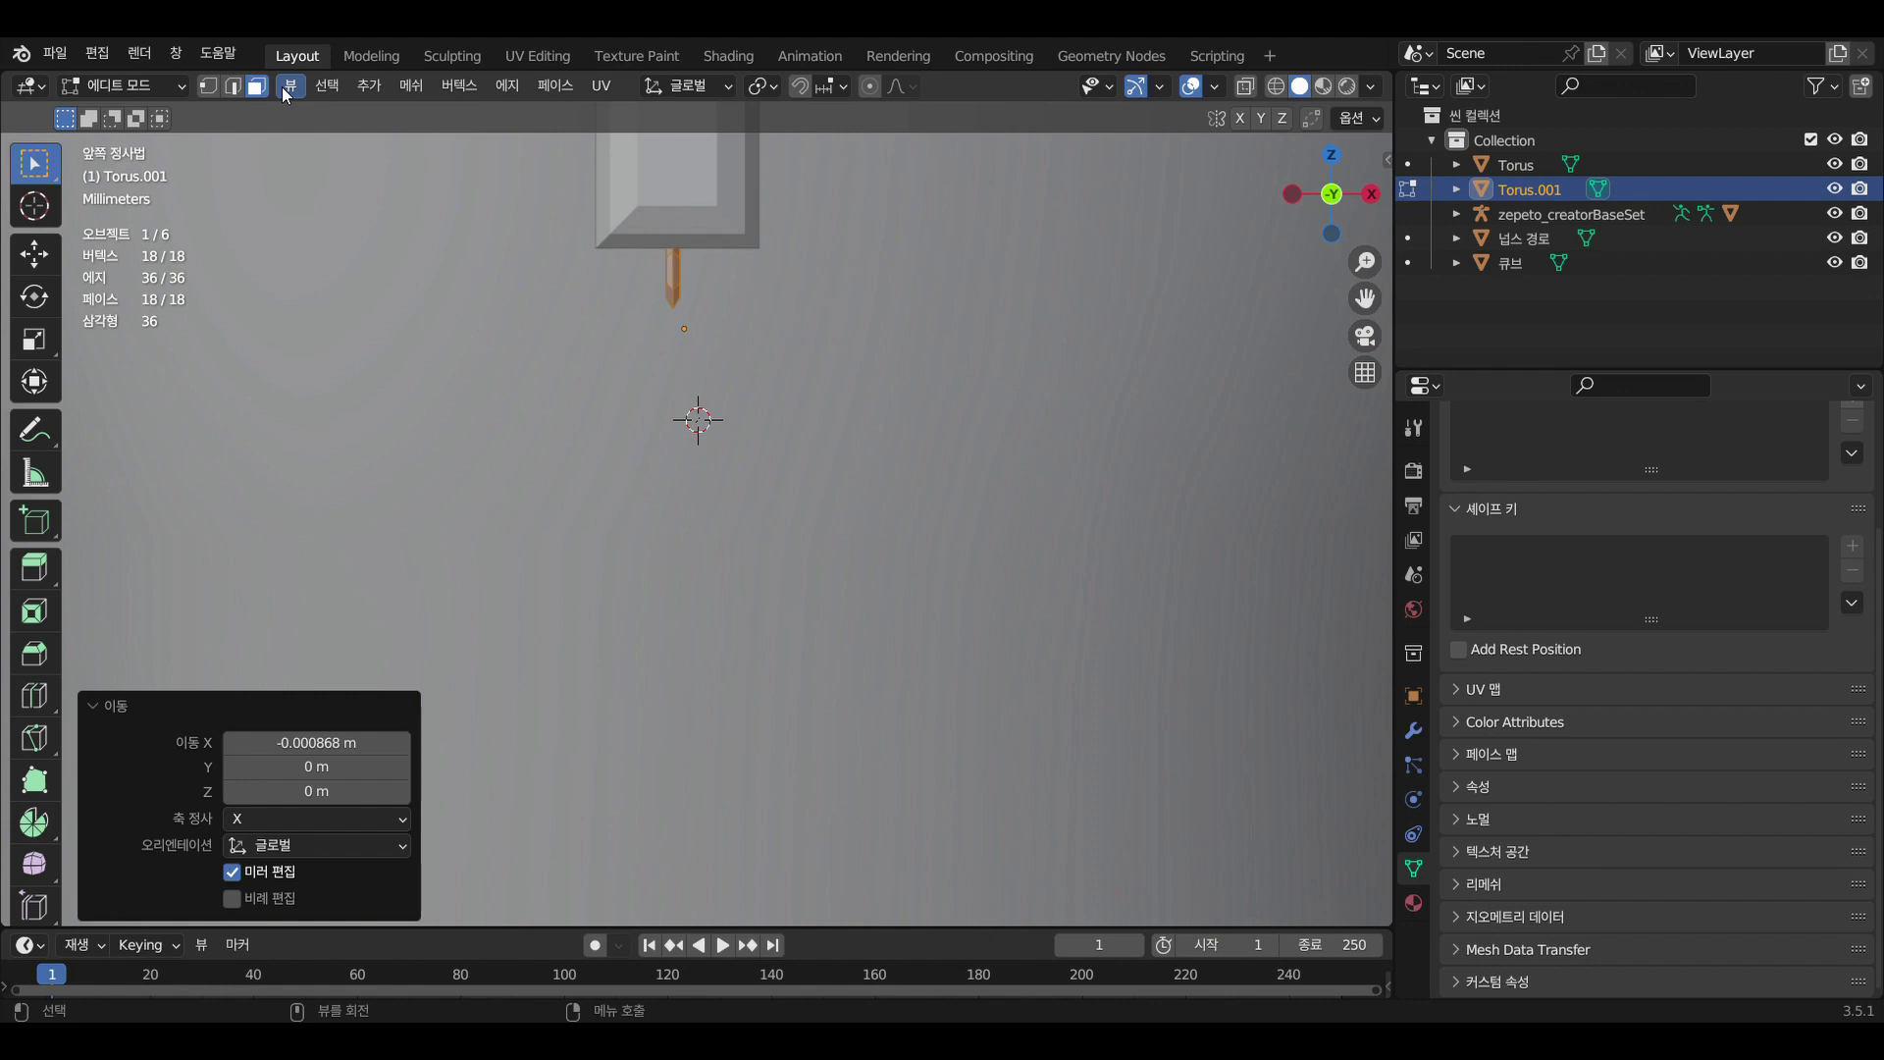
left_click(165, 86)
left_click(135, 88)
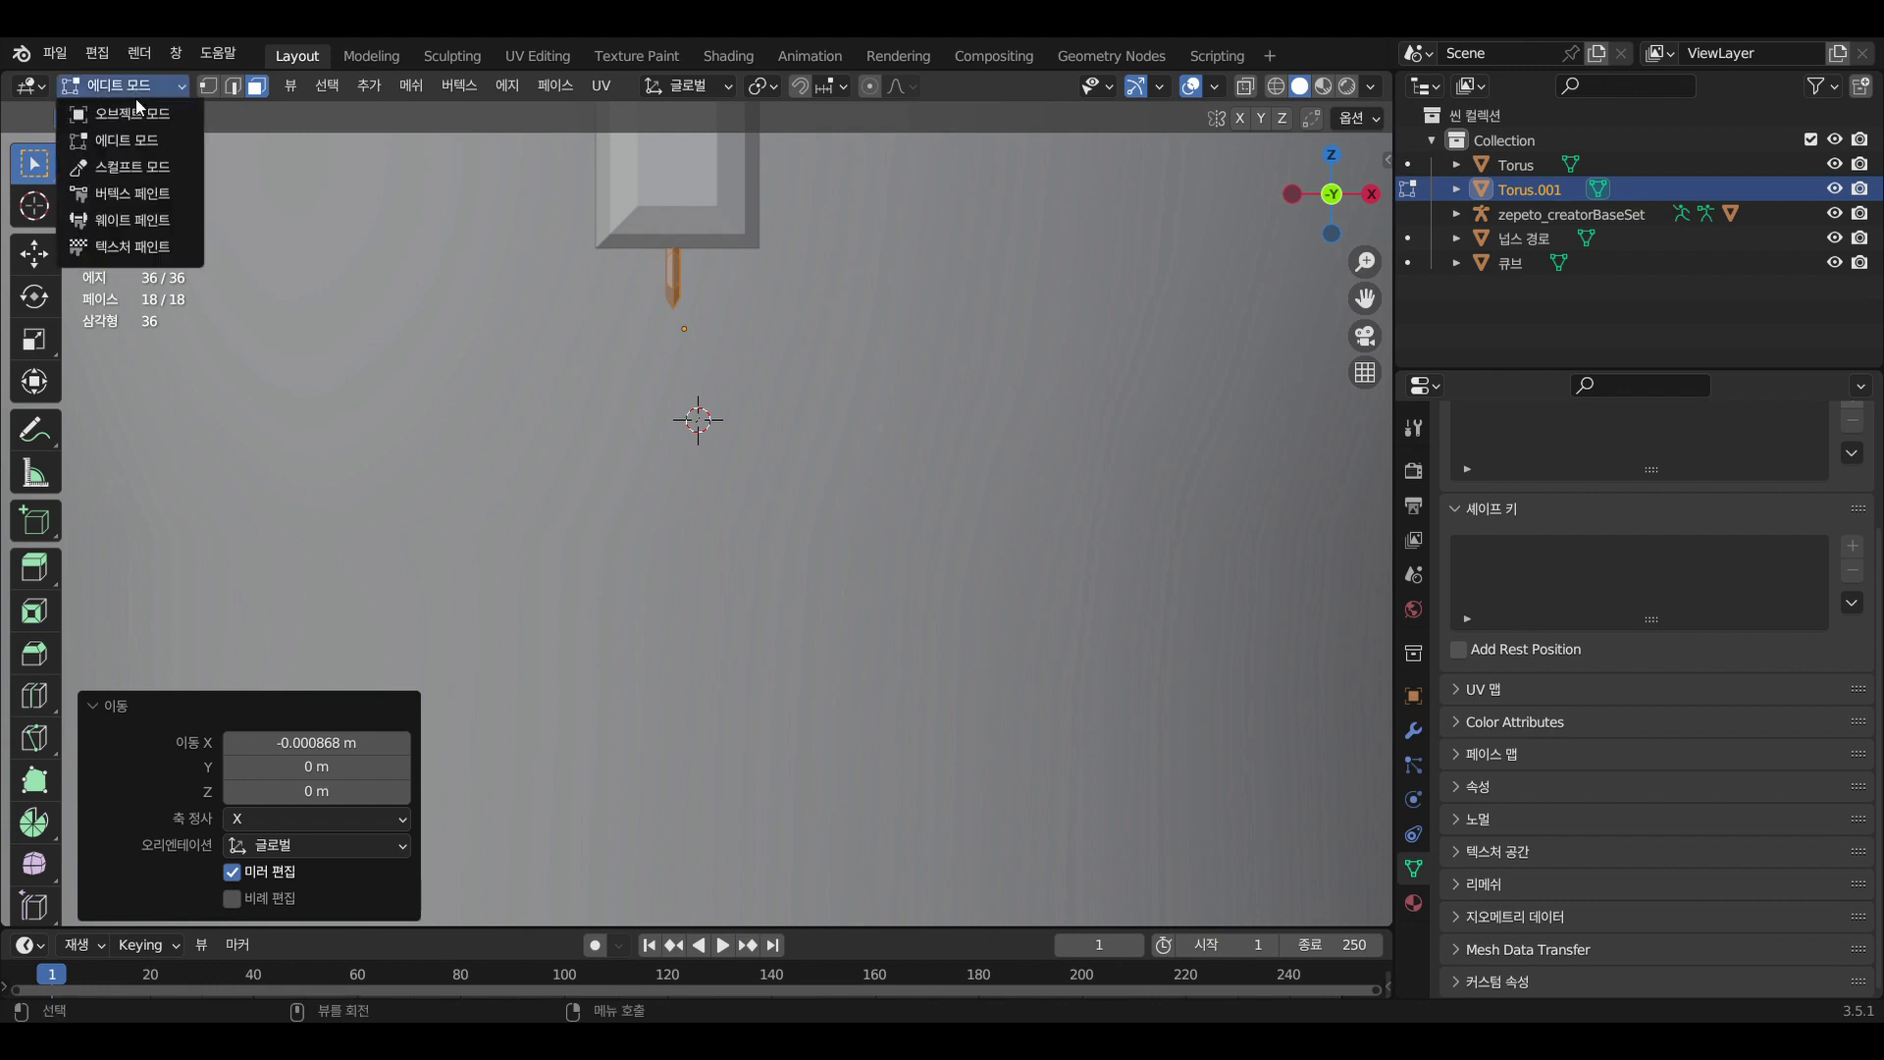
left_click(138, 112)
Add a 2 m plane at the 3D cursor and scale it to about 0.024
key("shift+a")
mouse_move(693, 359)
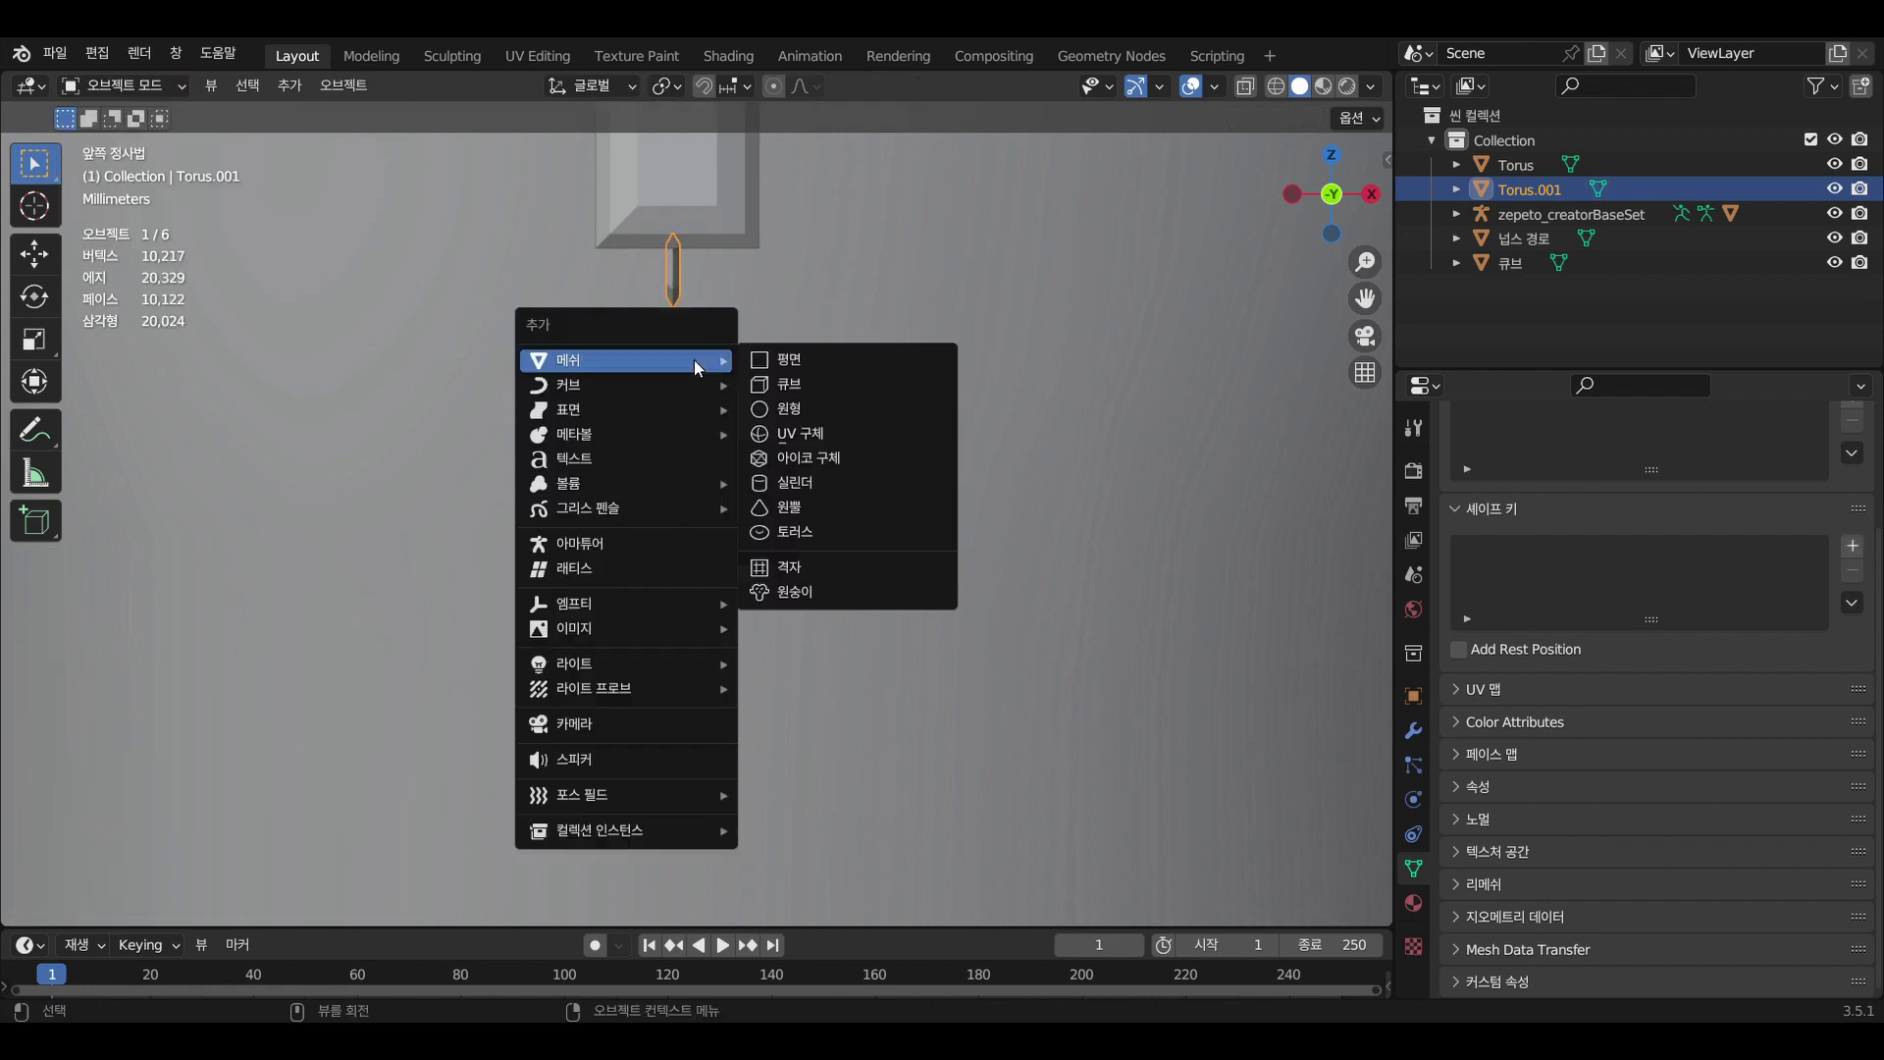
left_click(825, 365)
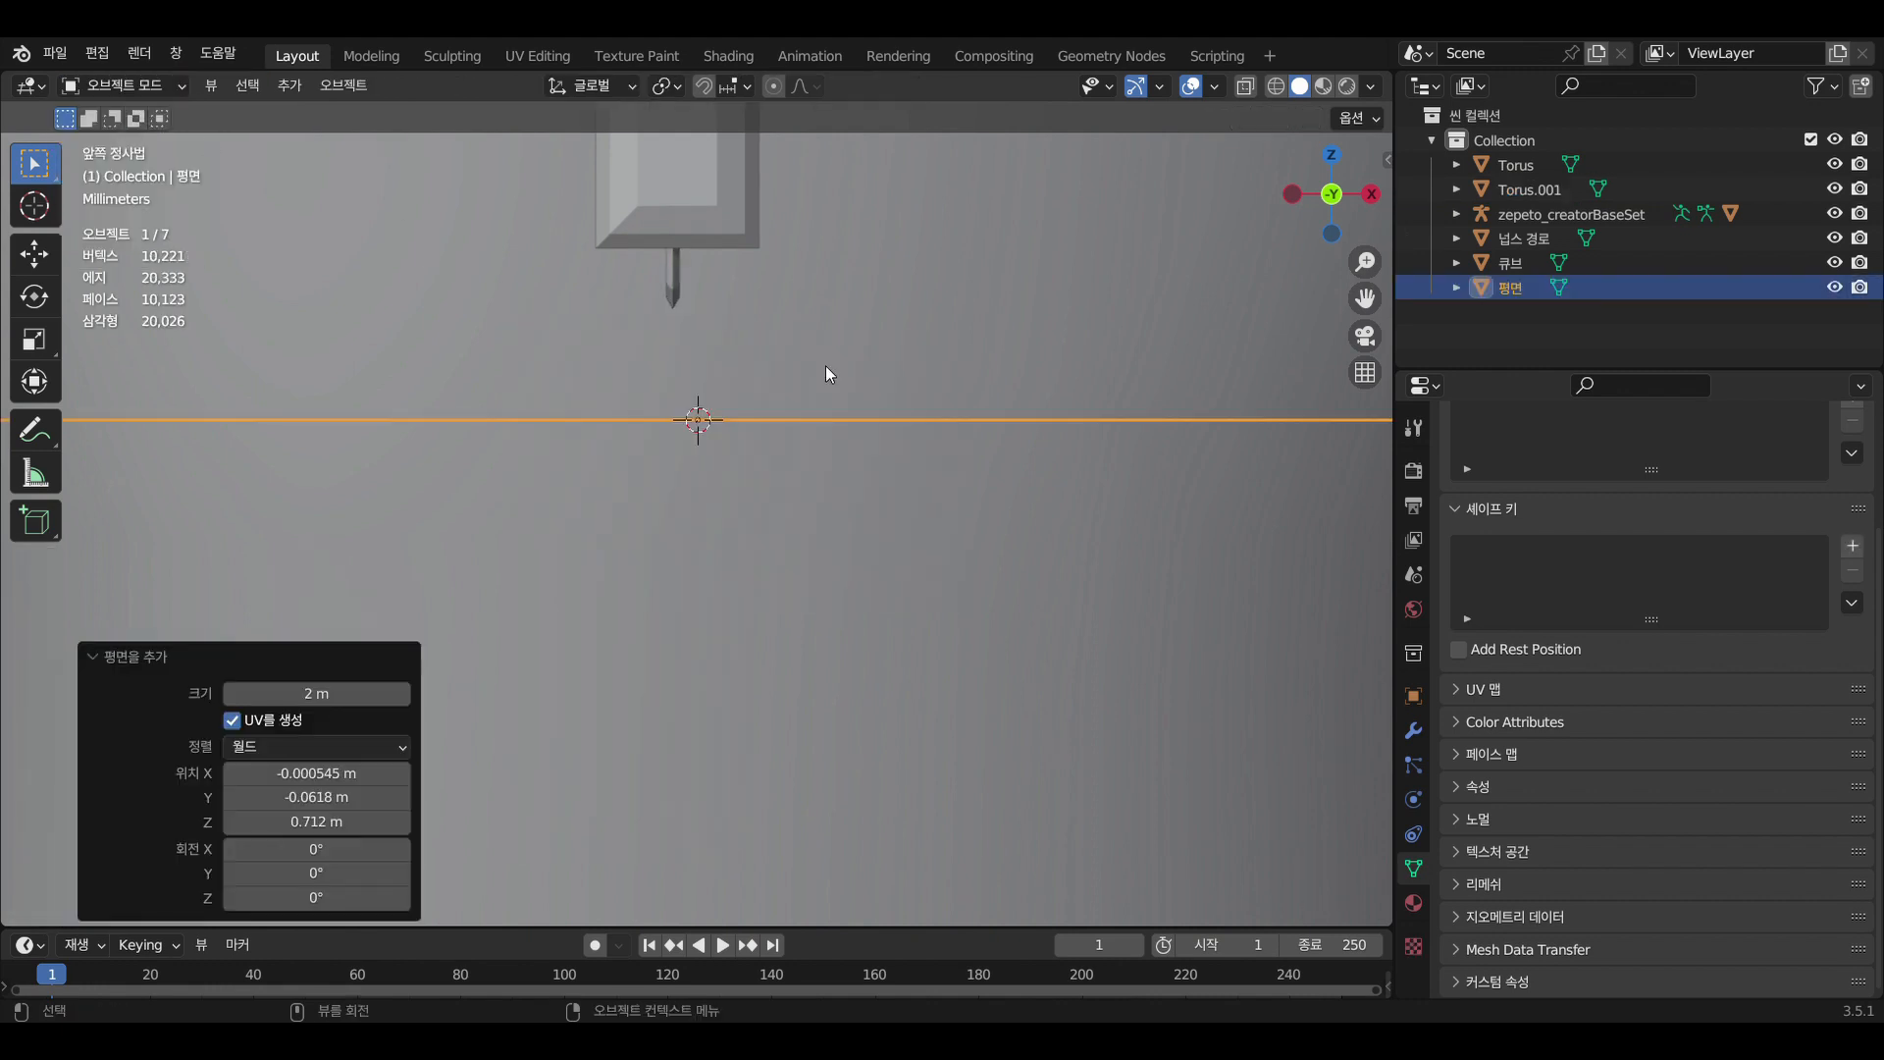
scroll(827, 369, "down", 3)
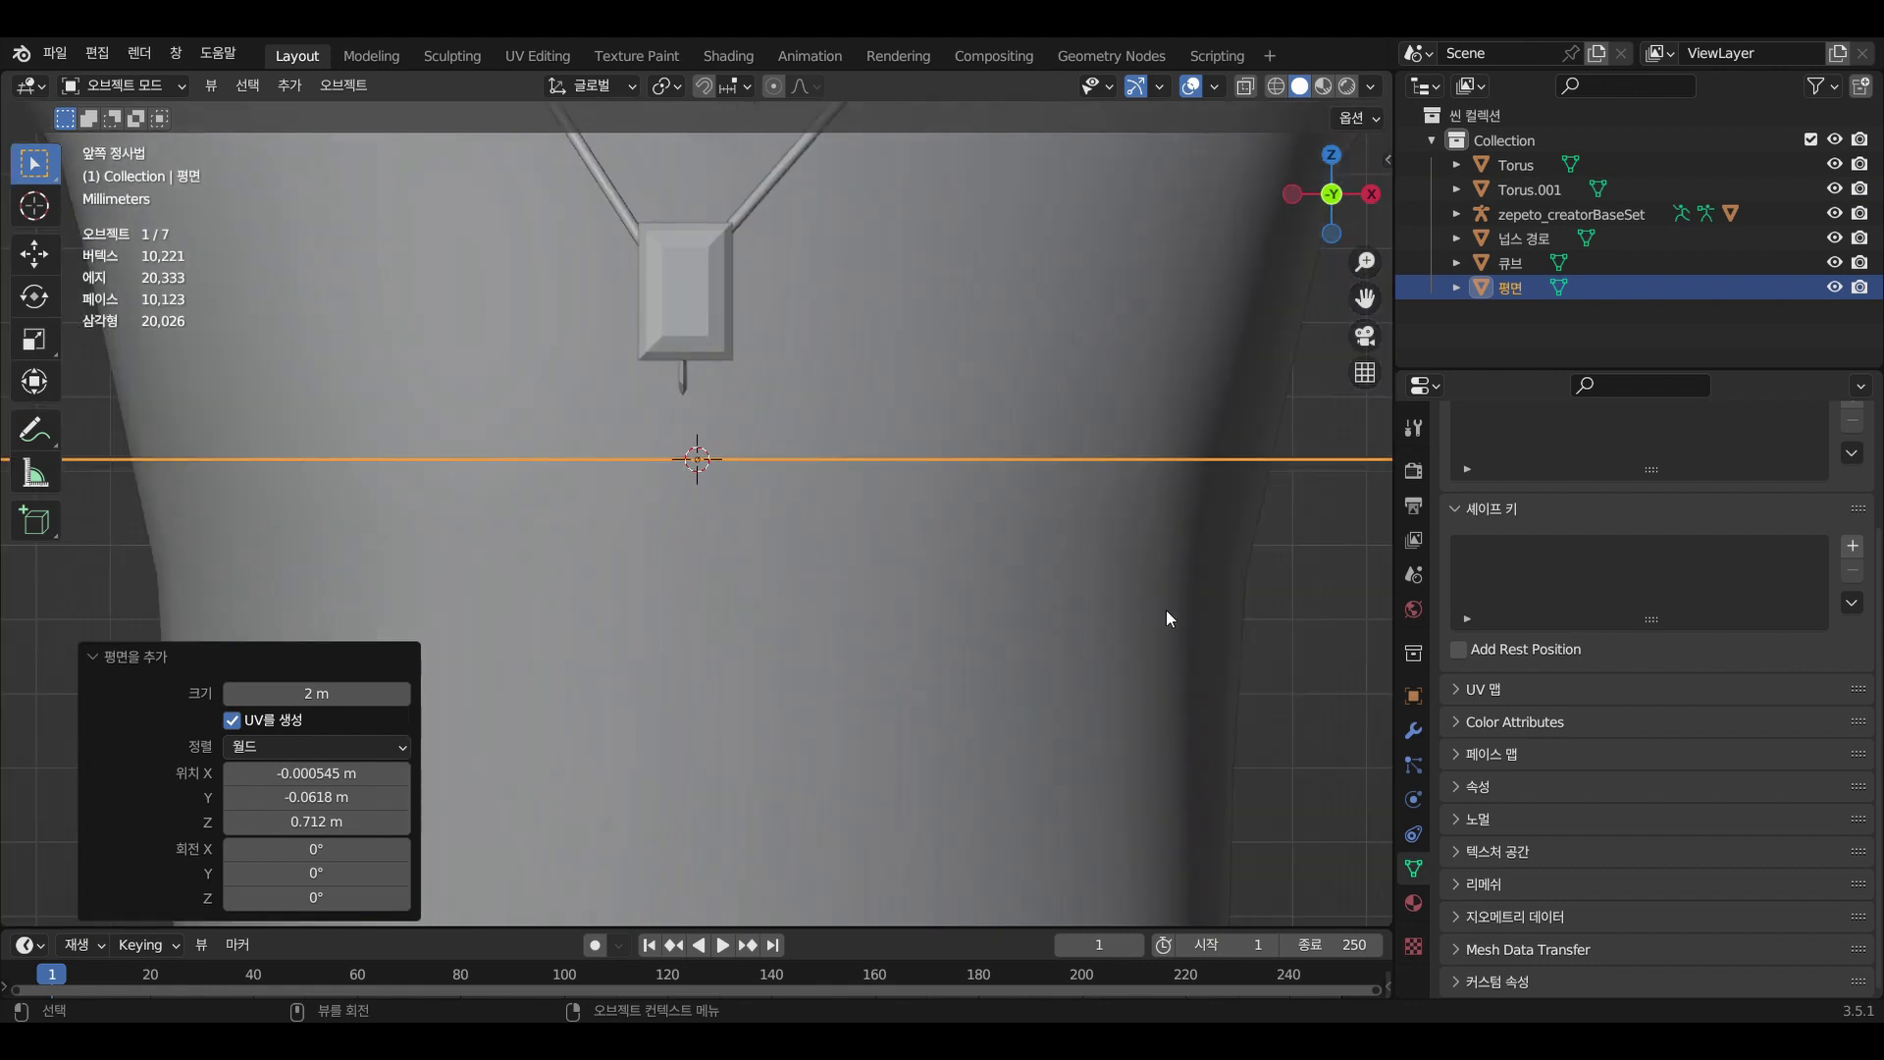
key("s")
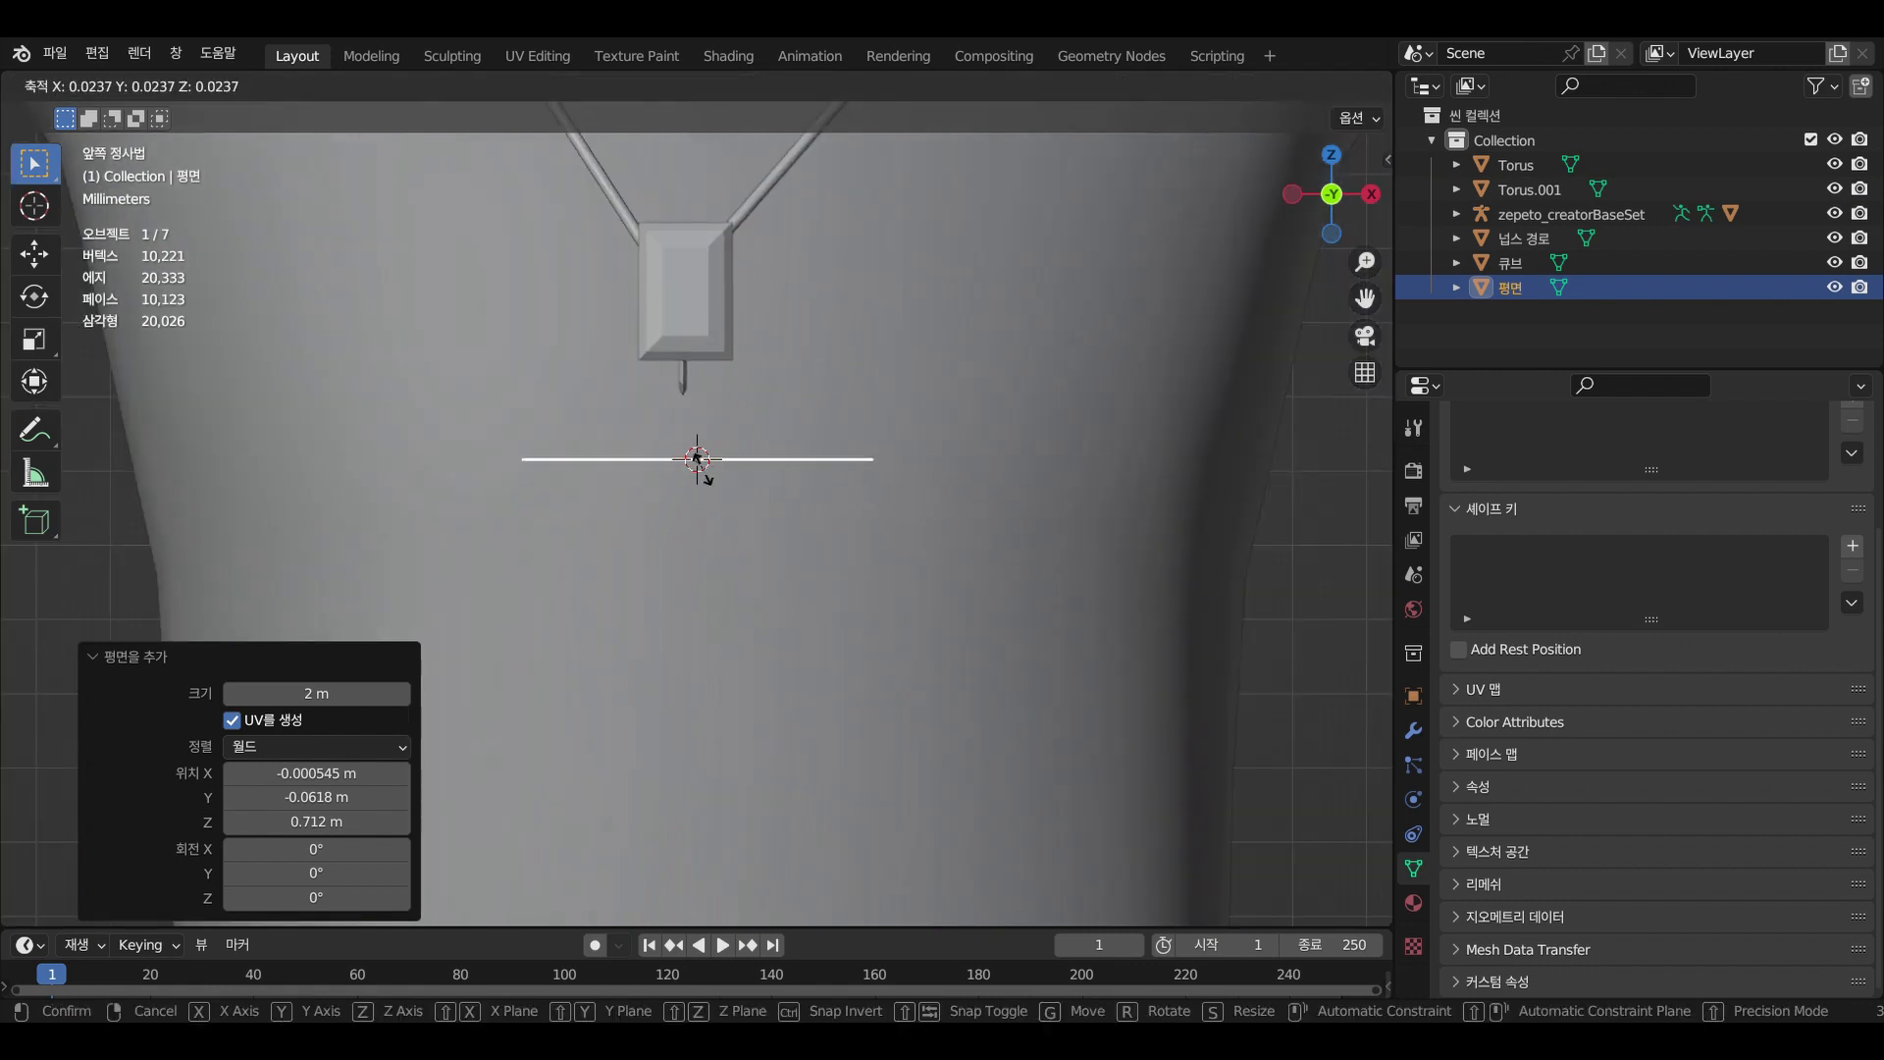
left_click(699, 459)
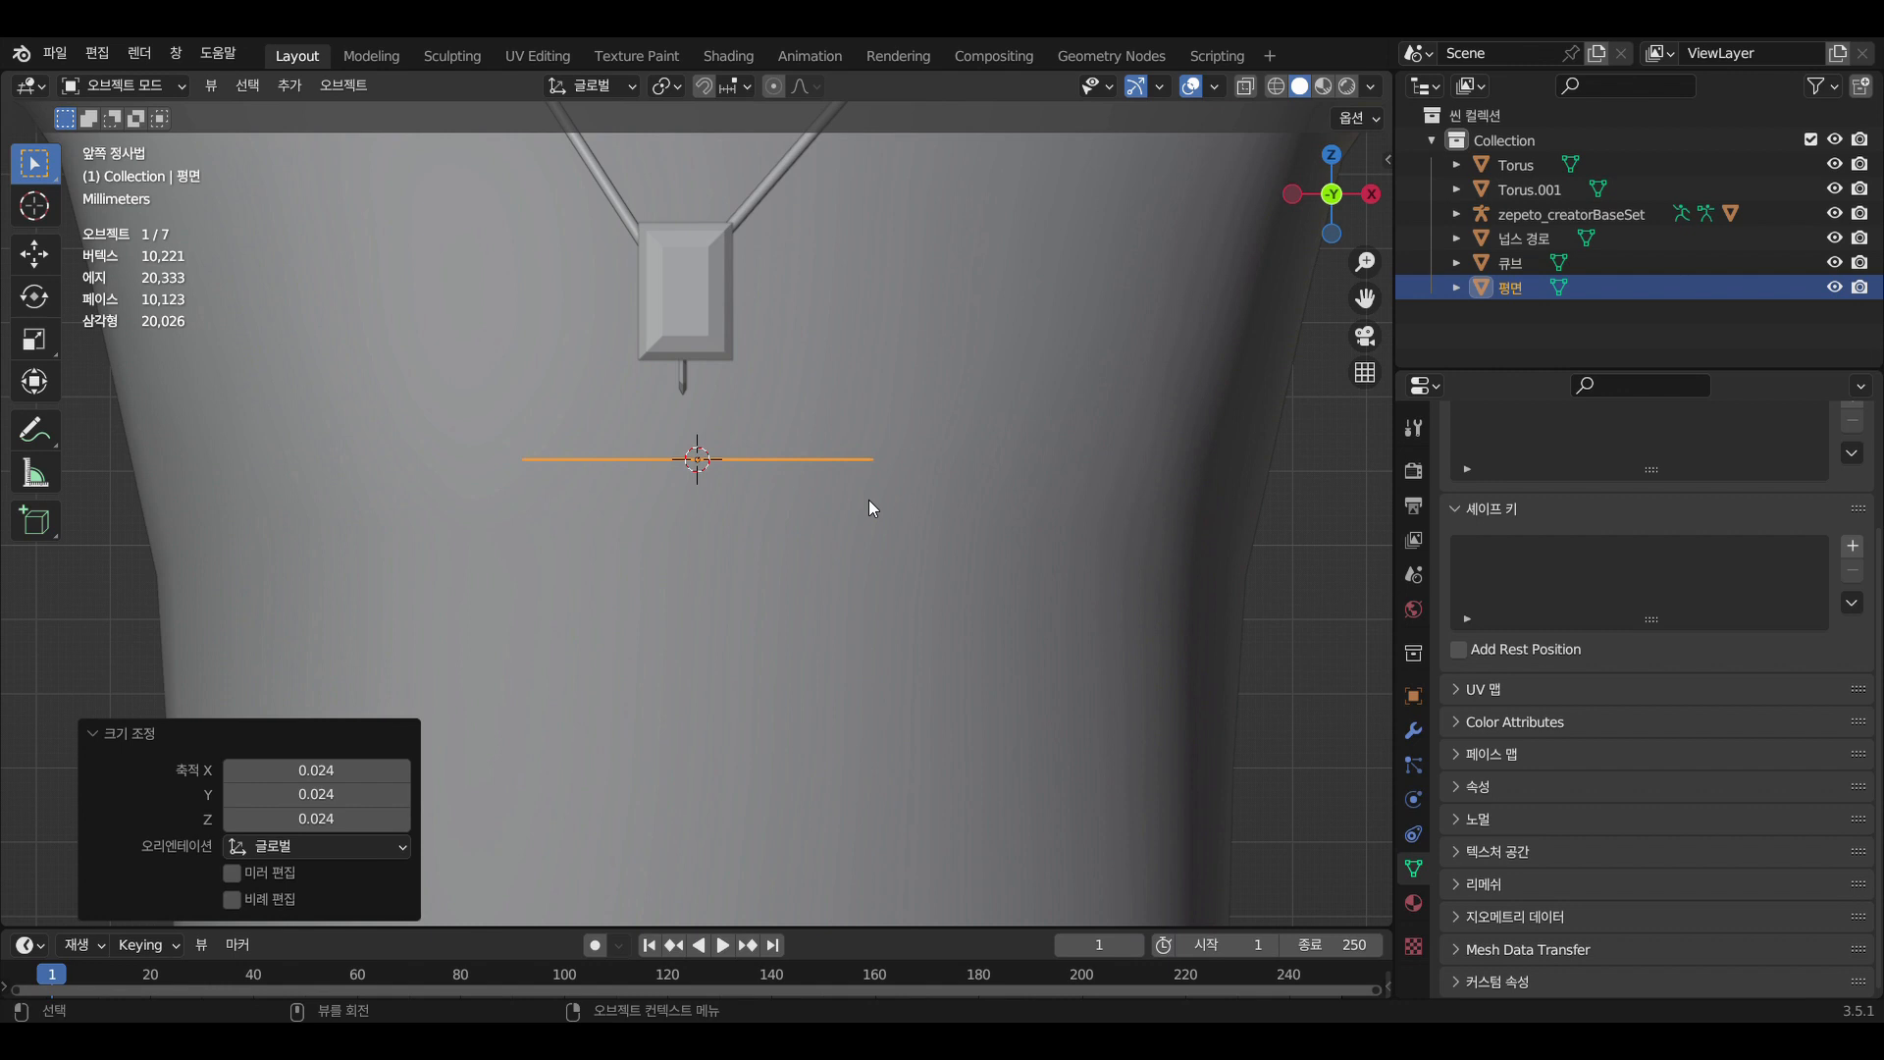
Rotate the plane by 90° so it stands upright and faces the front
key("r")
key("x")
type("90")
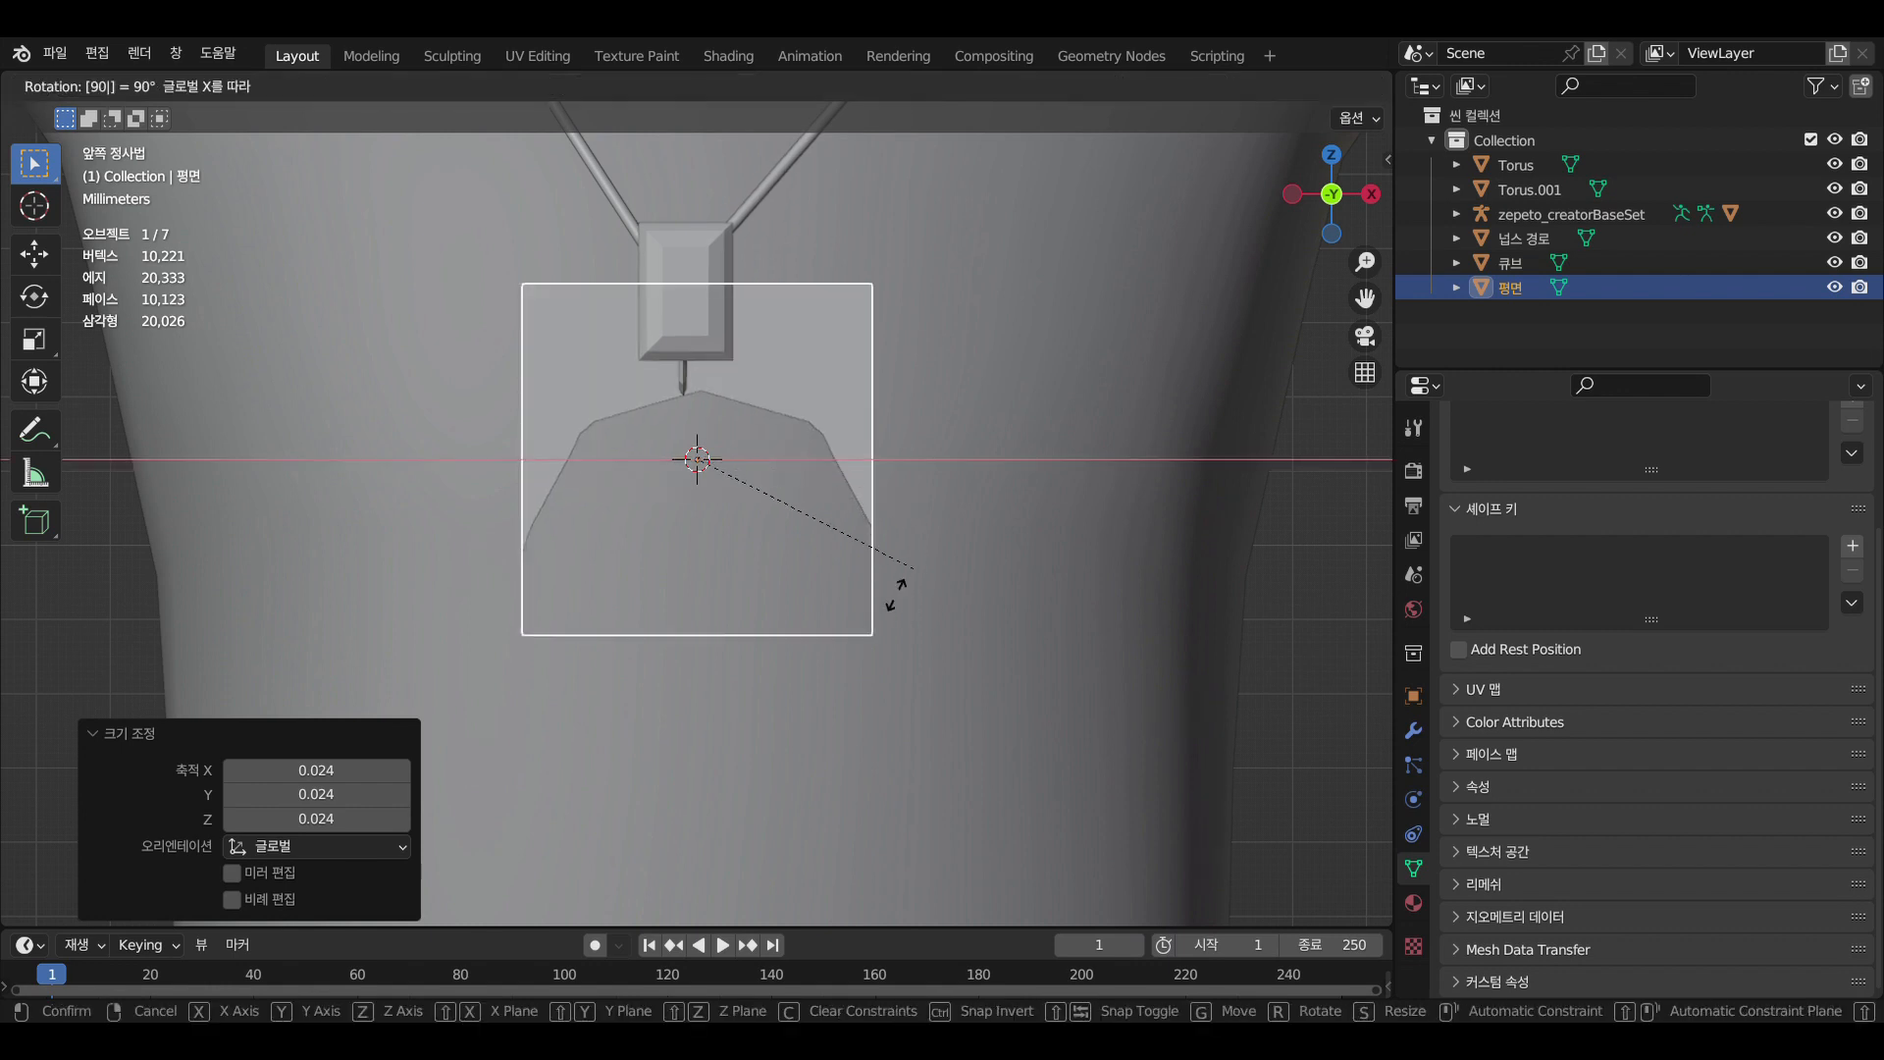
type("zr")
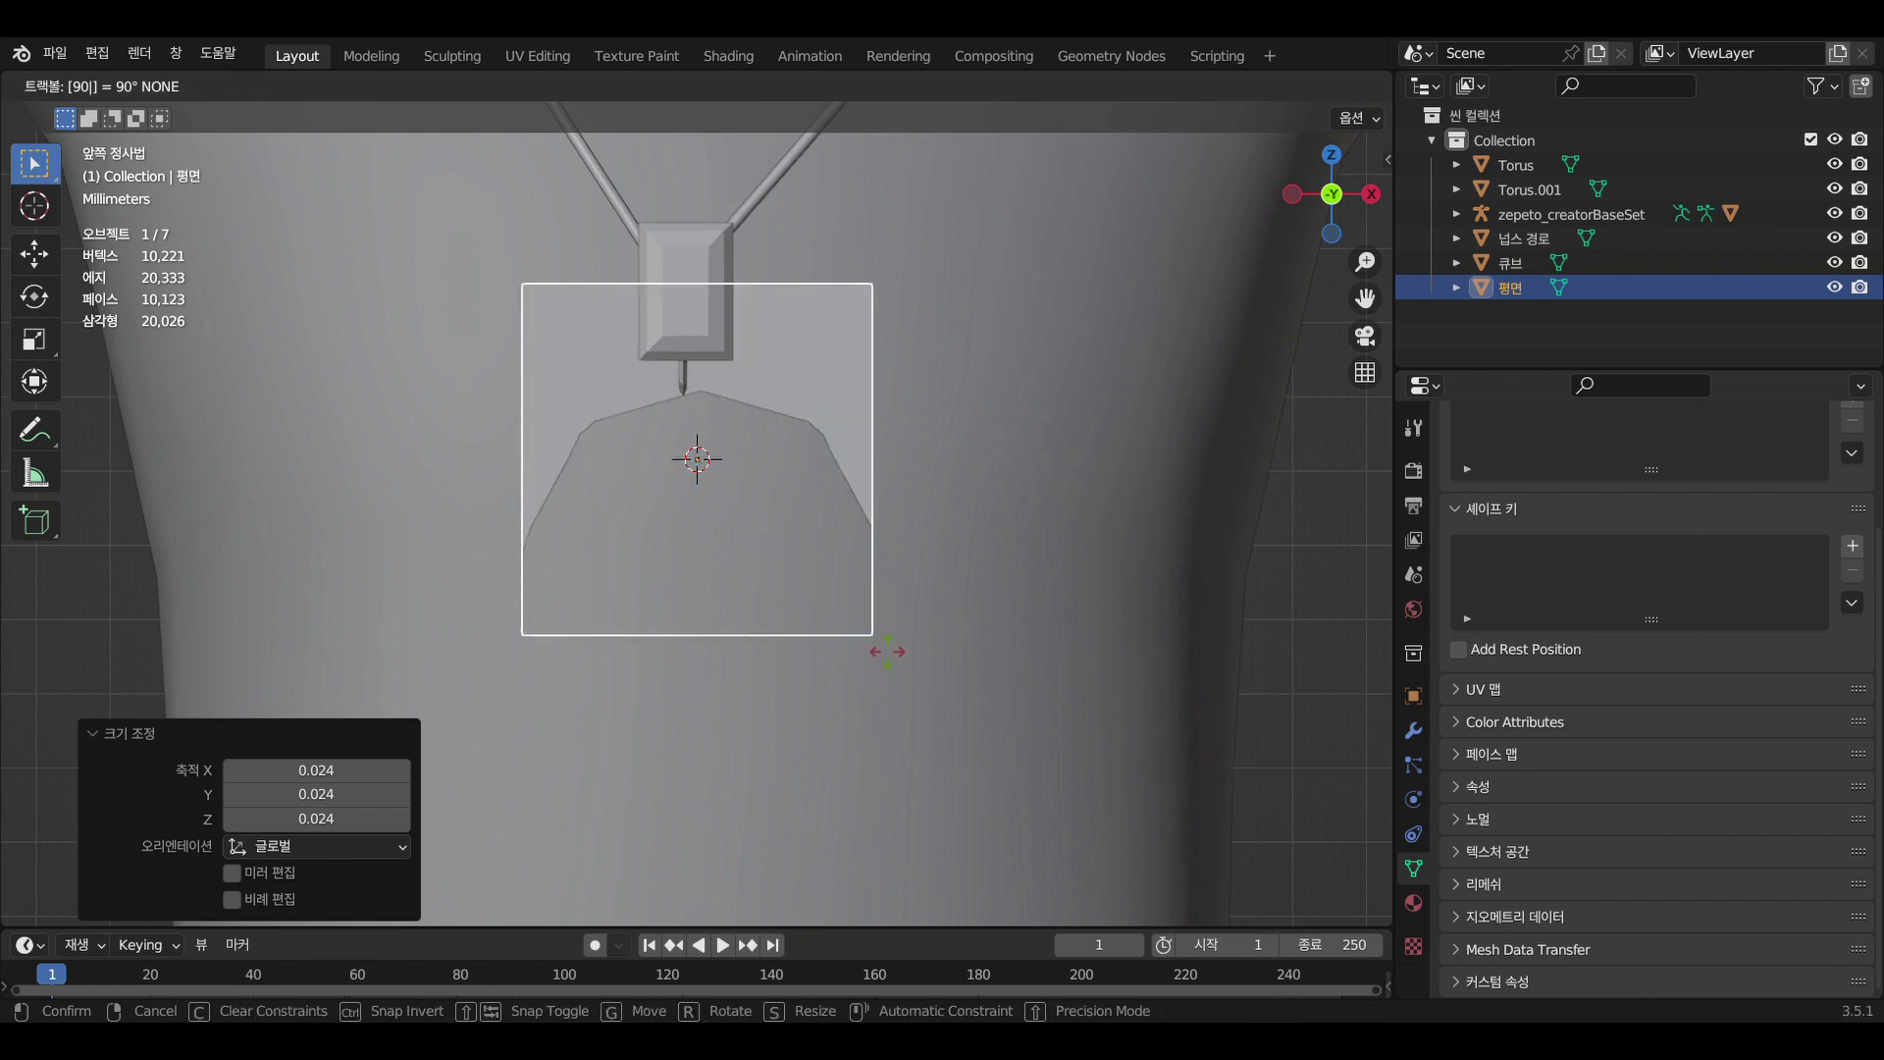
type("90")
key("Return")
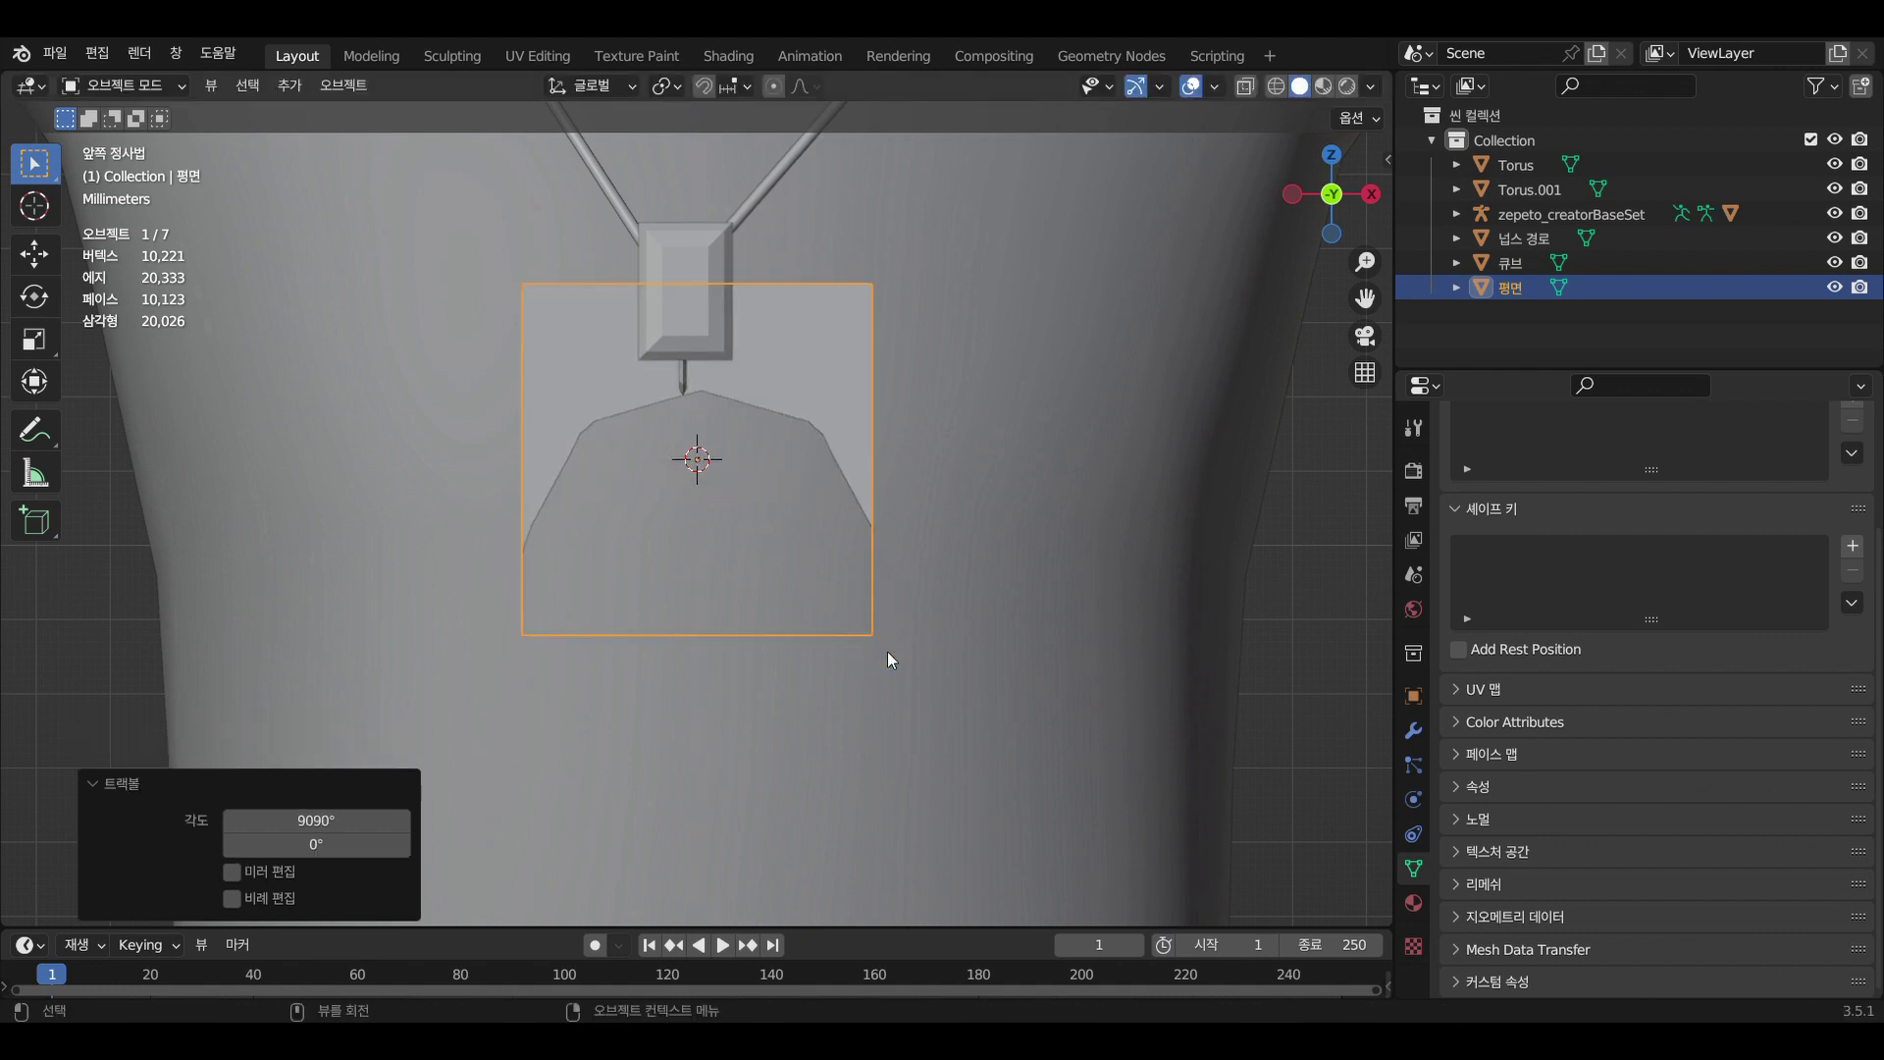
Move the upright plane -0.019742 m along the Y axis so it stands in front of the body and pendant
middle_click_drag(877, 693, 686, 656)
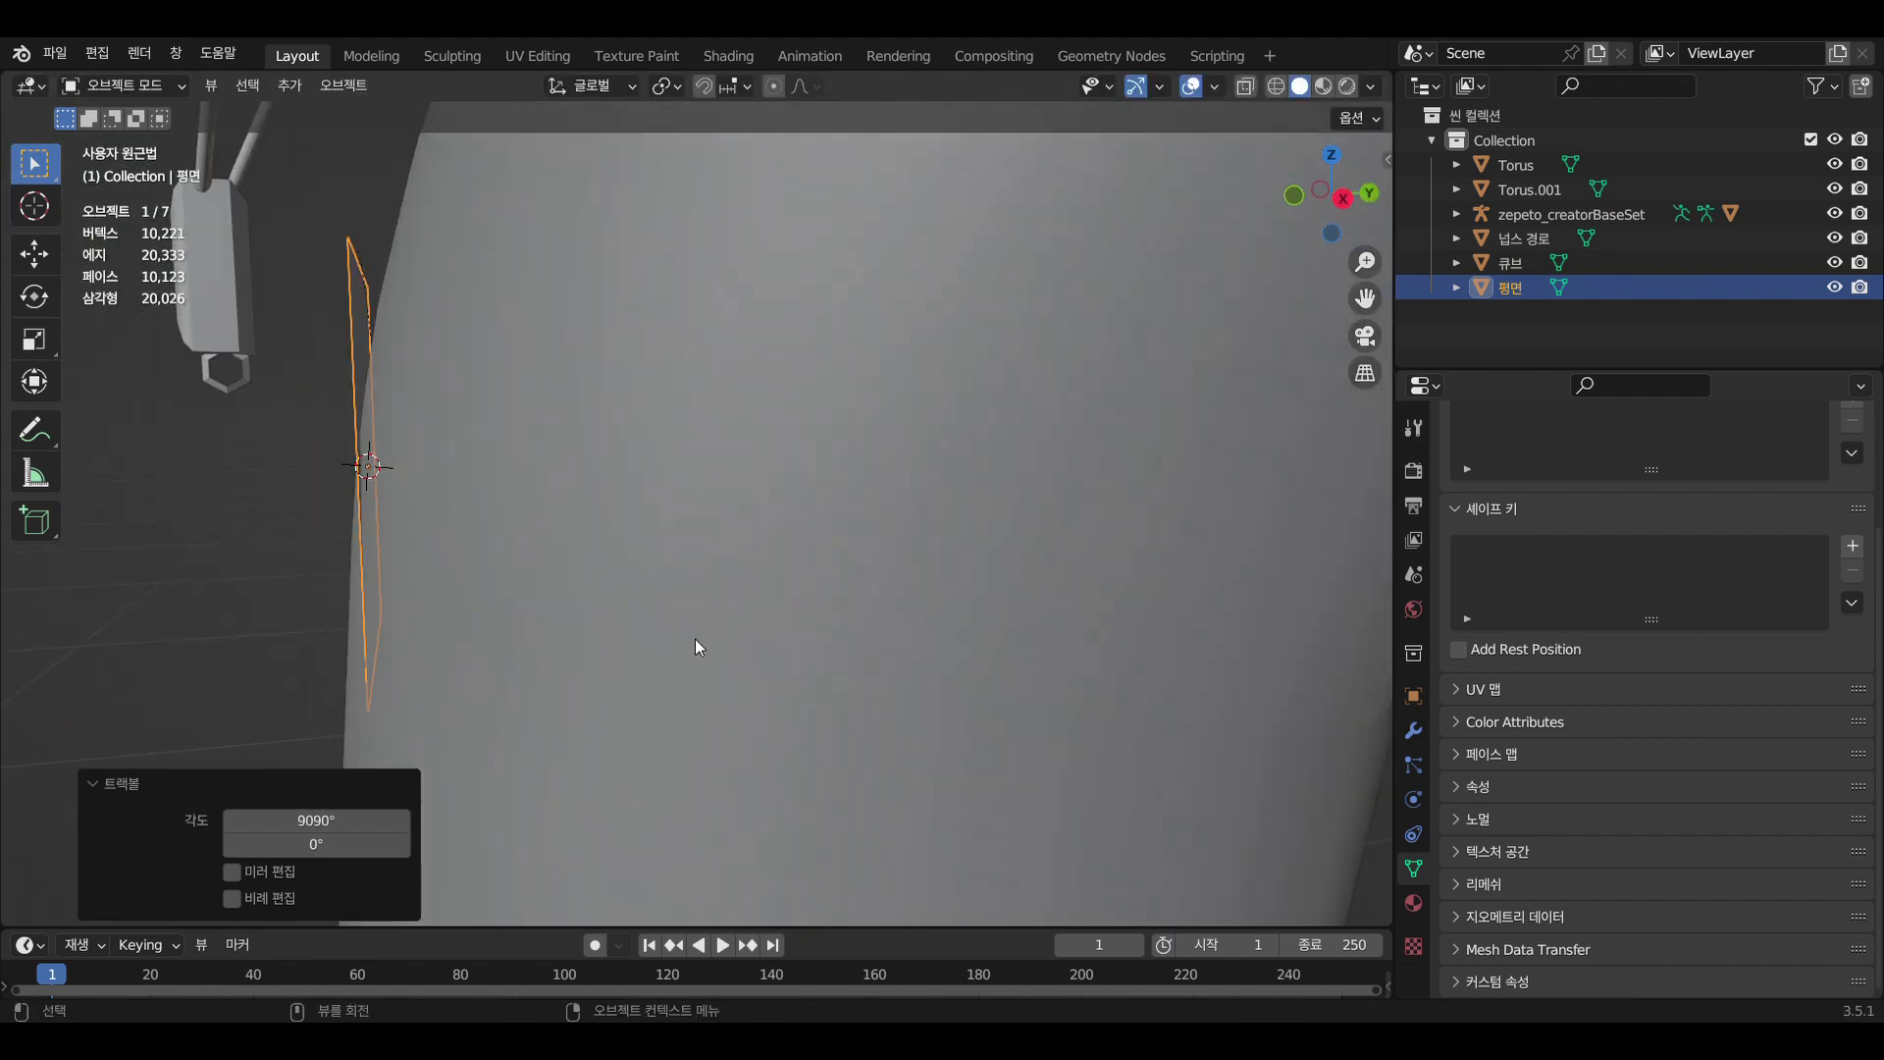
key("g")
key("y")
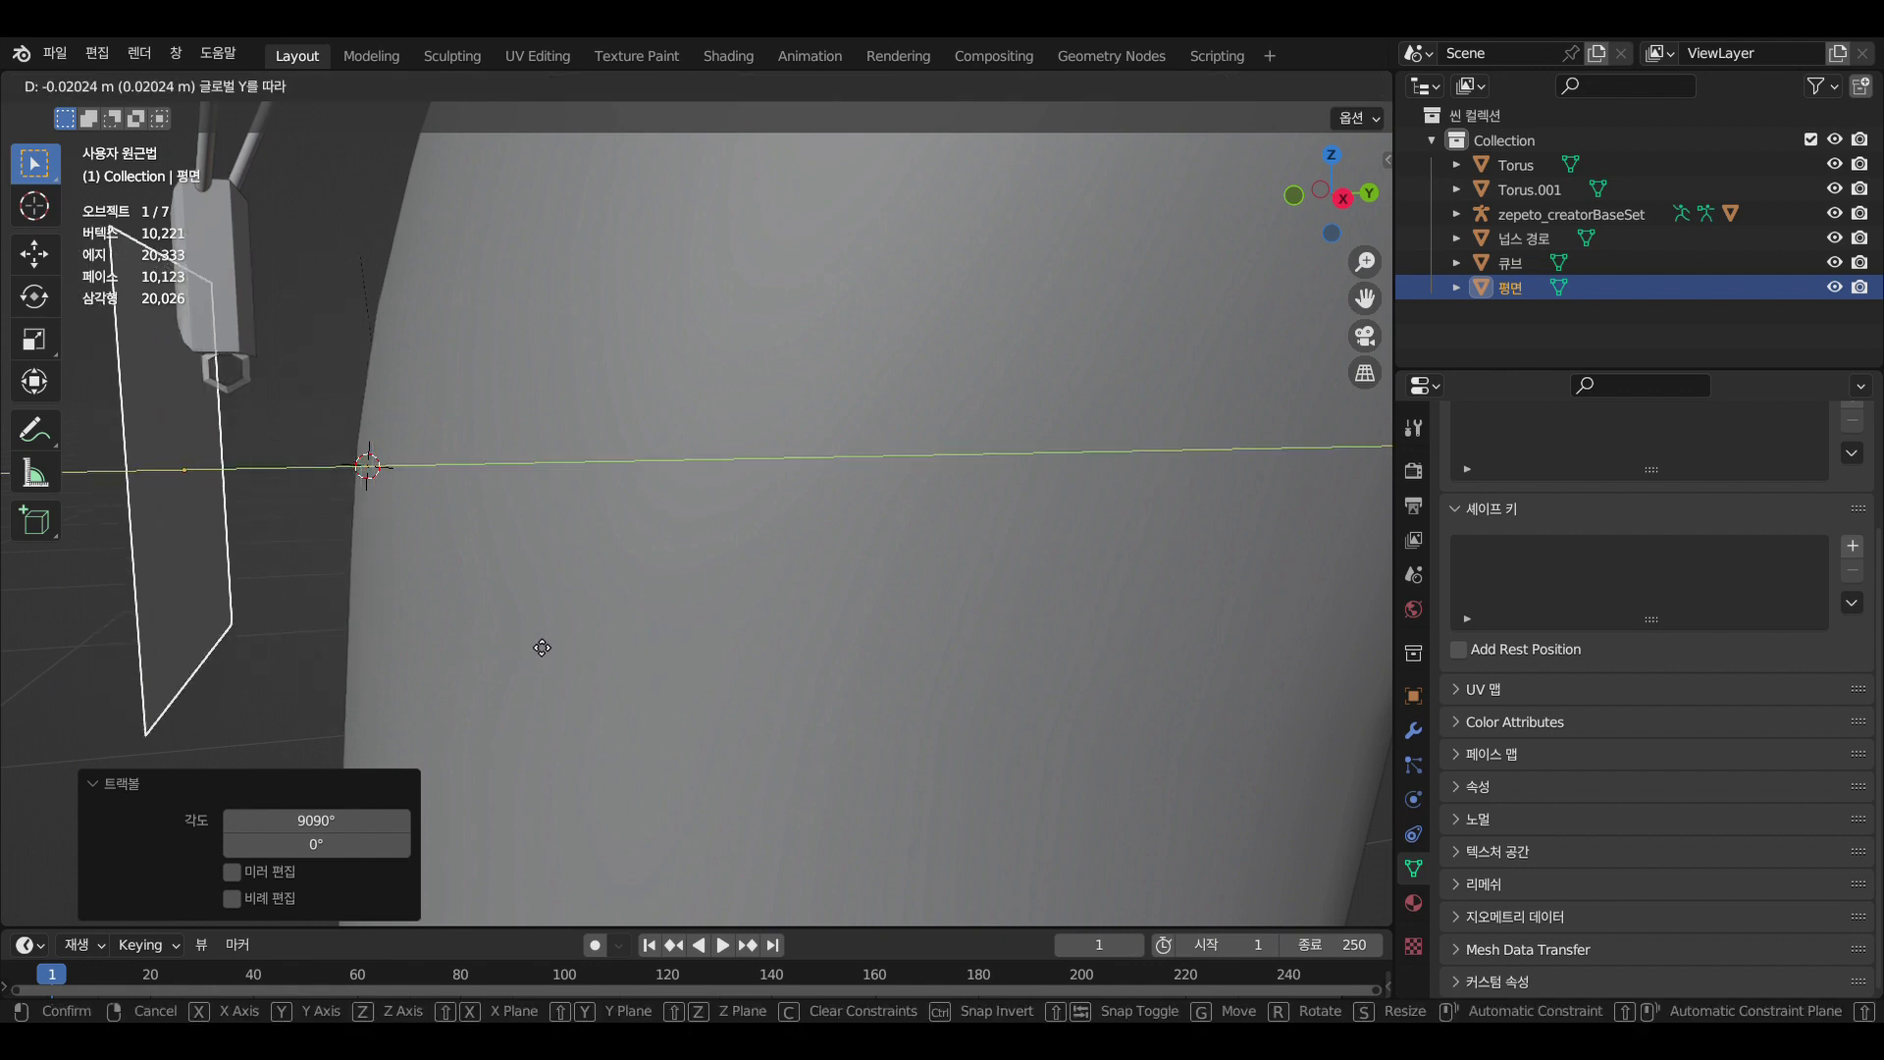
left_click(546, 645)
middle_click_drag(546, 645, 894, 699)
scroll(886, 687, "down", 3)
Convert the plane to a mesh and subdivide it in Edit mode into an 8 by 8 grid of faces
right_click(767, 538)
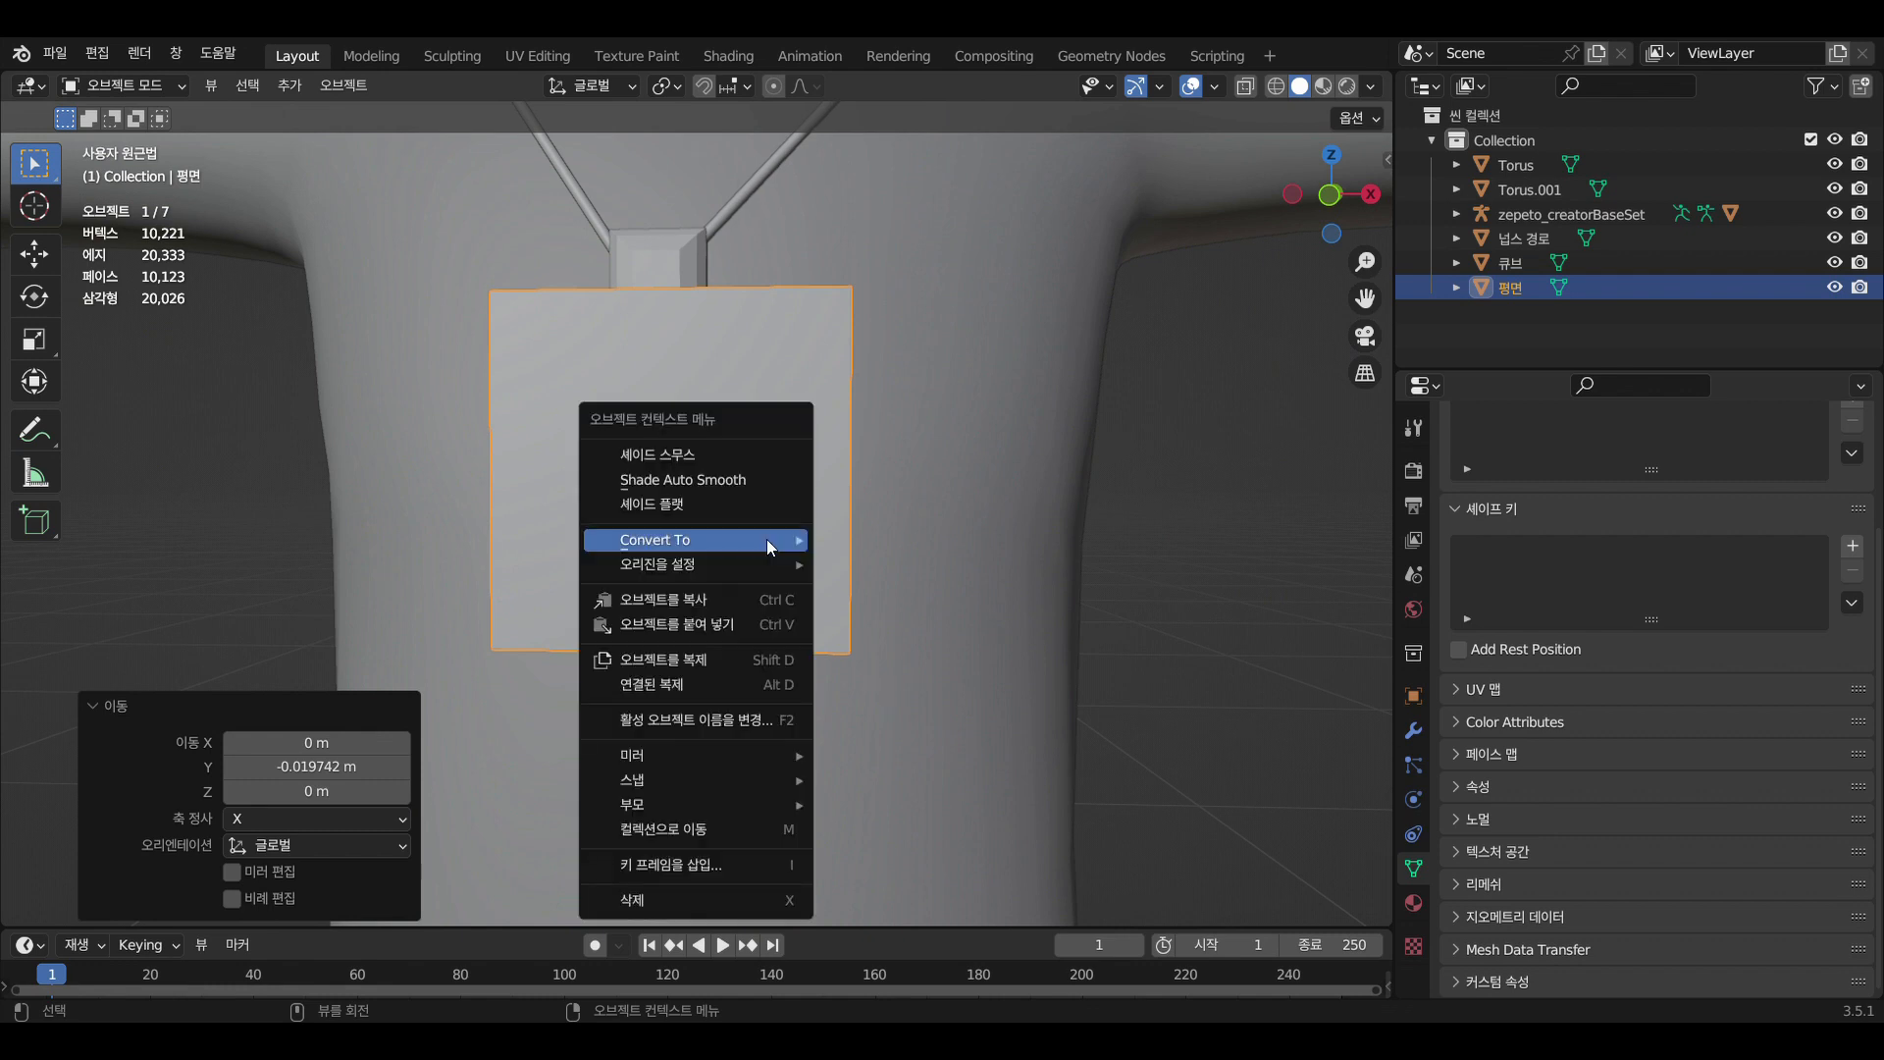
mouse_move(767, 538)
left_click(856, 566)
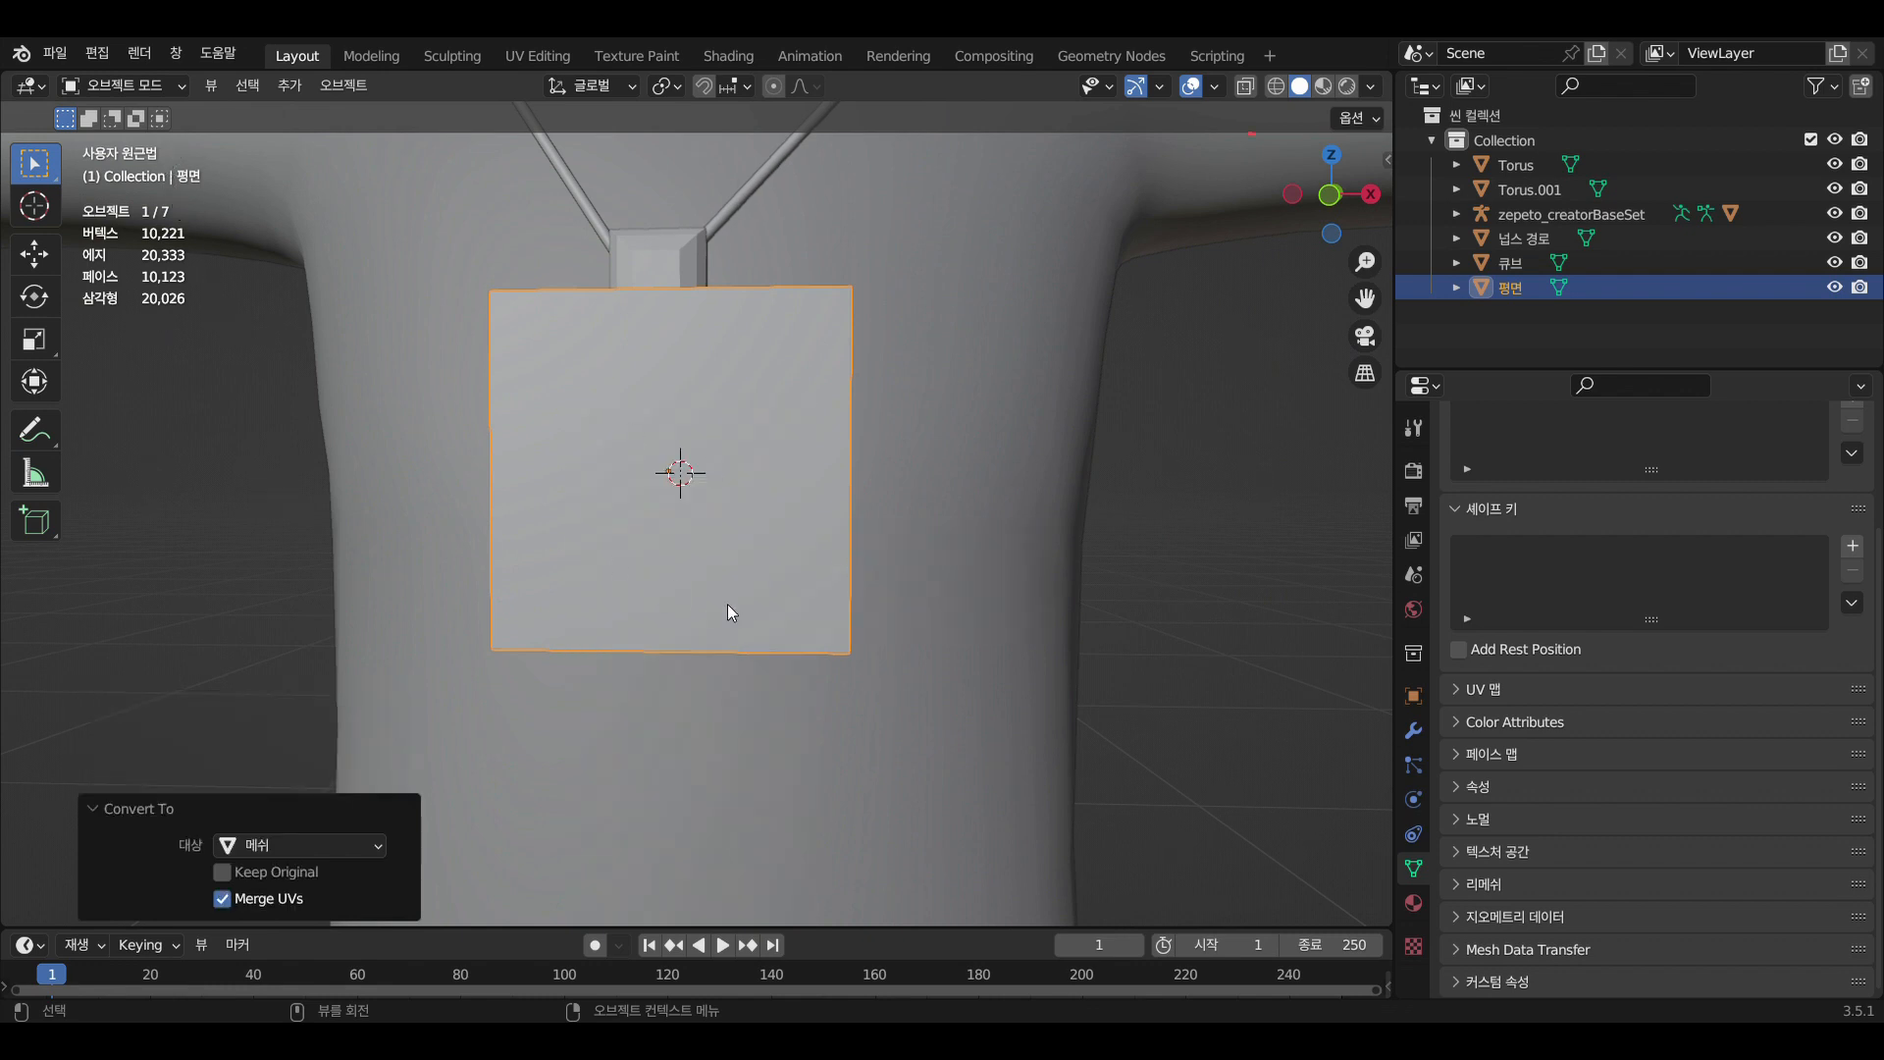
key("Tab")
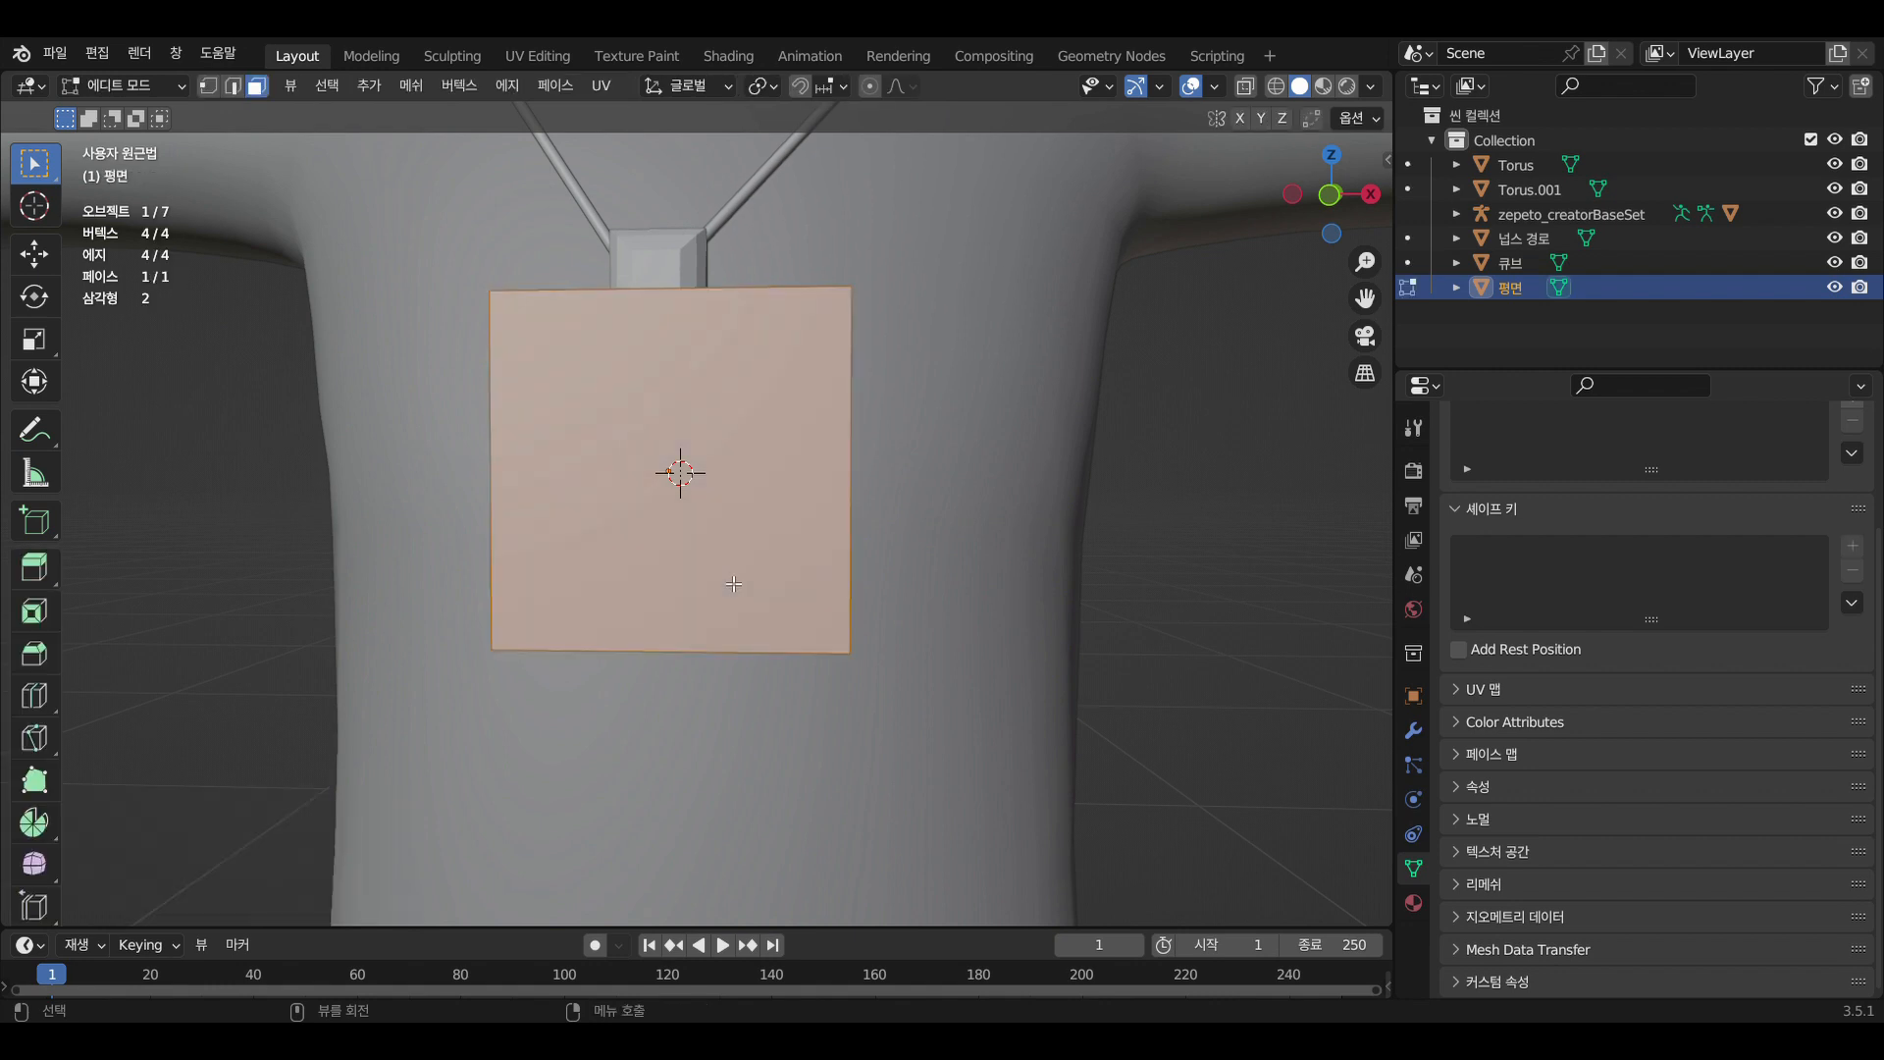
right_click(727, 577)
left_click(723, 564)
left_click(728, 579)
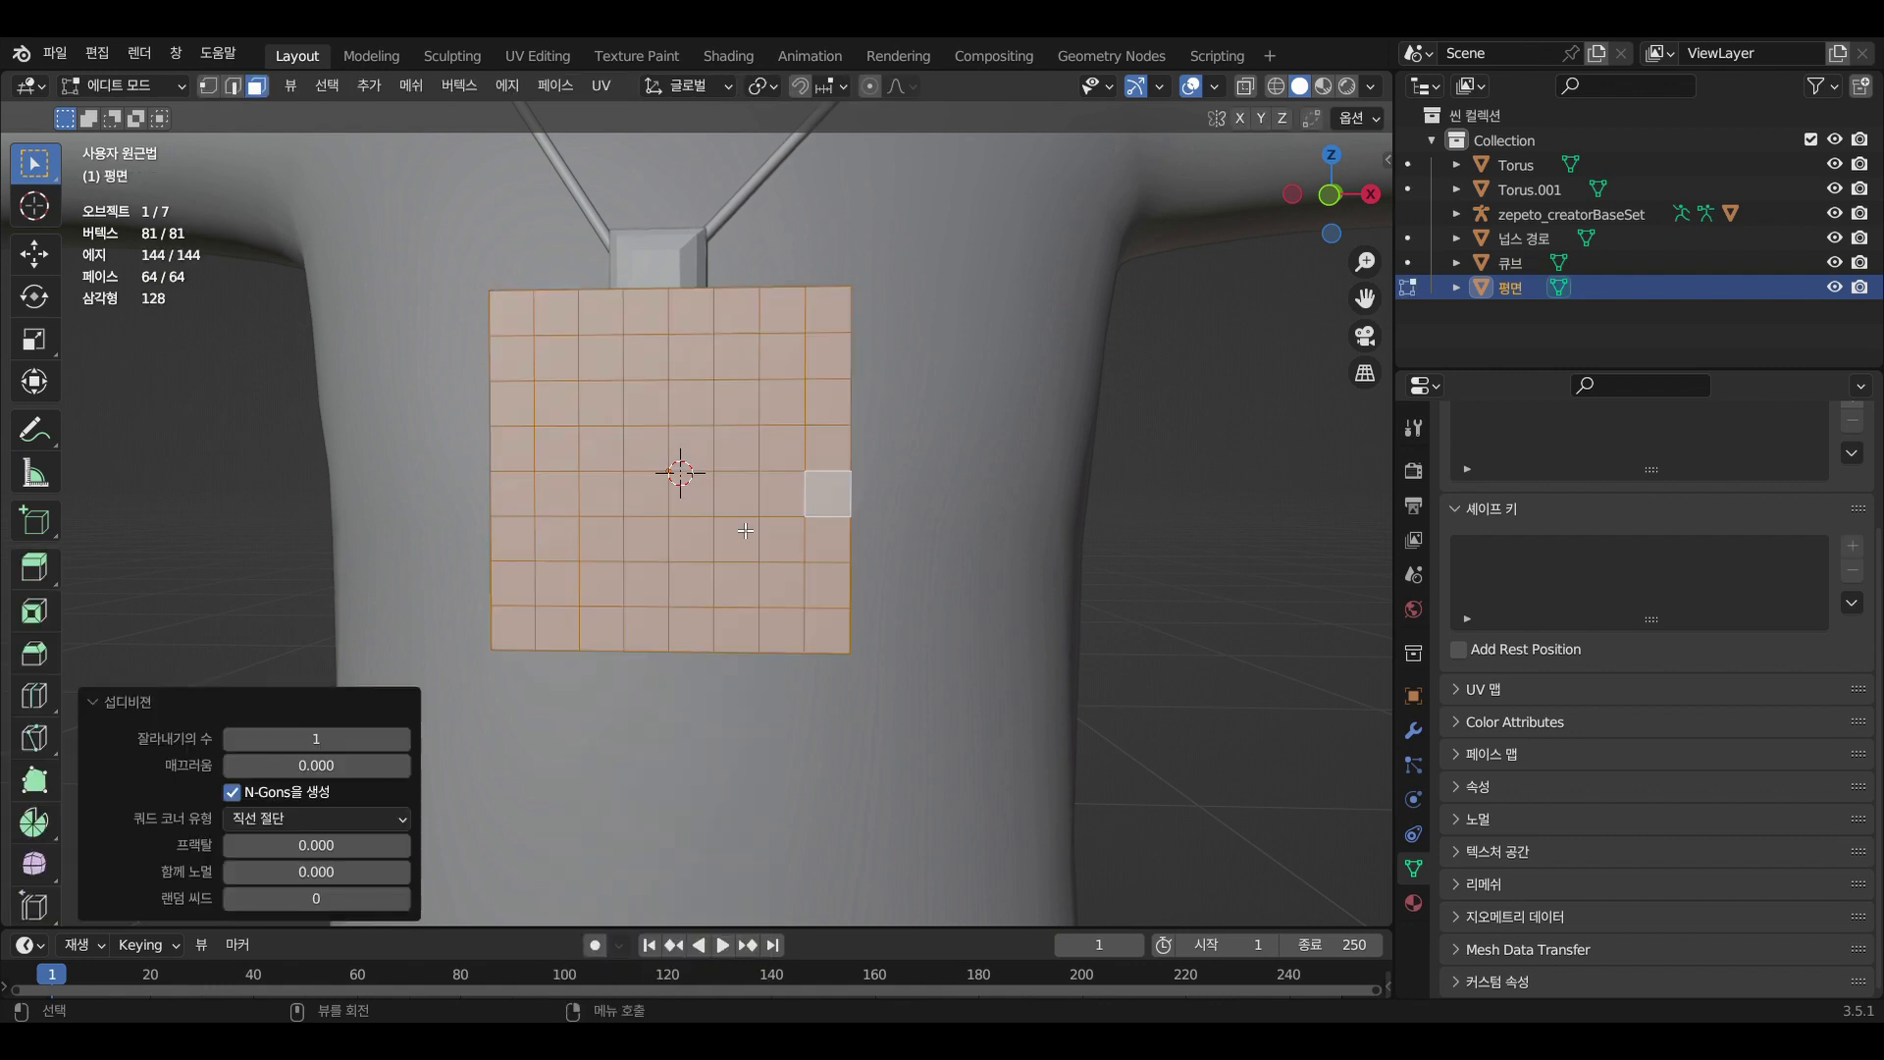
Select the five middle vertical edge loops of the subdivided plane and lower them slightly along Z
scroll(749, 528, "up", 3)
middle_click_drag(749, 528, 755, 518)
scroll(755, 517, "down", 3)
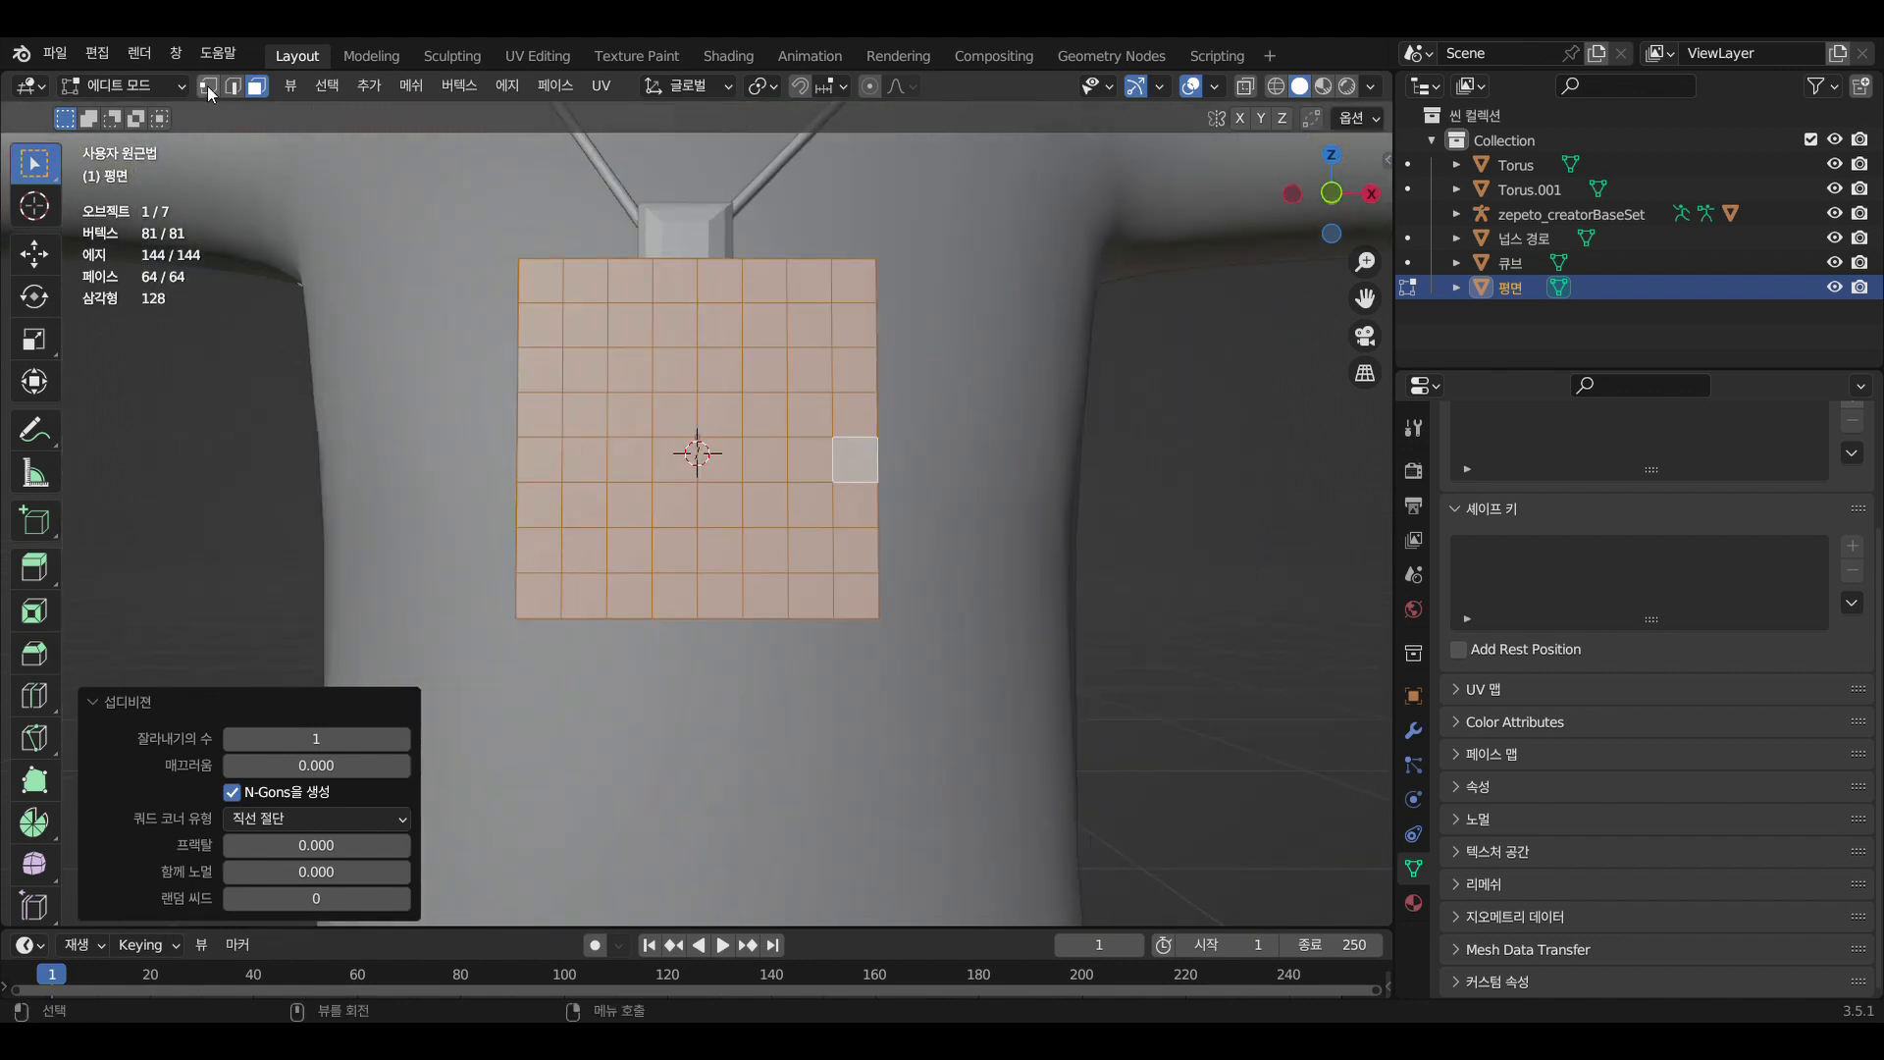
left_click(238, 93)
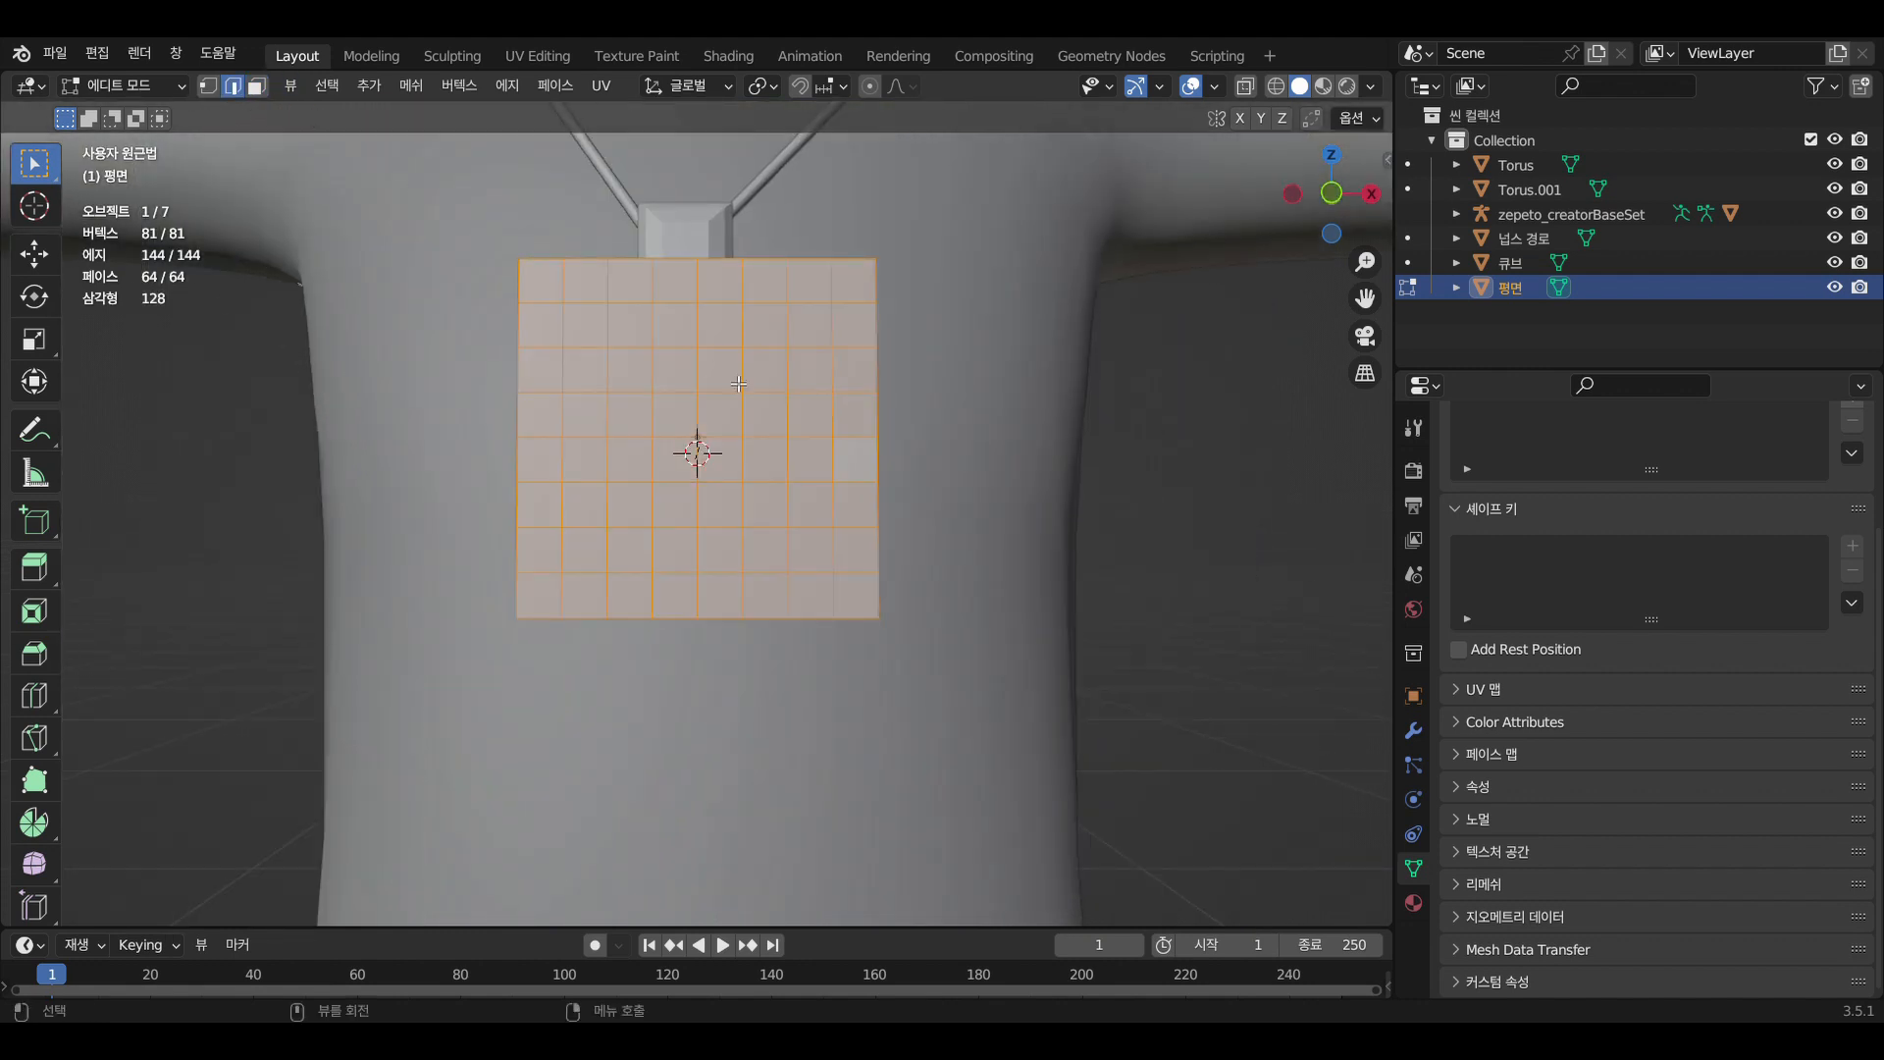
key("alt+a")
left_click(612, 294, "alt")
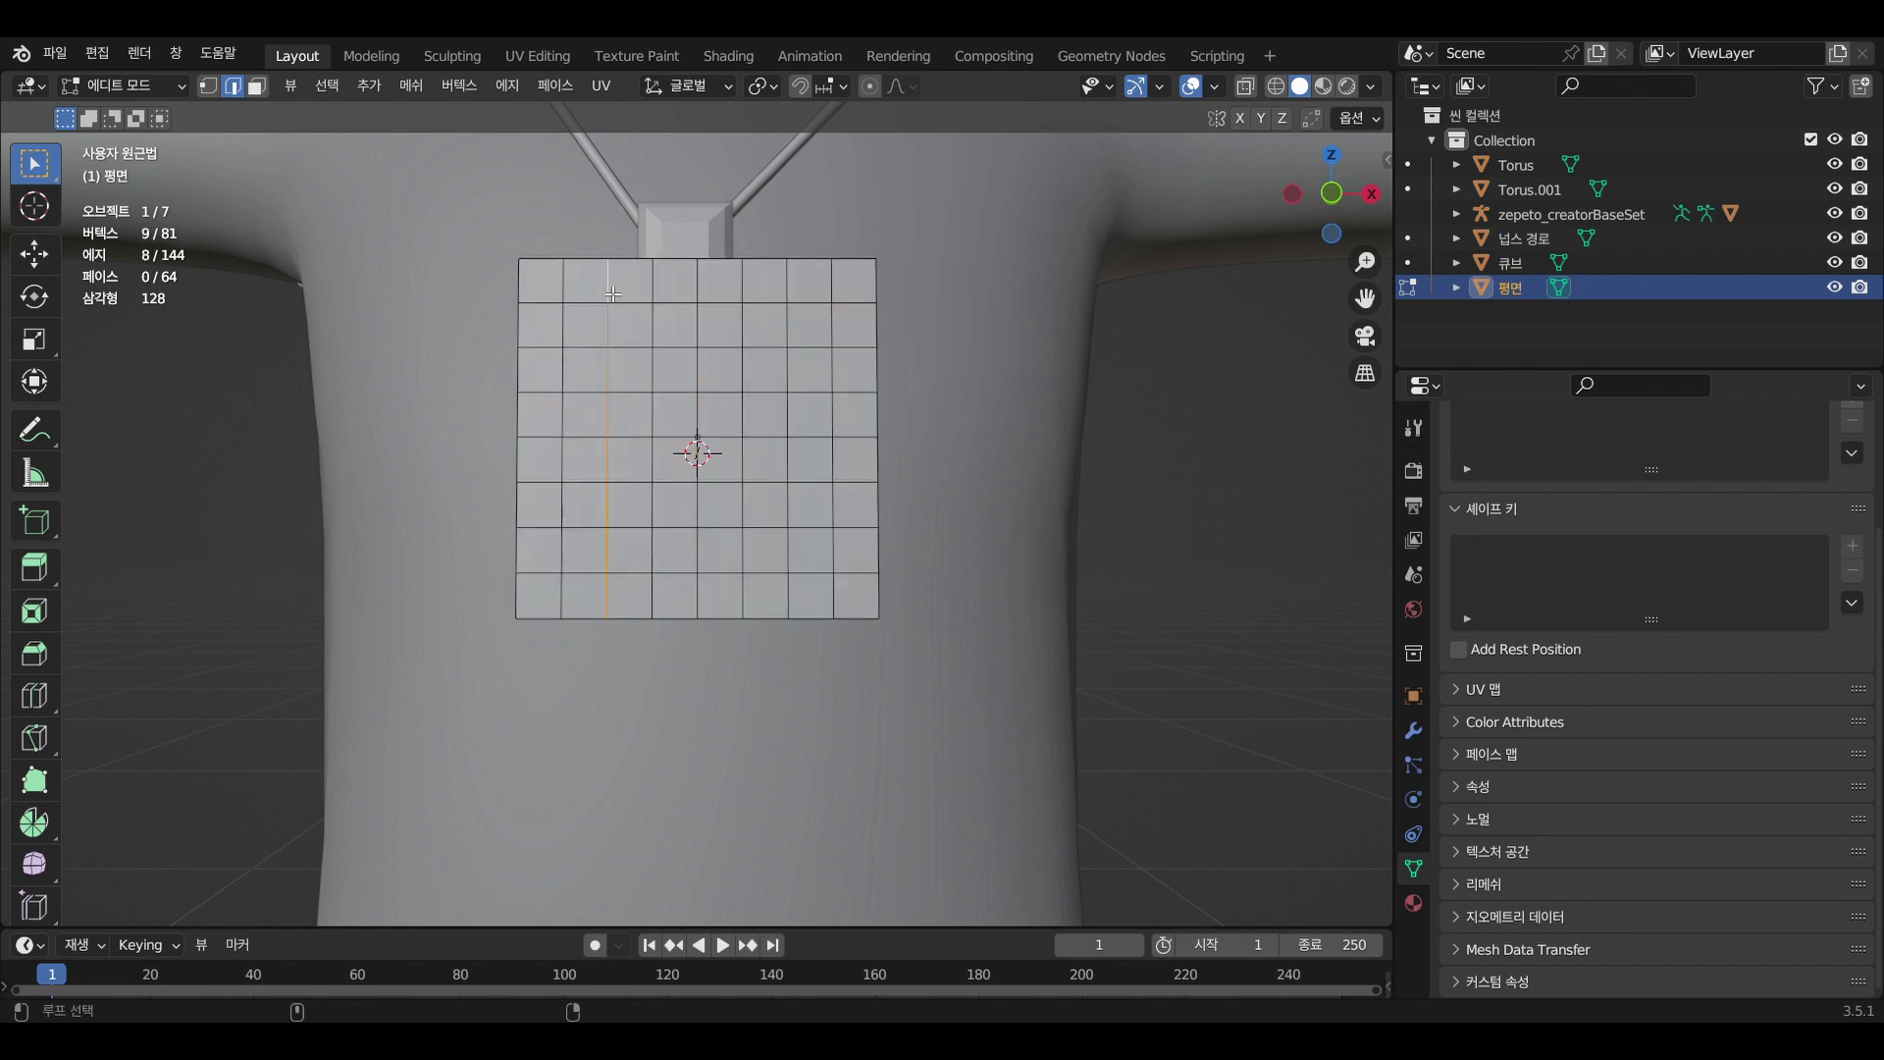
left_click(657, 295, "alt+shift")
left_click(701, 292, "alt+shift")
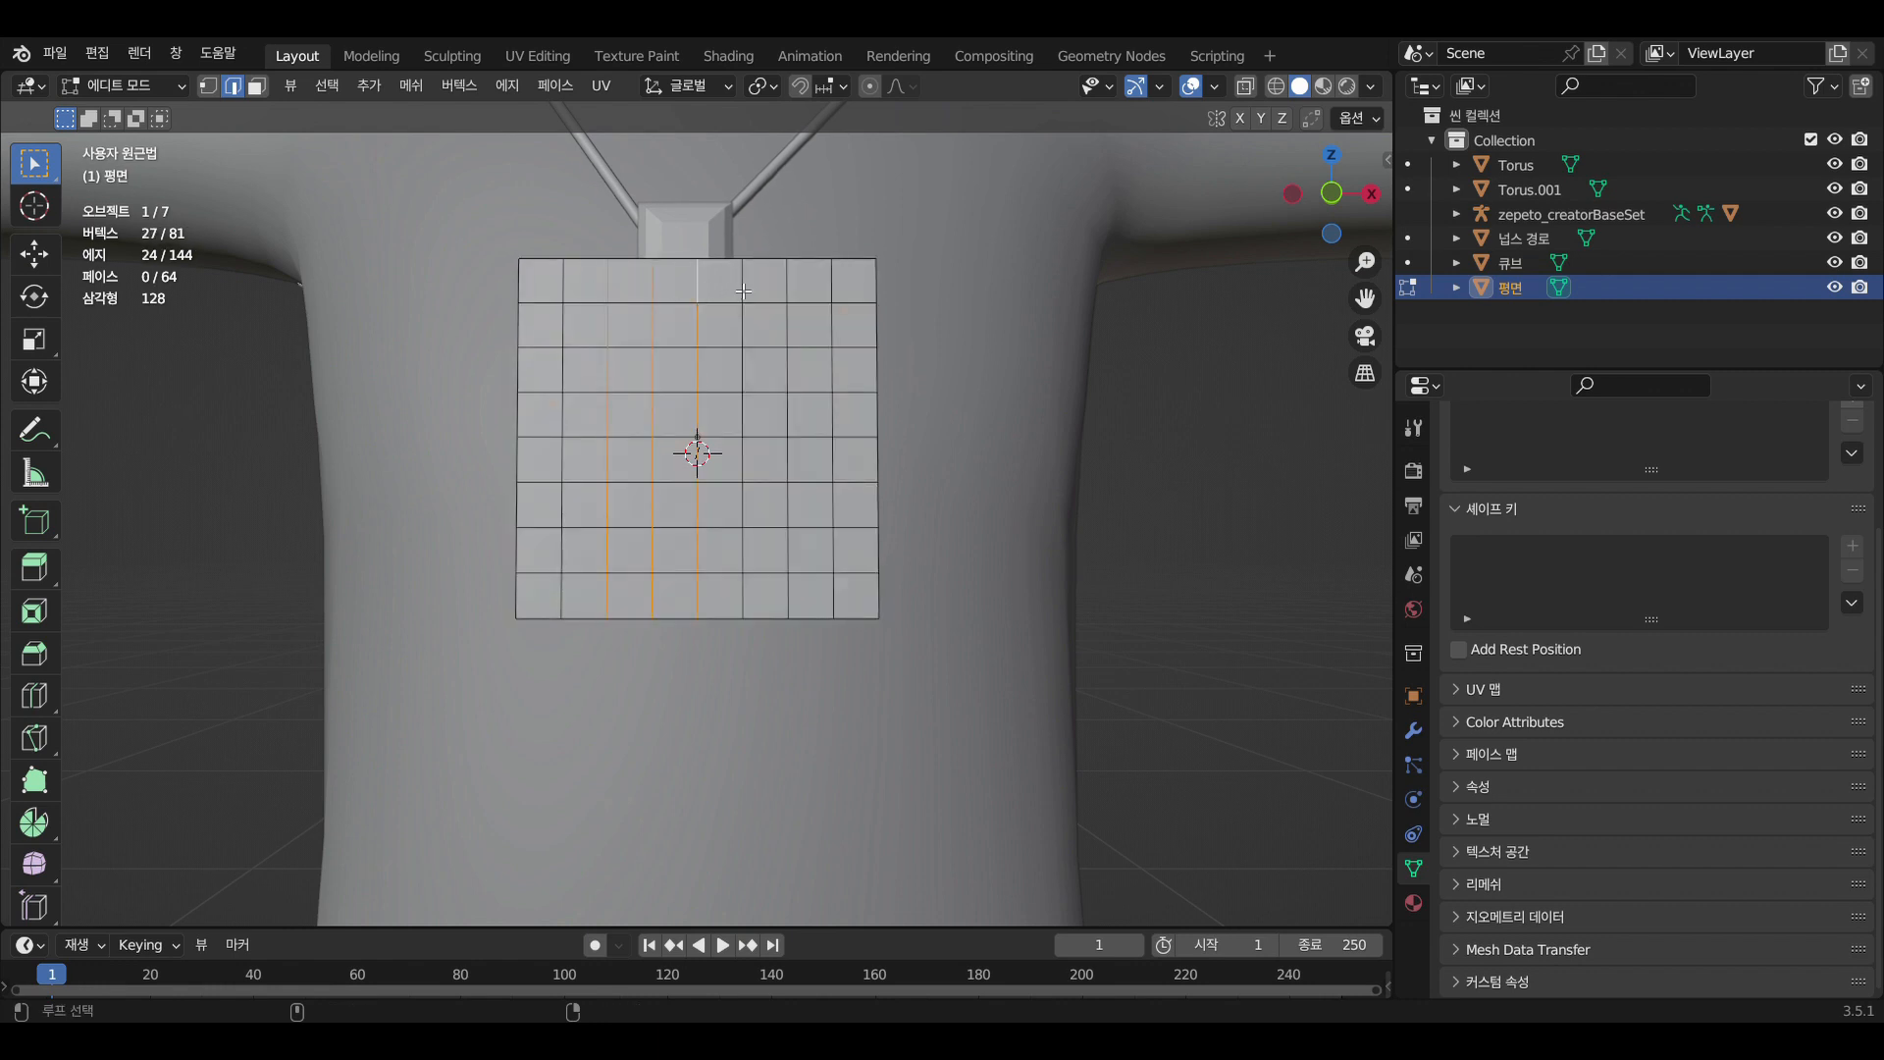
left_click(747, 292, "alt+shift")
left_click(792, 304, "alt+shift")
key("g")
key("z")
left_click(782, 321)
Lower the three central vertical edge loops of the plane by about 0.004 m along Z
left_click(658, 302, "alt")
left_click(703, 302, "alt+shift")
left_click(750, 303, "alt+shift")
key("g")
key("x")
key("z")
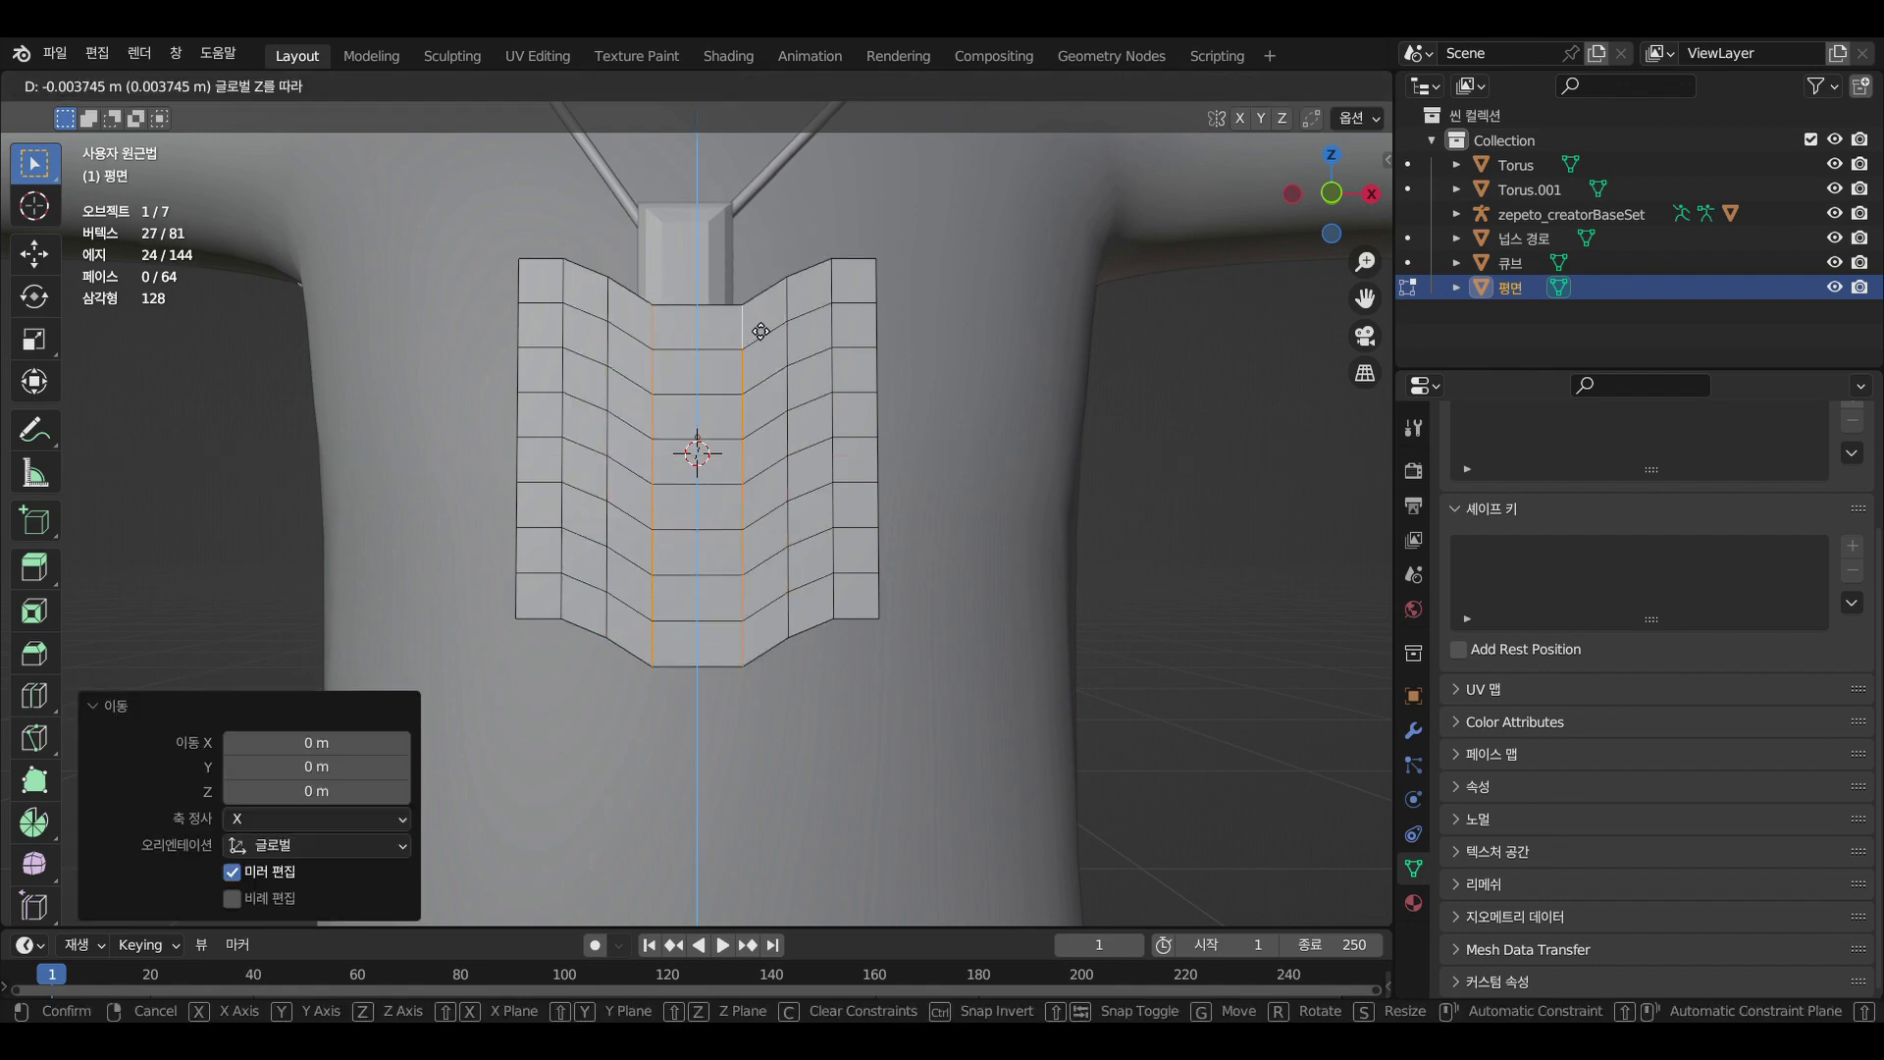
left_click(762, 325)
Lower only the centre vertical edge loop by about 0.0044 m along Z to form the heart's V shape
key("alt+a")
left_click(706, 336, "alt")
key("g")
key("z")
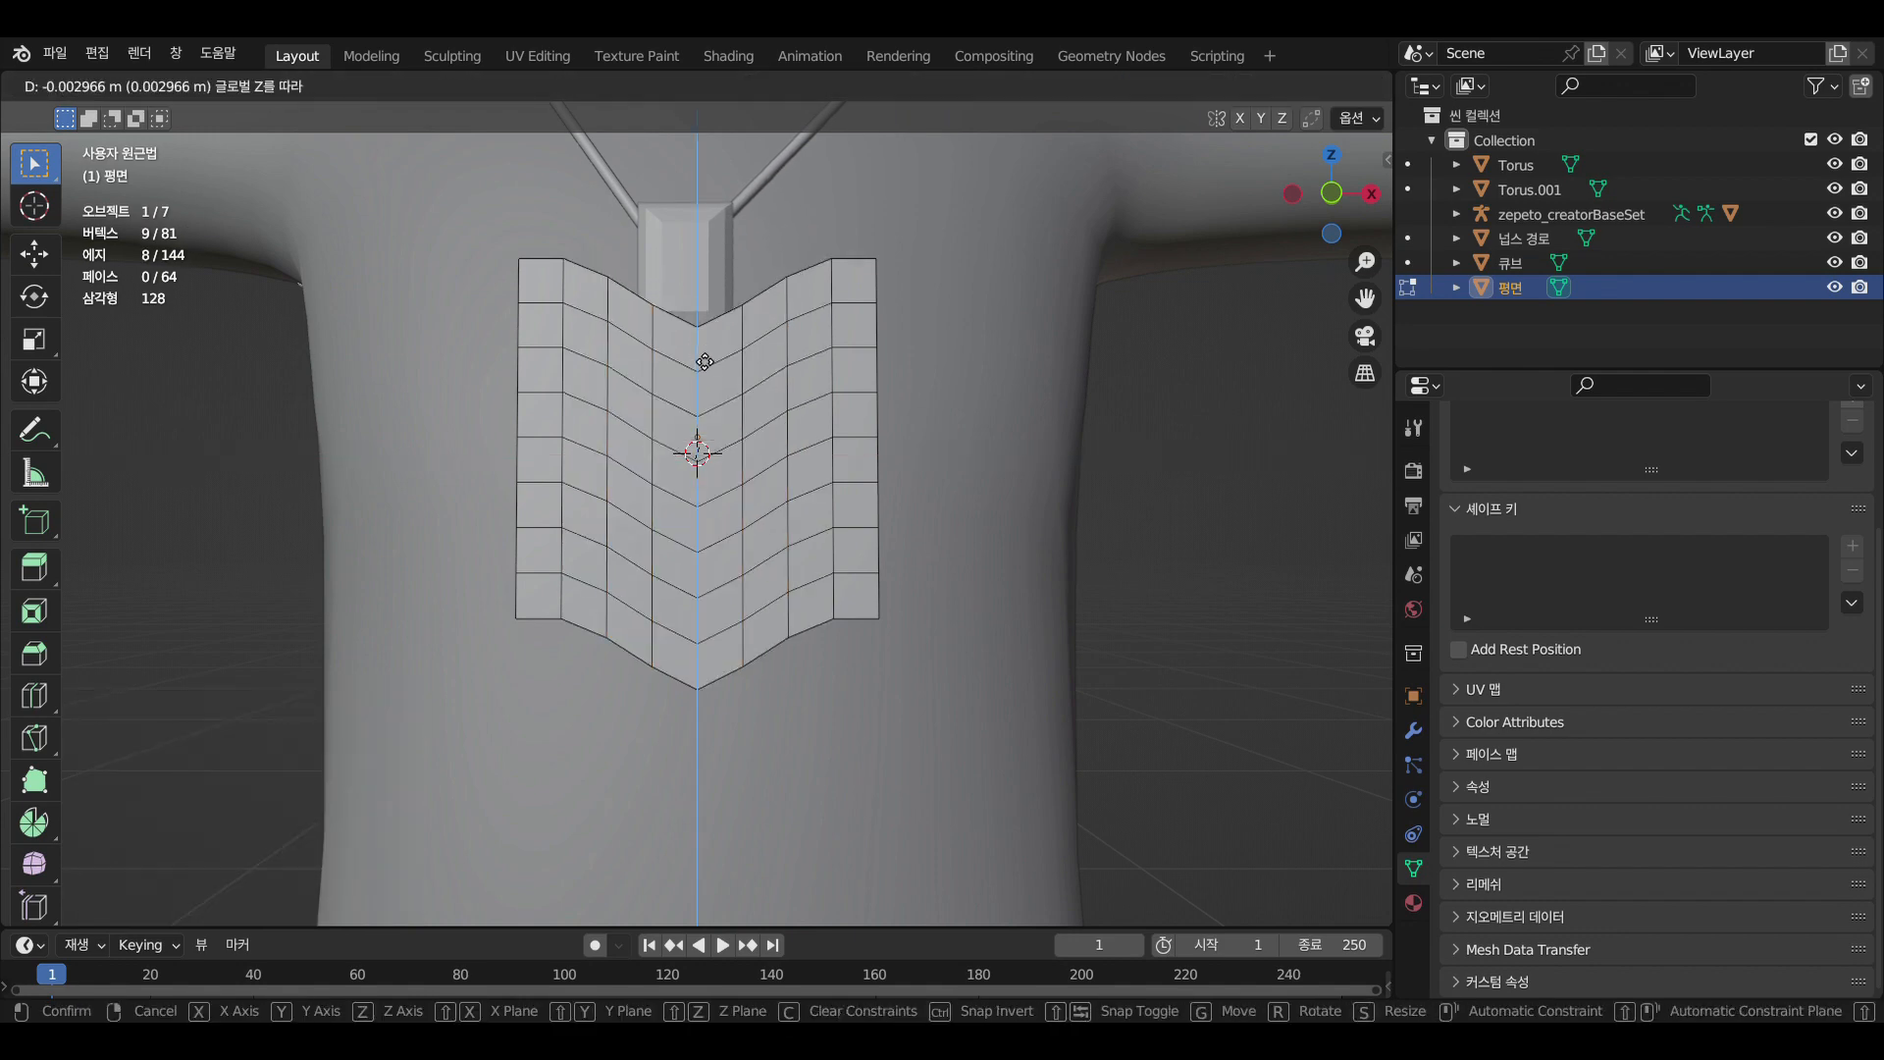
left_click(704, 370)
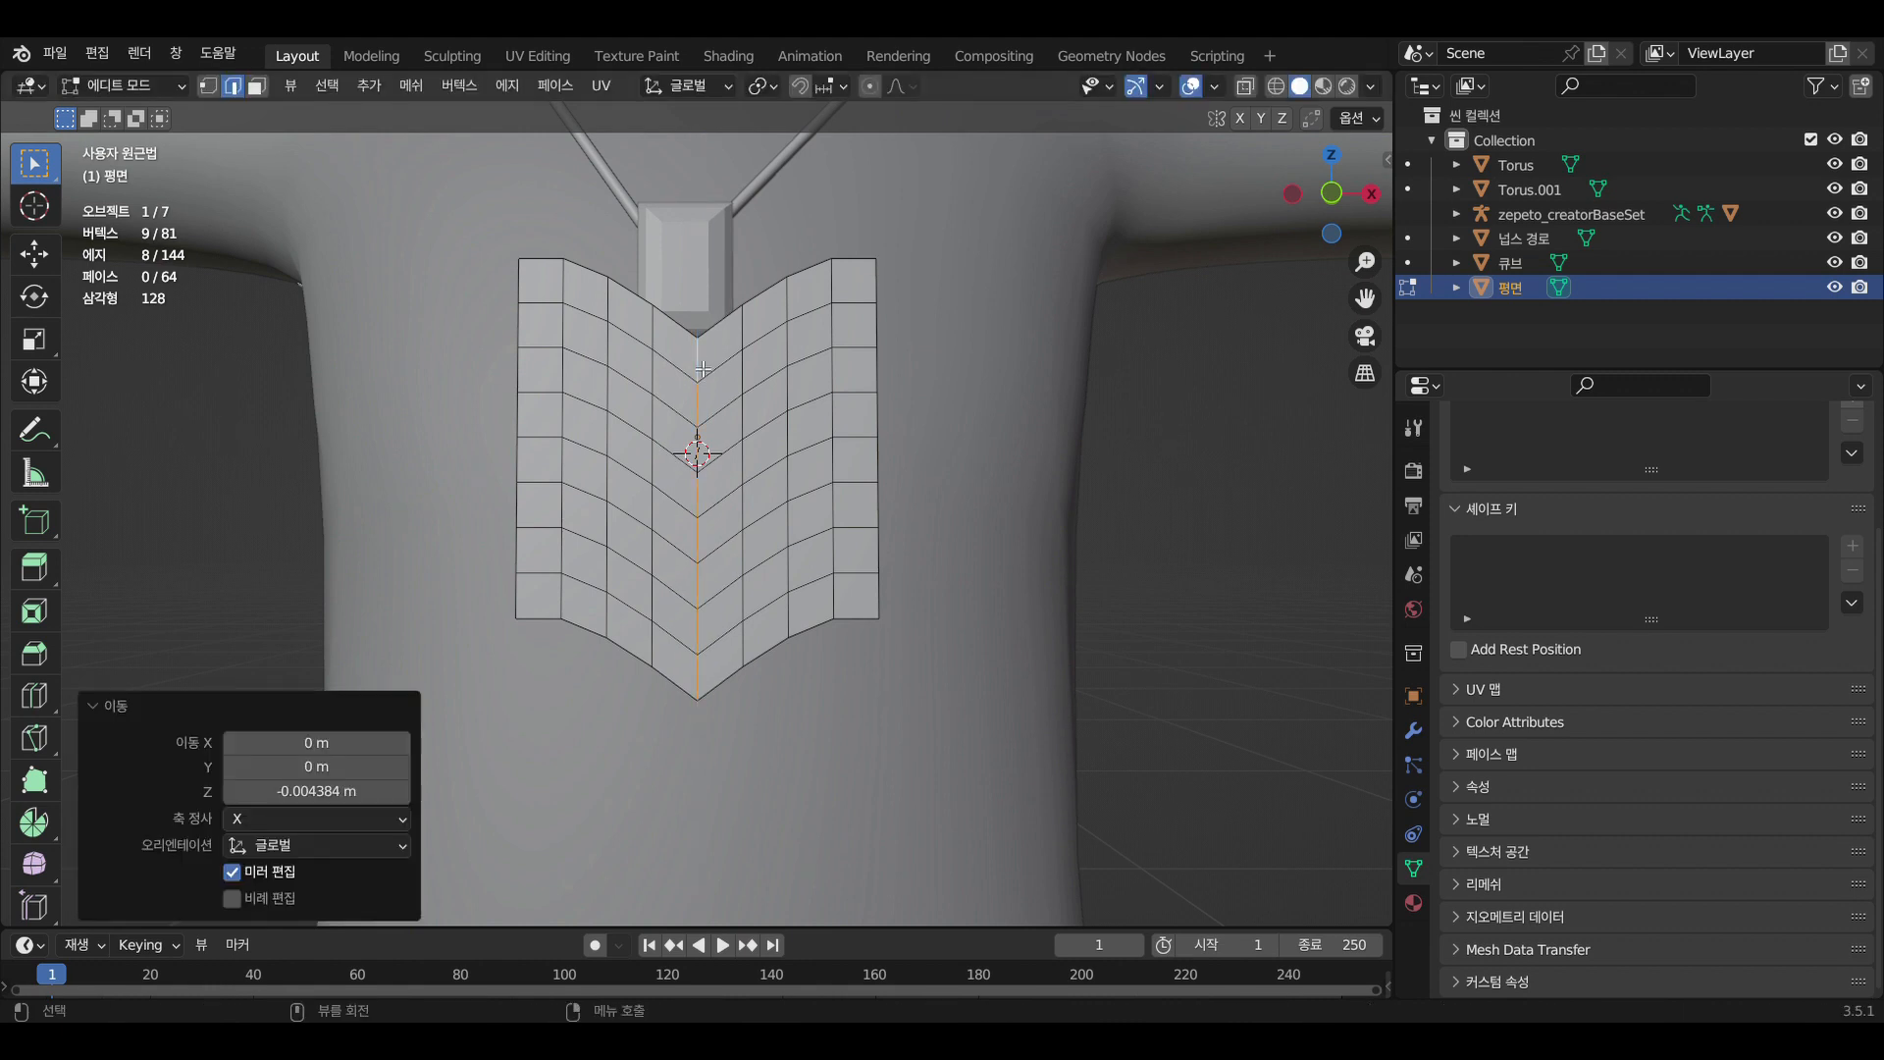
Raise the centre loop and both outer side edge loops together by about 0.0026 m along Z
left_click(526, 471, "alt+shift")
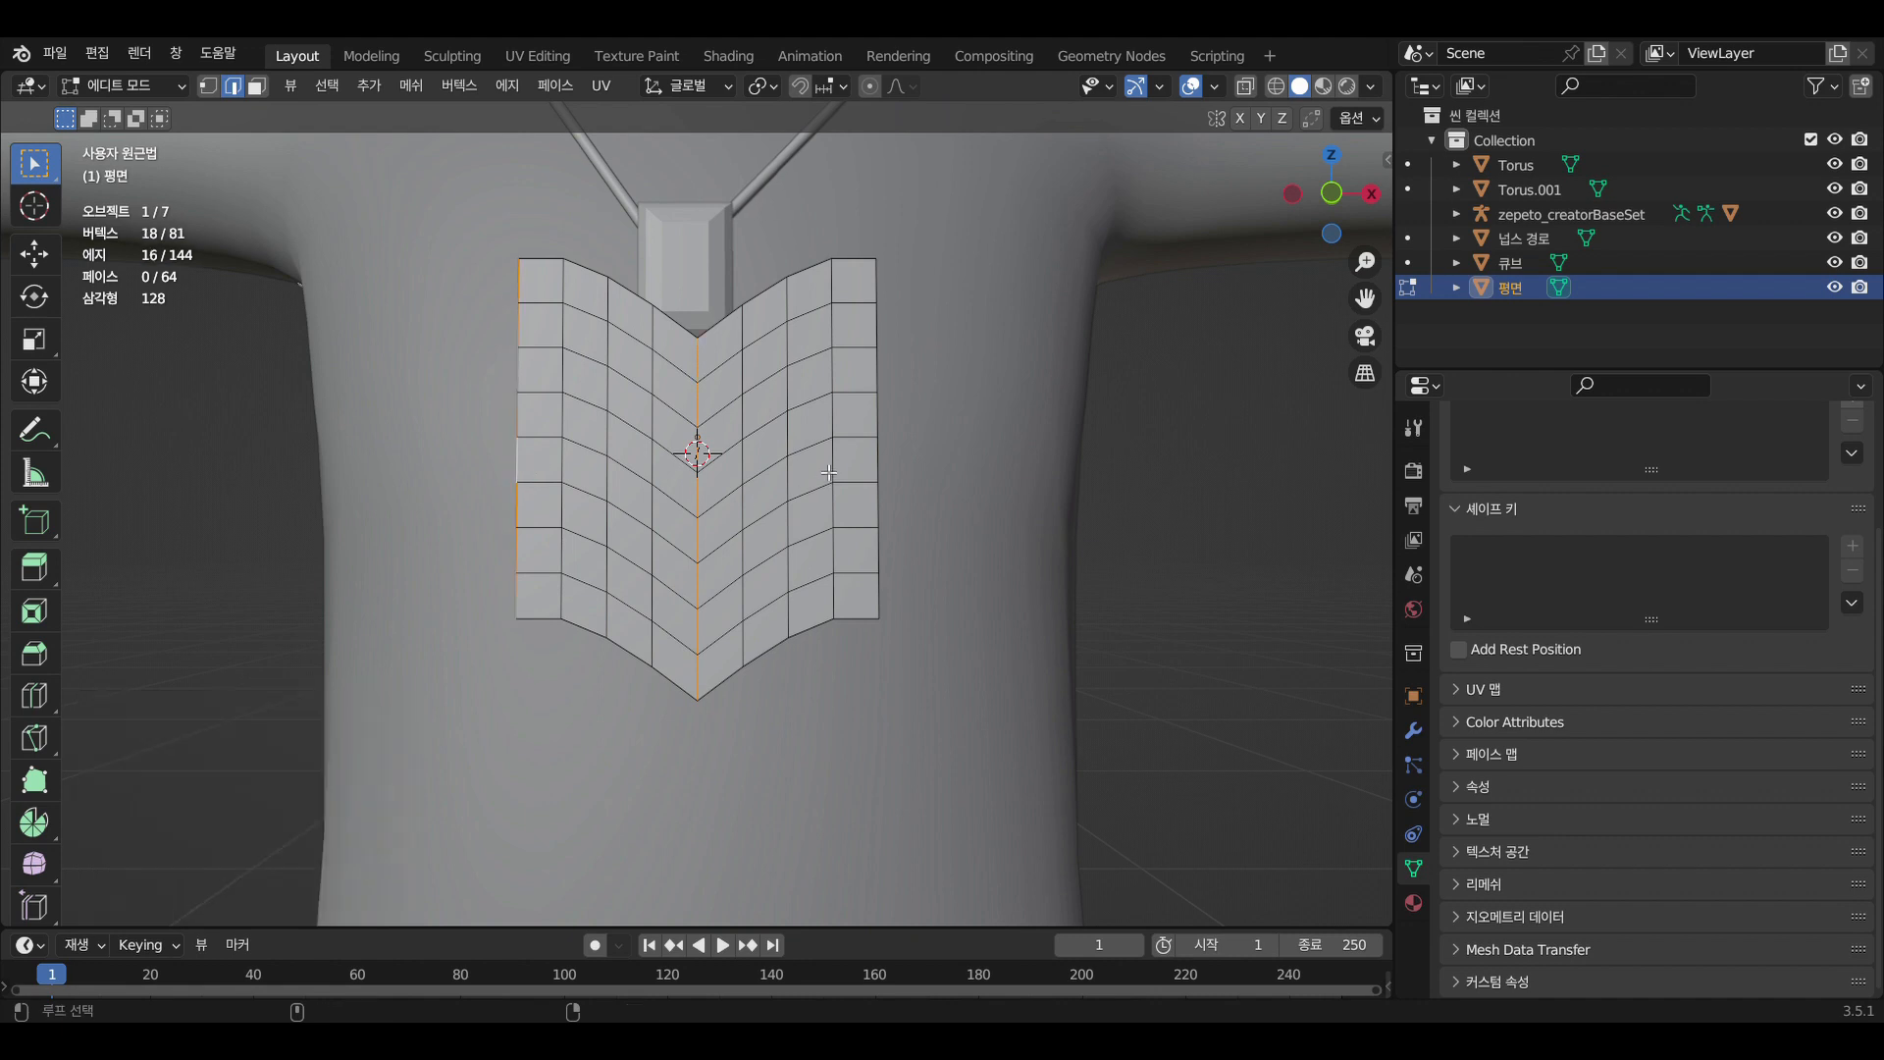
left_click(882, 434, "alt+shift")
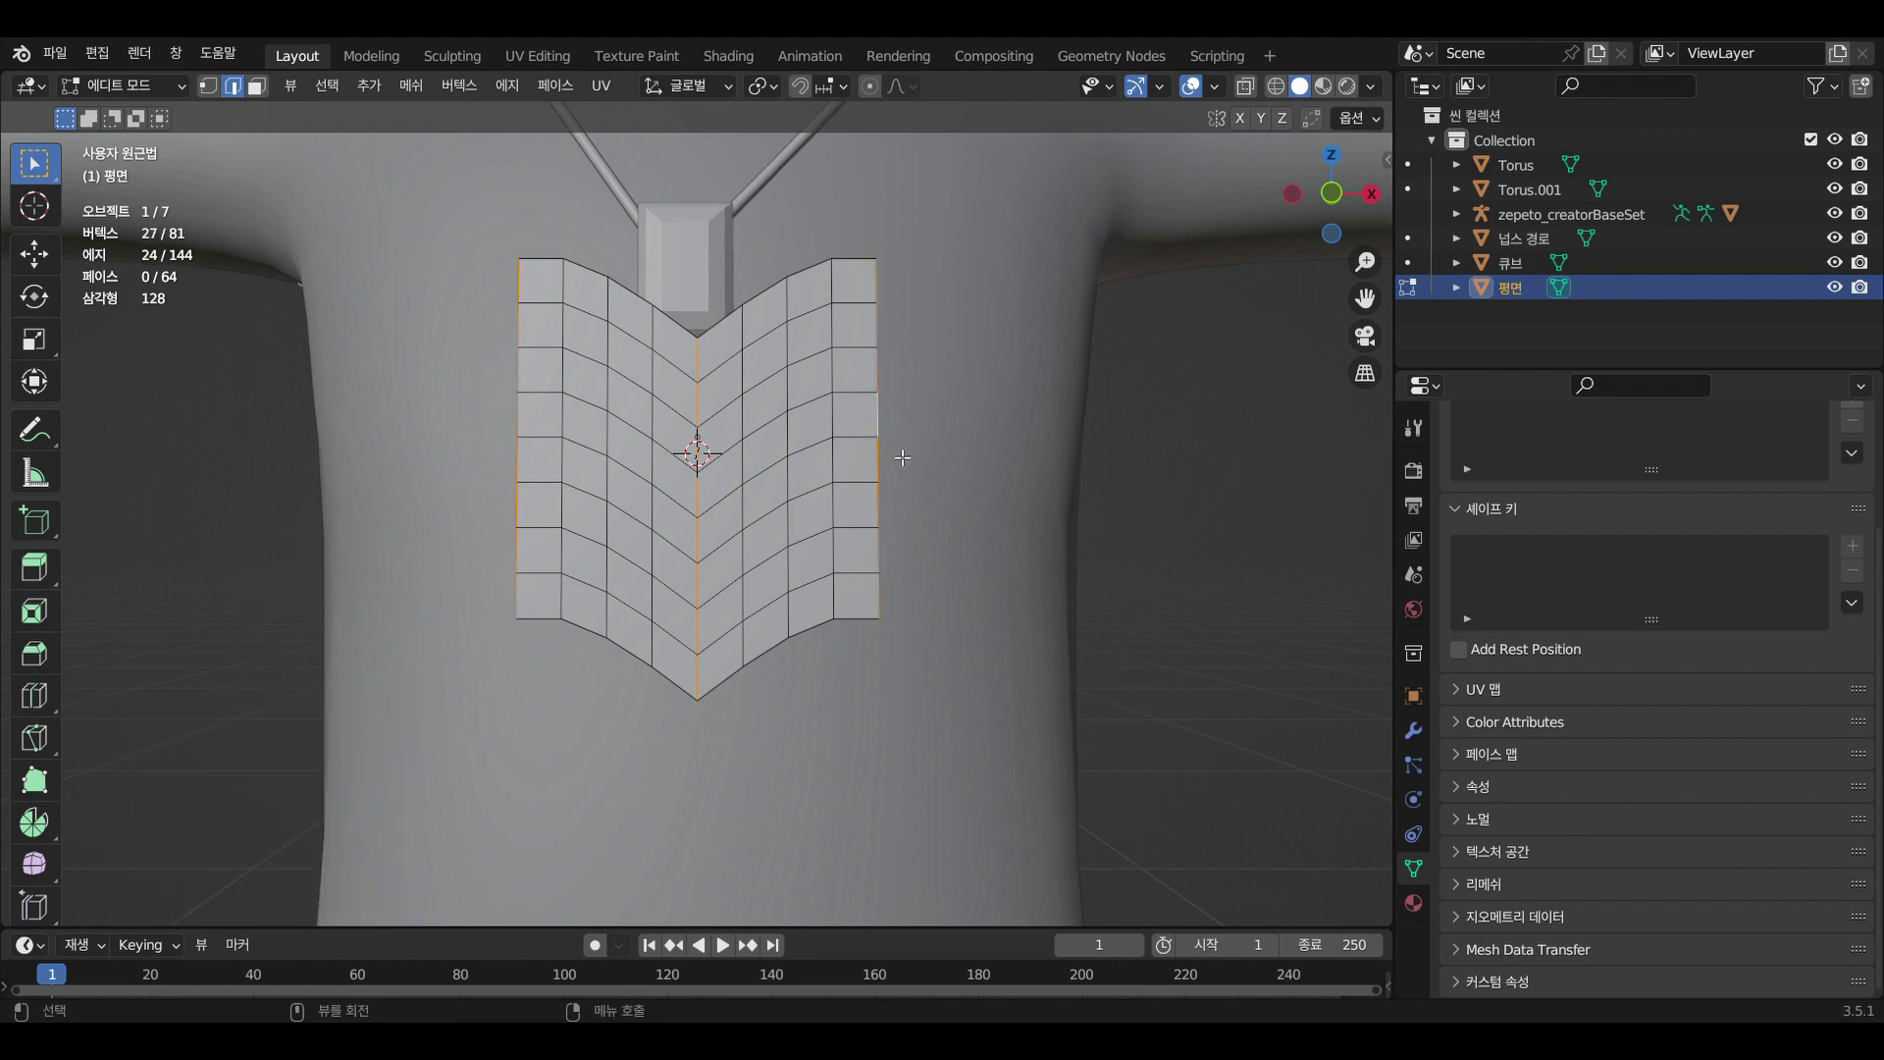
key("g")
key("z")
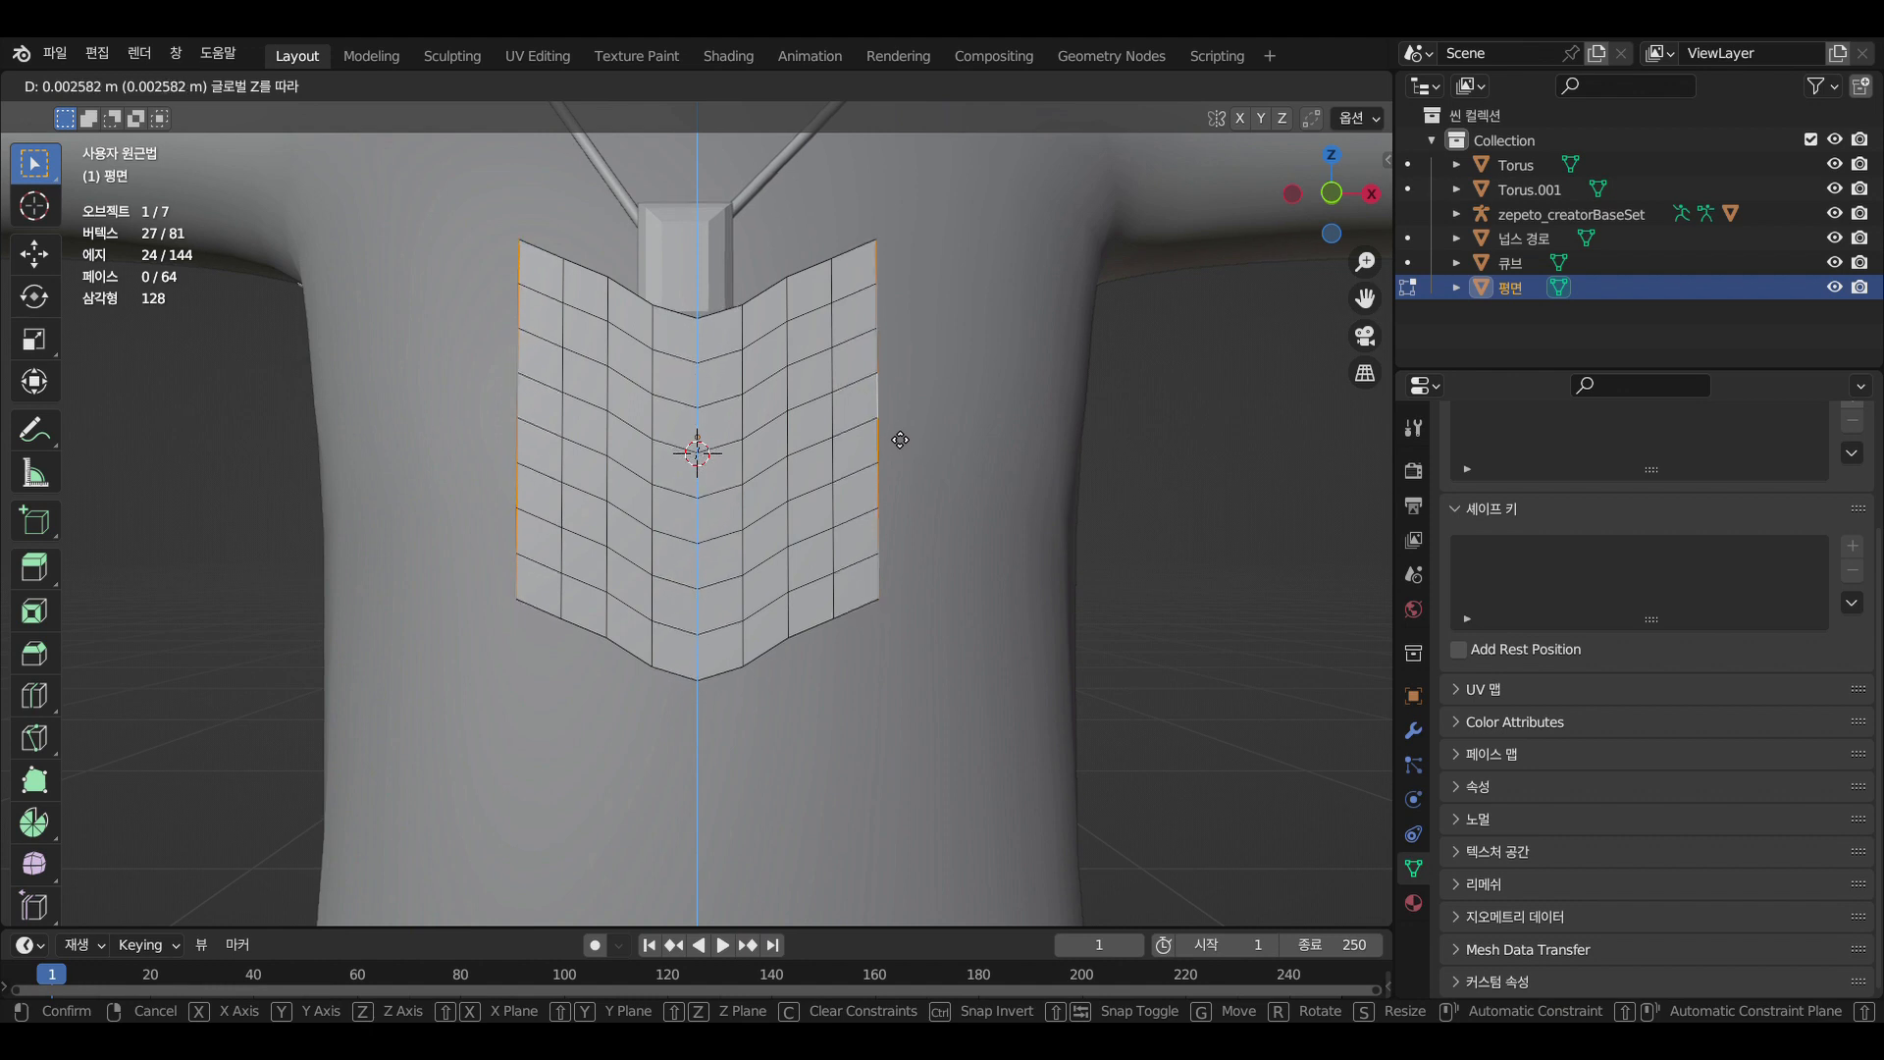
left_click(898, 438)
Select the middle edges on both outer sides of the plane and scale them outward
left_click(882, 365)
left_click(883, 398, "shift")
left_click(883, 439, "shift")
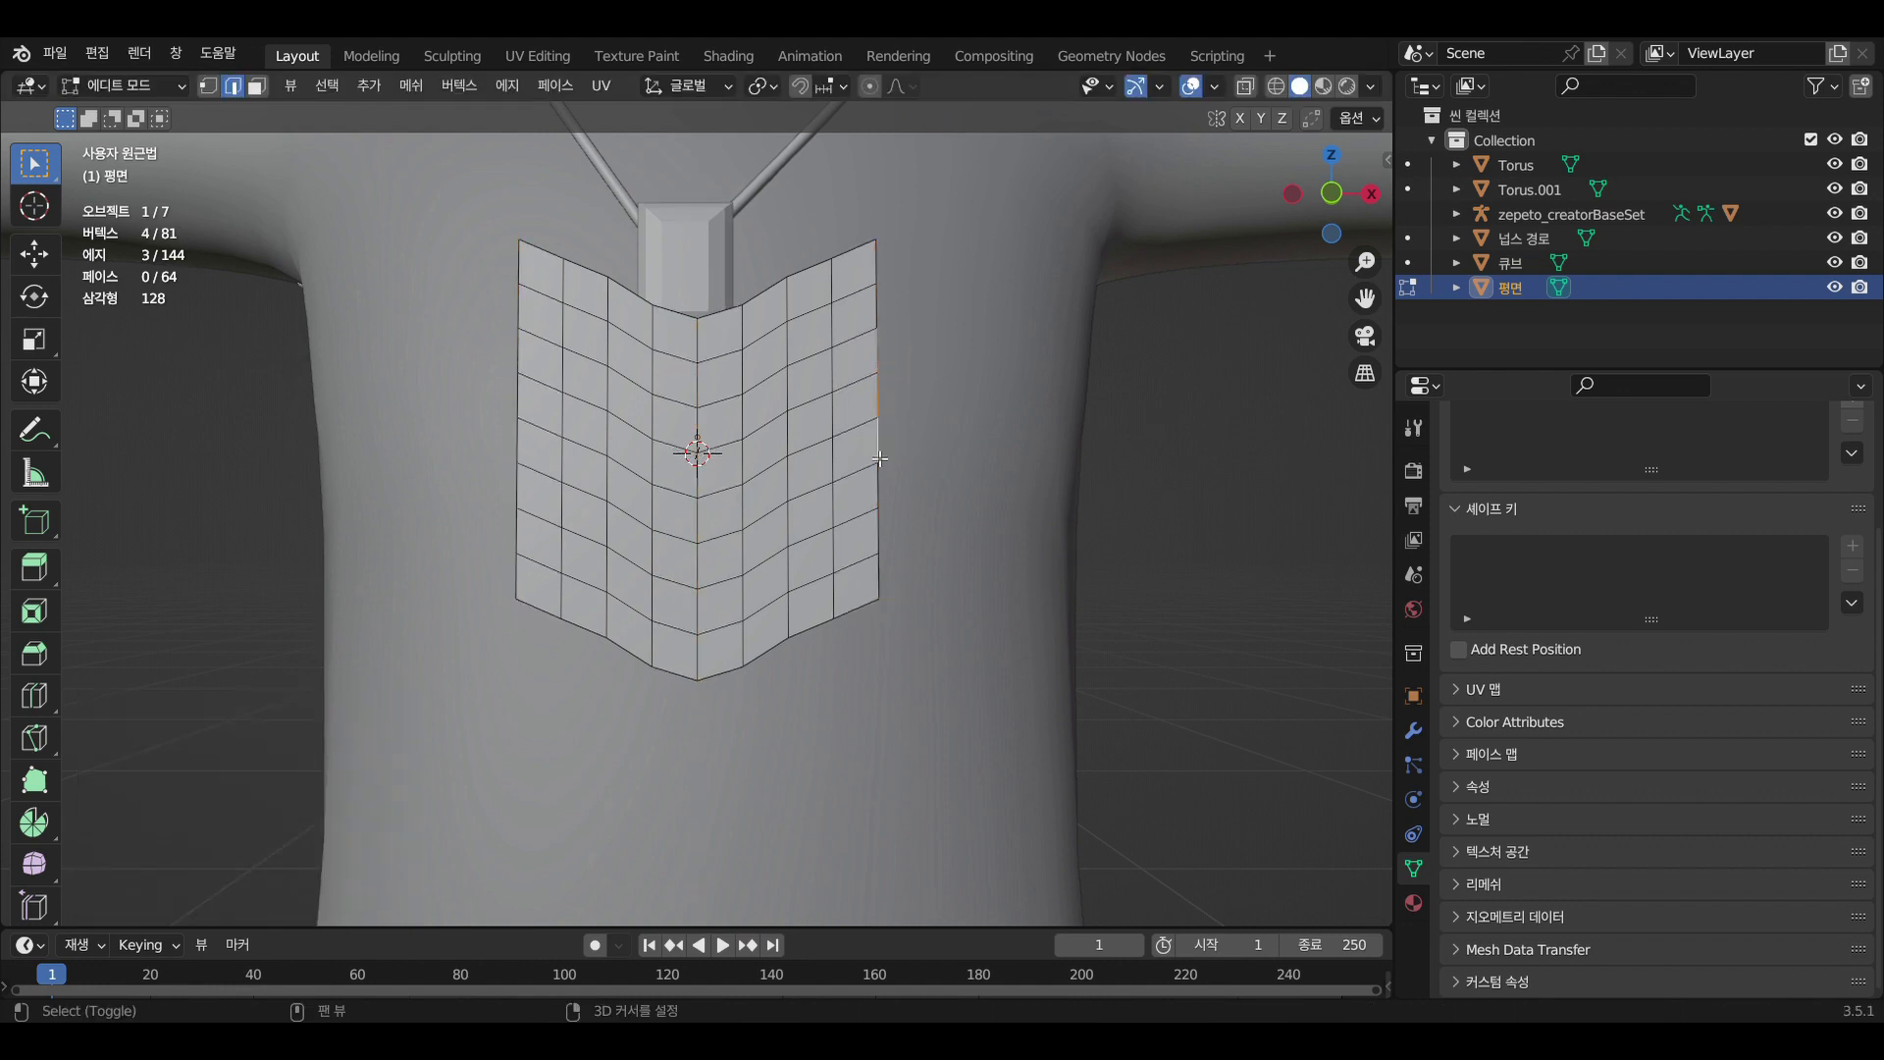
left_click(882, 485, "shift")
left_click(518, 352, "shift")
left_click(518, 396, "shift")
left_click(517, 485, "shift")
key("s")
left_click(1016, 533)
Extend the selection to the upper and lower side edges on both sides and scale outward to round the outline
left_click(887, 301, "shift")
left_click(507, 301, "shift")
left_click(507, 536, "shift")
left_click(890, 540, "shift")
key("s")
left_click(980, 577)
left_click(509, 594, "shift")
left_click(901, 601, "shift")
key("s")
left_click(988, 607)
Scale the widest middle edges on both sides farther outward to bulge the heart's lobes
left_click(473, 390)
left_click(473, 443, "shift")
left_click(935, 408, "shift")
key("s")
left_click(1073, 526)
Switch to vertex selection and nudge the two lower outer corner vertices inward to smooth the outline
left_click(514, 610)
key("1")
left_click(514, 610)
key("g")
left_click(525, 599)
left_click(889, 611)
key("g")
left_click(880, 599)
Move the heart's bottom tip vertex and its top notch vertex downward to sharpen both points
left_click(695, 715)
key("g")
left_click(695, 331)
key("g")
key("z")
left_click(716, 393)
Lower the matching pair of bottom outline vertices beside the tip by about 0.0006 m along Z
left_click(605, 648)
left_click(796, 671, "shift")
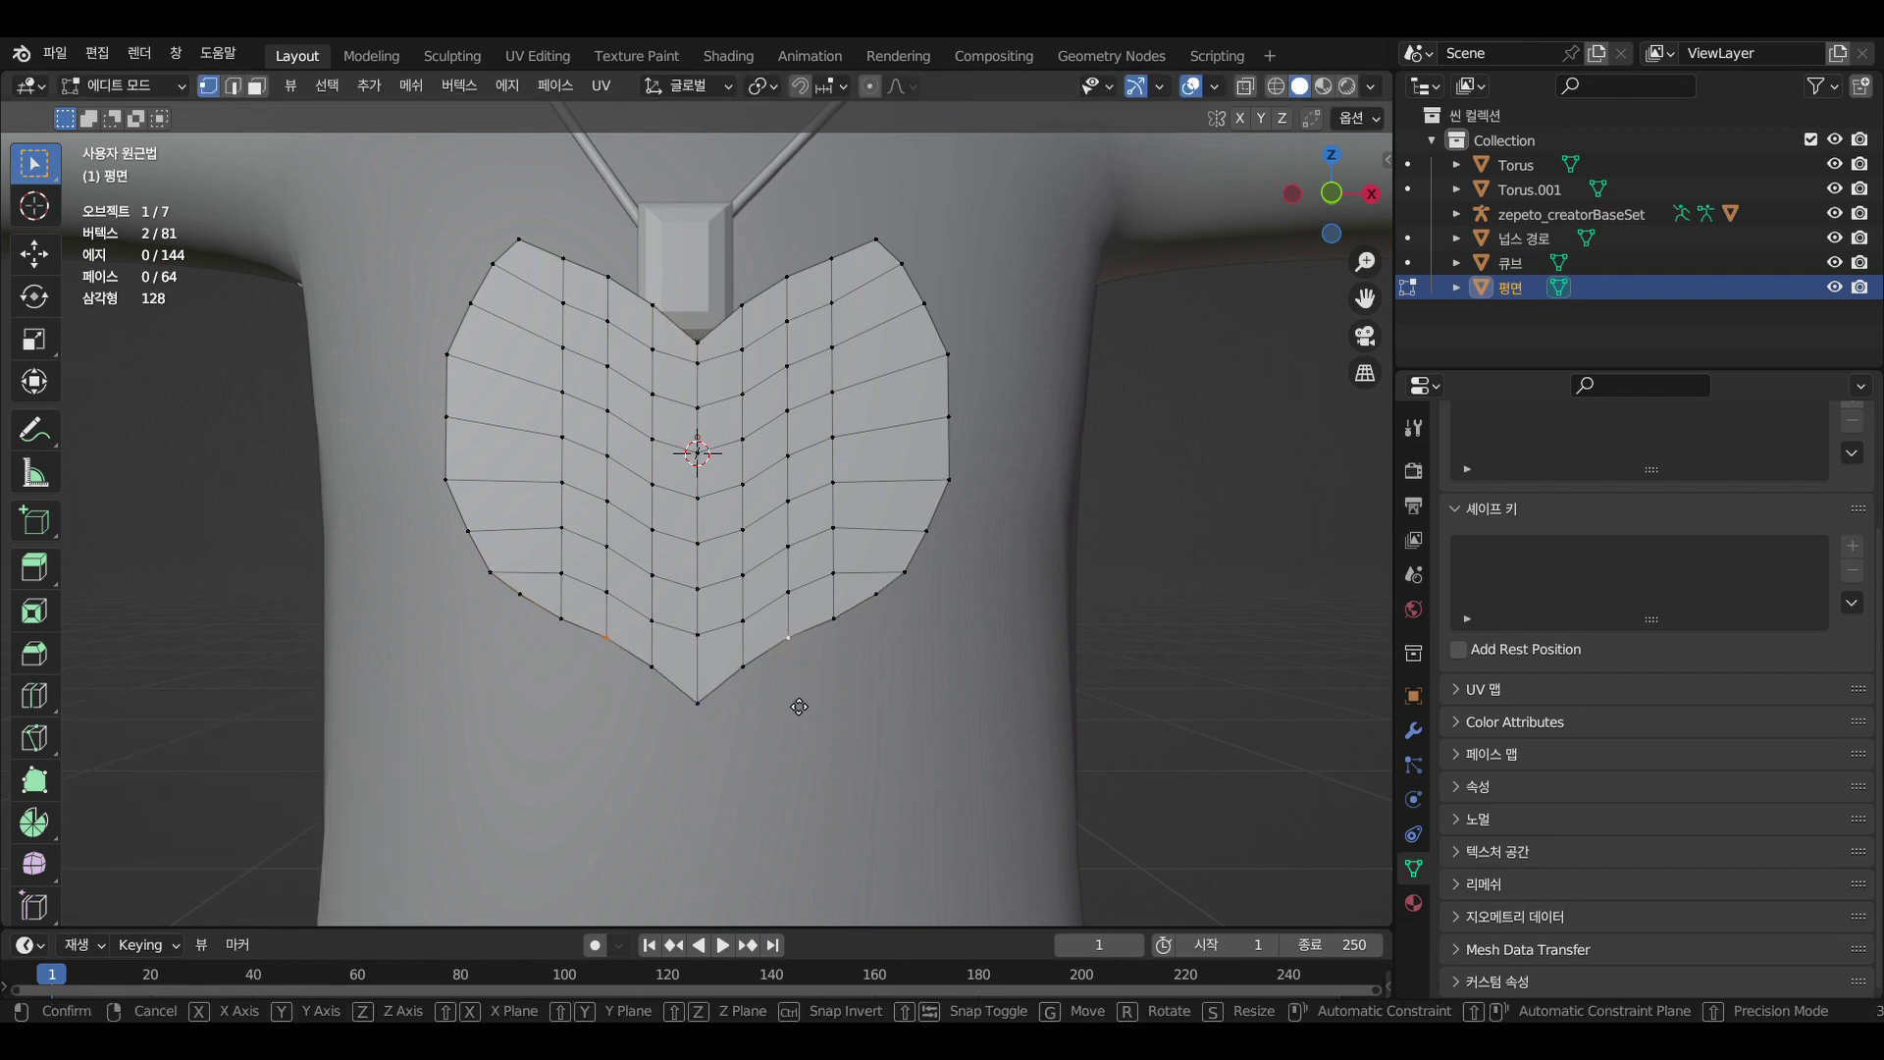
key("g")
key("z")
left_click(799, 710)
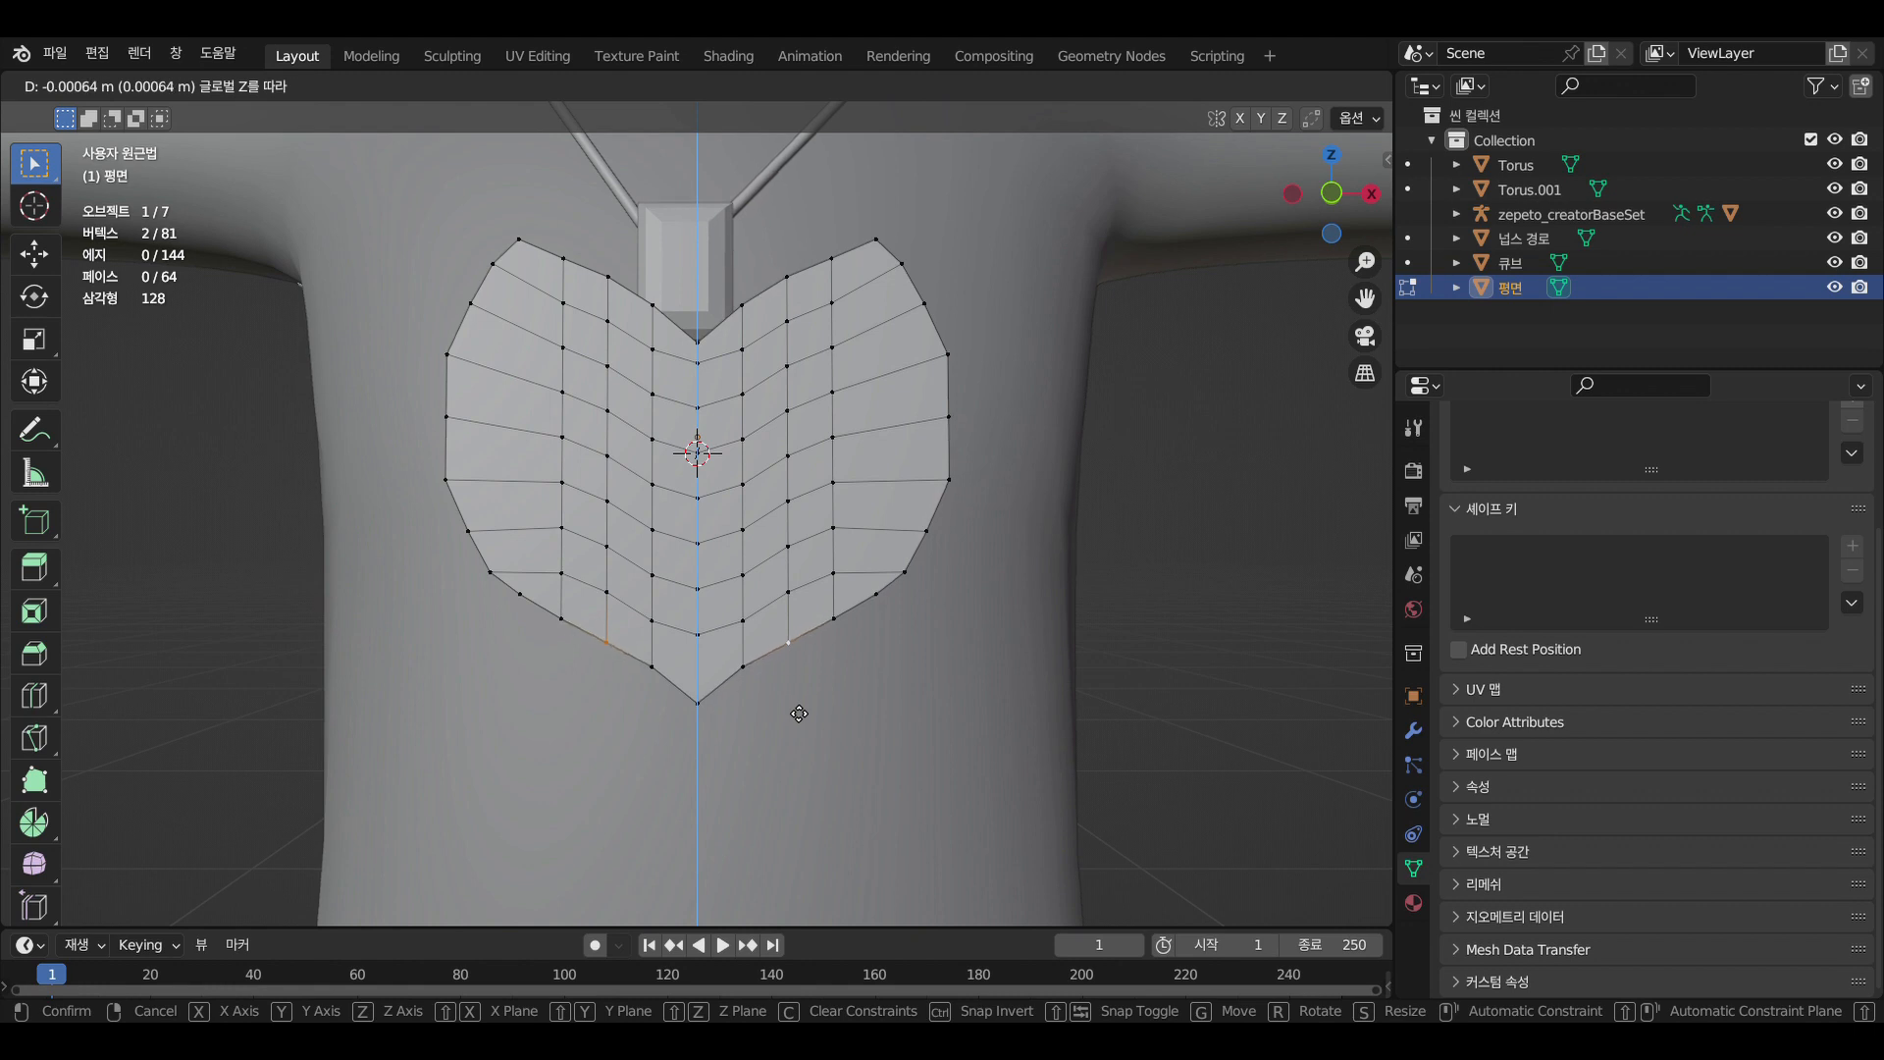
left_click(841, 696)
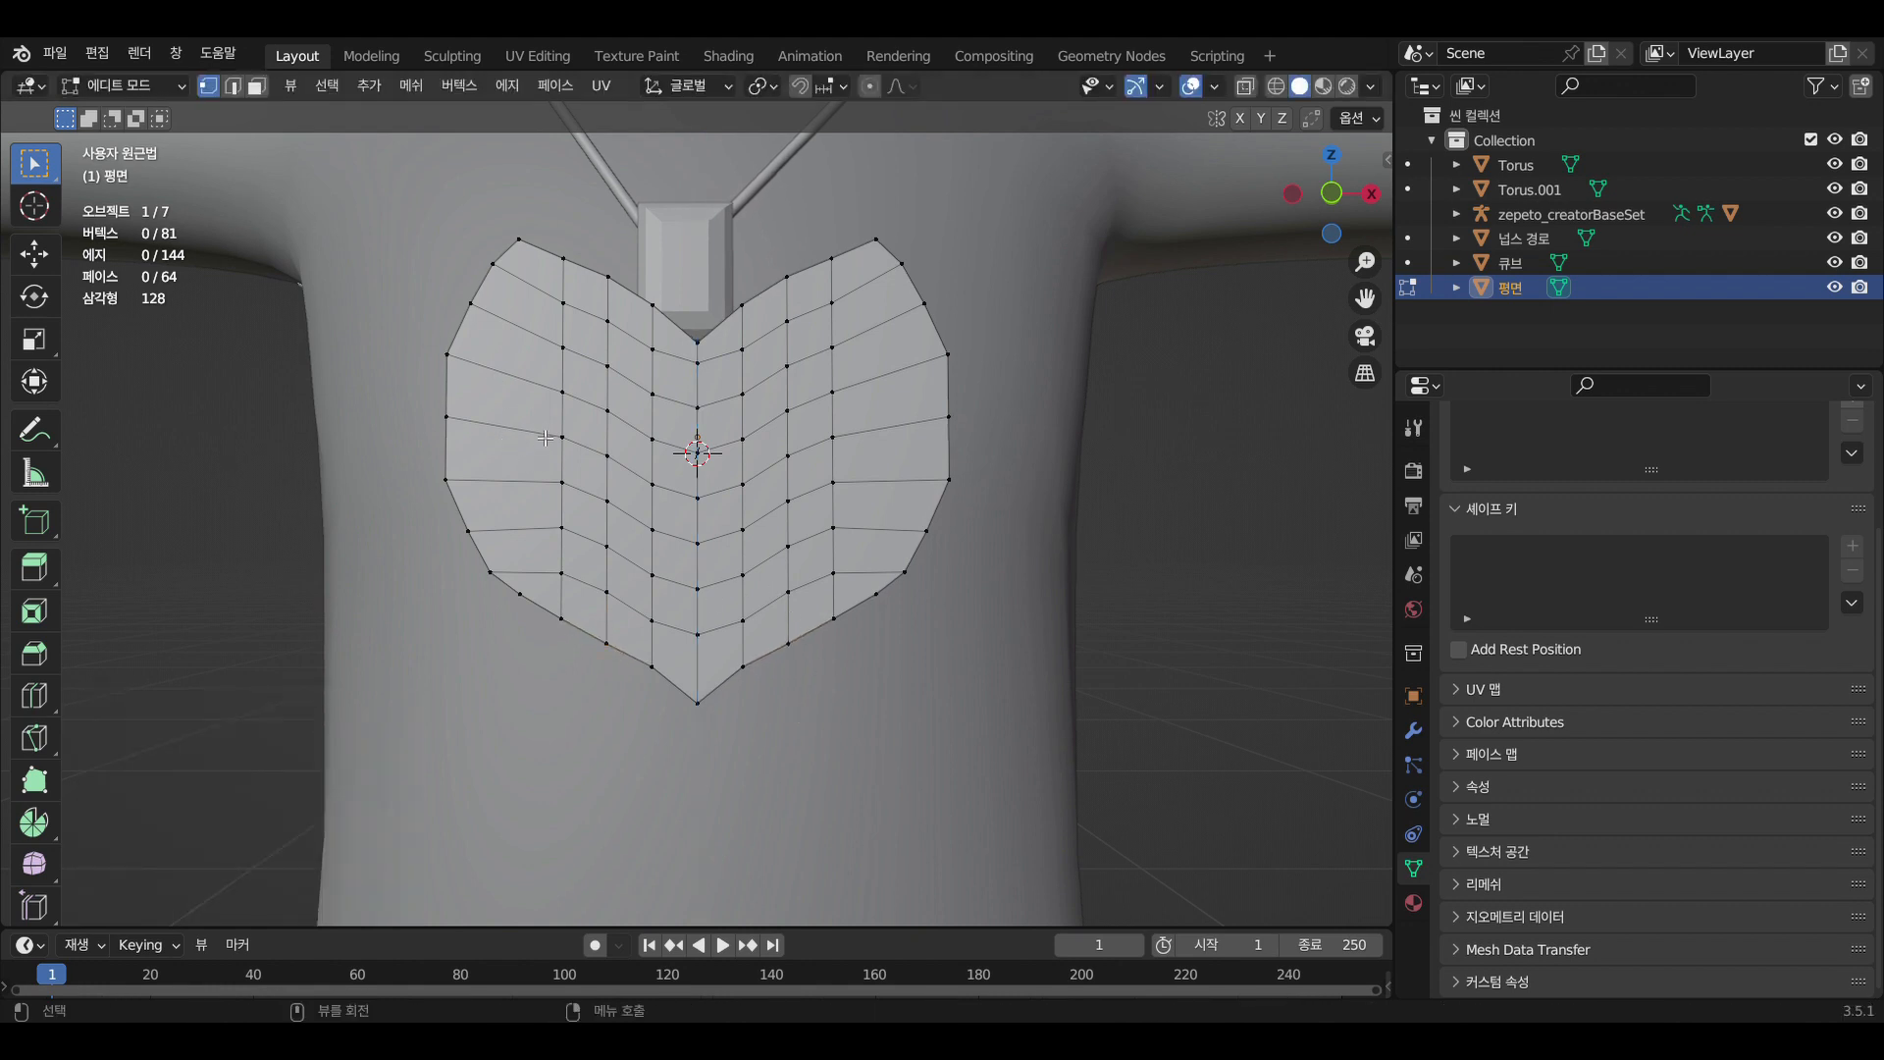
In front view, move the heart's top notch vertex down by about 0.0014 m
key("2")
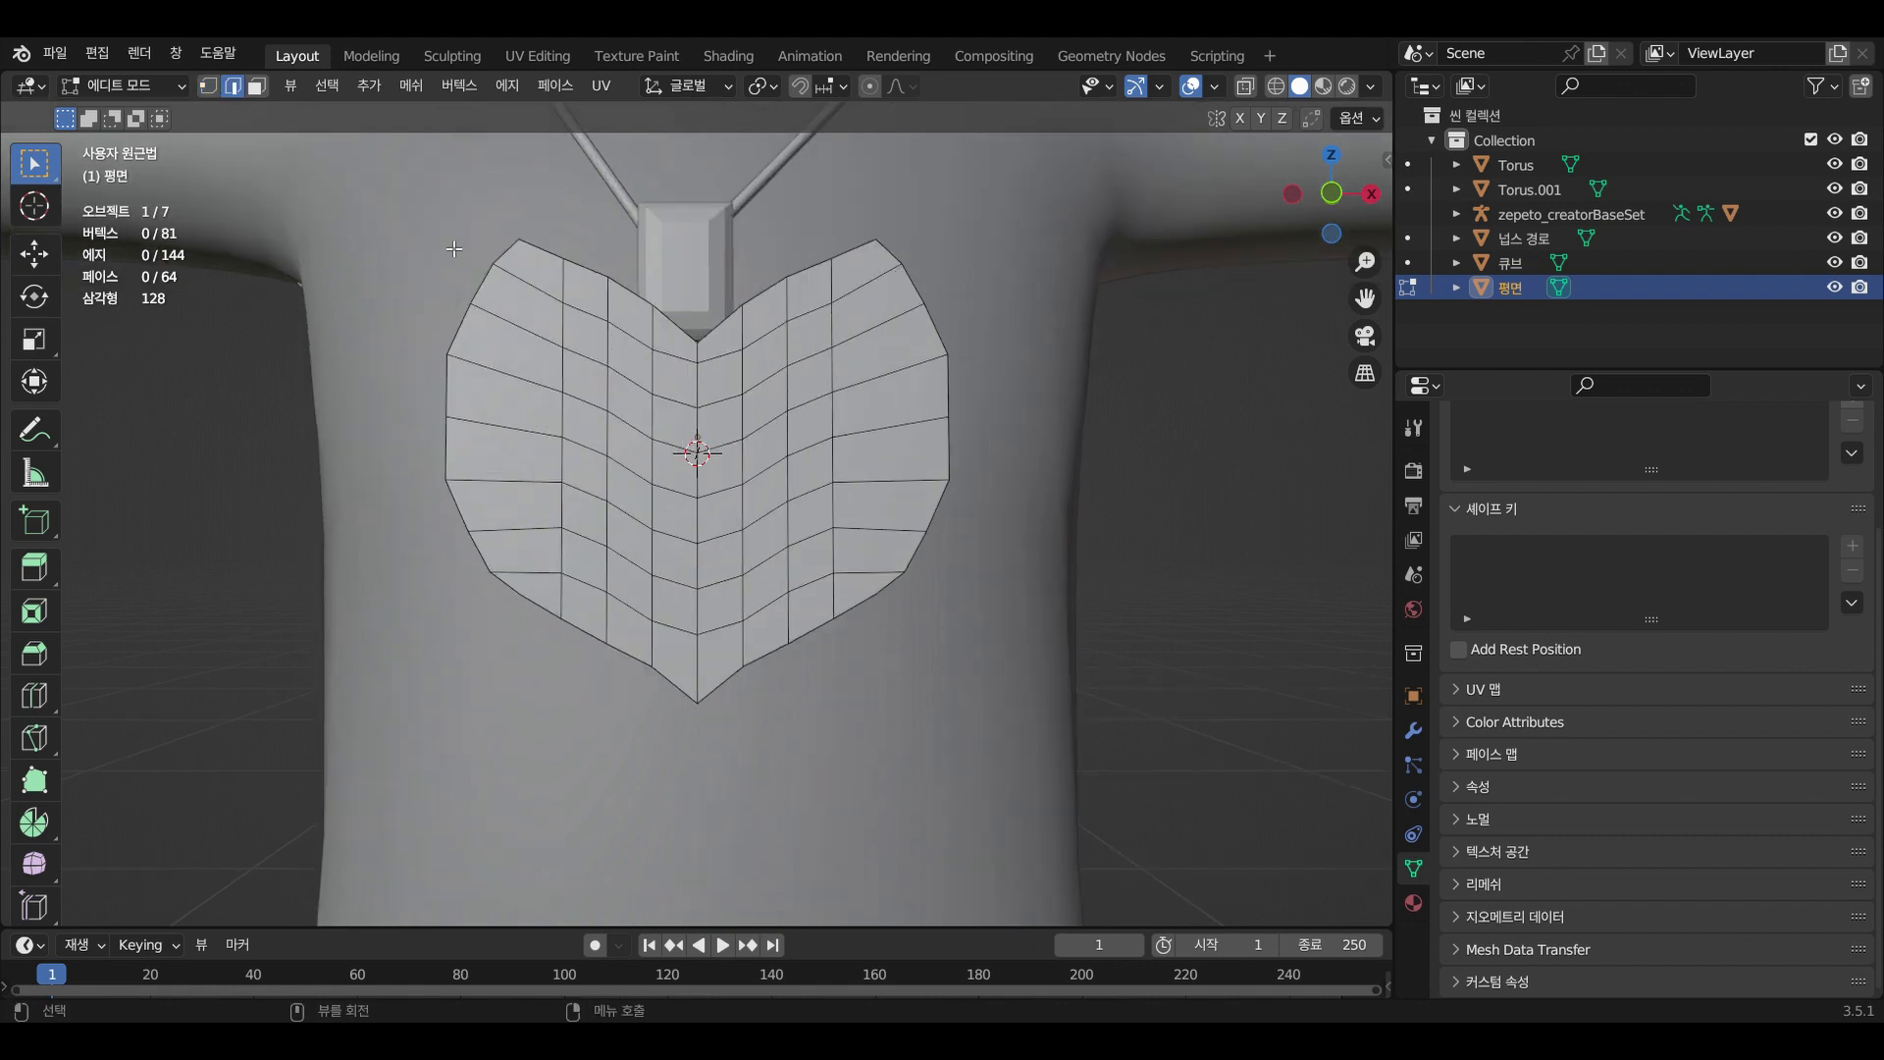
key("KP_1")
left_click(737, 332)
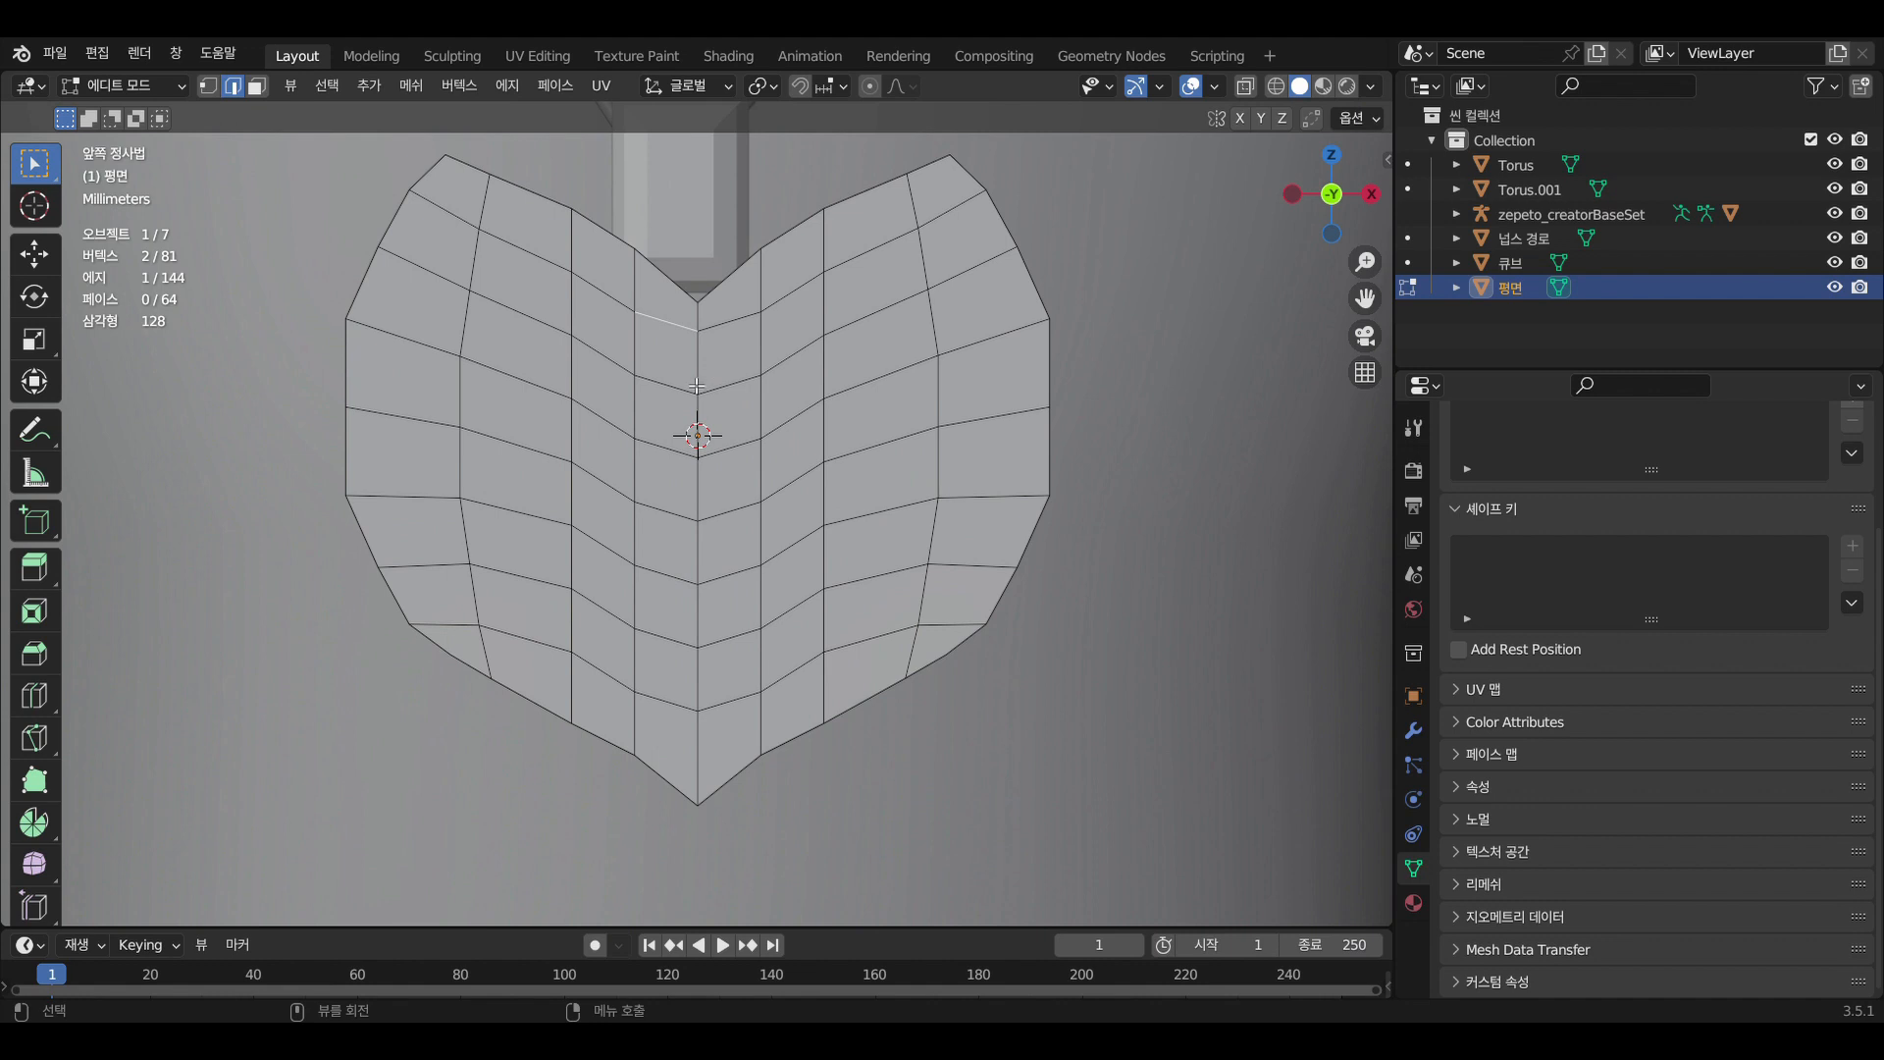
left_click(703, 358)
key("1")
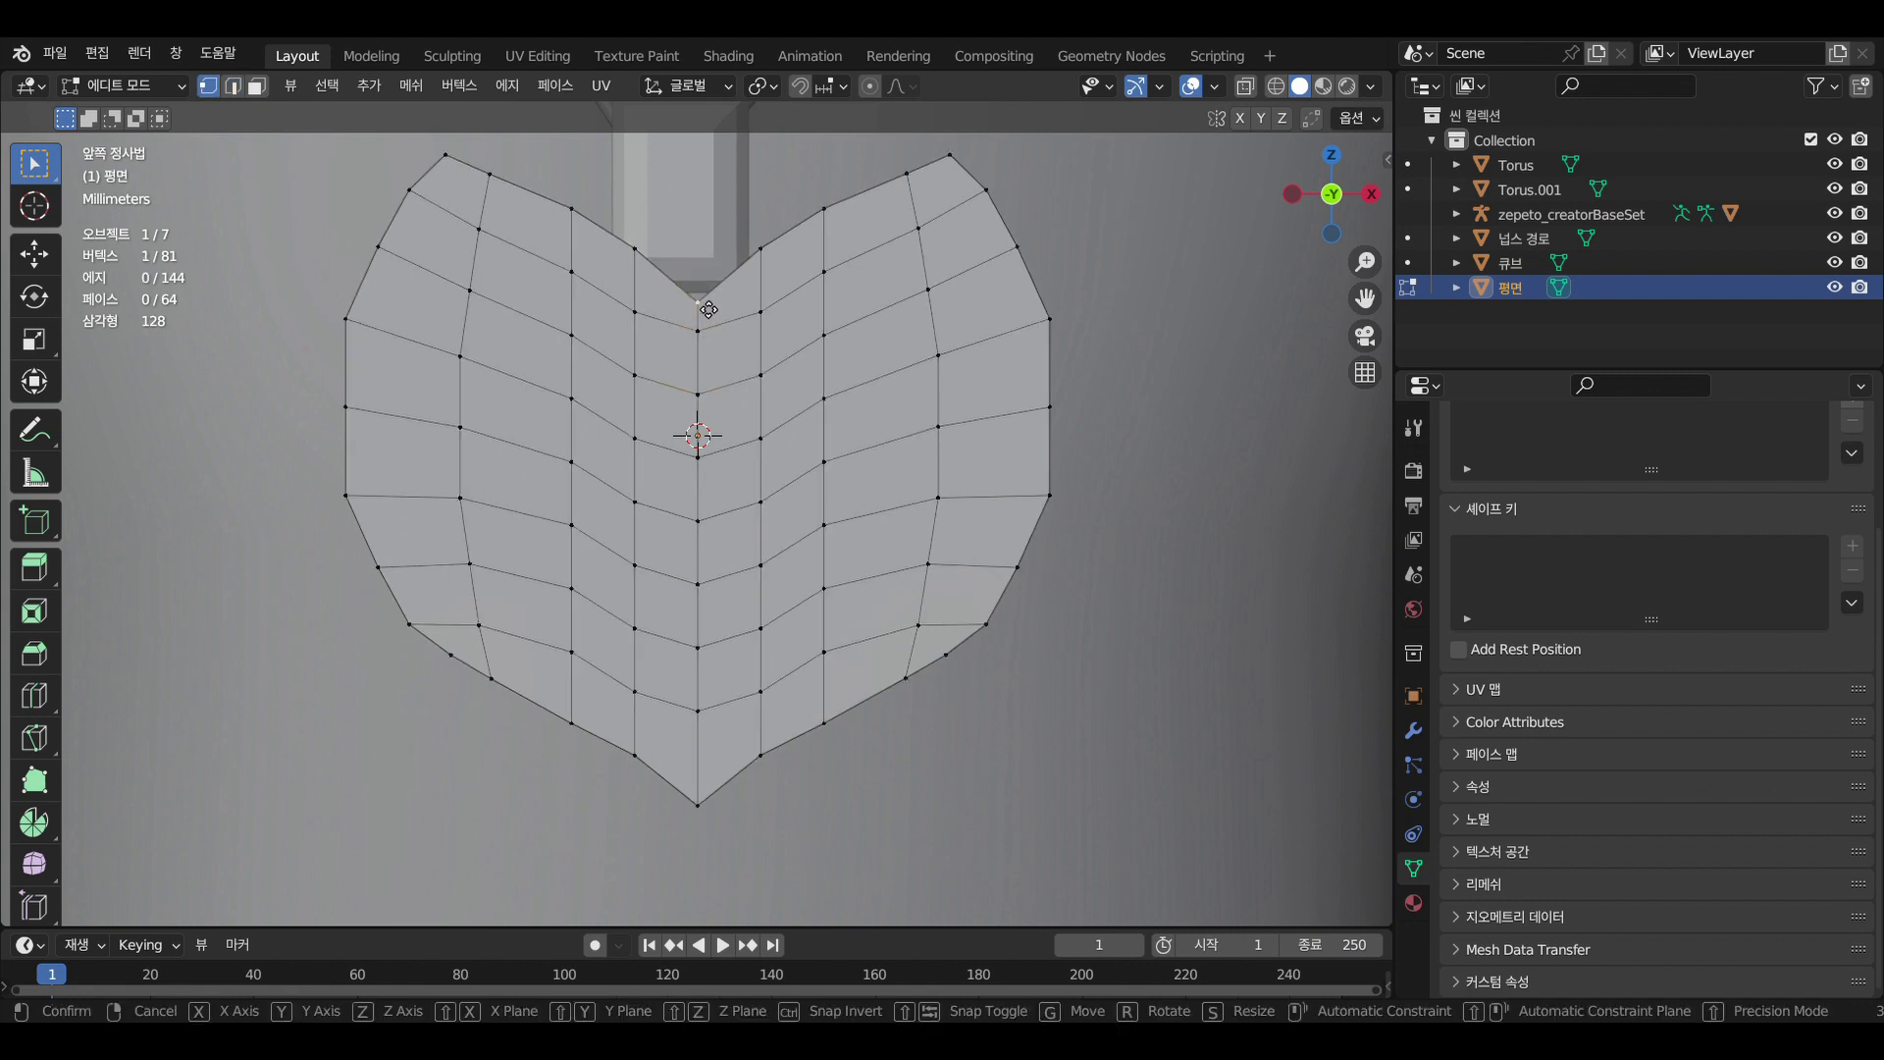
key("g")
left_click(709, 324)
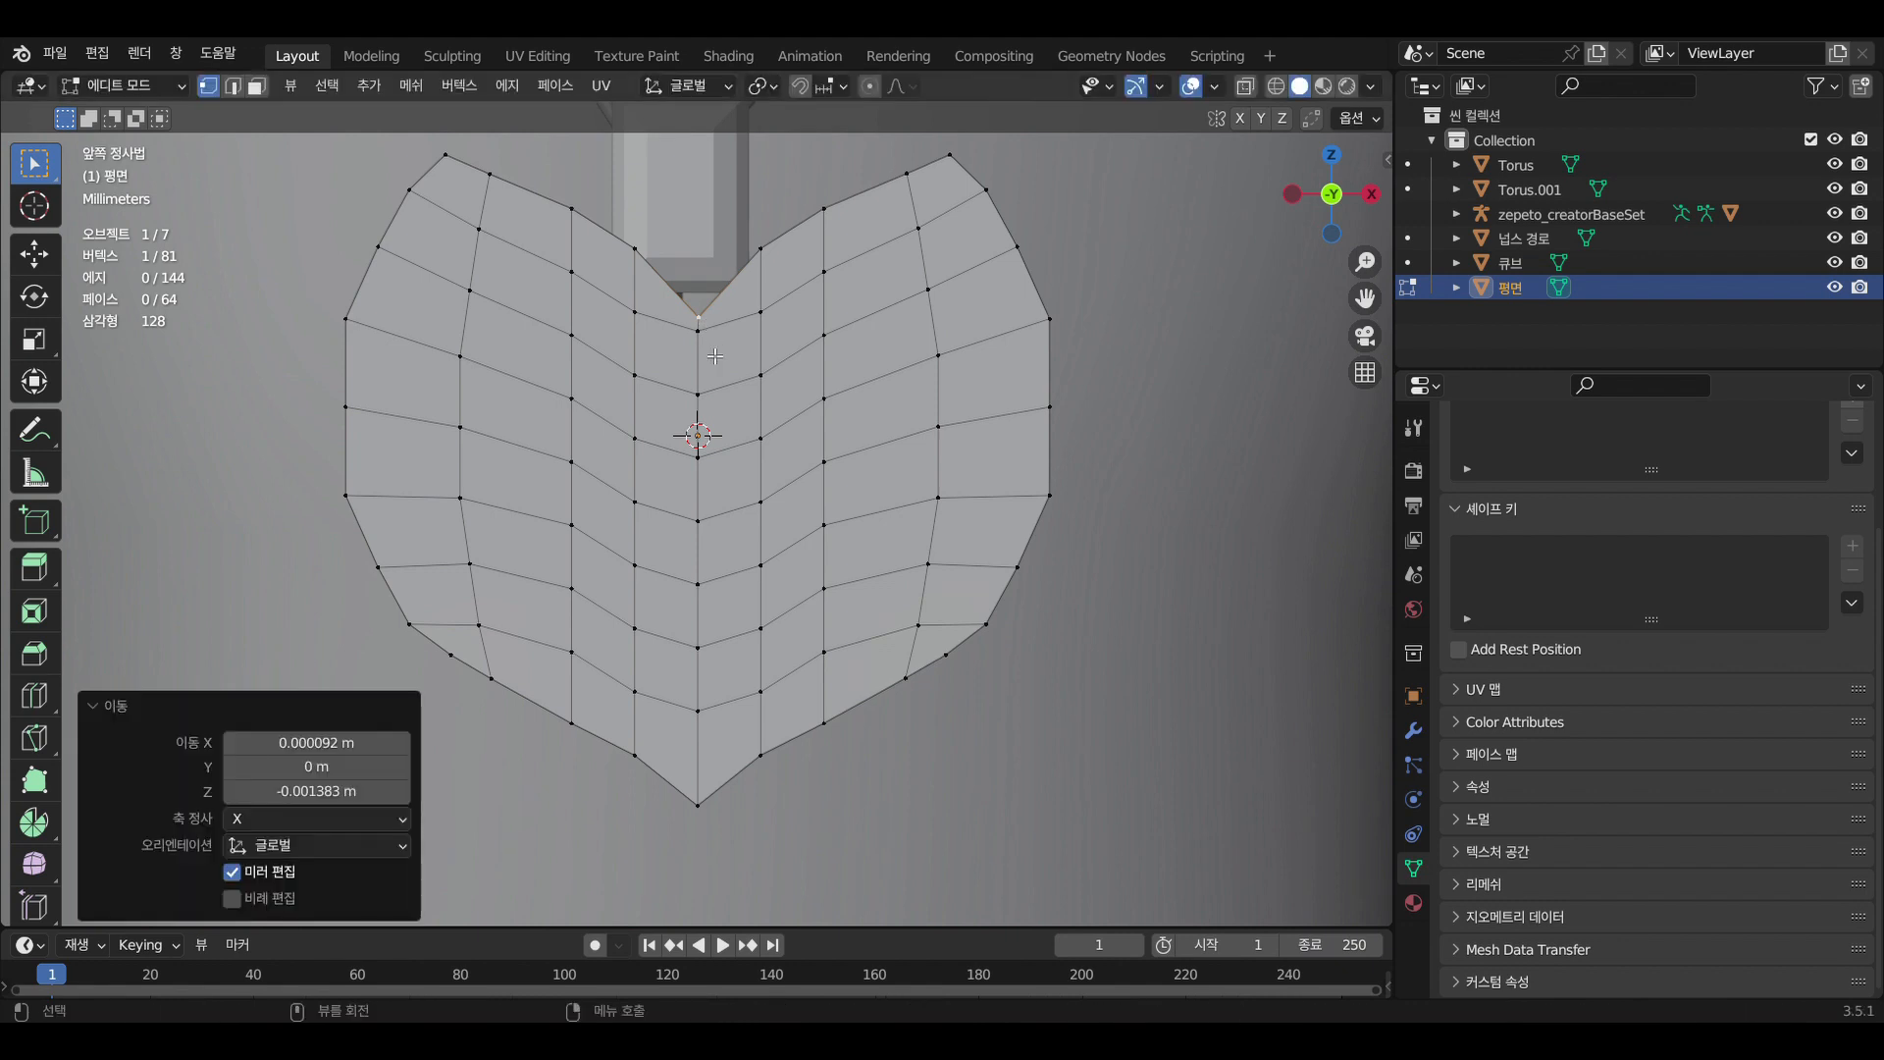
Select the heart's whole outline edge loop and extrude it backward along Y by about 0.007 m
left_click(356, 362)
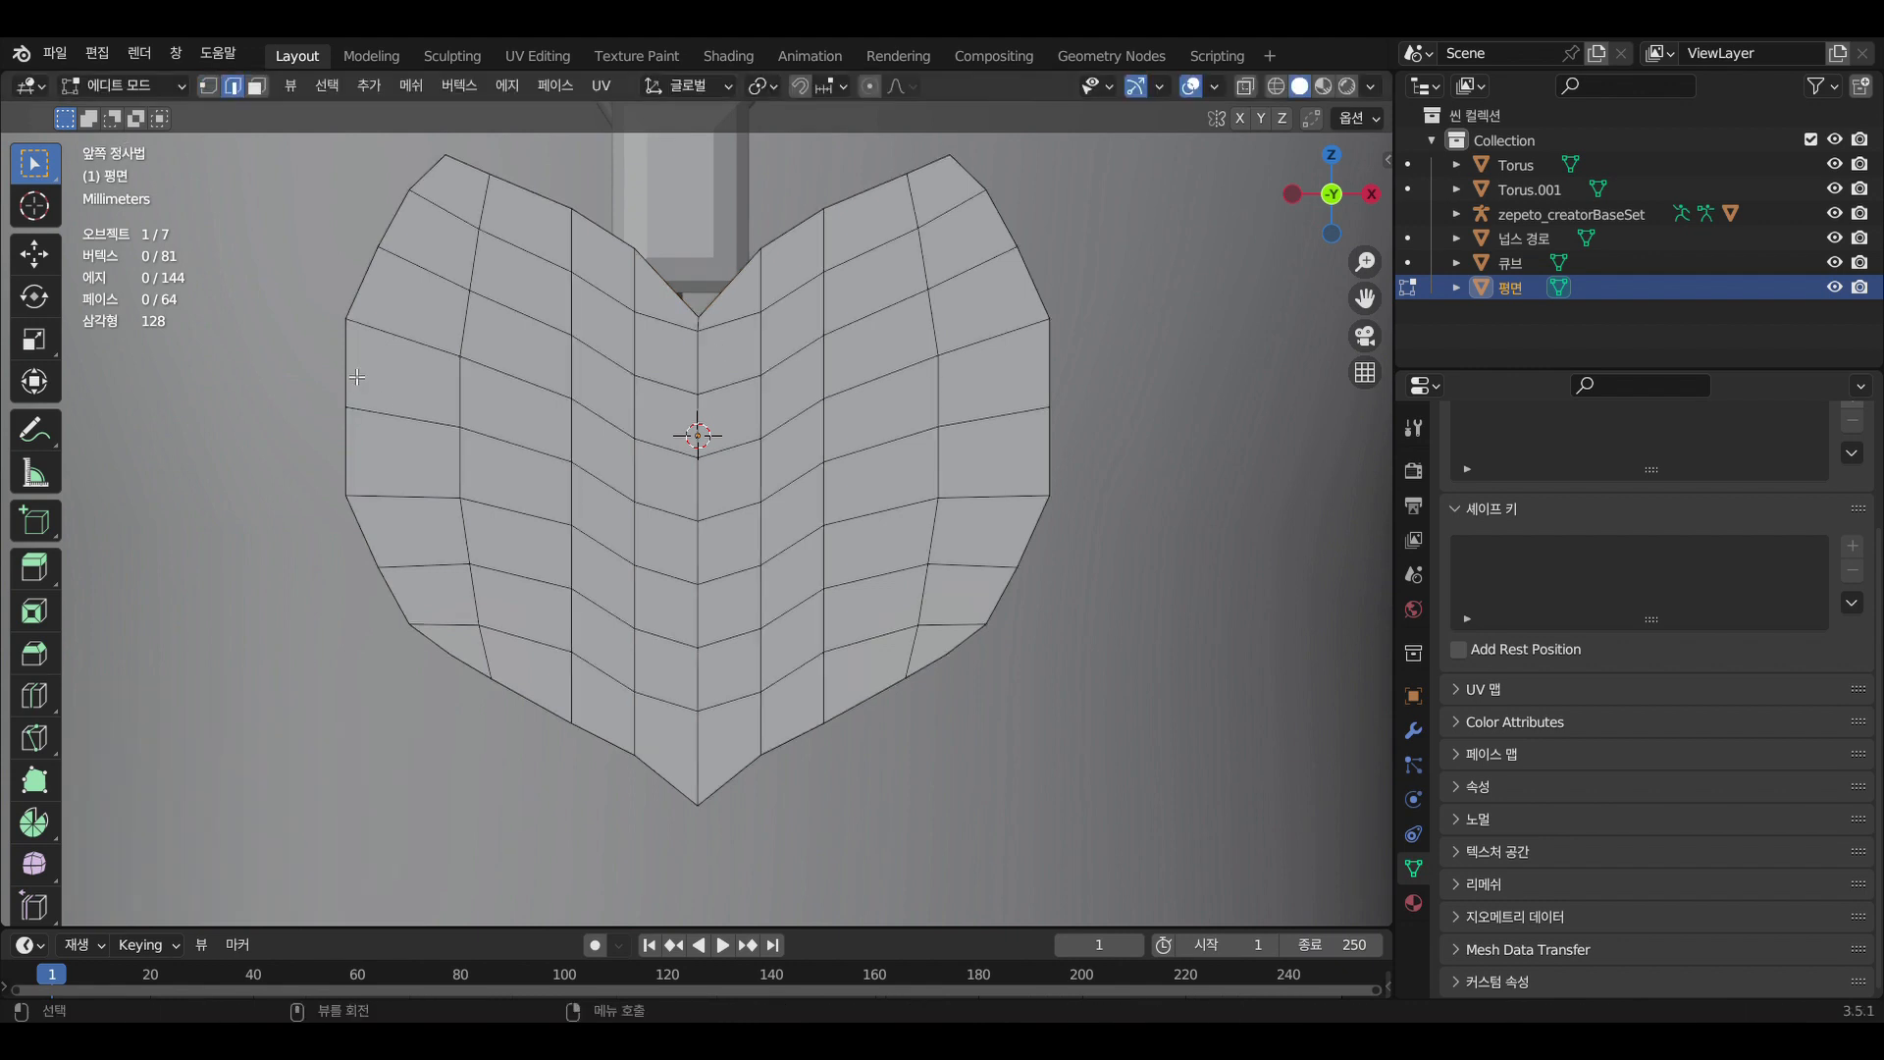
key("1")
left_click(232, 89)
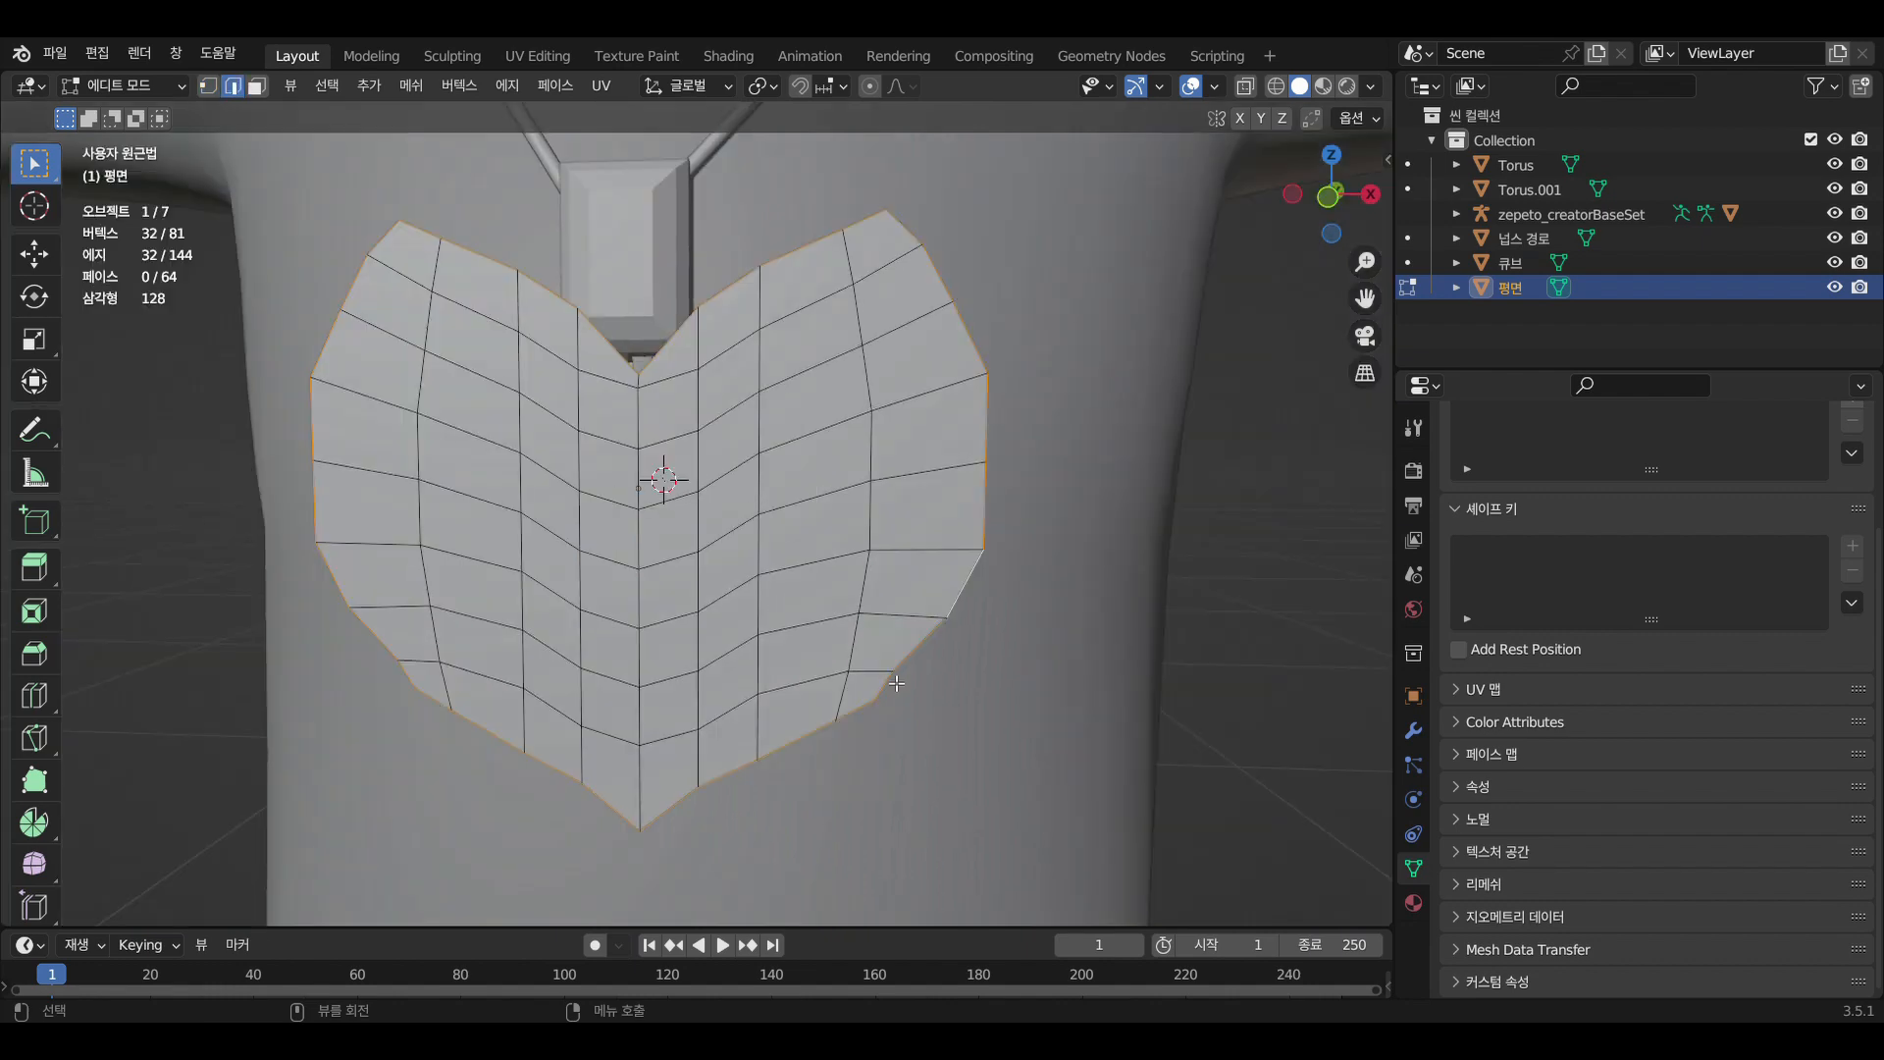
middle_click_drag(896, 684, 772, 744)
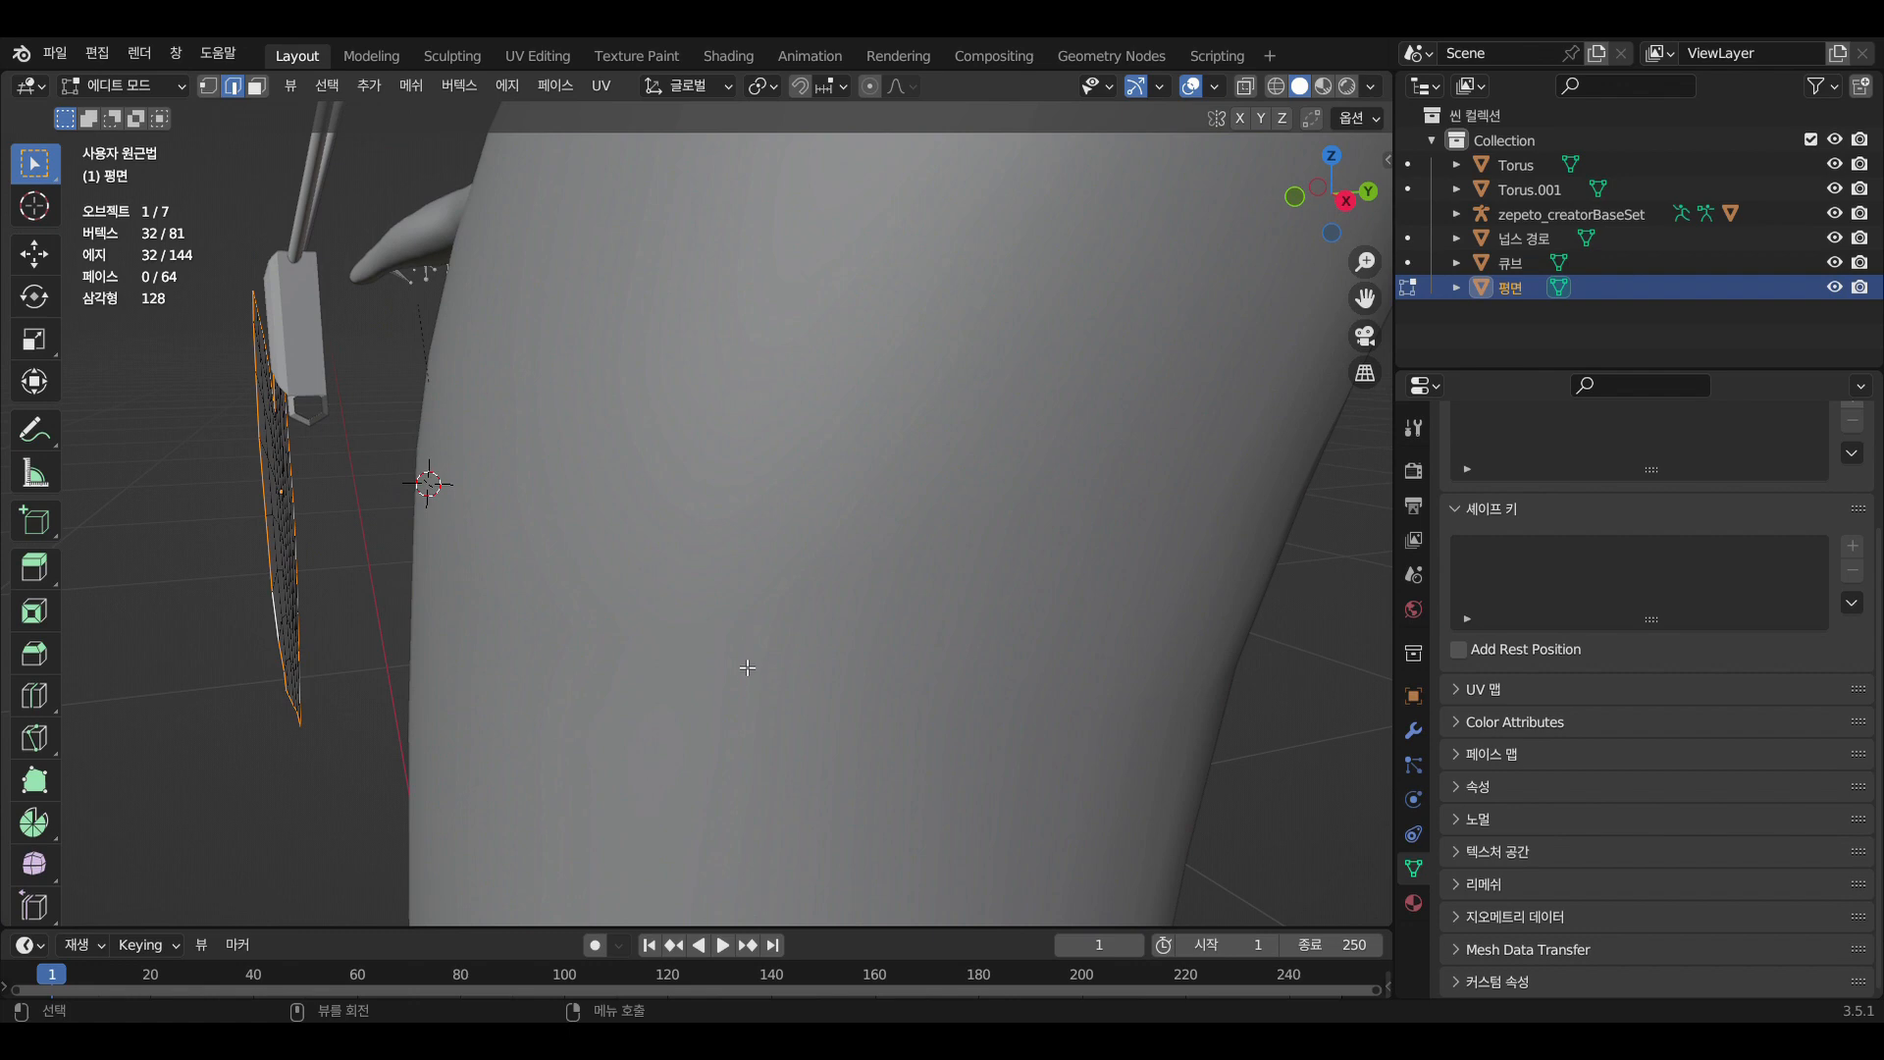
key("e")
key("y")
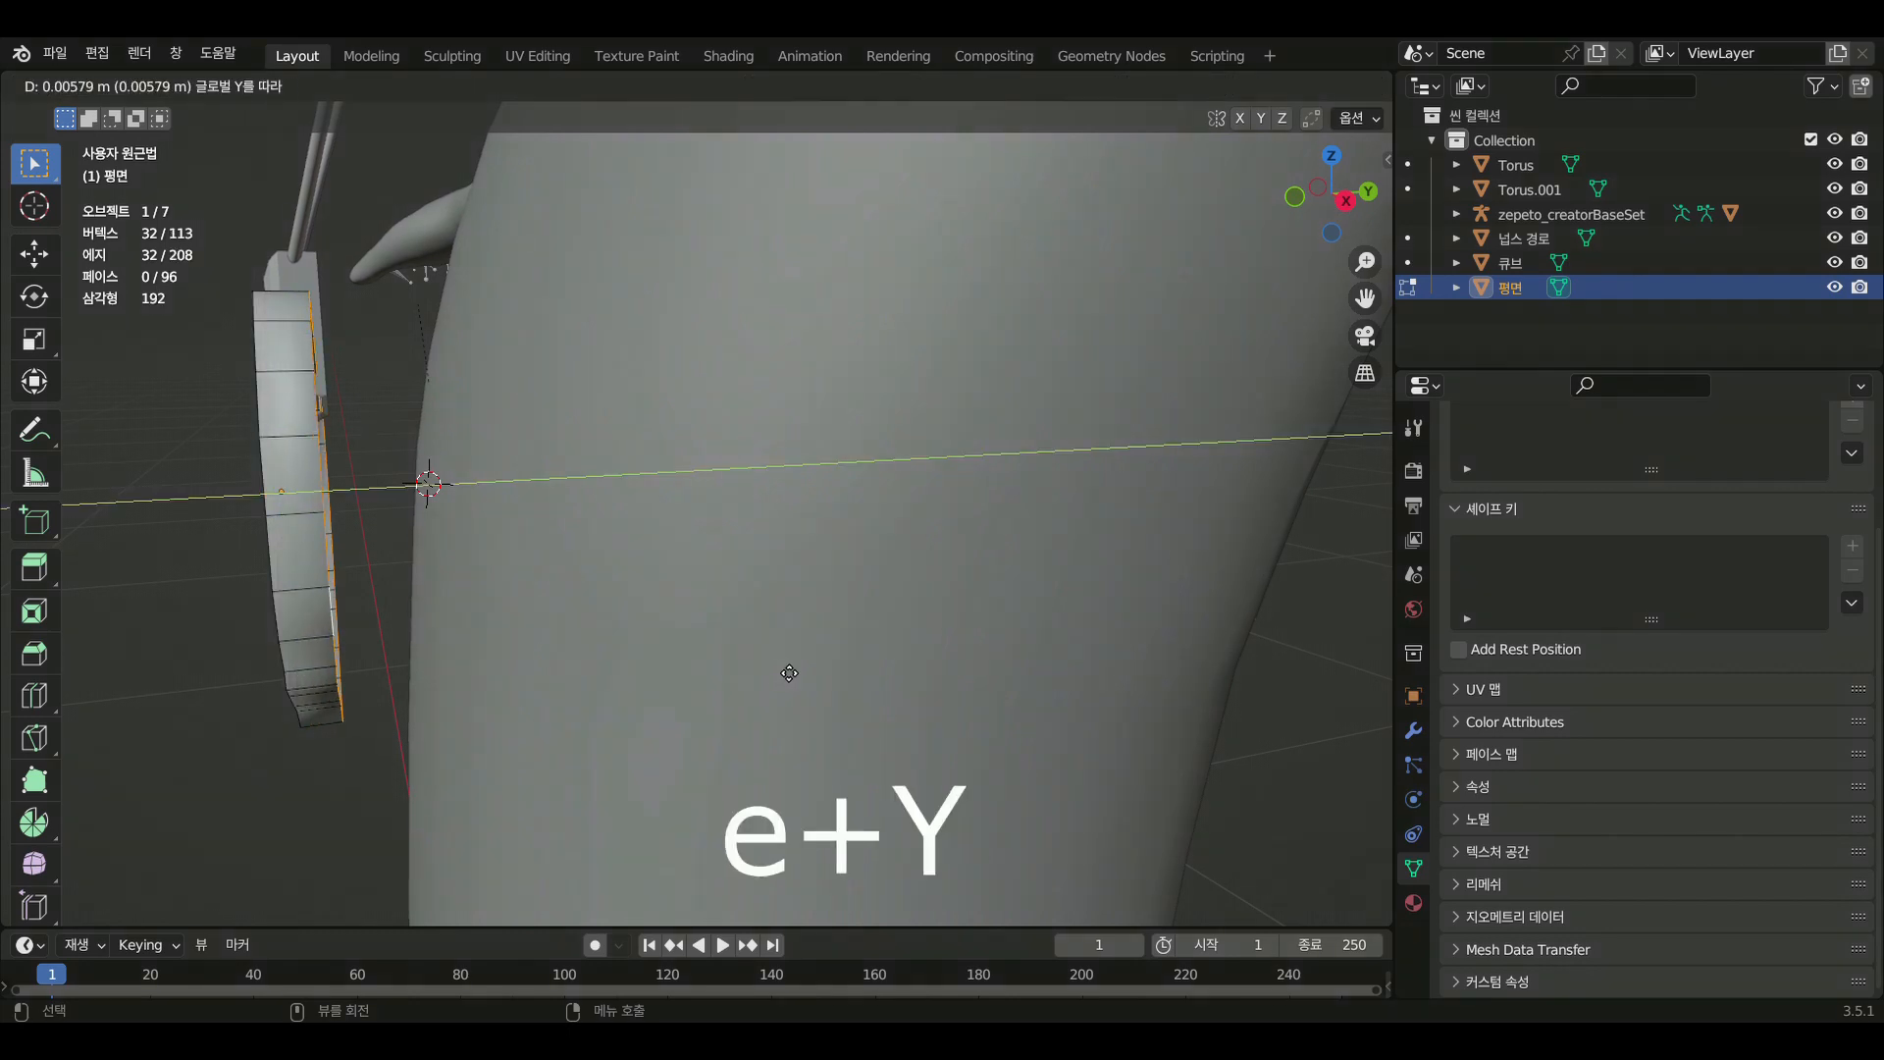
left_click(797, 670)
Select the entire heart mesh and scale it down to about 0.417
middle_click_drag(791, 685, 1006, 684)
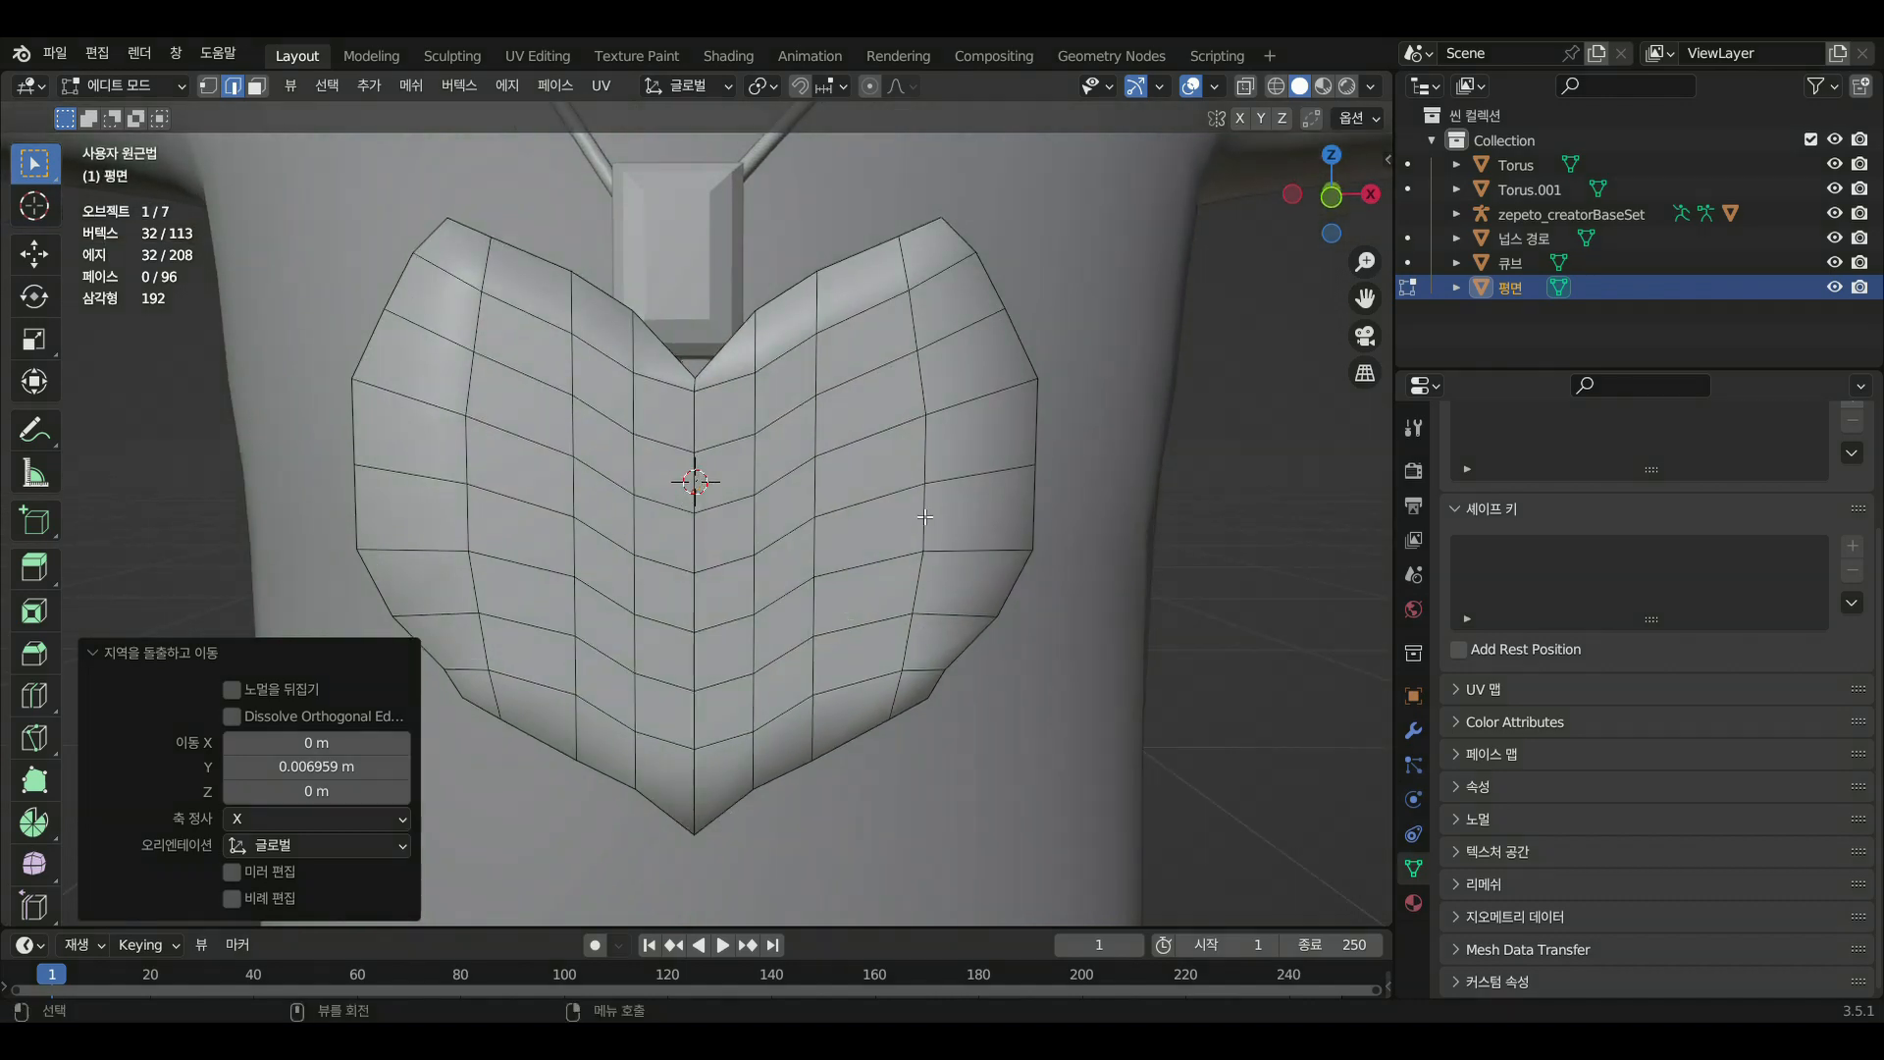
key("a")
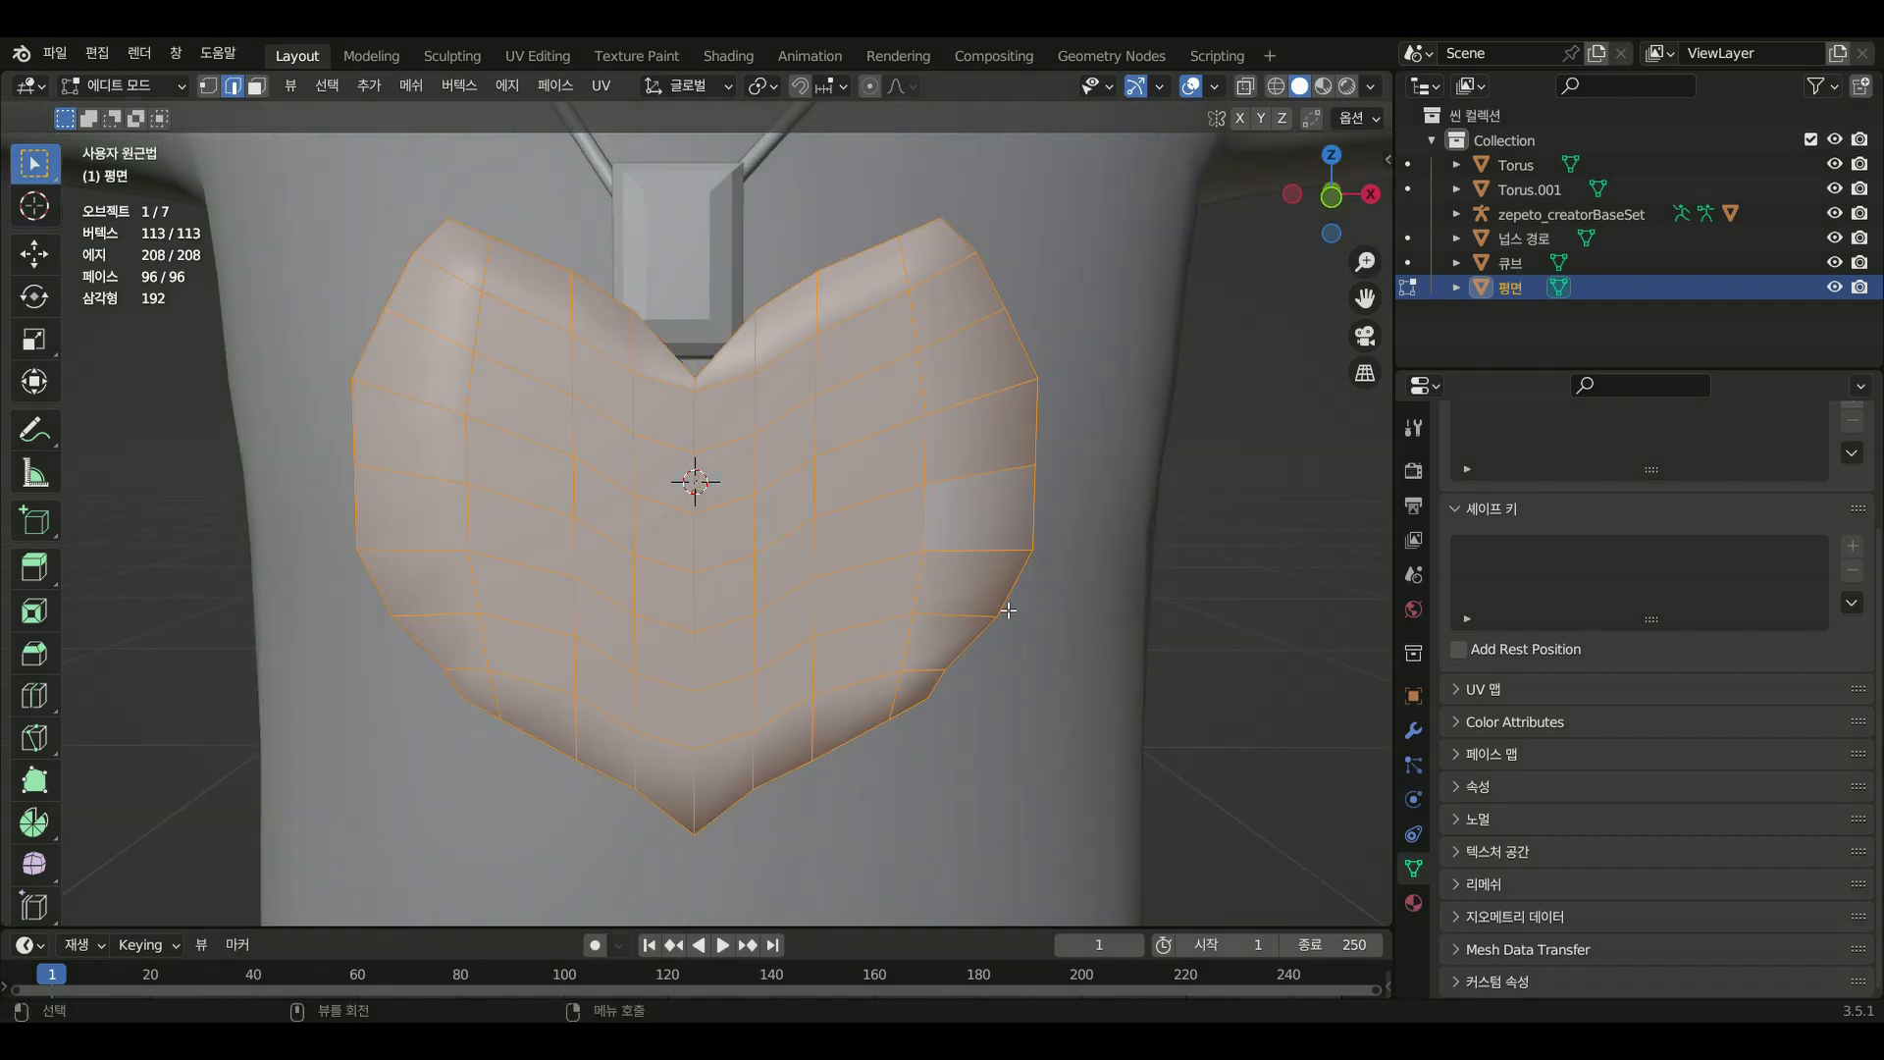
key("s")
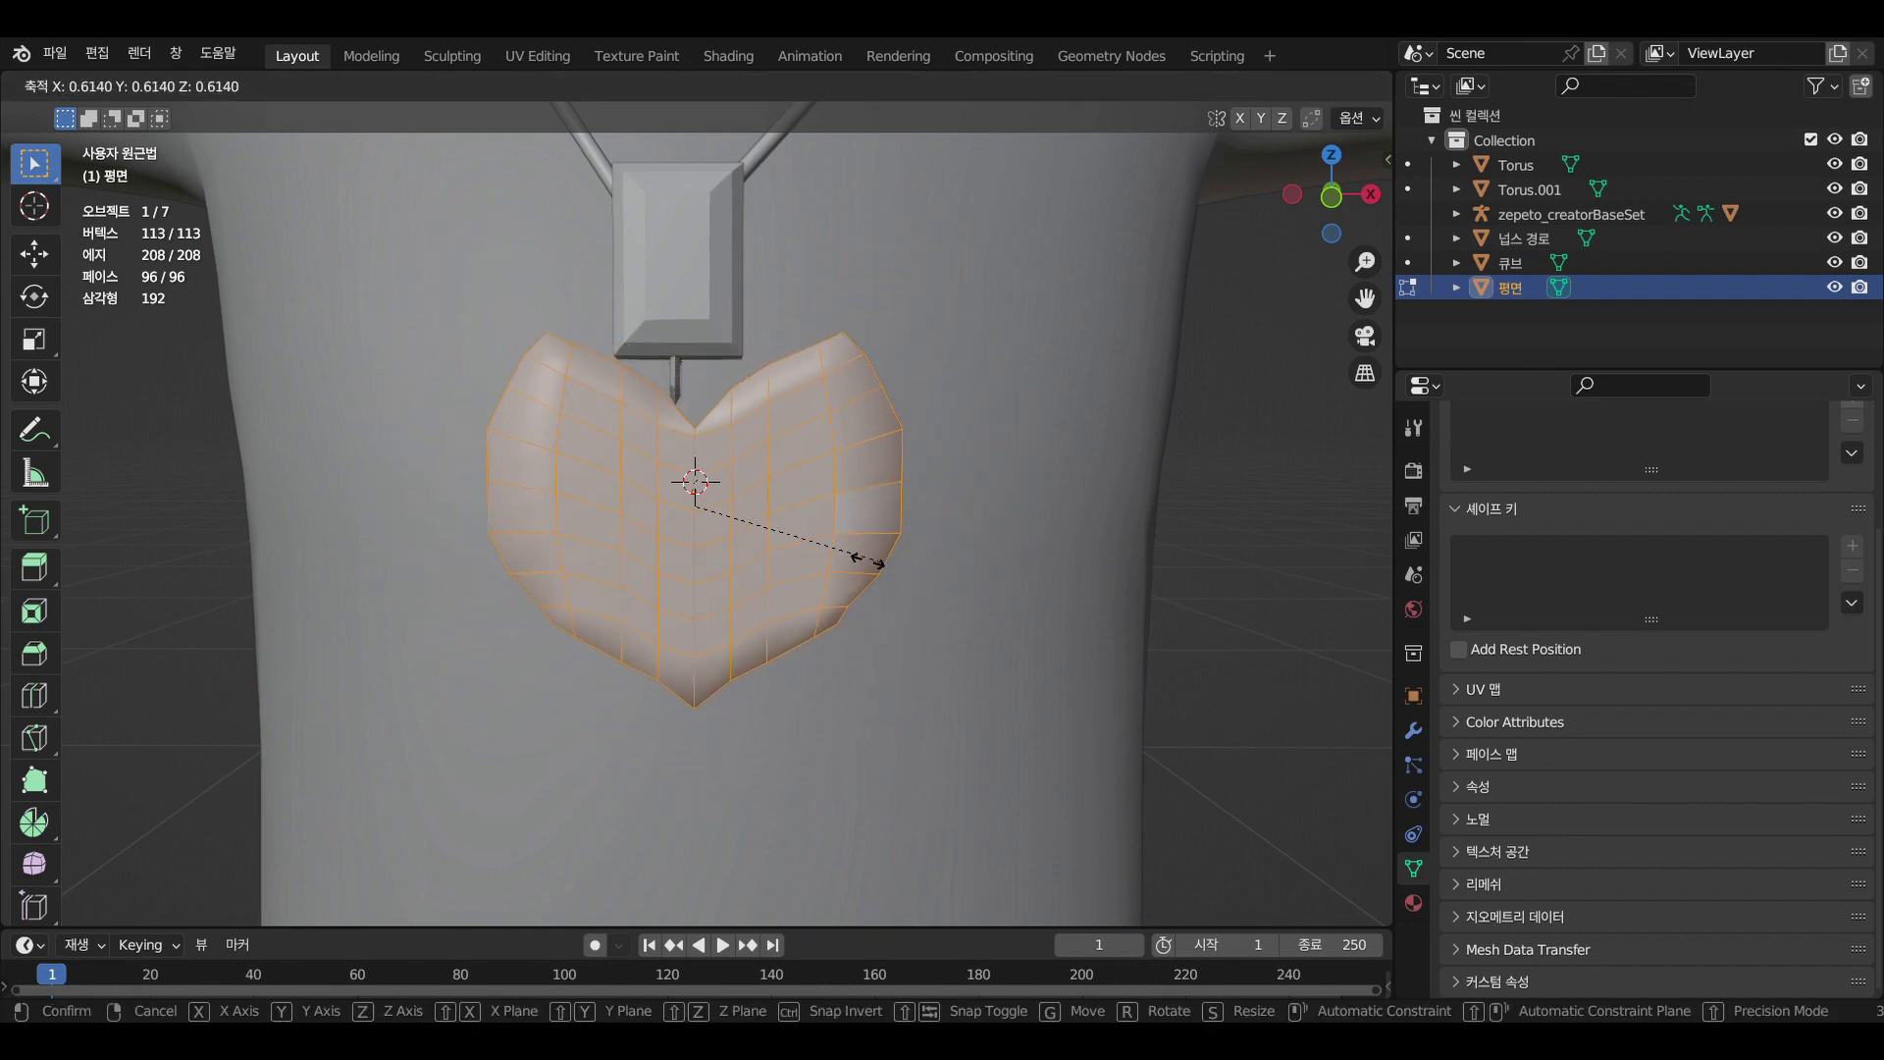
left_click(824, 554)
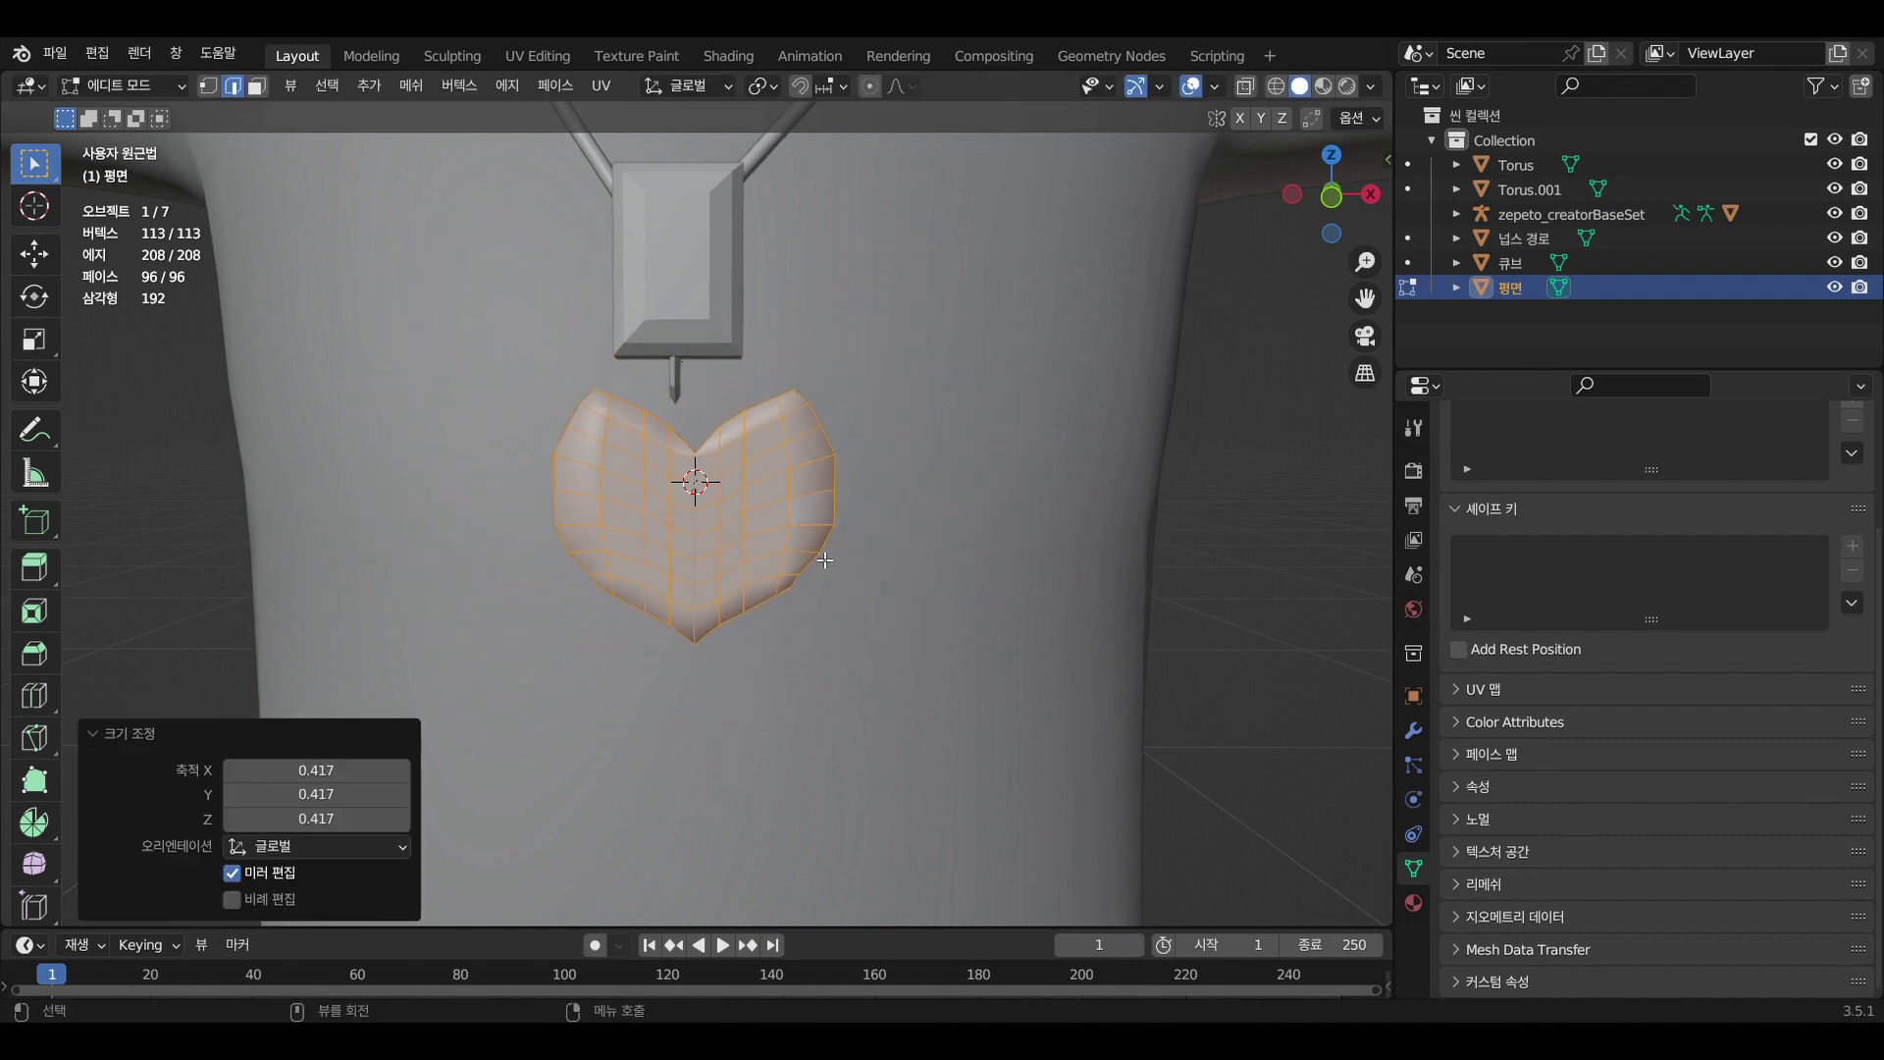
Return to Object Mode and apply smooth shading to the heart
scroll(827, 555, "up", 3)
middle_click_drag(828, 555, 737, 549)
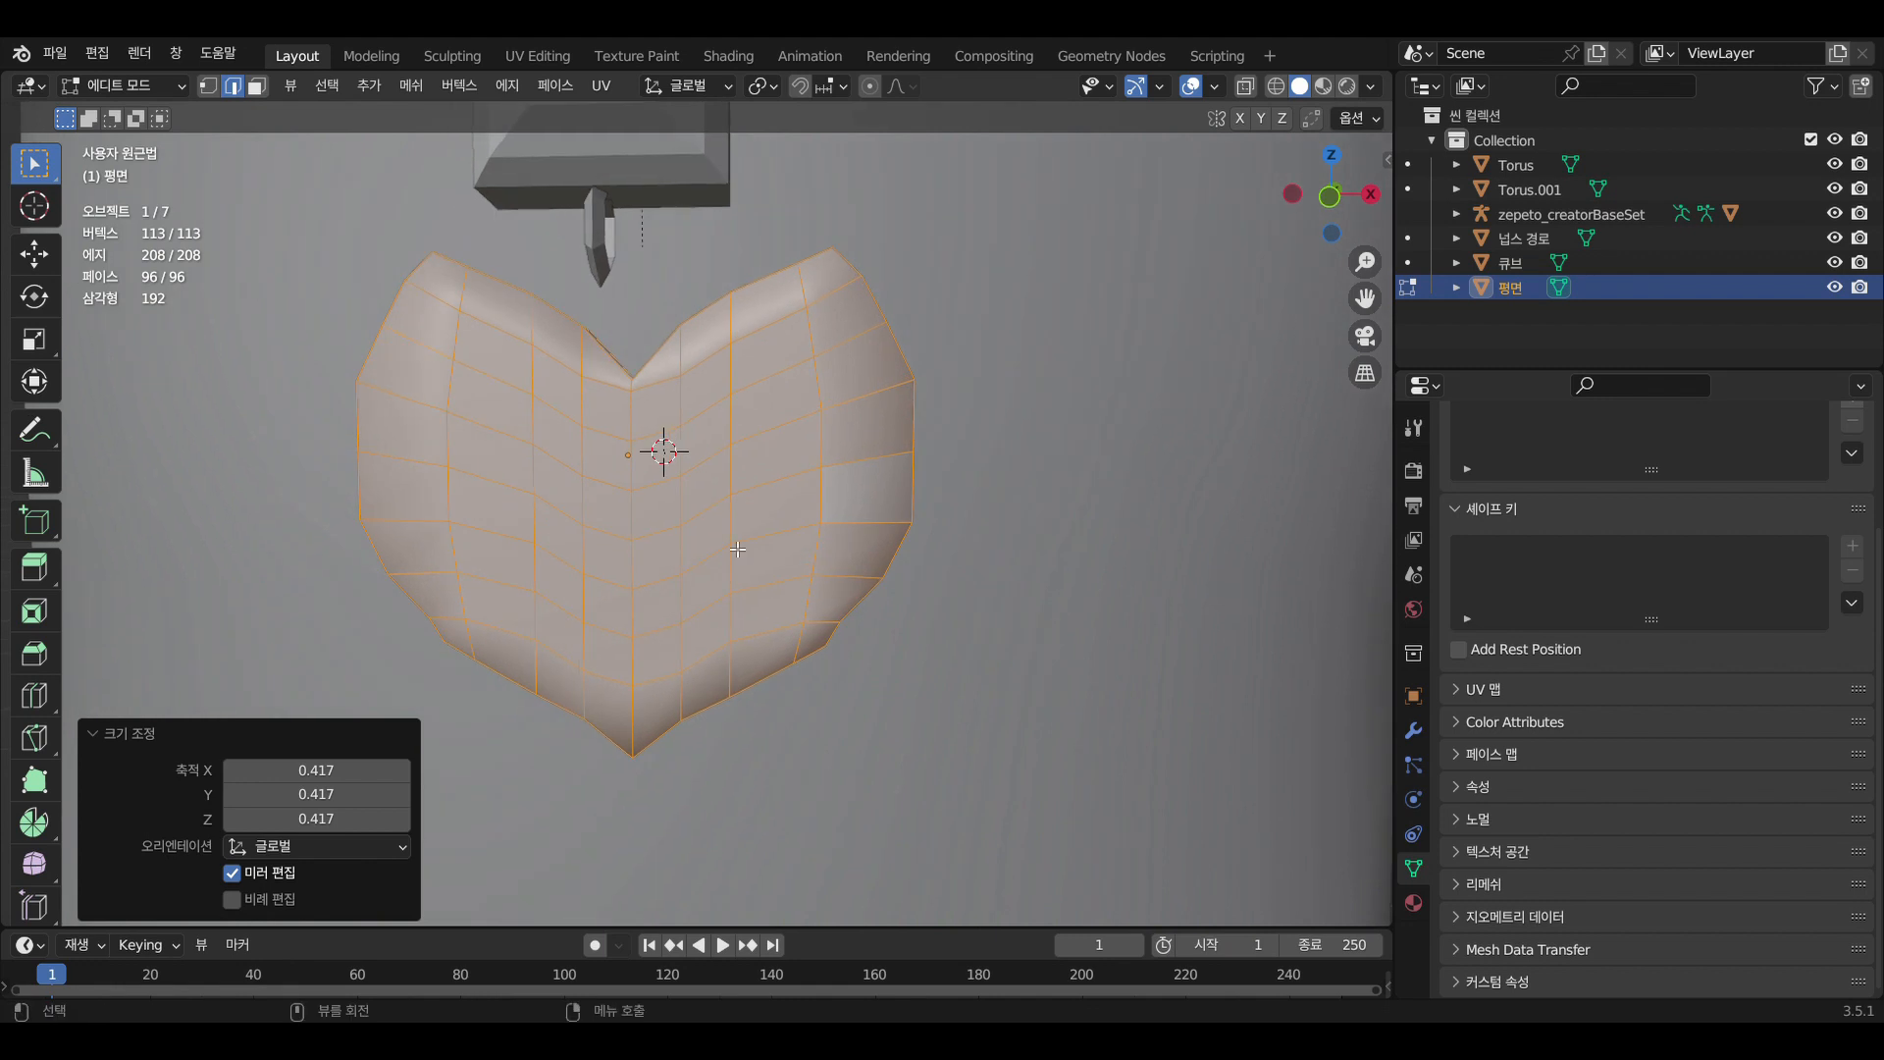
left_click(125, 82)
left_click(126, 115)
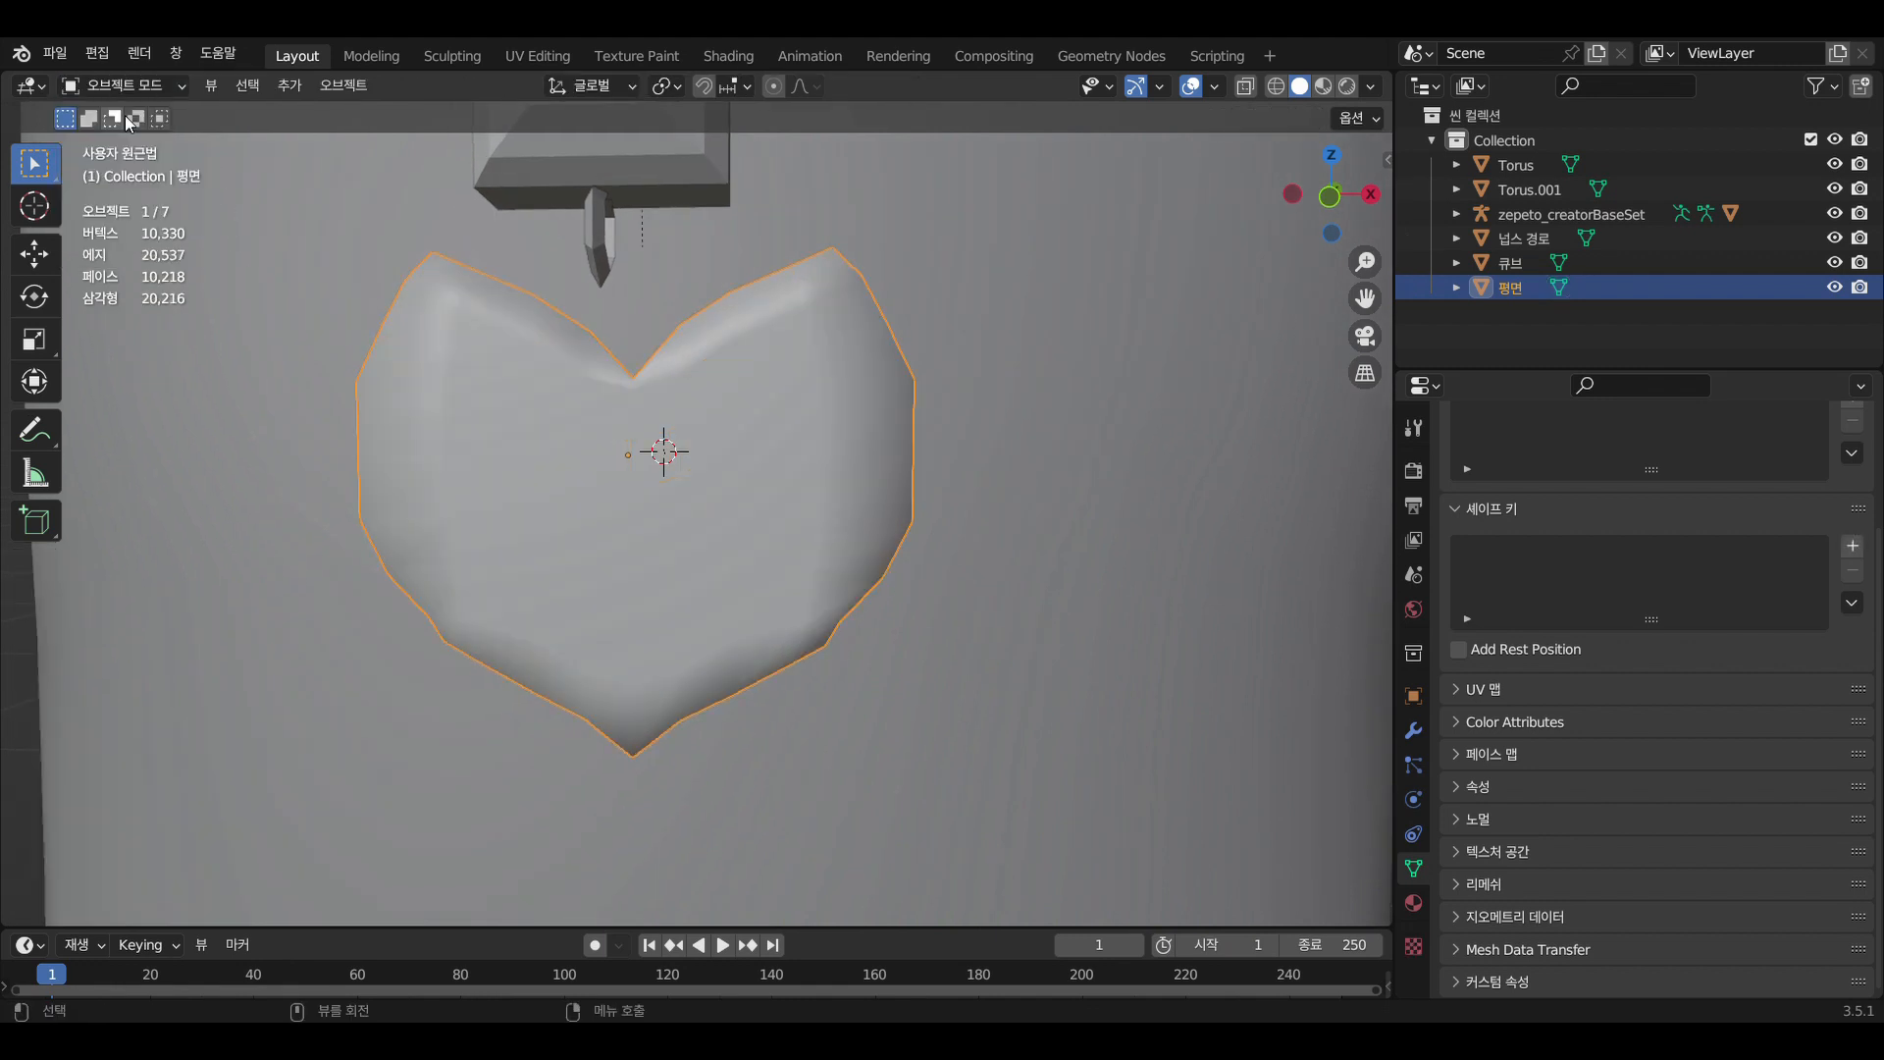
right_click(829, 446)
left_click(828, 445)
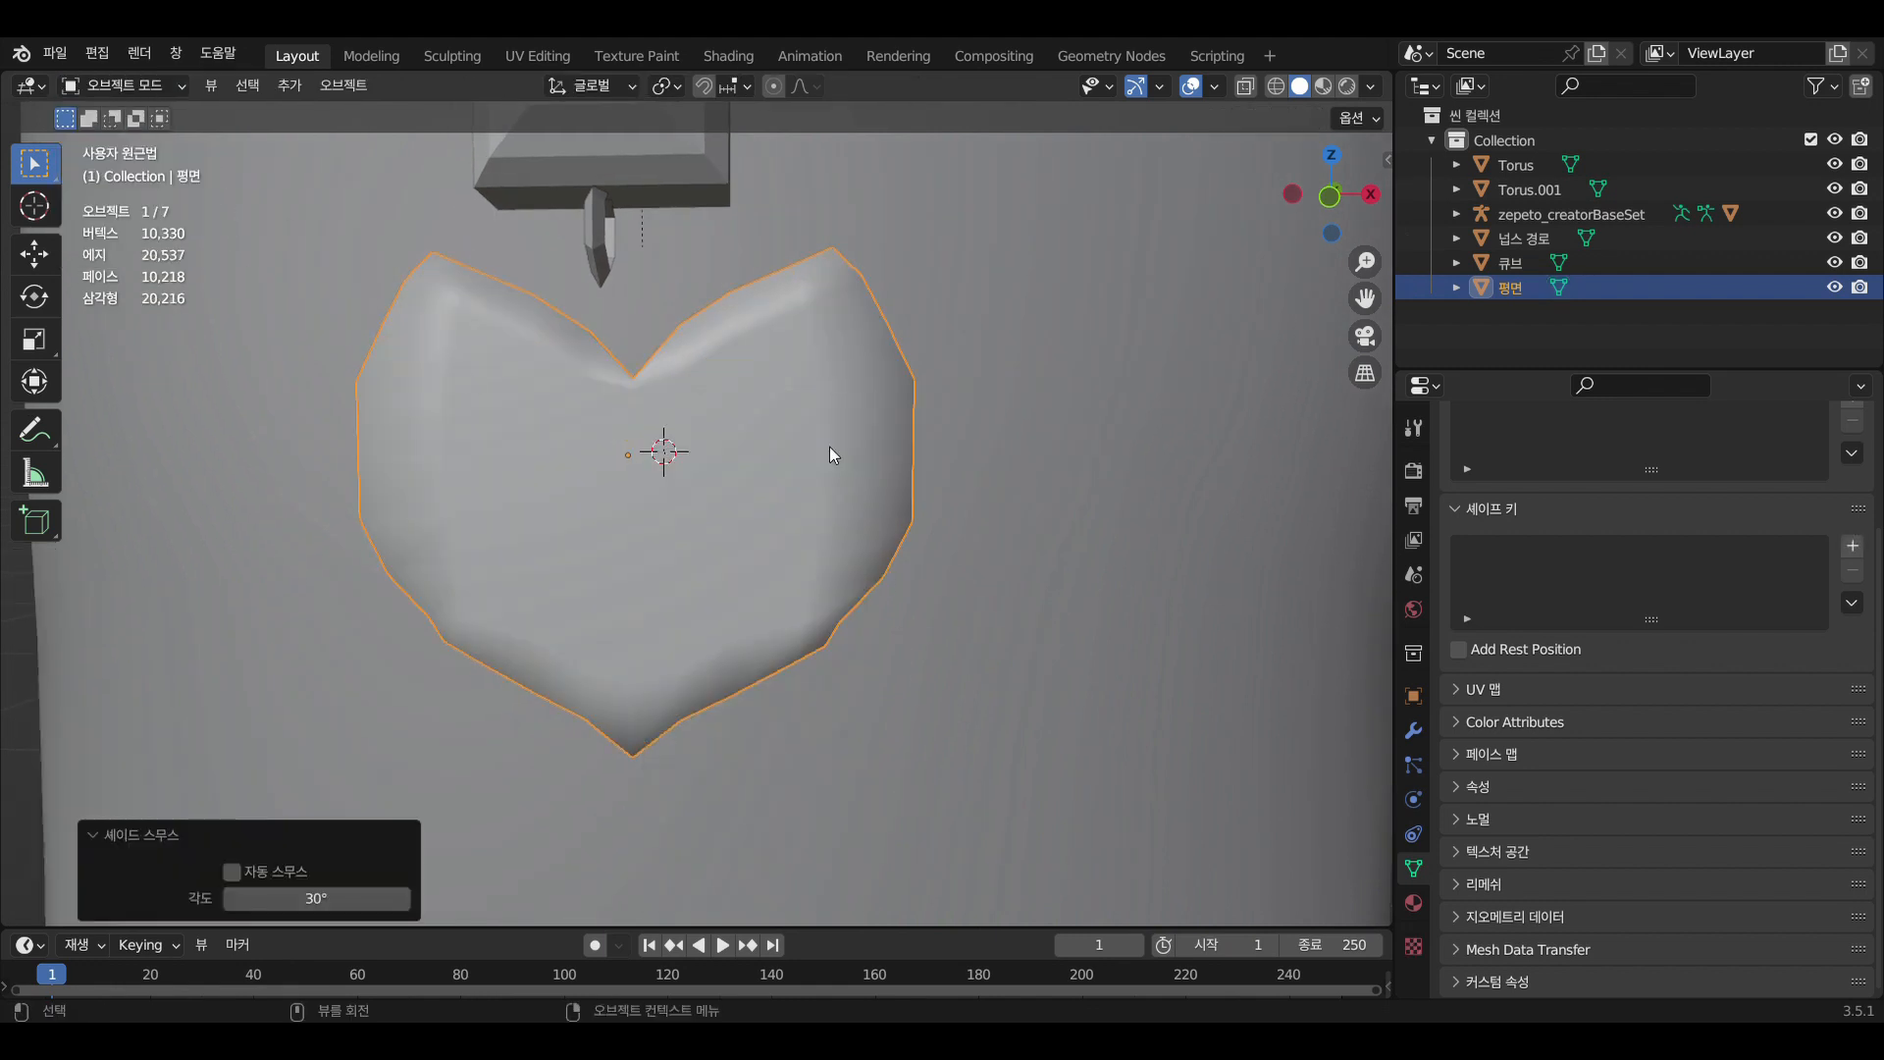
Move the heart up by about 0.0055 m so its notch meets the connector under the pendant block
scroll(862, 453, "down", 2)
scroll(685, 421, "up", 2)
key("g")
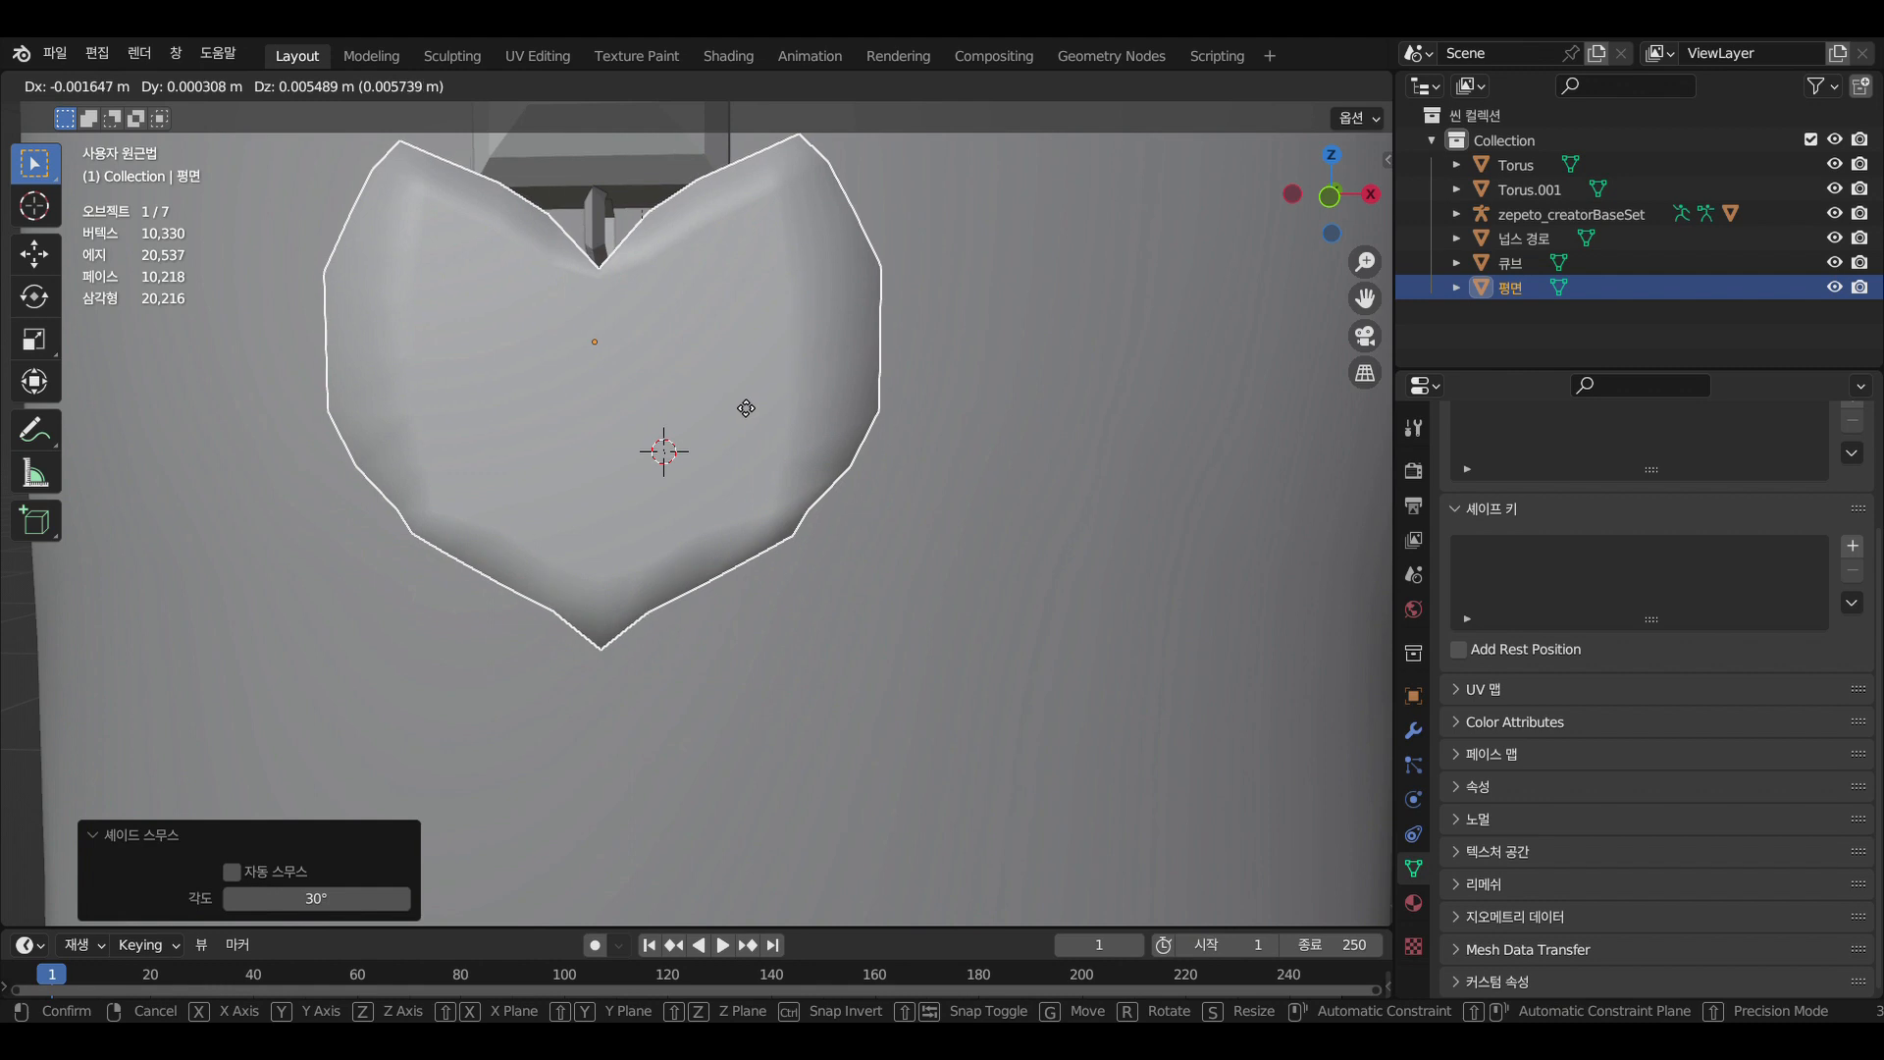
left_click(744, 407)
Scale the heart down further and raise it about 0.0027 m to fit beneath the connector
scroll(874, 462, "down", 2)
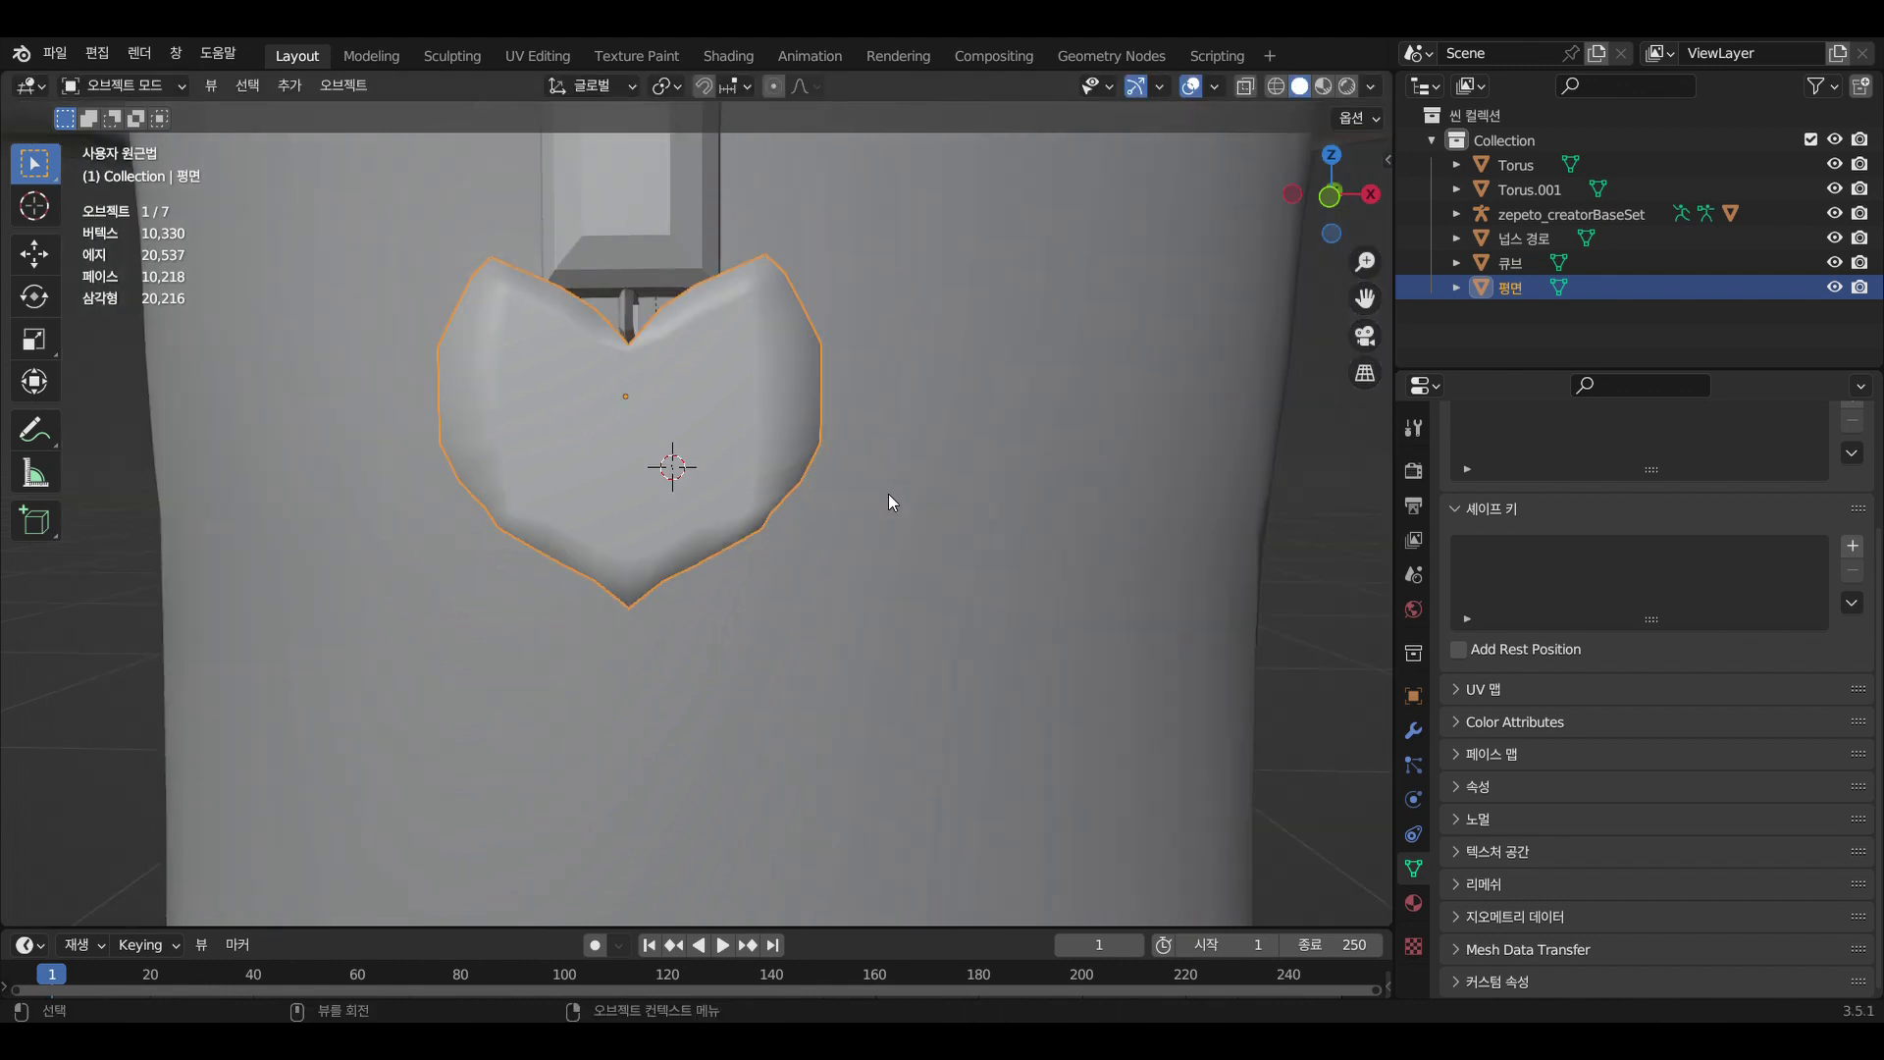
key("s")
left_click(746, 471)
scroll(697, 476, "up", 3)
key("g")
left_click(643, 461)
In side view, move the heart about 0.002 m along Y to line it up with the connector
scroll(511, 520, "down", 5)
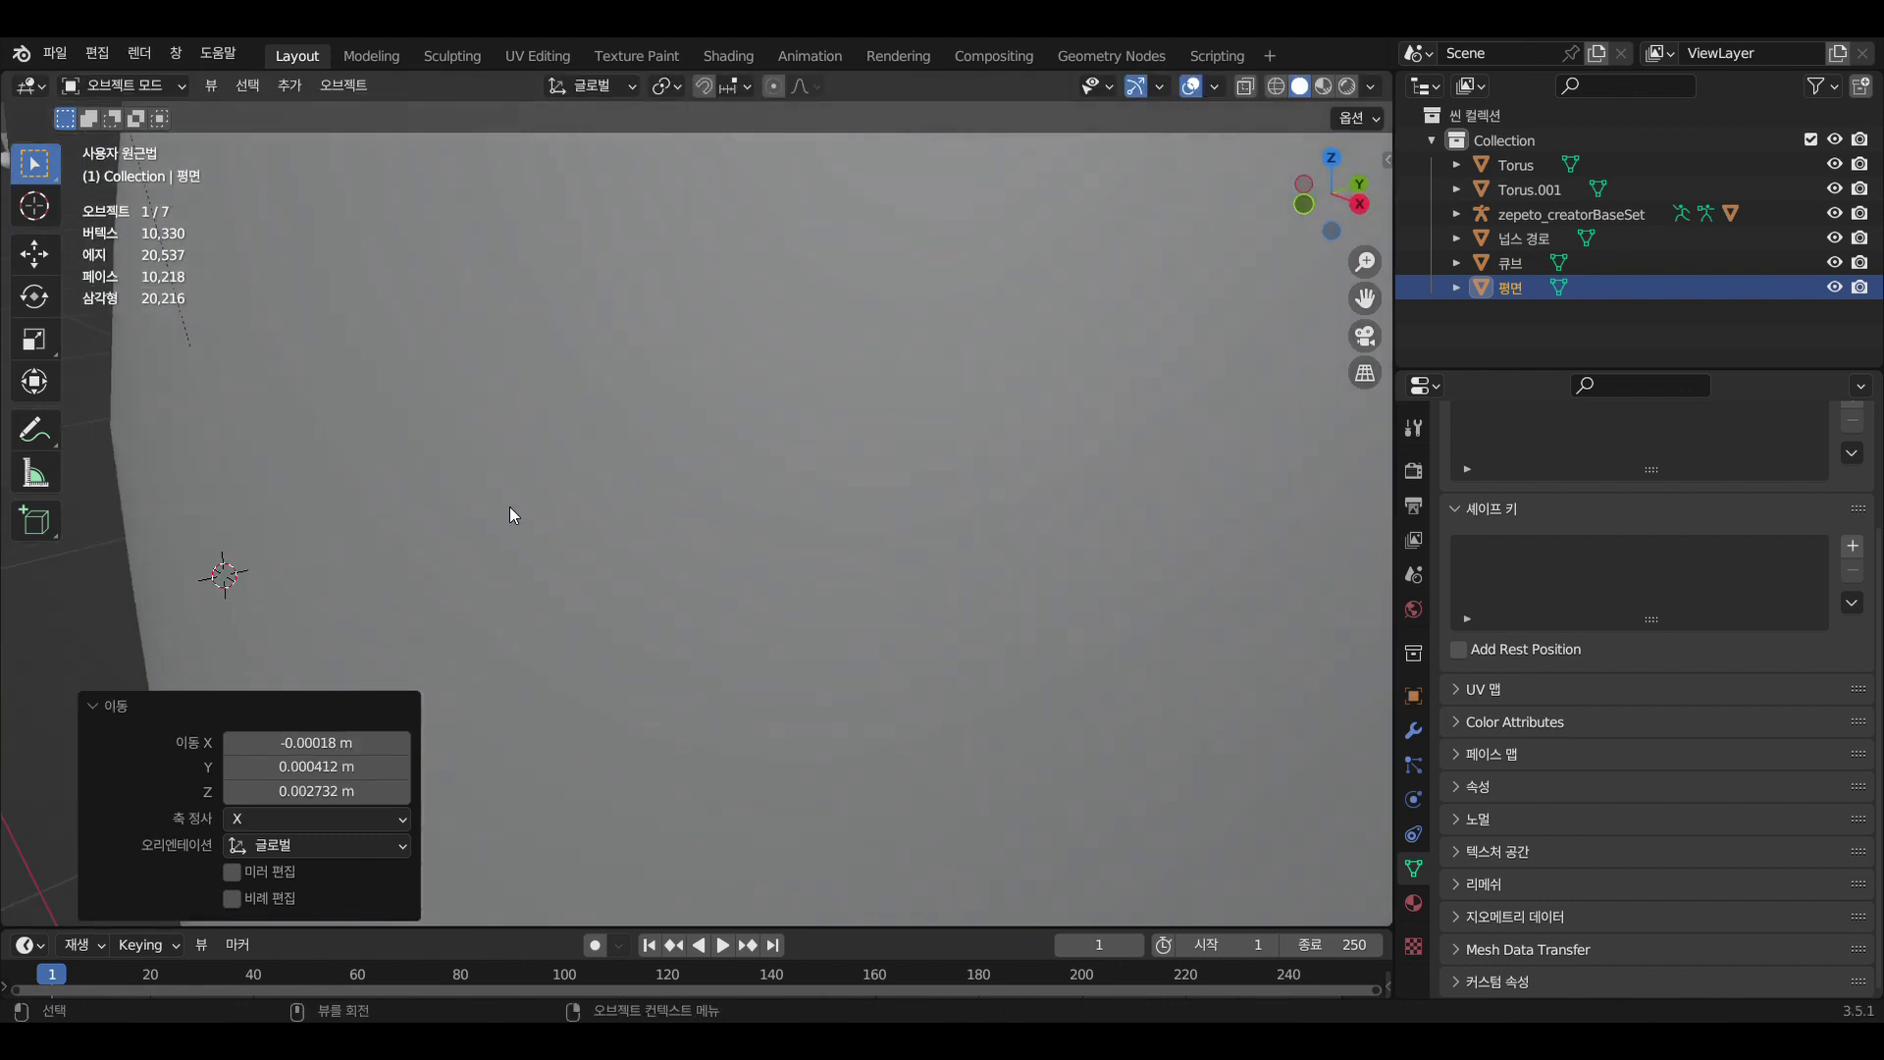
key("KP_3")
key("g")
key("y")
left_click(520, 463)
Examine the heart's alignment with the connector from the front and reselect the heart
key("KP_1")
scroll(509, 457, "up", 10)
middle_click_drag(508, 470, 509, 510)
scroll(510, 508, "down", 6)
scroll(538, 505, "up", 2)
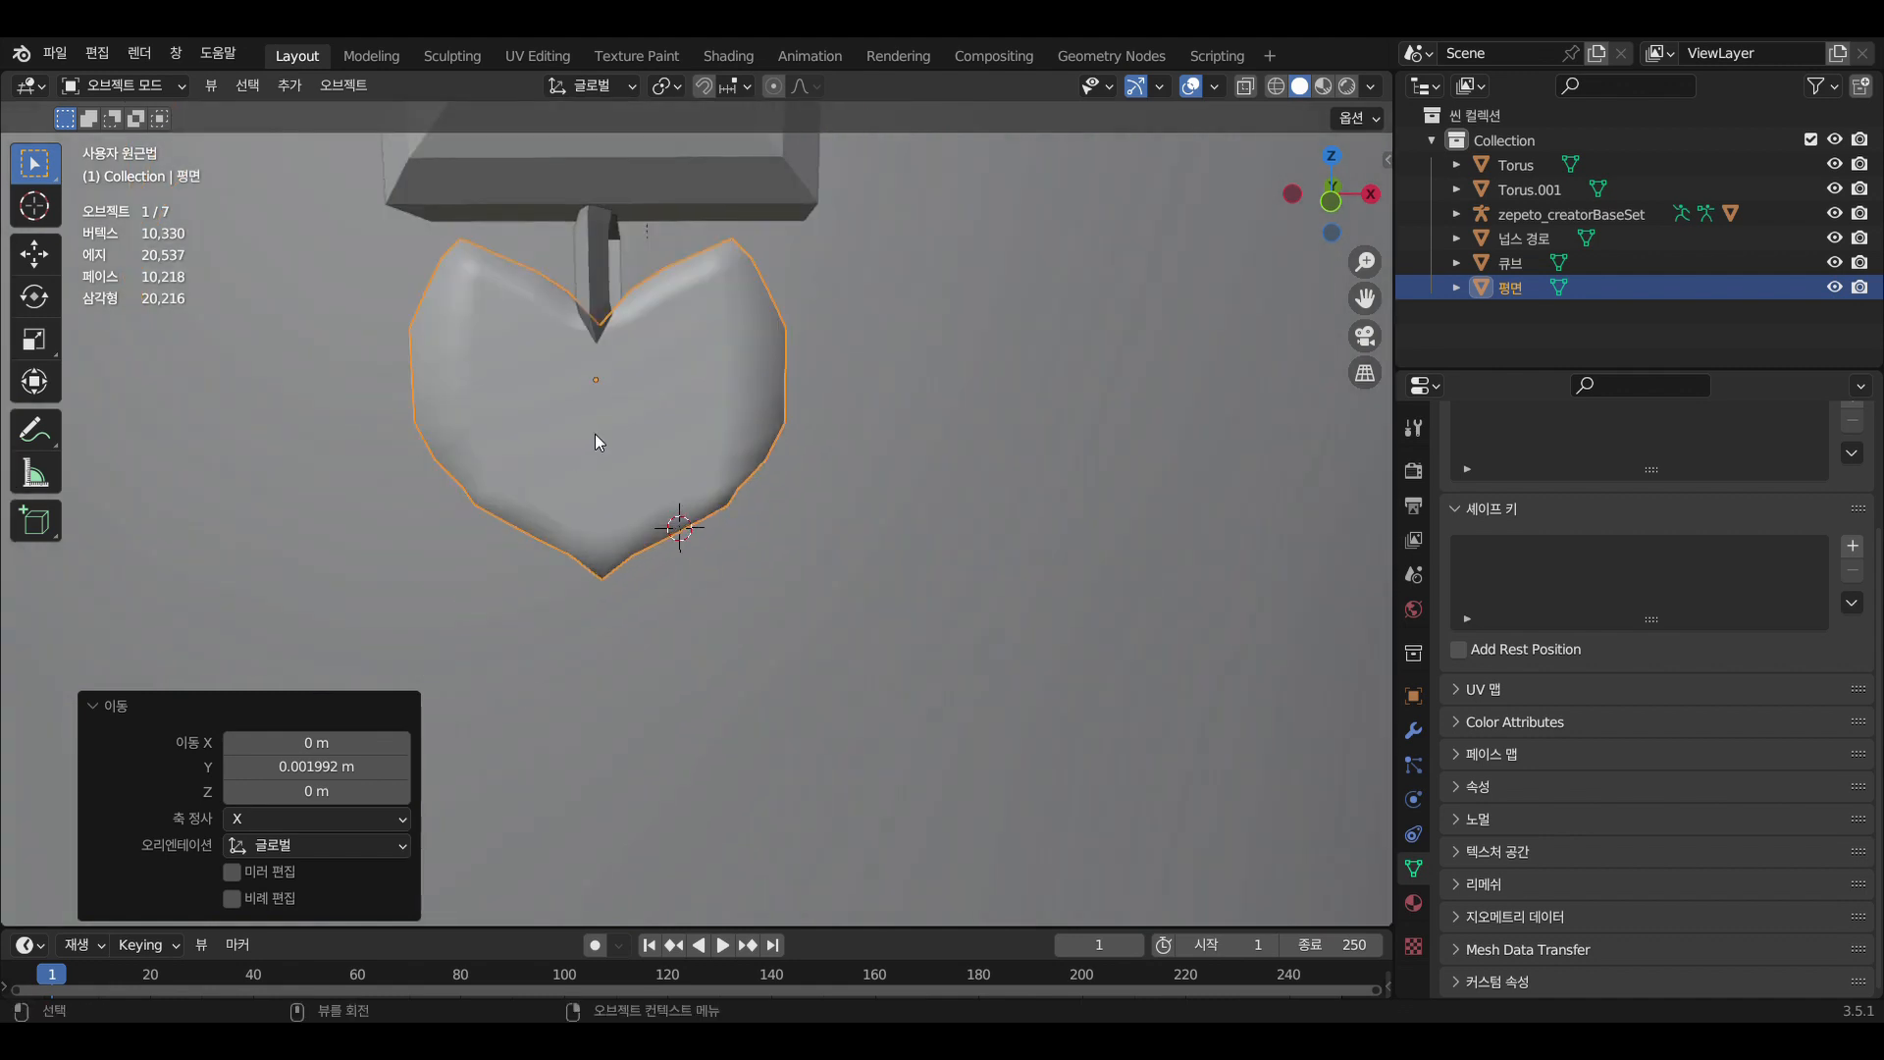
left_click(595, 434)
left_click(935, 415)
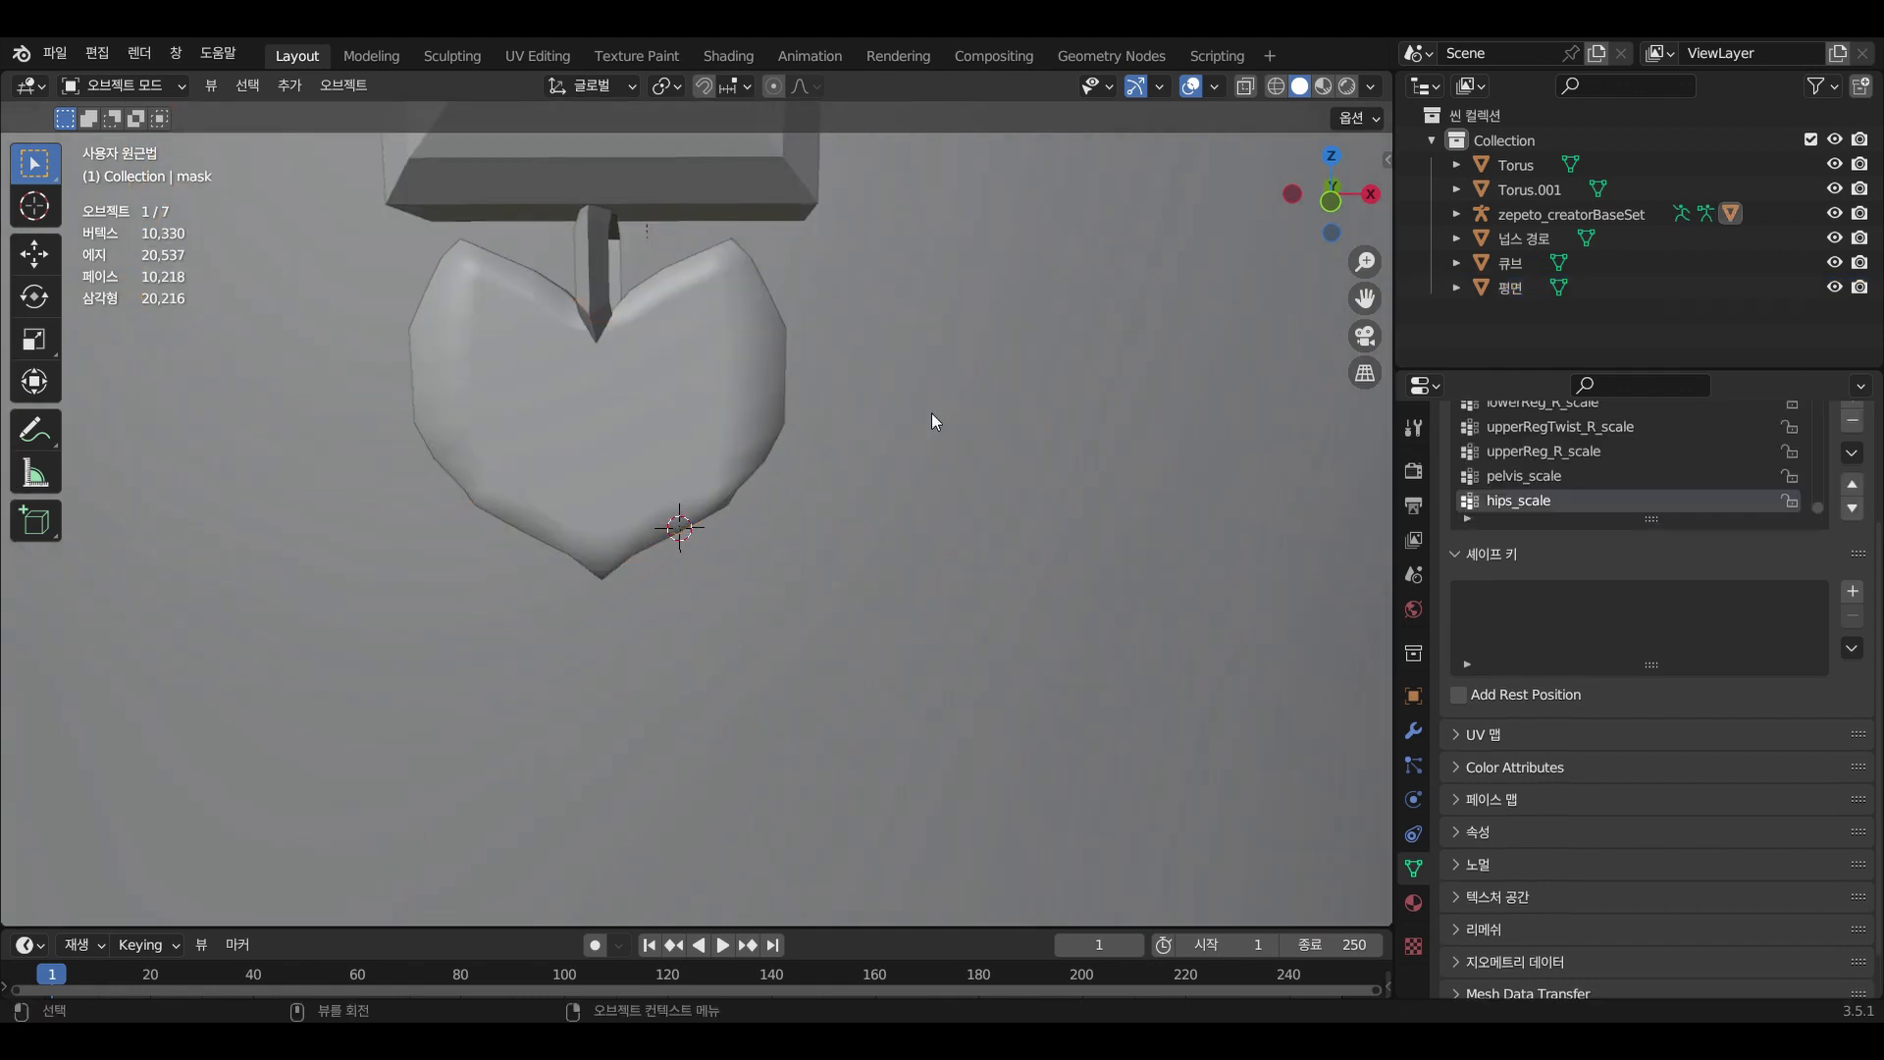
left_click(602, 413)
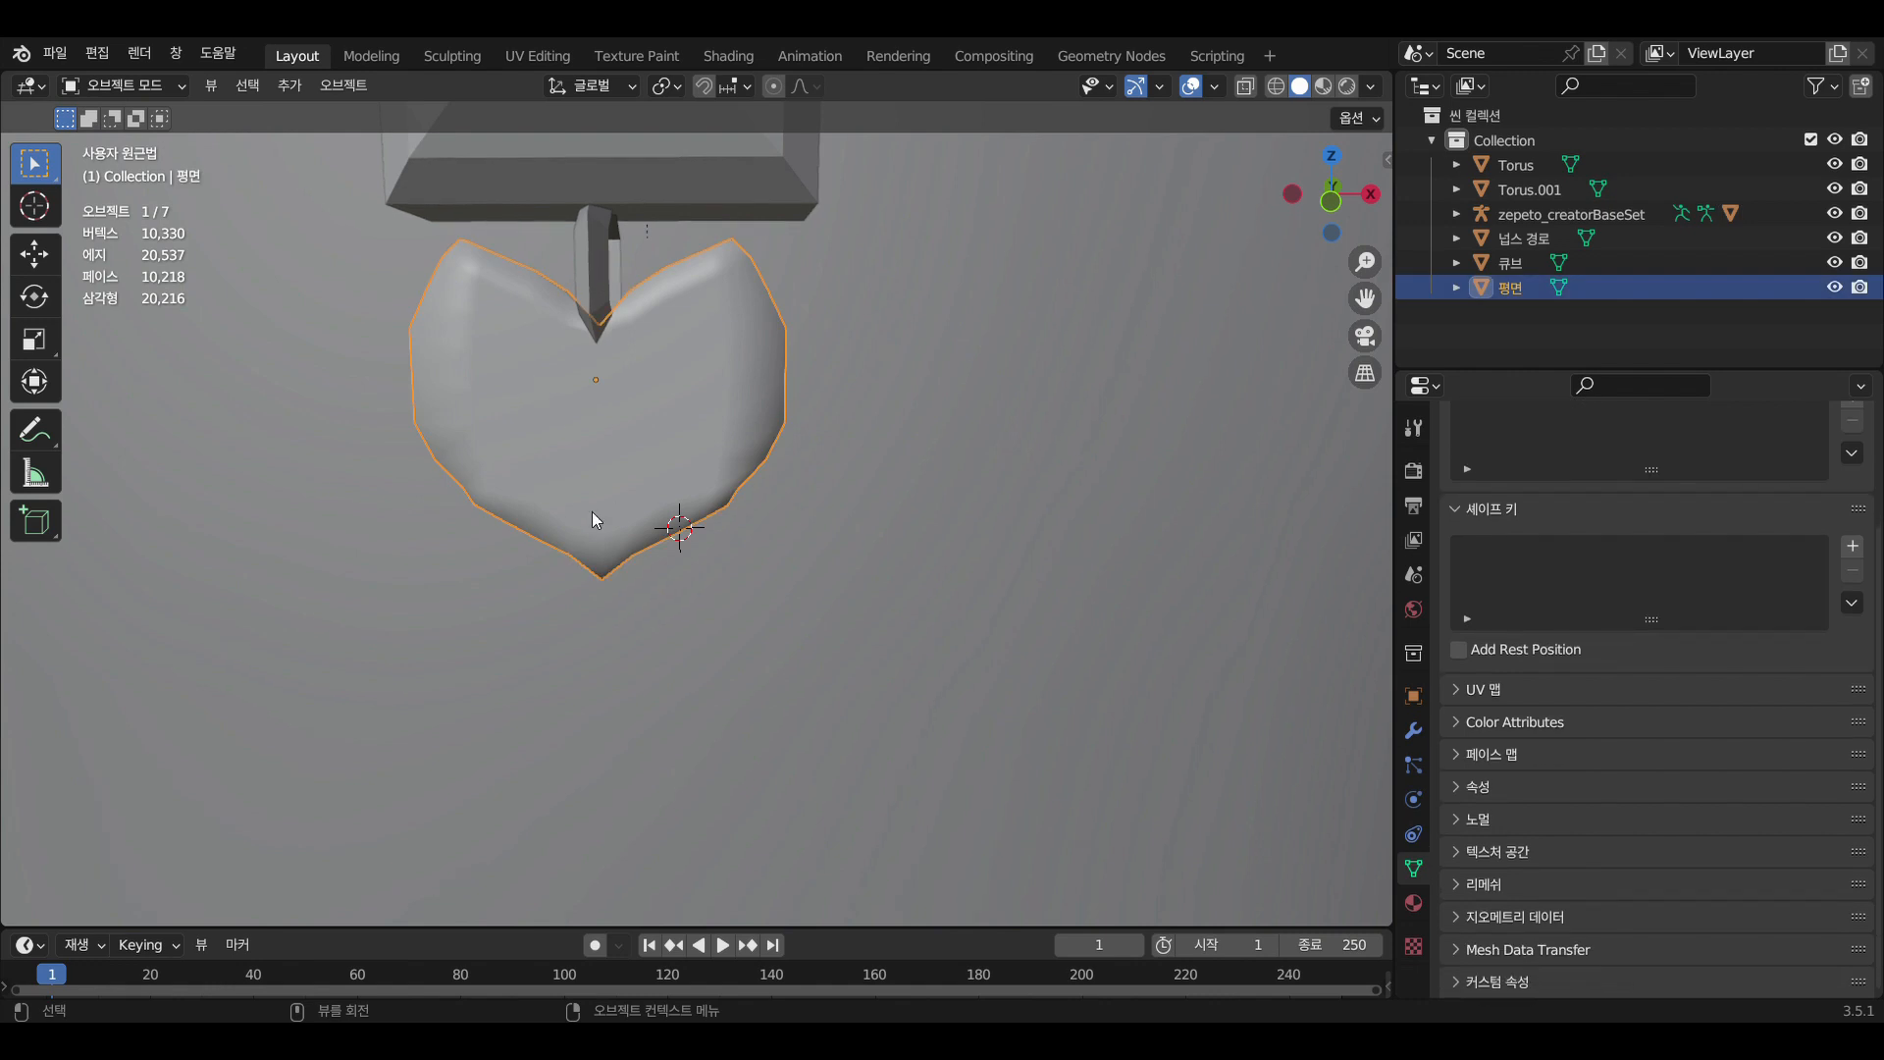
Enter Sculpt Mode on the heart, set the Draw brush radius to 112 px, and build up volume across both lobes
left_click(145, 87)
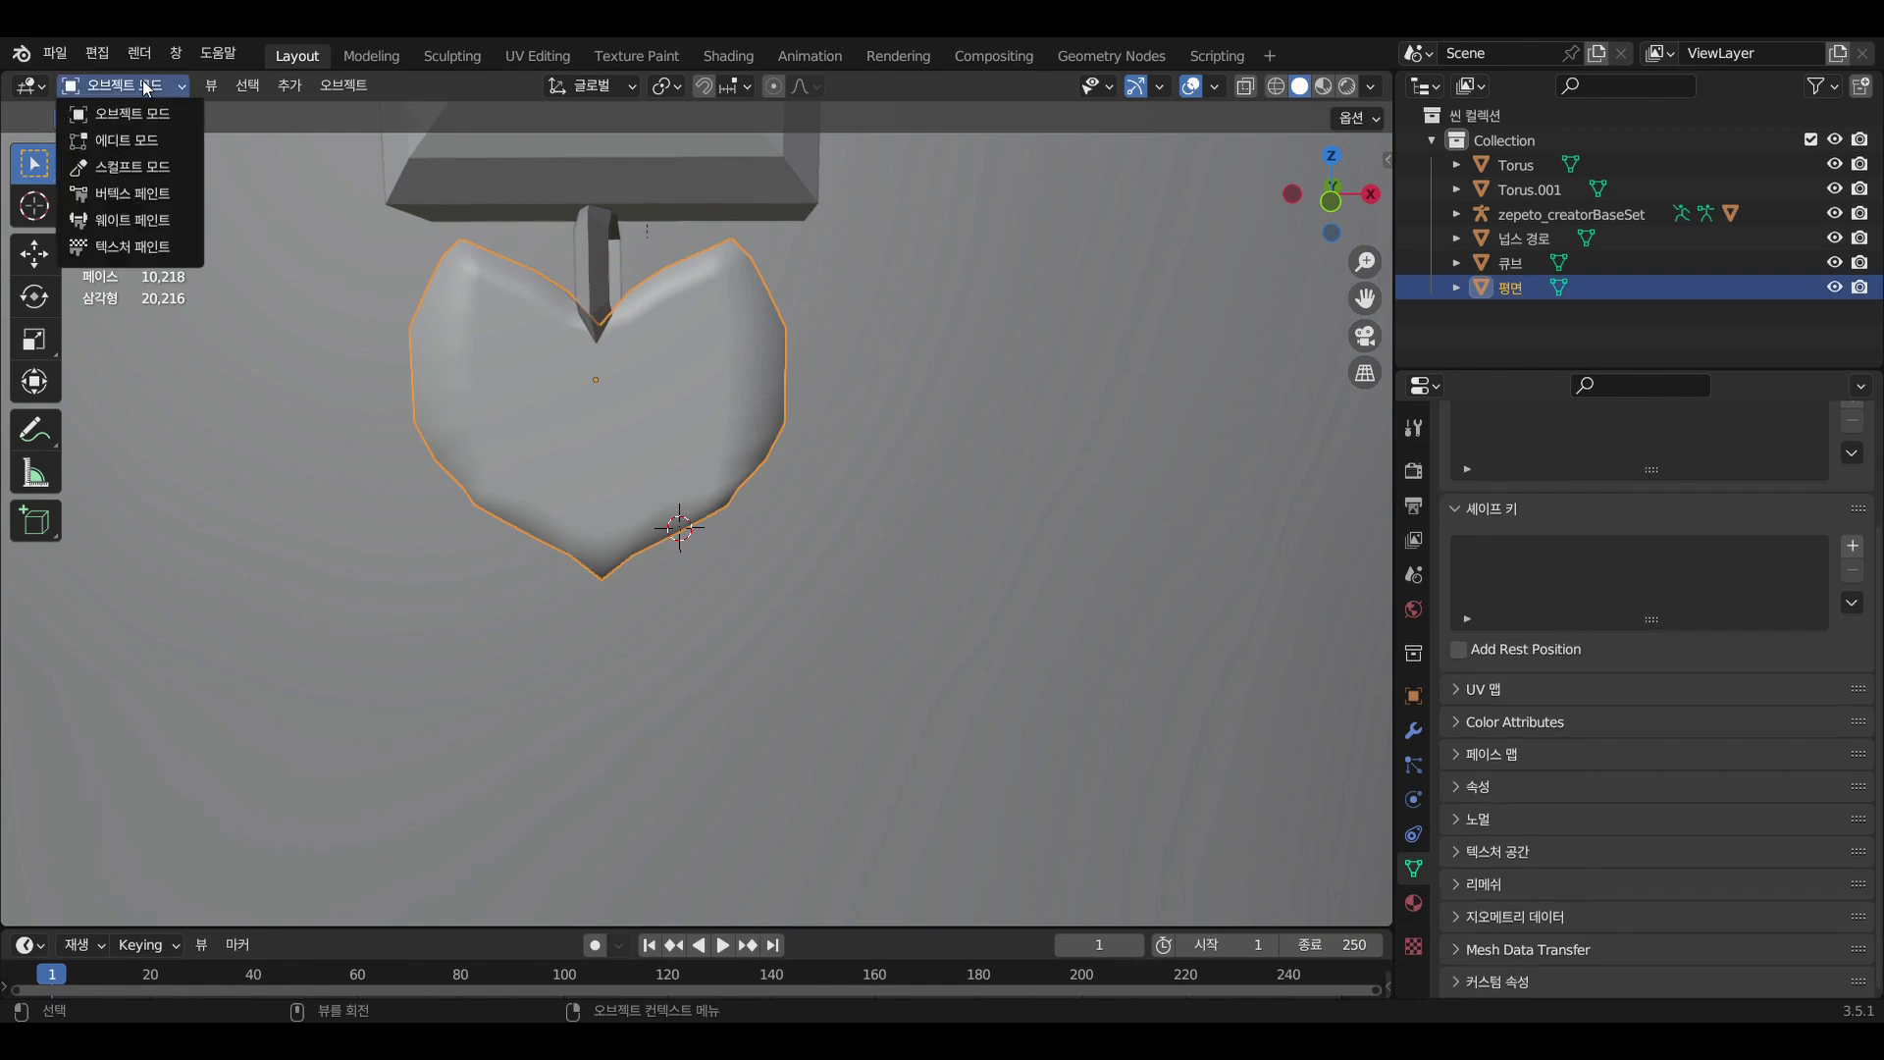
left_click(152, 168)
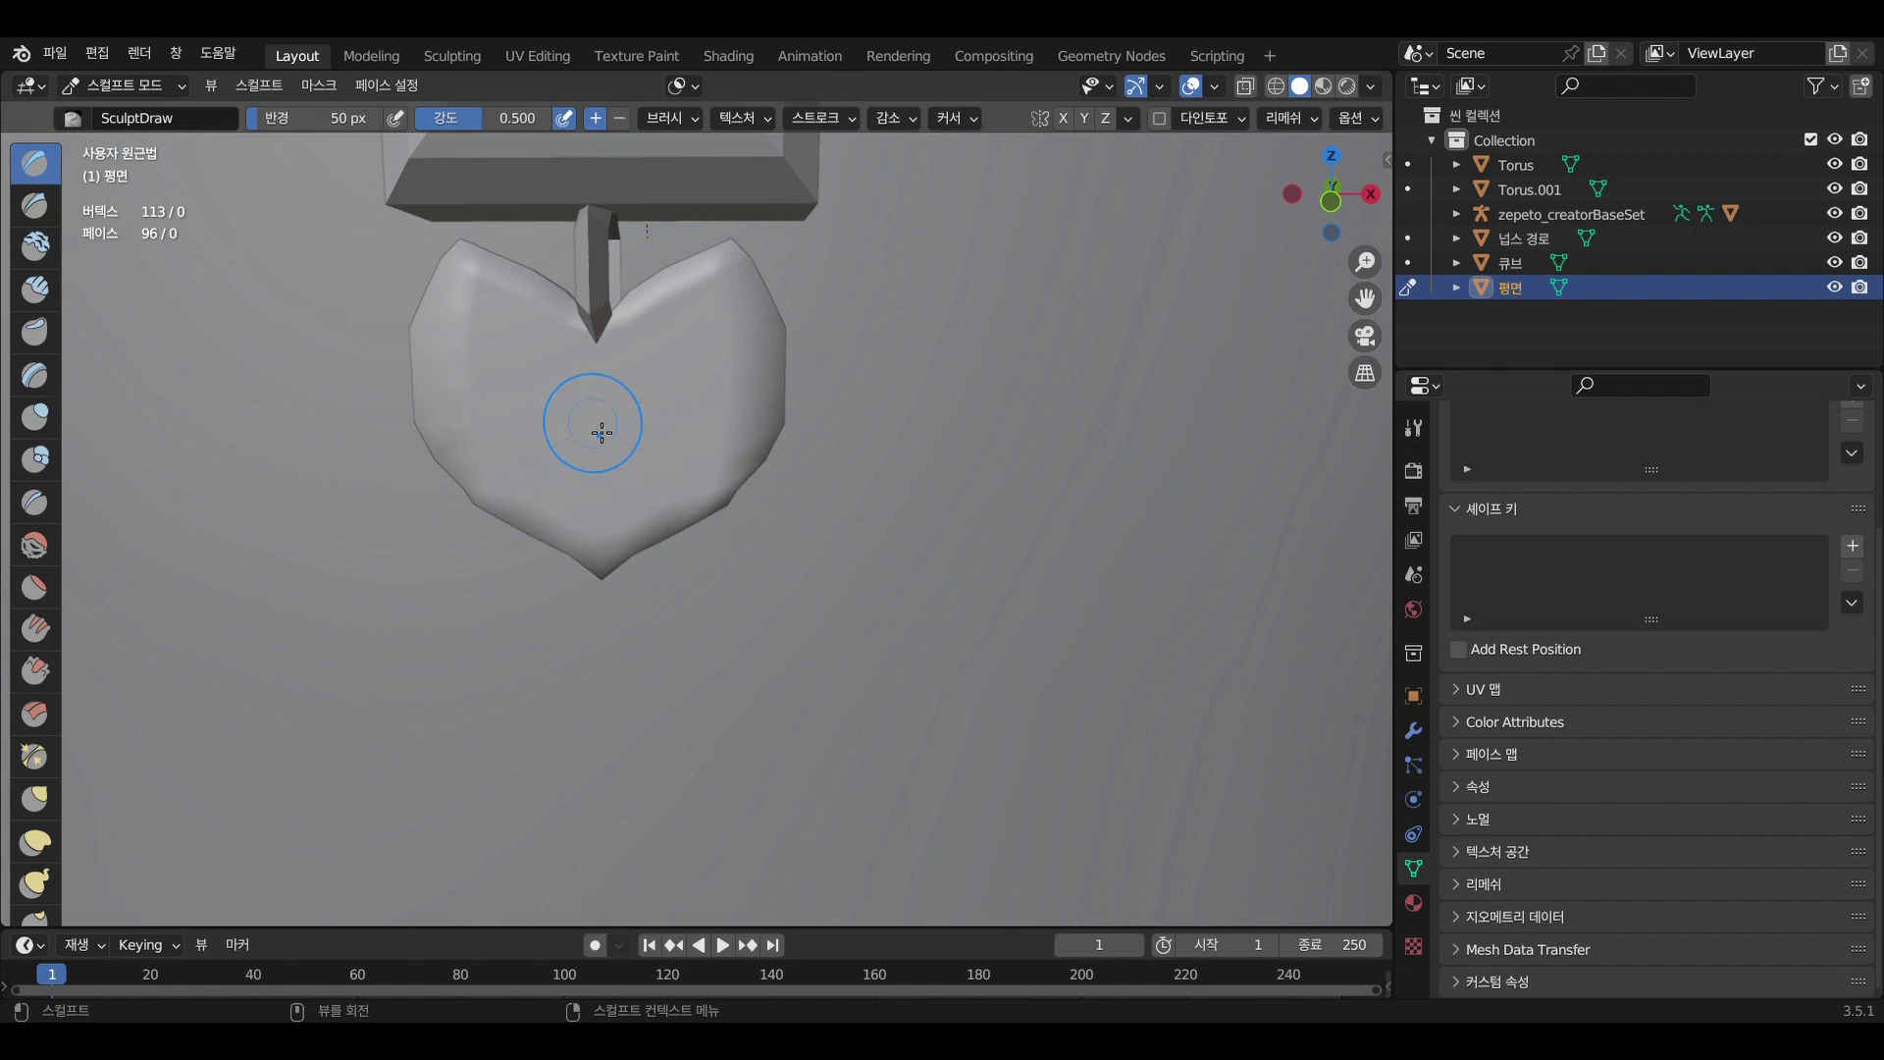
key("f")
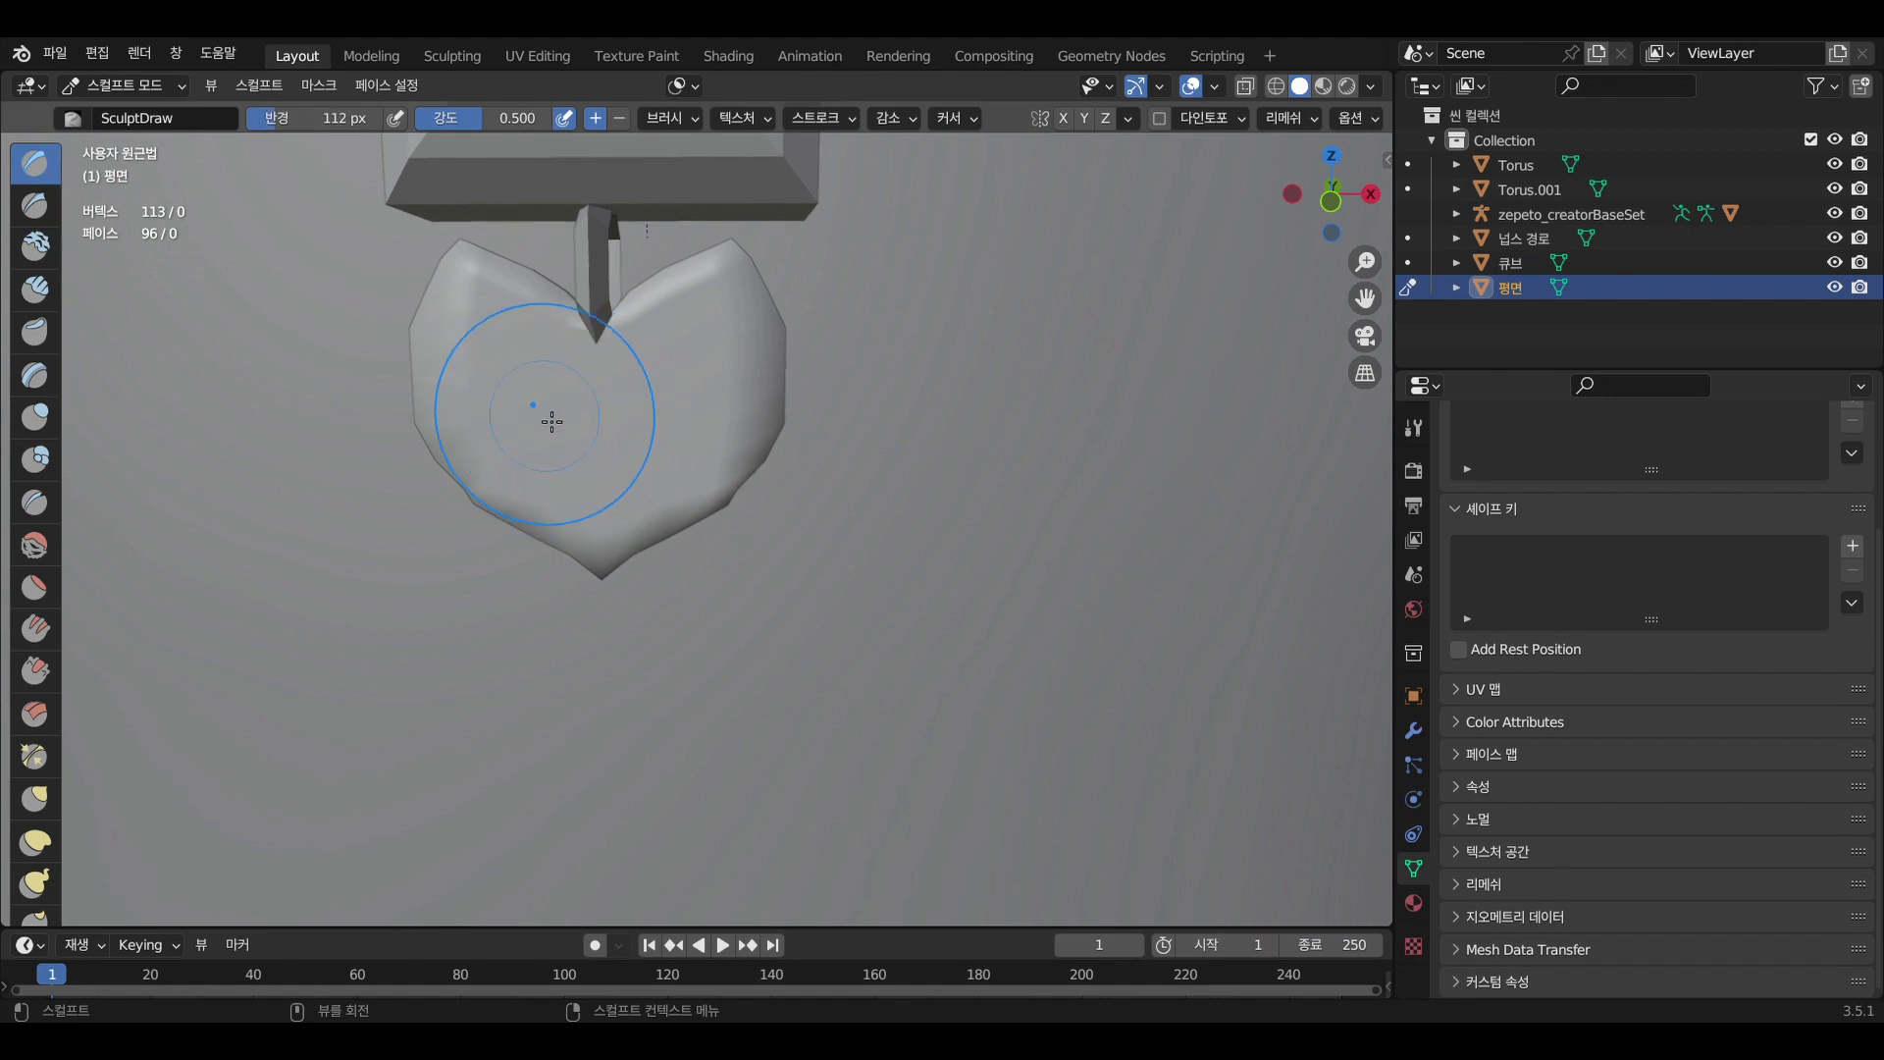
left_click(512, 385)
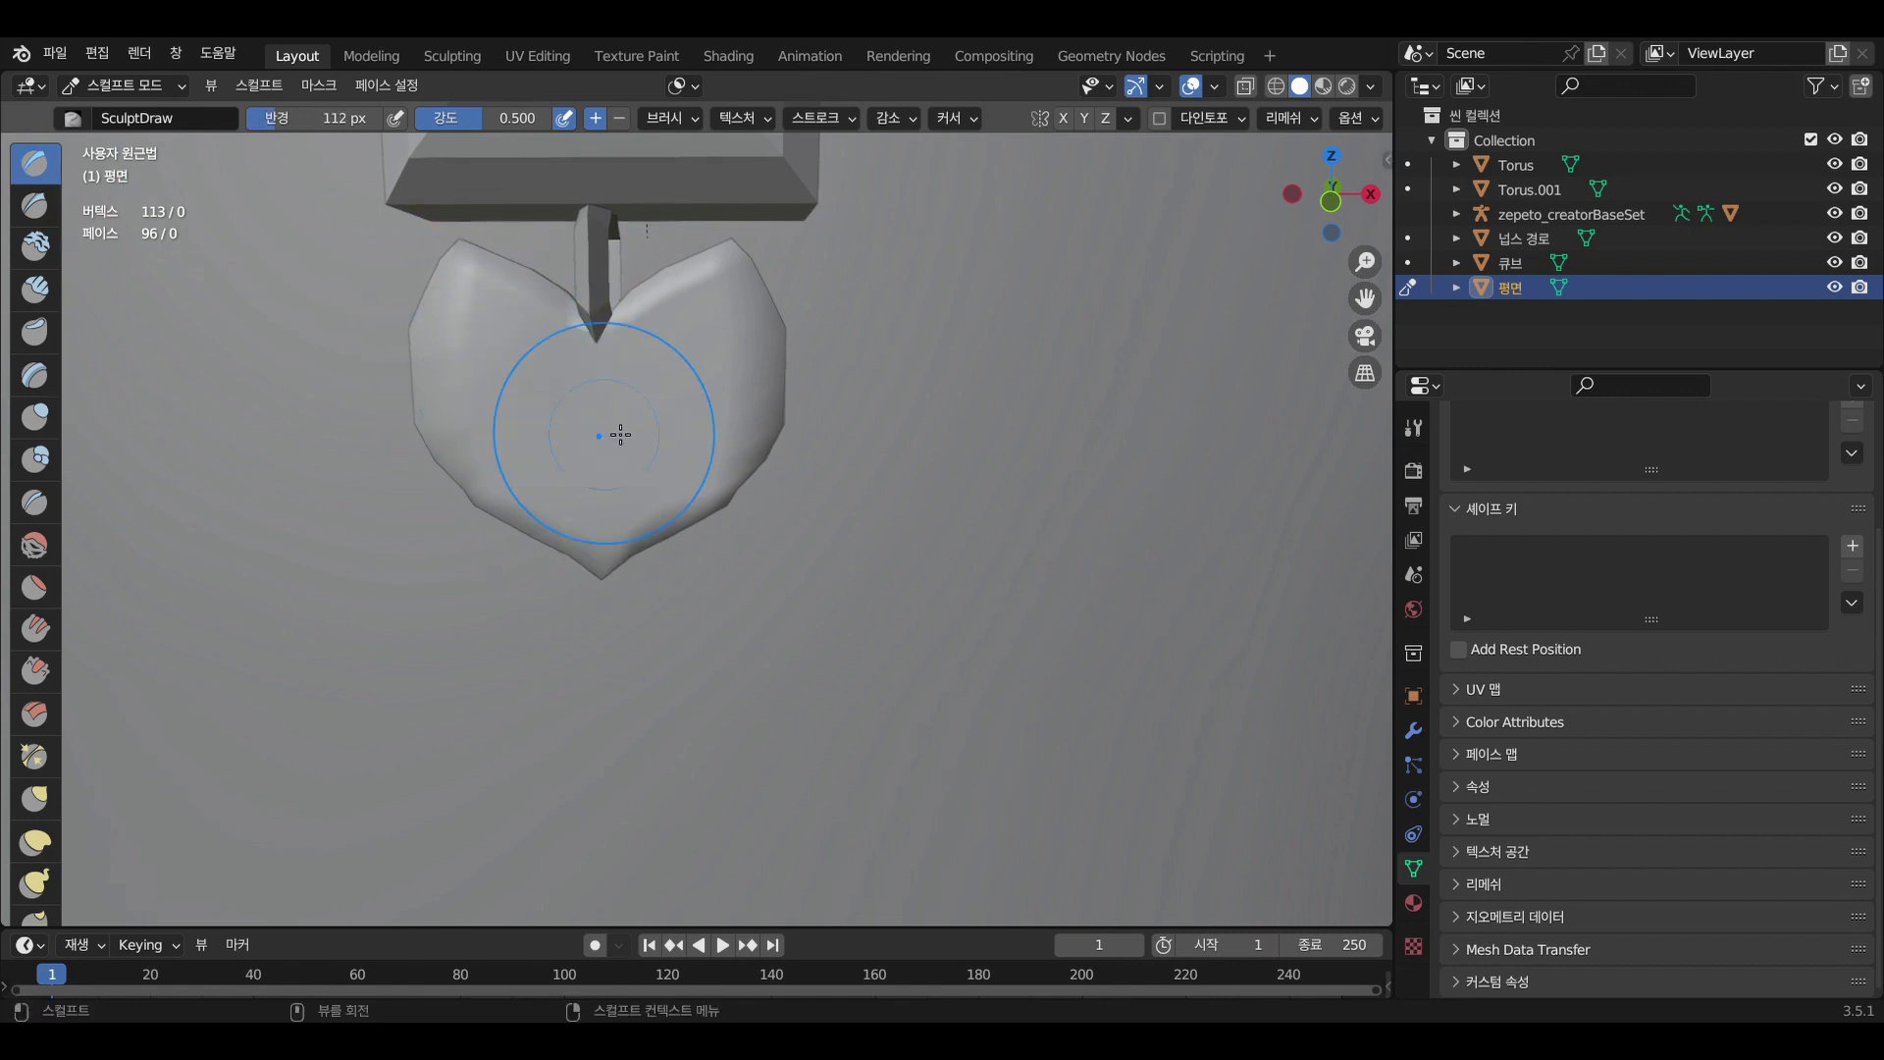
left_click_drag(448, 345, 452, 324)
mouse_move(515, 440)
left_mouse_down()
mouse_move(669, 446)
mouse_move(693, 428)
left_mouse_up()
mouse_move(714, 319)
left_mouse_down()
mouse_move(632, 422)
mouse_move(512, 343)
mouse_move(494, 406)
left_mouse_up()
Build up the heart's lobes and centre further with more Draw strokes to round the front surface
mouse_move(871, 665)
middle_mouse_down()
mouse_move(803, 602)
mouse_move(748, 619)
mouse_move(605, 585)
mouse_move(819, 588)
middle_mouse_up()
scroll(820, 587, "up", 3)
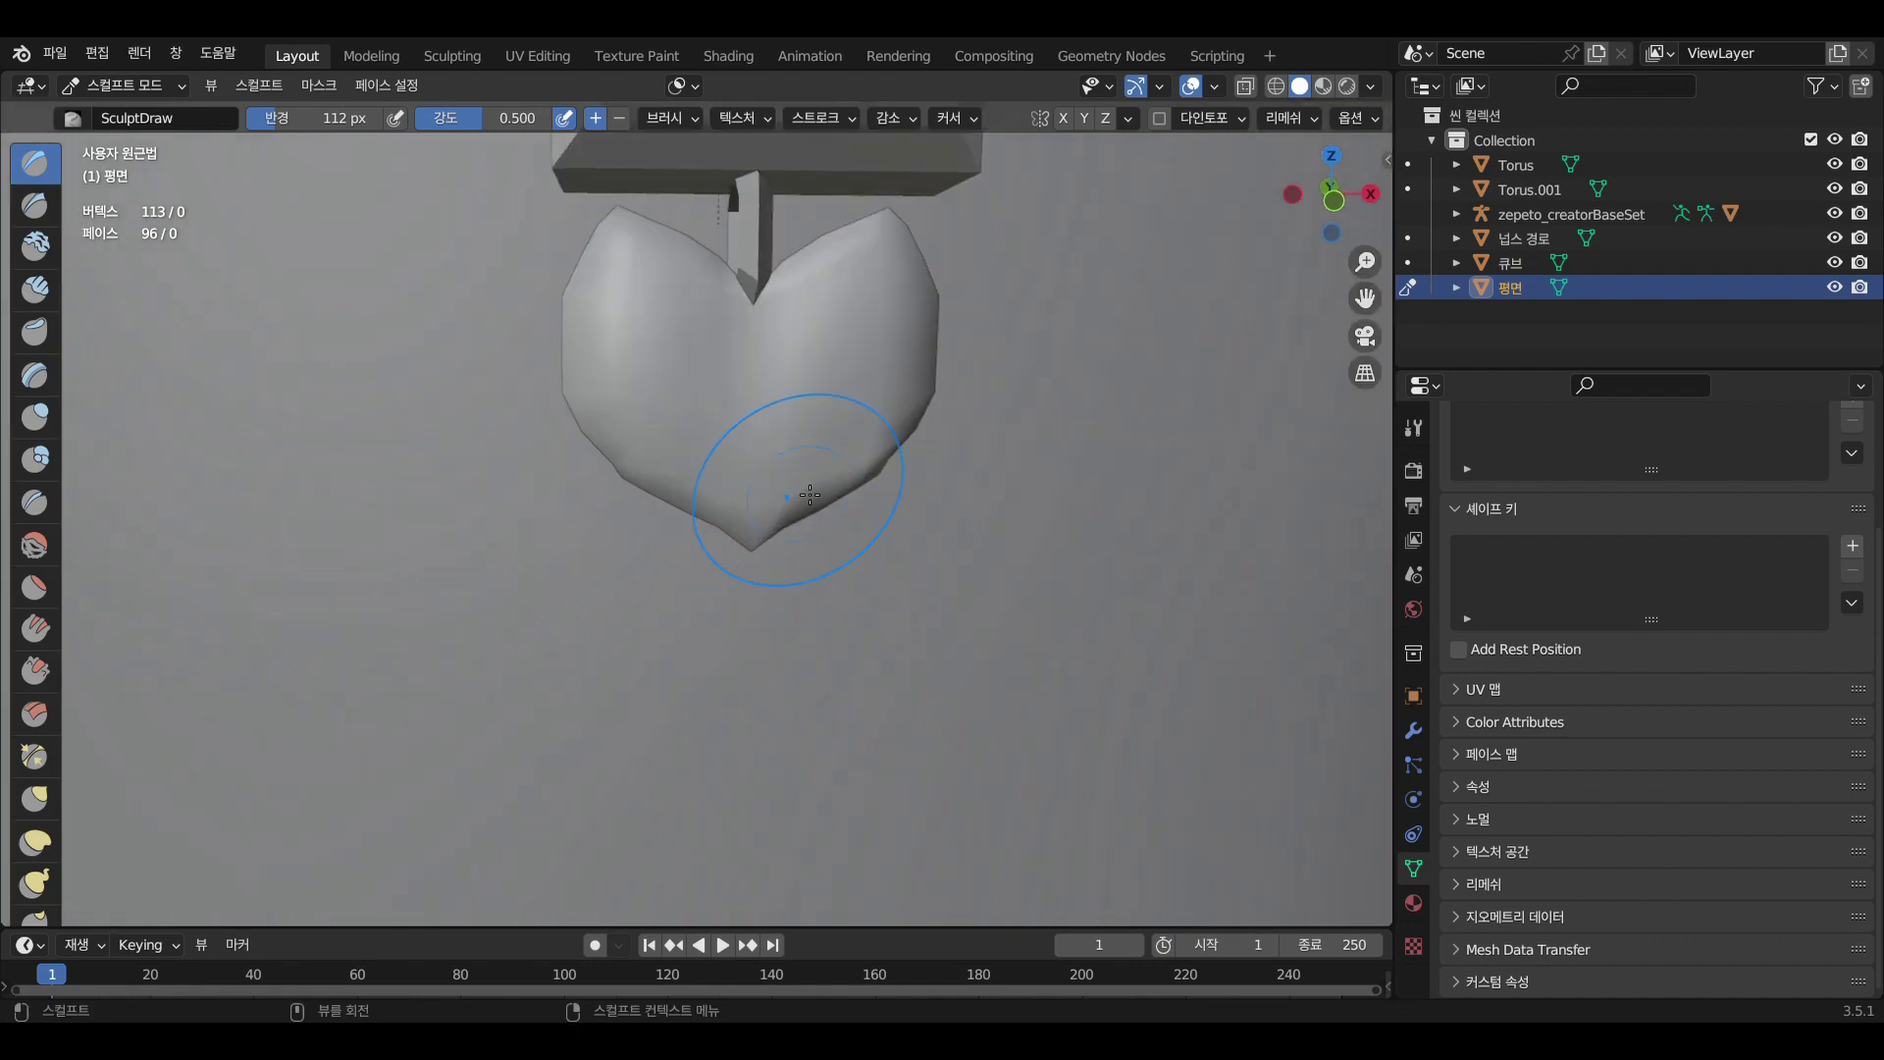
left_click_drag(838, 422, 877, 342)
mouse_move(624, 292)
left_mouse_down()
mouse_move(589, 307)
mouse_move(597, 350)
left_mouse_up()
mouse_move(691, 386)
left_mouse_down()
mouse_move(693, 330)
mouse_move(775, 368)
left_mouse_up()
Enable X-axis sculpt symmetry and add mirrored Draw strokes across the heart's front
left_click(1065, 119)
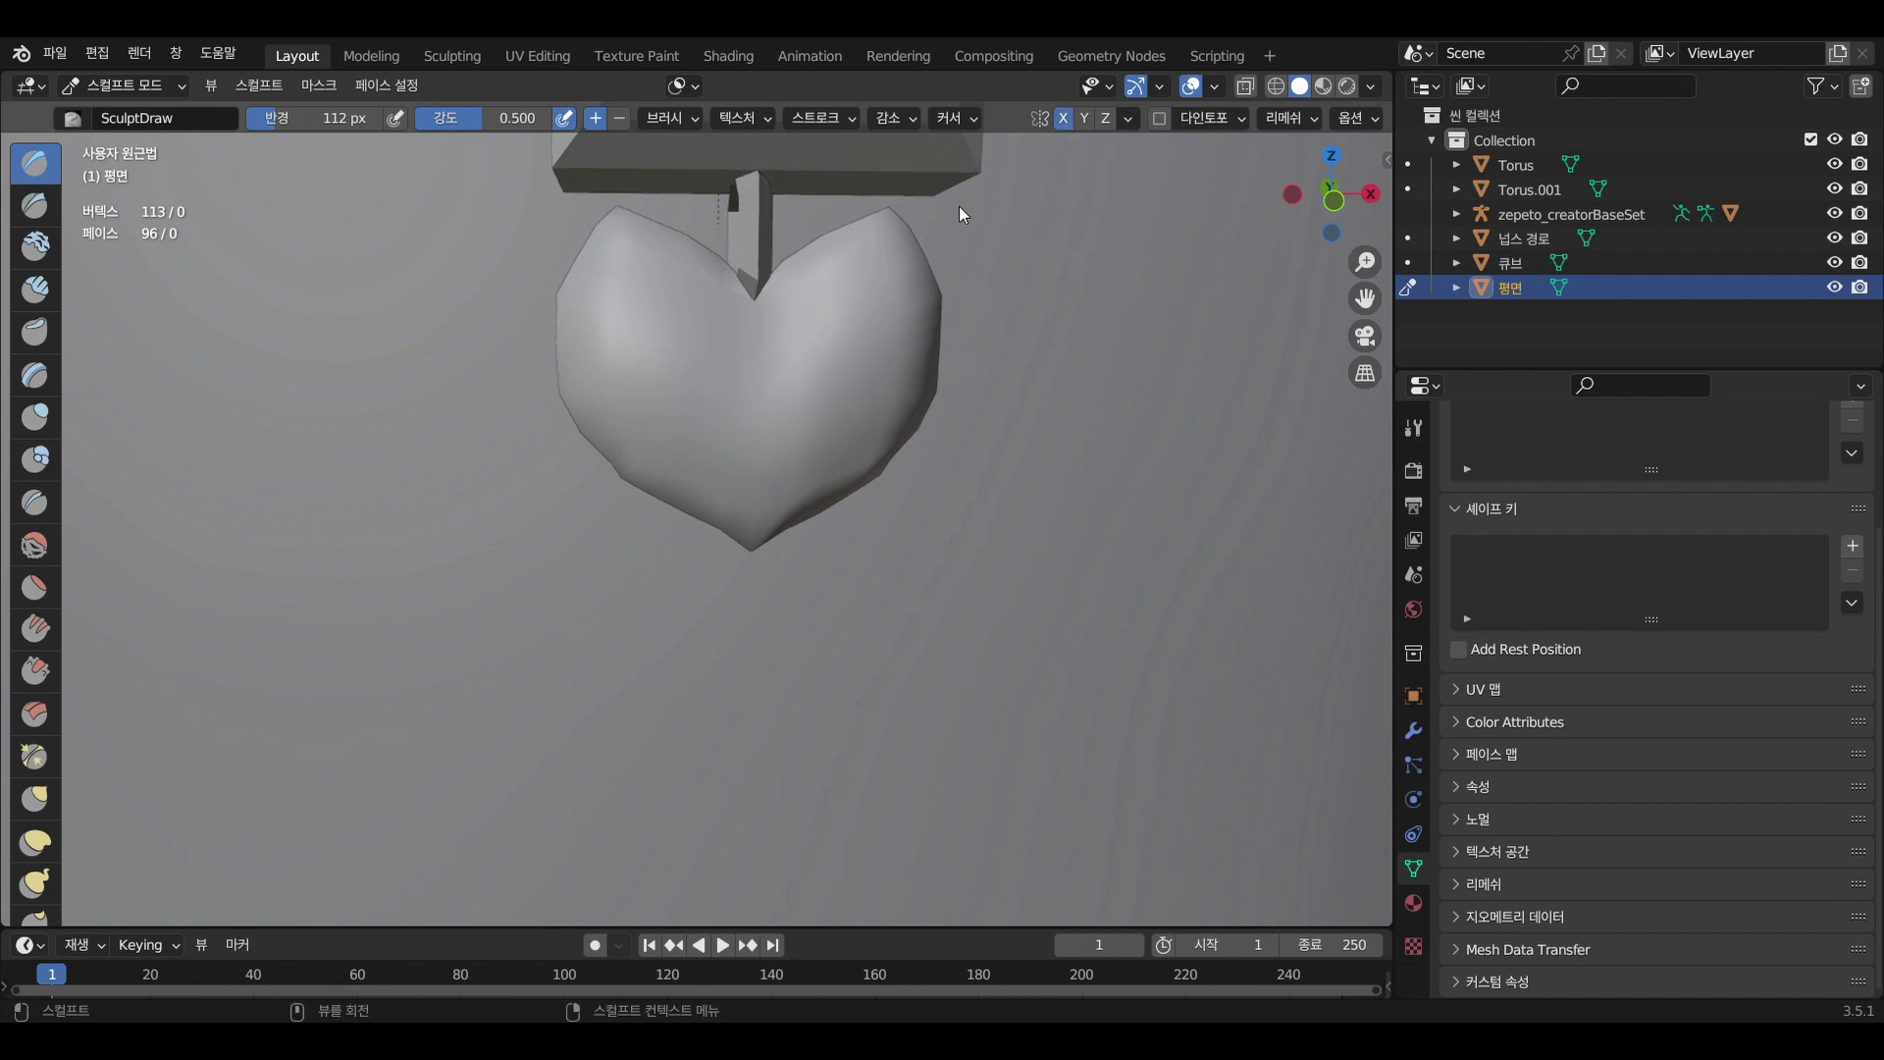
mouse_move(645, 301)
left_mouse_down()
mouse_move(643, 368)
mouse_move(723, 457)
mouse_move(841, 408)
mouse_move(860, 362)
mouse_move(834, 398)
left_mouse_up()
left_click_drag(685, 422, 636, 277)
Inspect the sculpted heart's thickness and shape from the side and the front
mouse_move(832, 563)
middle_mouse_down()
mouse_move(727, 577)
mouse_move(723, 560)
middle_mouse_up()
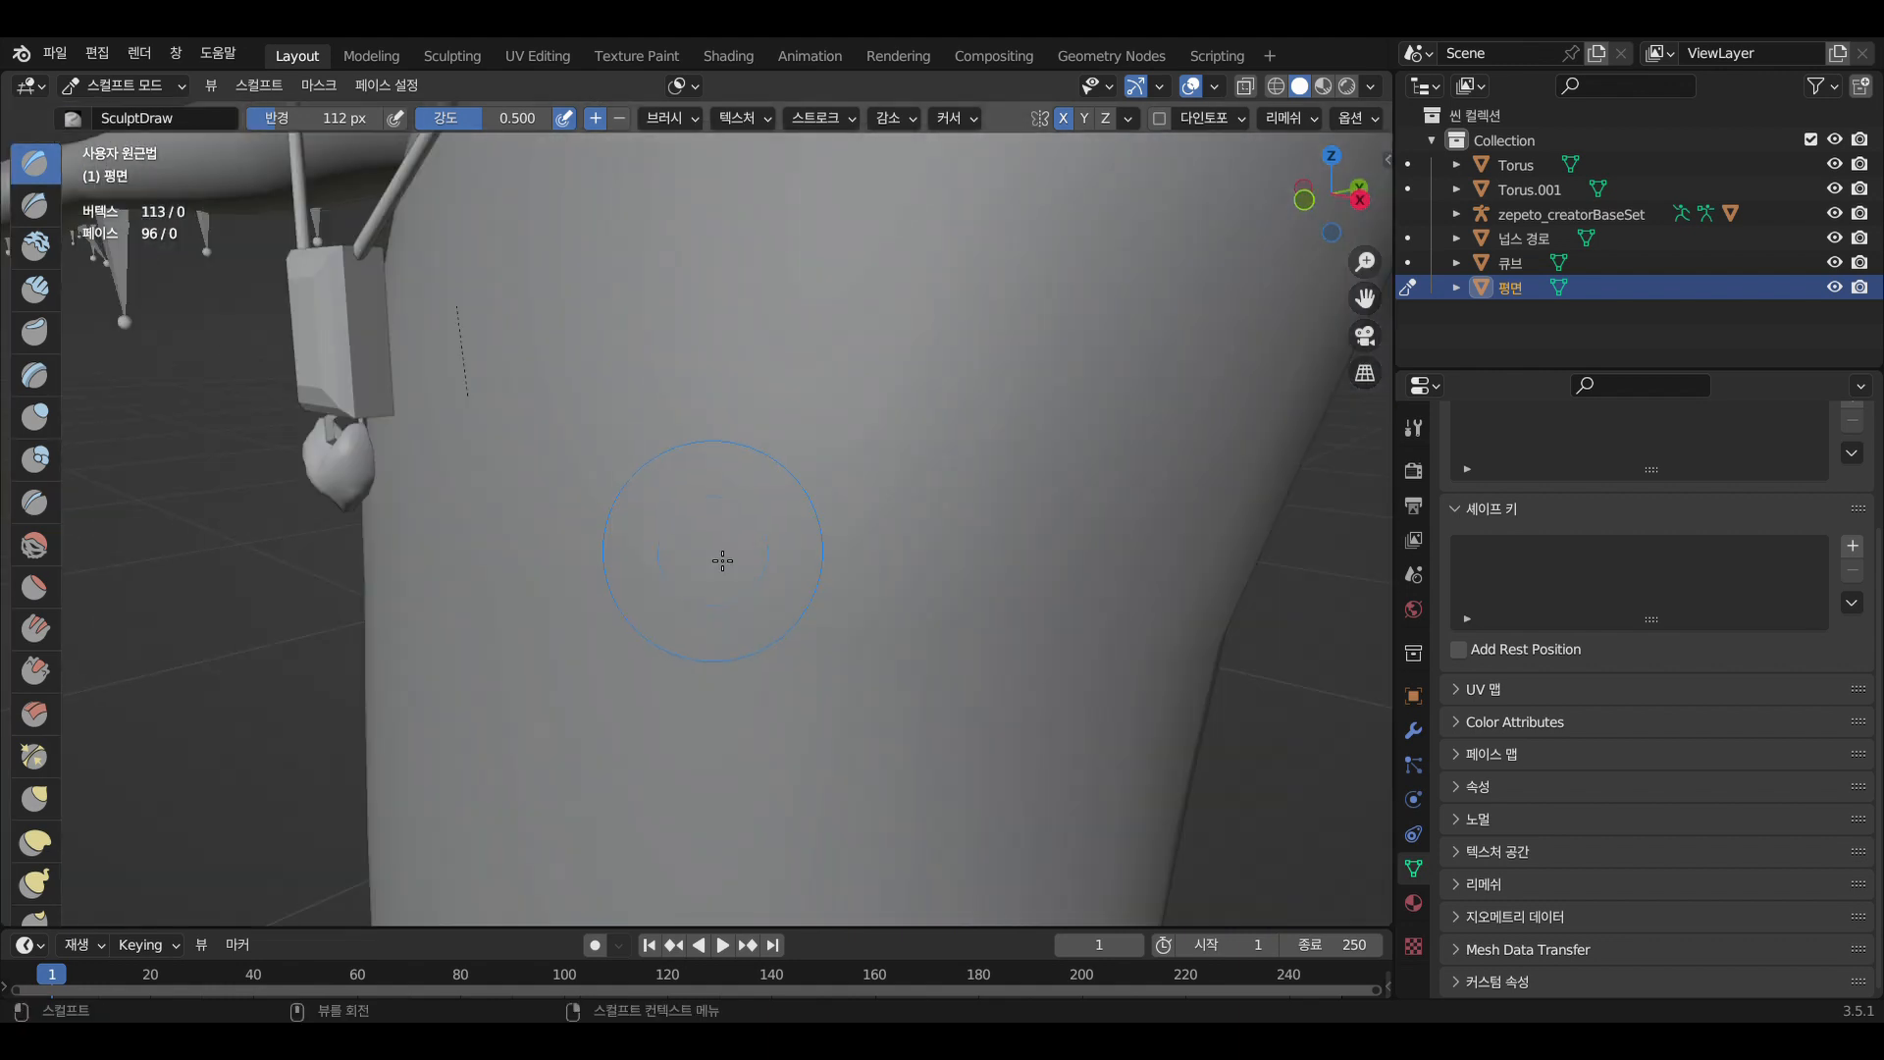
key("grave")
key("r")
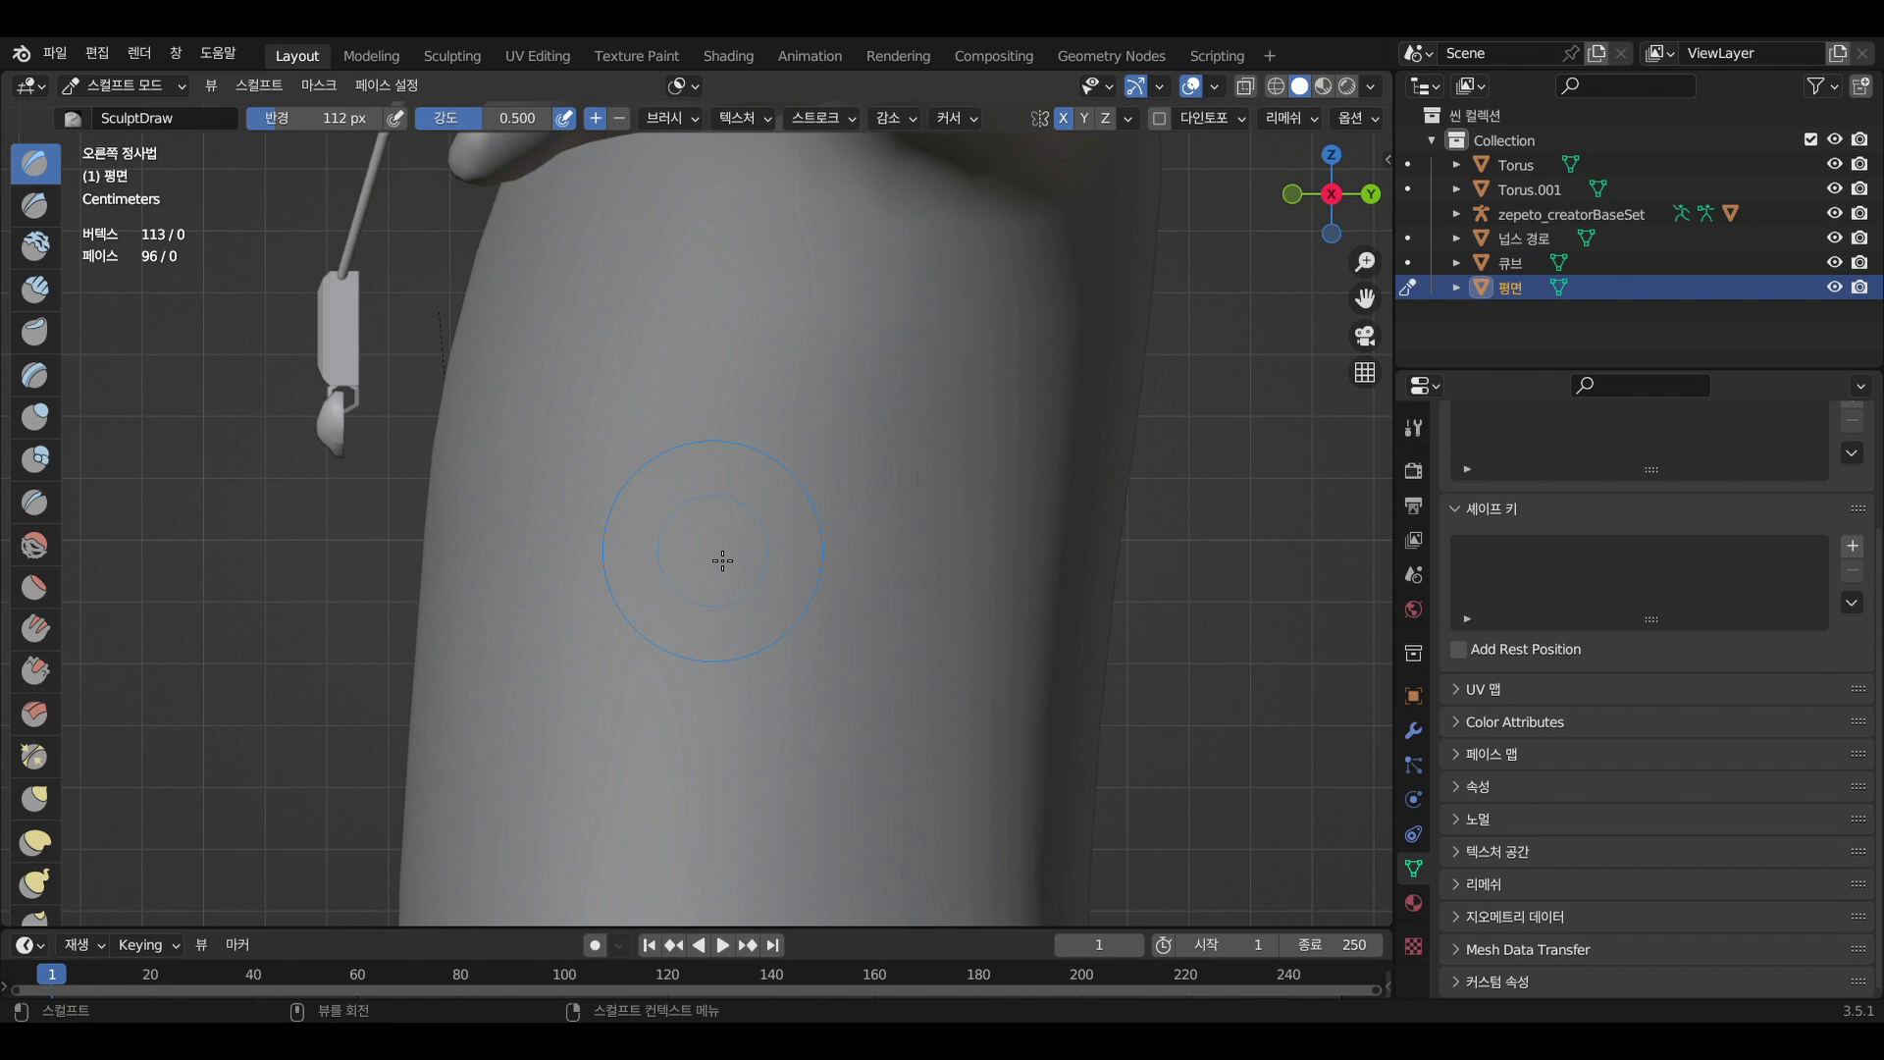
key("grave")
key("f")
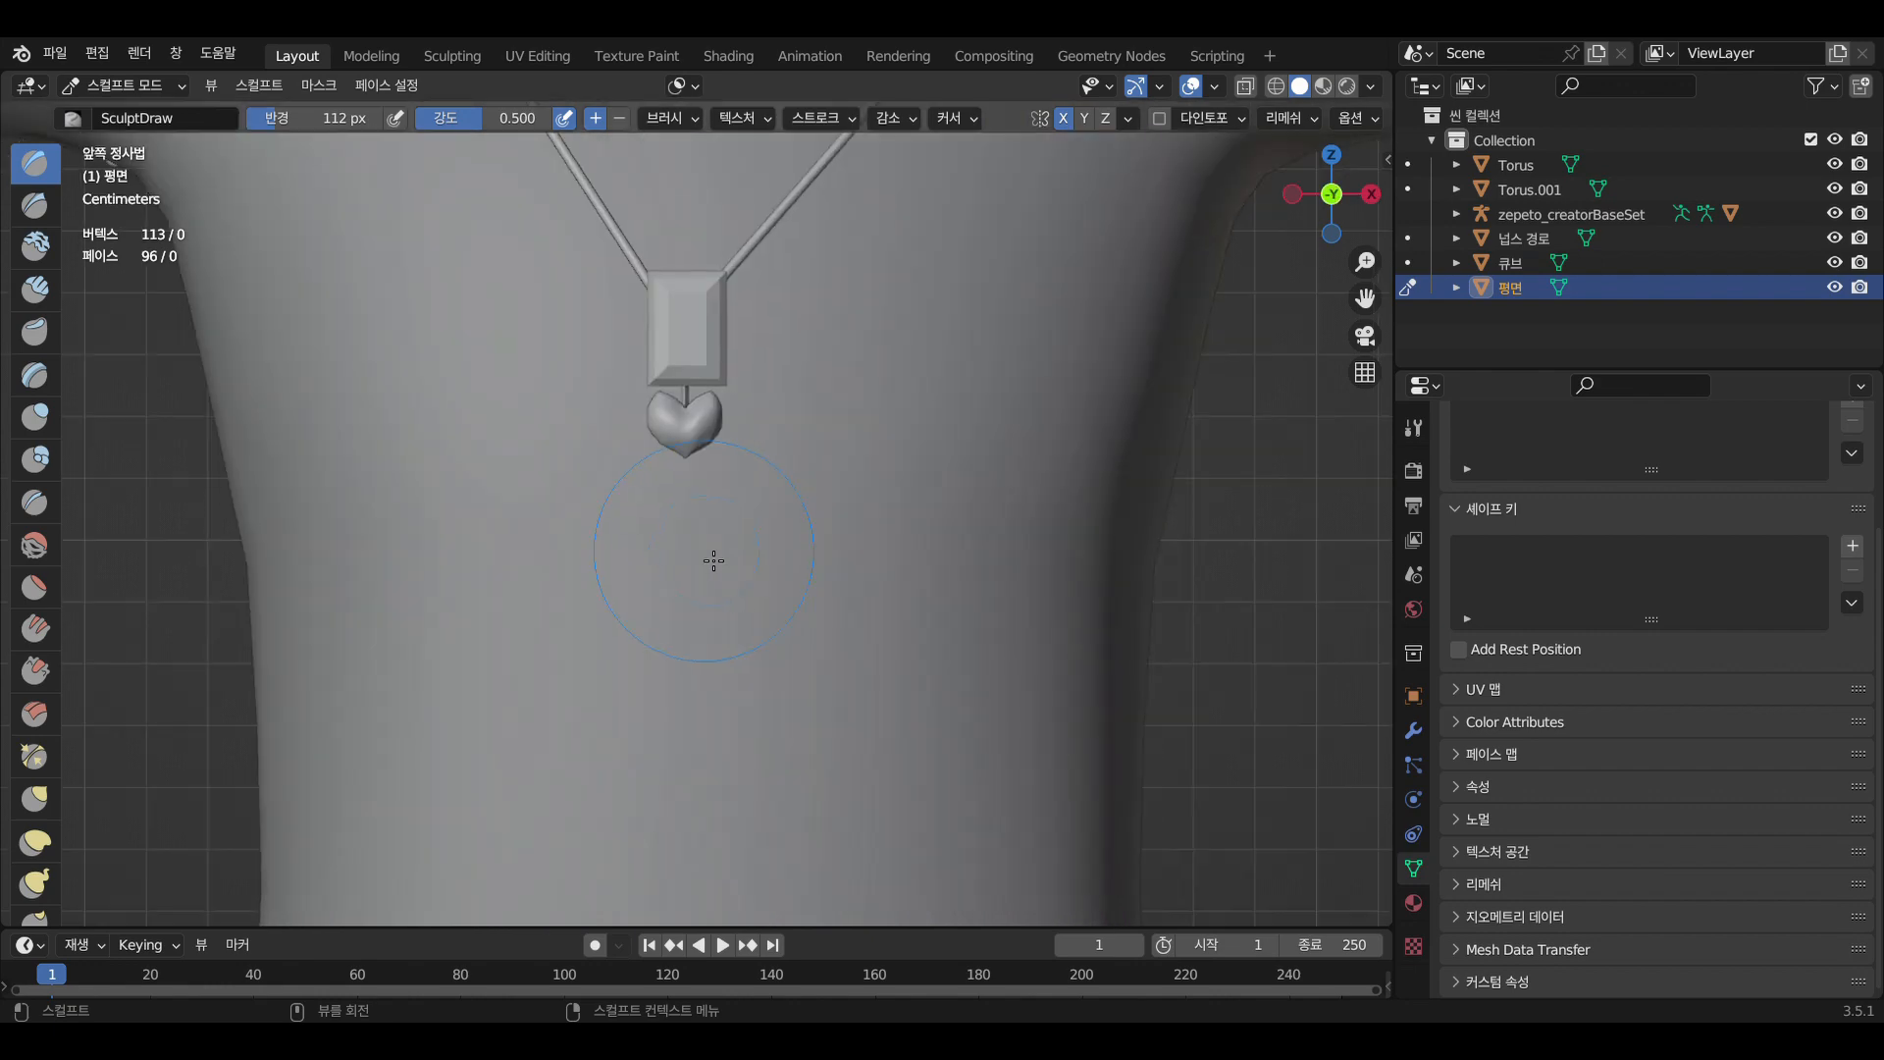
scroll(718, 556, "up", 2)
scroll(719, 557, "up", 1)
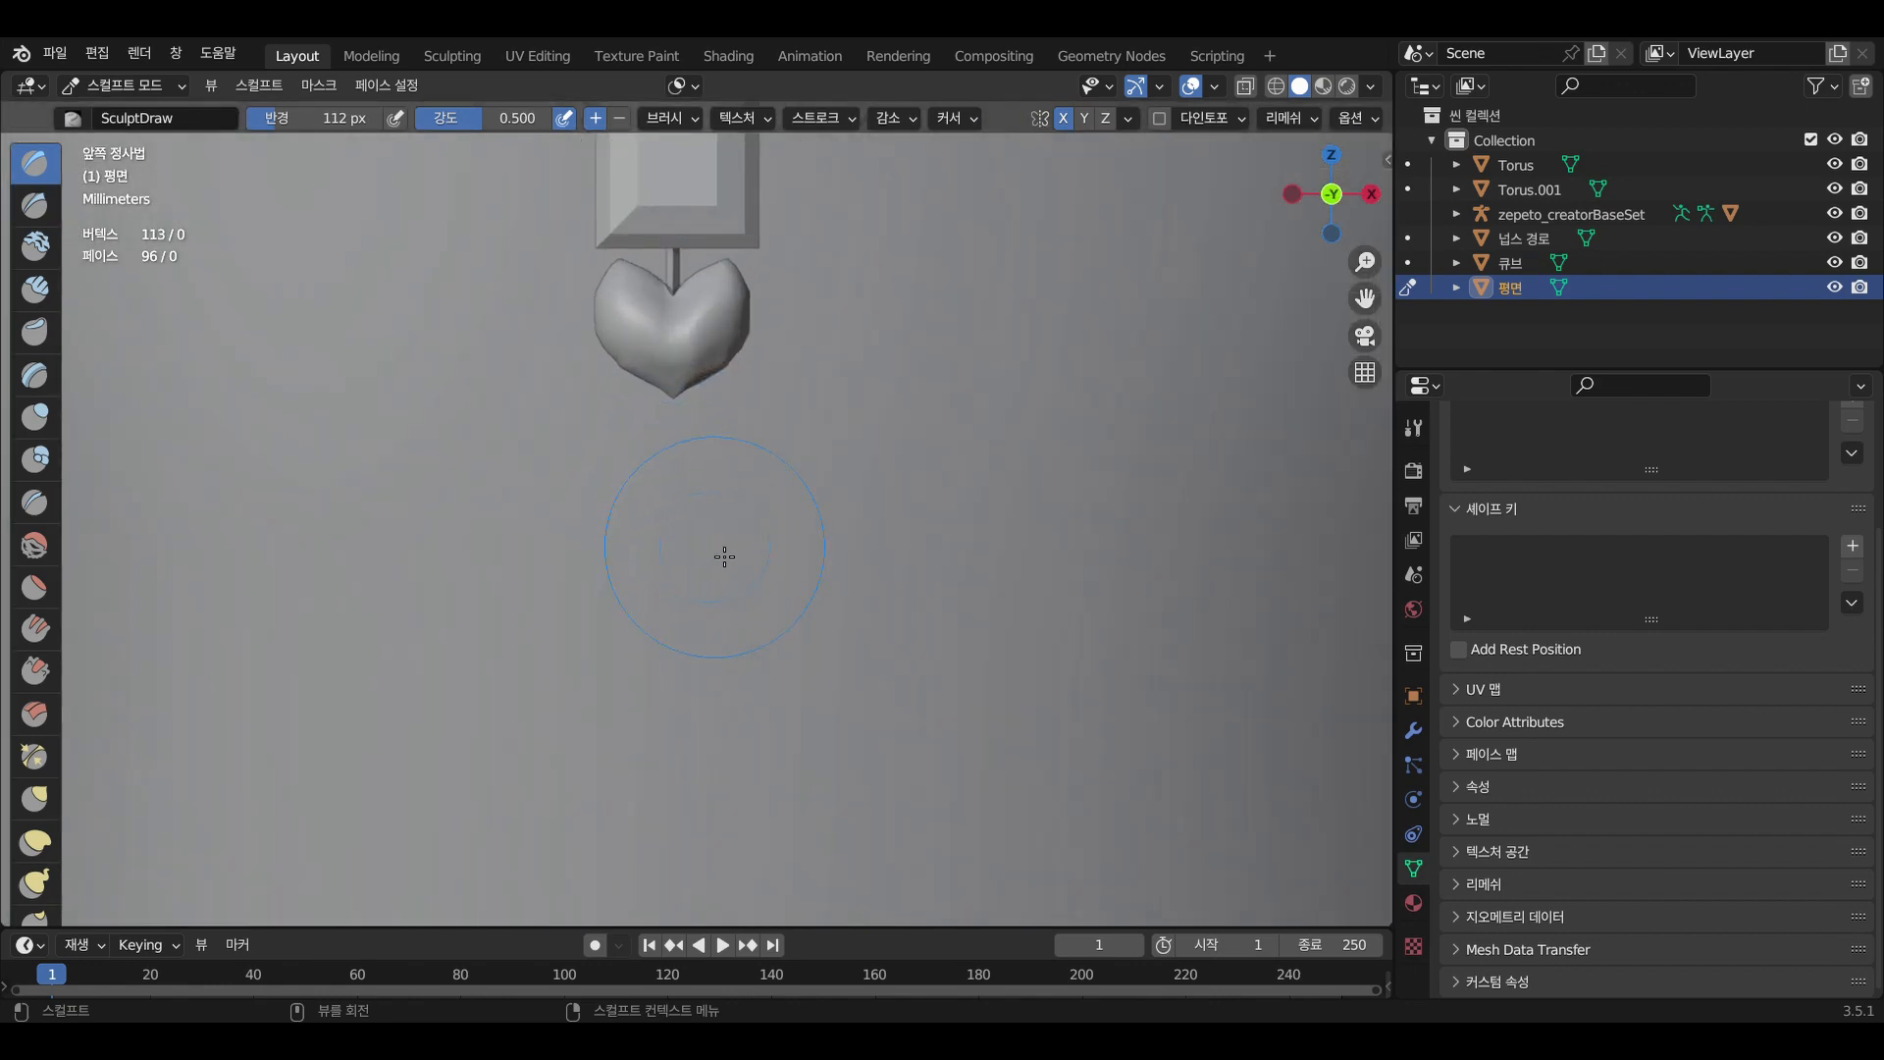
Set the viewport shading's lighting to MatCap after comparing it with Studio
left_click(1370, 88)
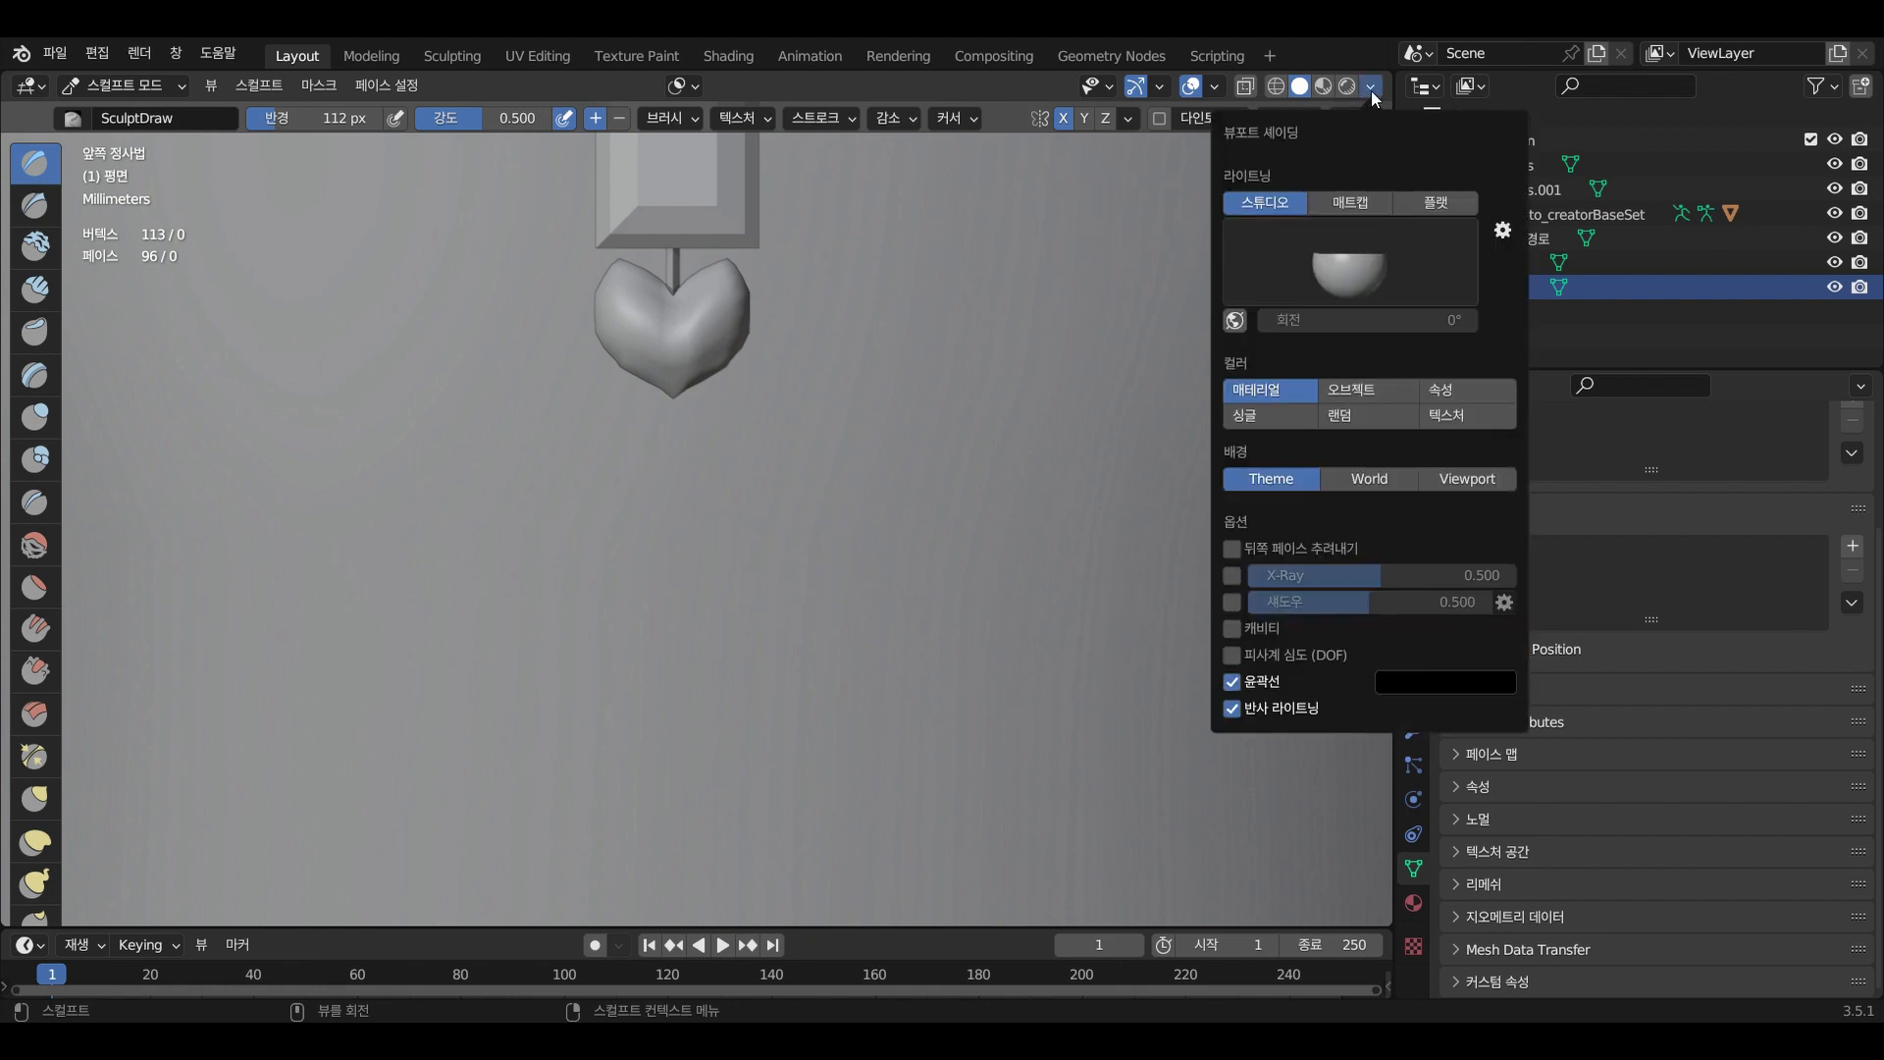
left_click(1347, 203)
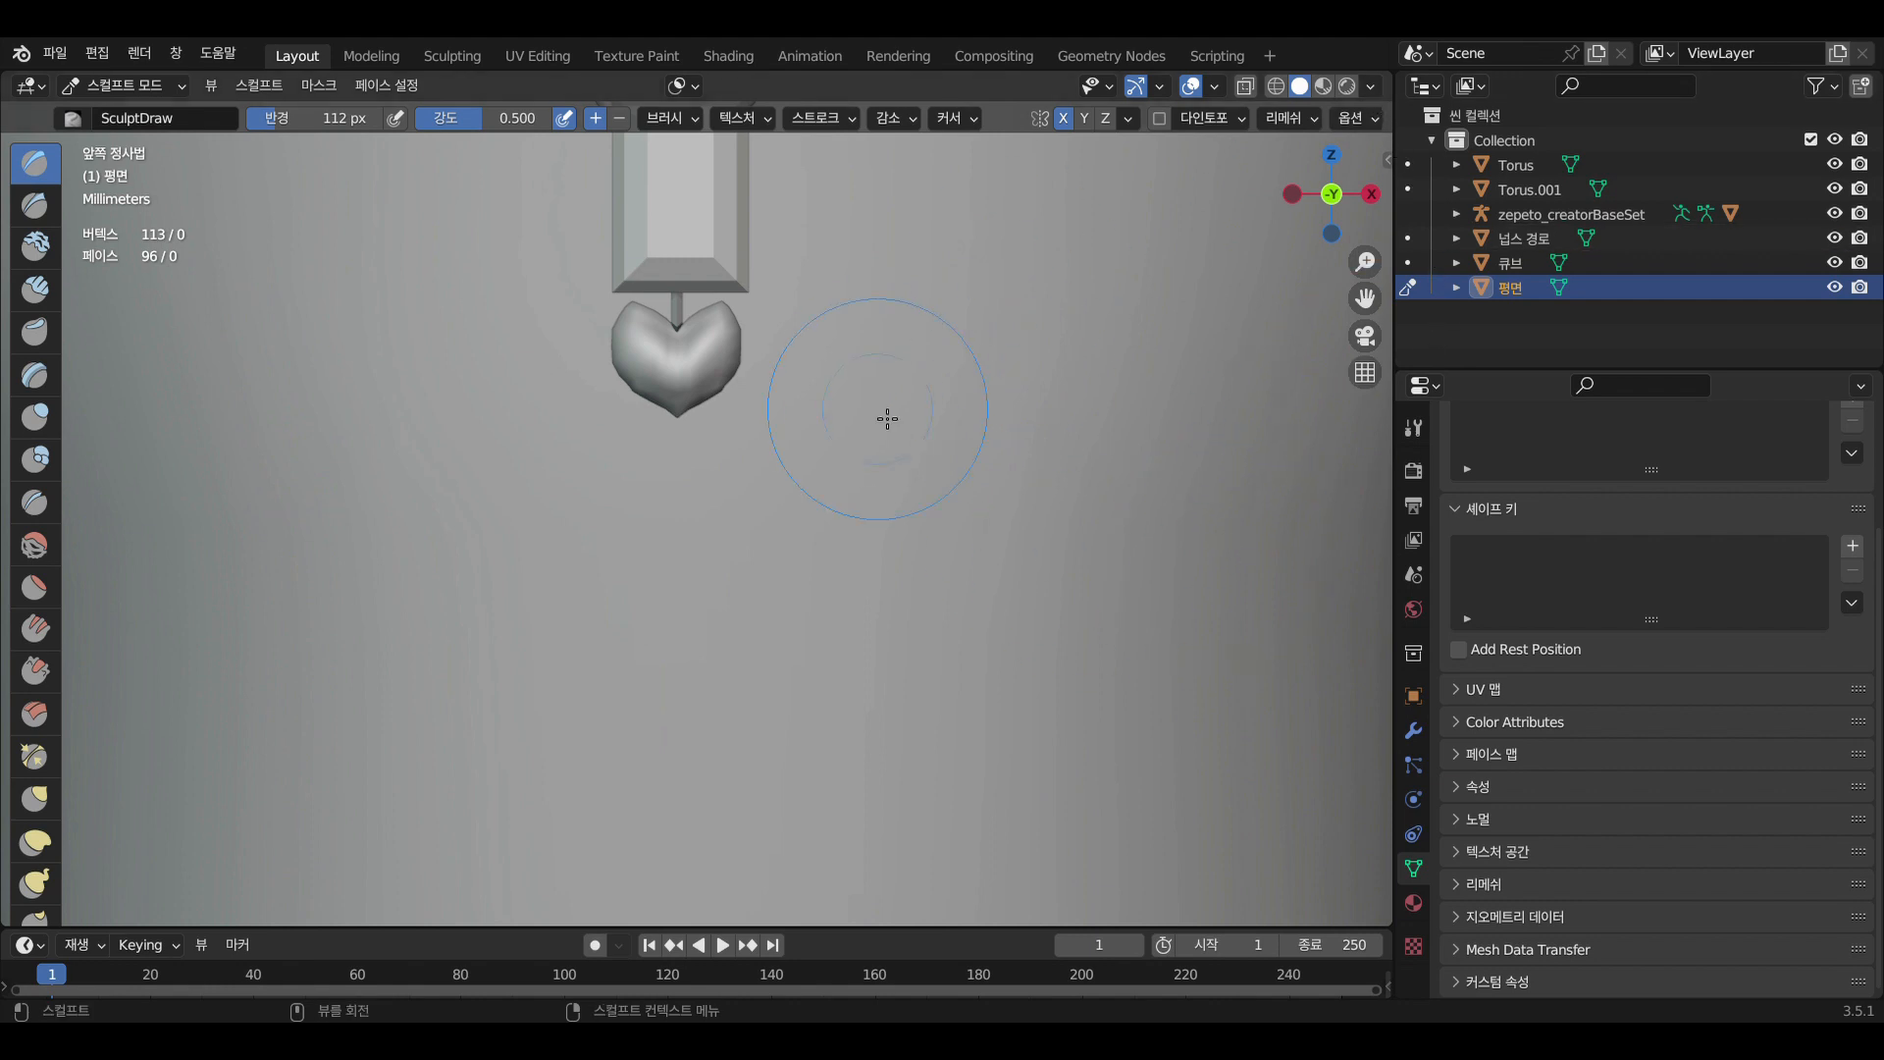
scroll(887, 419, "up", 1)
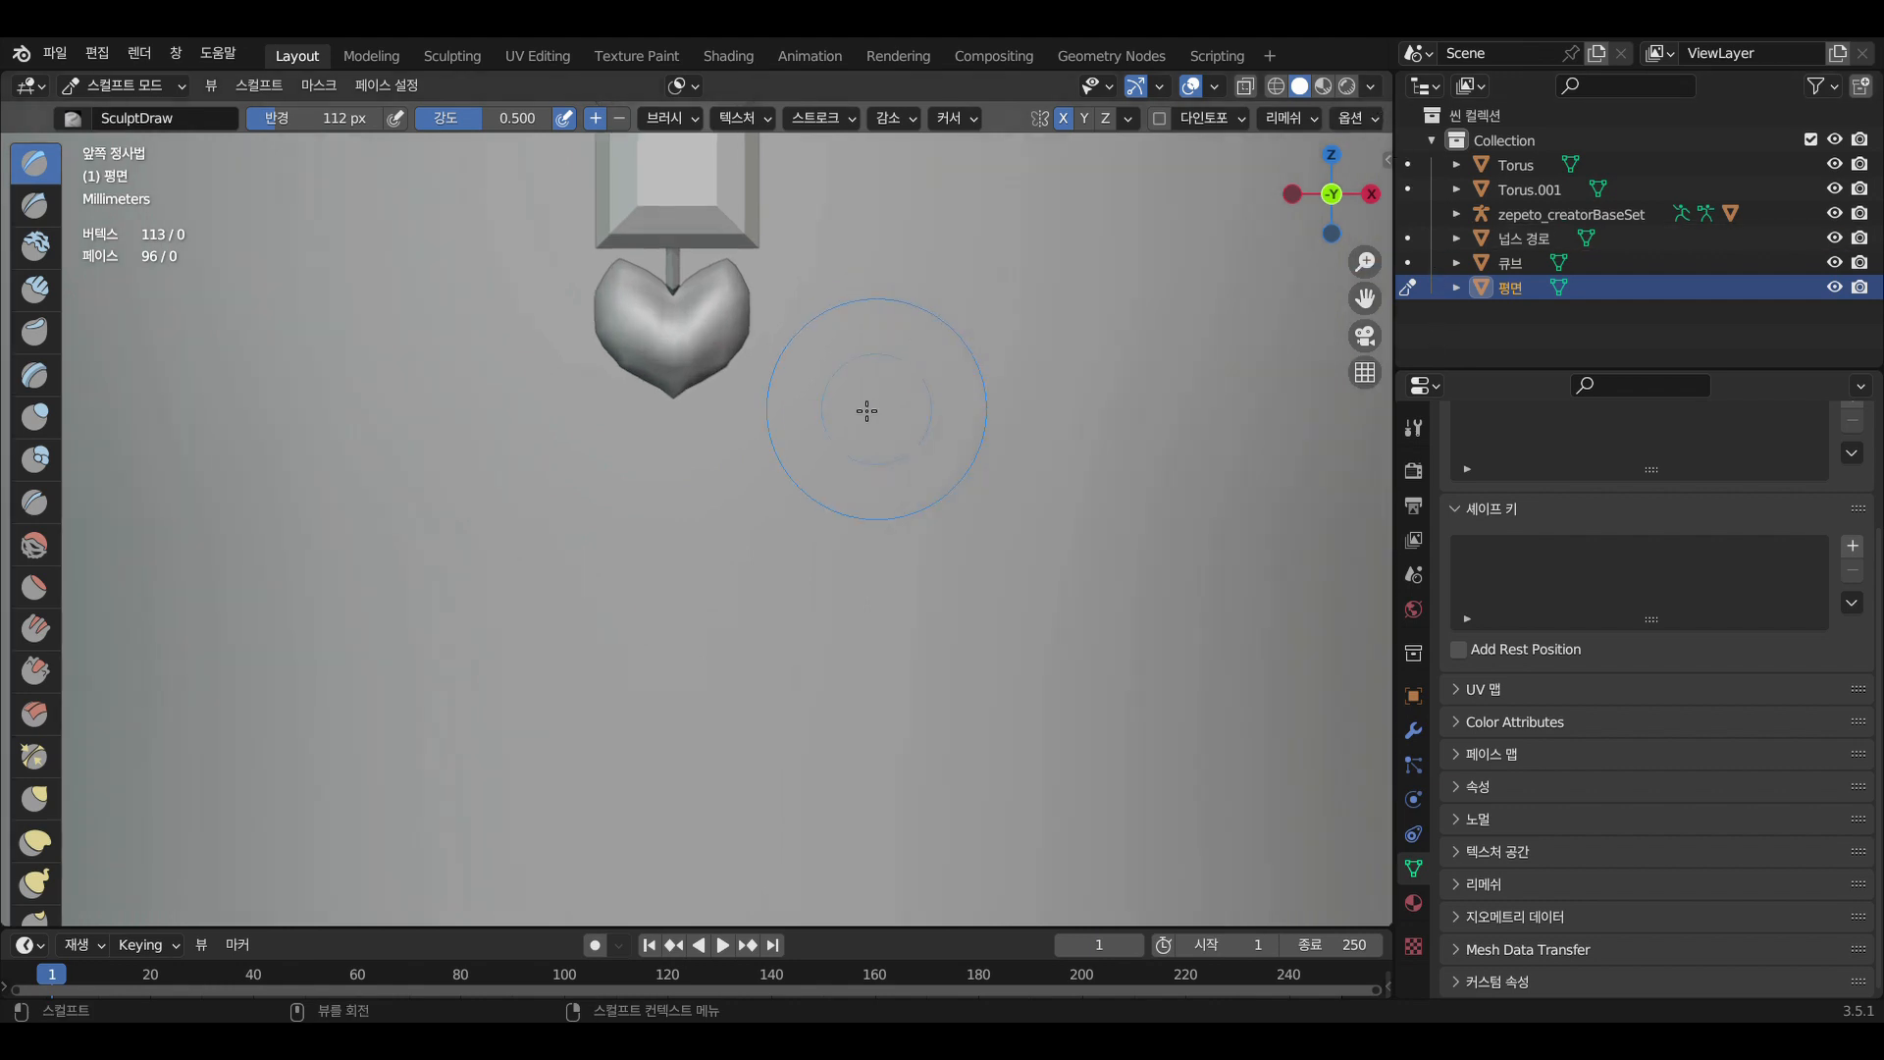
left_click(1374, 86)
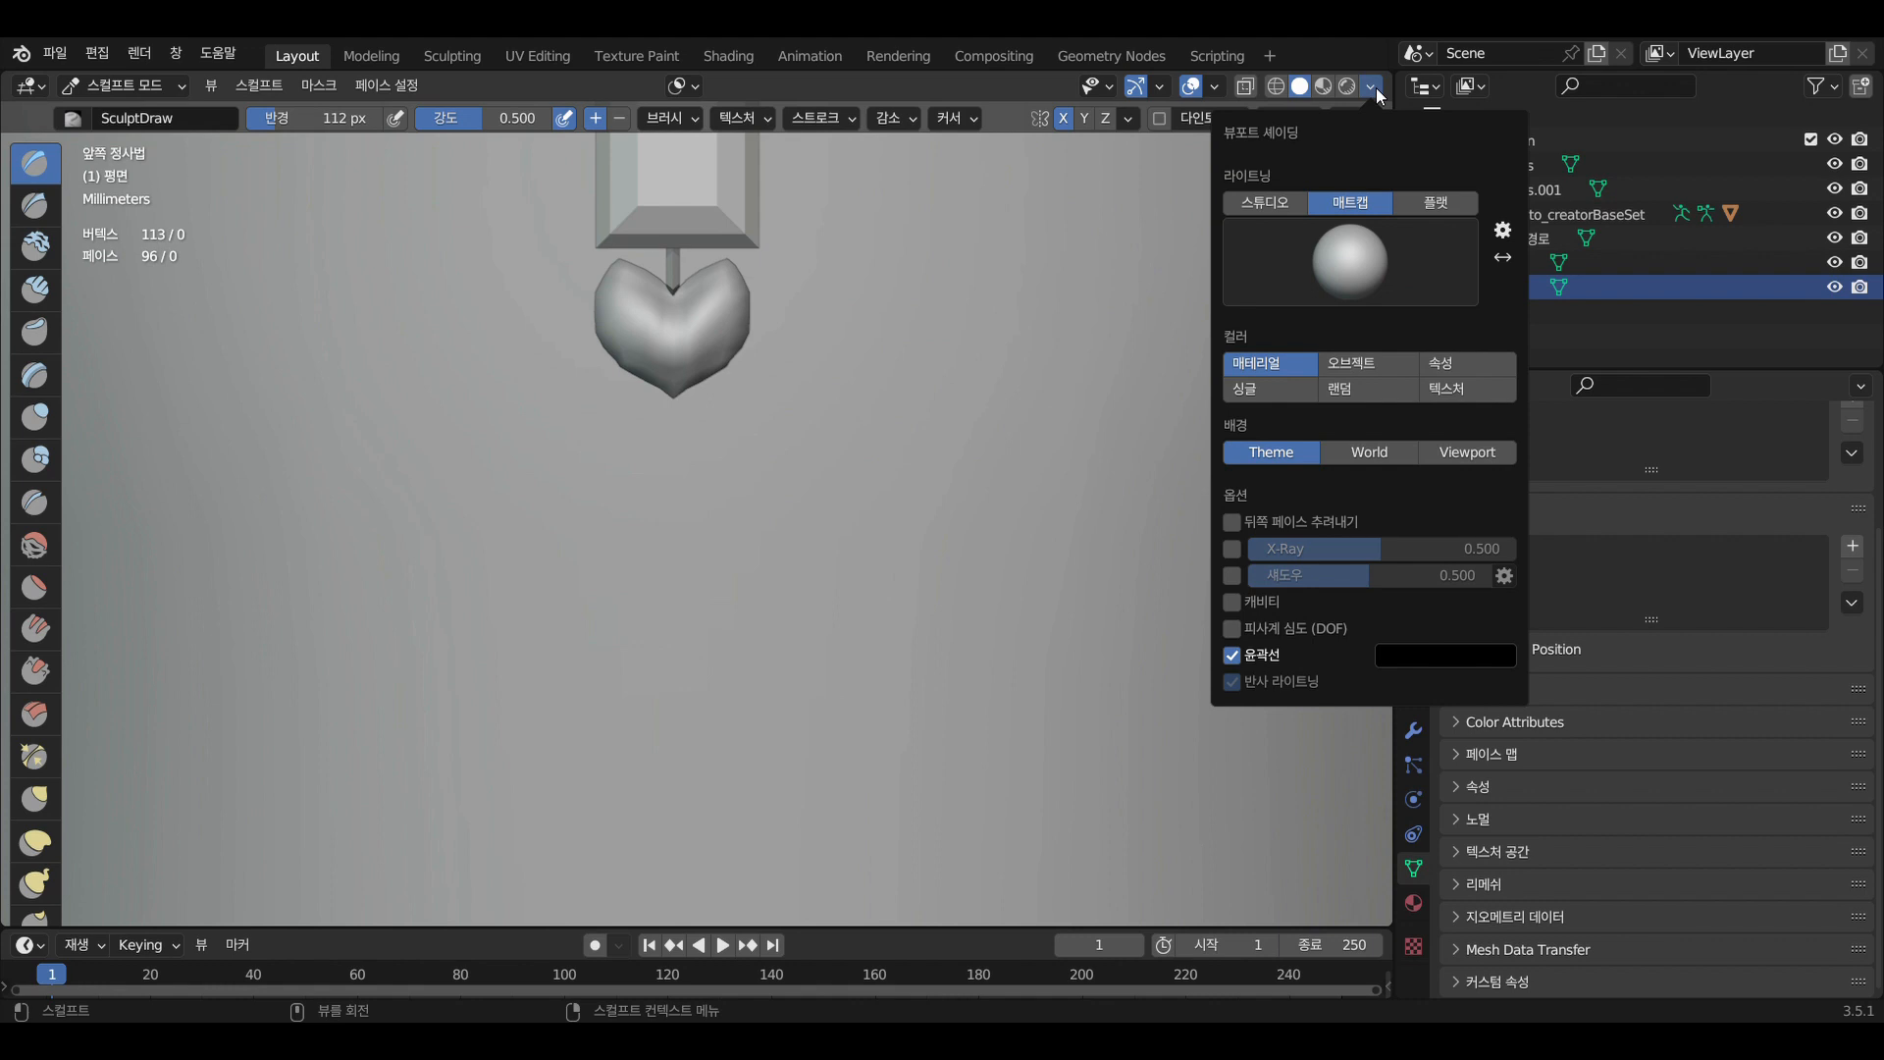
left_click(1280, 204)
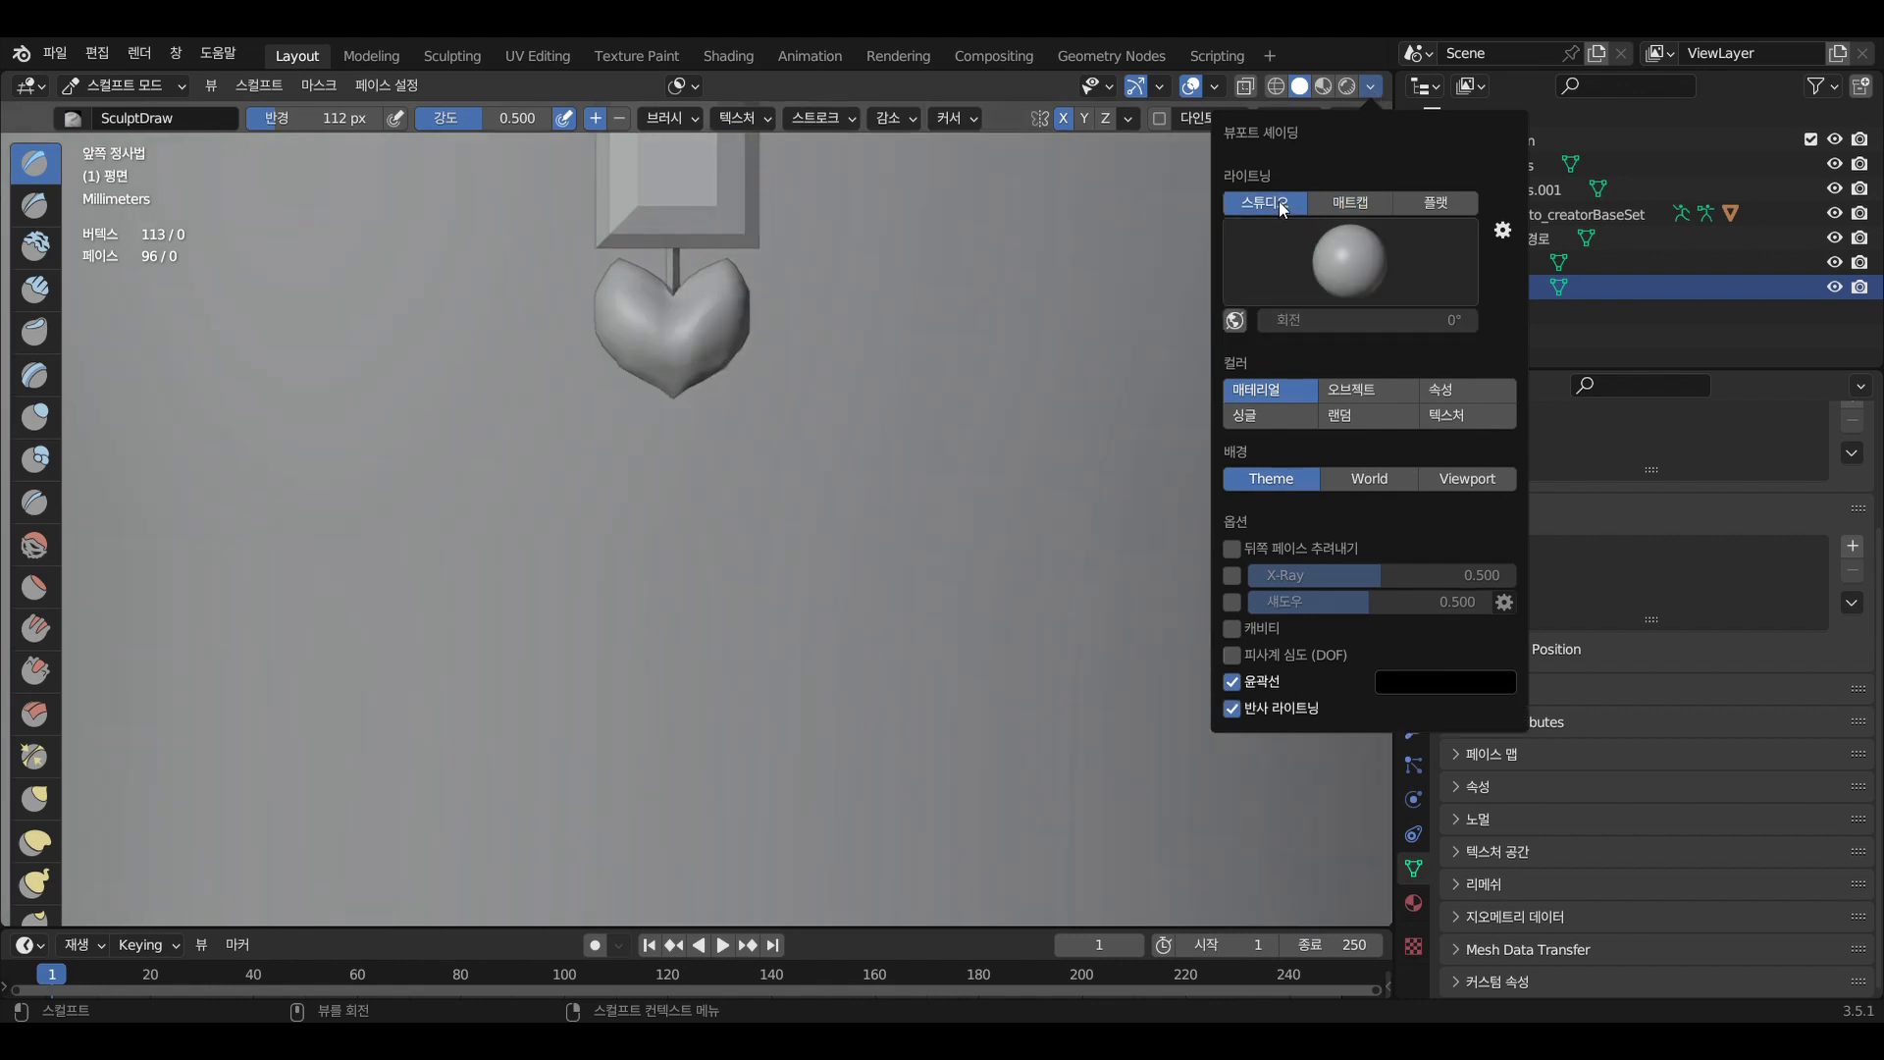
left_click(1357, 203)
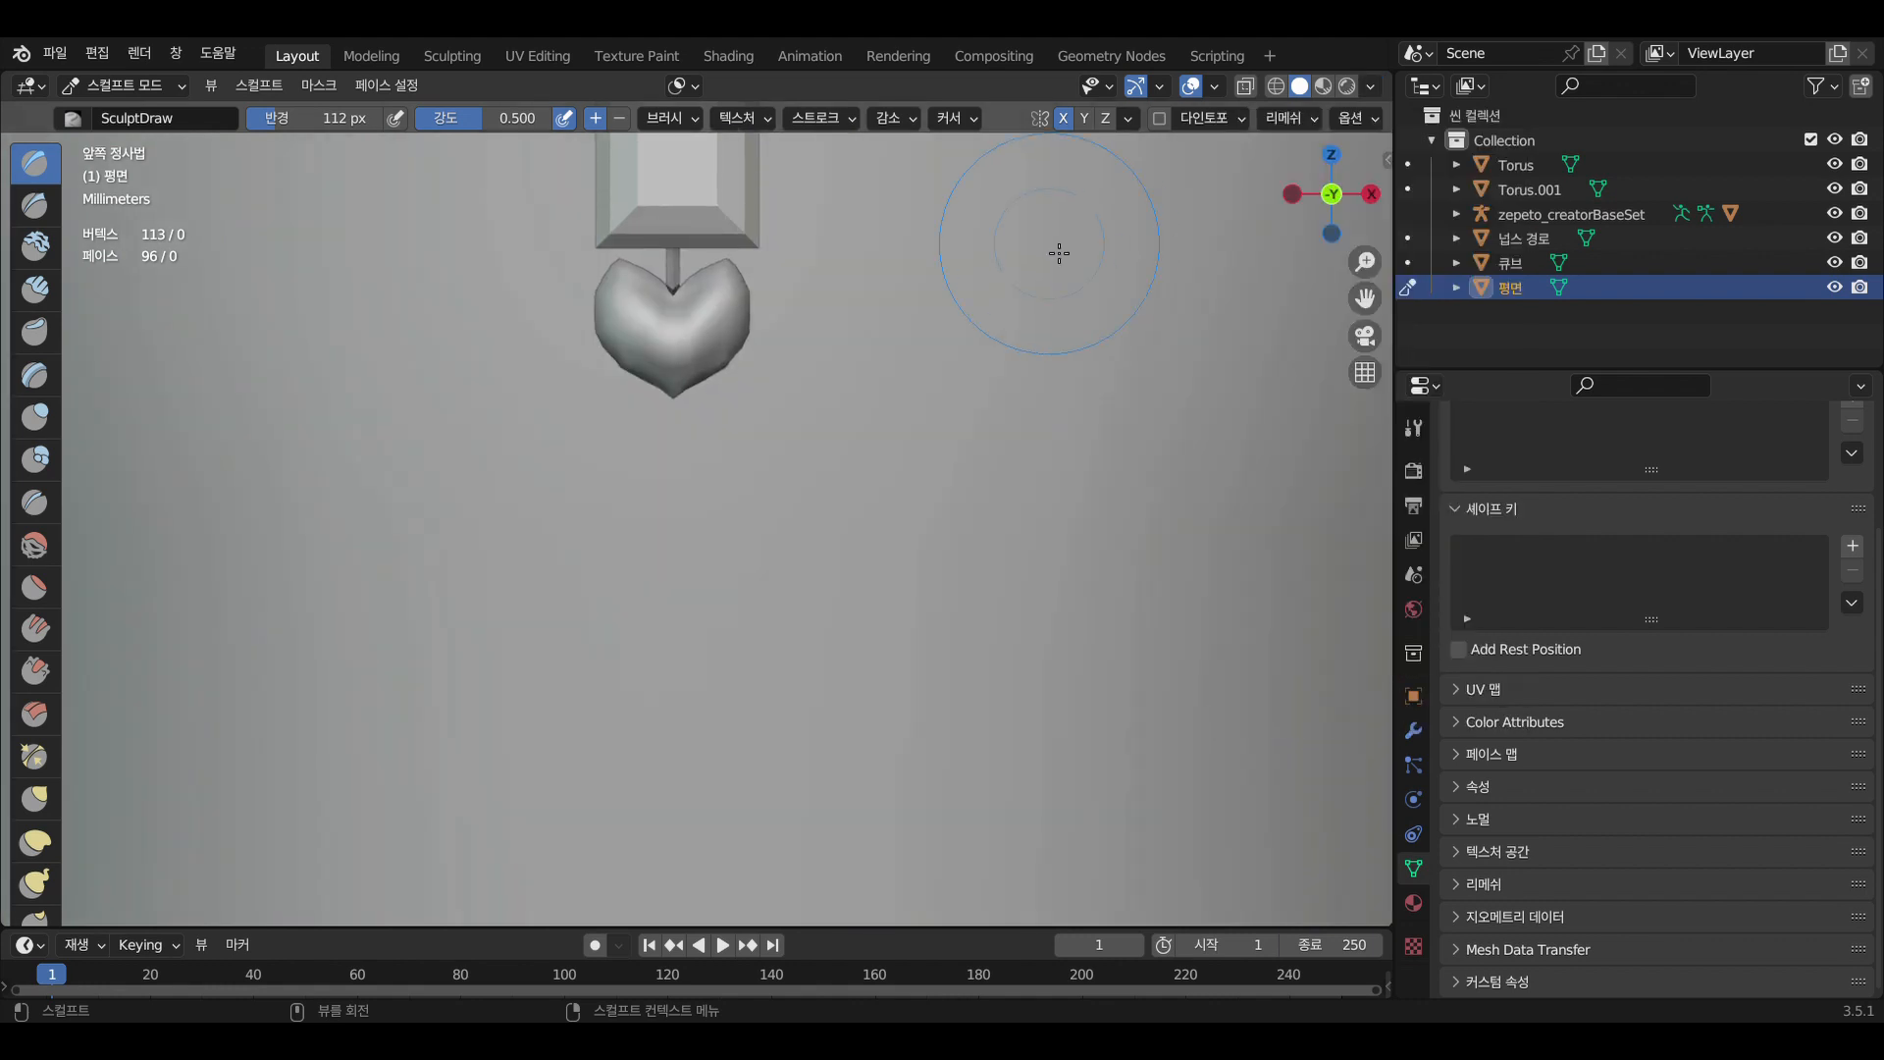
Examine the heart pendant up close and within the whole necklace on the avatar from the front
scroll(1059, 253, "down", 5)
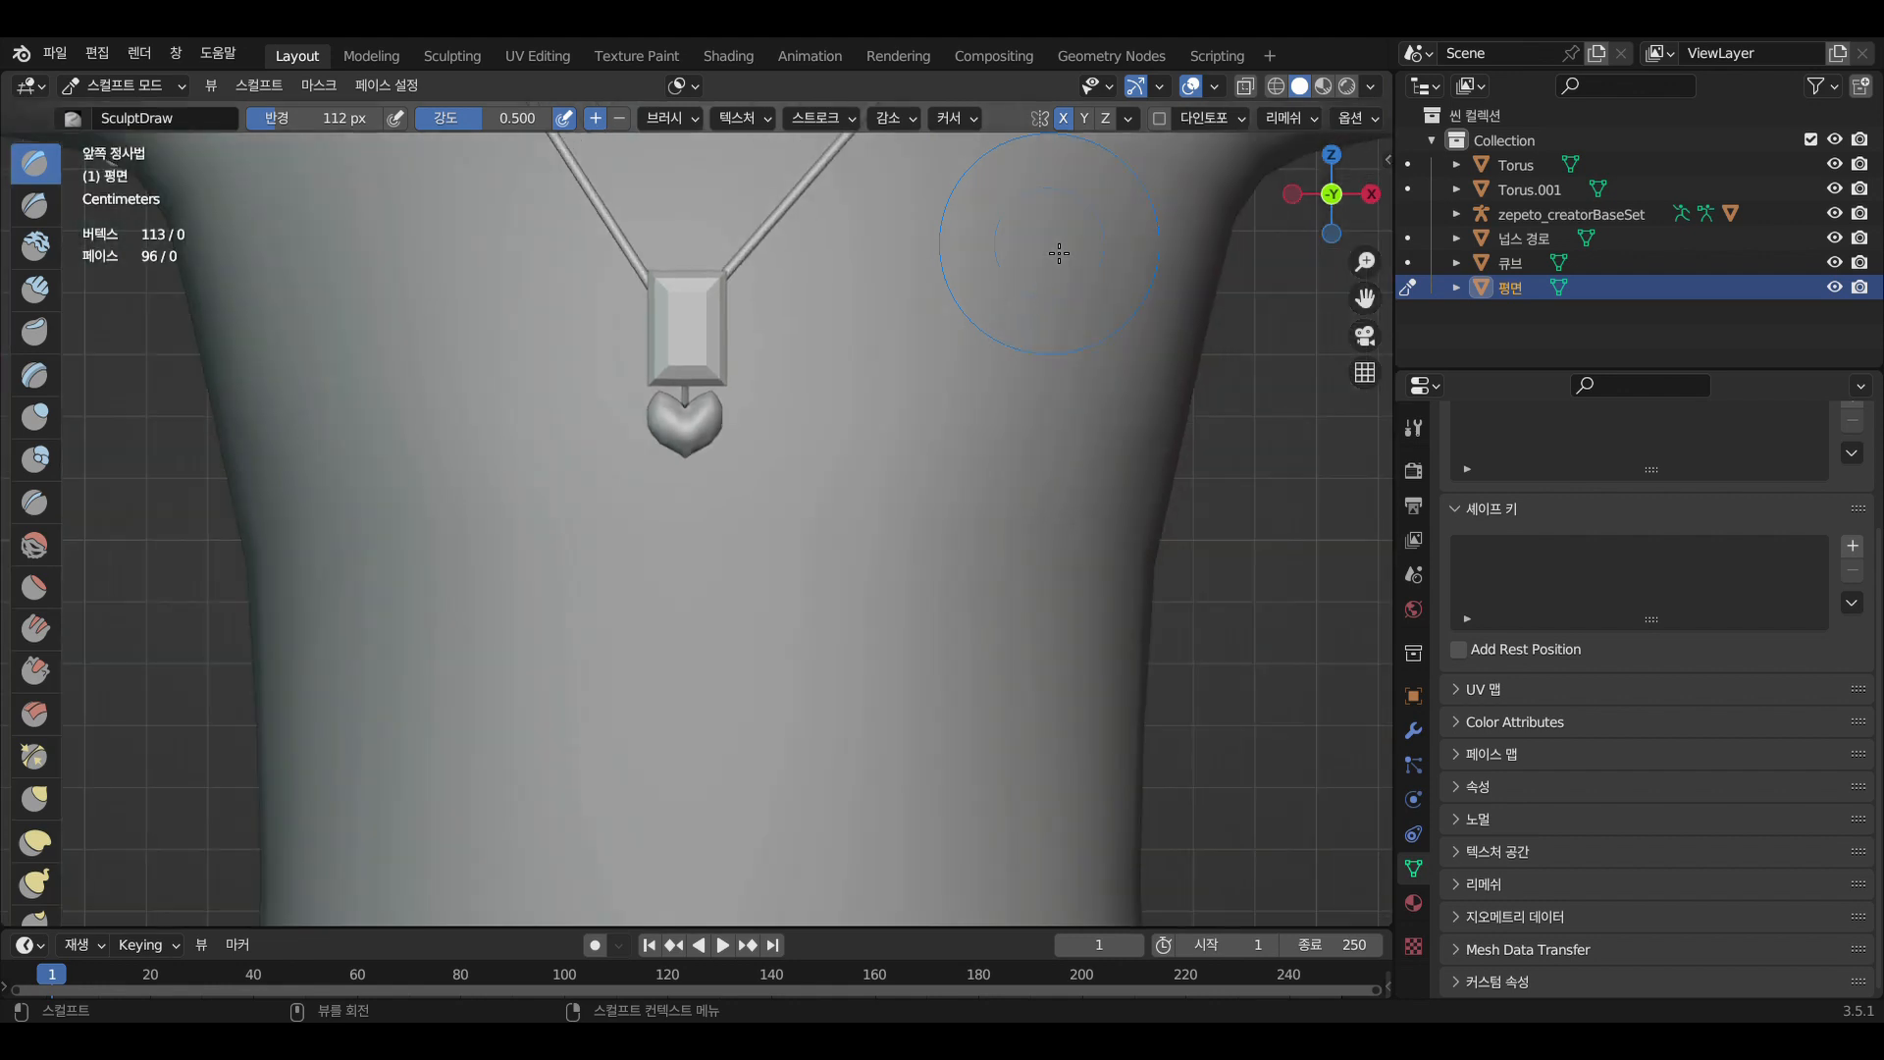
scroll(1059, 254, "up", 5)
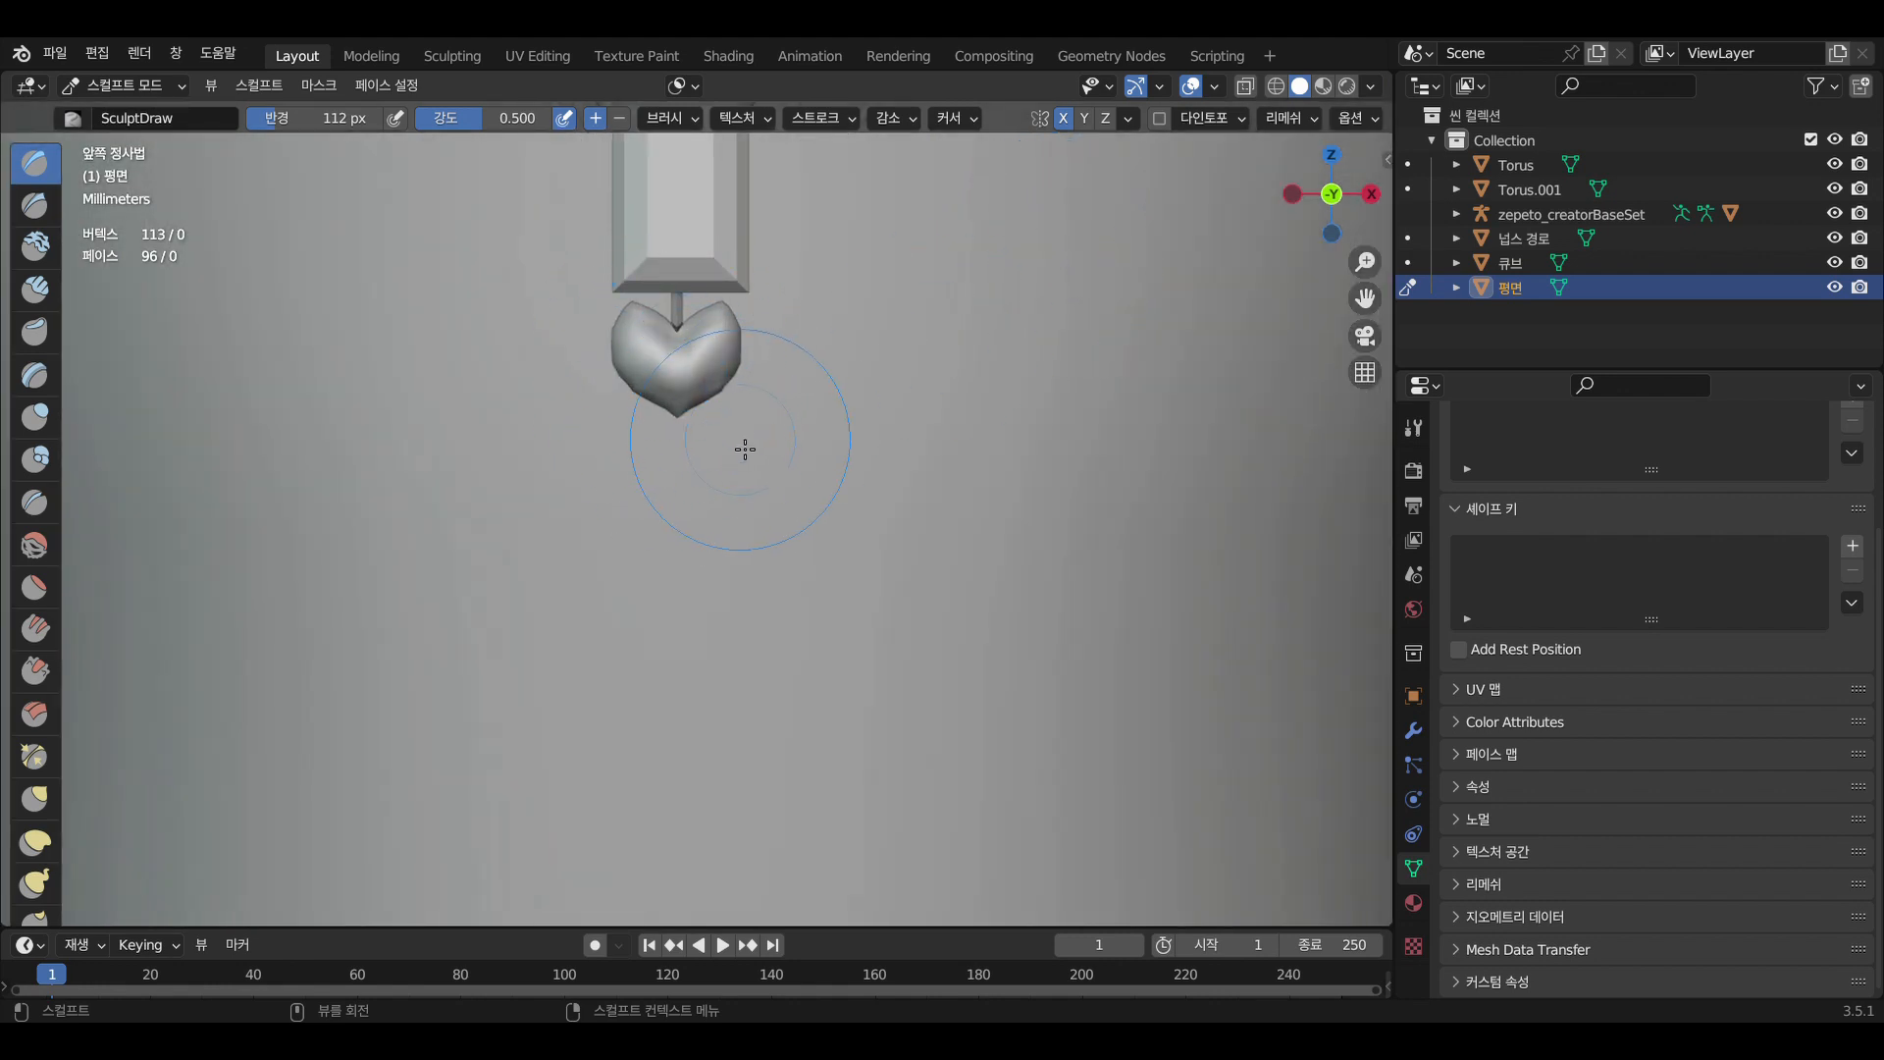
scroll(798, 446, "down", 1)
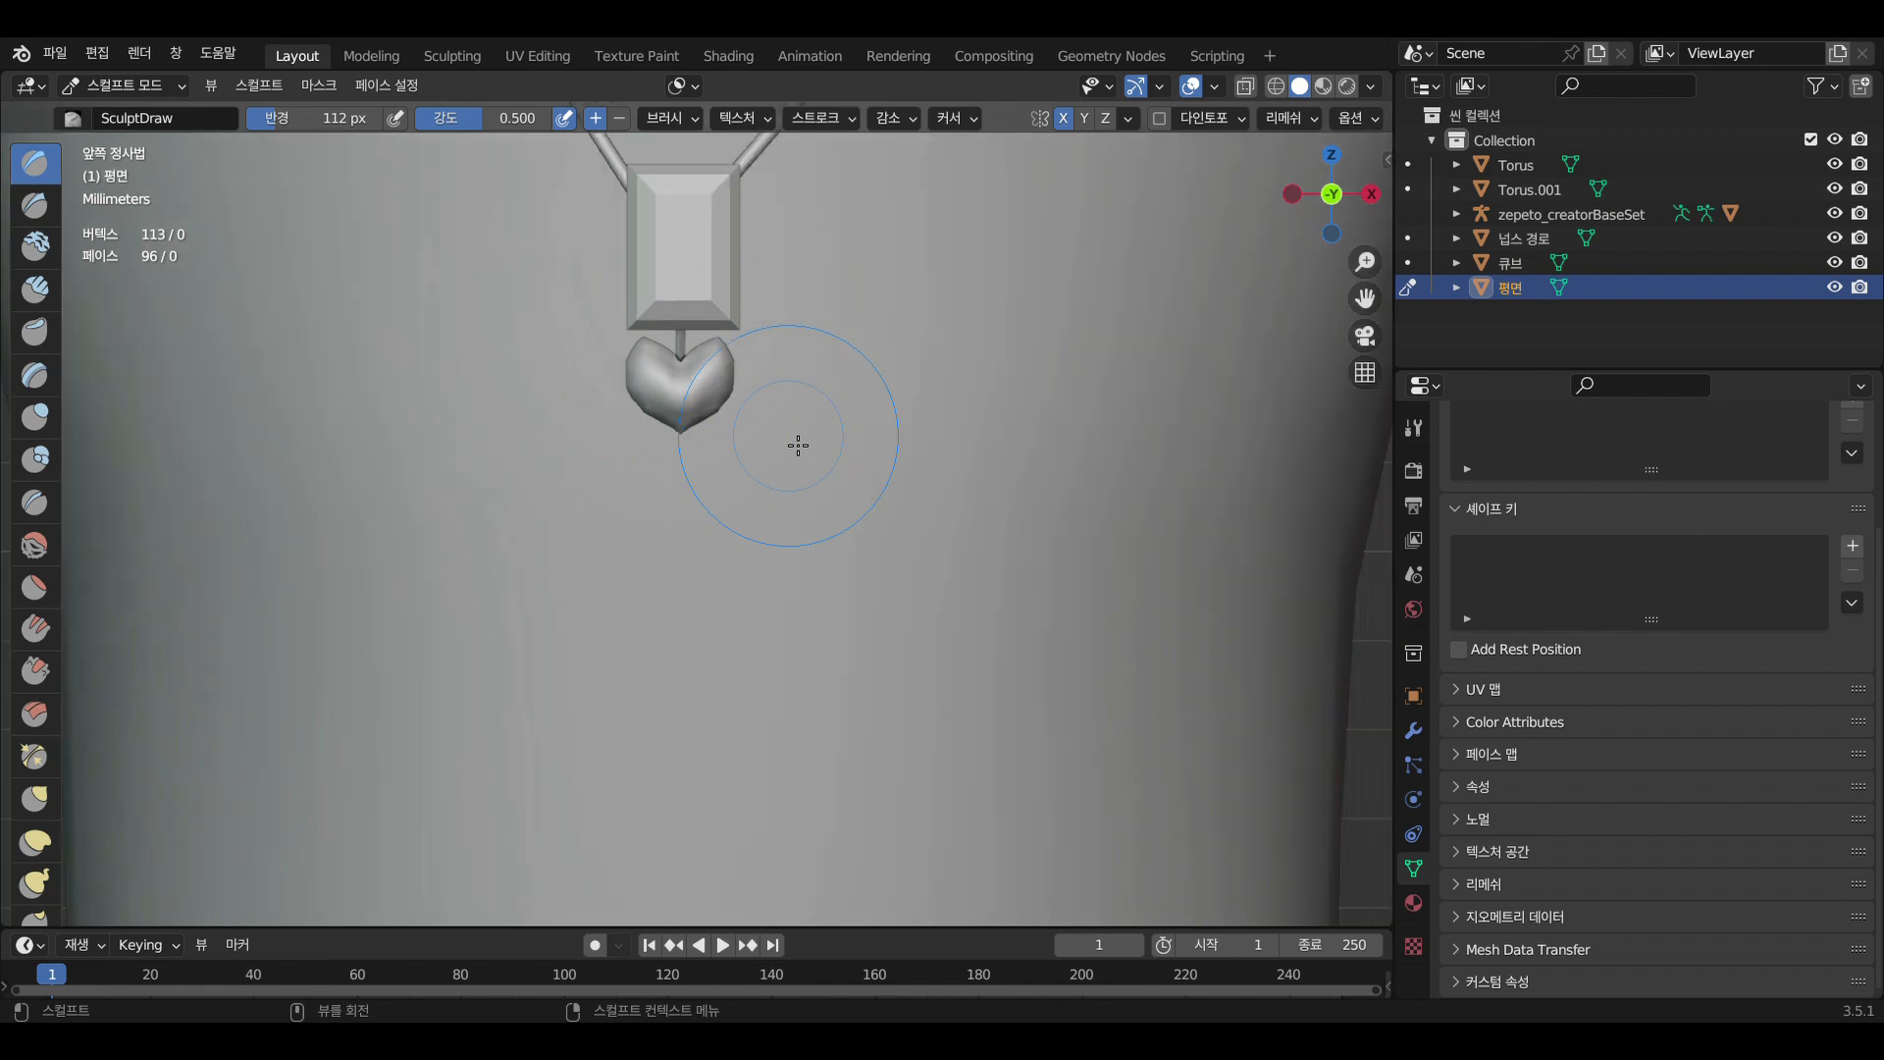
scroll(798, 446, "down", 5)
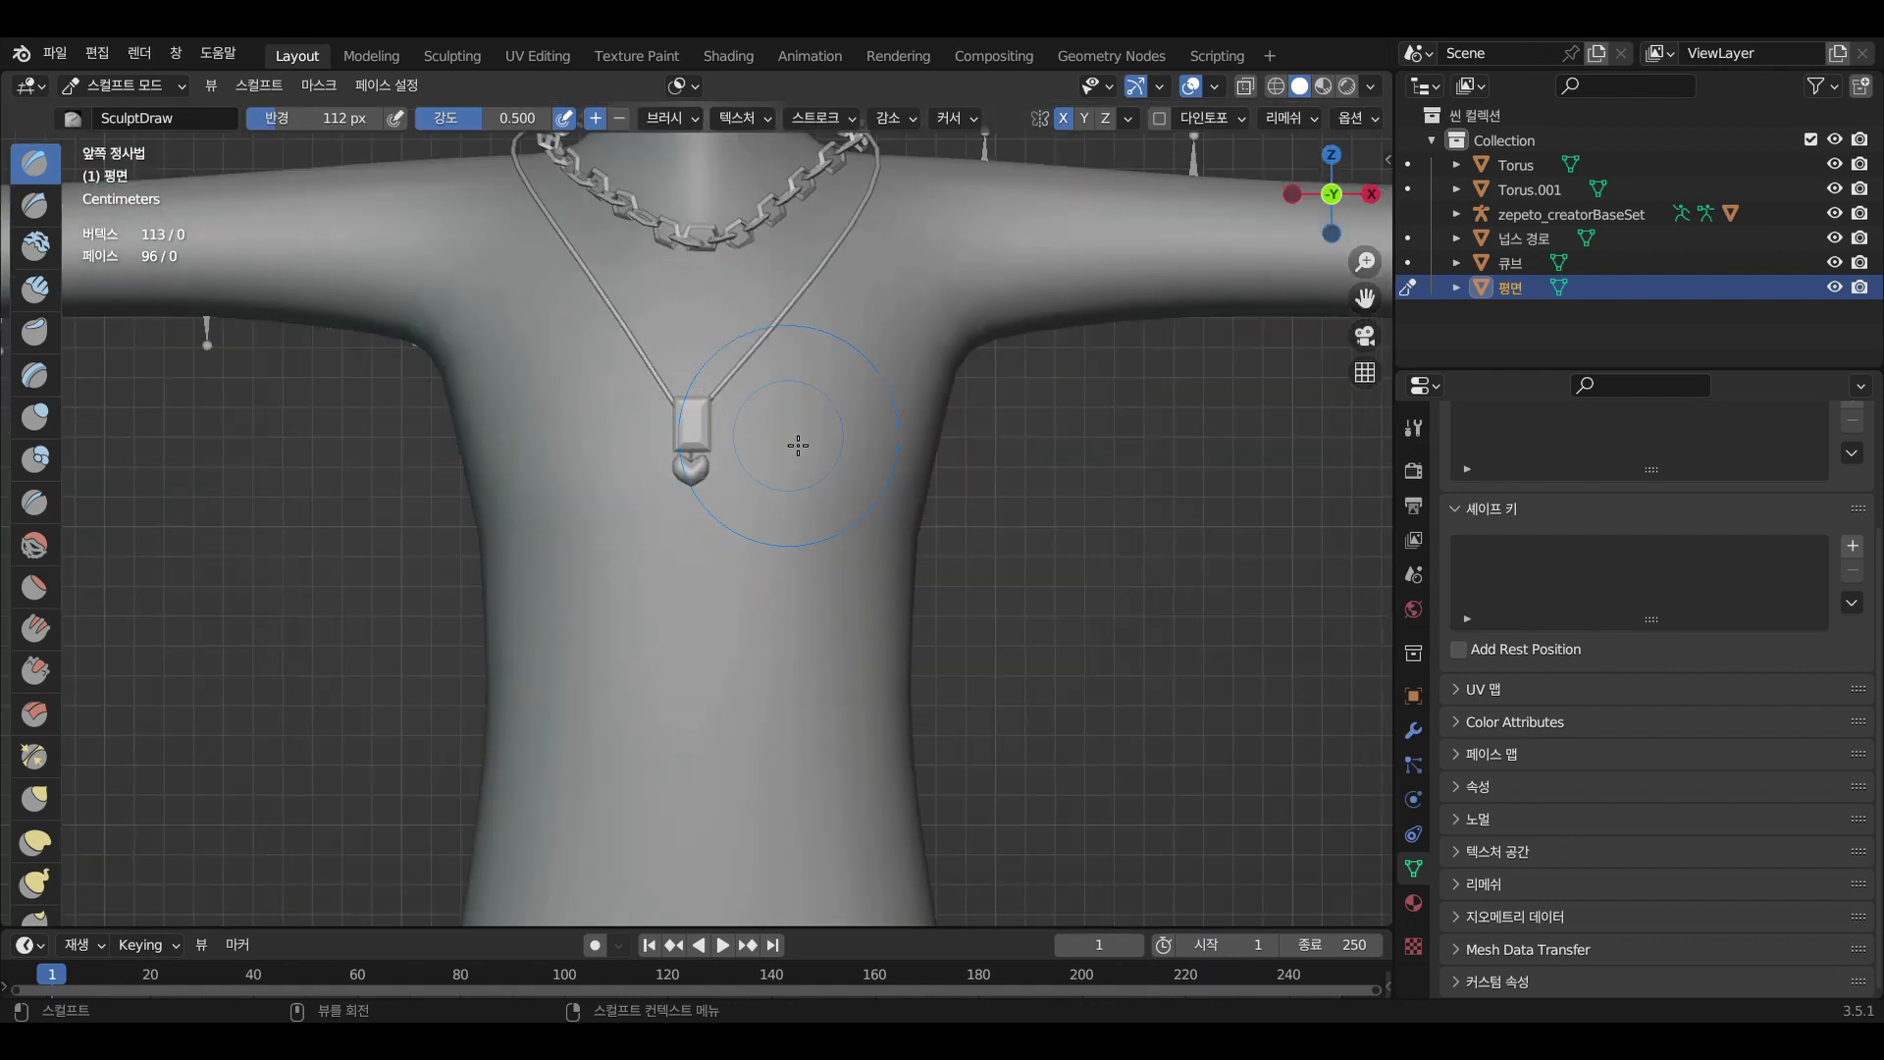
scroll(798, 445, "down", 2)
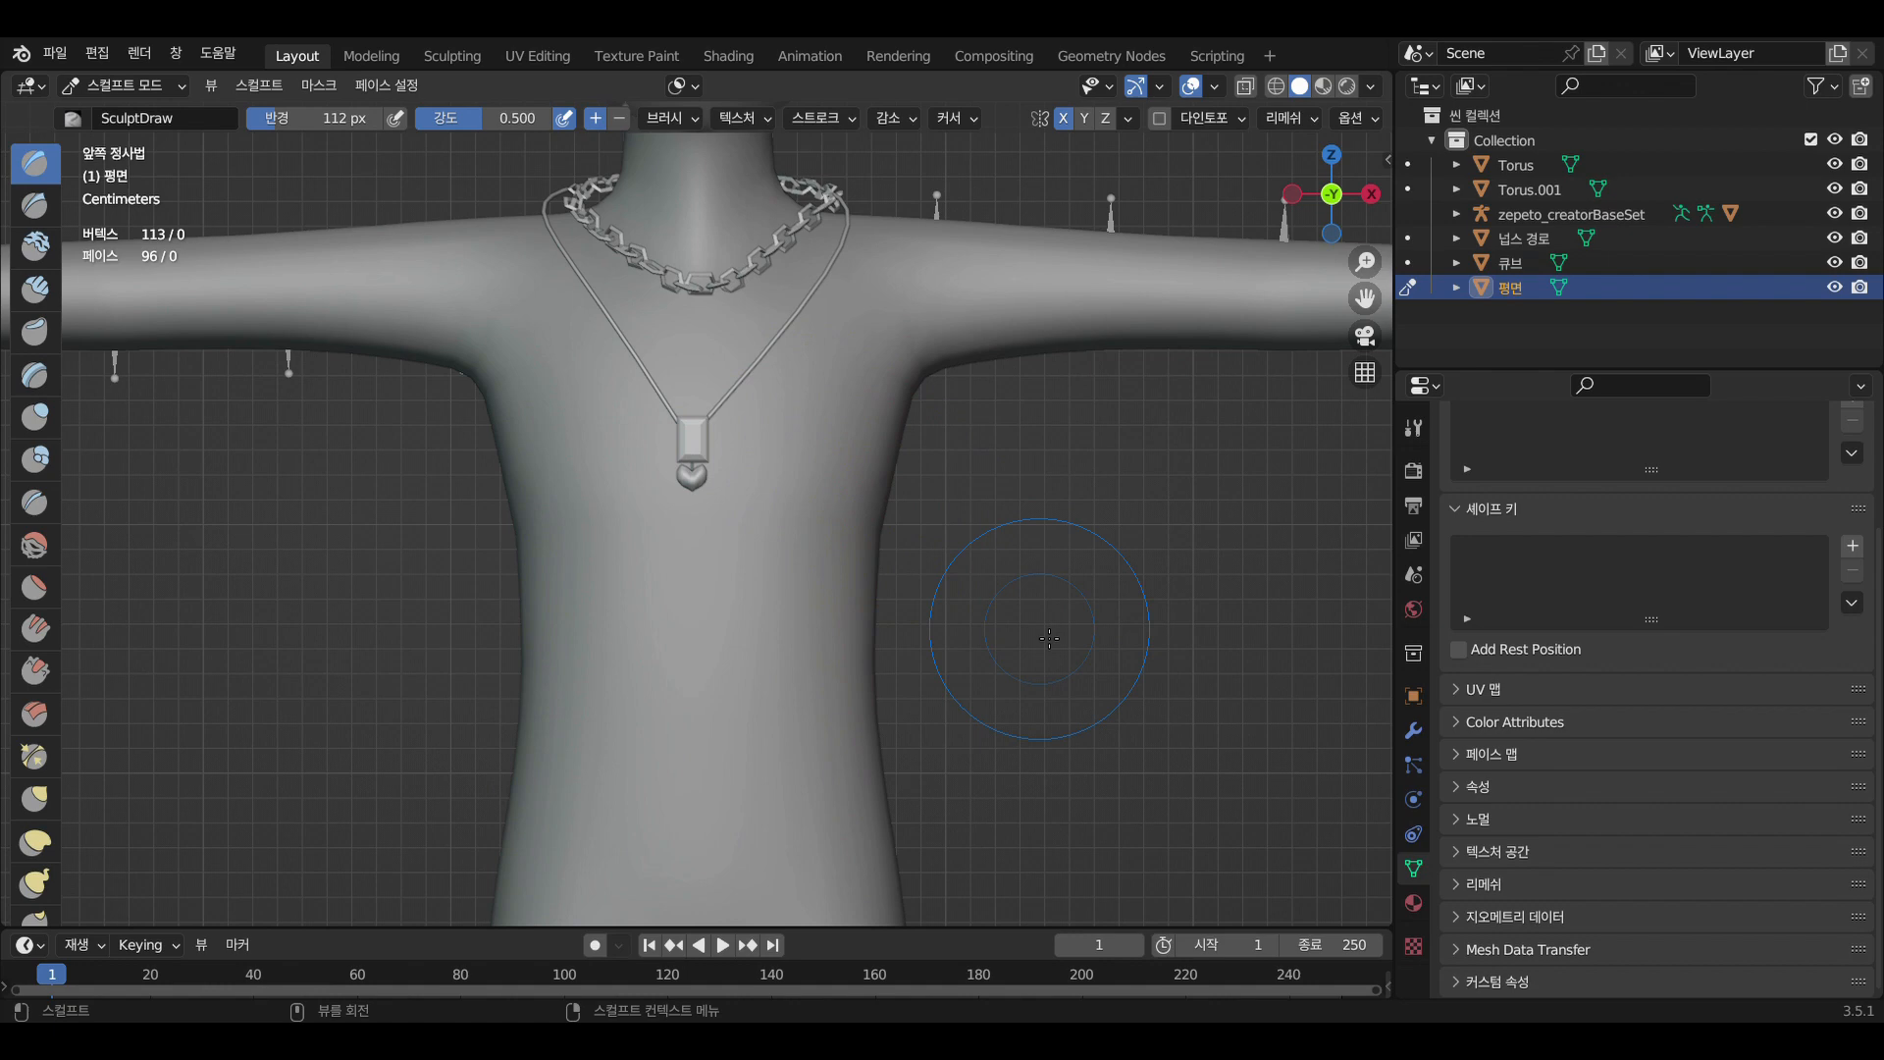
scroll(1049, 638, "up", 3)
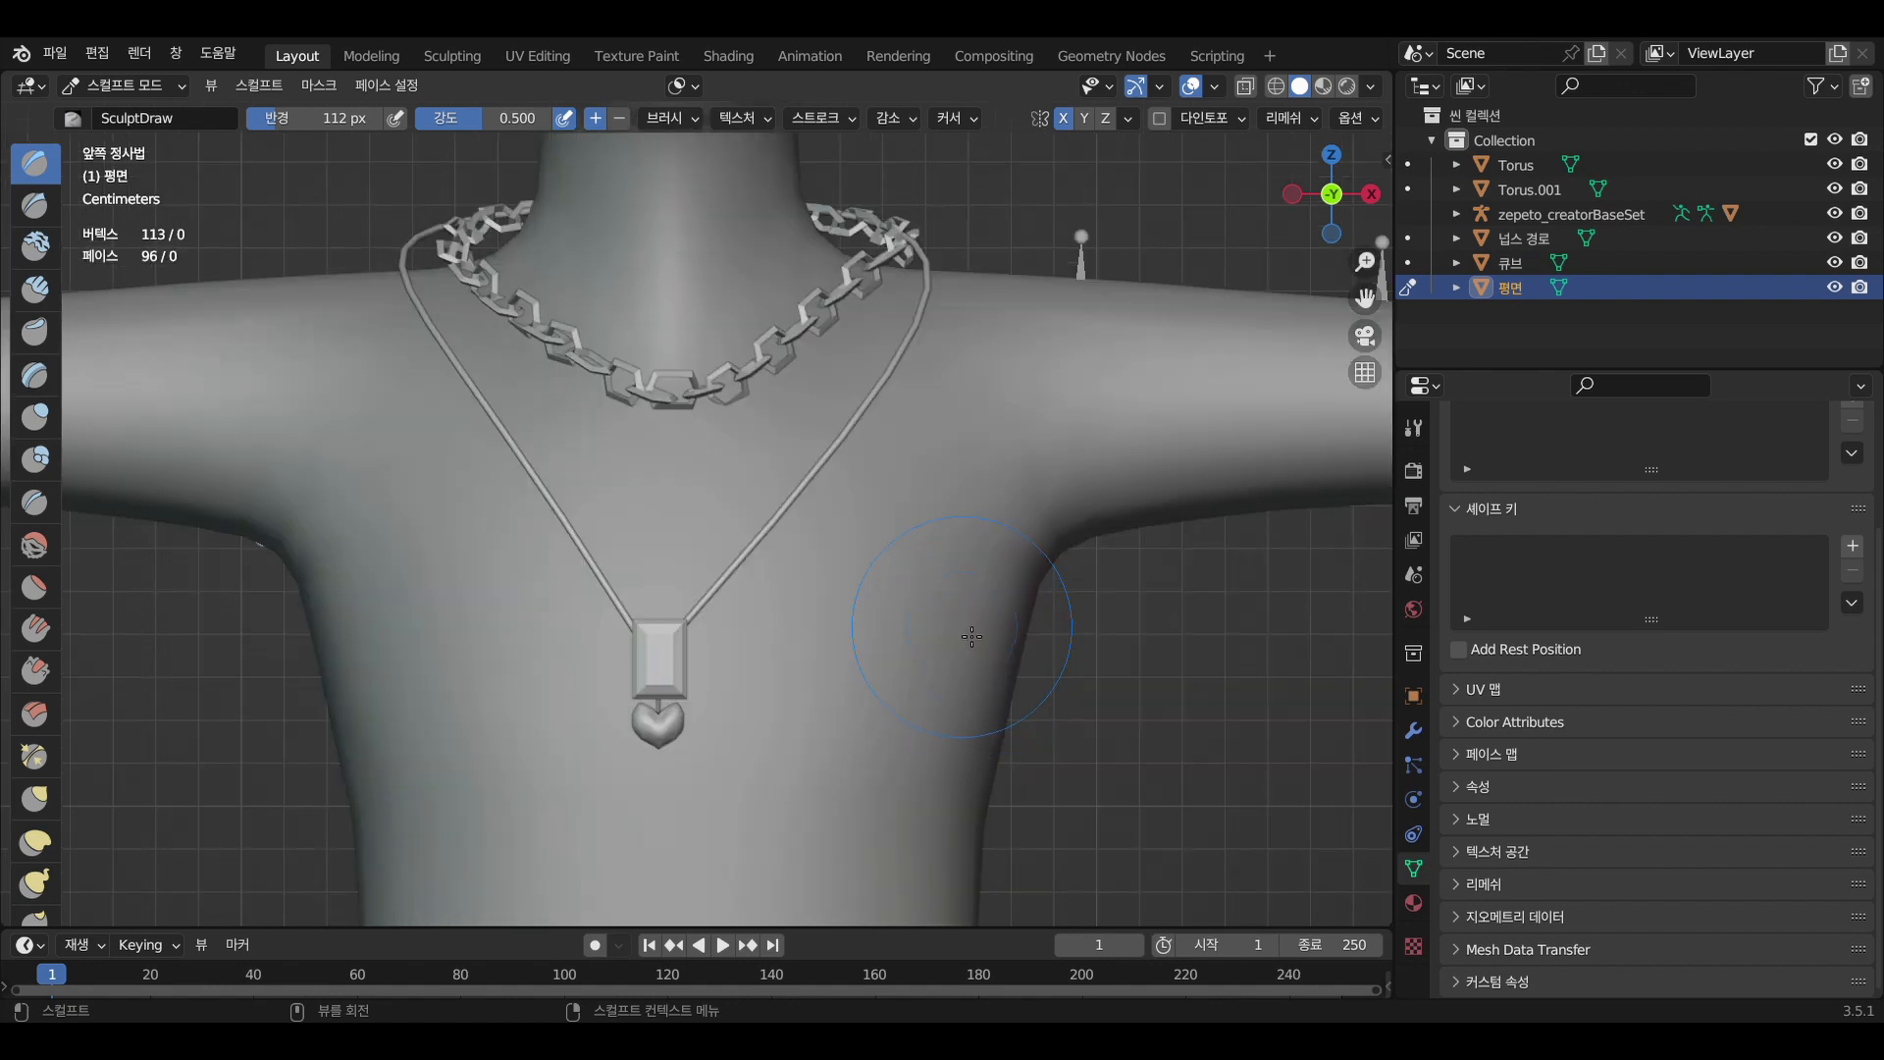
scroll(707, 504, "up", 4)
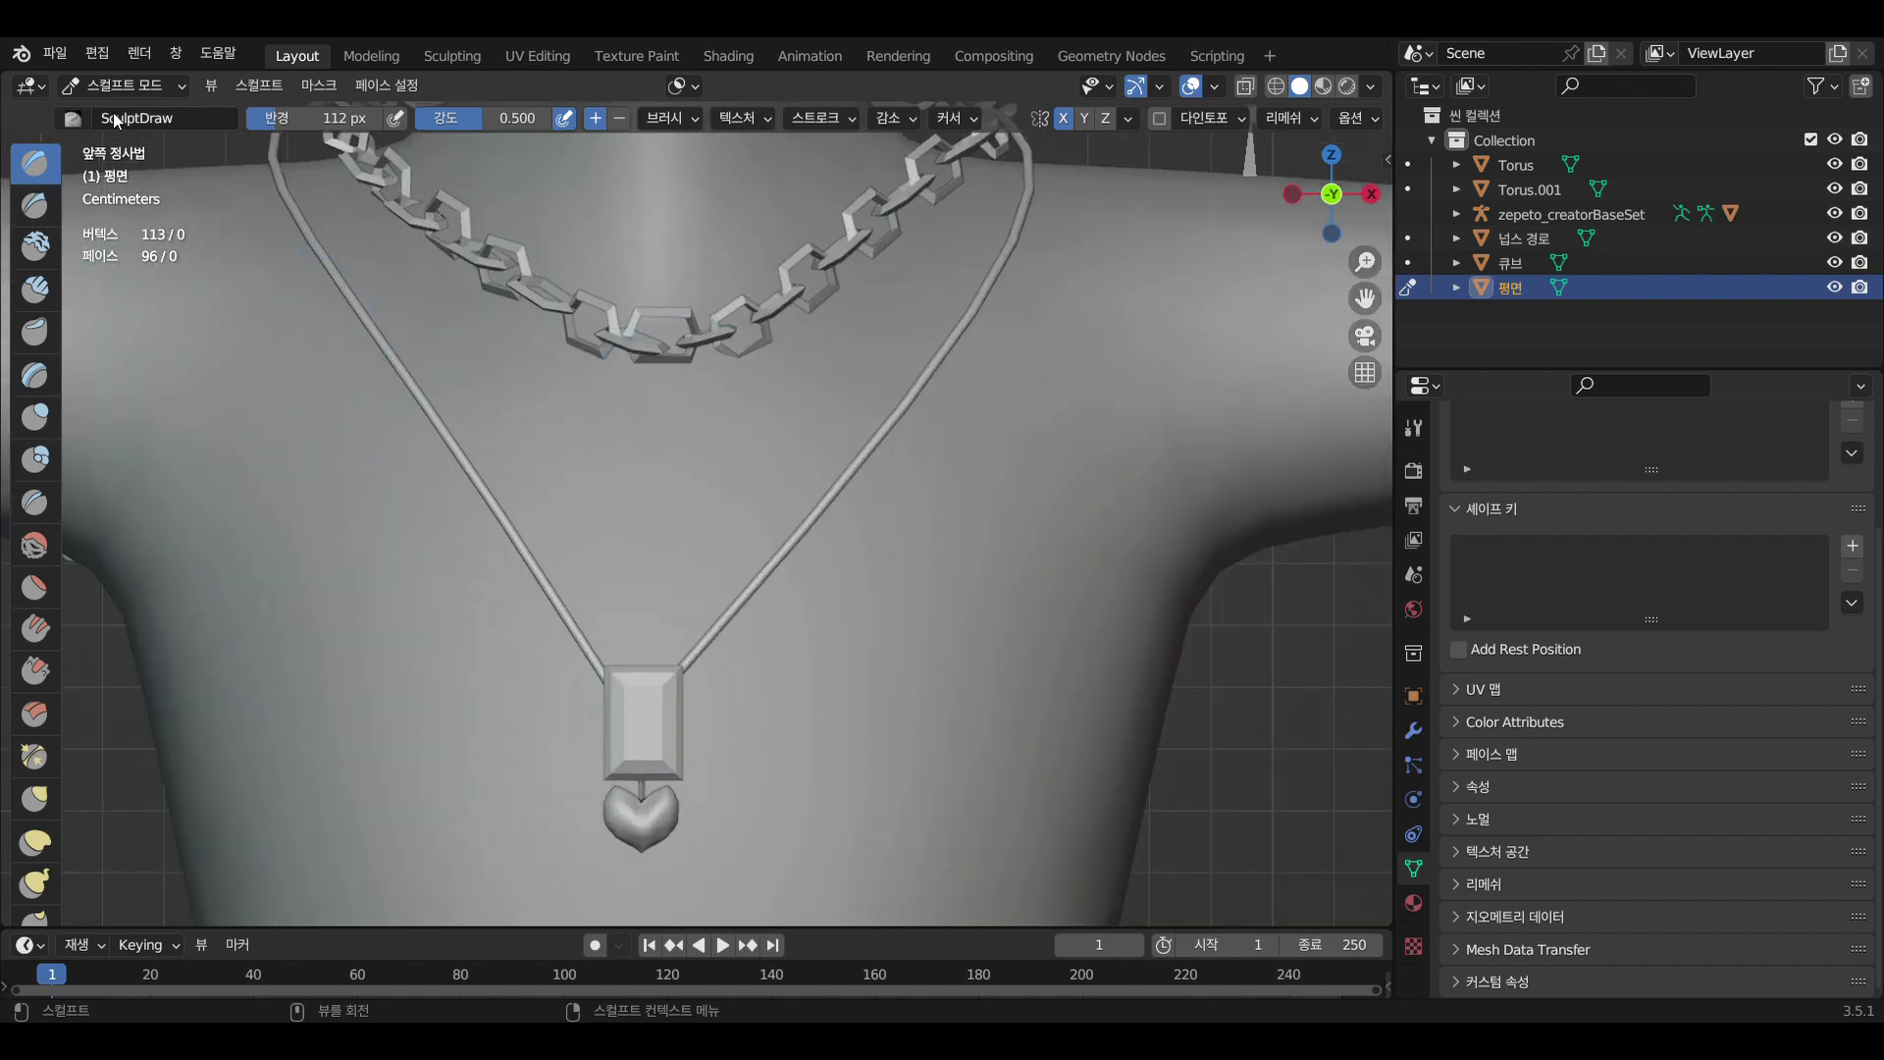
Leave Sculpt Mode, select the thin necklace chain and enter Edit Mode on it
left_click(126, 85)
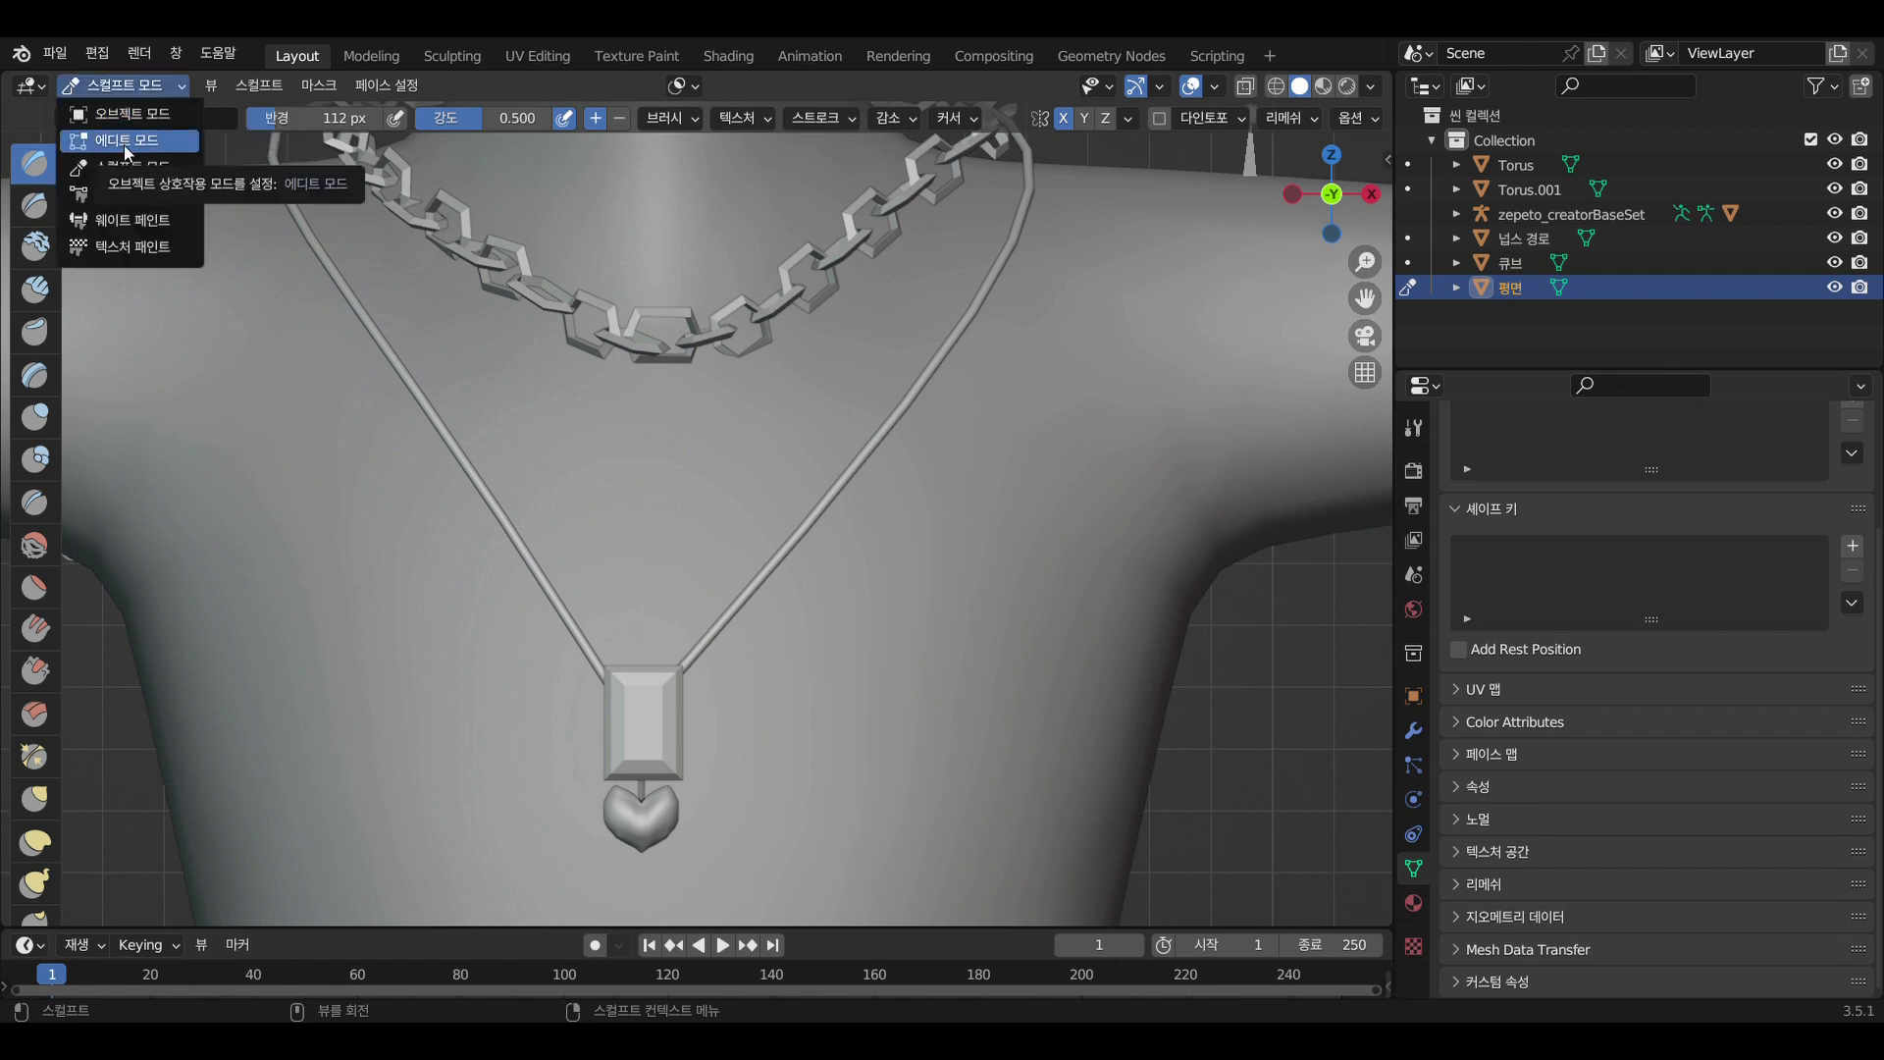
left_click(126, 143)
left_click(126, 86)
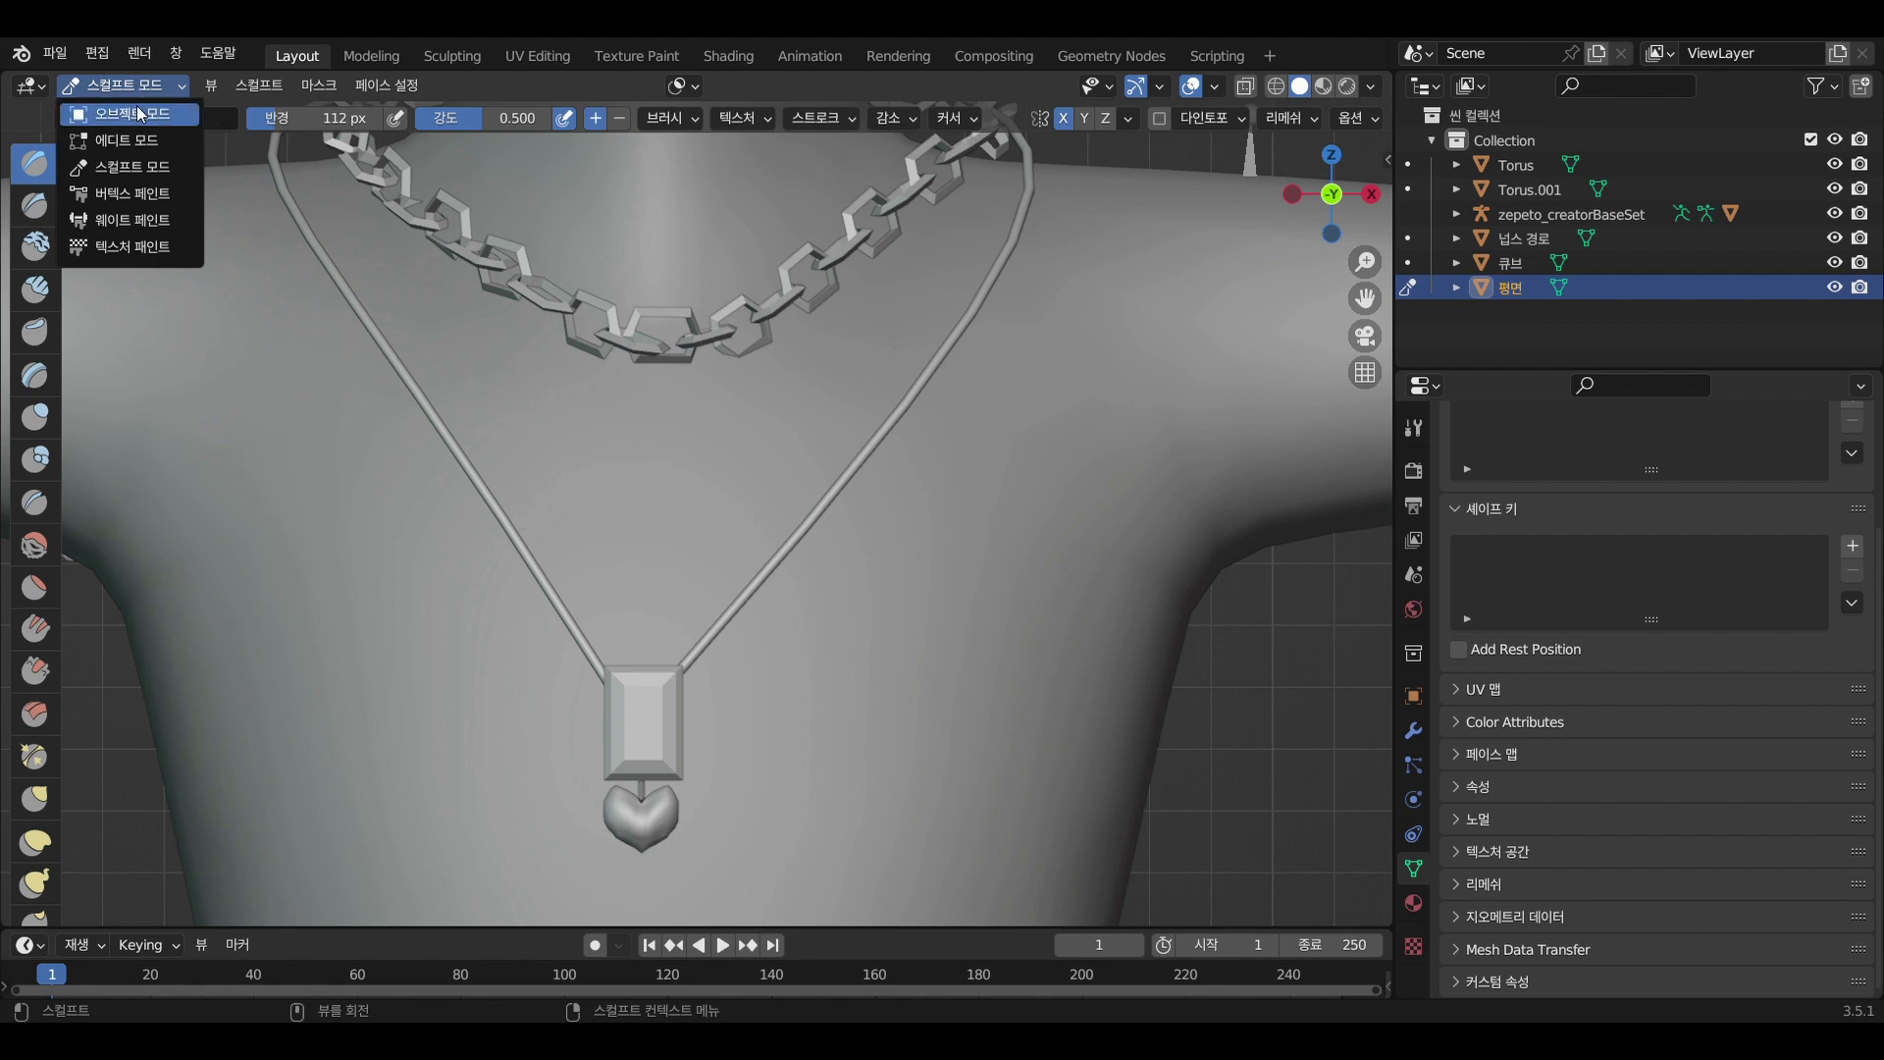
left_click(122, 113)
left_click(363, 304)
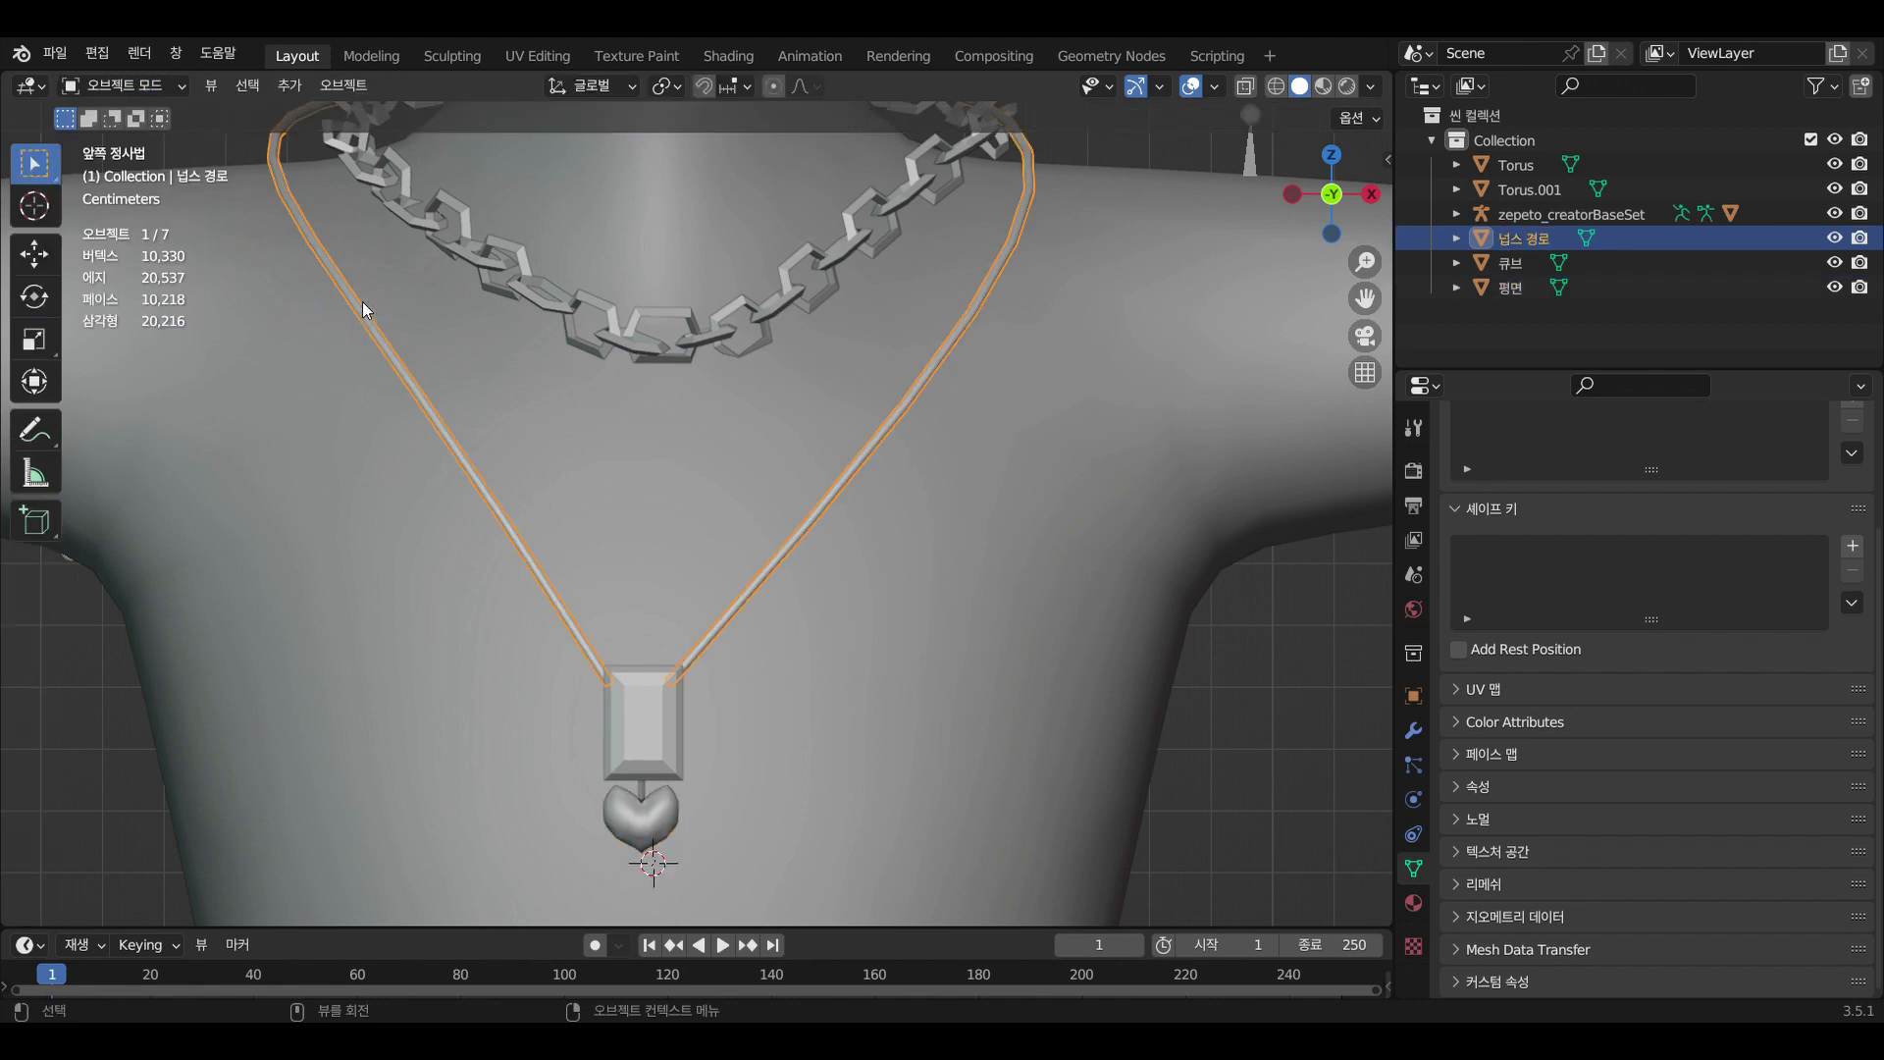
left_click(143, 85)
left_click(138, 132)
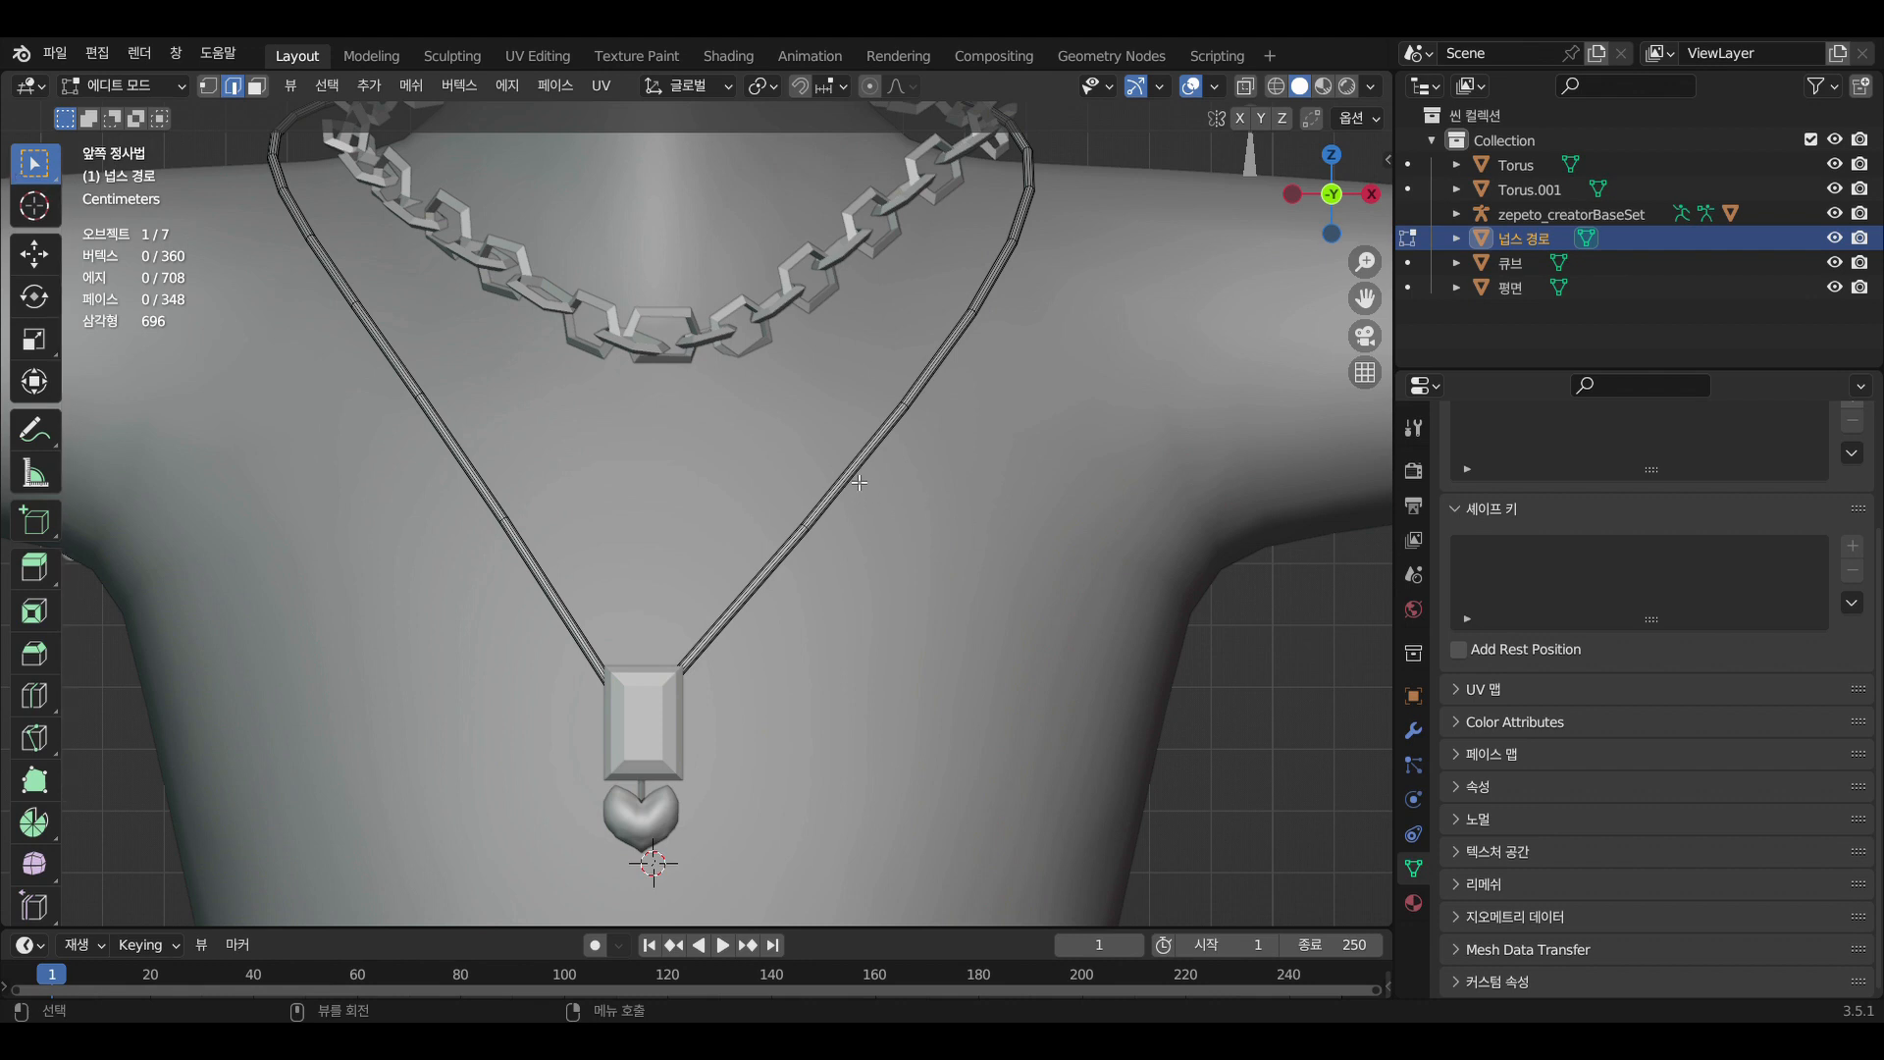
In face select mode, select the face loops of the chain's right-hand strand from the pendant block up toward the shoulder
left_click(860, 481, "alt")
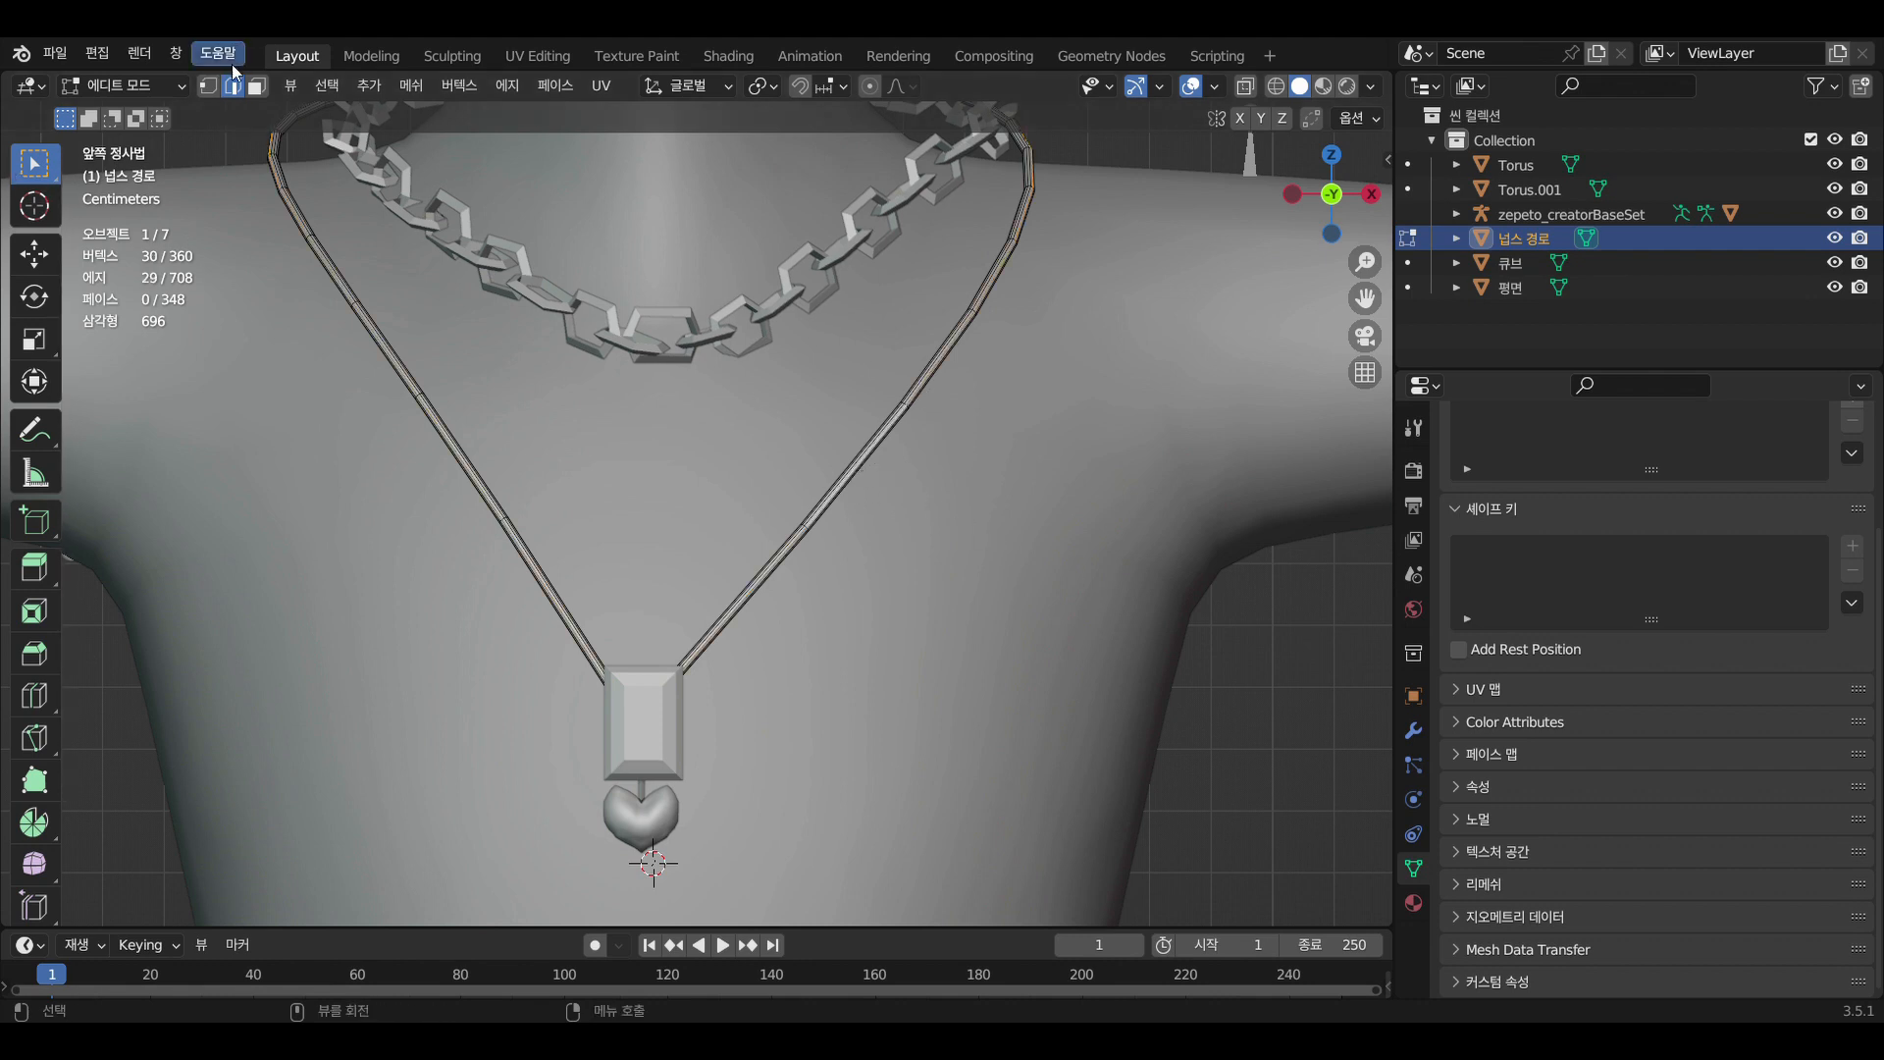
left_click(256, 85)
left_click(861, 486, "alt")
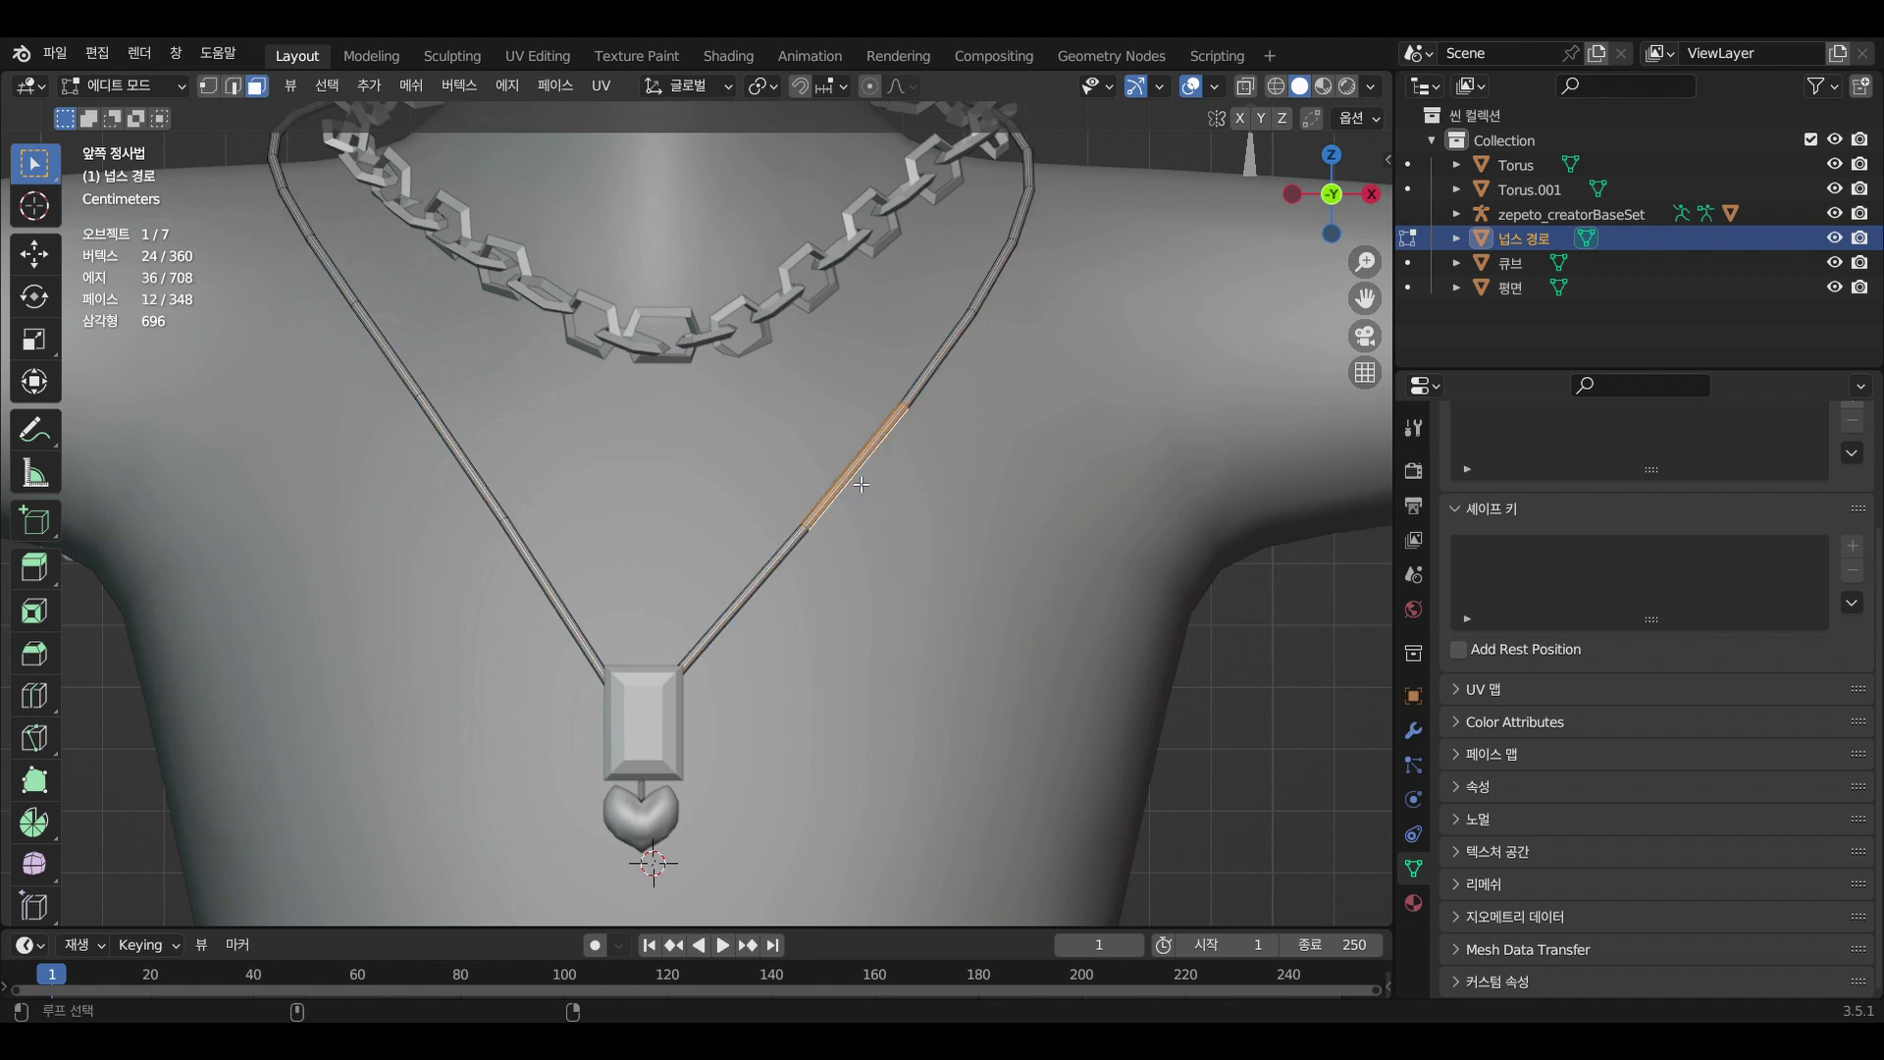
left_click(869, 503)
left_click(827, 511, "alt")
left_click(790, 568, "alt+shift")
left_click(945, 412, "alt+shift")
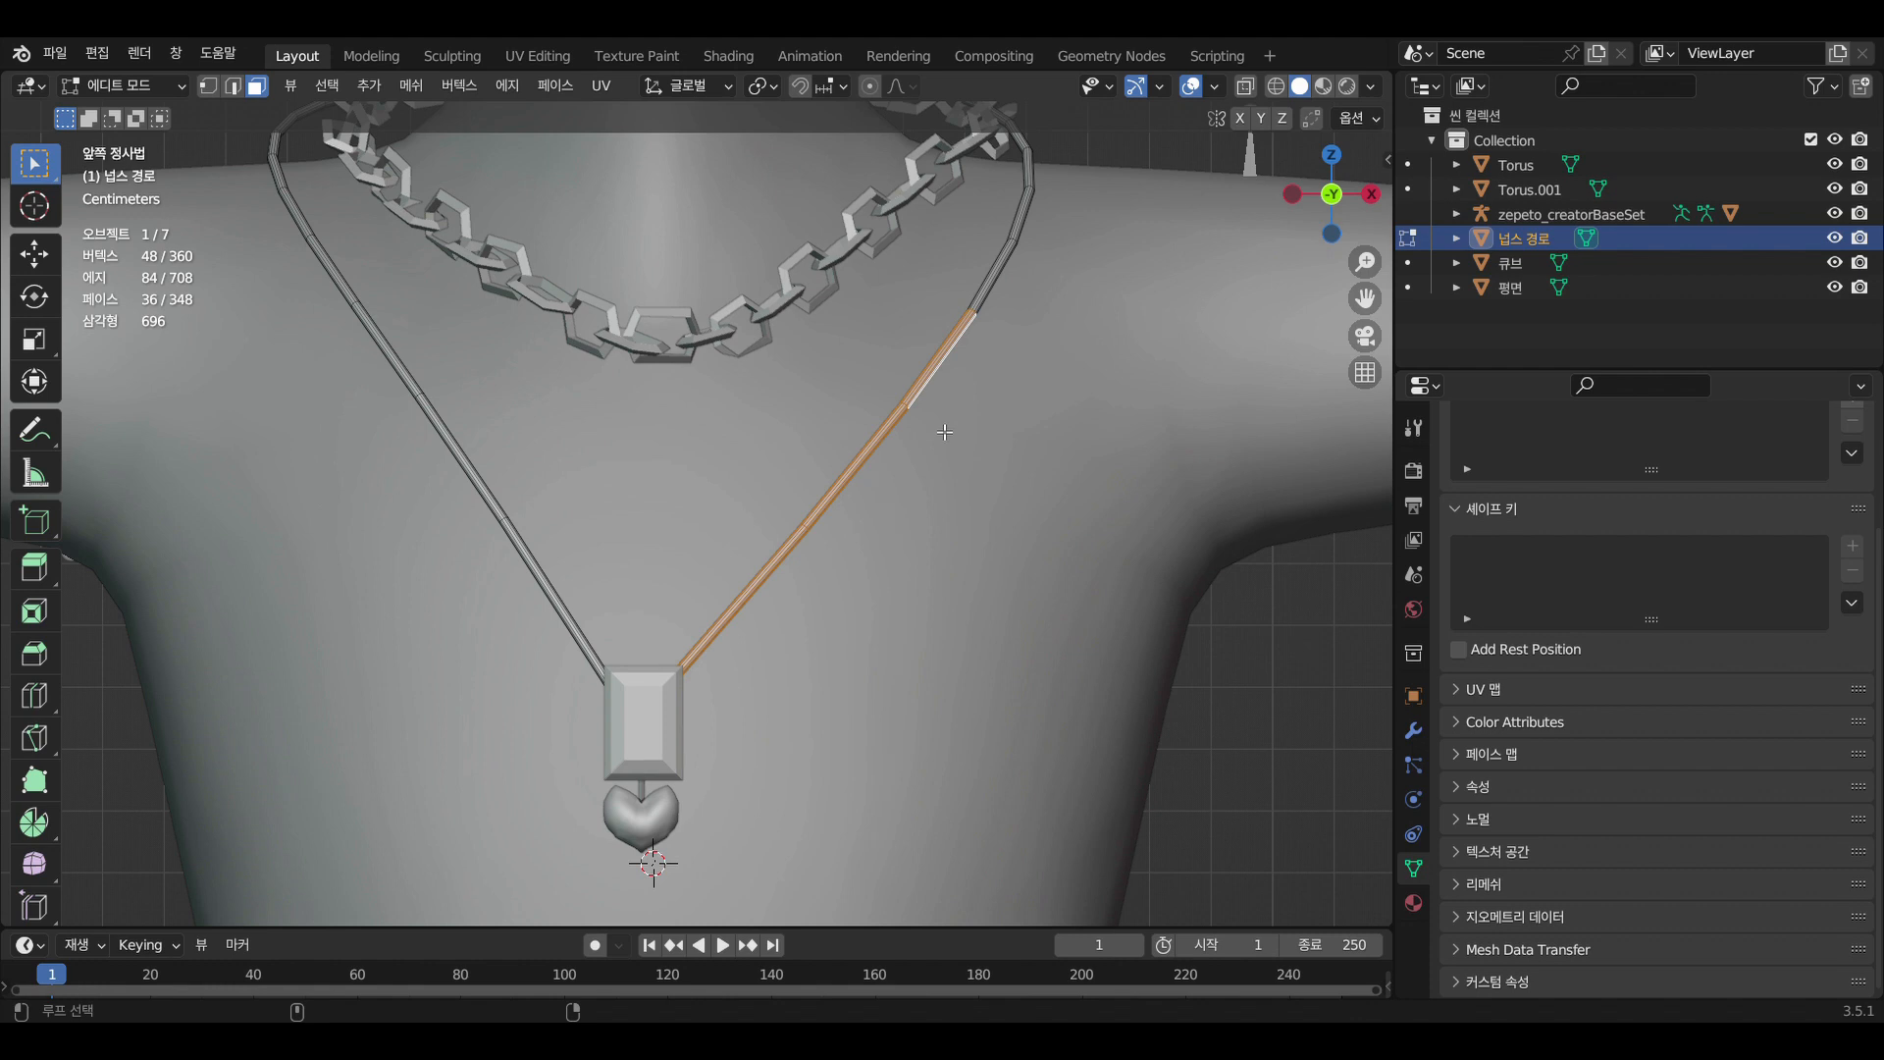
Try deleting the selected faces of the chain's right-hand strand, and undo the deletion
key("x")
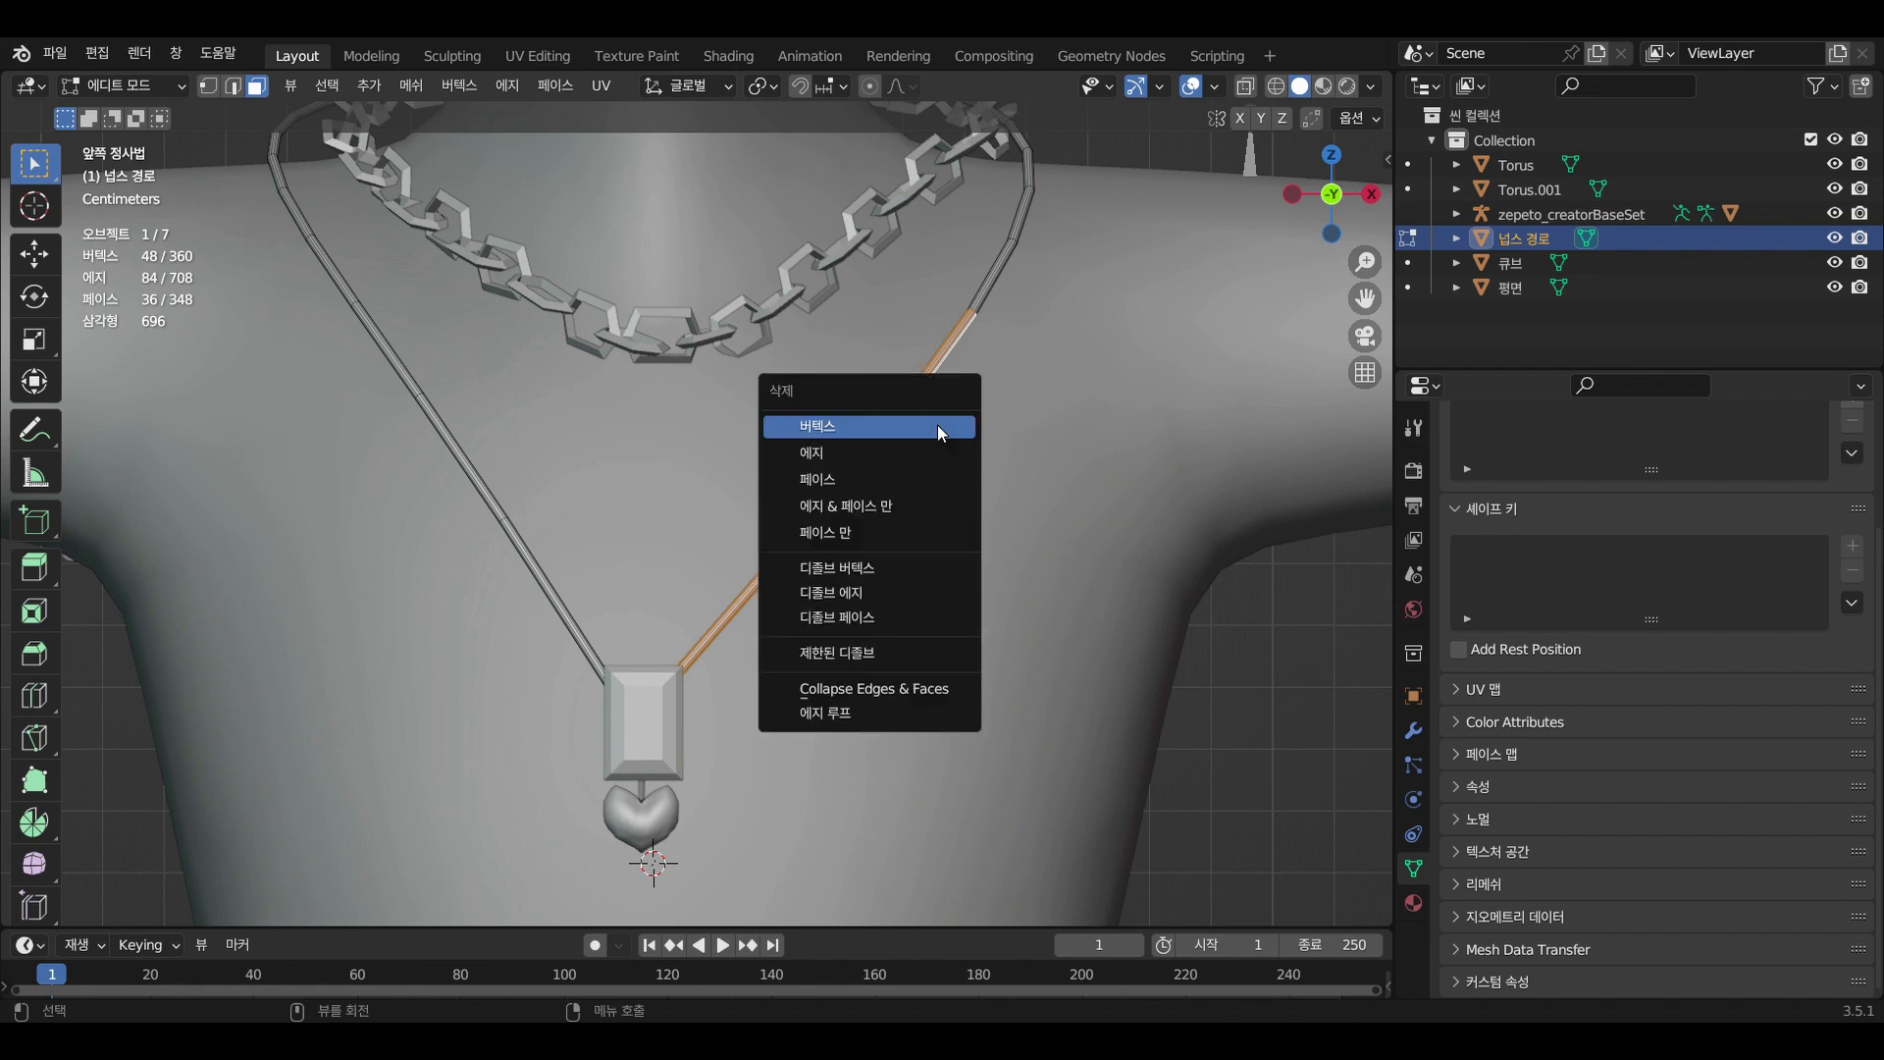
left_click(921, 479)
scroll(1016, 569, "down", 2)
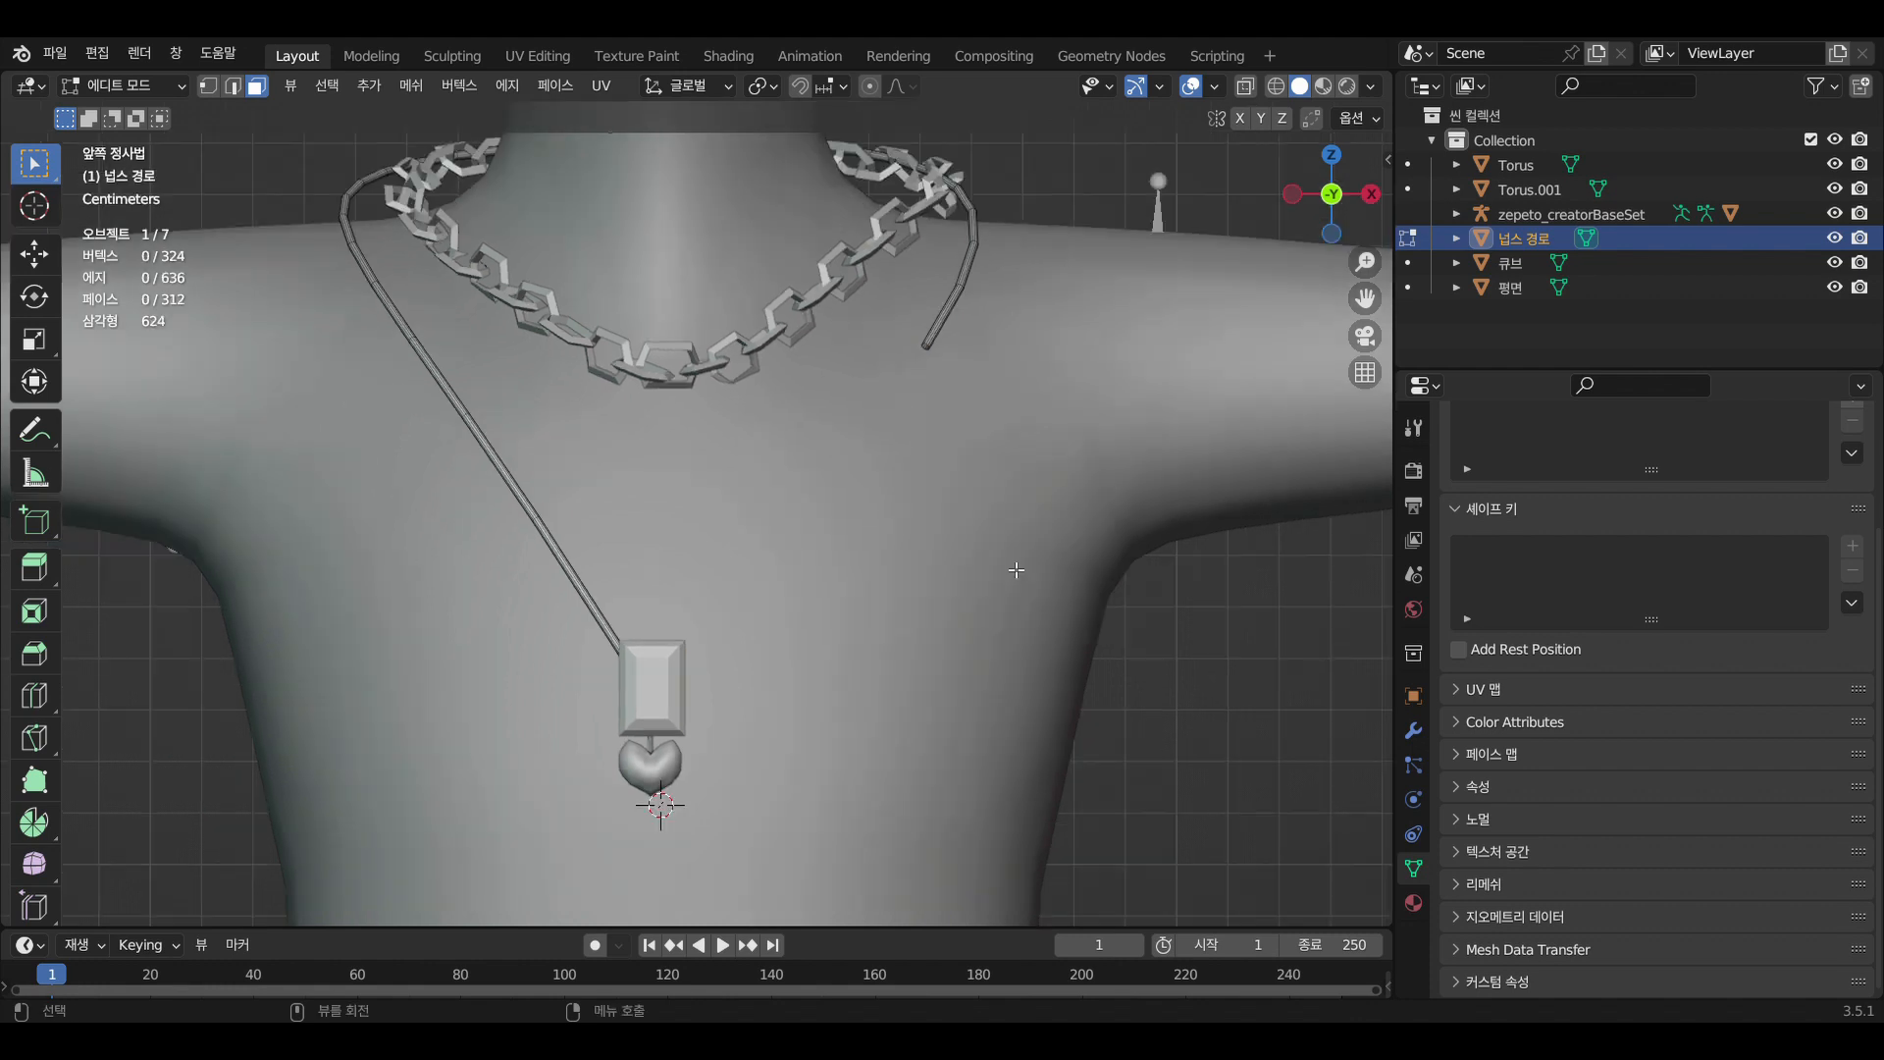
scroll(1016, 569, "down", 1)
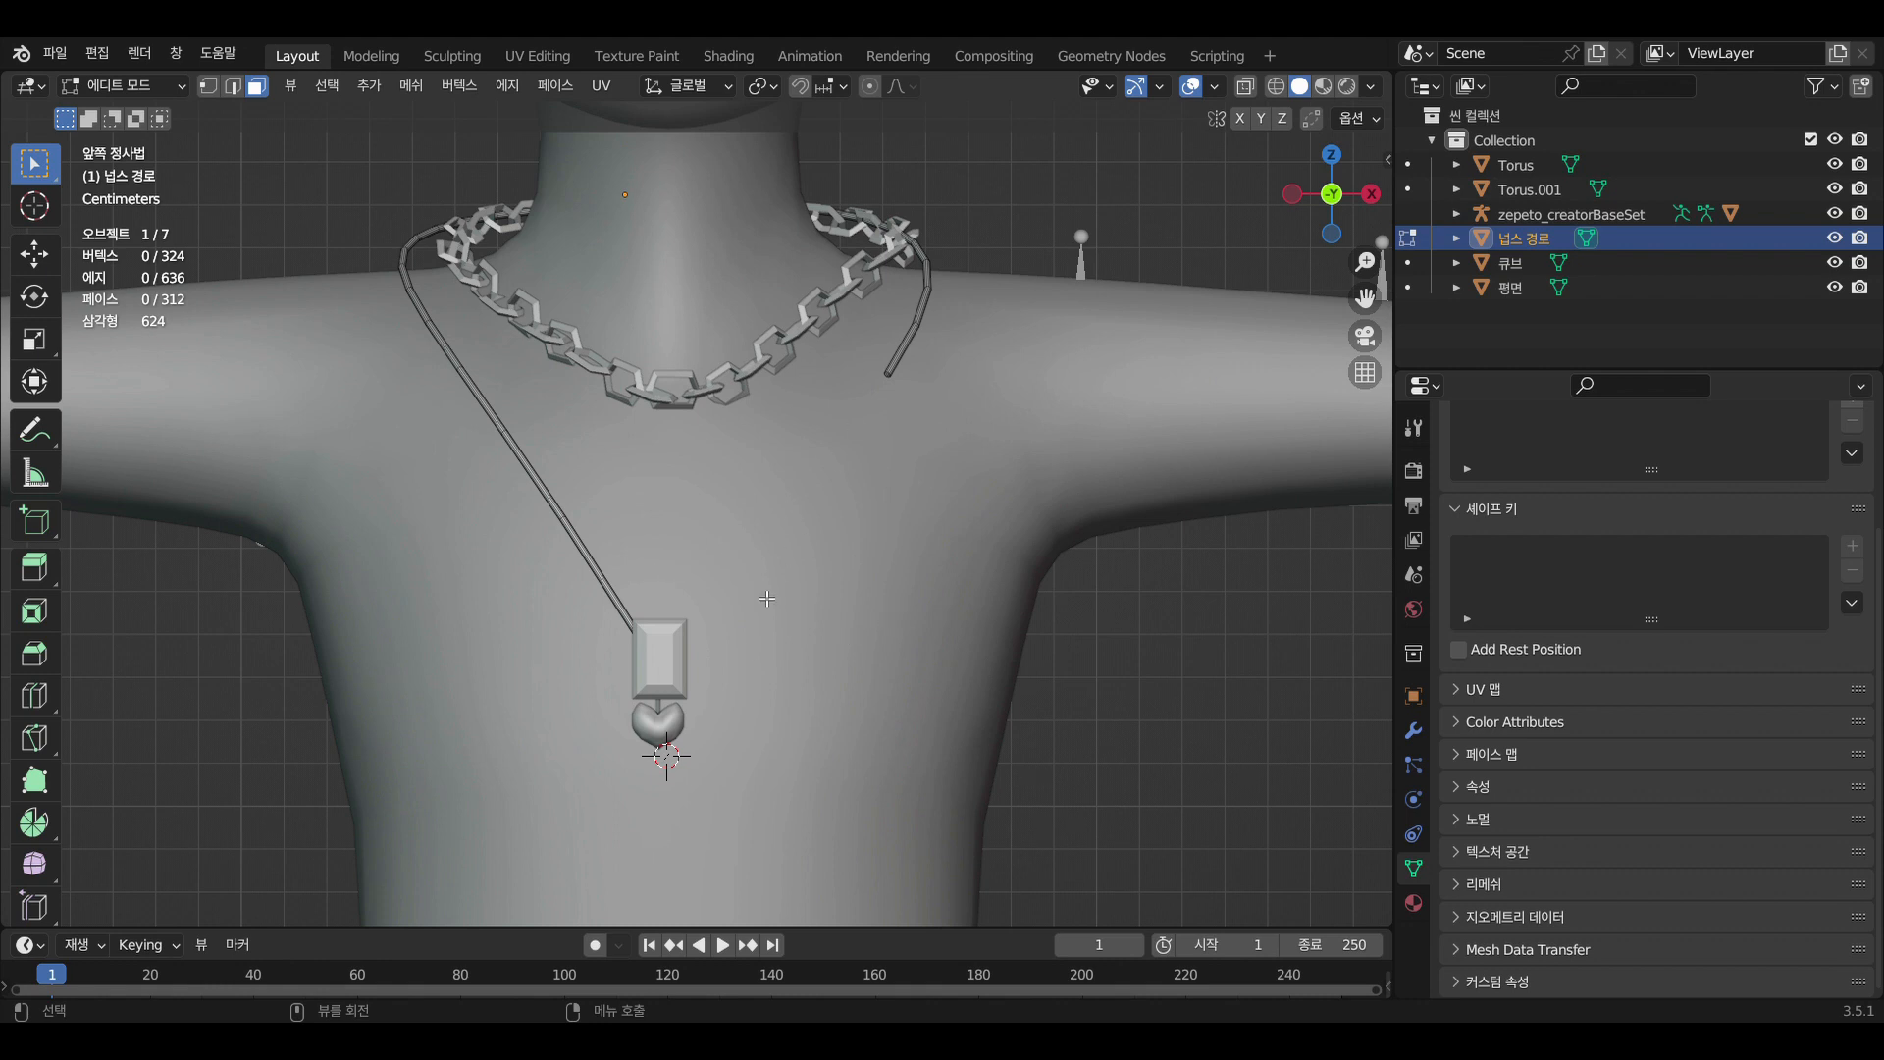
key("ctrl+z")
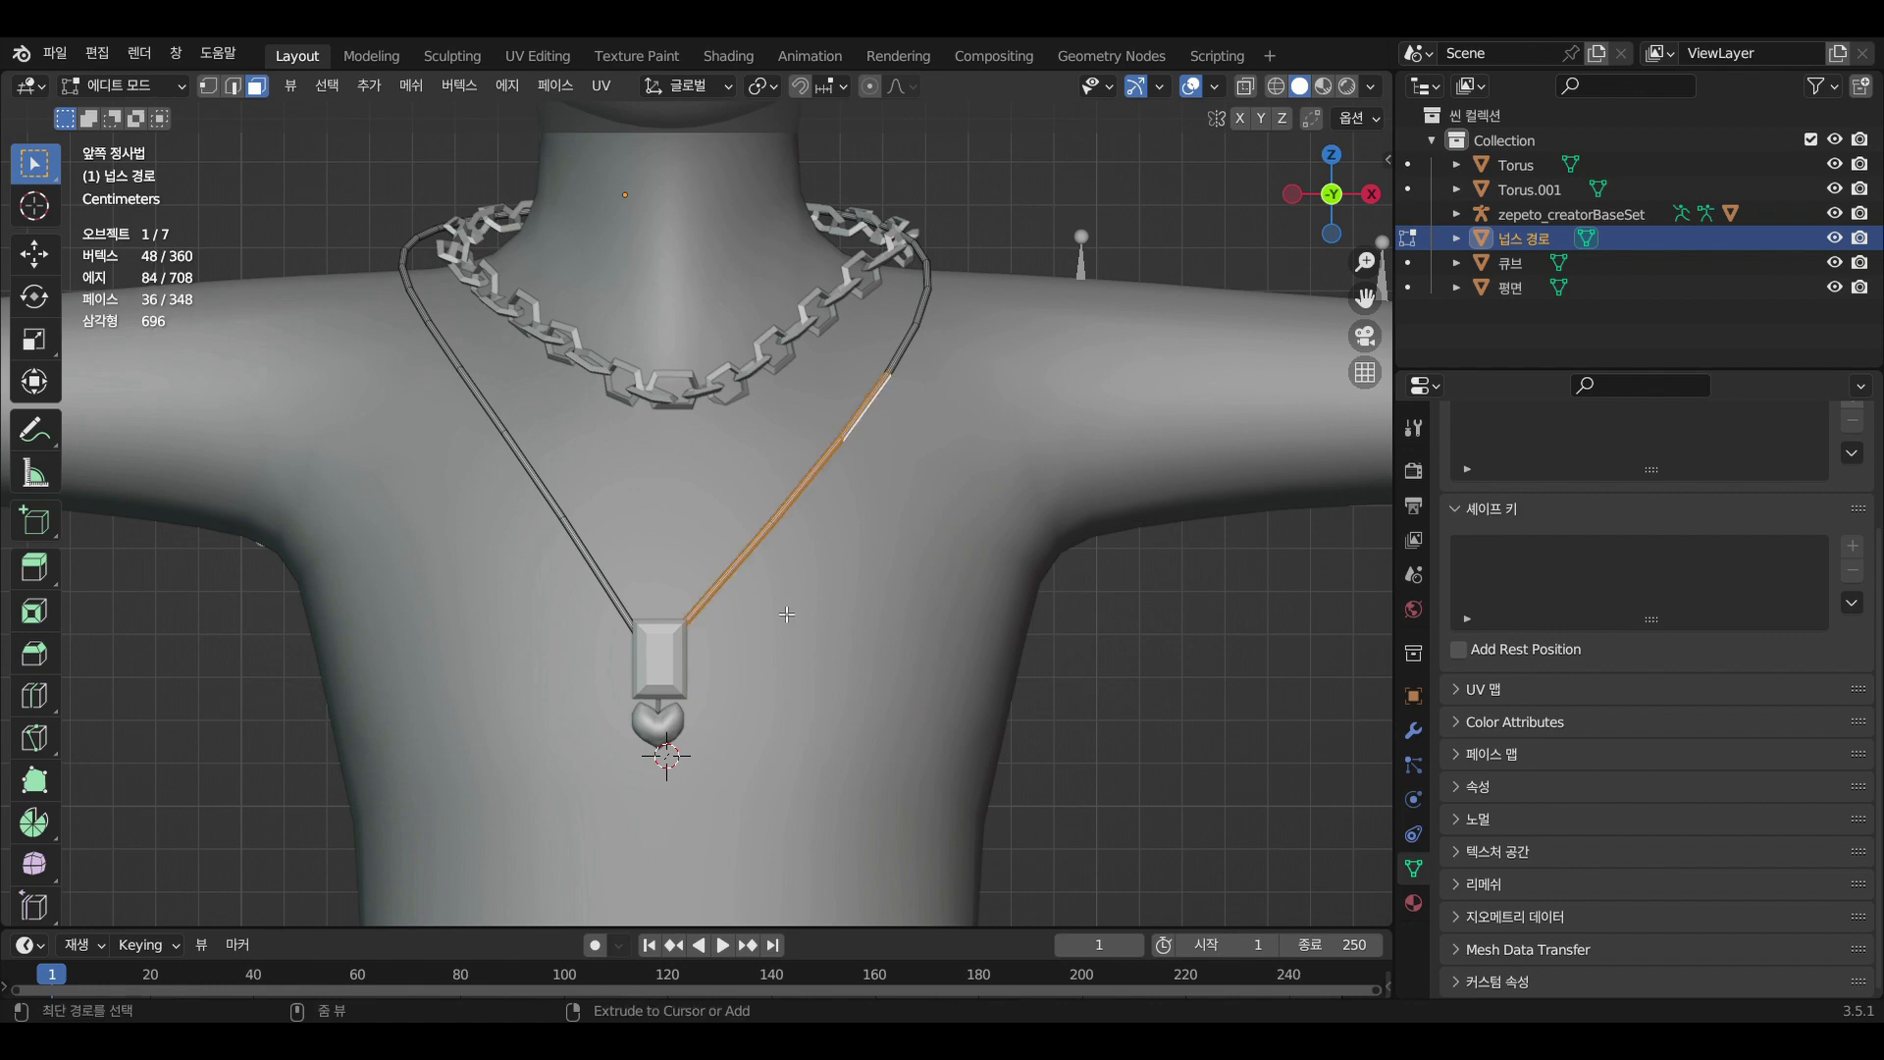
scroll(787, 630, "up", 10)
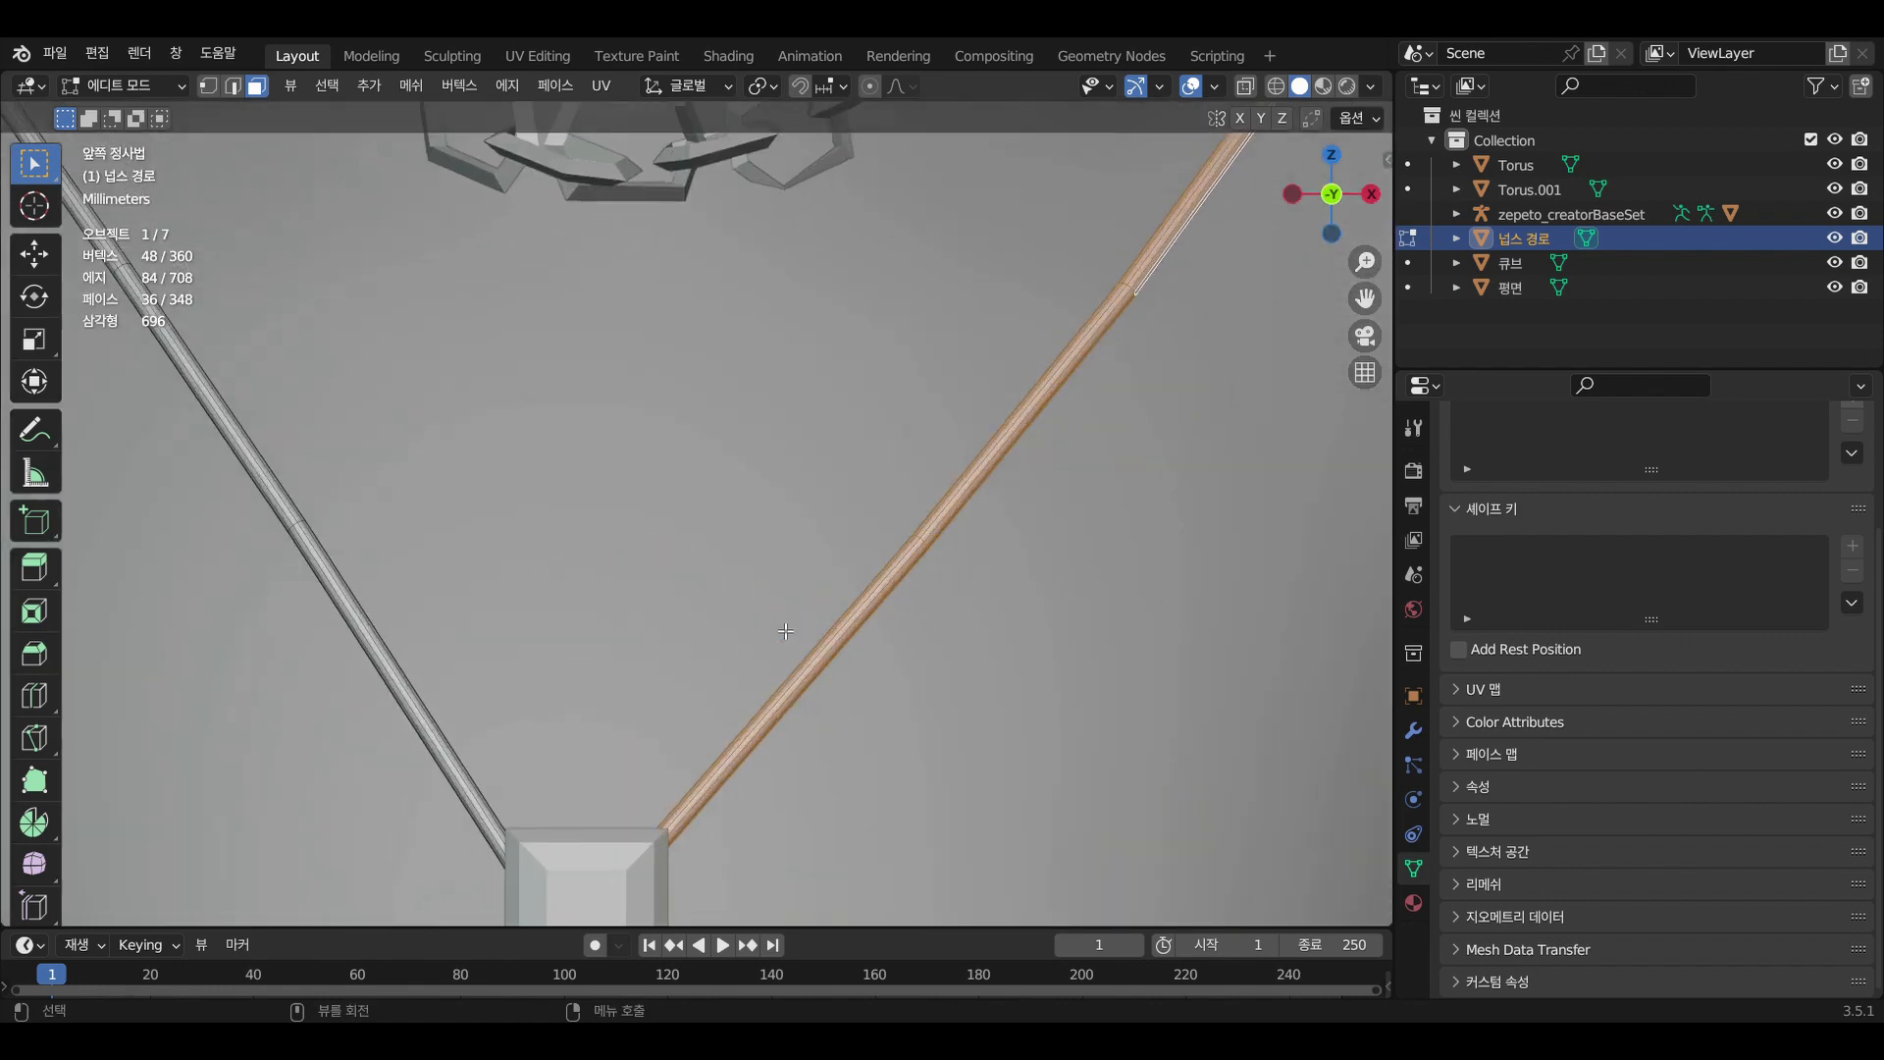
Clear the face selection, switch to edge select mode, and dissolve one lengthwise edge loop of the thin chain
middle_click_drag(442, 639, 517, 664)
left_click(568, 633)
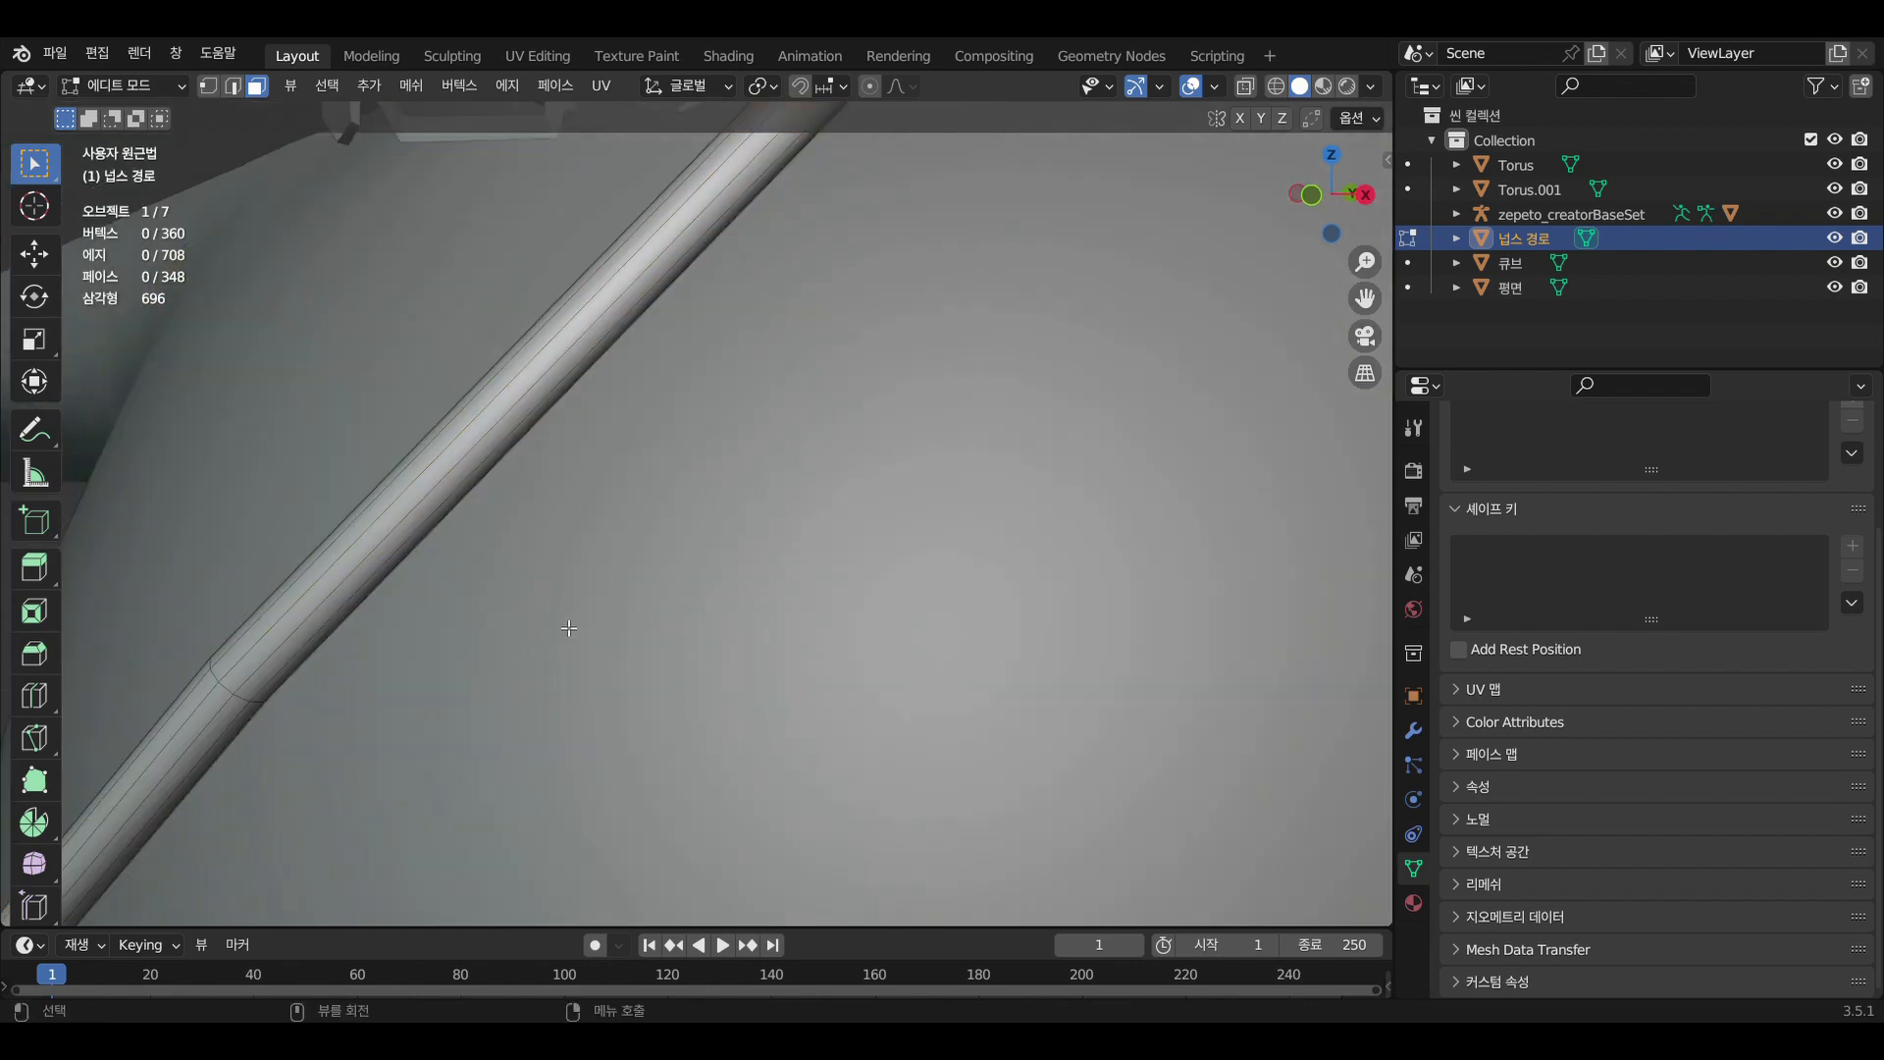
scroll(526, 465, "down", 8)
scroll(528, 466, "up", 4)
scroll(528, 466, "up", 1)
middle_click_drag(427, 444, 758, 464, "shift")
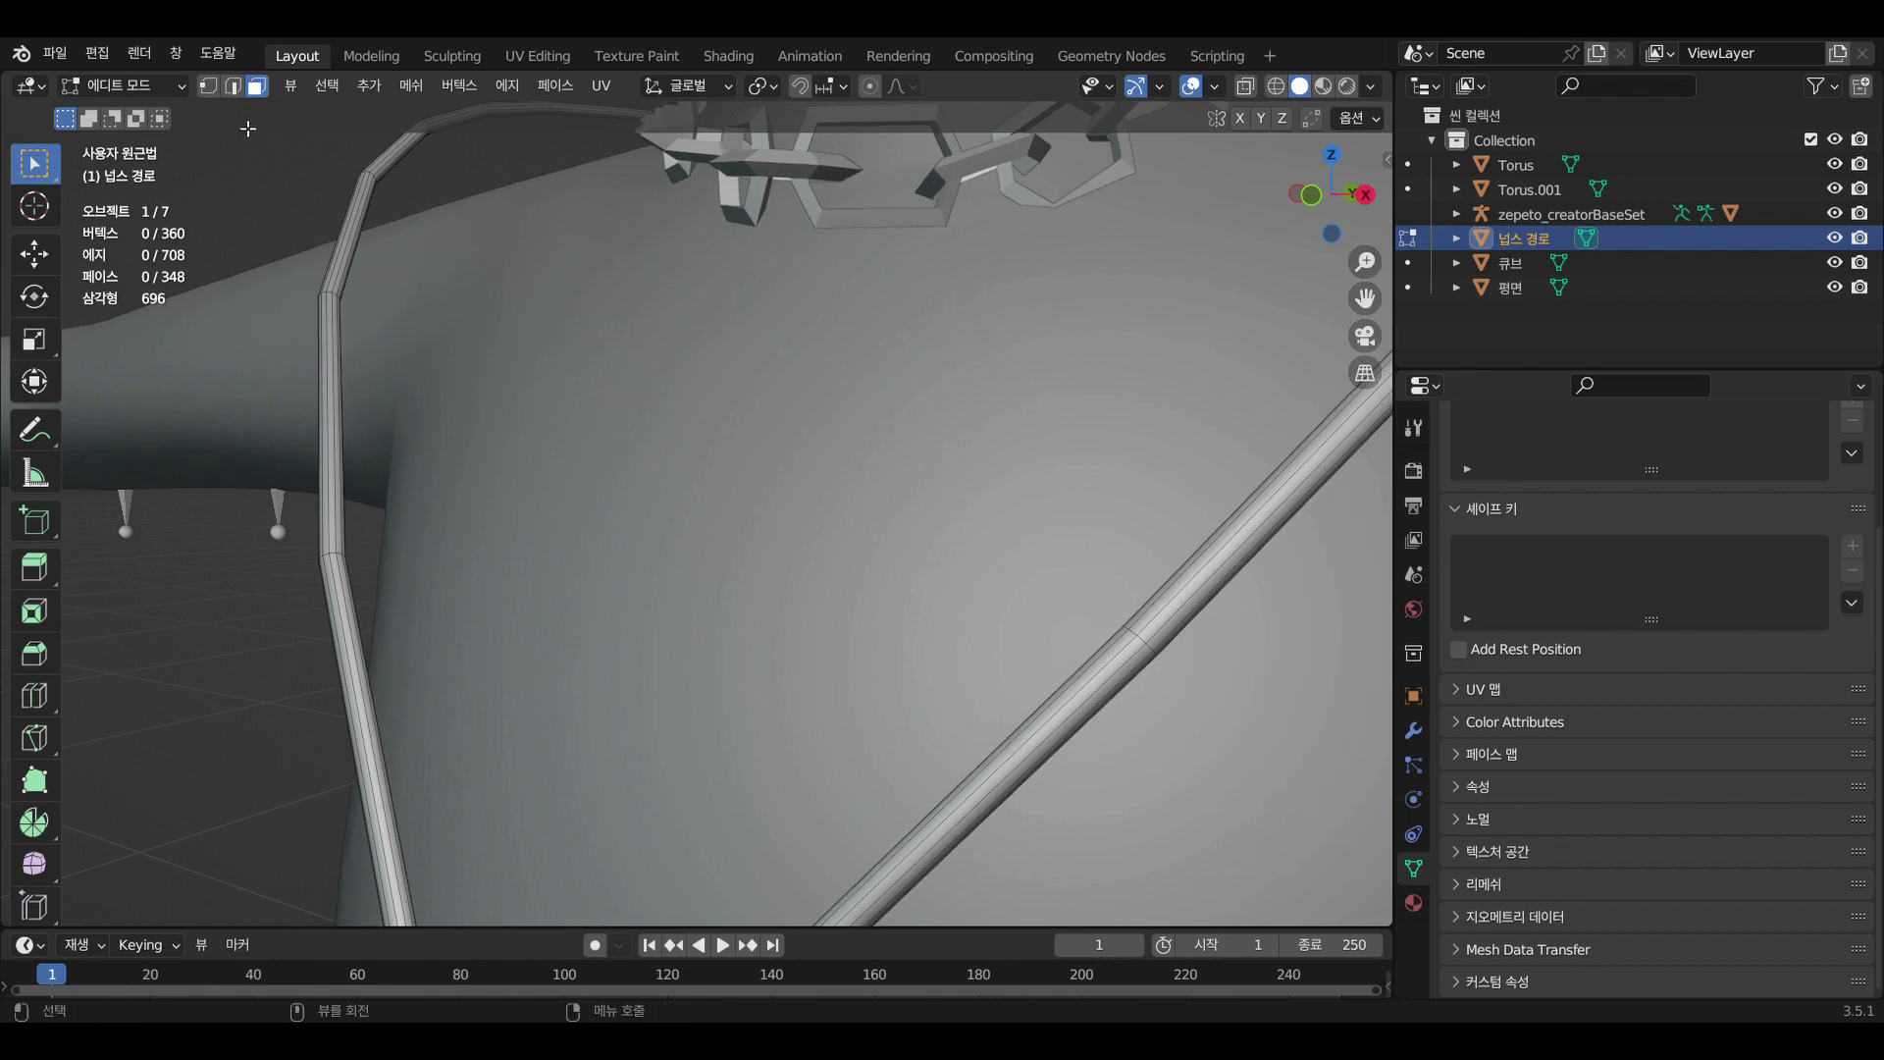
left_click(237, 90)
middle_click_drag(438, 601, 381, 624)
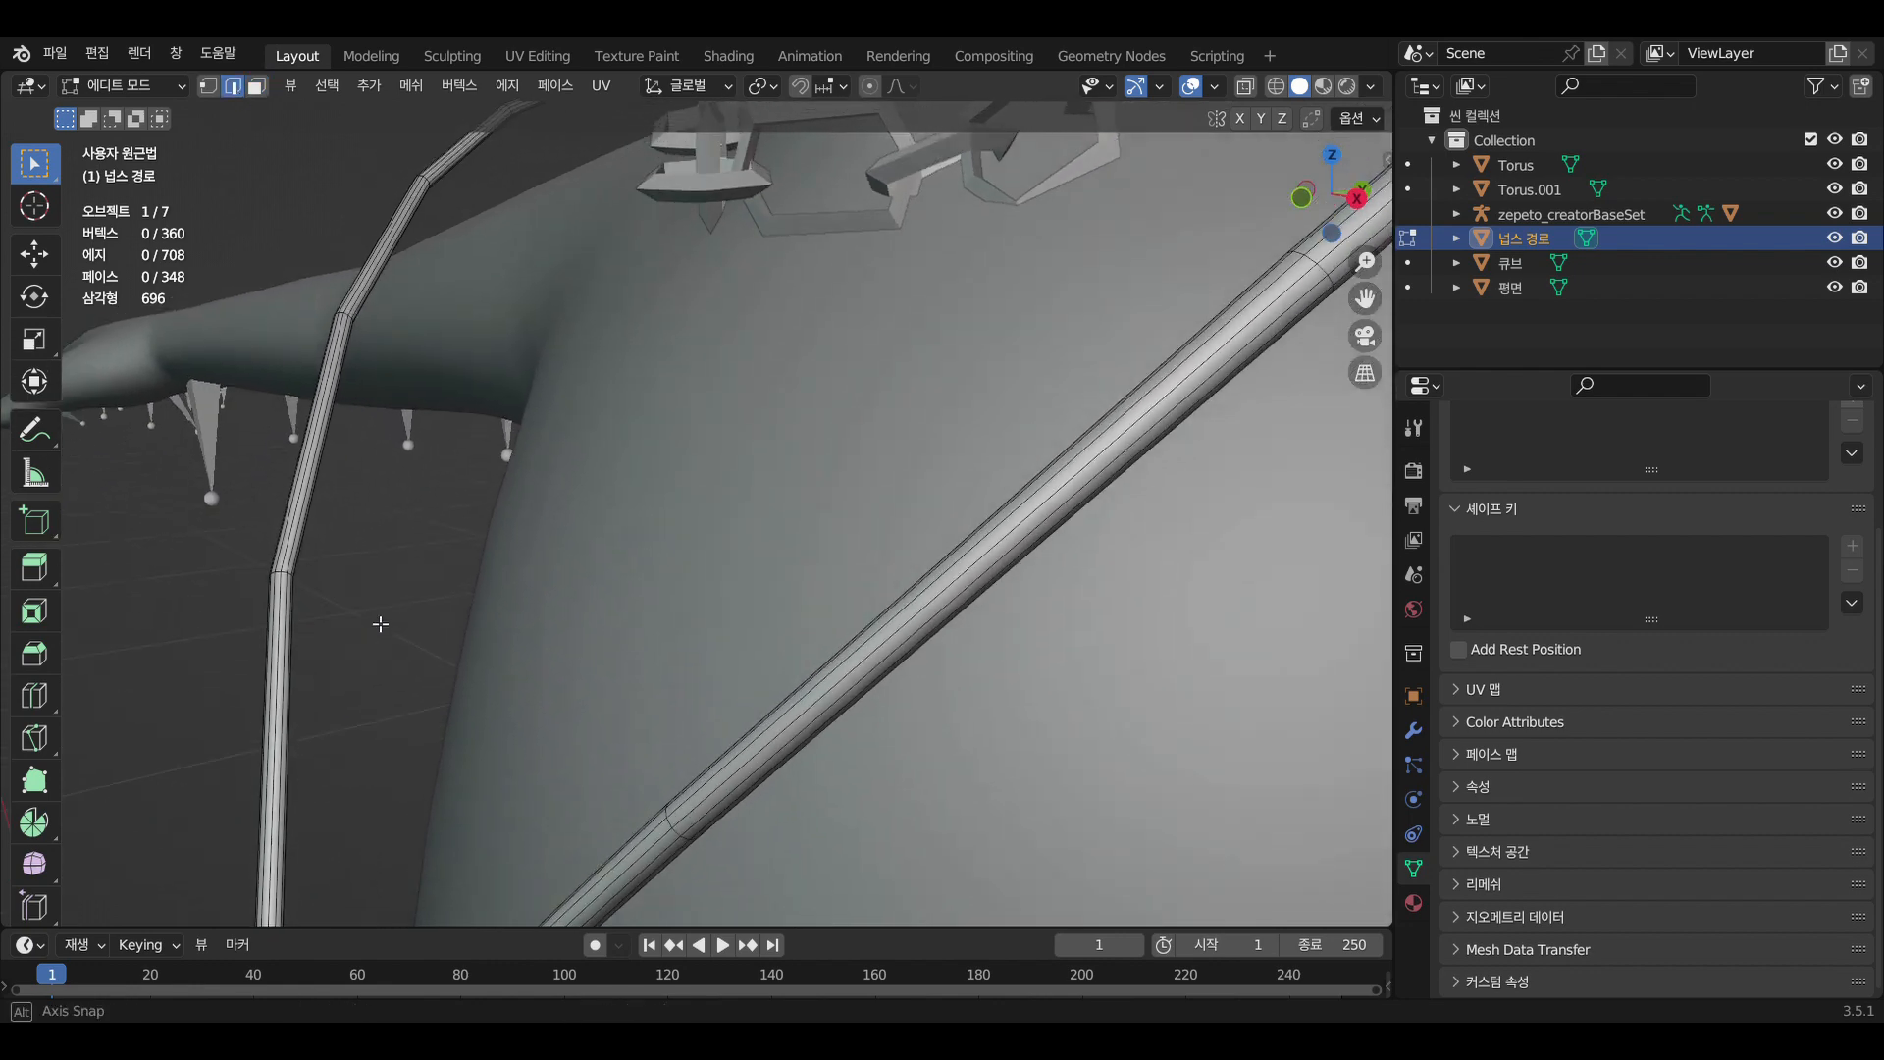
left_click(310, 509, "alt")
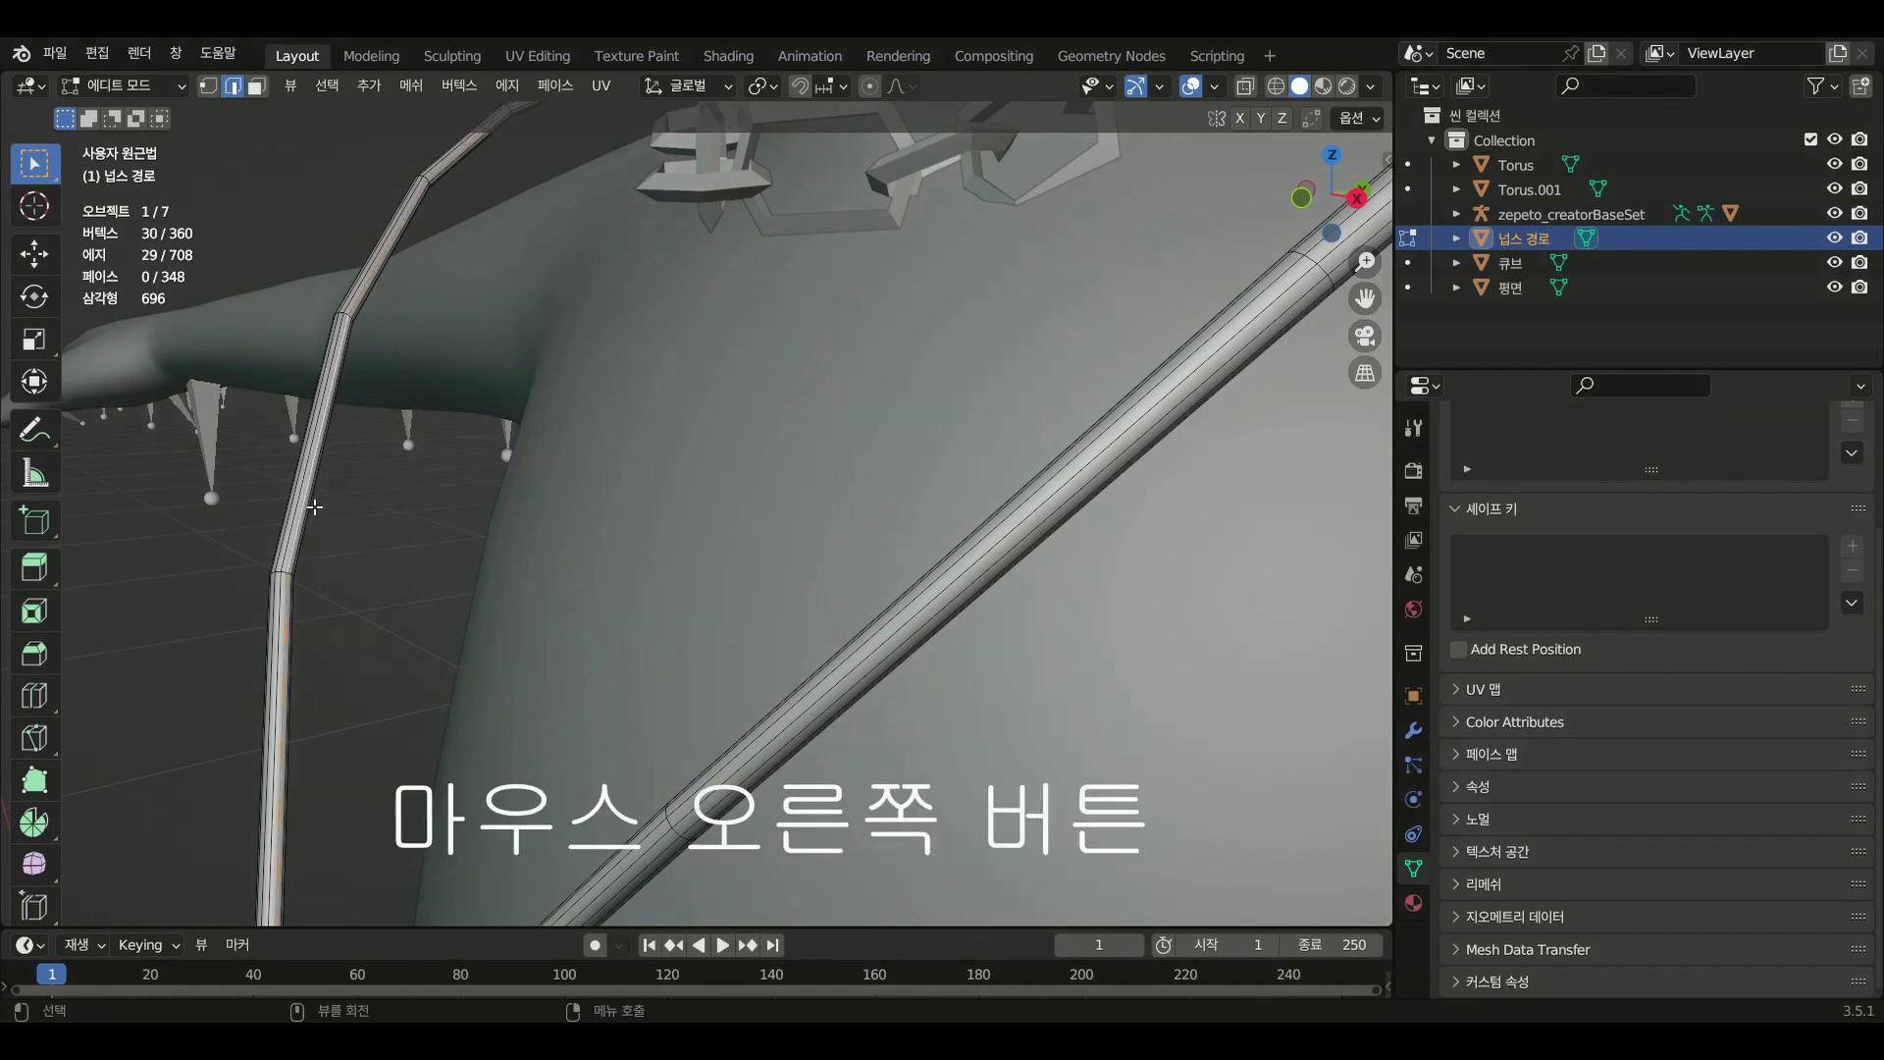
right_click(310, 505)
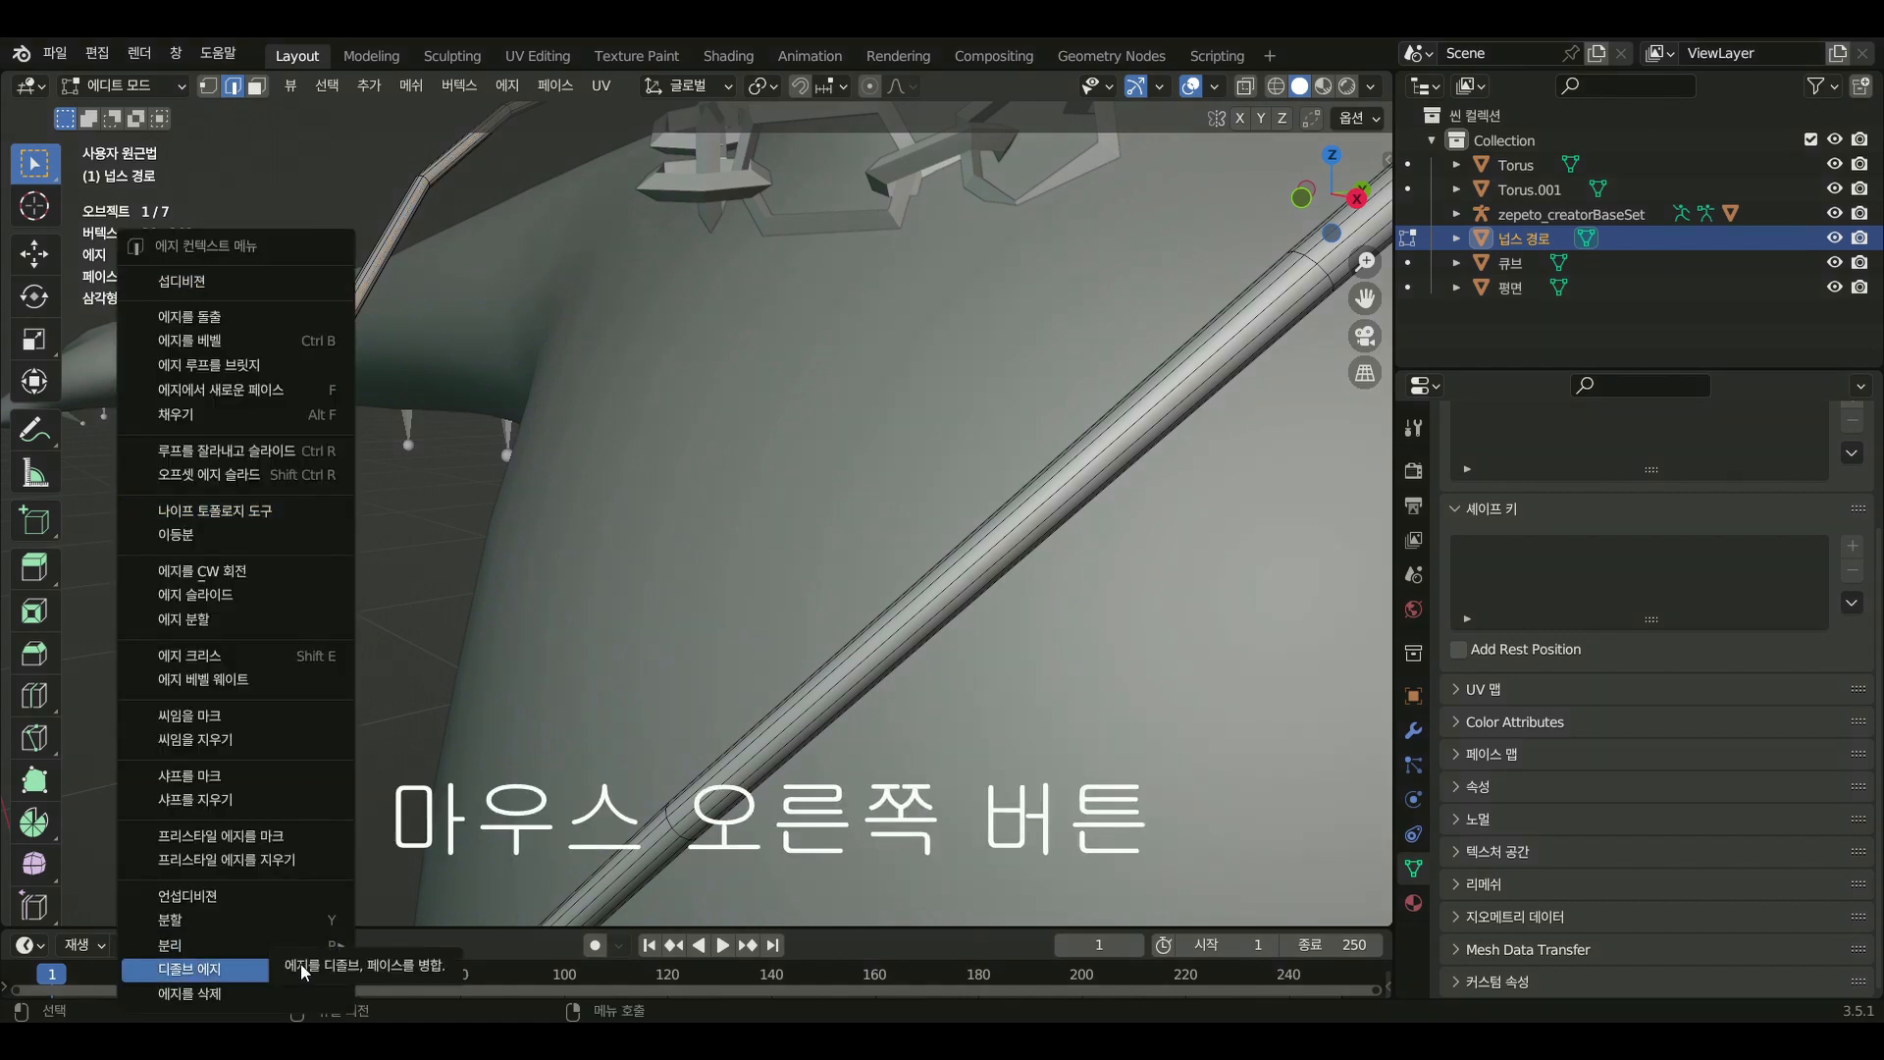
left_click(301, 969)
Dissolve two more lengthwise edge loops of the thin chain, one after the other
middle_click_drag(312, 679, 409, 638)
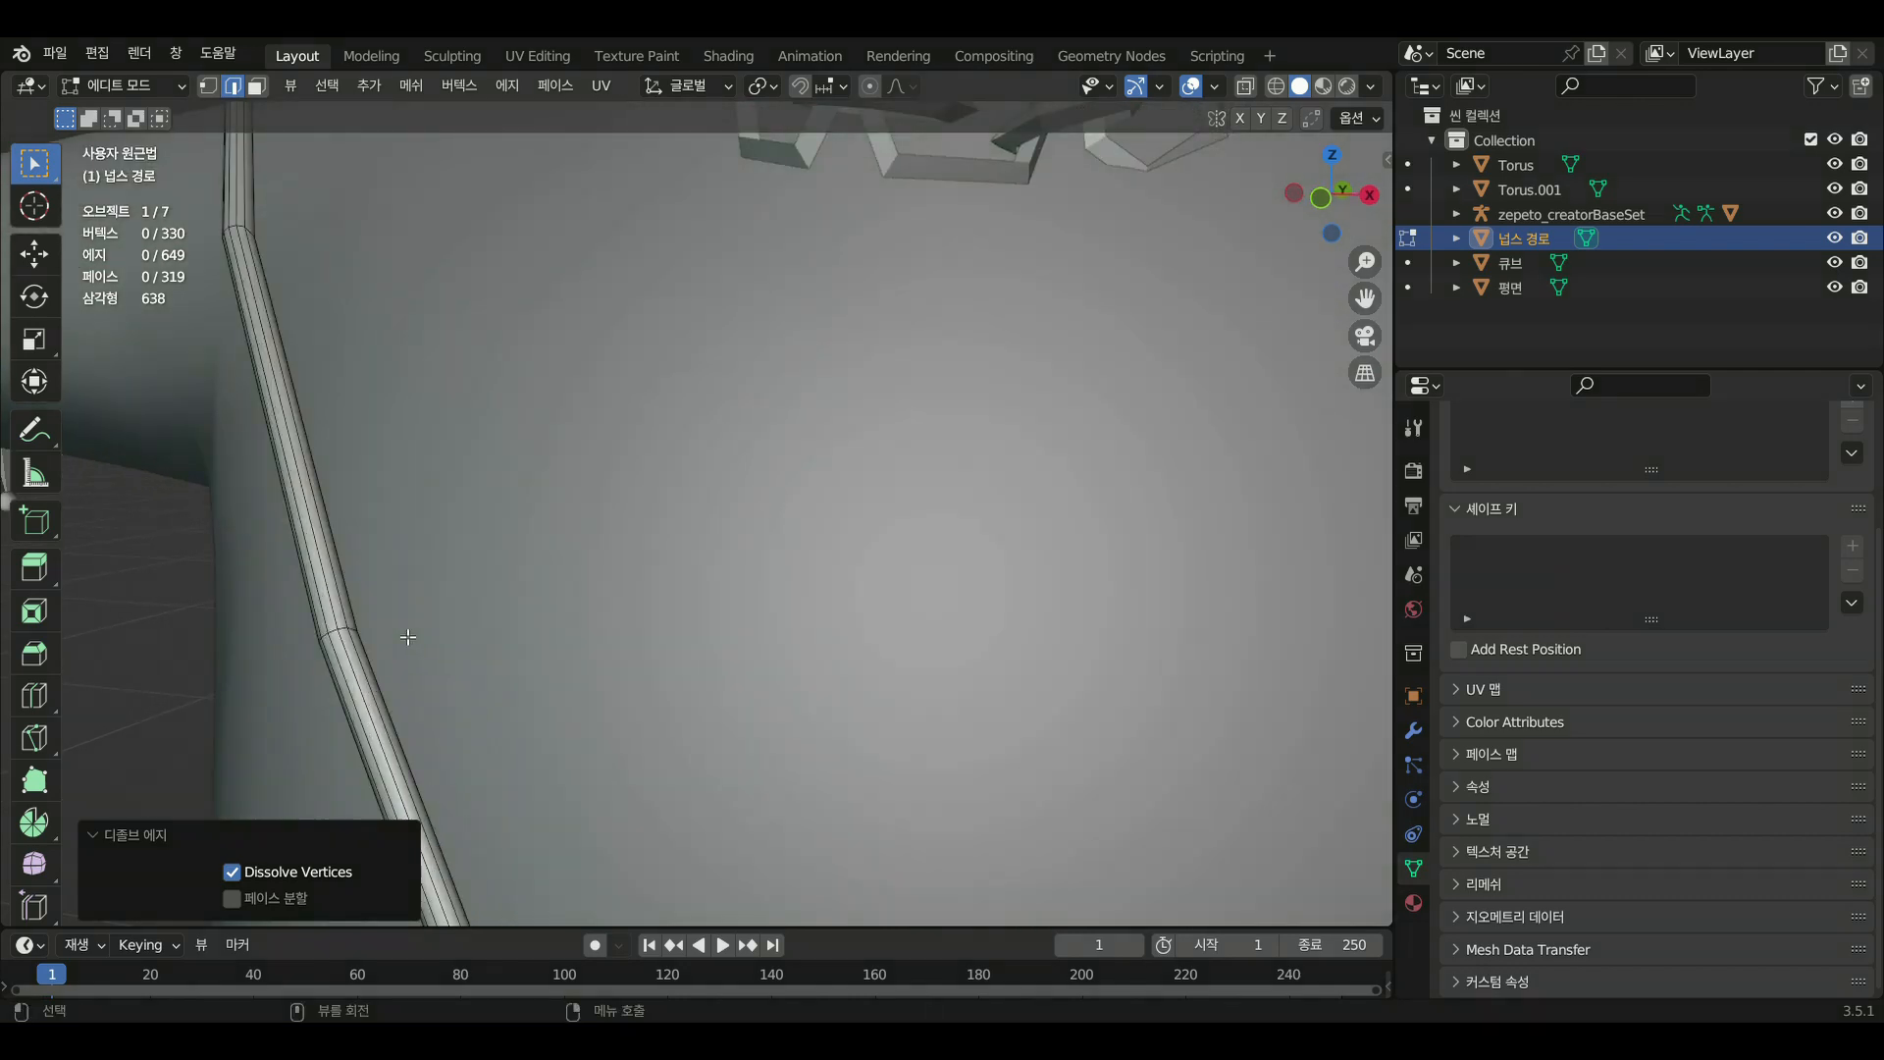
left_click(330, 583, "alt")
right_click(331, 579)
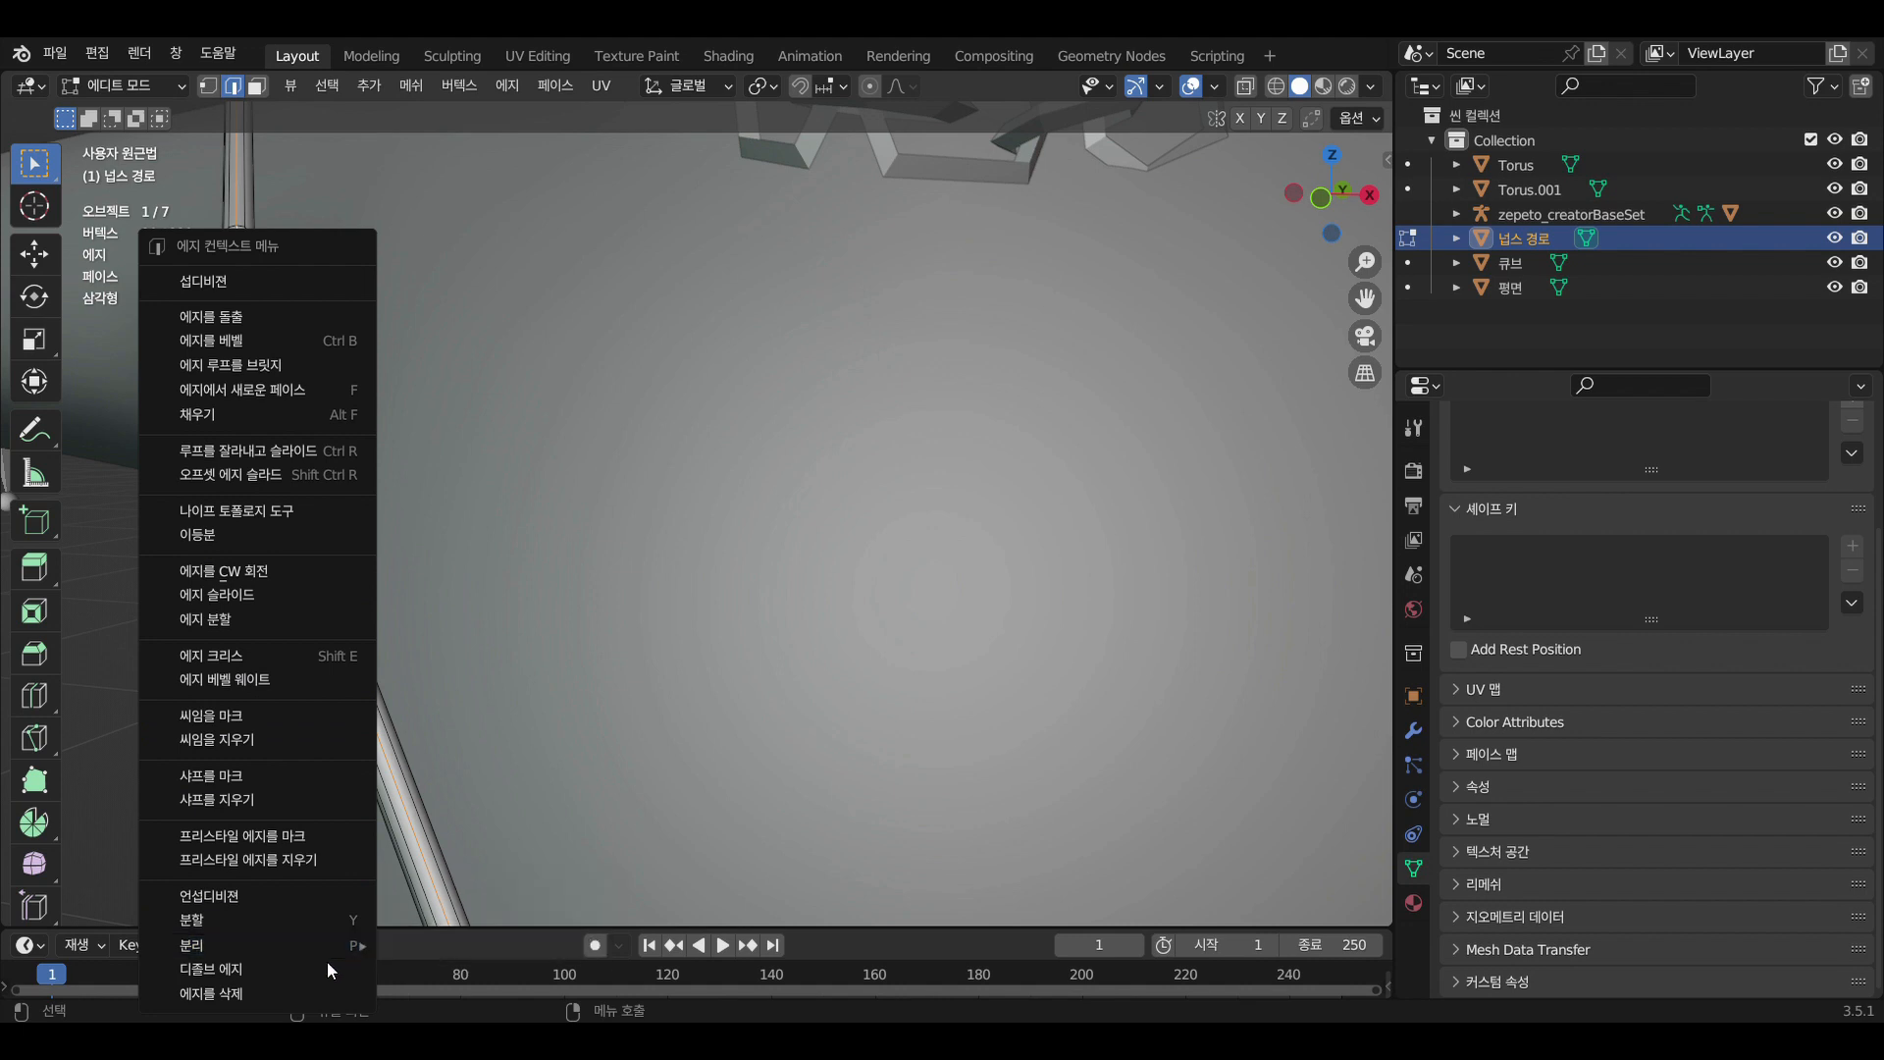
left_click(326, 968)
middle_click_drag(431, 846, 650, 676)
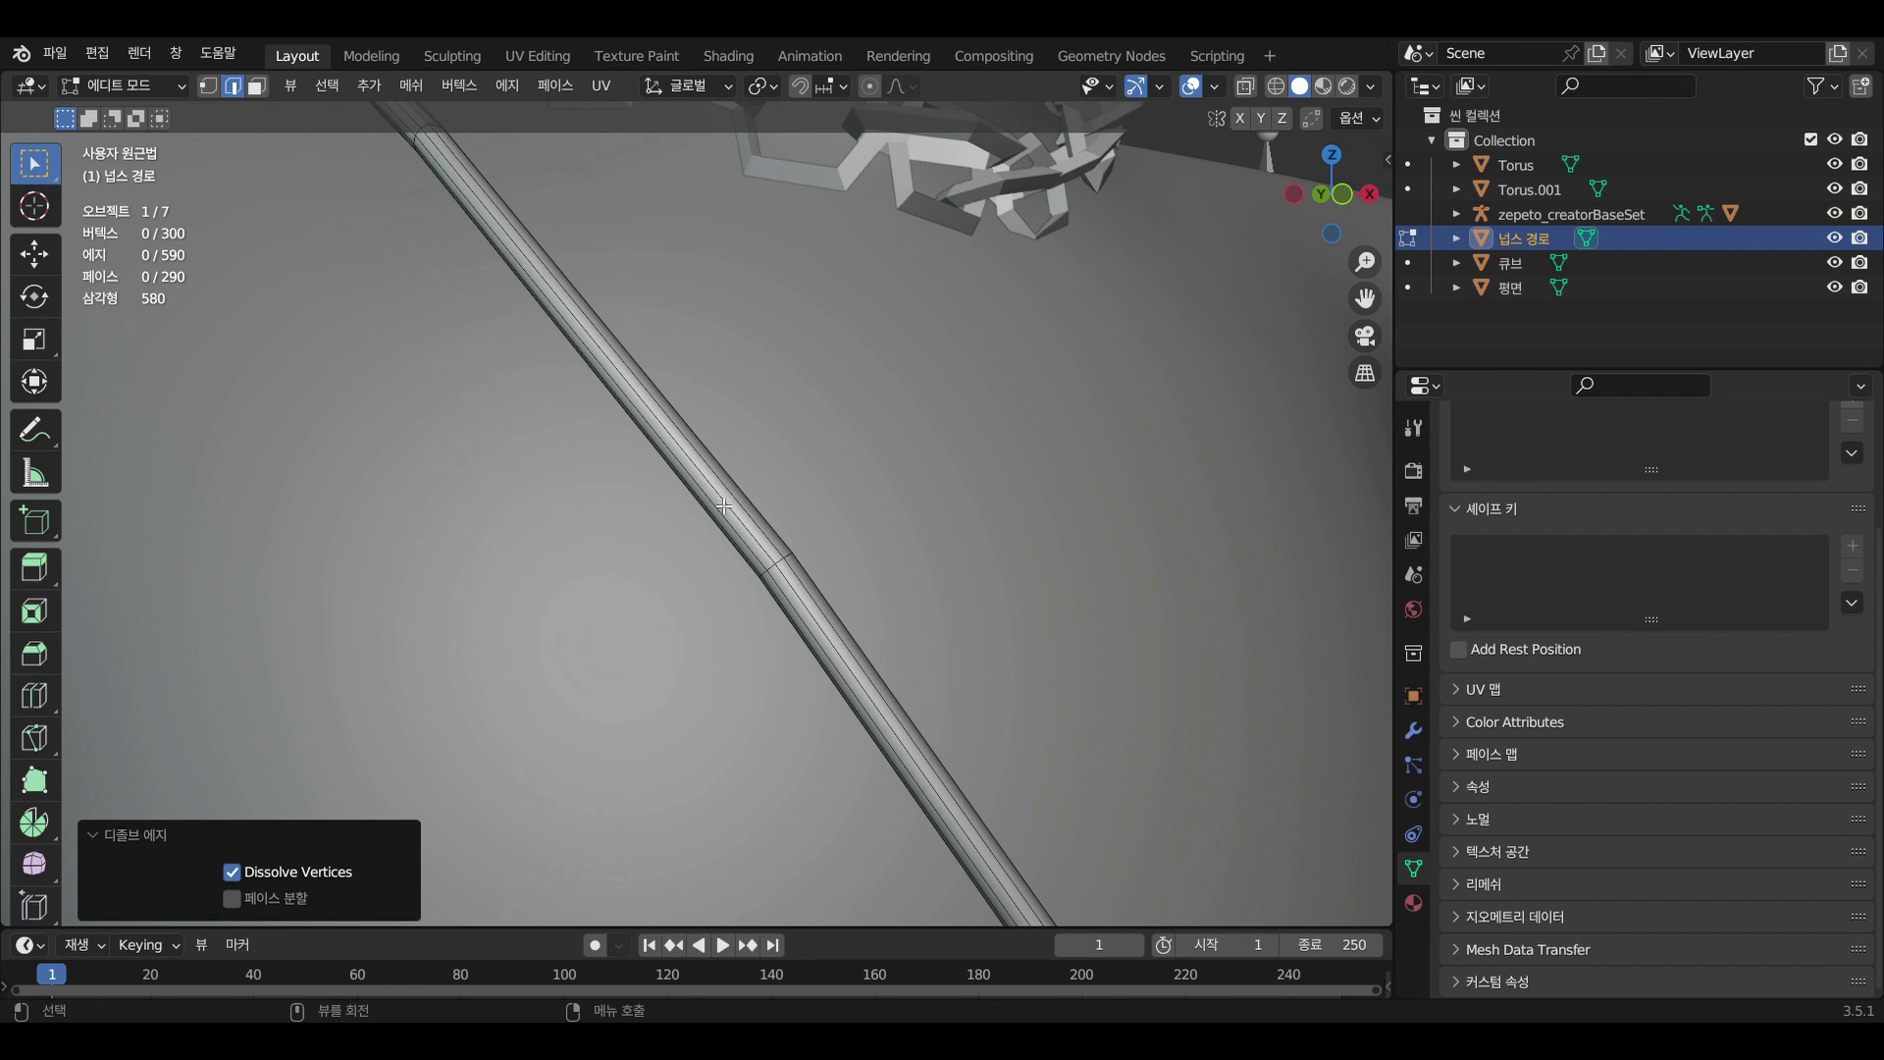
left_click(724, 505, "alt")
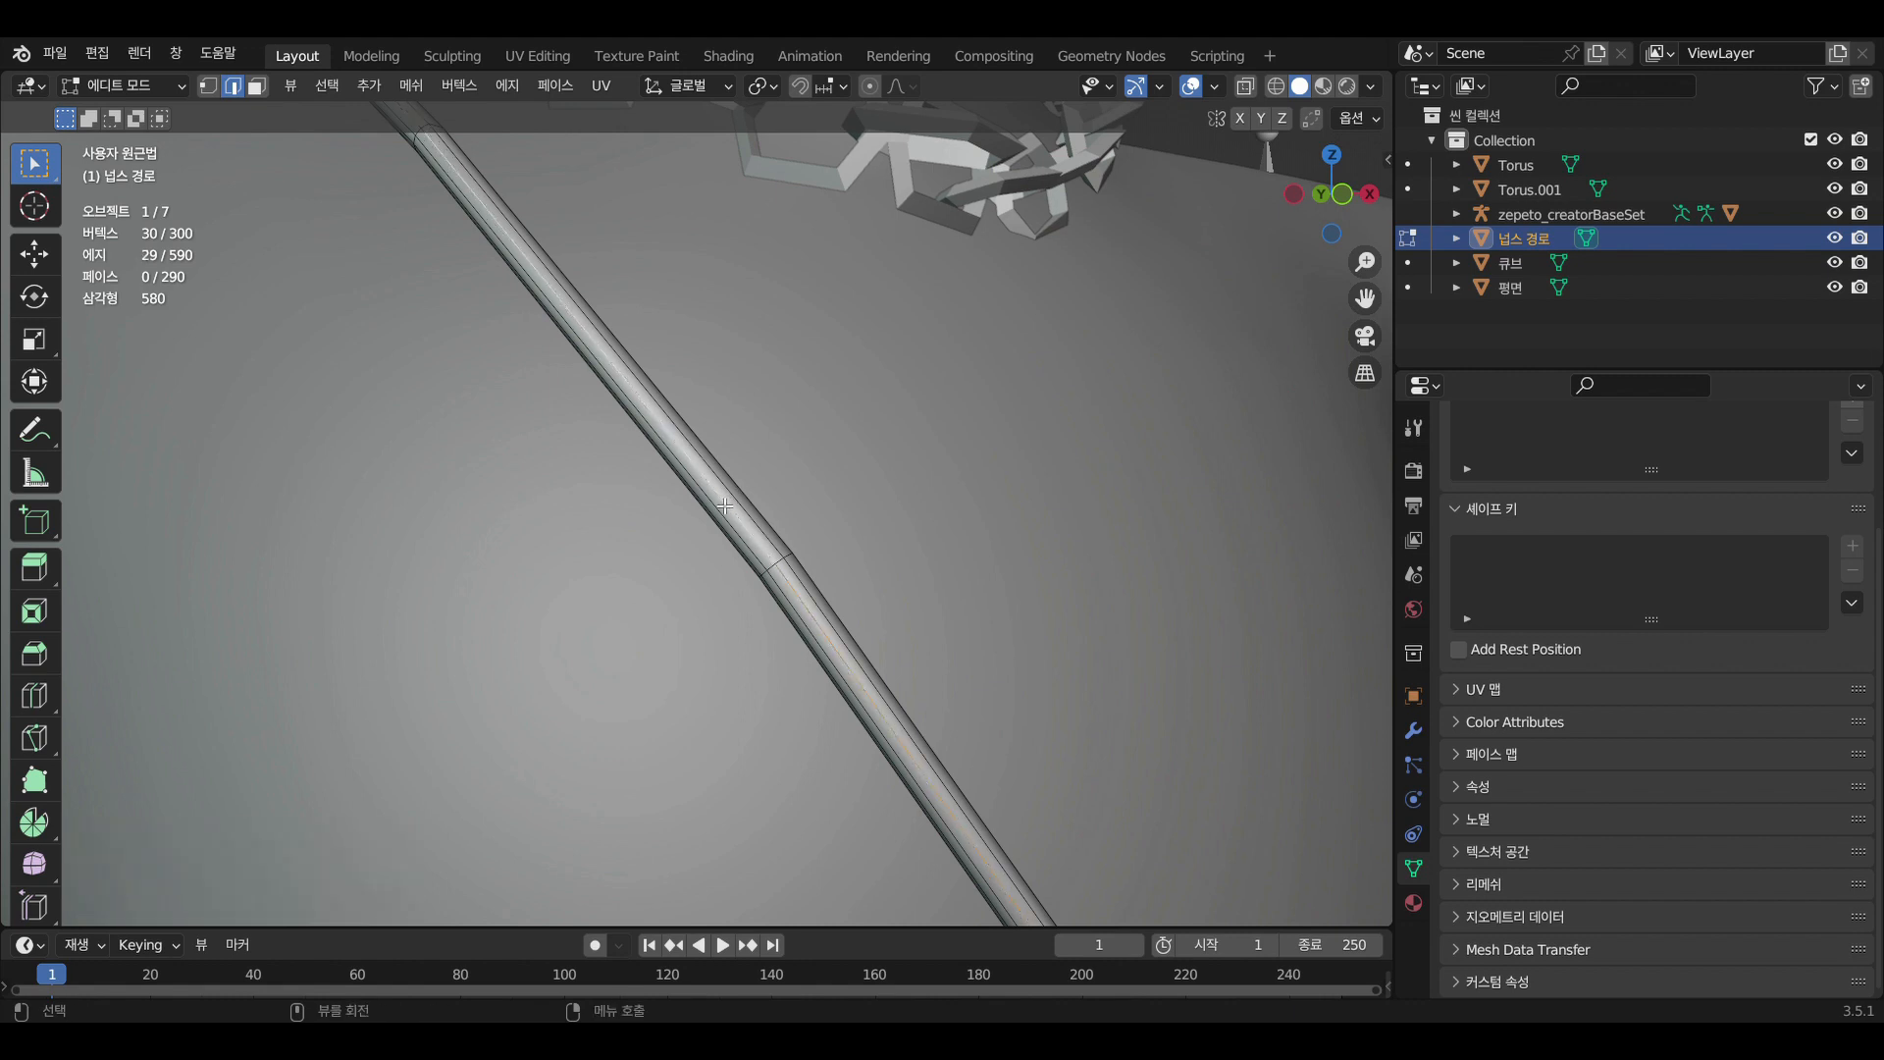
right_click(725, 505)
left_click(636, 960)
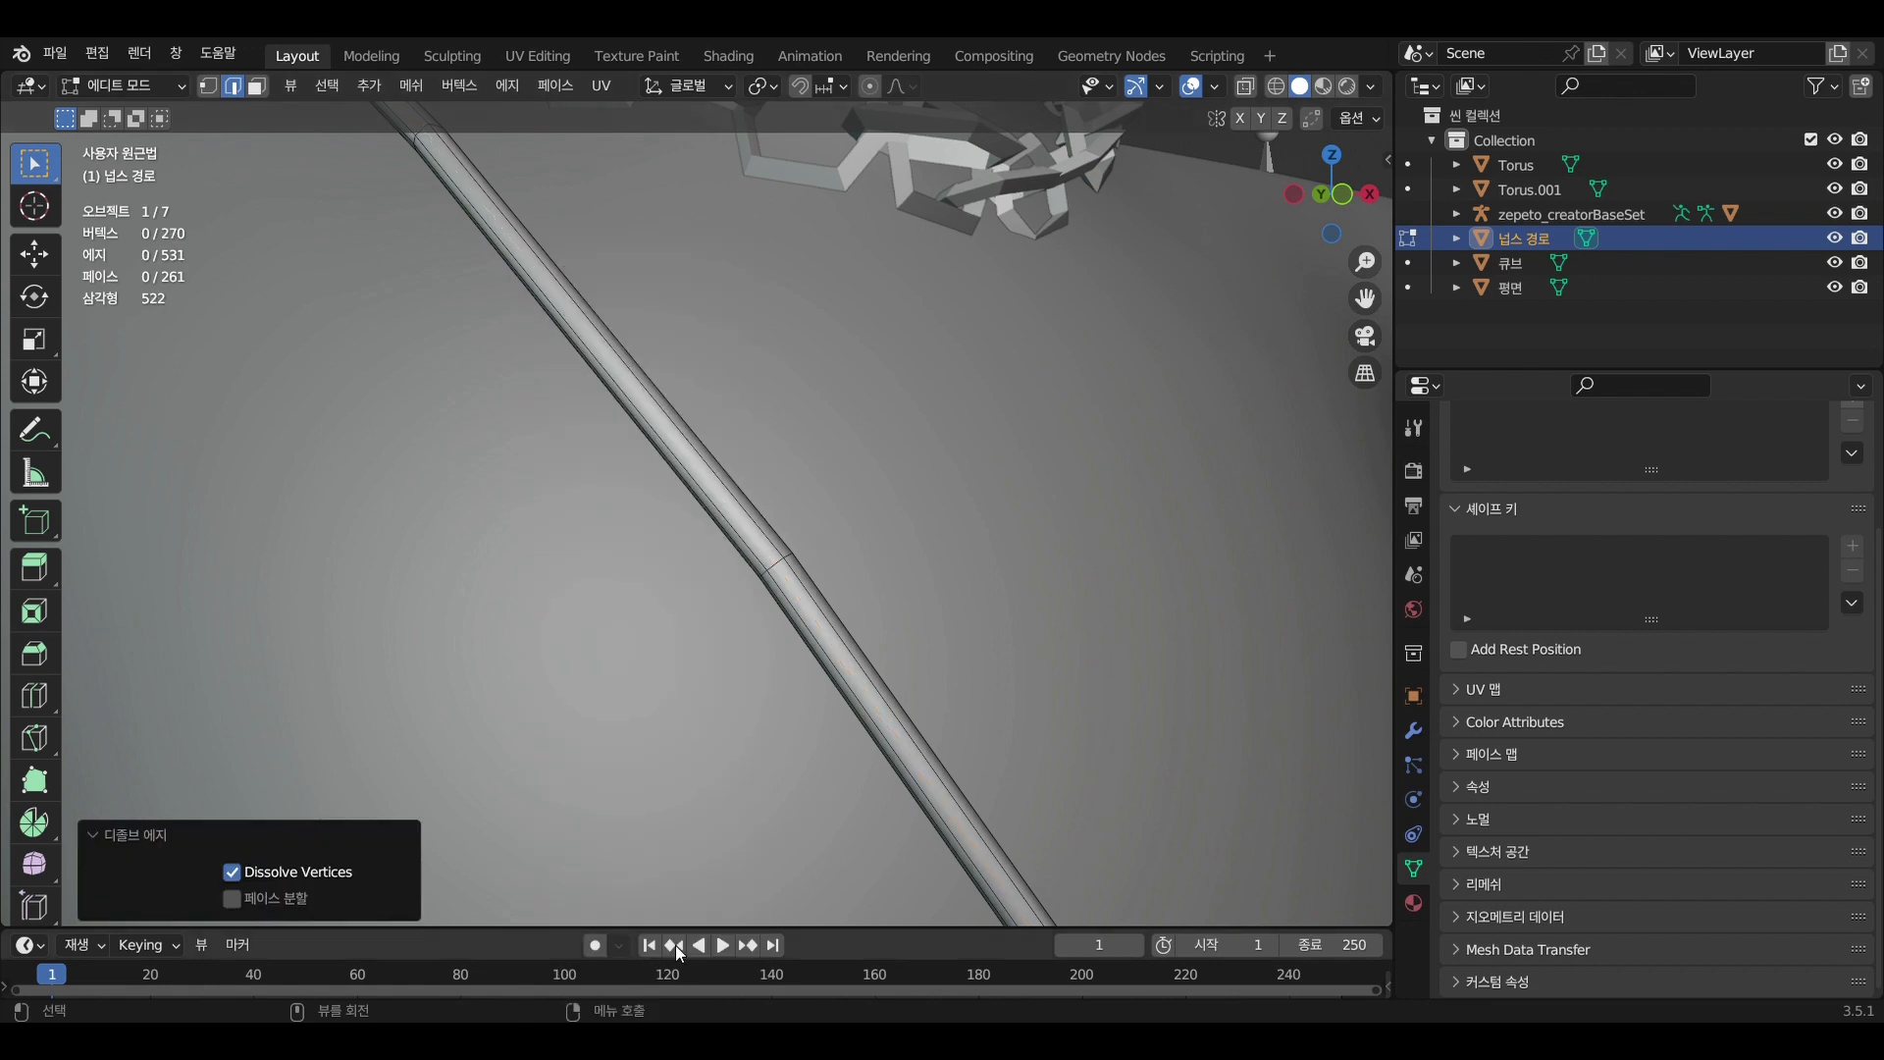
From the avatar's side, dissolve another two lengthwise edge loops to slim down the thin chain's mesh further
middle_click_drag(831, 630, 883, 609)
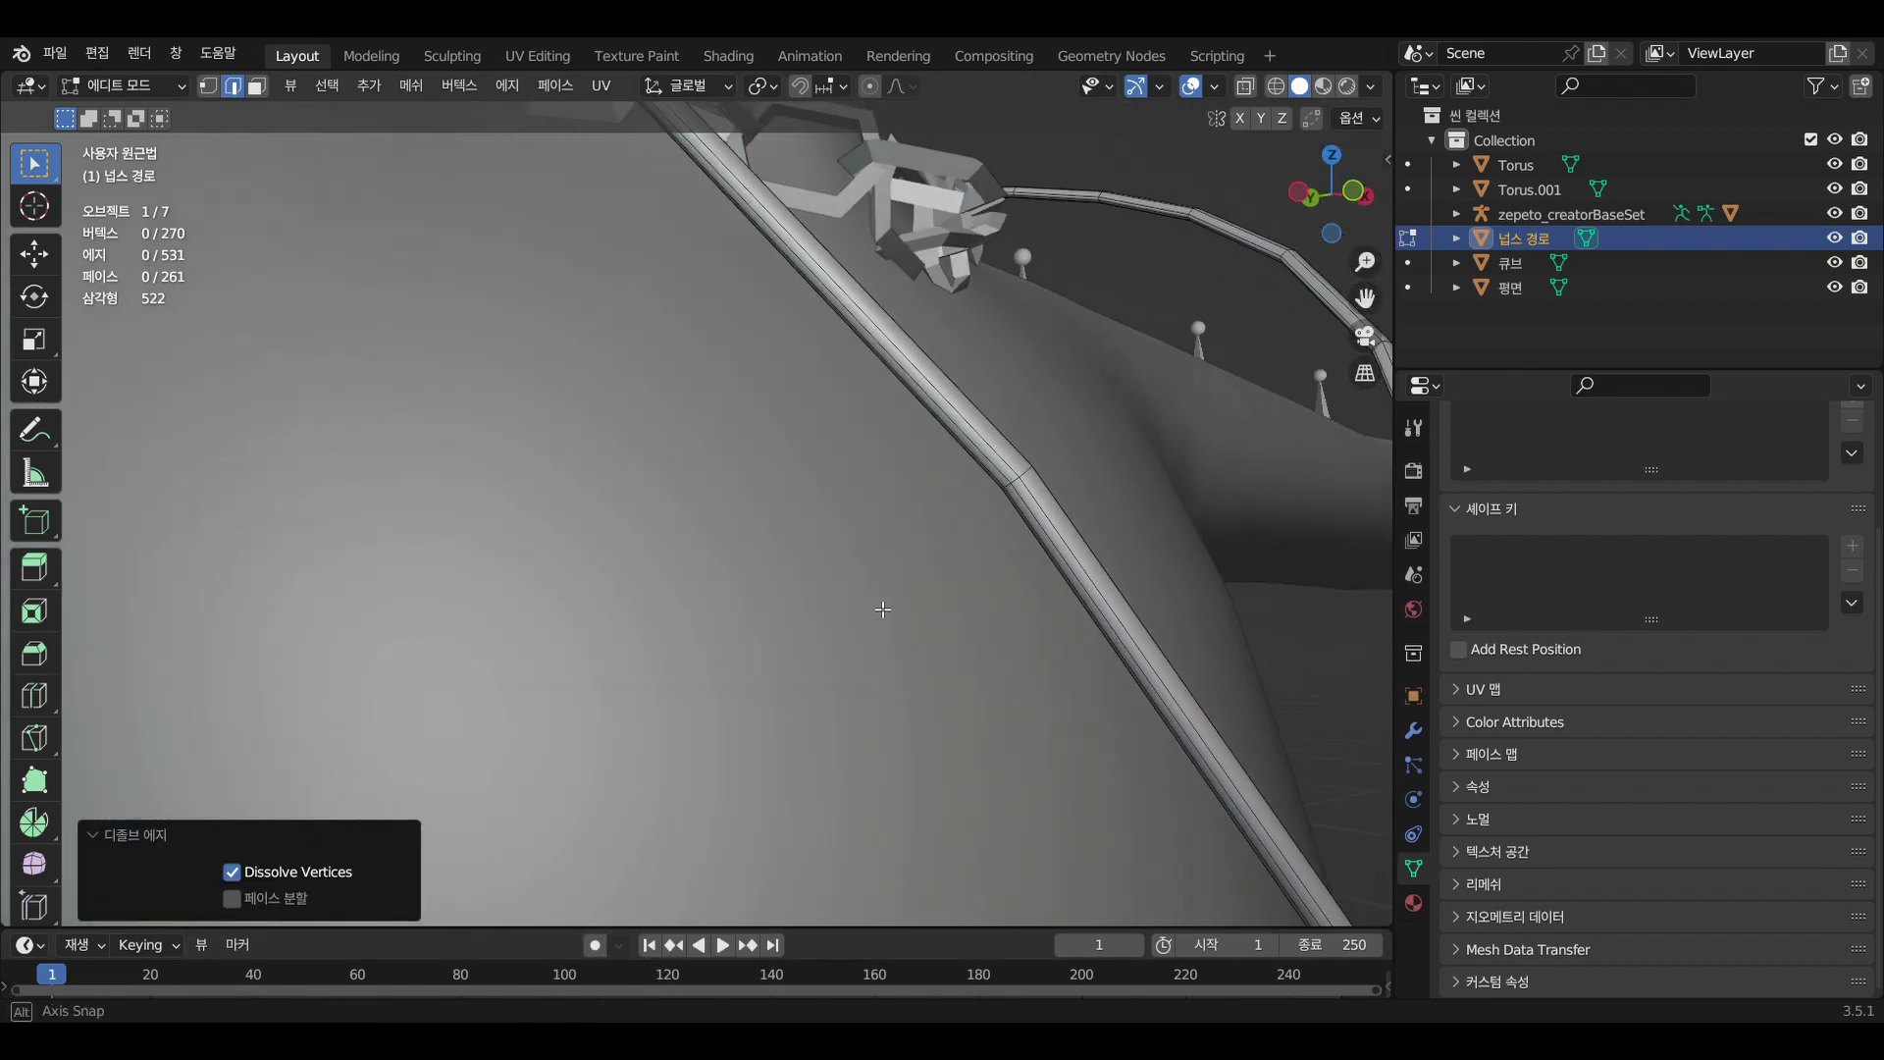
left_click(955, 423, "alt")
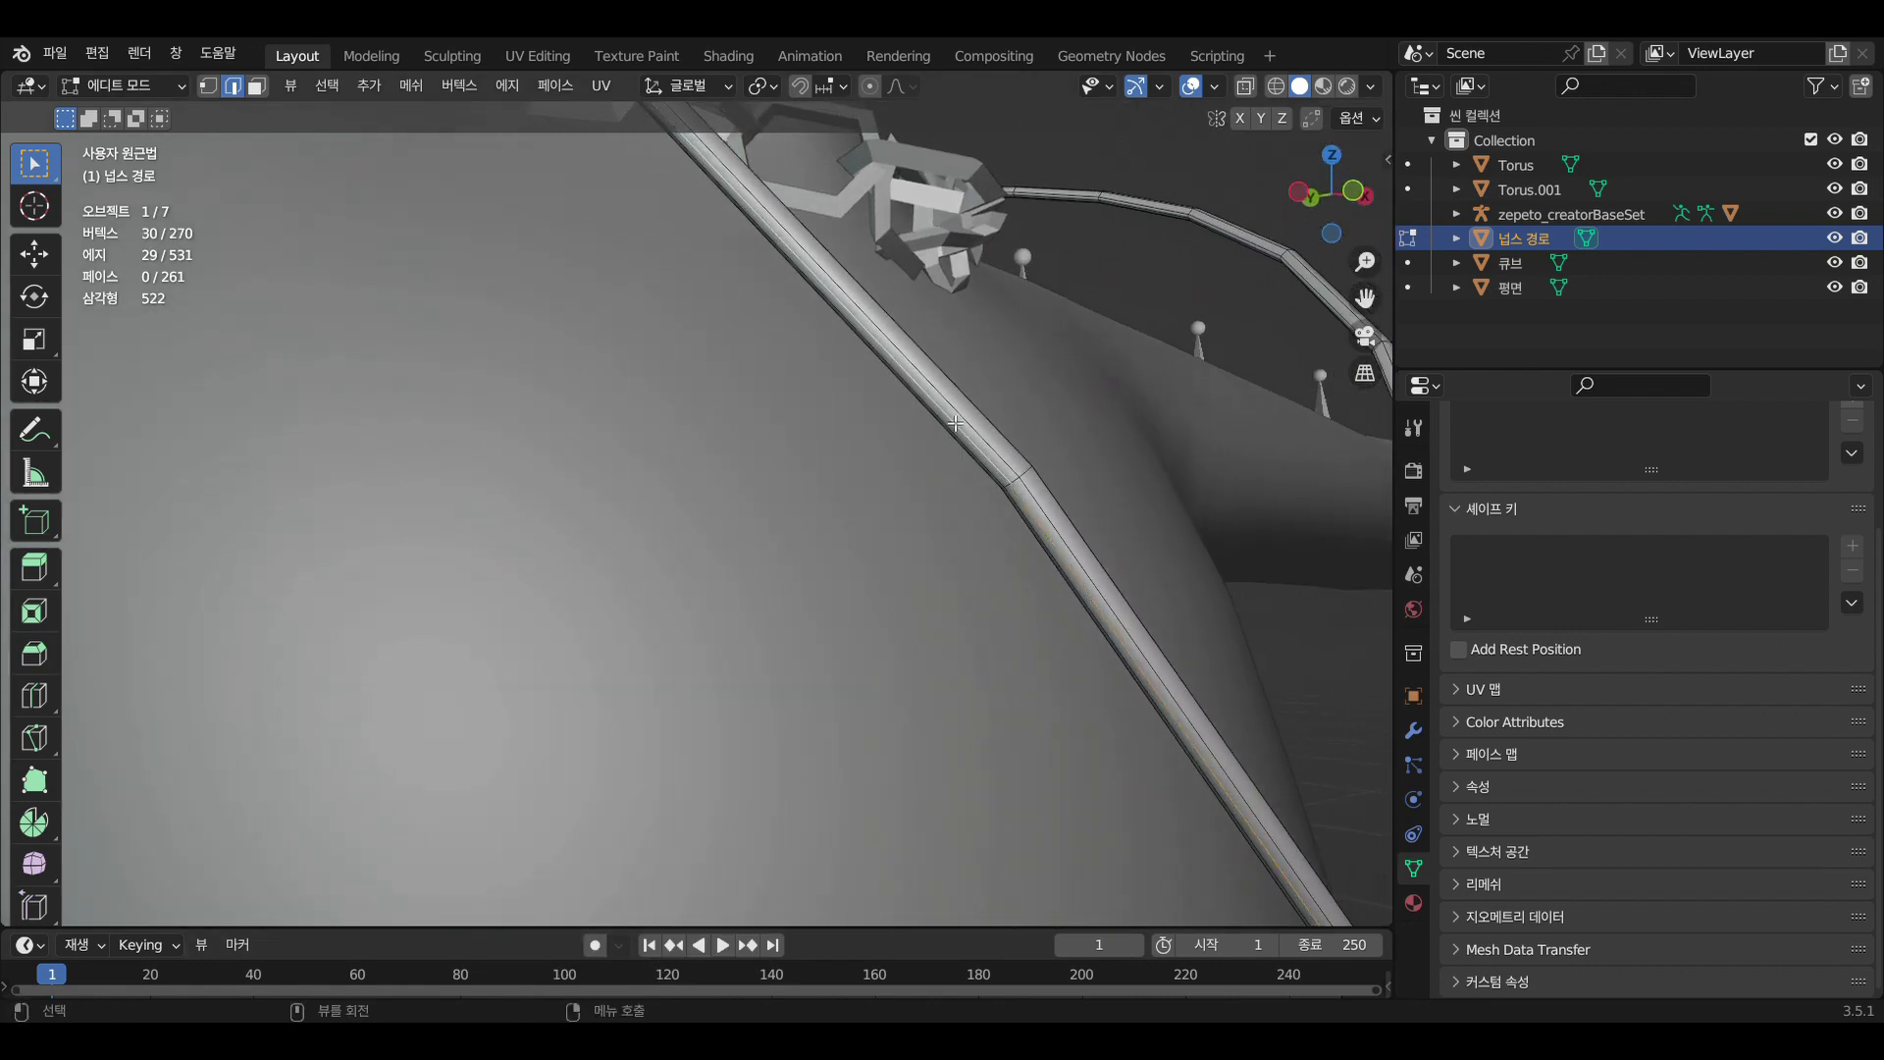
right_click(955, 423)
left_click(839, 967)
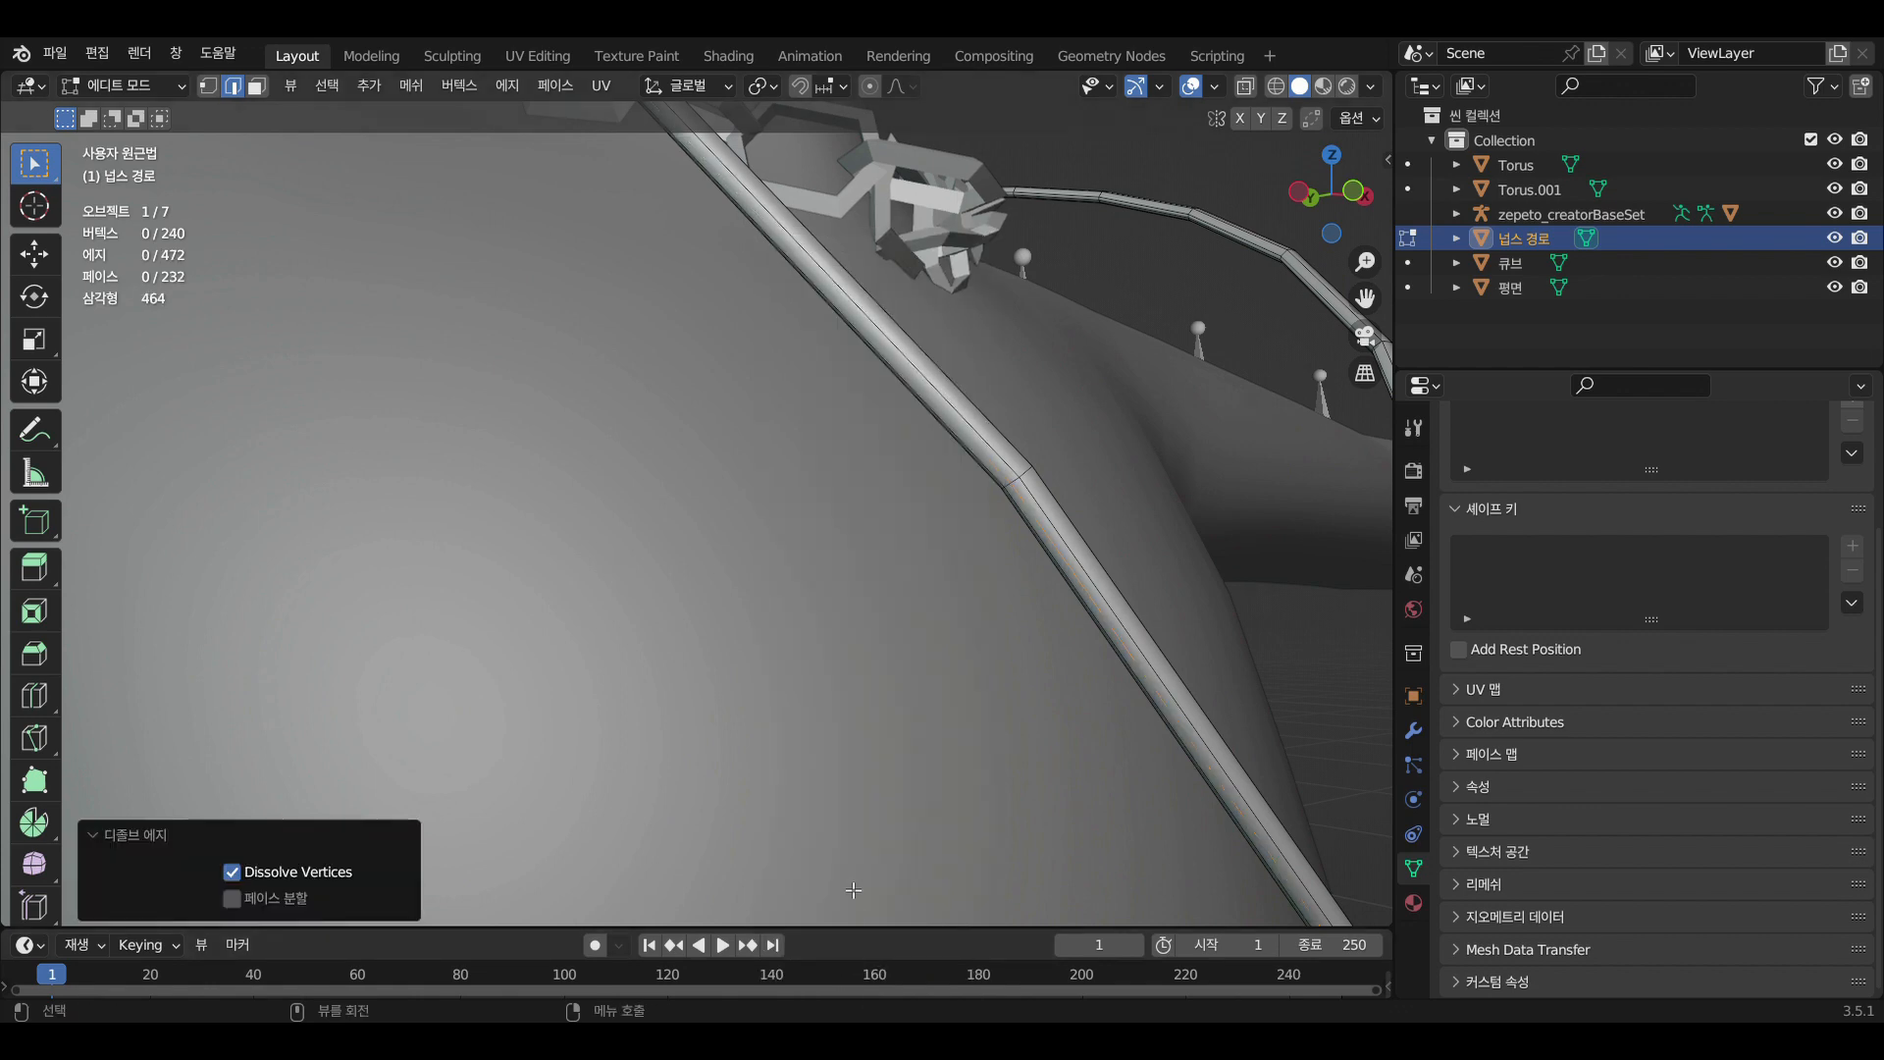
scroll(830, 751, "down", 4)
middle_click_drag(907, 674, 182, 594)
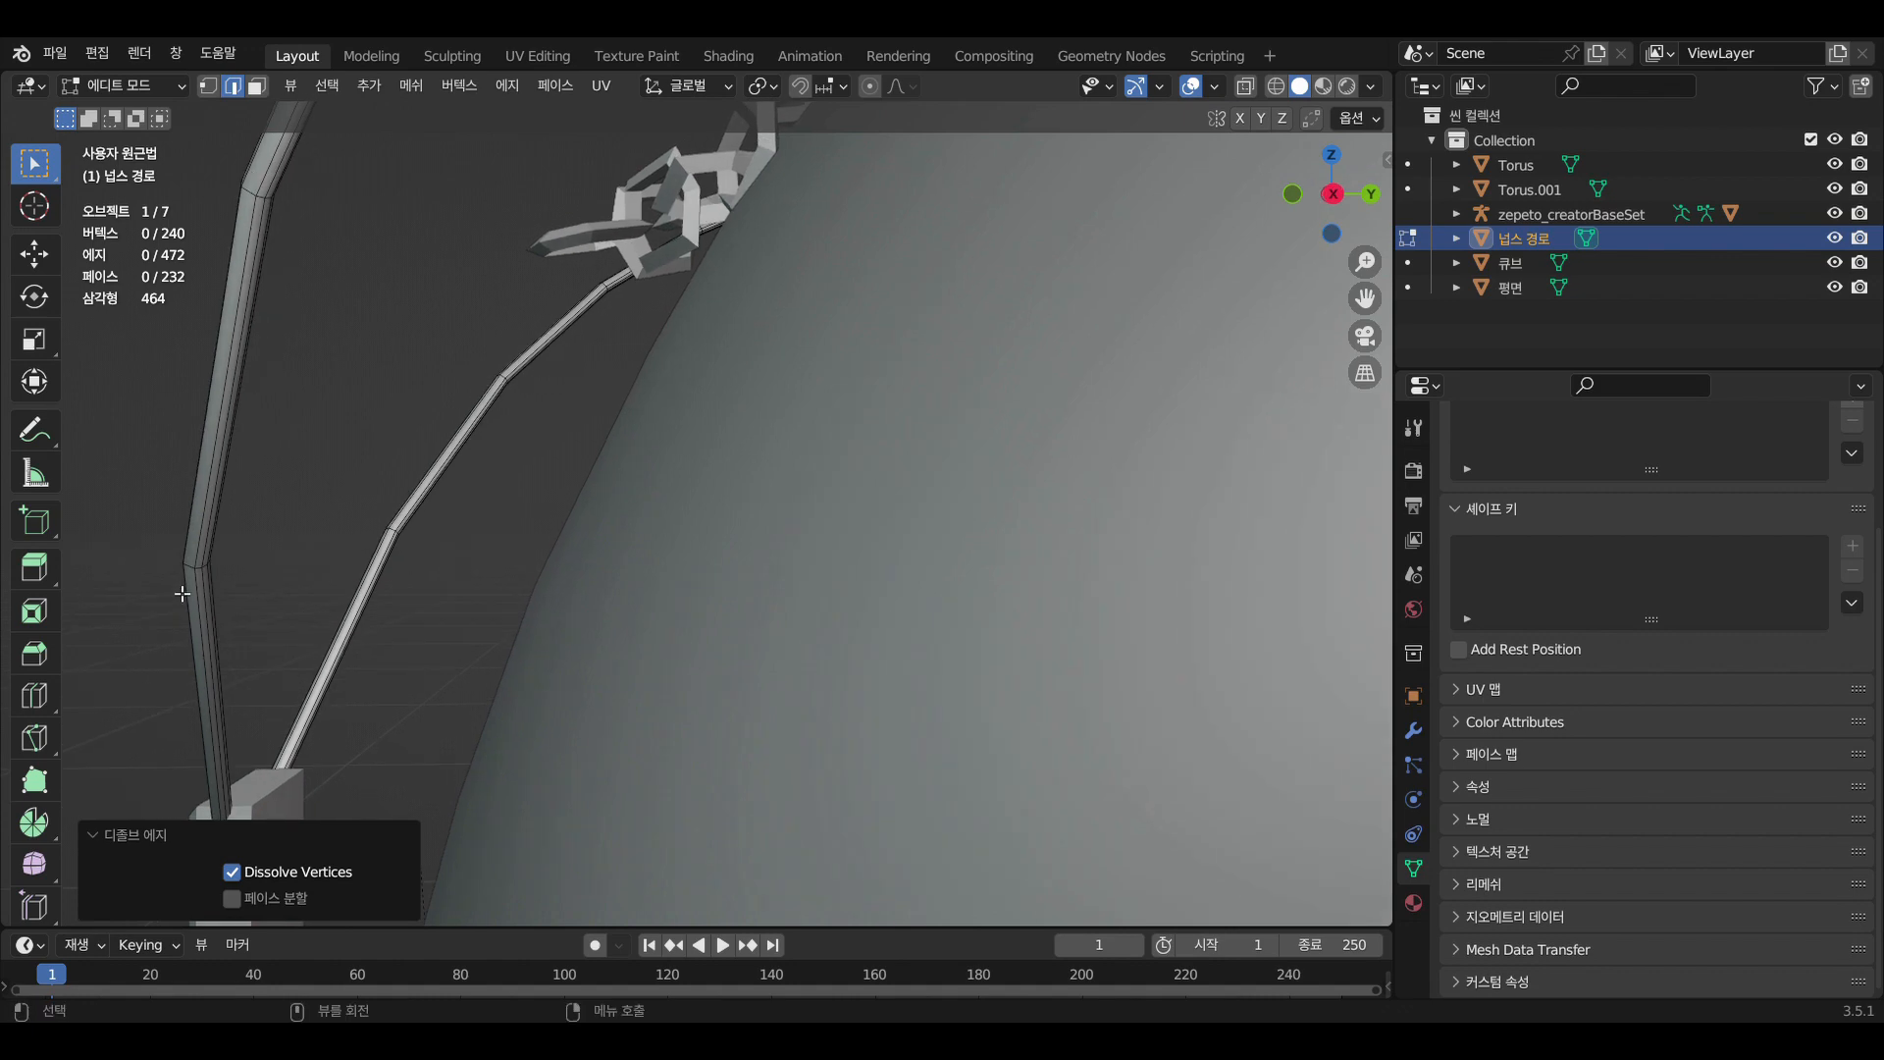
left_click(226, 475, "alt")
right_click(222, 465)
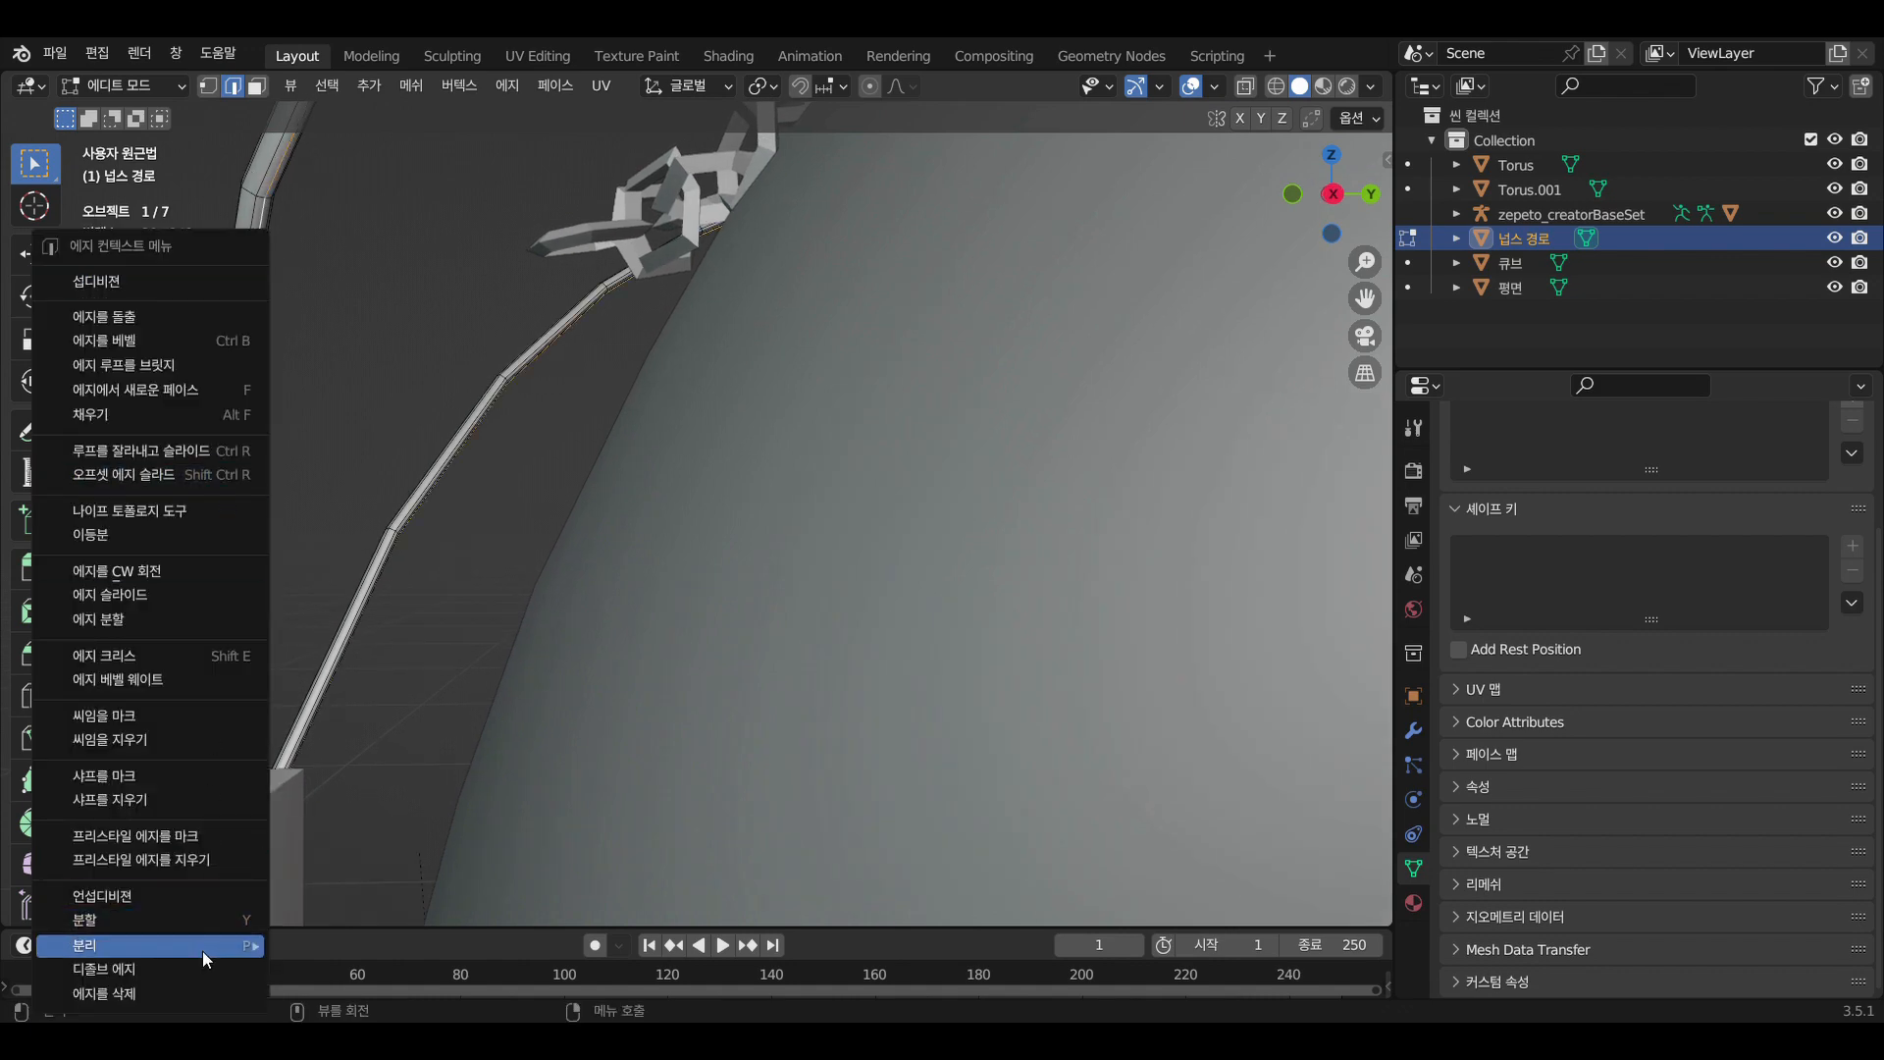
left_click(199, 966)
Examine the simplified thin chain up close and within the whole necklace from the avatar's front
middle_click_drag(280, 920, 804, 698)
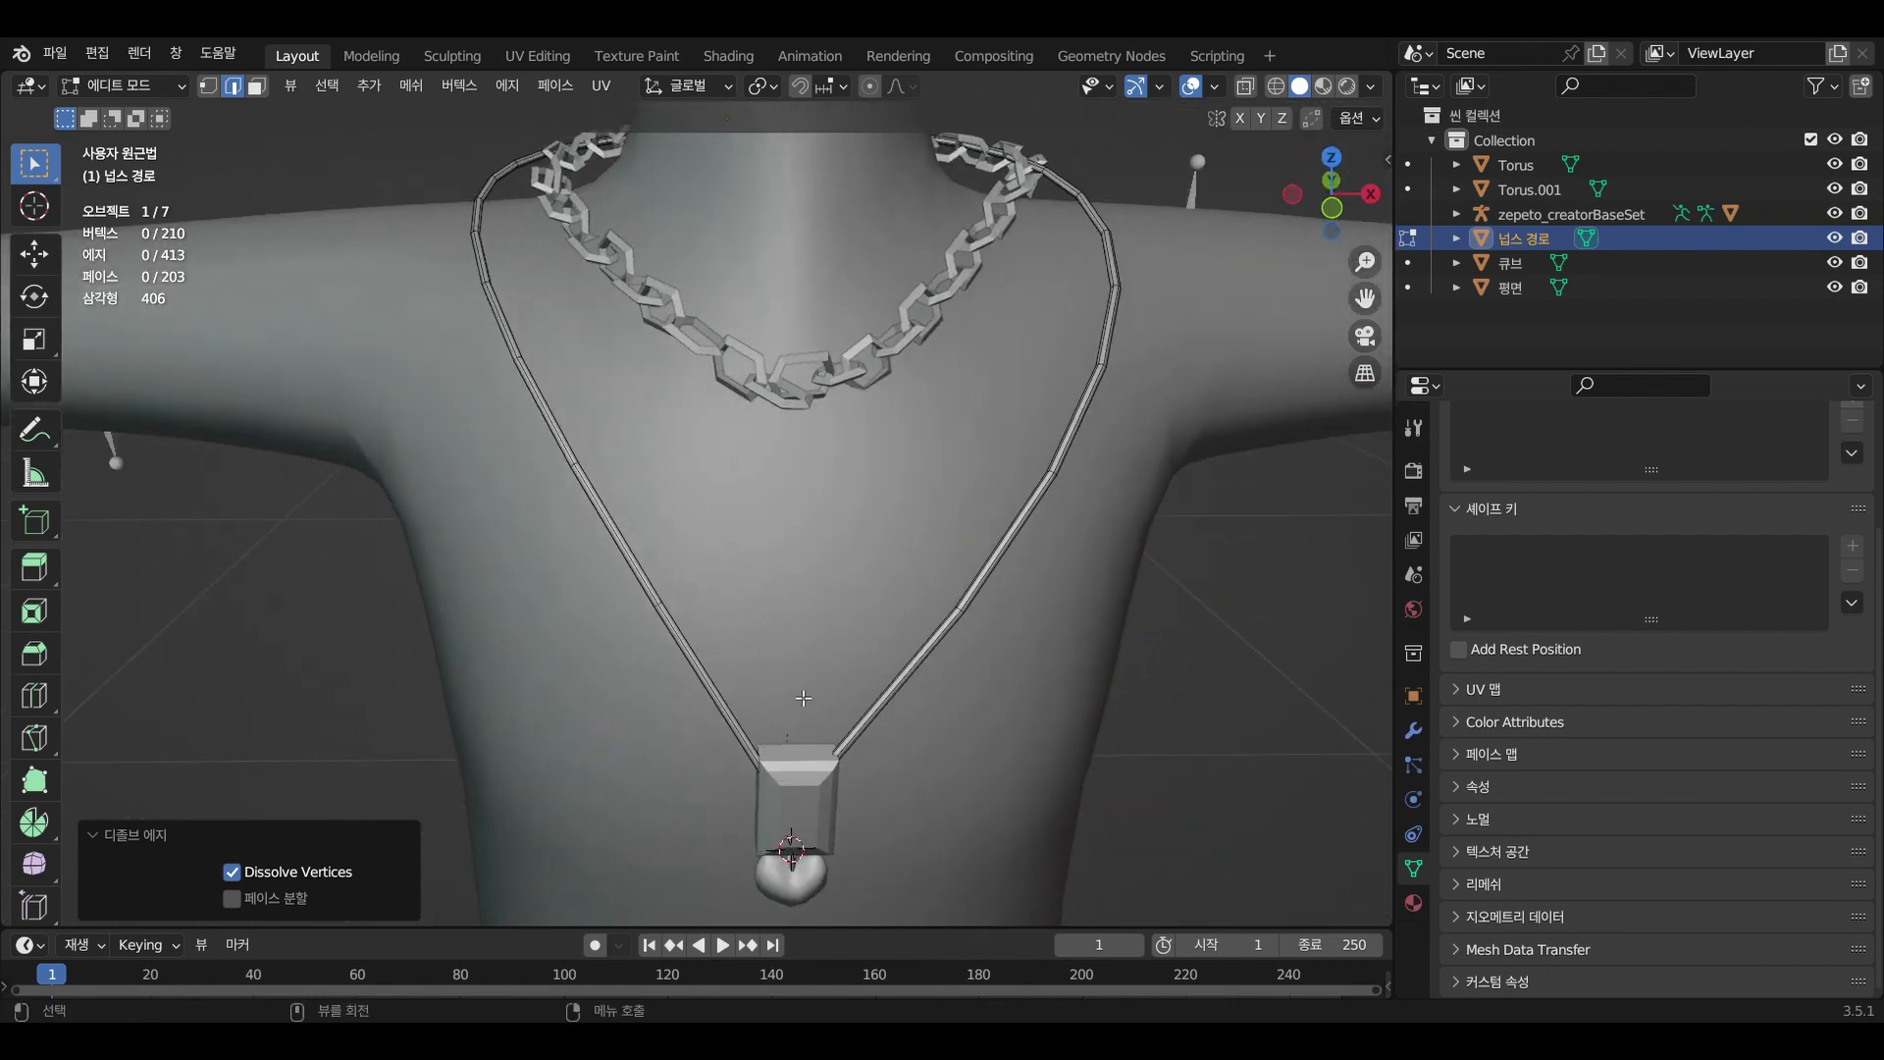
scroll(804, 697, "up", 2)
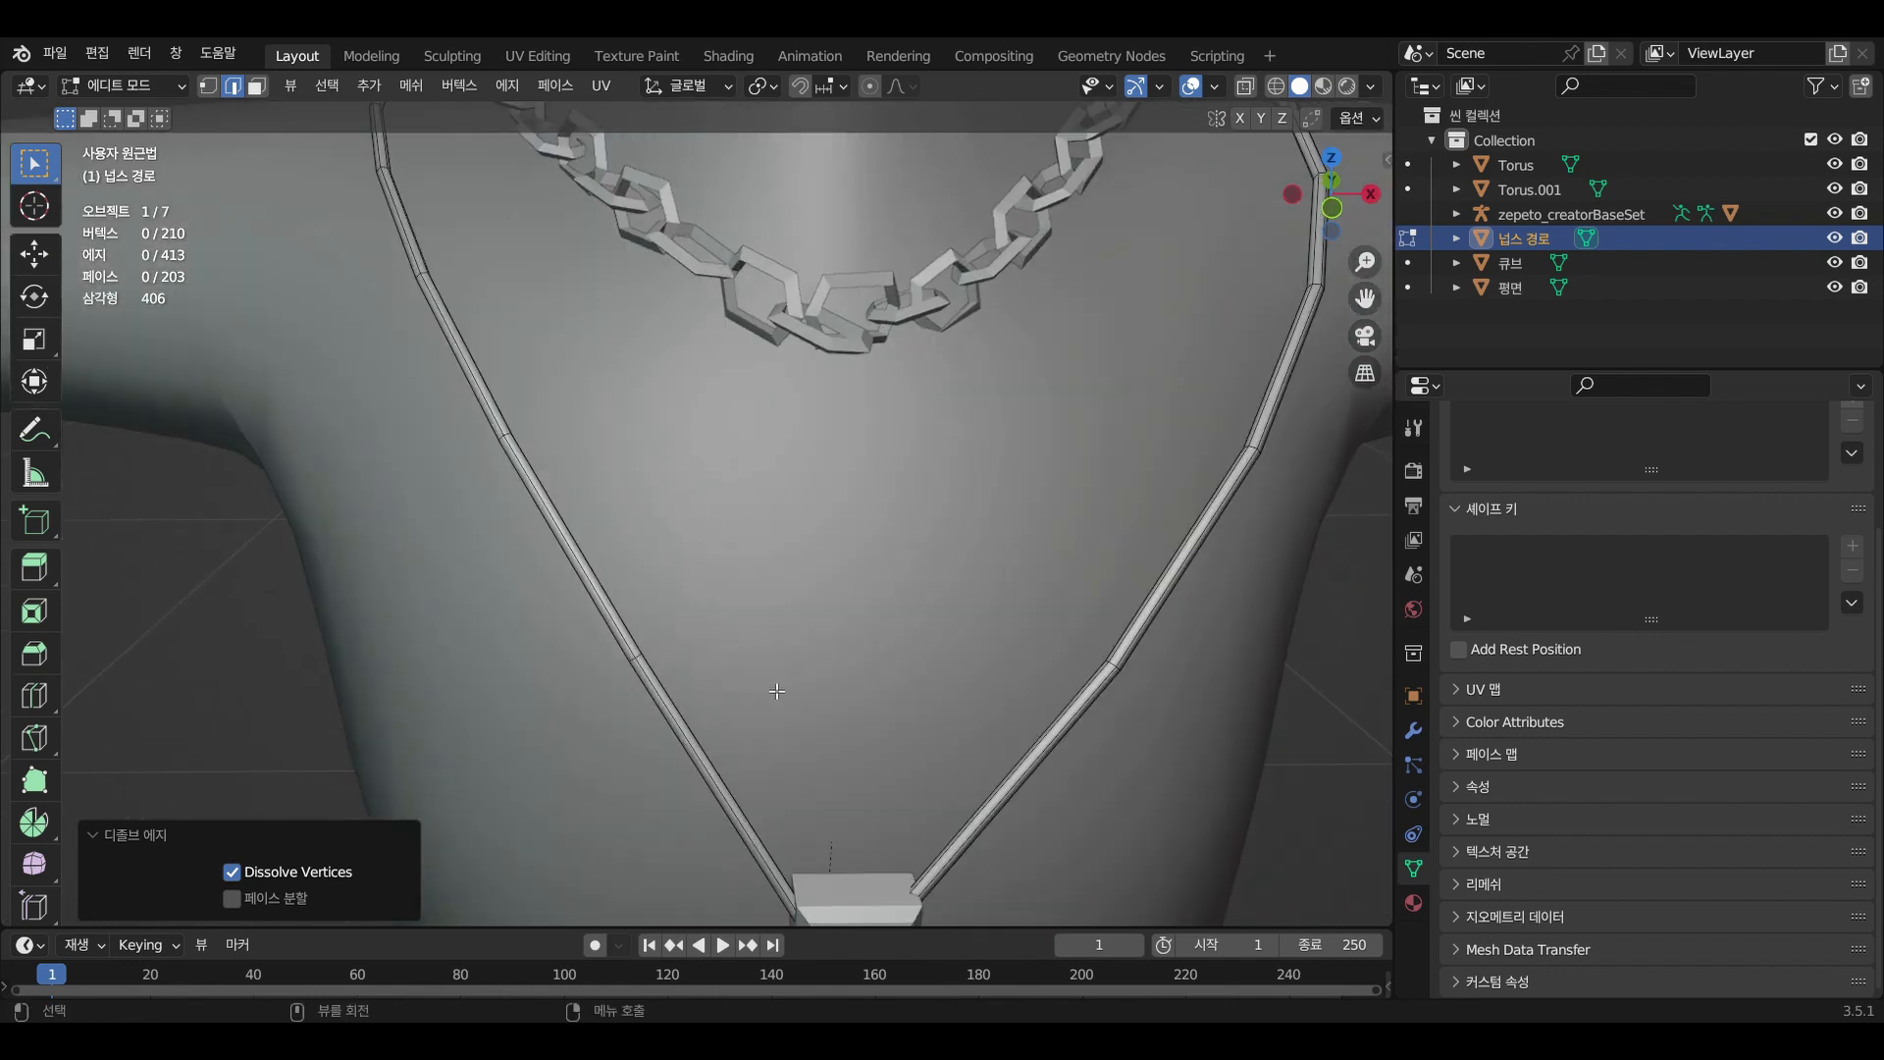
scroll(776, 691, "up", 3)
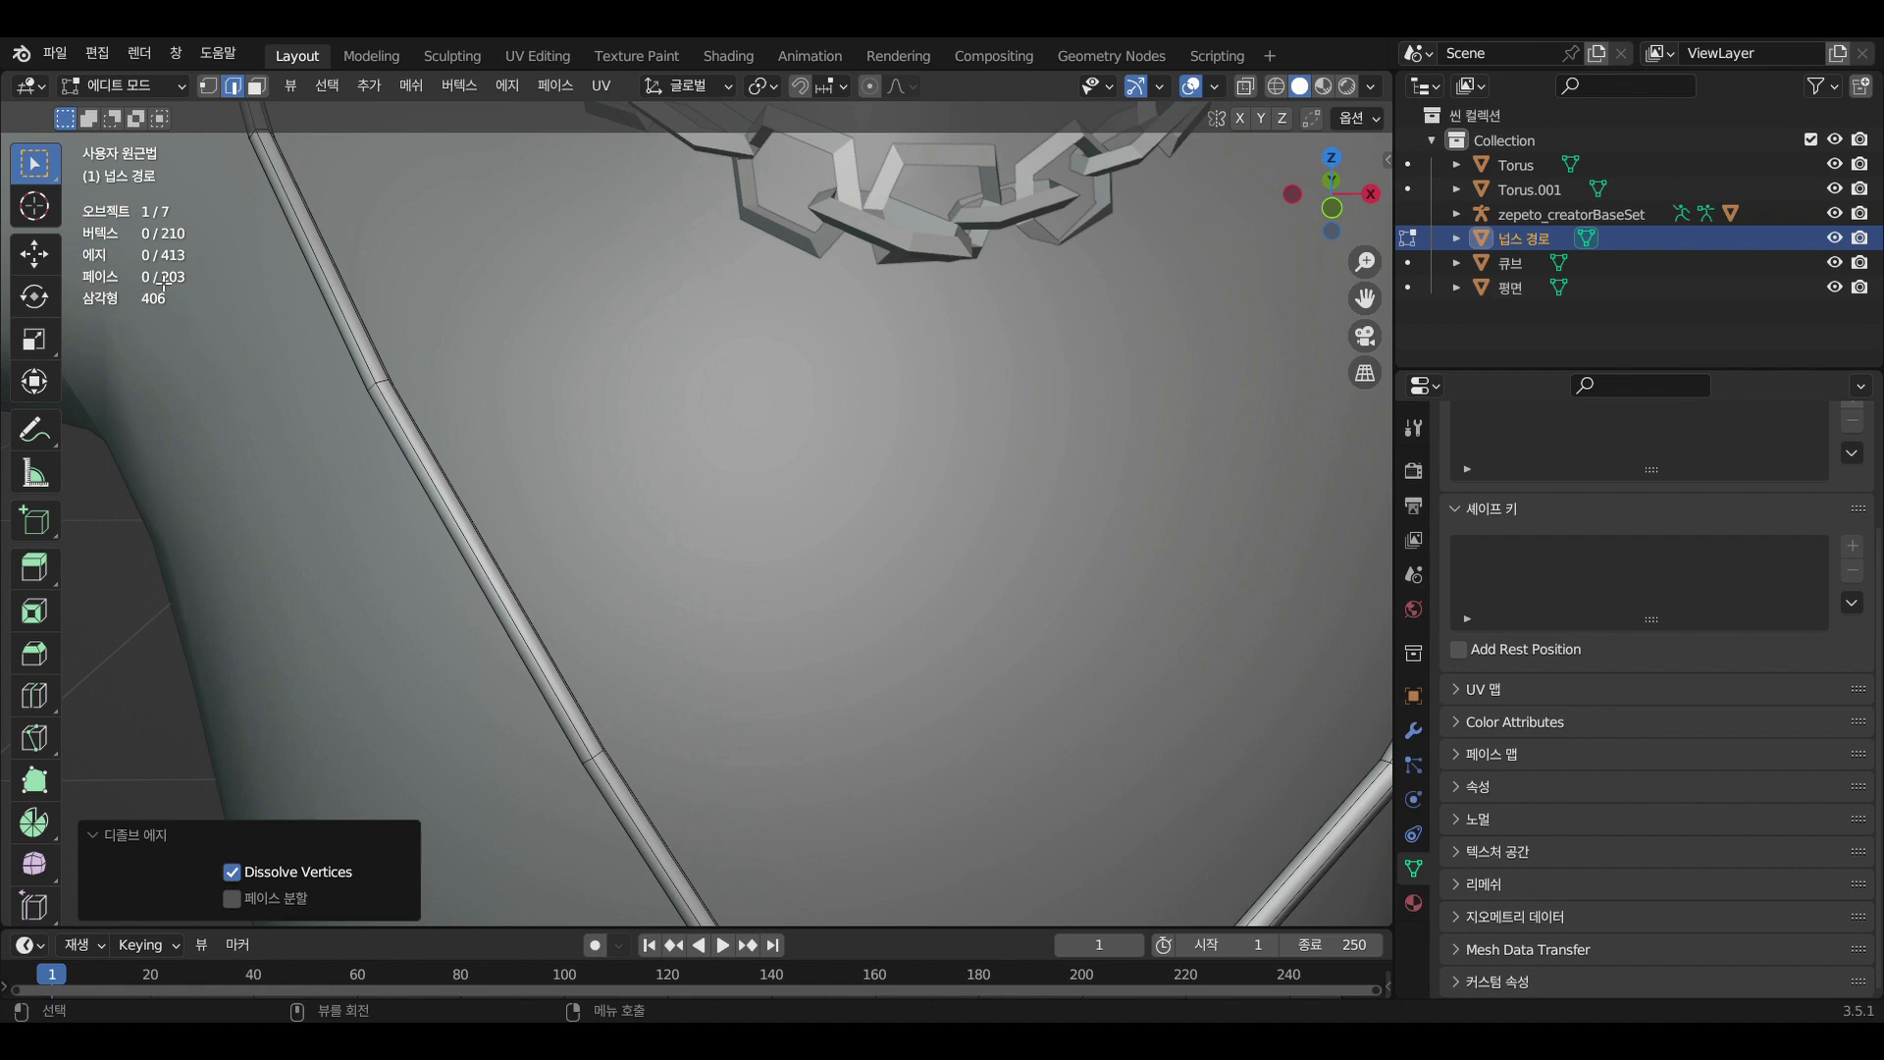
scroll(520, 629, "down", 5)
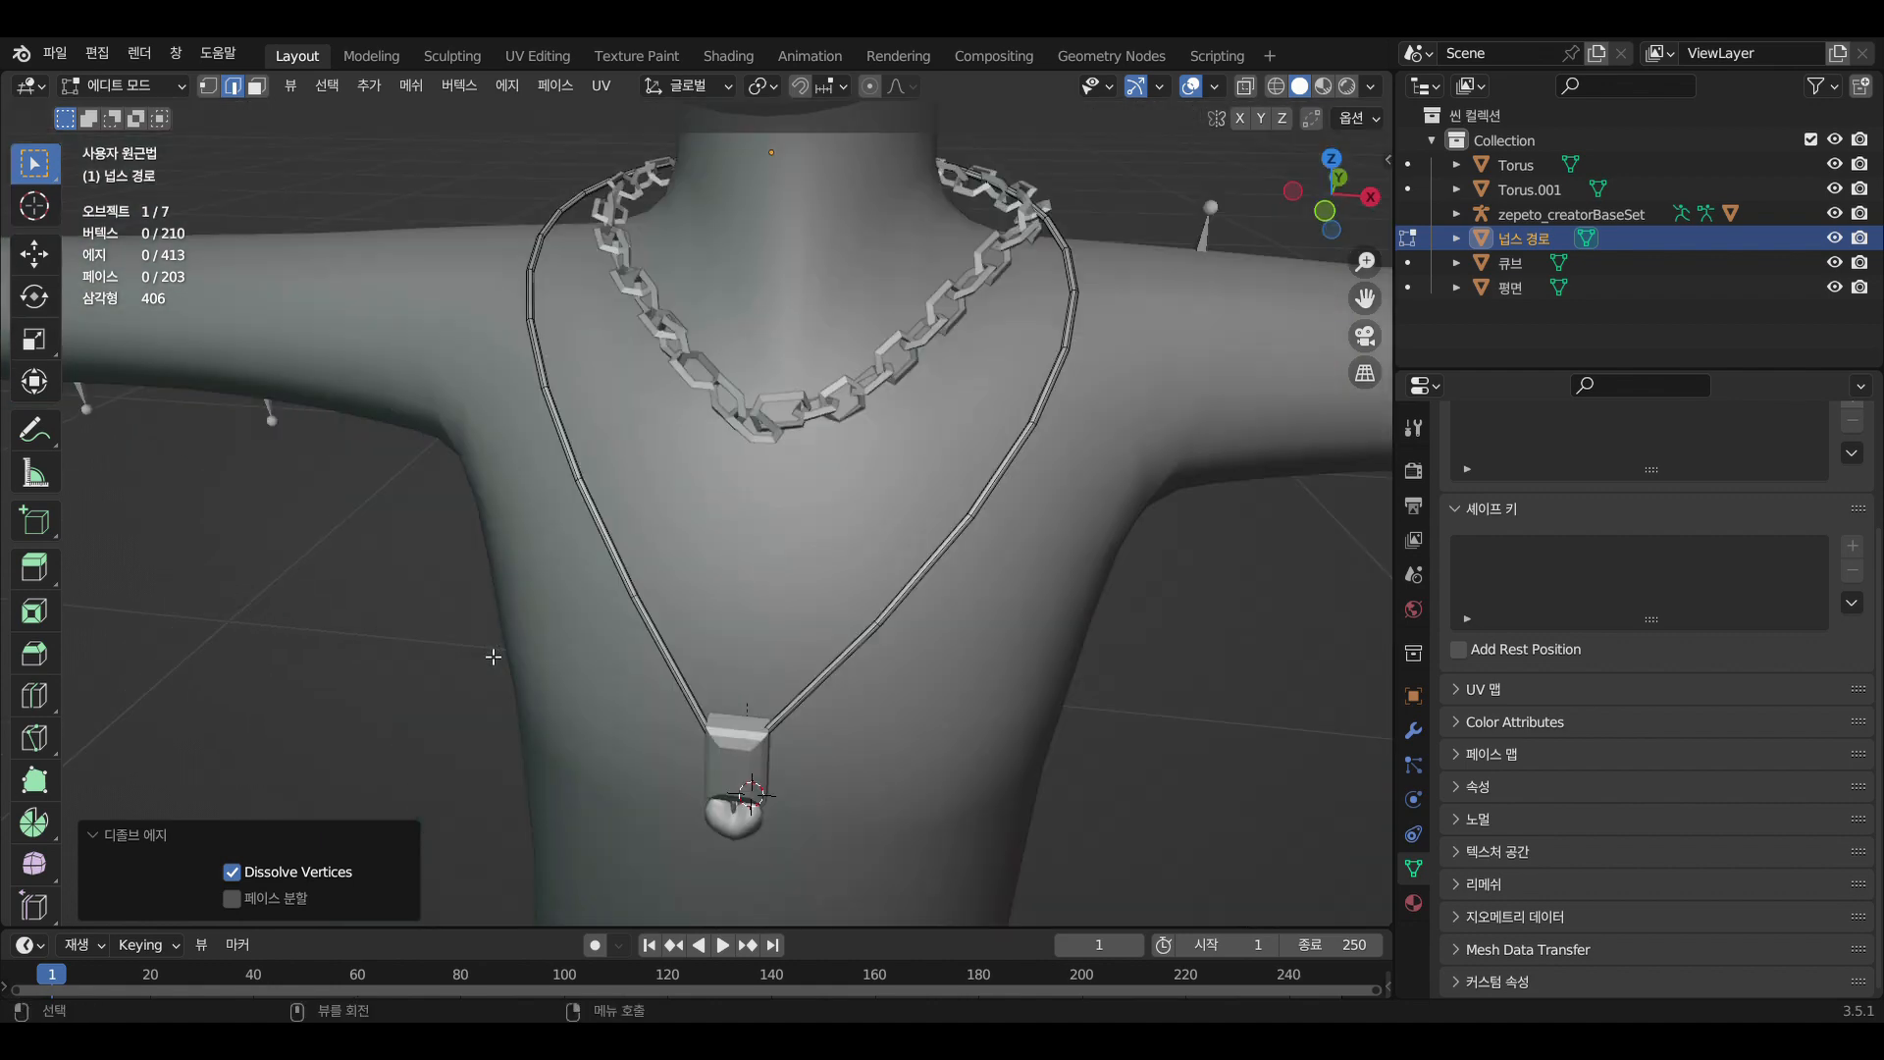
scroll(520, 653, "down", 3)
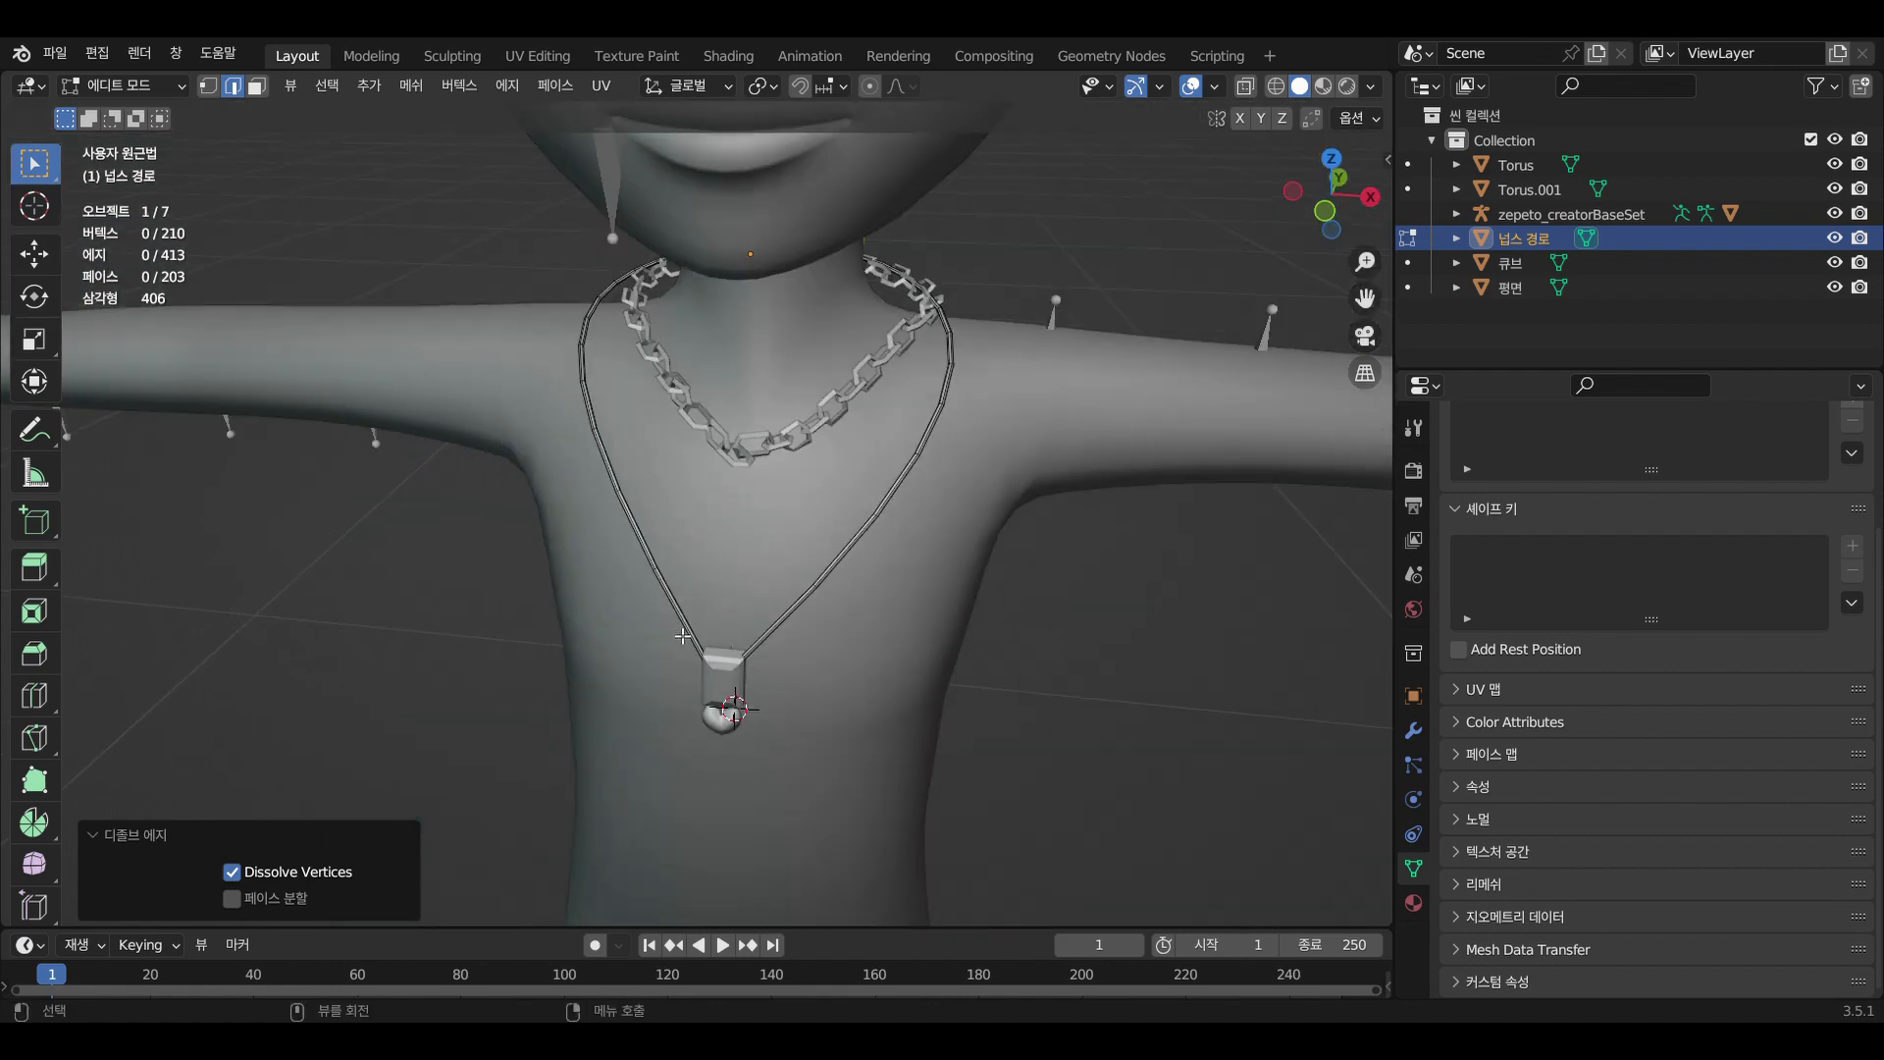
scroll(872, 731, "up", 2)
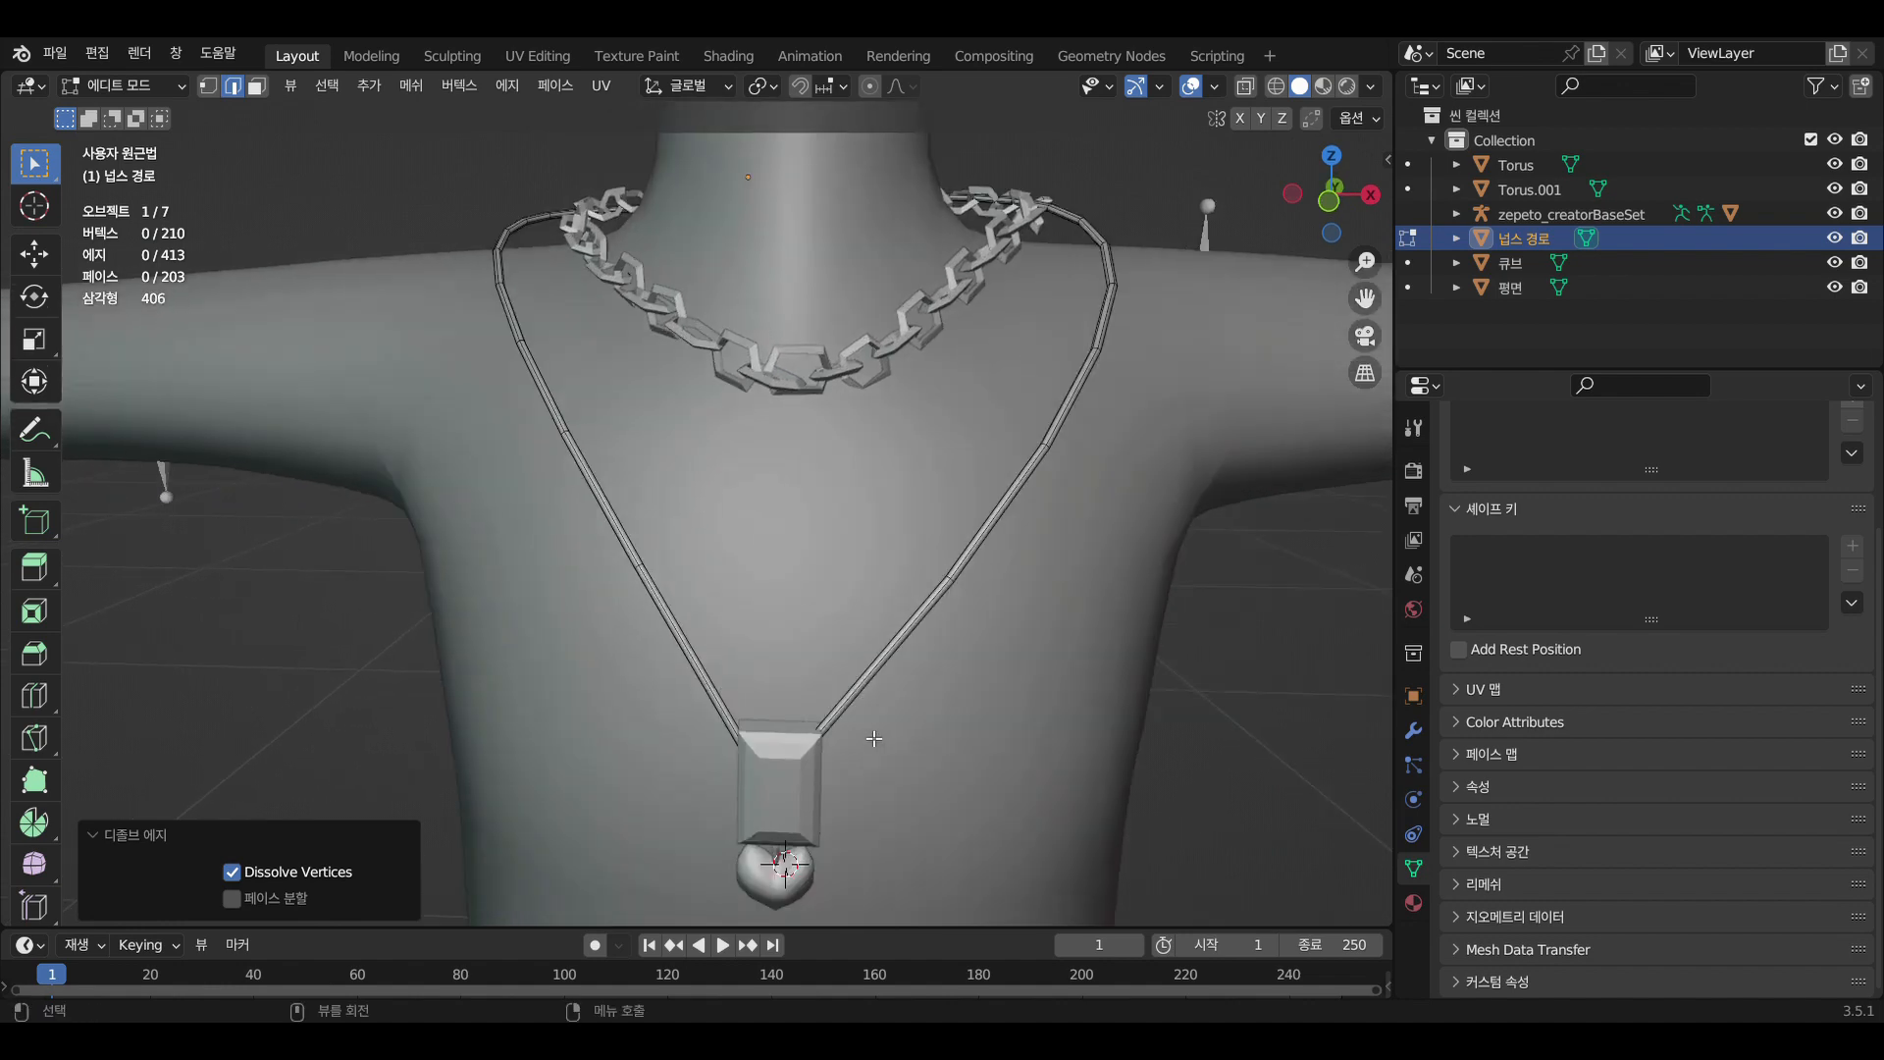
scroll(874, 736, "down", 1)
middle_click_drag(875, 736, 874, 708)
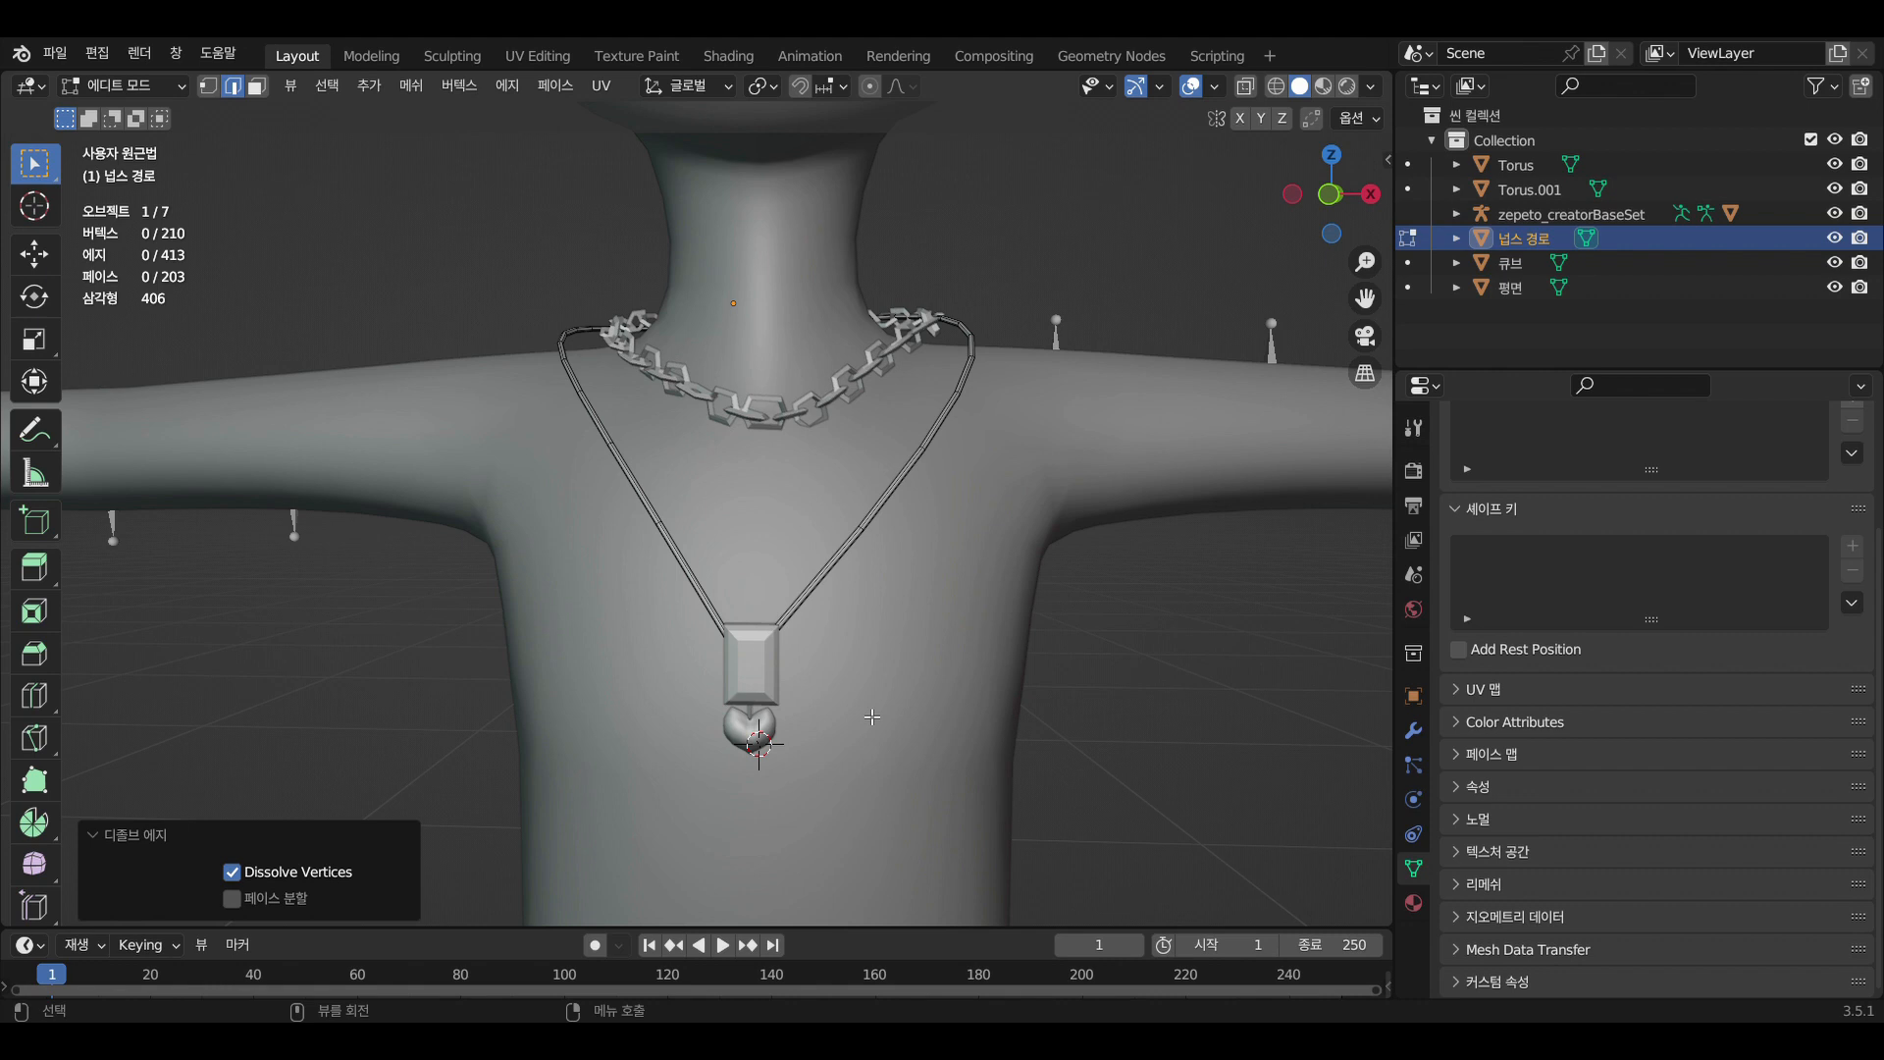
scroll(872, 717, "up", 1)
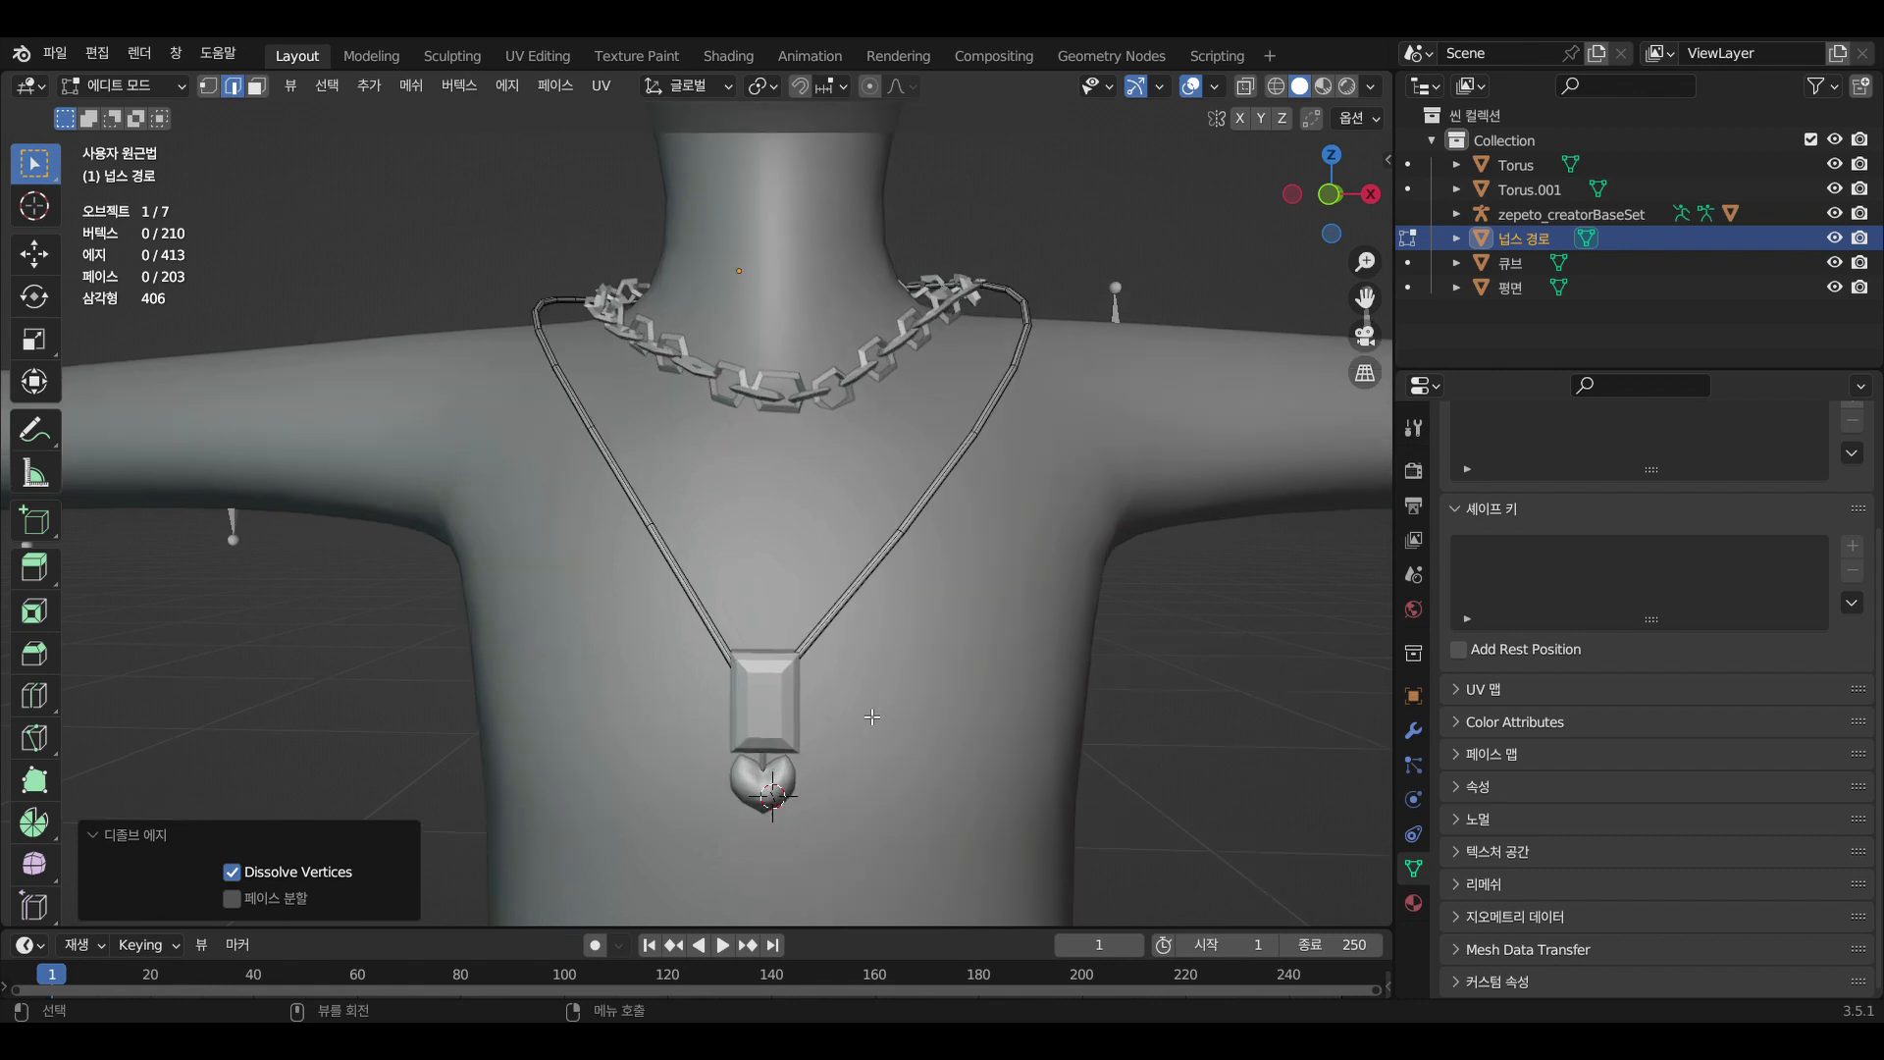
Return to Object Mode and give the thin chain a single new material named metal_shd
left_click(145, 85)
left_click(146, 118)
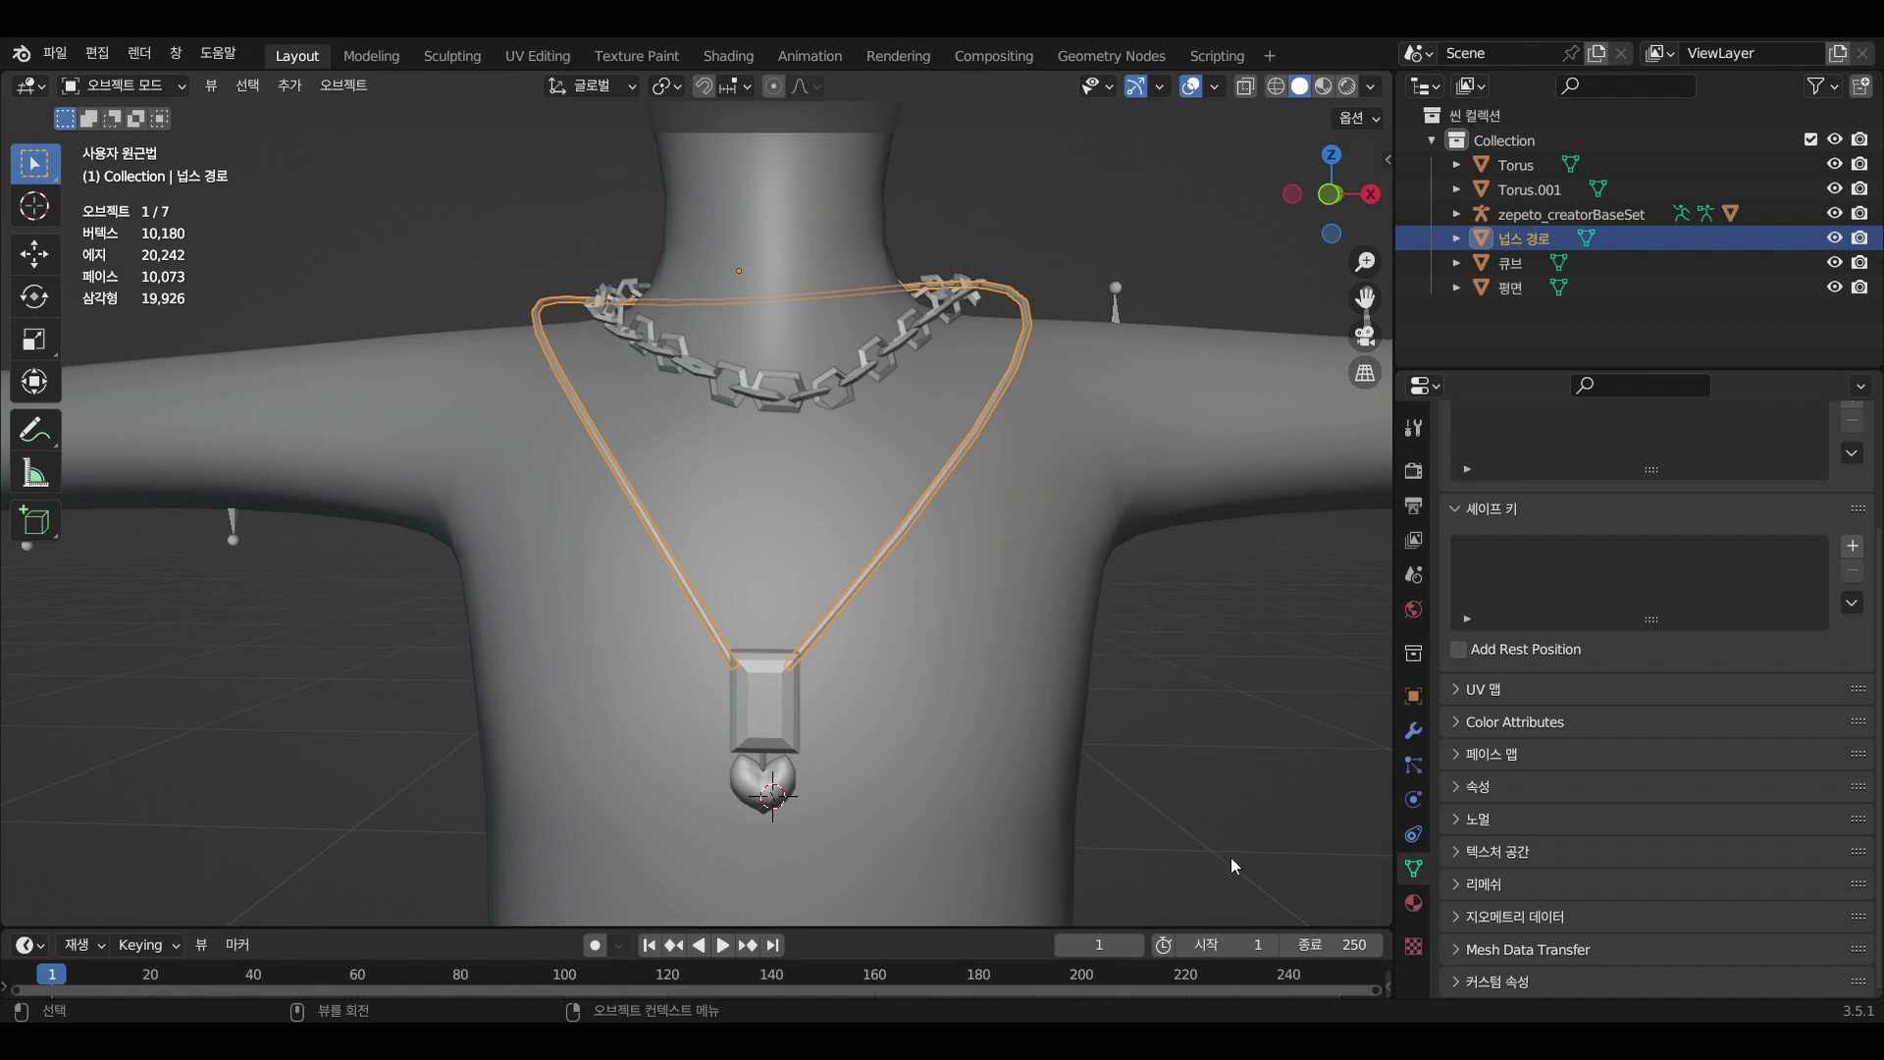
left_click(1413, 902)
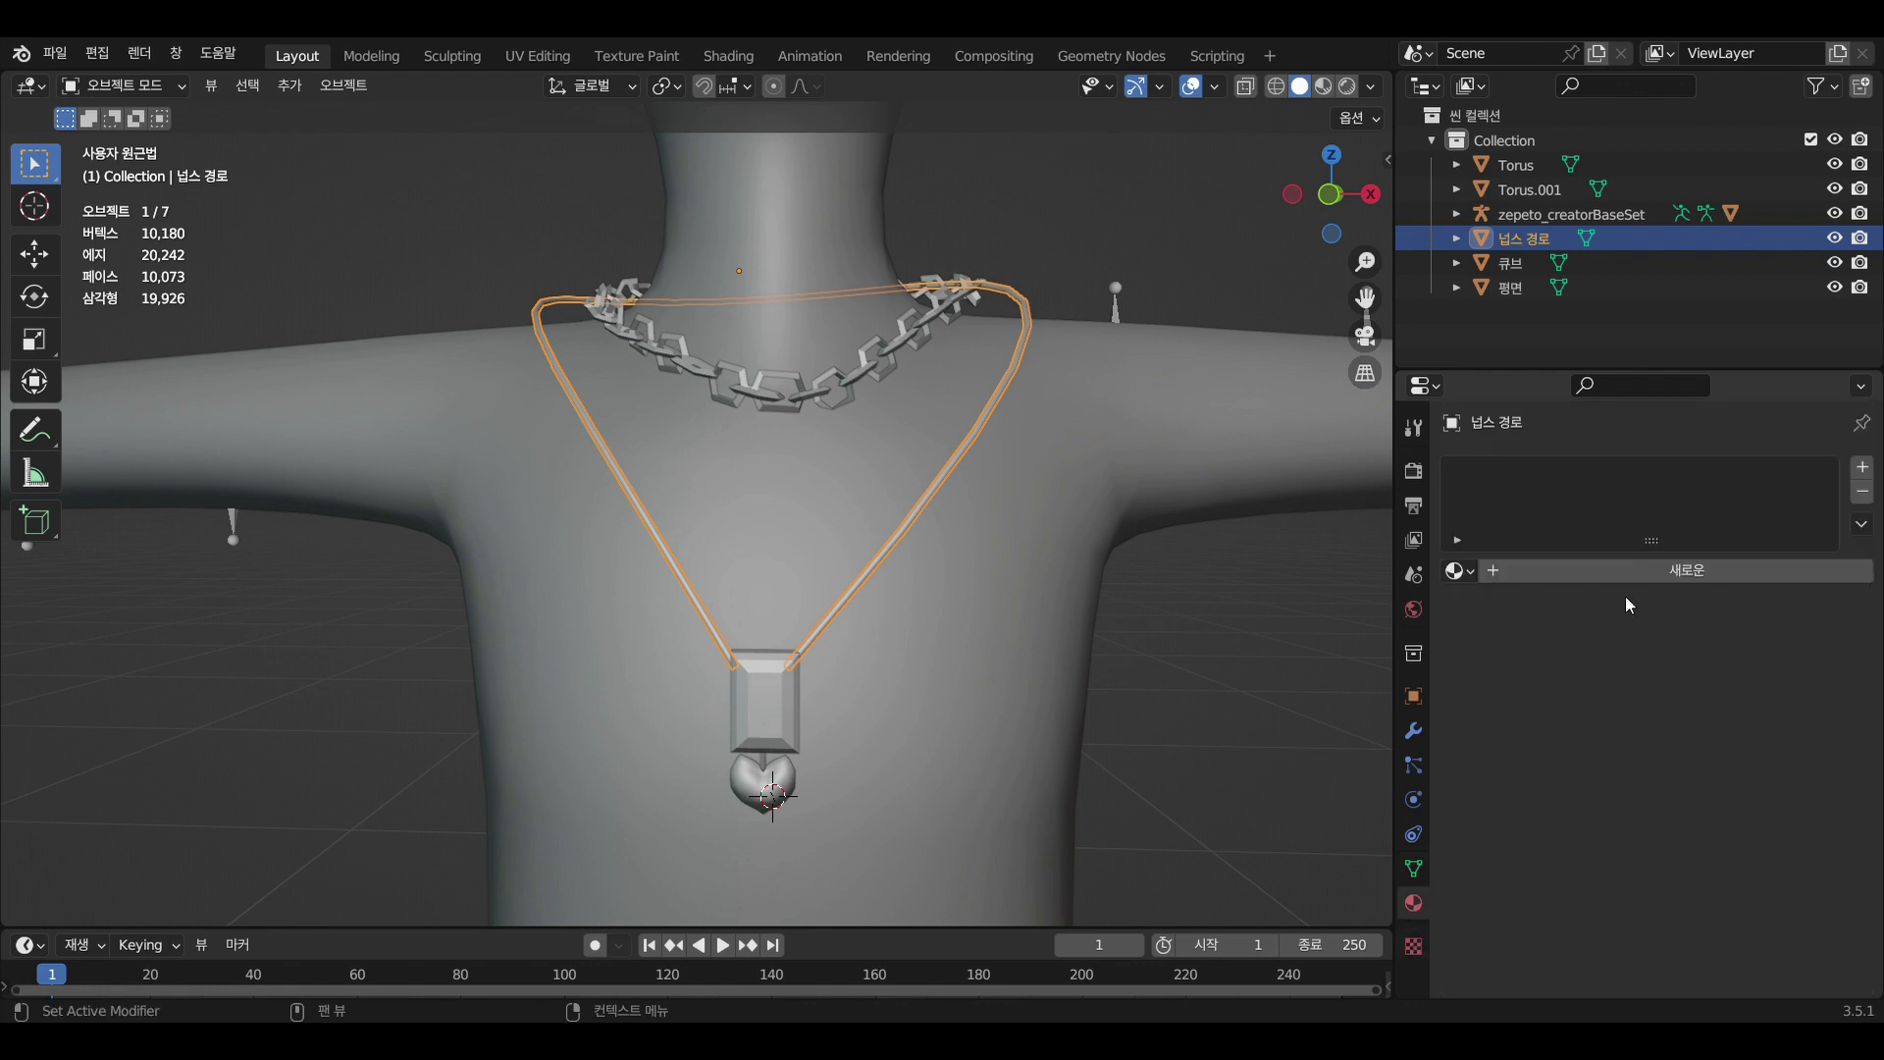
left_click(1651, 574)
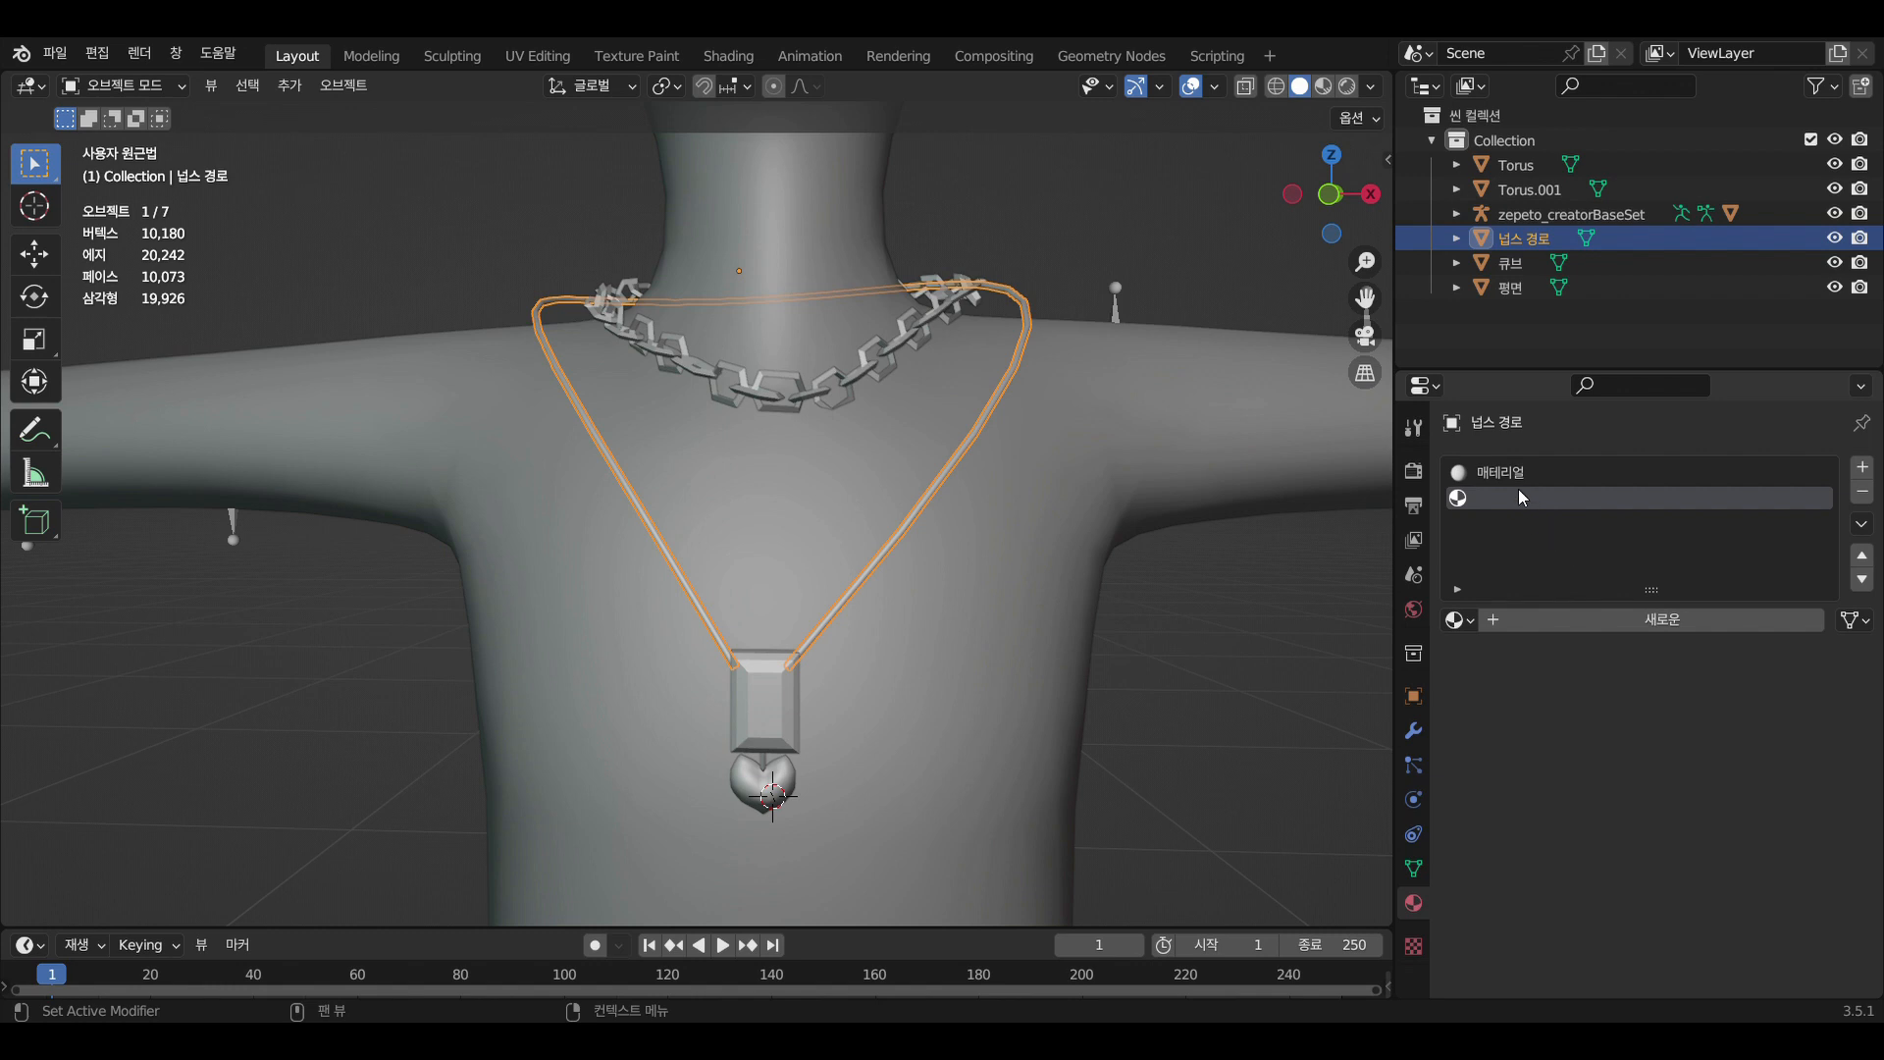
left_click(1862, 491)
double_click(1529, 570)
type("metal_shd")
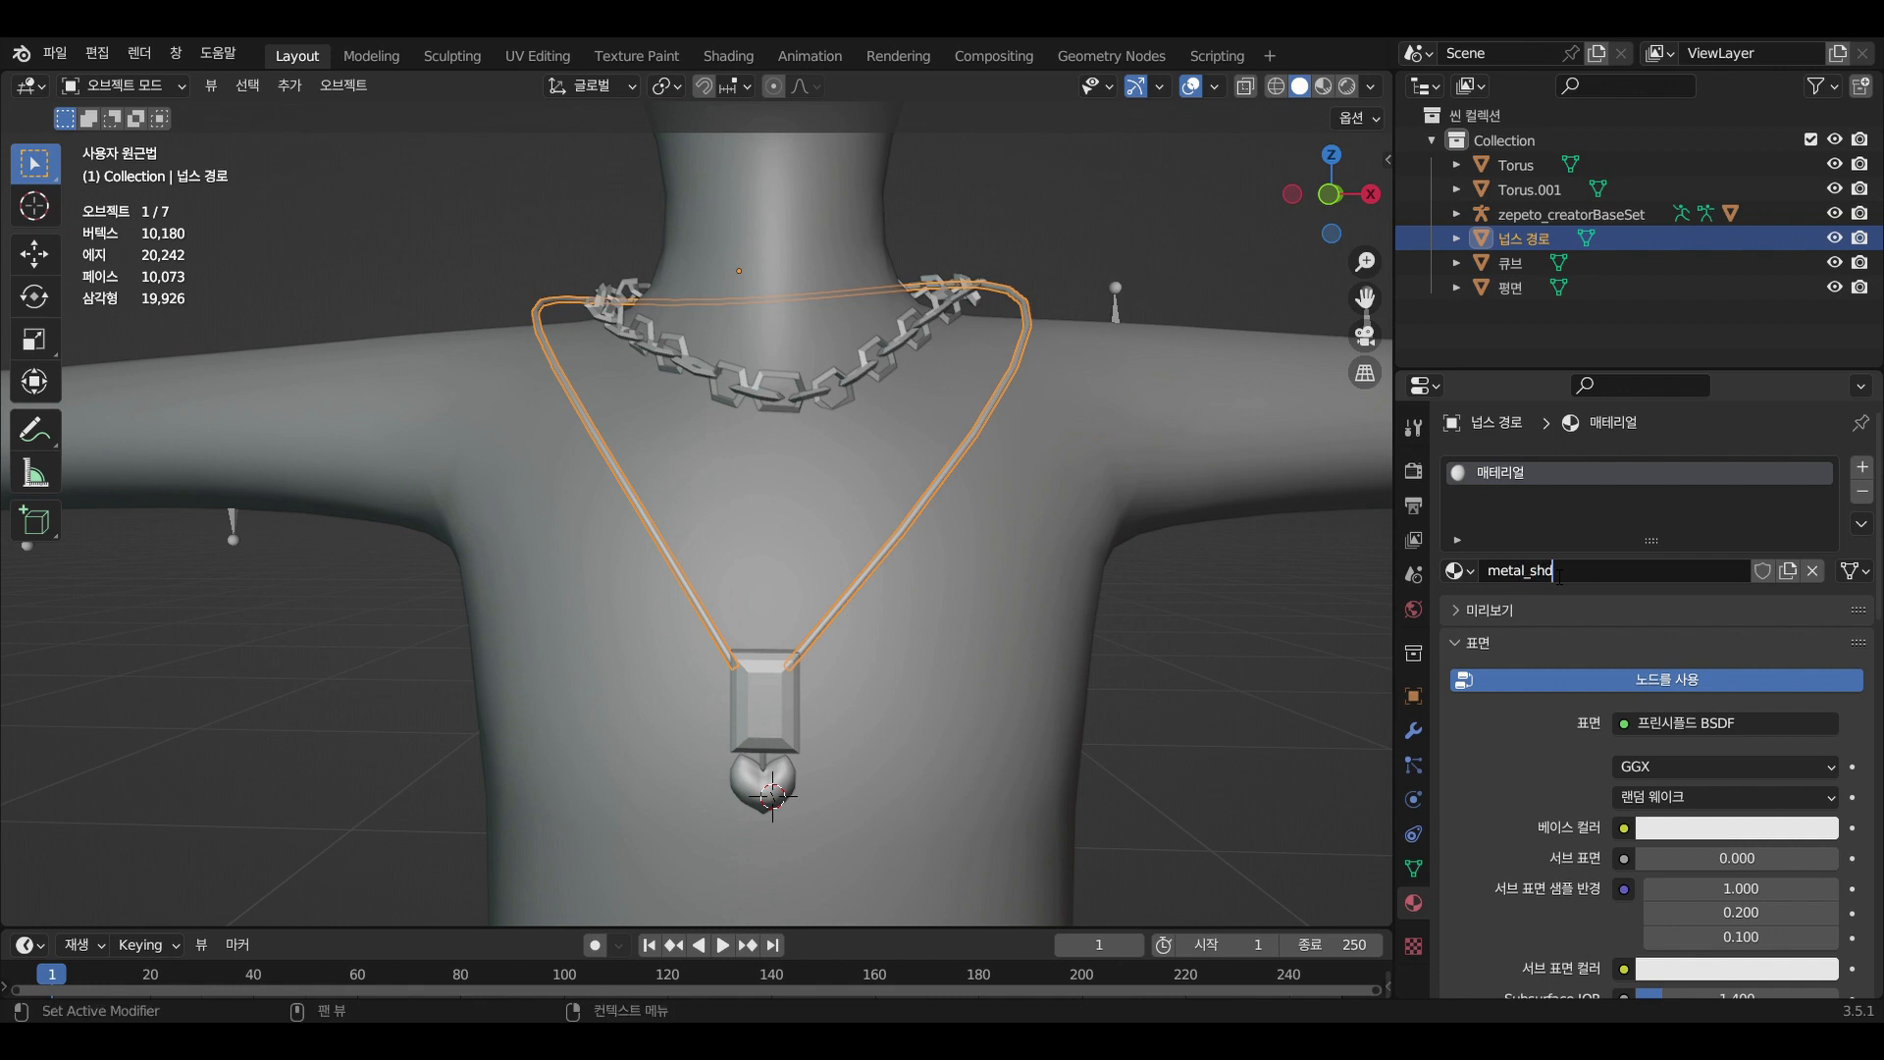
key("Return")
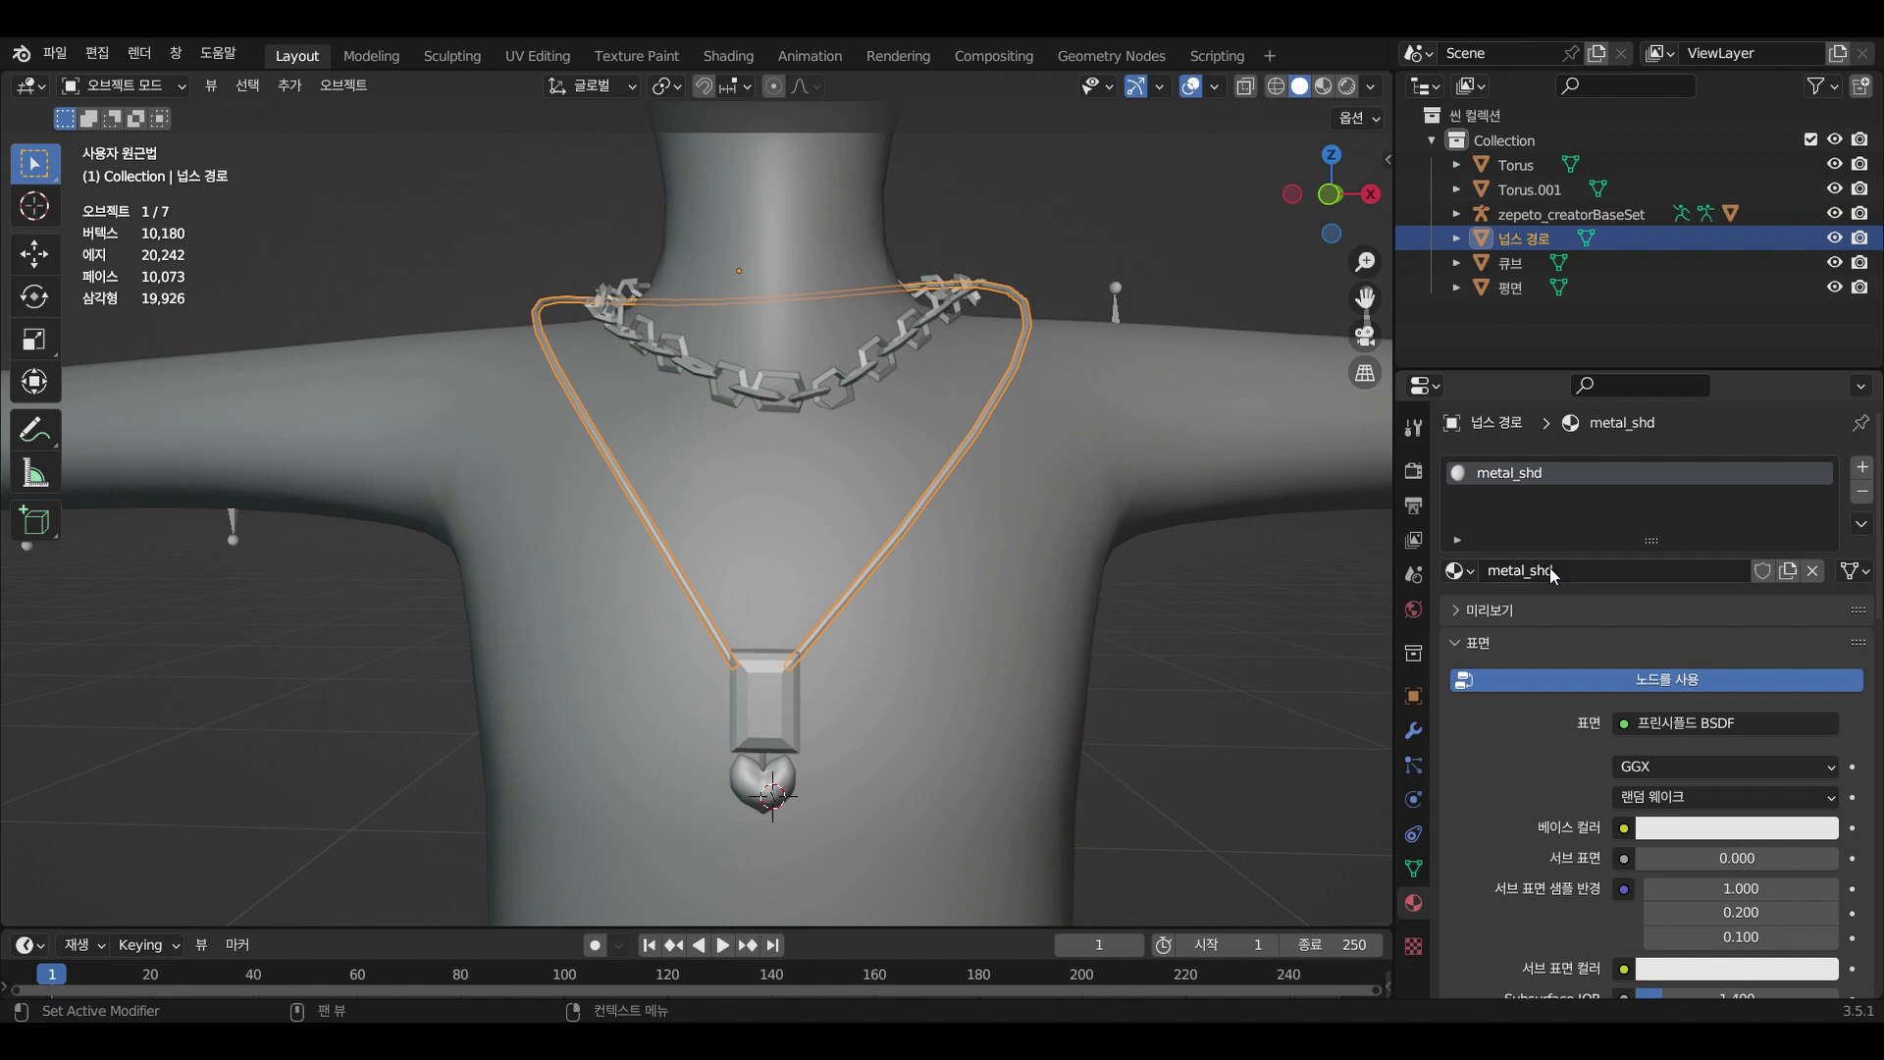
Add a new material named pendant_shd to the rectangular pendant block
left_click(770, 705)
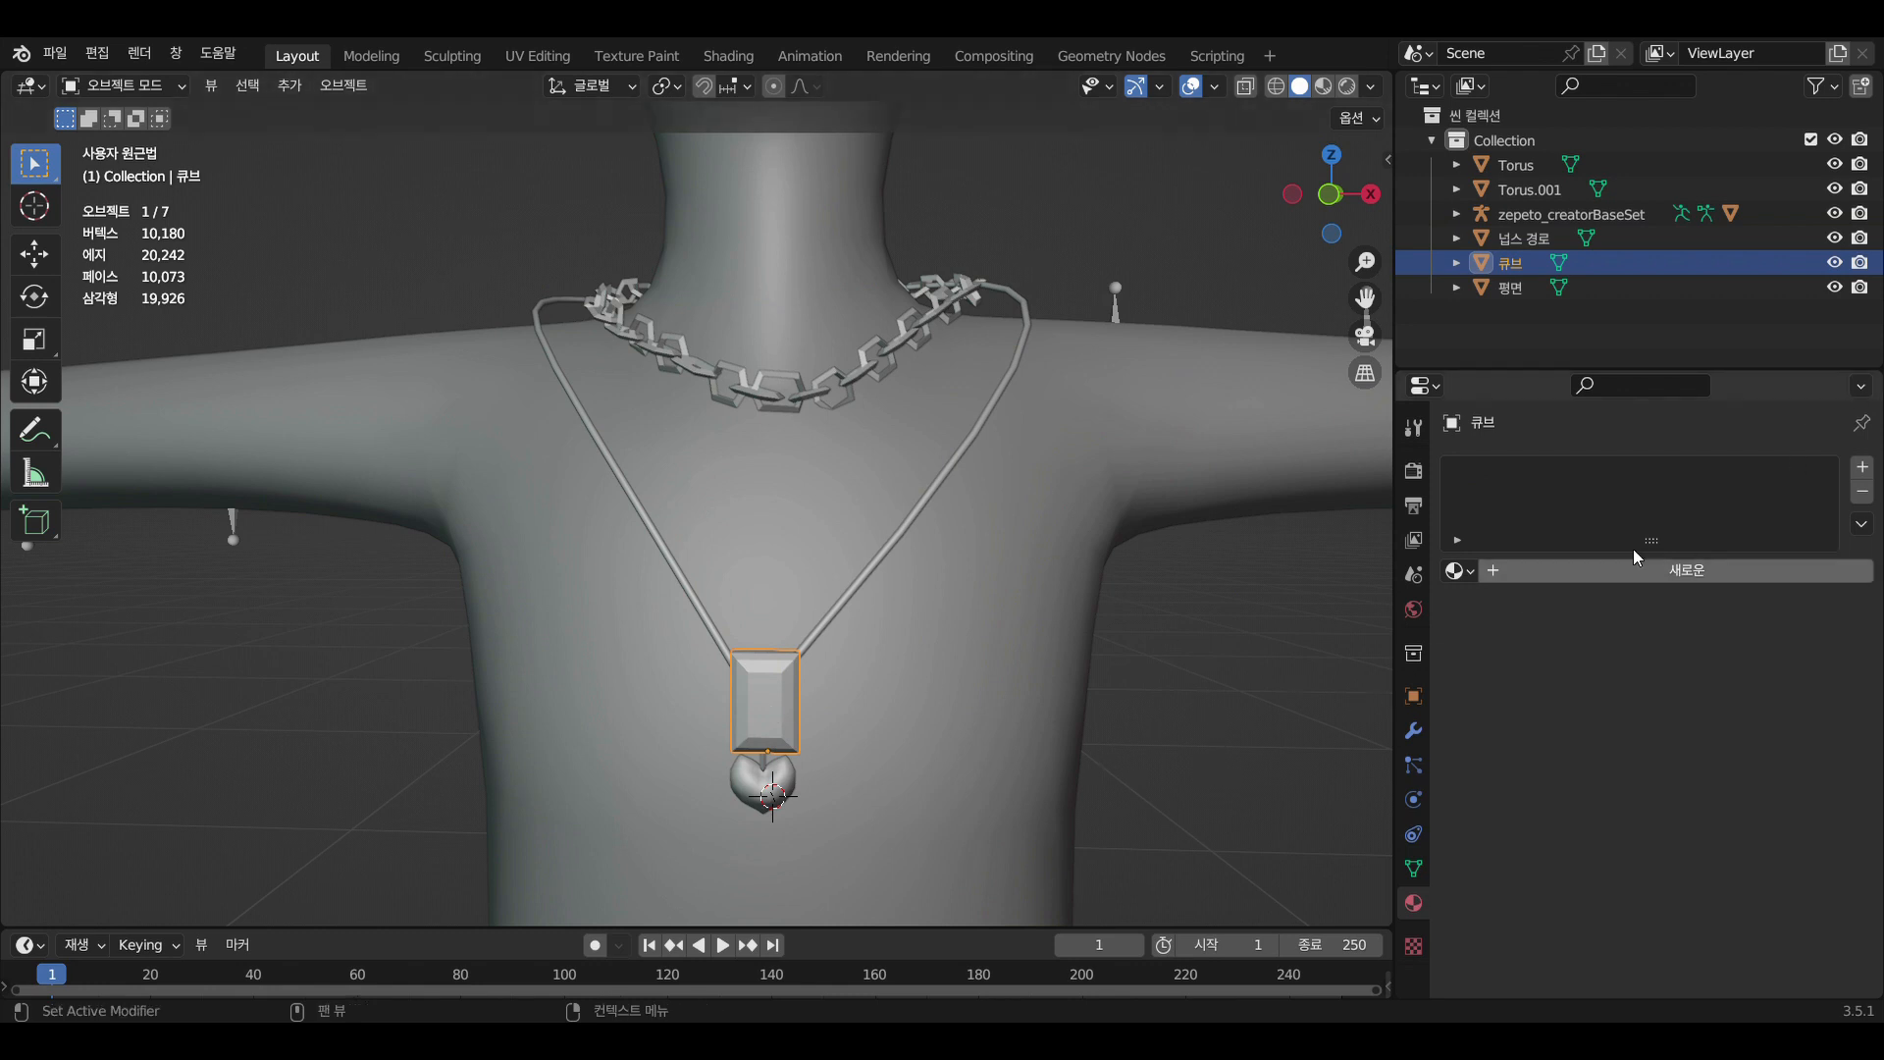
left_click(1863, 468)
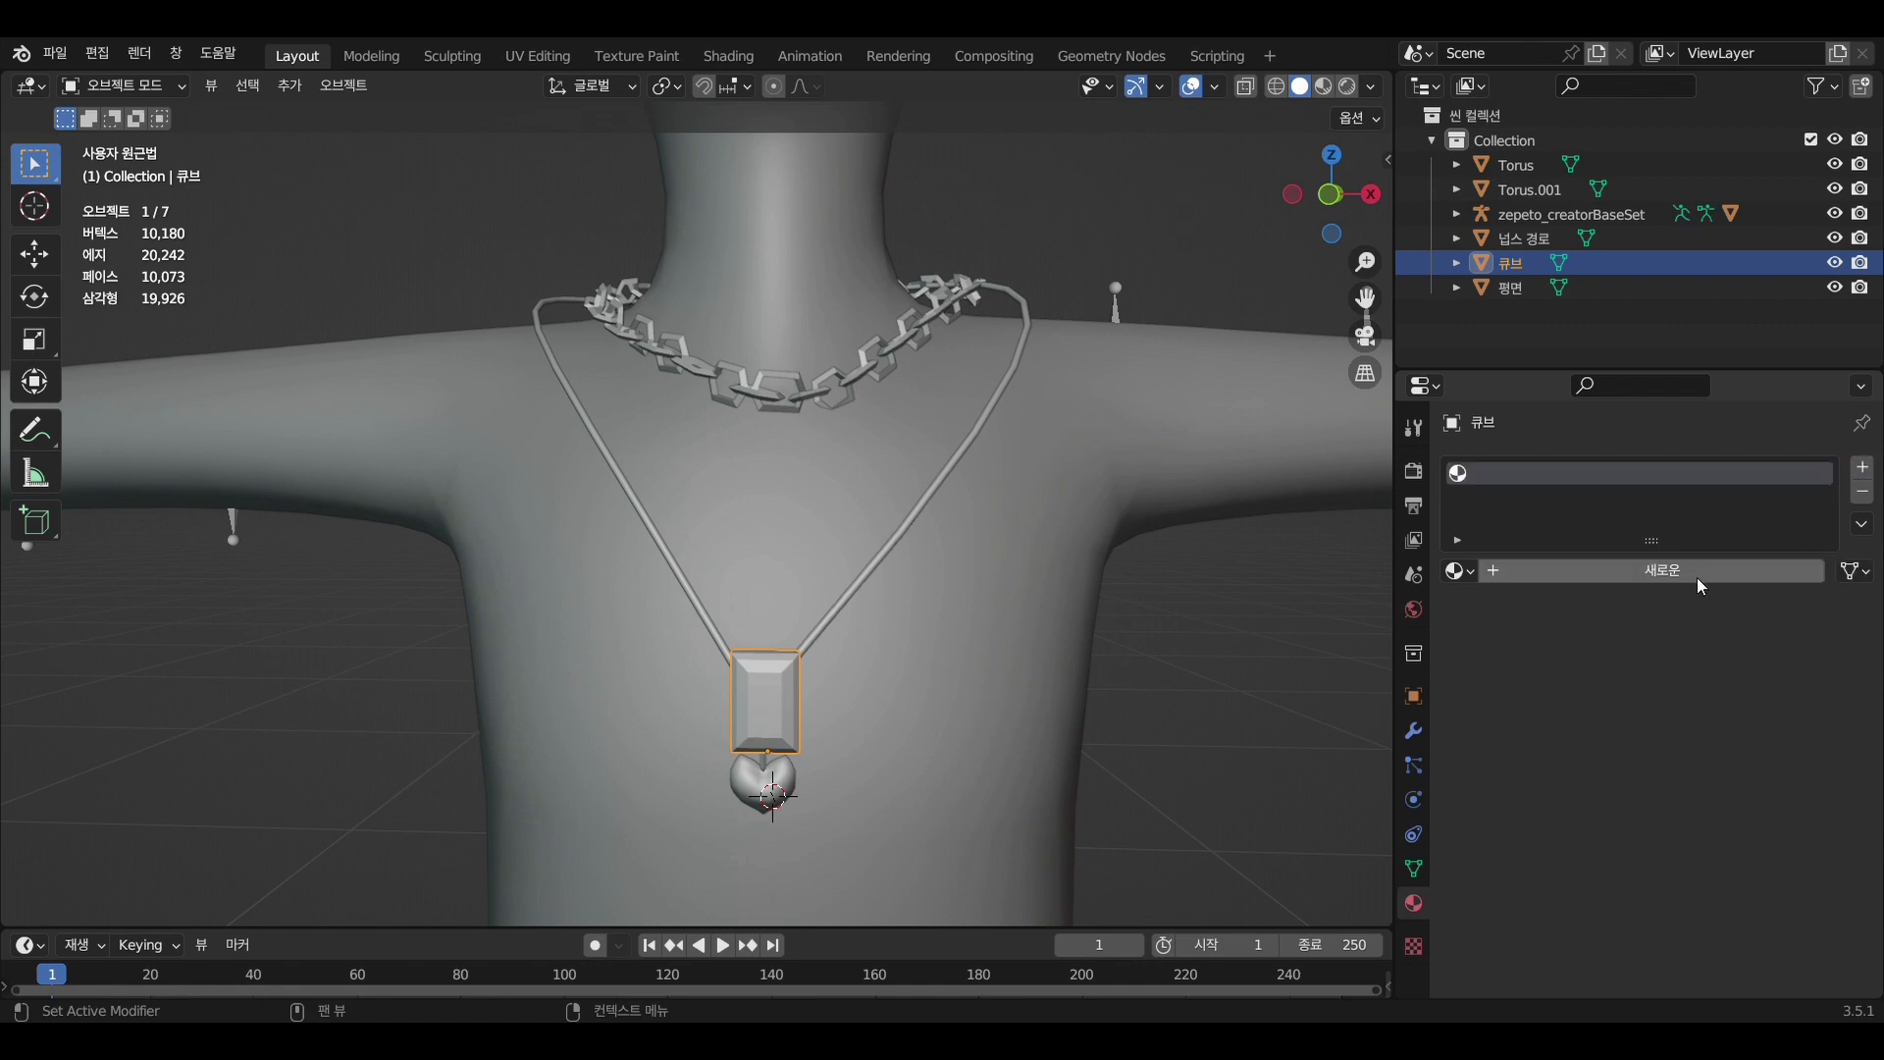
left_click(1686, 575)
left_click(1553, 577)
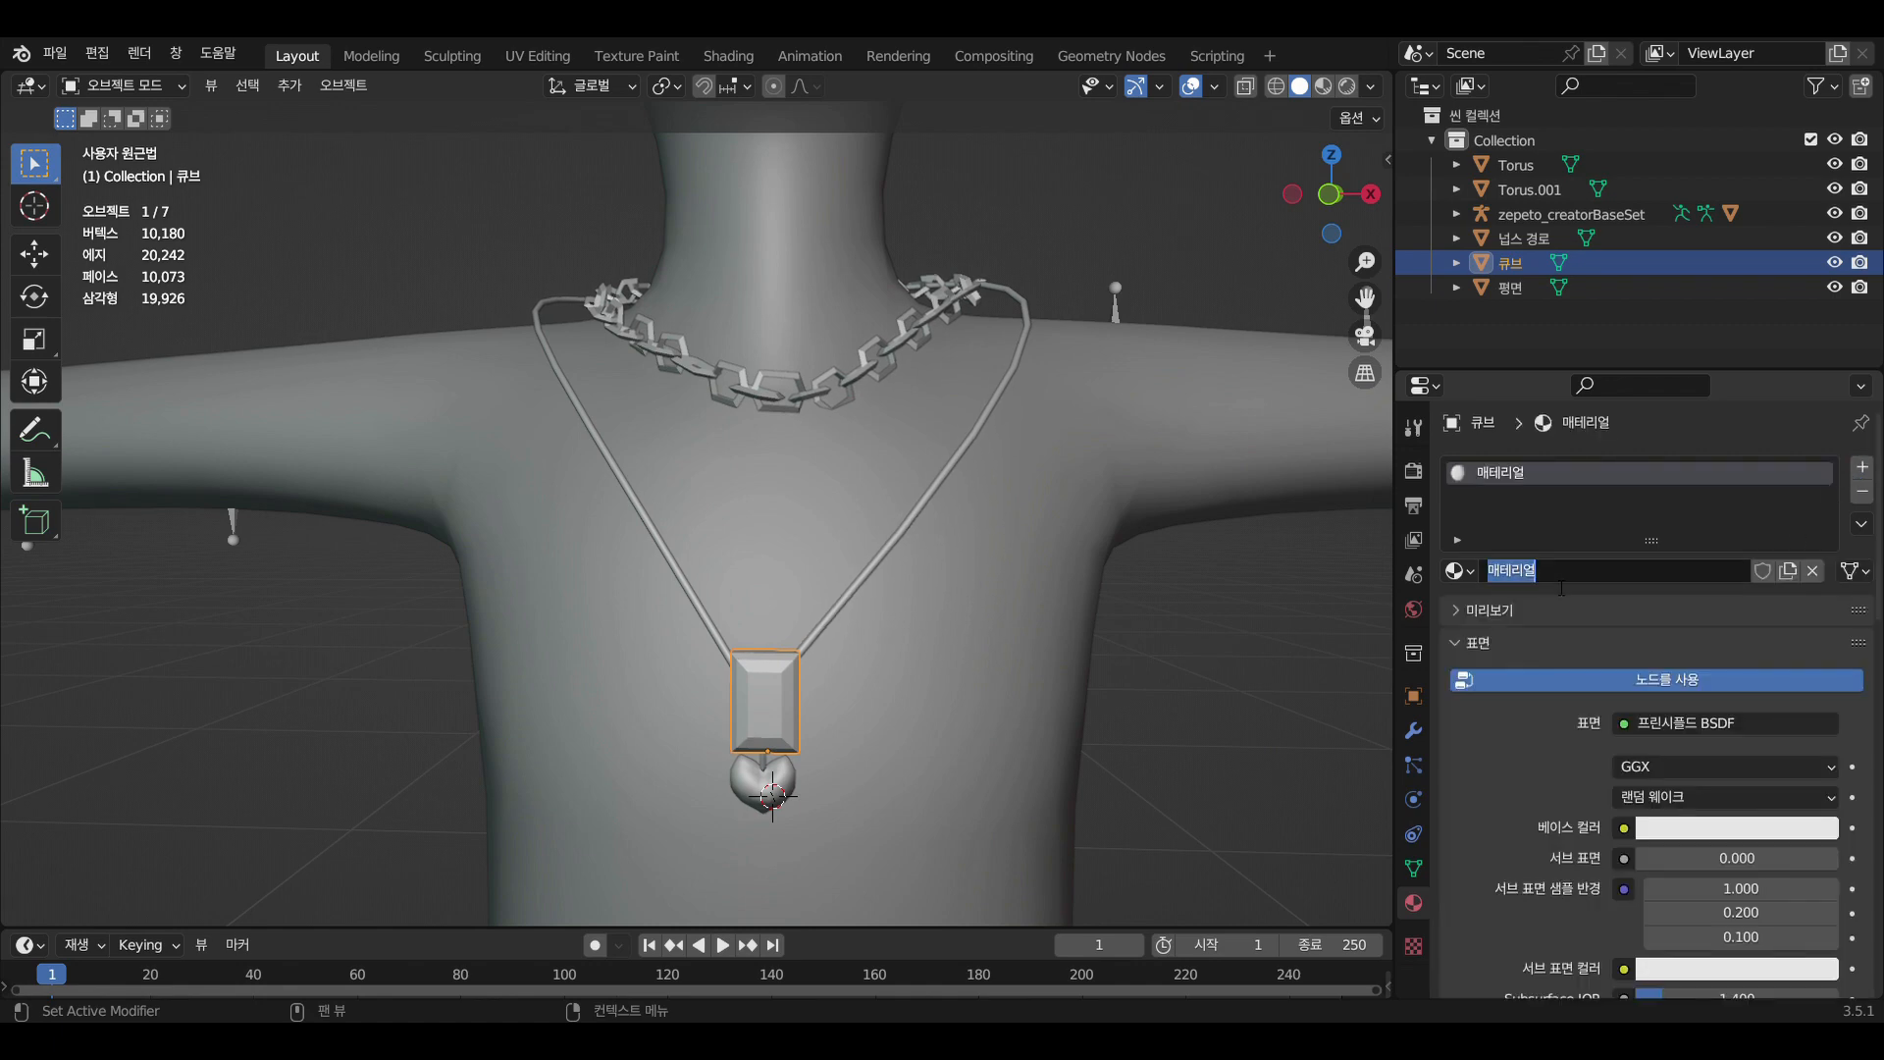
key("BackSpace")
type("pe")
type("ndant")
type("_sho")
key("Return")
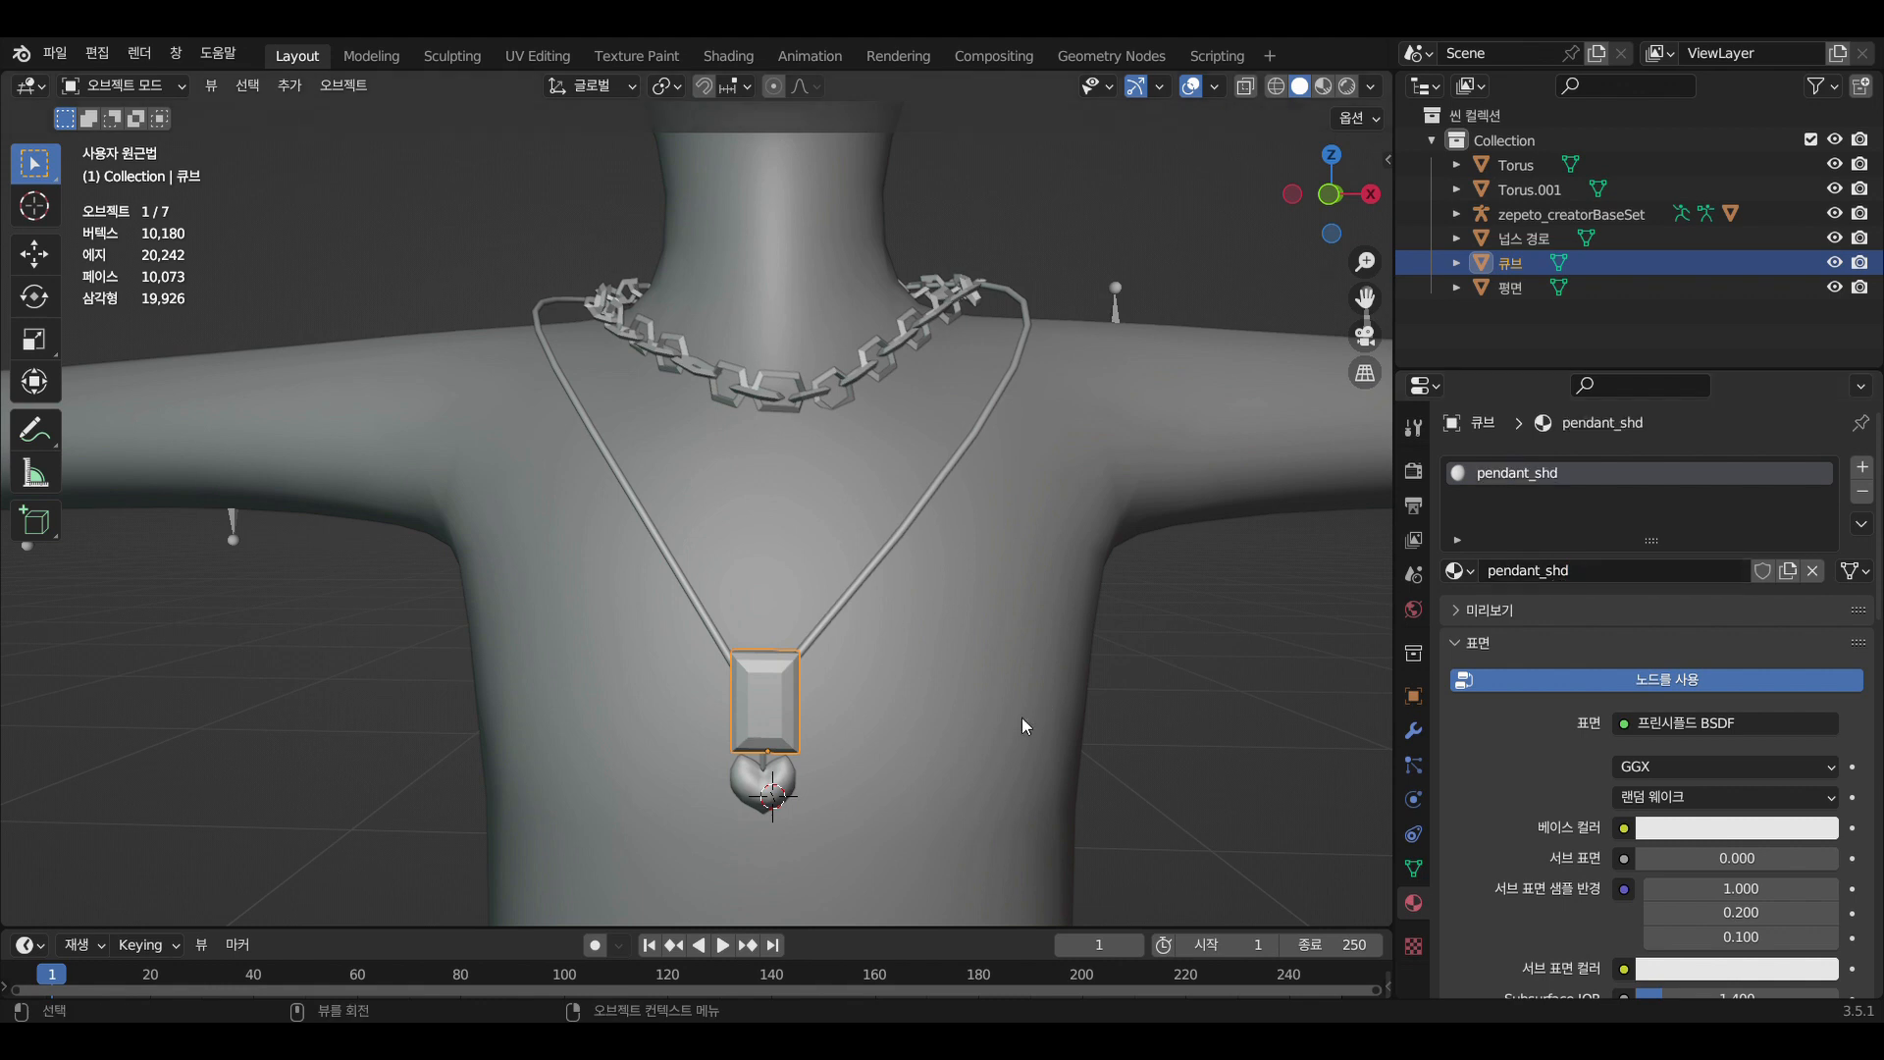
Give the small connector between the block and the heart a new material named metal2_shd
left_click(758, 765)
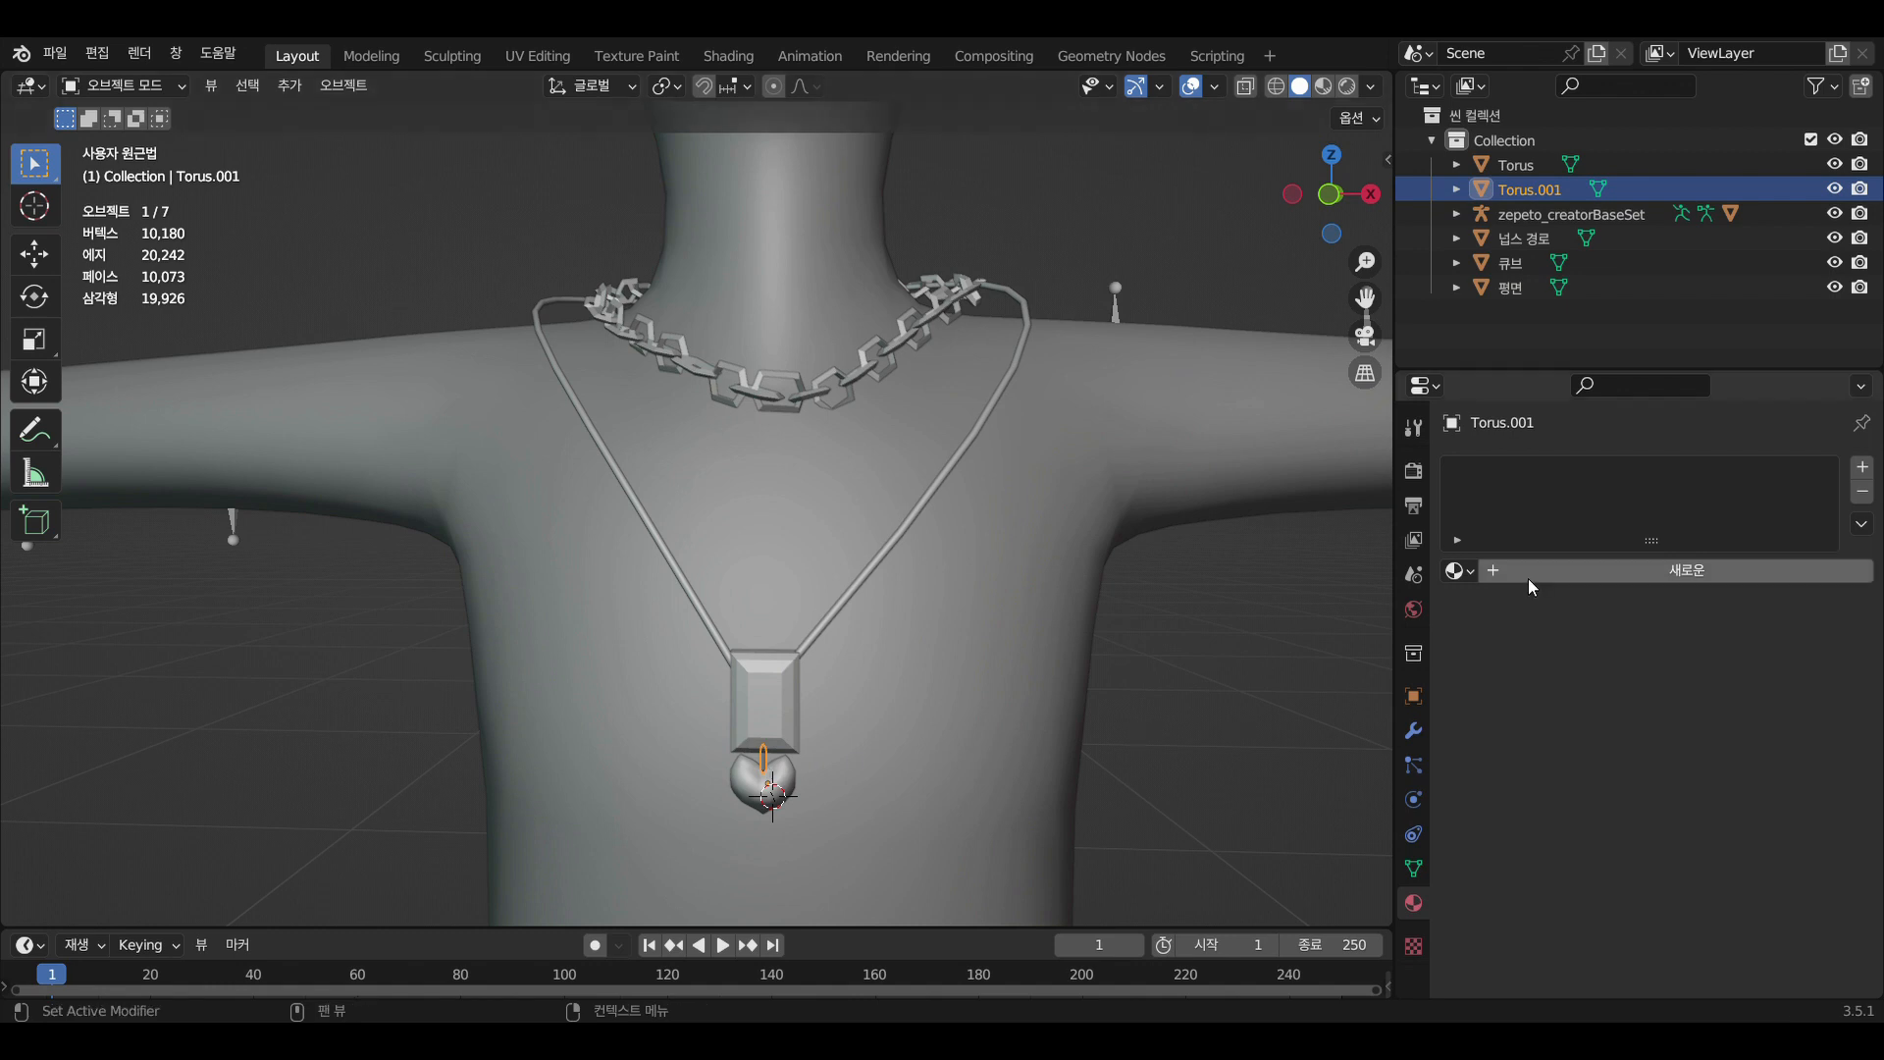
left_click(1861, 467)
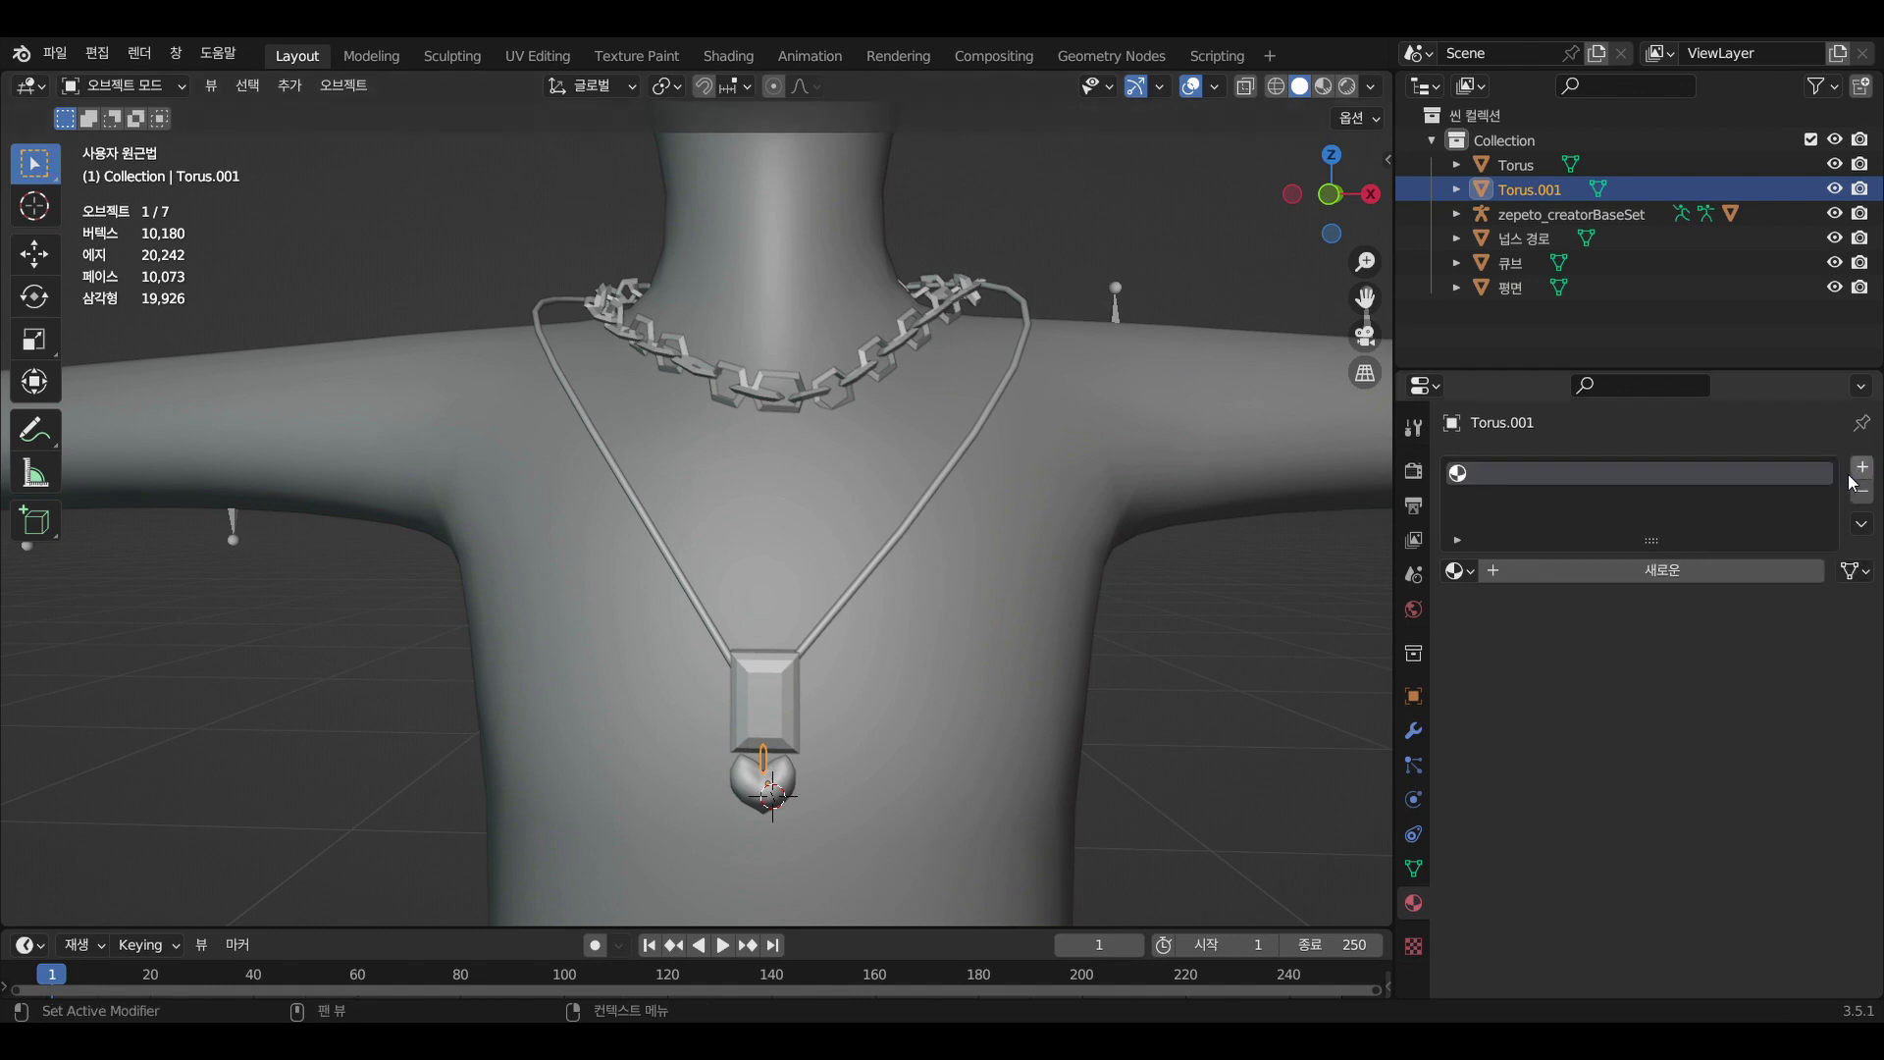
left_click(1704, 573)
double_click(1597, 579)
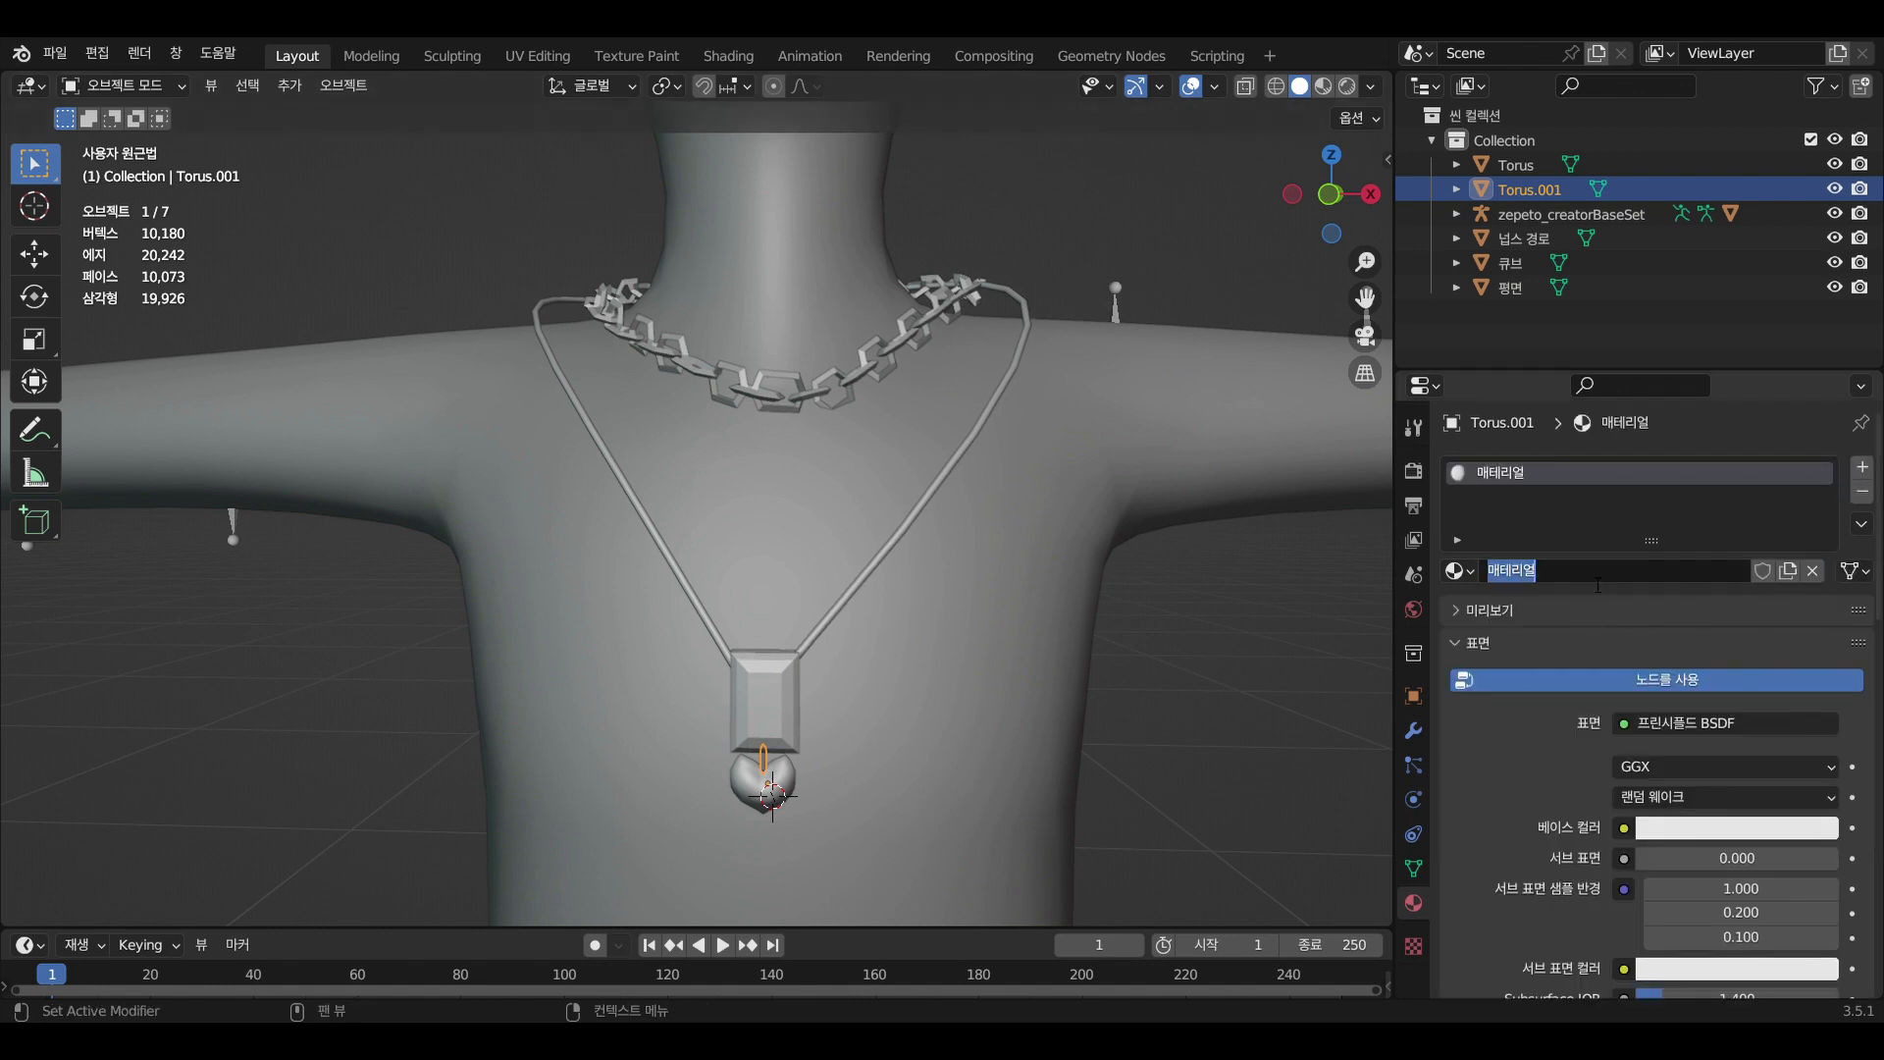
type("metan2")
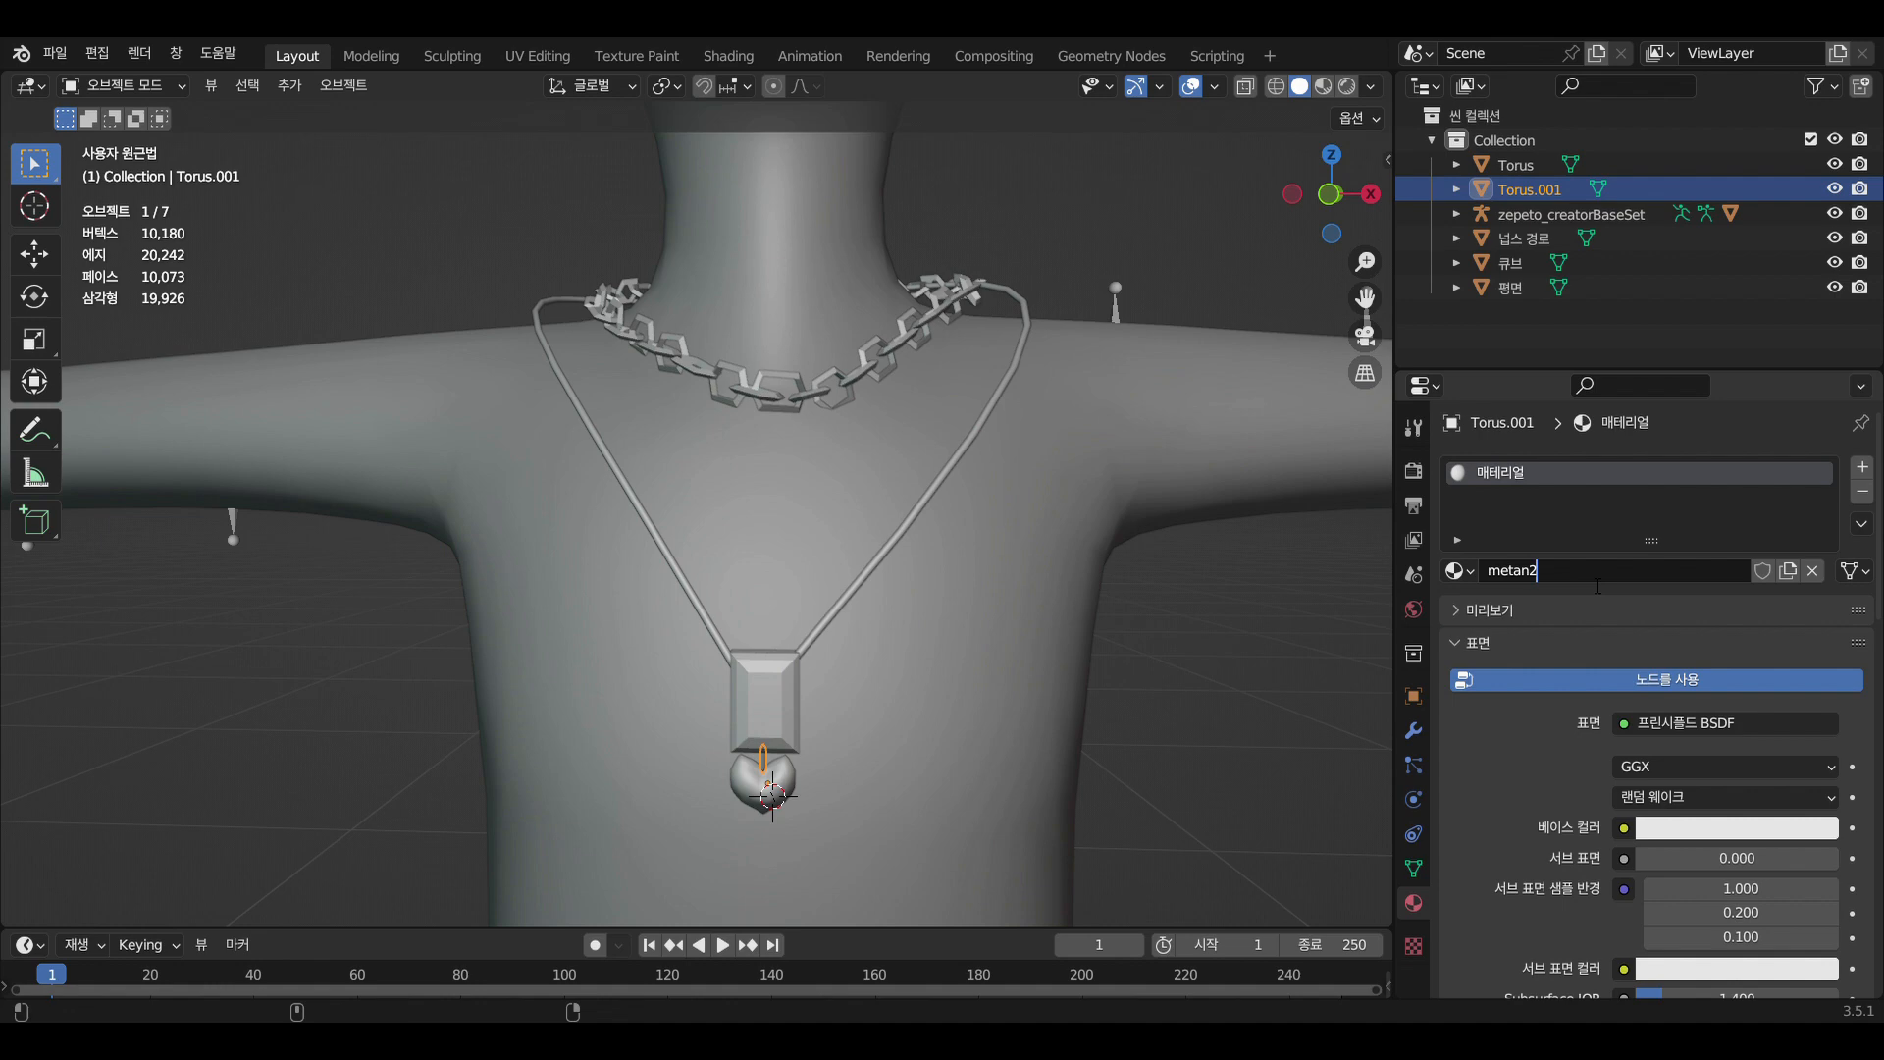
type("_shd")
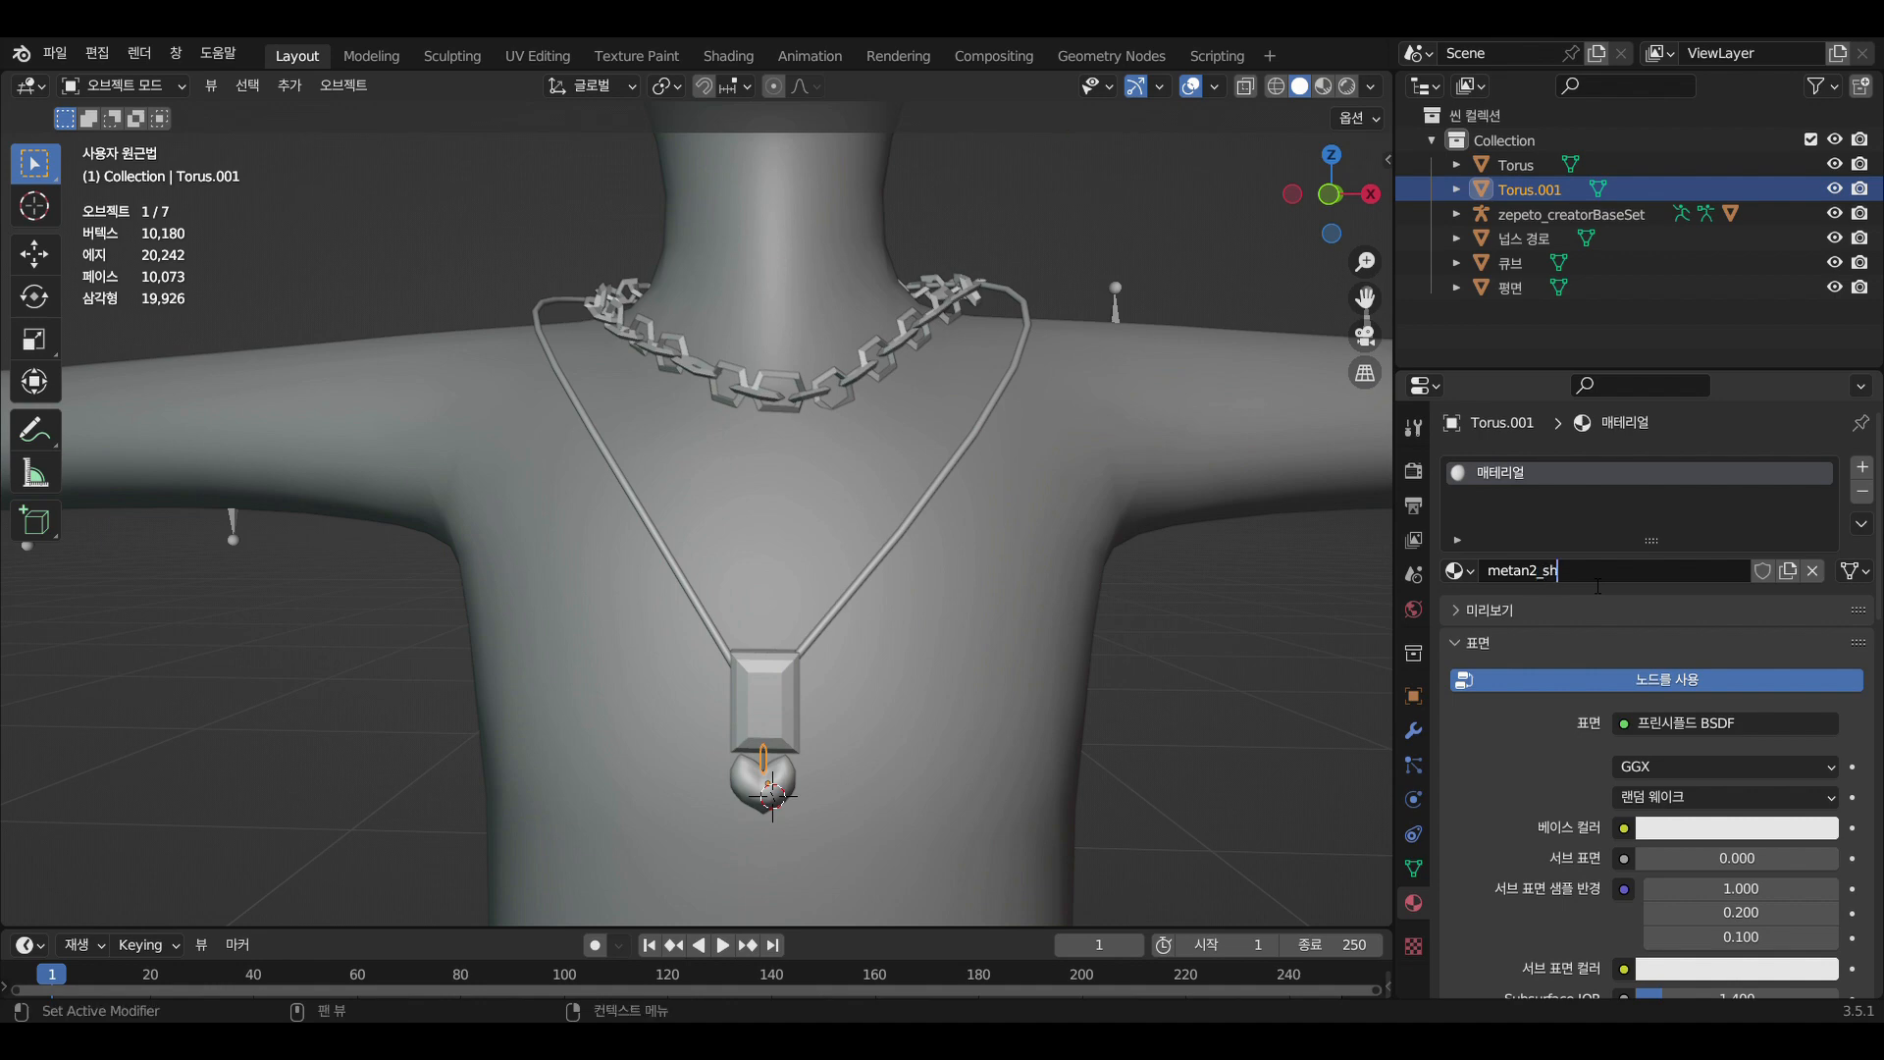
key("Left")
key("Left")
key("Left")
key("Left")
key("Left")
key("BackSpace")
type("l")
key("Return")
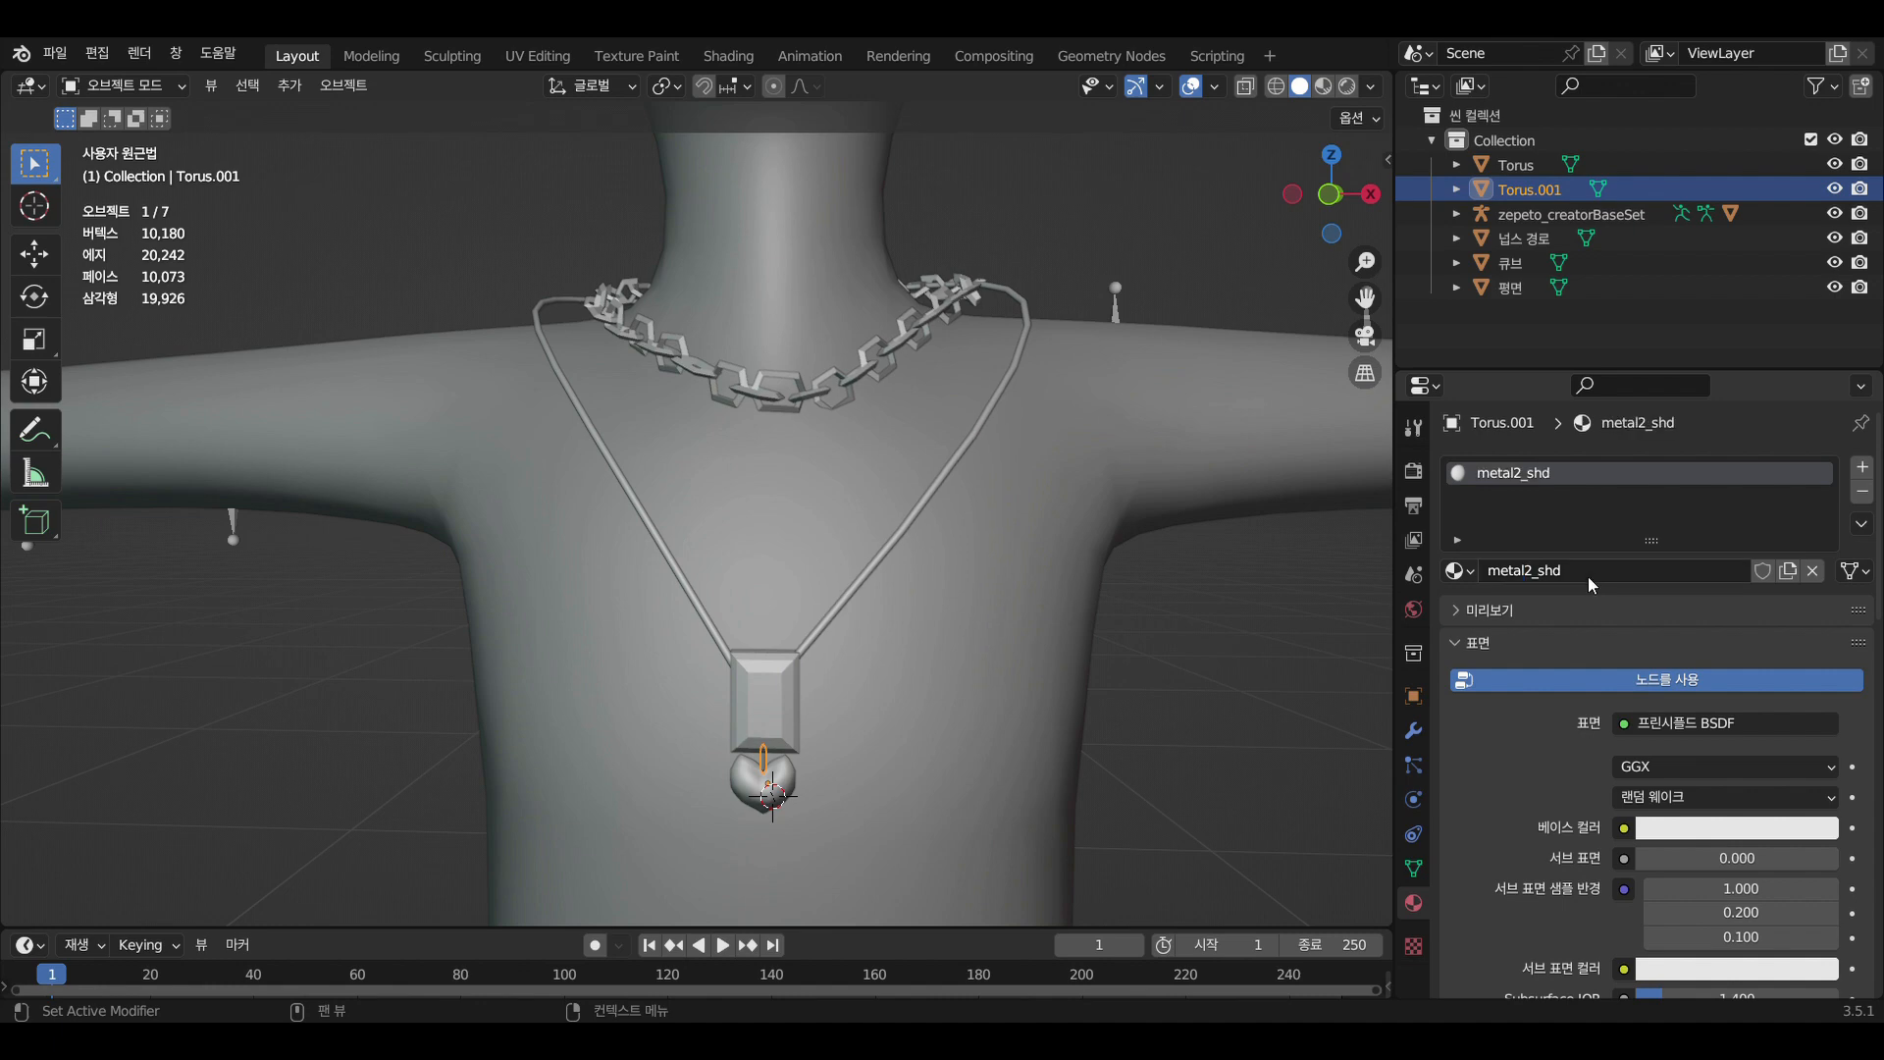
Add a new material named pendant2_shd to the heart pendant
left_click(795, 780)
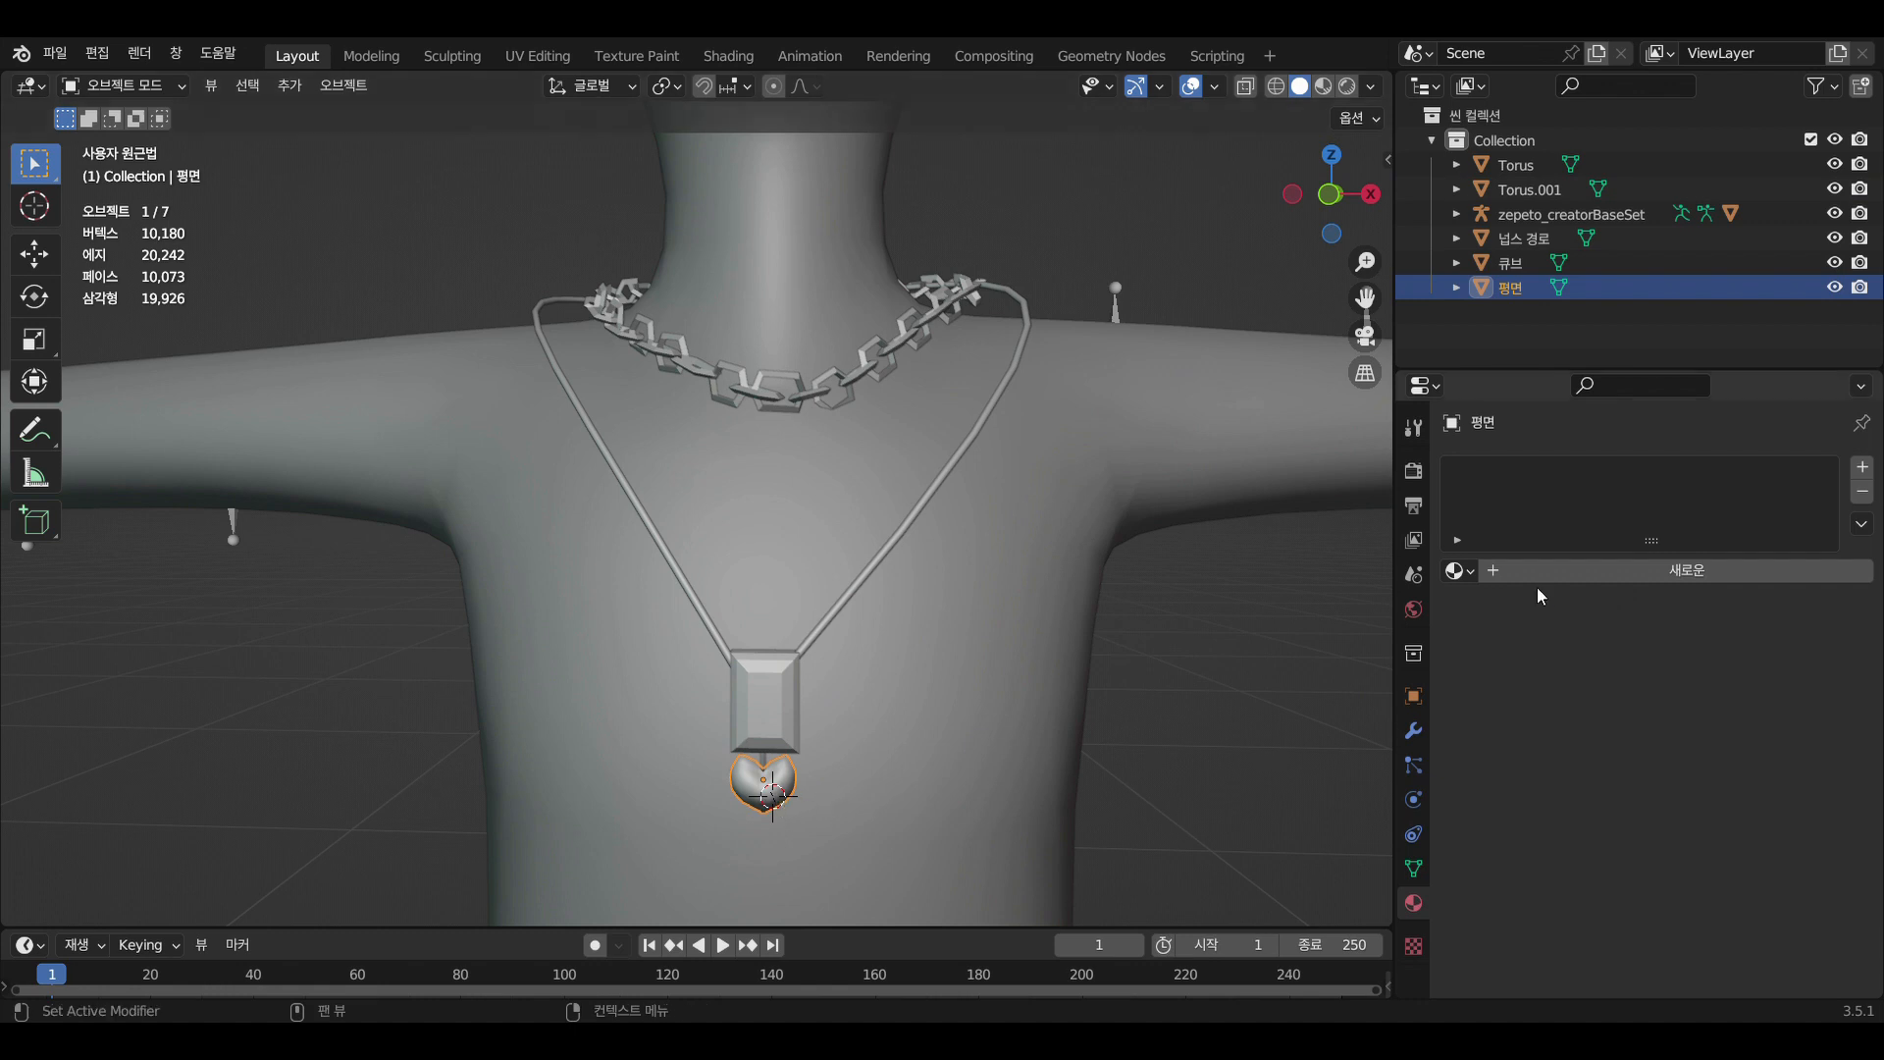
double_click(1566, 571)
type("pen")
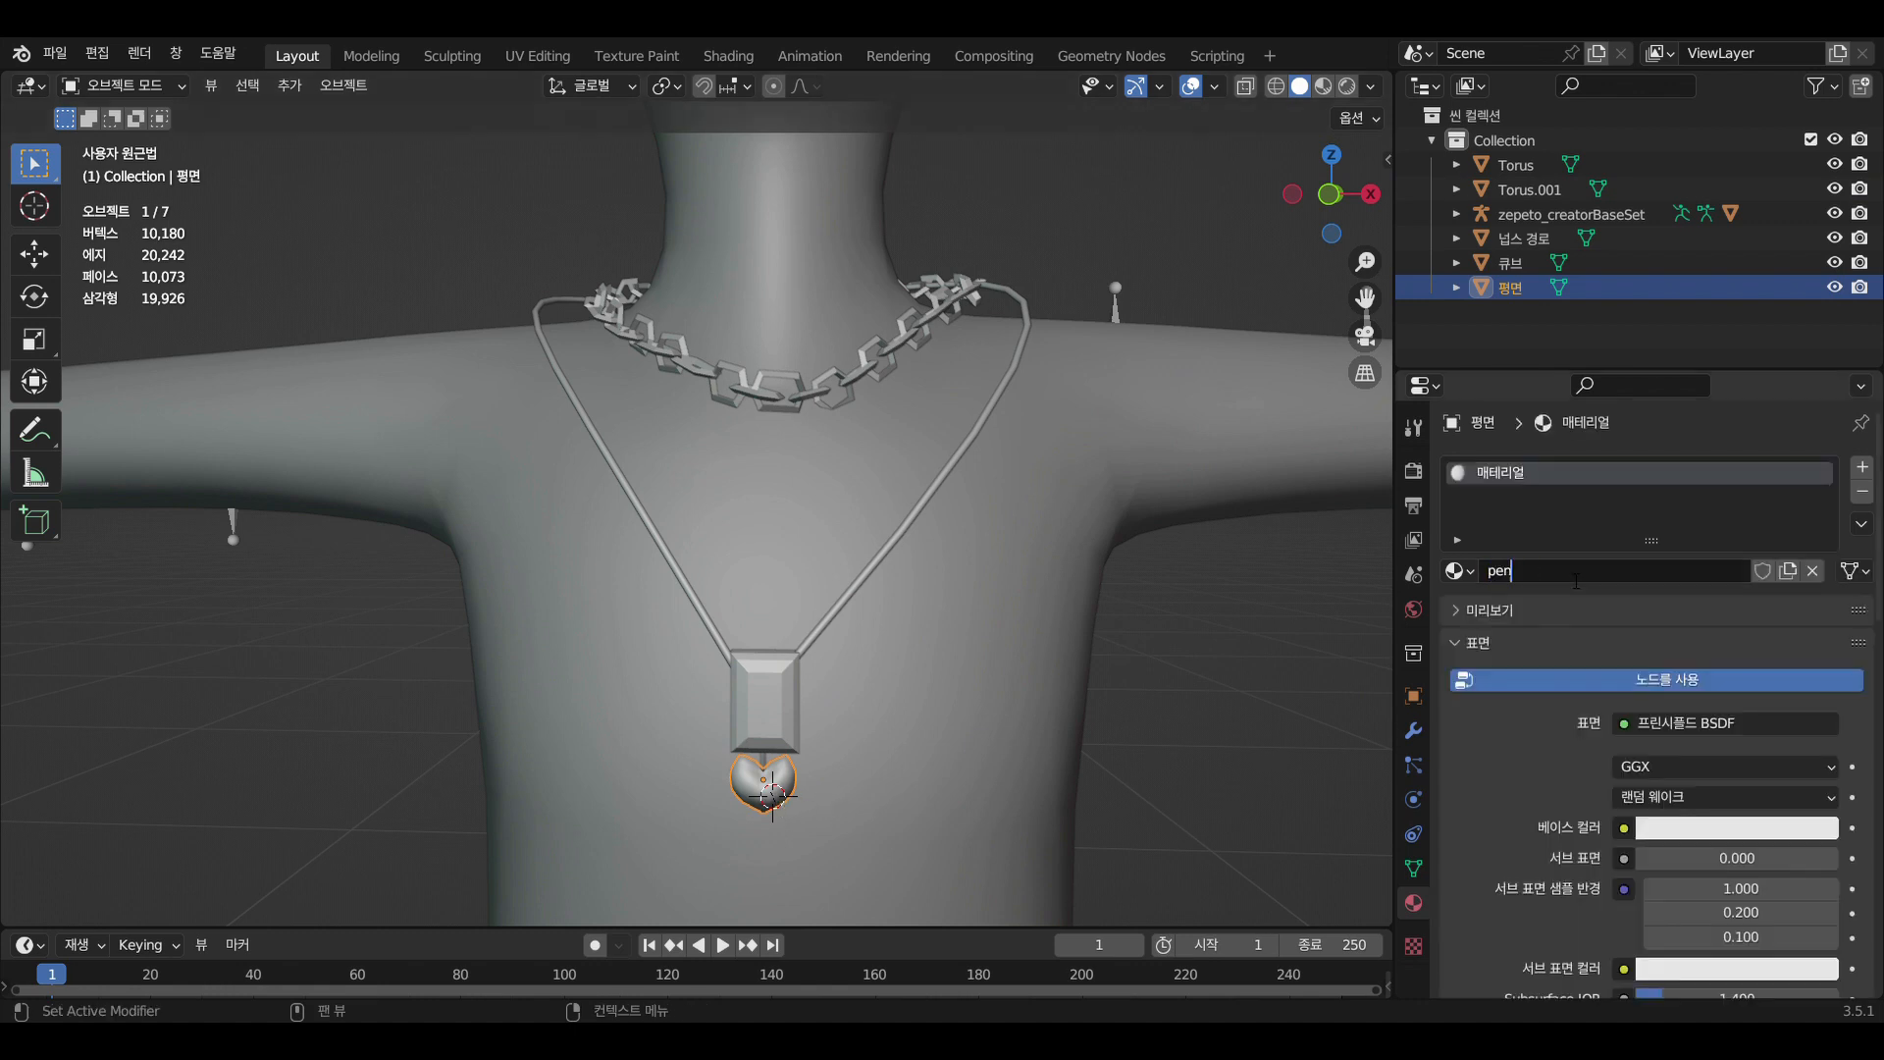
type("dant2_shd")
key("Return")
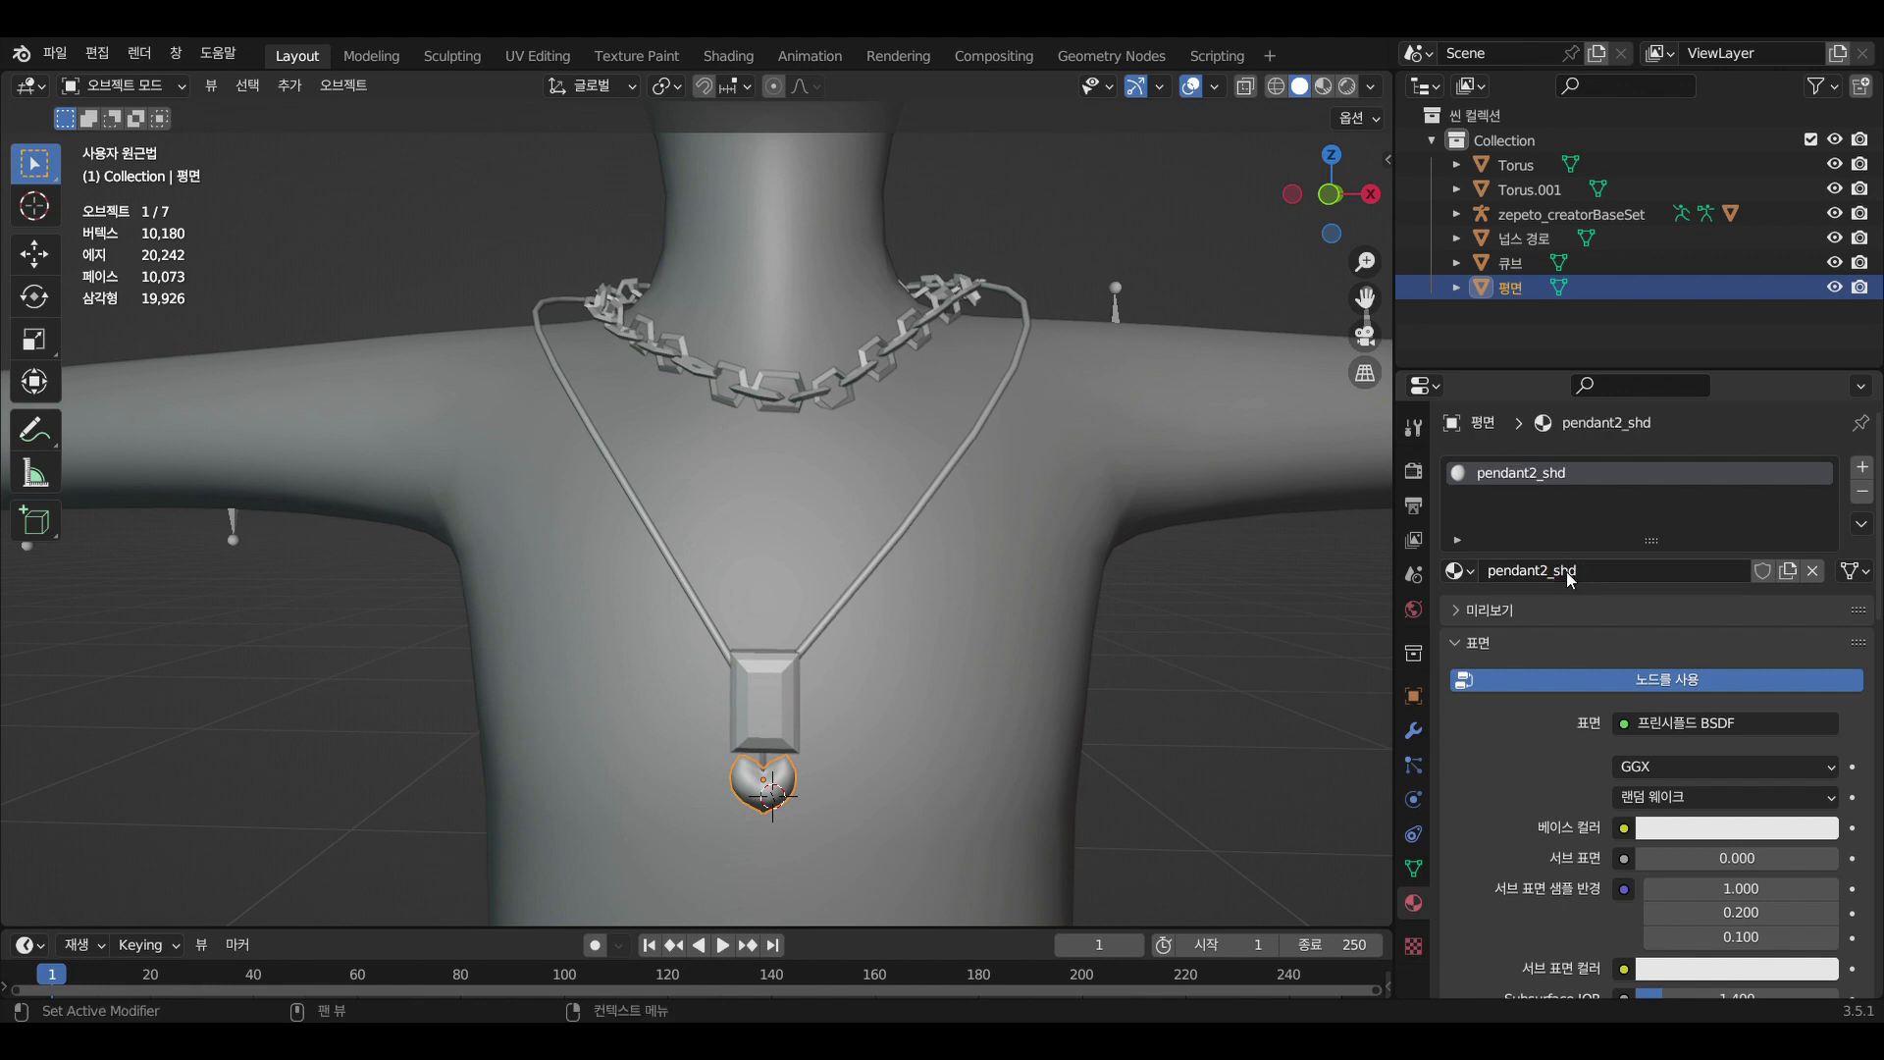
Join the heart, the small connector and the rectangular block into the thin chain object
left_click(768, 761, "shift")
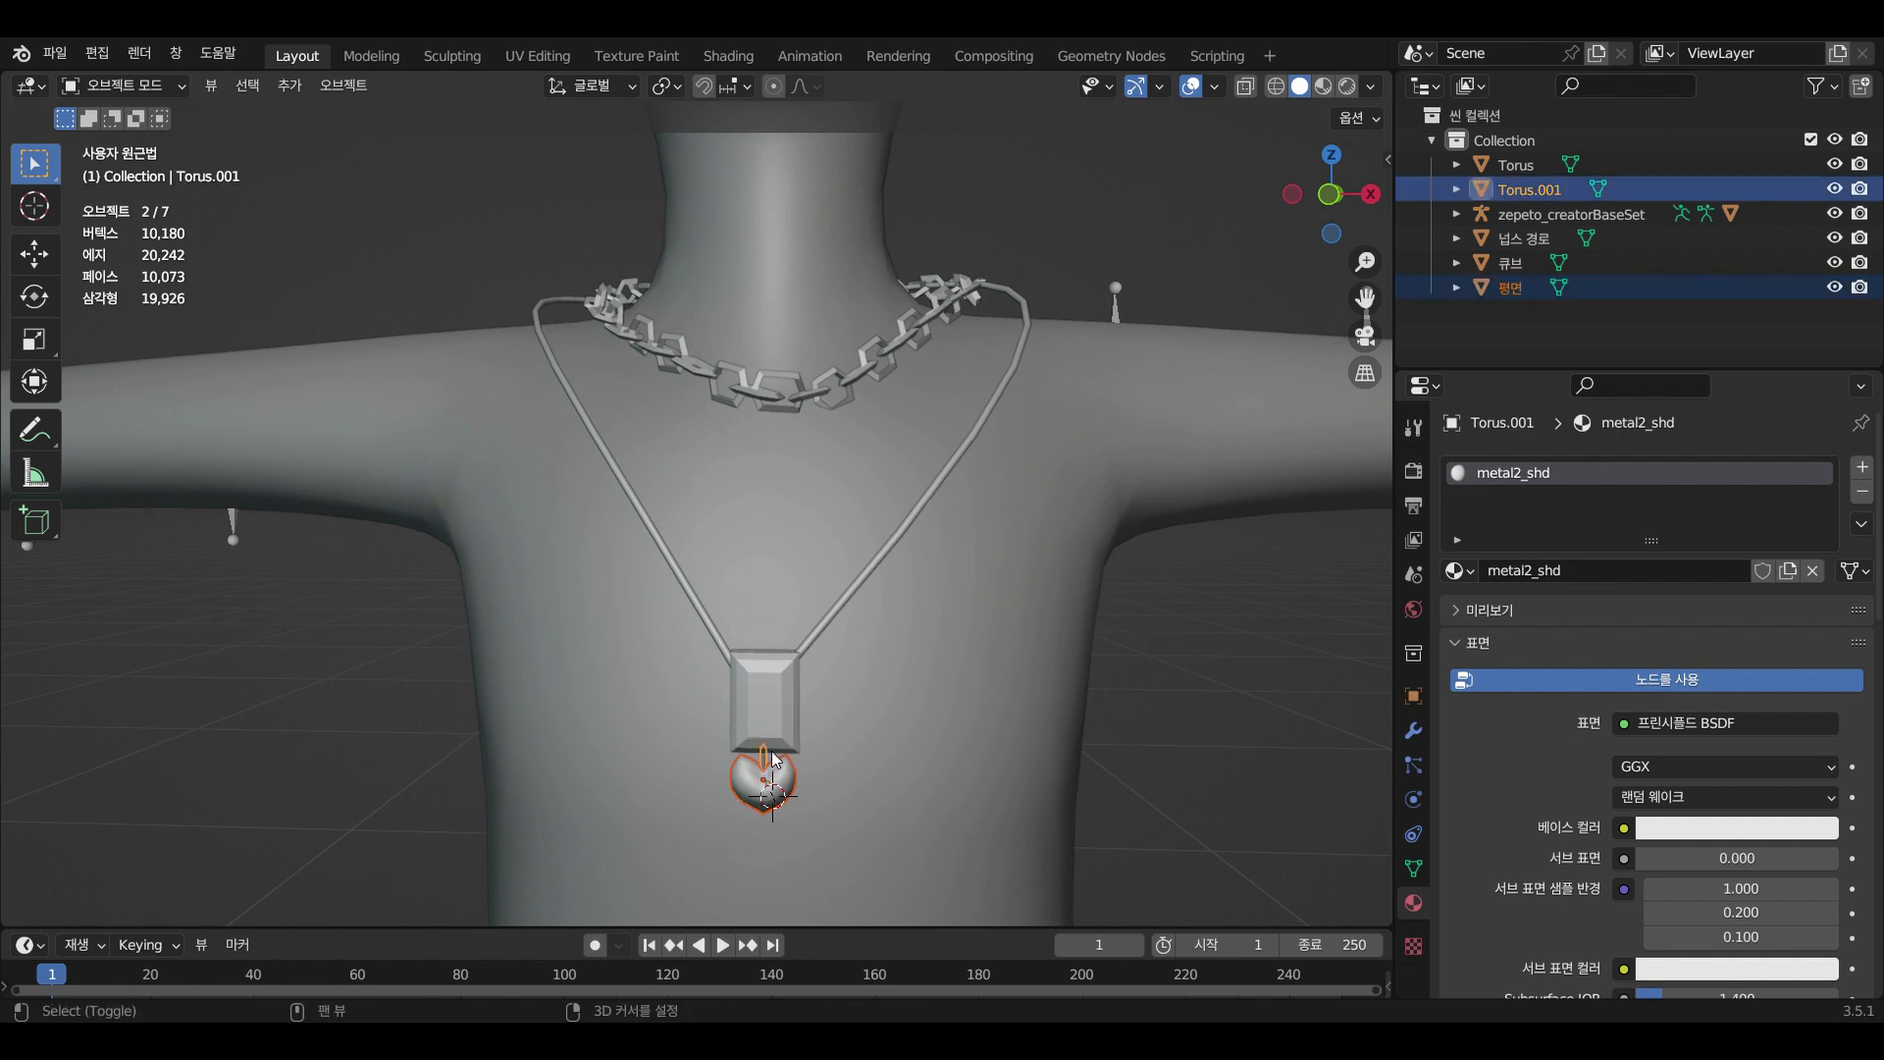
left_click(773, 727, "shift")
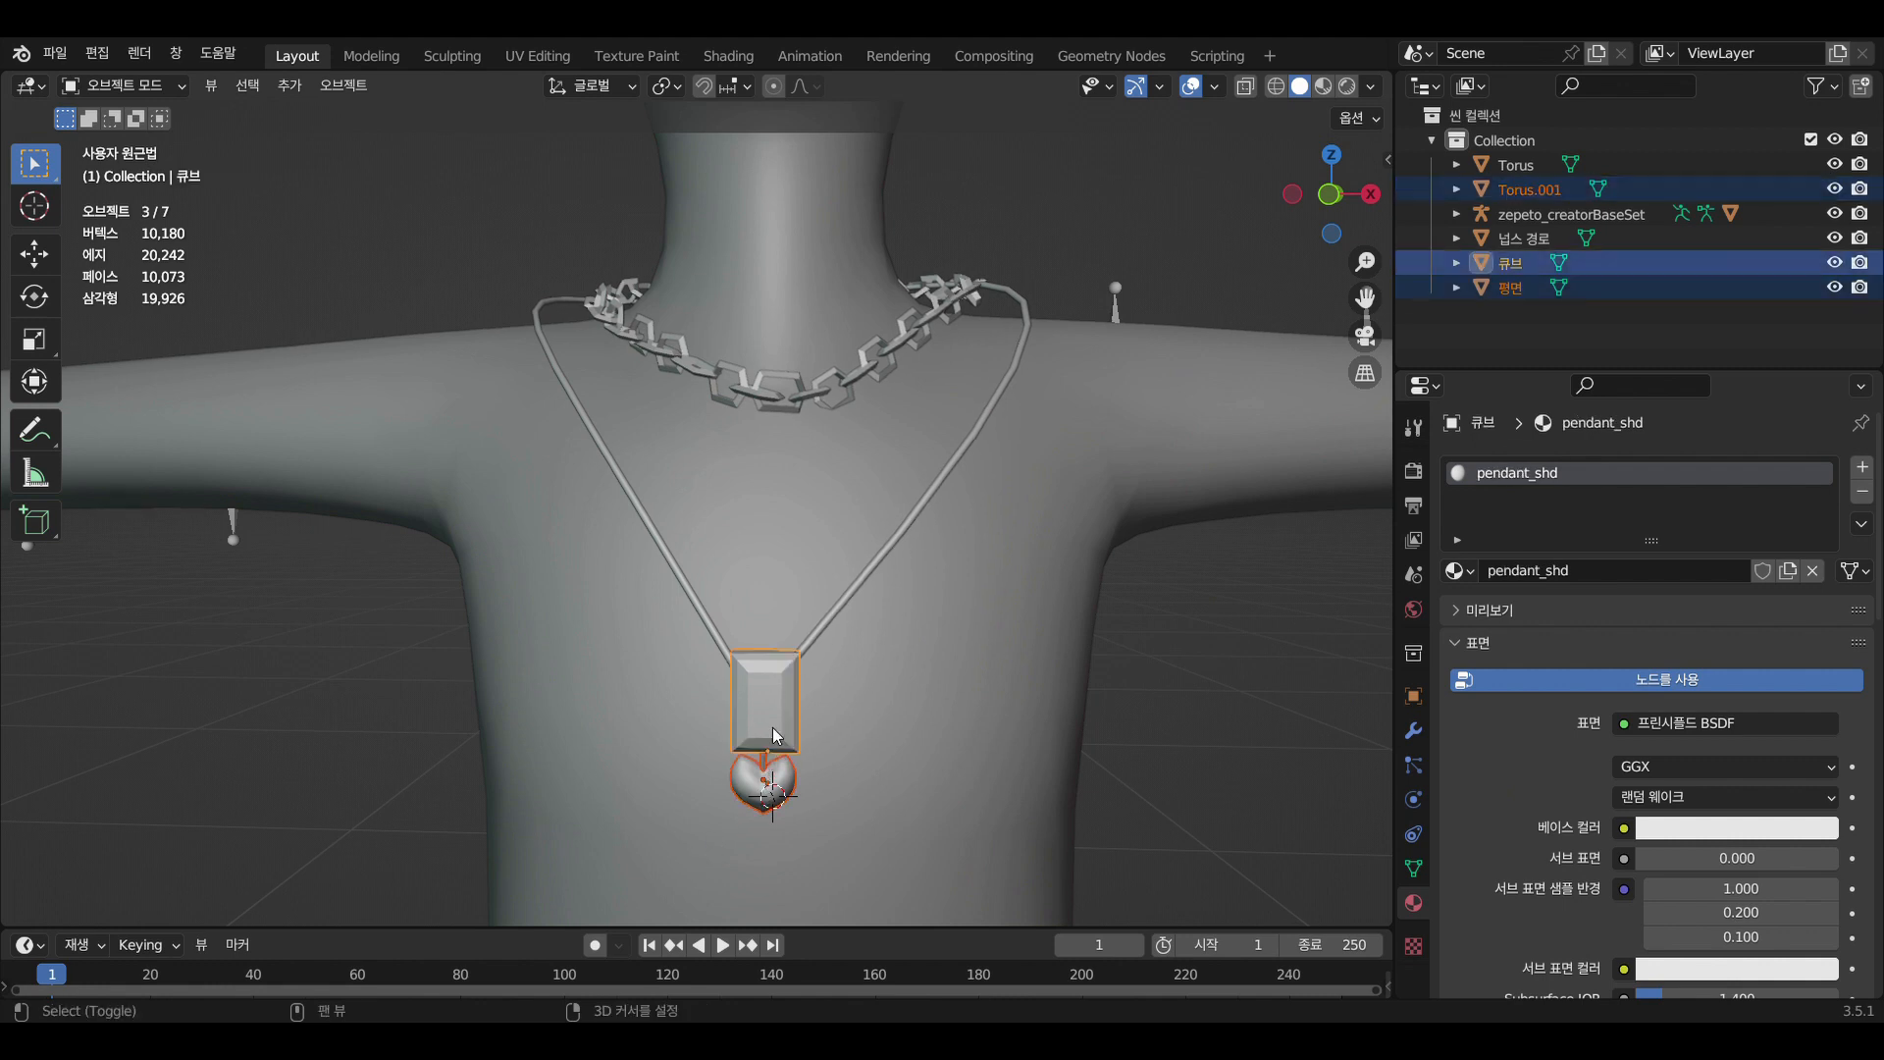
left_click(709, 620, "shift")
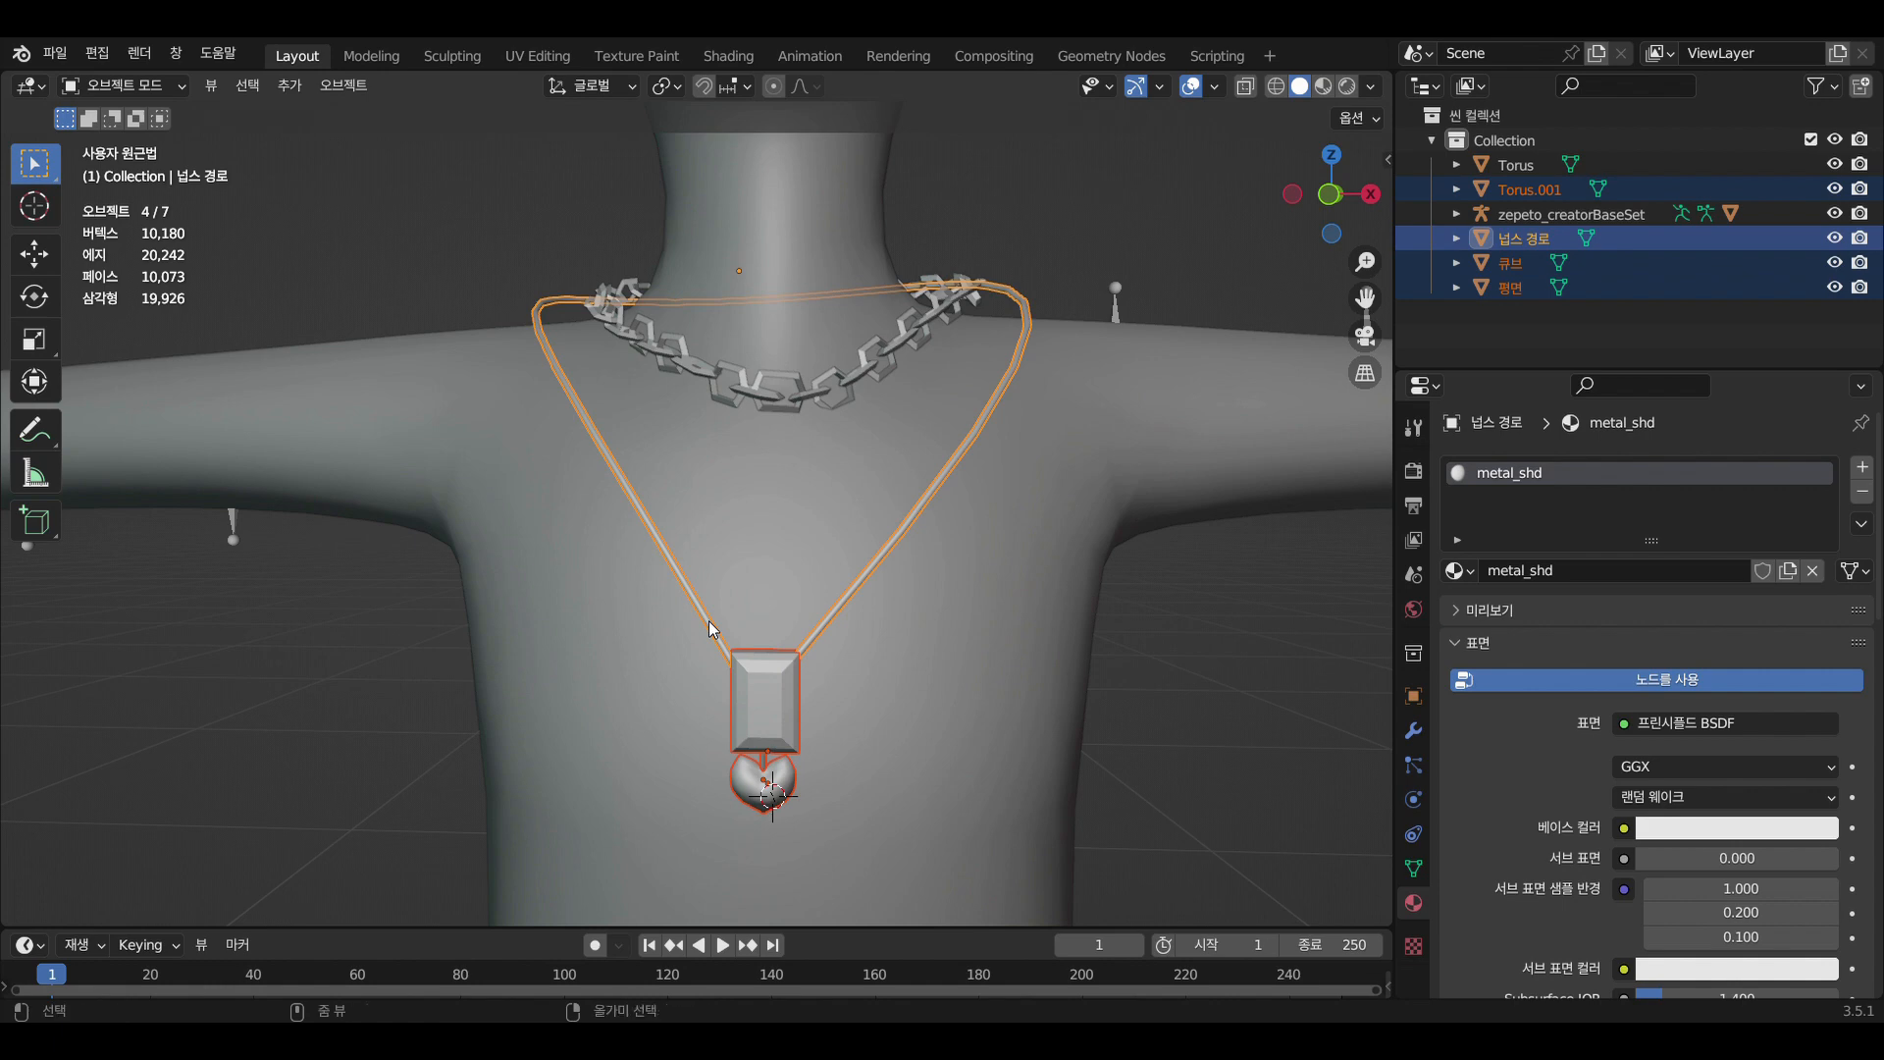
key("ctrl+j")
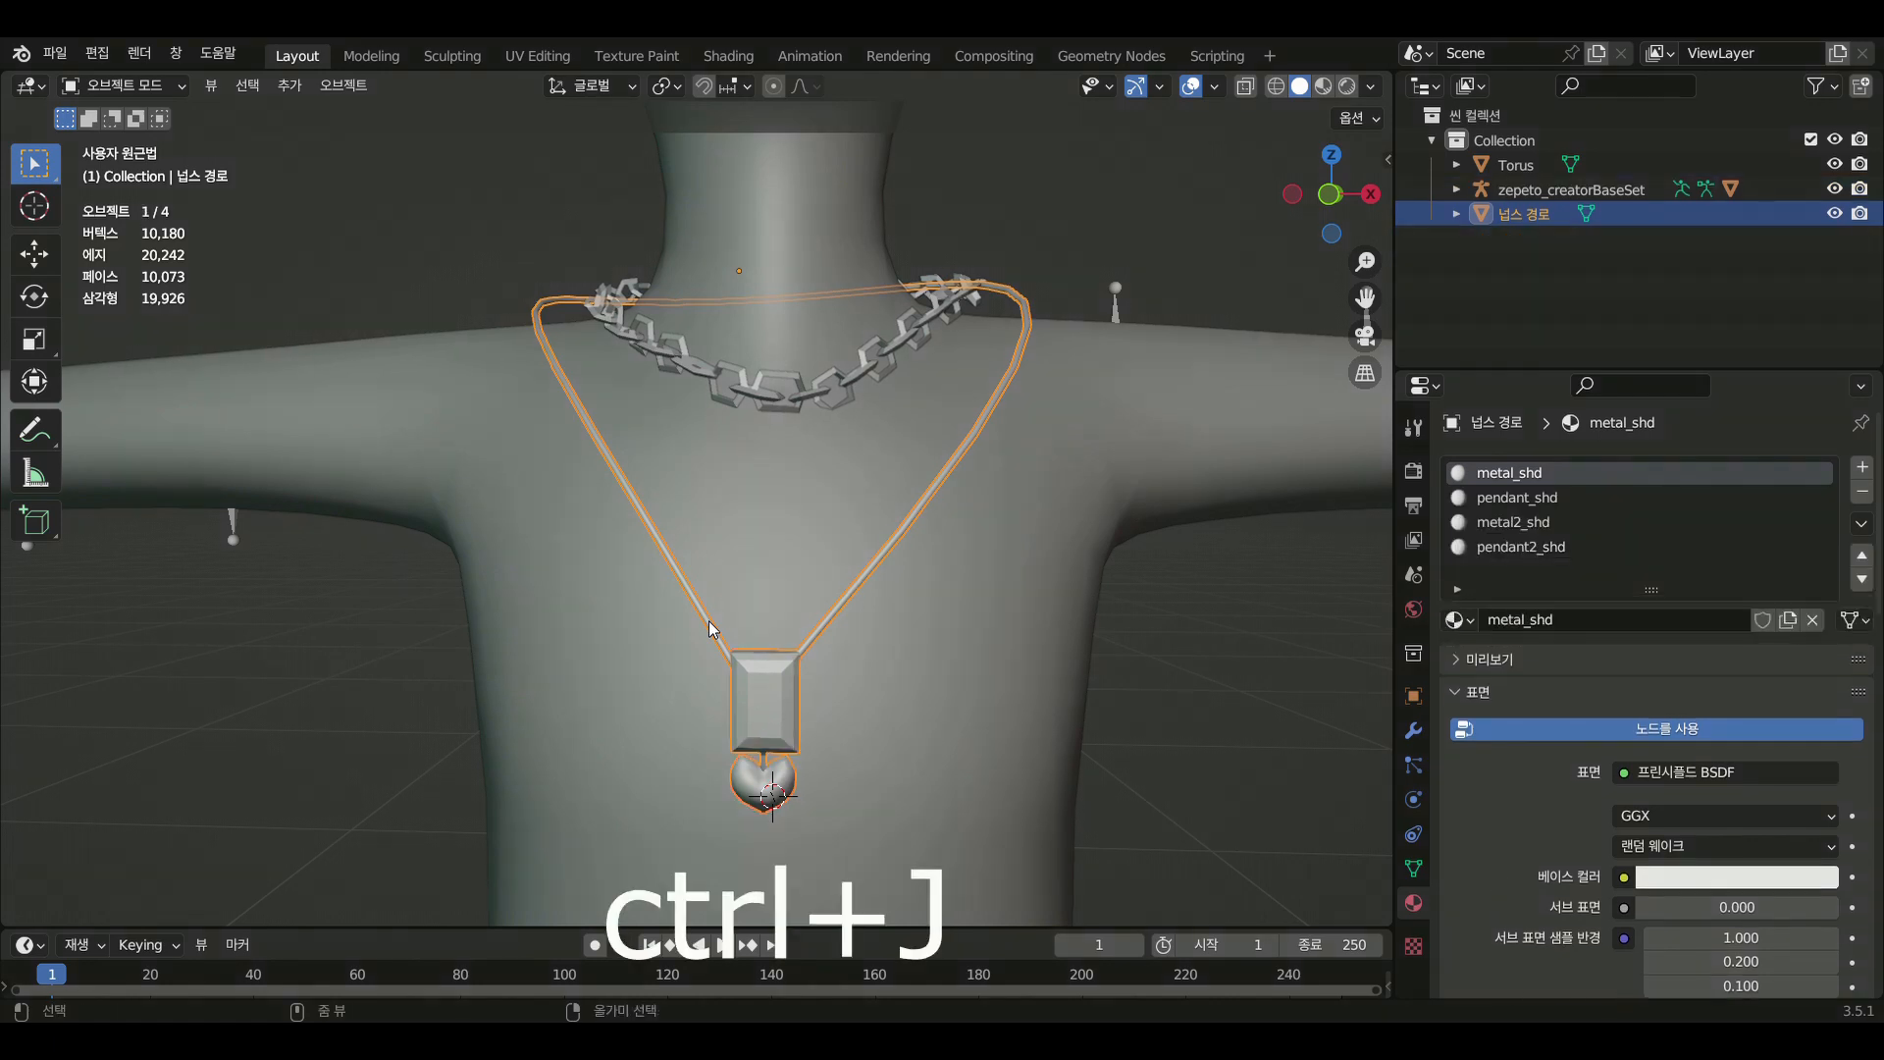
In Edit Mode, select only the faces using metal_shd and metal2_shd and assign them all to metal_shd
left_click(123, 86)
left_click(119, 126)
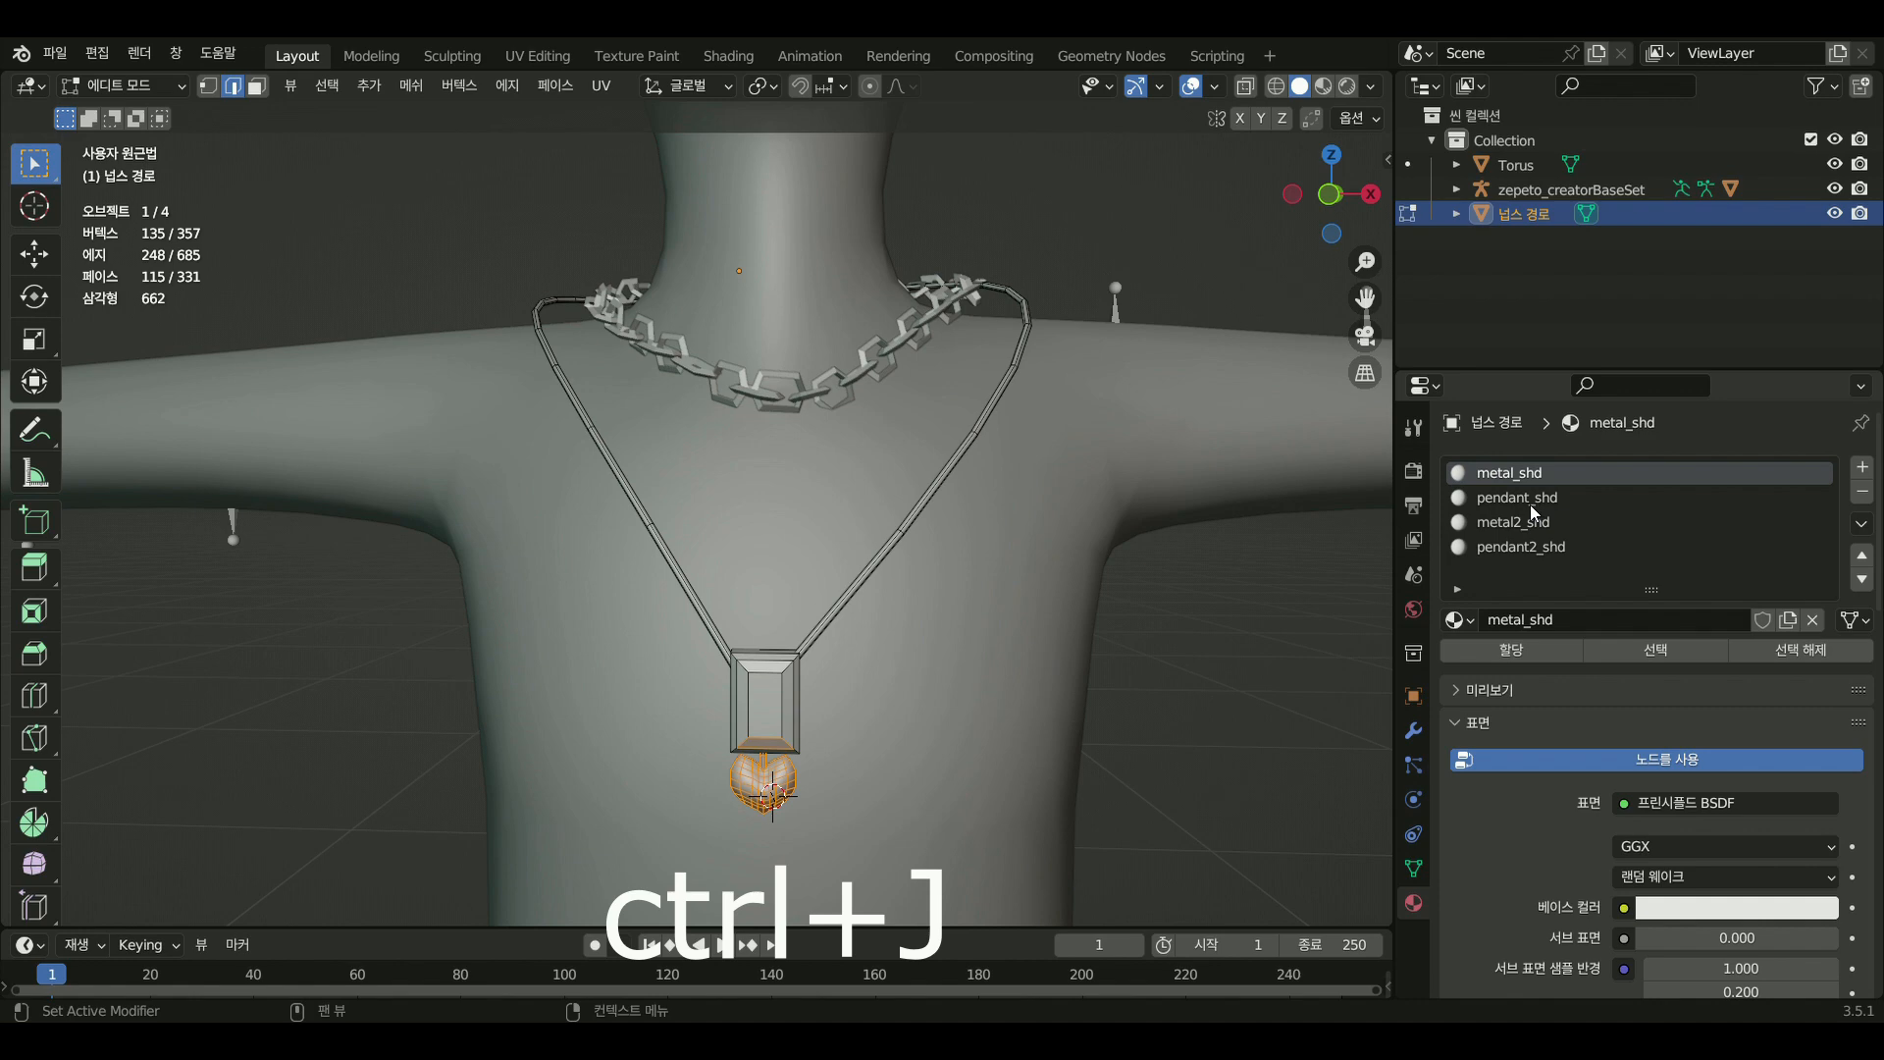
left_click(1376, 538)
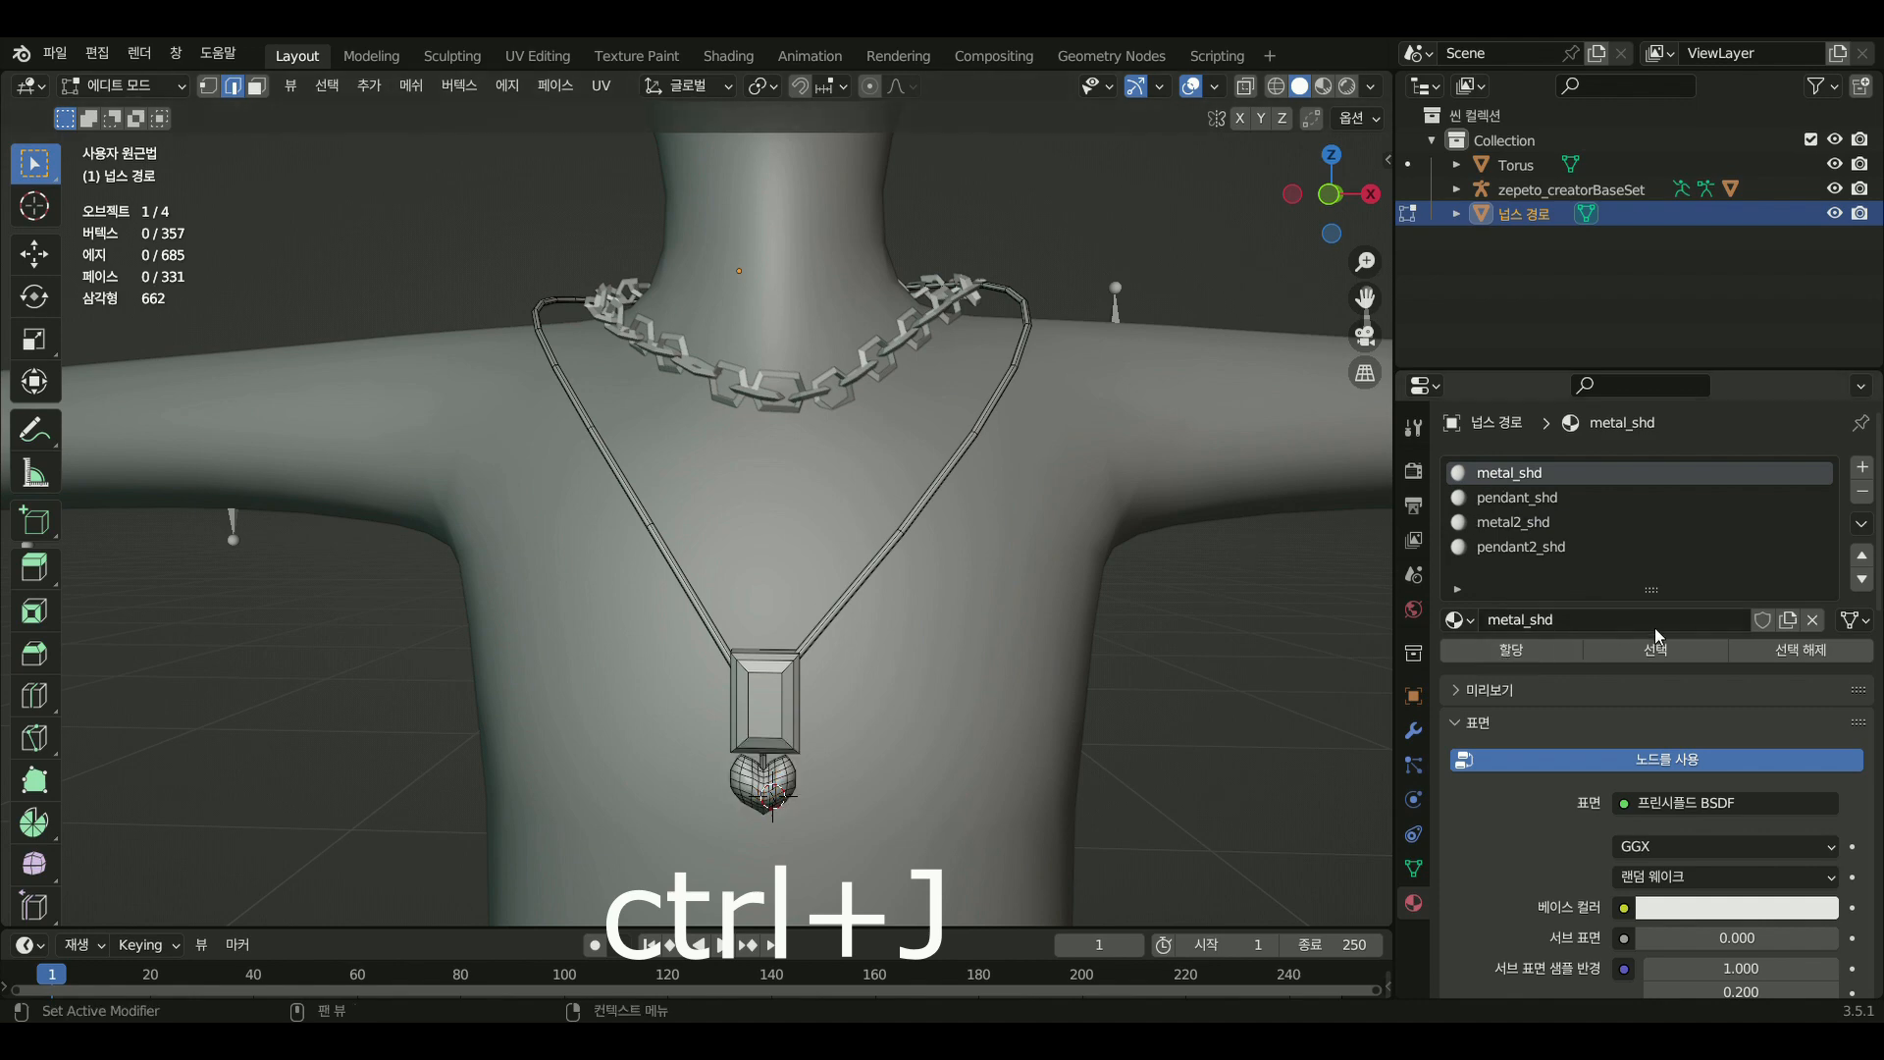
left_click(1645, 655)
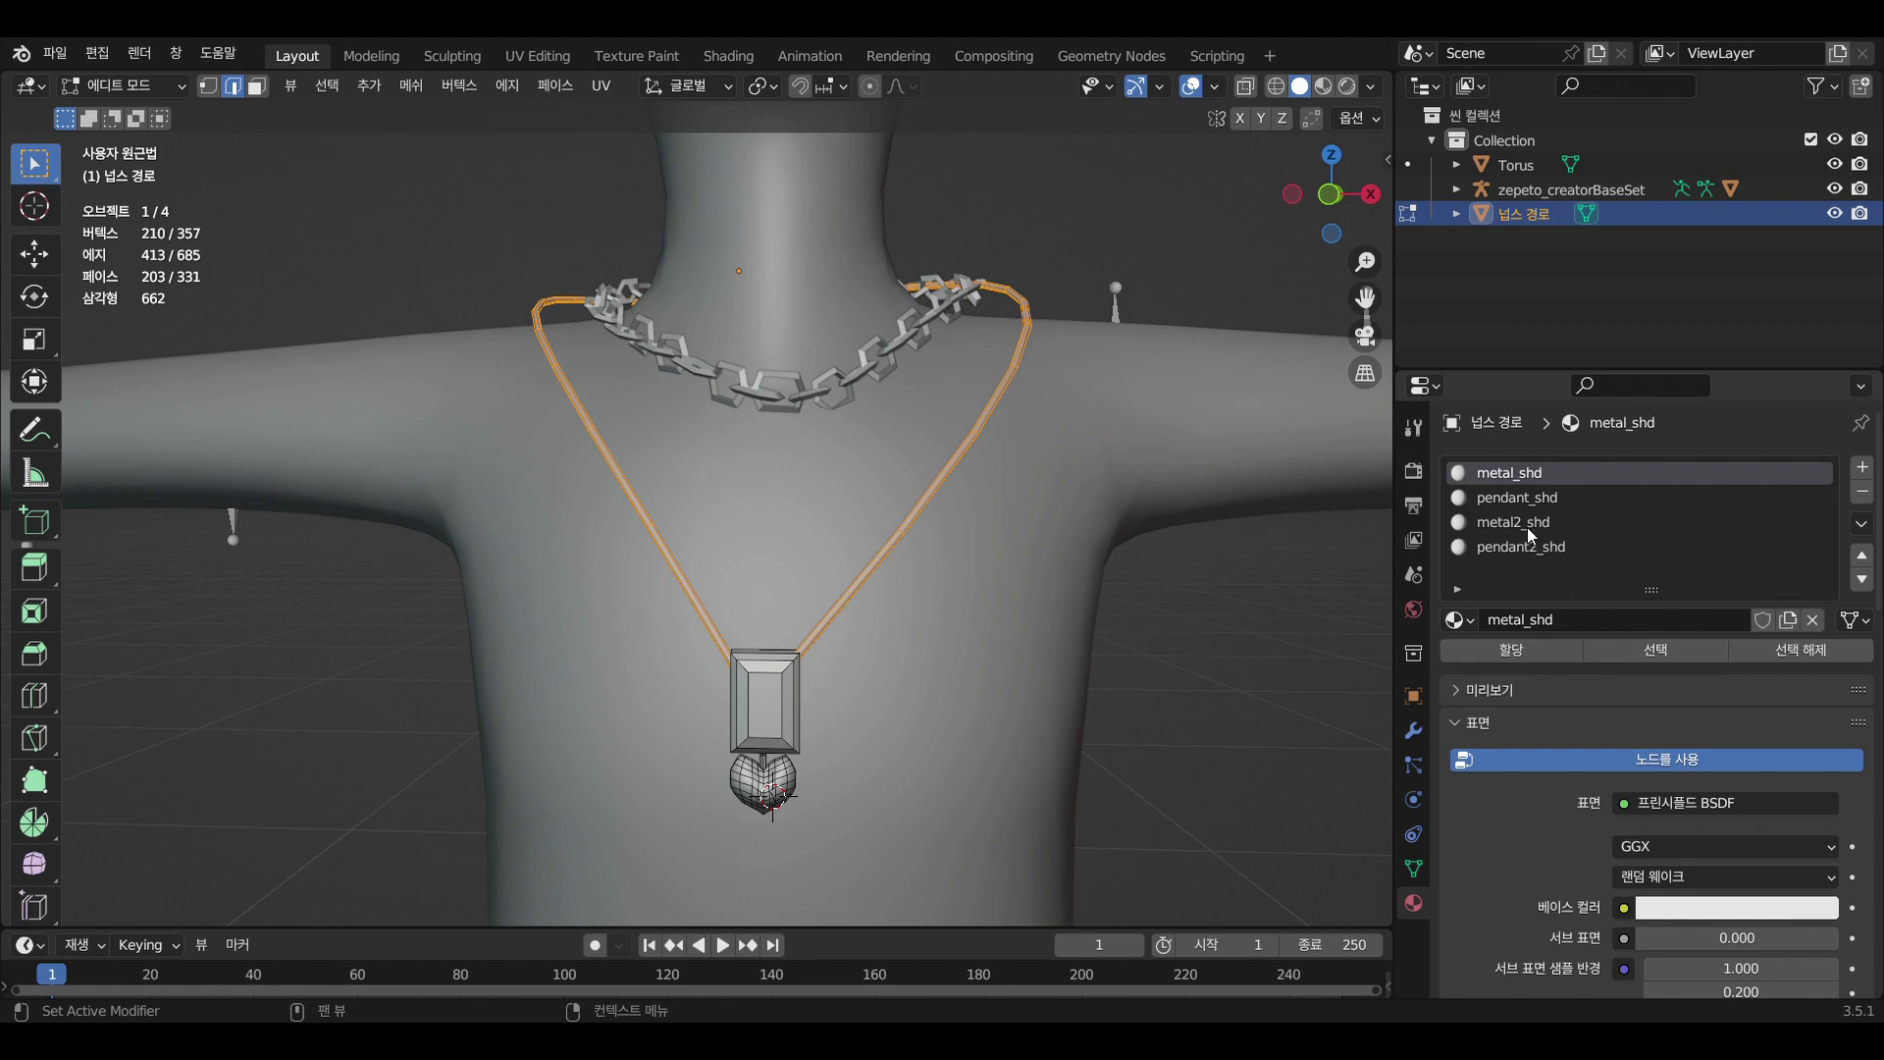
left_click(1531, 523)
left_click(1647, 650)
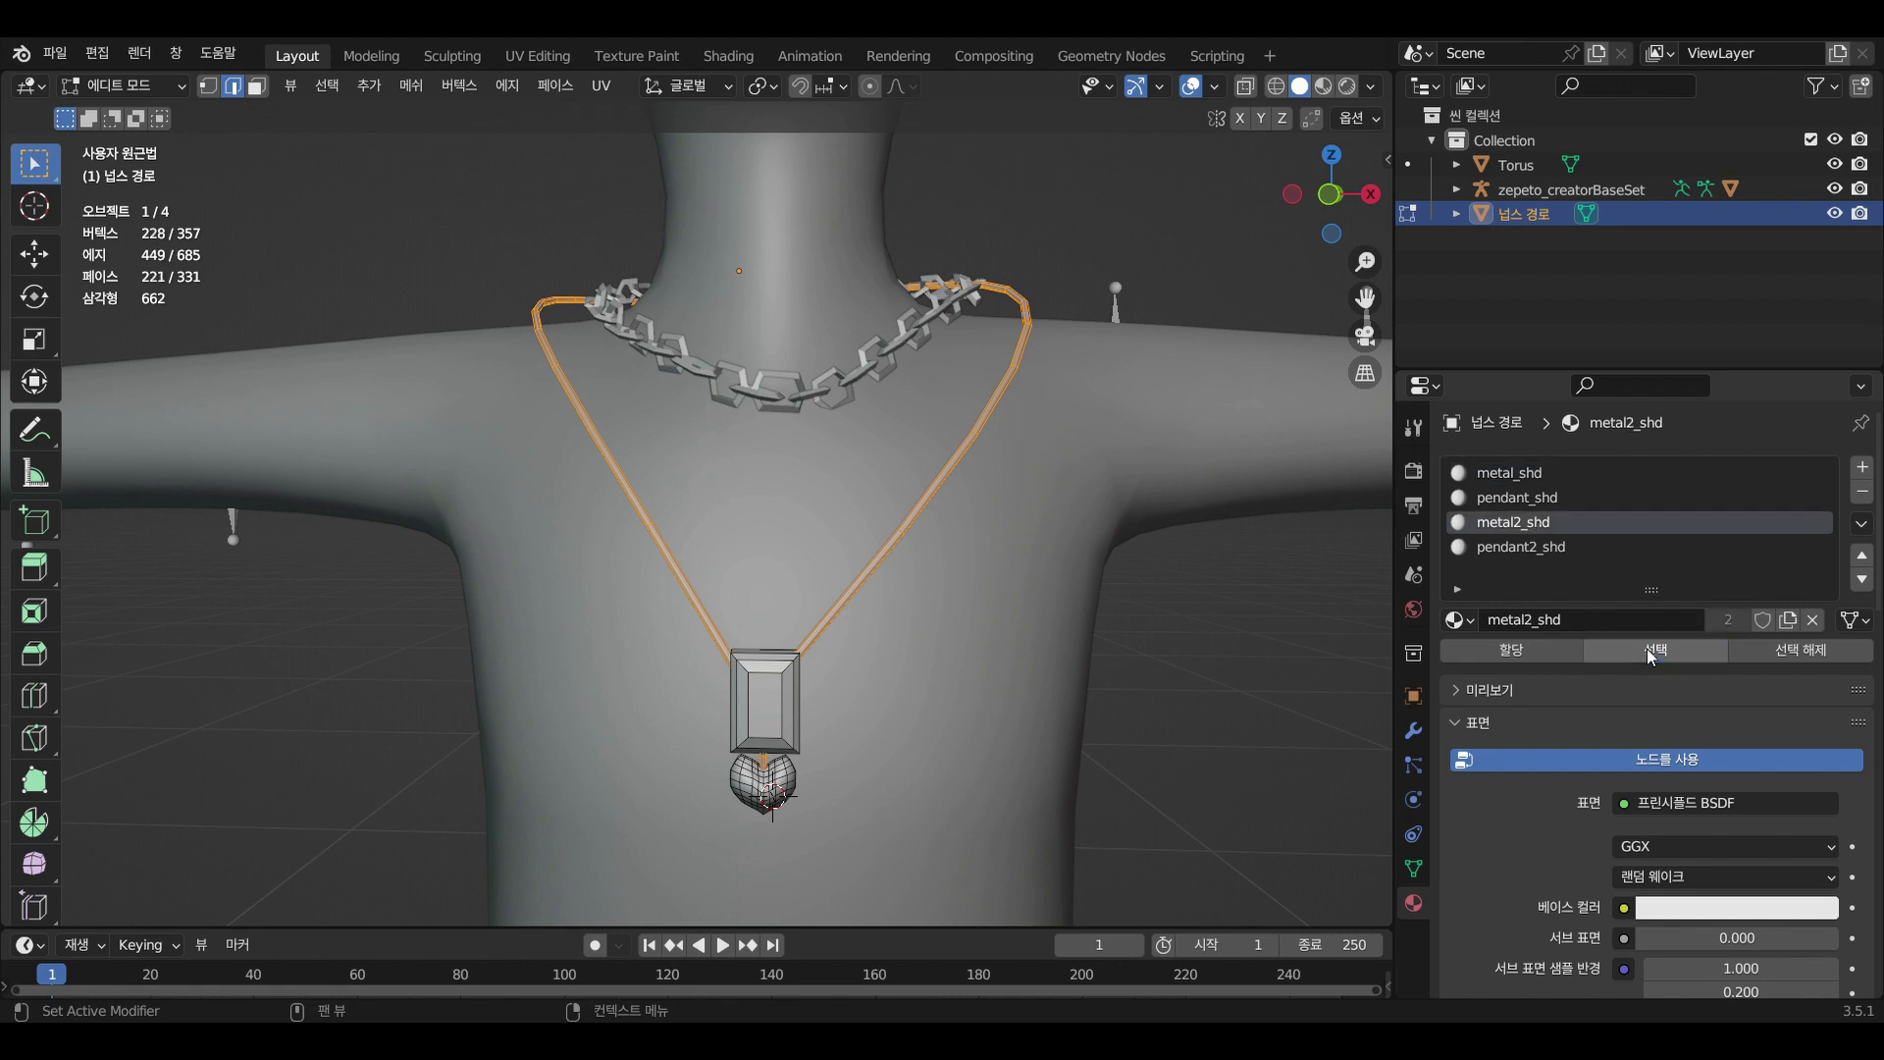
left_click(1527, 472)
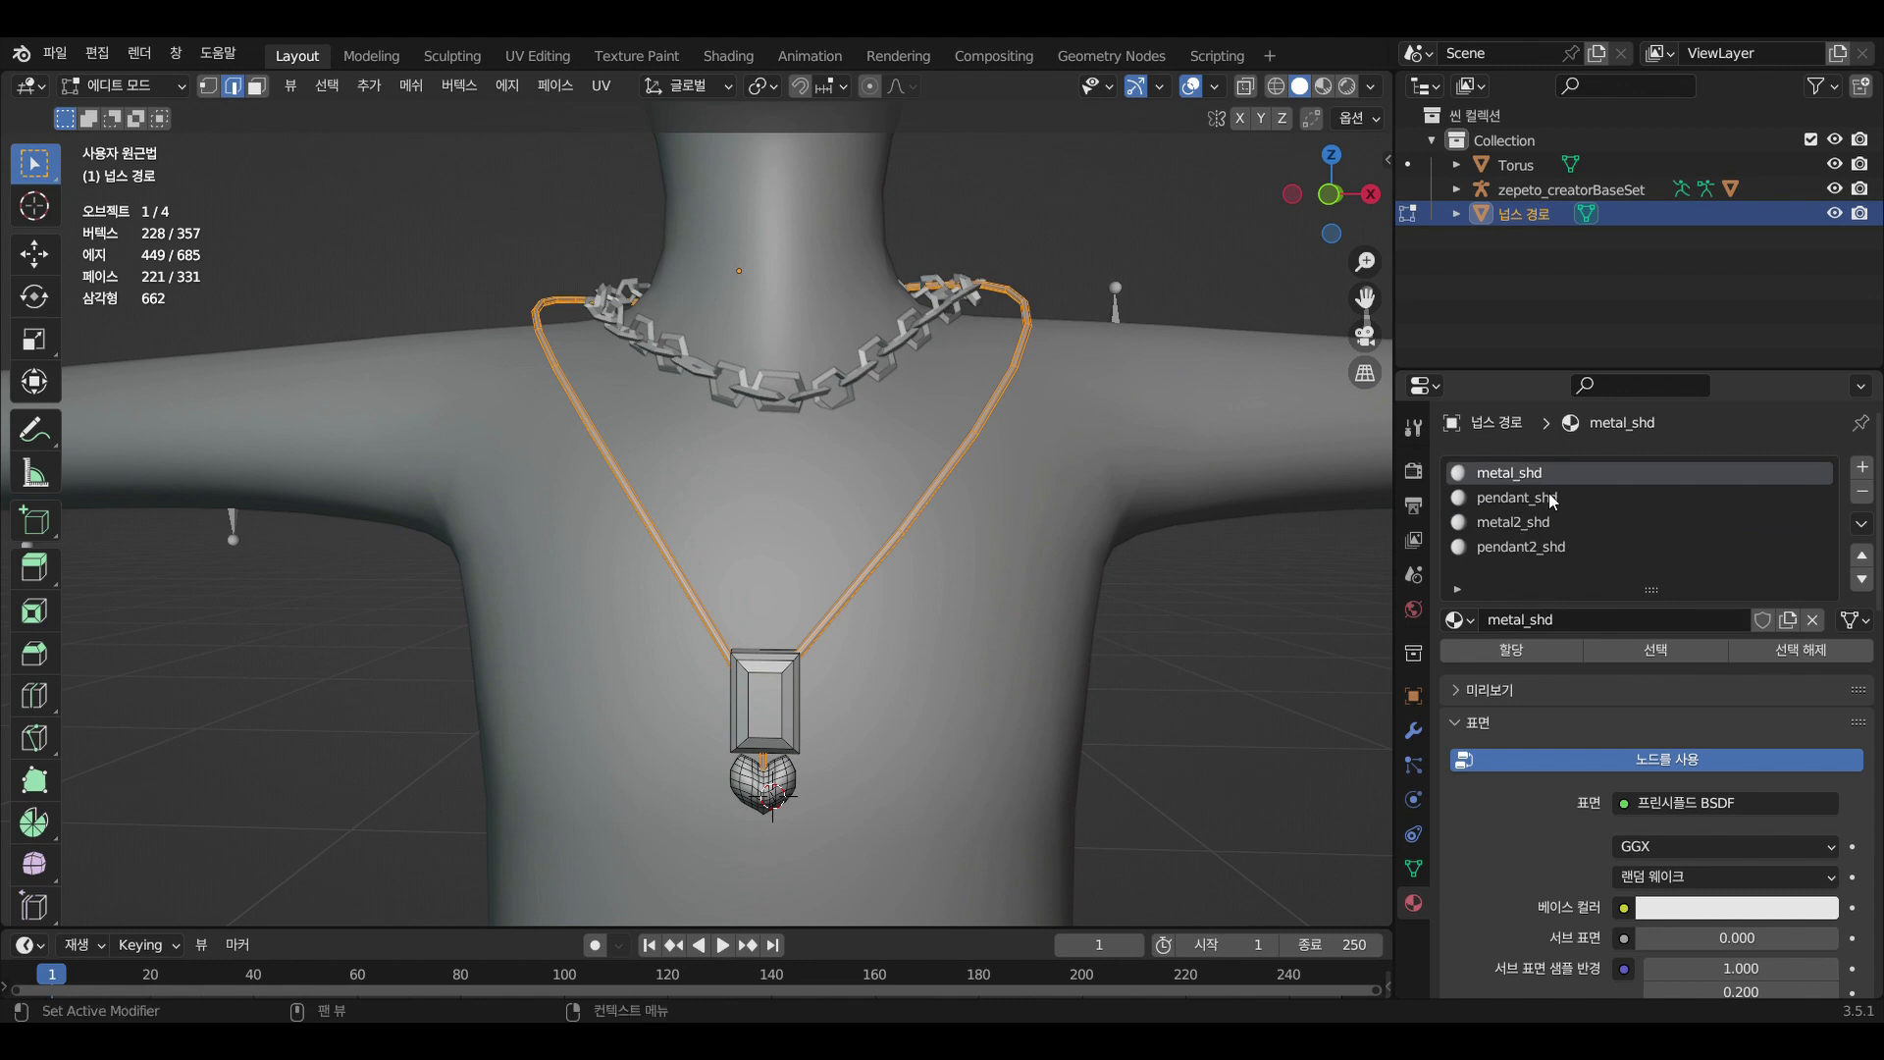
left_click(1516, 651)
Check which faces use metal_shd by deselecting and reselecting them by material, and clear the selection
left_click(1825, 648)
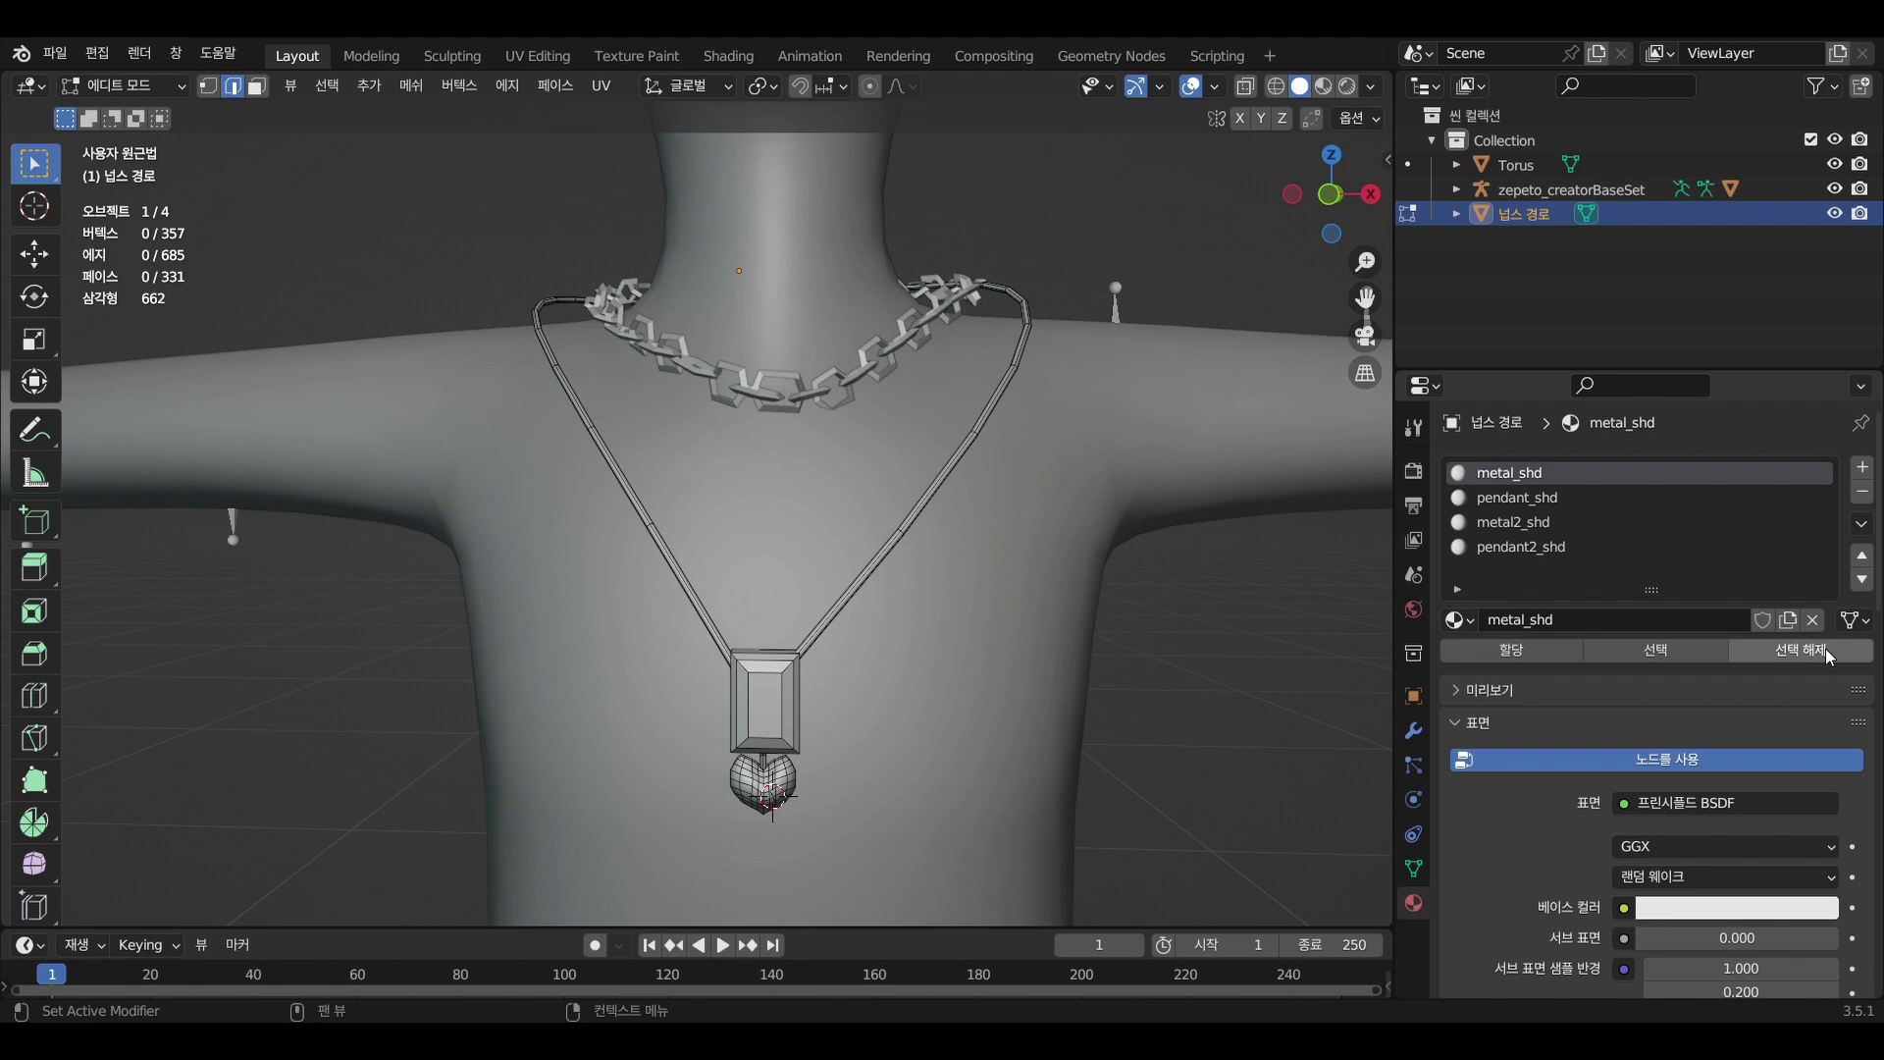
left_click(1682, 650)
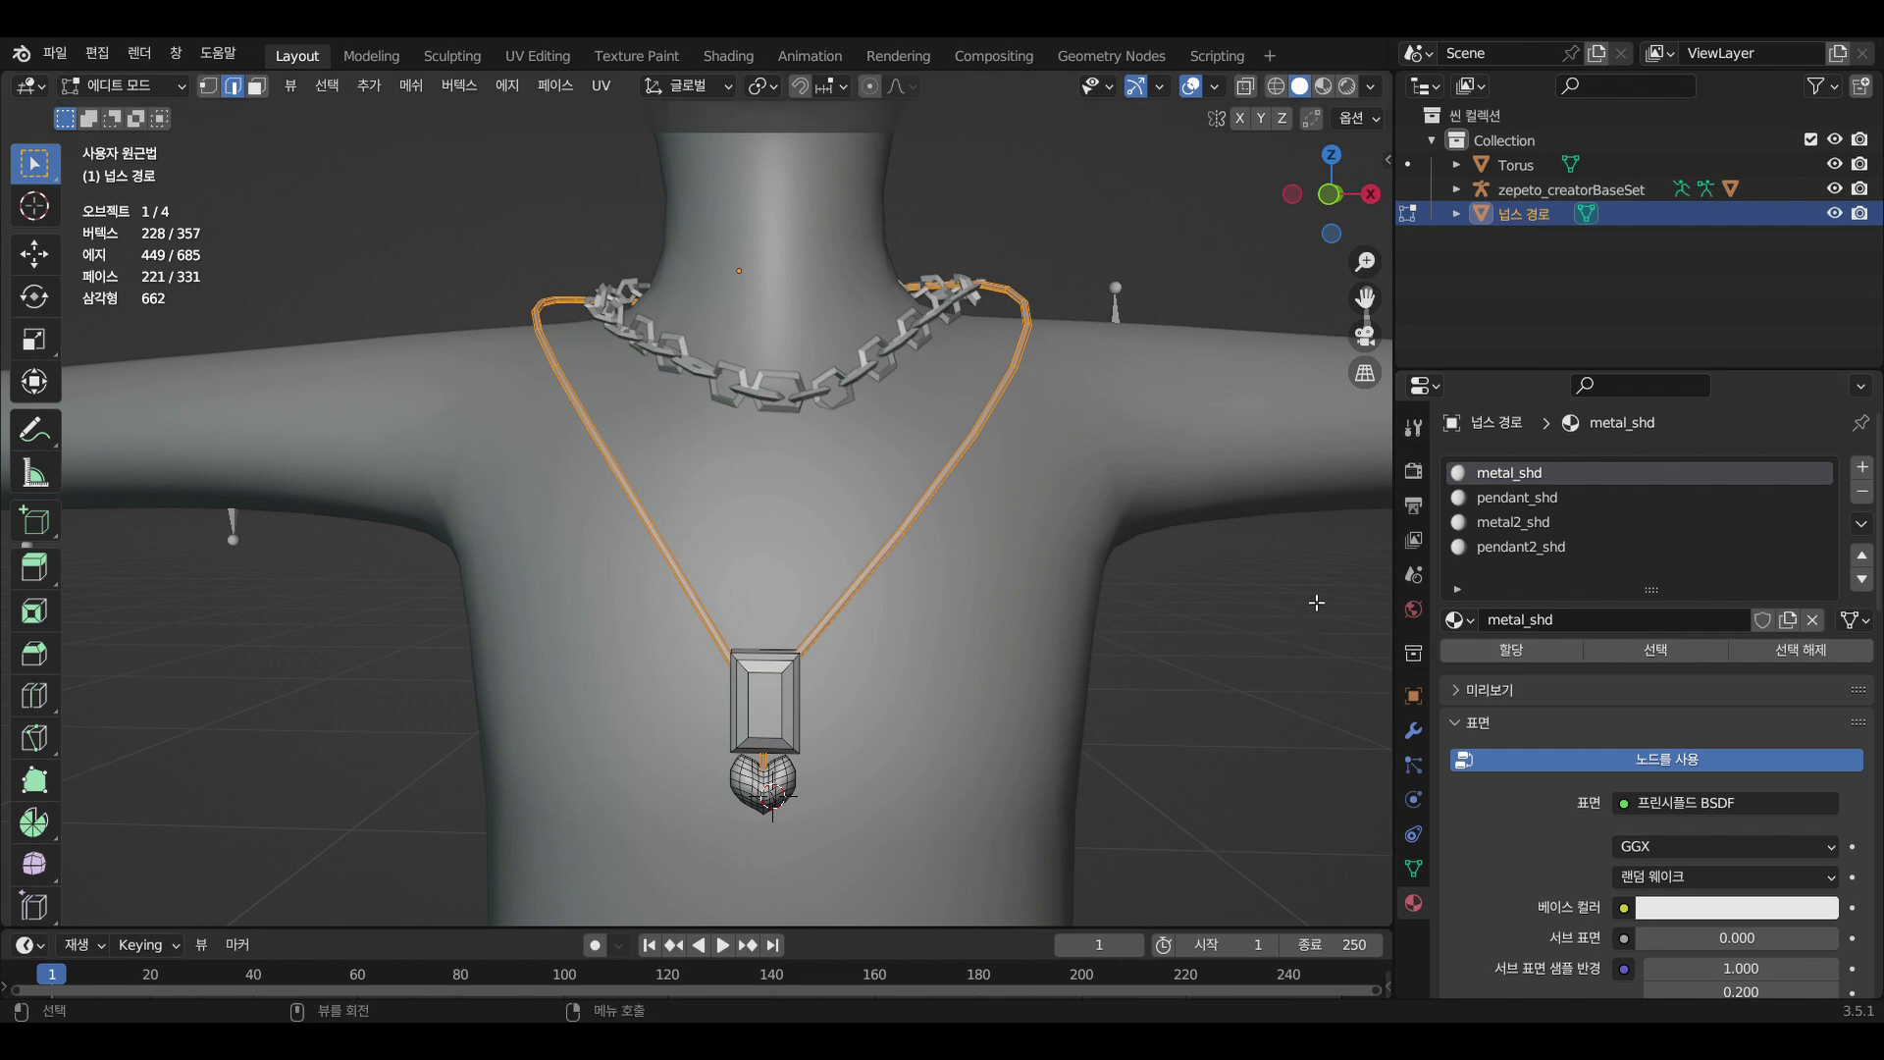
key("alt+a")
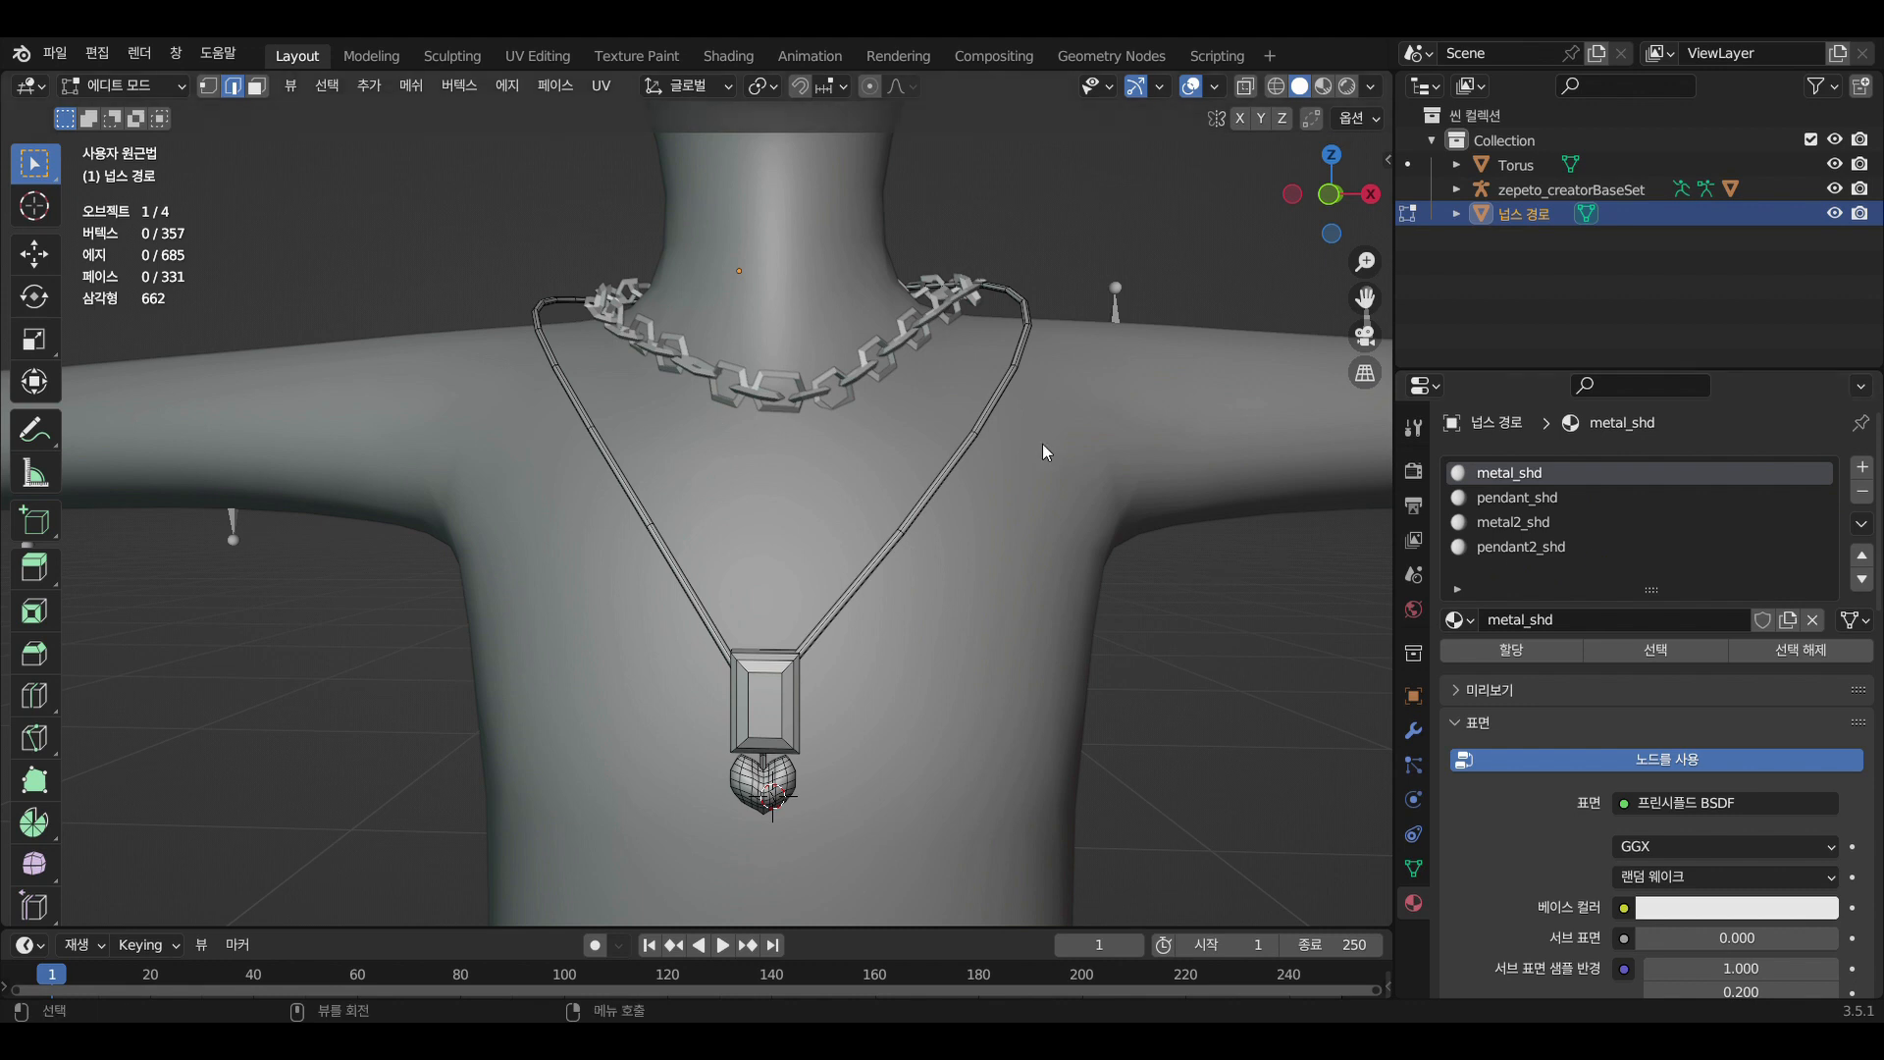
Return to Object Mode and remove the metal2_shd material slot from the joined necklace
key("Tab")
left_click(1537, 516)
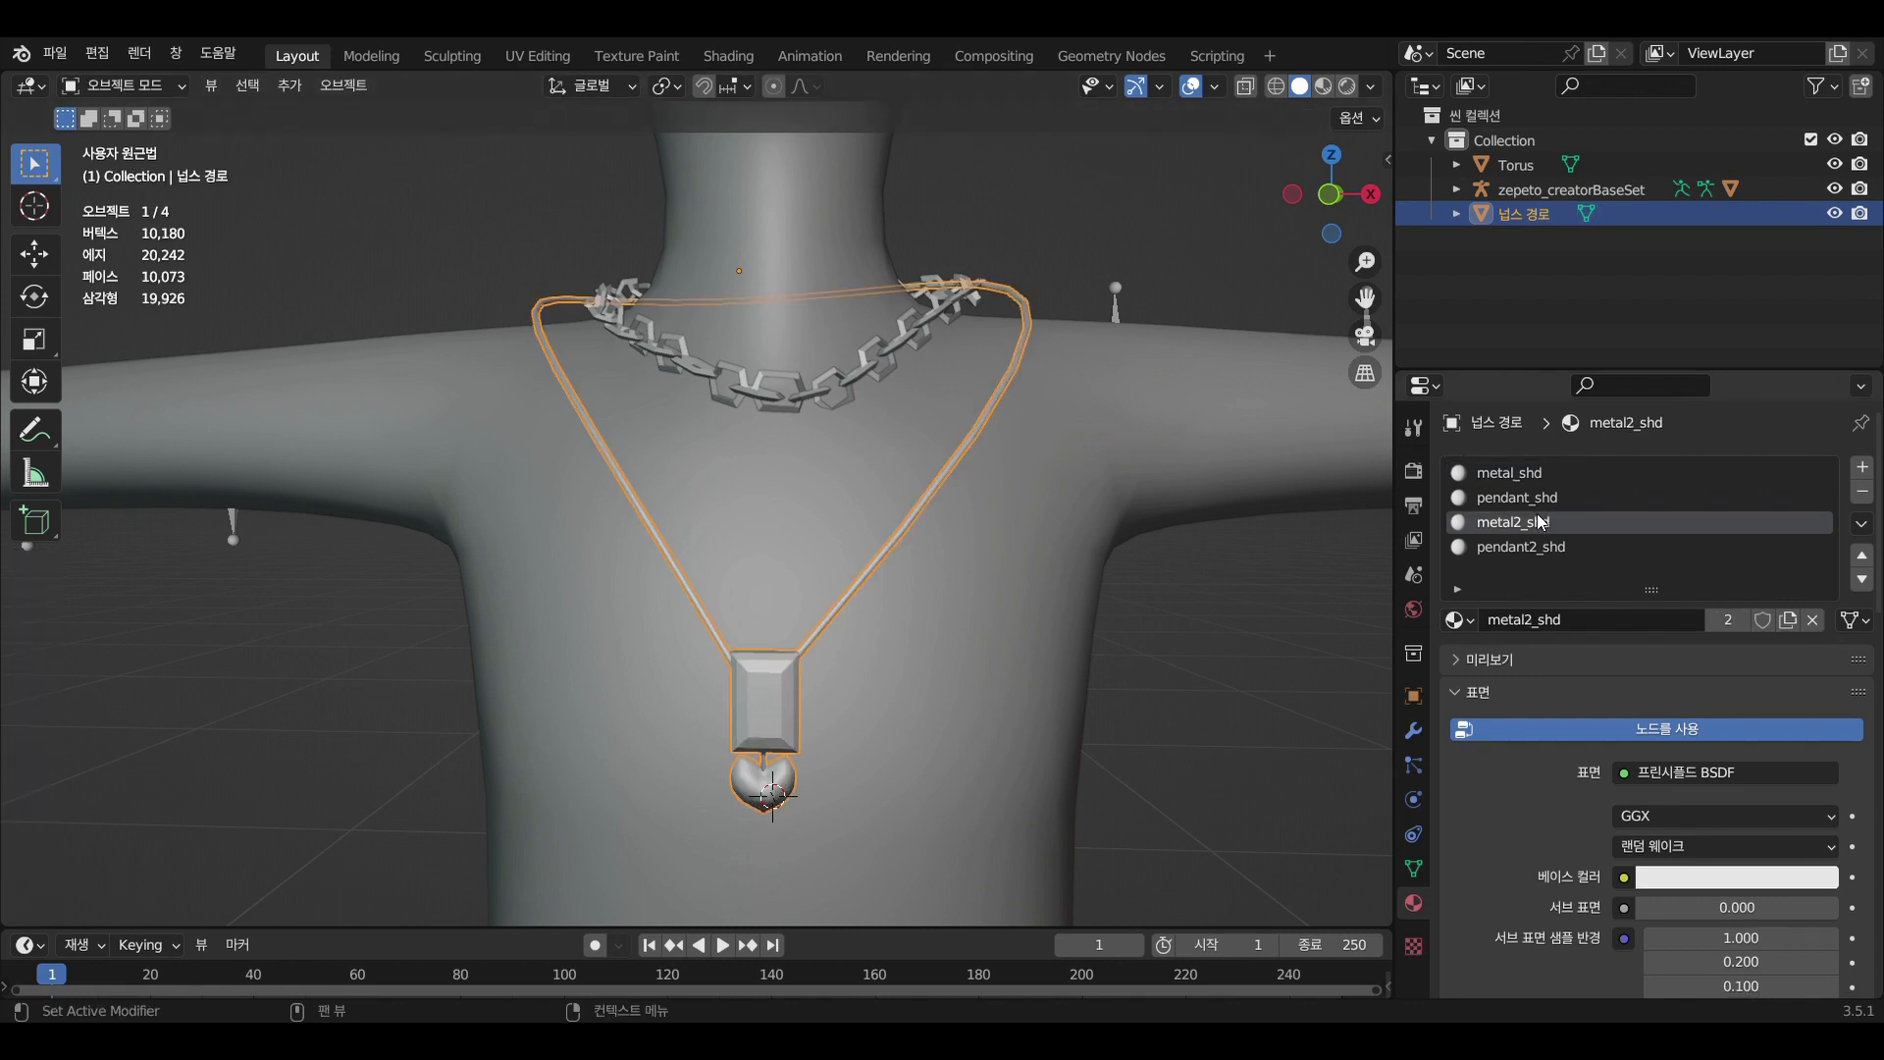
left_click(1861, 491)
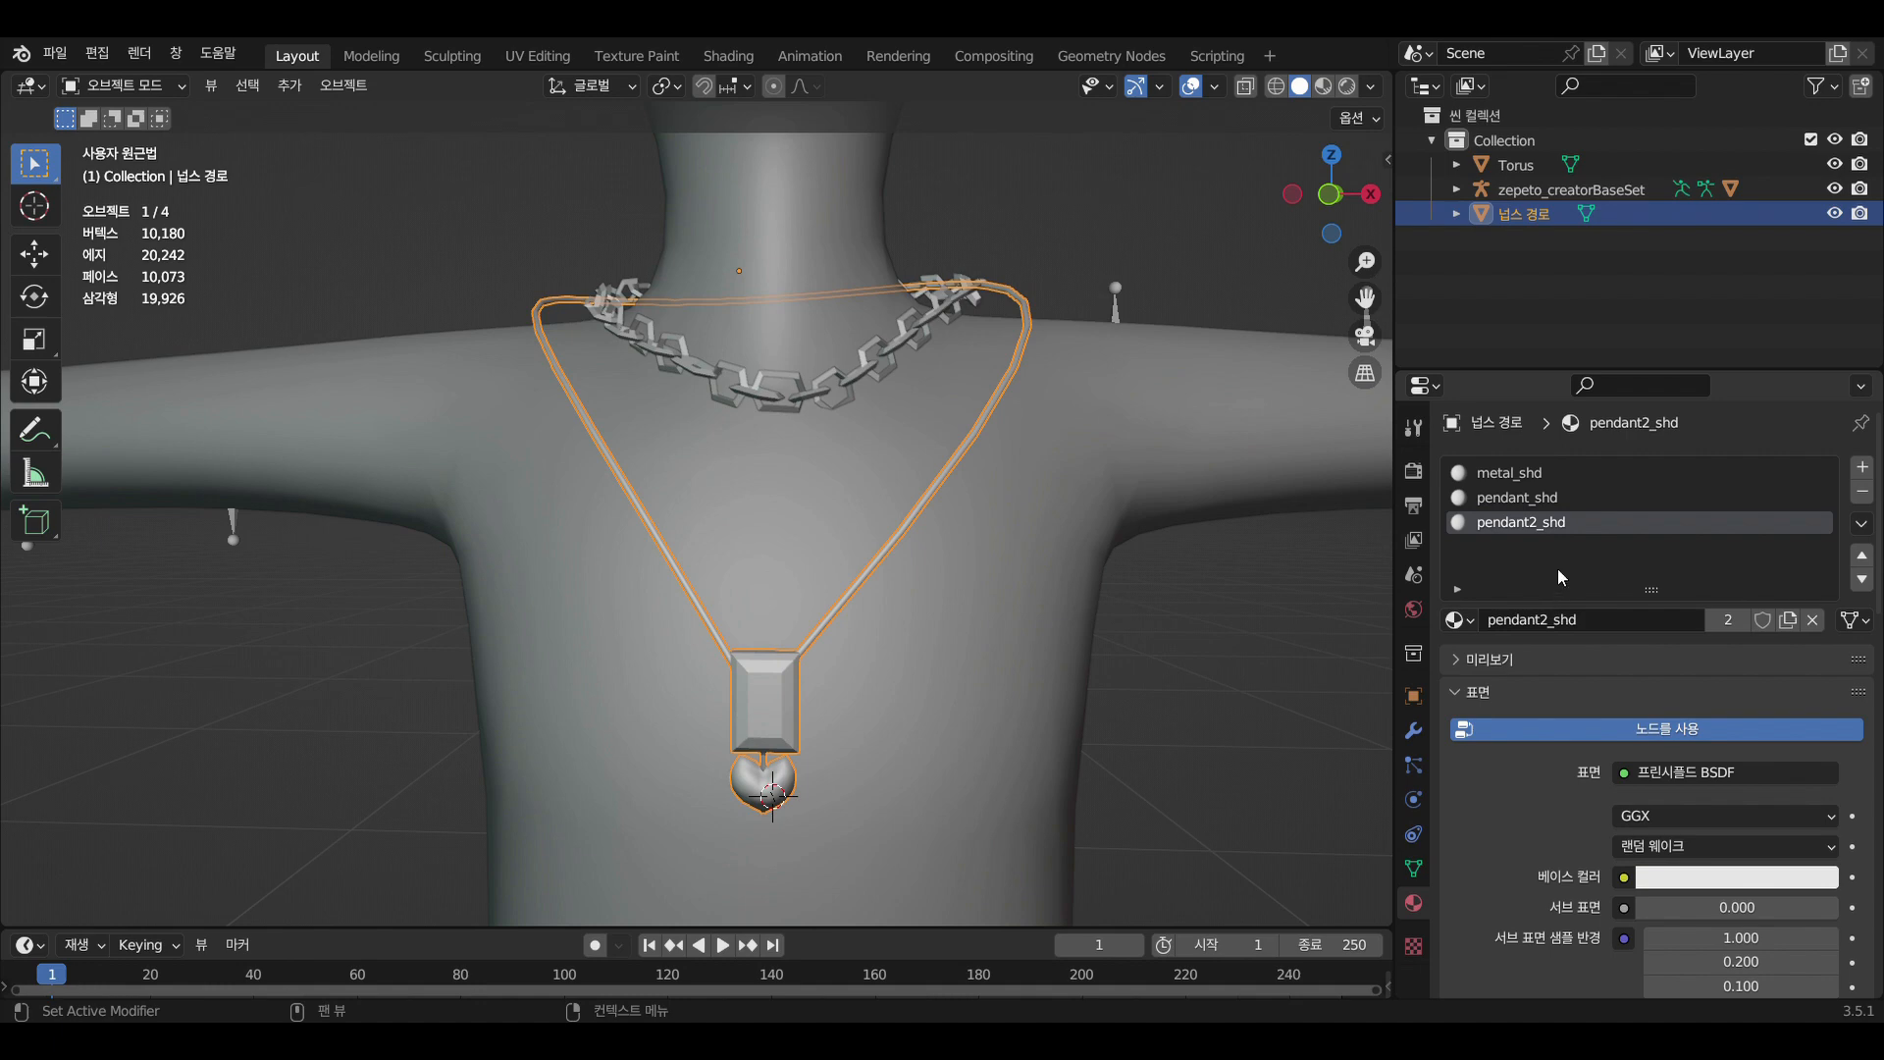
Reselect the joined necklace, enter Edit Mode and select the linked meshes of the block, heart, connector and thin chain
left_click(1231, 623)
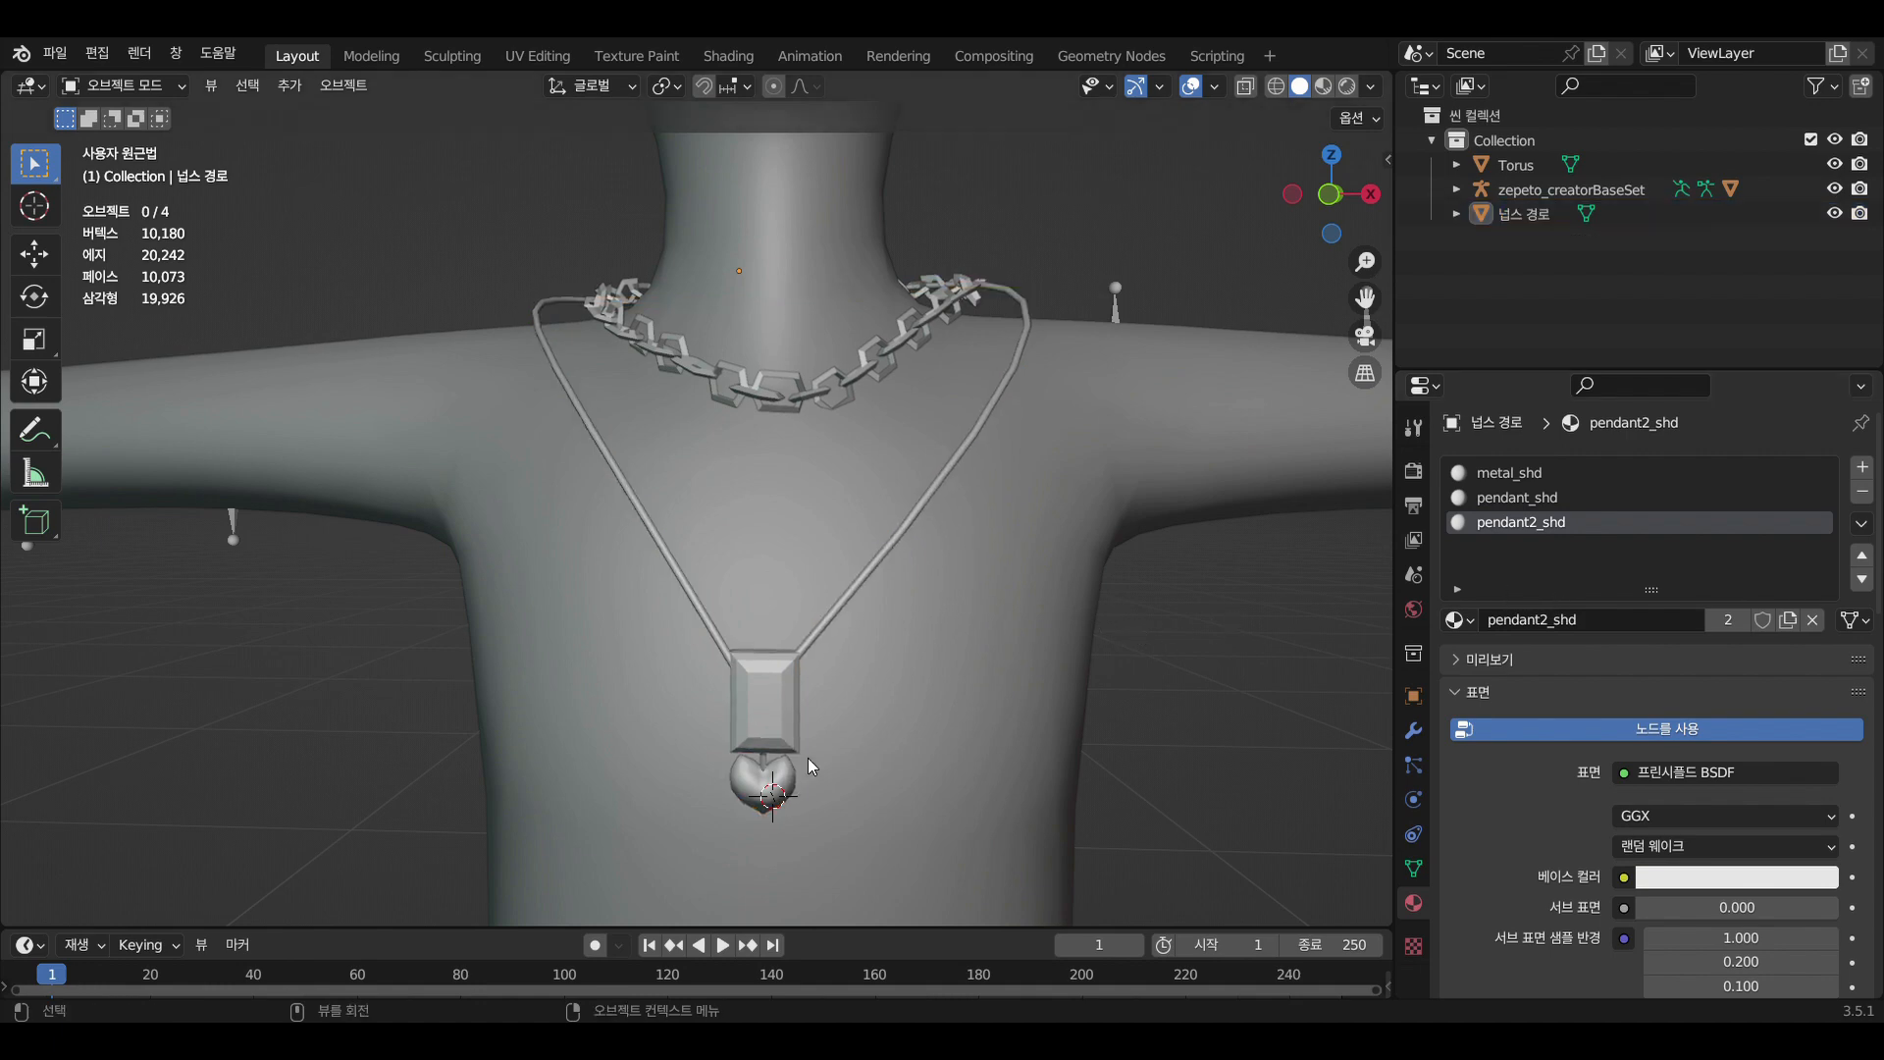
left_click(769, 693)
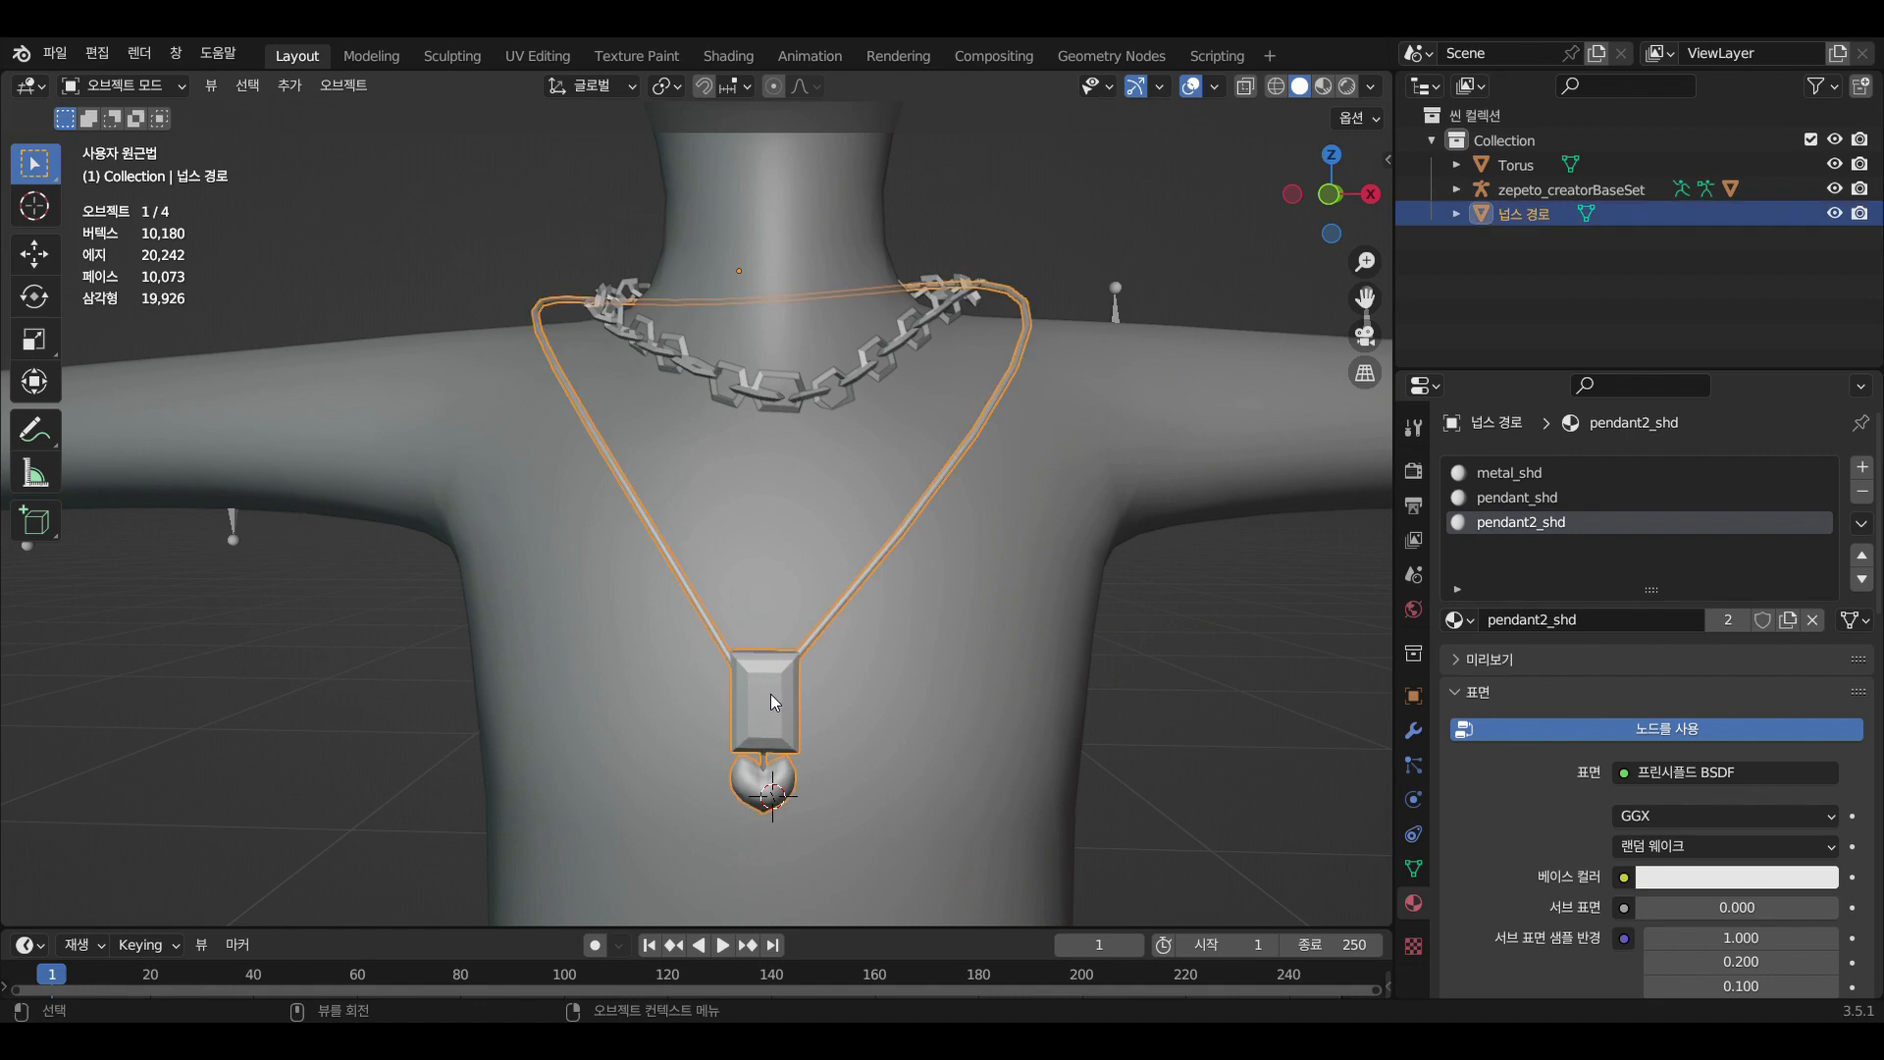
left_click(143, 85)
left_click(140, 143)
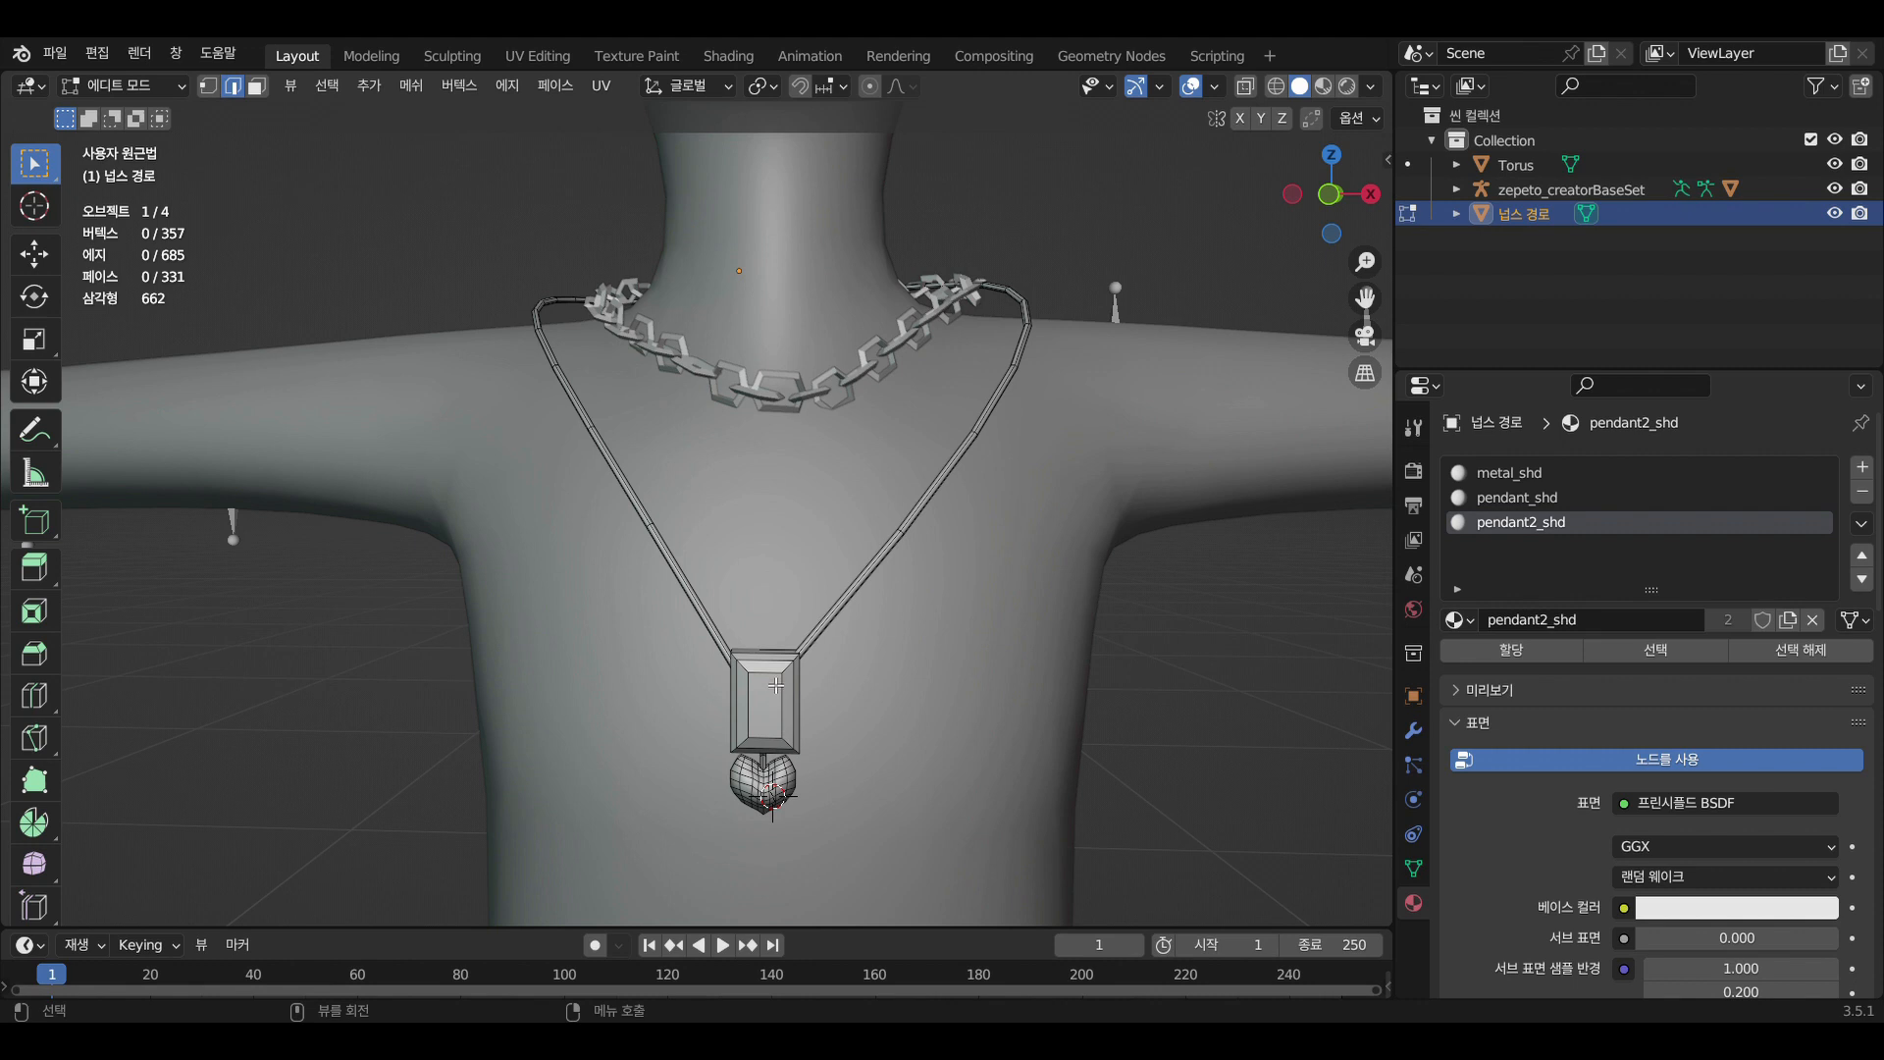
left_click(778, 655)
key("l")
key("l")
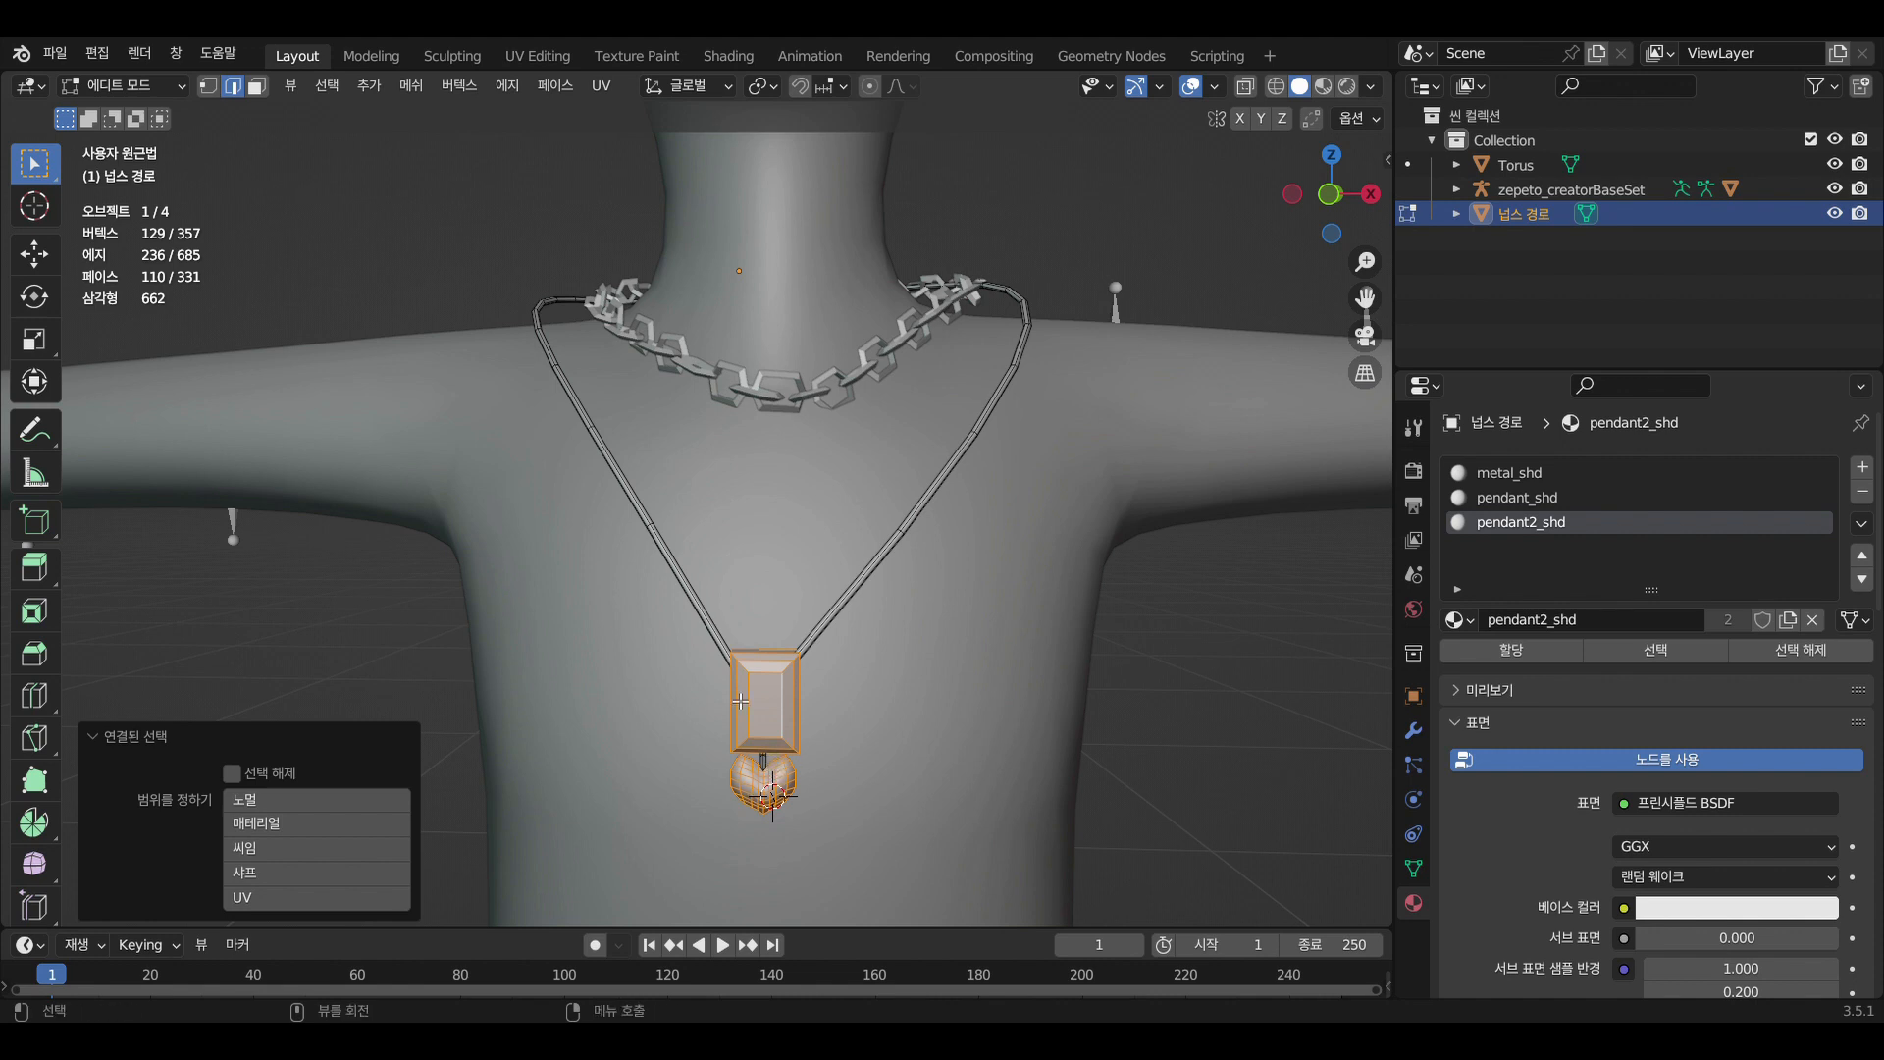
key("l")
key("l")
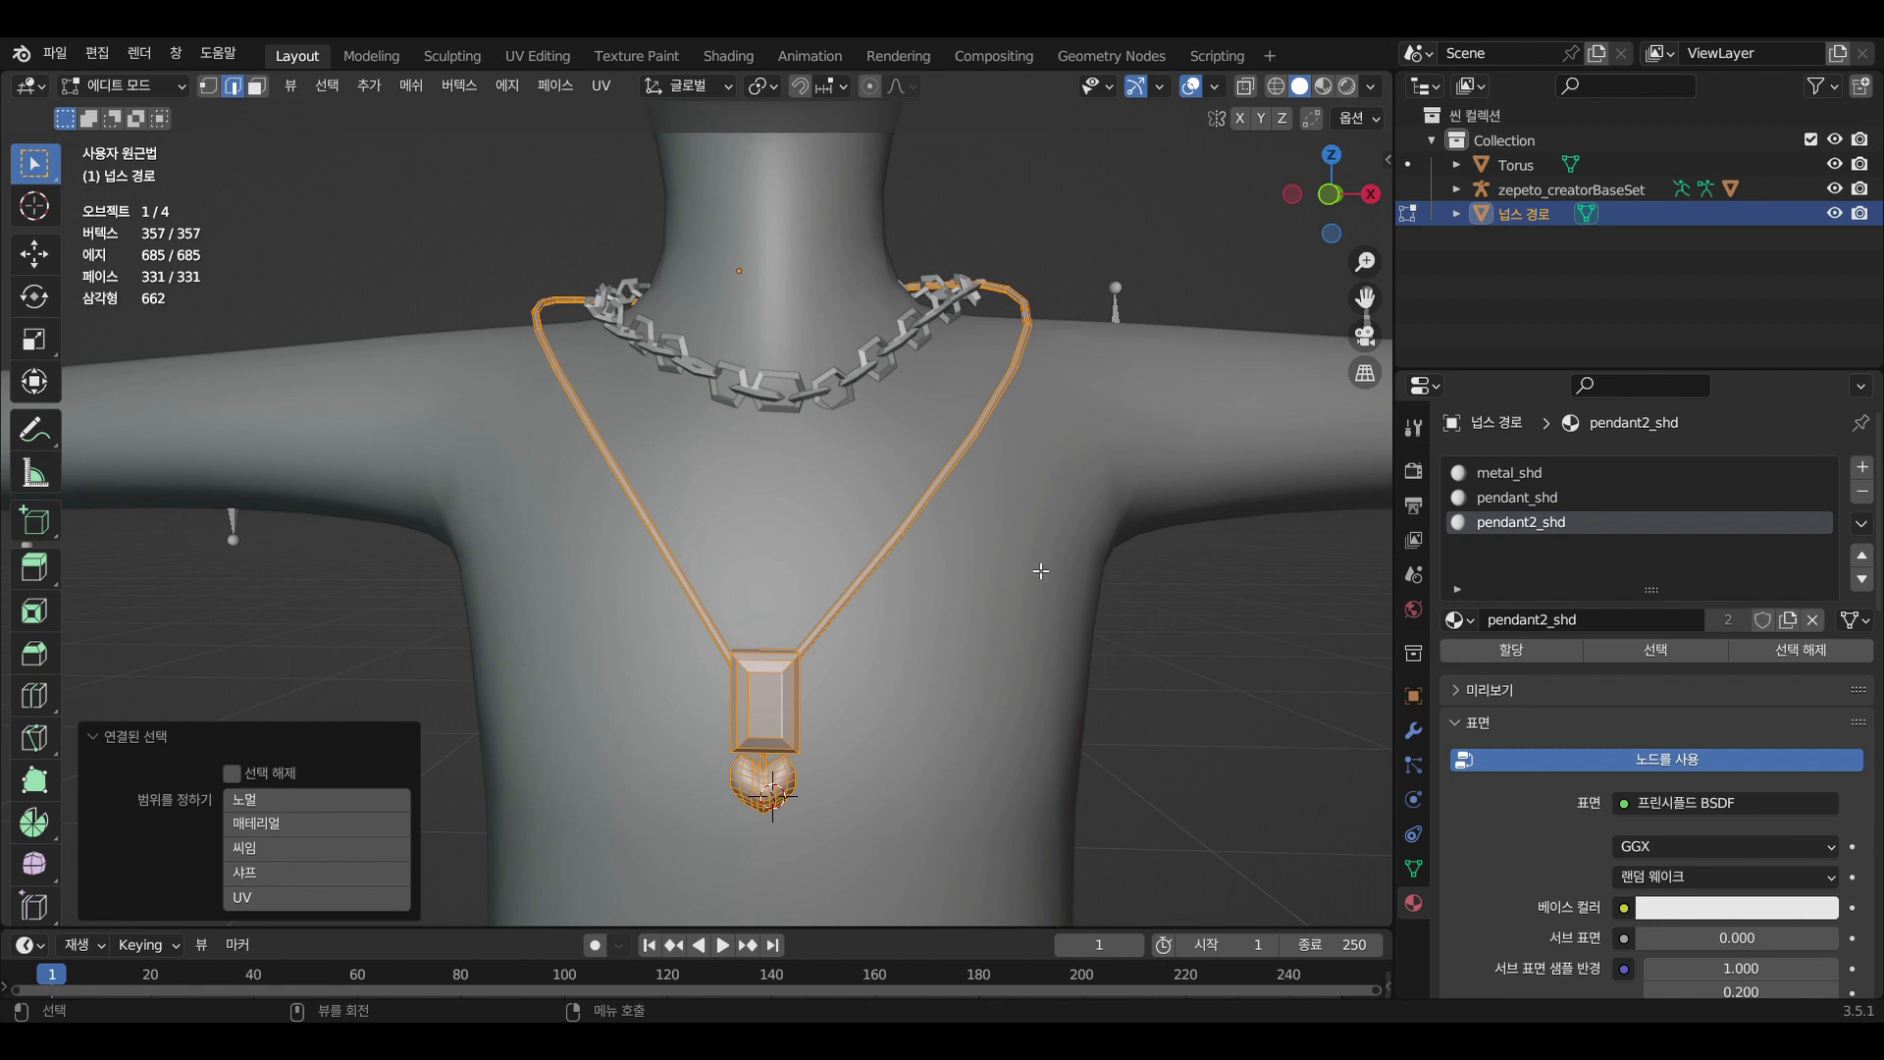
Clear the mesh selection and mark a lengthwise edge loop of the thin chain as a UV seam
scroll(1035, 657, "up", 5)
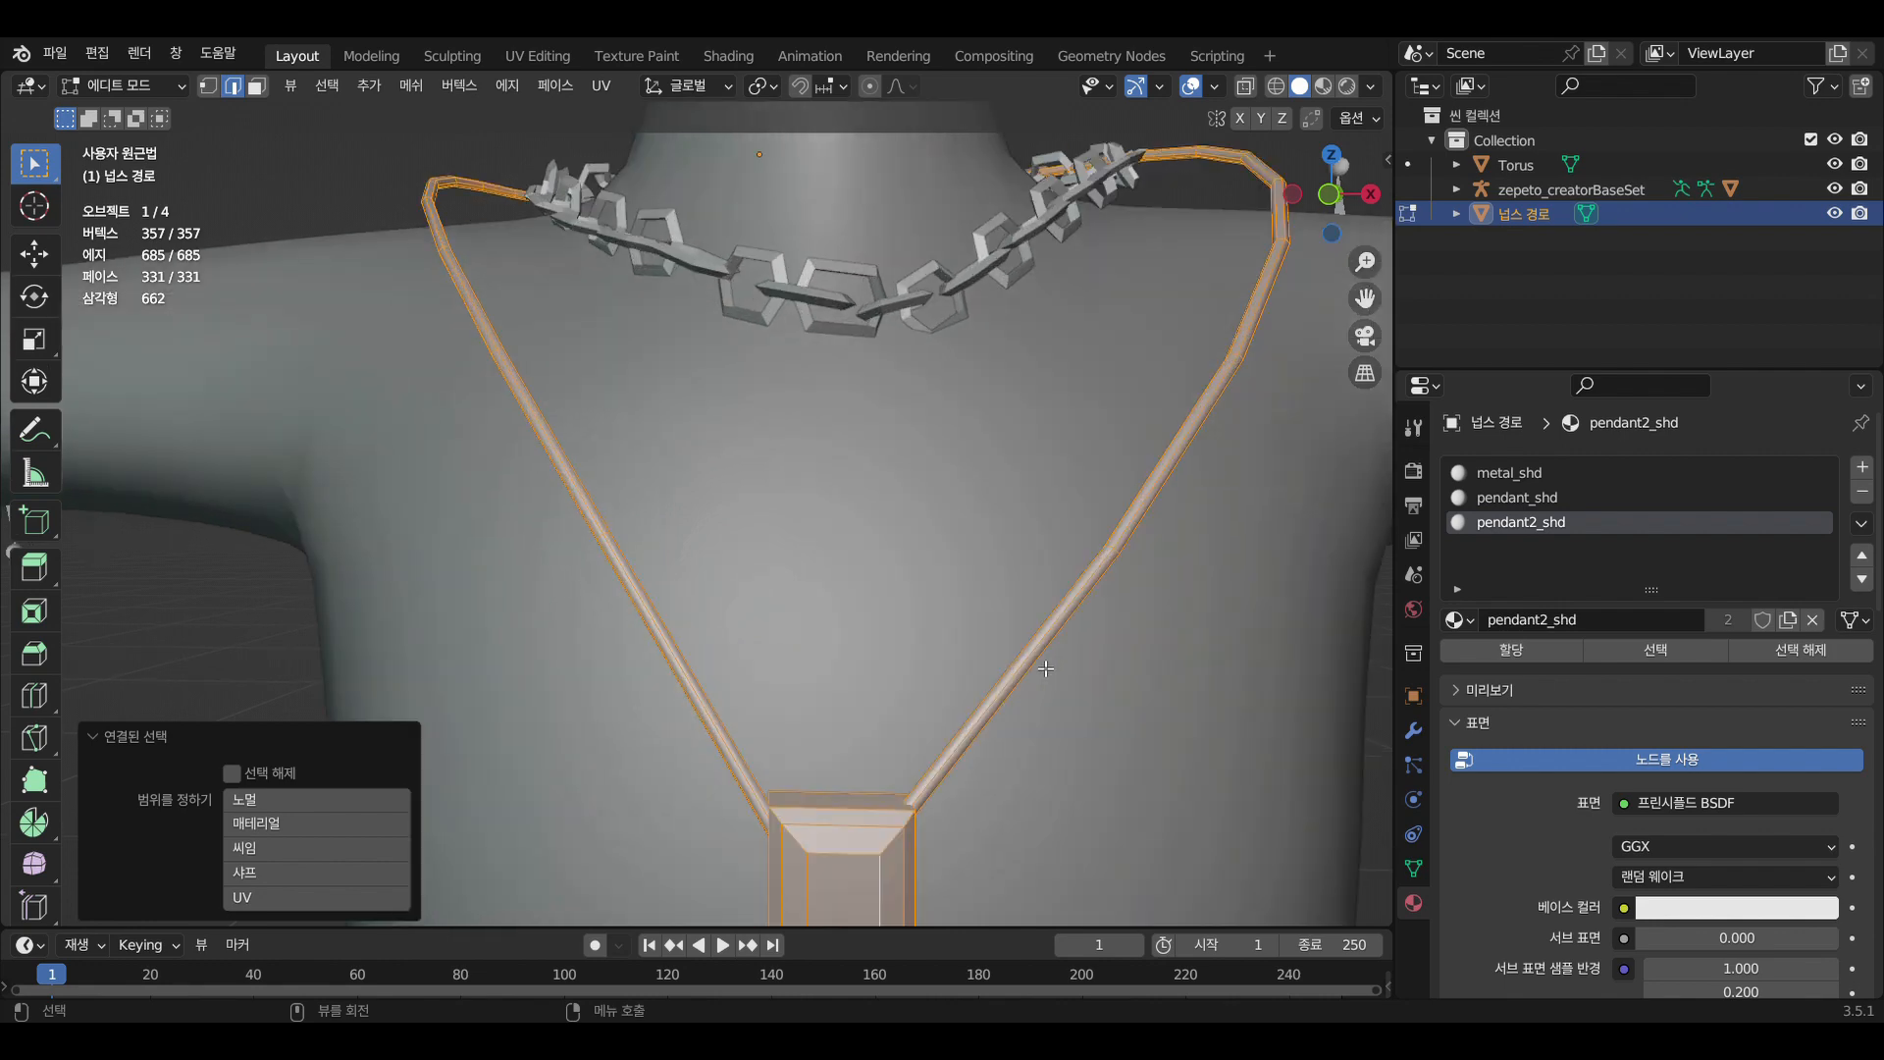
middle_click_drag(1078, 611, 1084, 433, "shift")
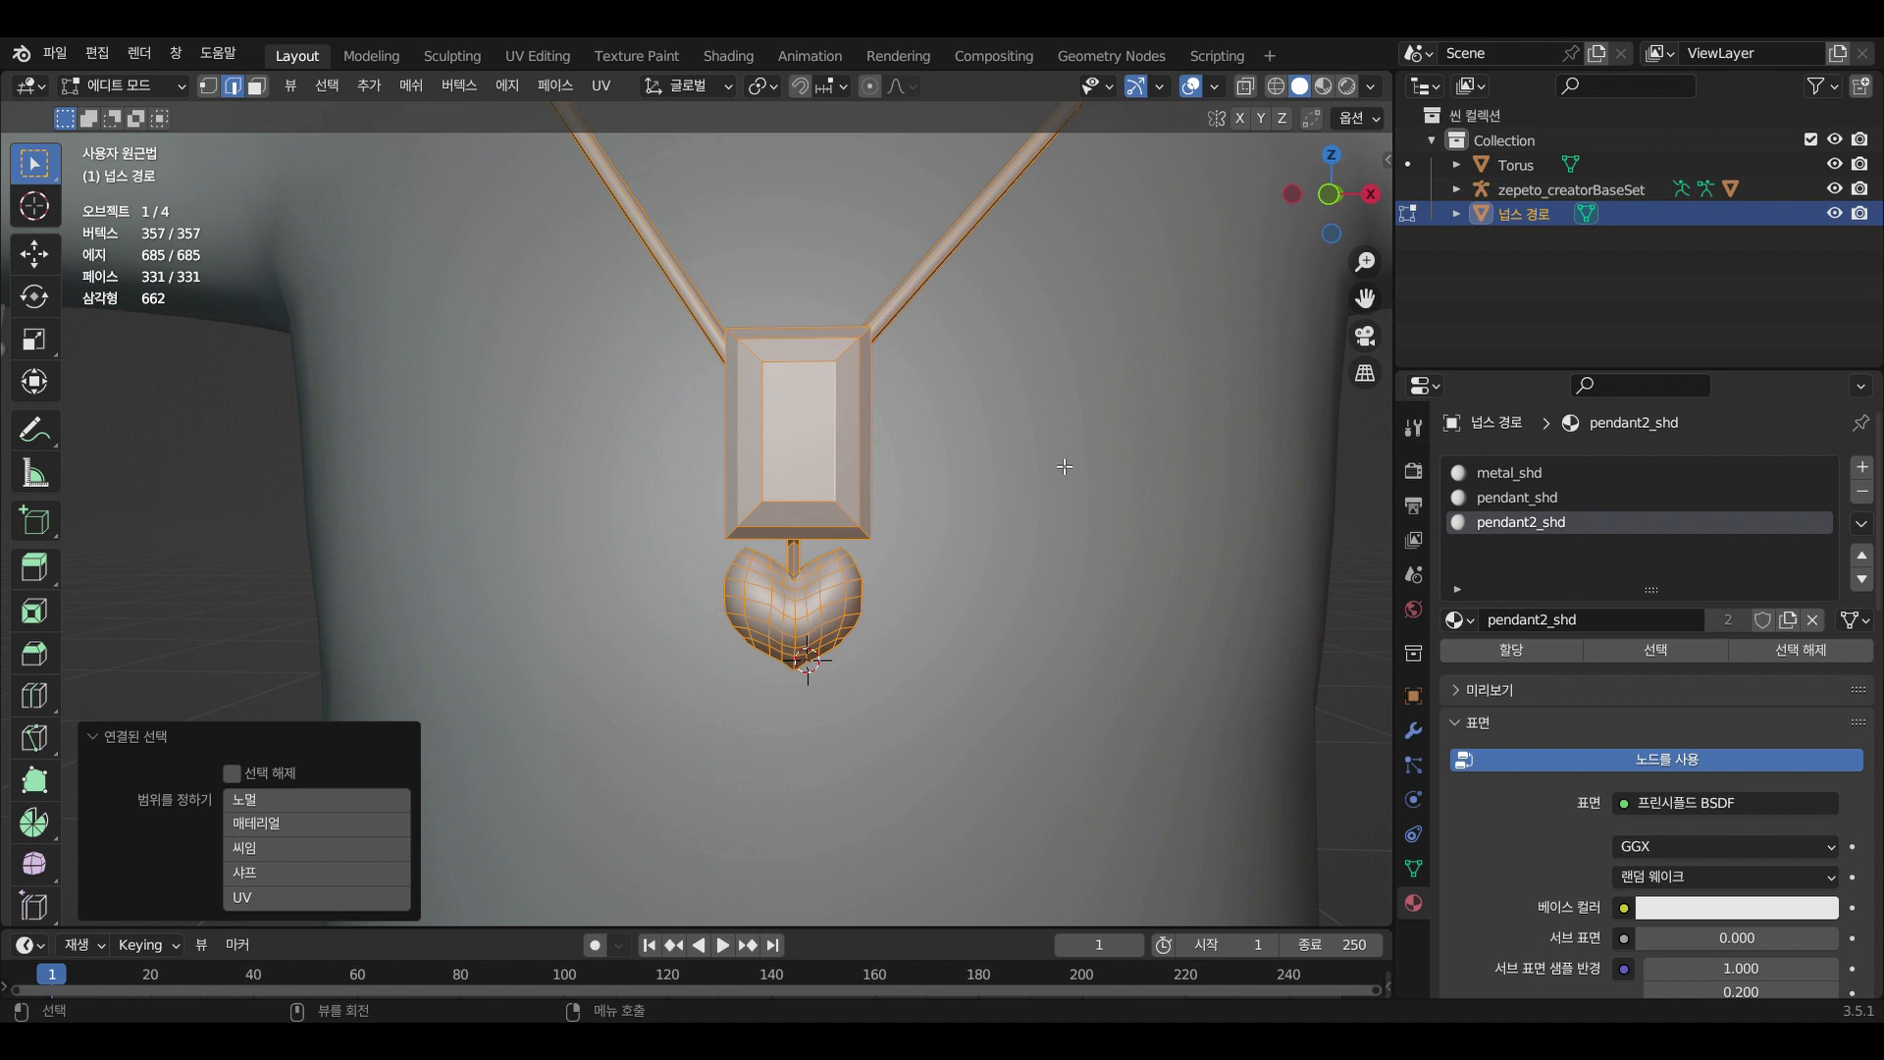
scroll(1060, 469, "up", 3)
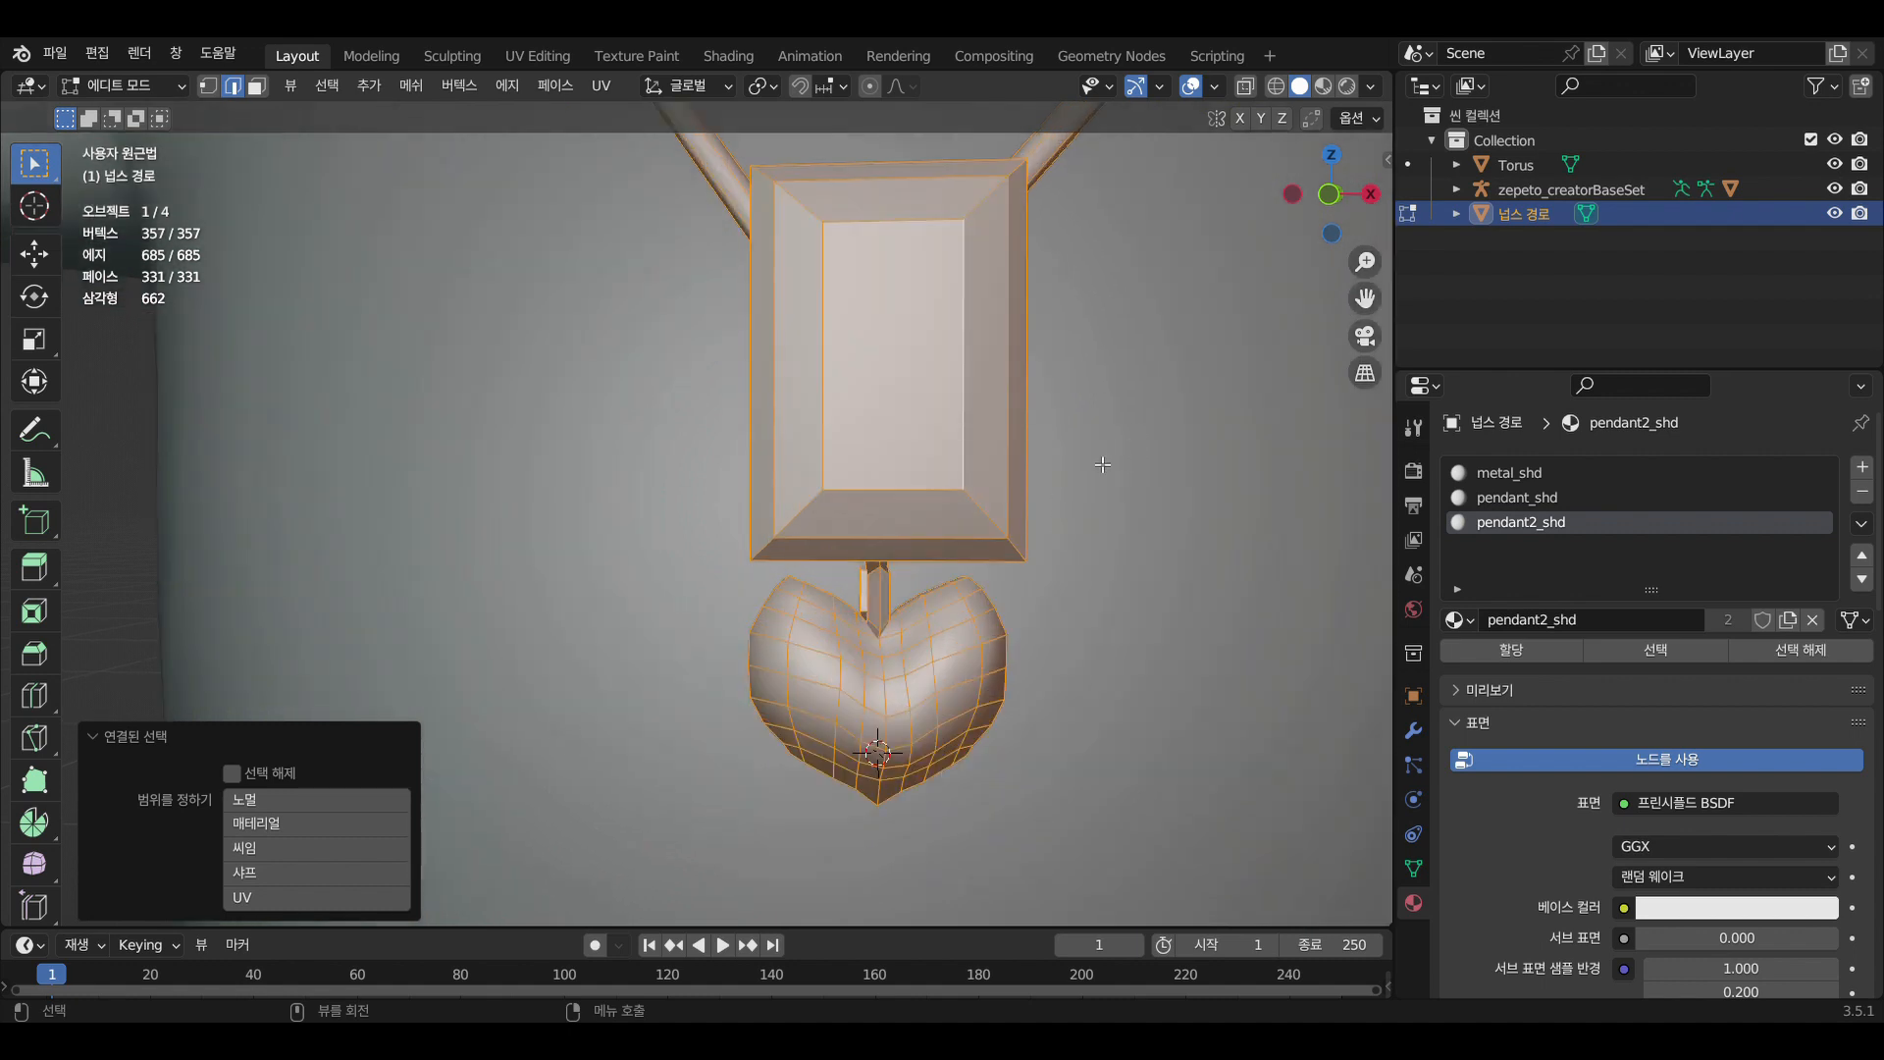
left_click(609, 93)
scroll(737, 251, "down", 2)
left_click(662, 330)
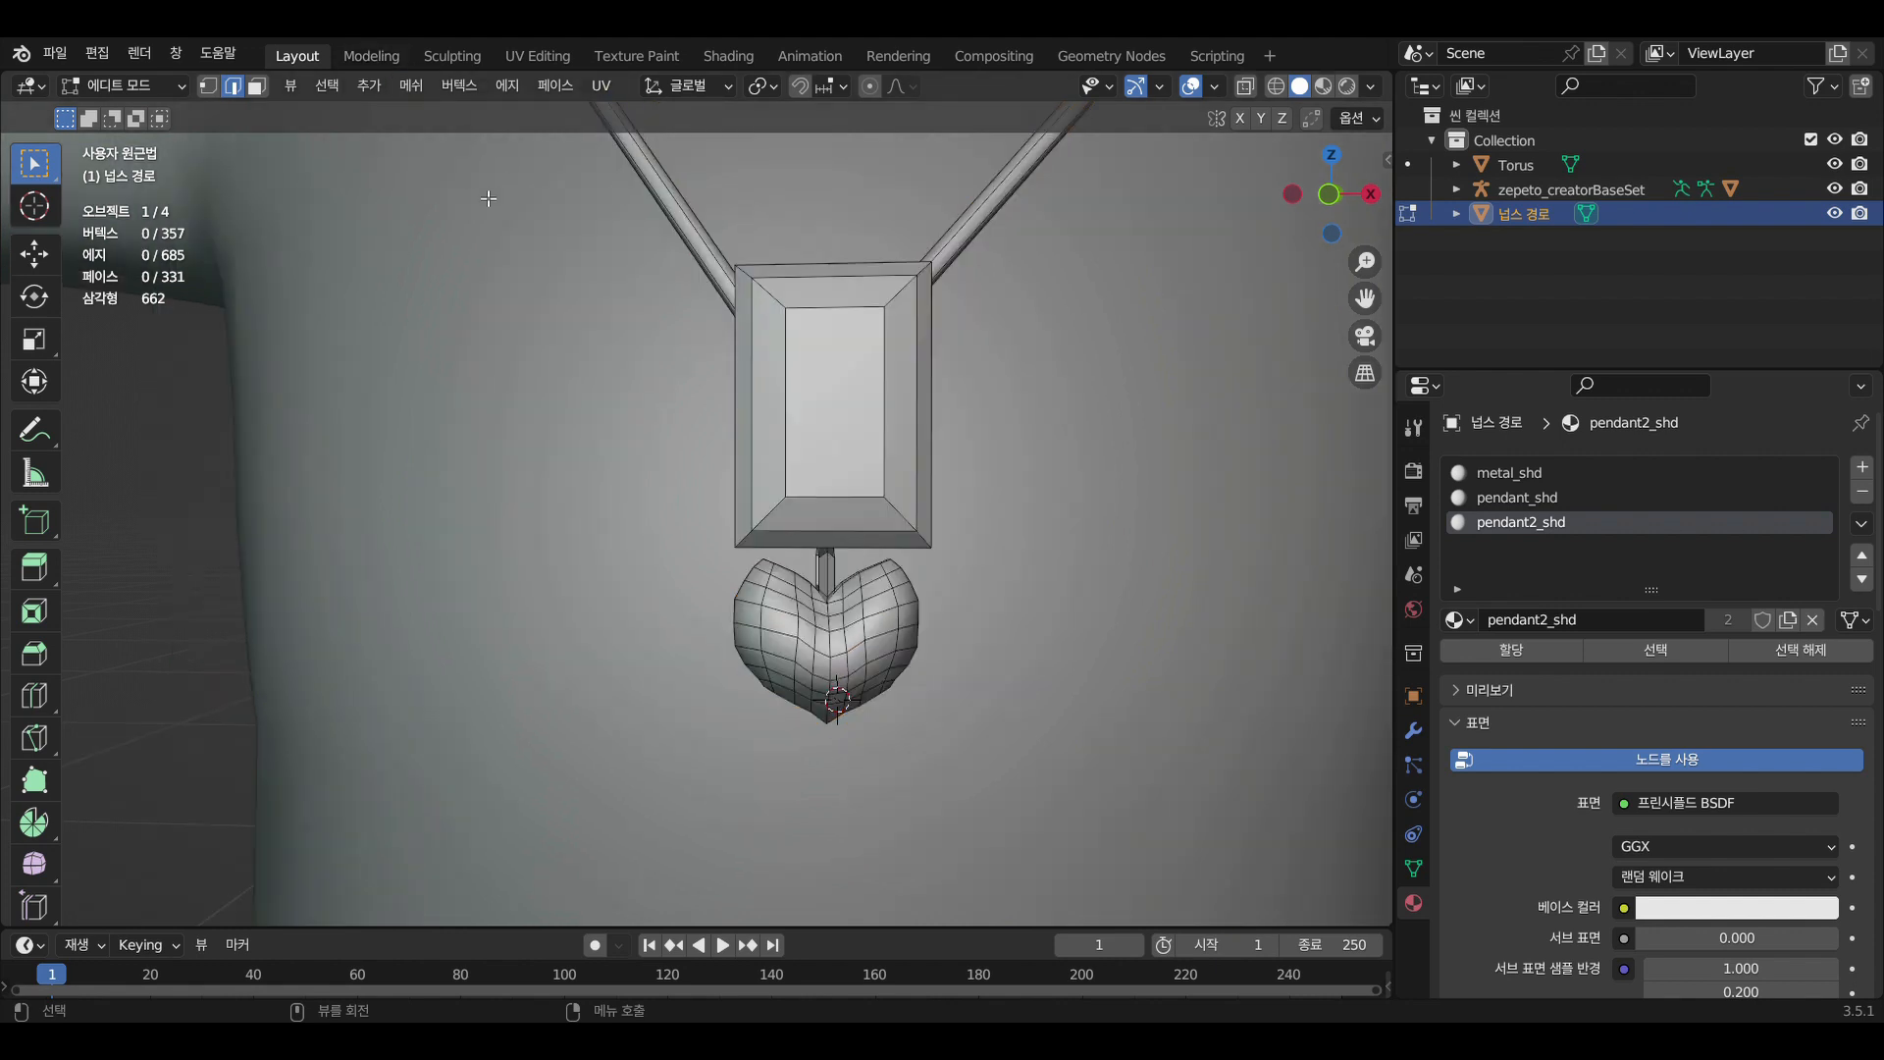
middle_click_drag(663, 330, 659, 448)
scroll(726, 378, "up", 1)
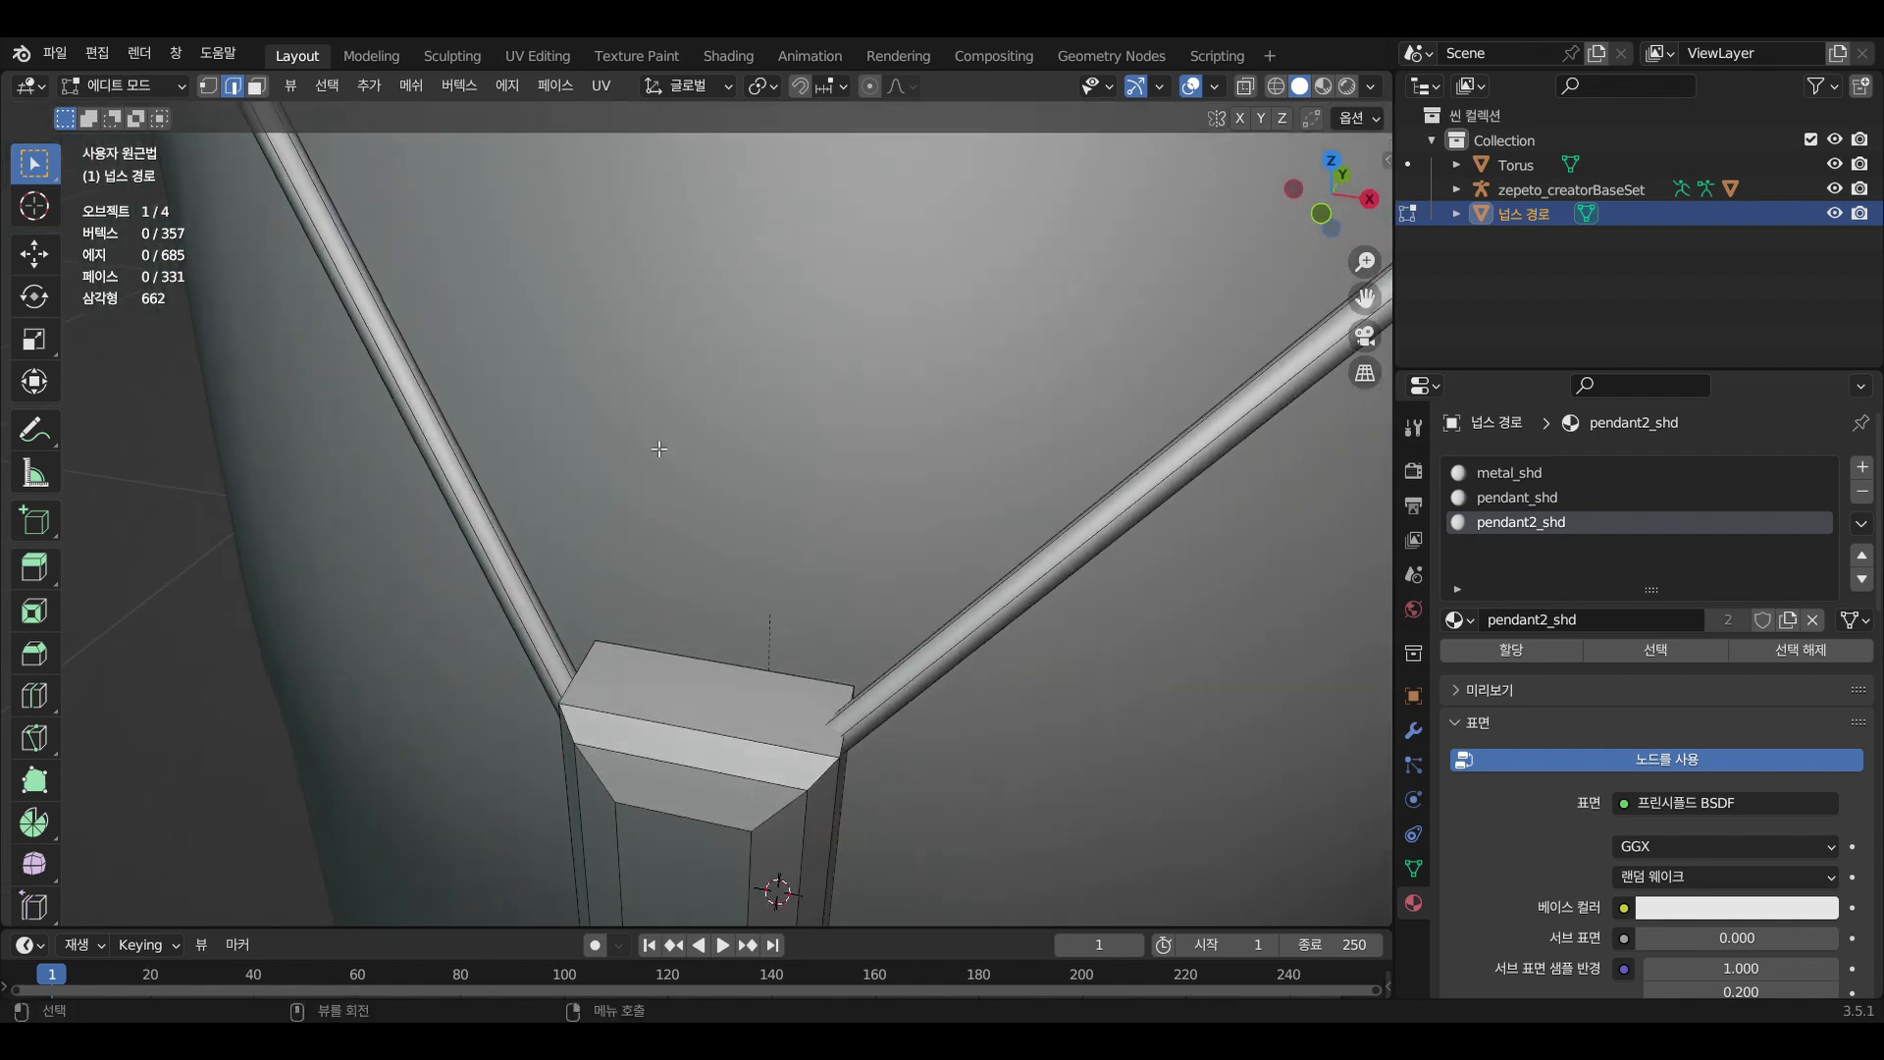
left_click(471, 473, "alt")
right_click(463, 467)
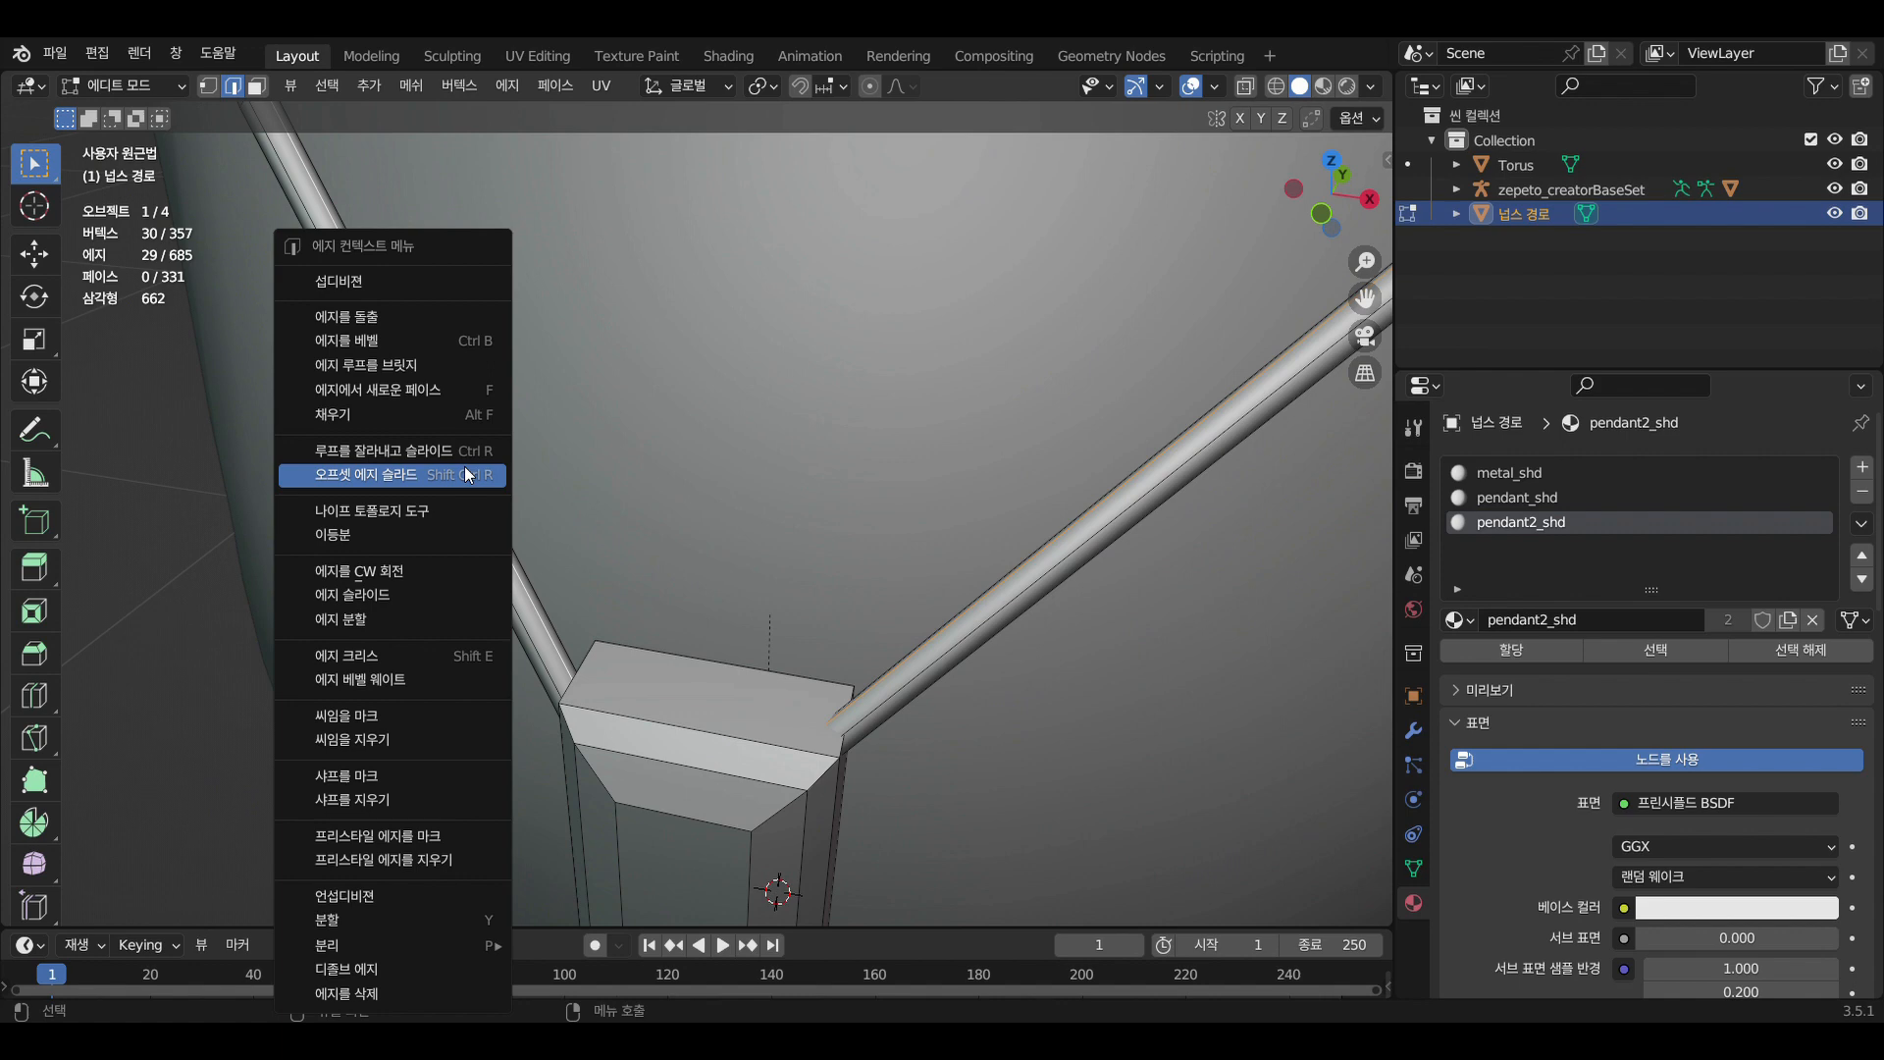
left_click(416, 715)
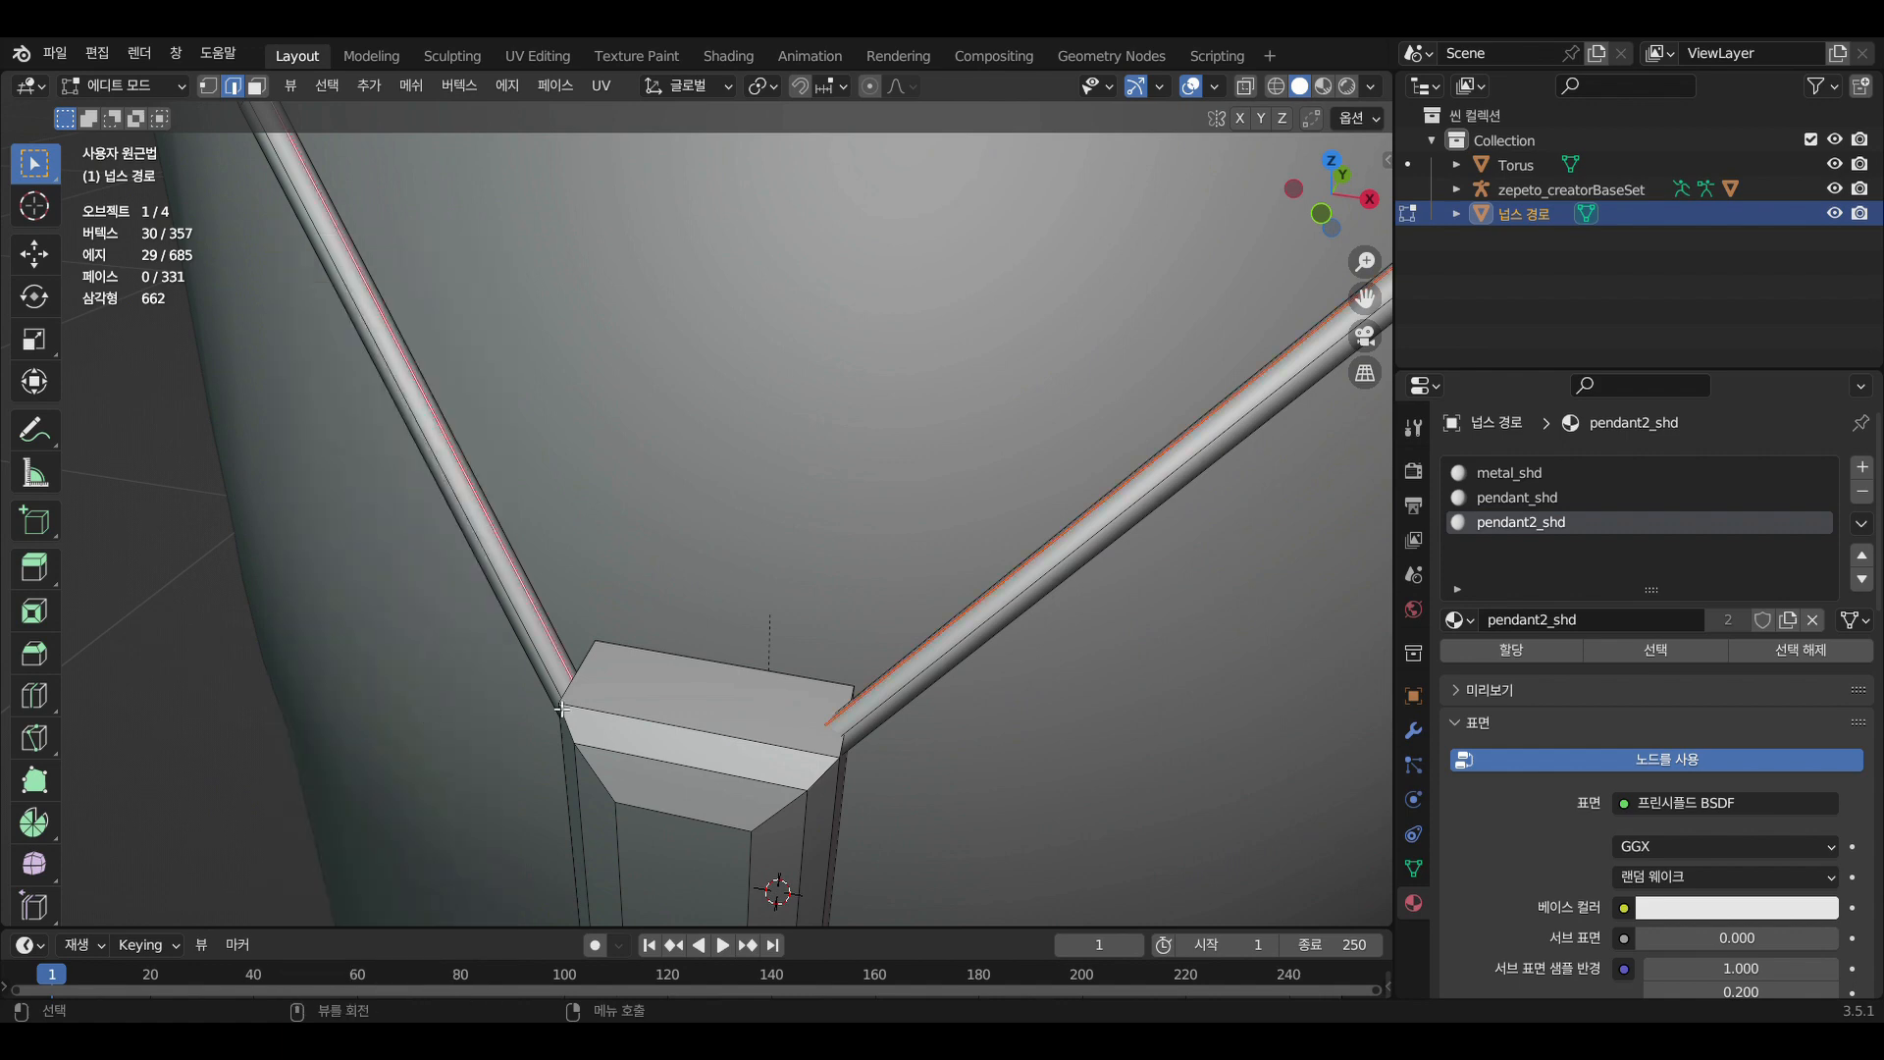
Clear the selection, select the edge loops running through the block pendant's four corners and mark them as UV seams
left_click(774, 553)
middle_click_drag(631, 556, 646, 522)
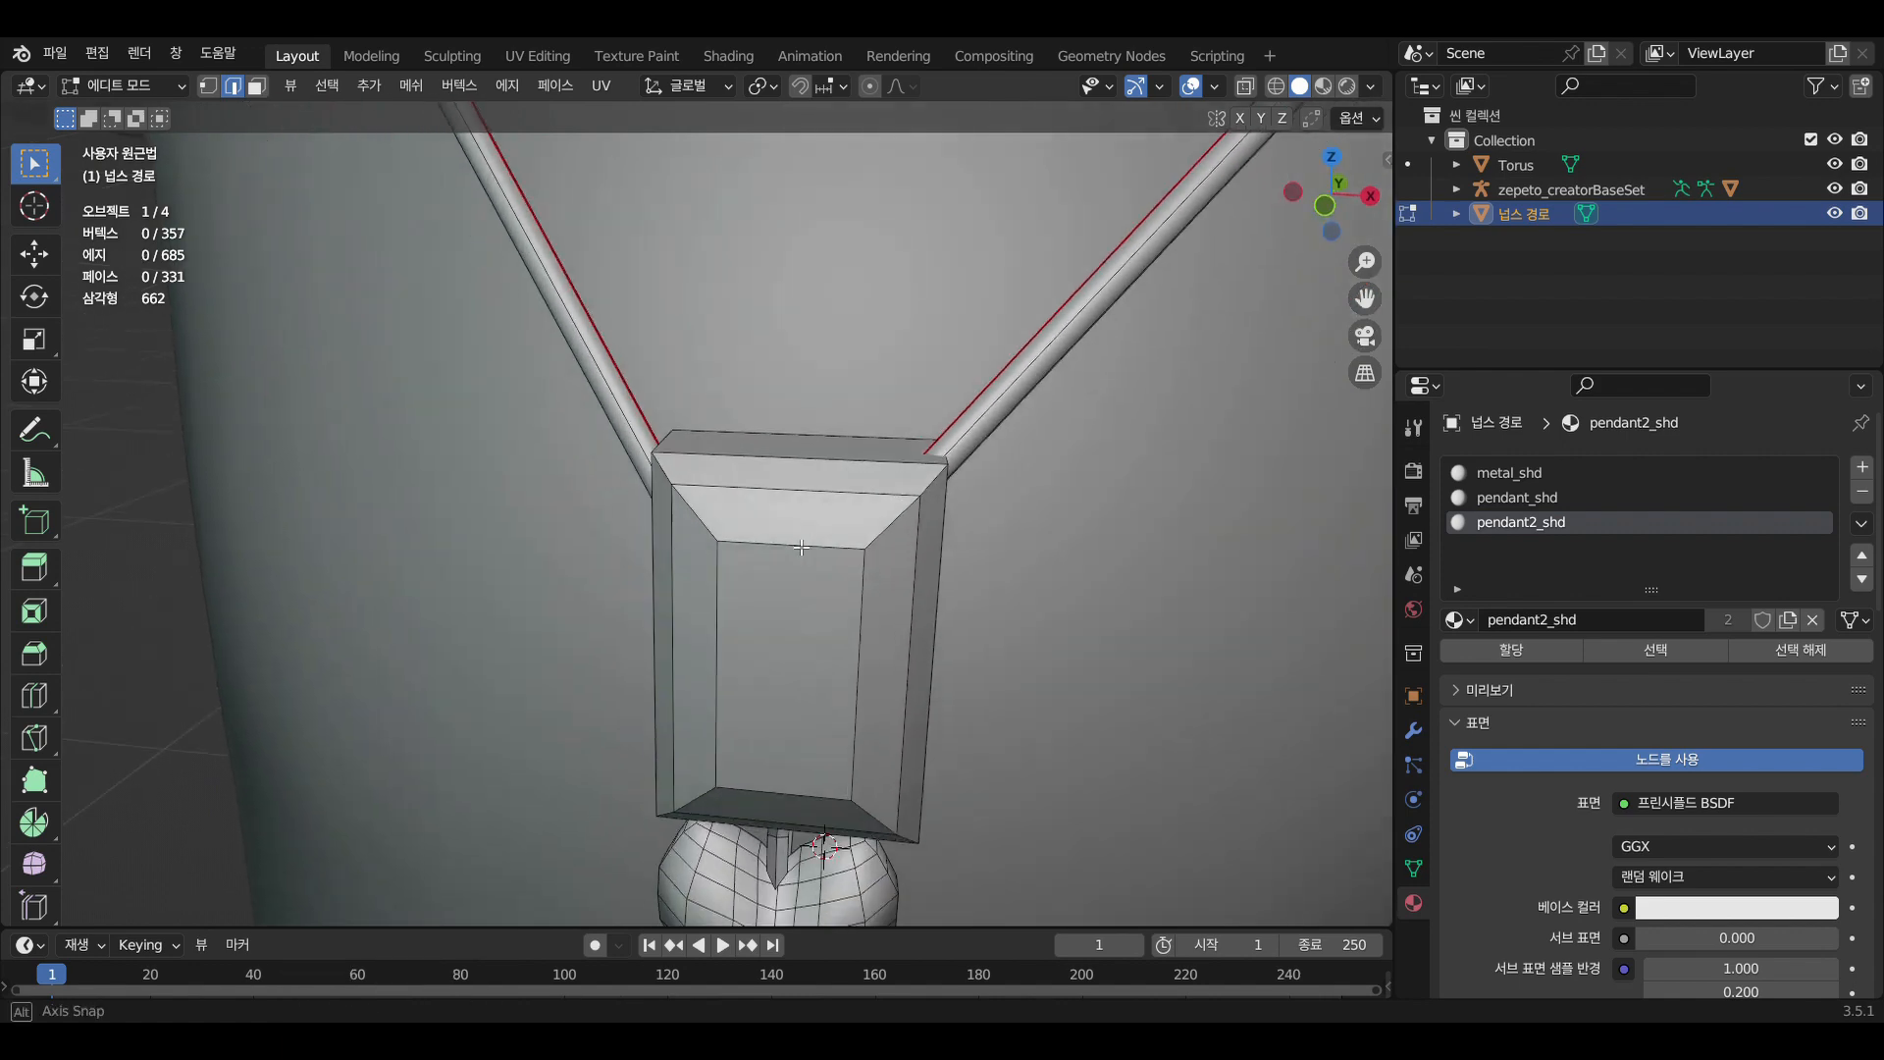
scroll(646, 521, "up", 2)
left_click(719, 543, "alt")
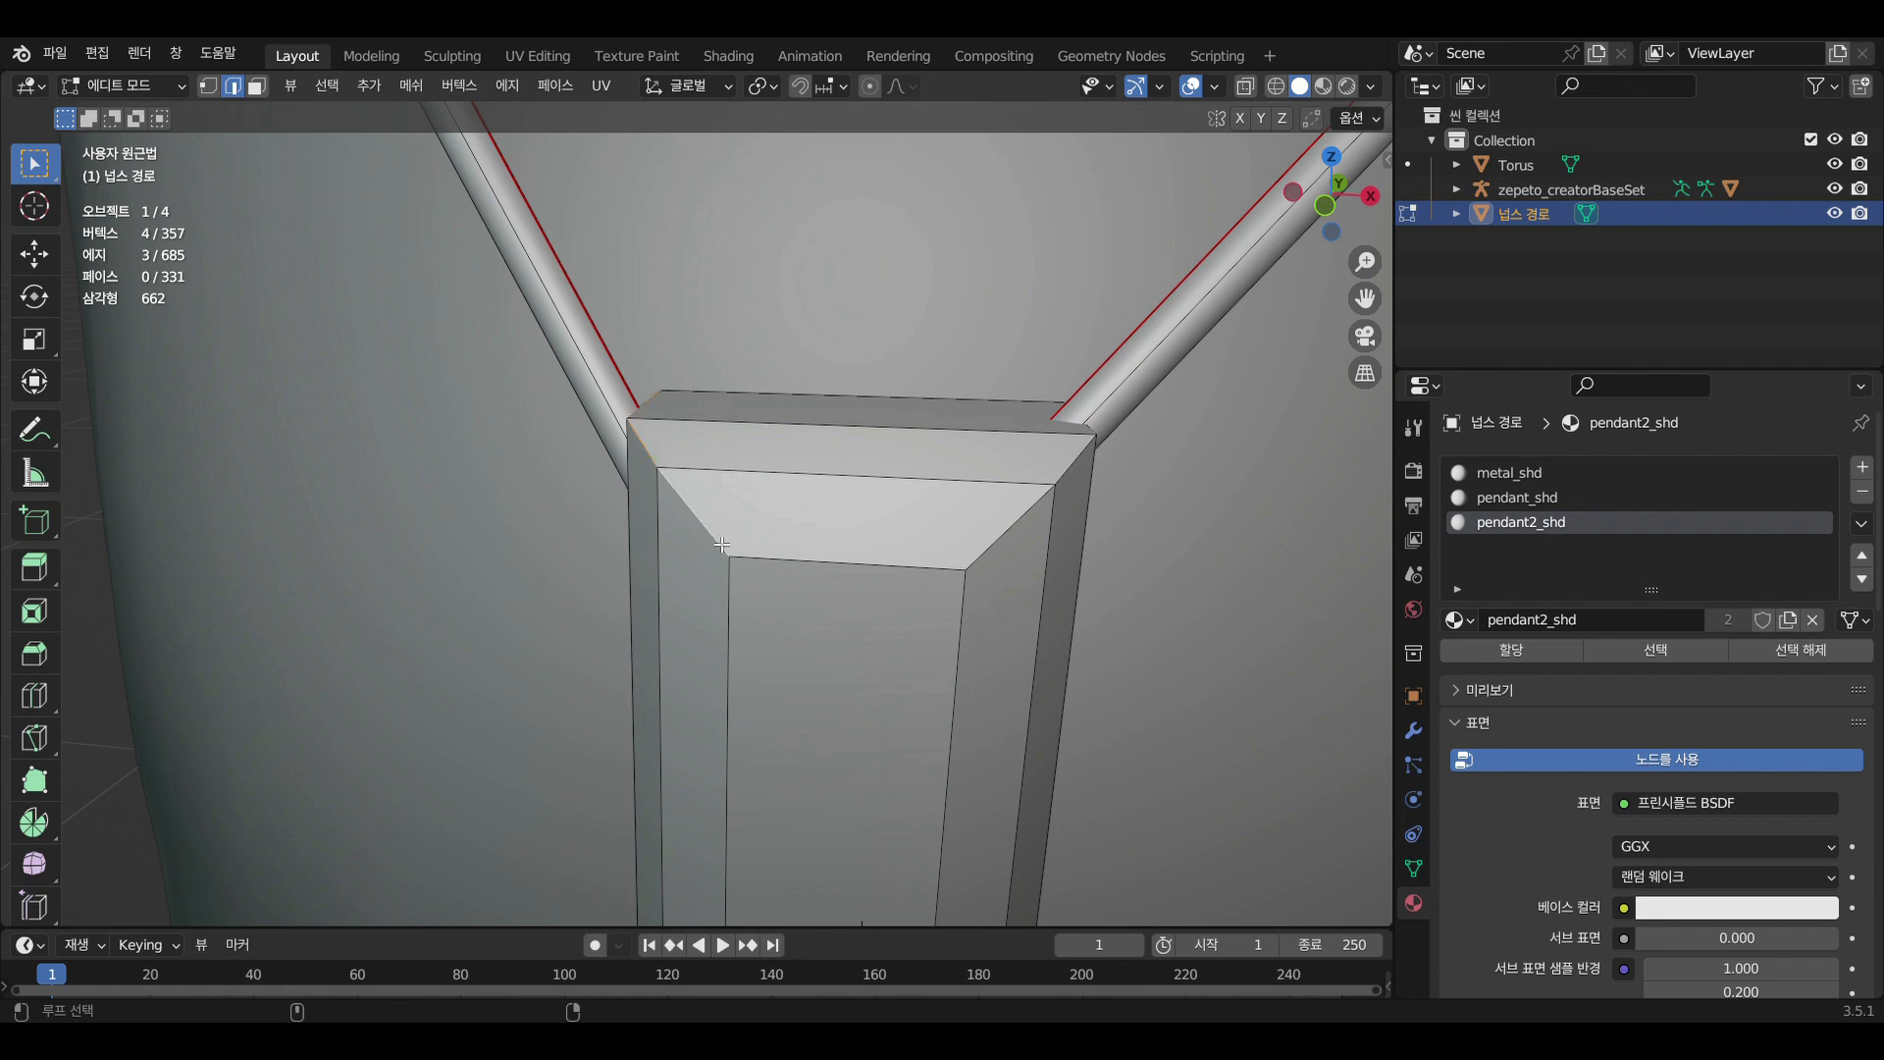
left_click(1028, 526, "alt+shift")
scroll(1013, 602, "down", 3)
middle_click_drag(1014, 601, 1011, 572)
scroll(981, 615, "up", 3)
left_click(980, 729, "alt+shift")
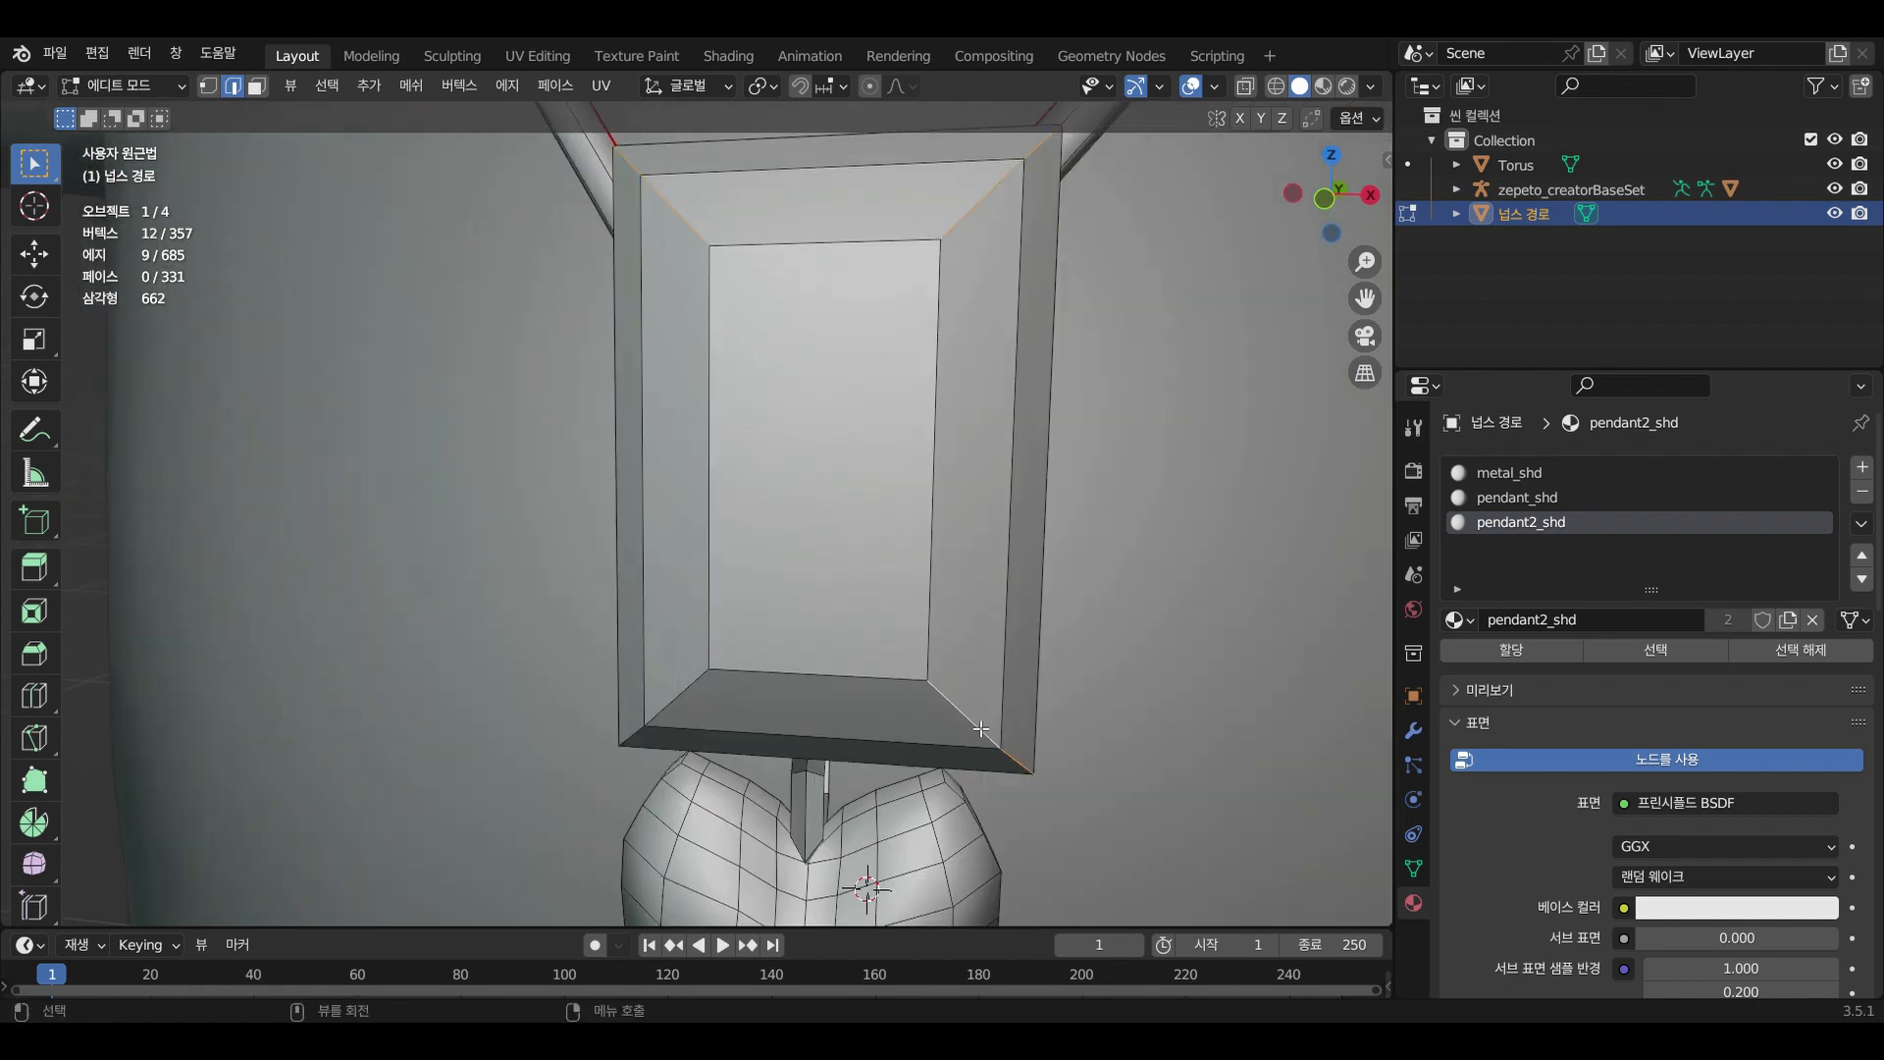
left_click(689, 701, "alt+shift")
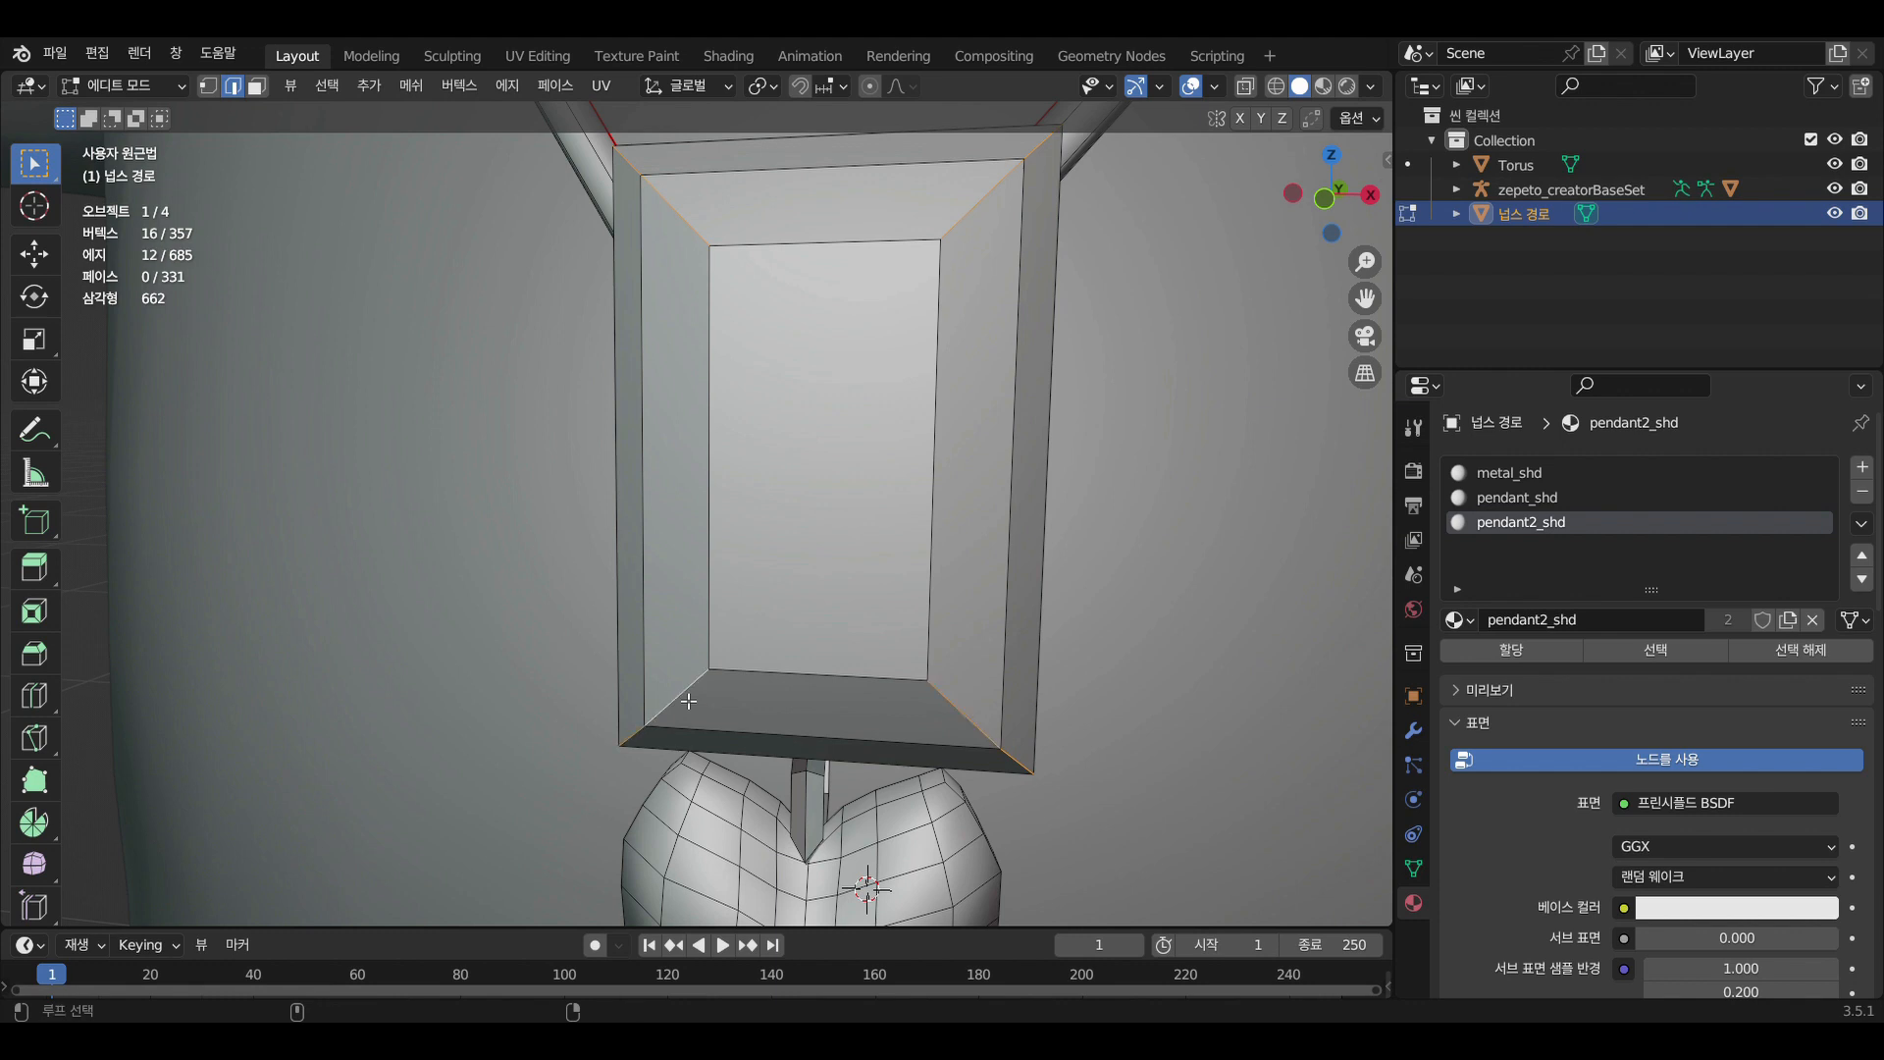
right_click(768, 681)
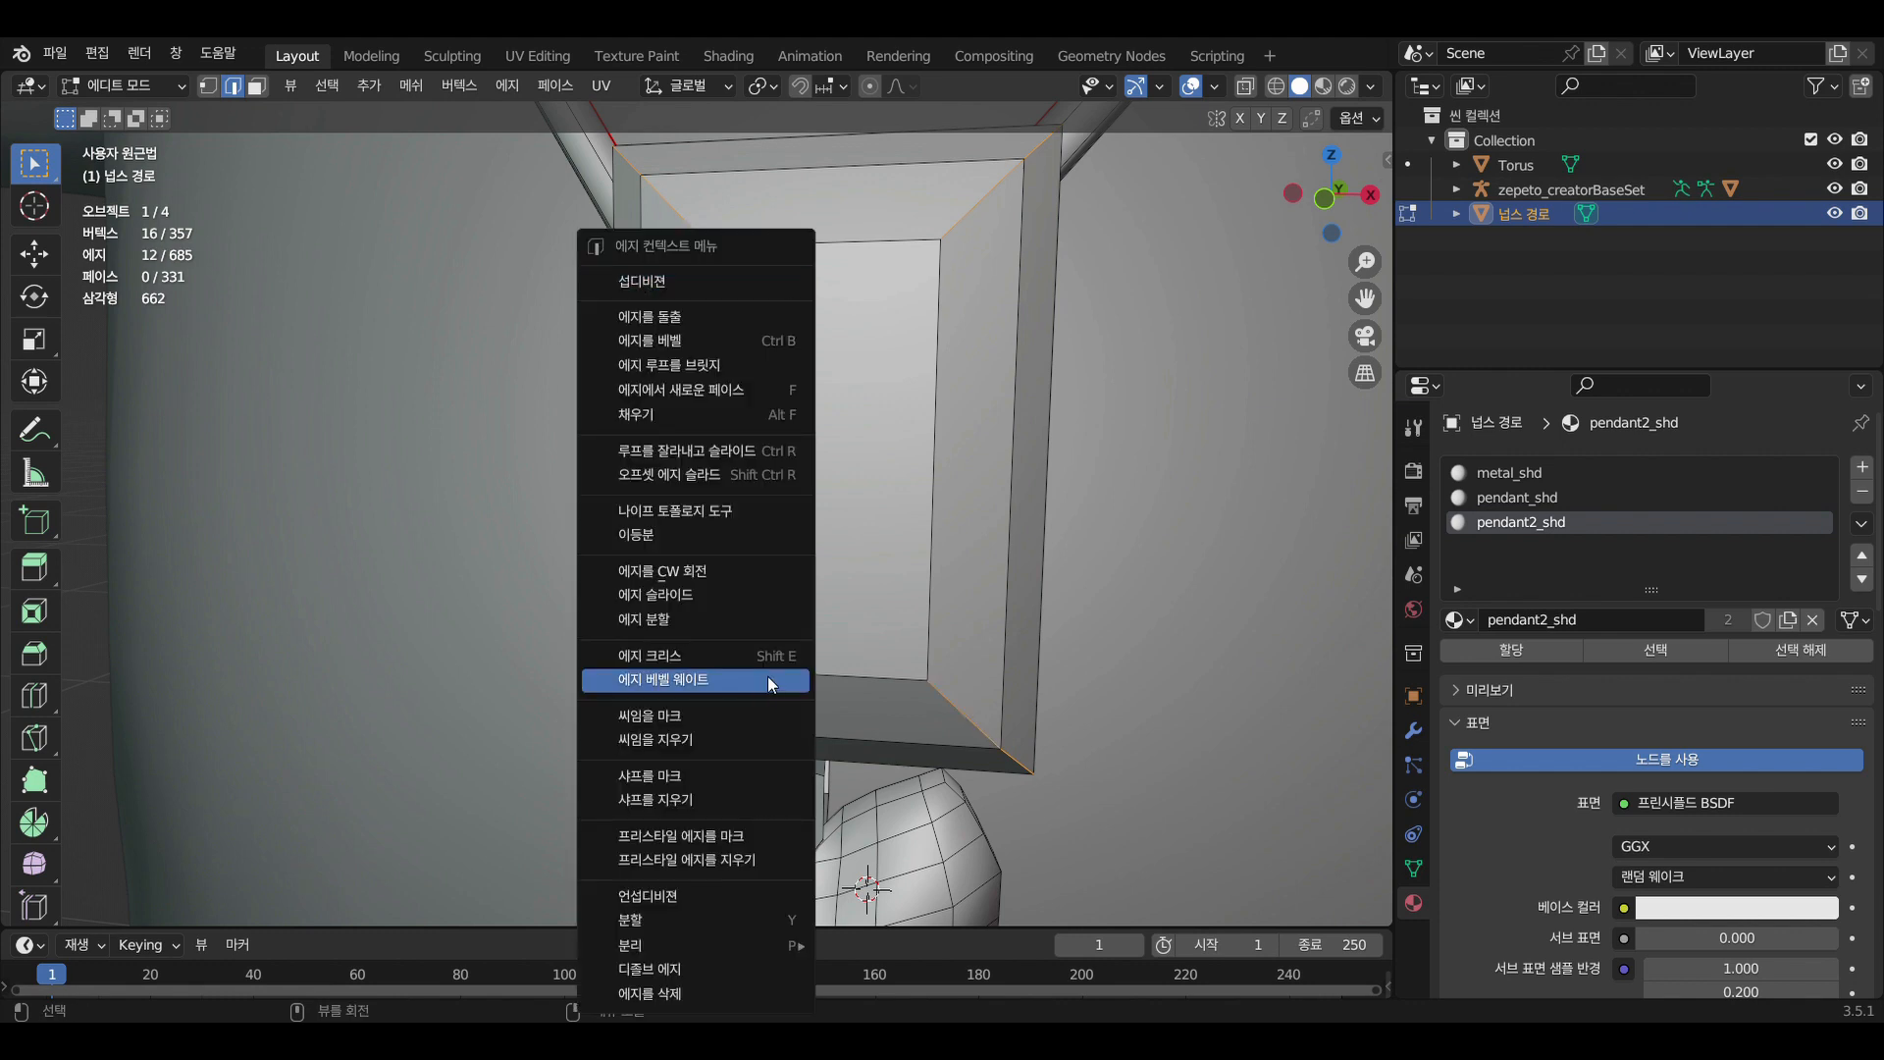
left_click(726, 717)
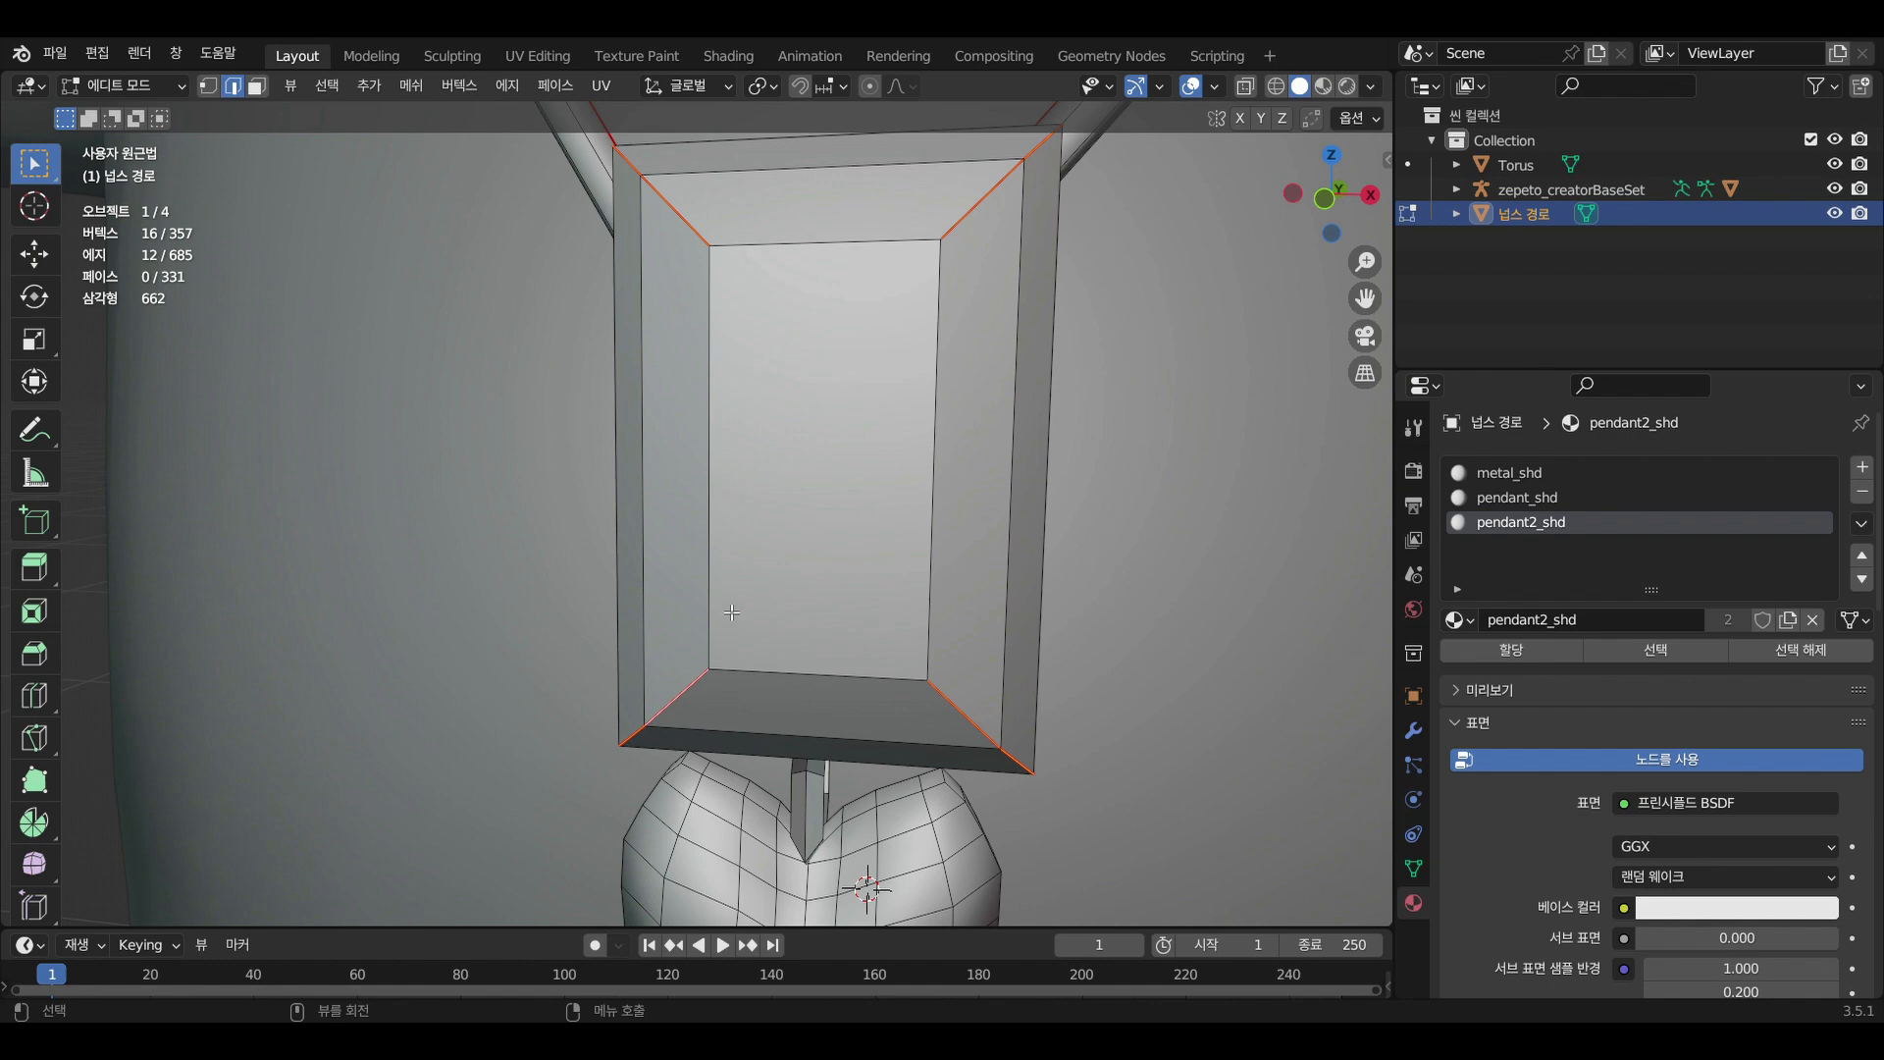
Add the two long side edges and the upper edge of the block pendant's outer rim and mark them as UV seams
scroll(1015, 566, "down", 4)
scroll(843, 510, "up", 4)
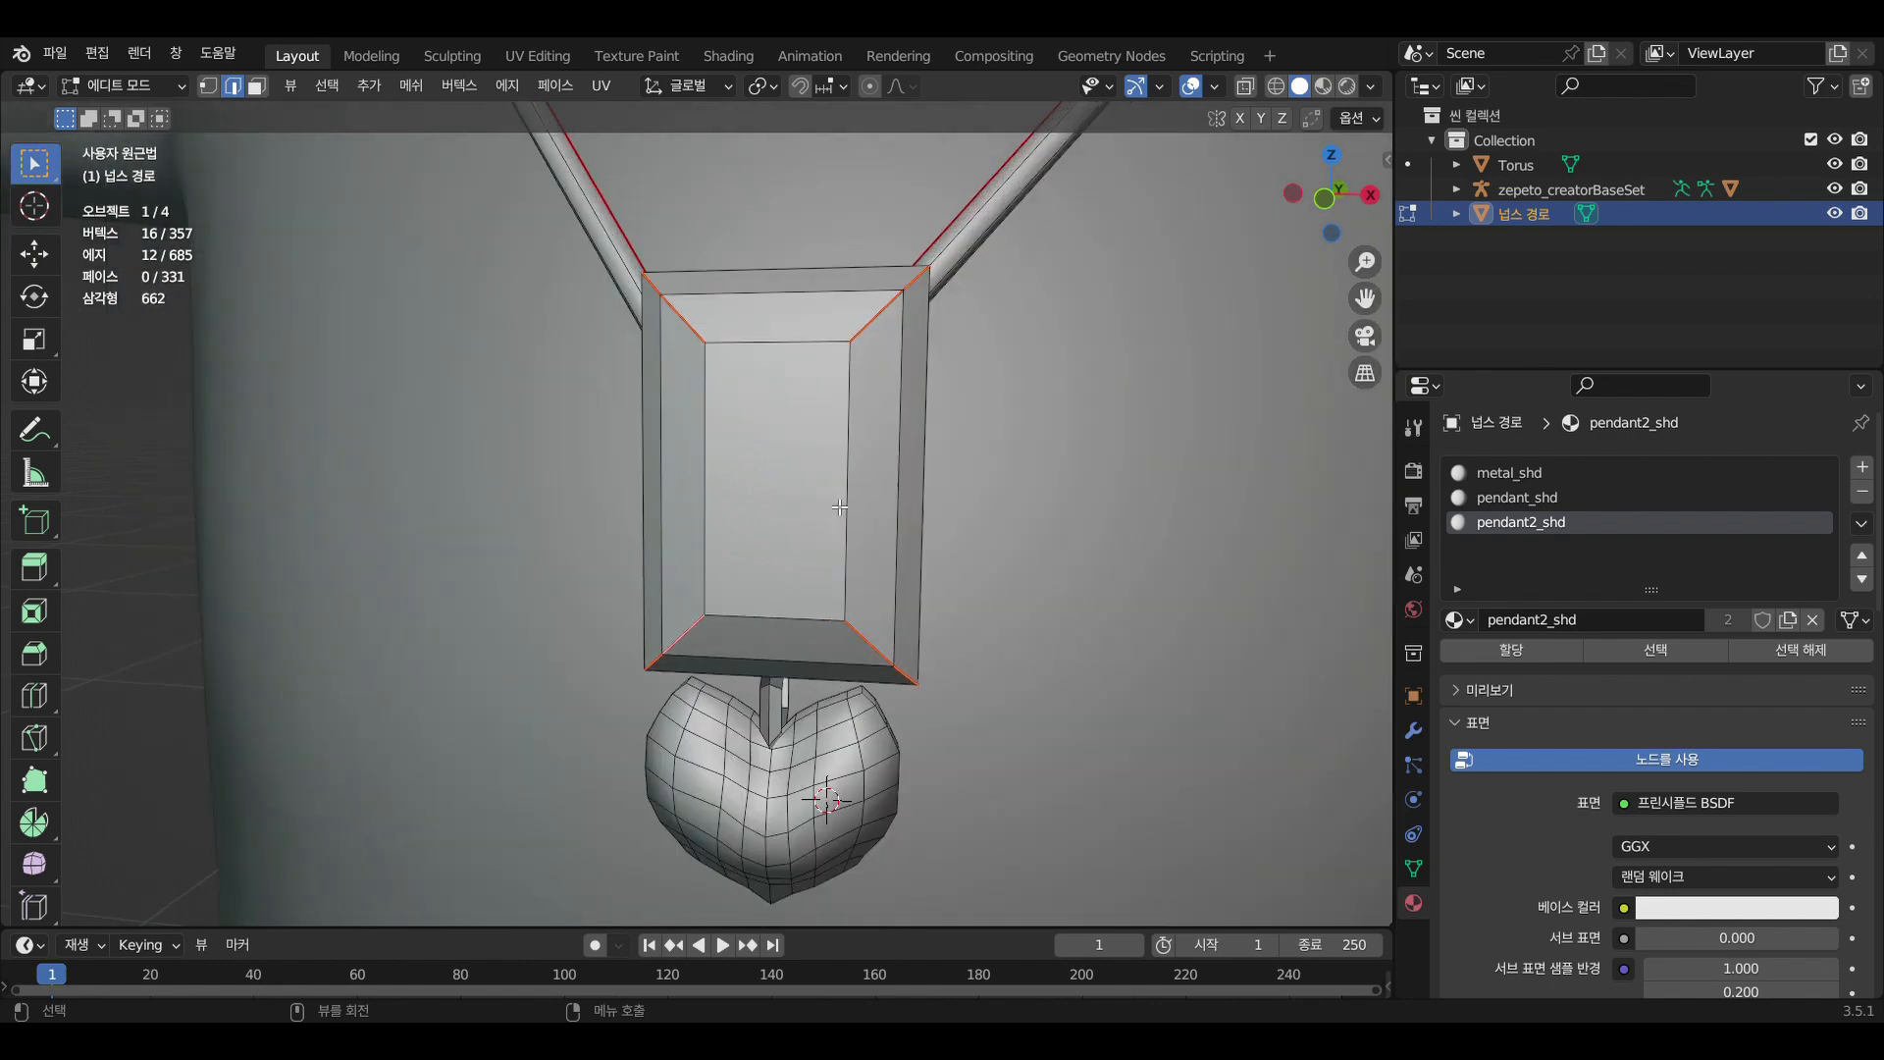
left_click(927, 513, "shift")
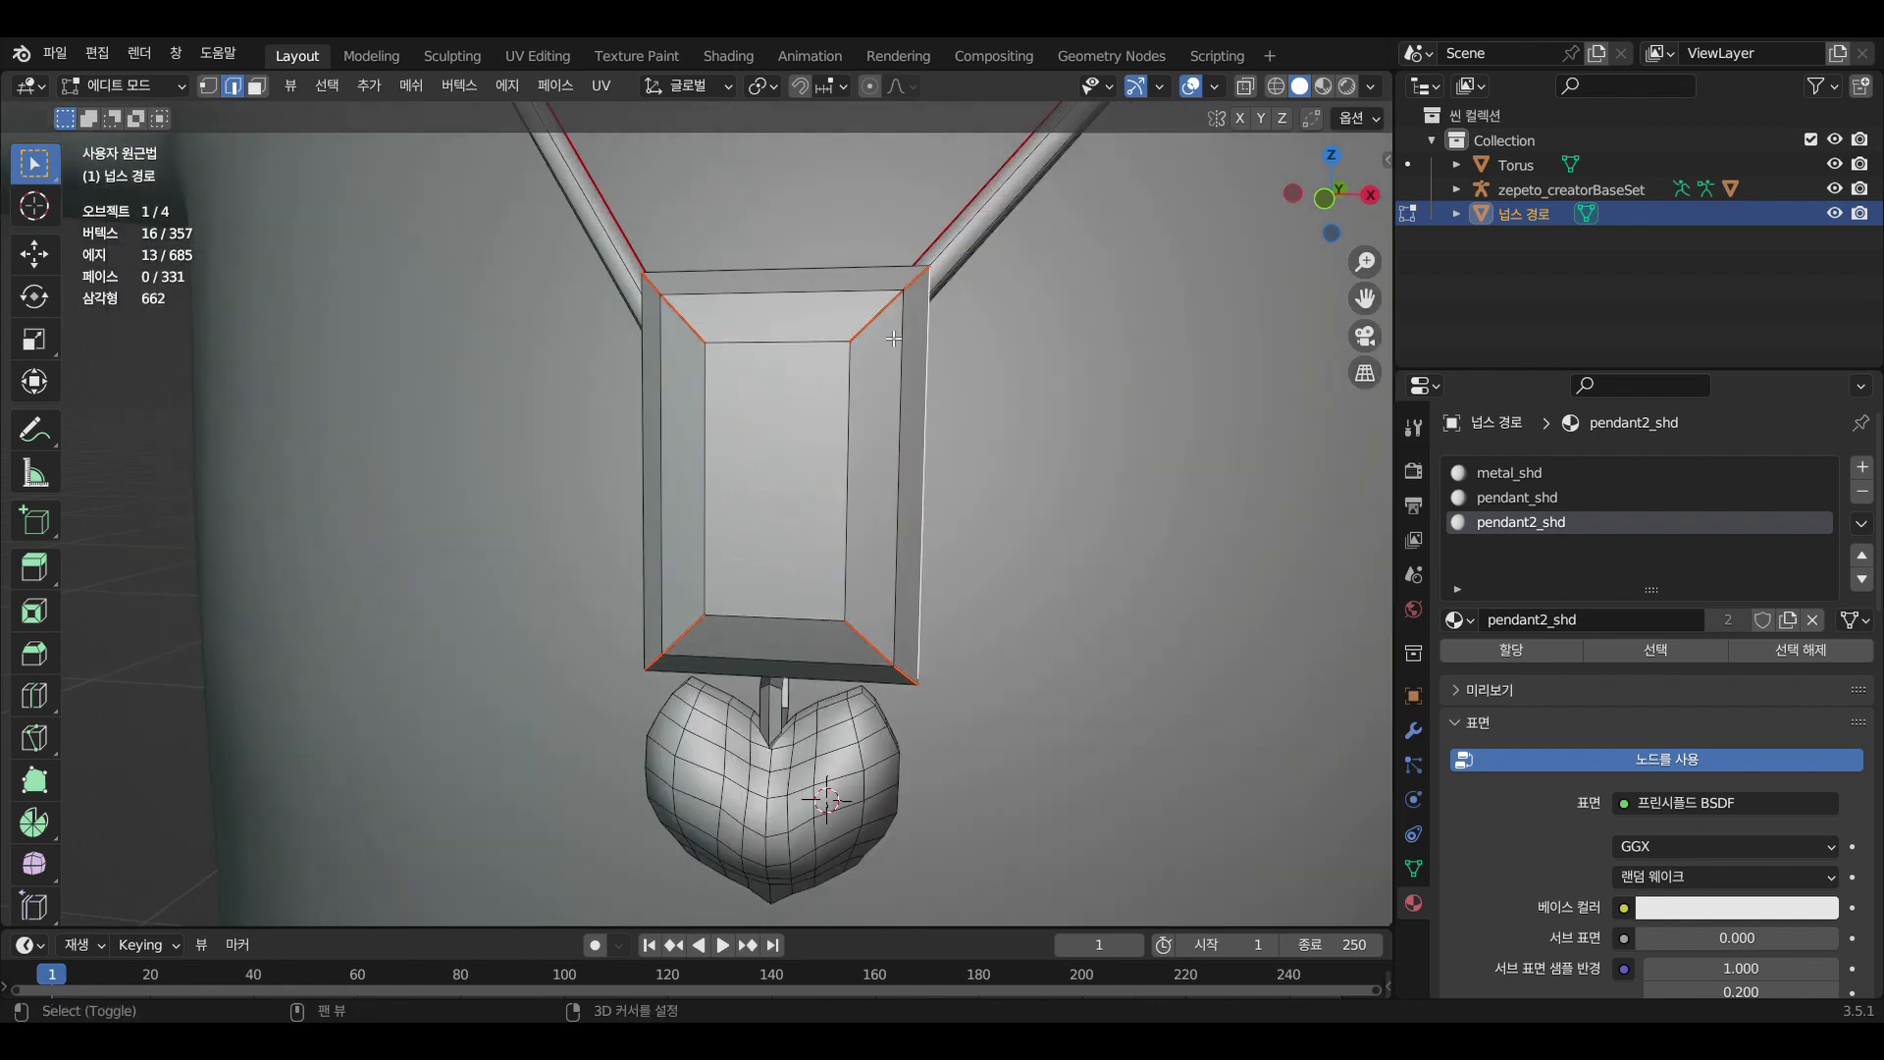
left_click(833, 275, "shift")
left_click(645, 445, "shift")
right_click(645, 444)
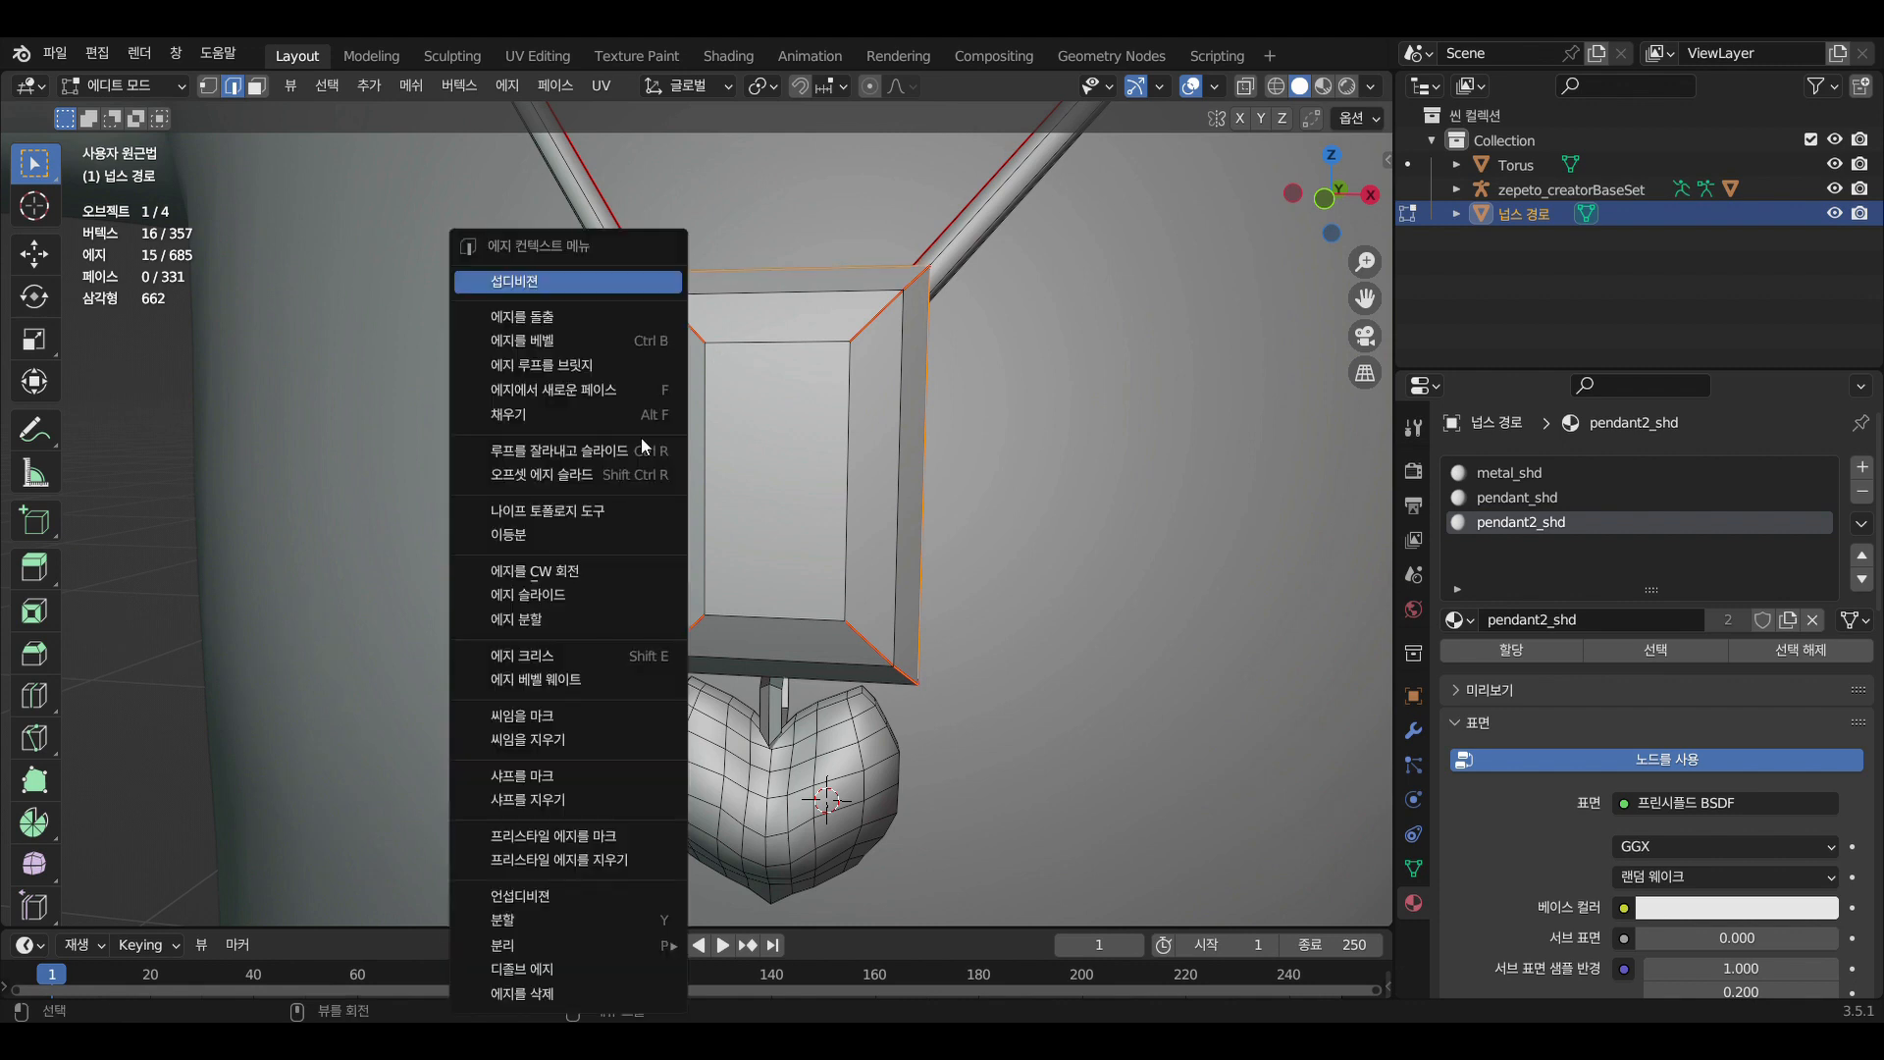
left_click(595, 714)
Add individual edges around the heart pendant to the selection and mark them as UV seams
scroll(906, 696, "down", 5)
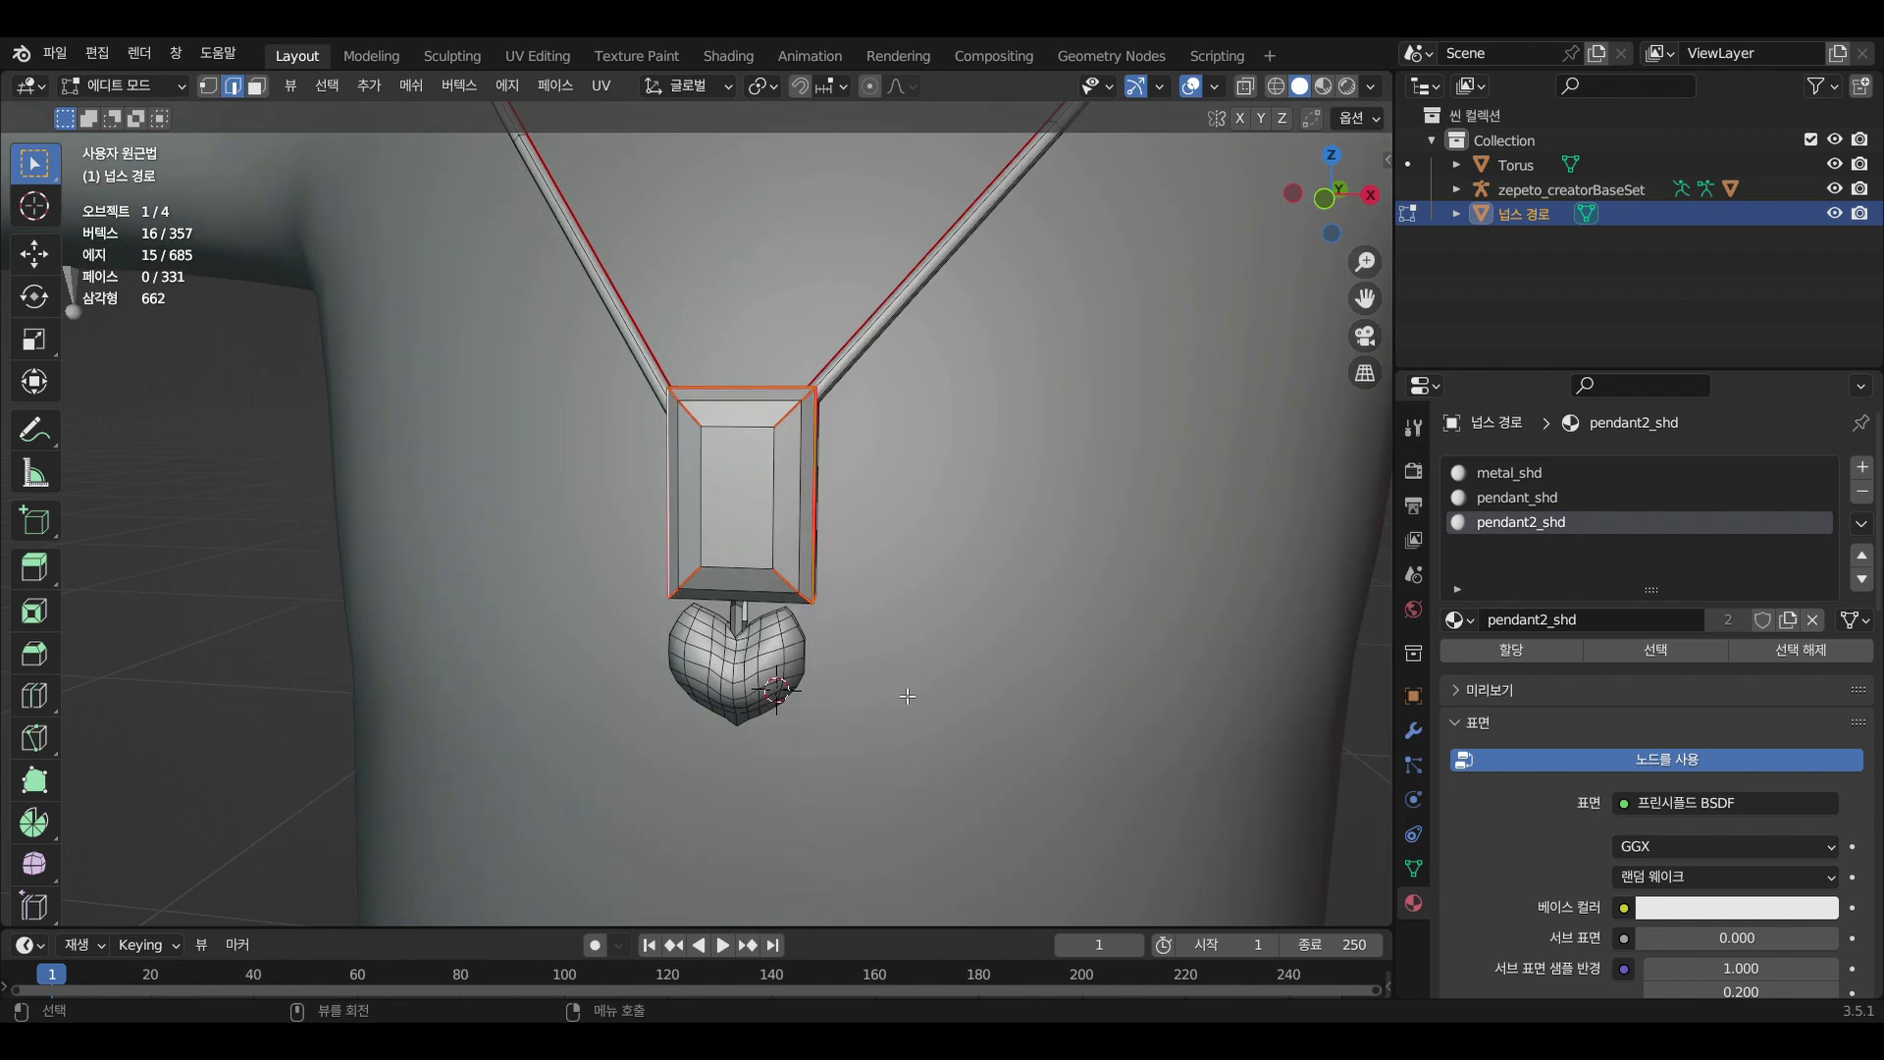
scroll(860, 650, "up", 4)
middle_click_drag(912, 746, 950, 638)
scroll(736, 703, "up", 2)
left_click(1062, 583, "shift")
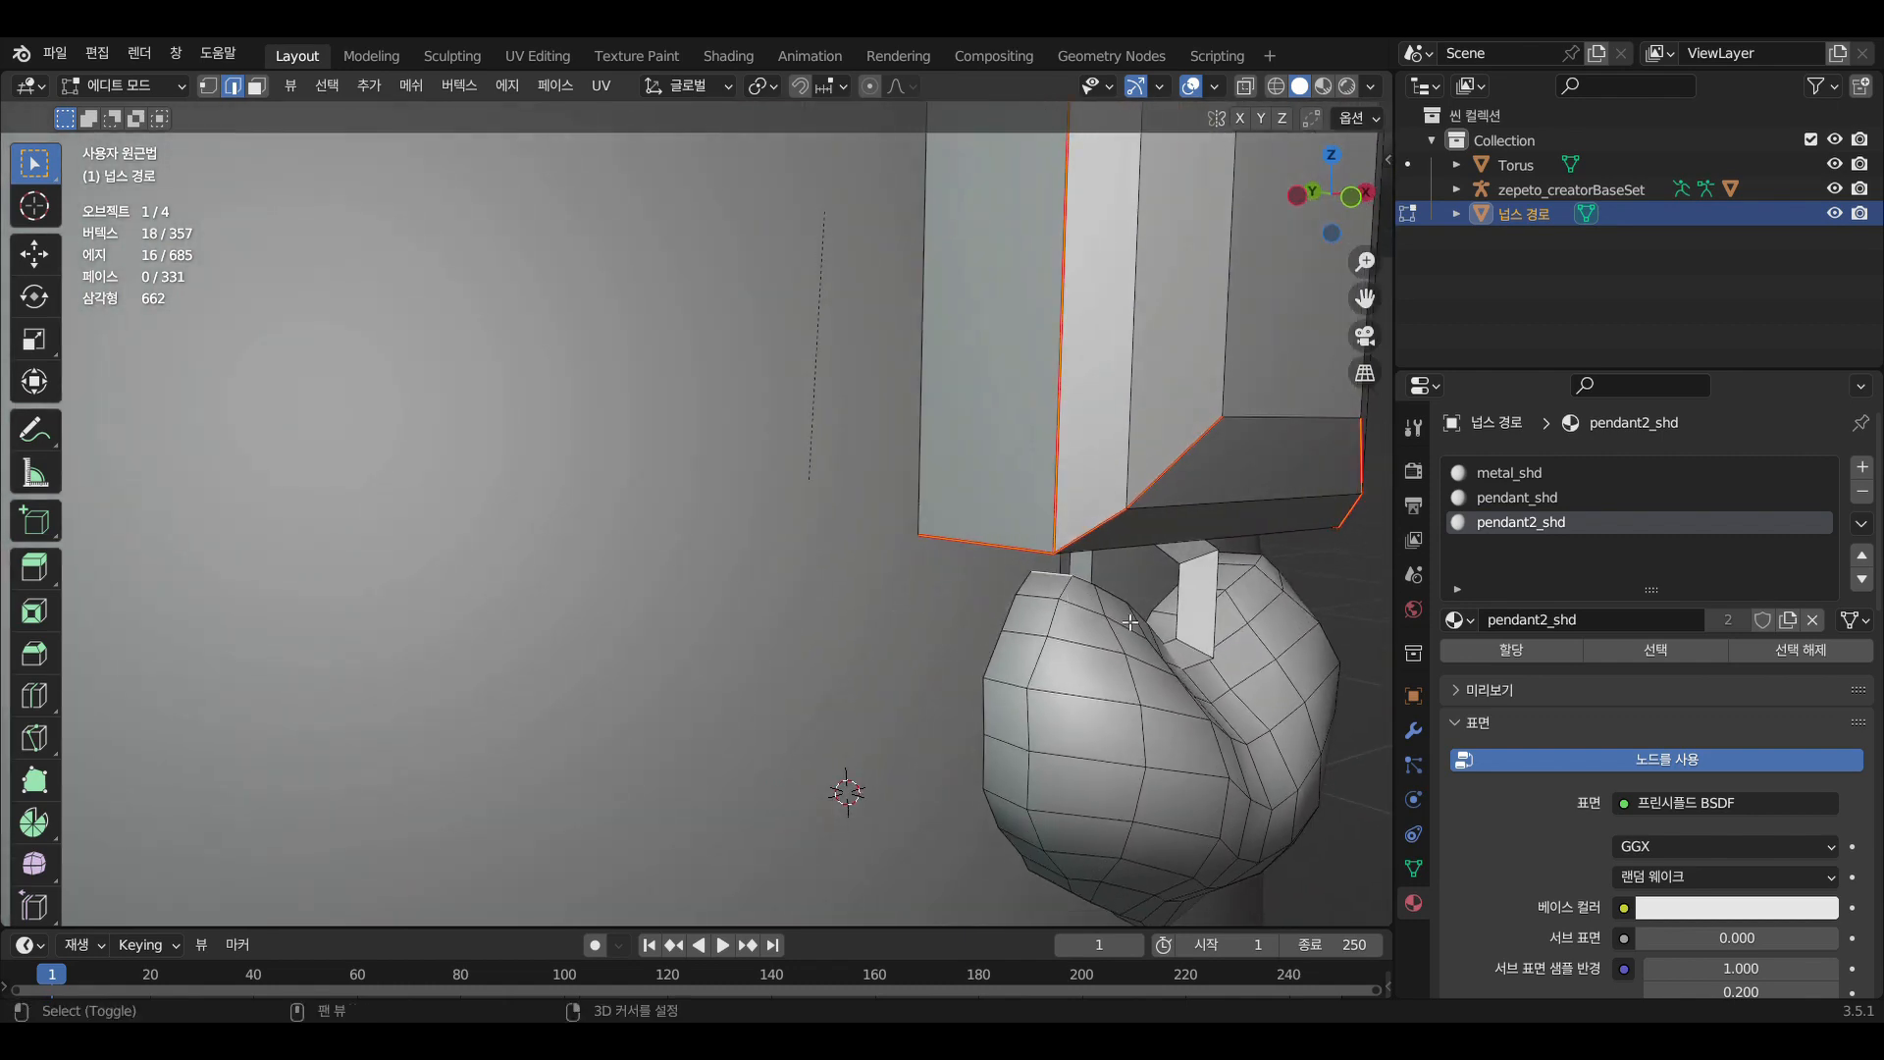
left_click(1246, 558, "shift")
middle_click_drag(1253, 750, 1191, 692)
scroll(1172, 705, "up", 2)
left_click(465, 254, "shift")
middle_click_drag(971, 411, 852, 423, "shift")
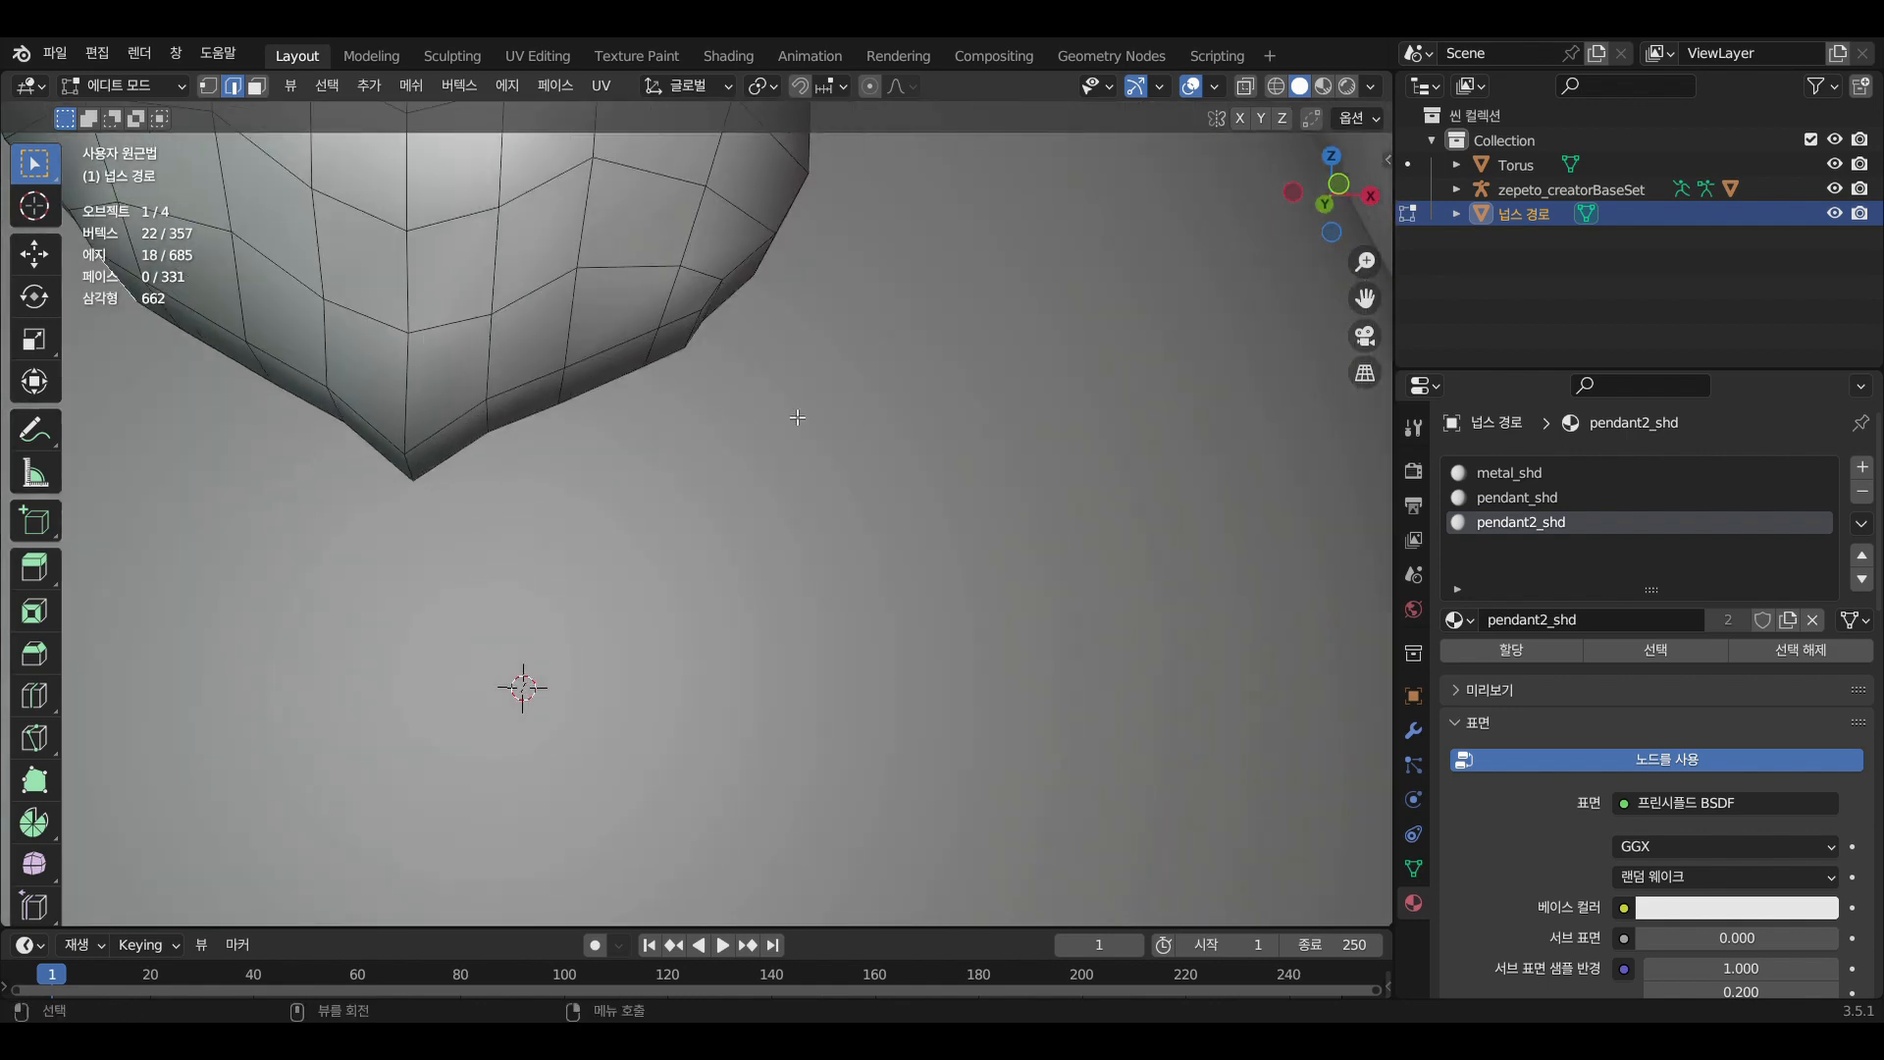
middle_click_drag(700, 365, 677, 383)
left_click(426, 413, "shift")
left_click(422, 416, "ctrl")
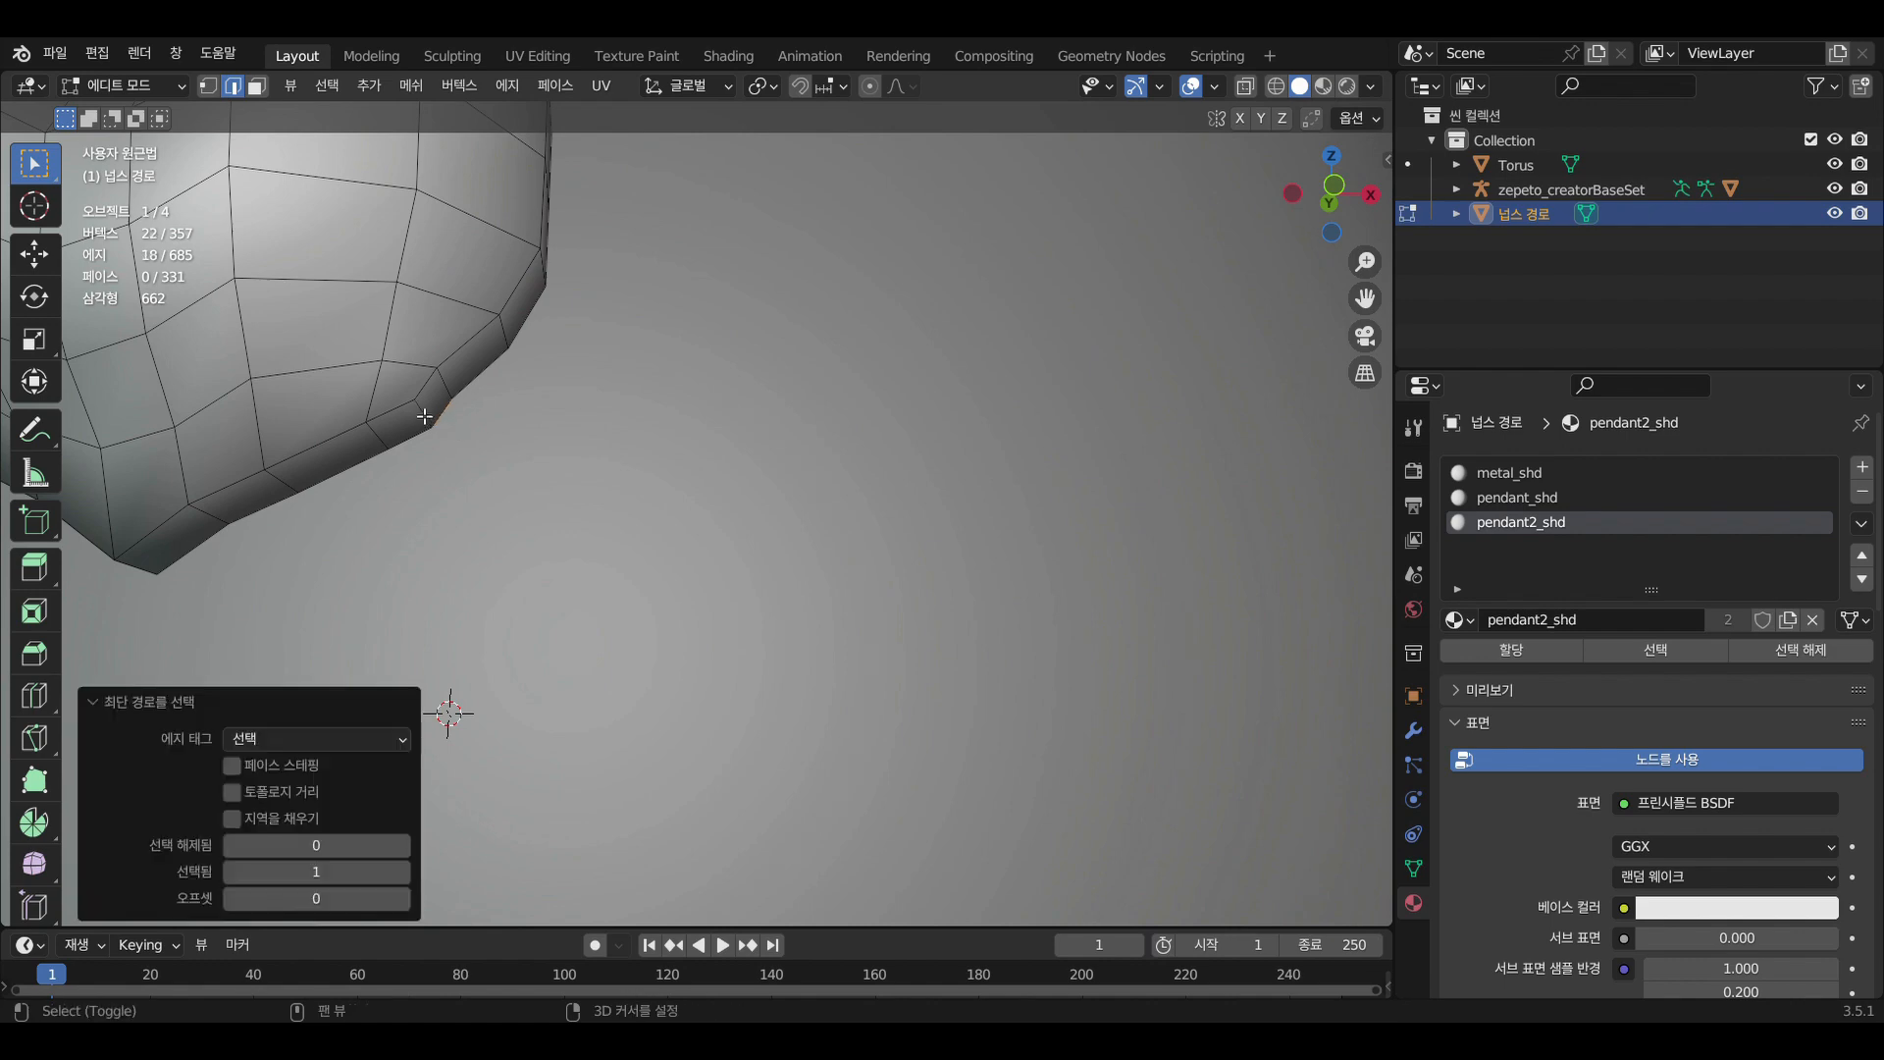
left_click(422, 416, "shift")
scroll(424, 417, "down", 6)
right_click(562, 796)
left_click(517, 718)
Add the lengthwise edge loop of the connector between block and heart and mark it as a UV seam
scroll(589, 702, "down", 4)
middle_click_drag(659, 684, 692, 695)
scroll(691, 694, "up", 7)
left_click(681, 280, "alt+shift")
right_click(666, 302)
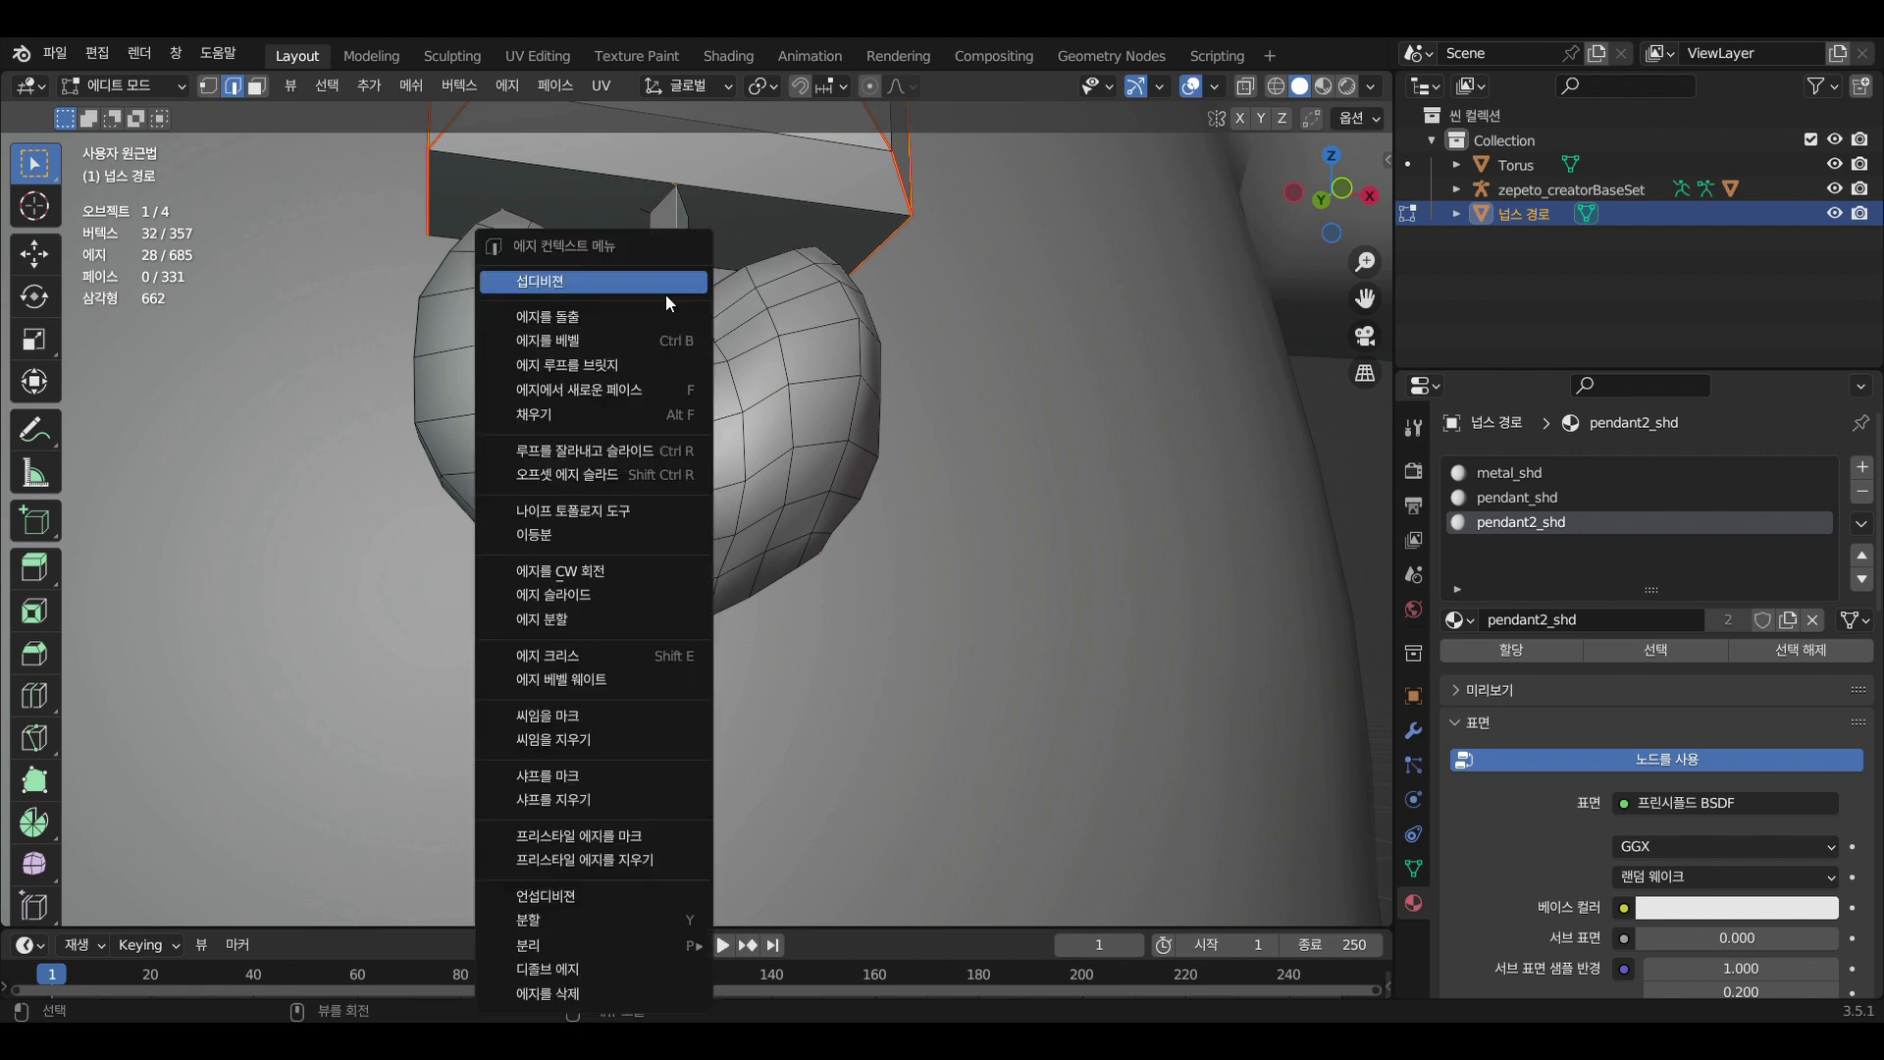
left_click(597, 715)
Switch to the UV Editing workspace and unwrap the whole joined necklace mesh
scroll(628, 700, "down", 7)
middle_click_drag(628, 700, 646, 681)
middle_click_drag(791, 521, 767, 685)
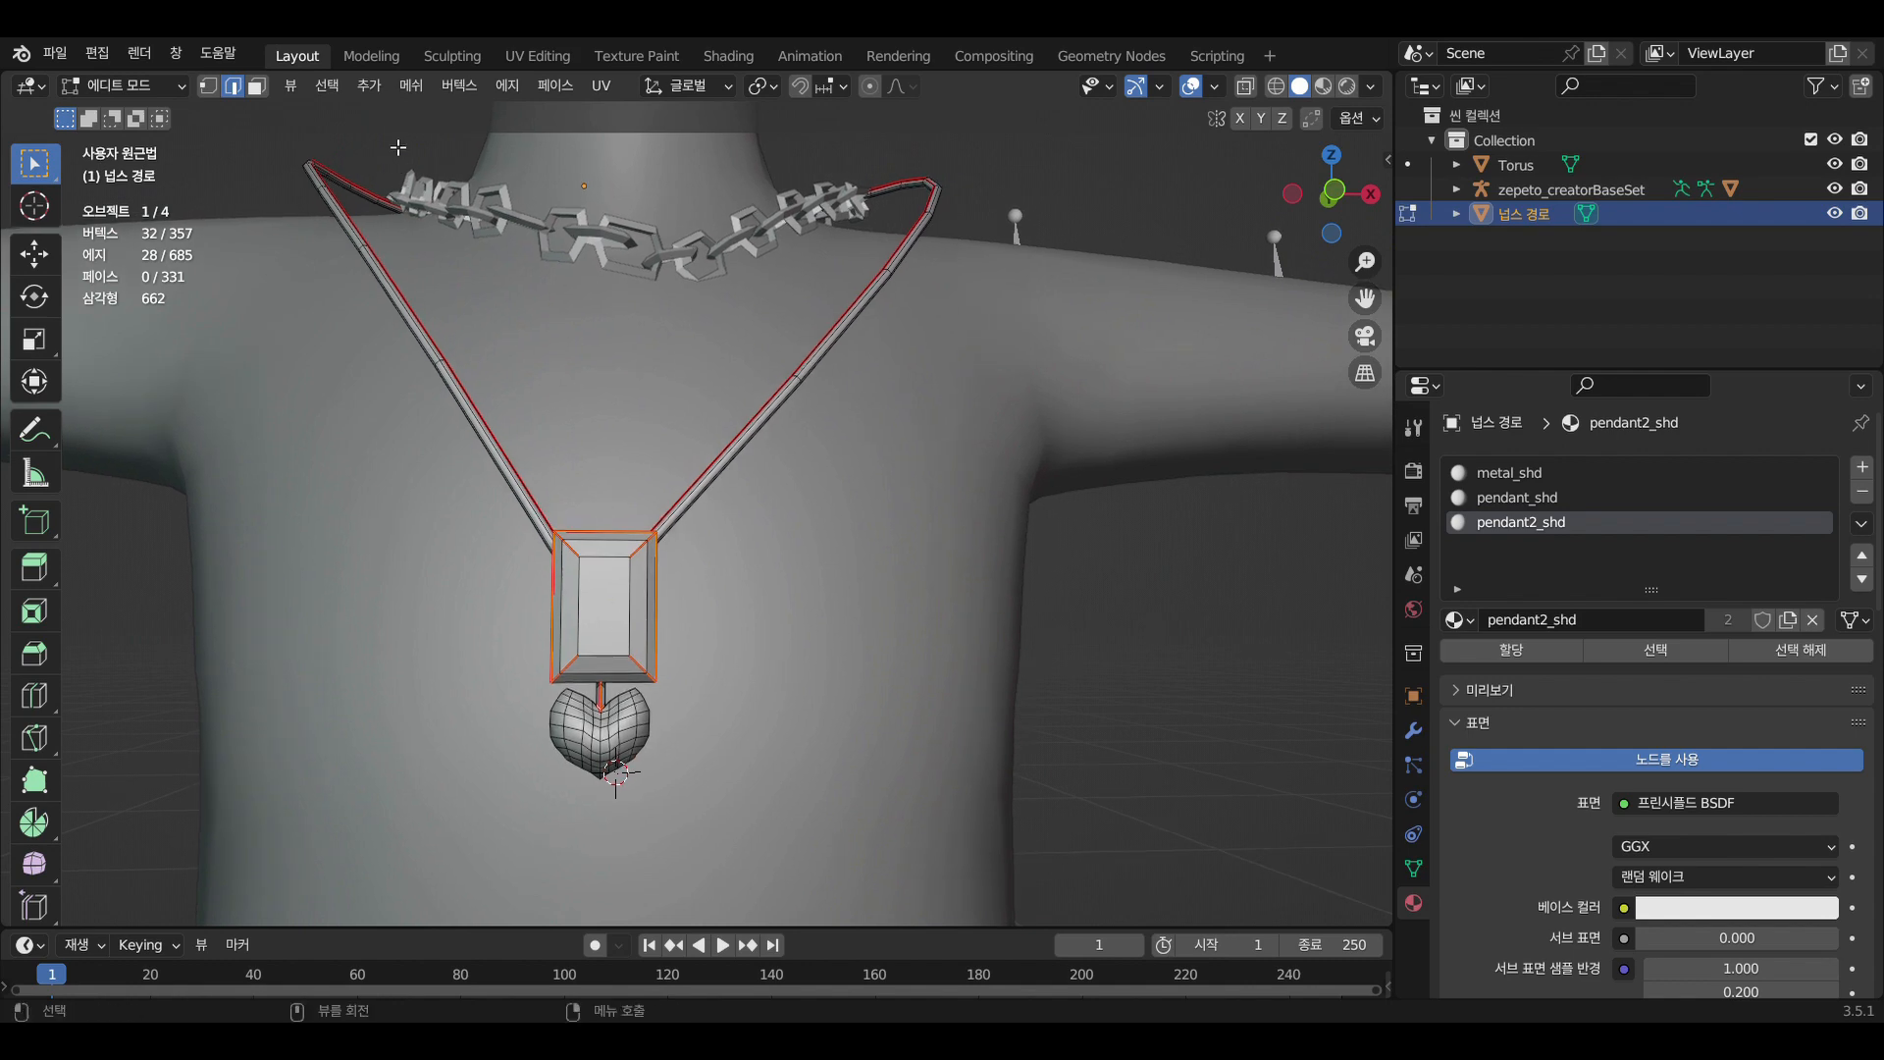
left_click(559, 56)
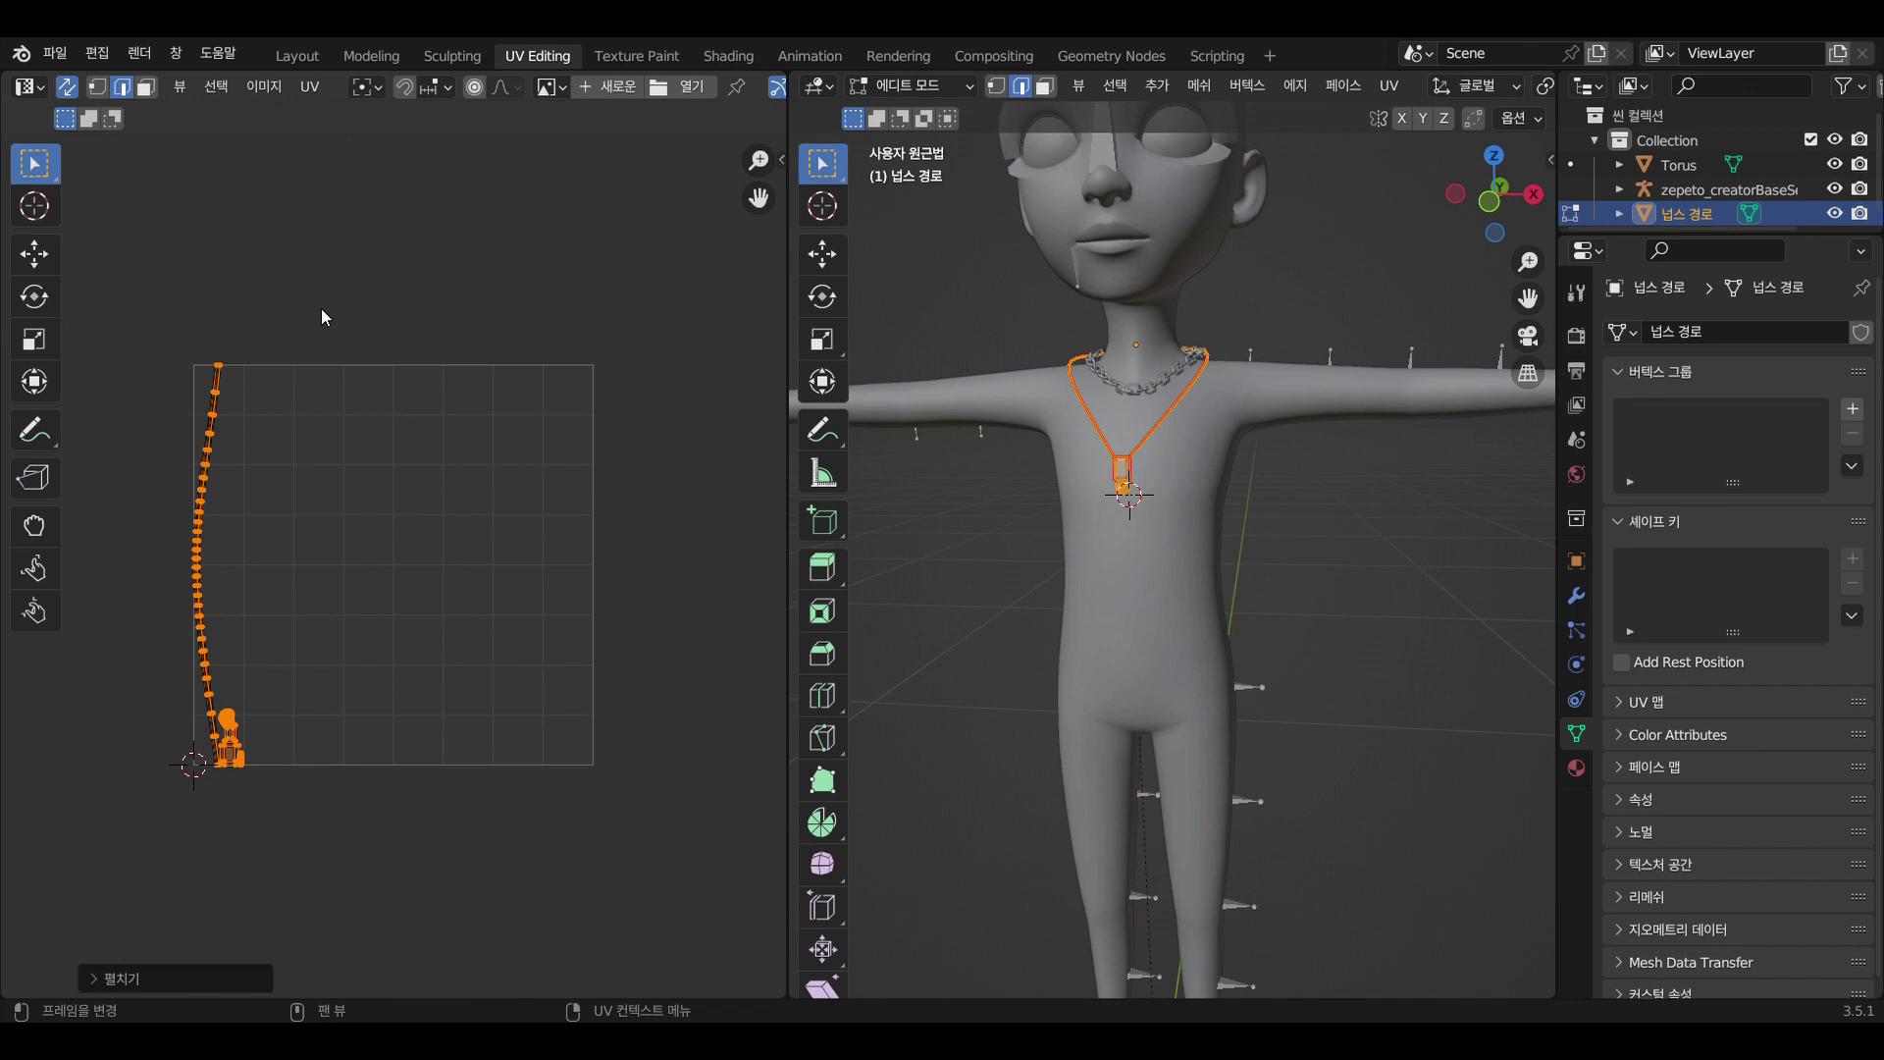
Clear the UV selection, select the linked heart and block islands and move them about 0.32 in X and 0.42 in Y
scroll(445, 491, "up", 2)
middle_click_drag(426, 636, 557, 510, "shift")
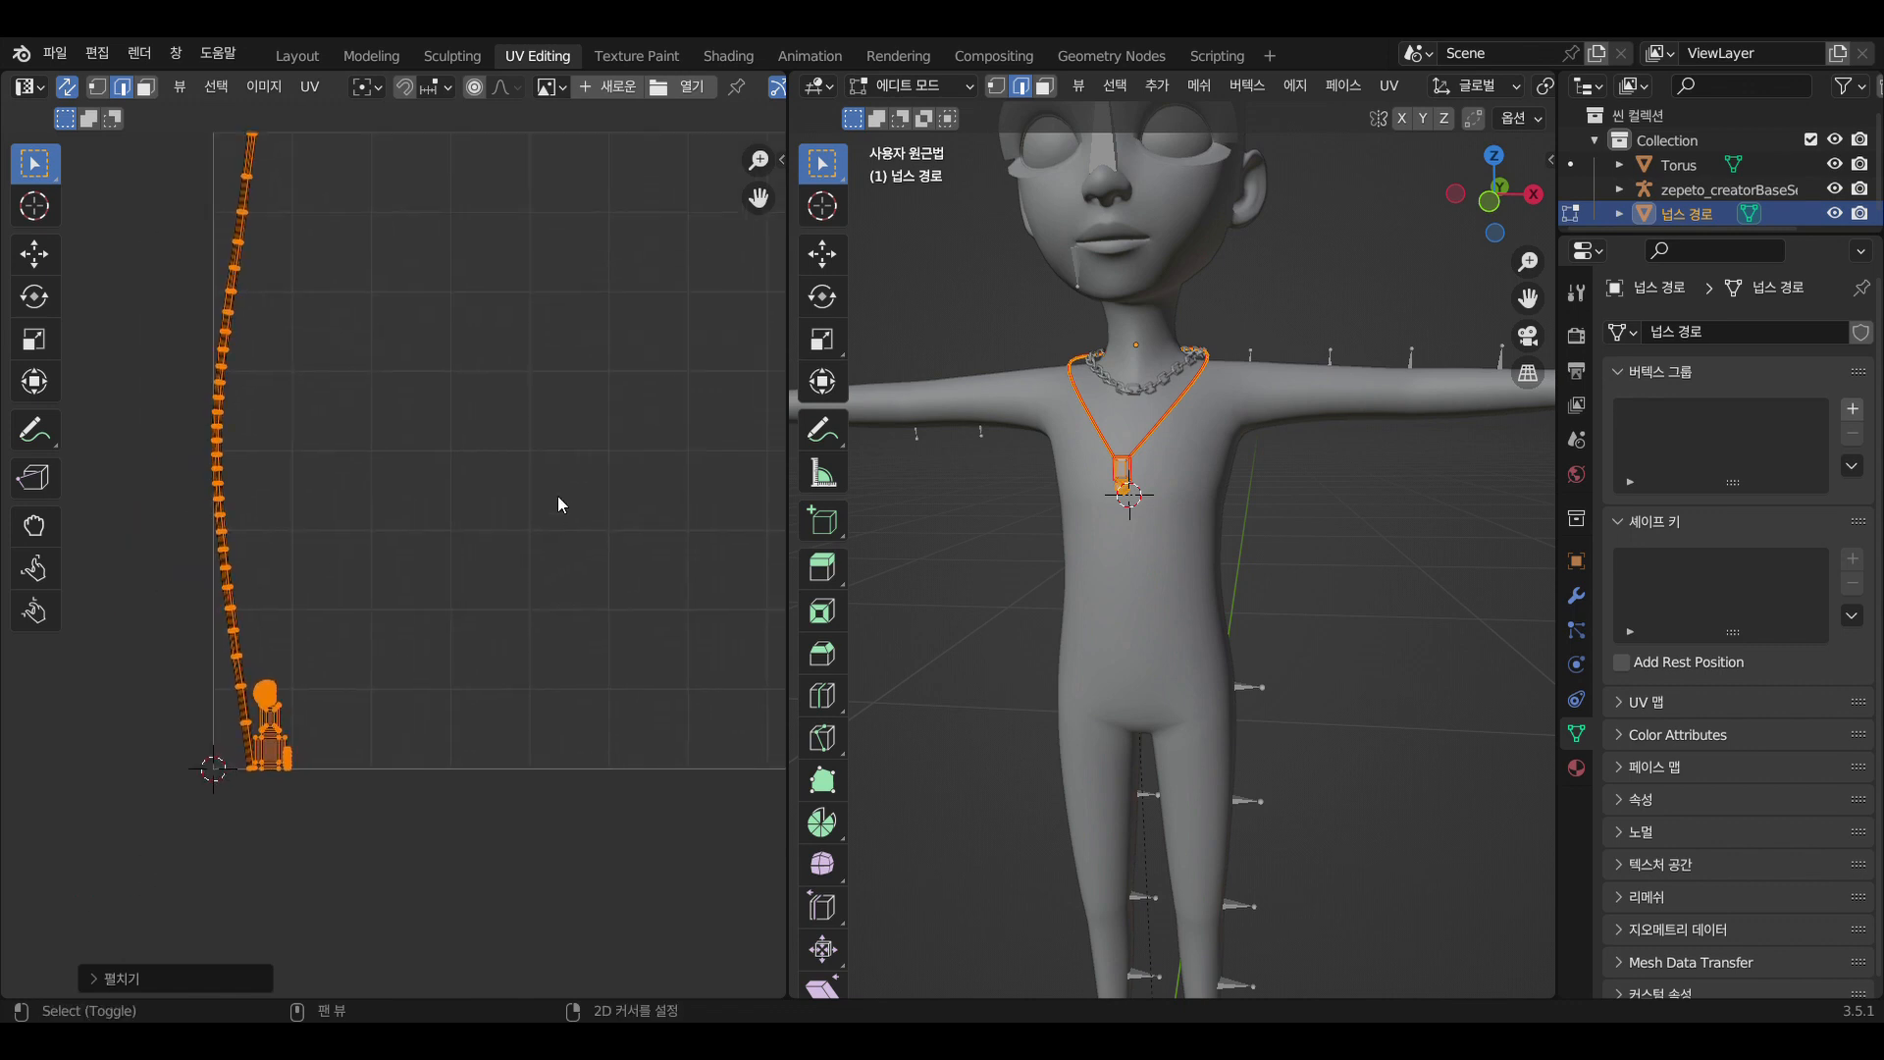
scroll(538, 545, "up", 3)
scroll(344, 854, "down", 3)
scroll(236, 373, "up", 3)
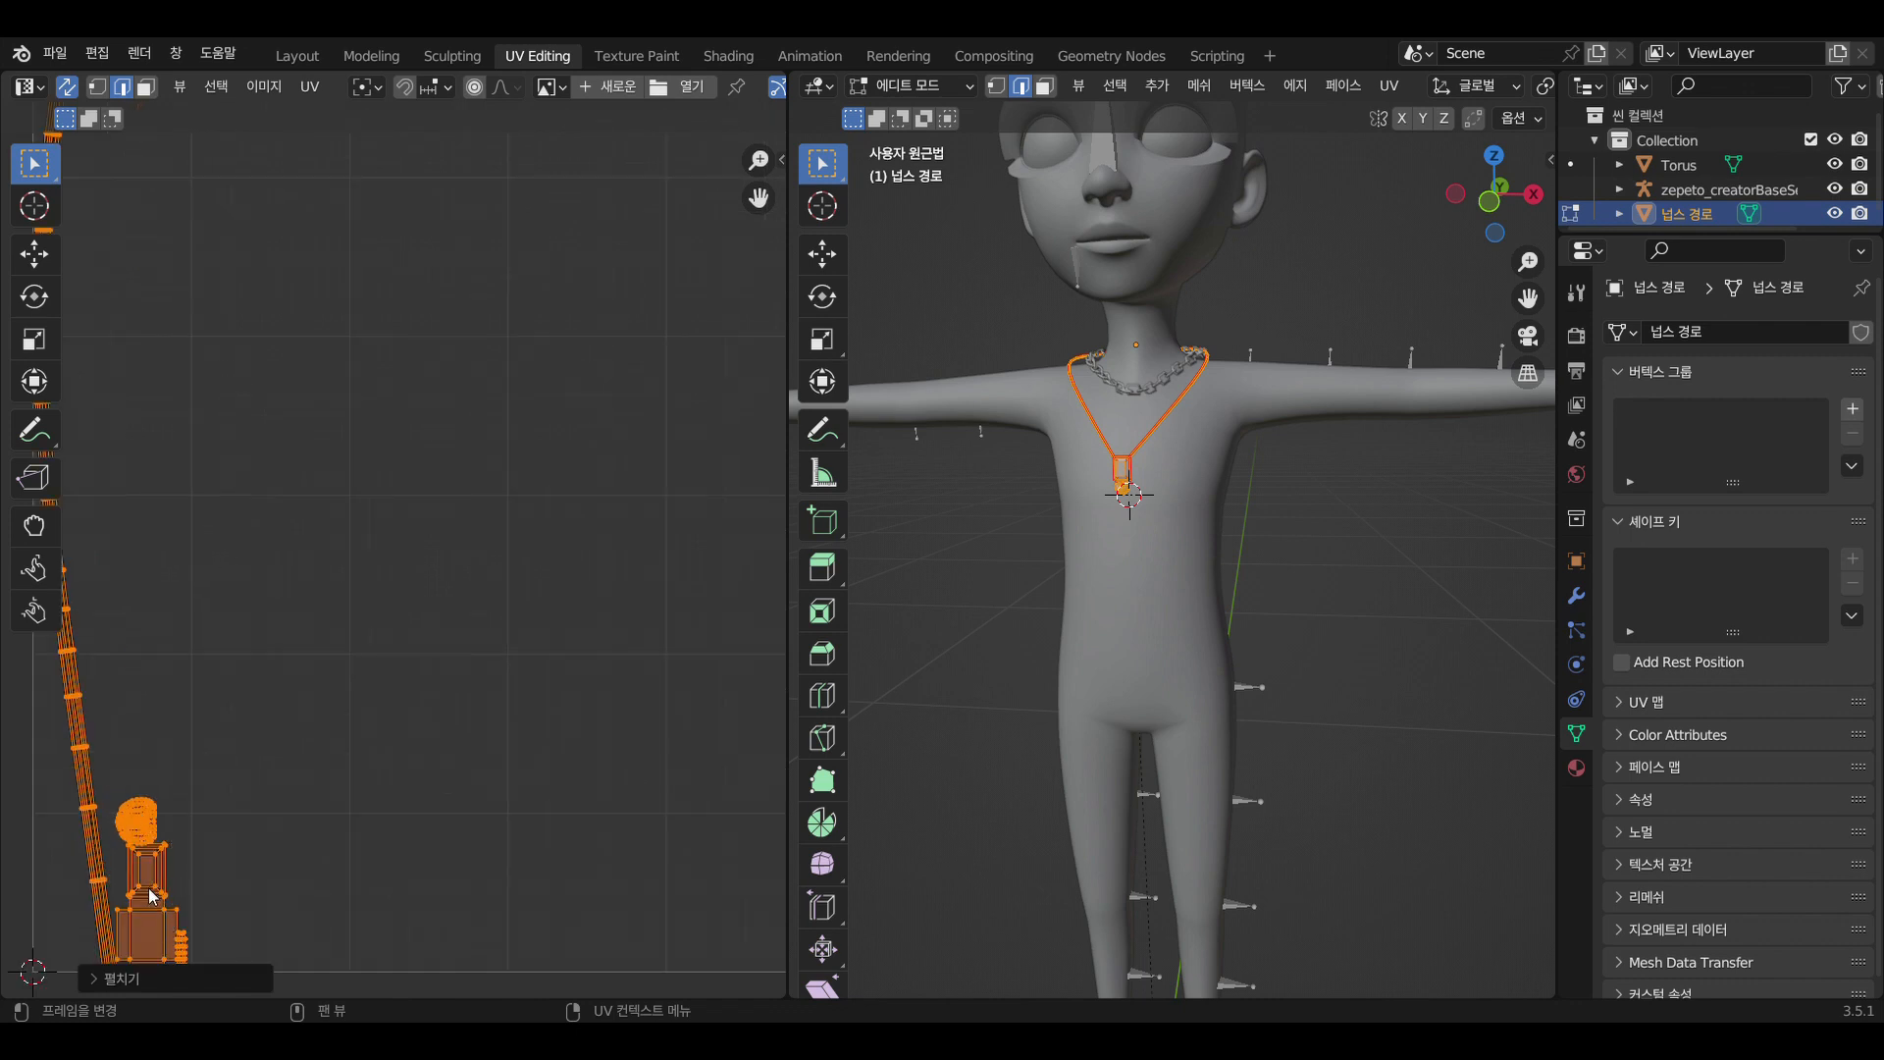
middle_click_drag(241, 871, 272, 734, "shift")
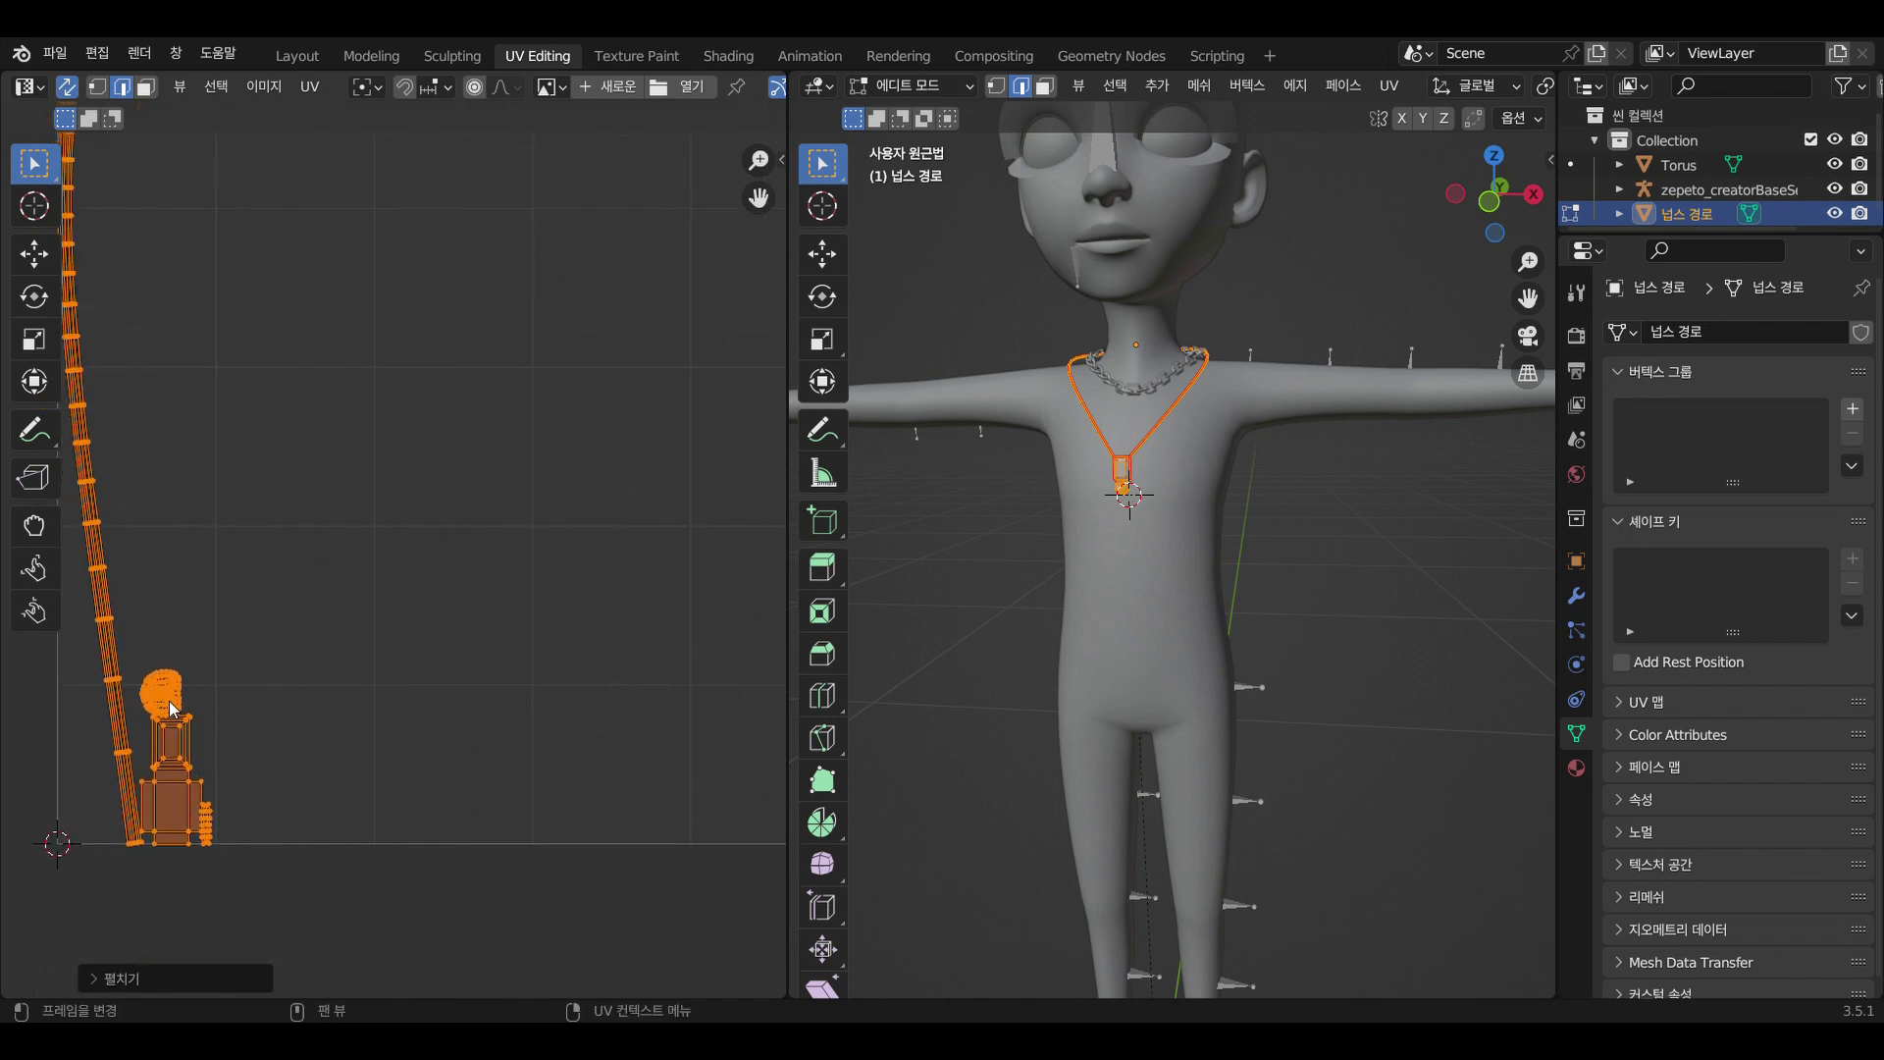
key("alt+a")
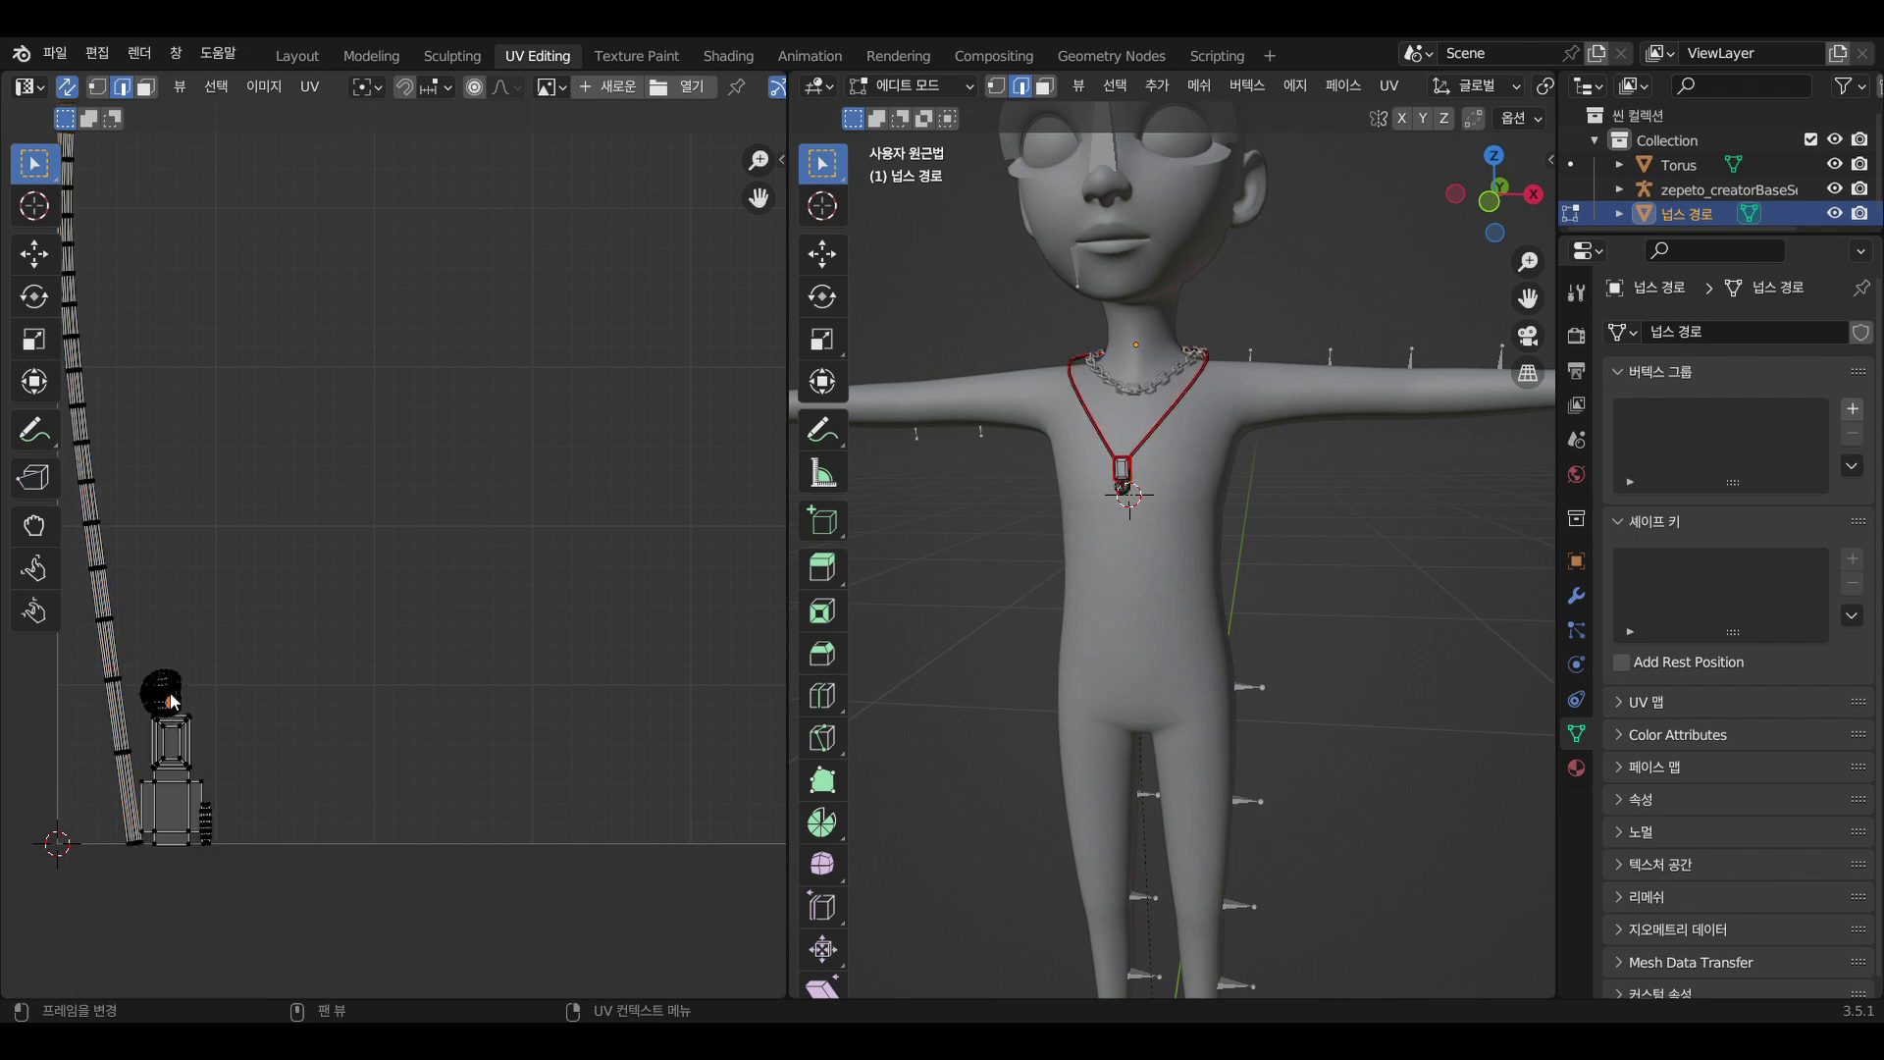
key("l")
key("l")
scroll(215, 760, "down", 1)
scroll(217, 760, "down", 1)
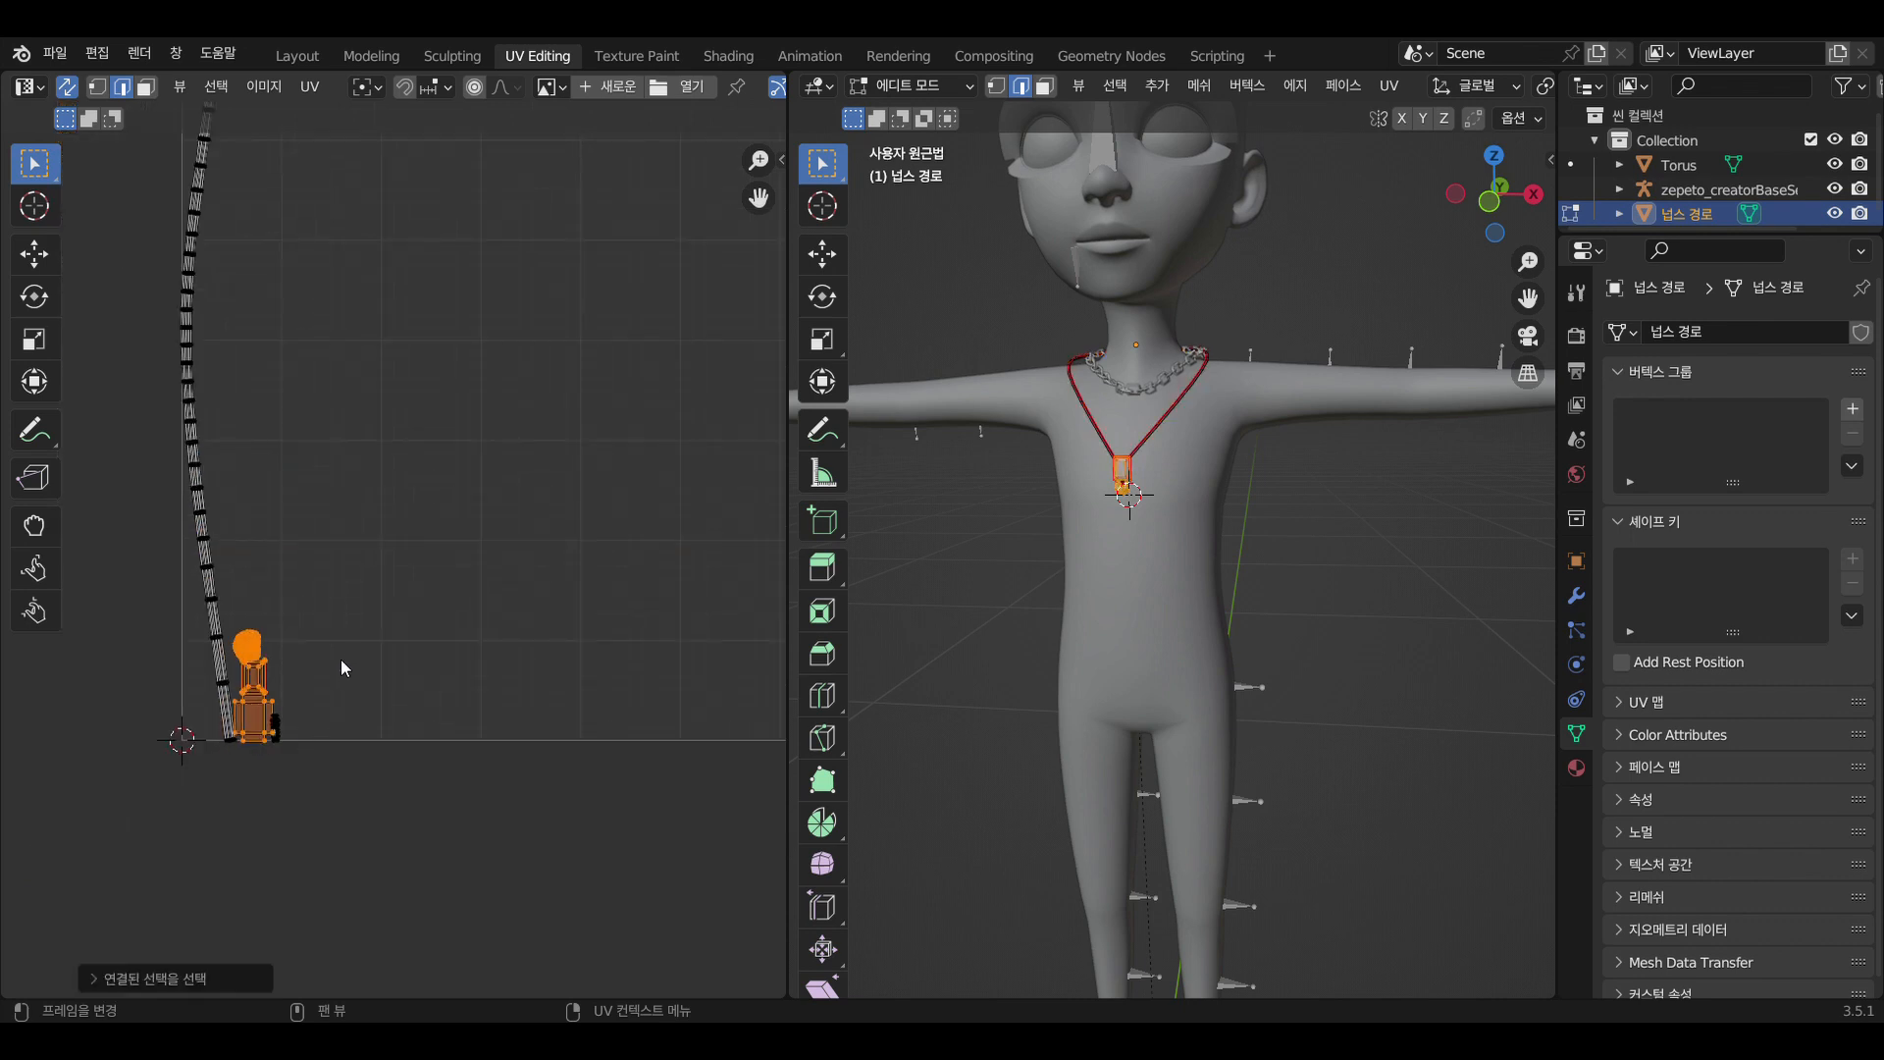
key("g")
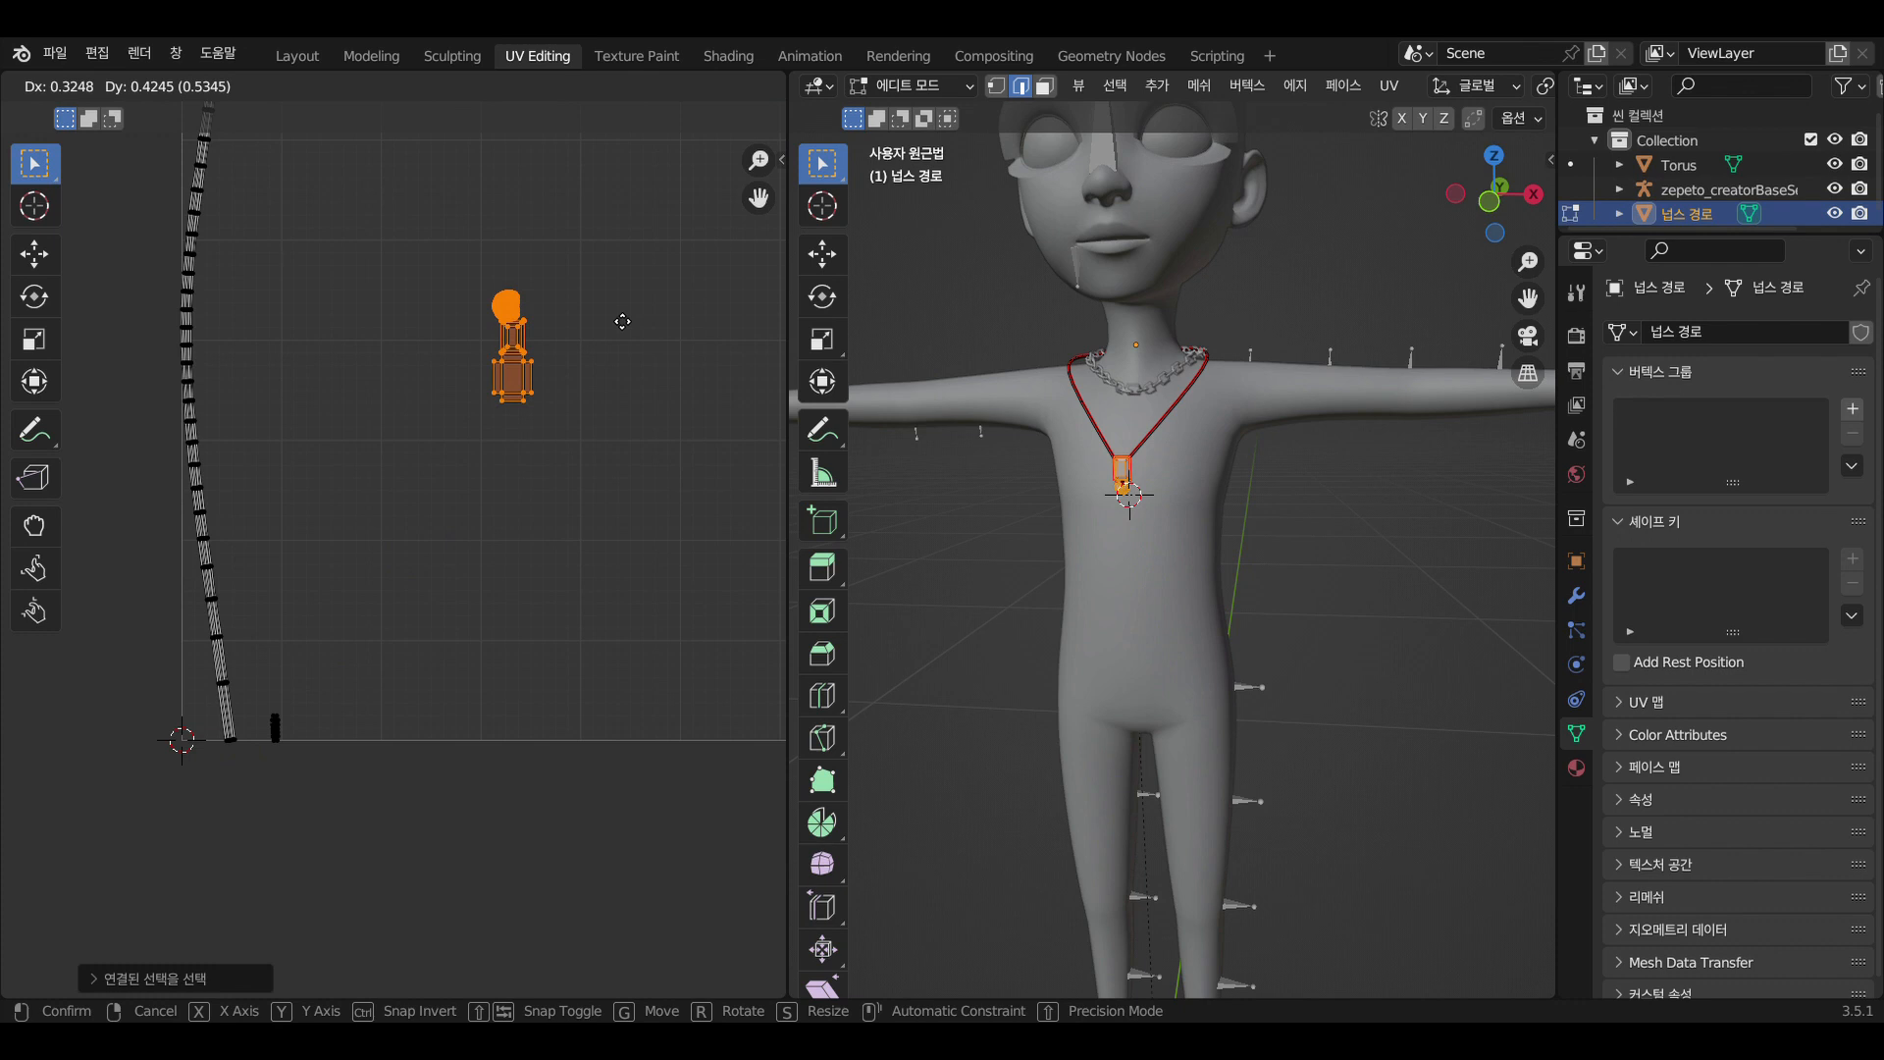
left_click(622, 322)
Select the small connector island, scale it up and place it beside the thin chain's island
mouse_move(339, 775)
left_mouse_down()
mouse_move(280, 754)
mouse_move(261, 644)
left_mouse_up()
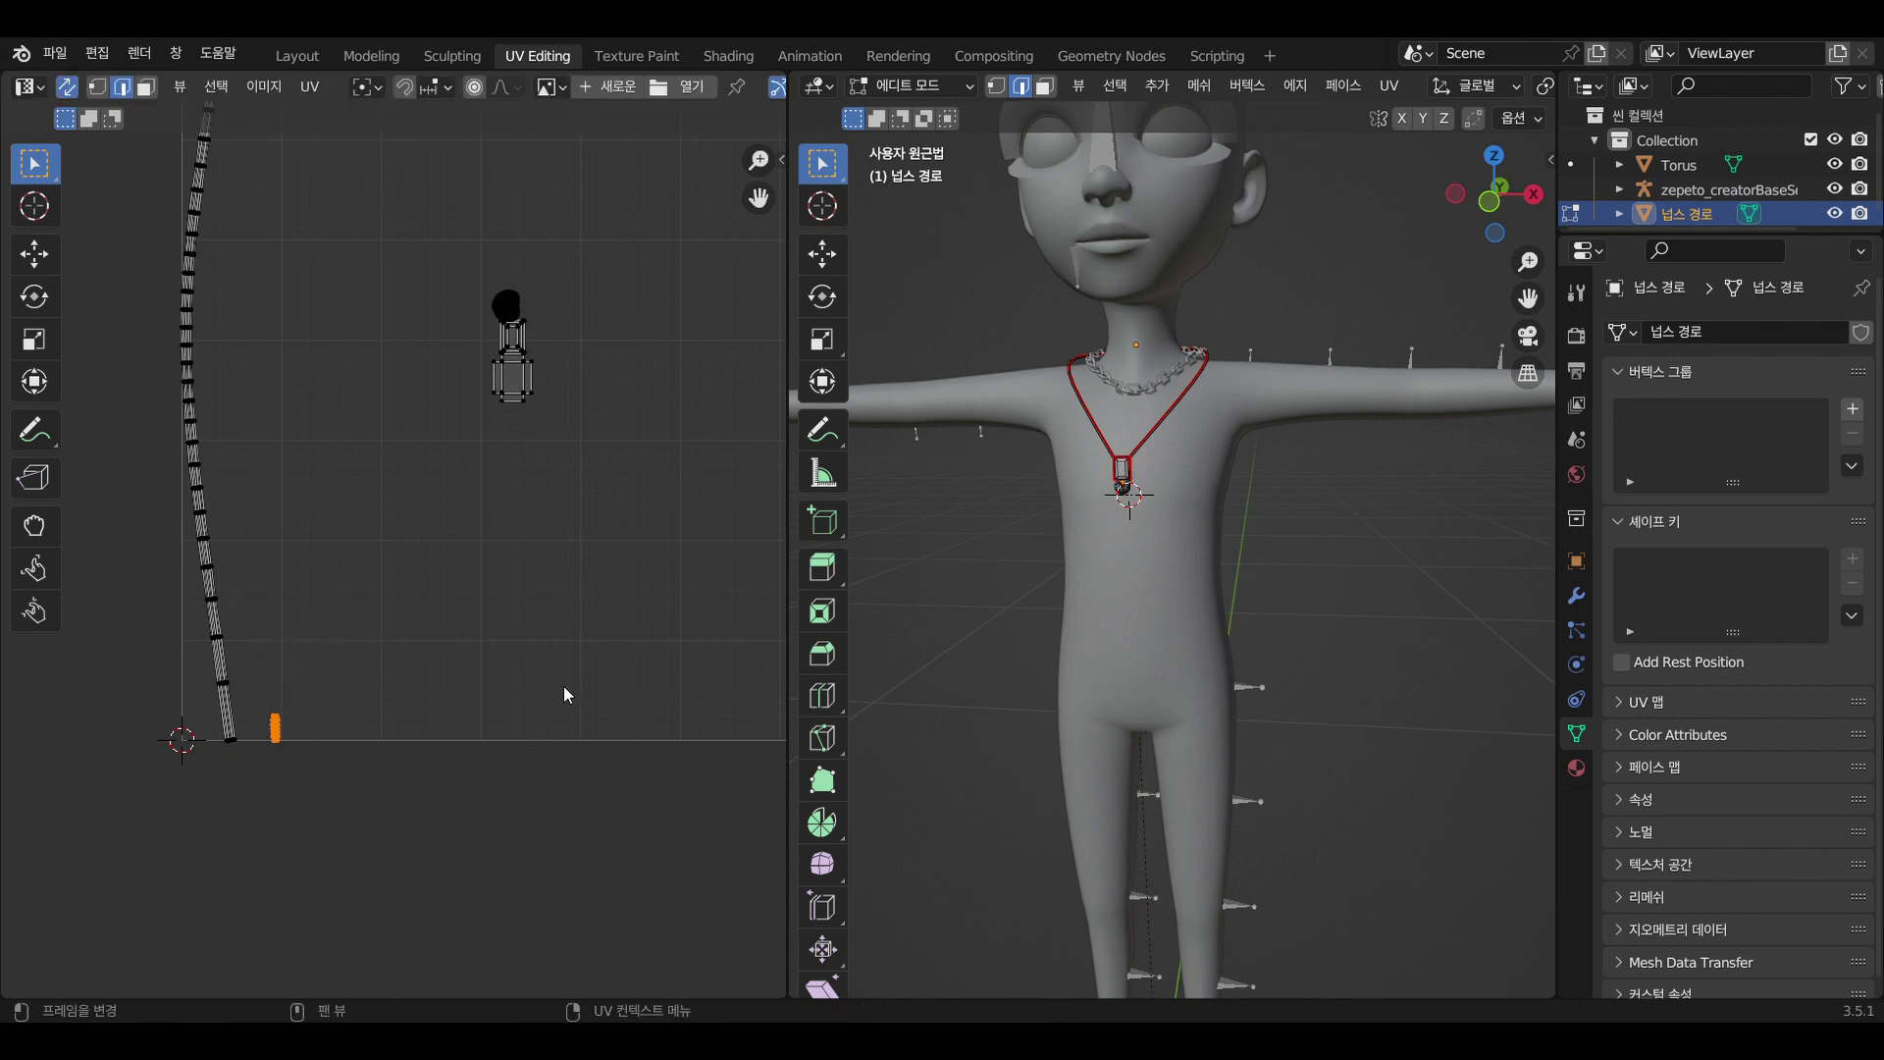
key("g")
left_click(538, 453)
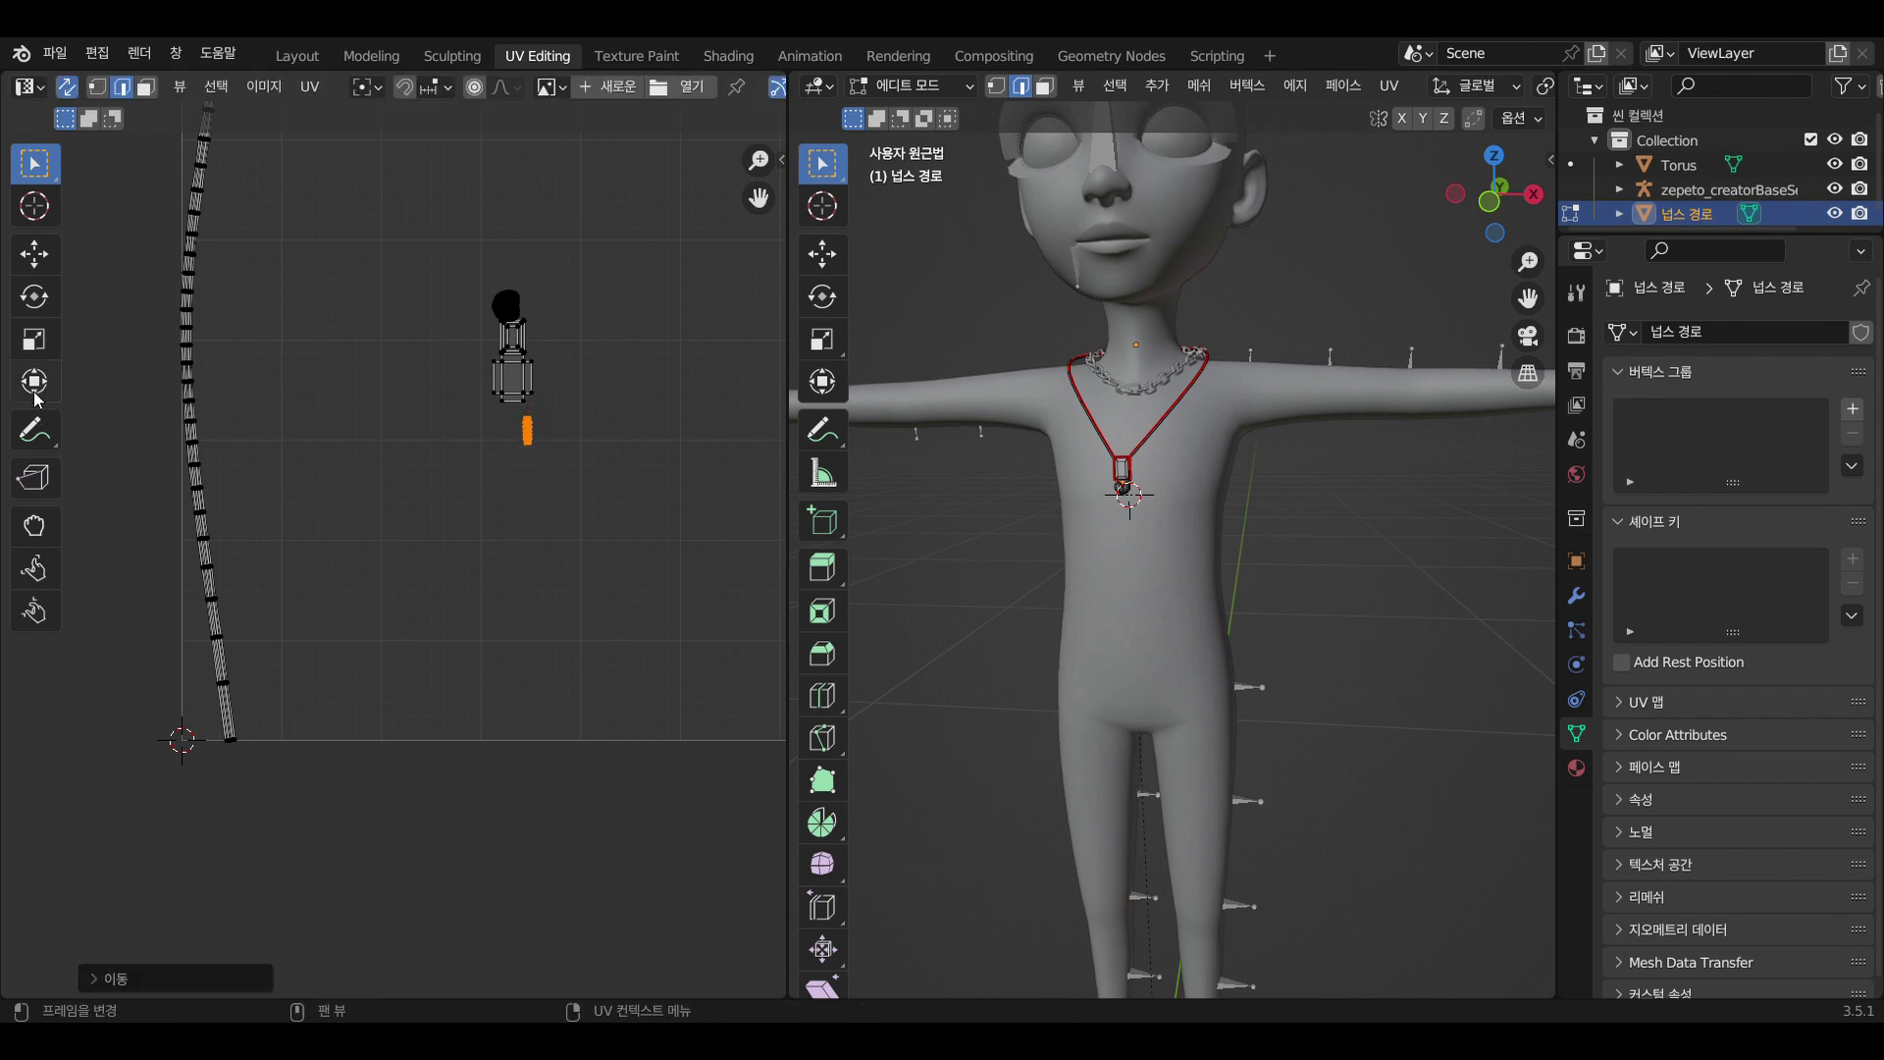
middle_click_drag(539, 459, 402, 603)
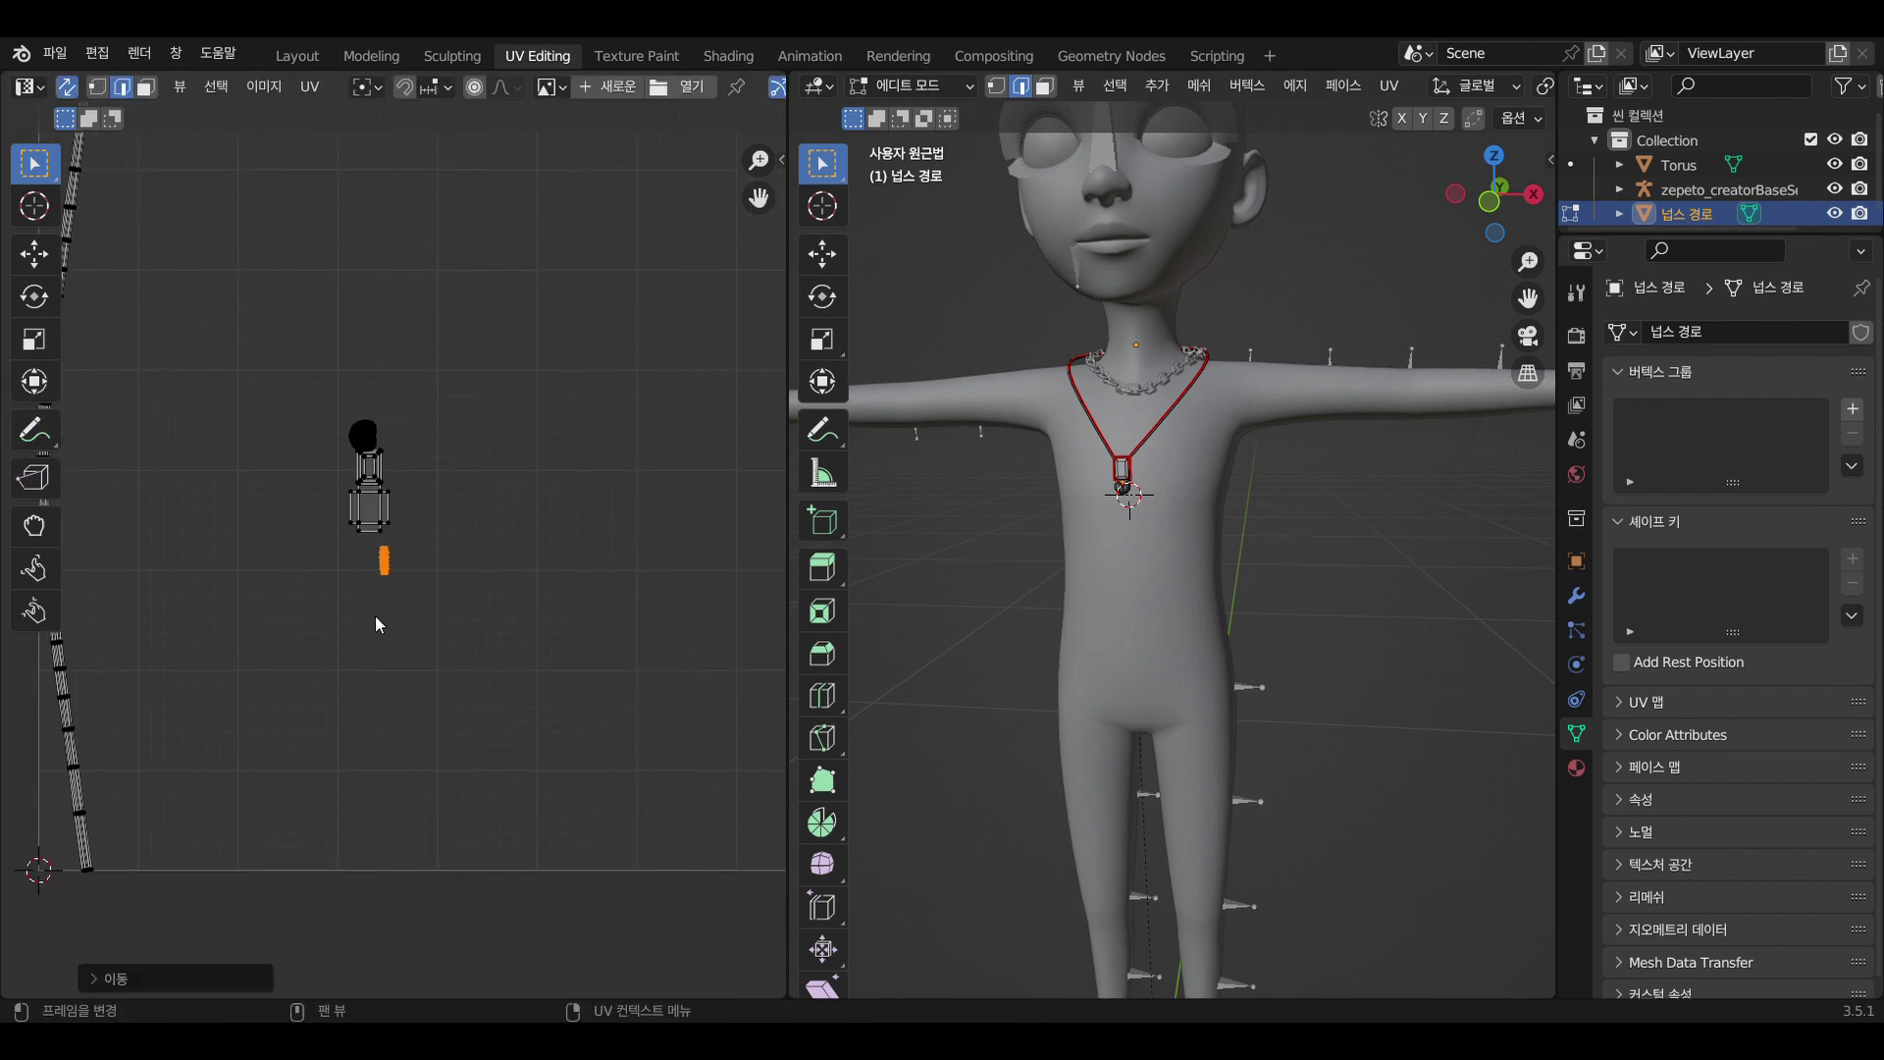
key("s")
left_click(633, 751)
key("g")
left_click(154, 625)
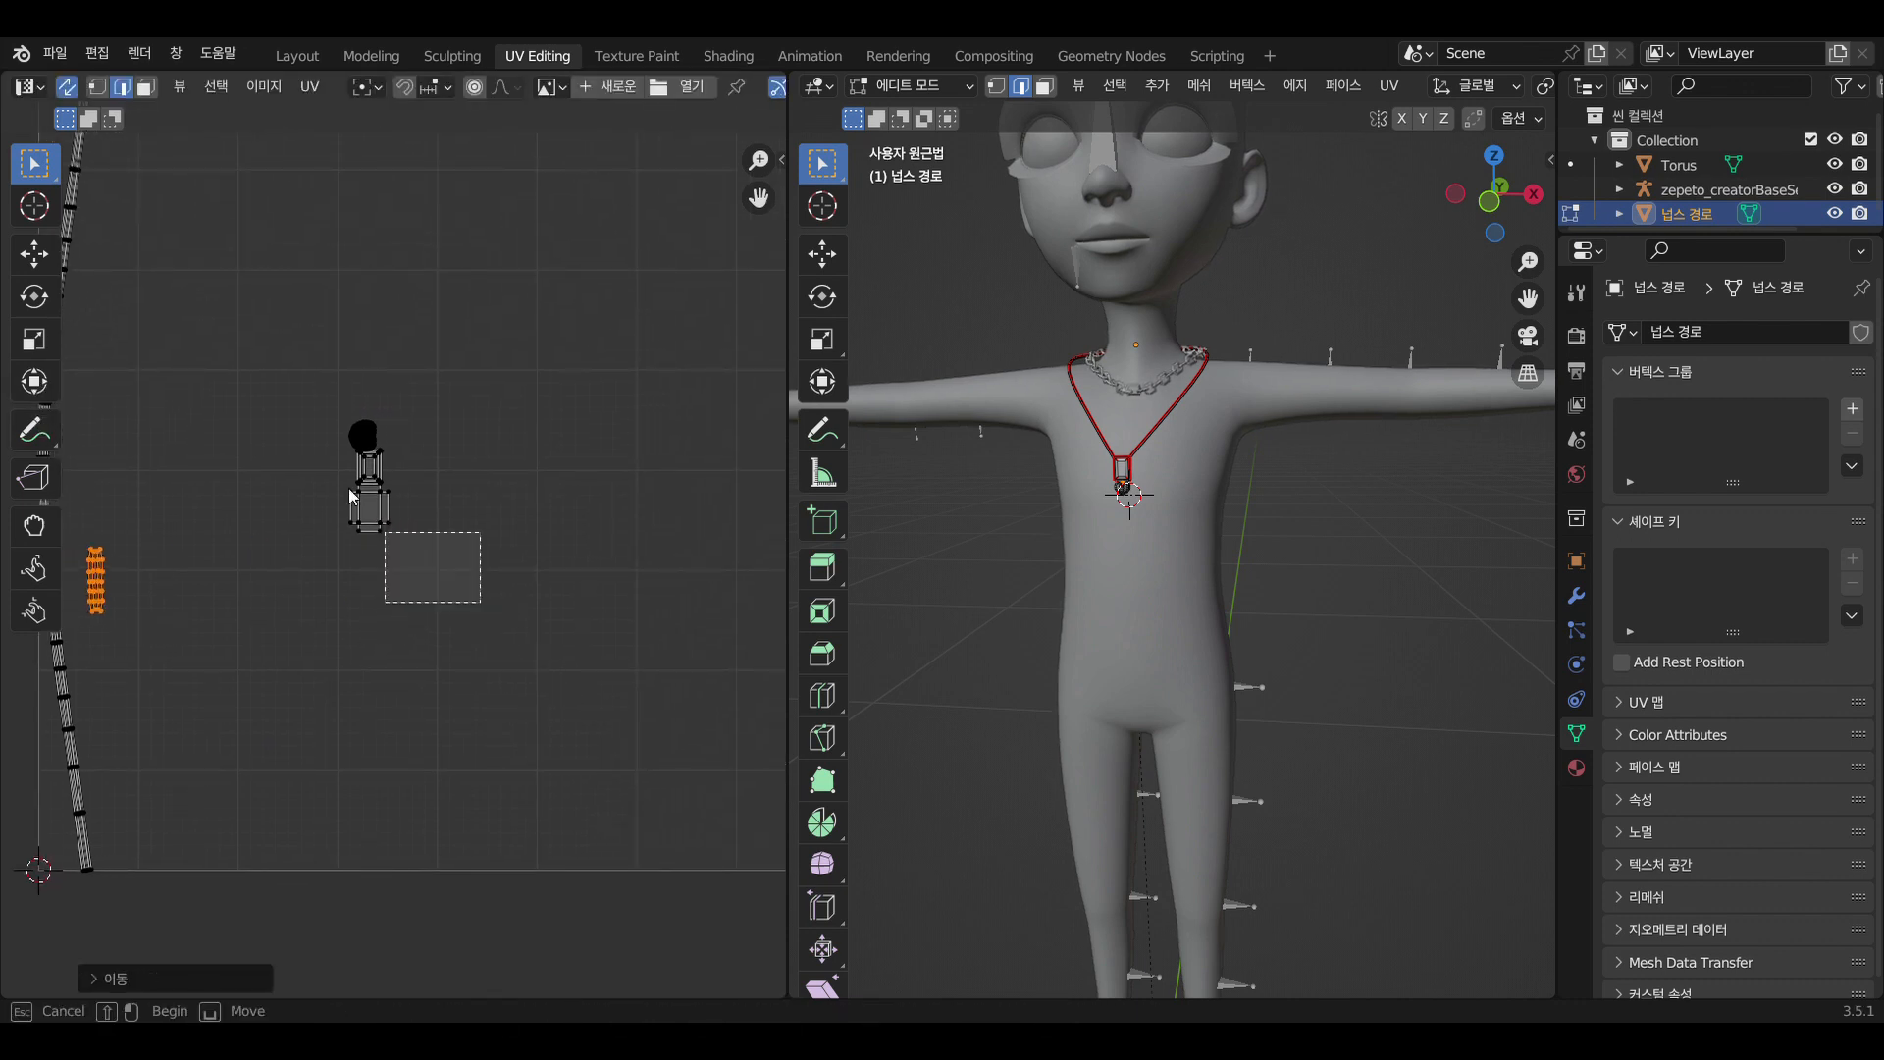
Select the heart and block islands together and scale them up to fill most of the UV square's height
left_click_drag(480, 603, 329, 400)
key("s")
left_click(661, 644)
middle_click_drag(611, 544, 551, 618)
scroll(550, 618, "down", 2)
key("s")
left_click(576, 630)
Move the connector island to the far side of the block and heart islands and enlarge it
left_click_drag(205, 656, 157, 592)
key("g")
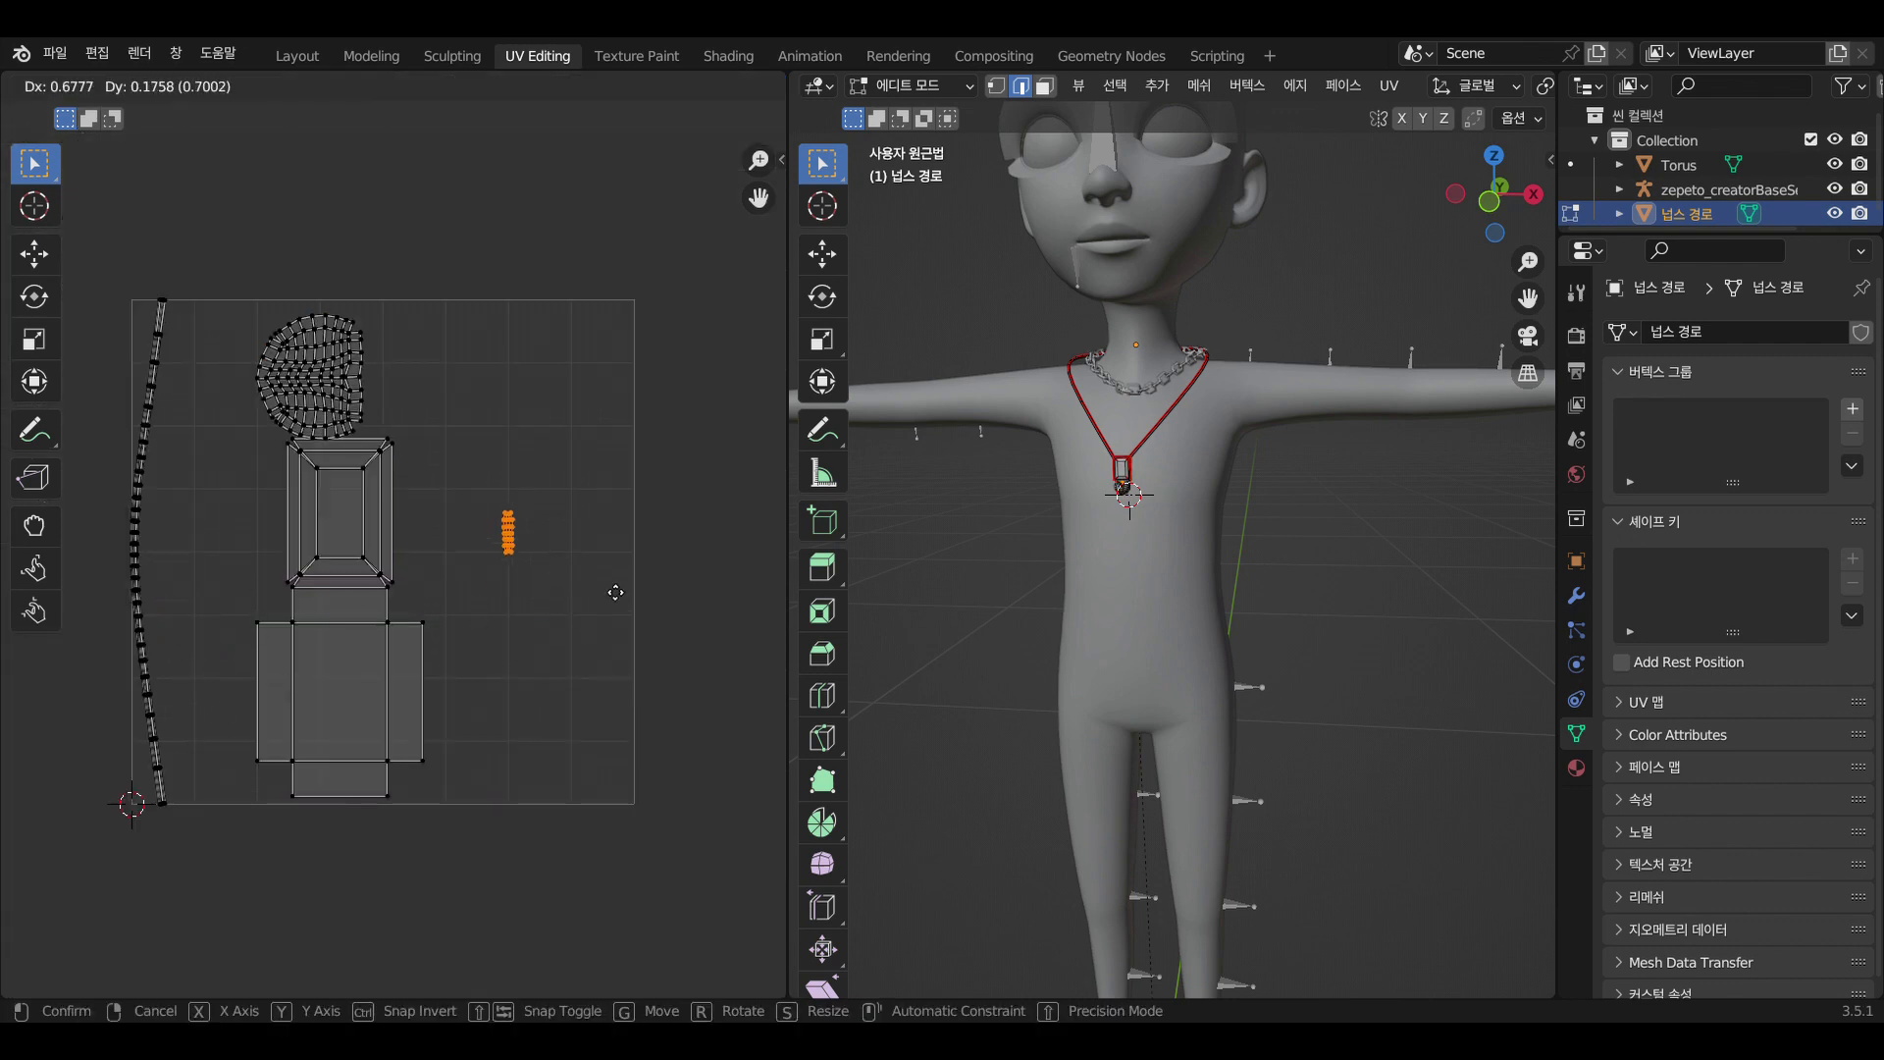
left_click(561, 572)
key("s")
left_click(533, 645)
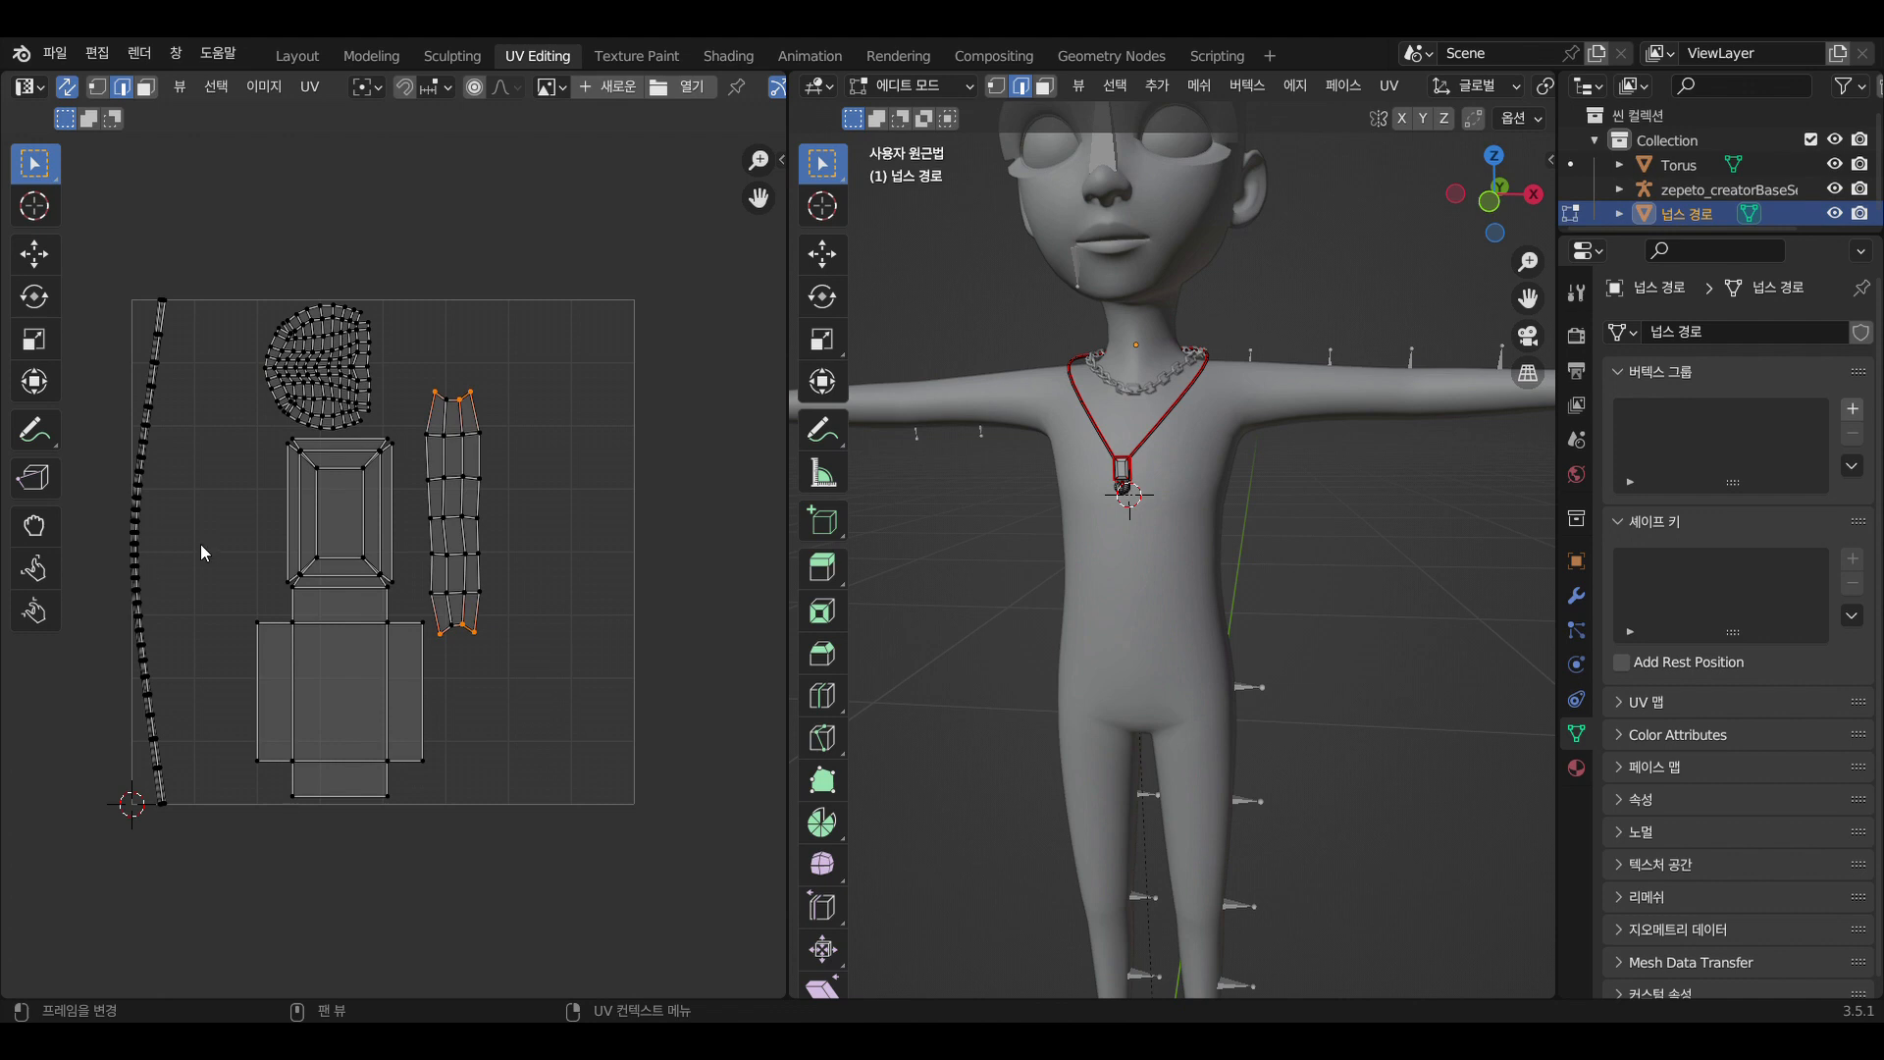
Select the long, narrow UV island of the thin chain
scroll(175, 543, "up", 1)
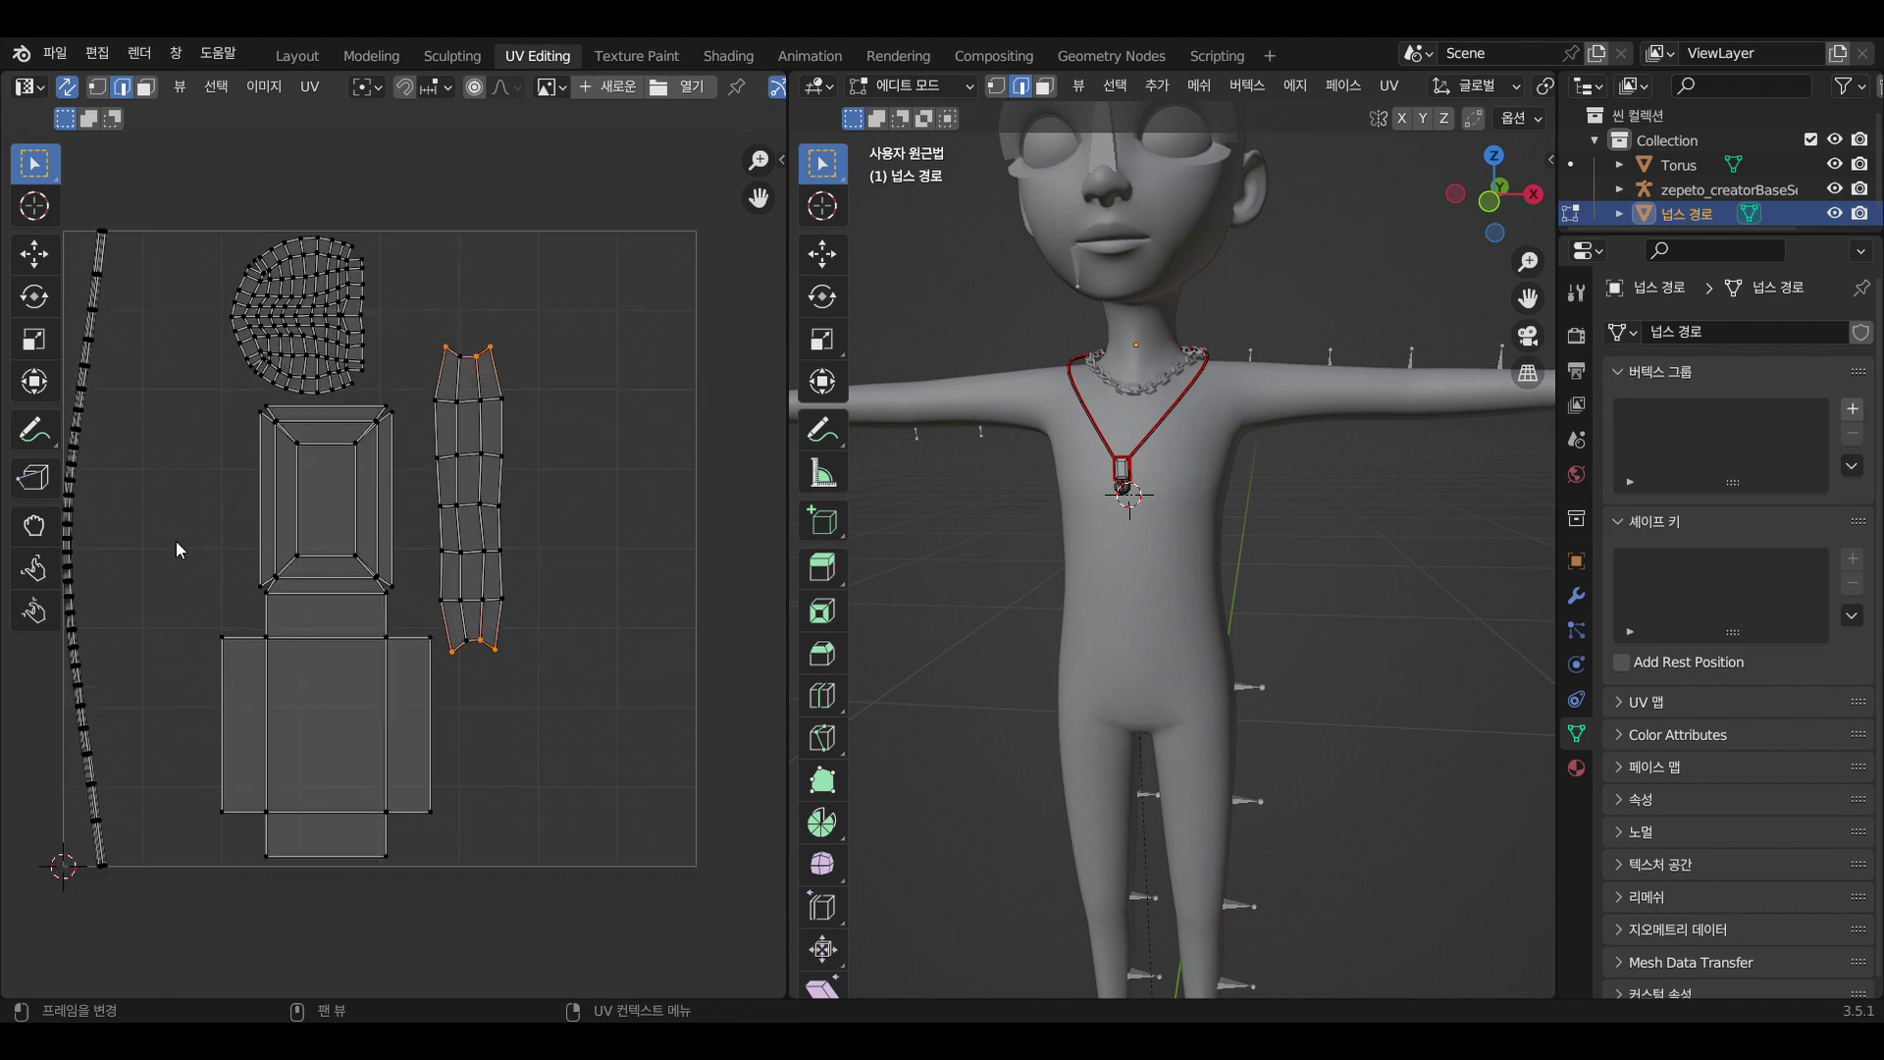
scroll(127, 523, "down", 1)
left_click(137, 527)
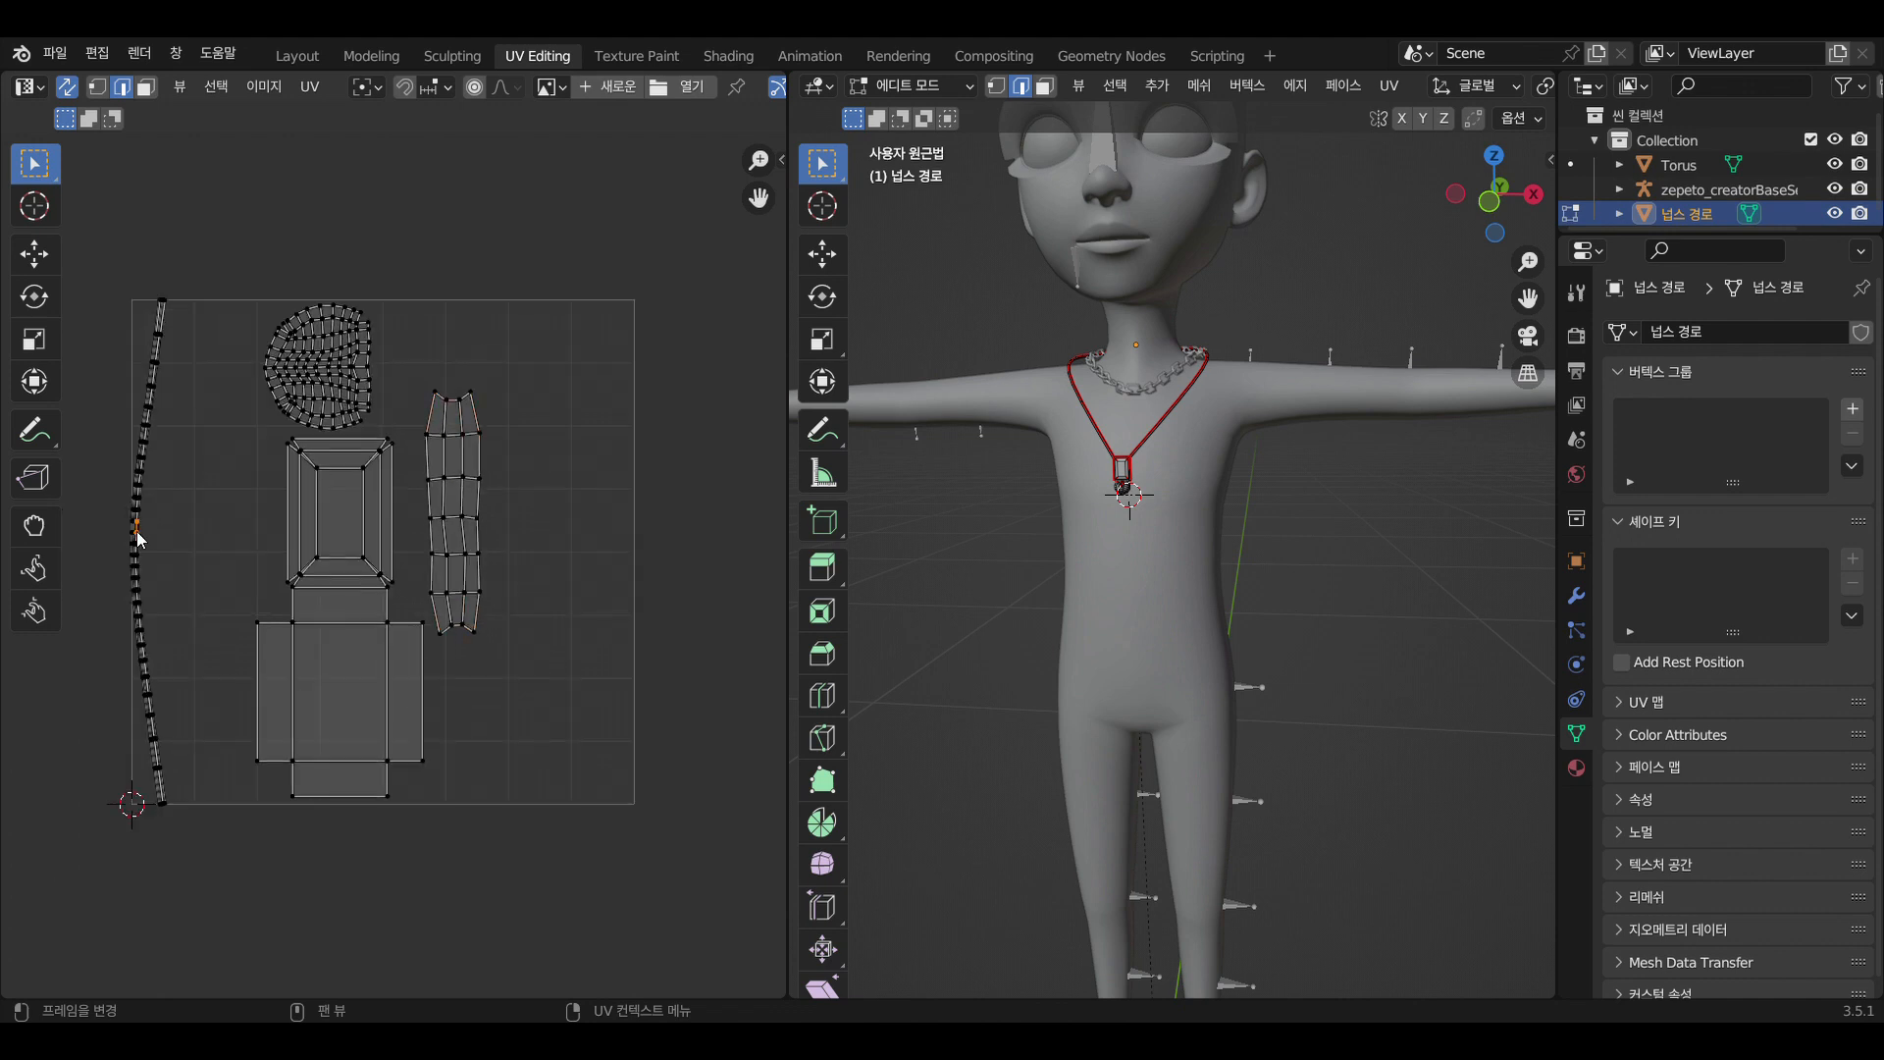
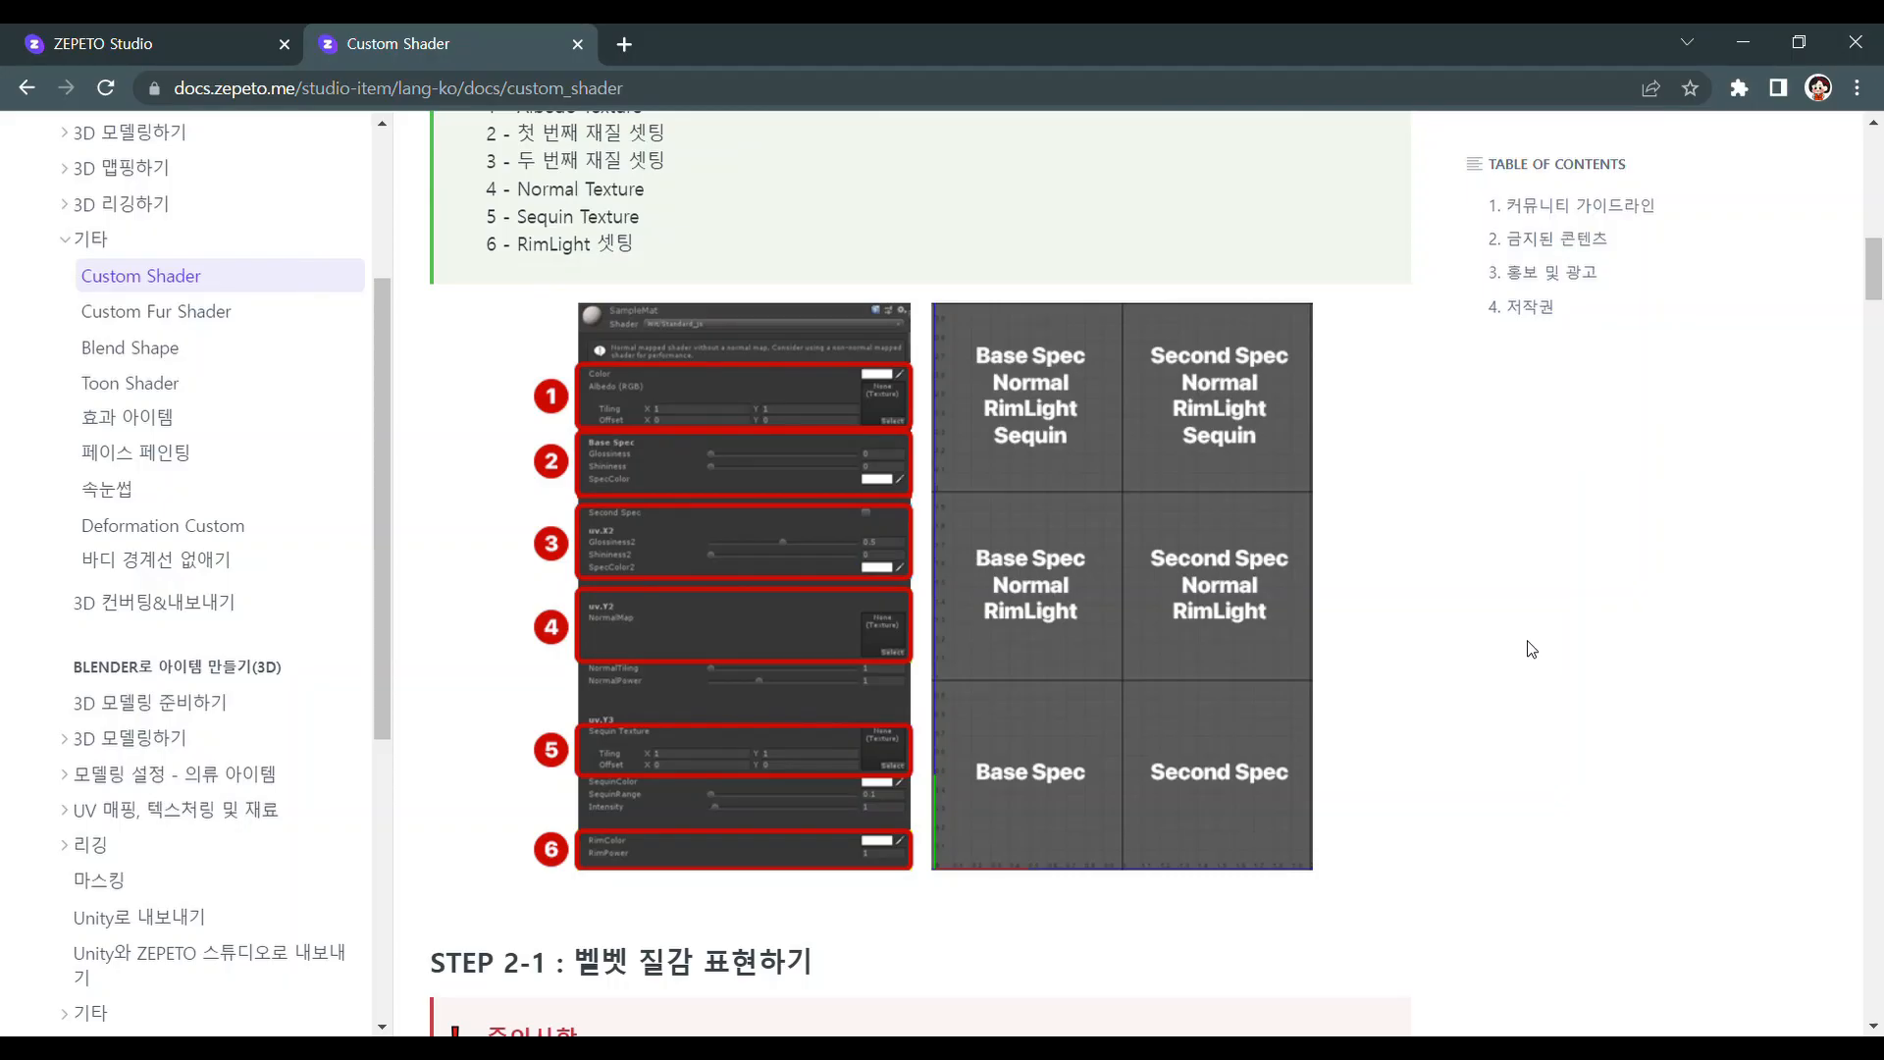
Look through the ZEPETO Custom Shader guide in the browser, around its Base Spec and Second Spec UV layout
scroll(1531, 649, "down", 8)
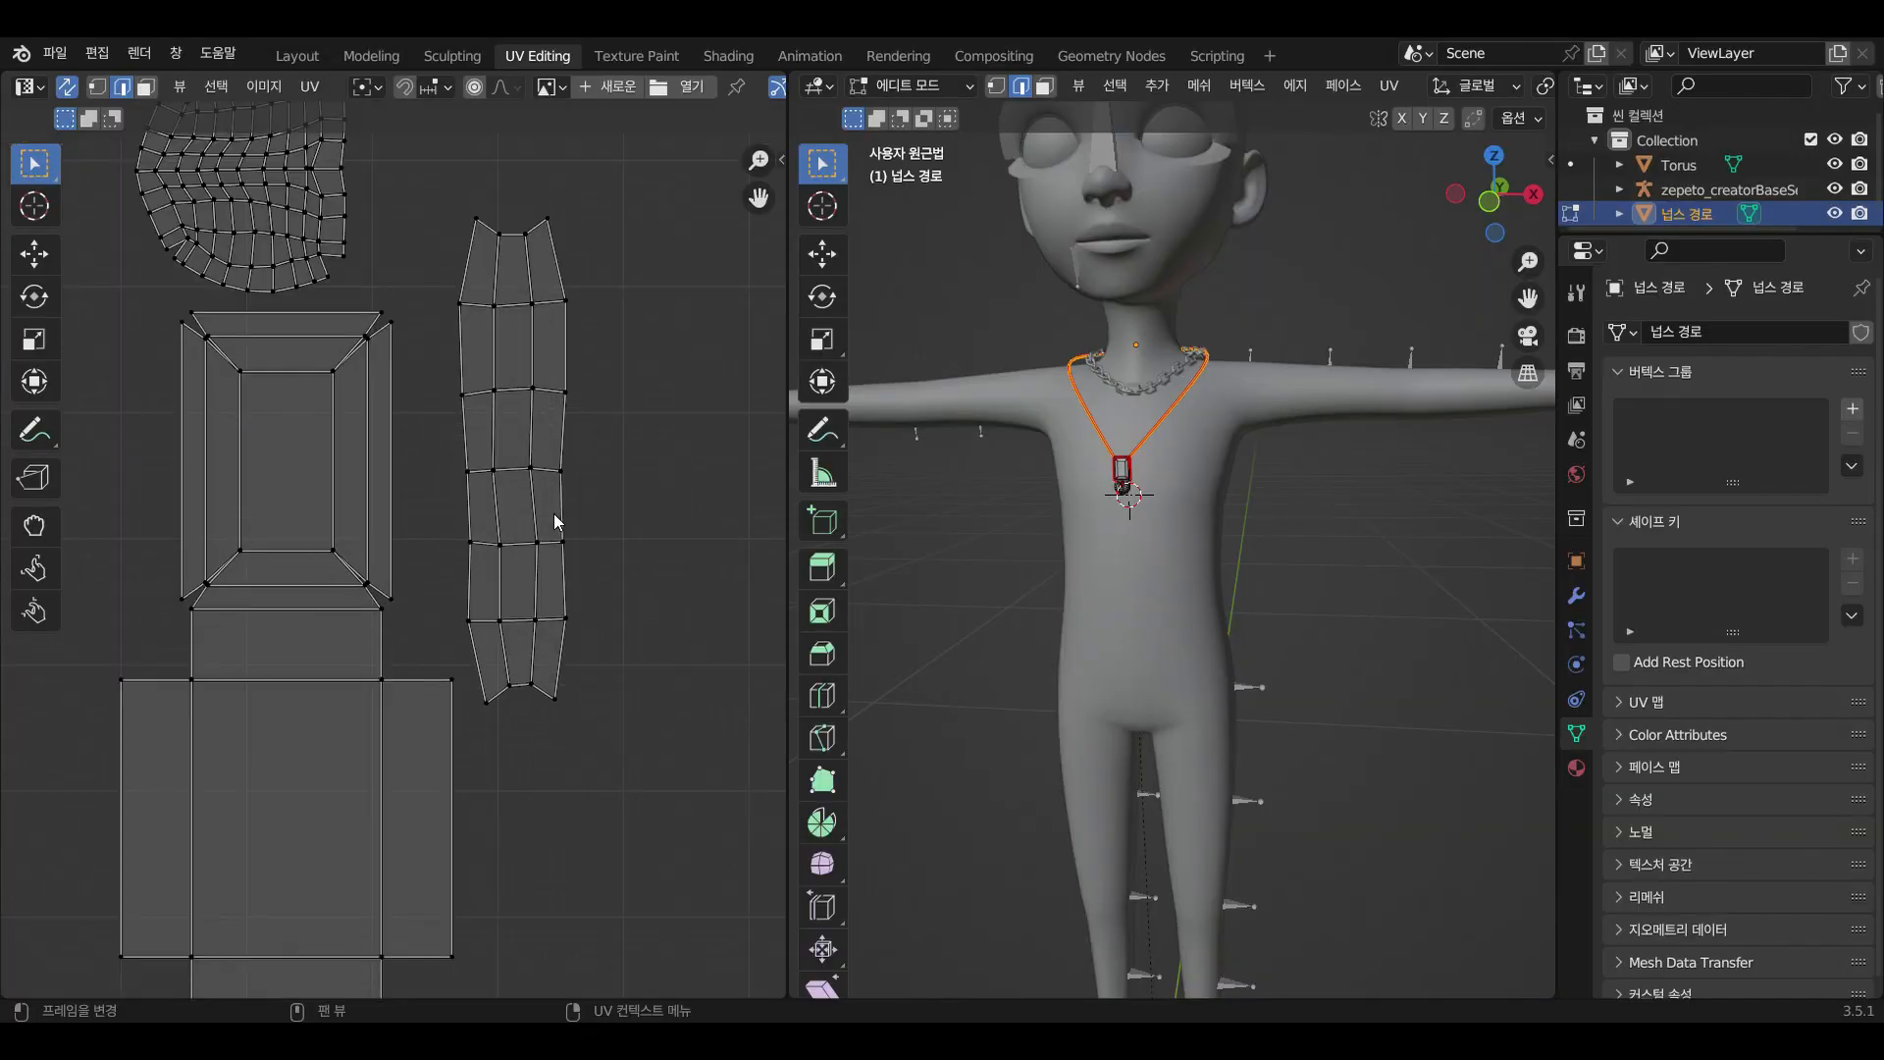
Align the four edges of a central quad in the connector's UV island along X and Y to make it rectangular
scroll(332, 643, "down", 1)
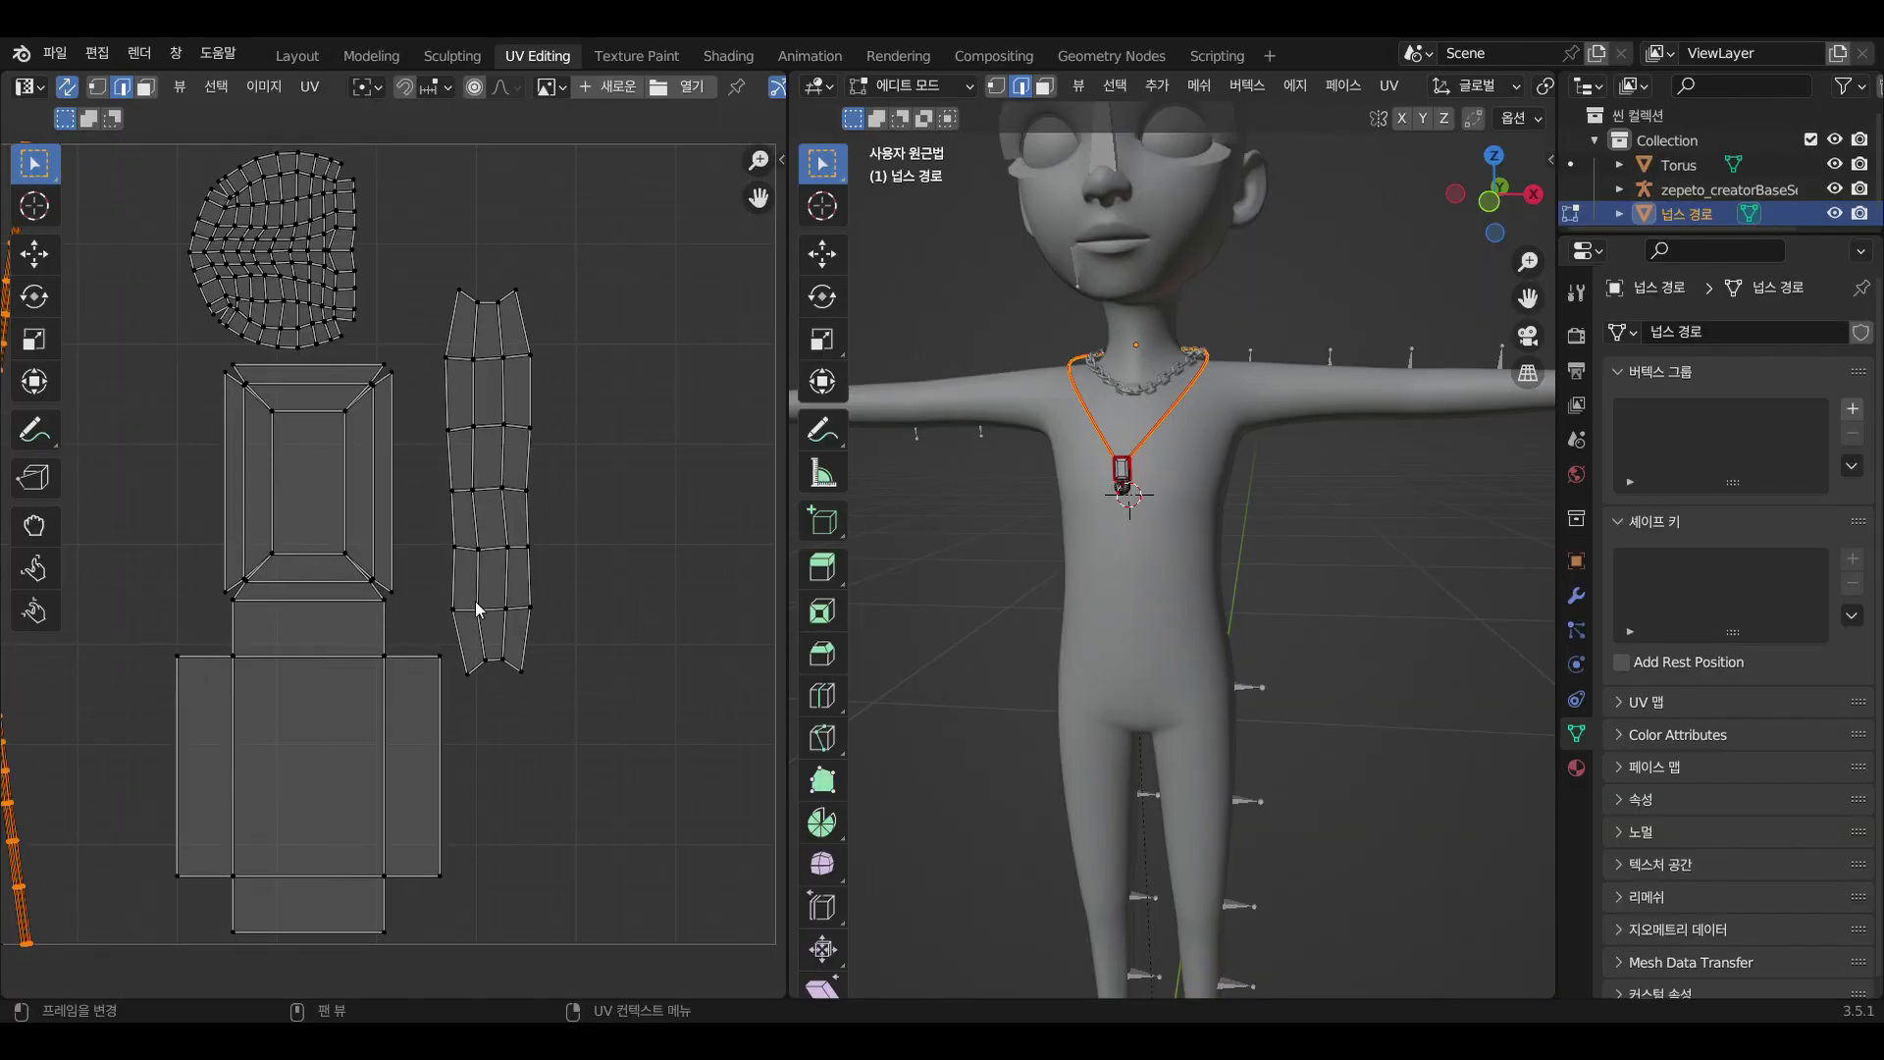
scroll(397, 555, "up", 2)
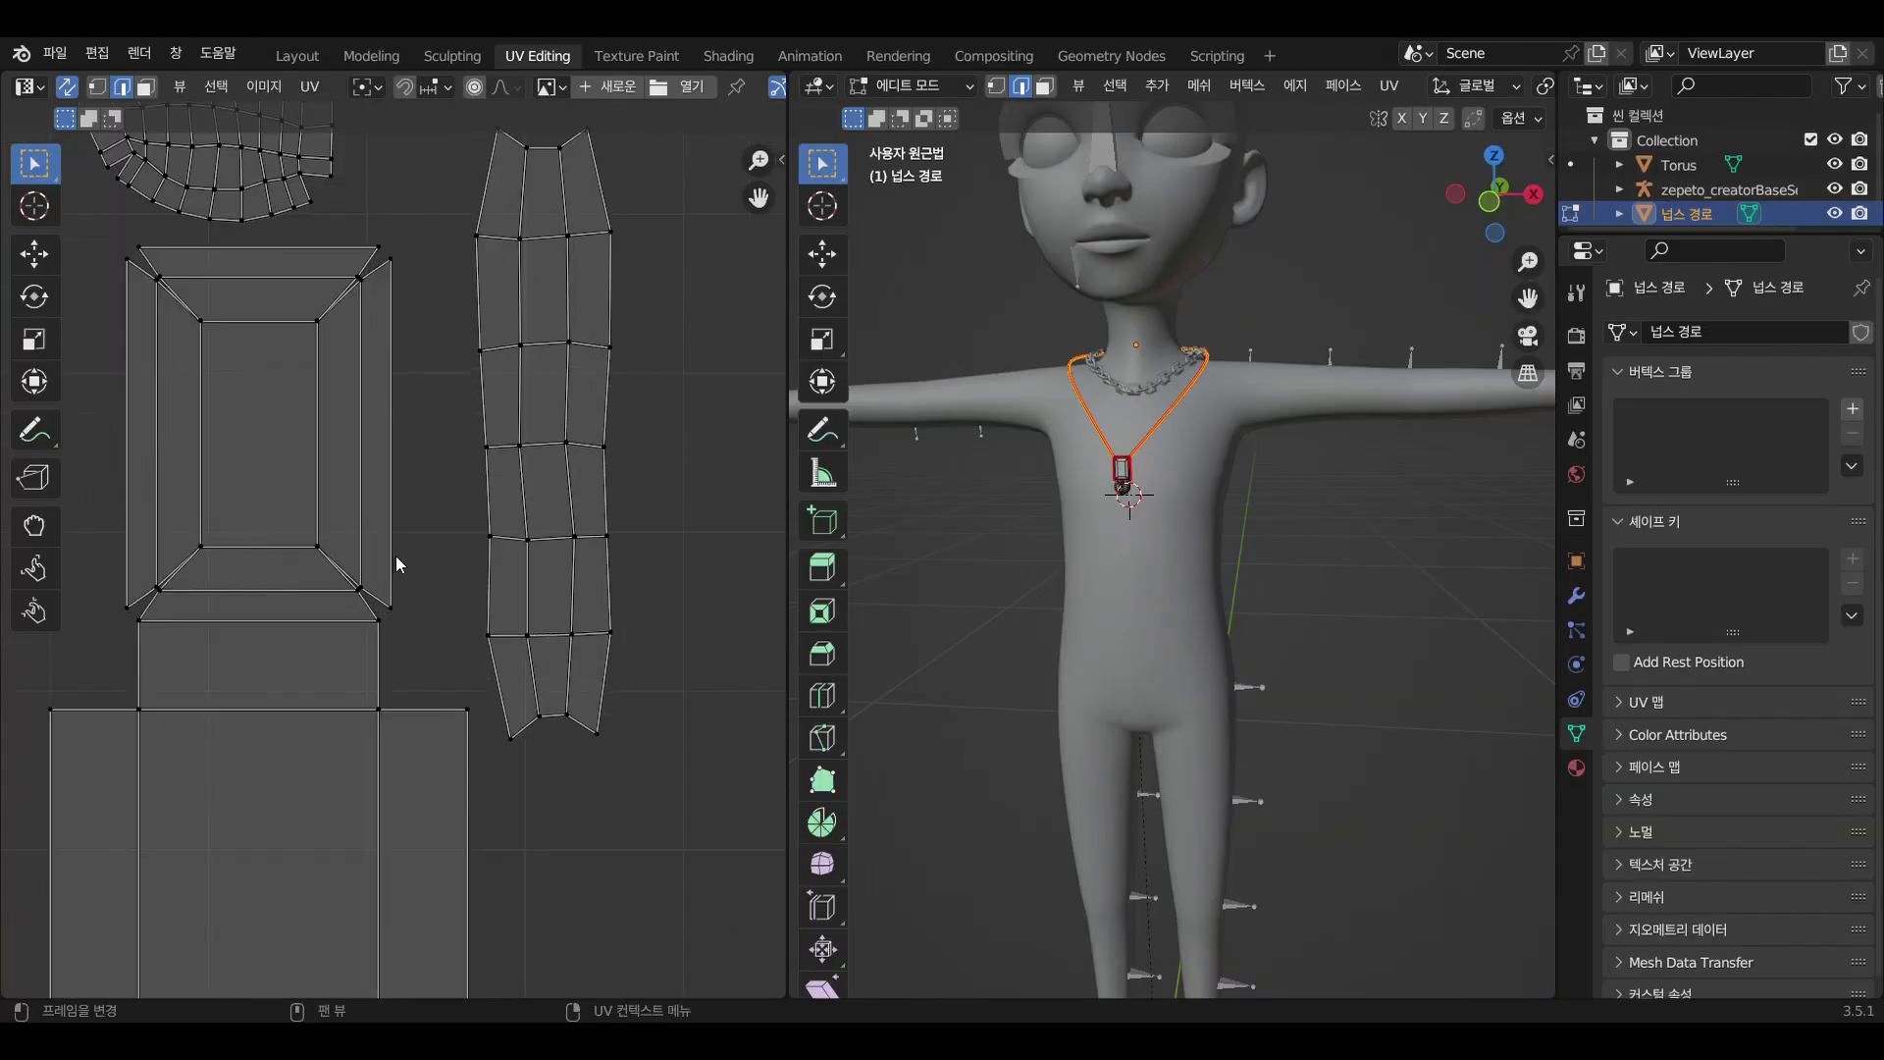
right_click(545, 444)
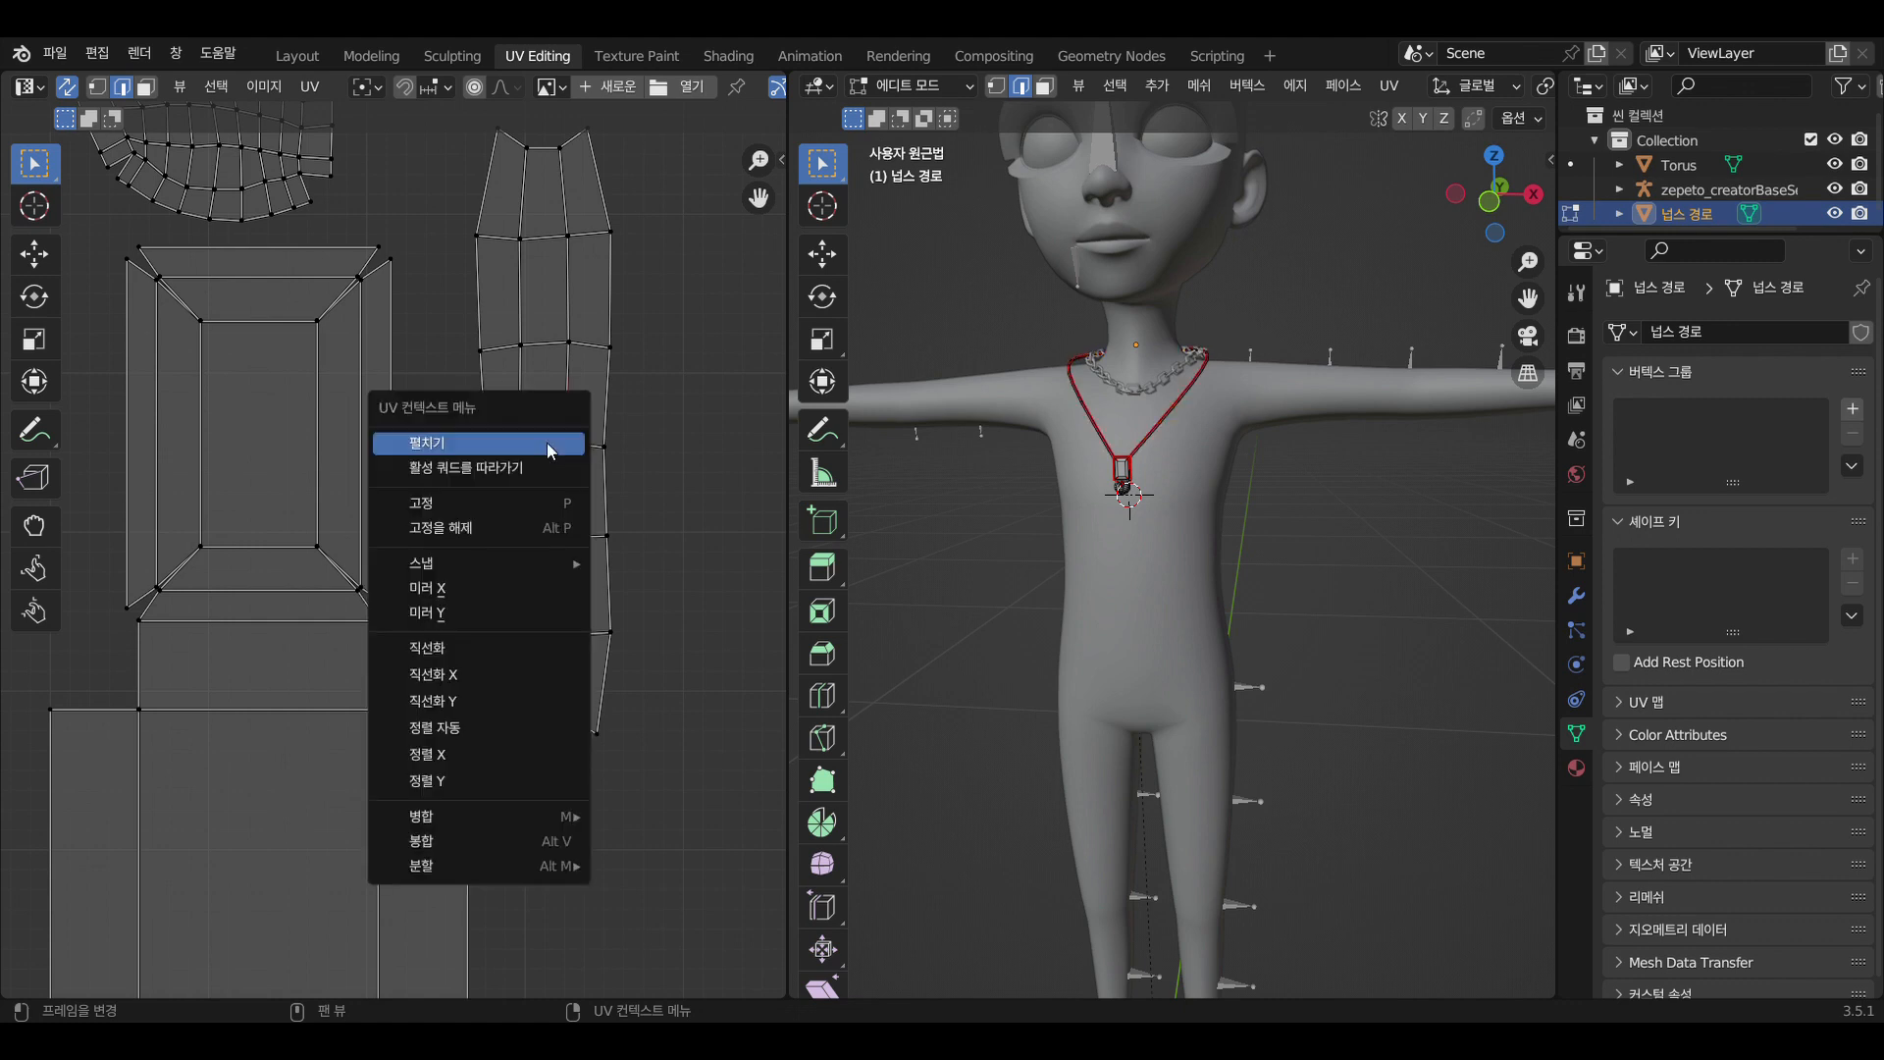
left_click(485, 785)
left_click(556, 539)
right_click(556, 539)
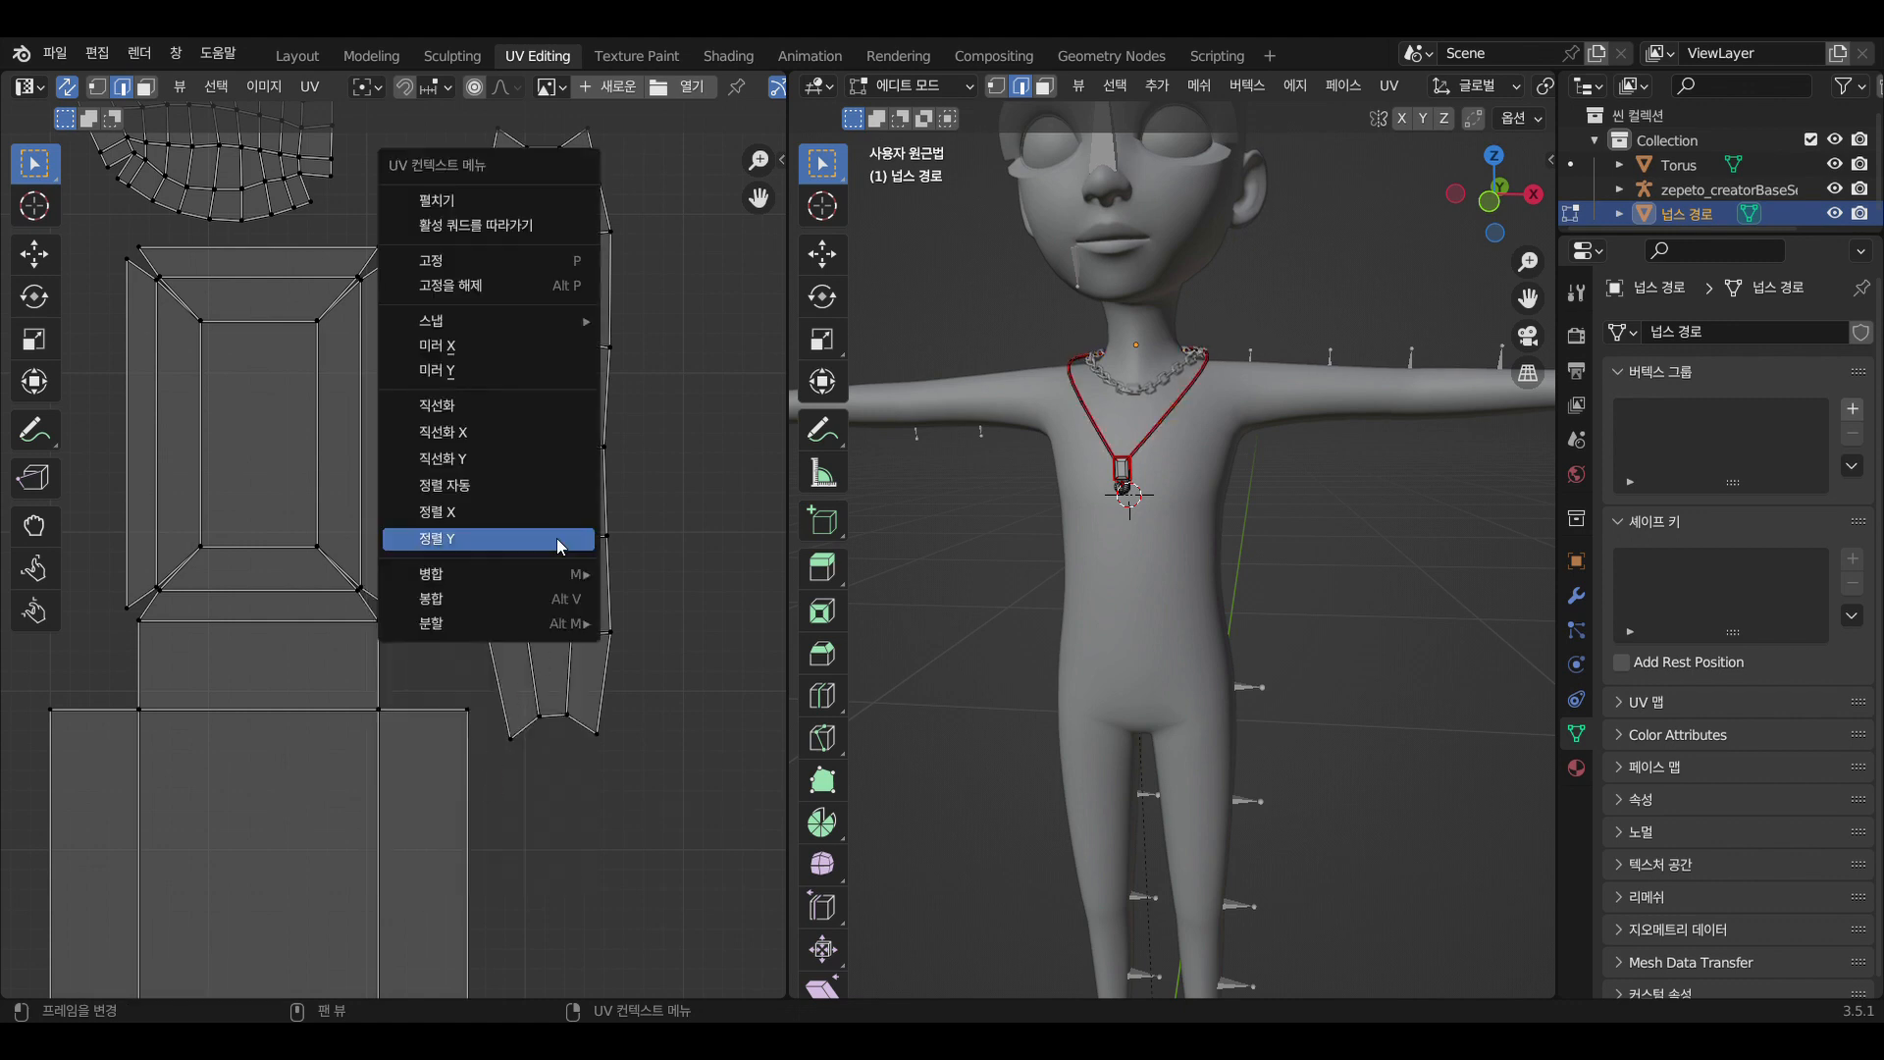
left_click(556, 549)
right_click(576, 509)
left_click(571, 475)
right_click(528, 508)
left_click(528, 503)
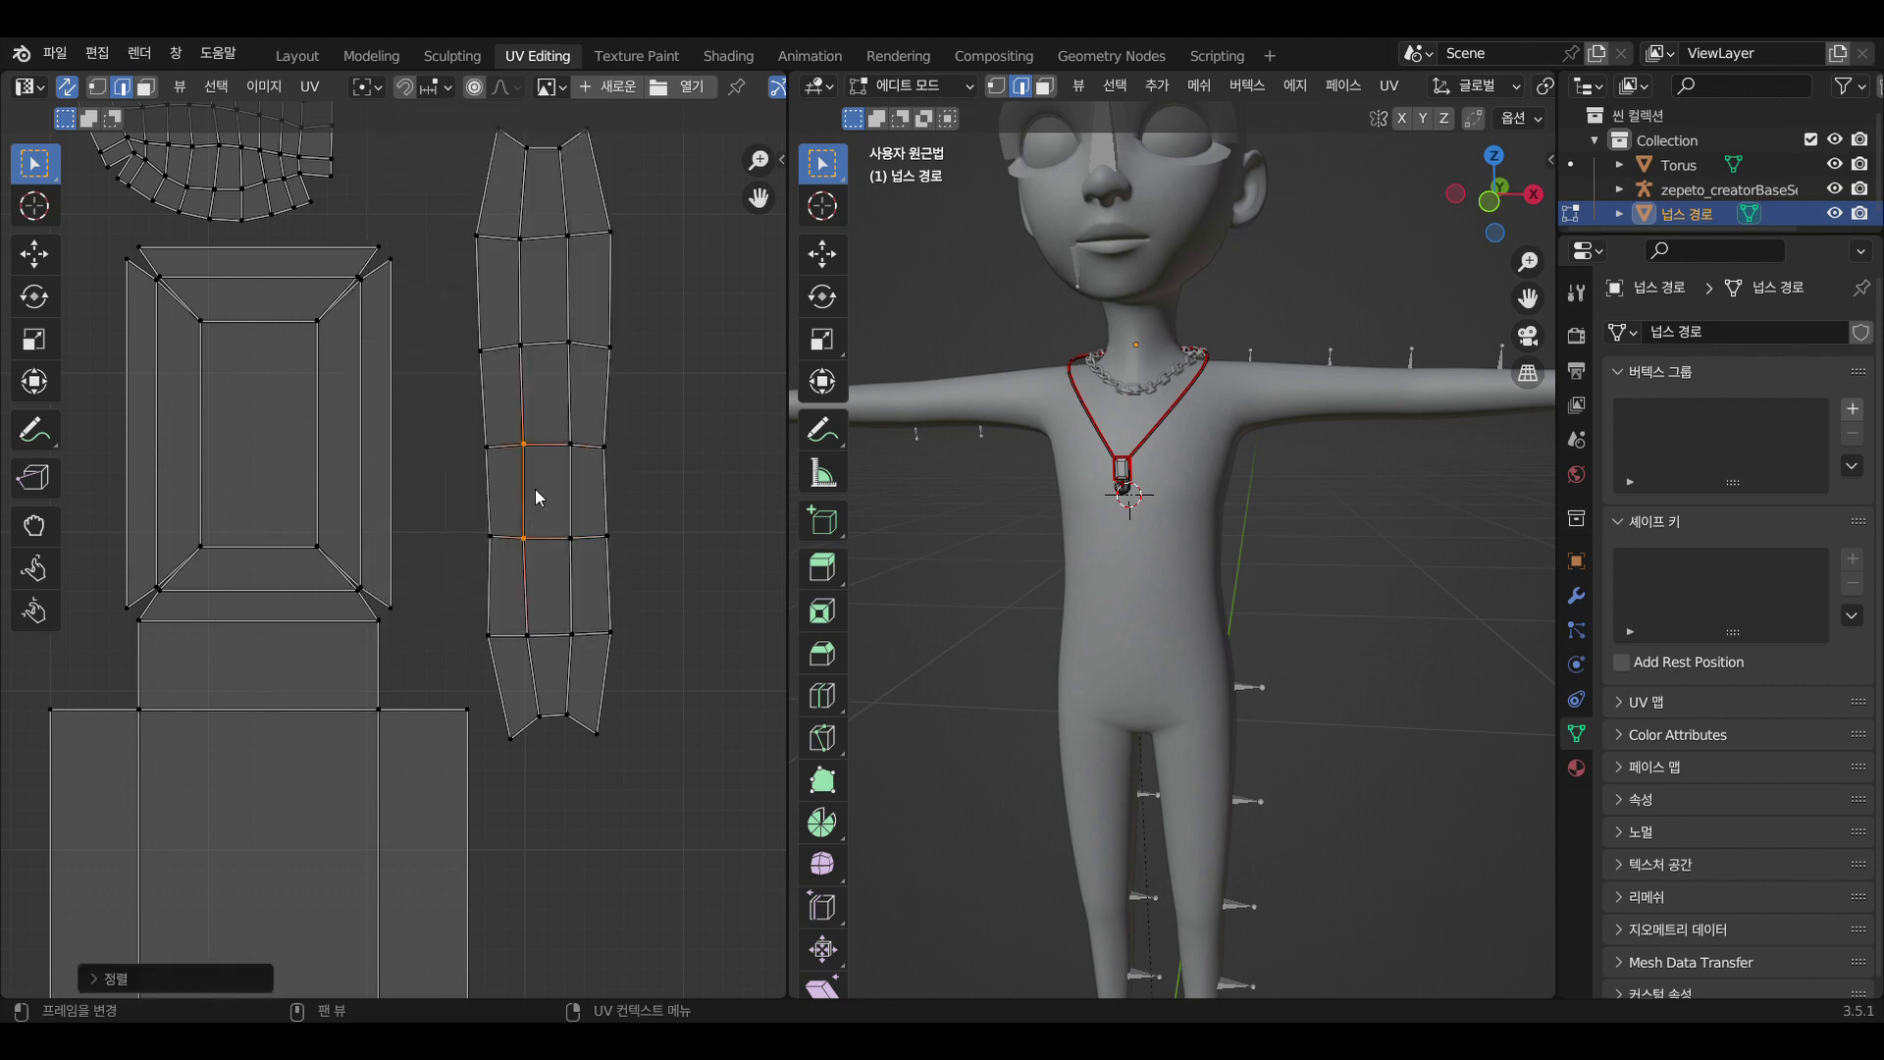
Straighten the whole connector island into a regular grid with Follow Active Quads and move it lower in the UV square
key("3")
key("ctrl+l")
right_click(536, 489)
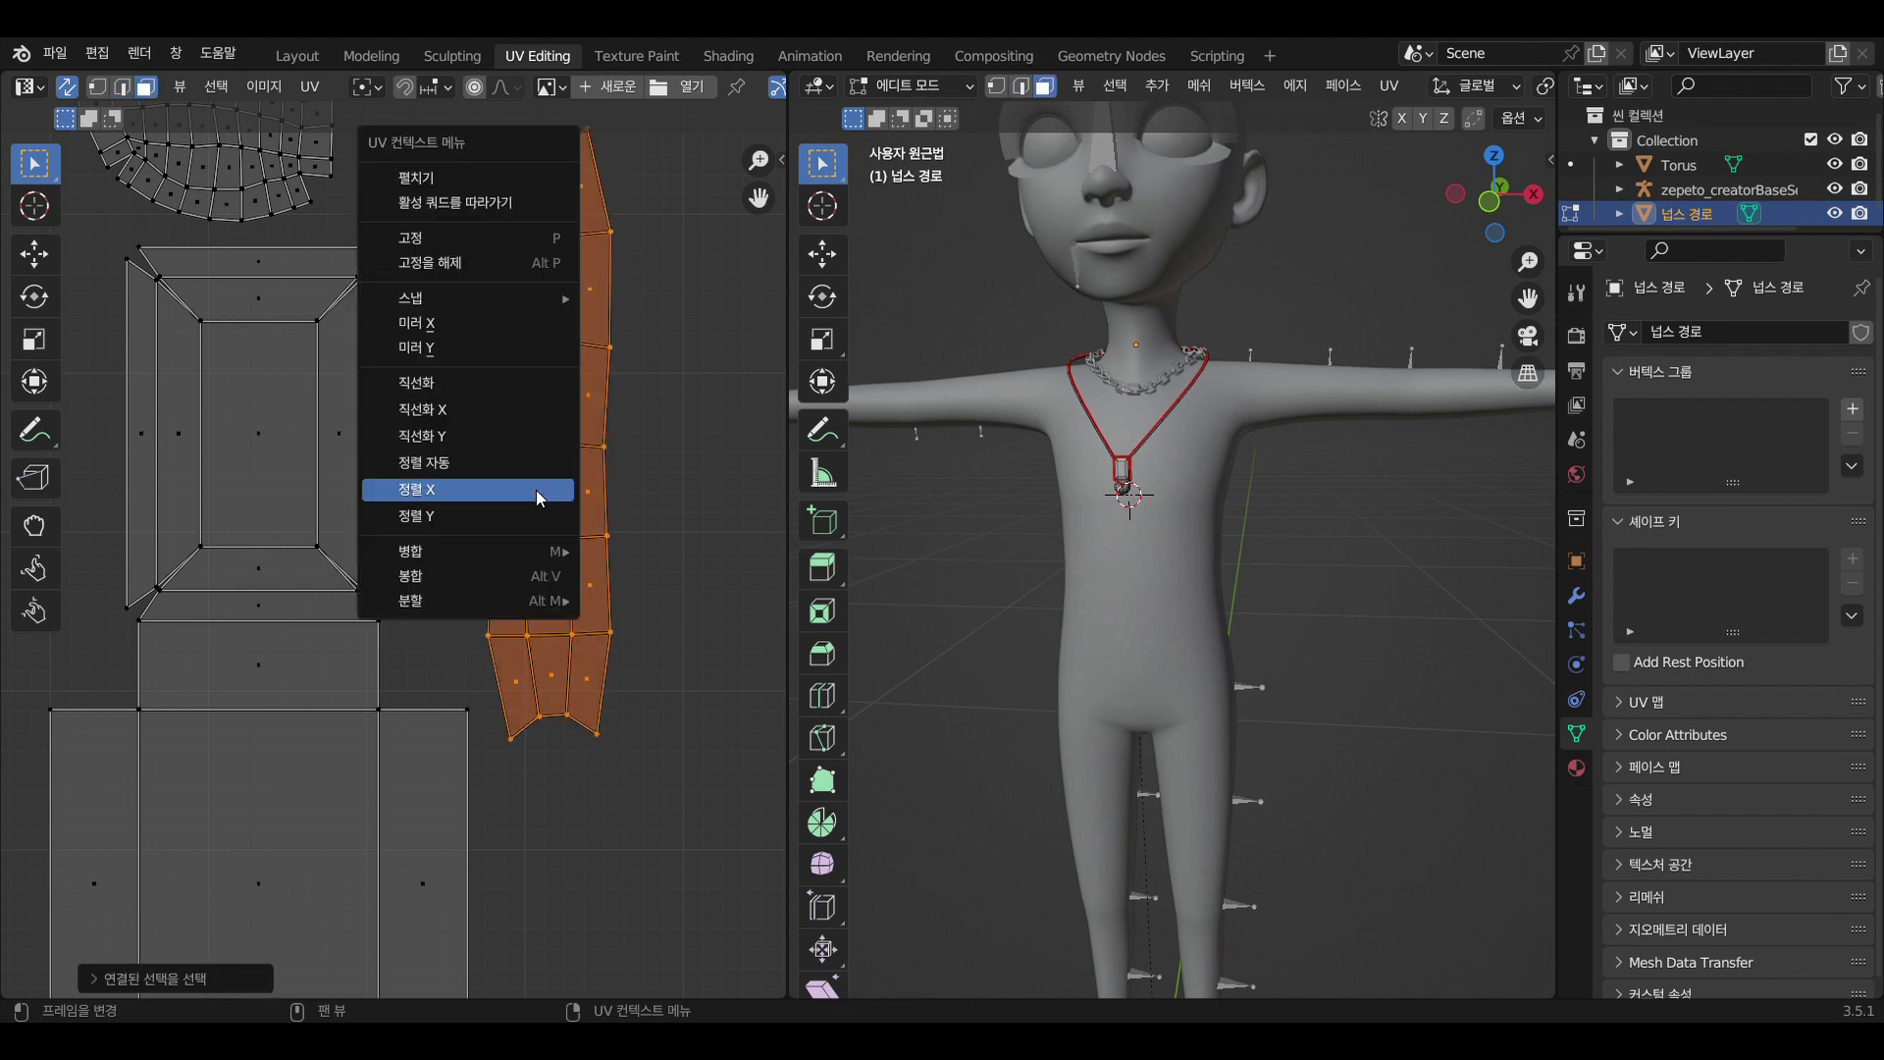
left_click(503, 206)
scroll(481, 394, "down", 2)
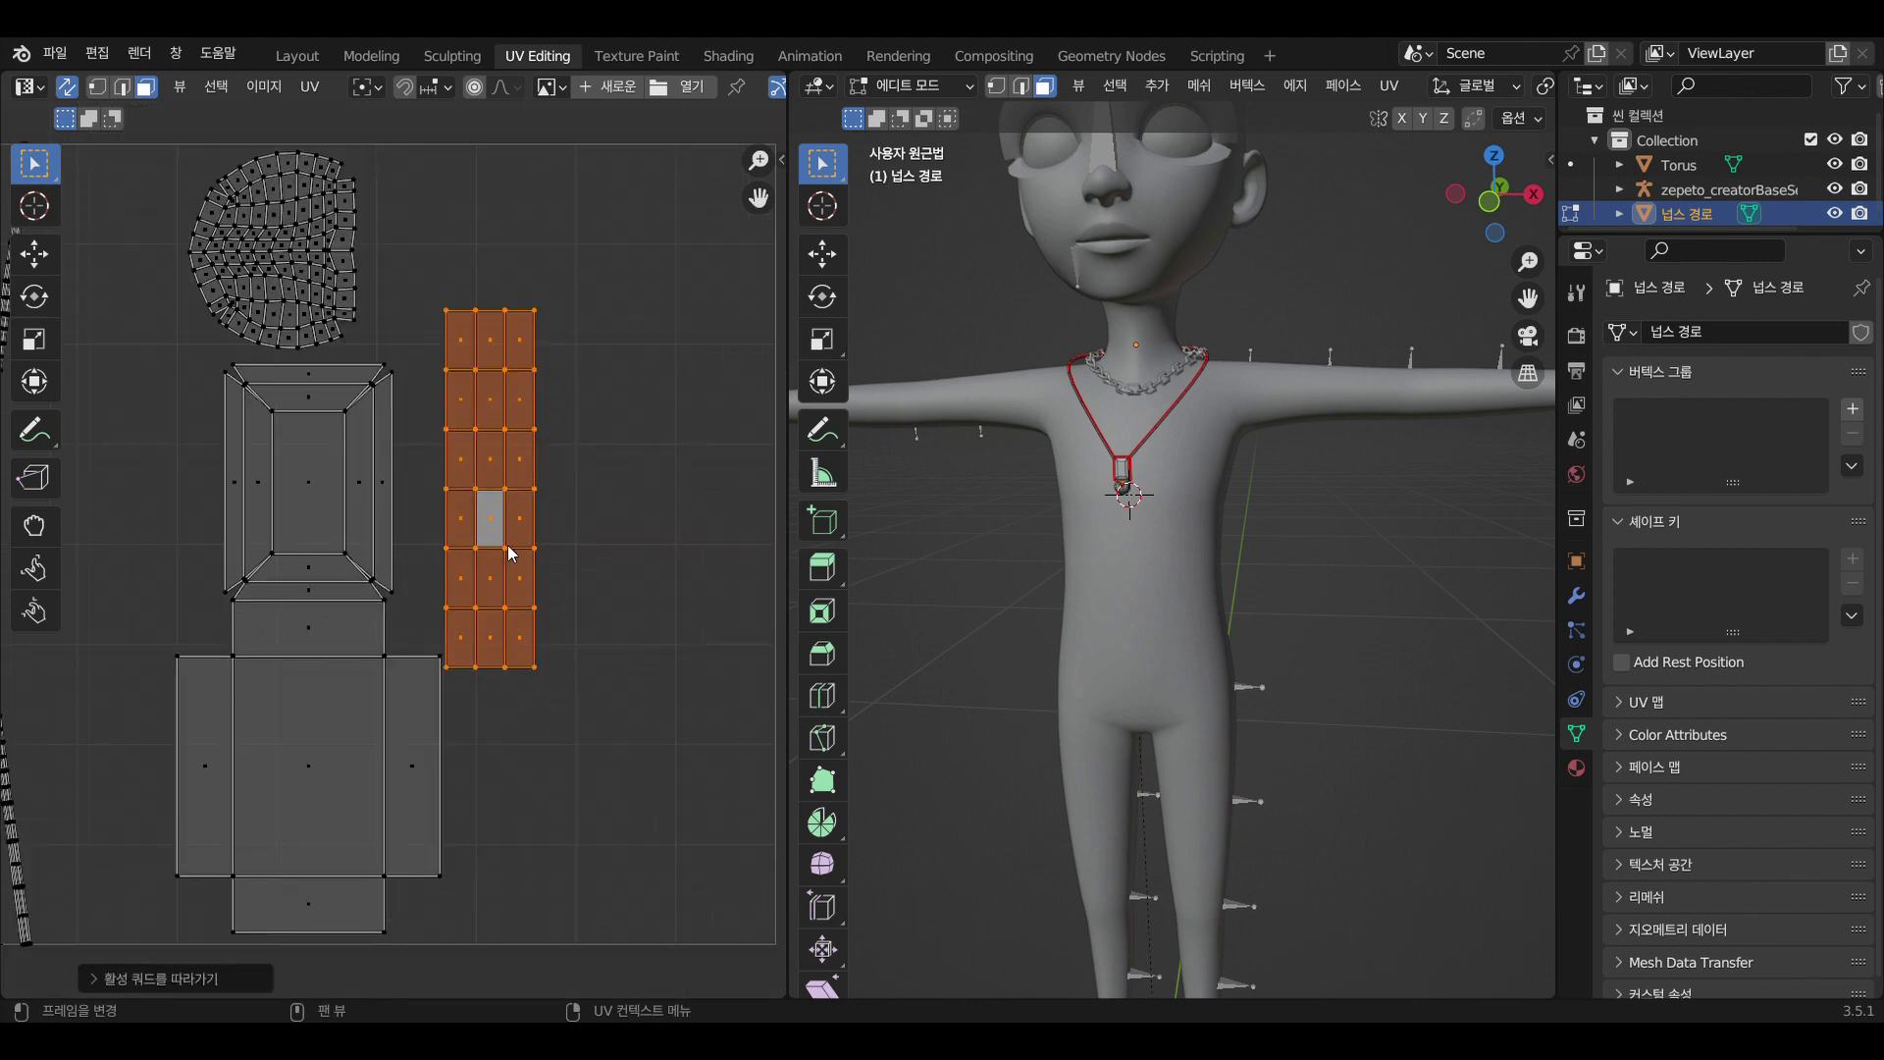
left_click_drag(503, 478, 510, 716)
Level the two short edges of one quad in the thin chain's UV island with Align Y
middle_click_drag(249, 552, 520, 543, "shift")
scroll(467, 538, "up", 5)
middle_click_drag(348, 542, 718, 530, "shift")
scroll(614, 526, "up", 3)
scroll(452, 526, "up", 3)
middle_click_drag(448, 527, 673, 548, "shift")
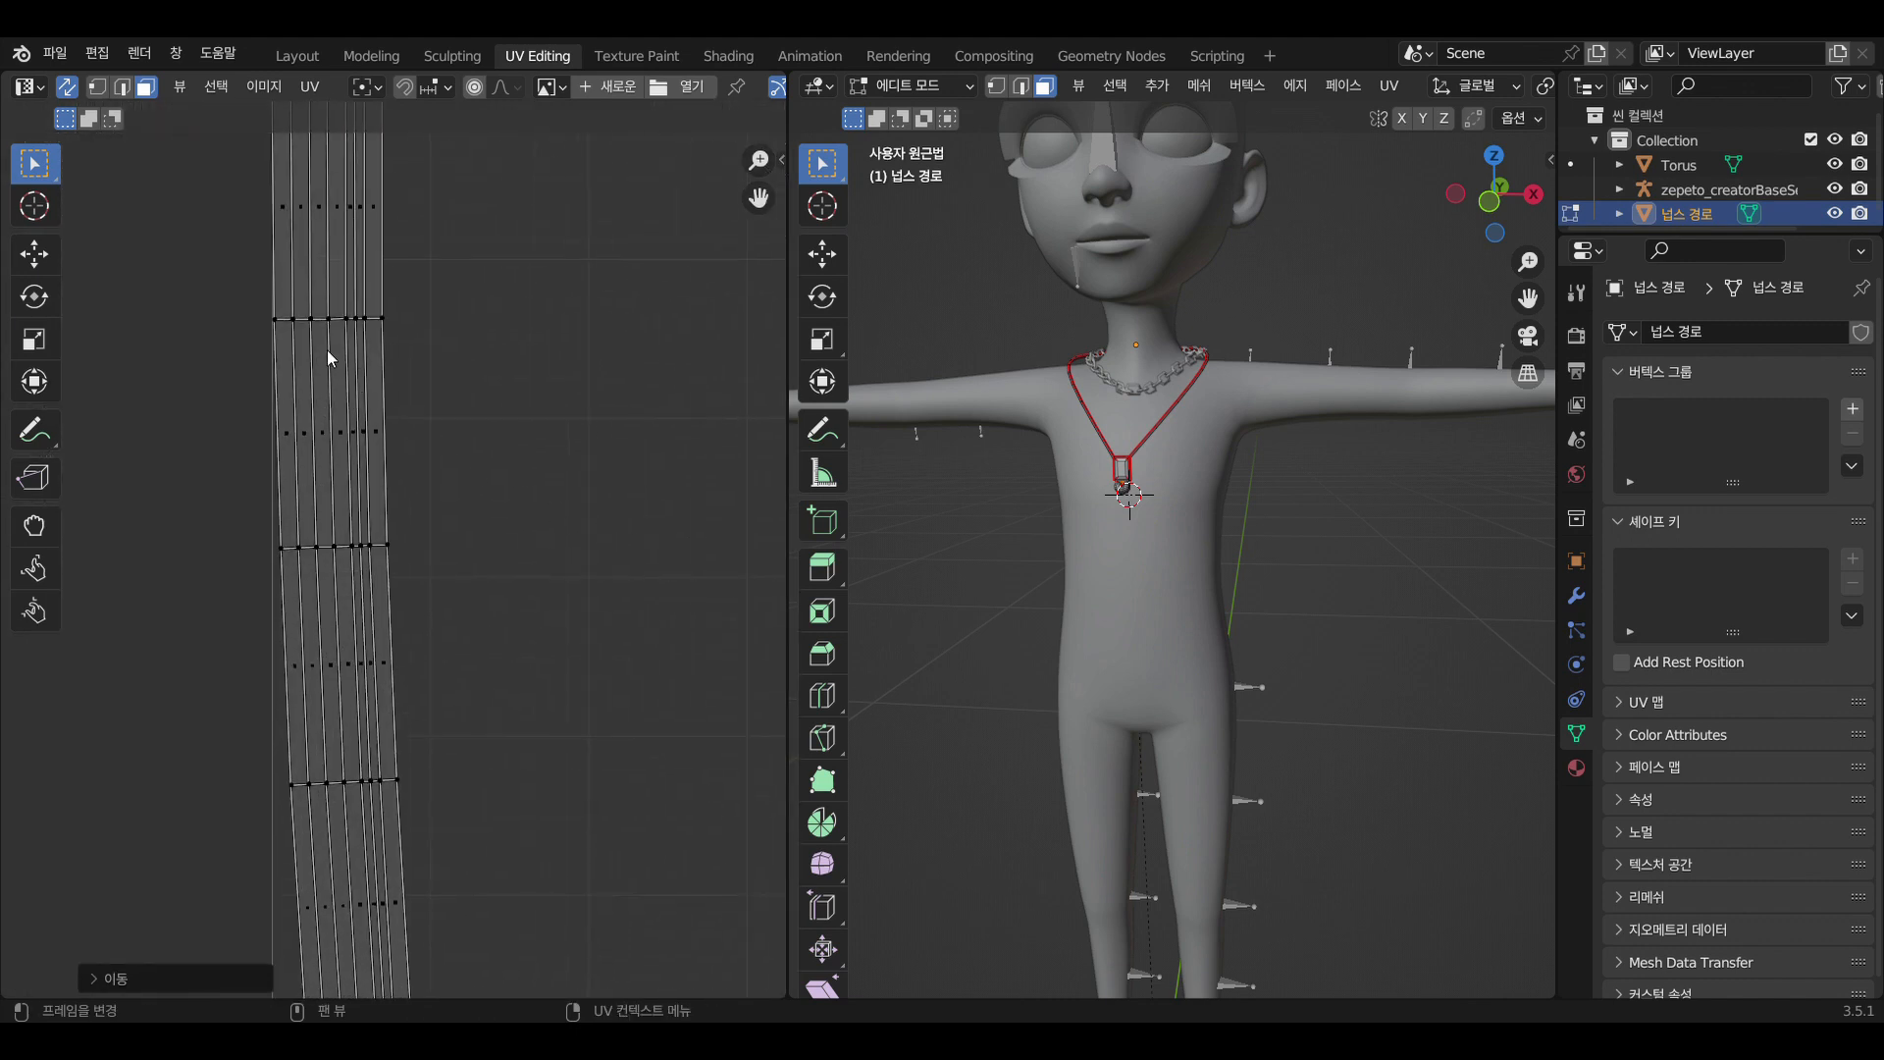
key("ctrl+z")
left_click(321, 315)
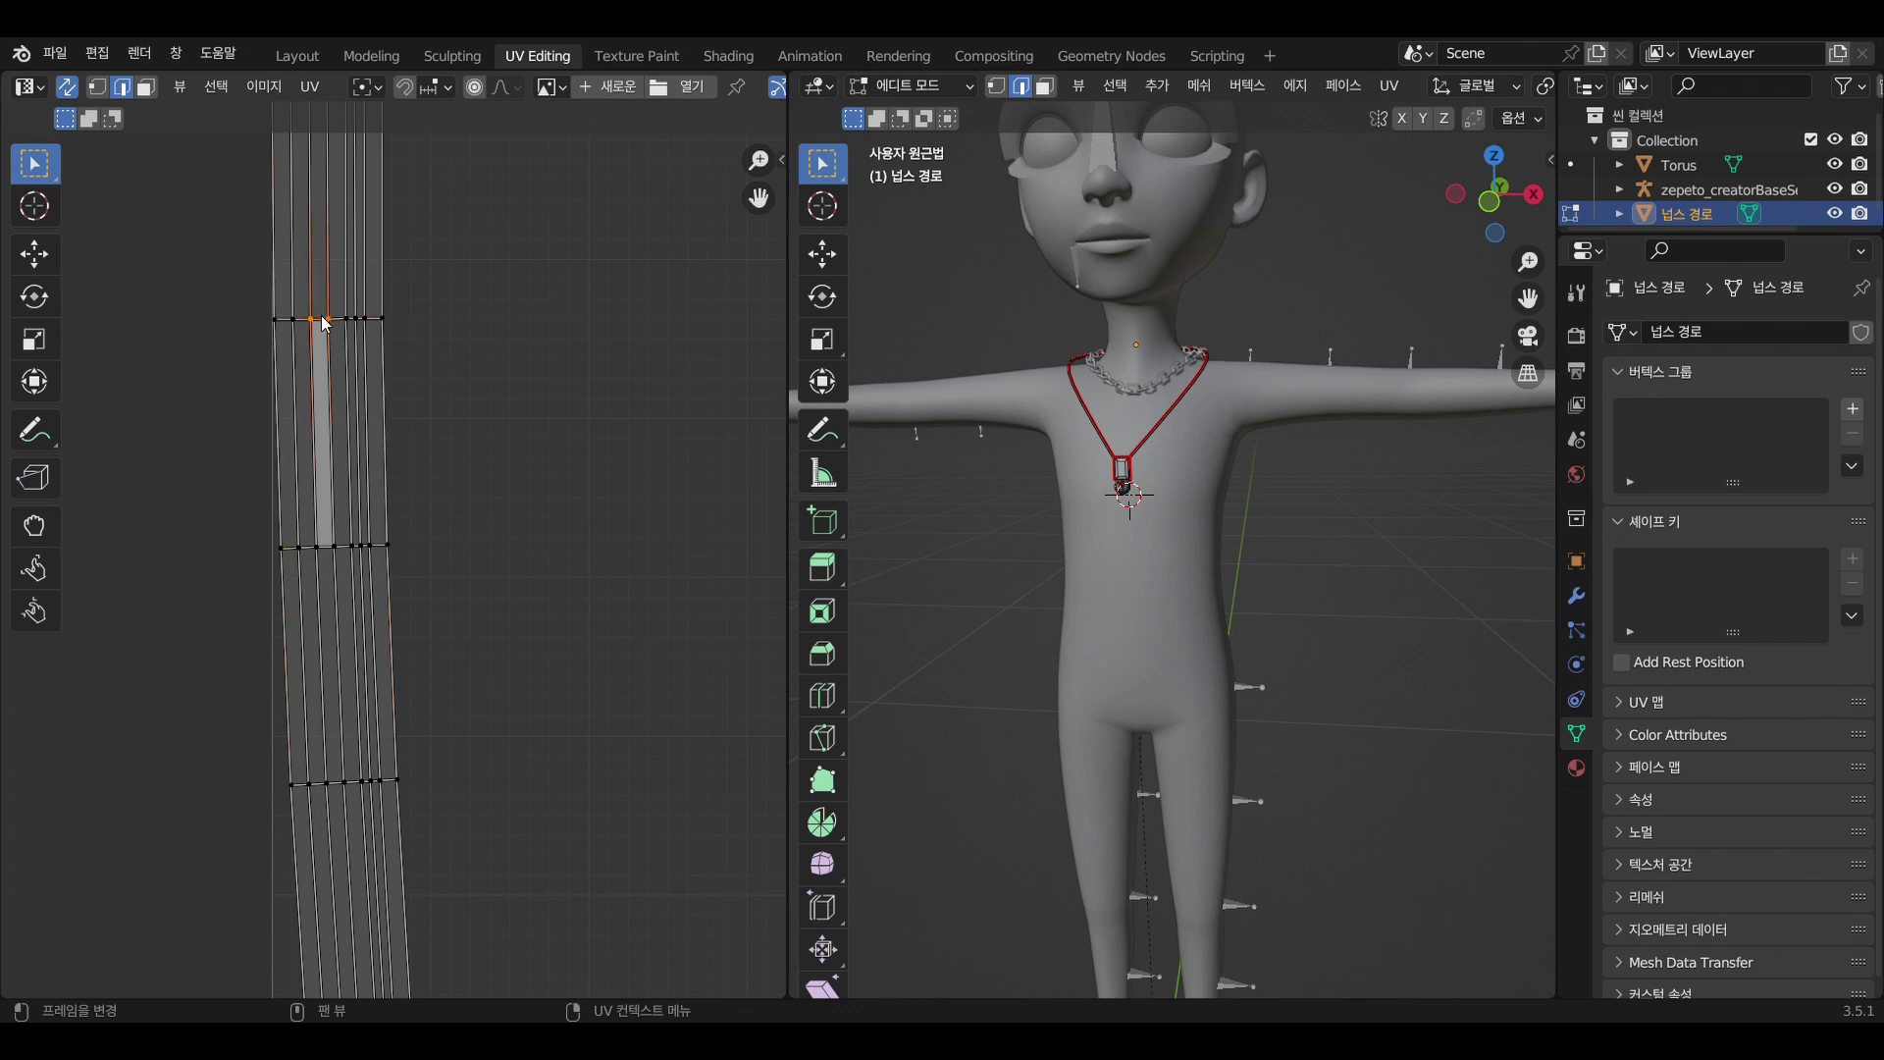
right_click(321, 315)
left_click(311, 411)
key("ctrl+z")
right_click(311, 406)
left_click(311, 438)
left_click(323, 545)
right_click(324, 545)
left_click(323, 545)
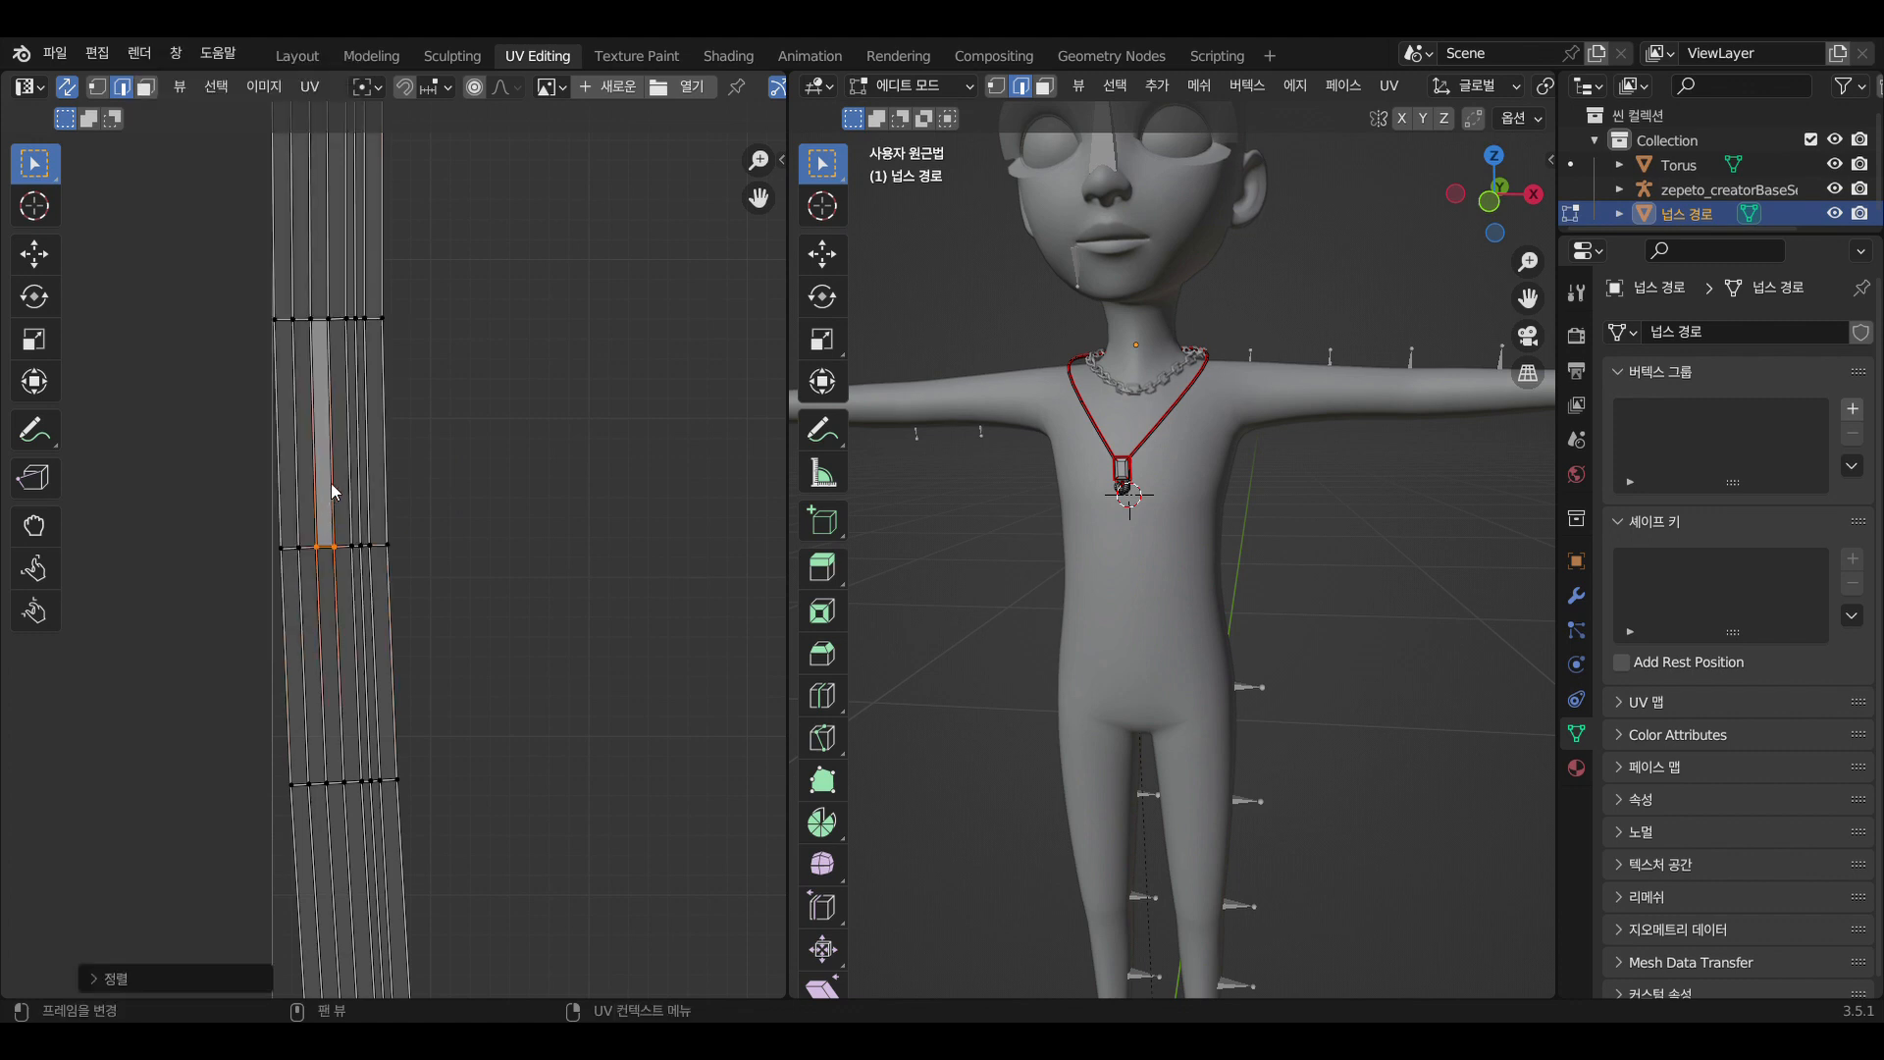
Straighten the two long edges of the same chain quad vertically with Align X
left_click(329, 482)
right_click(330, 482)
left_click(330, 459)
left_click(310, 478)
right_click(311, 478)
left_click(310, 478)
Select the whole thin chain island and straighten it into a vertical strip with Follow Active Quads
key("3")
left_click(318, 465)
key("ctrl+l")
right_click(320, 463)
left_click(282, 177)
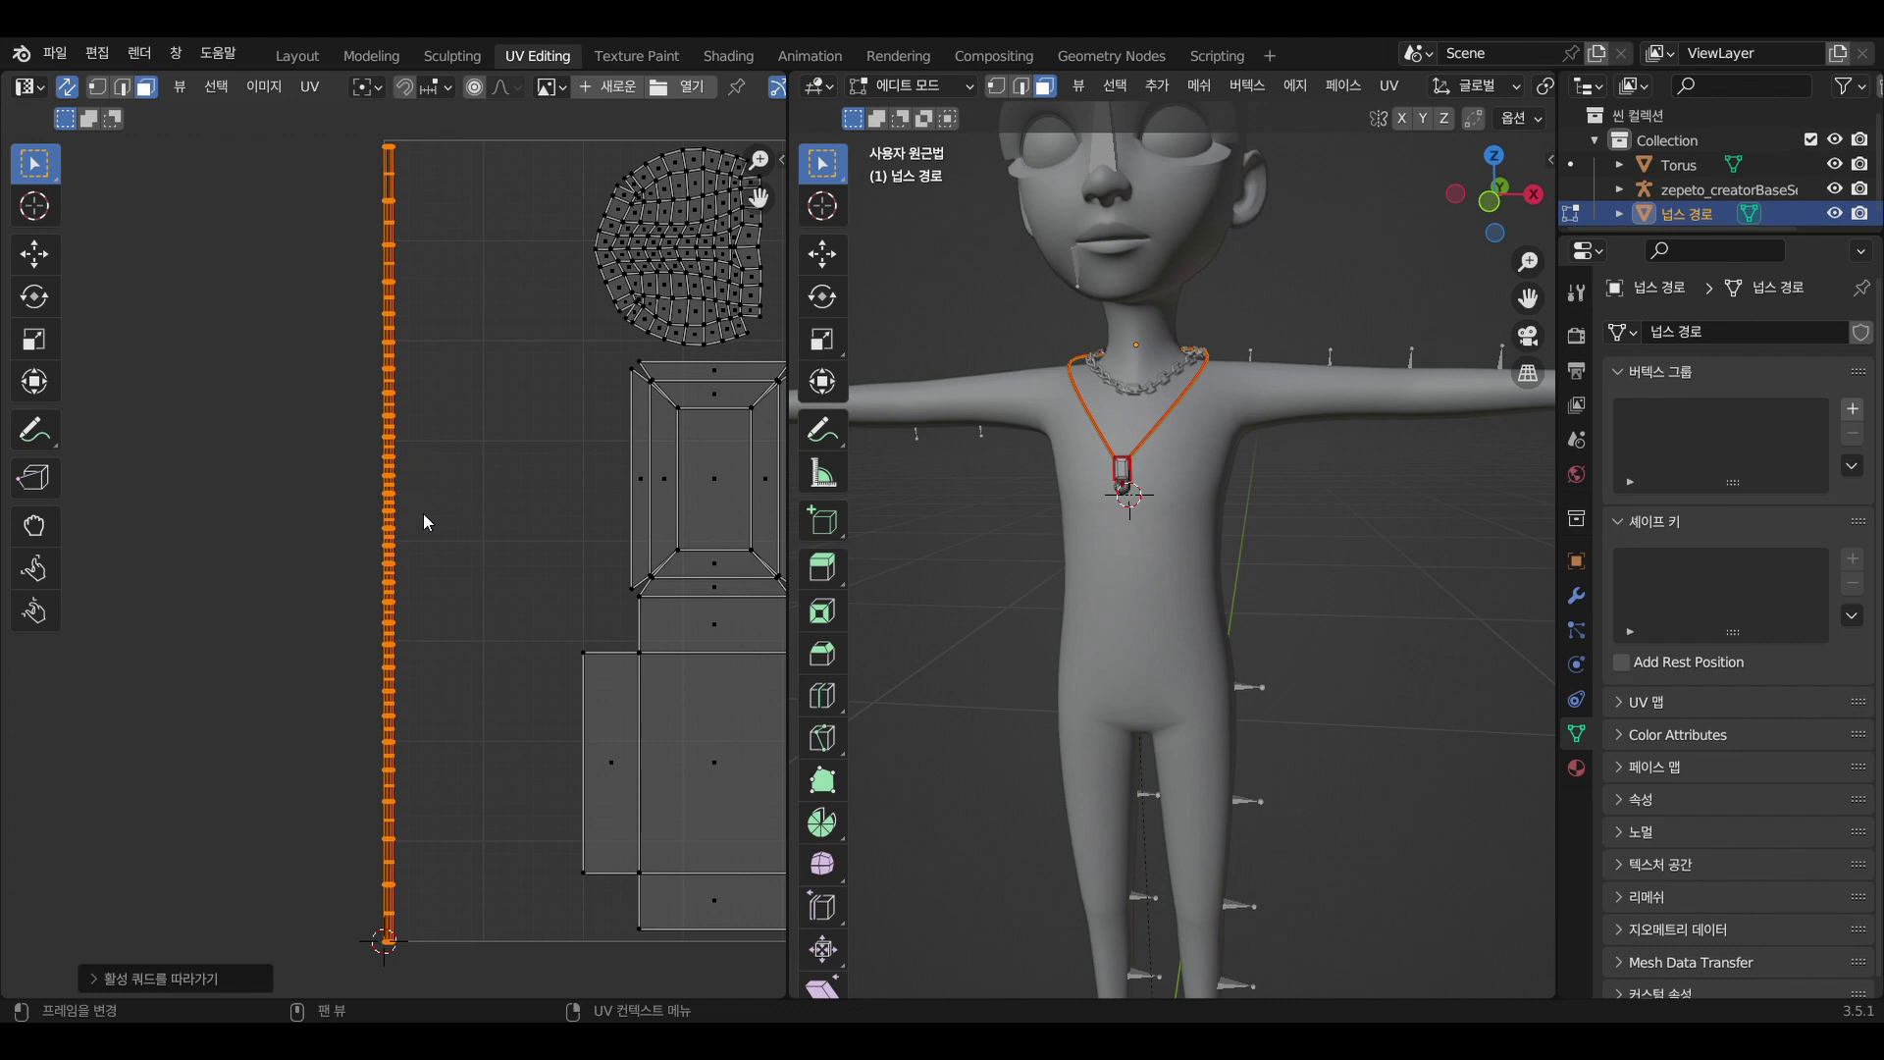
Scale the chain strip to fit the UV square's height and shift it slightly inside the square's edge
key("s")
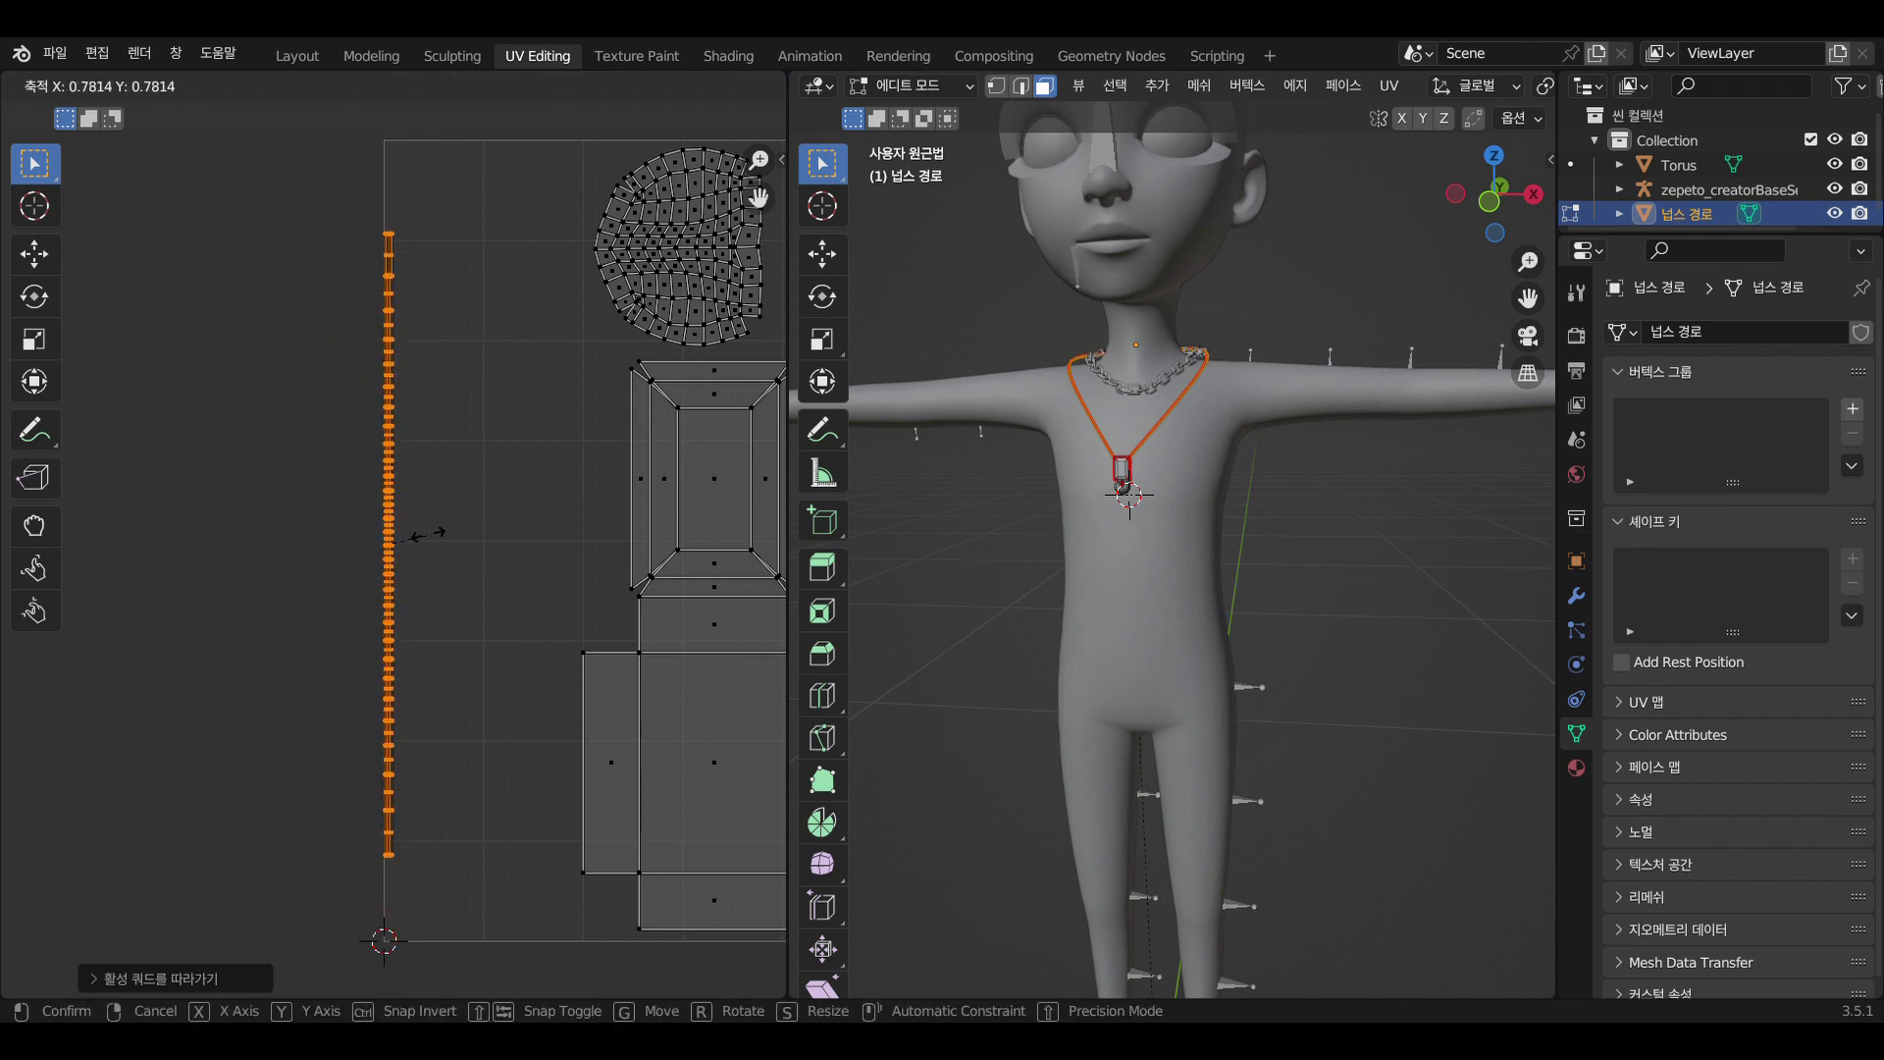
left_click(433, 528)
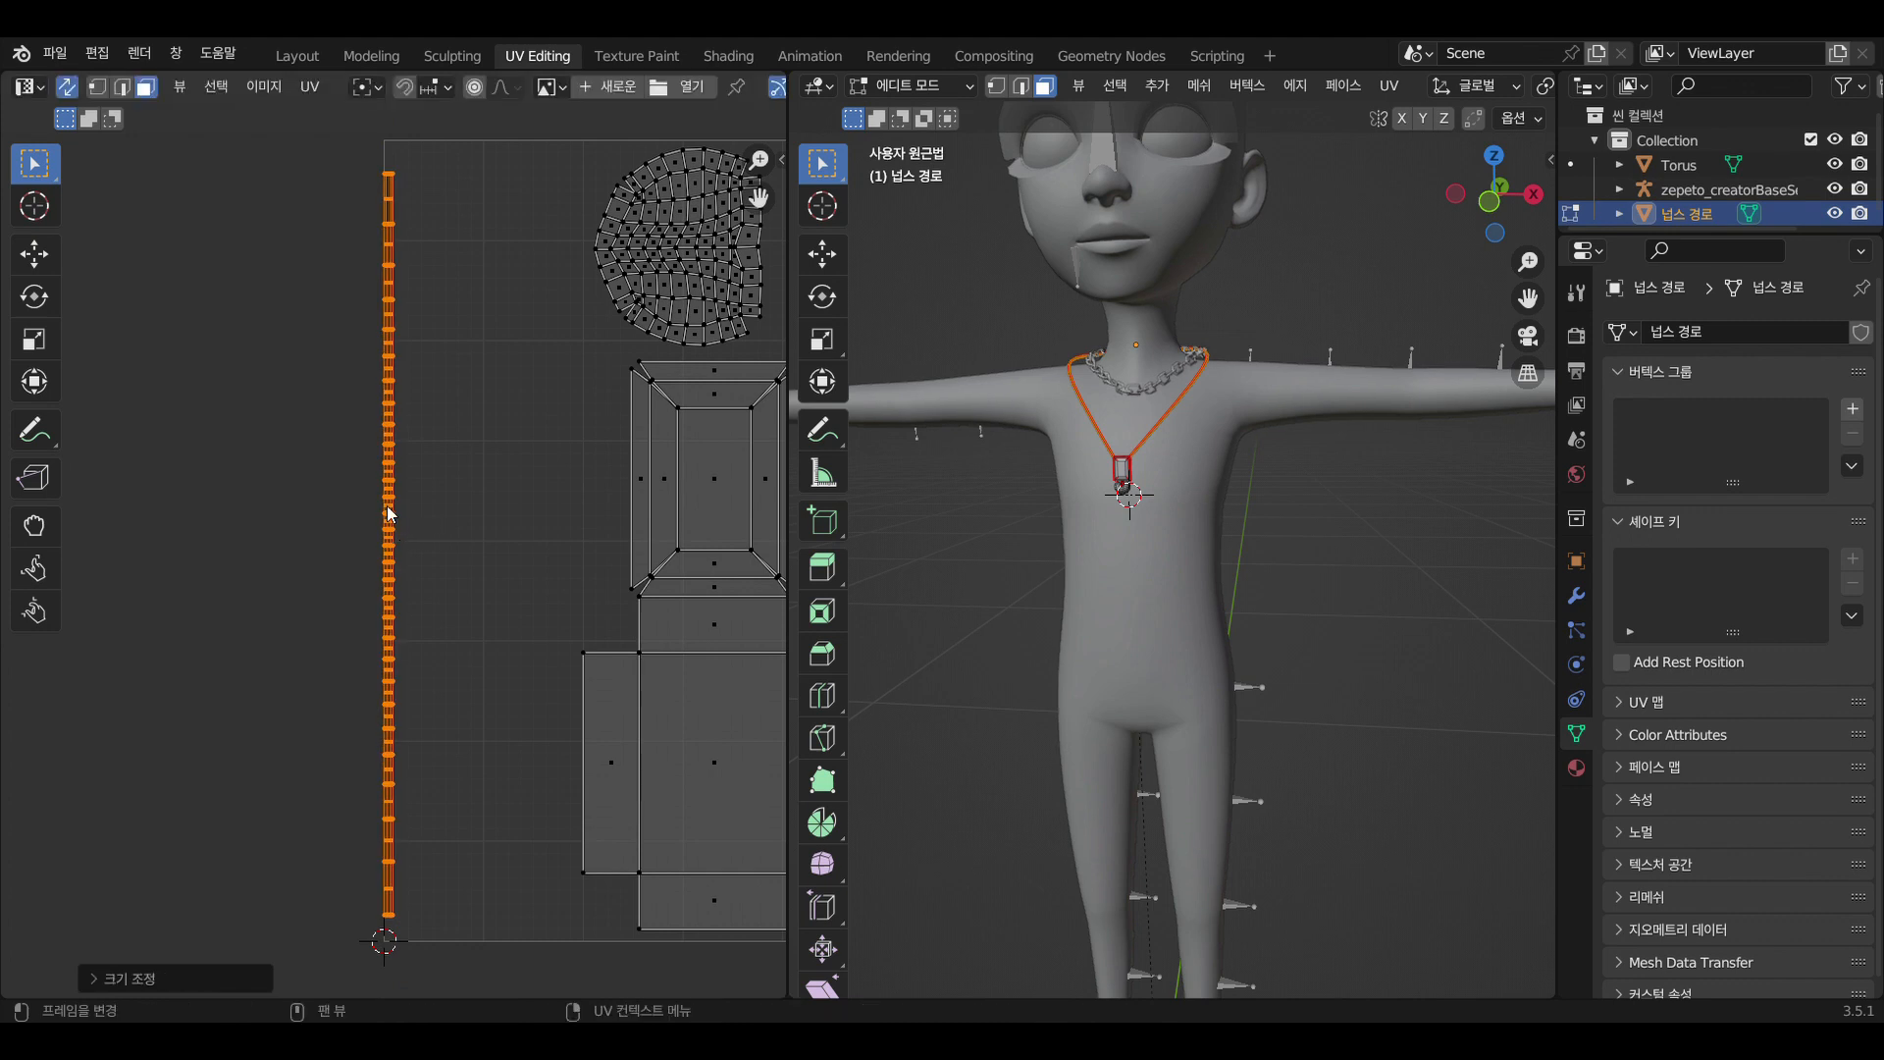
key("g")
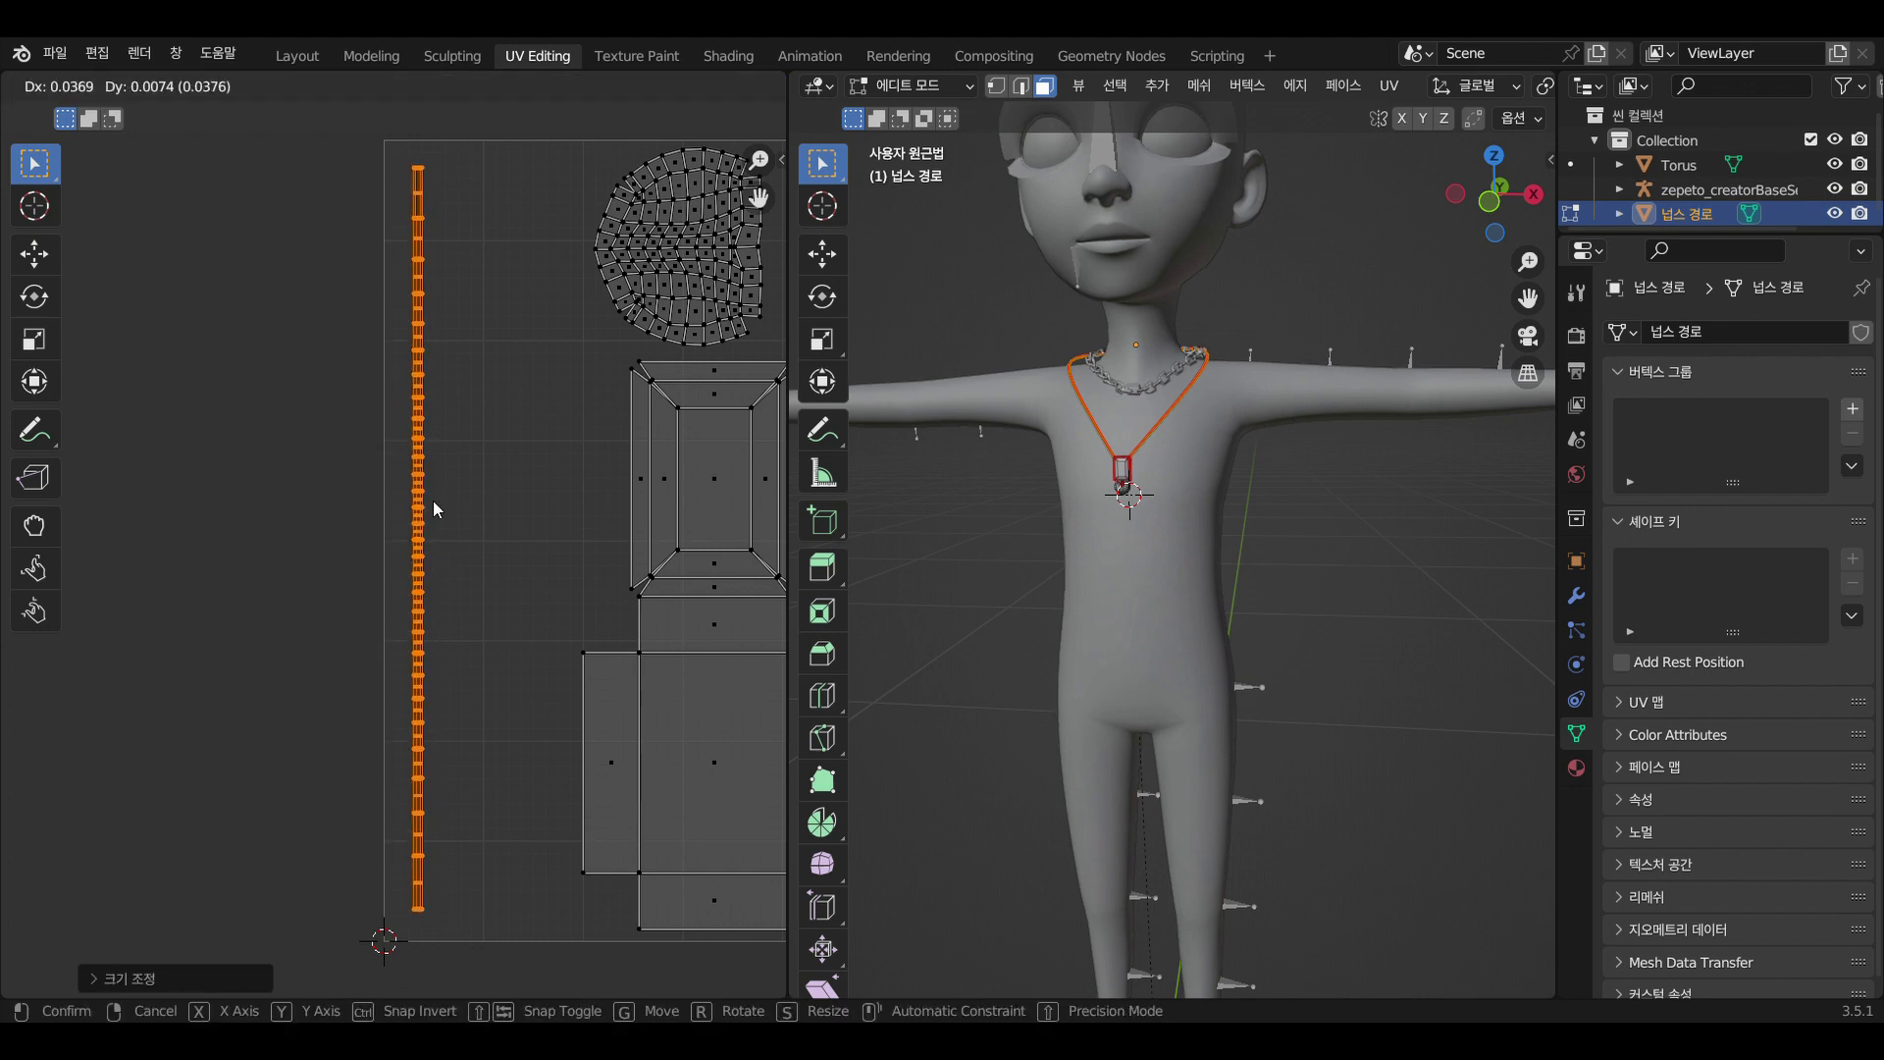
left_click(433, 501)
key("s")
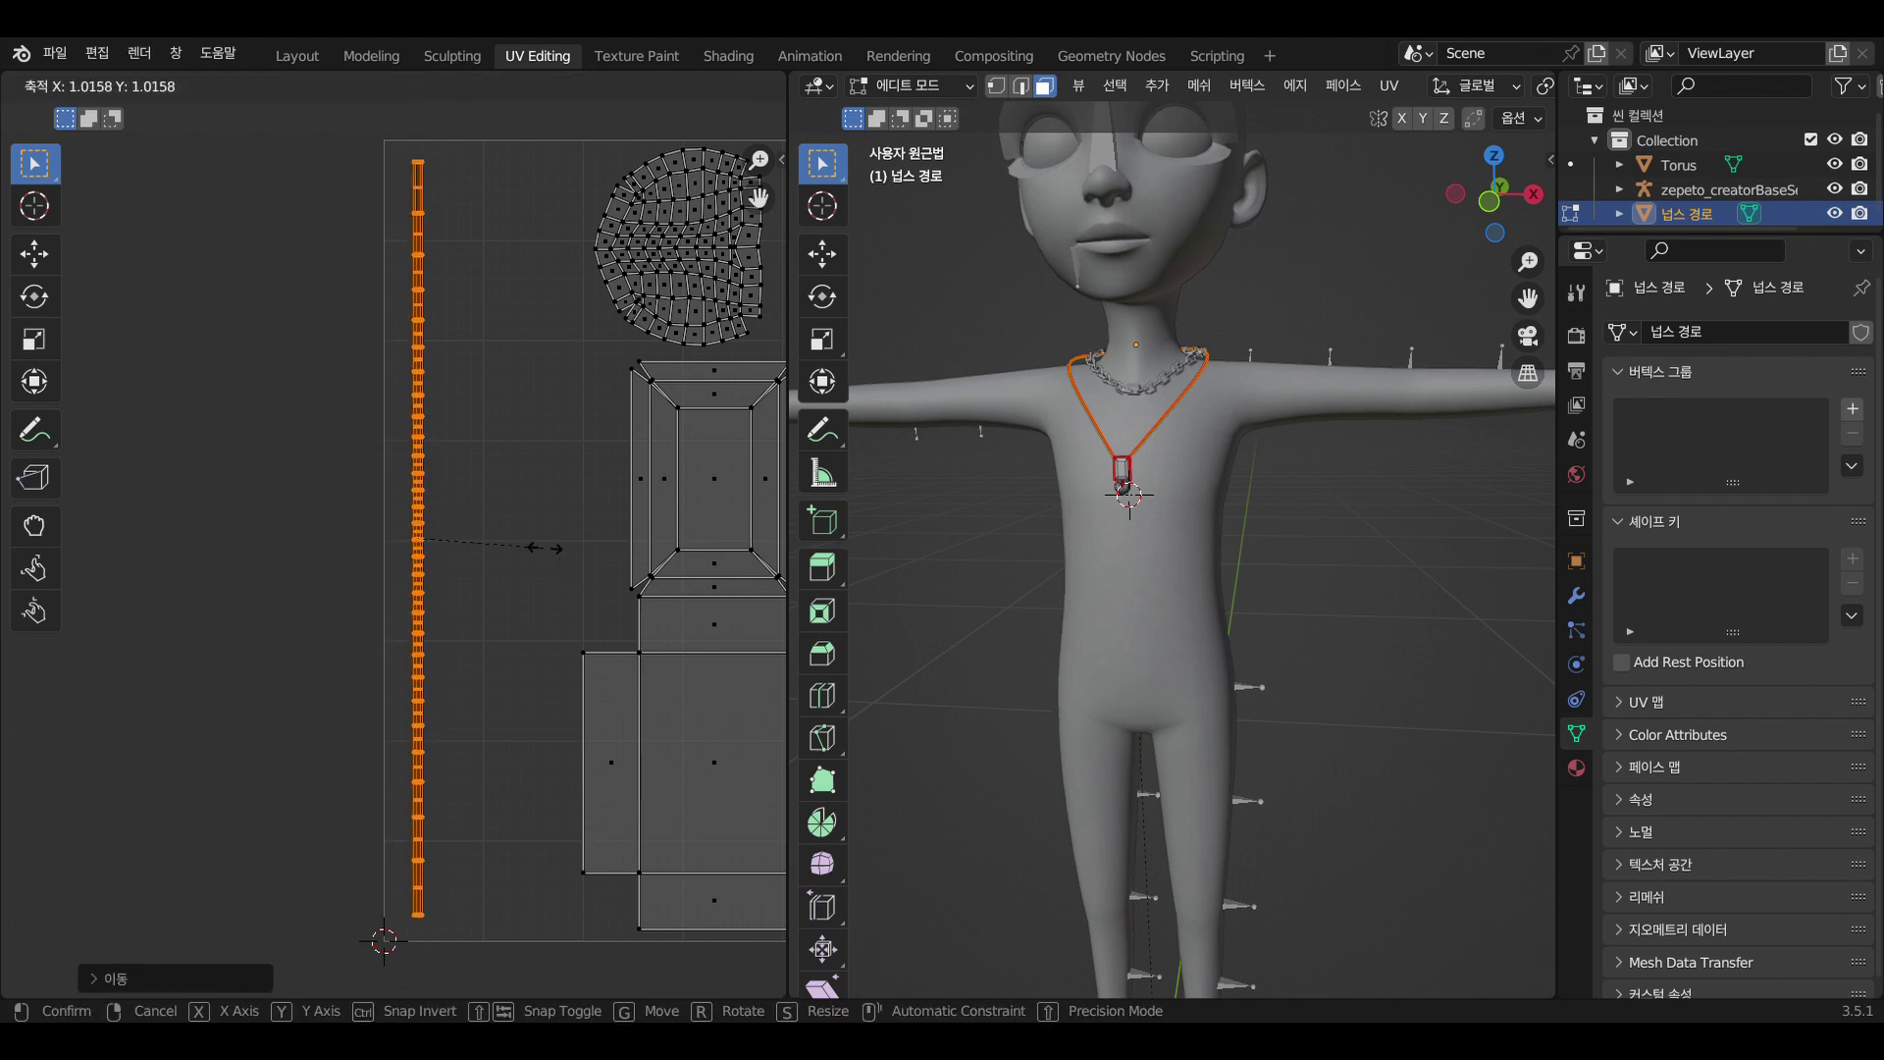
left_click(550, 549)
Align the four edges of a central quad in the heart's UV island along X and Y
middle_click_drag(729, 552, 255, 773)
scroll(296, 687, "up", 3)
middle_click_drag(345, 474, 462, 656)
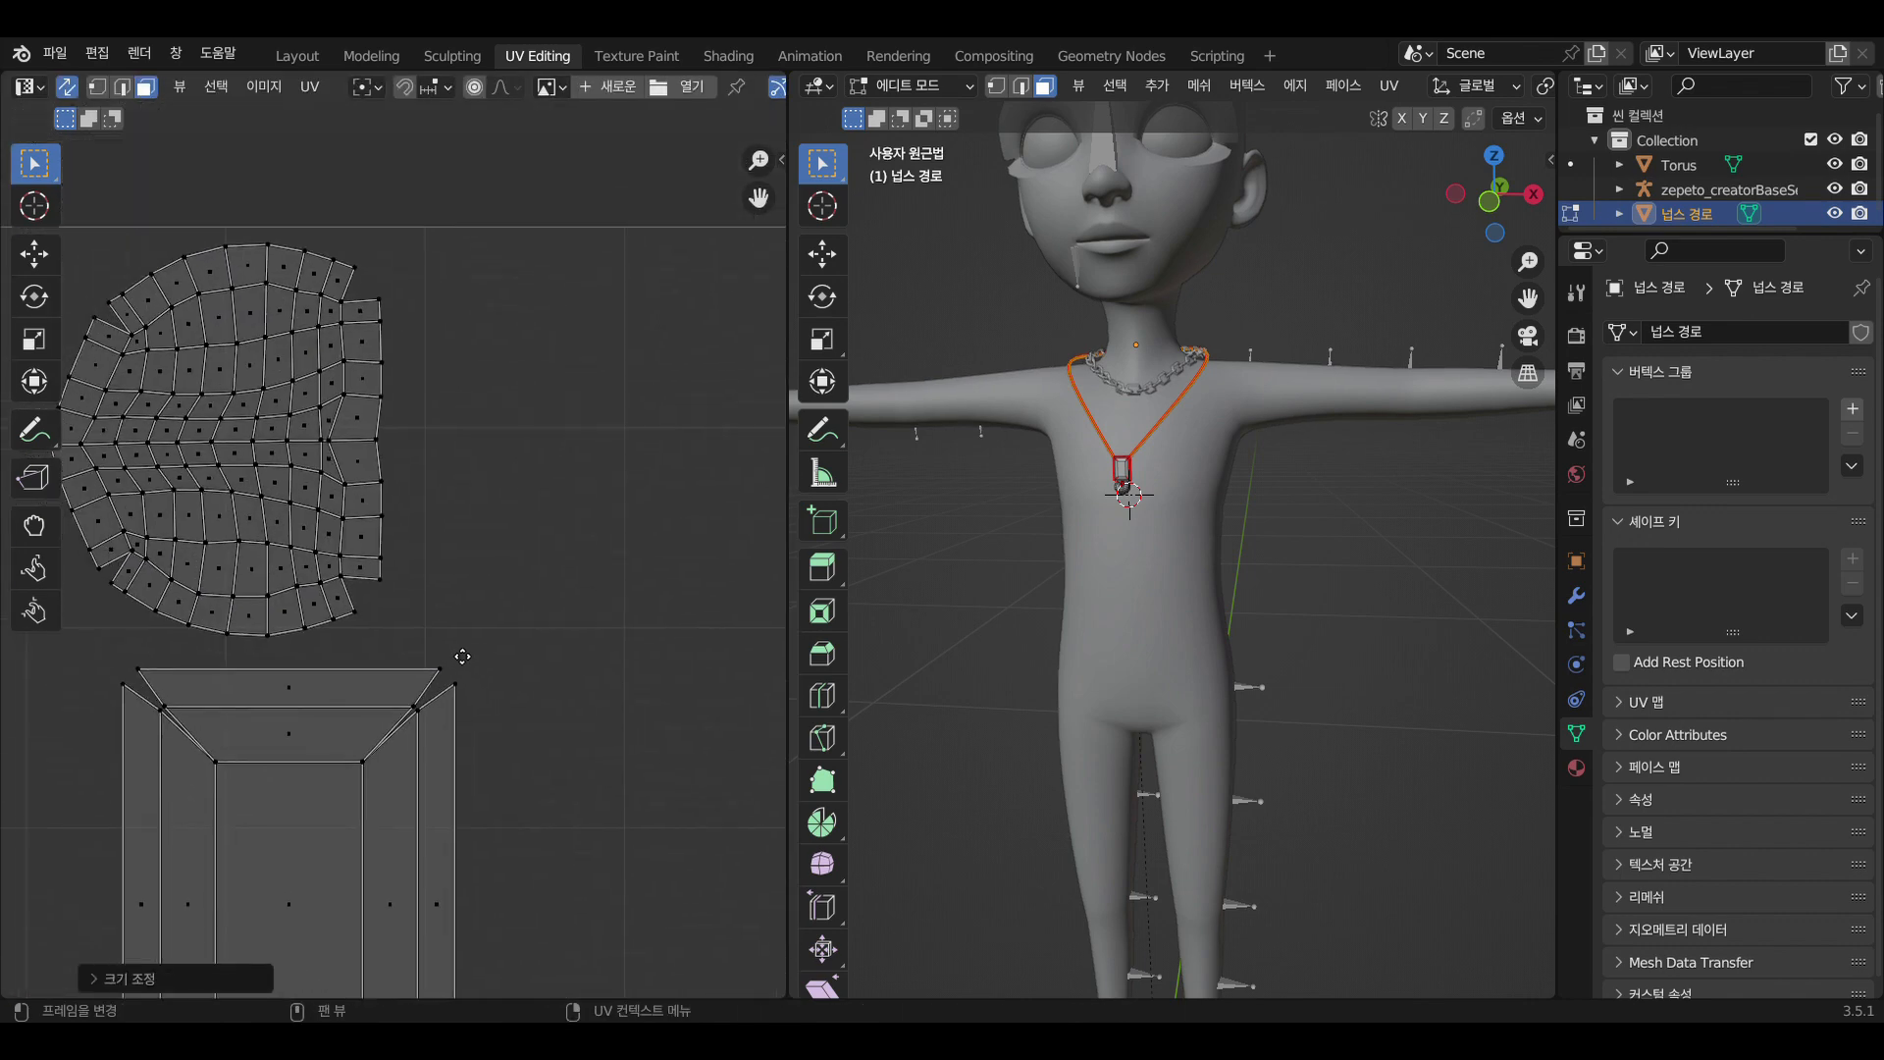
scroll(252, 463, "up", 3)
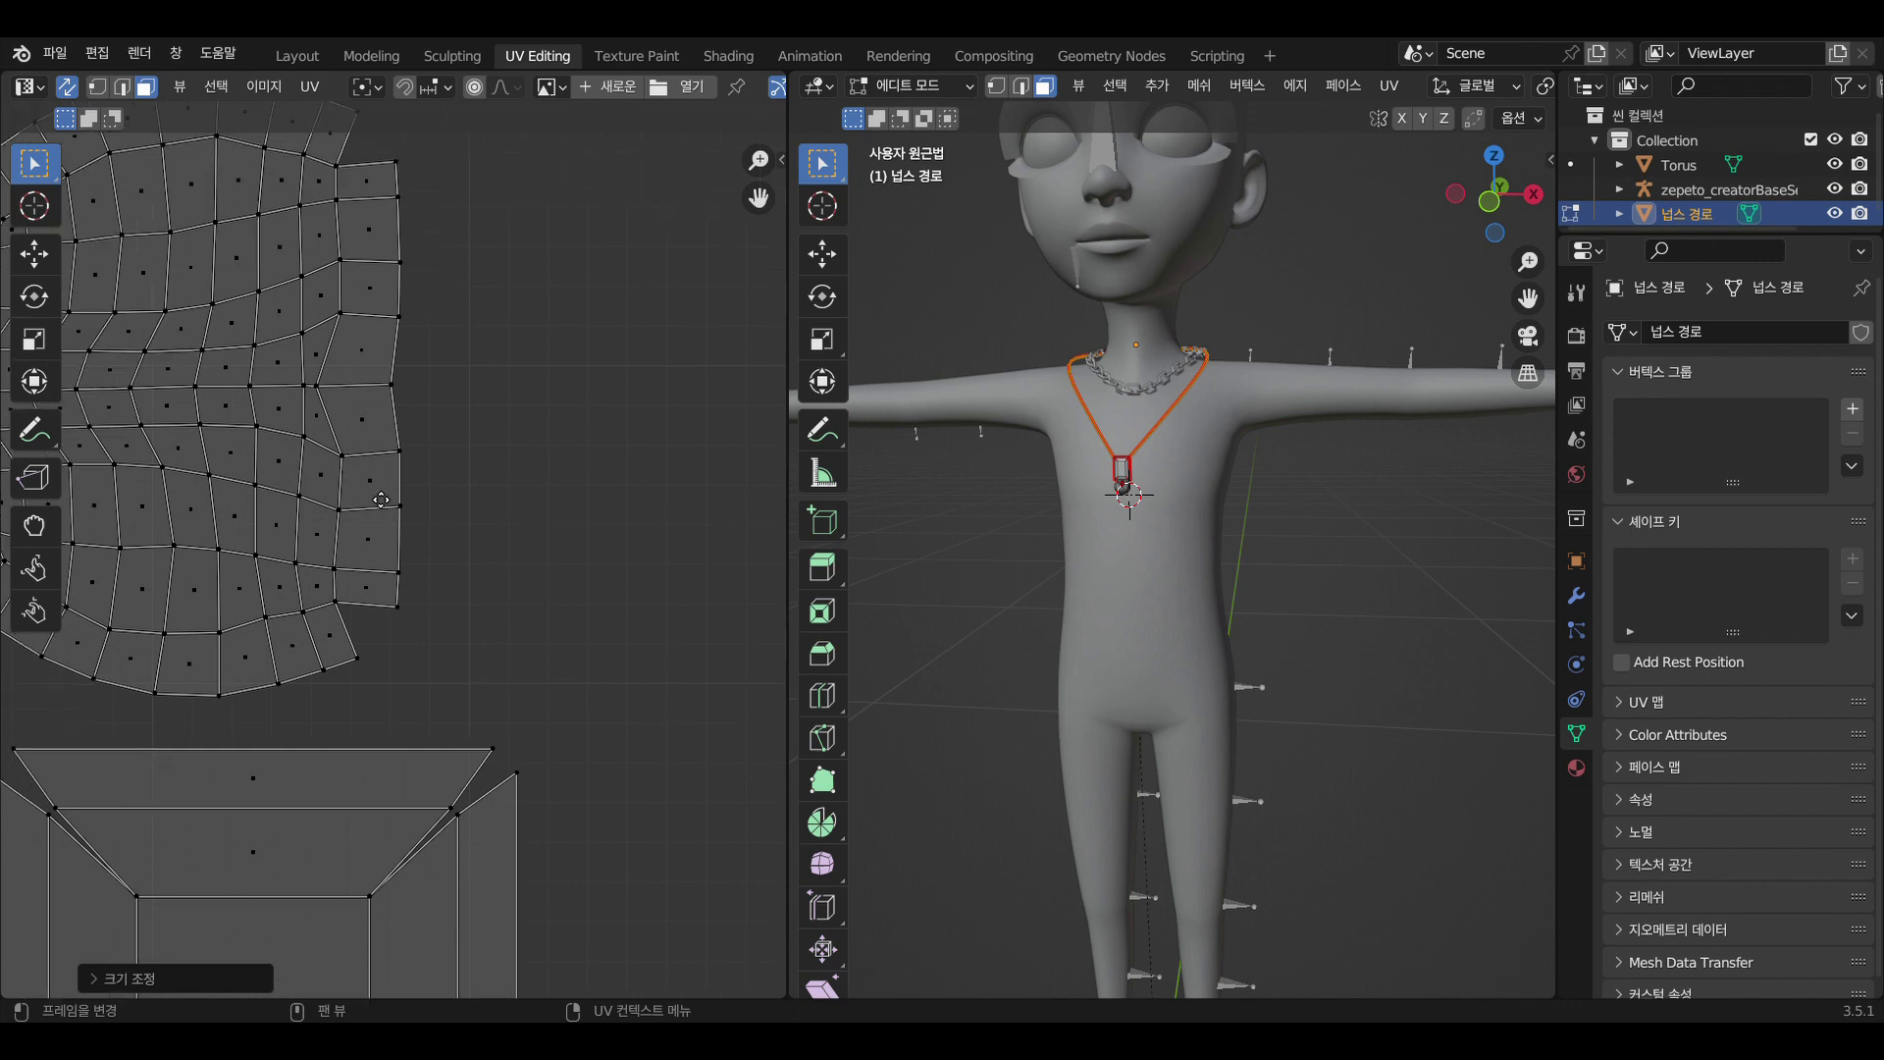
middle_click_drag(471, 509, 518, 508)
key("2")
left_click(337, 406)
right_click(337, 409)
left_click(316, 716)
left_click(337, 442)
right_click(343, 441)
left_click(350, 439)
right_click(355, 433)
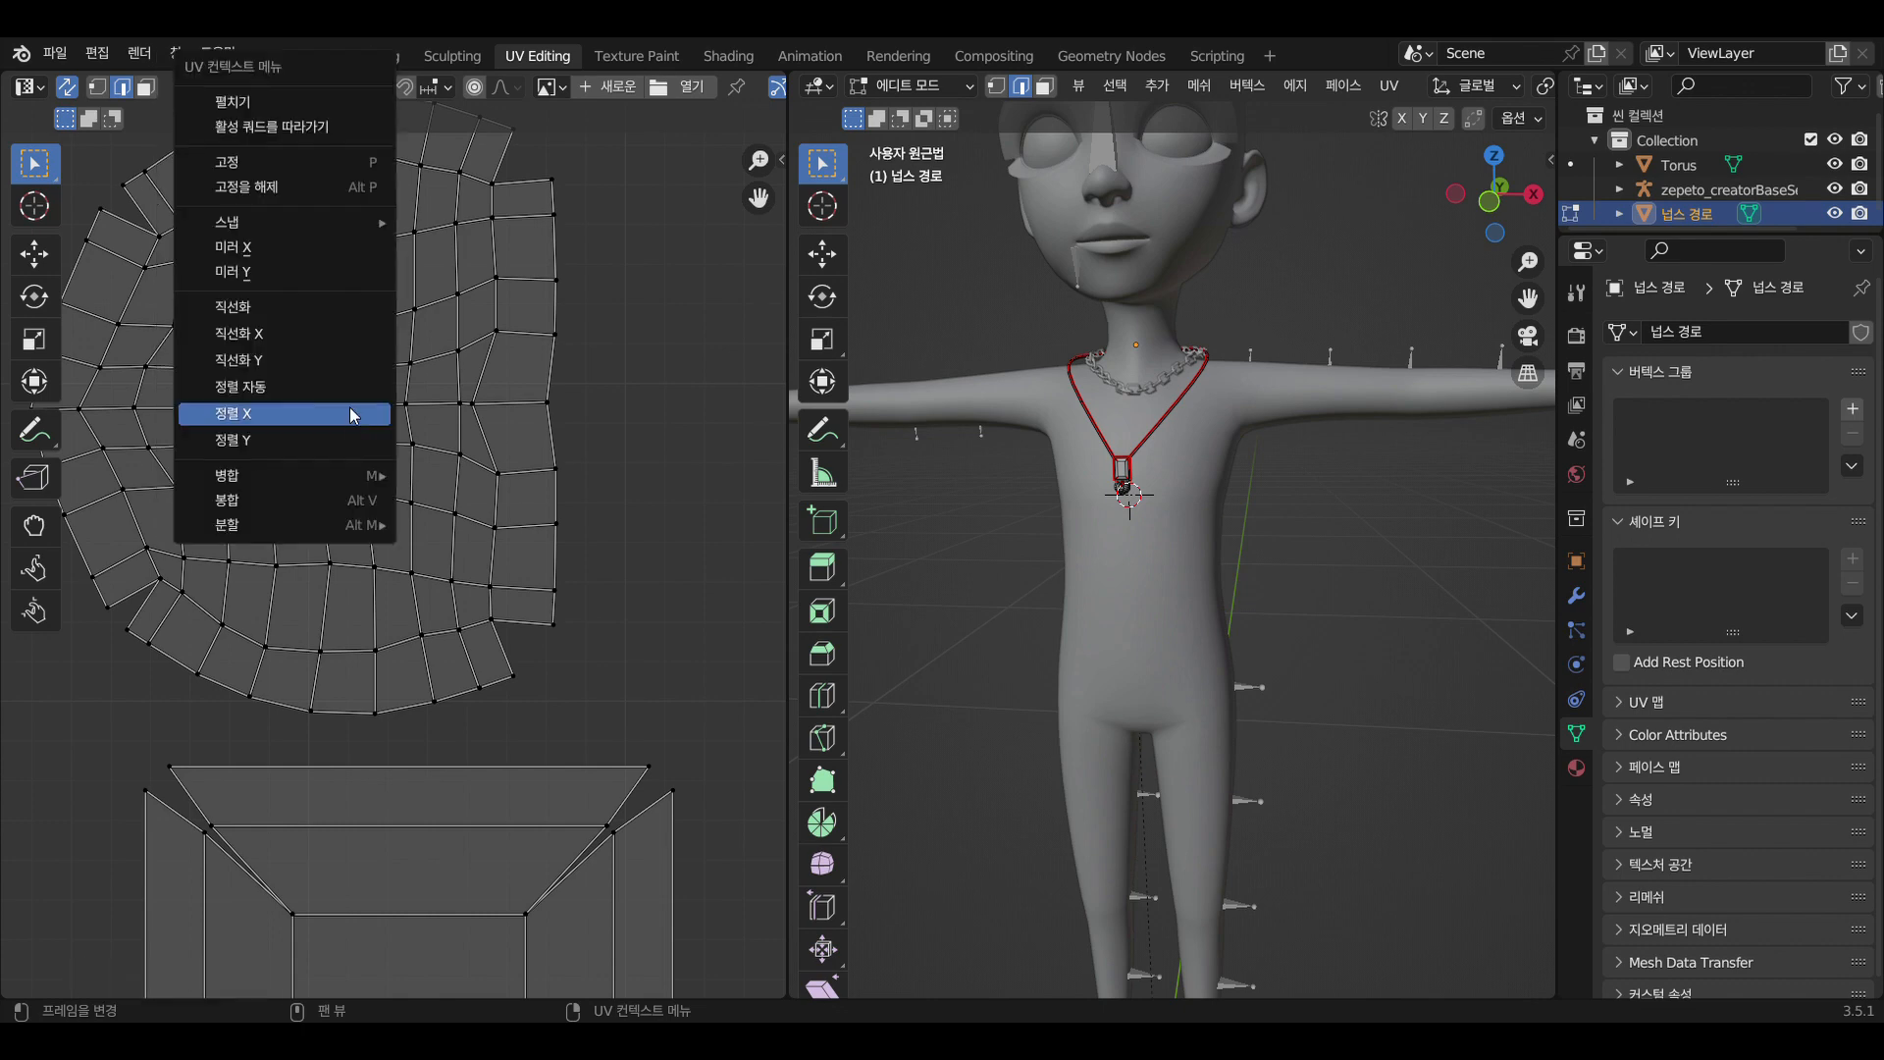
left_click(351, 410)
right_click(296, 433)
left_click(296, 429)
Select the whole heart island and straighten it into a regular grid with Follow Active Quads
key("3")
left_click(317, 430)
key("l")
right_click(319, 430)
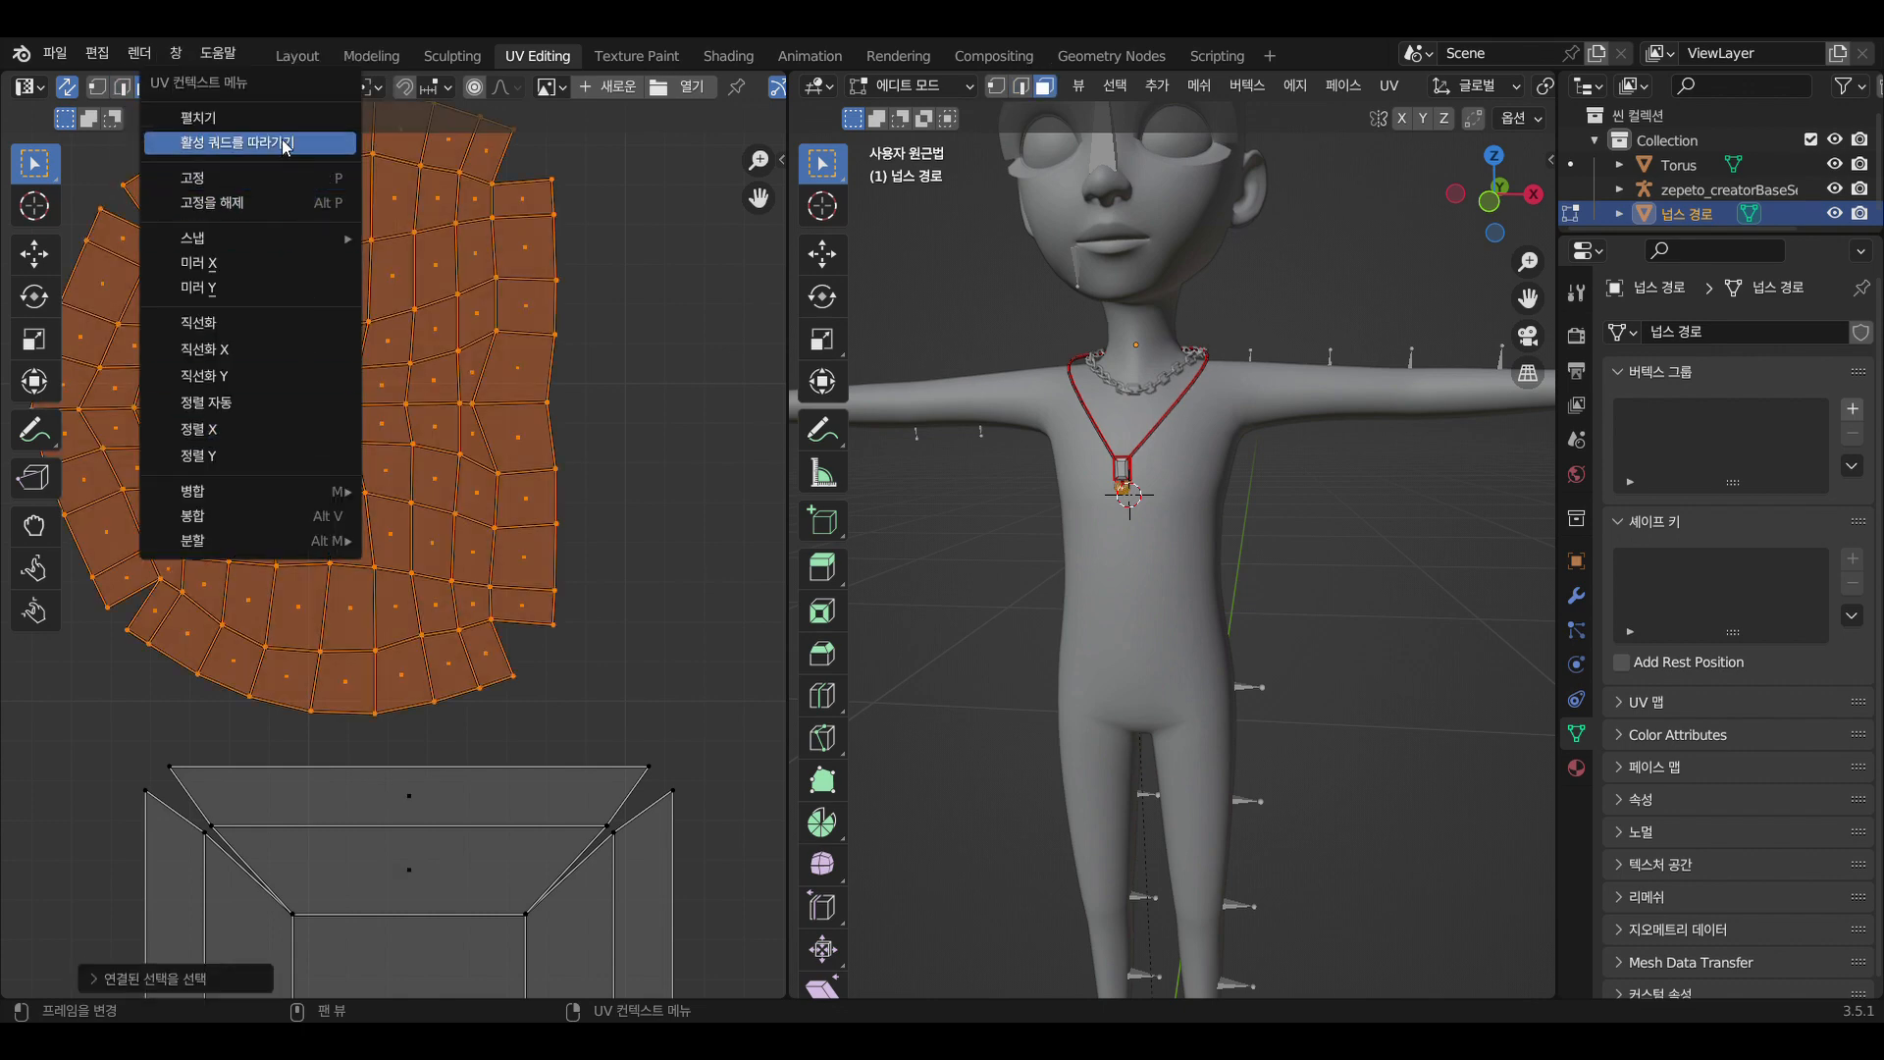
left_click(237, 142)
Move the heart island into the empty upper corner beyond the block and enlarge it about 2.1 times
scroll(413, 454, "down", 4)
middle_click_drag(444, 601, 328, 471)
key("g")
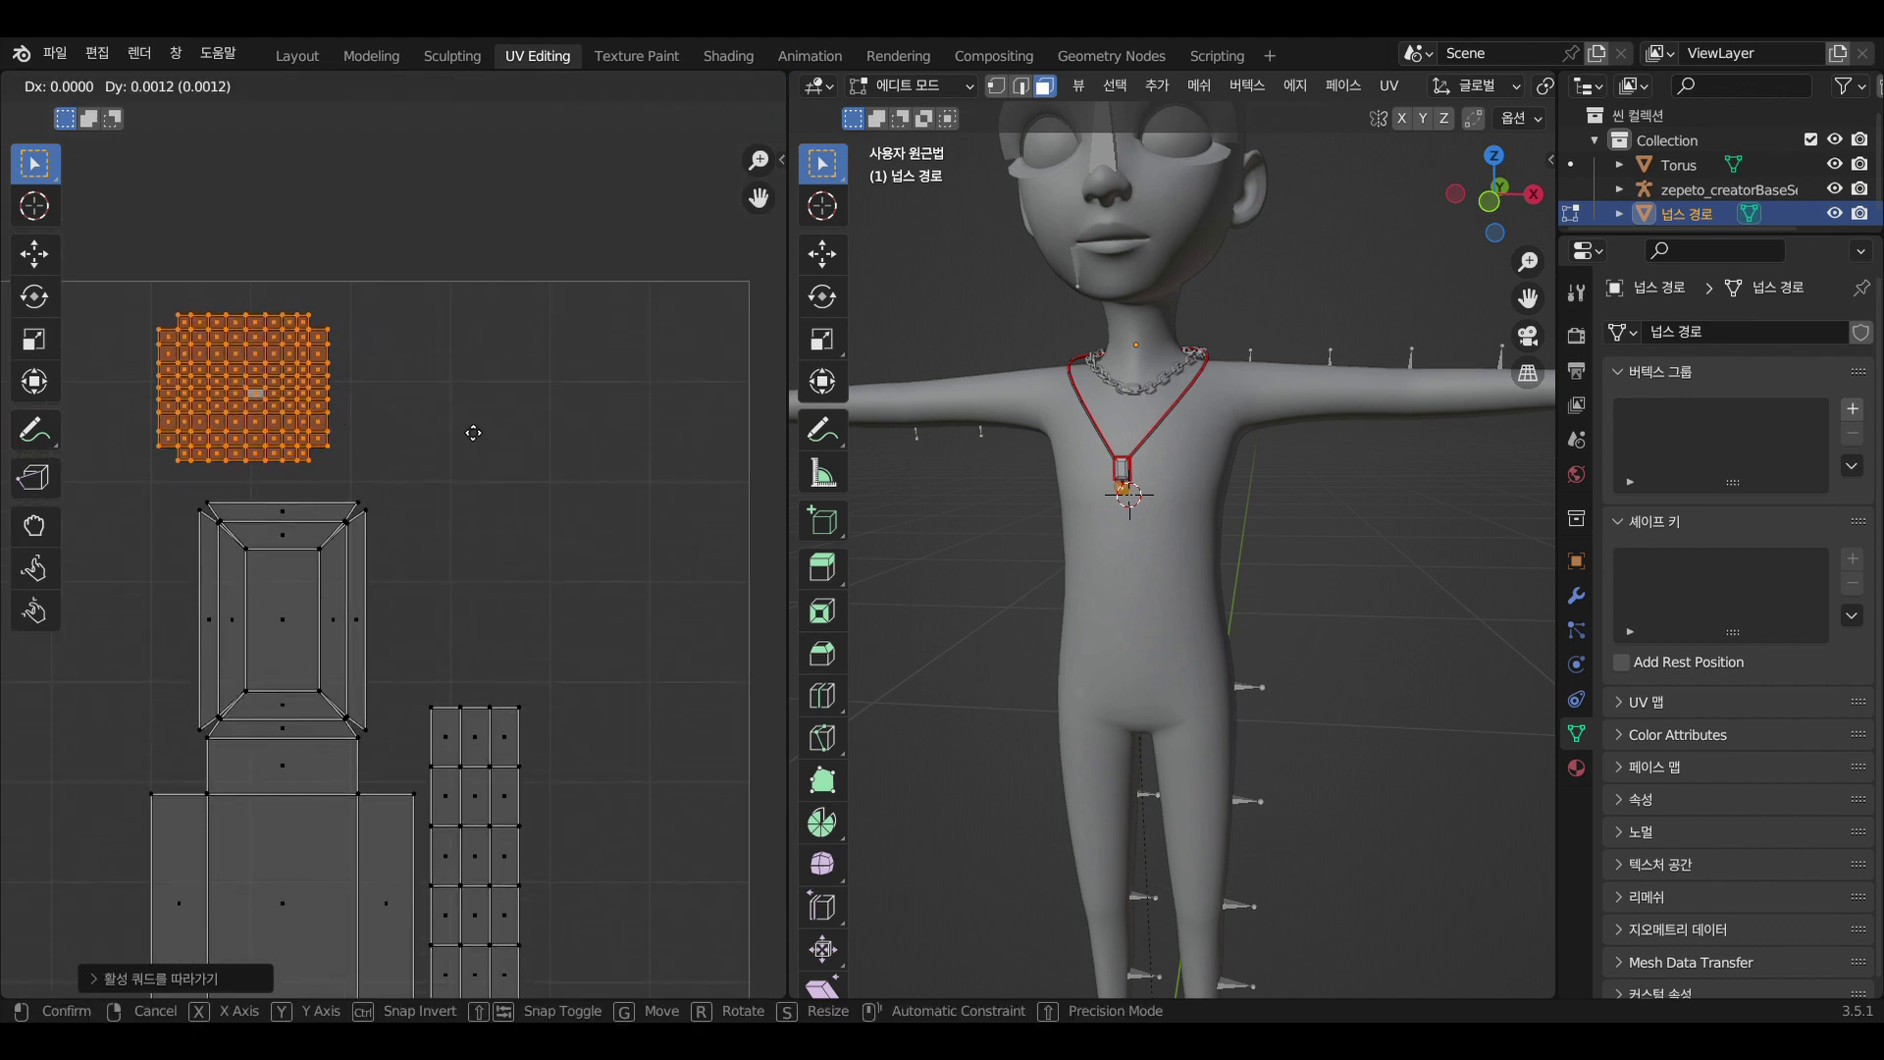
left_click(616, 512)
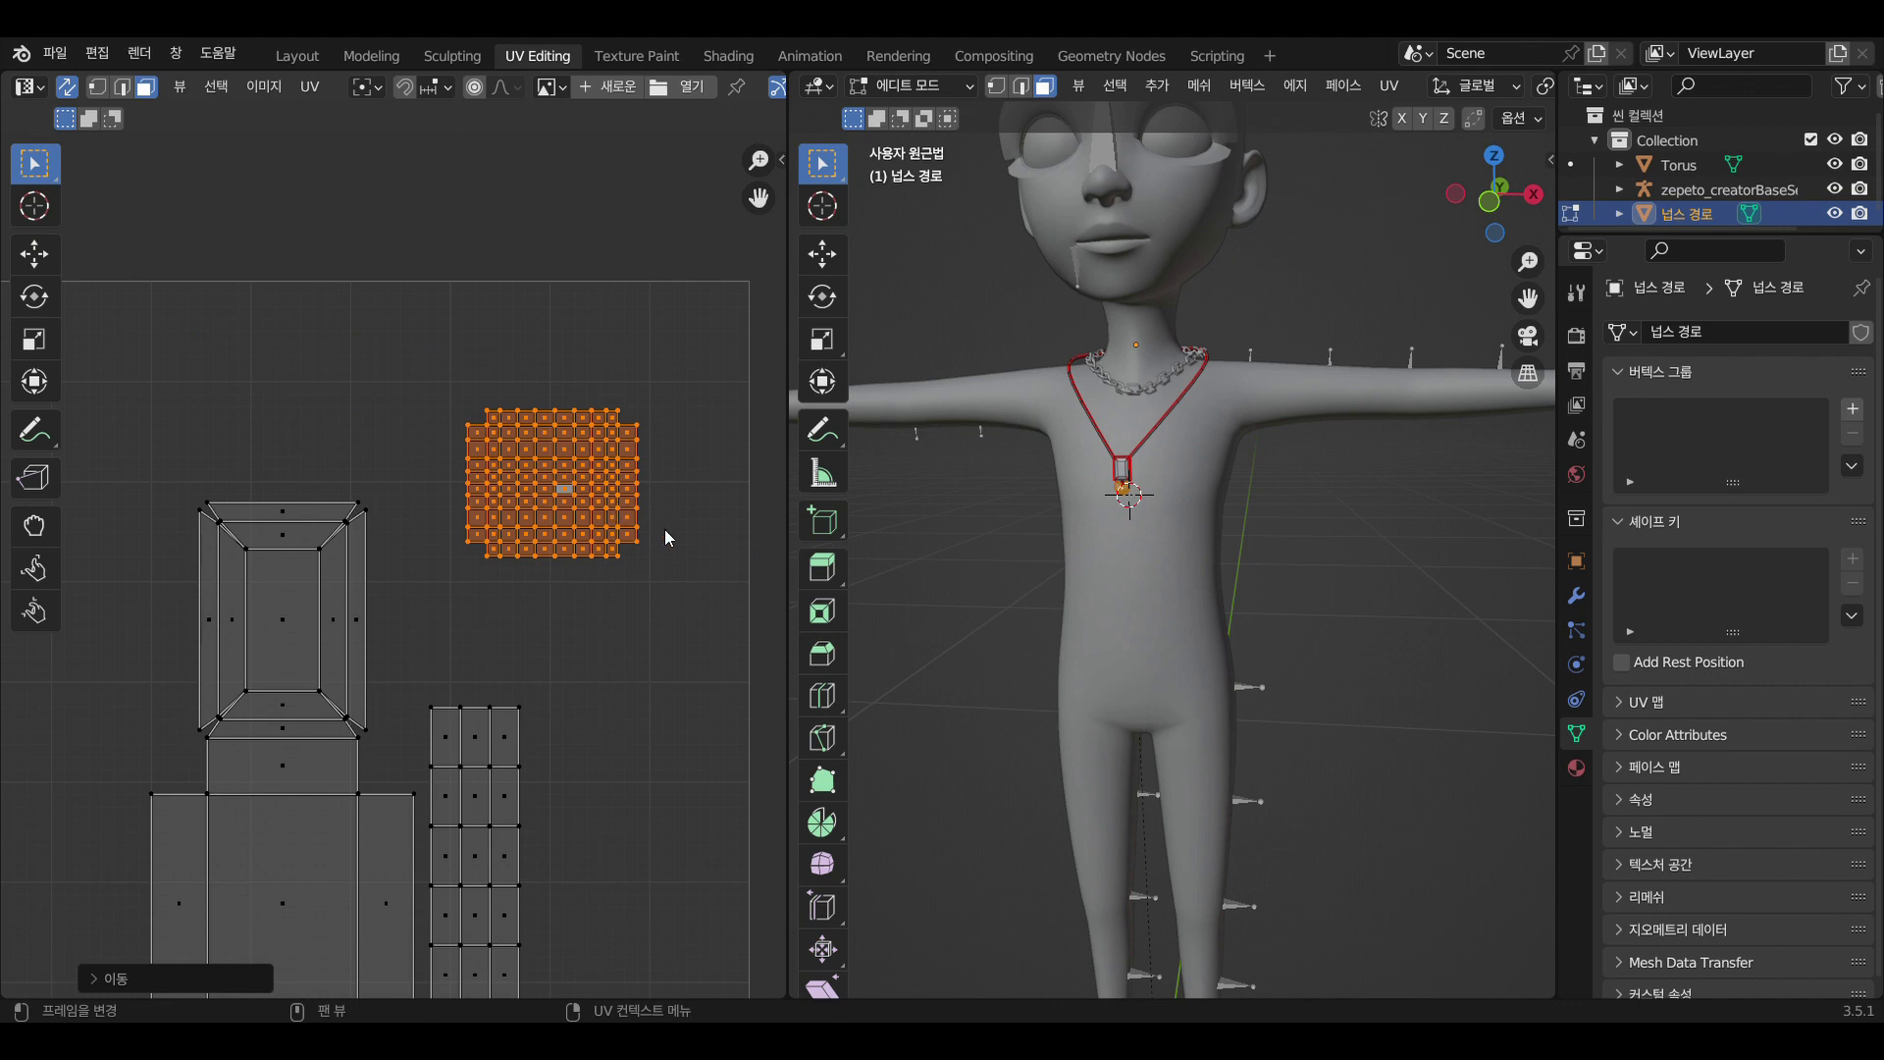
key("s")
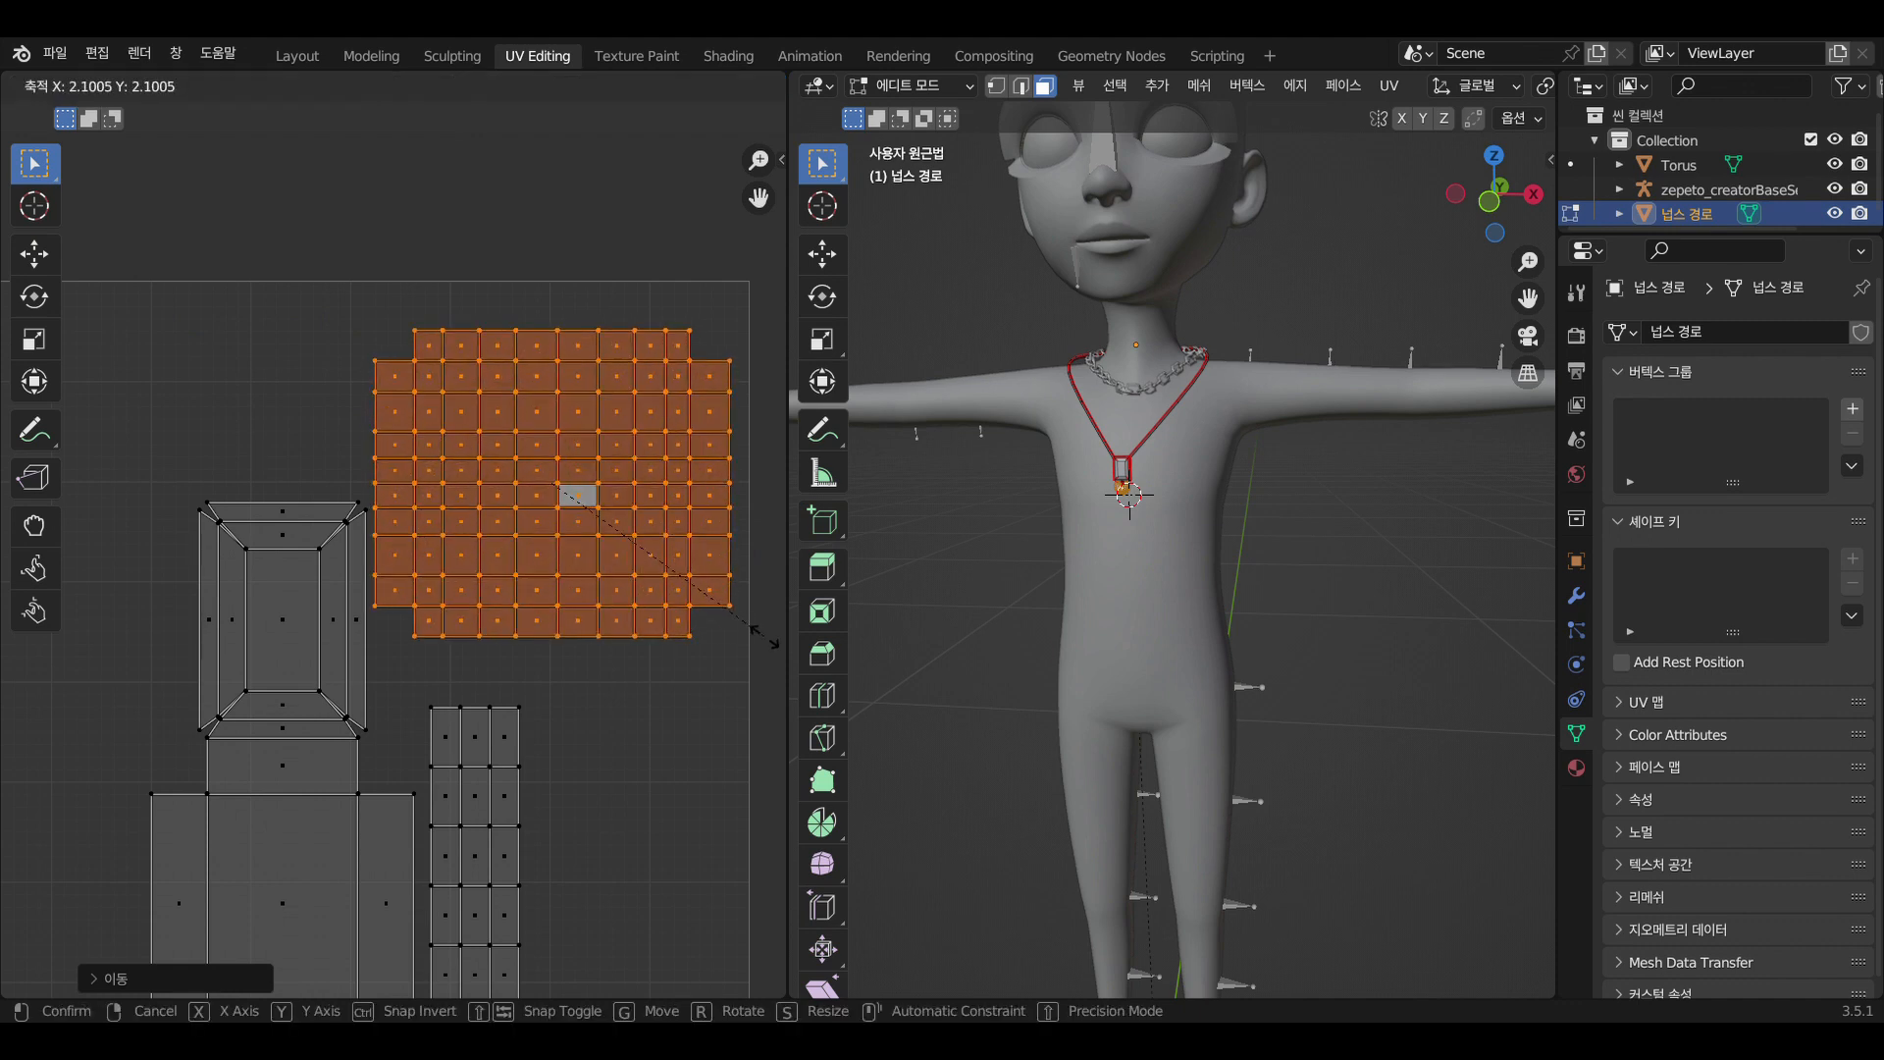
left_click(764, 637)
scroll(643, 642, "down", 2)
middle_click_drag(618, 657, 677, 626)
scroll(537, 718, "up", 1)
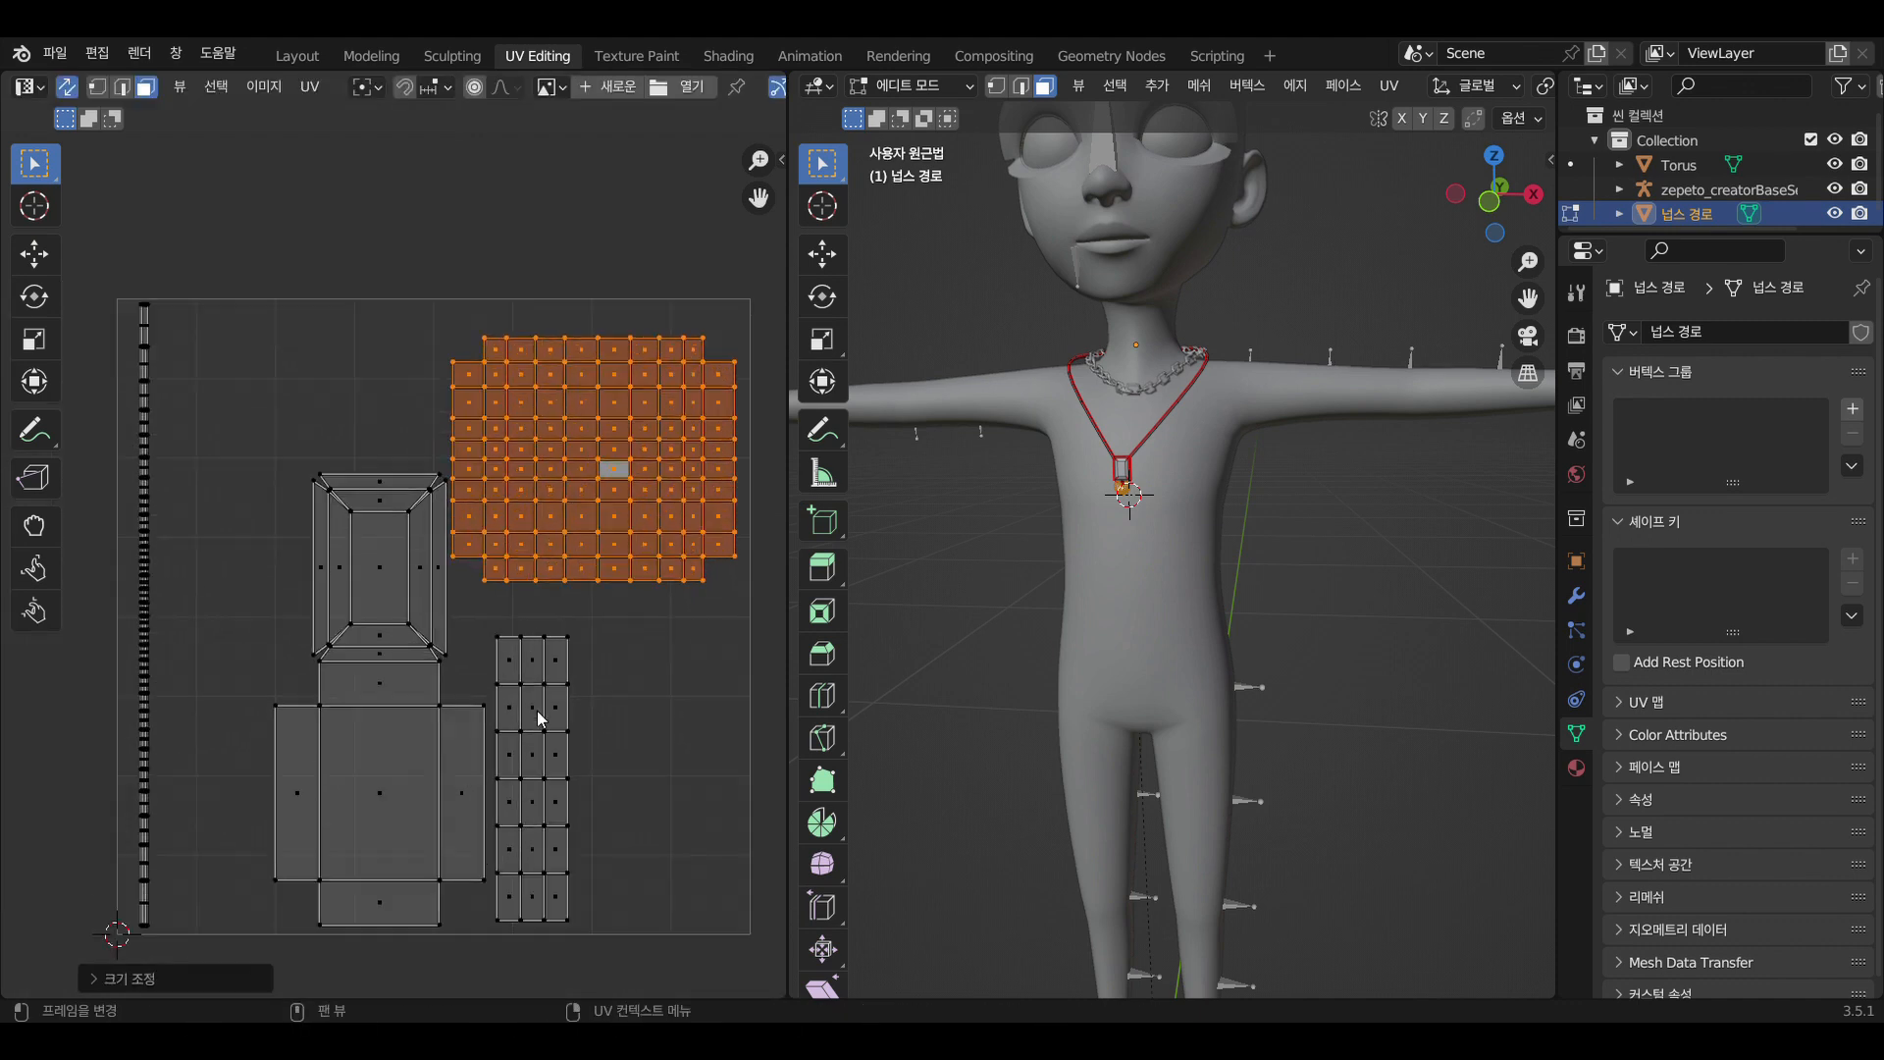
Enlarge the block pendant's island and move it between the chain strip and the heart and connector islands
left_click(349, 734)
key("ctrl+l")
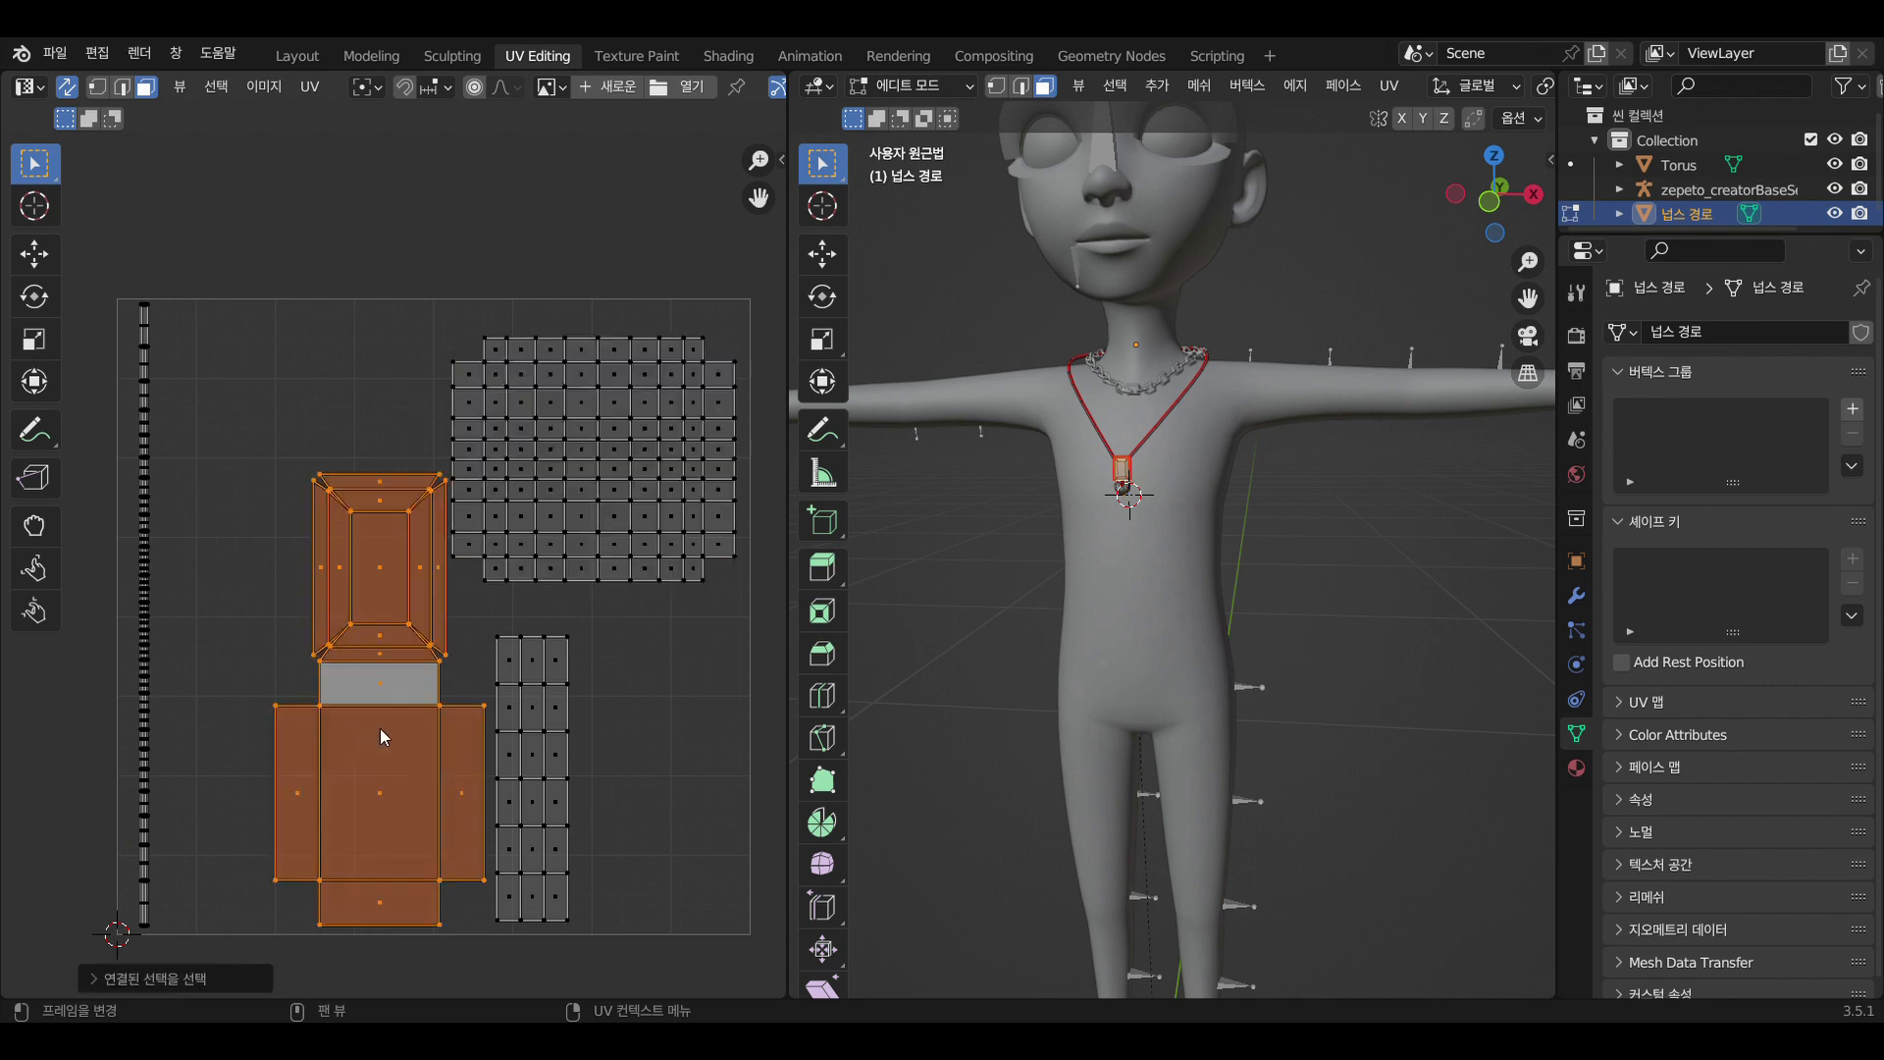
key("s")
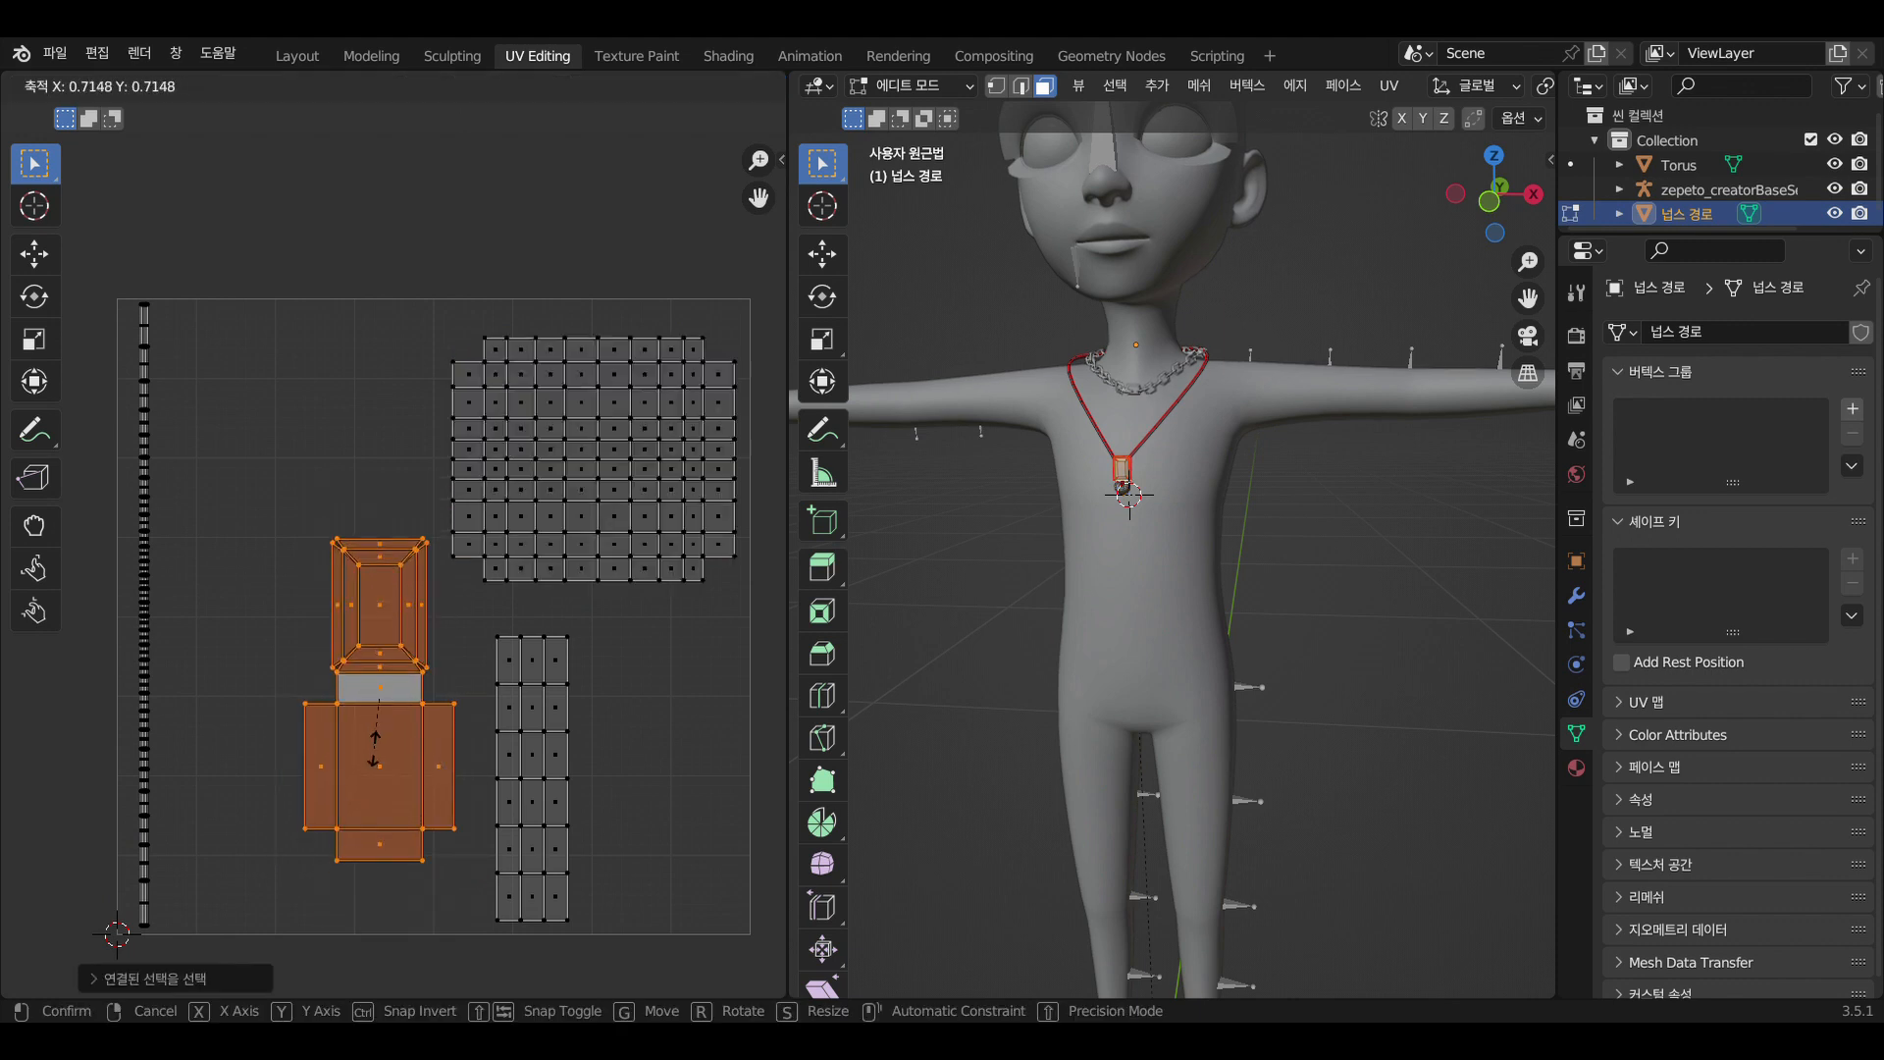
left_click(413, 780)
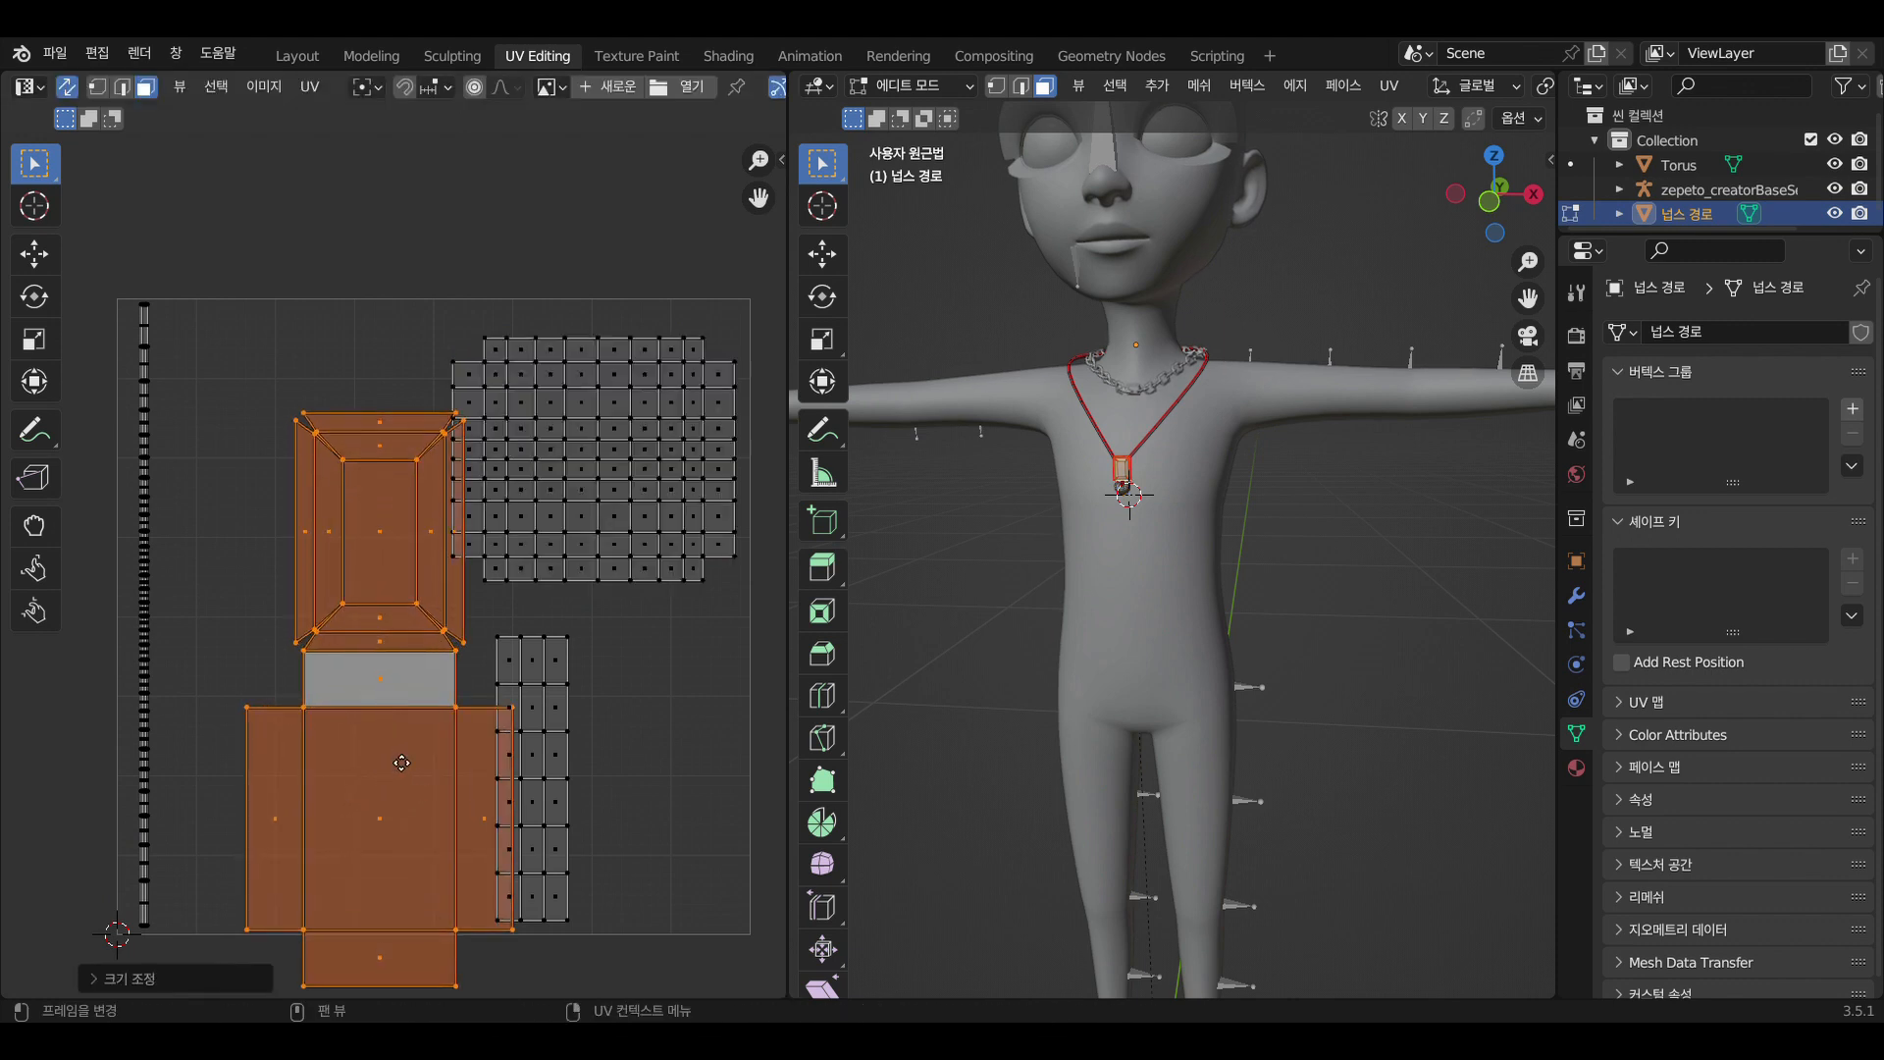
key("g")
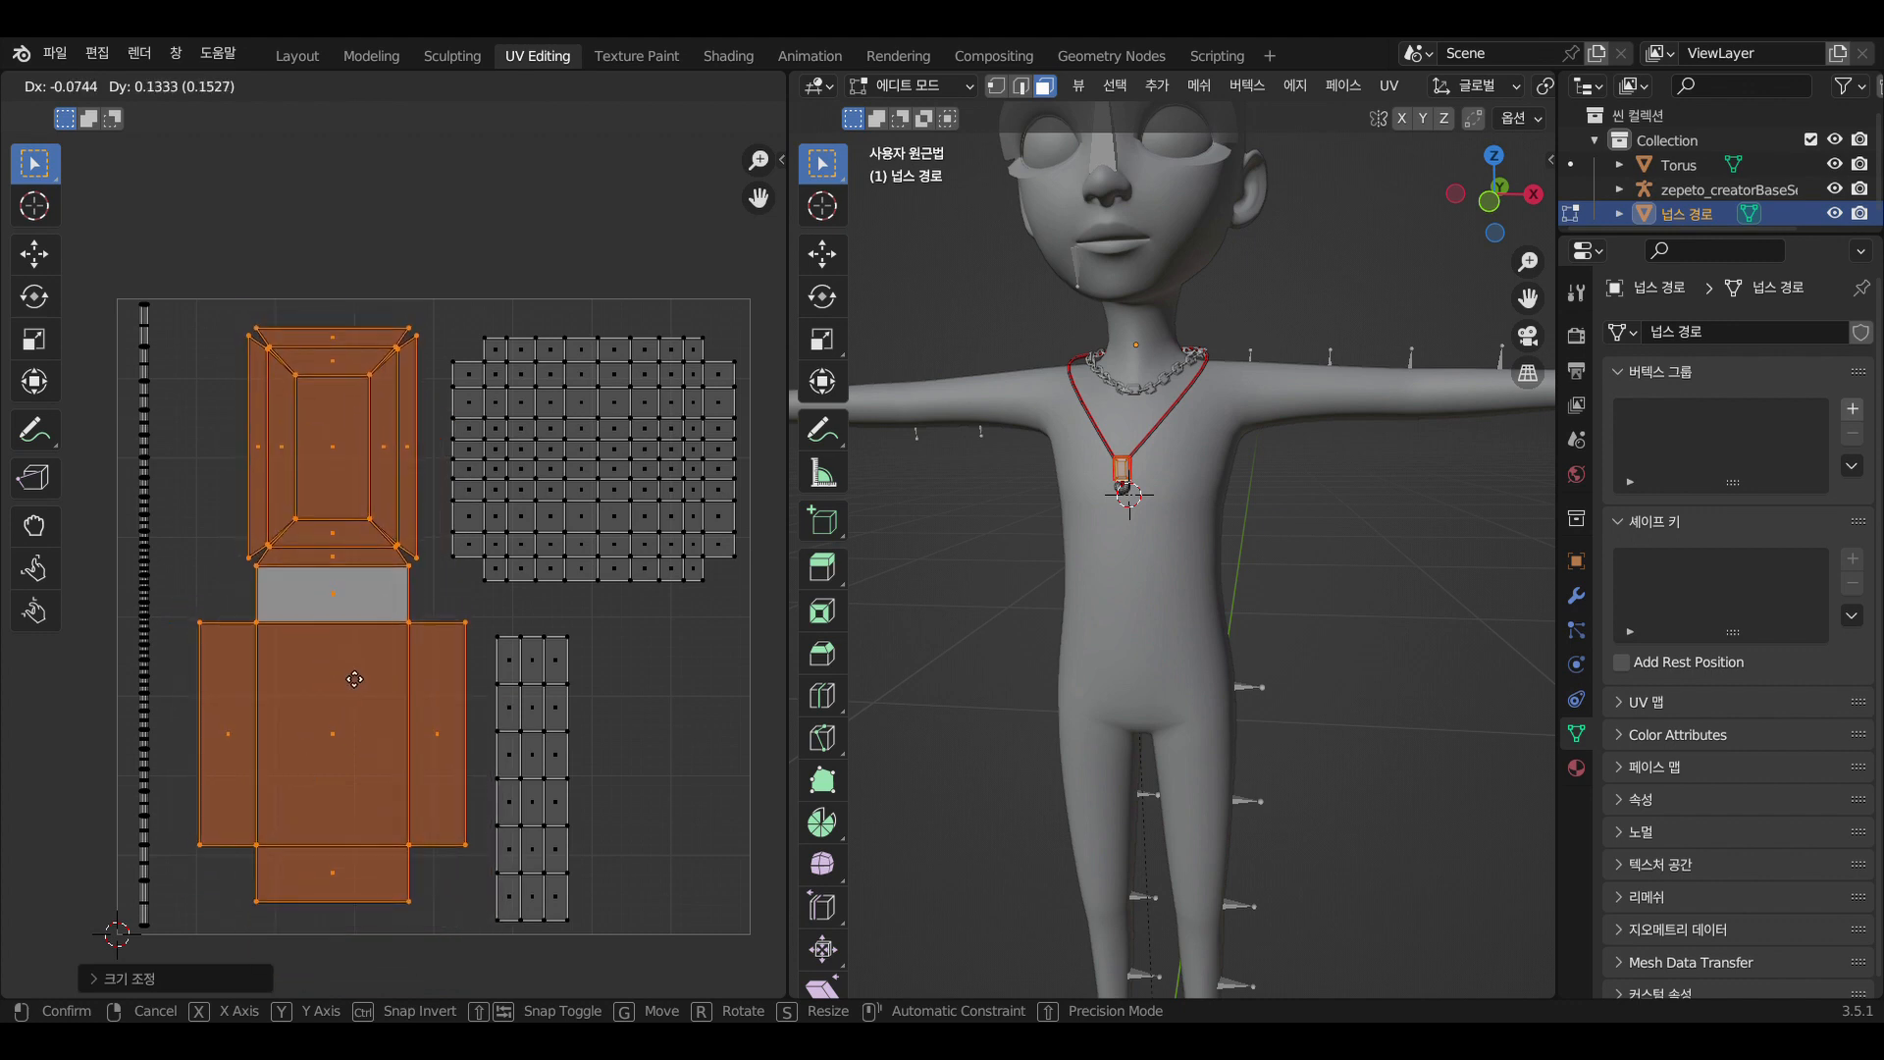
left_click(354, 679)
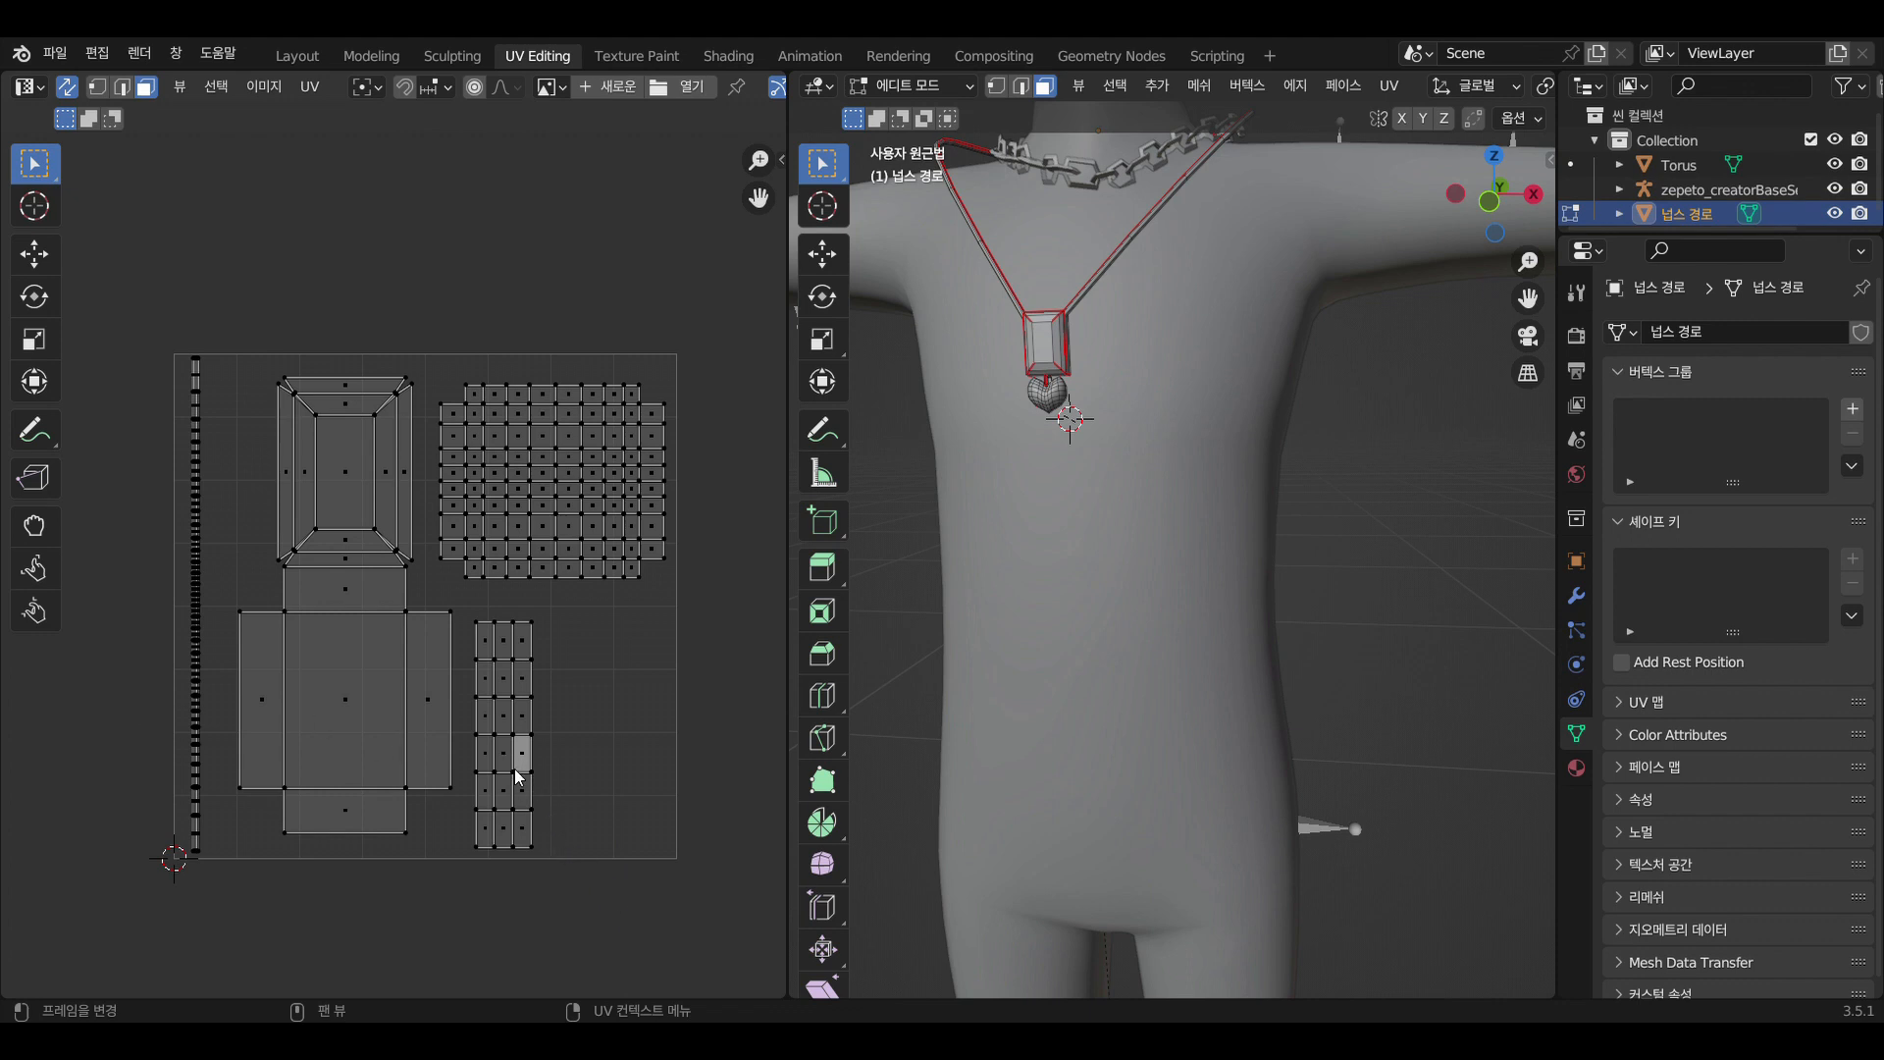
Select the connector and thin chain islands and move them 1 unit along X, outside the UV square
key("l")
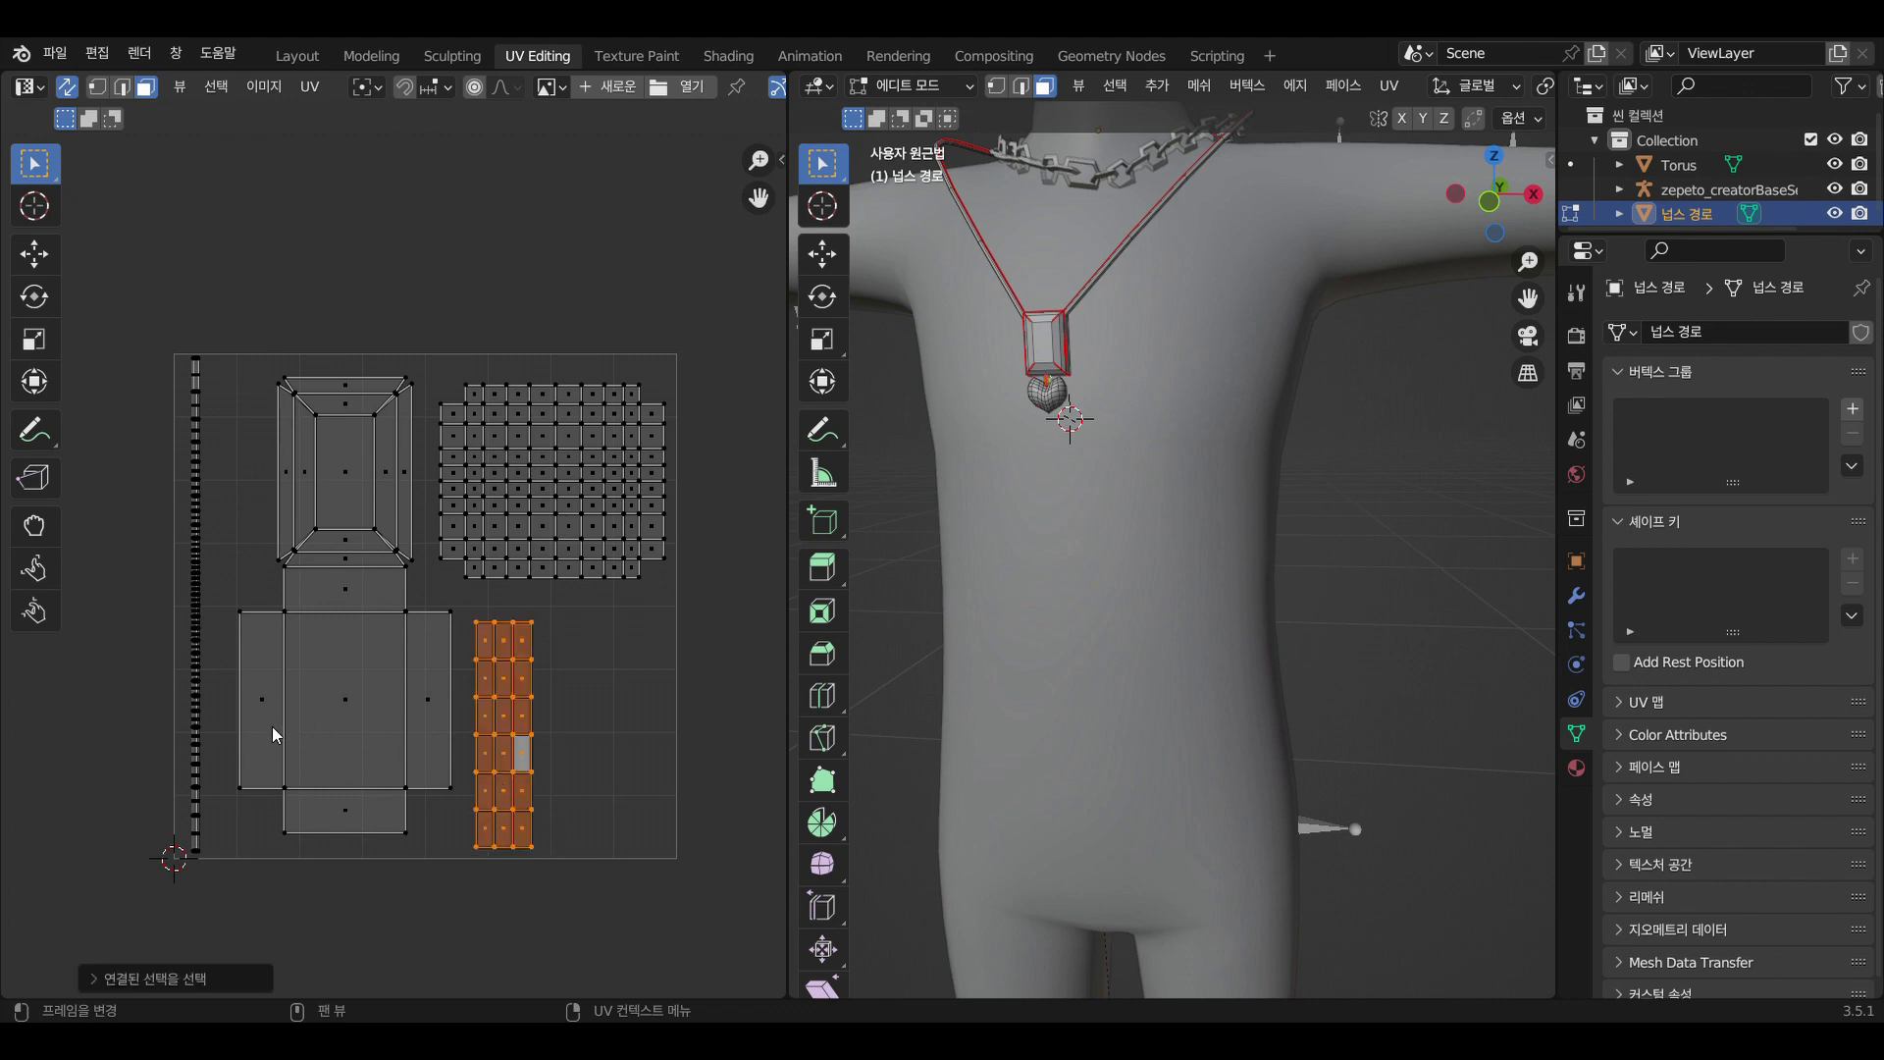
key("l")
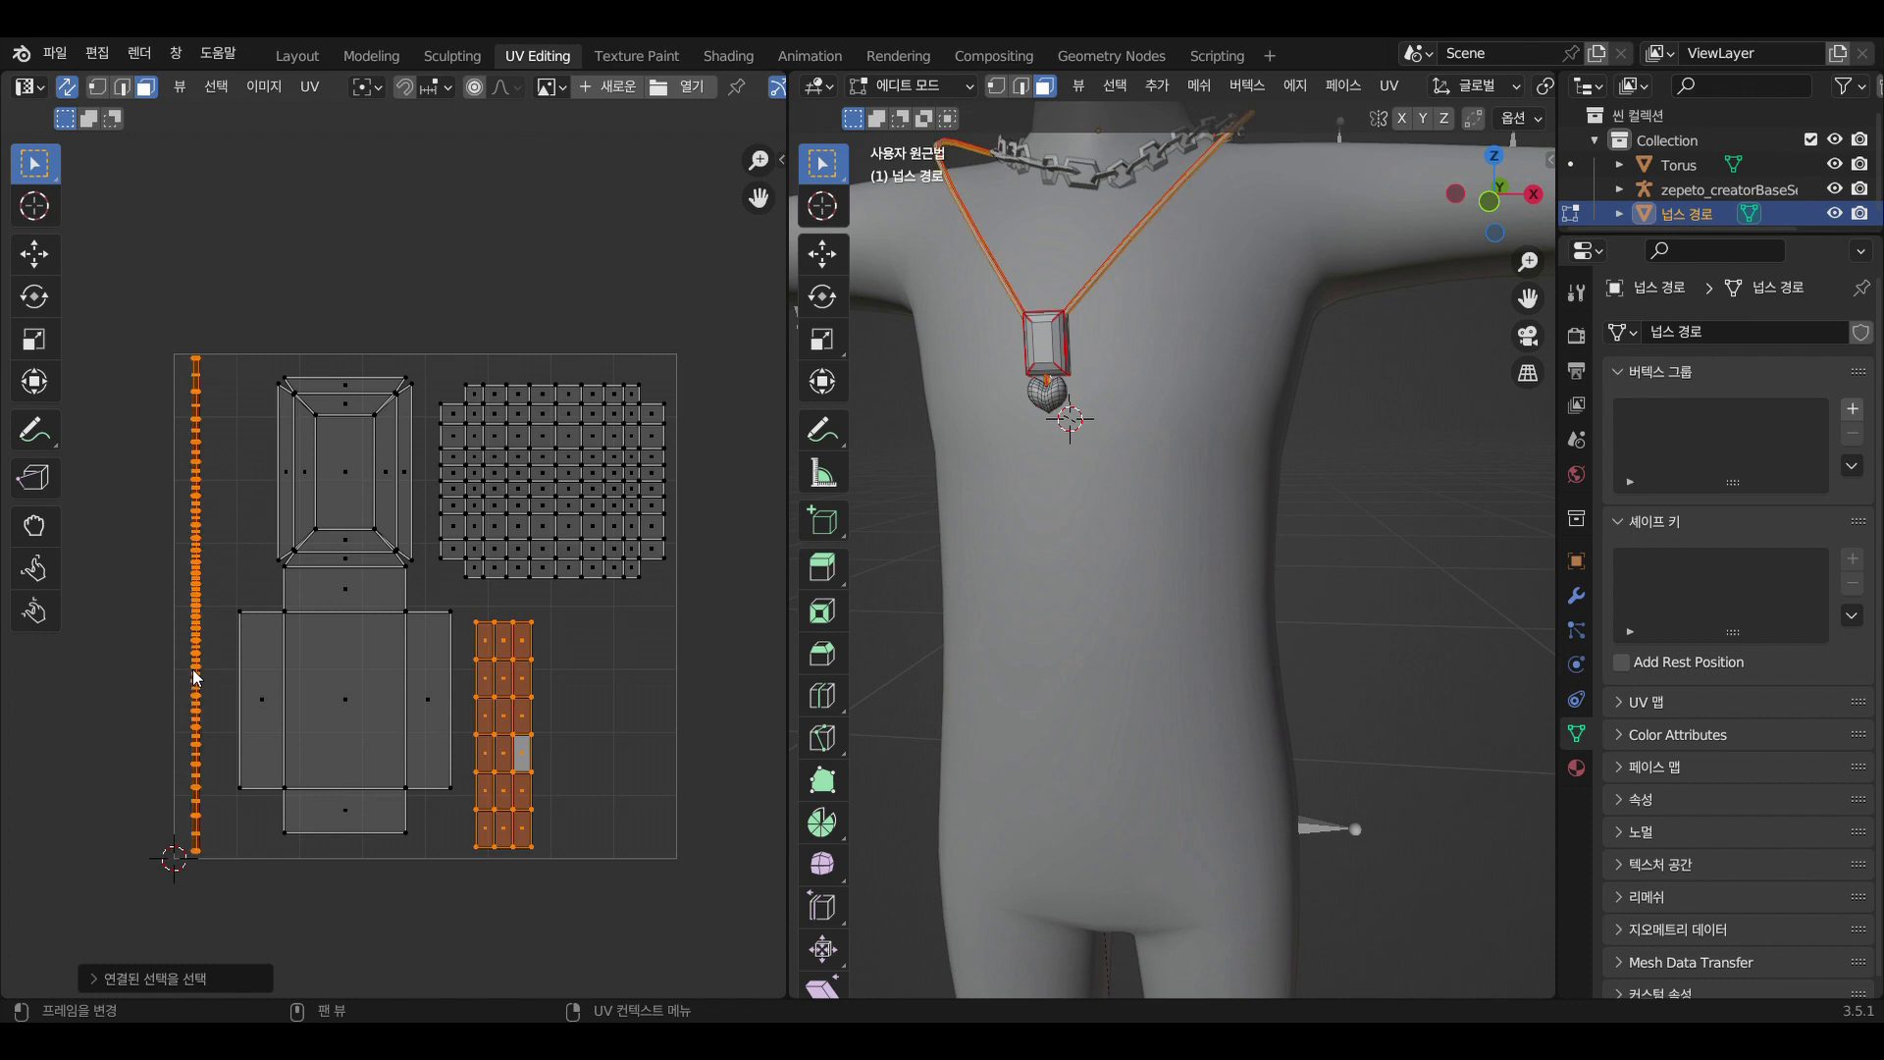
key("g")
key("x")
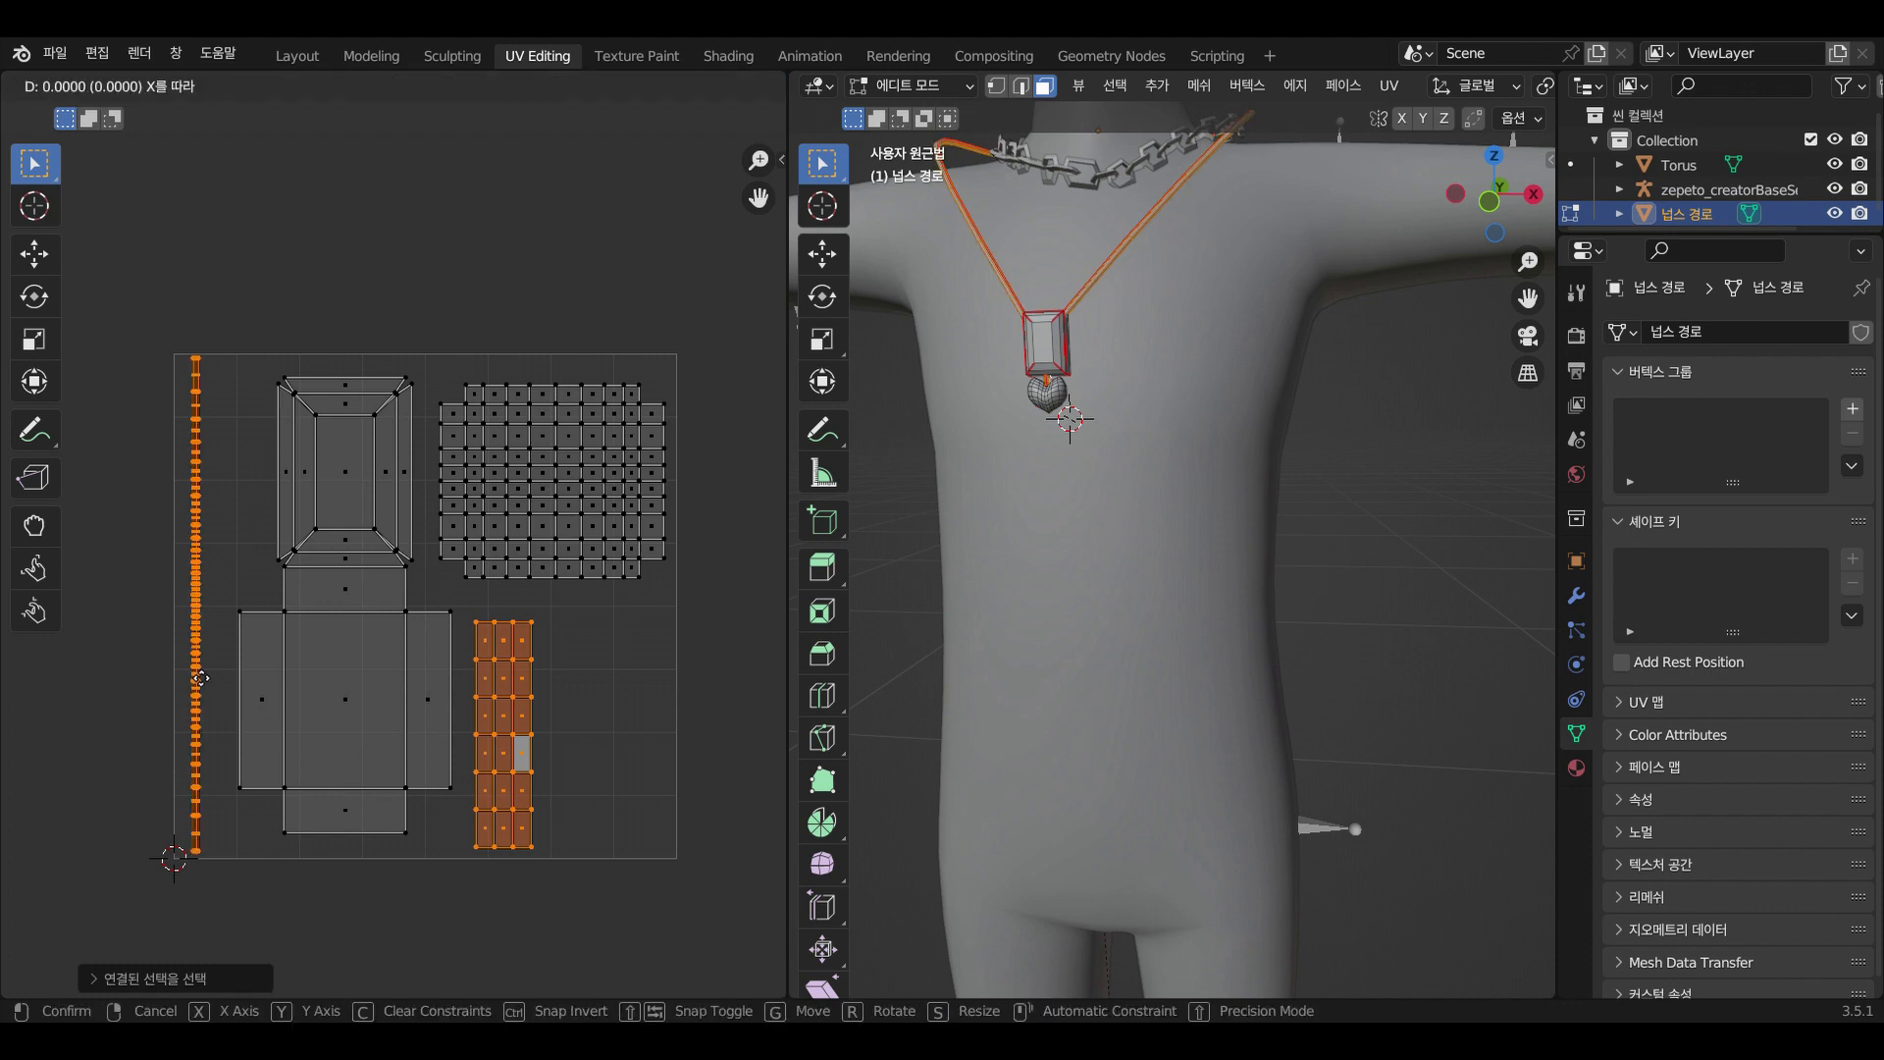
key("1")
key("Return")
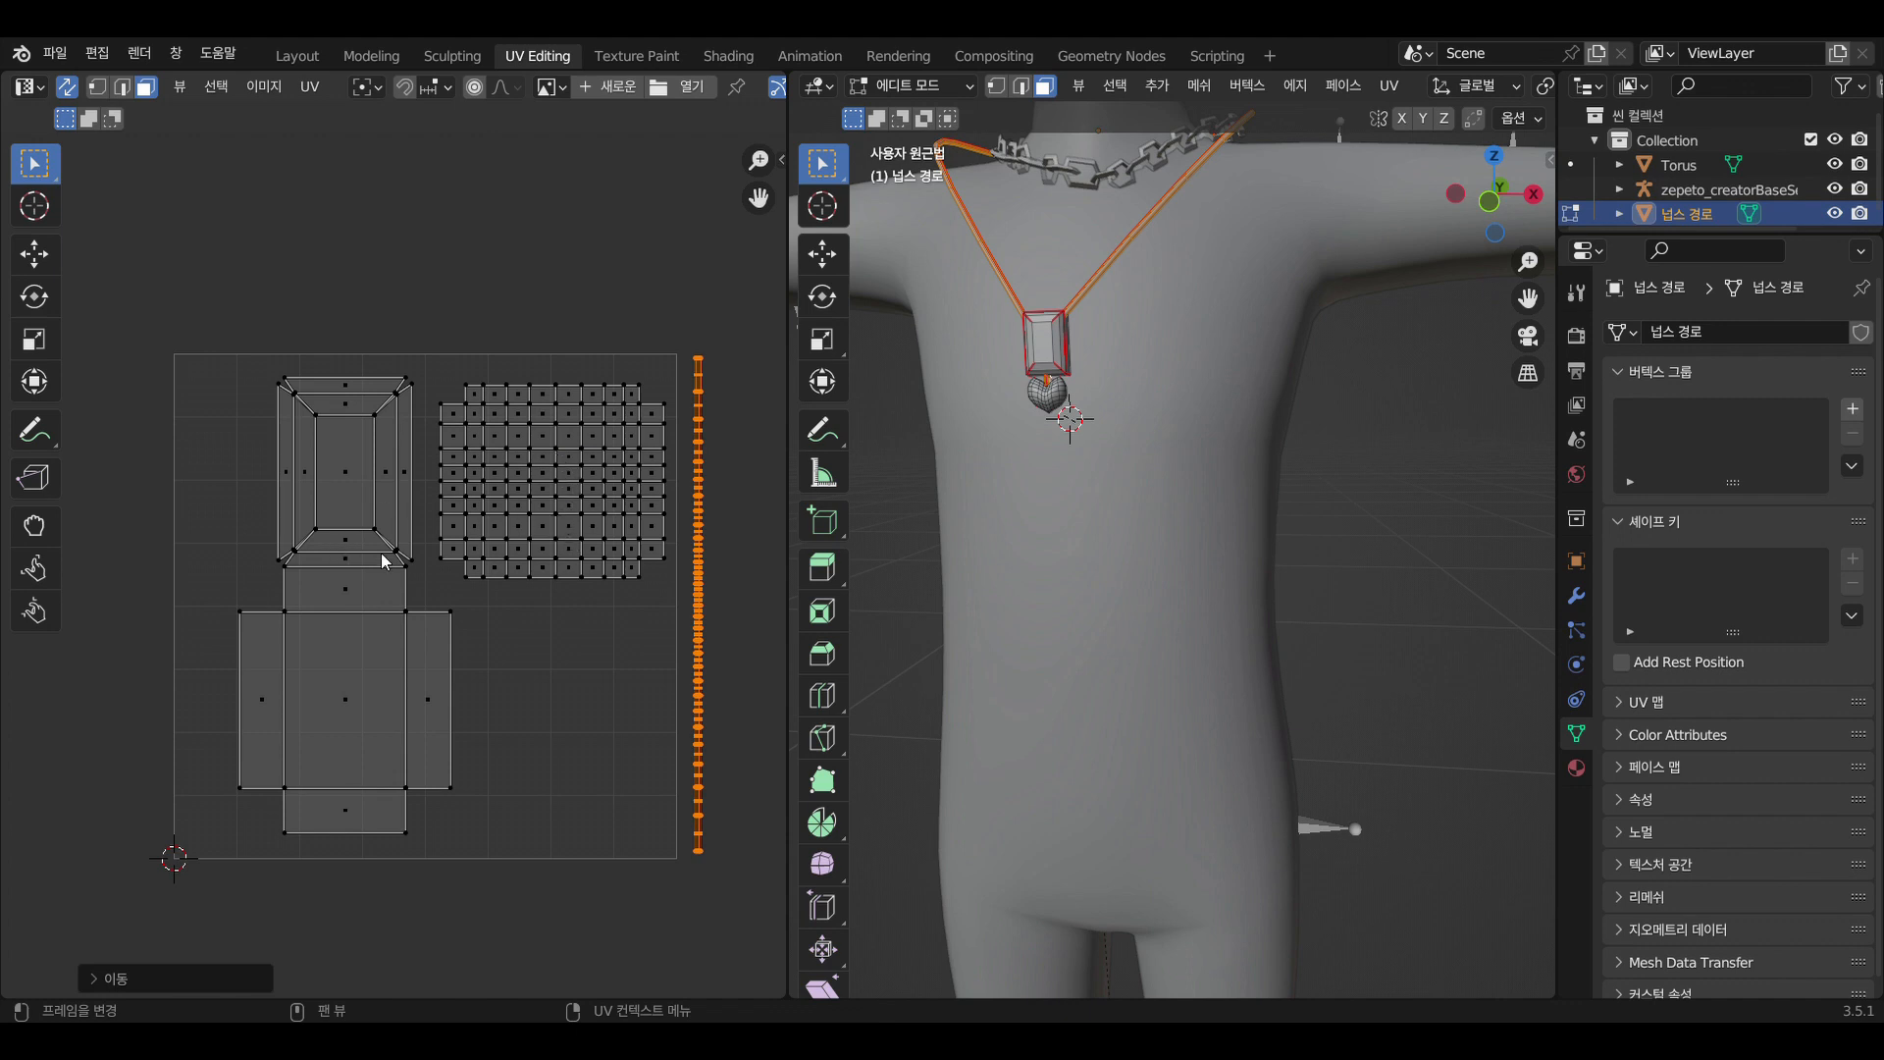
Try adding the block island to the selection and moving the selected islands 2 units along Y
key("l")
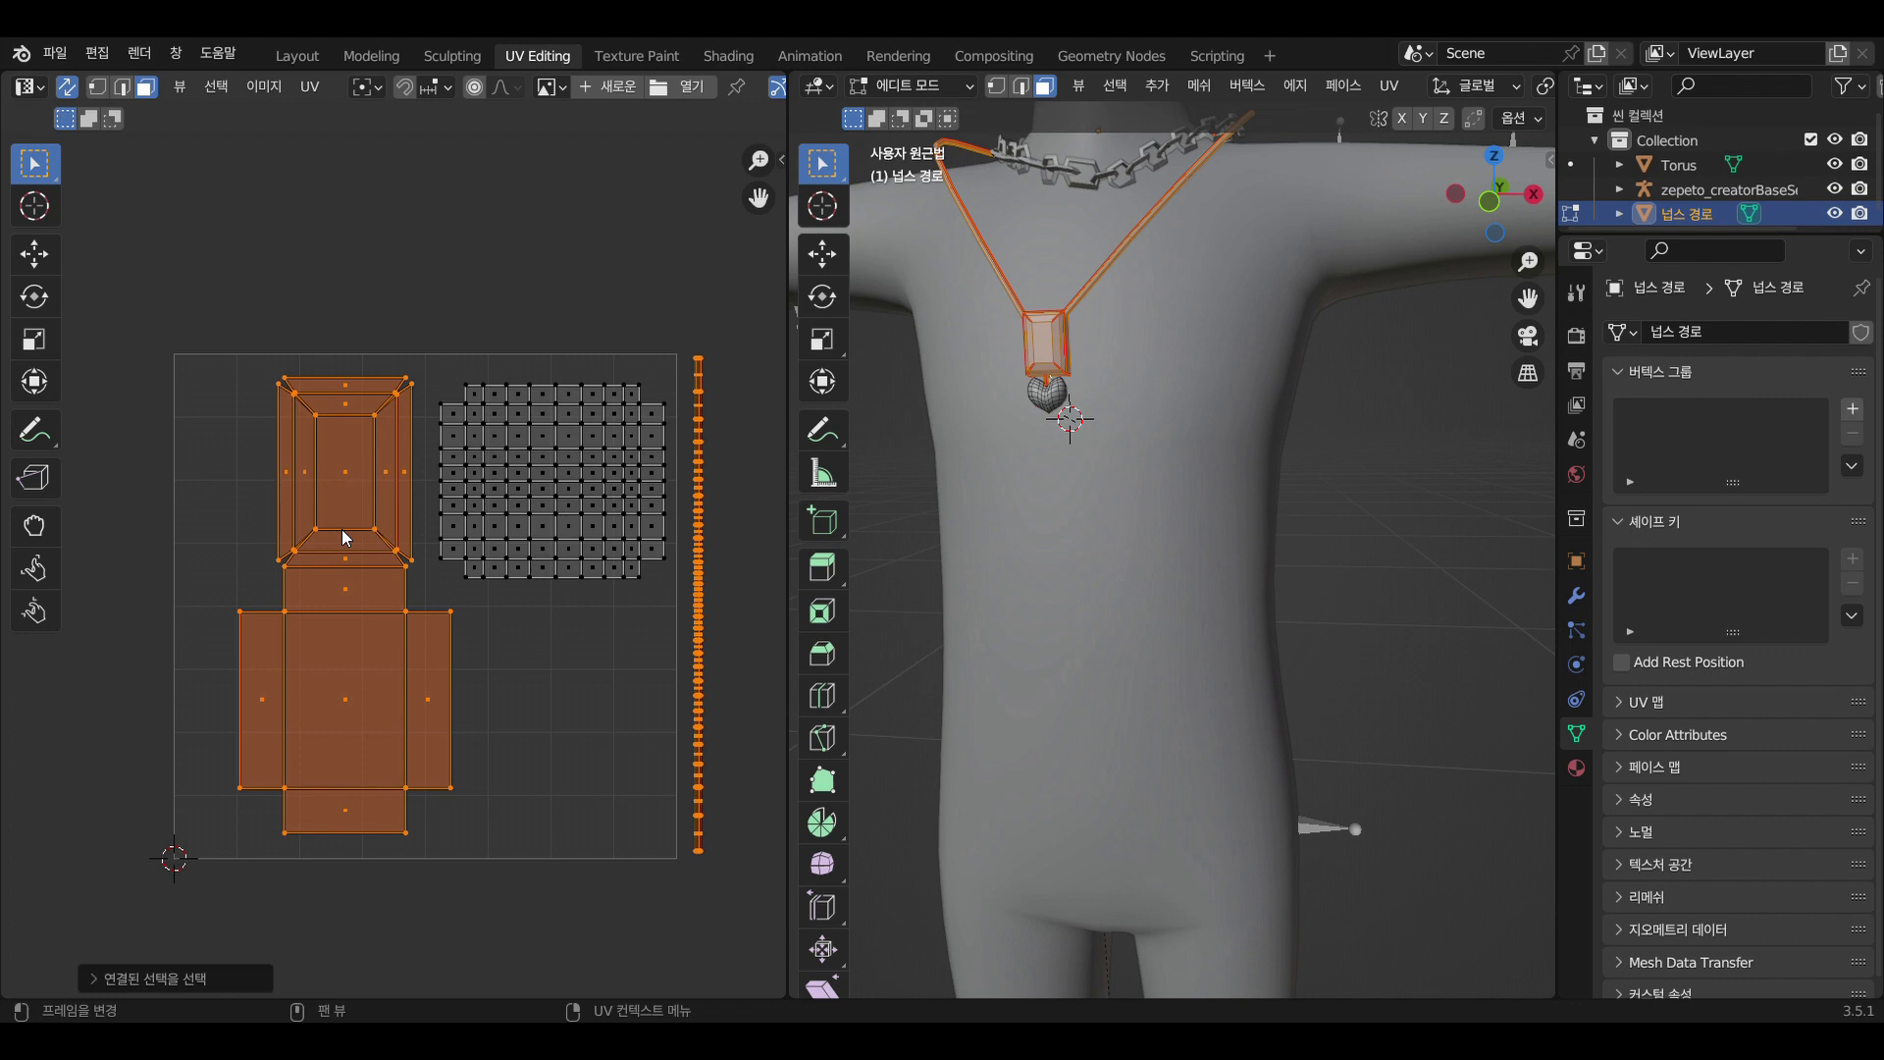
type("gy")
type("2")
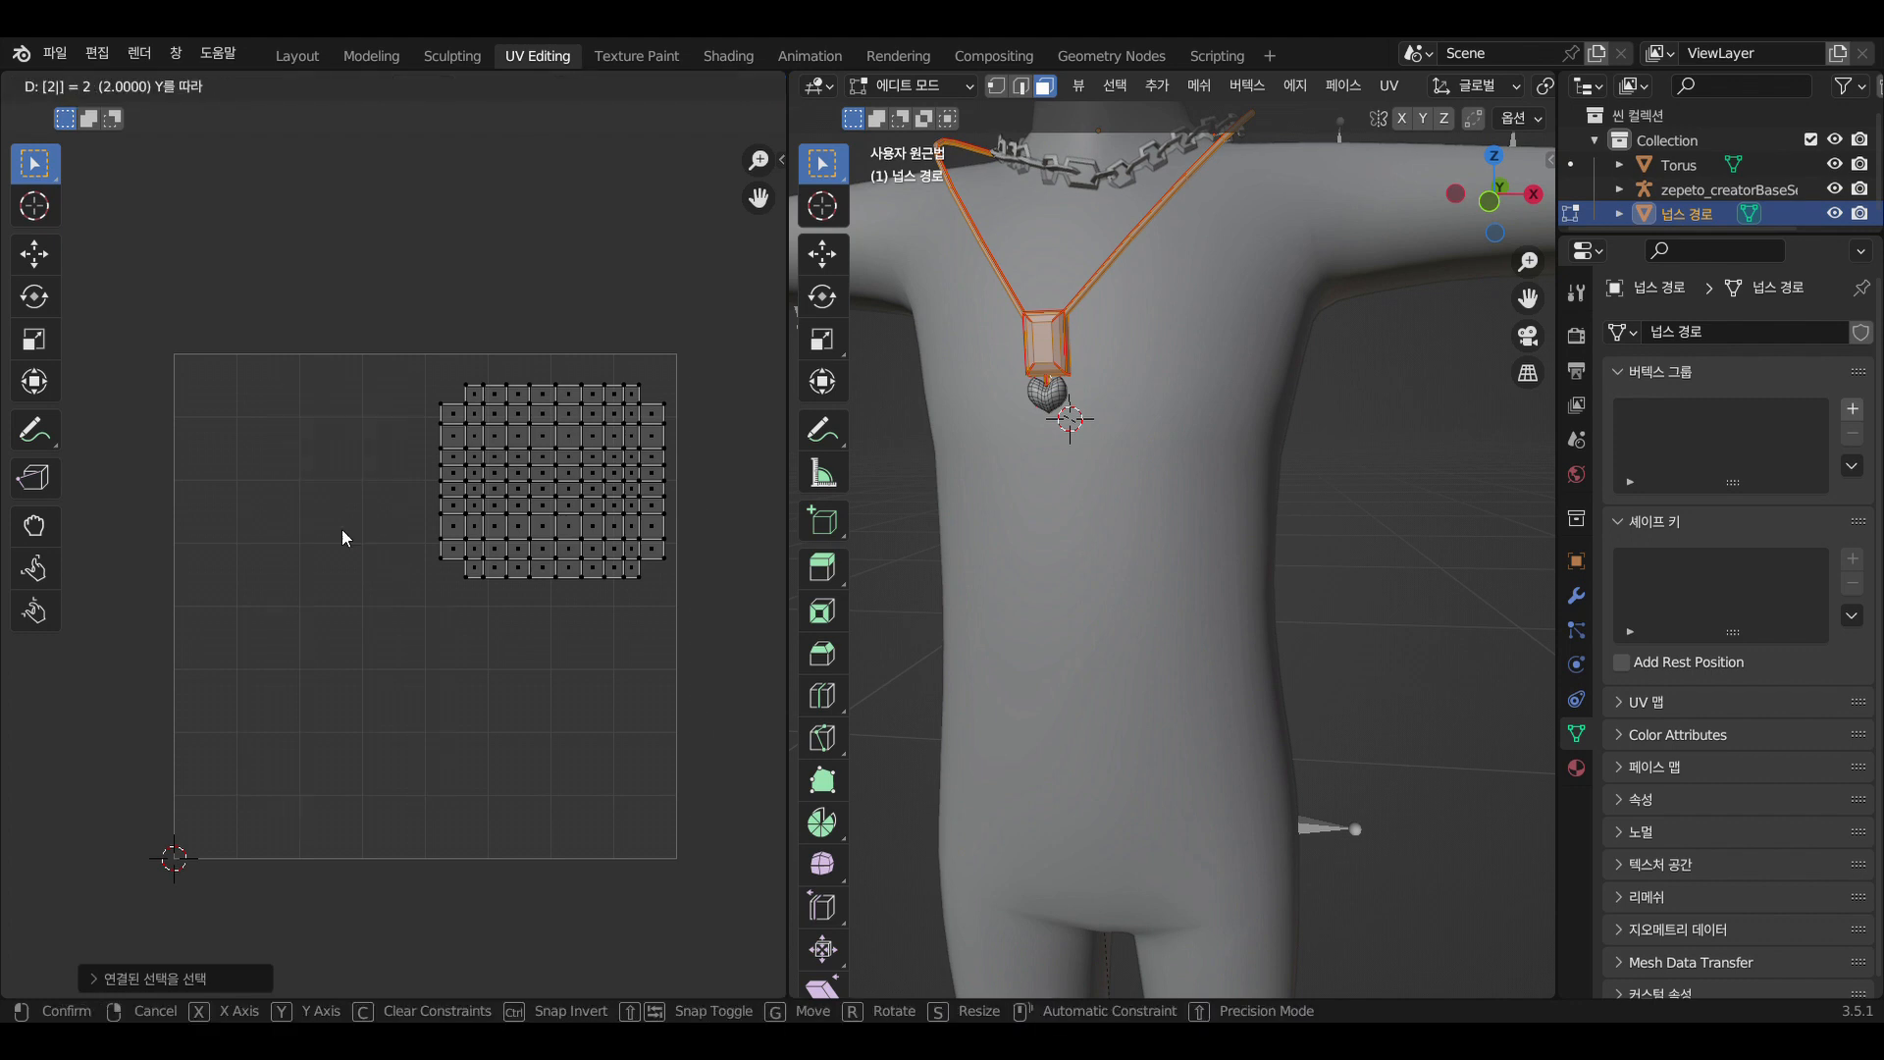
key("Return")
key("ctrl+z")
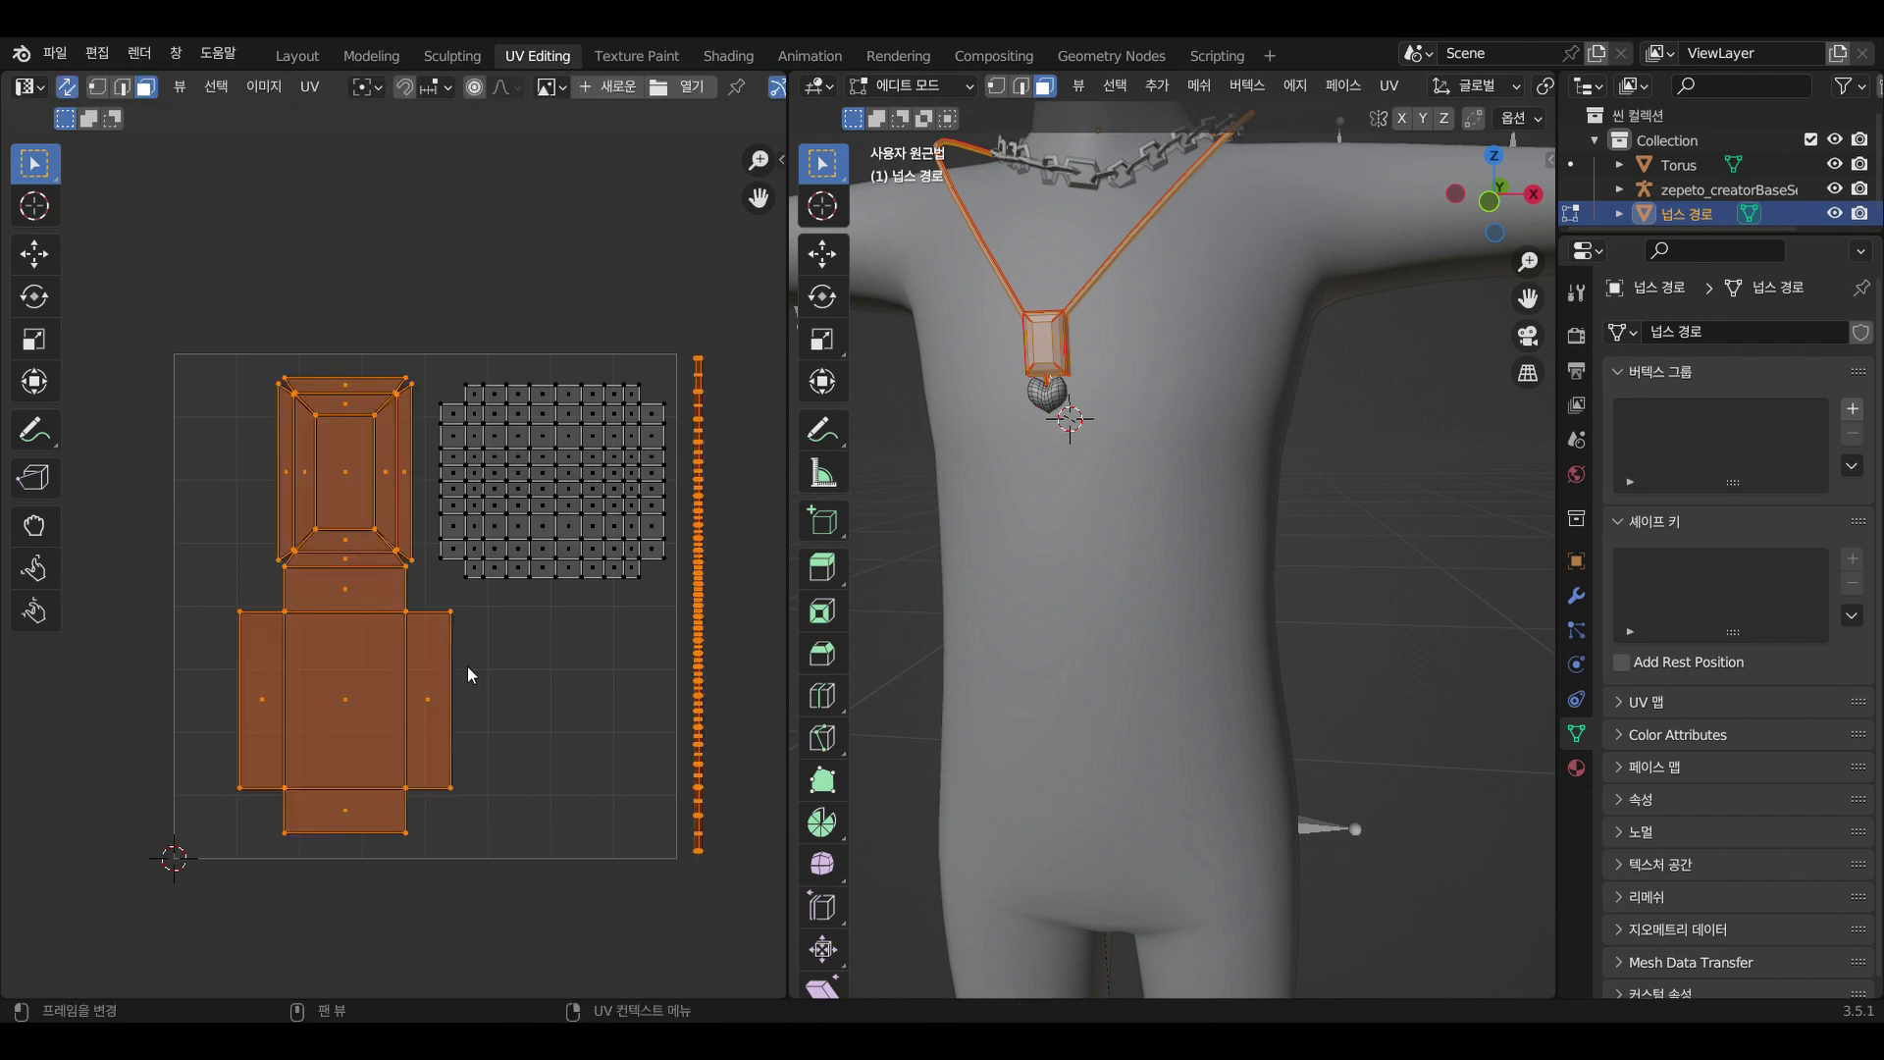
Select only the block pendant's whole UV island and move it 2 units along Y, outside the UV square
left_click(378, 650)
left_click(343, 560)
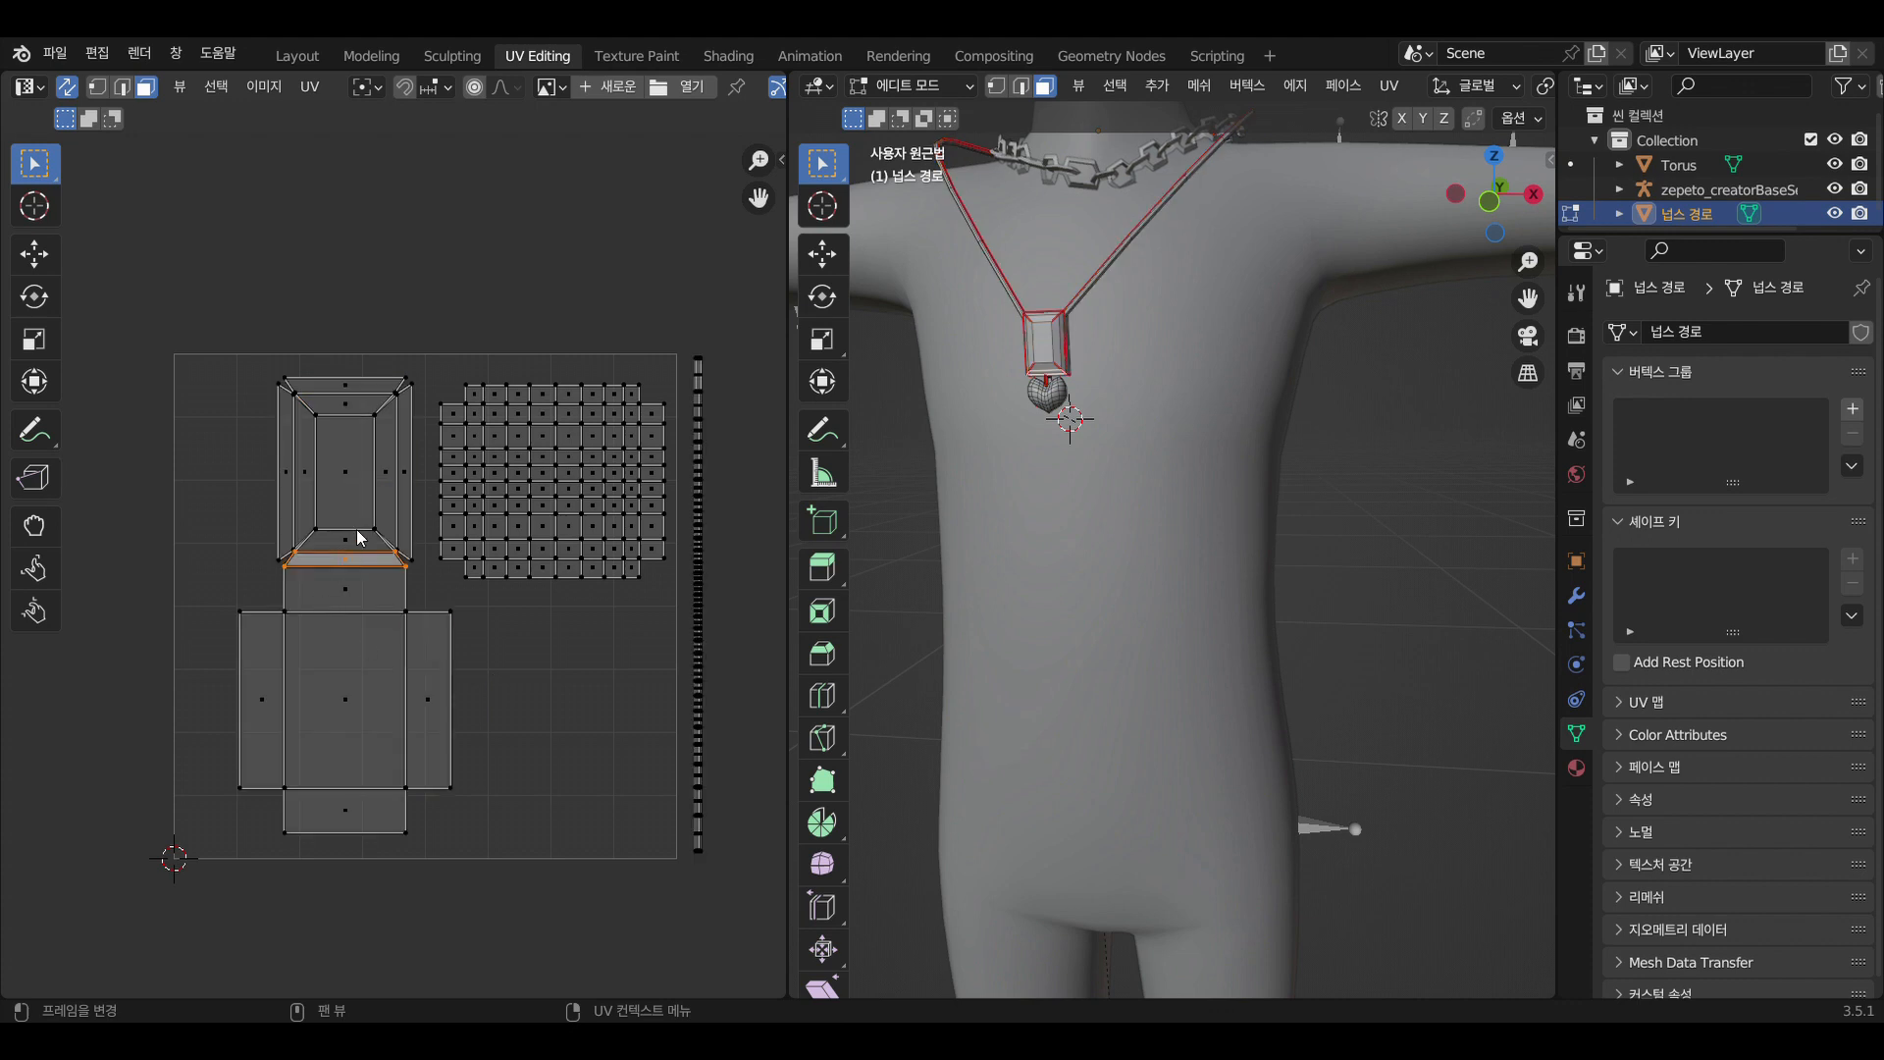
key("ctrl+l")
key("g")
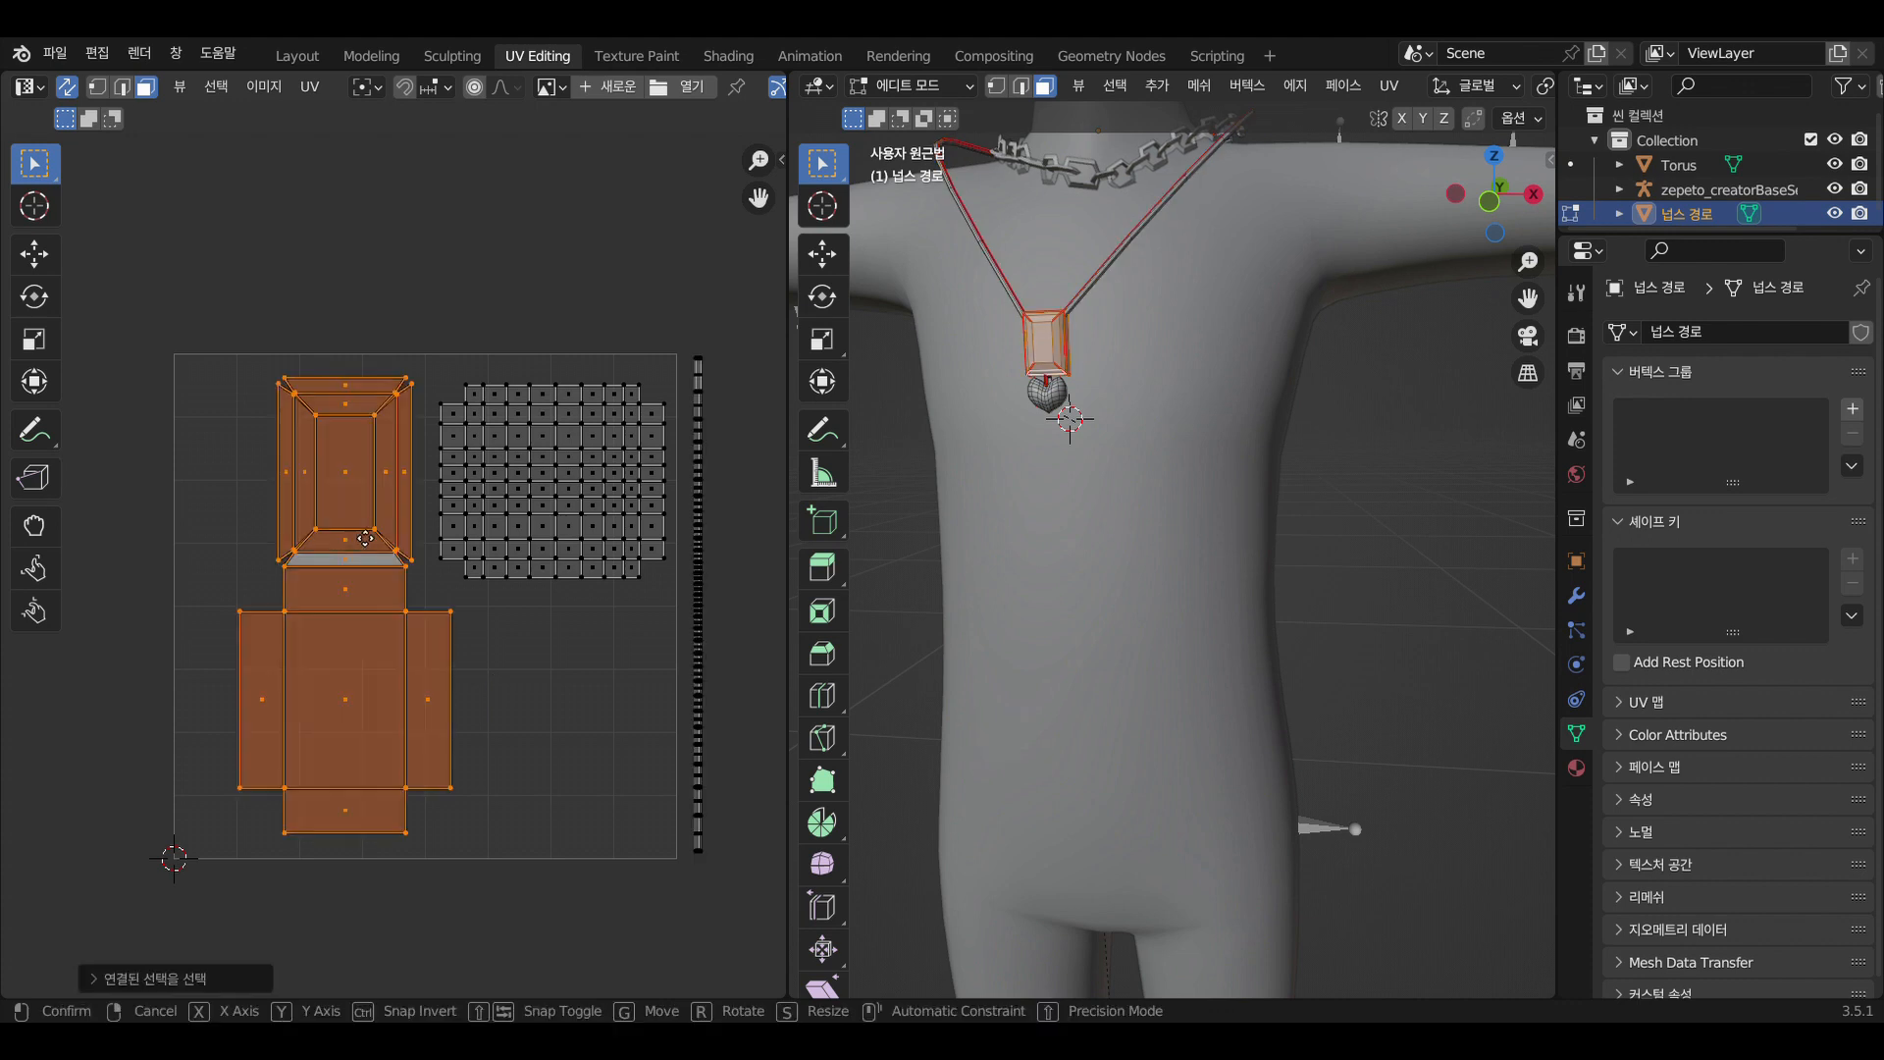
key("y")
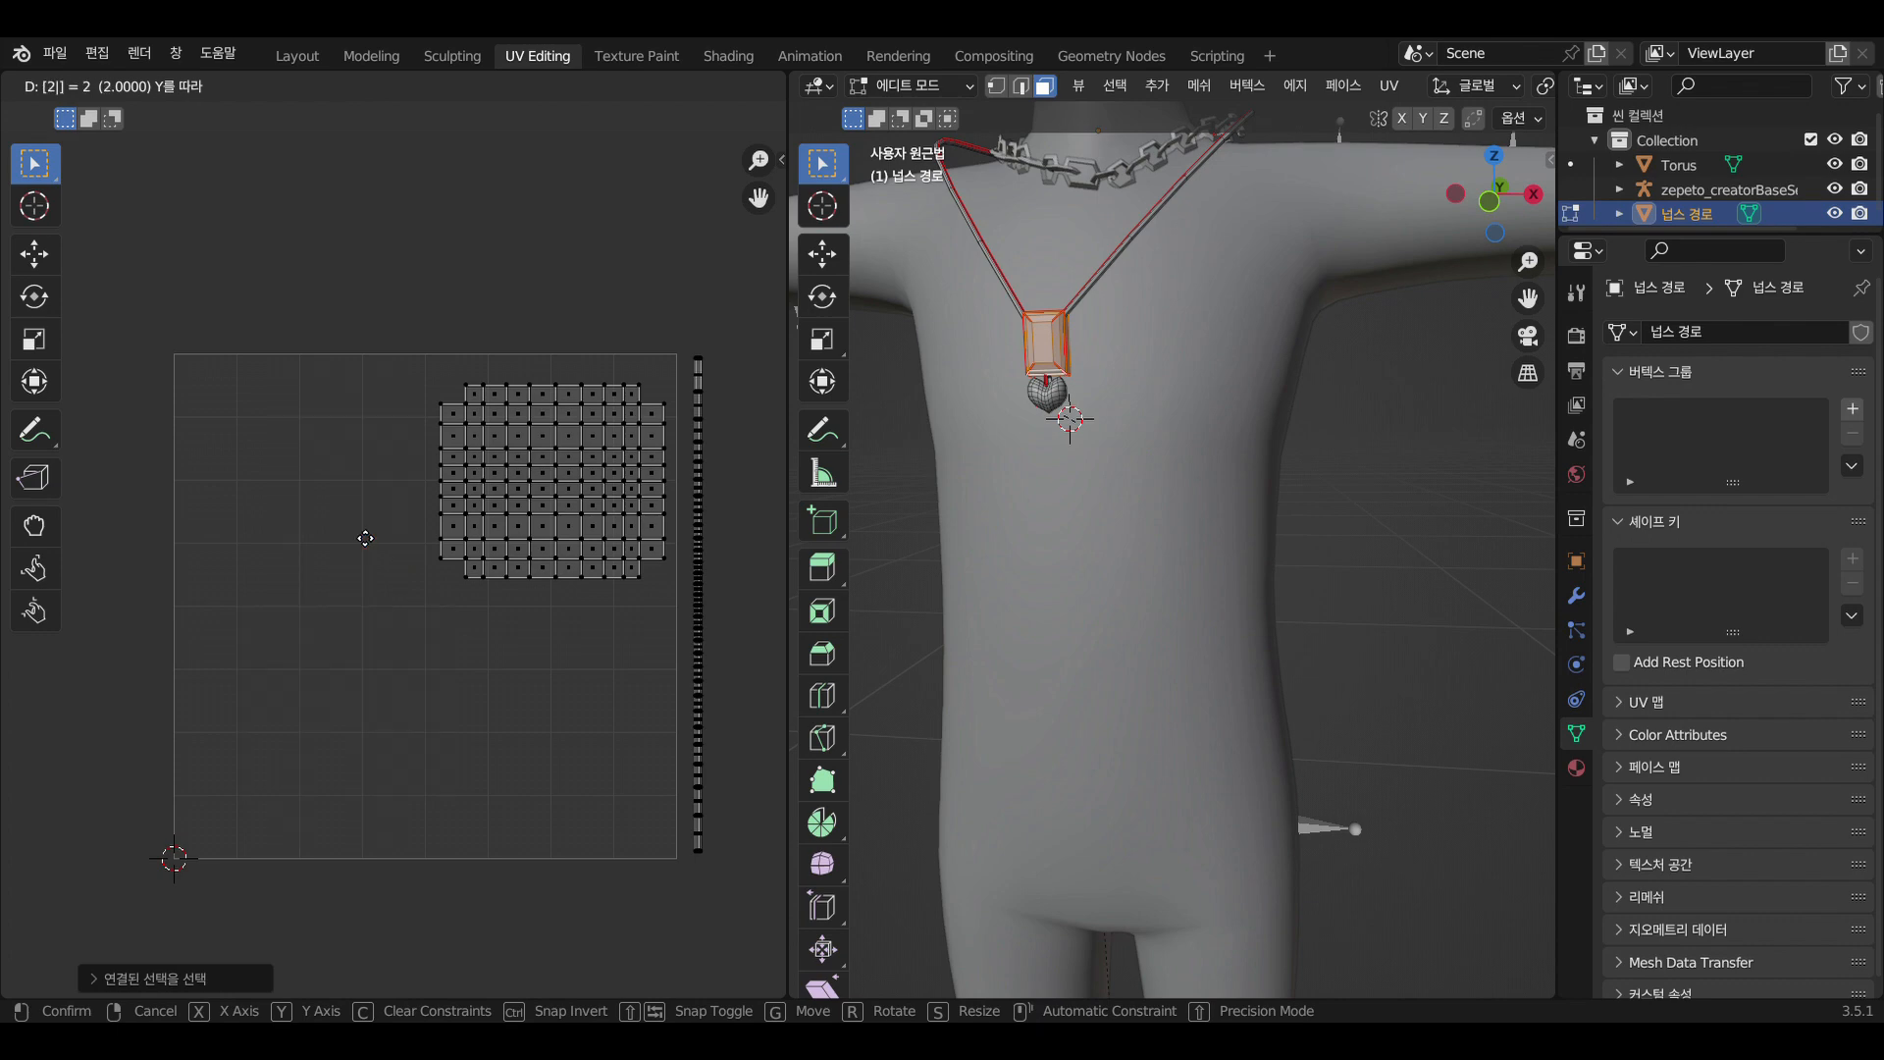
left_click(356, 528)
scroll(357, 530, "down", 5)
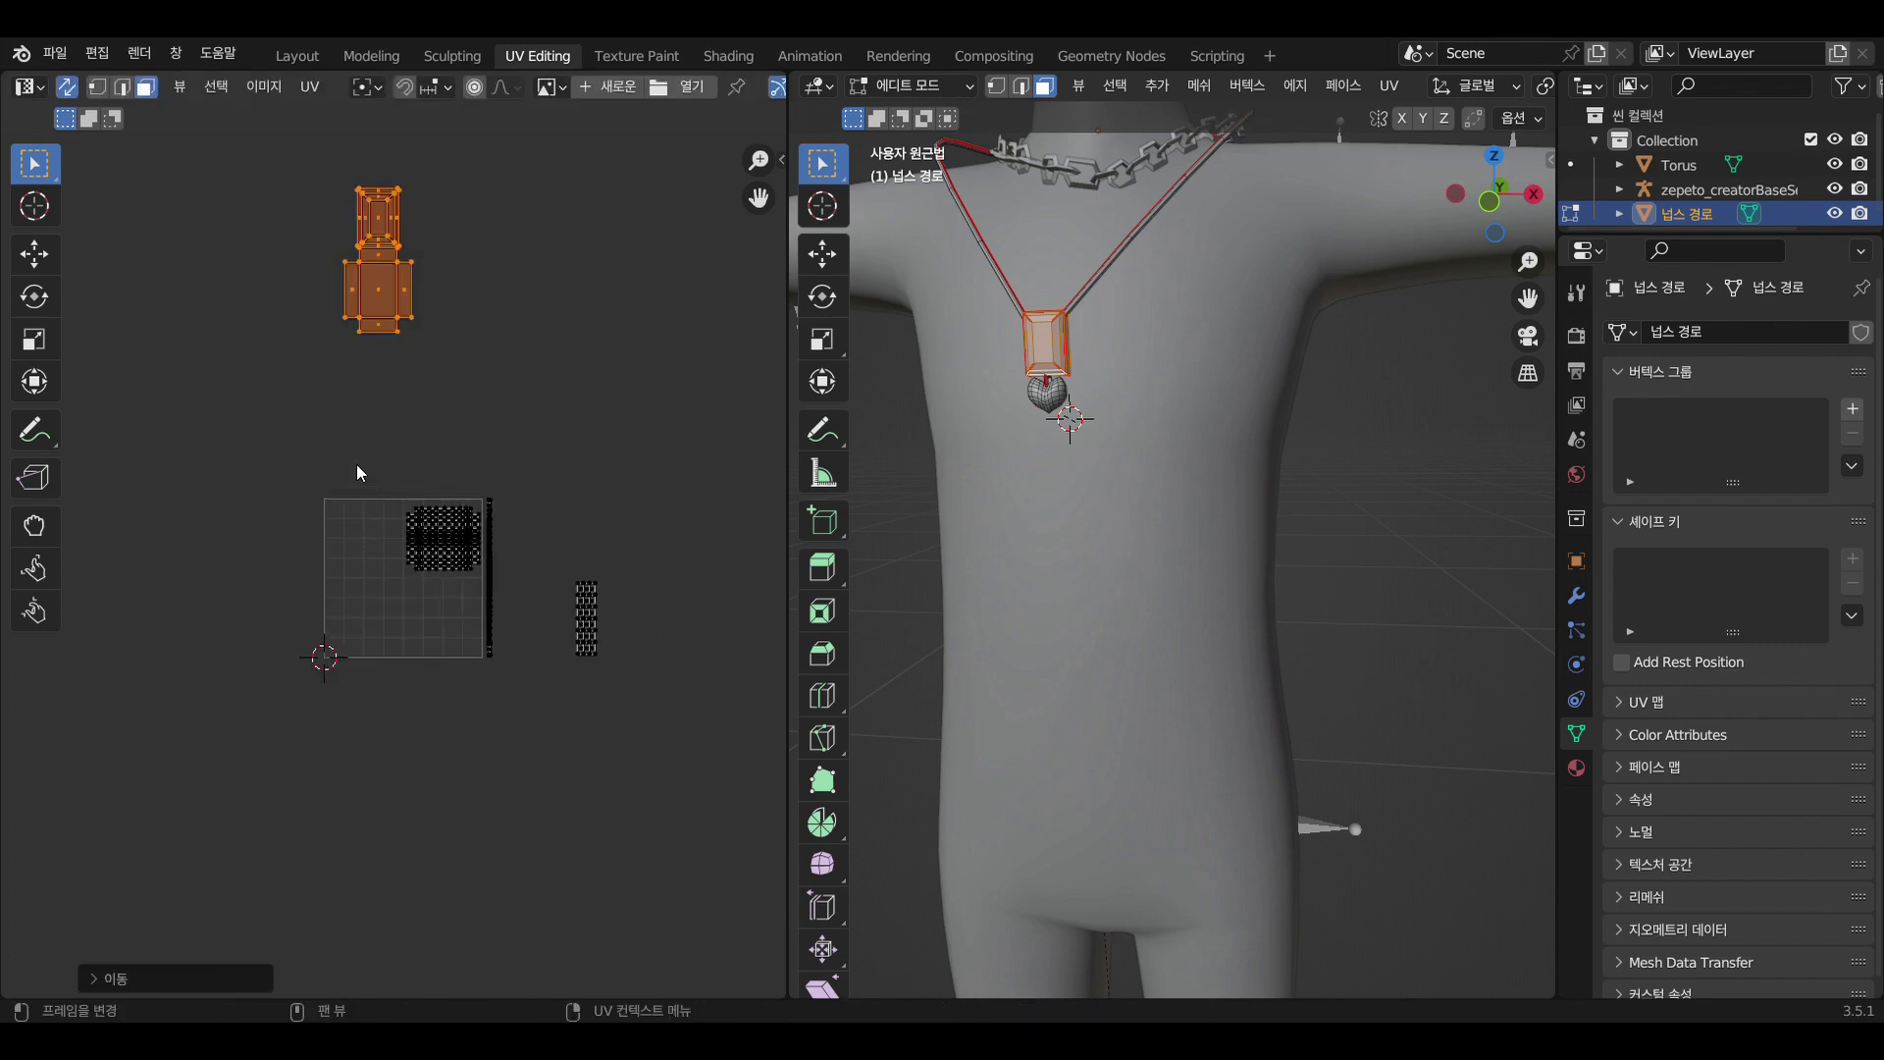
Return to the Layout workspace, enter edit mode on the necklace and try selecting its linked chain, connector and heart faces
left_click(315, 61)
scroll(556, 344, "up", 5)
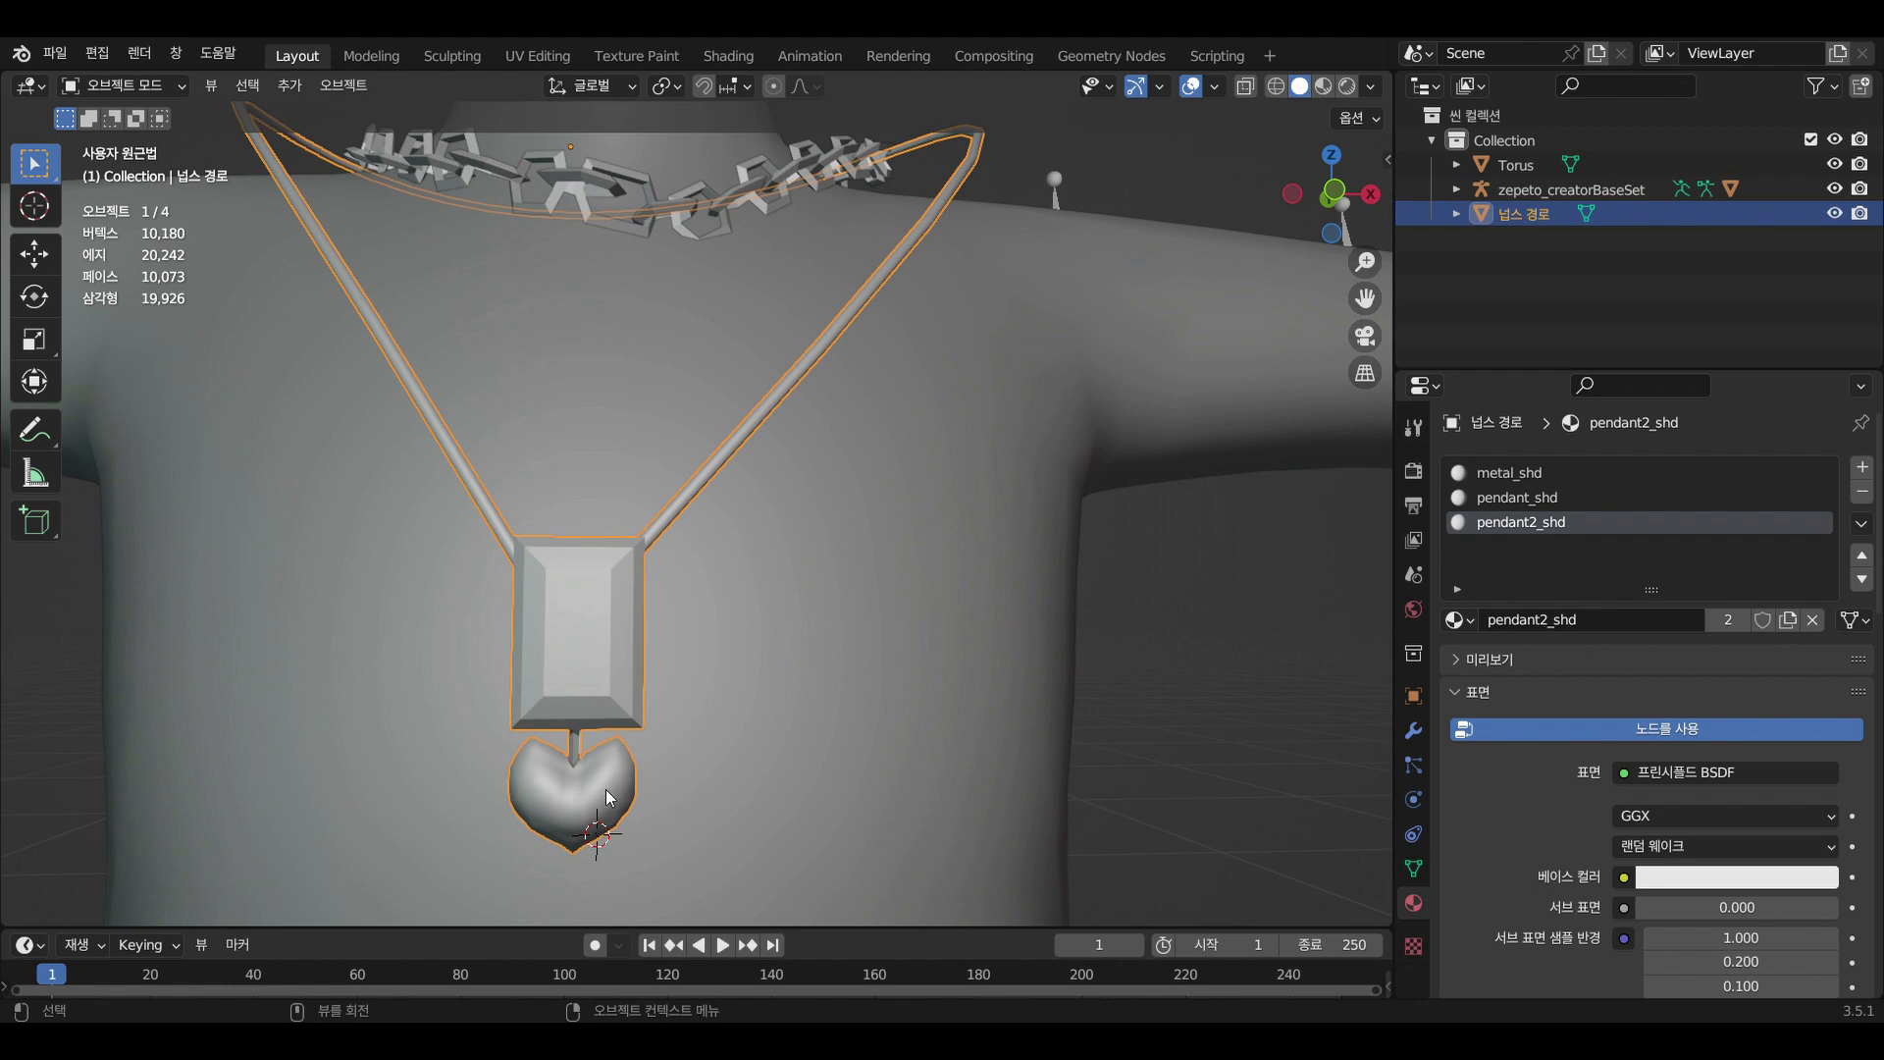
left_click(146, 88)
left_click(146, 88)
left_click(152, 88)
left_click(137, 139)
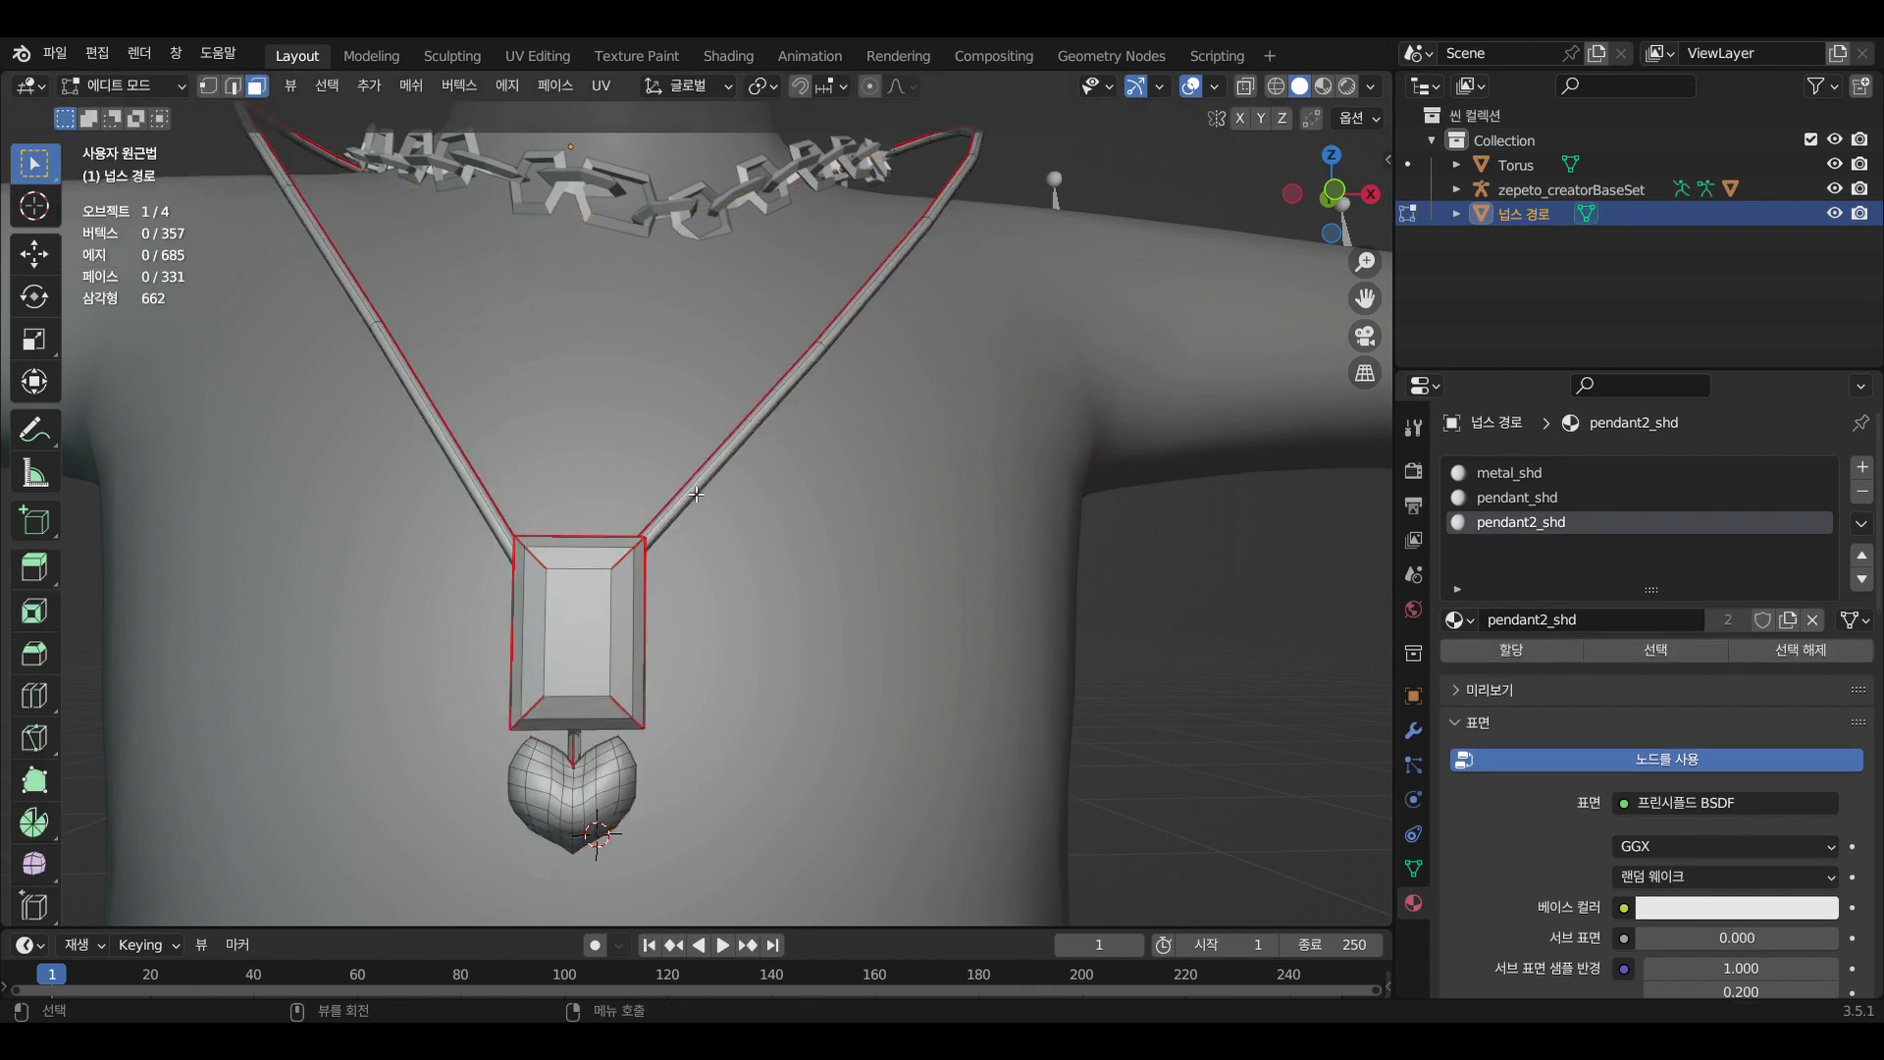
key("l")
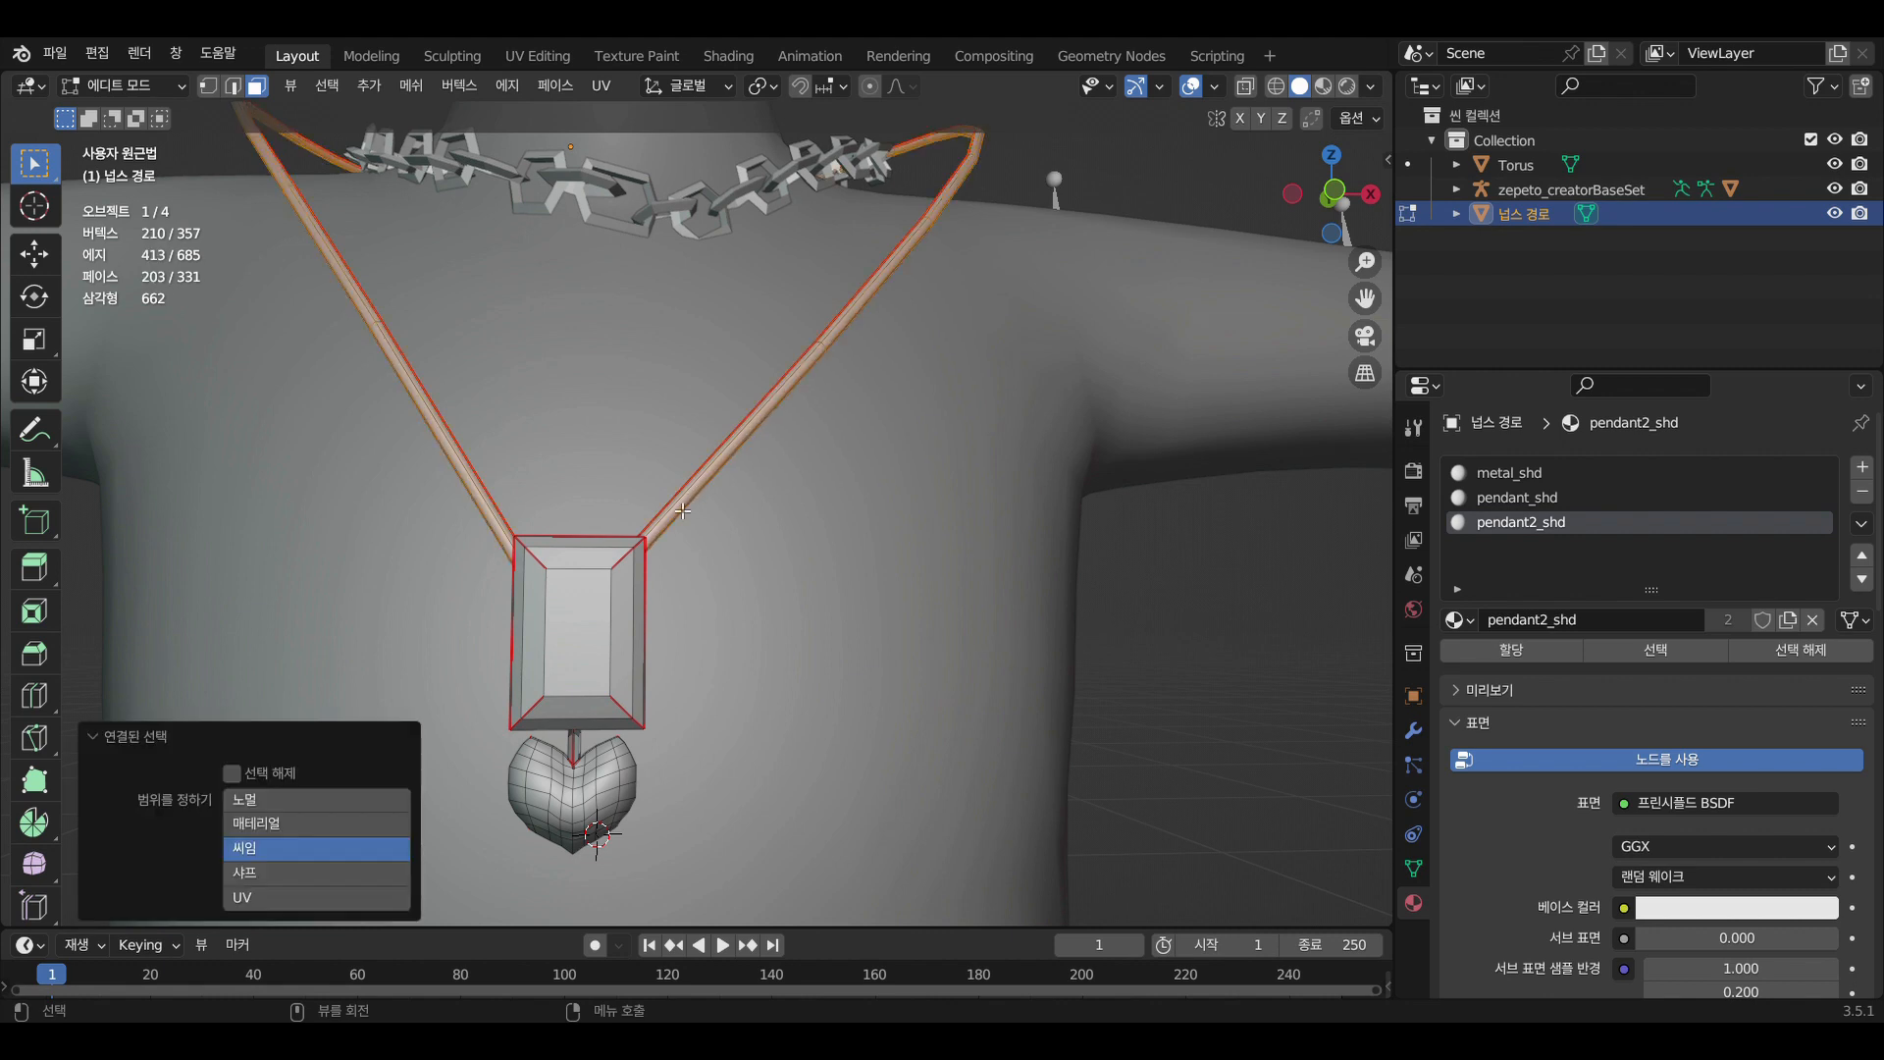
key("l")
key("l")
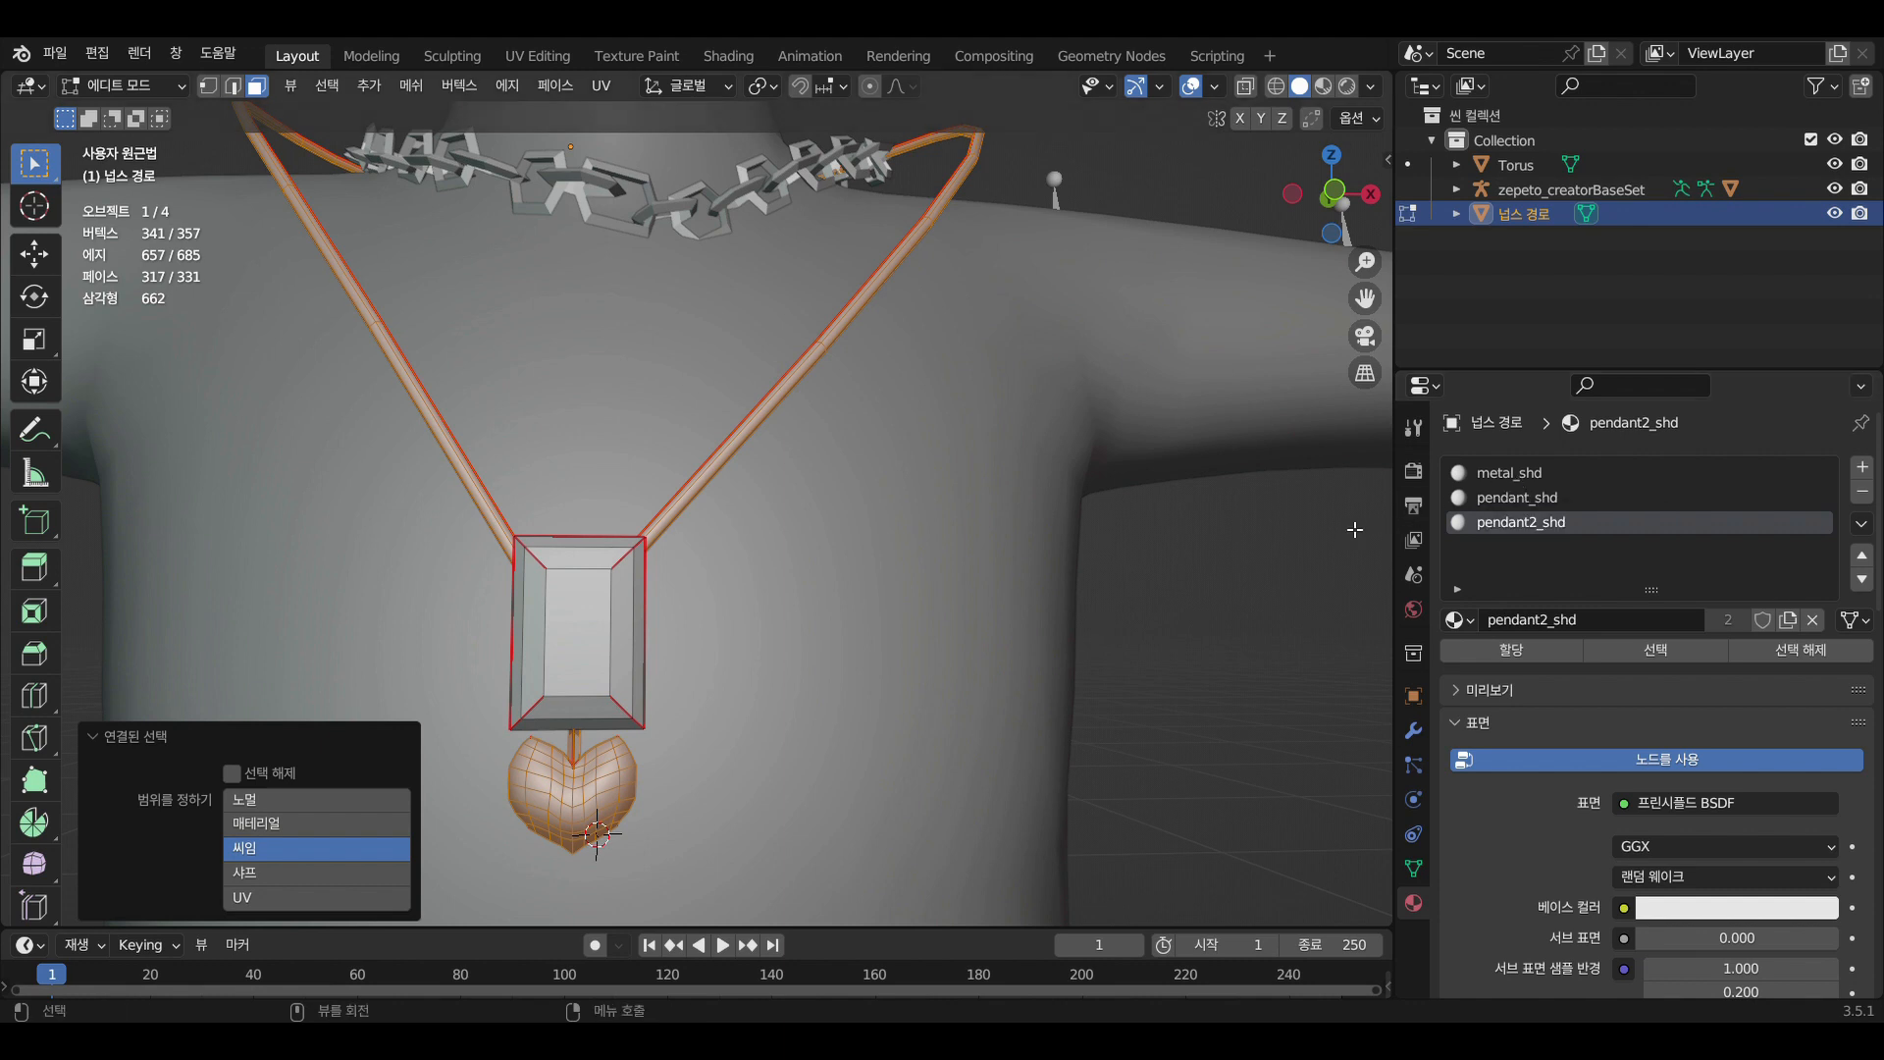
left_click(1354, 530)
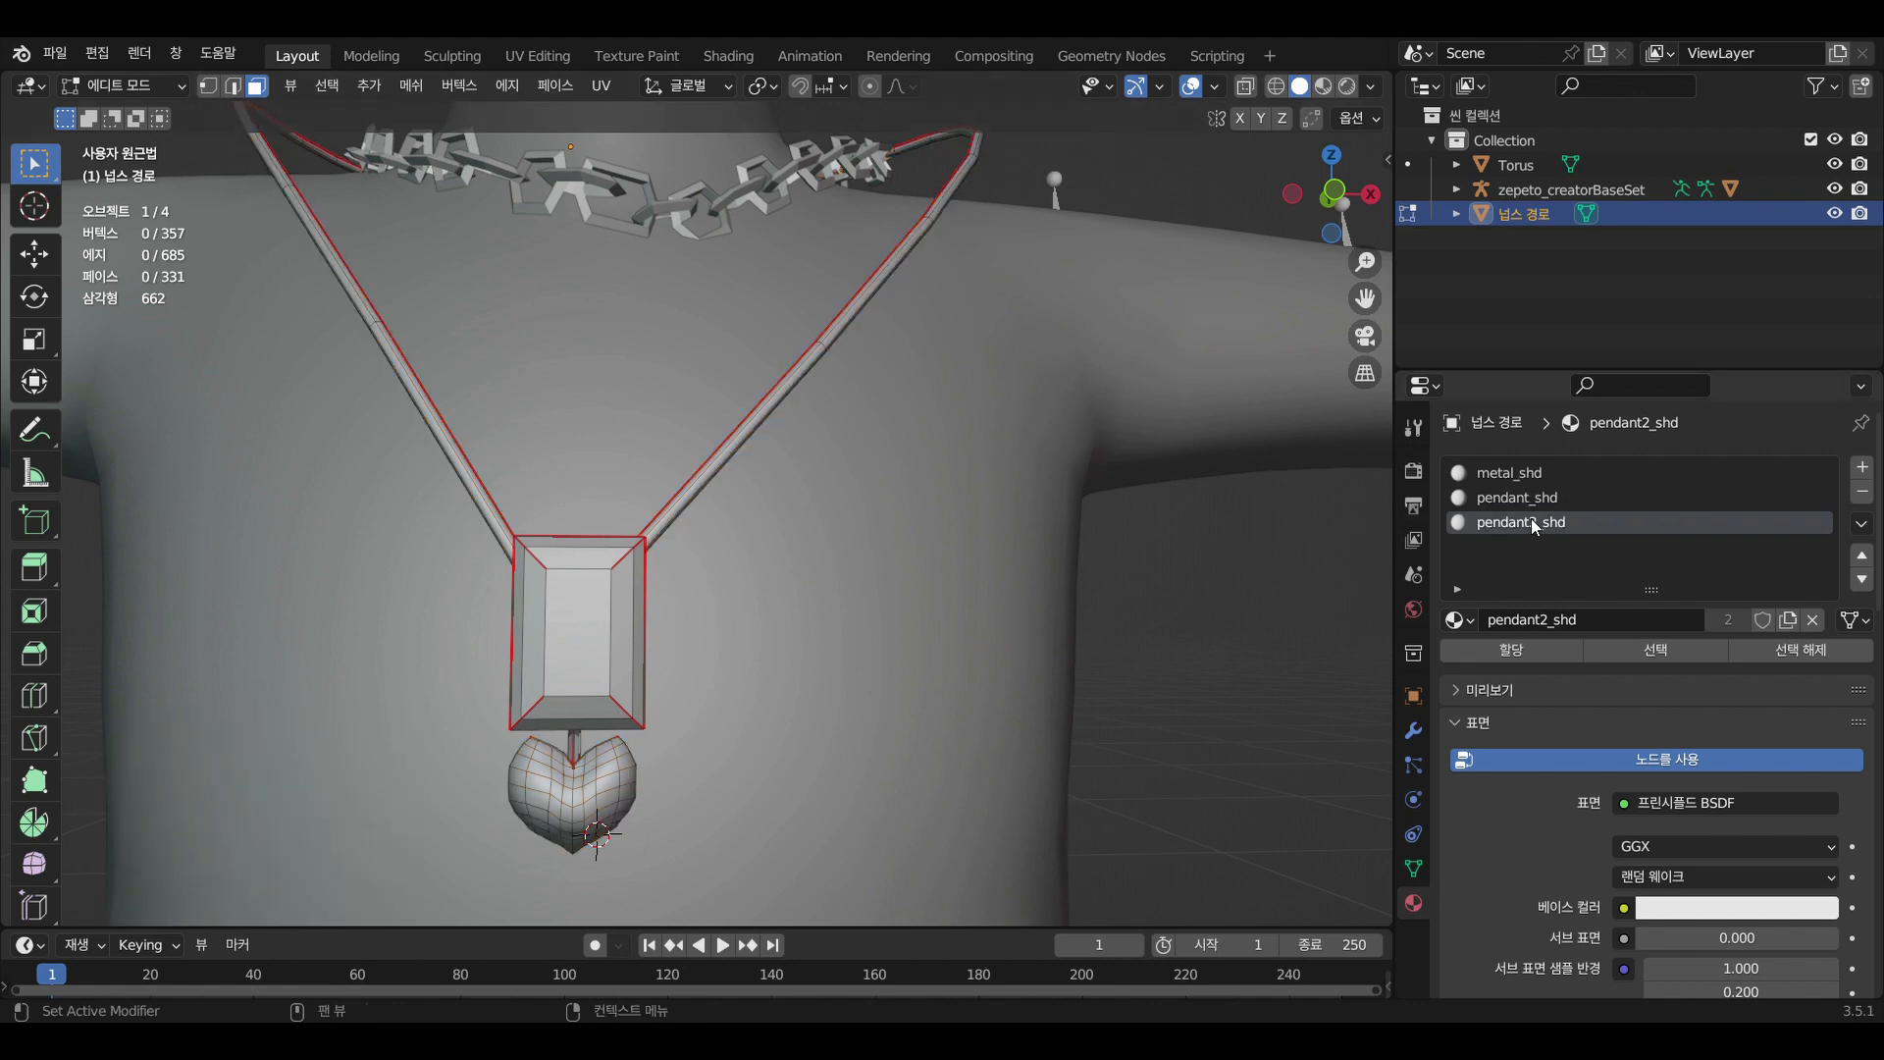
Assign the heart's faces from pendant2_shd to metal_shd and reselect the faces that use metal_shd
left_click(1656, 651)
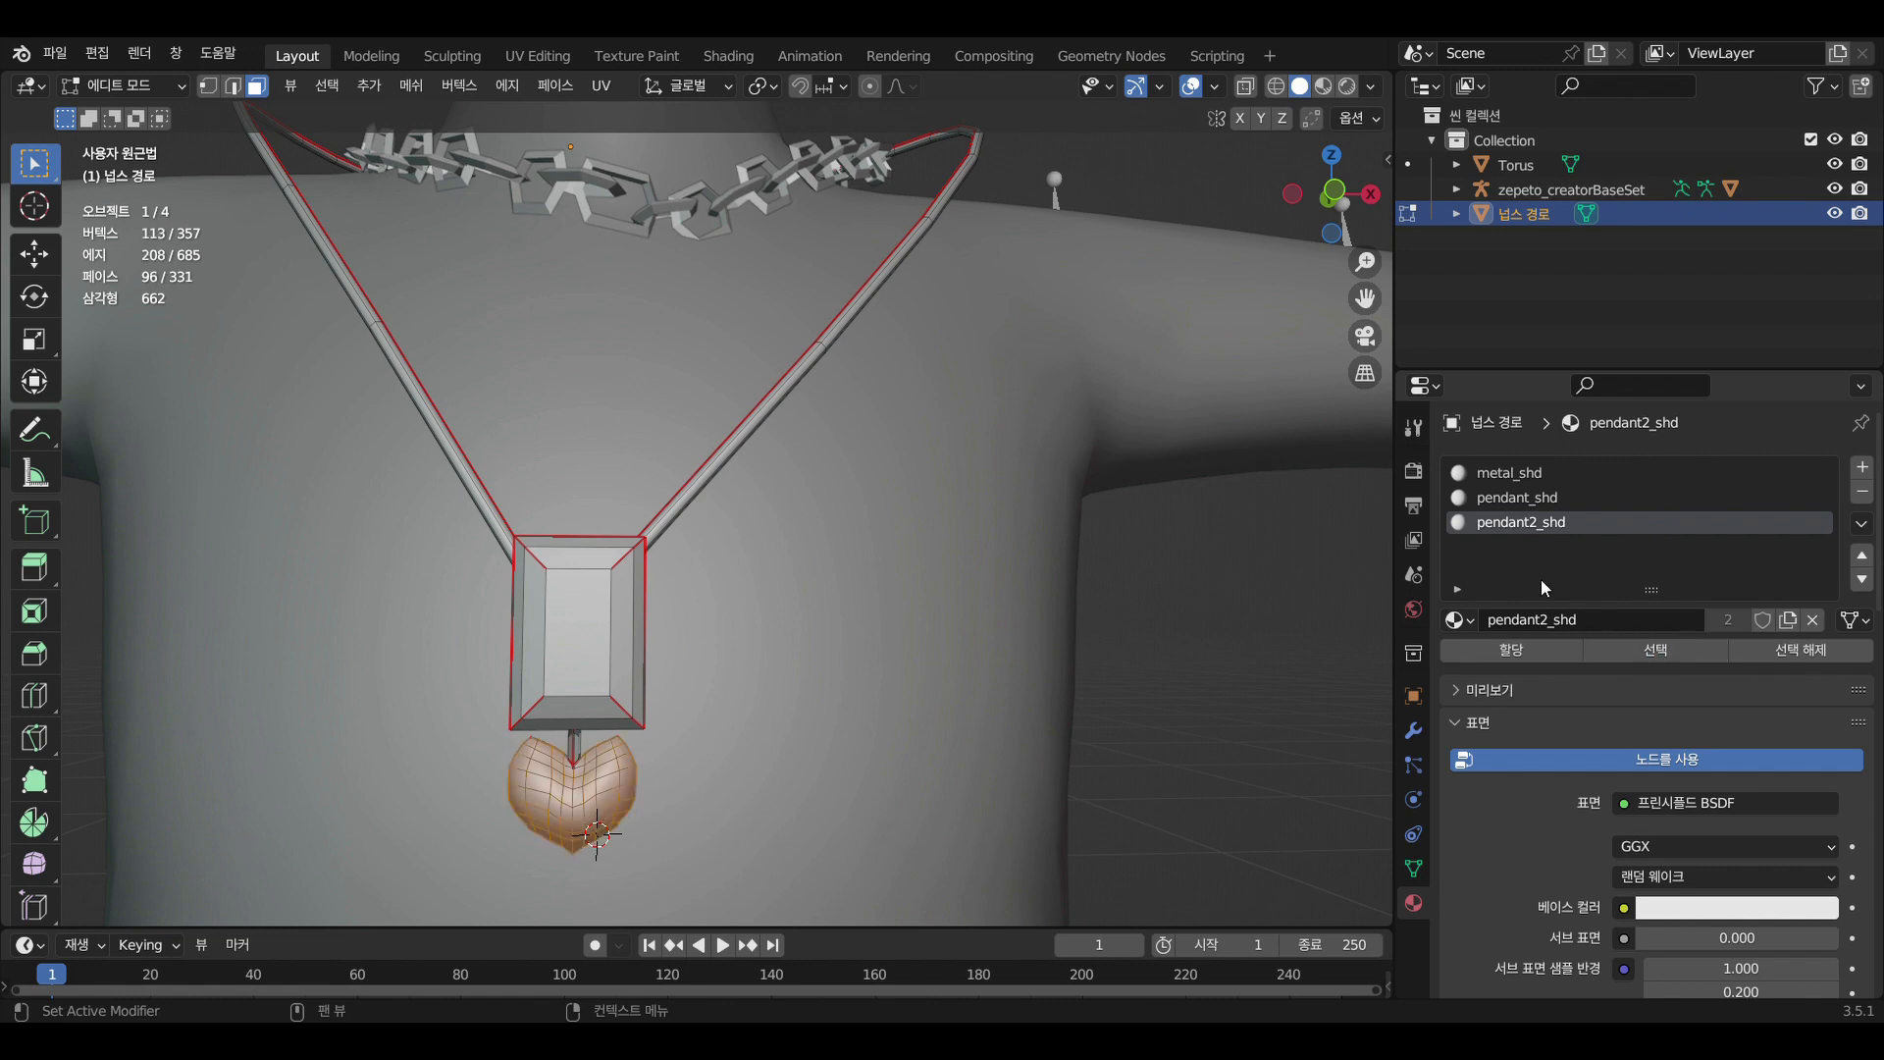
left_click(1520, 475)
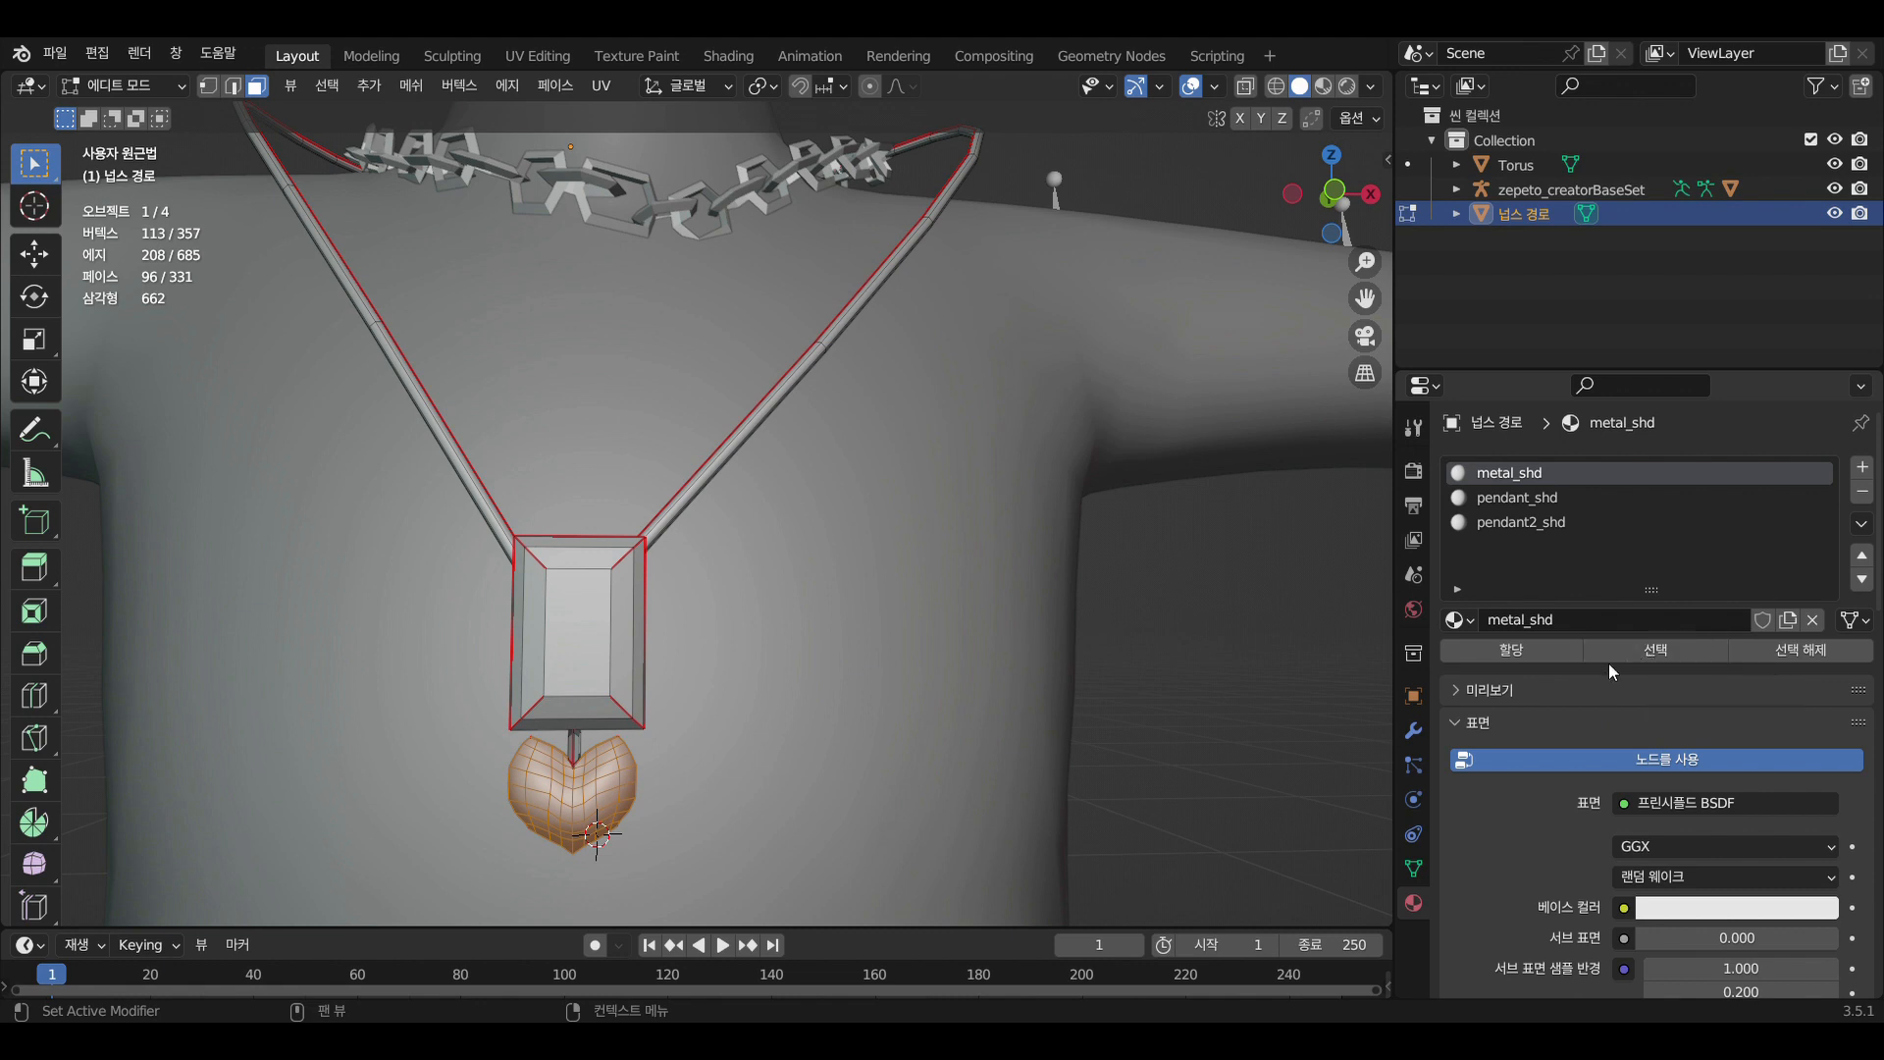
left_click(1636, 652)
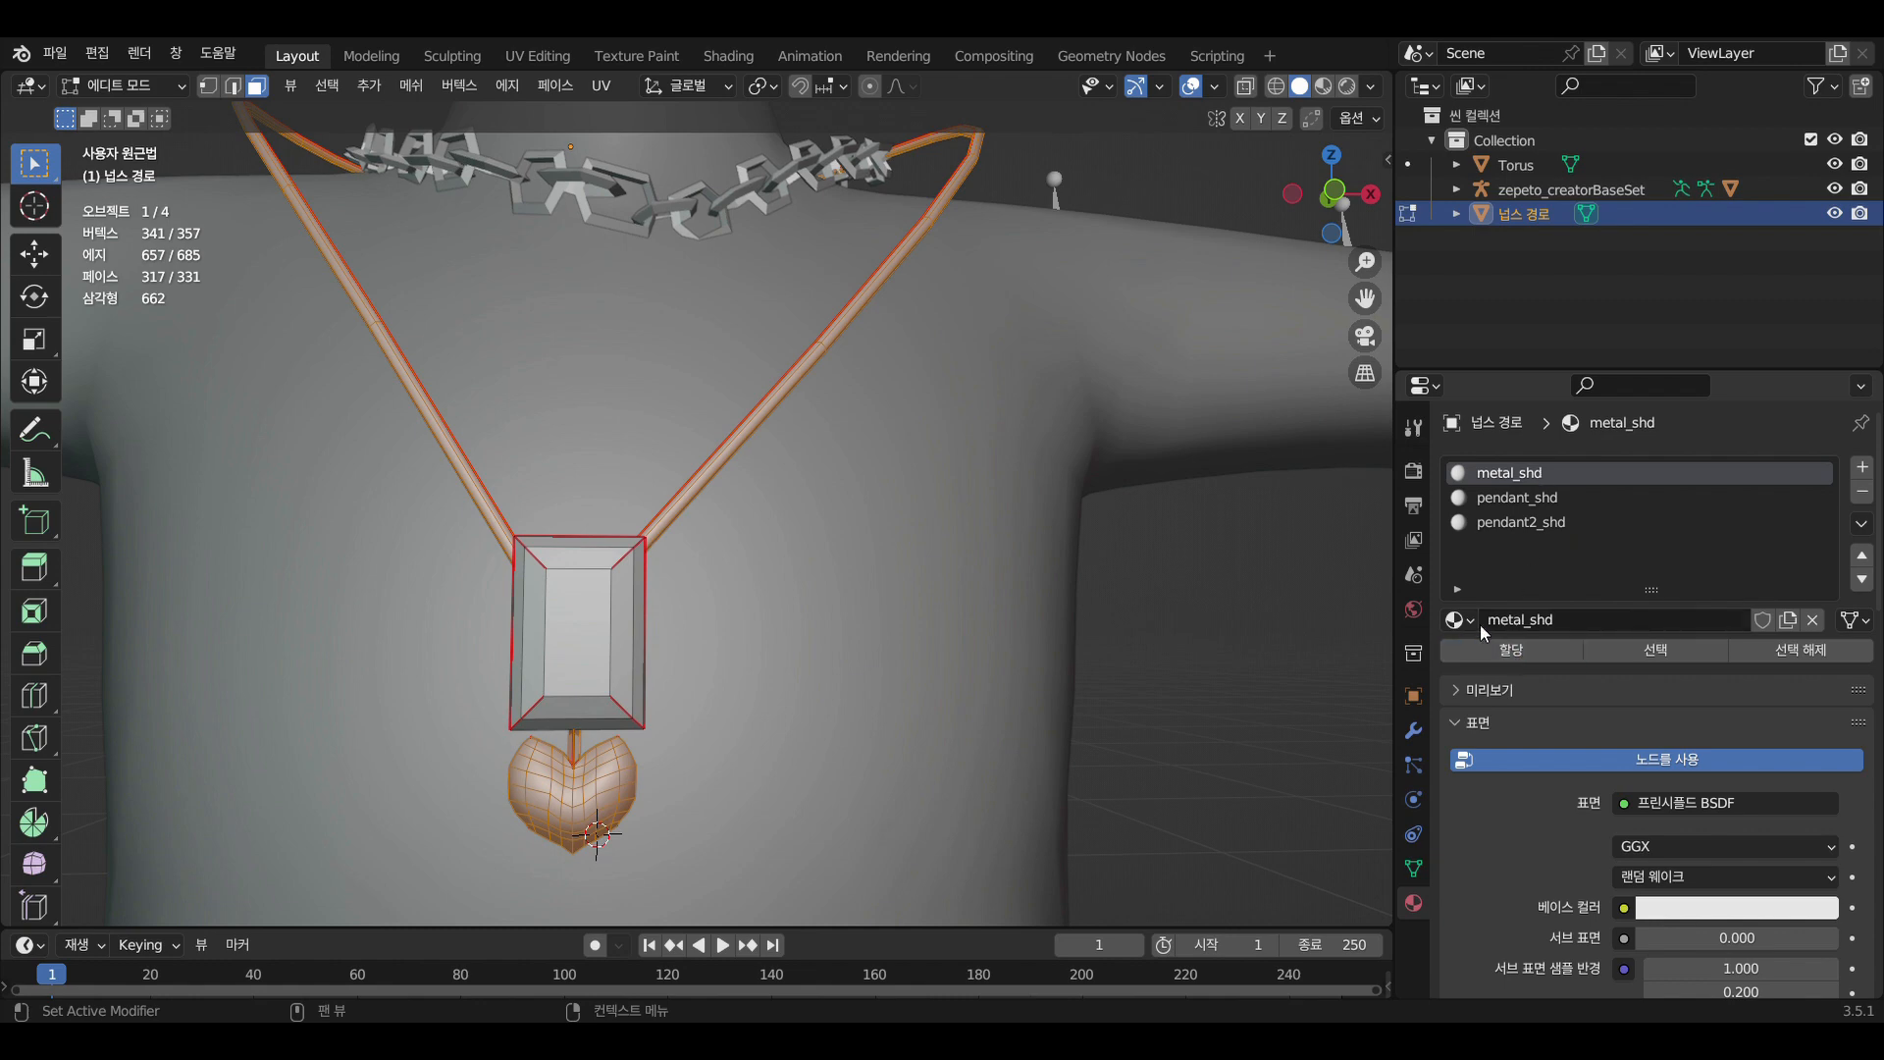
left_click(1815, 652)
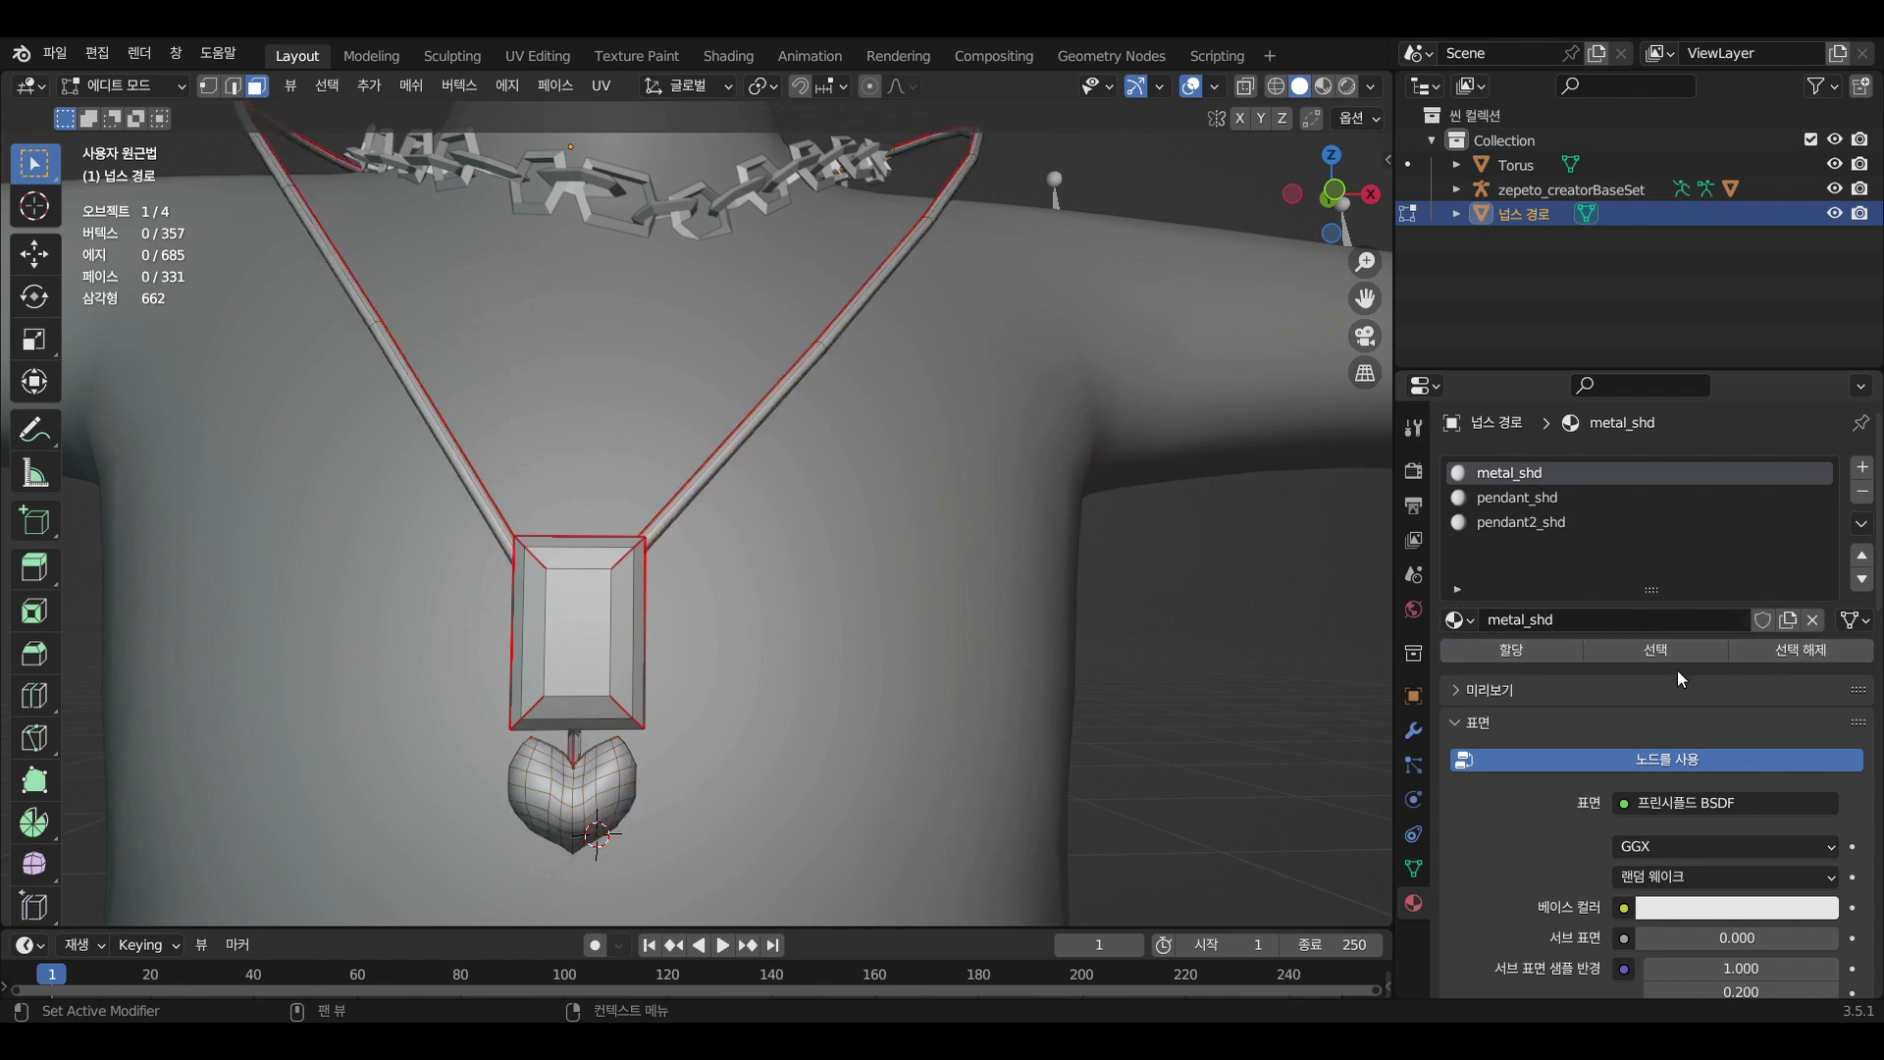
left_click(1657, 653)
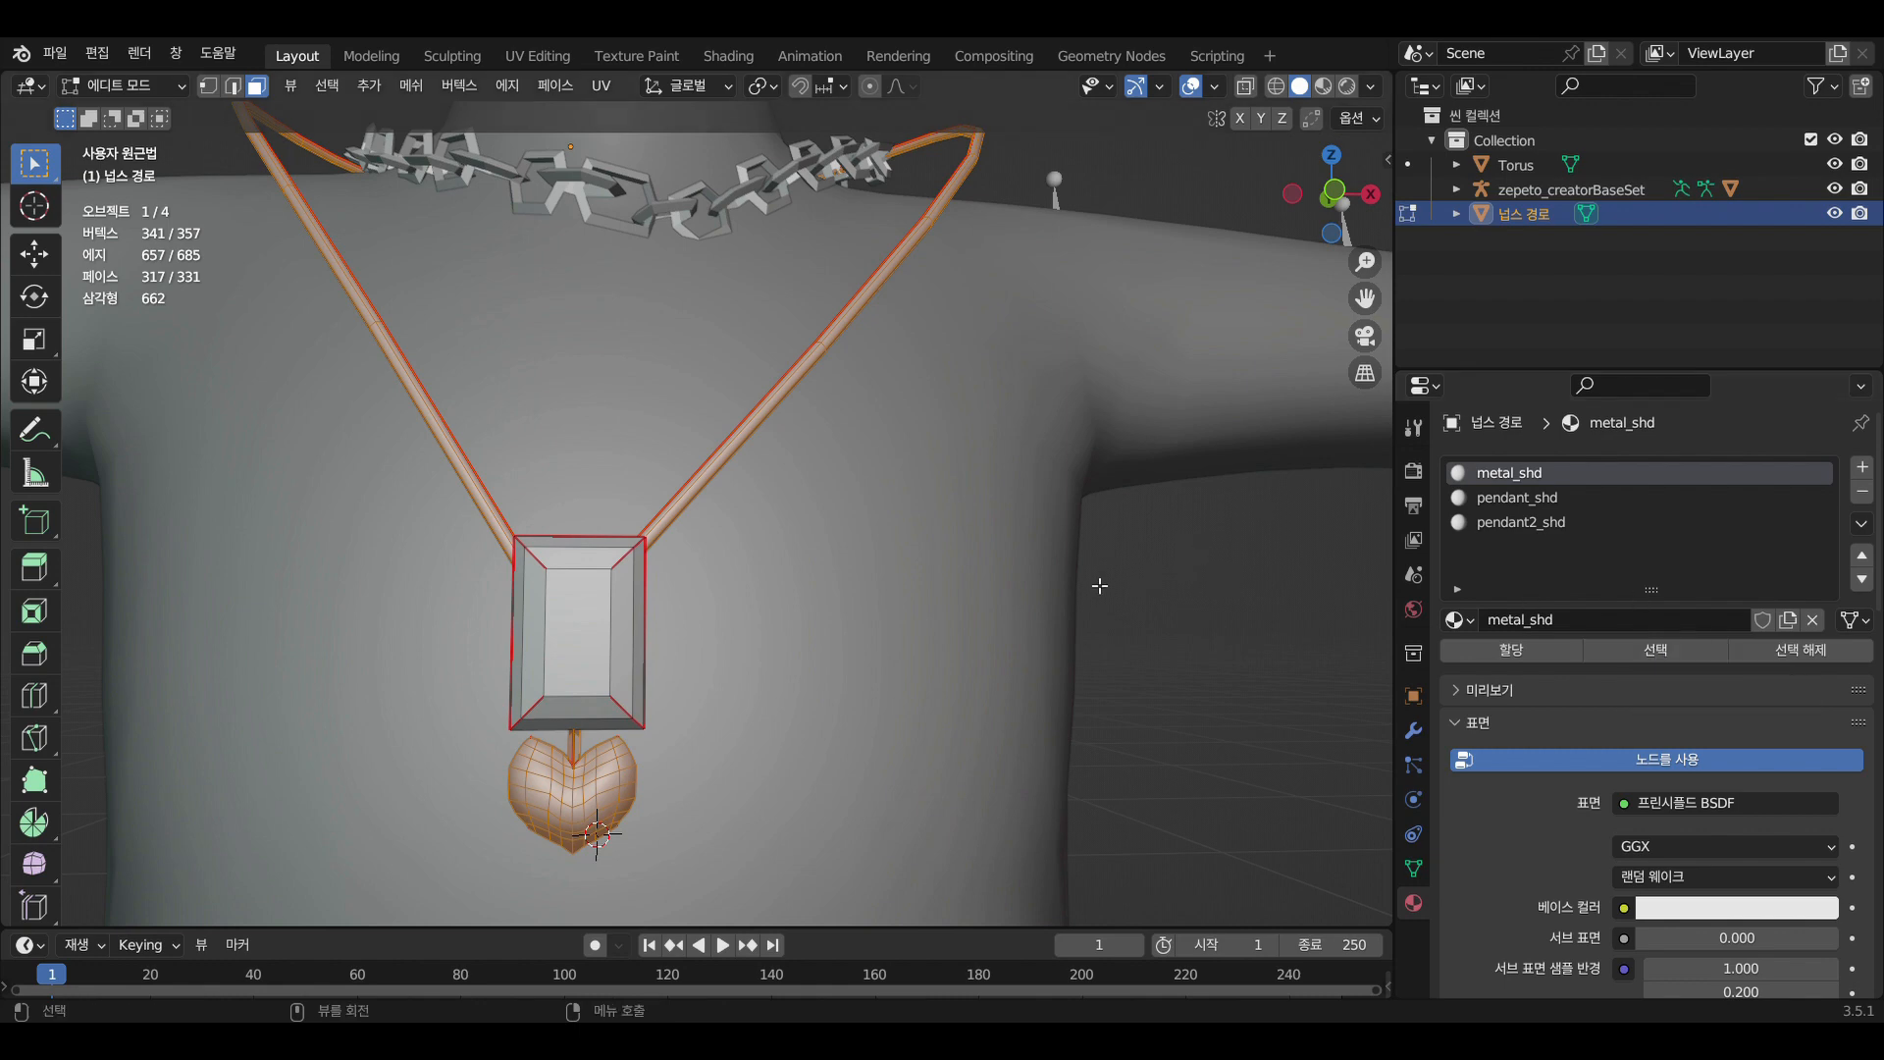
Leave edit mode and remove the pendant2_shd material slot from the necklace
key("Tab")
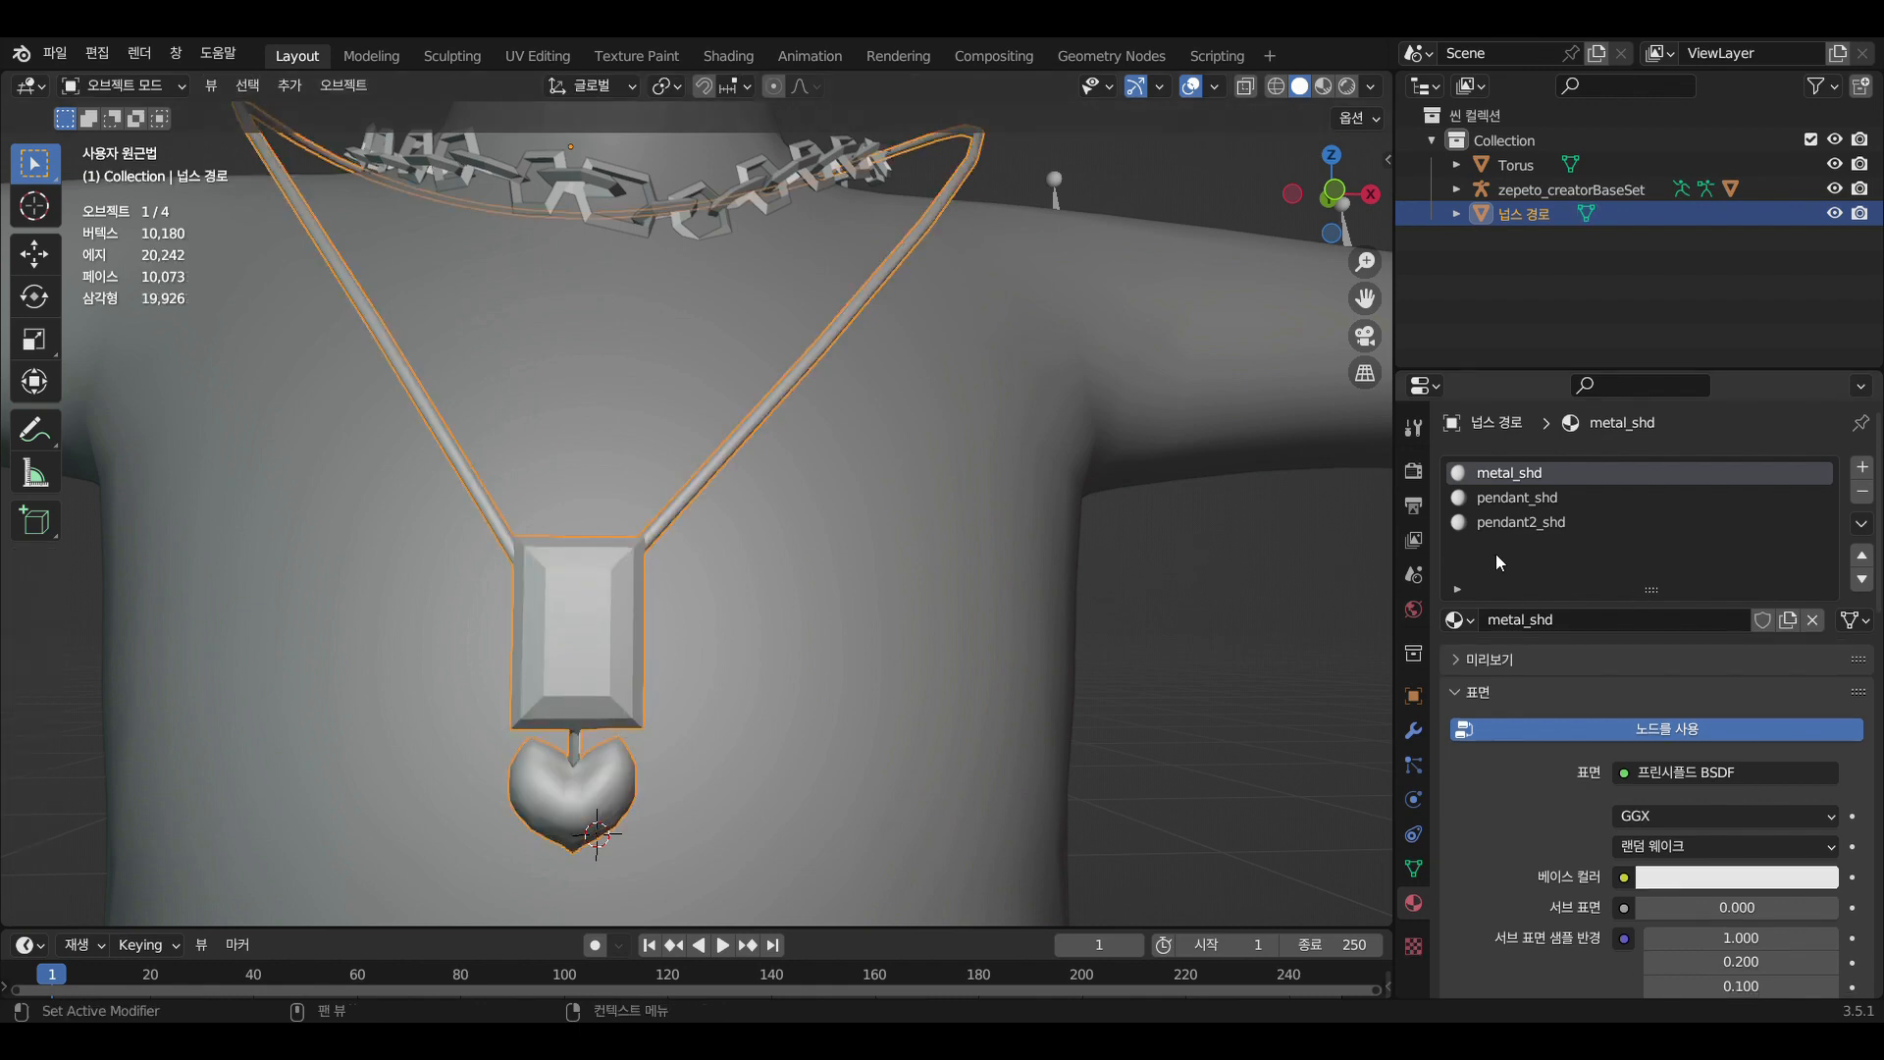
left_click(1523, 522)
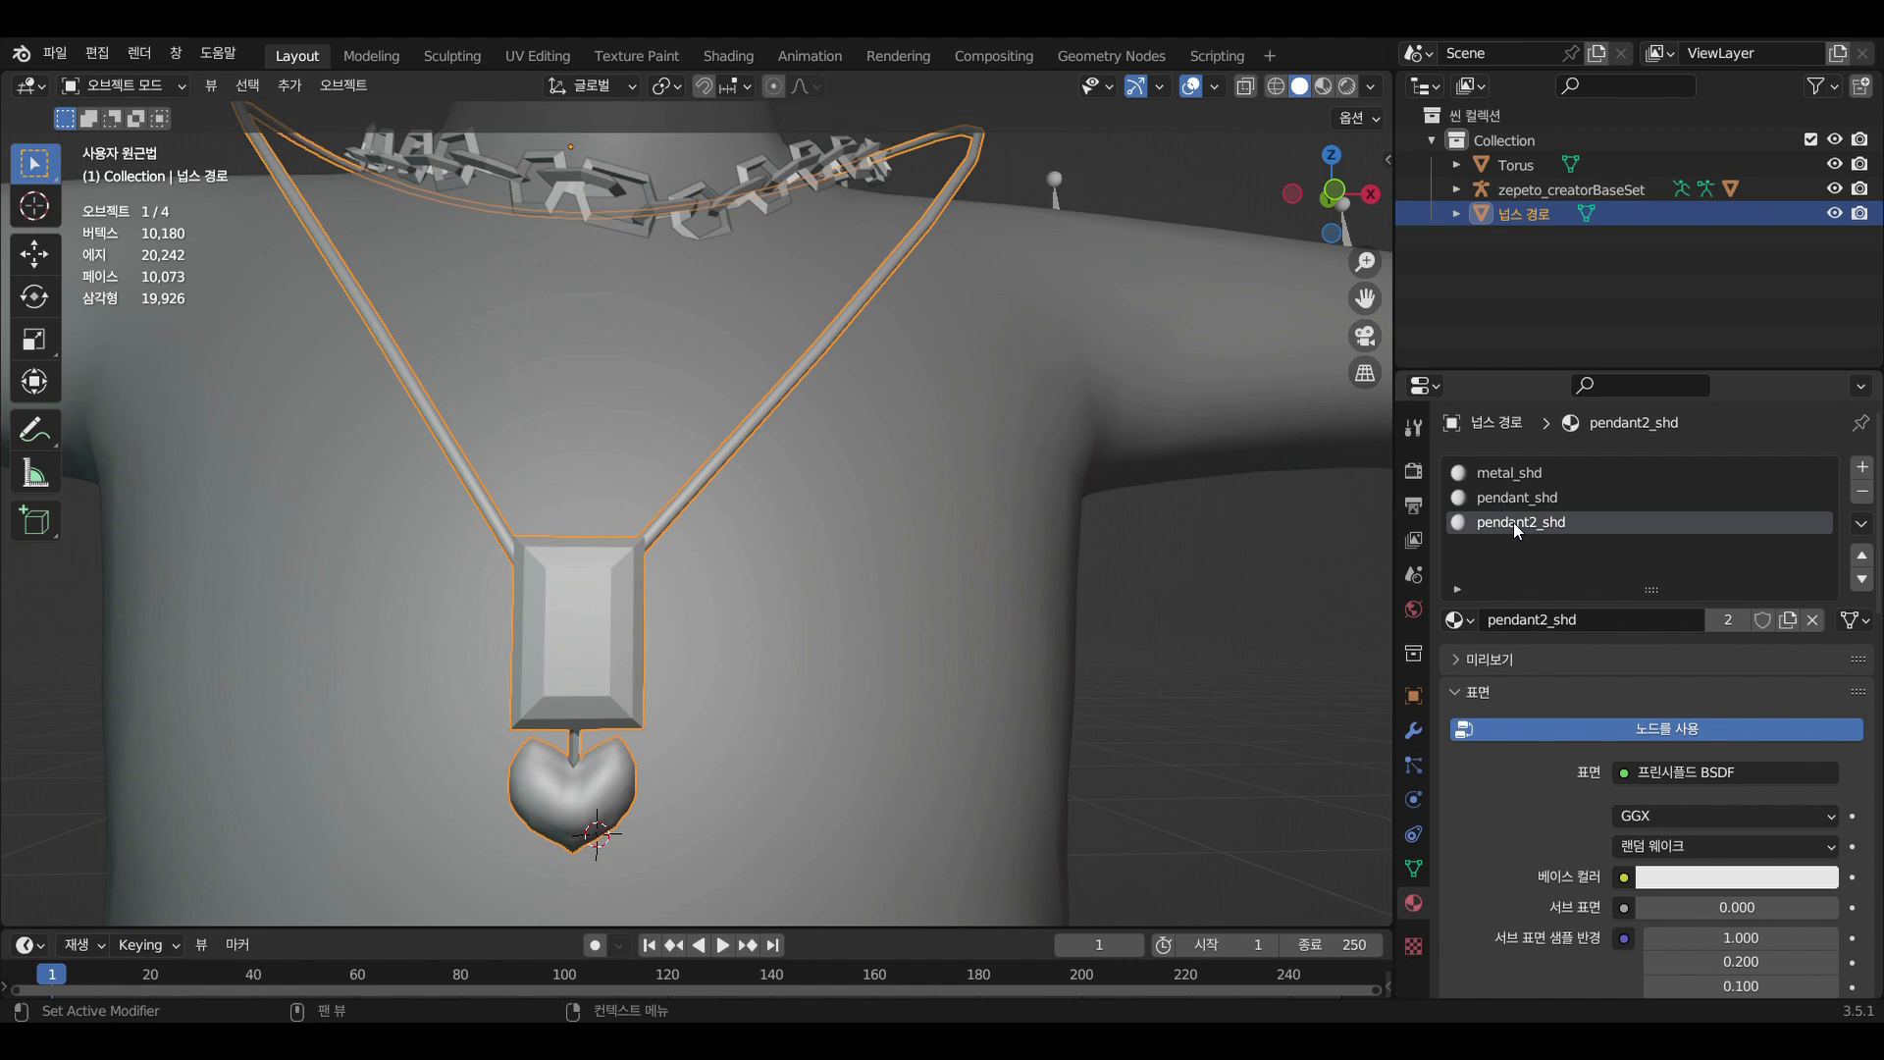
left_click(1863, 494)
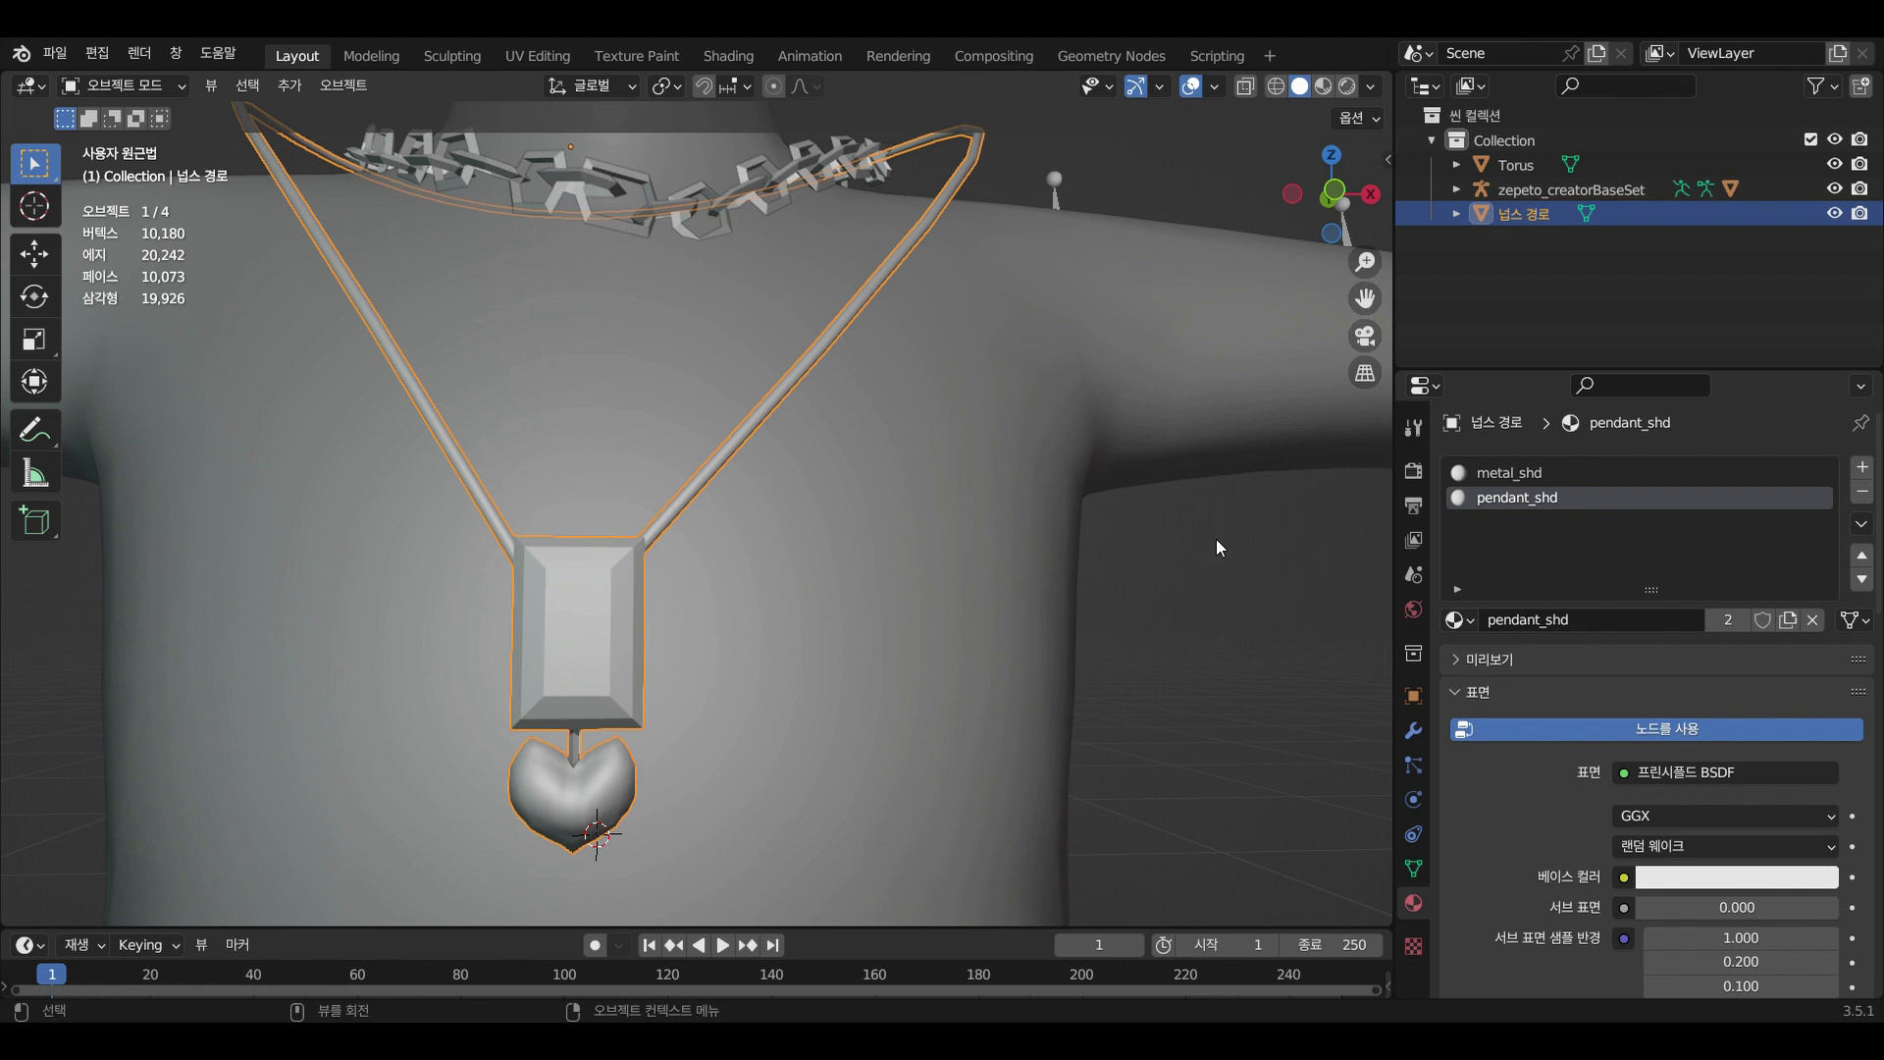
Check the necklace's material assignment by selecting the faces of metal_shd and then those of pendant_shd
key("Tab")
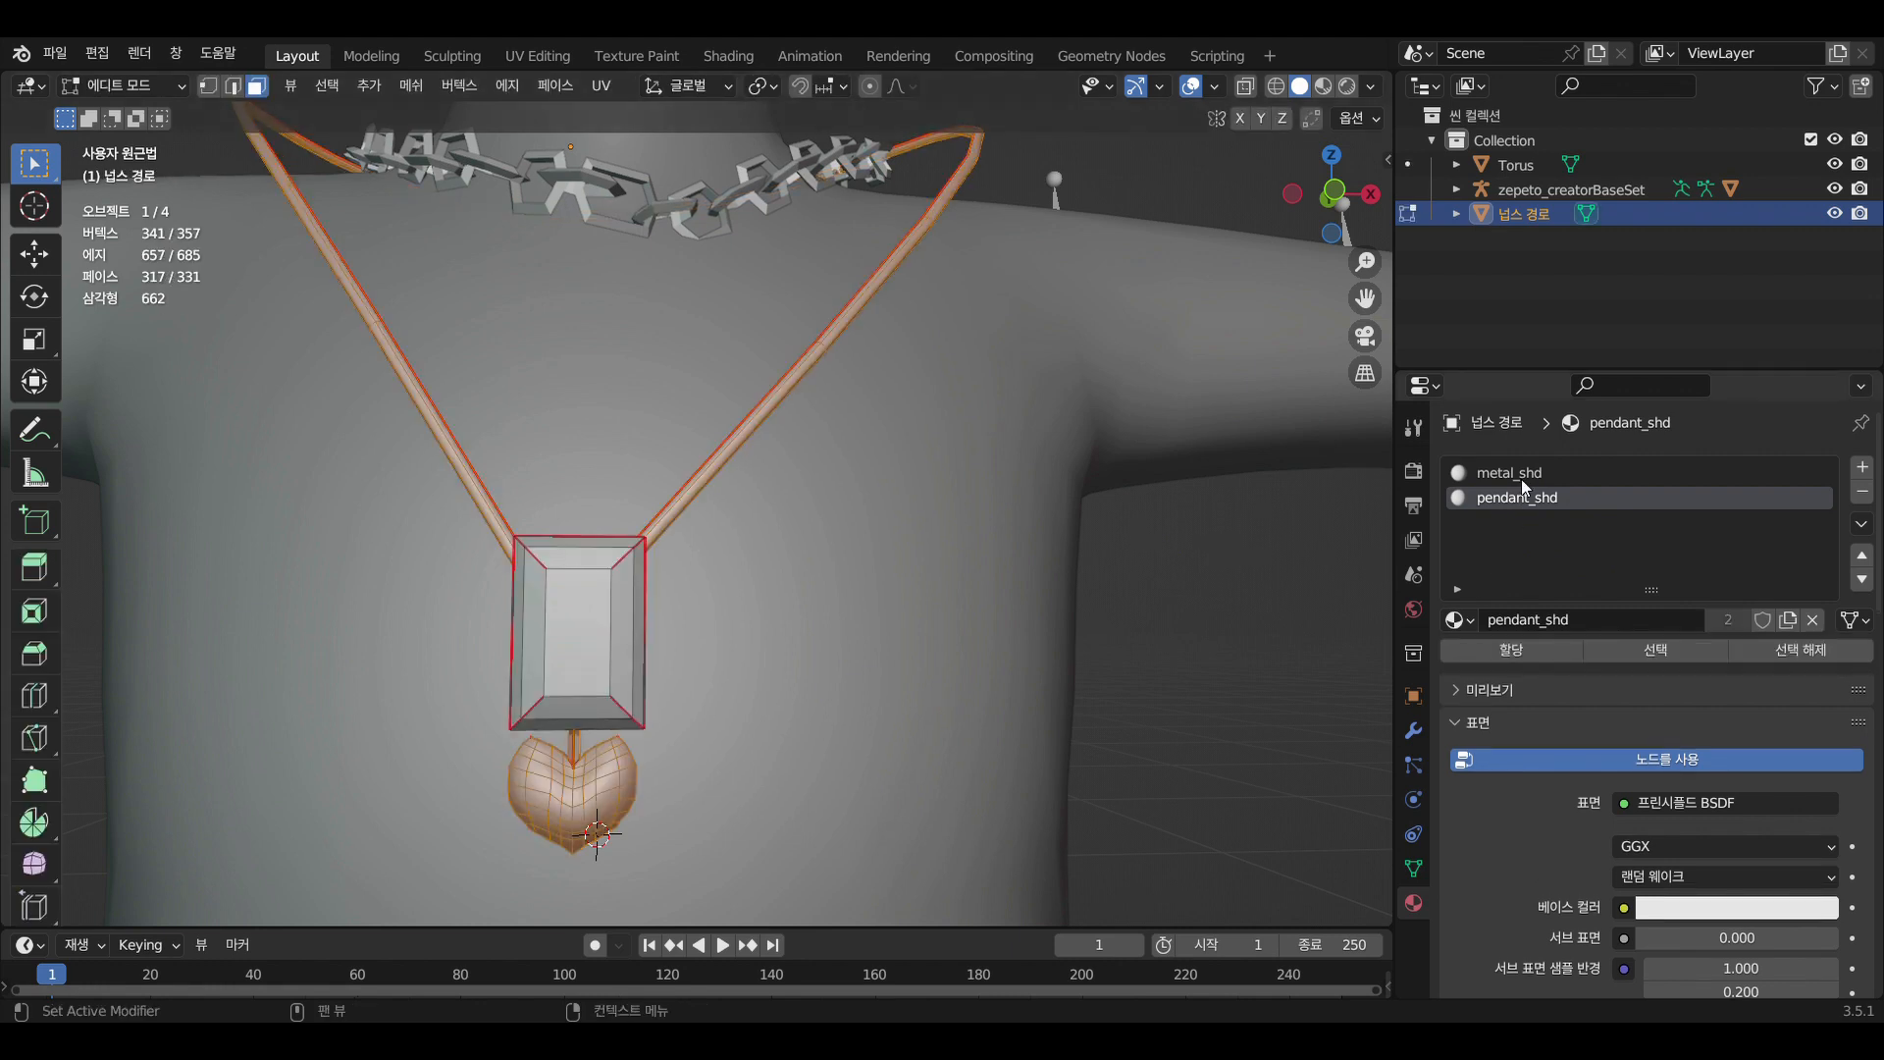
left_click(1523, 477)
left_click(1801, 649)
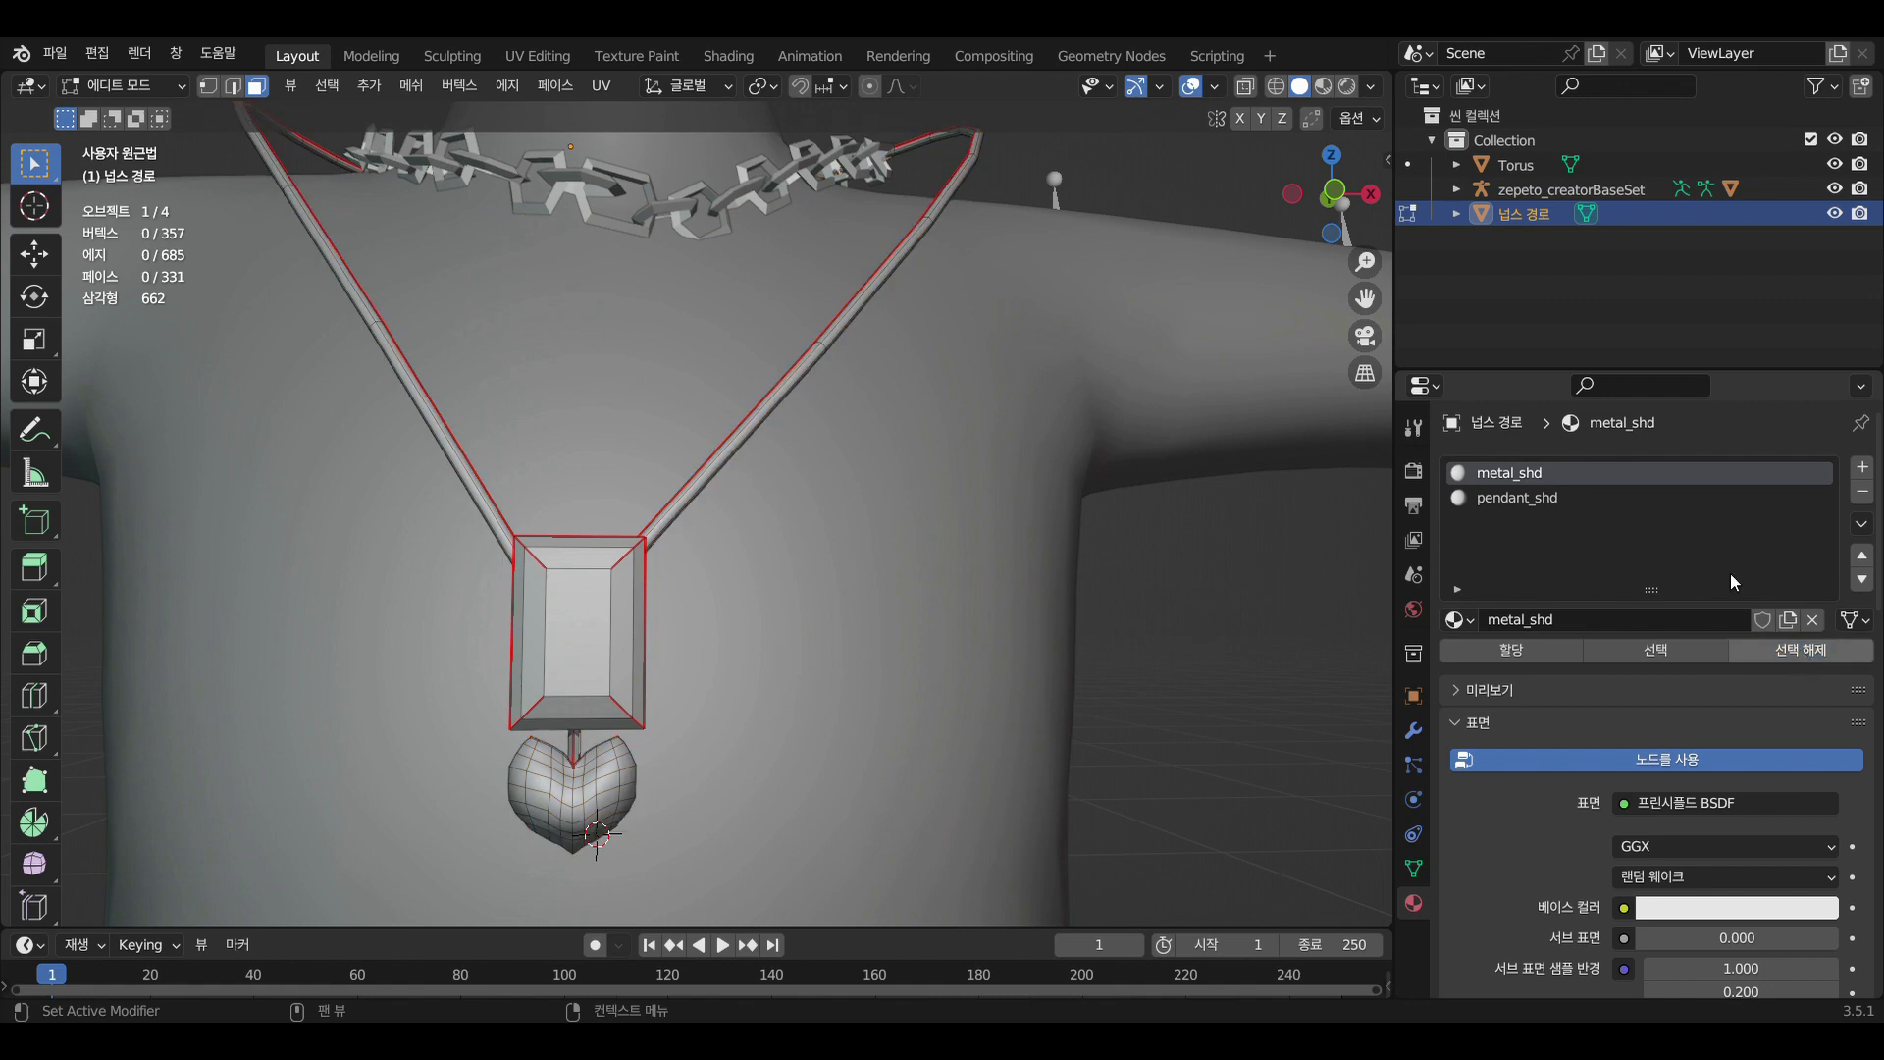
left_click(1656, 651)
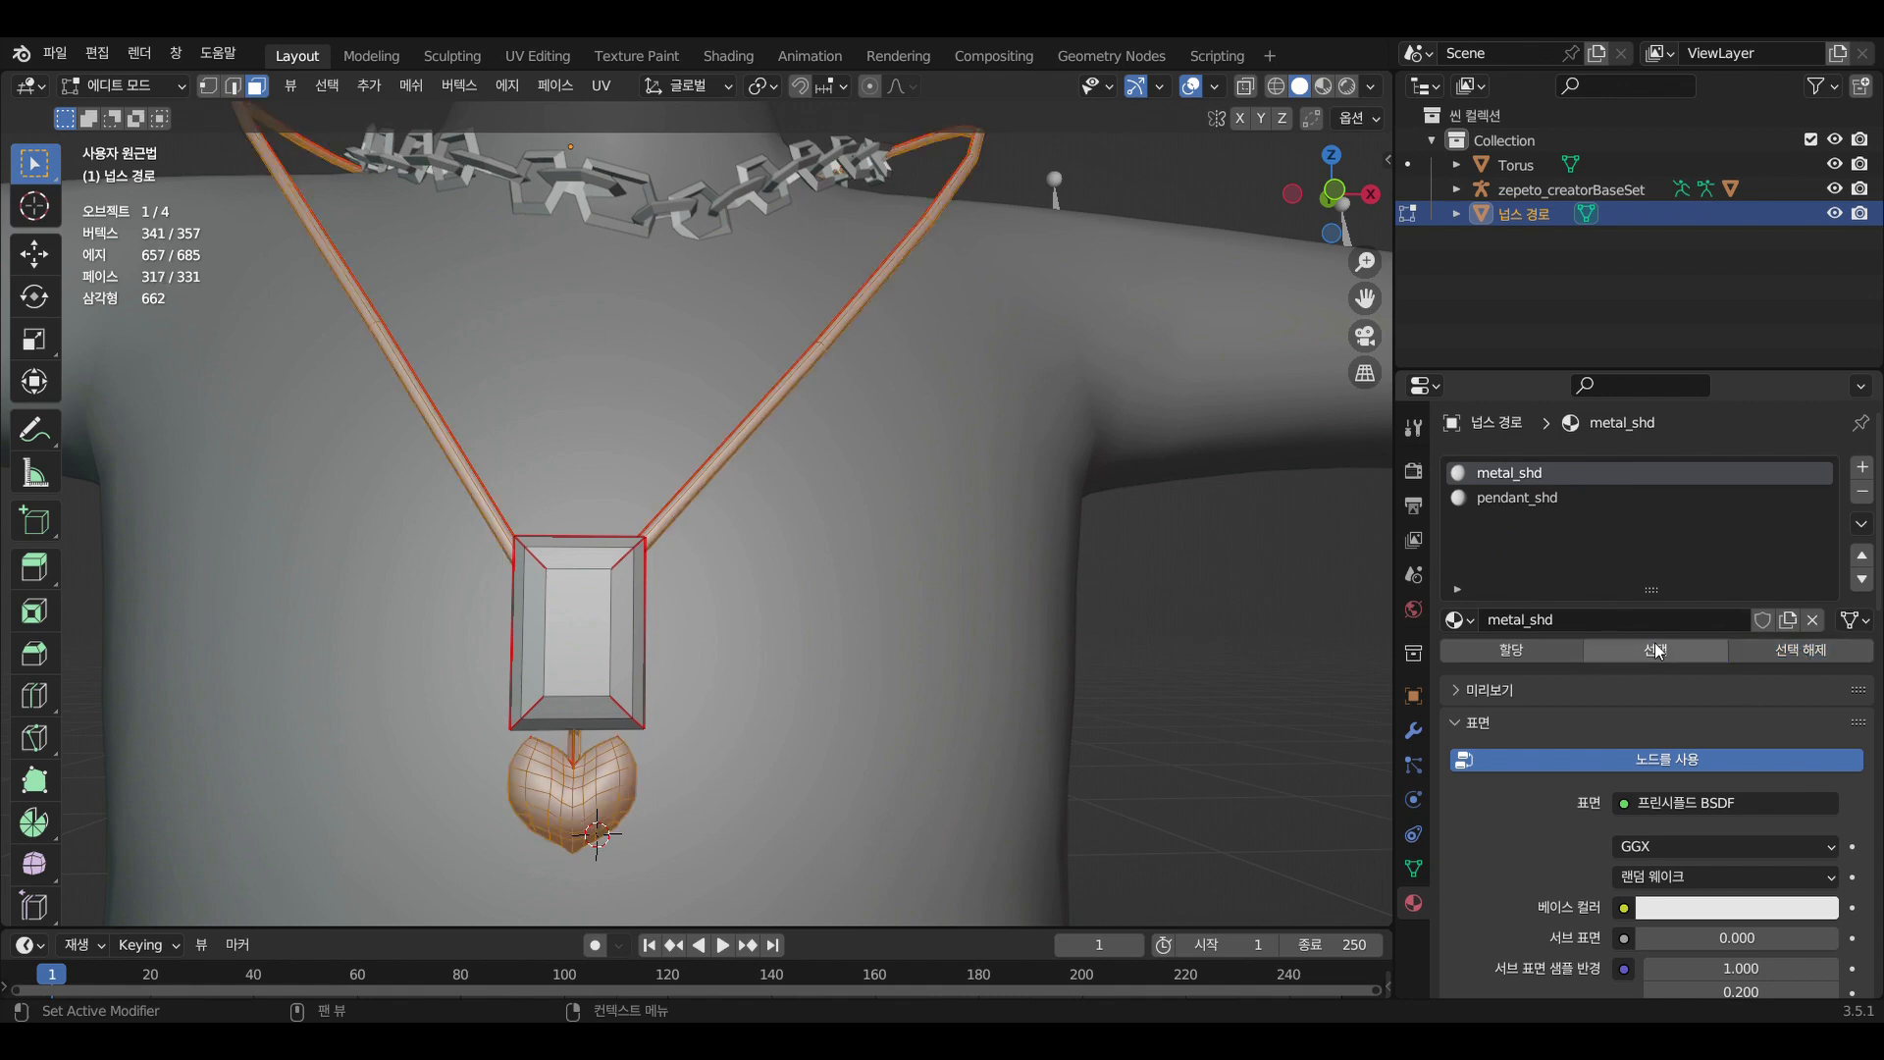
left_click(1534, 500)
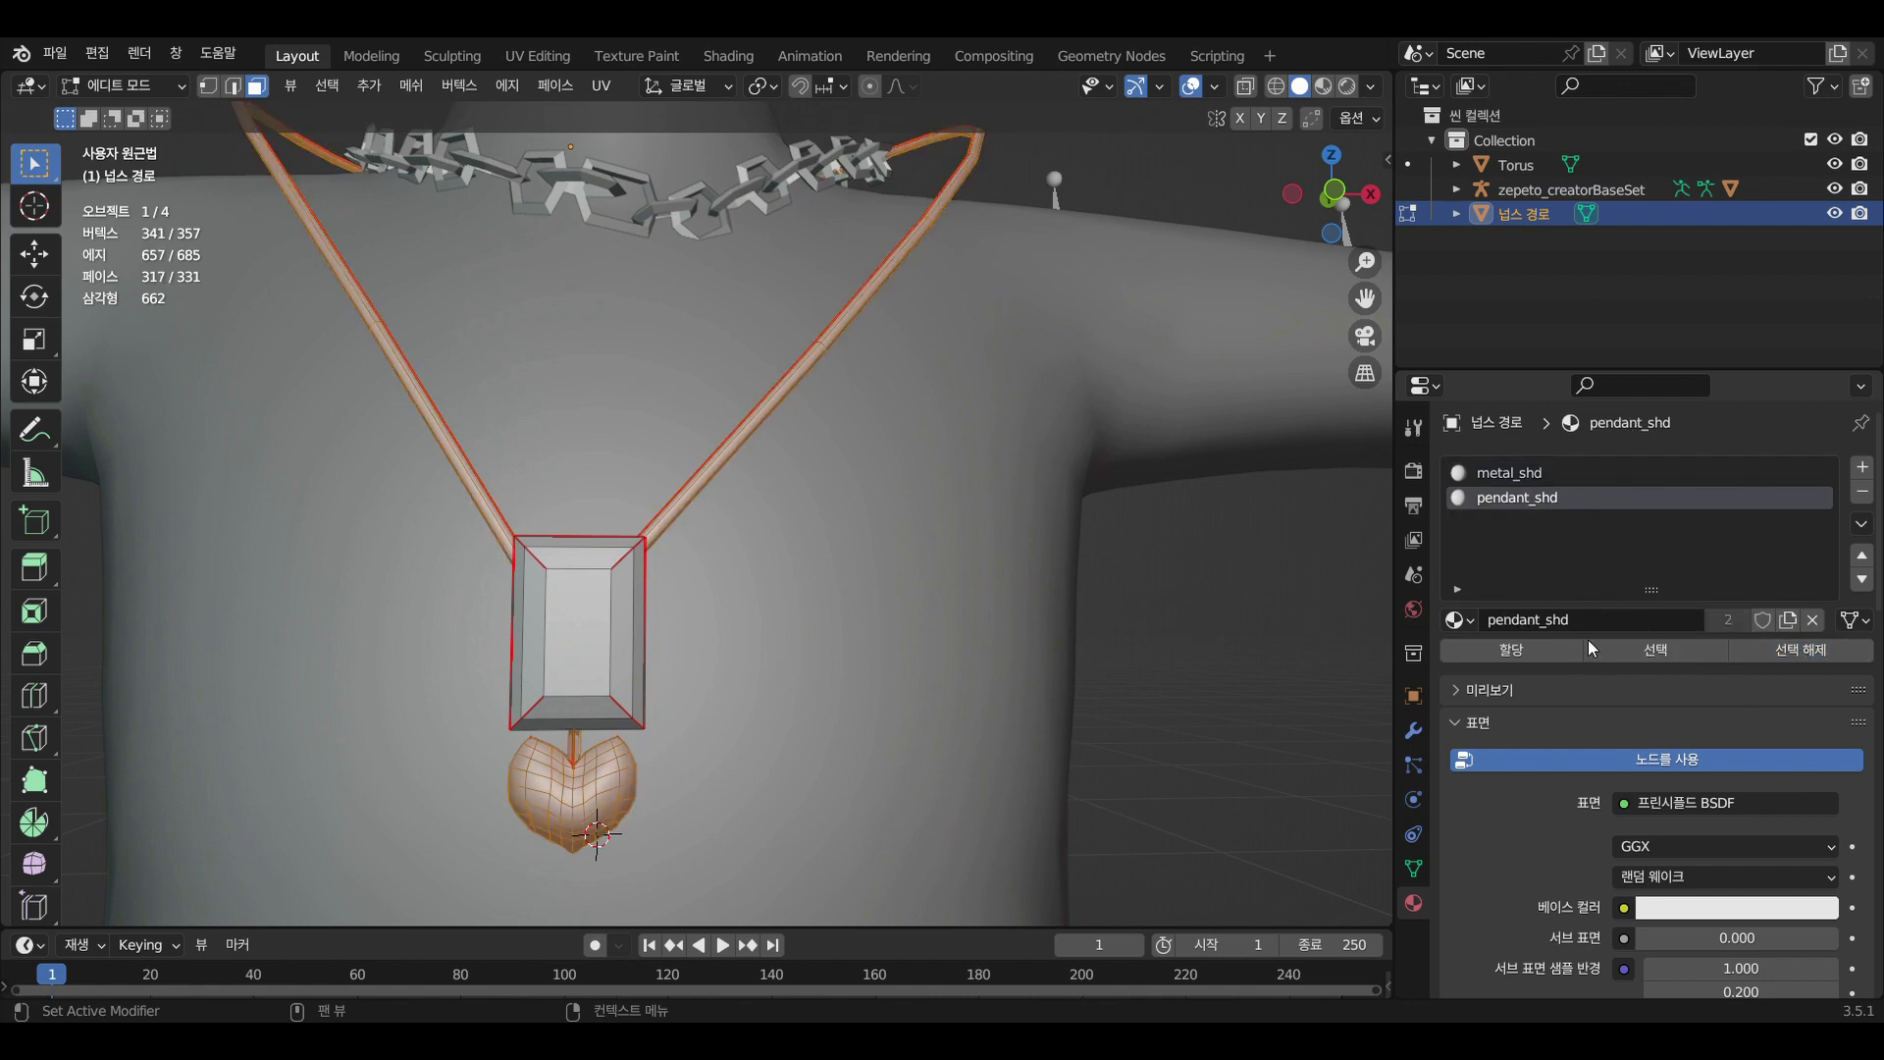
left_click(1657, 651)
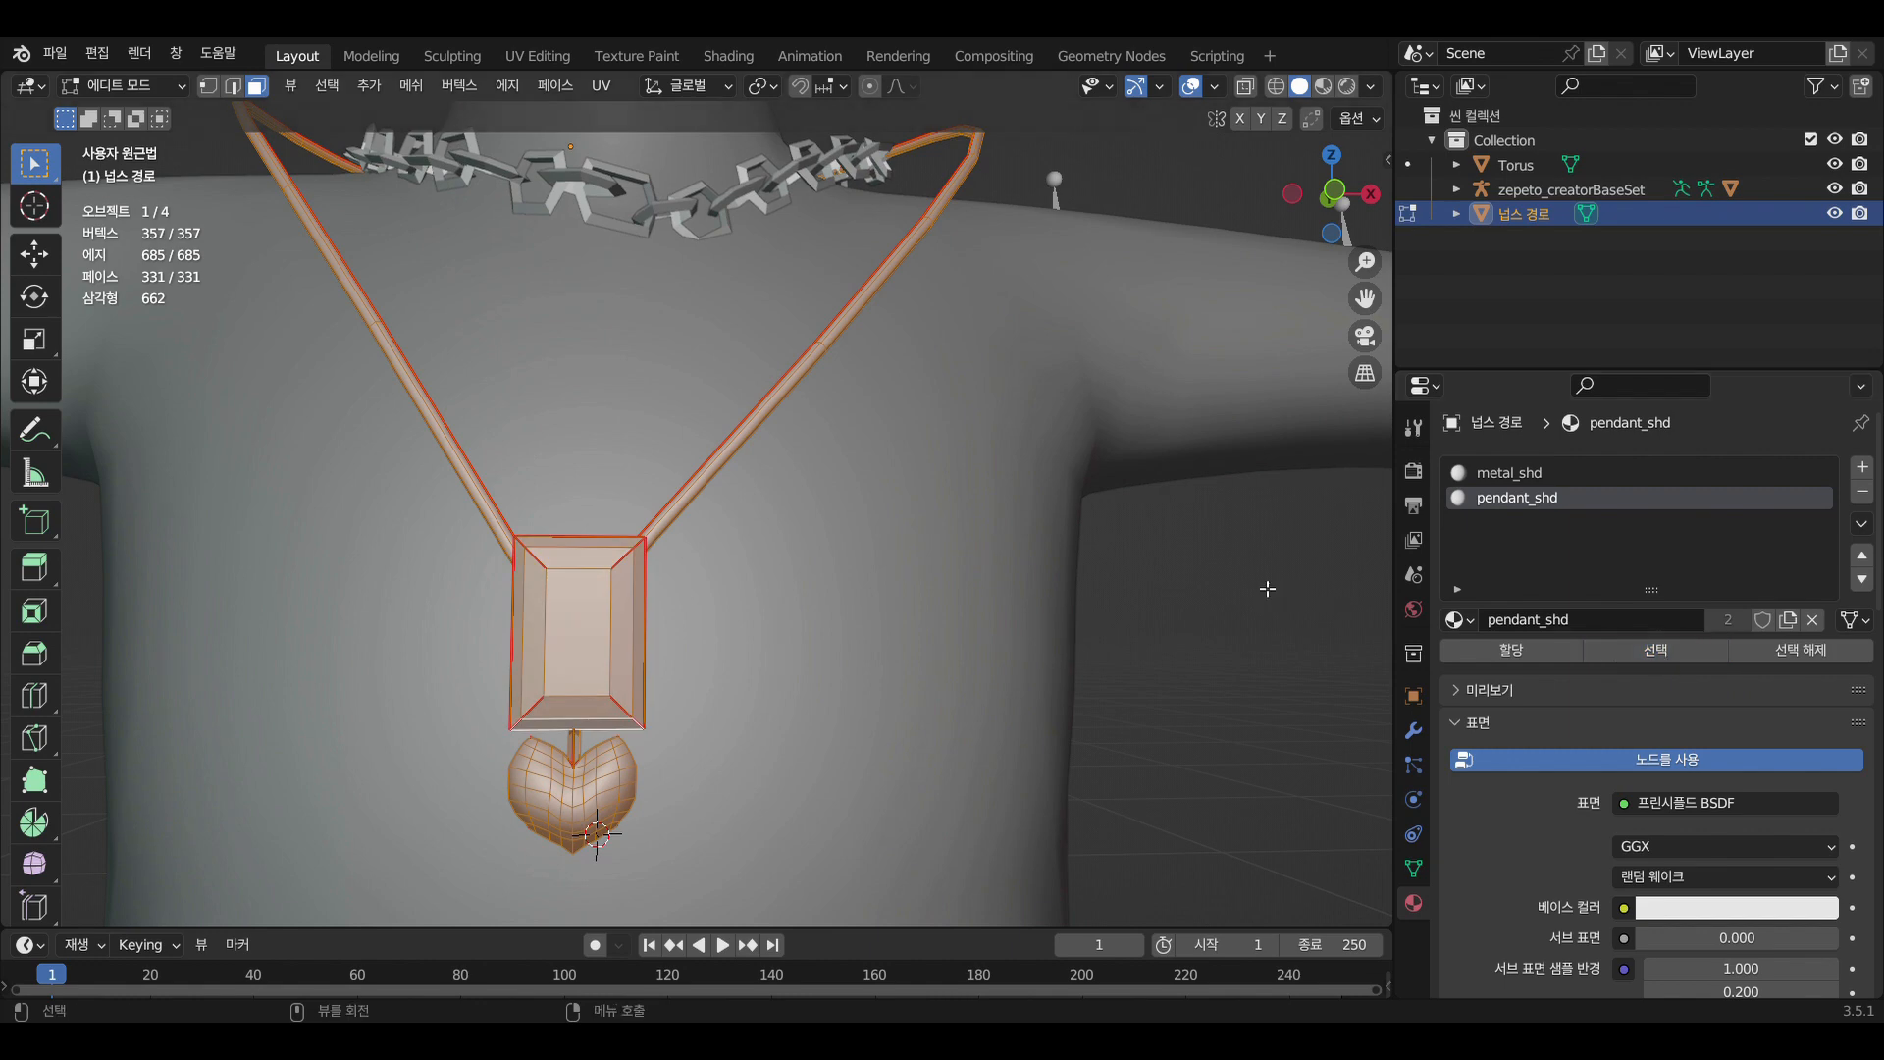
scroll(1264, 586, "down", 1)
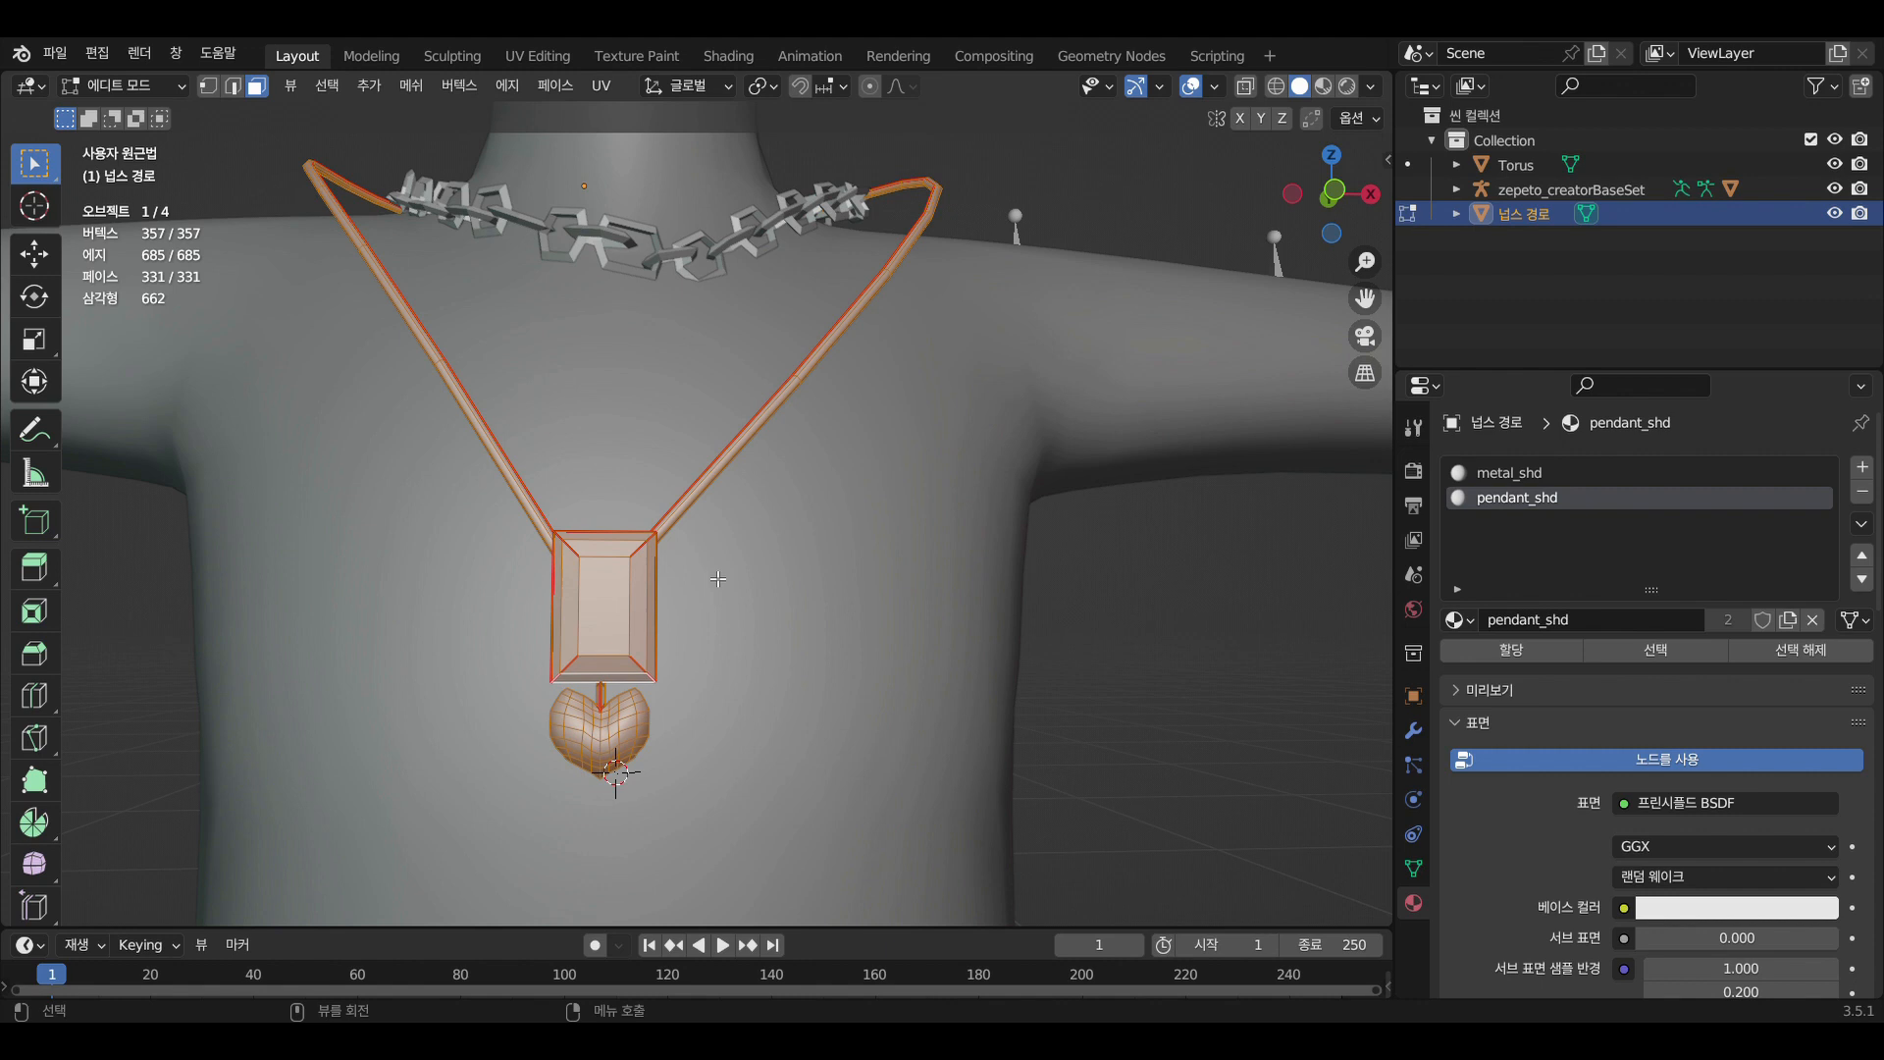
scroll(718, 579, "down", 3)
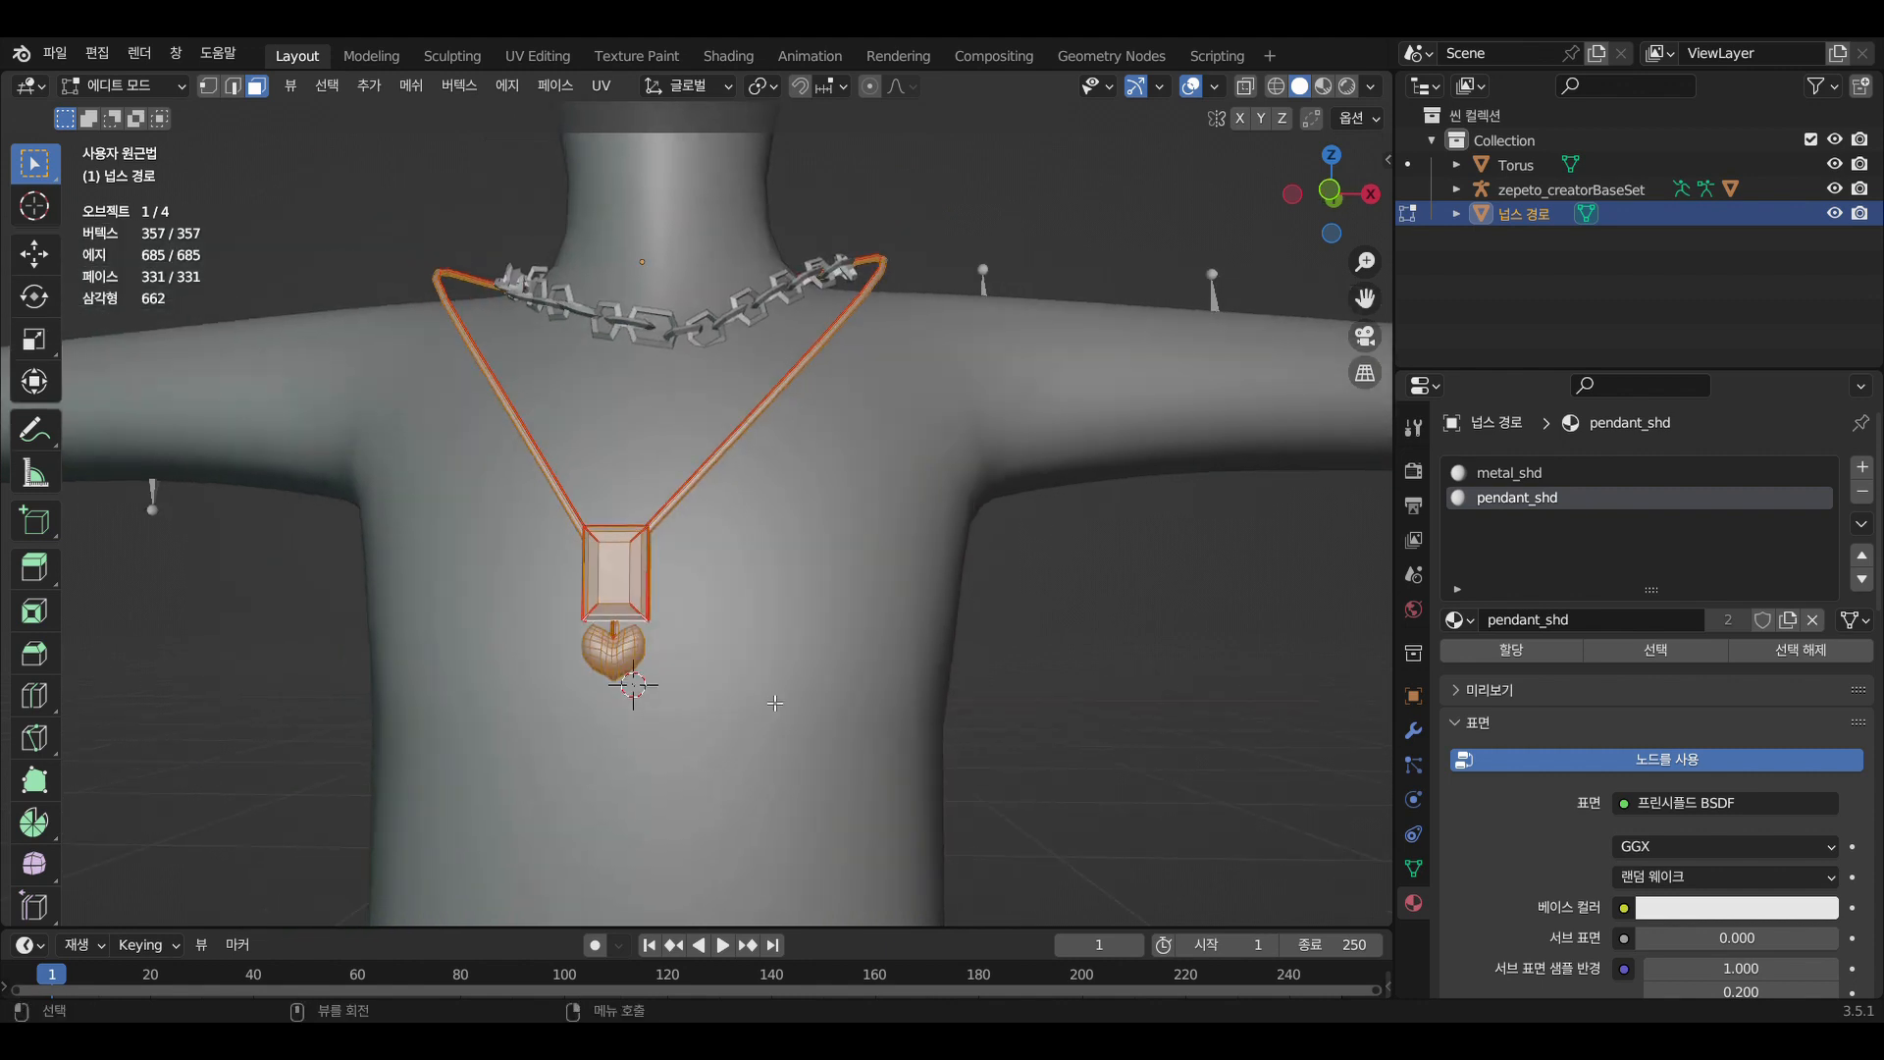
key("Tab")
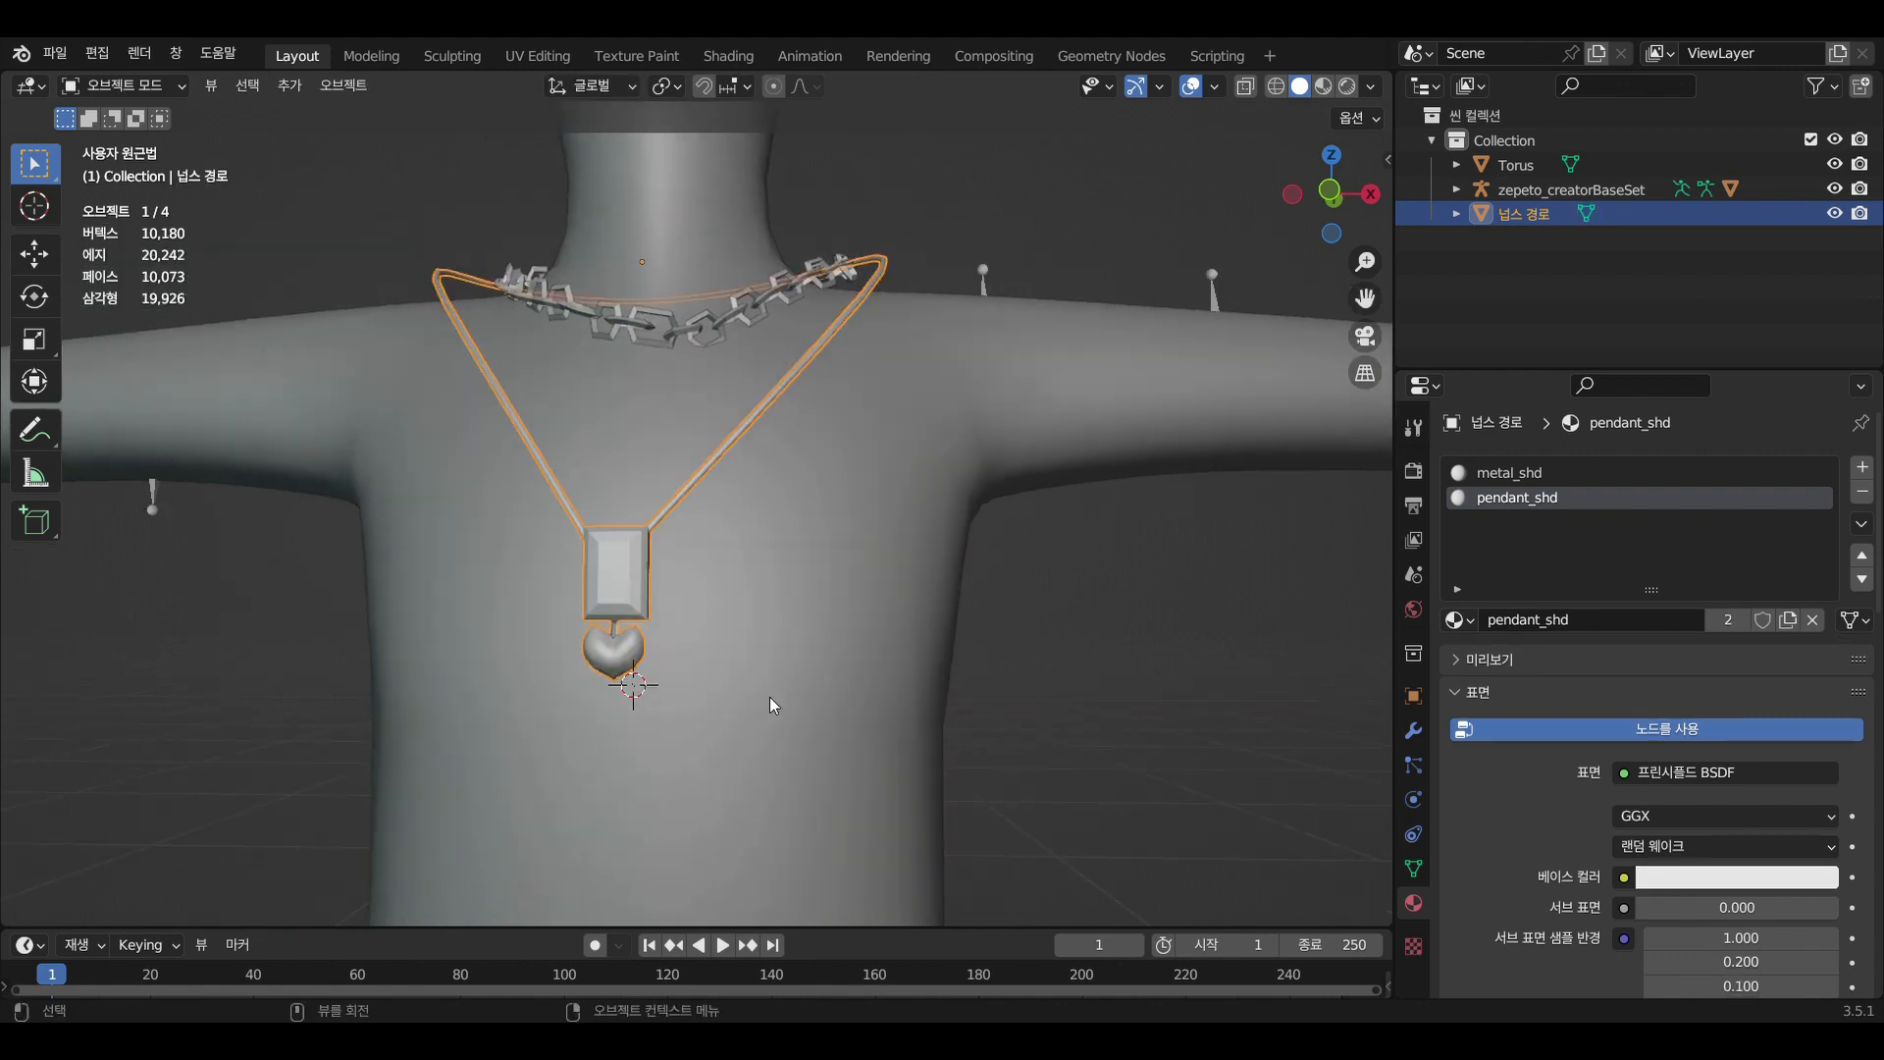
Hide the Torus link chain around the neck
left_click(687, 342)
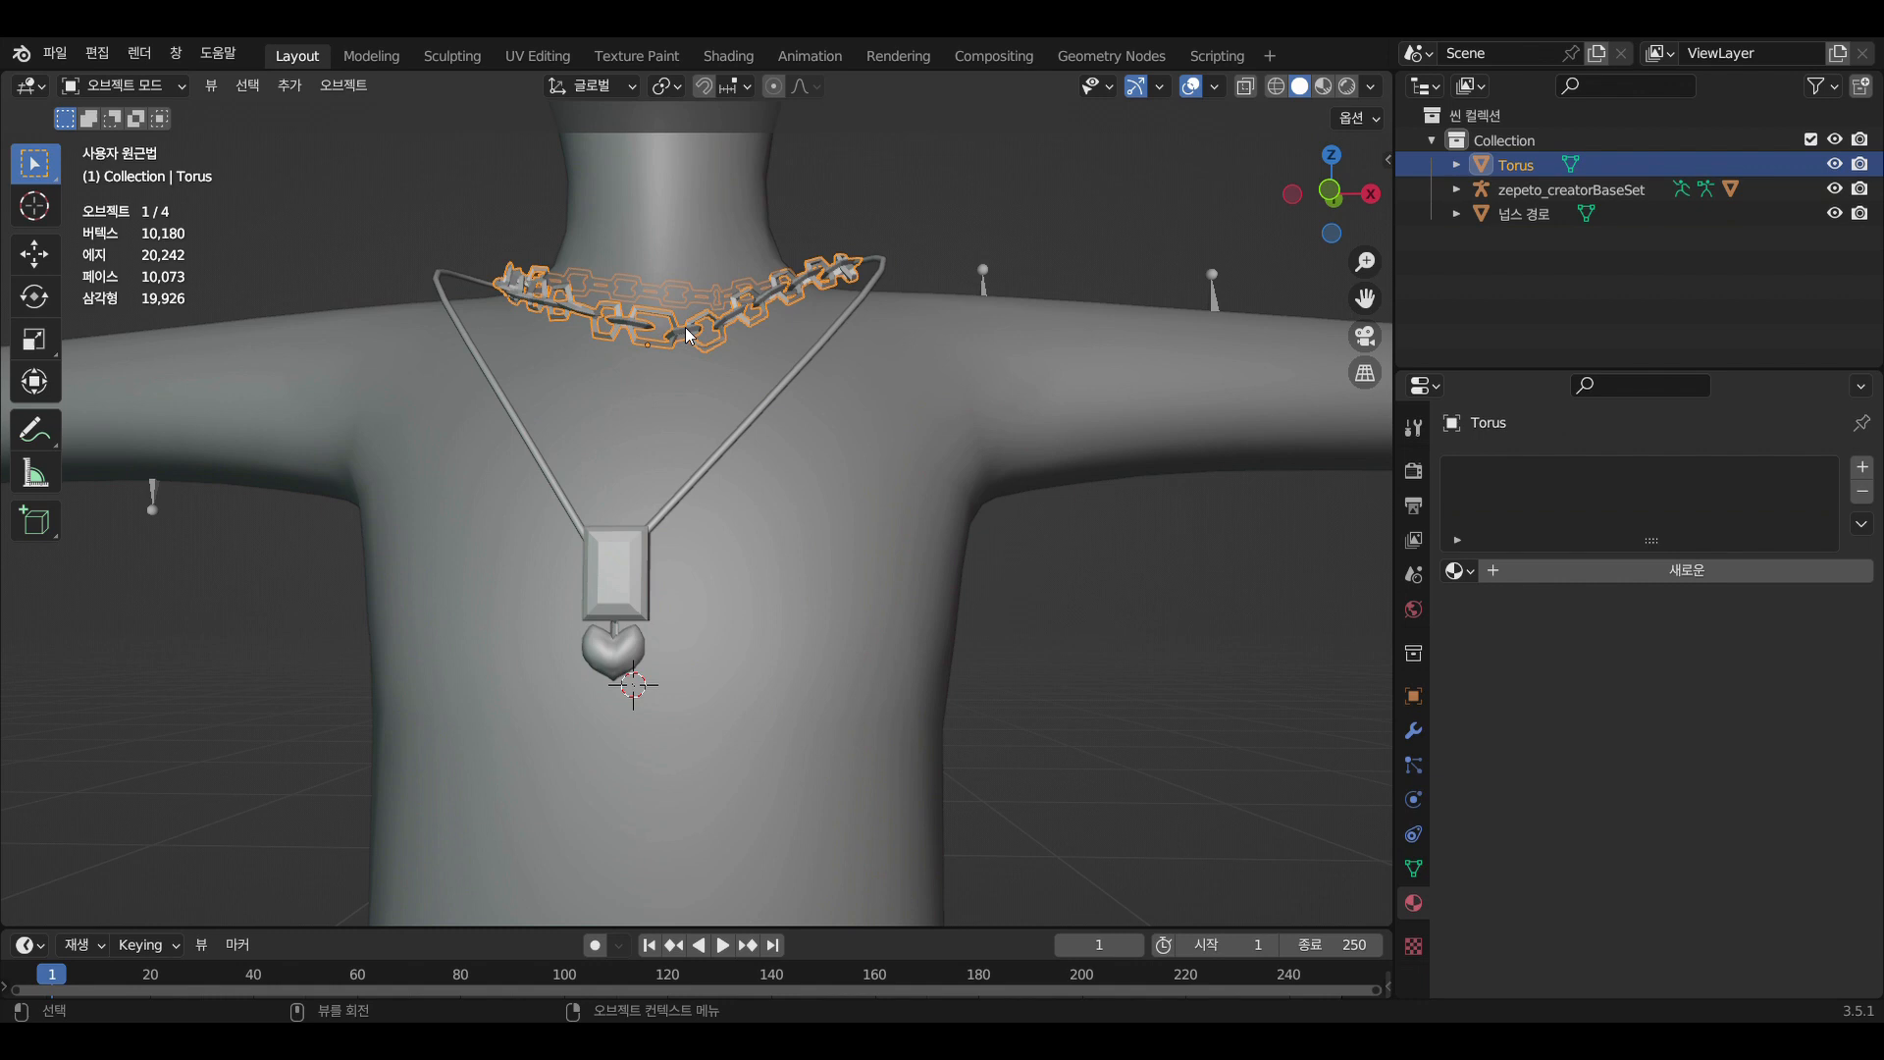
left_click(1835, 164)
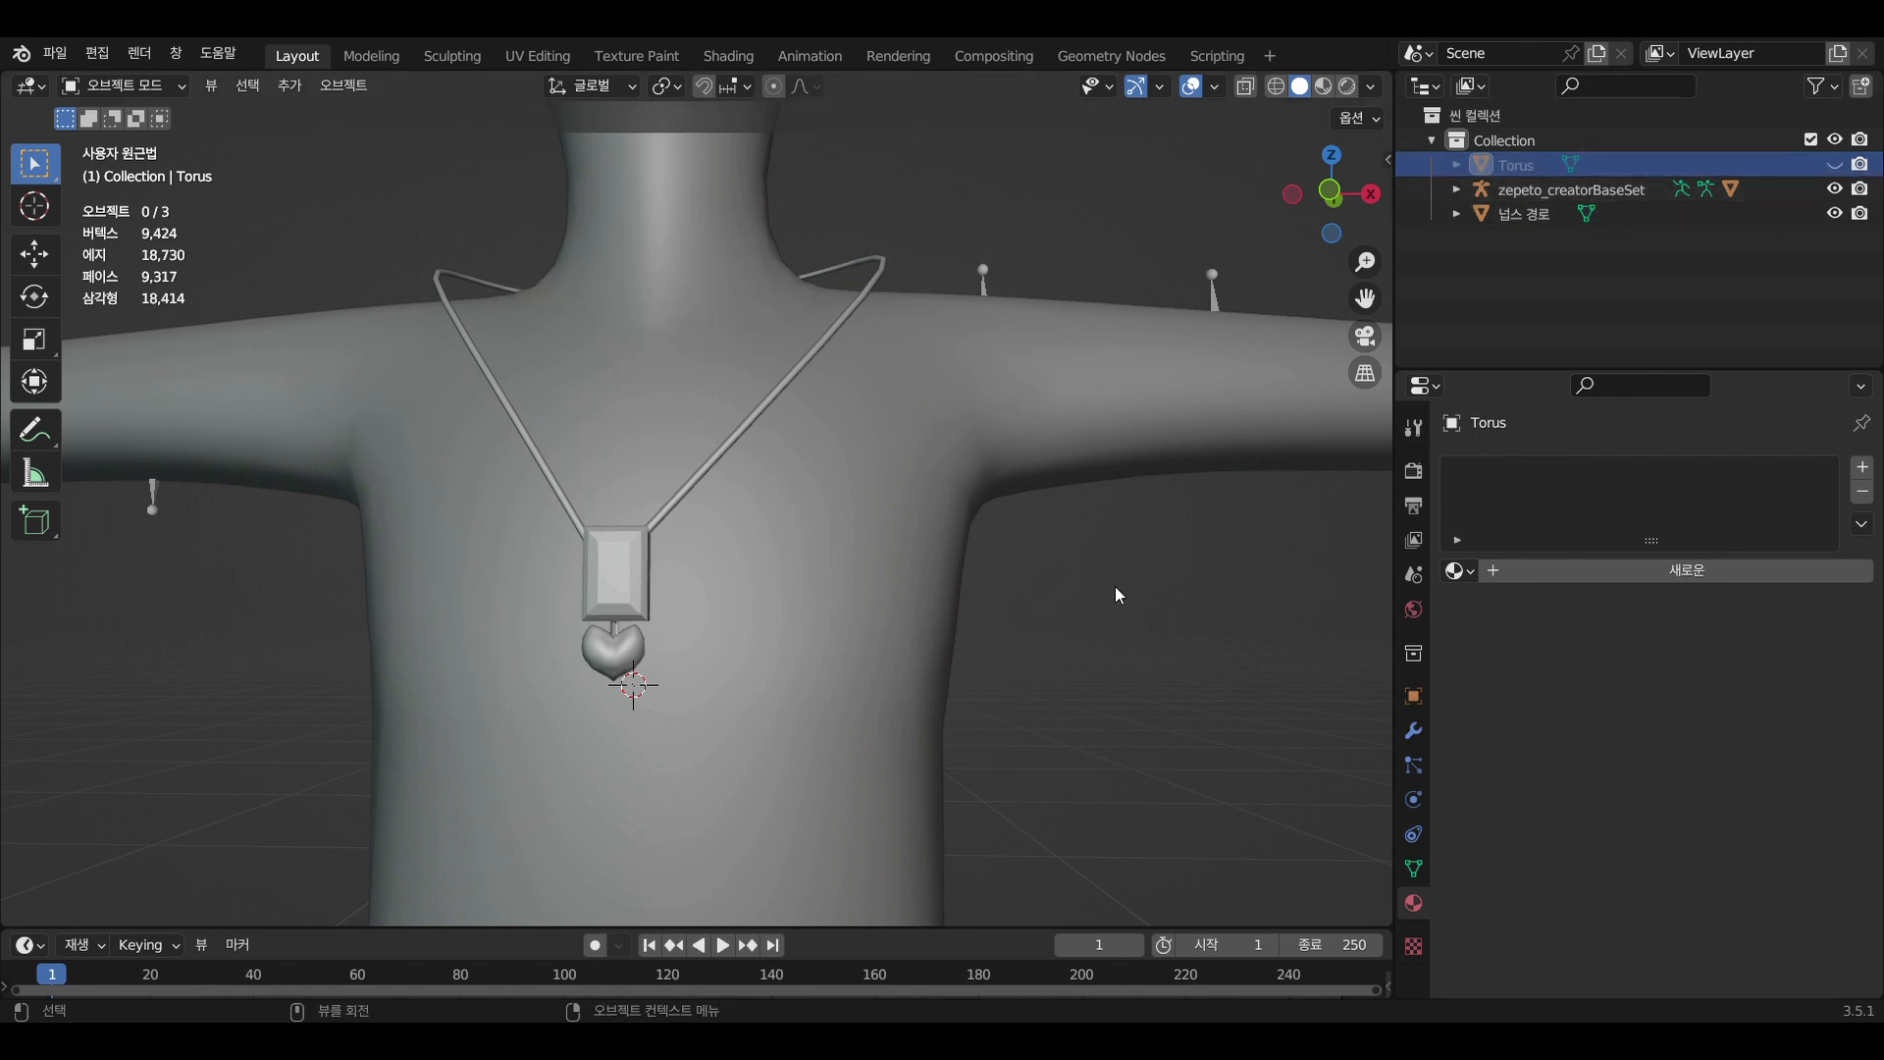
Parent the pendant necklace to the zepeto_creatorBaseSet armature with automatic weights
left_click(602, 571)
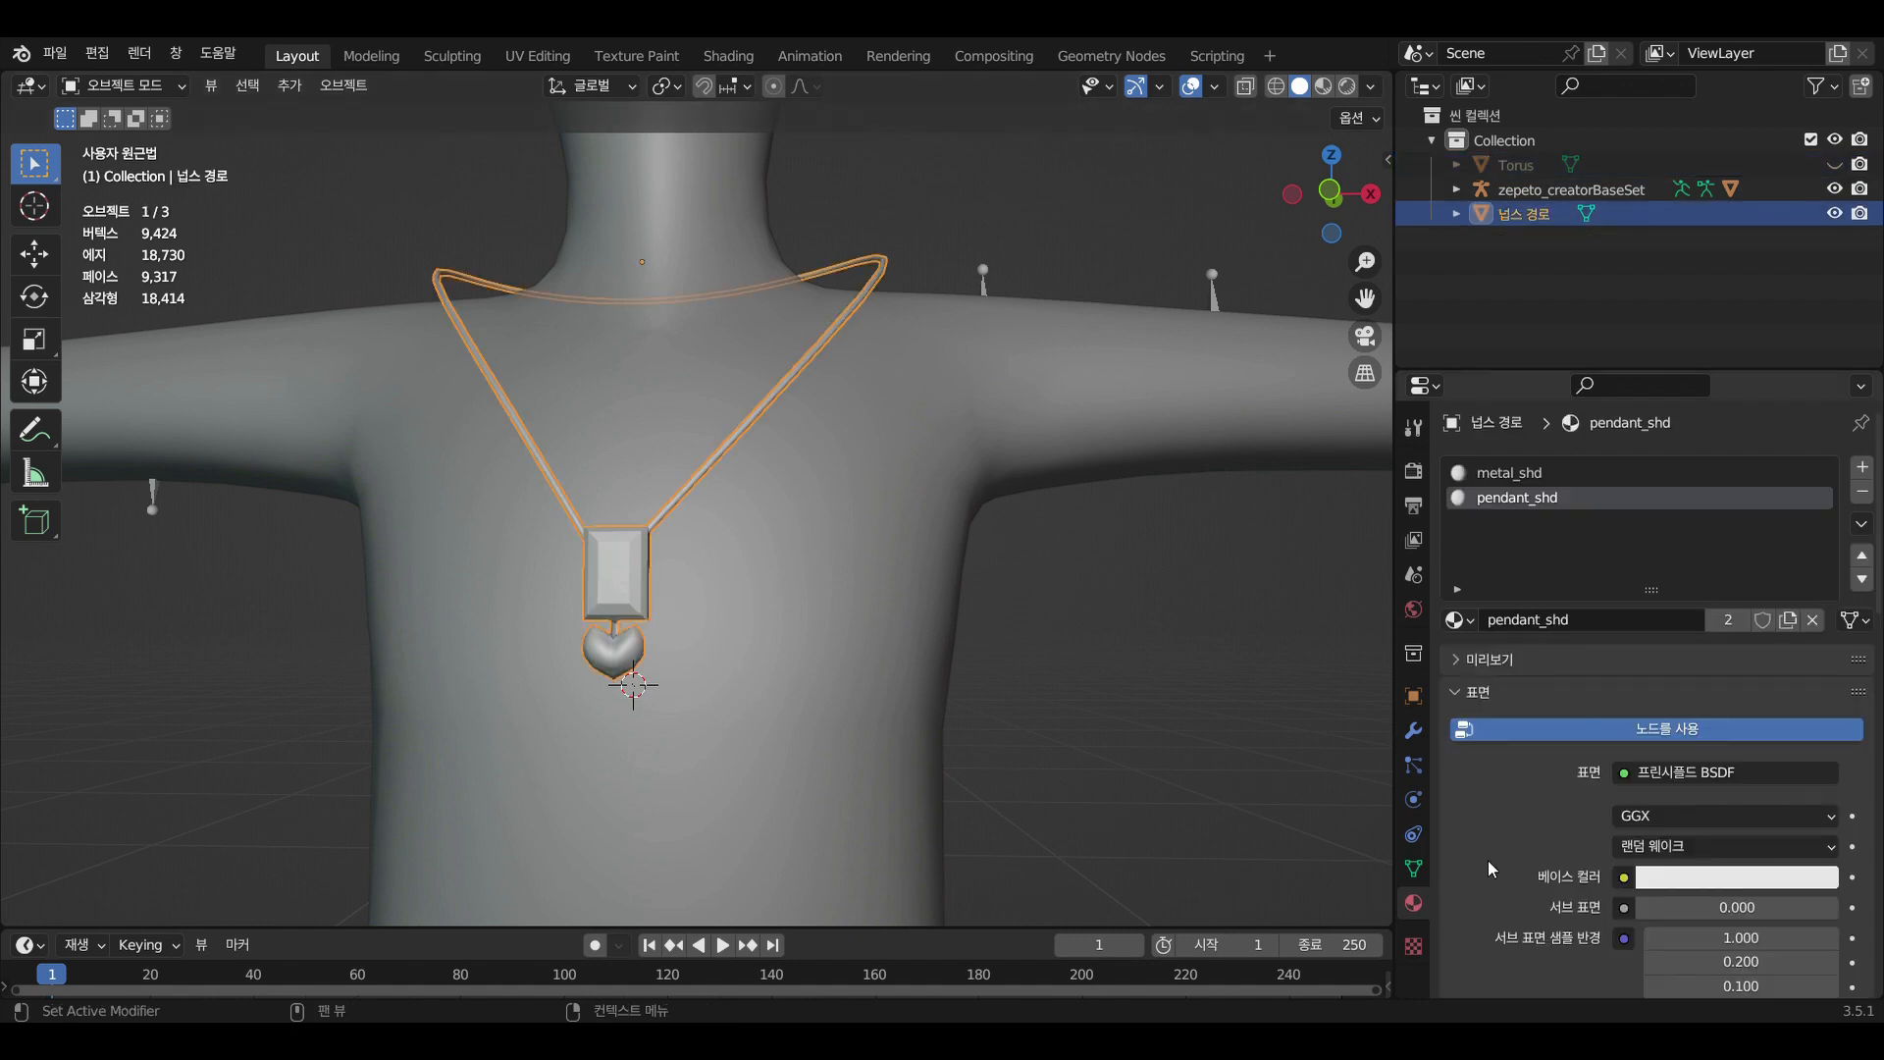
left_click(1415, 697)
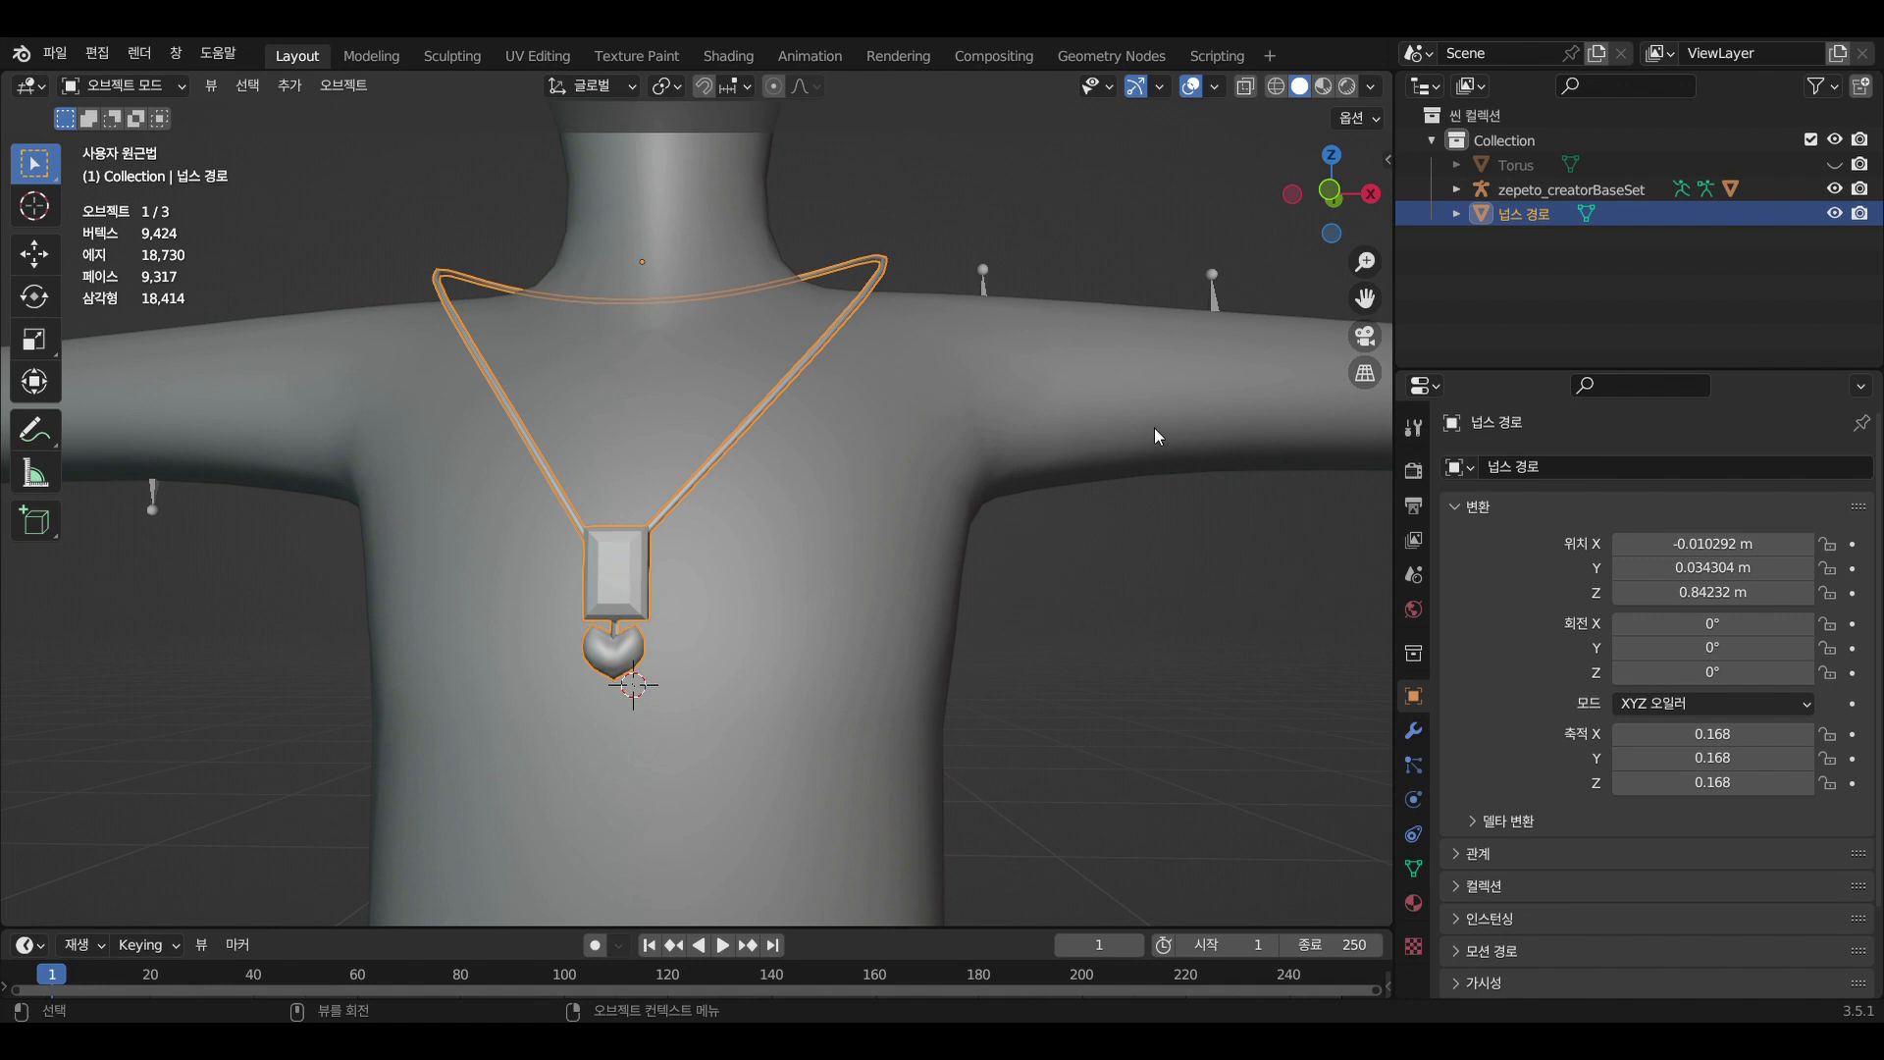
left_click(984, 276, "shift")
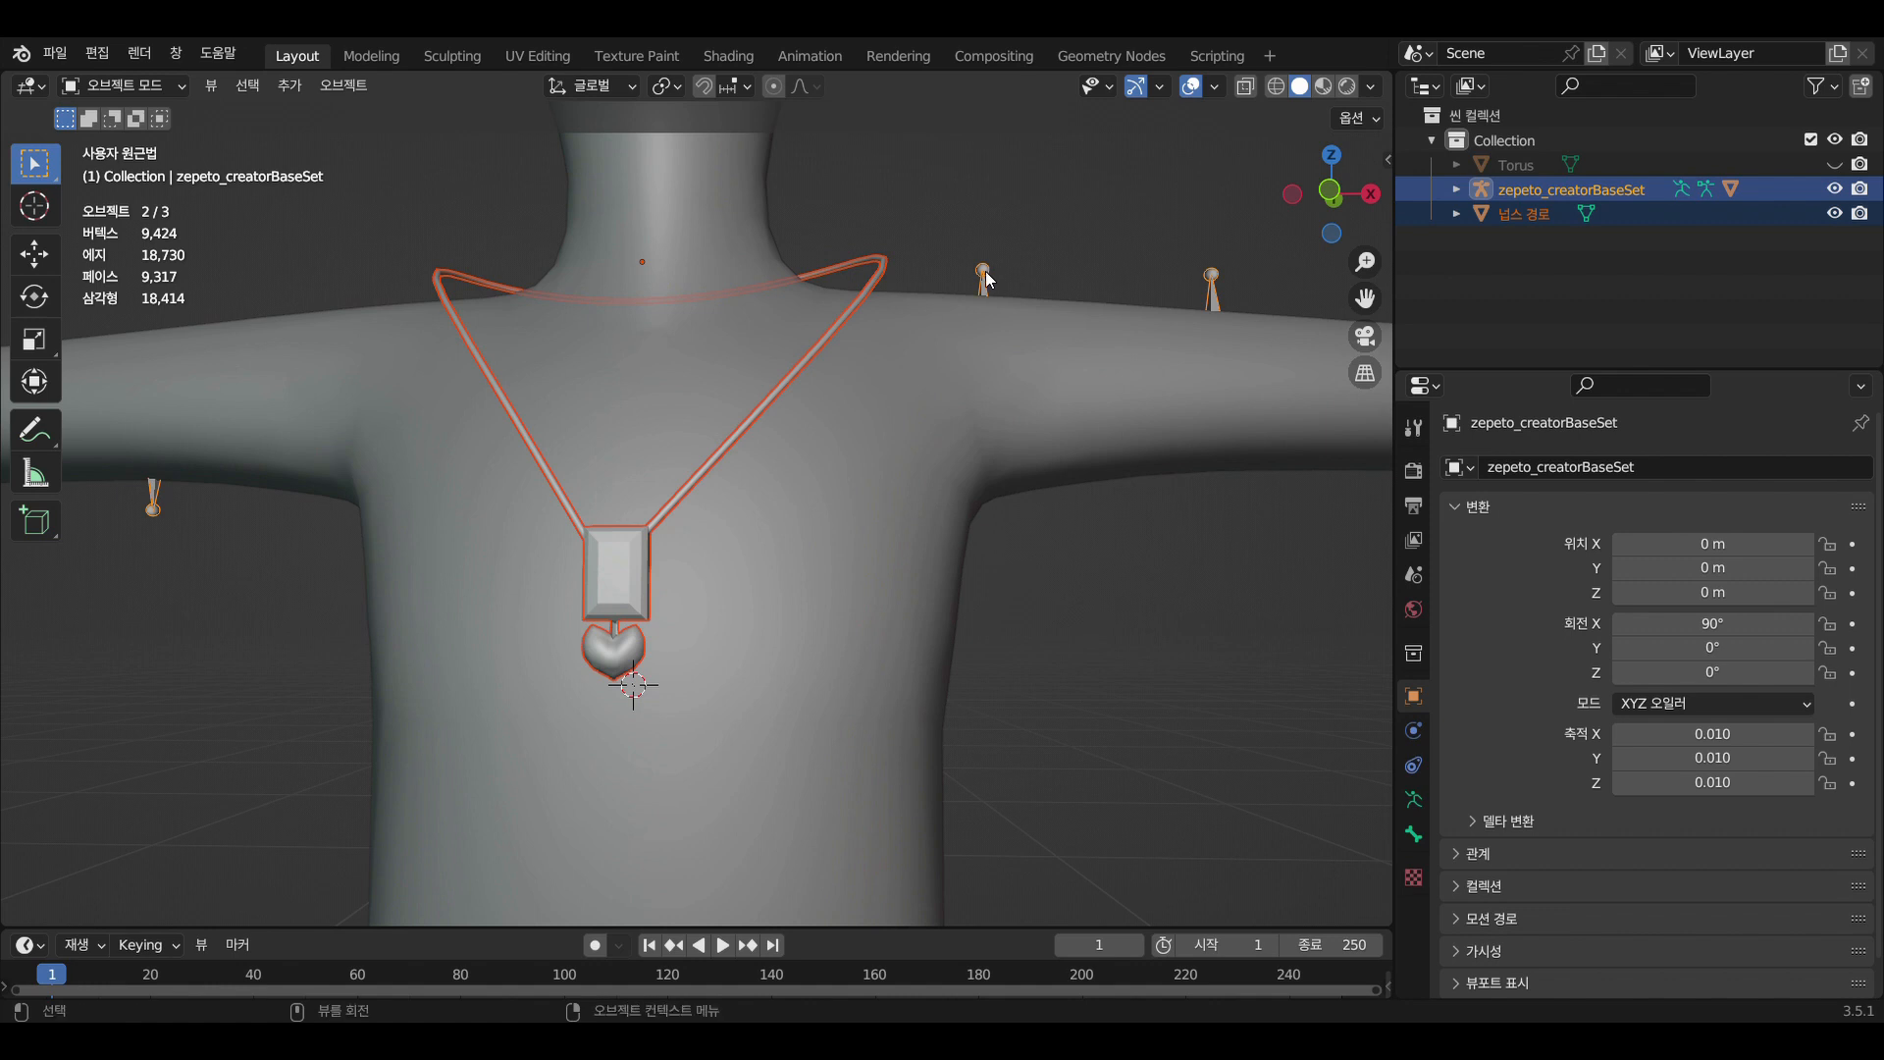
key("ctrl+p")
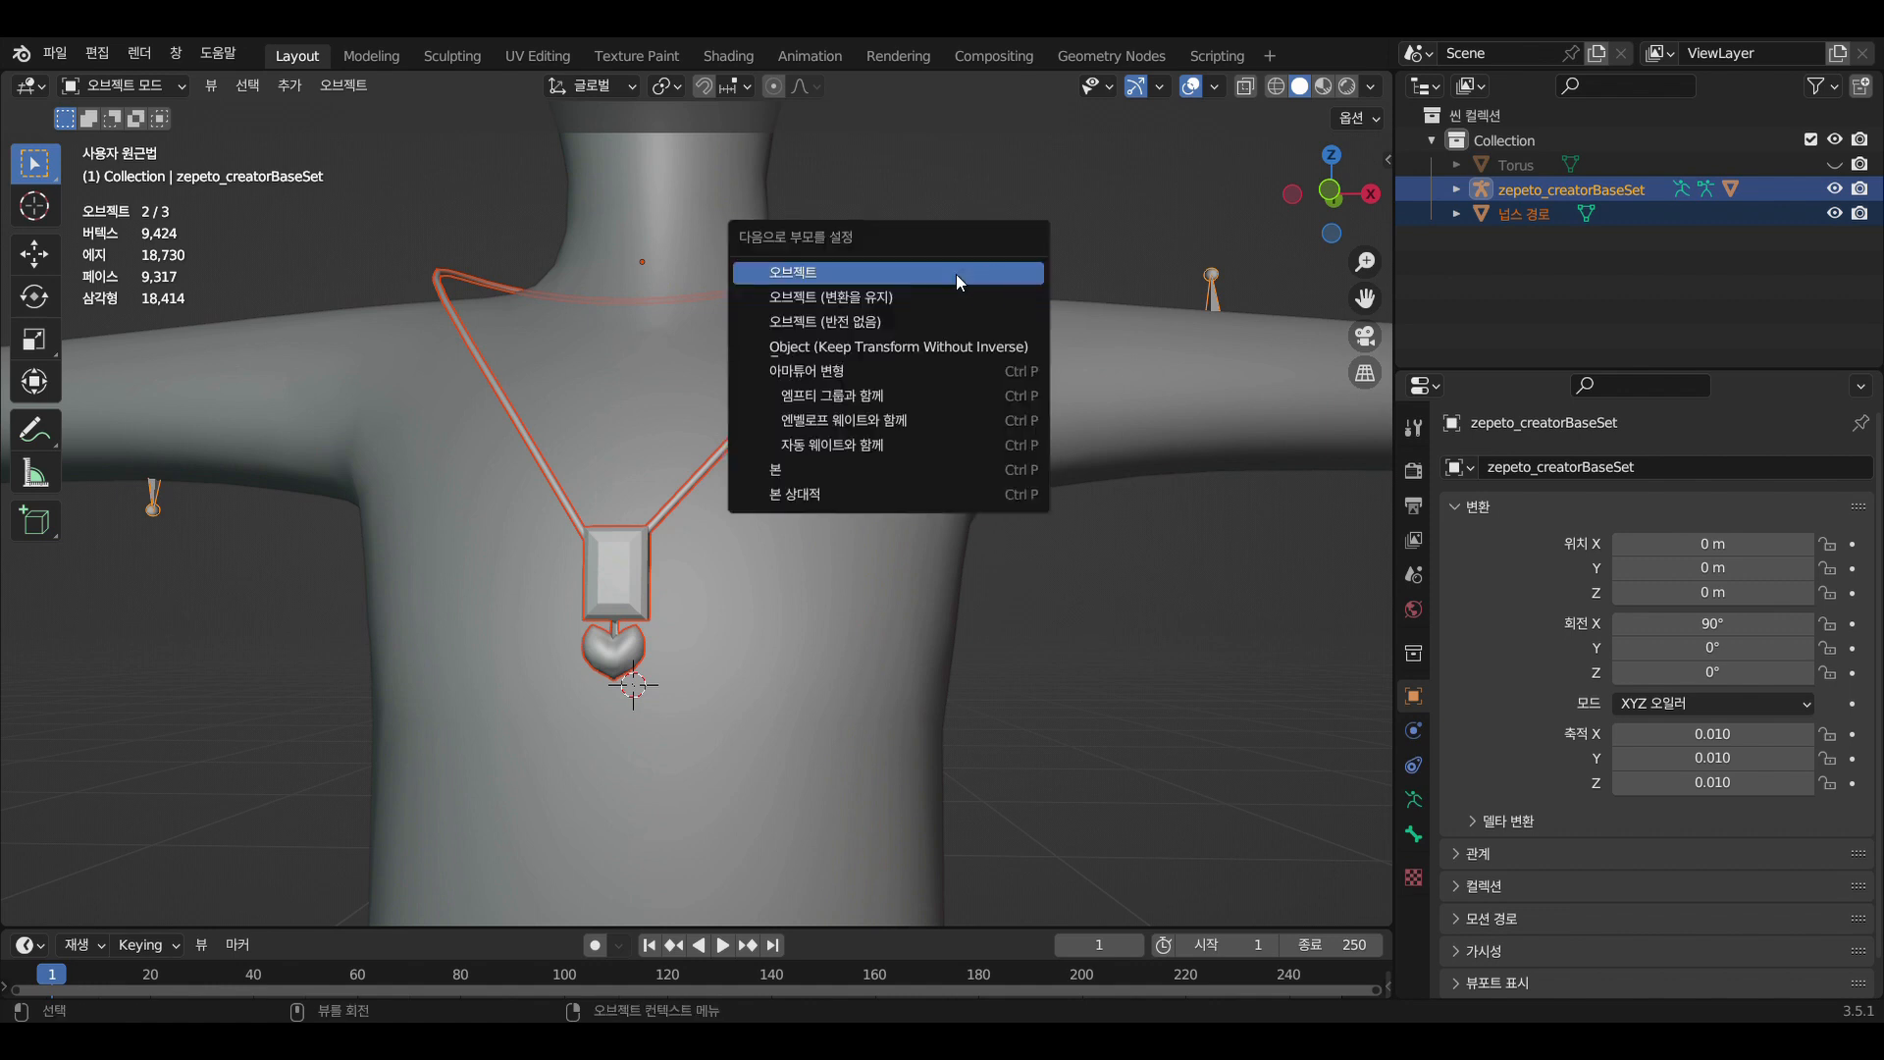
left_click(942, 446)
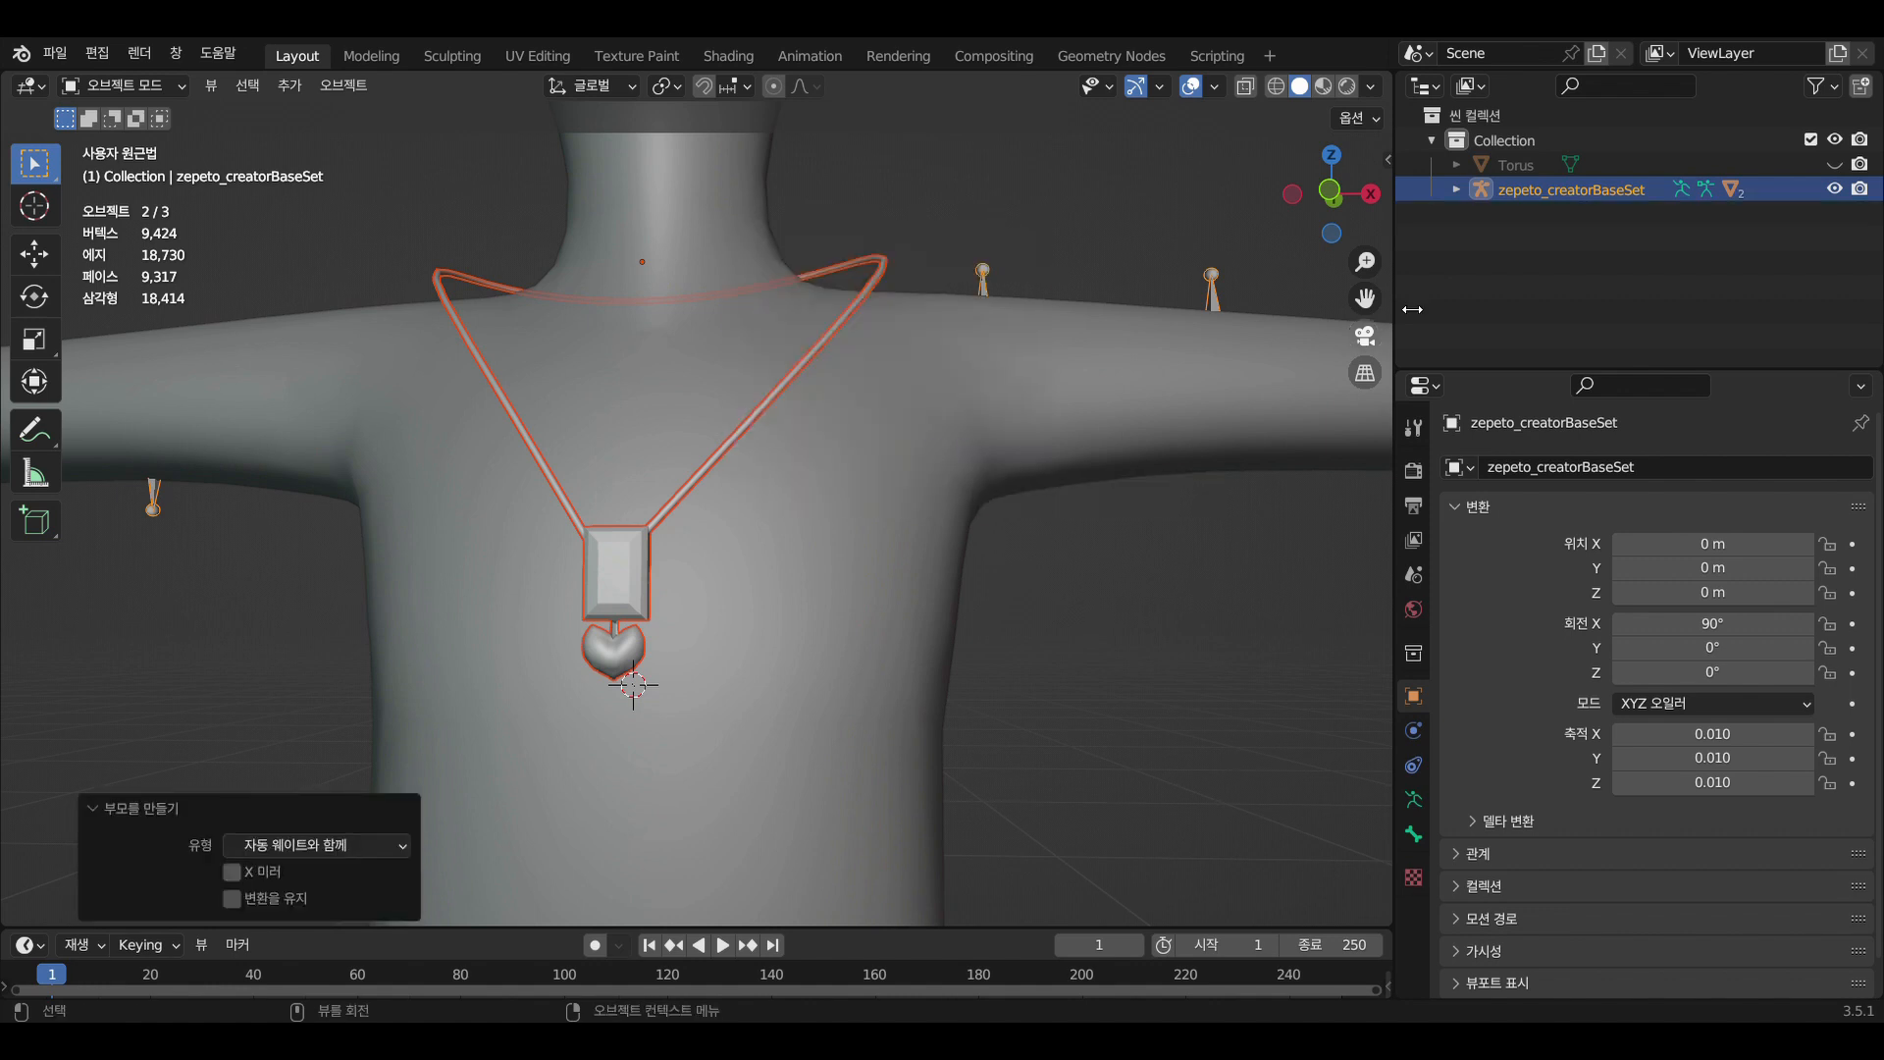
Expand the zepeto_creatorBaseSet hierarchy and rename the pendant necklace object as necklace
left_click(1458, 190)
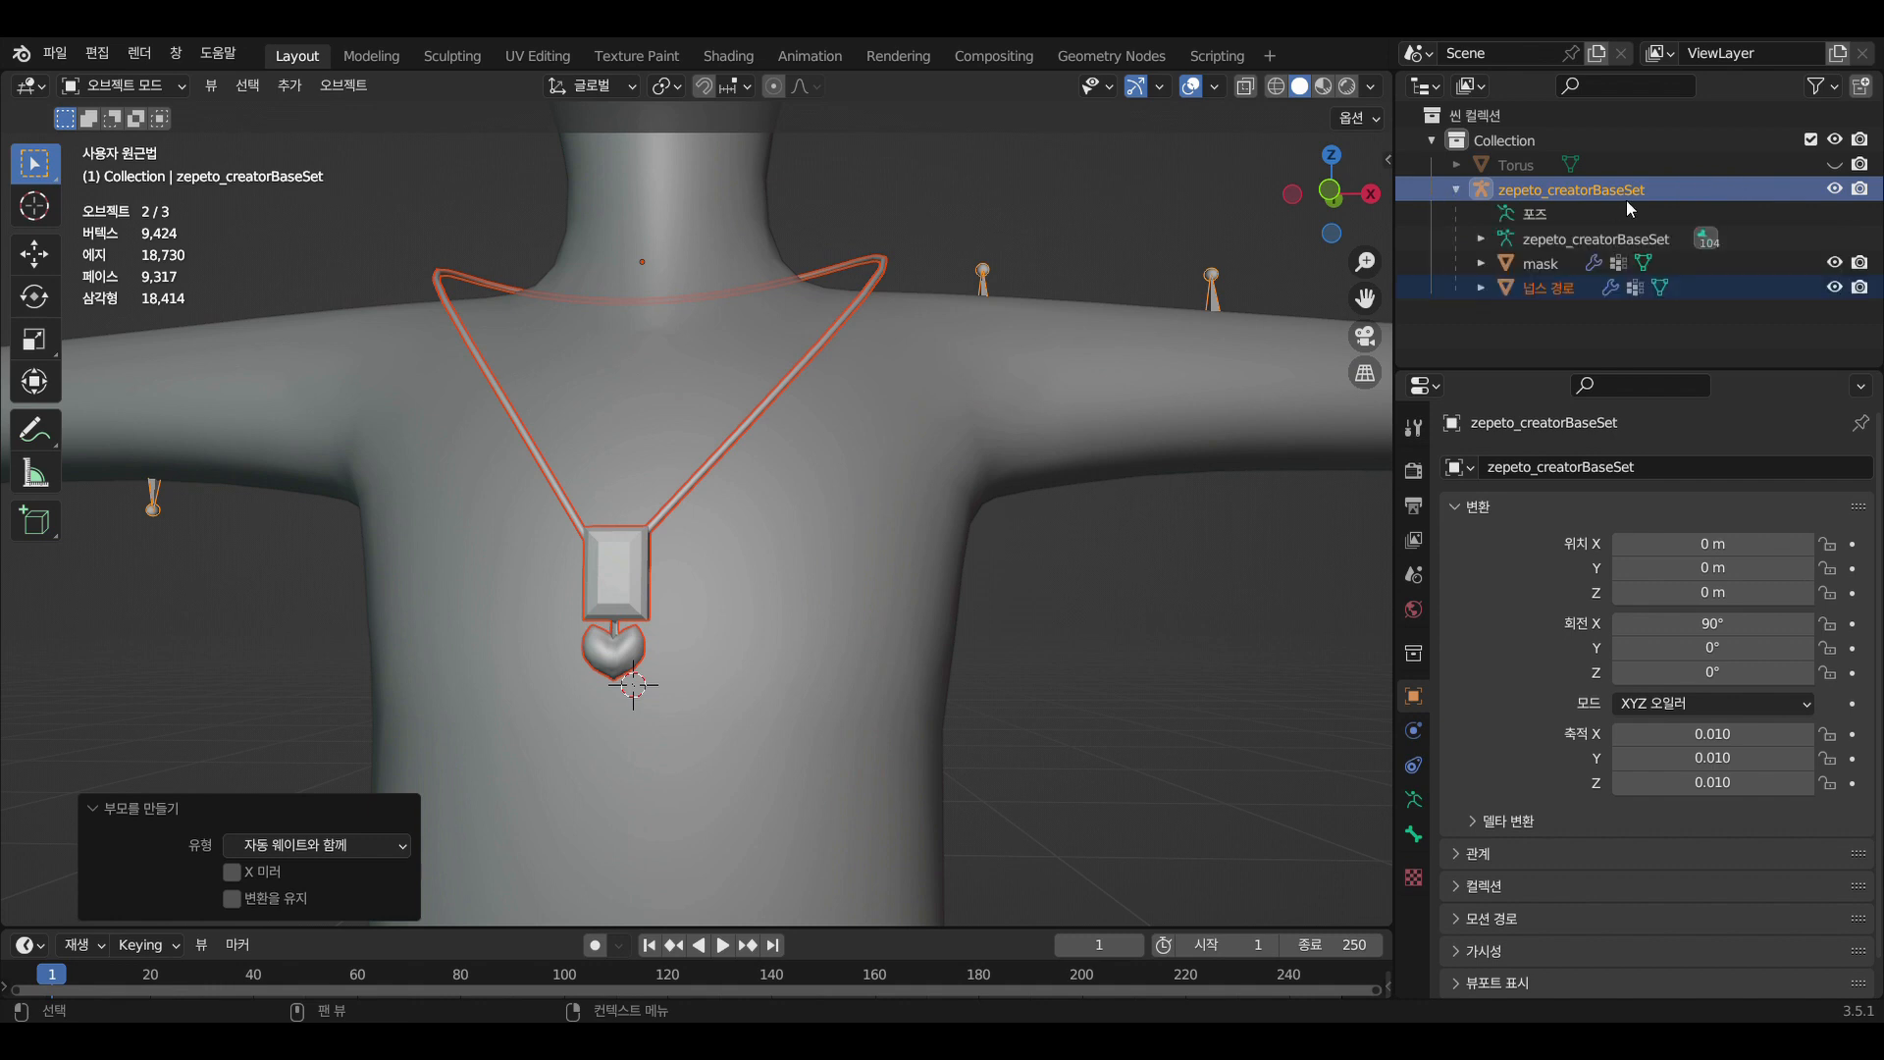
double_click(1564, 290)
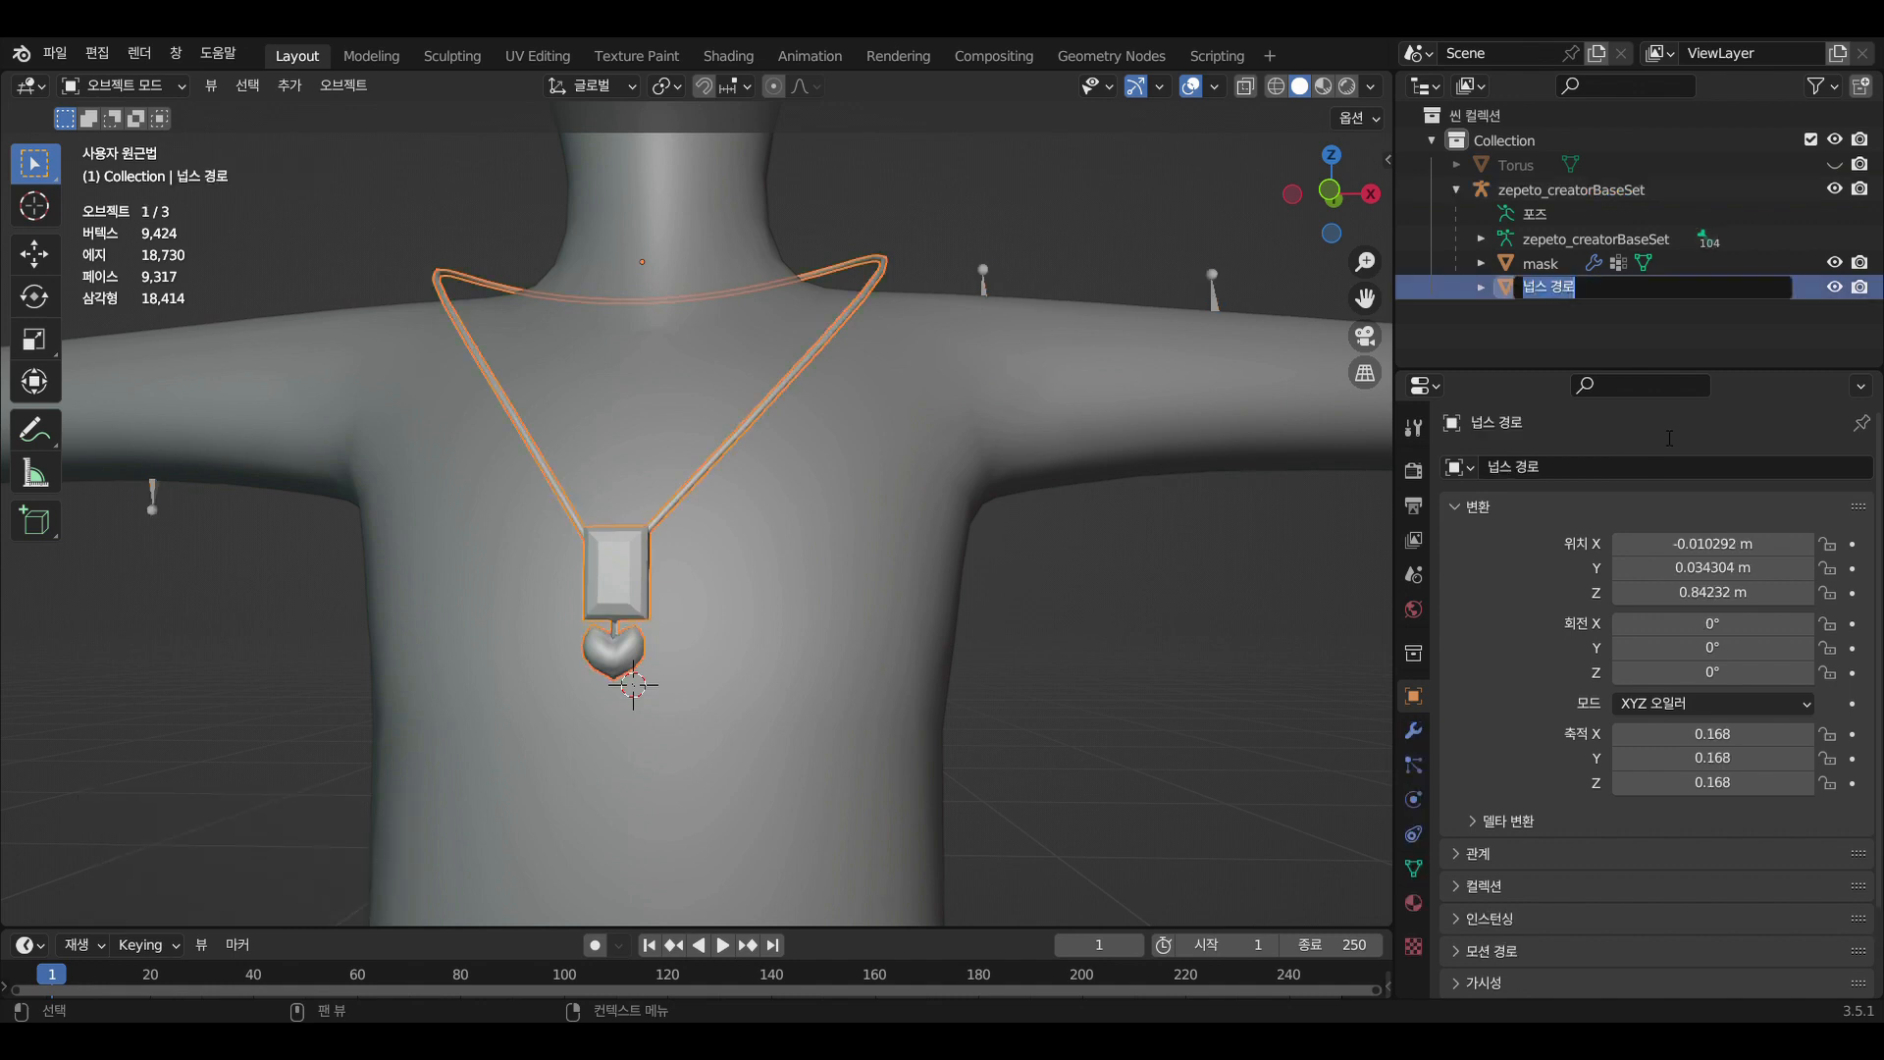
type("N")
key("BackSpace")
key("BackSpace")
type("necklace")
key("Return")
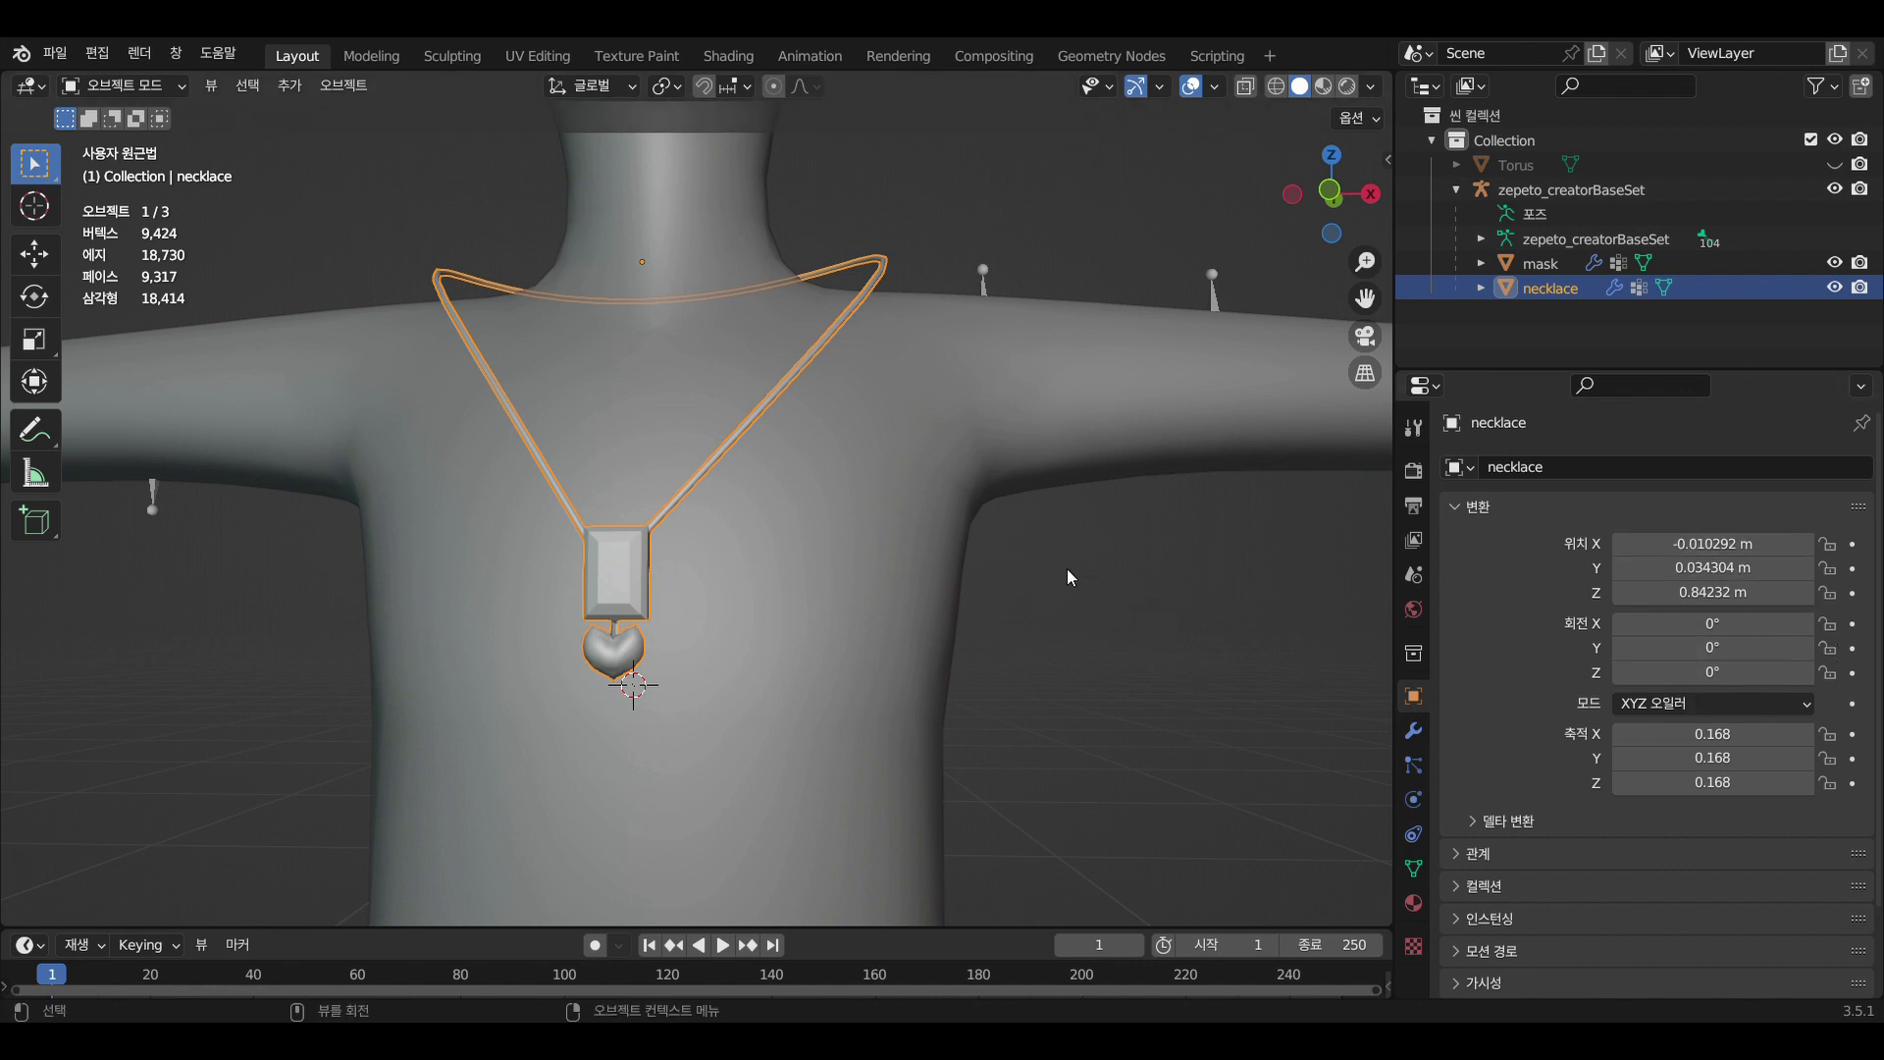
Apply all transforms to the necklace and set its X rotation to -90° and its scale to 100 on all three axes
key("ctrl+a")
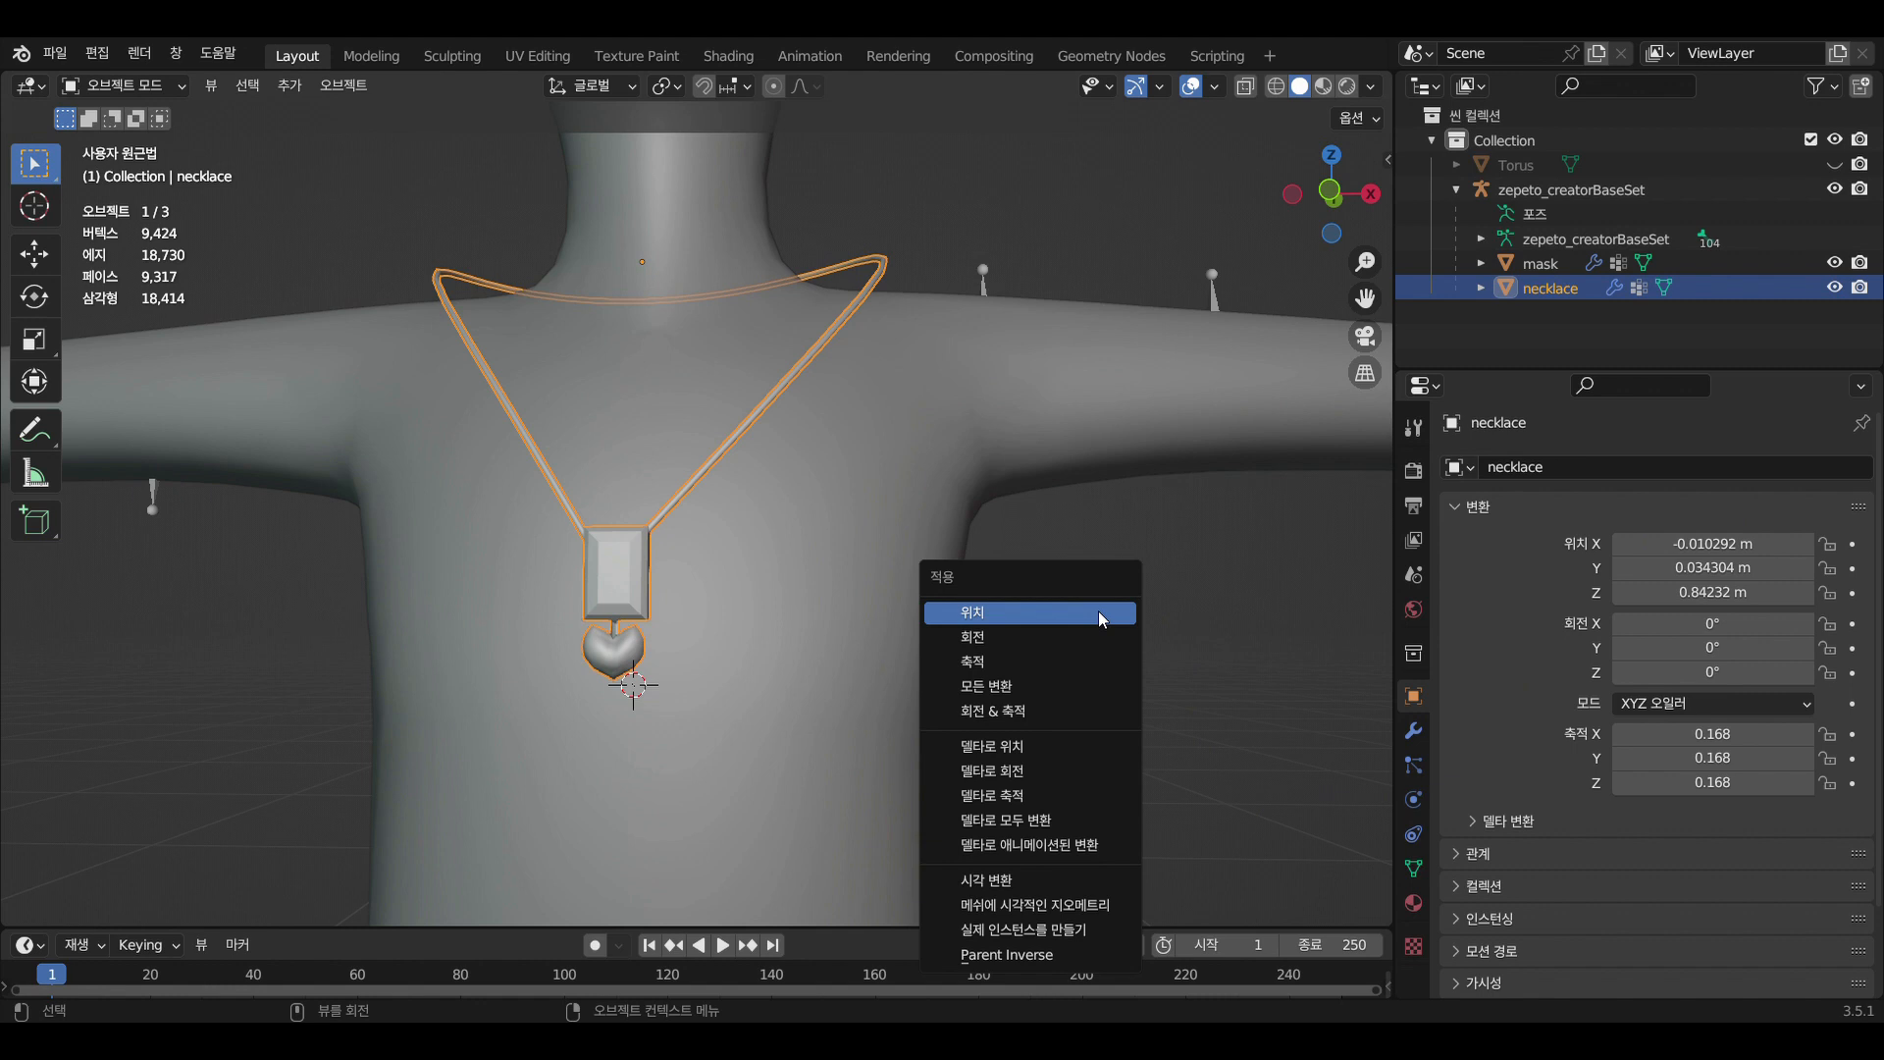
left_click(1074, 679)
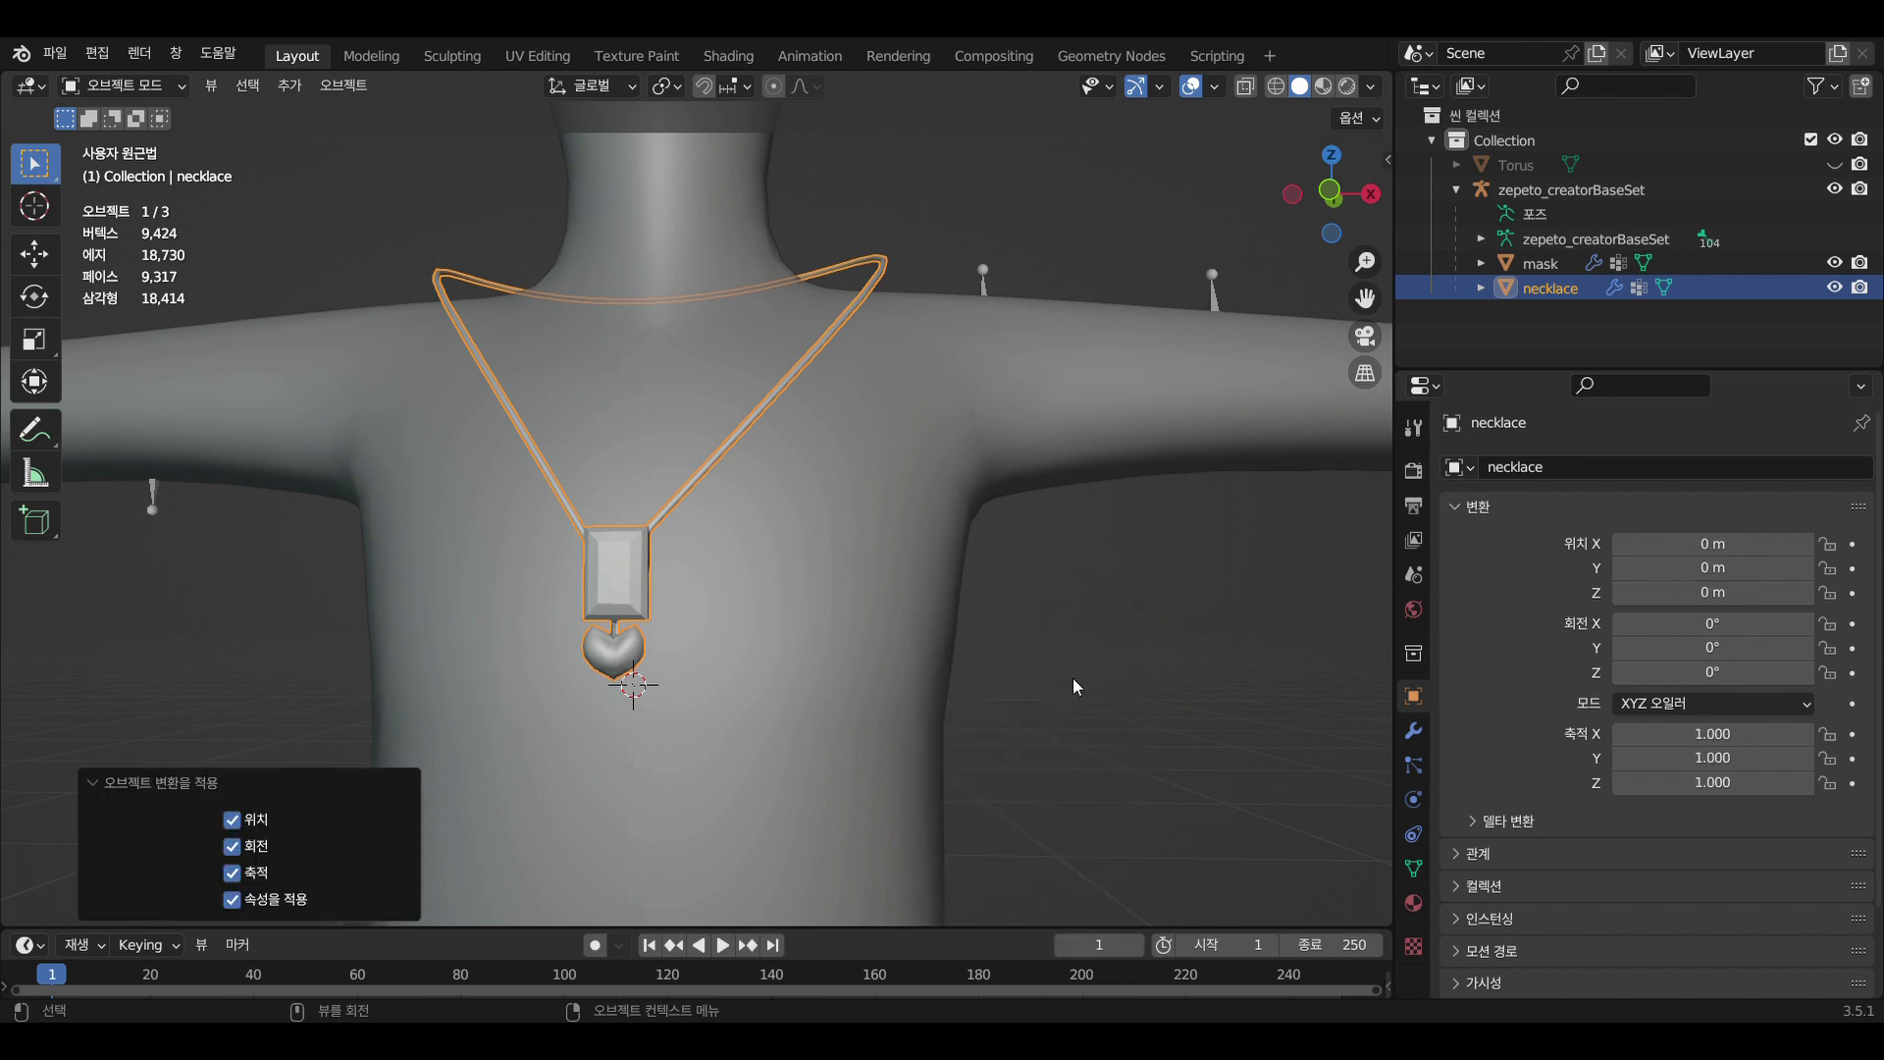
left_click(1782, 630)
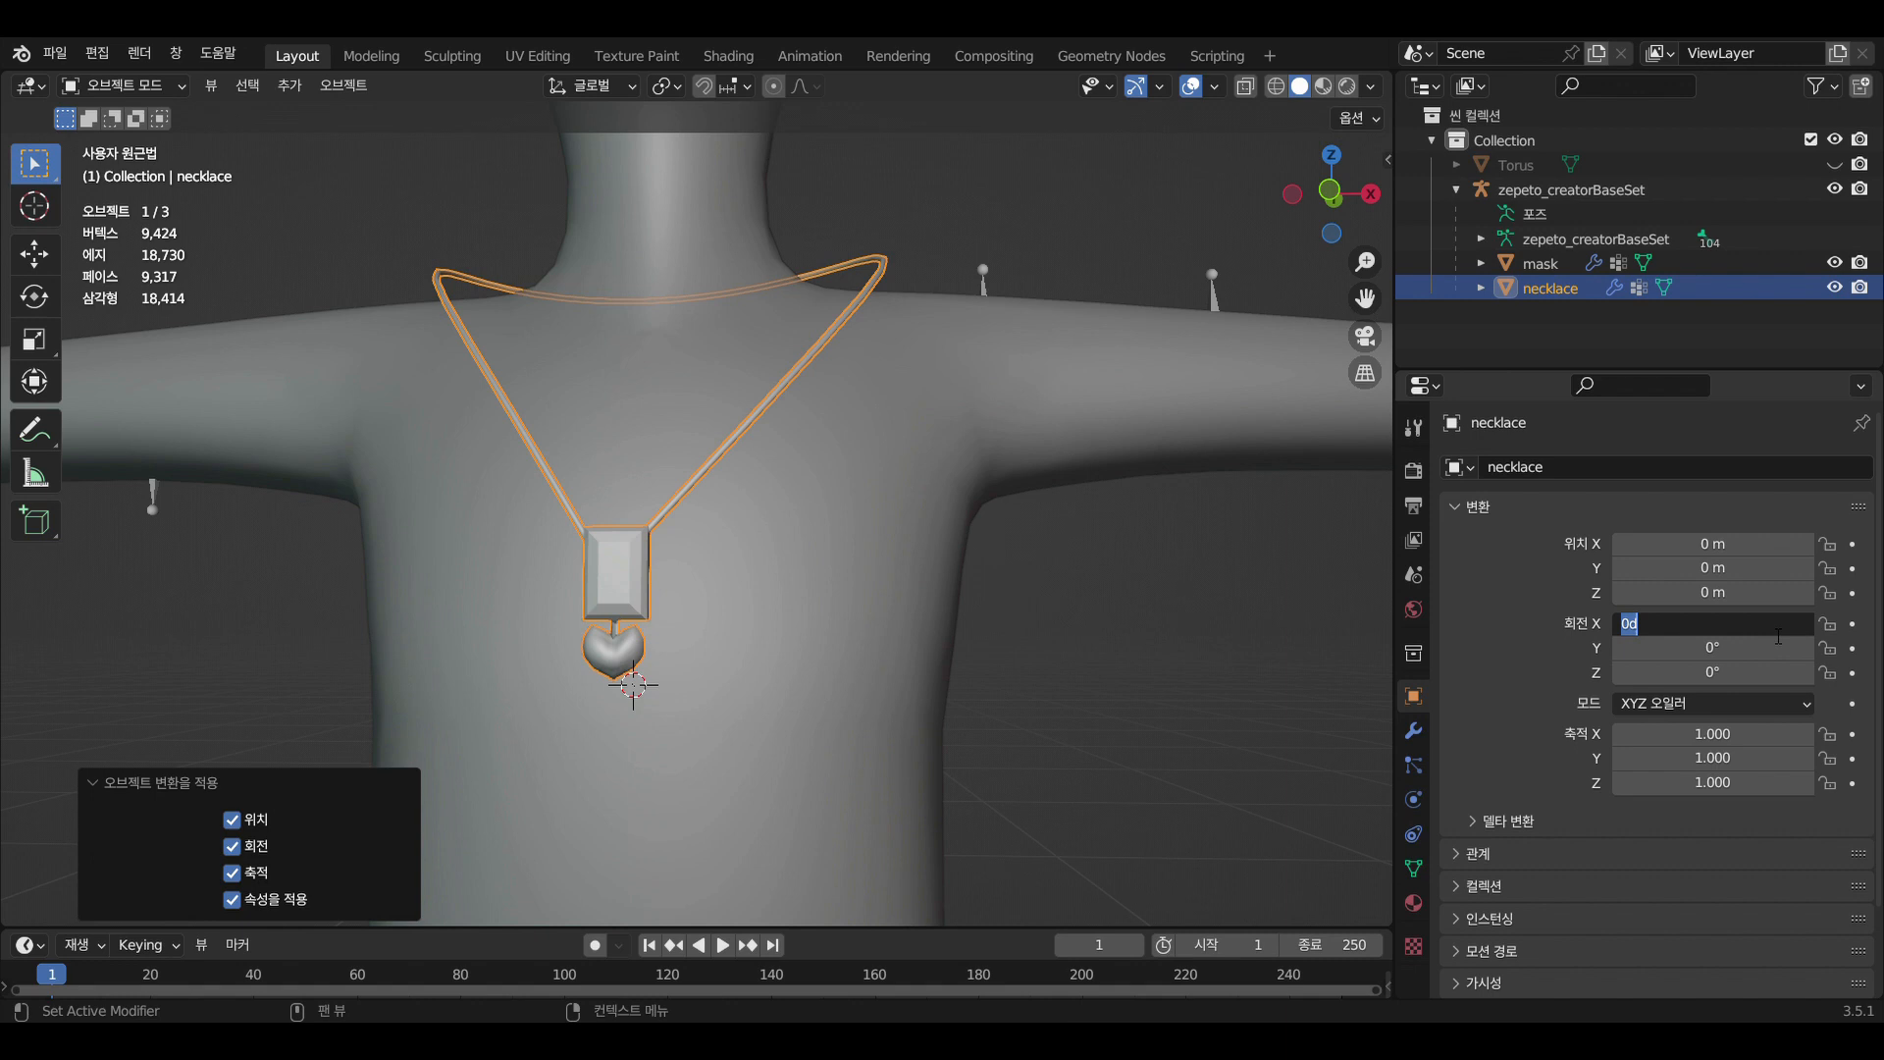
type("-90")
key("Tab")
key("Tab")
key("Tab")
type("100")
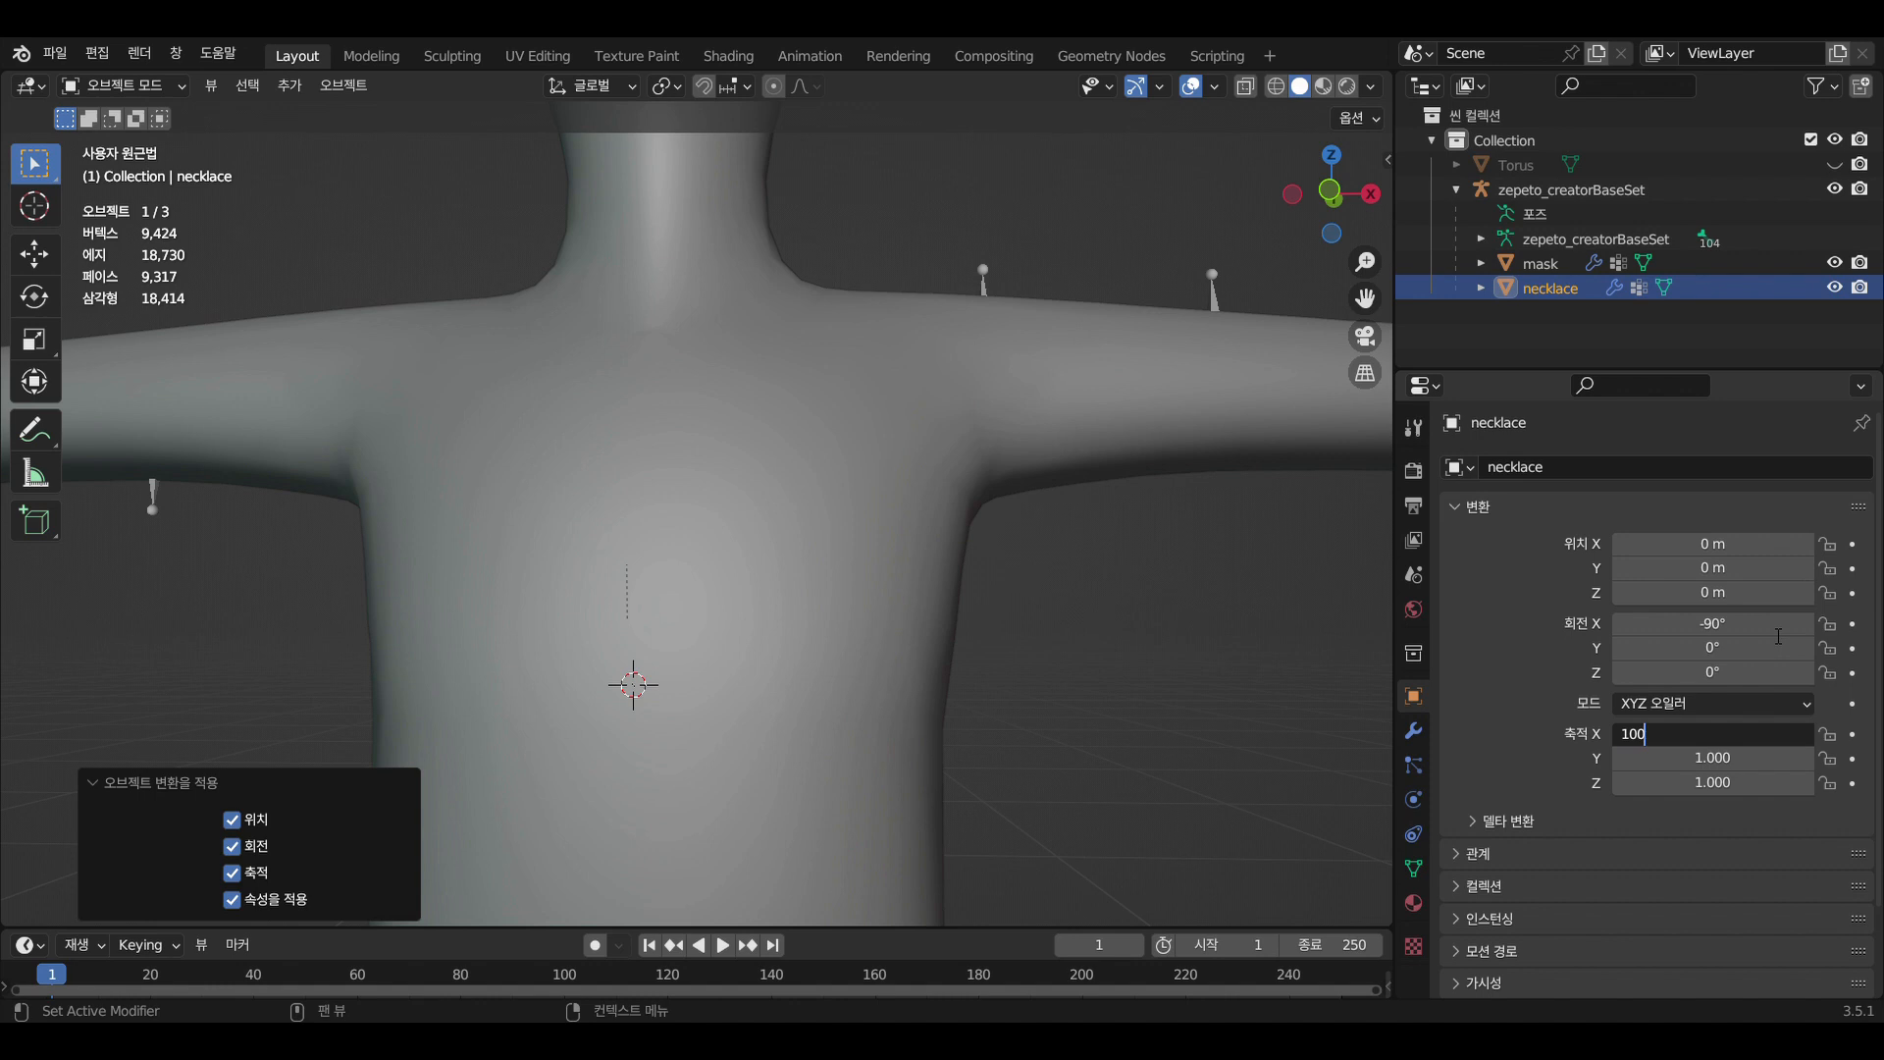
key("Tab")
type("100")
key("Tab")
type("100")
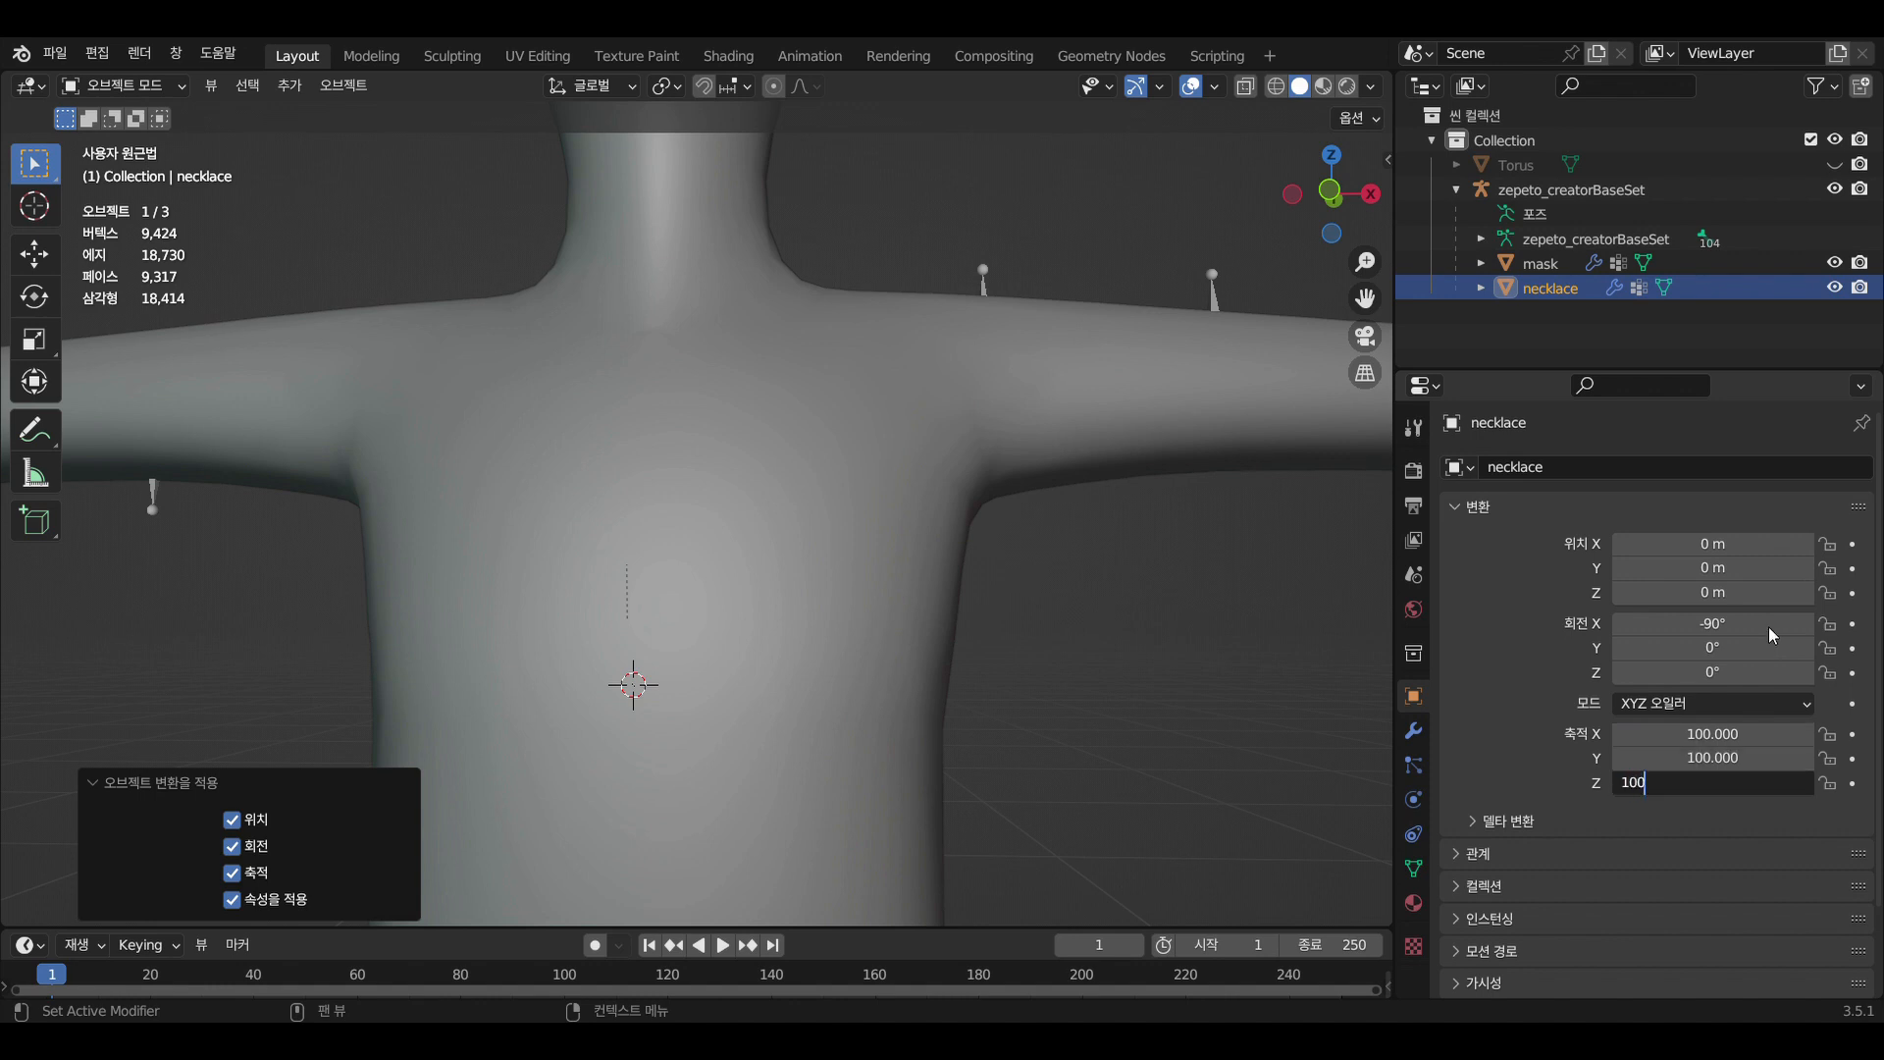
key("Return")
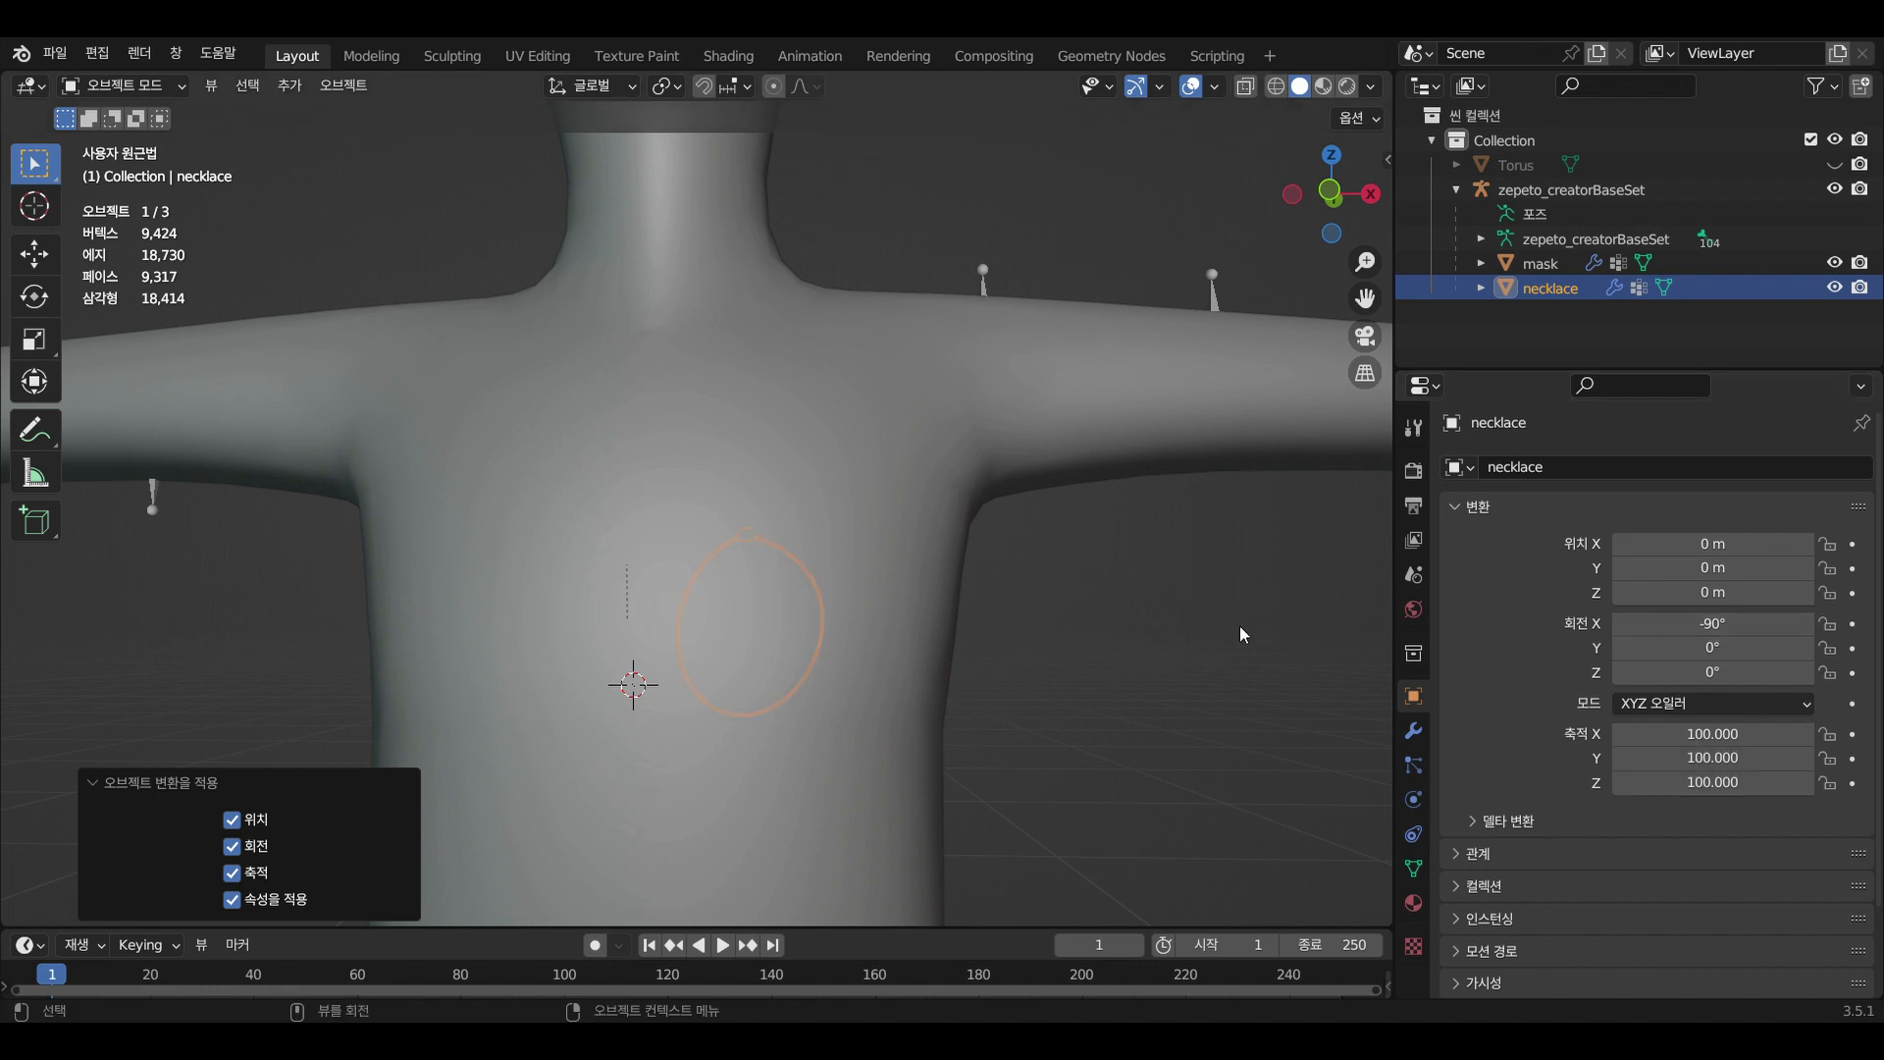
Apply all transforms to the necklace again and set its X rotation to 90° and its scale to 0.01 on all axes
key("ctrl+a")
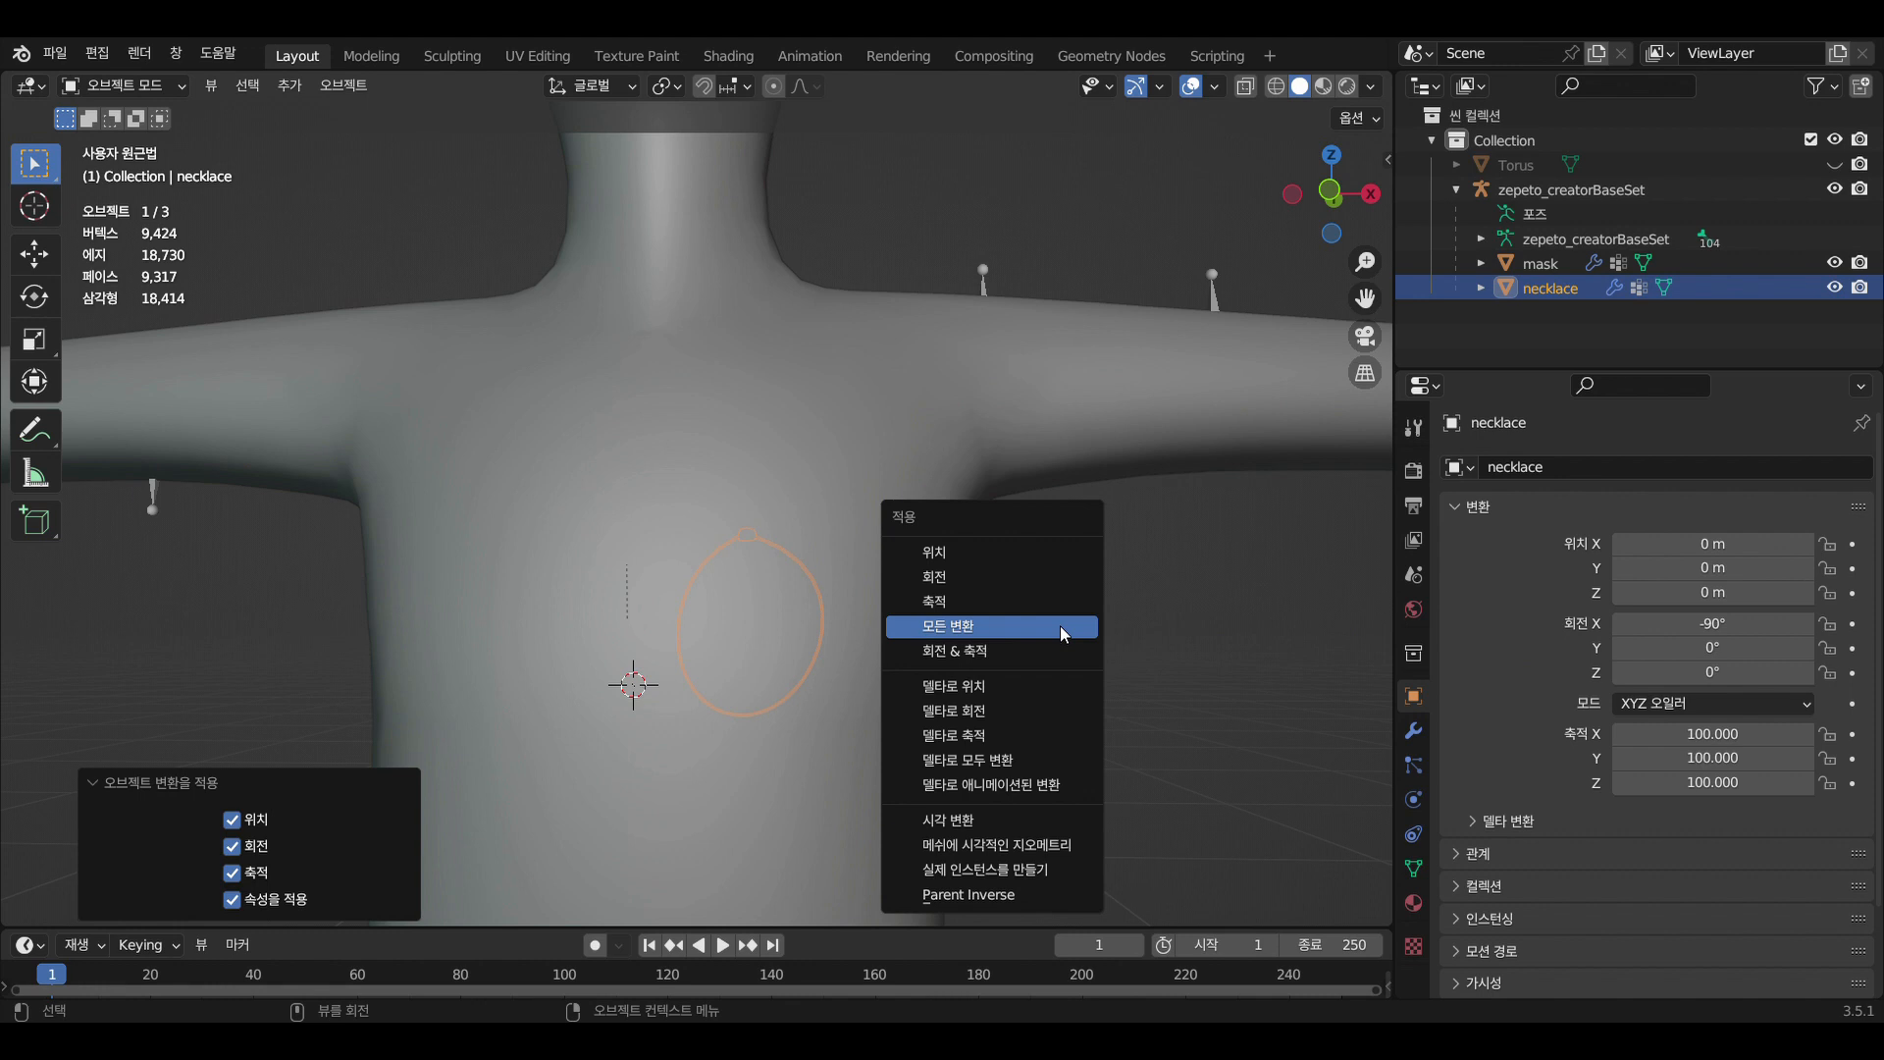
left_click(1060, 627)
left_click(1737, 621)
type("90")
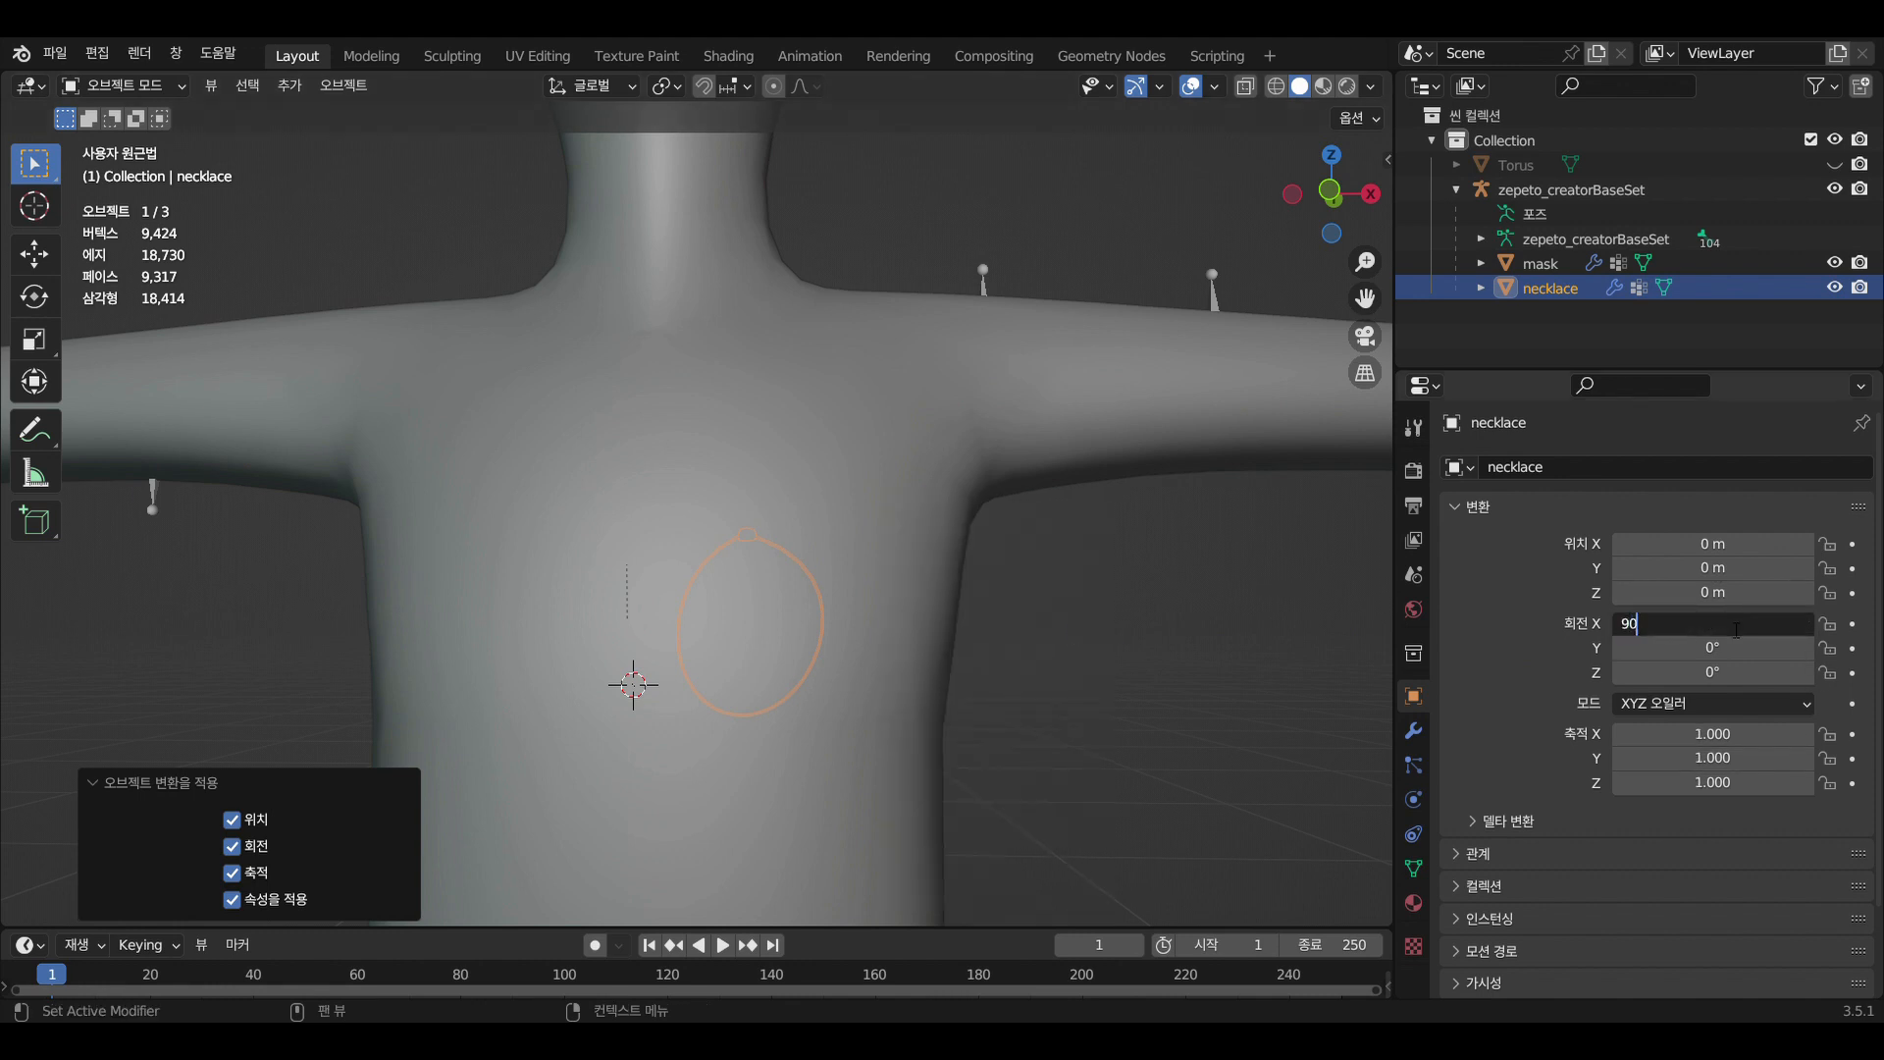
key("Tab")
key("Tab")
key("Tab")
key("BackSpace")
type("0.01")
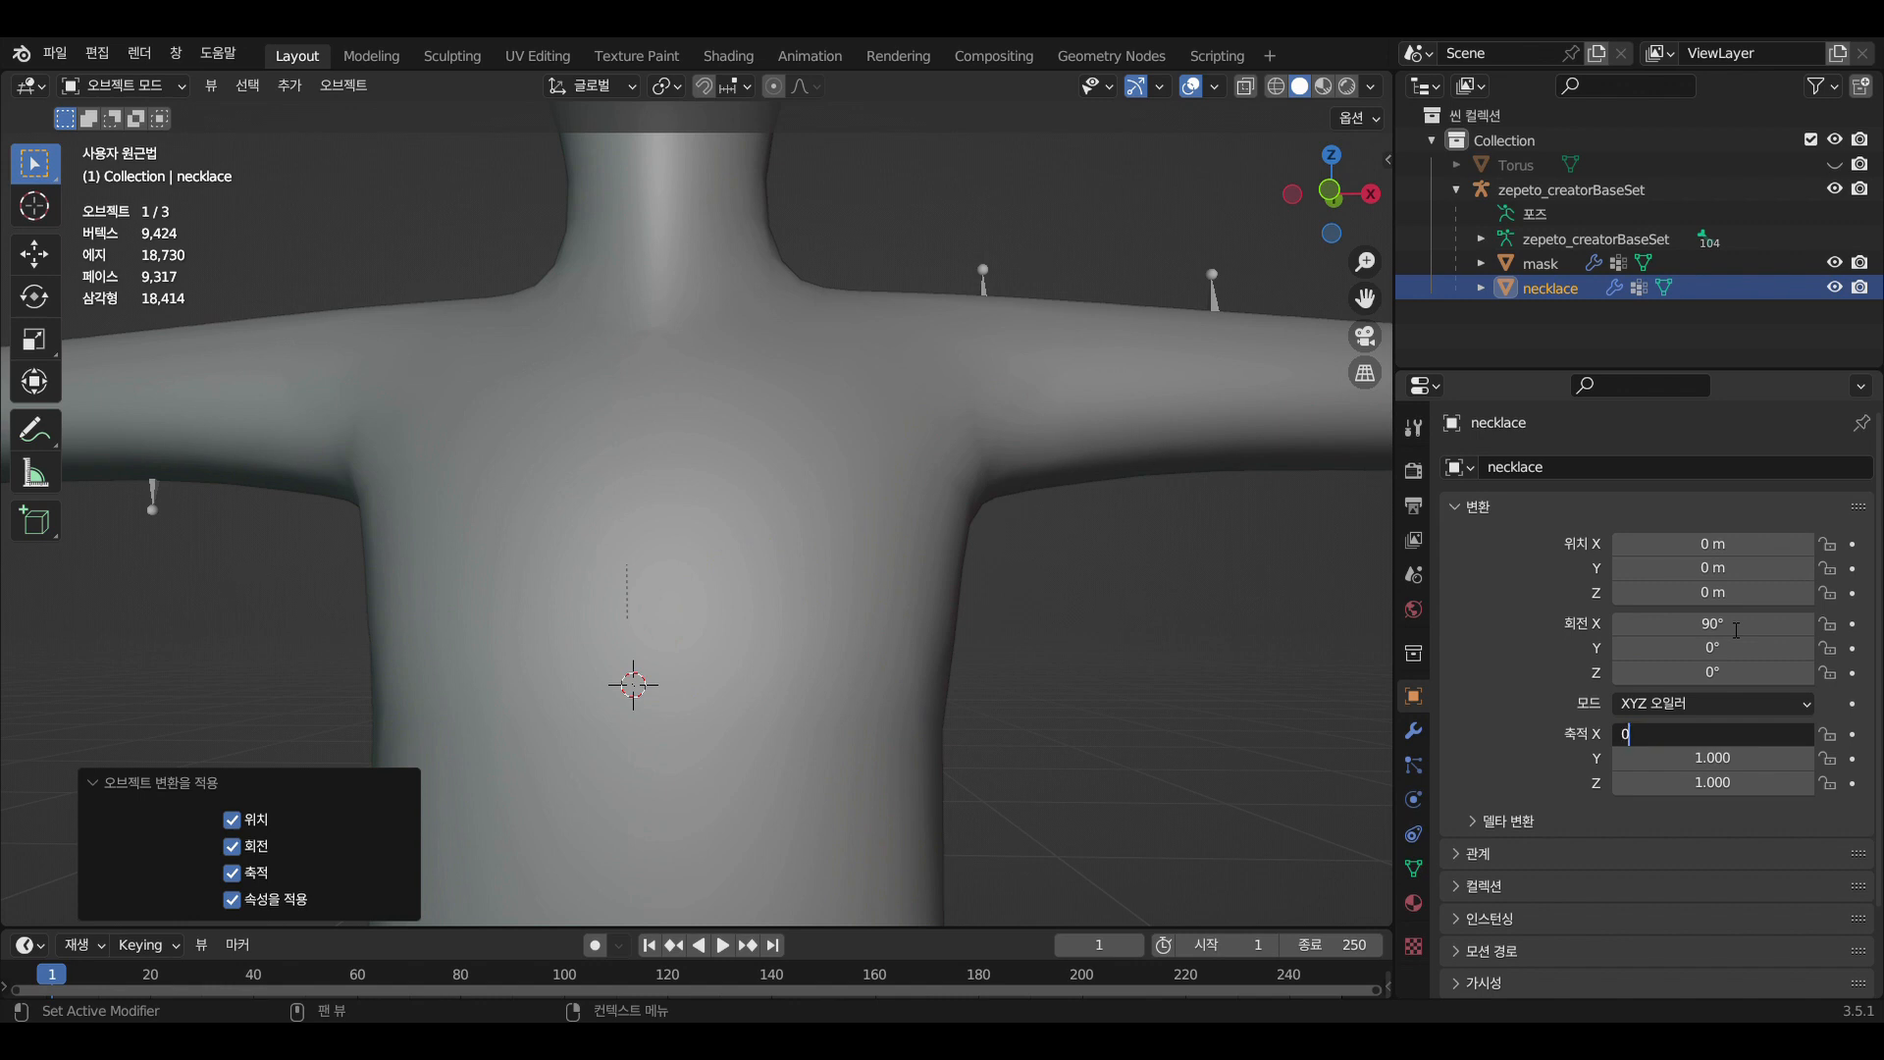
key("Tab")
type("0.")
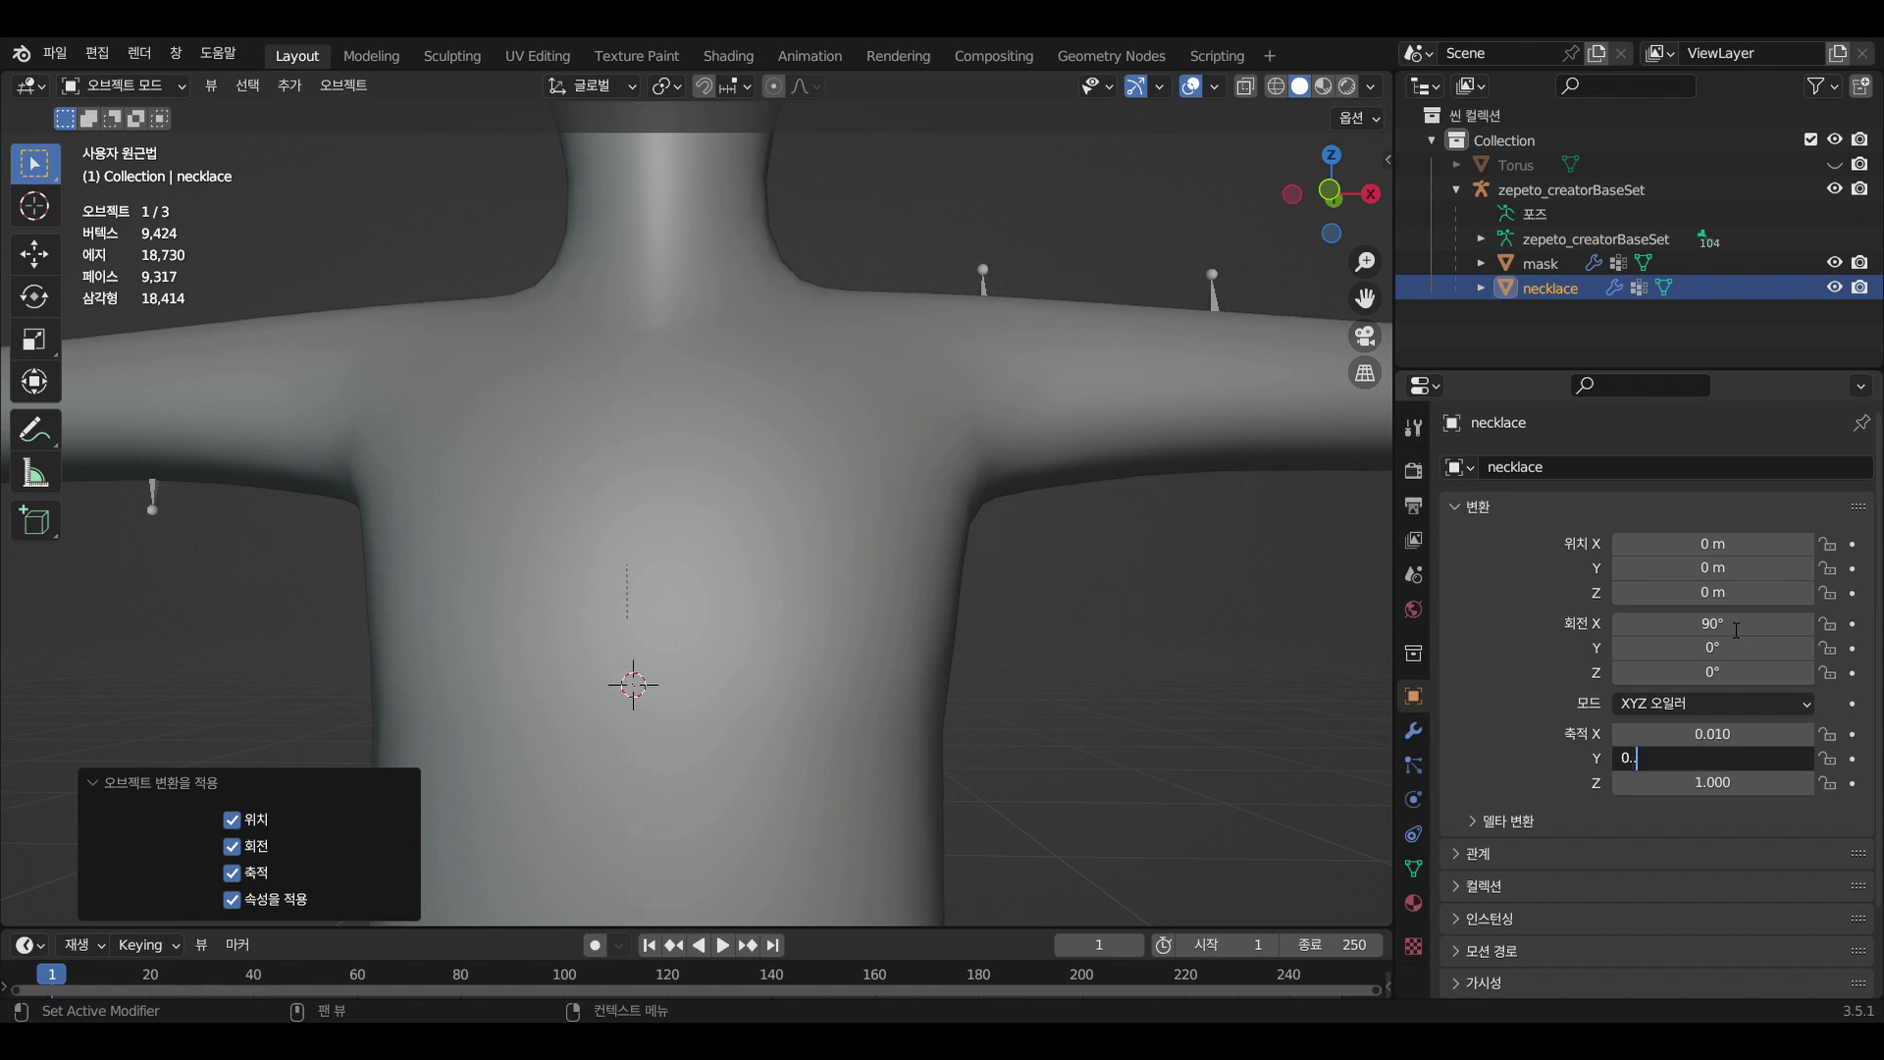
type("01")
key("Tab")
type("0.01")
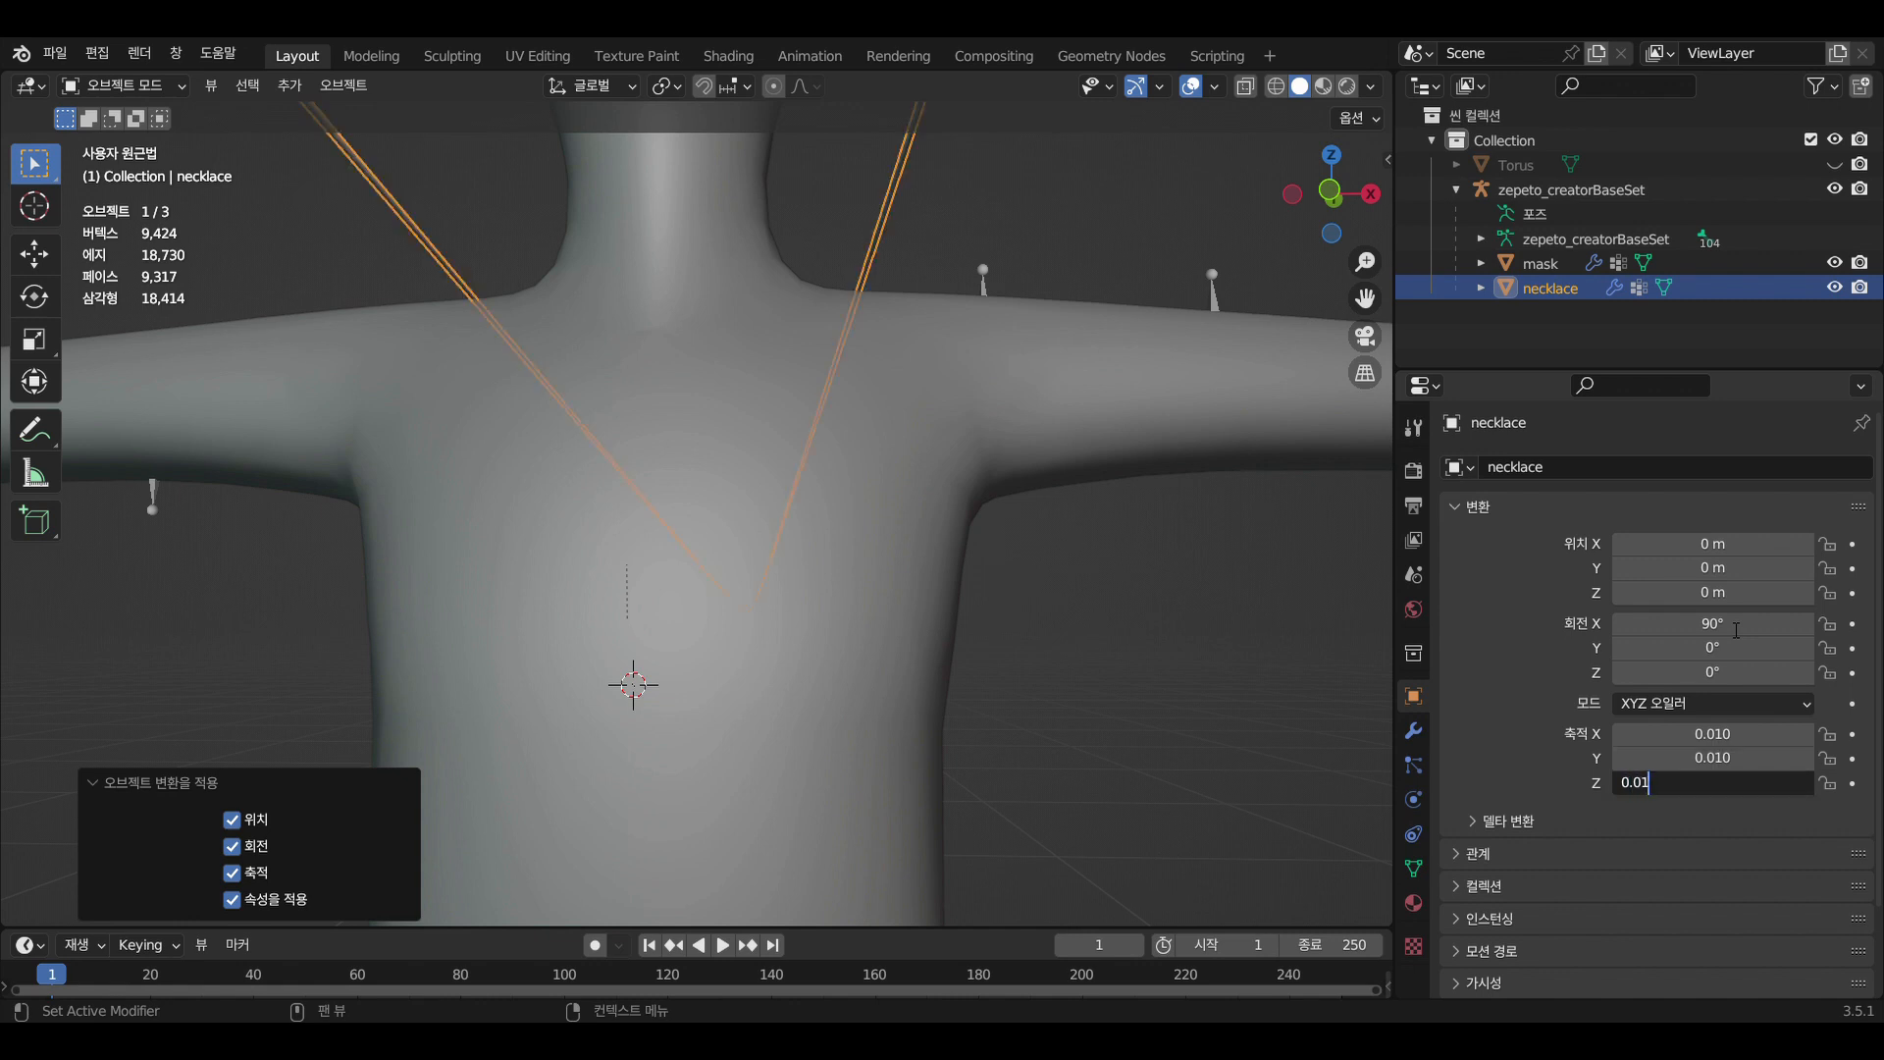
key("Return")
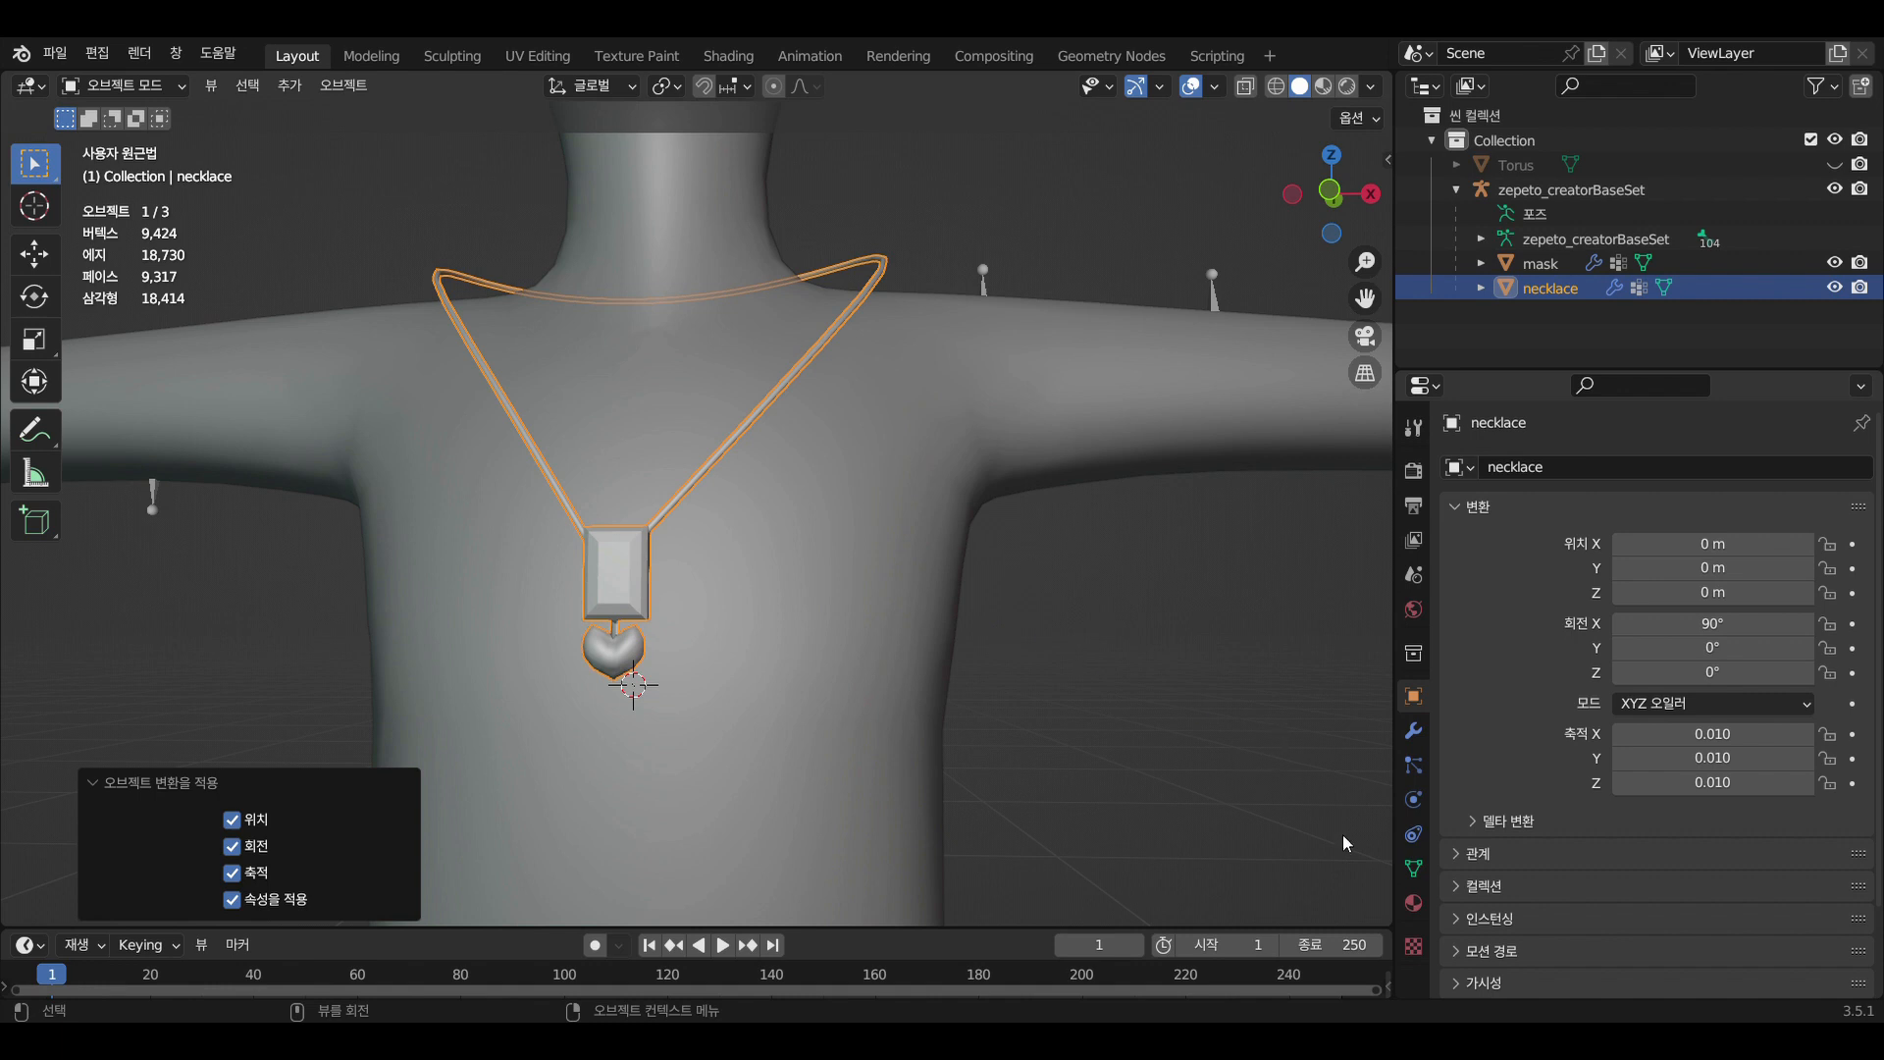
Delete all vertex groups of the necklace
left_click(1414, 869)
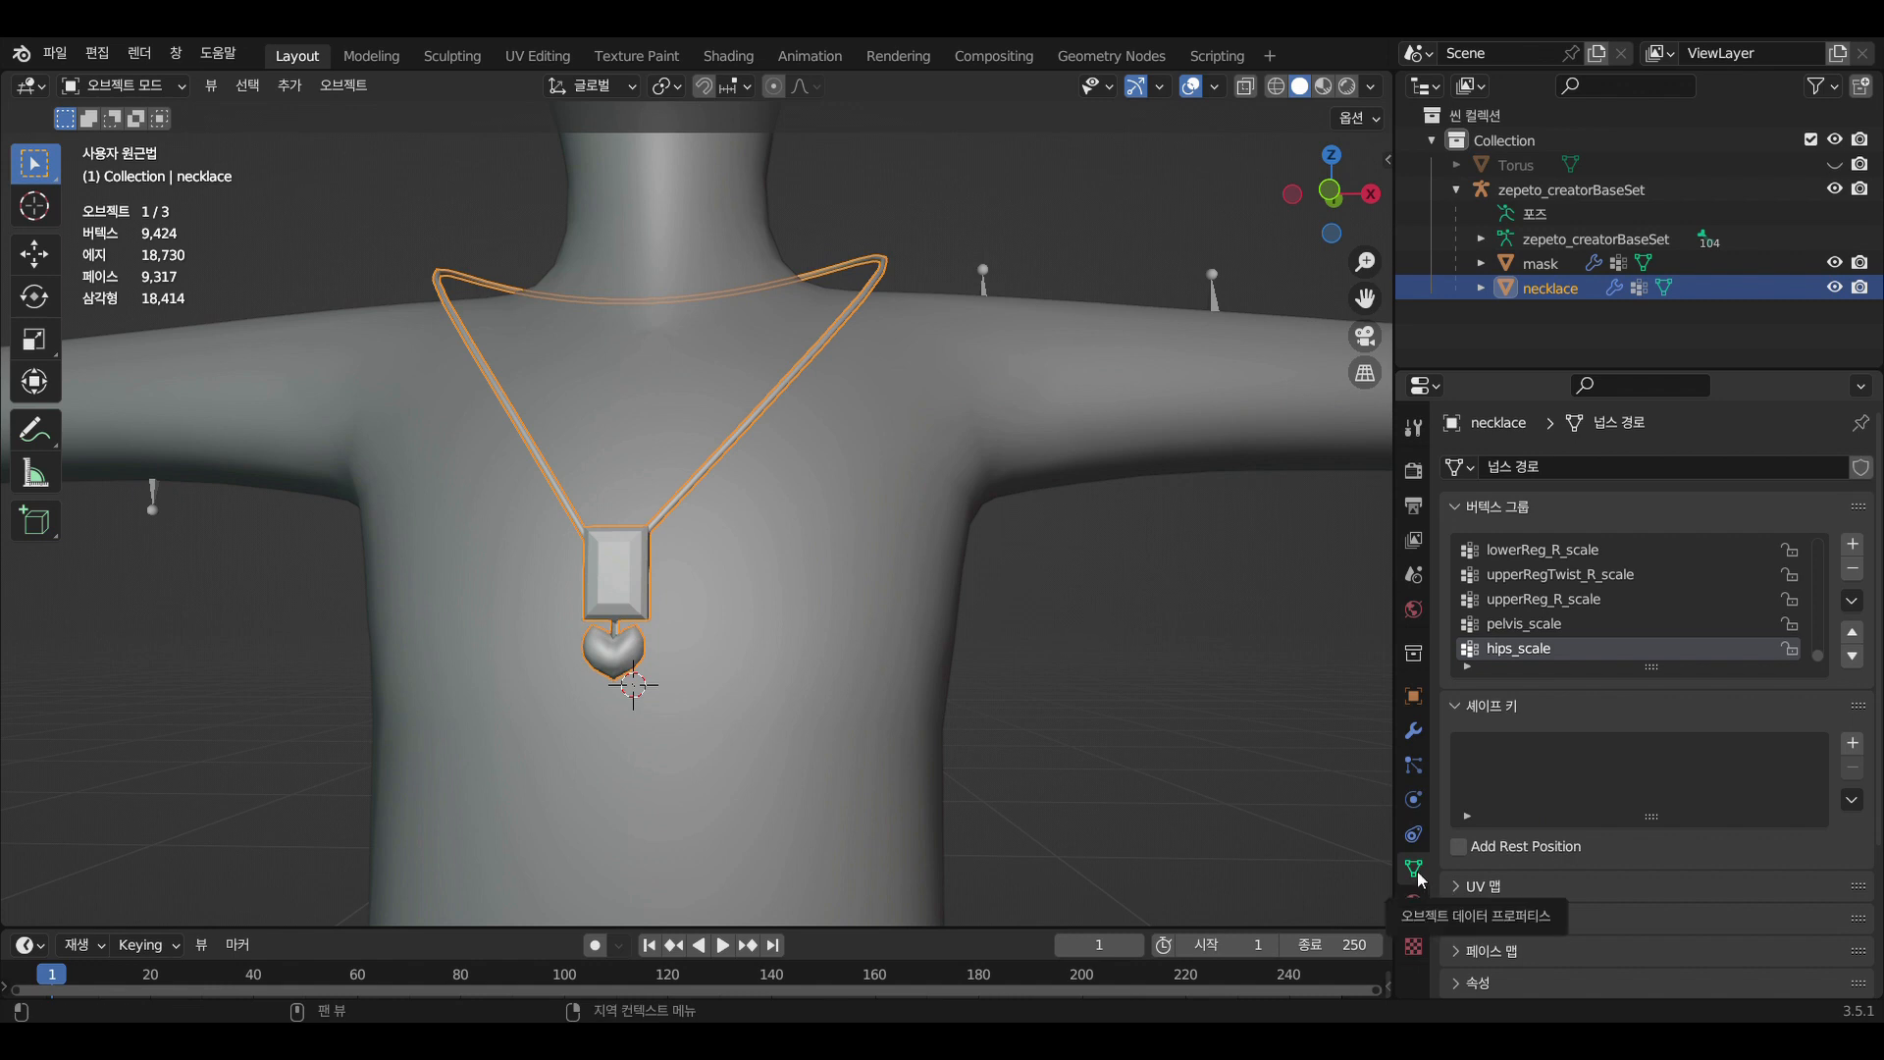
left_click(1852, 599)
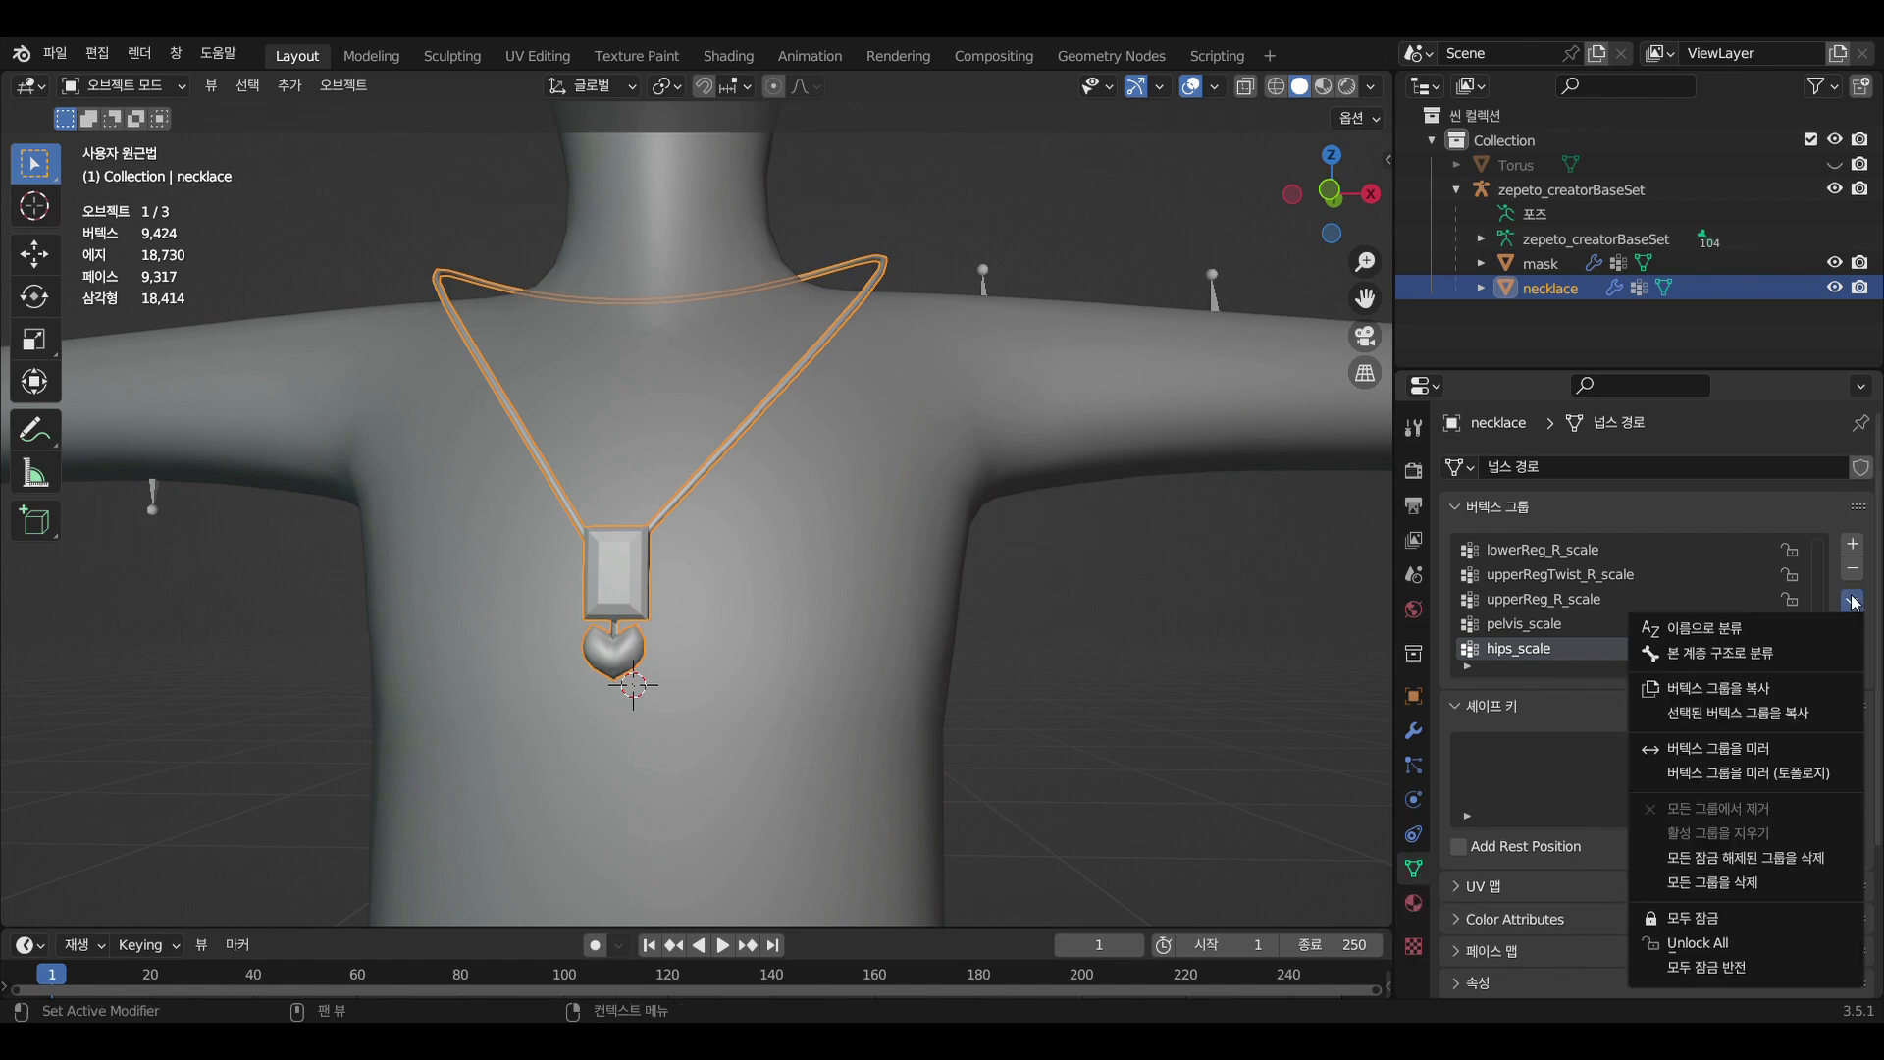
left_click(1735, 882)
Transfer the vertex groups from the mask object to the necklace with Mesh Data Transfer
scroll(1704, 740, "down", 5)
left_click(1560, 950)
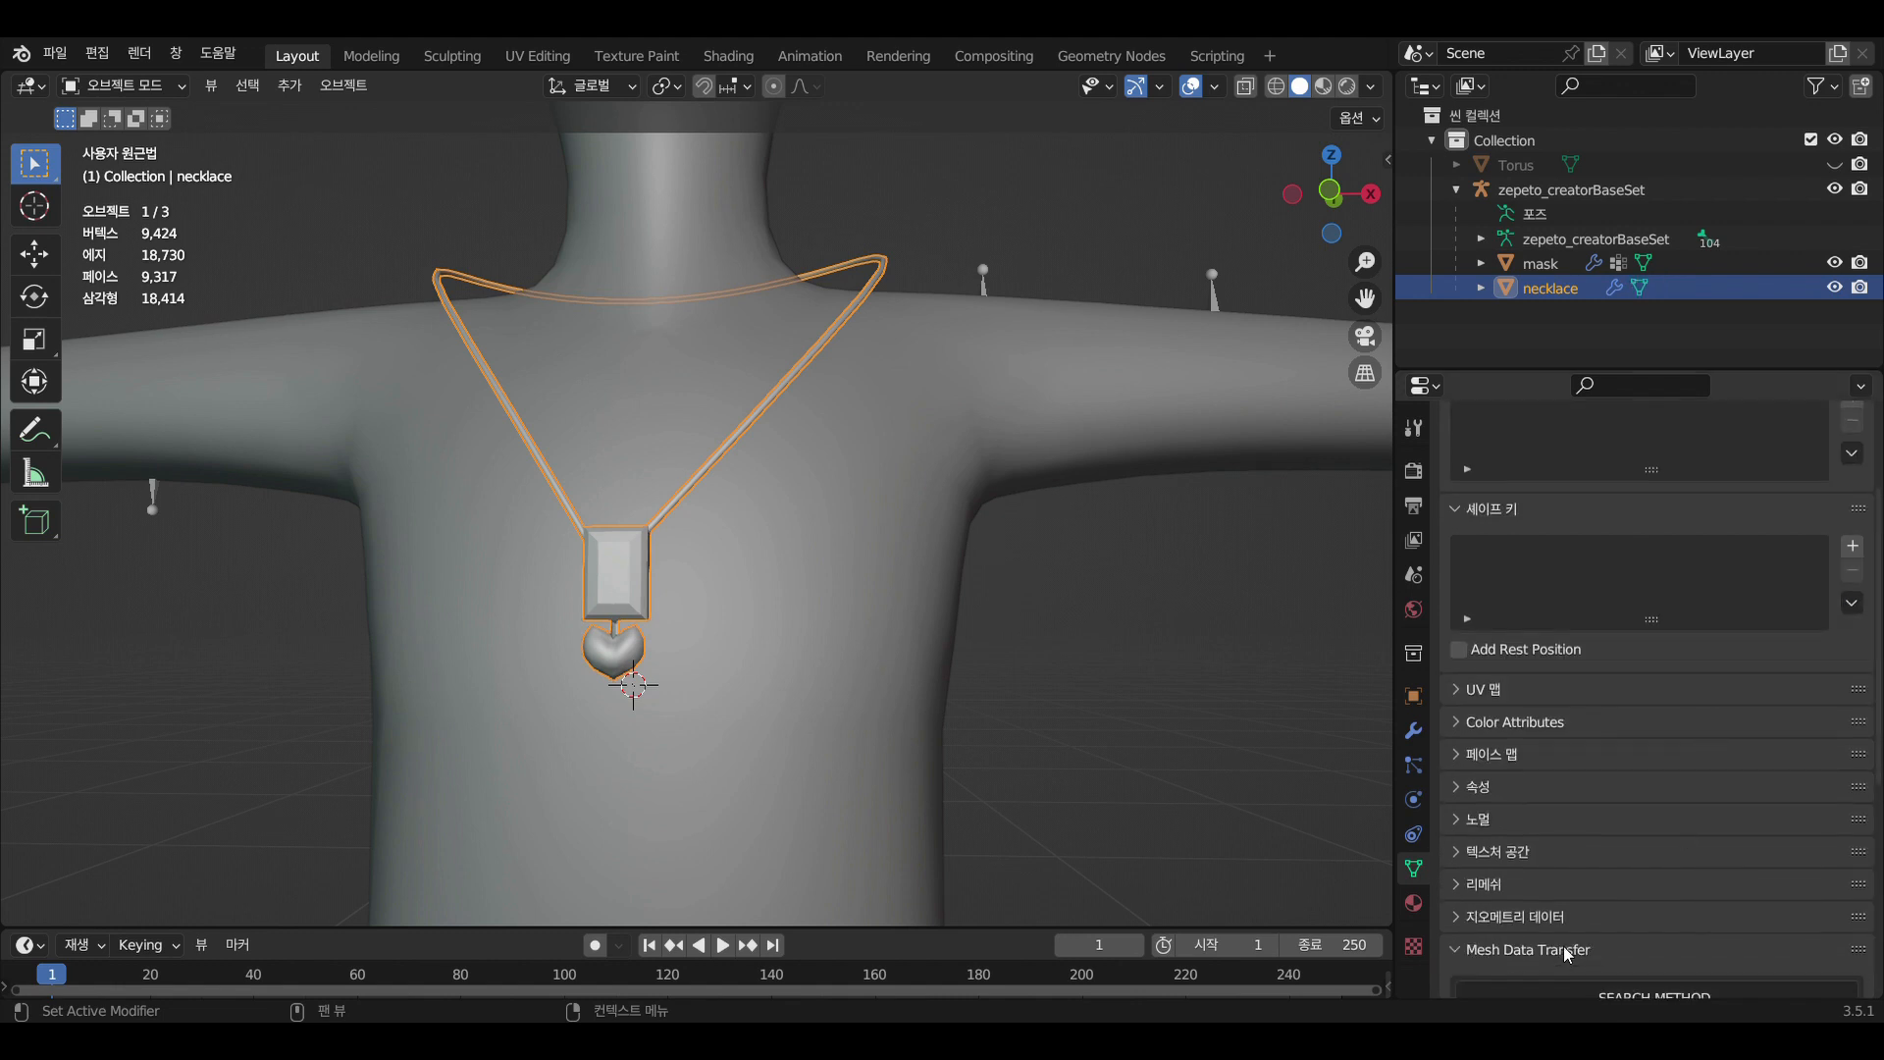
scroll(1630, 888, "down", 7)
scroll(1647, 875, "down", 3)
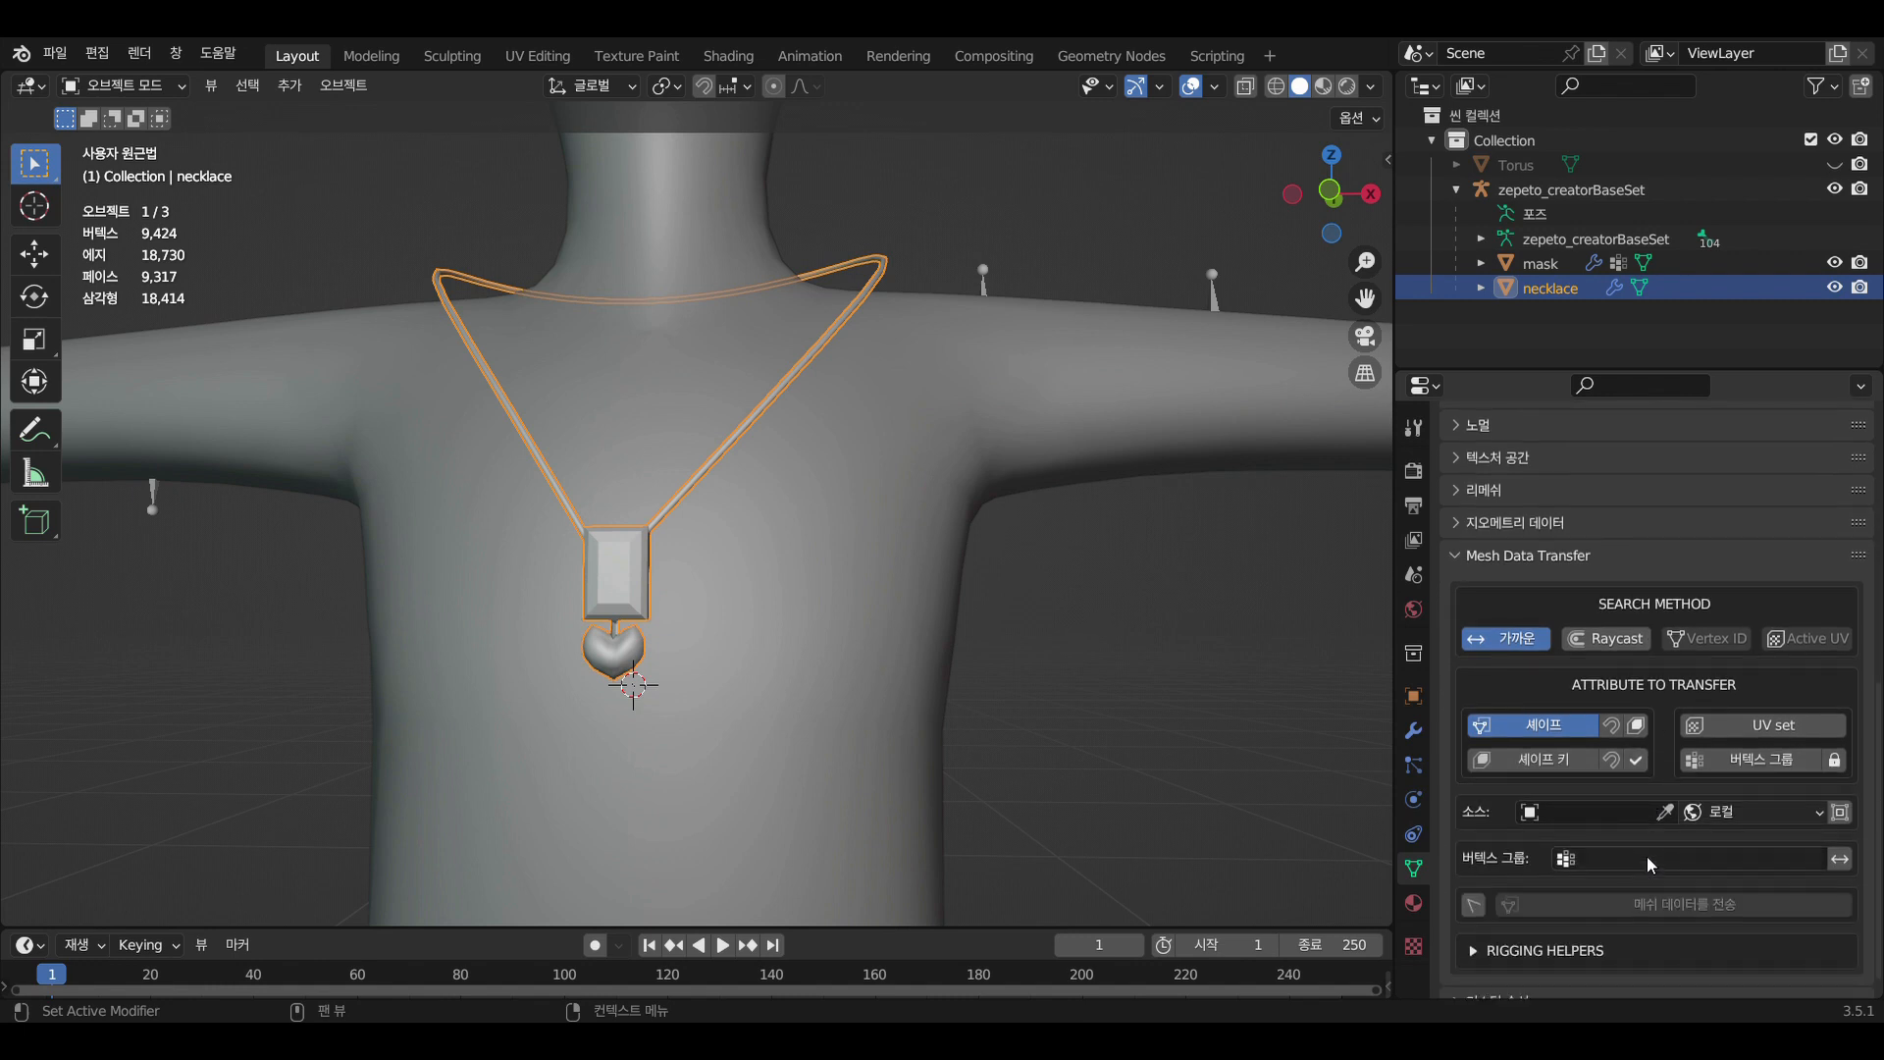
left_click(1739, 756)
scroll(1727, 754, "down", 1)
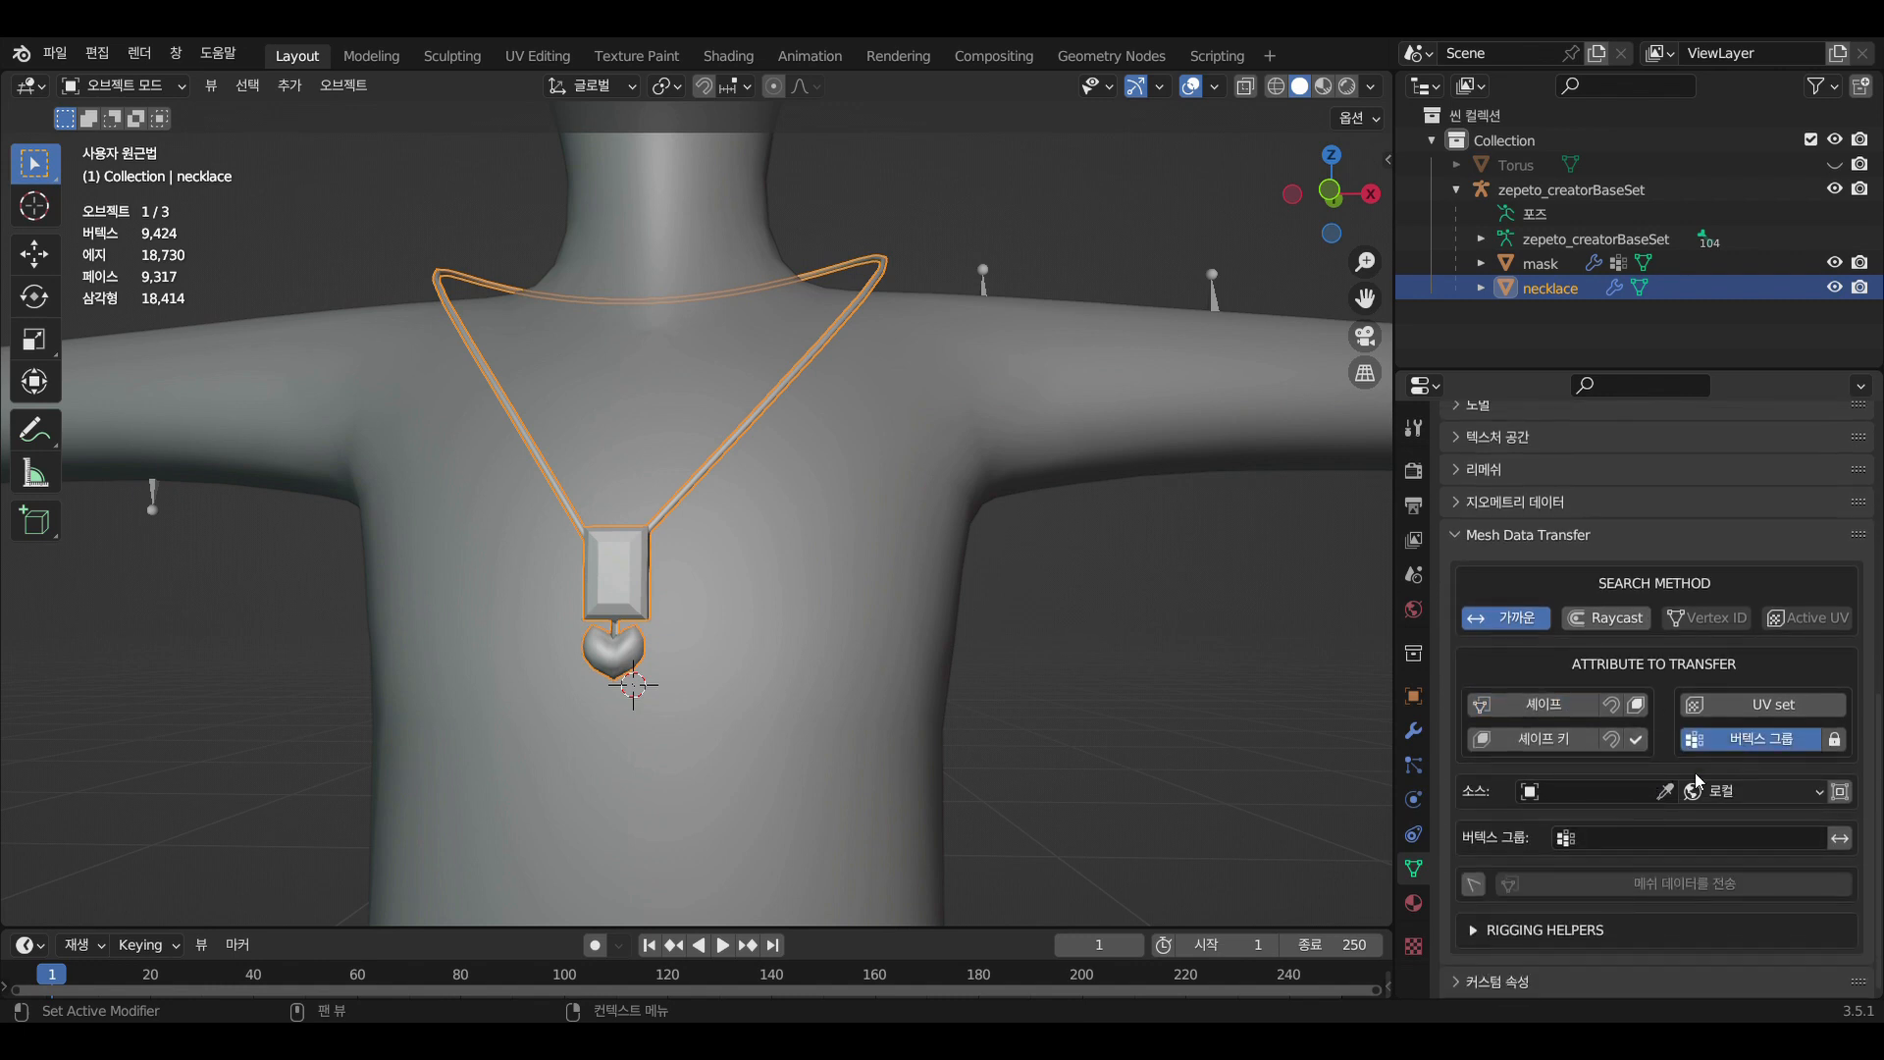
left_click(1625, 792)
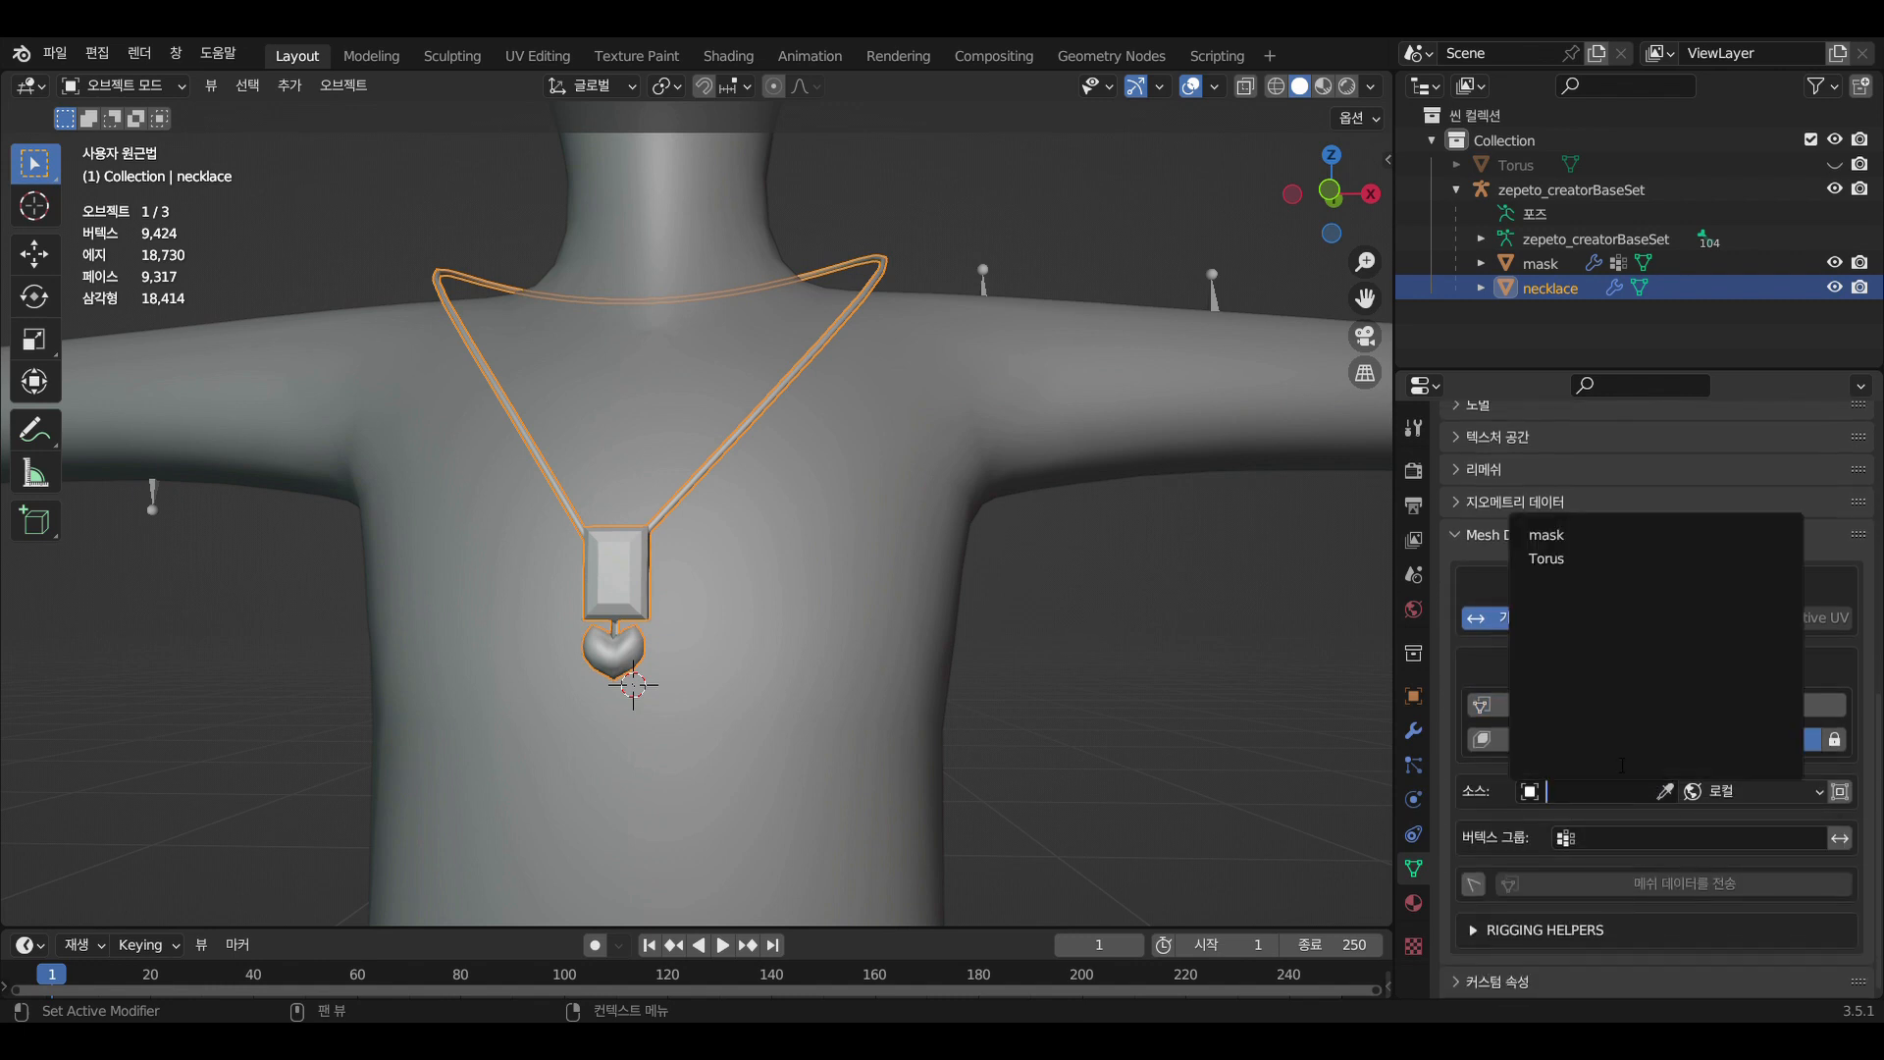
left_click(1580, 530)
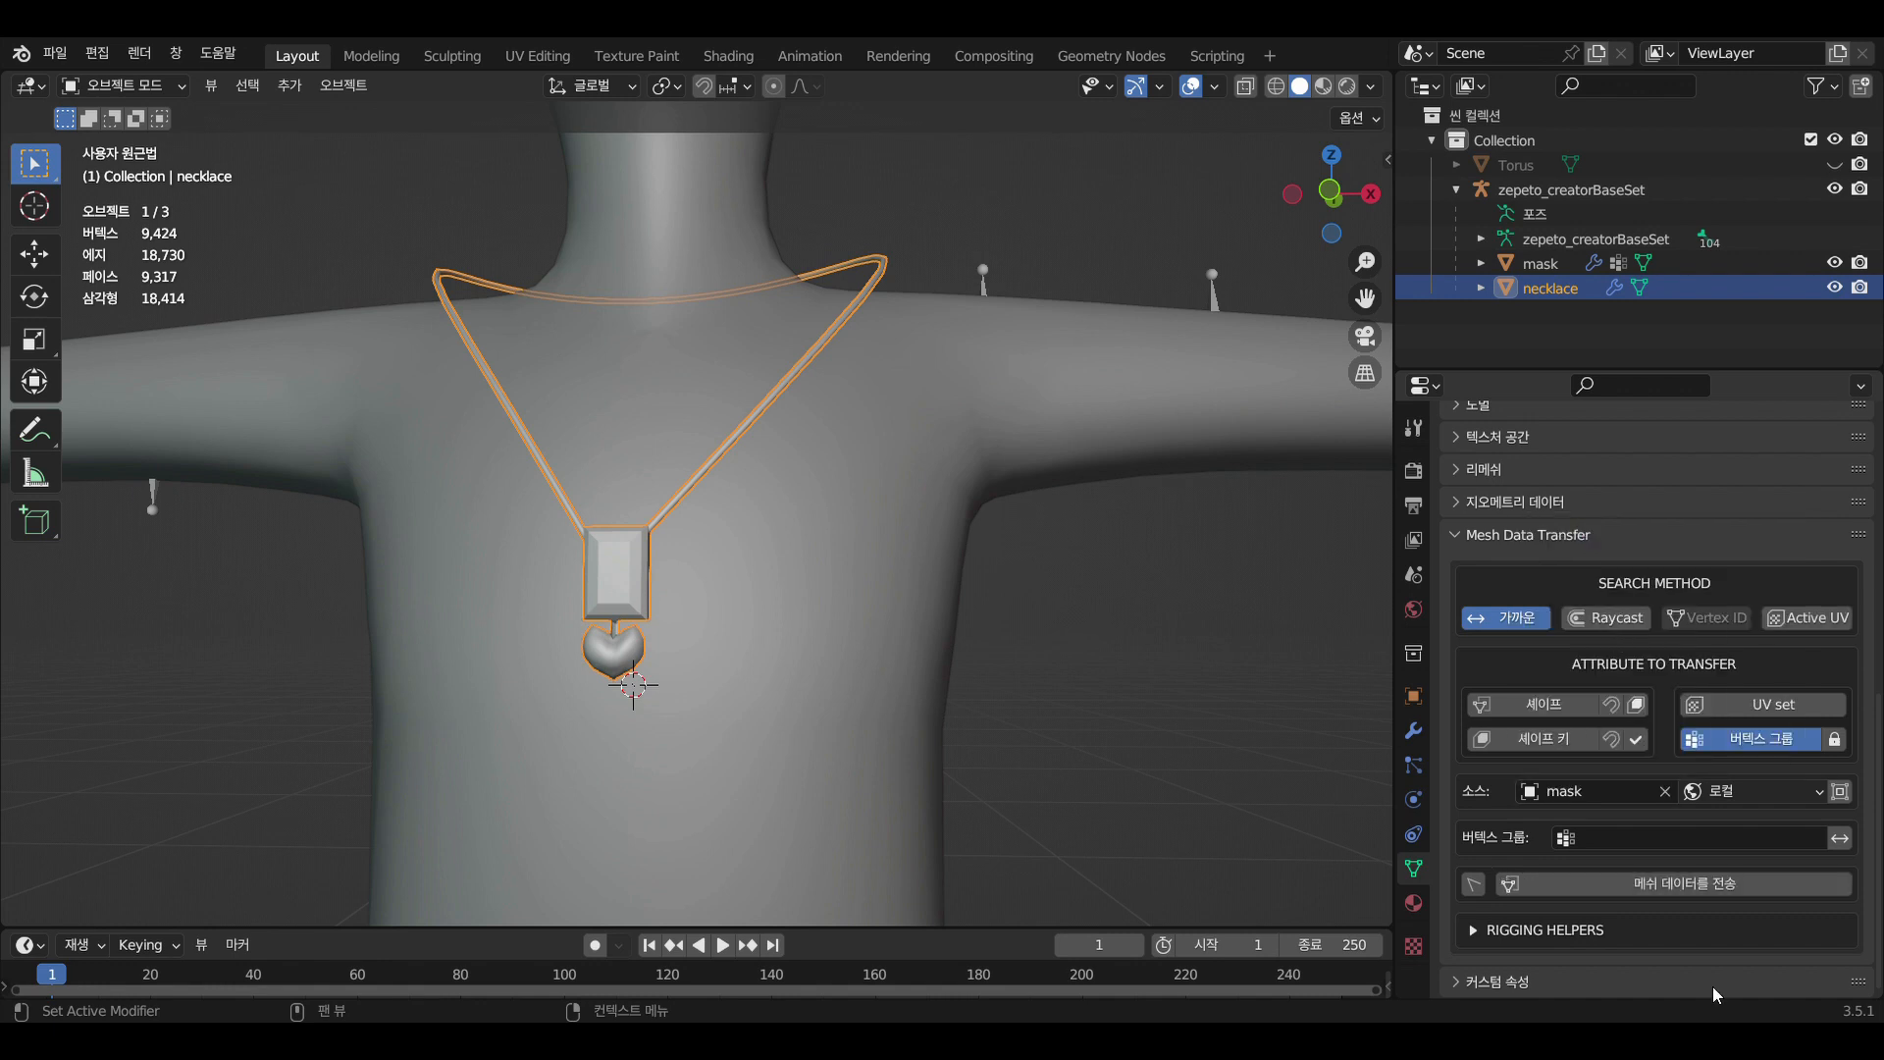
left_click(1704, 883)
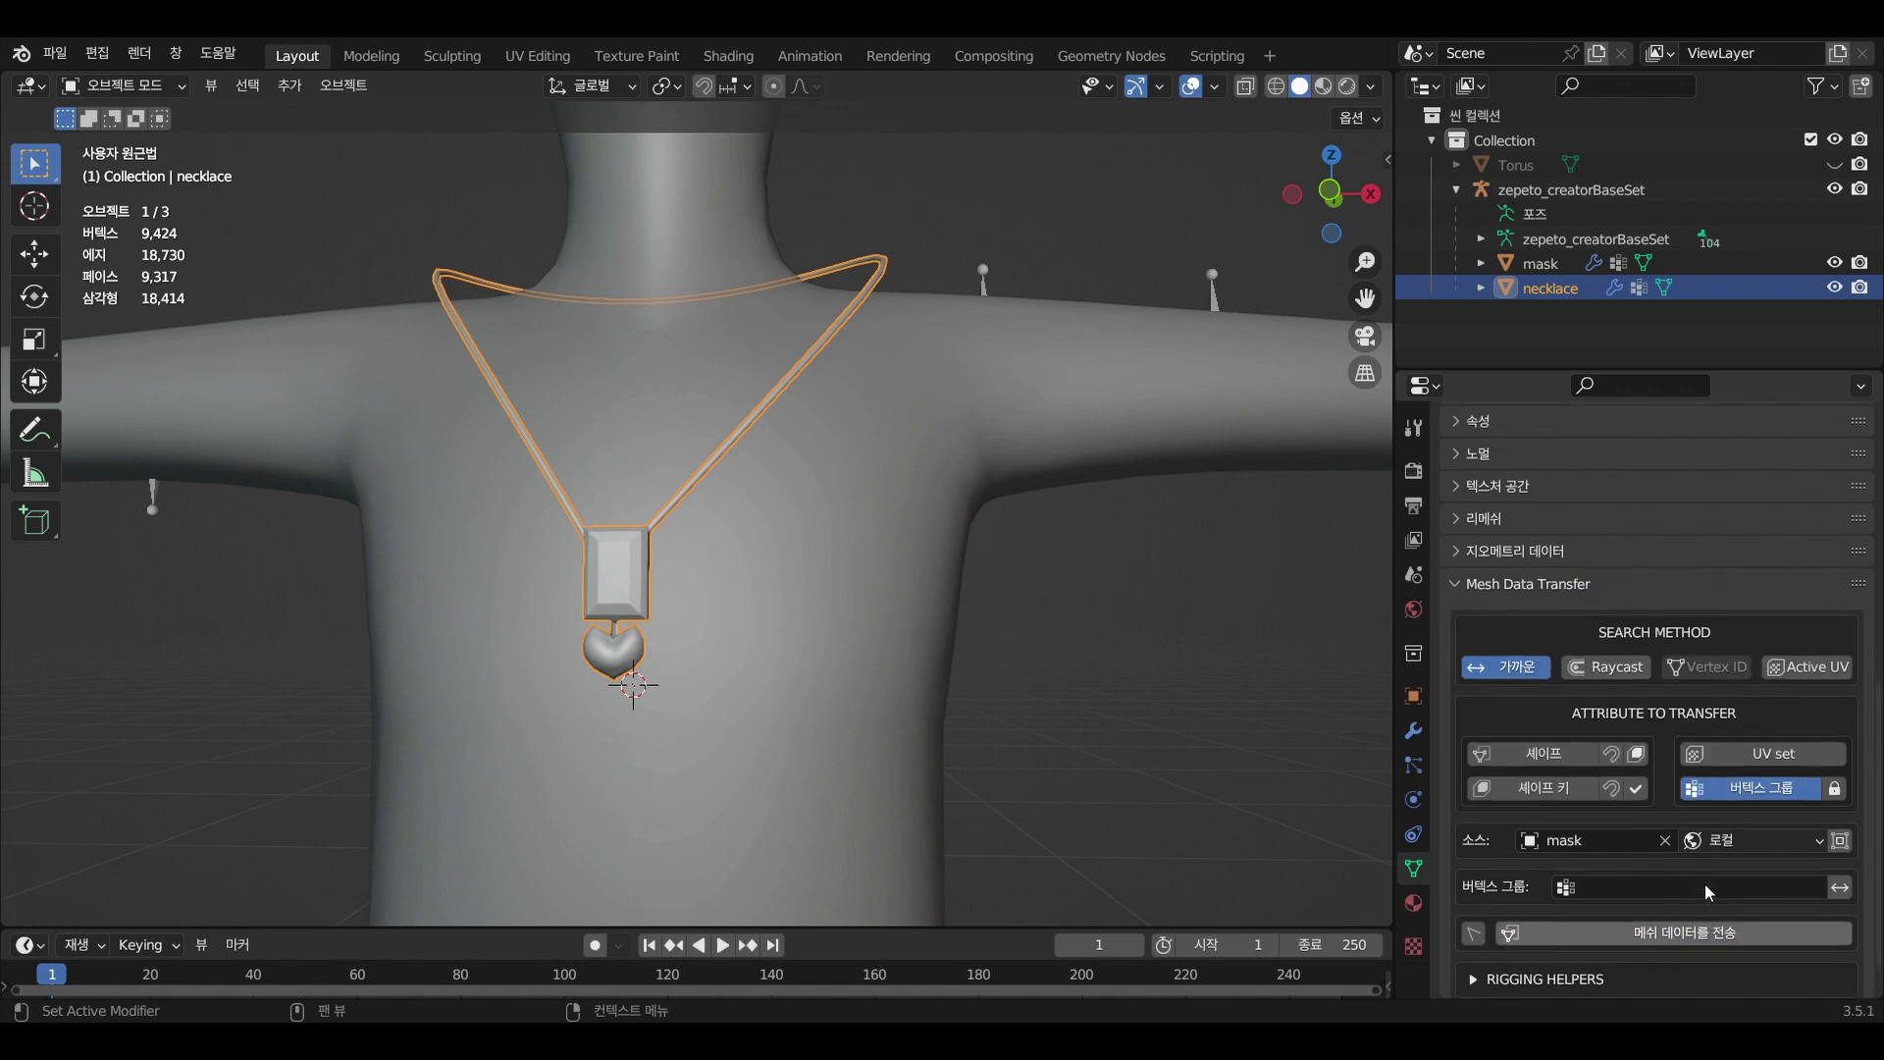
Put the zepeto_creatorBaseSet armature in Pose Mode and display its bones in front of the body
scroll(1146, 695, "down", 5)
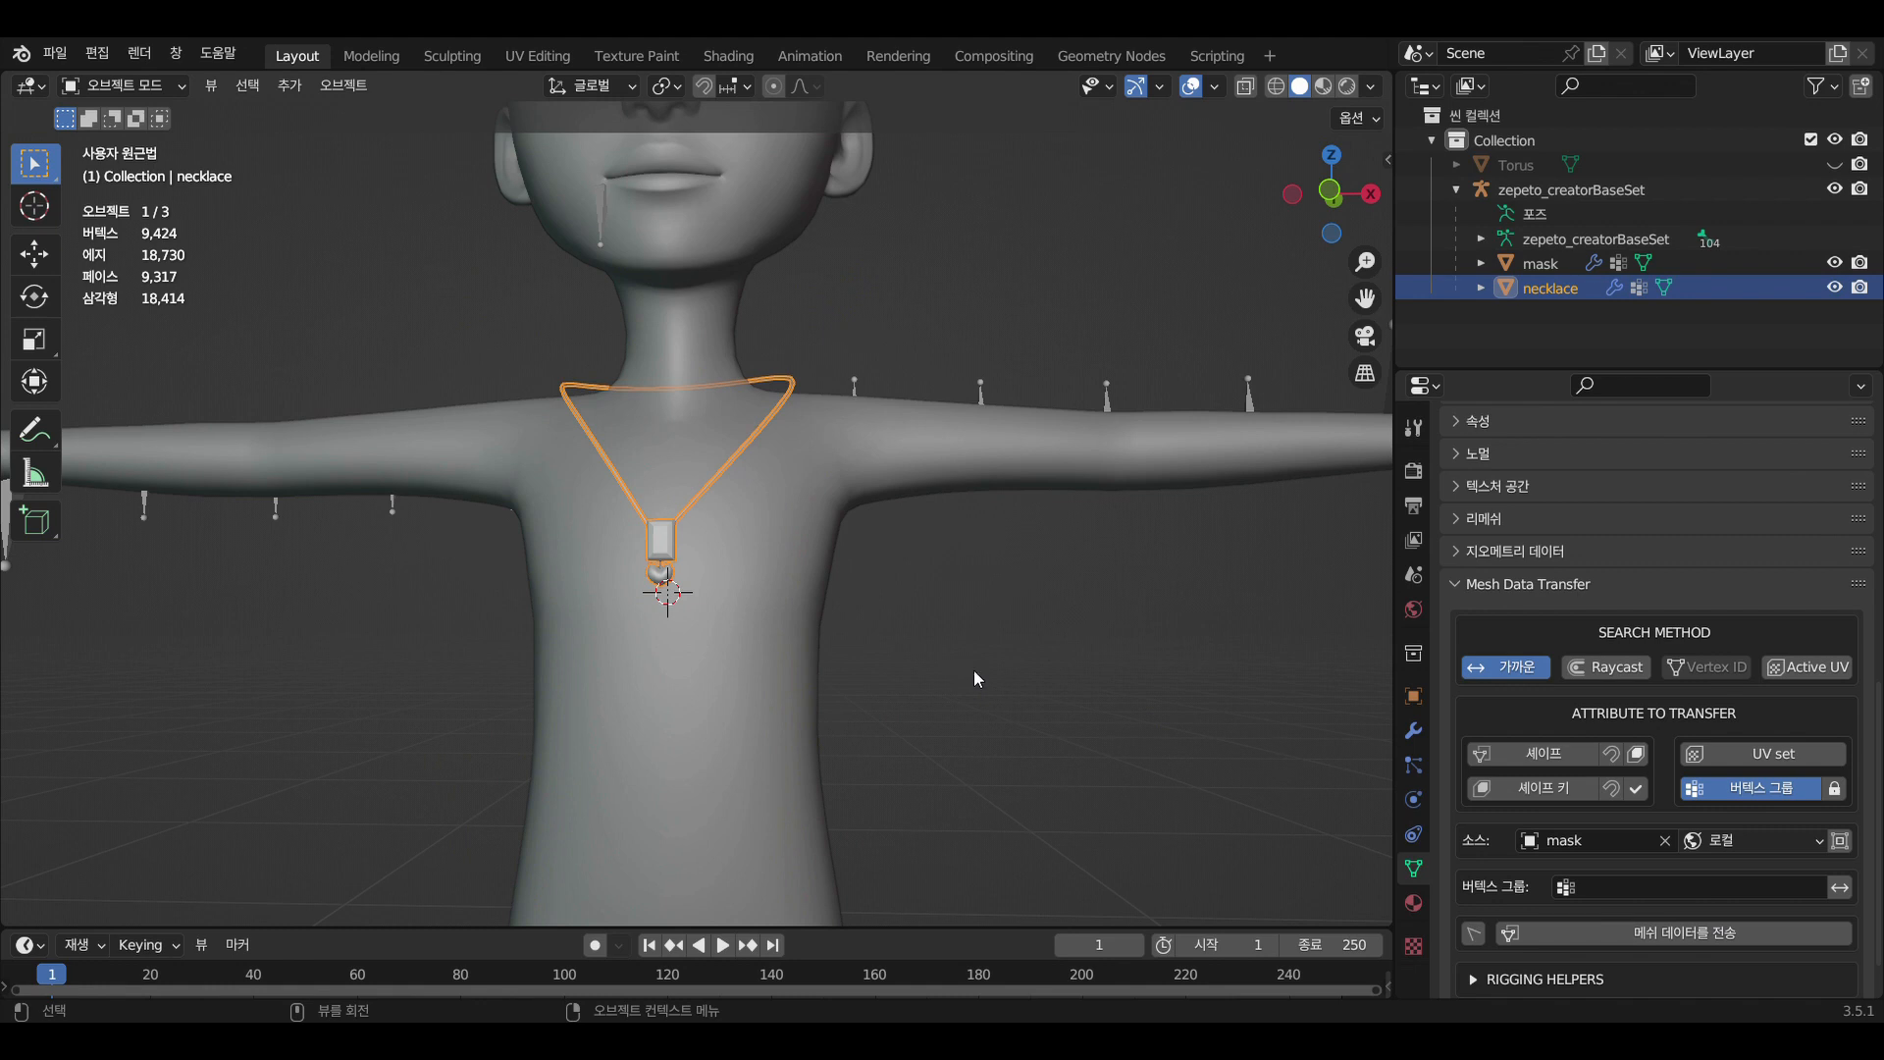
middle_click_drag(1021, 679, 944, 456)
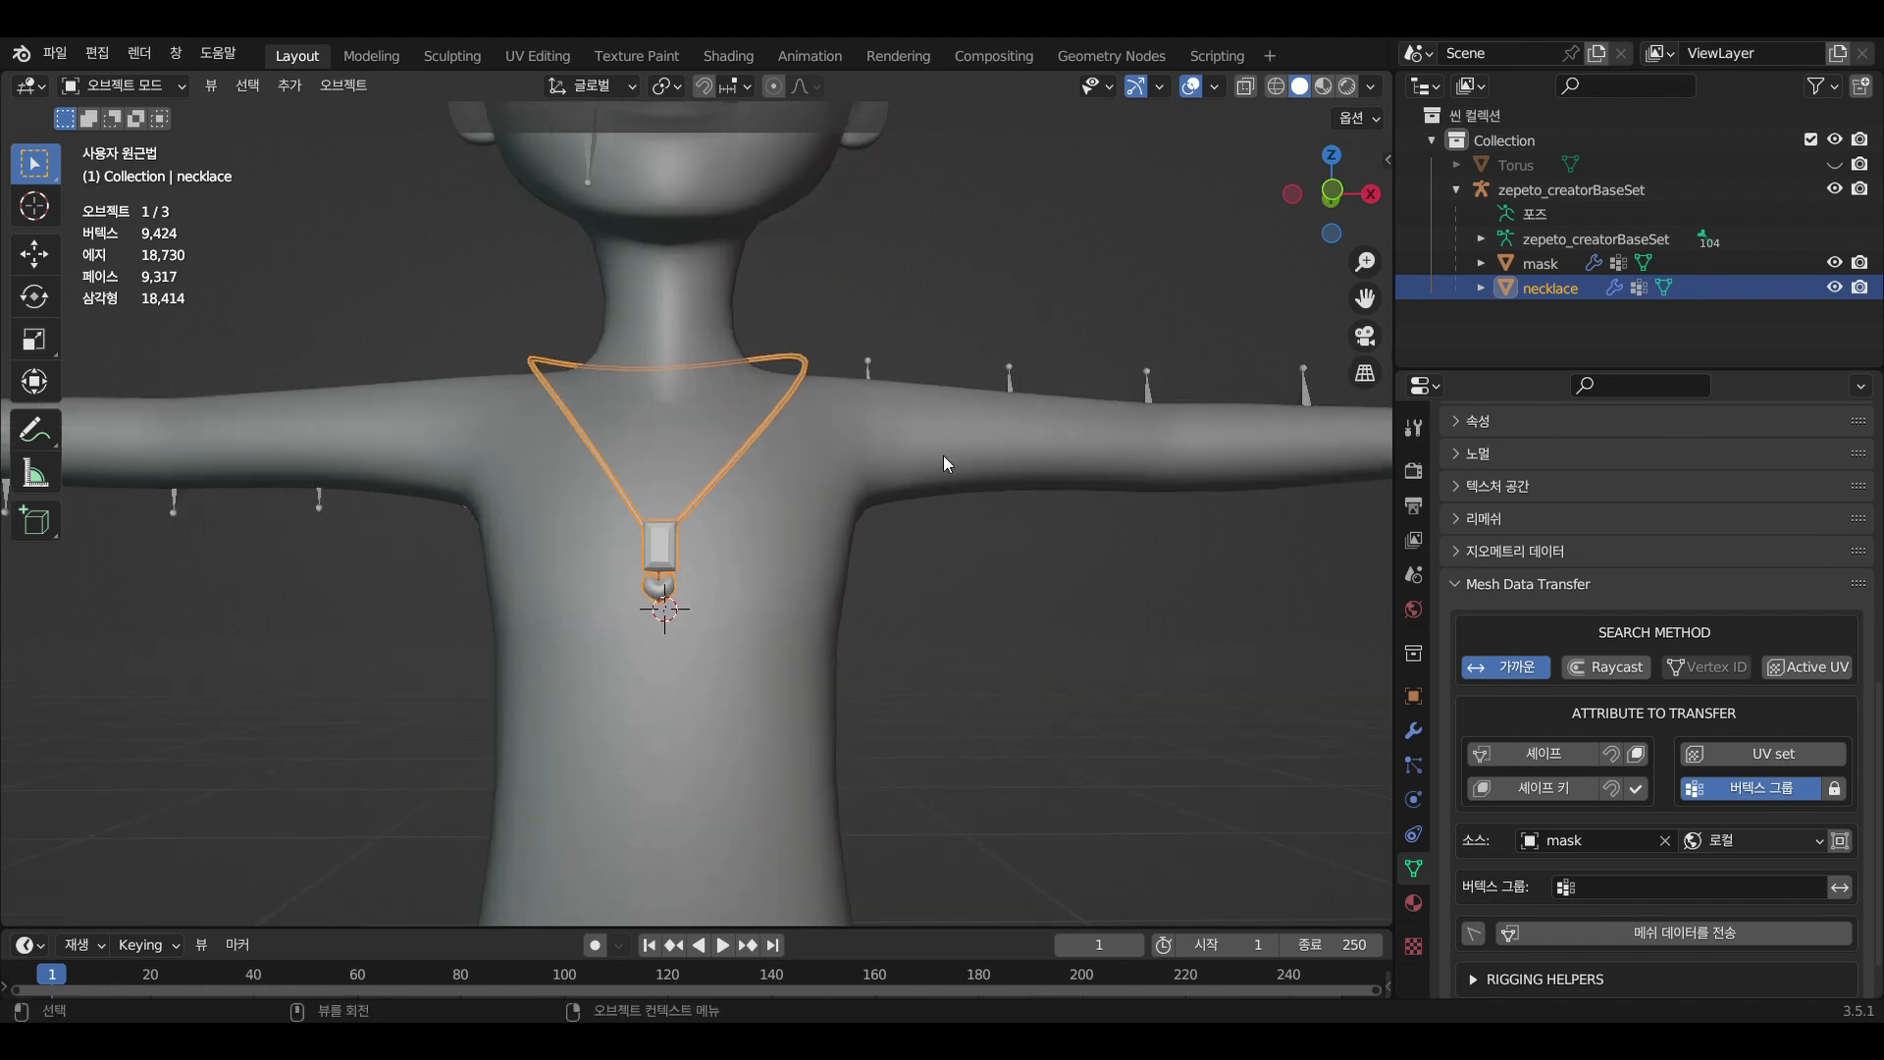
left_click(1007, 385)
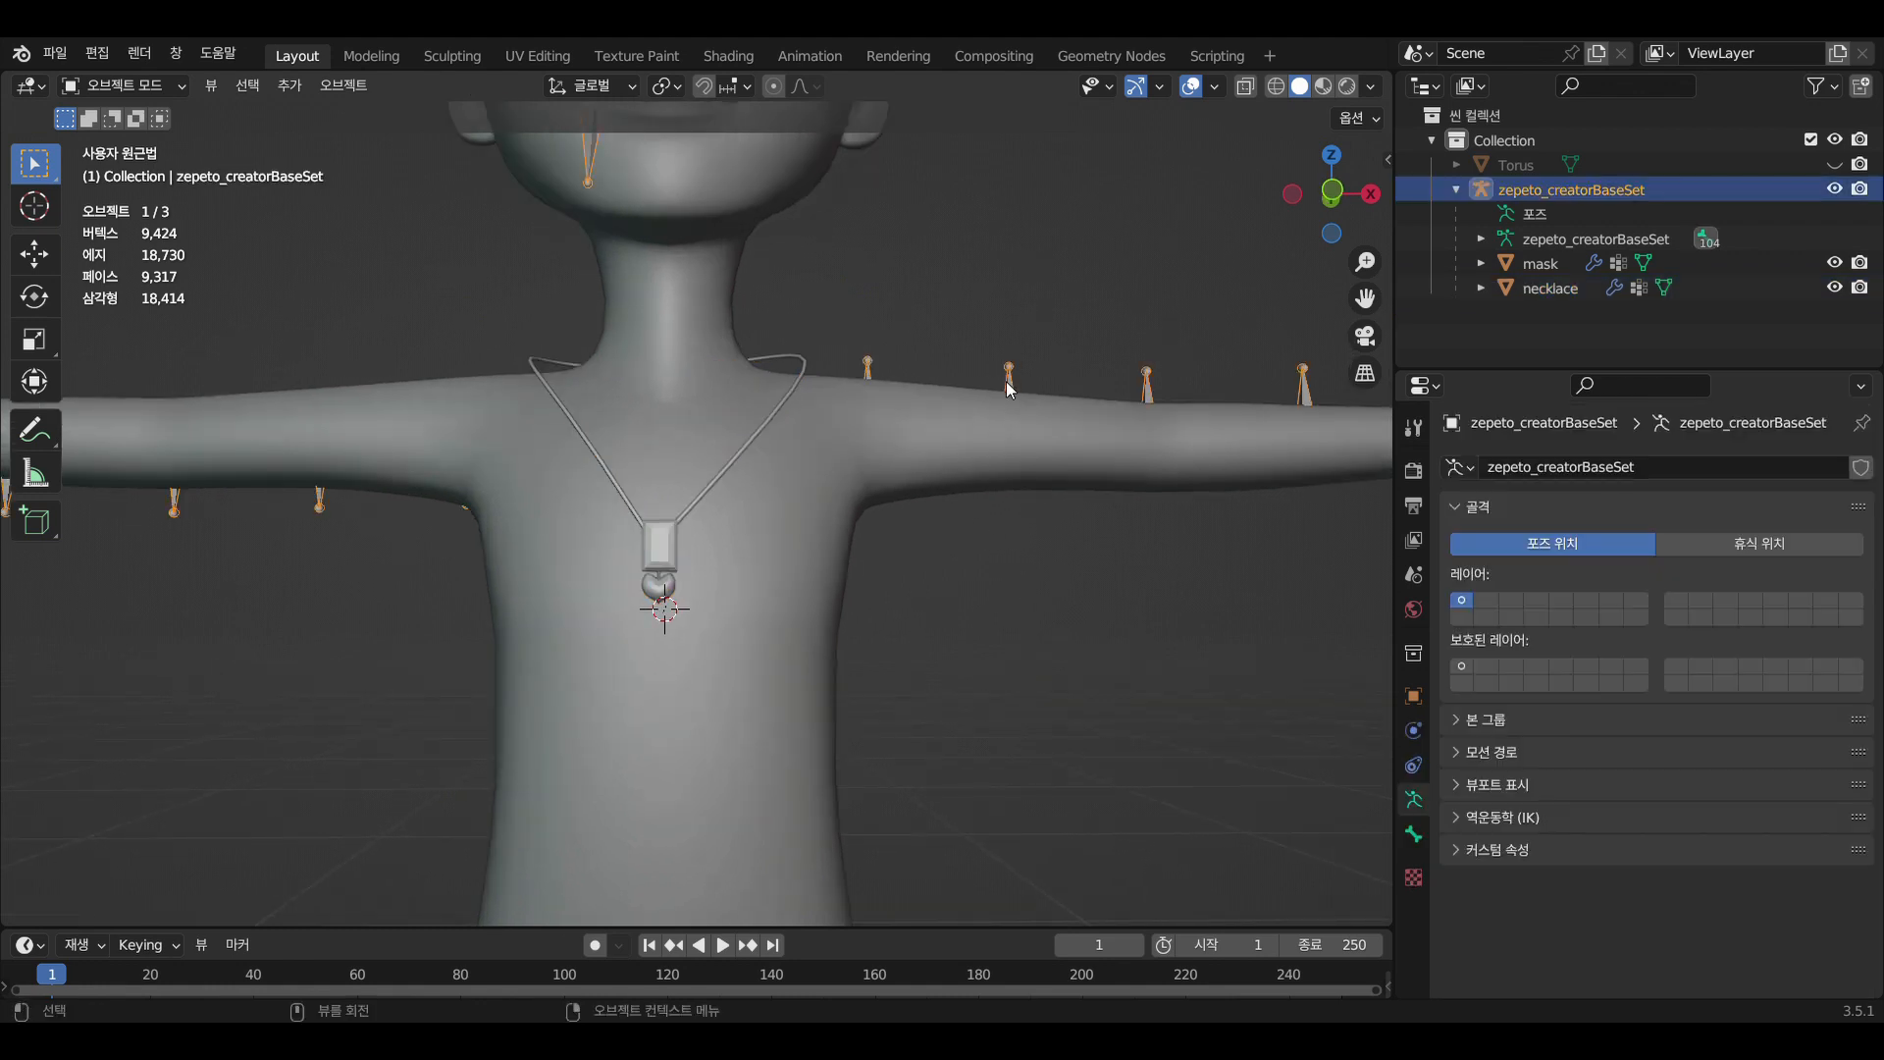
left_click(126, 86)
left_click(128, 159)
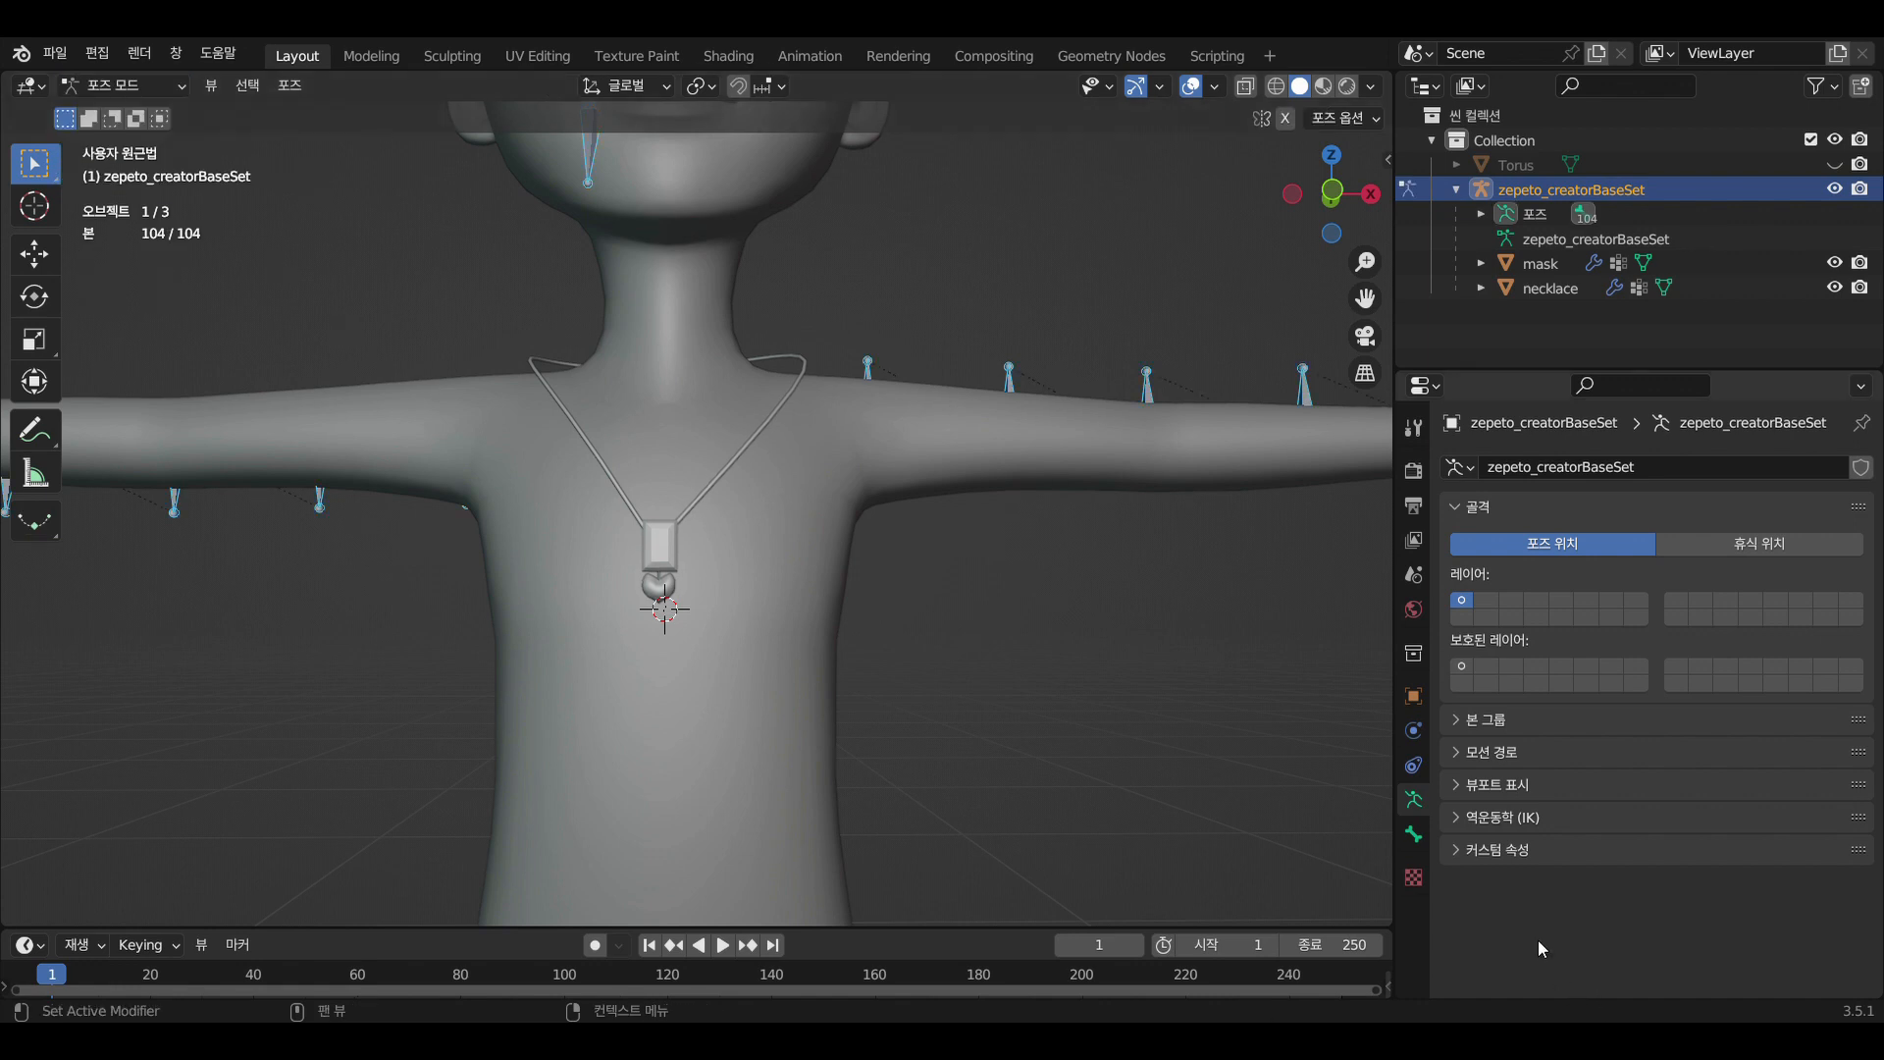
left_click(1475, 803)
left_click(1620, 932)
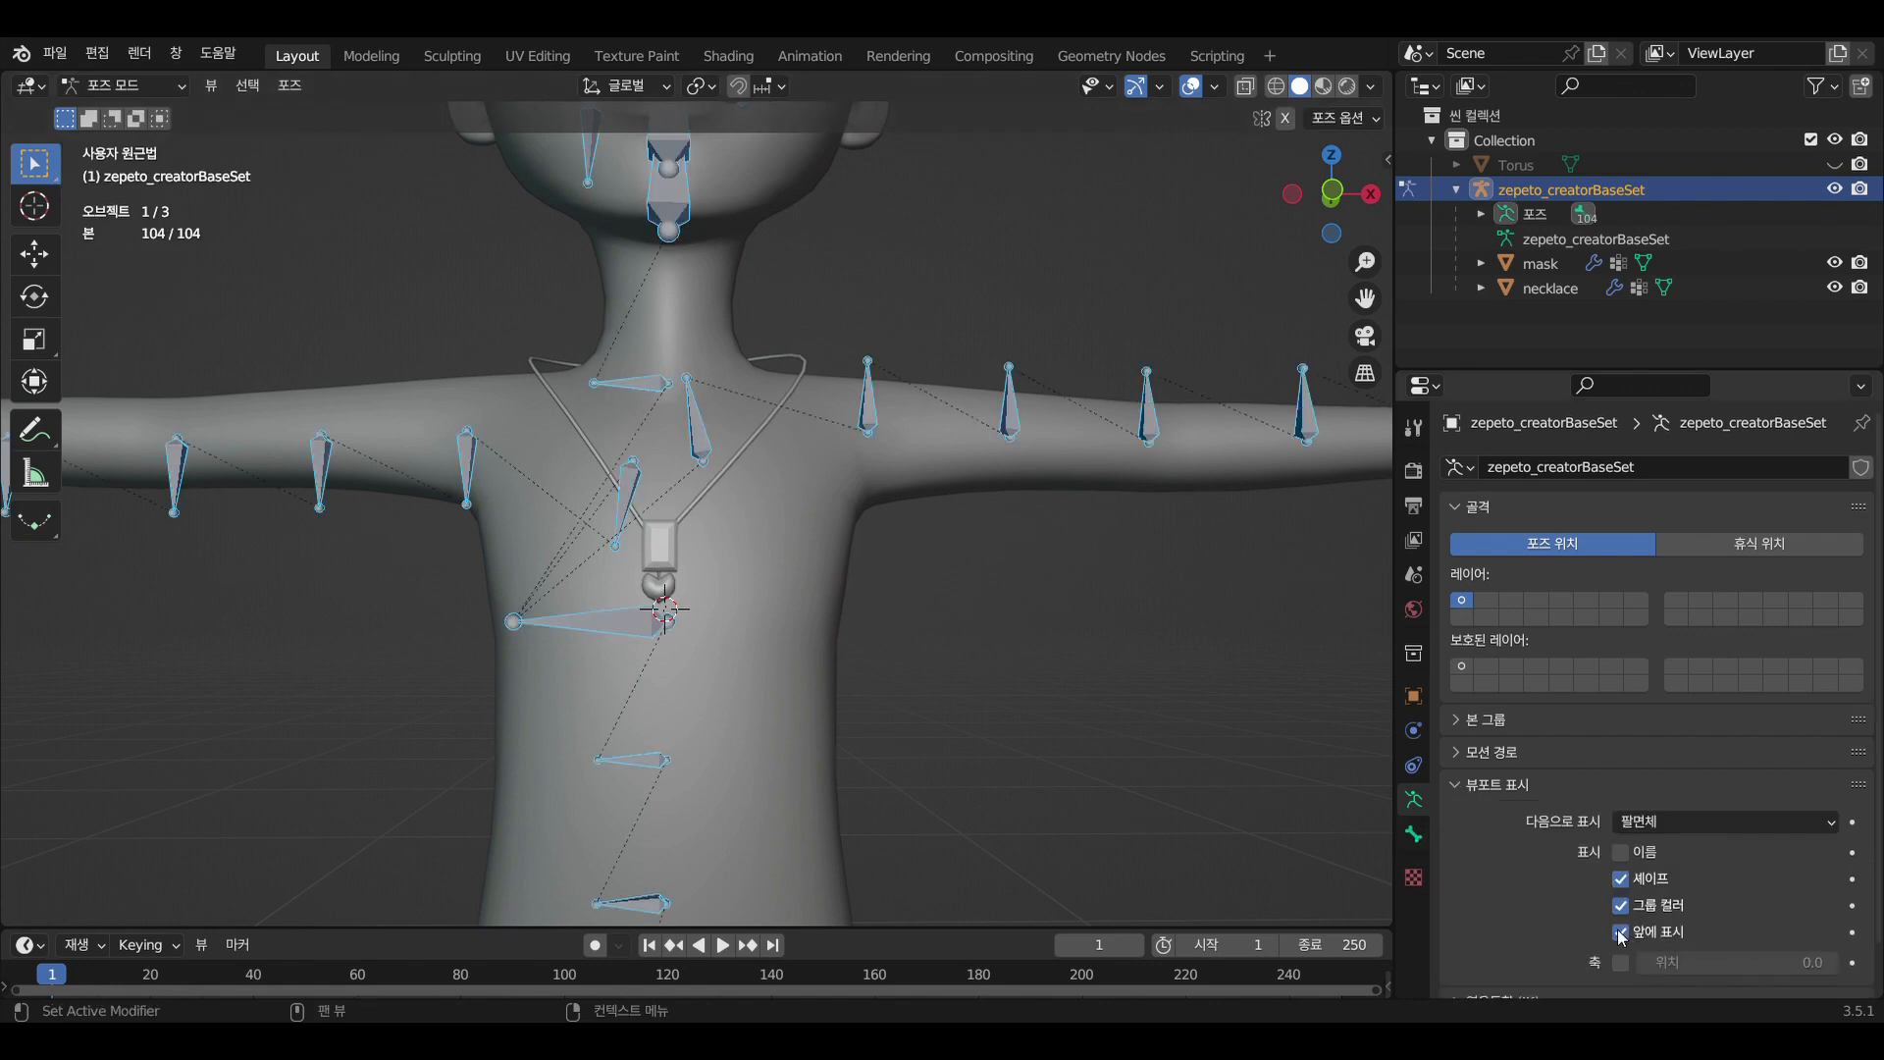
Rotate the spine bone by about 2.8° to test how the necklace follows the body
scroll(1058, 731, "down", 3)
left_click(673, 746)
left_click(672, 746)
key("r")
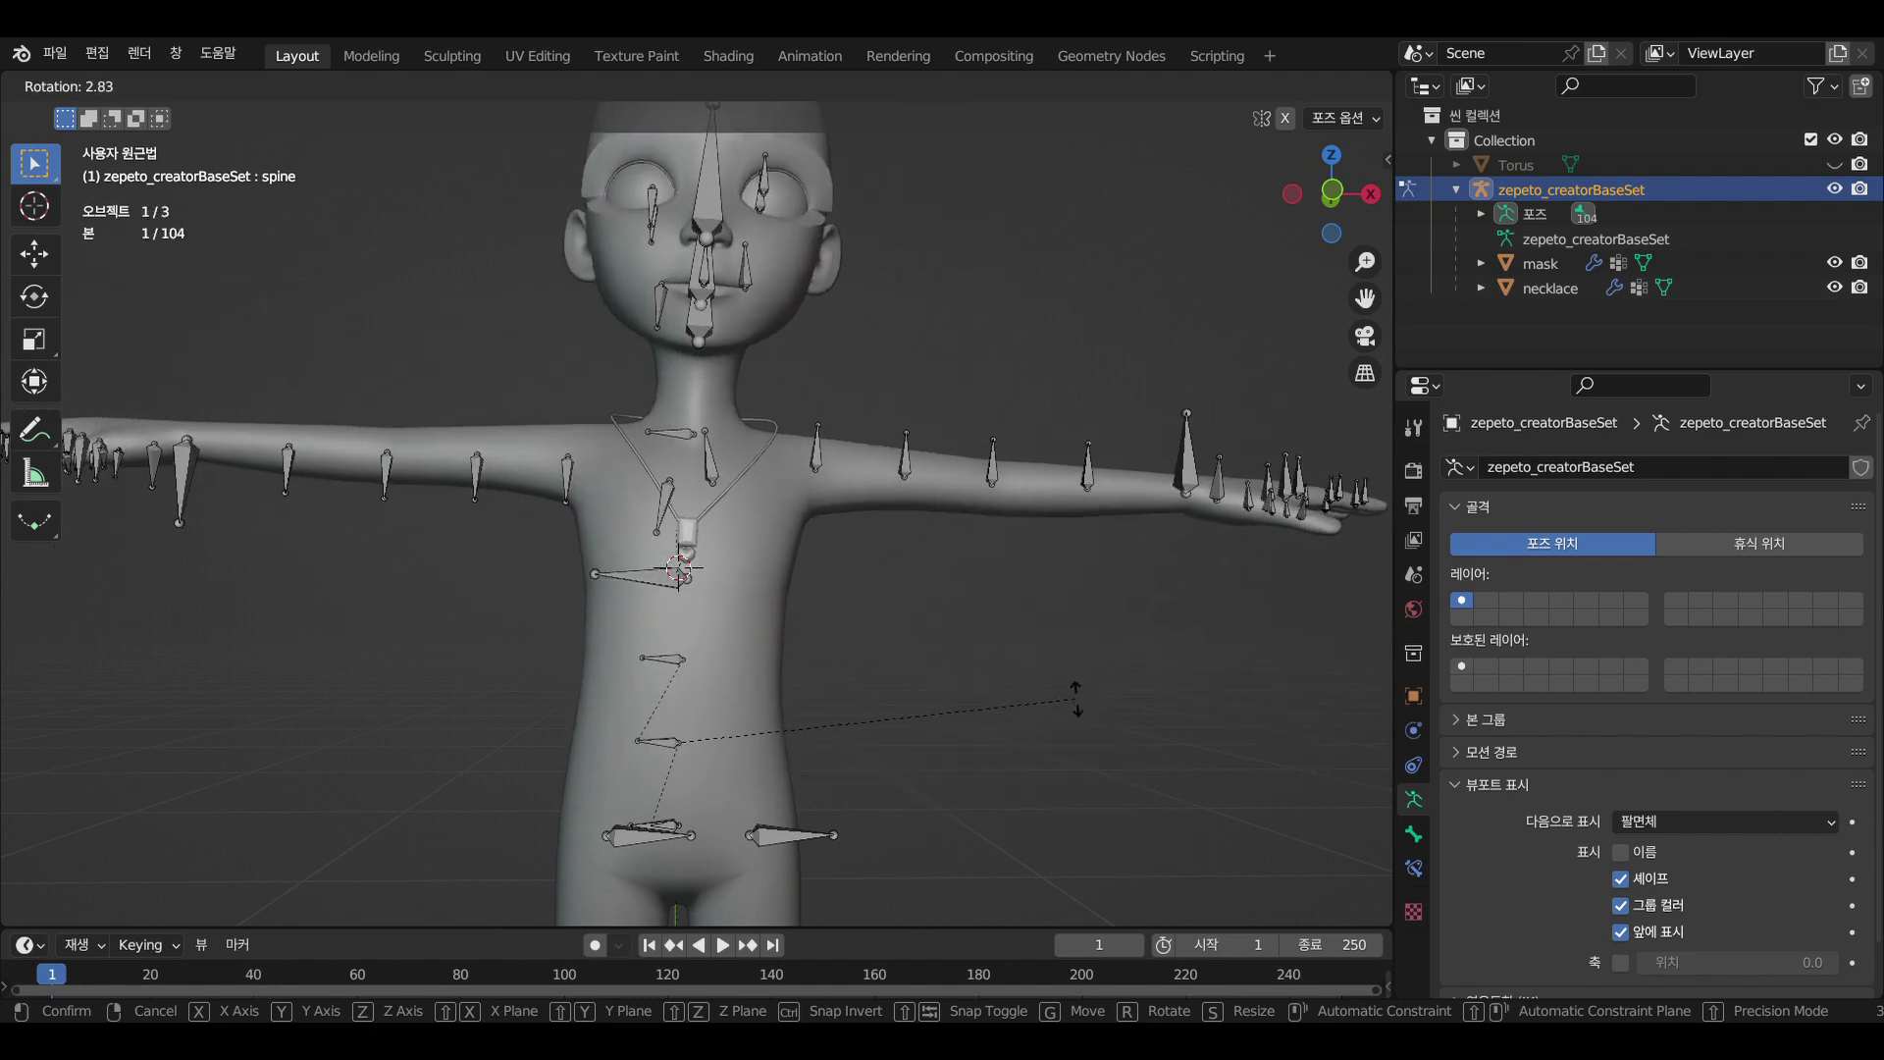
left_click(1080, 706)
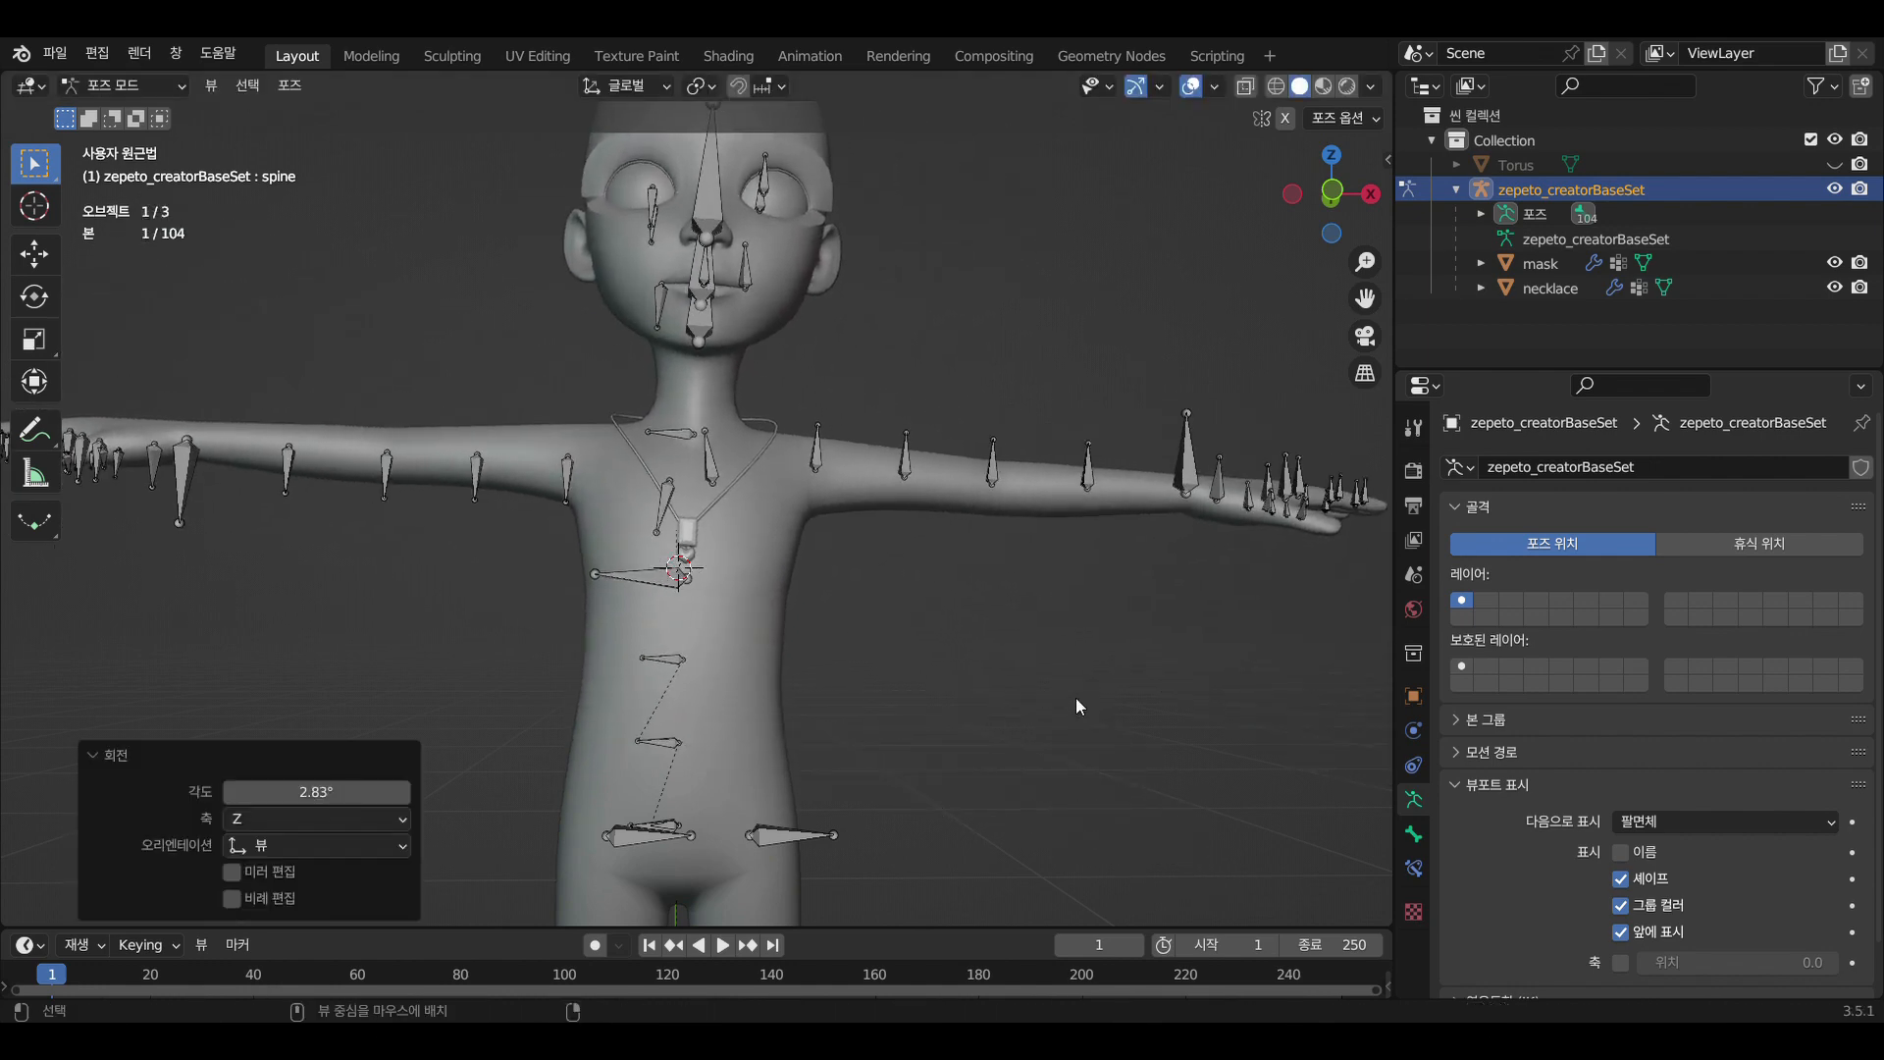
Rotate the chestUpper bone slightly to test the necklace's weights, and select the hand_L bone
scroll(1076, 697, "up", 3)
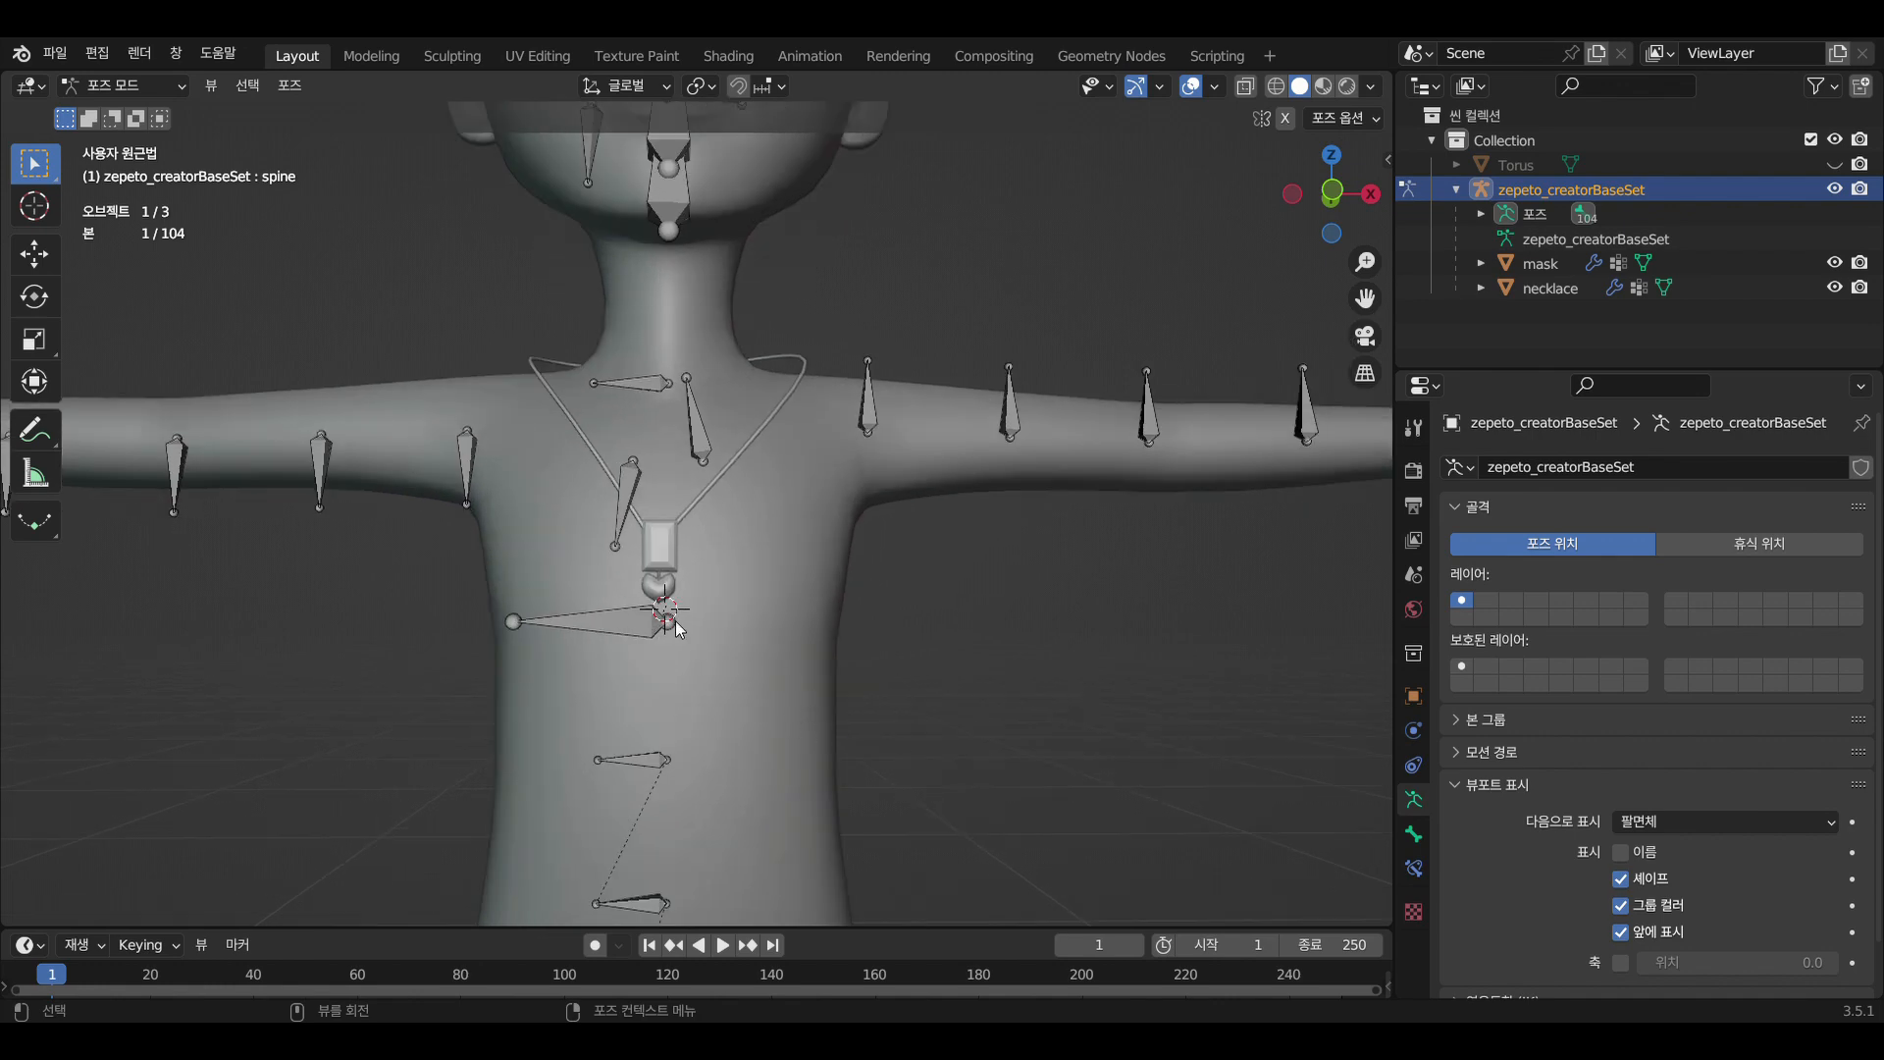
left_click(654, 619)
key("r")
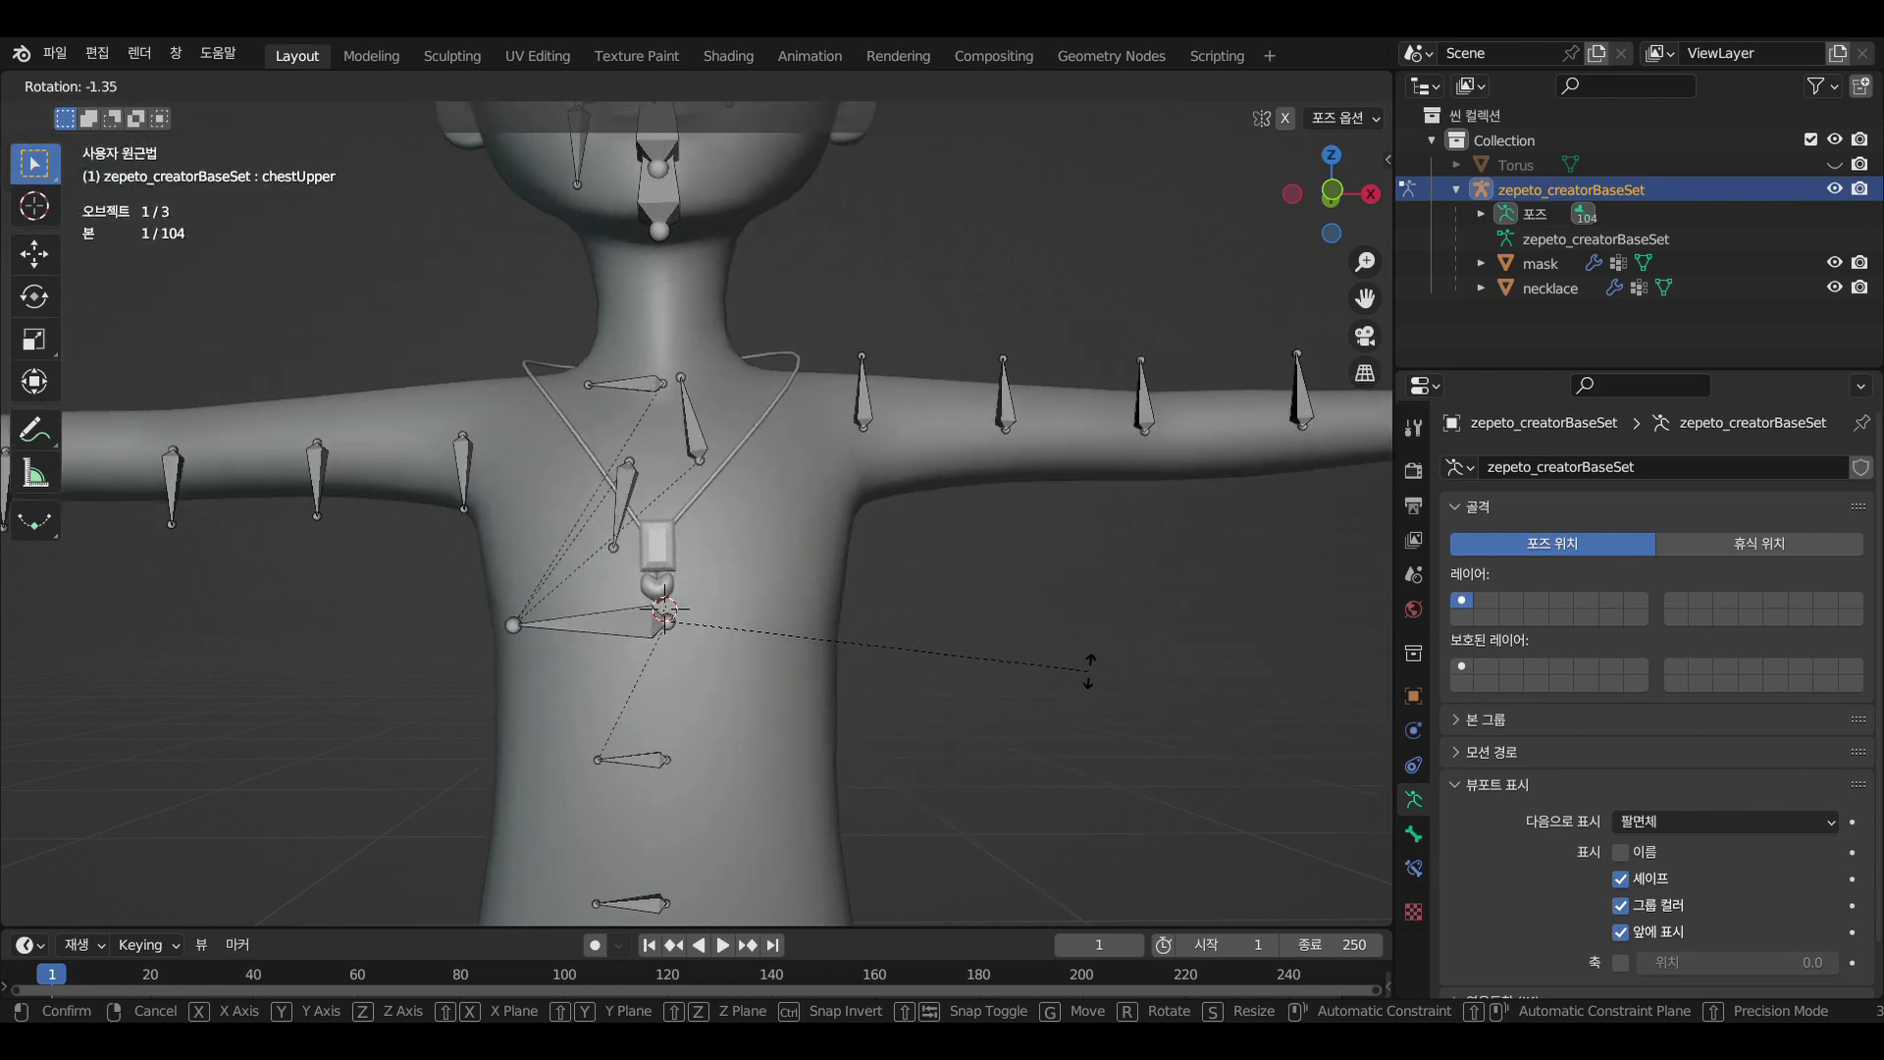
left_click(1091, 677)
left_click(1089, 671)
mouse_move(1090, 671)
middle_mouse_down()
mouse_move(1089, 740)
mouse_move(1057, 673)
middle_mouse_up()
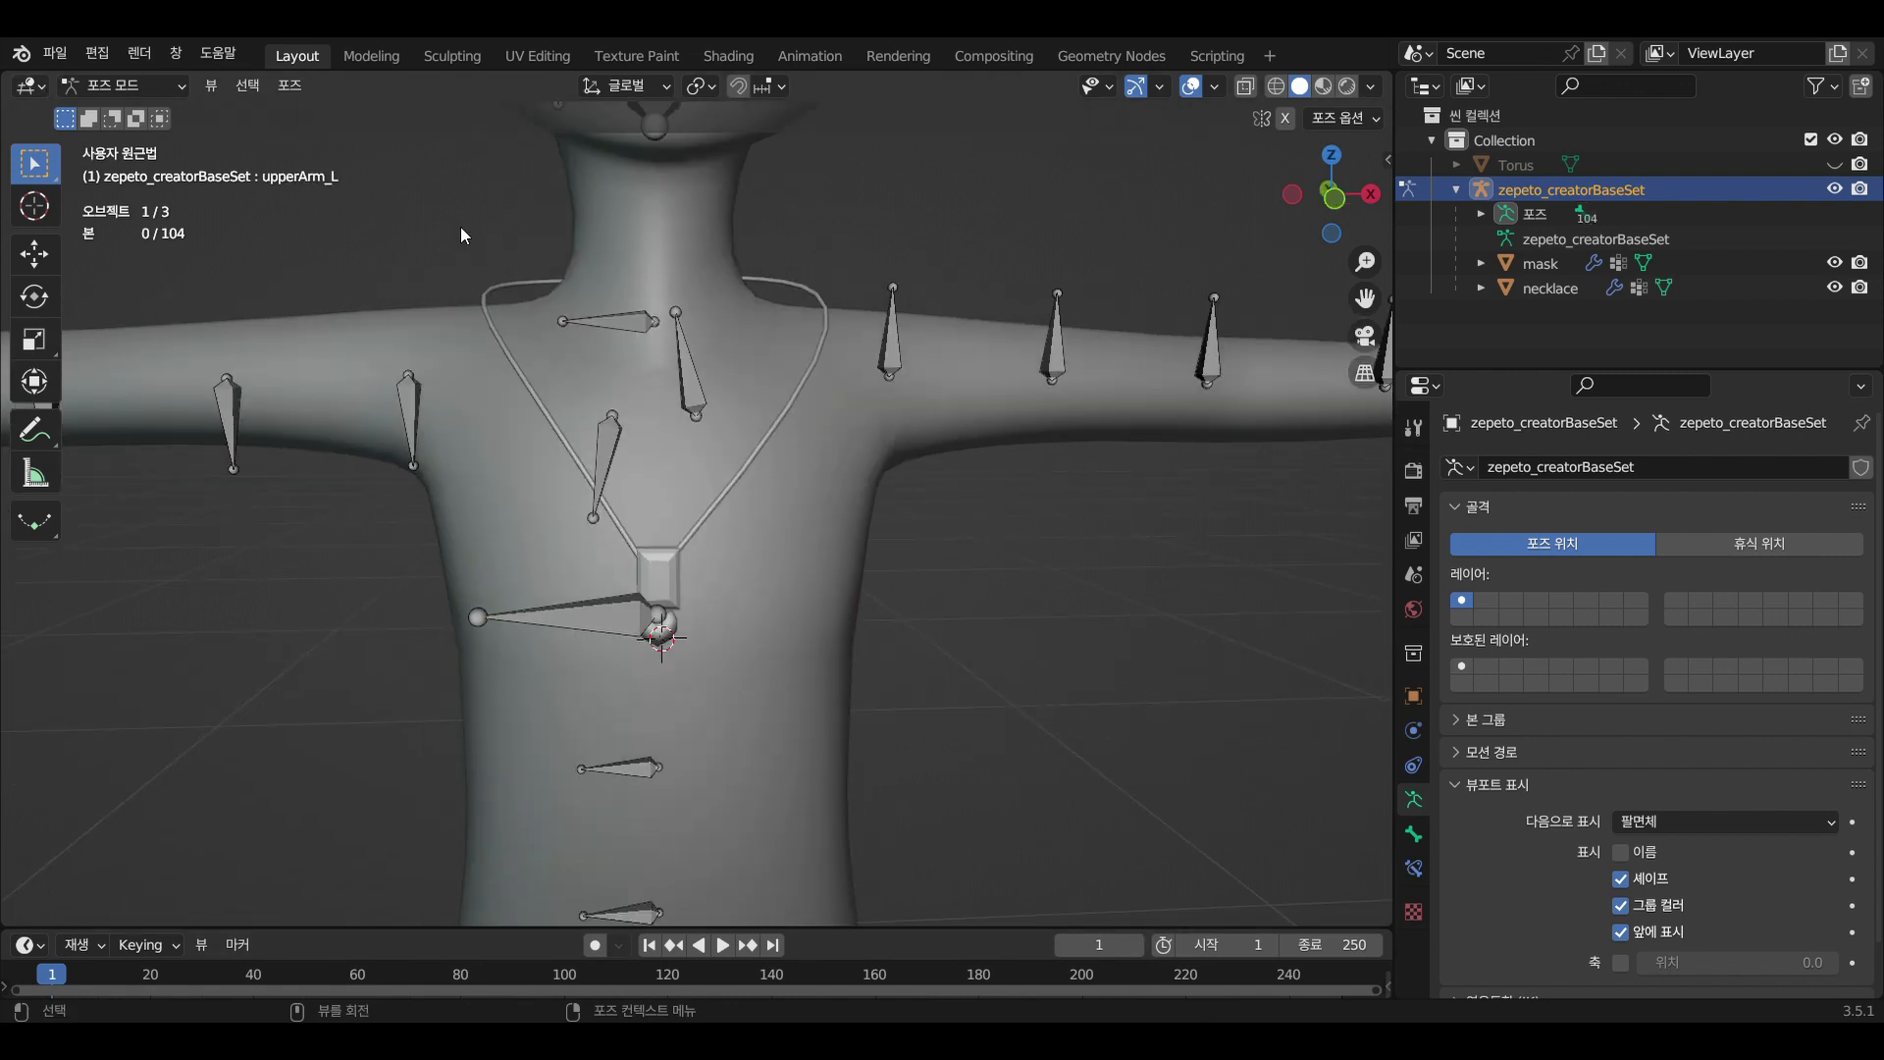
scroll(867, 447, "down", 8)
middle_click_drag(917, 498, 941, 563)
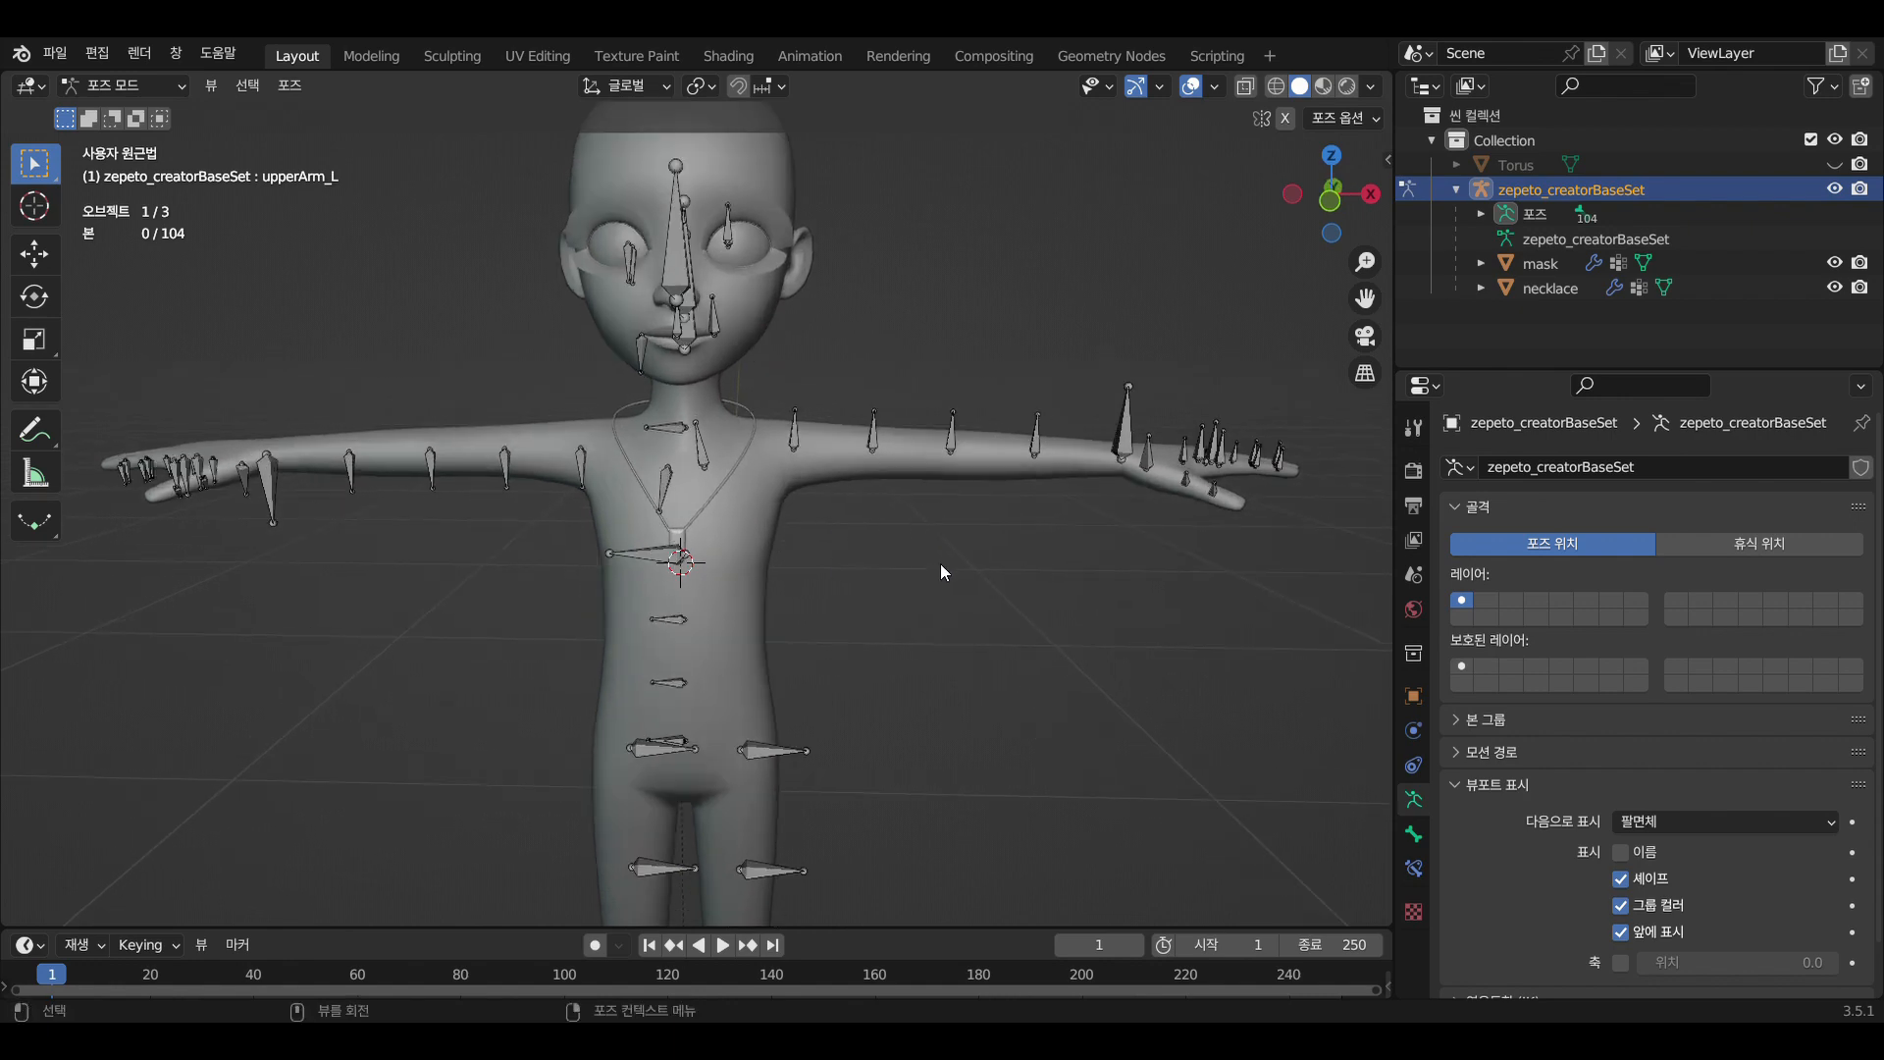
left_click(1125, 437)
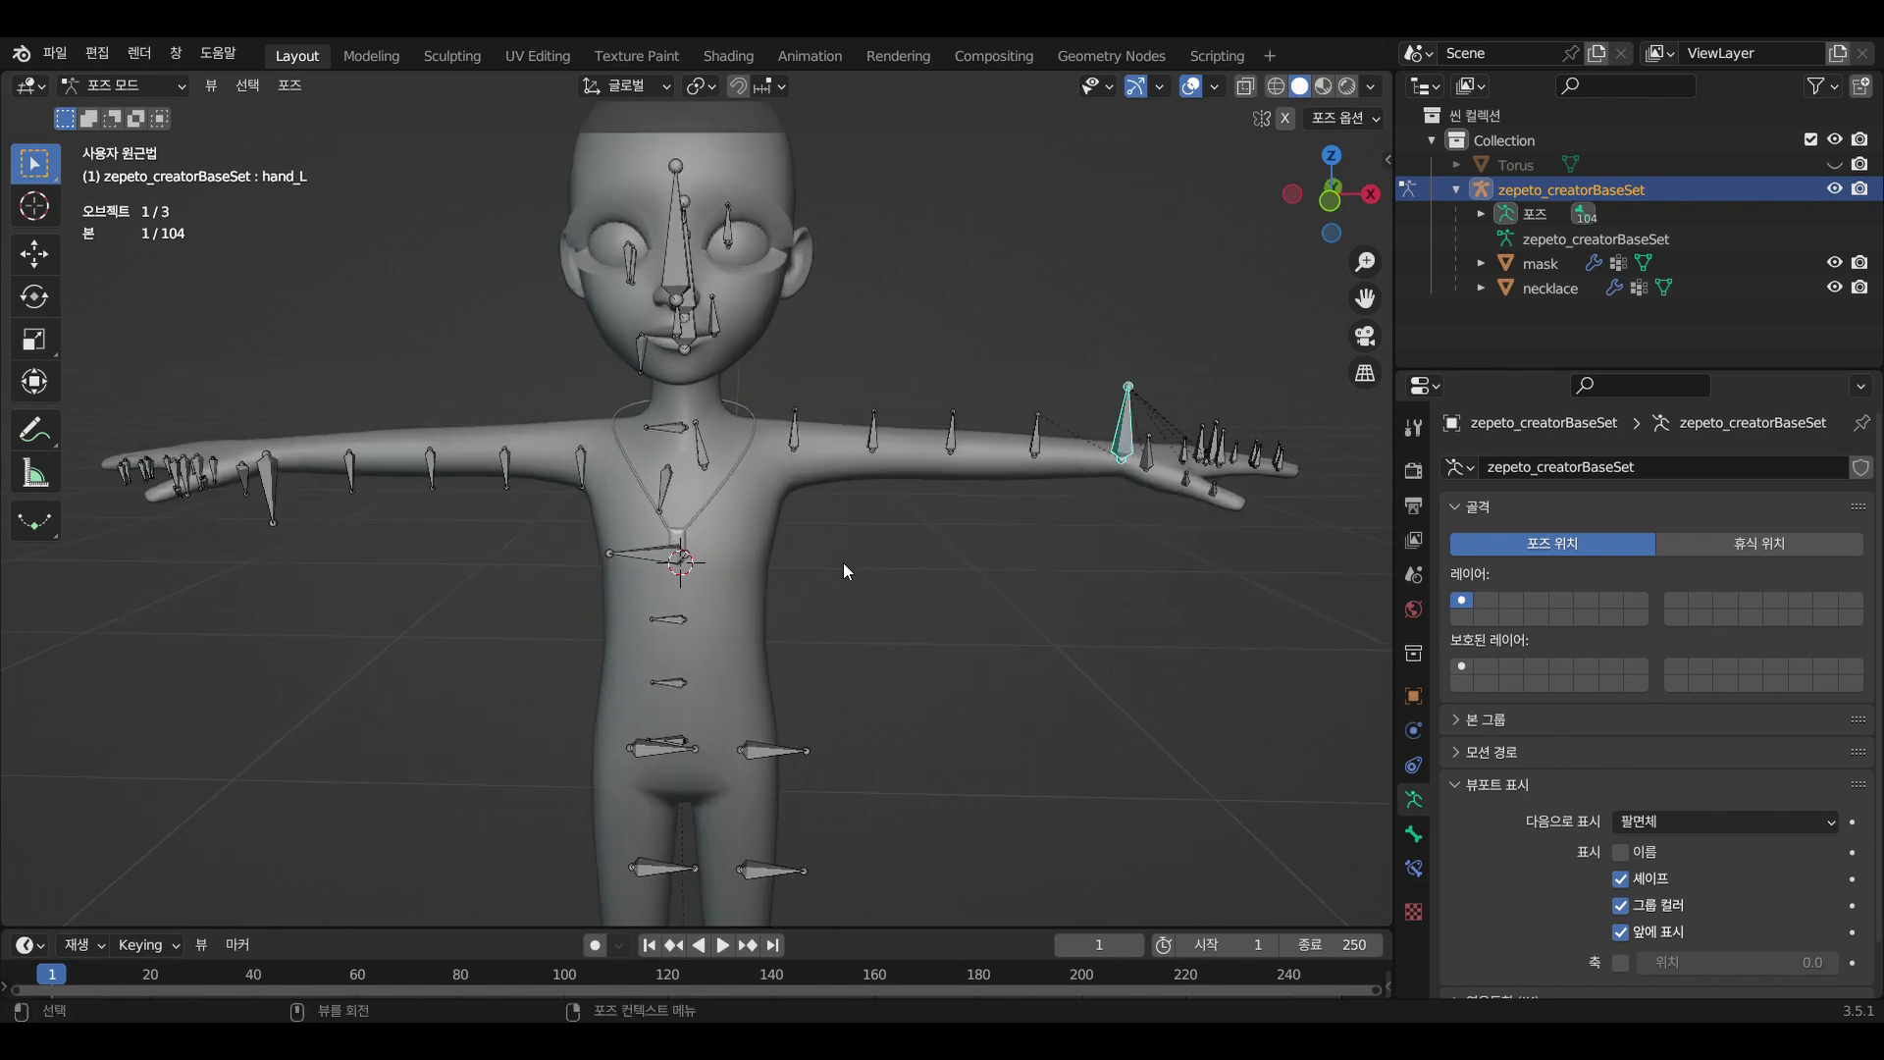
Delete the leg and foot bones below the hips from the zepeto_creatorBaseSet armature in Edit Mode
left_click(102, 86)
left_click(108, 100)
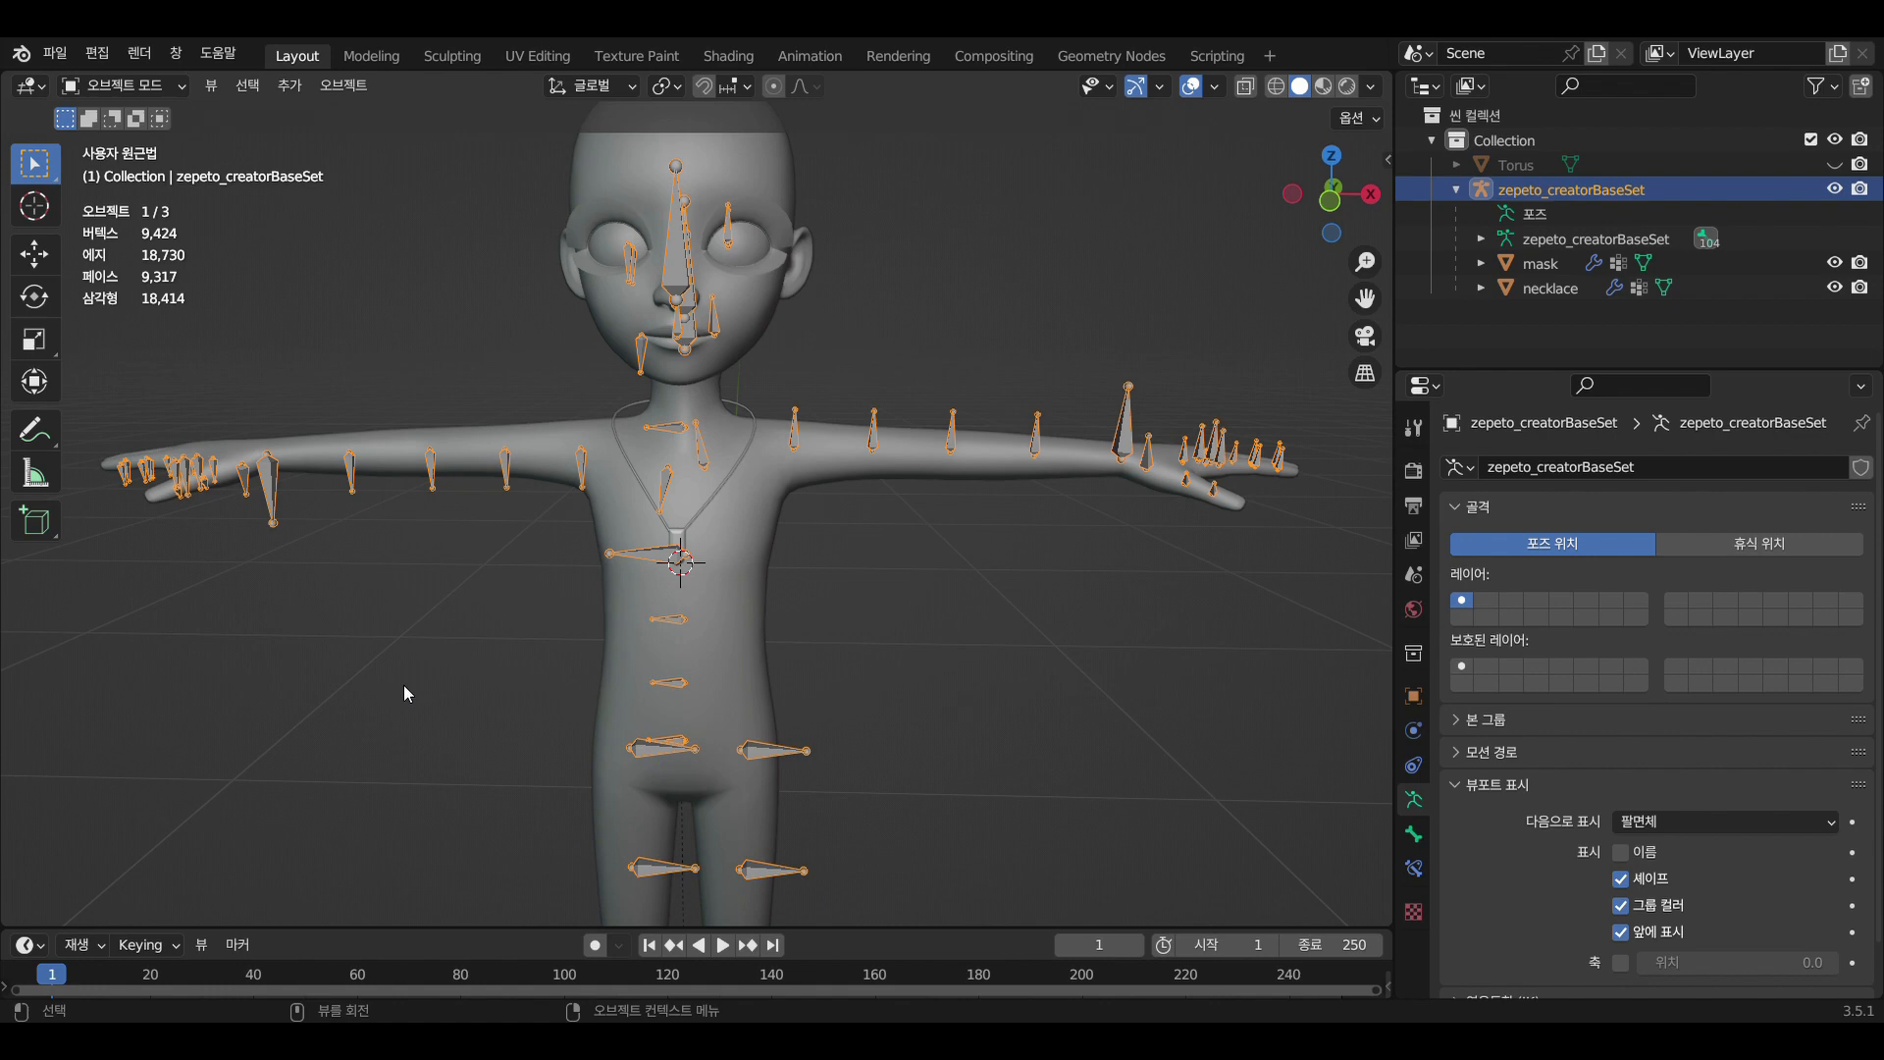
key("Tab")
scroll(605, 753, "down", 3)
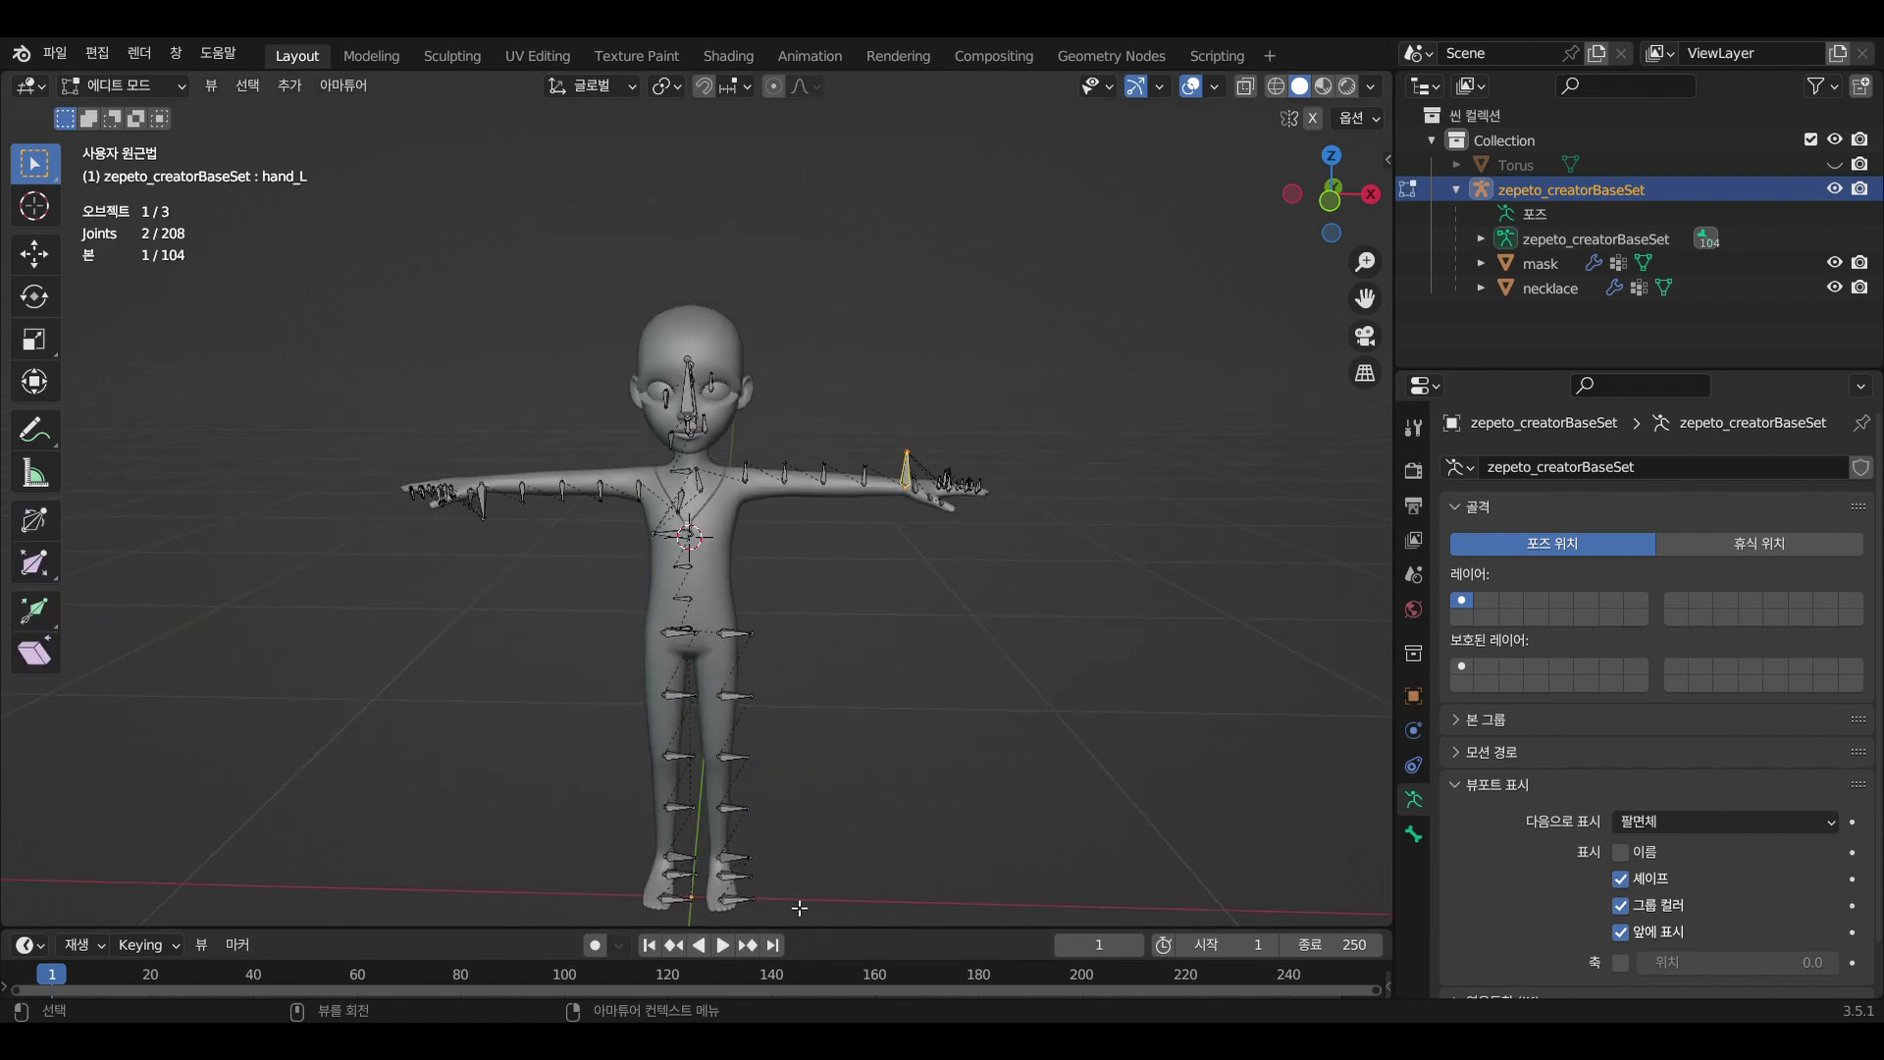
scroll(616, 751, "down", 1)
key("b")
left_click_drag(609, 633, 873, 884)
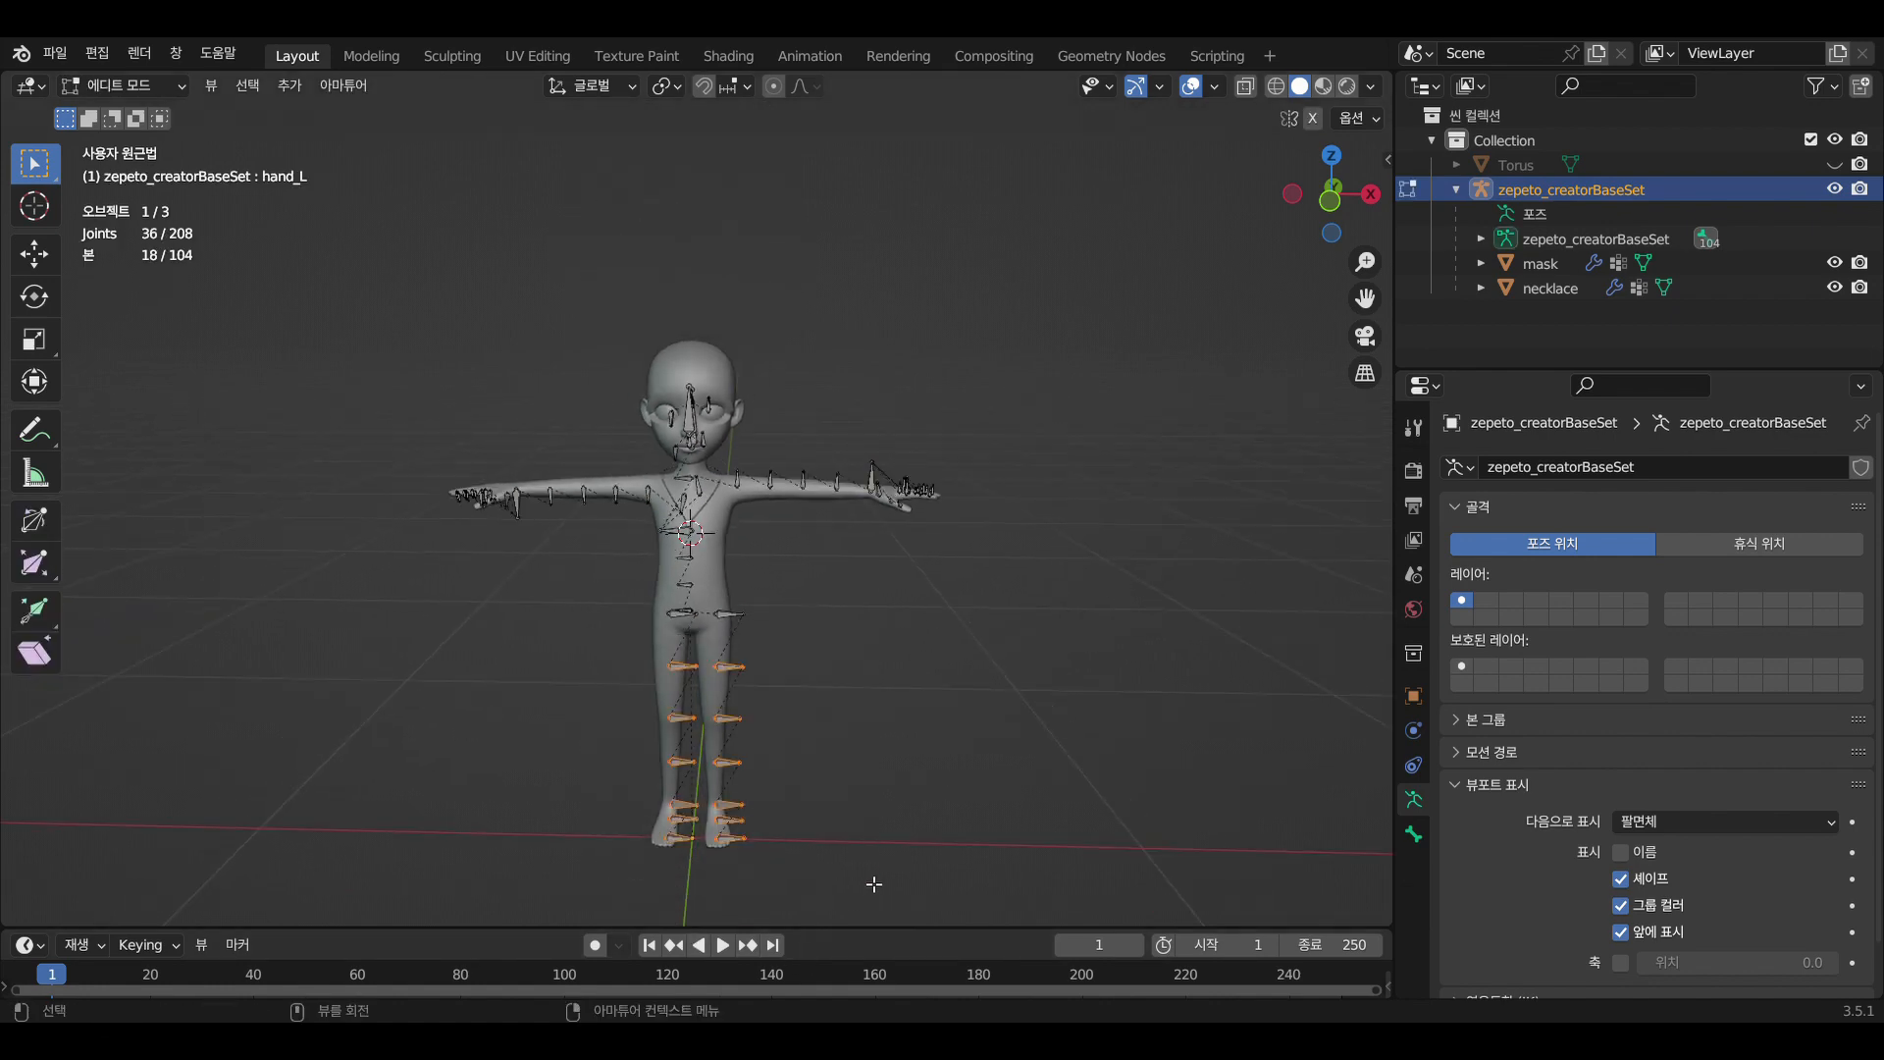
key("x")
left_click(868, 875)
scroll(869, 878, "up", 5)
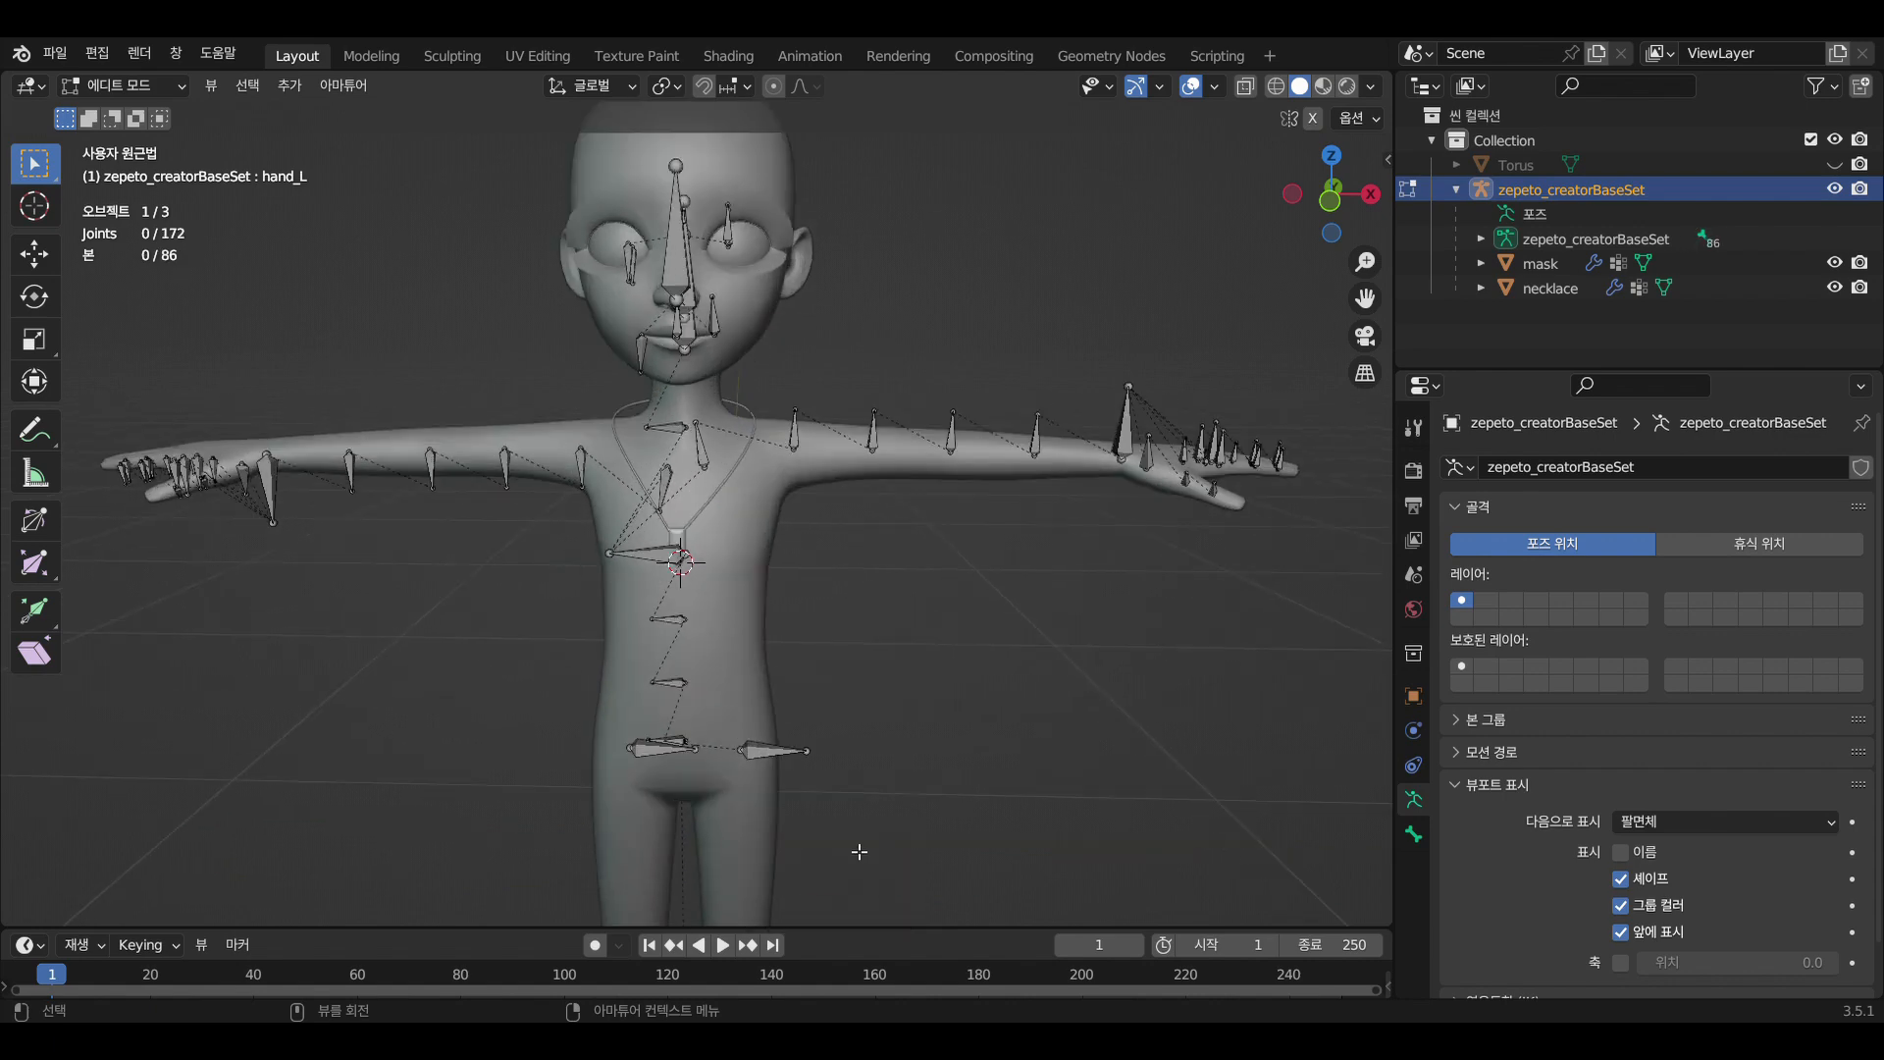
Return to Object Mode, paste the unrigged mask.001 body into the scene and hide the original mask object
left_click(54, 53)
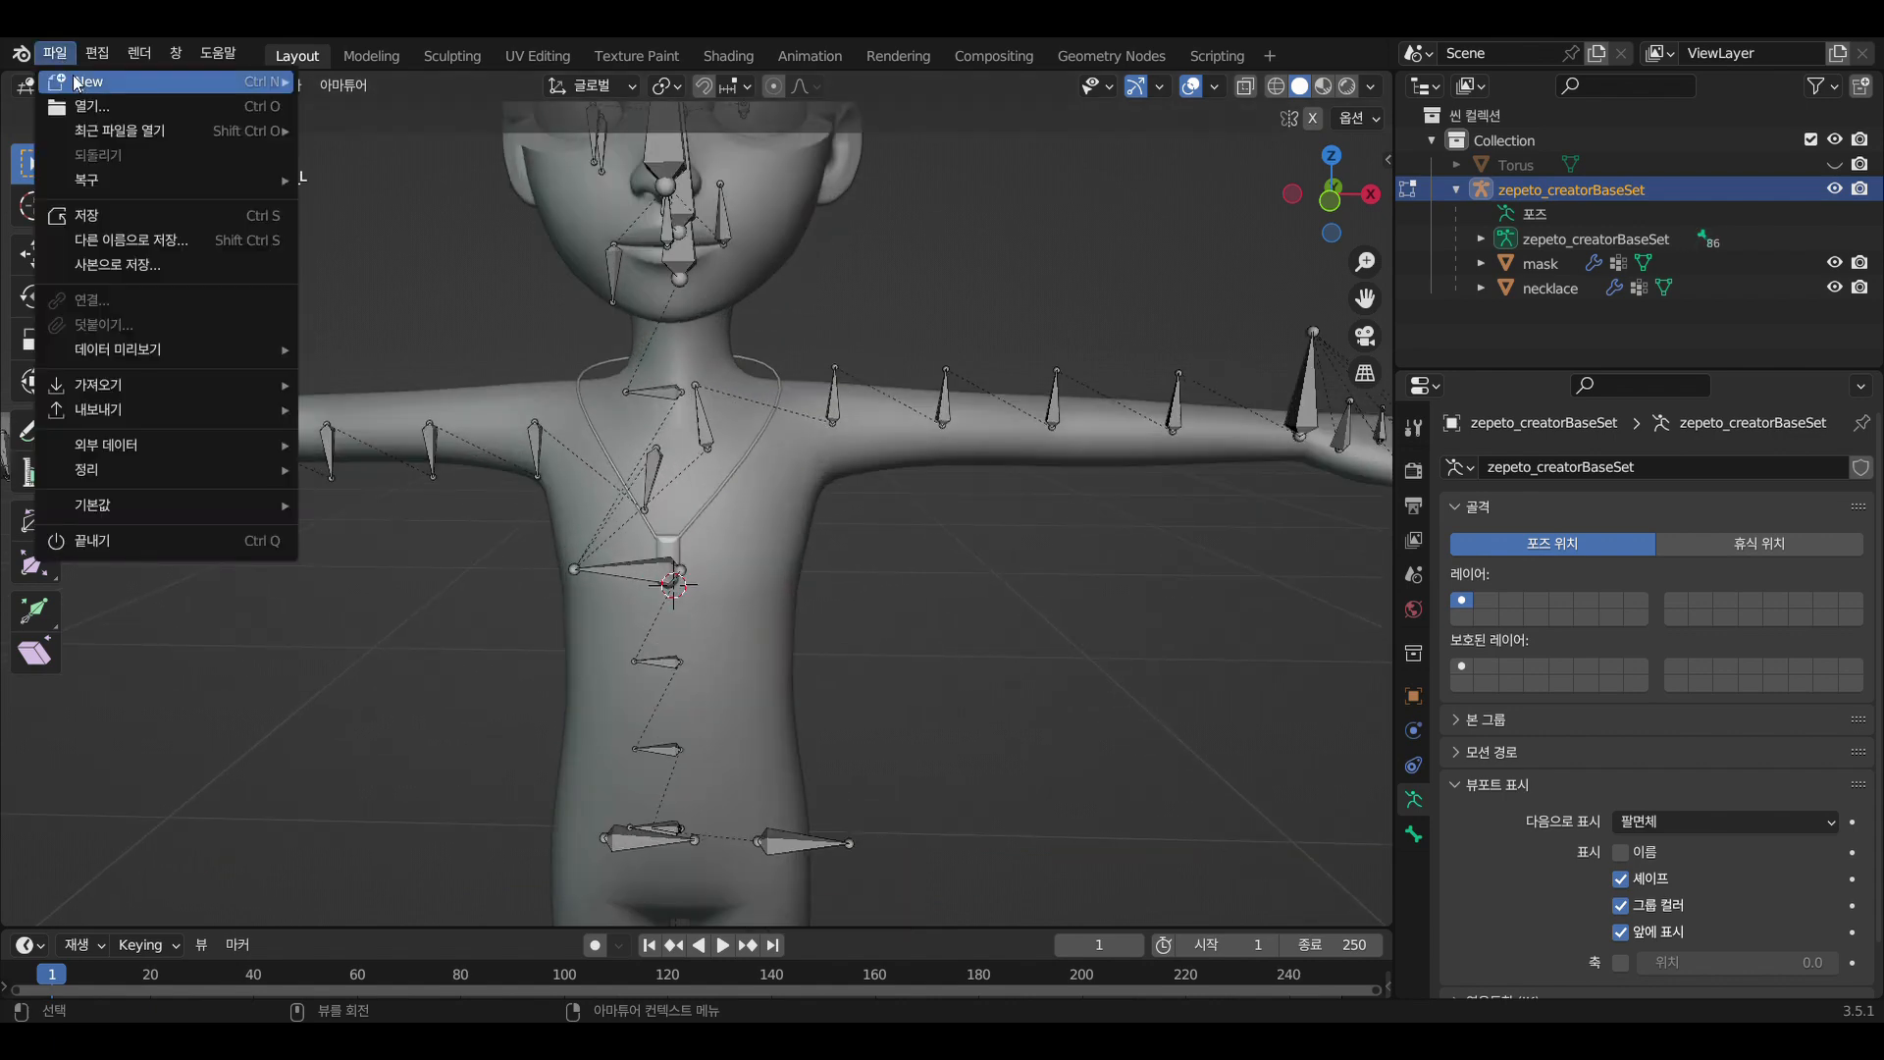
mouse_move(125, 385)
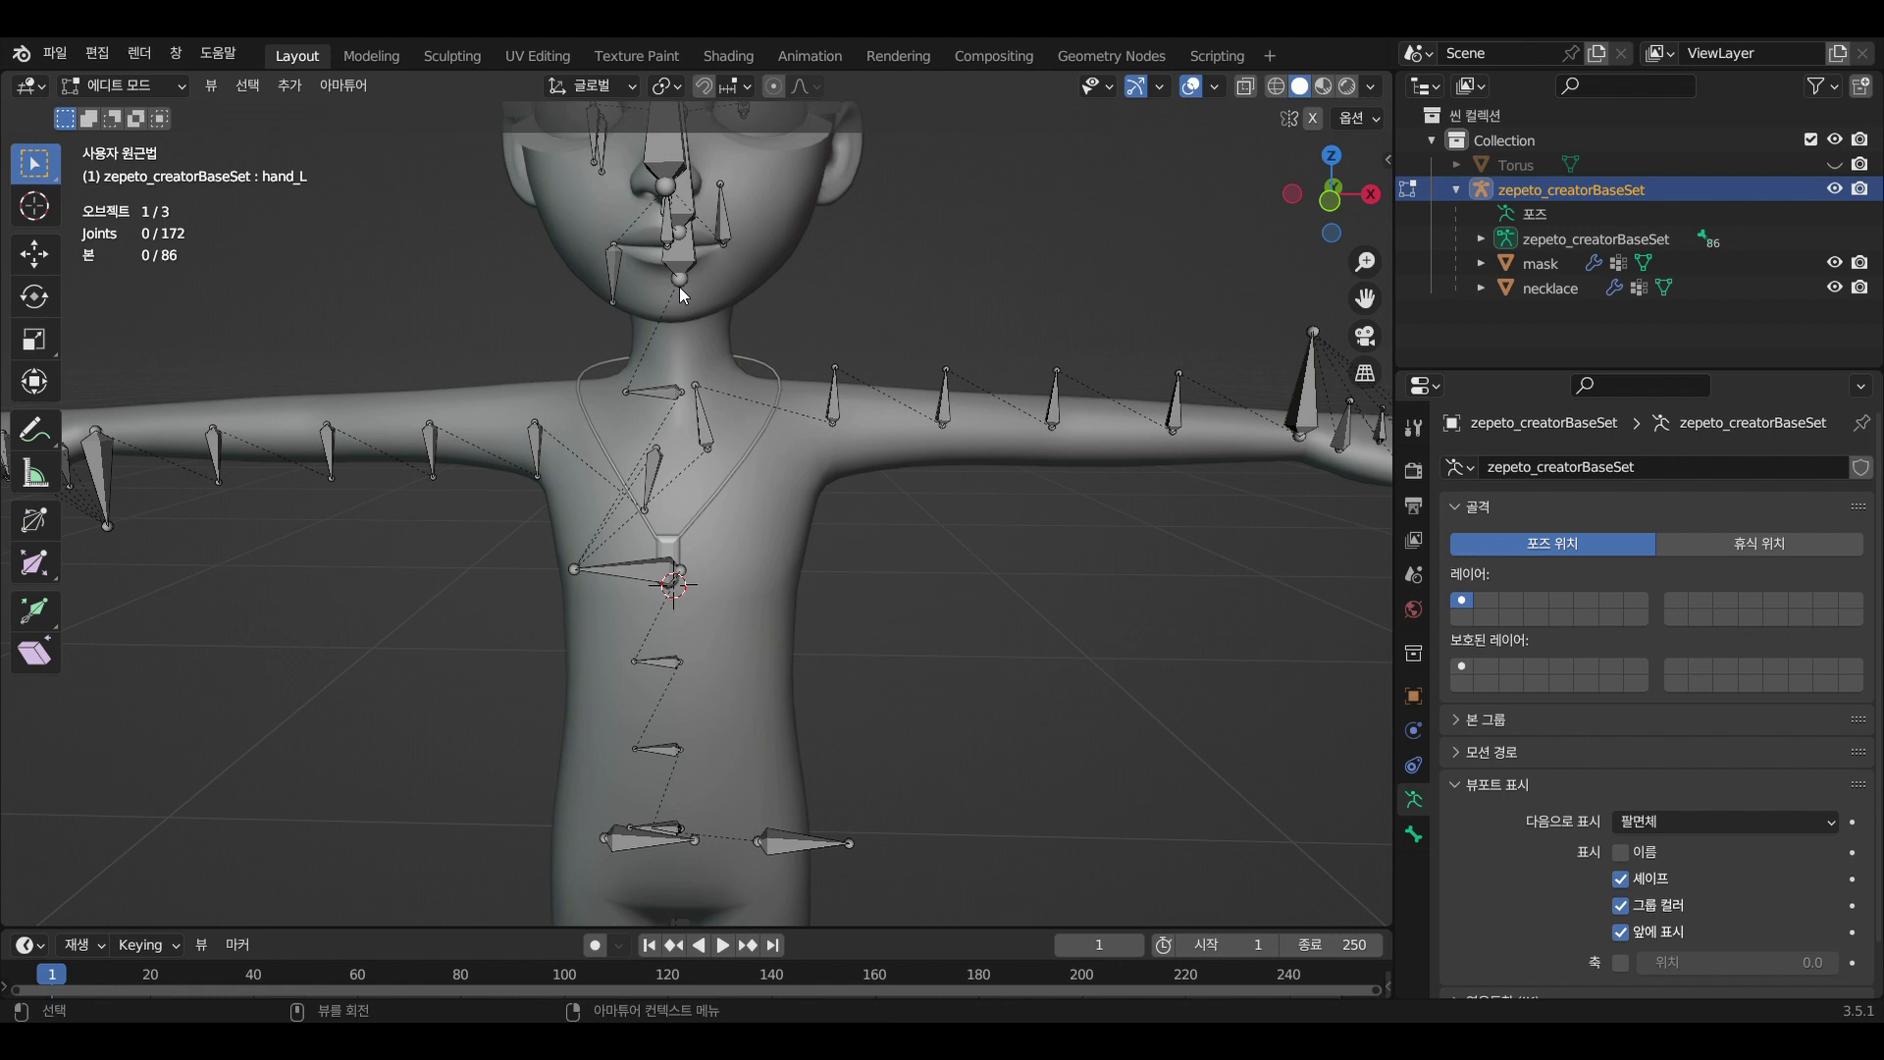
key("Tab")
key("ctrl+v")
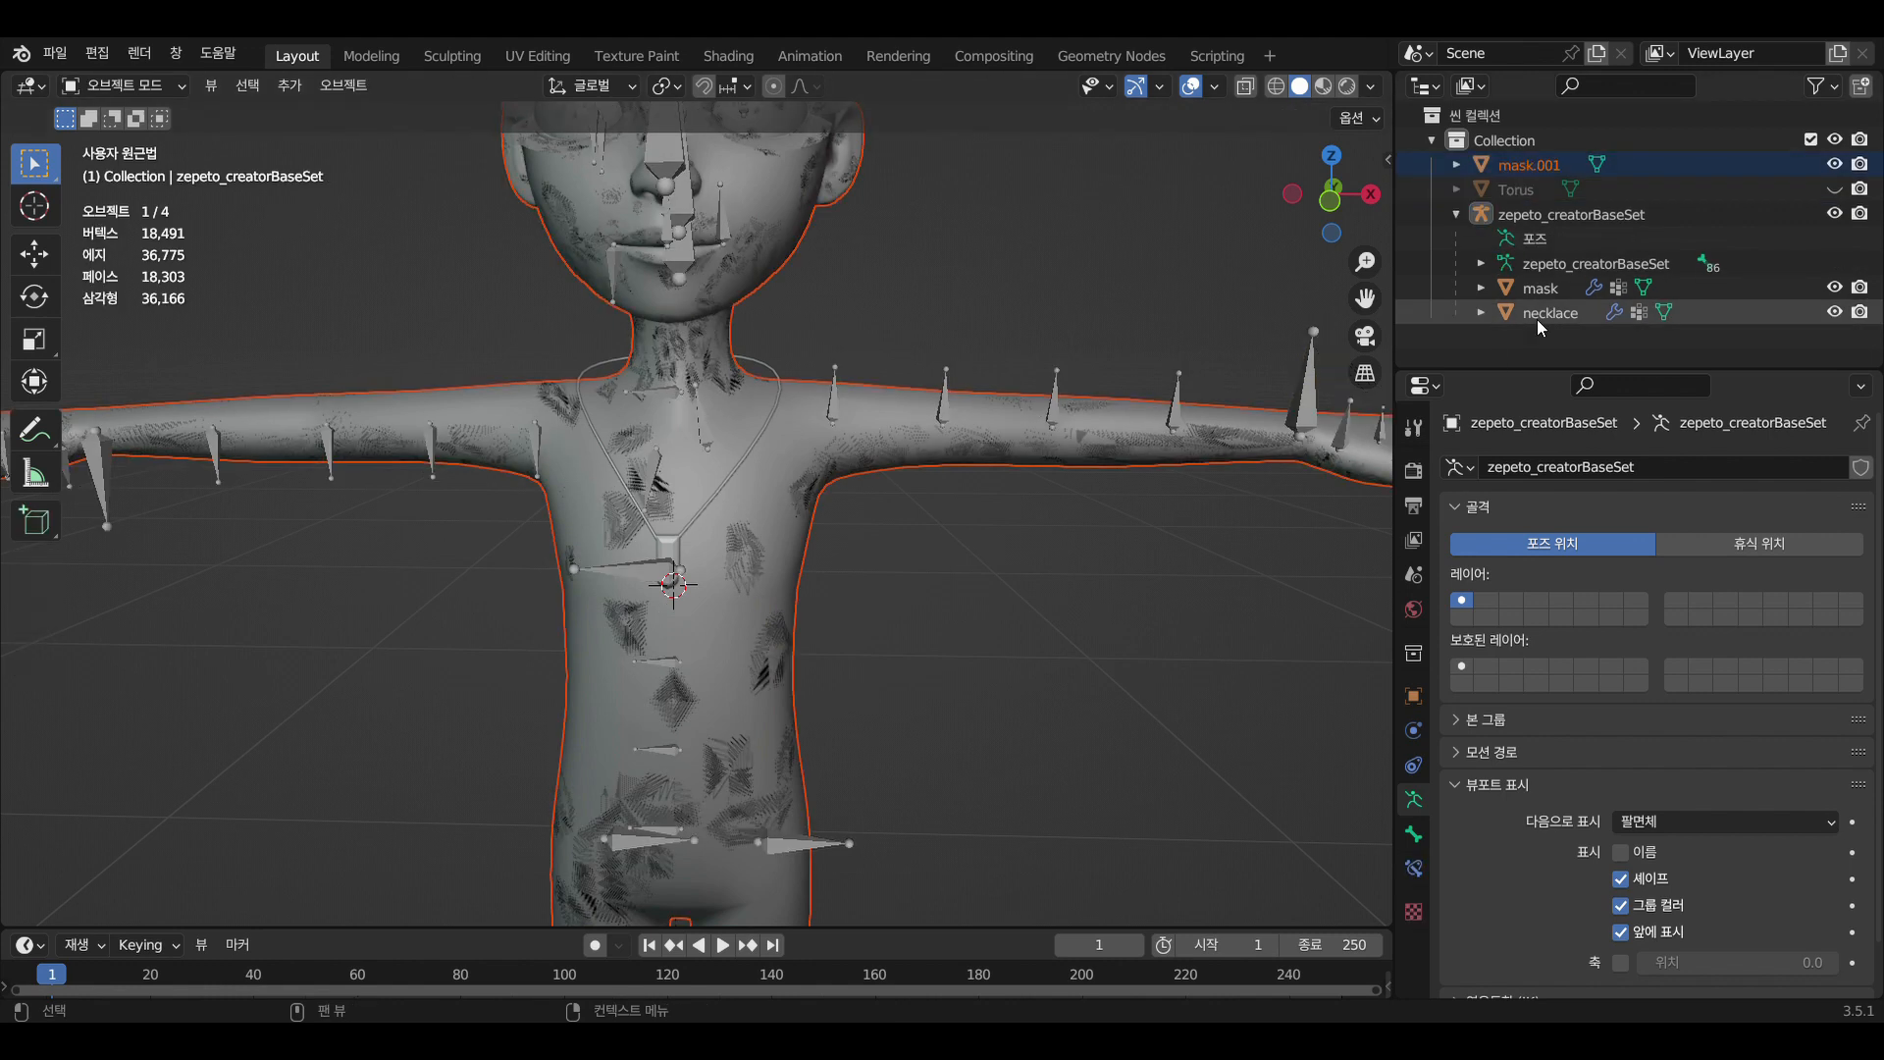
left_click(1835, 287)
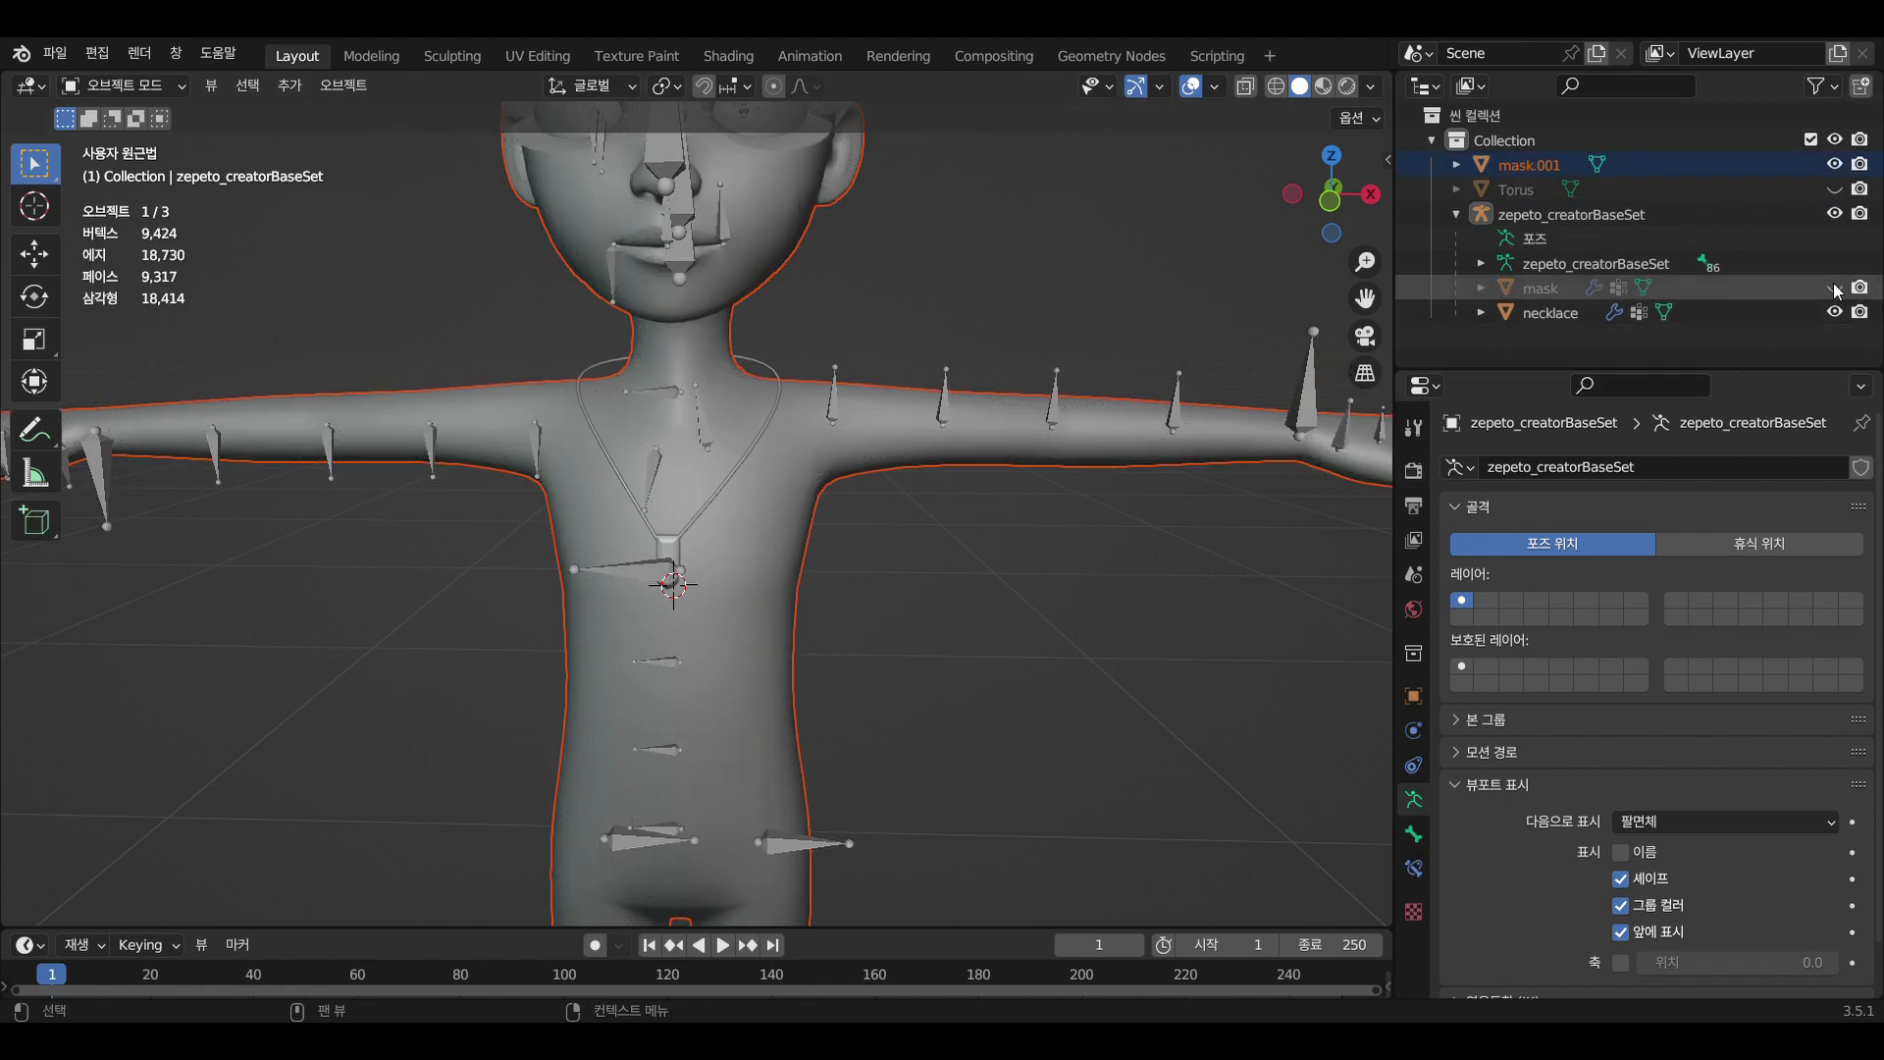
Export the necklace, the zepeto_creatorBaseSet armature and the mask.001 body together as necklace.fbx
scroll(793, 511, "down", 4)
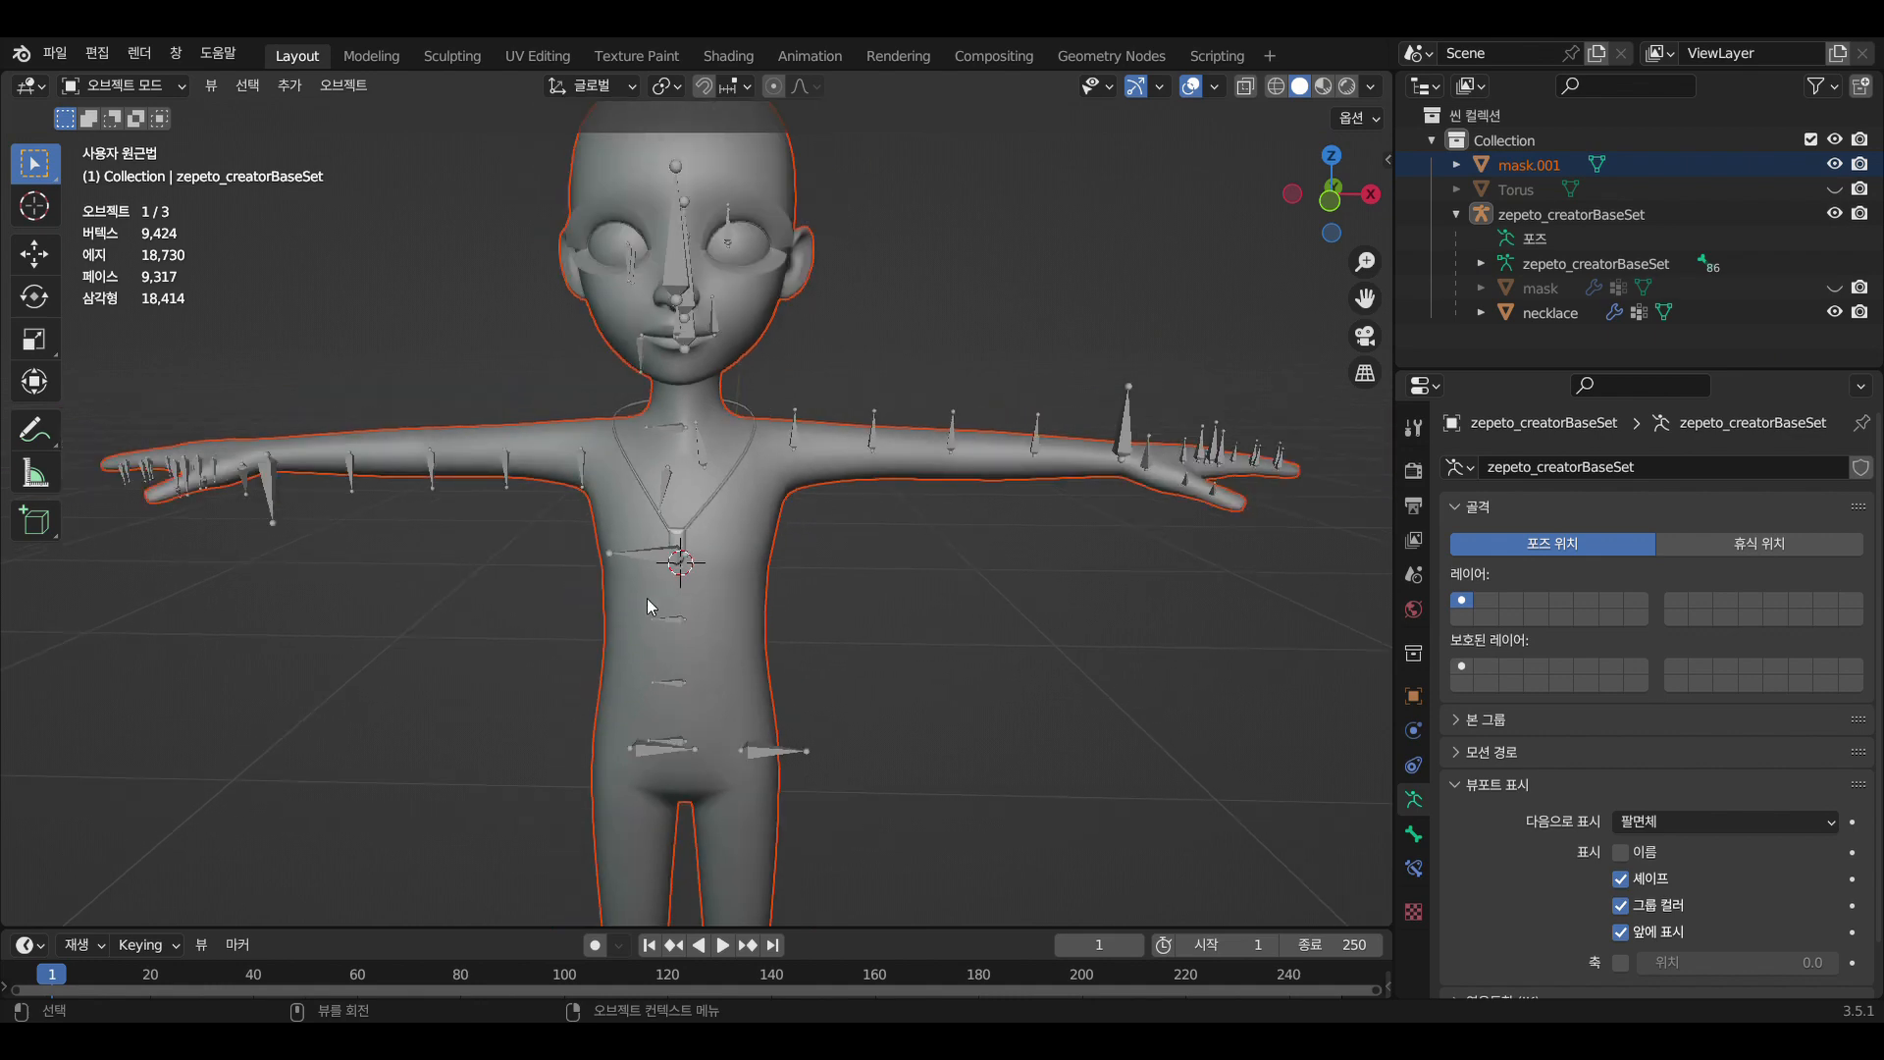
left_click(709, 532)
scroll(720, 526, "up", 3)
scroll(720, 526, "up", 1)
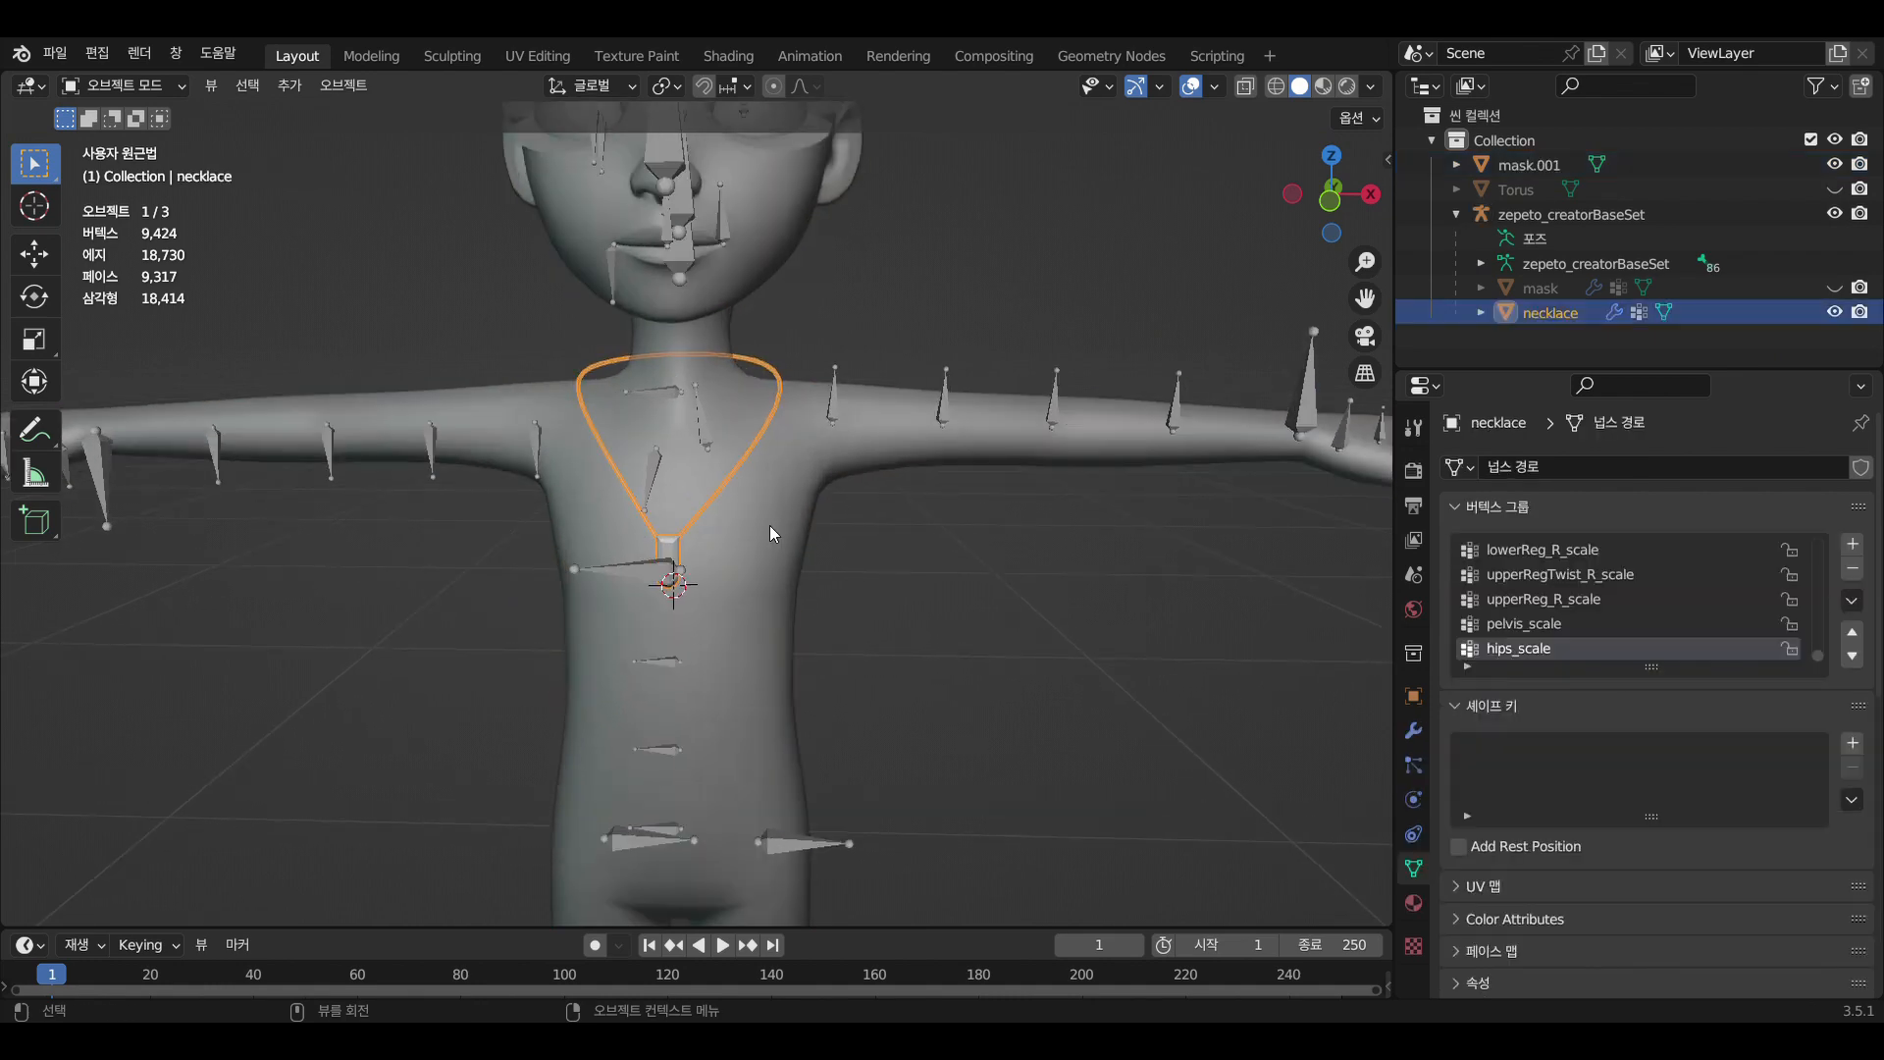
left_click(832, 394, "shift")
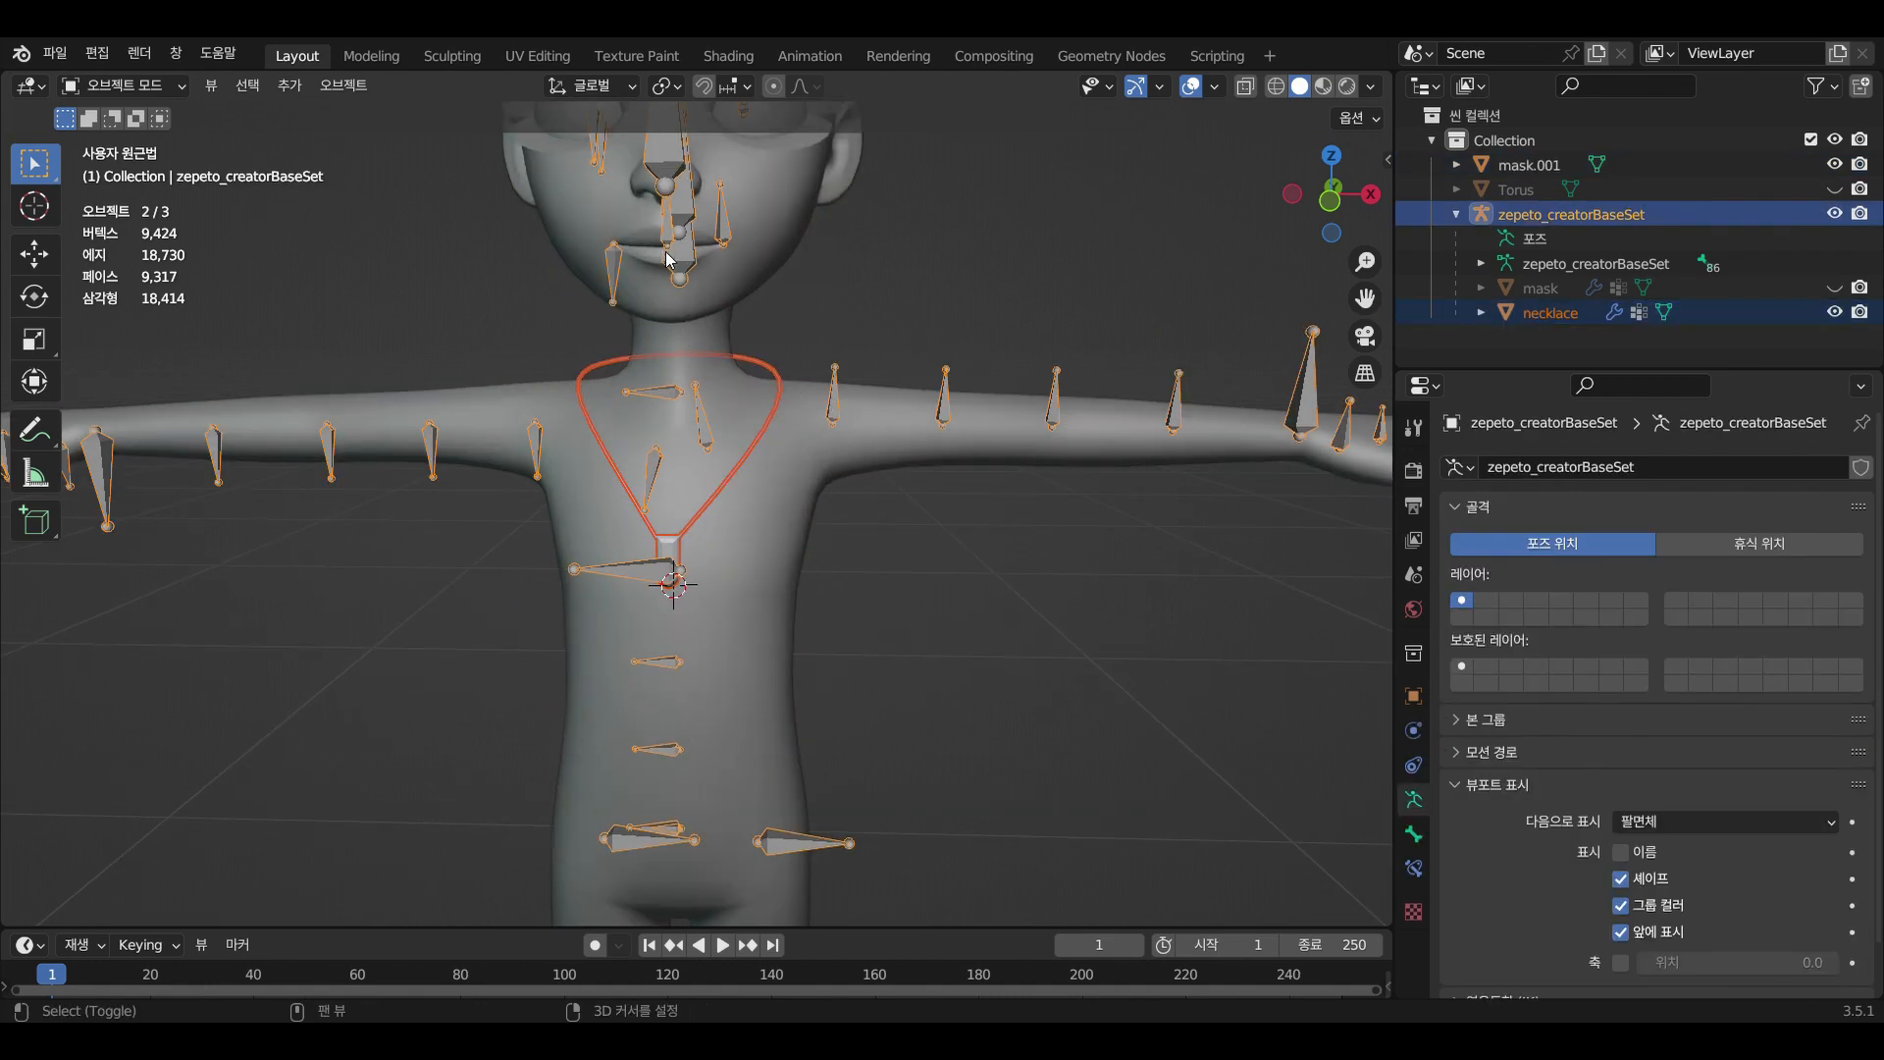
left_click(570, 183, "shift")
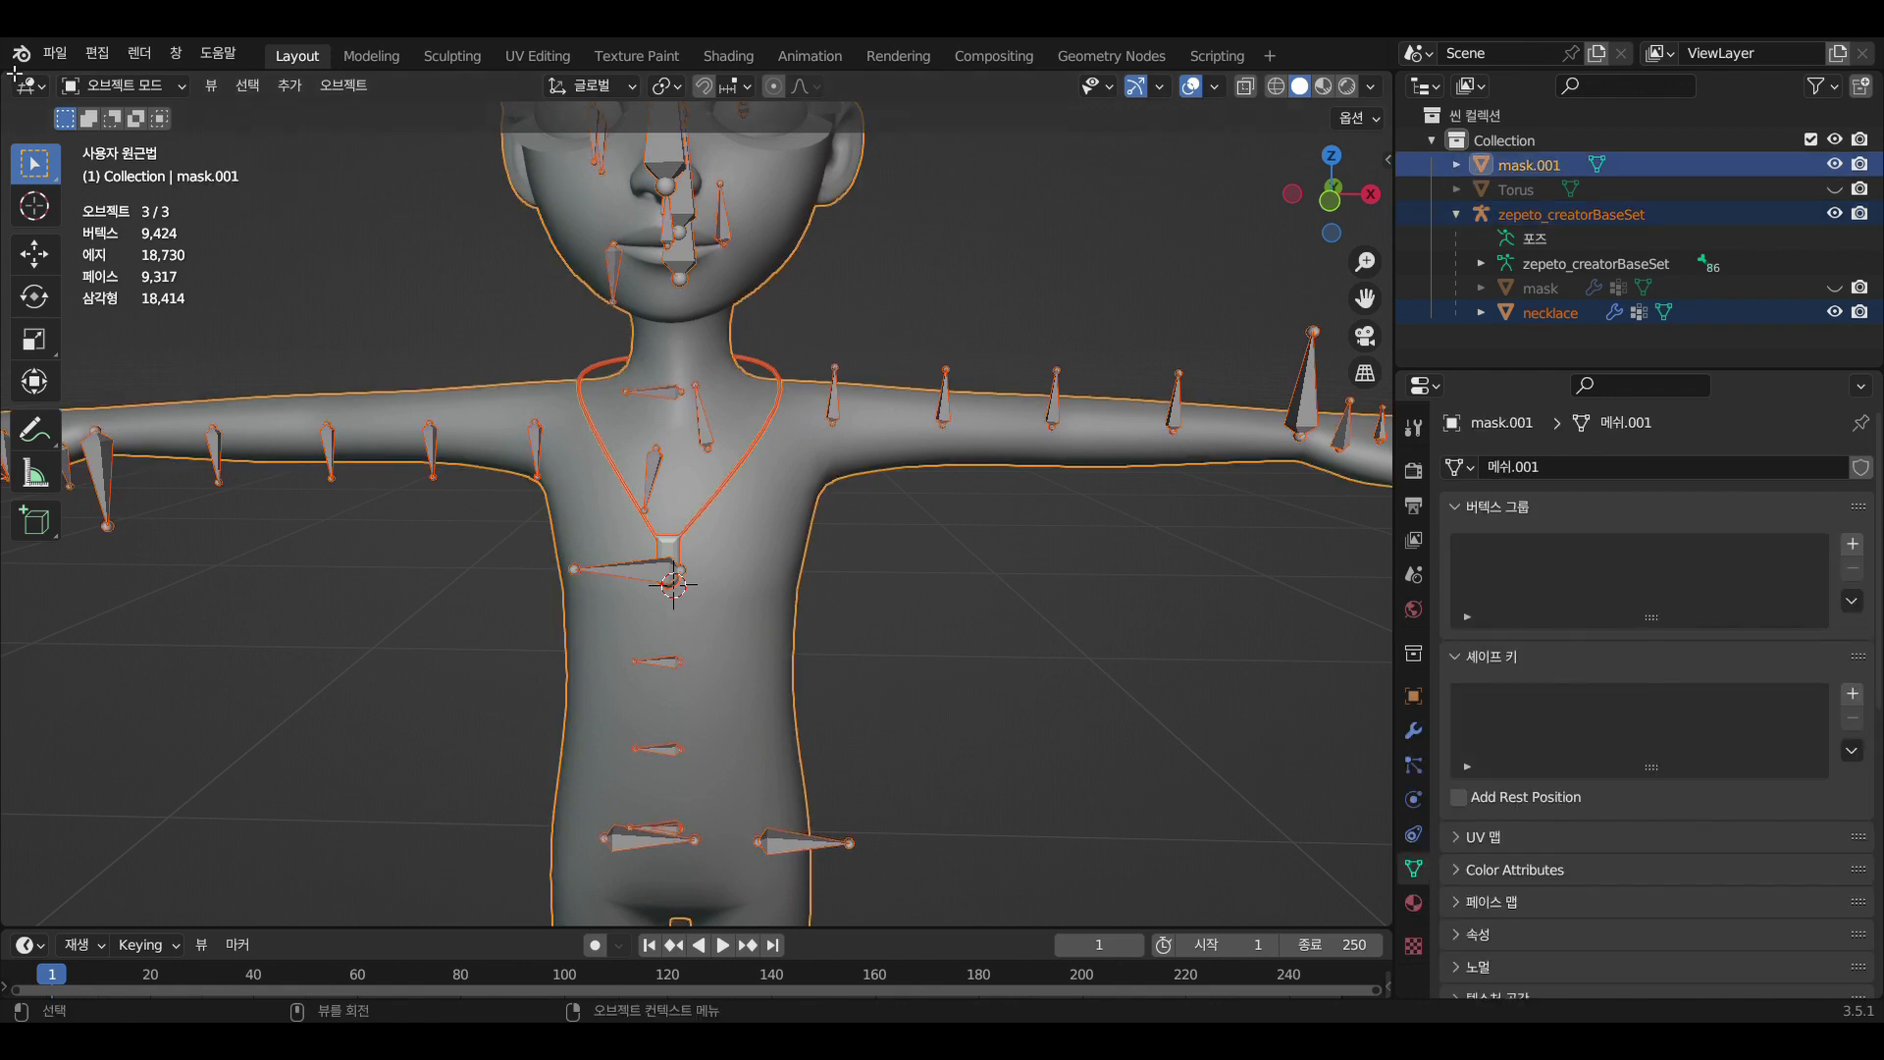
left_click(65, 57)
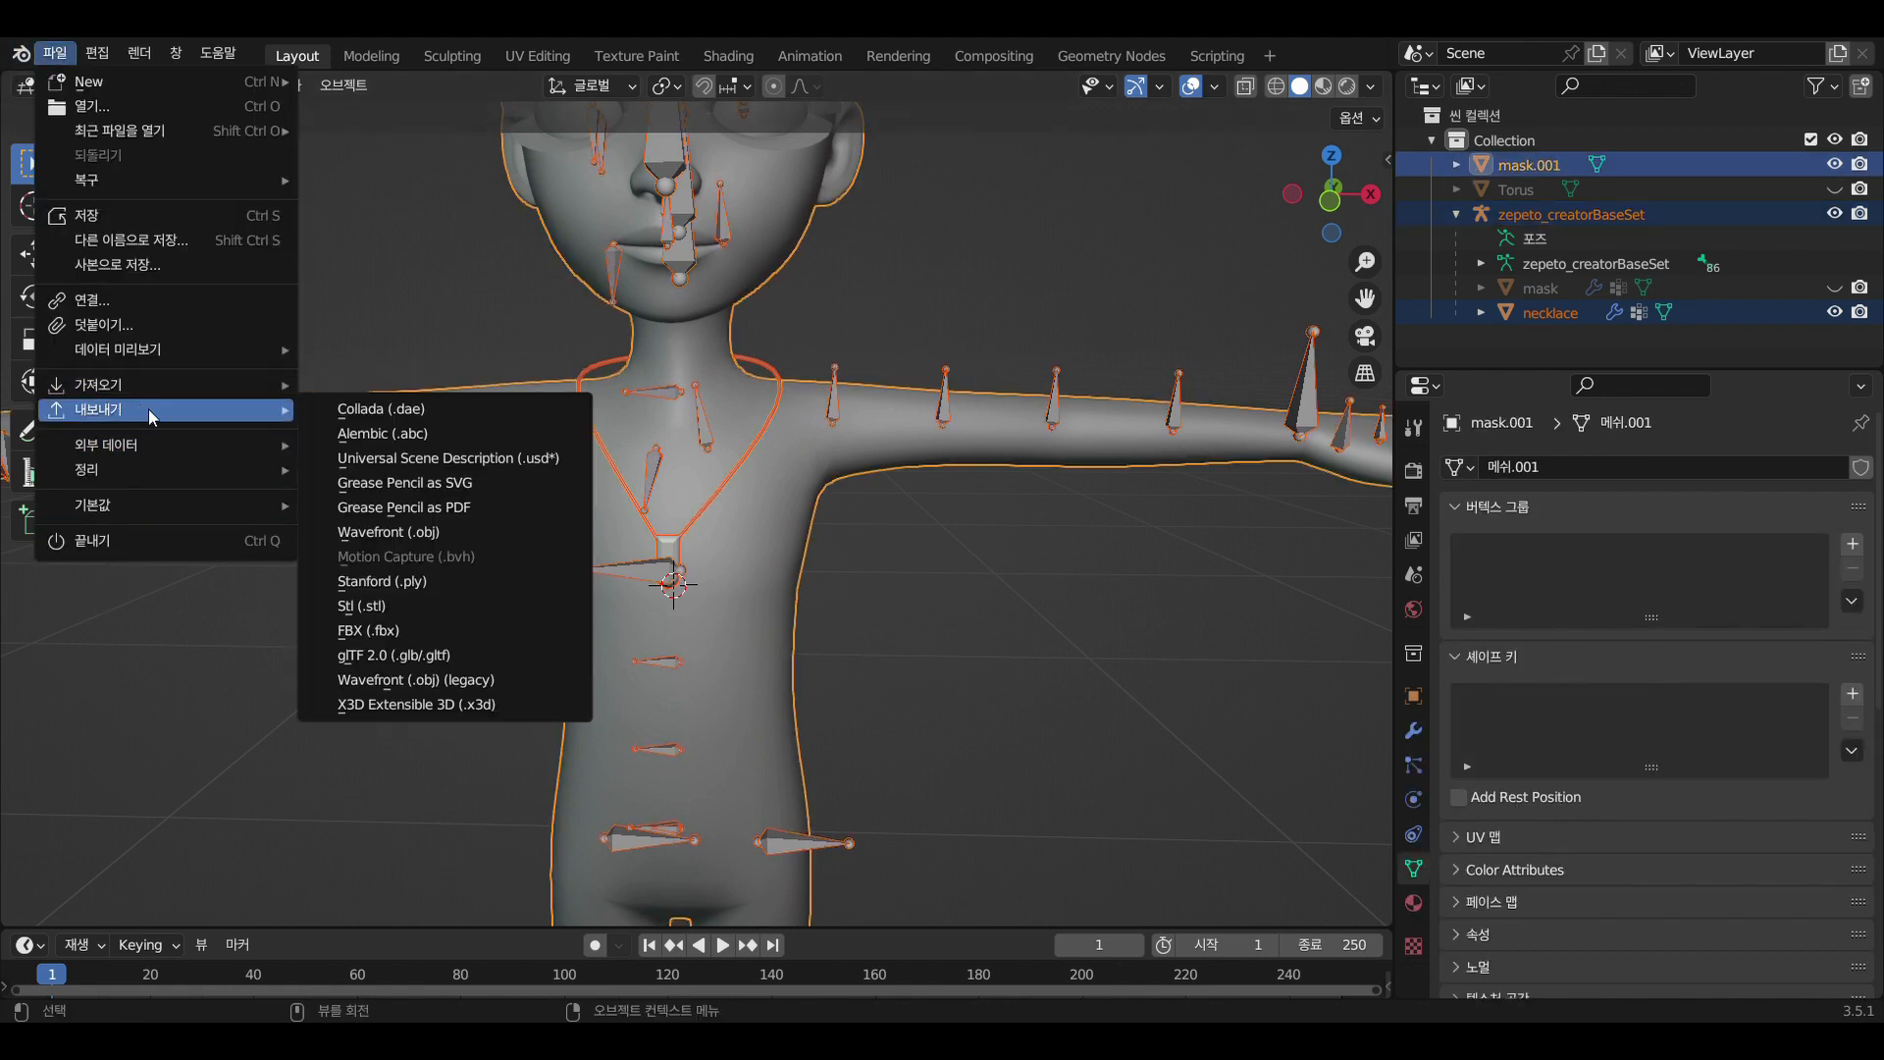
left_click(451, 629)
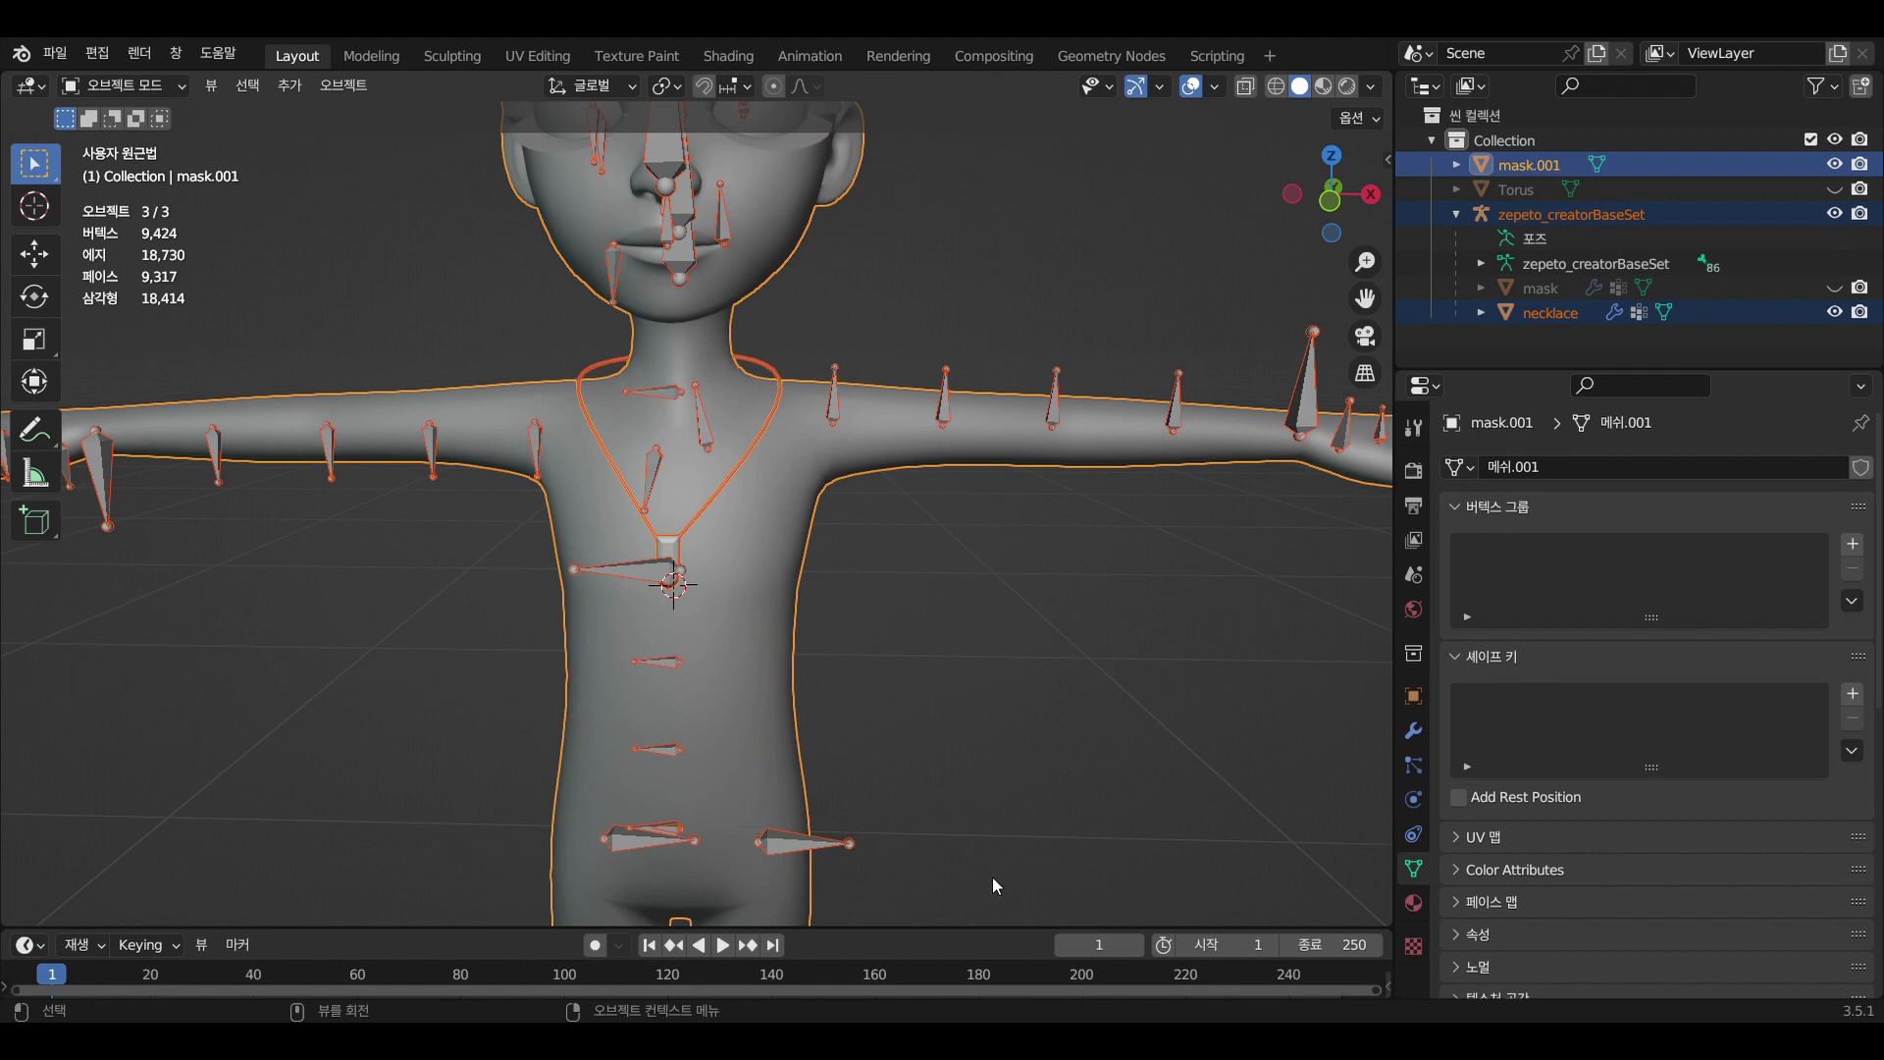
left_click(1028, 859)
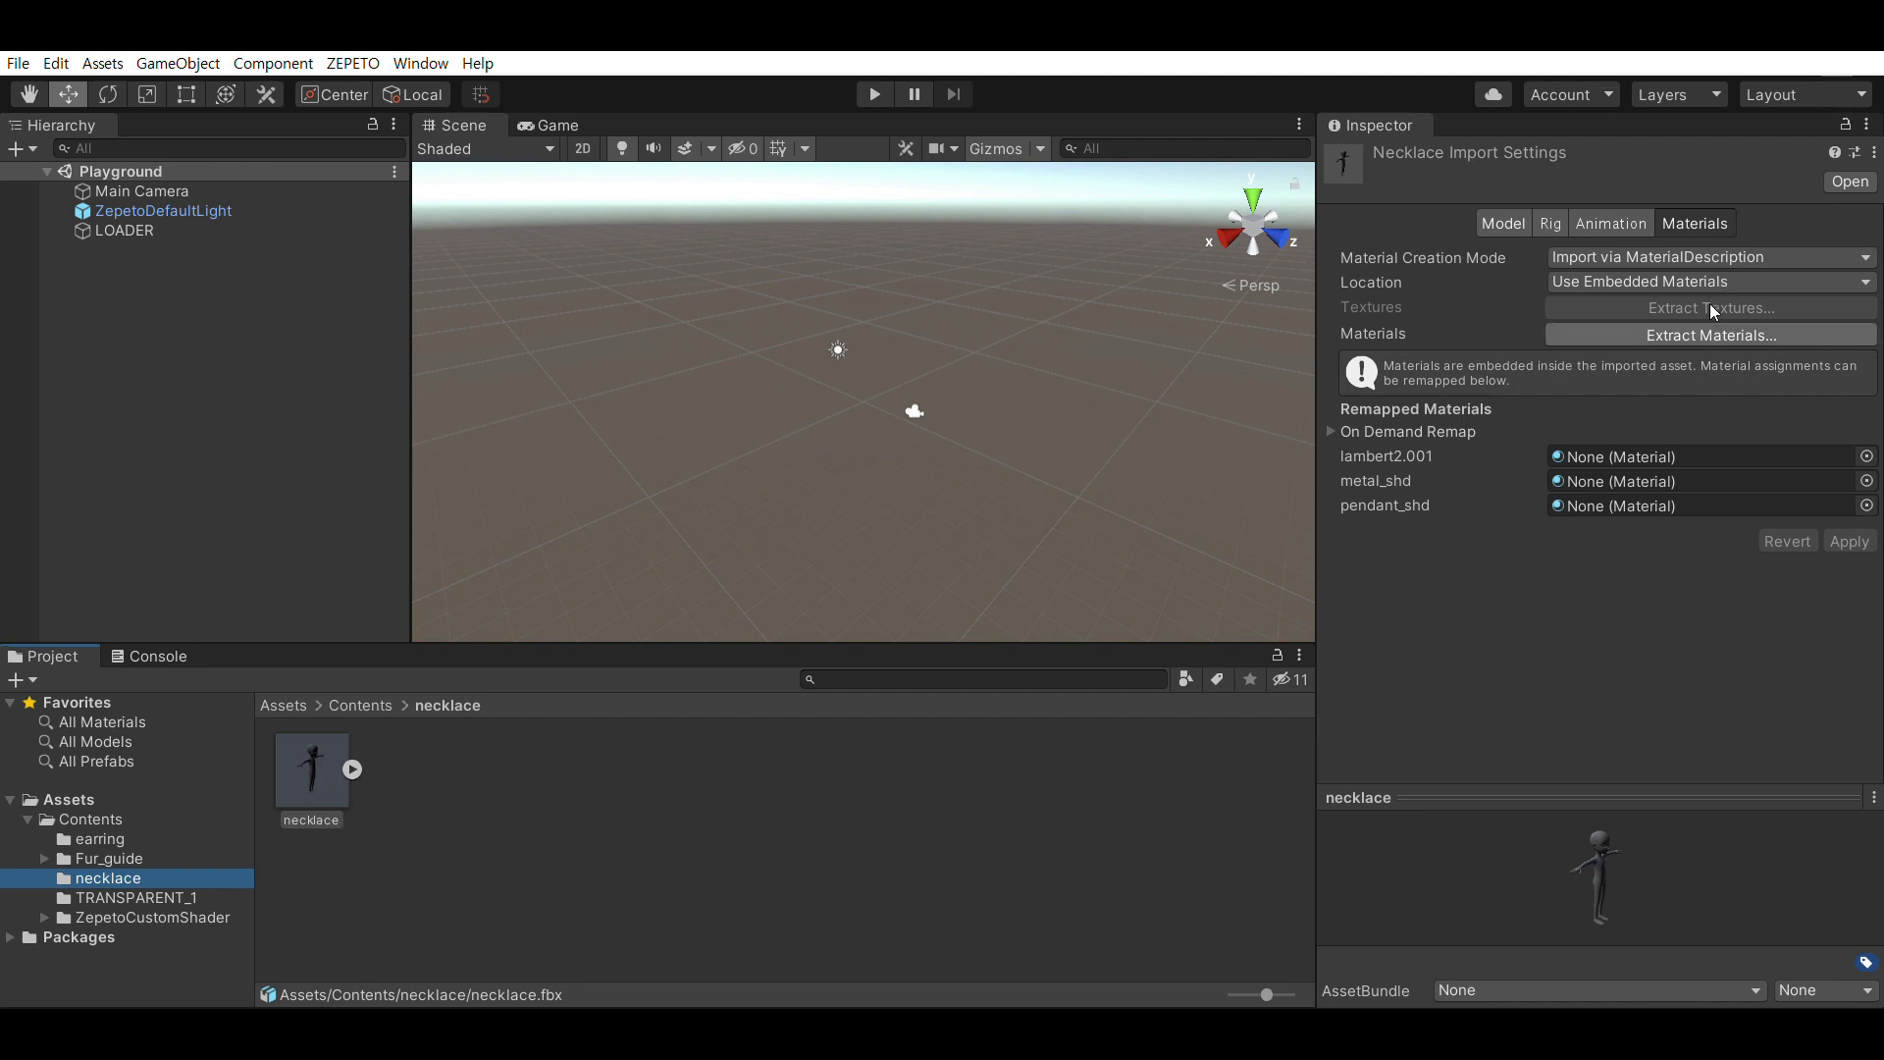
In Unity, extract the embedded materials of the imported necklace model into the Contents/necklace folder
left_click(1718, 332)
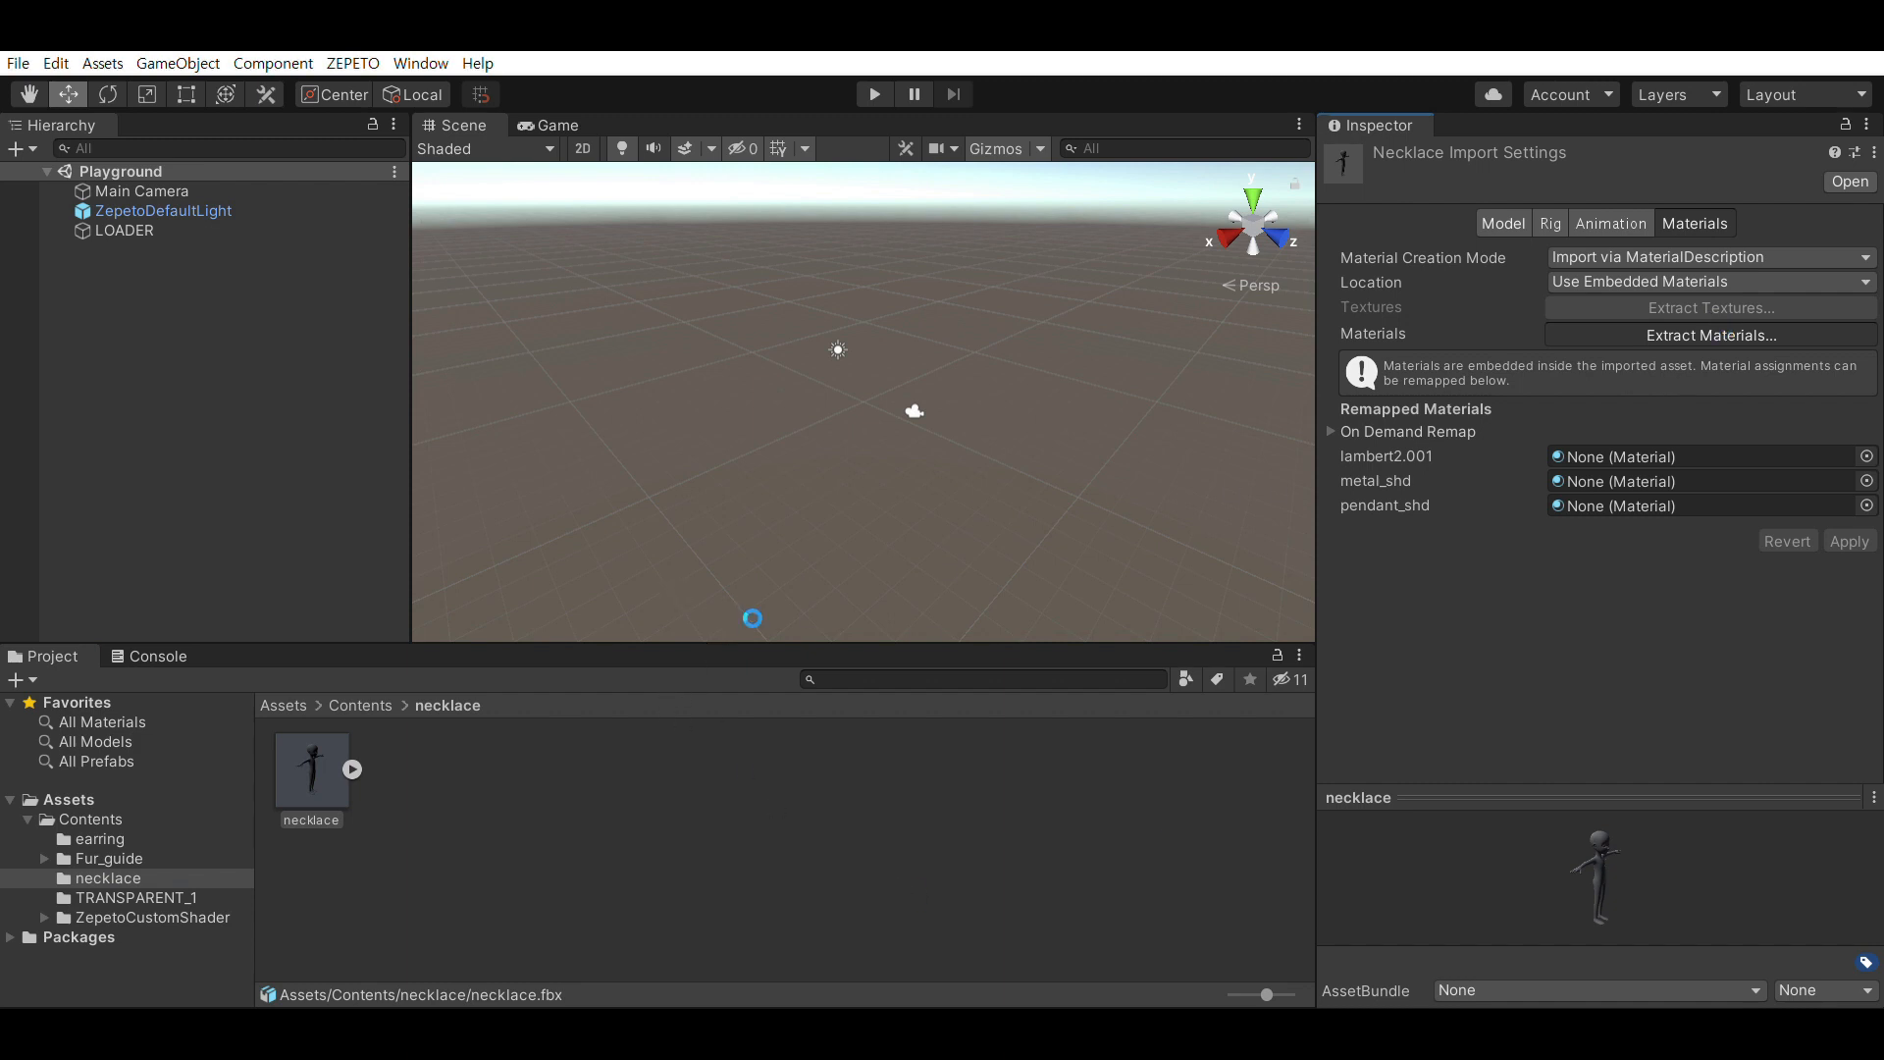
left_click(750, 804)
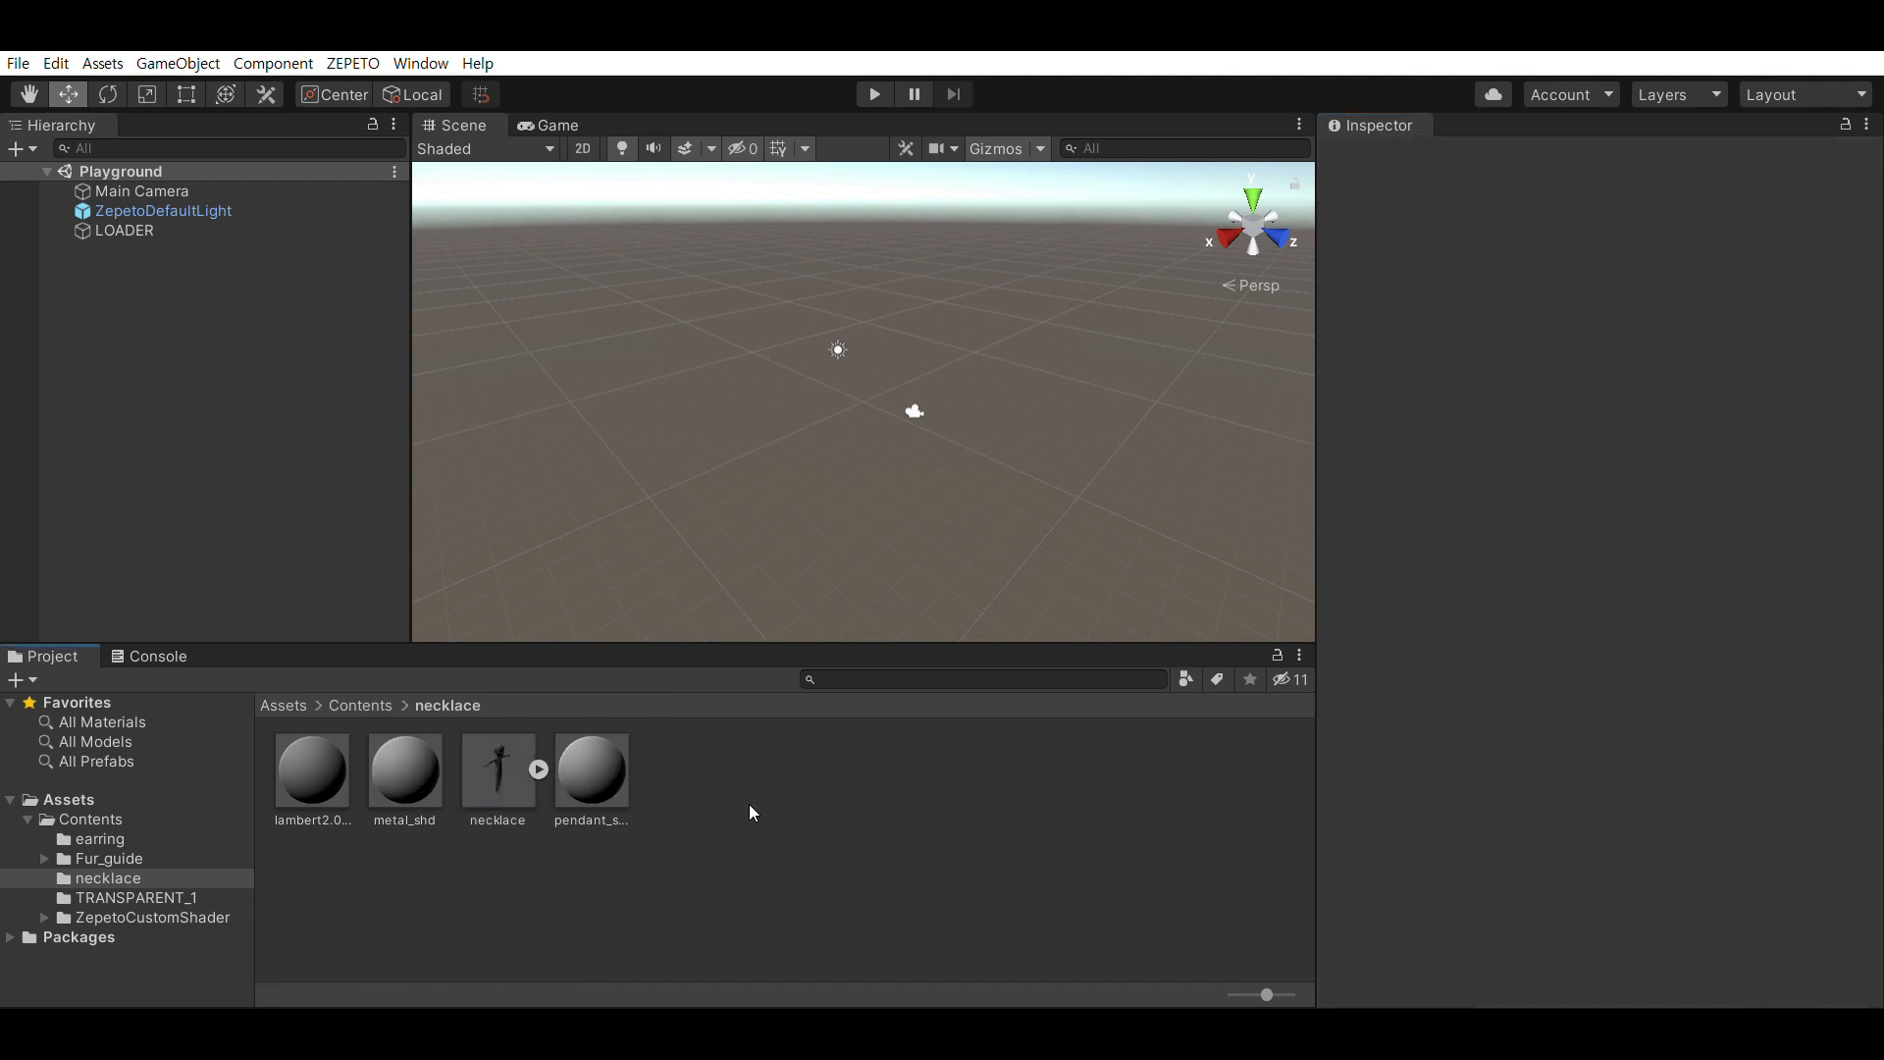
left_click(408, 752)
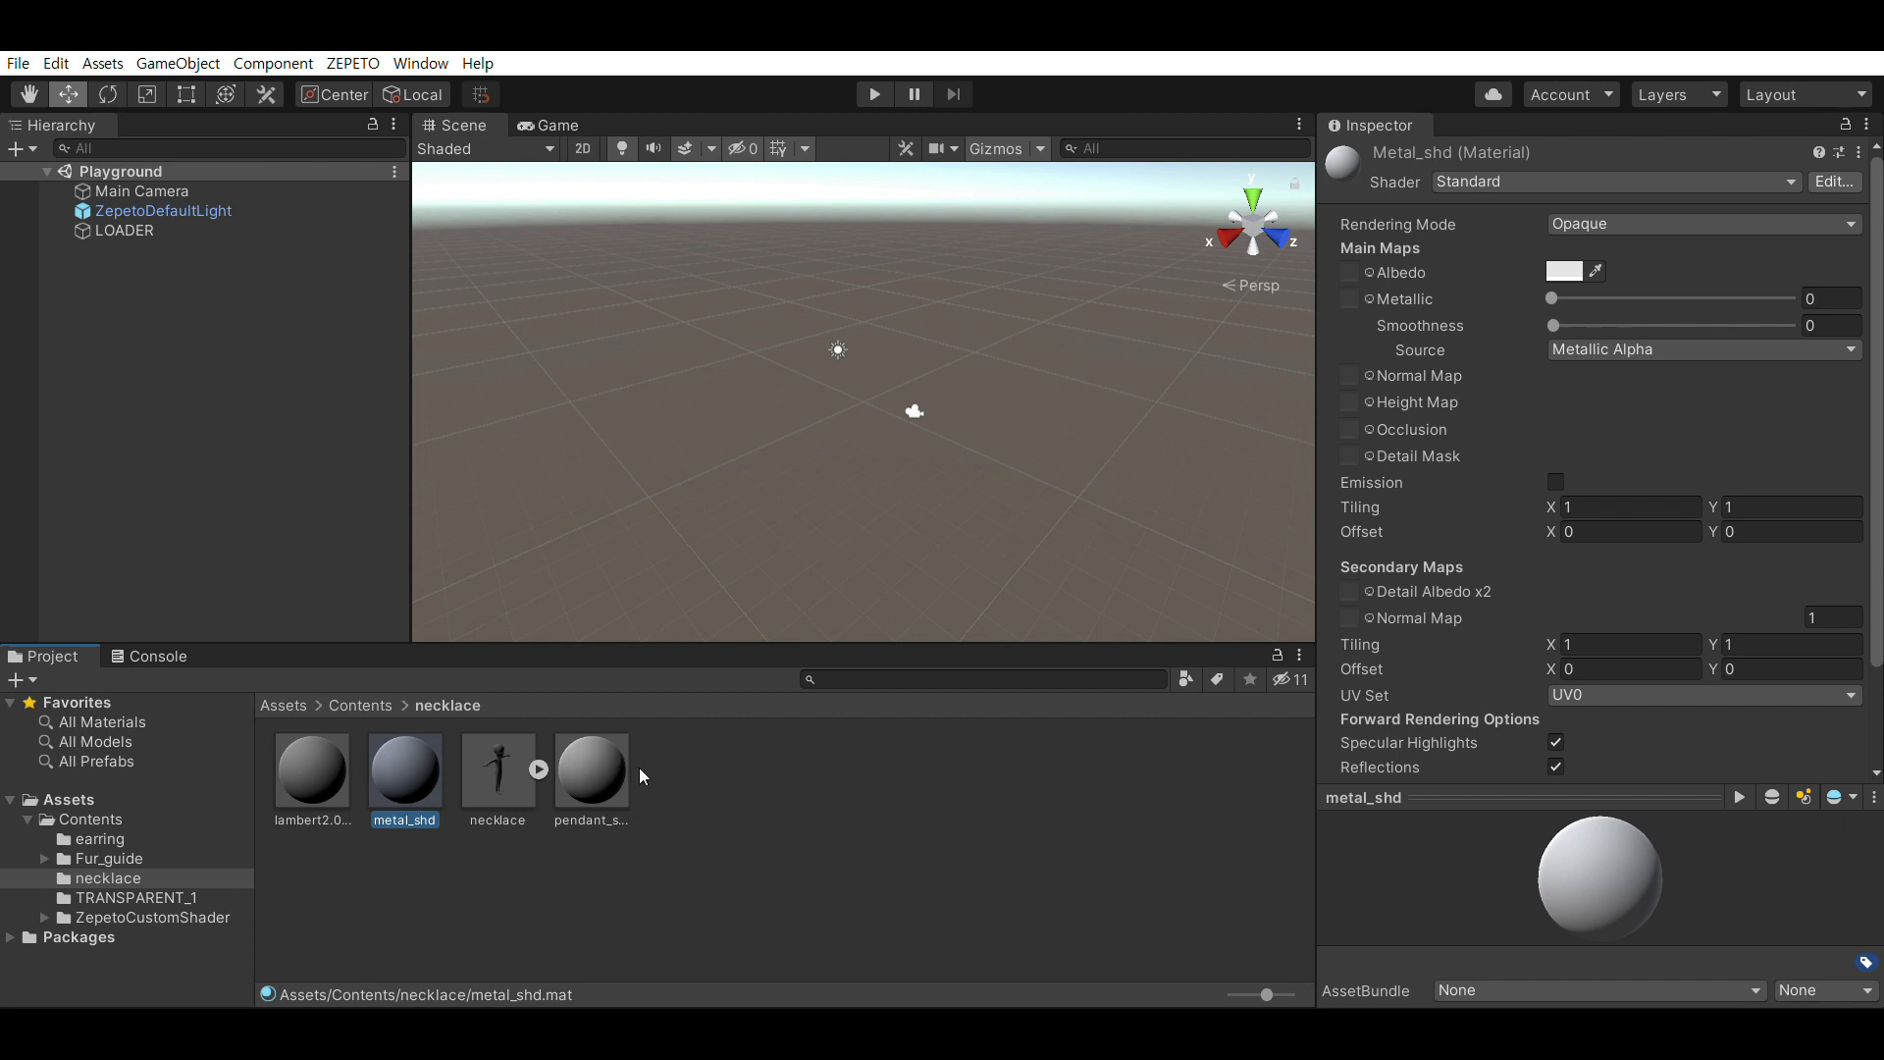
left_click(500, 748)
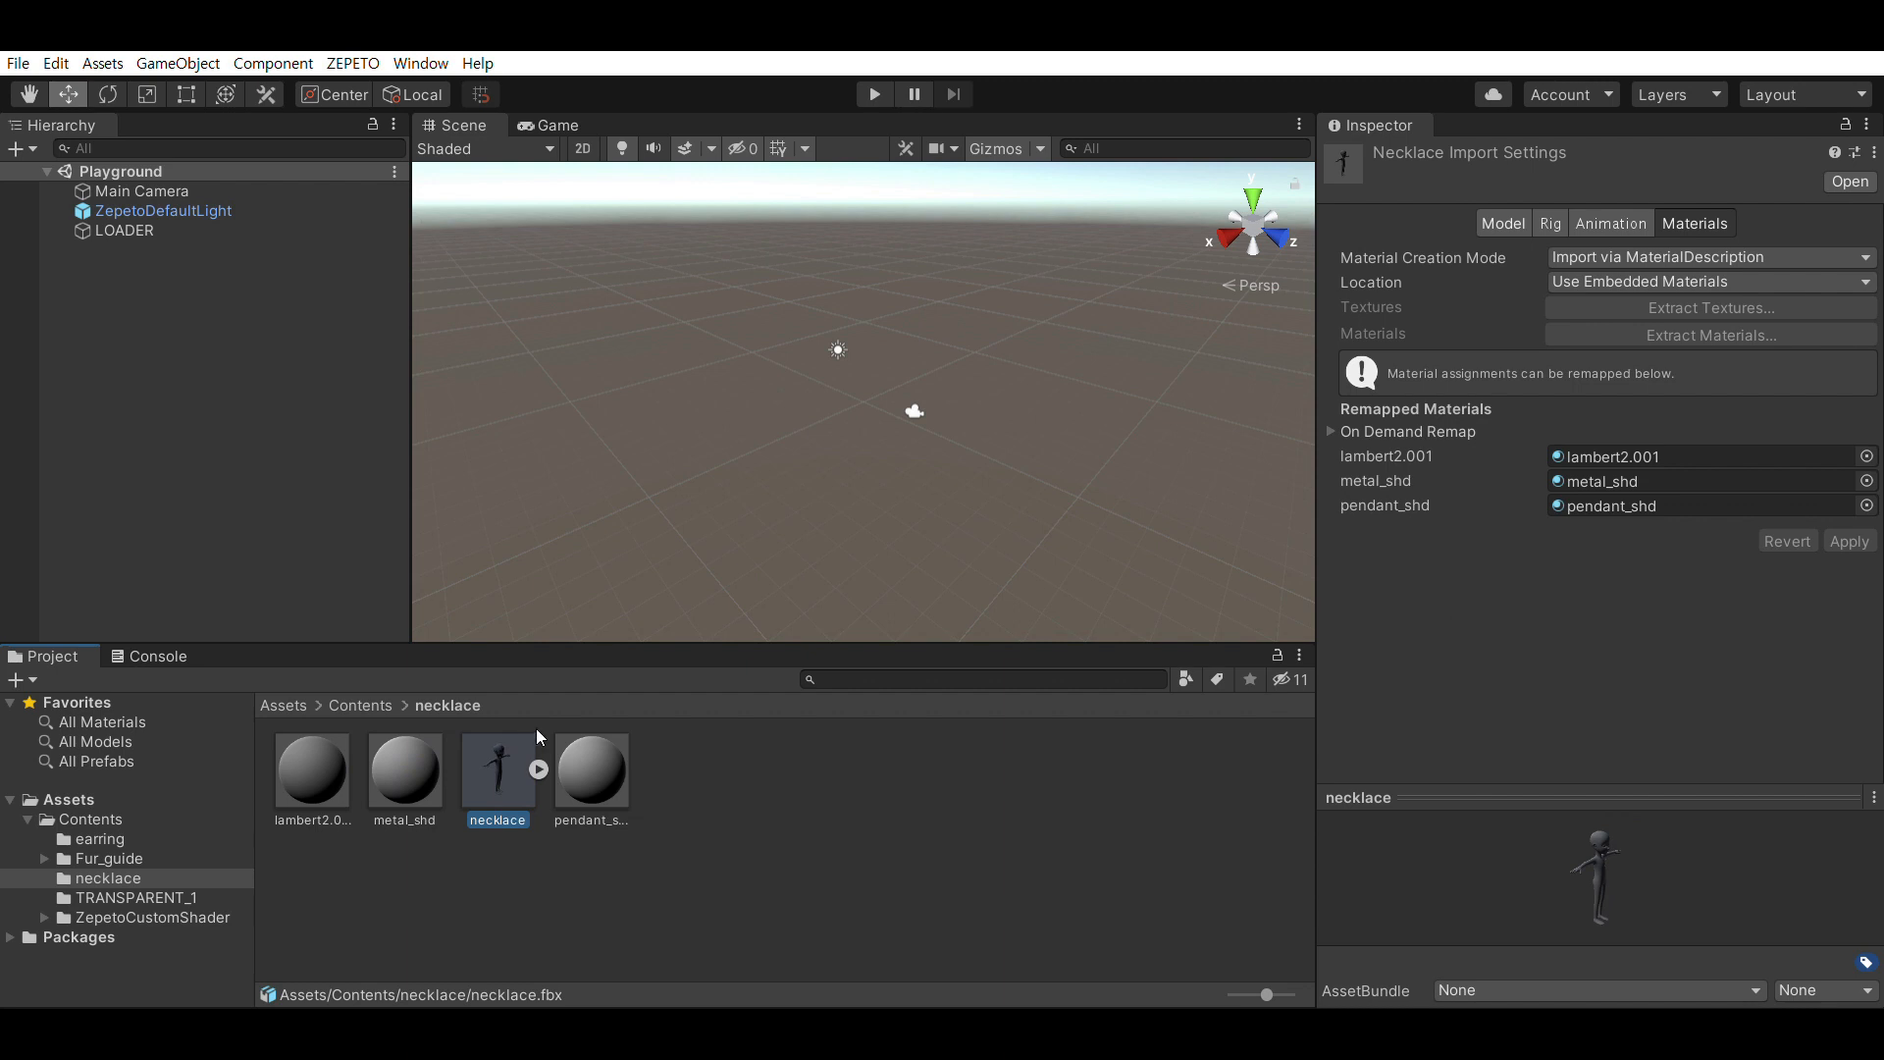
left_click(526, 837)
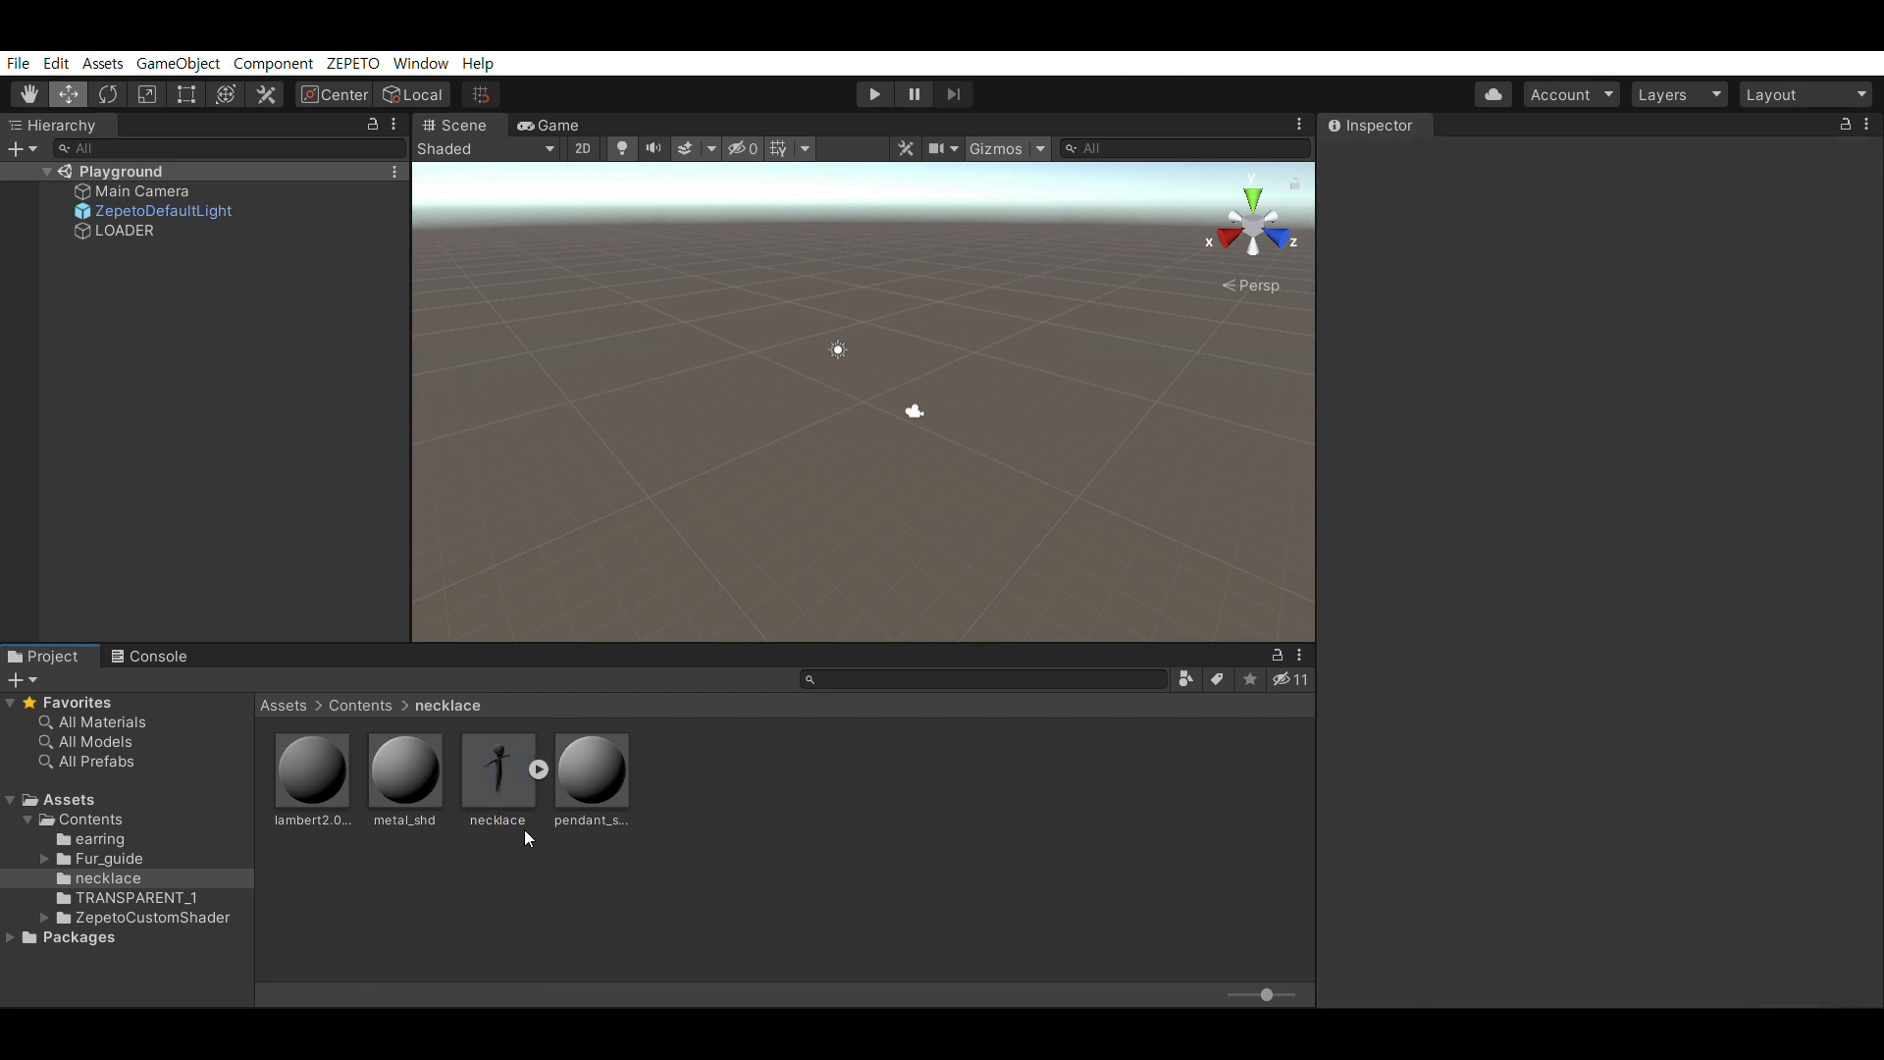
Create a necklace prefab from the necklace.fbx model and open the prefab for editing
left_click(497, 753)
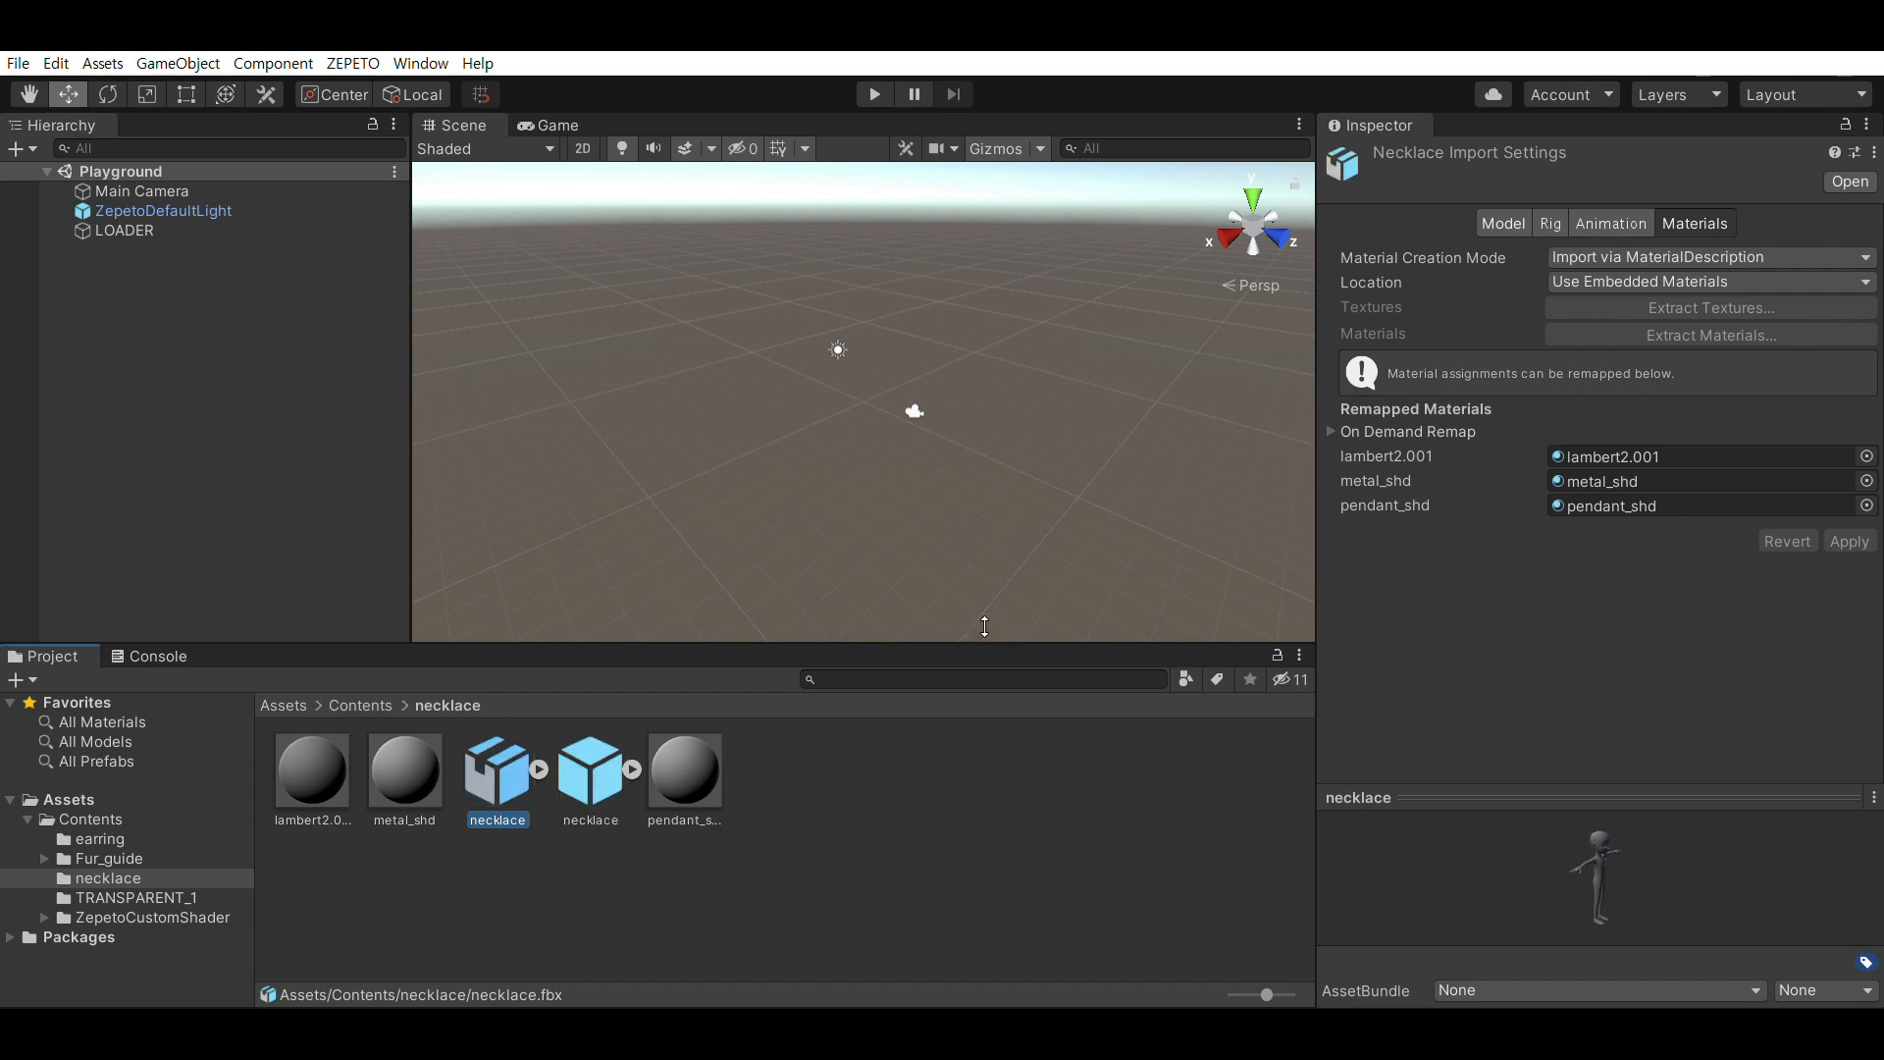
double_click(588, 758)
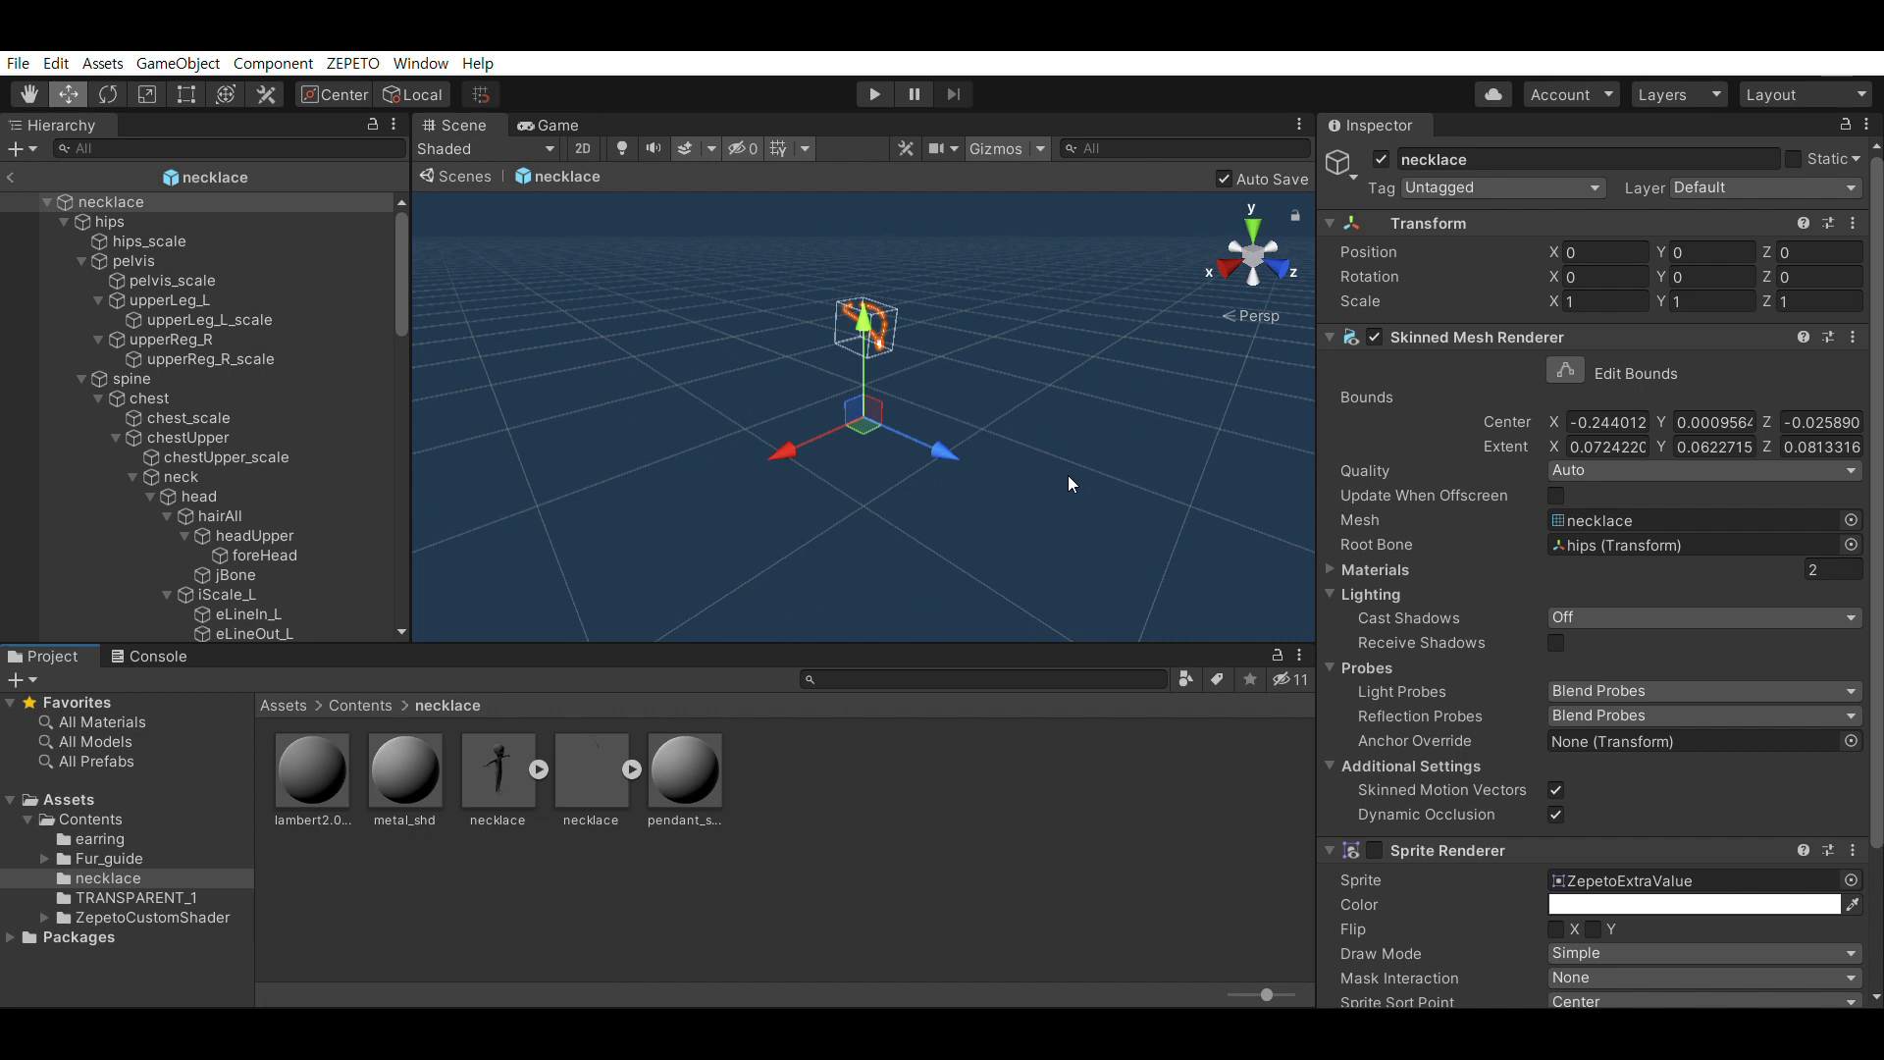
left_click(1280, 247)
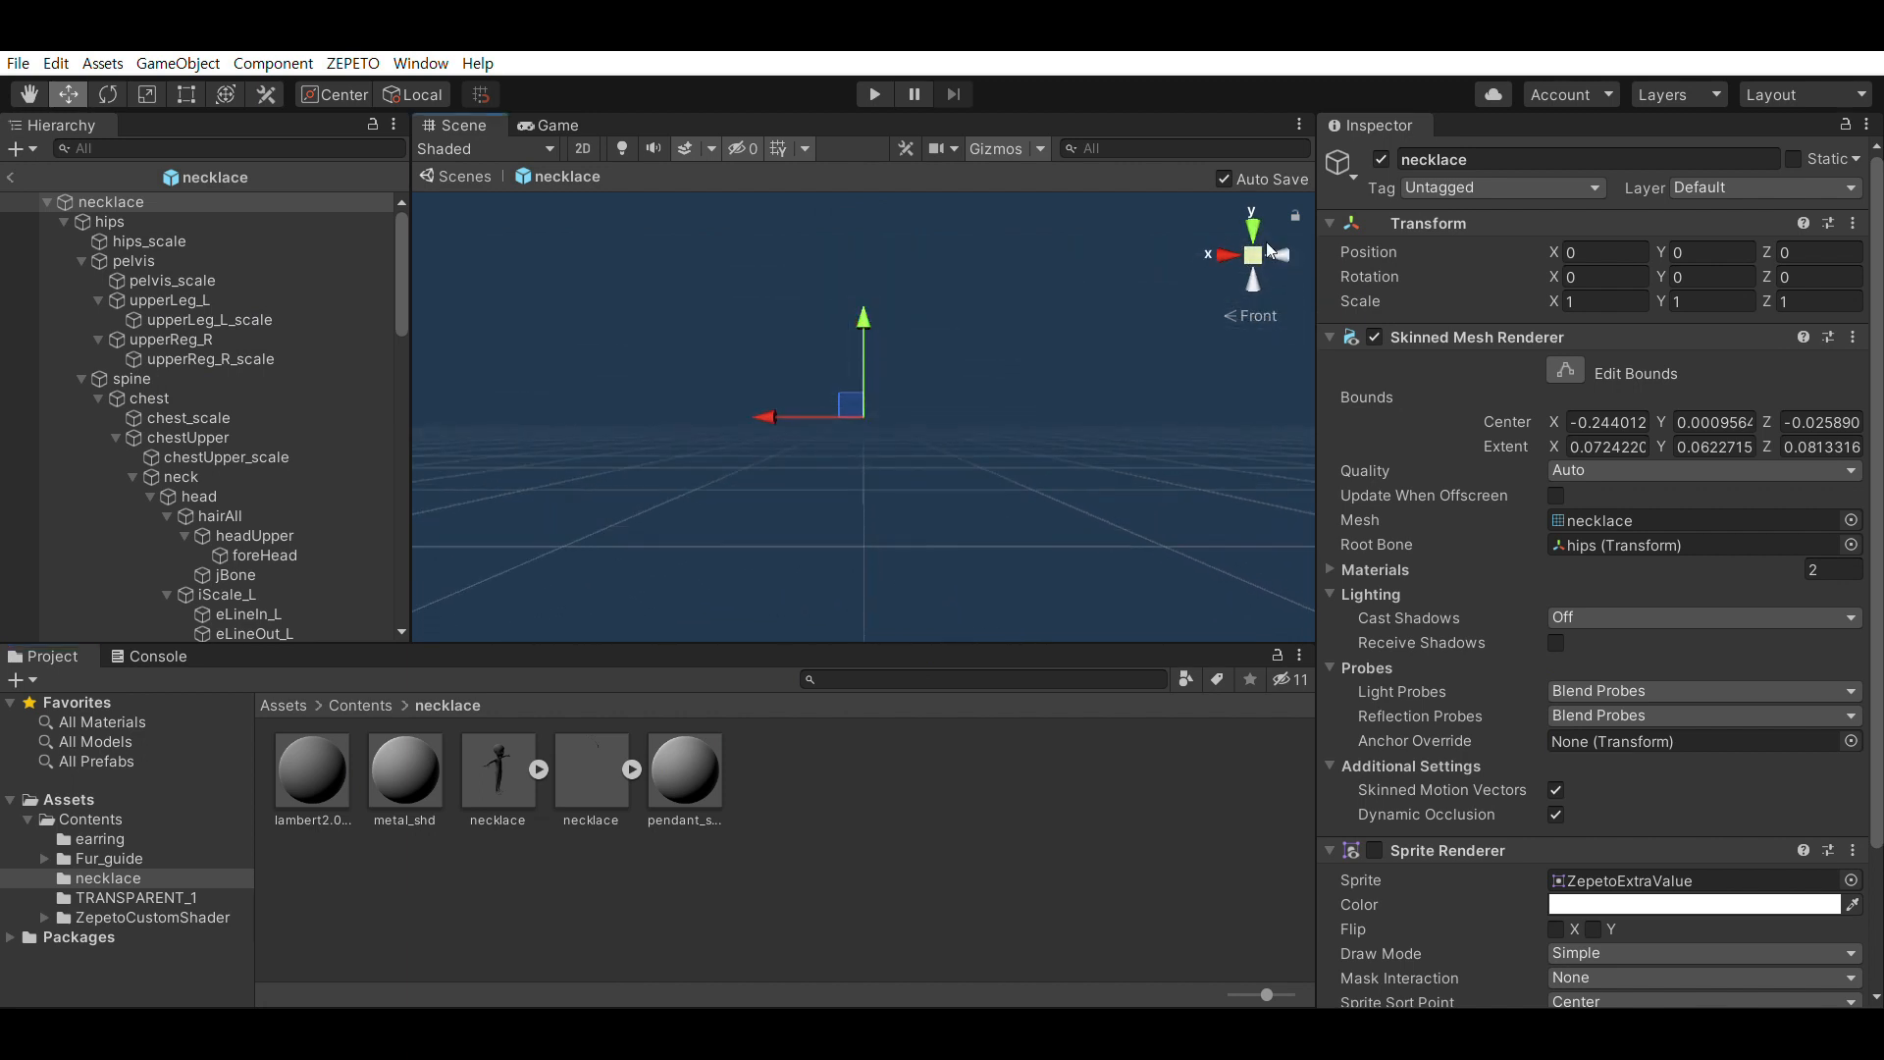
mouse_move(1072, 279)
middle_mouse_down()
mouse_move(1063, 433)
mouse_move(1070, 302)
middle_mouse_up()
scroll(1021, 384, "up", 5)
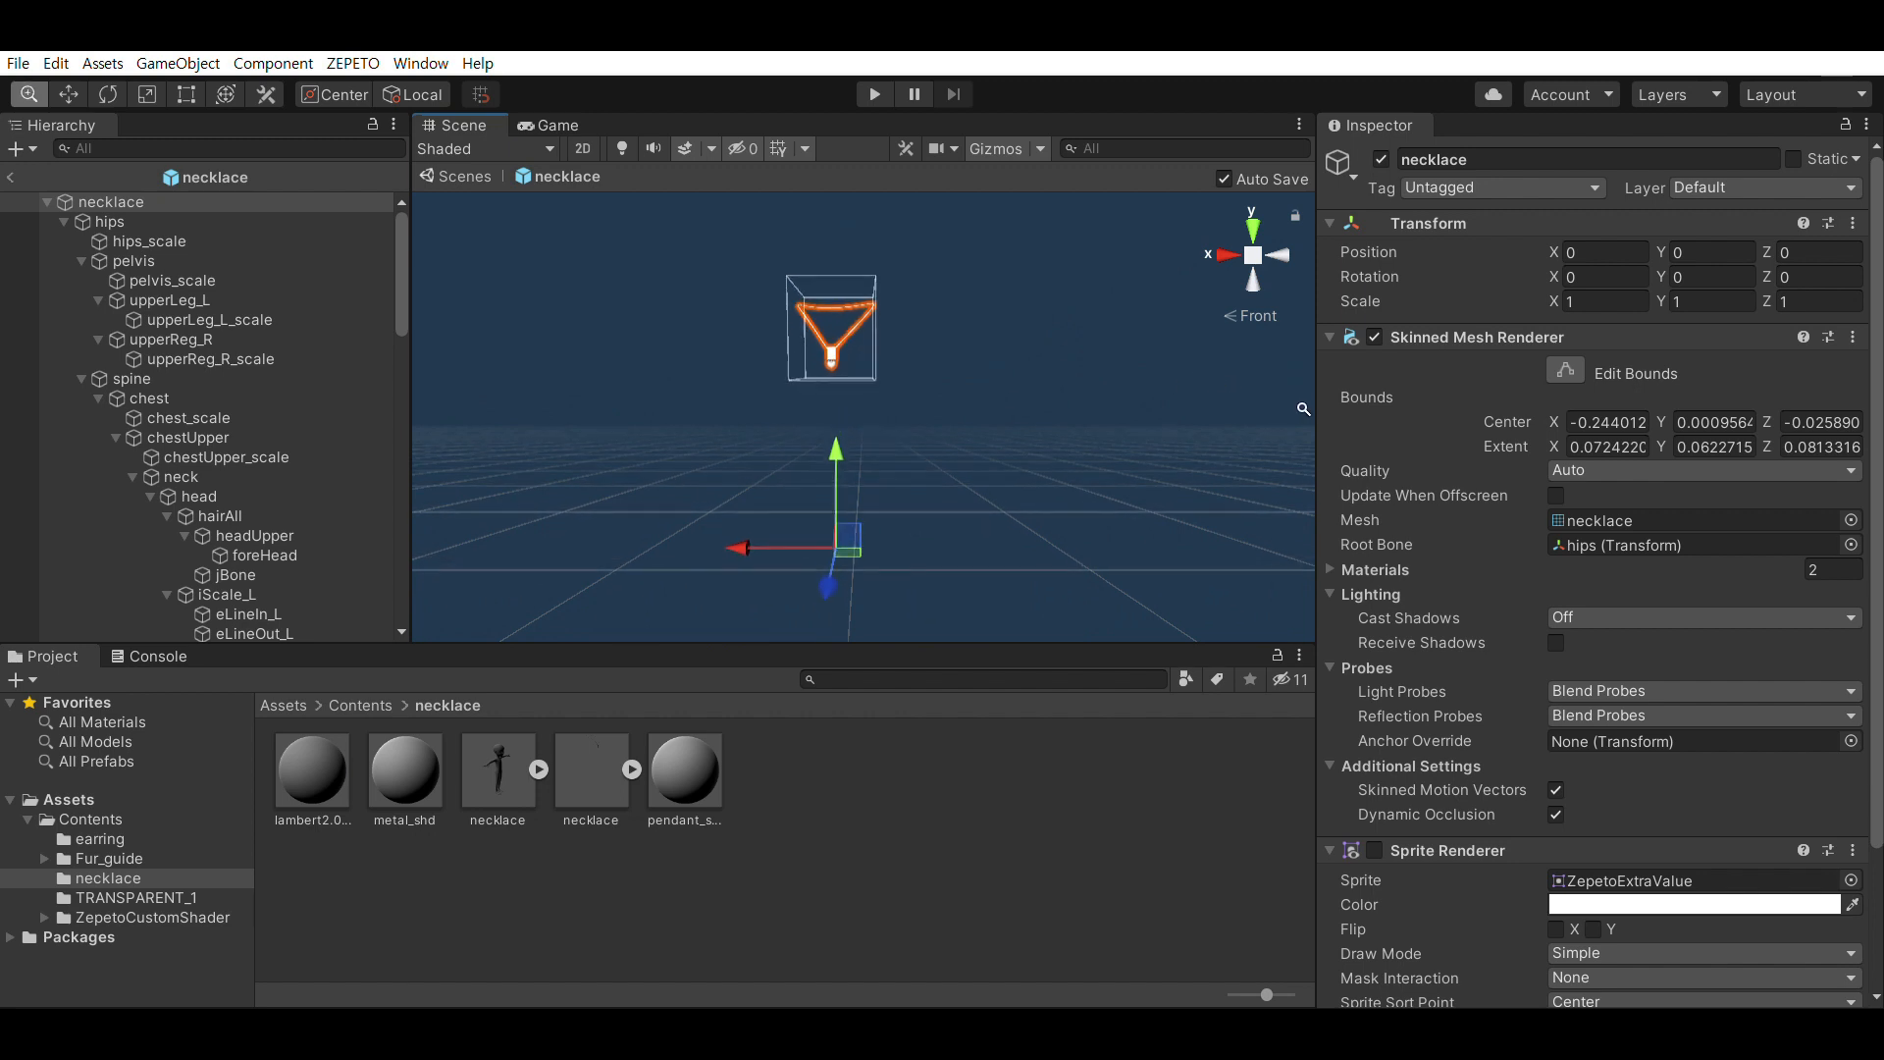
left_click_drag(953, 423, 993, 442, "alt")
scroll(962, 496, "up", 5)
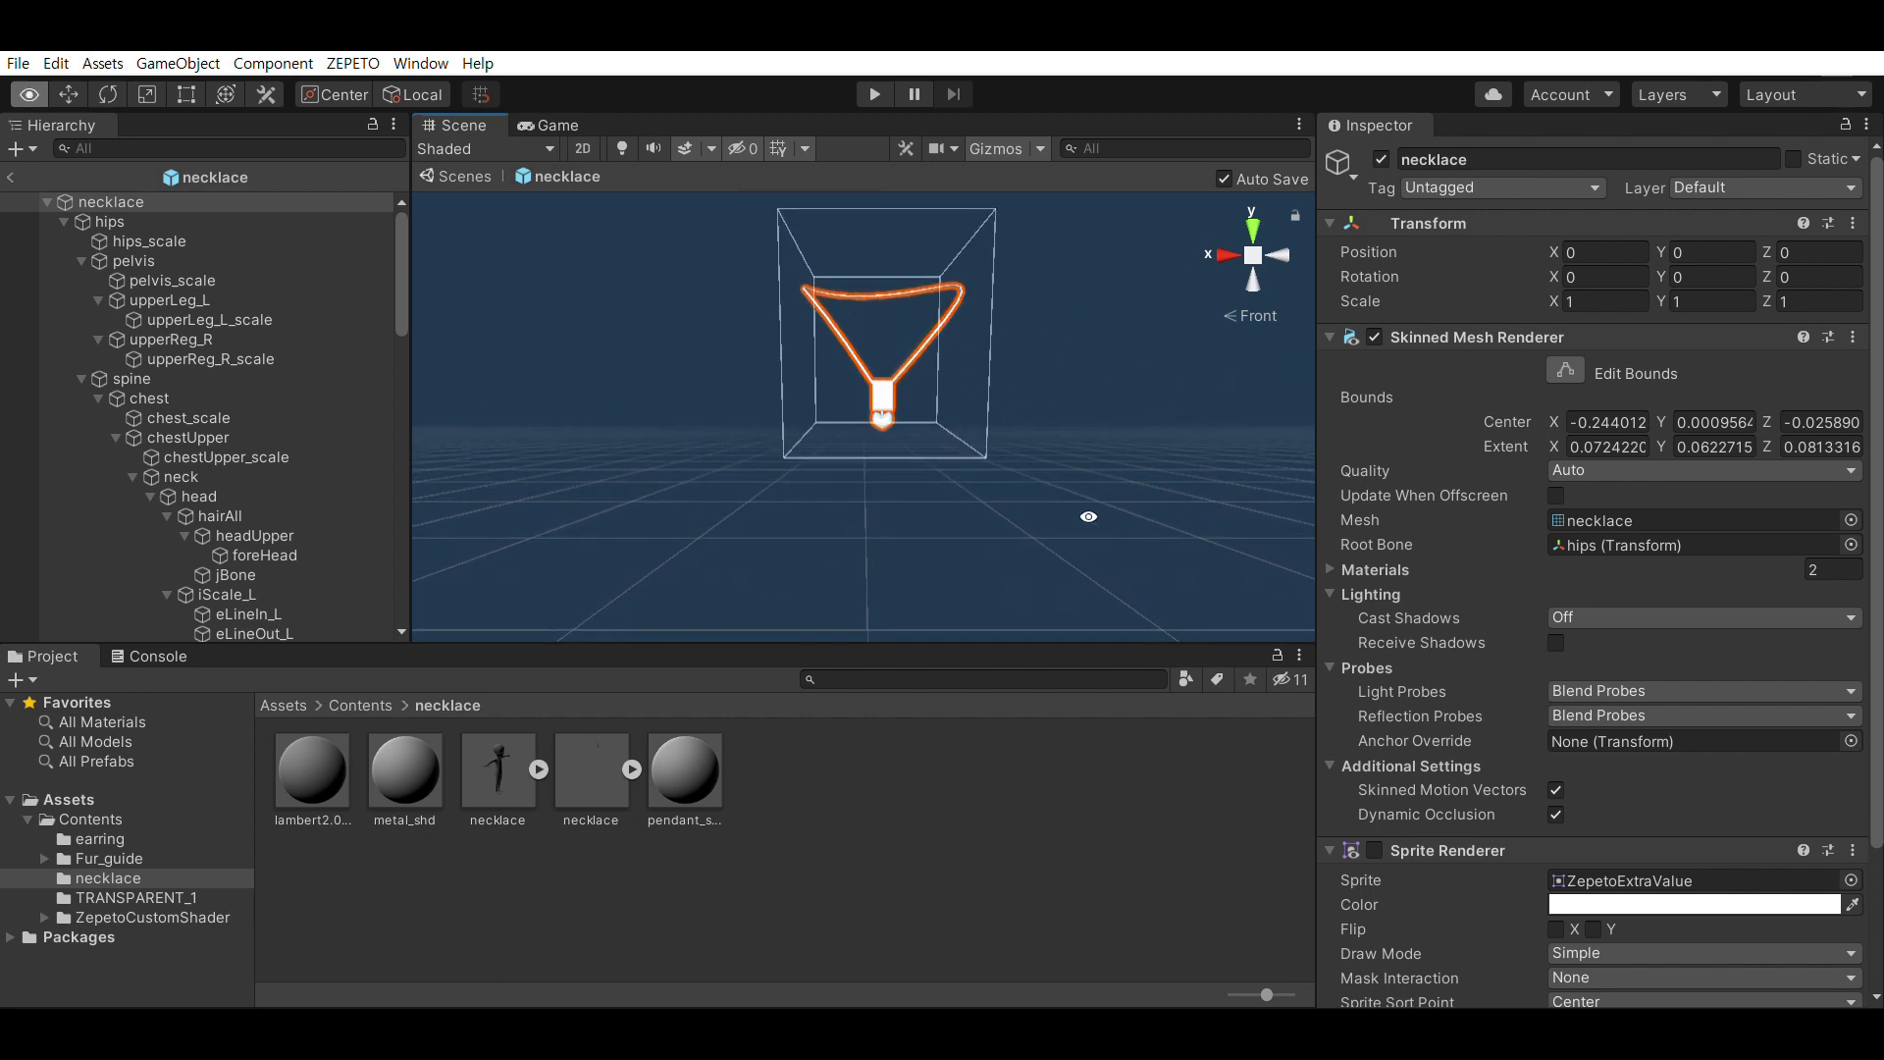
scroll(866, 487, "up", 4)
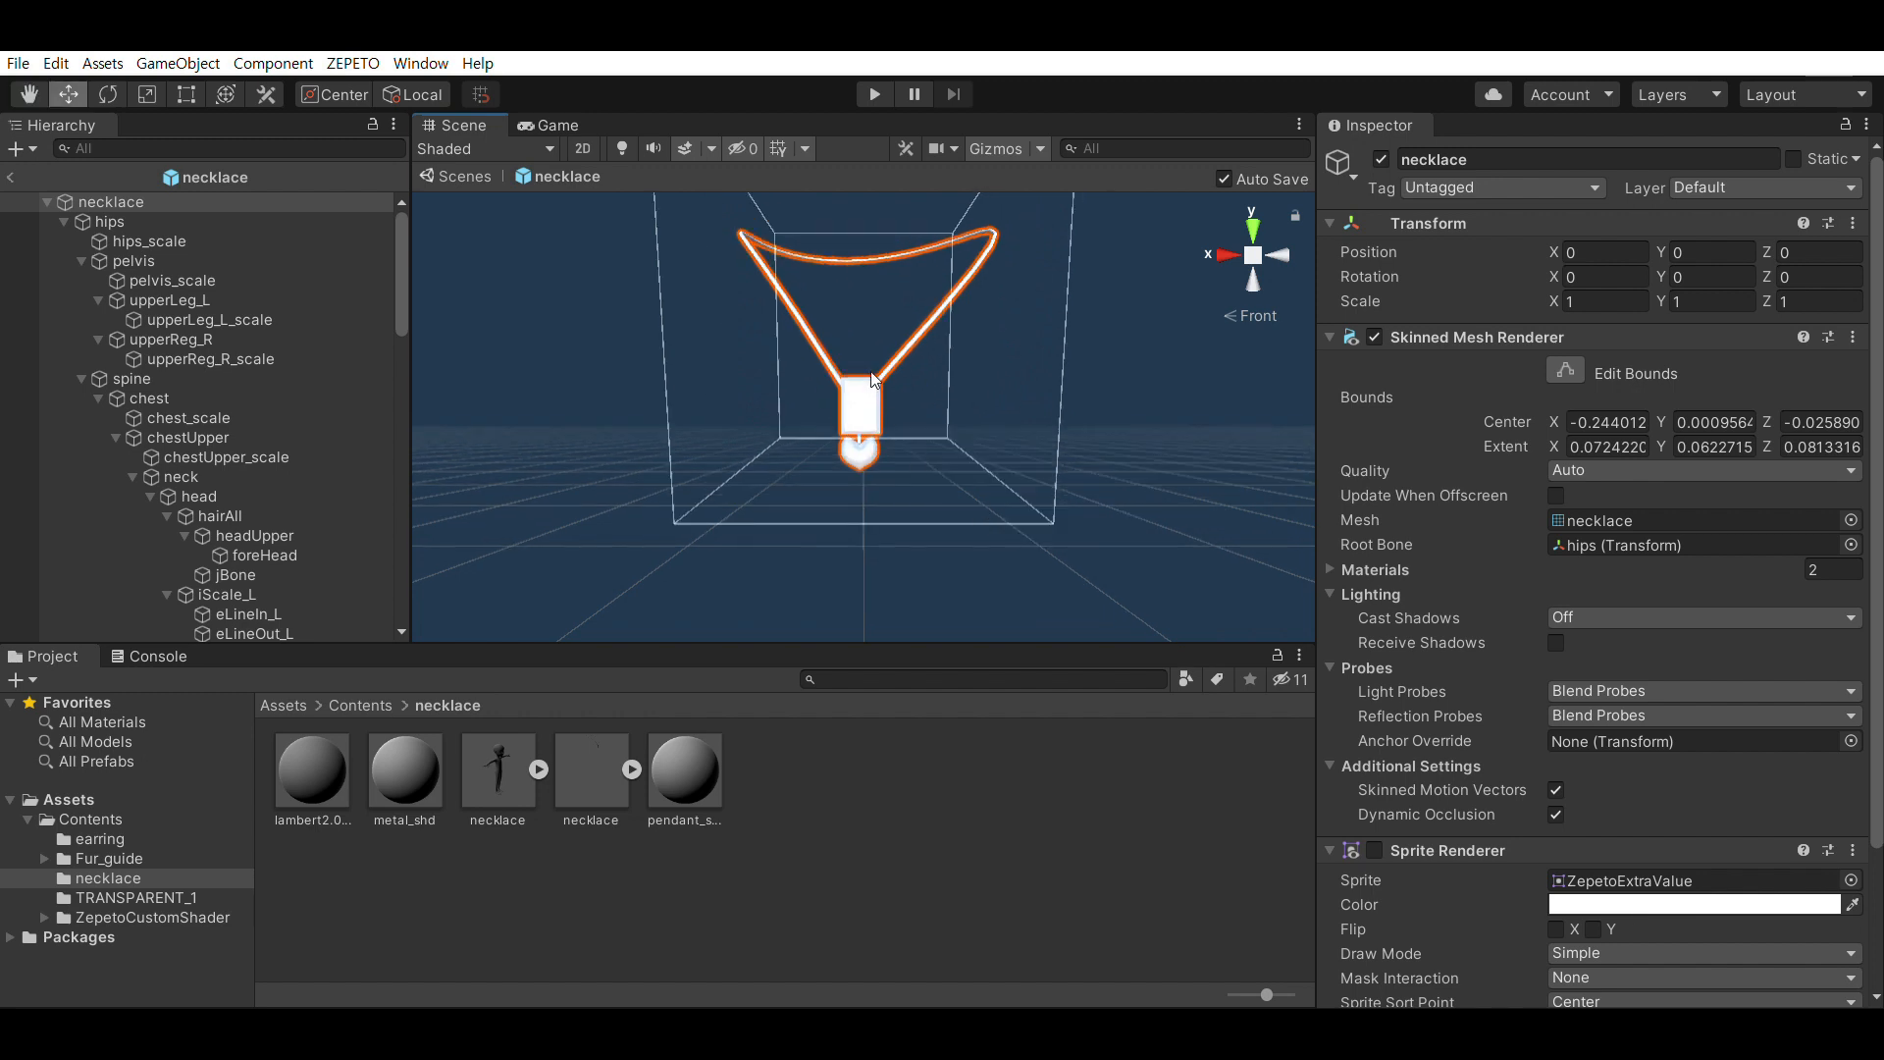
Assign the Wit/StandardTransparent_js shader to the pendant_shd material and the Wit/Standard_js shader to the metal_shd material
left_click(430, 821)
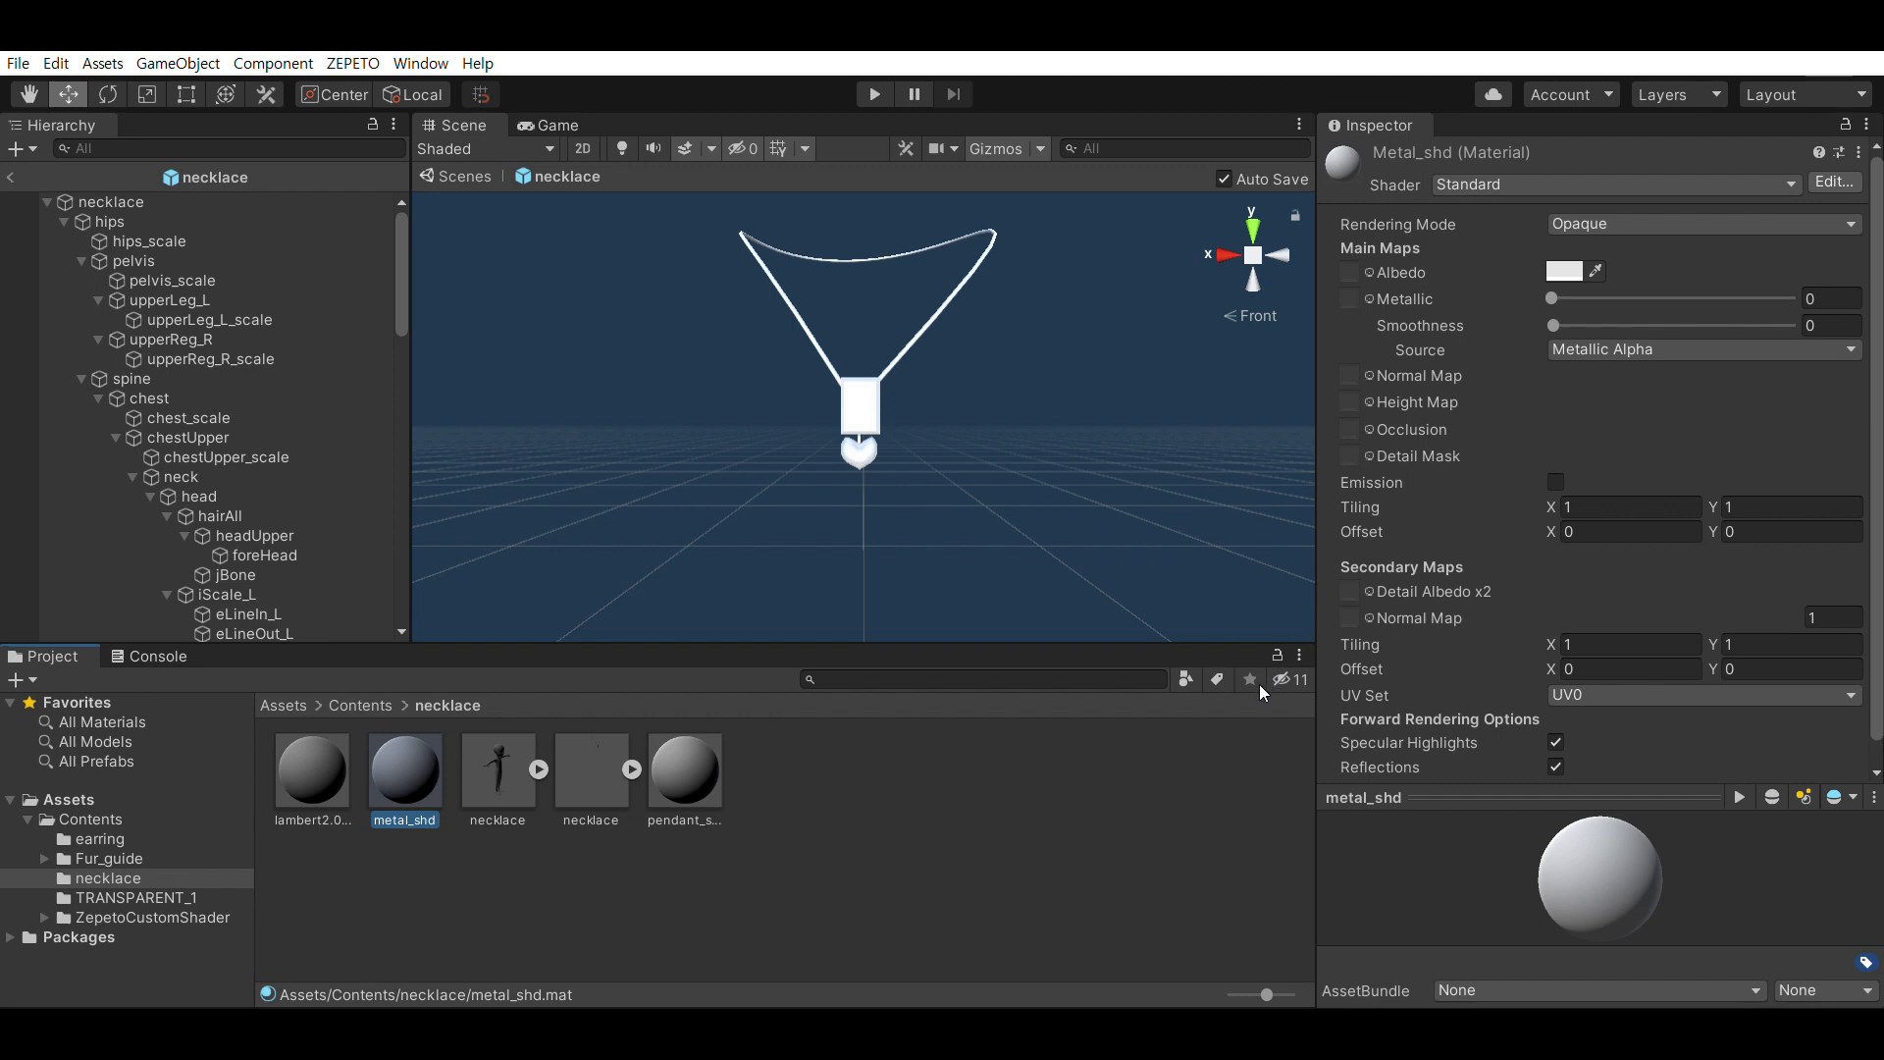
left_click(677, 746)
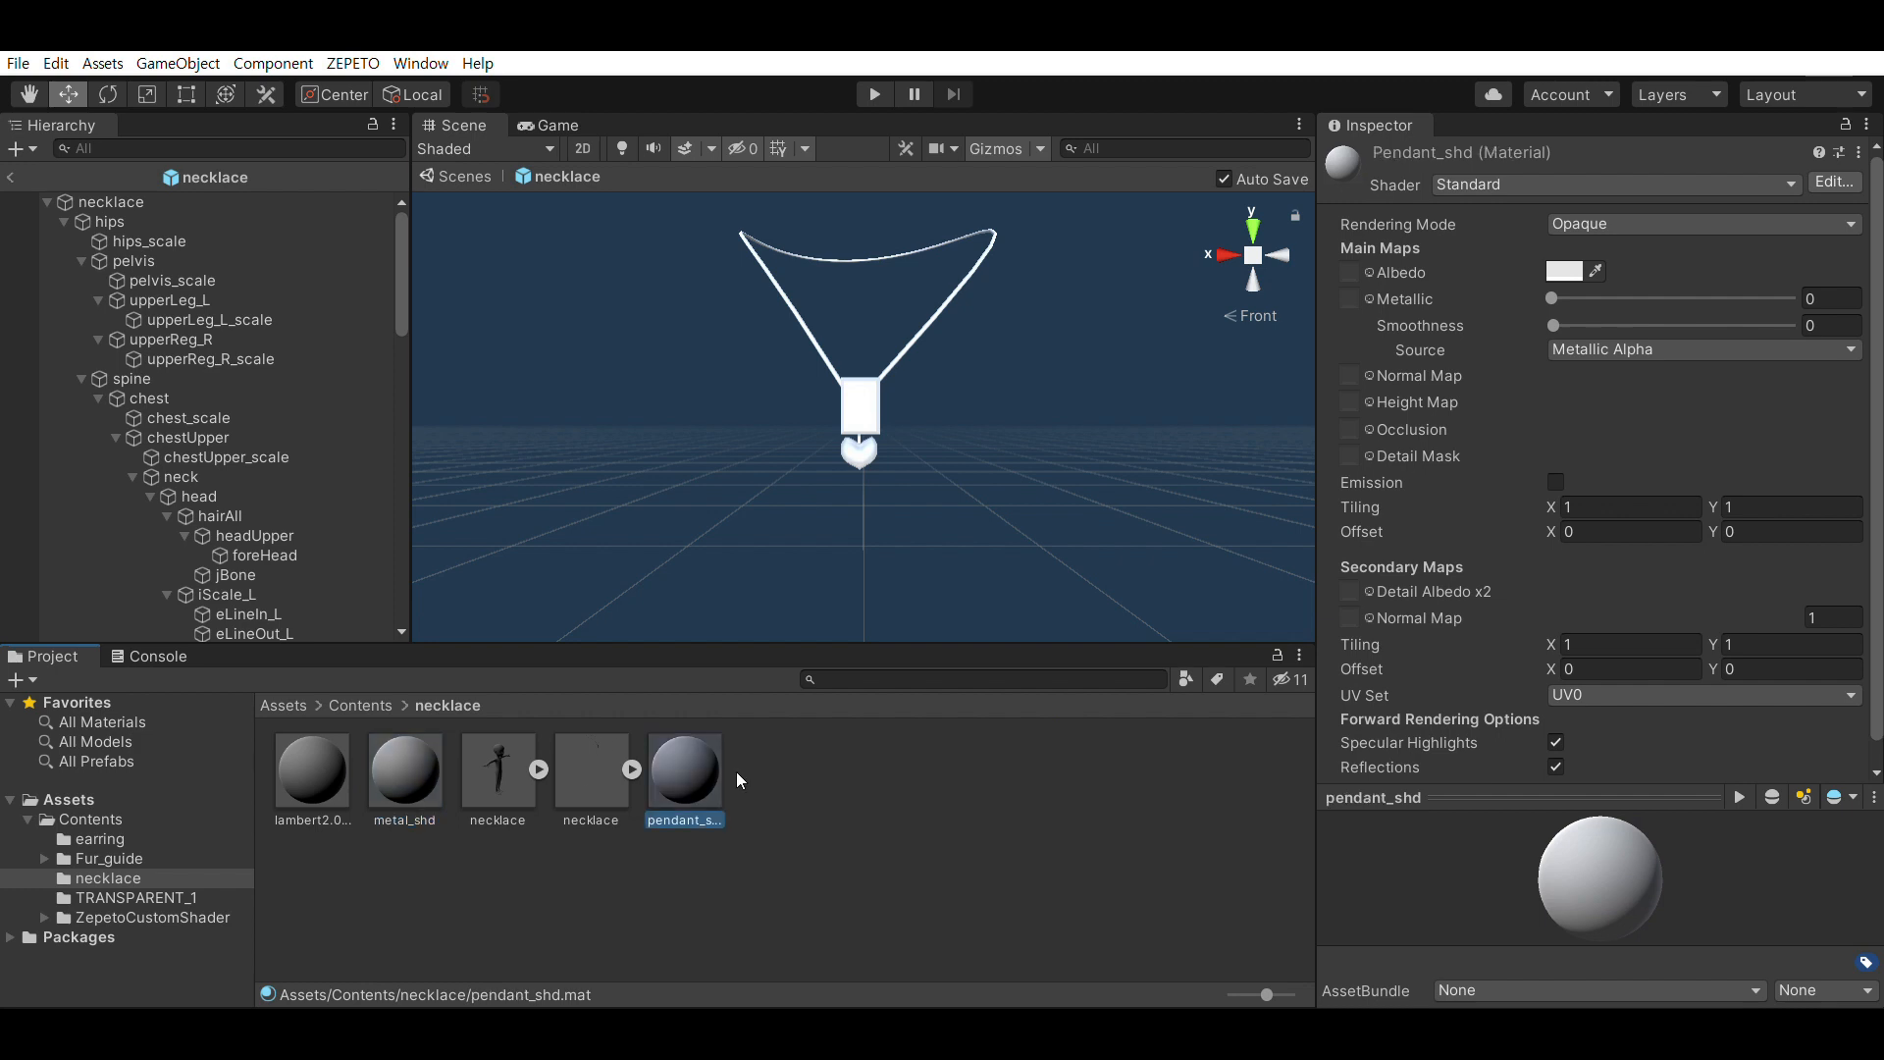
left_click(405, 758)
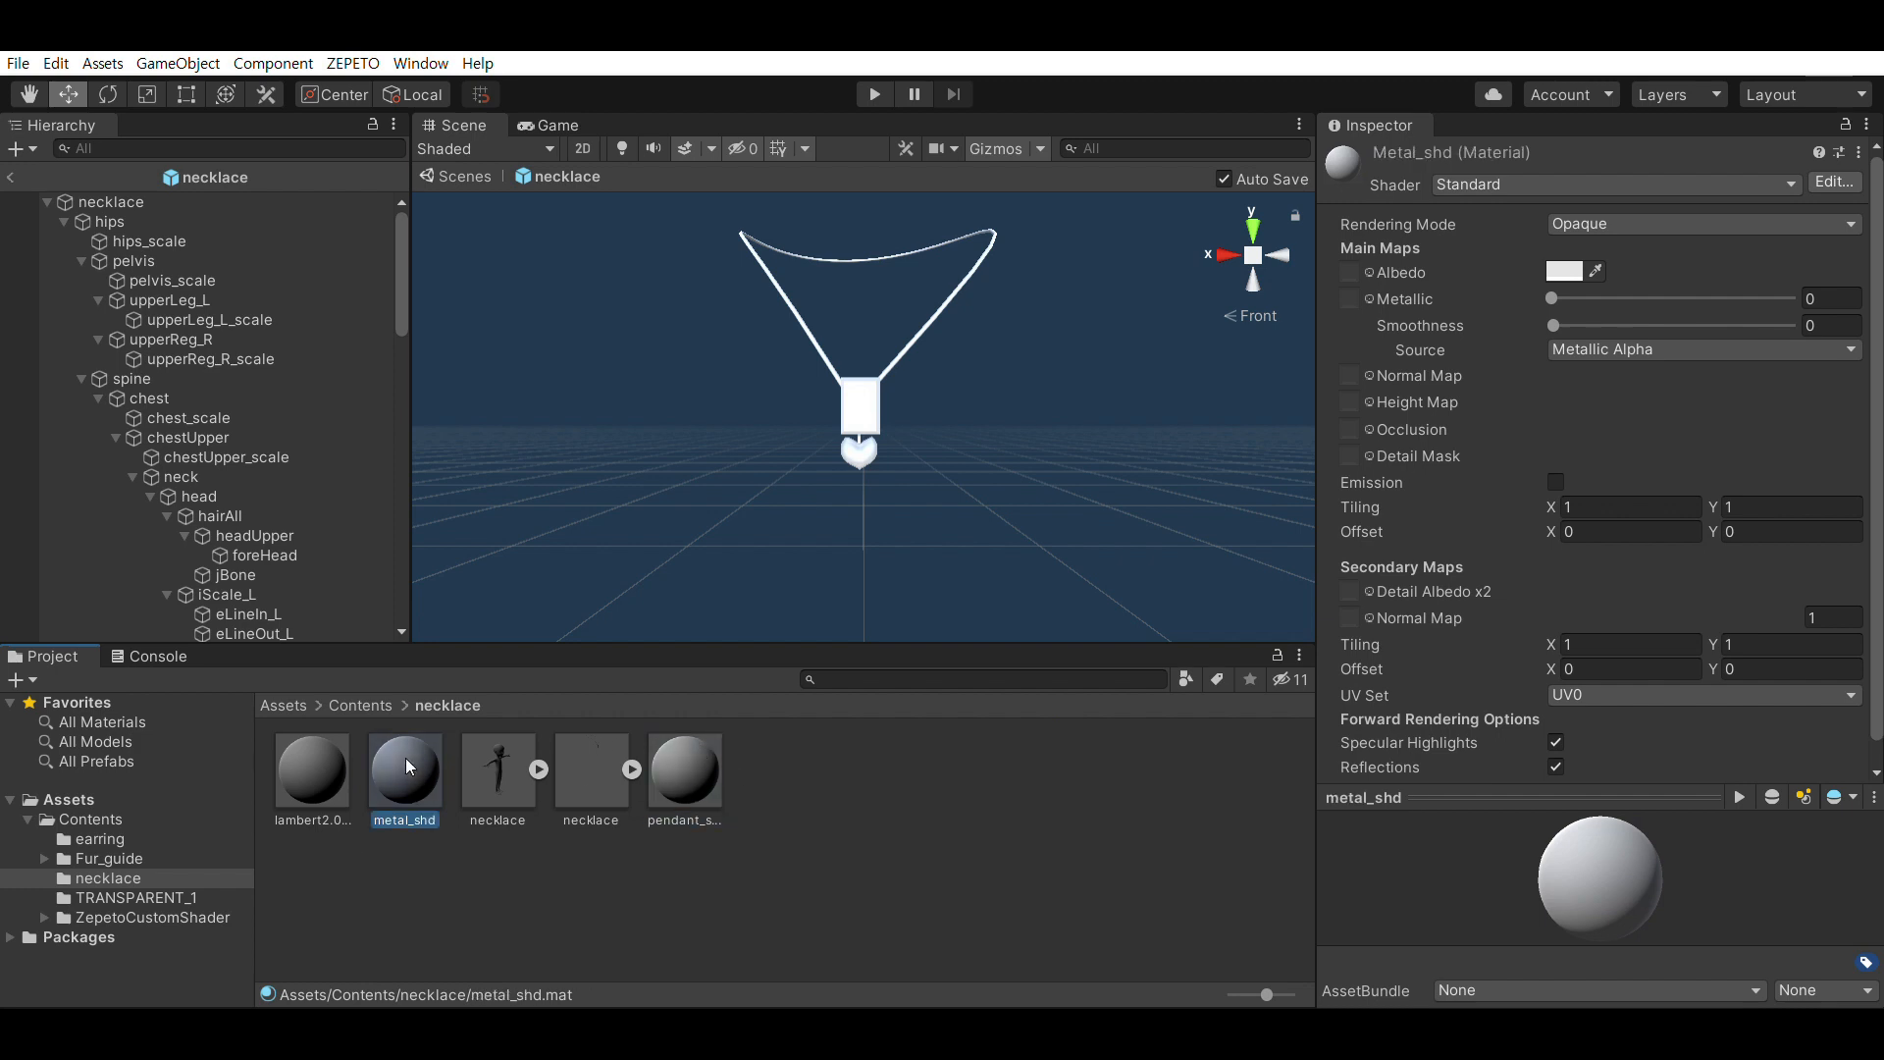
left_click(691, 758)
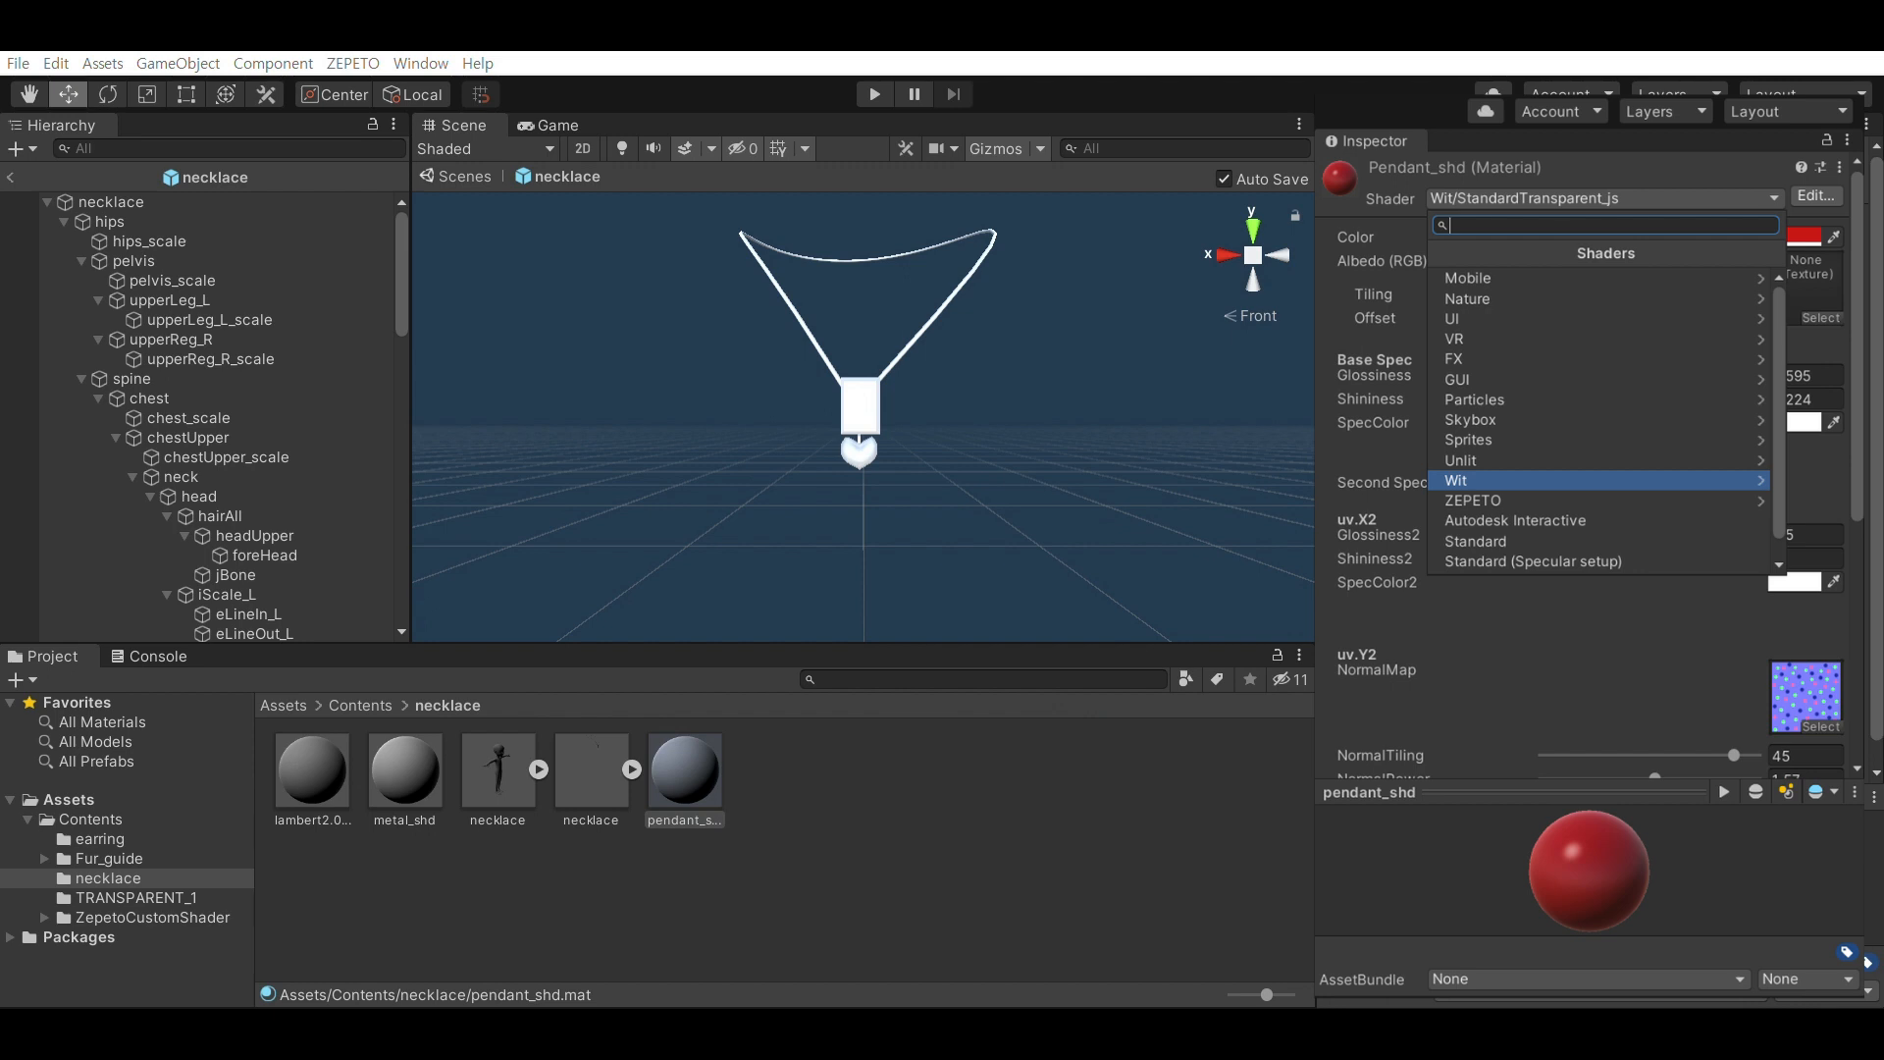
left_click(1457, 481)
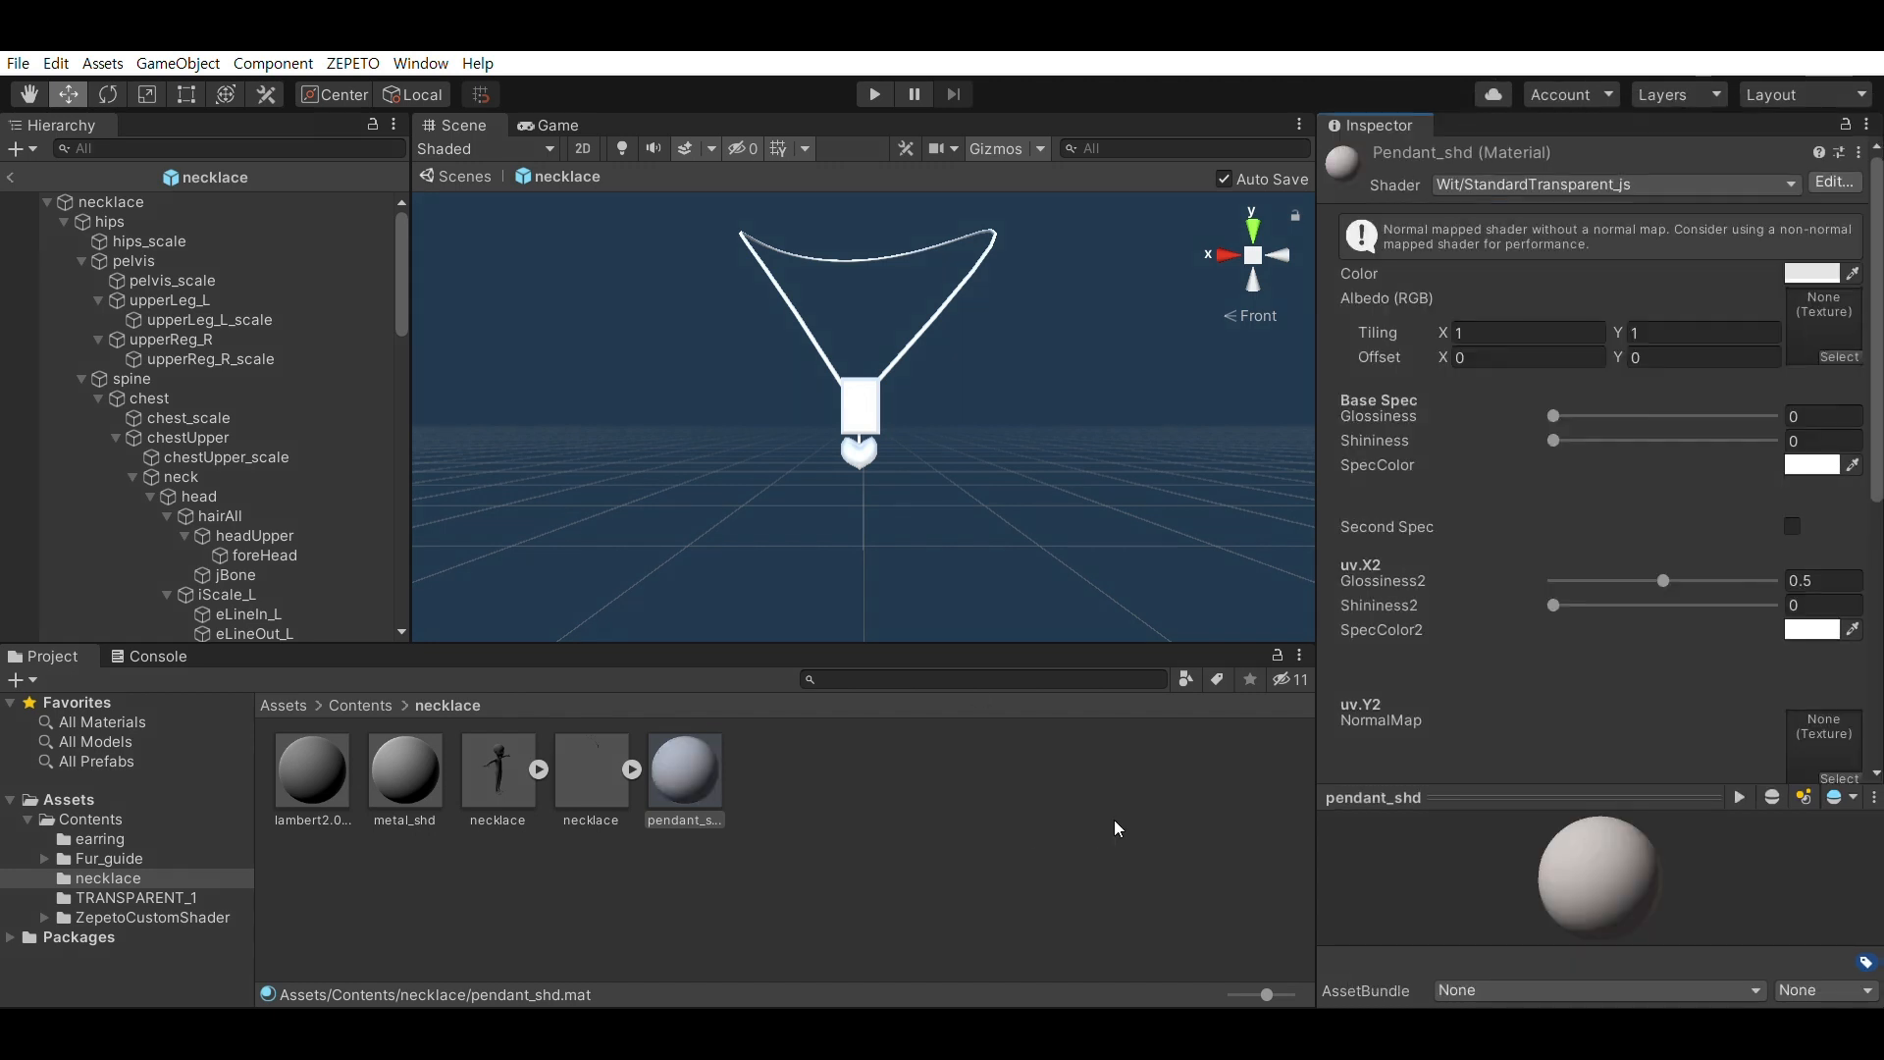
left_click(414, 751)
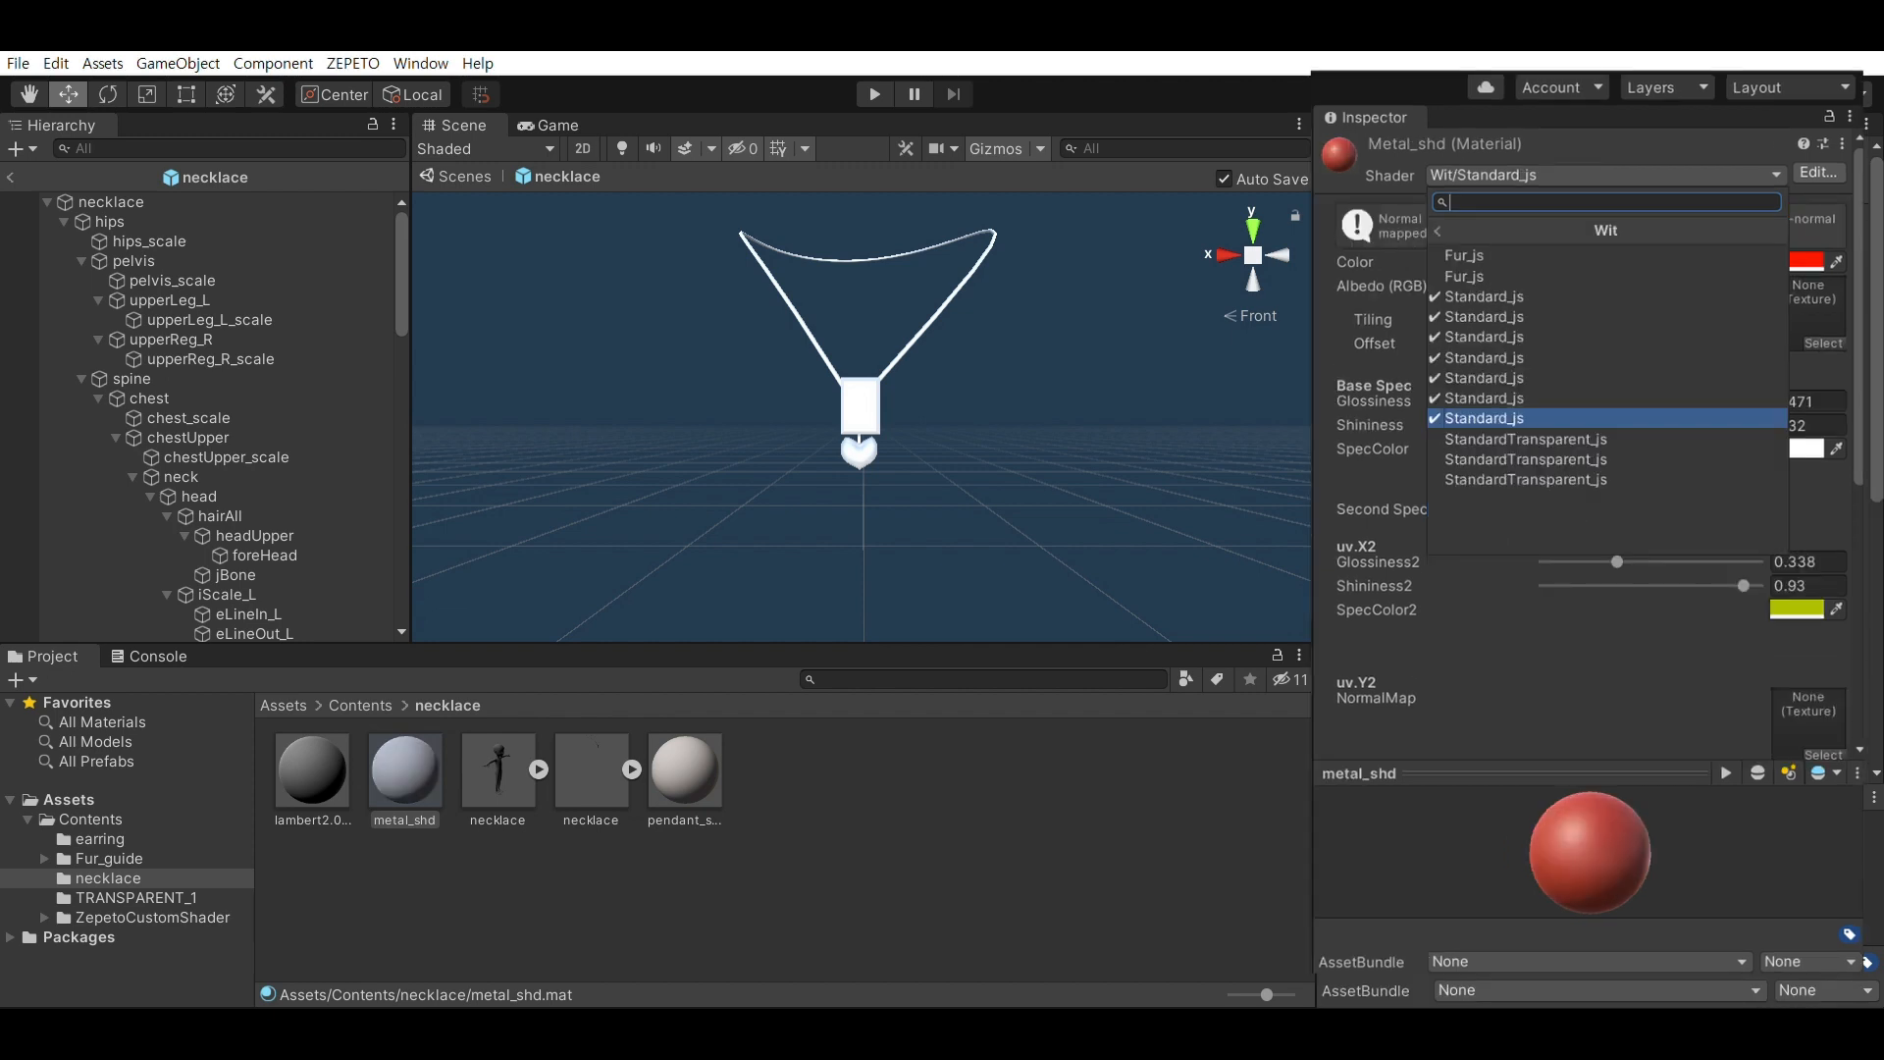
left_click(1484, 417)
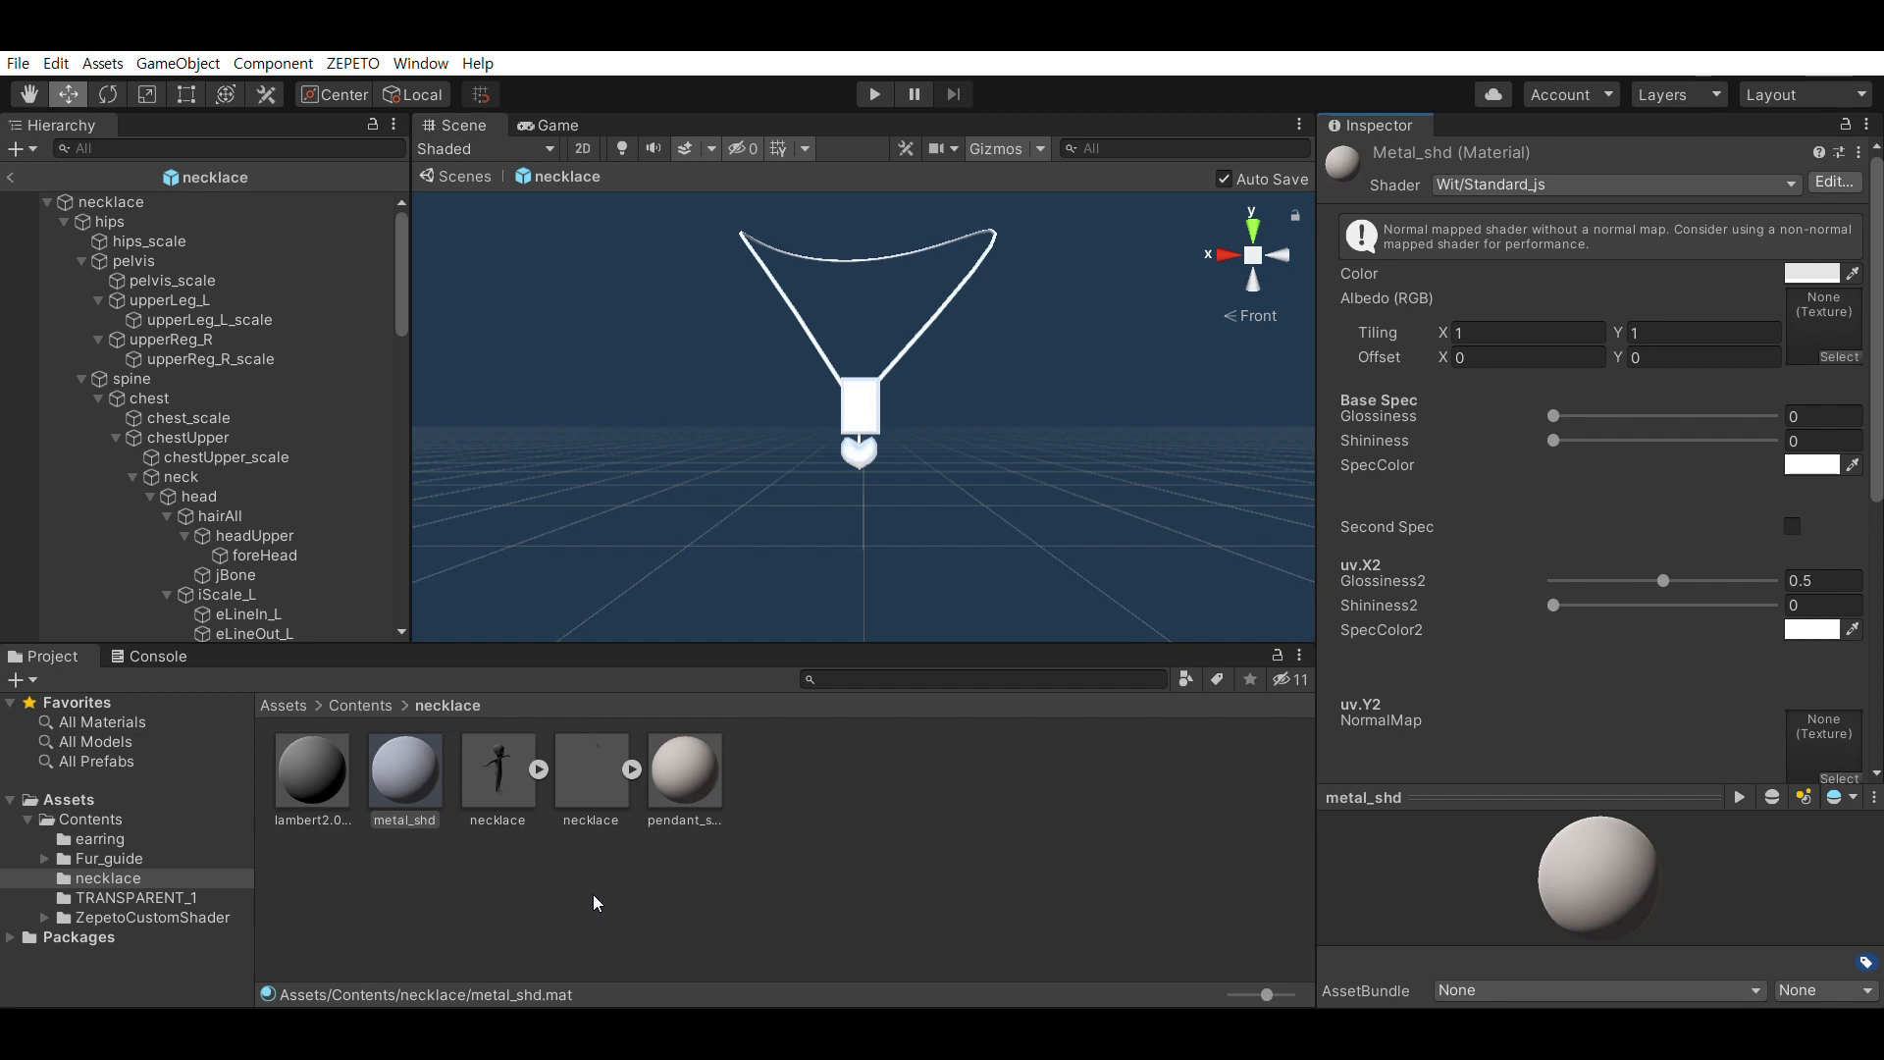
Give the metal_shd material a pale yellow colour, with base Glossiness 0.746 and Shininess 0.471
left_click(410, 753)
left_click(1804, 272)
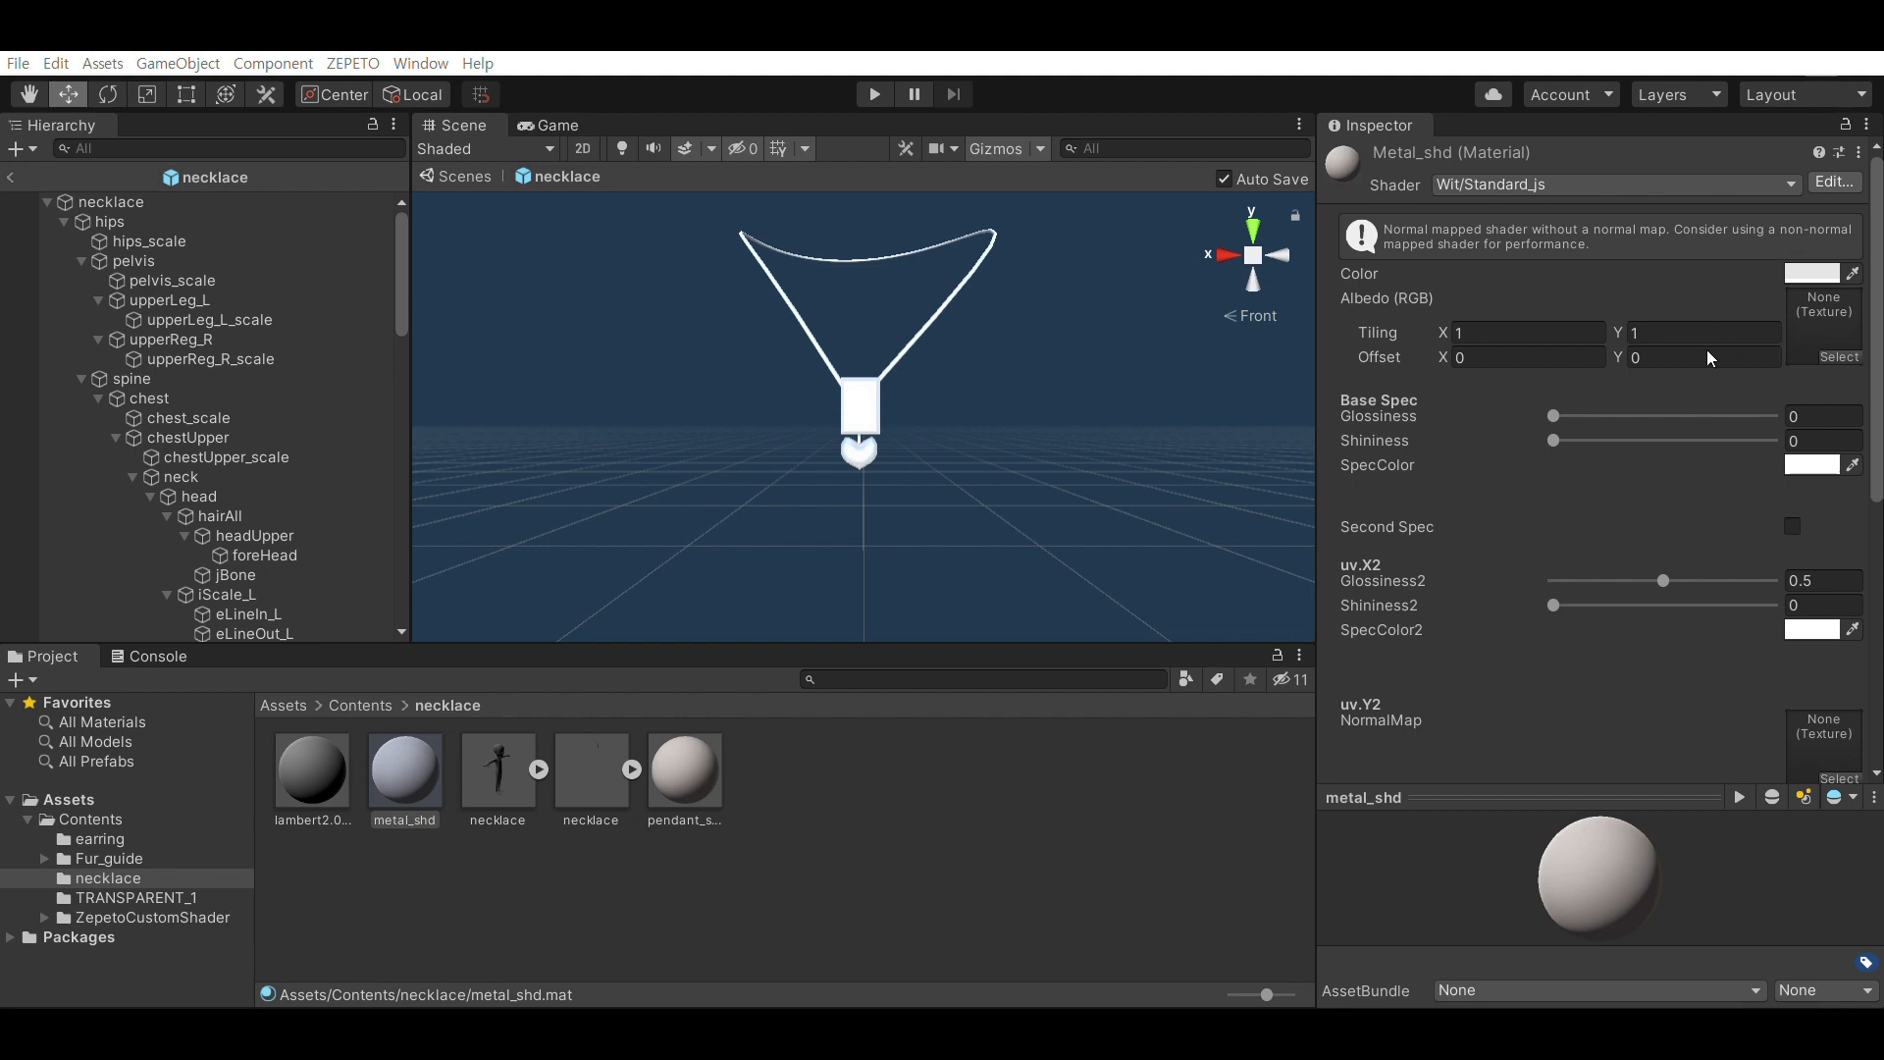
left_click_drag(1693, 382, 1693, 357)
left_click(1569, 517)
left_click_drag(1554, 410, 1718, 394)
left_click_drag(1554, 440, 1651, 416)
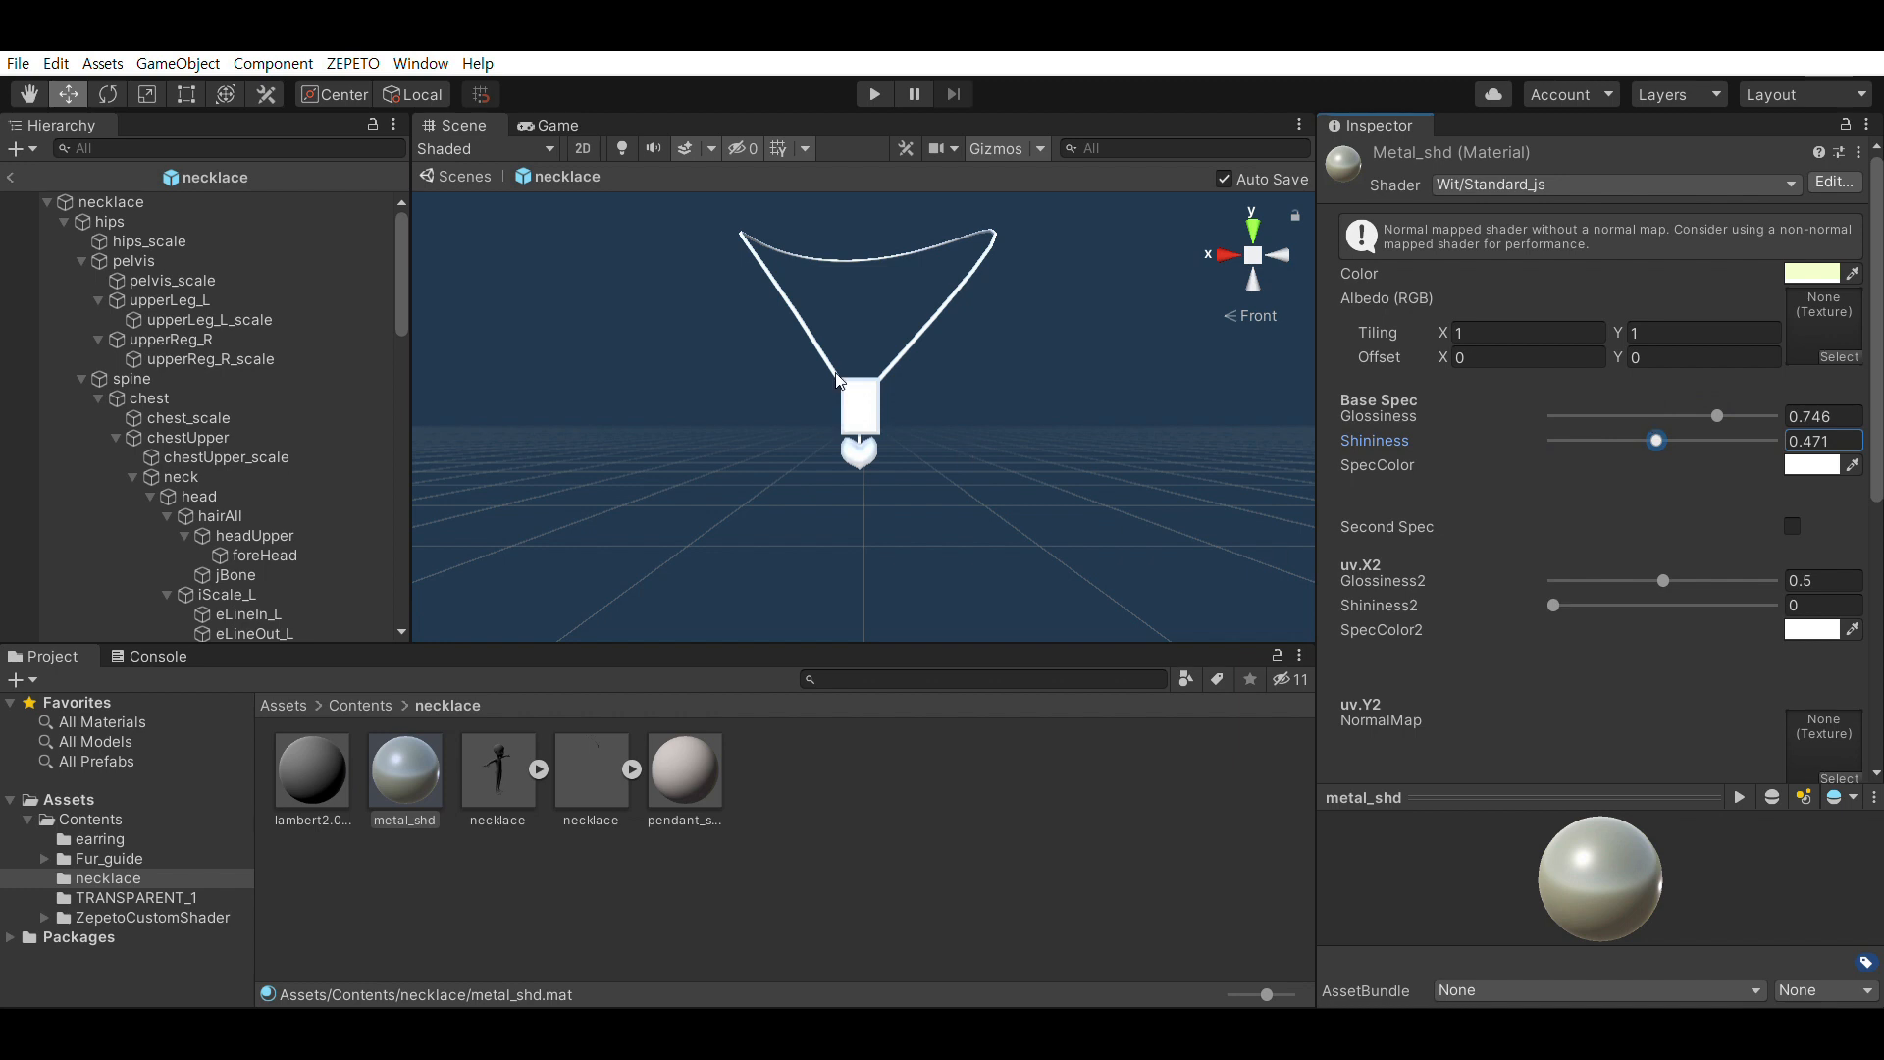
Apply metal_shd to the chain and heart, and enable its Second Spec with a dark yellow SpecColor2, Glossiness2 0.865 and Shininess2 0.639
mouse_move(420, 760)
left_mouse_down()
mouse_move(689, 389)
mouse_move(797, 306)
left_mouse_up()
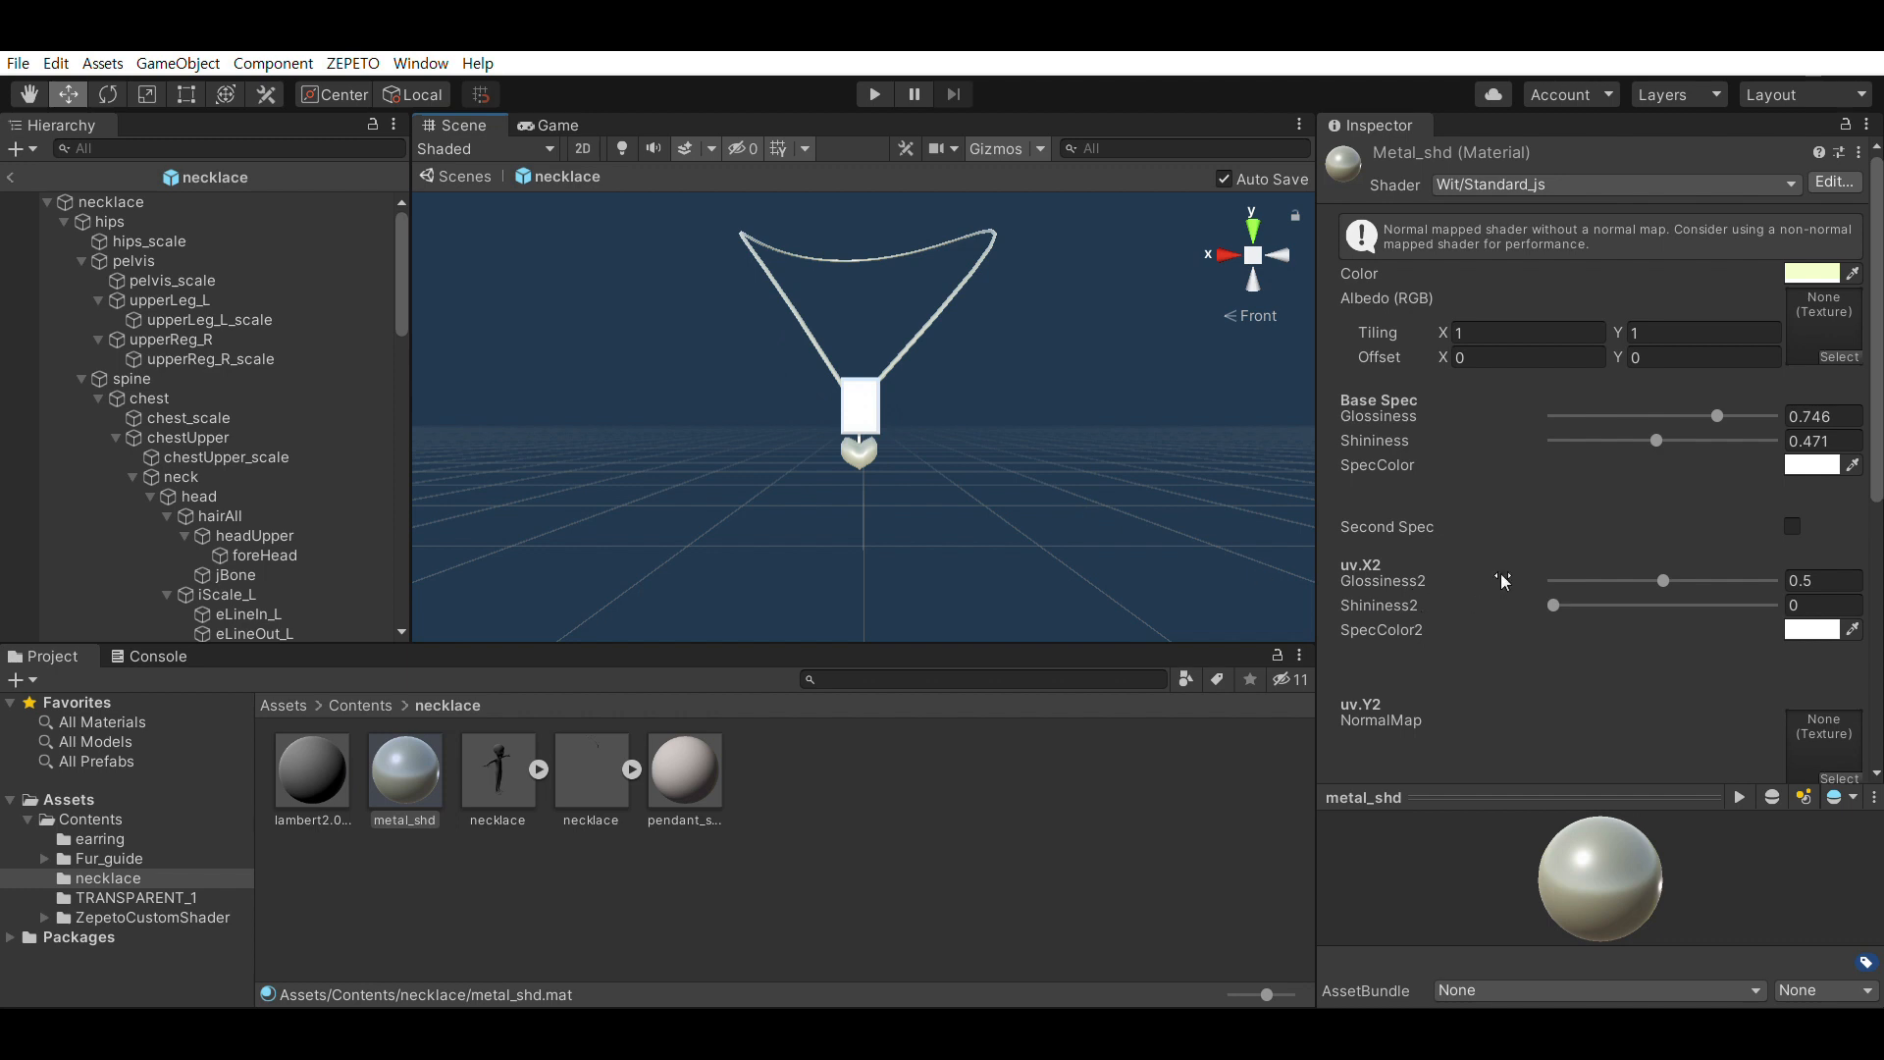
left_click(1793, 497)
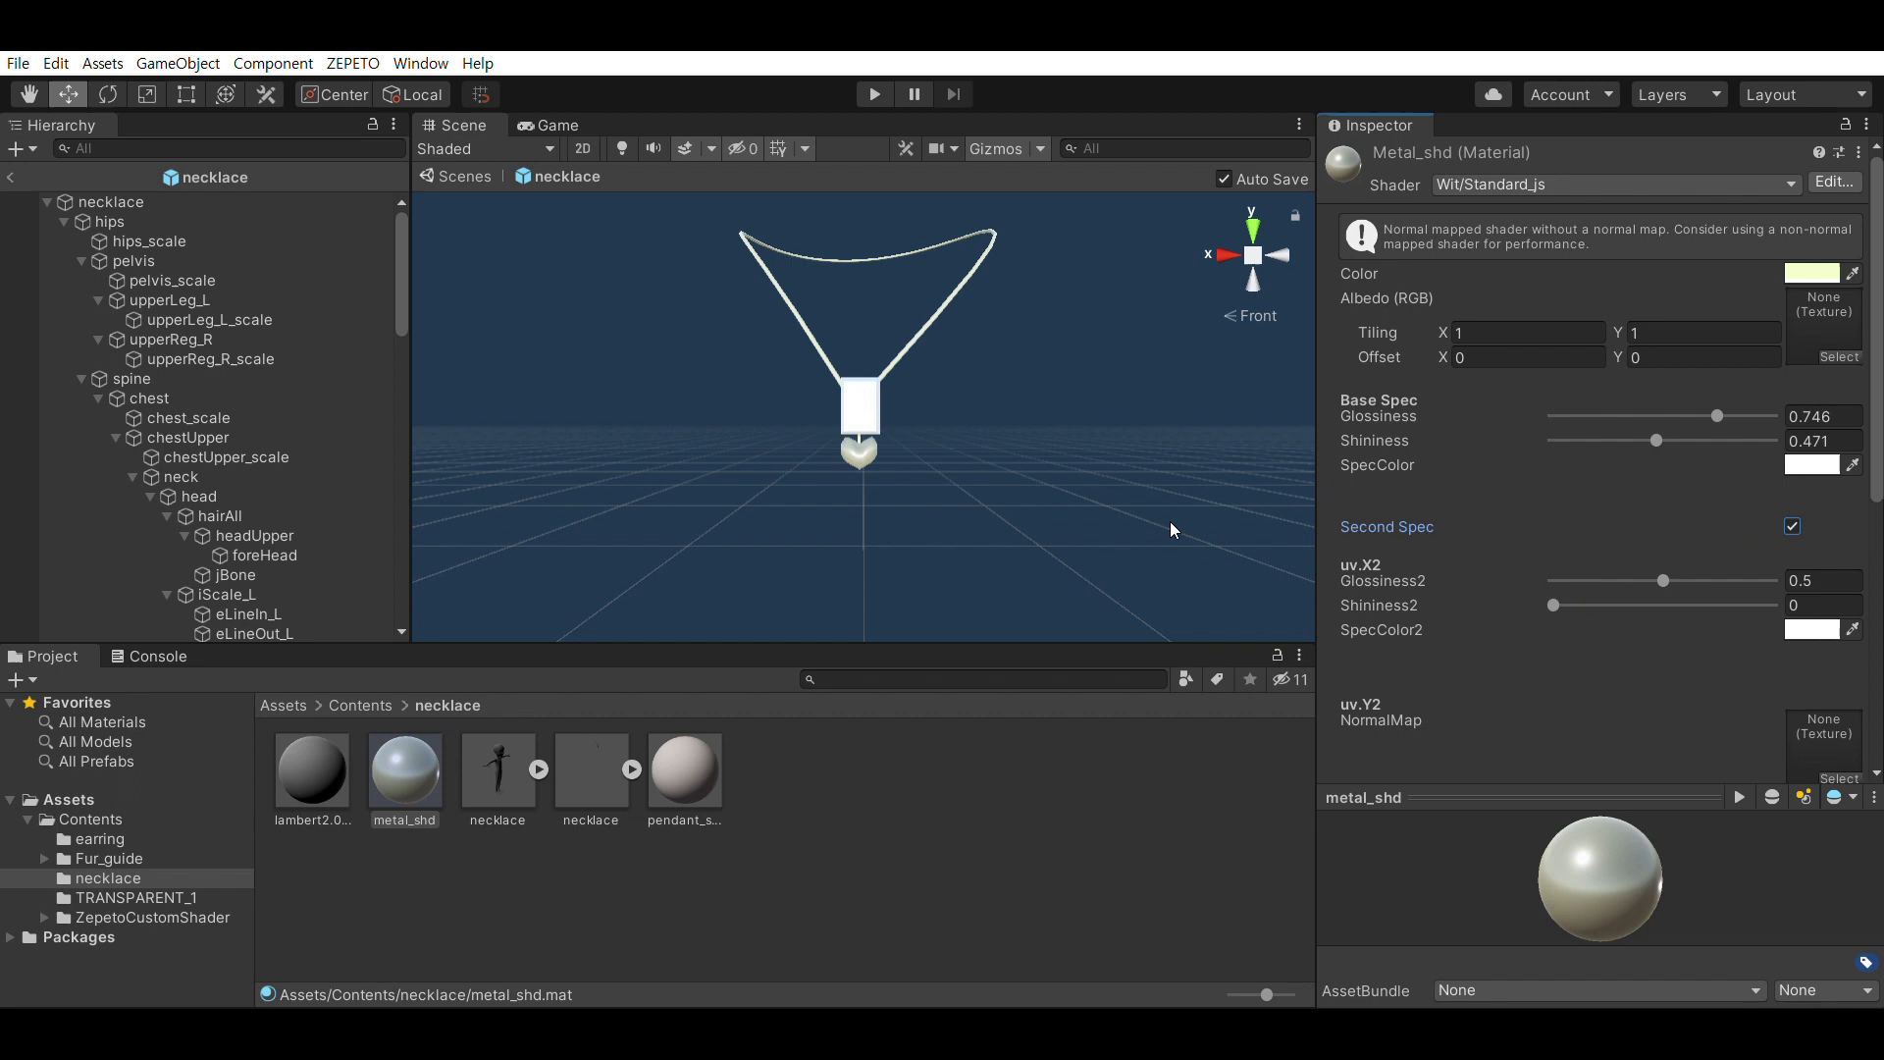
right_click_drag(1022, 542, 1310, 549, "alt")
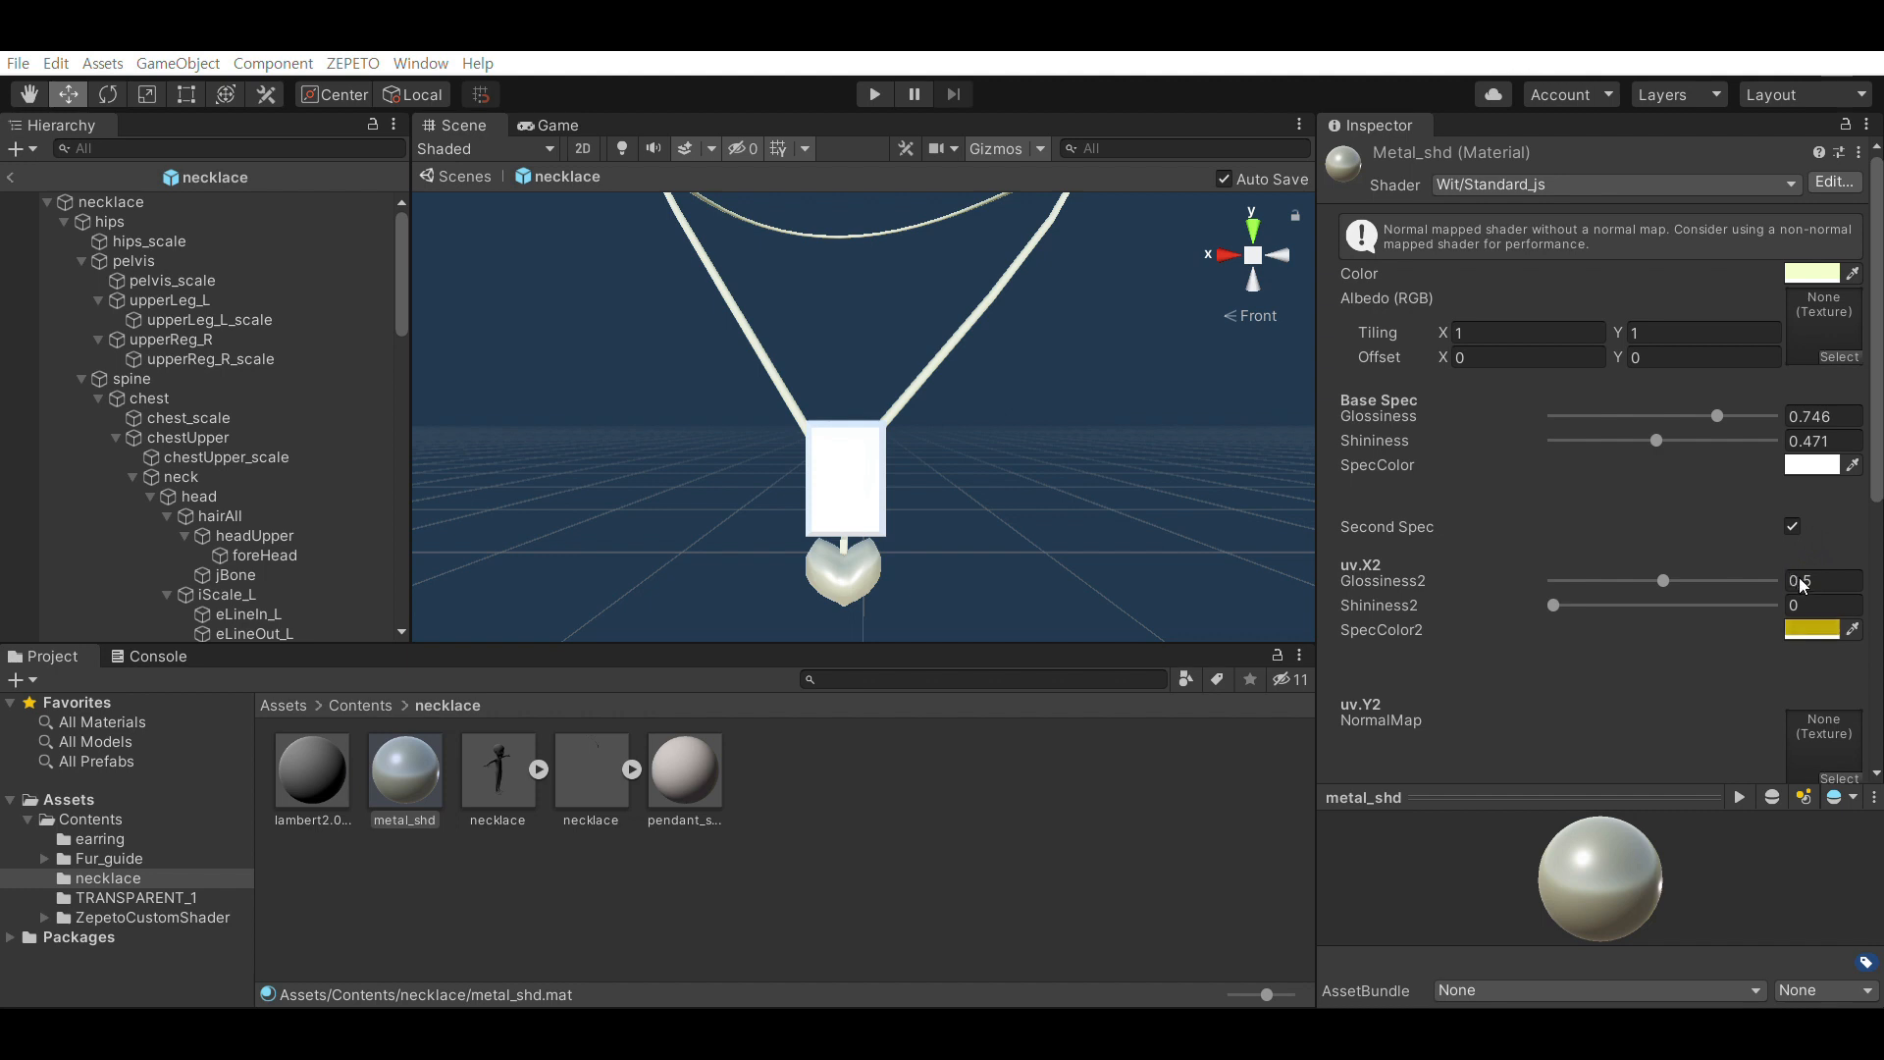
left_click(1563, 663)
mouse_move(1664, 580)
left_mouse_down()
mouse_move(1617, 580)
mouse_move(1760, 592)
mouse_move(1690, 595)
left_mouse_up()
left_click(1616, 555)
mouse_move(1673, 551)
left_mouse_down()
mouse_move(1728, 579)
mouse_move(1592, 583)
mouse_move(1682, 587)
mouse_move(1744, 557)
mouse_move(1690, 575)
left_mouse_up()
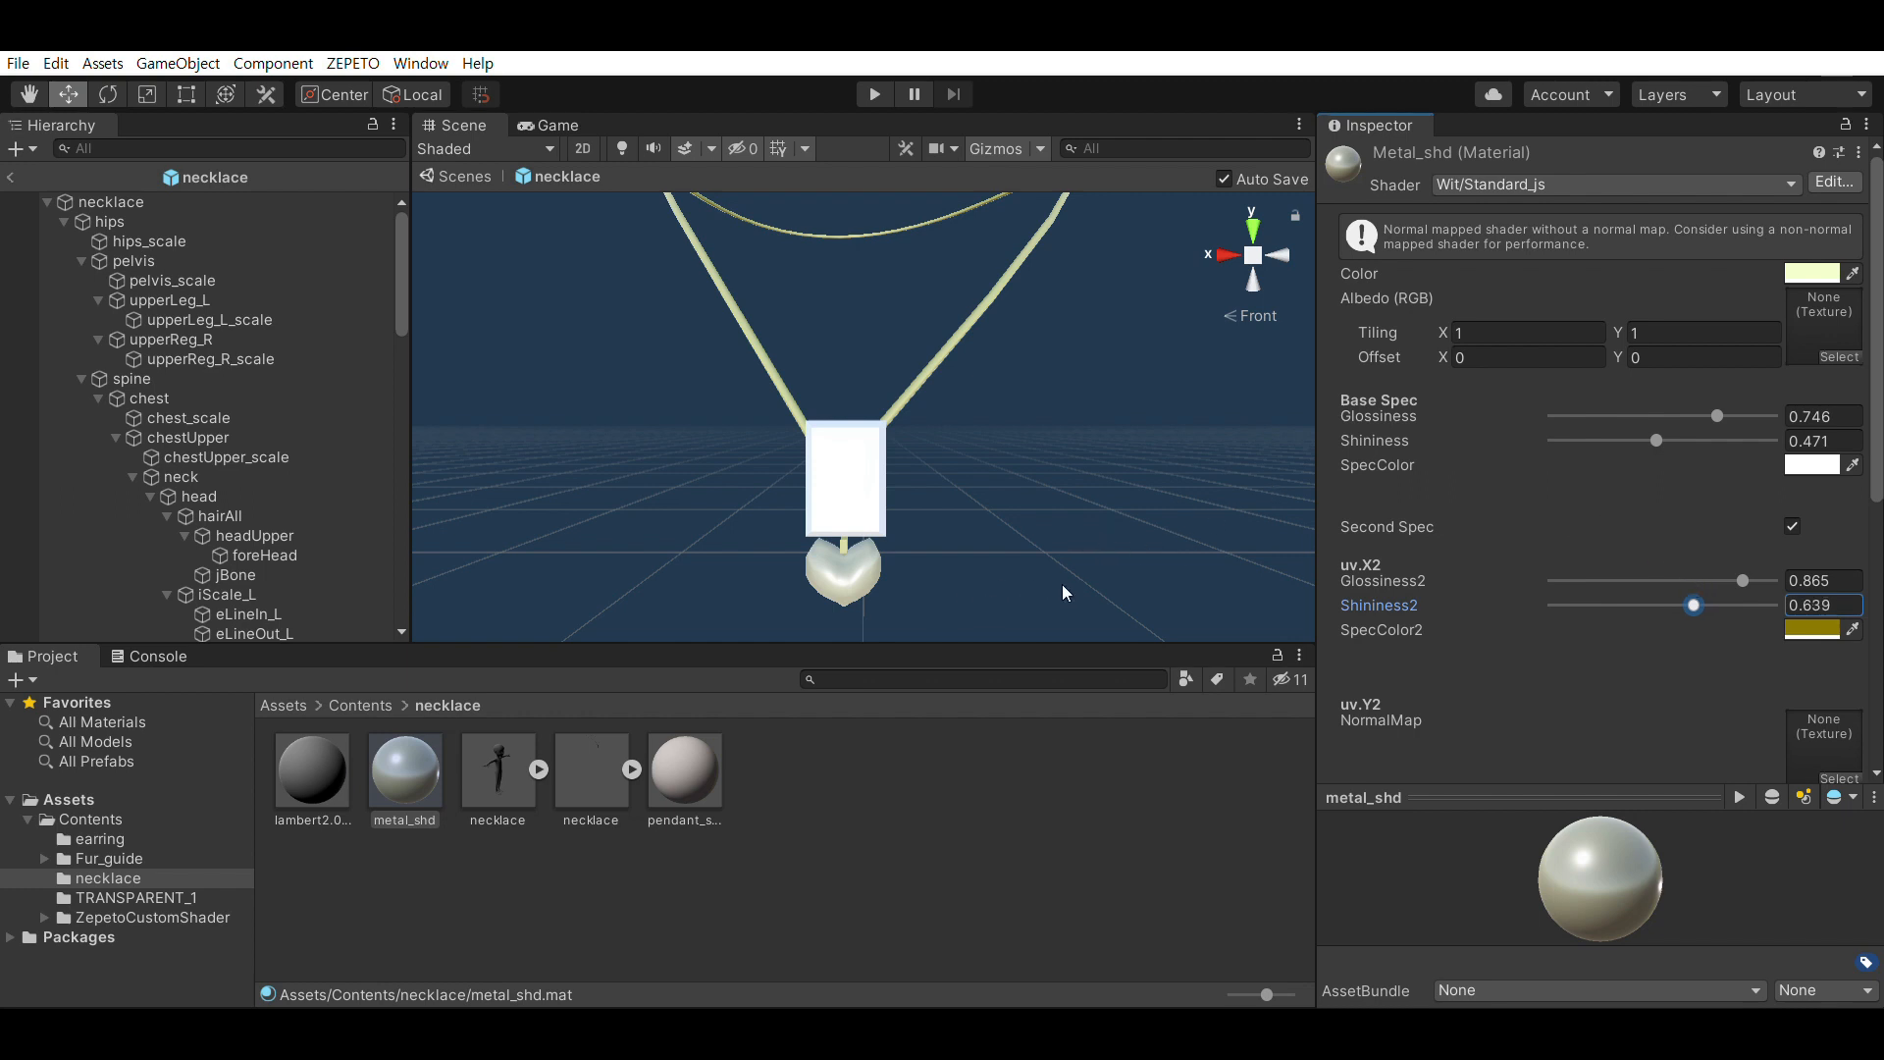
Change the metal_shd colour to pink and its SpecColor2 to yellow-green, with Glossiness2 0.764 and Shininess2 0.762
left_click(1809, 265)
left_click_drag(1844, 439, 1836, 433)
left_click_drag(1724, 402, 1717, 355)
left_click(1606, 409)
left_click(1791, 628)
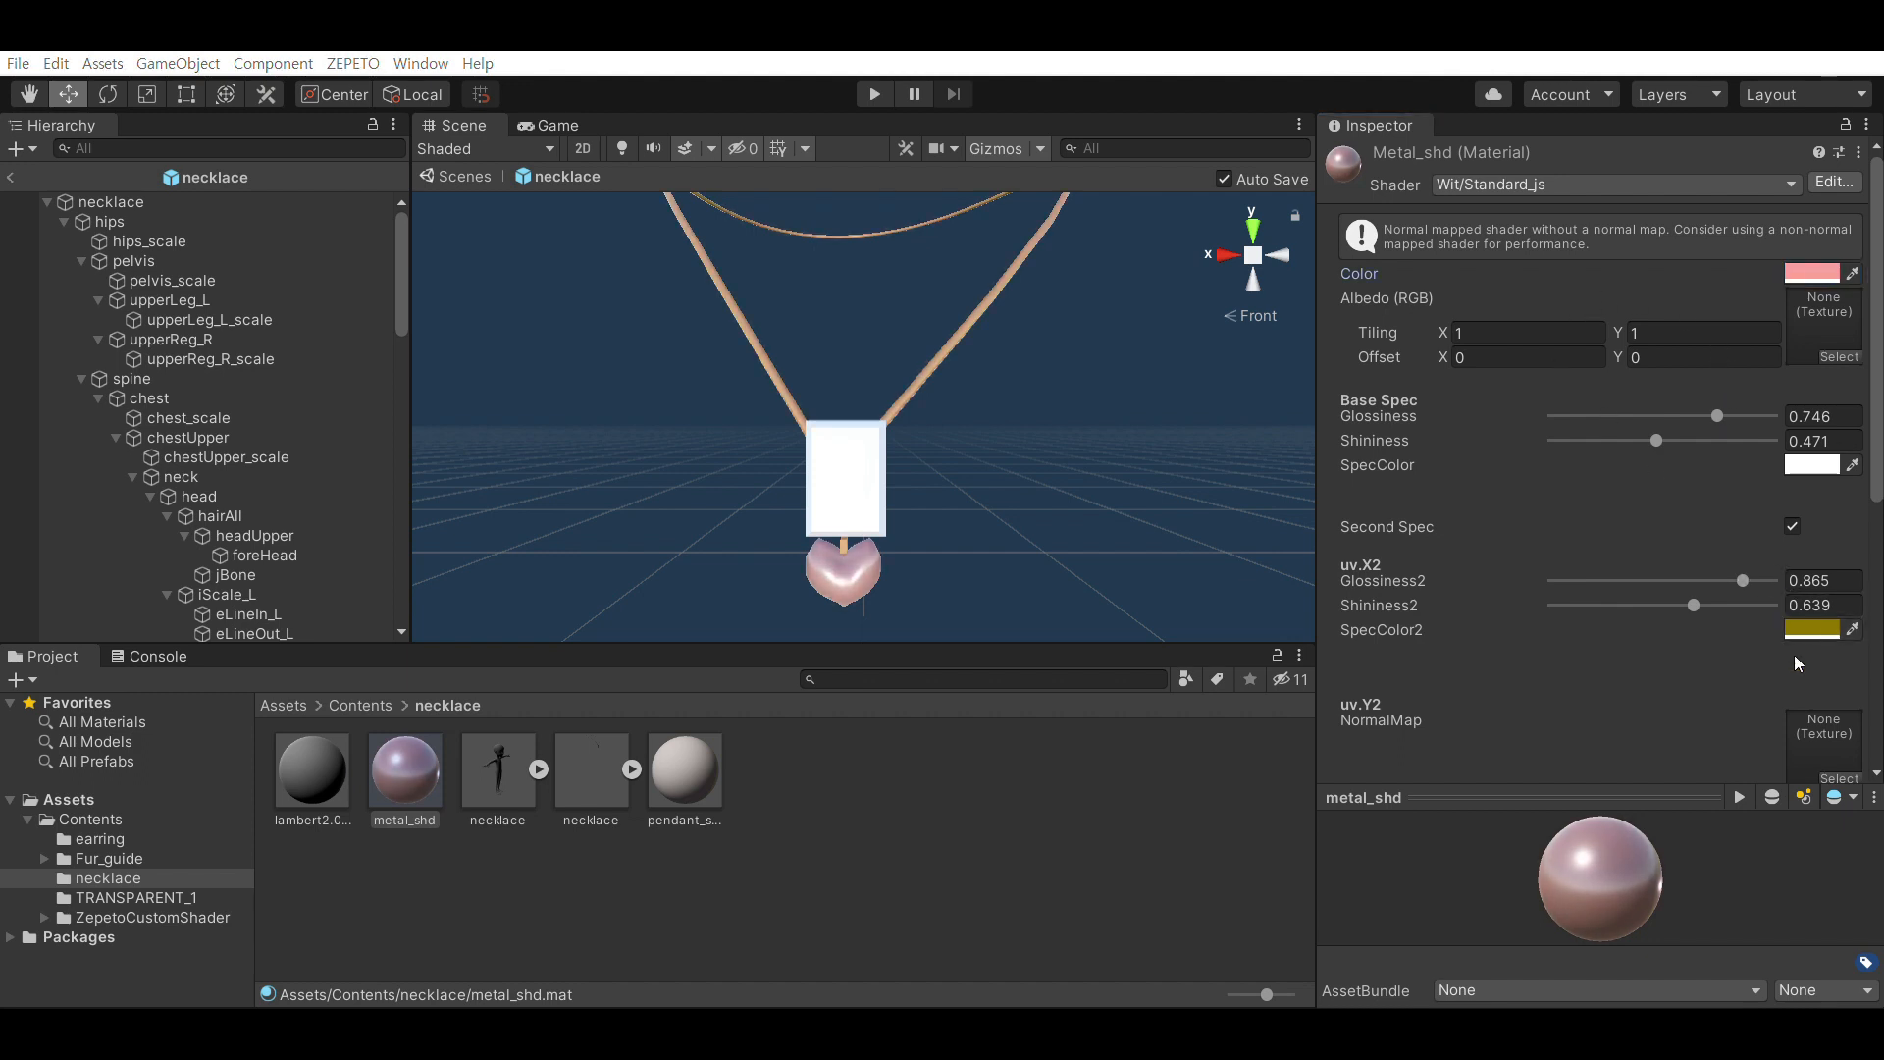
left_click_drag(1796, 593, 1794, 500)
left_click_drag(1690, 592, 1723, 553)
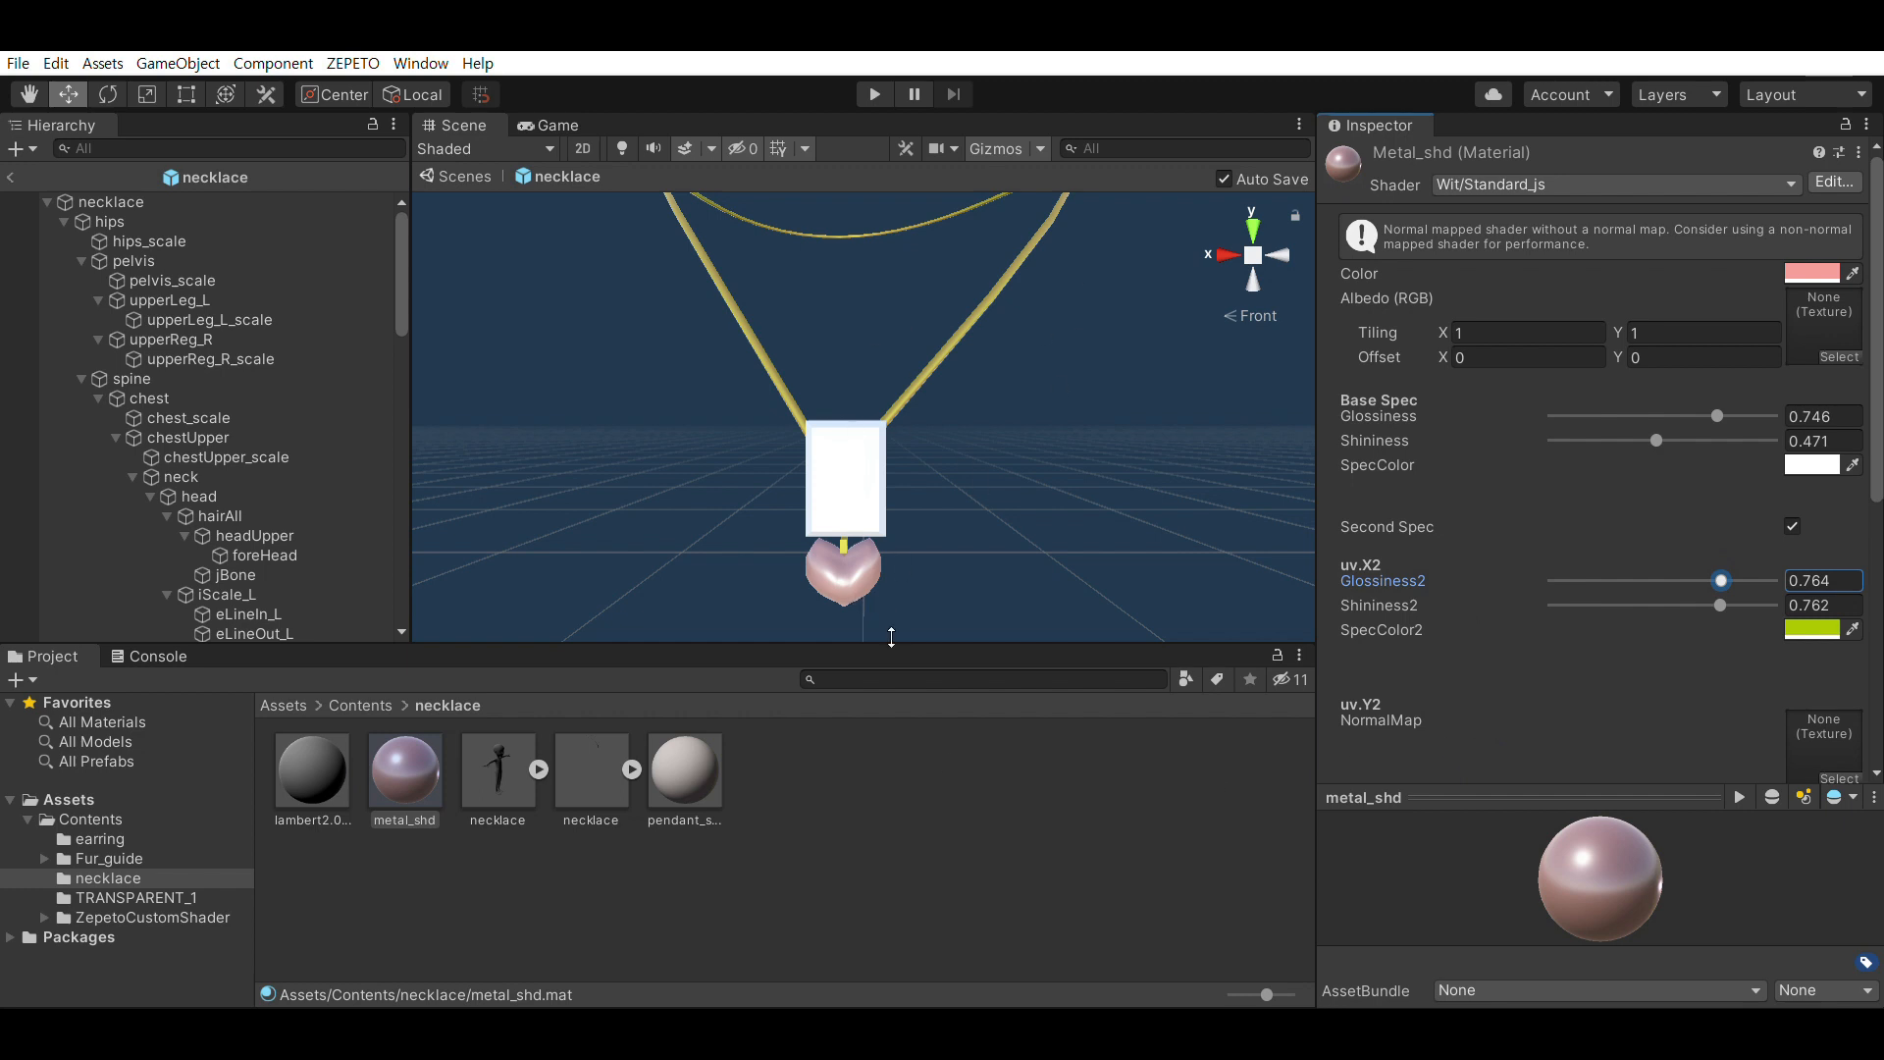
left_click(939, 810)
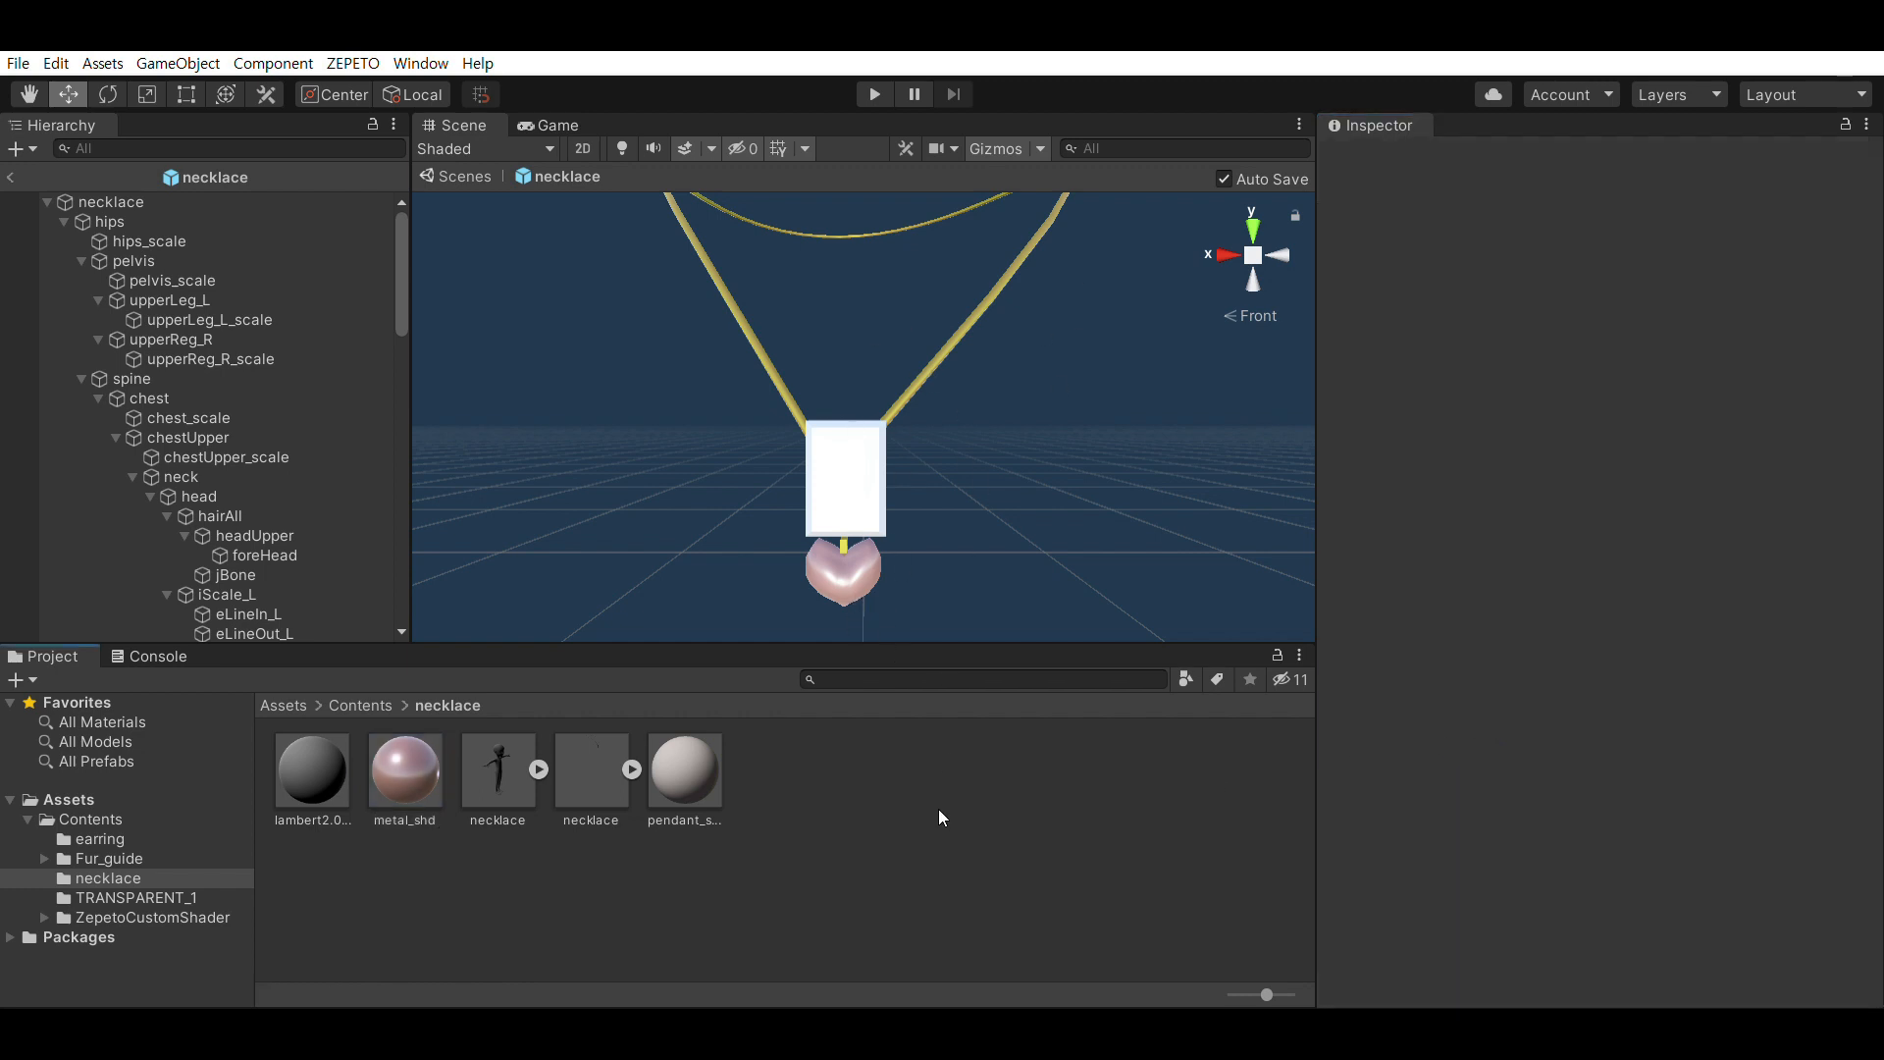
Move the sample folder, SampleMat and the two sequin textures from ZepetoCustomShader into the necklace folder
left_click(685, 757)
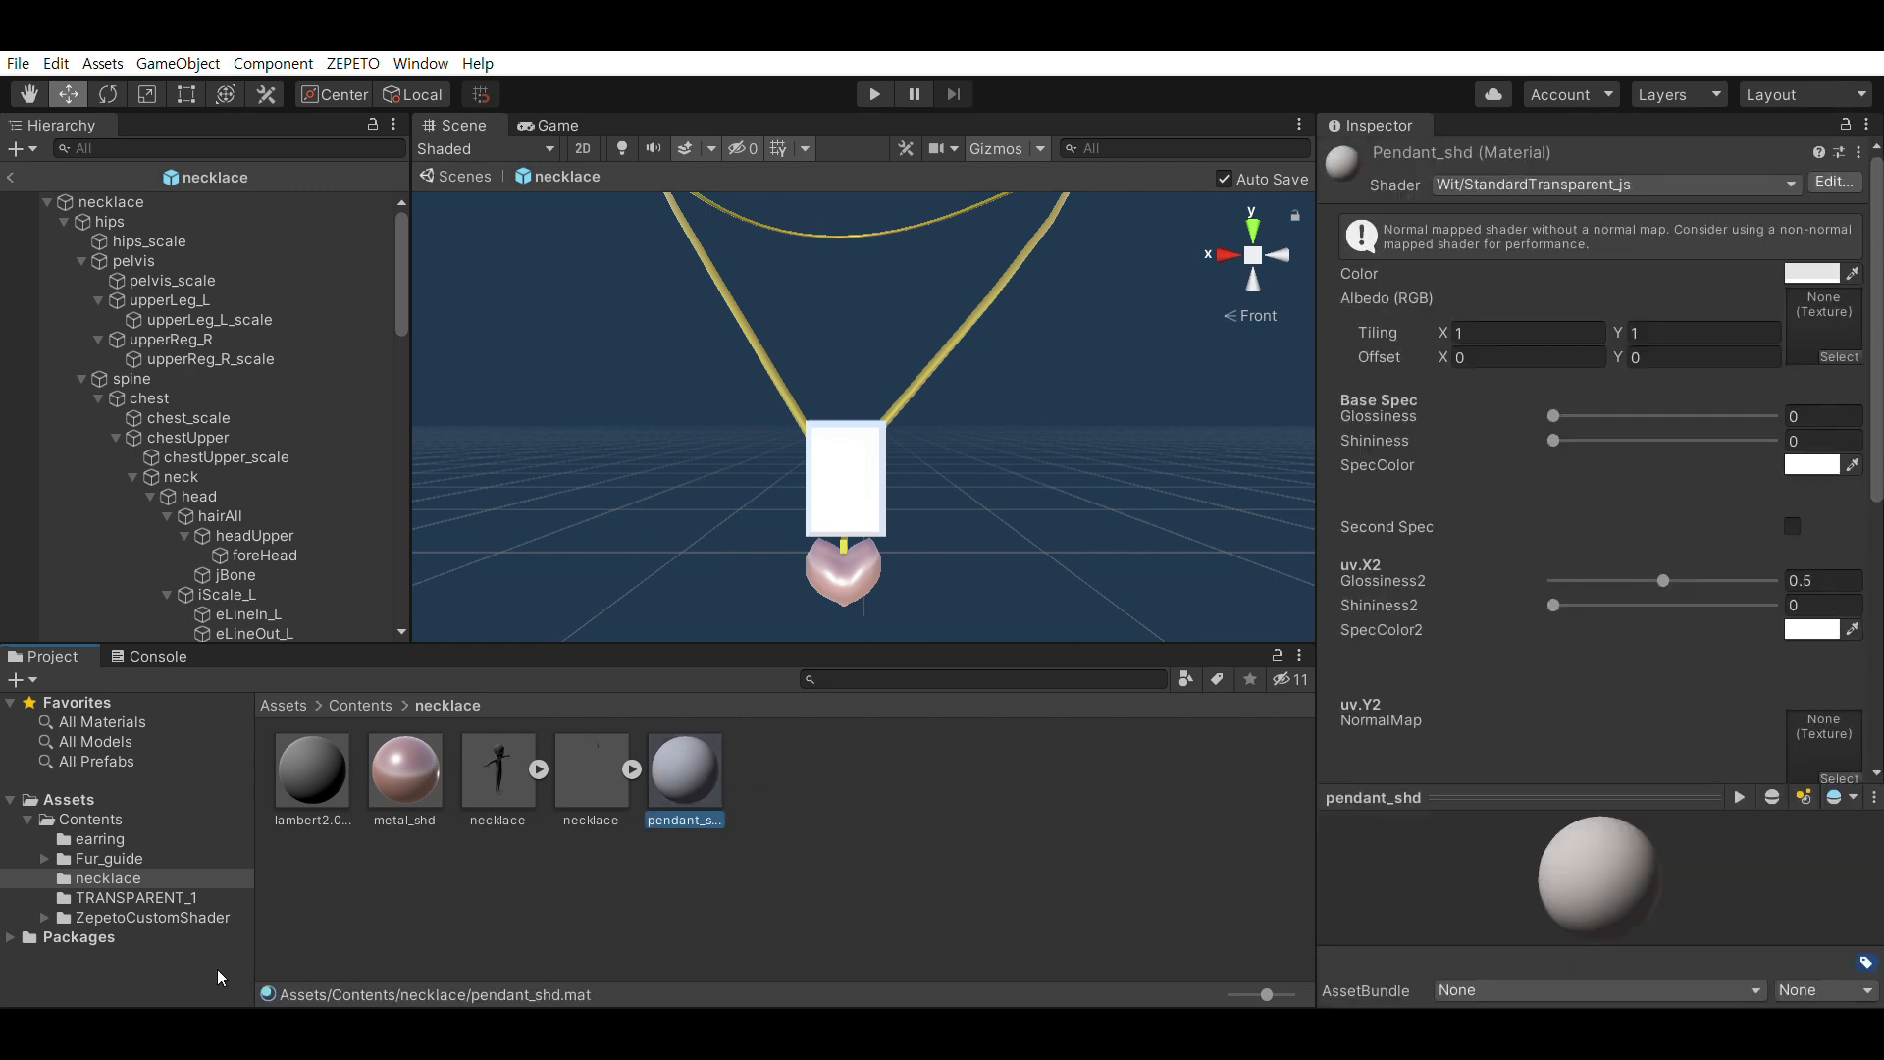
left_click(197, 911)
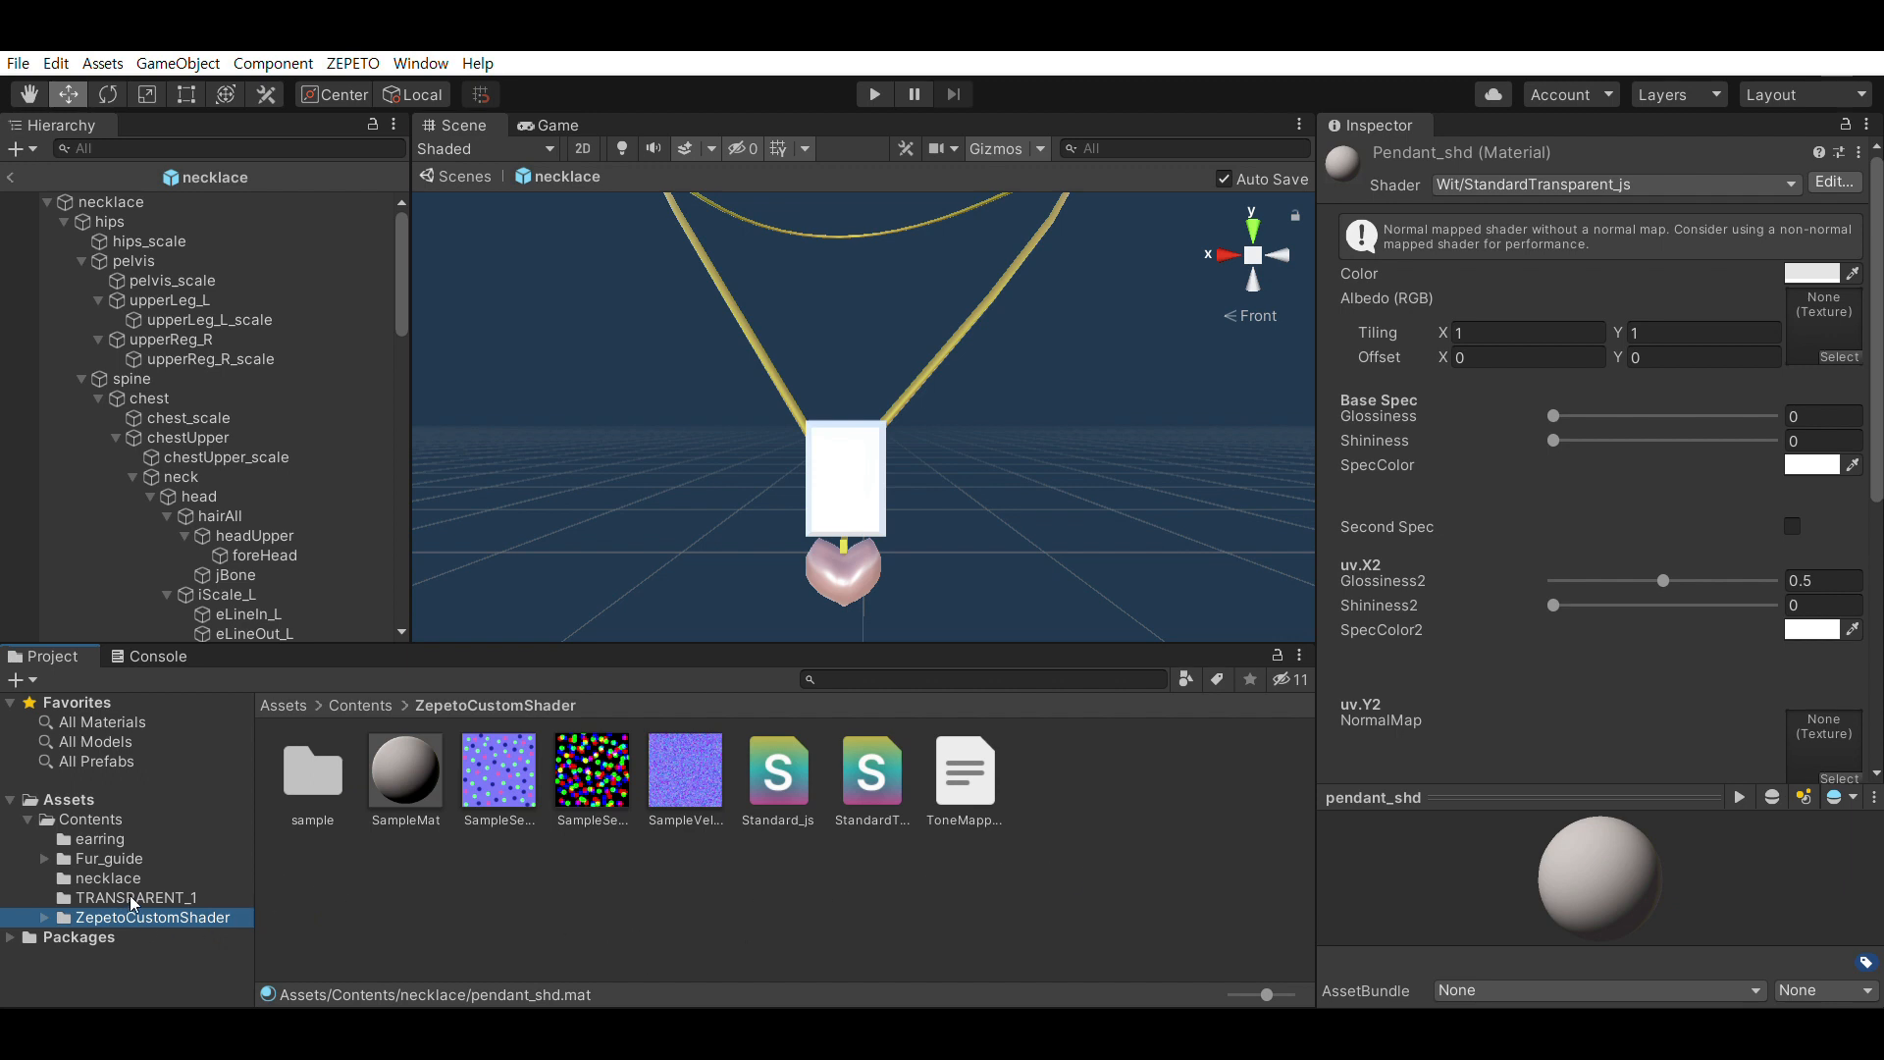
left_click(1066, 836)
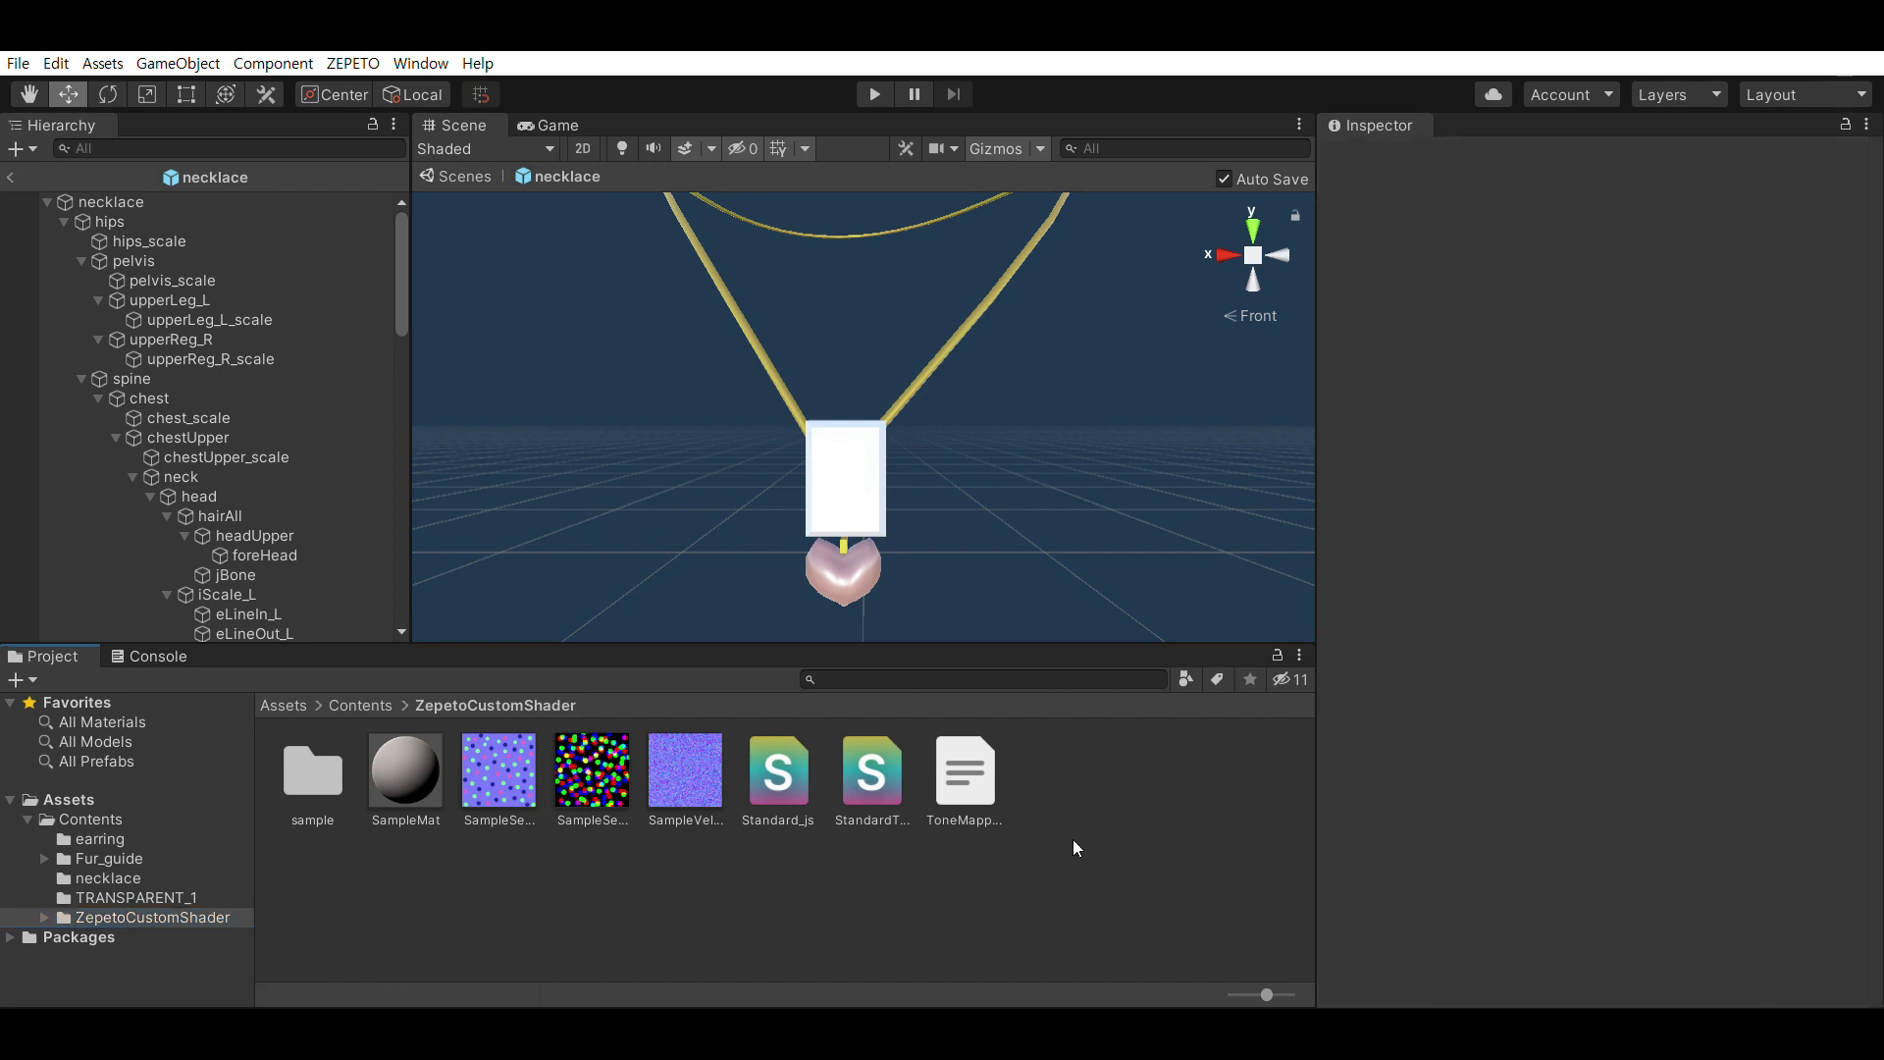
left_click(944, 757)
left_click(867, 762, "ctrl")
left_click(755, 757, "ctrl")
left_click(592, 758)
left_click(496, 754, "ctrl")
left_click(426, 746, "ctrl")
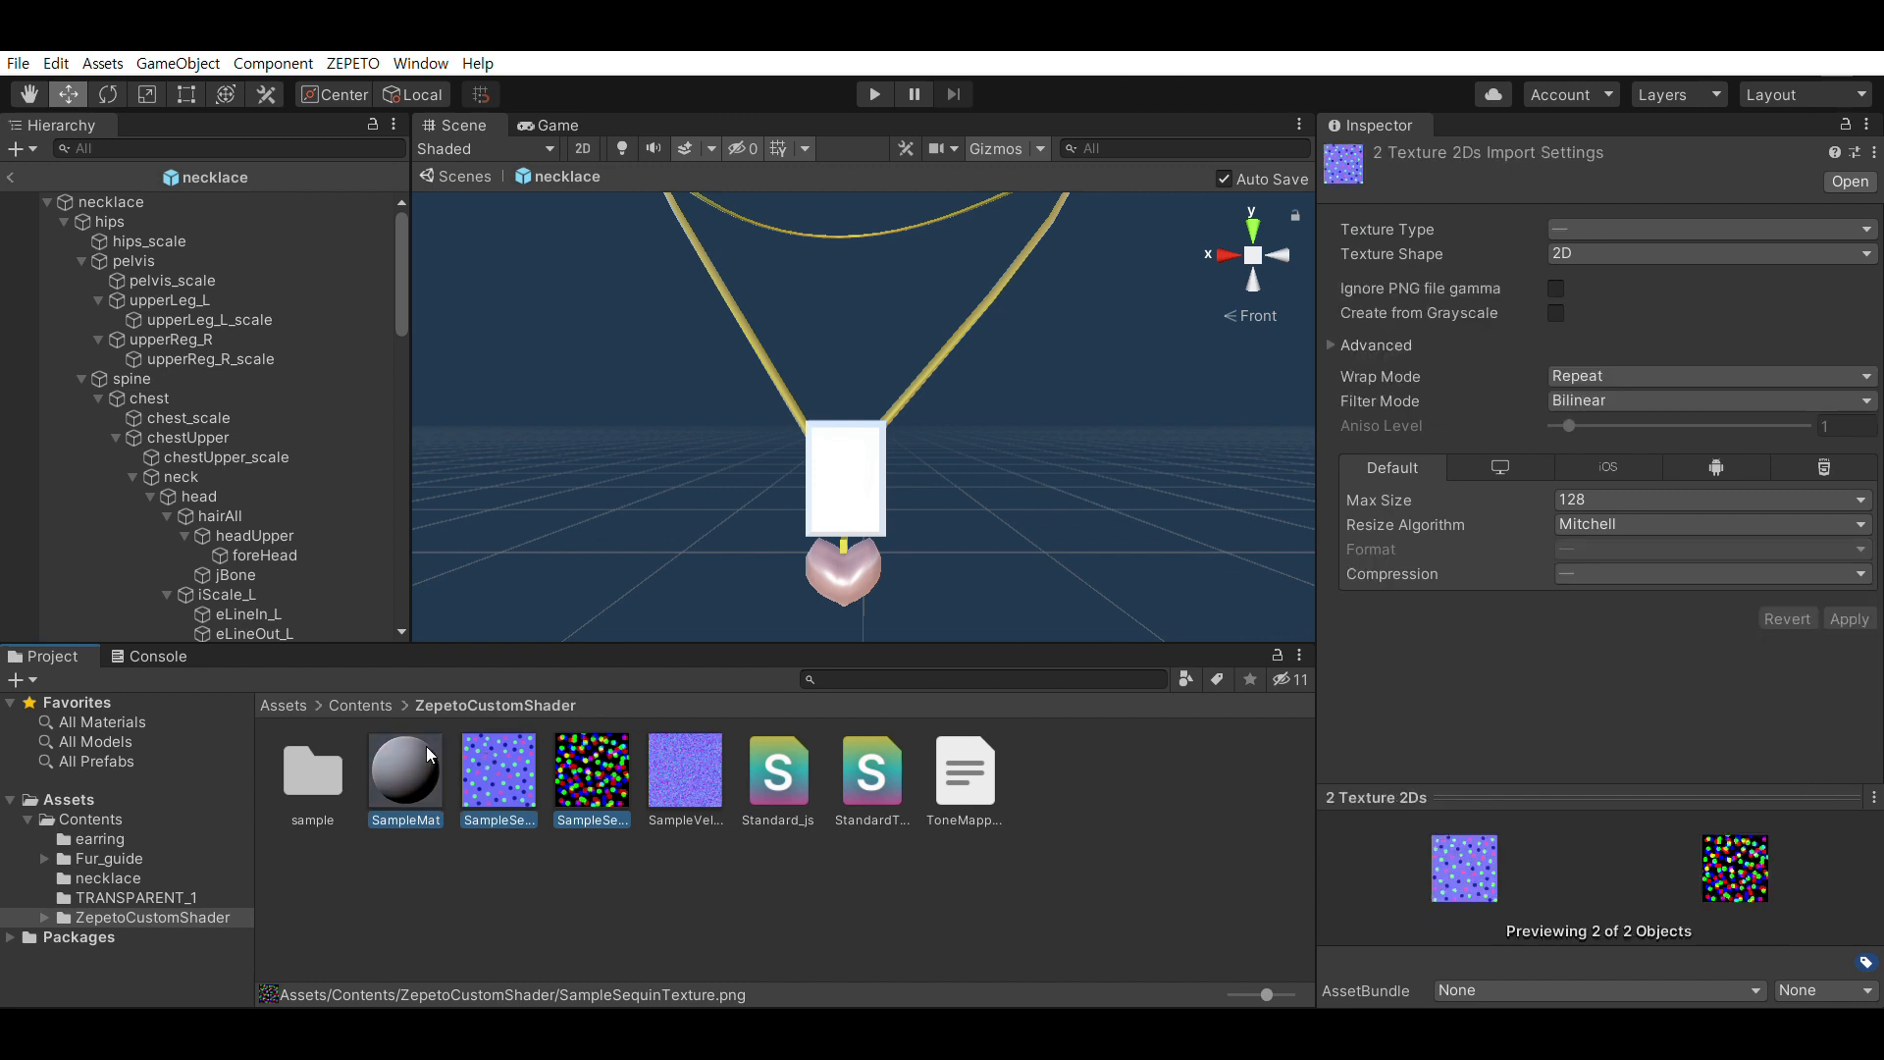
left_click(339, 748, "ctrl")
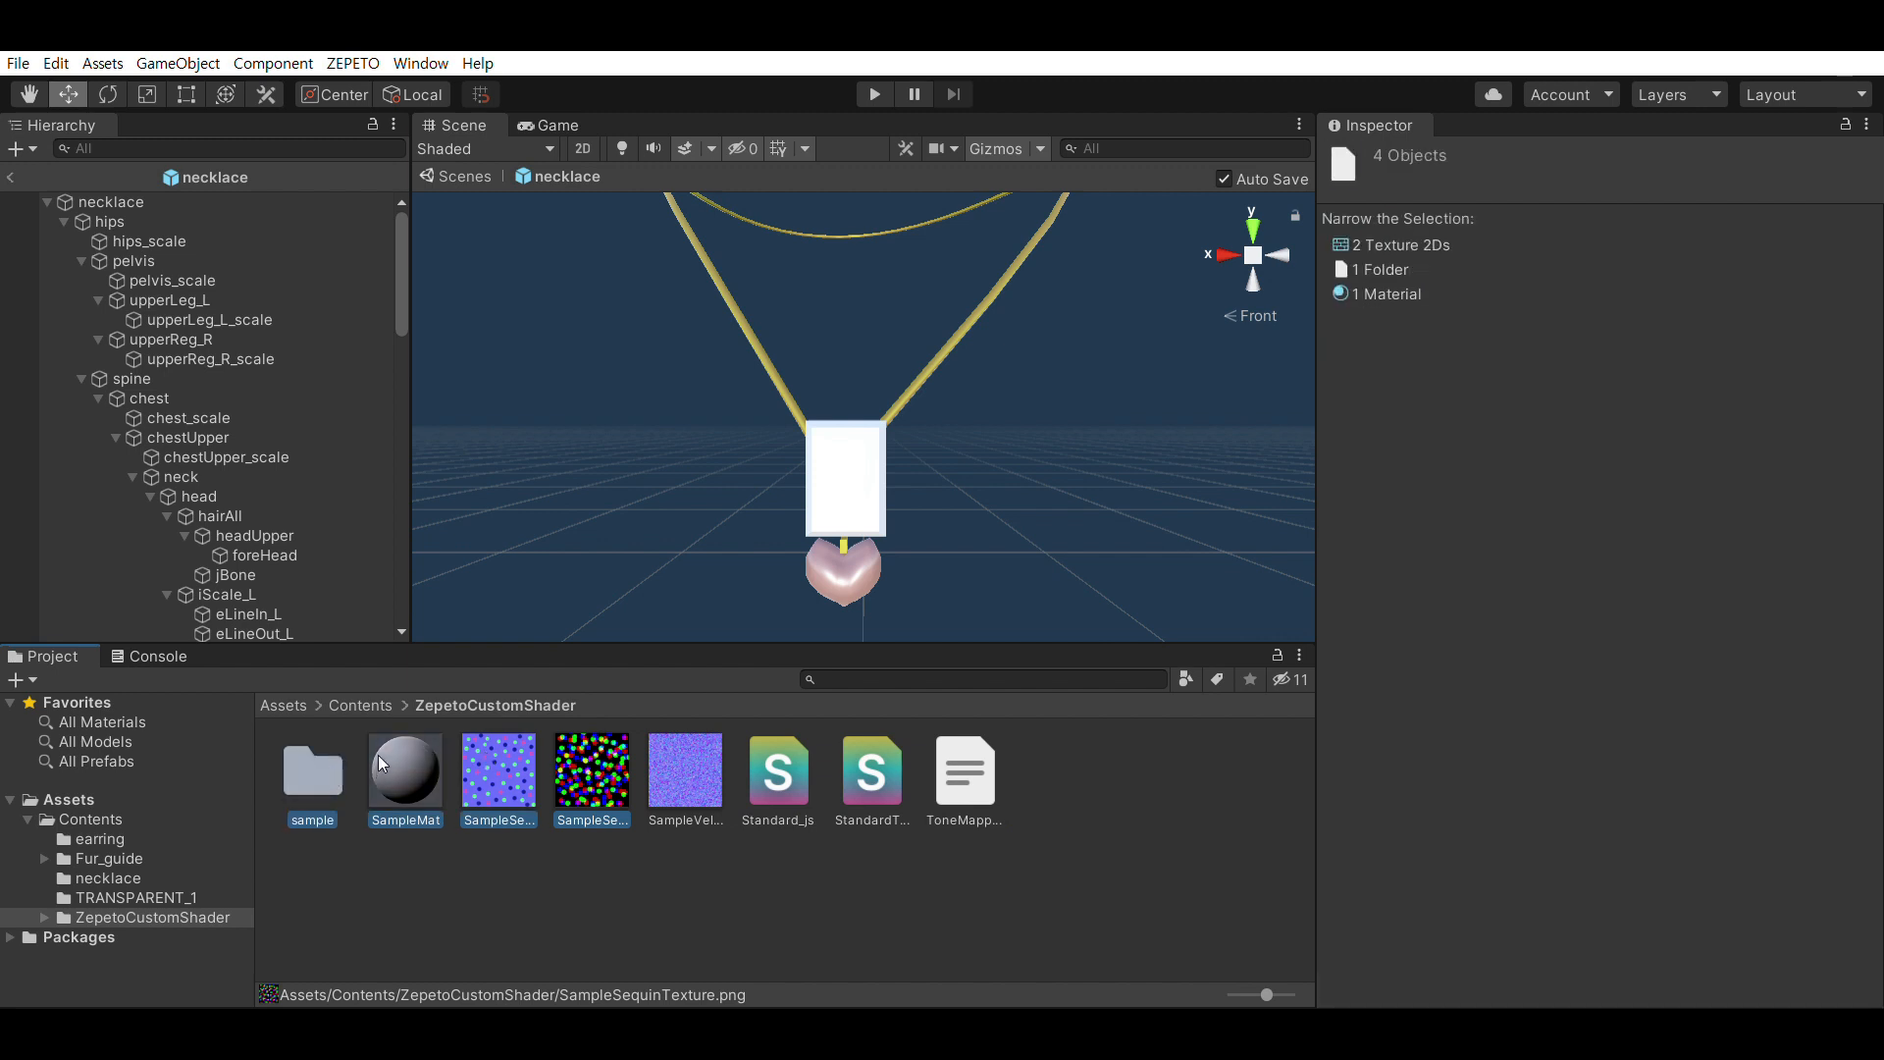
left_click_drag(406, 753, 134, 856)
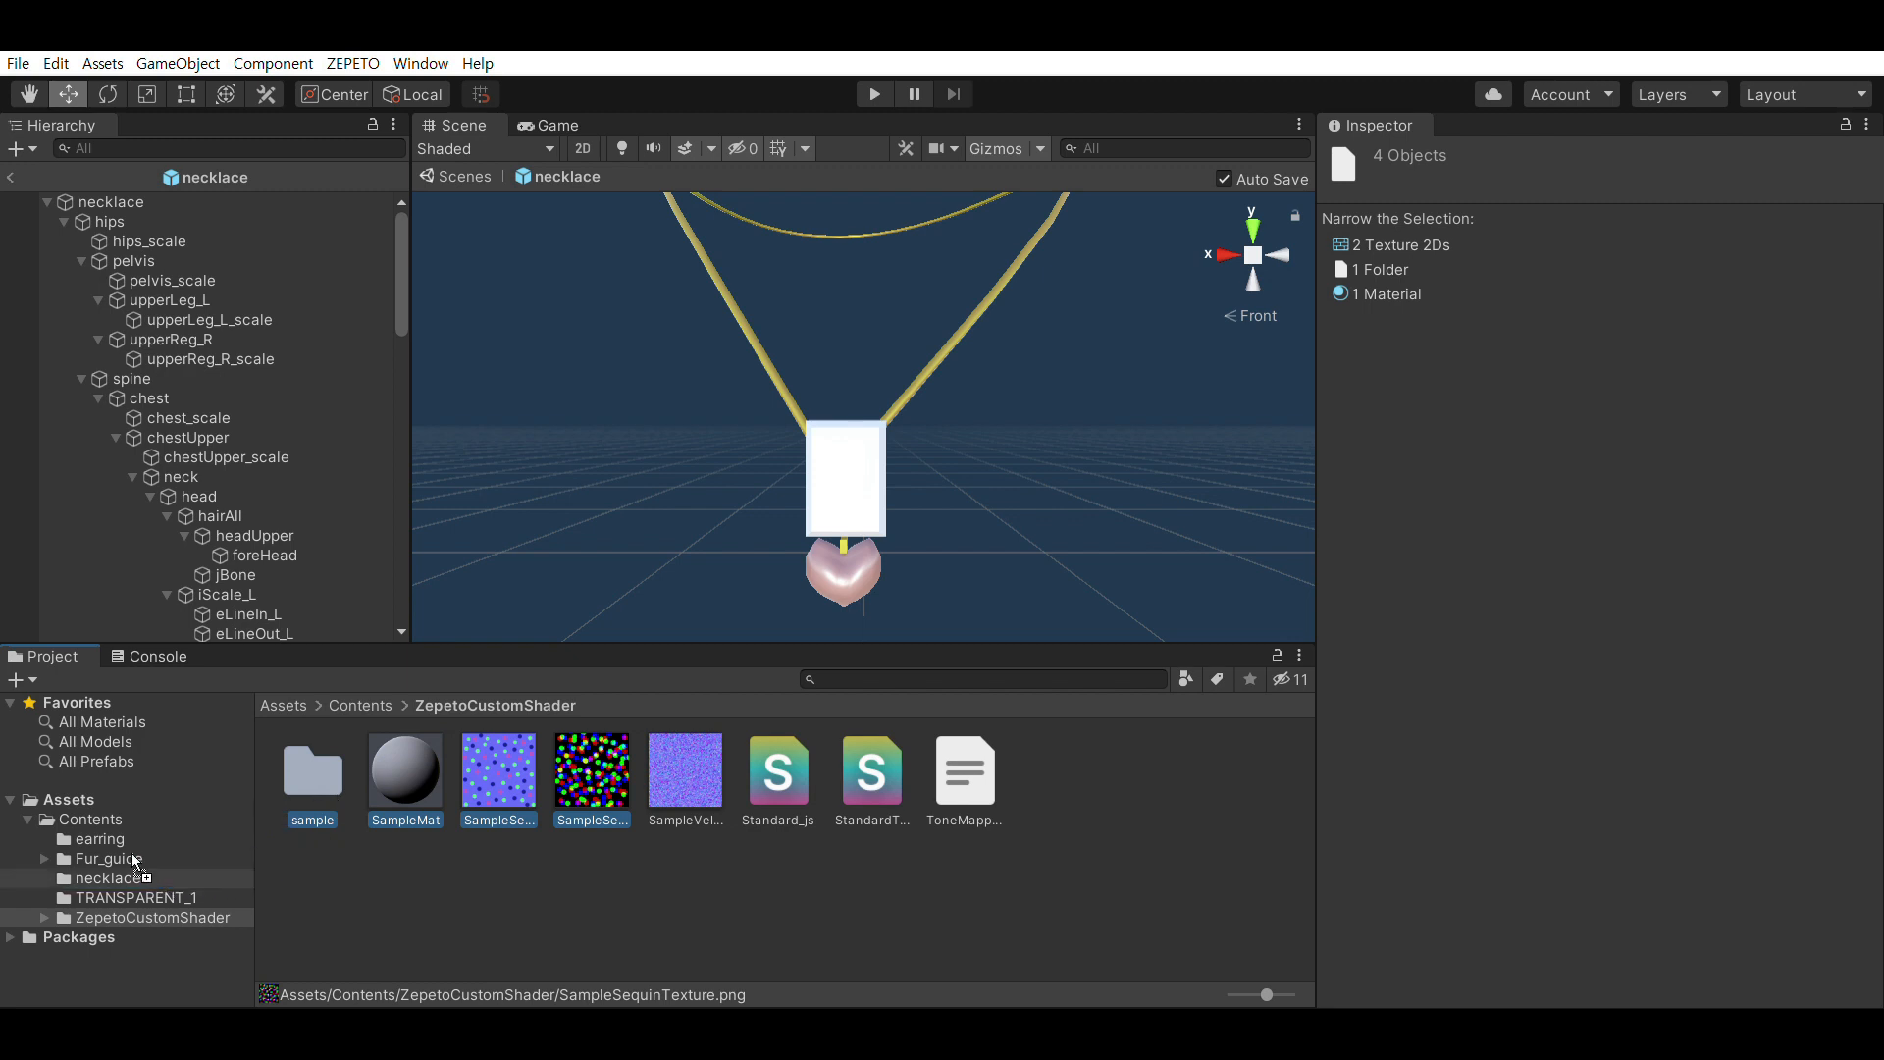
left_click(119, 862)
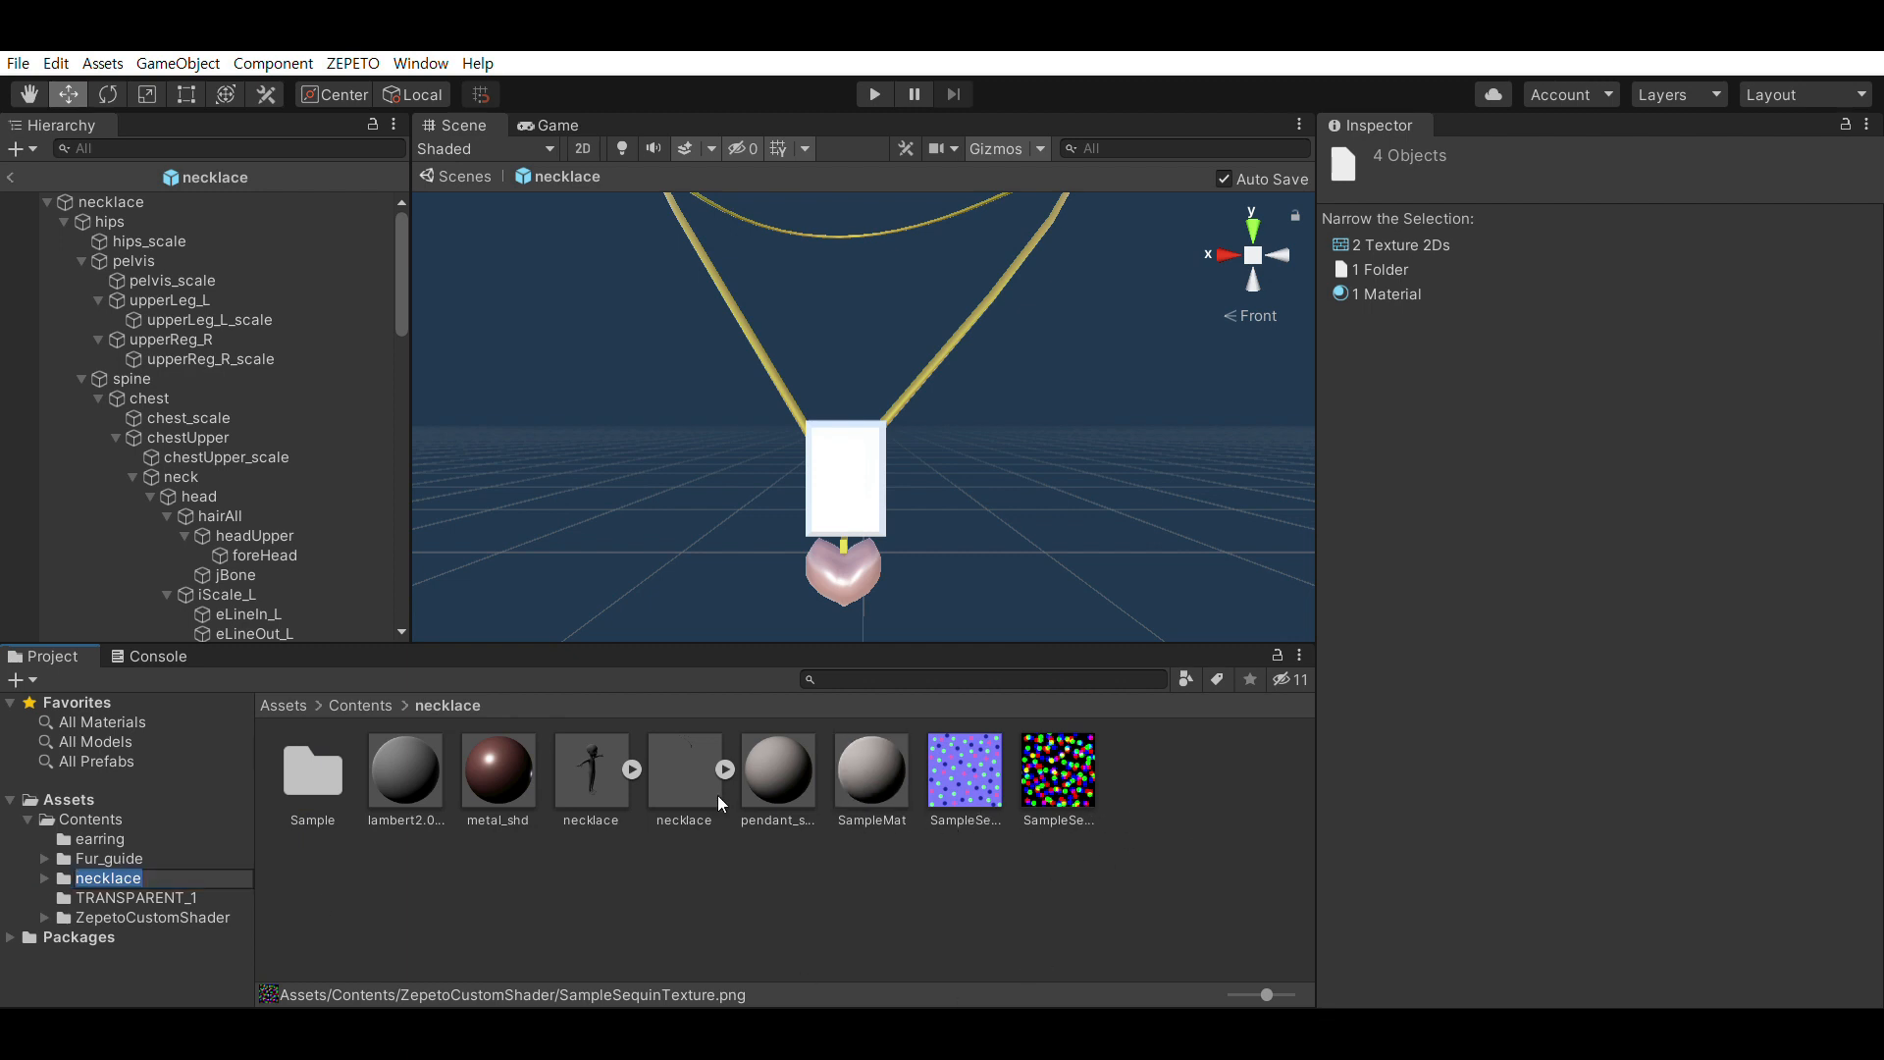
Assign the blue-purple sequin normal texture as the NormalMap and SampleSequinTexture as the Sequin Texture of the pendant_shd material
left_click(786, 745)
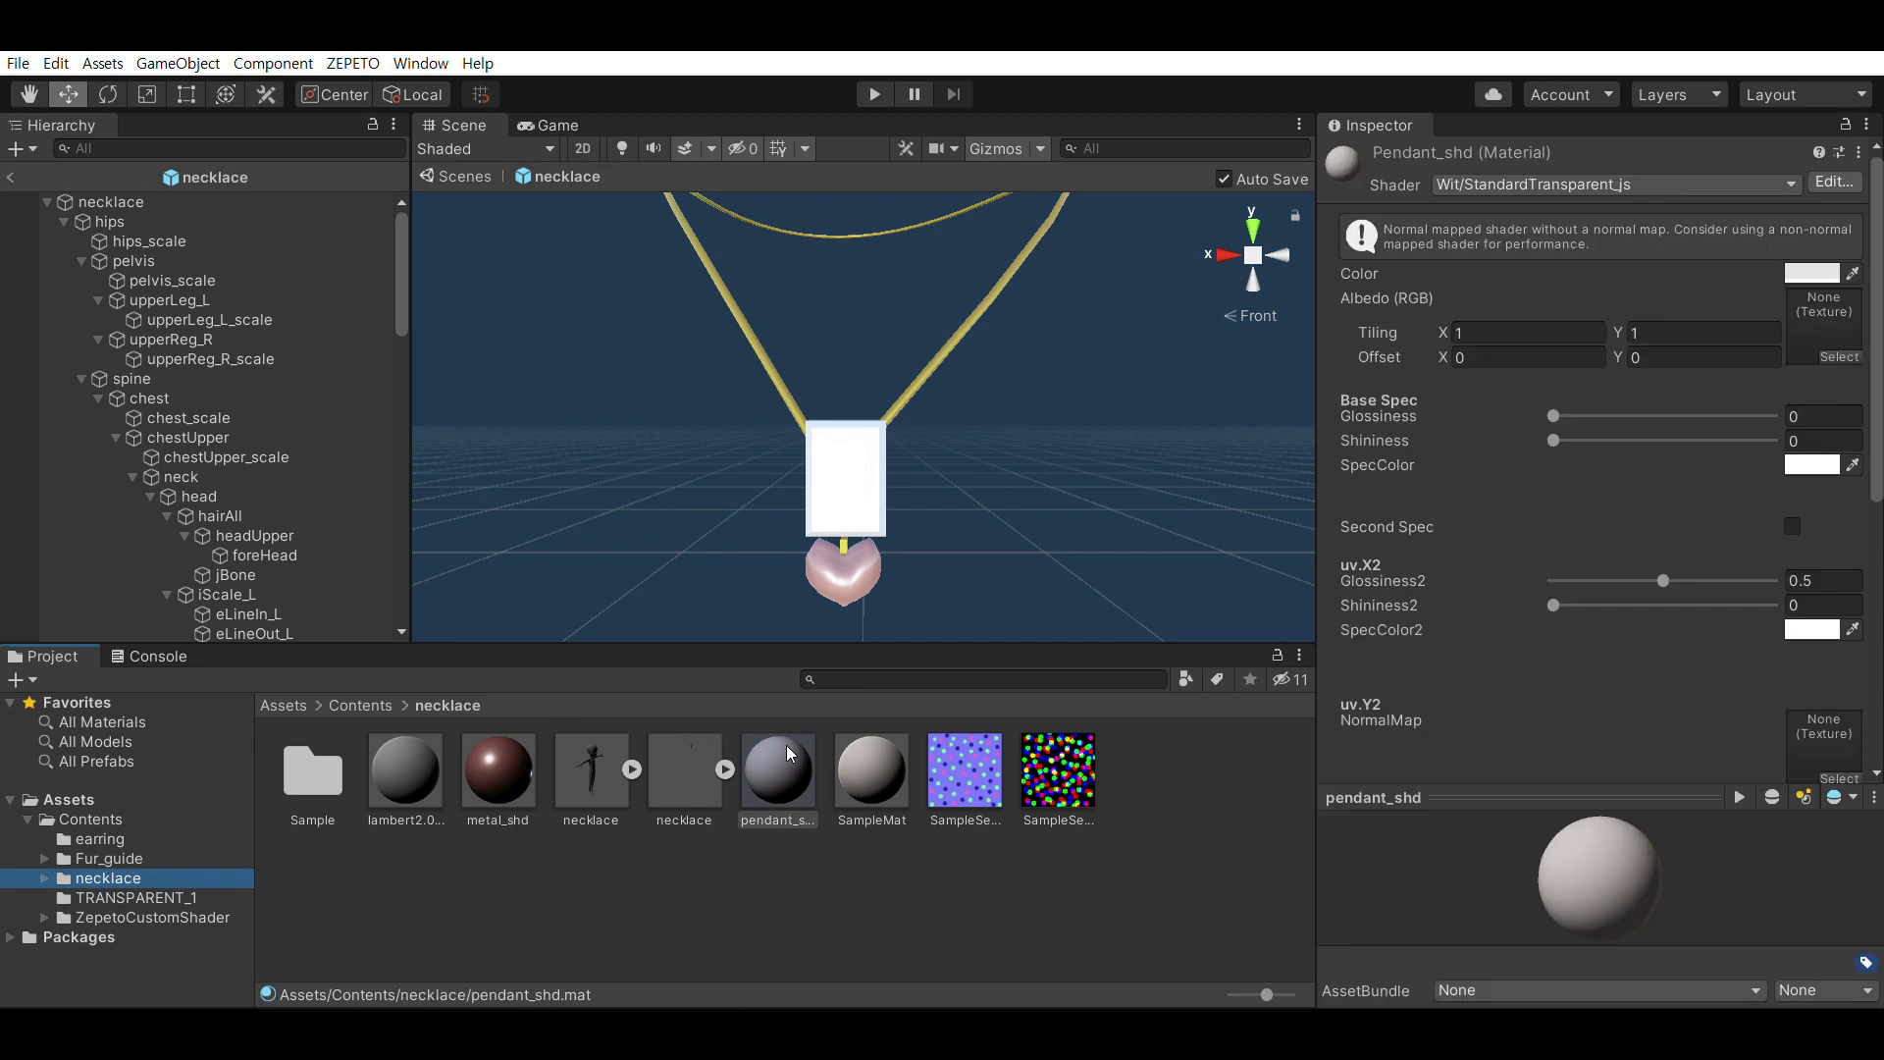
scroll(1664, 638, "down", 8)
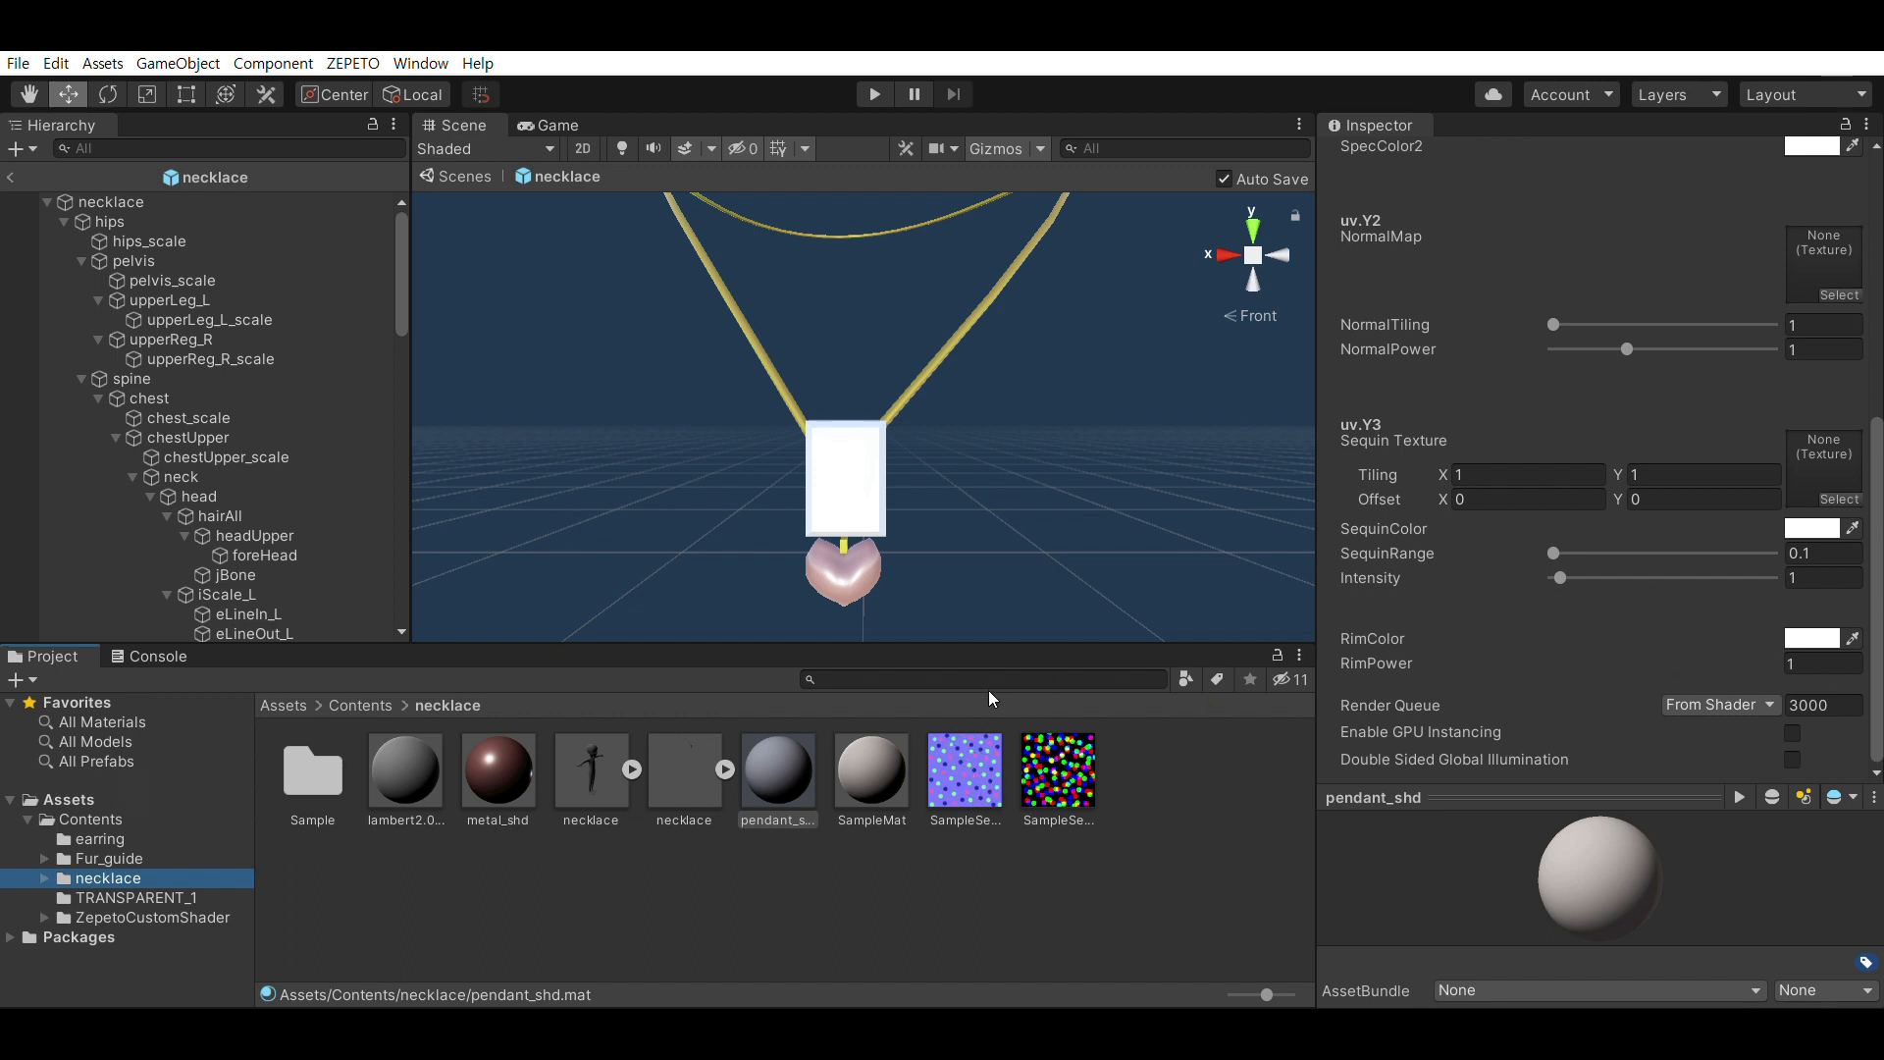
scroll(1722, 551, "up", 5)
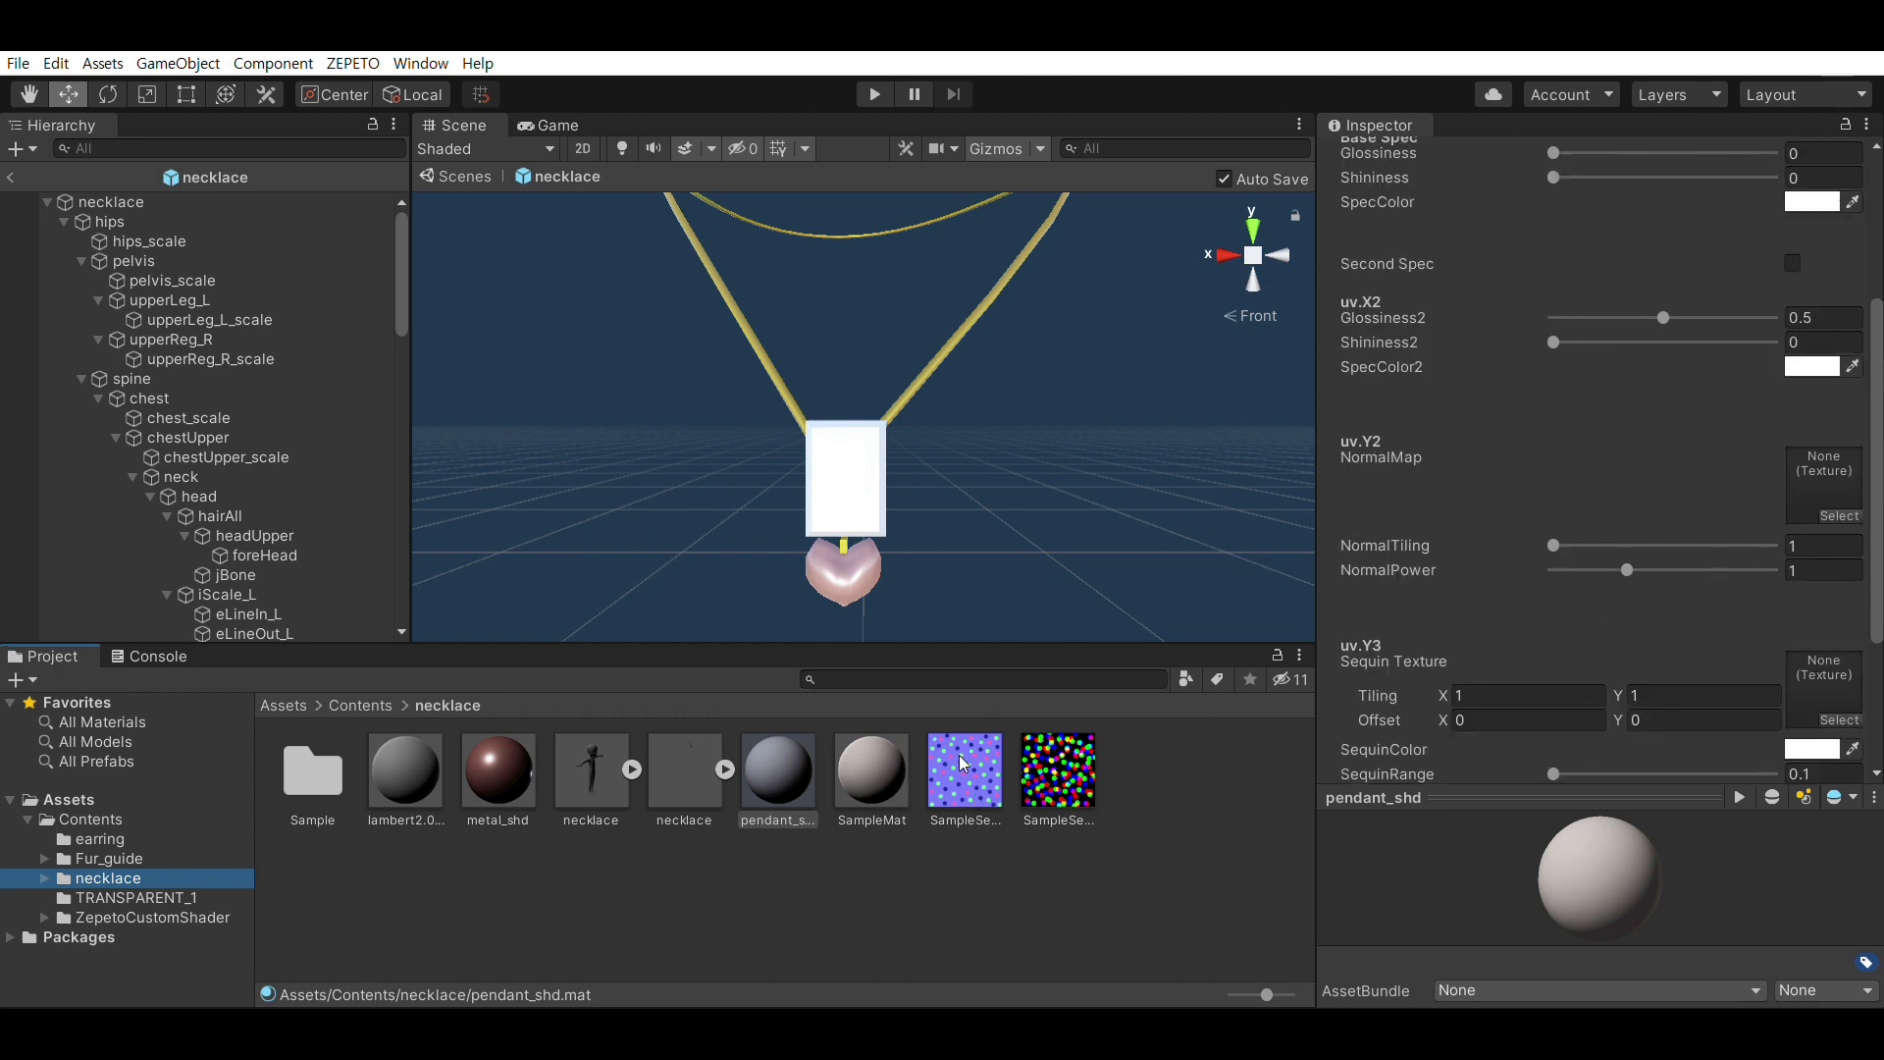
left_click_drag(969, 742, 1837, 460)
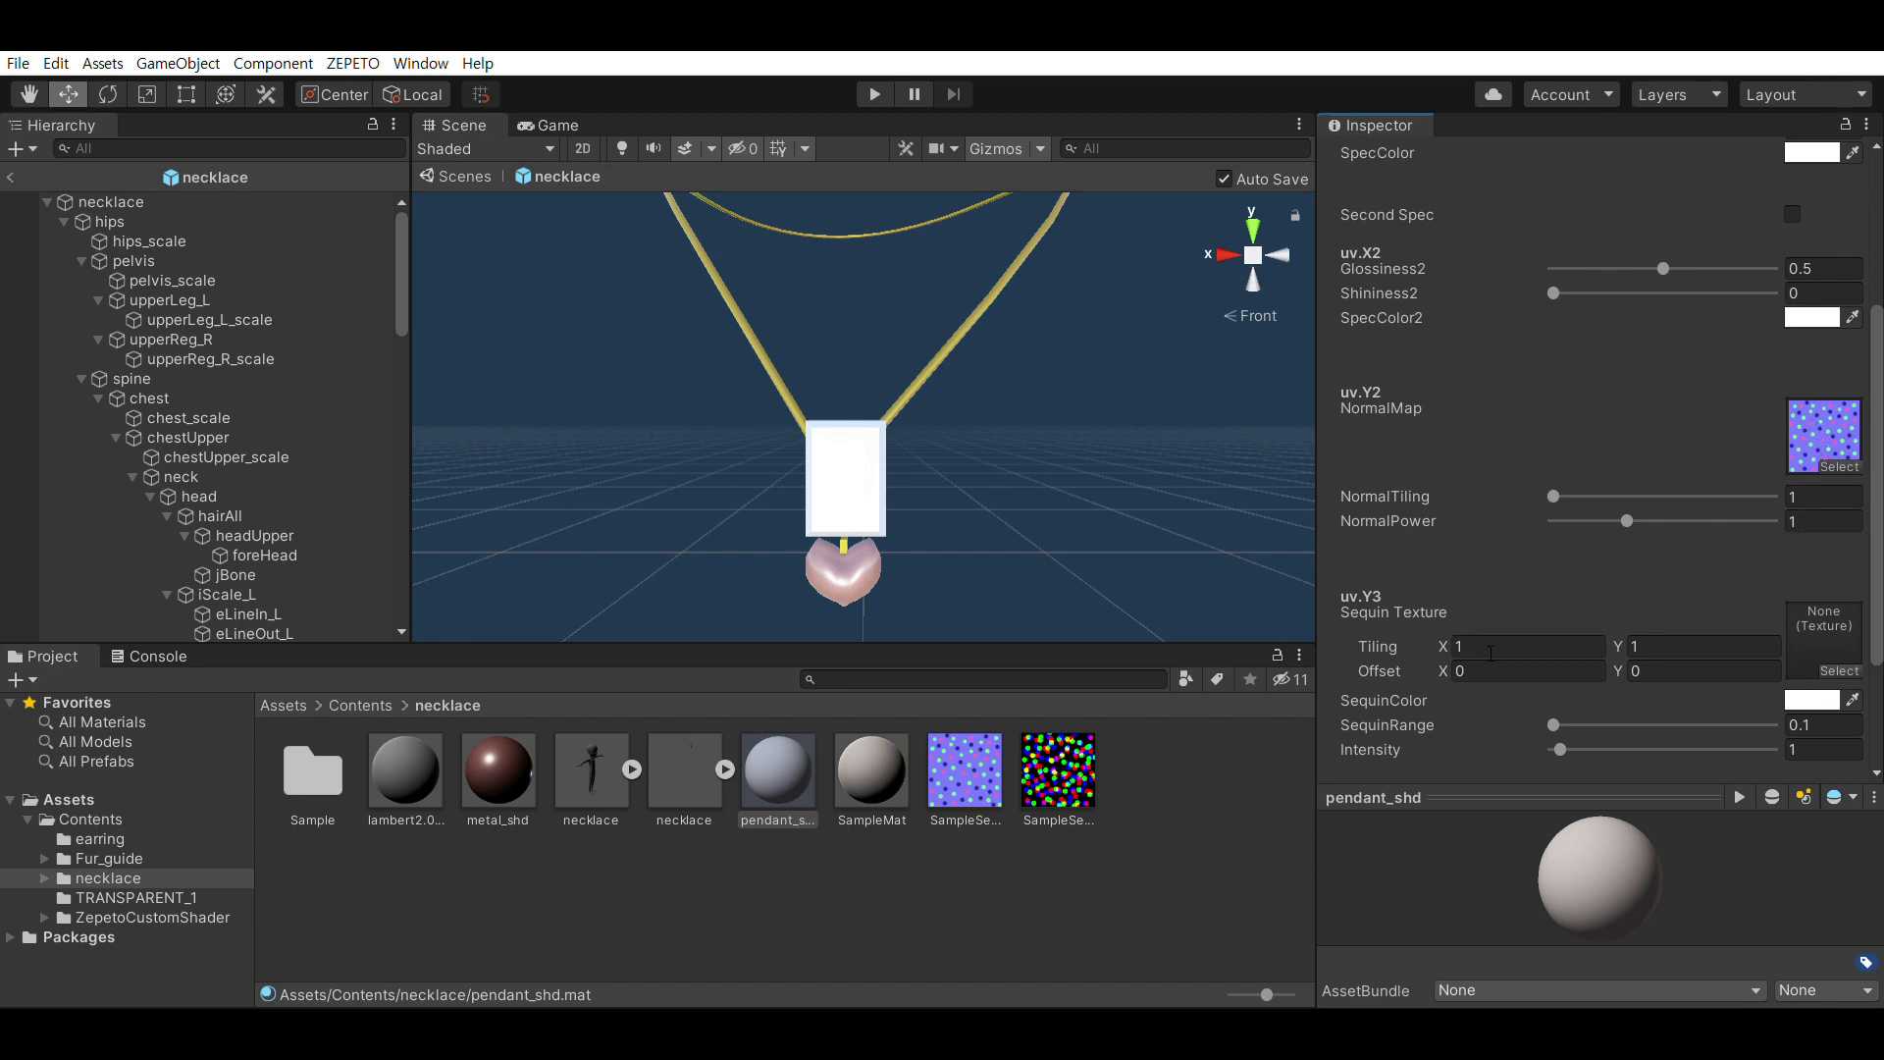
left_click(1068, 757)
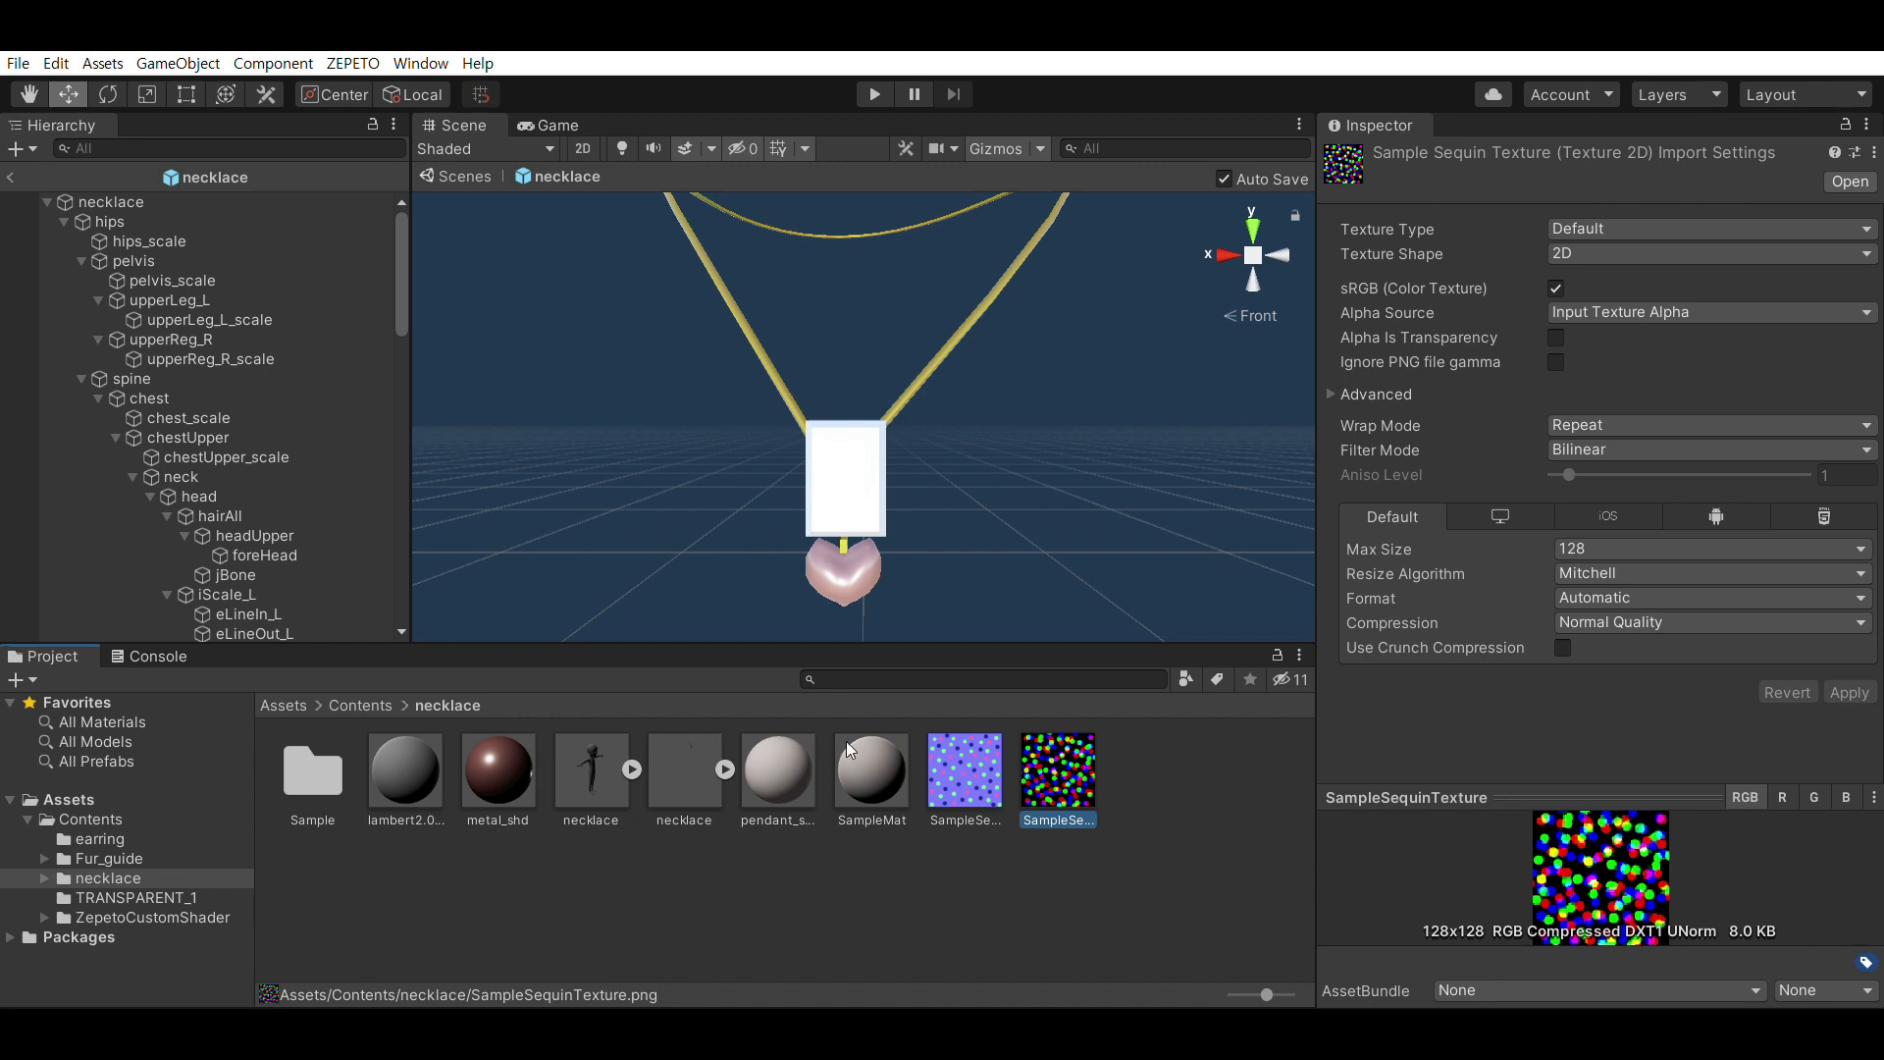
left_click(798, 762)
scroll(1656, 499, "down", 5)
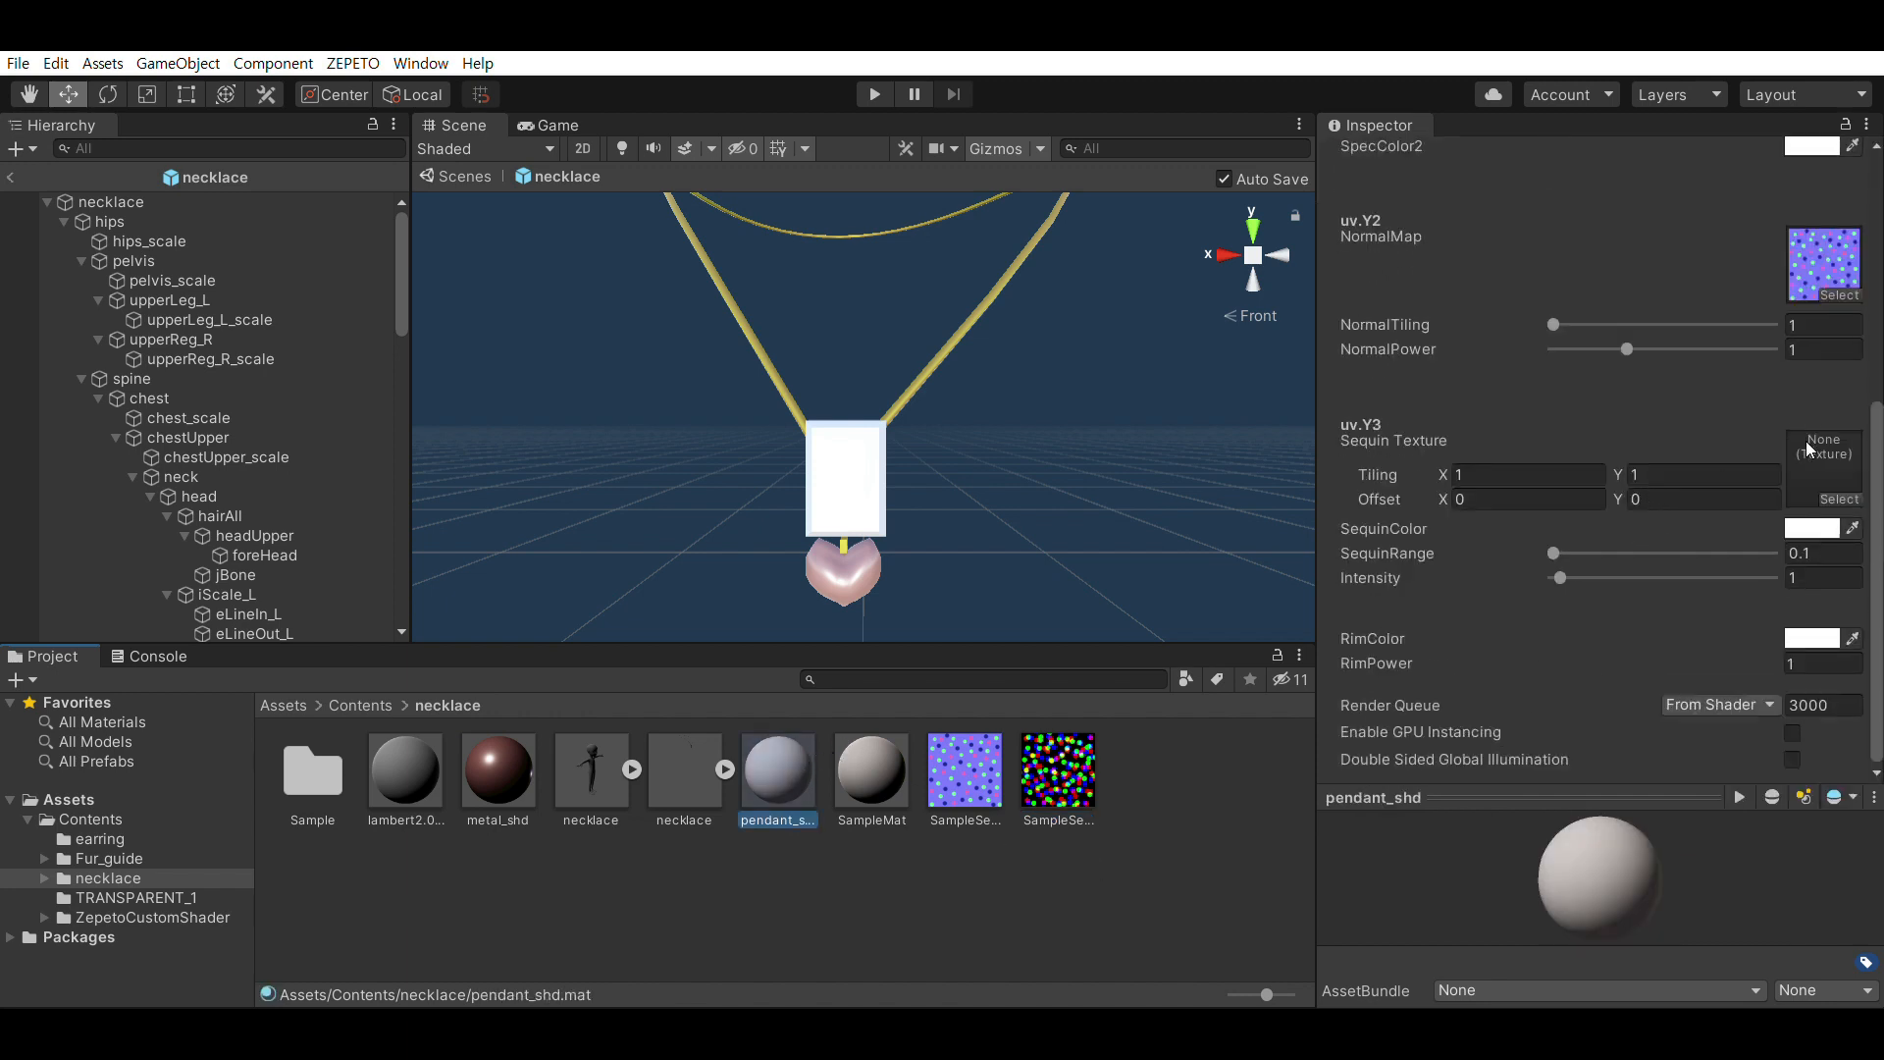
left_click_drag(1067, 746, 1808, 440)
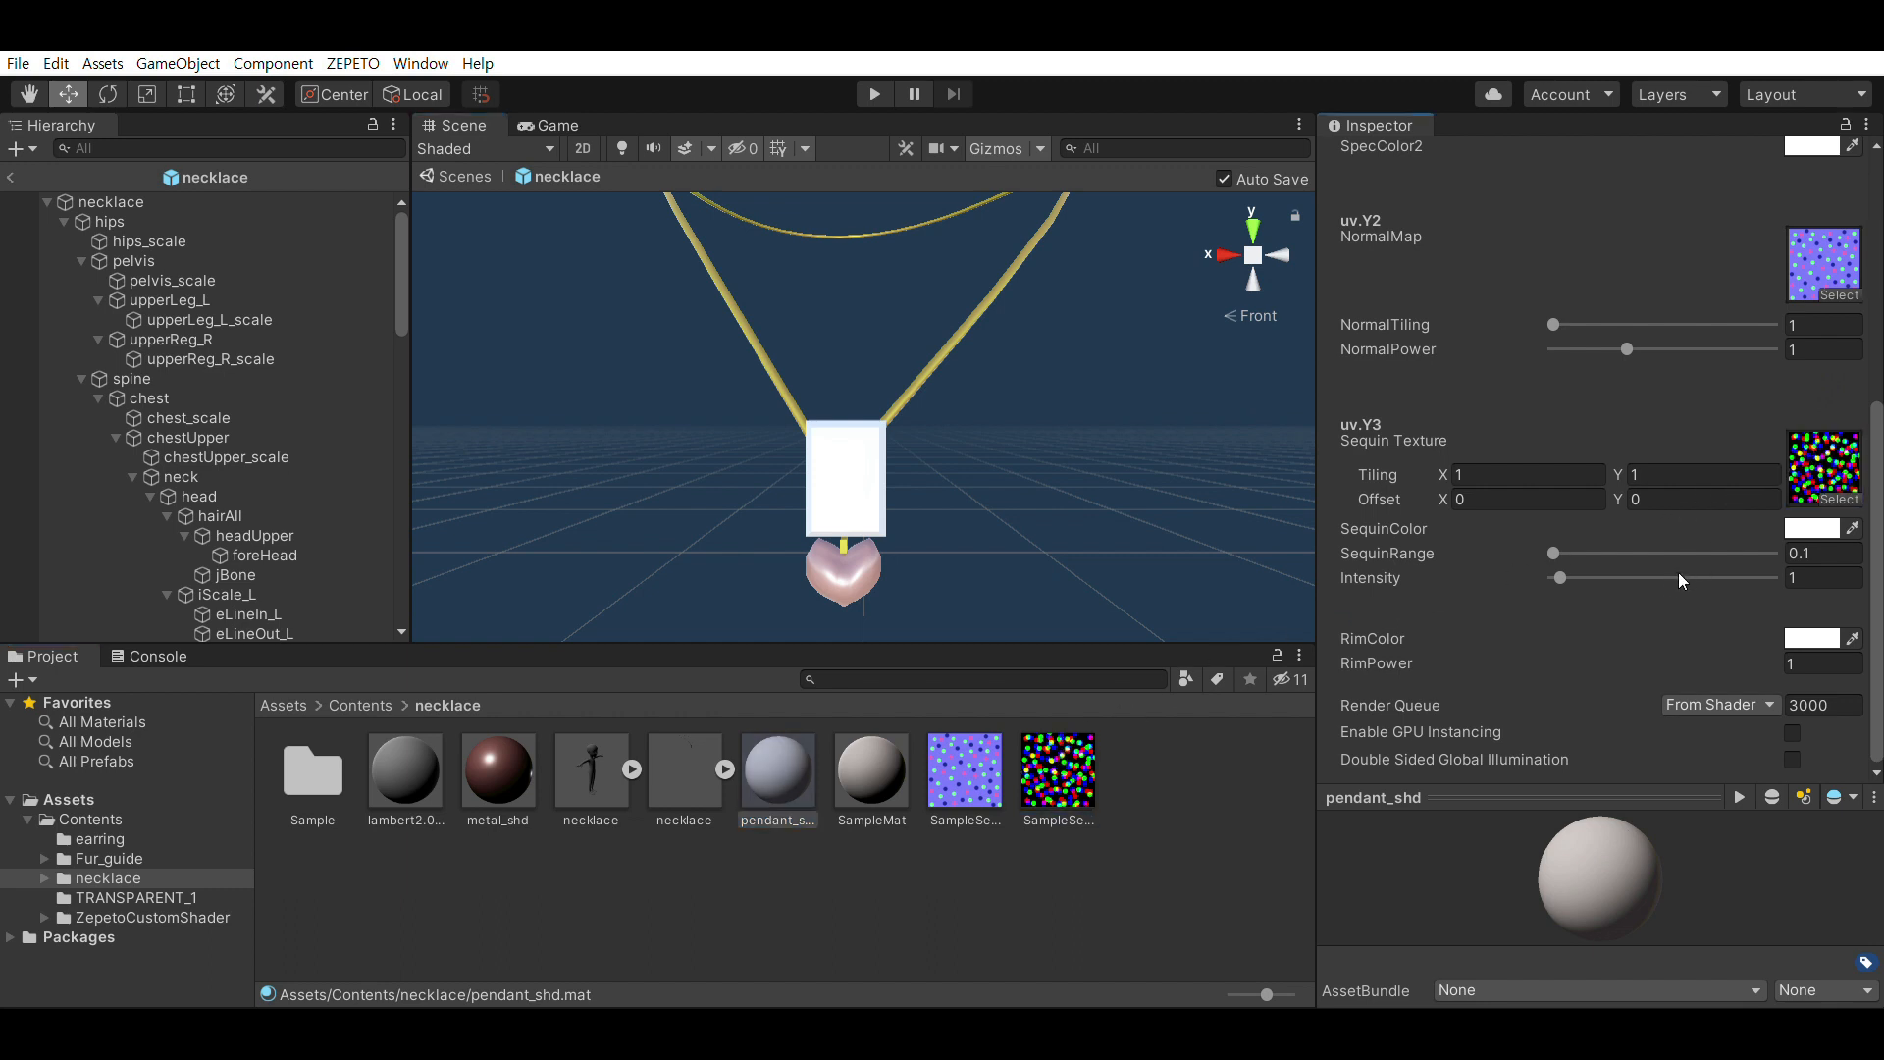
Change the pendant_shd material's colour to deep red
scroll(1574, 439, "up", 5)
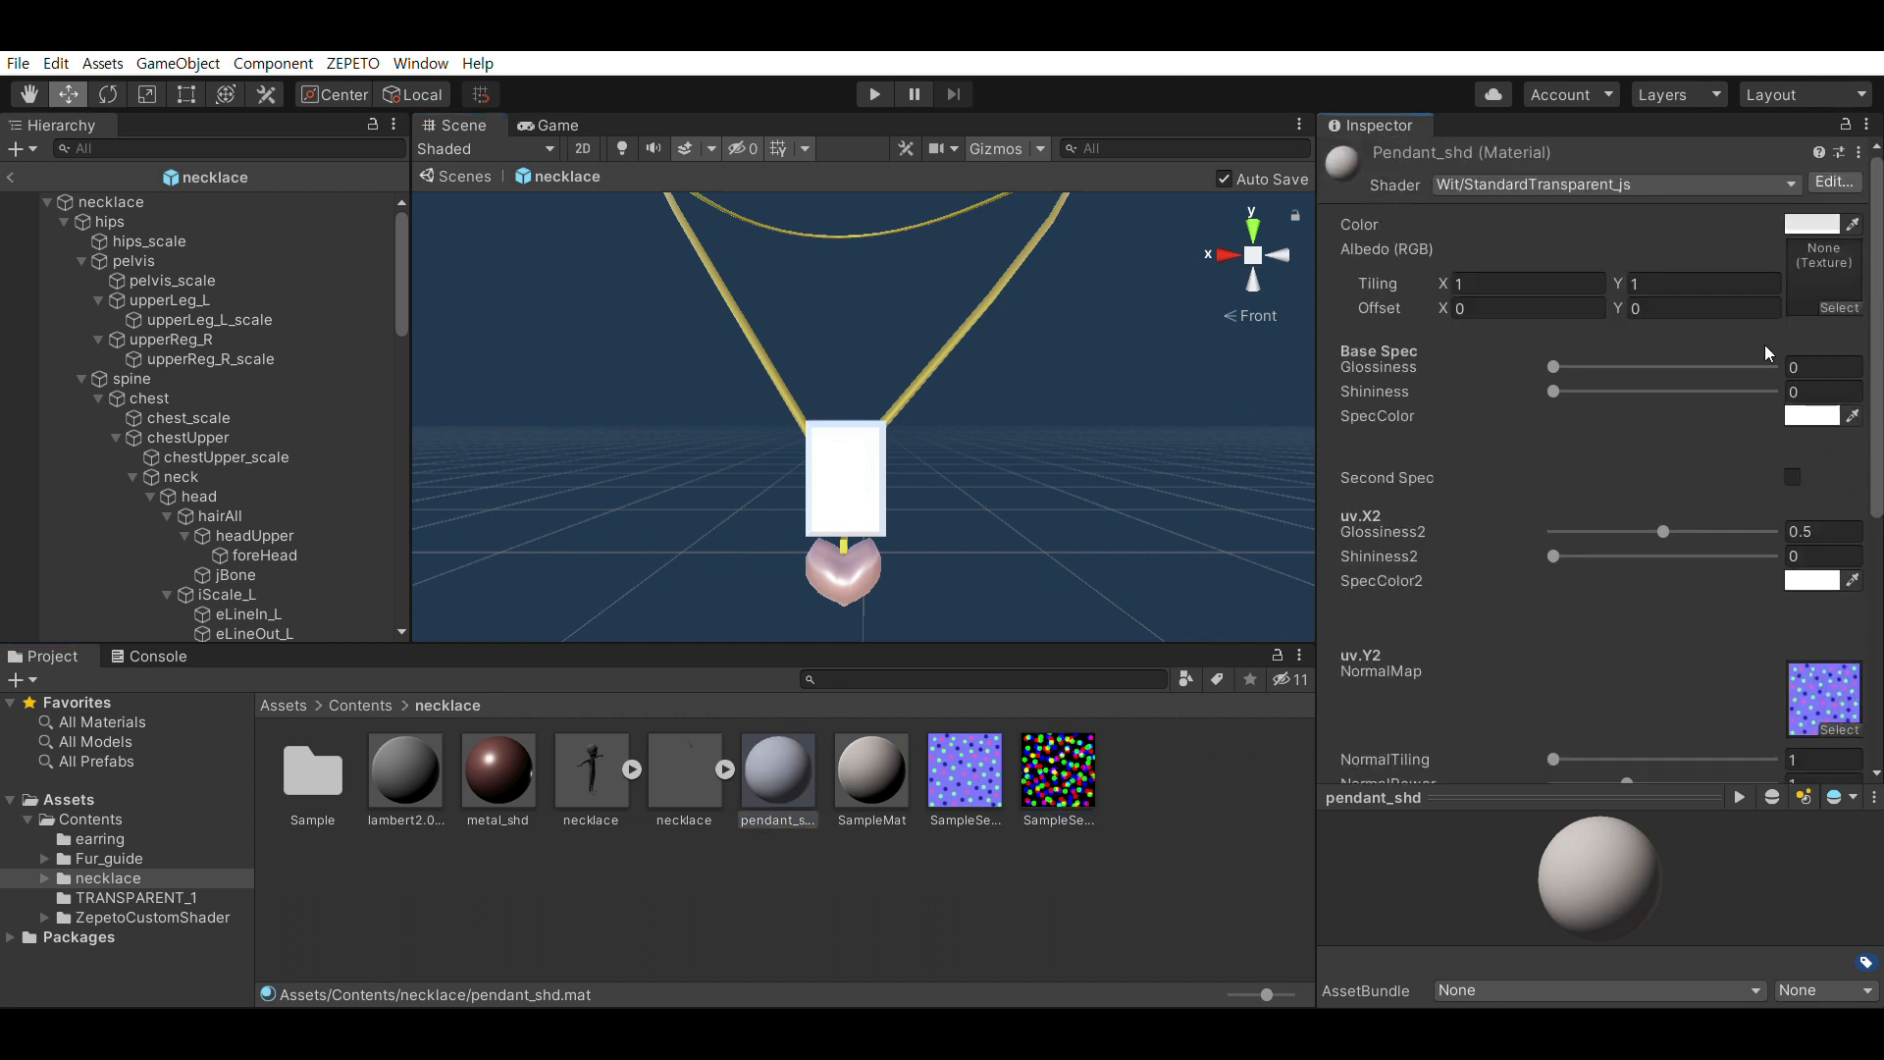
left_click(1800, 218)
left_click_drag(1684, 382, 1641, 395)
left_click(1555, 366)
left_click(1812, 223)
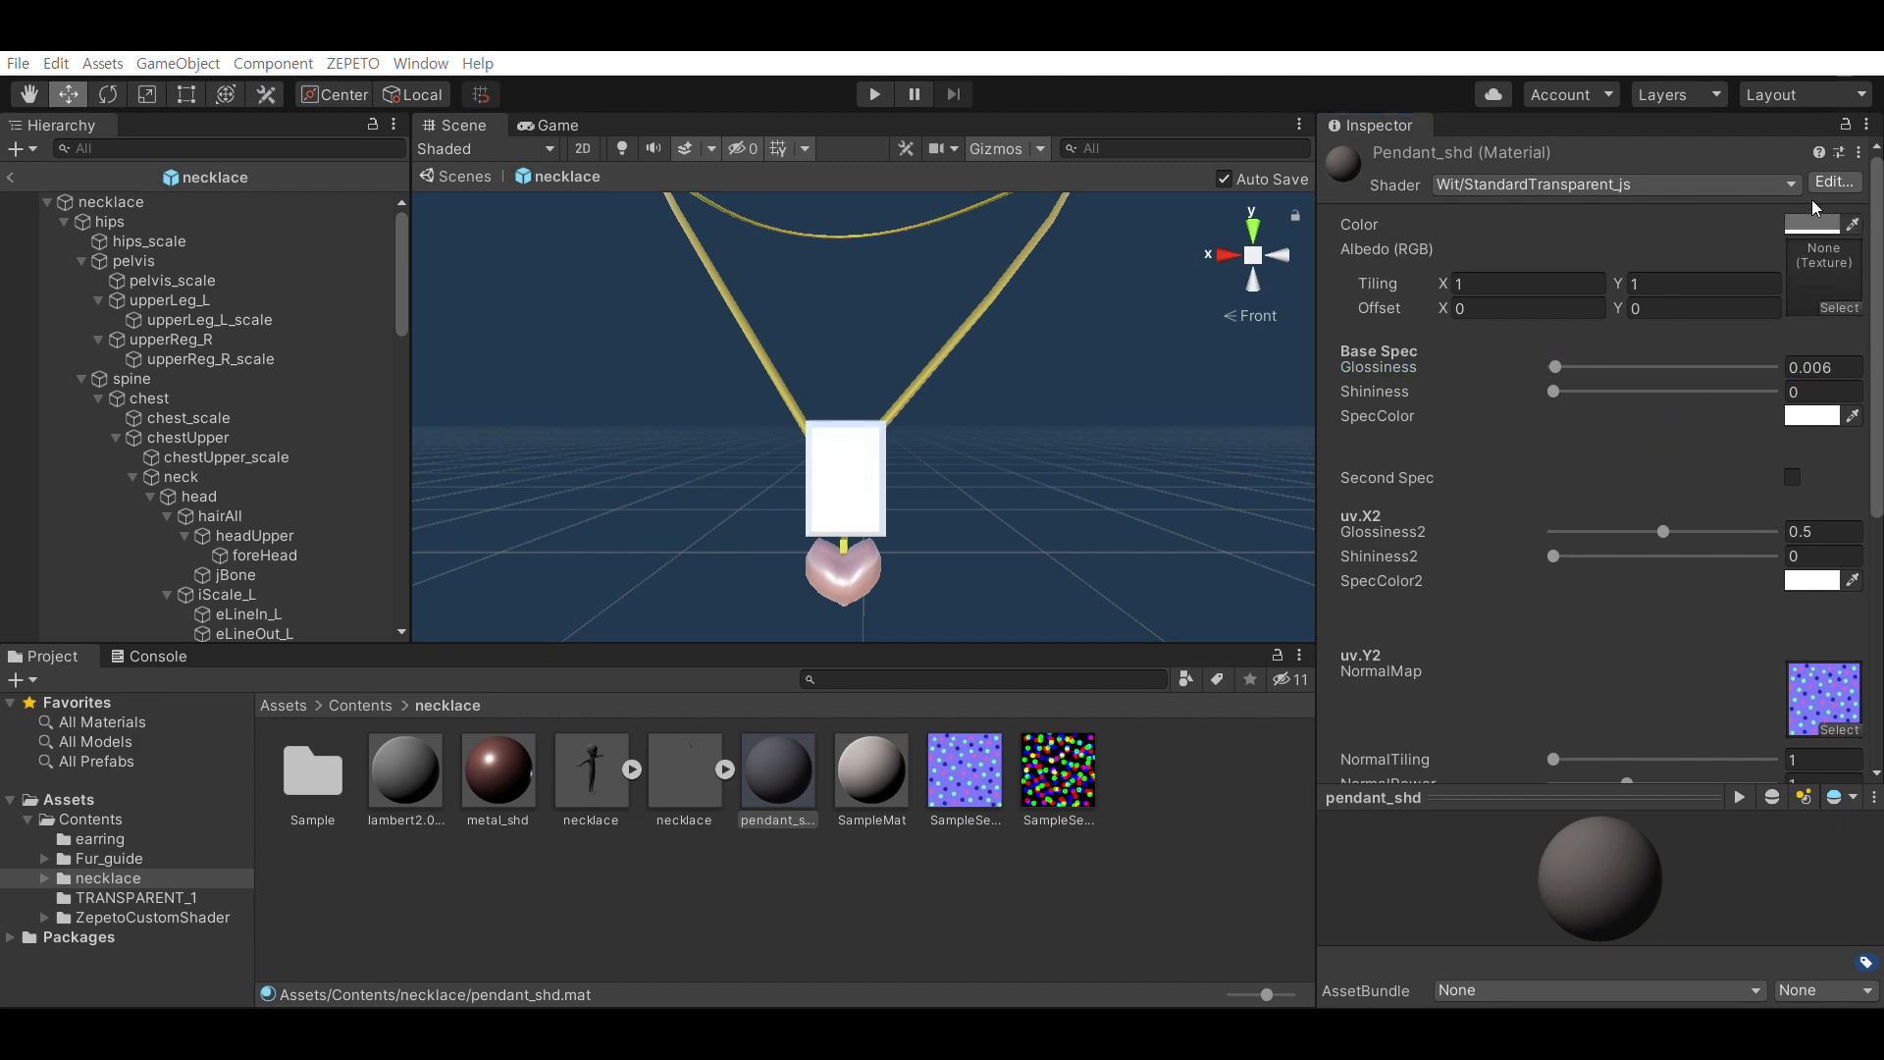
left_click(1786, 363)
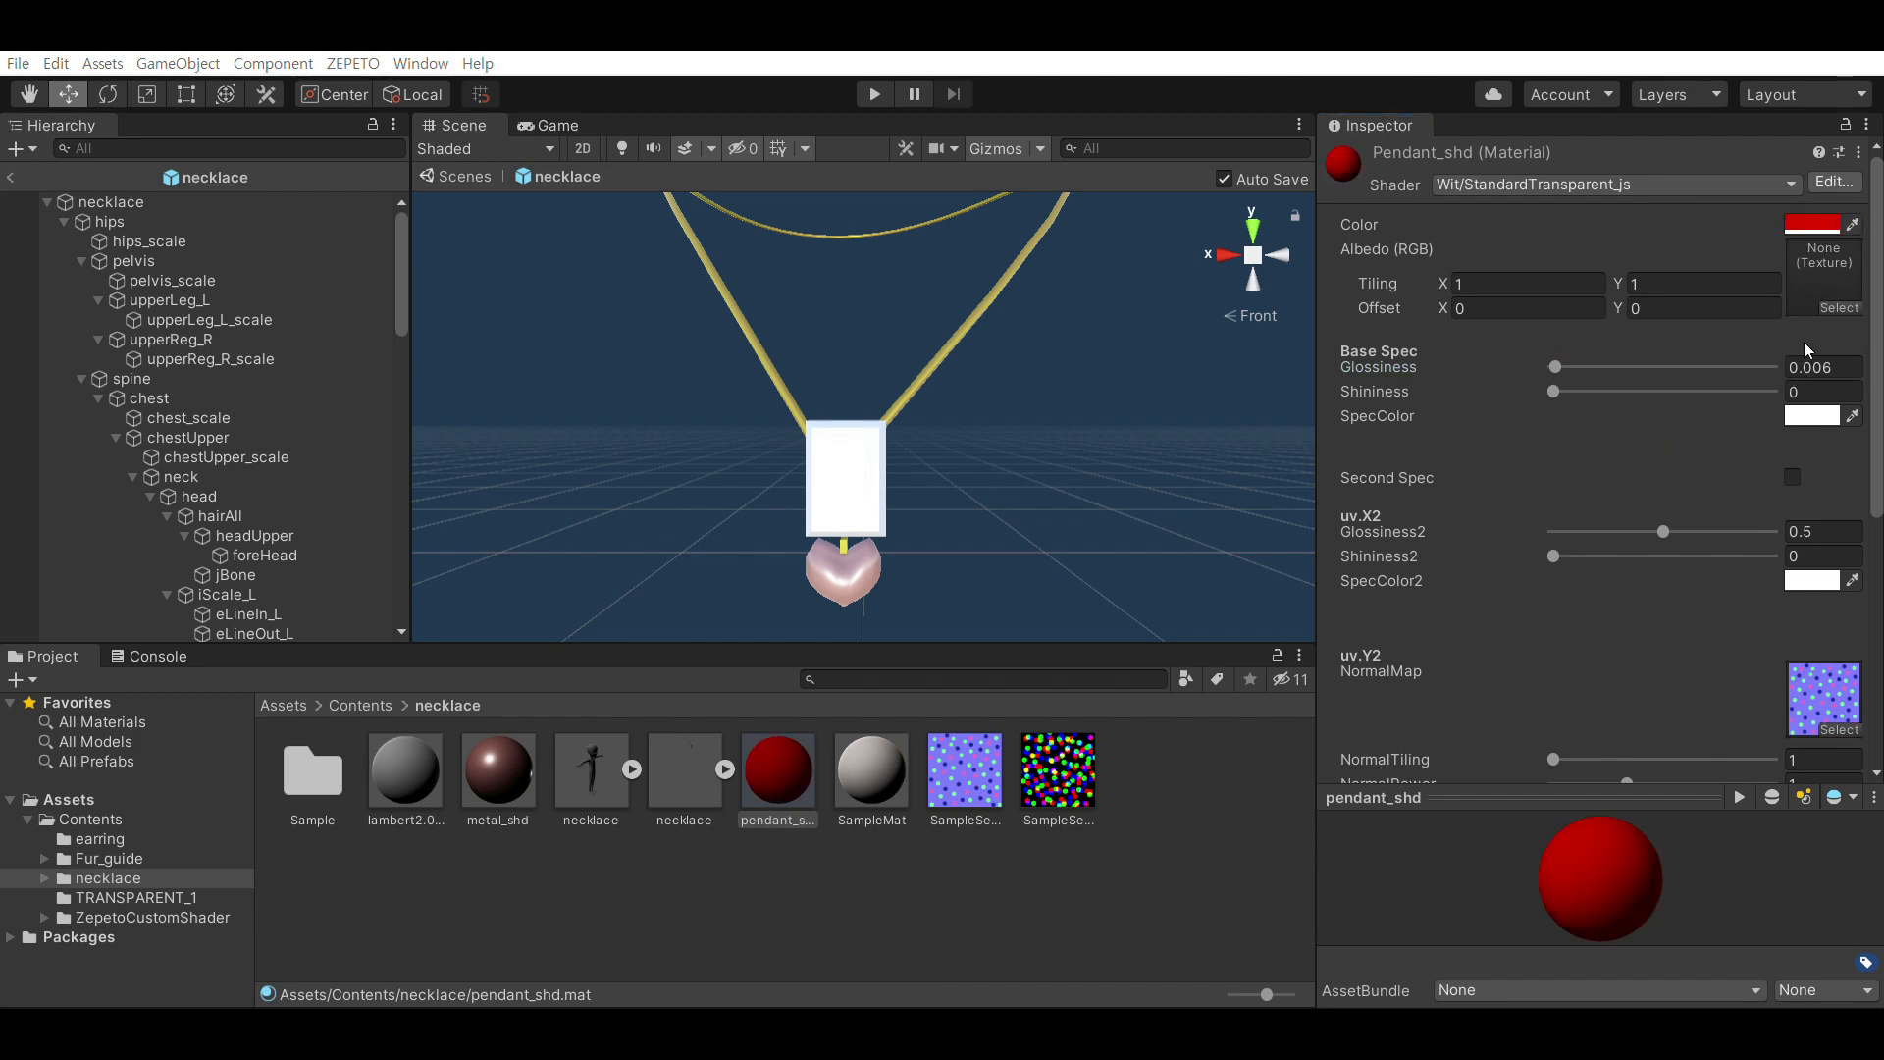
left_click(1776, 368)
mouse_move(1776, 369)
left_mouse_down()
mouse_move(1683, 325)
mouse_move(1783, 359)
left_mouse_up()
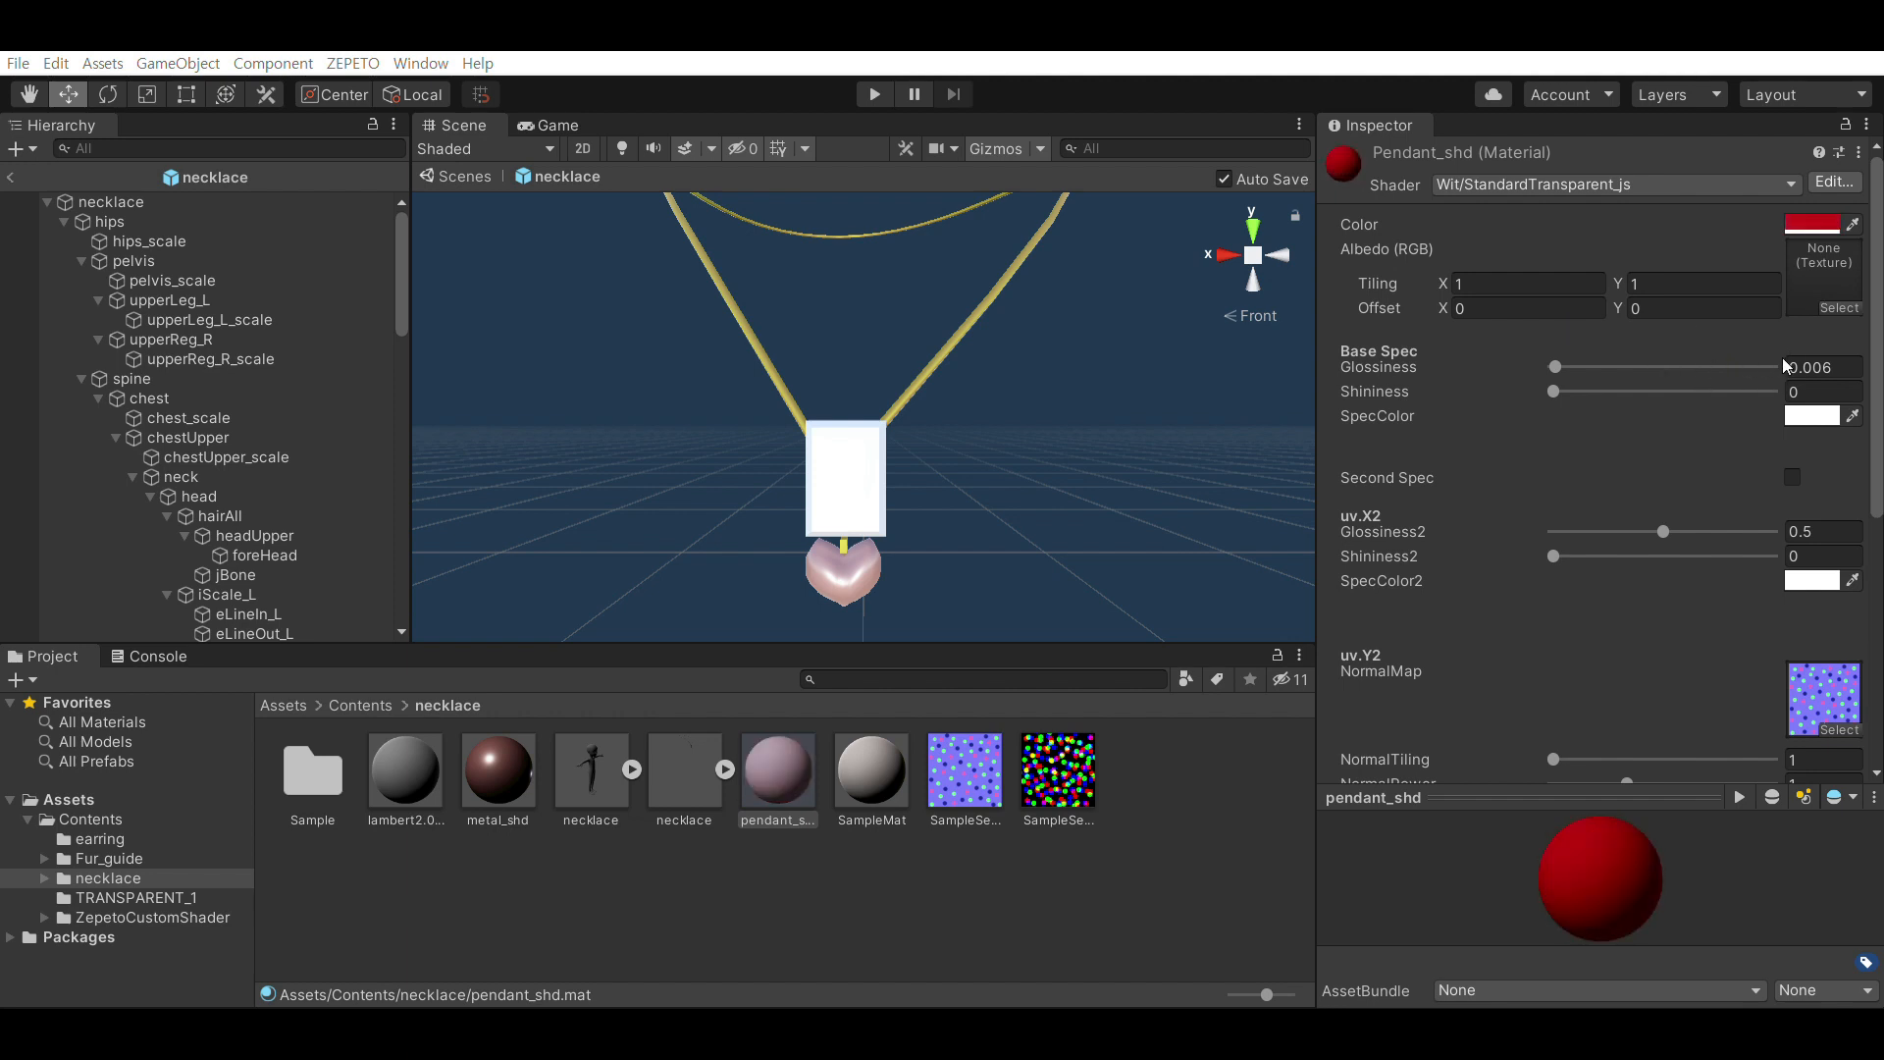
Set pendant_shd's base Glossiness to 0.595 and Shininess to 0.224, and apply the material to the rectangular pendant
left_click_drag(1555, 368, 1684, 363)
left_click(1554, 392)
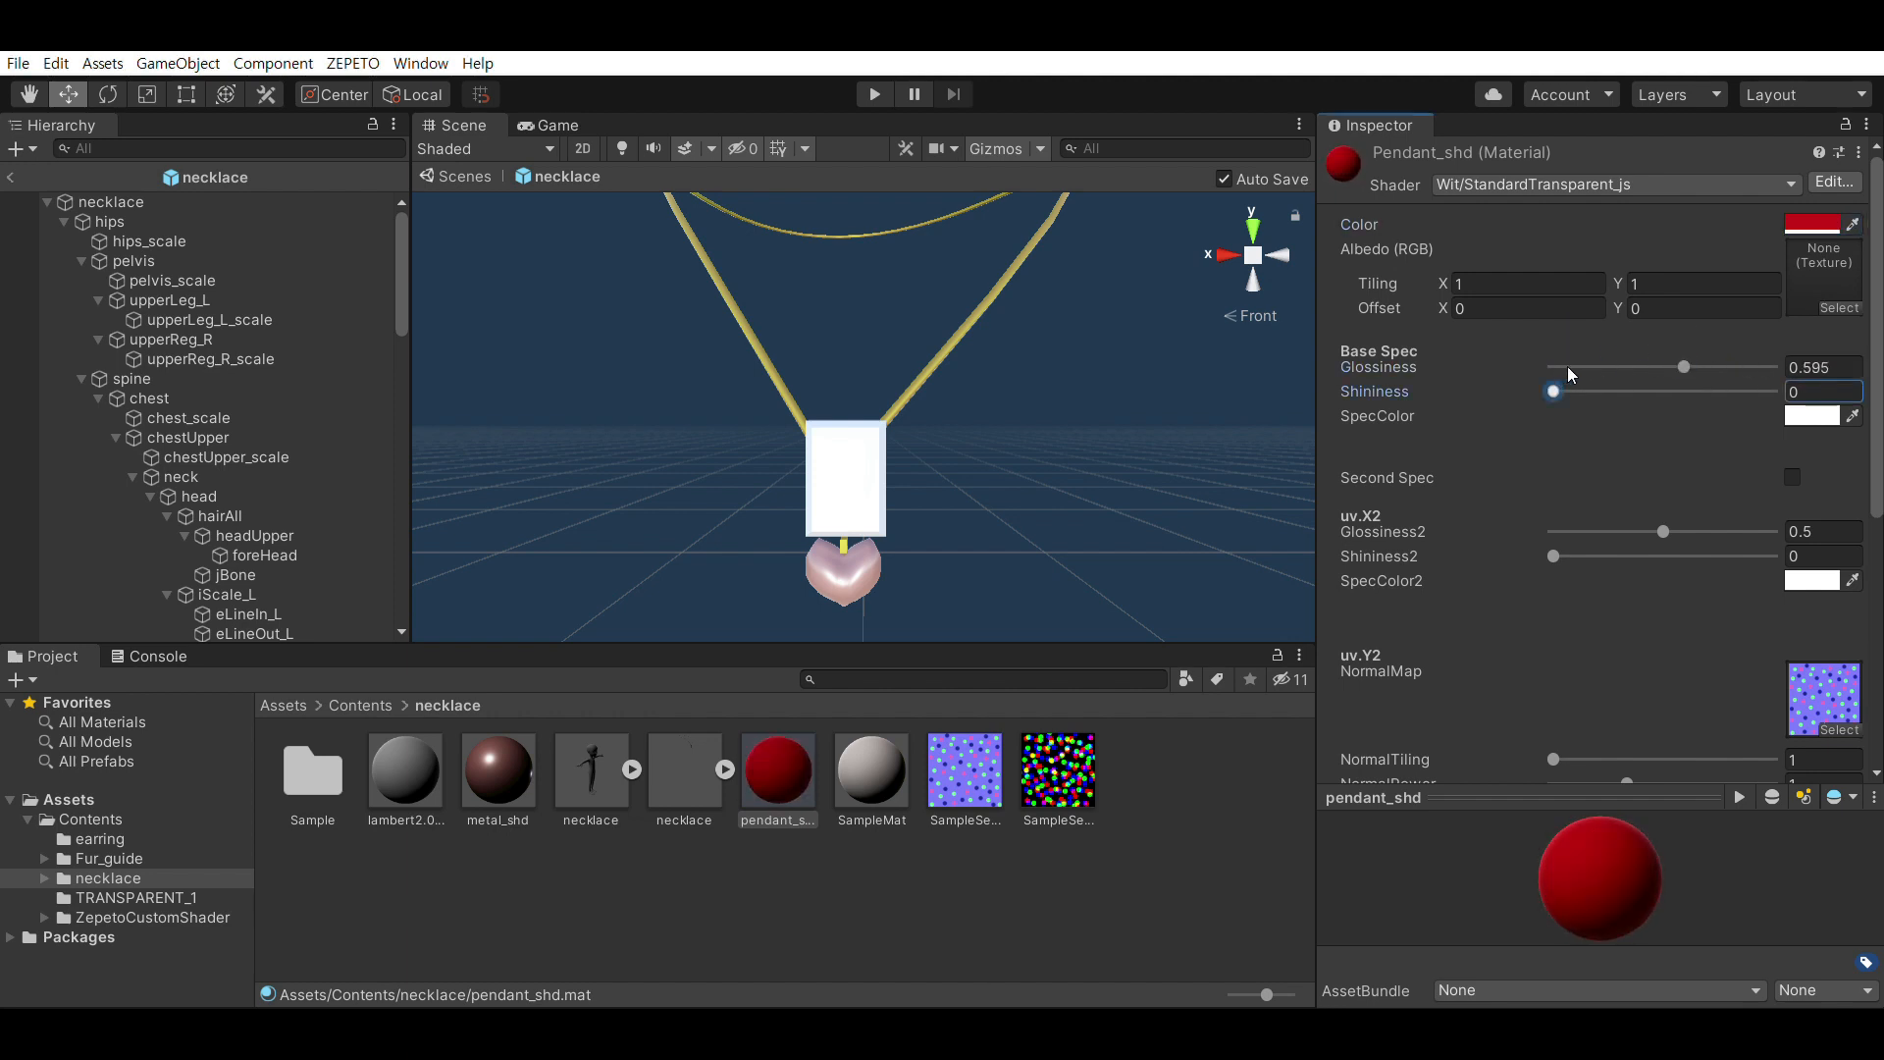
left_click_drag(1559, 369, 1604, 369)
left_click_drag(779, 771, 850, 452)
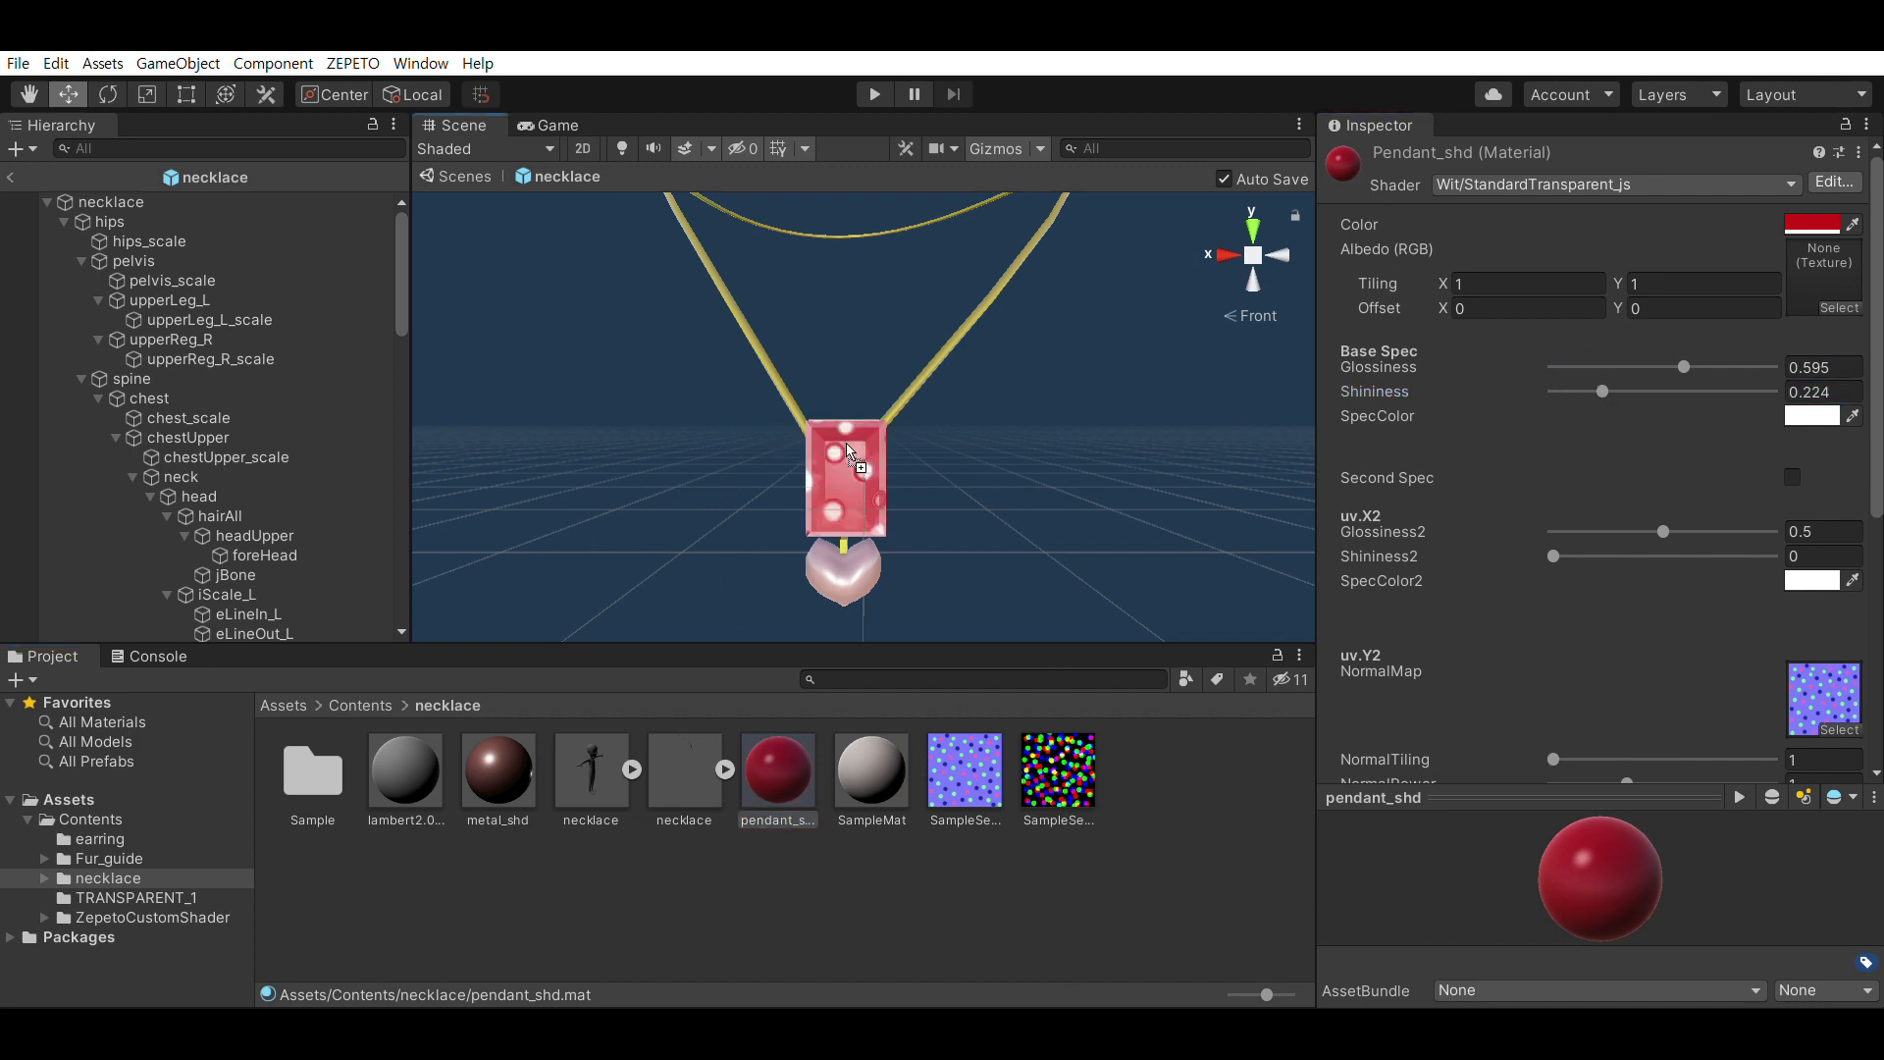
Set pendant_shd's NormalTiling to 45, NormalPower to 1.57, SequinRange to 0.98 and sequin Intensity to 4.7
scroll(1571, 528, "down", 8)
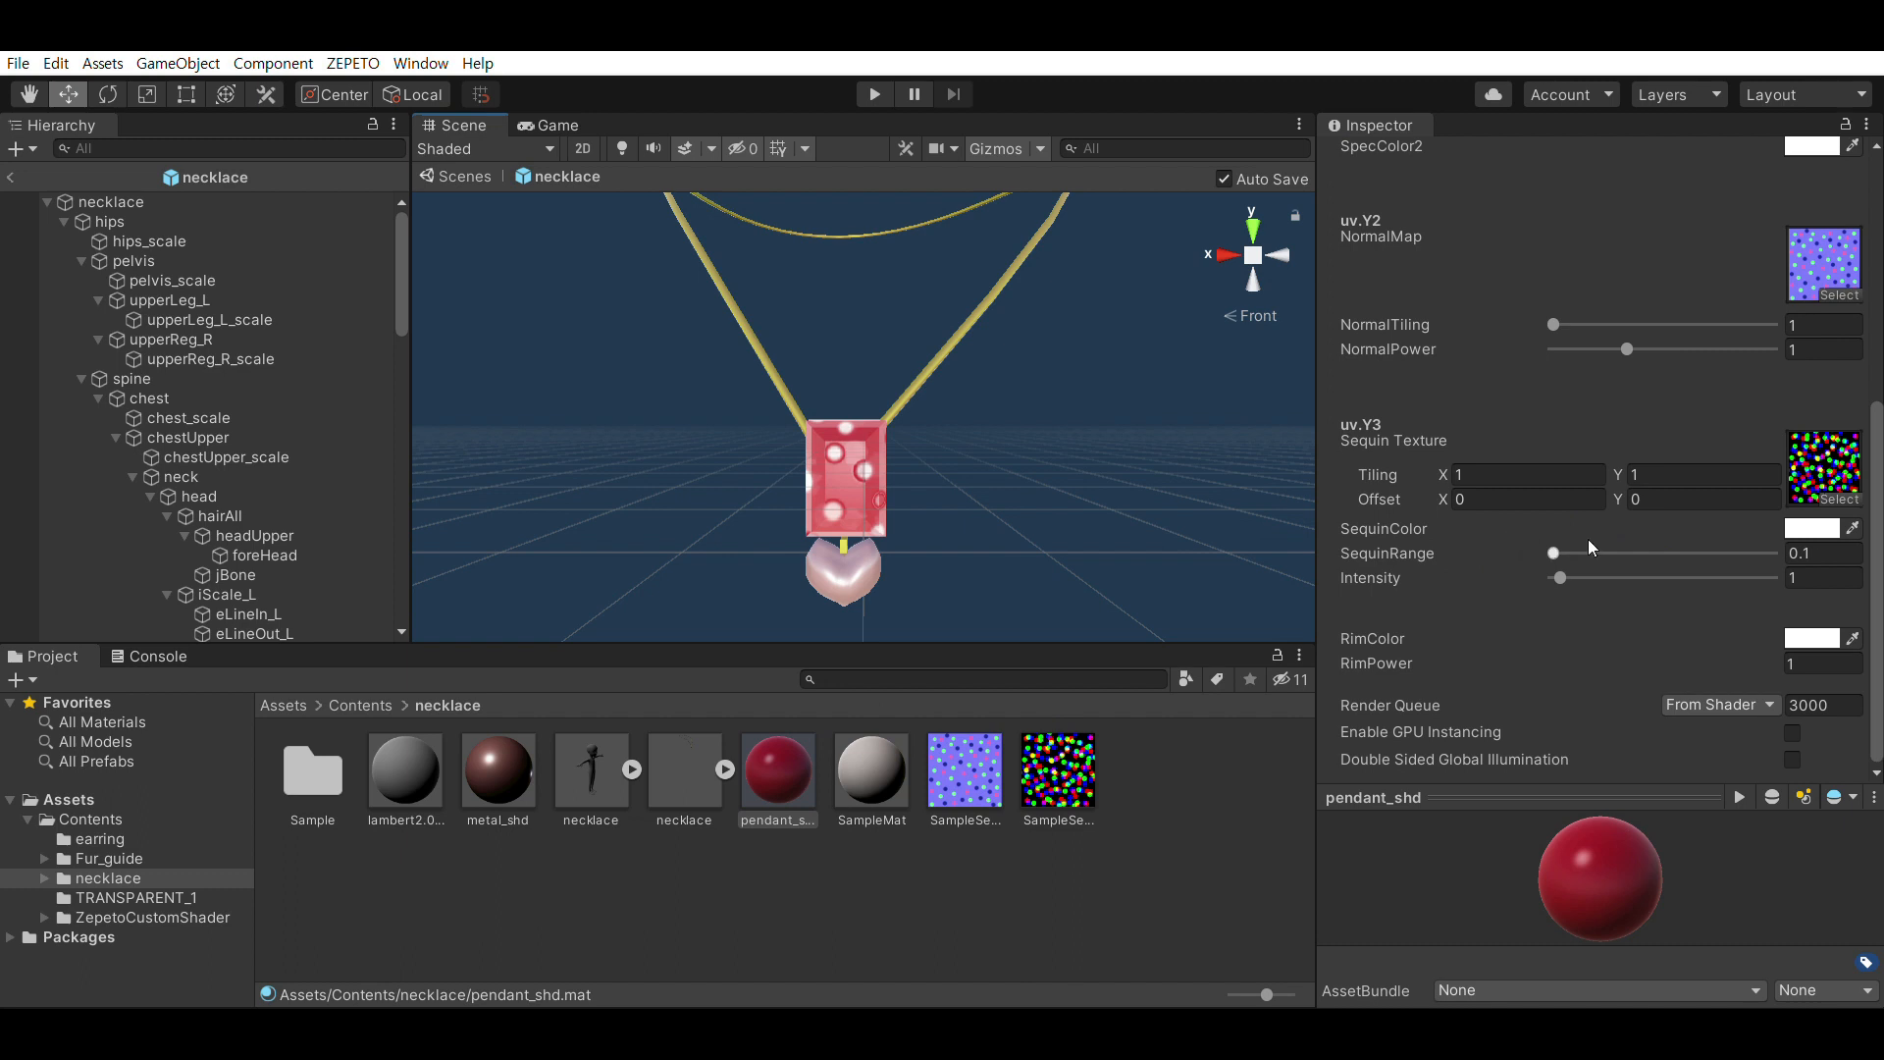
left_click_drag(1555, 528, 1684, 564)
left_click(1563, 552)
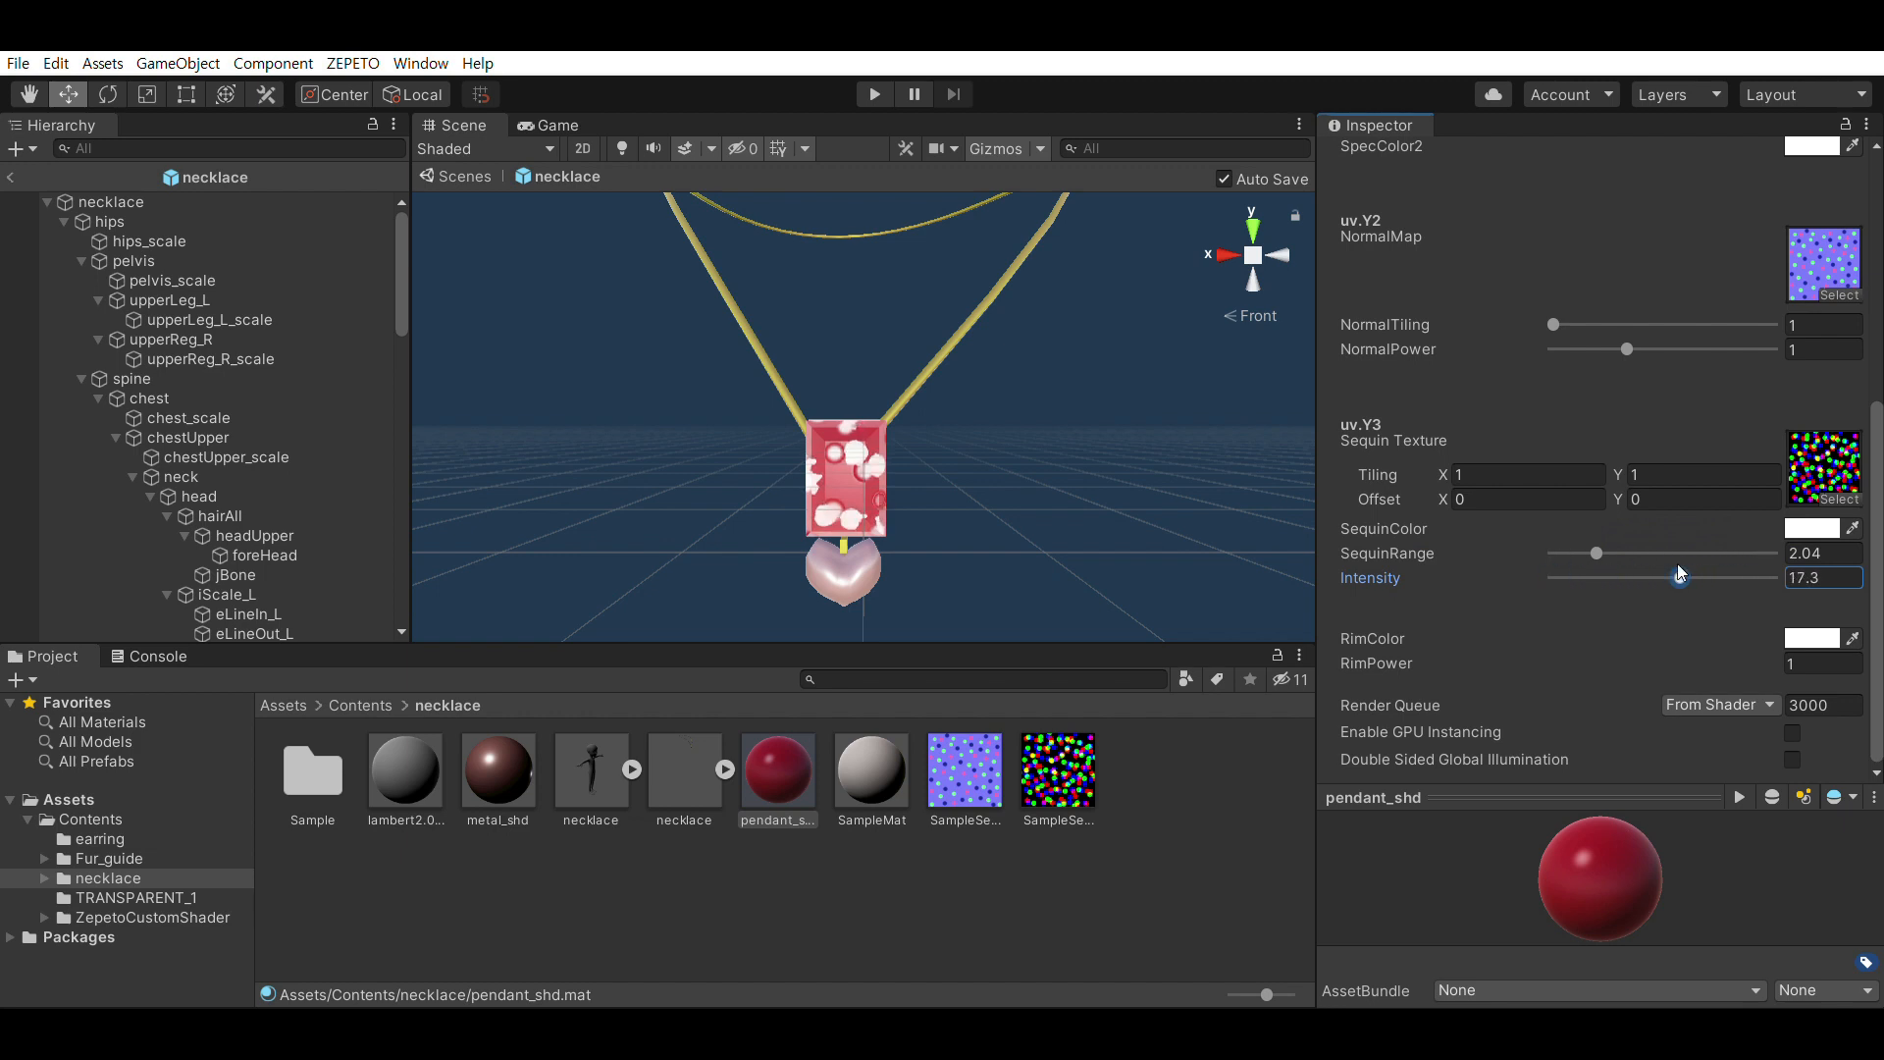
left_click_drag(1635, 345, 1668, 320)
left_click_drag(1553, 323, 1748, 306)
mouse_move(1601, 535)
left_mouse_down()
mouse_move(1729, 530)
mouse_move(1539, 530)
mouse_move(1576, 526)
left_mouse_up()
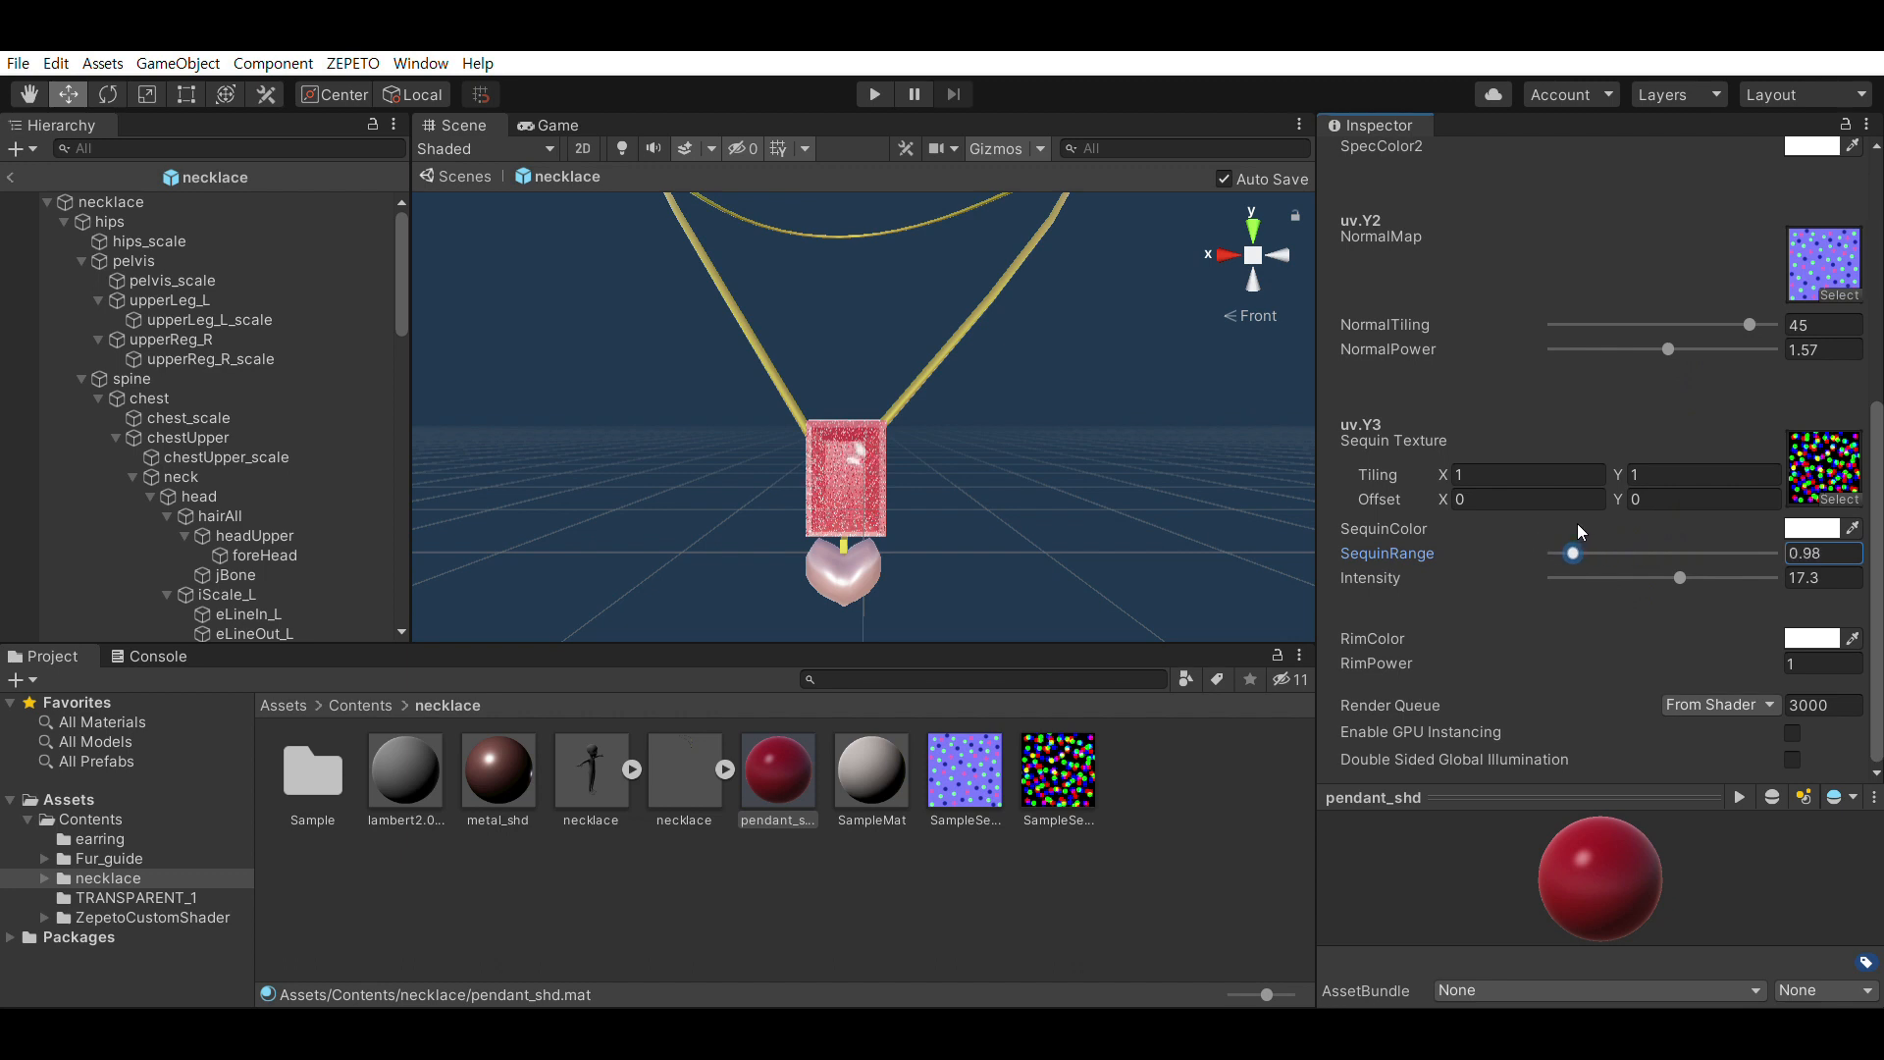
left_click_drag(1674, 557, 1583, 574)
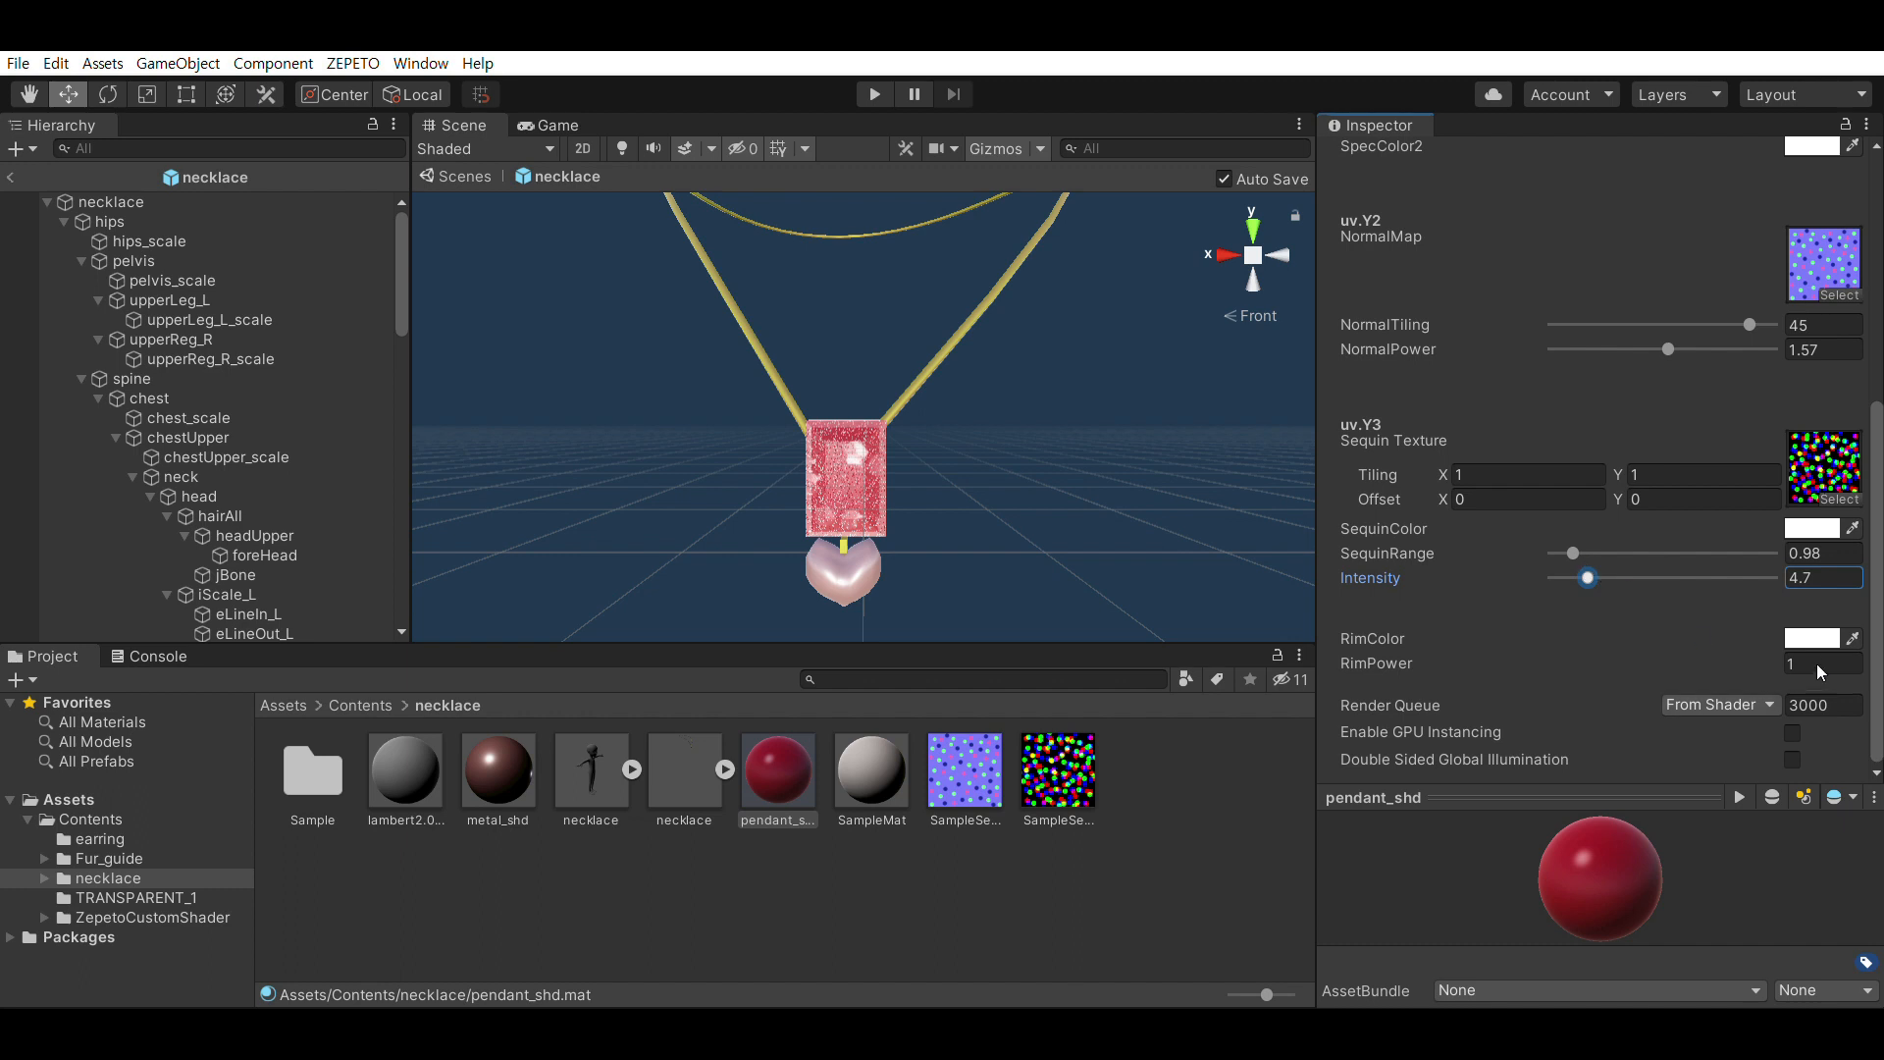
Try other rim and sequin colours and the Second Spec option on the pendant_shd material
left_click(1778, 596)
left_click_drag(1662, 589, 1627, 546)
left_click(1848, 601)
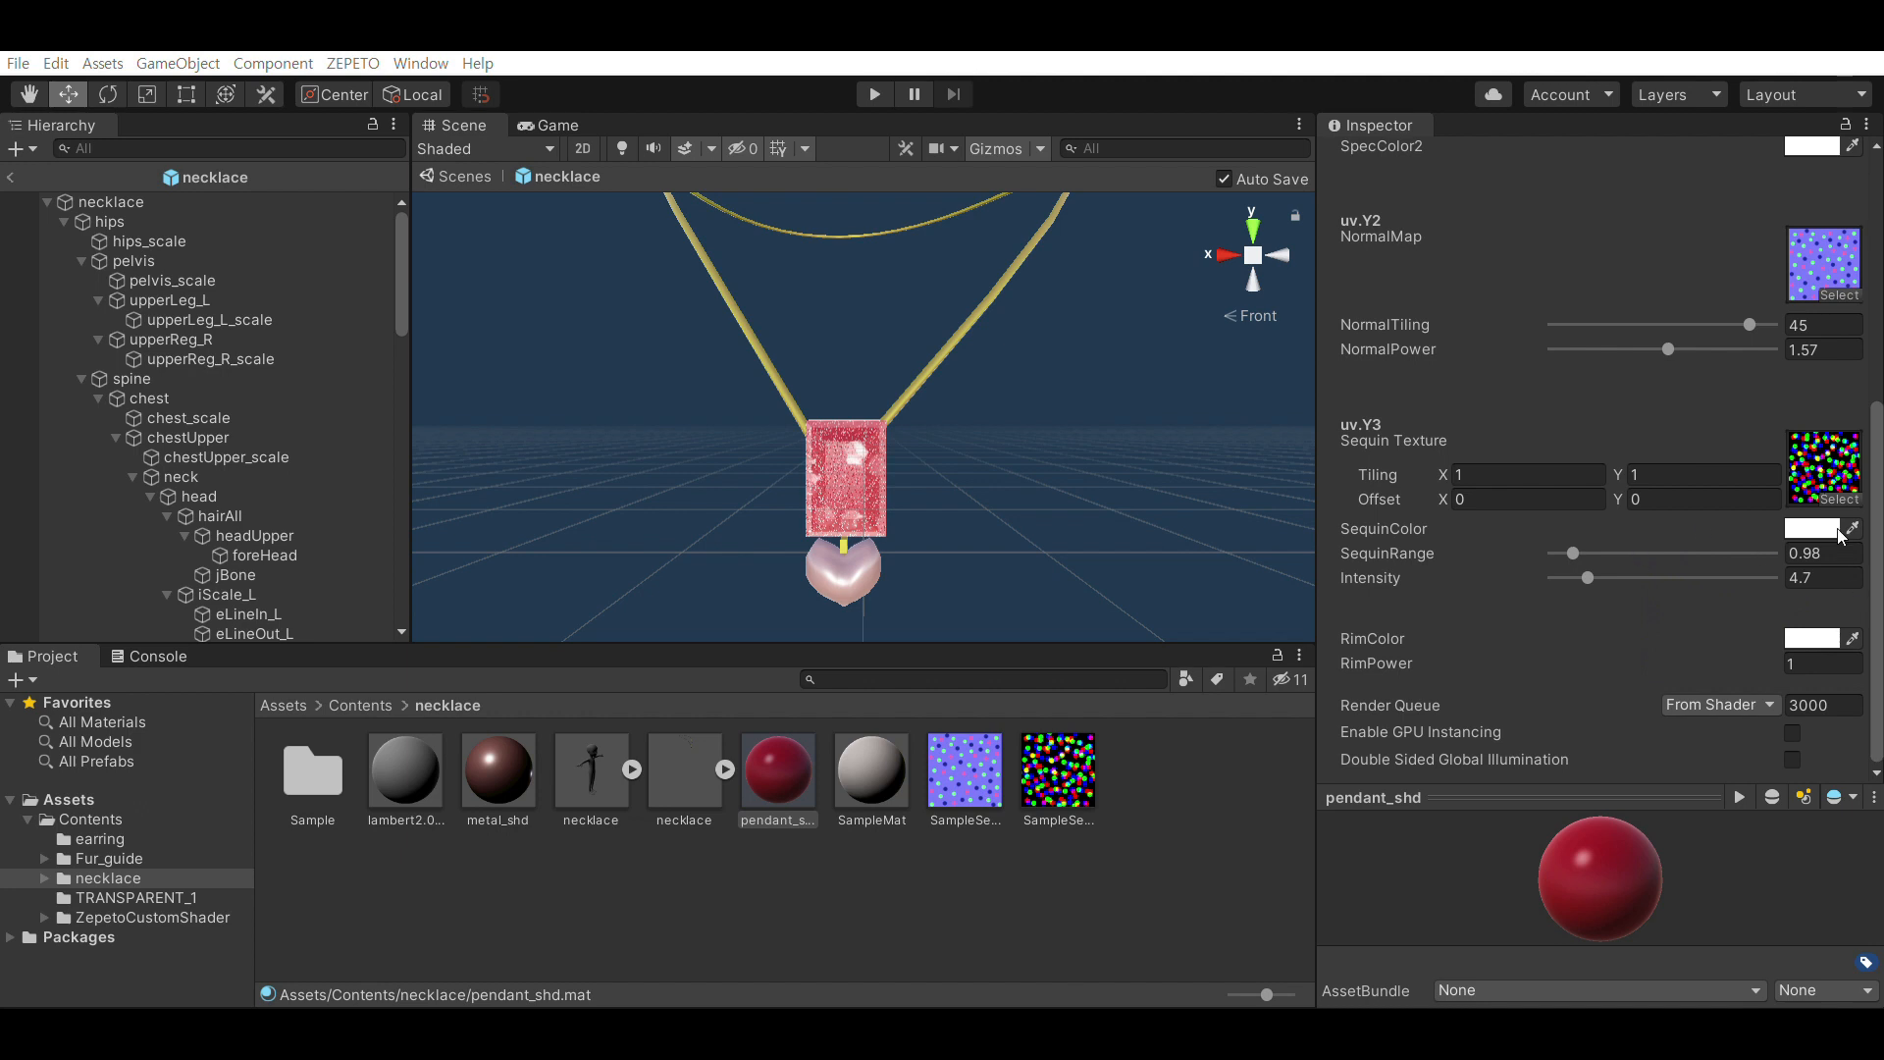
left_click_drag(1627, 540, 1721, 534)
scroll(1527, 491, "up", 8)
left_click(1547, 475)
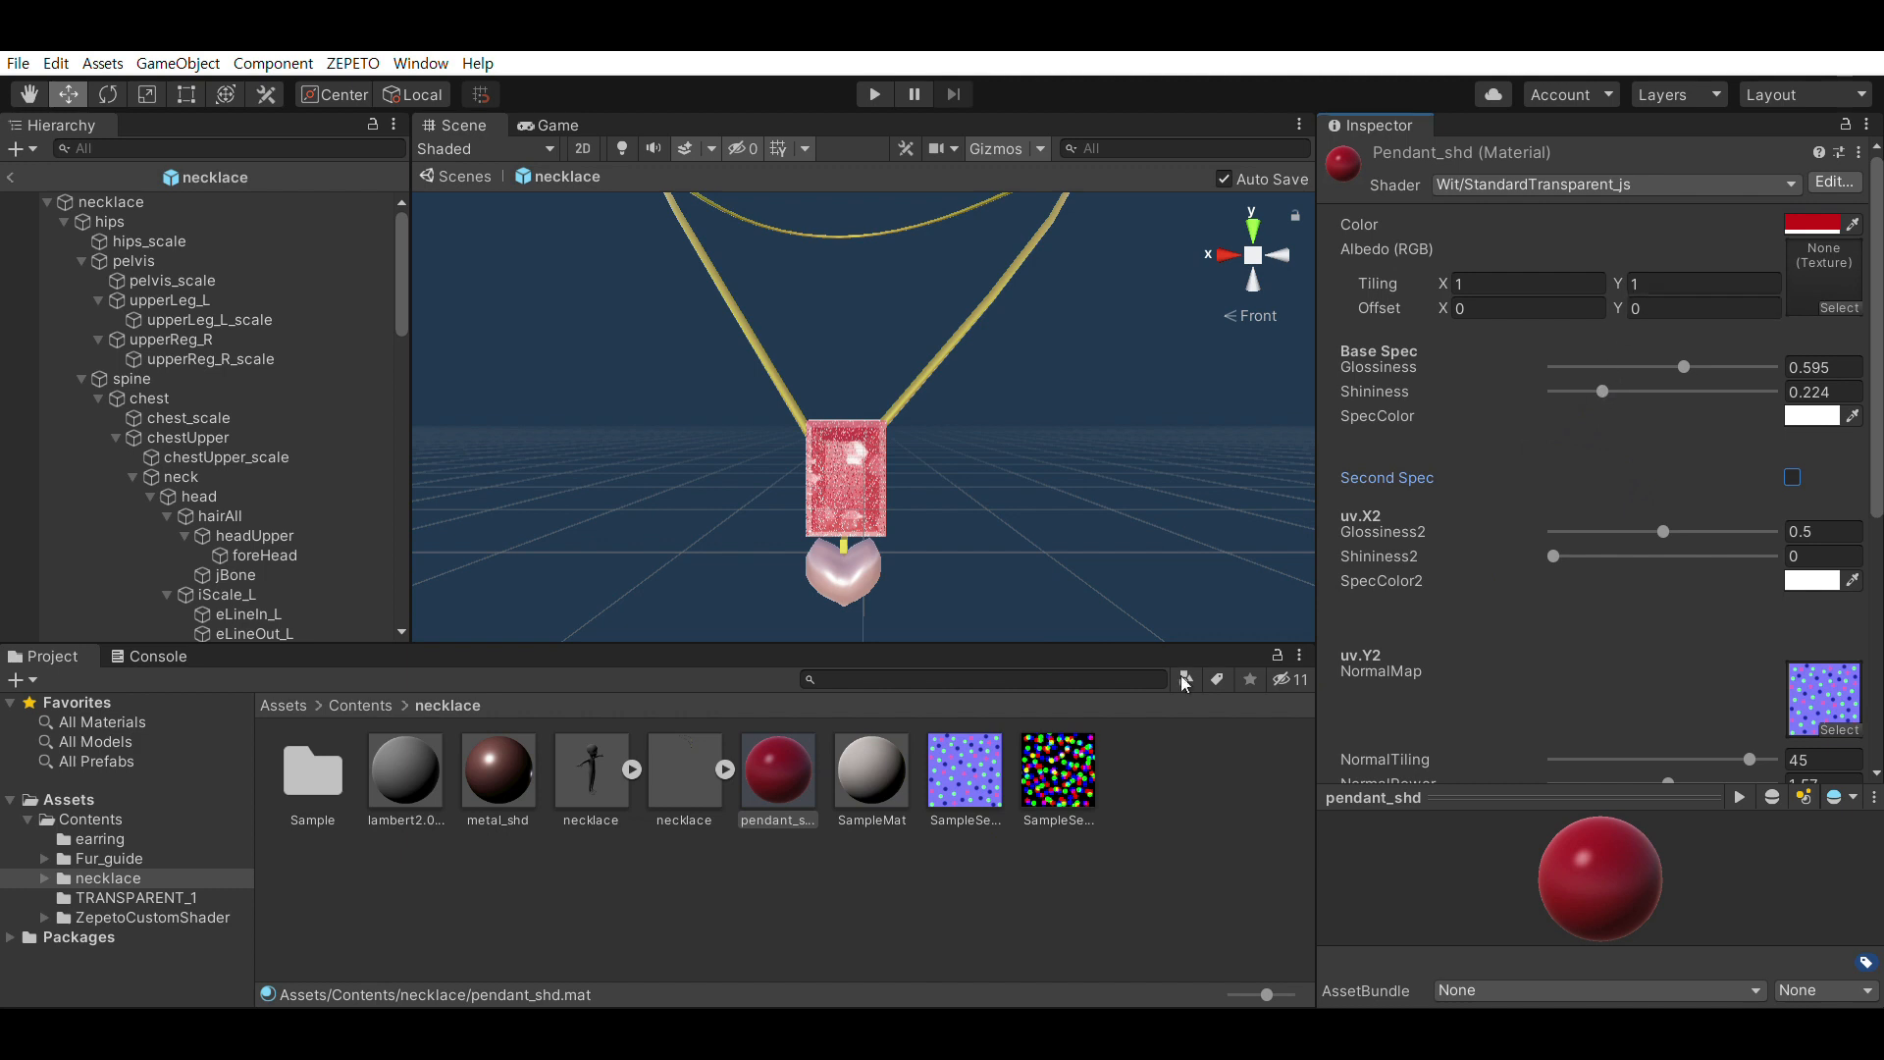
Recolour the metal_shd material bright red, with base Glossiness 0.471 and Shininess 0.32
left_click(508, 751)
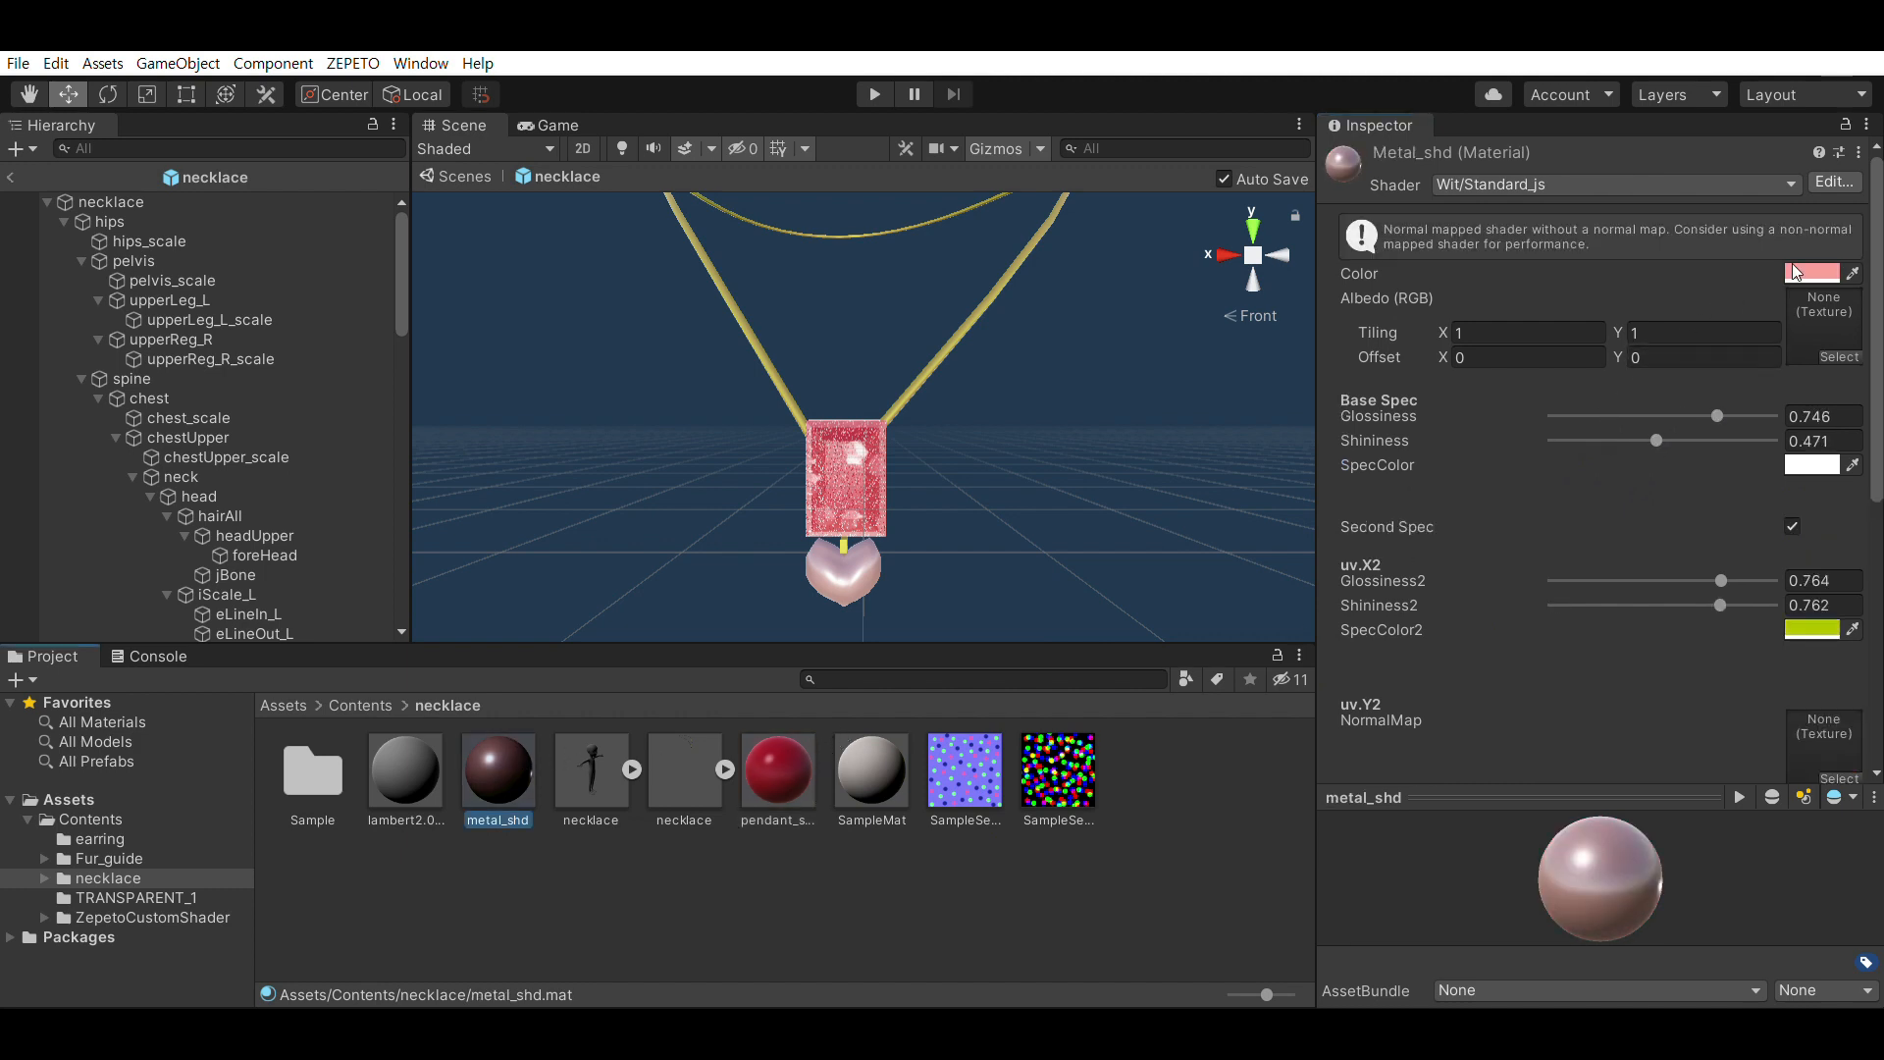
left_click_drag(1711, 459, 1858, 344)
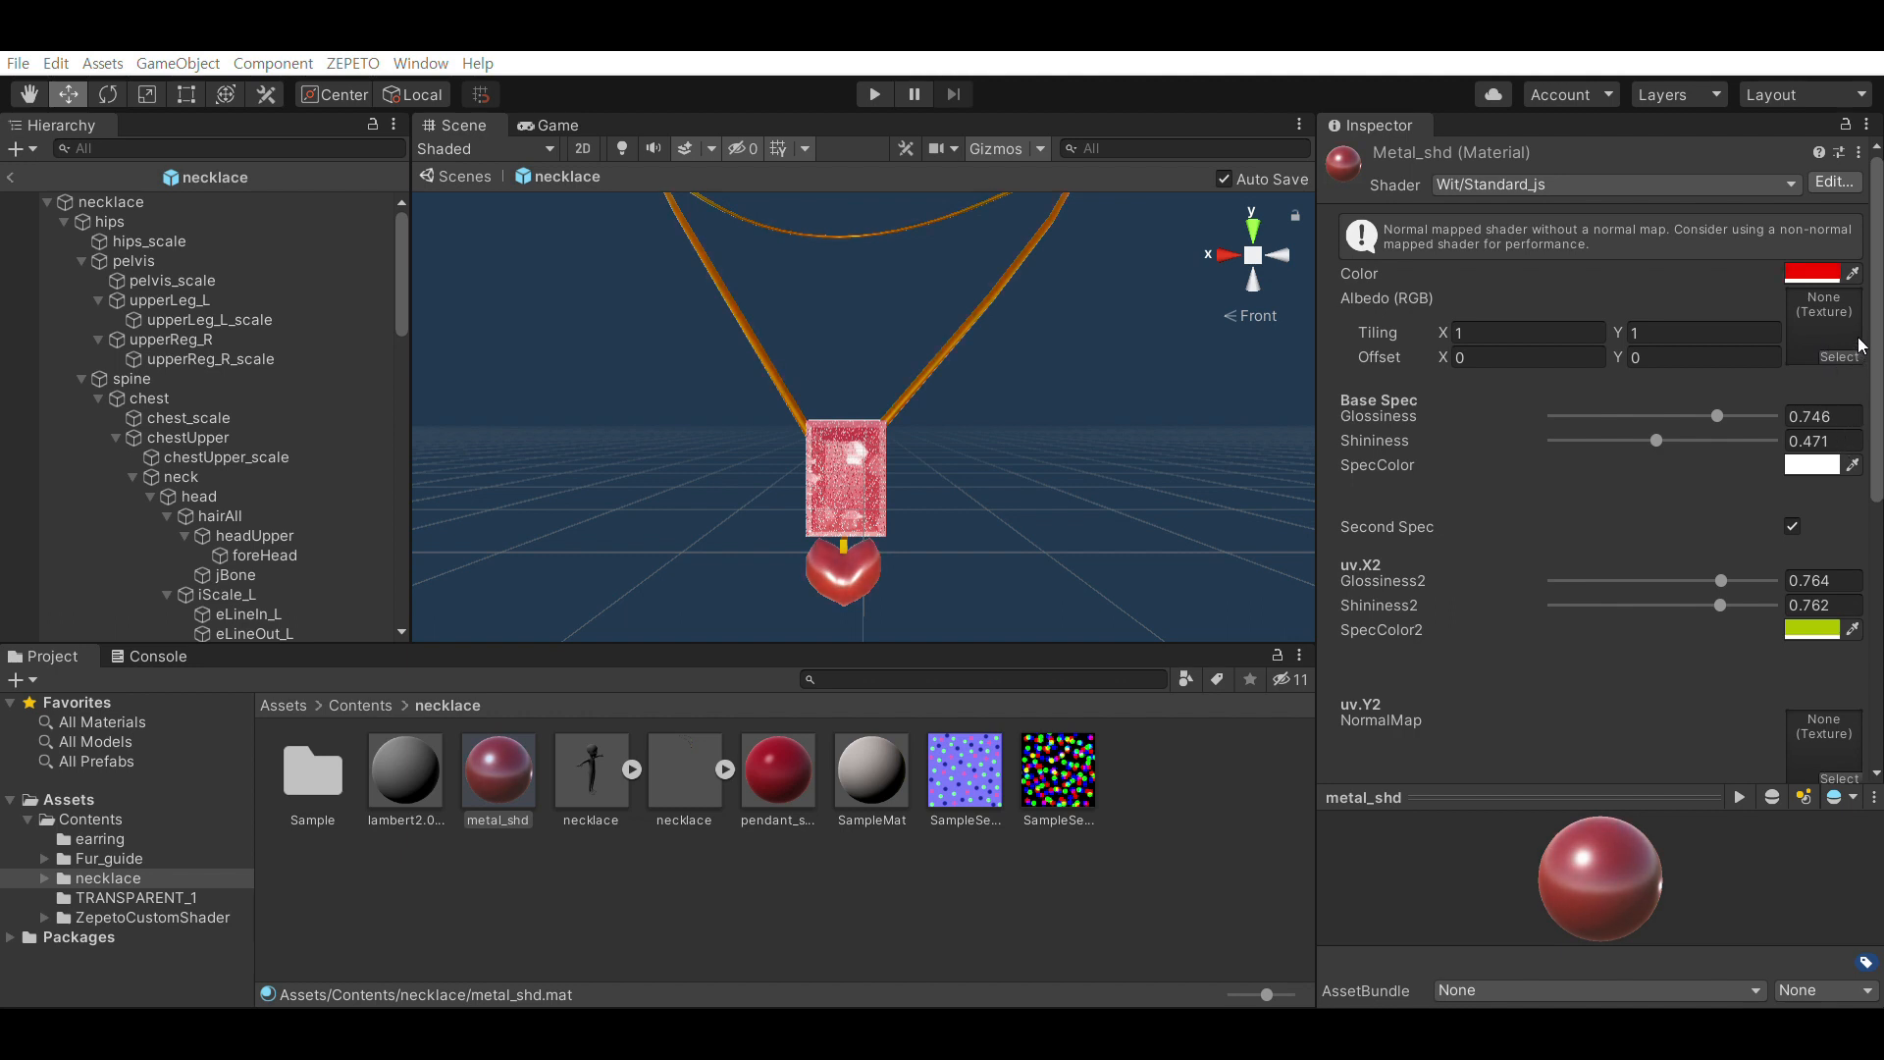
left_click(1580, 350)
left_click_drag(1716, 416, 1624, 440)
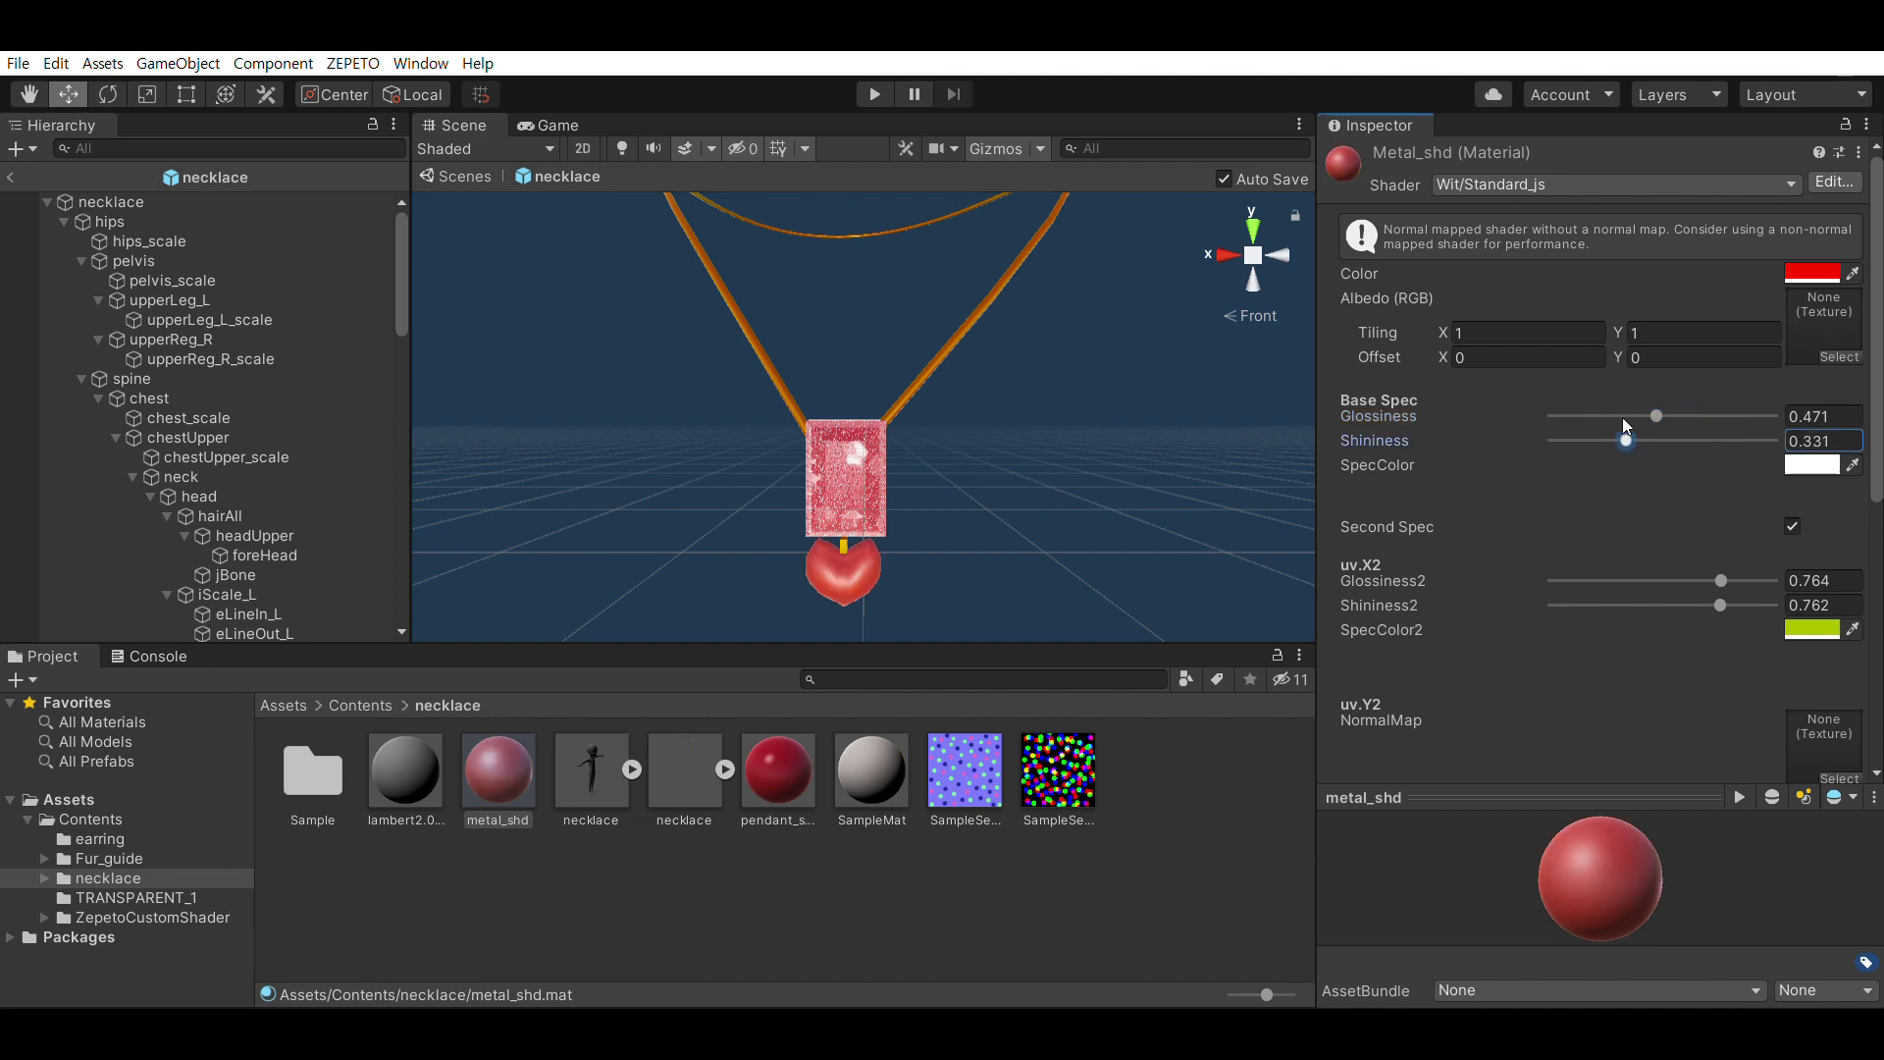
Set metal_shd's second specular to Glossiness2 0.338 and Shininess2 0.93
left_click(1721, 579)
left_click_drag(1719, 558, 1626, 557)
left_click_drag(1720, 604, 1748, 577)
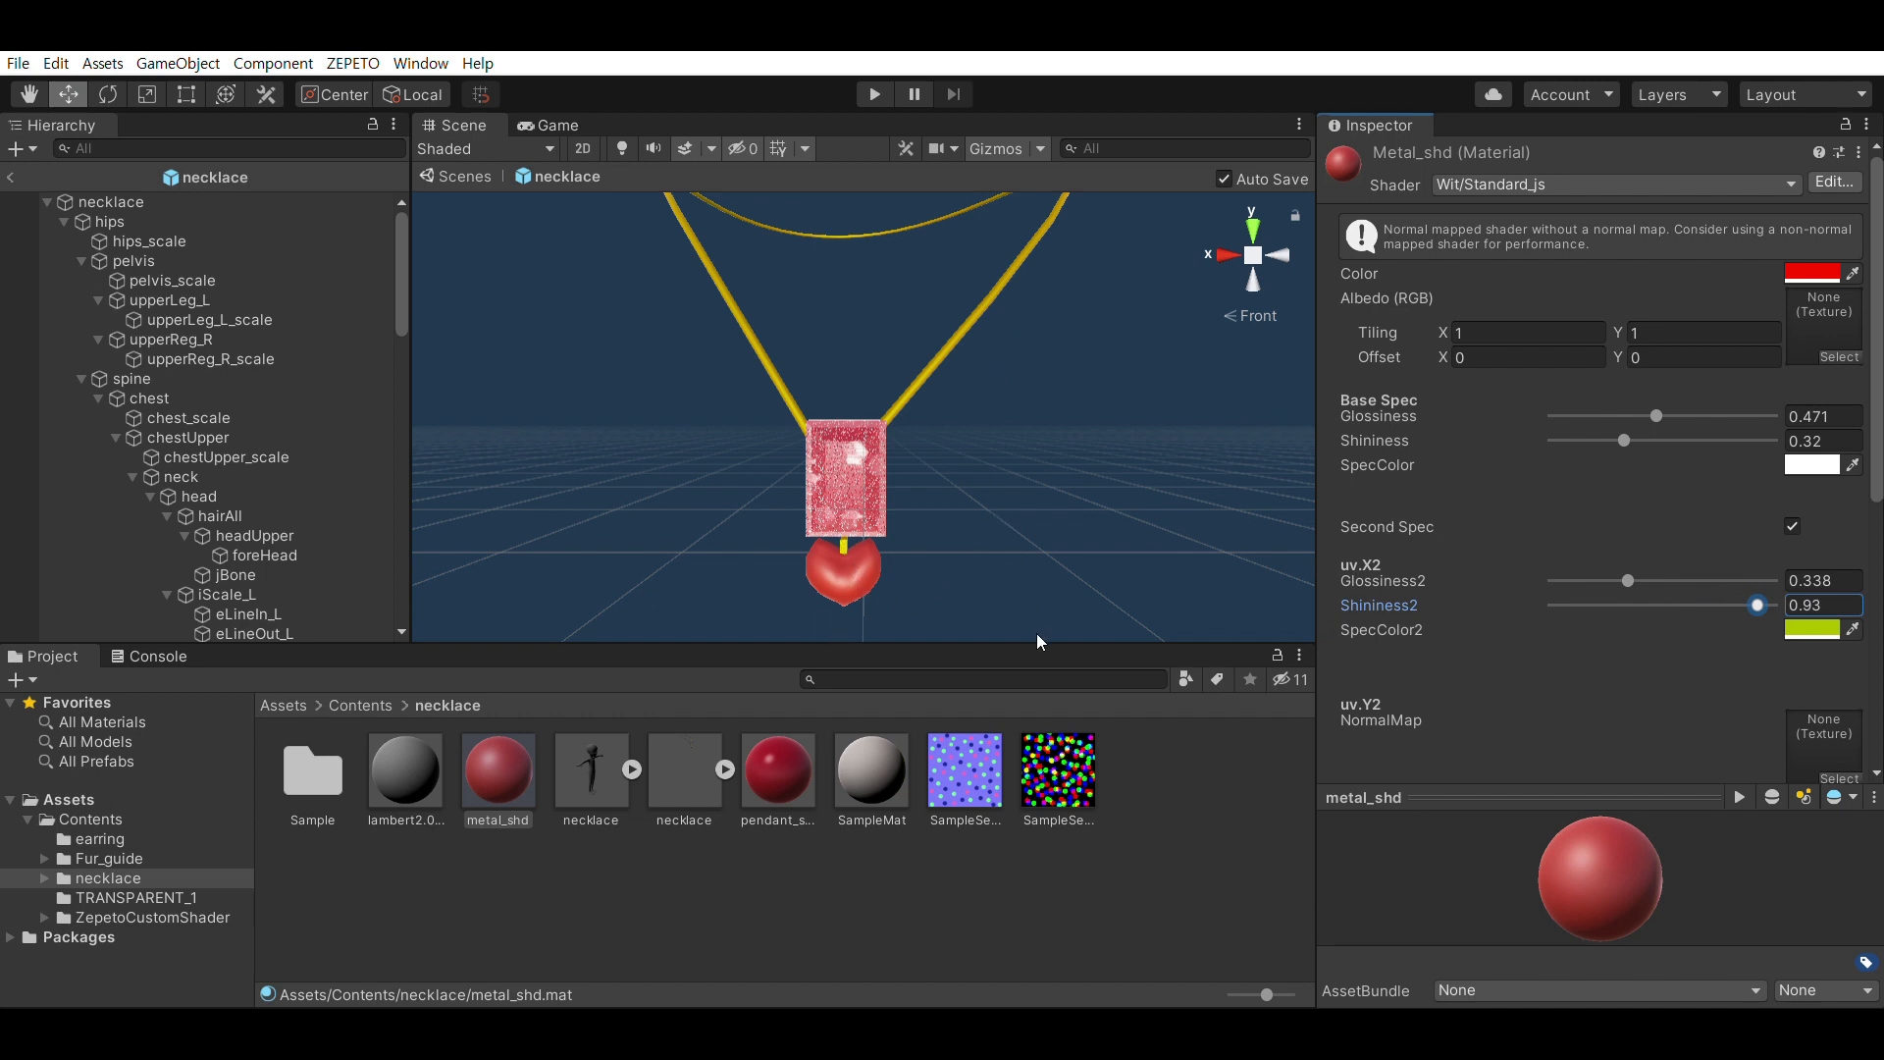
Switch to ZEPETO Studio and examine the necklace on the avatar preview in the item's detail page
left_click(667, 775)
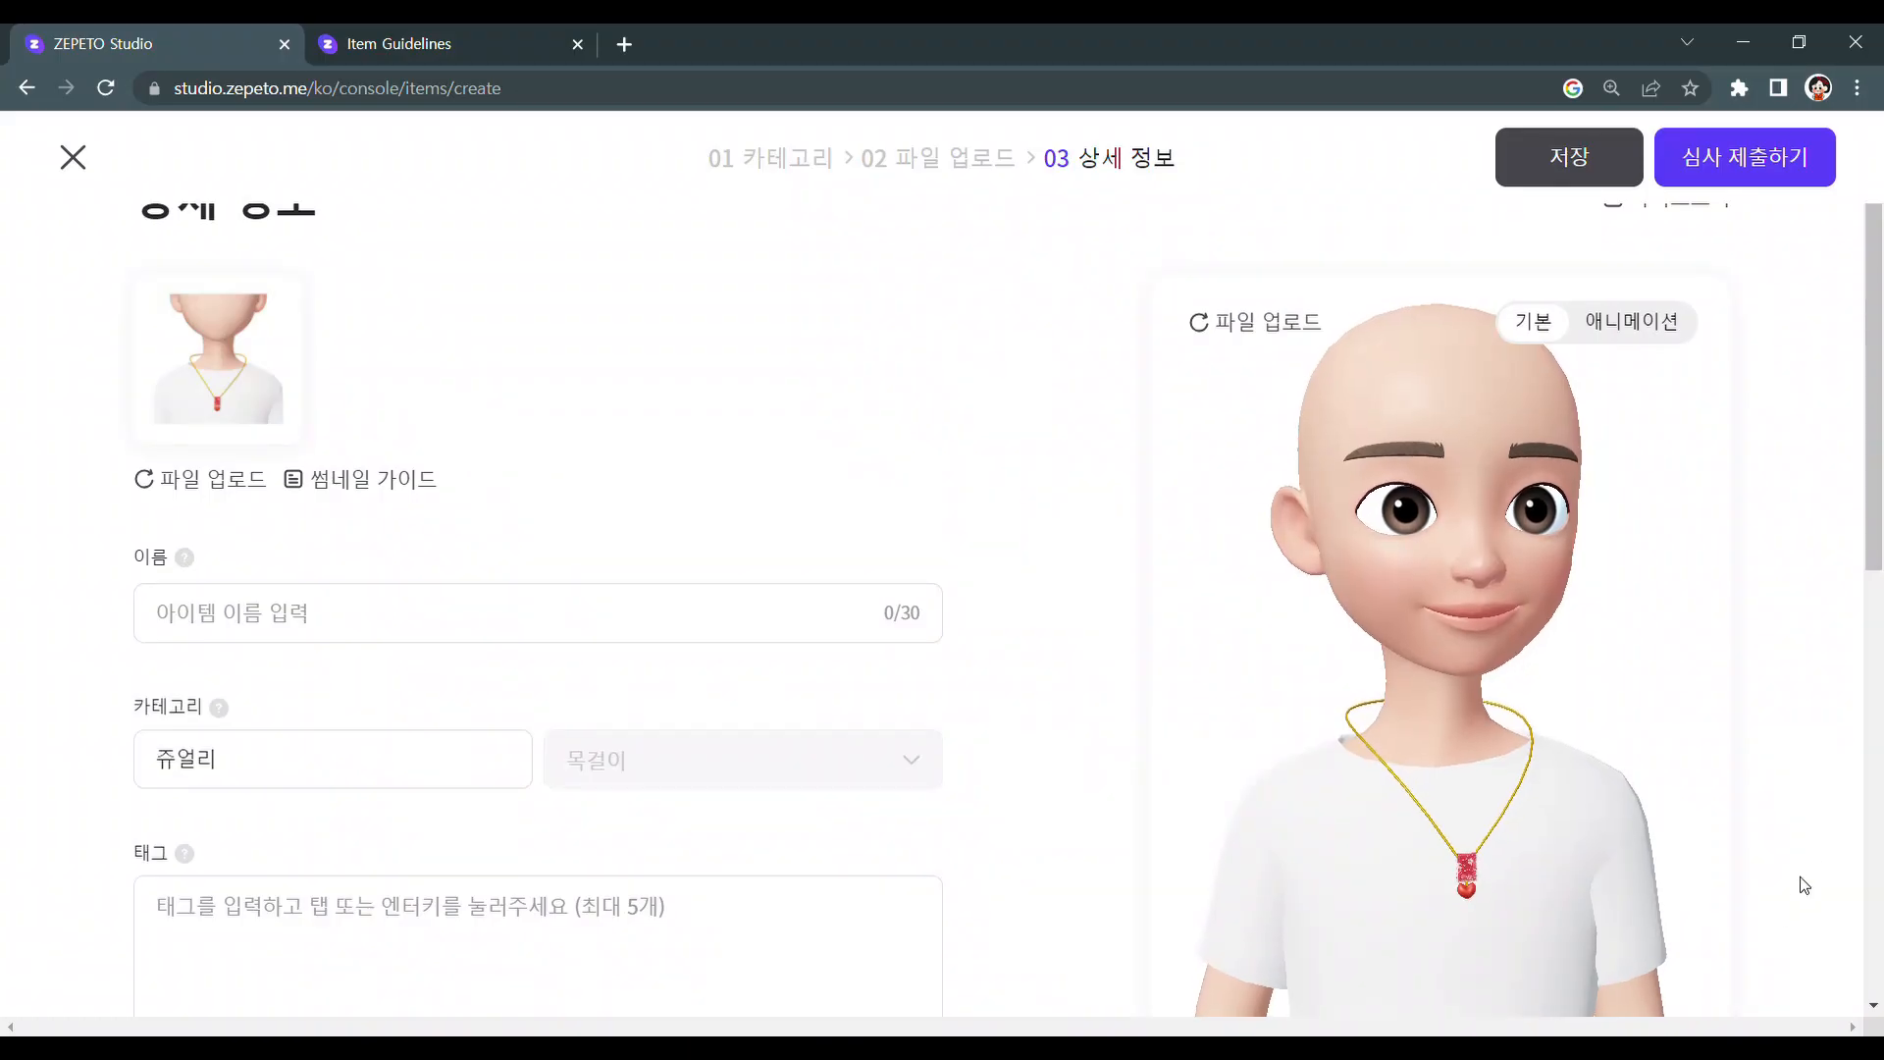
scroll(1829, 693, "down", 1)
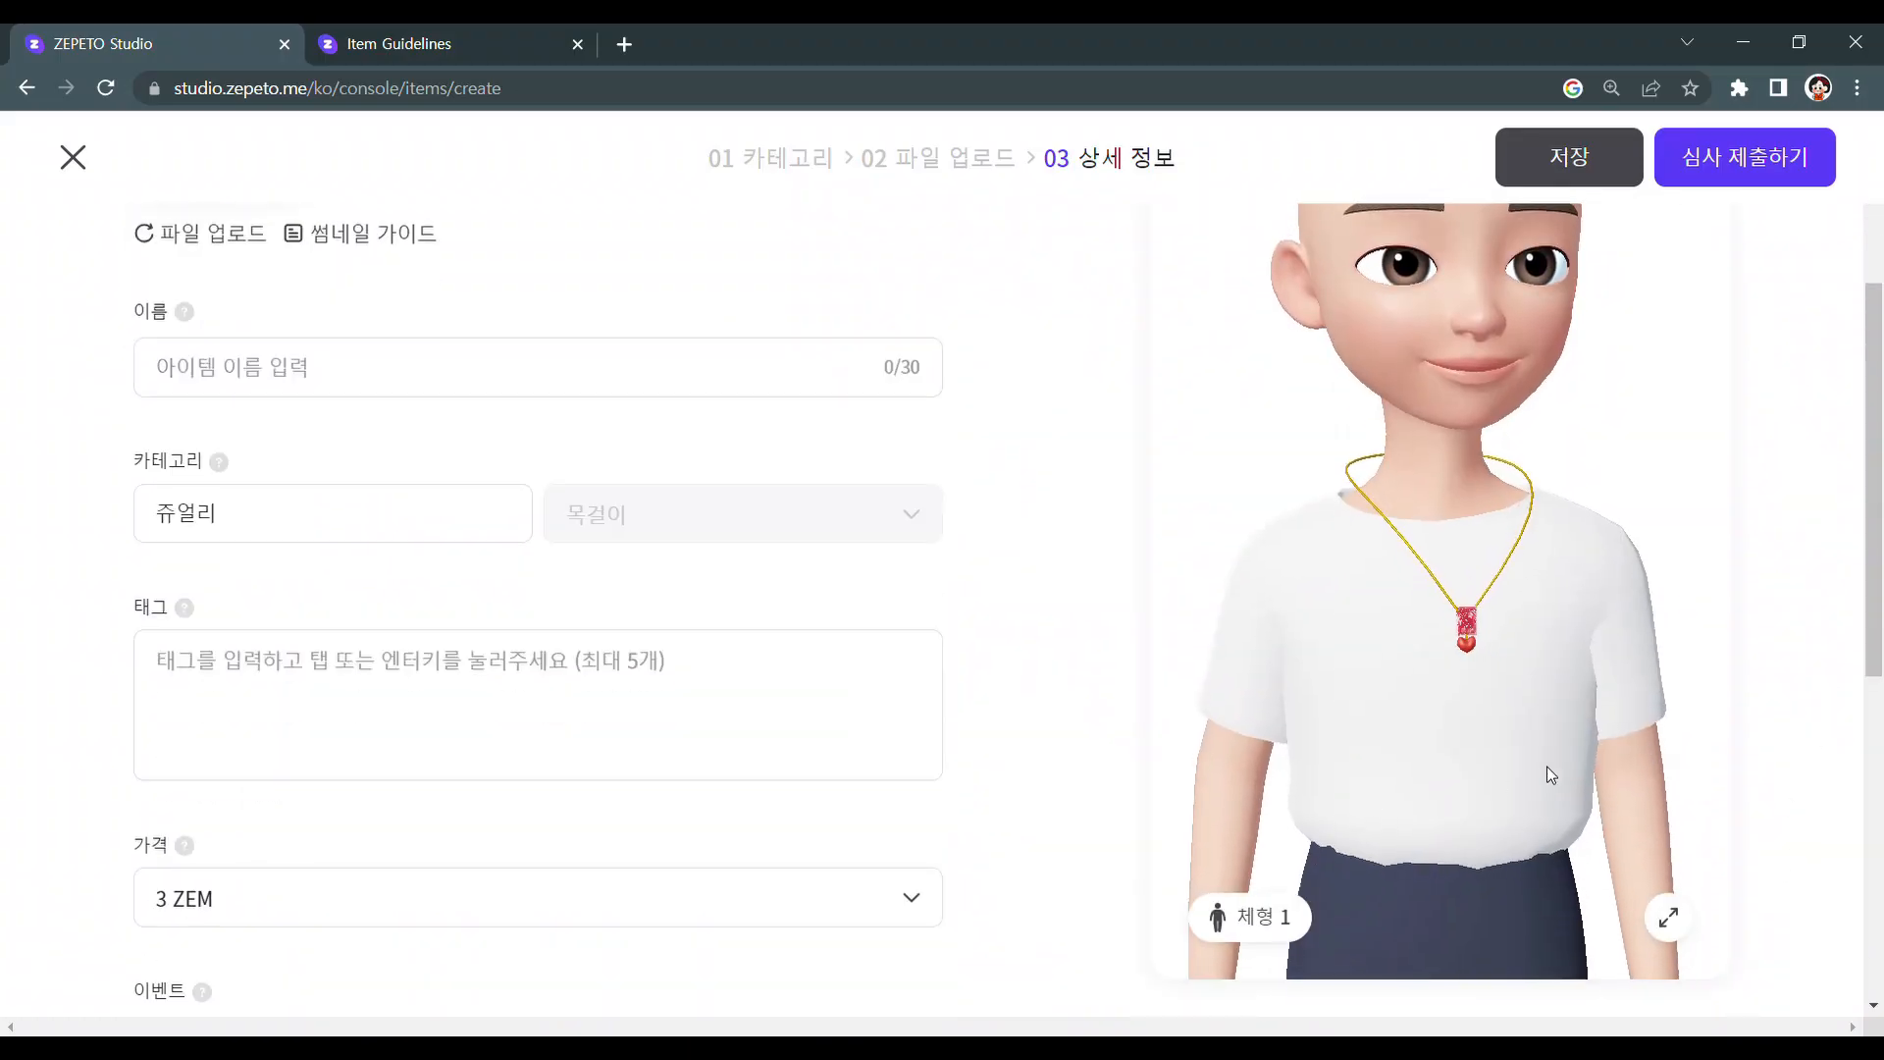